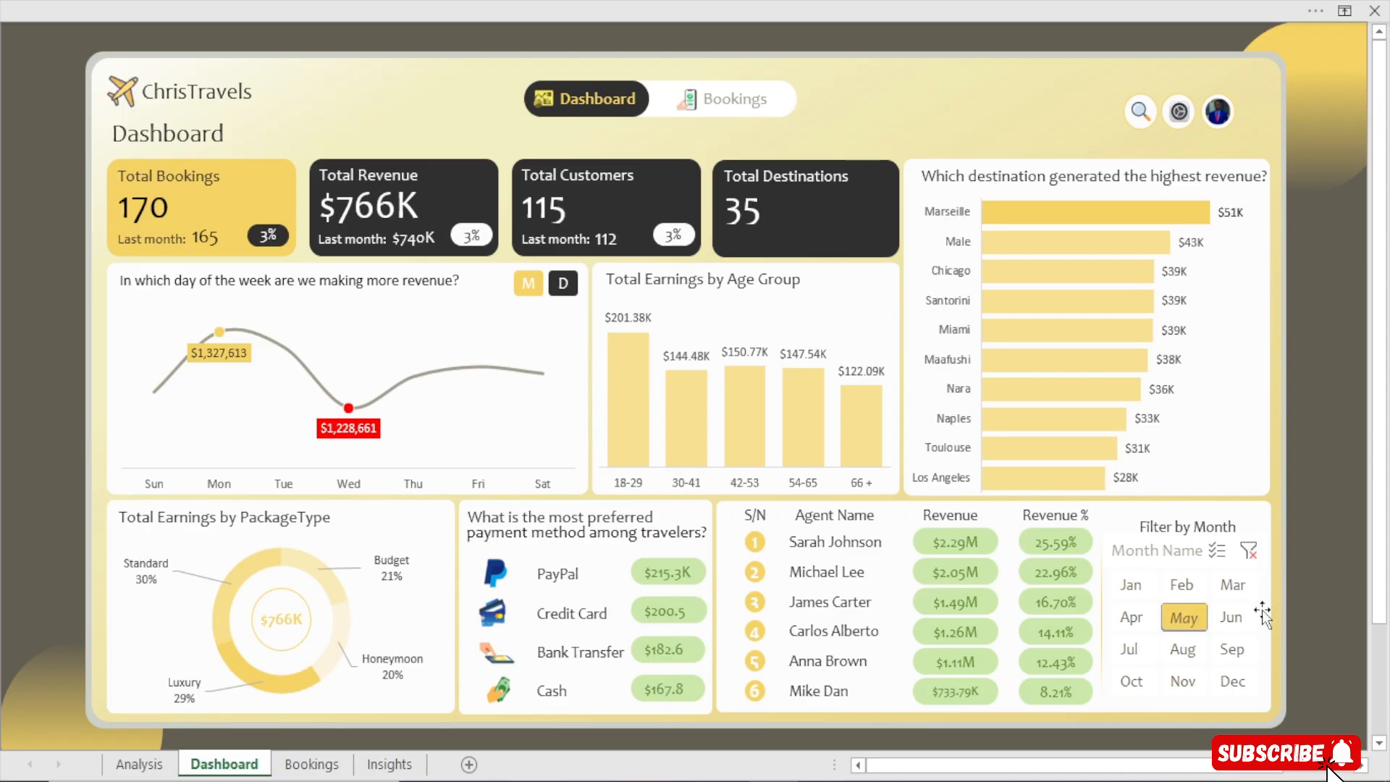
Filter the finished dashboard to September and switch the revenue trend chart between day-of-week and monthly views
left_click(1224, 650)
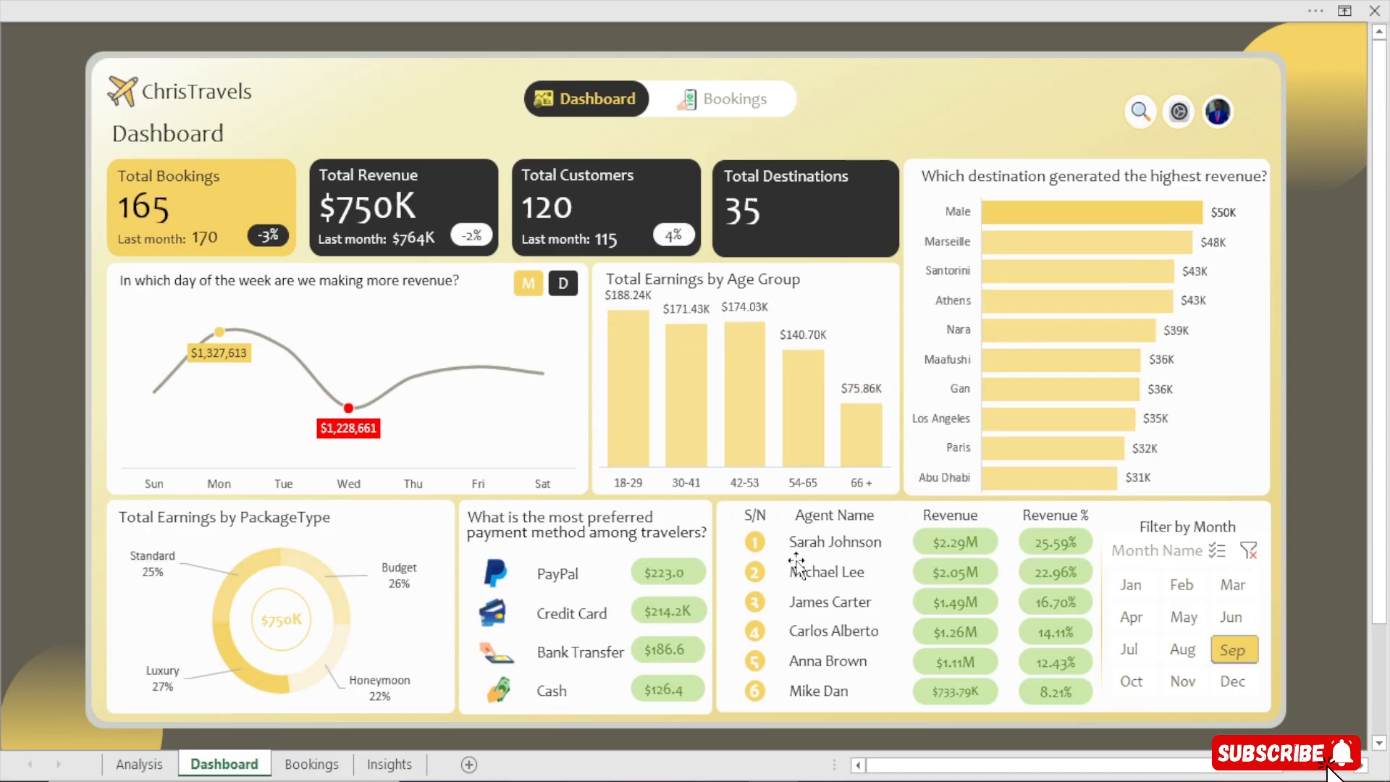
left_click(566, 286)
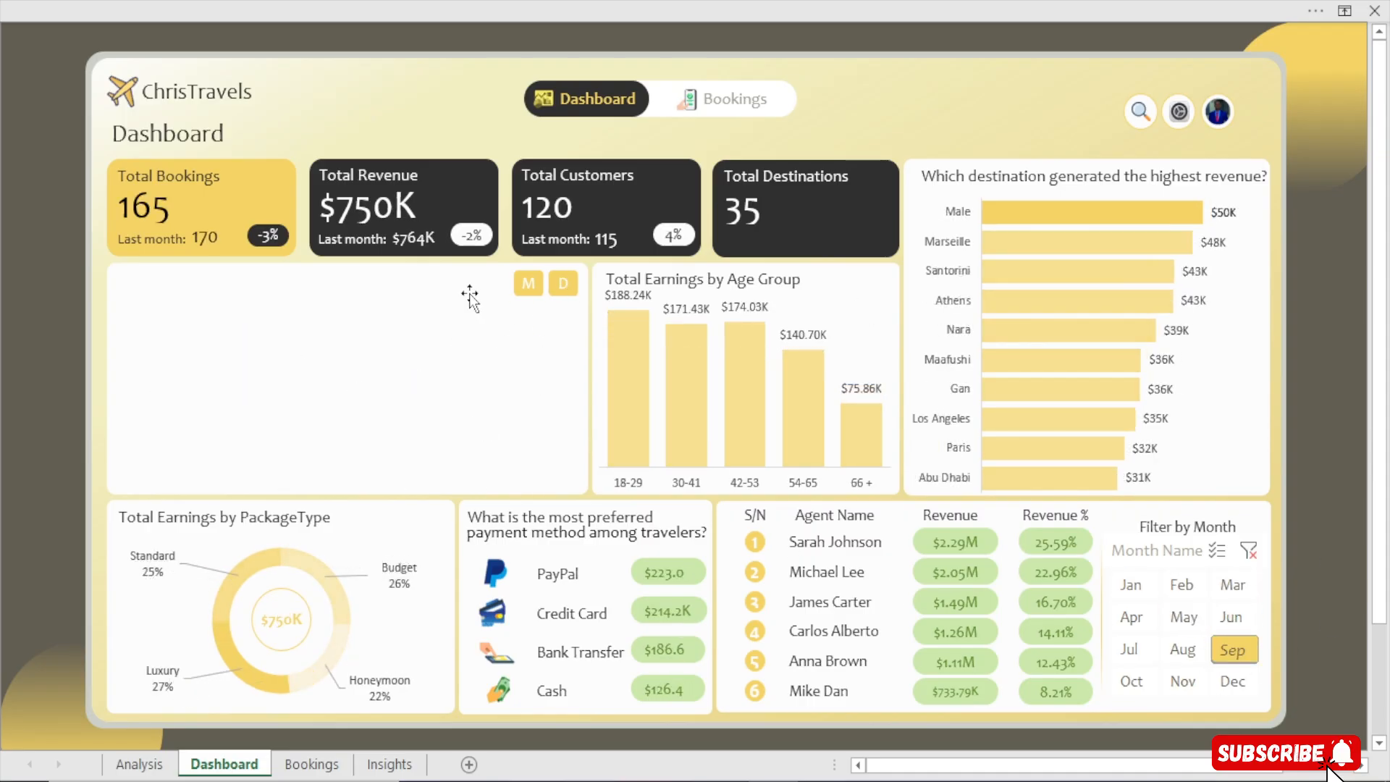
left_click(528, 284)
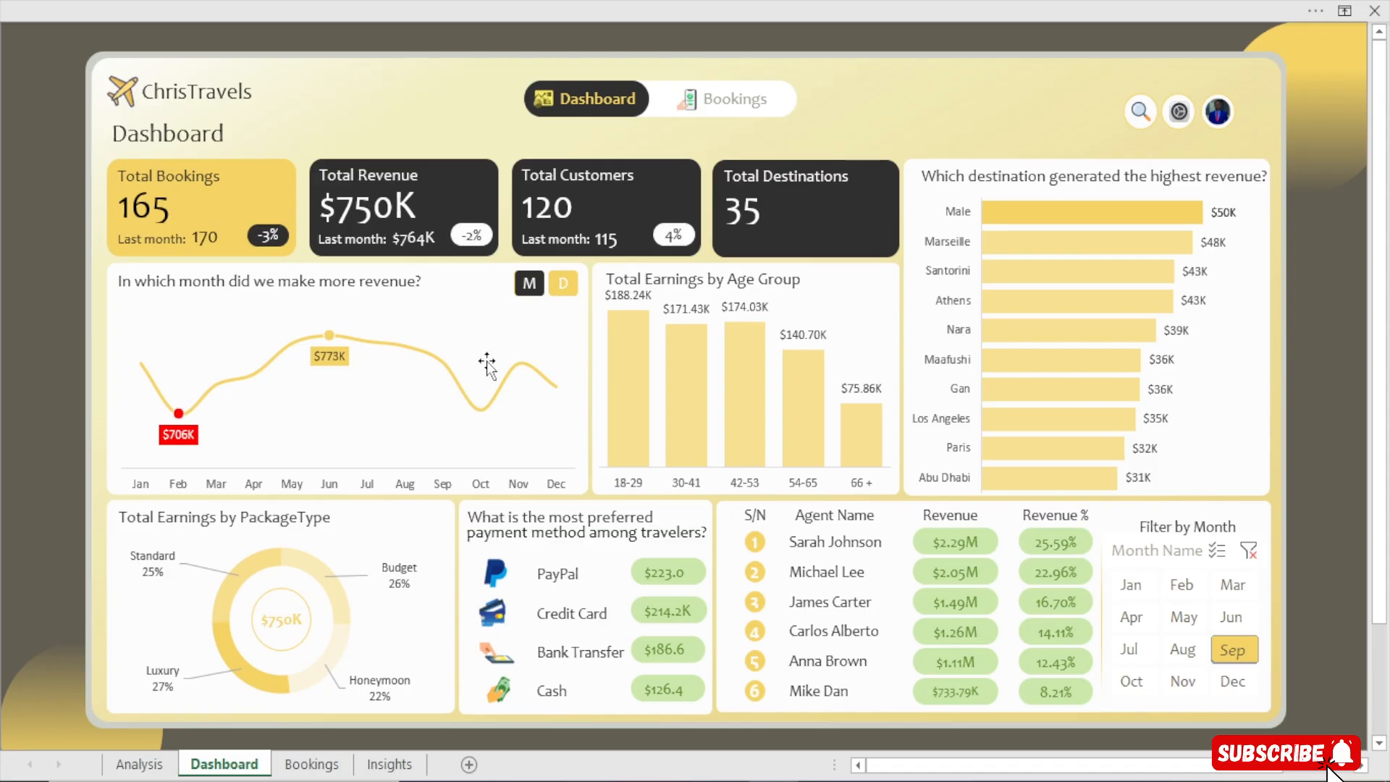
left_click(562, 285)
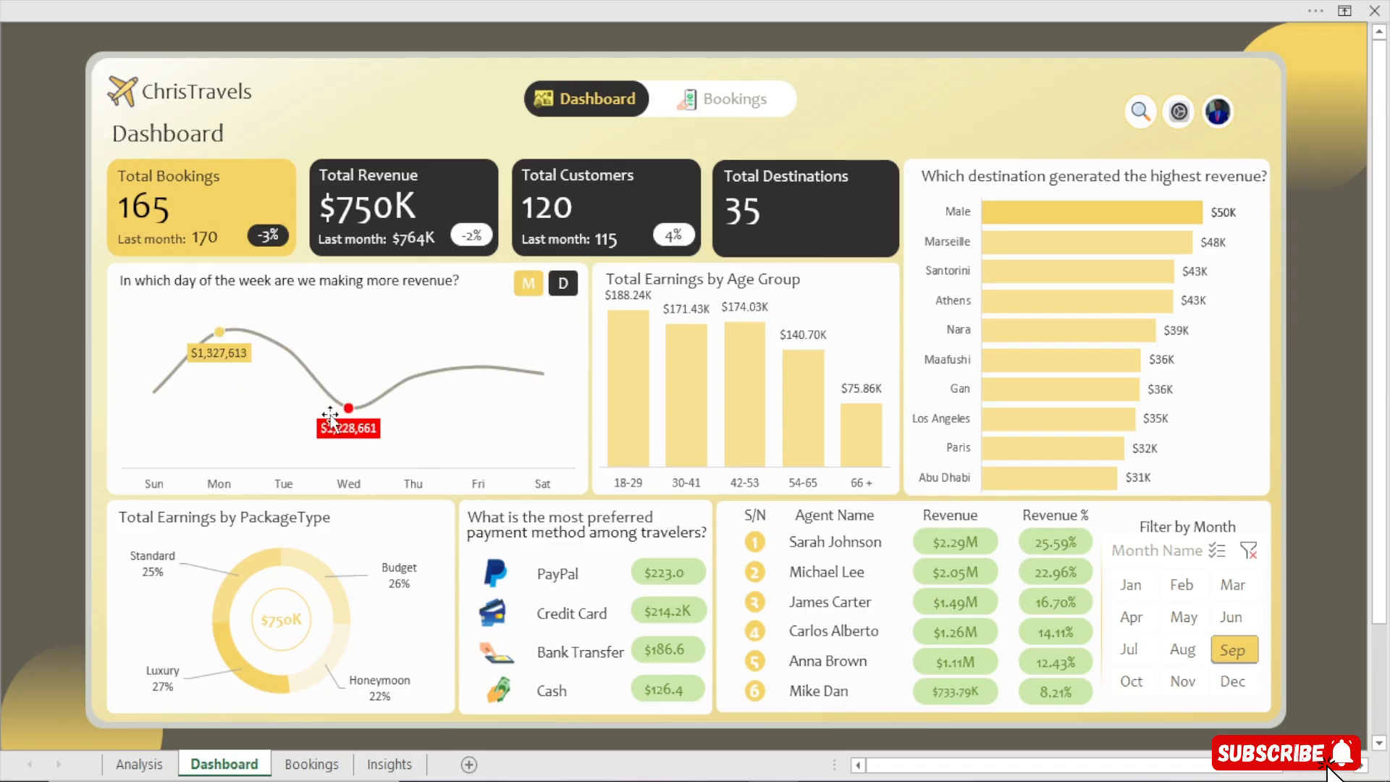
Try the month filter with May, April and then August to preview the dashboard figures
left_click(1184, 617)
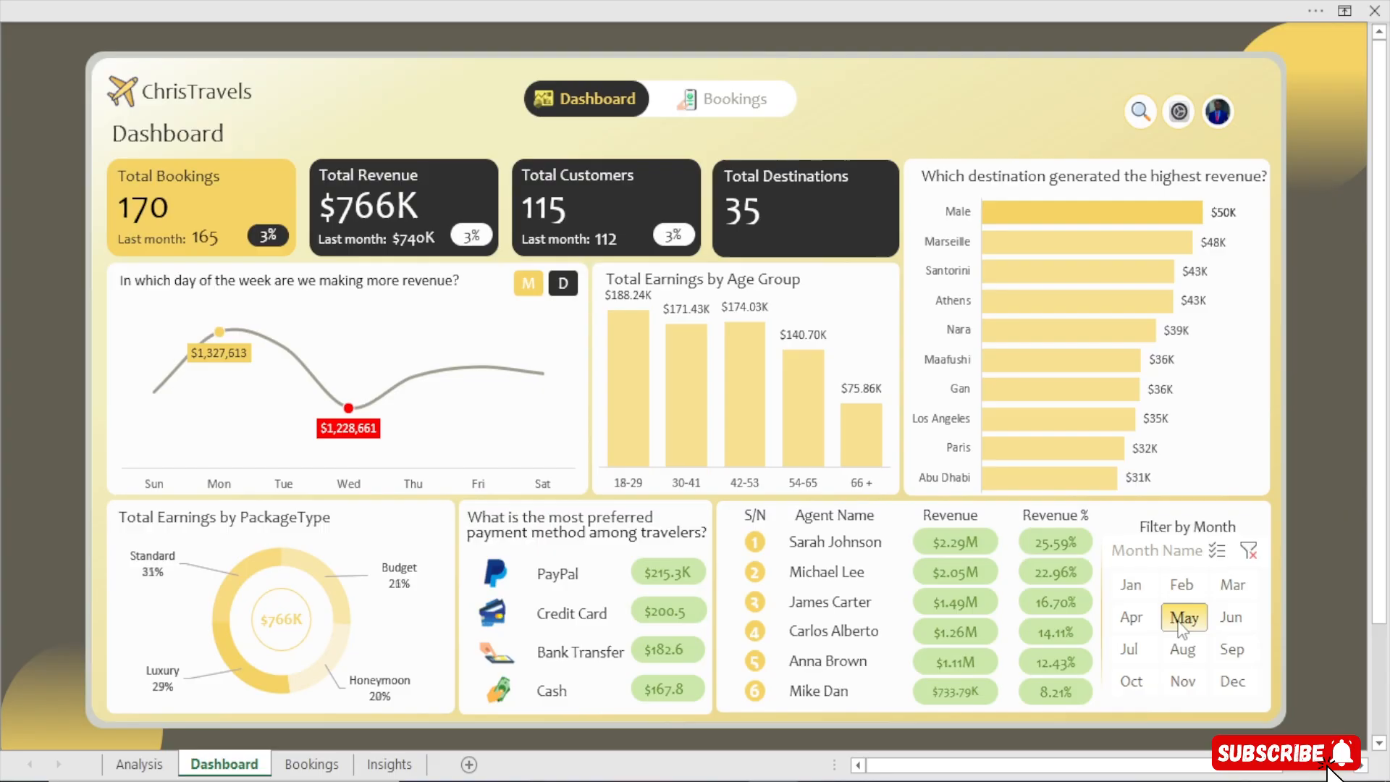
left_click(1132, 617)
left_click(1183, 649, "ctrl")
left_click(1182, 652)
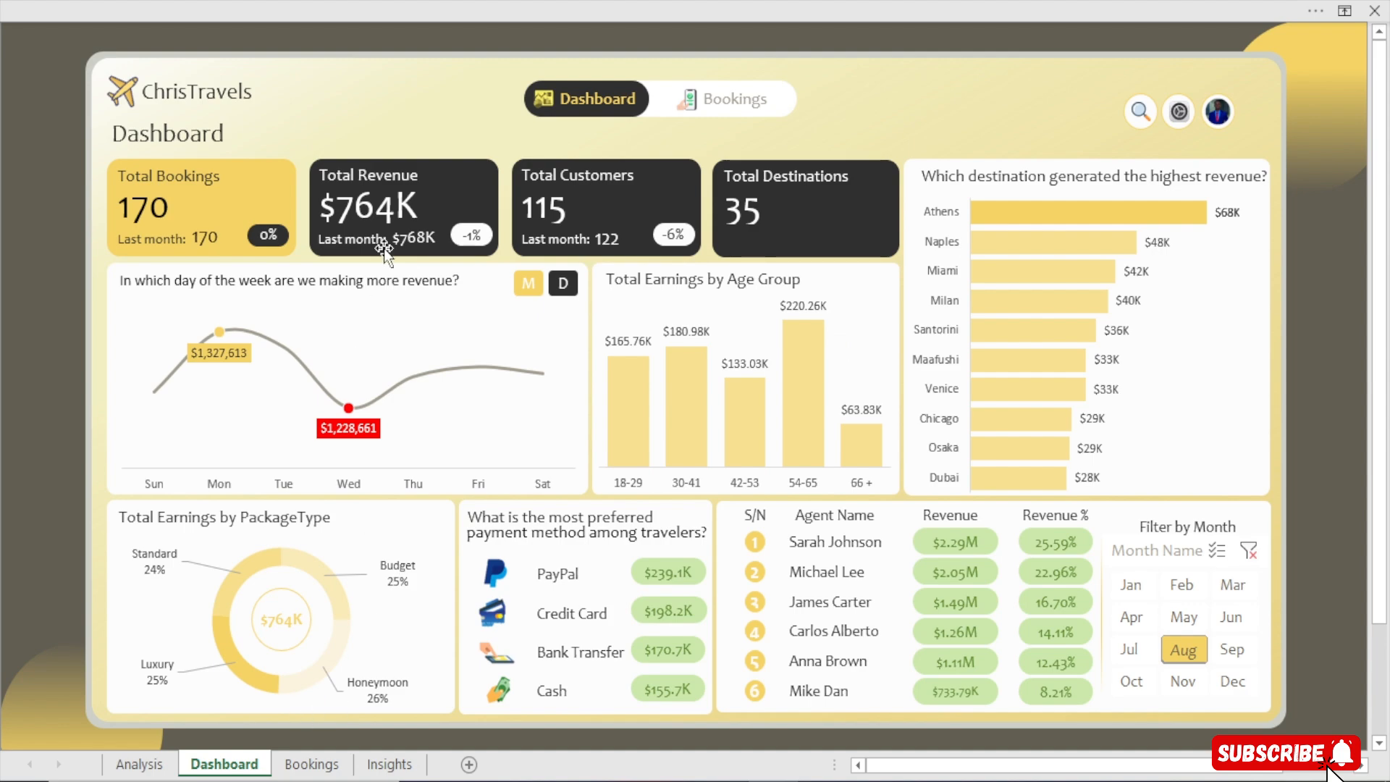
Open the Bookings page and scroll the bookings table with the arrow control
left_click(724, 94)
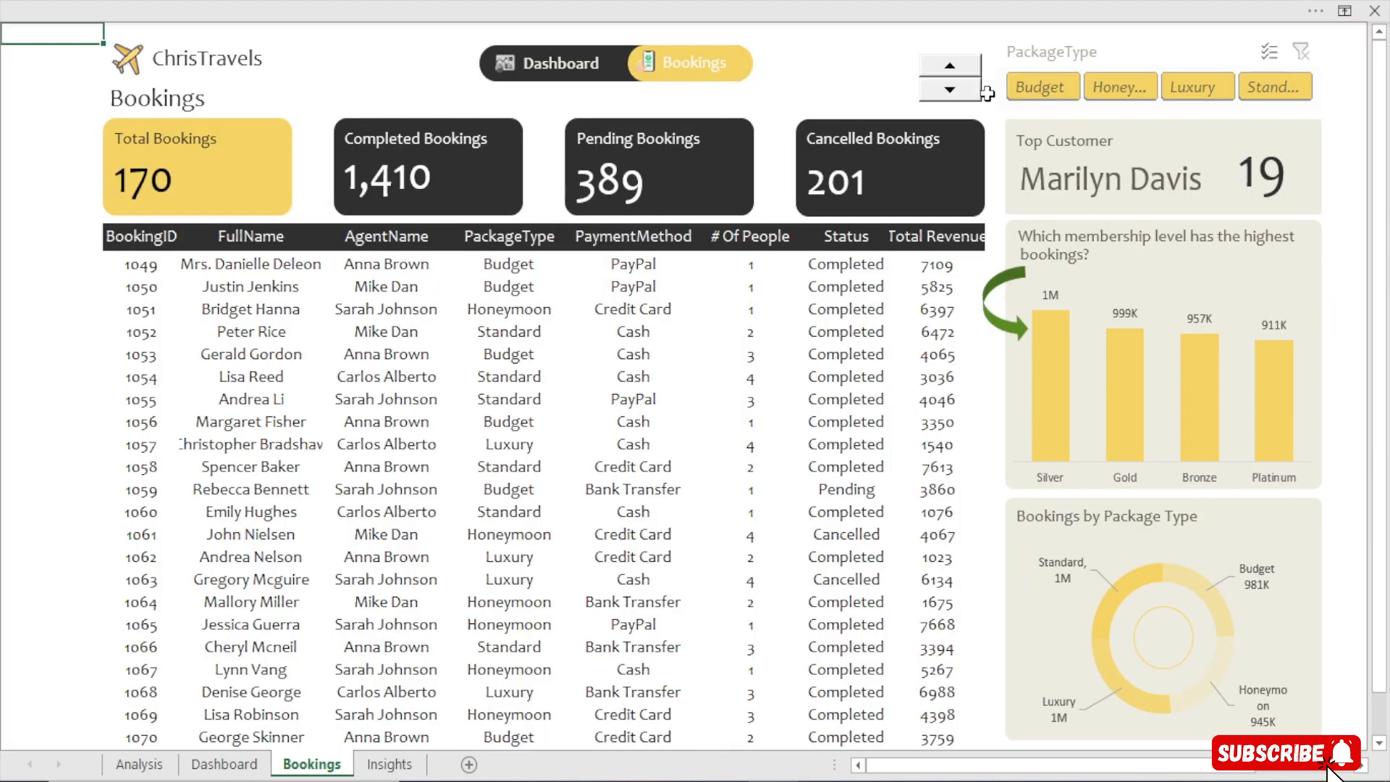
left_click(956, 66)
left_click_drag(957, 69, 959, 74)
Filter the bookings by Budget, Honeymoon and Luxury package types in turn, then clear the package filter
left_click(1041, 78)
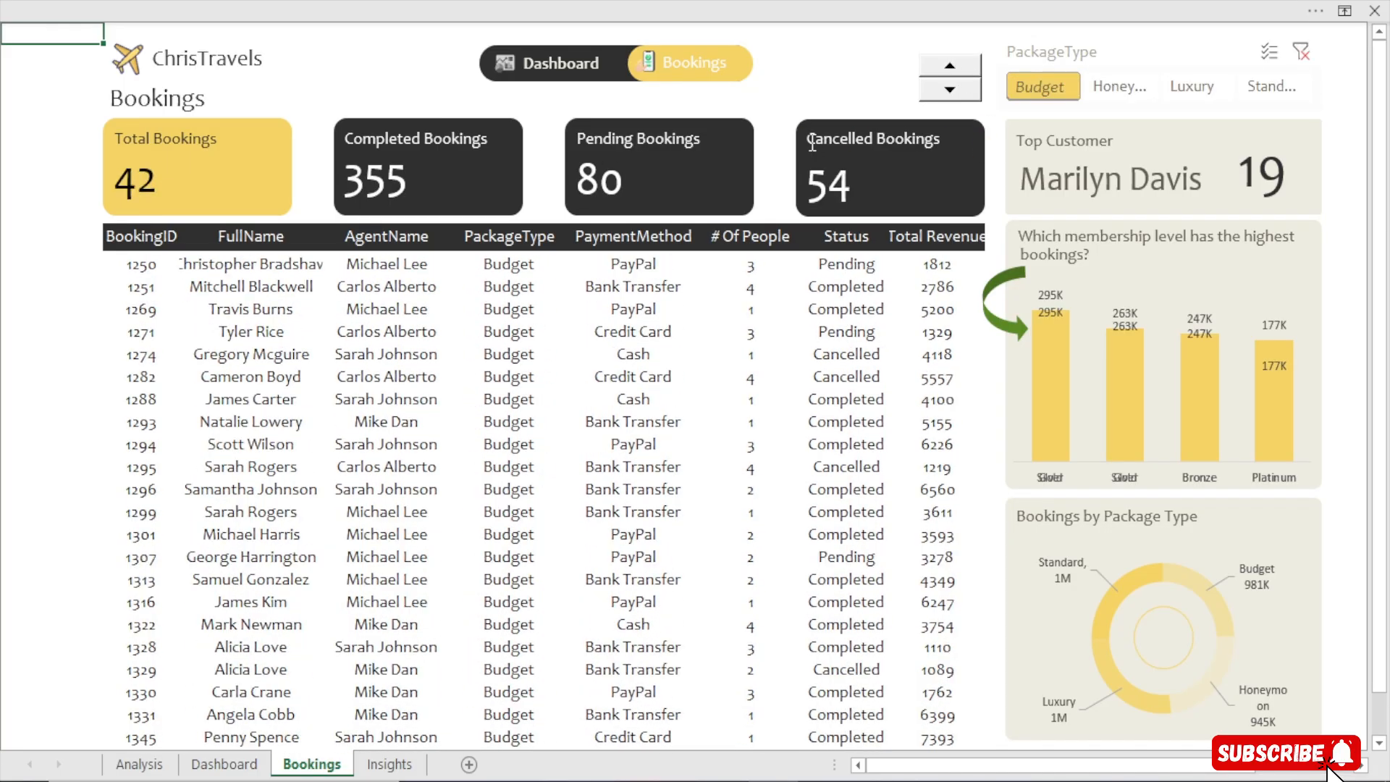
left_click(1124, 96)
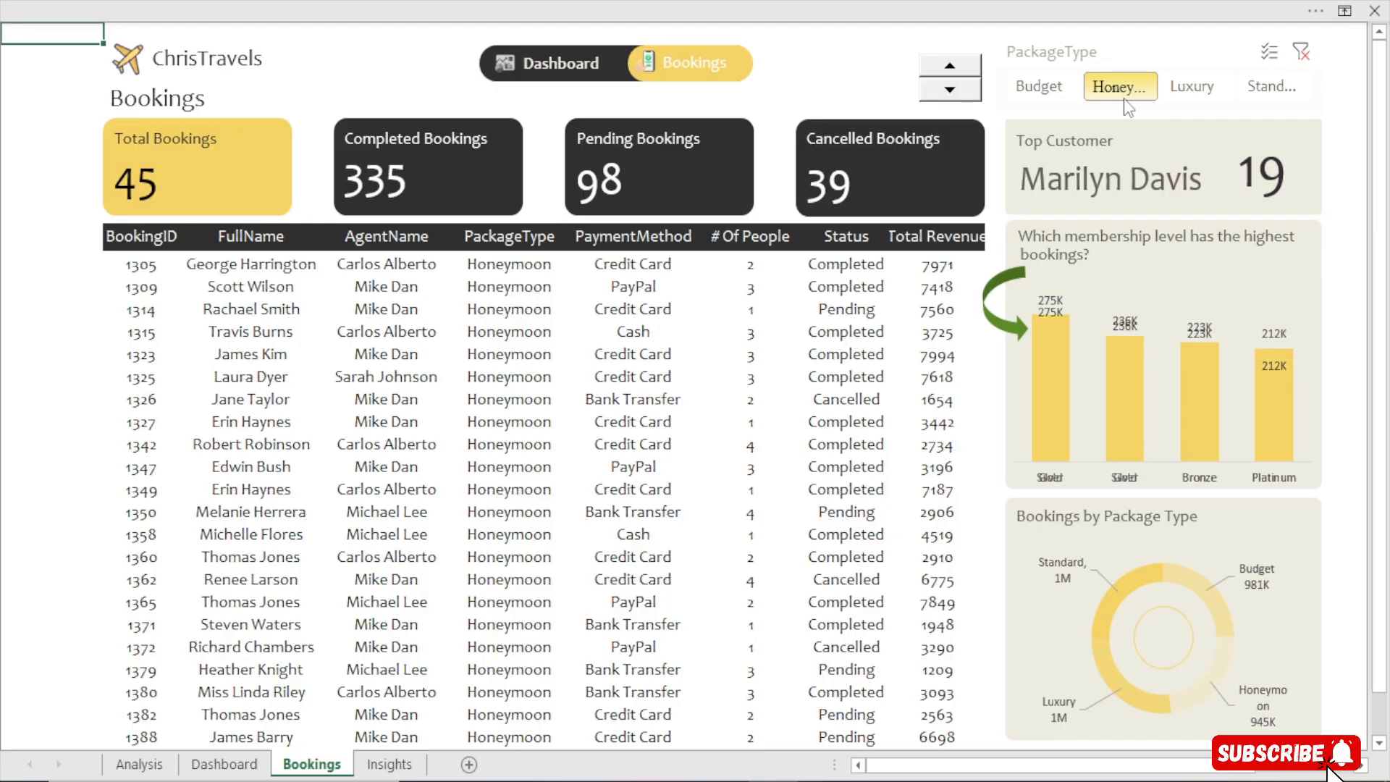
left_click(1196, 86)
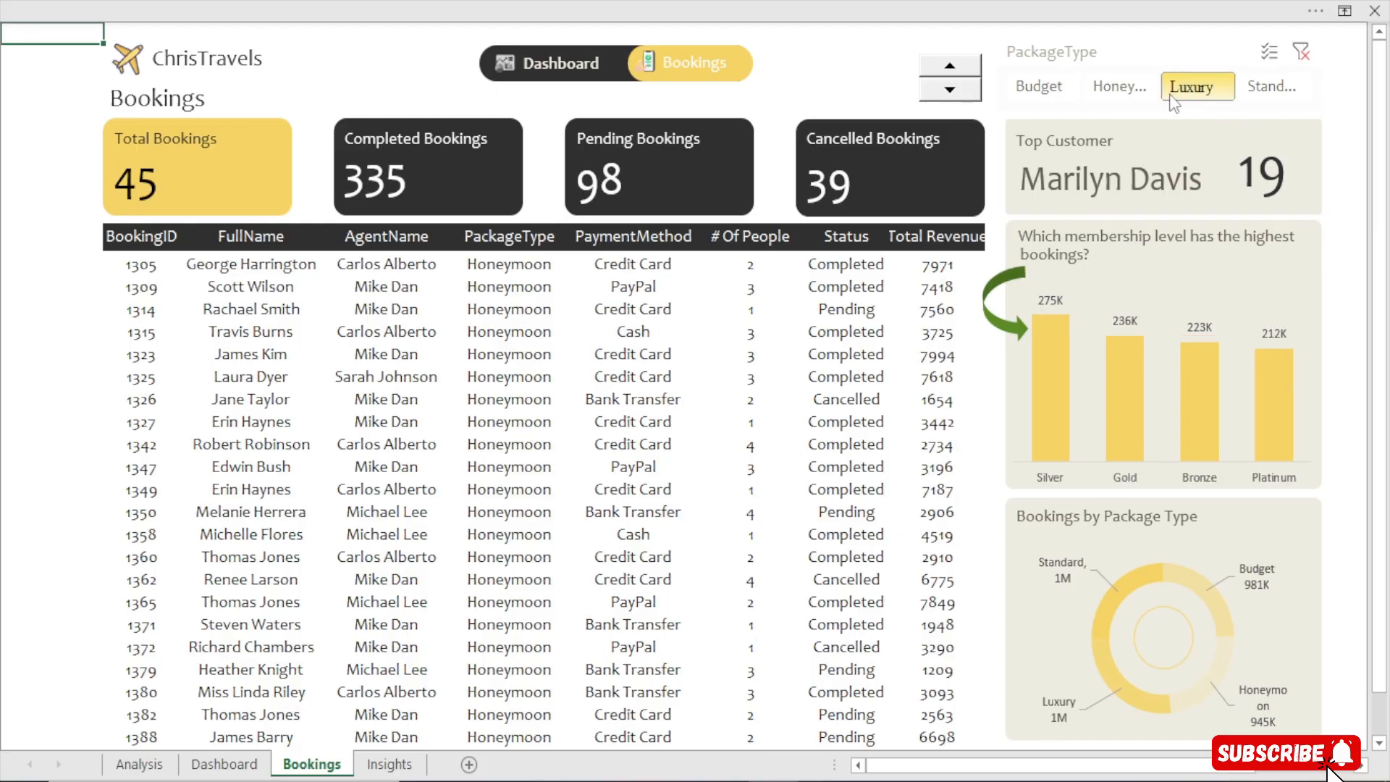
left_click(953, 72)
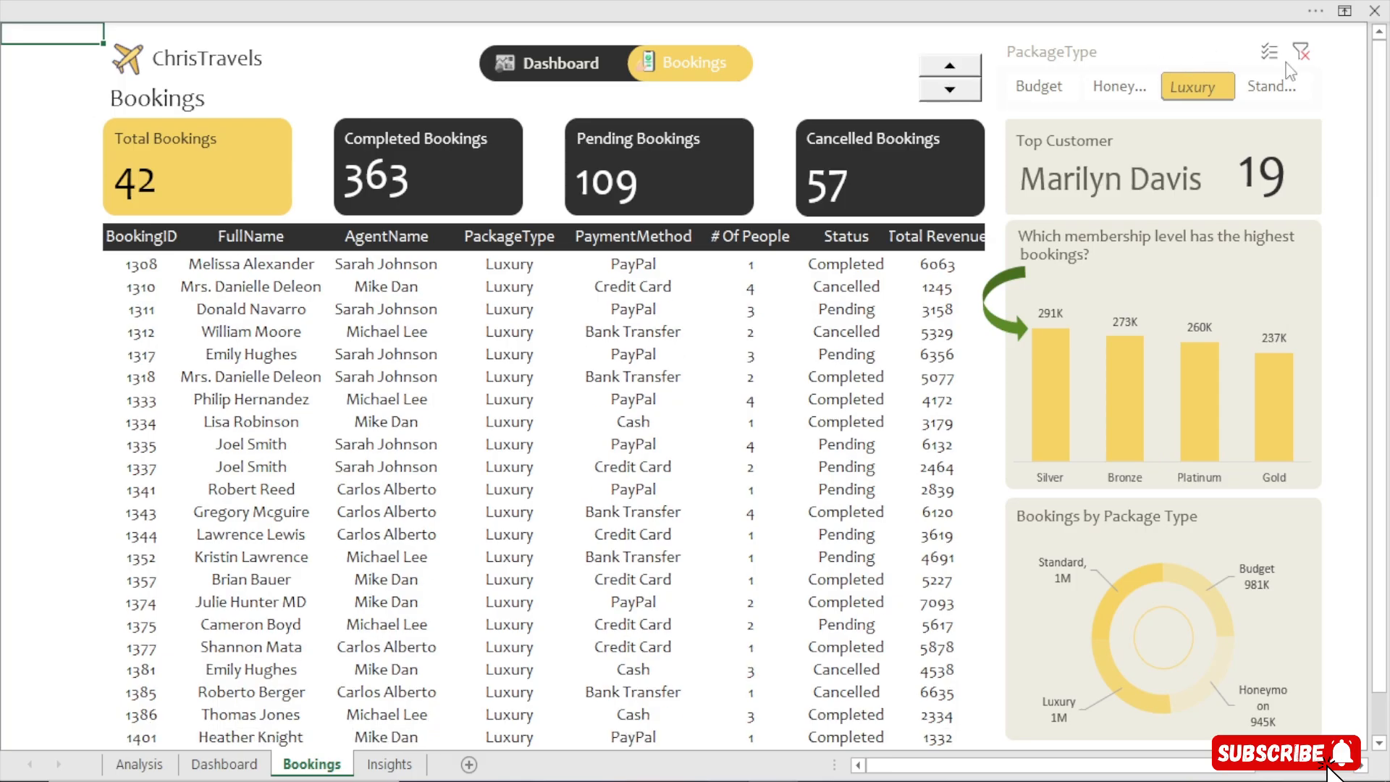
left_click(1304, 56)
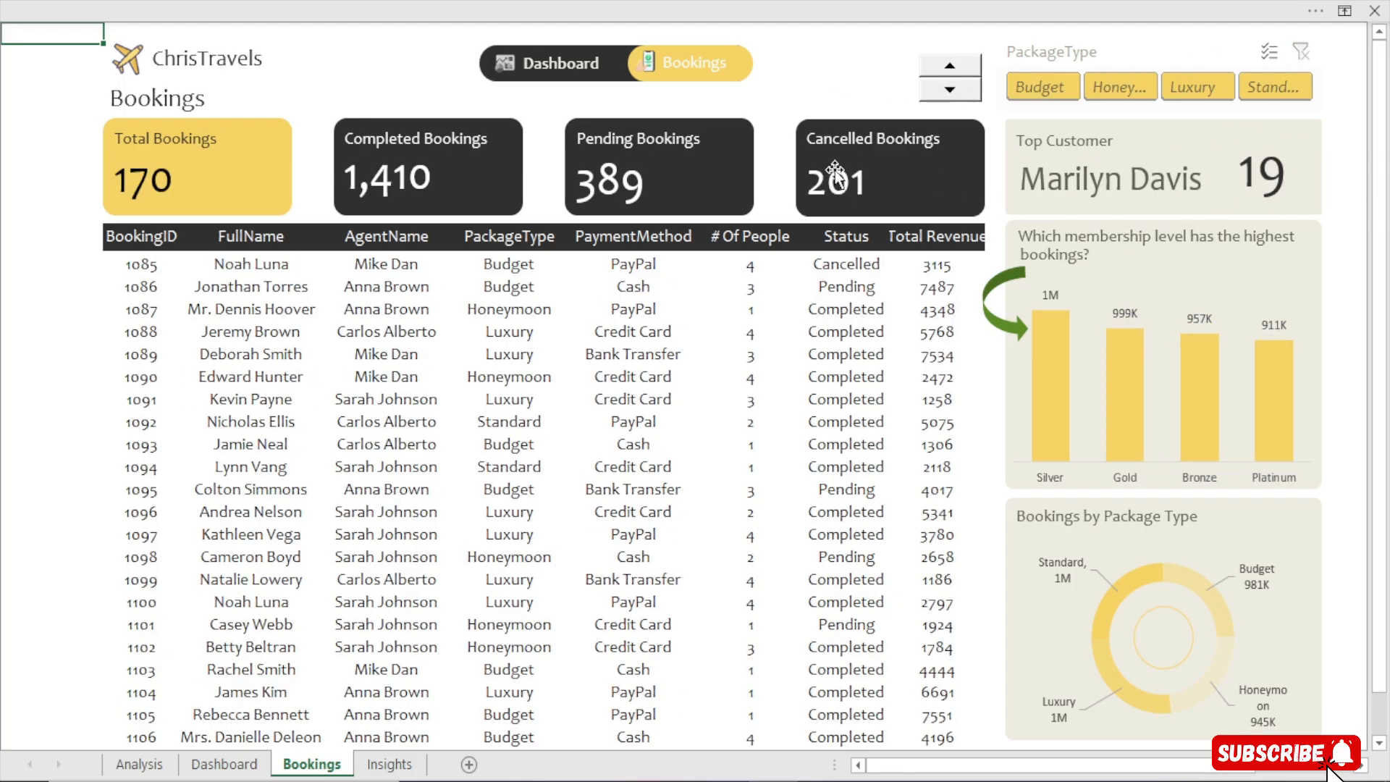
Return to the Dashboard page and open the Key Insight page
left_click(559, 68)
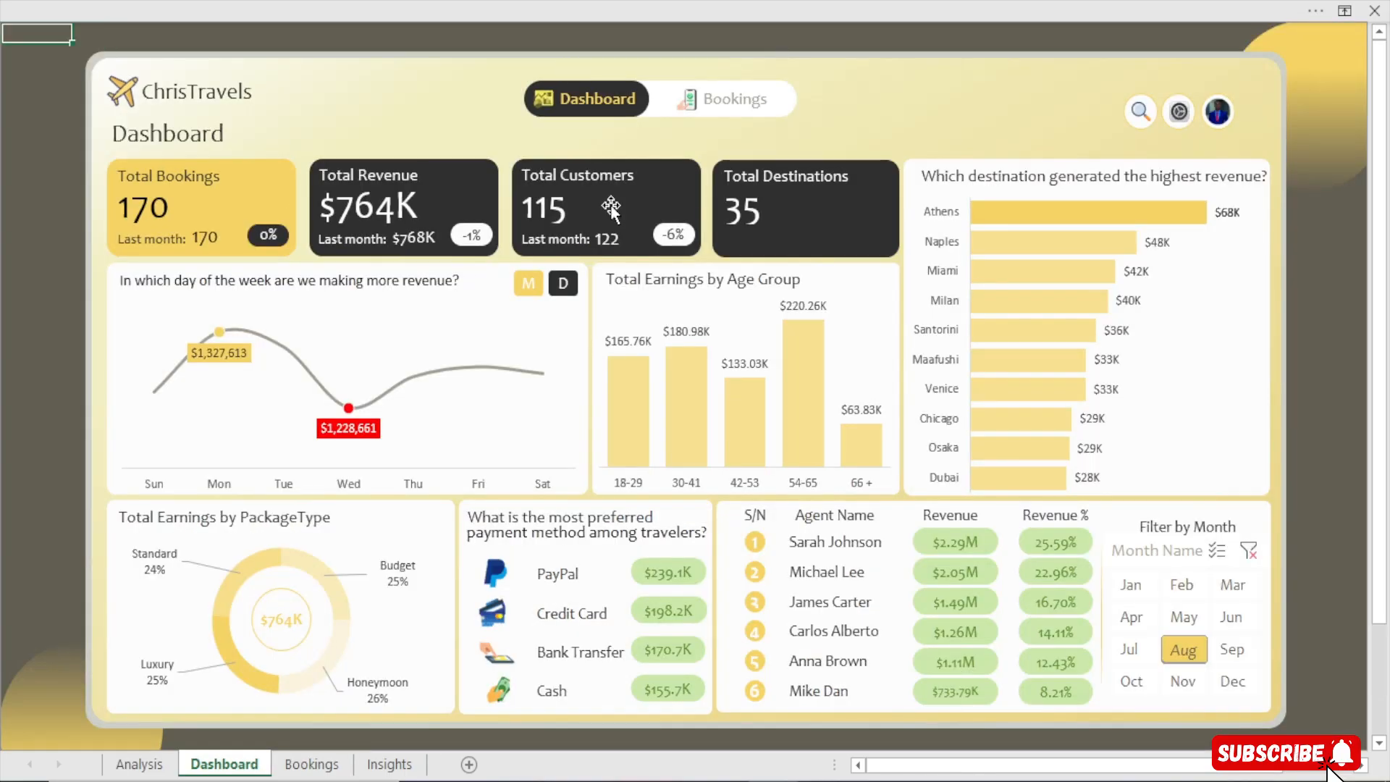
left_click(1141, 111)
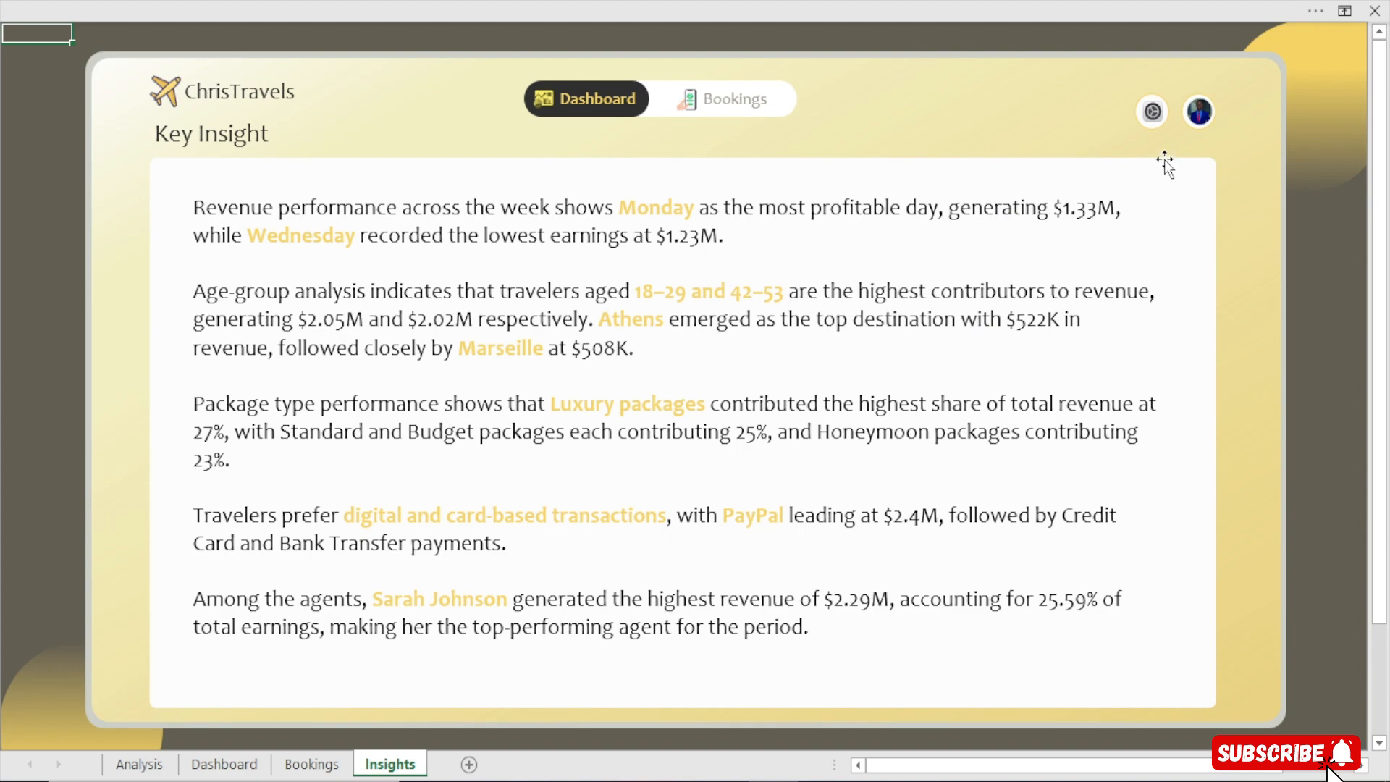
Open the Analysis sheet behind the dashboard and go back to the Dashboard page
left_click(1153, 111)
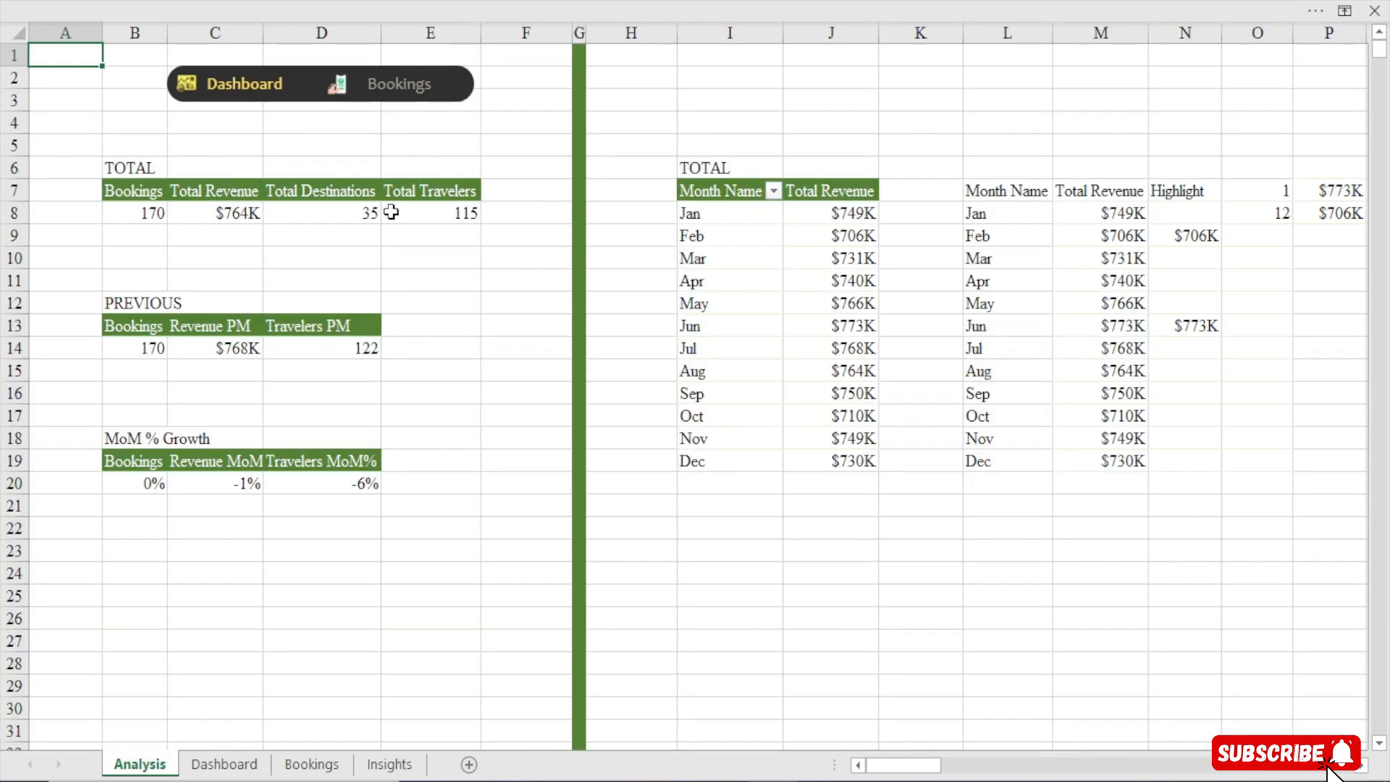
mouse_move(921, 767)
left_mouse_down()
mouse_move(1293, 767)
mouse_move(896, 774)
left_mouse_up()
left_click(226, 84)
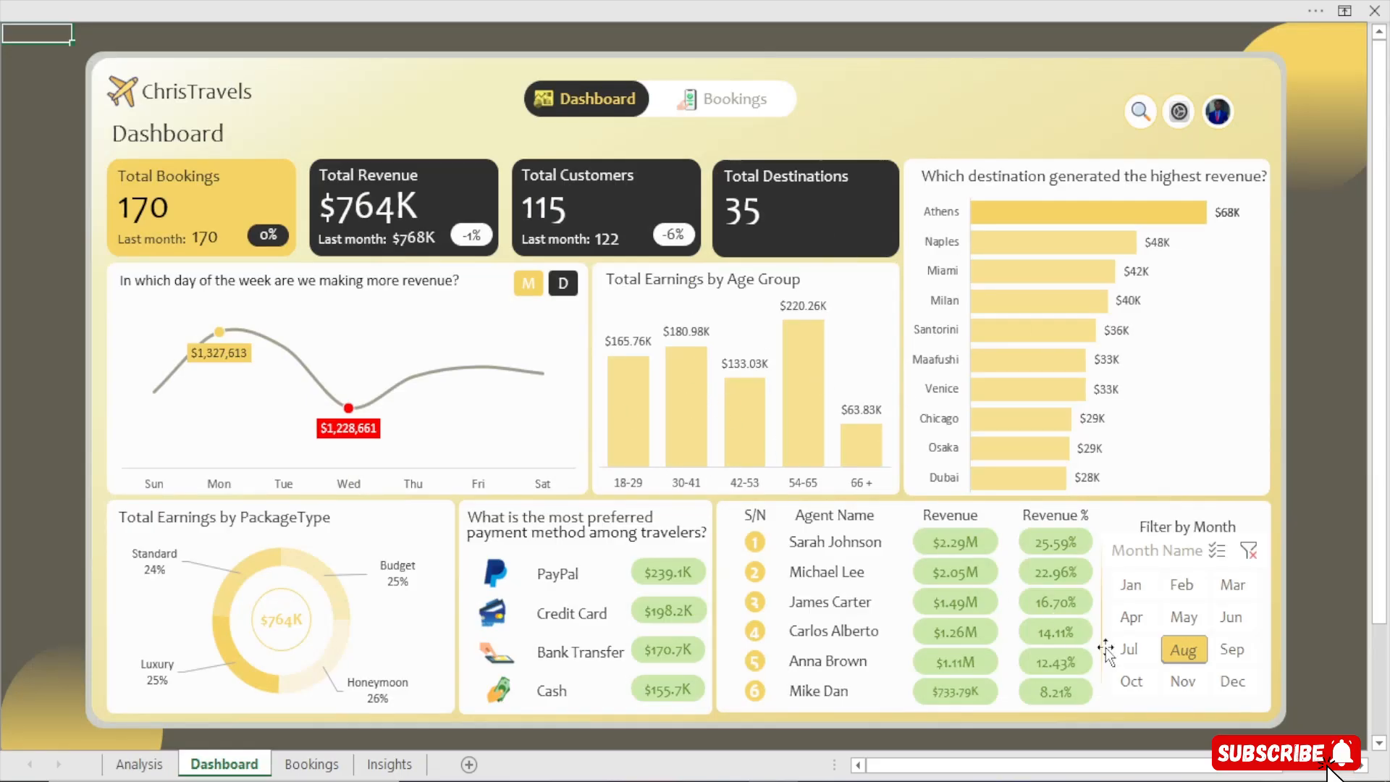
Preview several months with the month filter on the dashboard, then clear the month filter
left_click(1138, 622)
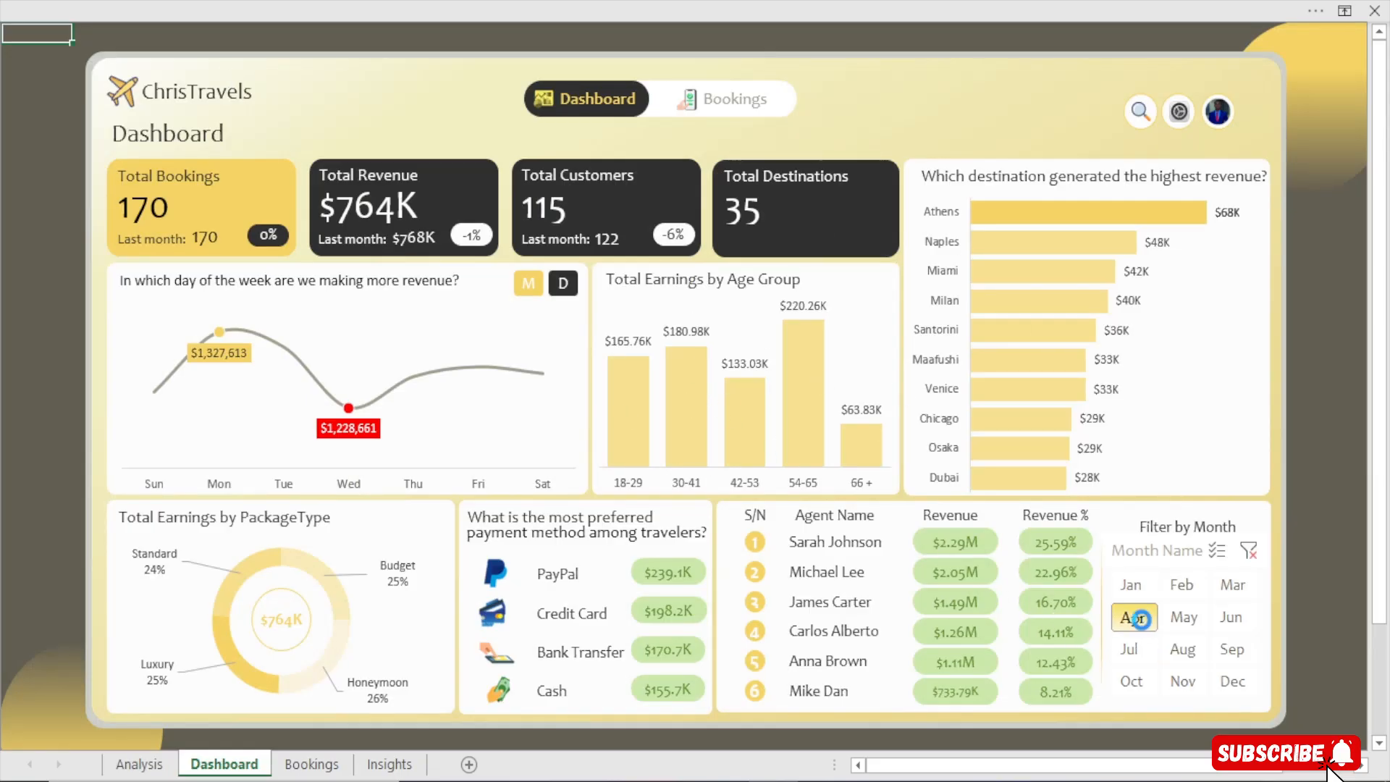
left_click(1183, 585)
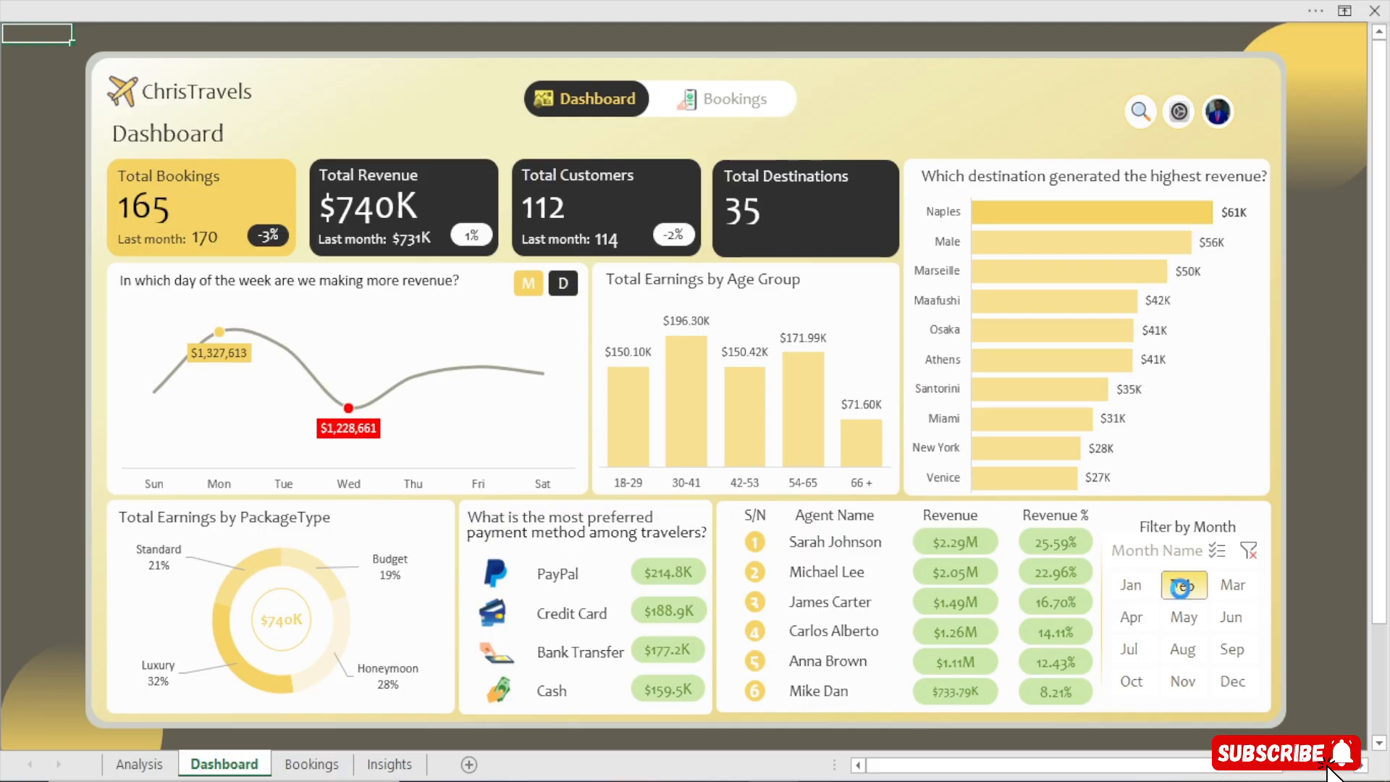
left_click(1183, 649)
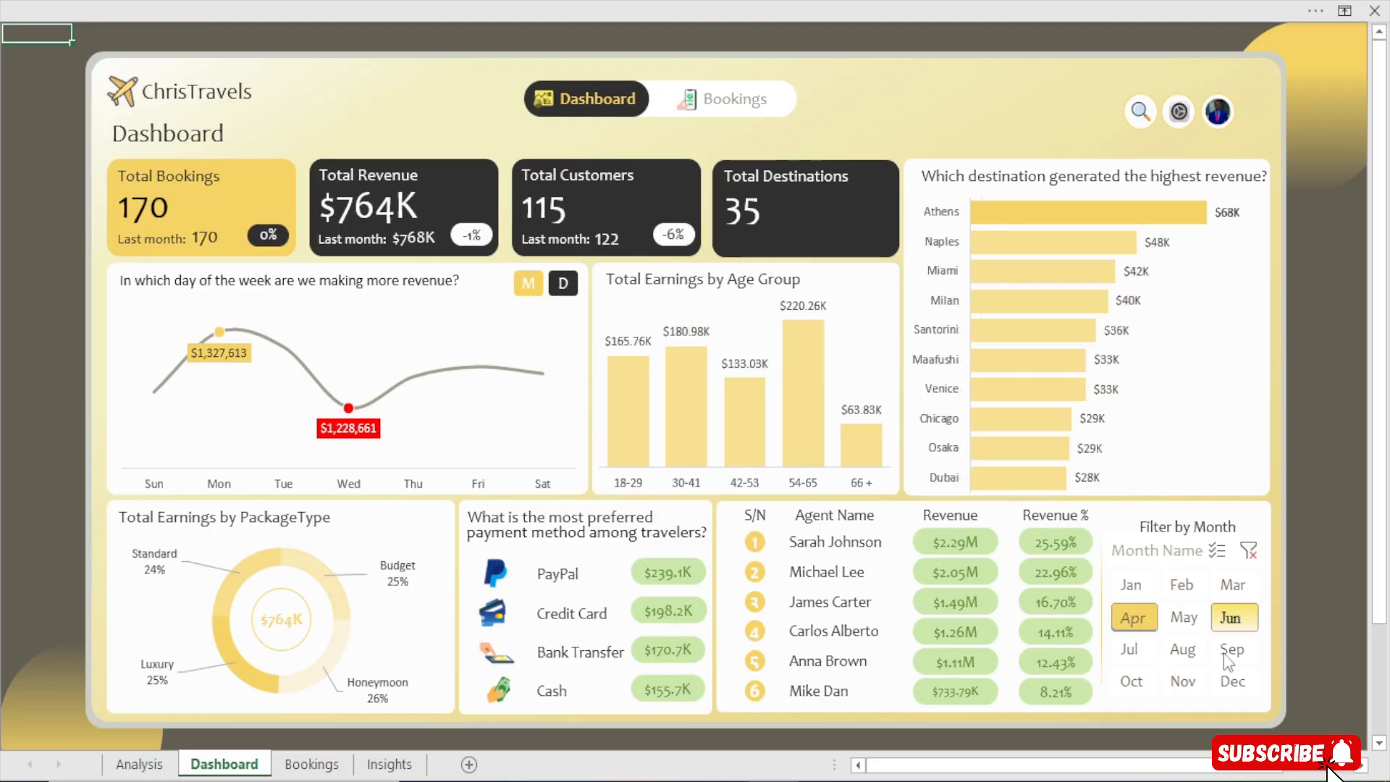
left_click(1233, 682)
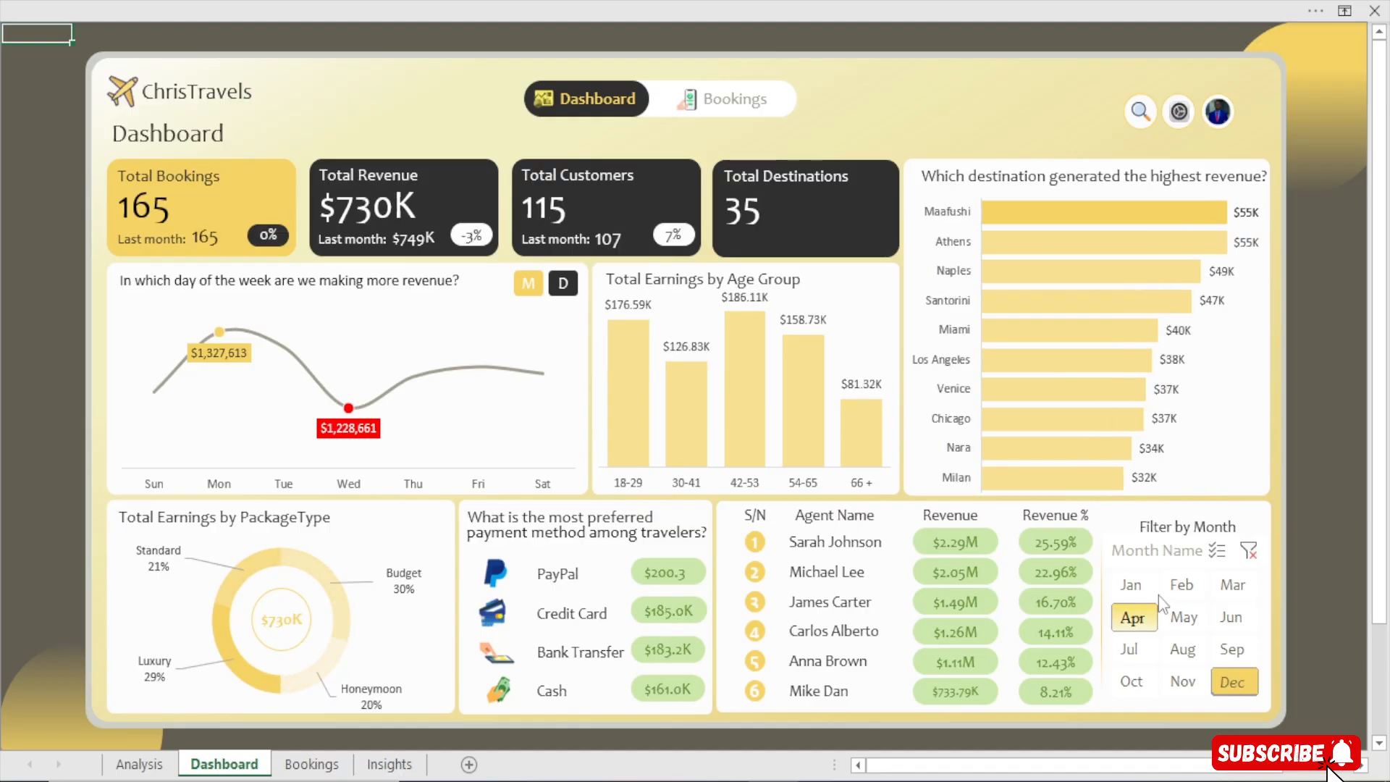
left_click(1184, 681)
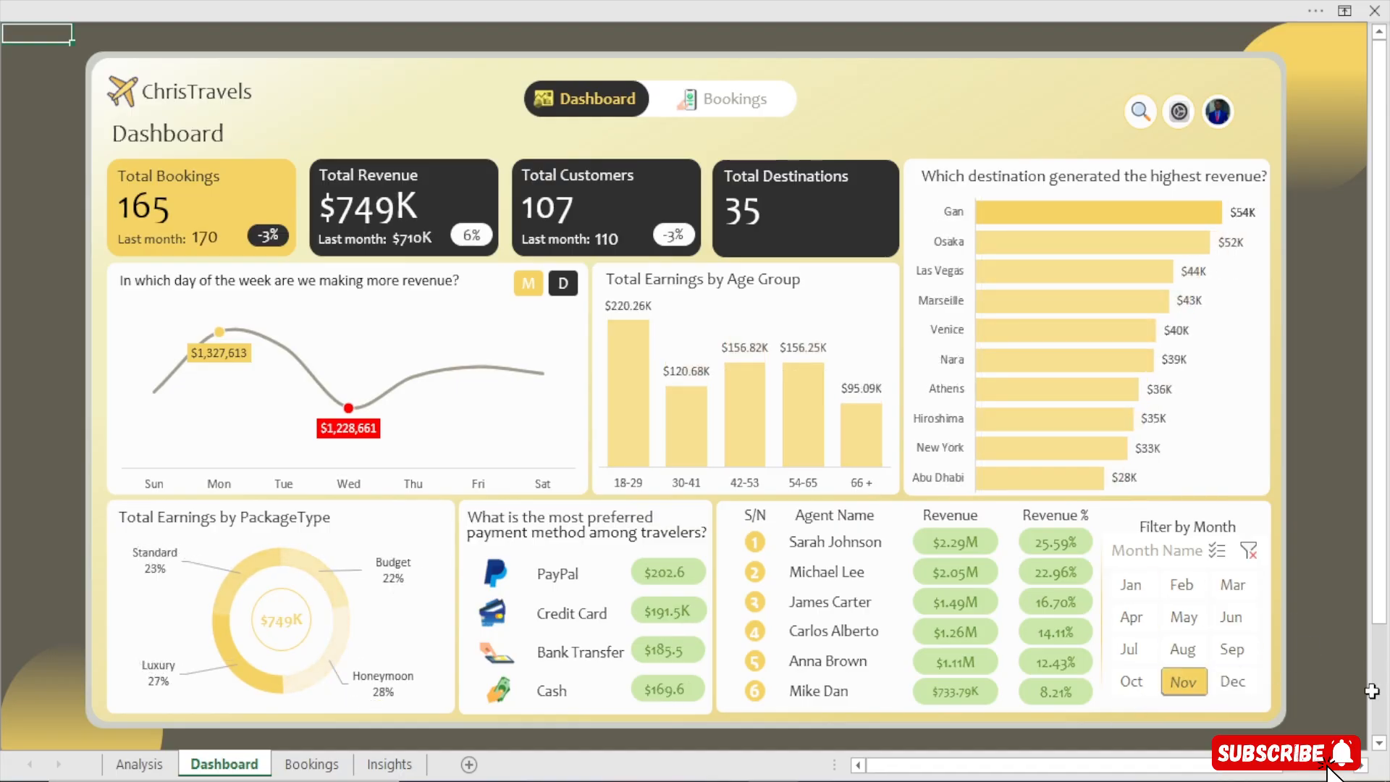
left_click(1257, 555)
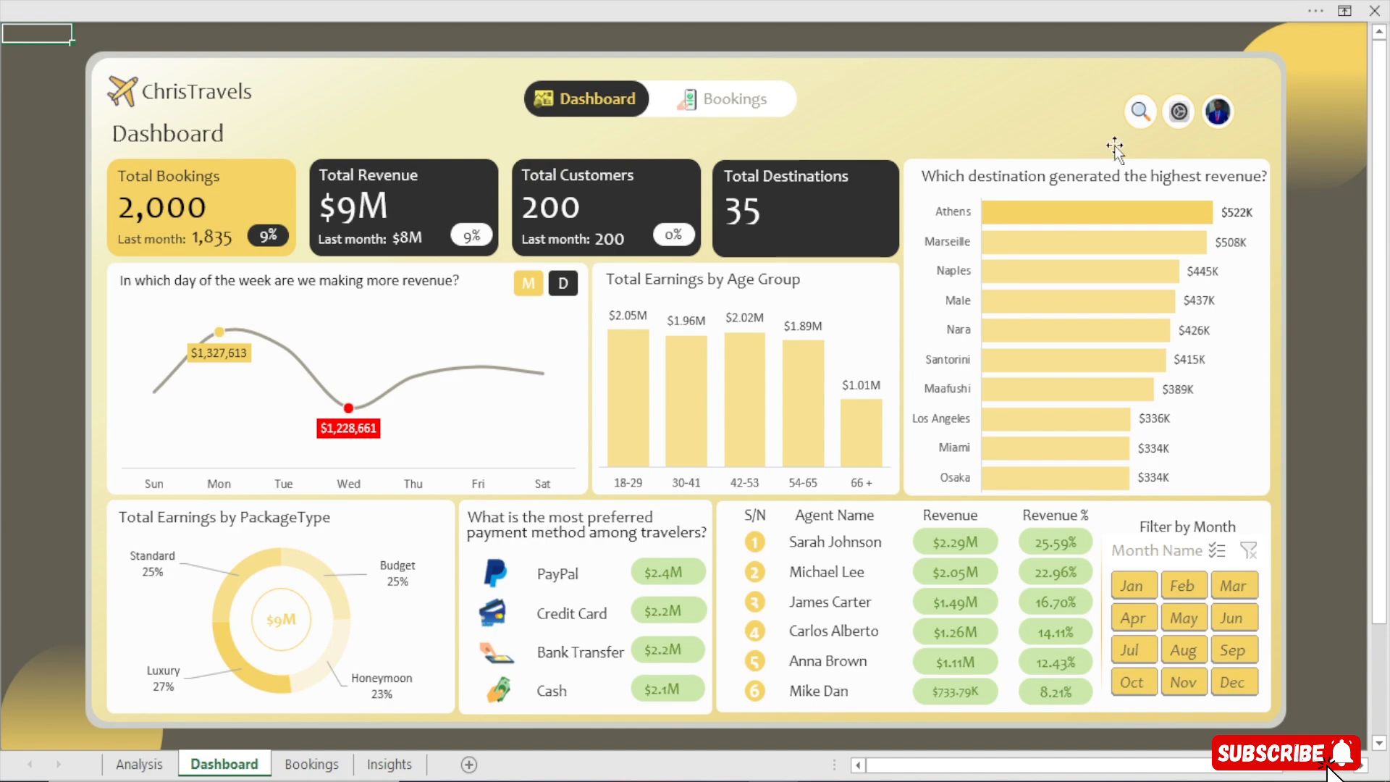
Open the Bookings page, scroll the bookings table down, and return to the Dashboard
left_click(717, 109)
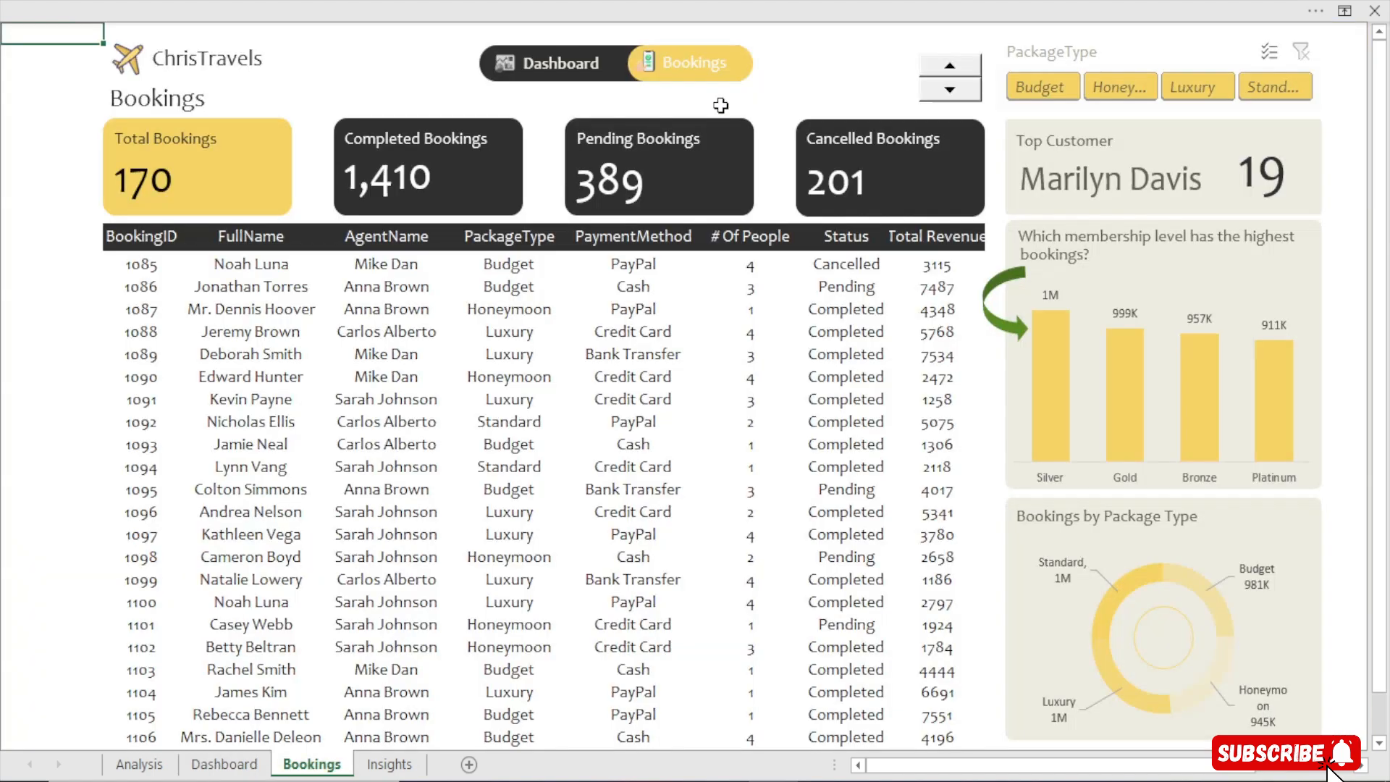
left_click(972, 72)
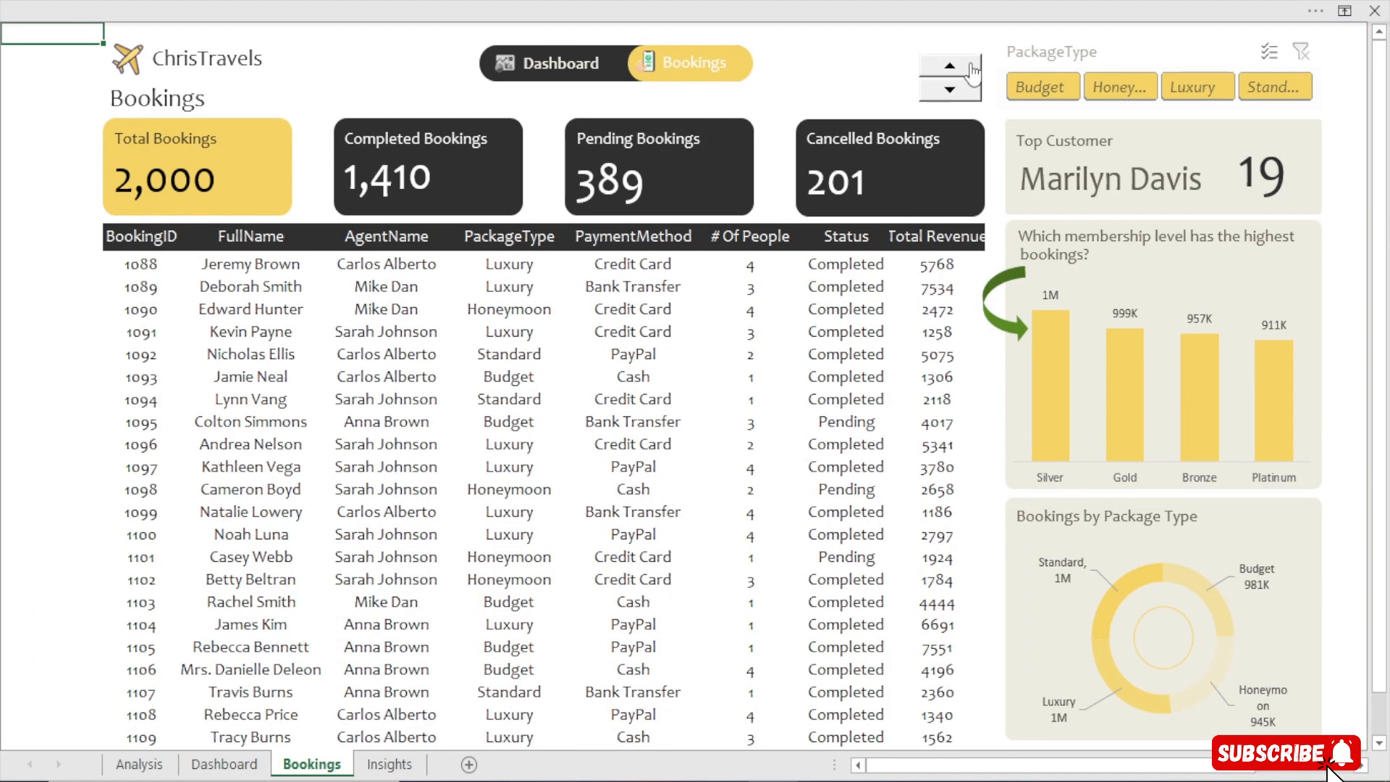
left_click(972, 72)
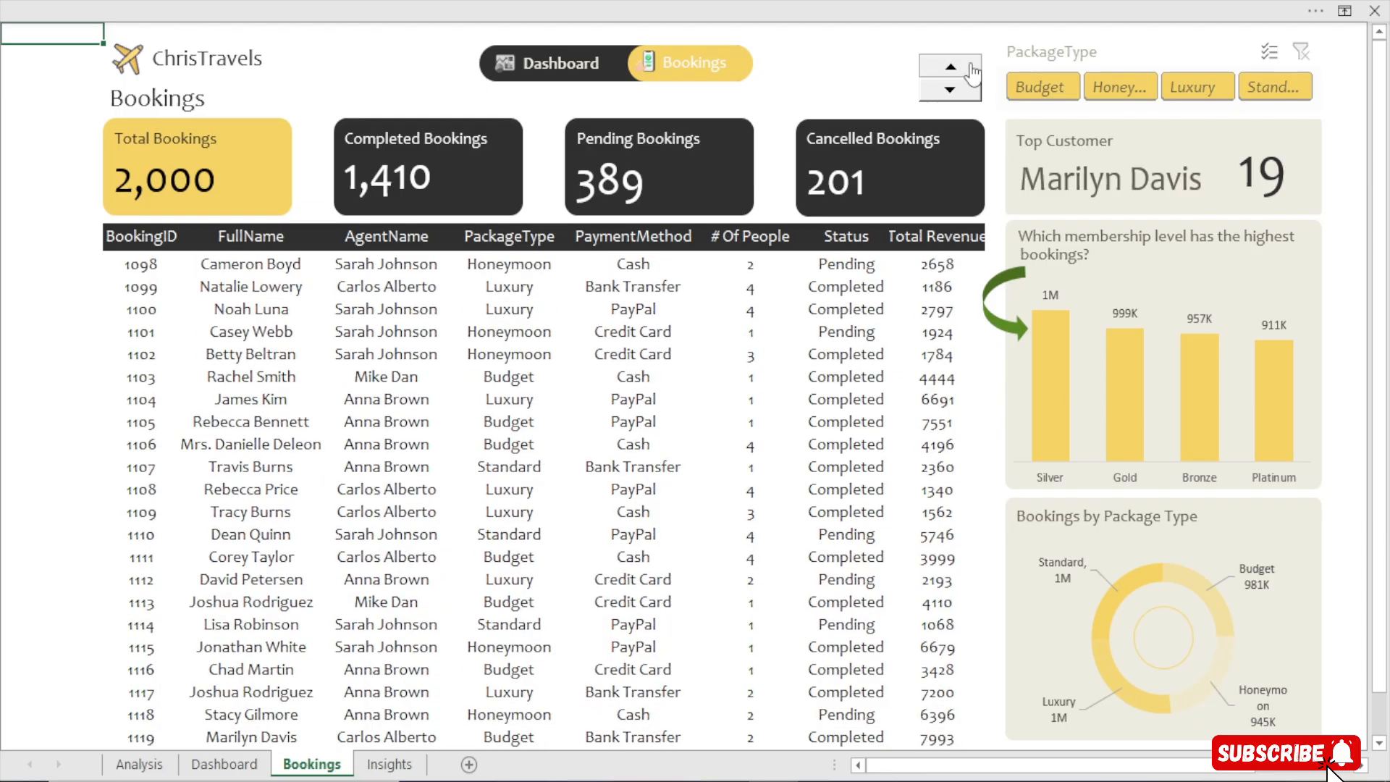
left_click(972, 72)
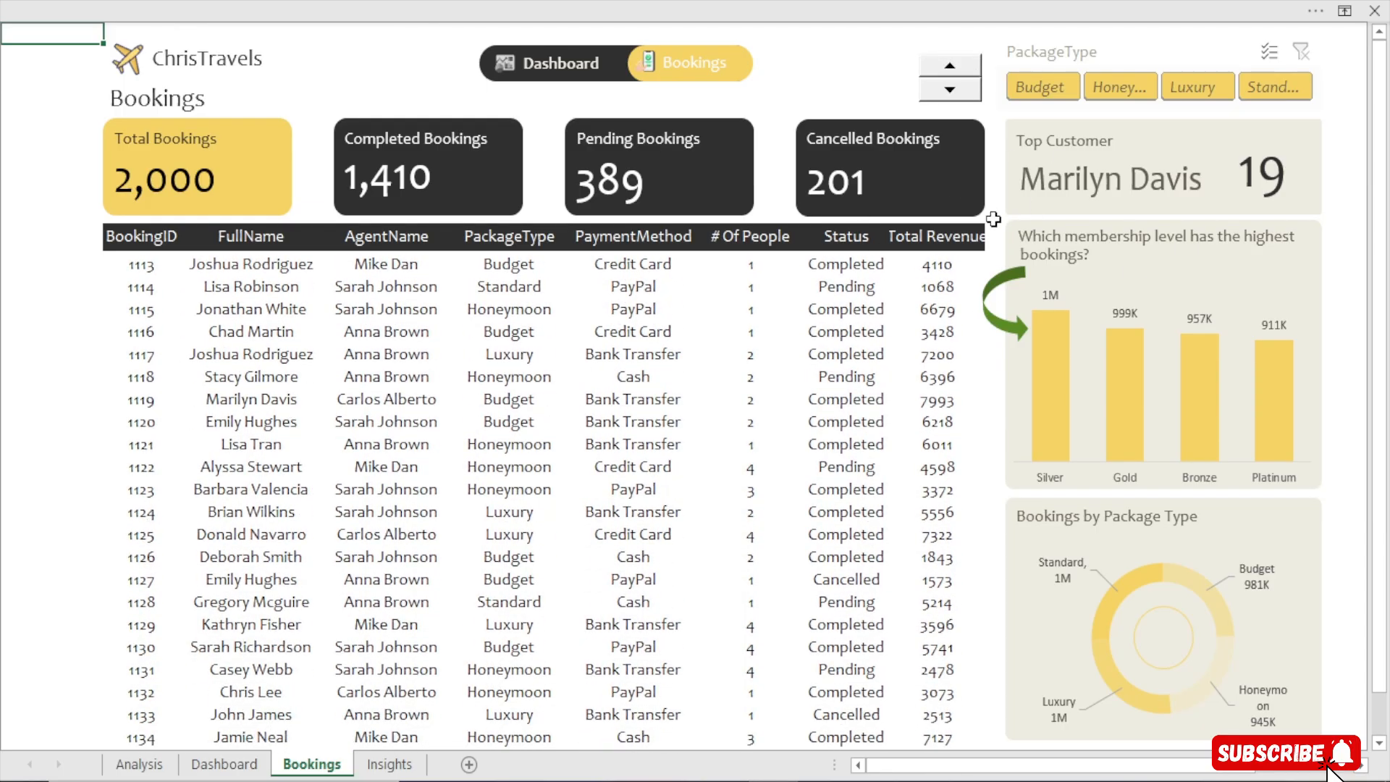
left_click(545, 64)
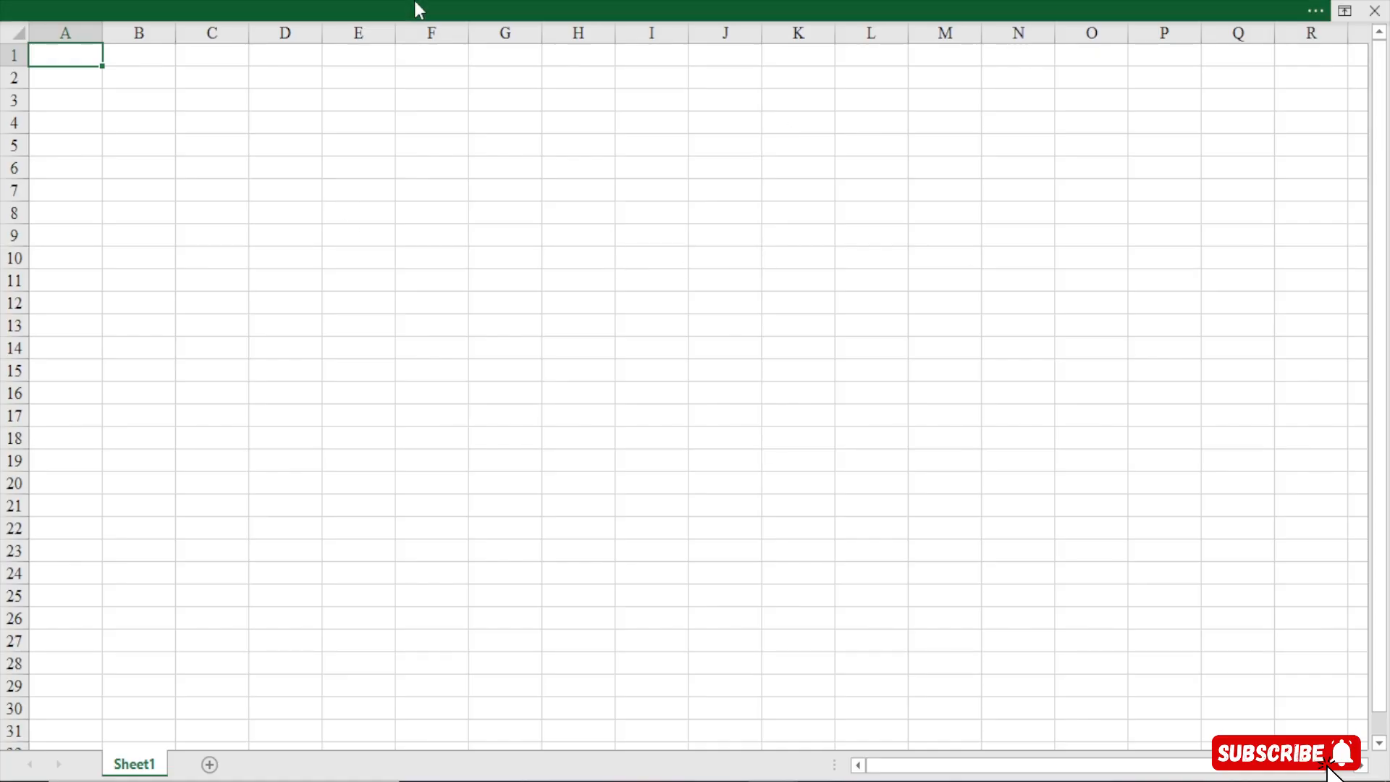
In a new blank workbook, start a Get Data import from an Excel workbook file
left_click(385, 6)
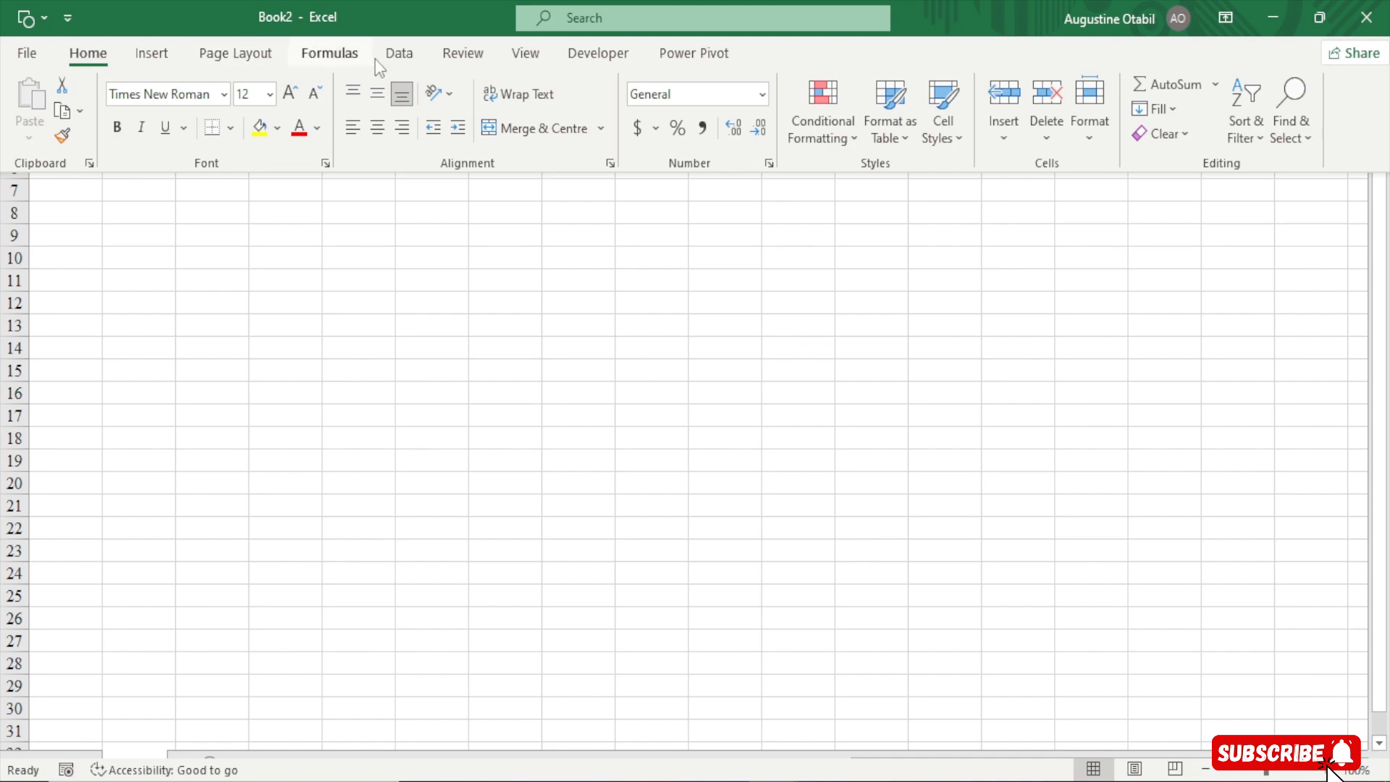
left_click(401, 57)
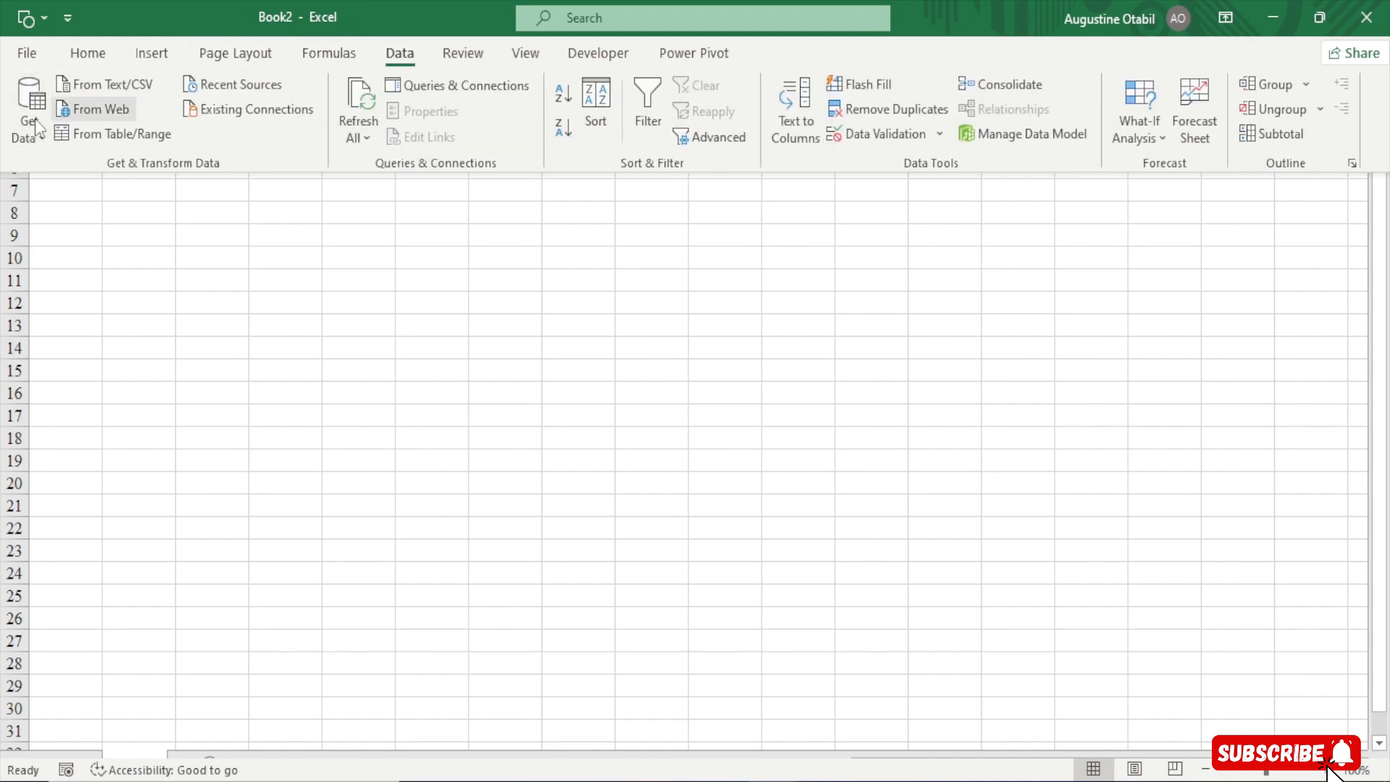
left_click(45, 139)
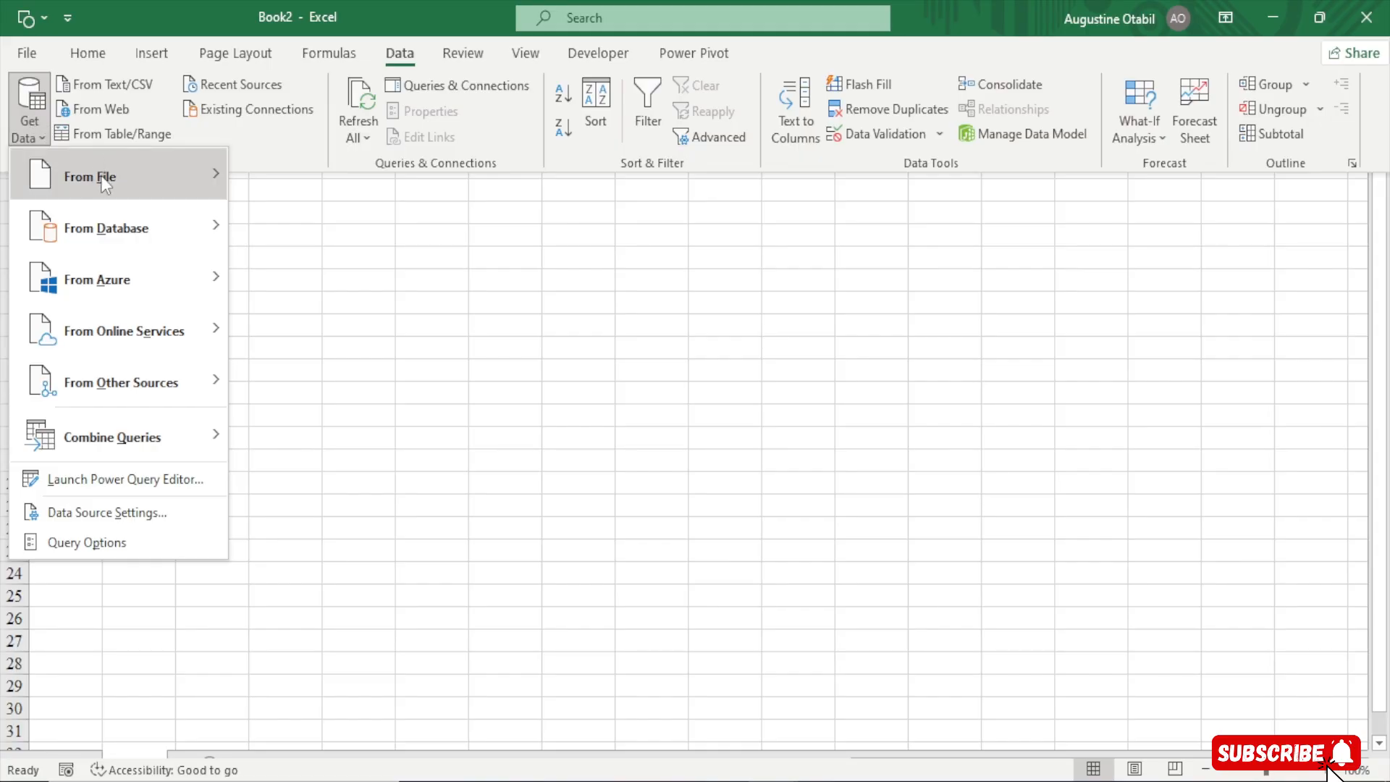
mouse_move(108, 181)
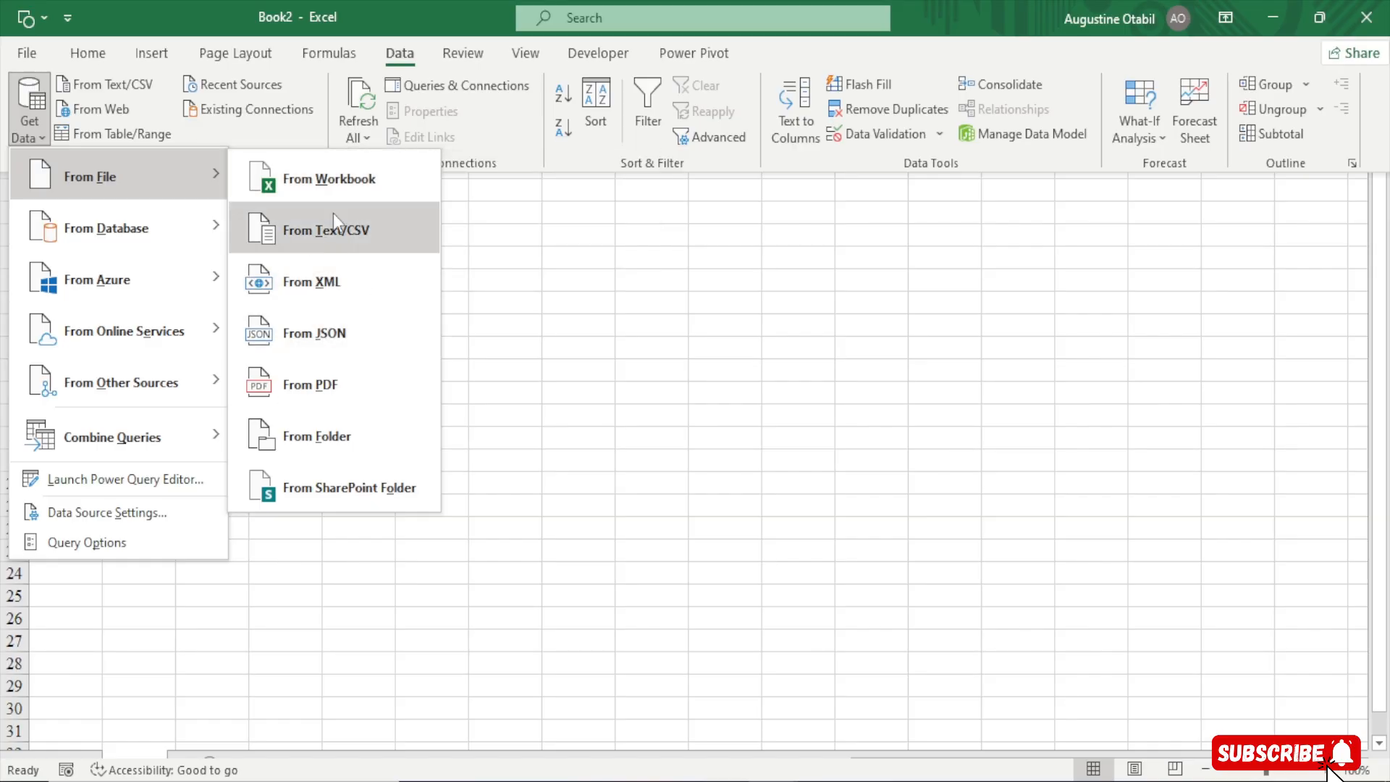
left_click(345, 178)
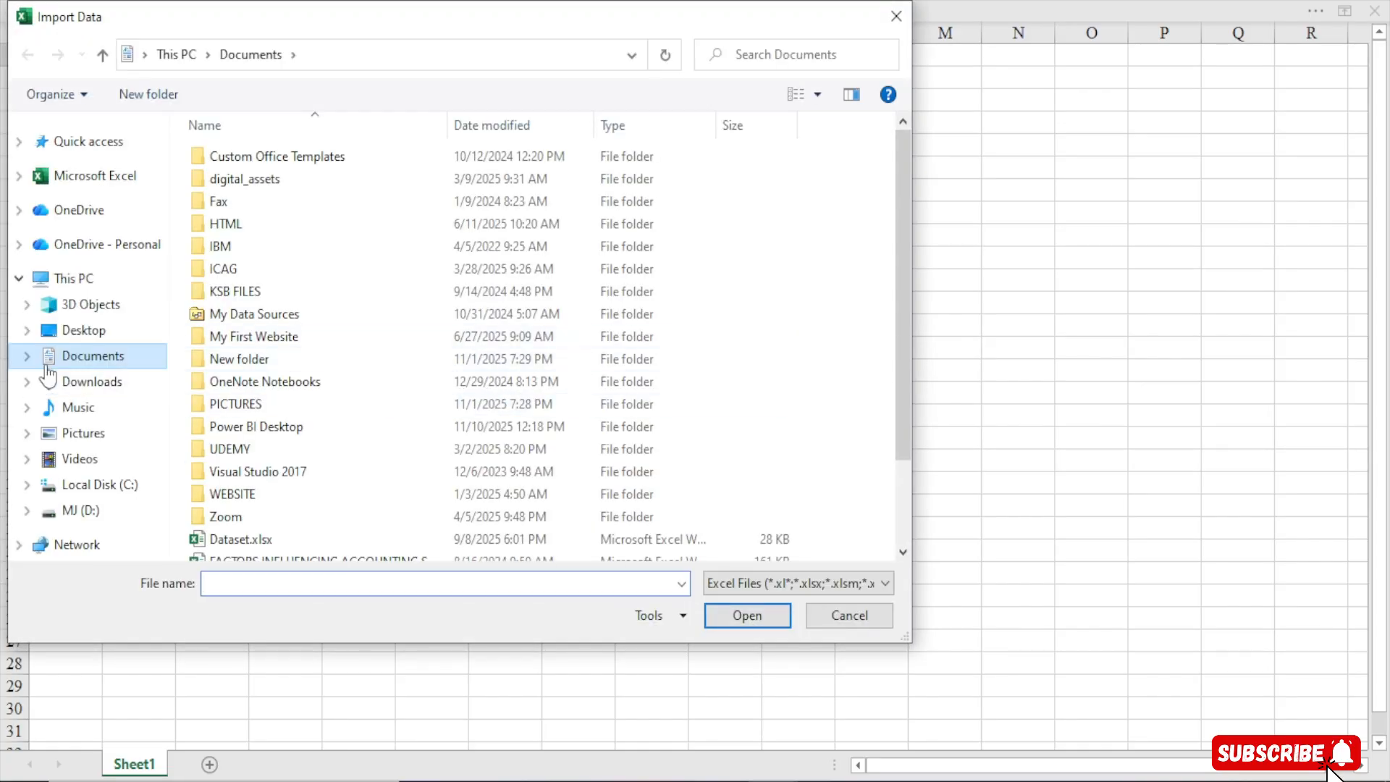
Browse the import dialog to the THE BI ANALYST HUB folder on drive MJ (D:)
left_click(73, 511)
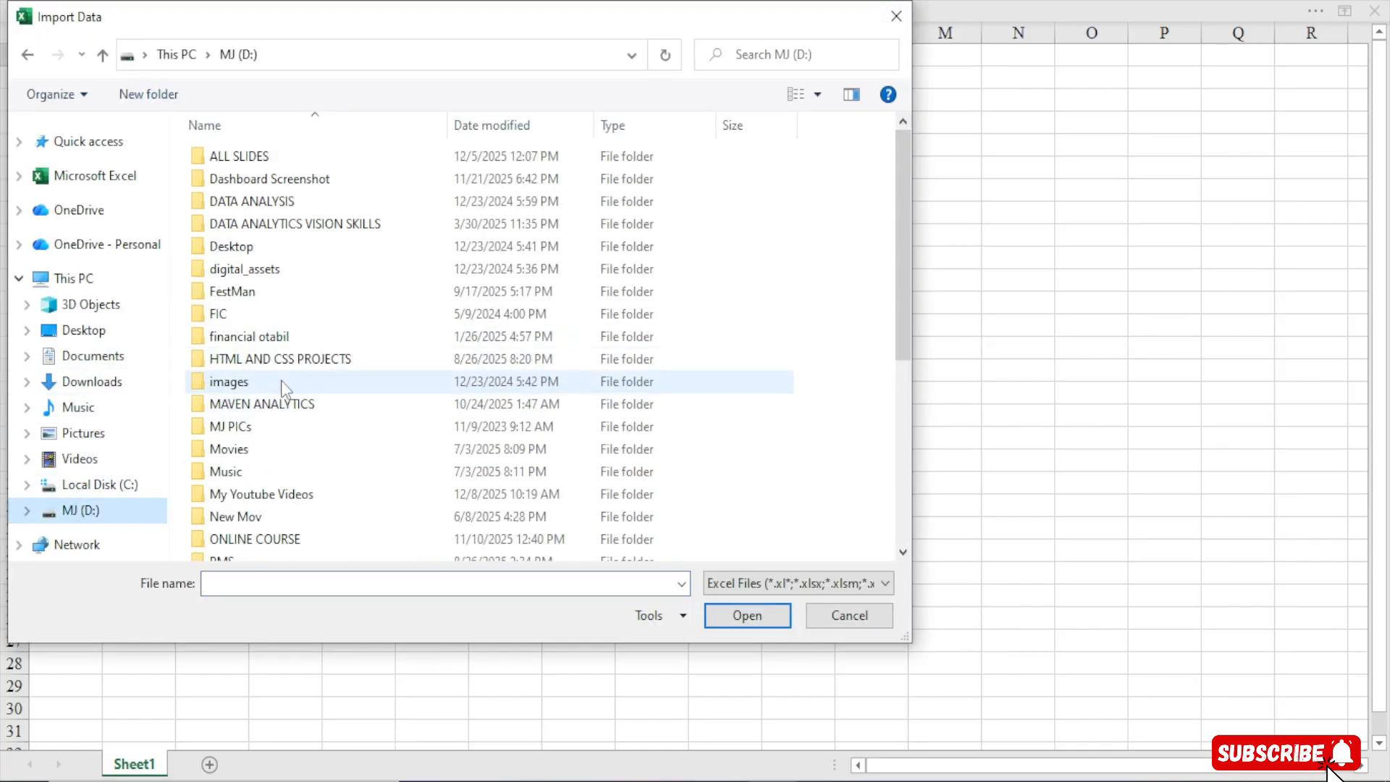
left_click_drag(901, 321, 894, 481)
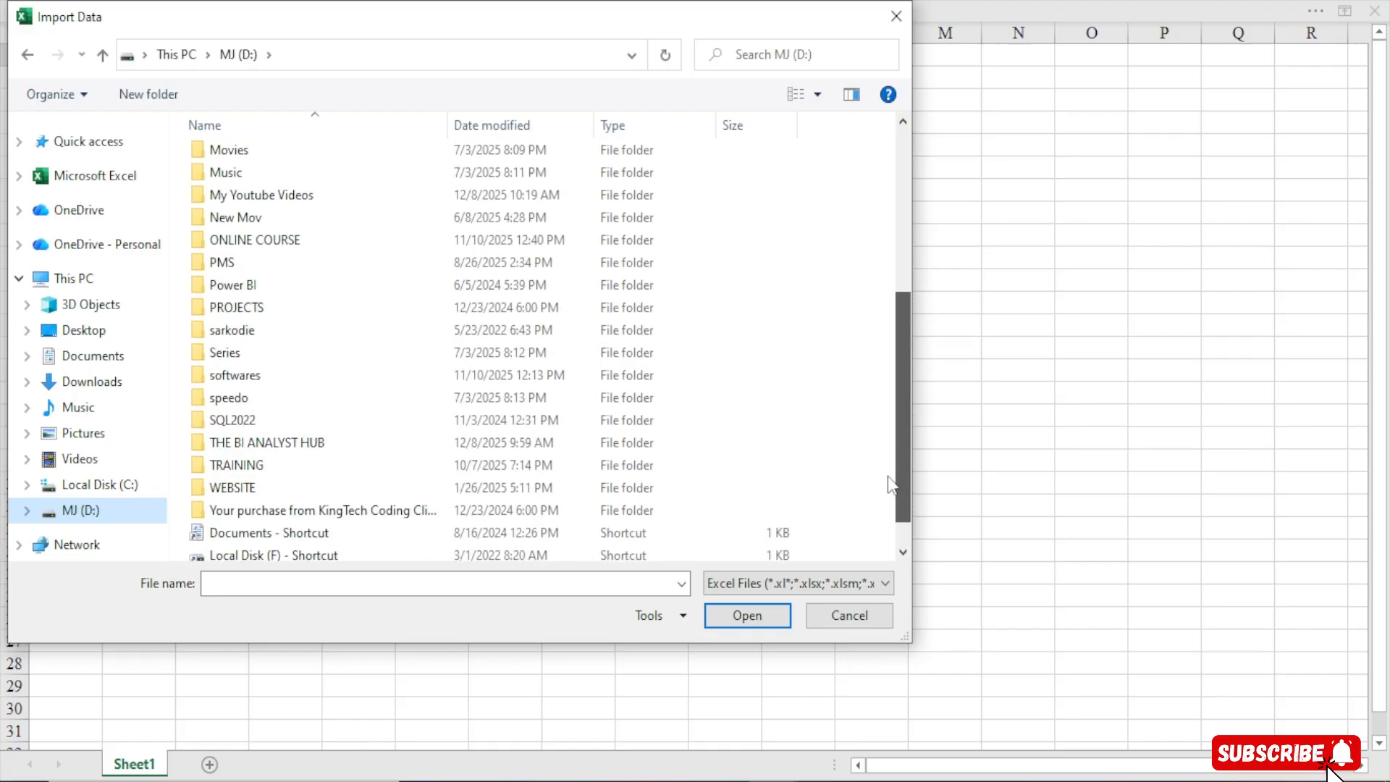
double_click(311, 444)
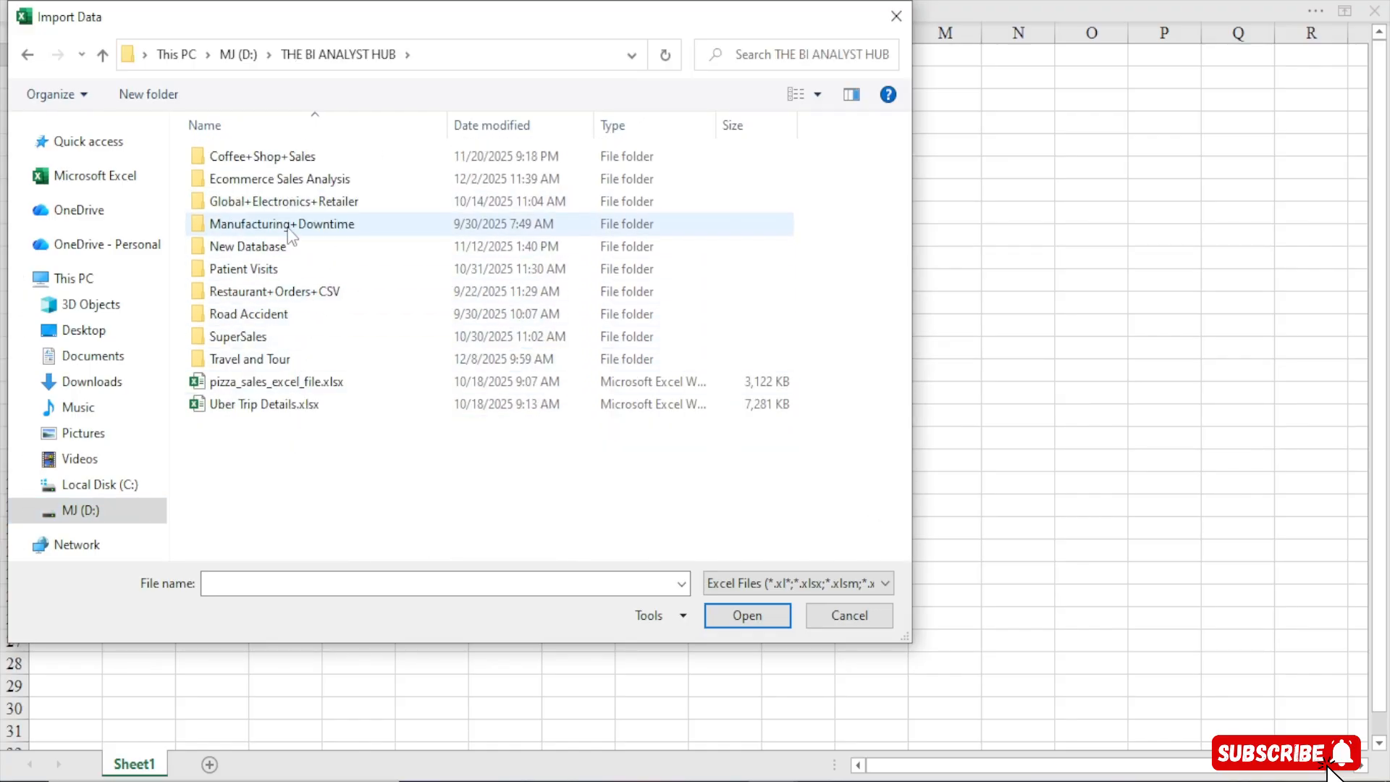
Open Travel Agency.xlsx from the Travel and Tour > Data folder for import
double_click(265, 358)
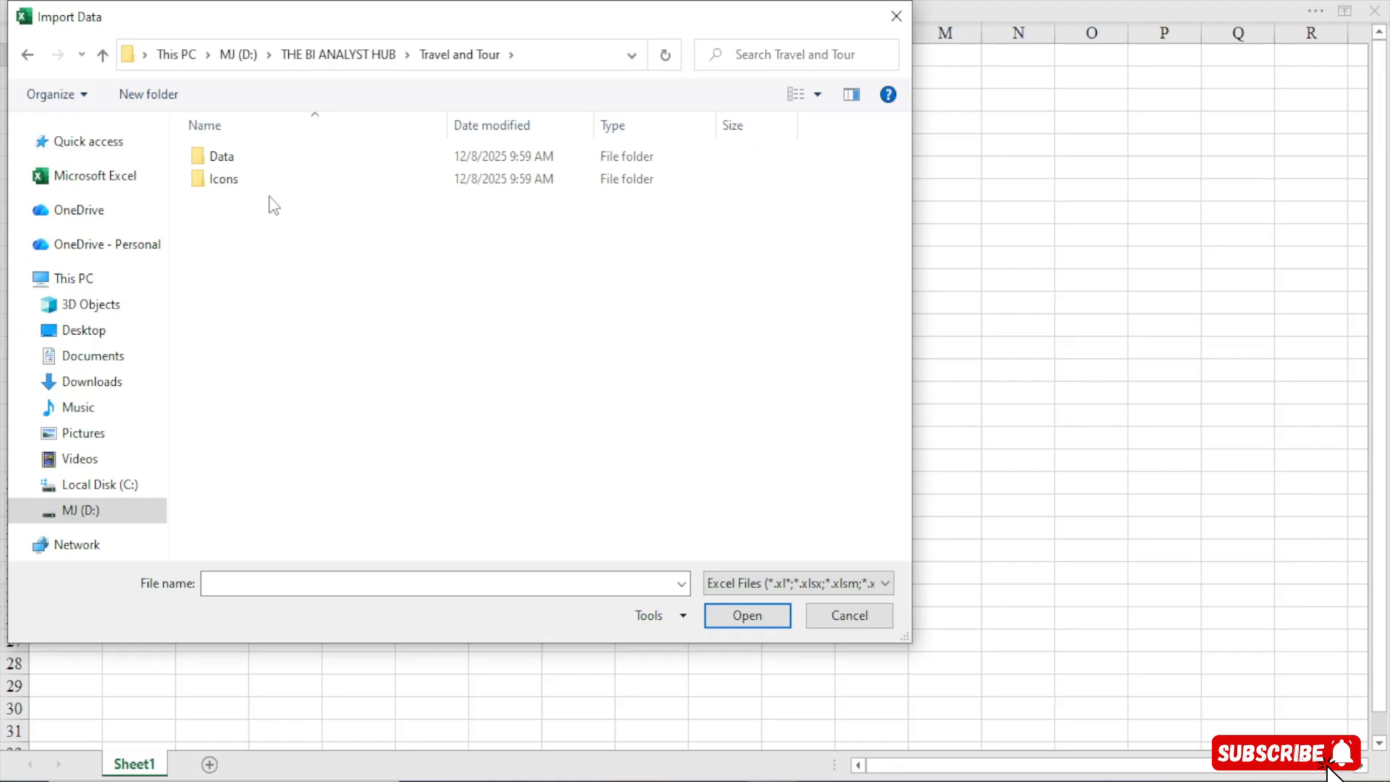
double_click(282, 160)
left_click(266, 164)
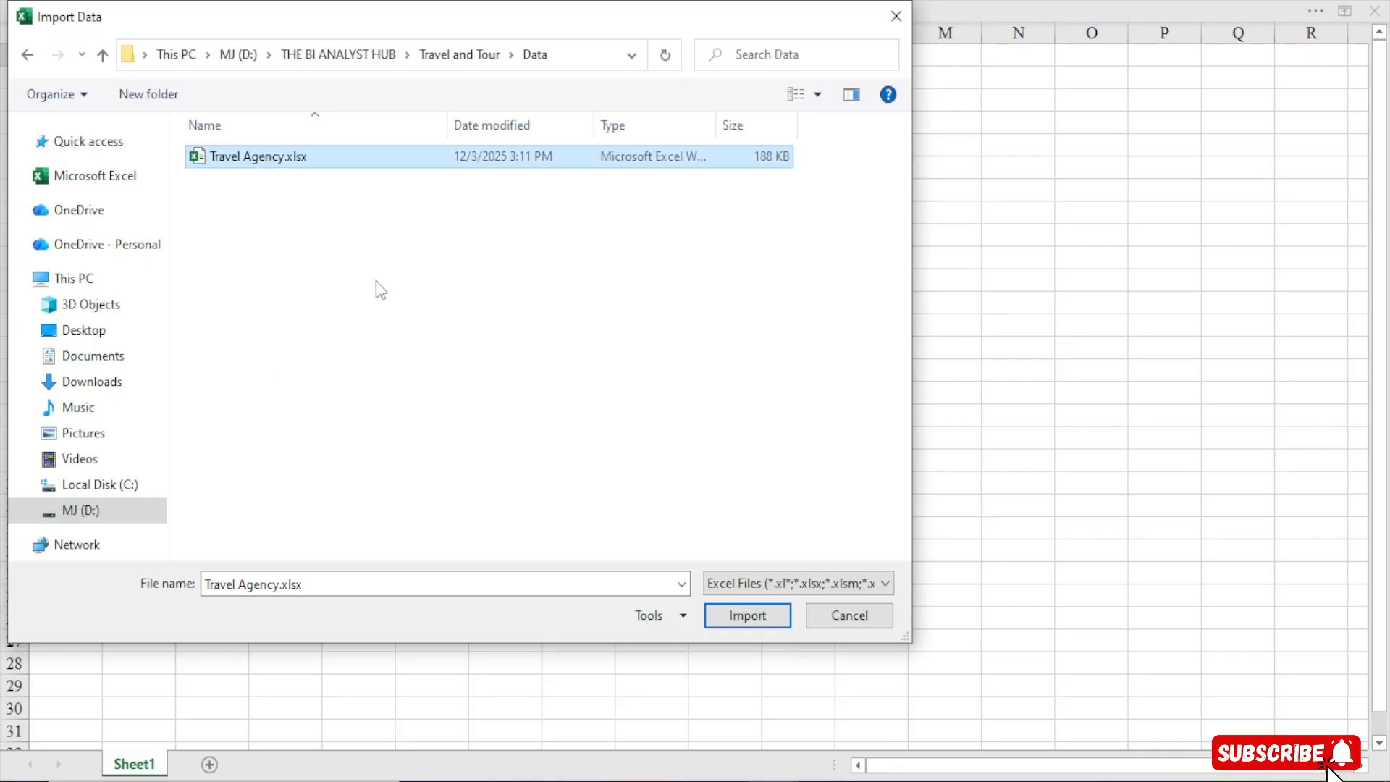
left_click(726, 615)
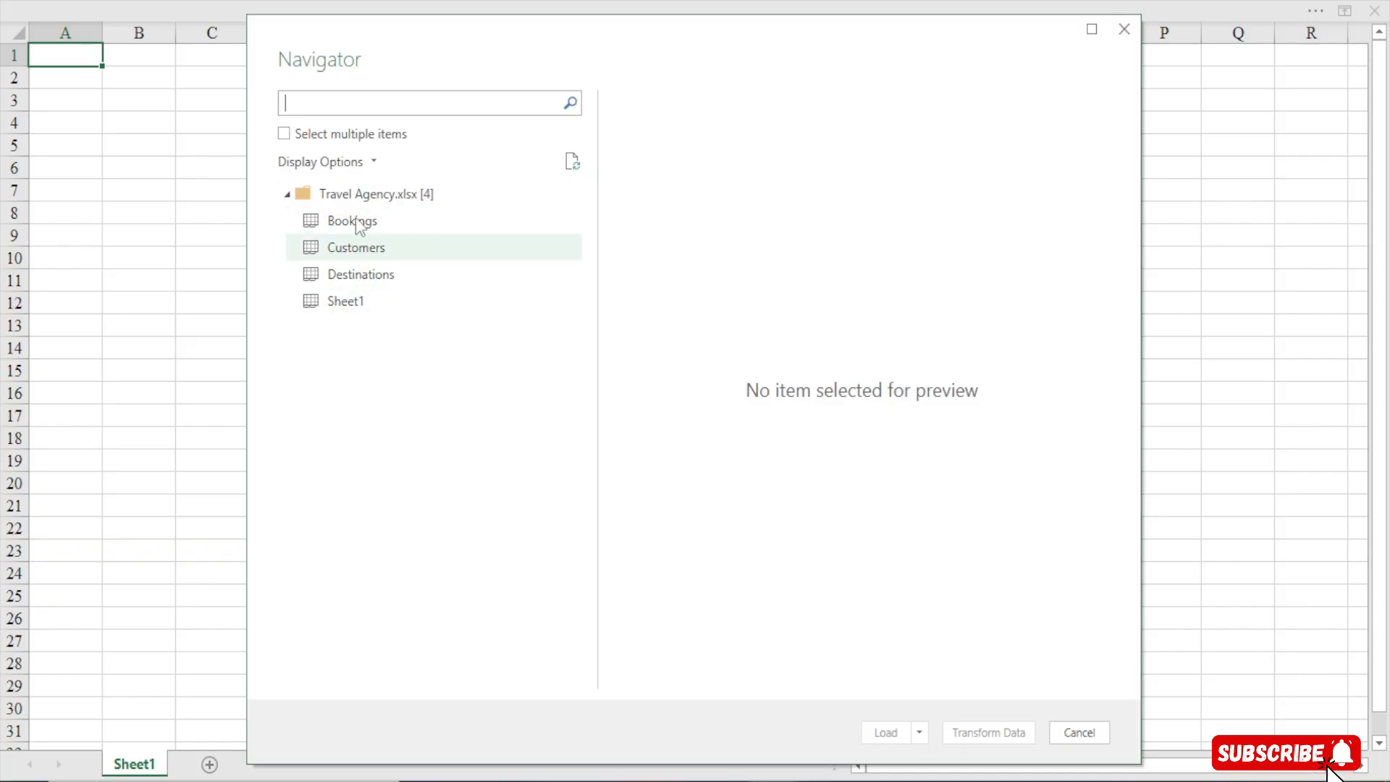
Select the Bookings, Customers and Destinations tables together and open them for transformation in Power Query Editor
left_click(284, 135)
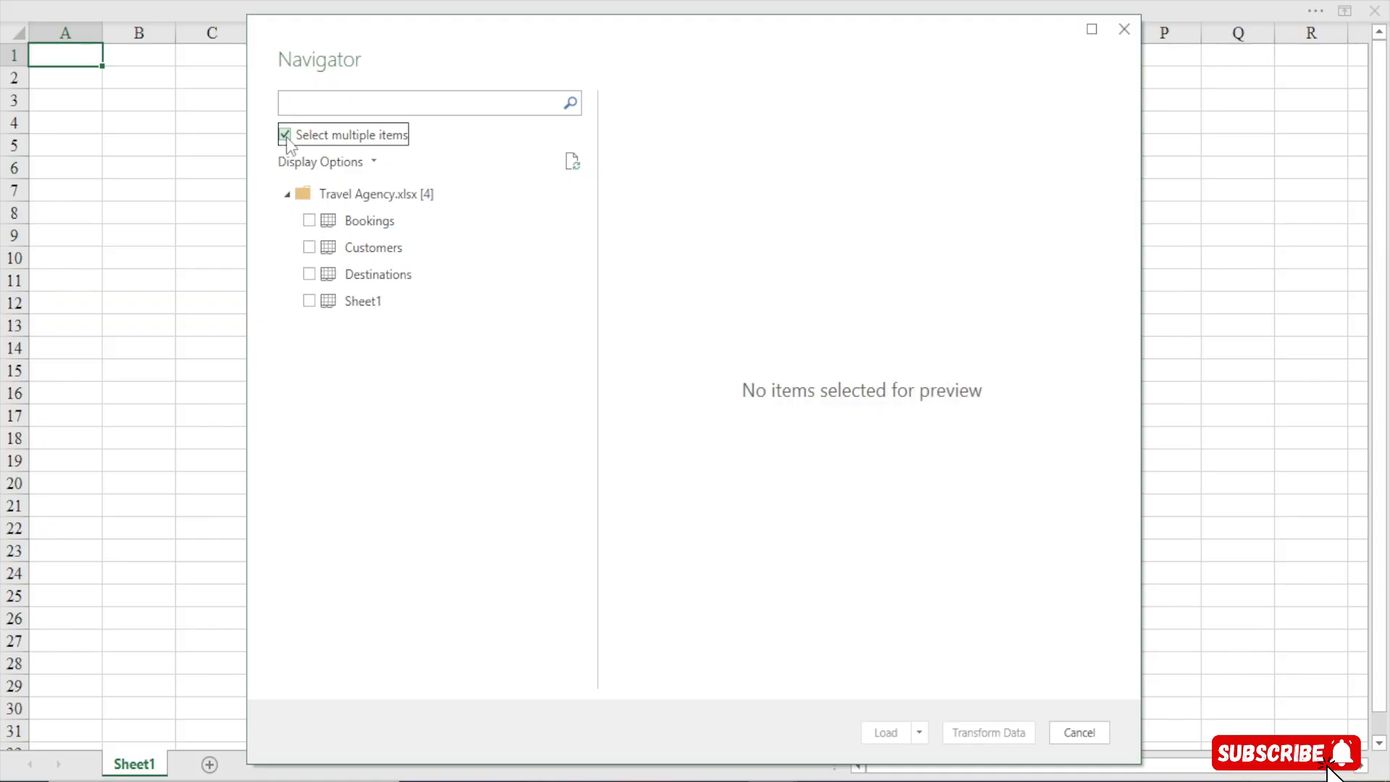
left_click(310, 220)
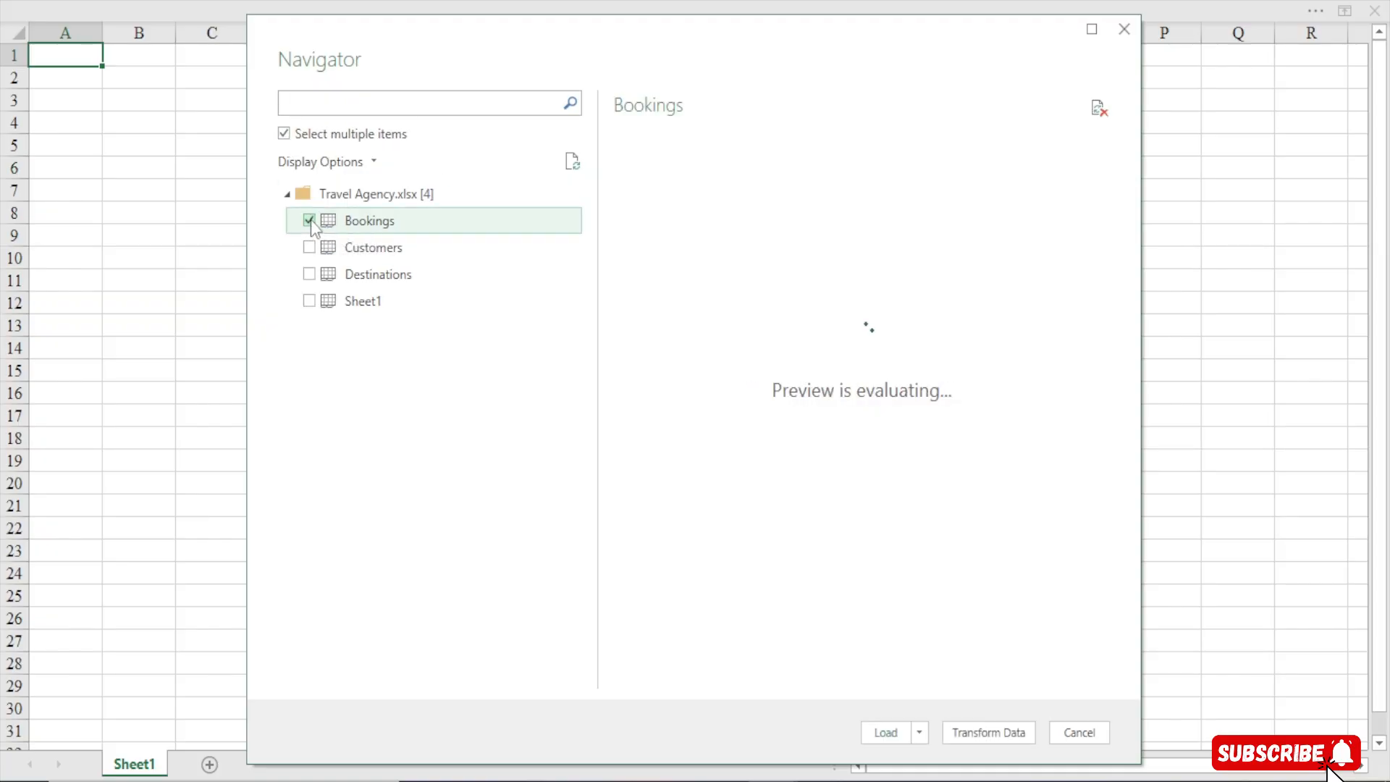
left_click(310, 248)
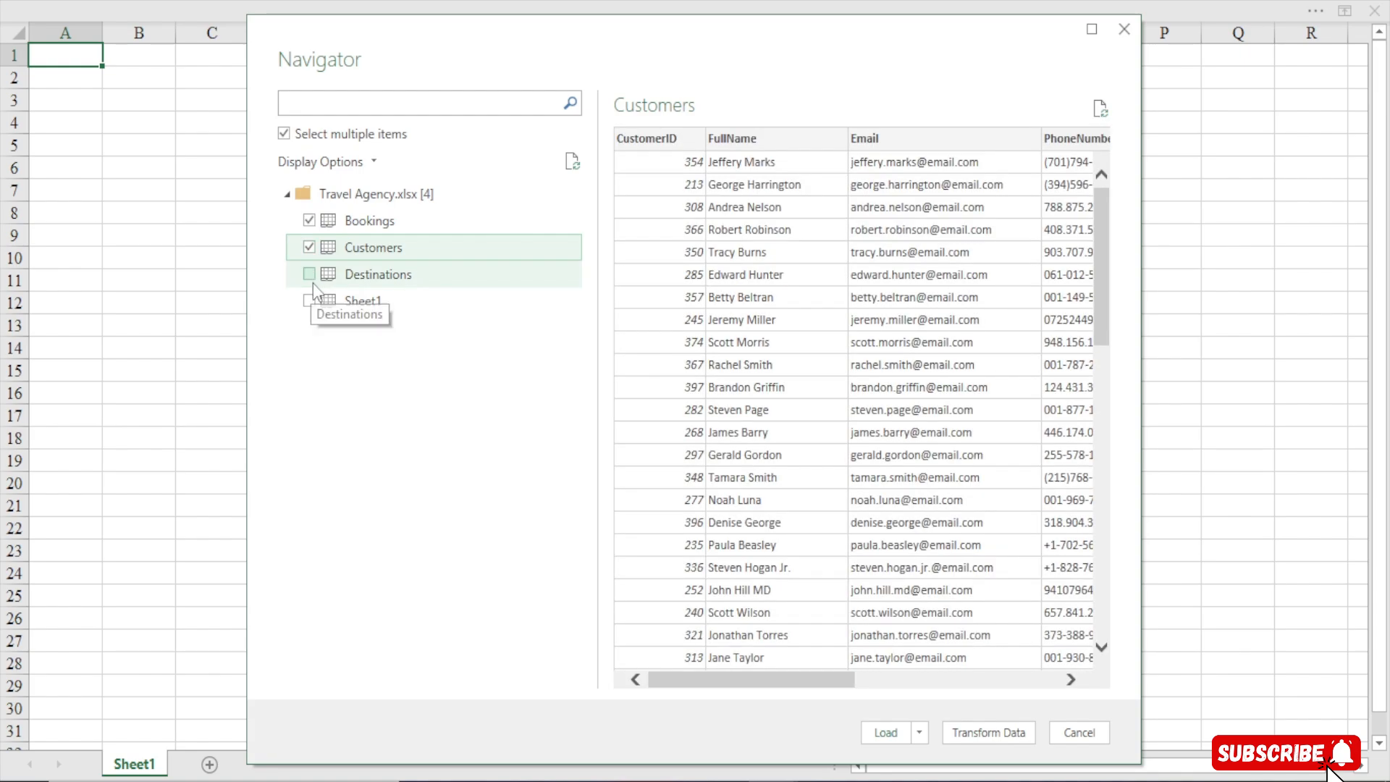
left_click(310, 275)
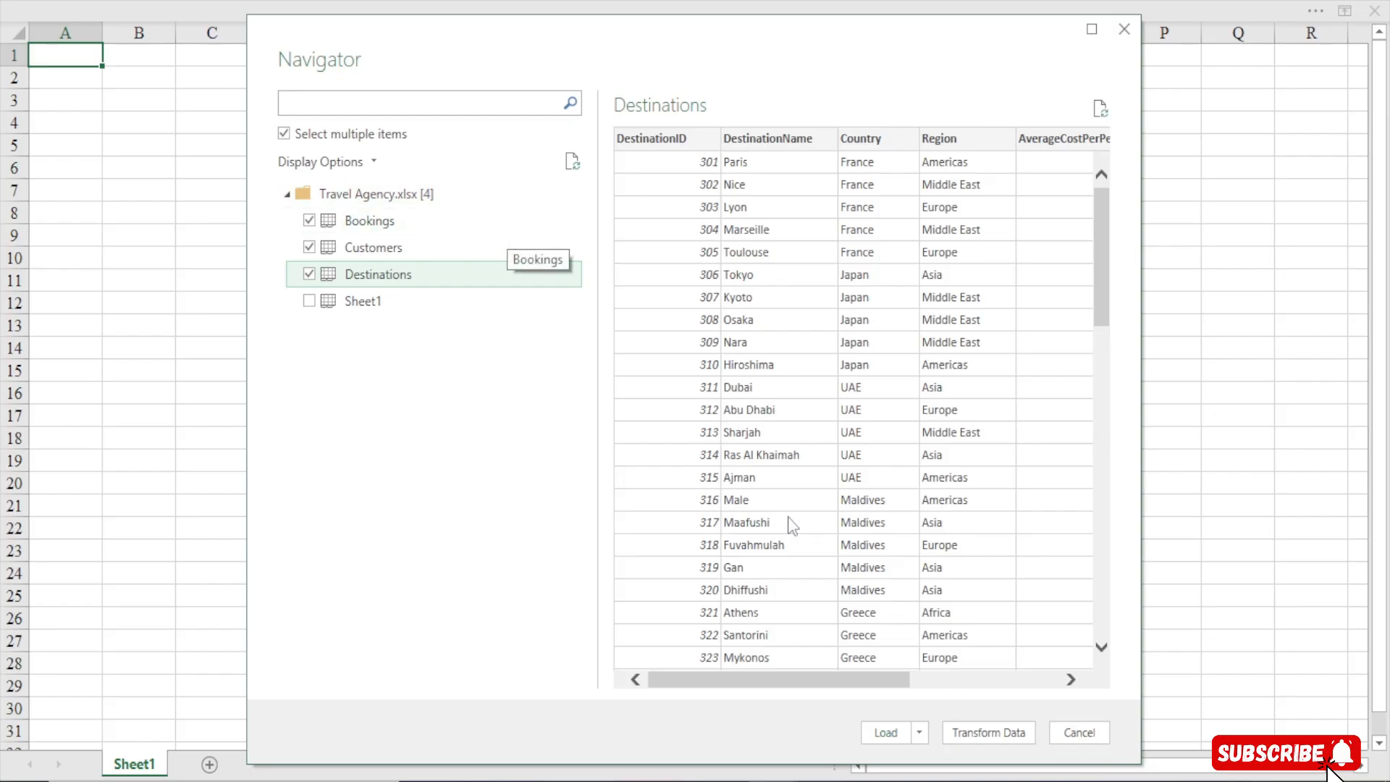
left_click(996, 733)
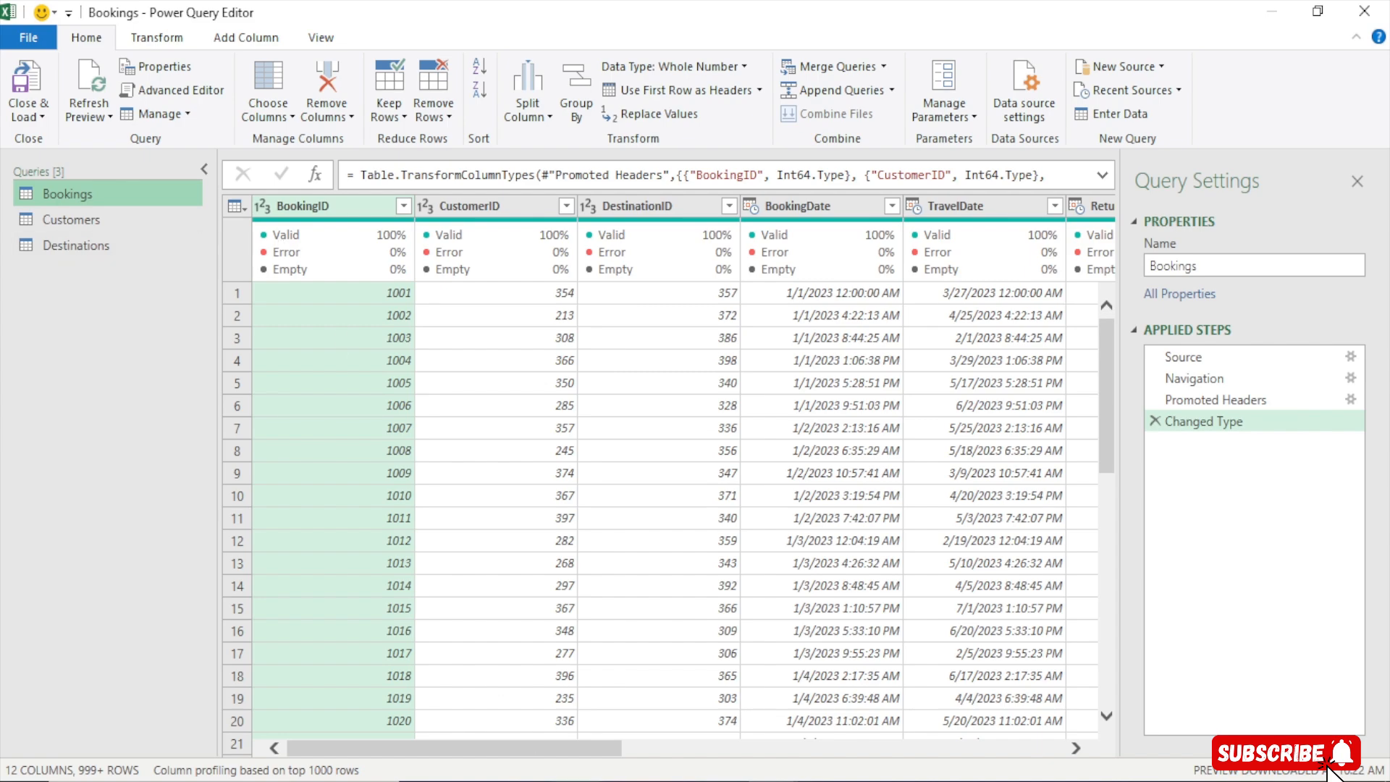
Browse all the columns of the Bookings query
mouse_move(572, 745)
left_mouse_down()
mouse_move(824, 733)
mouse_move(1048, 753)
mouse_move(554, 746)
left_mouse_up()
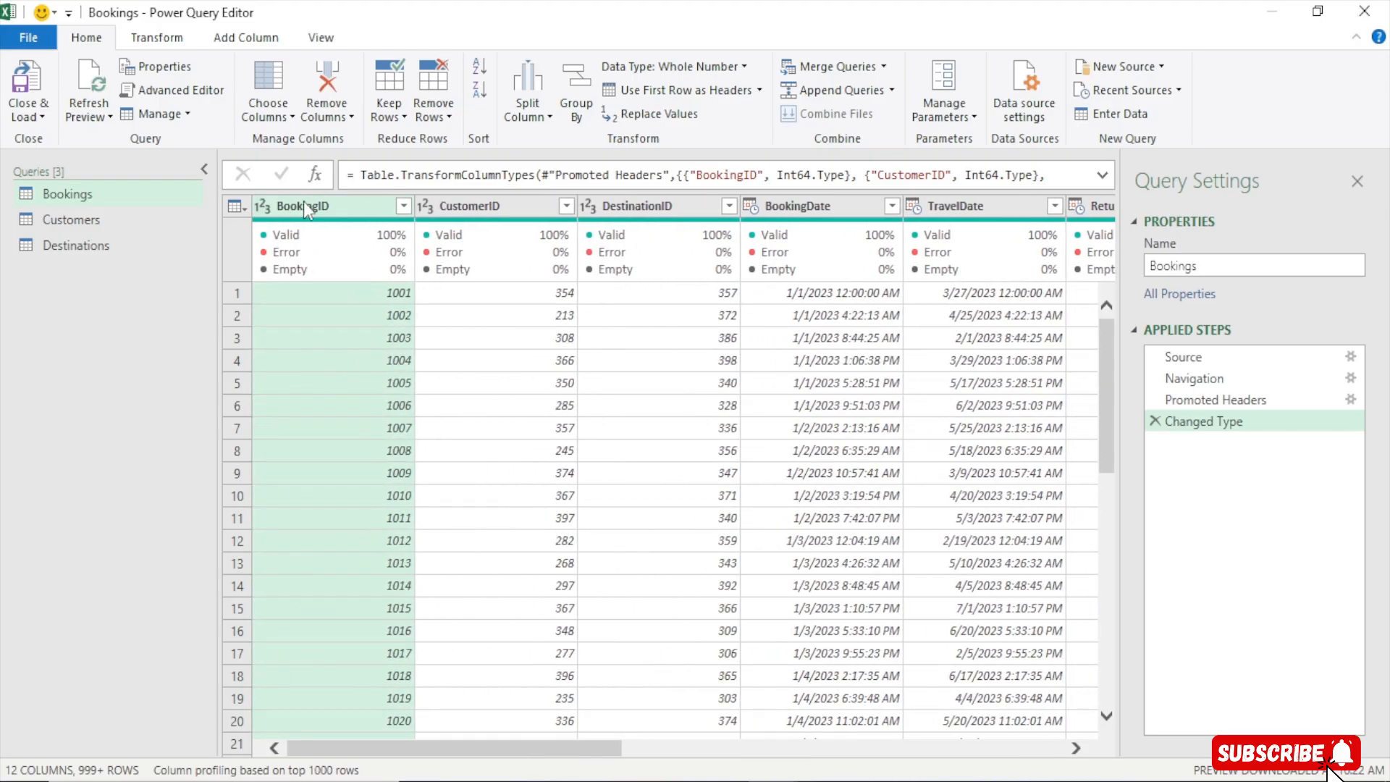
key("ctrl+a")
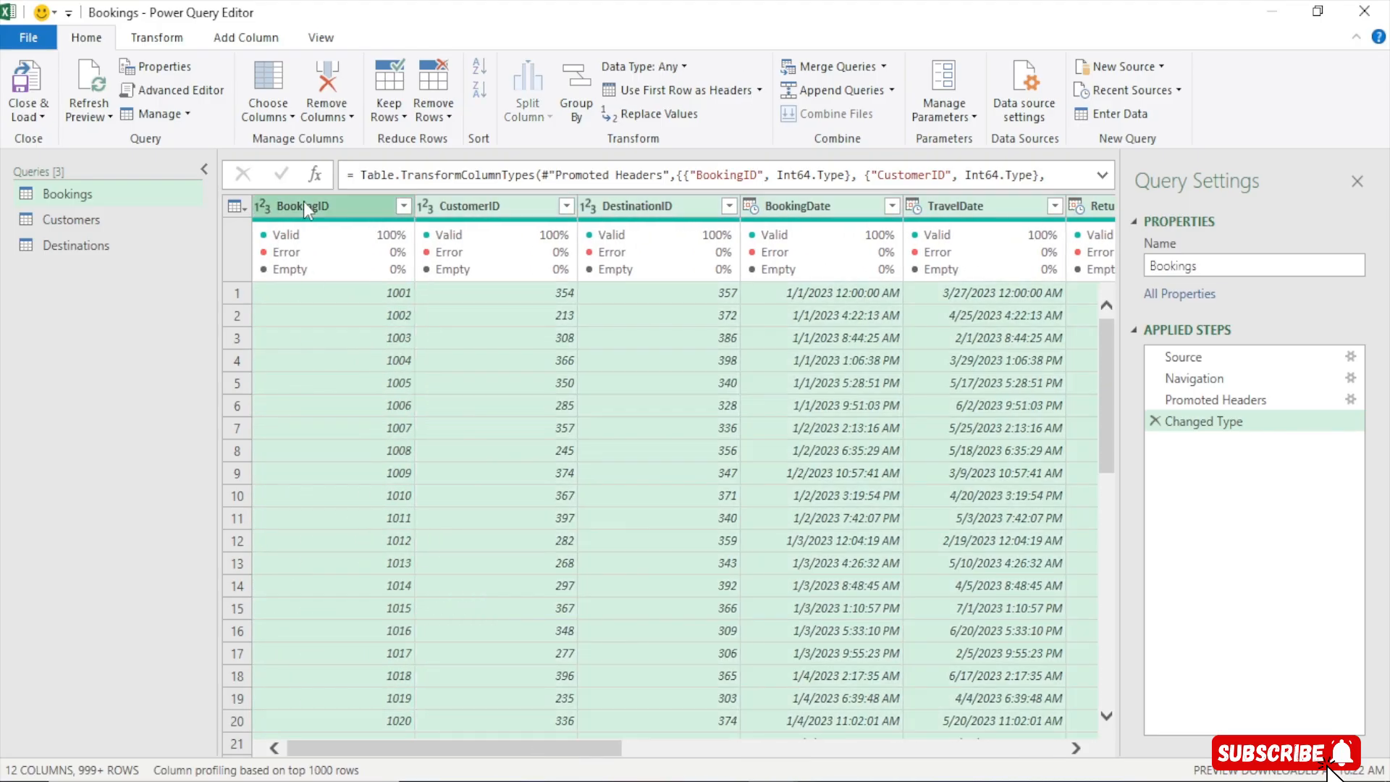
left_click(157, 37)
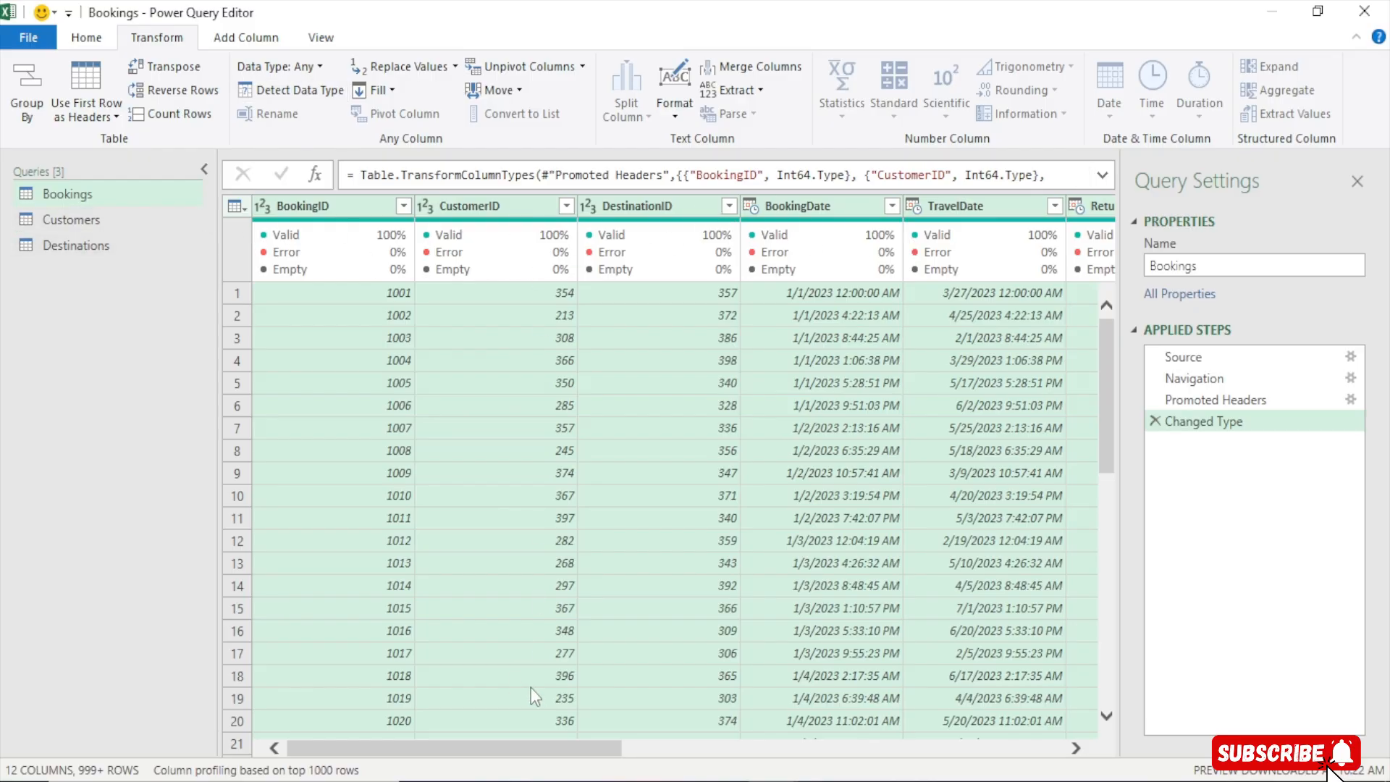
left_click_drag(528, 749, 1013, 743)
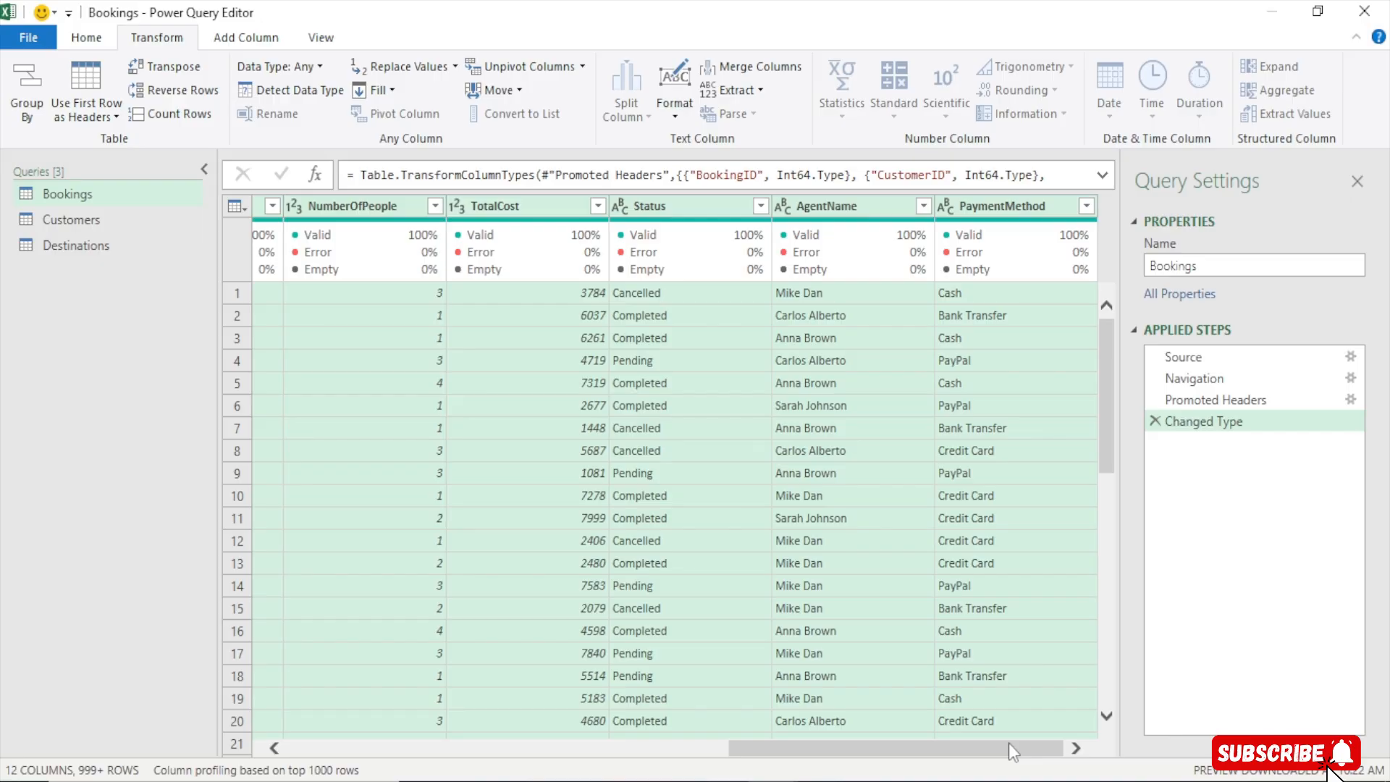
left_click_drag(1010, 743, 536, 747)
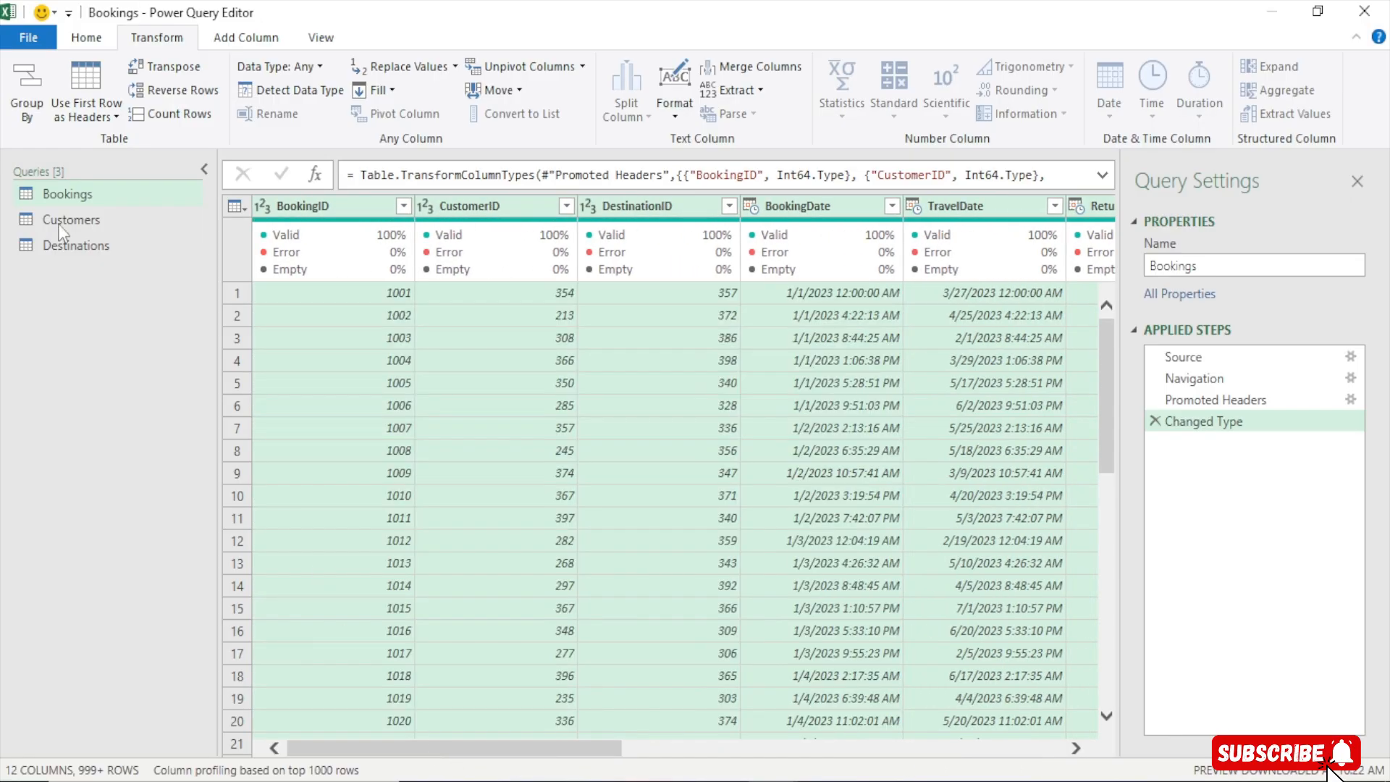
Inspect the Customers query's columns and the range of values in its Age column
left_click(81, 223)
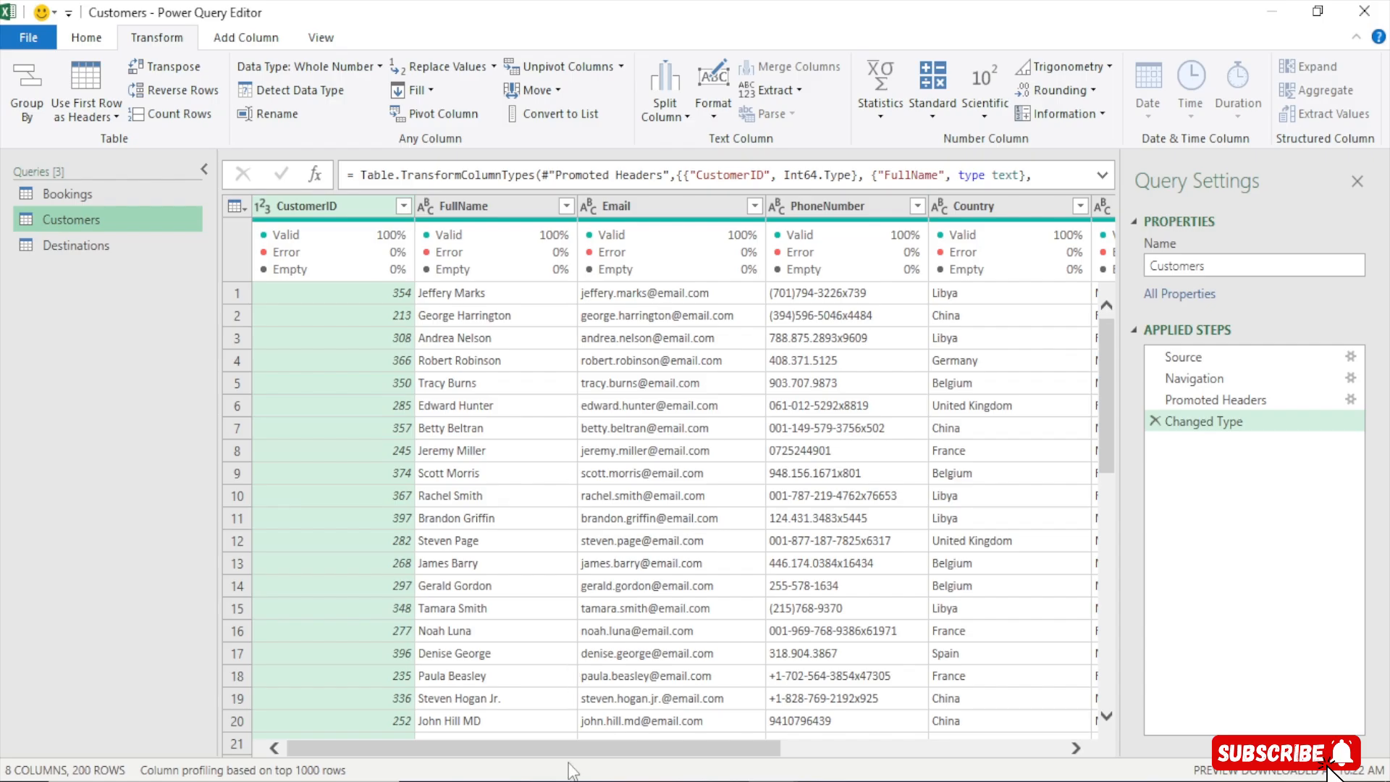
left_click_drag(576, 750, 954, 743)
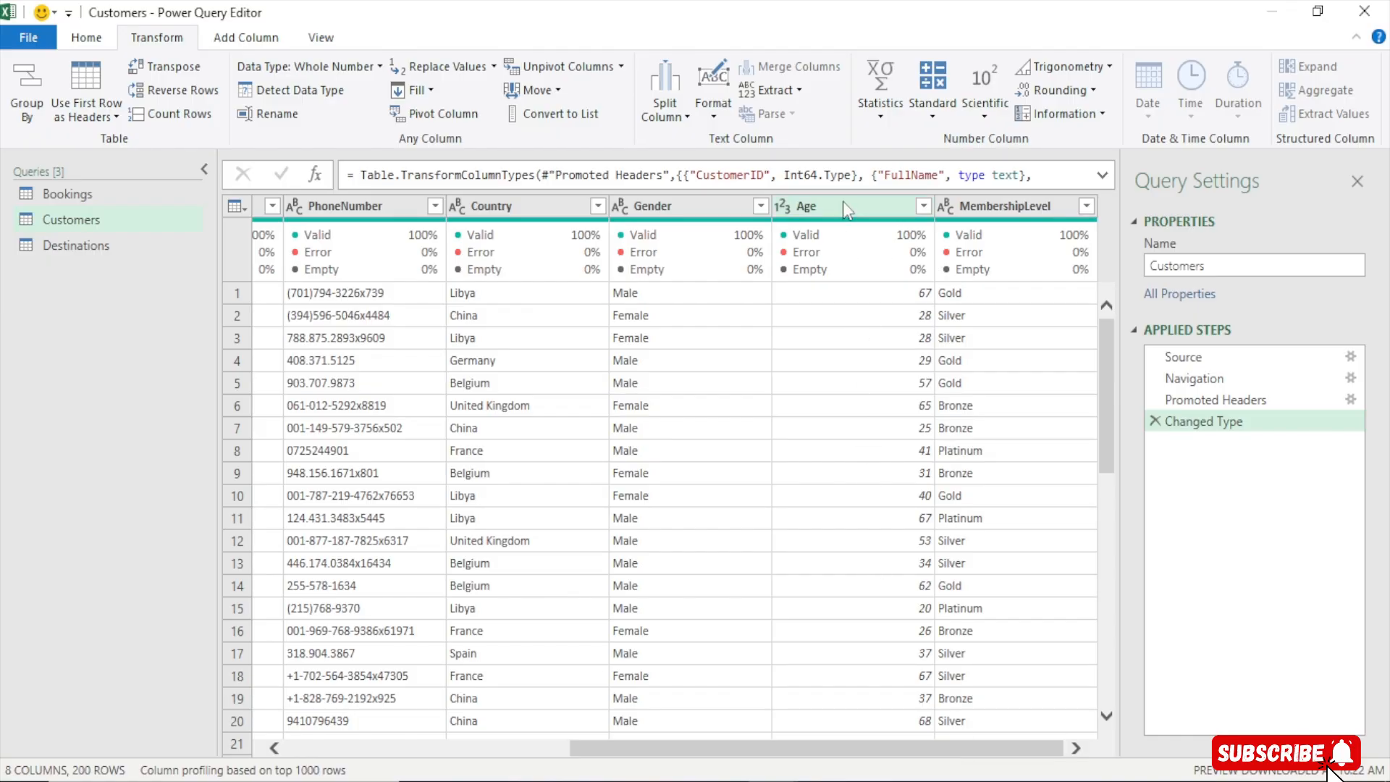
left_click(924, 206)
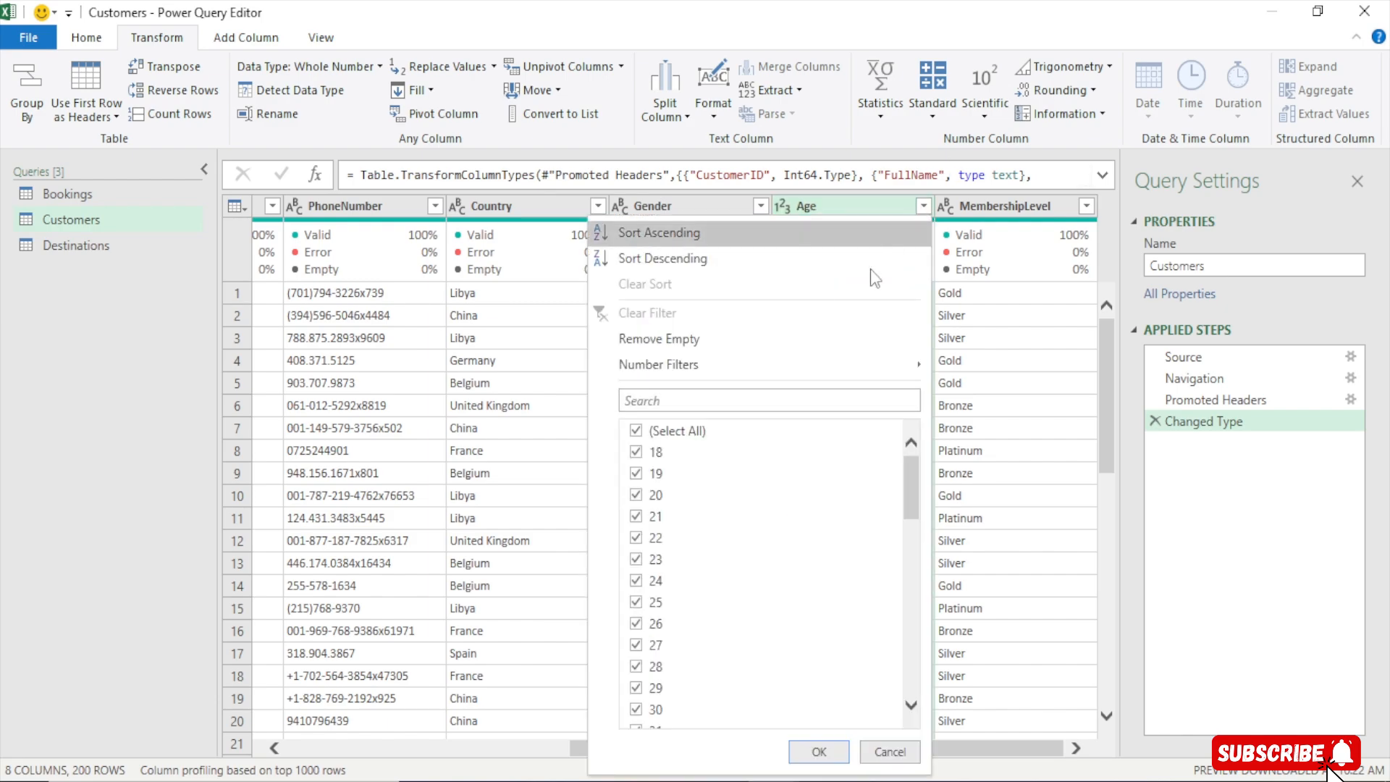
left_click_drag(906, 480, 861, 733)
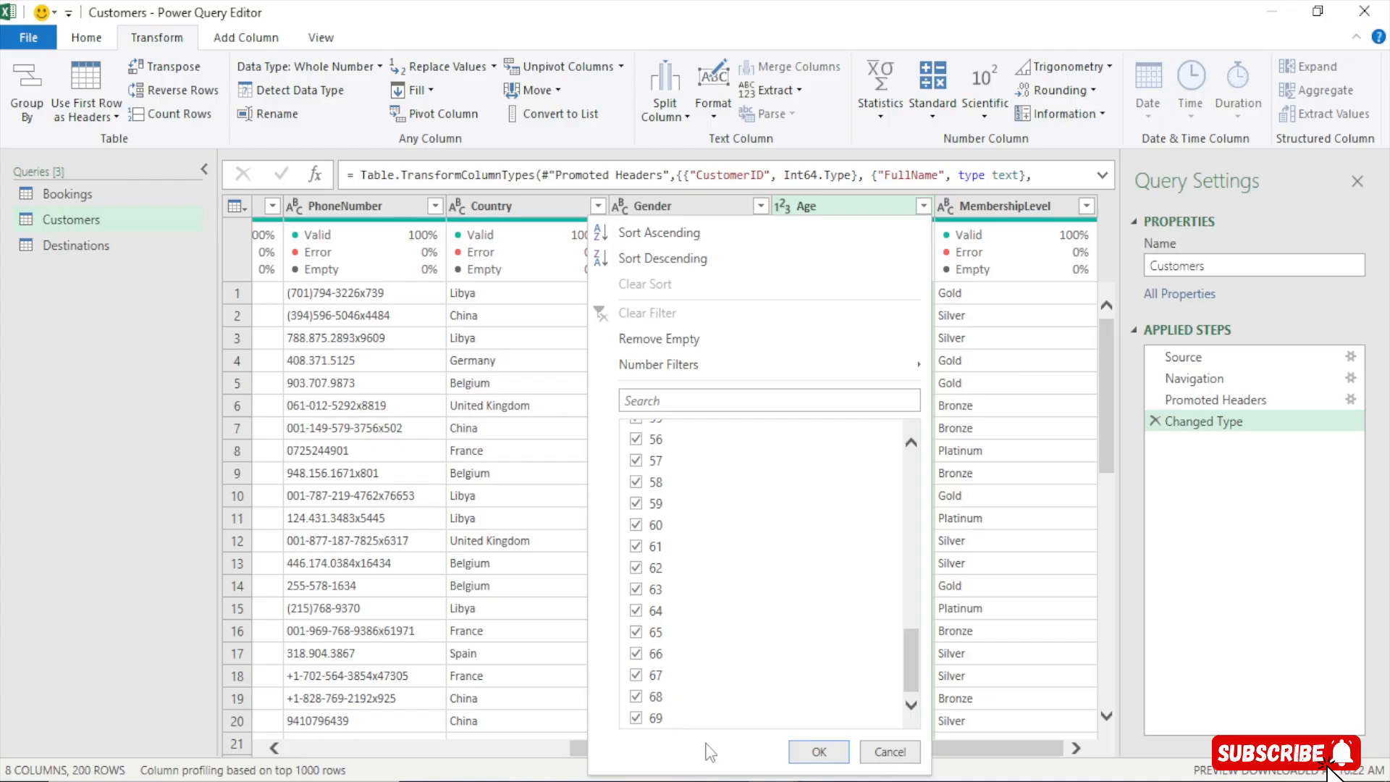
left_click(885, 757)
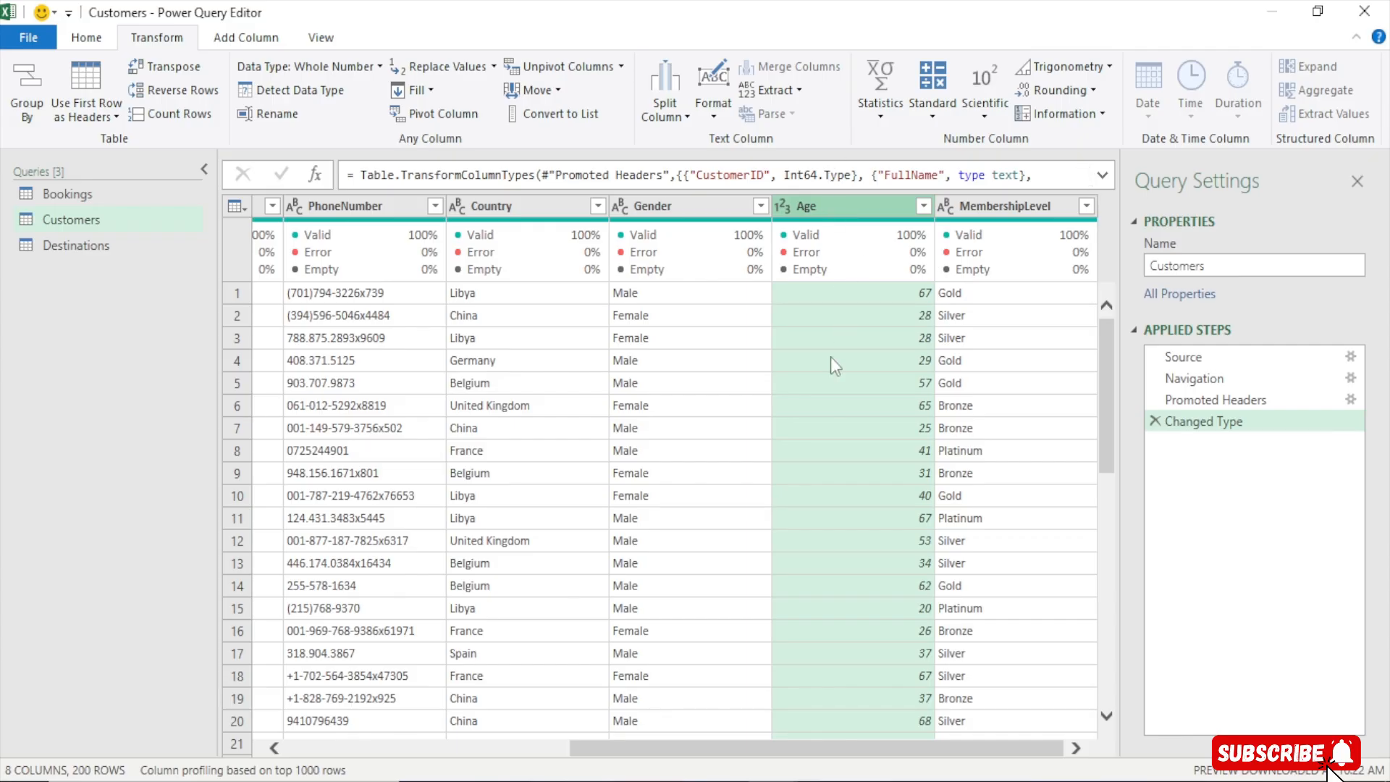
Start adding a conditional column to the Customers query and name it Age Group
left_click(239, 40)
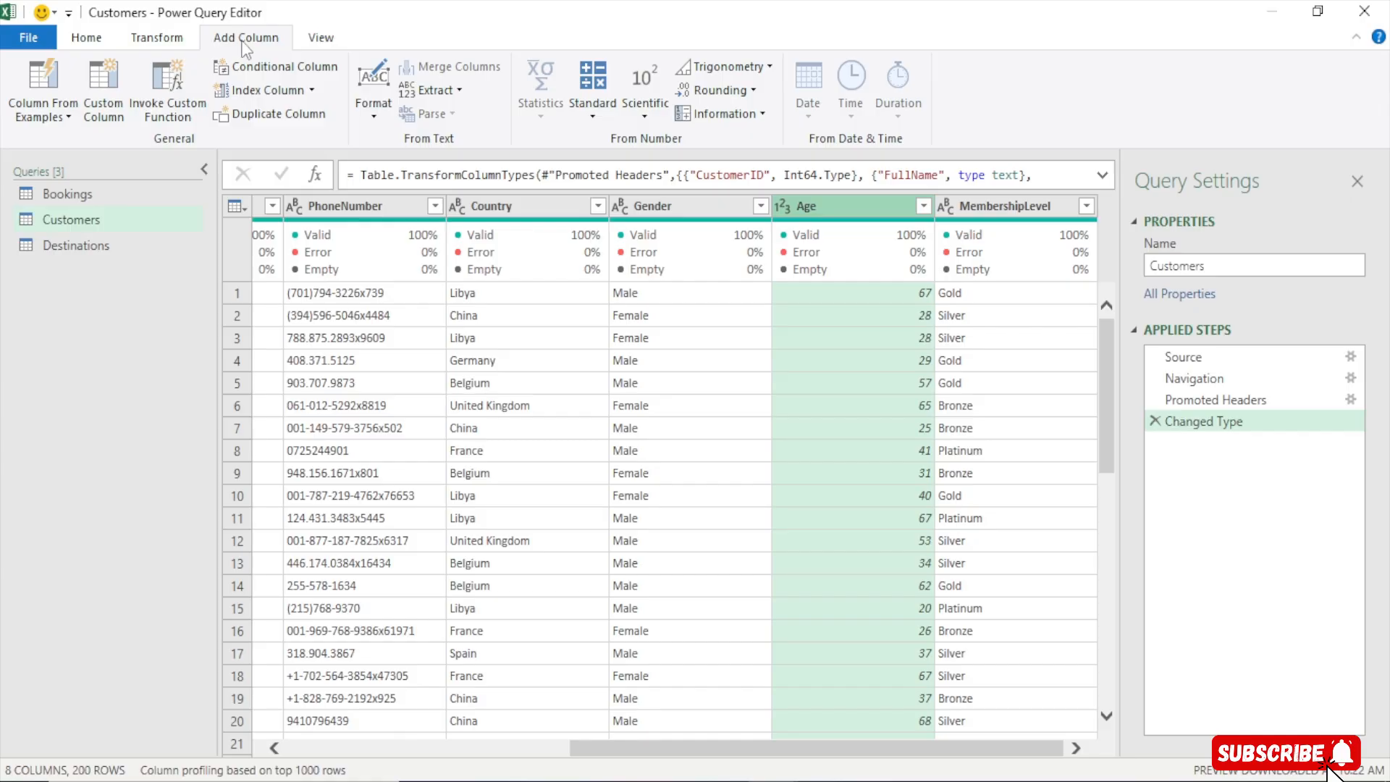
left_click(279, 65)
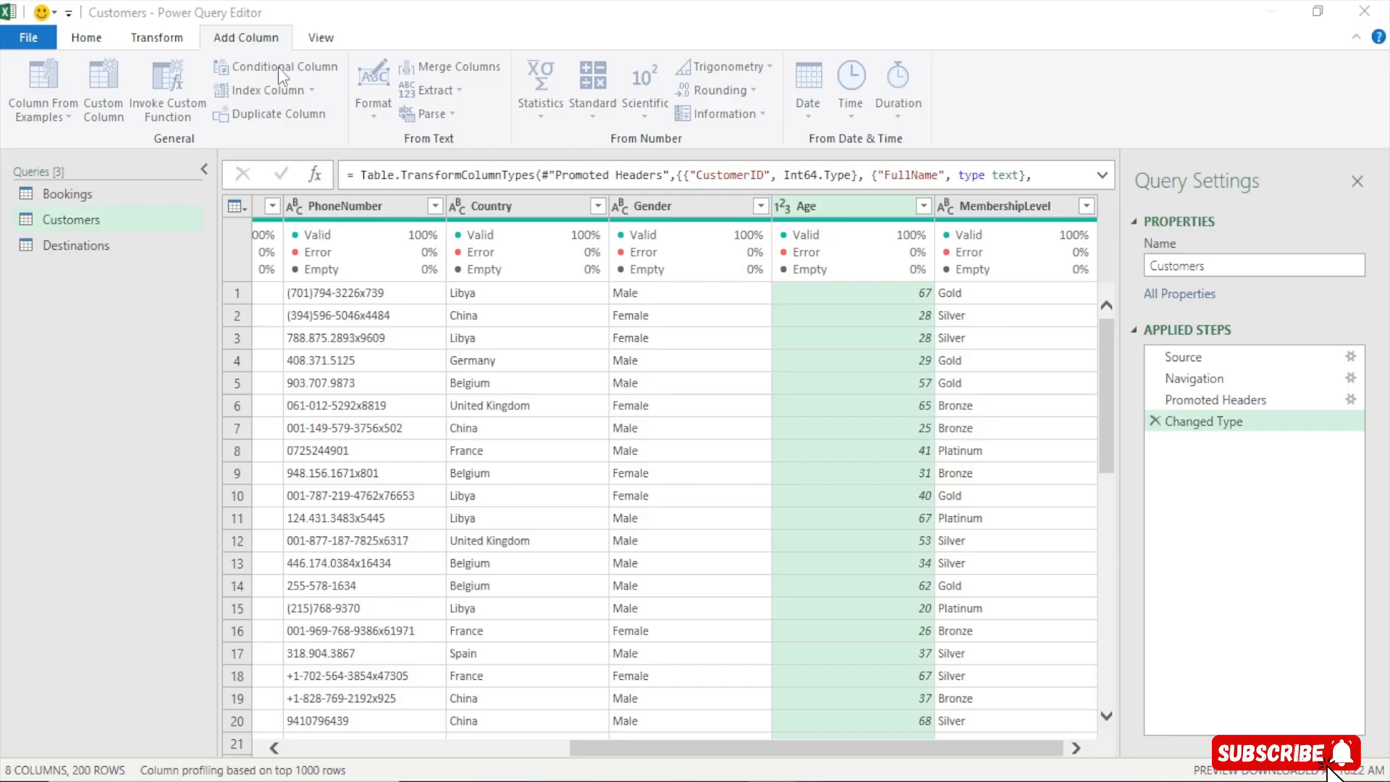
left_click_drag(385, 195, 365, 71)
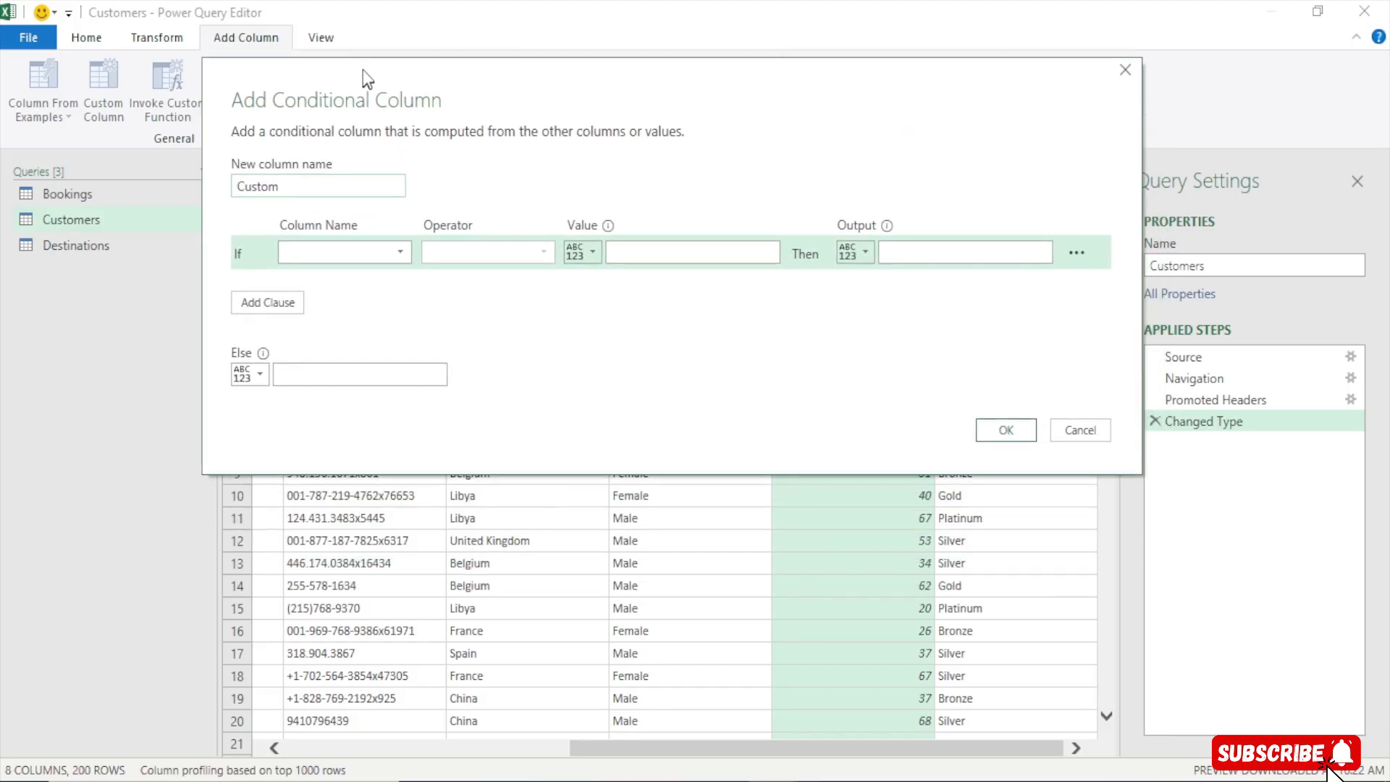
left_click(299, 193)
left_click_drag(298, 192, 185, 219)
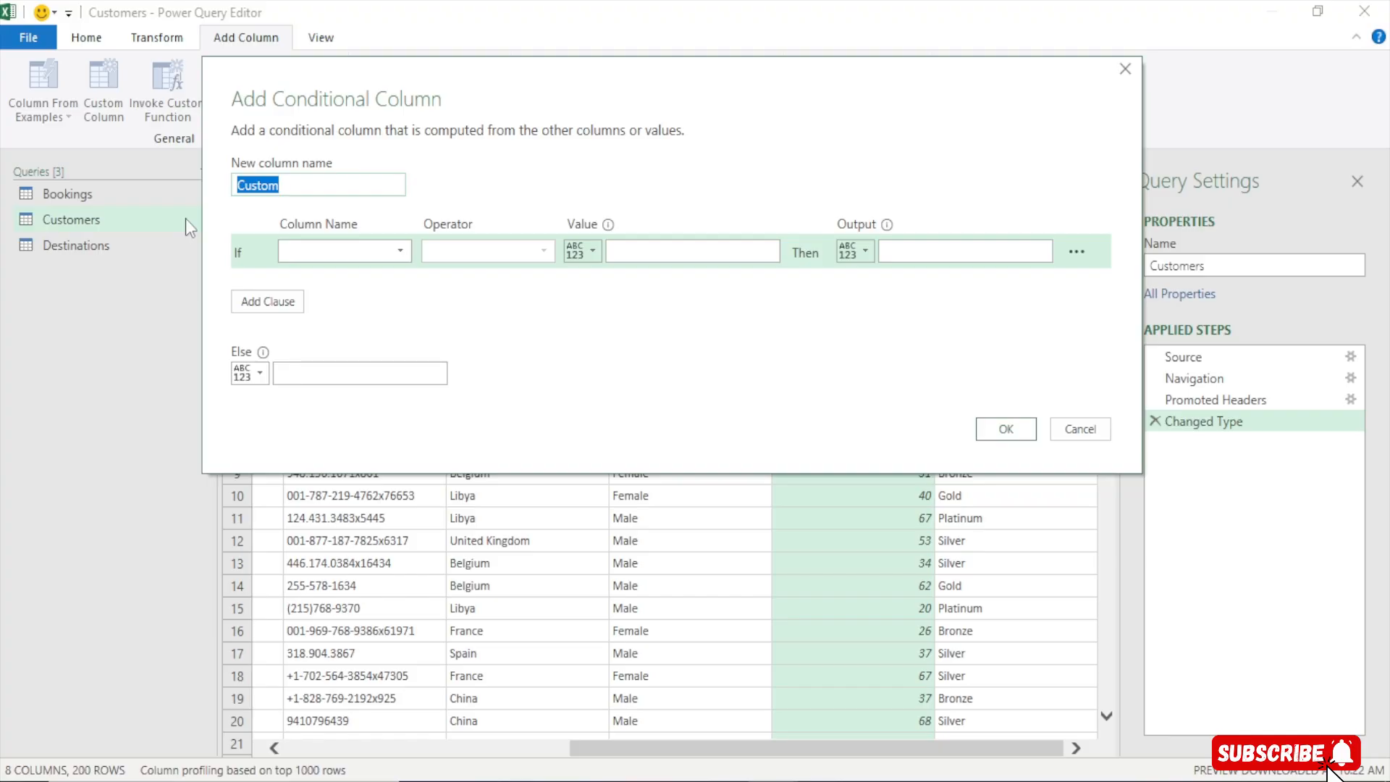
type("Age gro")
key("BackSpace")
key("BackSpace")
key("BackSpace")
type("Group")
Set the first condition: if Age is less than or equal to 29, output 18-29
left_click(350, 250)
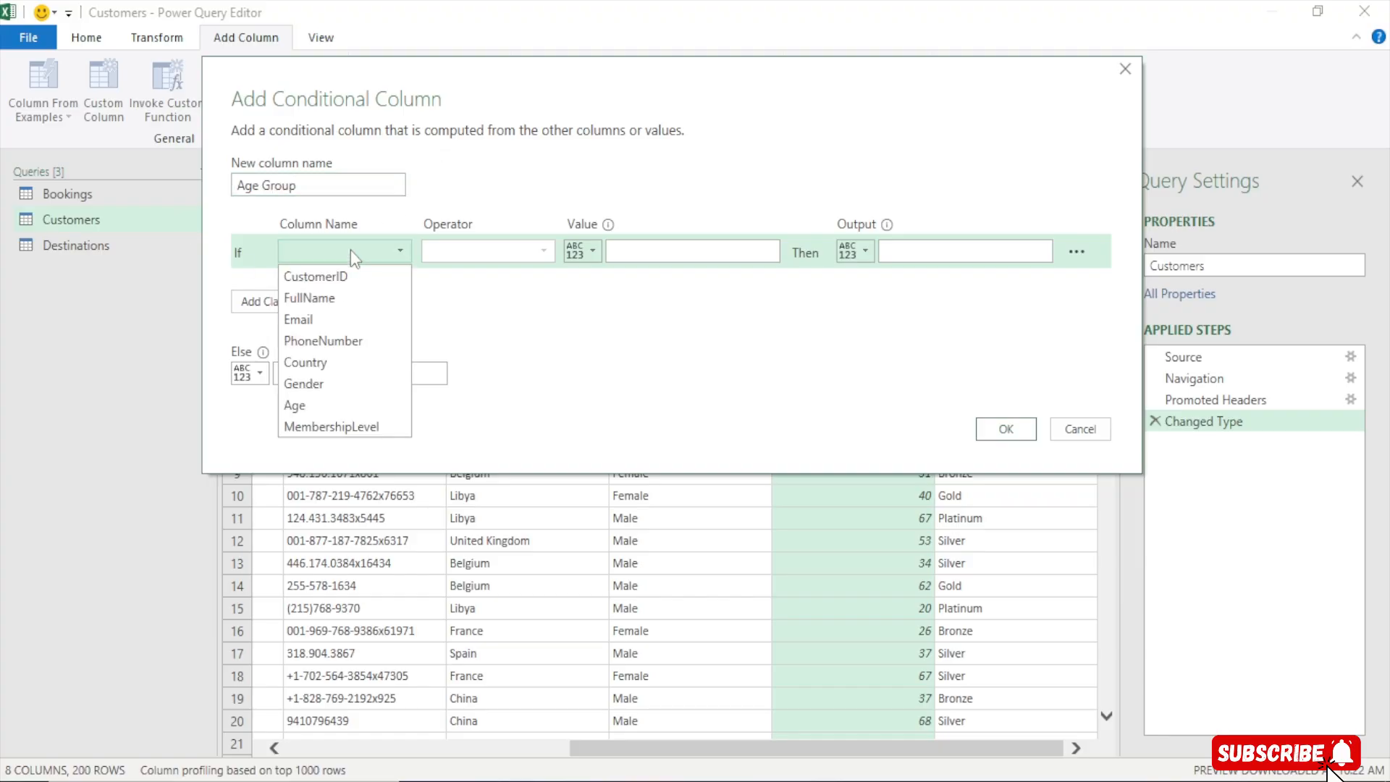
left_click(295, 405)
left_click(536, 253)
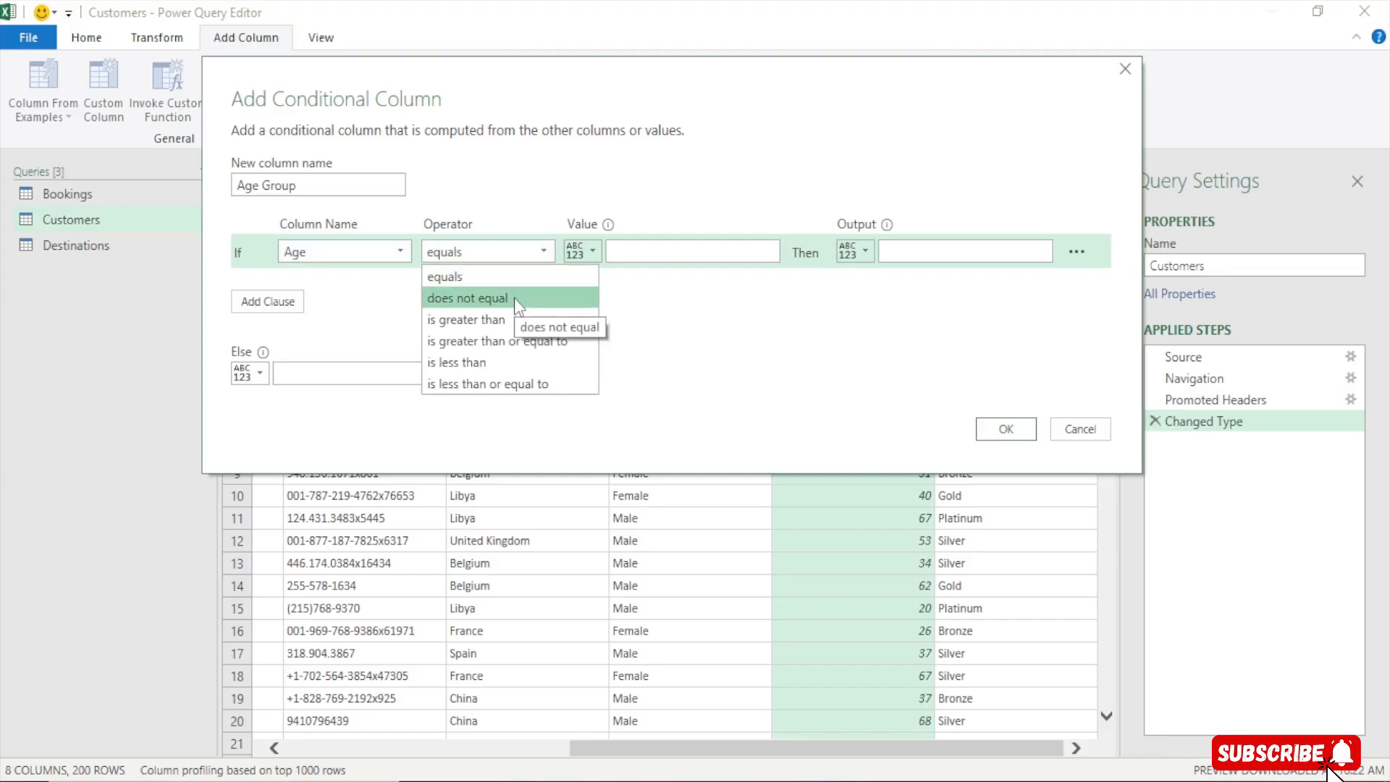
left_click(482, 384)
left_click(679, 246)
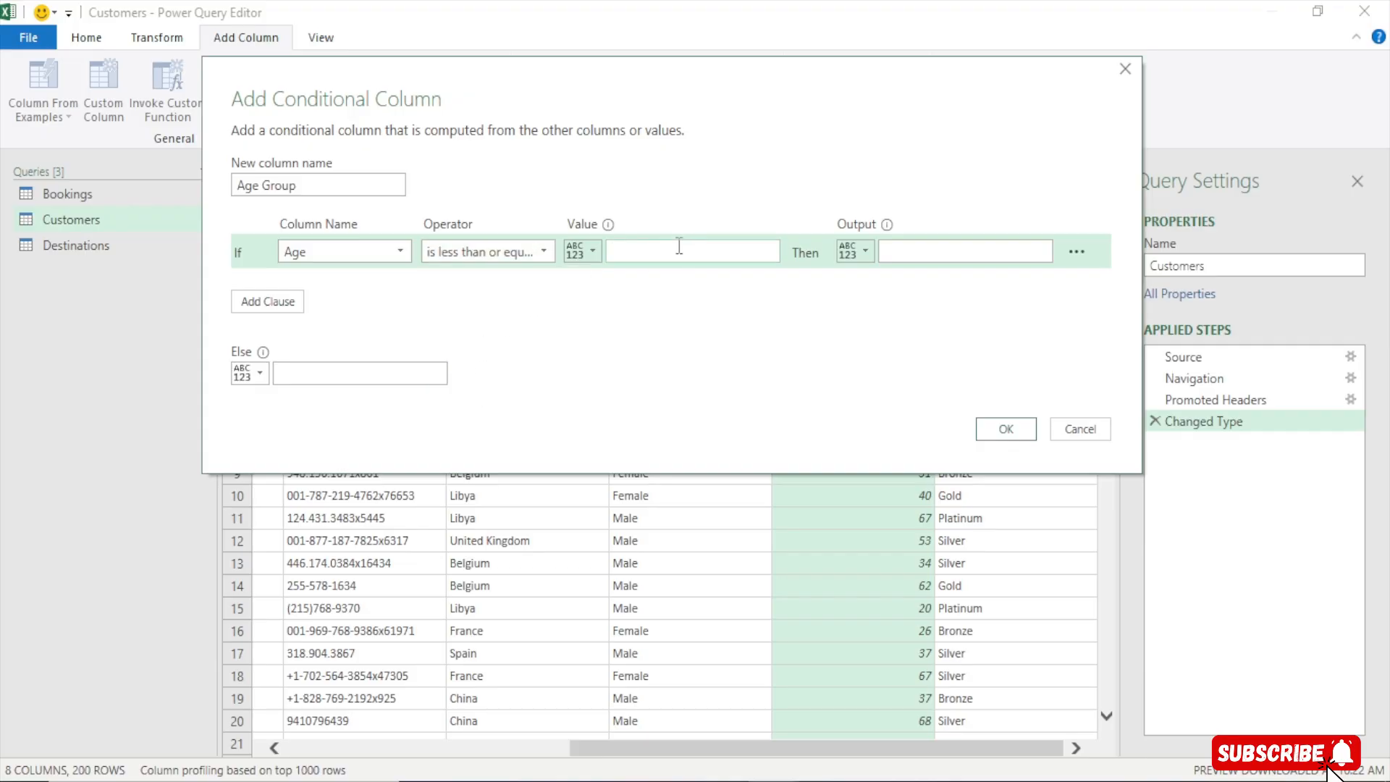
type("29")
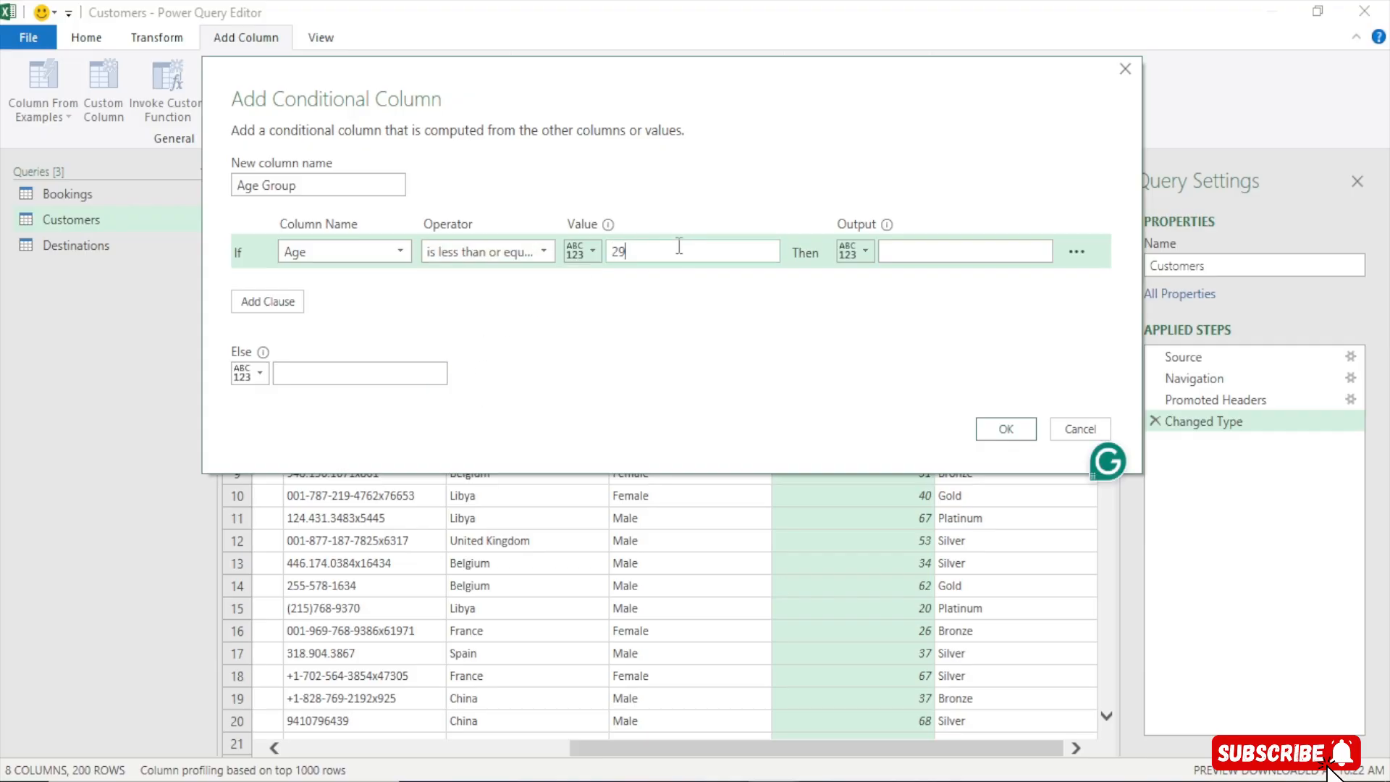
left_click(947, 246)
type("18")
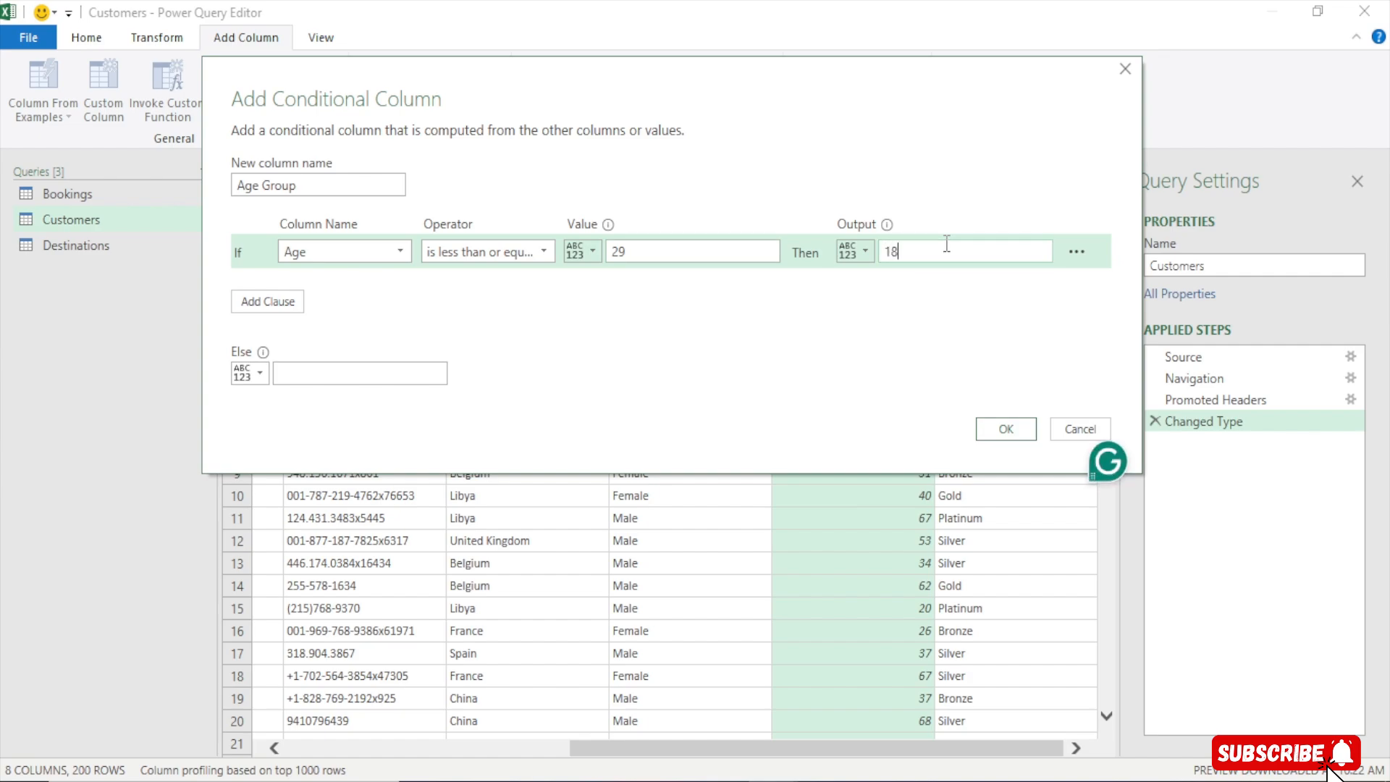
type("-29")
Add an Else If clause: if Age is less than or equal to 41, output 30-41
left_click(285, 310)
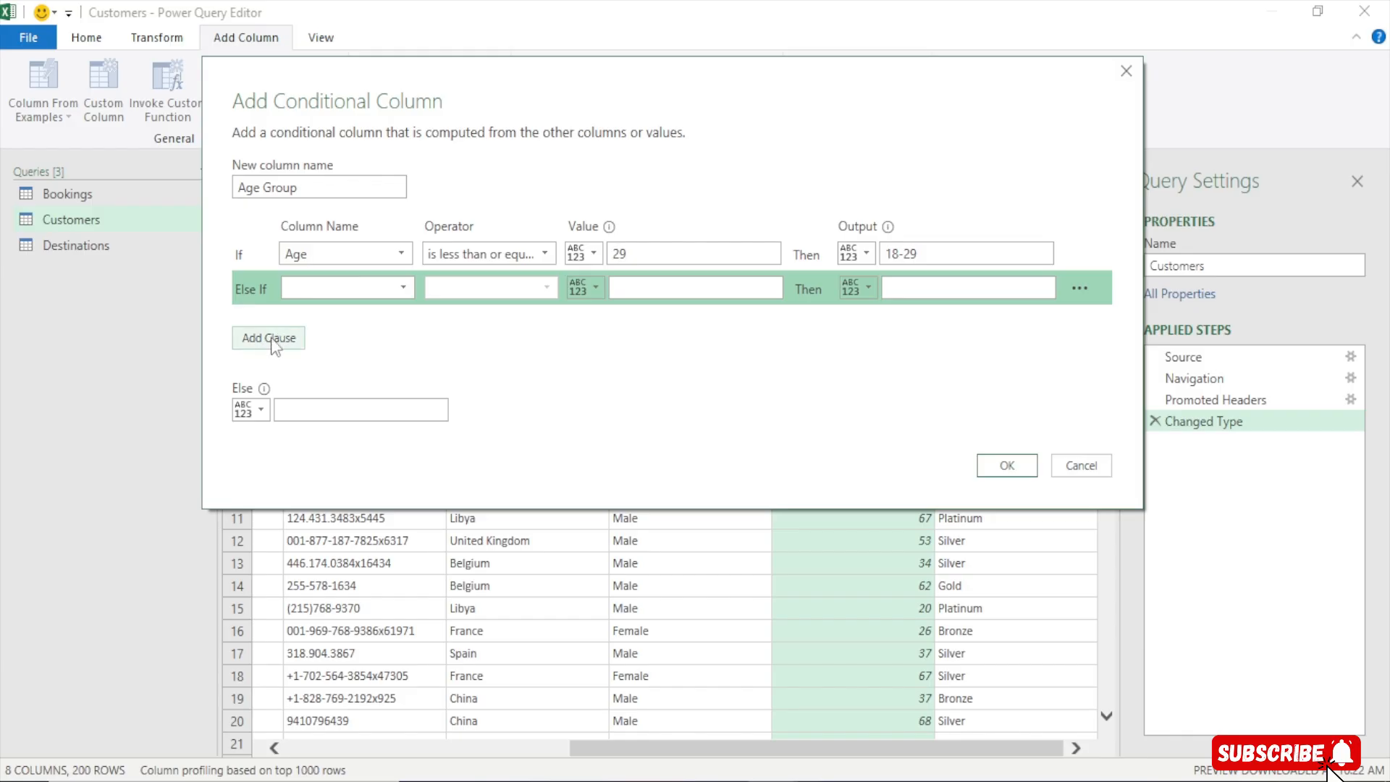
left_click(359, 284)
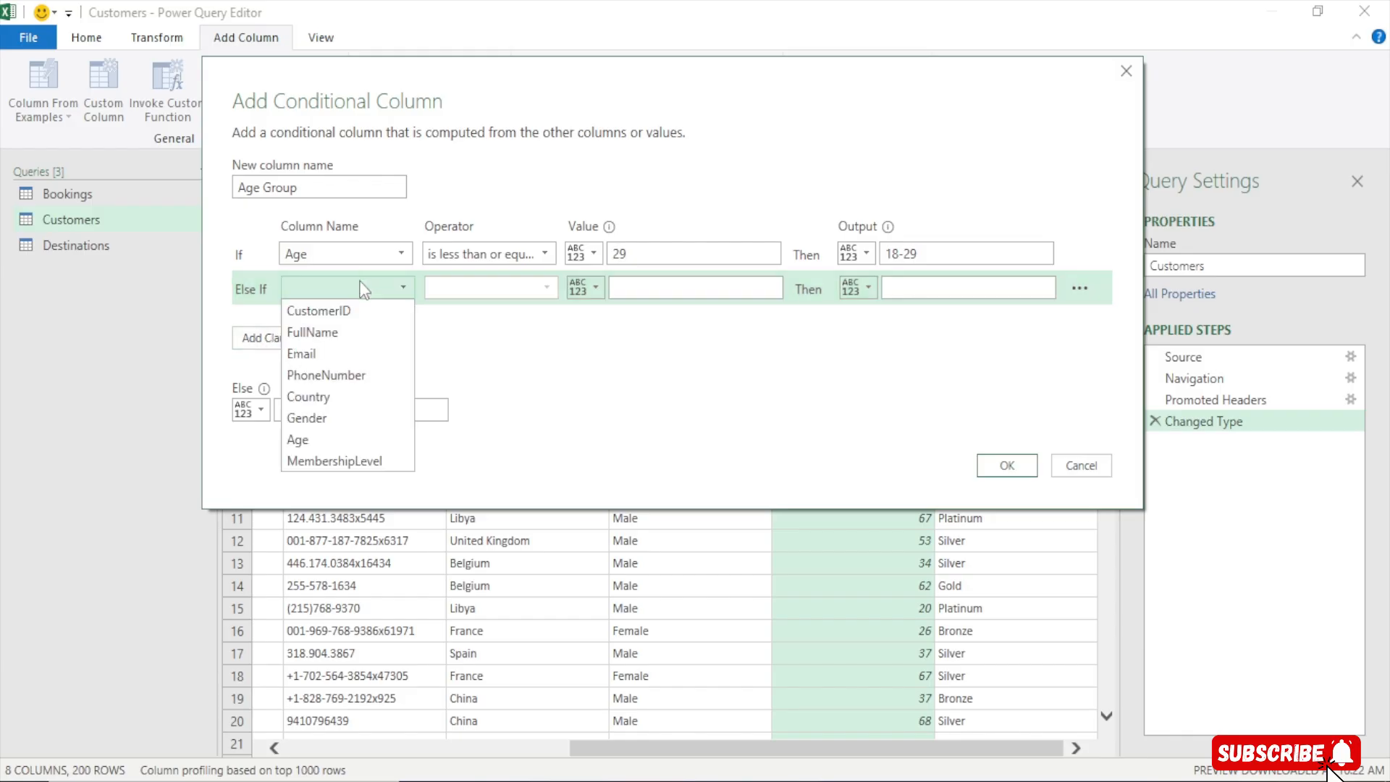
left_click(299, 440)
left_click(507, 282)
left_click(487, 414)
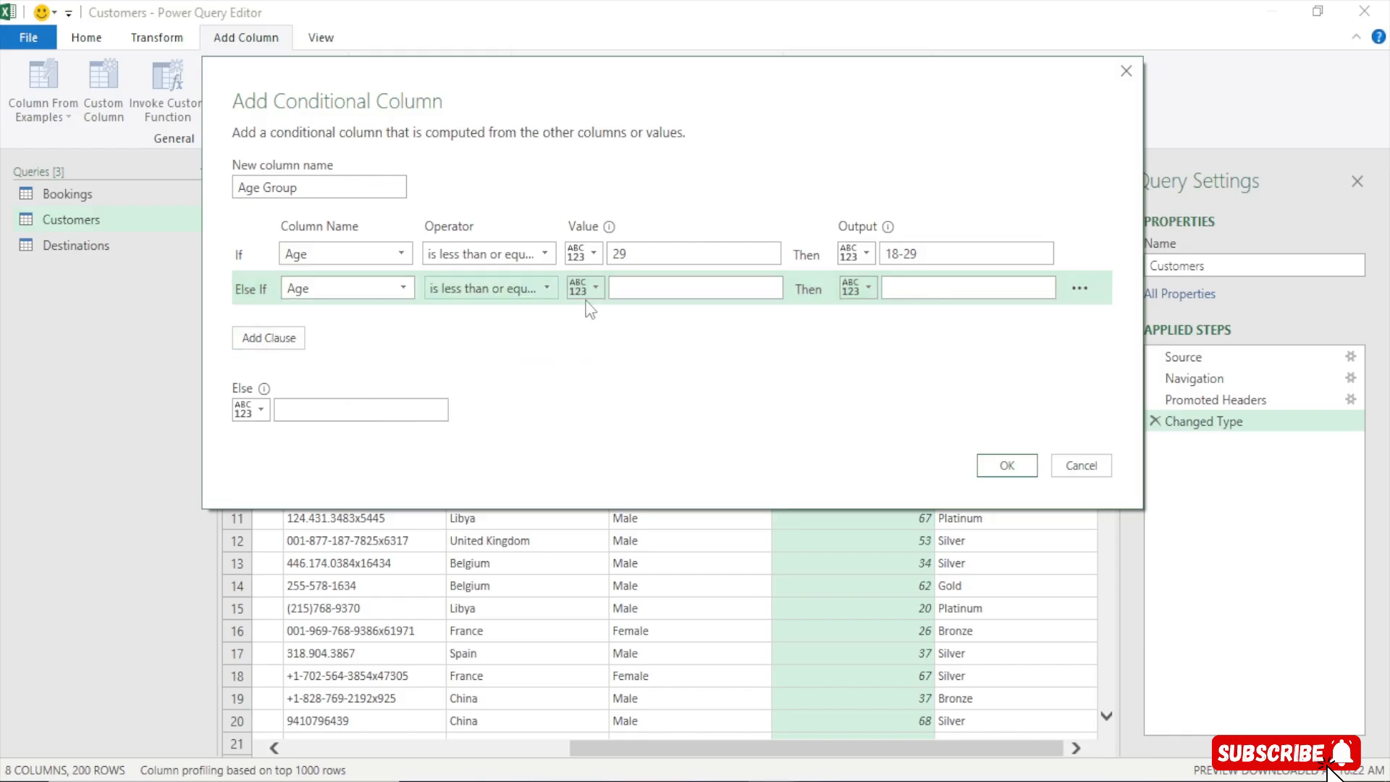
left_click(617, 282)
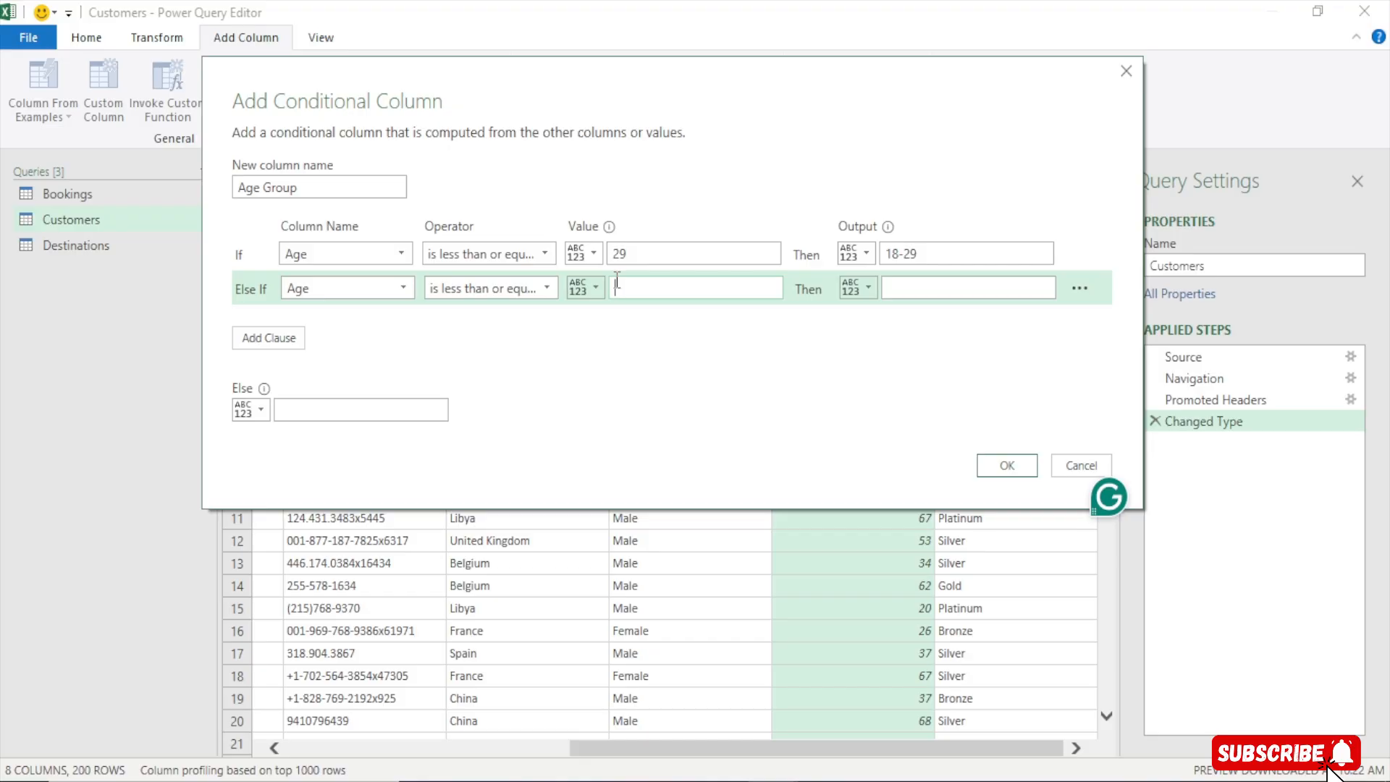
type("41")
left_click(945, 289)
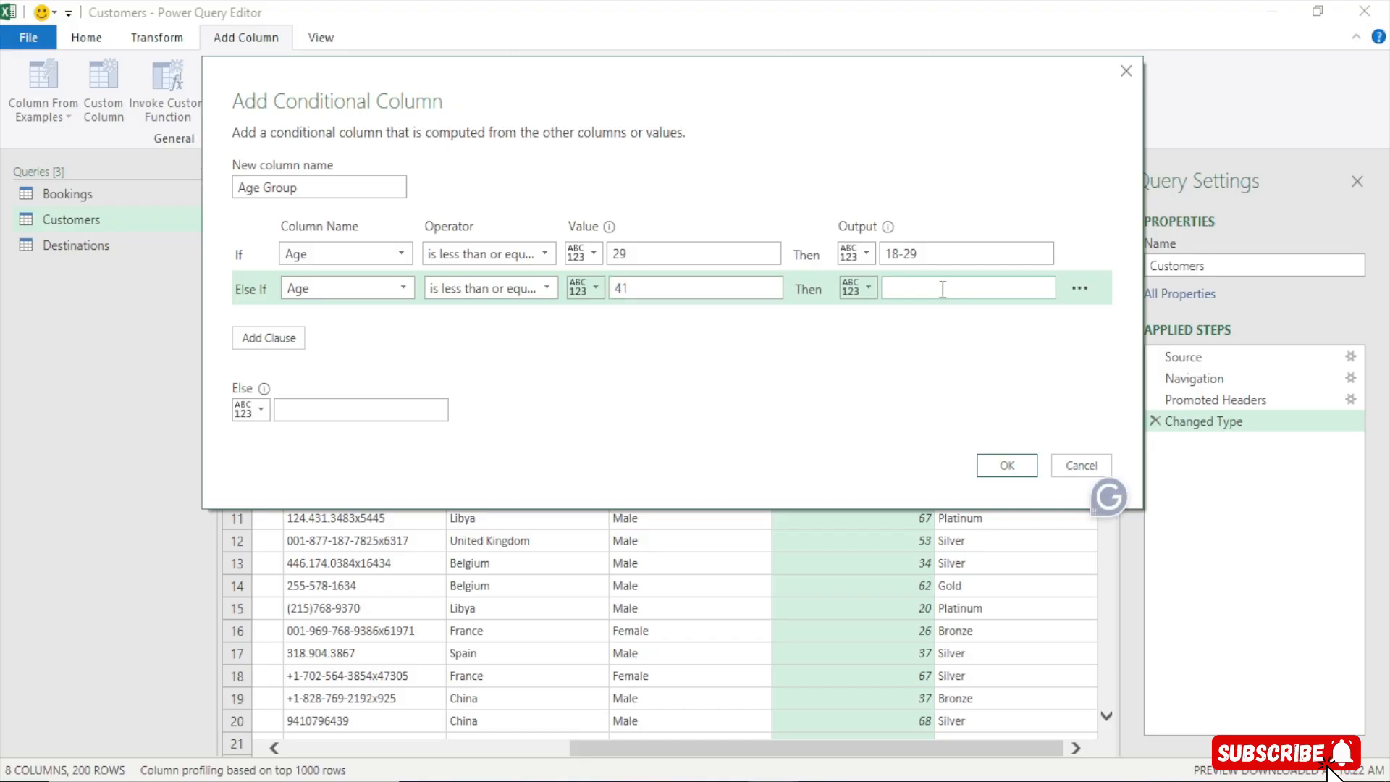
type("30")
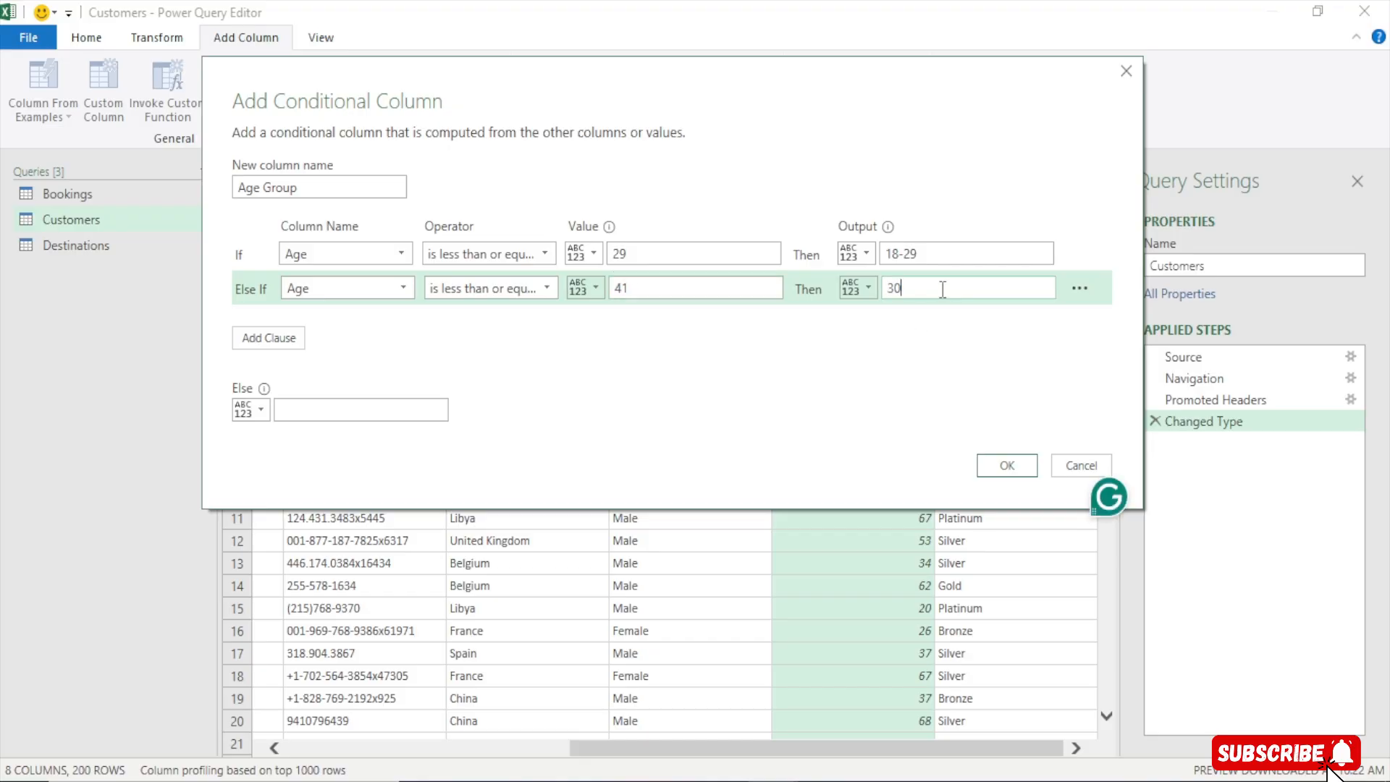
type("-41")
Add another Else If clause: if Age is less than or equal to 53, output 42-53
left_click(272, 337)
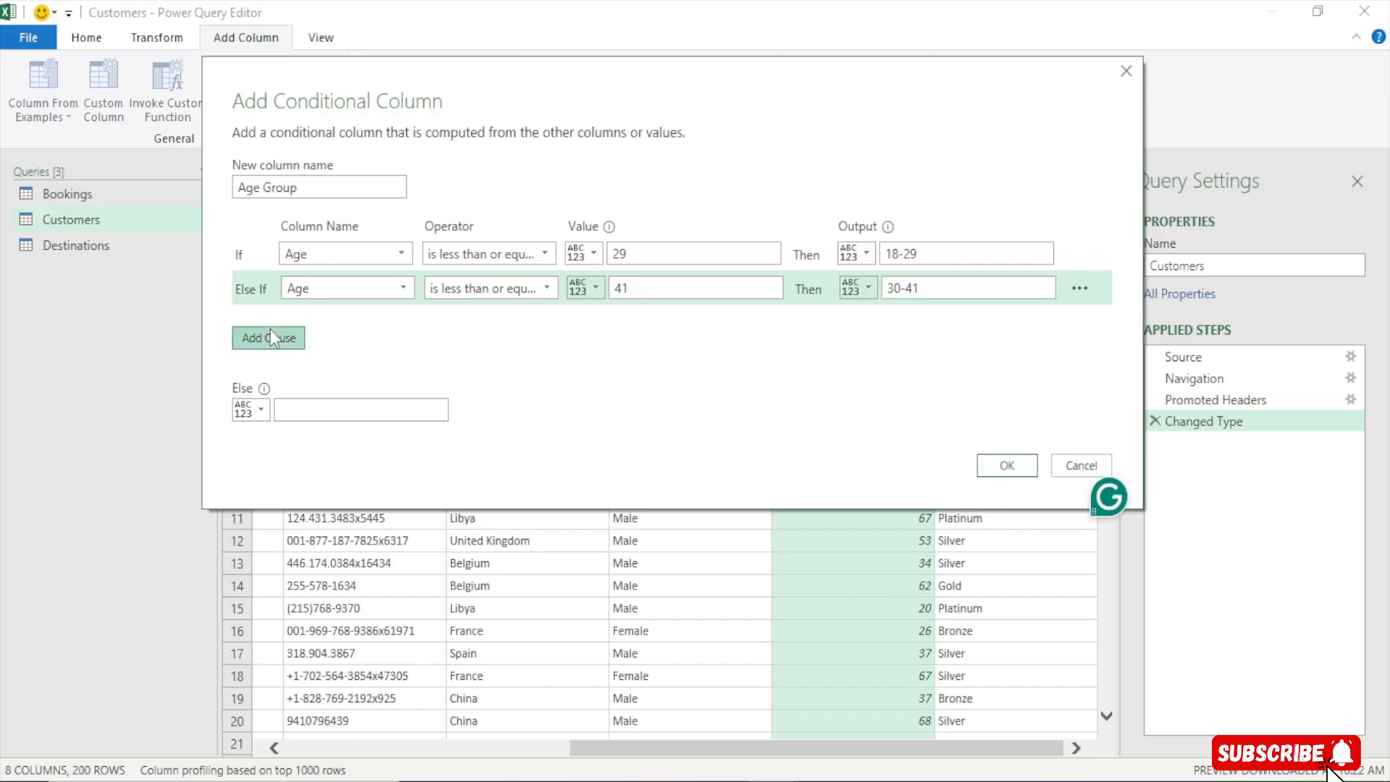
left_click(359, 323)
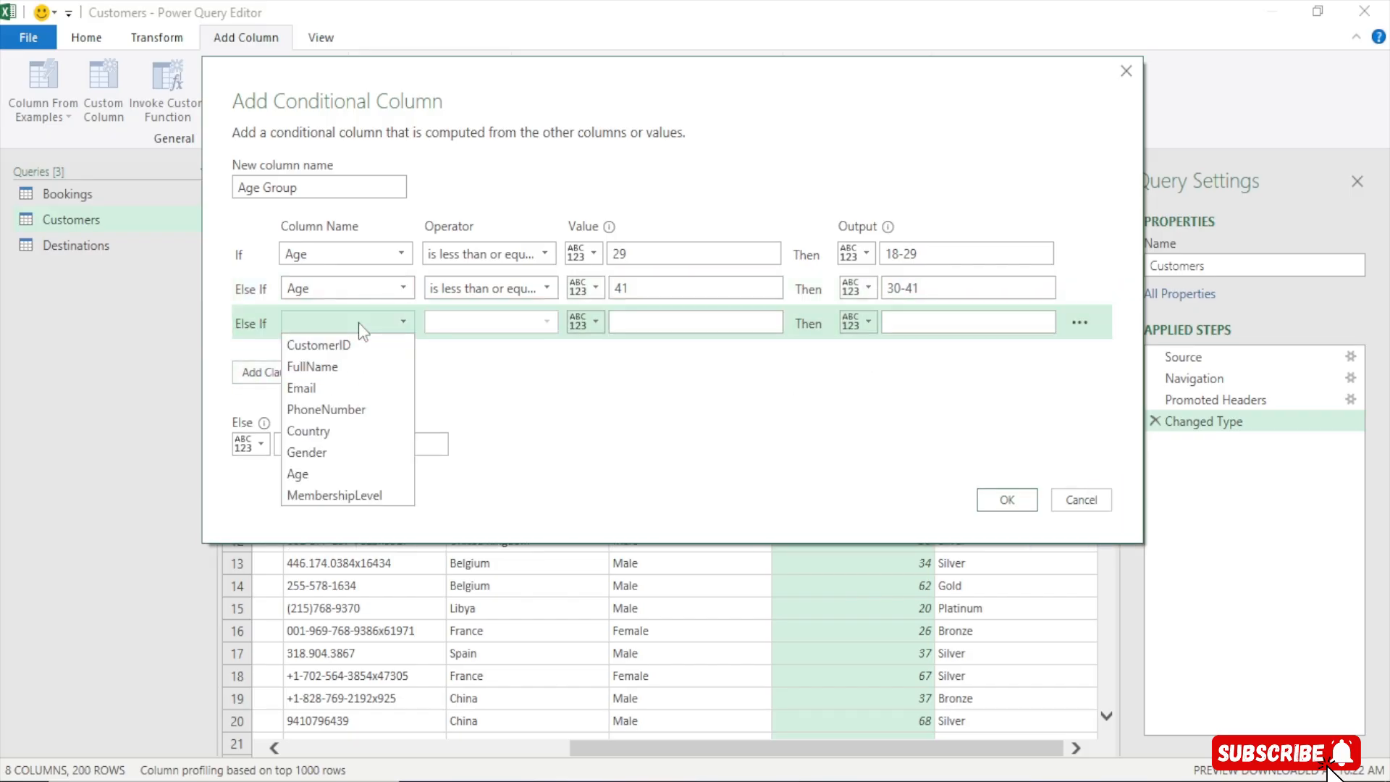
left_click(306, 475)
left_click(477, 325)
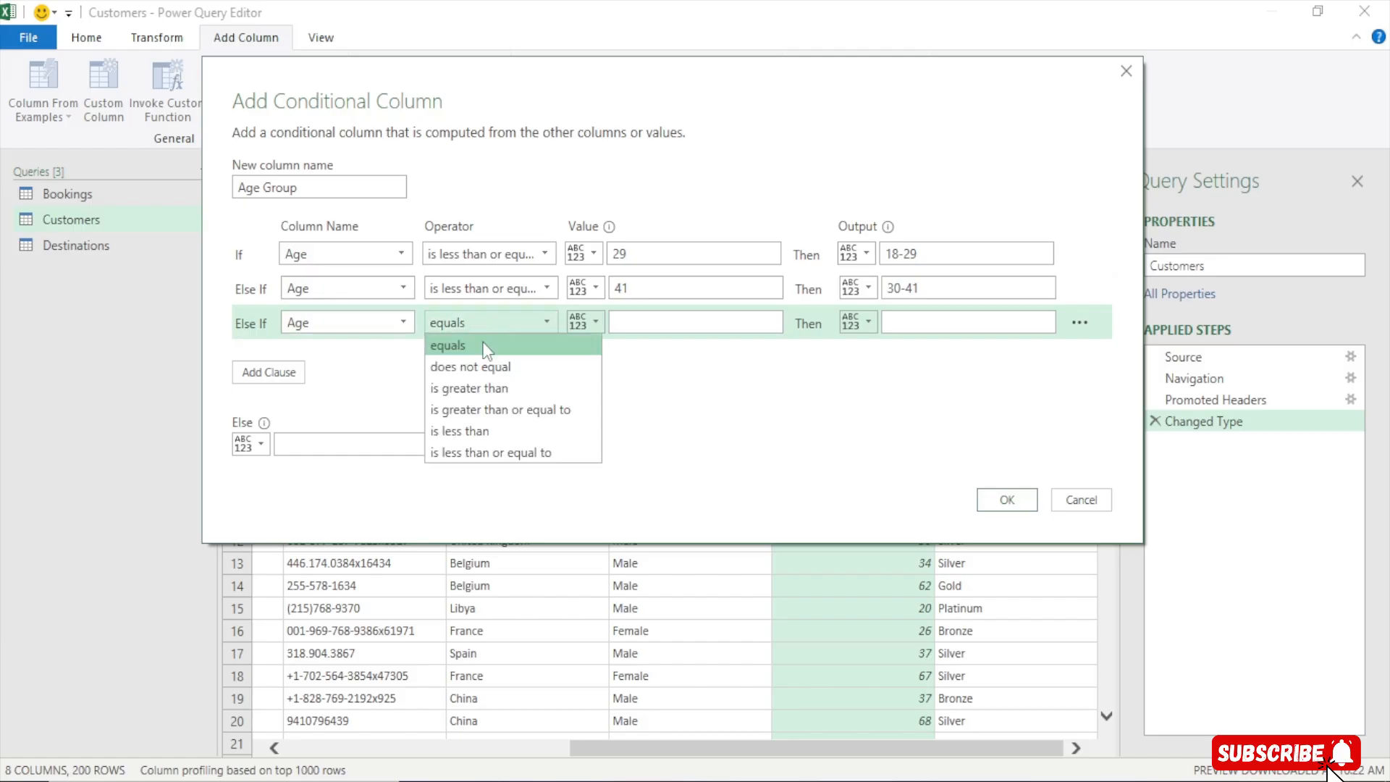
left_click(481, 454)
left_click(644, 325)
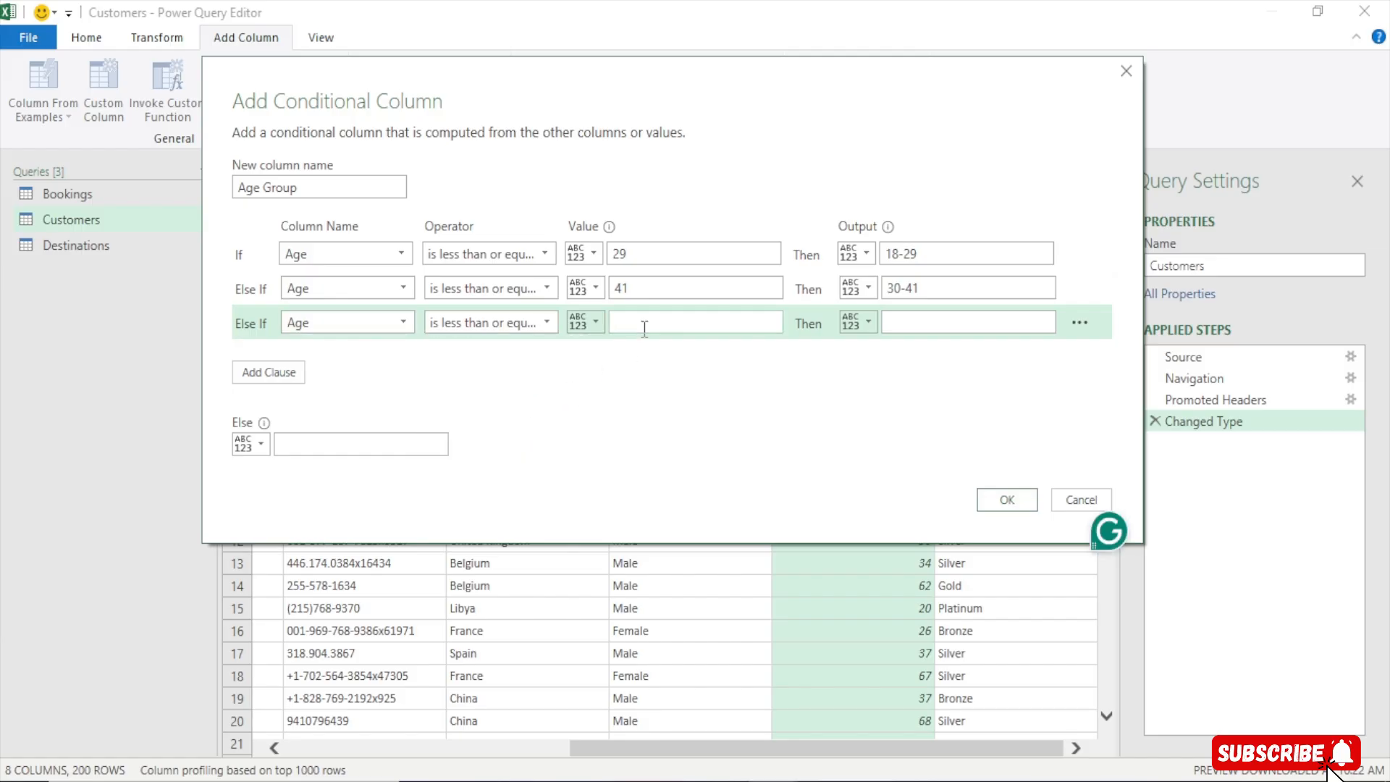
type("53")
left_click(900, 325)
type("42")
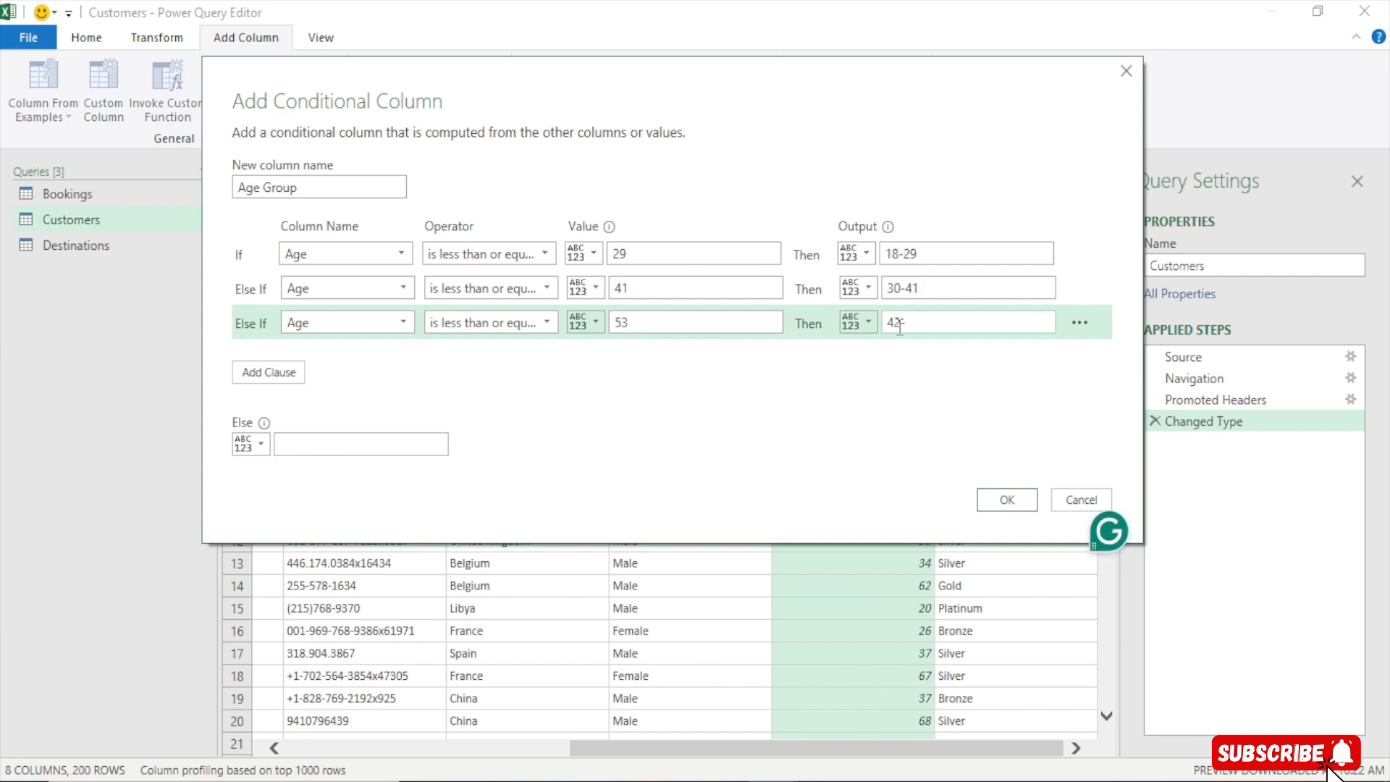
type("-53")
Add a further Else If clause: if Age is less than or equal to 65, output 54-65
left_click(265, 369)
left_click(337, 344)
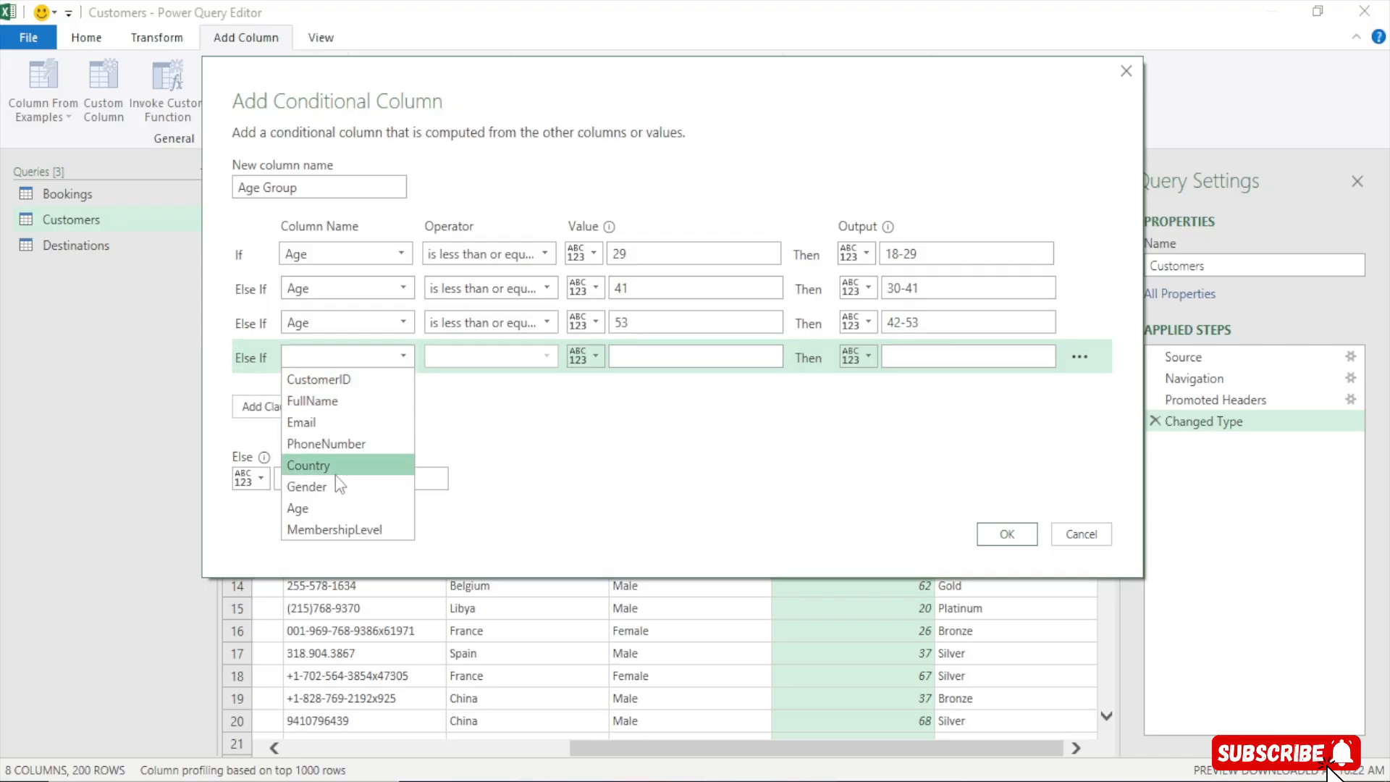
left_click(313, 505)
left_click(493, 359)
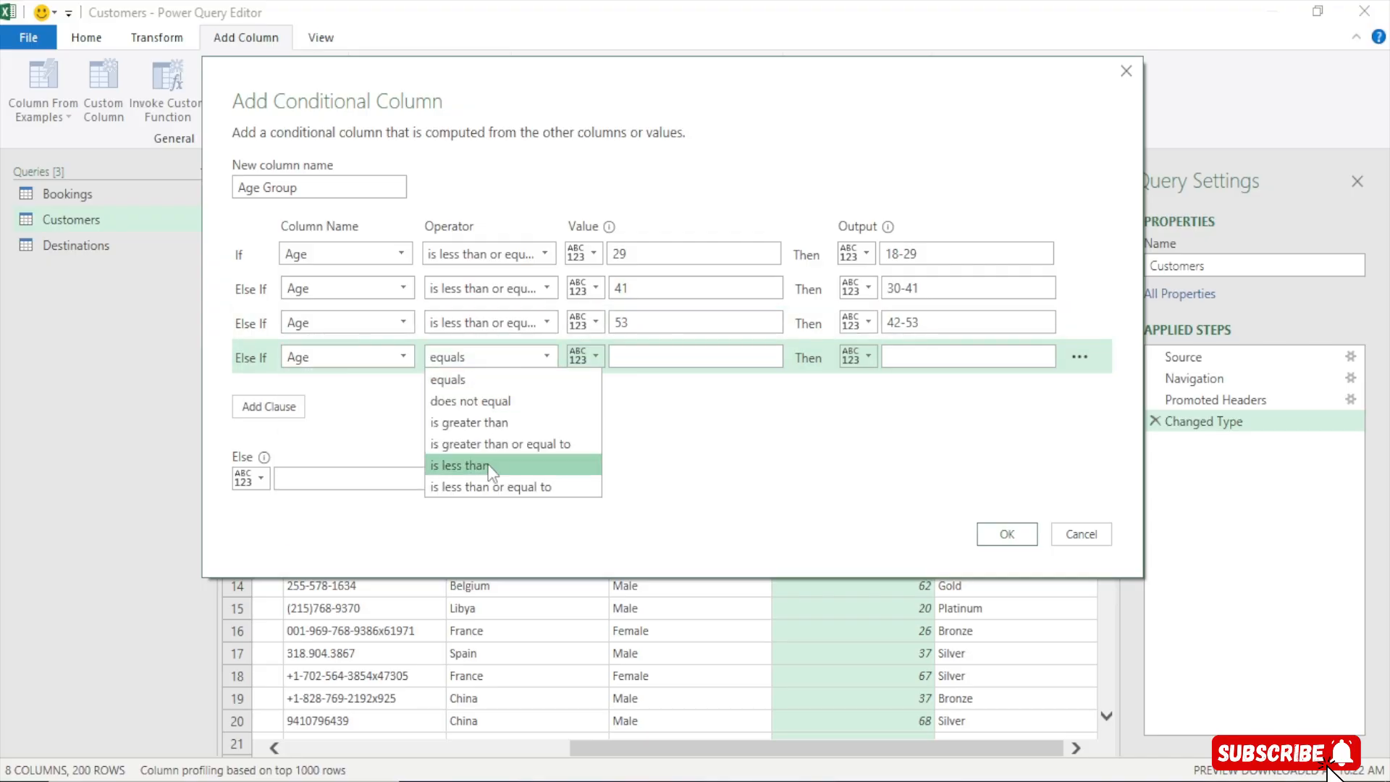
left_click(486, 487)
left_click(630, 354)
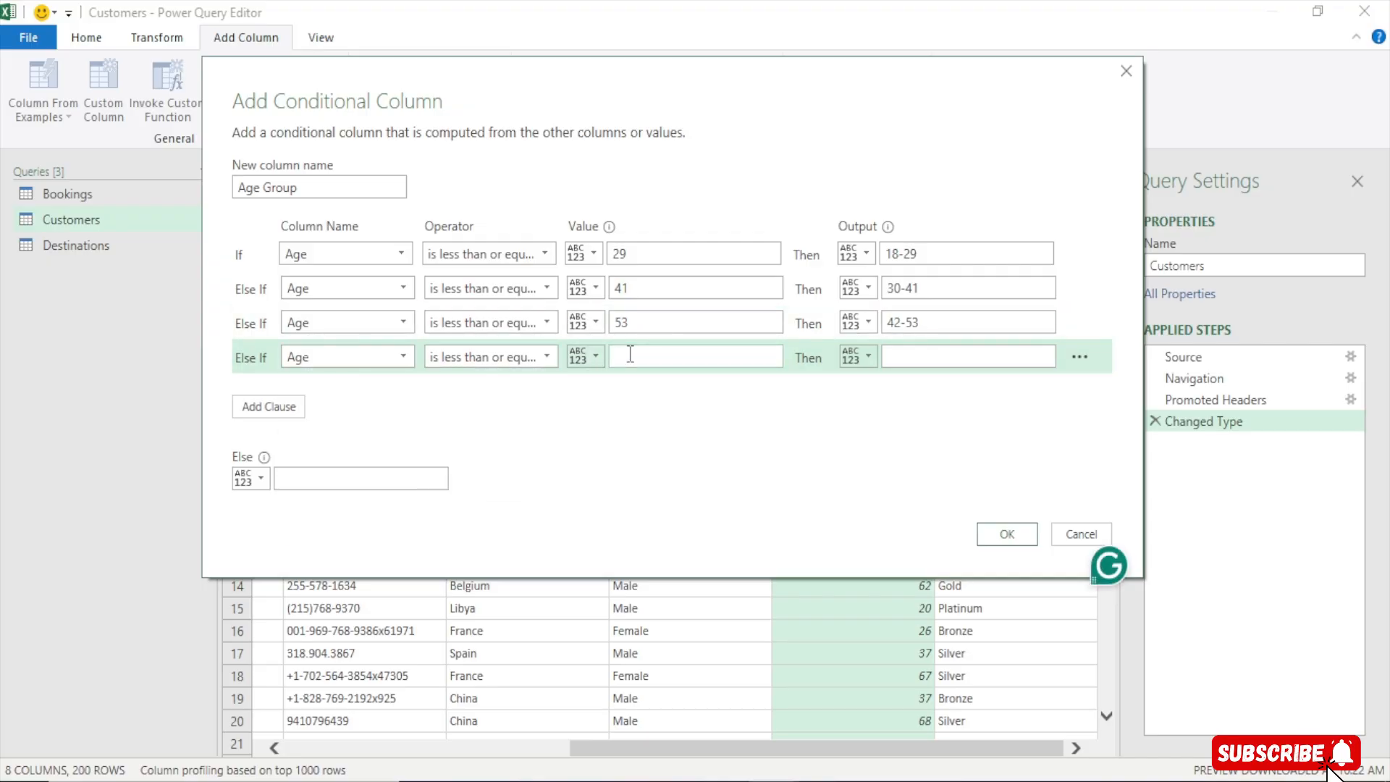
type("65")
left_click(933, 356)
type("54-")
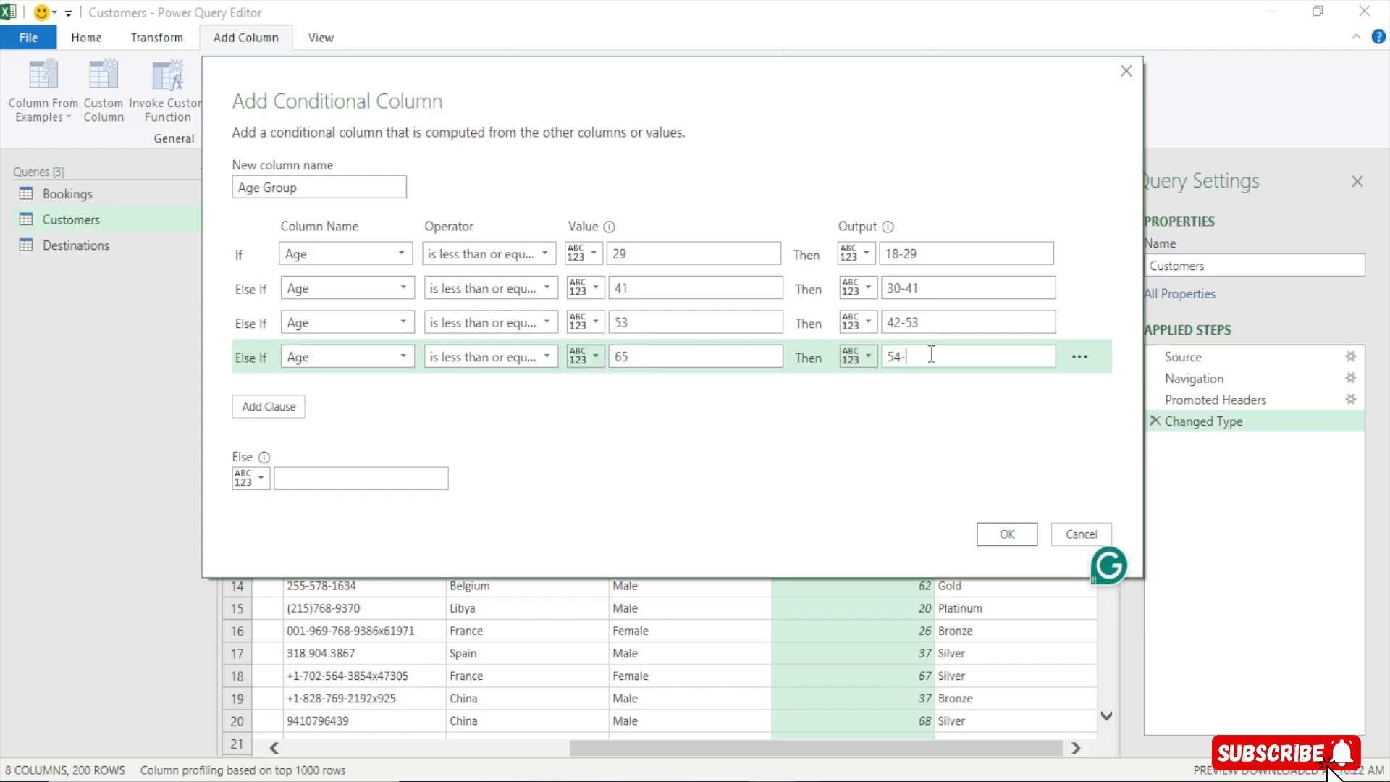
type("64")
key("BackSpace")
type("5")
Set the Else output to 66 plus and create the Age Group conditional column
left_click(322, 482)
type("66 plus")
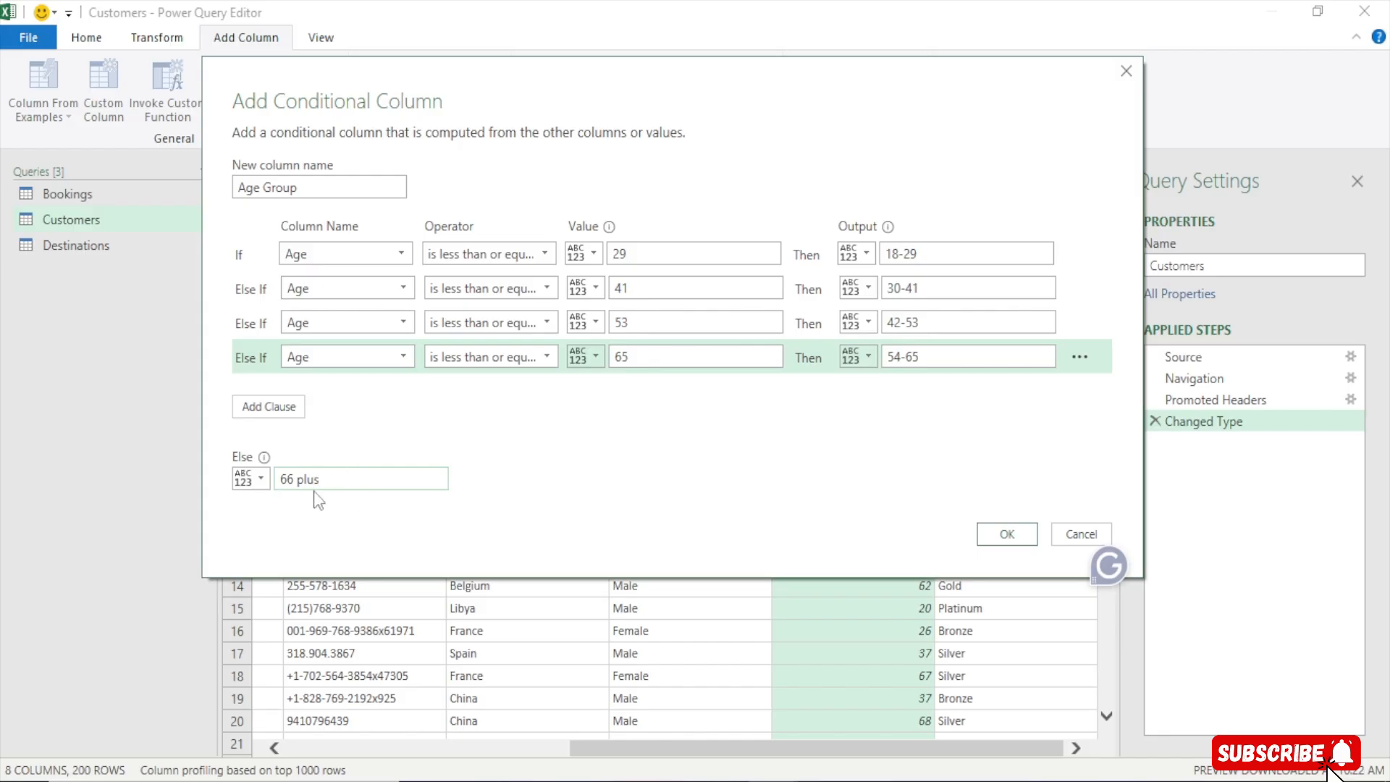
left_click_drag(293, 478, 354, 478)
left_click(321, 483)
left_click(1006, 536)
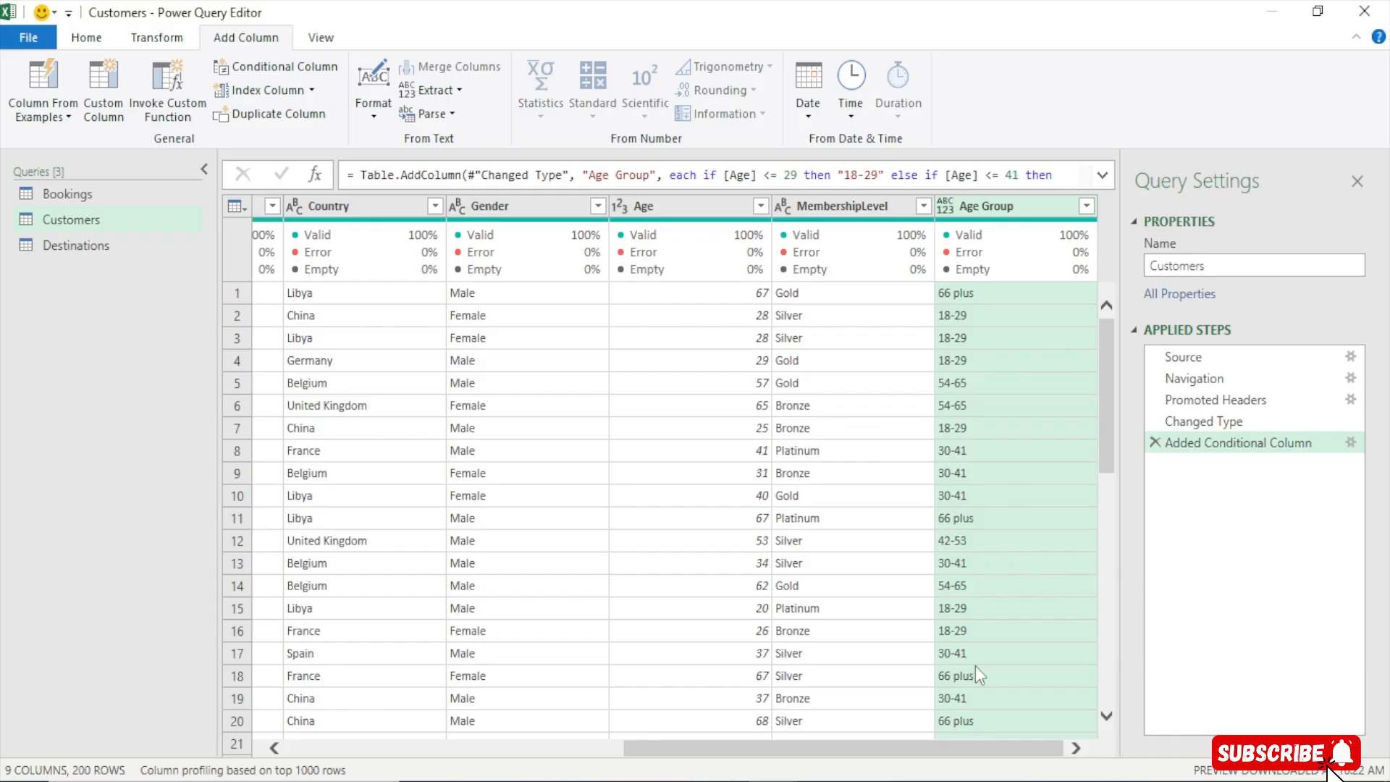
Replace the value plus with + in the Age Group column
right_click(1027, 209)
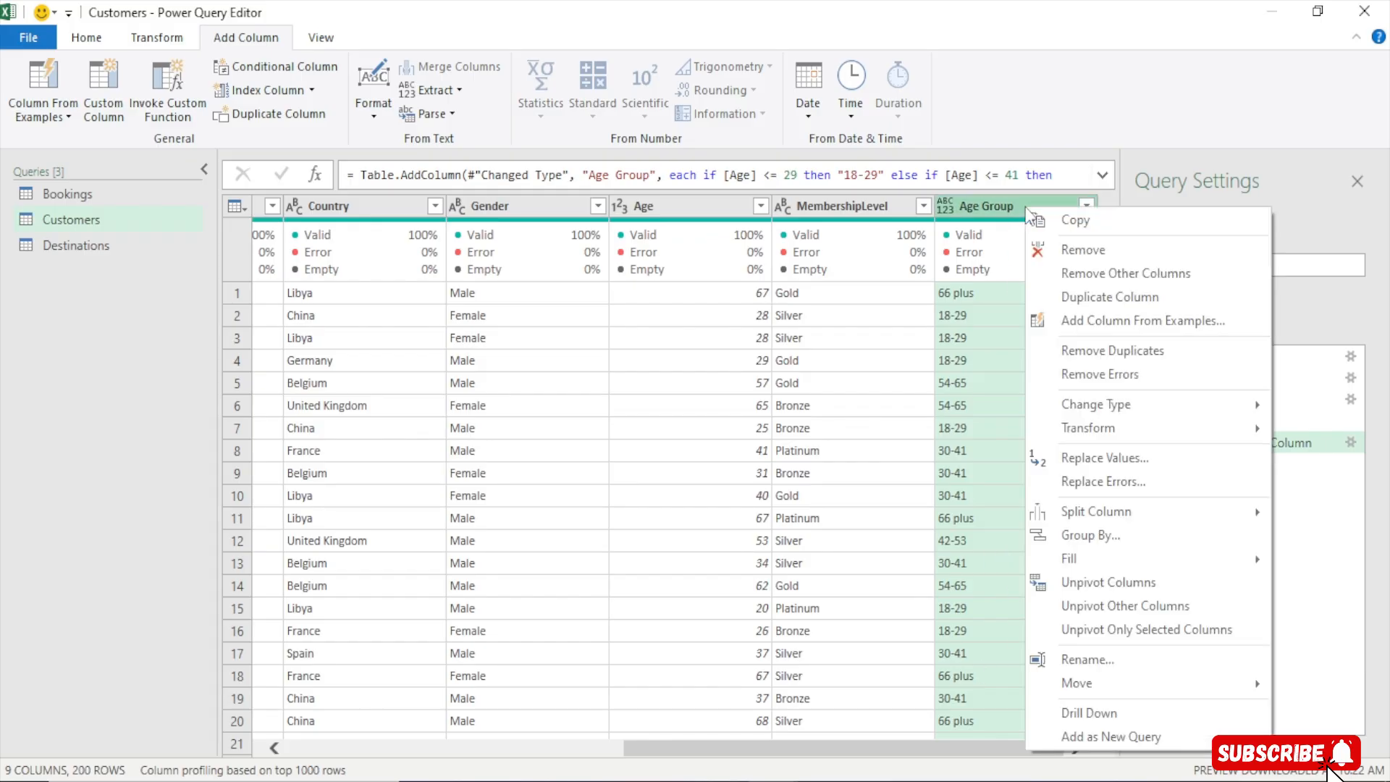
left_click(1119, 463)
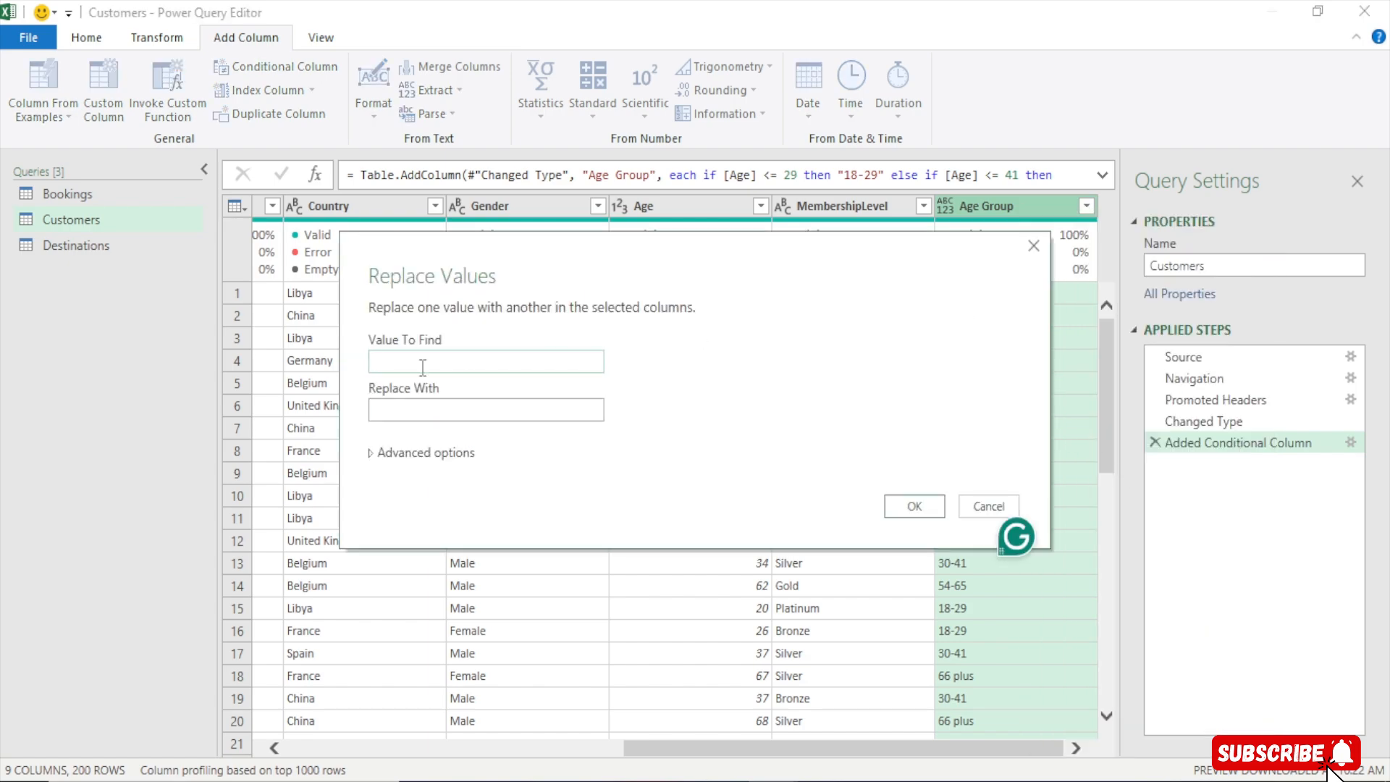
type("plus")
left_click(434, 411)
type("+")
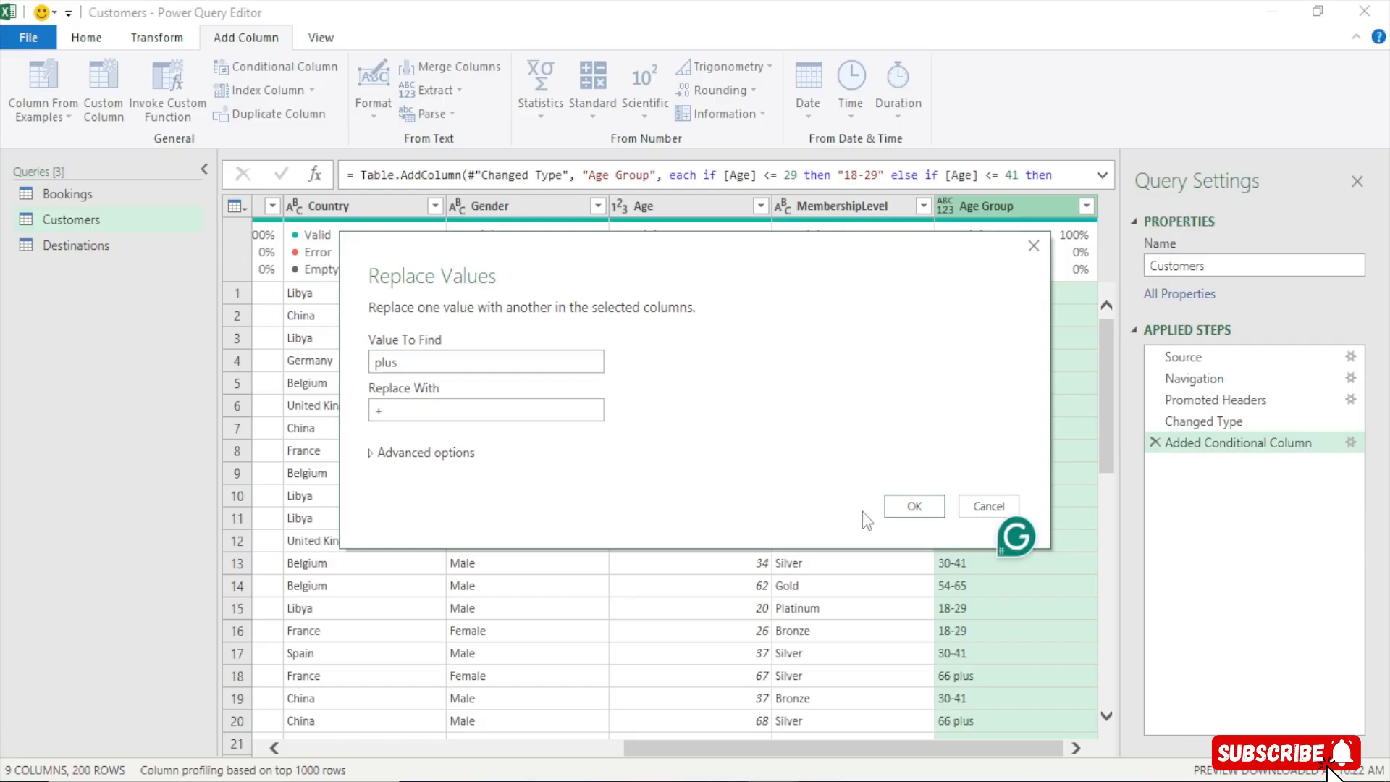
left_click(909, 505)
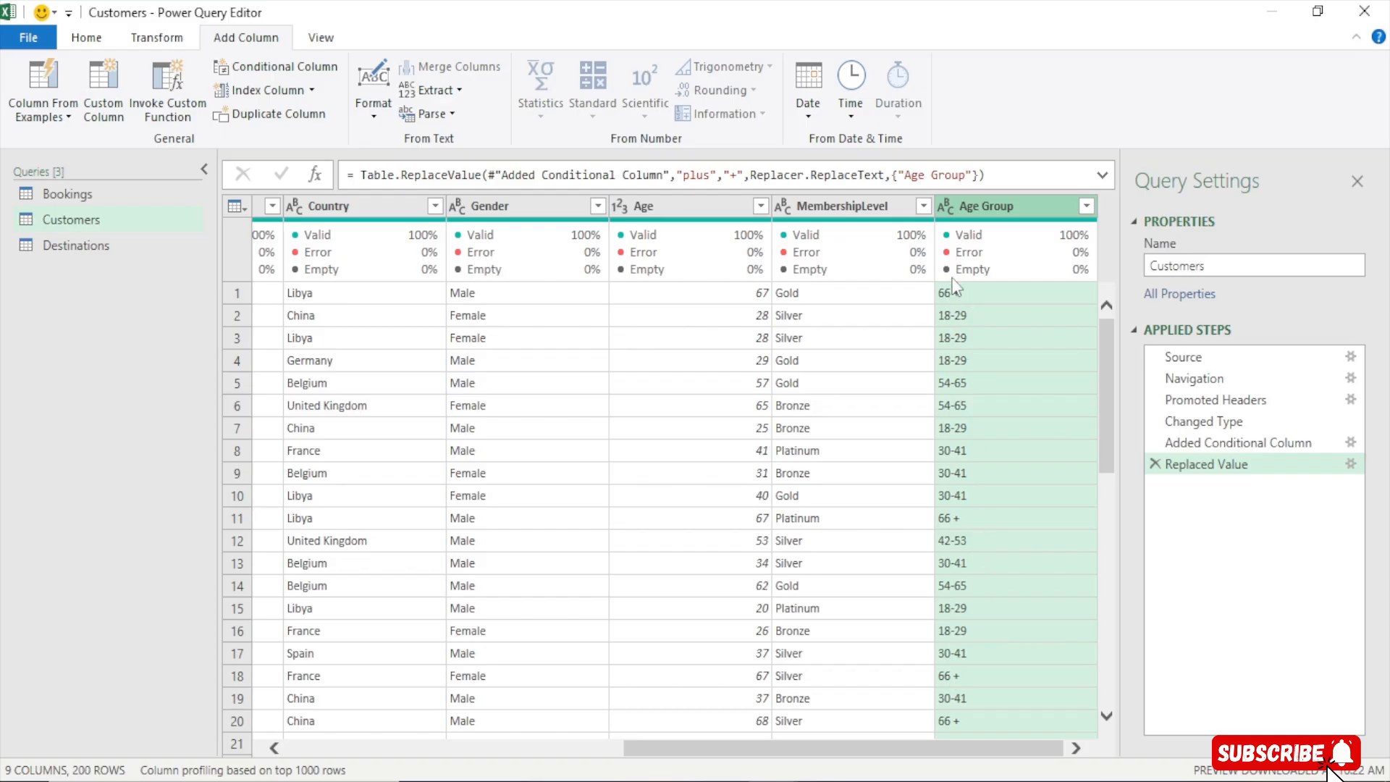
Set the Age Group column's type to Text and auto-detect data types for all Customers columns
left_click(946, 206)
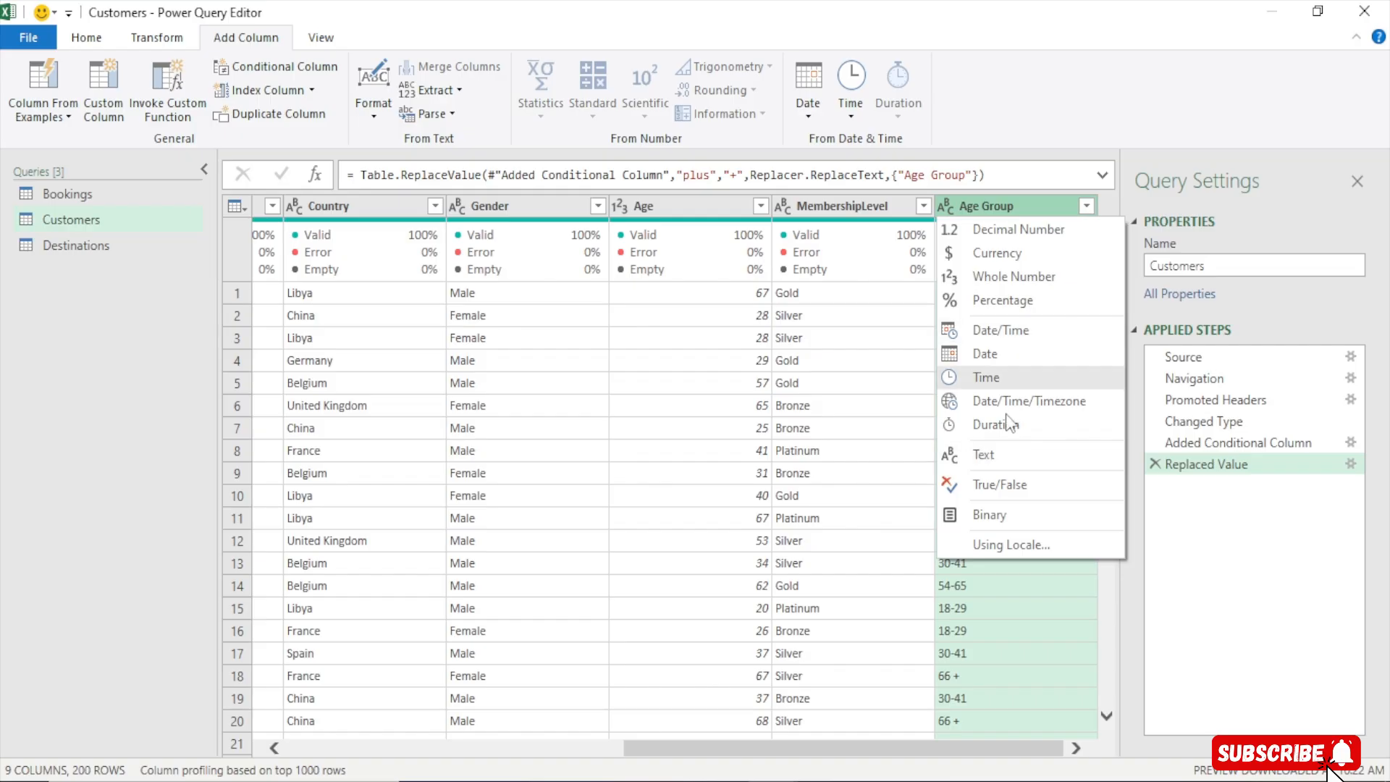
left_click(993, 463)
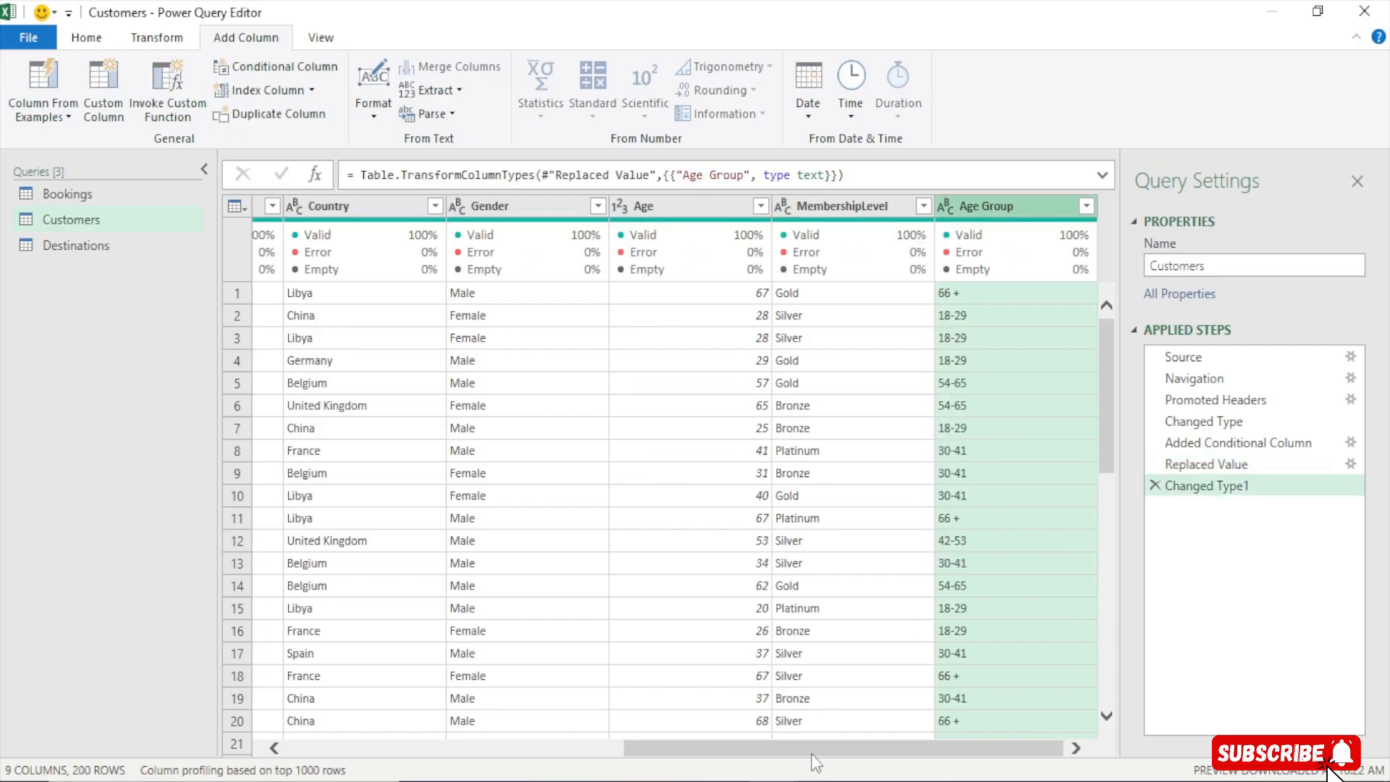
left_click_drag(816, 763, 424, 757)
left_click(334, 209)
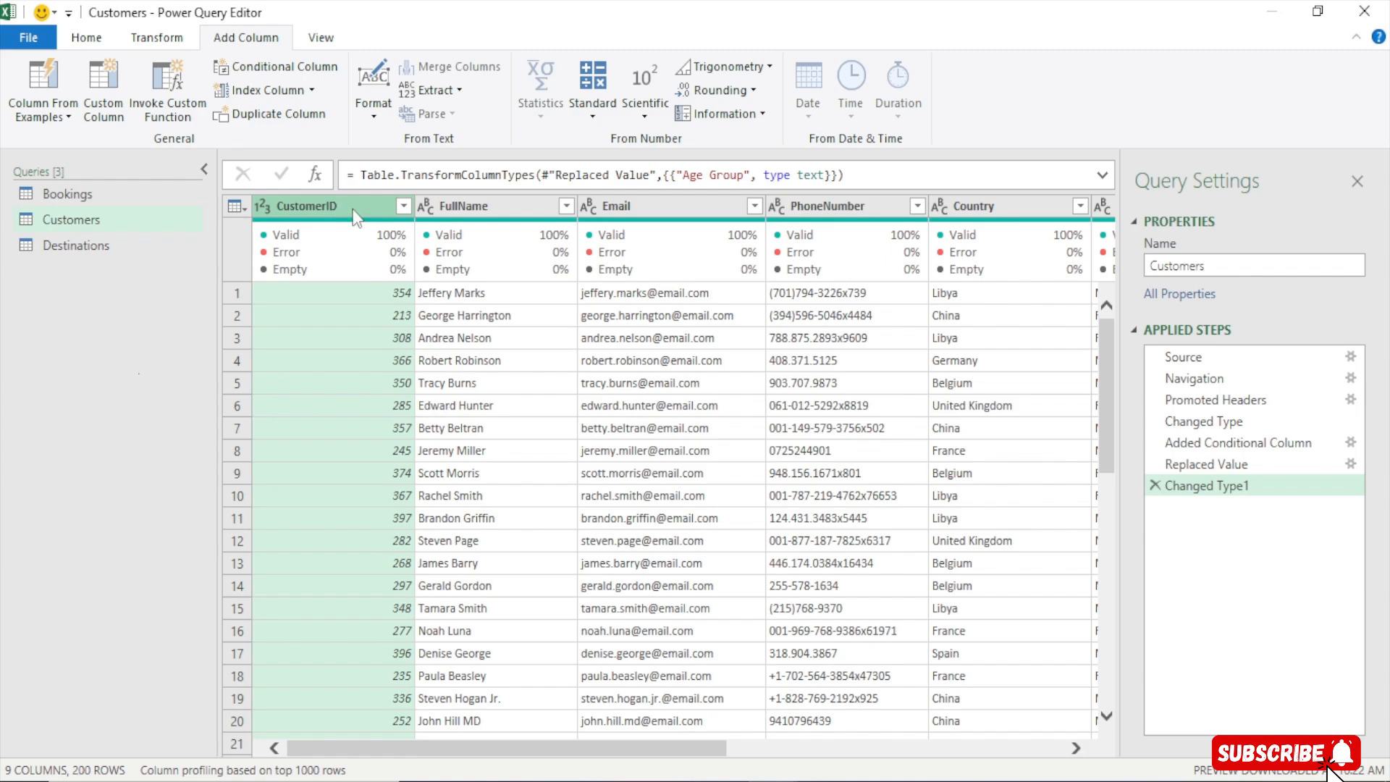
key("ctrl+a")
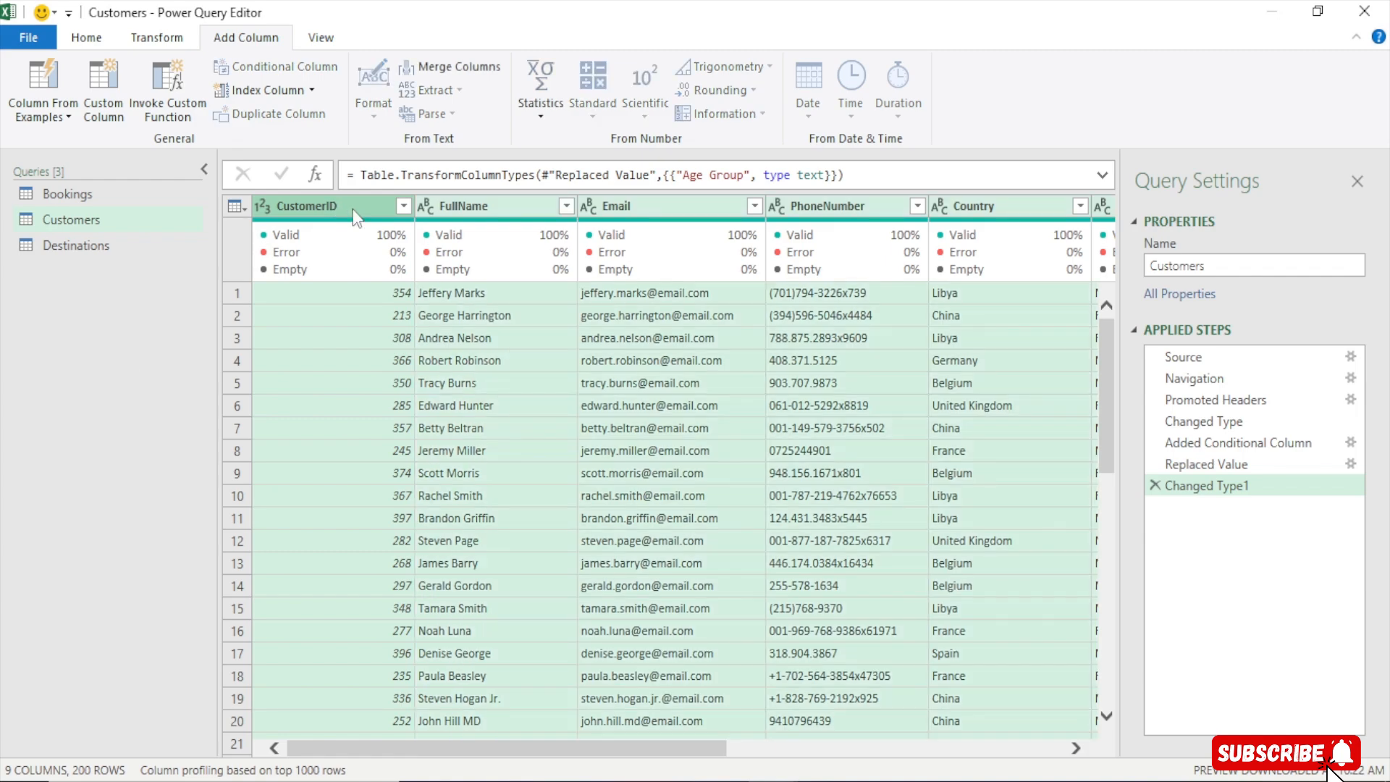
left_click(151, 39)
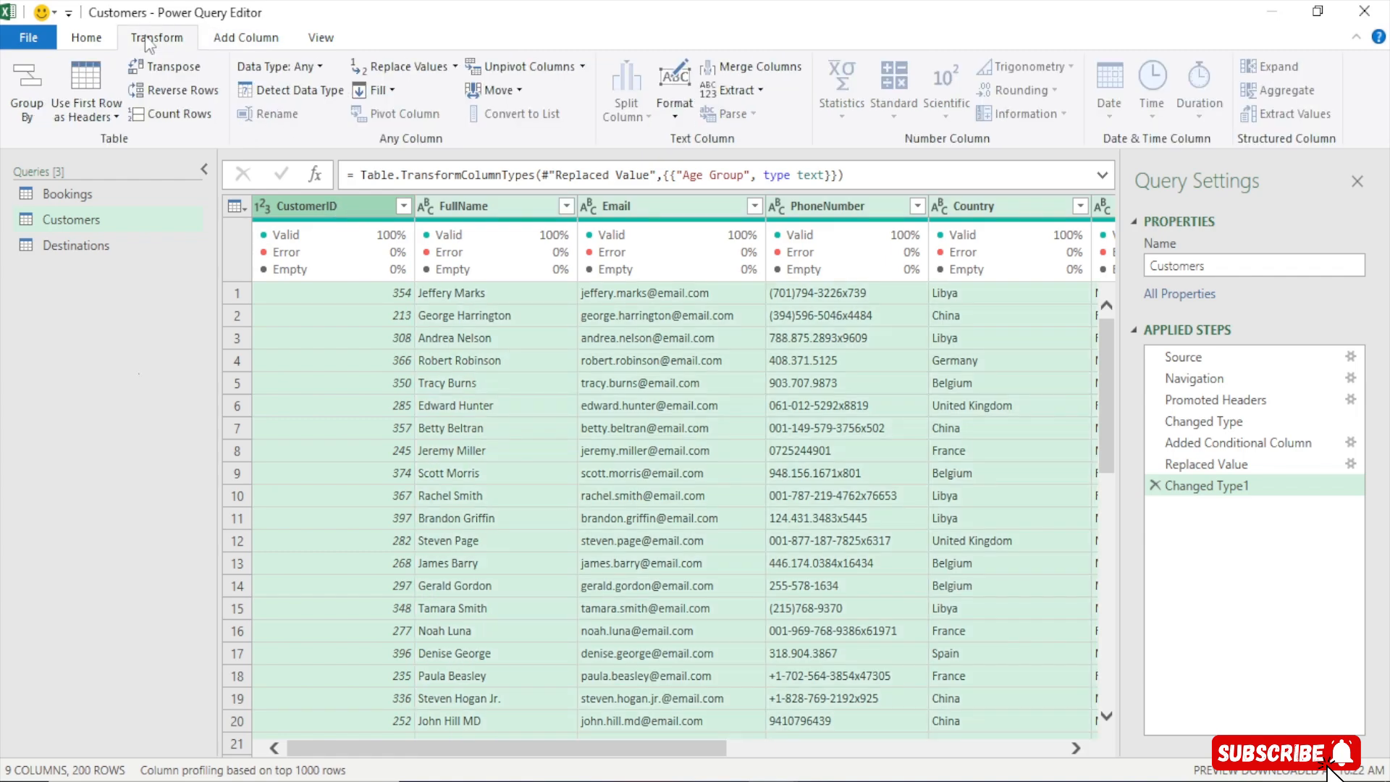
left_click(320, 87)
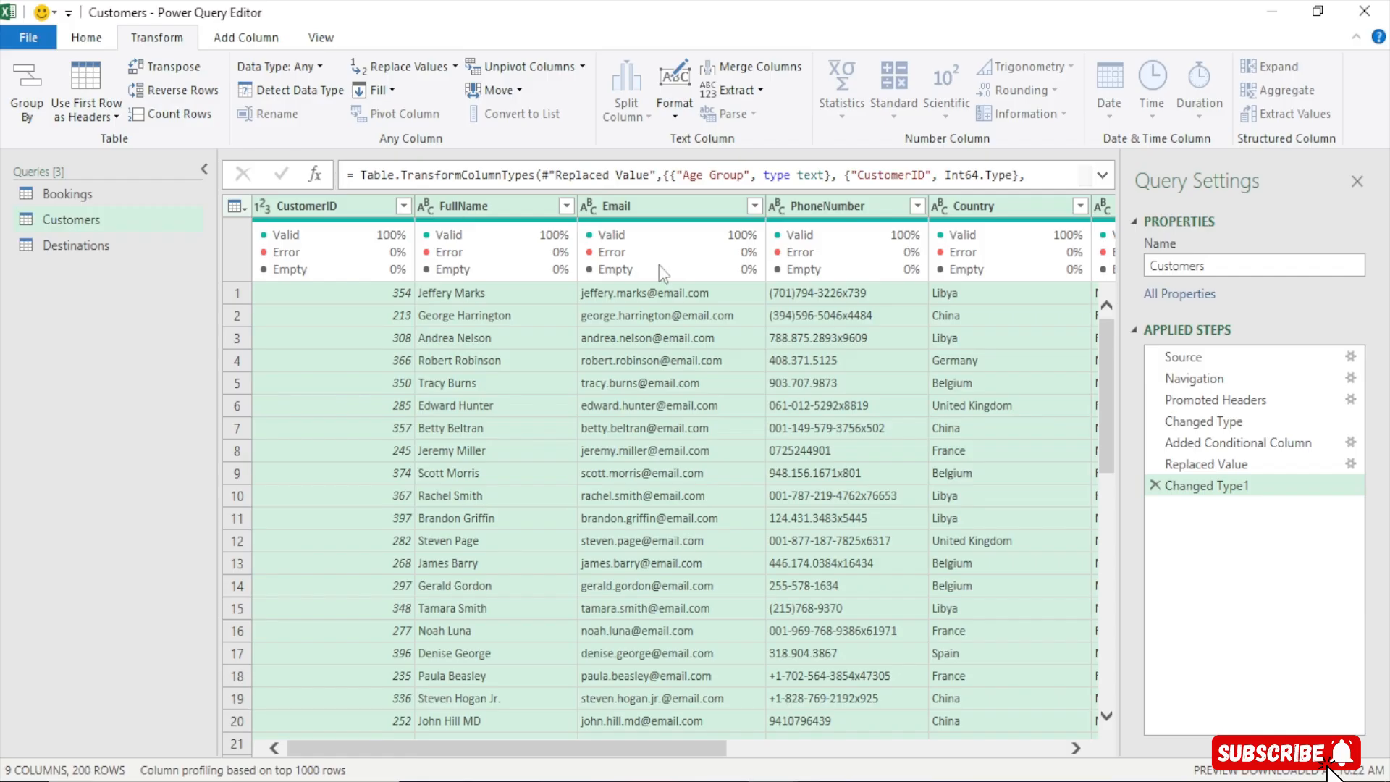
Check the data types of the CustomerID and FullName columns in the Customers query
left_click(293, 212)
left_click(262, 206)
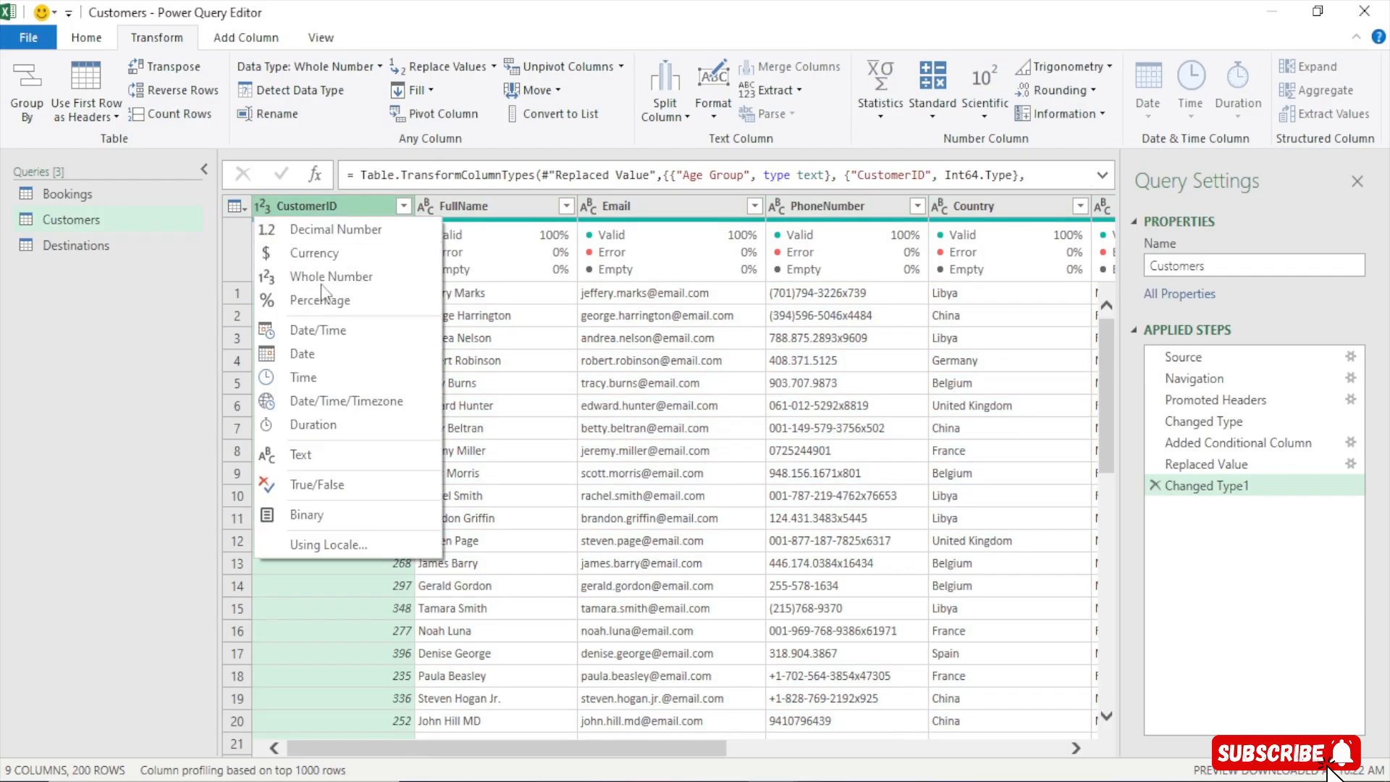
left_click(343, 205)
left_click(428, 206)
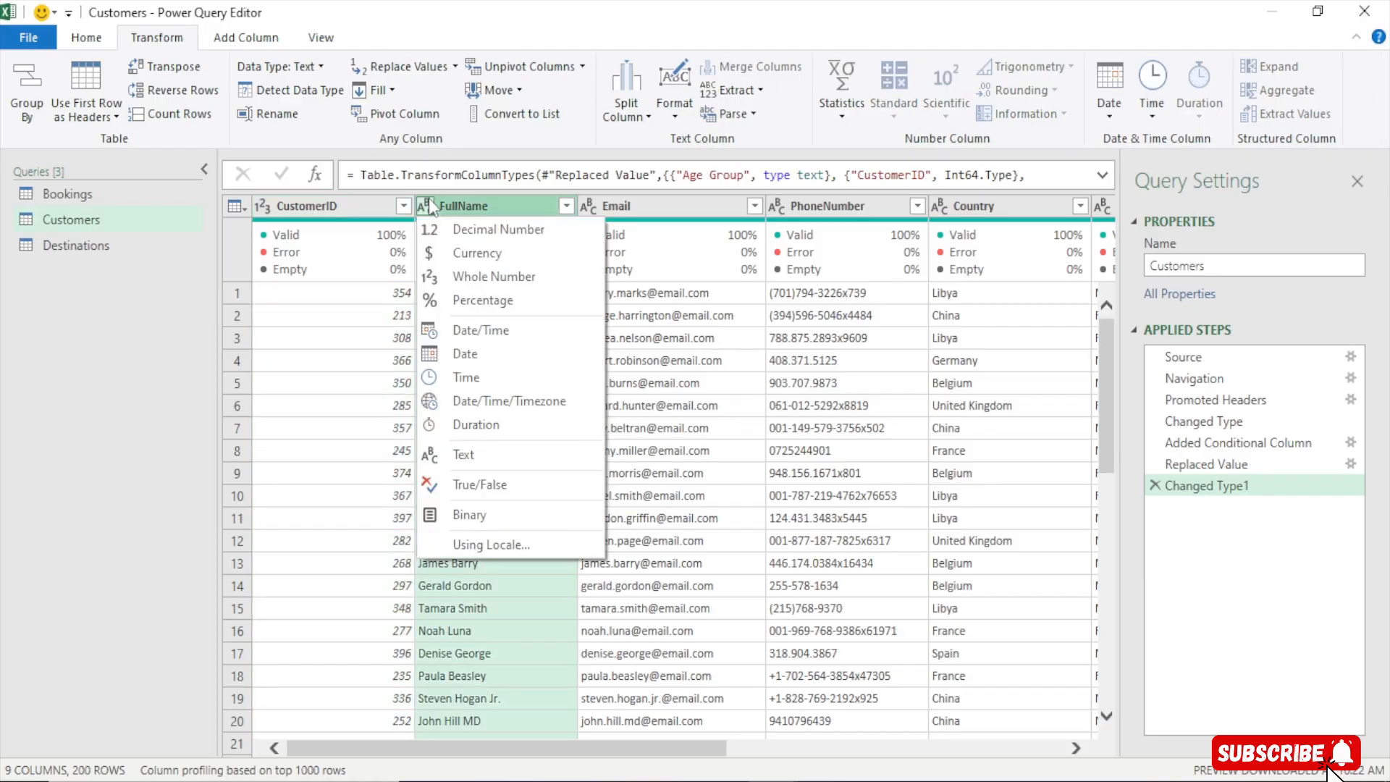
left_click(429, 206)
left_click(428, 206)
left_click(501, 198)
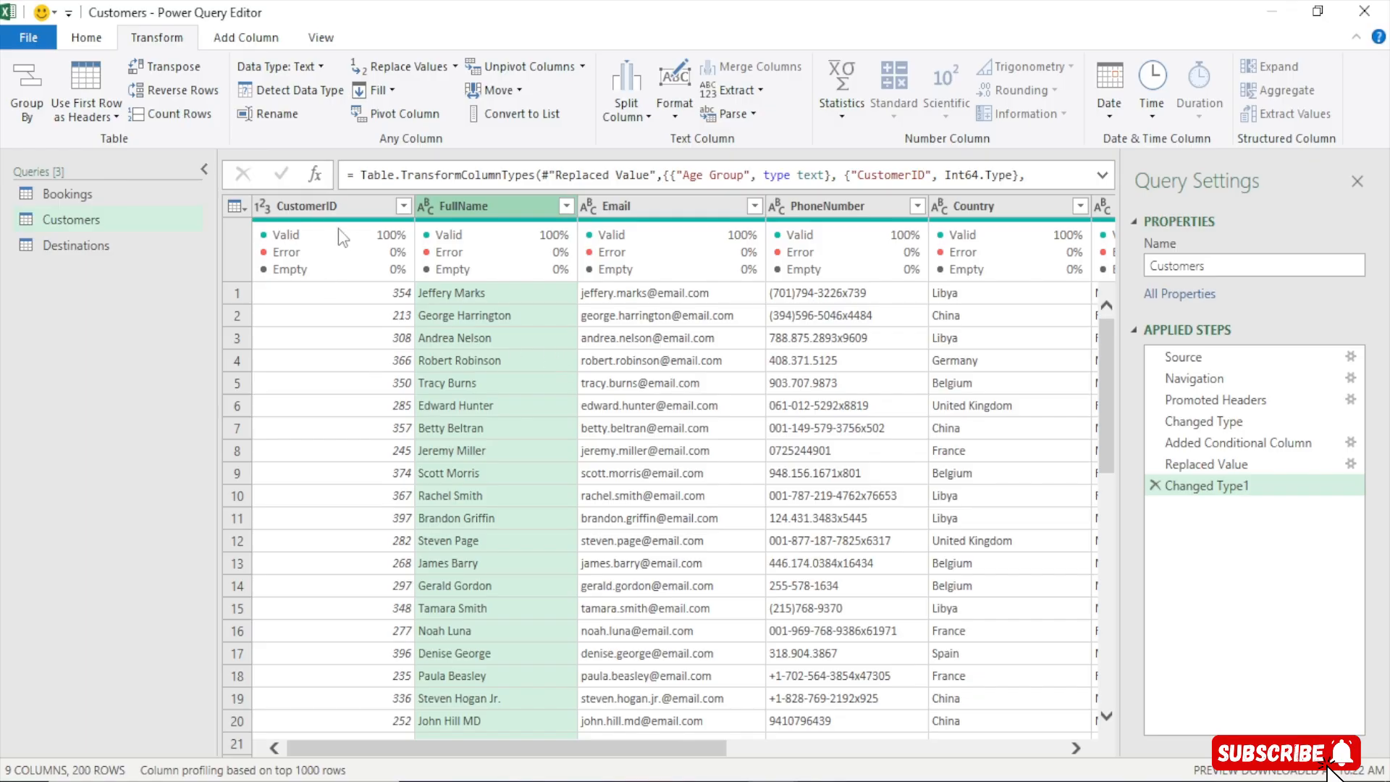
left_click(355, 211)
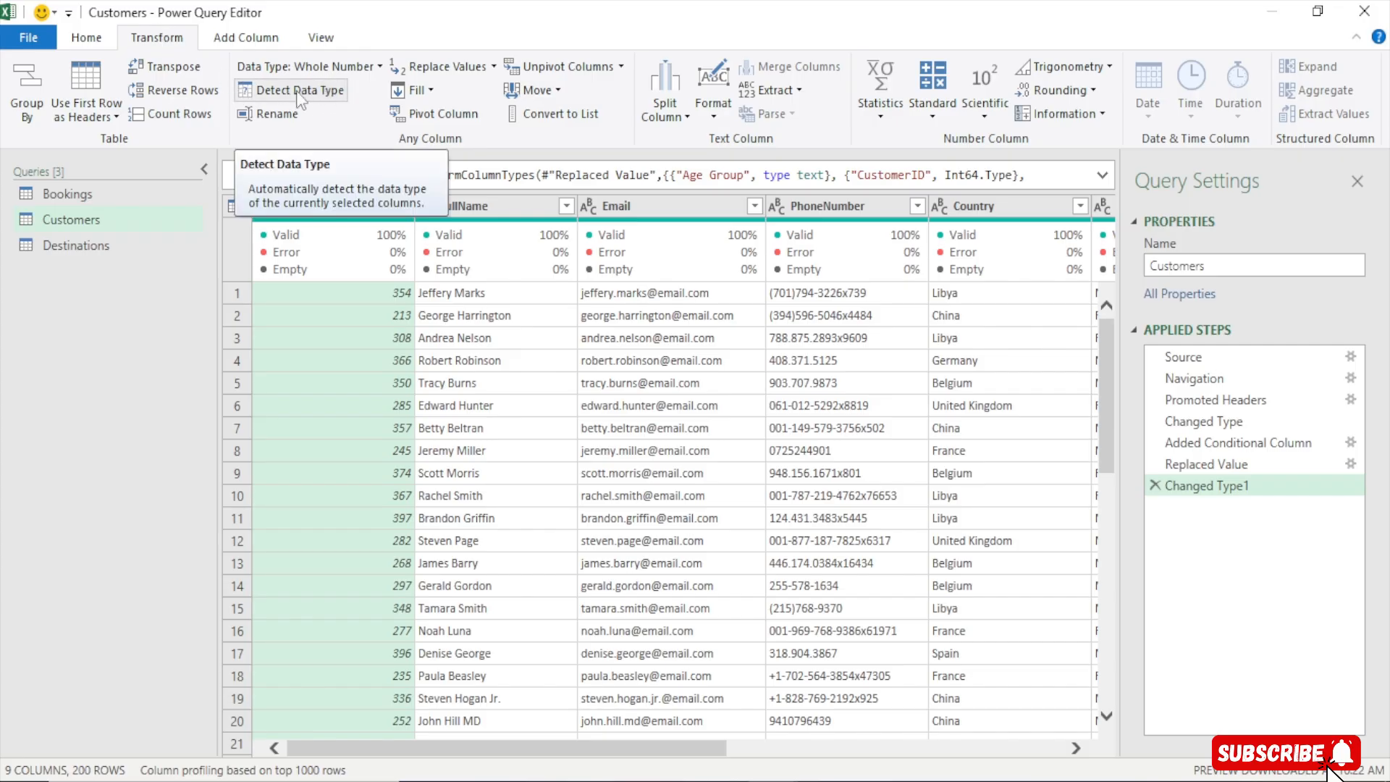
Open the Destinations query and select all its columns, then switch to the Bookings query
left_click(75, 245)
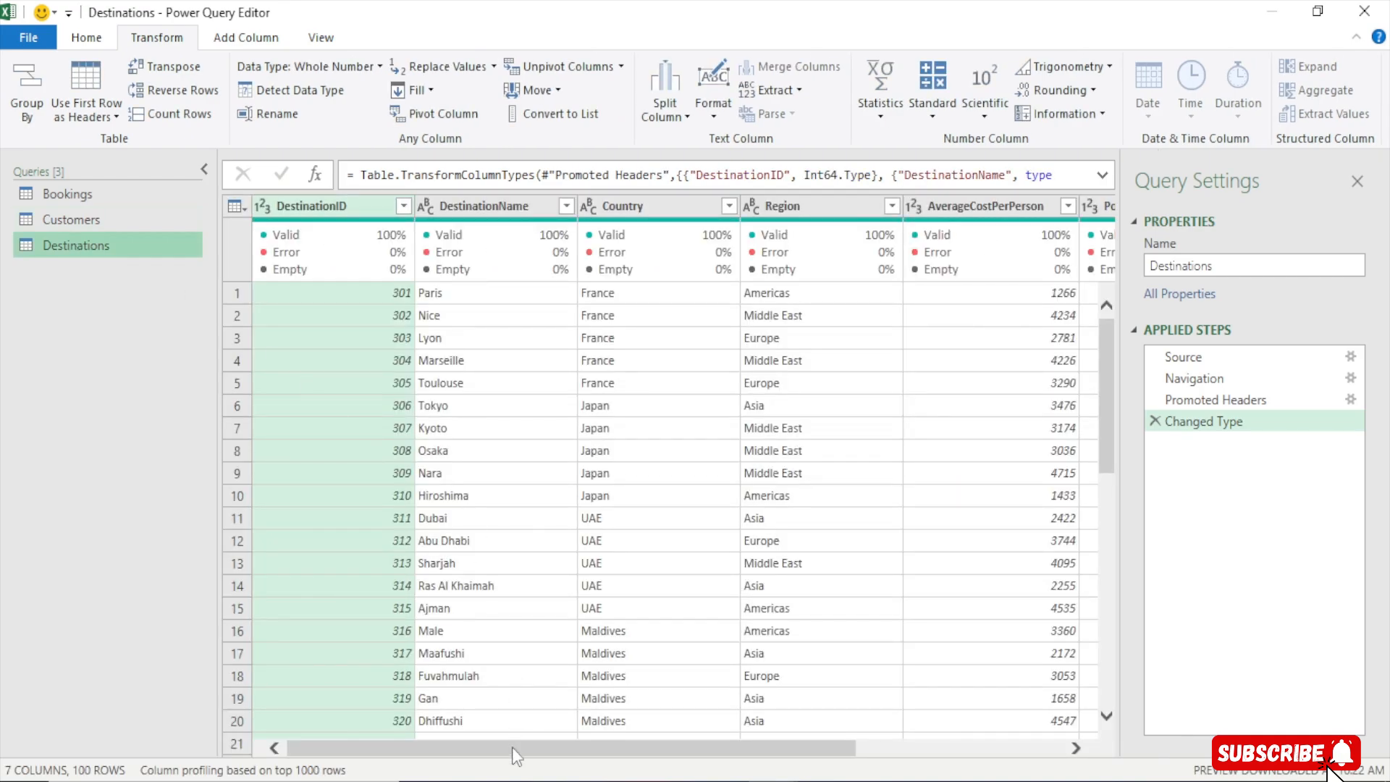
mouse_move(515, 756)
left_mouse_down()
mouse_move(830, 774)
mouse_move(714, 748)
mouse_move(531, 753)
left_mouse_up()
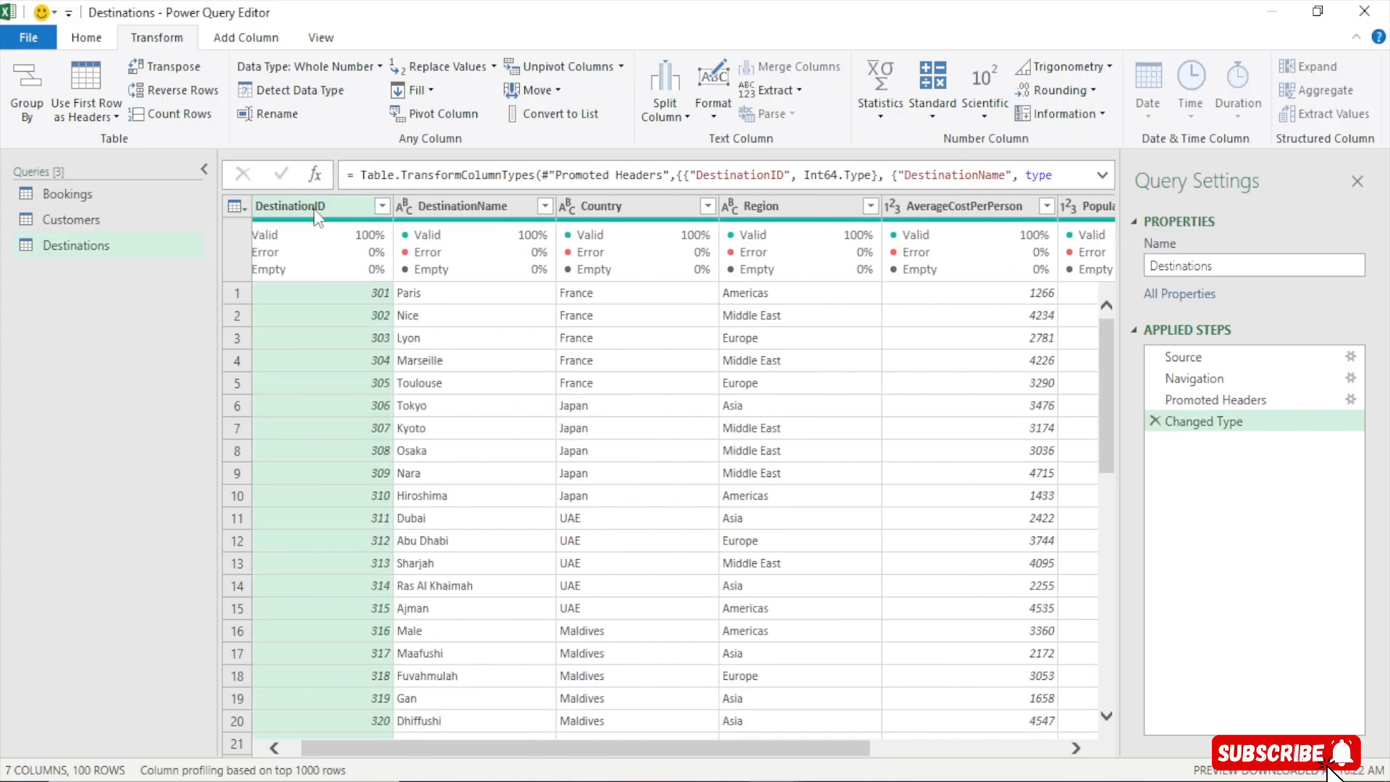
key("ctrl+a")
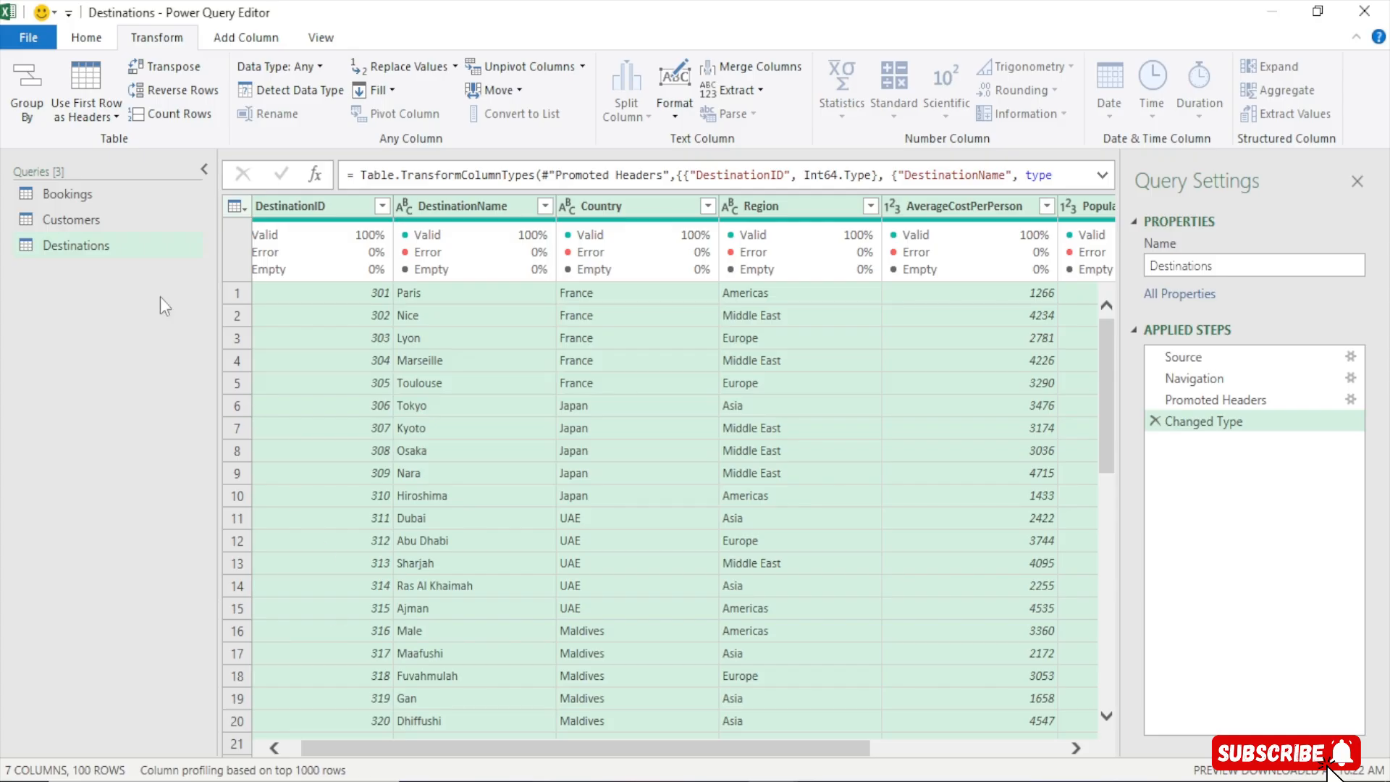
left_click(115, 189)
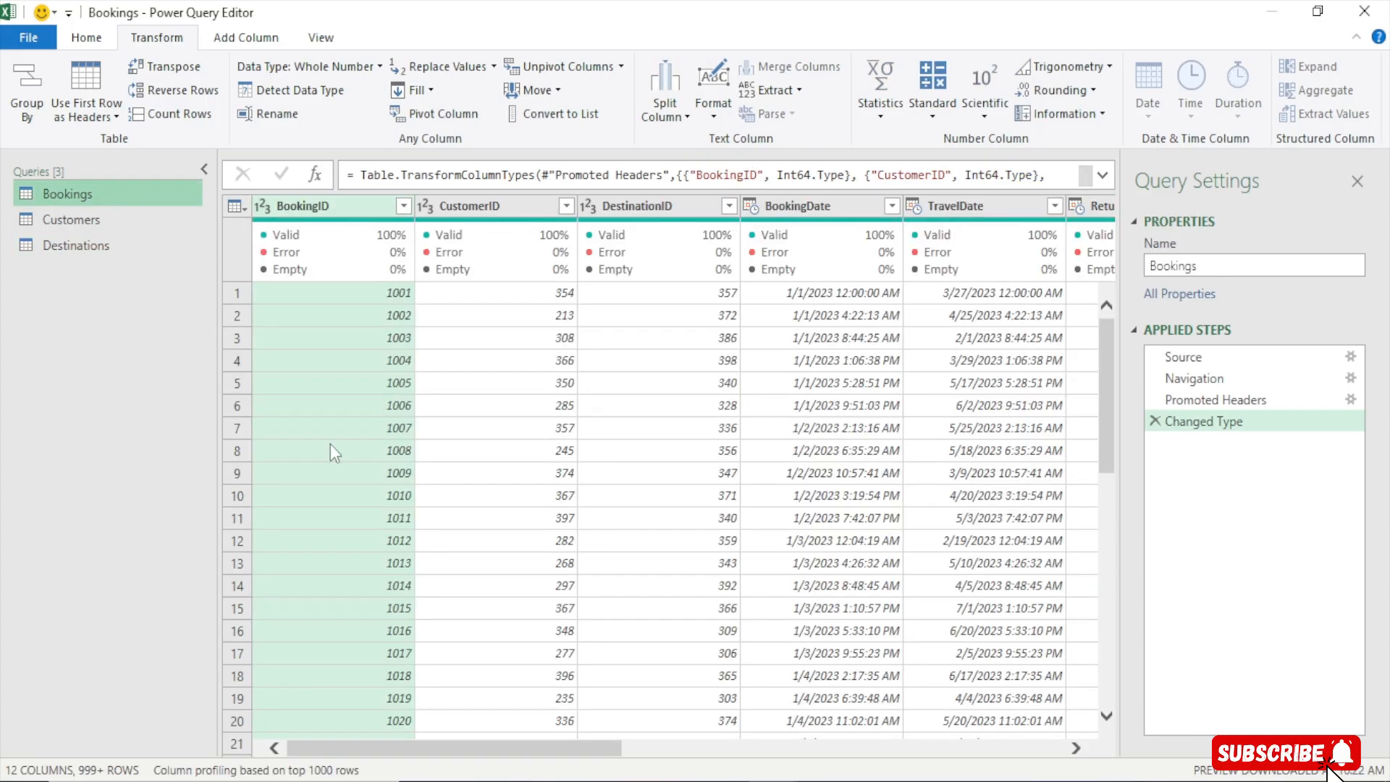
Change the Bookings query's BookingDate column type to Date, adding it as a new step
left_click(469, 737)
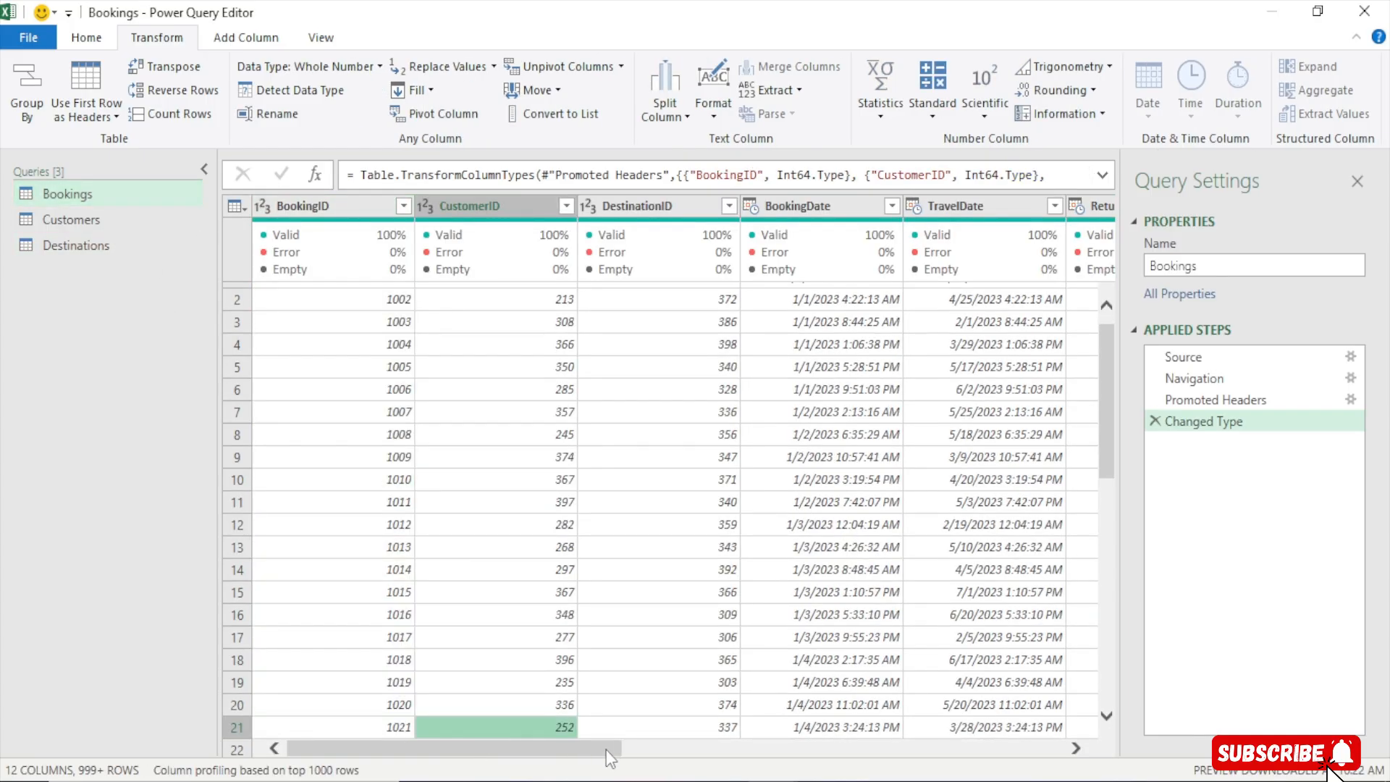
left_click_drag(580, 756, 676, 751)
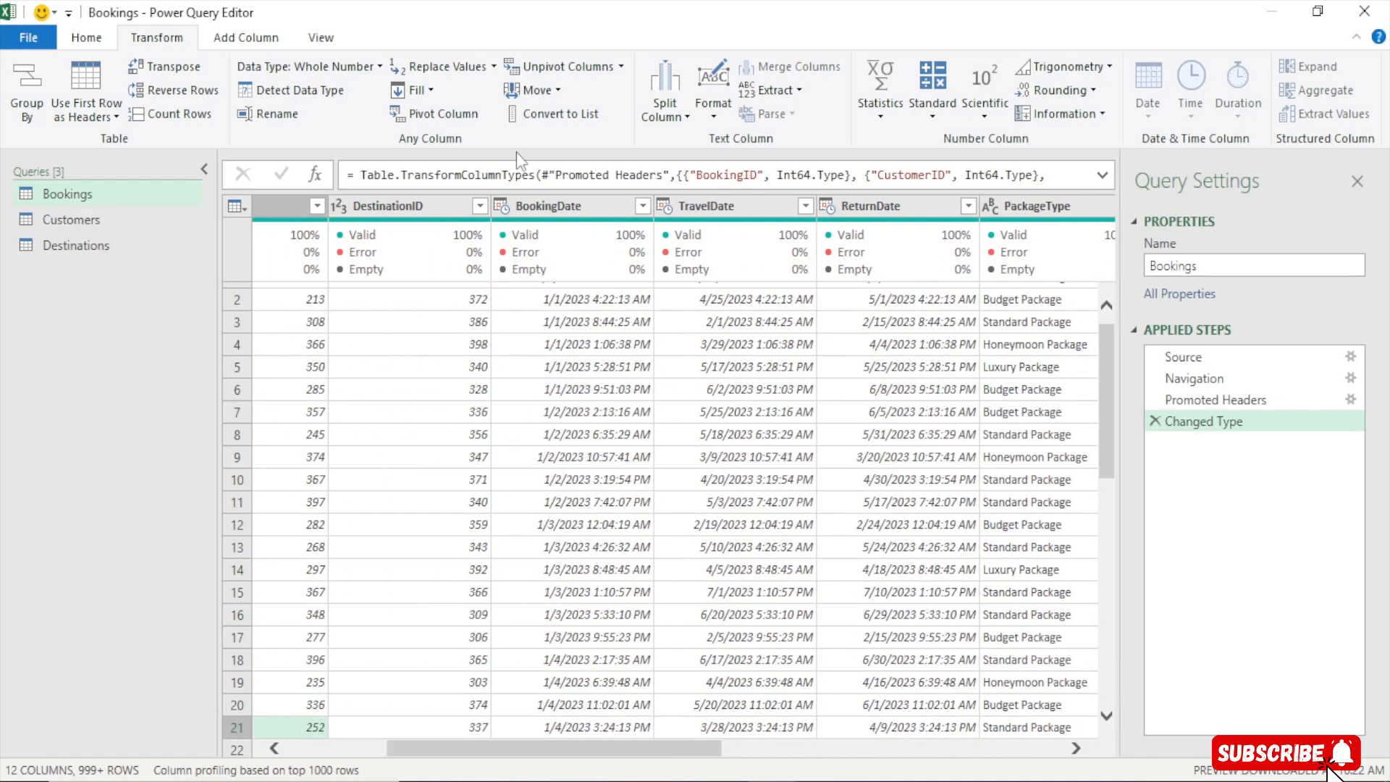
left_click(540, 210)
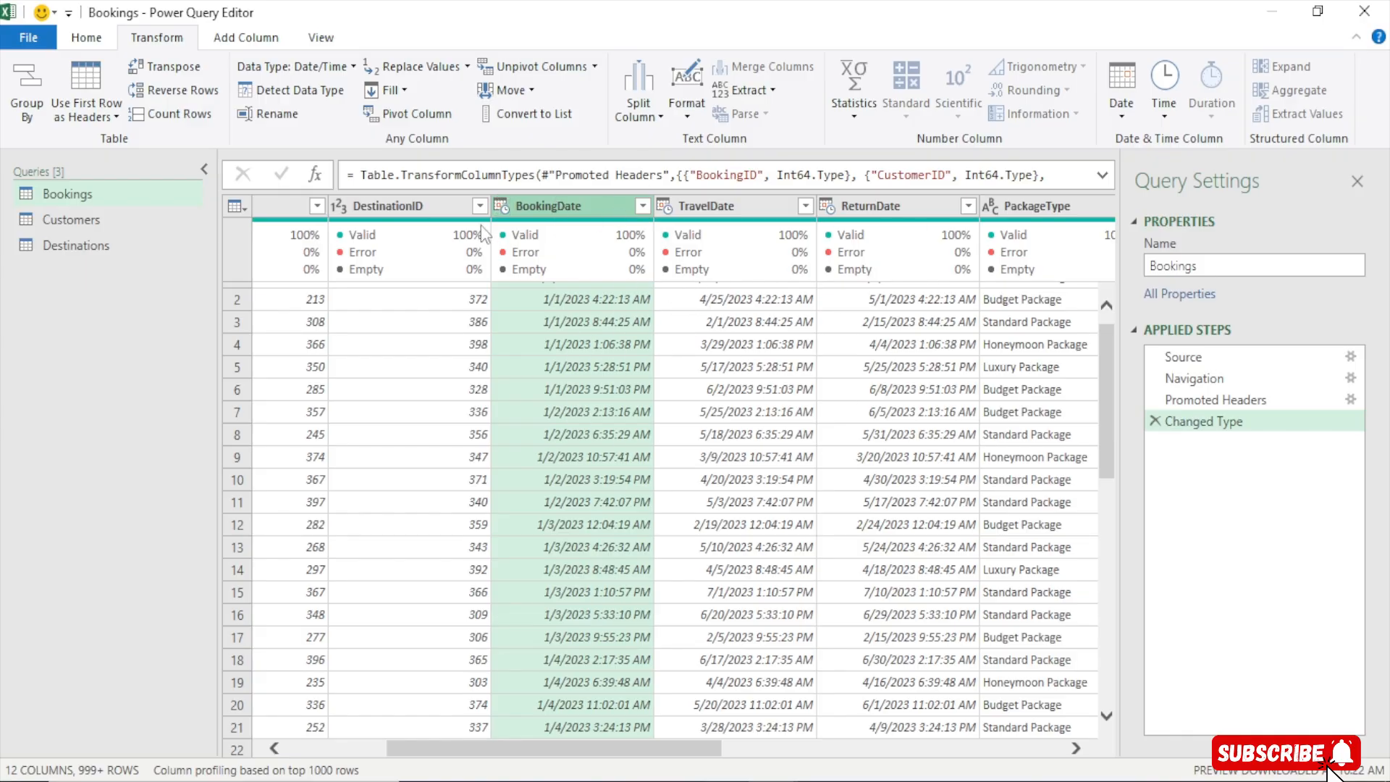
left_click(498, 206)
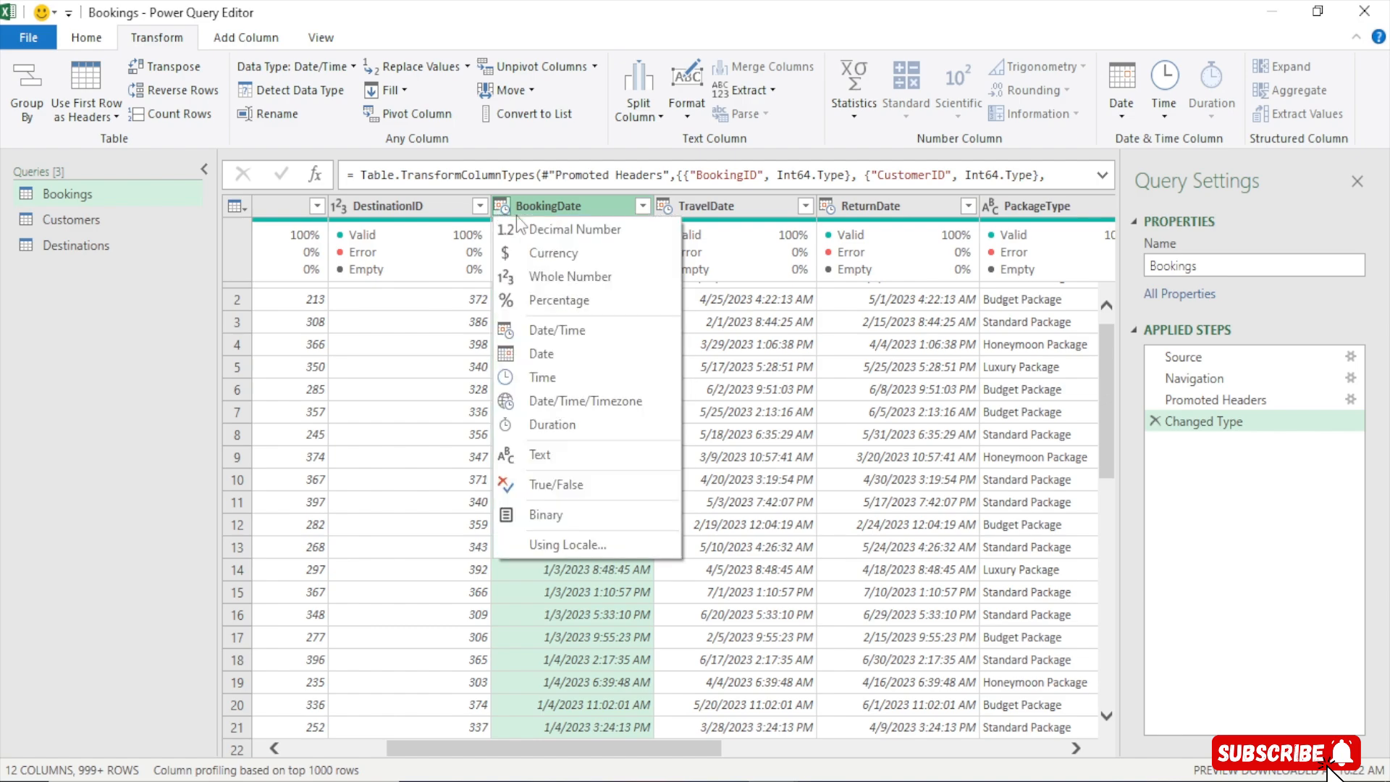
left_click(549, 203)
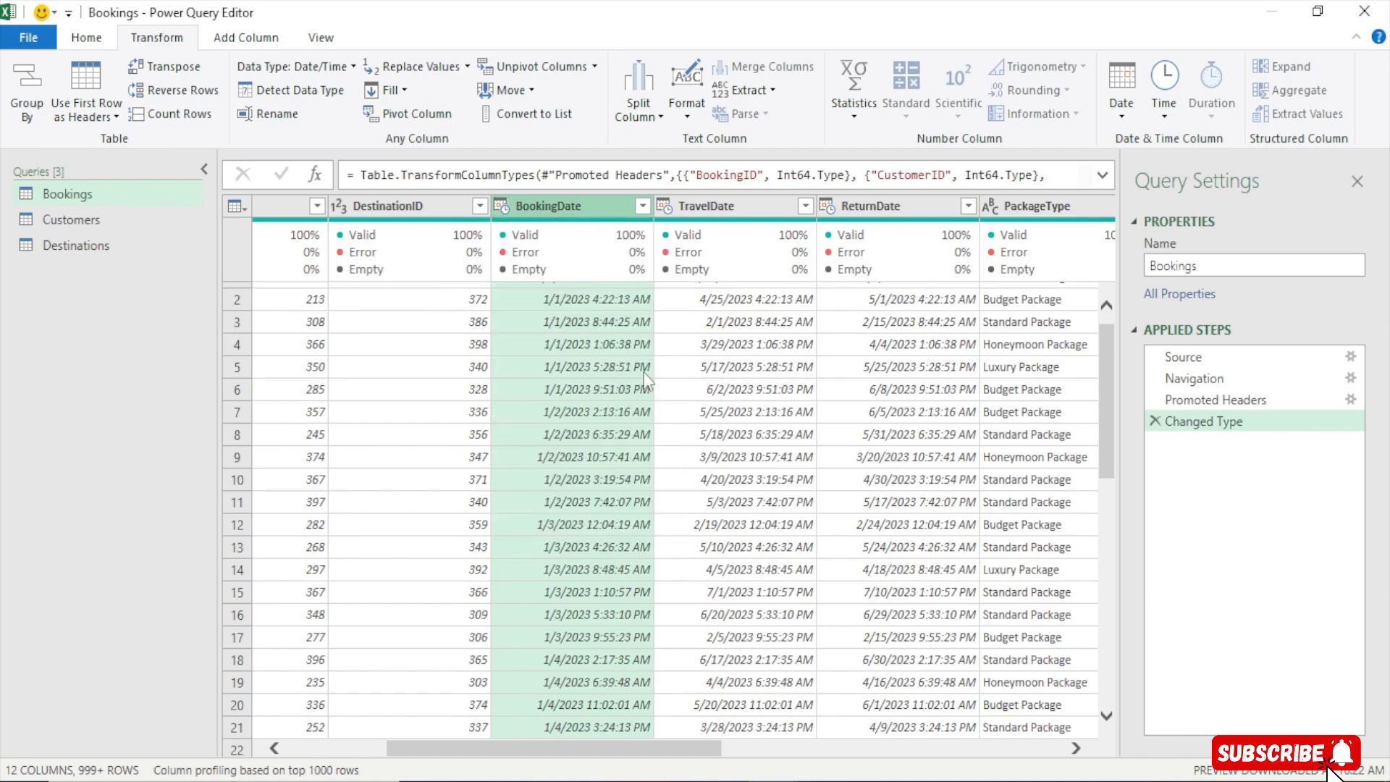
left_click(502, 208)
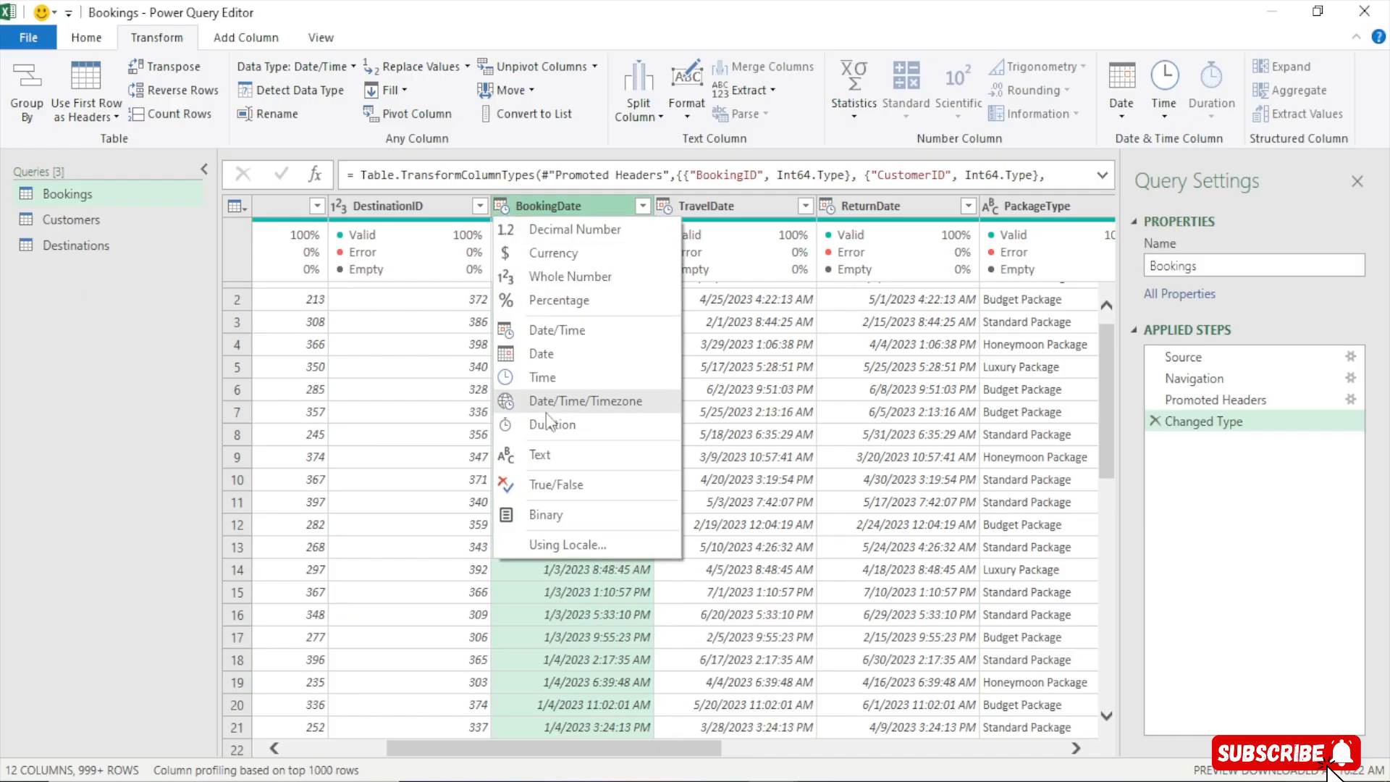
left_click(556, 352)
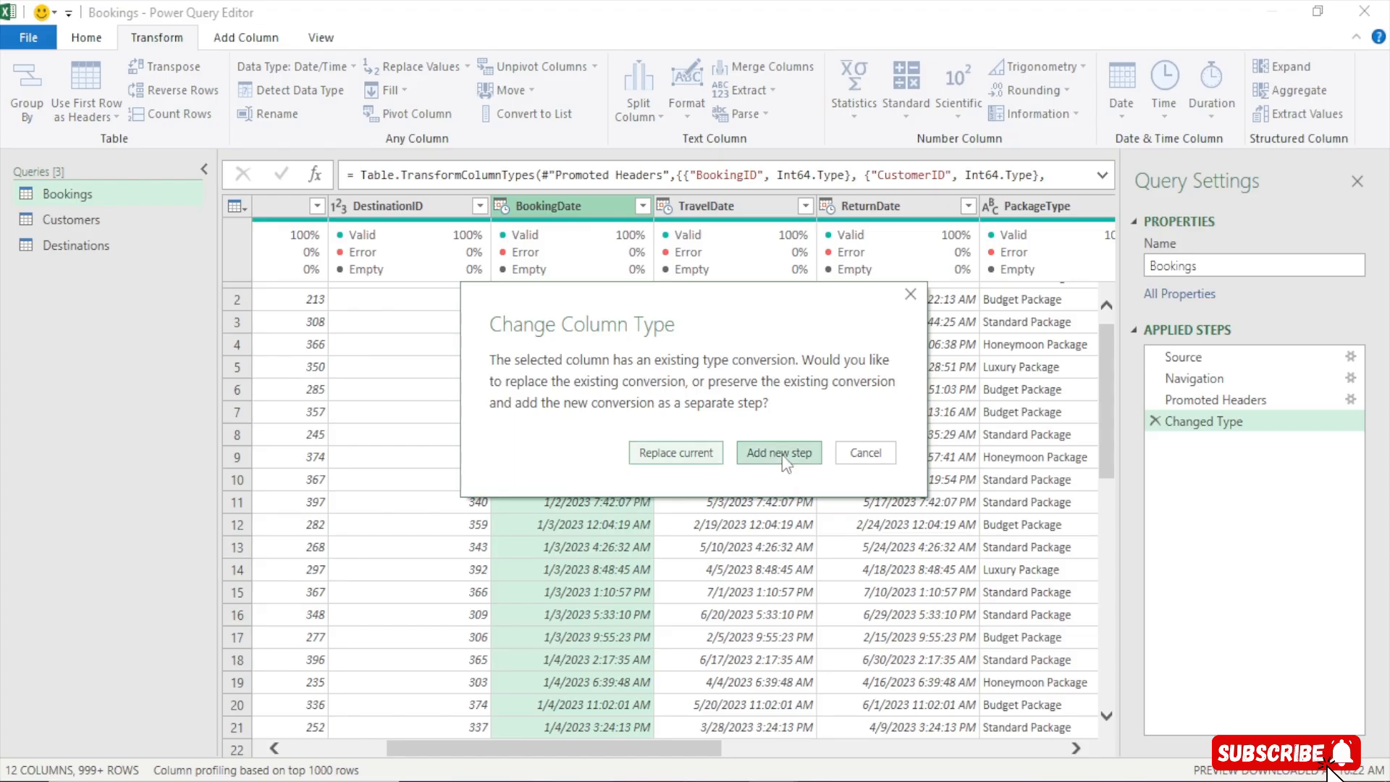
left_click(781, 453)
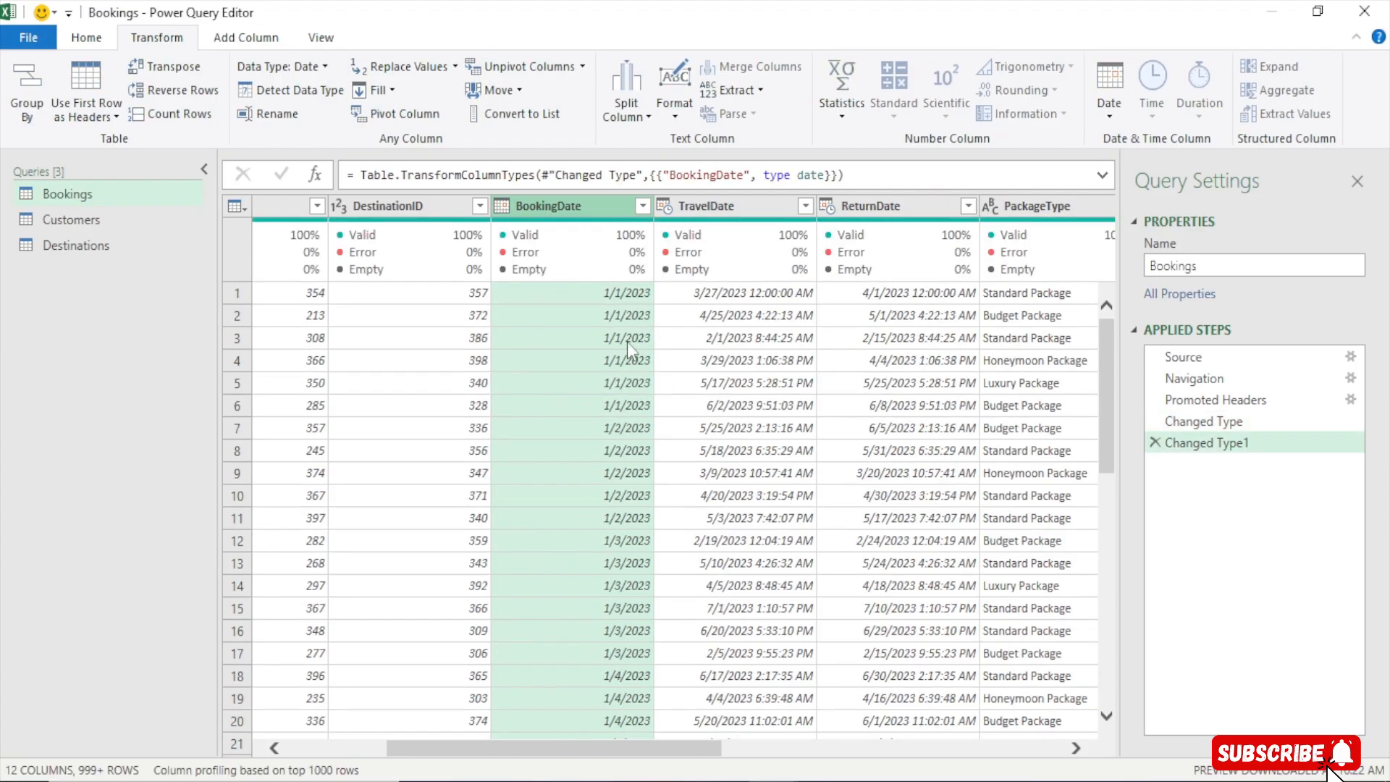
Set the TravelDate and ReturnDate columns' data types to Date
left_click(665, 208)
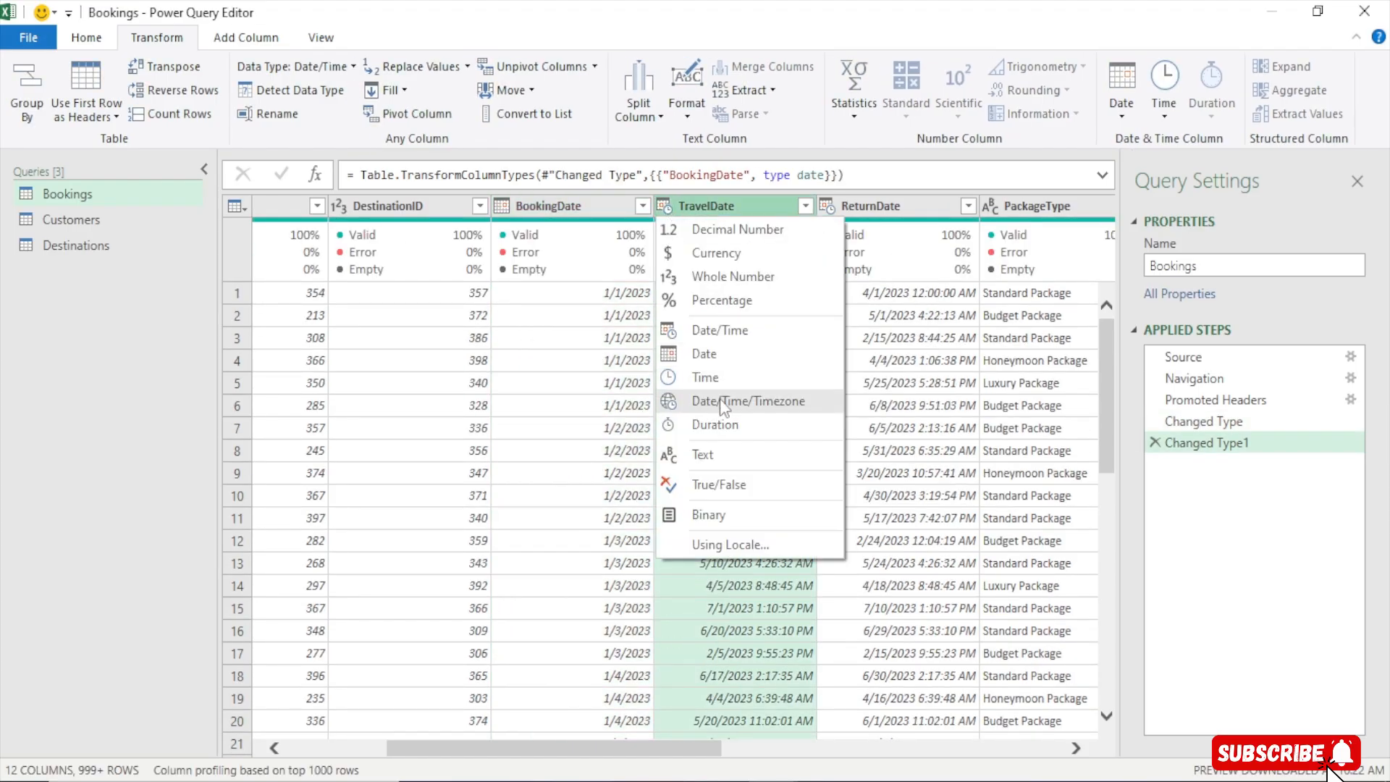
left_click(728, 353)
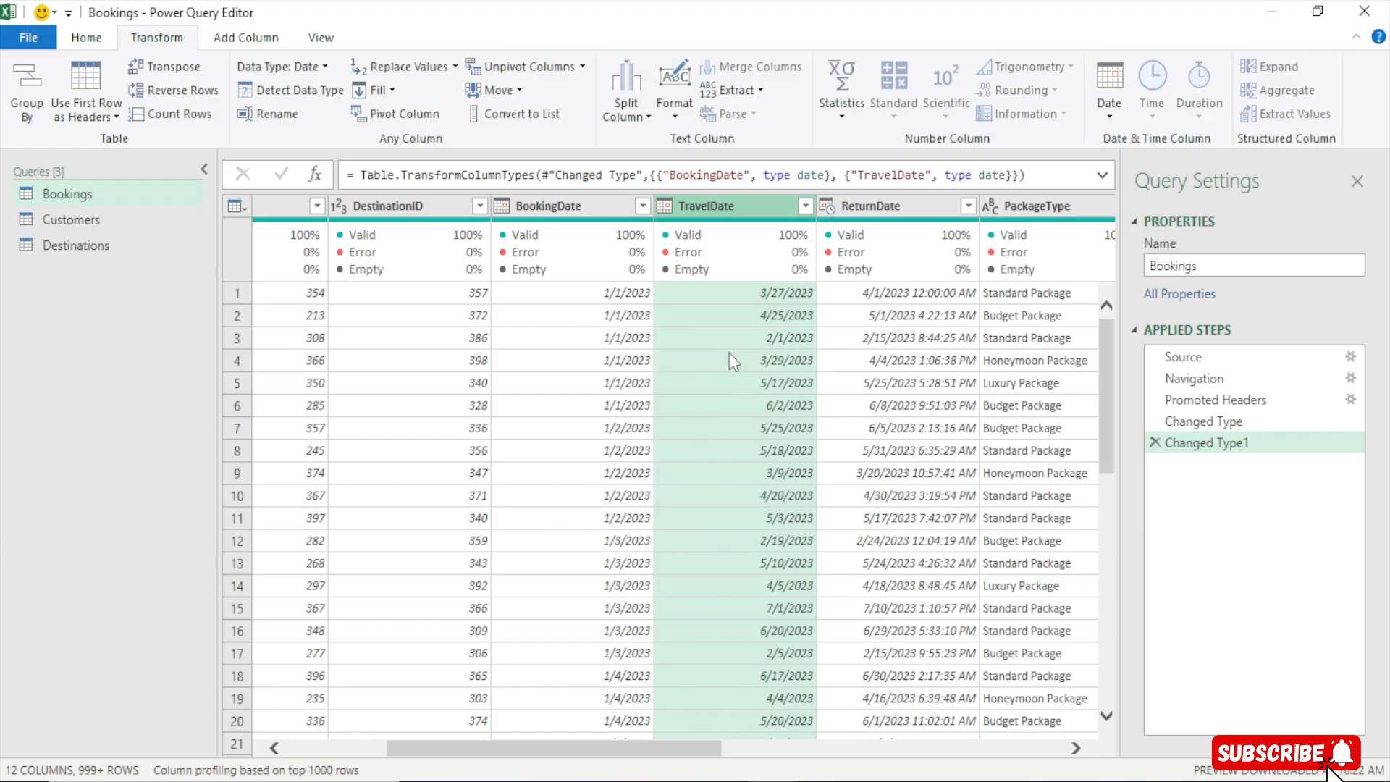
left_click_drag(720, 202, 885, 225)
left_click_drag(663, 746, 767, 745)
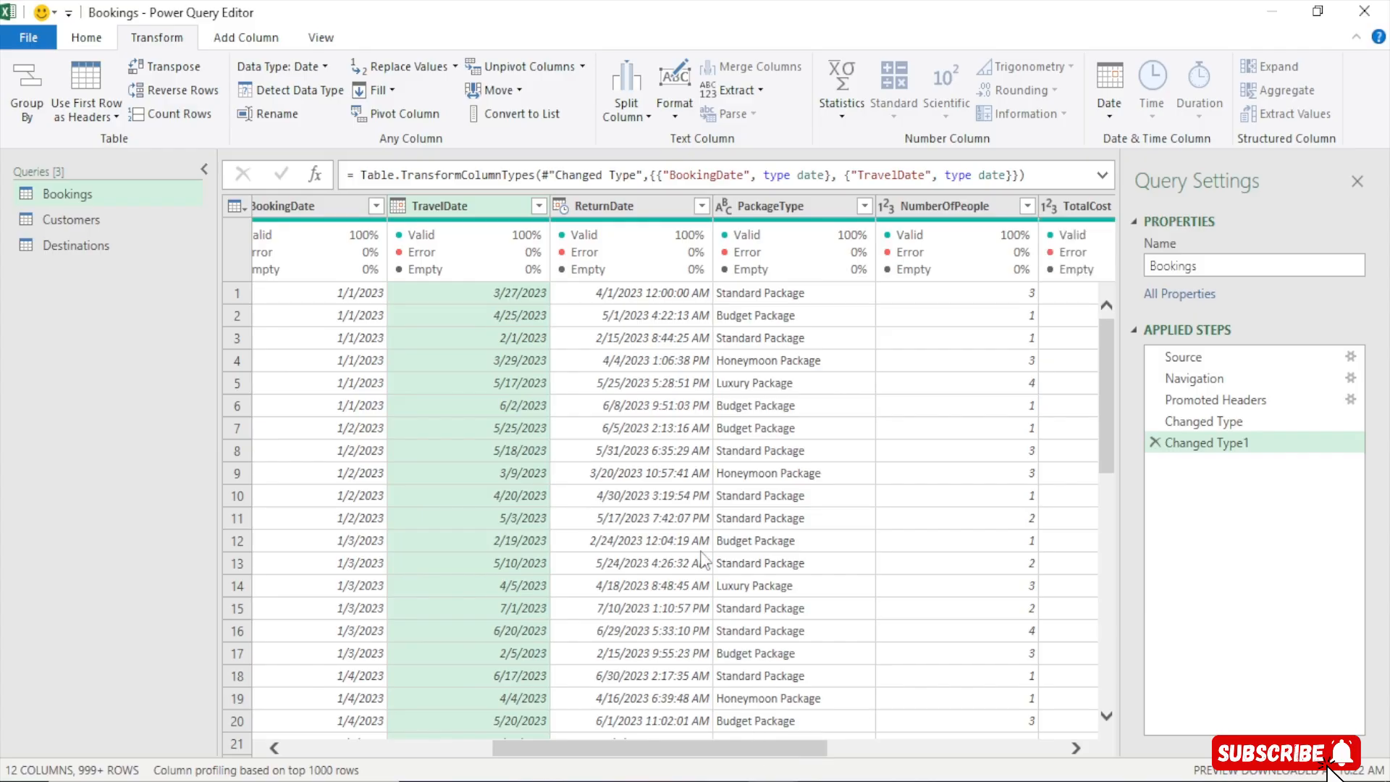
left_click(640, 207)
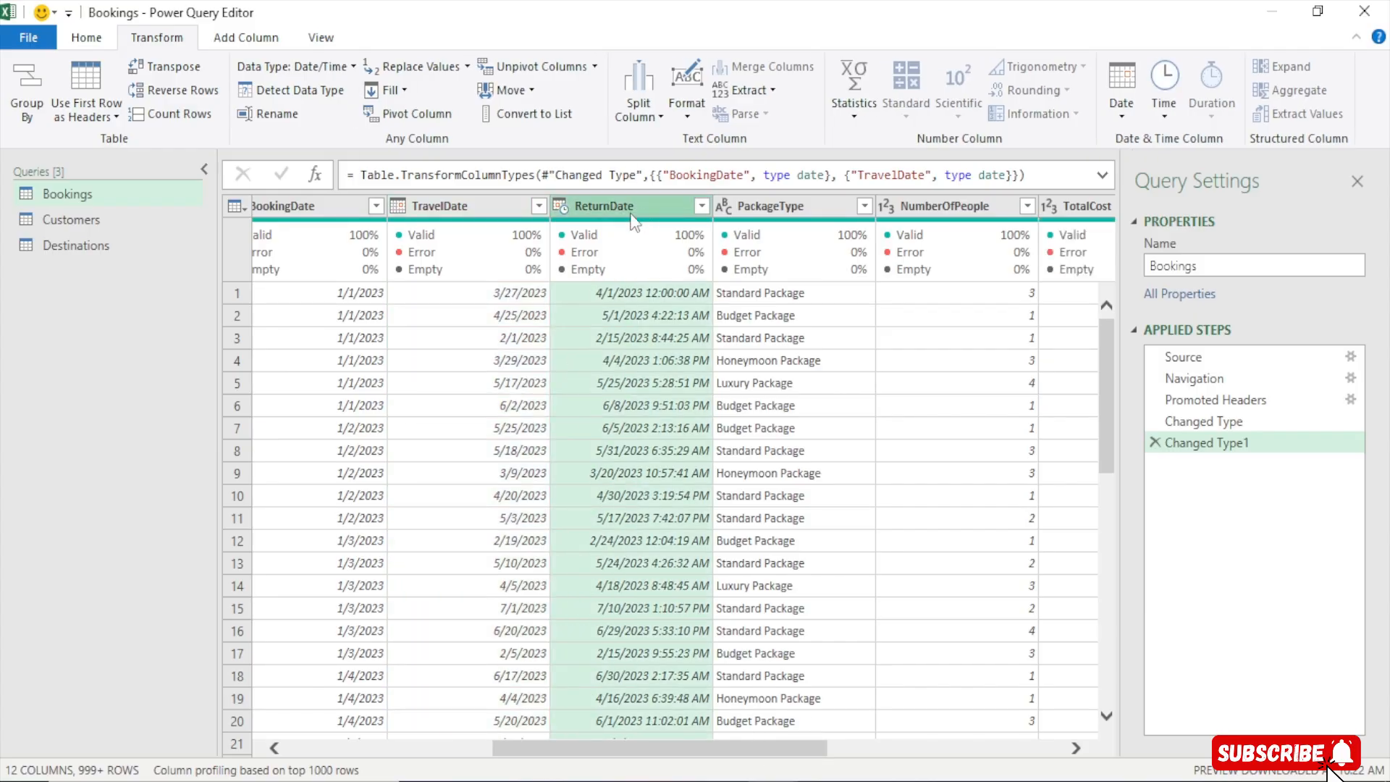
left_click(560, 207)
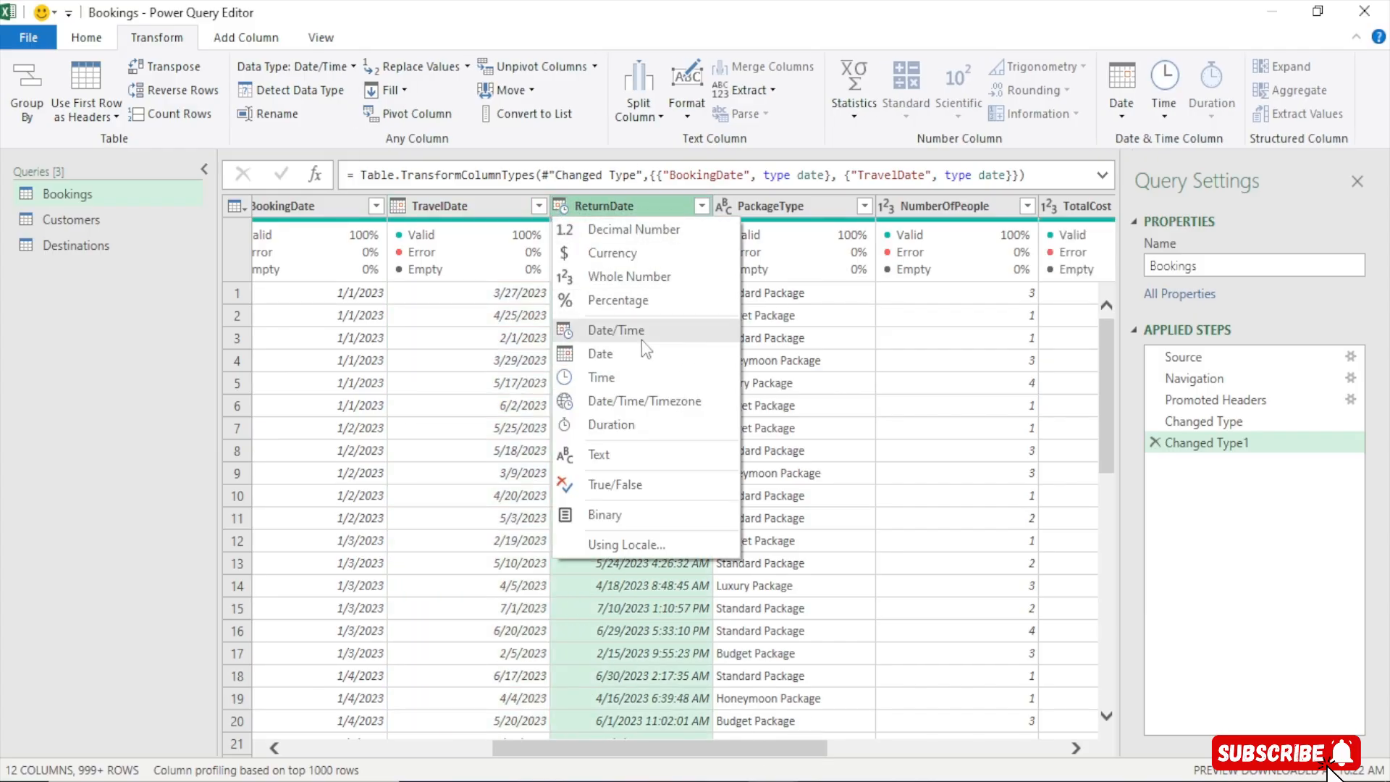
left_click(608, 355)
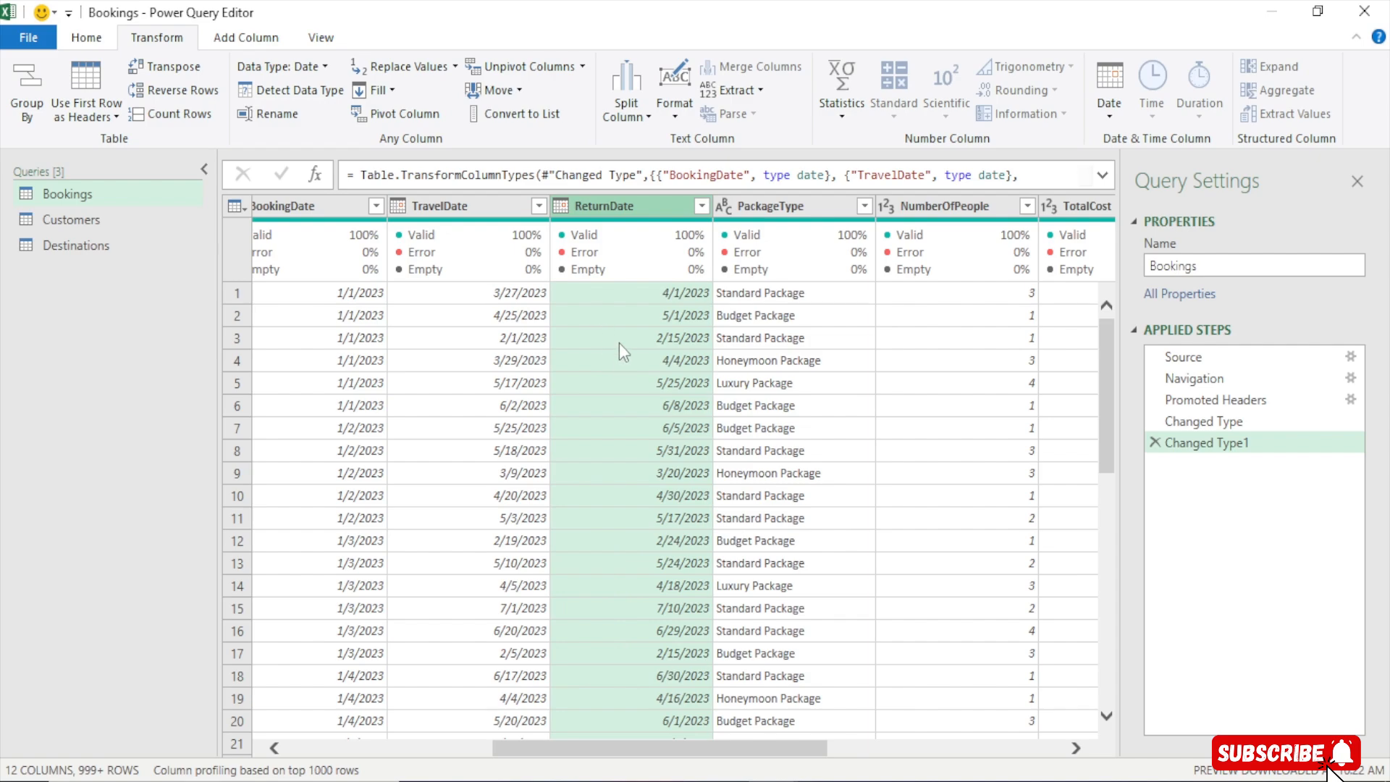
Duplicate the Bookings query
left_click_drag(326, 207, 353, 231)
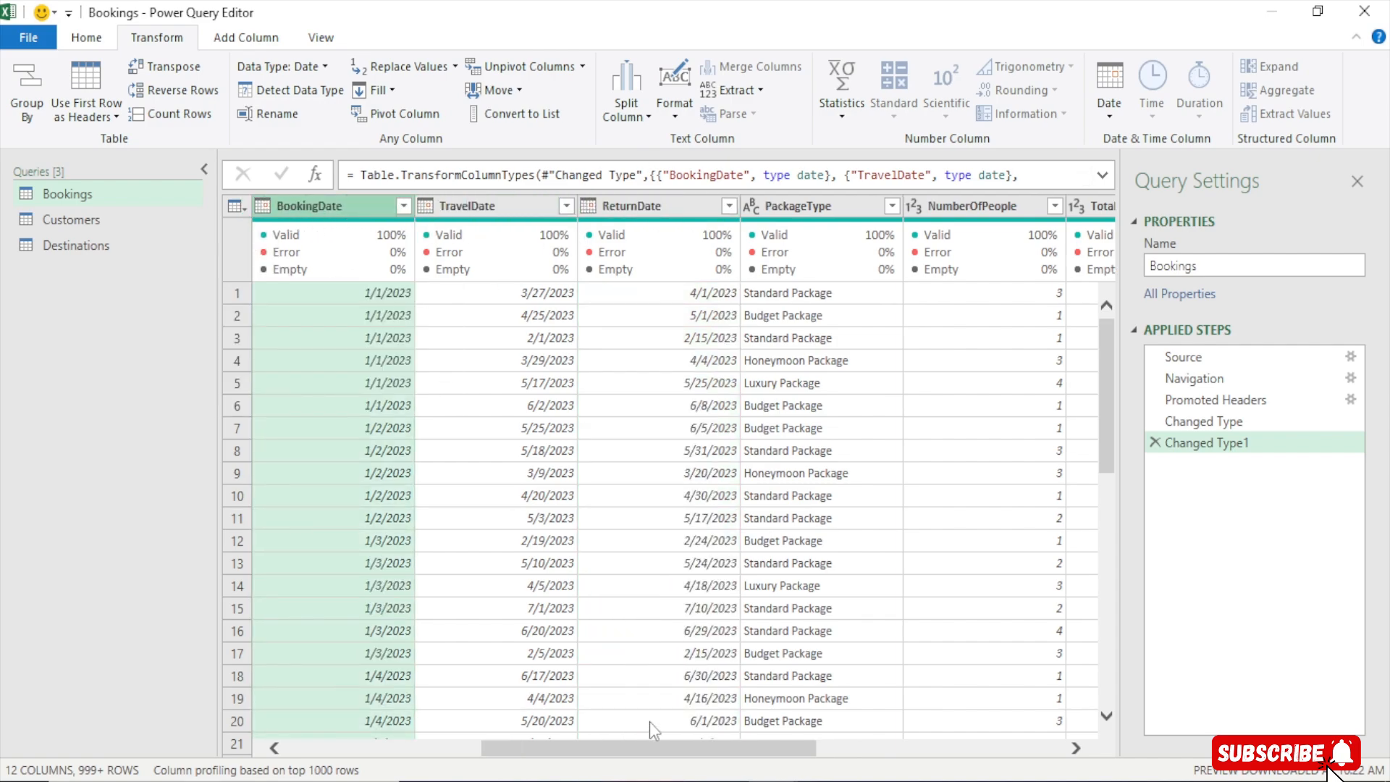
left_click_drag(641, 750, 496, 747)
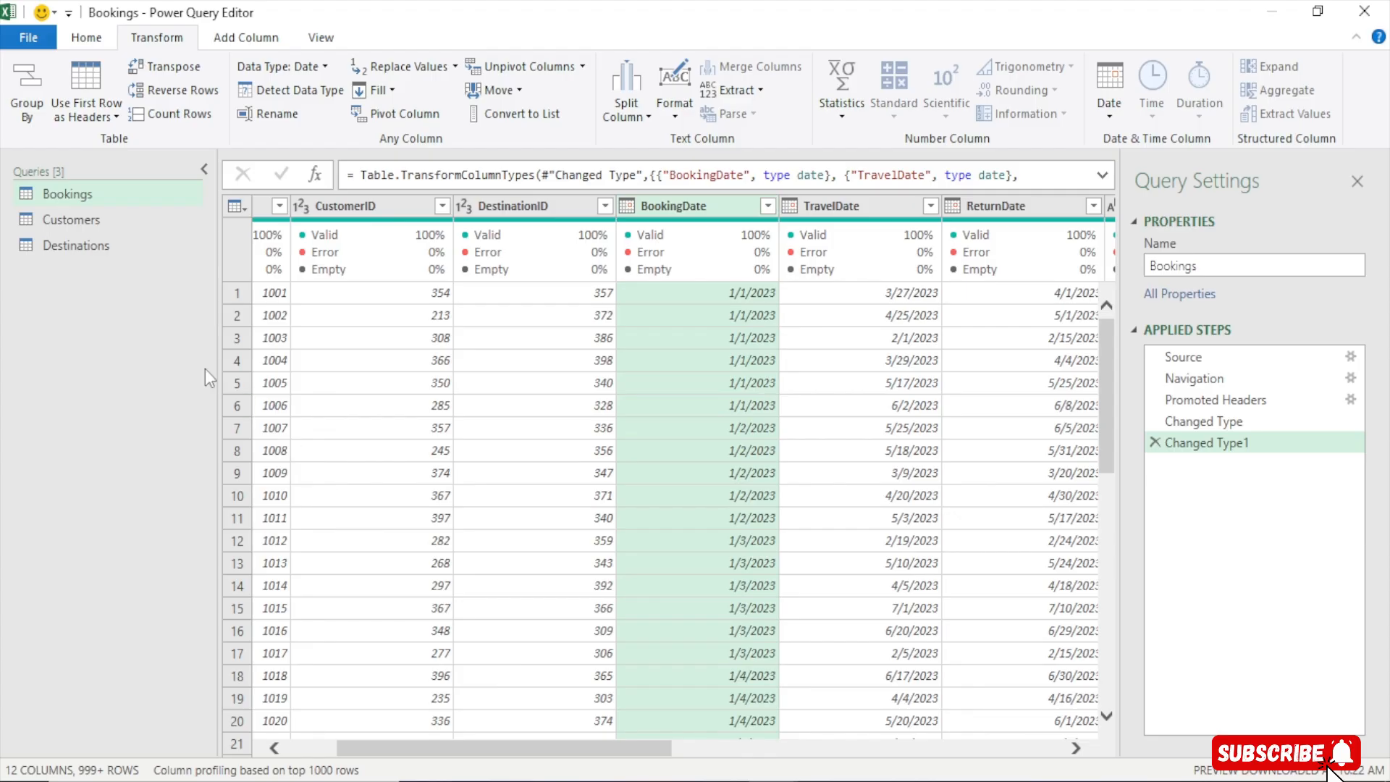
left_click(80, 196)
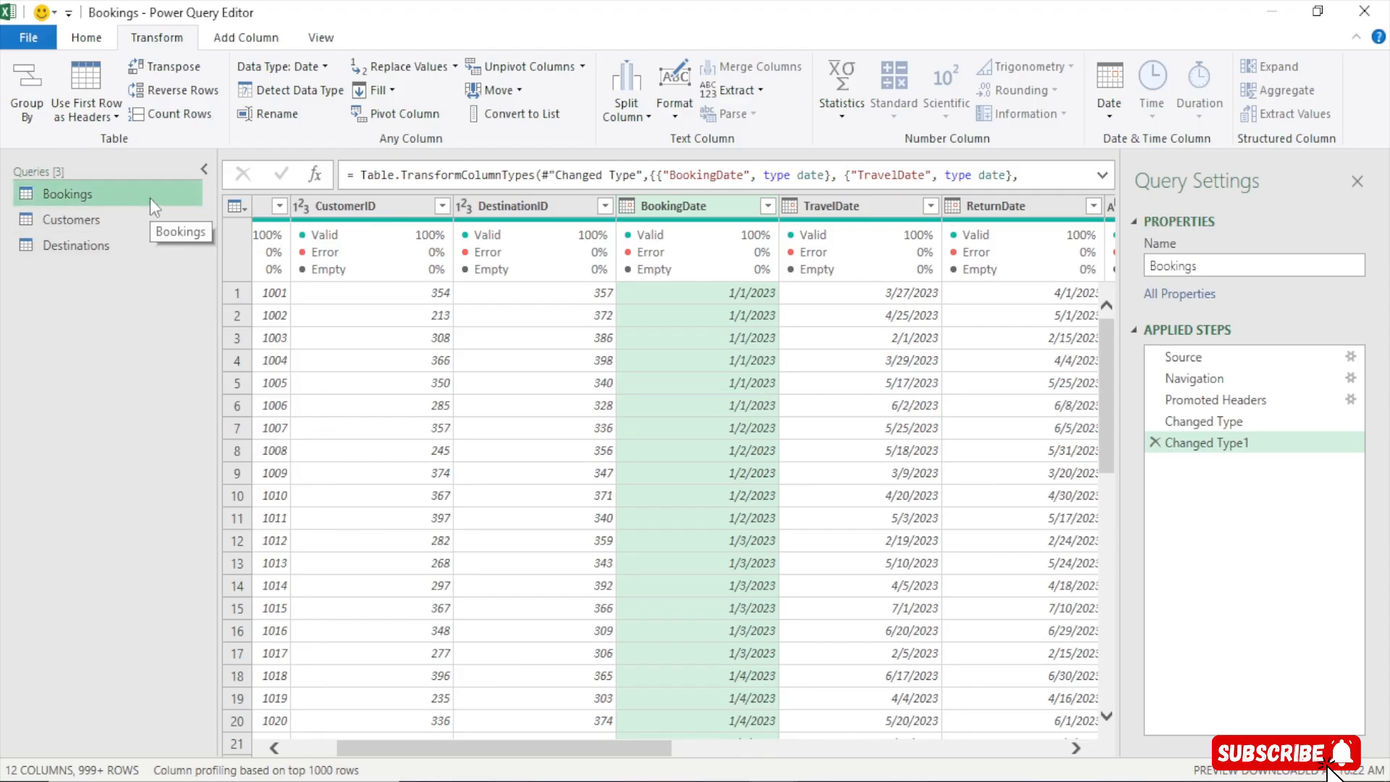
right_click(107, 193)
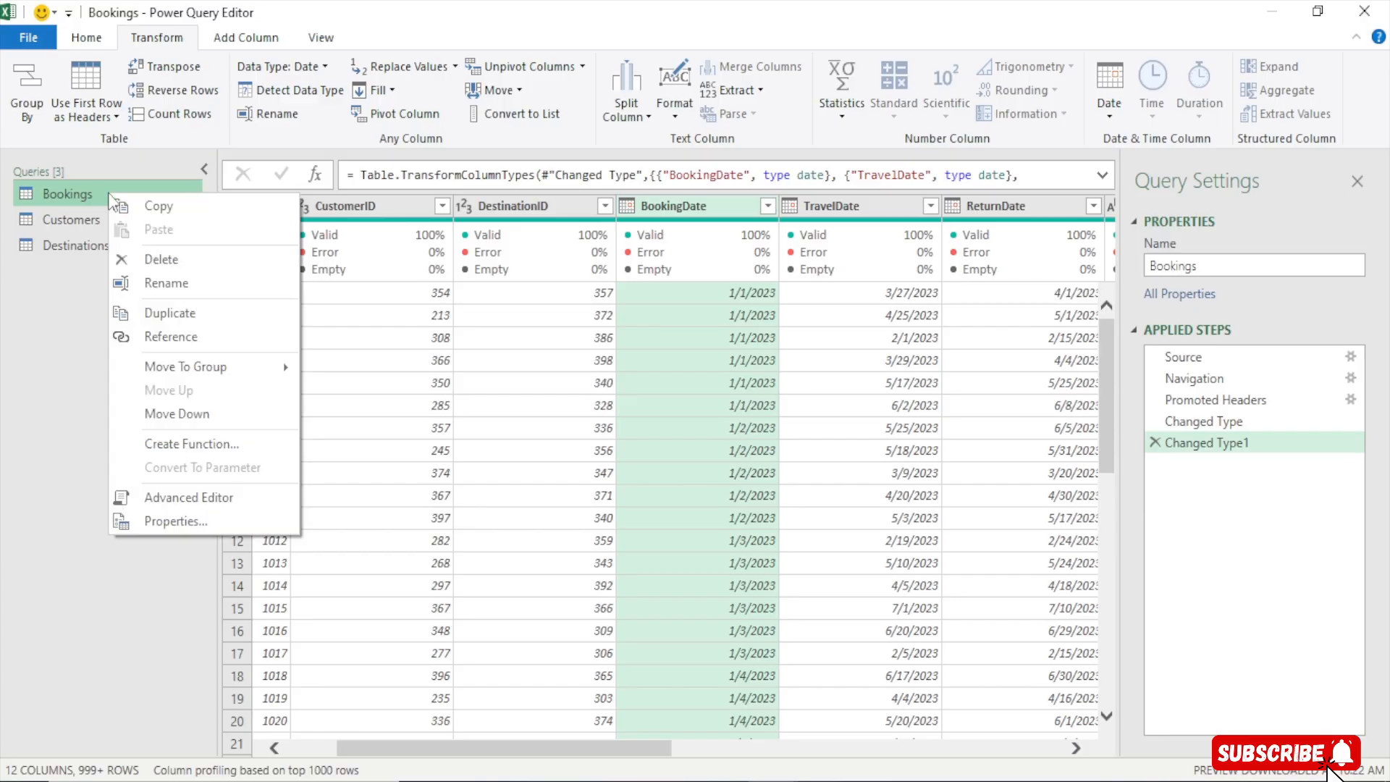
left_click(168, 314)
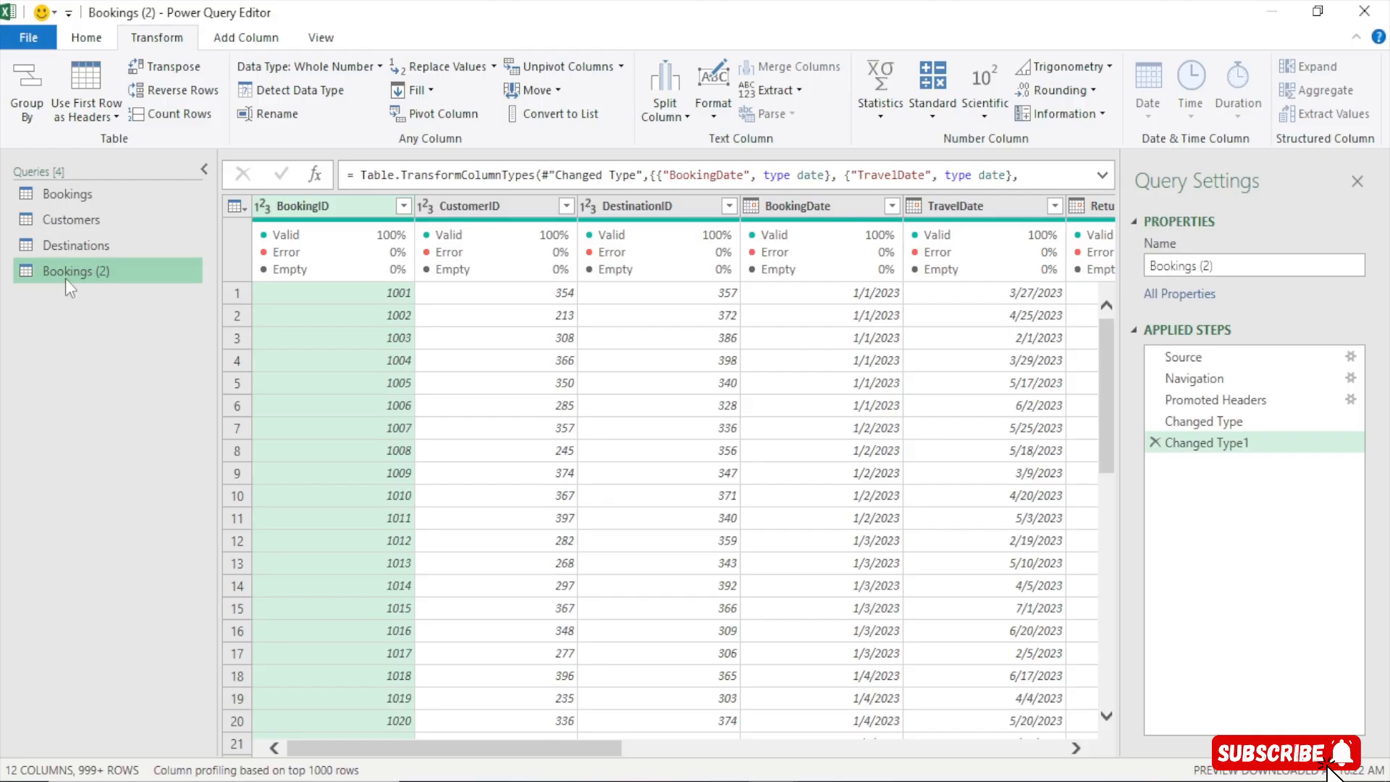
Rename the duplicated Bookings query as Date Table
left_click(81, 192)
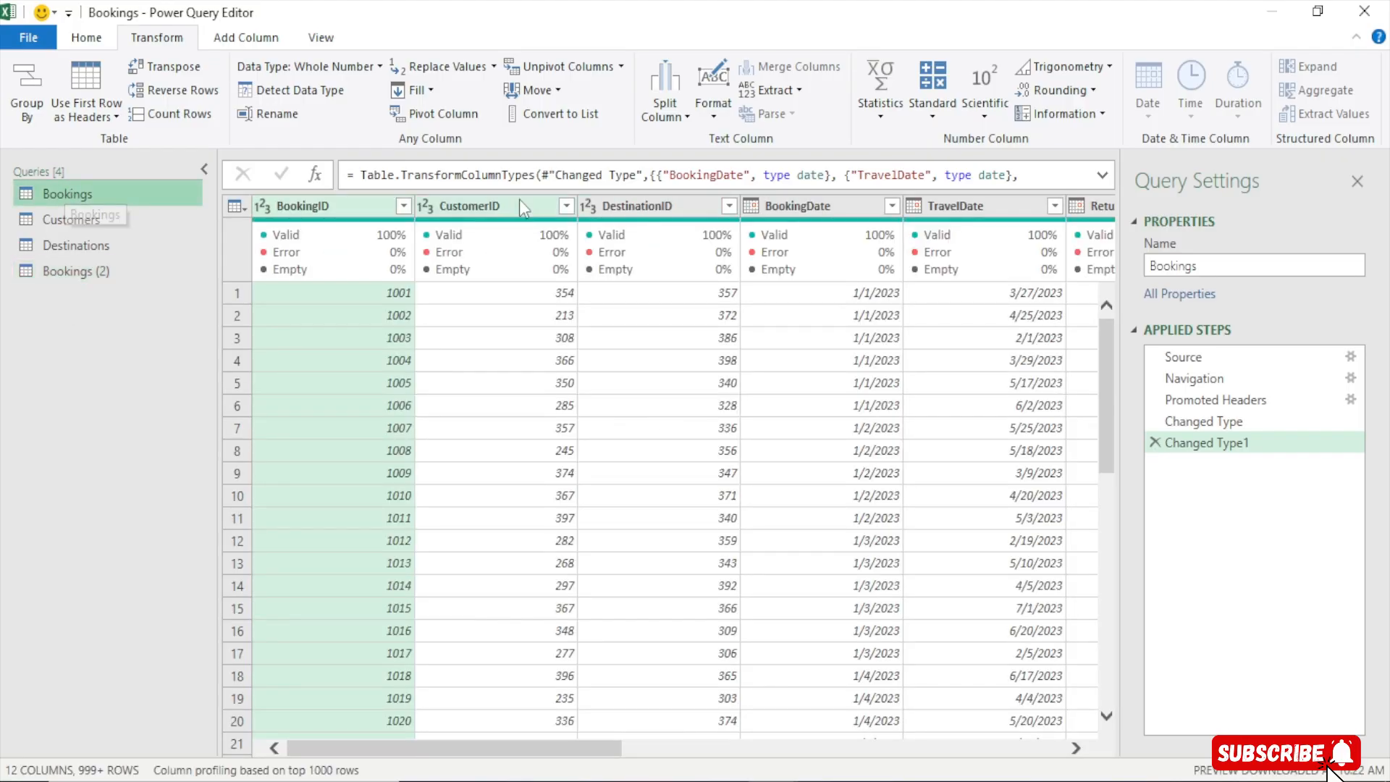
left_click(795, 206)
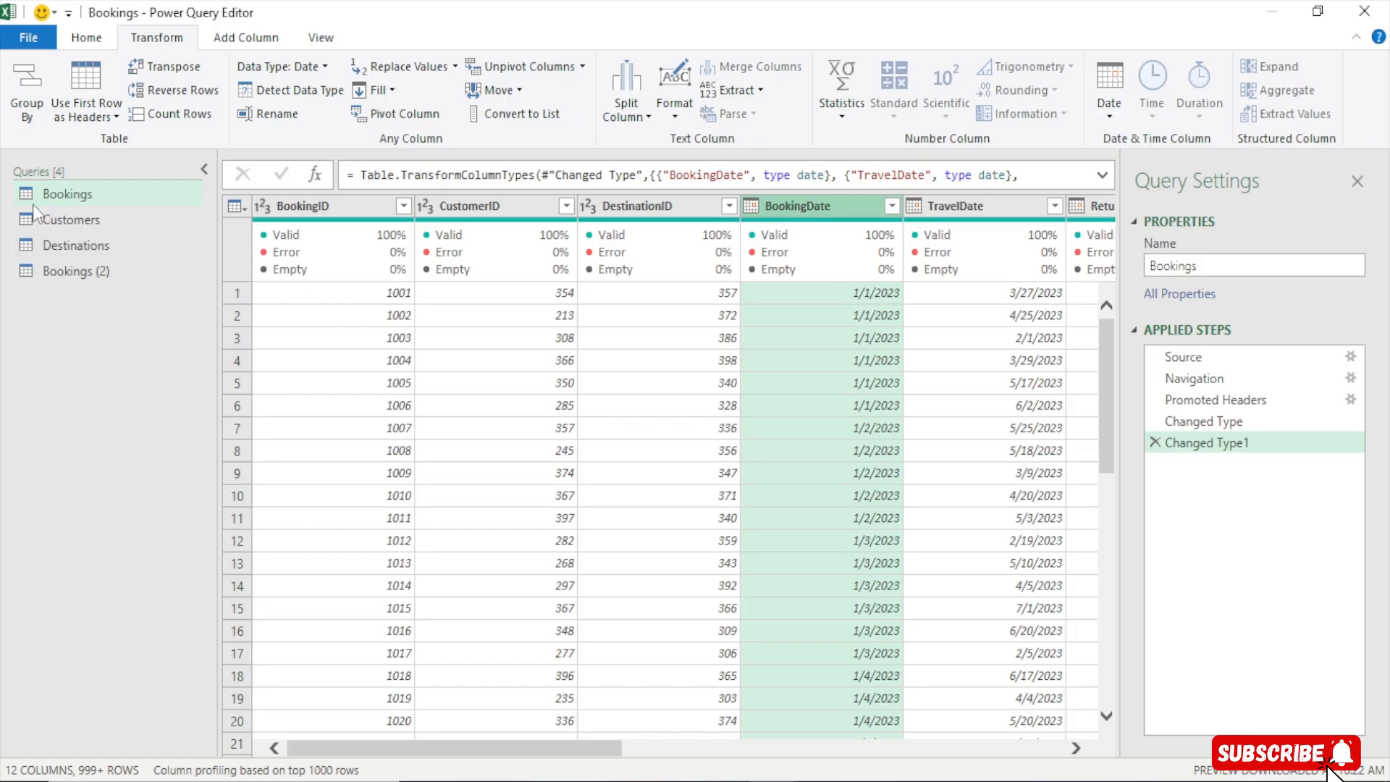
left_click(76, 276)
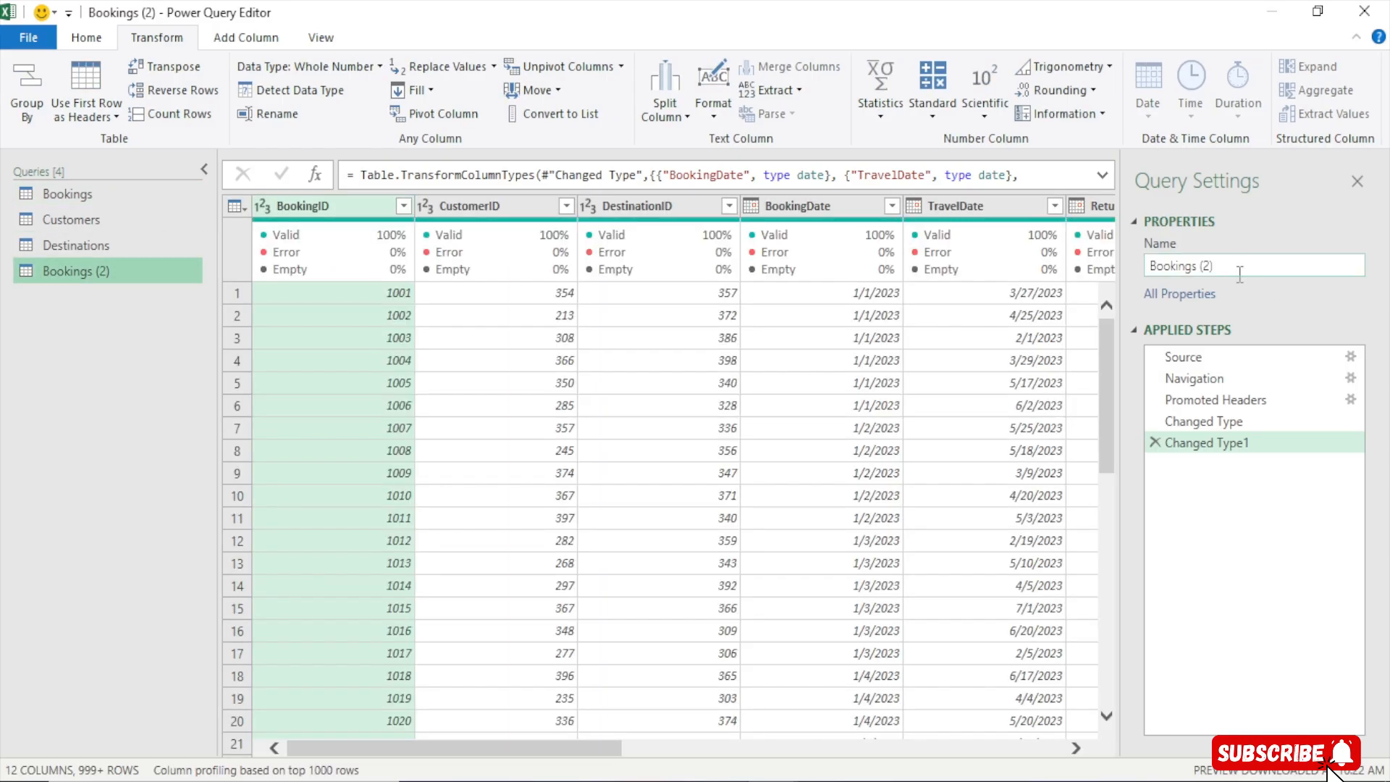
left_click(1224, 265)
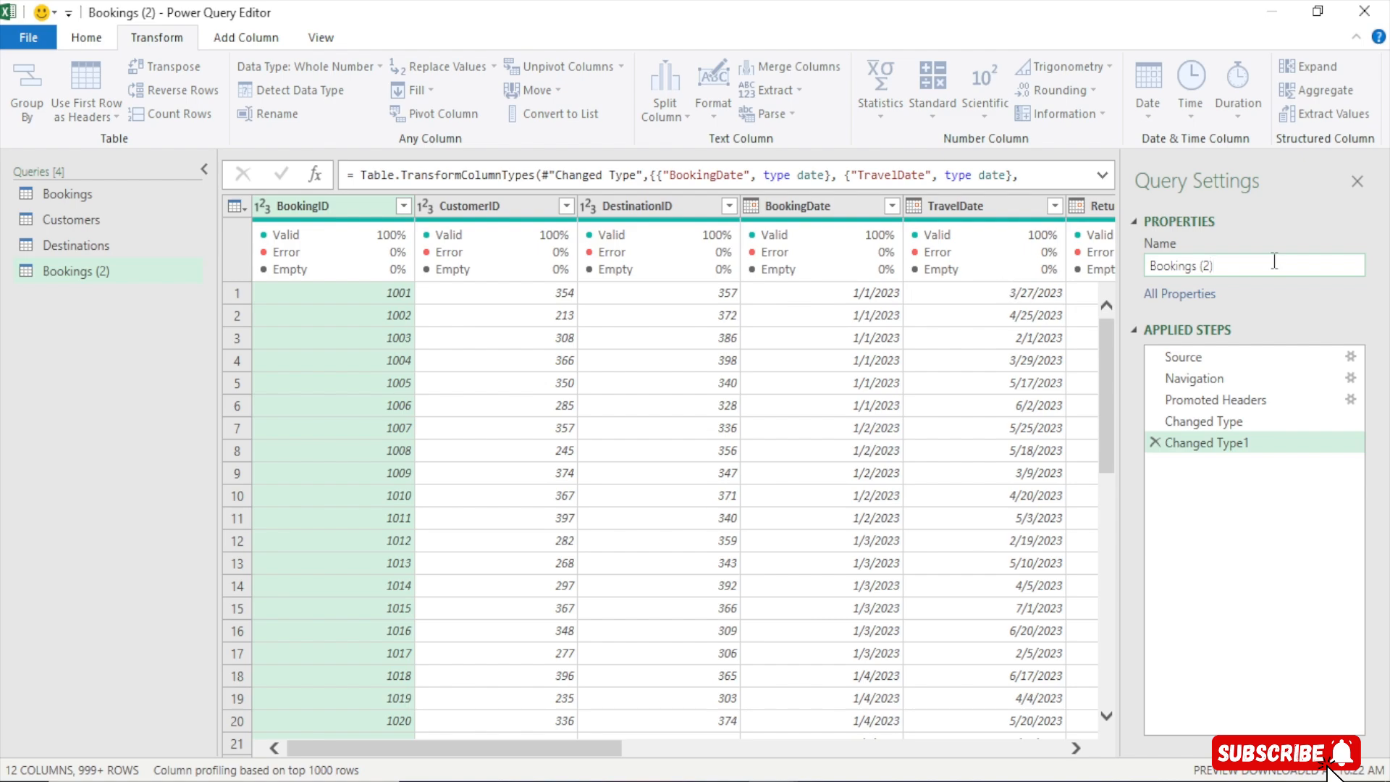
key("ctrl+a")
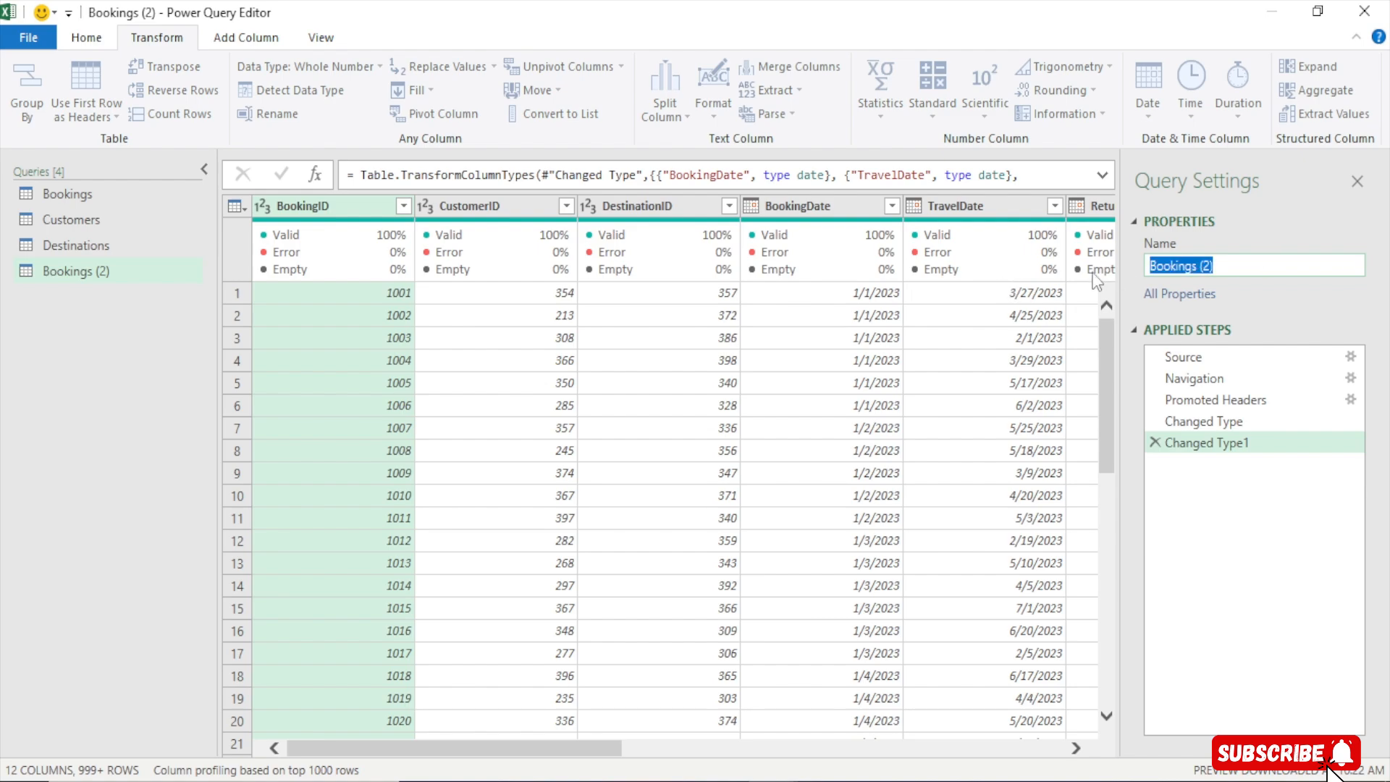
type("Date")
type(" Talbe")
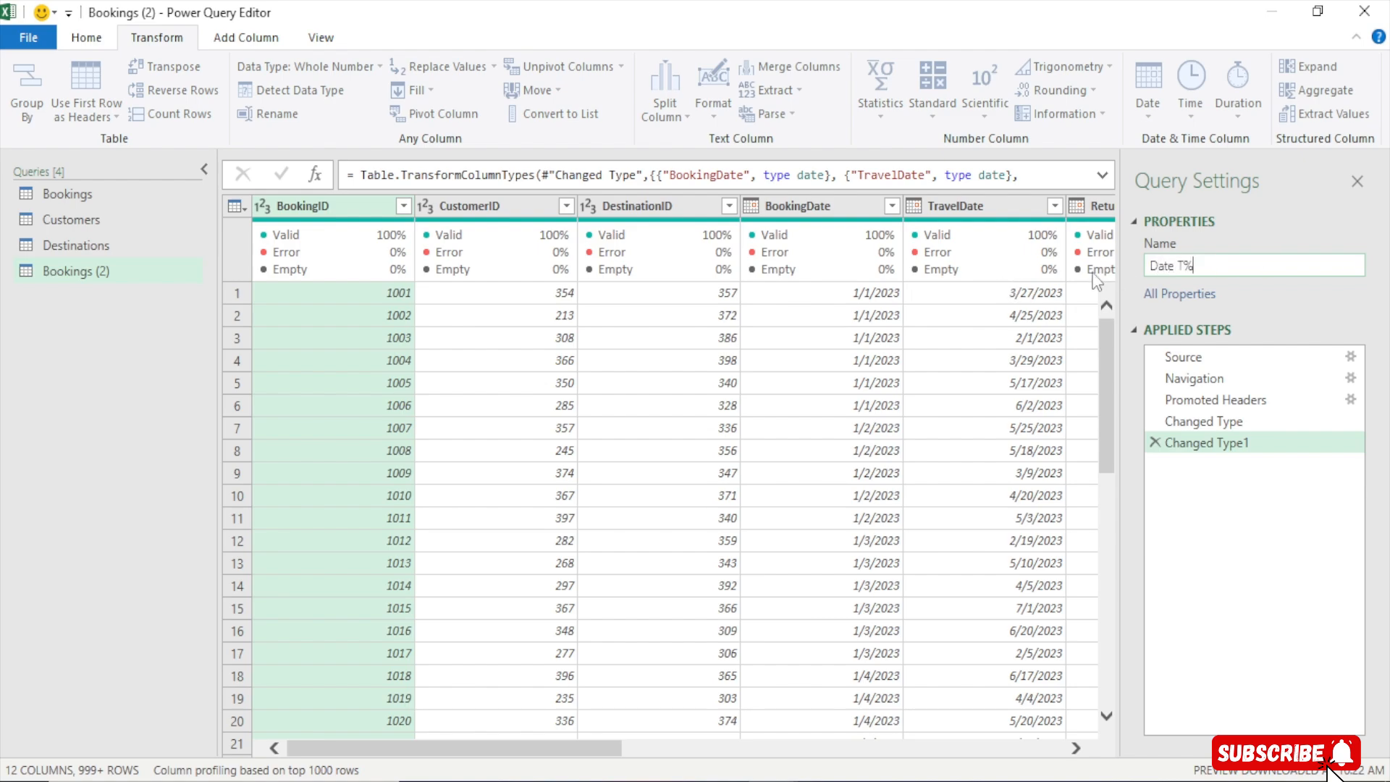
key("BackSpace")
key("BackSpace")
key("BackSpace")
key("BackSpace")
type("able")
key("Return")
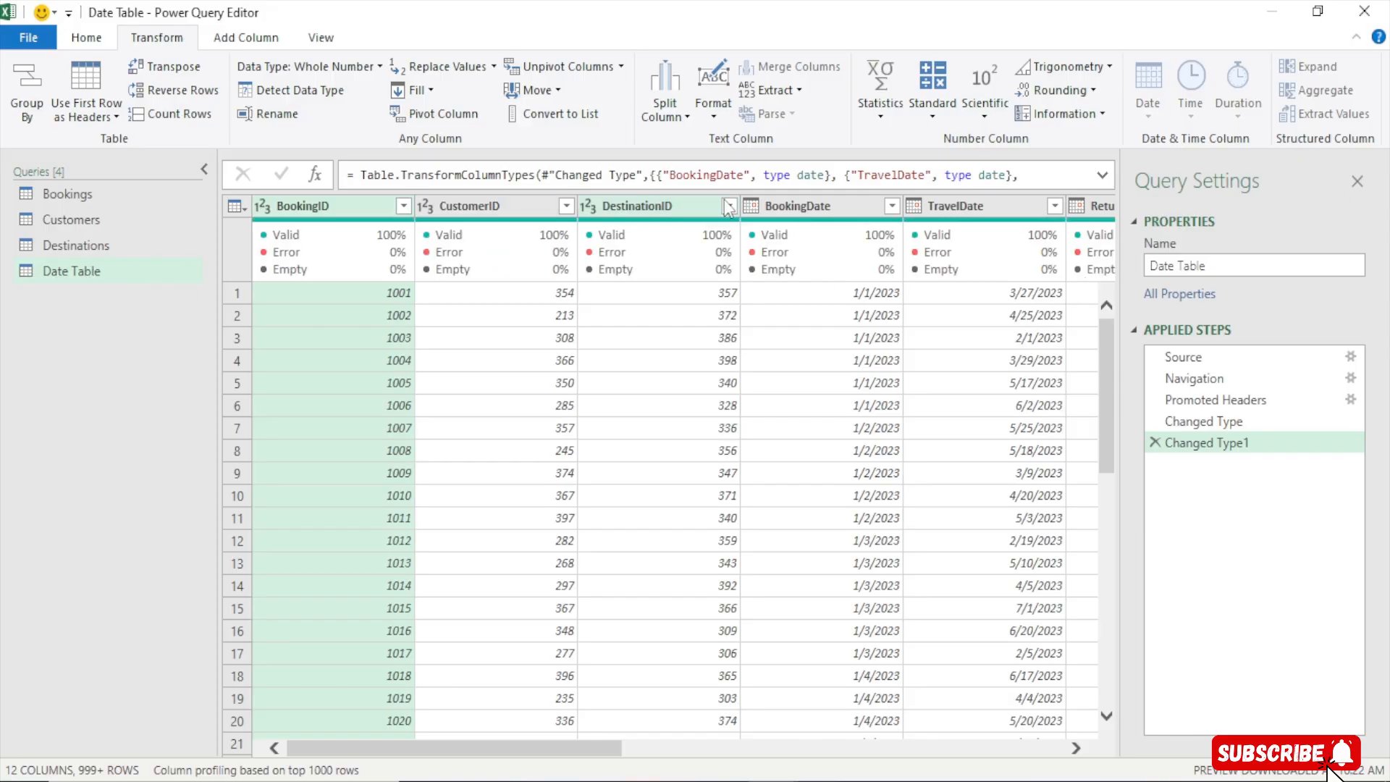
Keep only the BookingDate column in the Date Table query, removing all other columns
left_click_drag(586, 755, 631, 755)
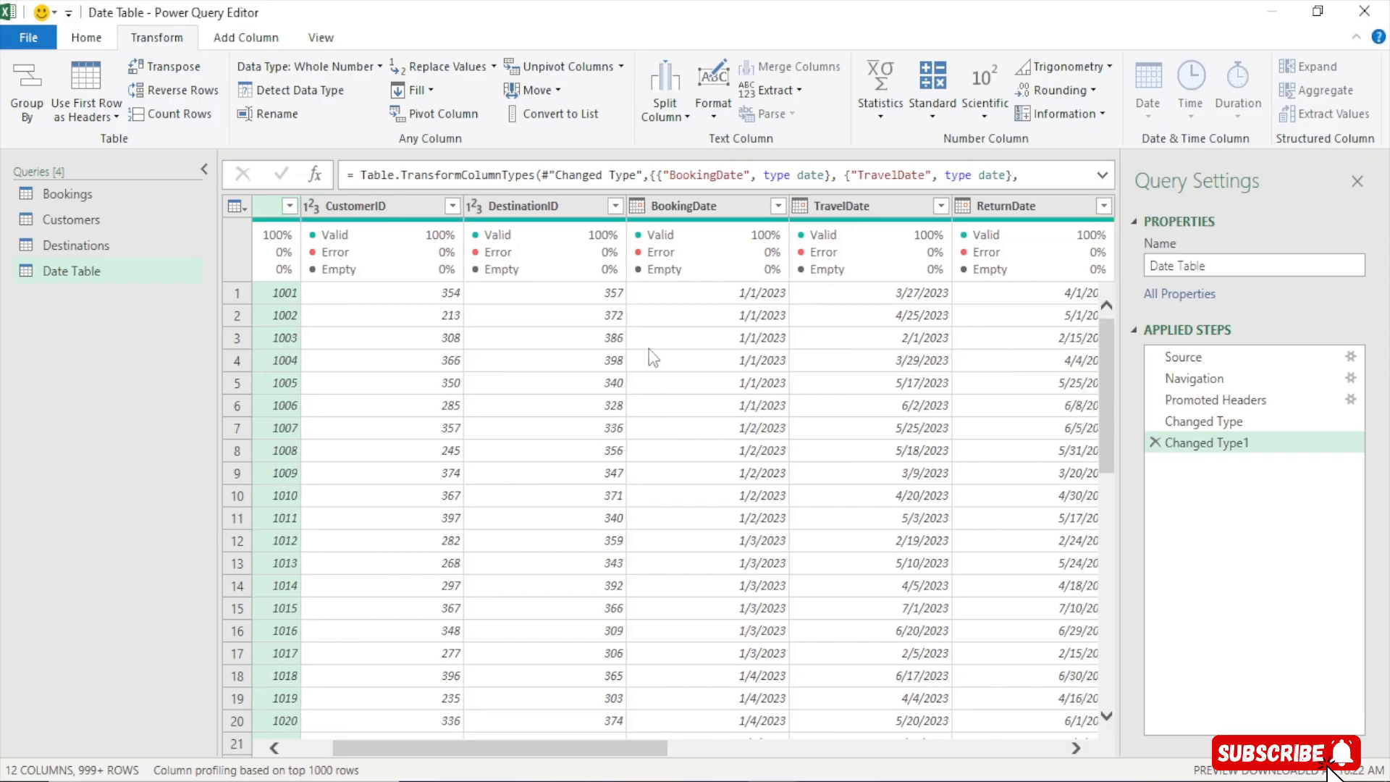
left_click(685, 206)
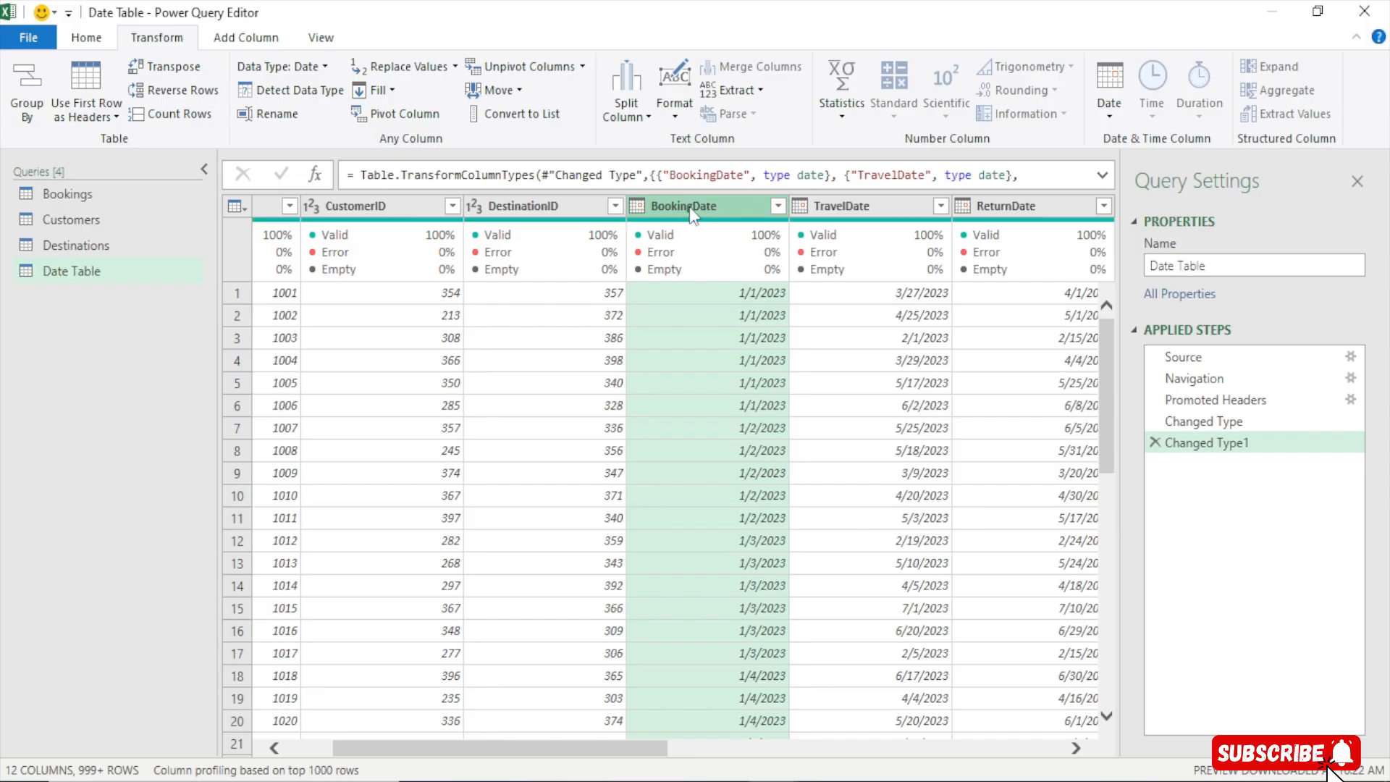
right_click(689, 206)
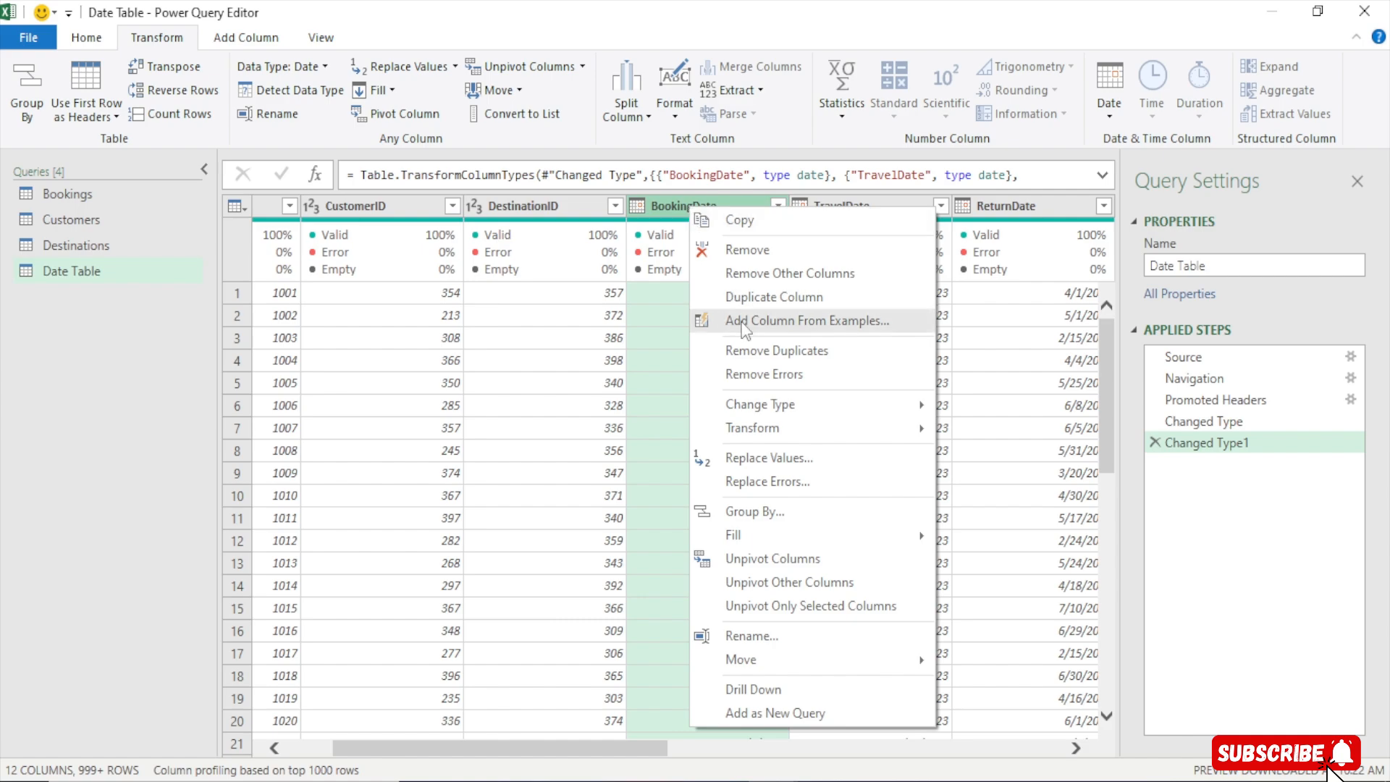
left_click(793, 275)
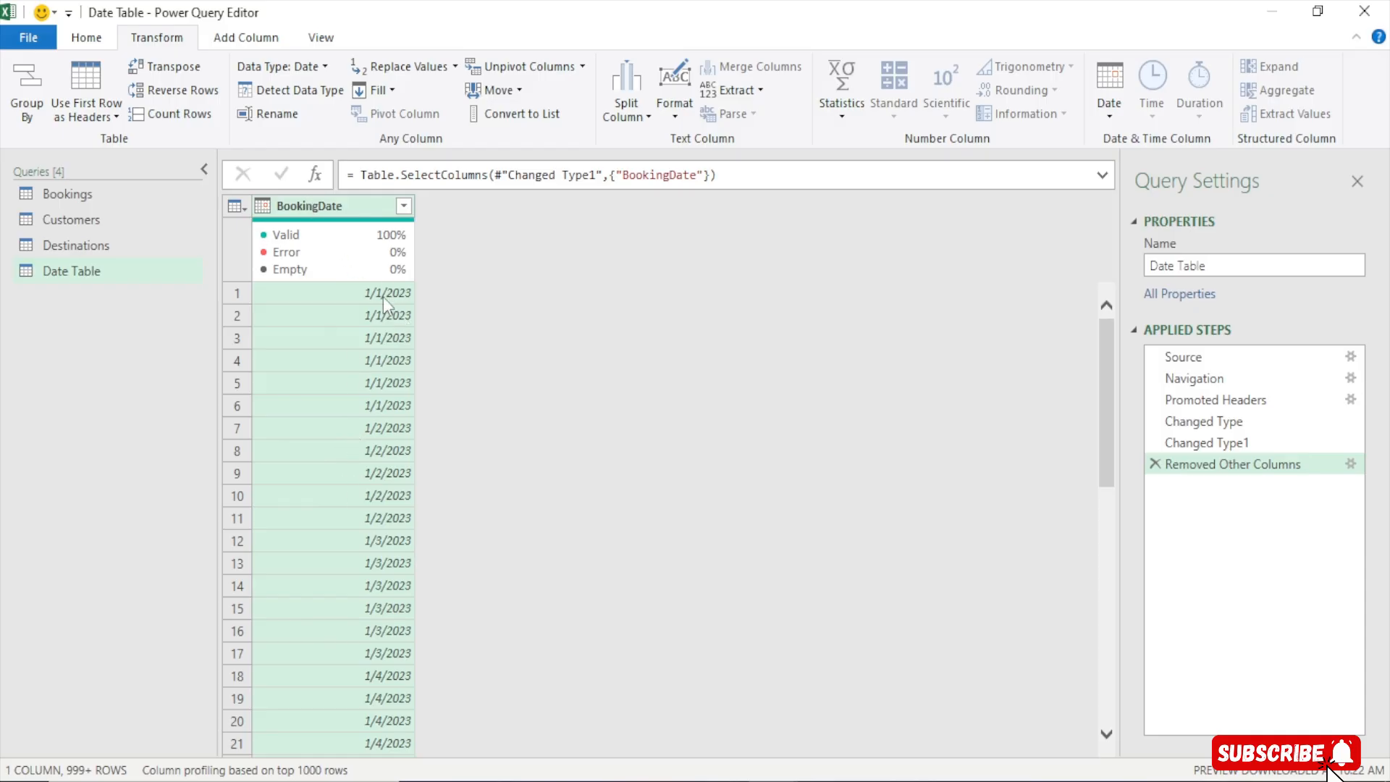
Remove duplicate values from the BookingDate column and check the first few dates
right_click(334, 207)
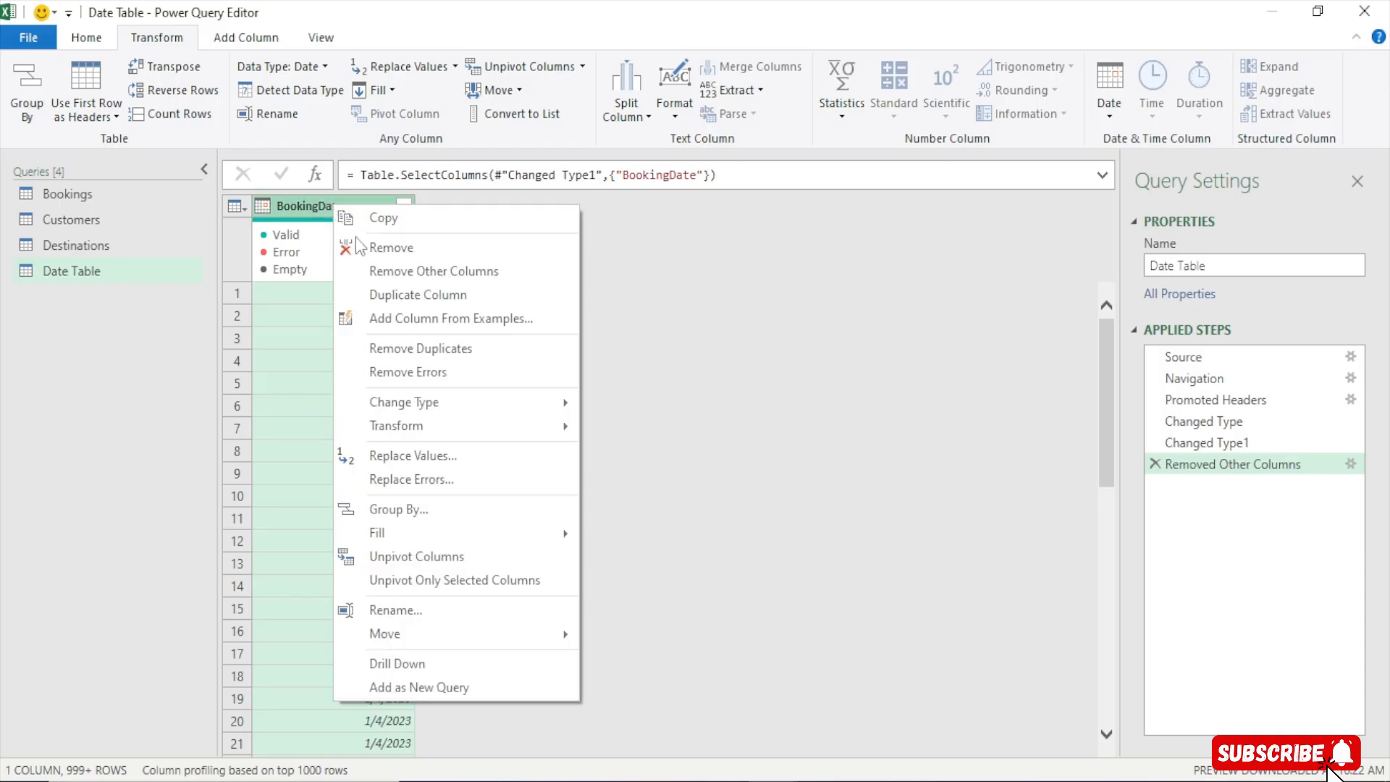
mouse_move(426, 429)
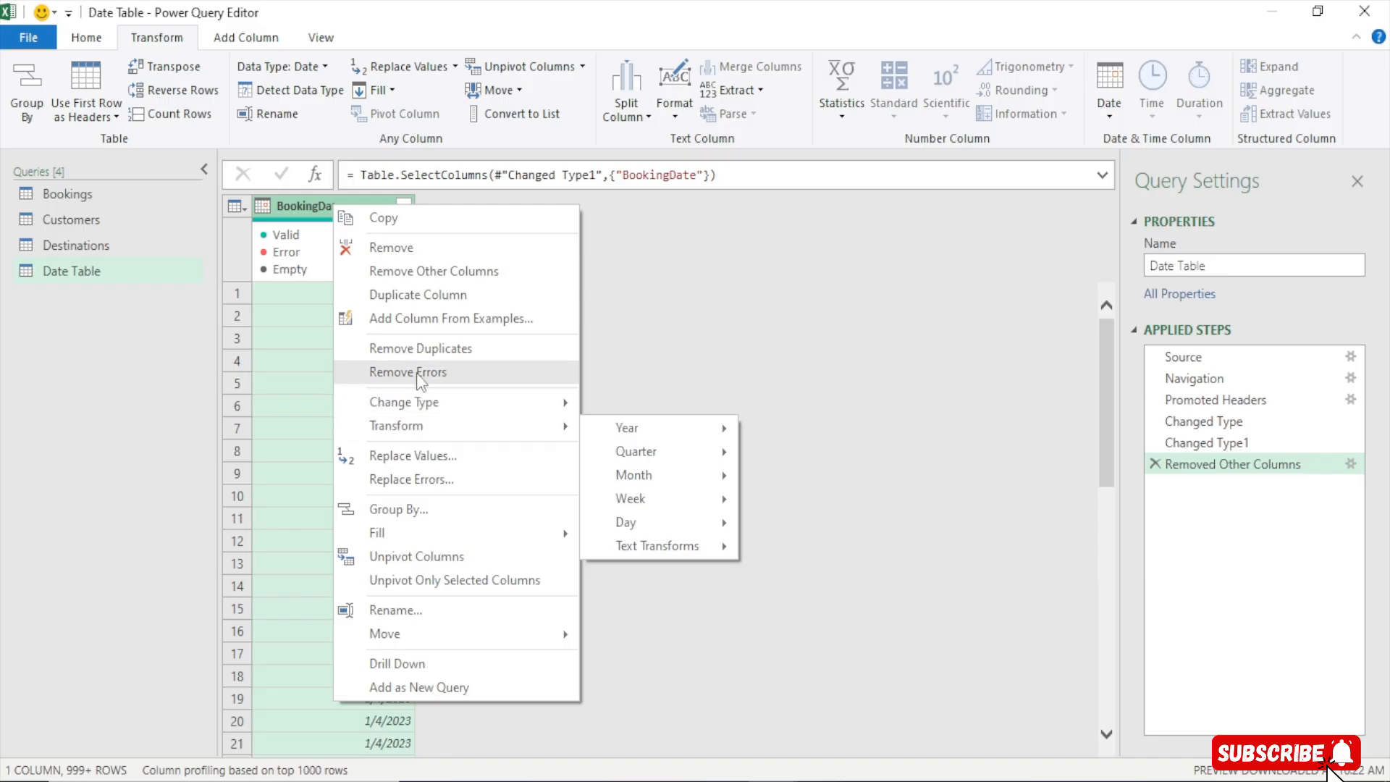
left_click(424, 348)
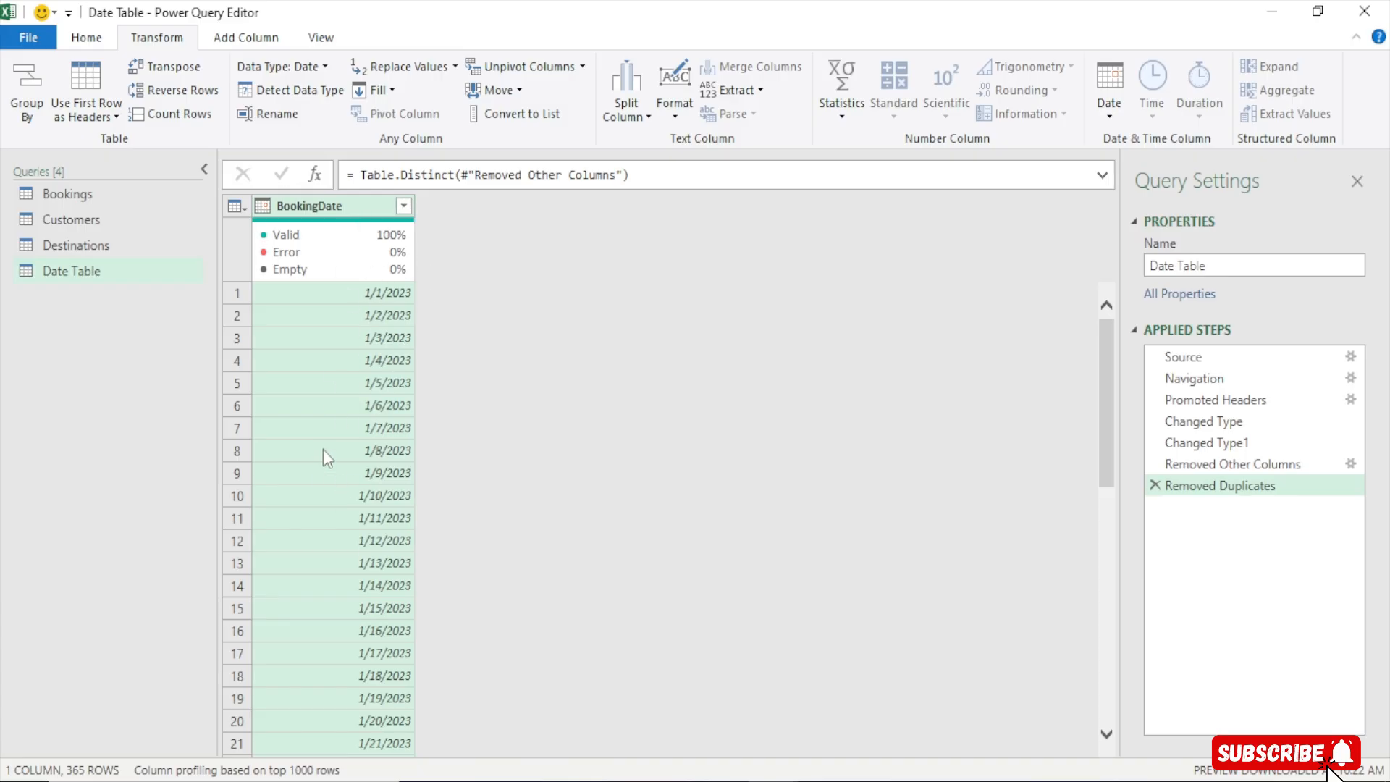
left_click(372, 293)
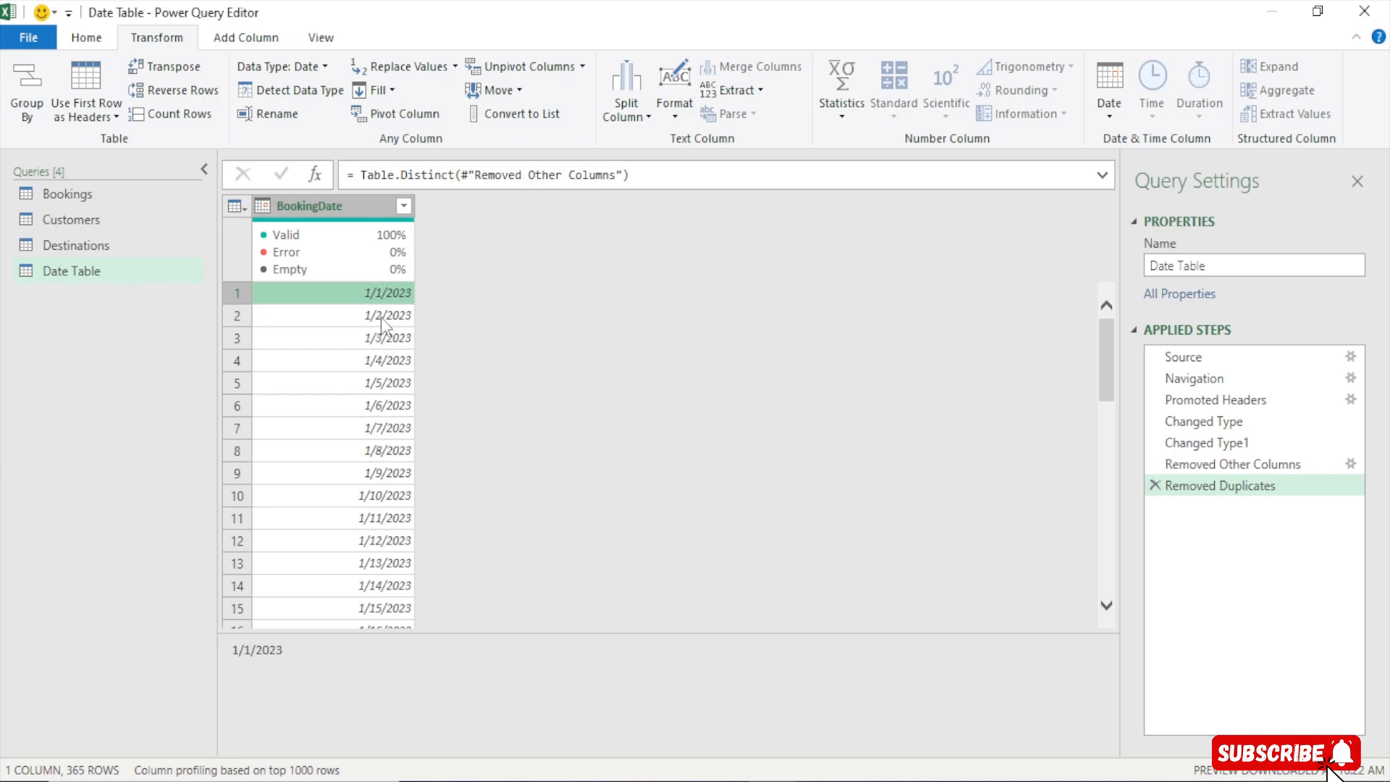
left_click(387, 316)
left_click(384, 338)
left_click(382, 362)
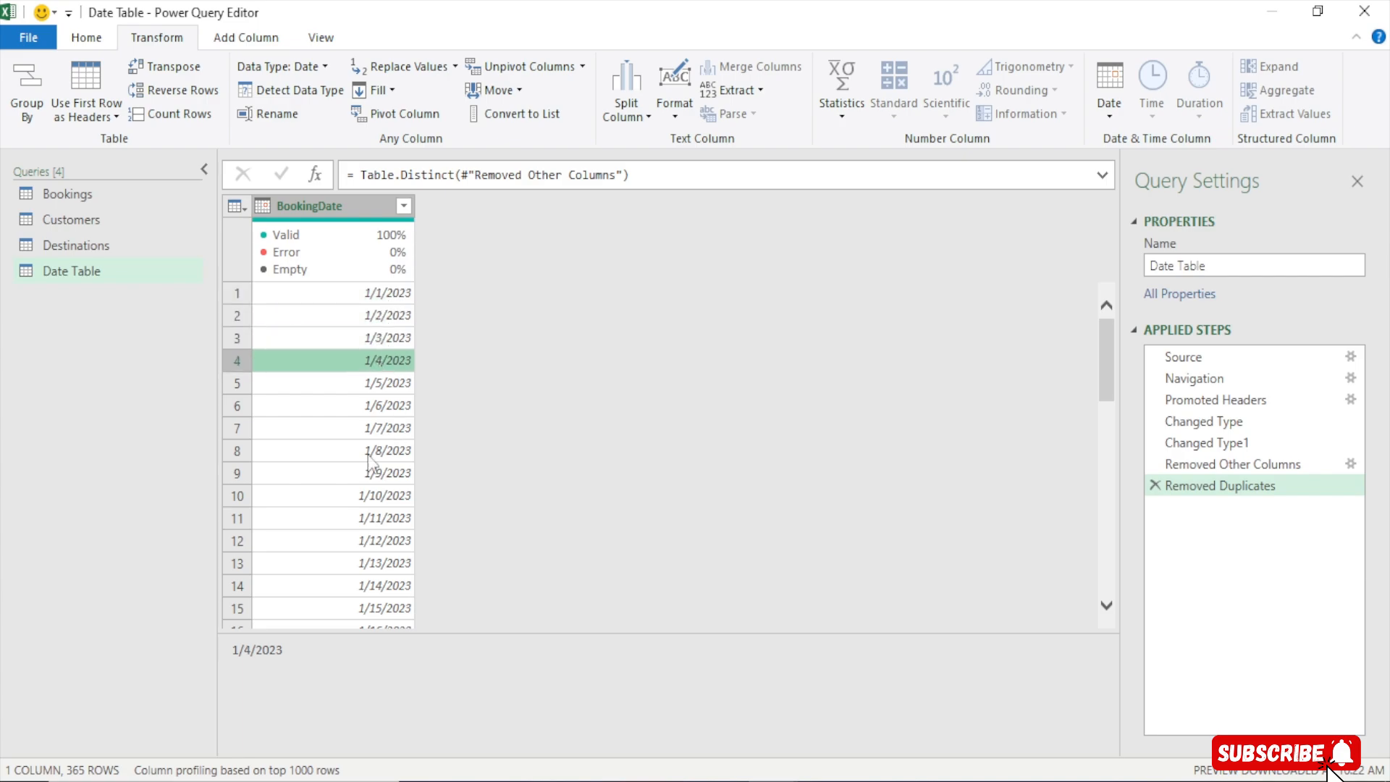
Add a Month column extracted from the BookingDate column
left_click(380, 298)
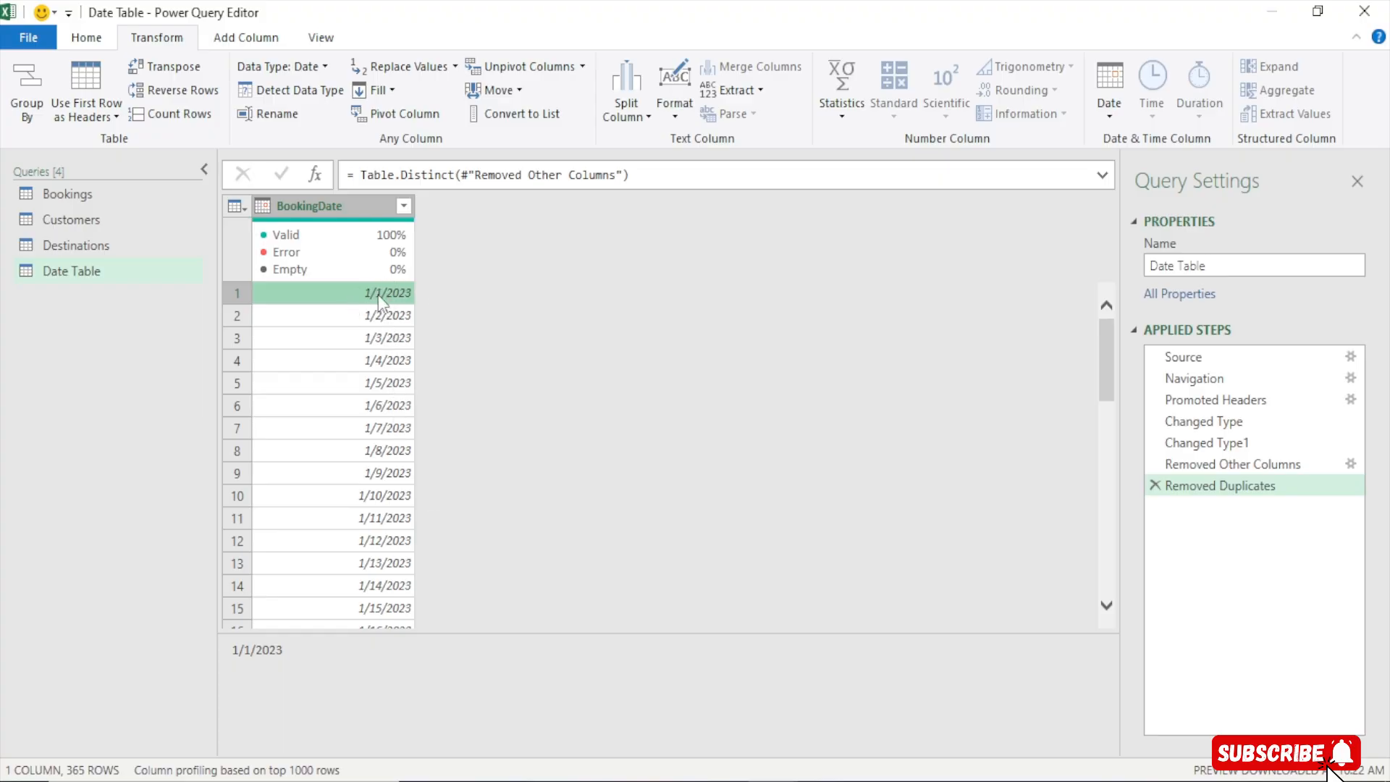
left_click(340, 239)
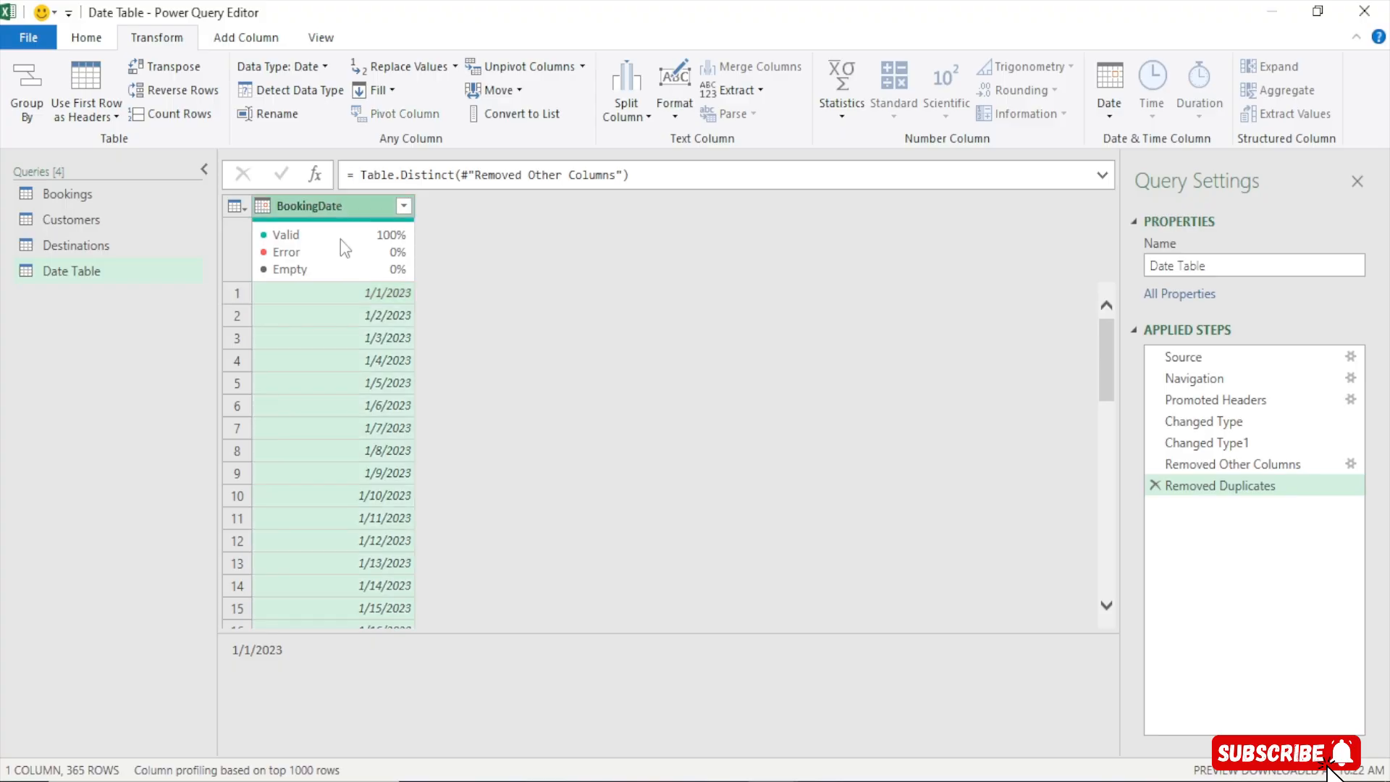
mouse_move(375, 240)
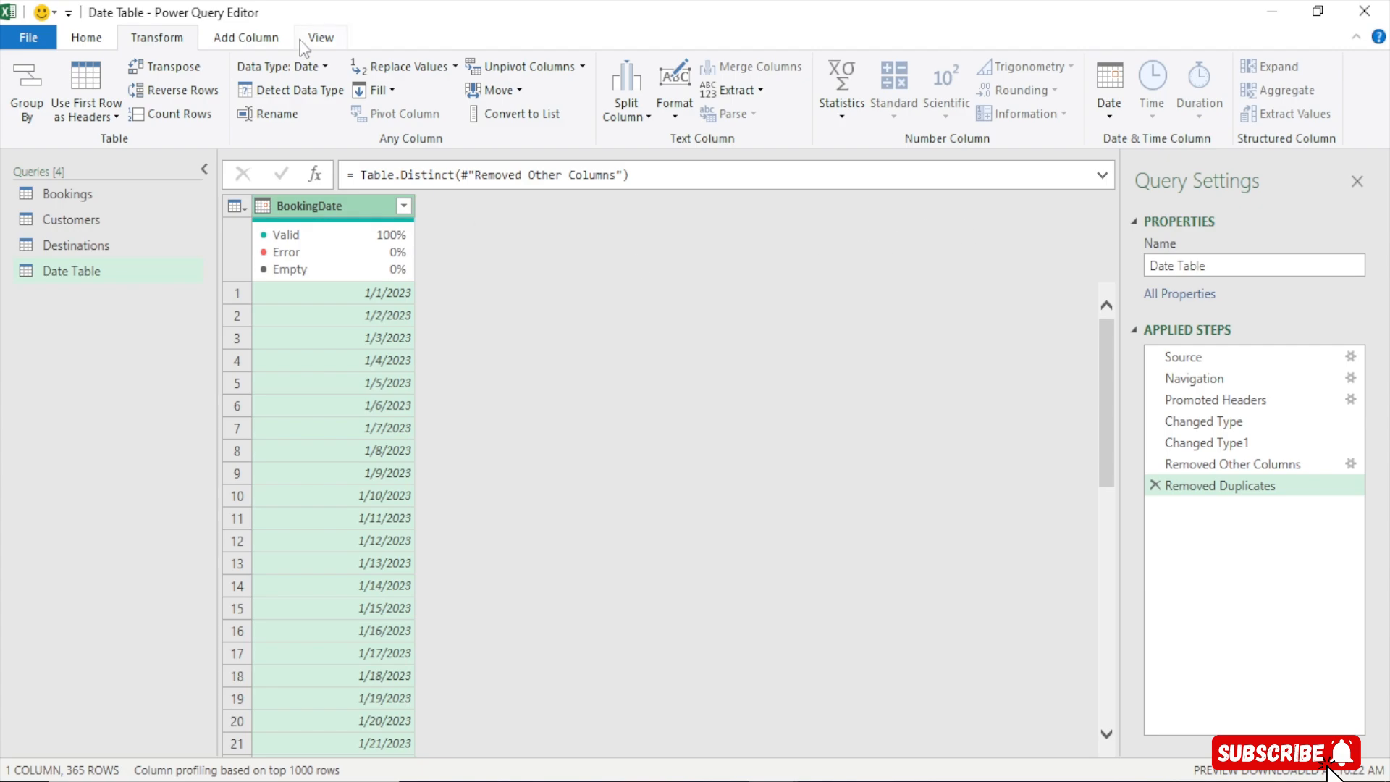
left_click(244, 39)
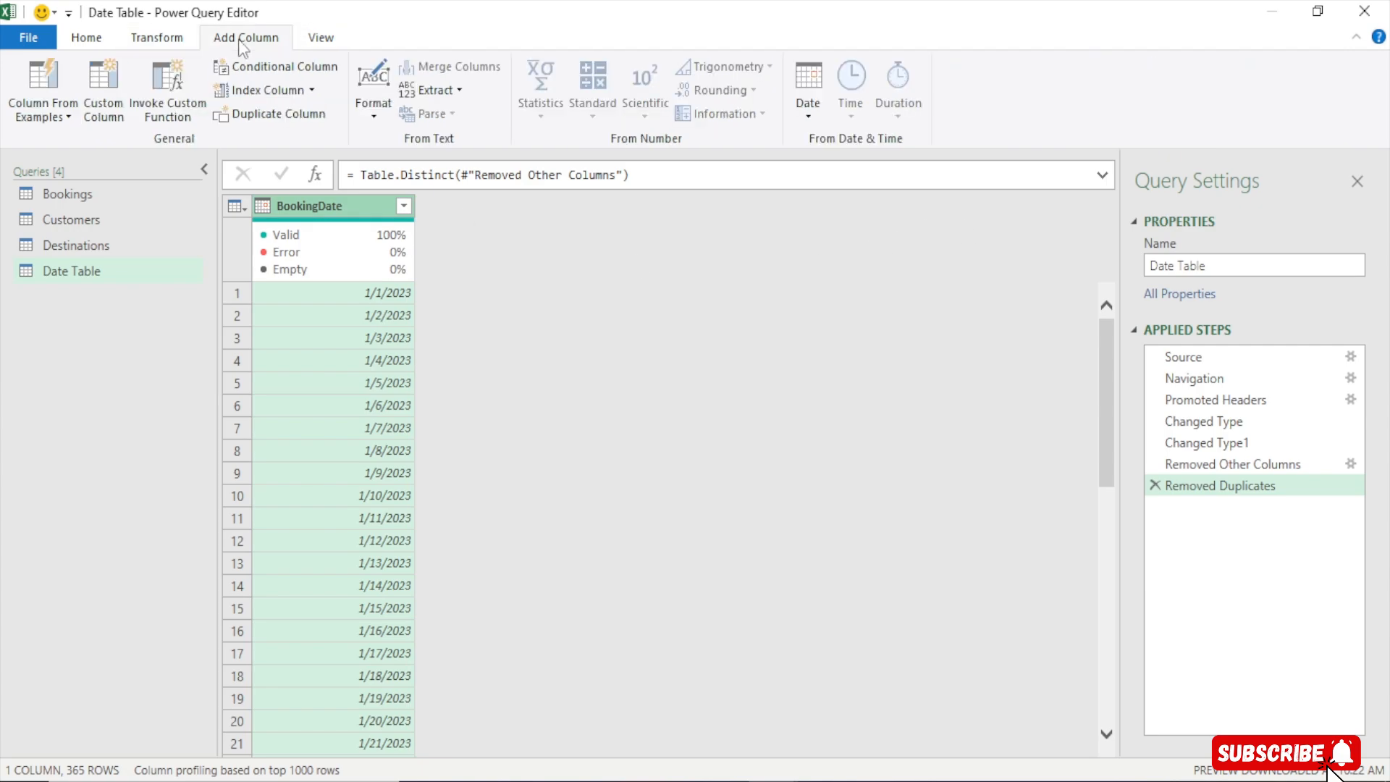
left_click(811, 110)
mouse_move(866, 212)
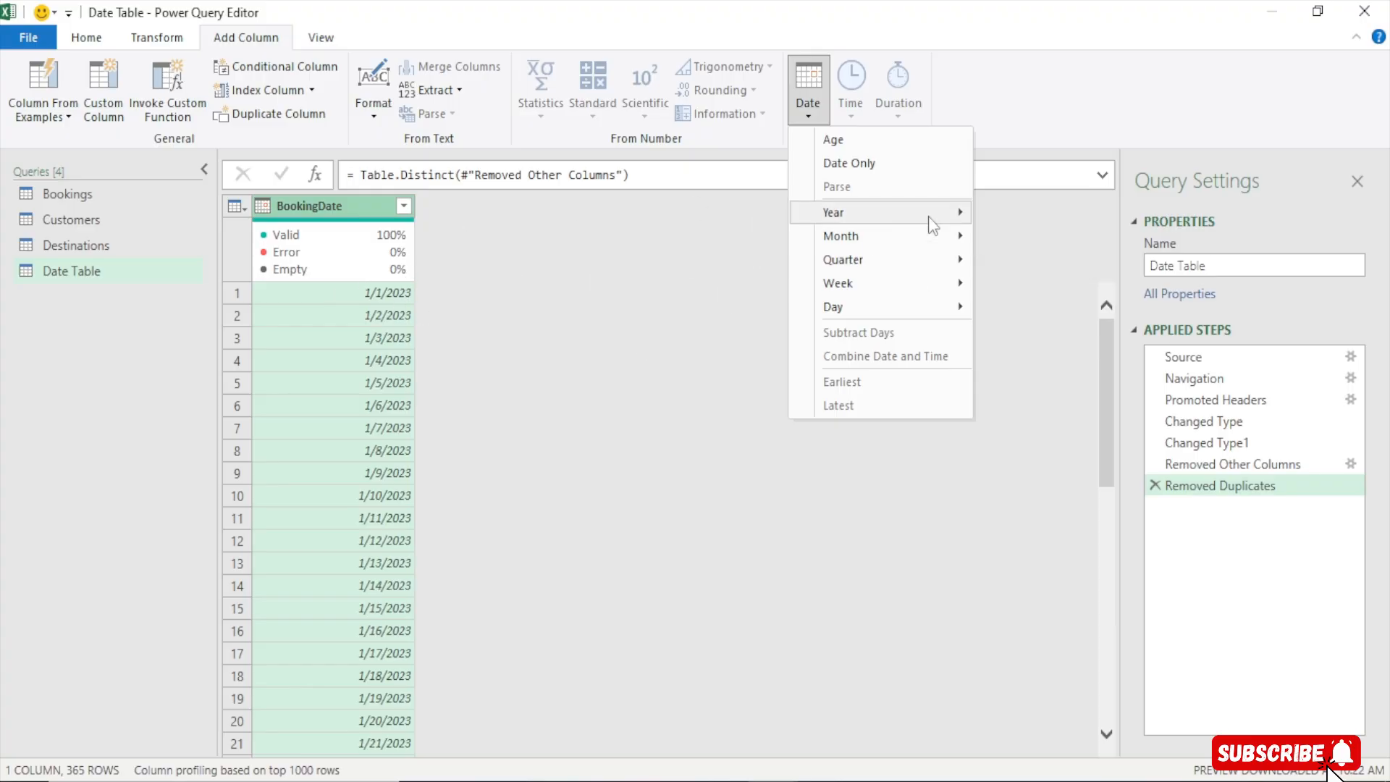
mouse_move(929, 230)
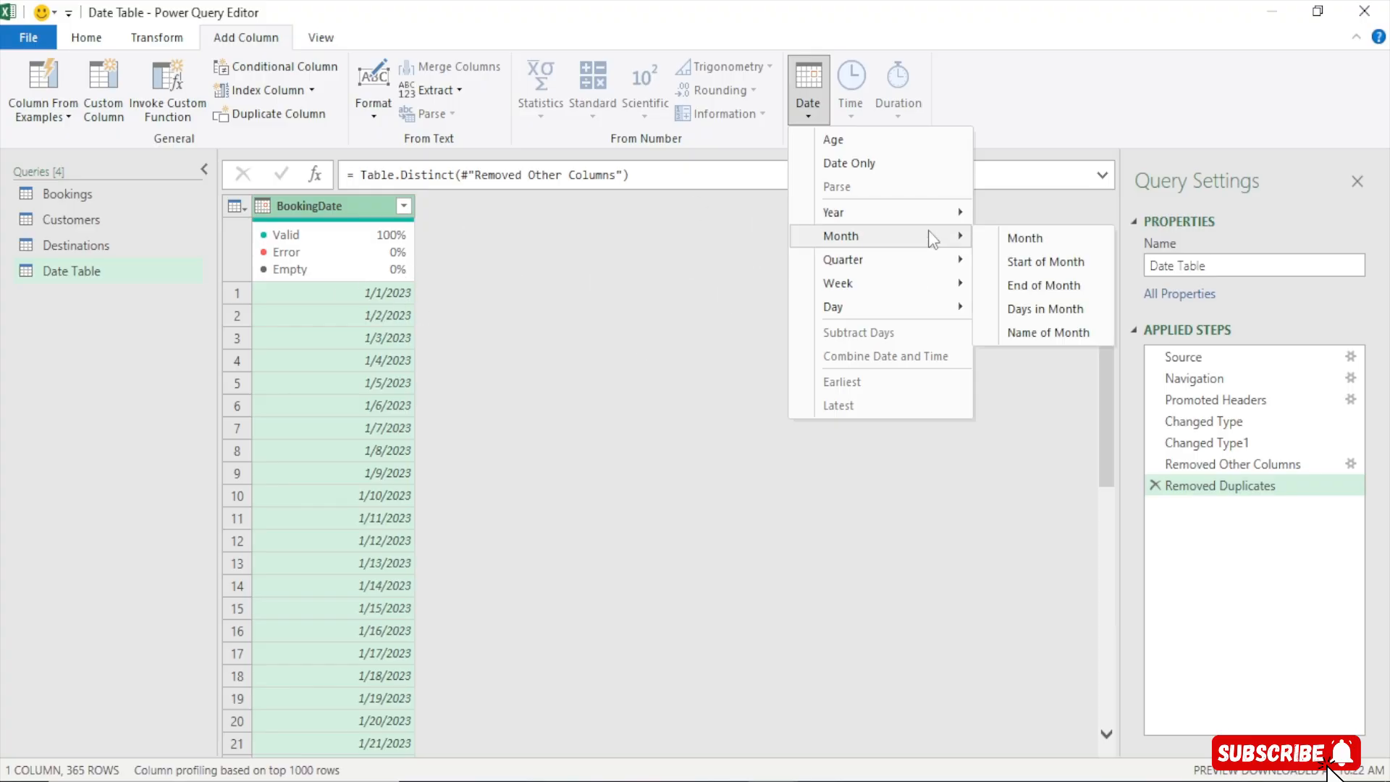
left_click(1062, 237)
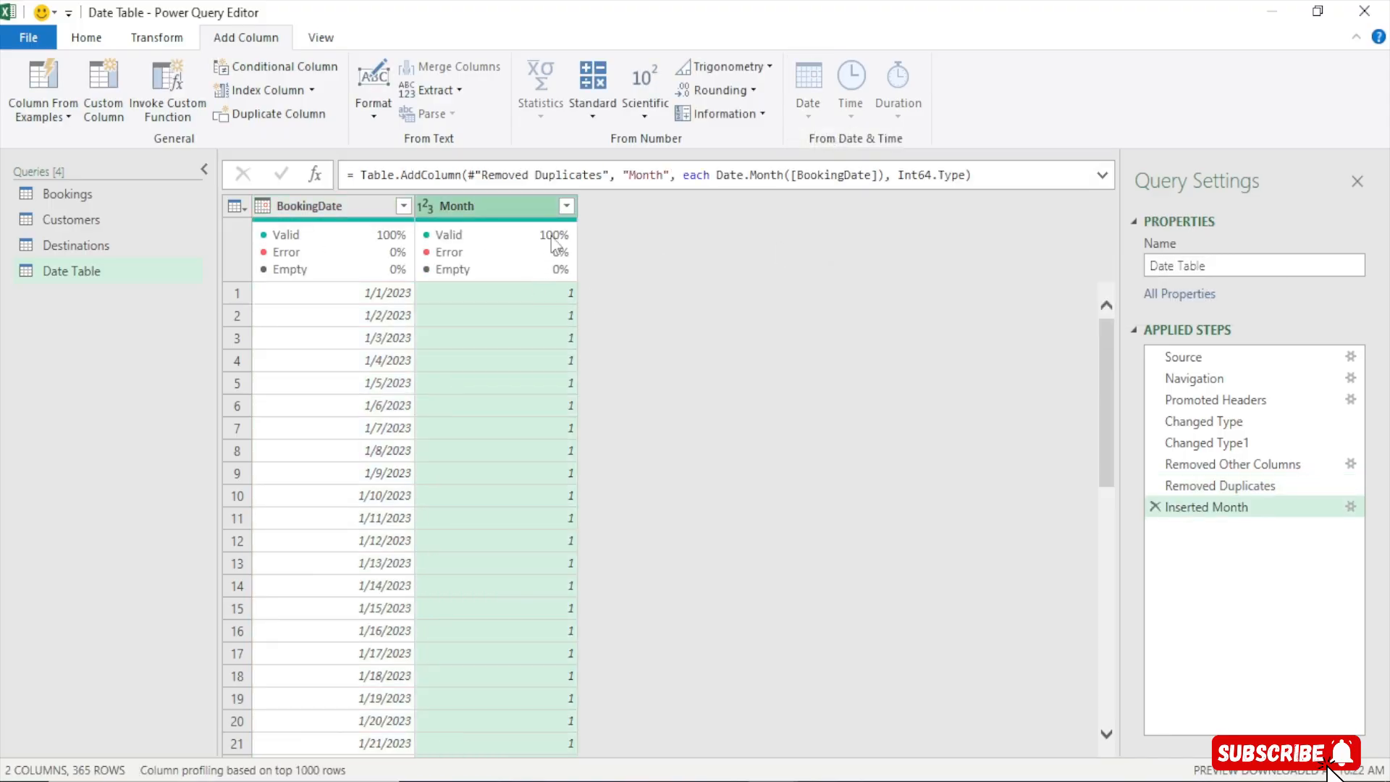
Rename the new Month column as Month Num
double_click(487, 205)
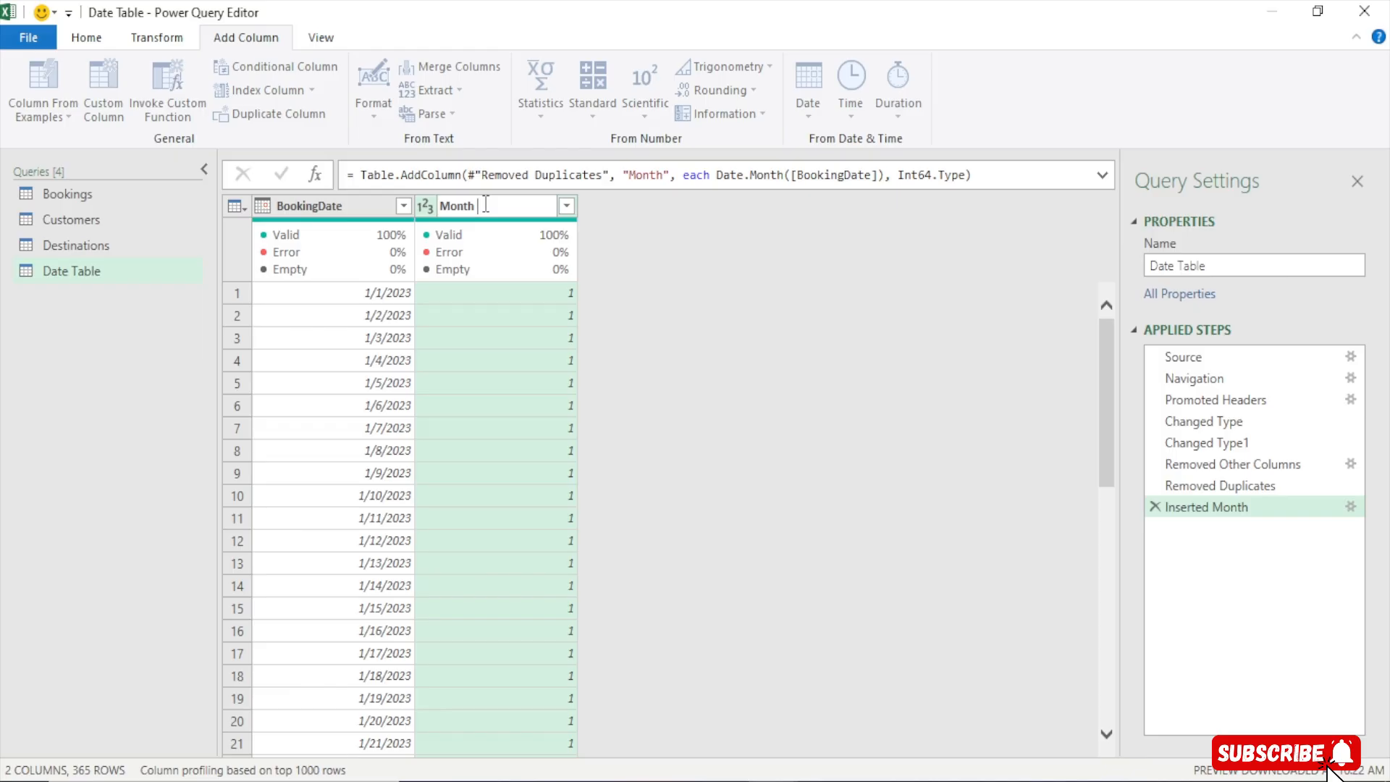
type("Num")
key("Return")
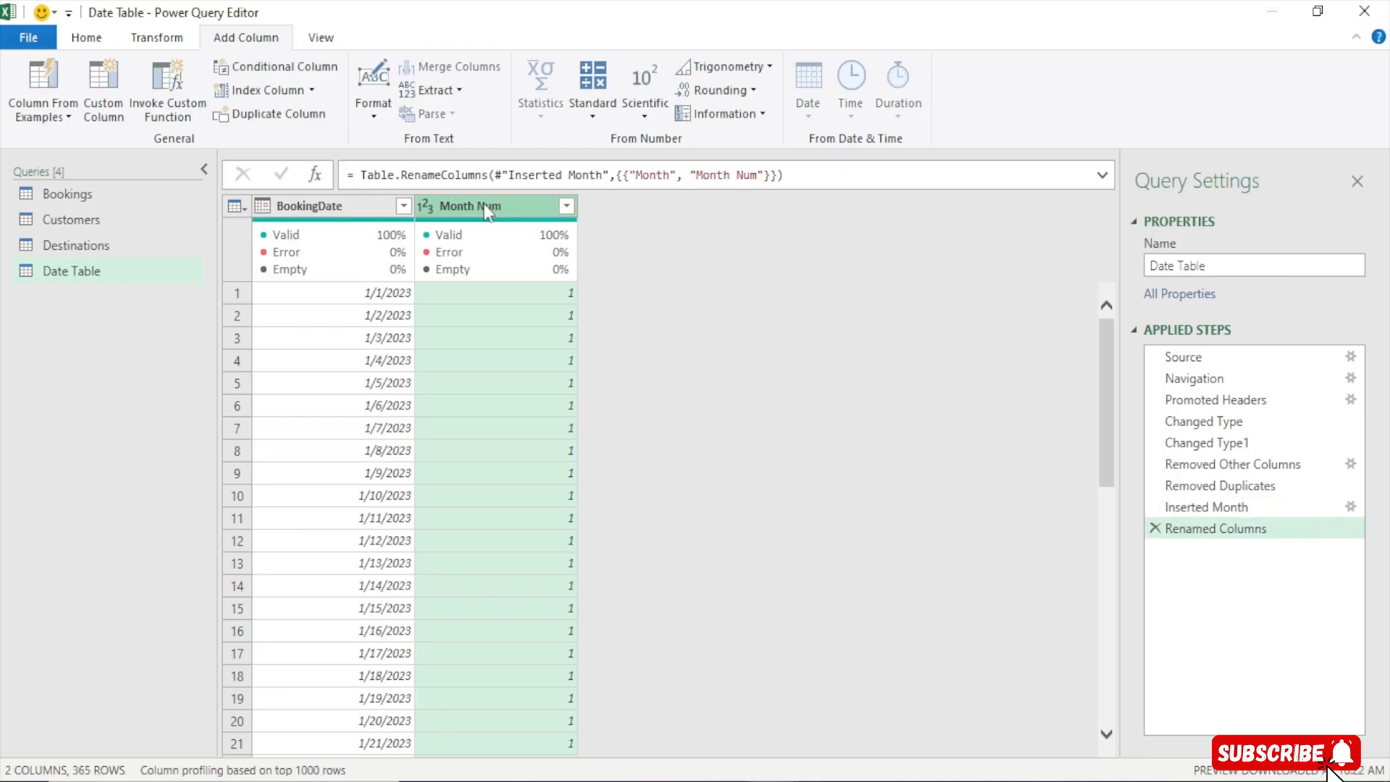
Add a Name of Month column derived from BookingDate
left_click(341, 206)
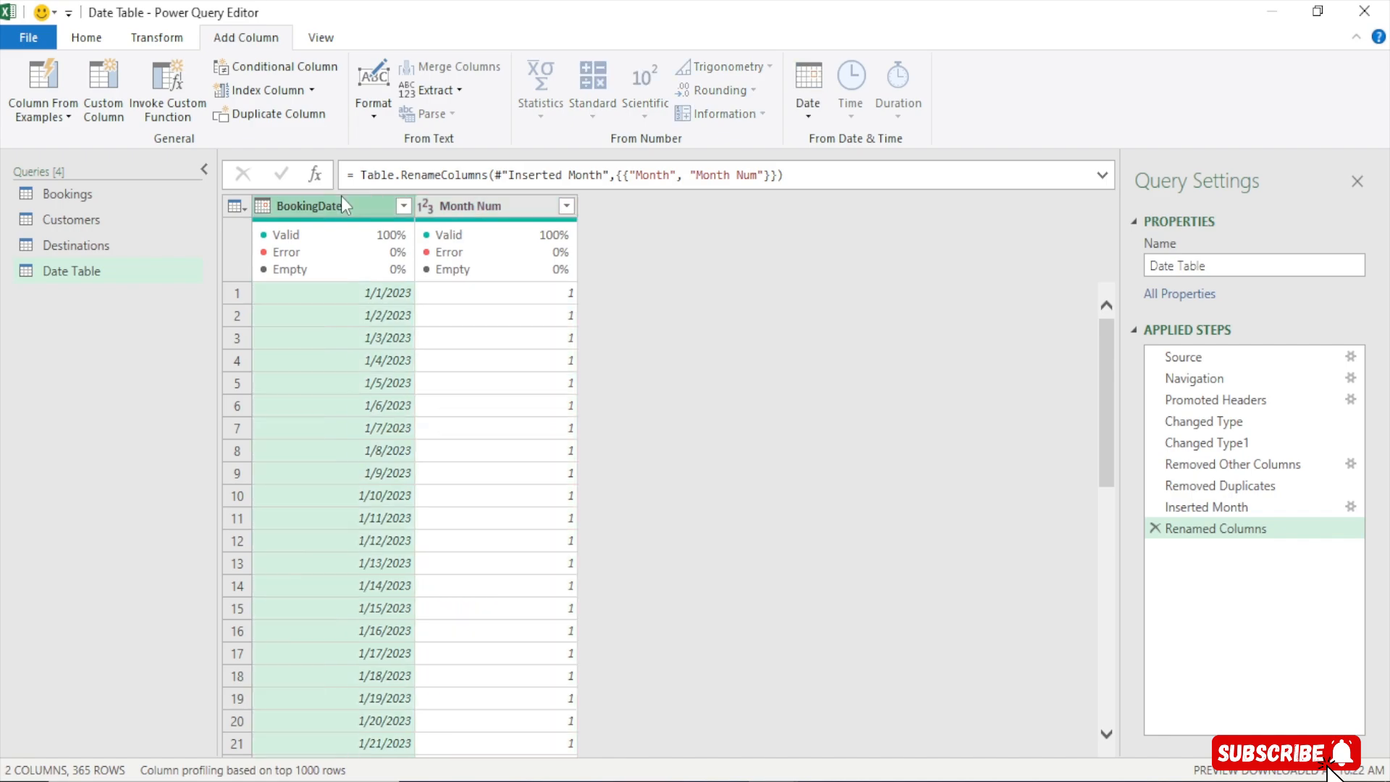
left_click(808, 86)
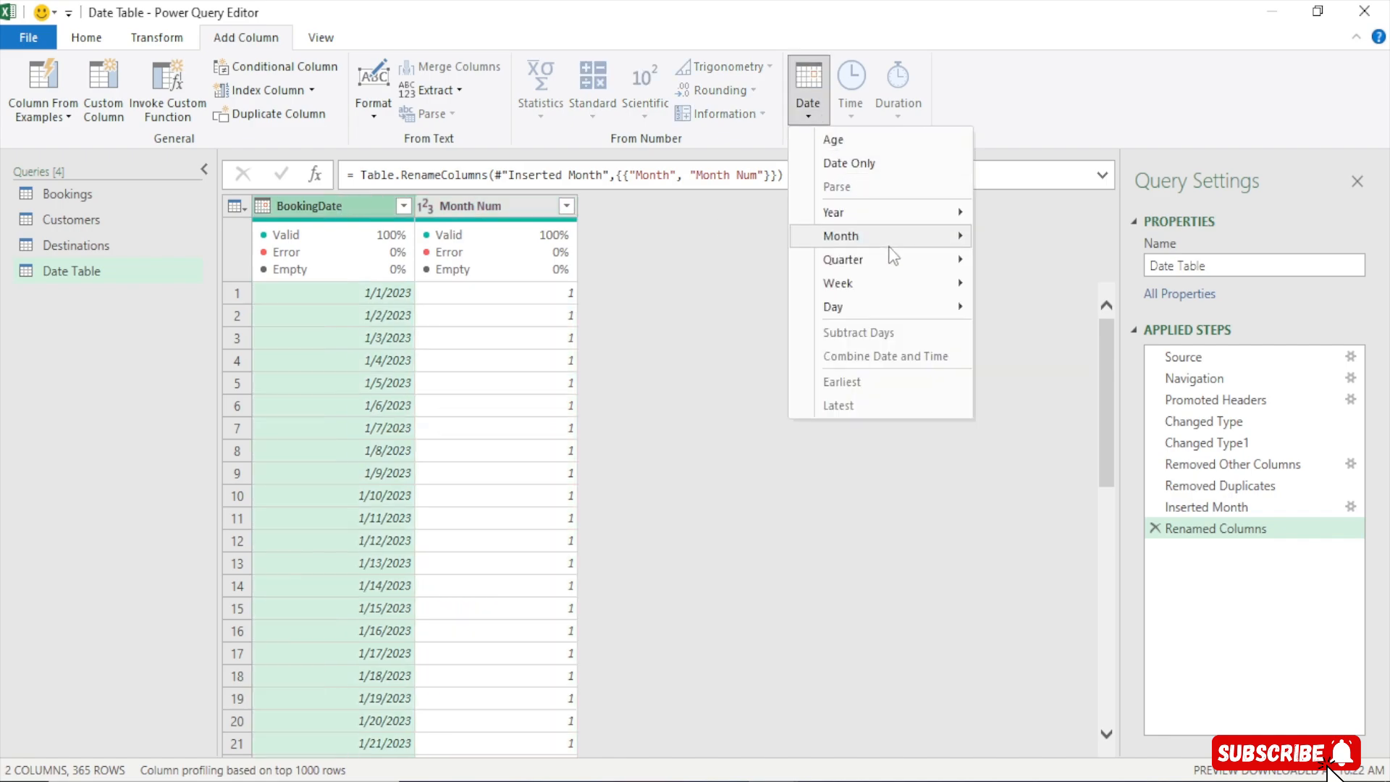
mouse_move(890, 245)
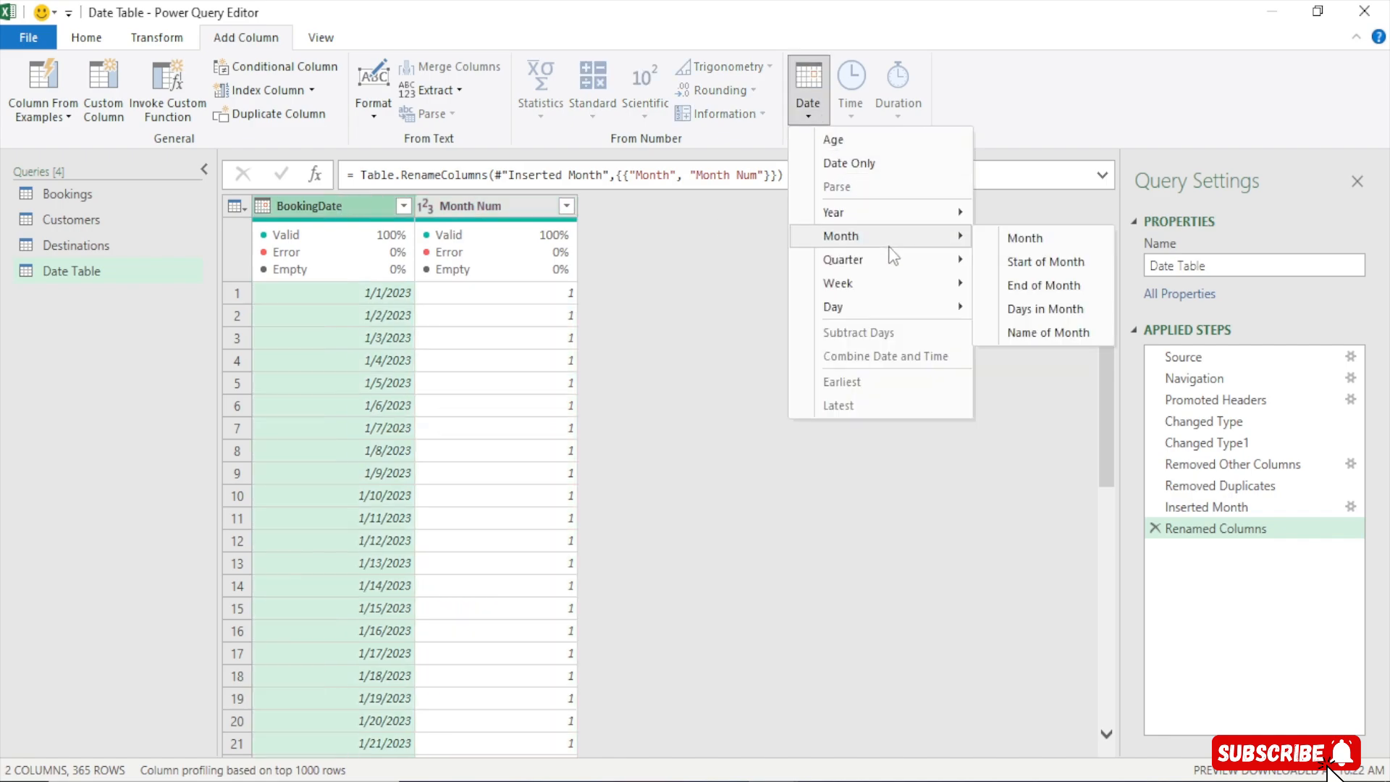
left_click(1039, 332)
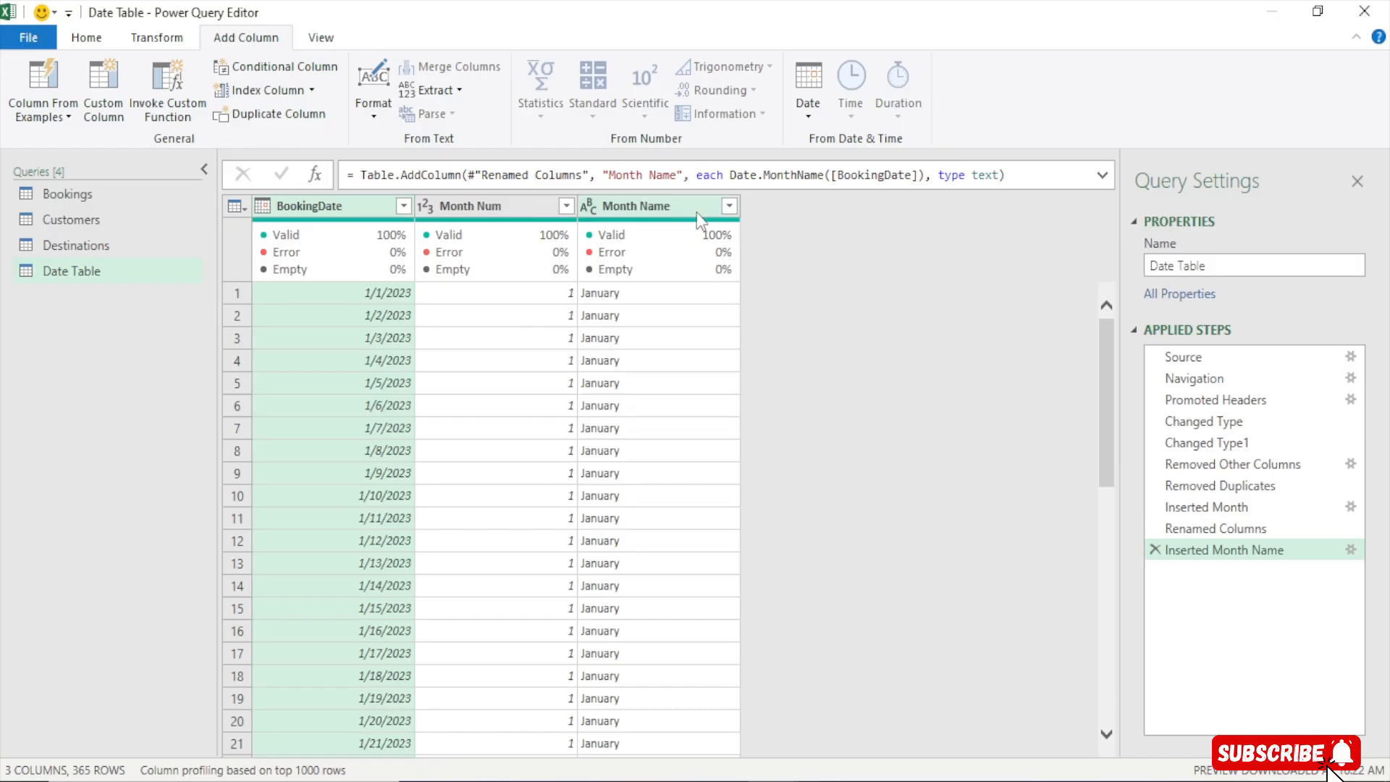
Shorten the Month Name column to its first 3 characters using Extract First Characters
left_click(660, 206)
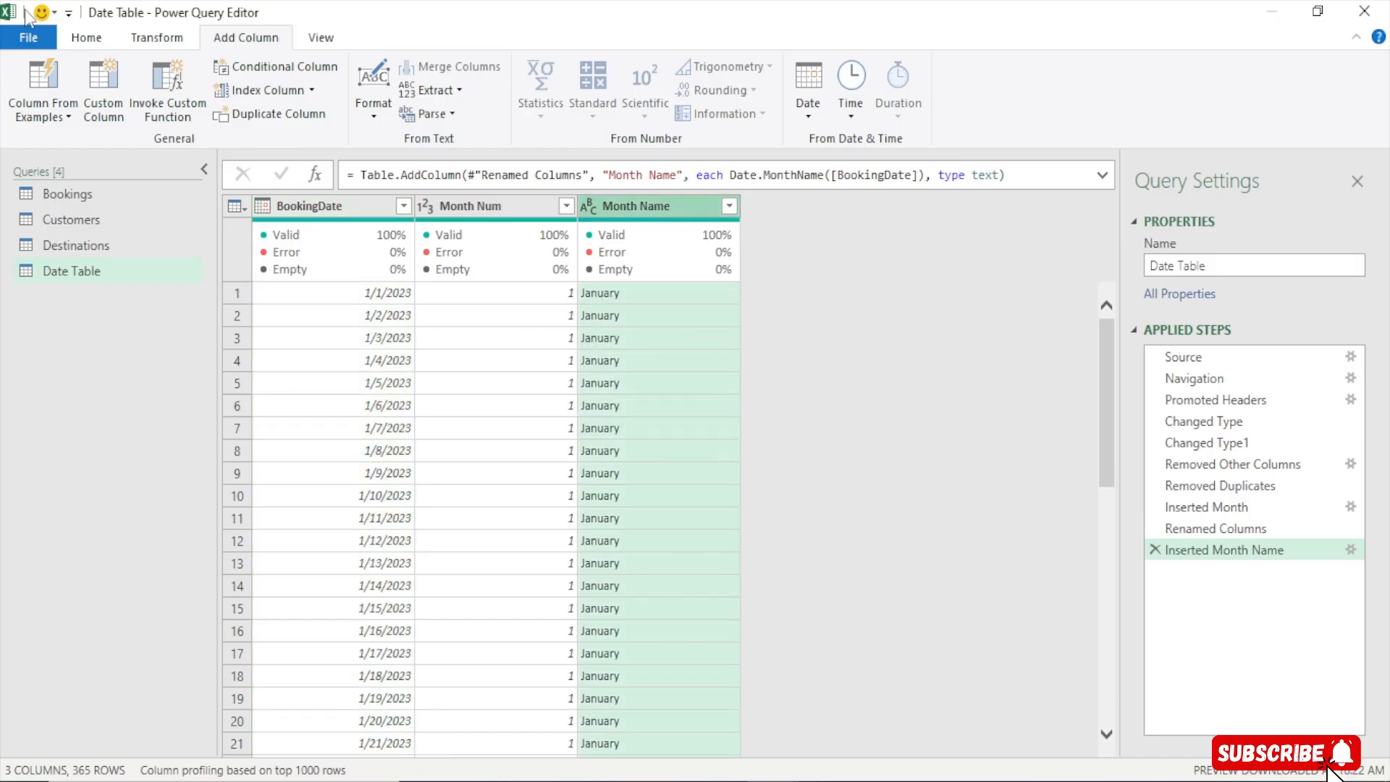
left_click(156, 38)
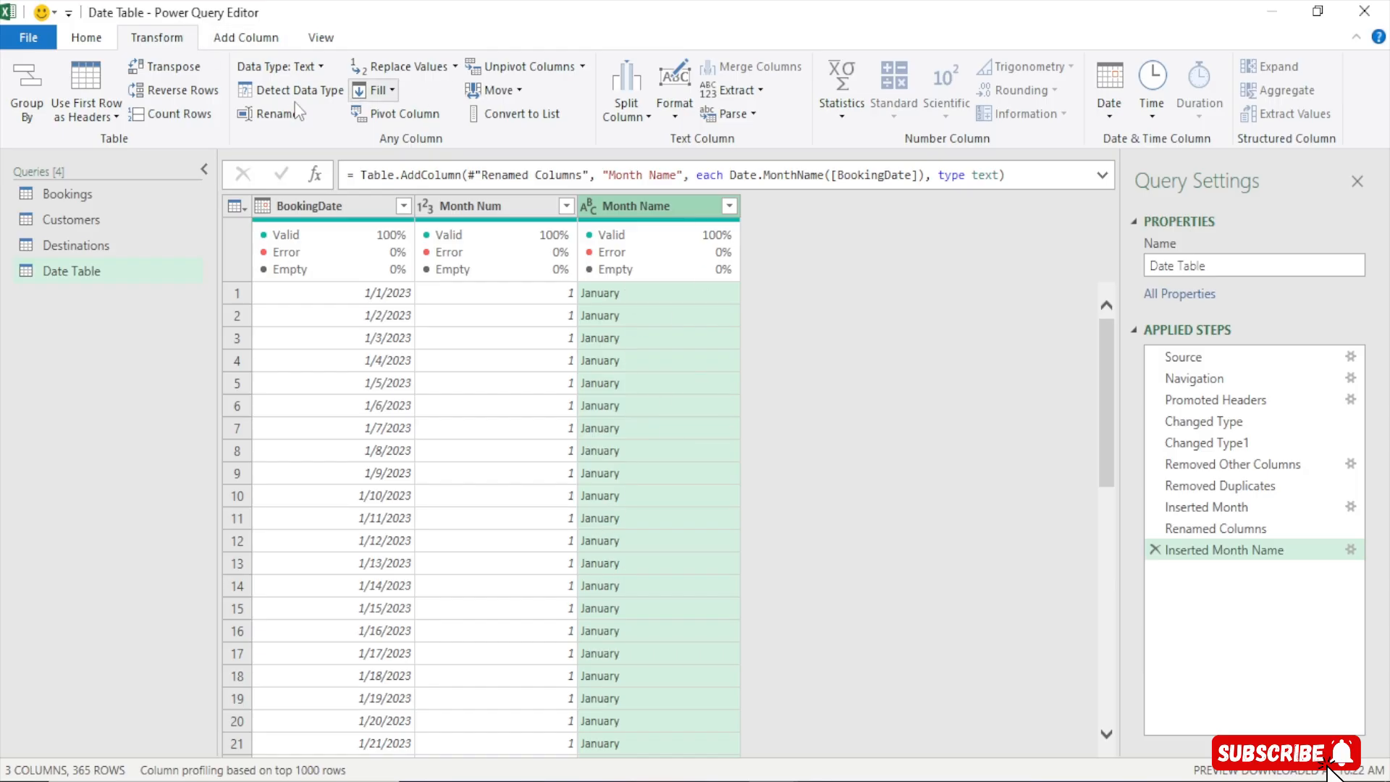
left_click(746, 92)
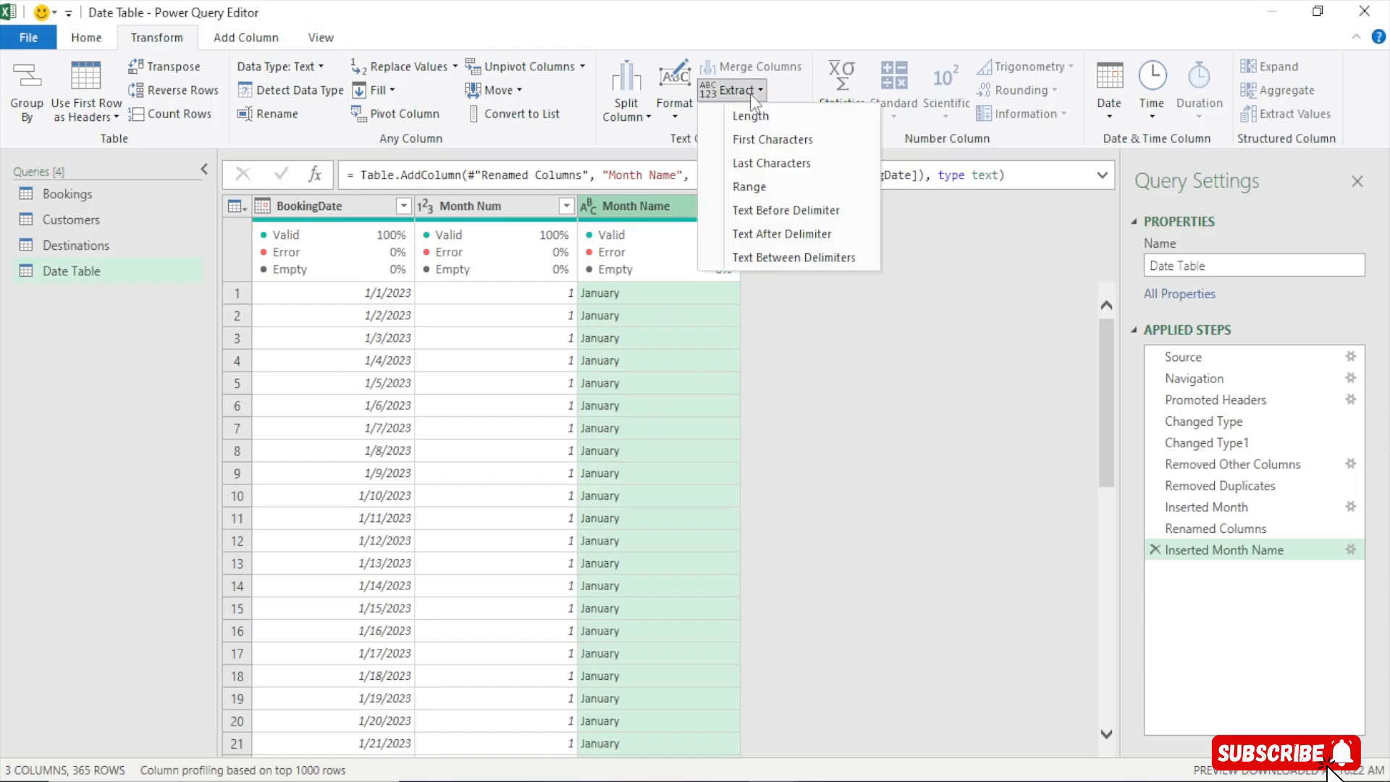
left_click(763, 142)
type("3")
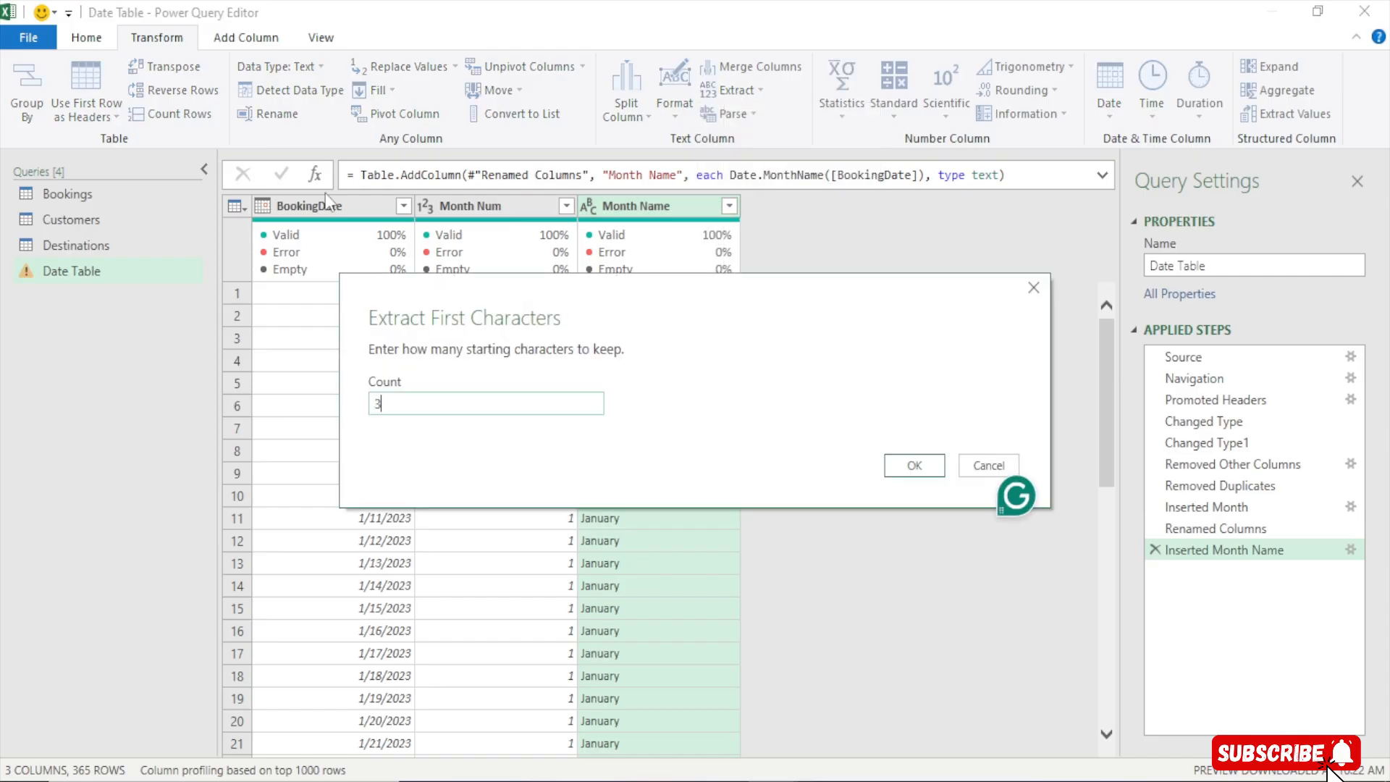
left_click(905, 461)
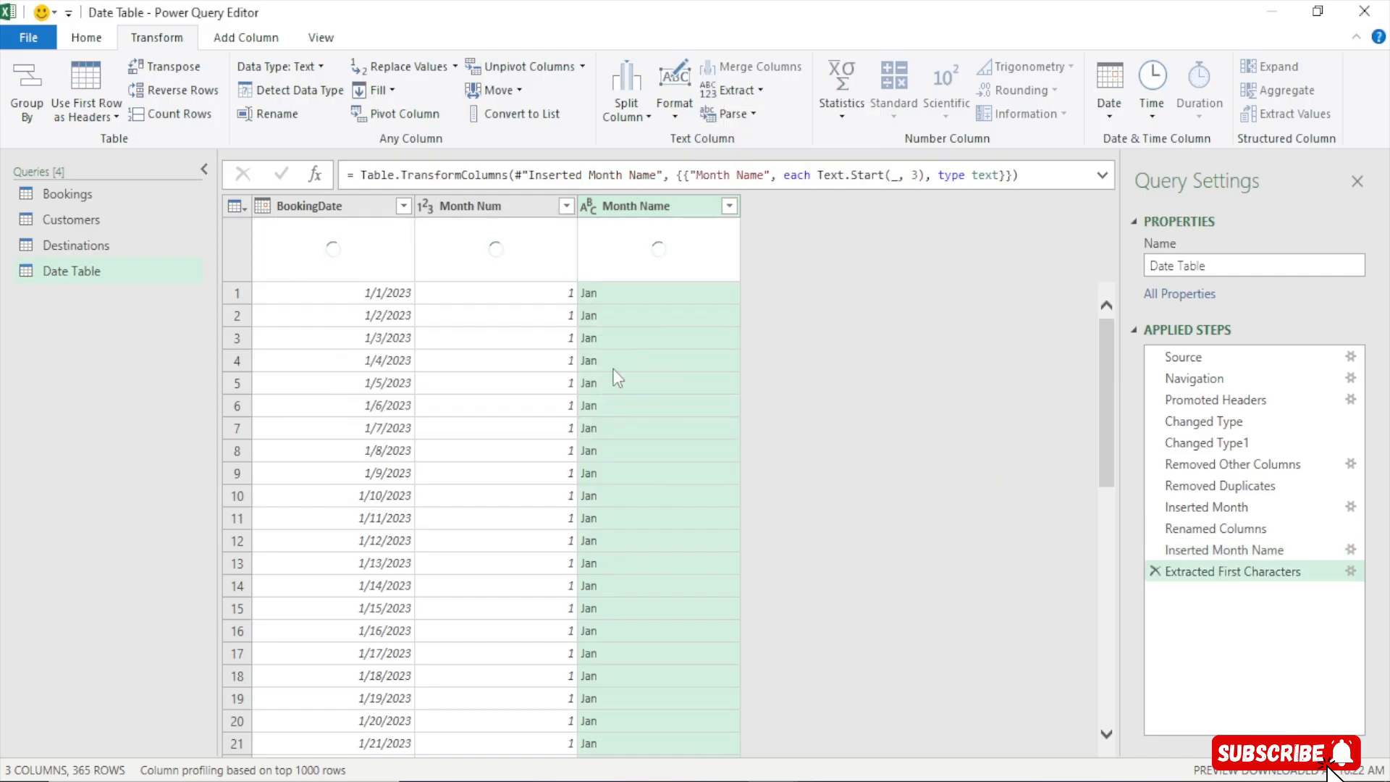
Add a Day of Week column derived from BookingDate
left_click(349, 210)
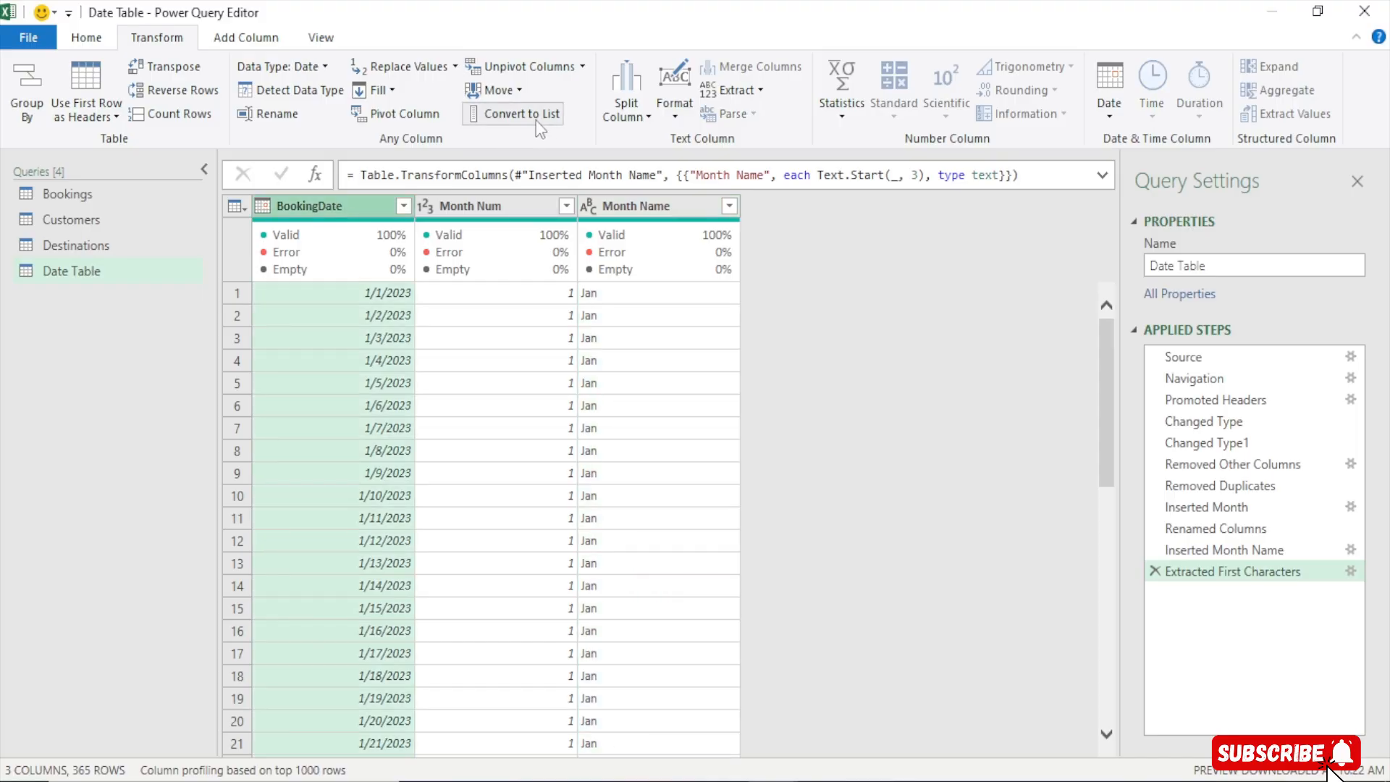
left_click(242, 39)
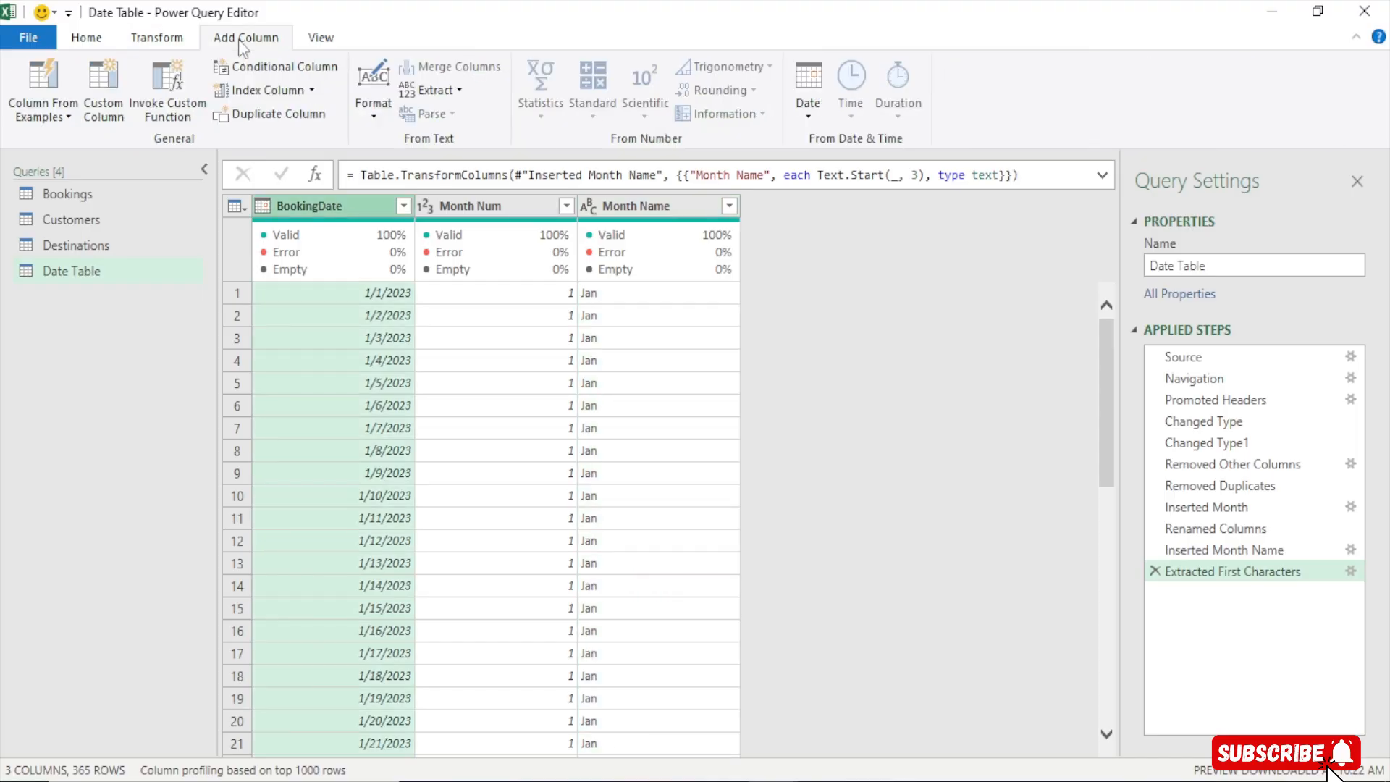
left_click(805, 109)
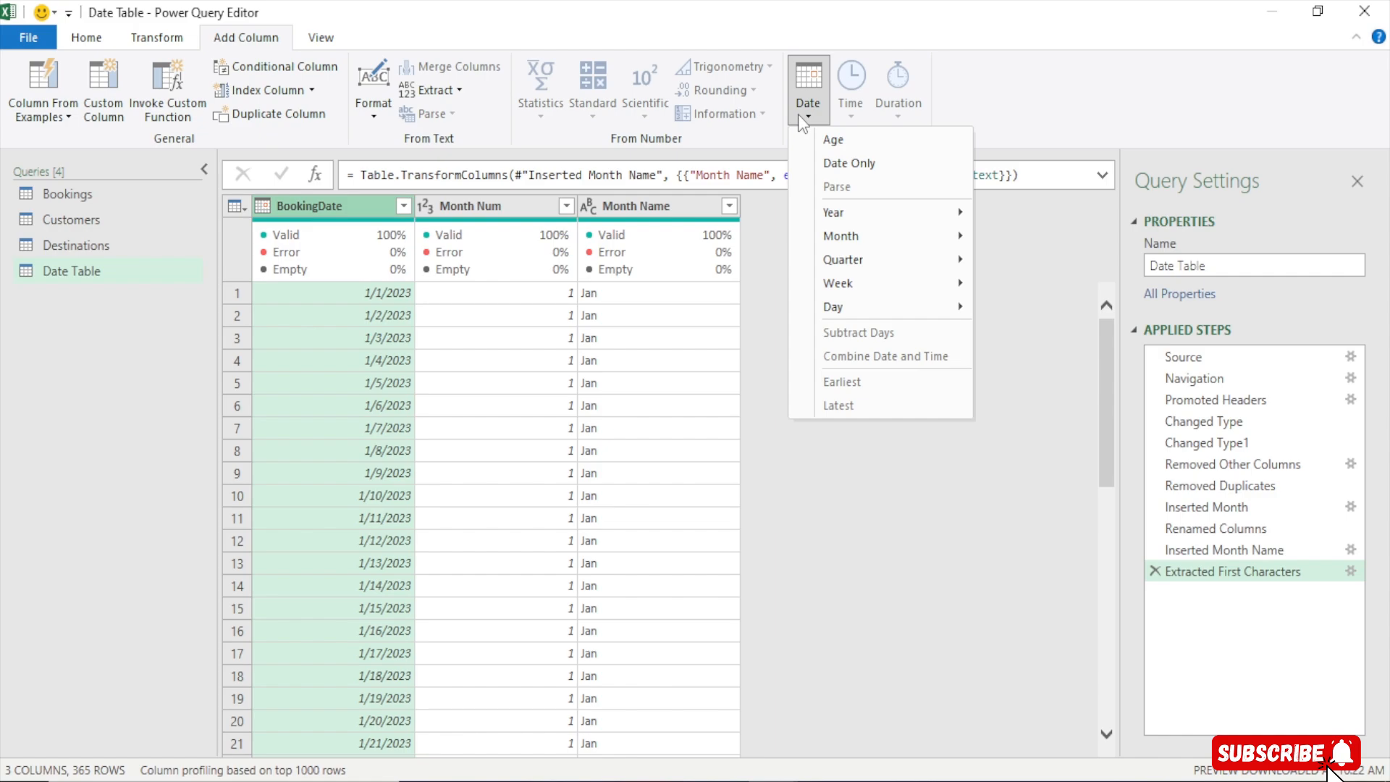
mouse_move(930, 297)
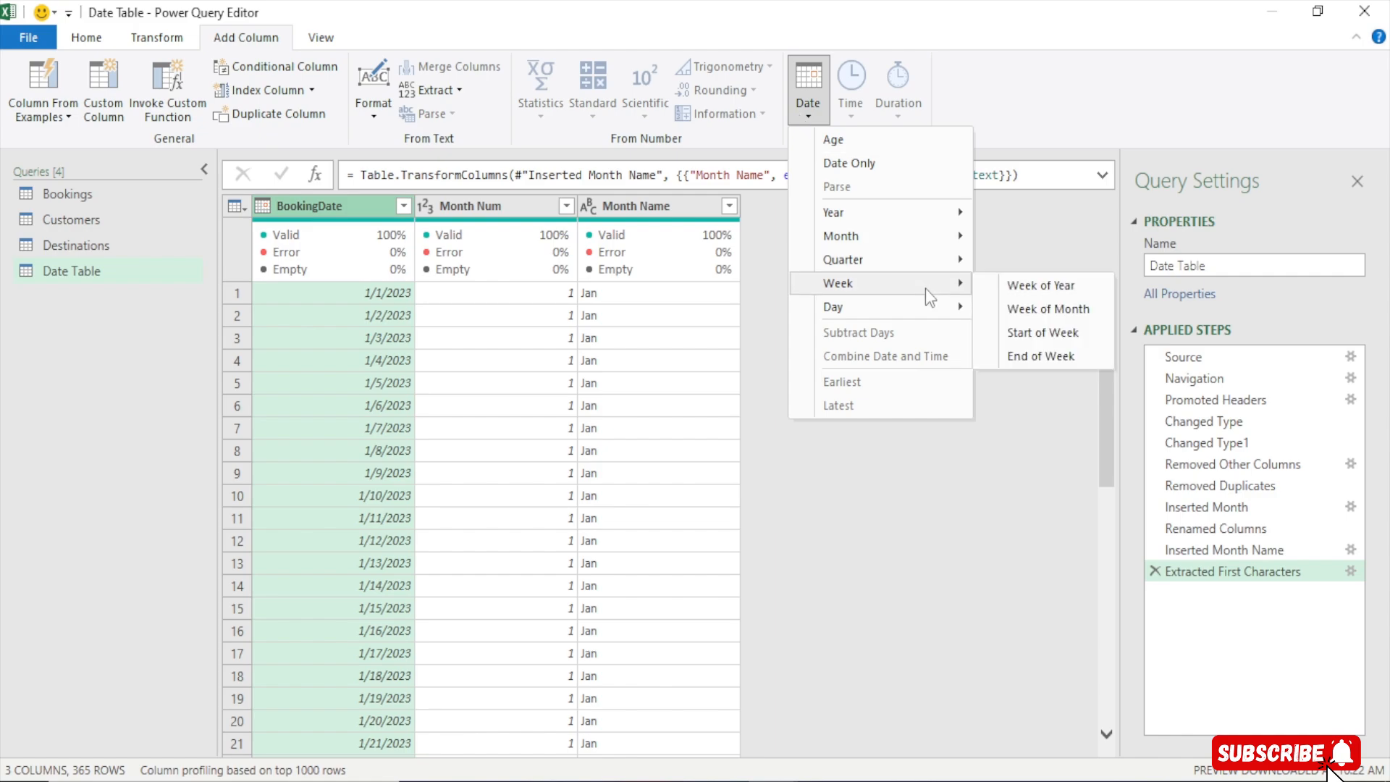
mouse_move(876, 308)
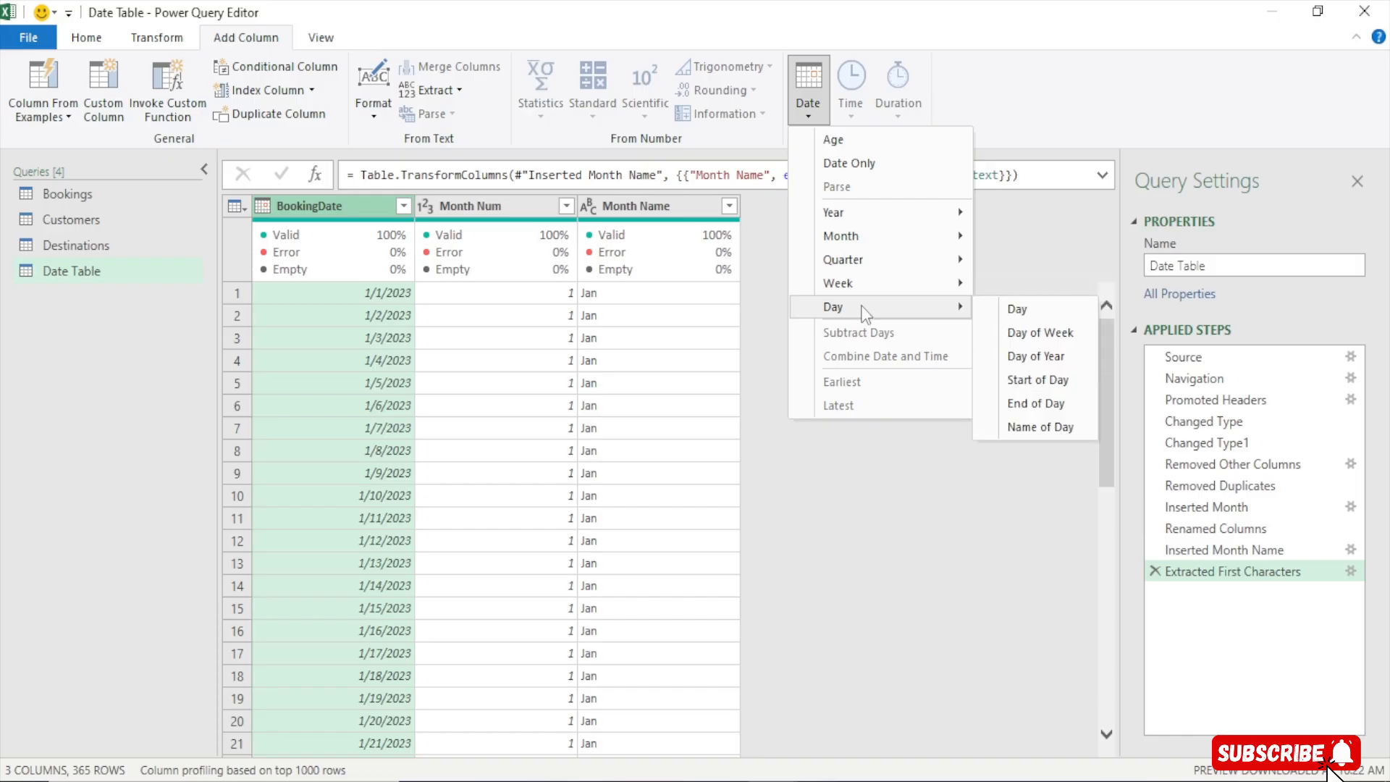
left_click(1053, 336)
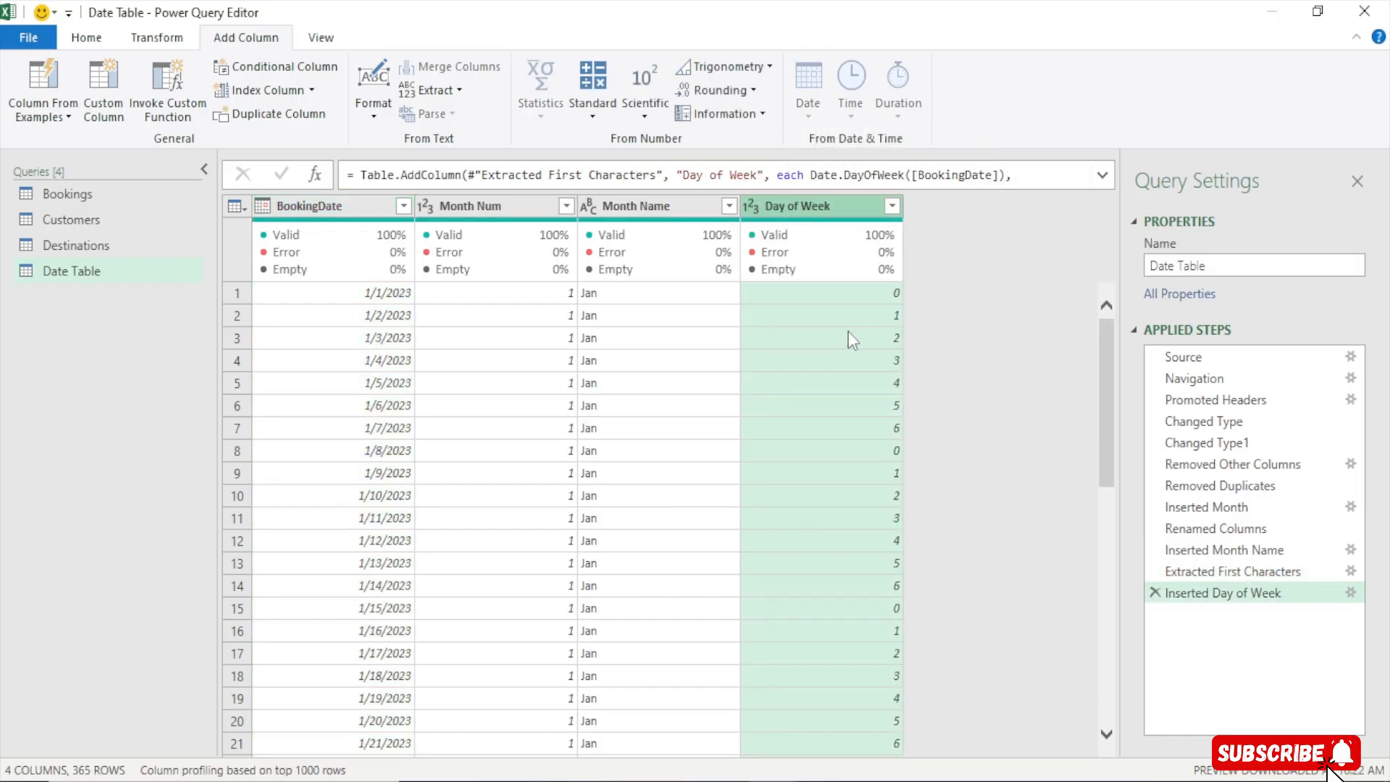
Inspect the values listed in the Day of Week column's filter list
left_click(892, 205)
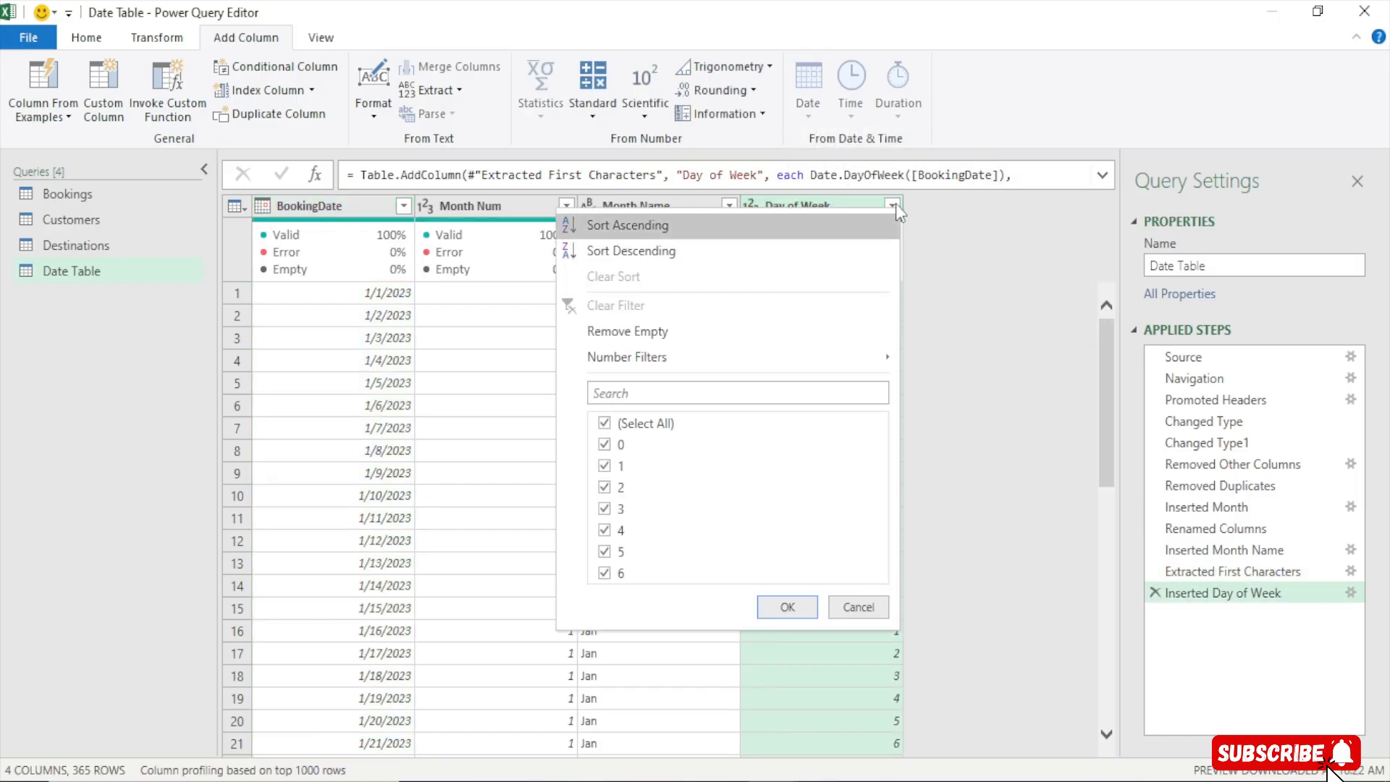
left_click(843, 608)
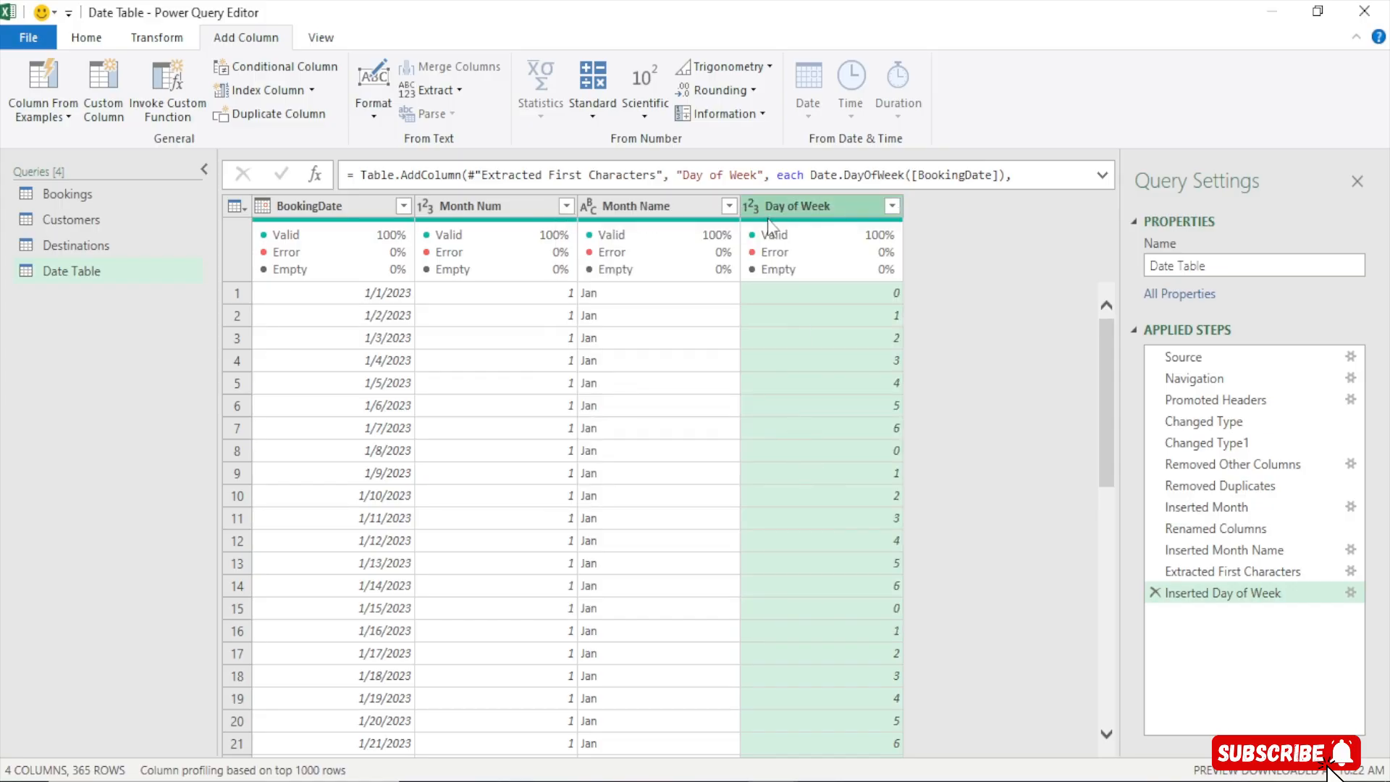
mouse_move(770, 226)
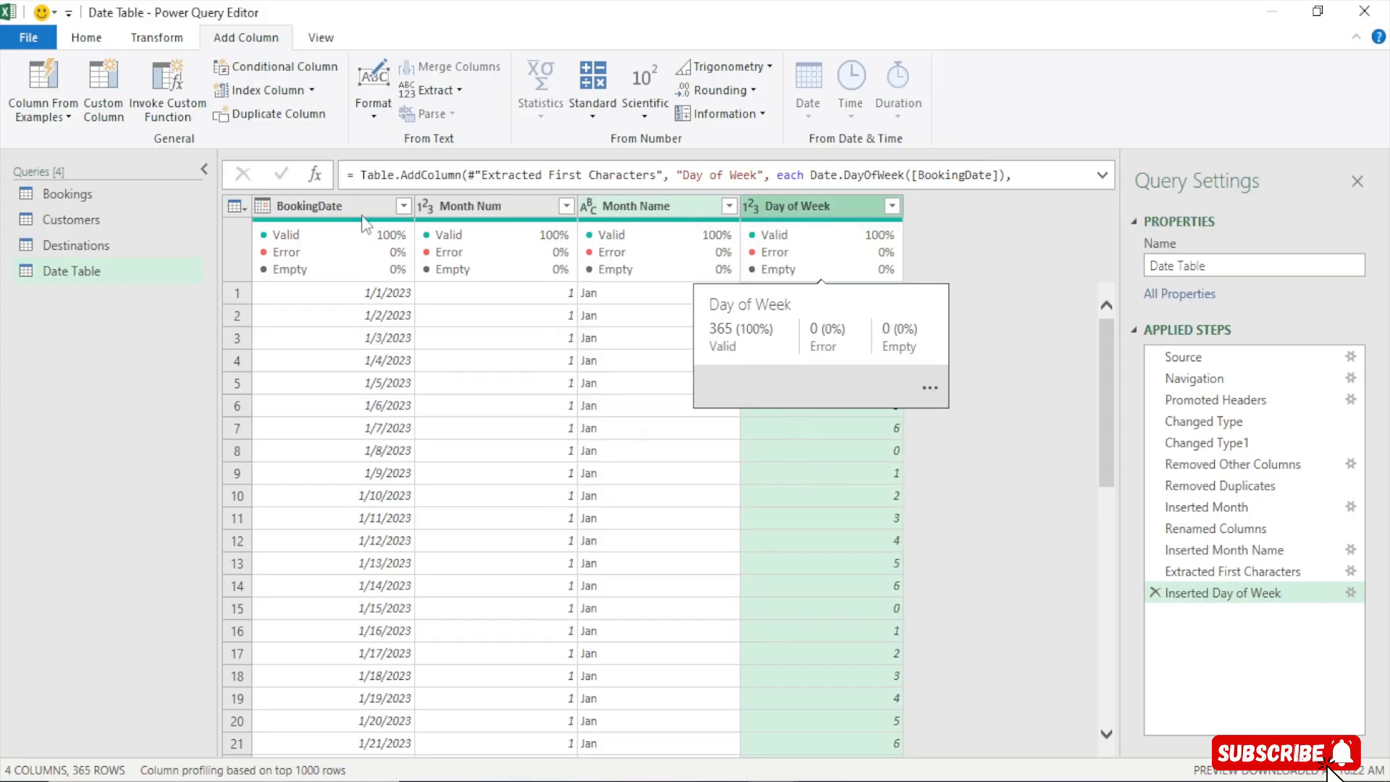
Add a Name of Day column derived from BookingDate
left_click(313, 211)
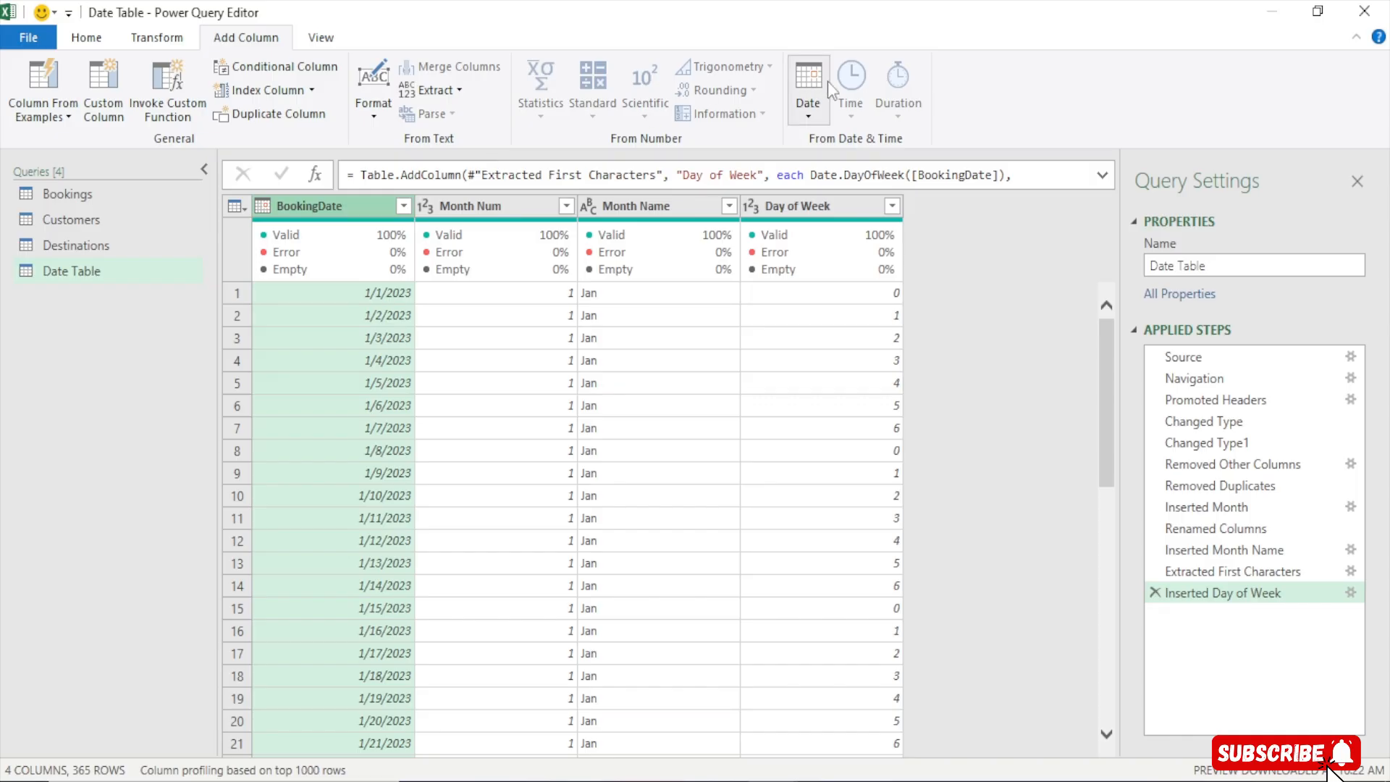
left_click(809, 105)
mouse_move(879, 305)
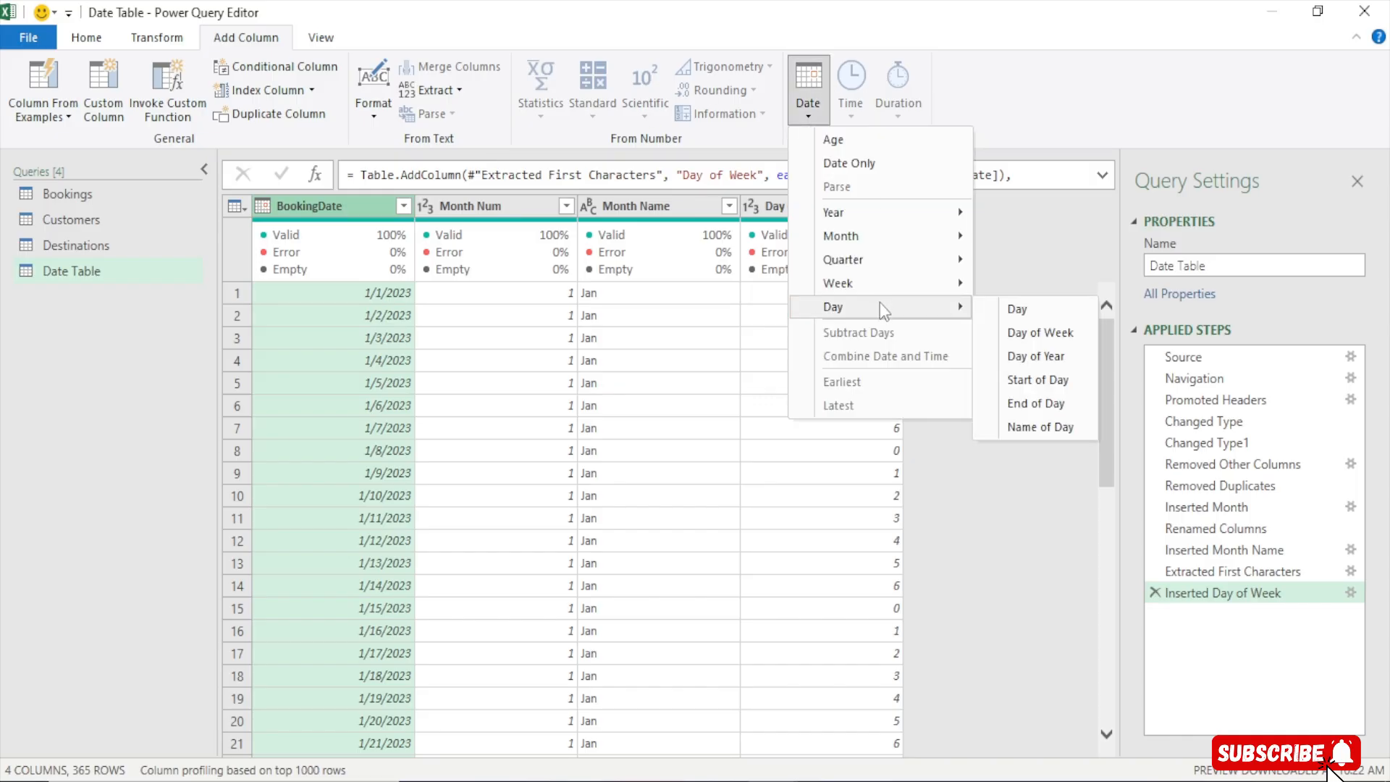
left_click(1027, 424)
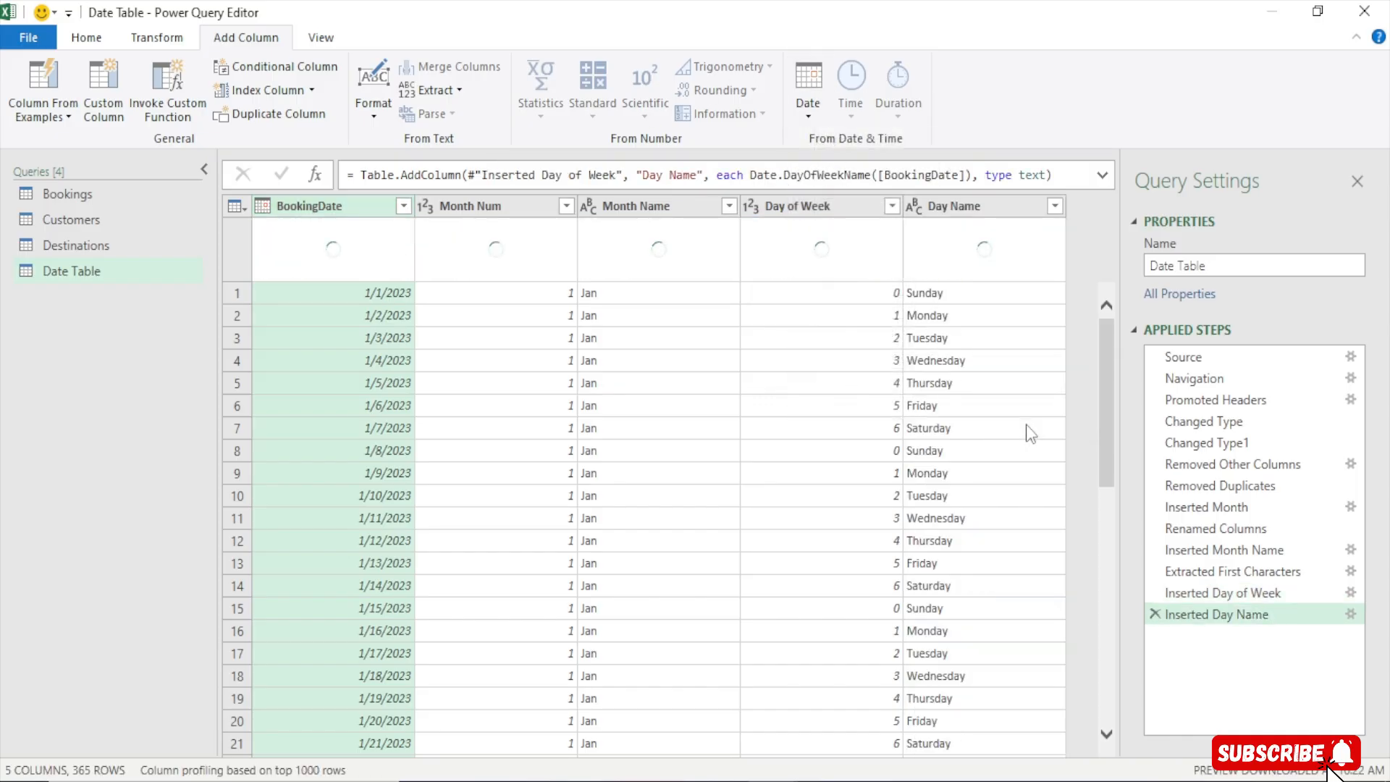
Shorten the Day Name column to its first 3 characters using Extract First Characters
mouse_move(951, 259)
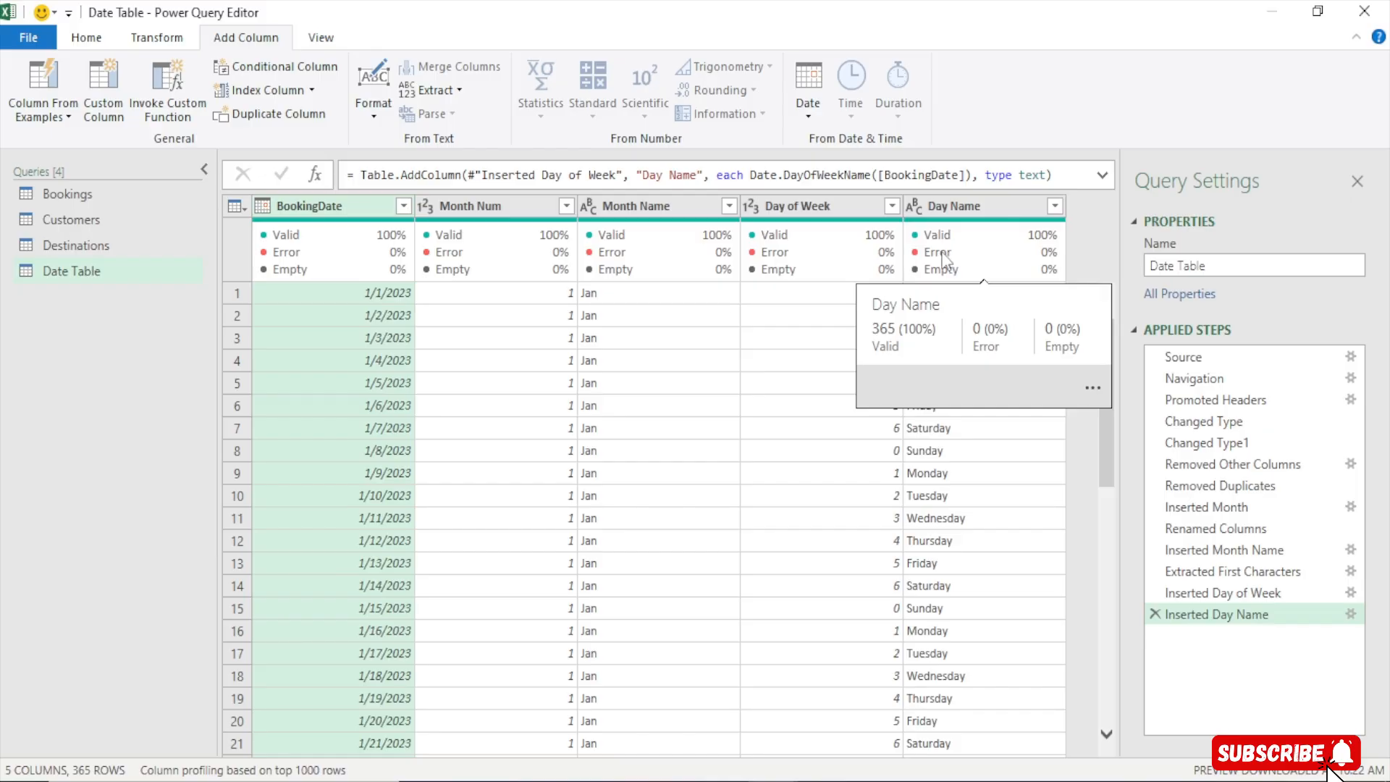
left_click(956, 206)
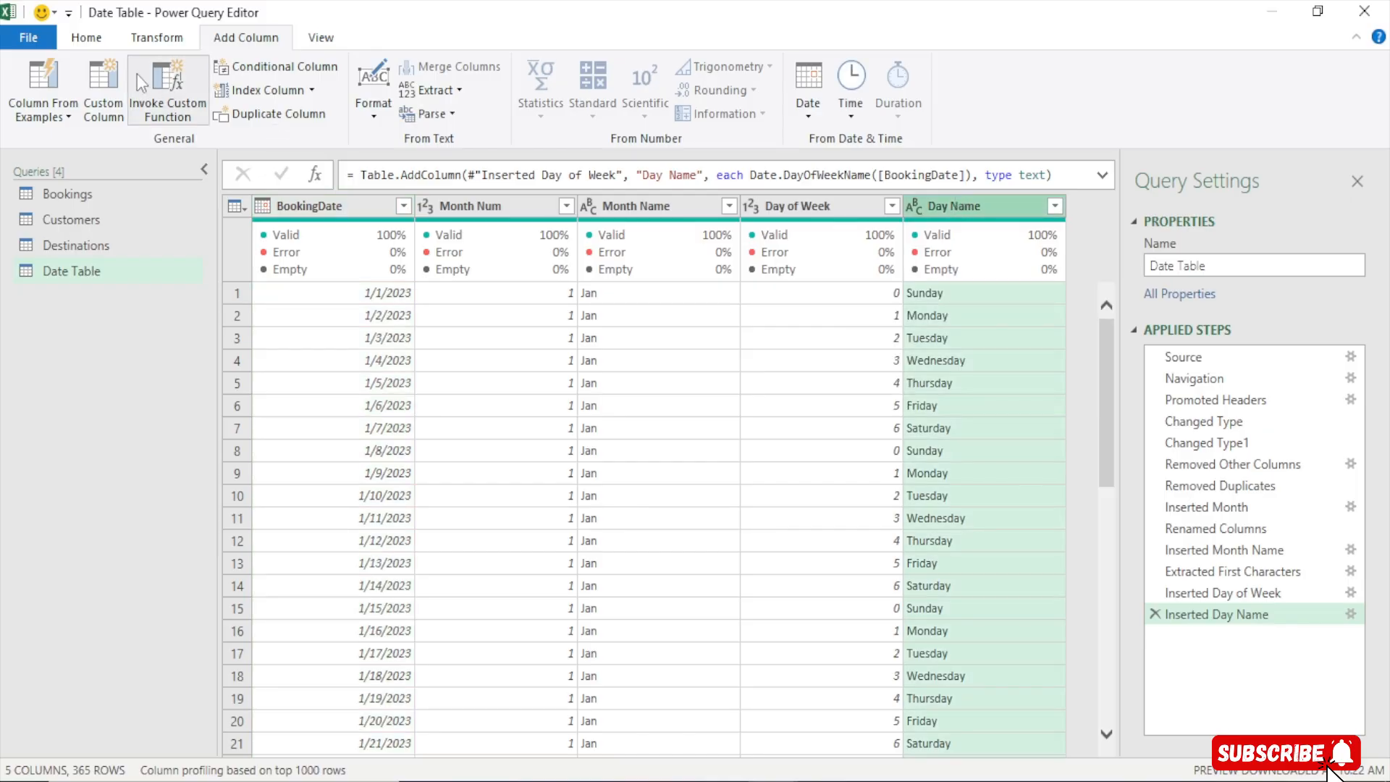
left_click(156, 37)
left_click(764, 89)
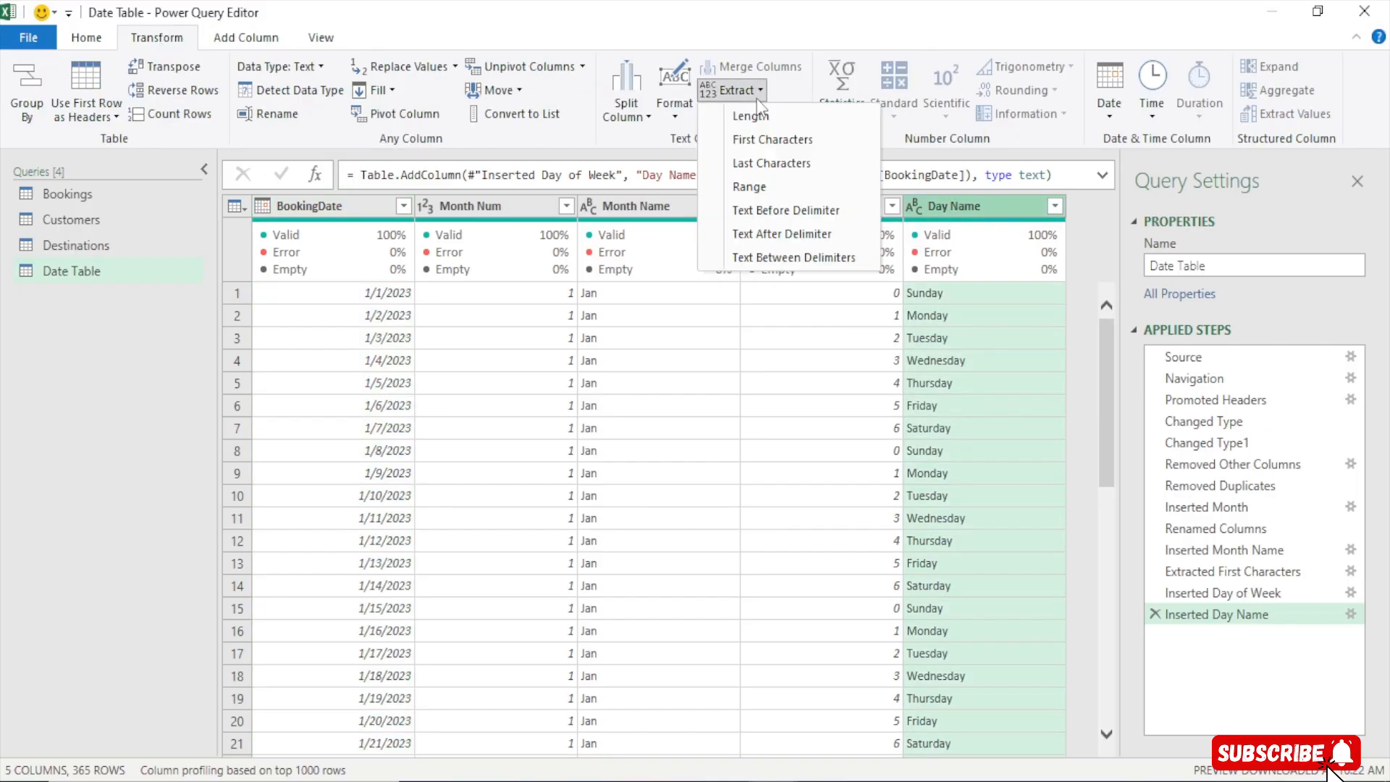
left_click(766, 138)
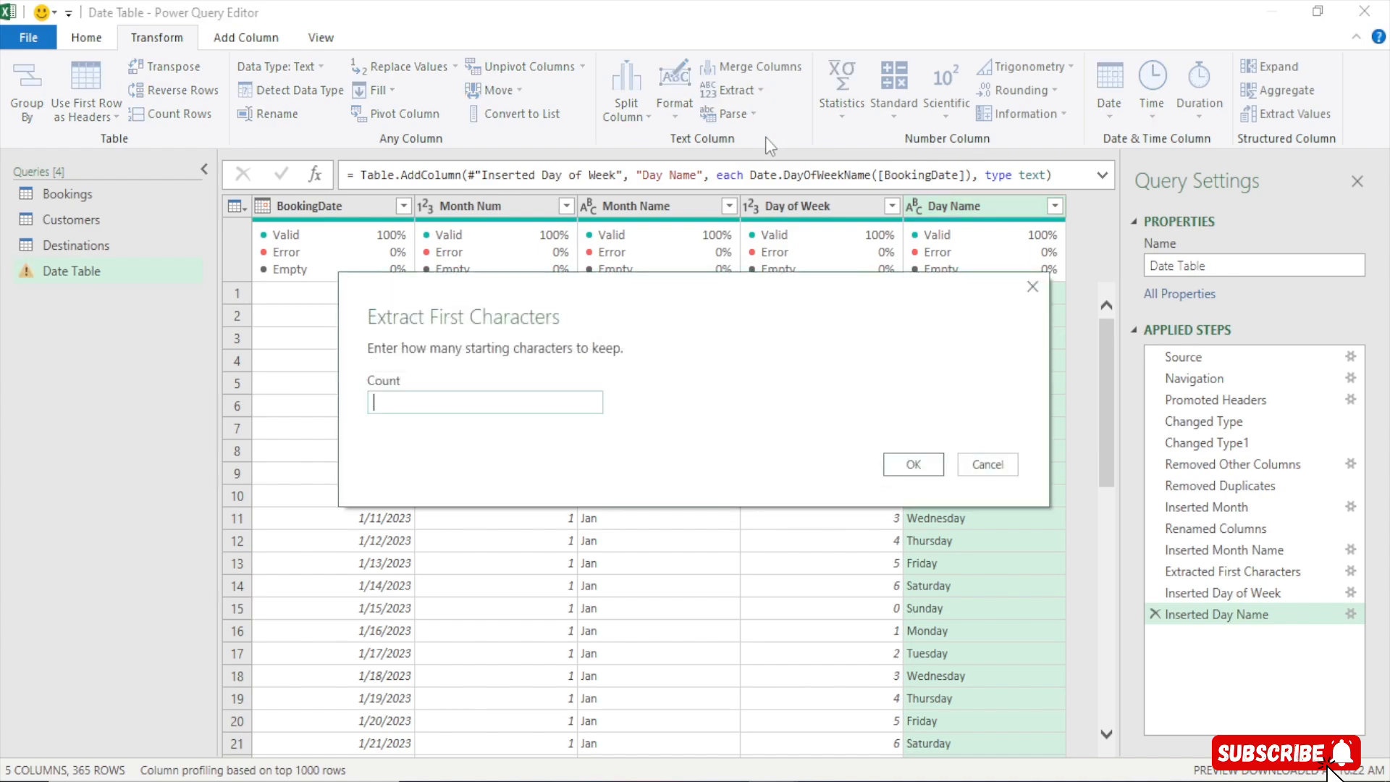
type("3")
left_click(914, 464)
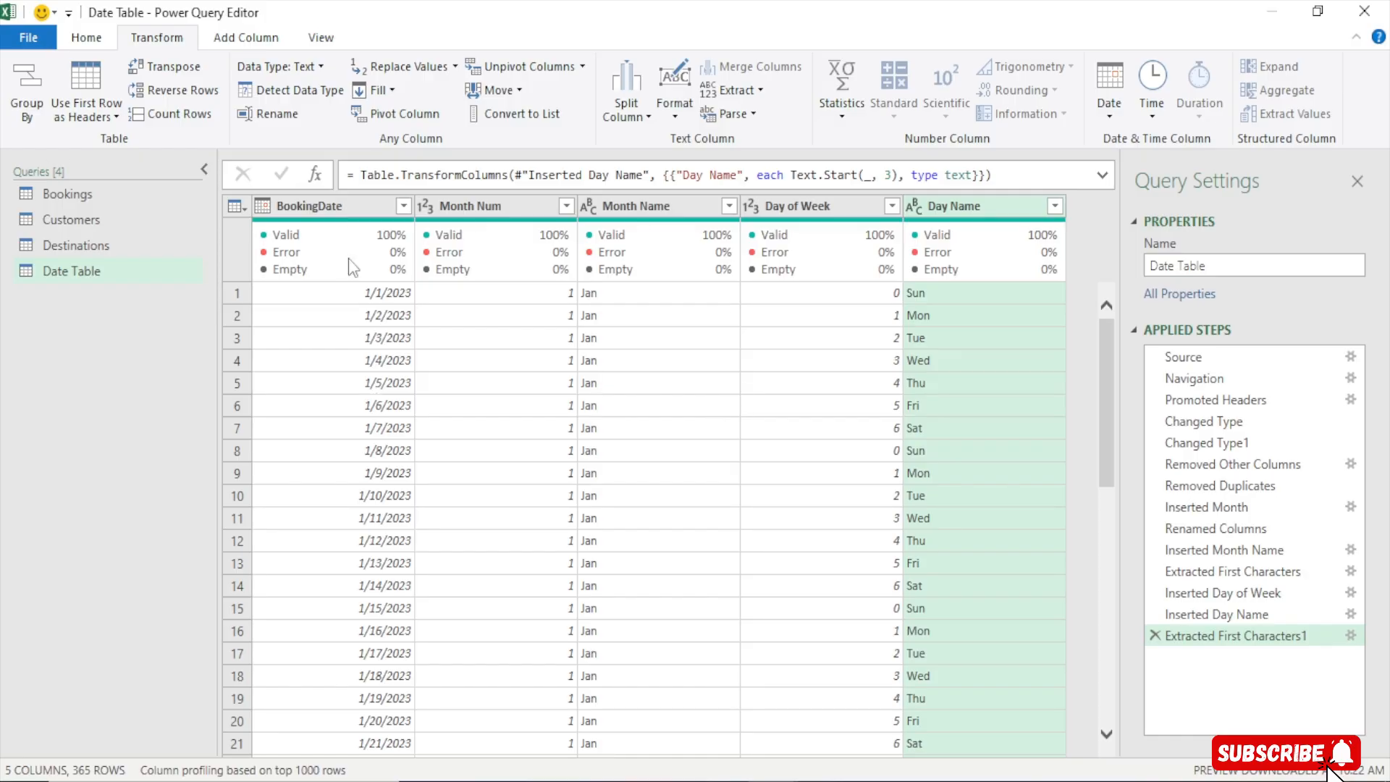
Load the queries as connection only and add them to the data model
left_click(97, 37)
left_click(38, 115)
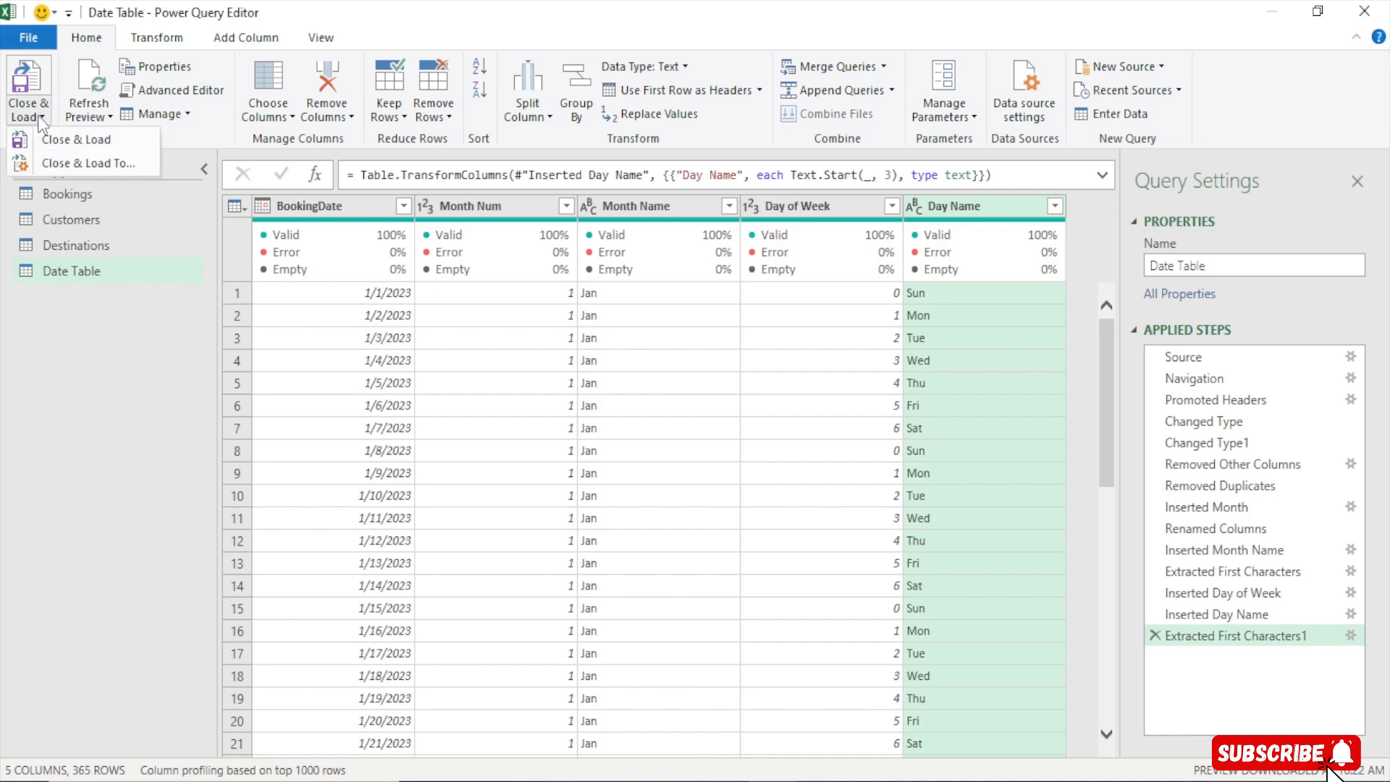
left_click(102, 160)
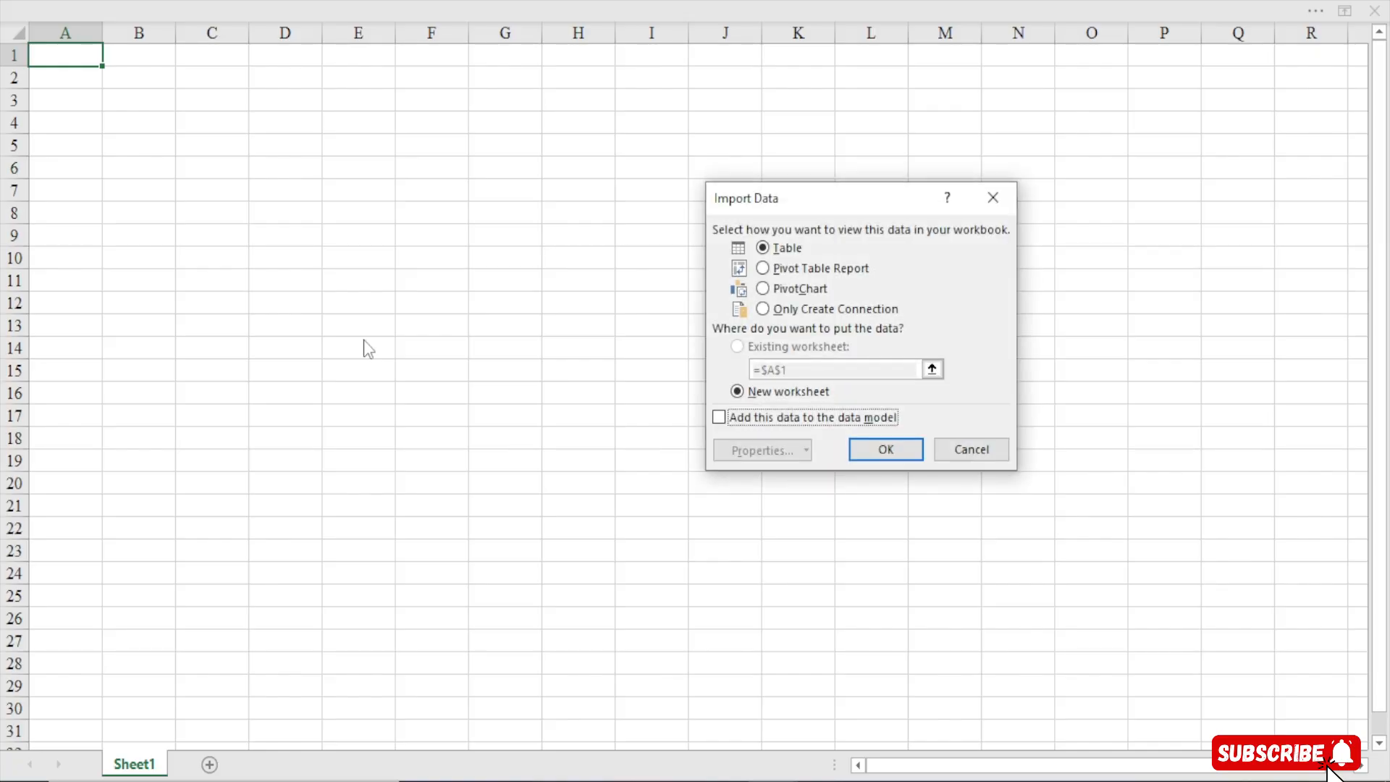
left_click_drag(824, 200, 520, 128)
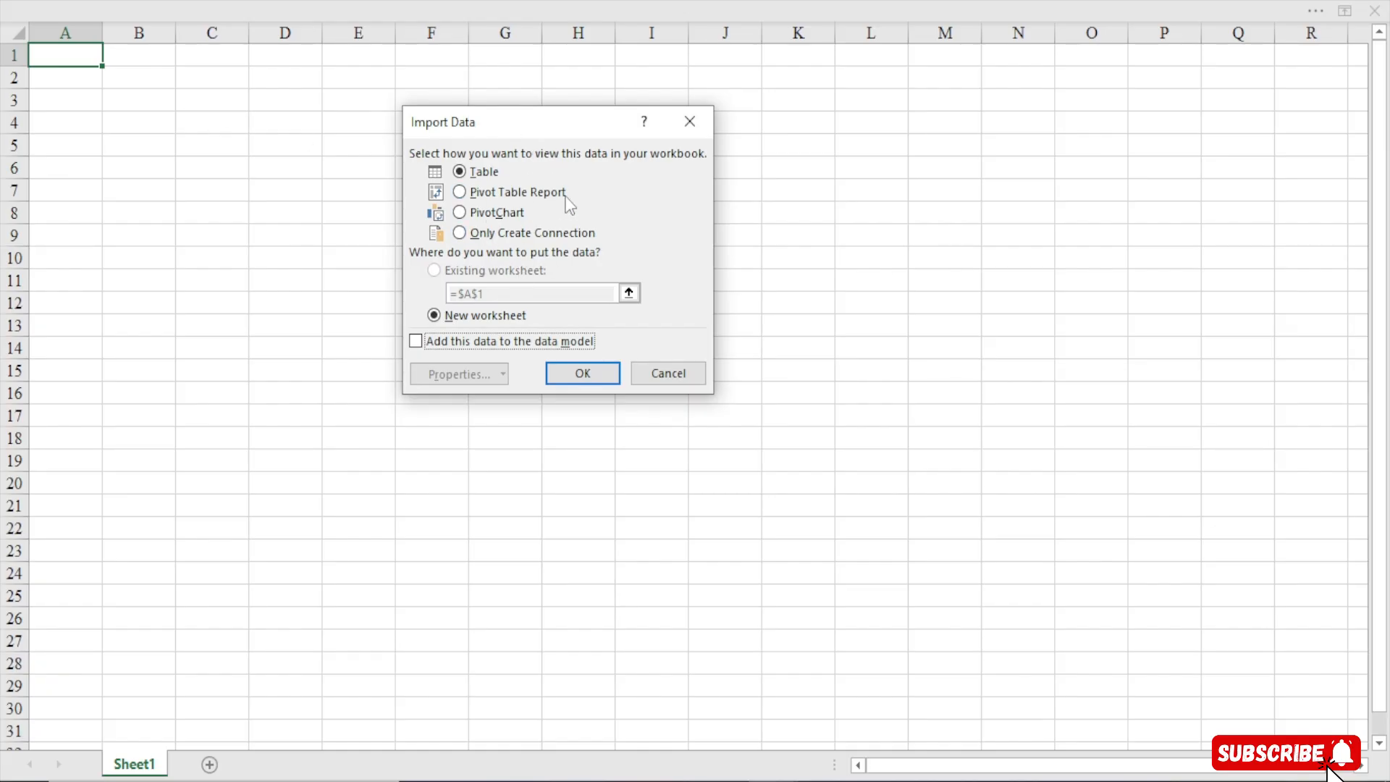
left_click(482, 233)
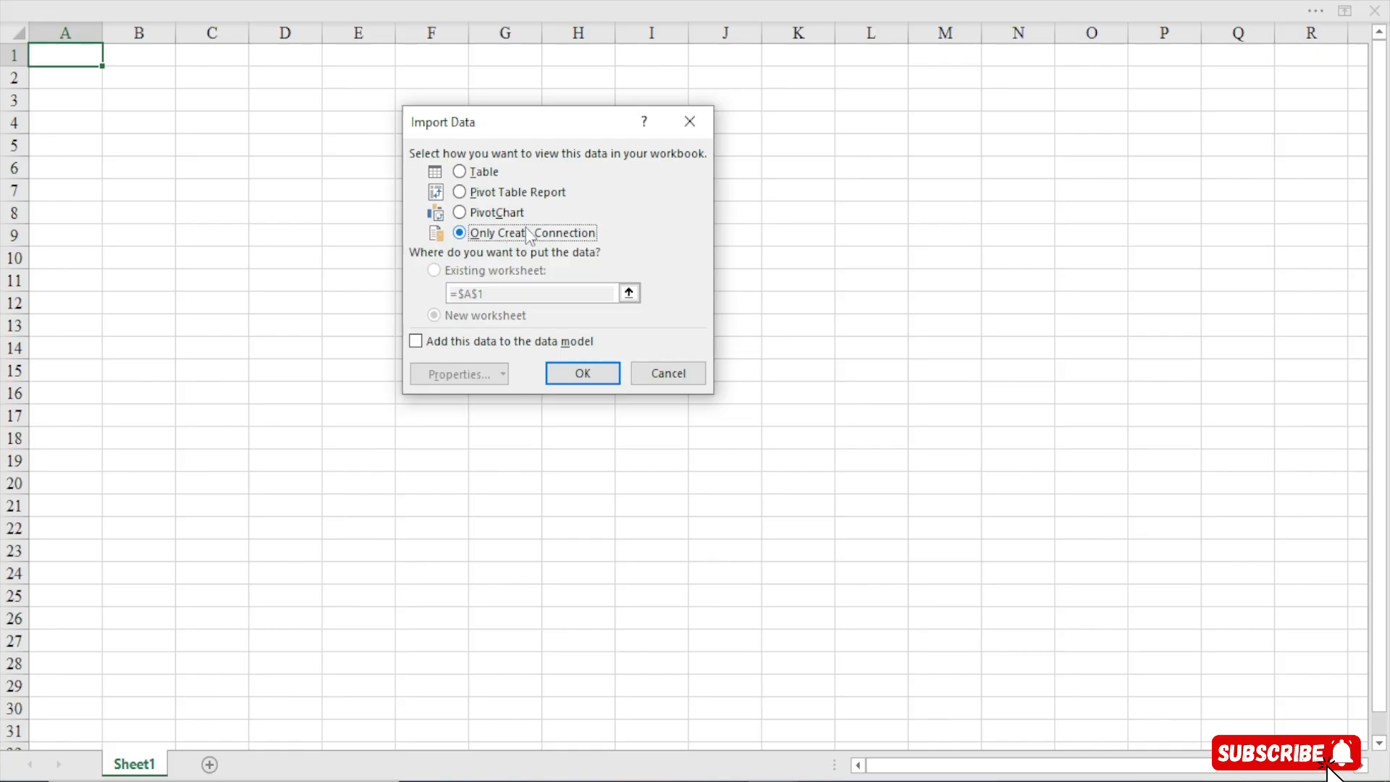
left_click(416, 342)
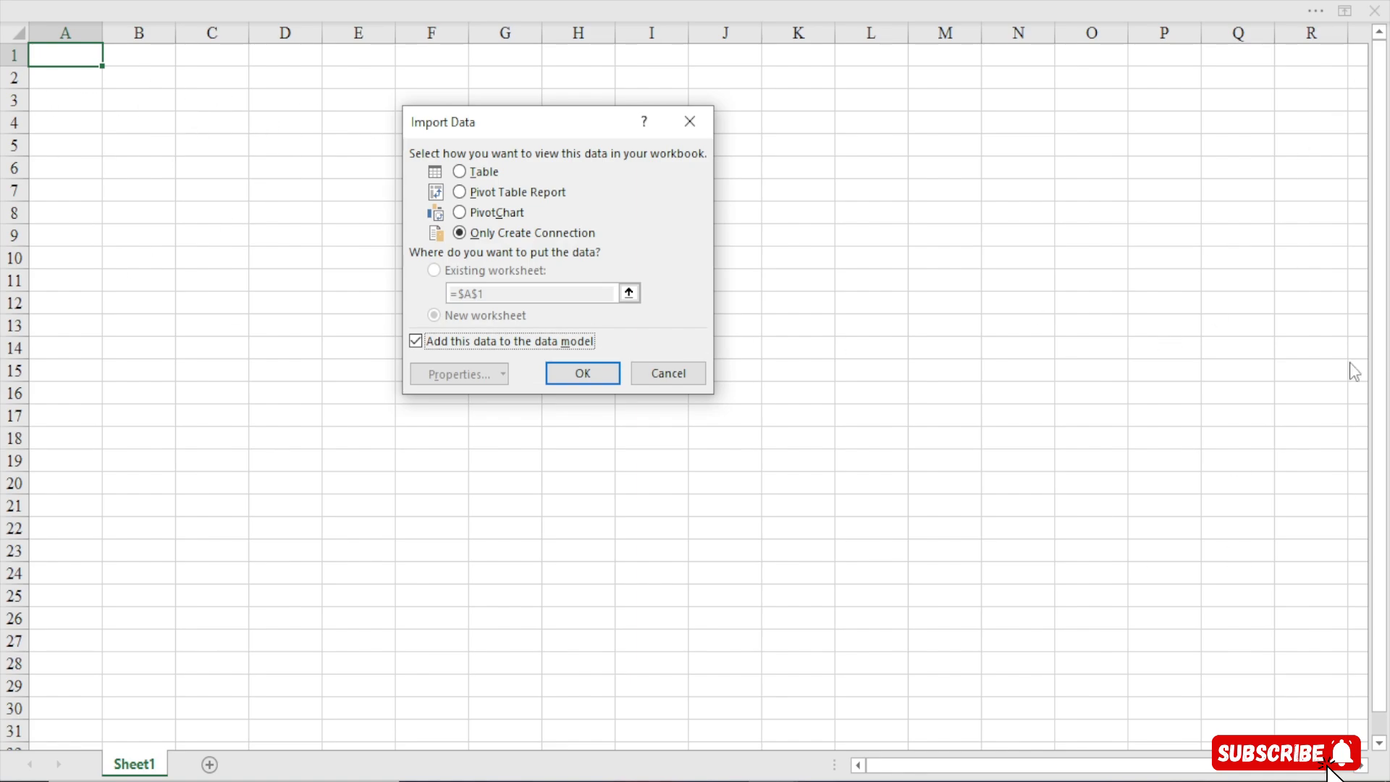
left_click(576, 371)
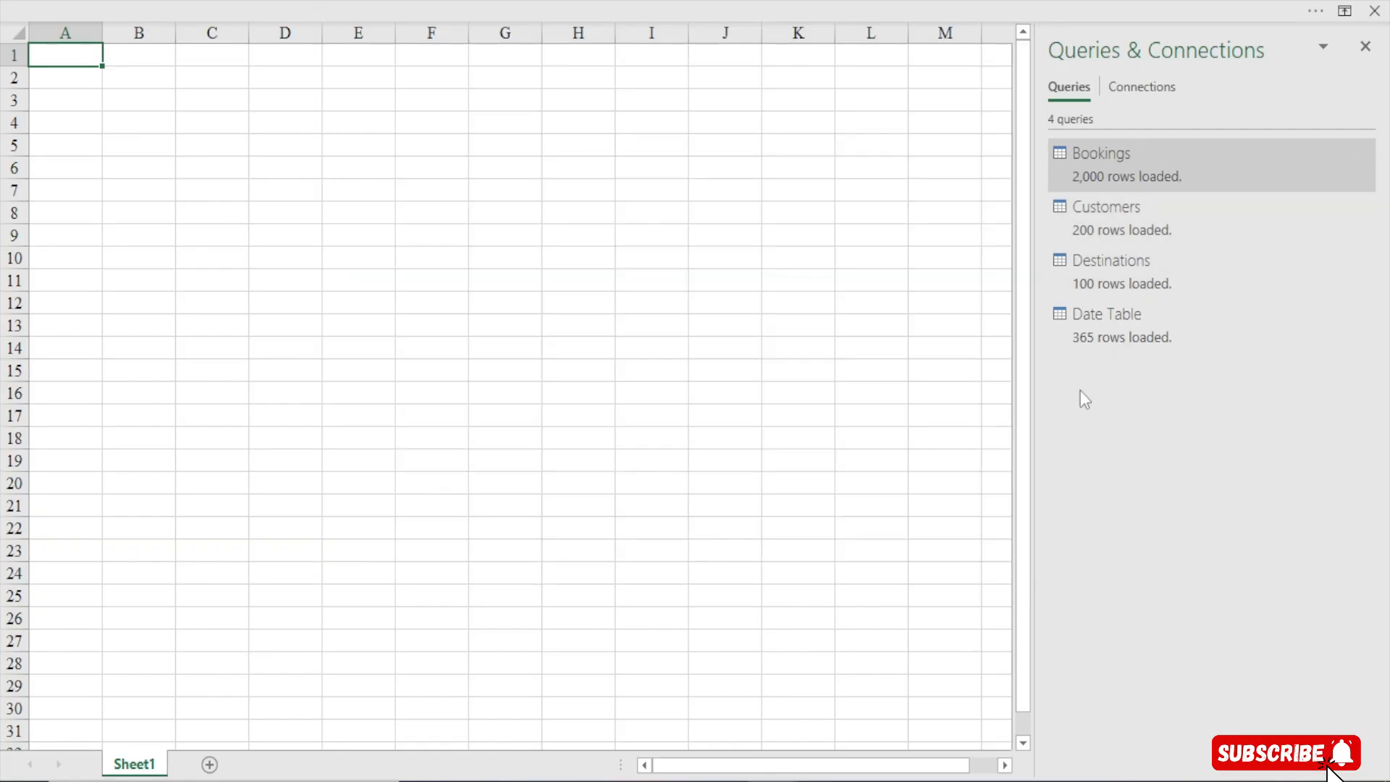
left_click(1366, 47)
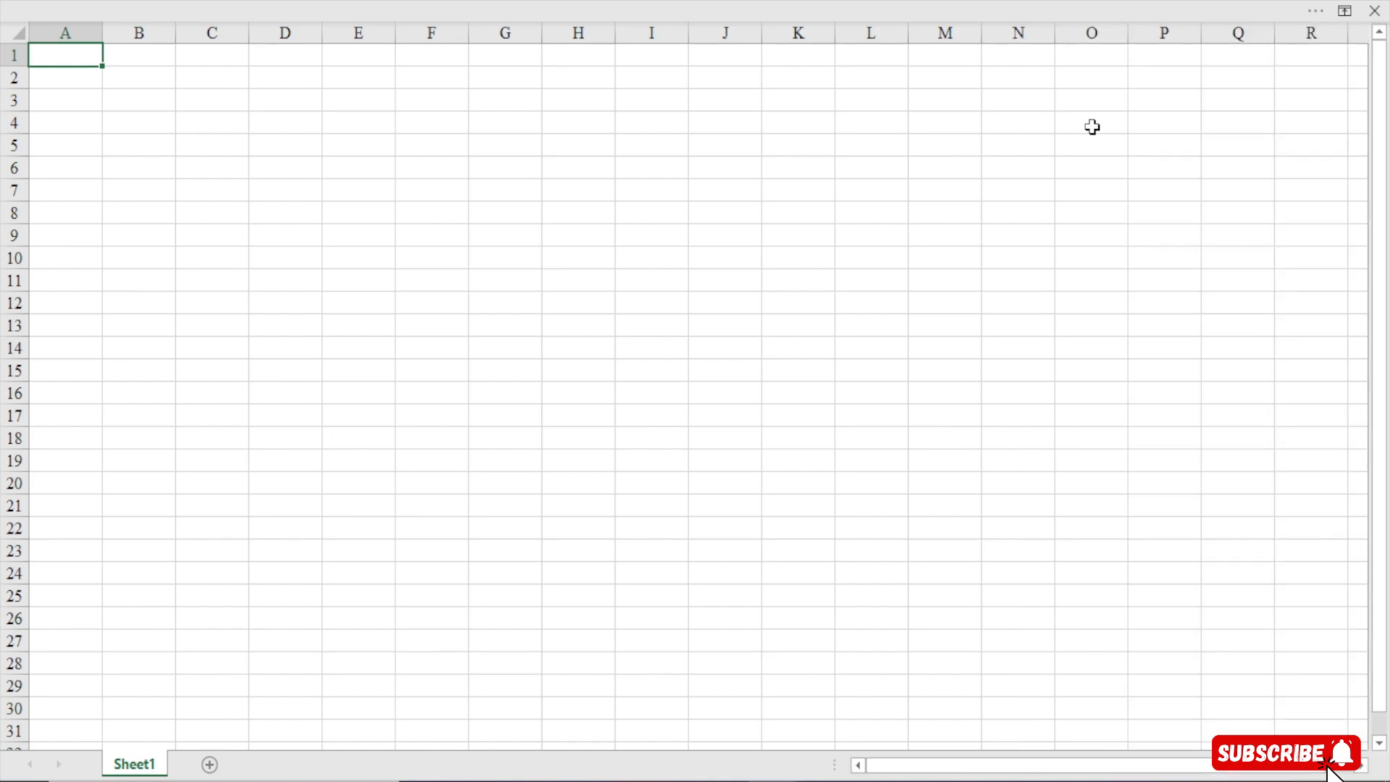
left_click(352, 187)
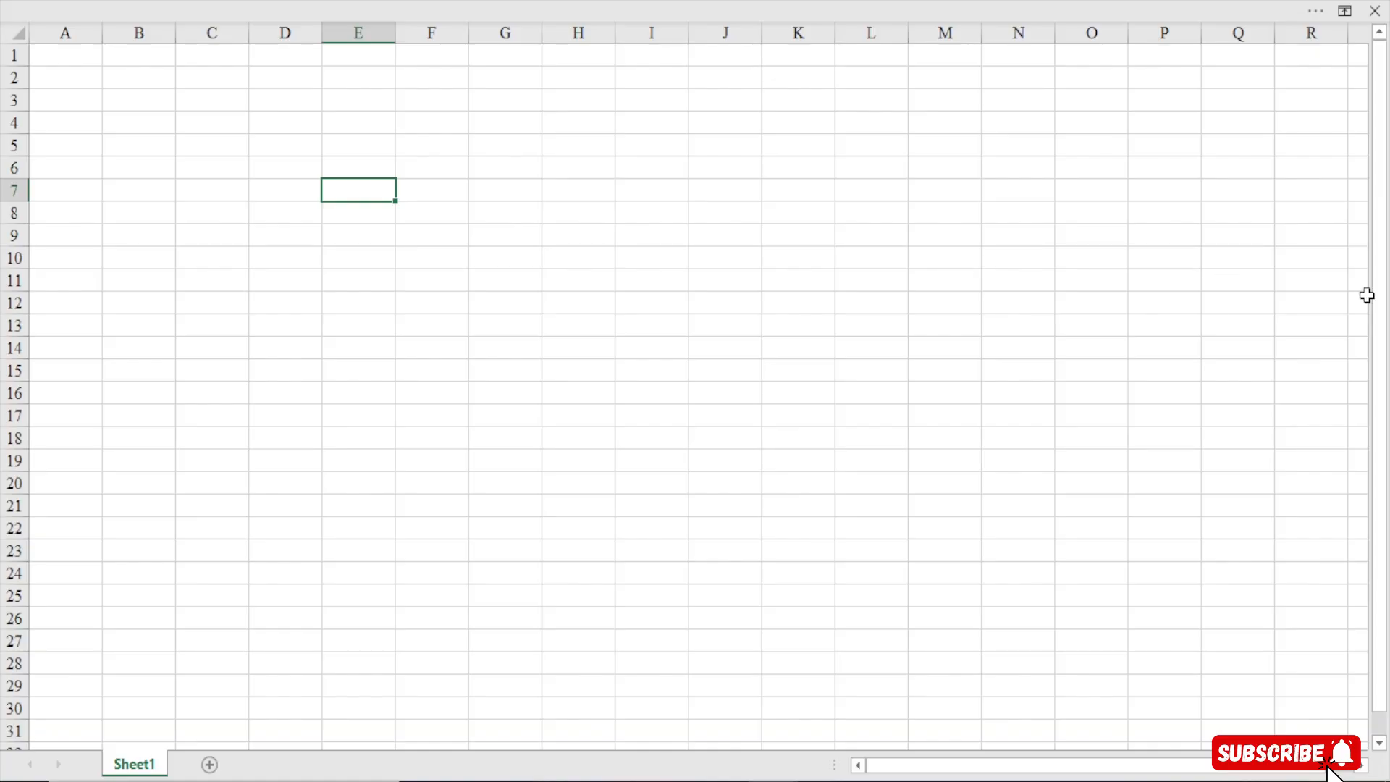
left_click(668, 435)
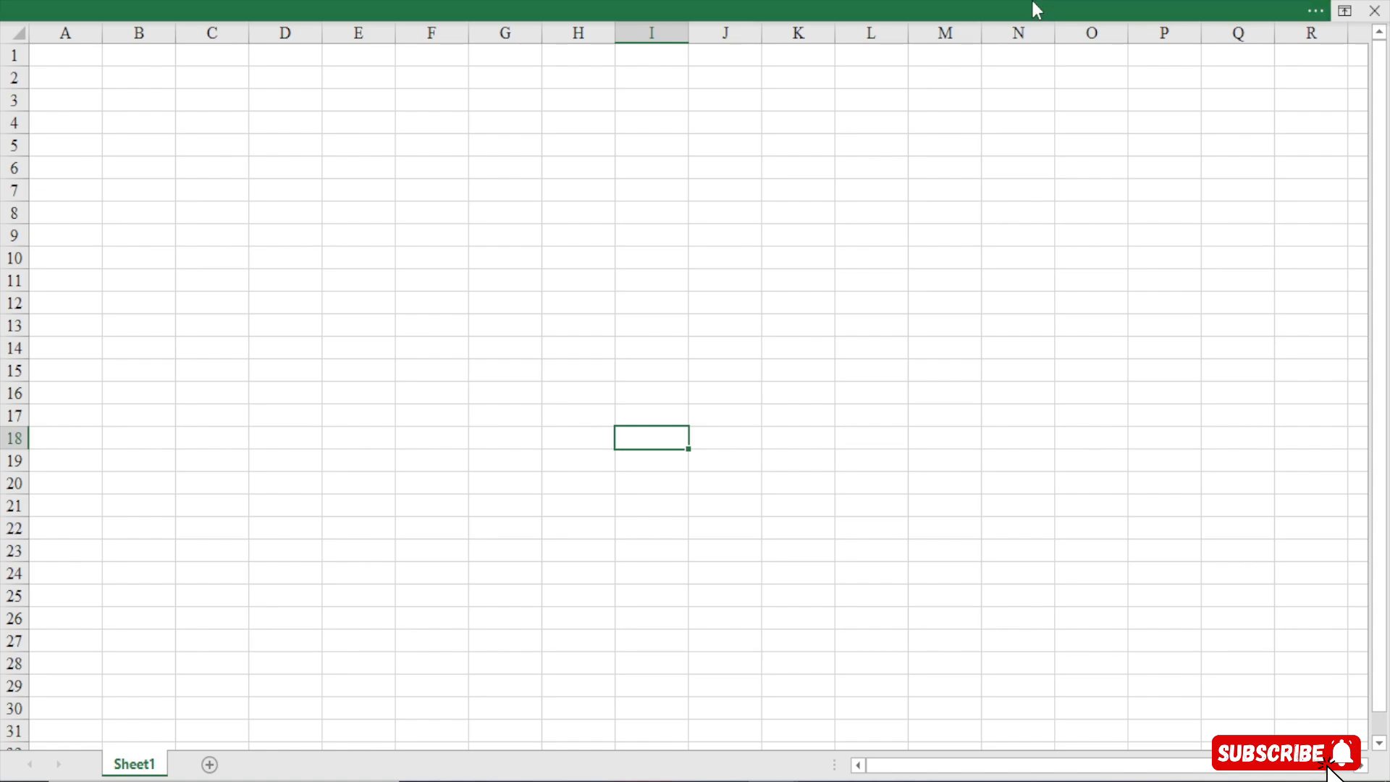
left_click(697, 8)
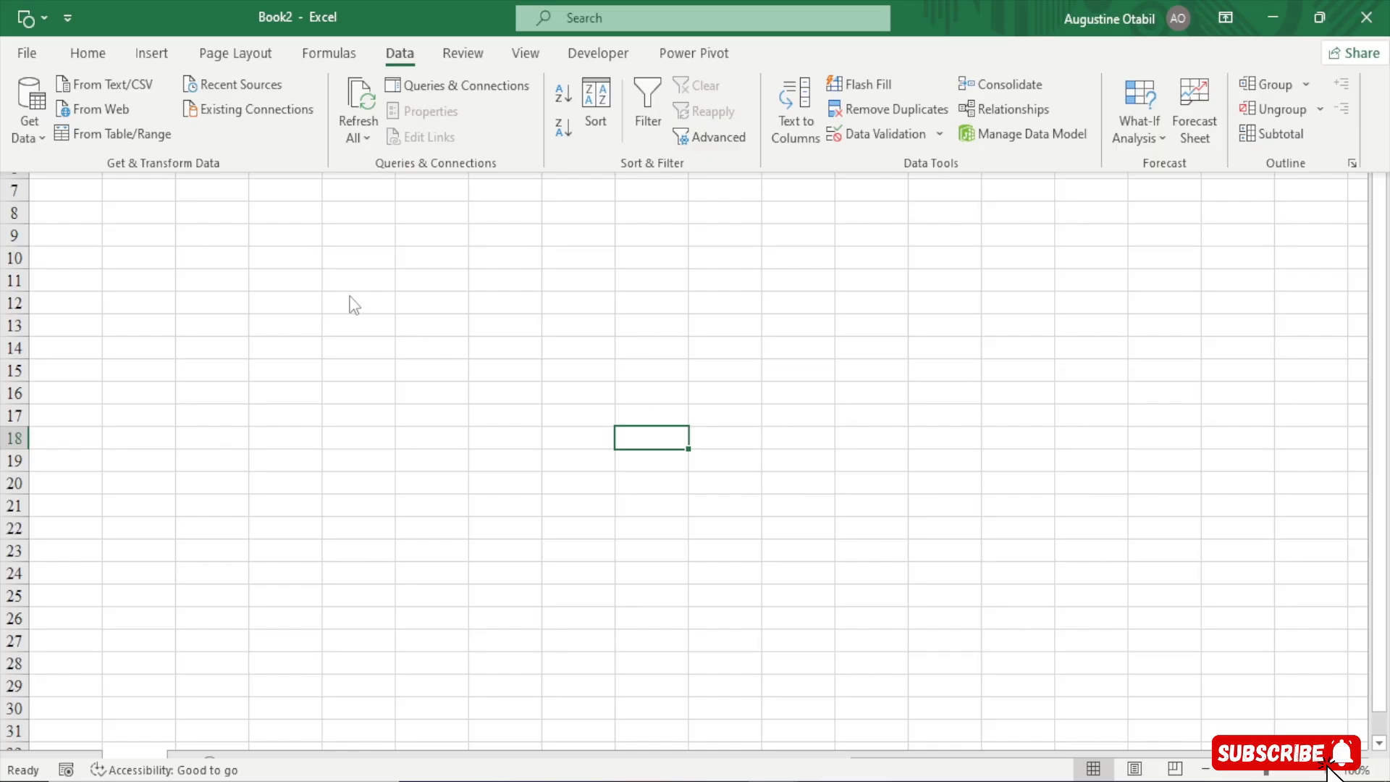
key("ctrl+shift+F1")
Copy an empty worksheet cell and open the Power Pivot data model manager
left_click(129, 117)
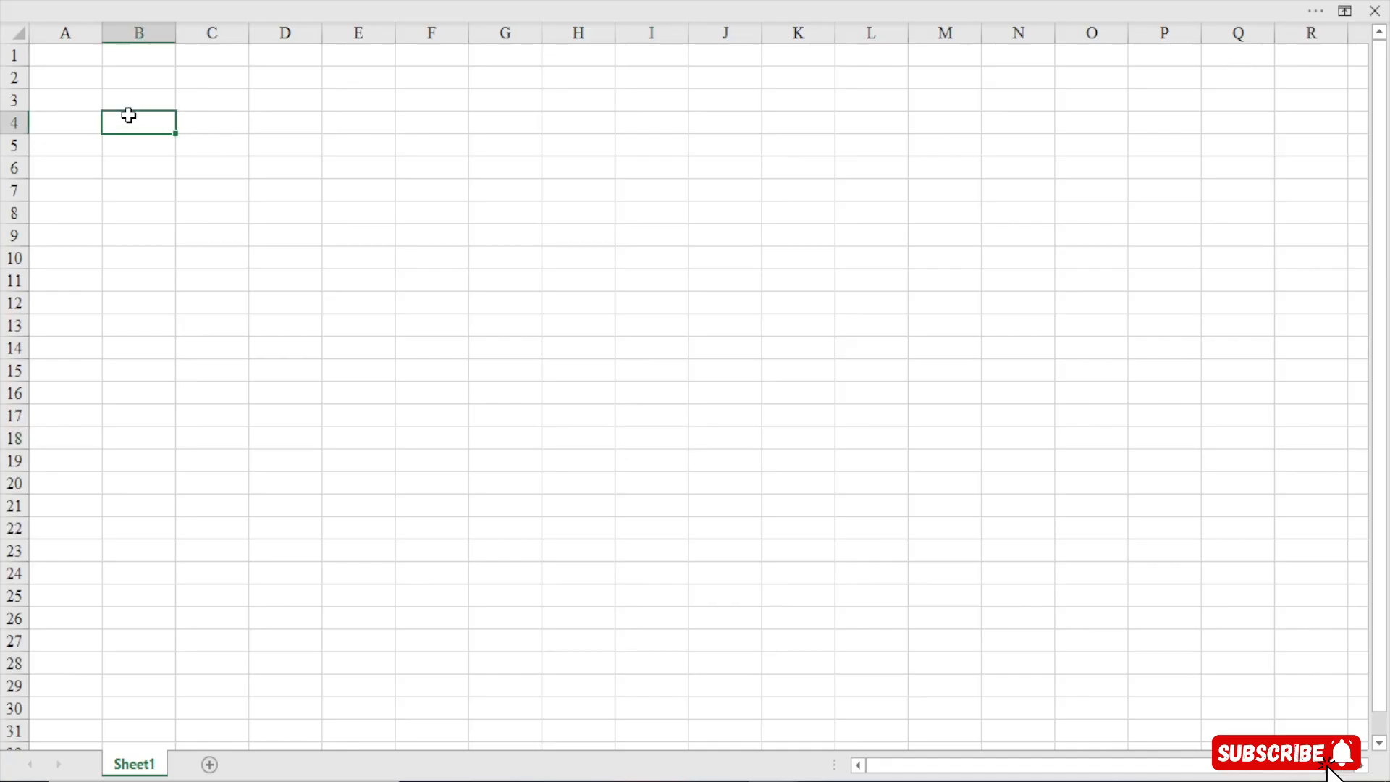
left_click(235, 118)
left_click(147, 126)
left_click(150, 142)
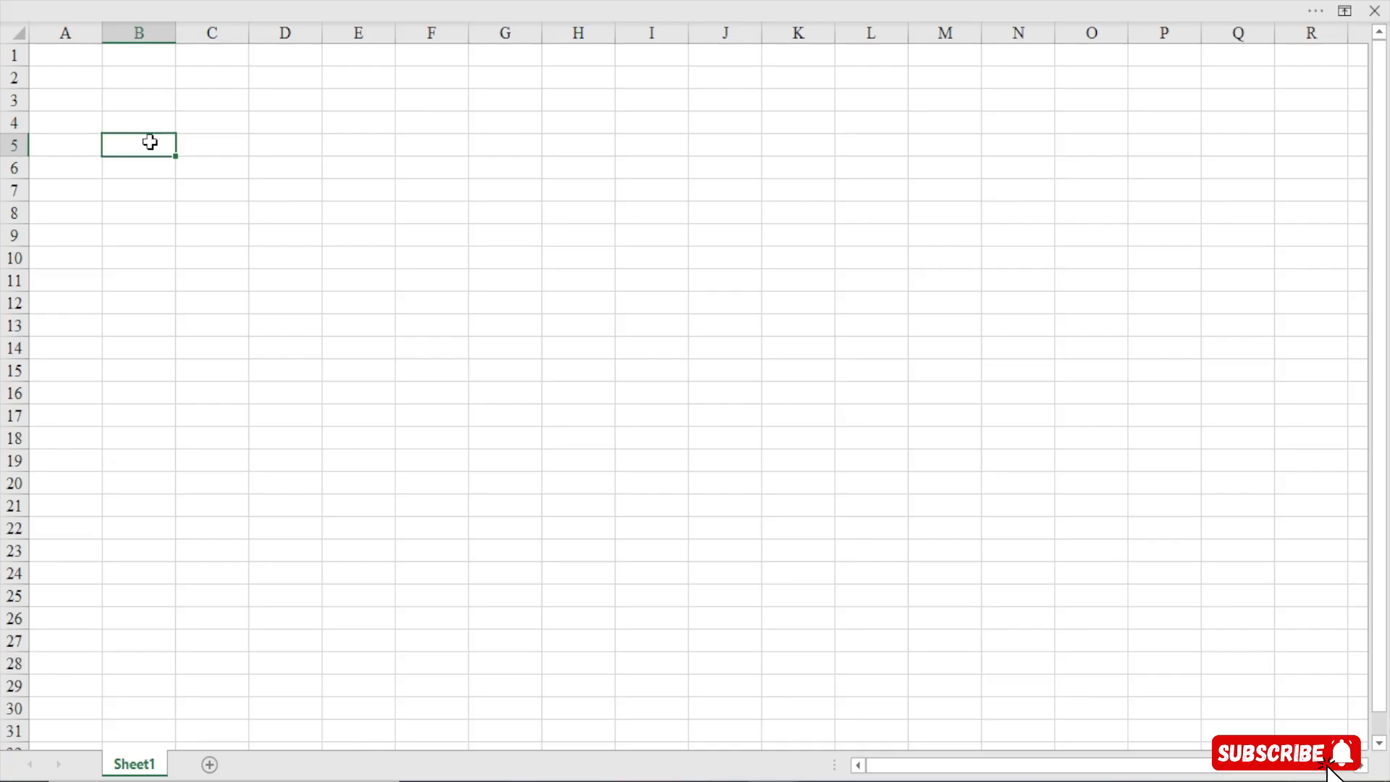
key("ctrl+c")
left_click(546, 6)
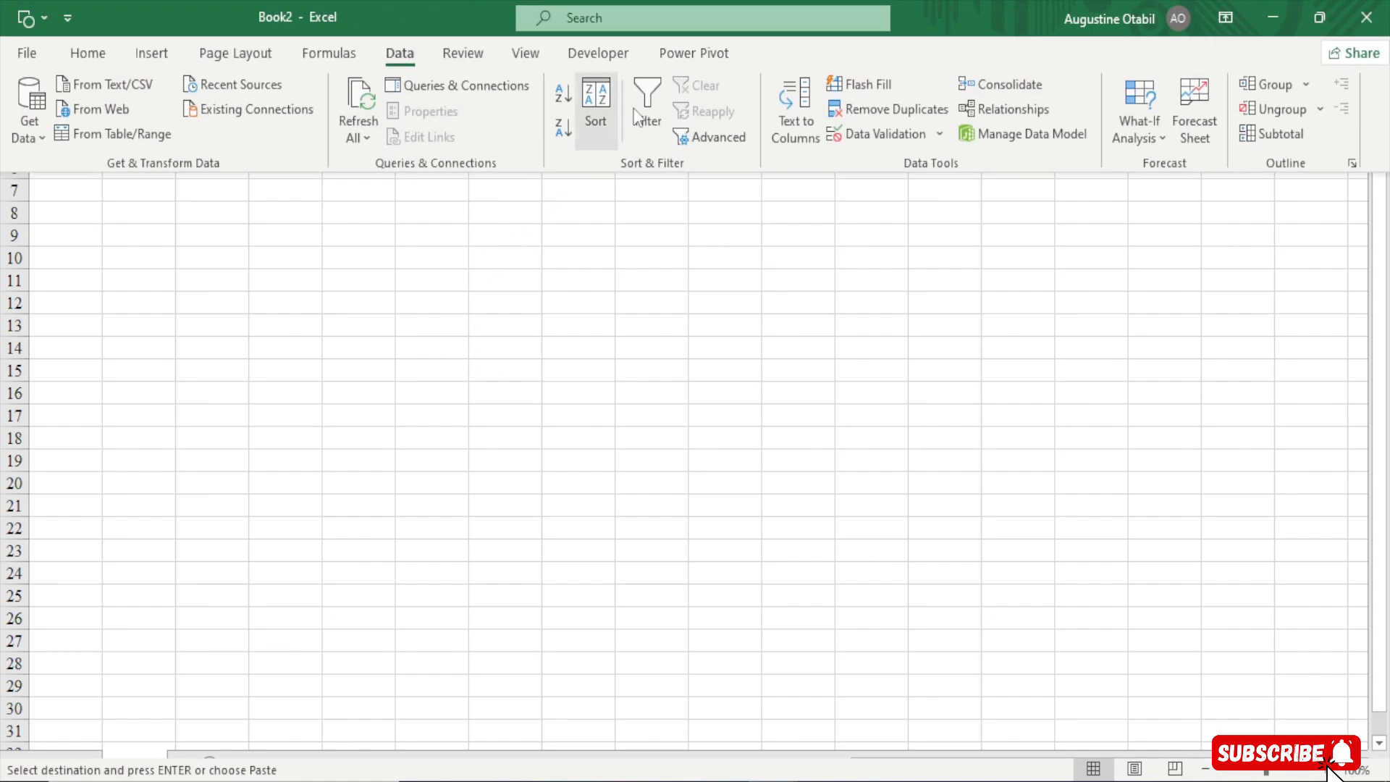
left_click(686, 58)
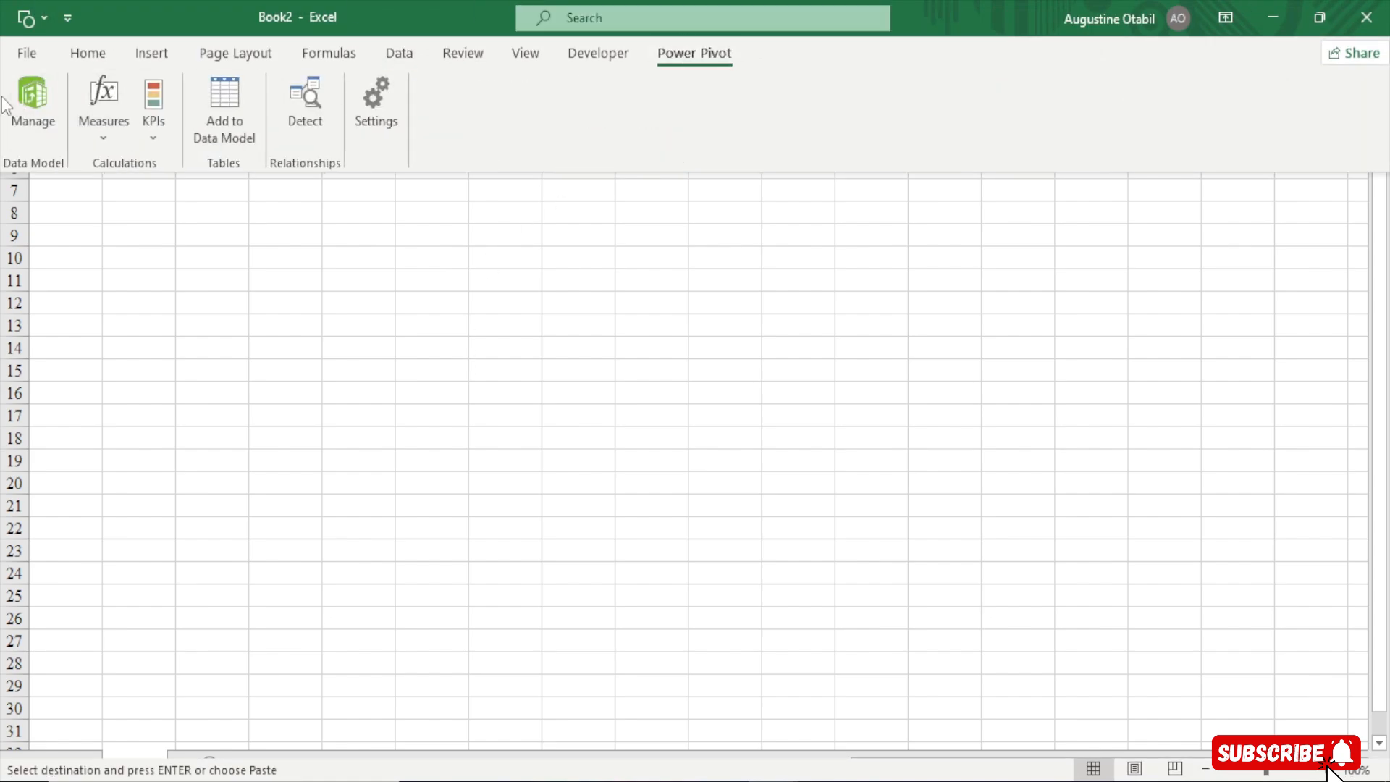
left_click(27, 98)
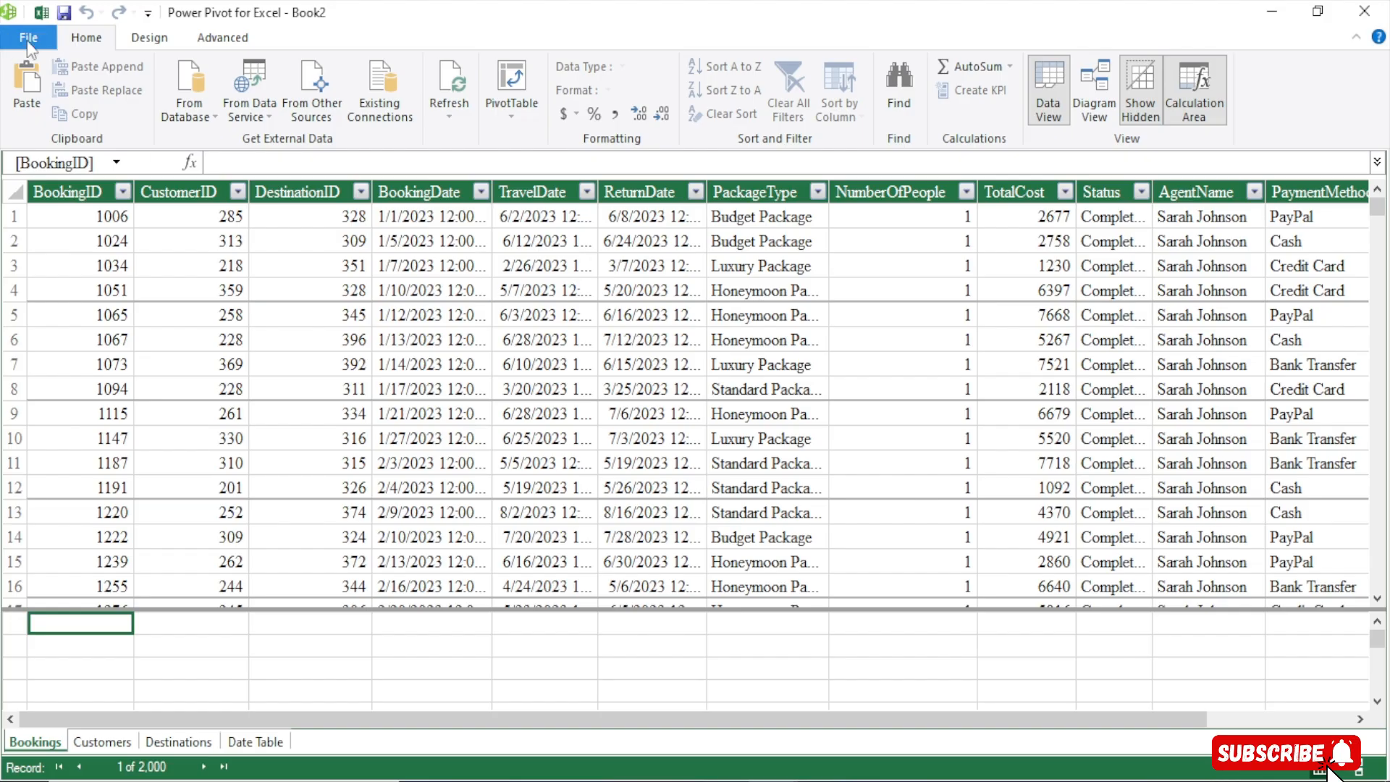
Paste the copied cell into the data model as a new table named All Measures
left_click(26, 92)
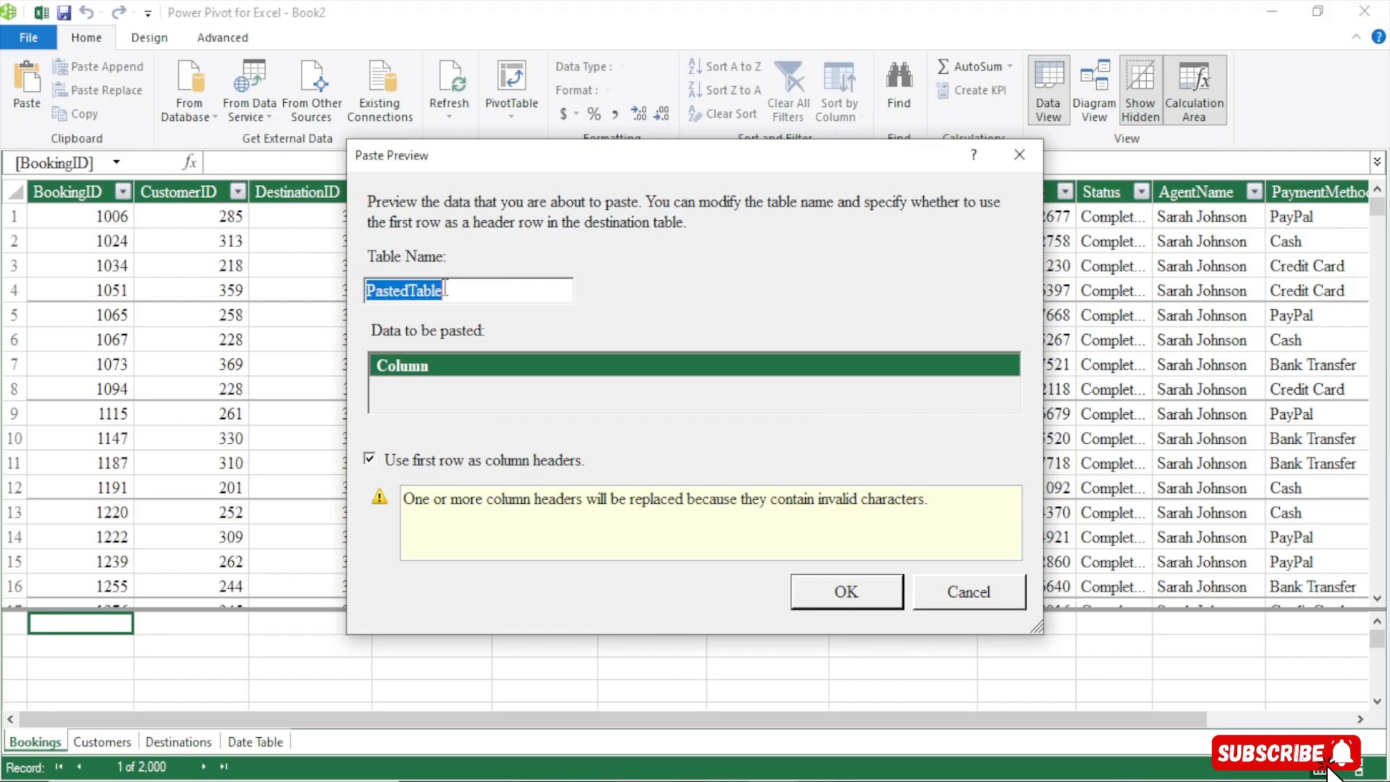
key("BackSpace")
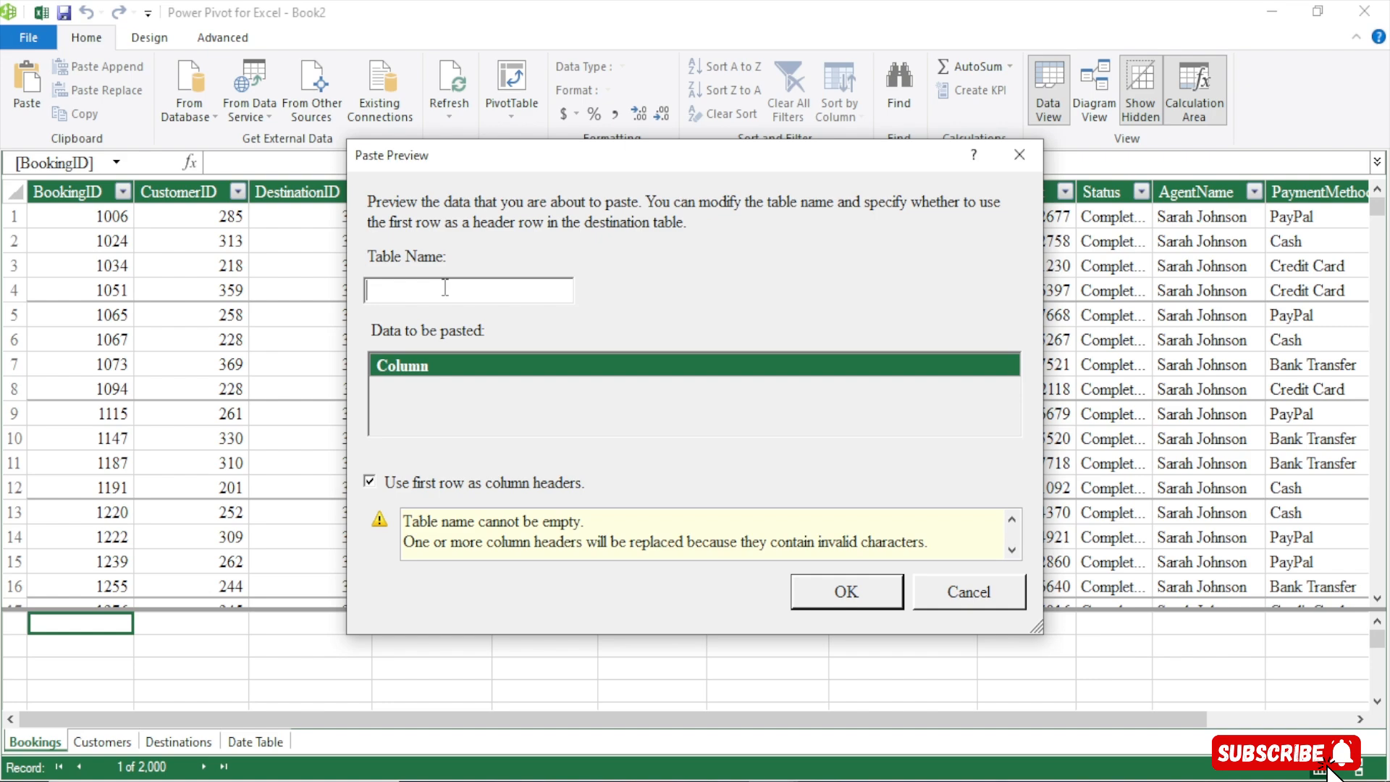
type("All M")
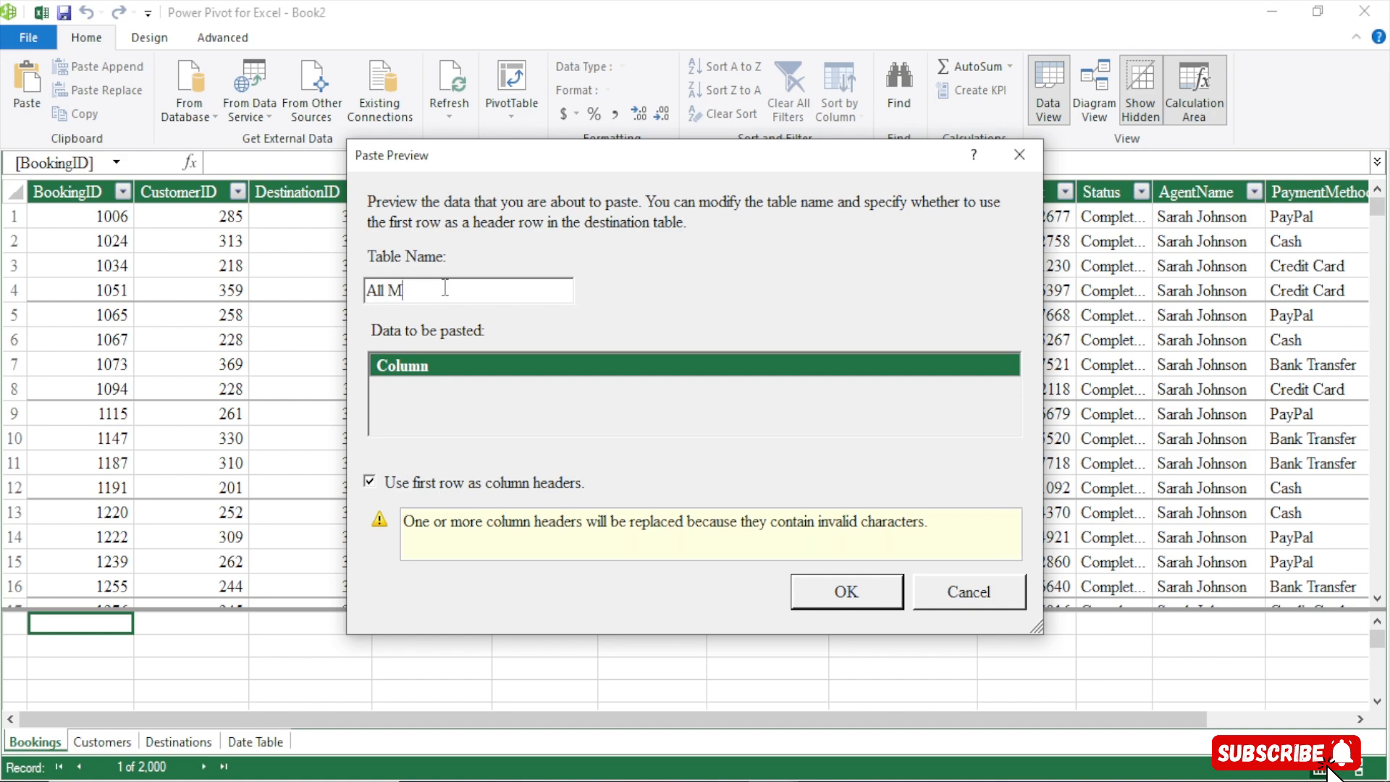
type("easre")
key("BackSpace")
key("BackSpace")
type("ures")
left_click(843, 598)
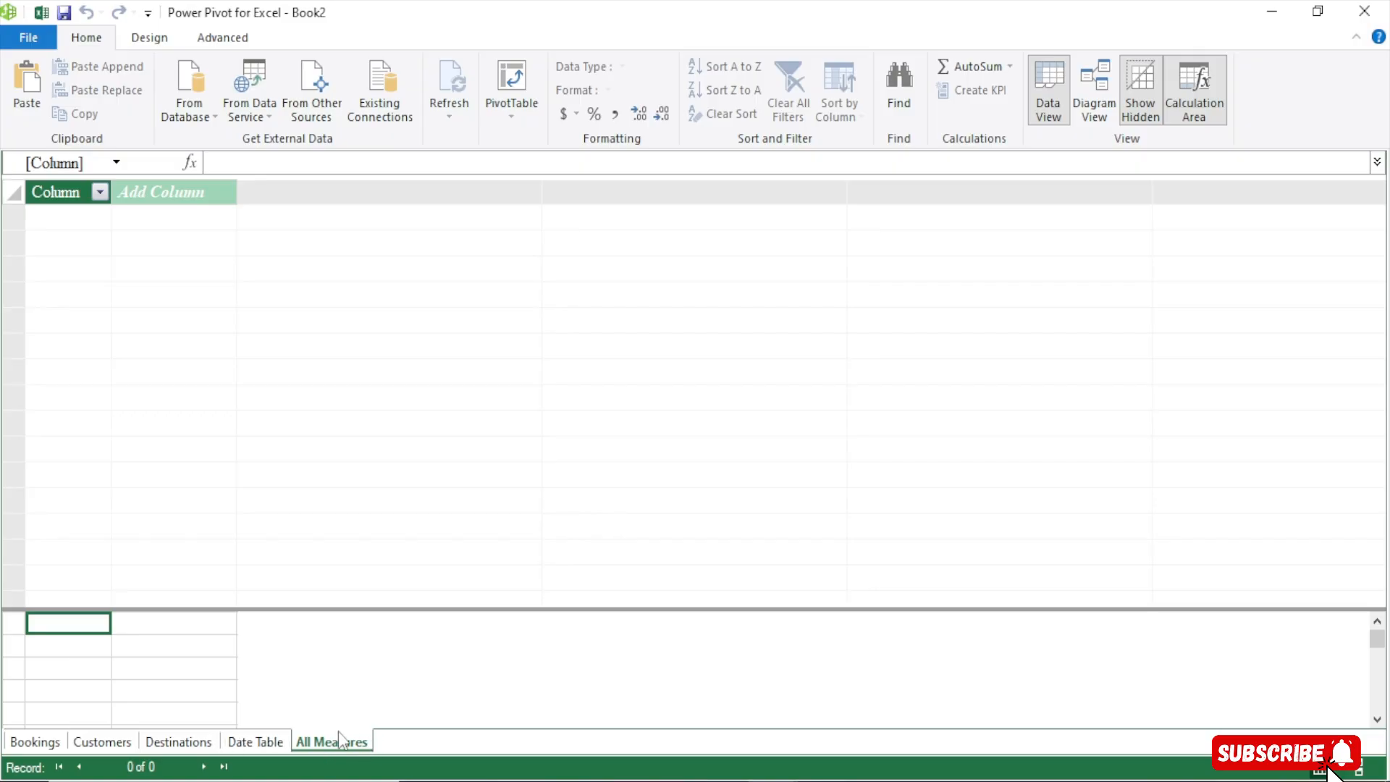
Review each table in the data model: Bookings, Customers, Destinations, Date Table and All Measures
left_click(41, 741)
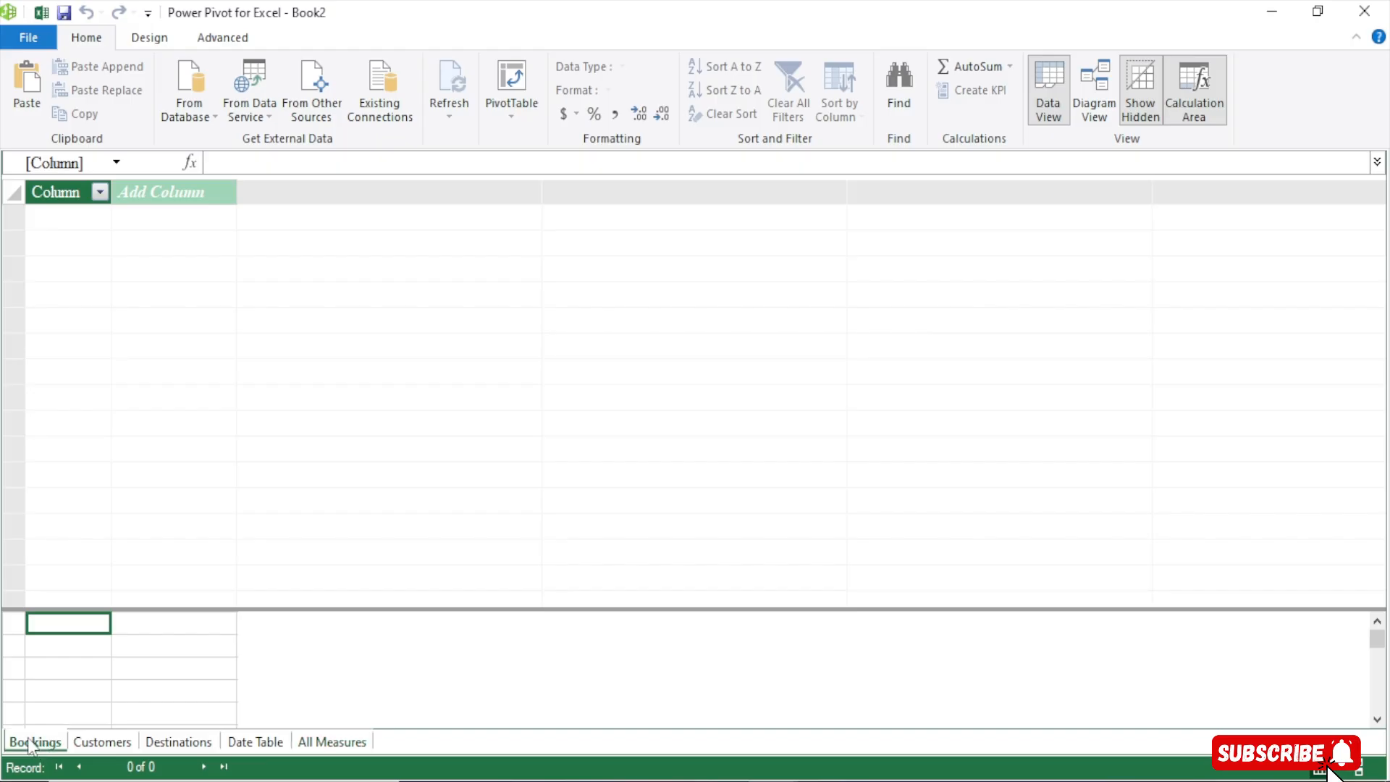
left_click(94, 742)
left_click(161, 742)
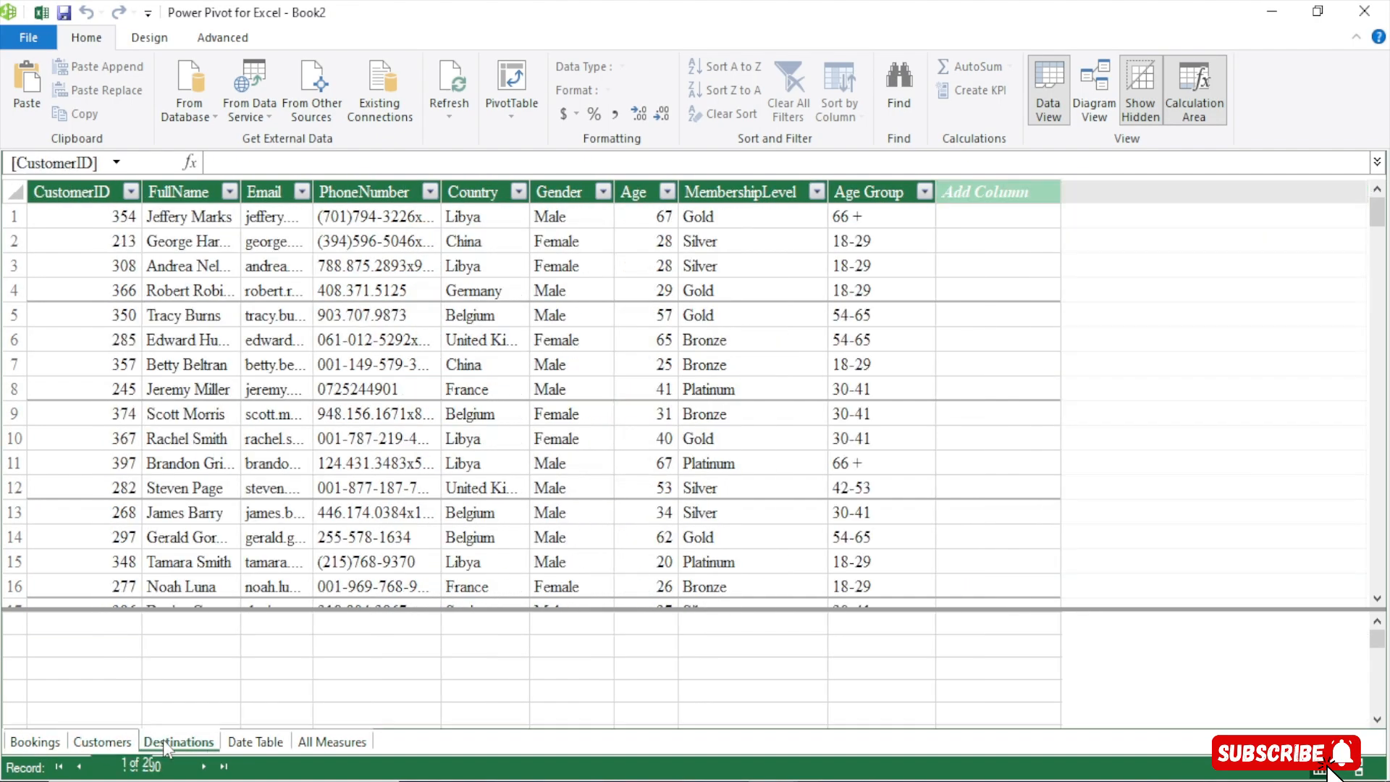
left_click(265, 742)
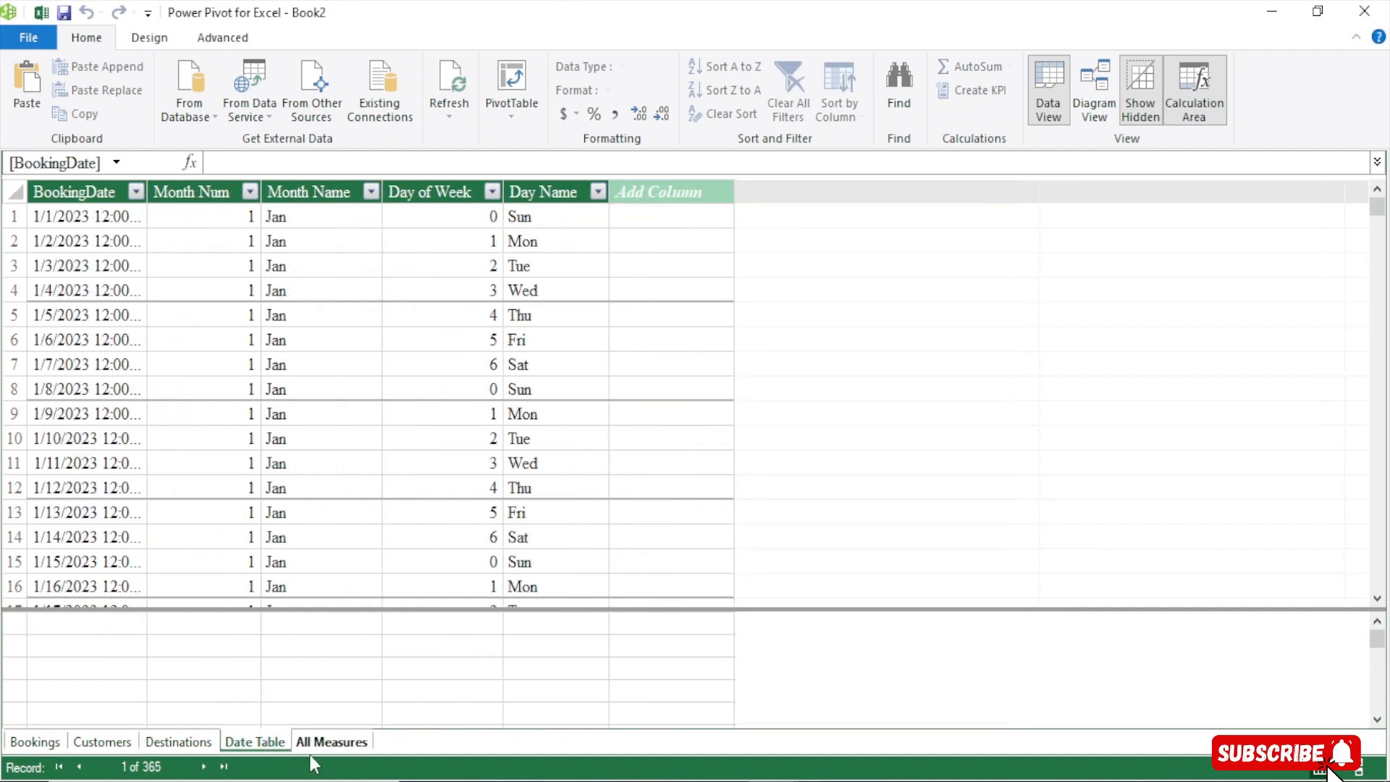
left_click(336, 742)
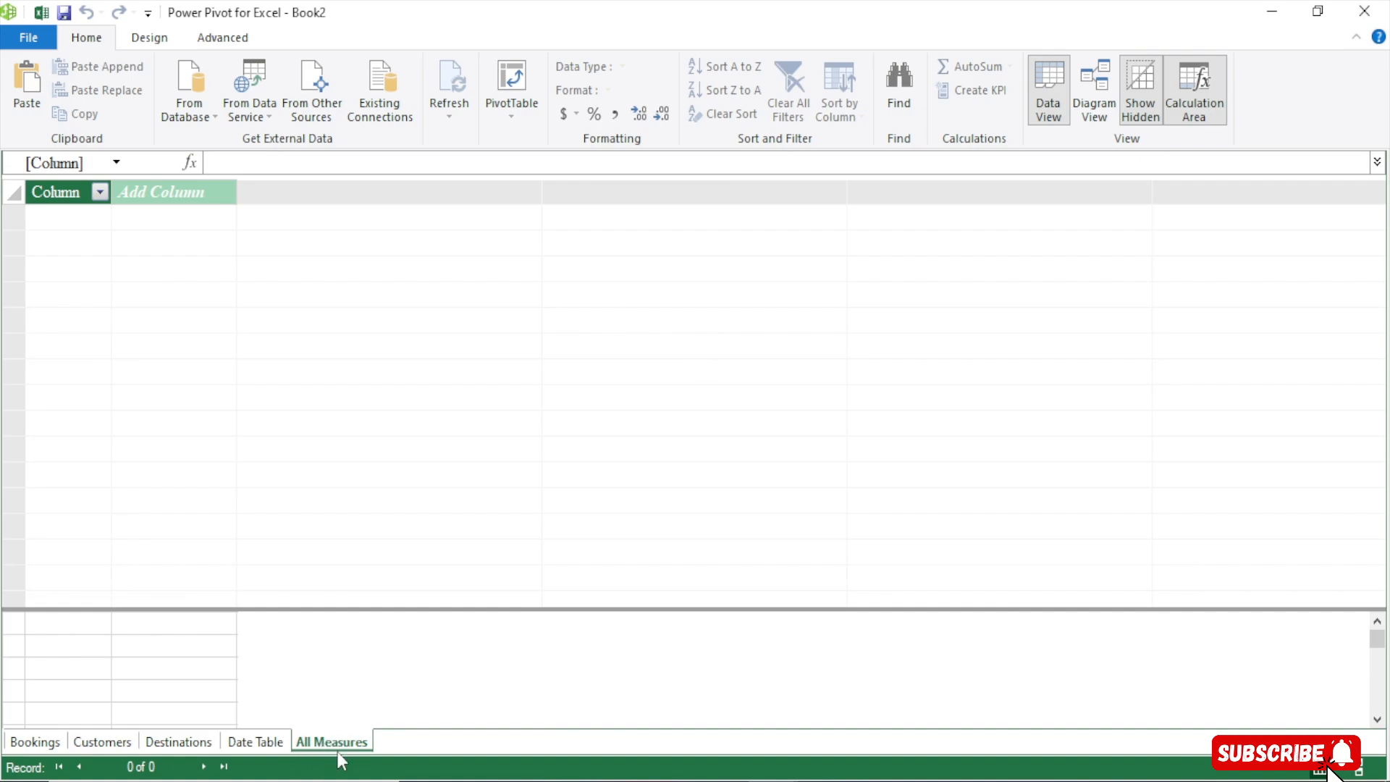
Return to the workbook and inspect the queries listed in the Queries & Connections pane
left_click(41, 13)
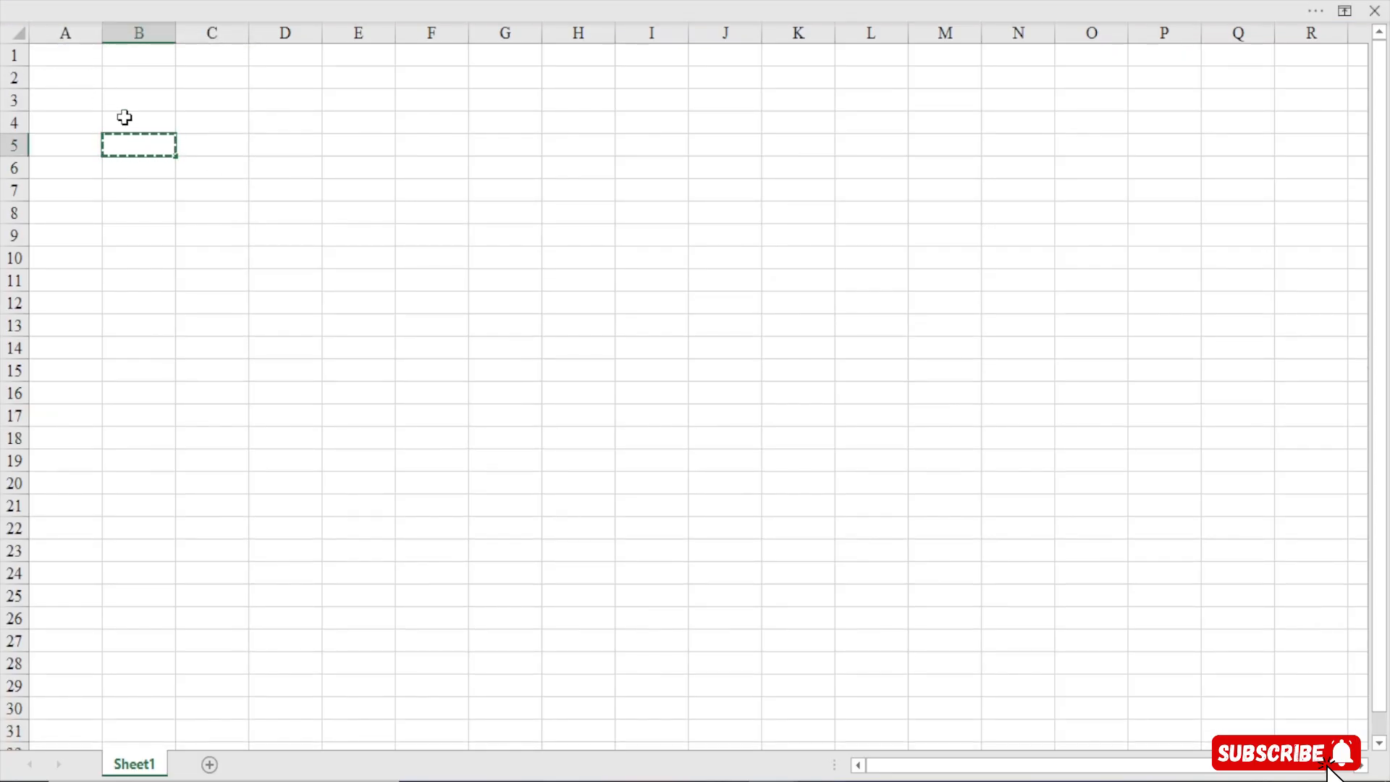
key("Escape")
left_click(152, 115)
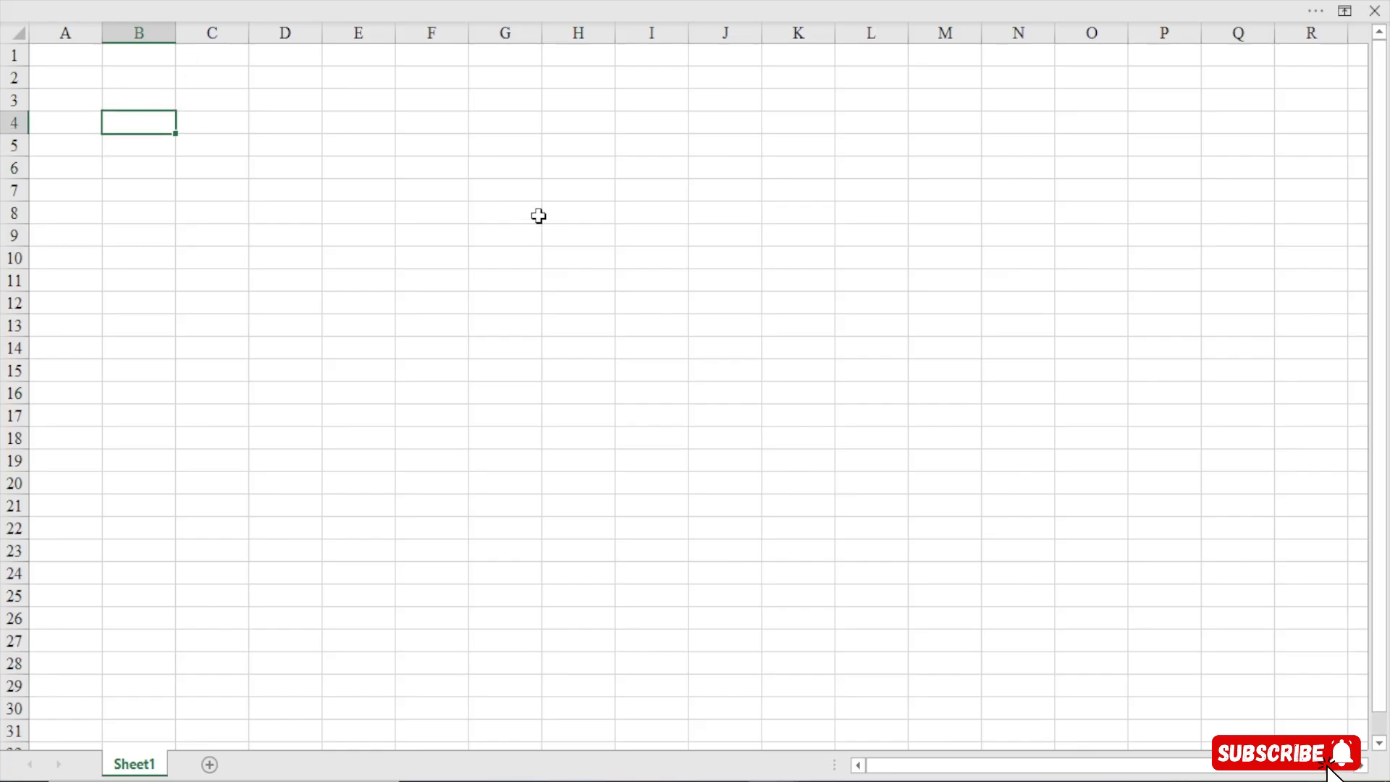
left_click(425, 2)
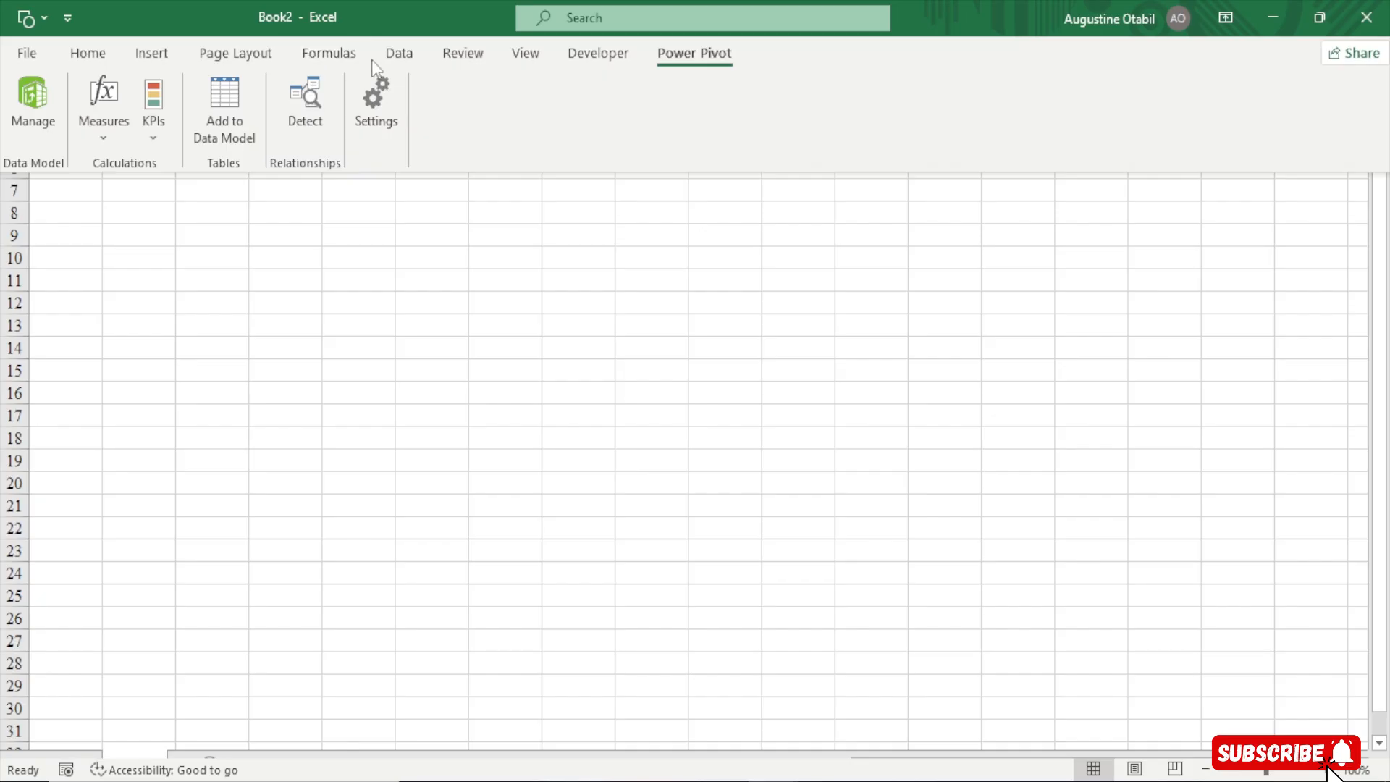
left_click(394, 58)
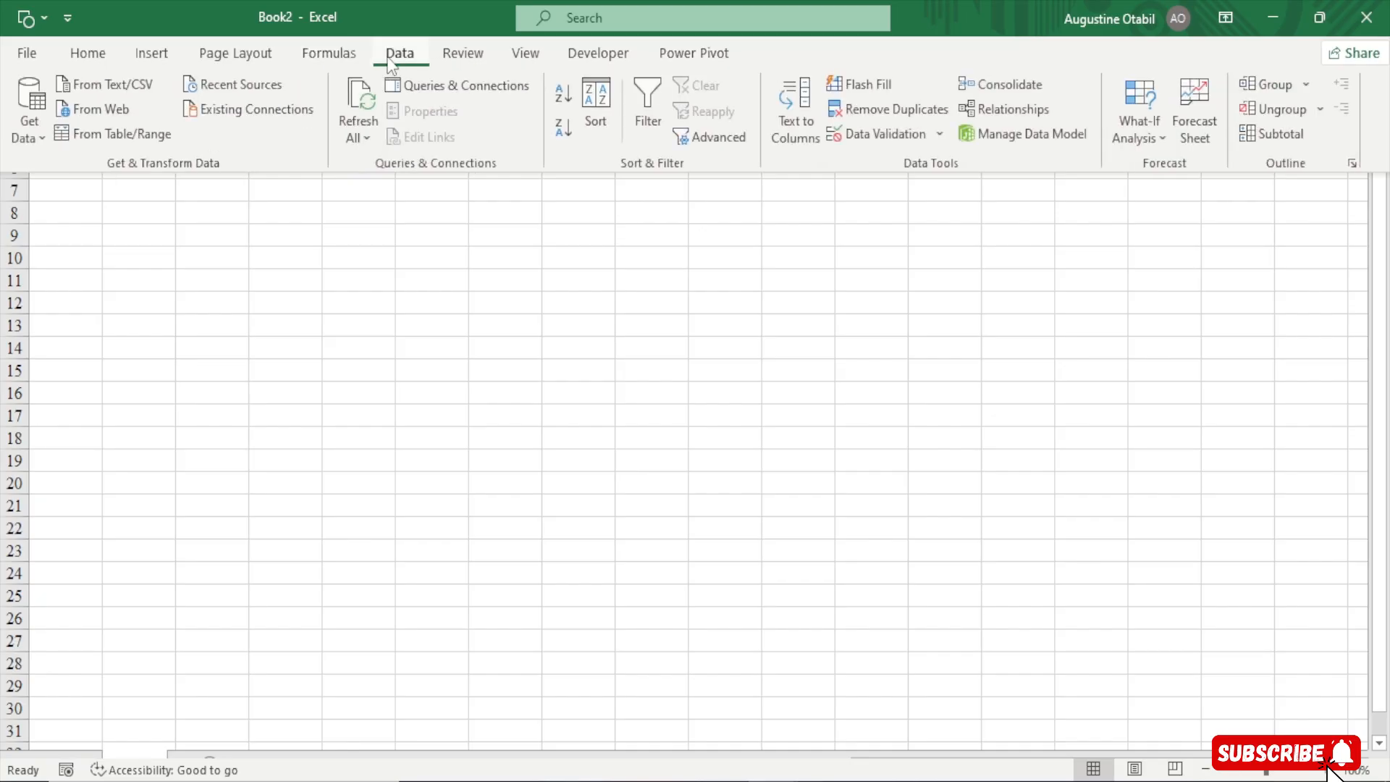
left_click(459, 79)
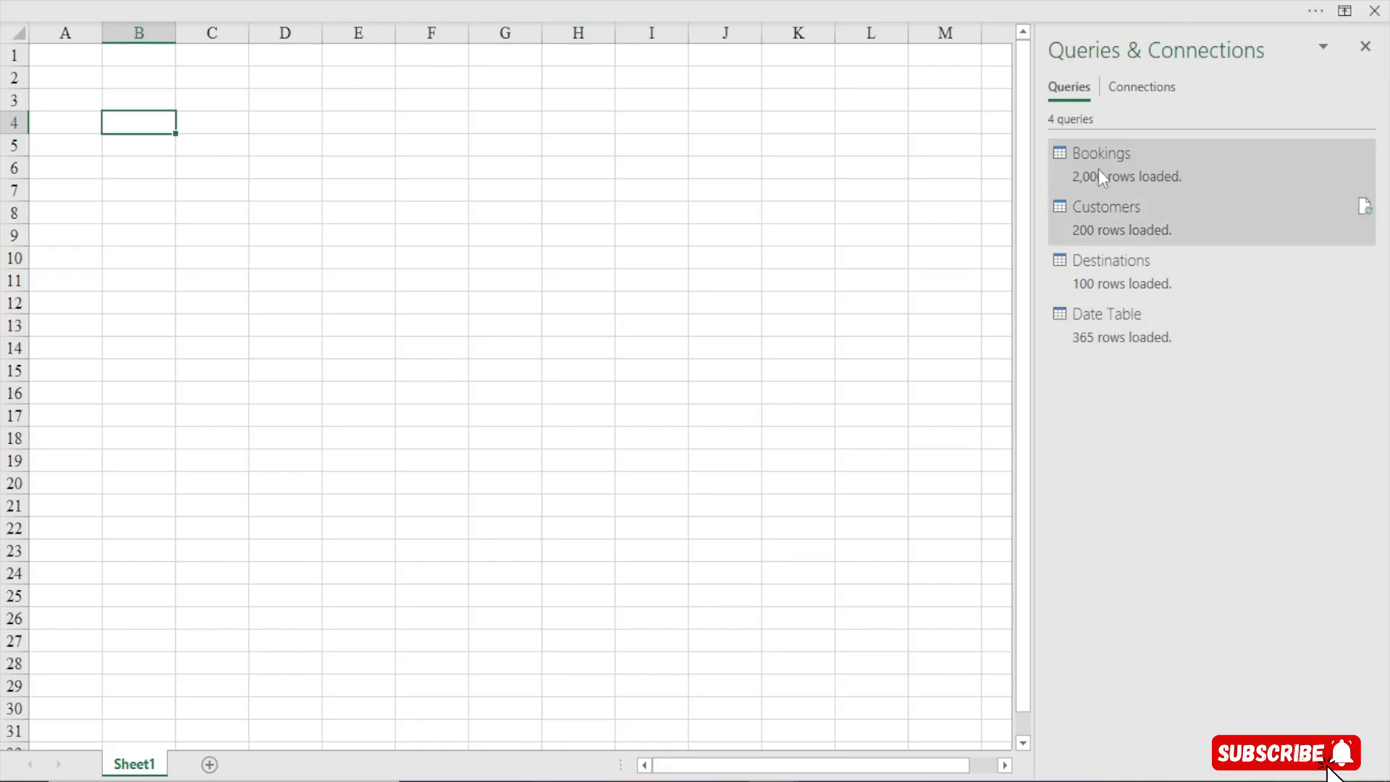
mouse_move(1128, 177)
mouse_move(1169, 222)
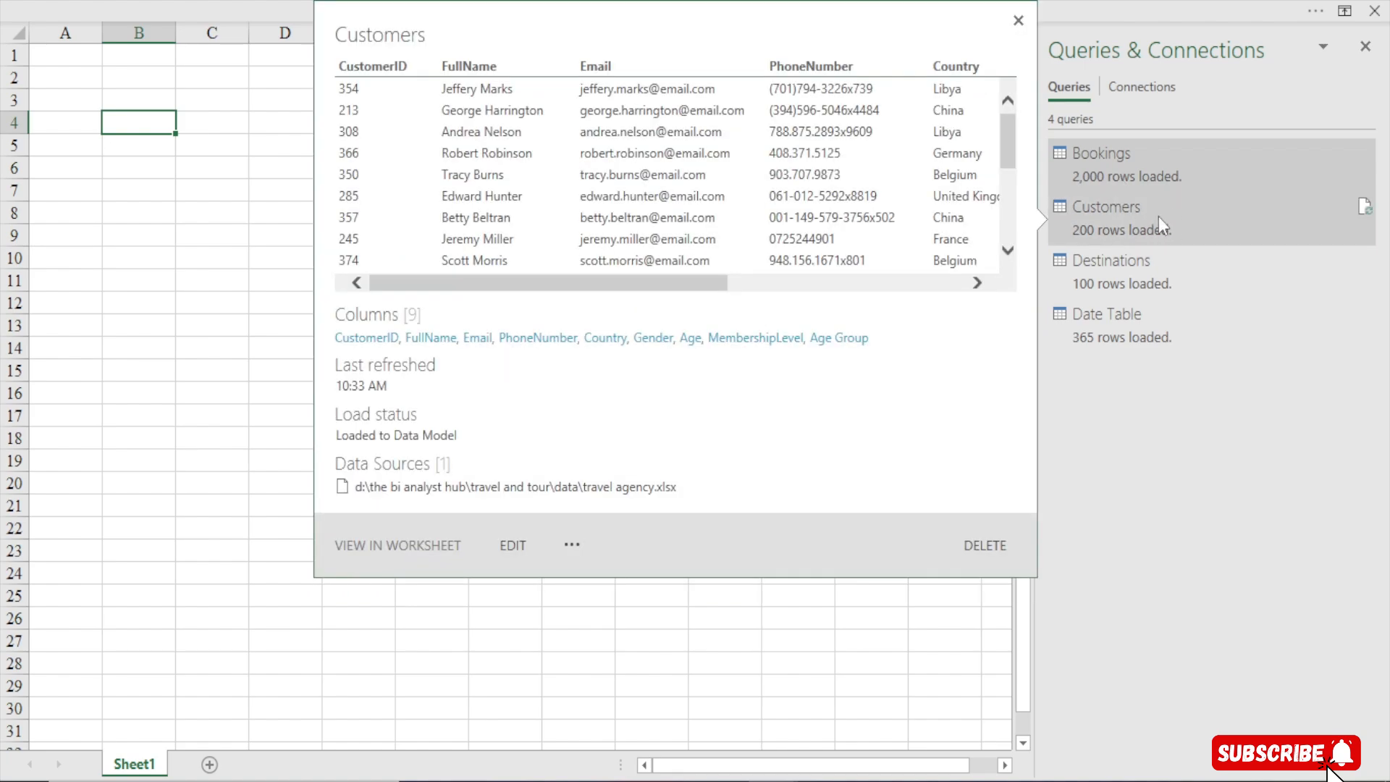
mouse_move(1144, 279)
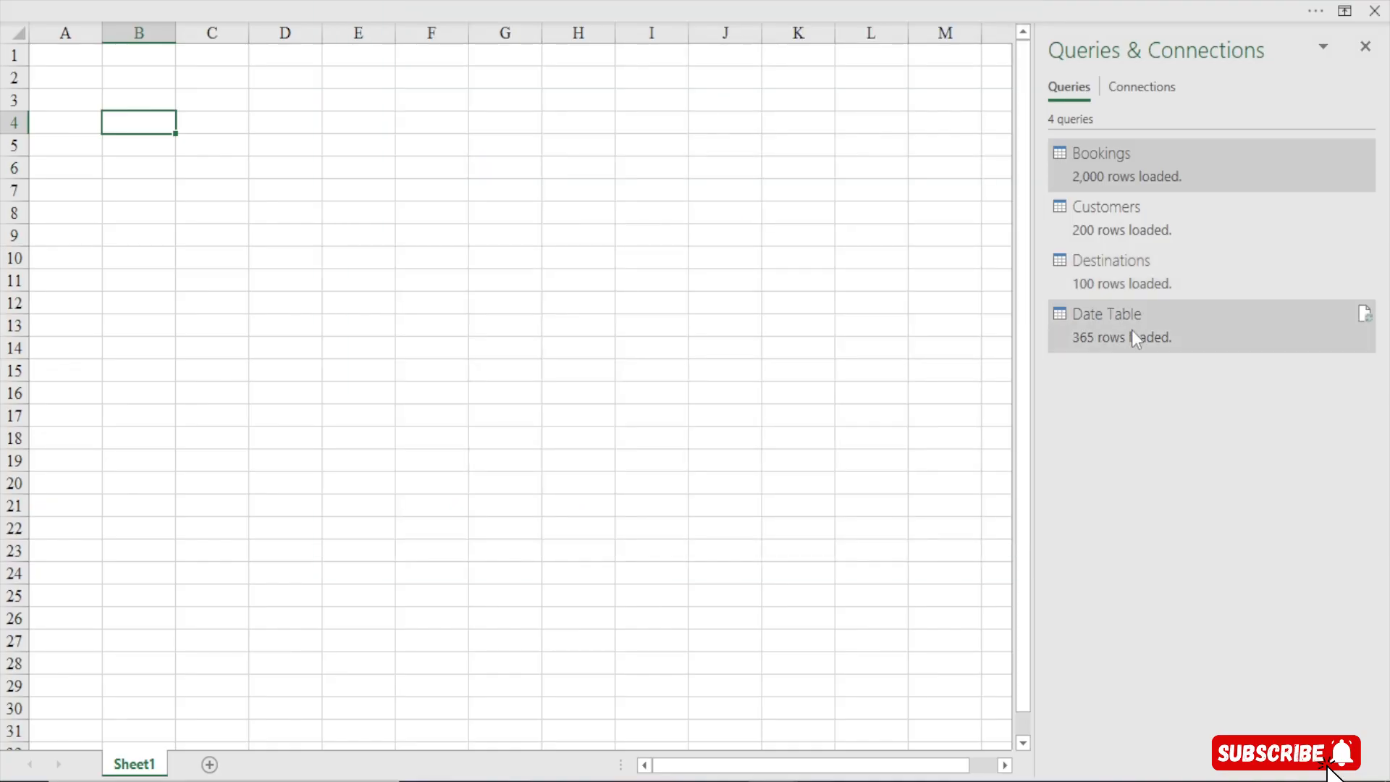
left_click(379, 129)
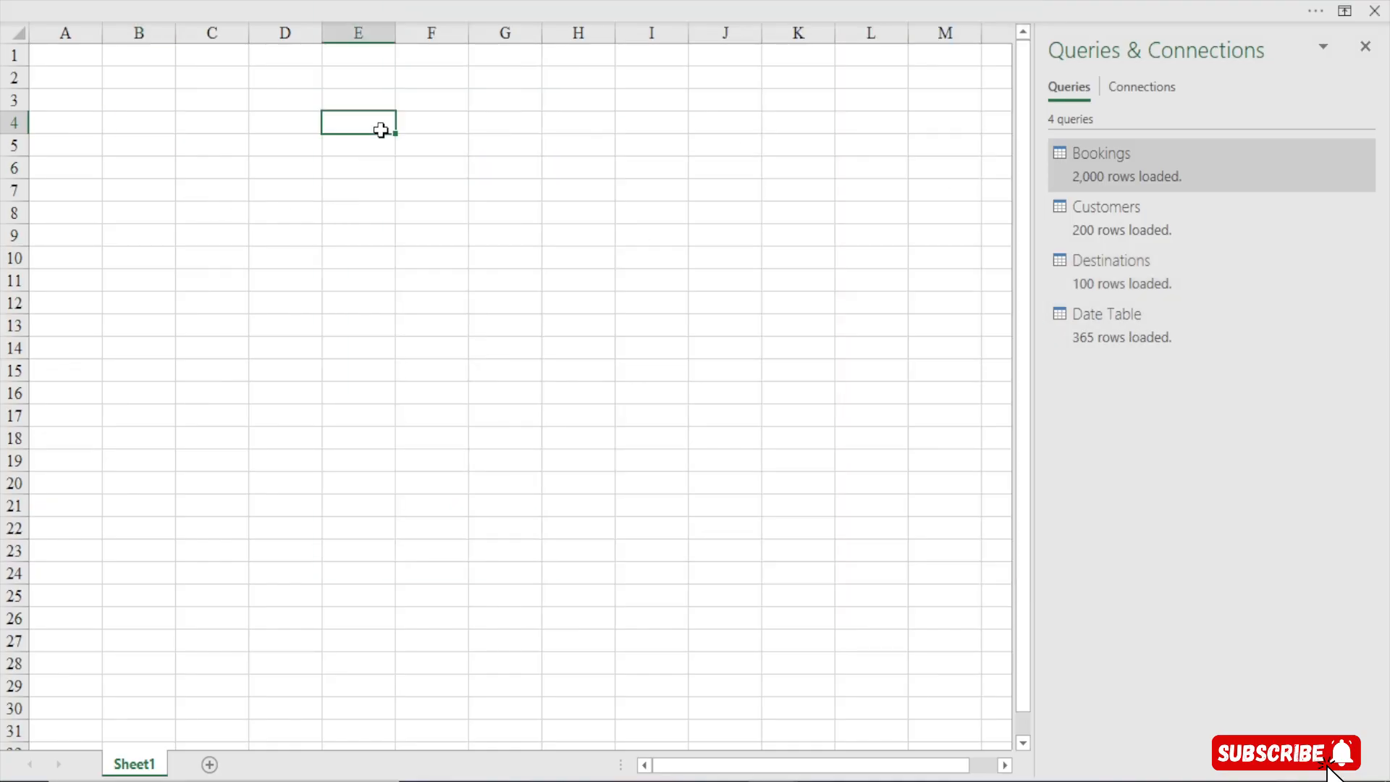
left_click(1367, 46)
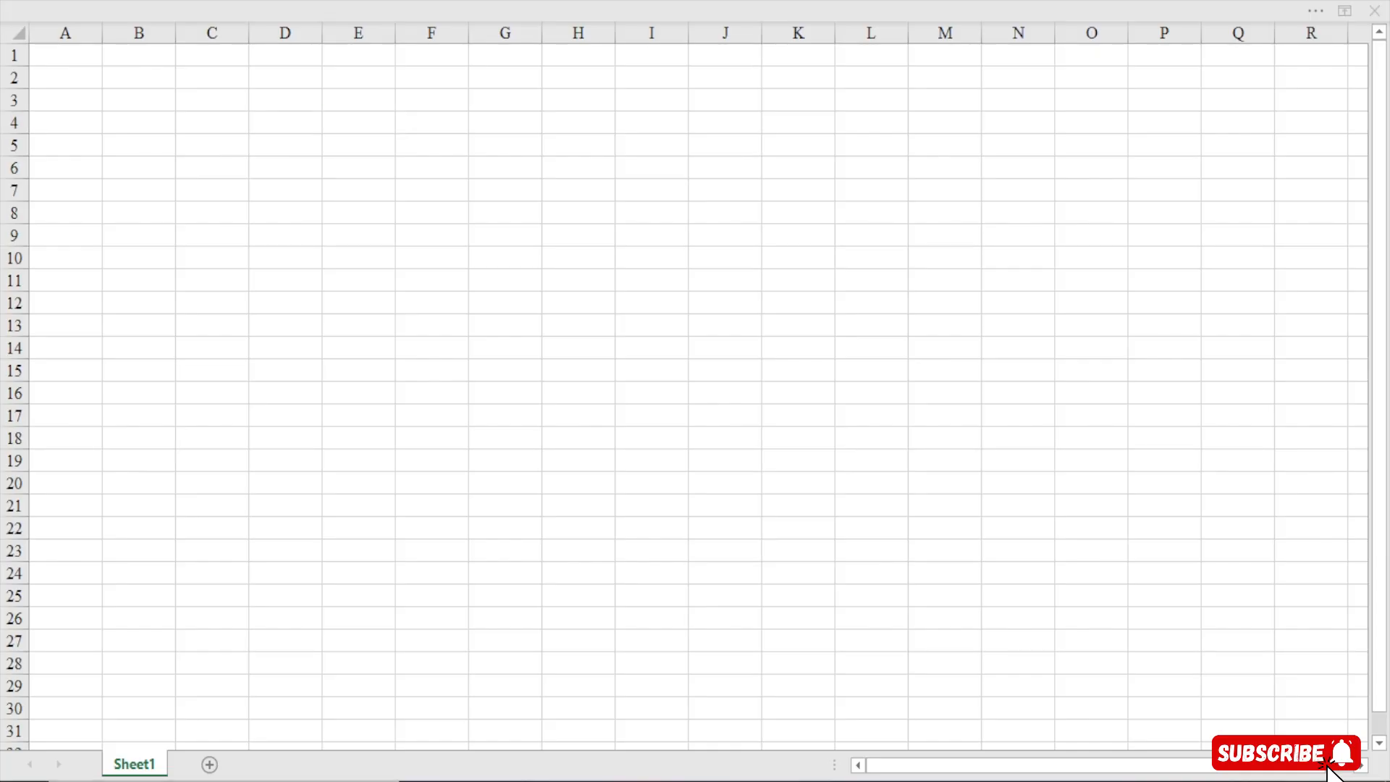
Reopen the Power Pivot data model and switch to Diagram View
left_click(389, 128)
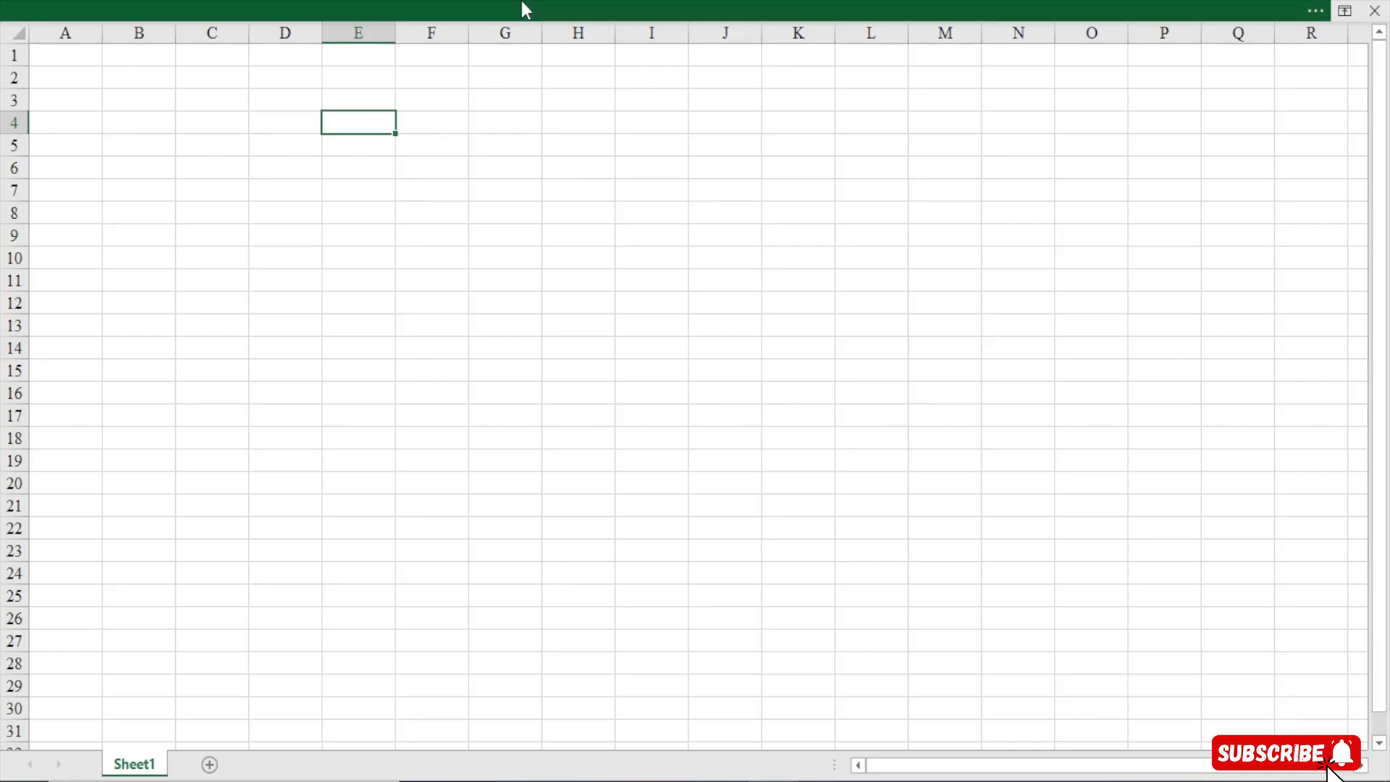
left_click(521, 1)
left_click(721, 57)
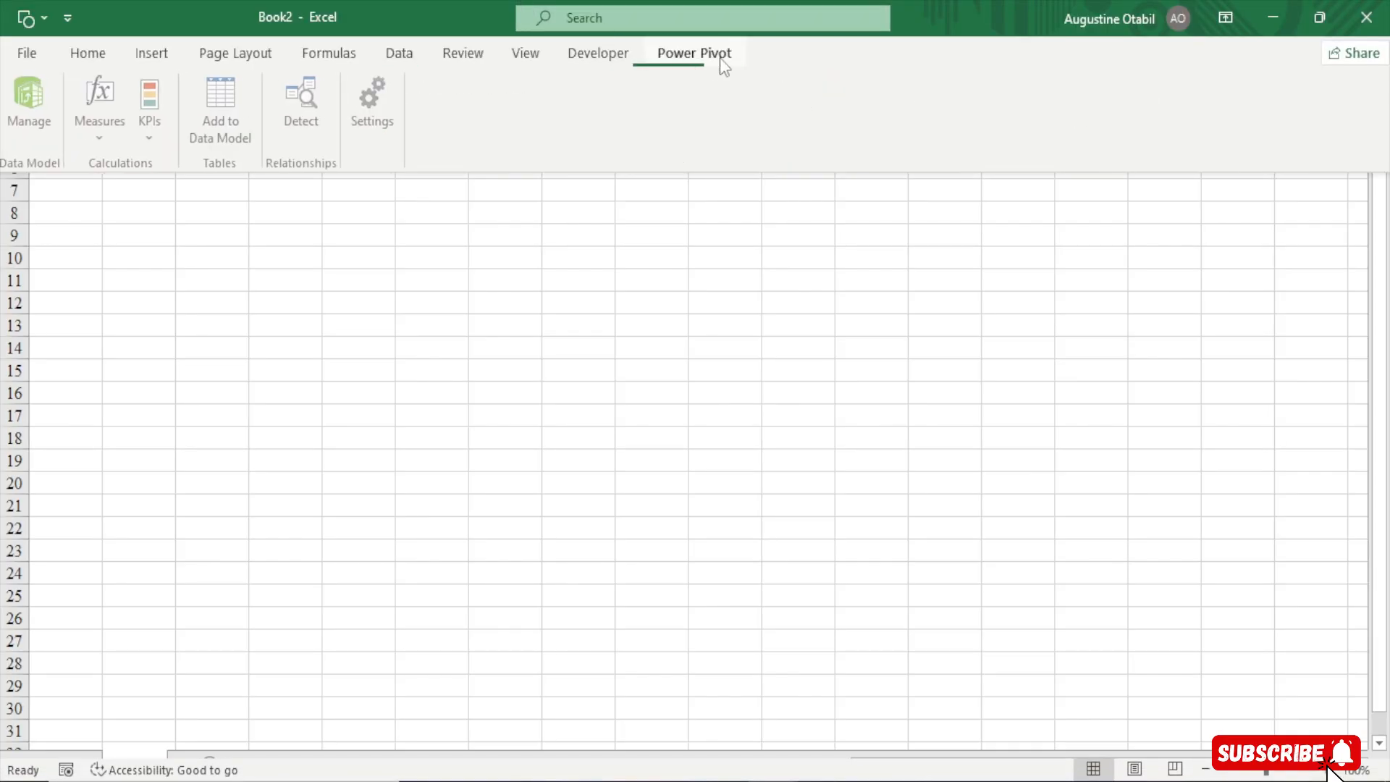
left_click(24, 101)
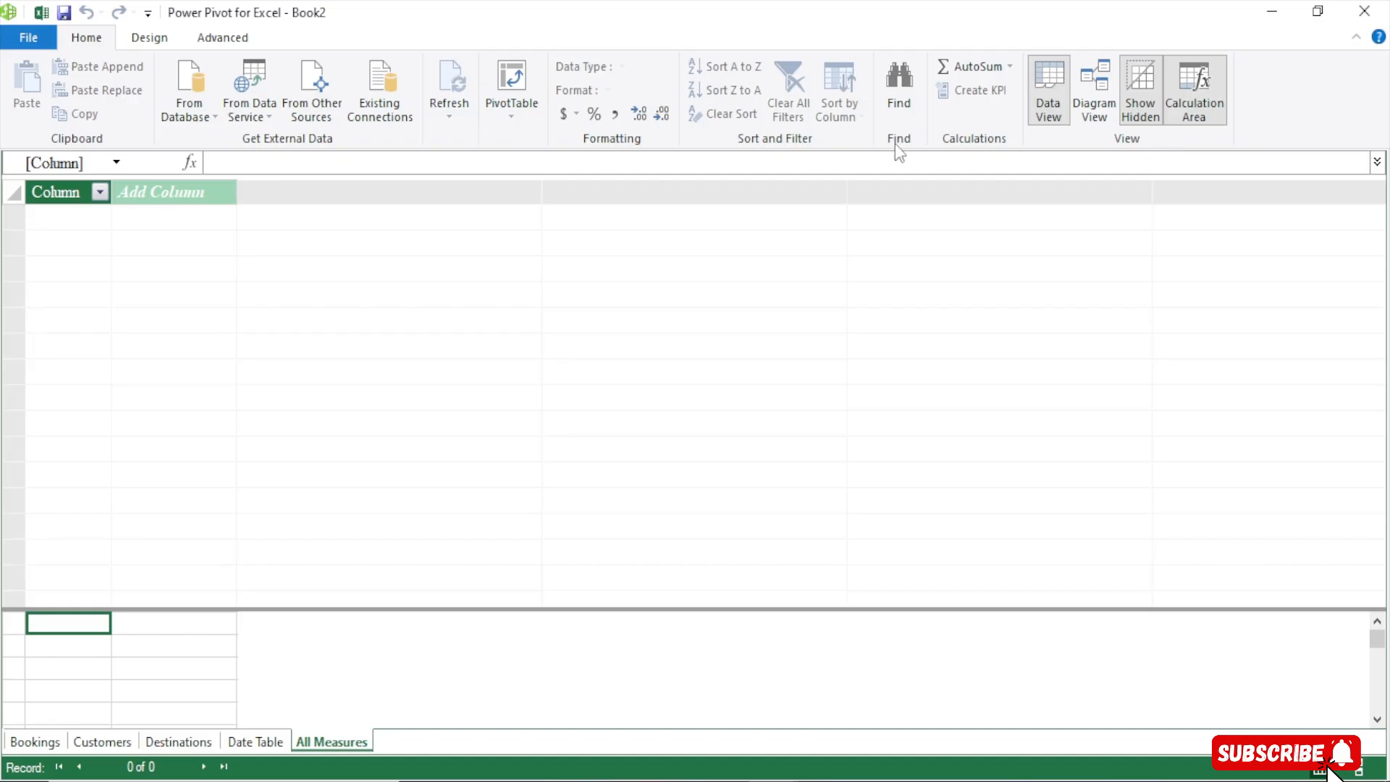
left_click(1098, 87)
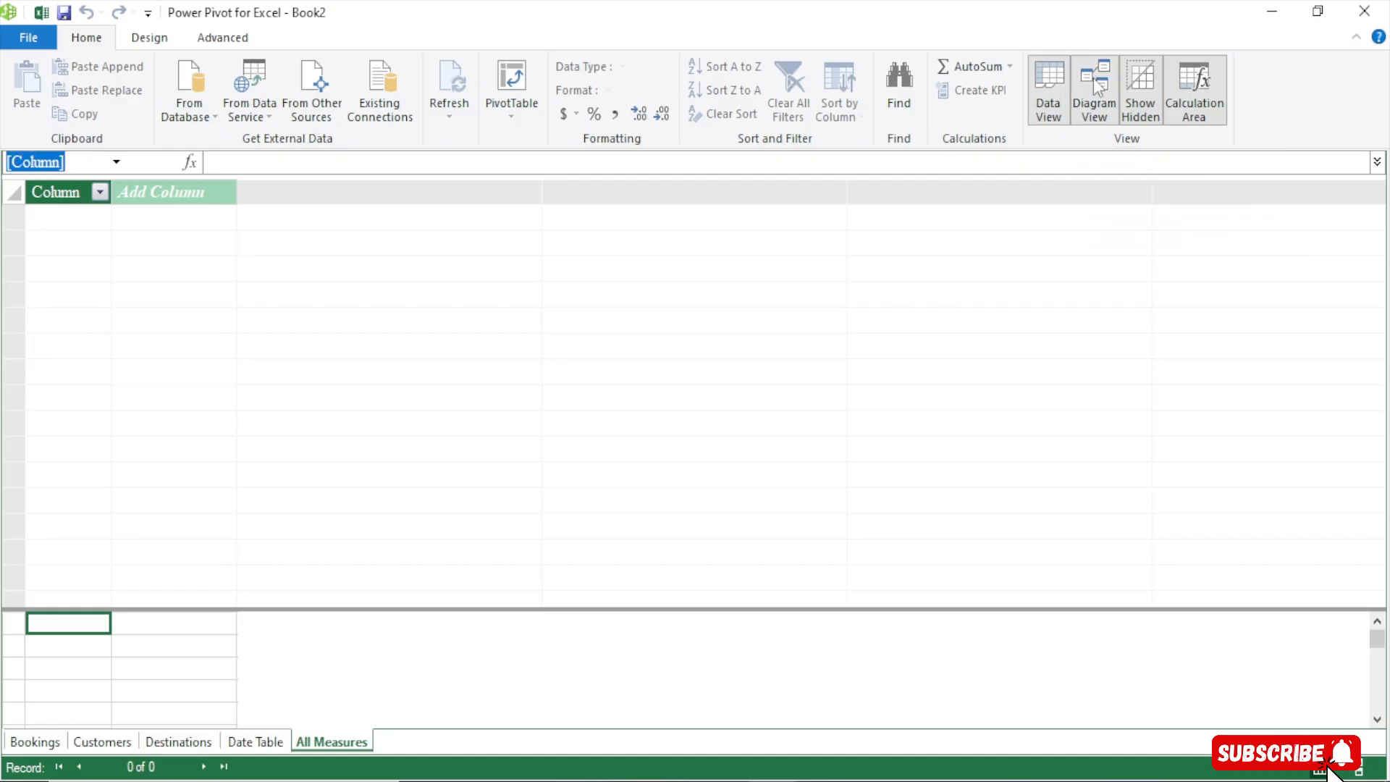
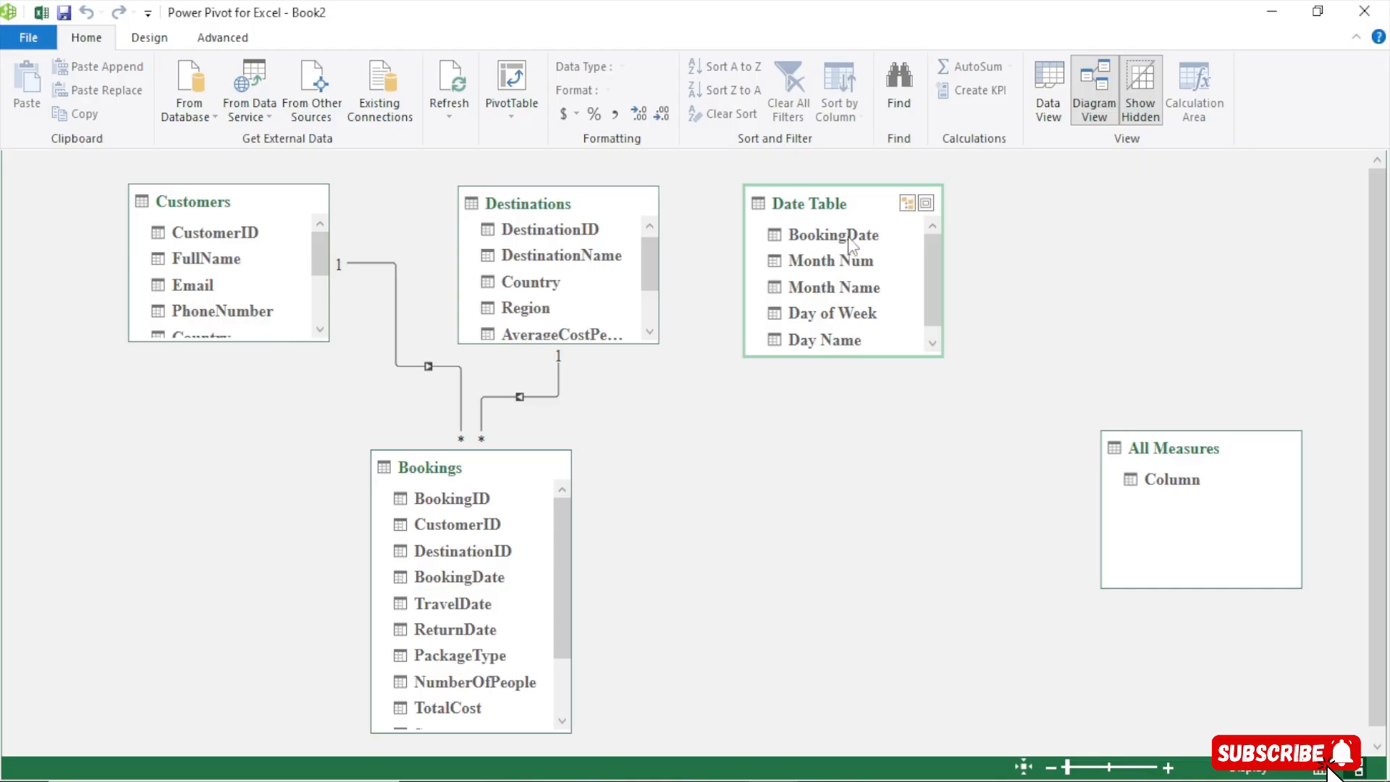
Relate the Date Table's BookingDate to the Bookings table's BookingDate and rearrange the tables in the diagram
left_click(854, 241)
left_click_drag(853, 242, 458, 575)
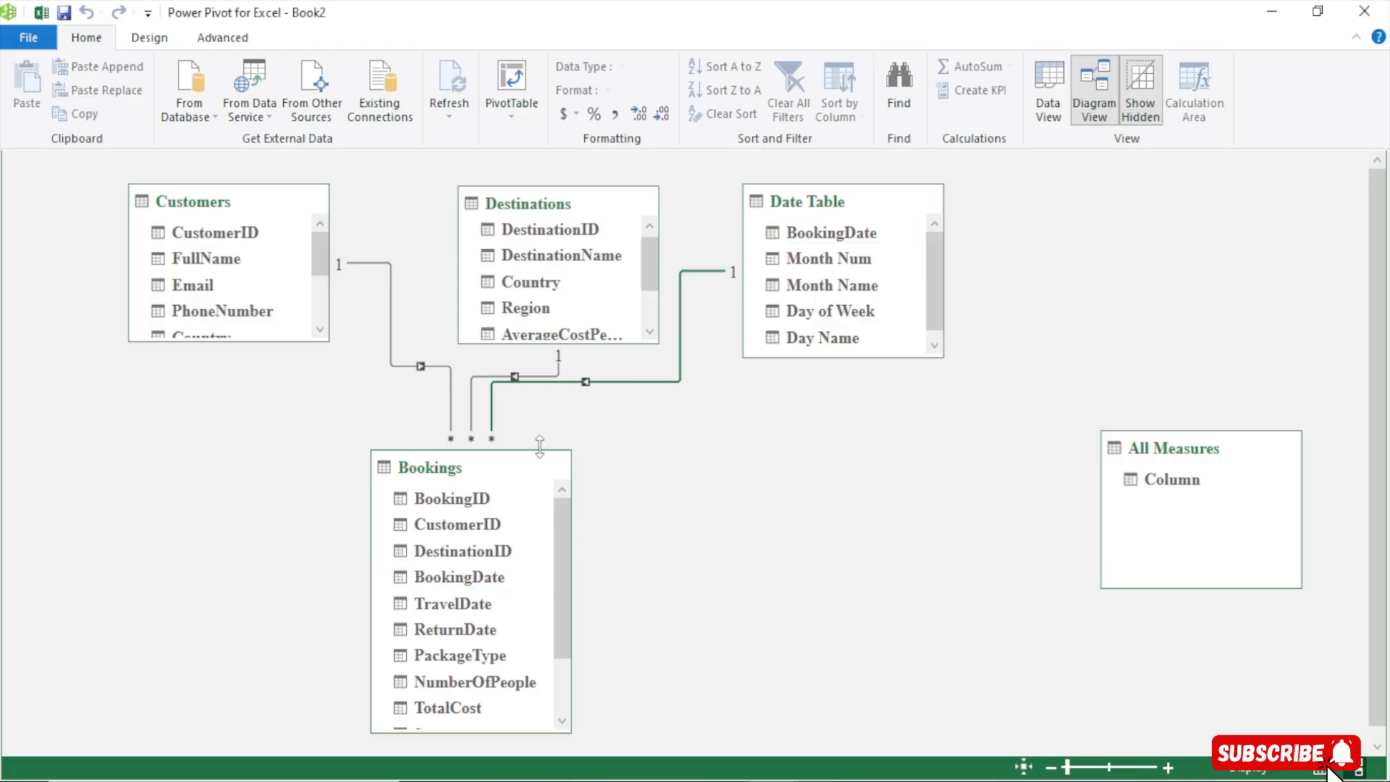
left_click_drag(837, 200, 948, 199)
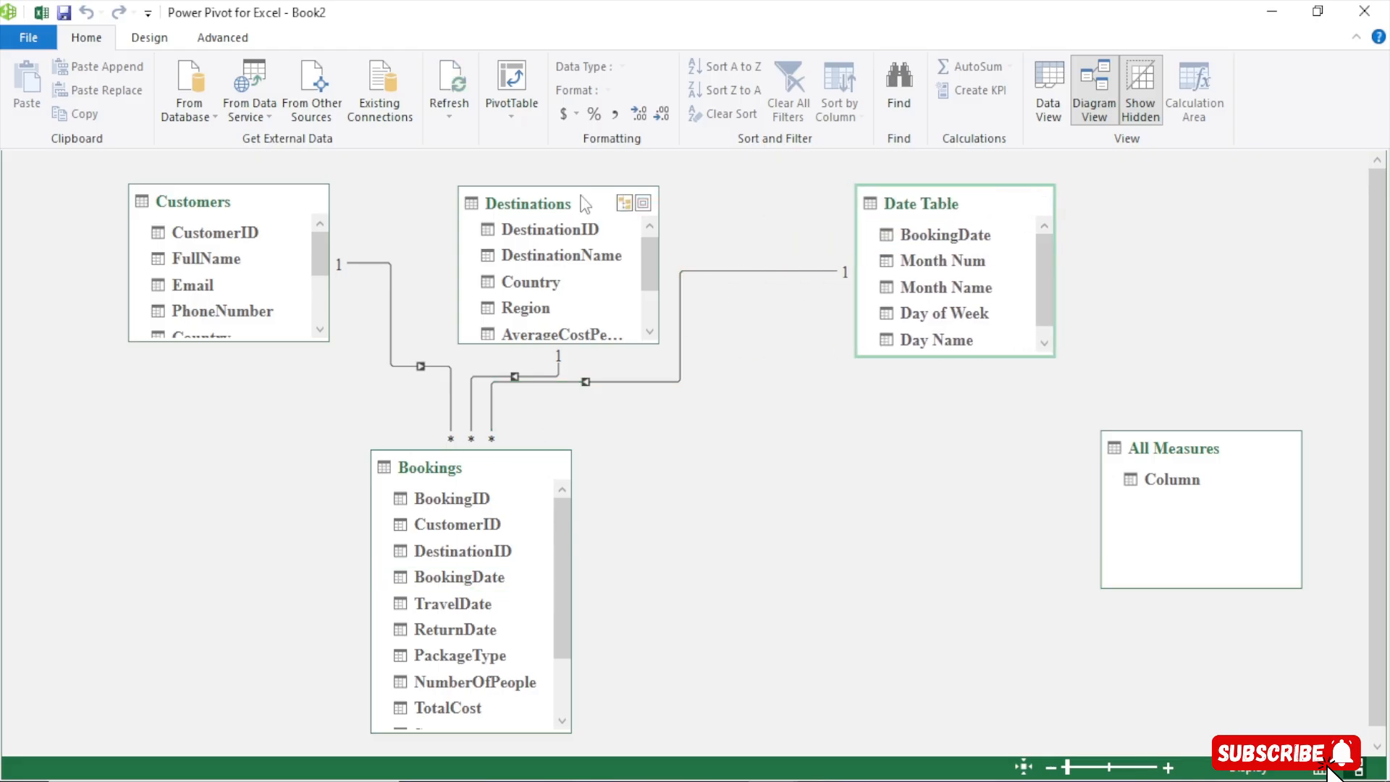
mouse_move(559, 203)
left_mouse_down()
mouse_move(635, 205)
mouse_move(557, 203)
left_mouse_up()
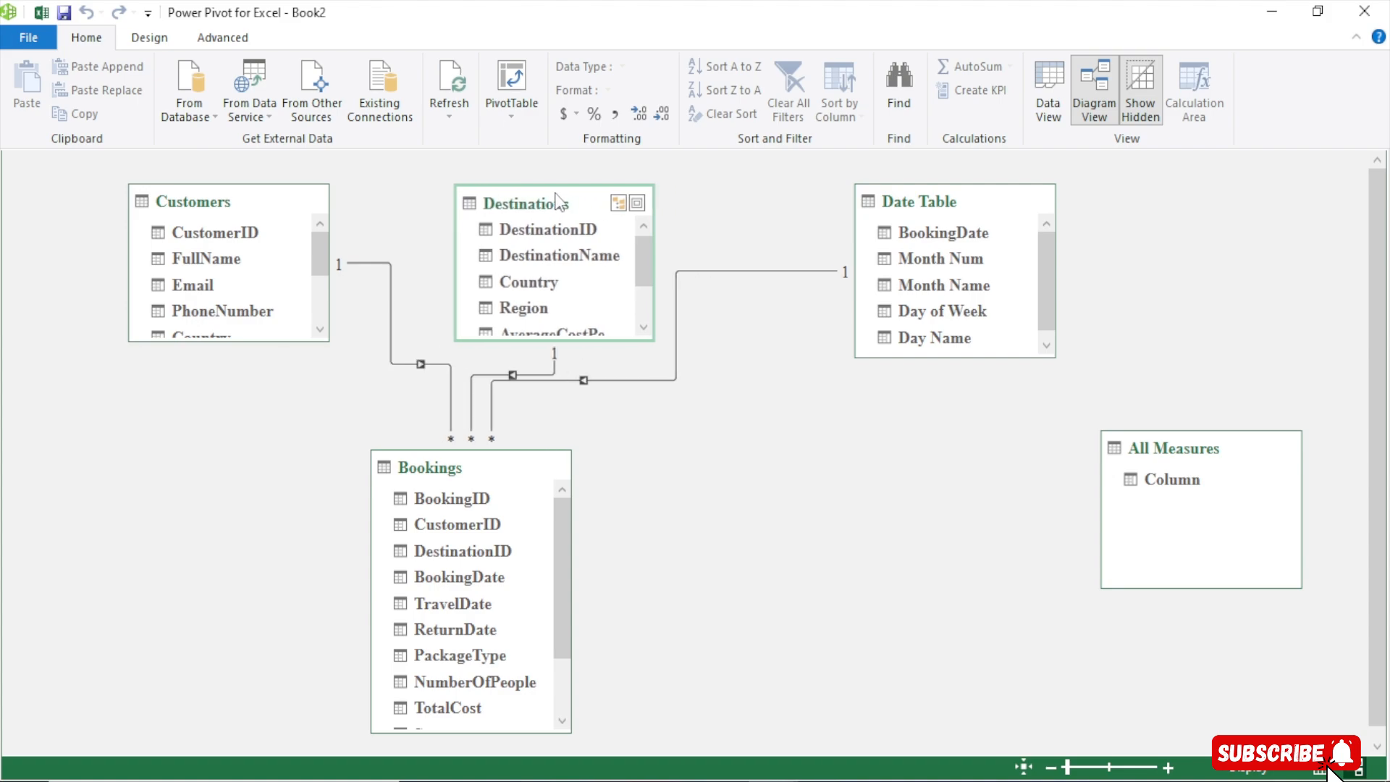
left_click_drag(544, 474, 619, 483)
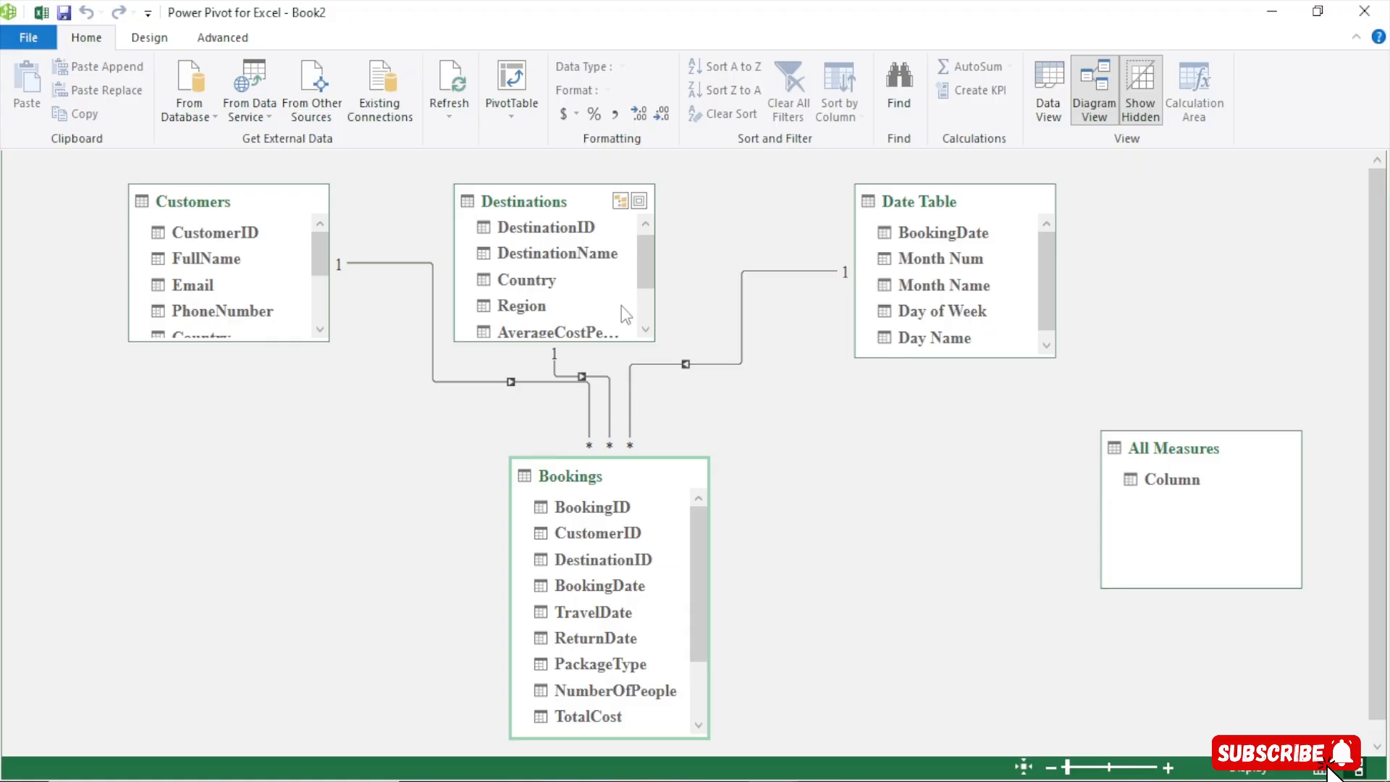
Return to the workbook and insert a PivotTable from the workbook's Data Model at Sheet1 cell B5
left_click(41, 13)
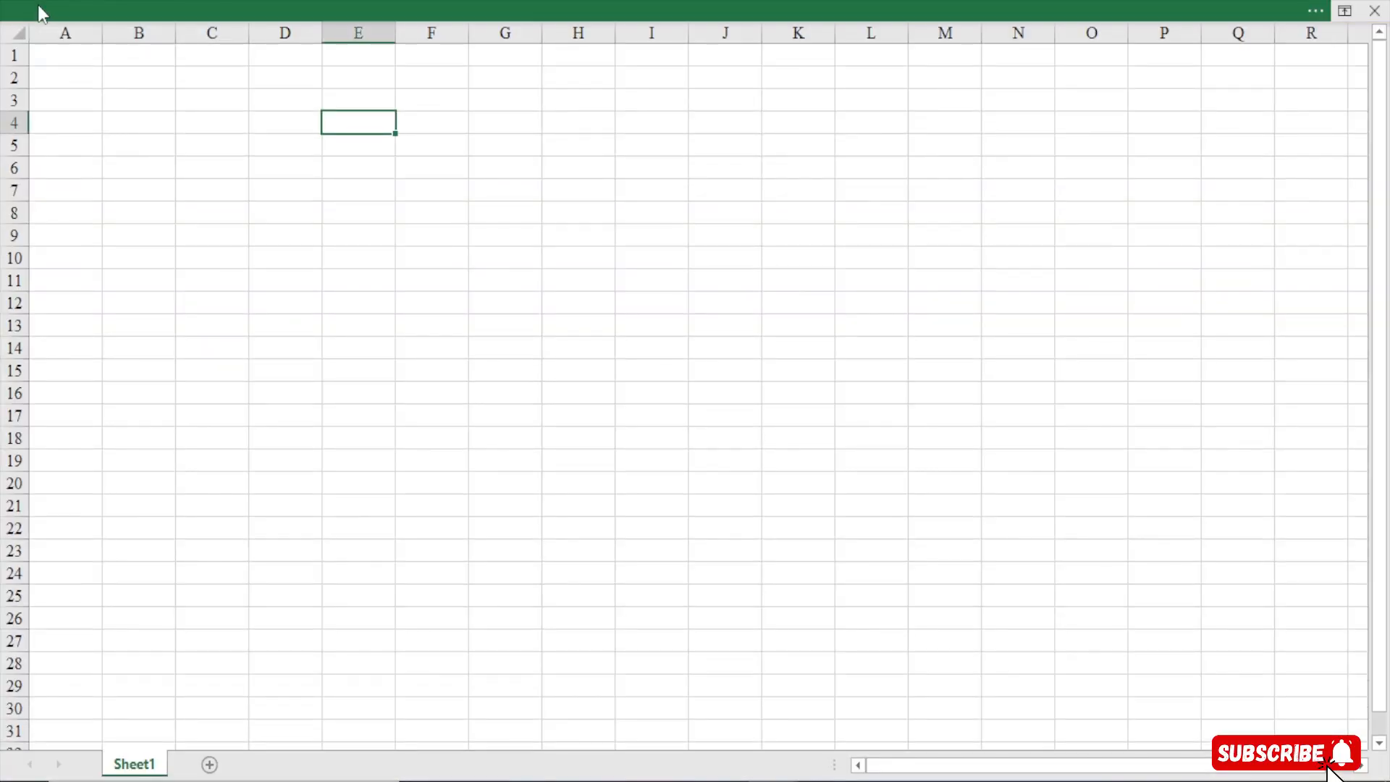
left_click(563, 4)
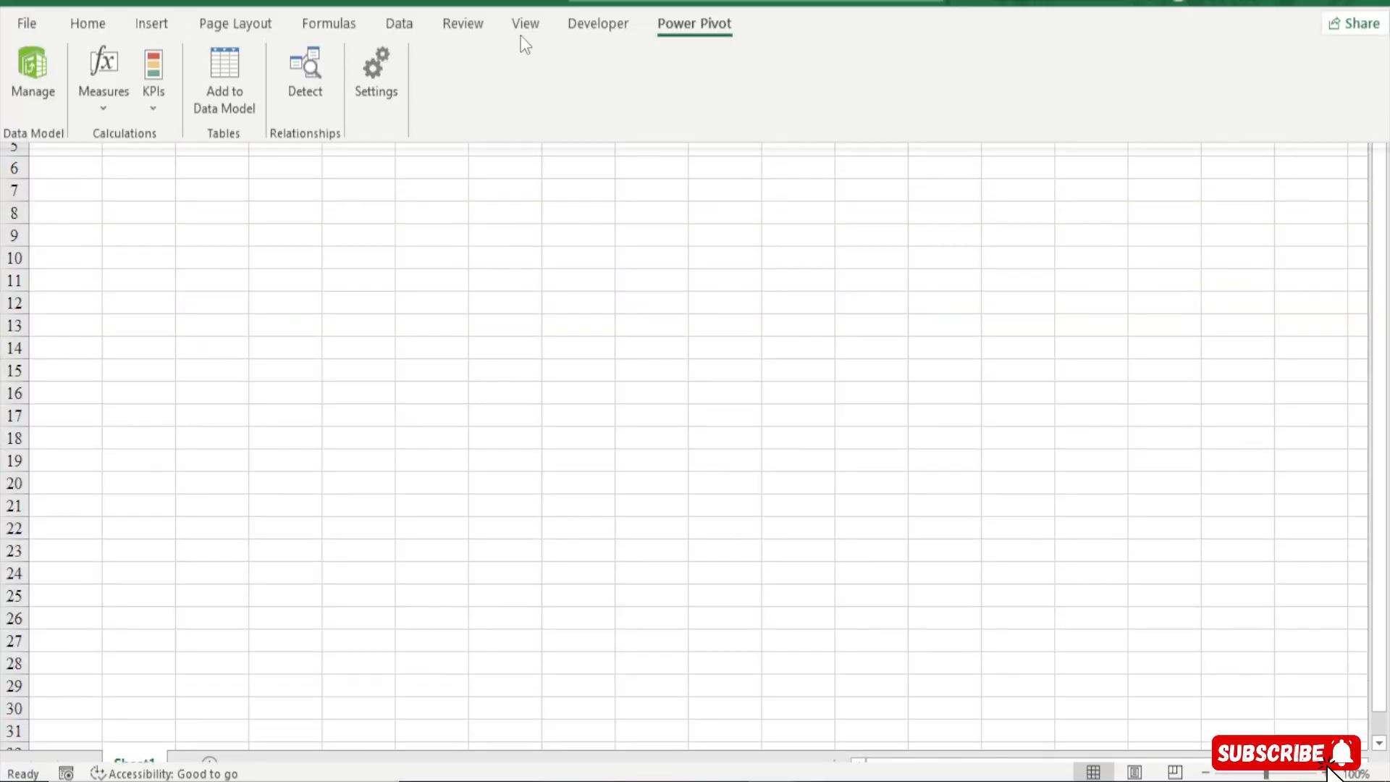
left_click(1337, 502)
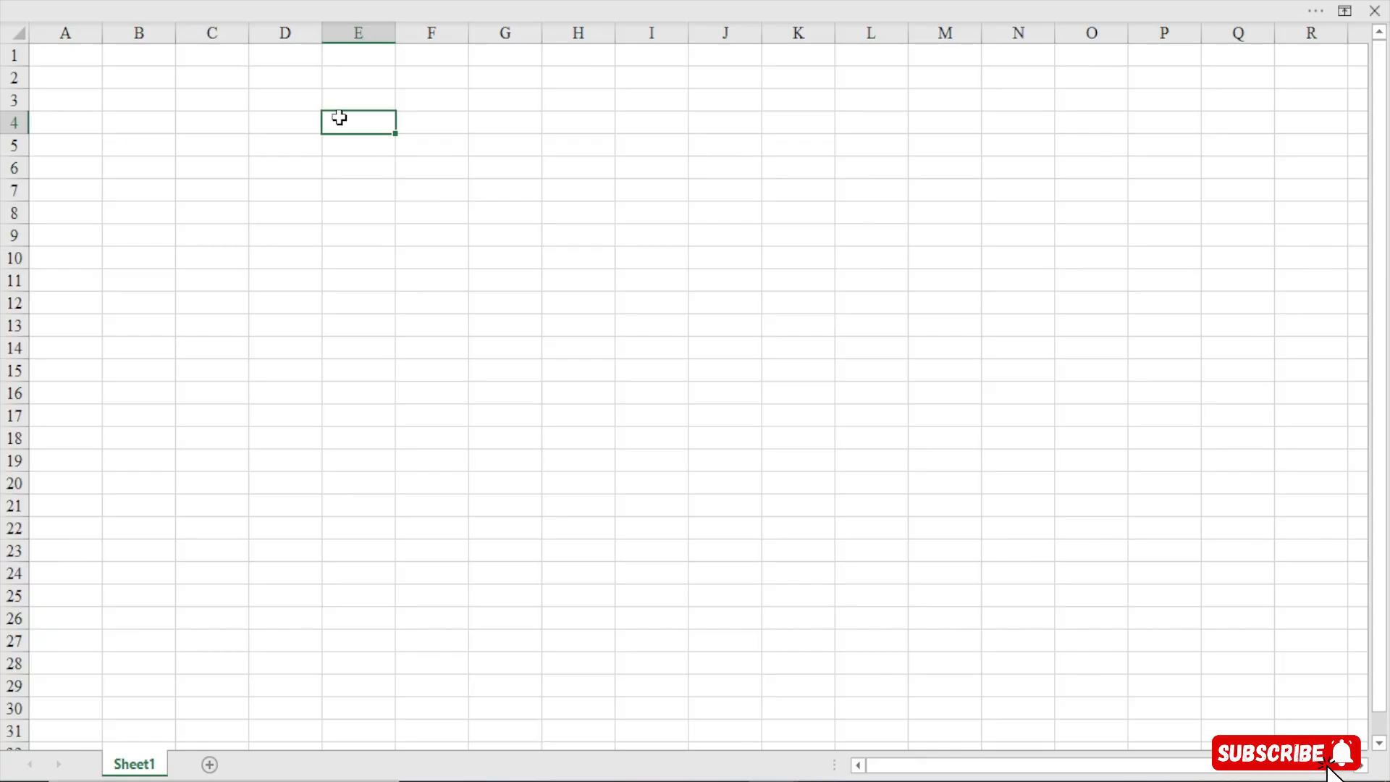
left_click(146, 127)
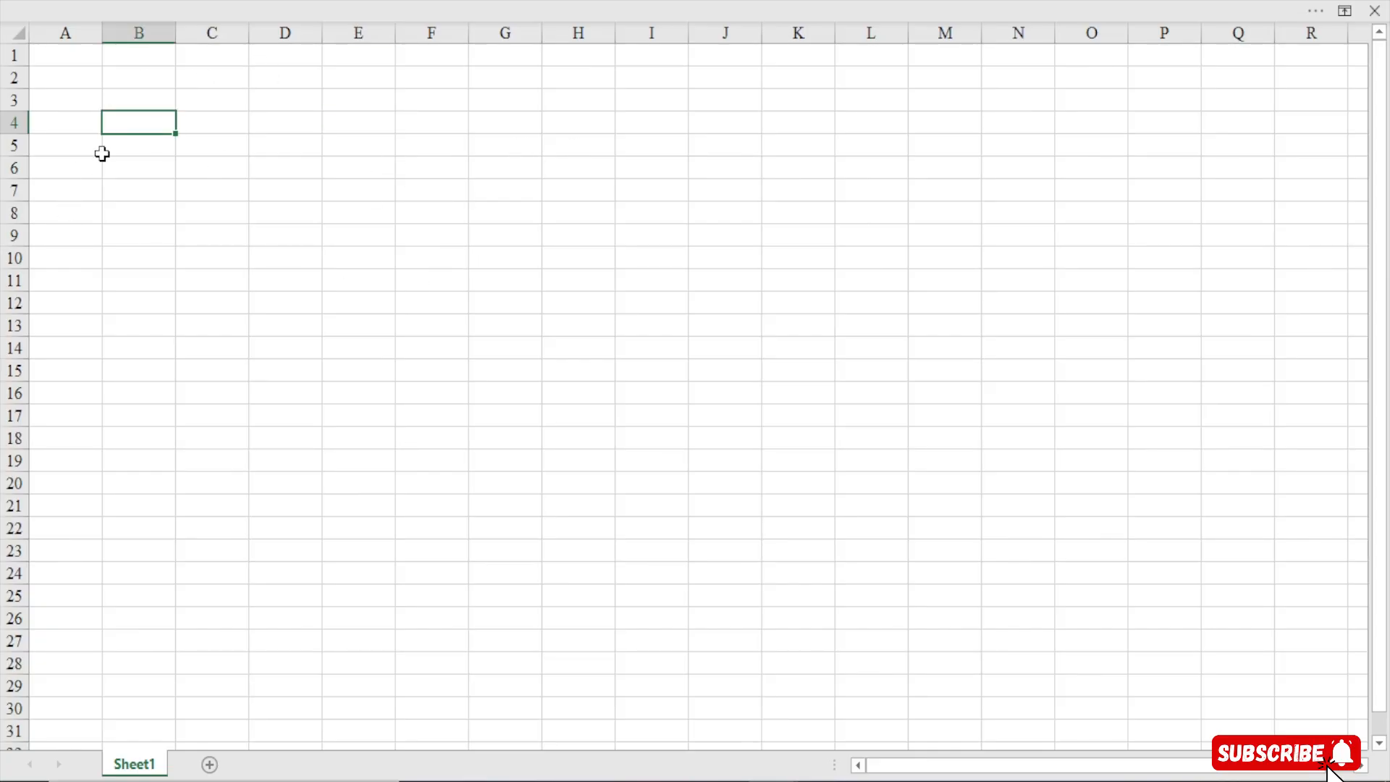
left_click(145, 153)
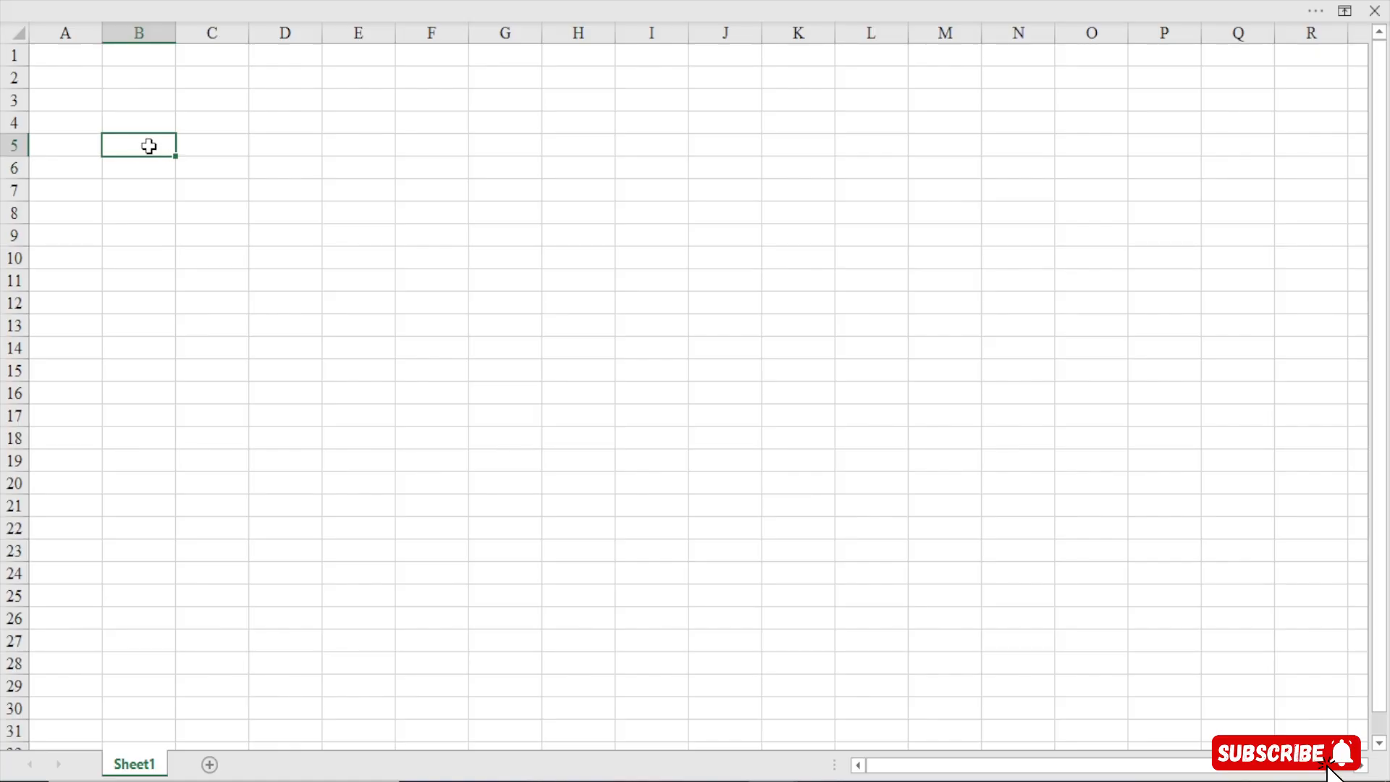
left_click(353, 3)
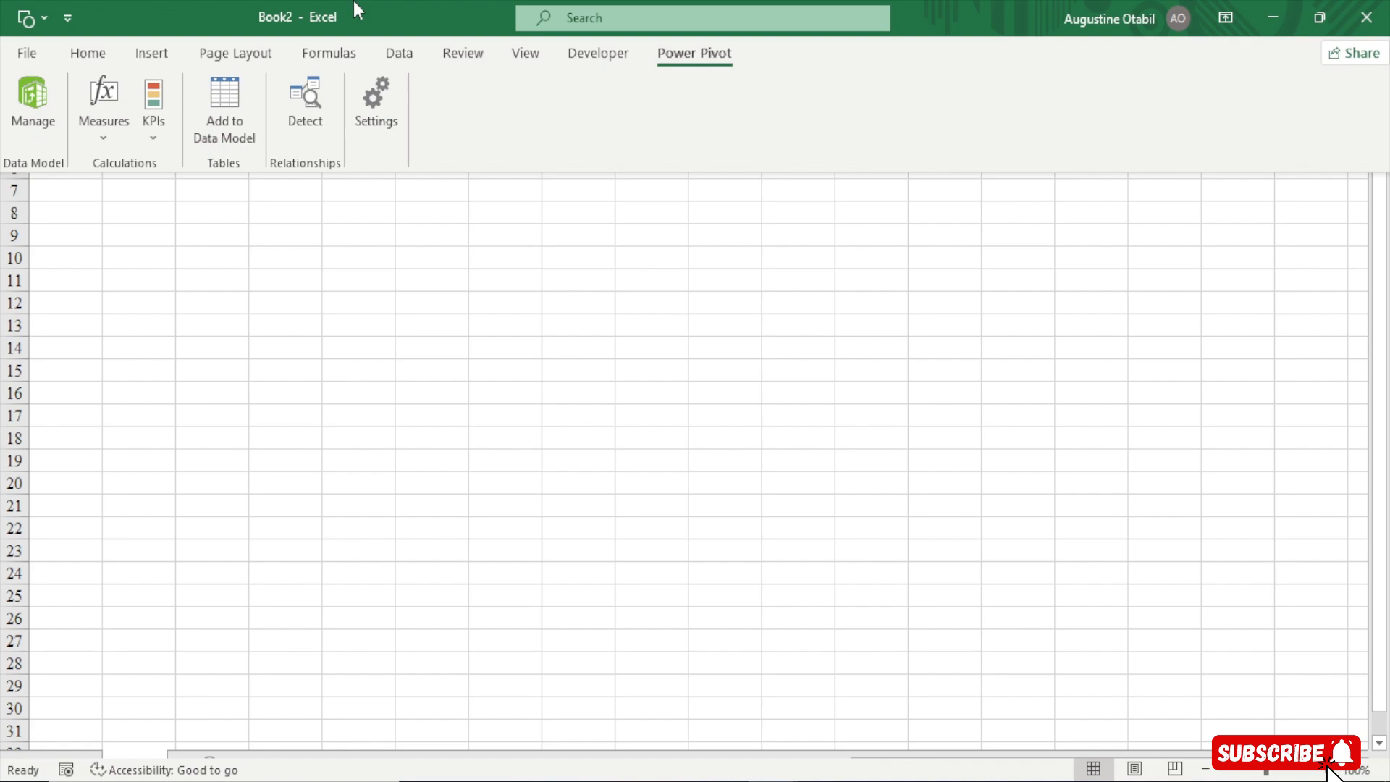
left_click(86, 57)
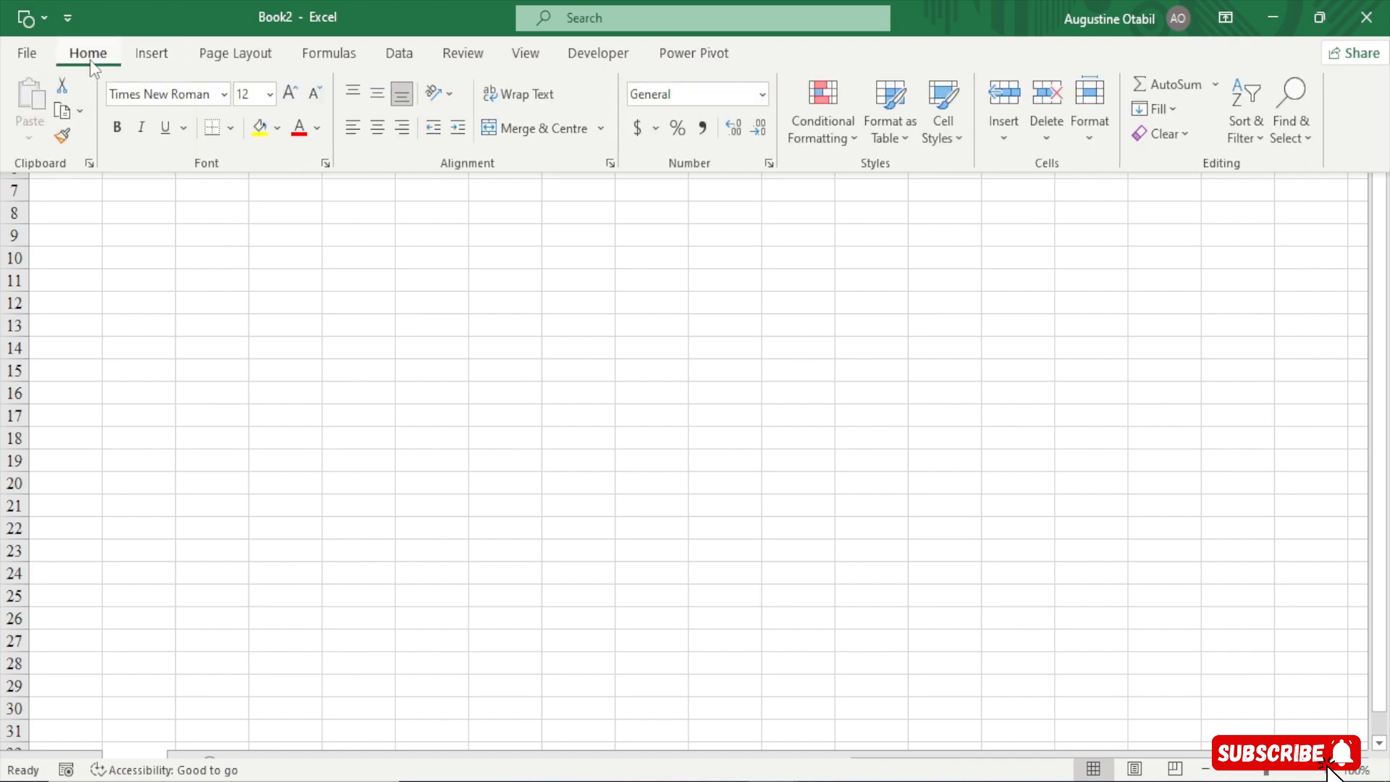
left_click(152, 58)
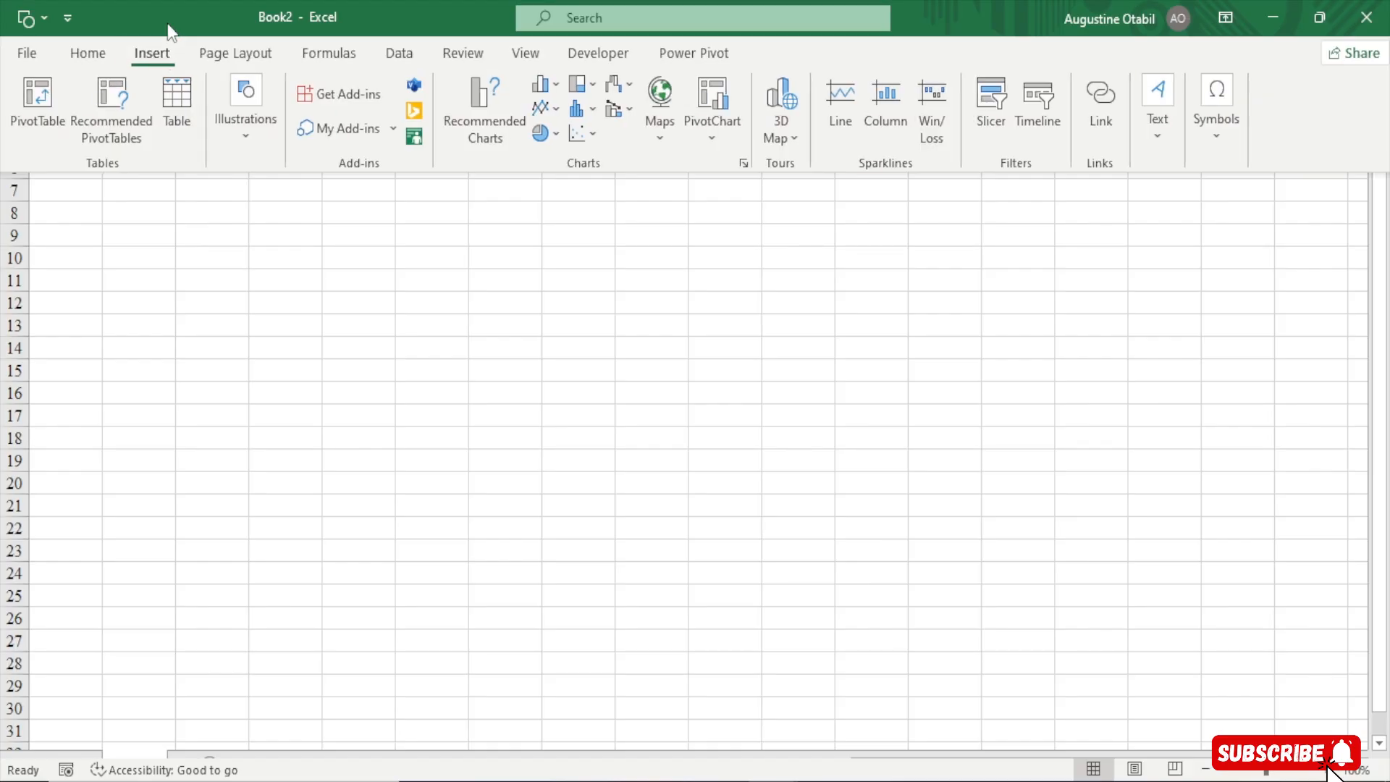
left_click(29, 120)
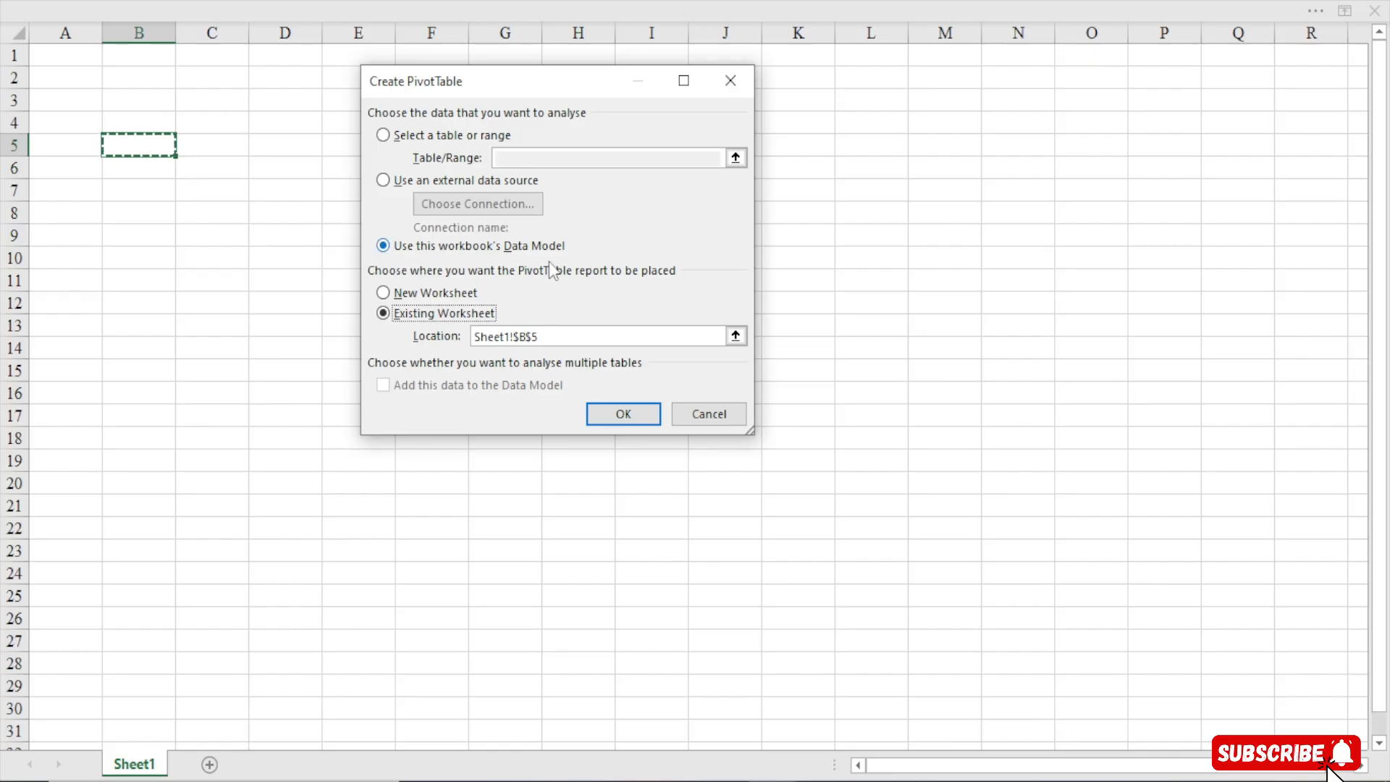
left_click(634, 412)
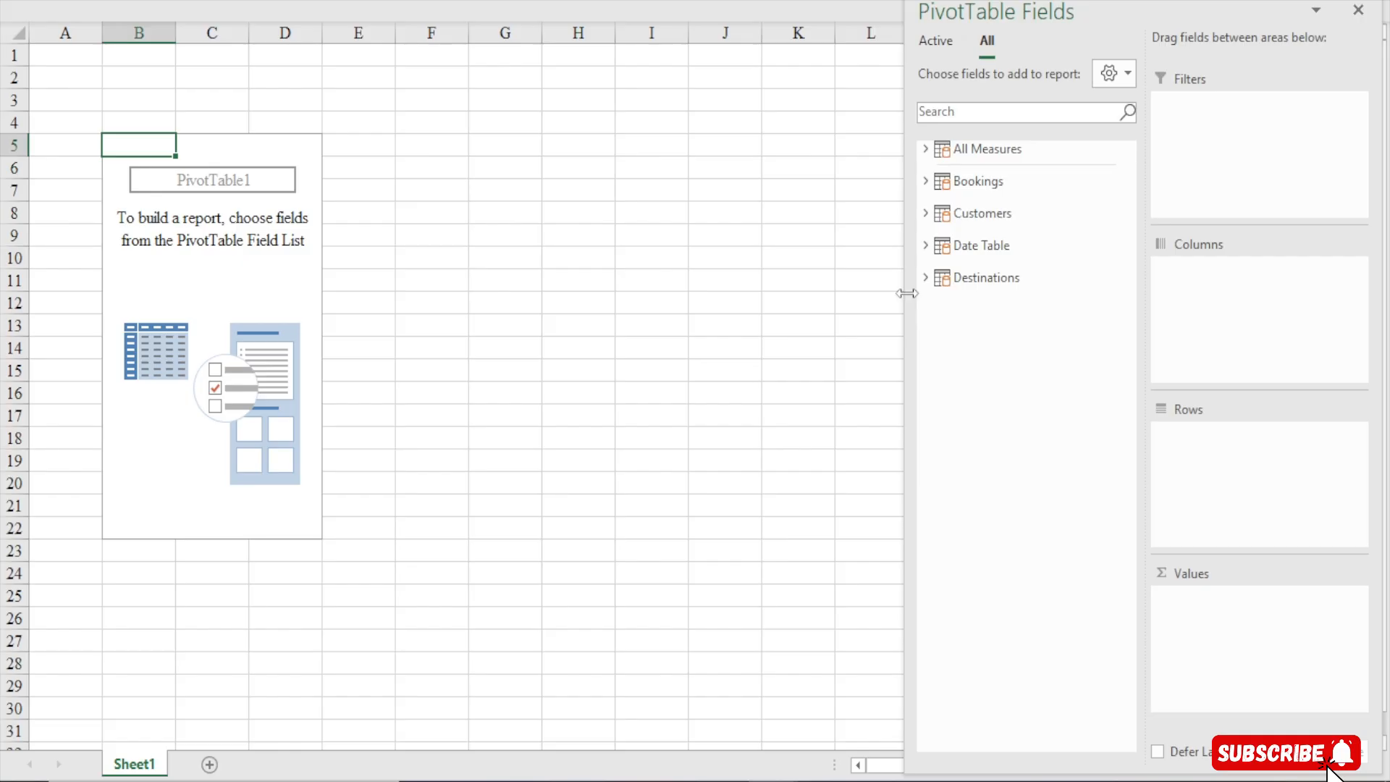
Start a new measure in the All Measures table and name it Bookings
left_click_drag(906, 295, 971, 292)
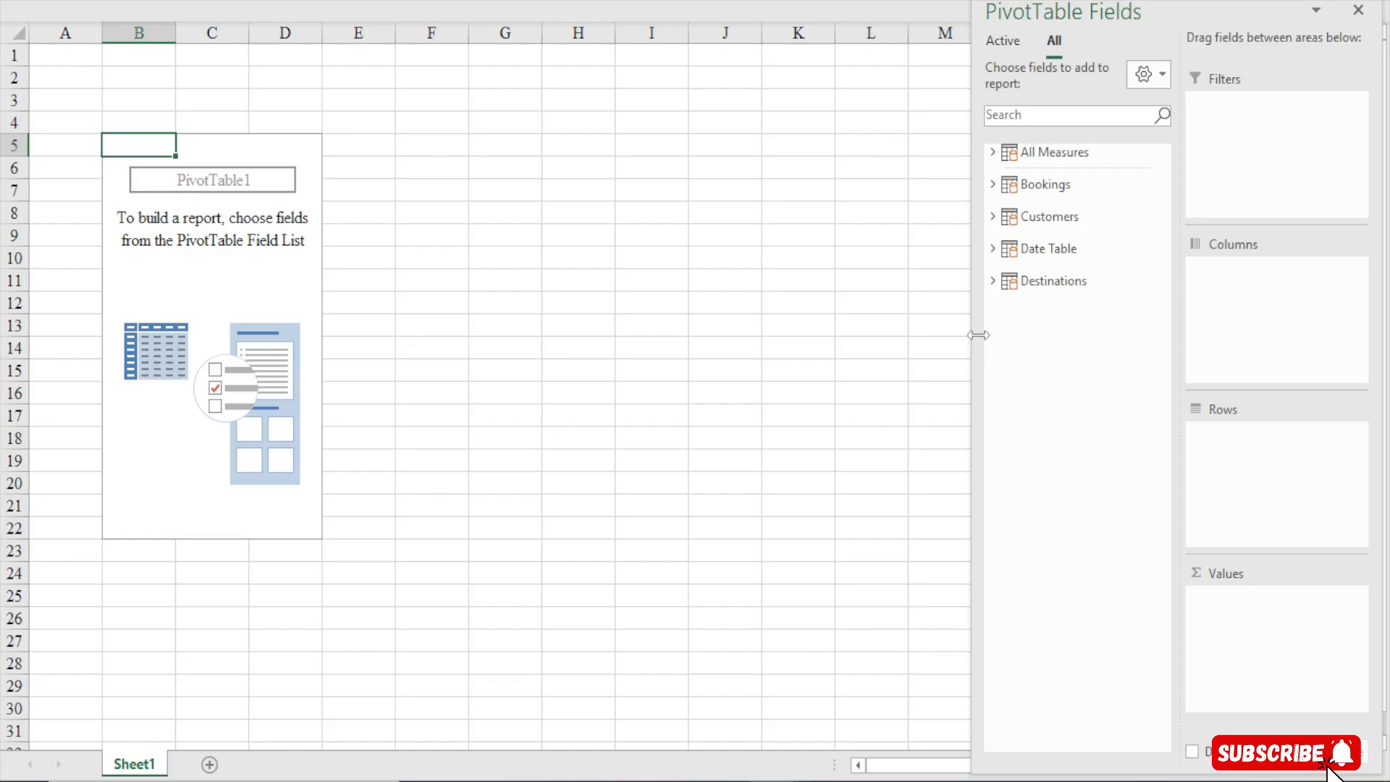
left_click(532, 8)
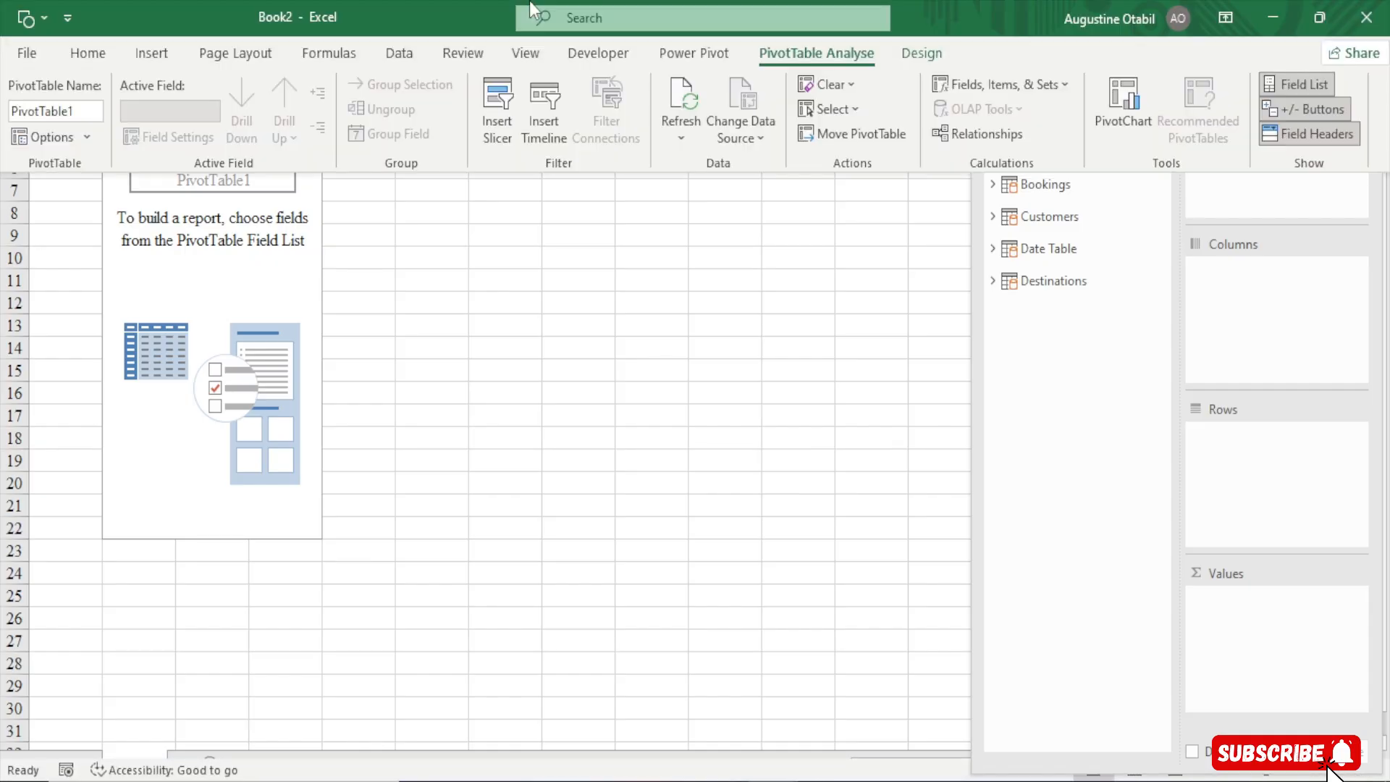
left_click(701, 55)
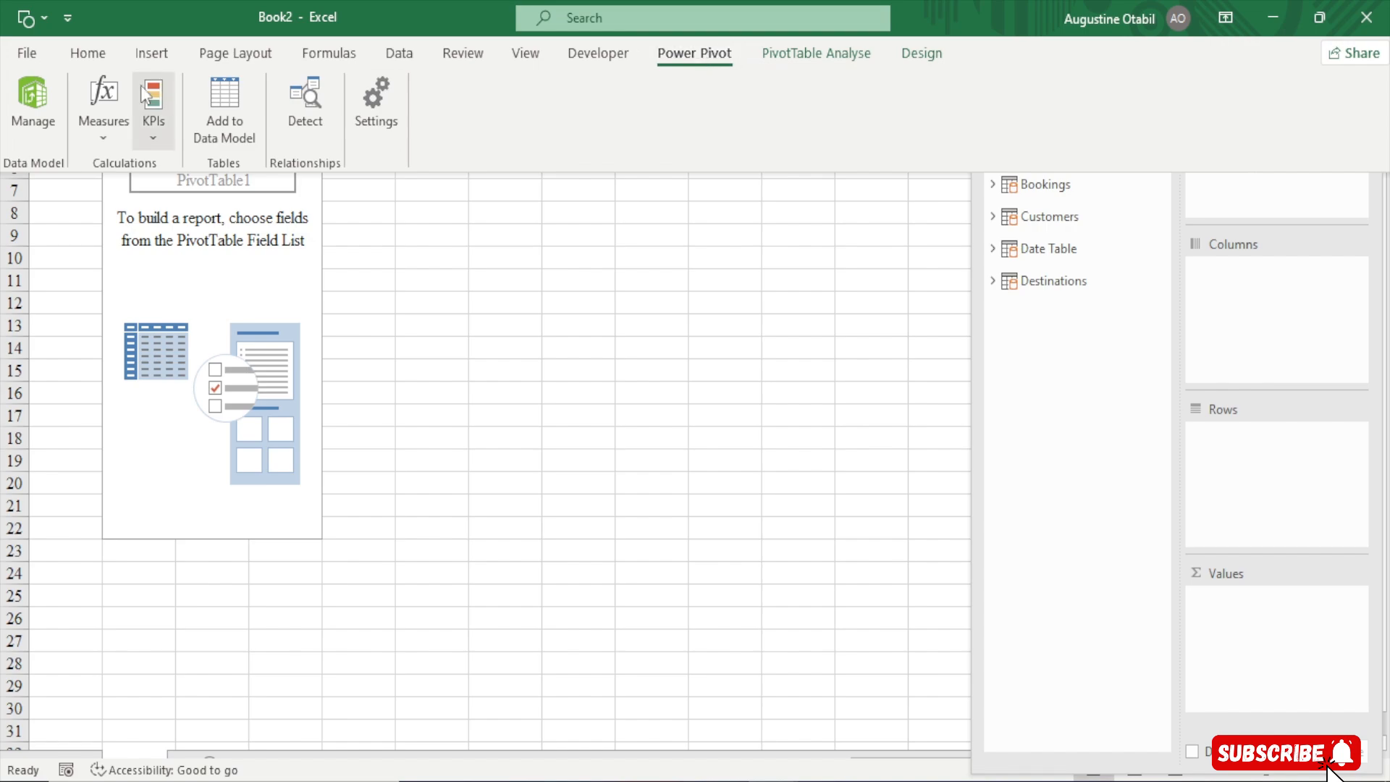
left_click(116, 125)
left_click(158, 166)
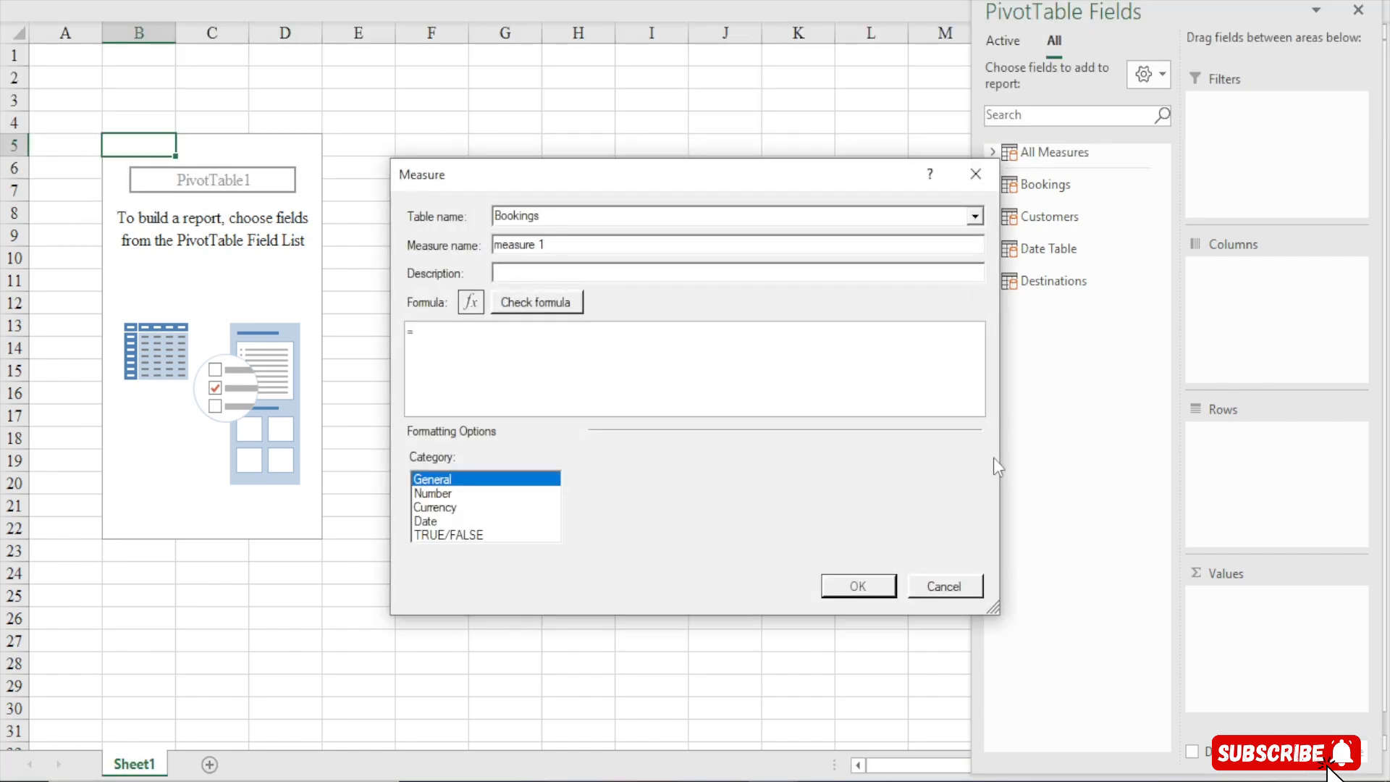
left_click_drag(689, 188, 545, 62)
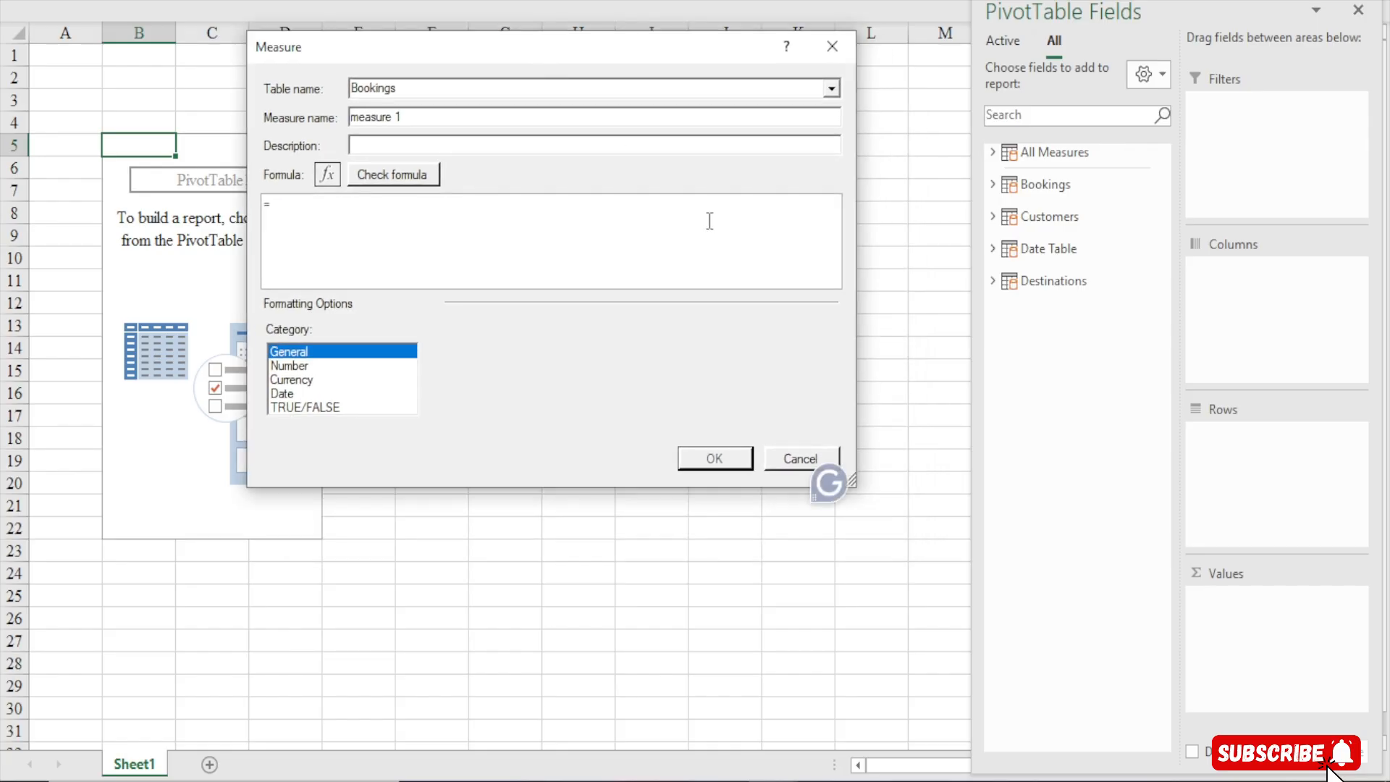
left_click_drag(924, 574, 975, 662)
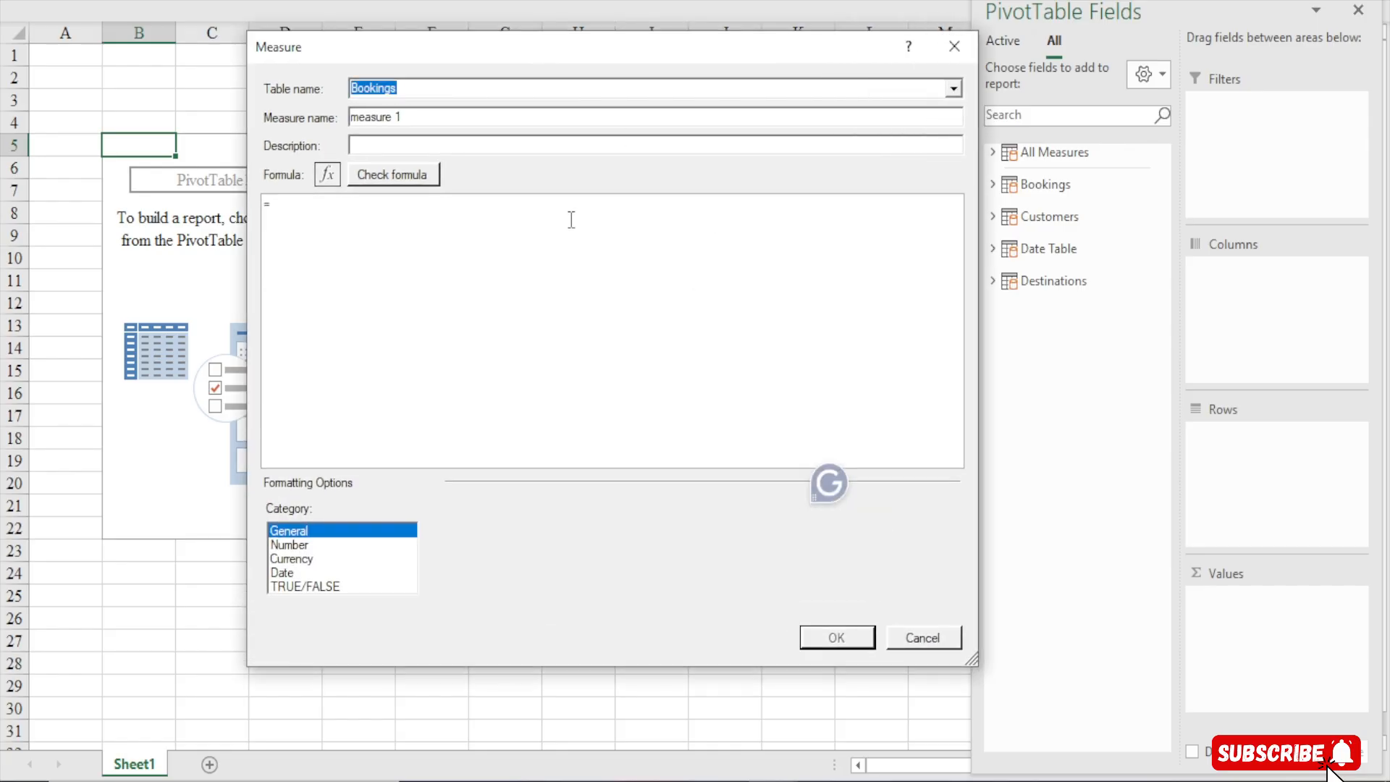
left_click(954, 89)
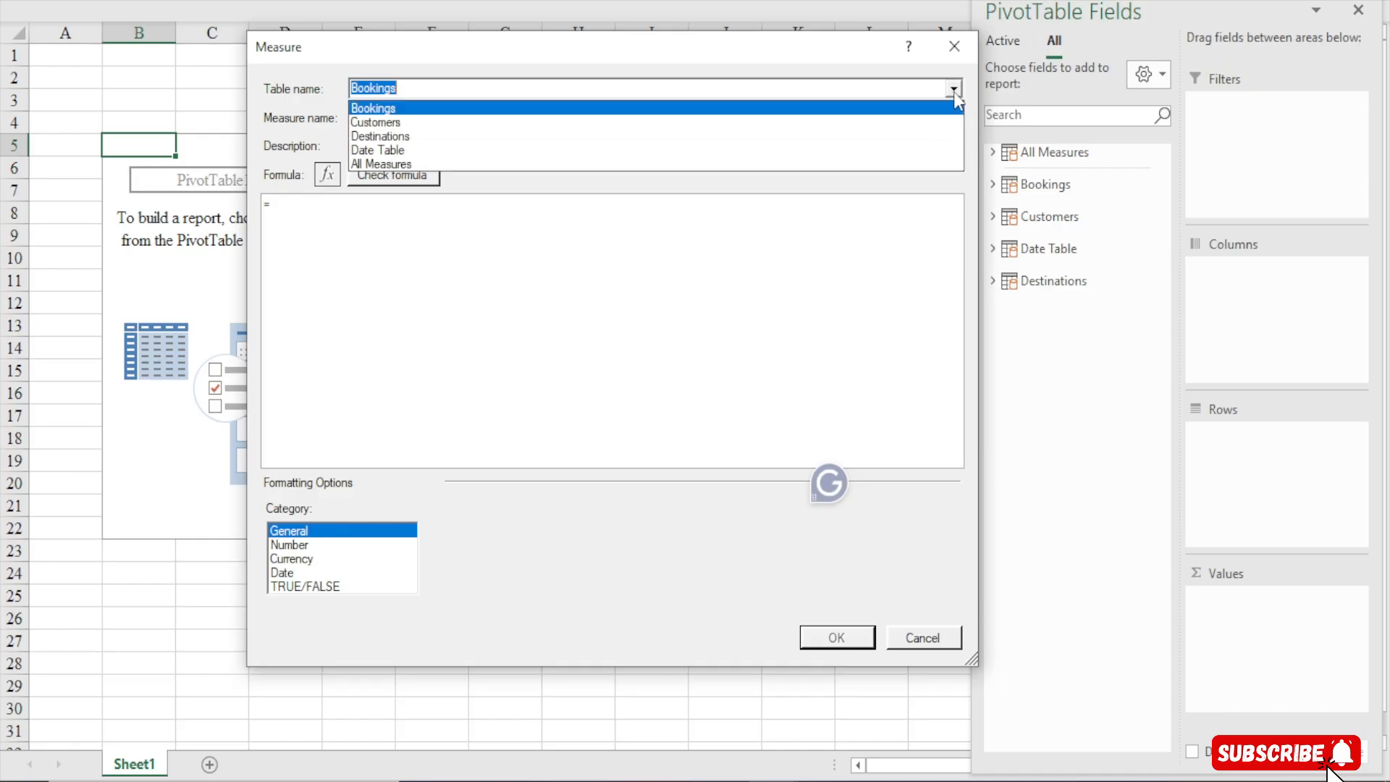
left_click(372, 168)
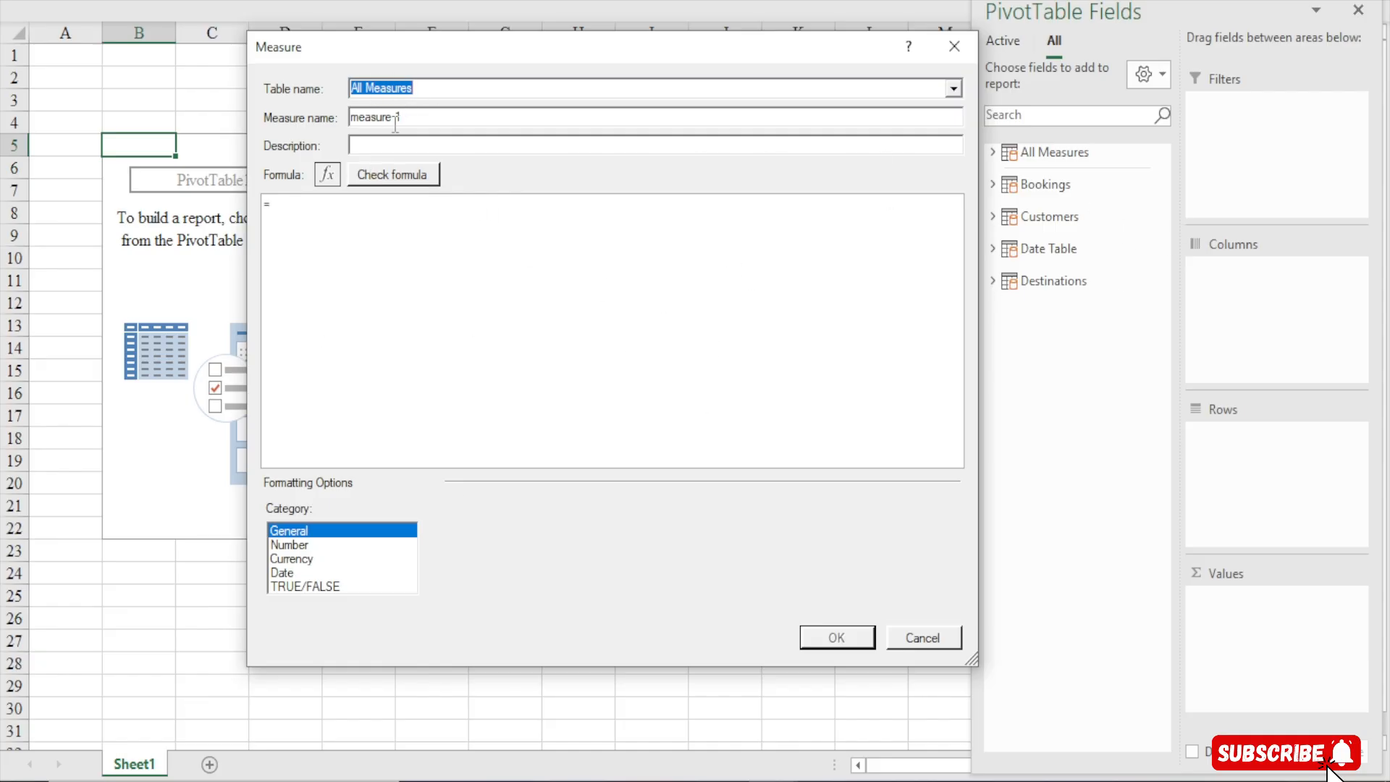
key("Tab")
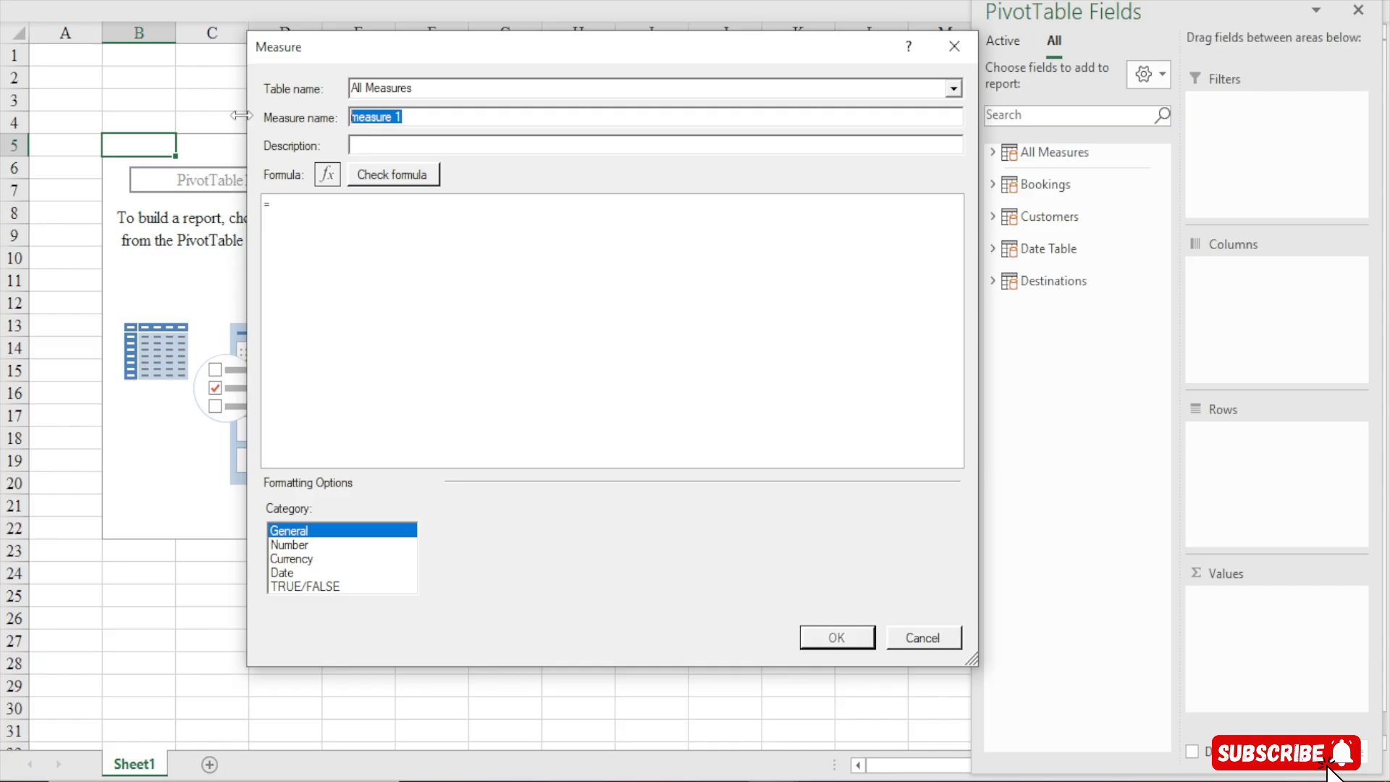
type("Bookings")
Enter the measure formula =COUNTROWS(Bookings) and check the formula for errors
left_click(308, 205)
scroll(308, 205, "up", 2)
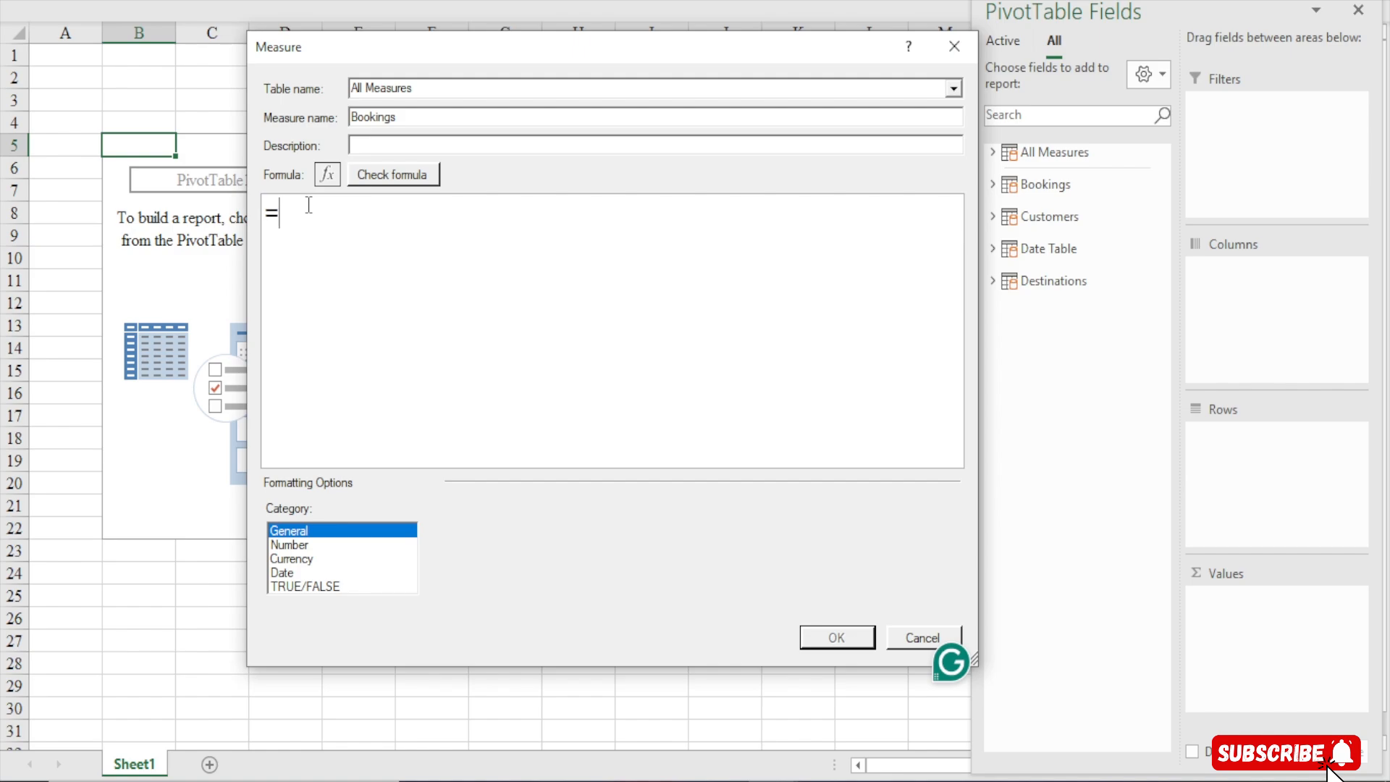
scroll(419, 300, "up", 1)
type("count")
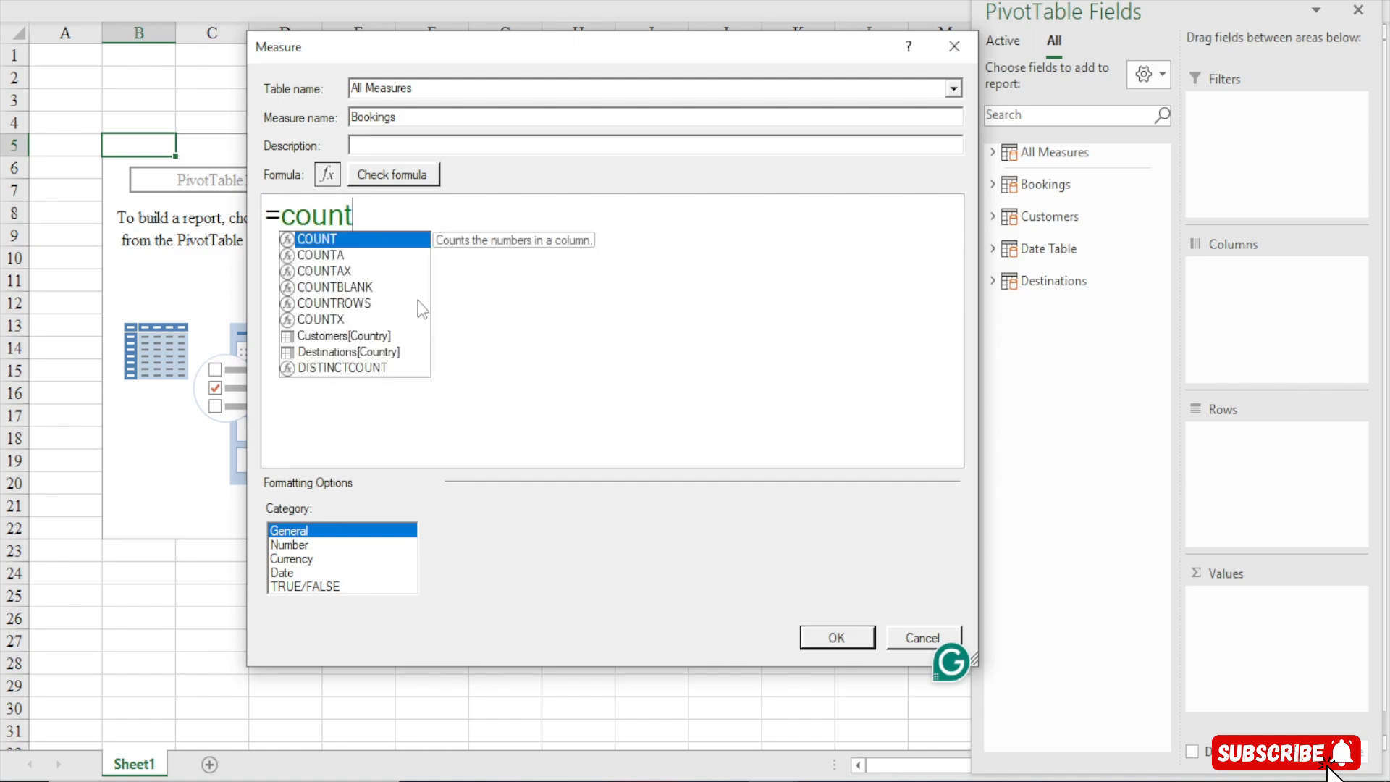
type("rows")
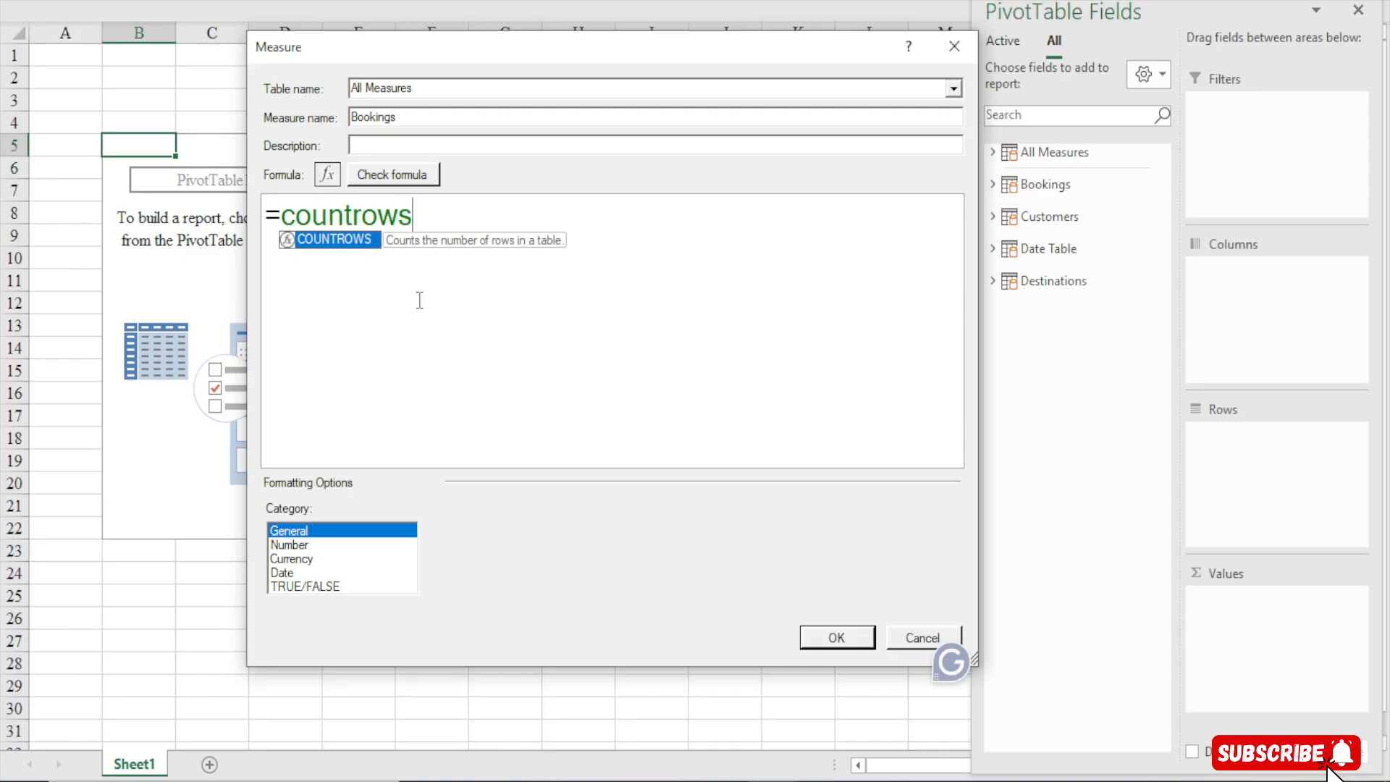
key("Tab")
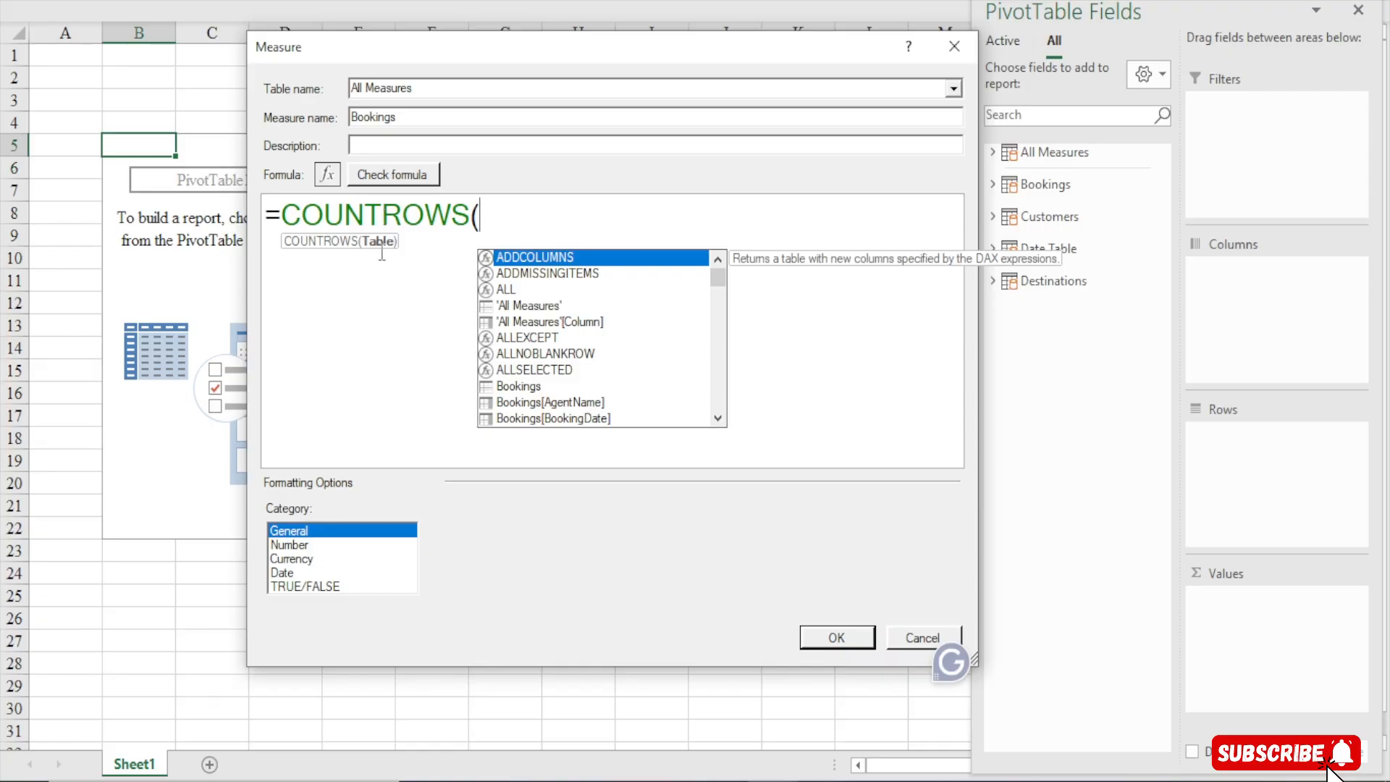
type("booking")
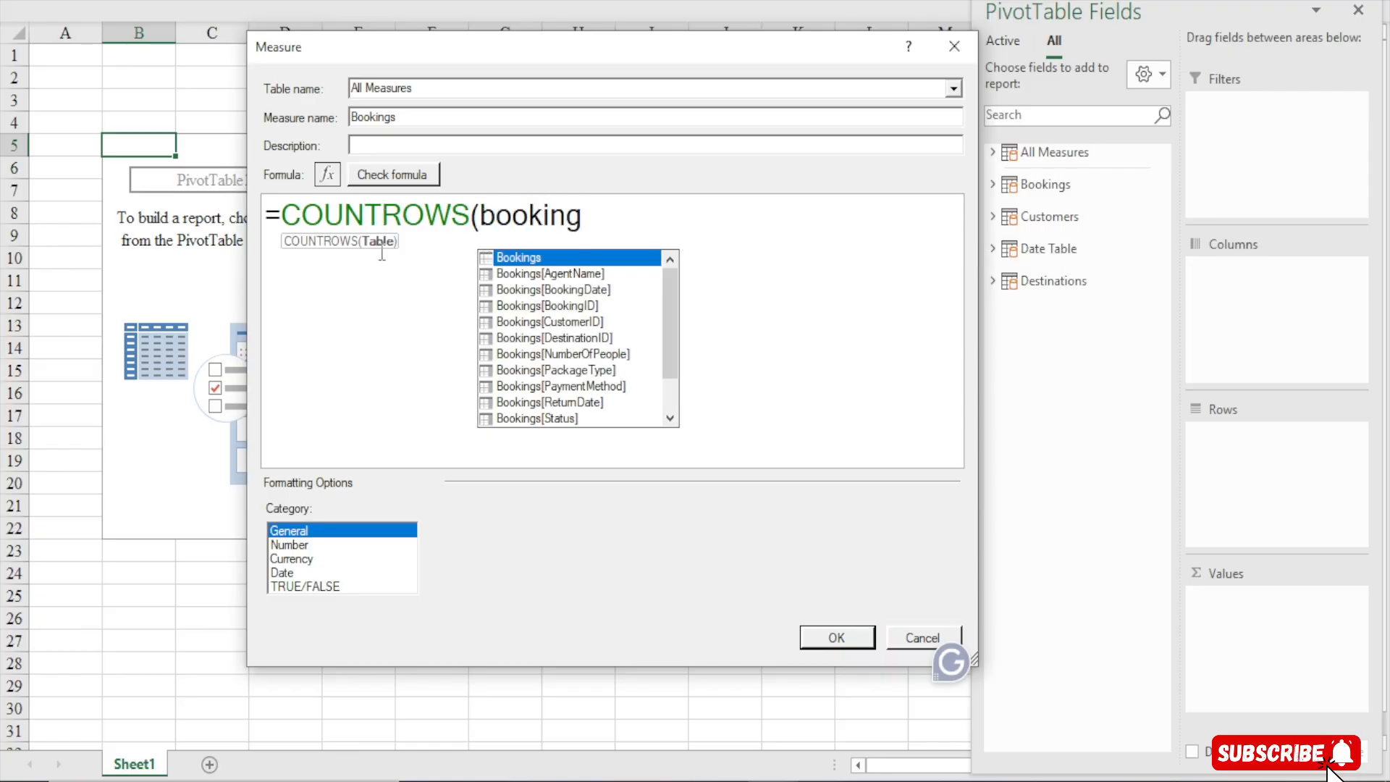
key("Tab")
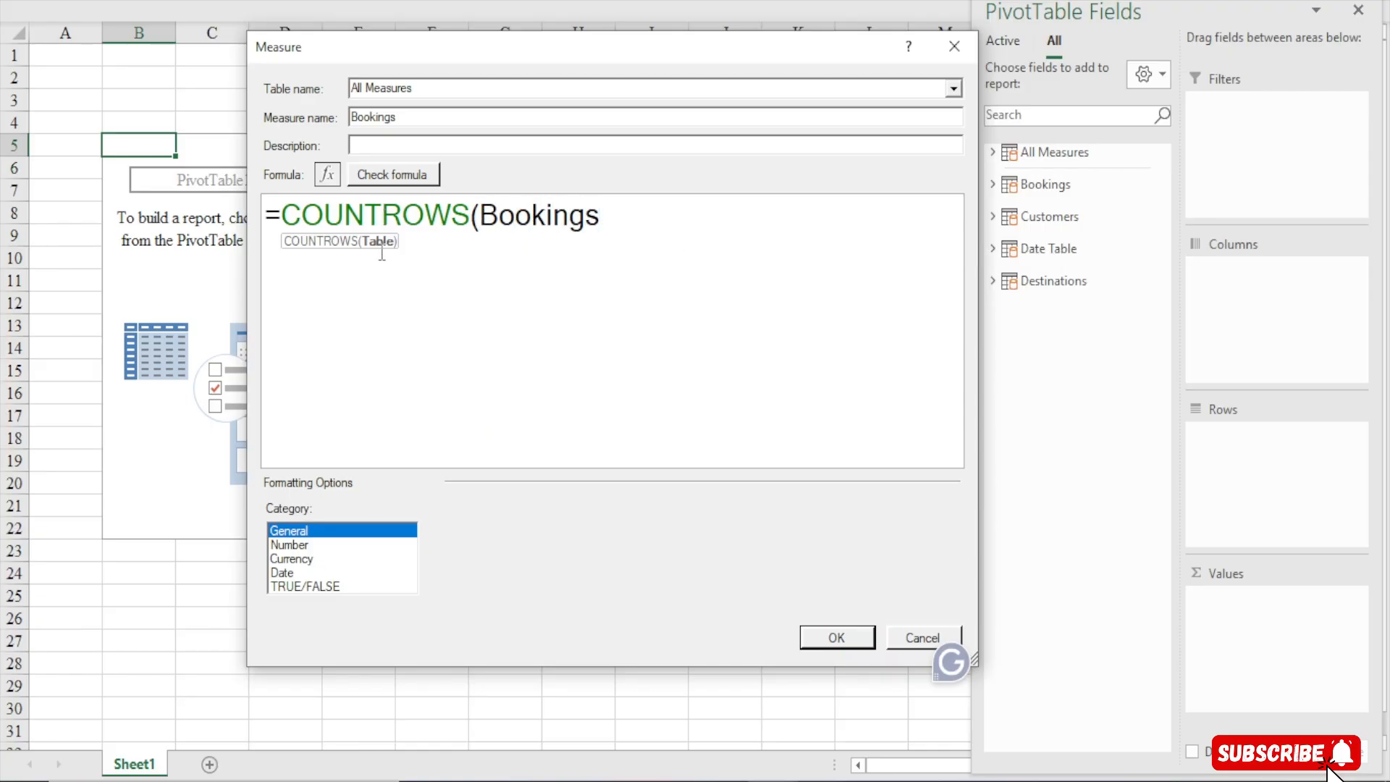
type(")")
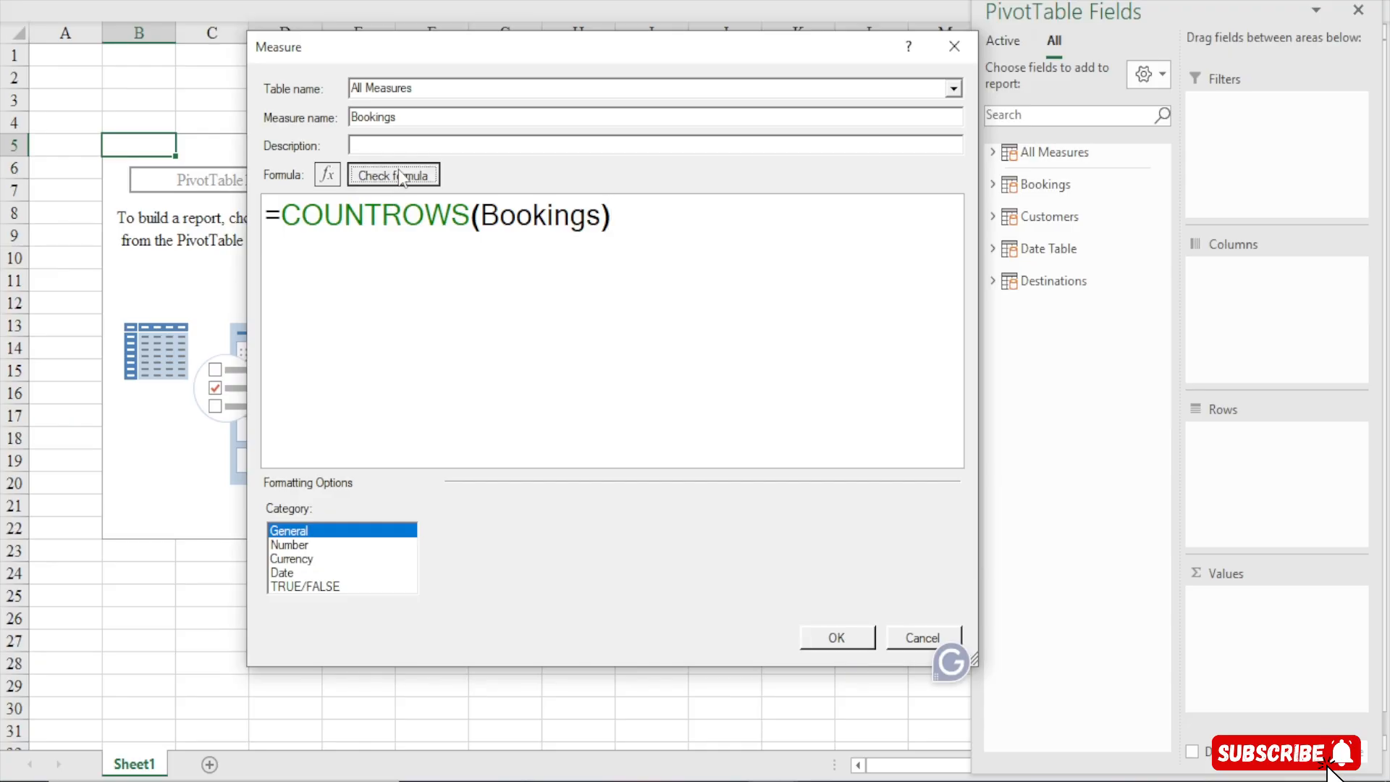
left_click(402, 177)
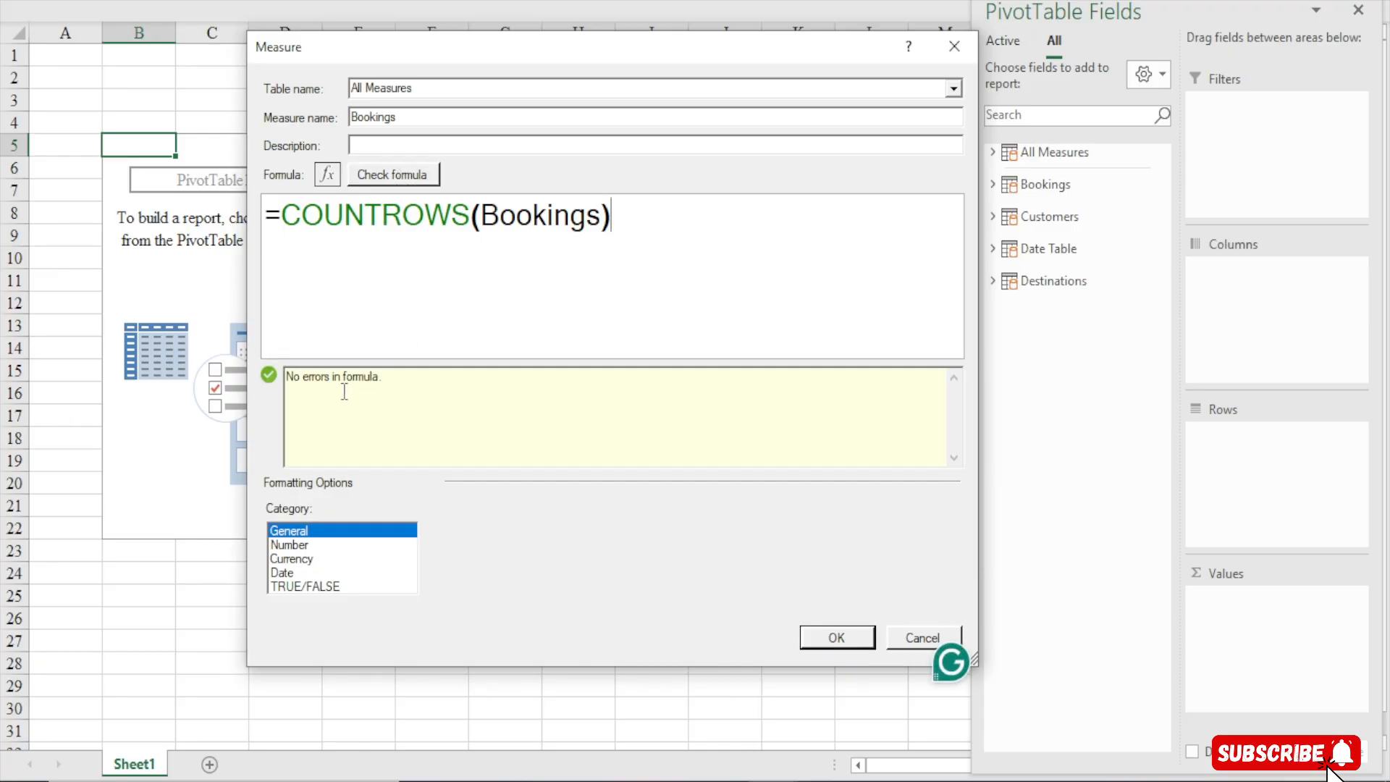
Format the measure as a whole number with a 1000 separator and save it to the PivotTable
left_click(290, 545)
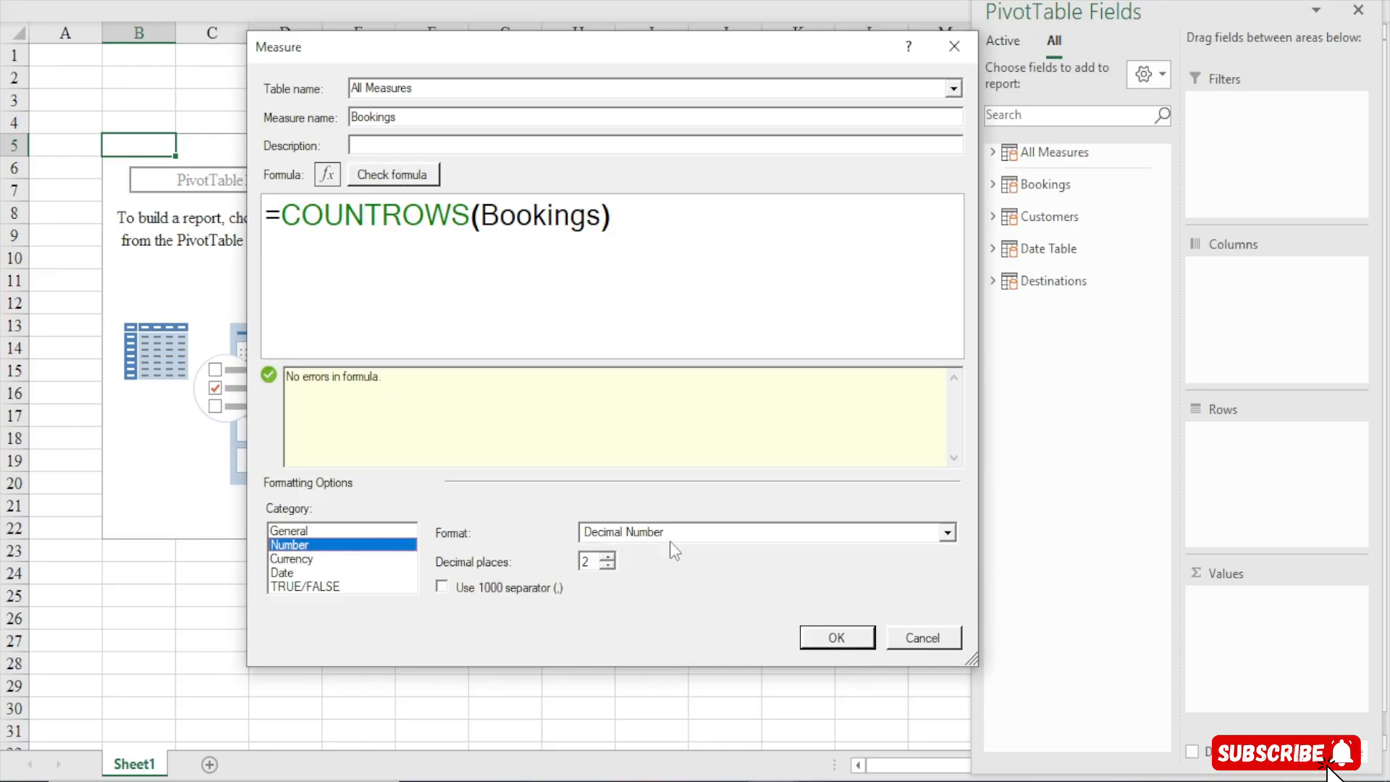
left_click(670, 532)
left_click(646, 569)
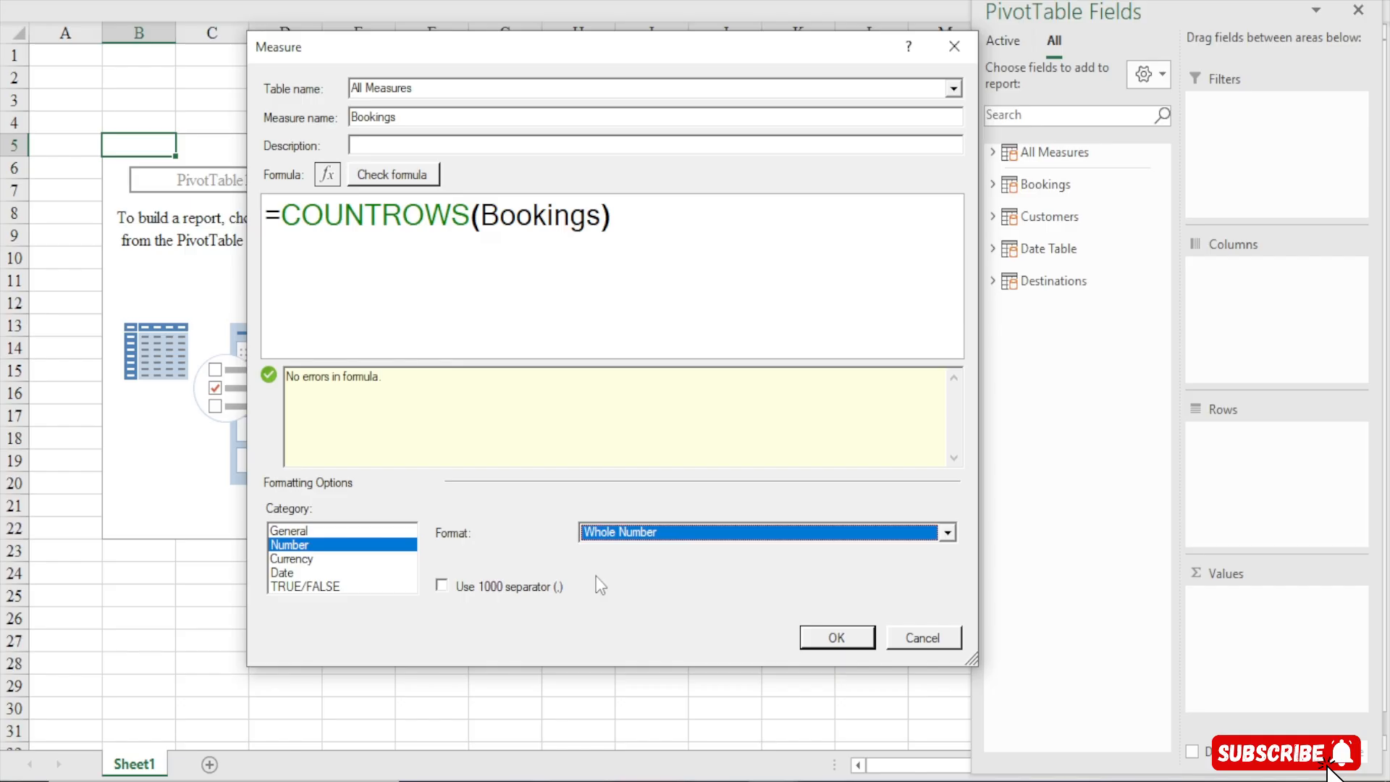
left_click(489, 587)
left_click(858, 645)
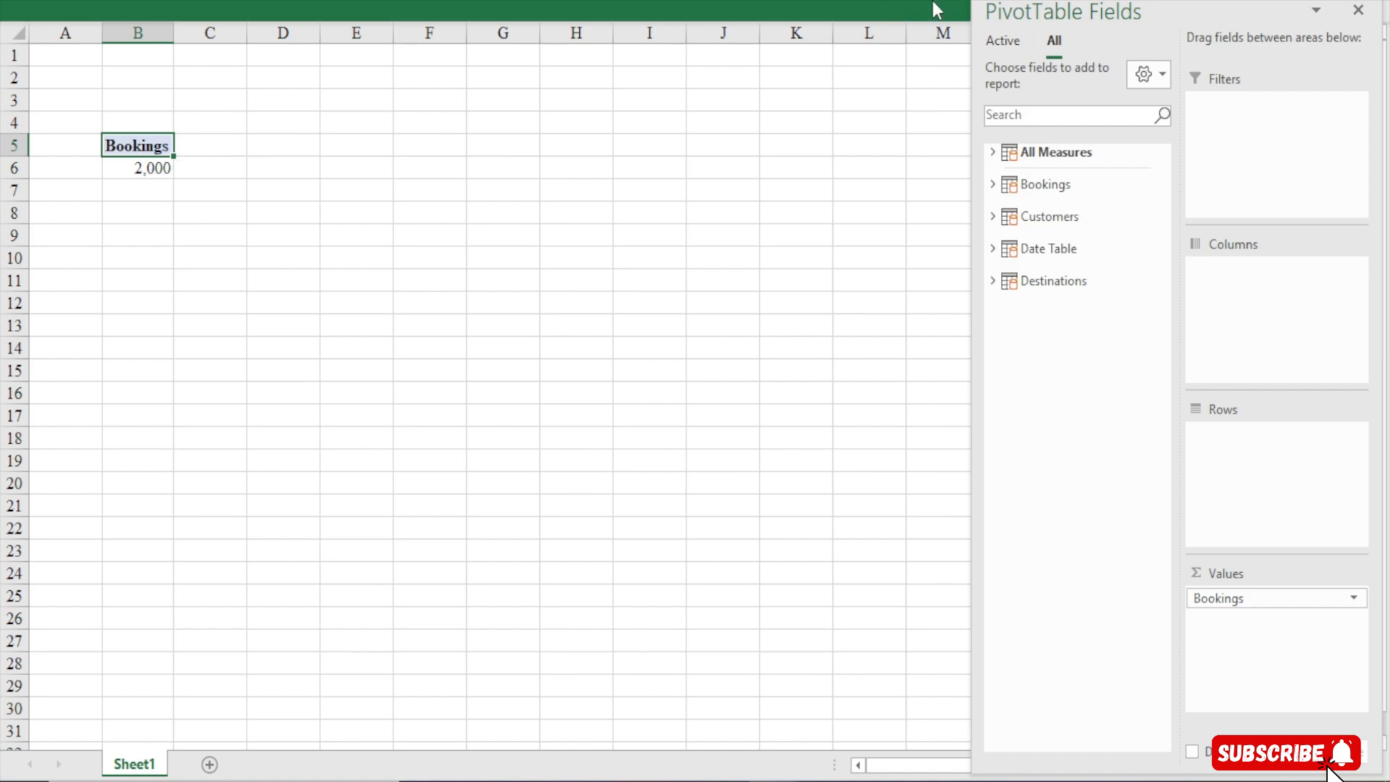
left_click(621, 8)
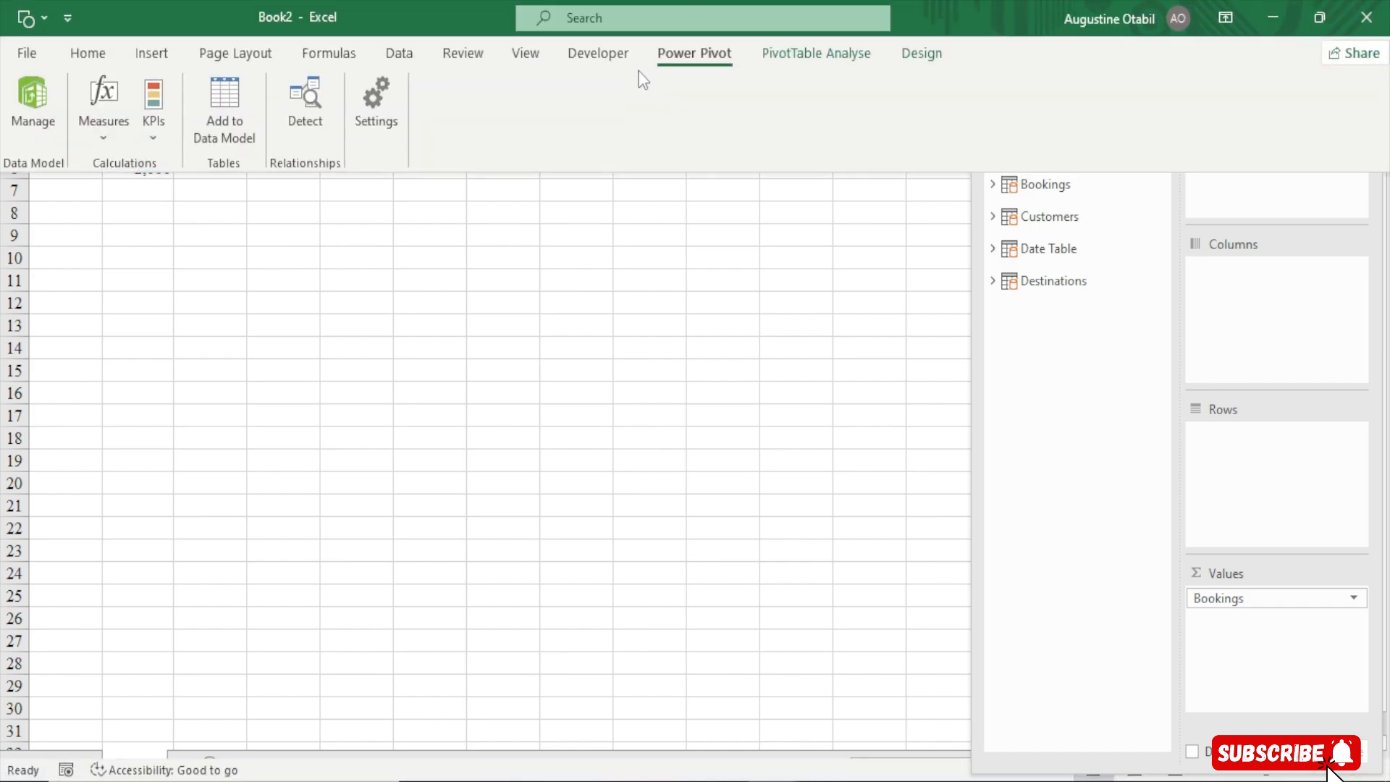
Open the Power Pivot data model to view the All Measures table, then return to the workbook
left_click(25, 112)
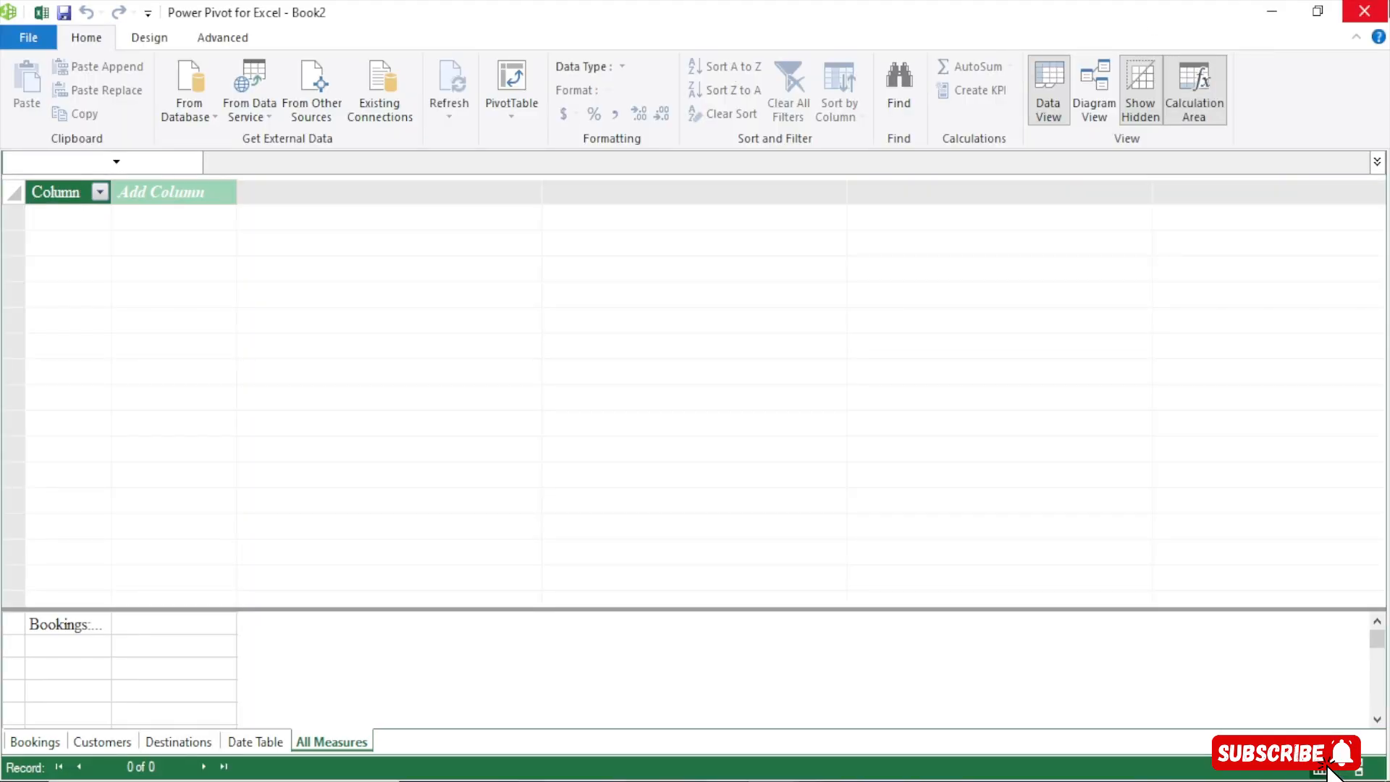
left_click(1364, 11)
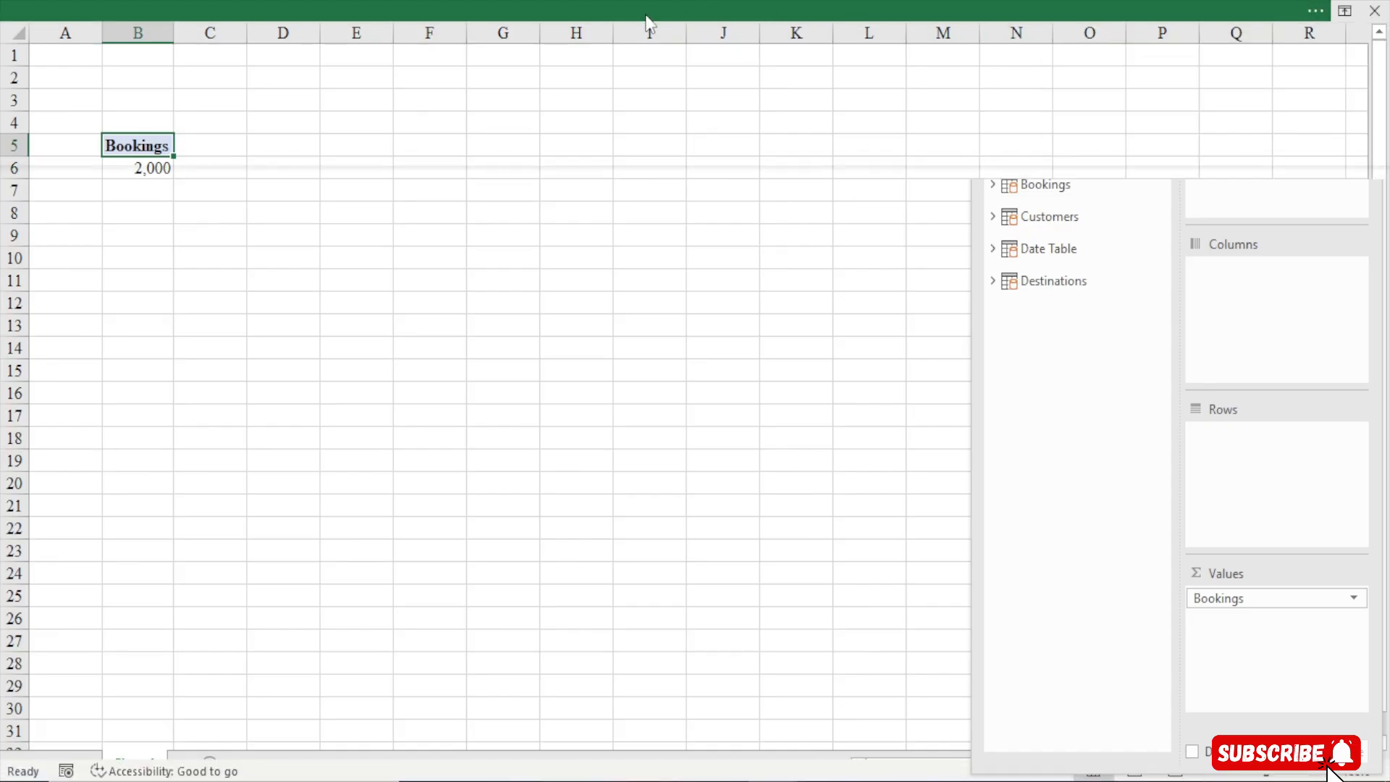
left_click(649, 9)
Start a new measure in the All Measures table and name it Total Revenue
left_click(101, 129)
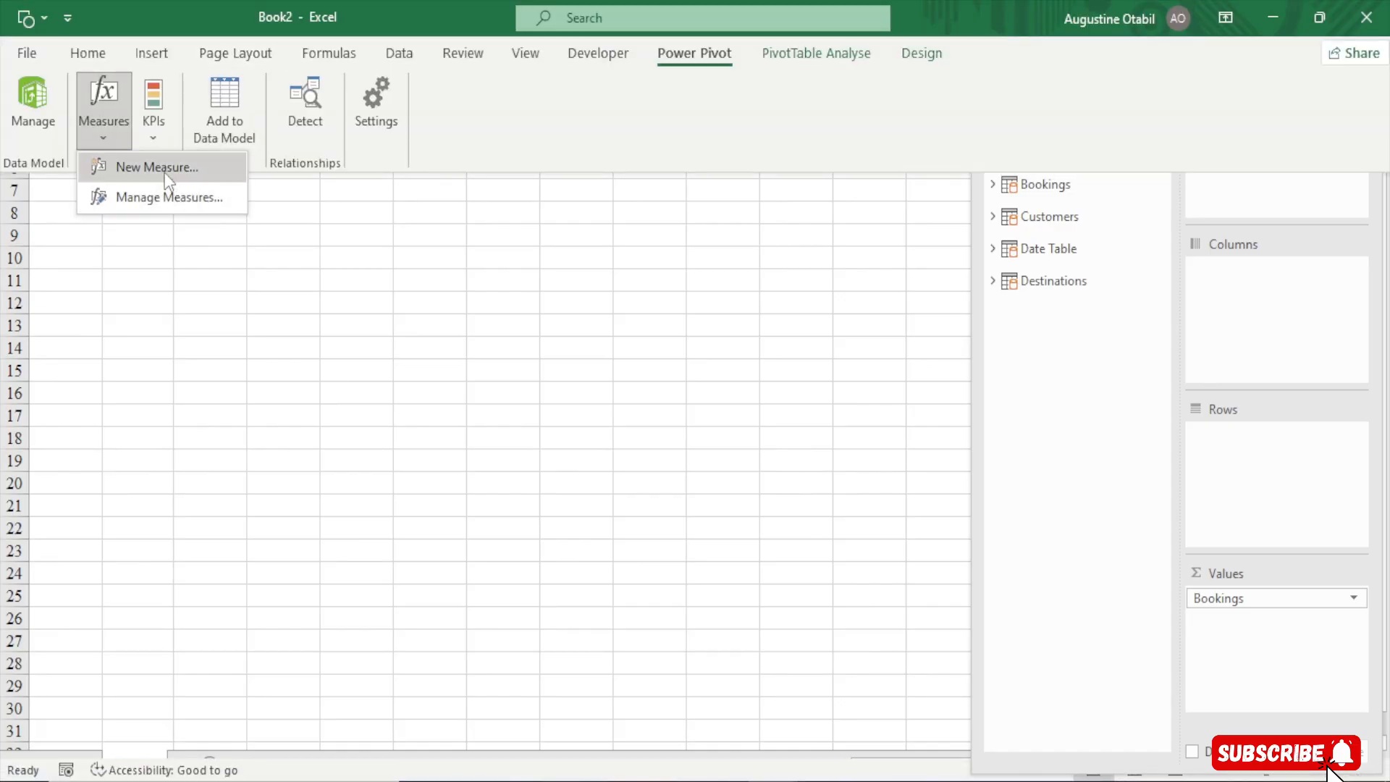
left_click(164, 173)
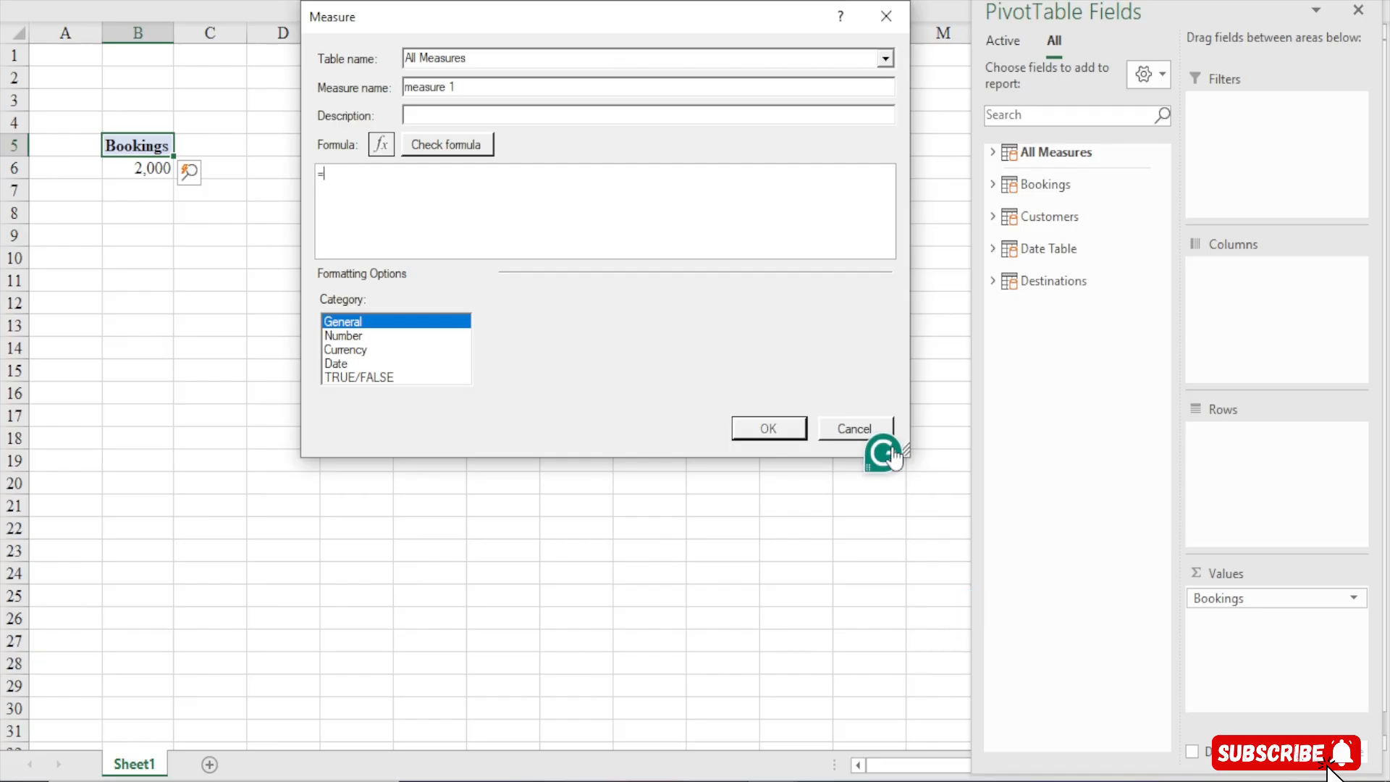
left_click_drag(906, 454, 1076, 664)
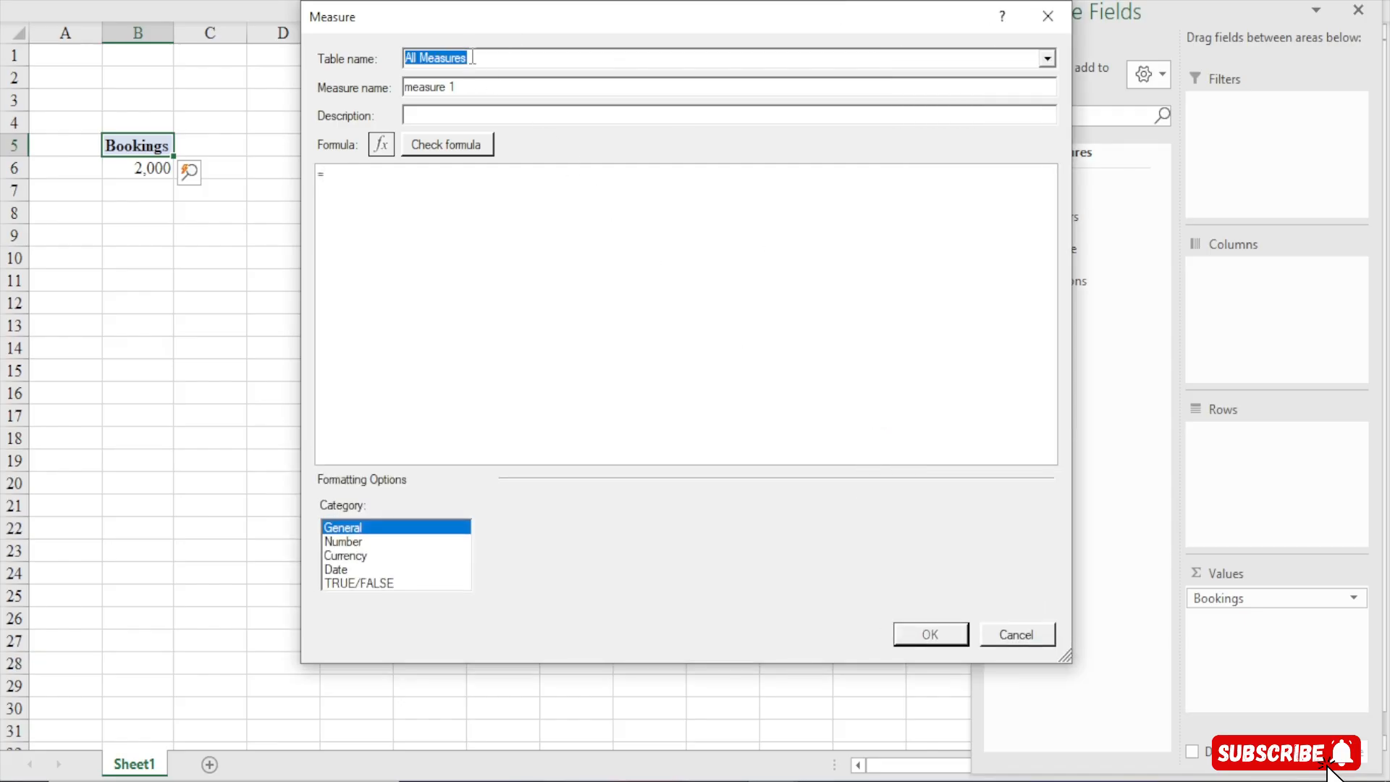
left_click_drag(468, 86, 324, 106)
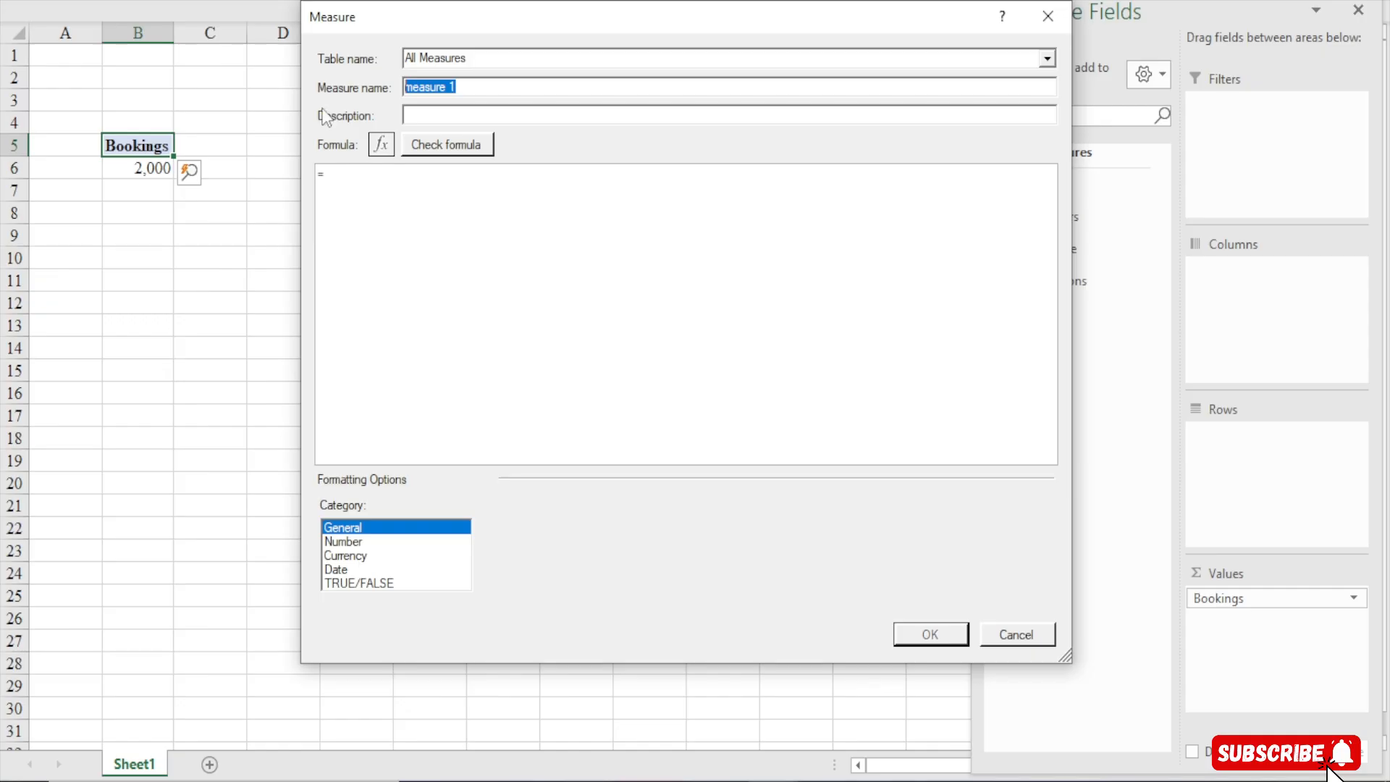
type("Total Revenue")
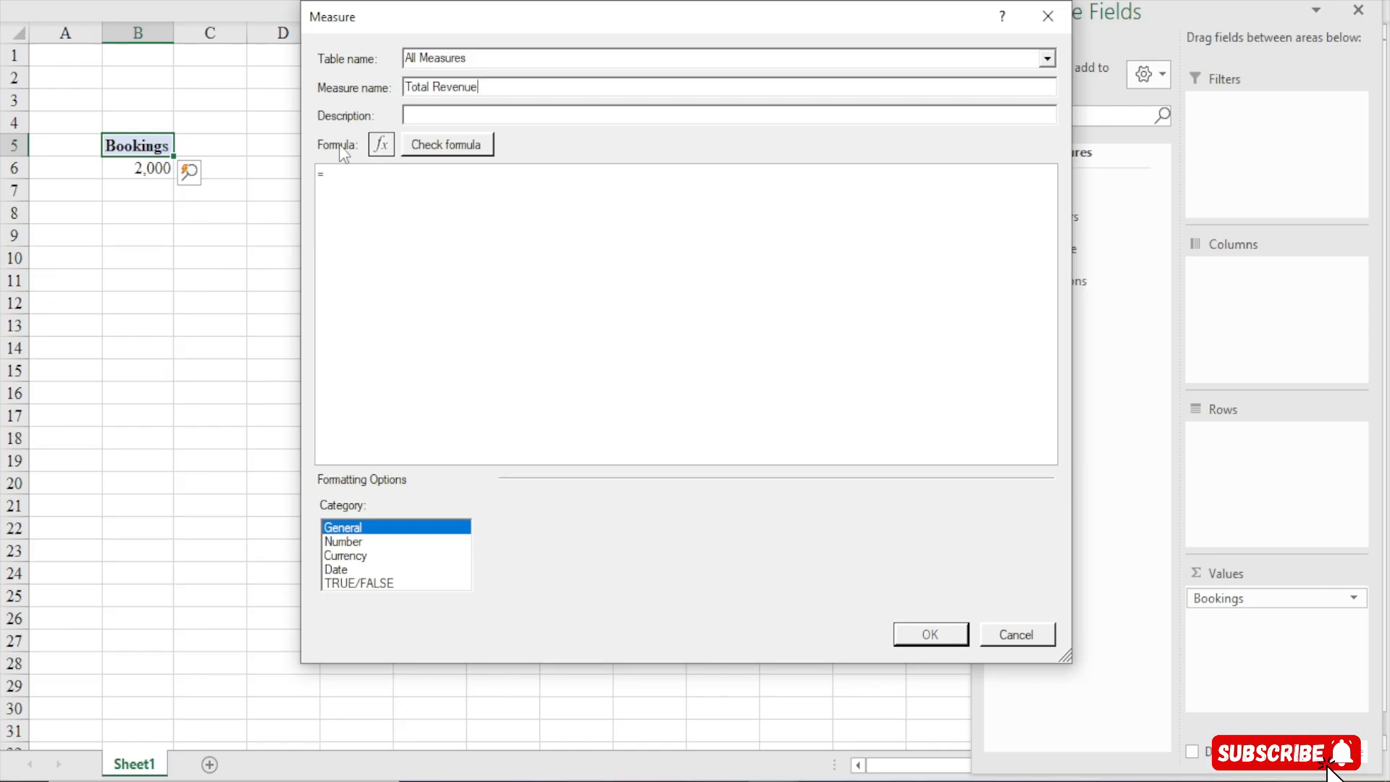
Enter the measure formula =SUM(Bookings[TotalCost]) and check the formula for errors
left_click(358, 178)
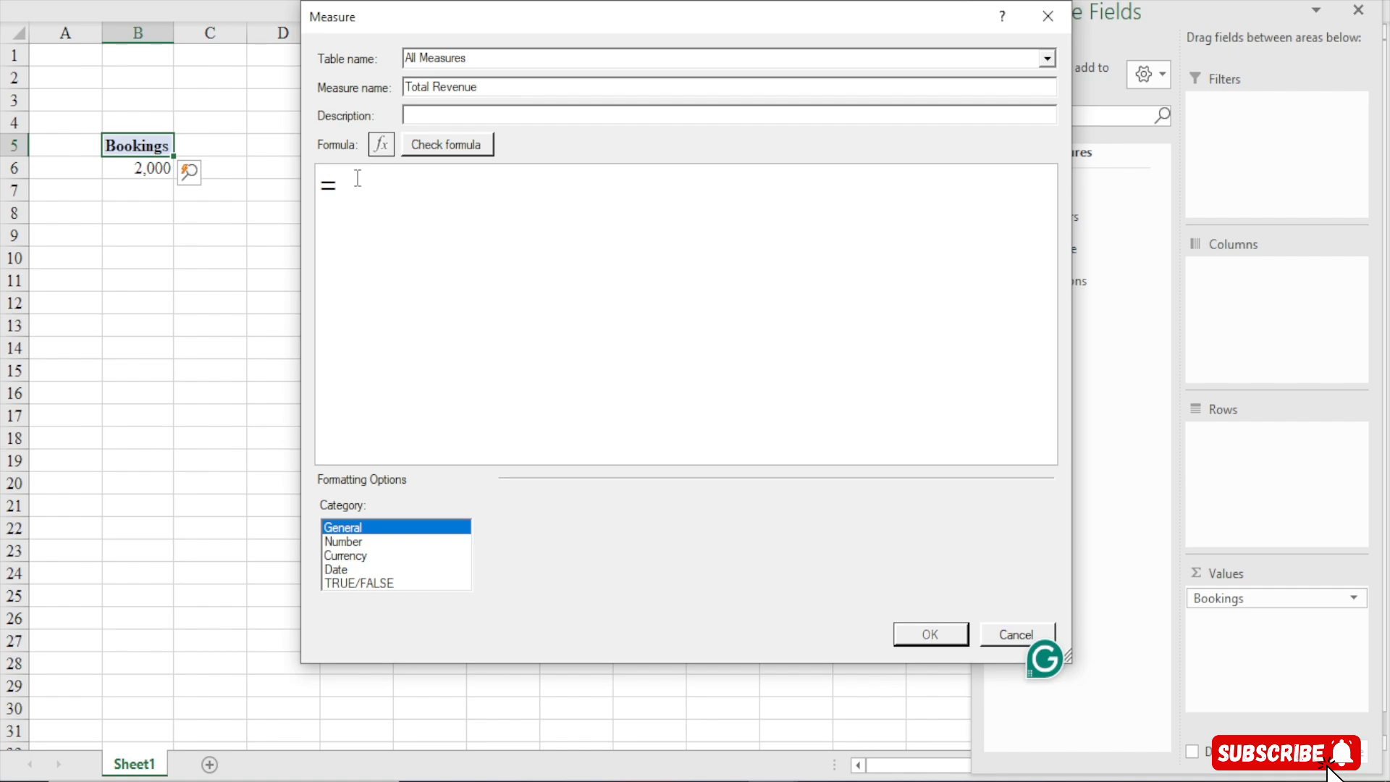
type("m(tota")
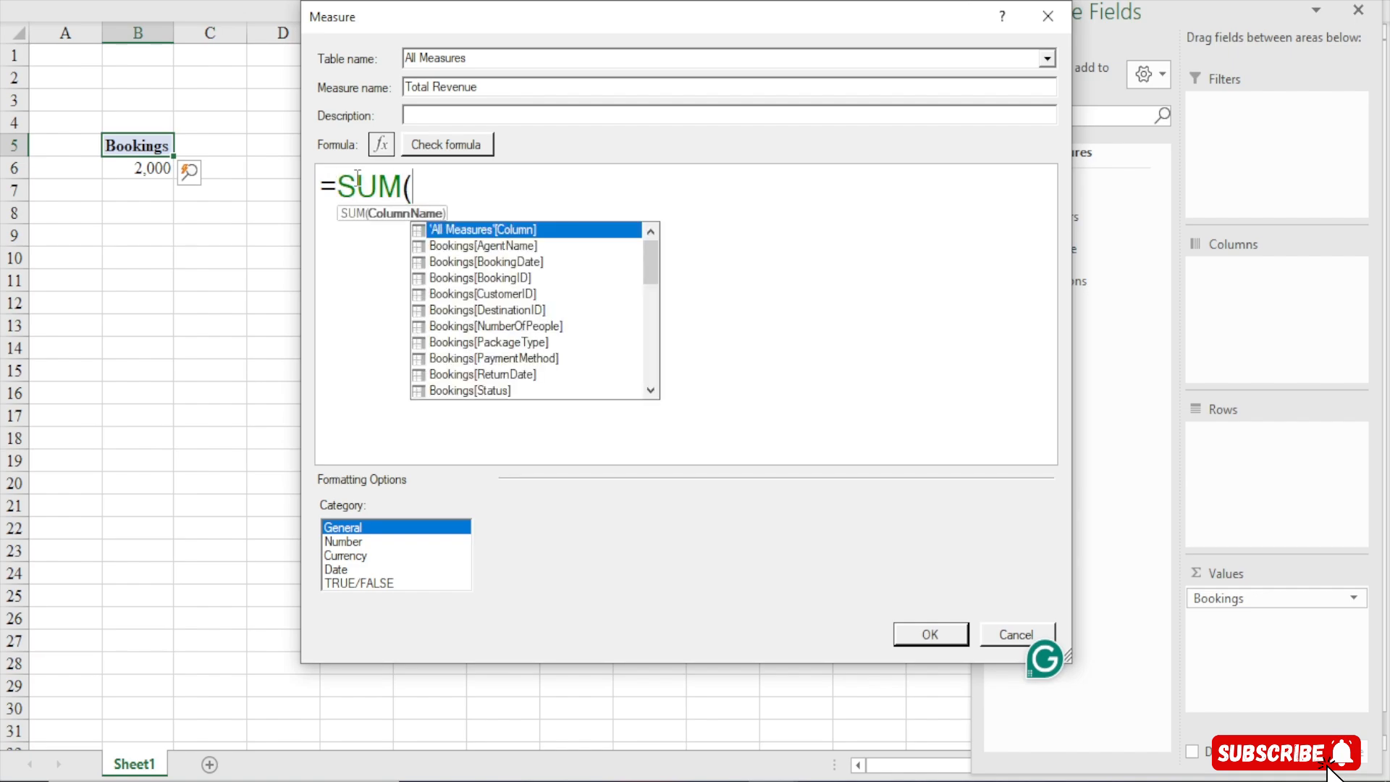
key("Tab")
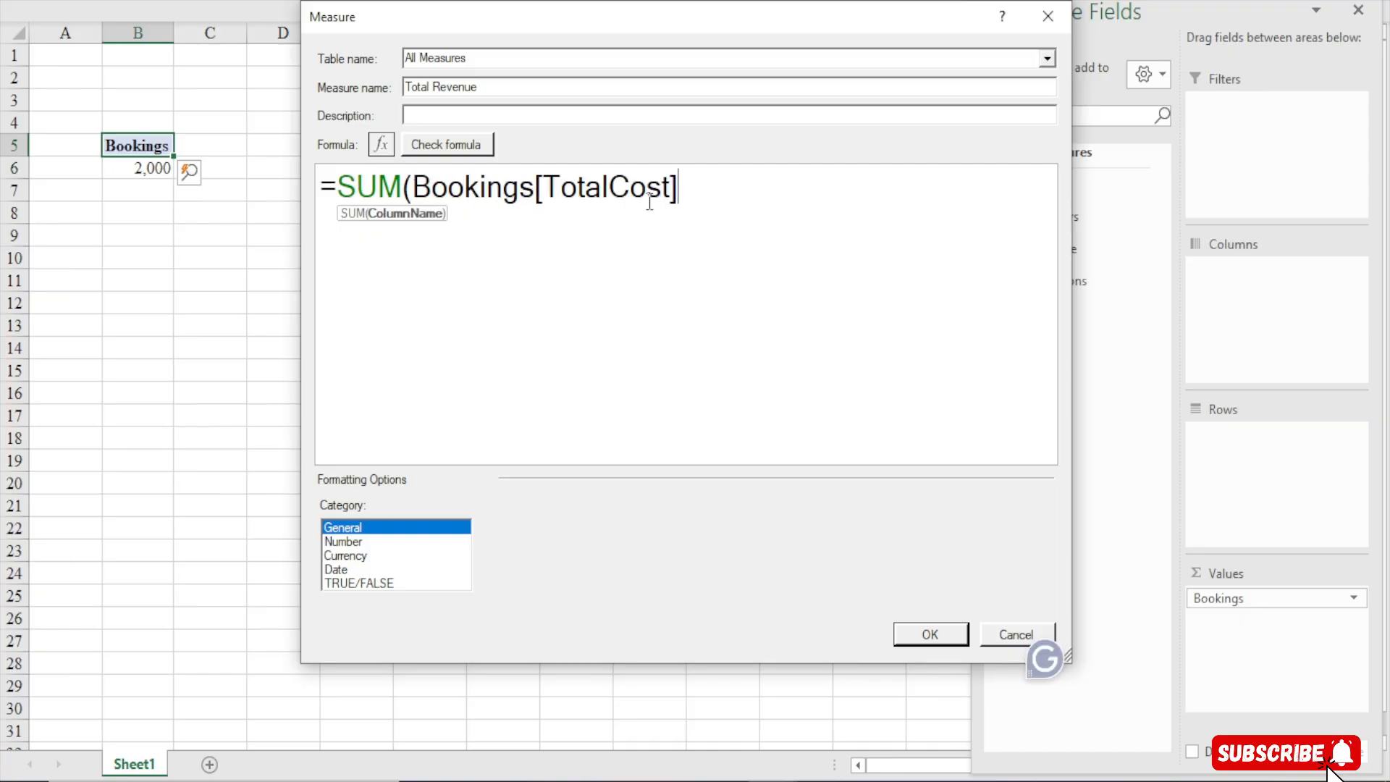
type(")")
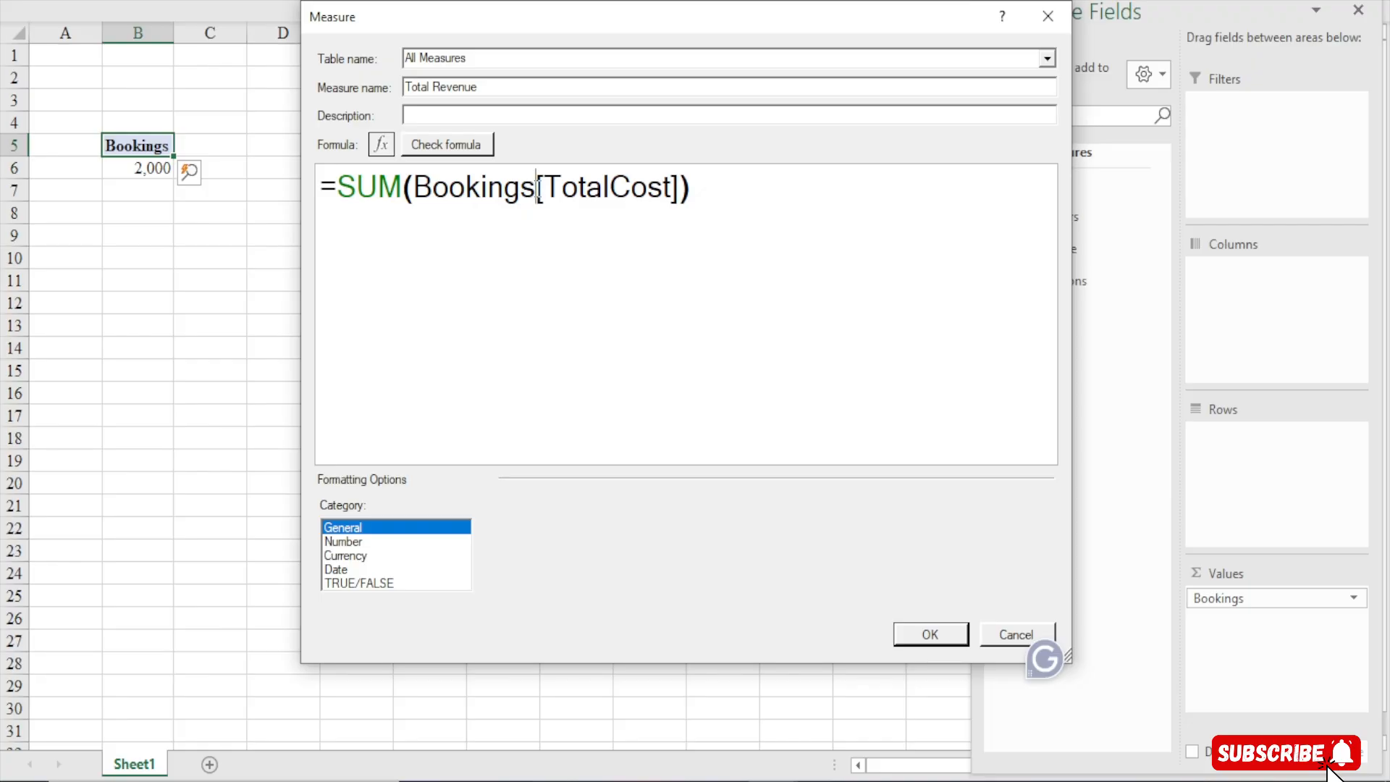
left_click_drag(535, 188, 718, 196)
left_click_drag(411, 187, 541, 188)
left_click(702, 196)
left_click(446, 144)
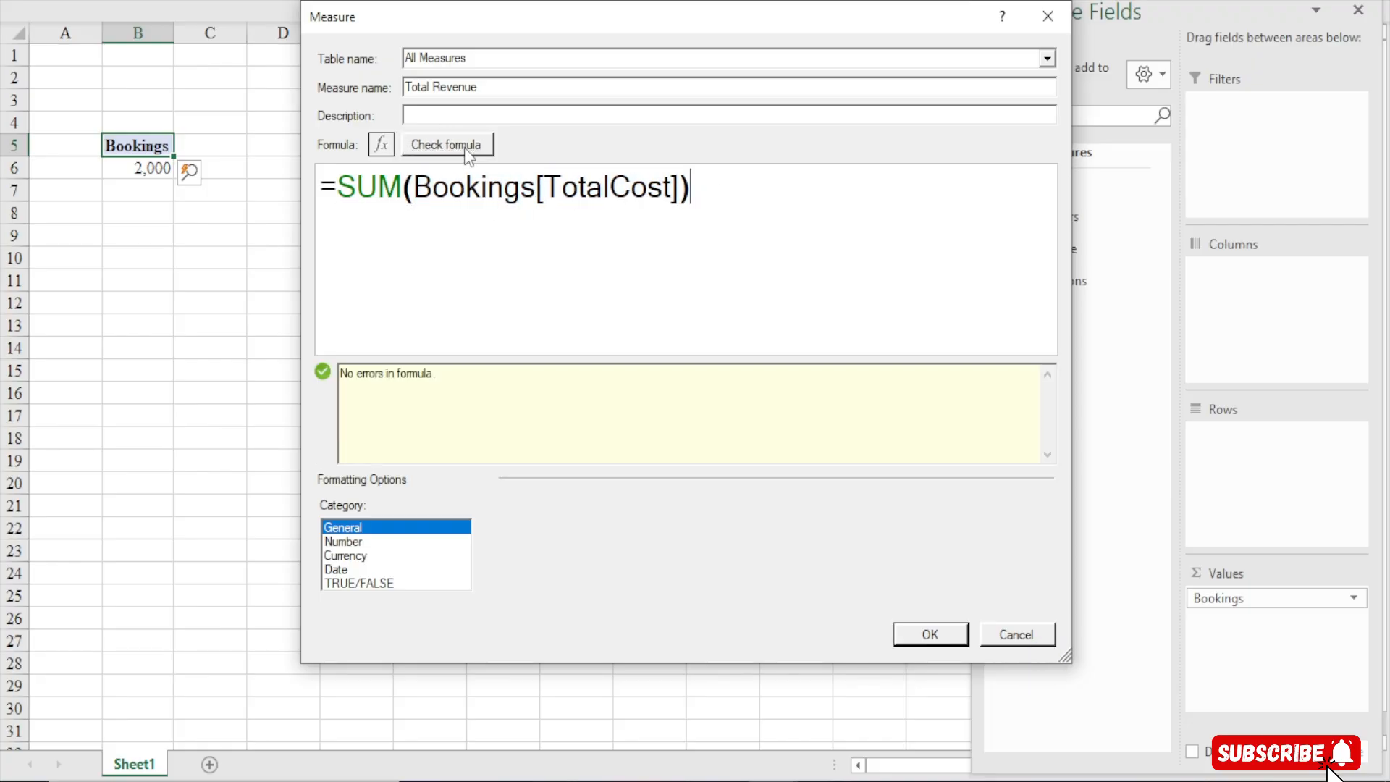
Format the measure as dollar currency with fewer decimal places and save it to the PivotTable
left_click(339, 543)
left_click(346, 557)
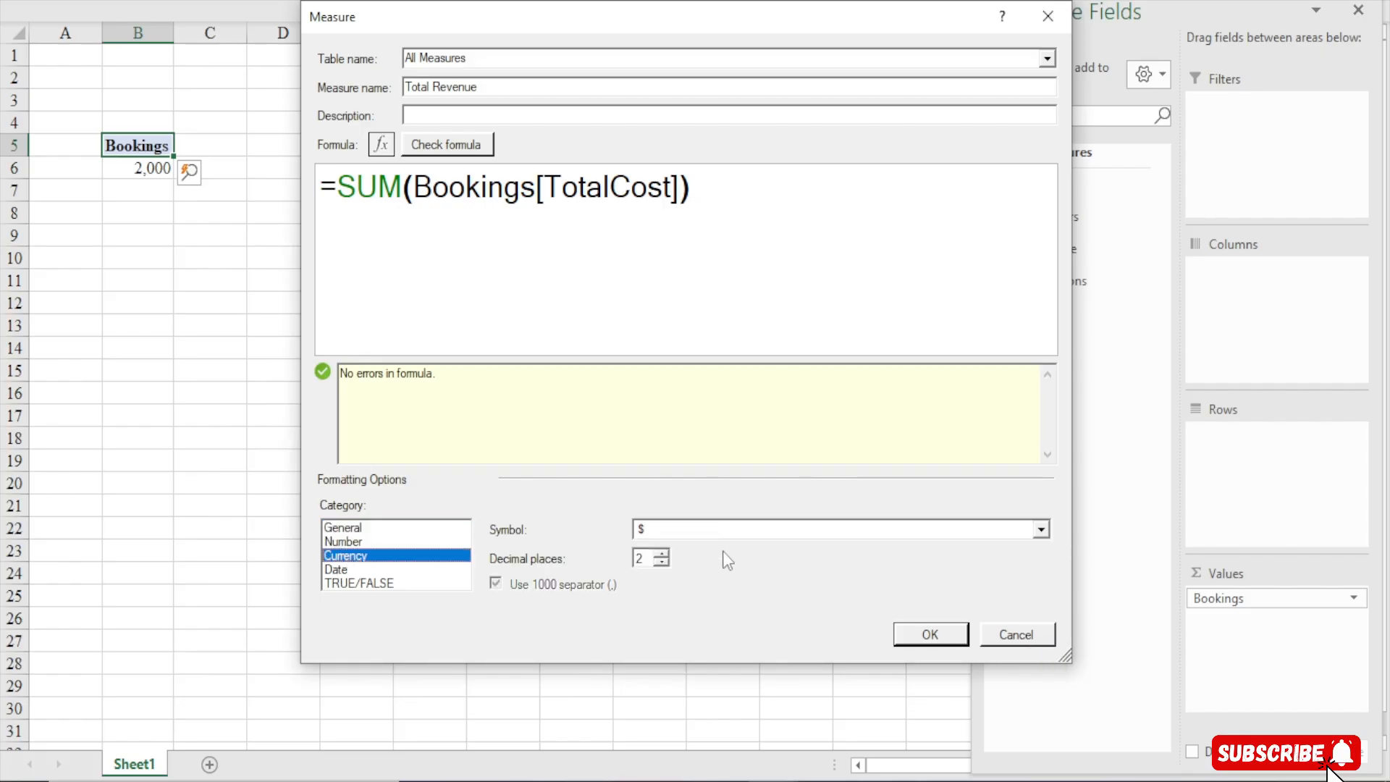
left_click(662, 563)
left_click(662, 563)
left_click(930, 636)
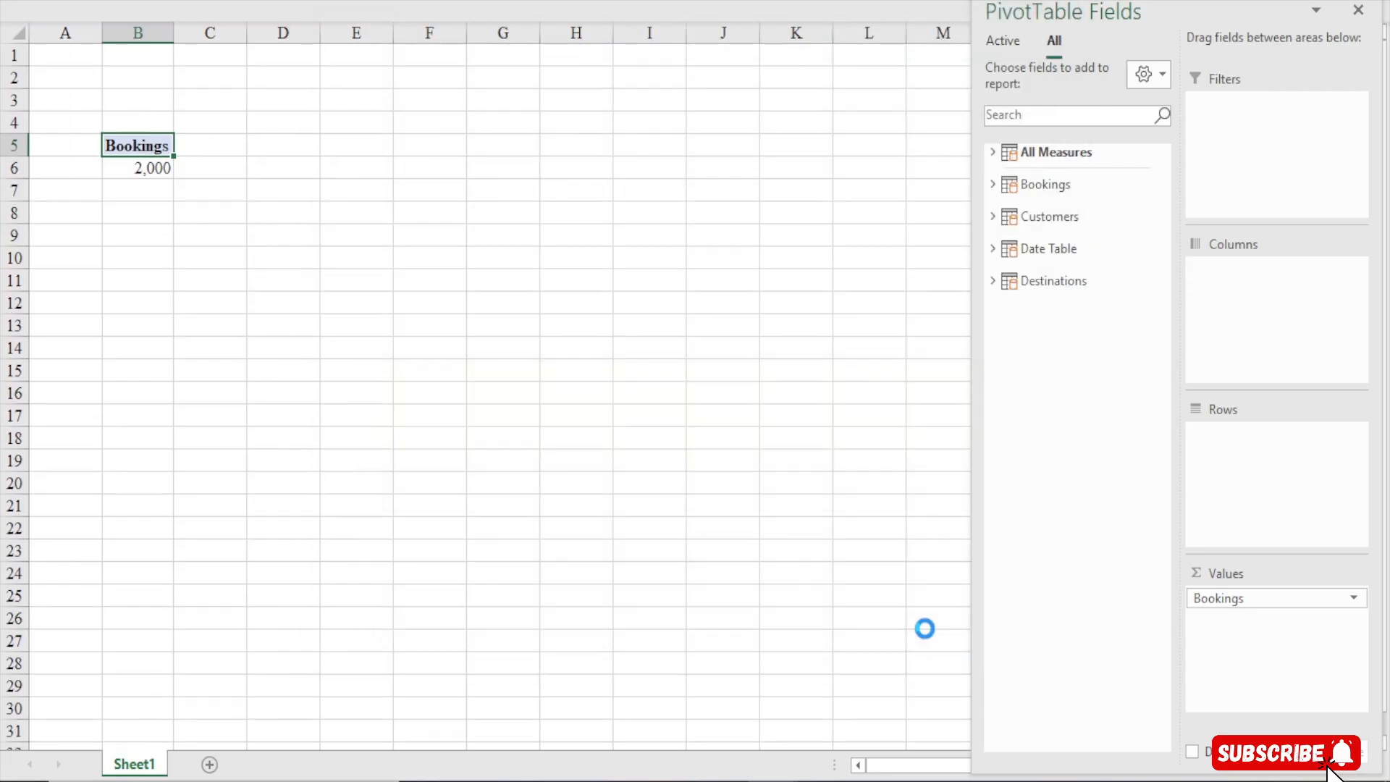
mouse_move(253, 161)
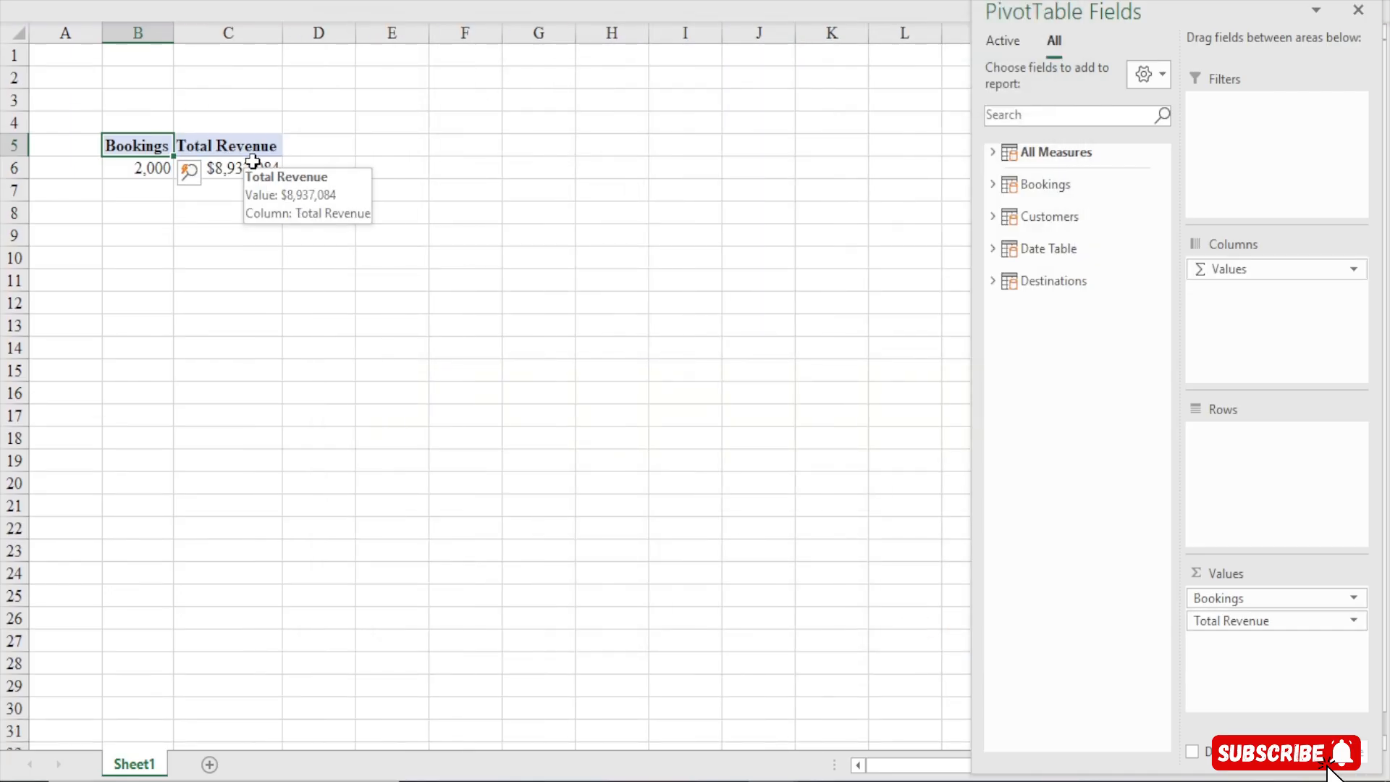
Start another new measure in the All Measures table and name it Total Destinations
left_click(569, 3)
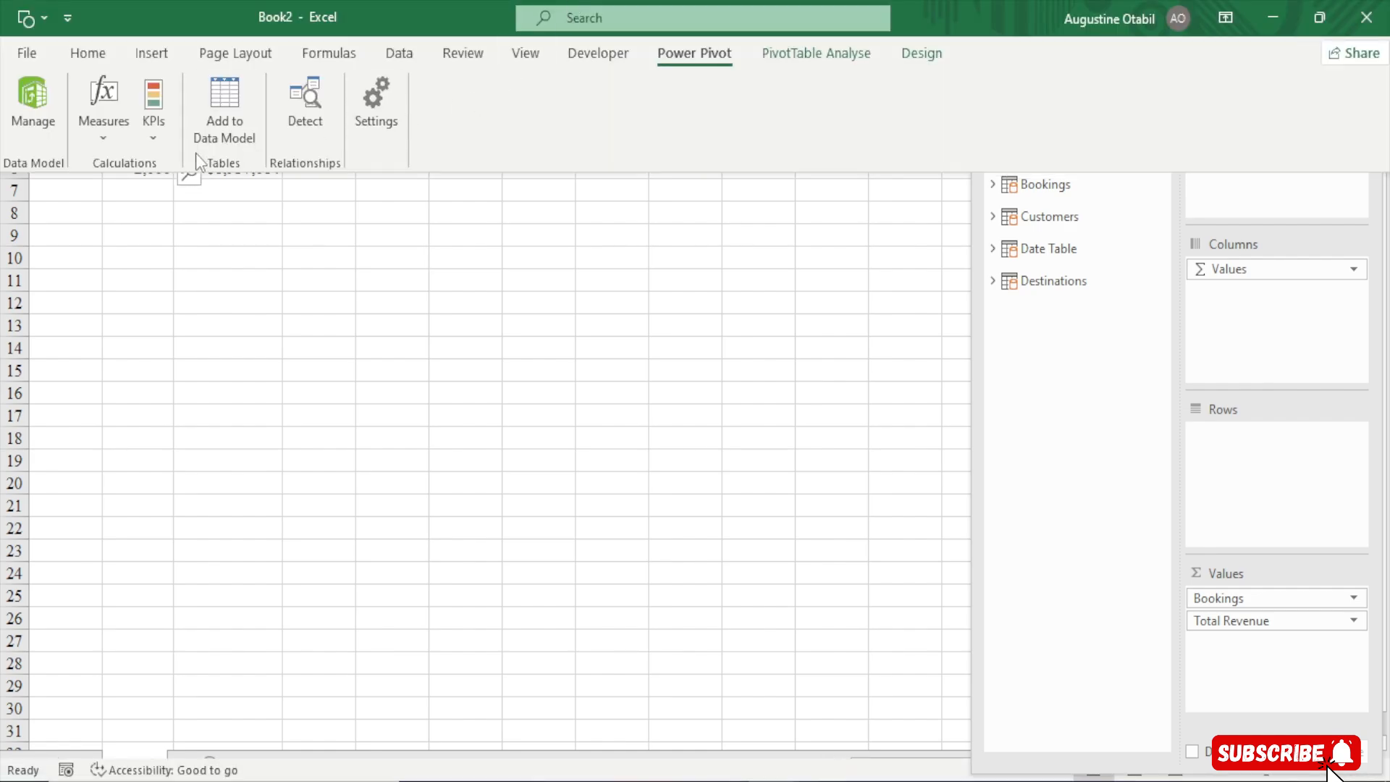
left_click(105, 121)
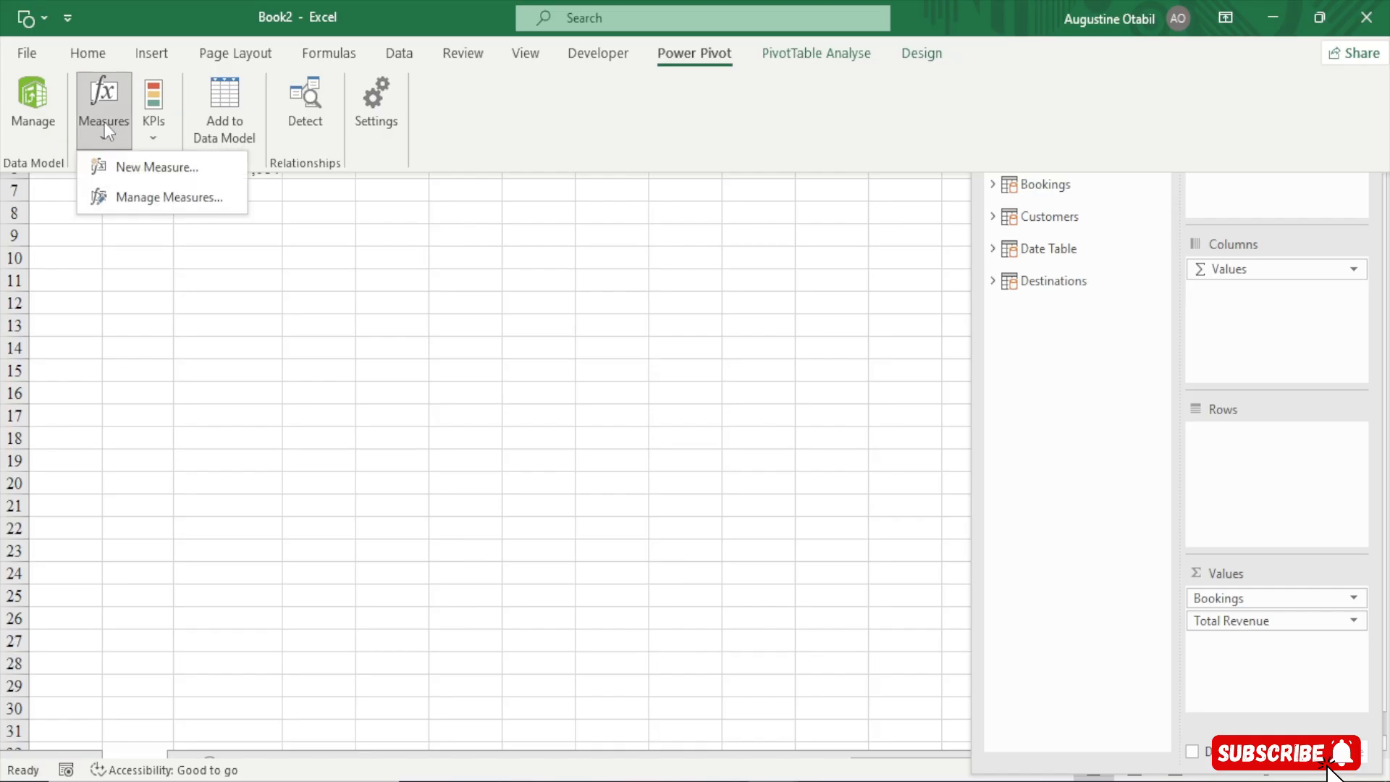
left_click(124, 166)
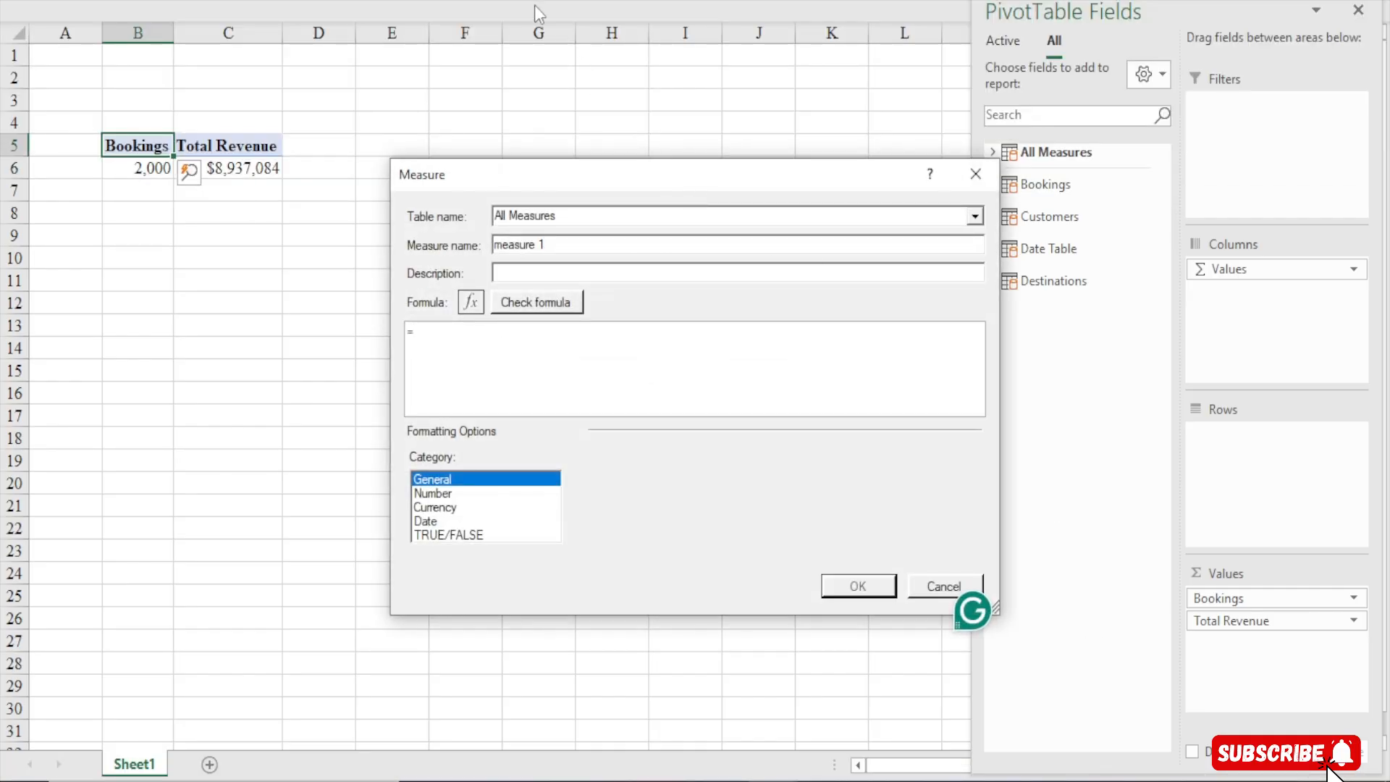
left_click_drag(551, 177, 466, 18)
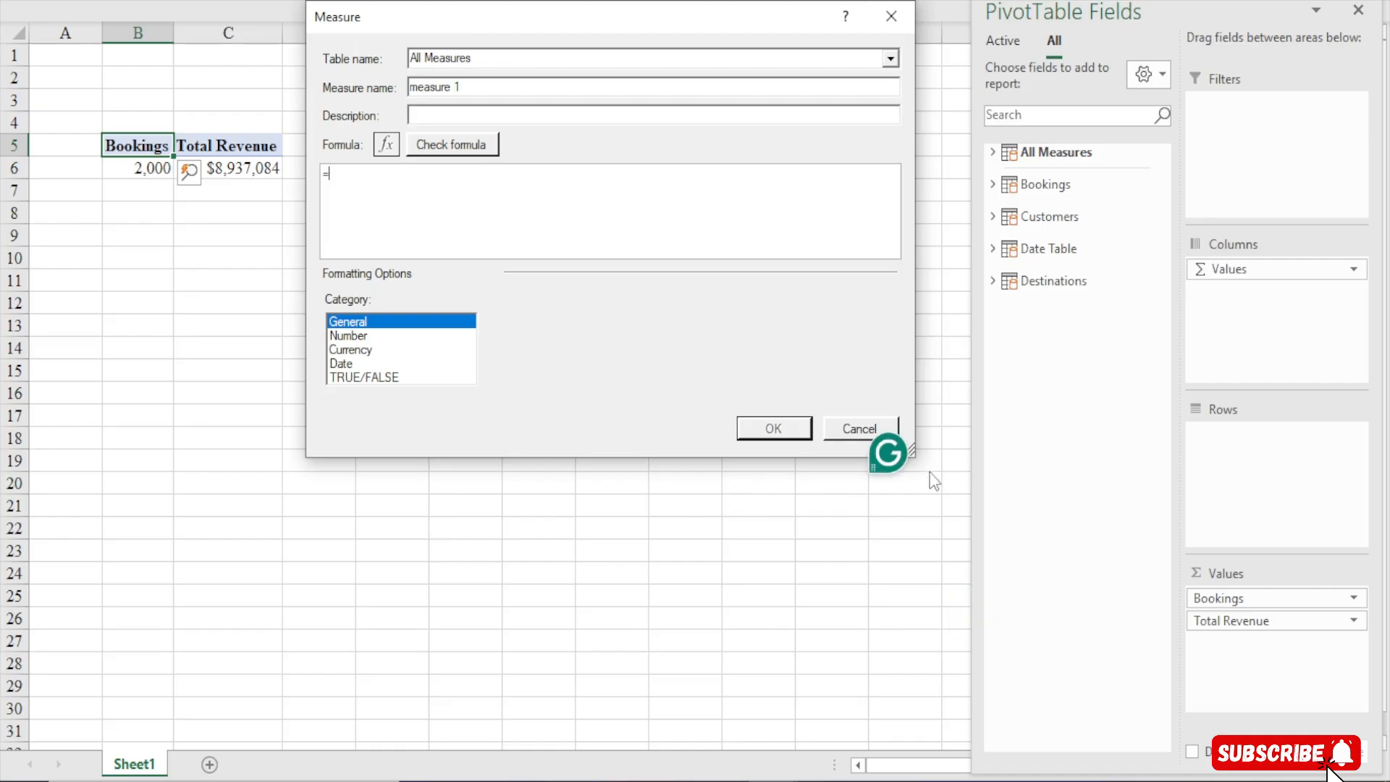
left_click_drag(914, 457, 1077, 690)
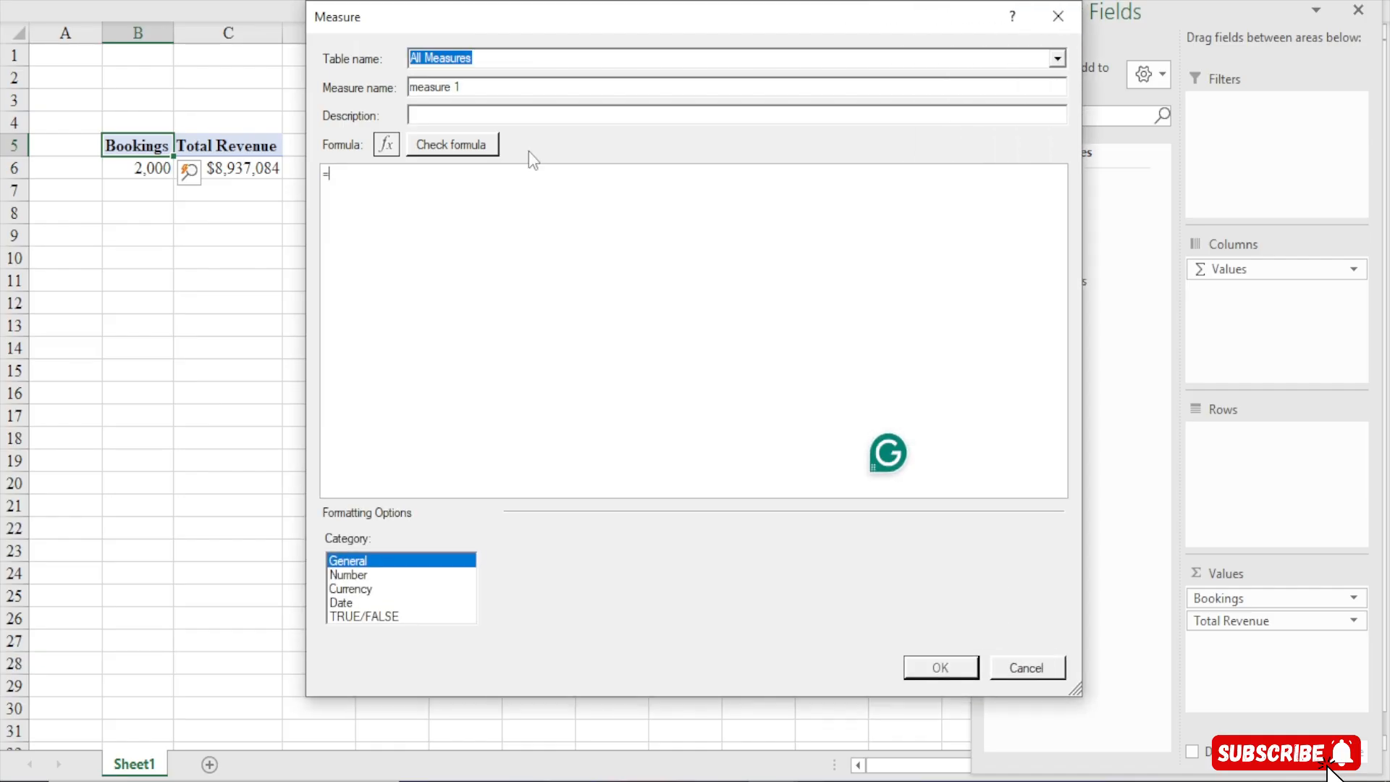
left_click_drag(467, 90, 408, 88)
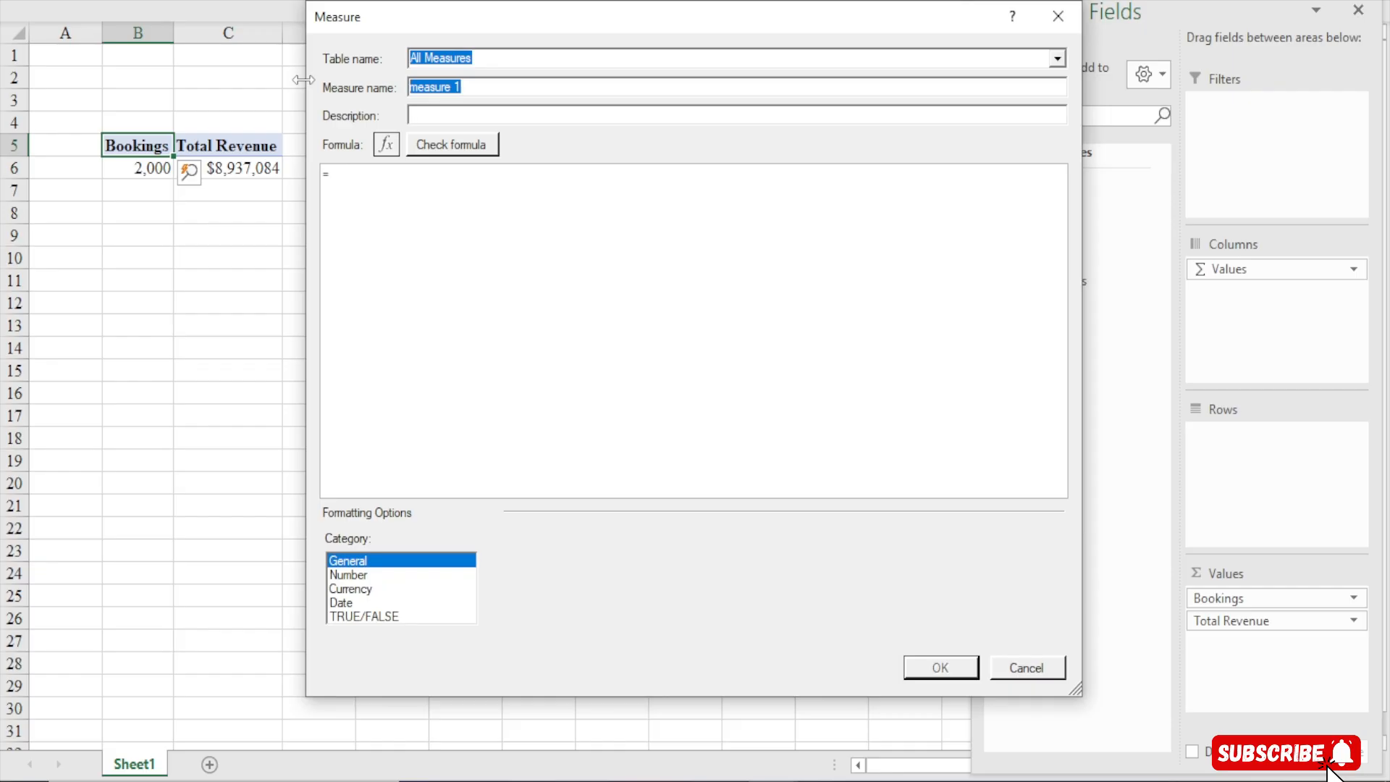
type("tal Destinations")
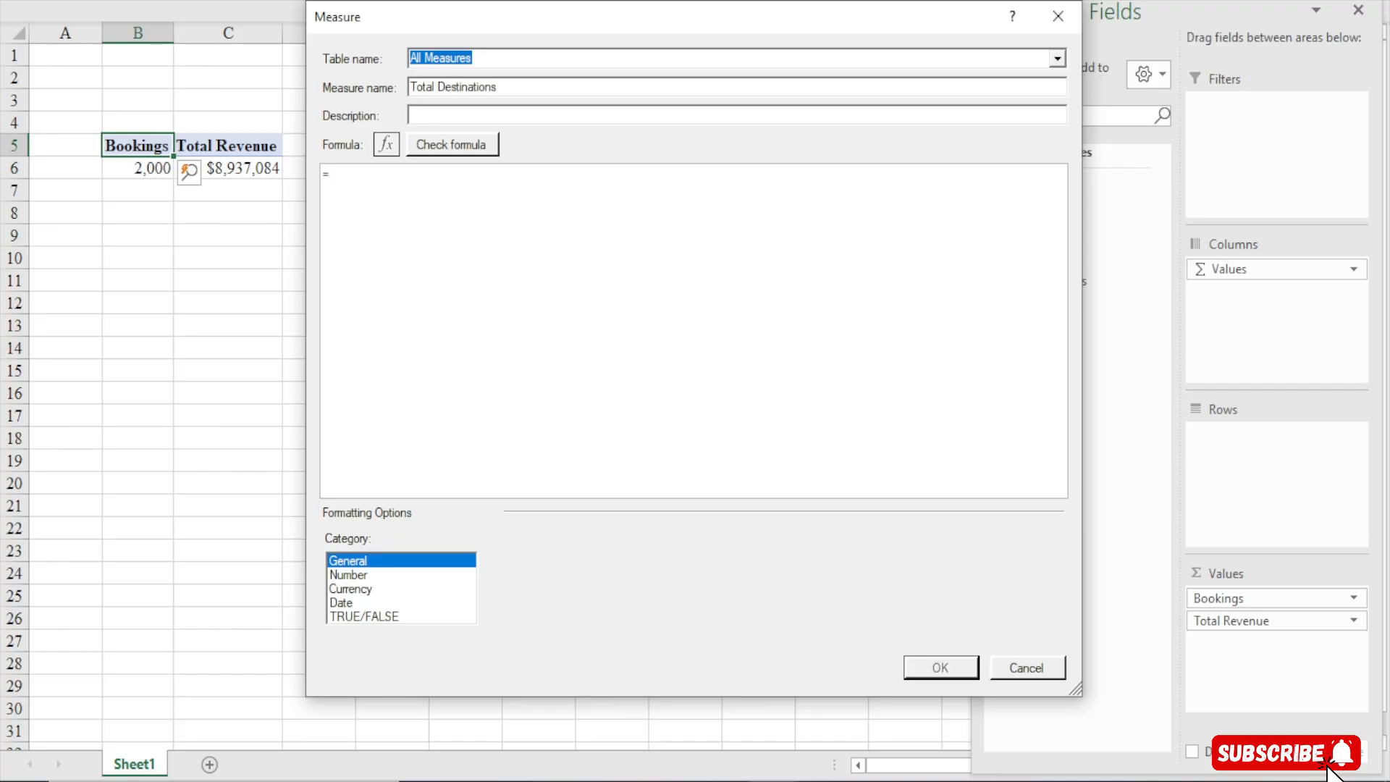
Enter the measure formula =DISTINCTCOUNT(Destinations[DestinationName]) and check the formula for errors
left_click(378, 190)
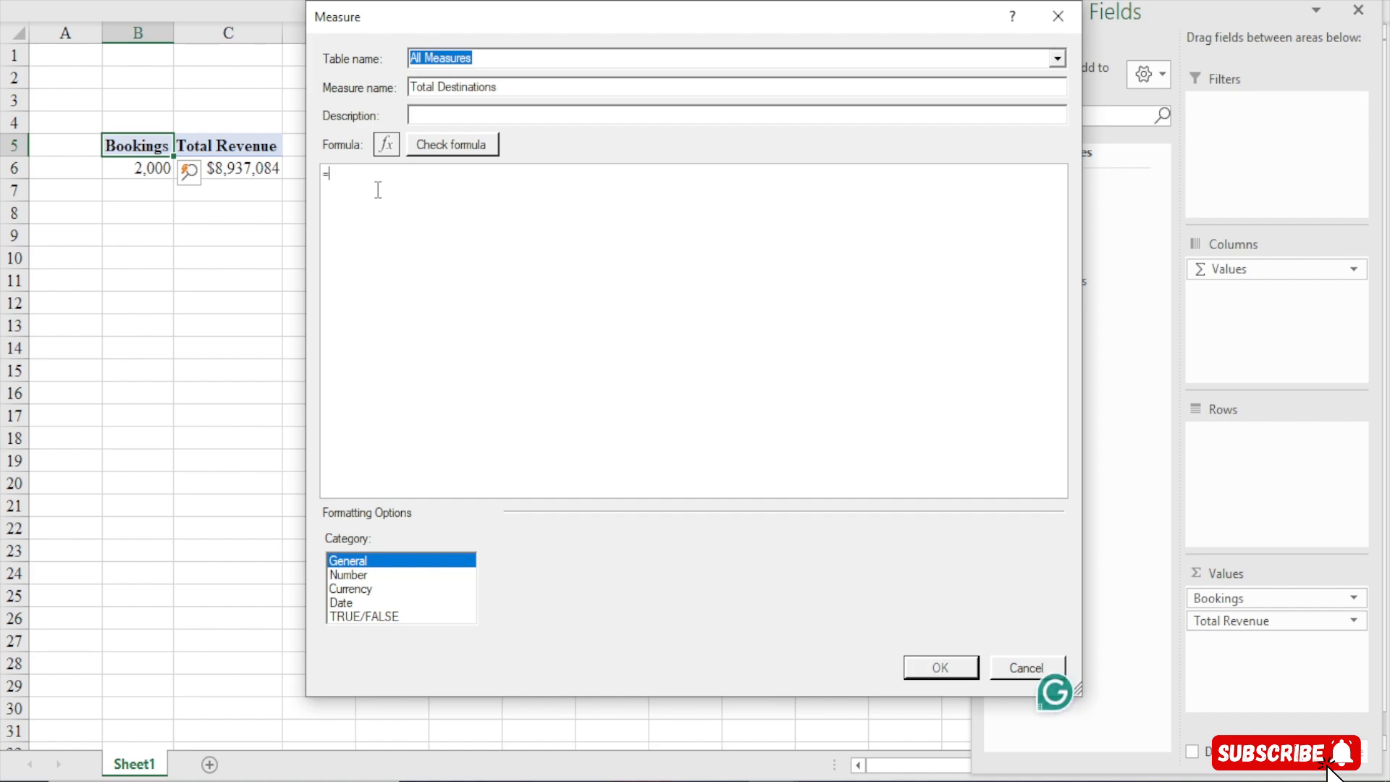
scroll(378, 189, "up", 8)
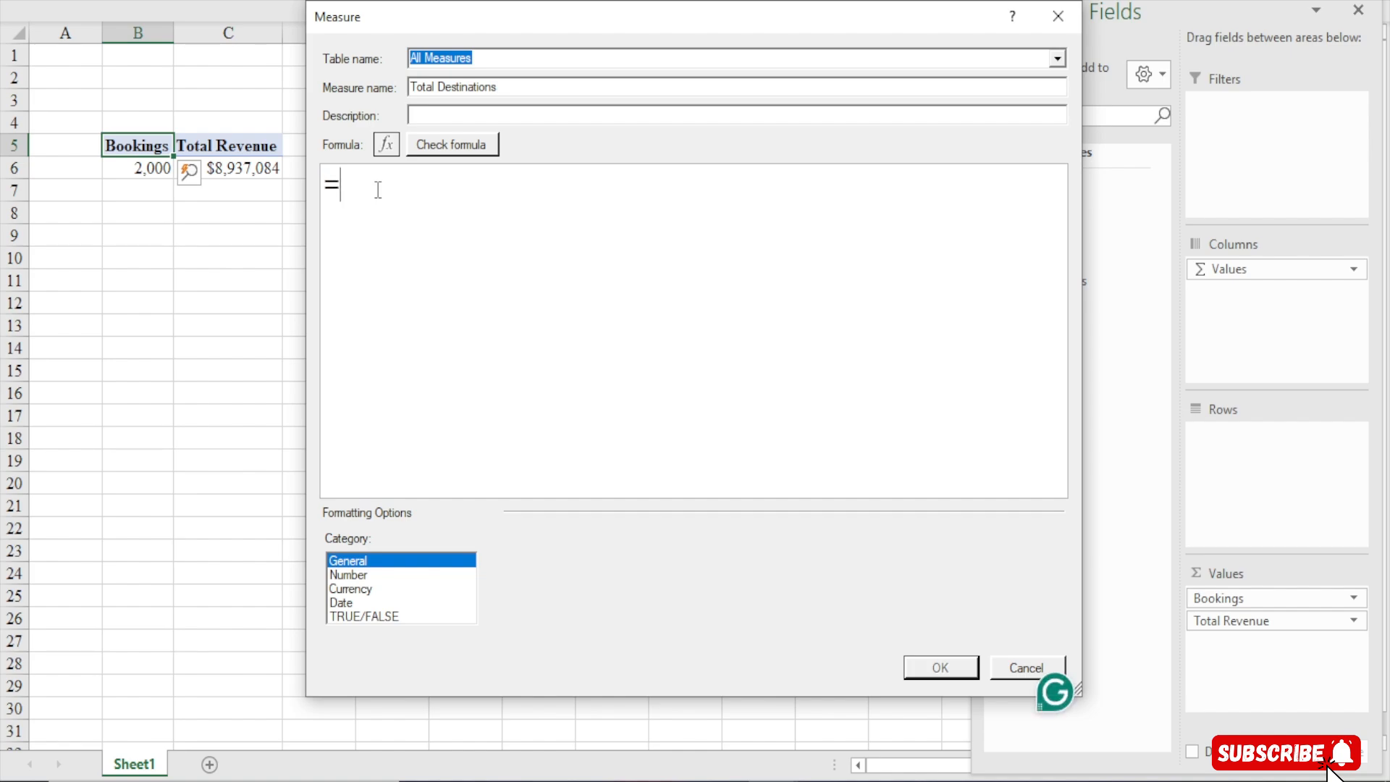
type("dic")
key("BackSpace")
type("st")
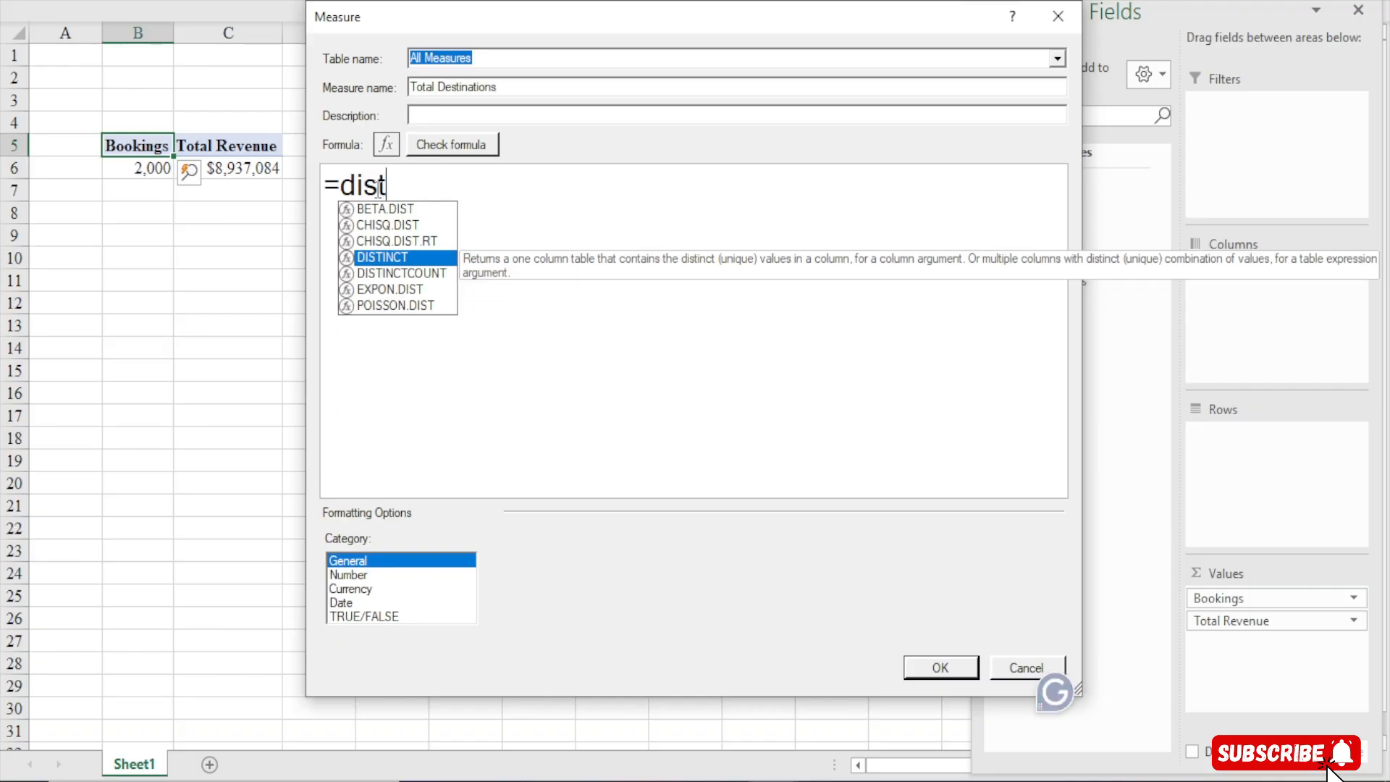
key("Down")
key("Tab")
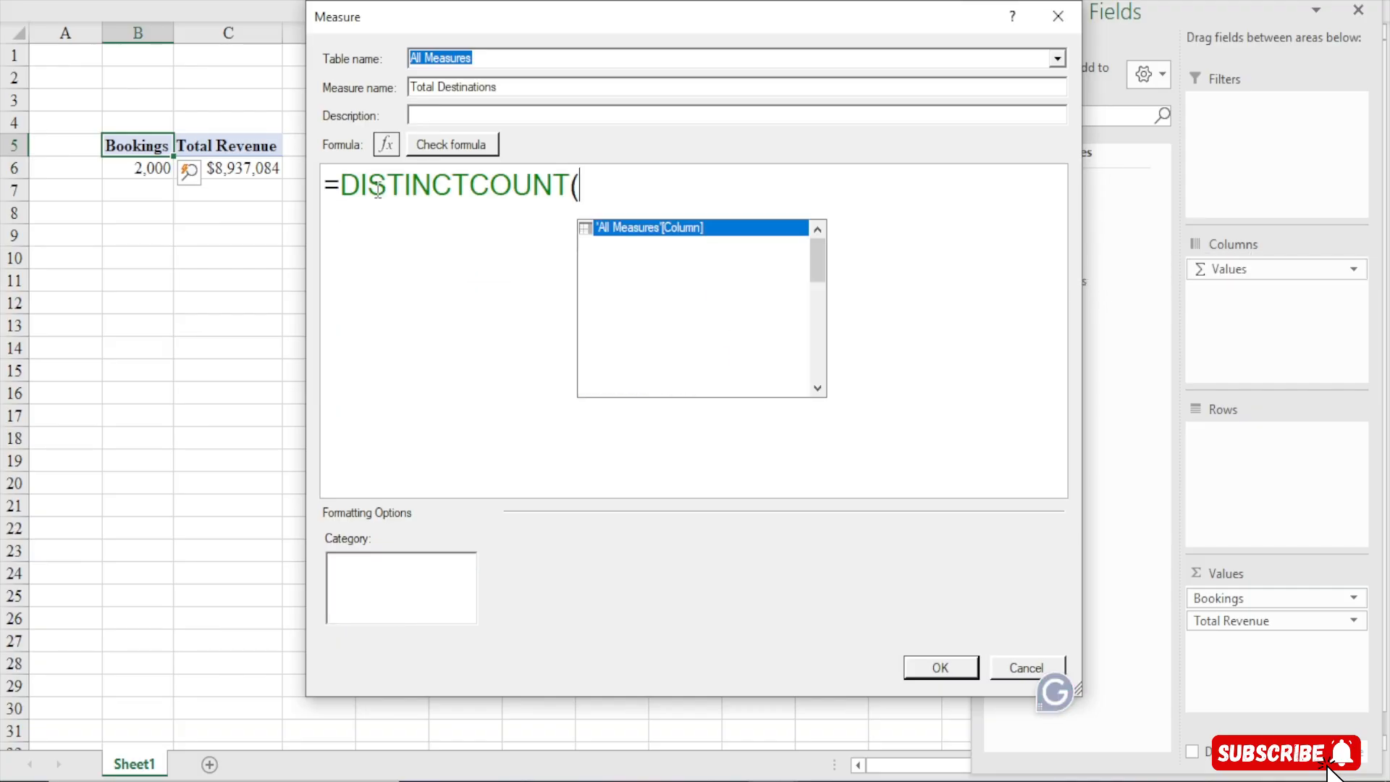
type("ds")
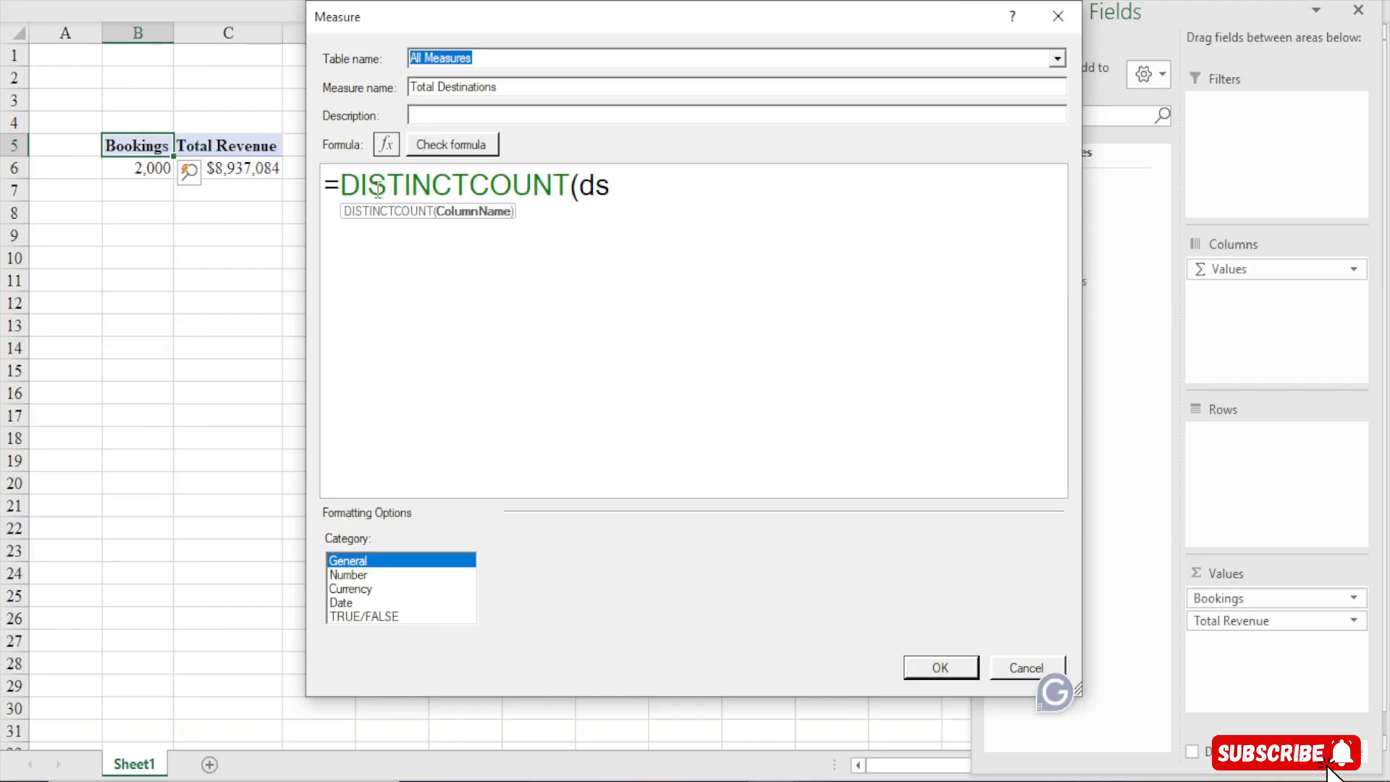
key("BackSpace")
type("esn")
key("BackSpace")
type("a")
key("BackSpace")
type("t")
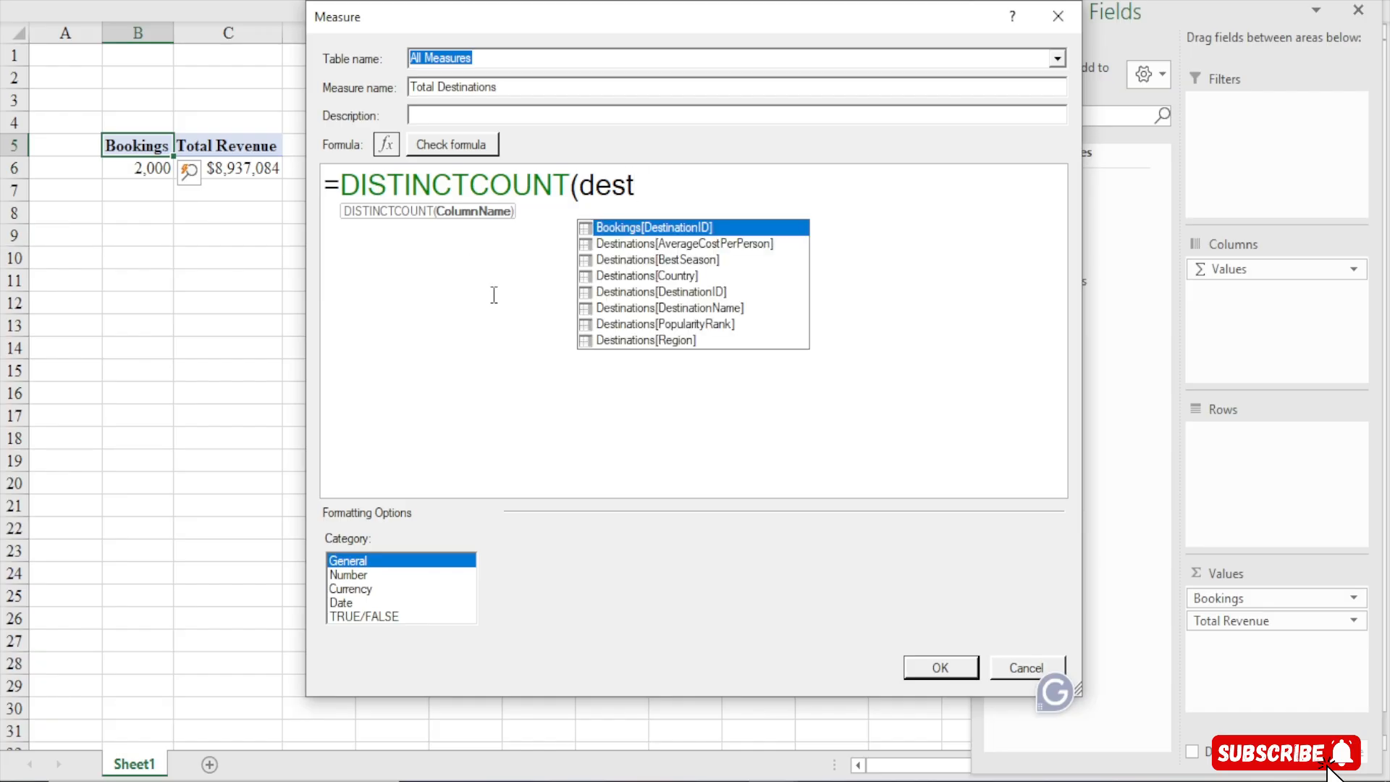
double_click(720, 308)
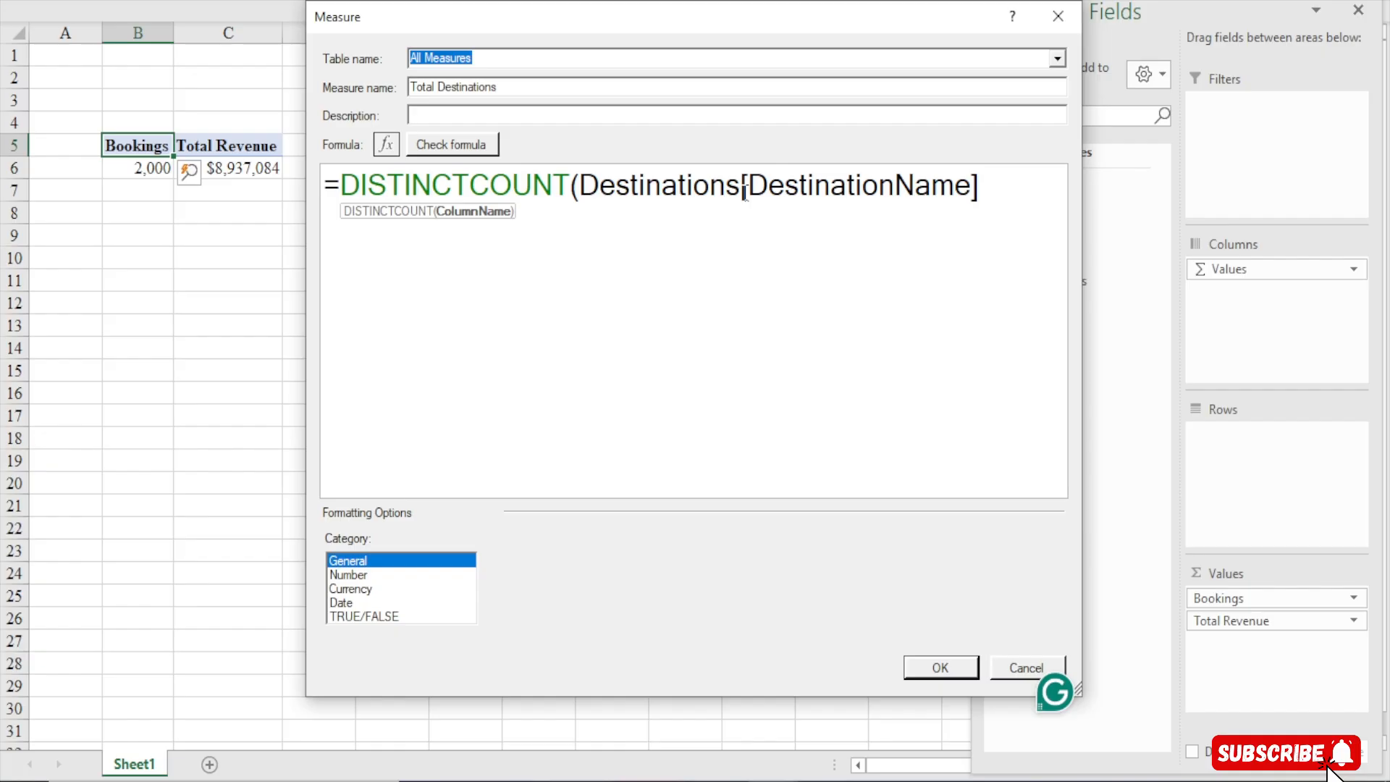
type(")")
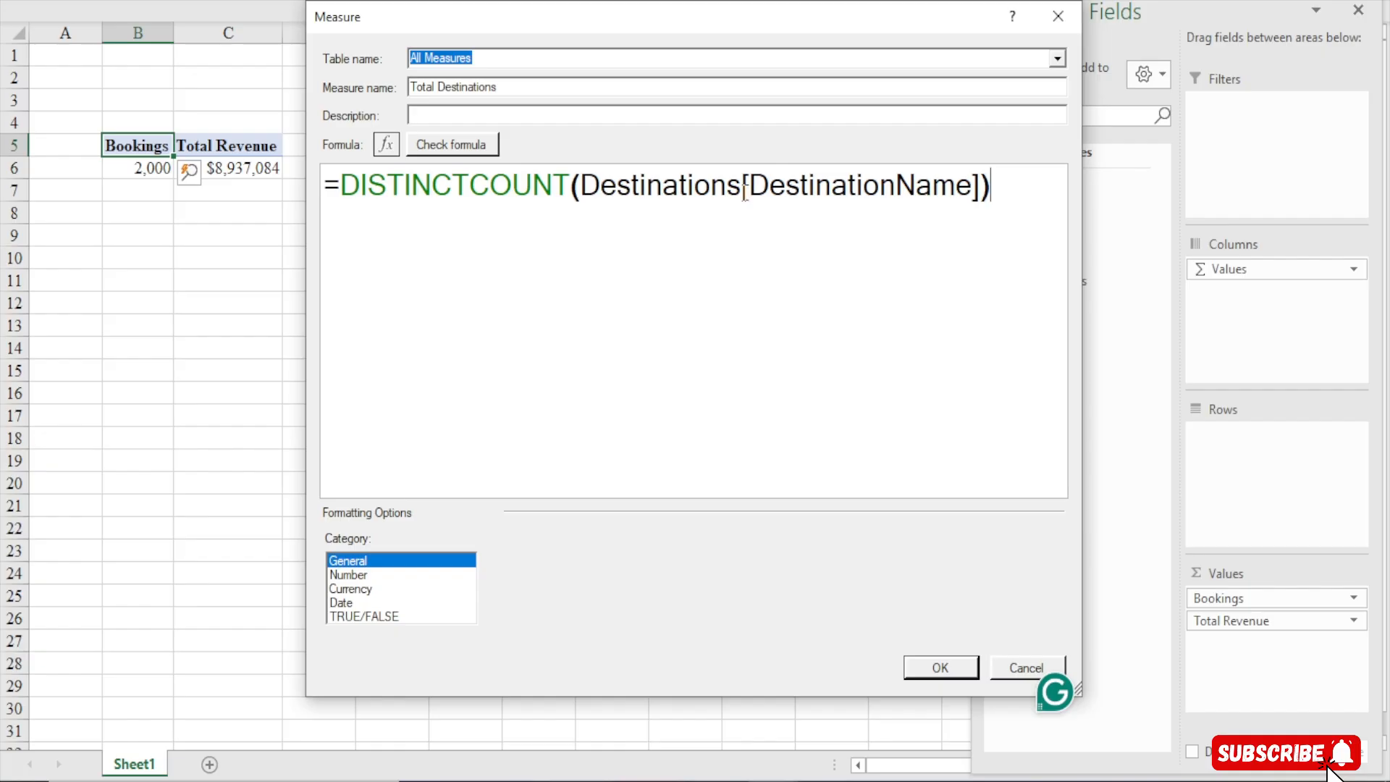
left_click(487, 146)
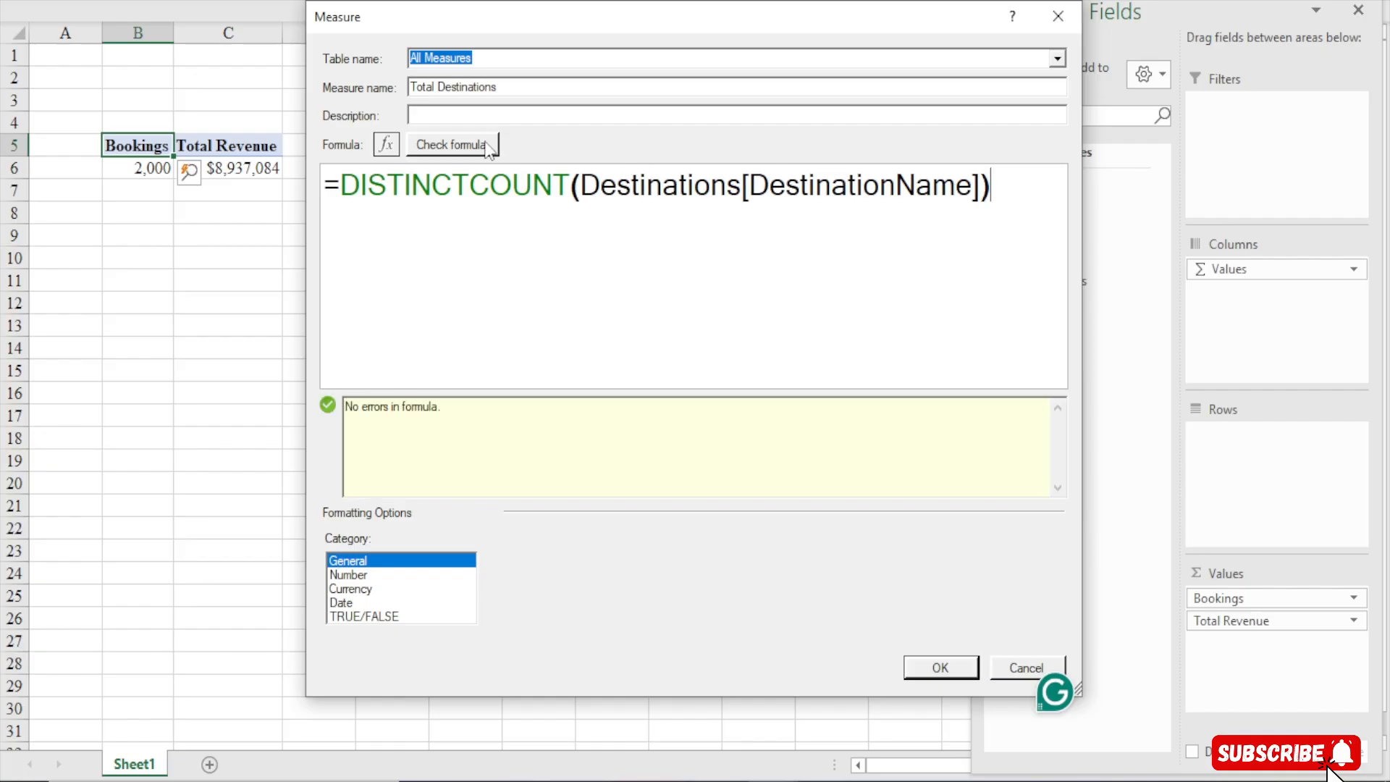
Format the measure as a whole number and save it to the PivotTable
left_click(347, 575)
left_click(786, 567)
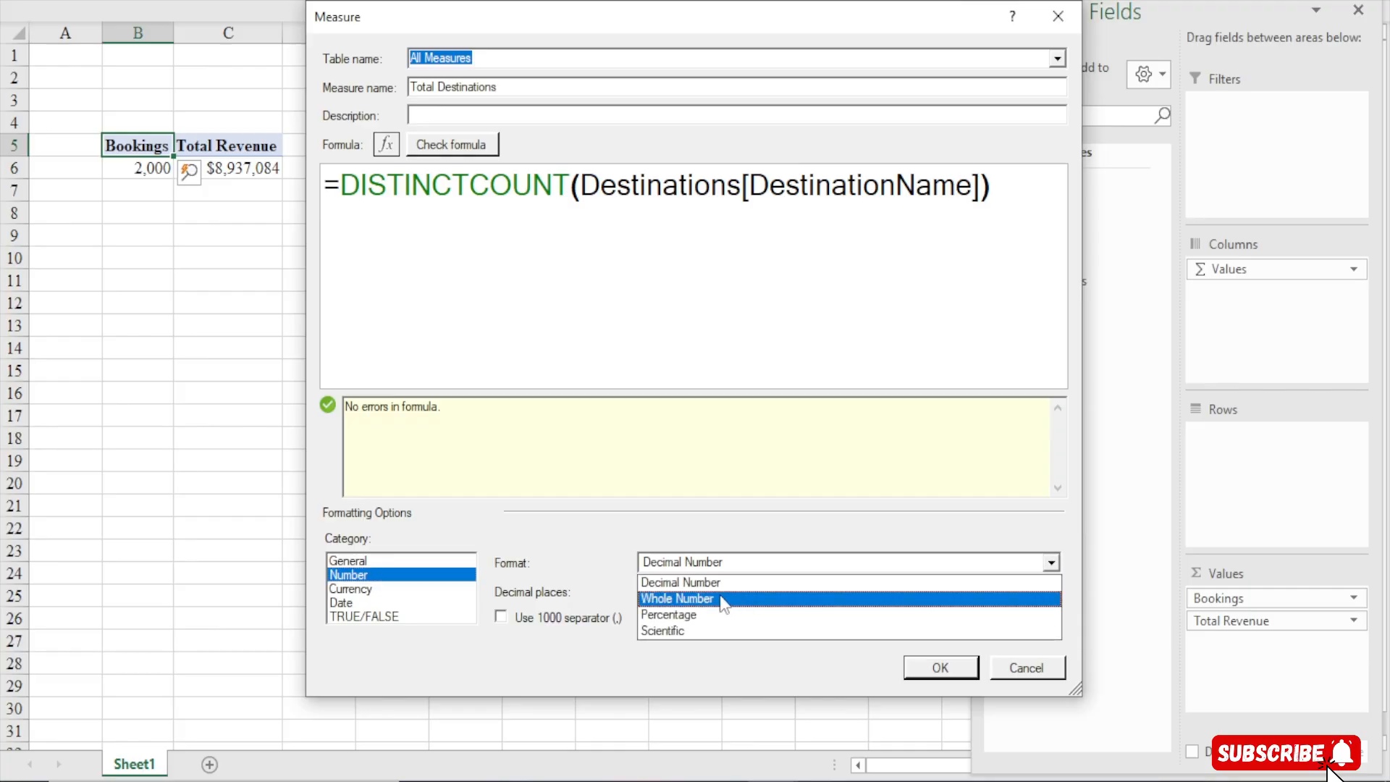
left_click(693, 599)
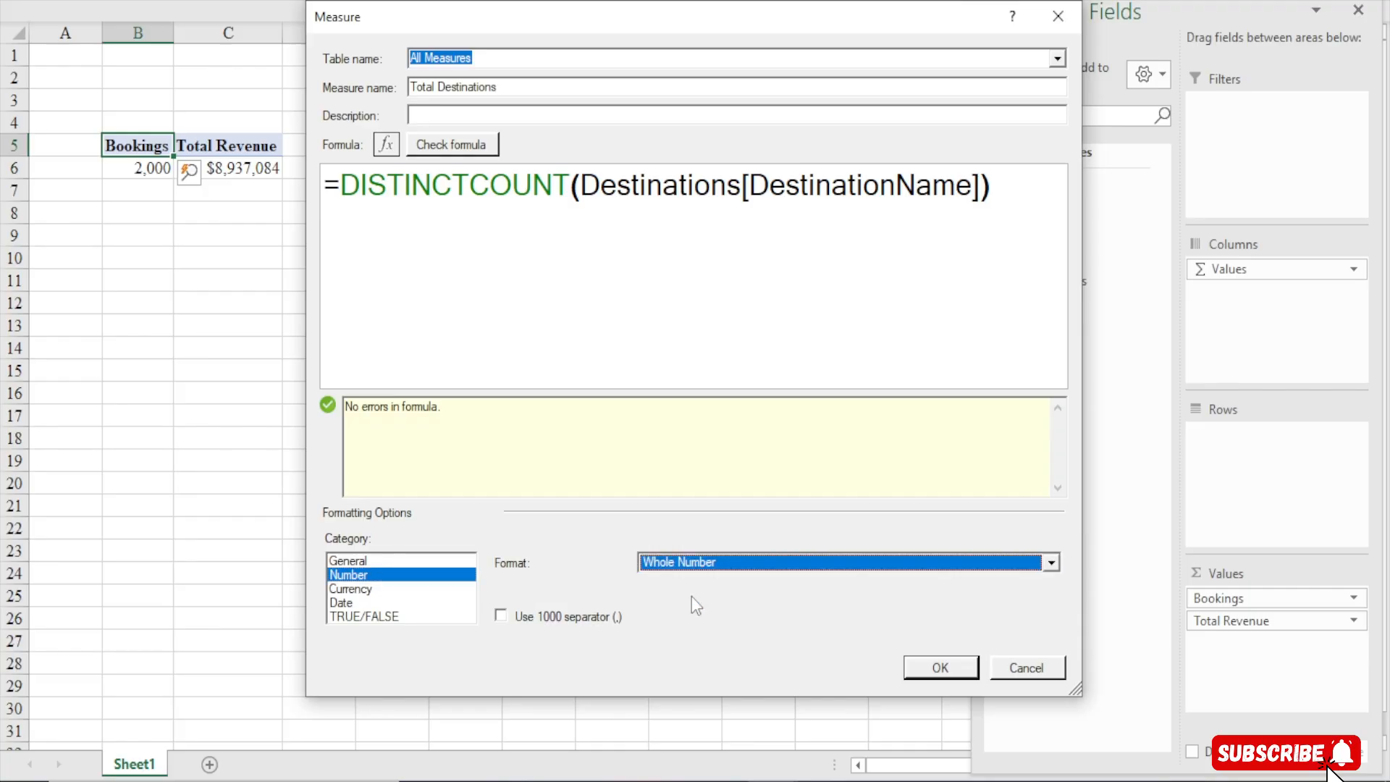
left_click(940, 667)
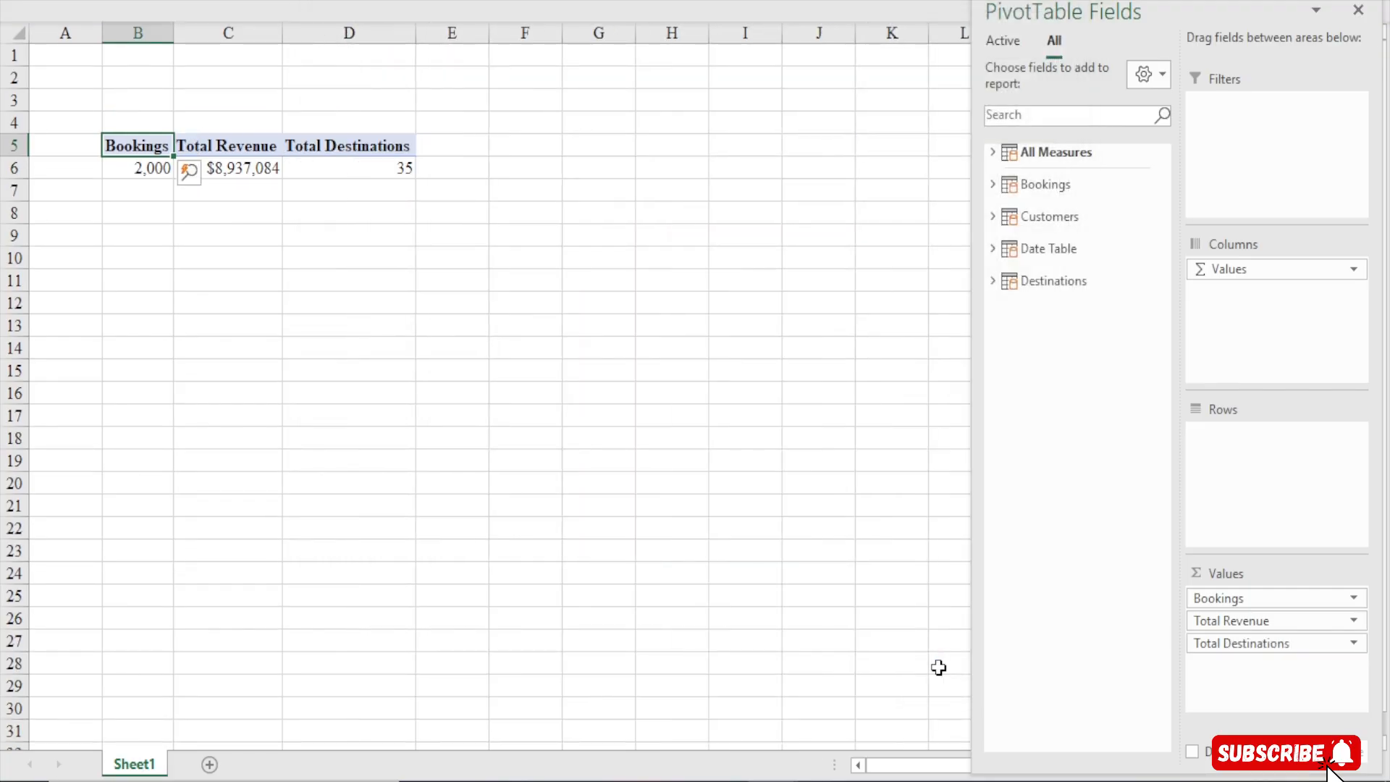
left_click(347, 176)
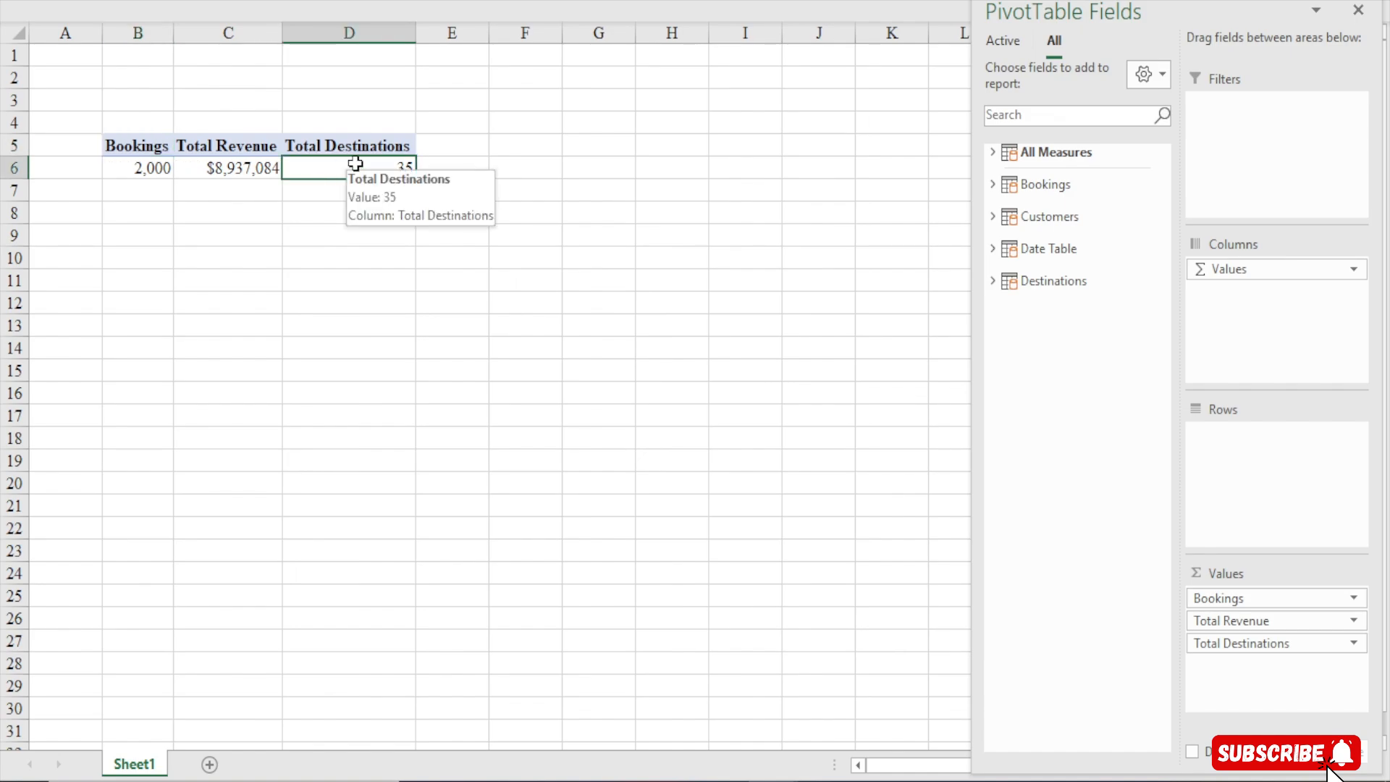
Start another new measure in the All Measures table and name it Total Customers
left_click(479, 2)
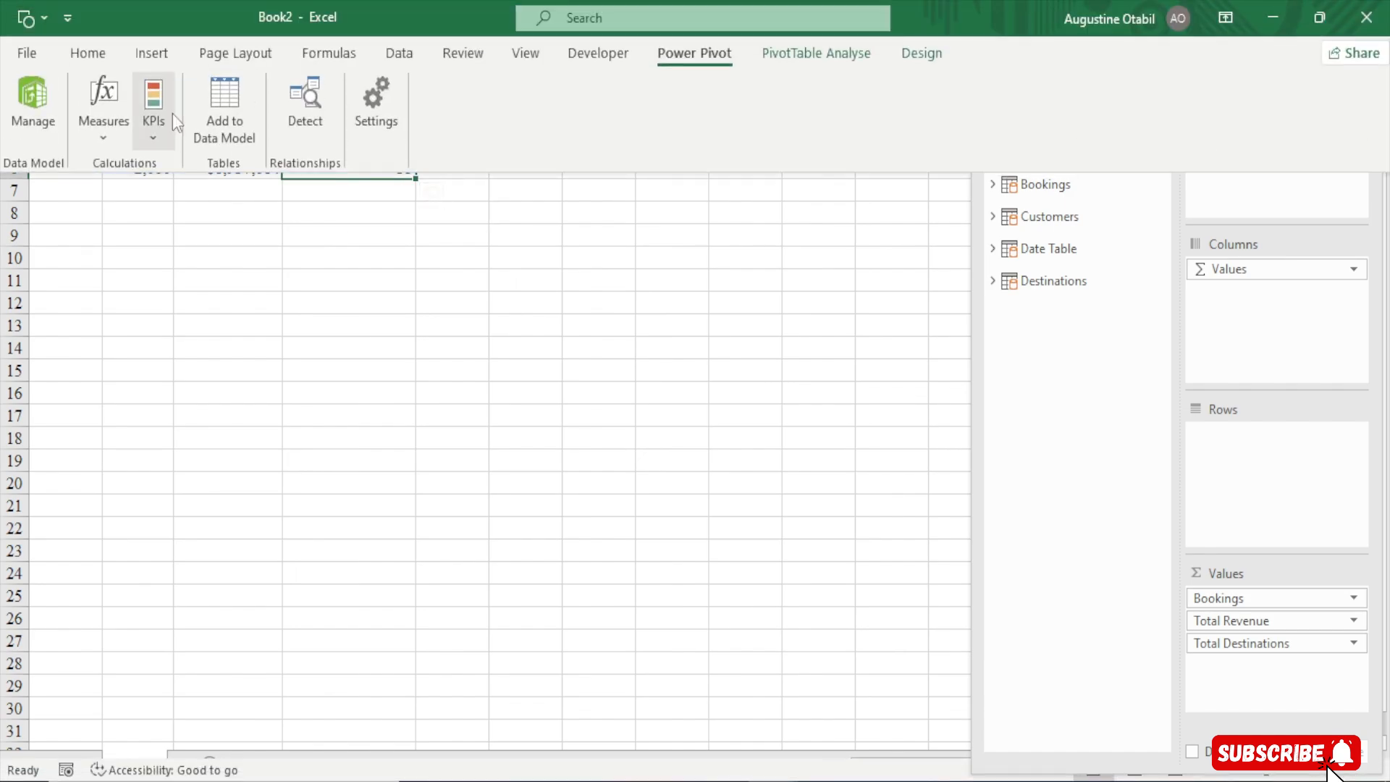
left_click(84, 137)
left_click(155, 172)
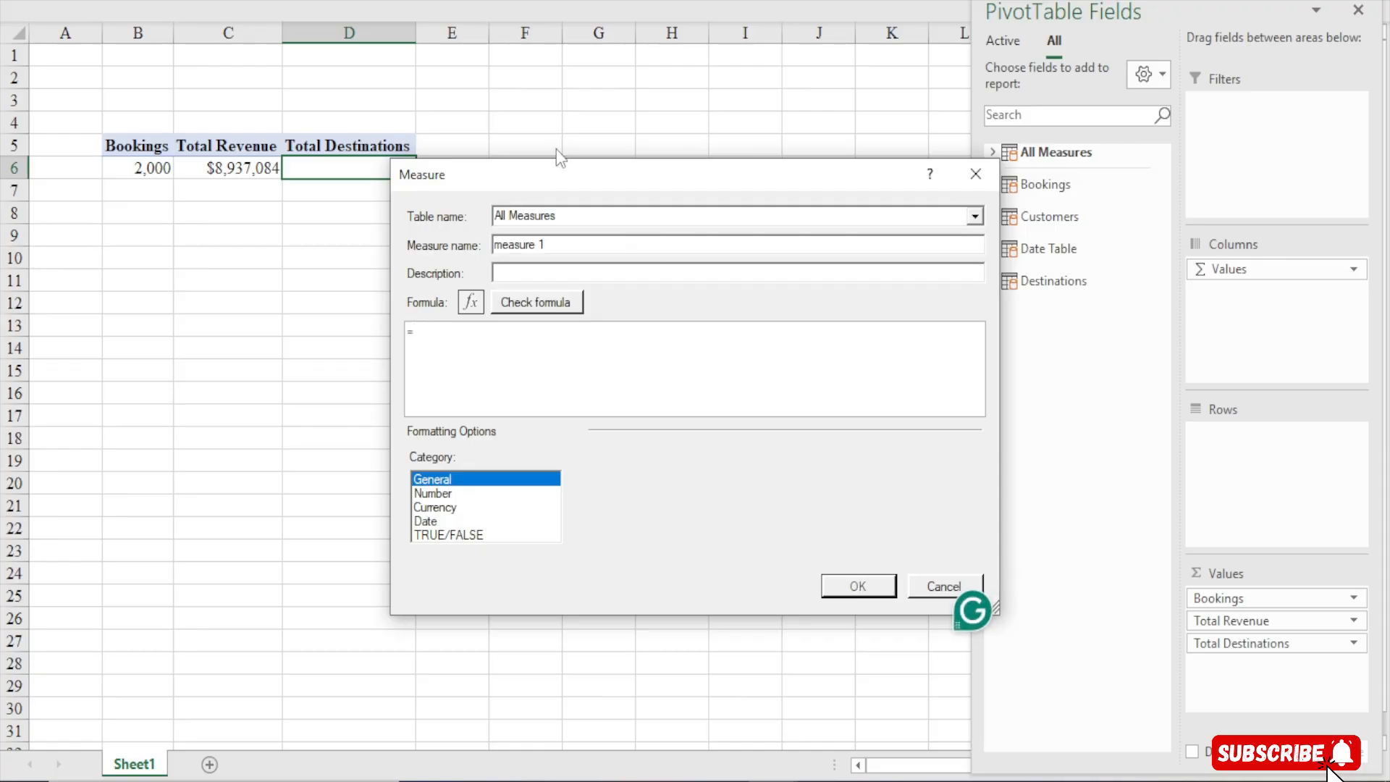
left_click_drag(560, 179, 483, 86)
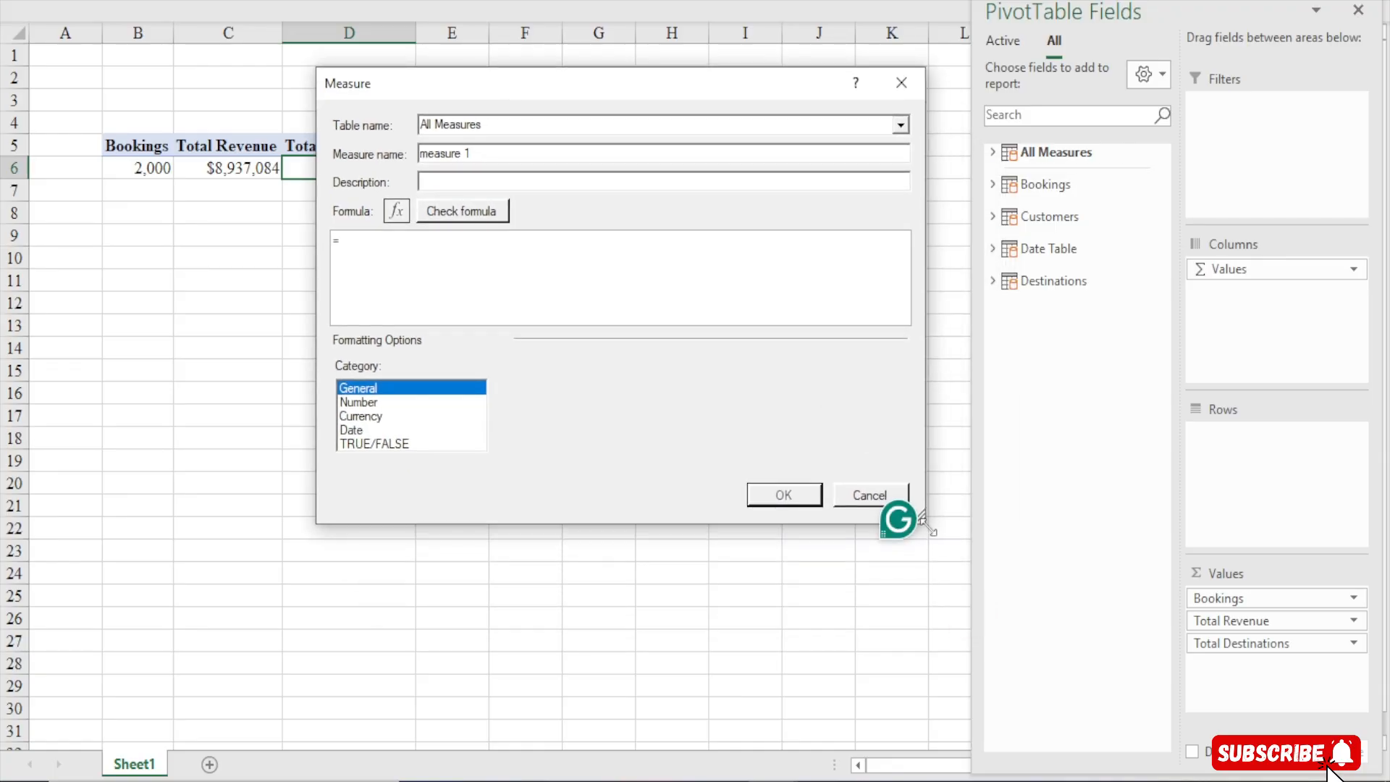
left_click_drag(925, 523, 1014, 660)
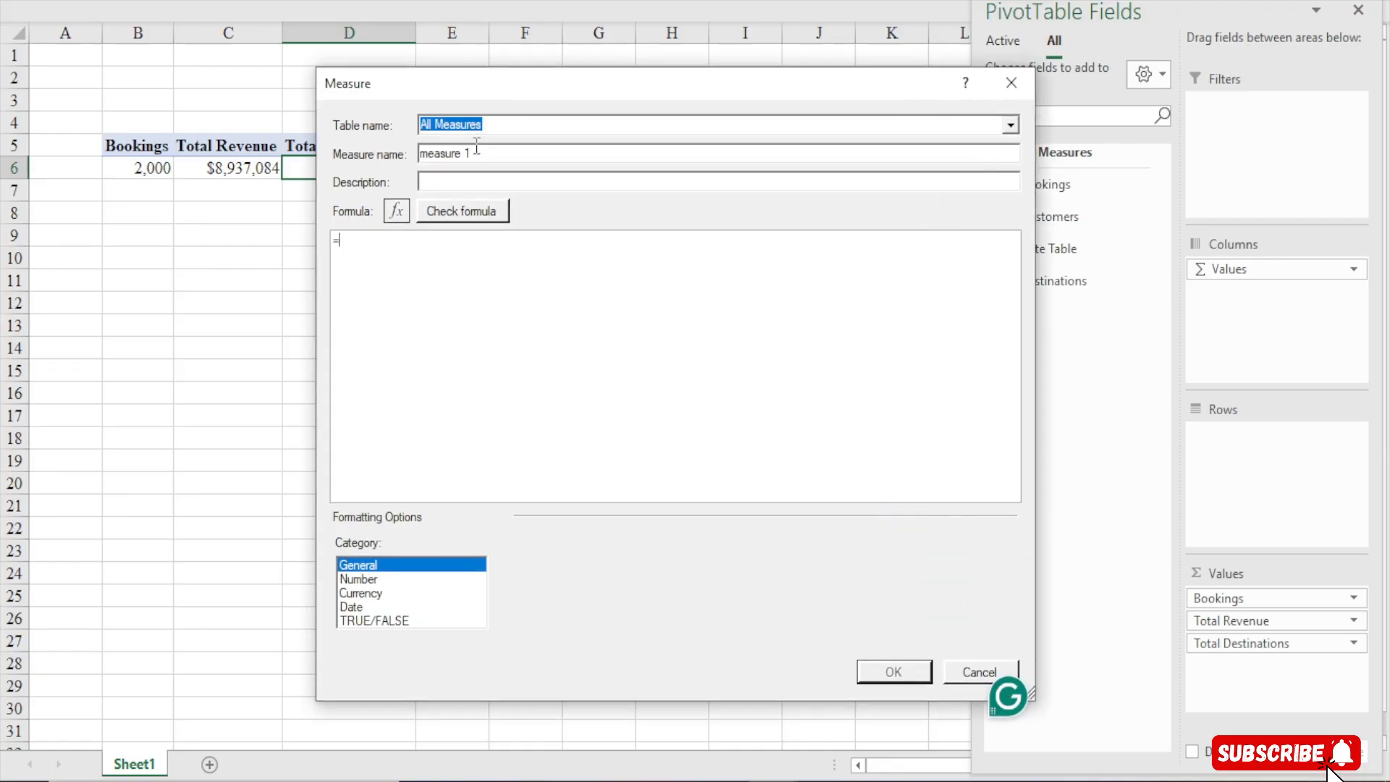
left_click_drag(478, 153, 190, 147)
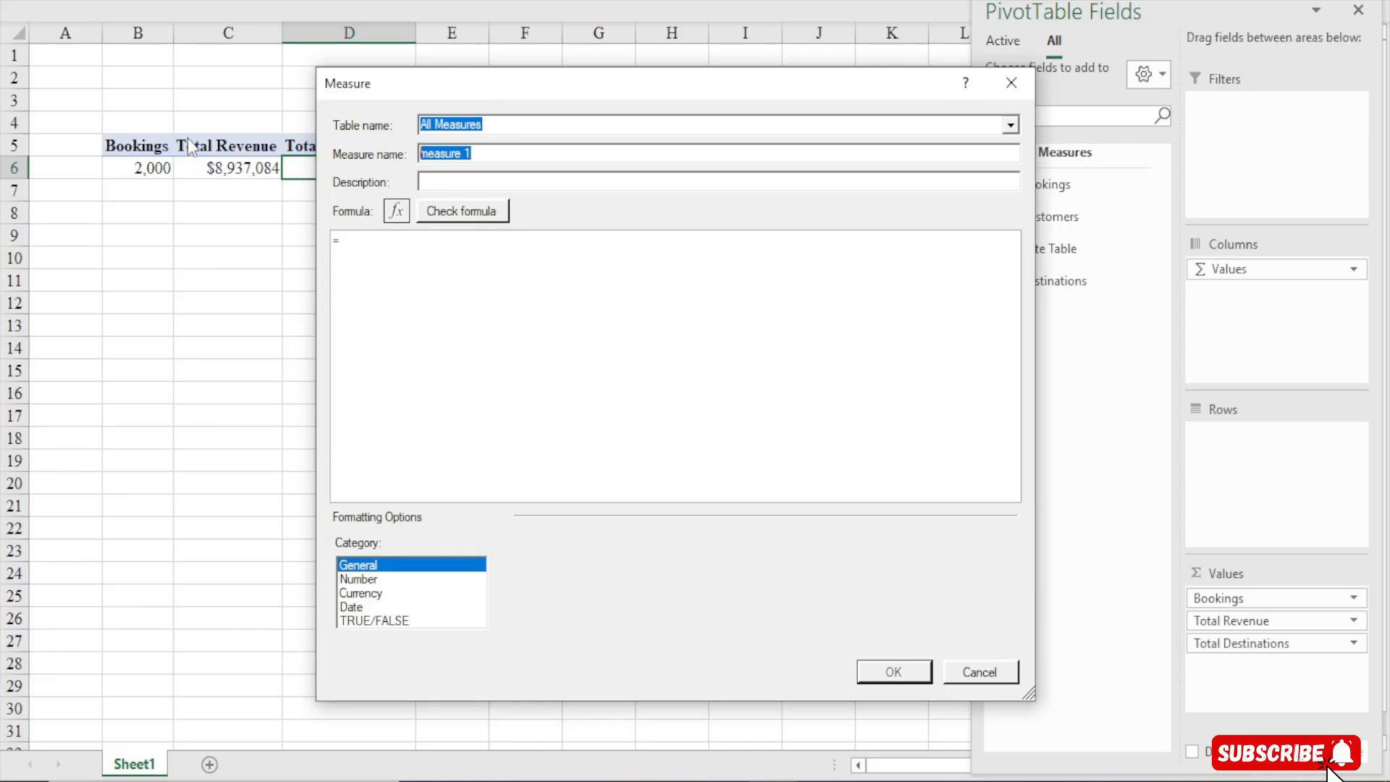
type("Total")
type(" Custgomer")
type("mer")
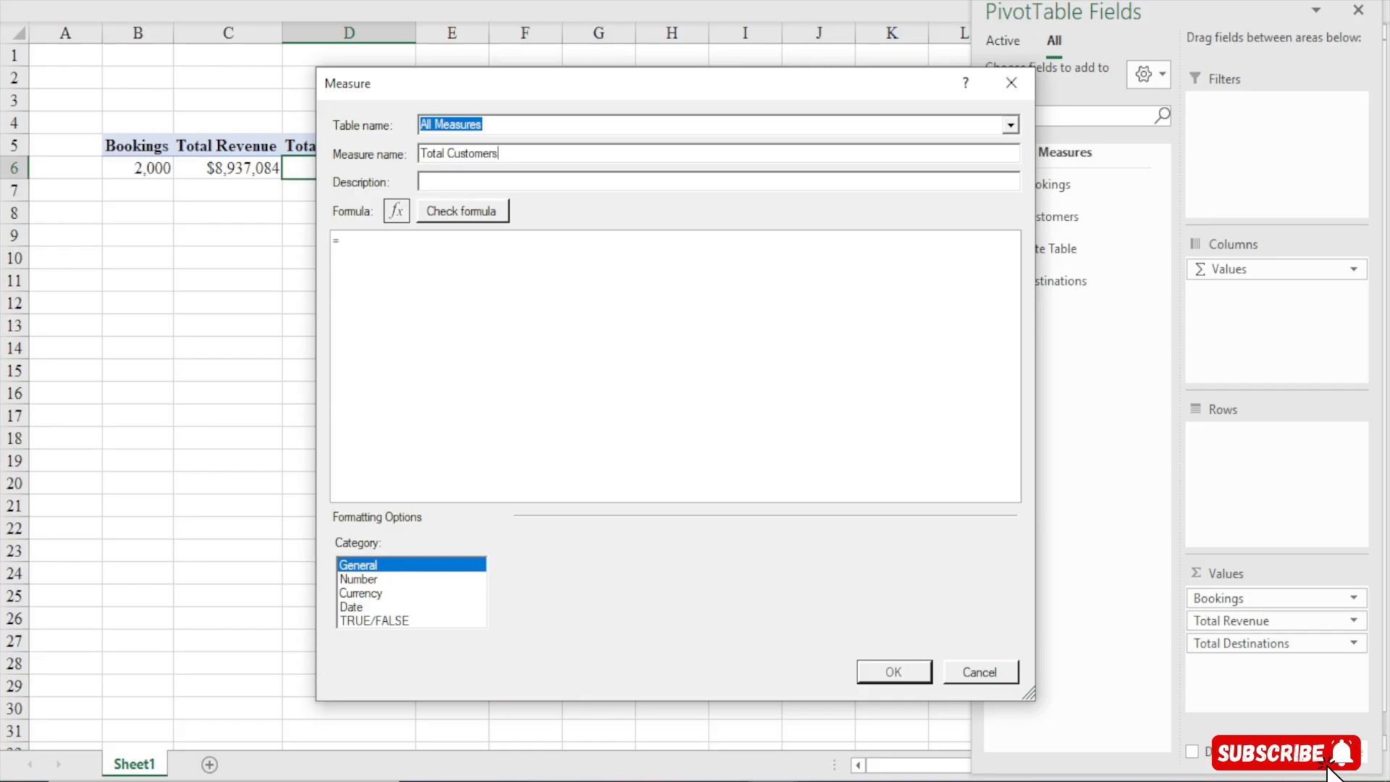
Enter the measure formula =COUNTROWS(Customers)
left_click(376, 252)
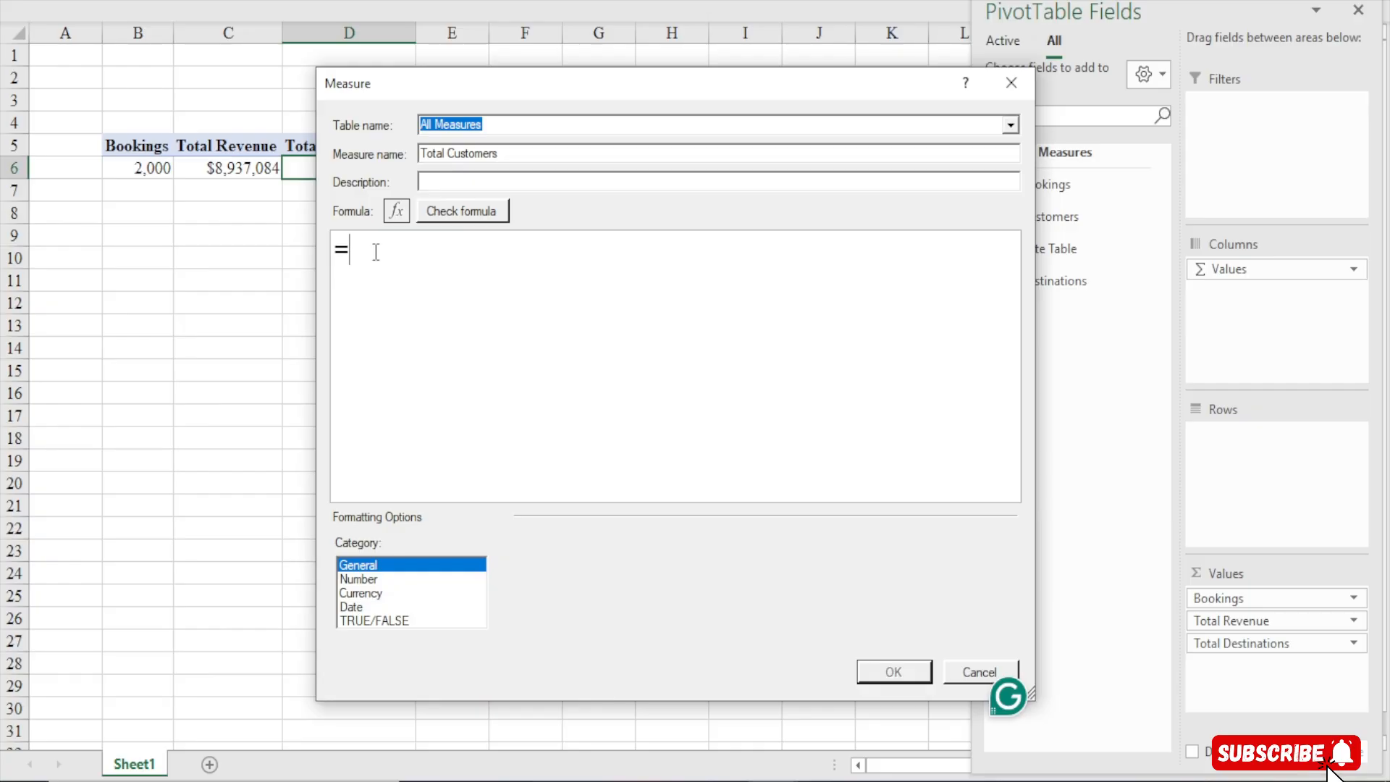
type("countr")
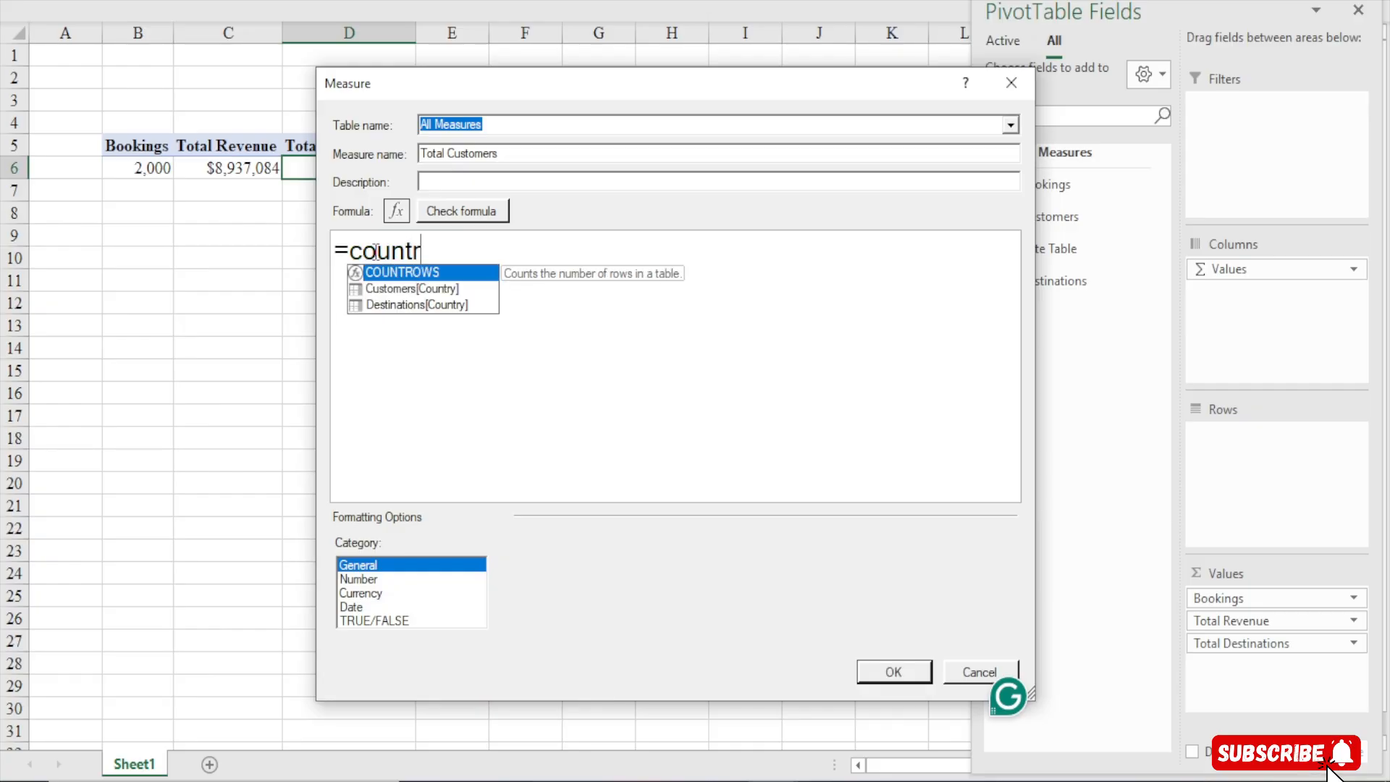
key("Tab")
type("cus")
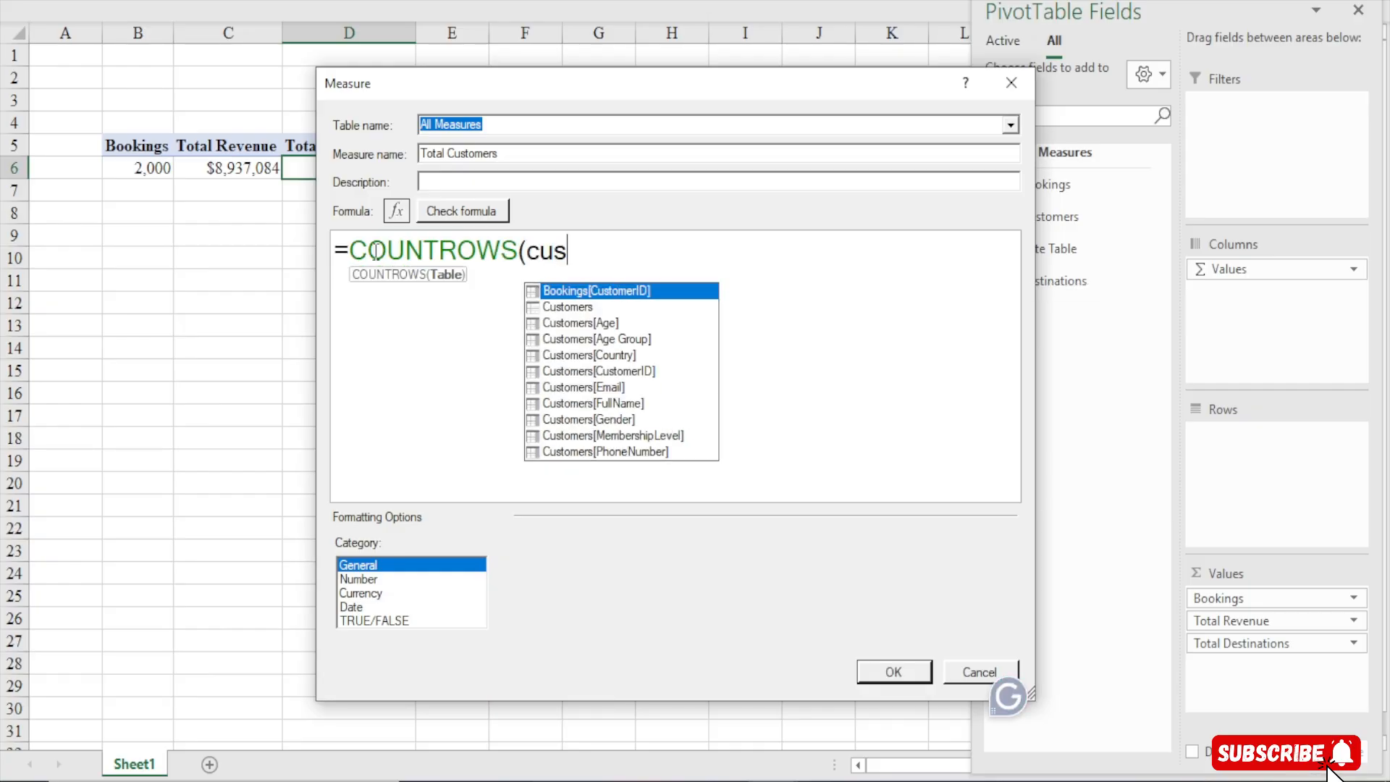
type("toemr")
key("BackSpace")
key("BackSpace")
key("BackSpace")
type("mers")
key("Tab")
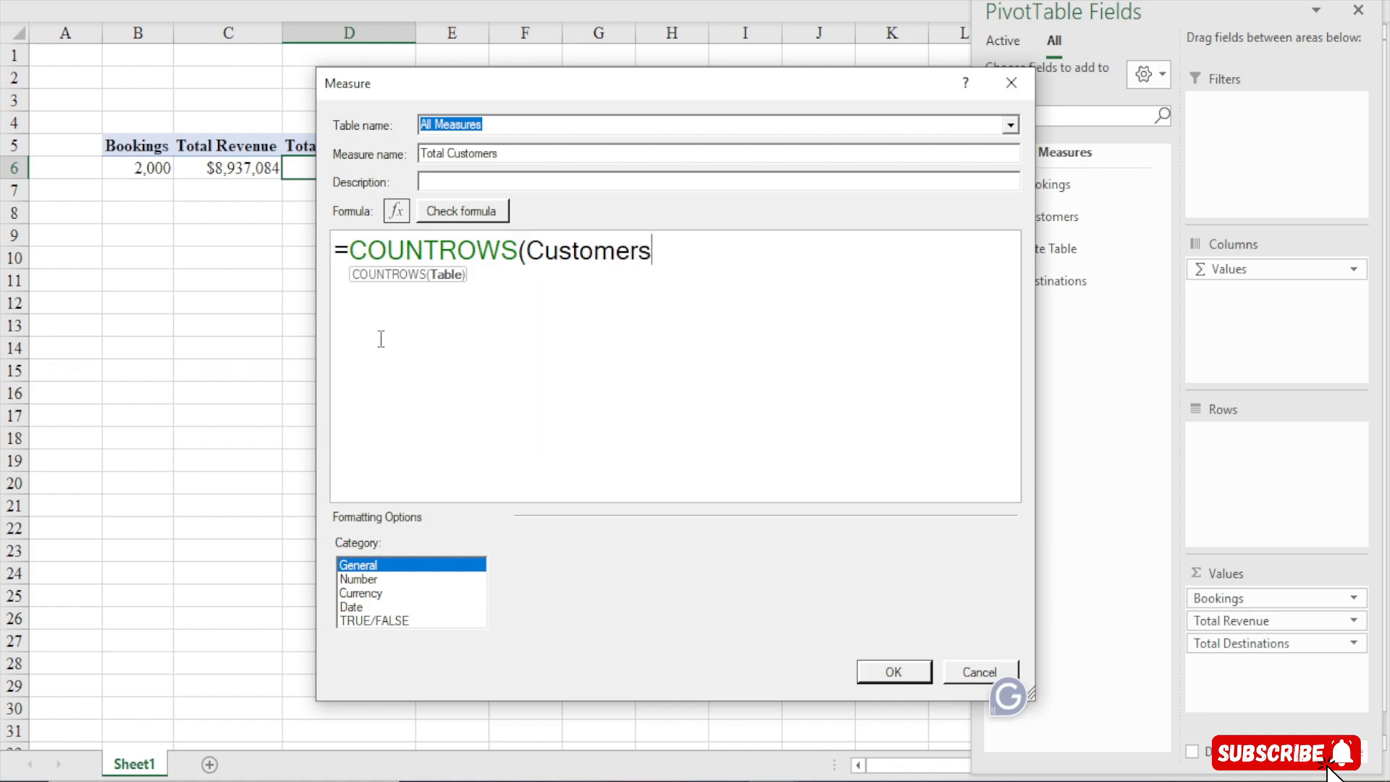
type(")")
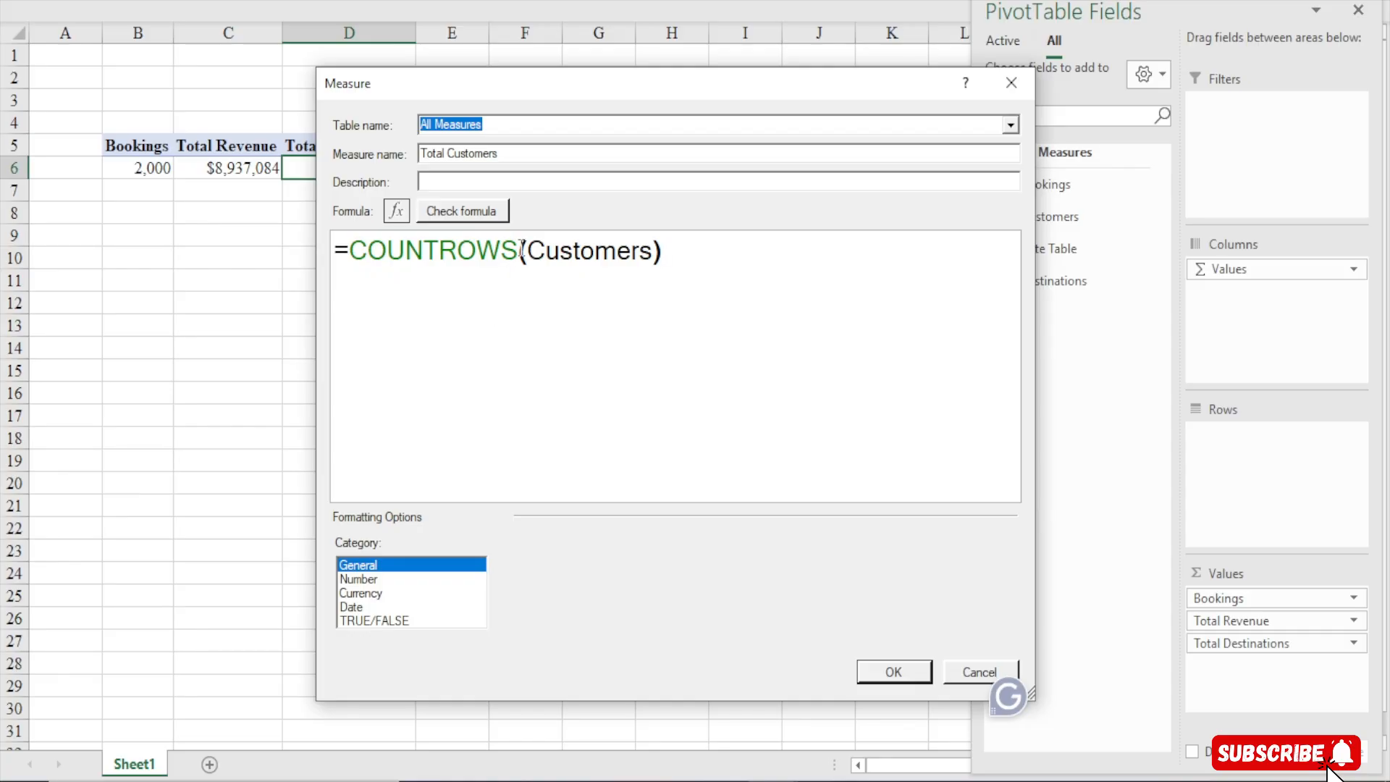
Highlight the function and table parts of the formula, then check the formula for errors
left_click_drag(523, 251, 335, 250)
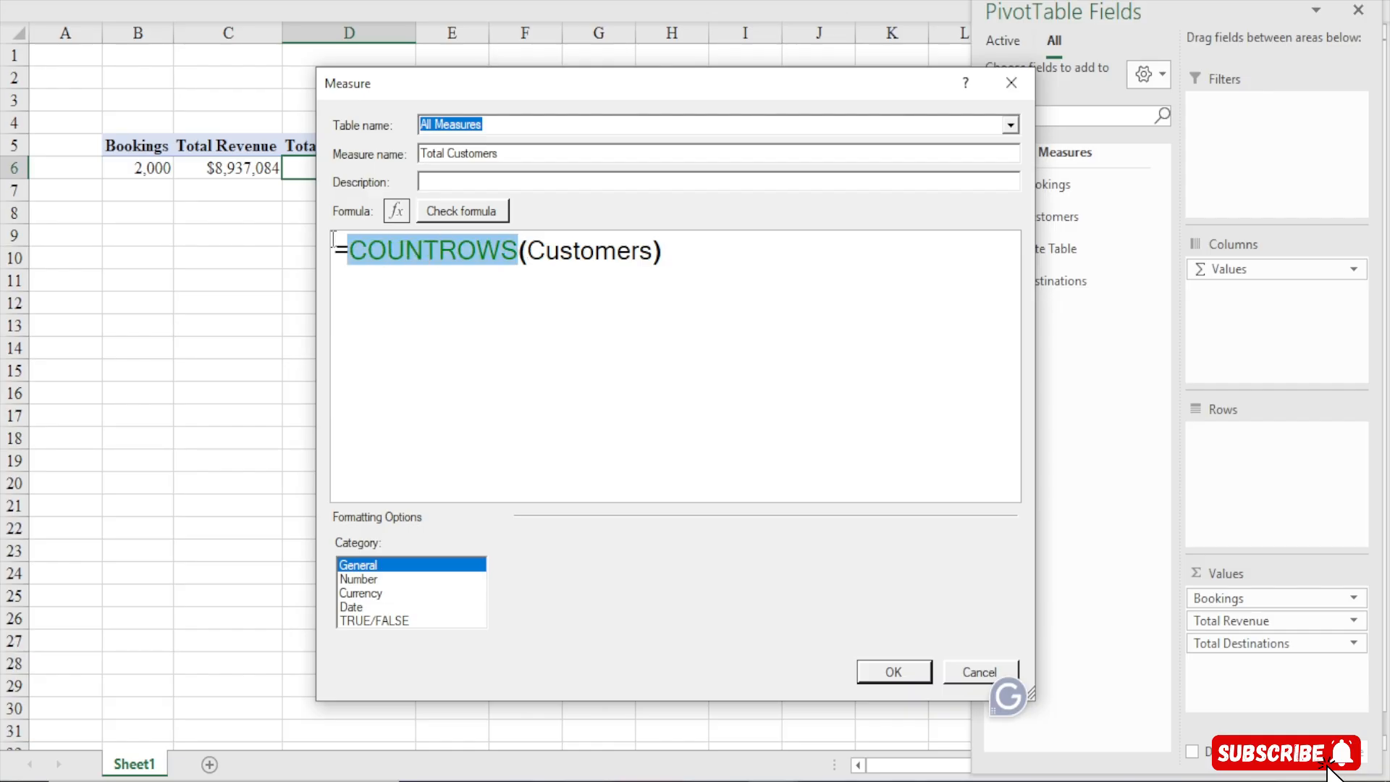
left_click_drag(528, 252, 655, 251)
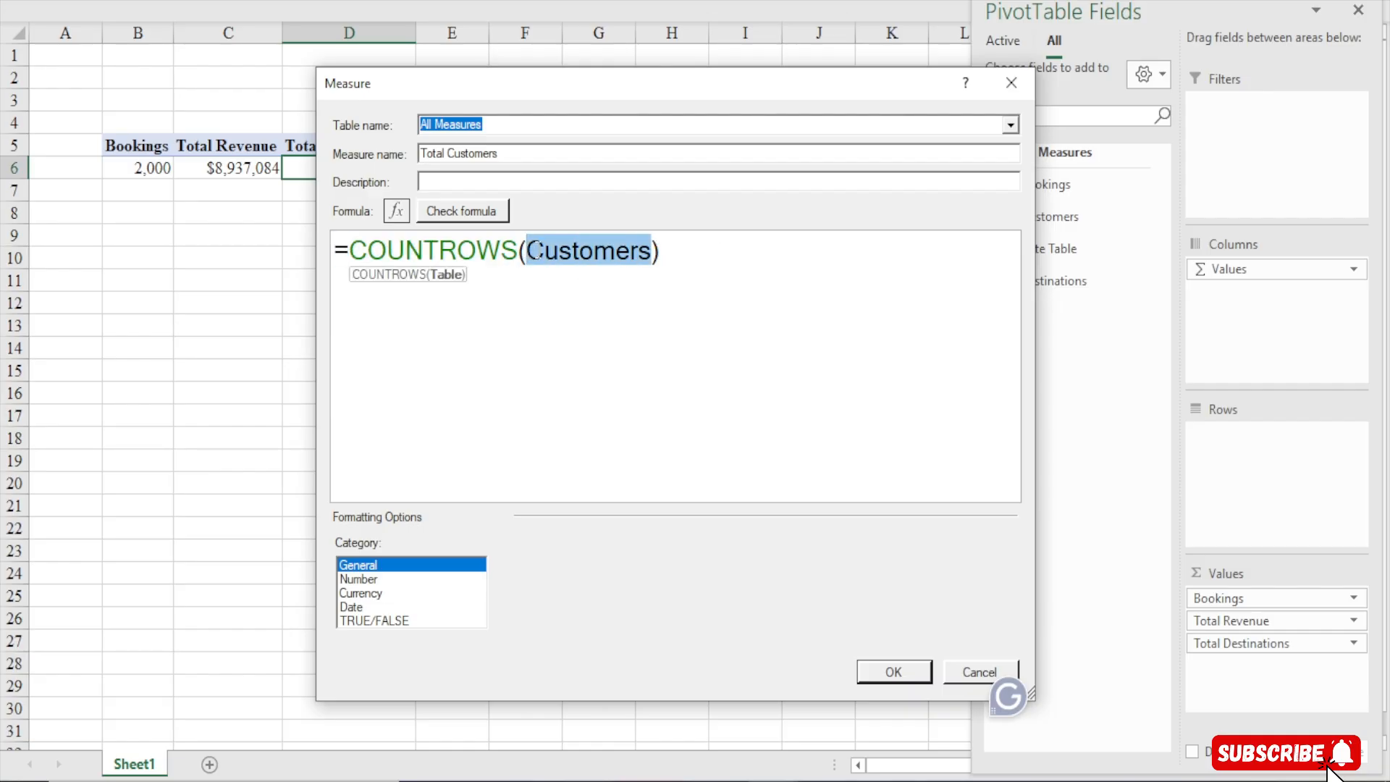
left_click(667, 250)
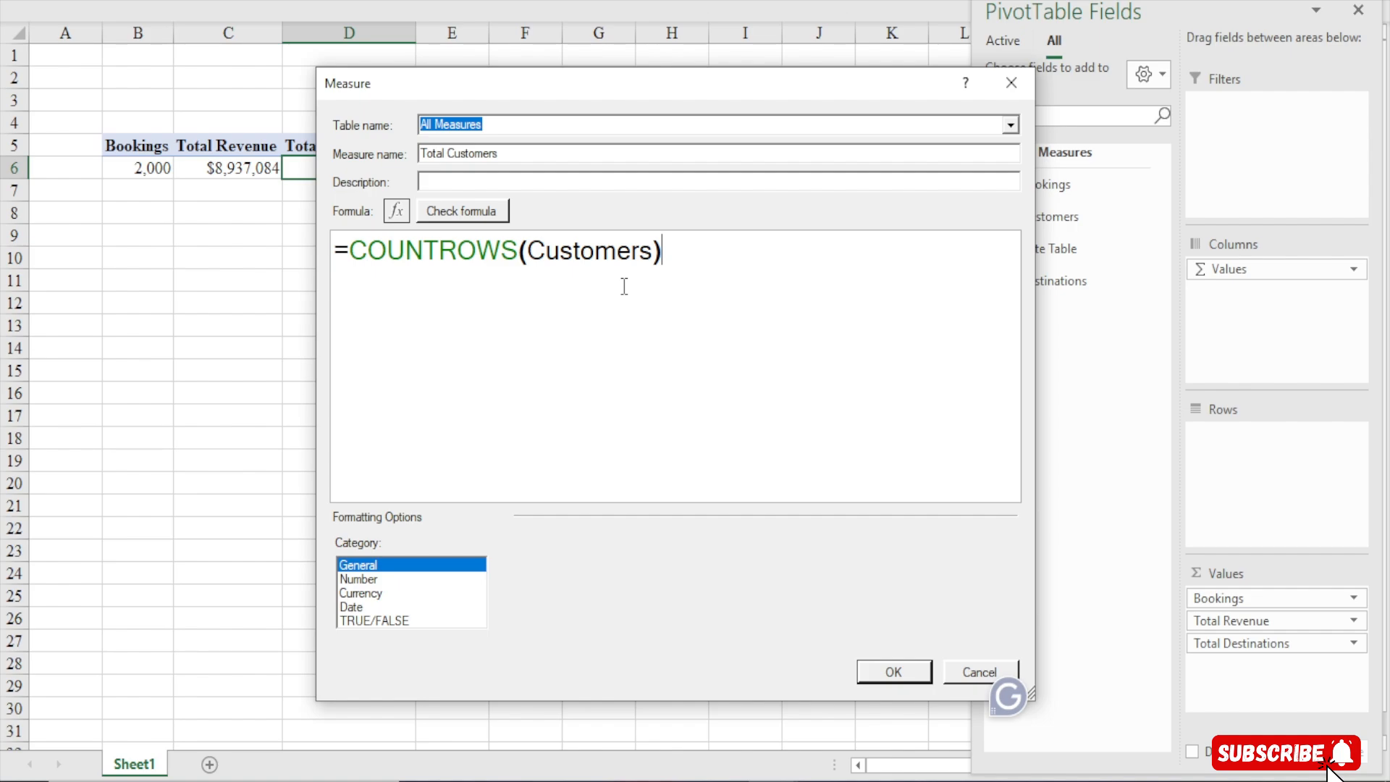
left_click_drag(517, 250, 275, 251)
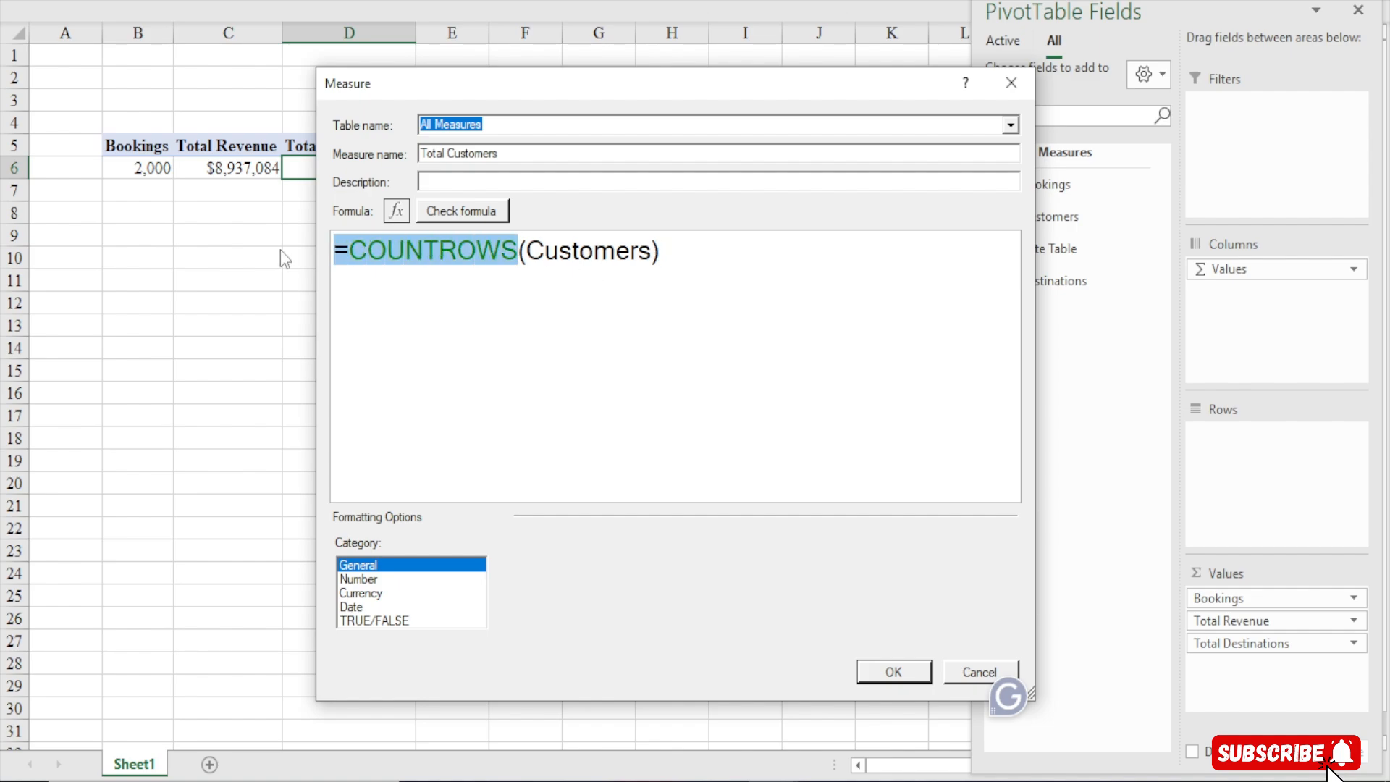
left_click(699, 242)
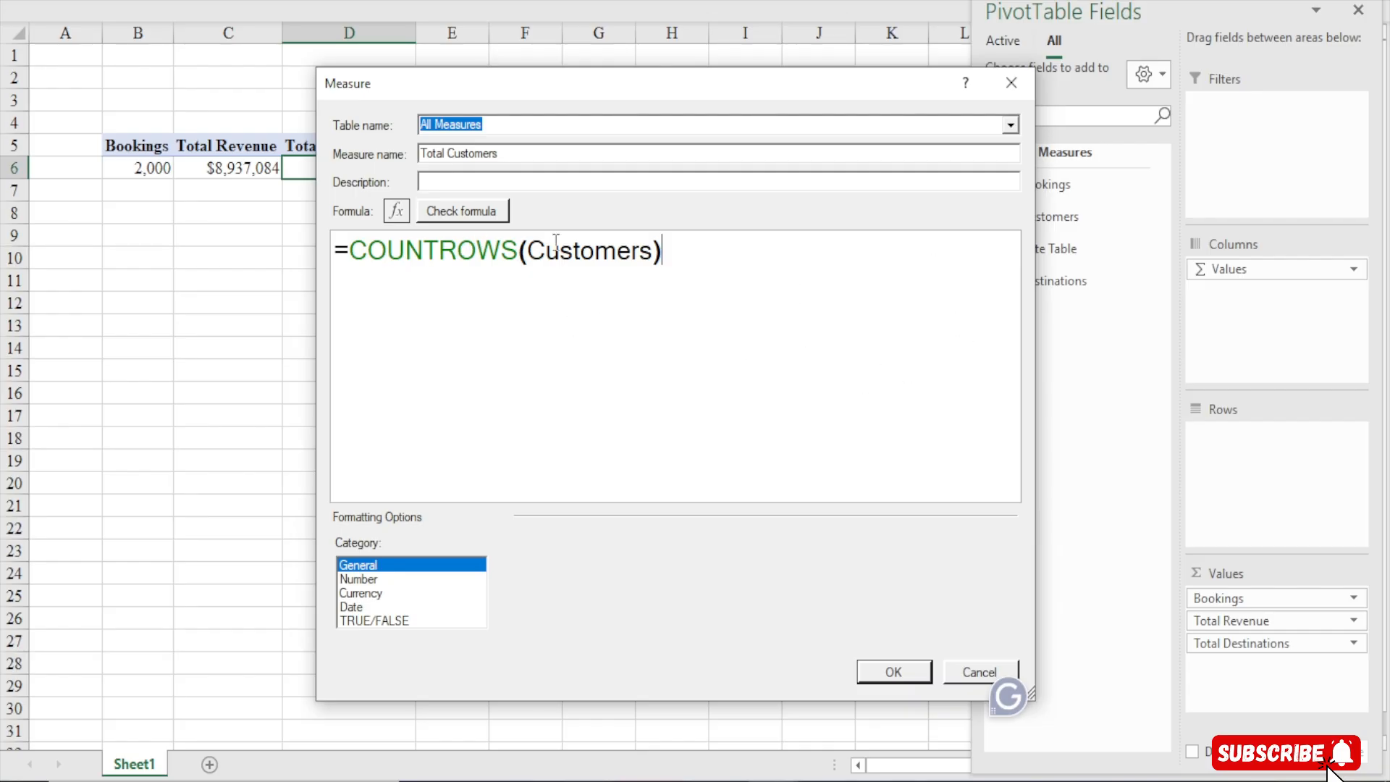
left_click(396, 211)
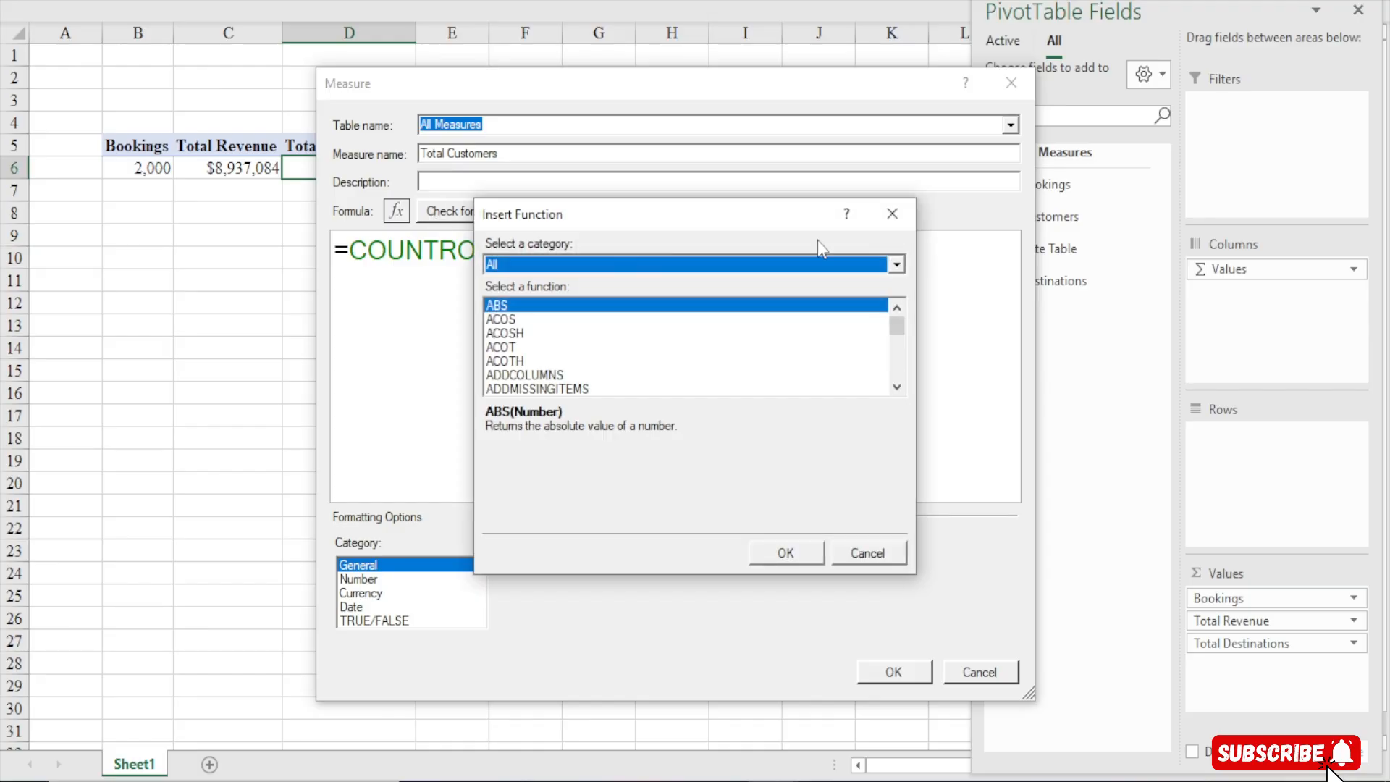
left_click(894, 210)
left_click(478, 216)
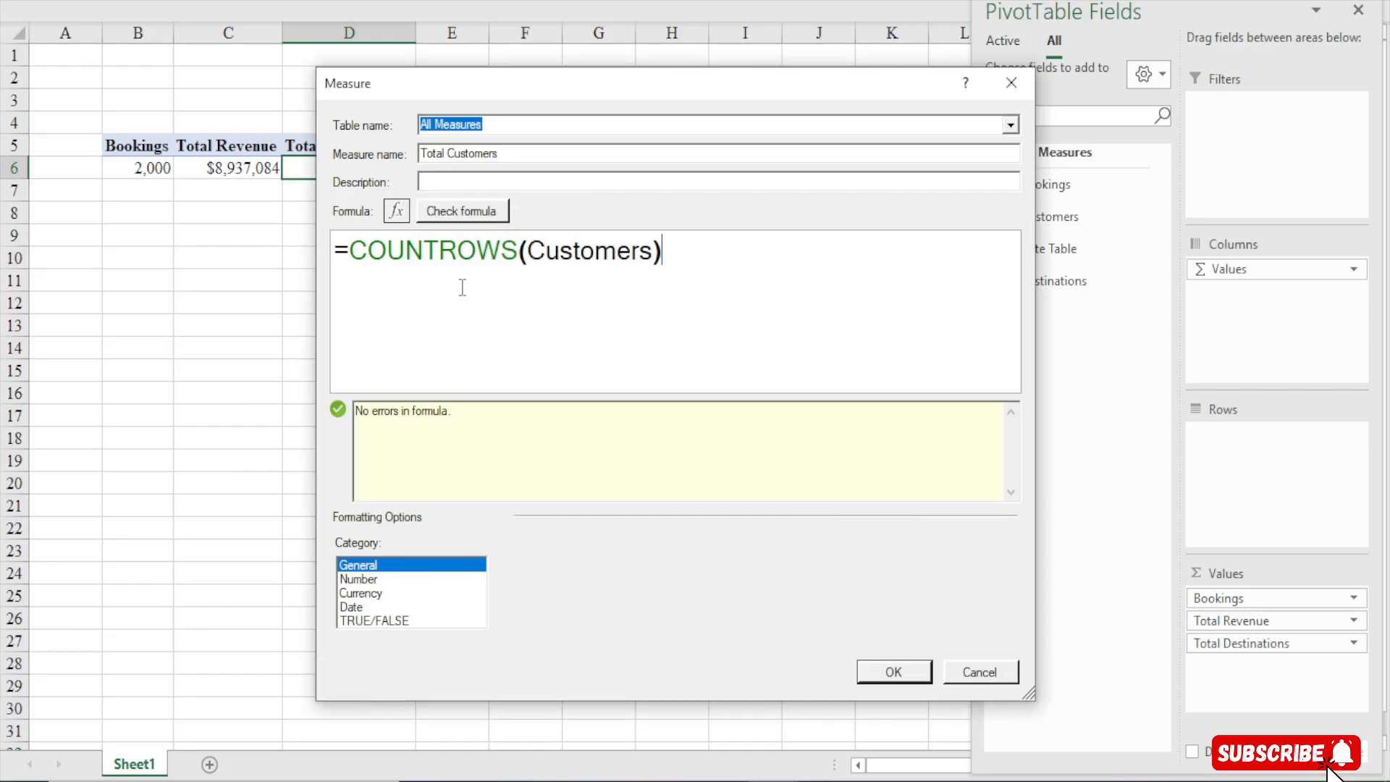
Format the measure as a whole number with a 1000 separator and save it to the PivotTable
left_click(364, 580)
left_click(674, 567)
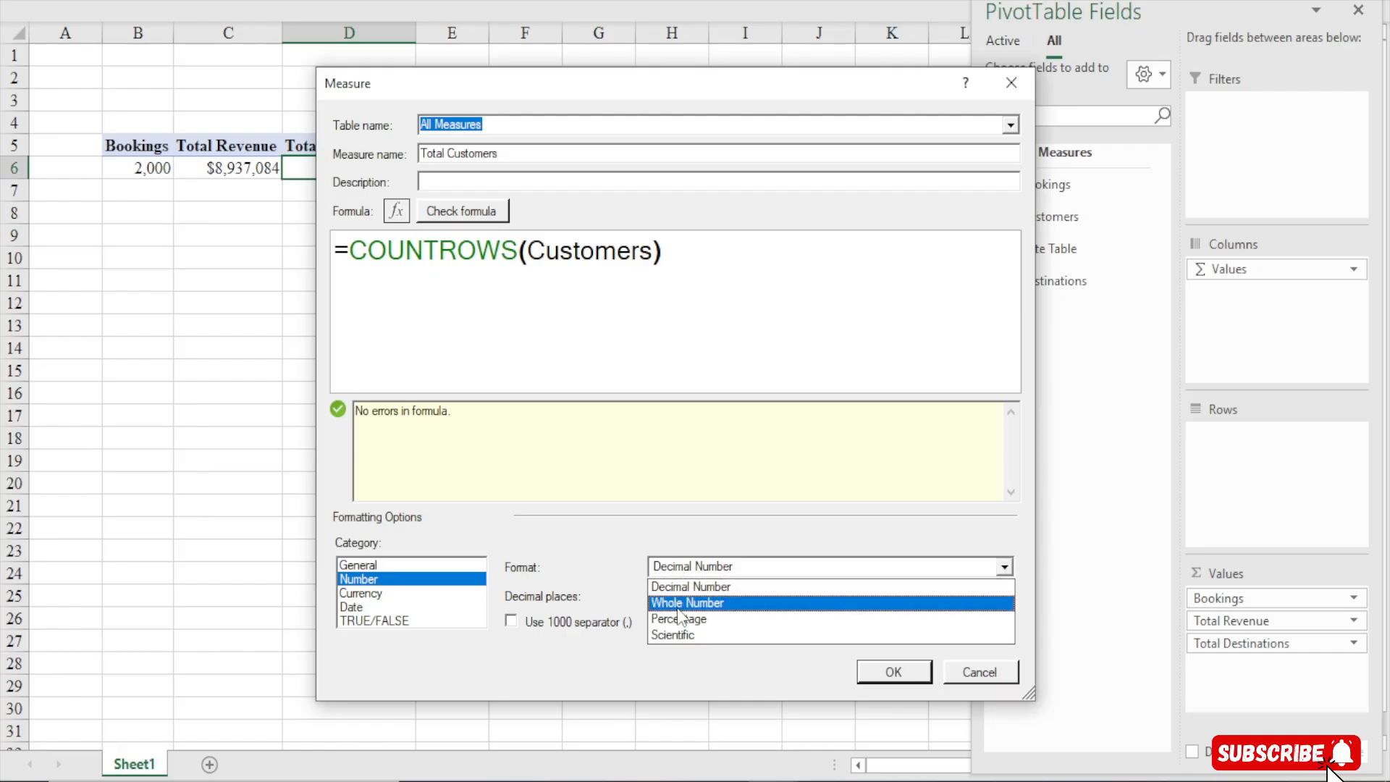
left_click(678, 601)
left_click(563, 622)
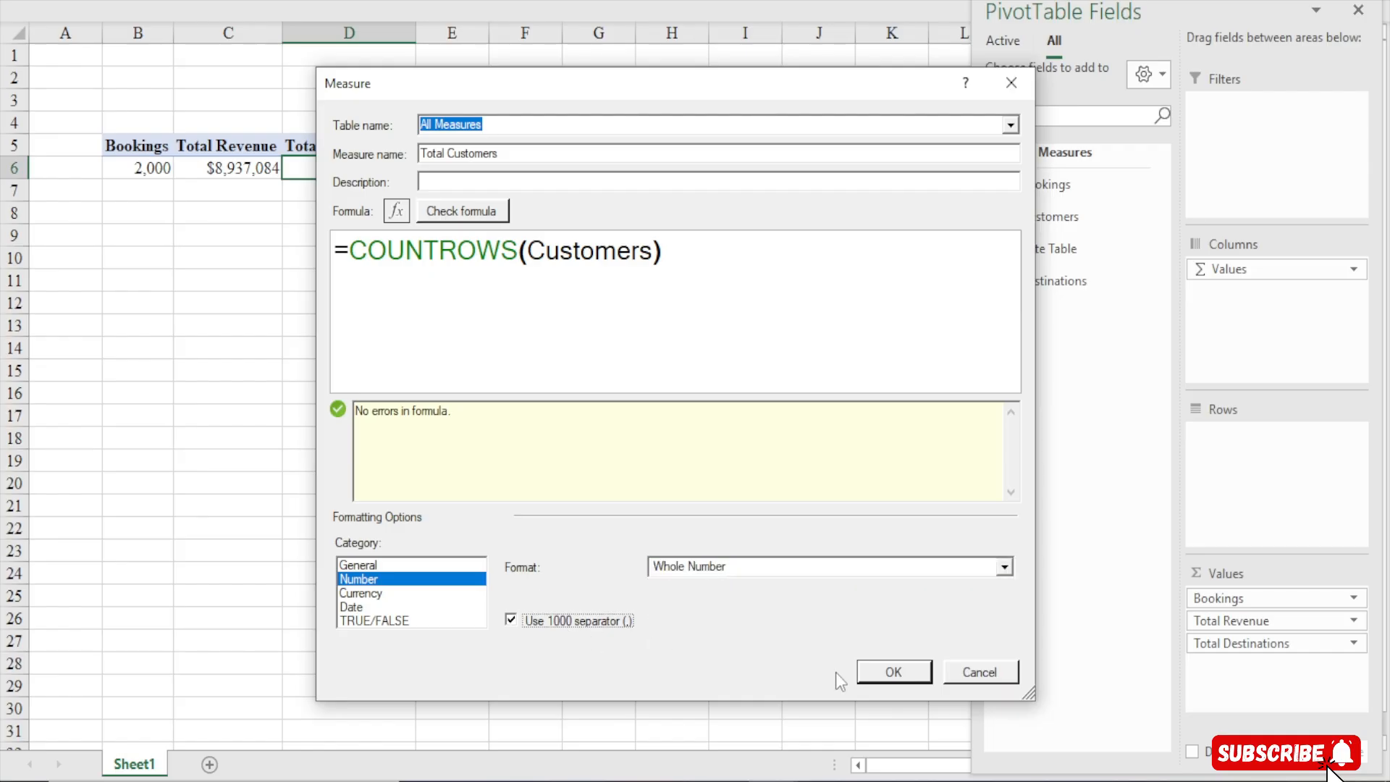
left_click(894, 673)
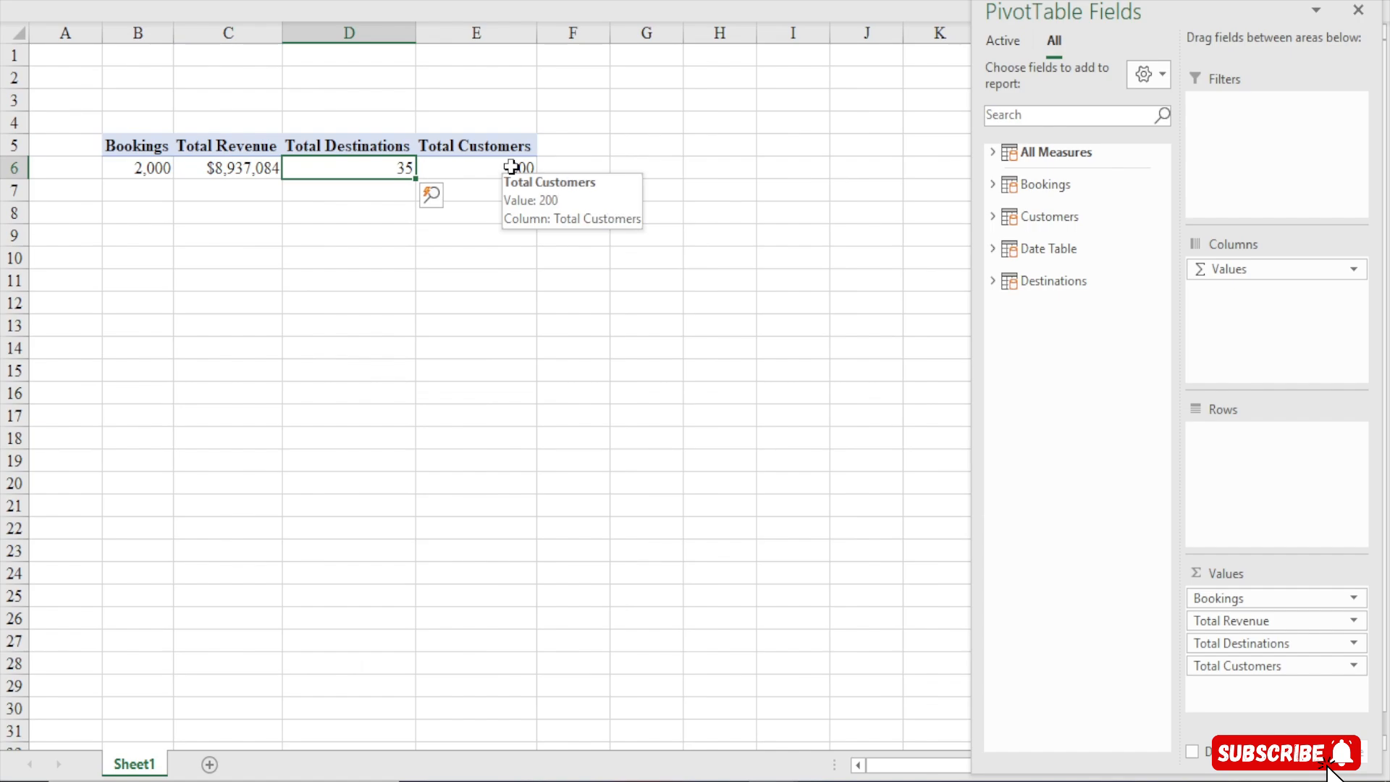
Start another new measure in the All Measures table and name it Revenue PM
left_click(604, 4)
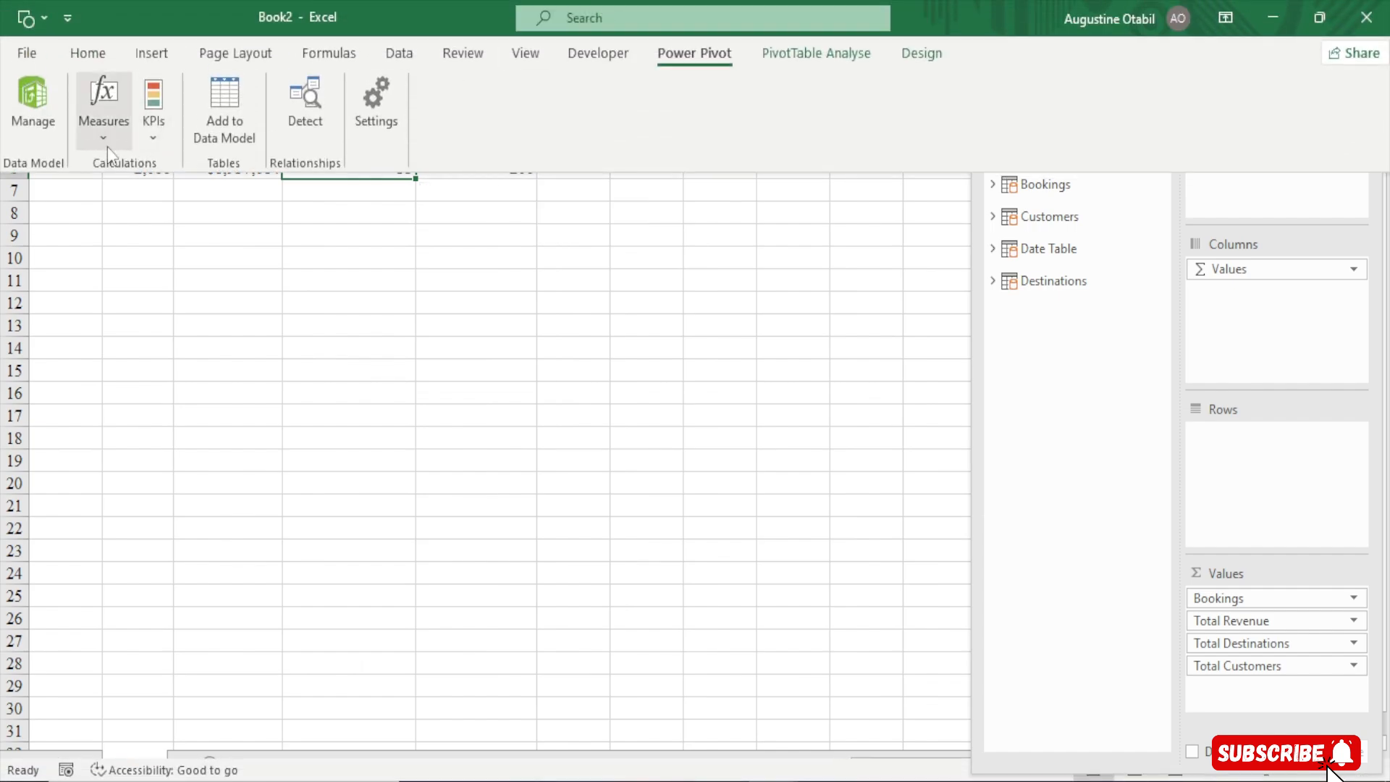
left_click(105, 134)
left_click(154, 168)
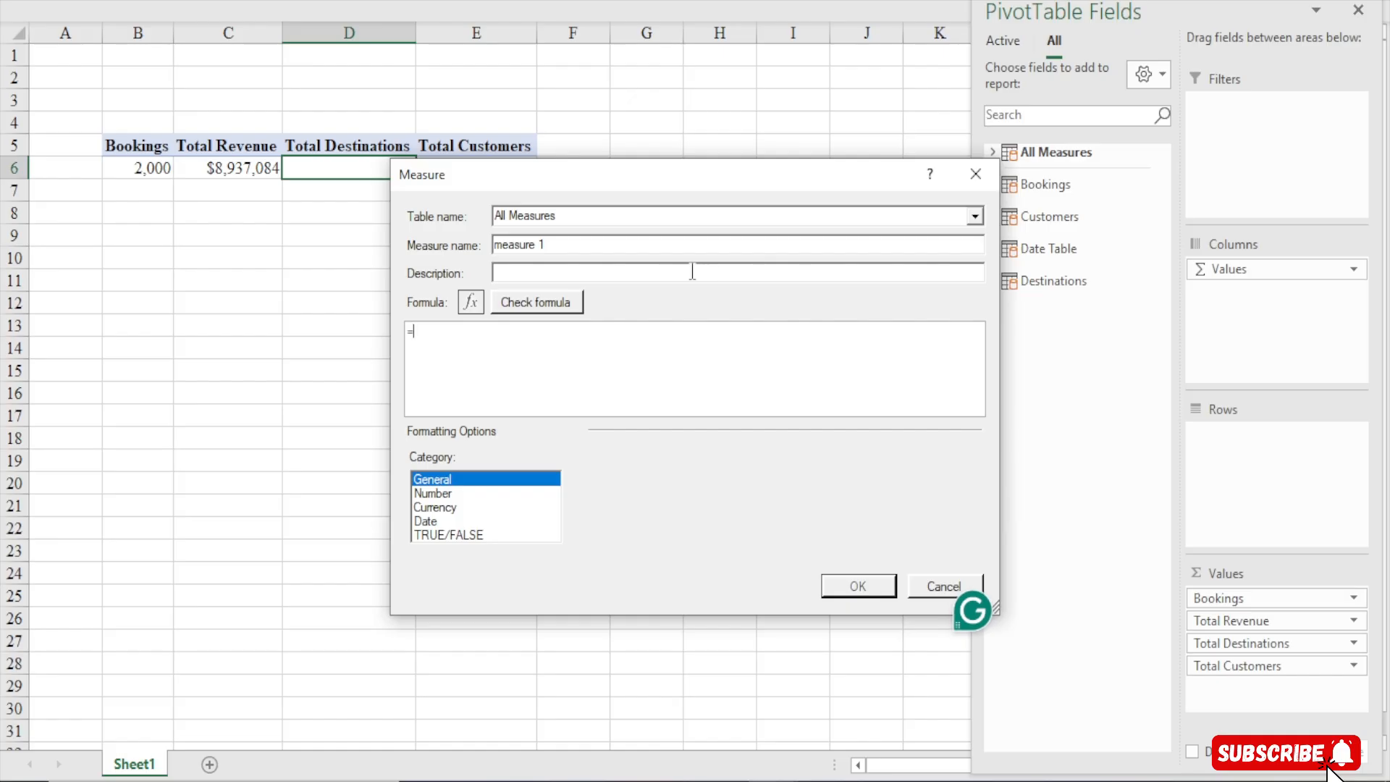
left_click_drag(642, 172, 529, 98)
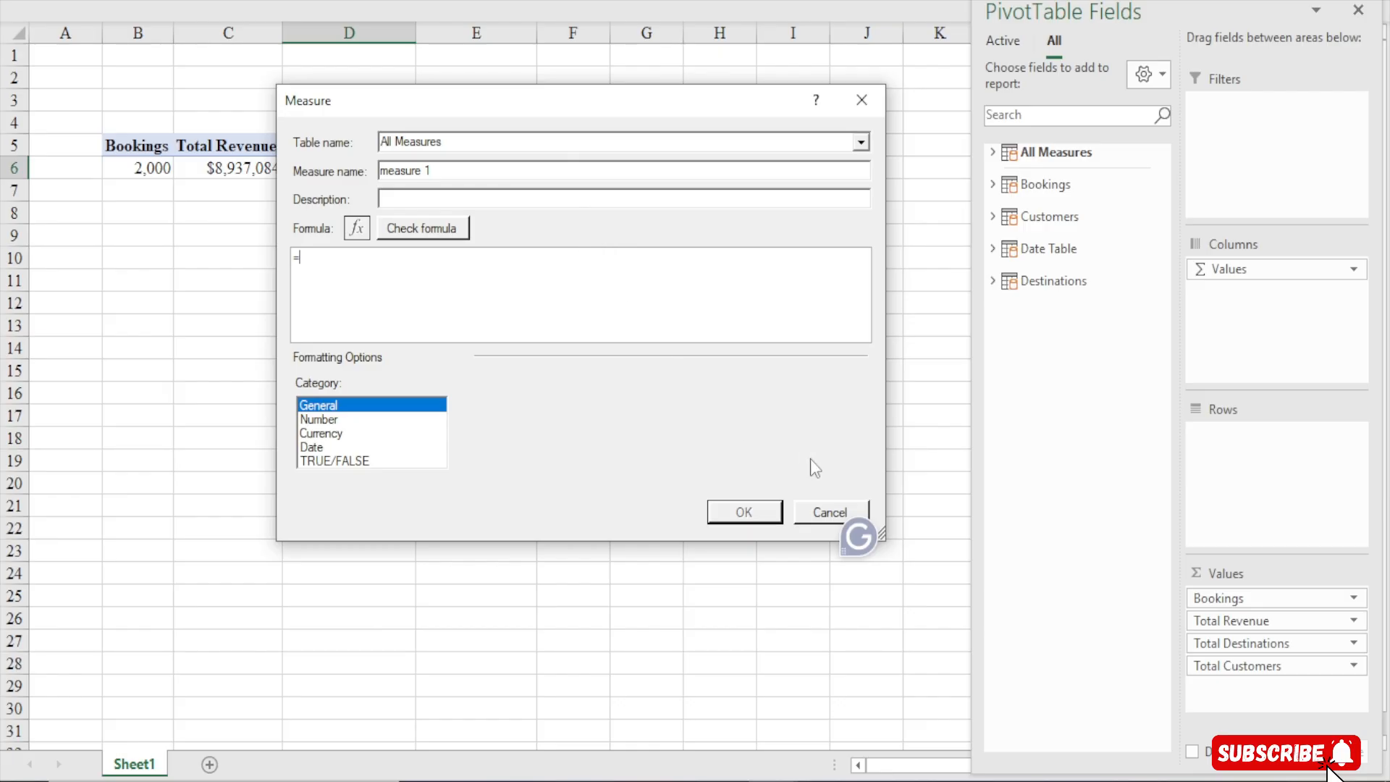
left_click_drag(884, 537, 995, 666)
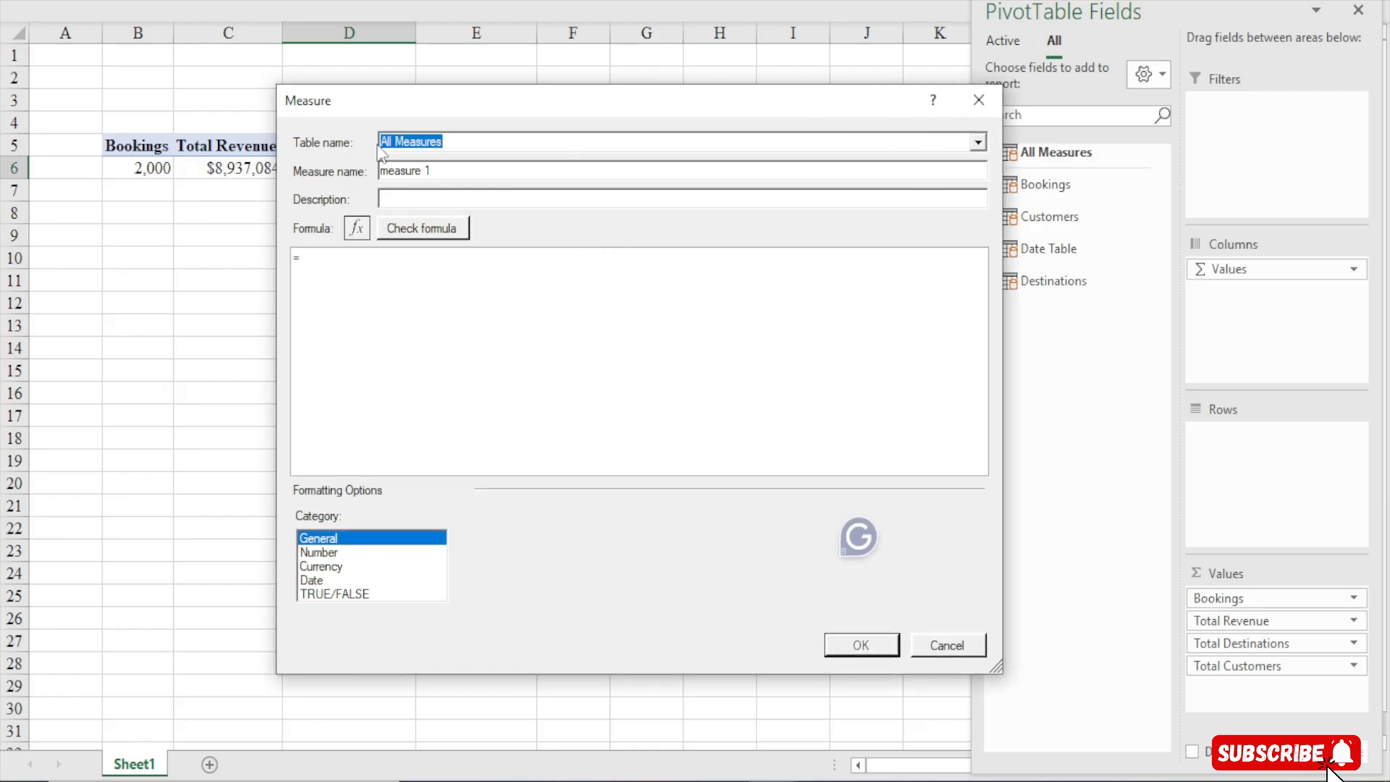
left_click_drag(436, 172, 337, 182)
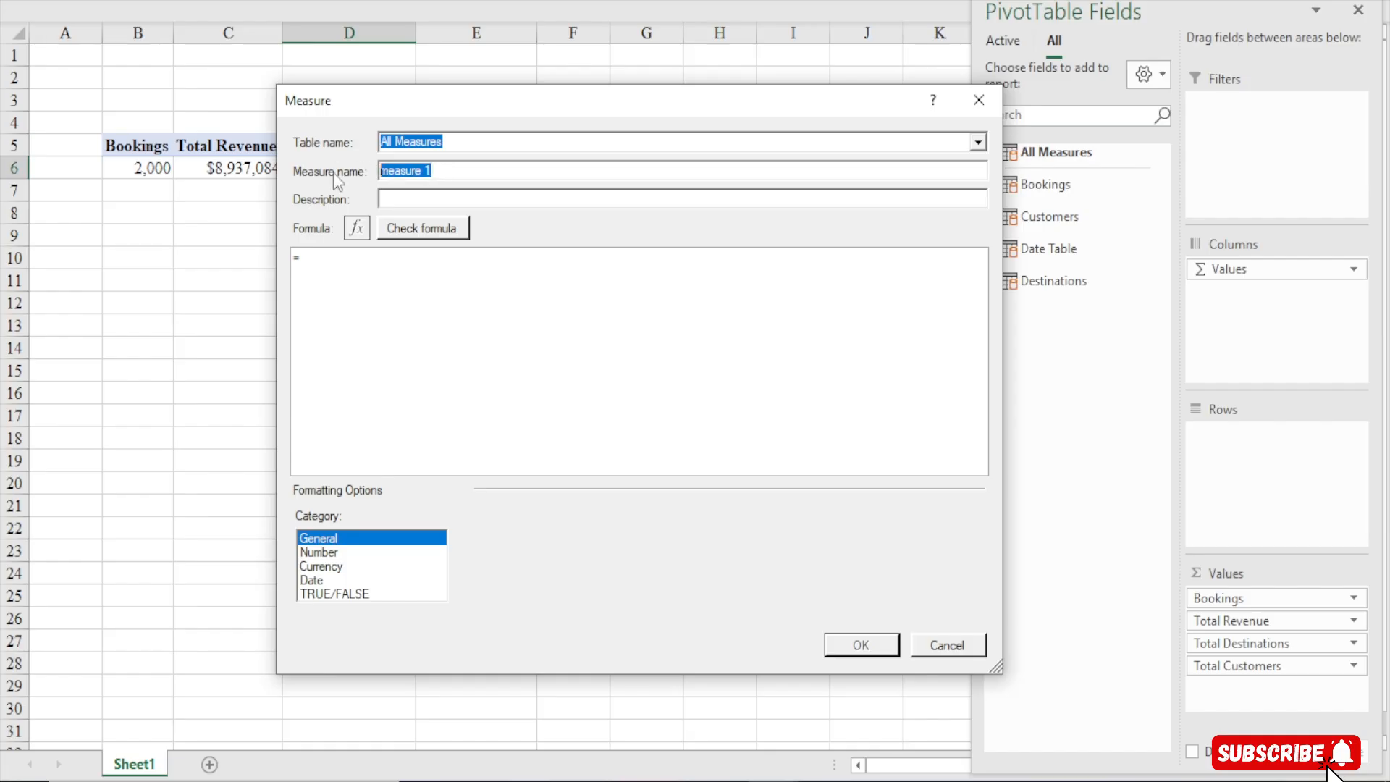
type("Revenue P")
type("M")
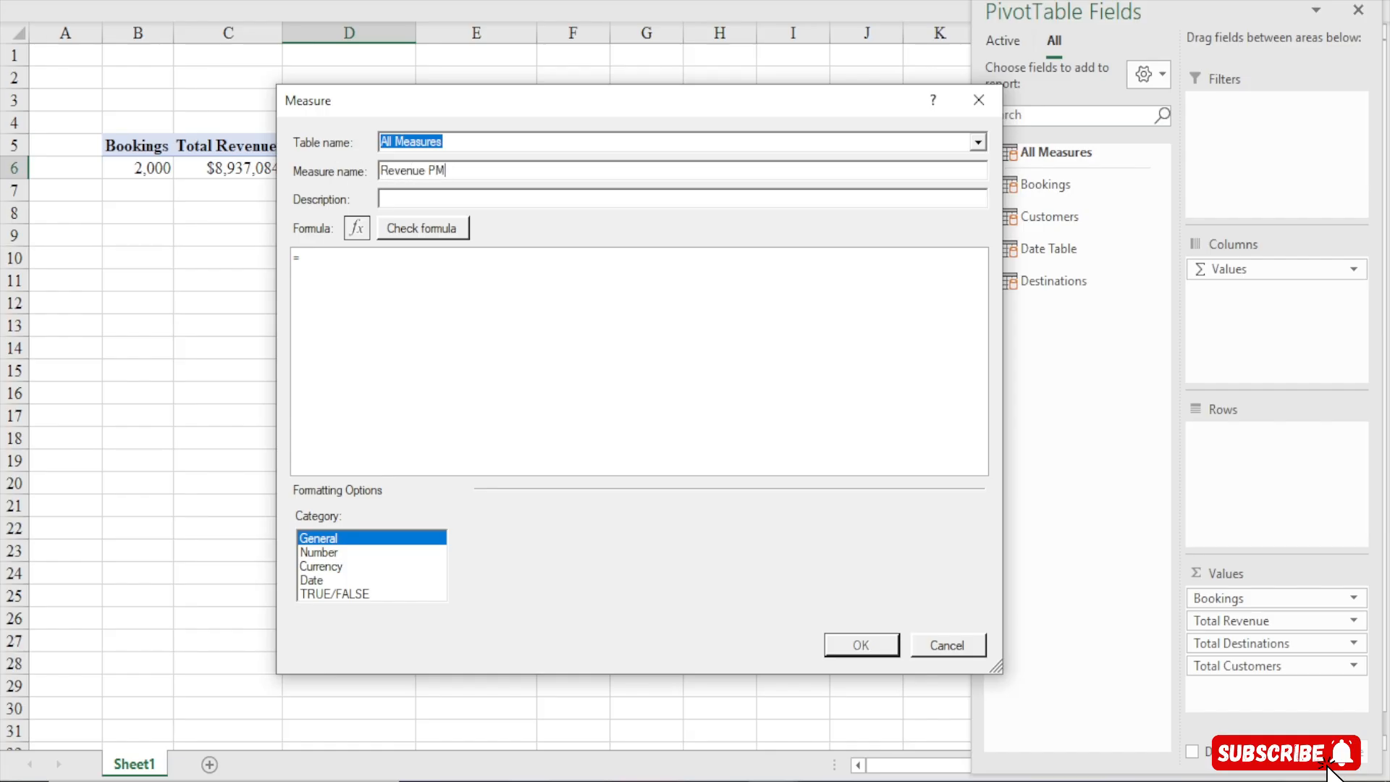
Begin the Revenue PM formula with the CALCULATE function and start an indented new line
left_click(348, 270)
scroll(348, 270, "up", 5)
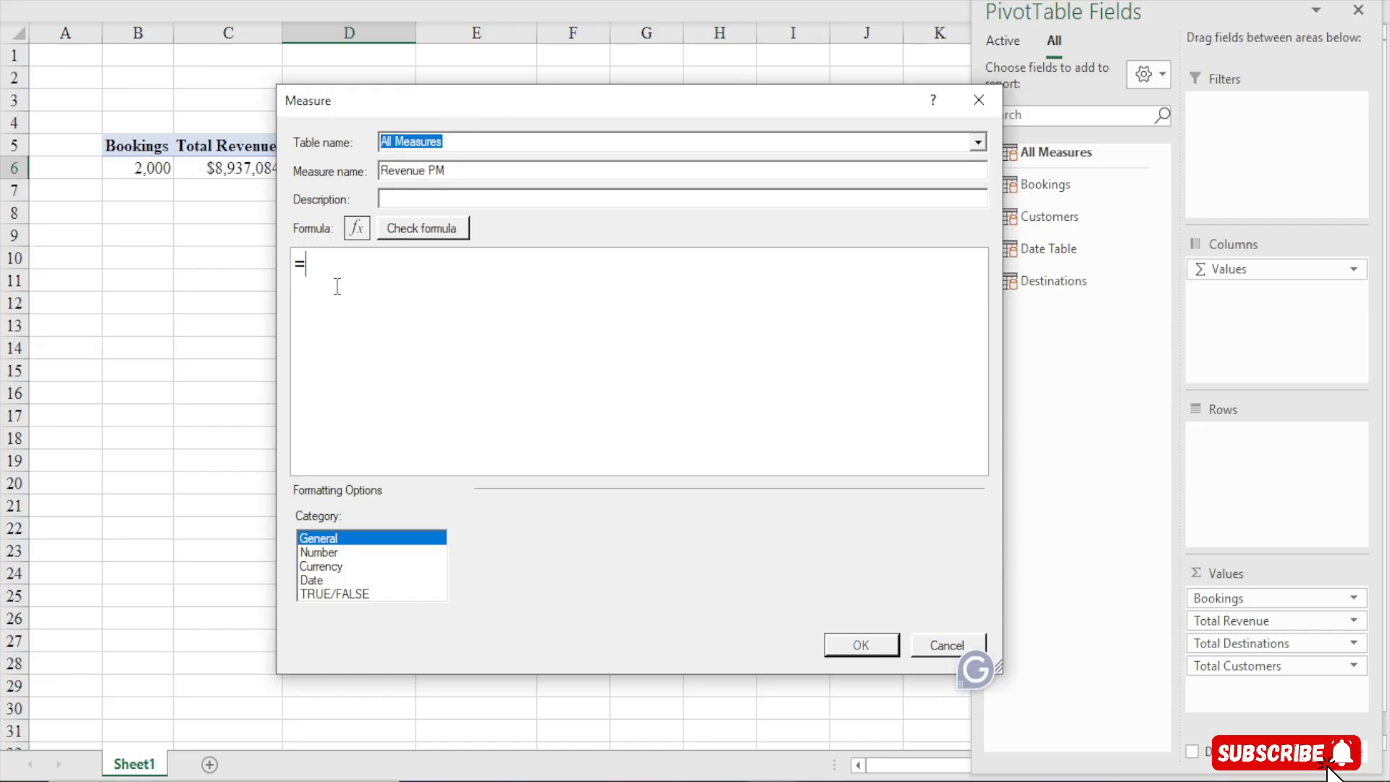
type("CA")
key("Tab")
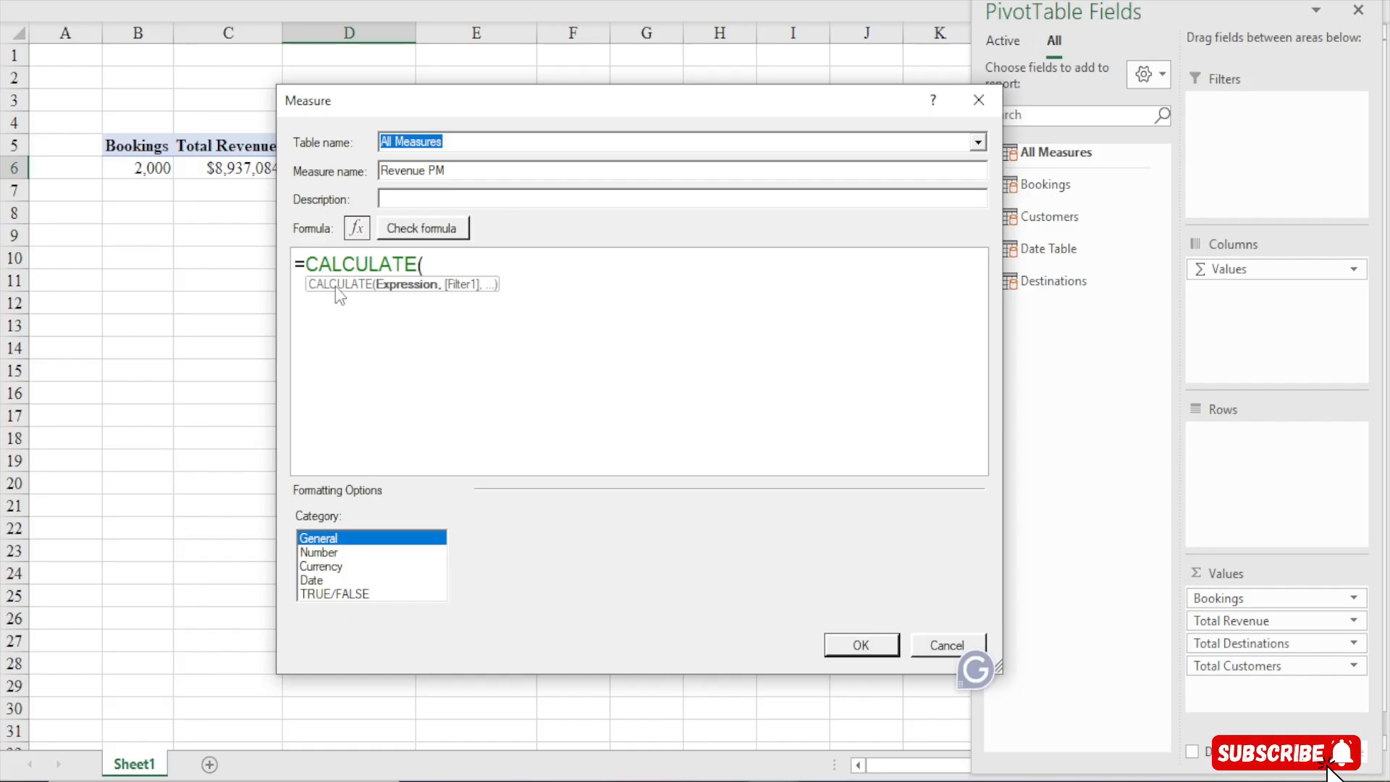
key("Return")
key("Tab")
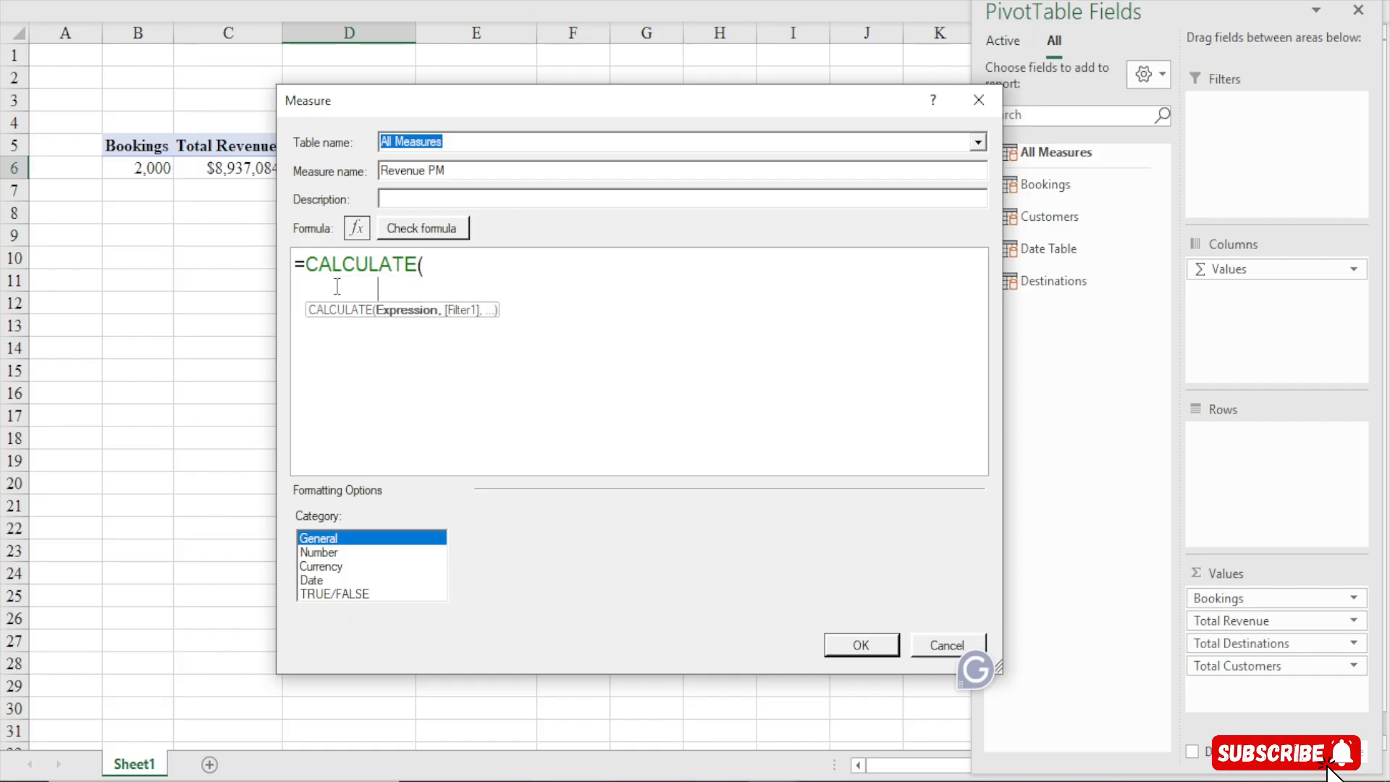
type("re")
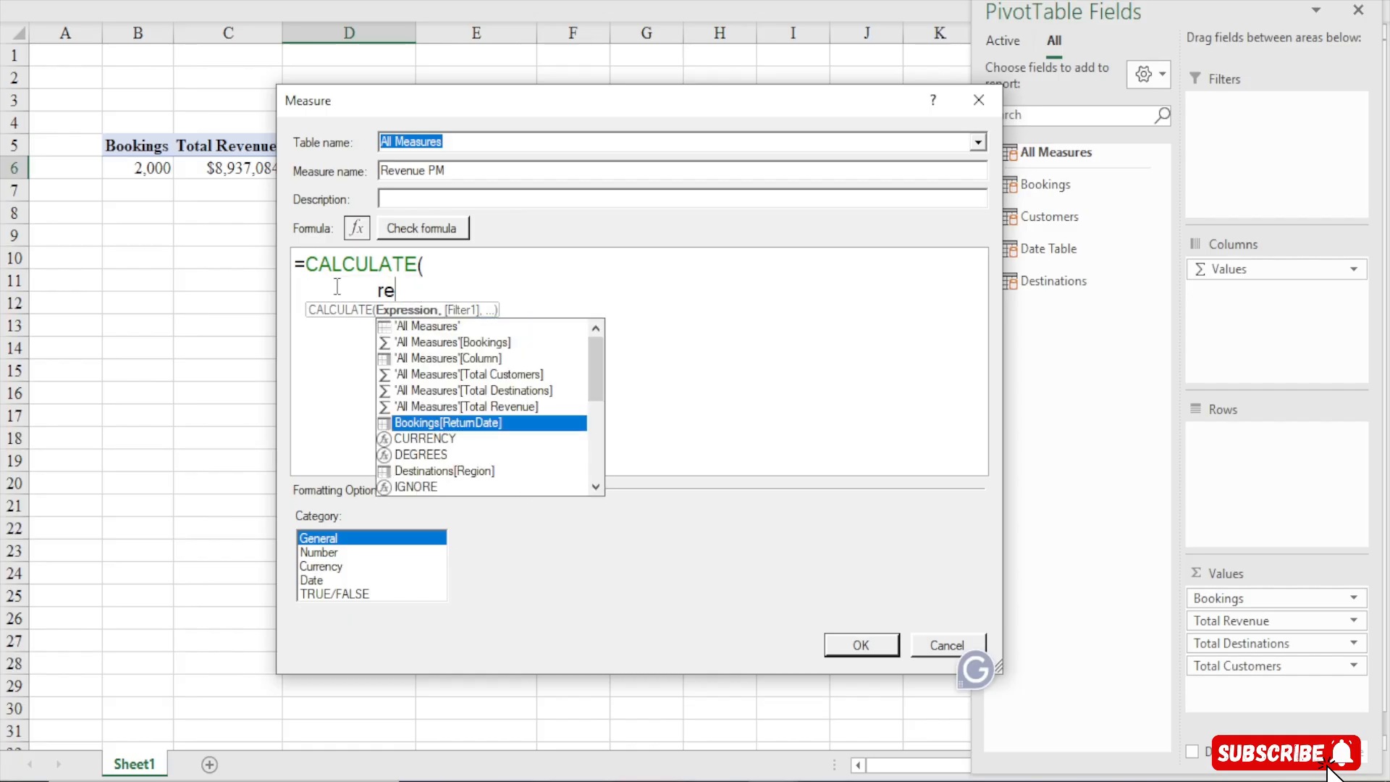
key("BackSpace")
key("BackSpace")
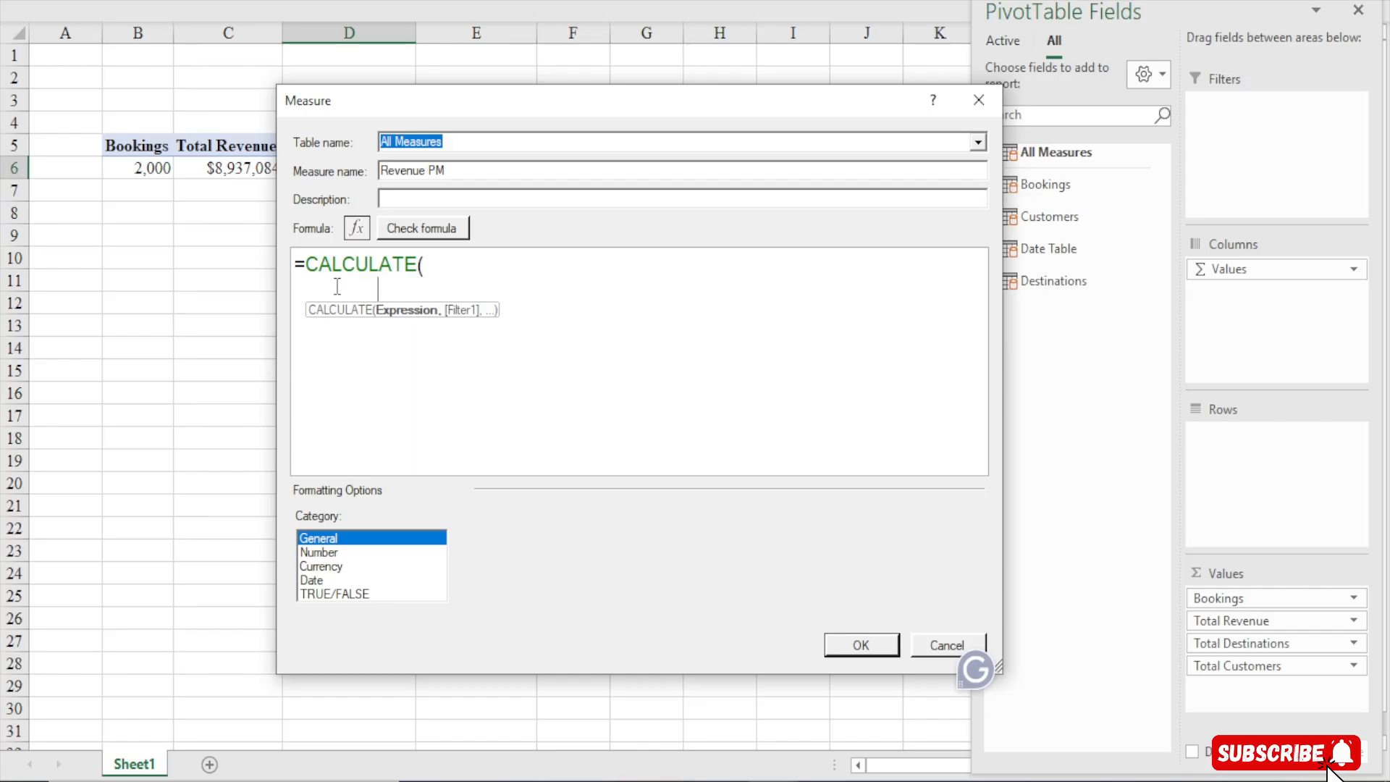
type("re")
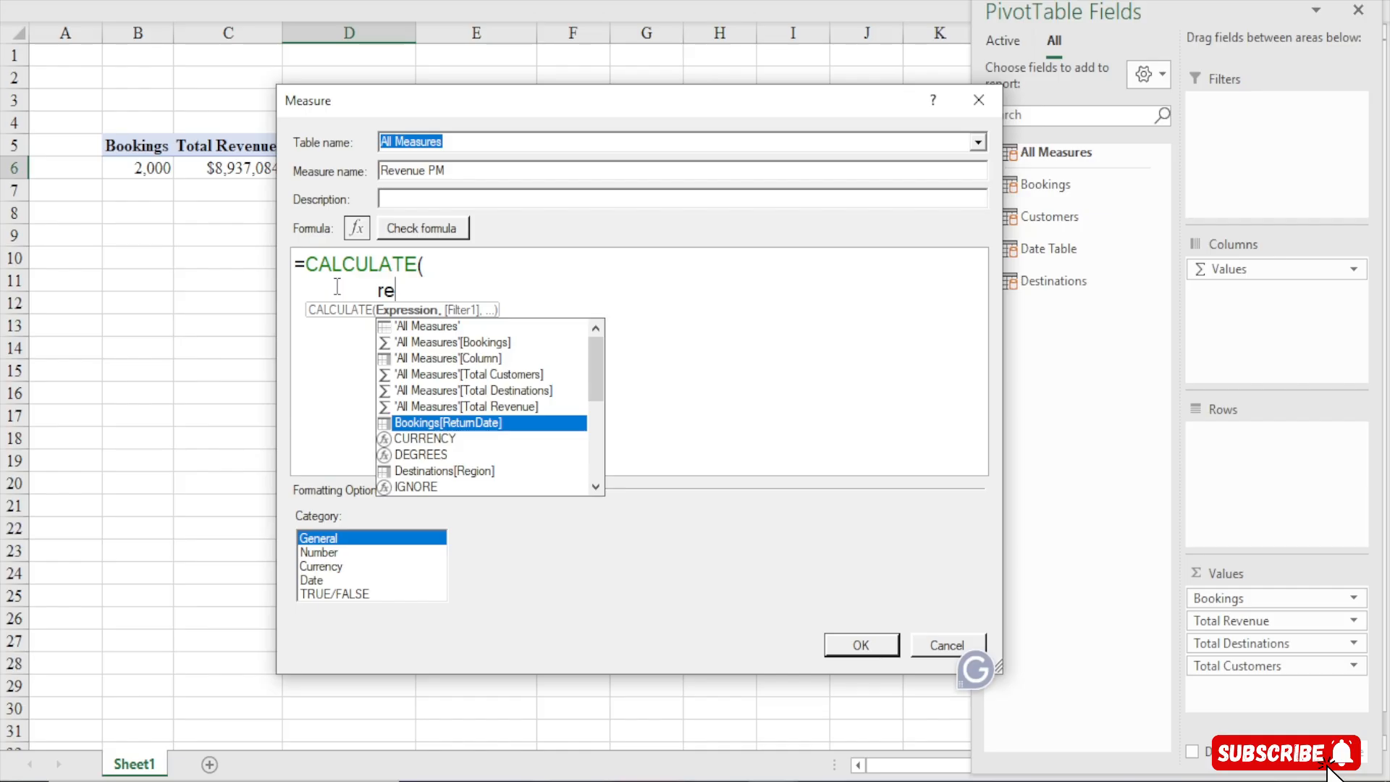
type("ve")
key("BackSpace")
key("BackSpace")
key("BackSpace")
key("BackSpace")
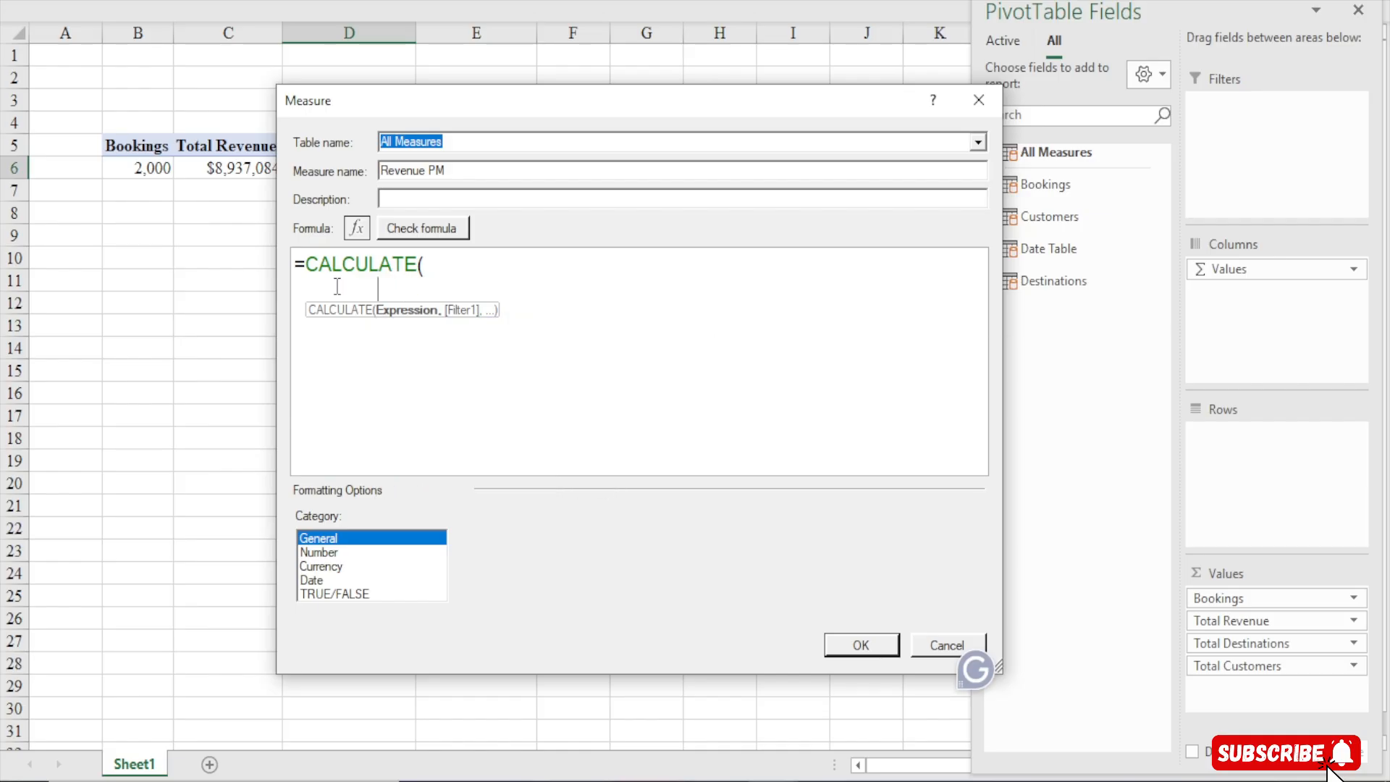
Insert the [Total Revenue] measure as the CALCULATE expression, followed by a comma
type("[")
key("Down")
key("Down")
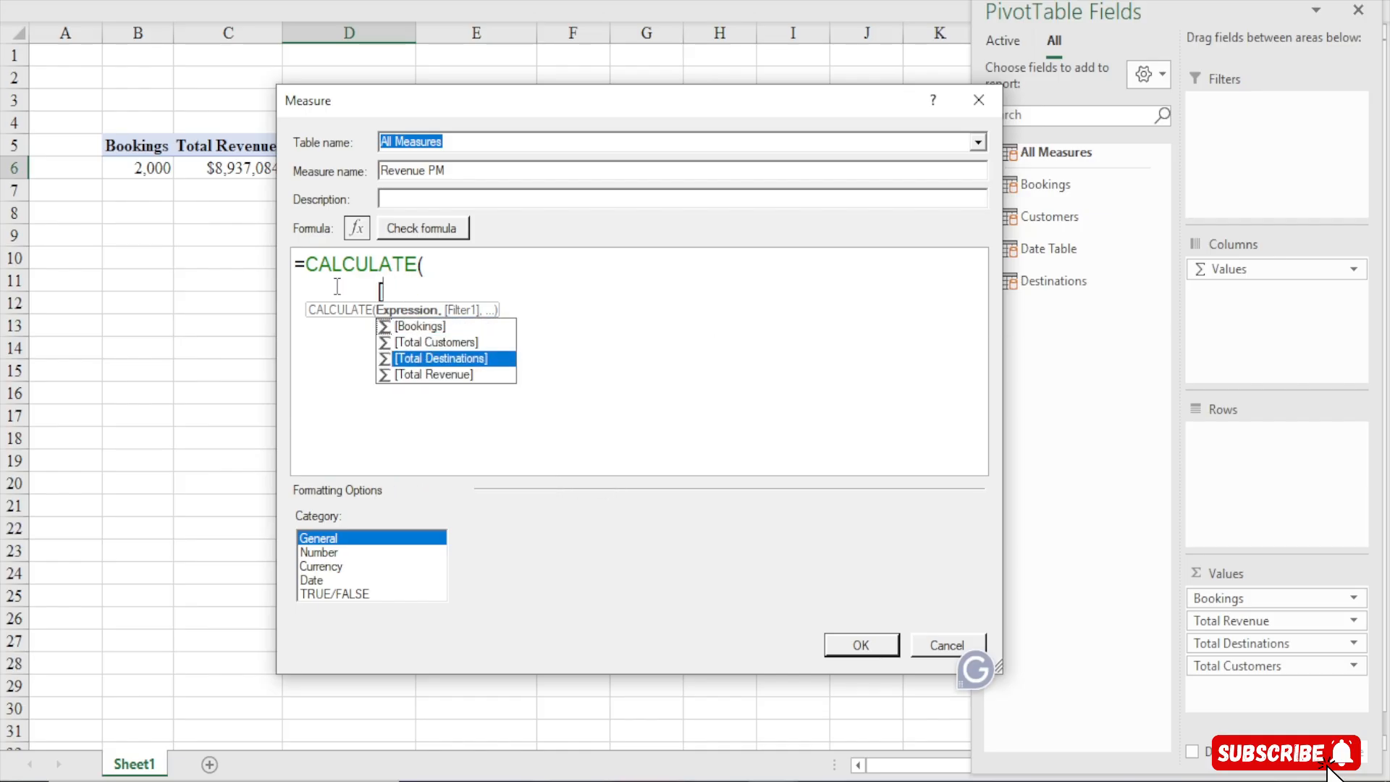
key("Down")
key("Tab")
type(",")
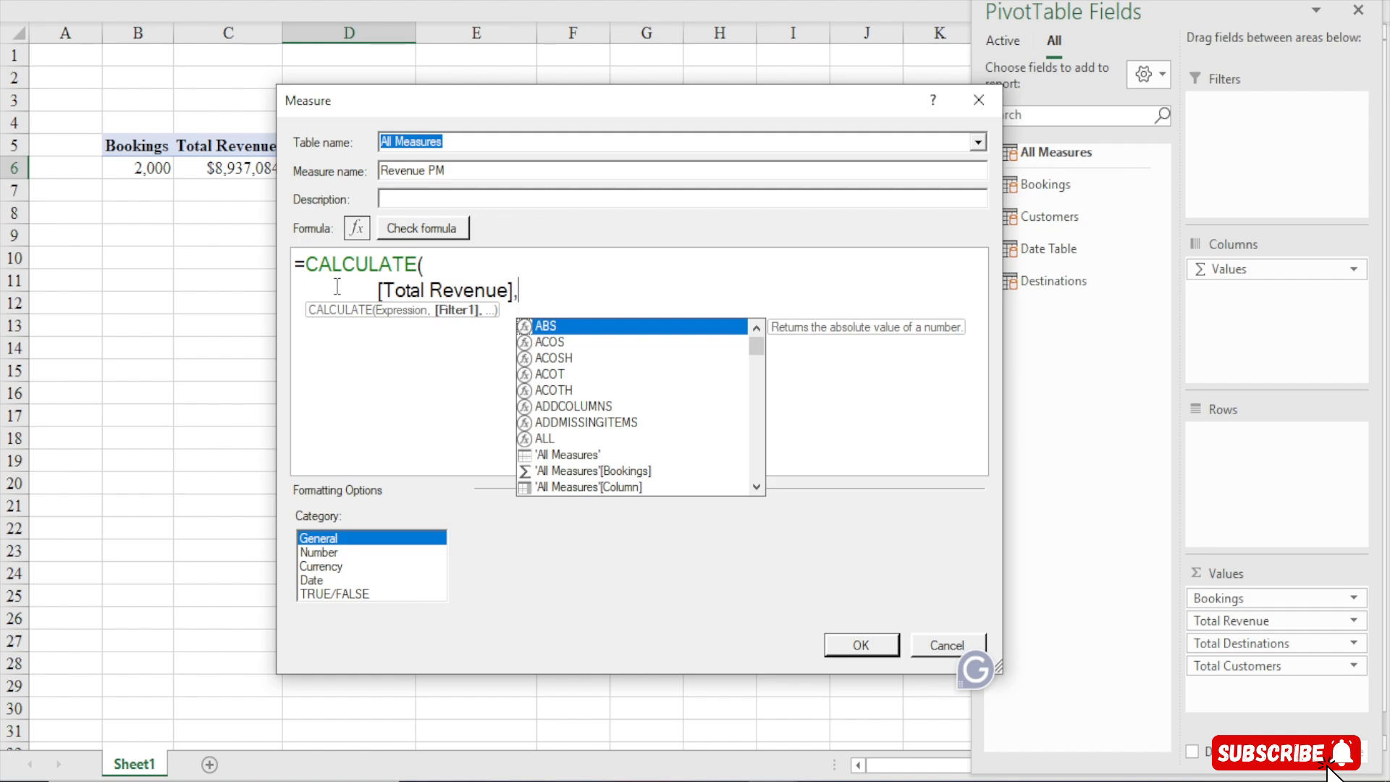
On a new line, add DATEADD with 'Date Table'[BookingDate] as its dates argument, followed by a comma
key("Return")
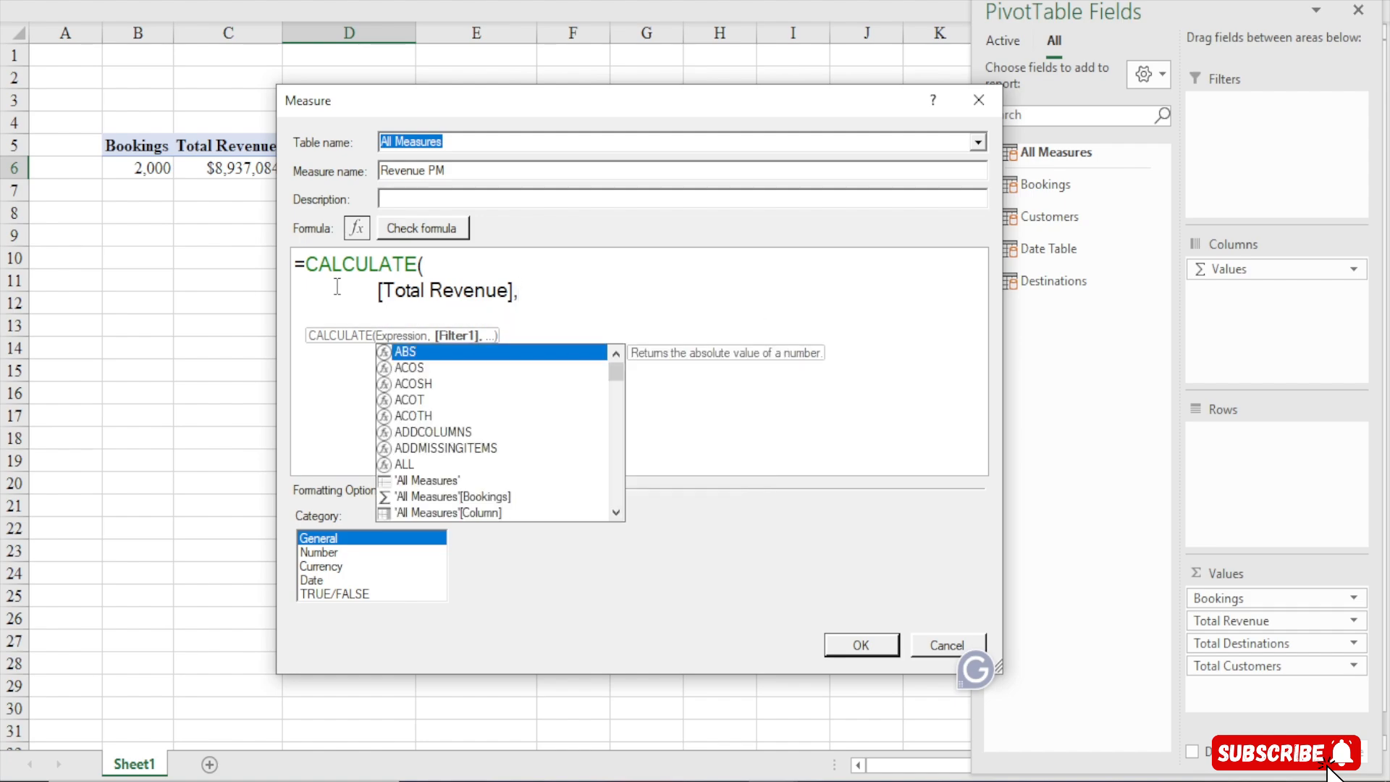
type("datea")
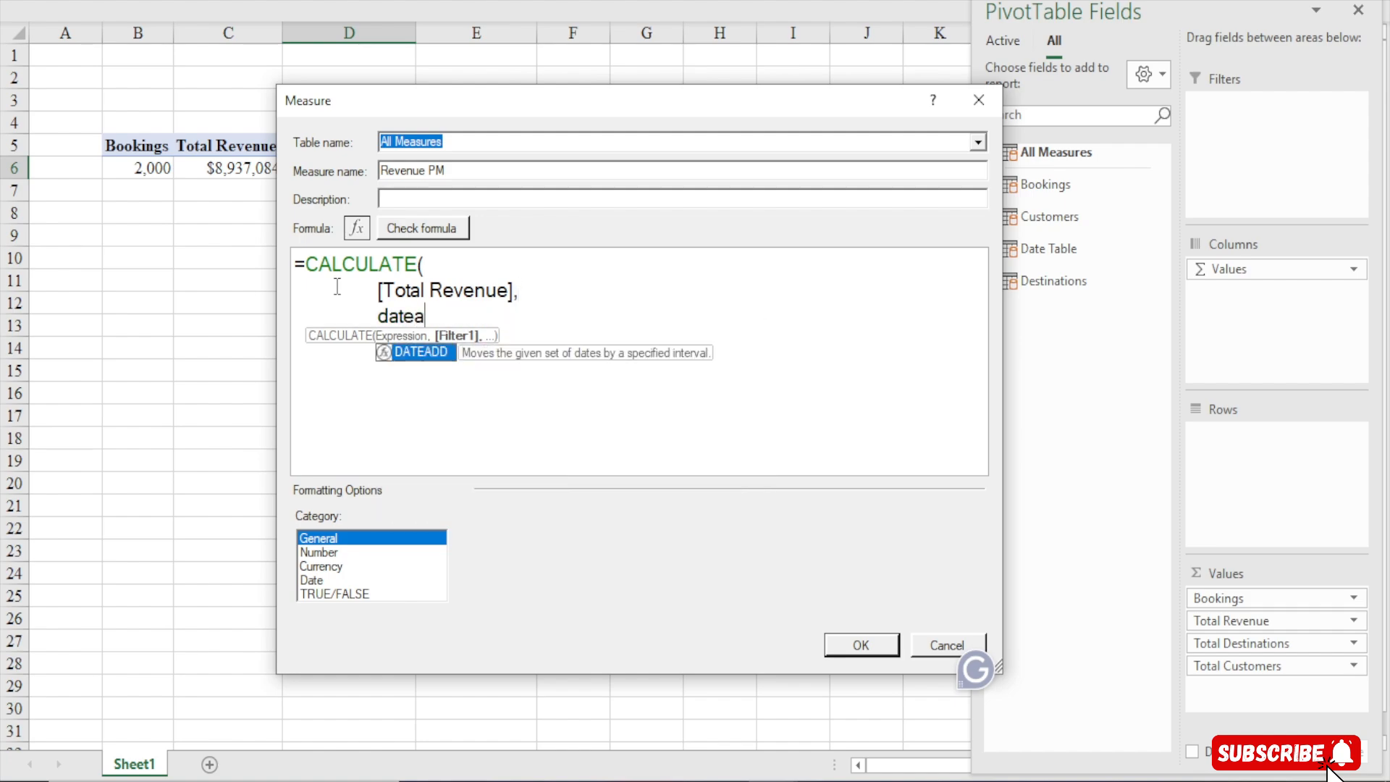
key("Tab")
key("BackSpace")
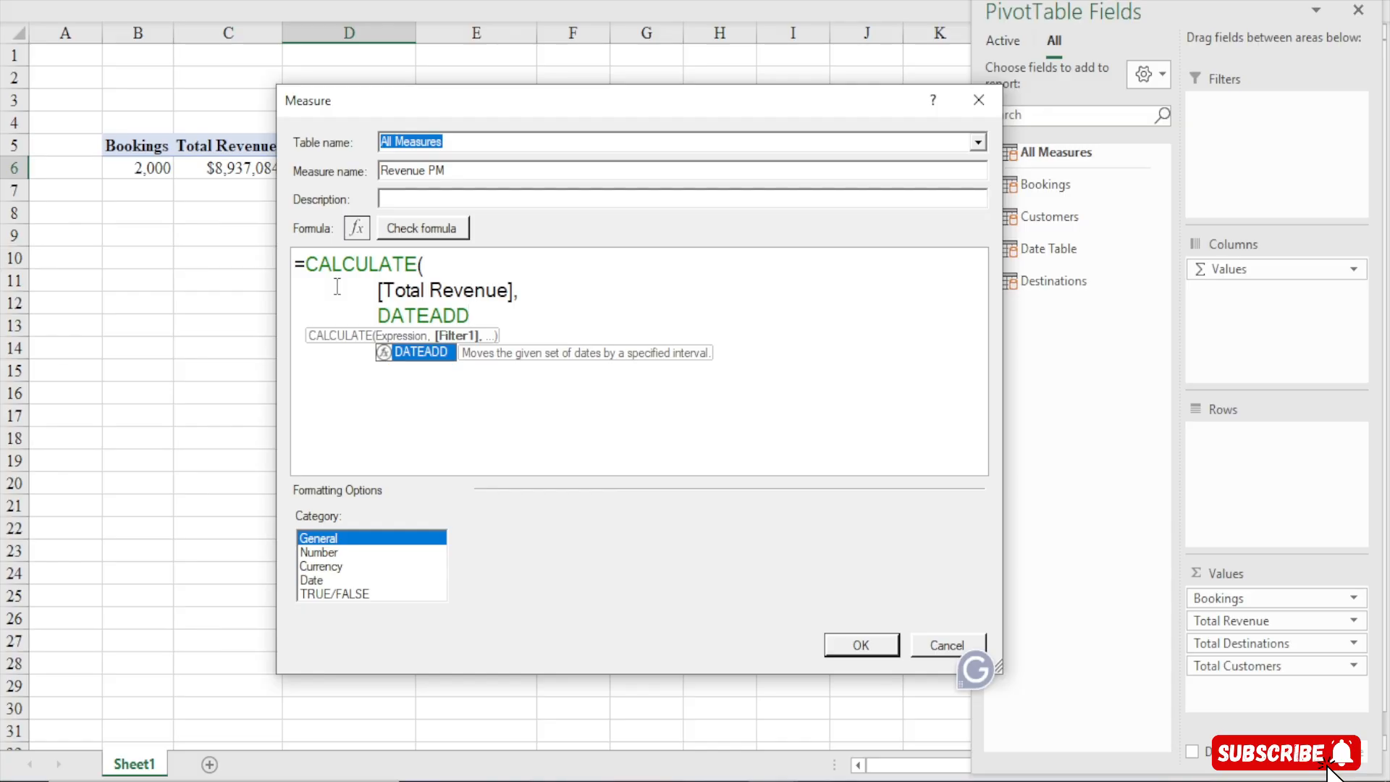
type("(")
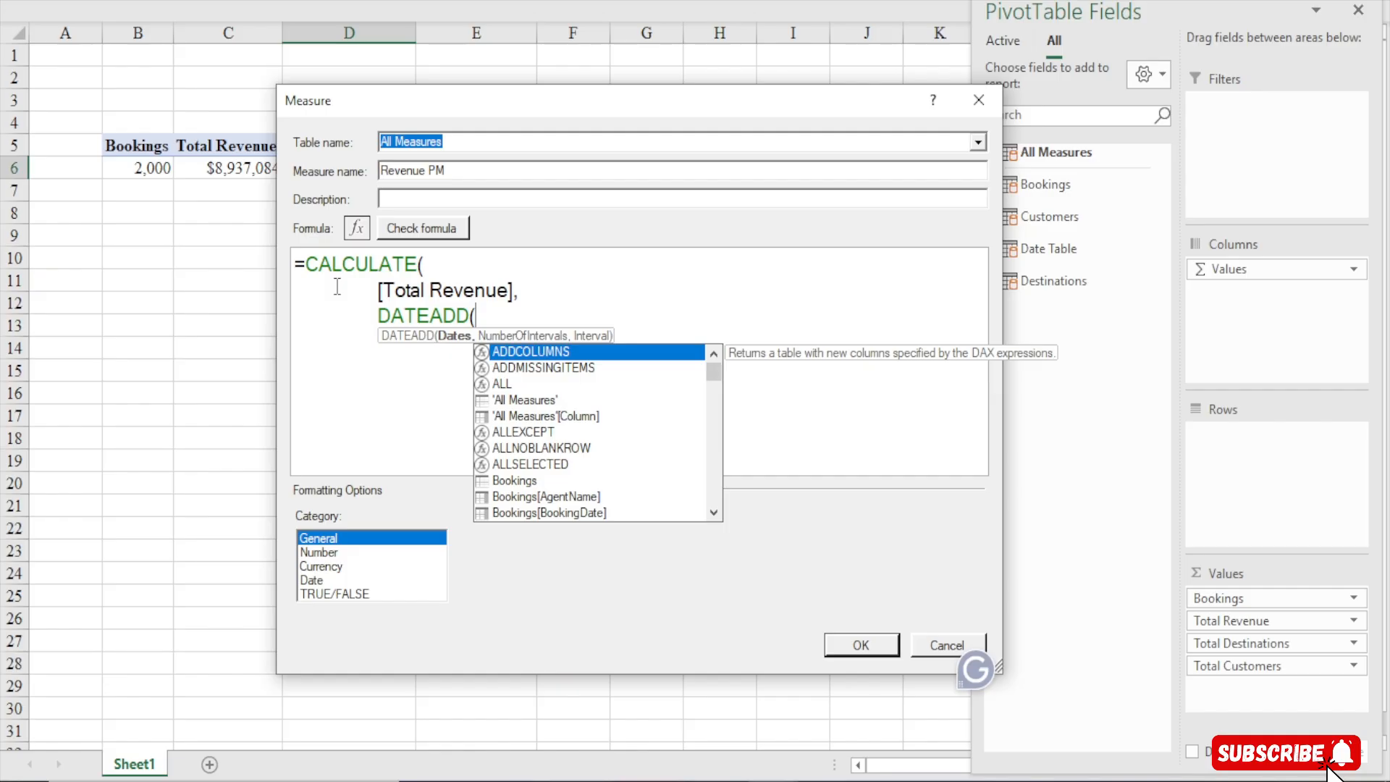
type("date")
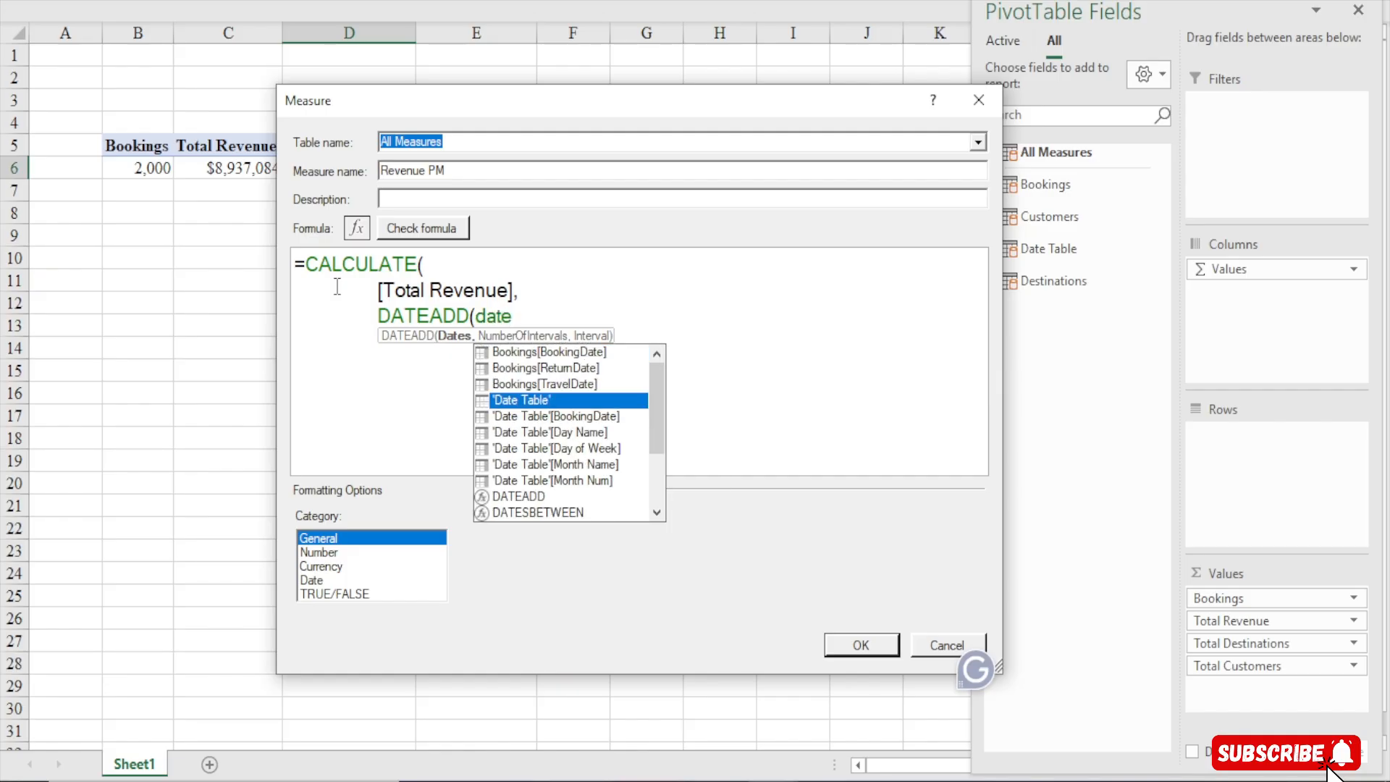
key("Down")
key("Tab")
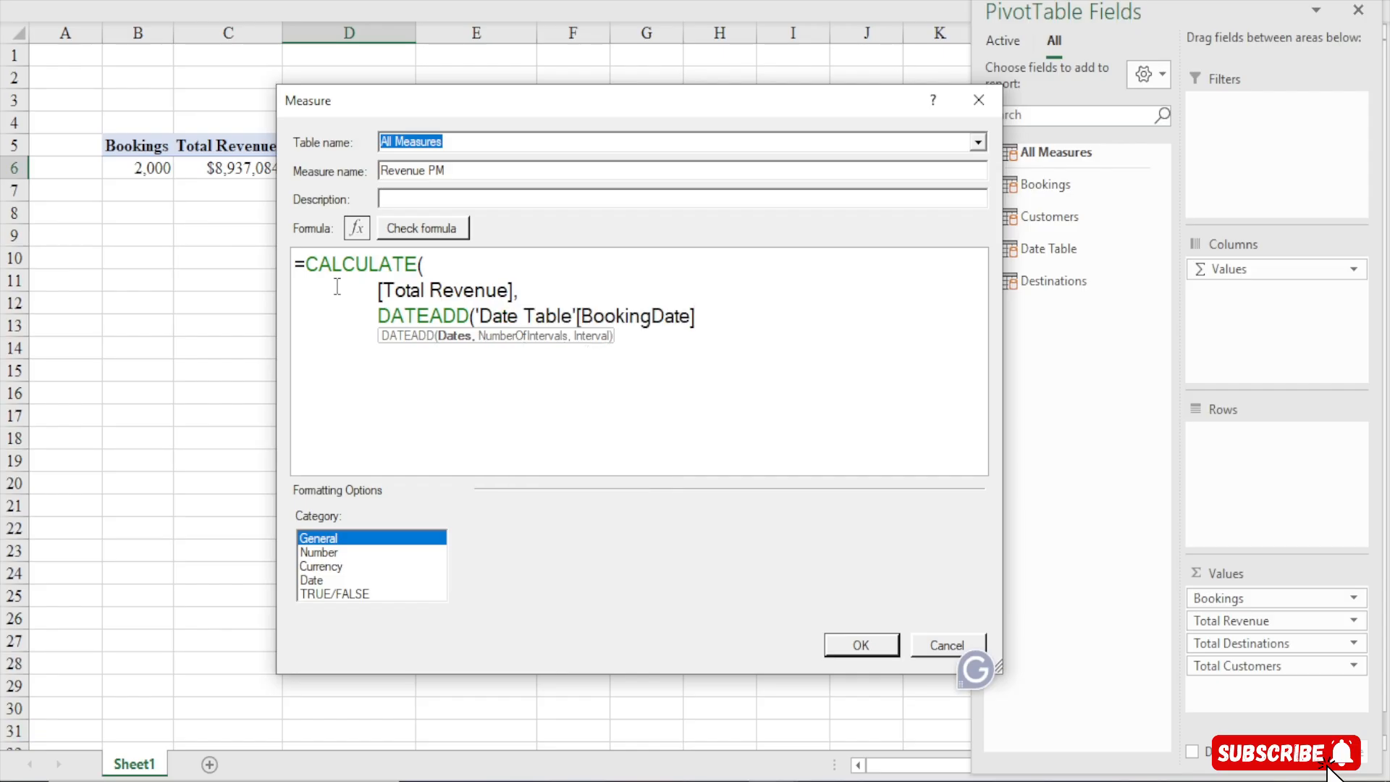
type(",")
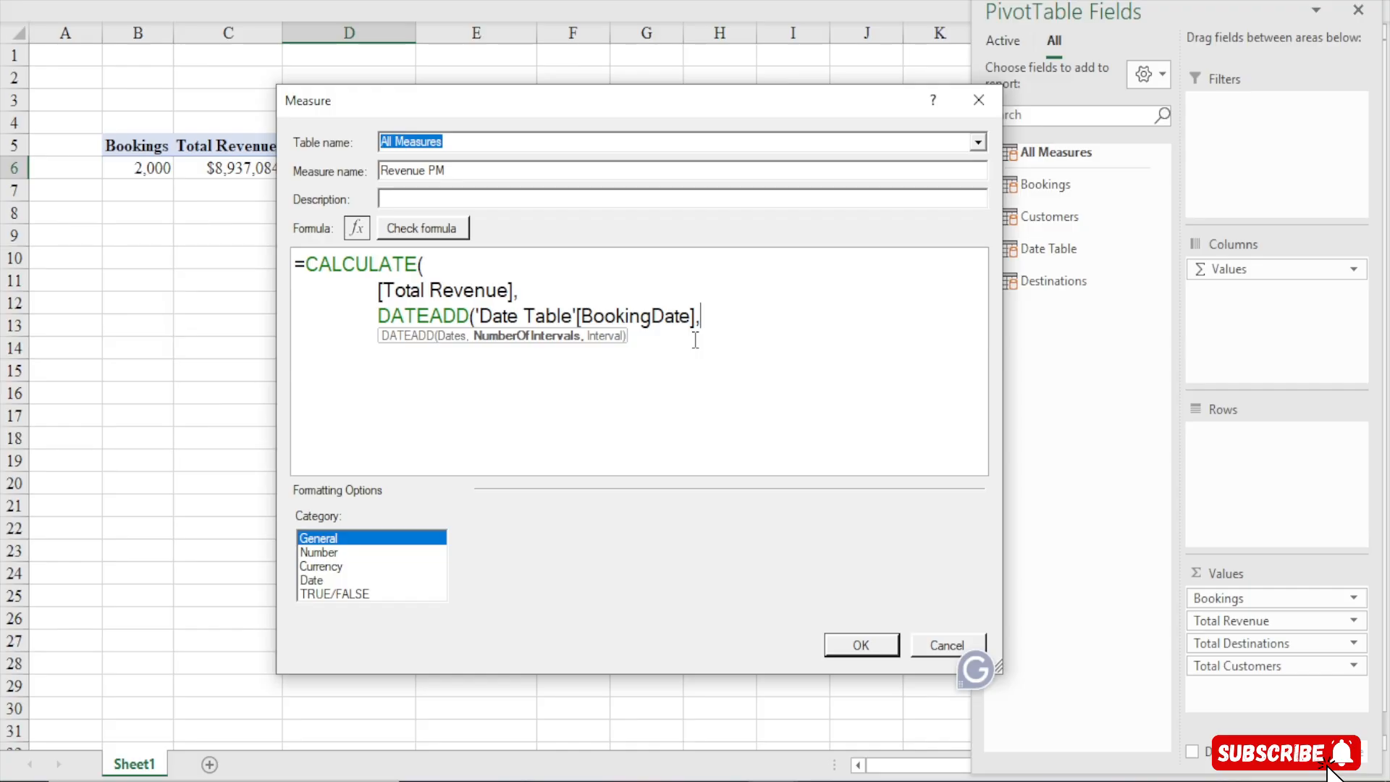
Complete DATEADD with -1 intervals of MONTH and close both parentheses
type("-1,month")
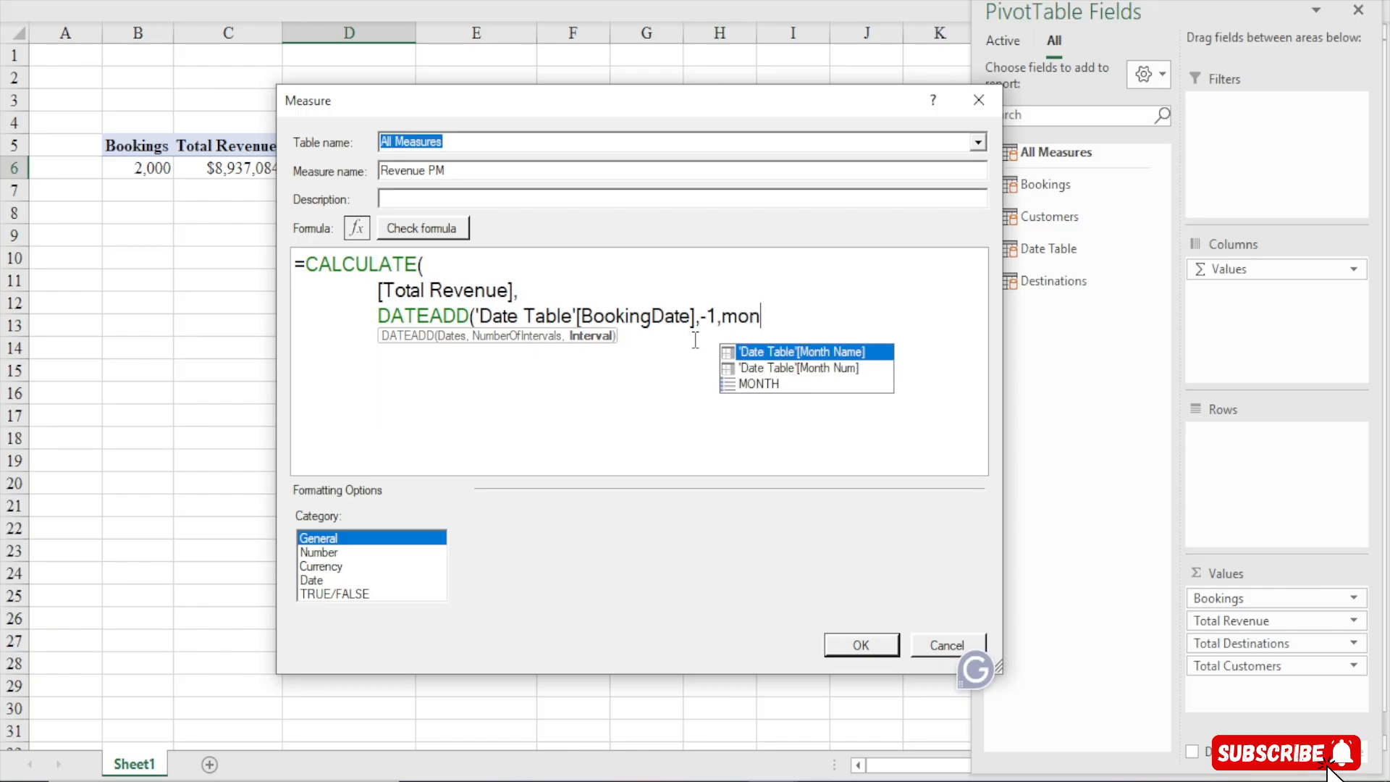
key("Down")
key("Down")
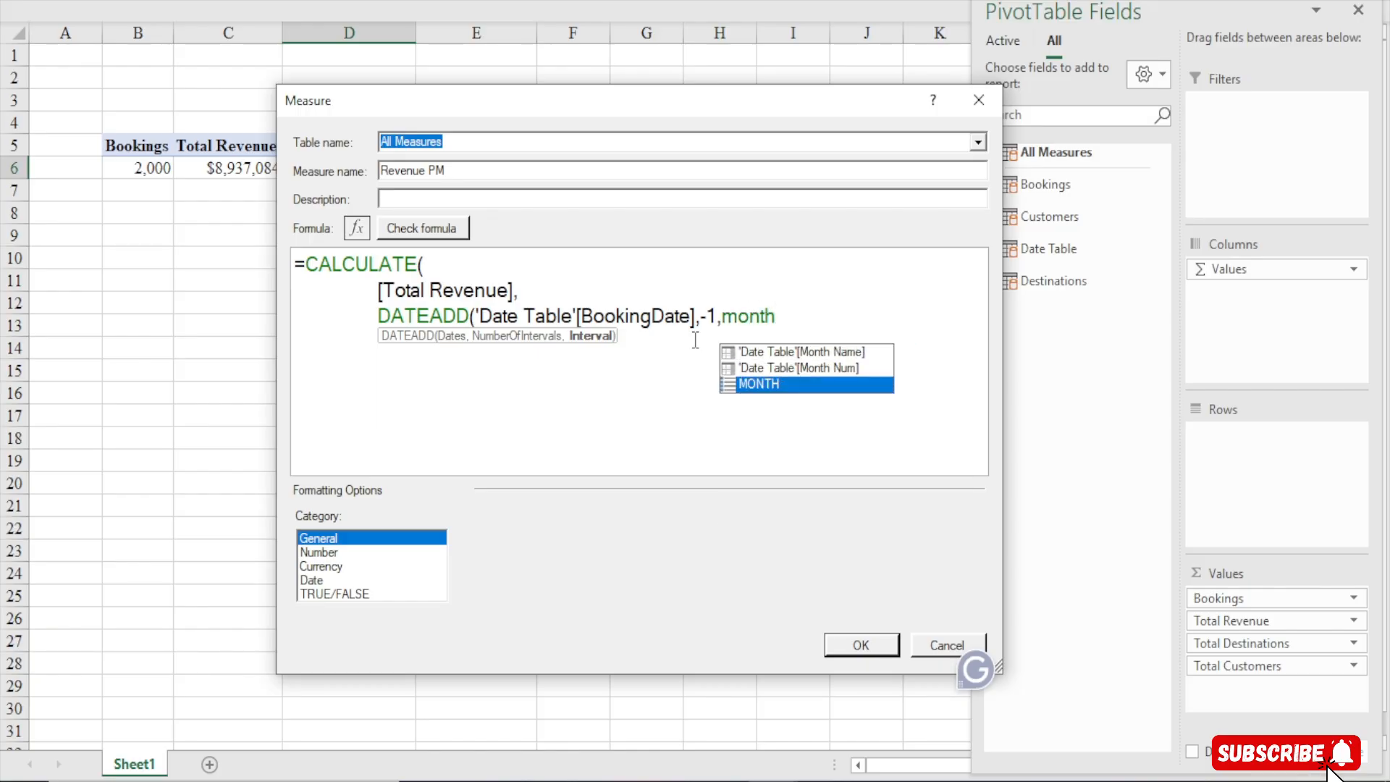
key("Tab")
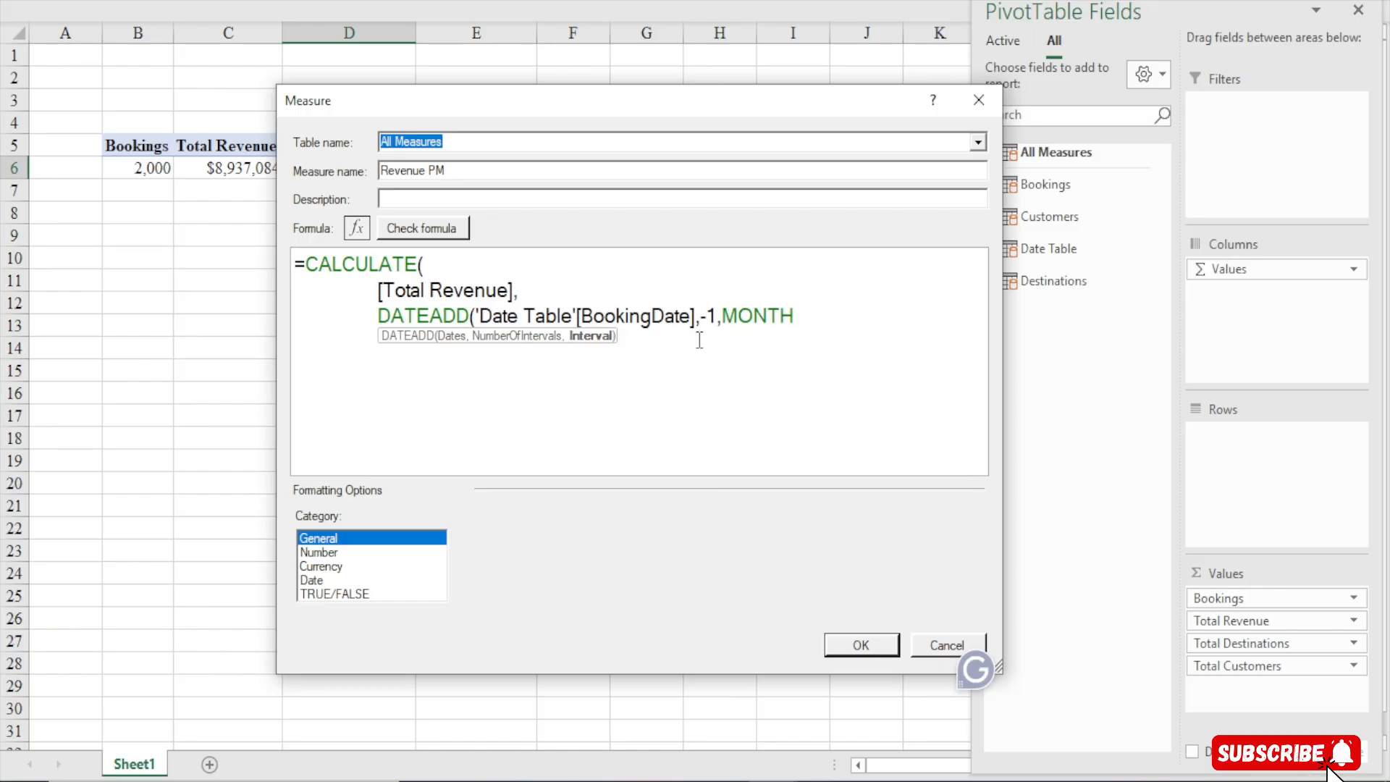
type("))")
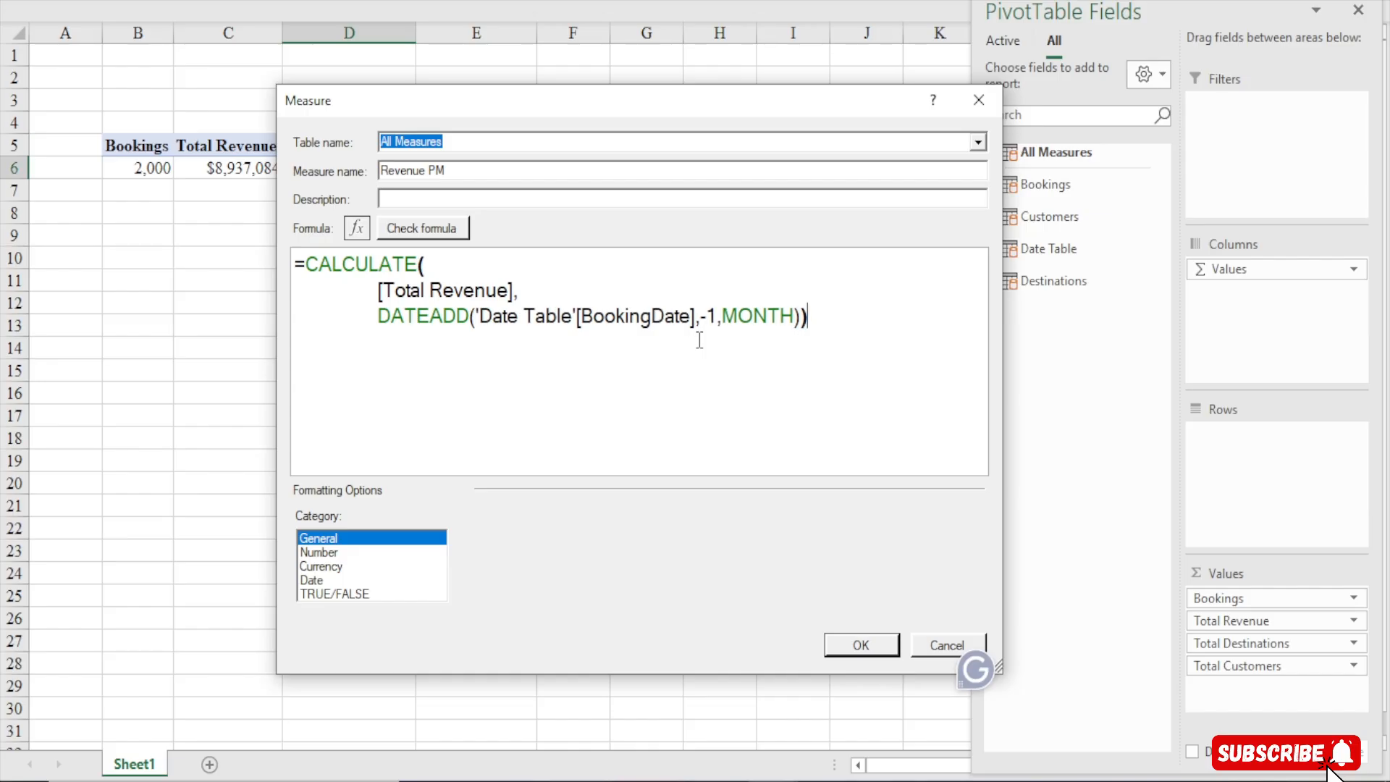
Check the formula for errors, format the measure as Currency, and save it to the PivotTable
left_click(410, 230)
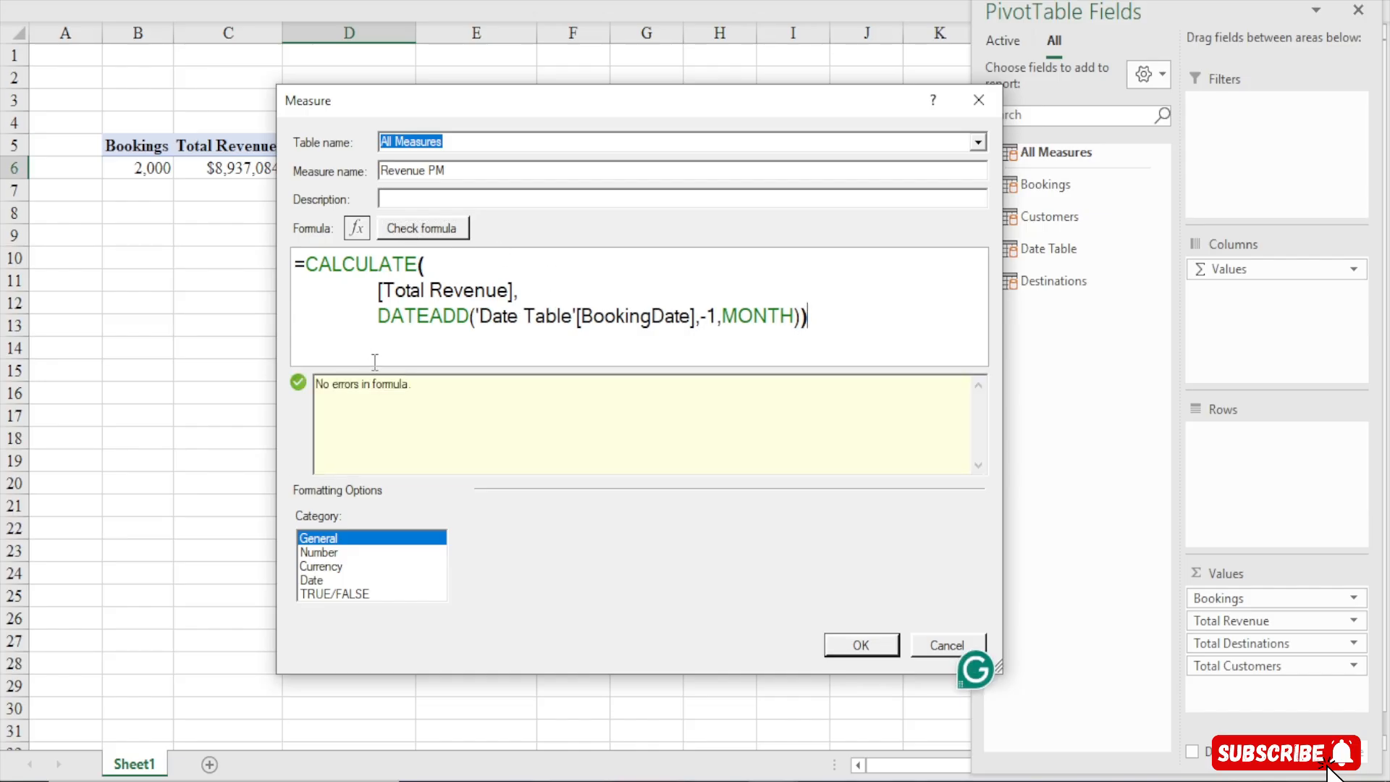
left_click(323, 567)
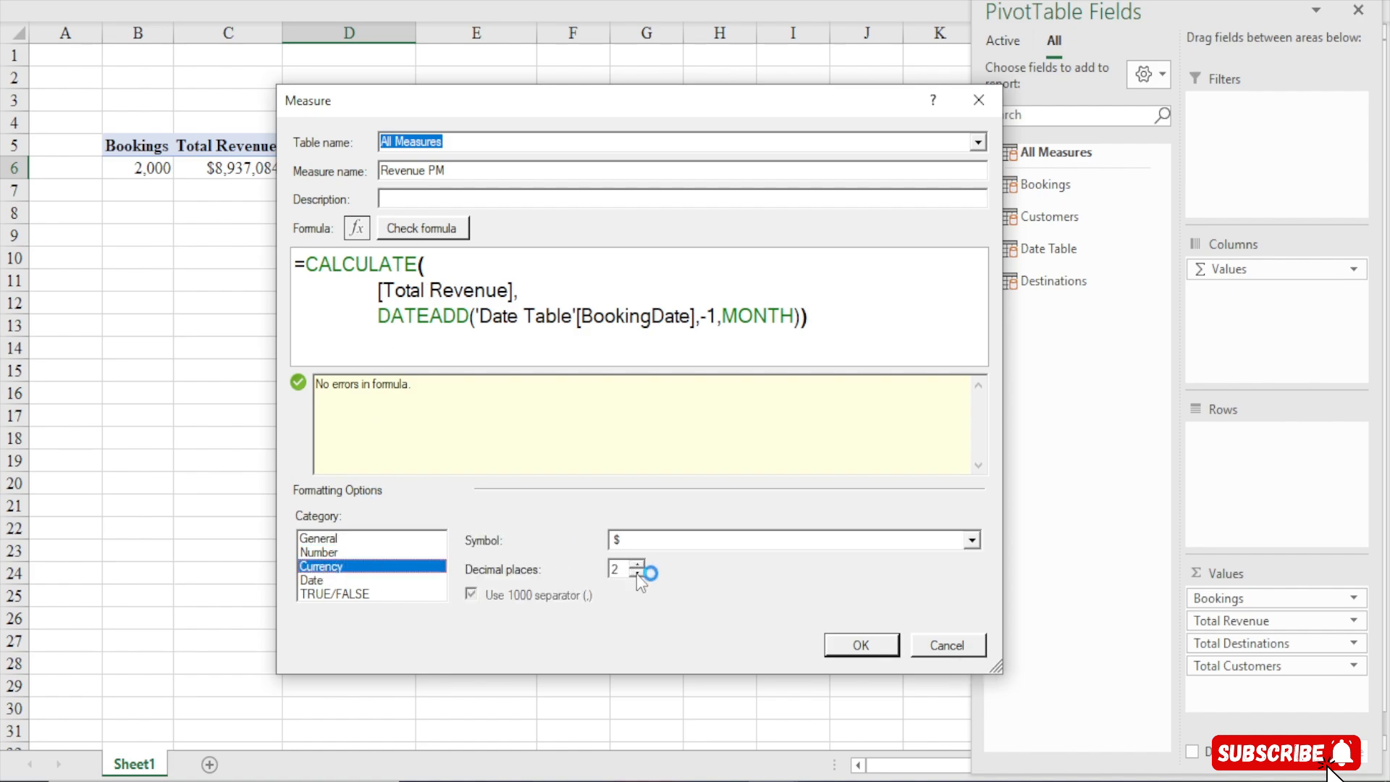
left_click(860, 641)
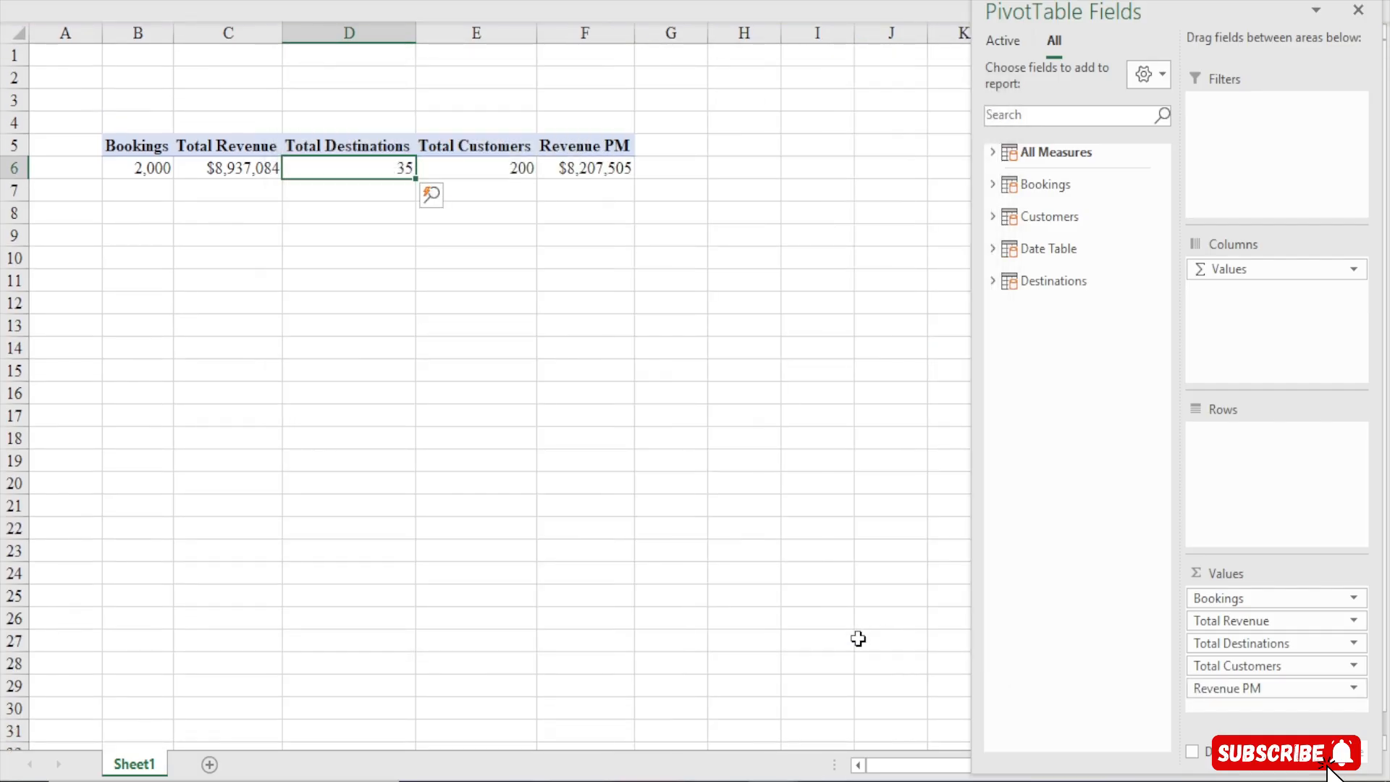
Start another new measure in the All Measures table and name it Bookings PM
left_click(567, 168)
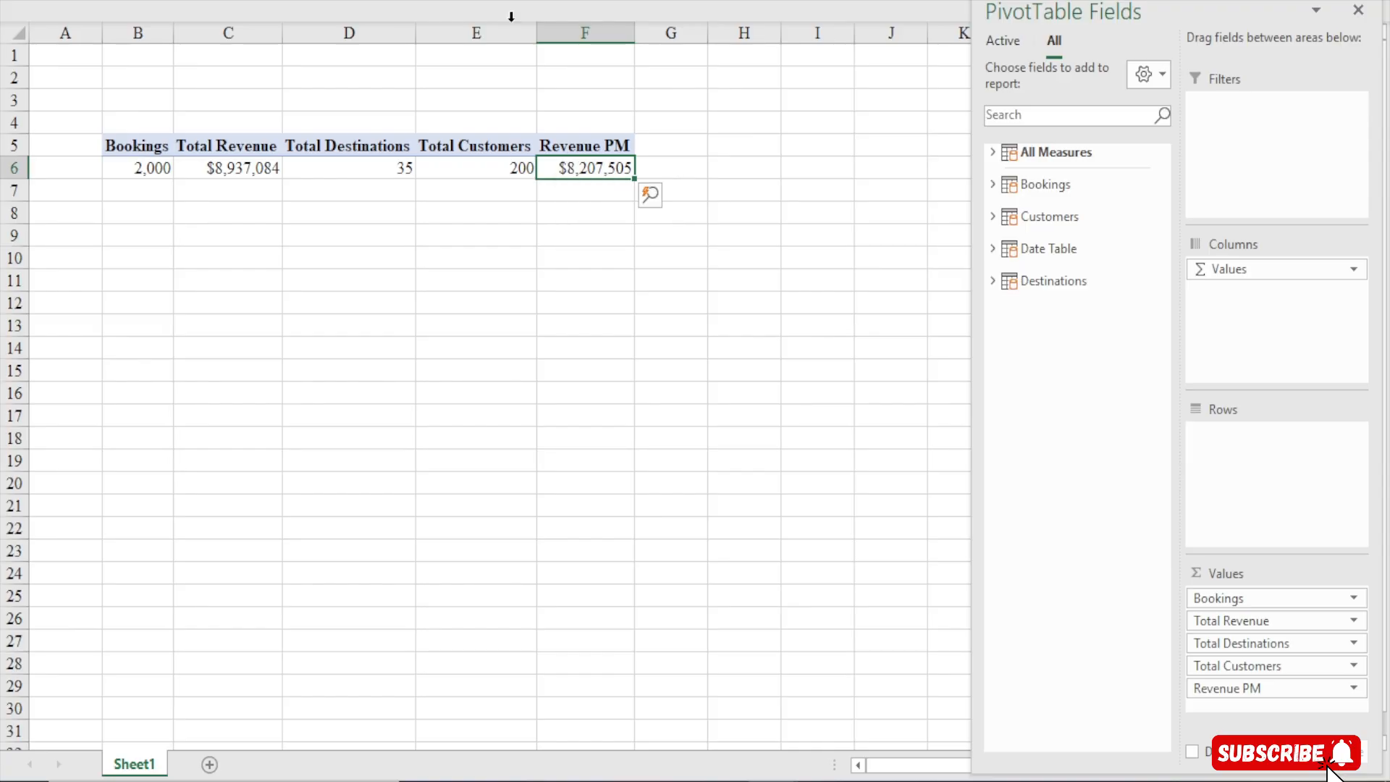
left_click(286, 1)
left_click(106, 145)
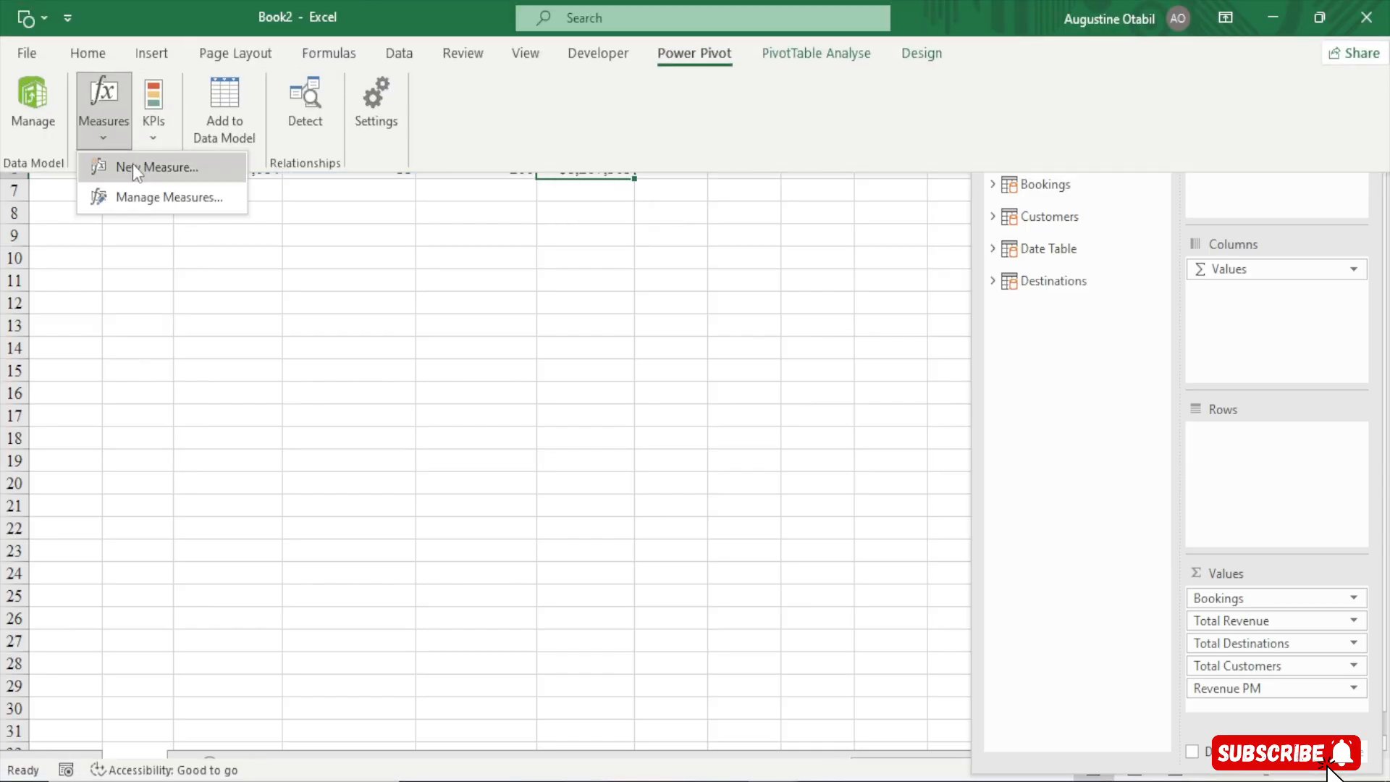
left_click(133, 164)
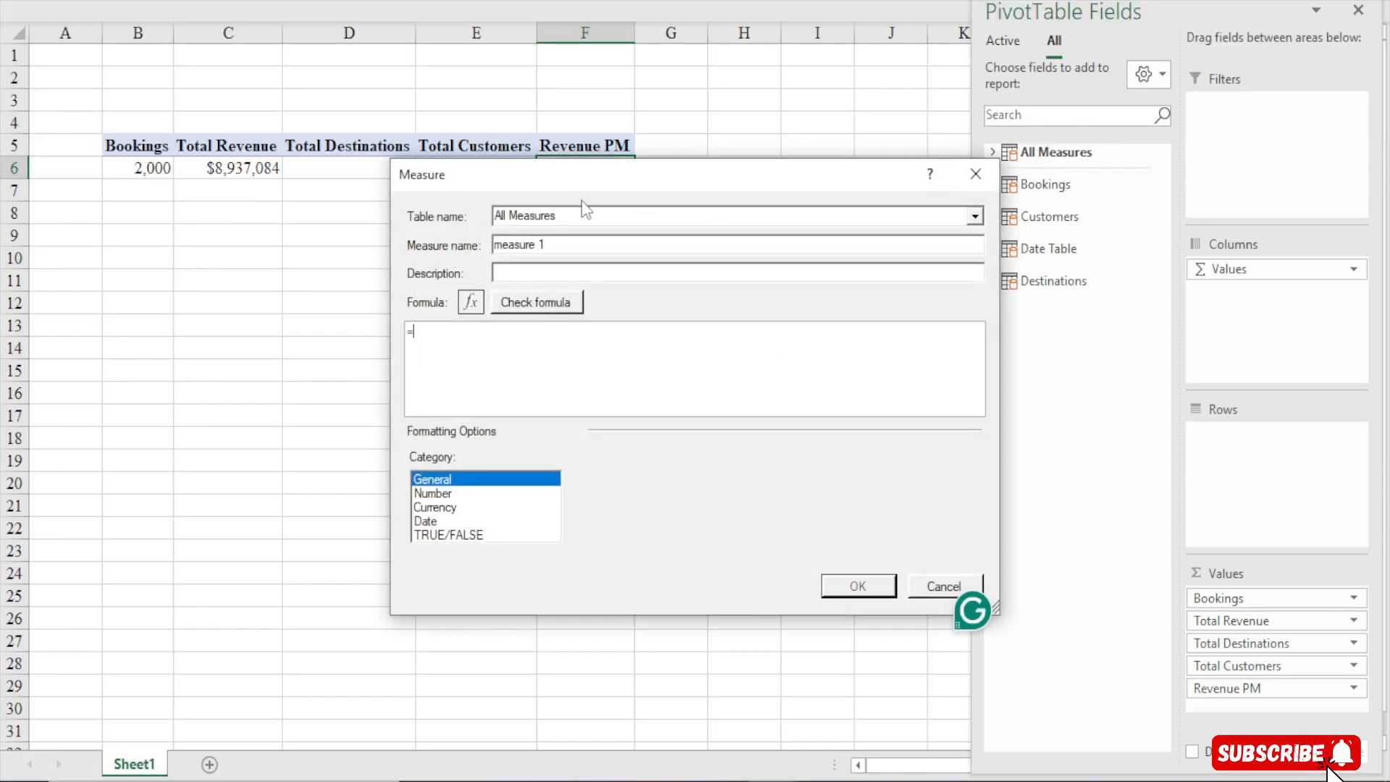
left_click_drag(584, 177, 417, 60)
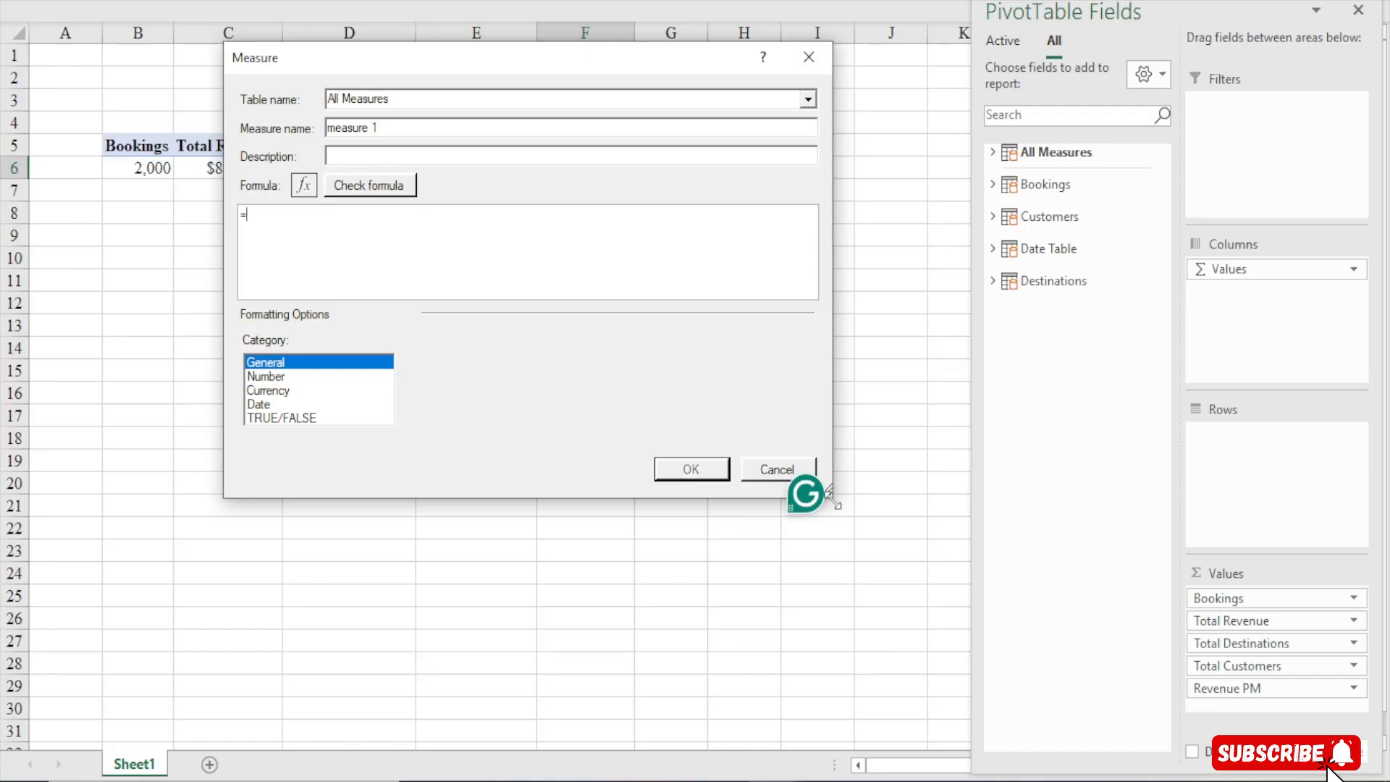
left_click_drag(830, 497, 953, 687)
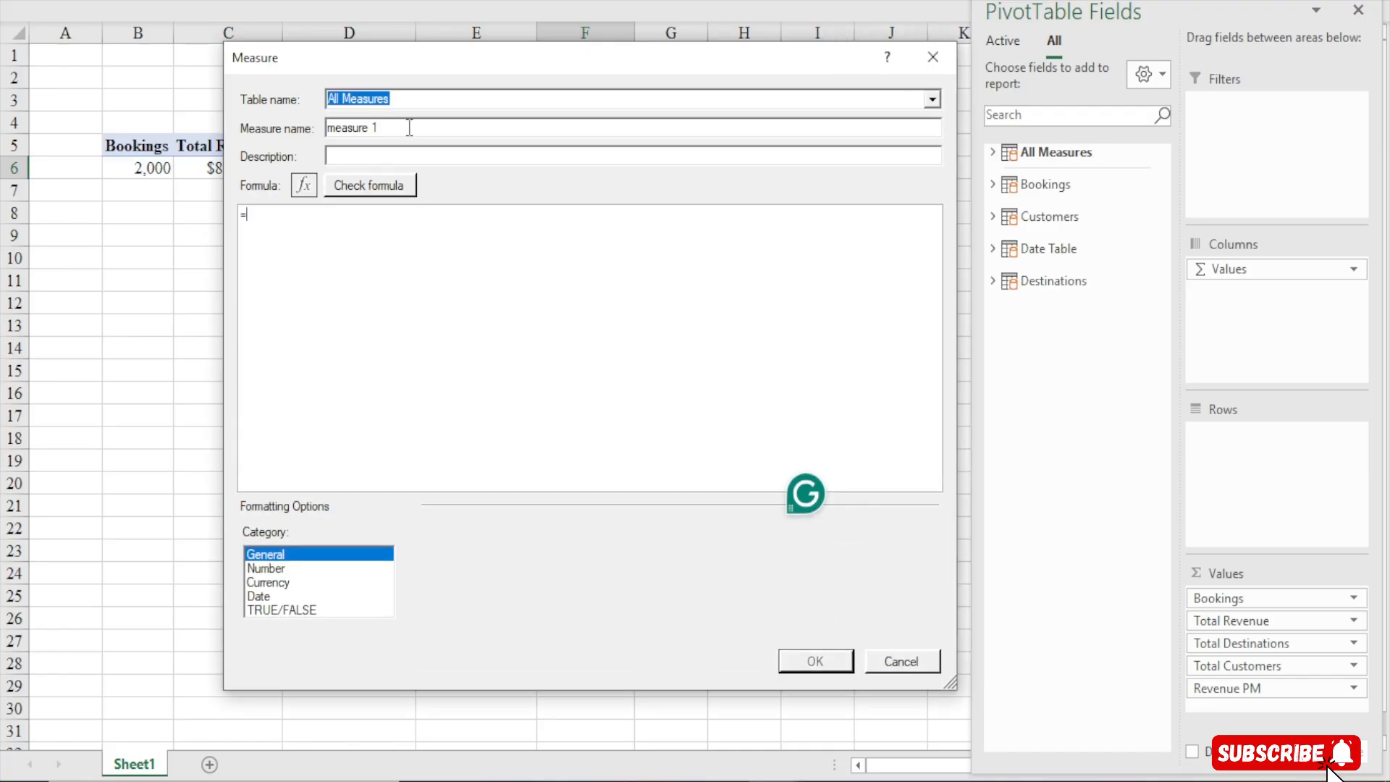
key("Tab")
type("Booki")
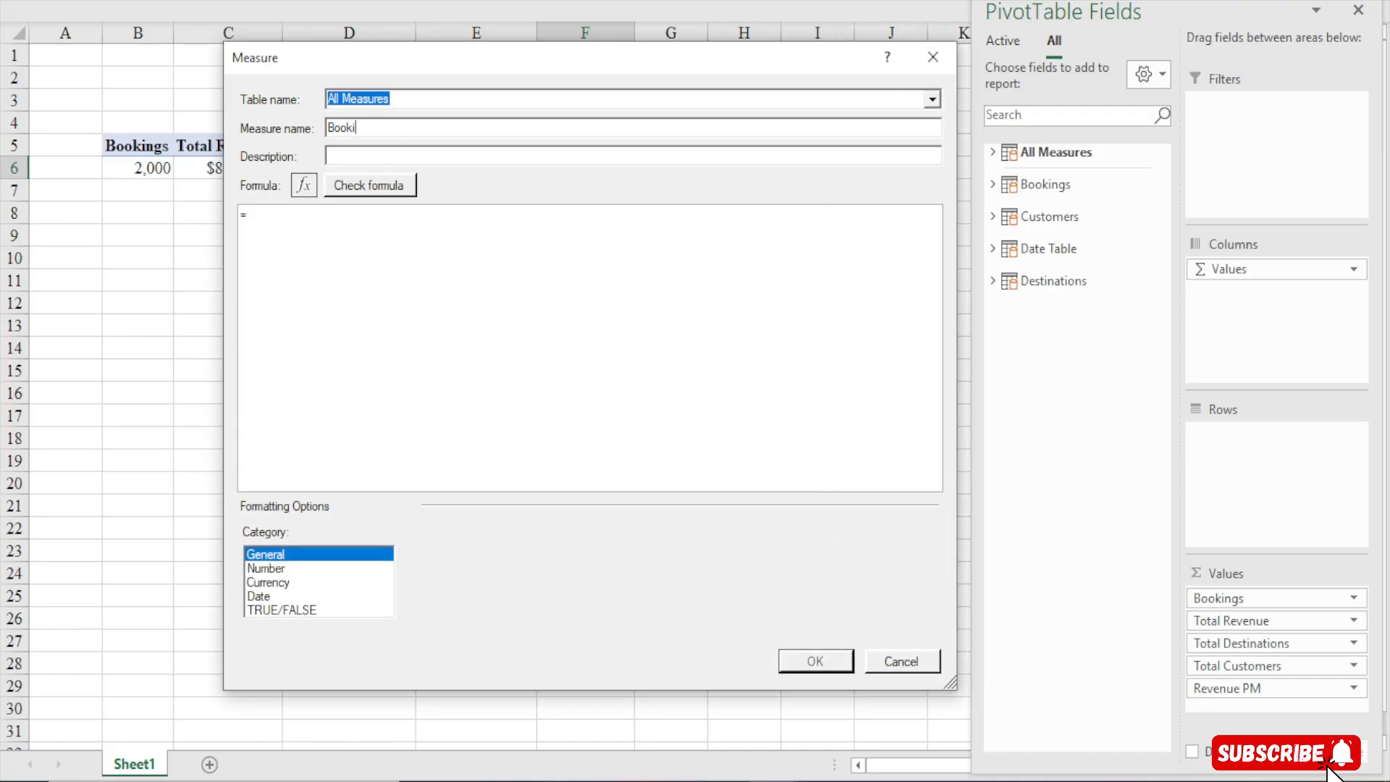
type("ngs PM")
Begin the Bookings PM formula with CALCULATE, putting Bookings as its expression on a new line followed by a comma
left_click(320, 236)
scroll(319, 236, "up", 10)
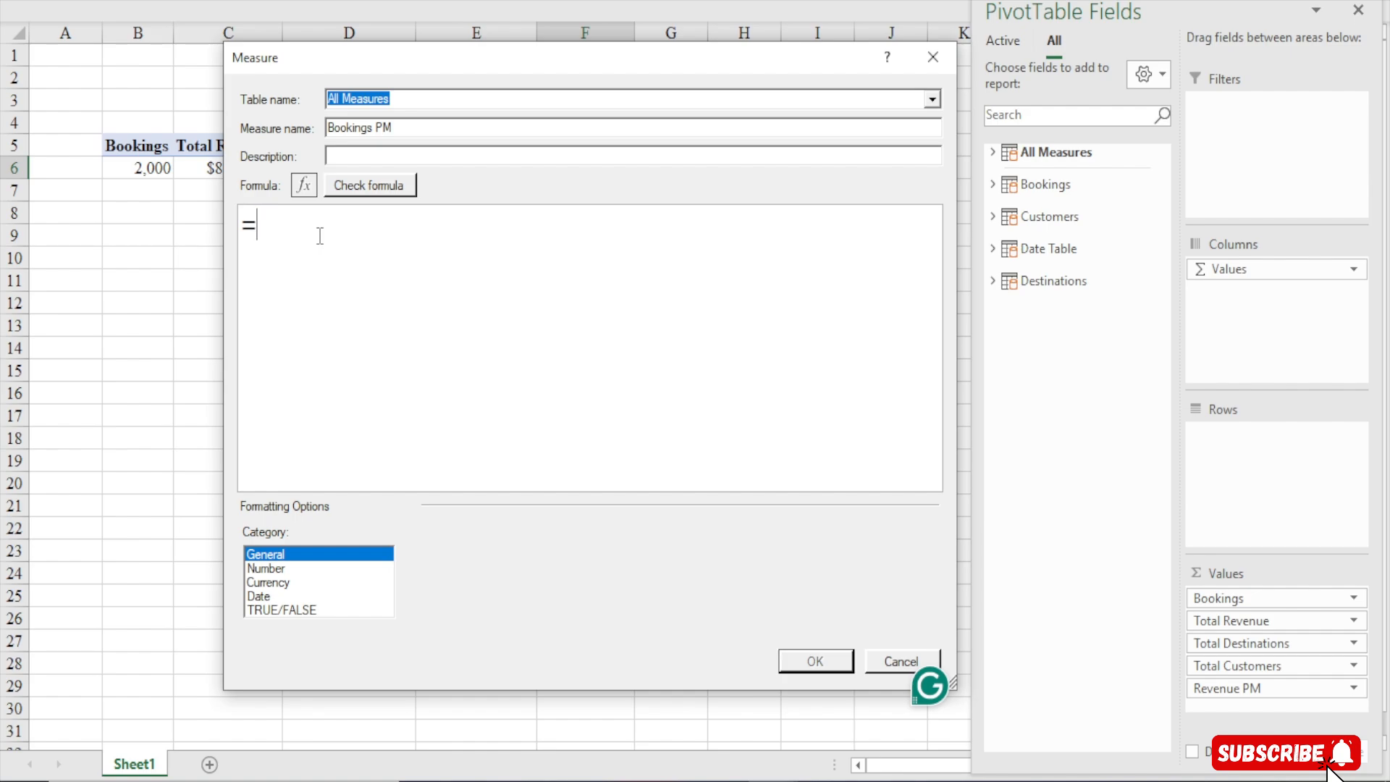
type("cal")
key("Tab")
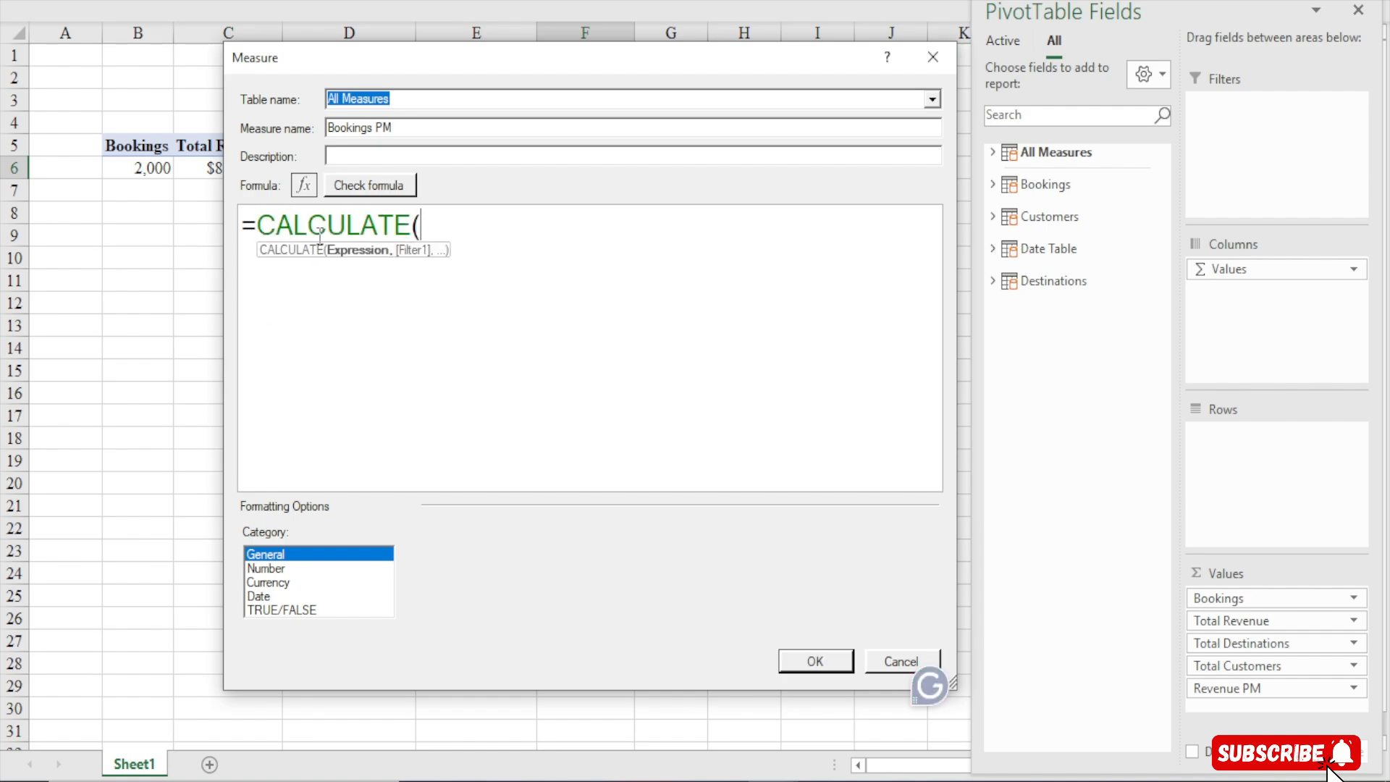
key("shift+Return")
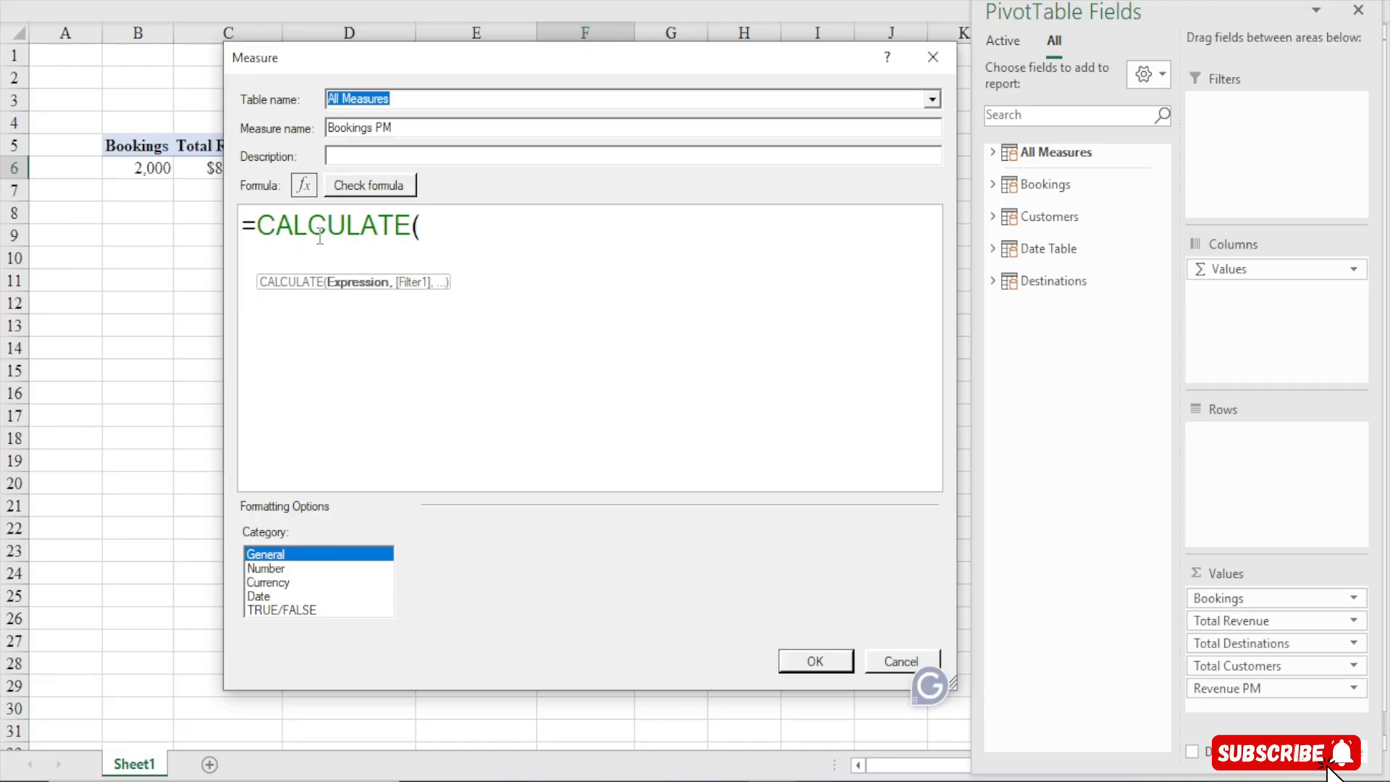
type("book")
key("Tab")
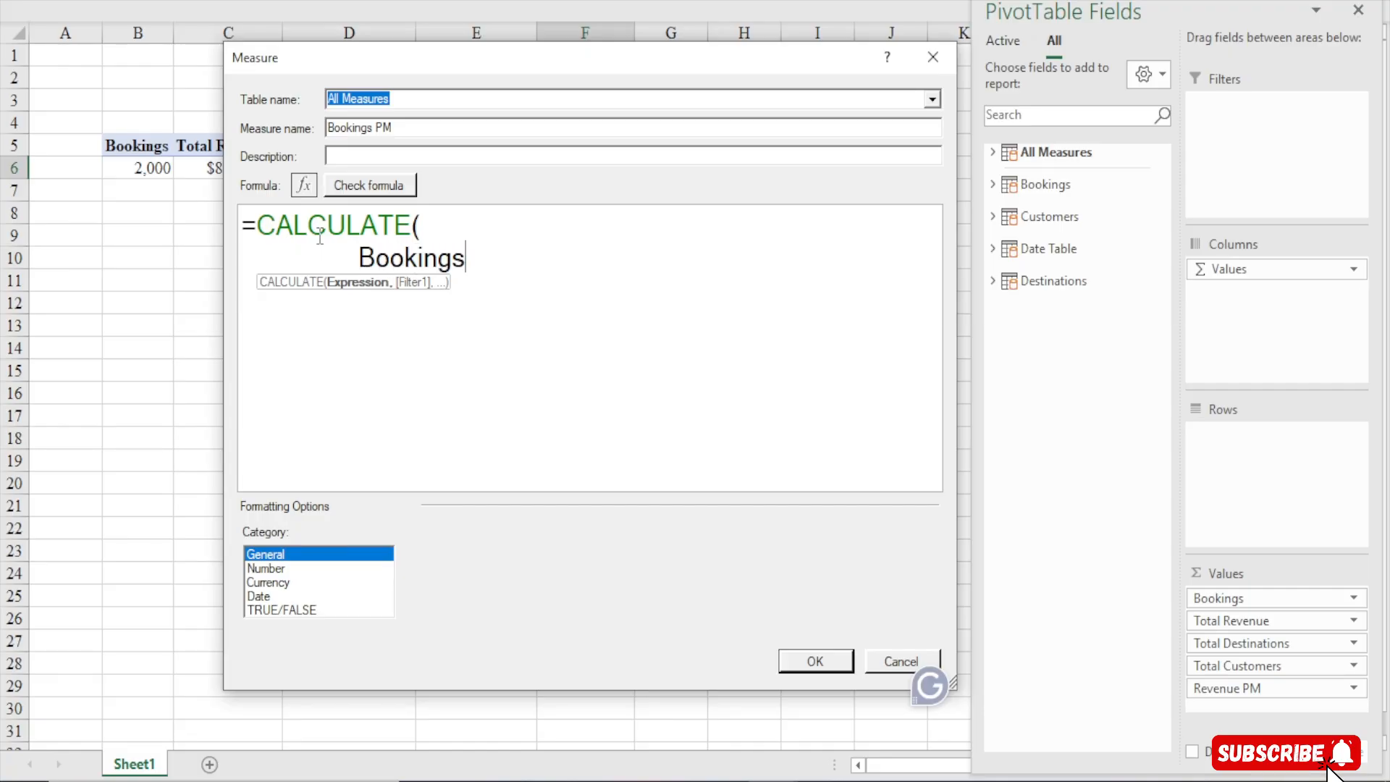
type(",")
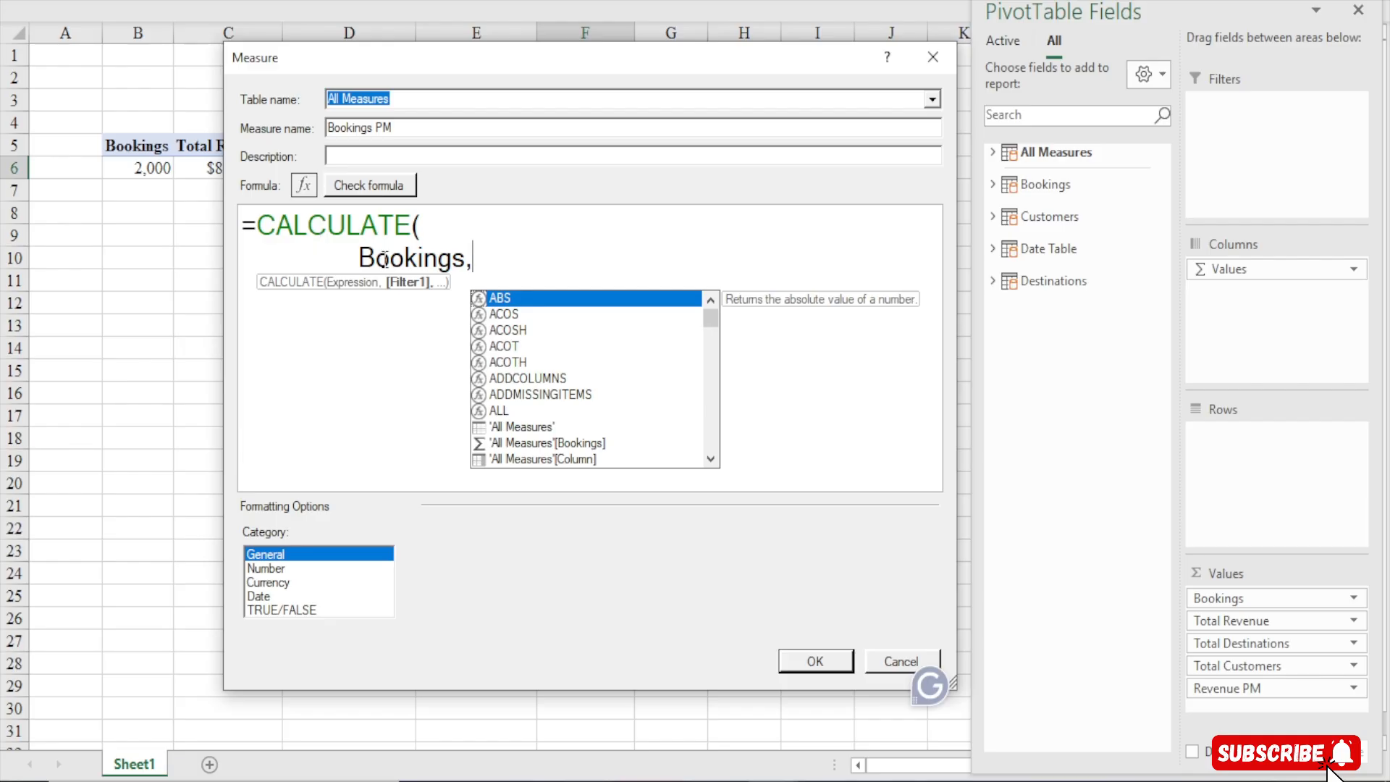
On the next line, add DATEADD using 'Date Table'[BookingDate] as the dates argument, followed by a comma
left_click_drag(358, 258, 481, 259)
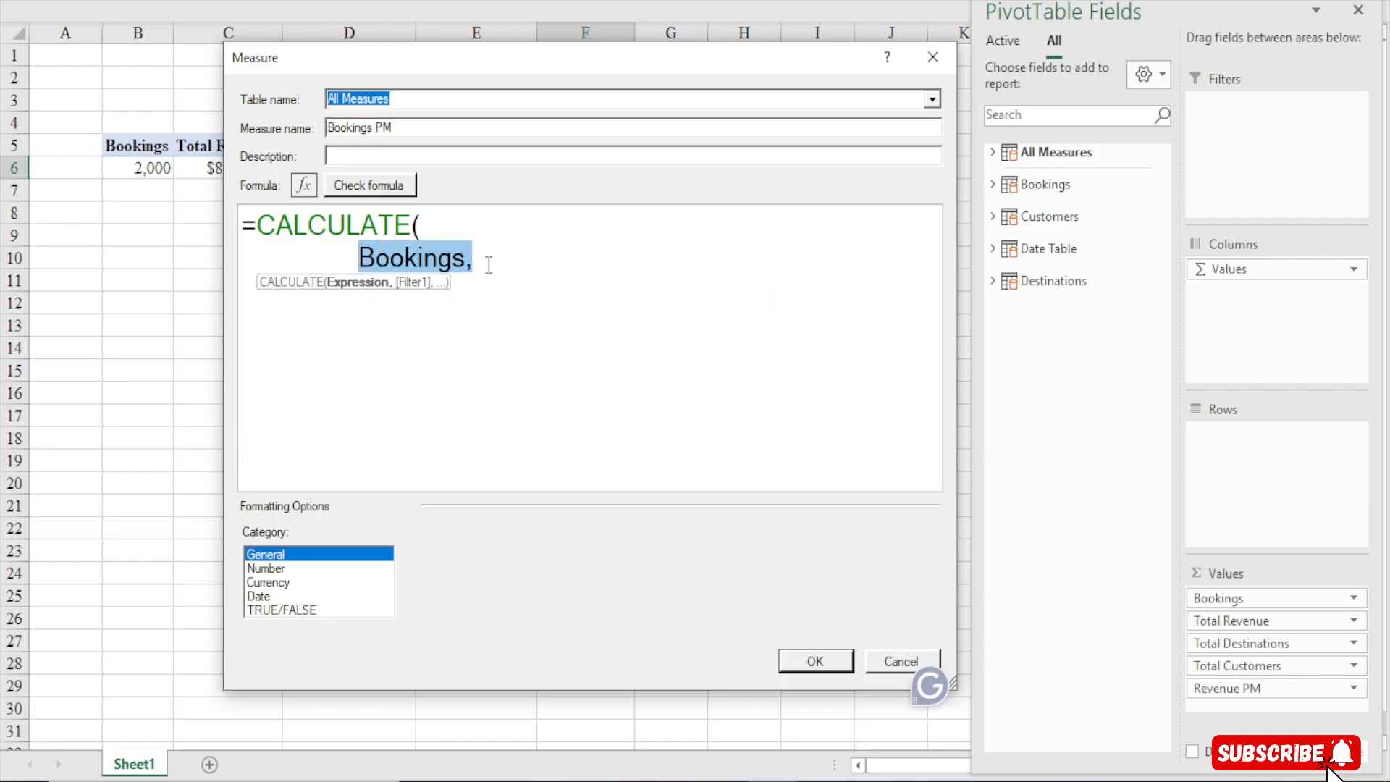
left_click(490, 265)
key("Return")
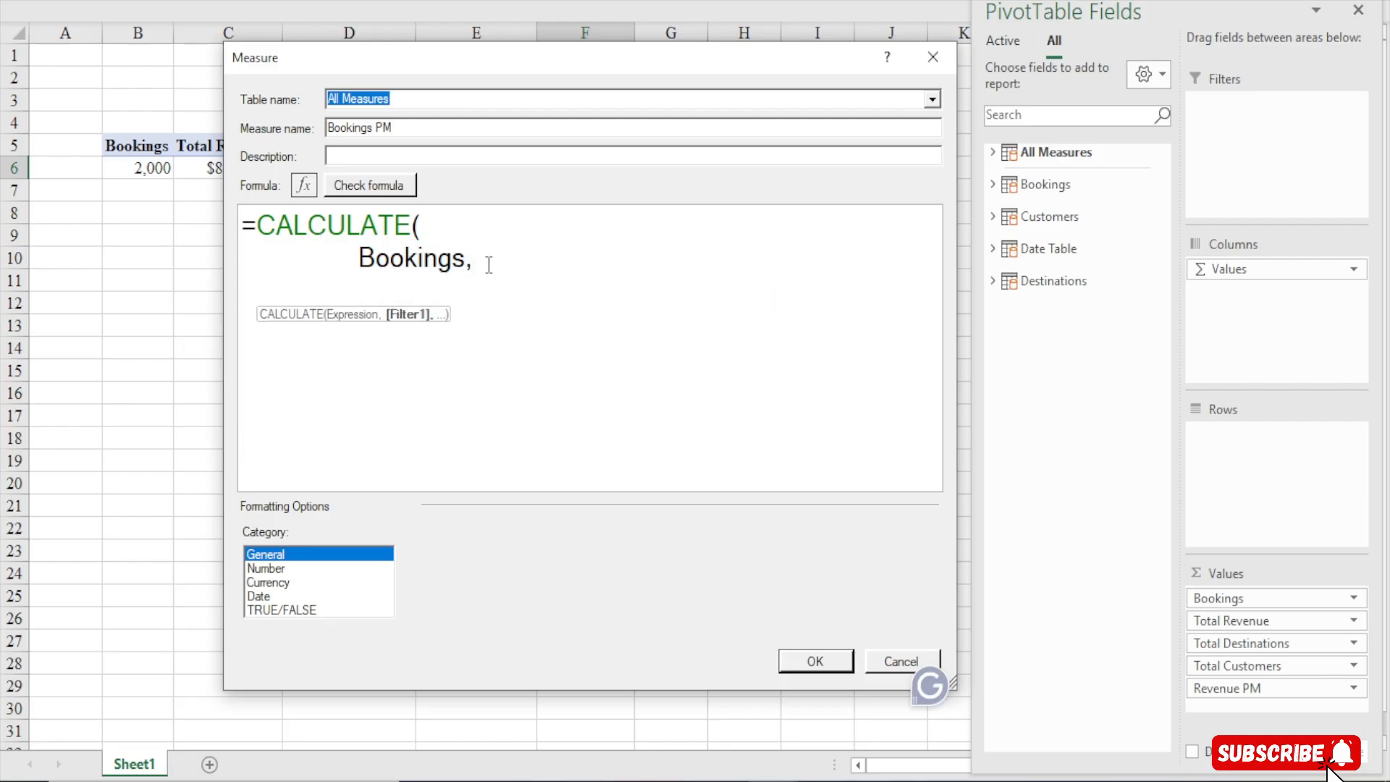
type("datea")
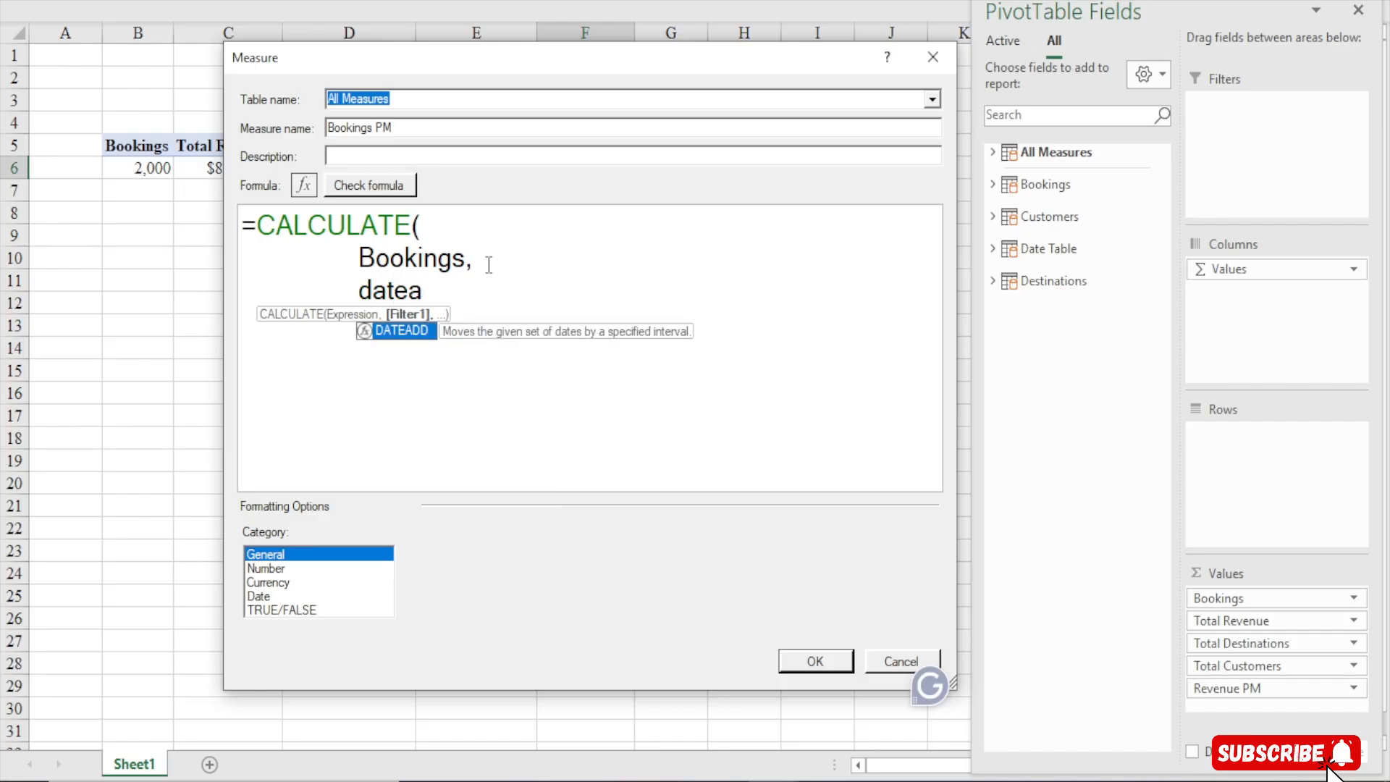
key("Tab")
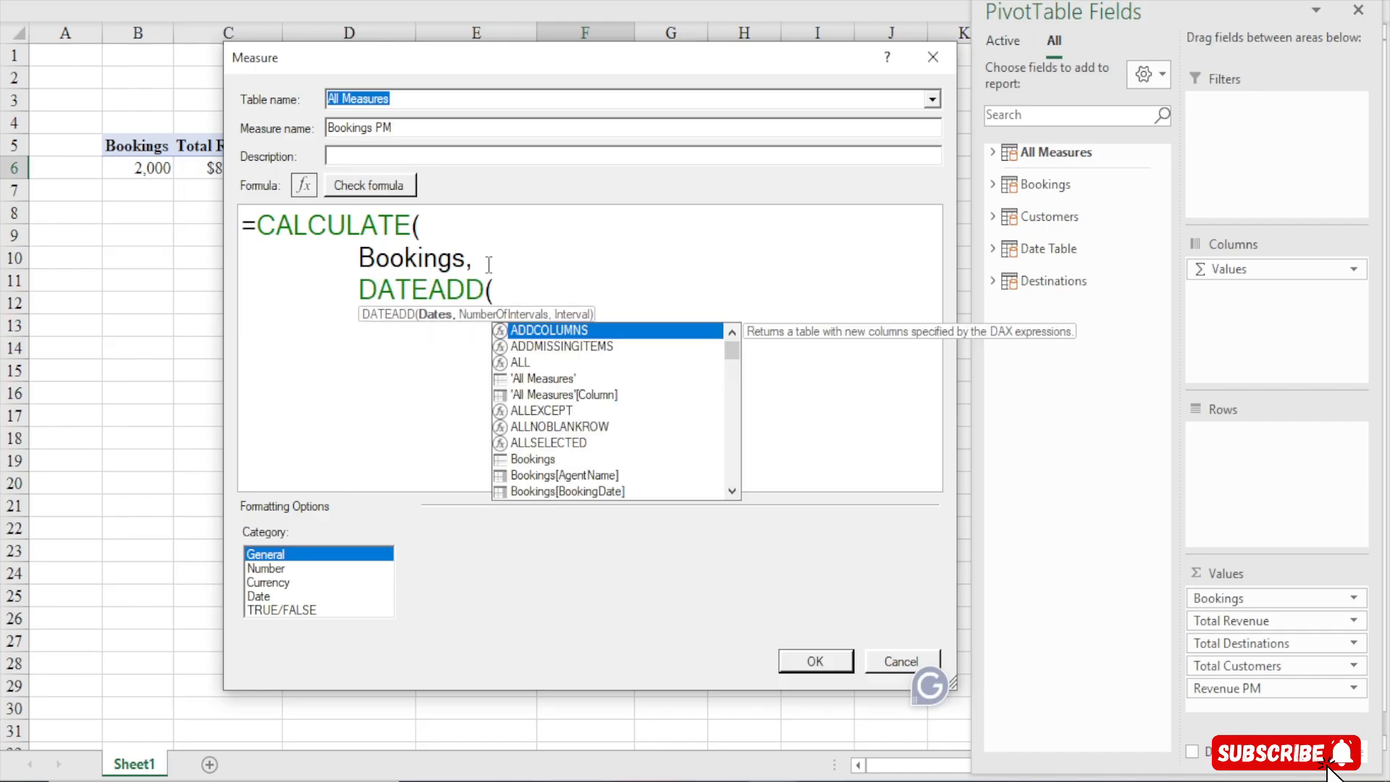
type("date")
key("Down")
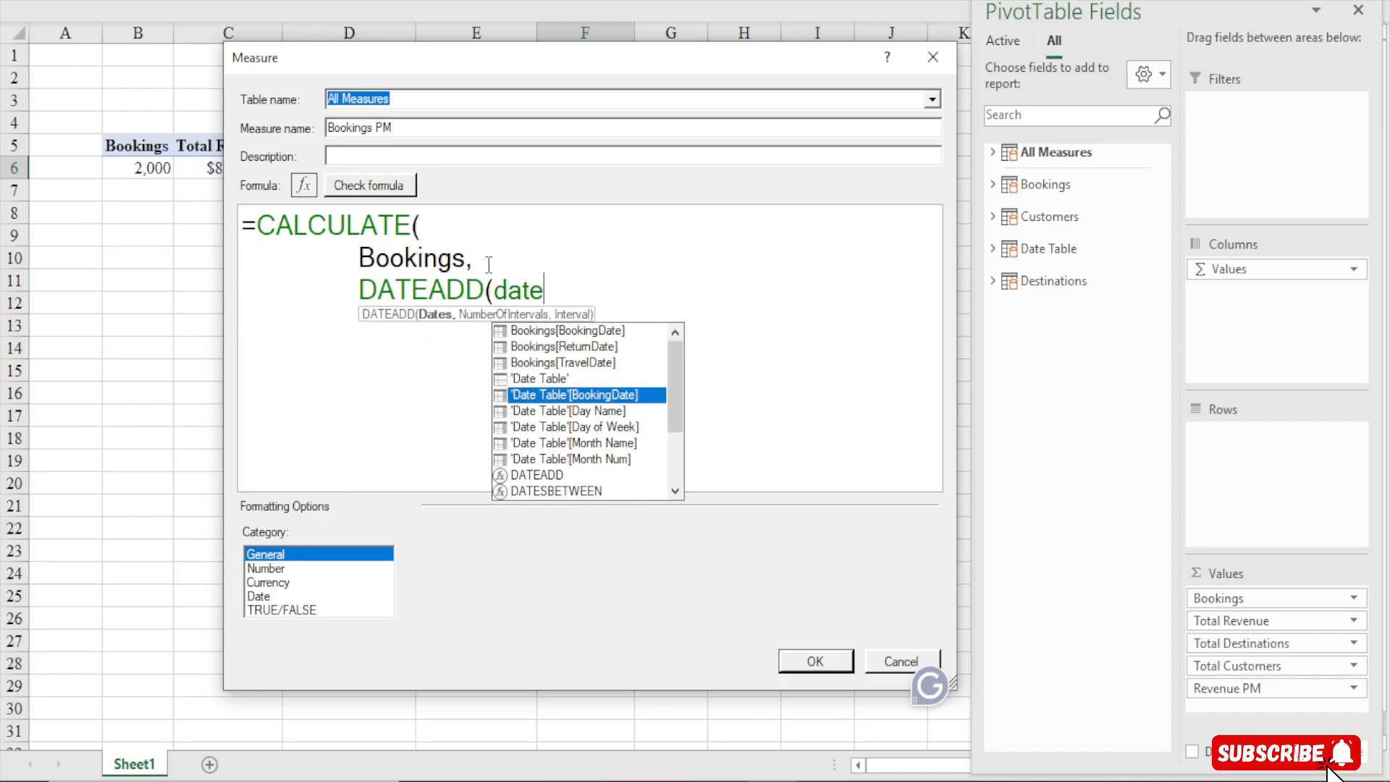
key("Tab")
left_click_drag(506, 289, 640, 290)
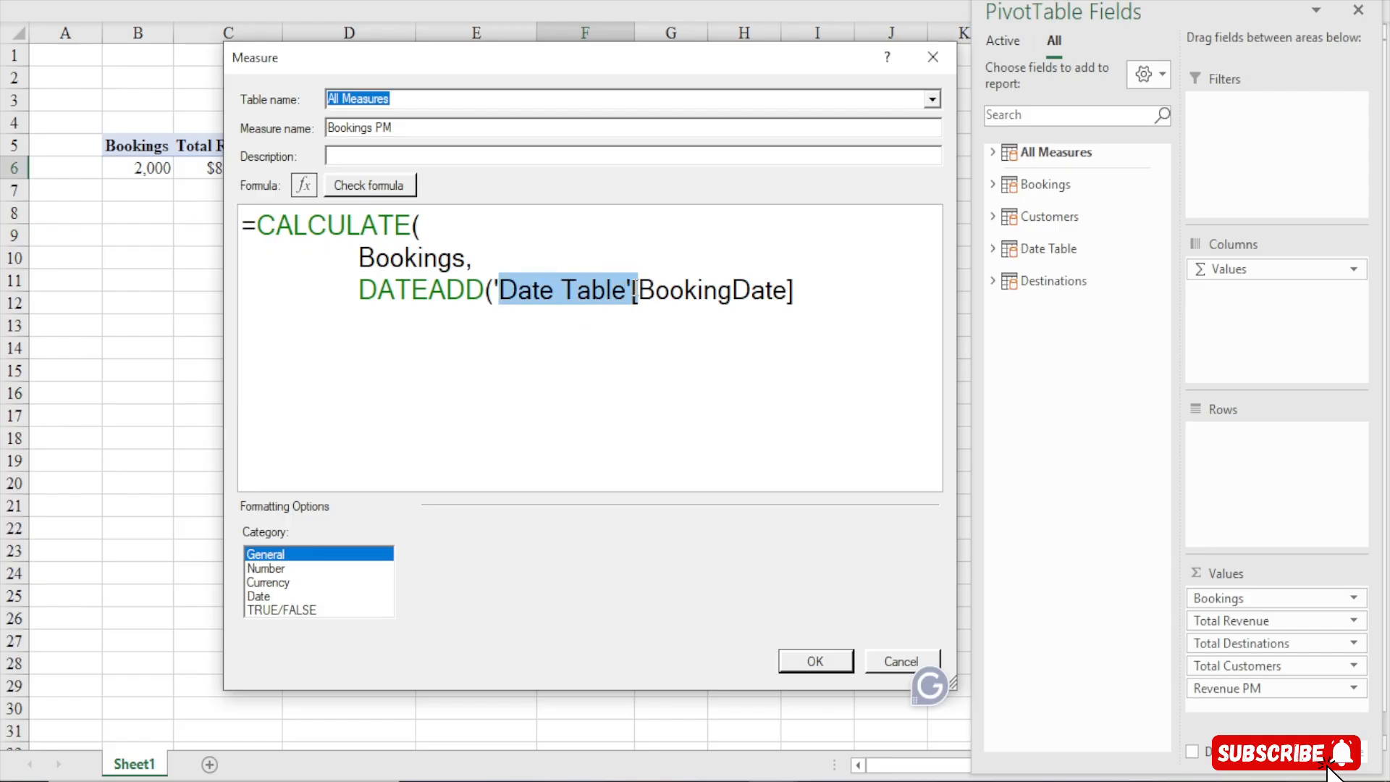
left_click_drag(790, 290, 659, 291)
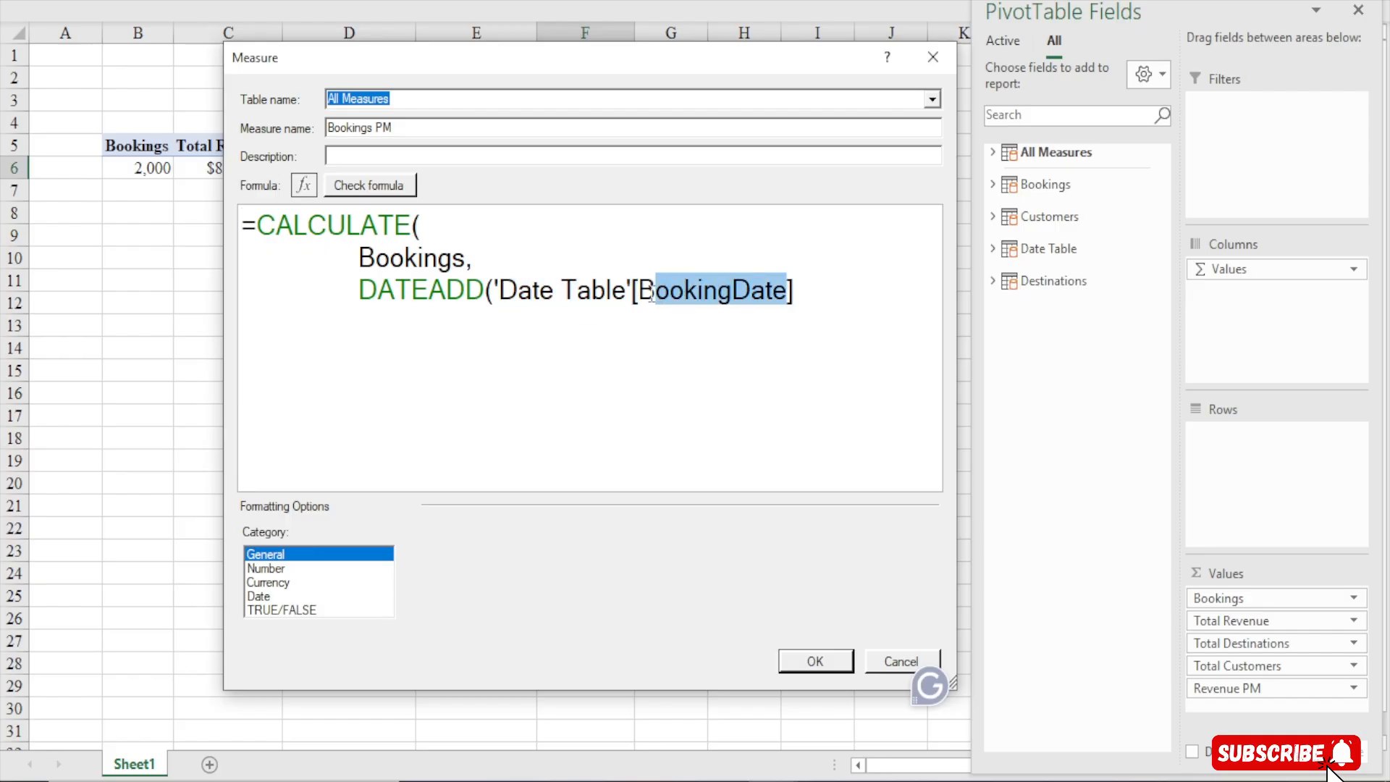
left_click(804, 303)
scroll(804, 303, "down", 2)
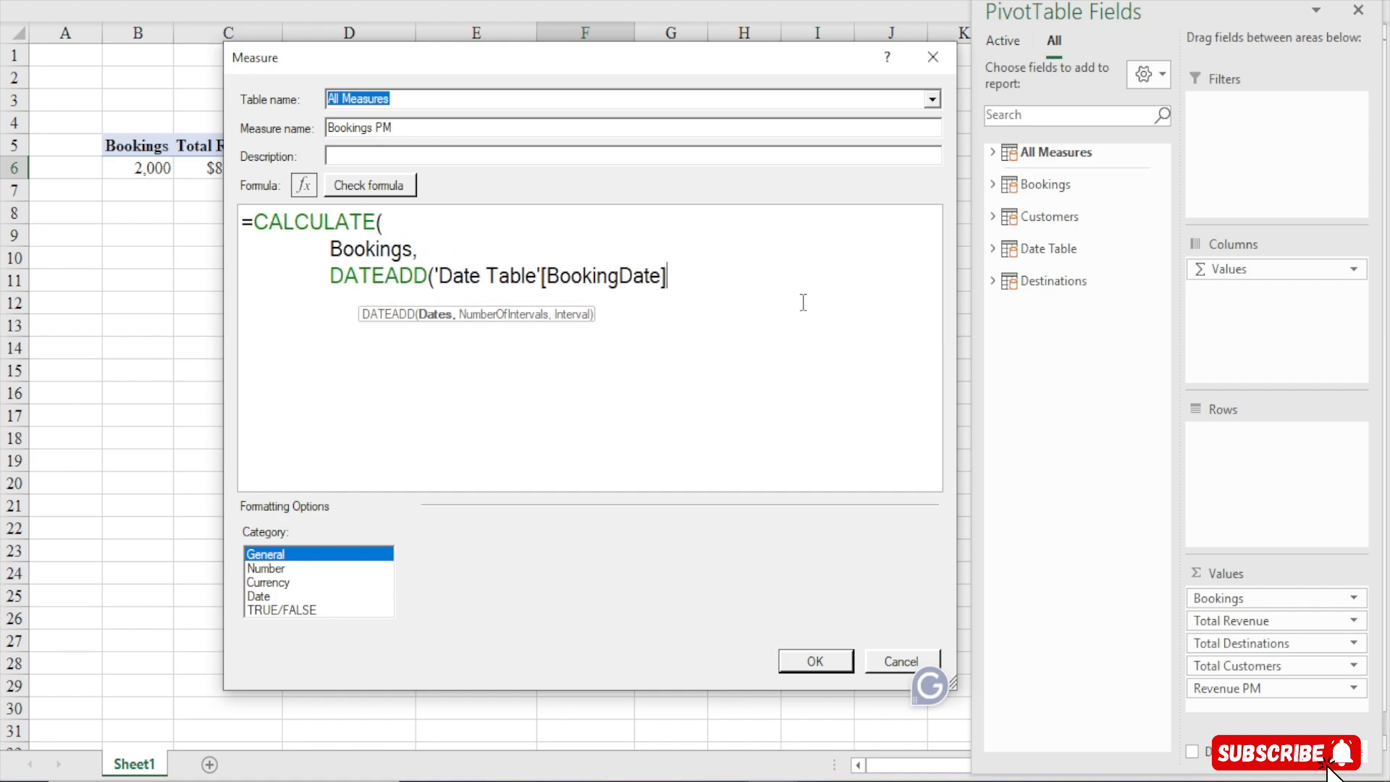
type(",")
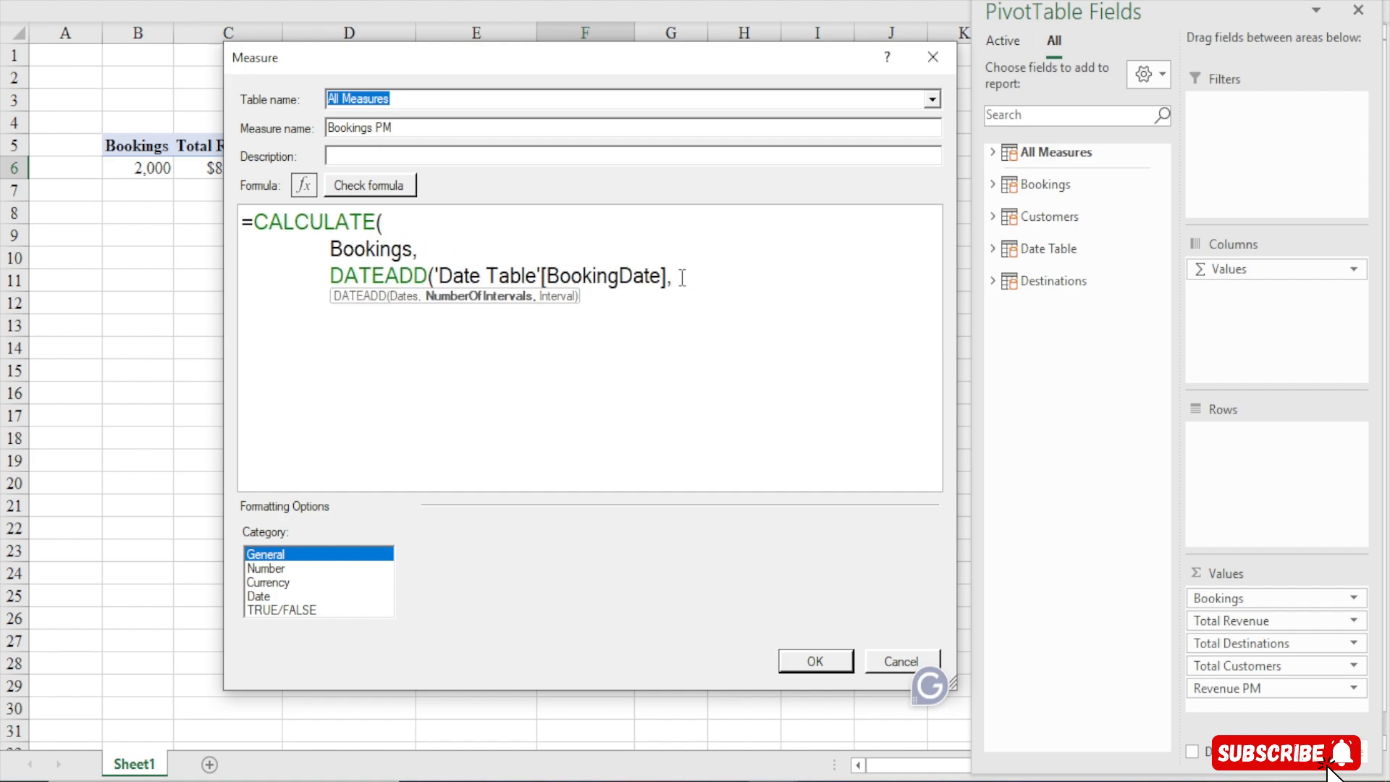
type("-1,")
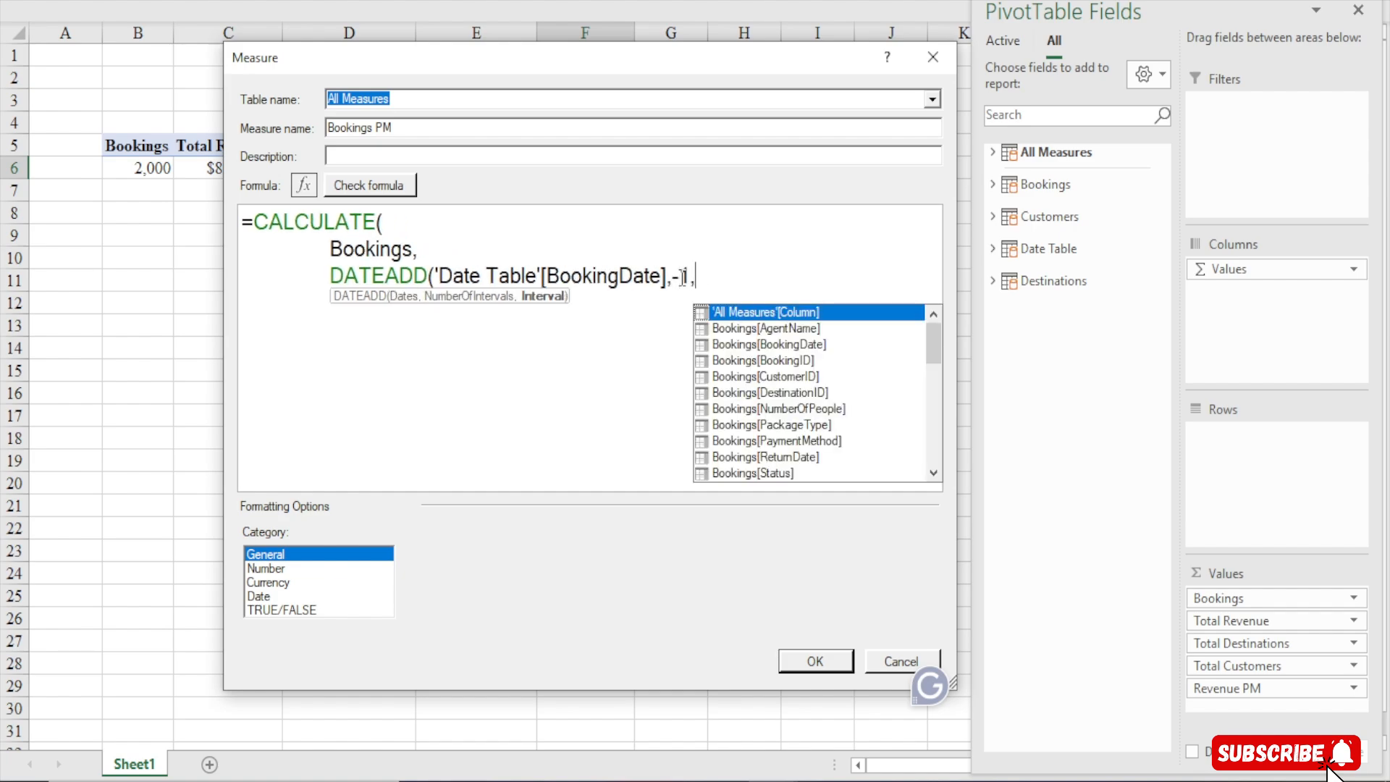
type("month")
Complete DATEADD with -1 intervals of MONTH and close both parentheses
key("Down")
key("Down")
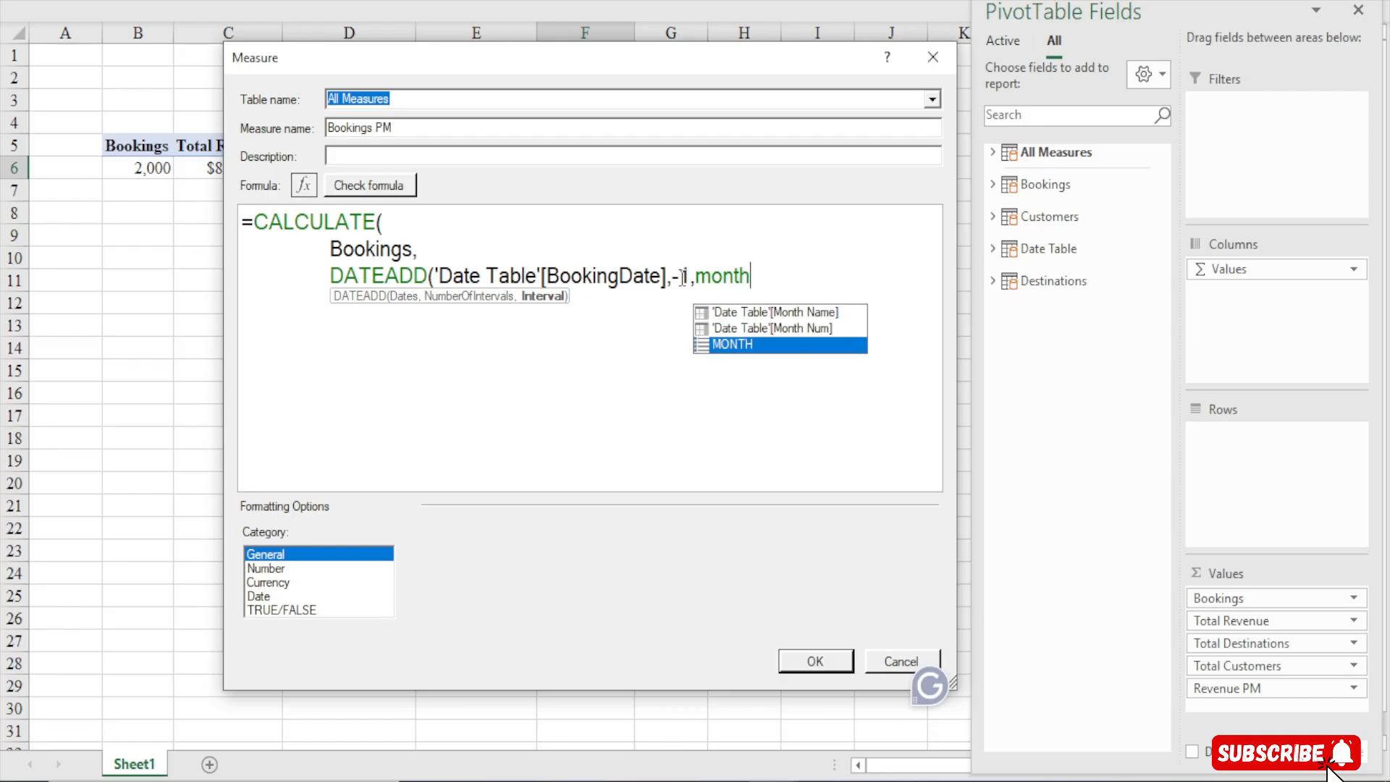
key("Tab")
type(")")
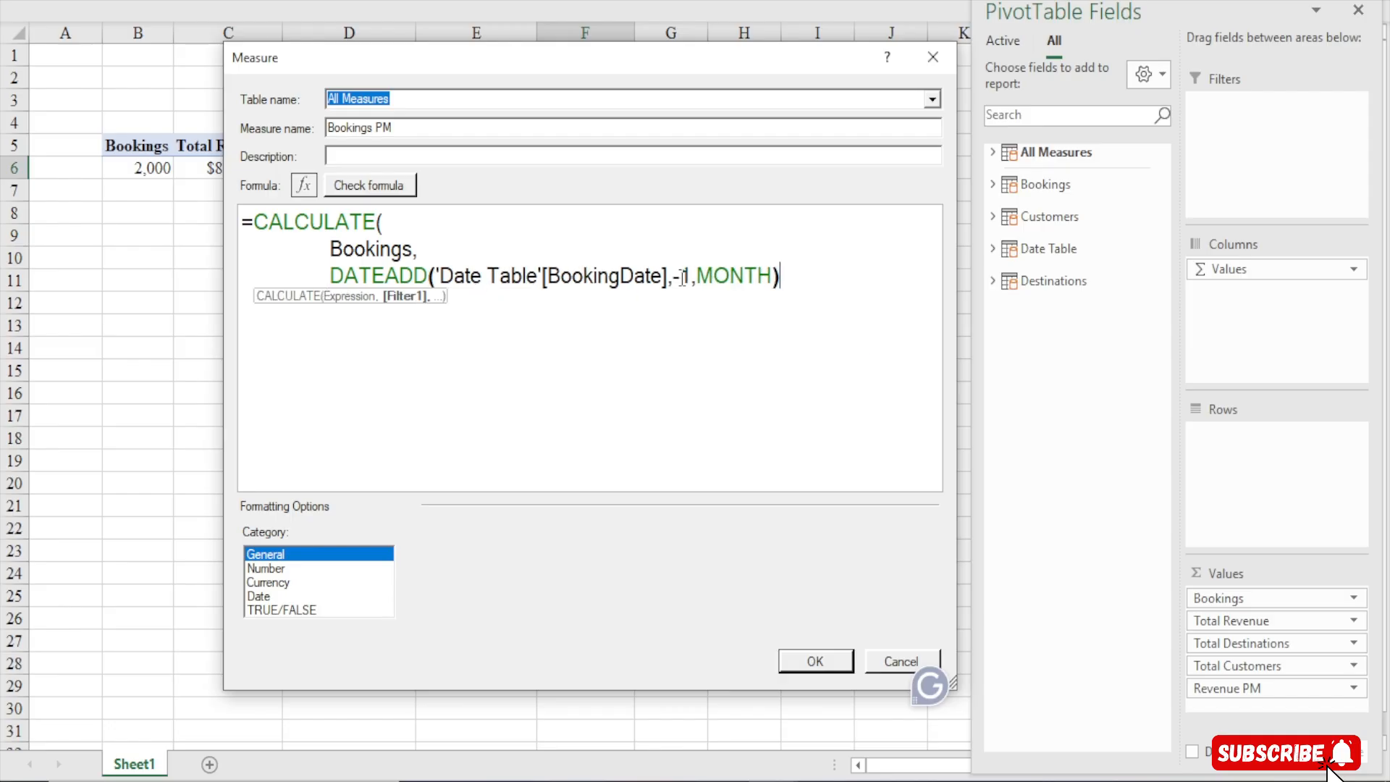
type(")")
Check the formula, then replace the Bookings expression with the [Bookings] measure reference
left_click(385, 188)
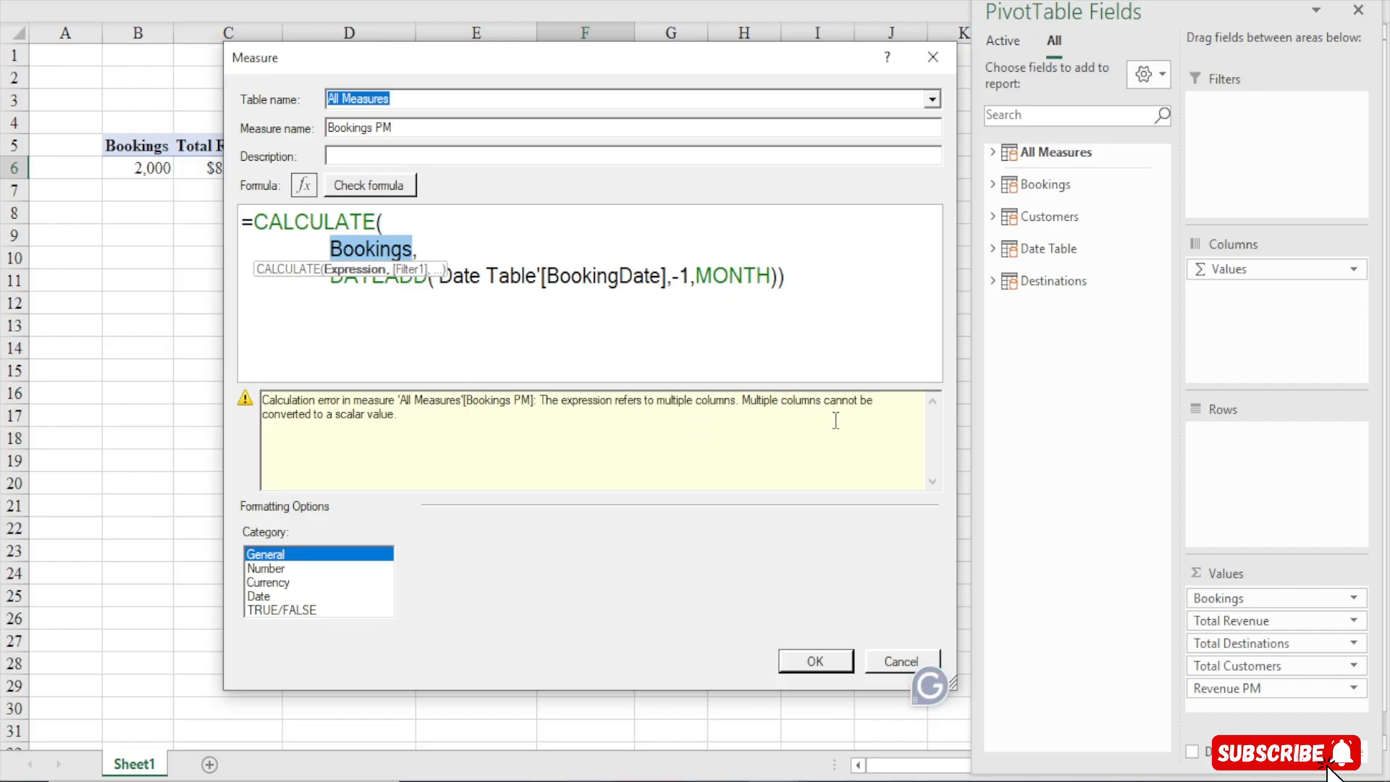
left_click(416, 248)
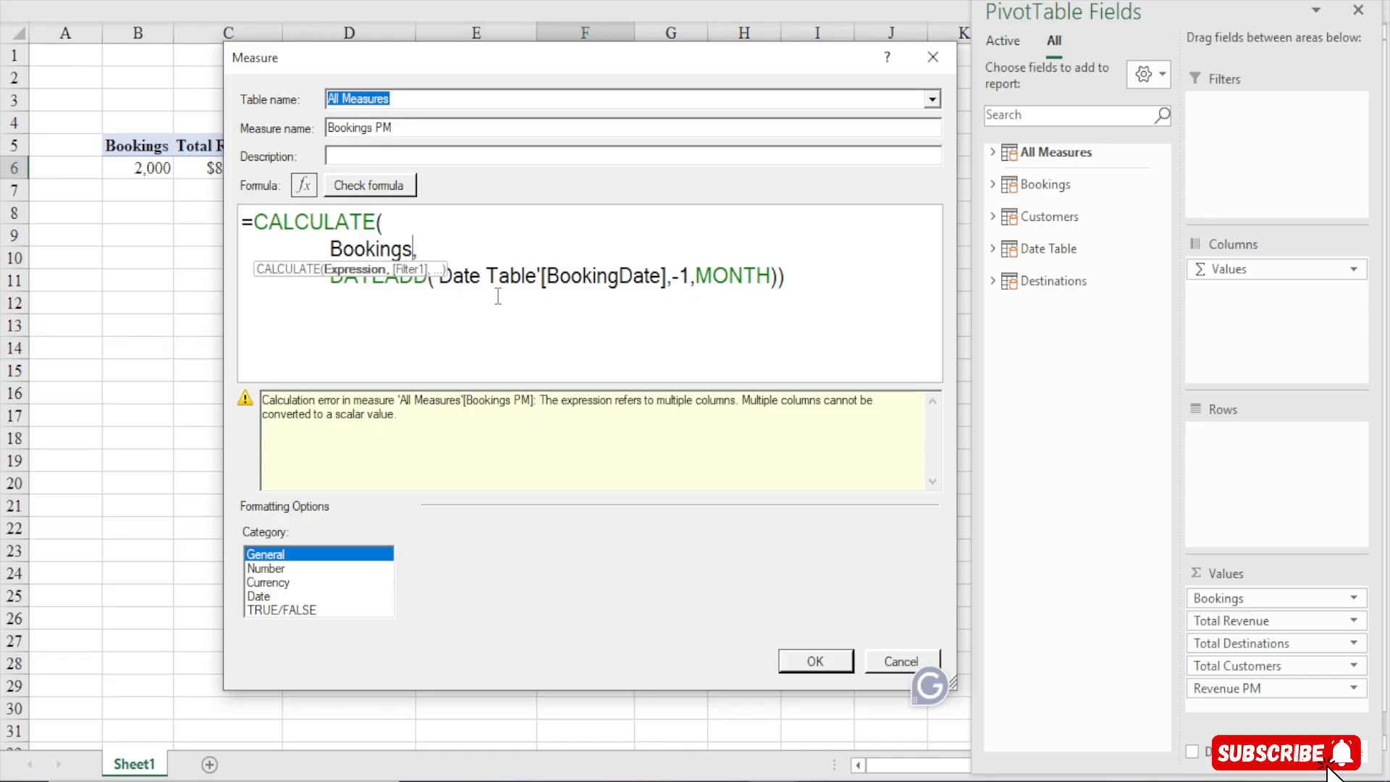
key("BackSpace")
key("BackSpace")
key("BackSpace")
key("BackSpace")
key("BackSpace")
key("BackSpace")
key("BackSpace")
key("BackSpace")
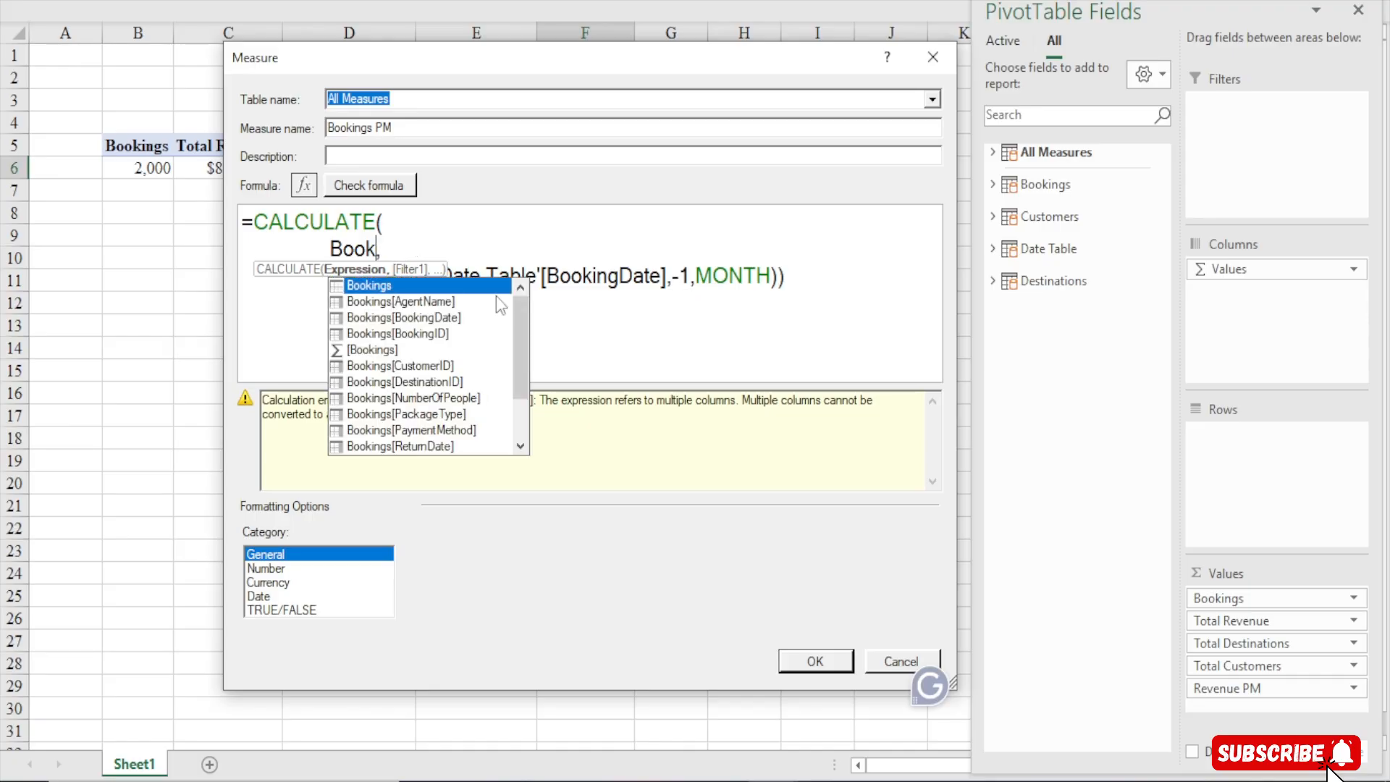
type("[,")
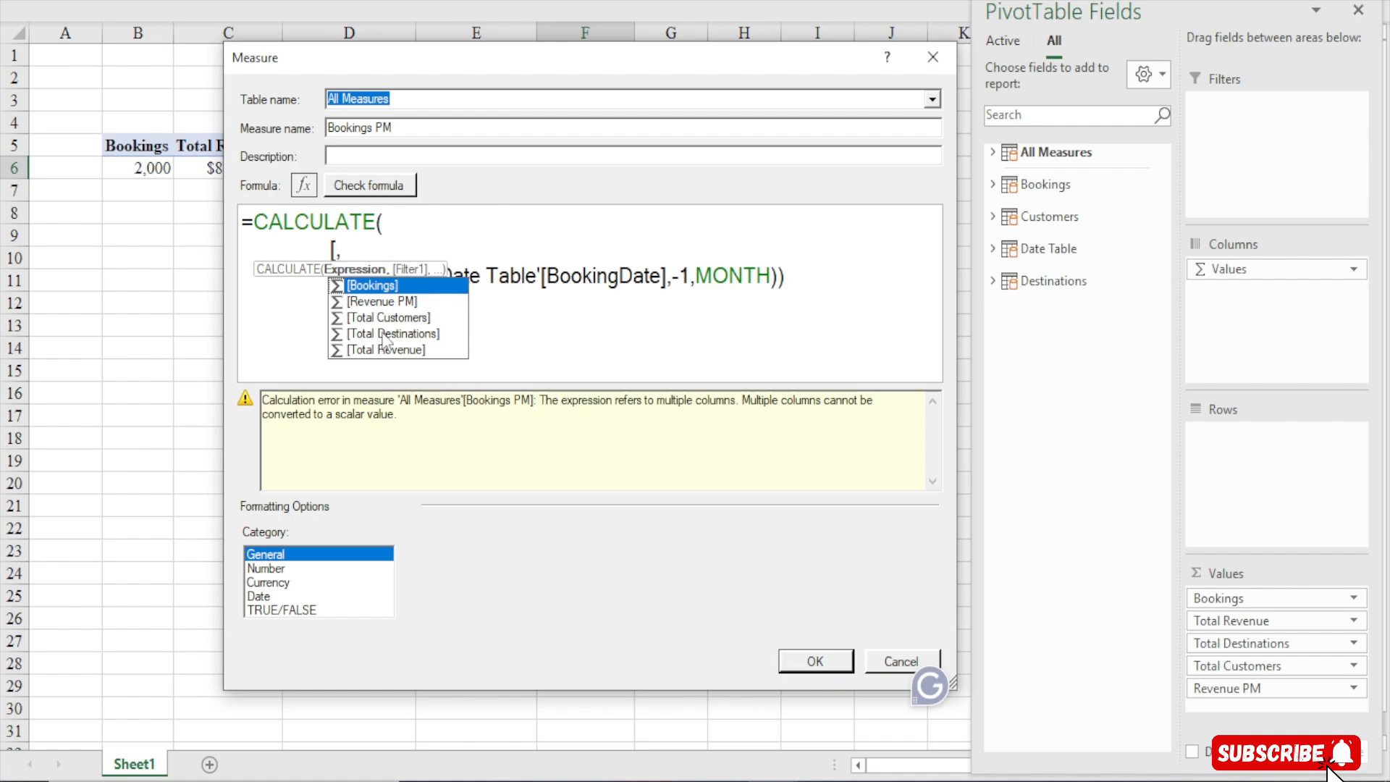
double_click(376, 290)
left_click(808, 279)
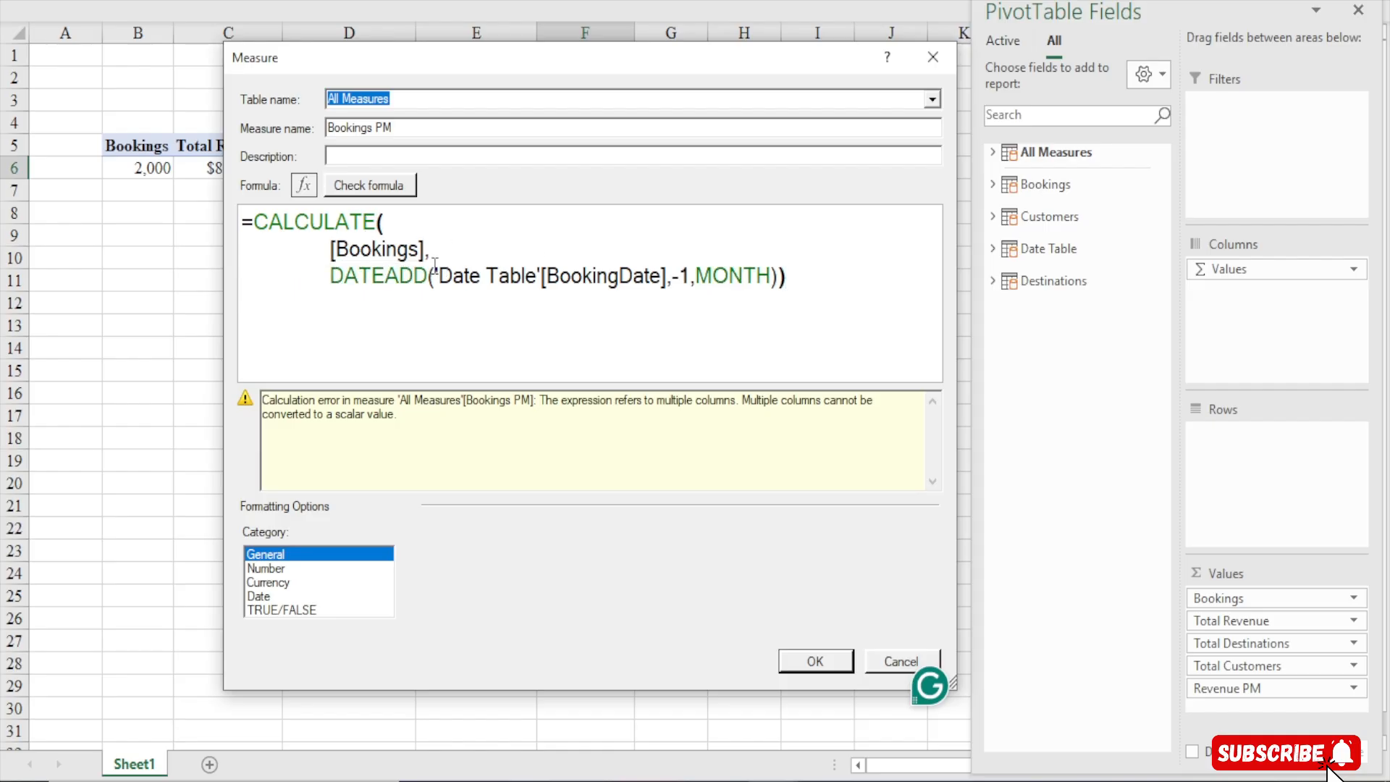
Recheck the formula, format the measure as Whole Number with a 1000 separator, and save it
left_click(376, 193)
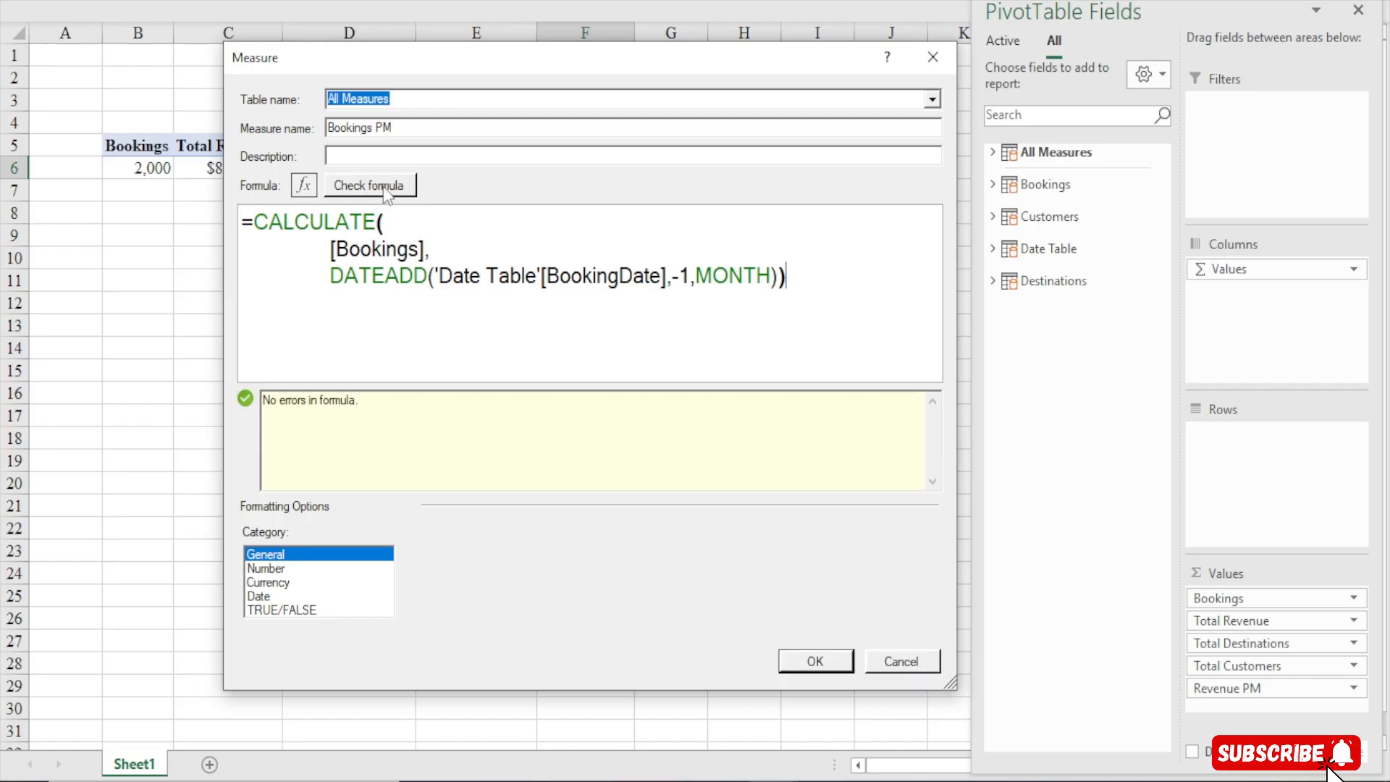
left_click(334, 250)
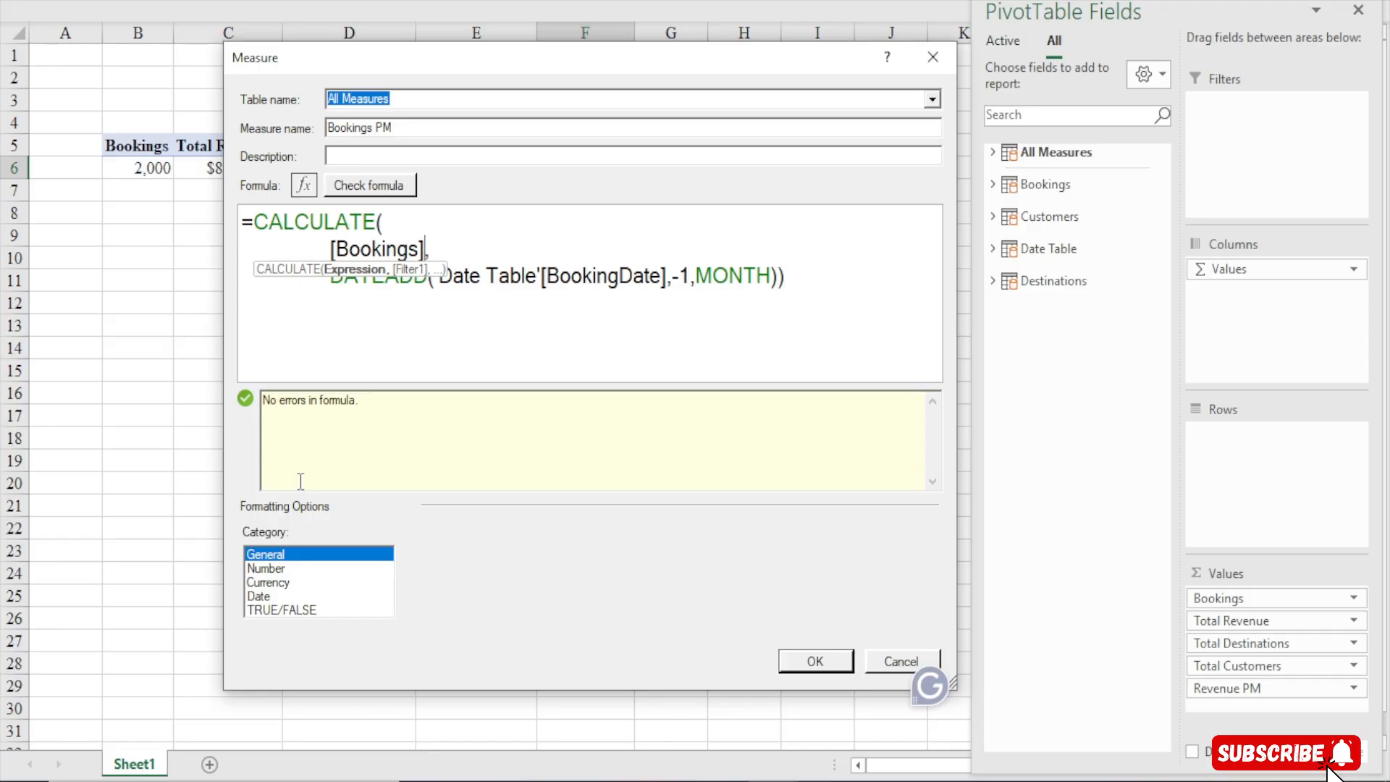
left_click(270, 569)
left_click(624, 556)
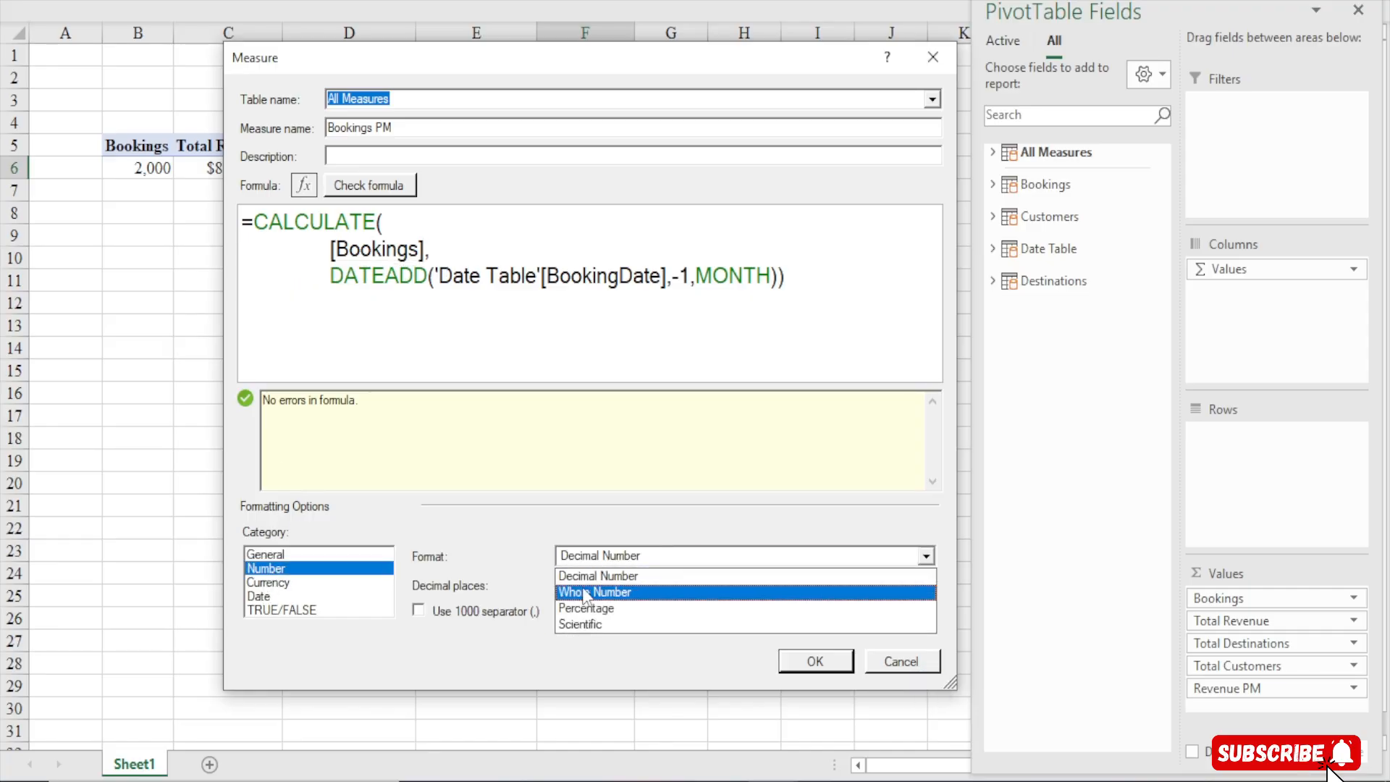
left_click(586, 592)
left_click(451, 609)
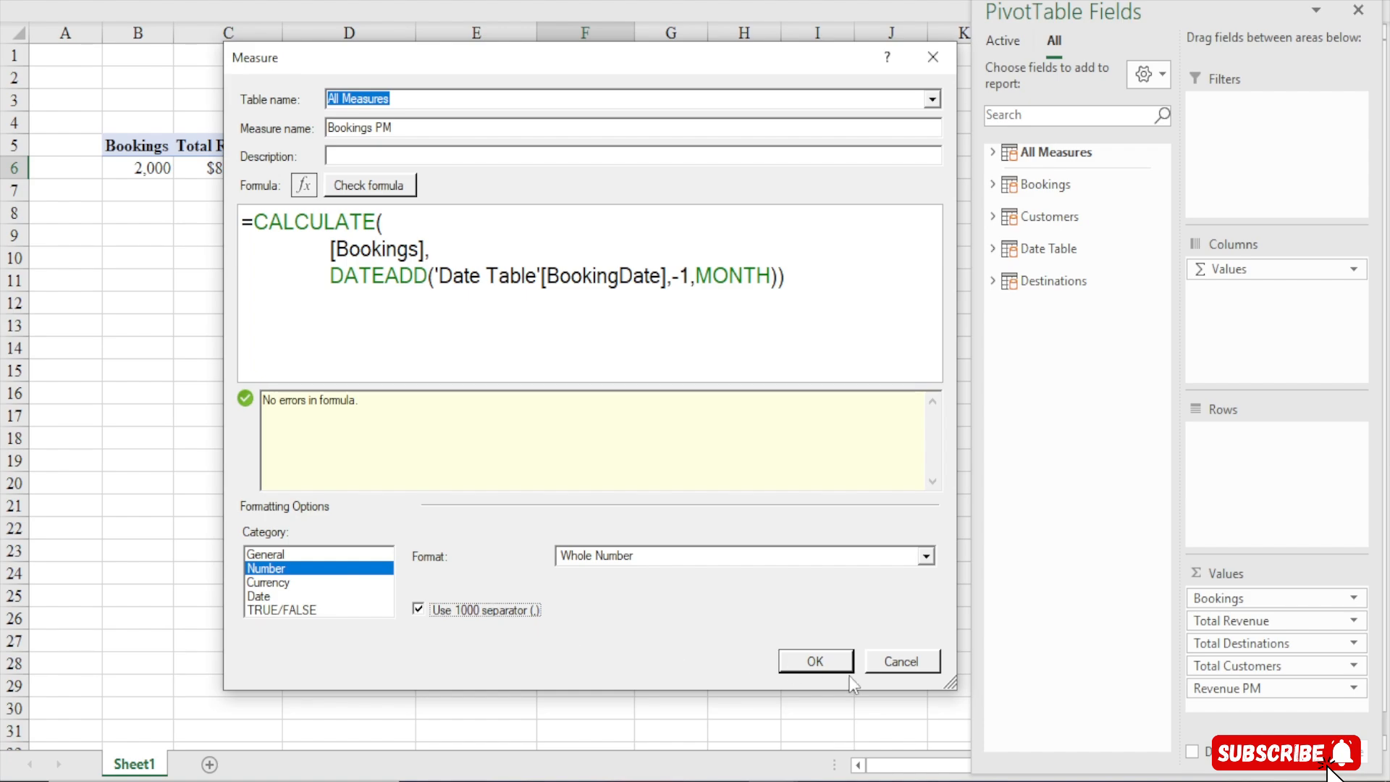
left_click(817, 661)
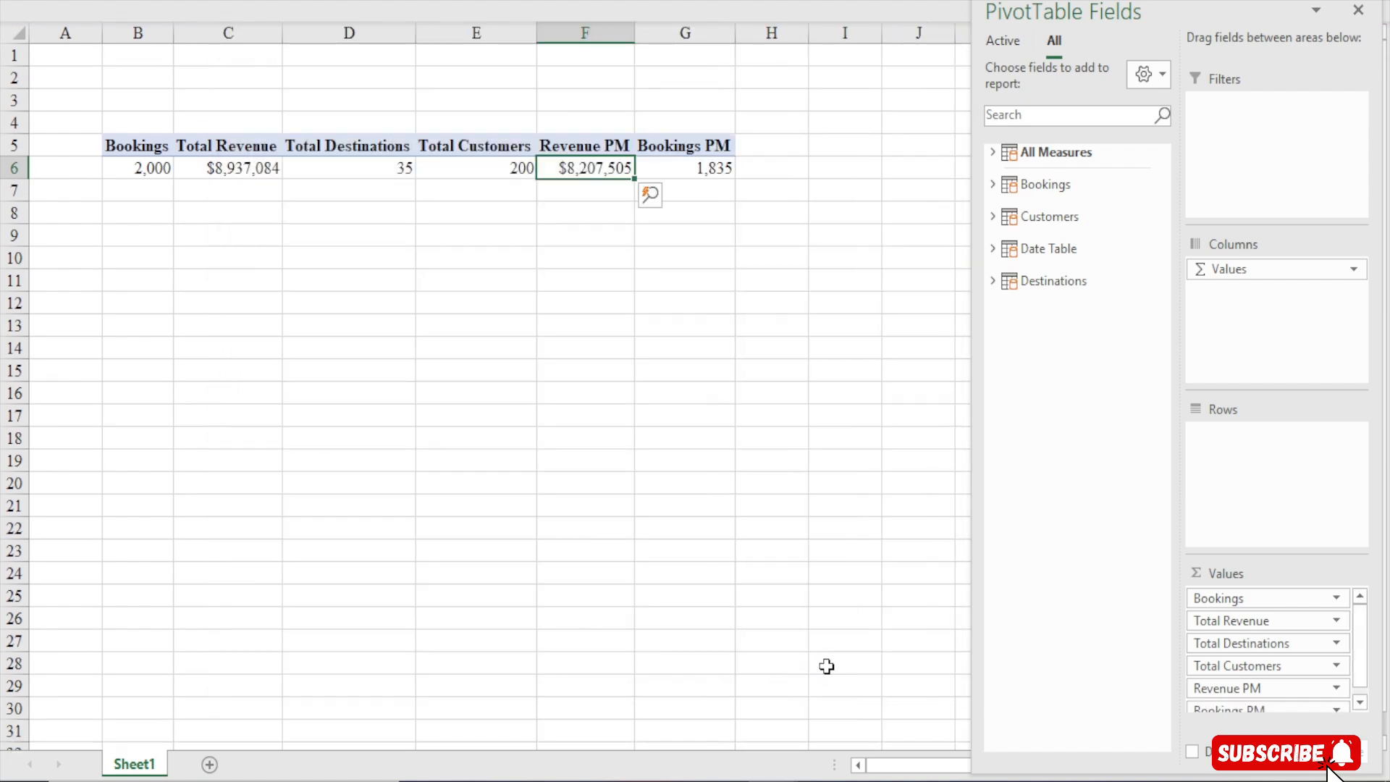
Start a new measure in the All Measures table and name it Customers PM
left_click(469, 1)
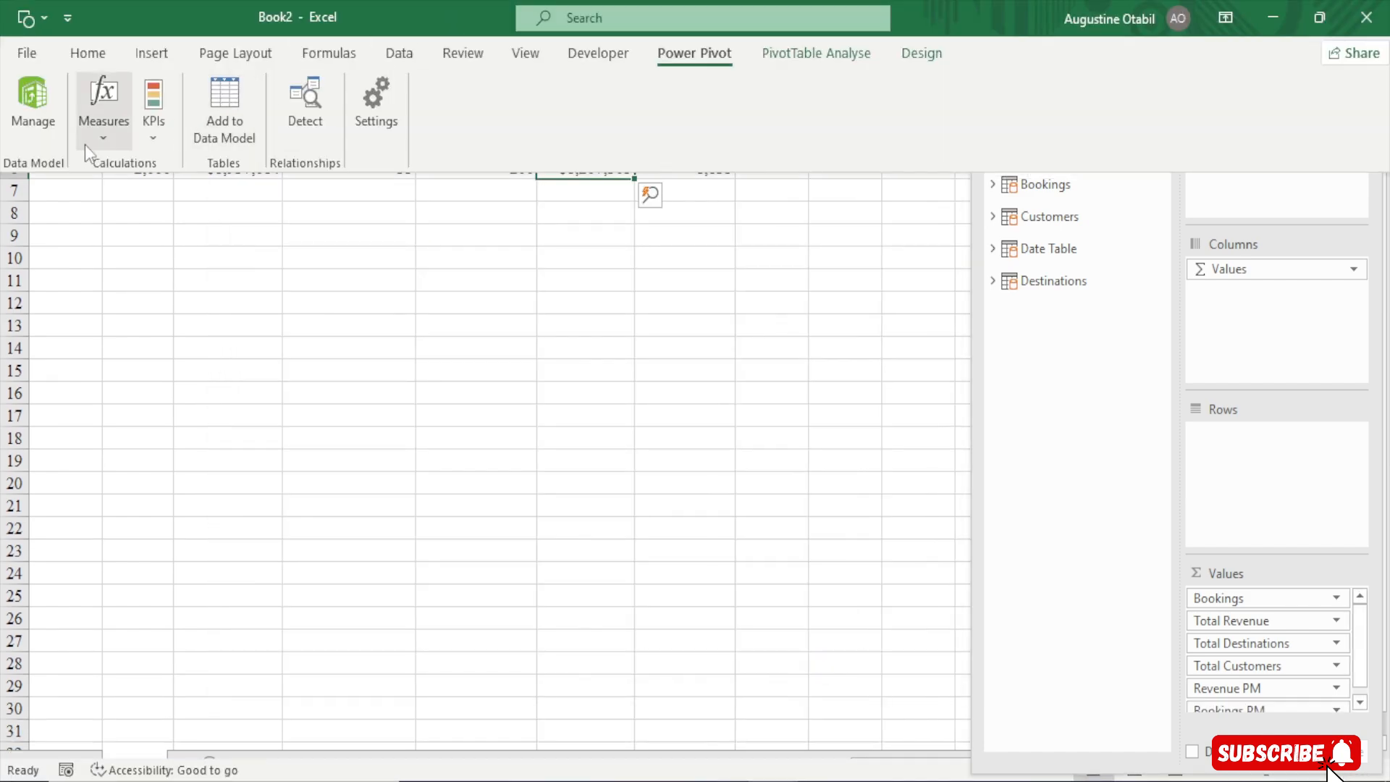
left_click(106, 139)
left_click(115, 167)
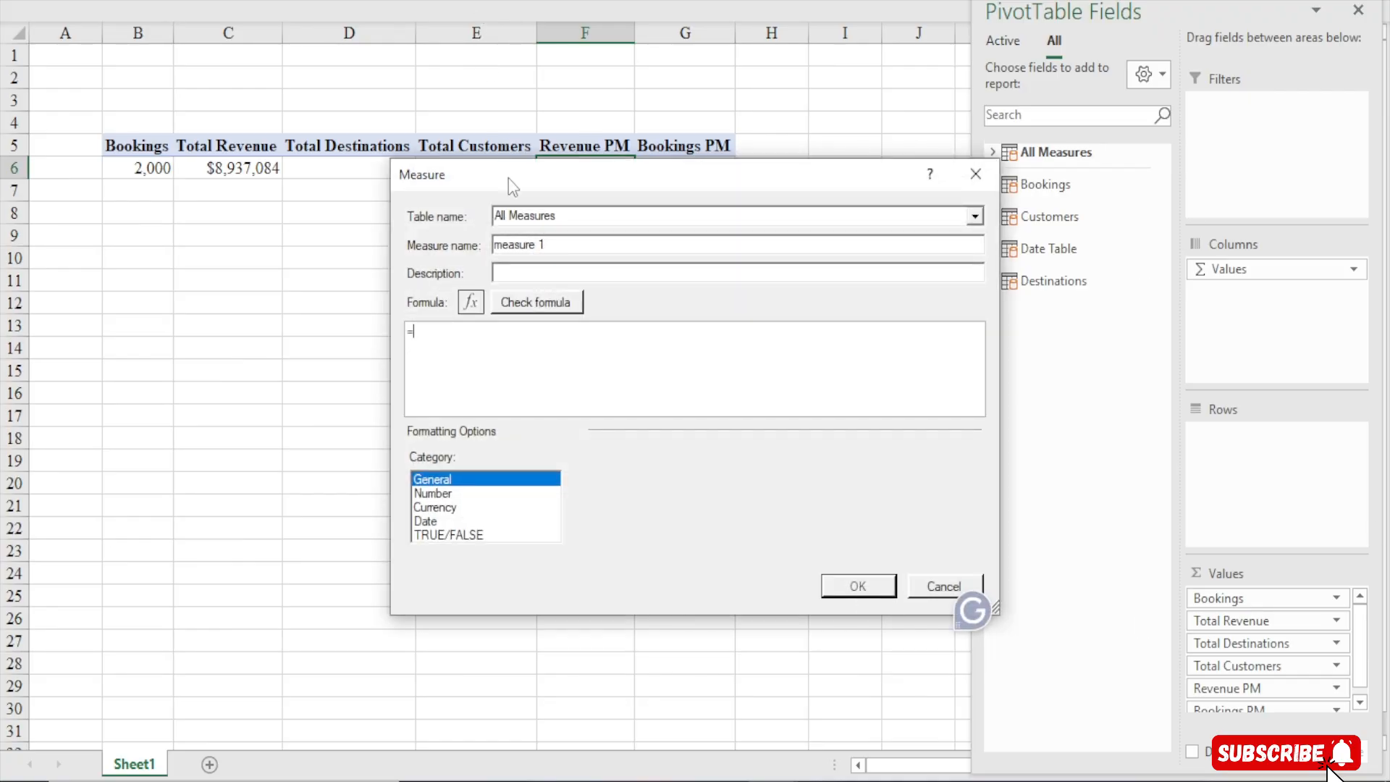
left_click_drag(509, 178, 331, 37)
left_click_drag(814, 466, 1032, 670)
left_click_drag(382, 102, 265, 100)
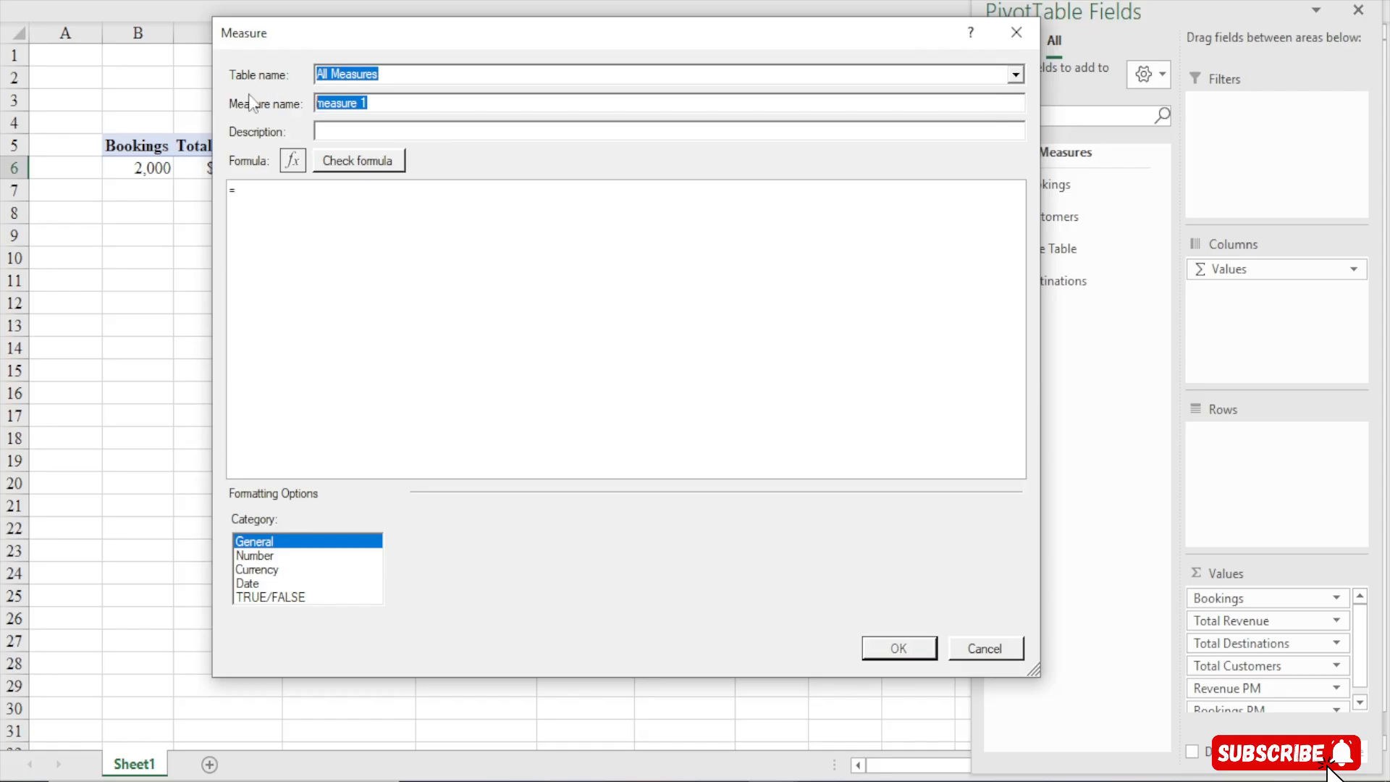
type("Cuto==")
key("BackSpace")
key("BackSpace")
key("BackSpace")
key("BackSpace")
type("stomers PM")
Begin the Customers PM formula with CALCULATE using the [Total Customers] measure as its expression
left_click(276, 201)
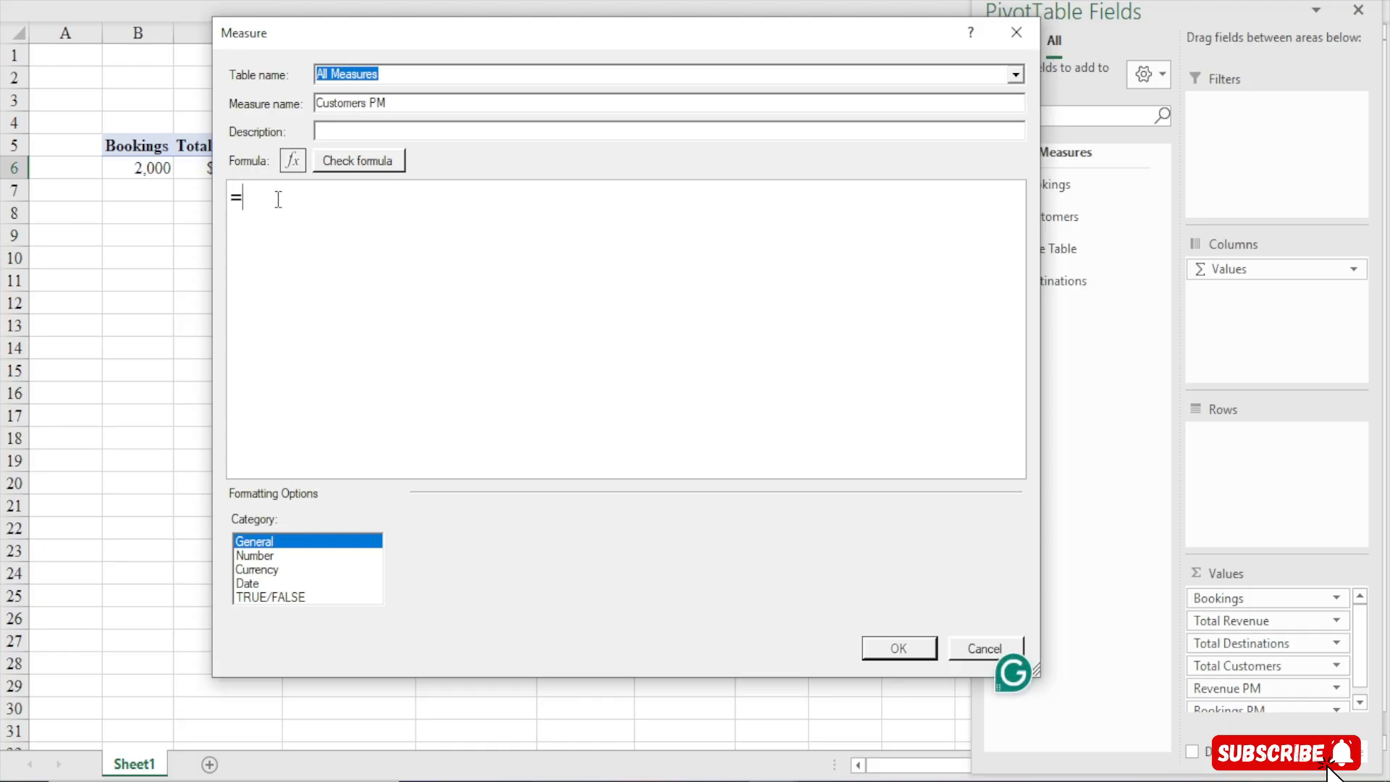
type("CALCULATE(")
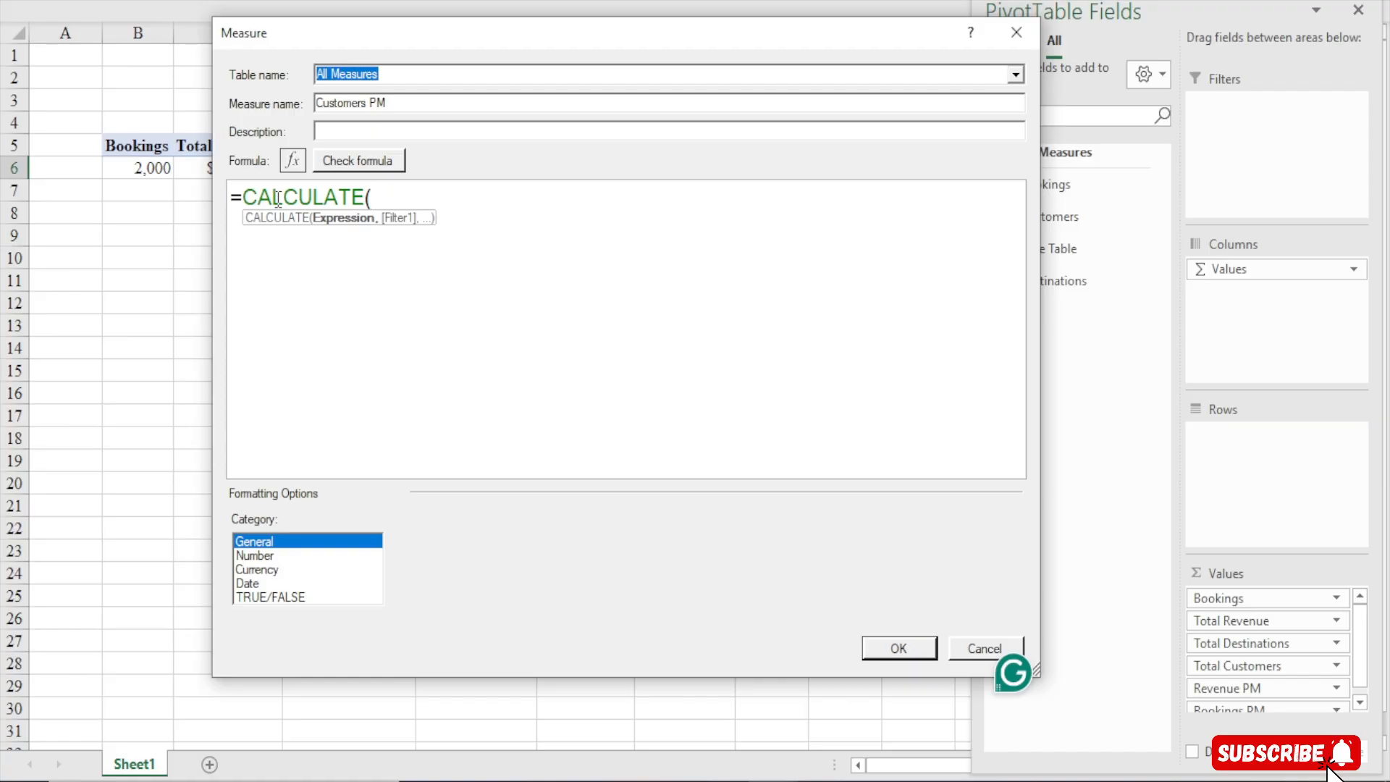
key("Return")
key("Tab")
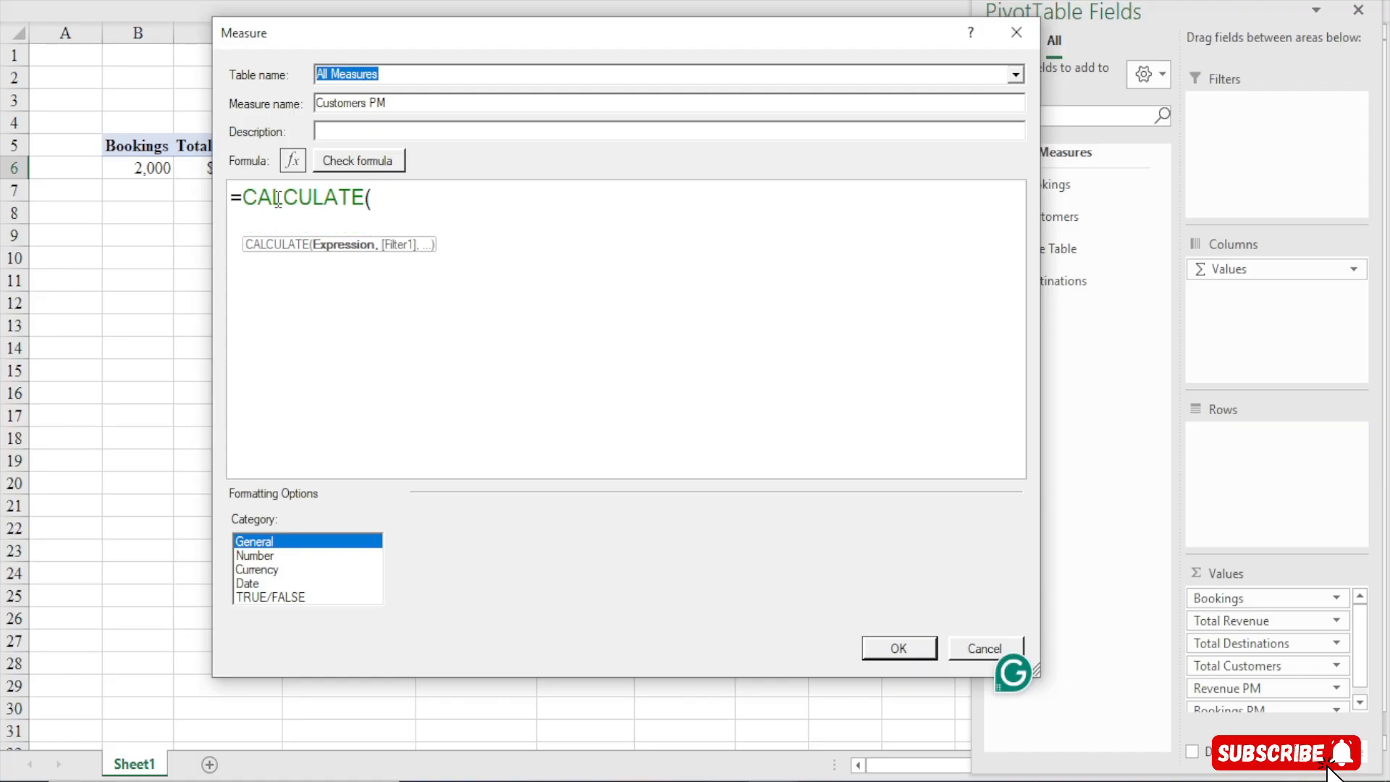
type("[to")
key("Tab")
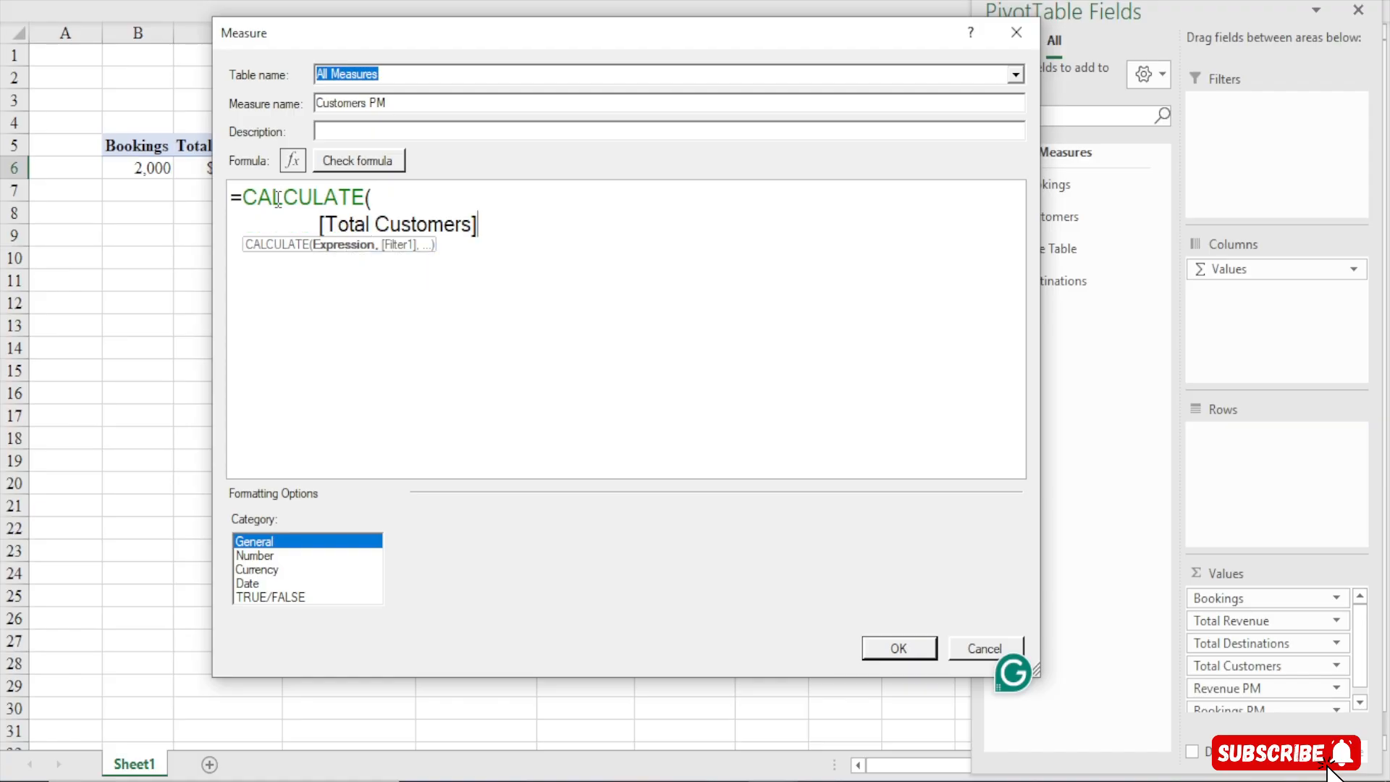
type(",")
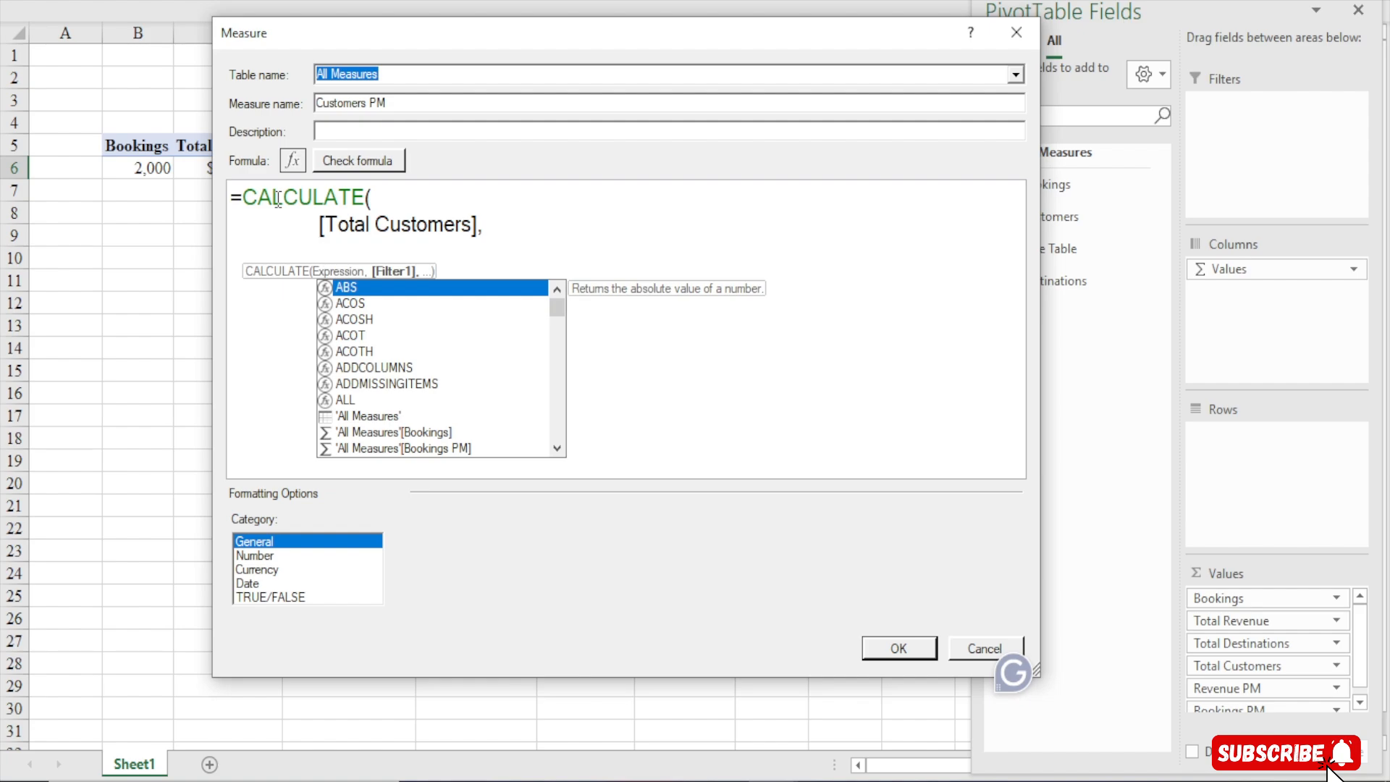
type("dae")
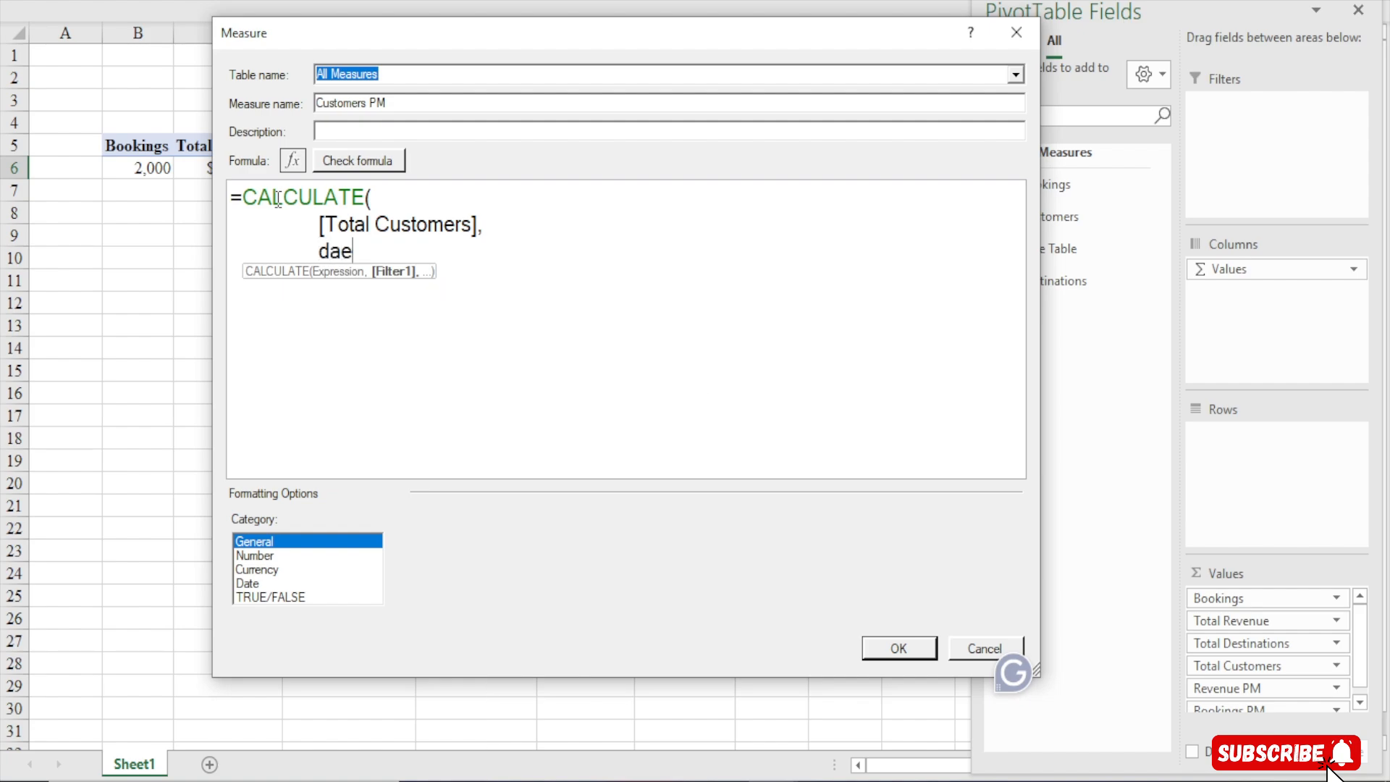
Add a DATEADD filter on the 'Date Table'[BookingDate] column
key("BackSpace")
type("tea")
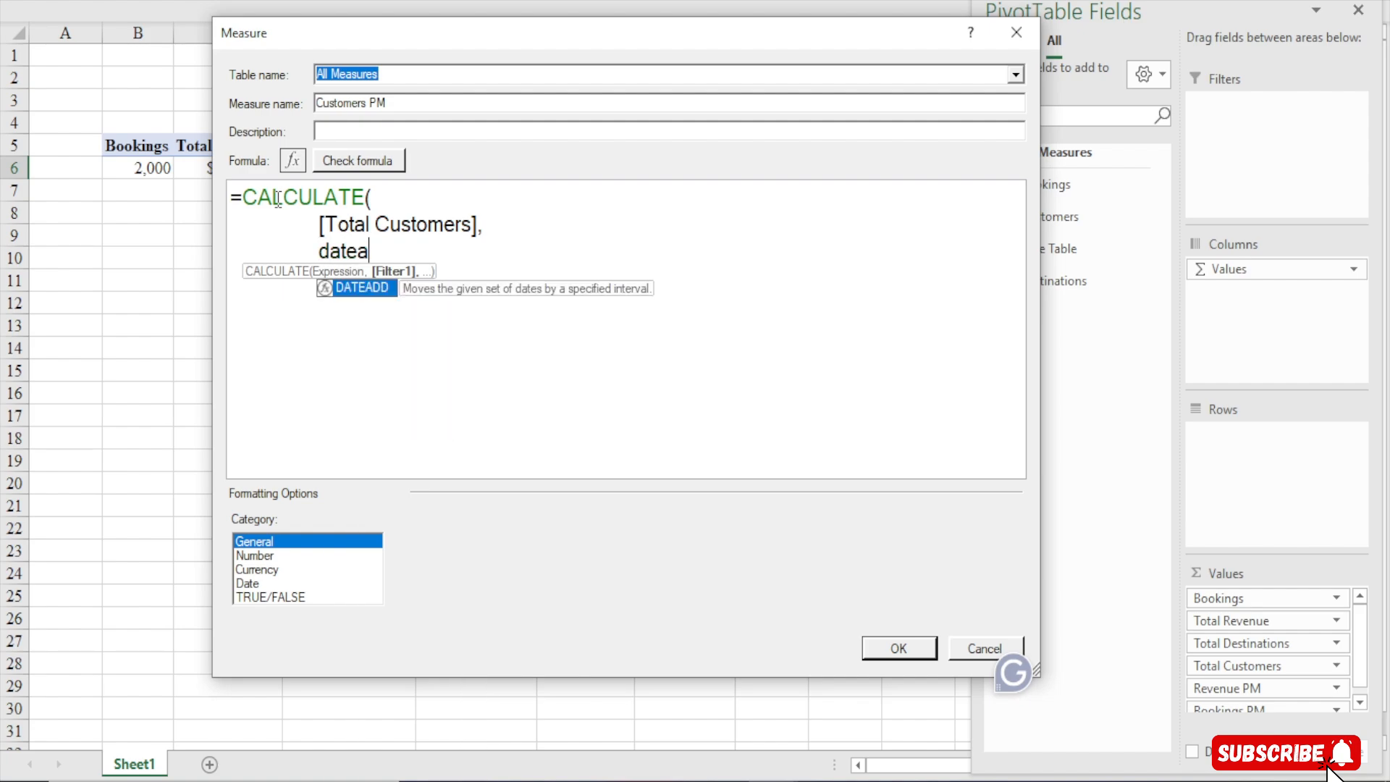
key("Tab")
type("date")
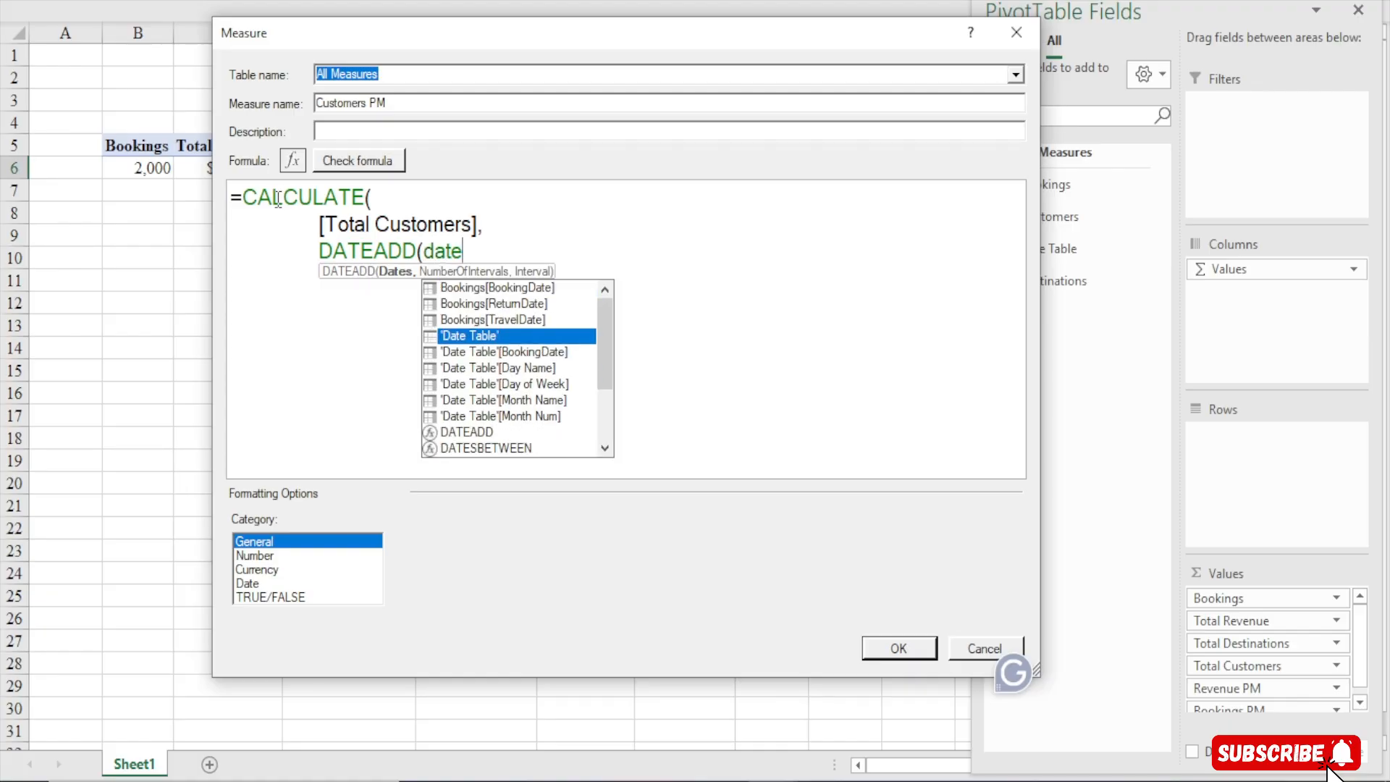
key("Down")
key("Tab")
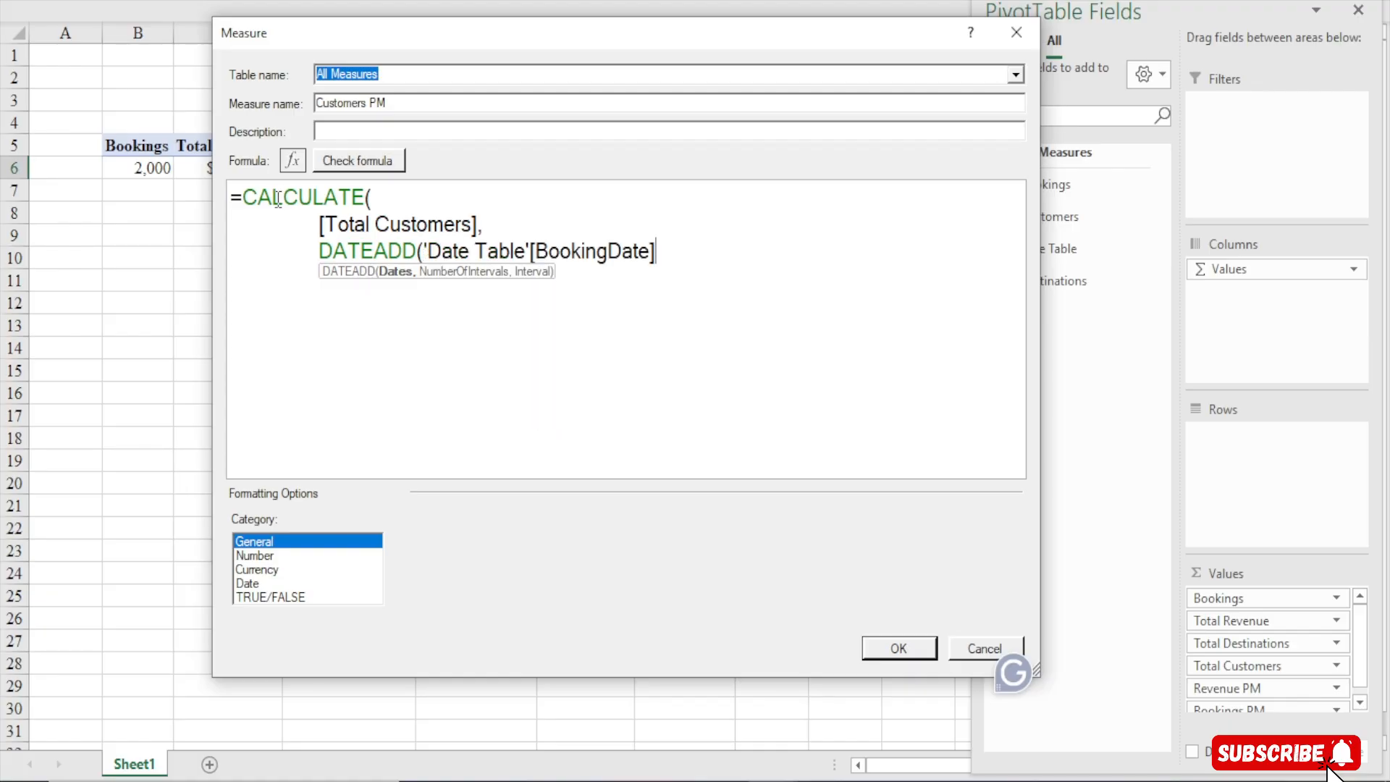
Finish DATEADD with -1 intervals of MONTH and close both parentheses
type(",-1")
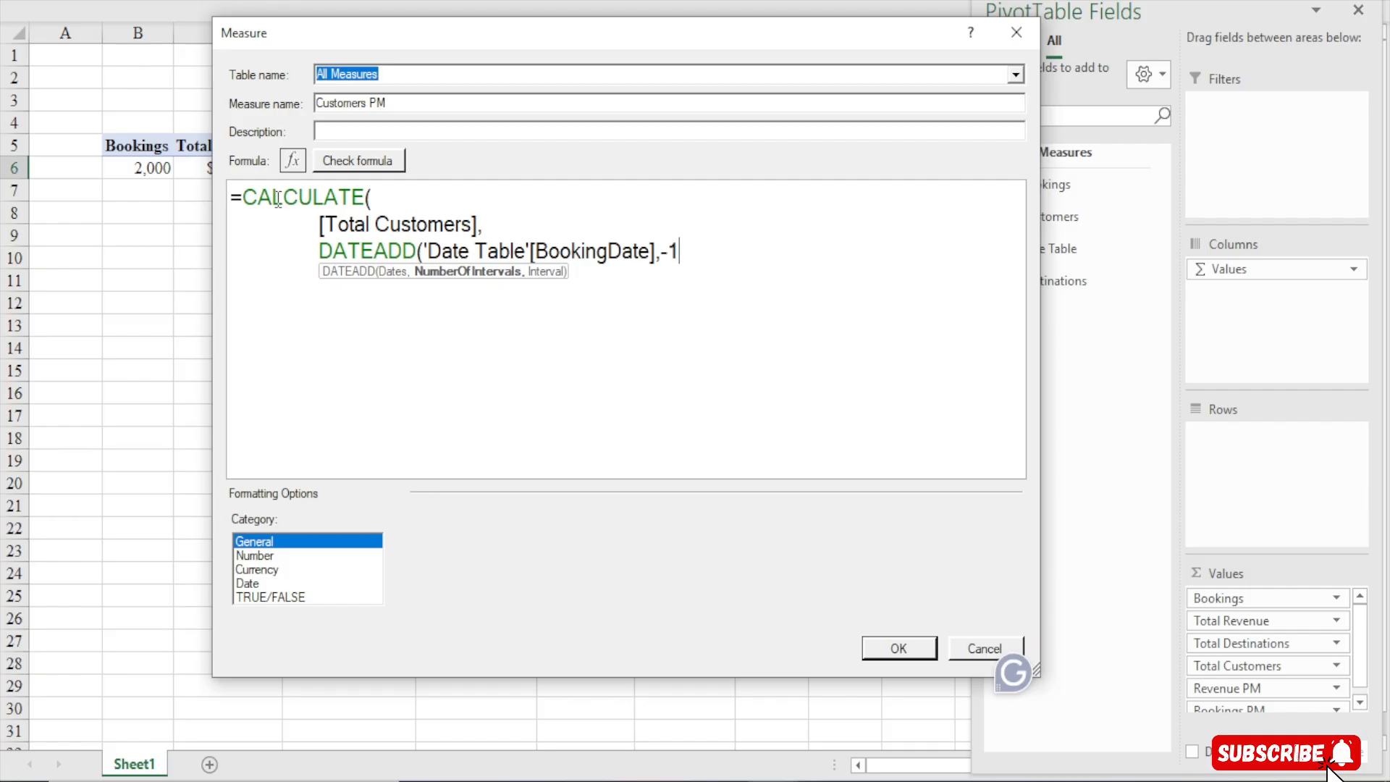
type(",month")
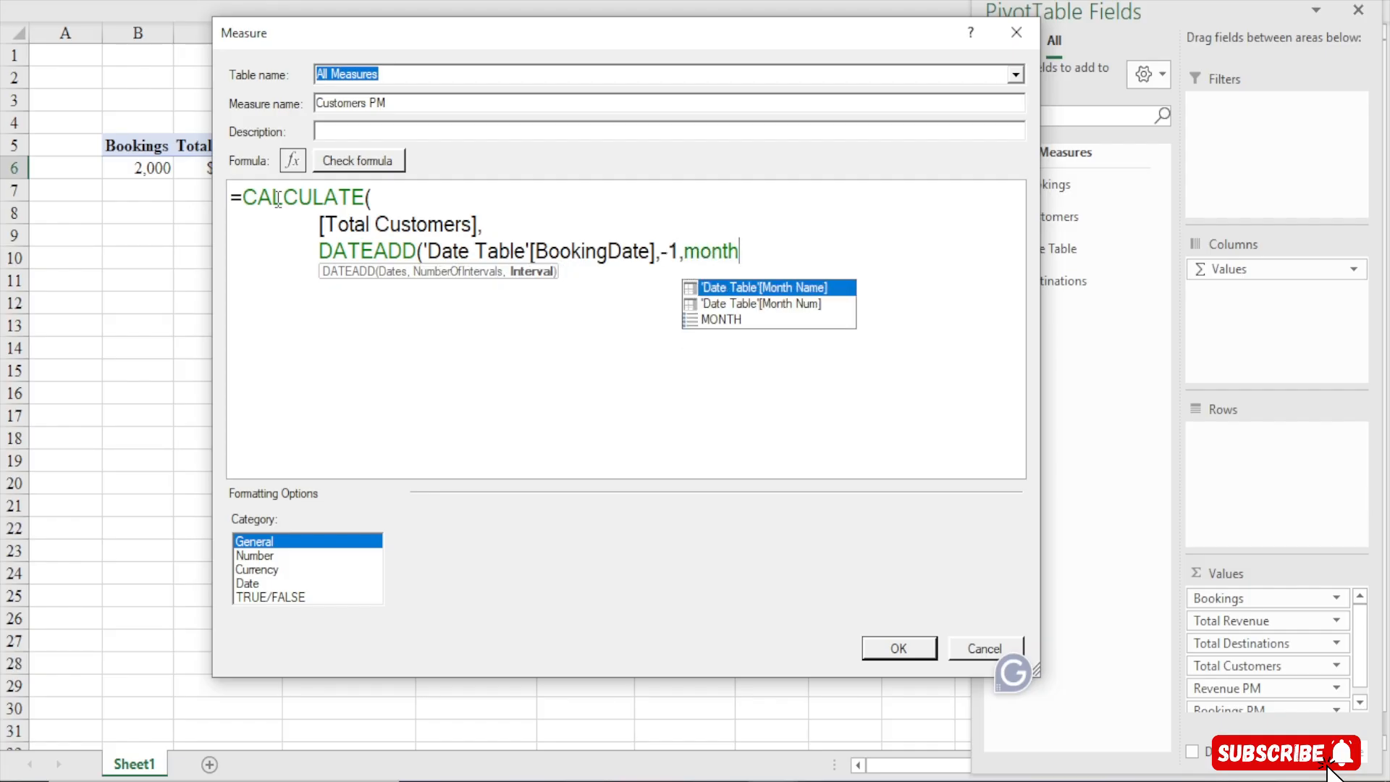
key("Down")
key("Down")
key("Tab")
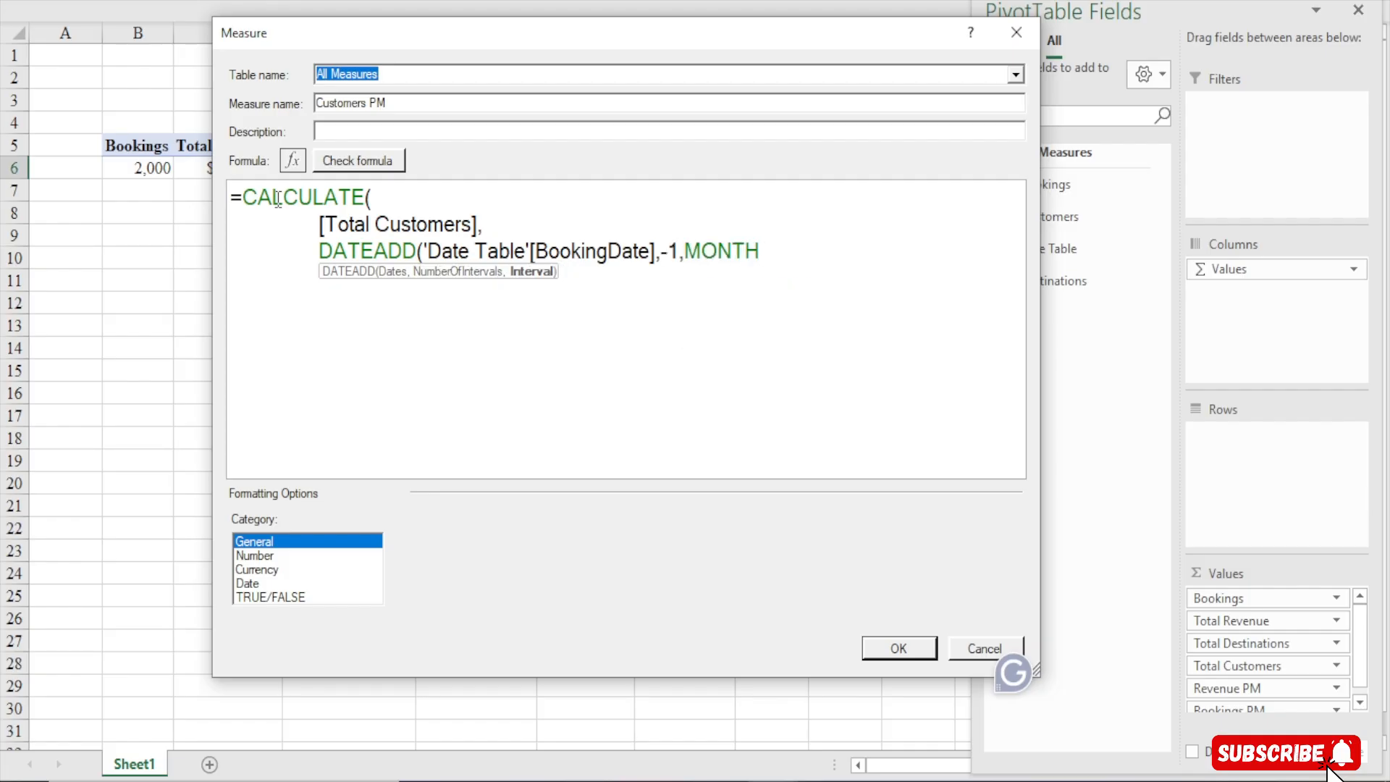
type("))")
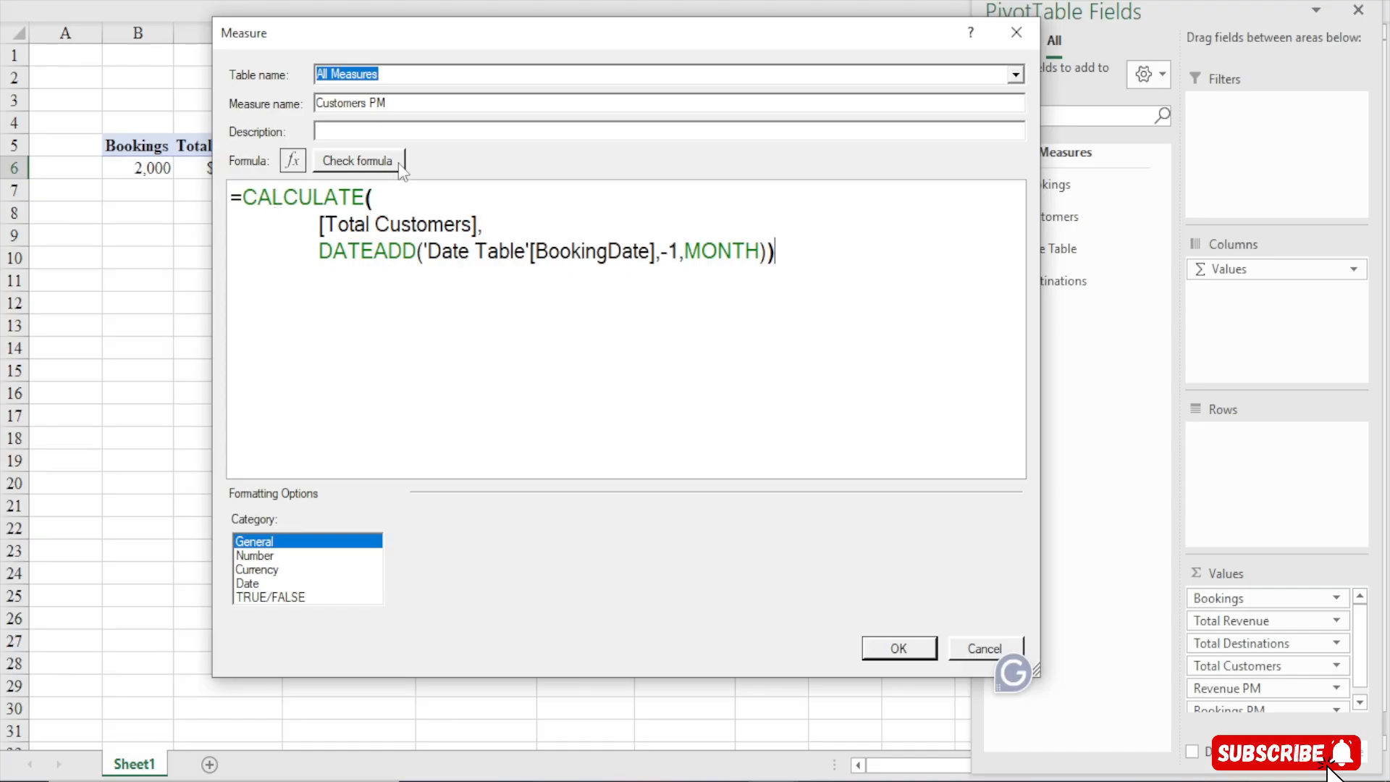
Check the formula, format Customers PM as Whole Number with a 1000 separator, and save the measure
left_click(379, 166)
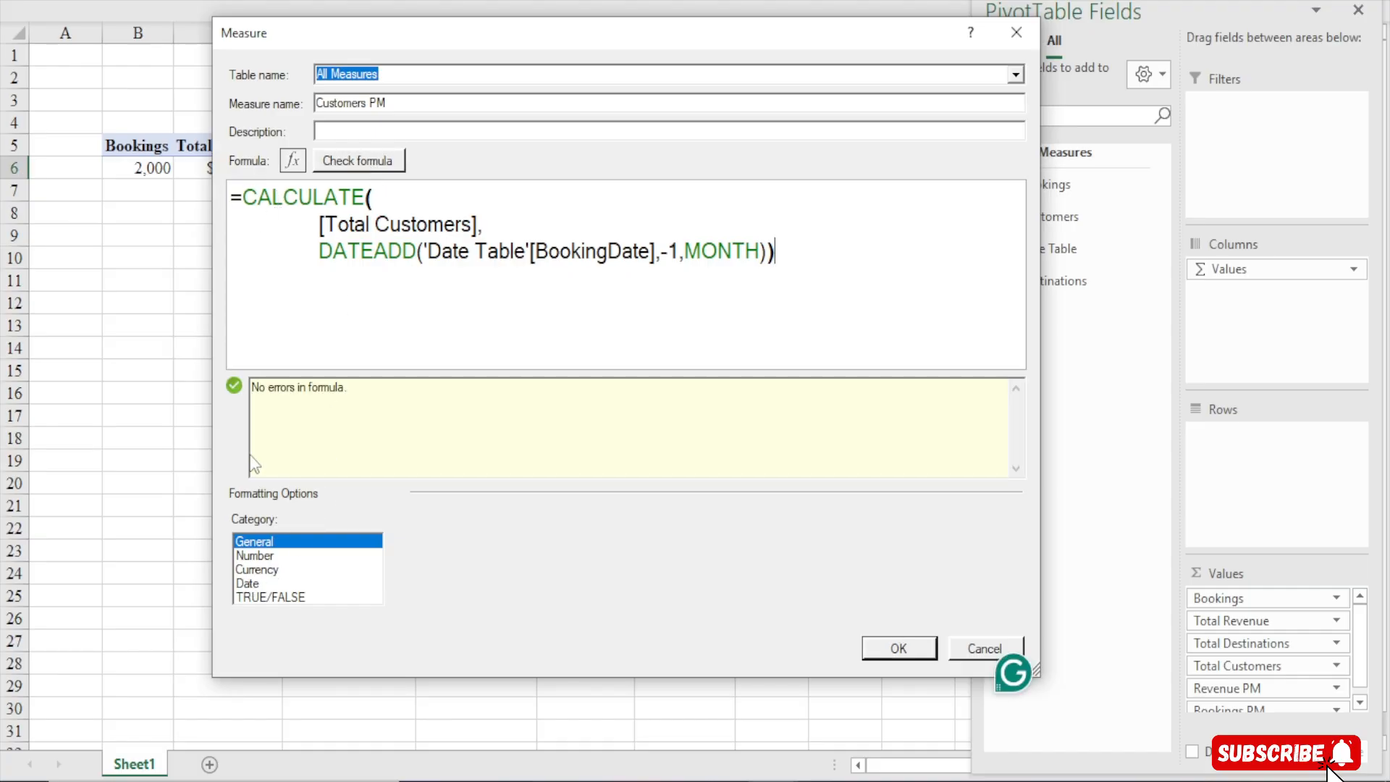
left_click(255, 555)
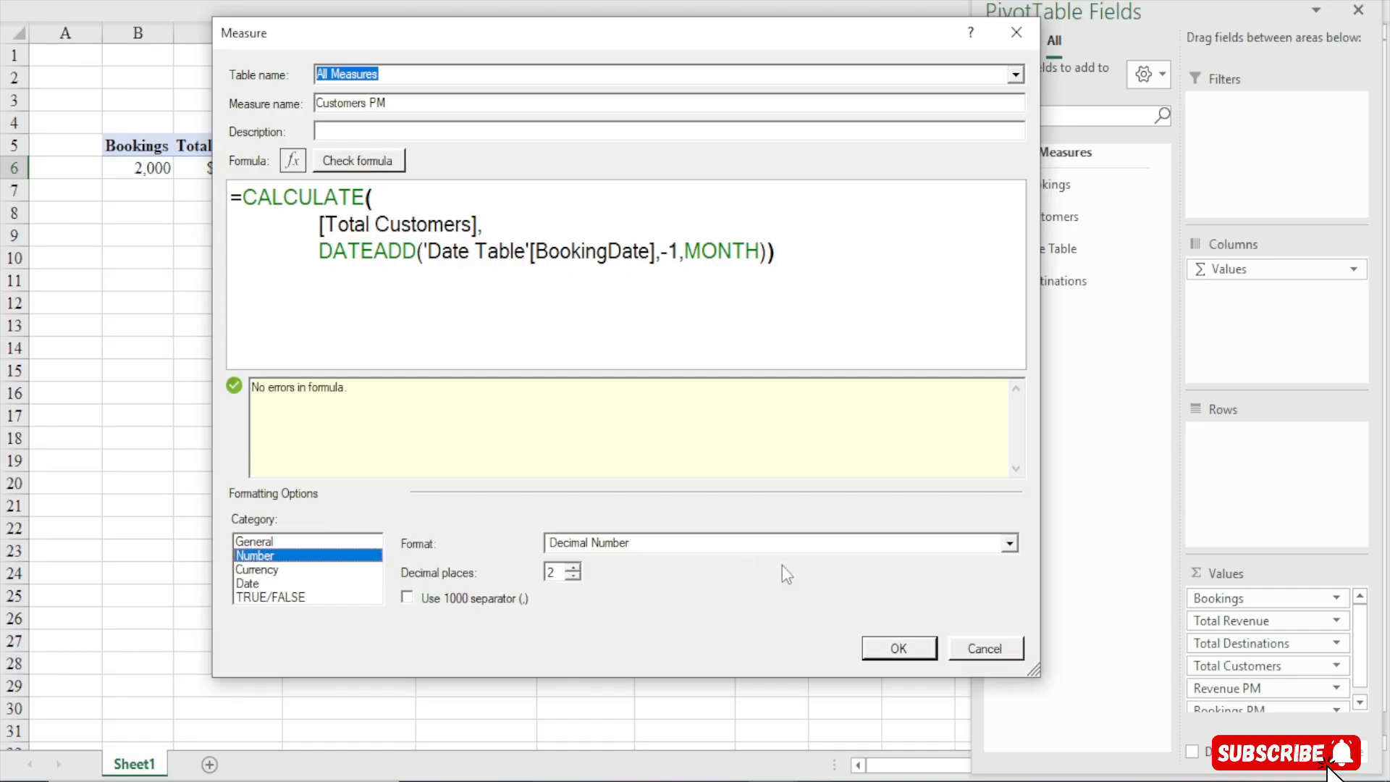
left_click(777, 545)
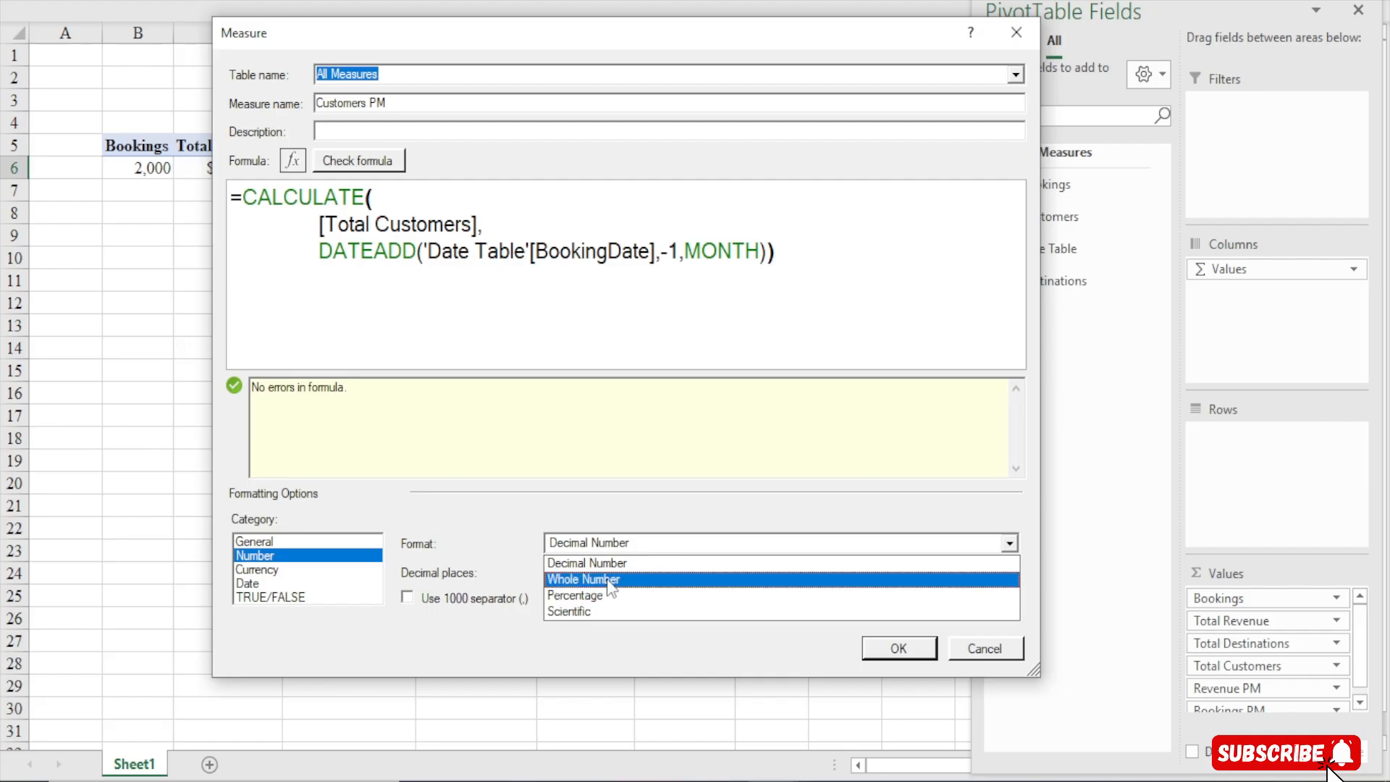
left_click(605, 578)
left_click(487, 603)
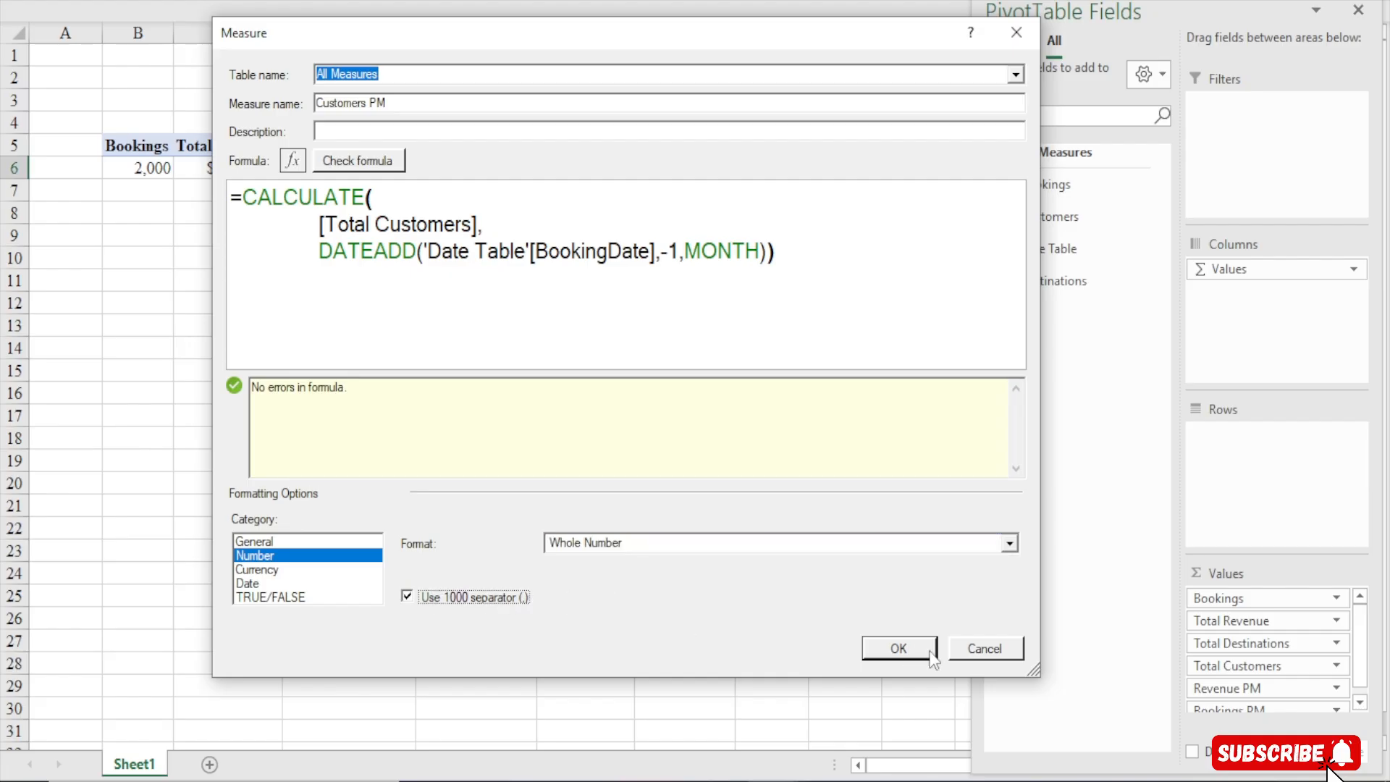
left_click(901, 648)
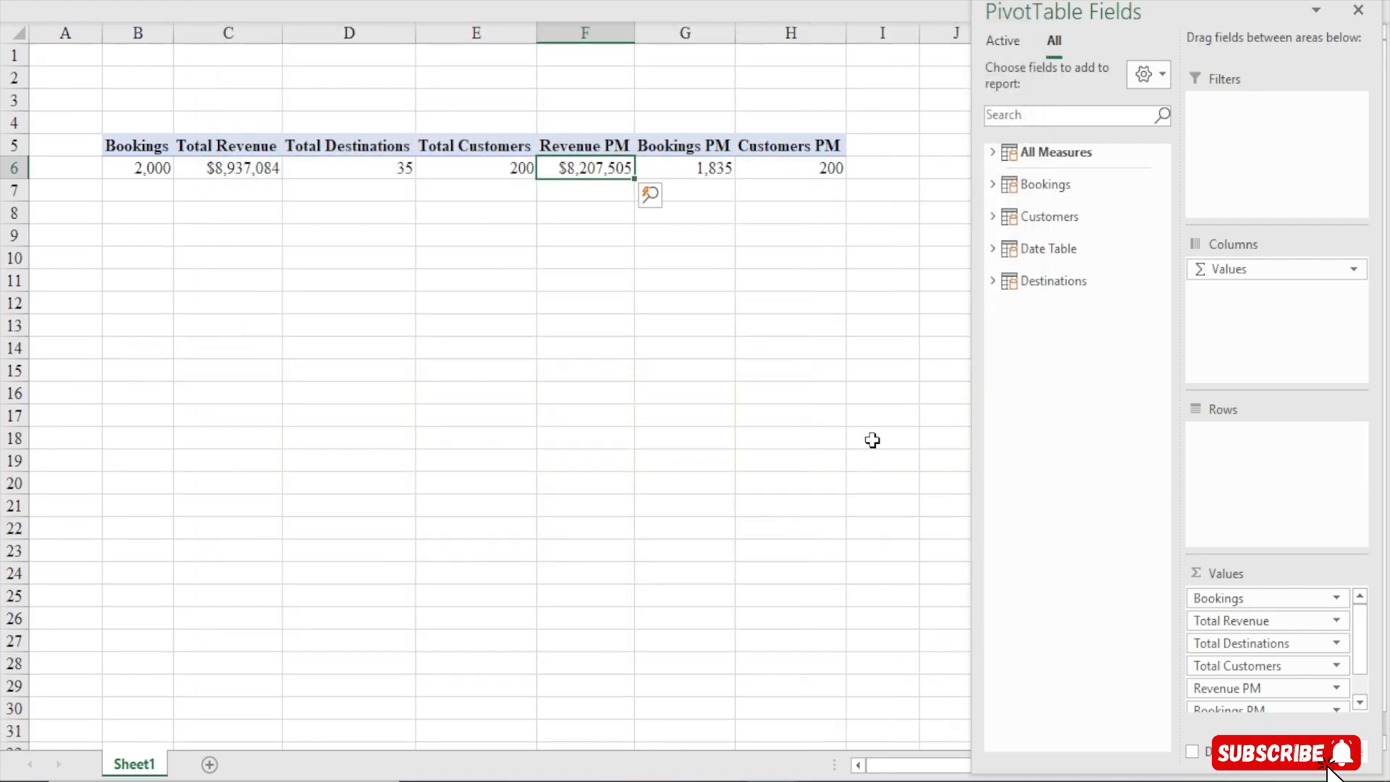
Start another new measure in the All Measures table and name it Revenue MoM%
left_click(436, 3)
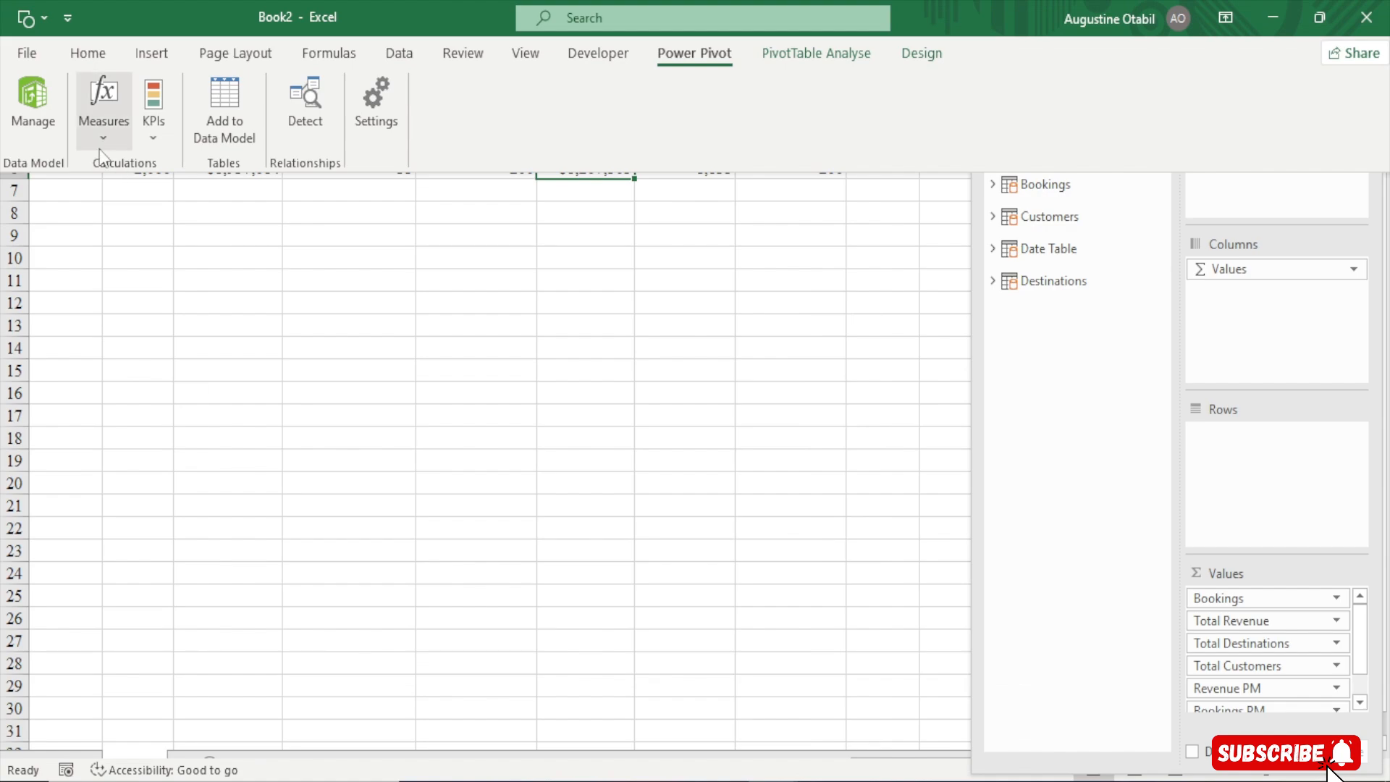
left_click(105, 127)
left_click(148, 167)
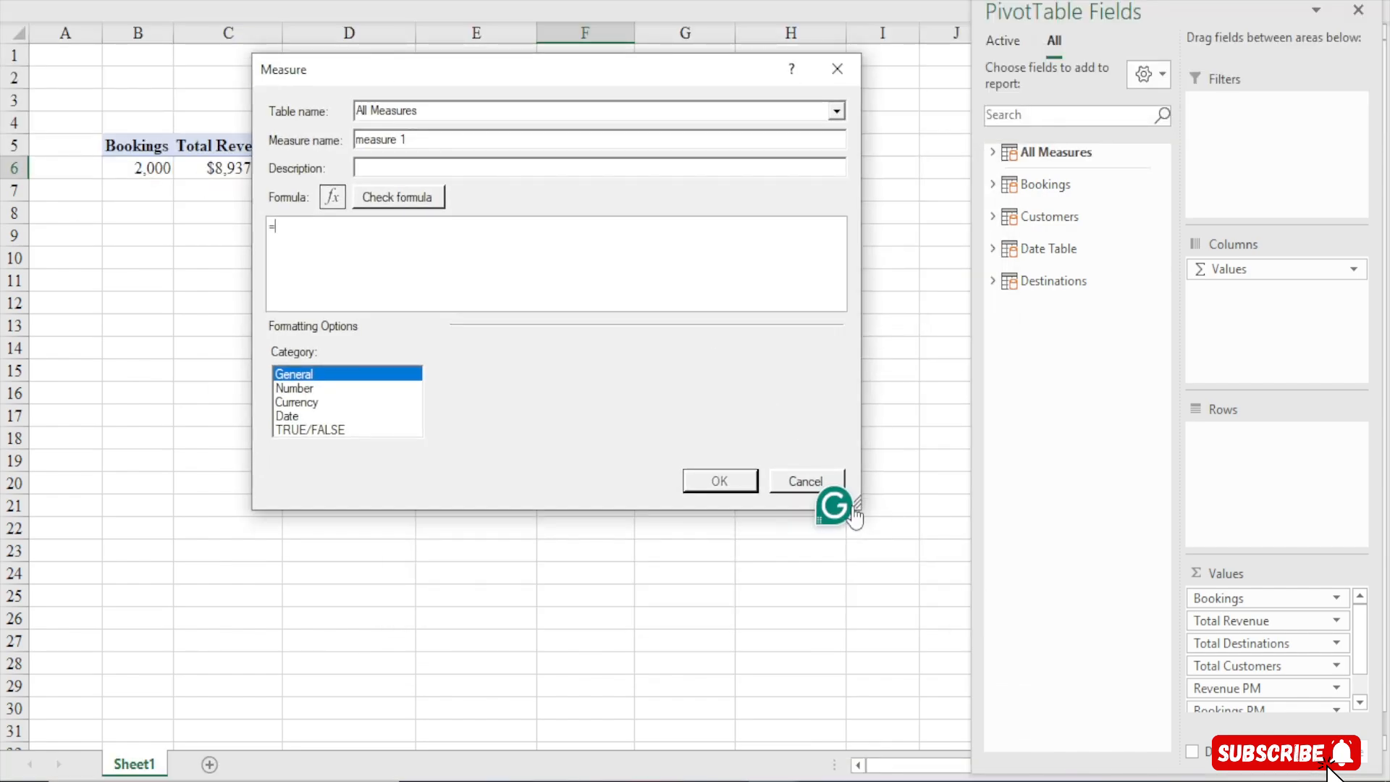
left_click_drag(879, 516, 990, 688)
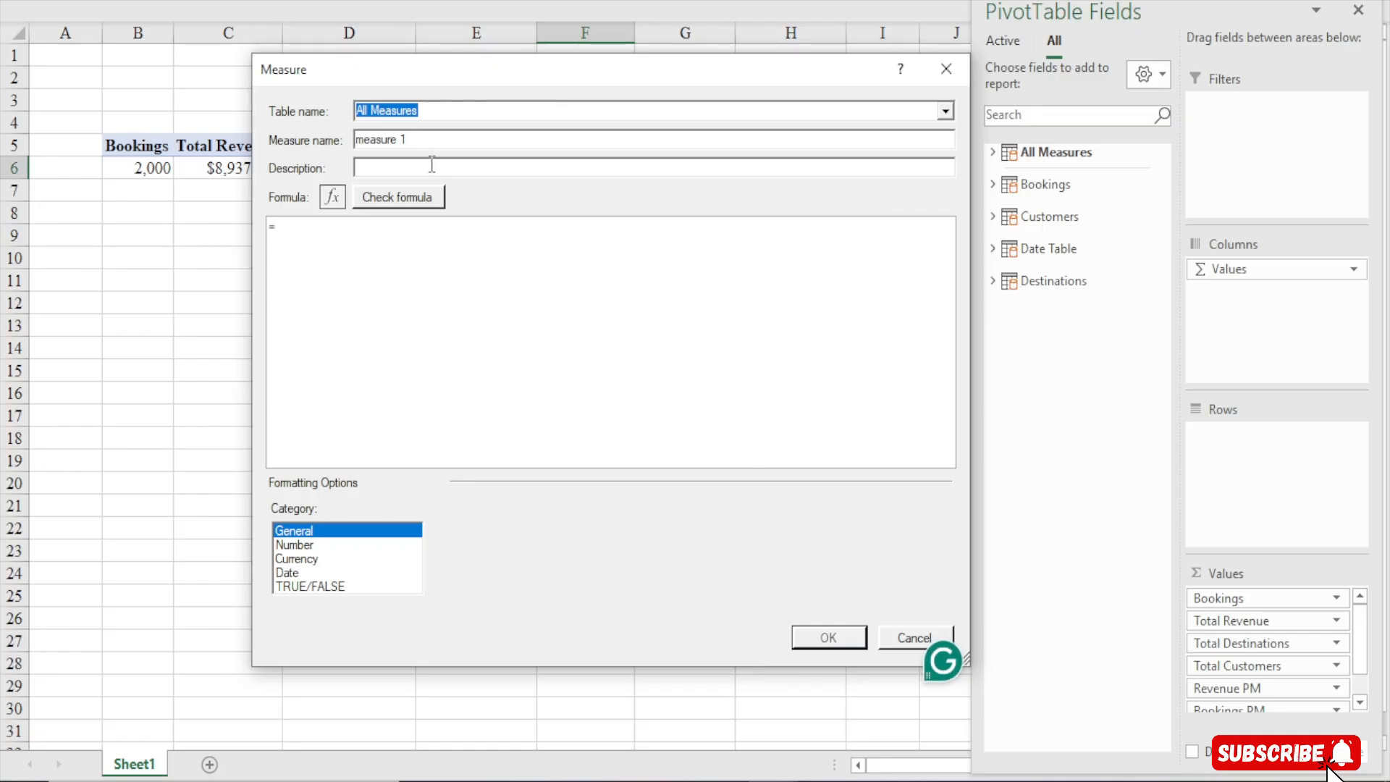
left_click_drag(406, 139, 148, 141)
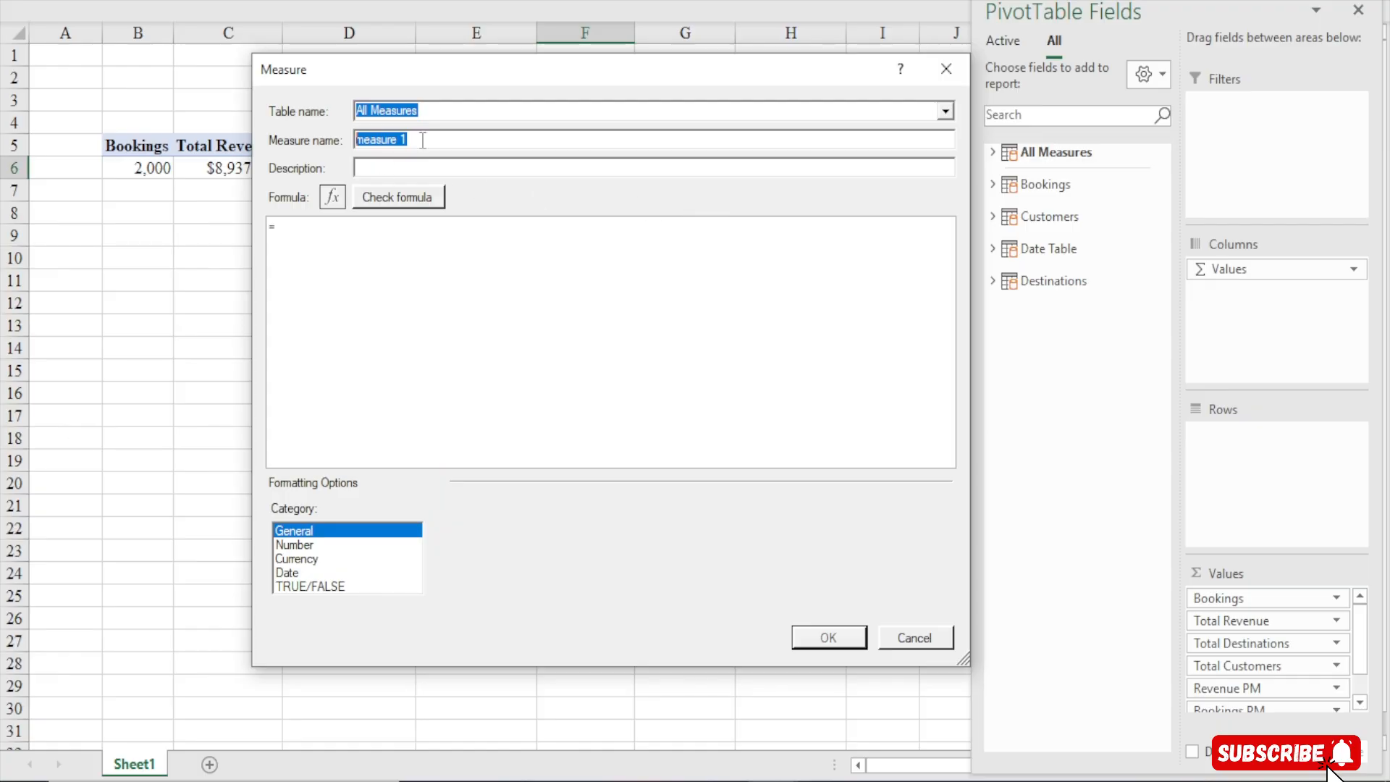
type("R")
key("BackSpace")
type("Revenue MO")
key("BackSpace")
type("oM")
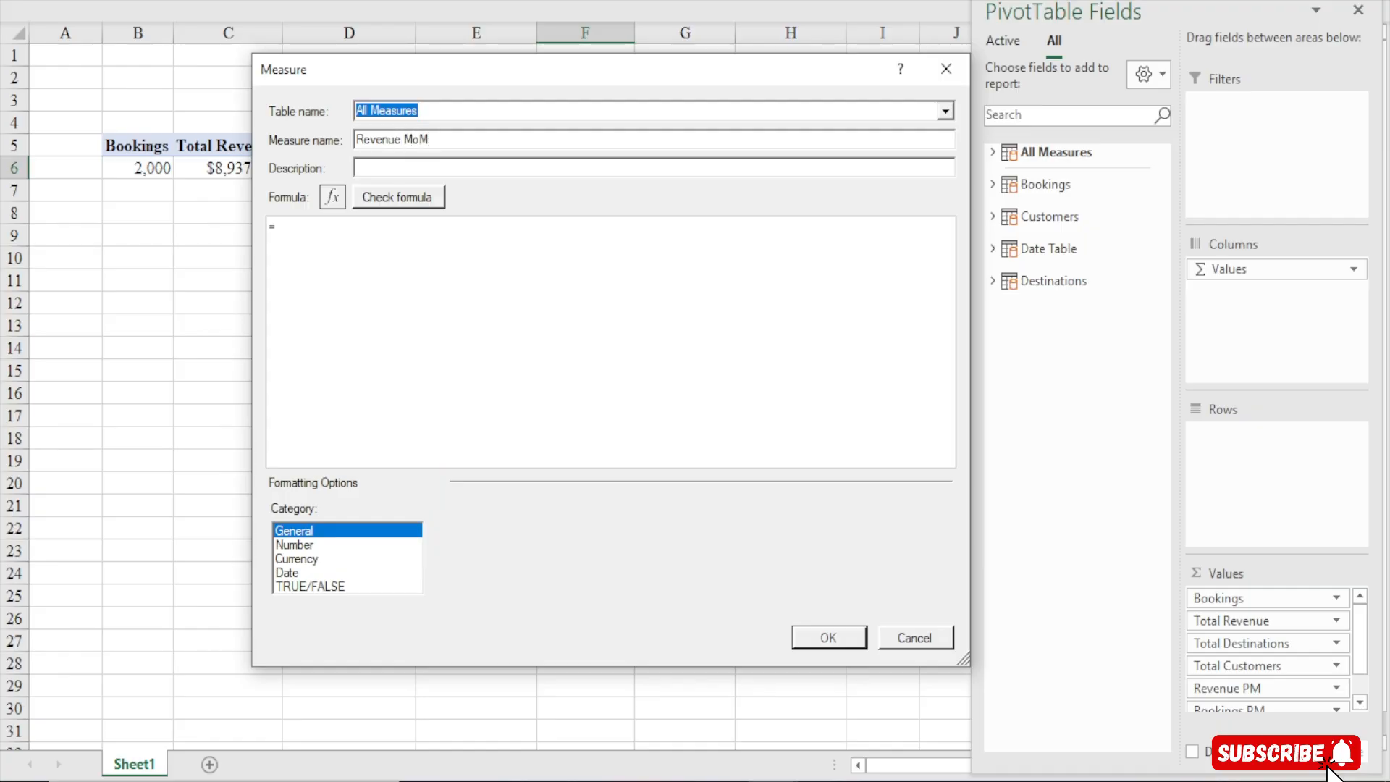
type("%")
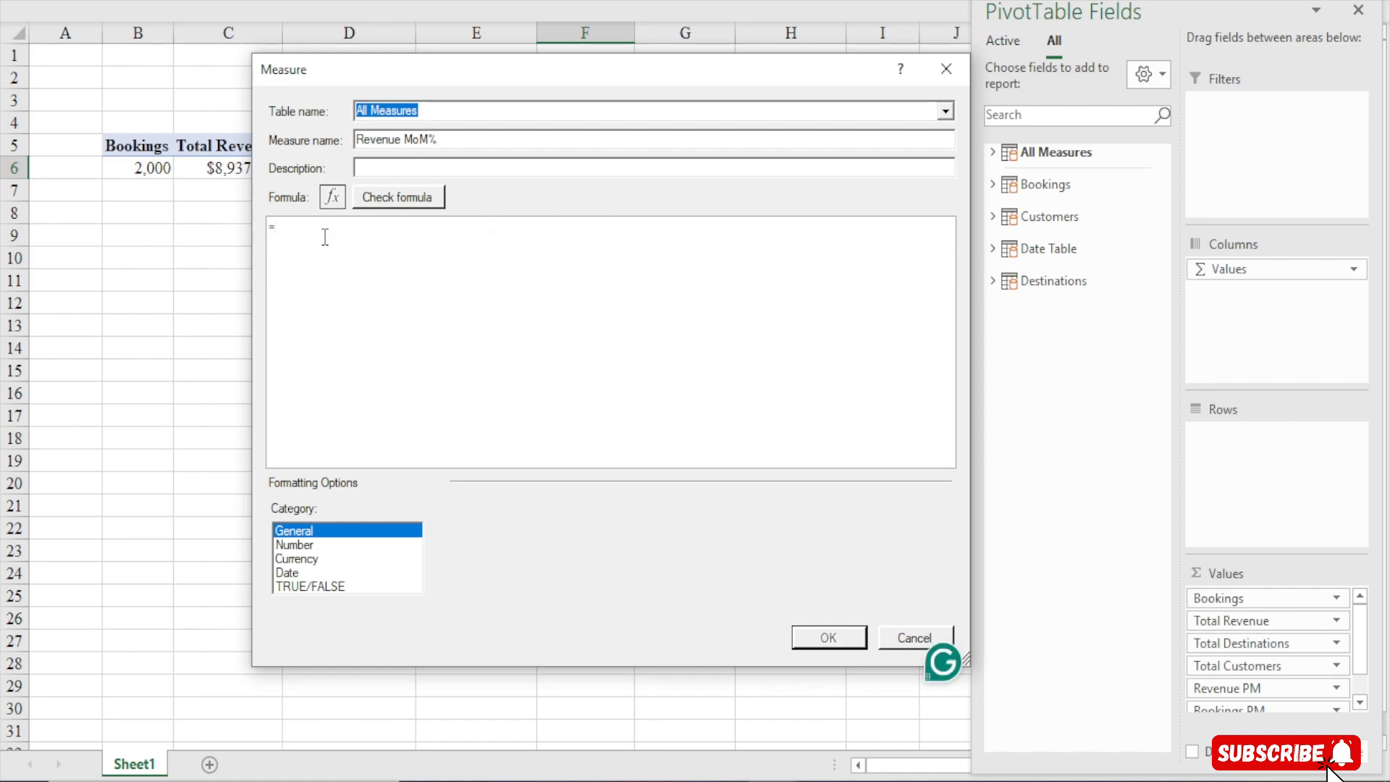
Paste the prepared VAR/RETURN month-over-month revenue formula and remove the duplicate equals sign
scroll(325, 237, "up", 5)
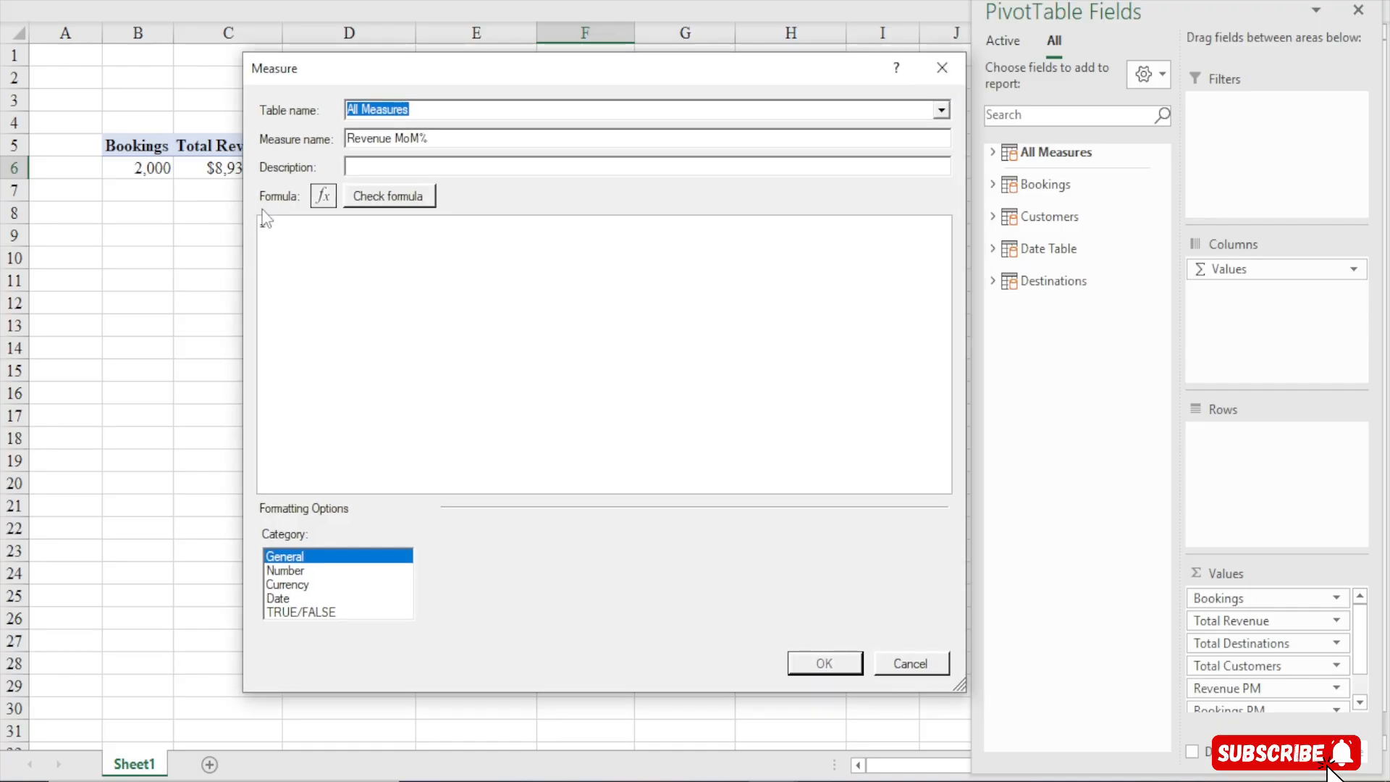
left_click(301, 233)
scroll(301, 232, "up", 5)
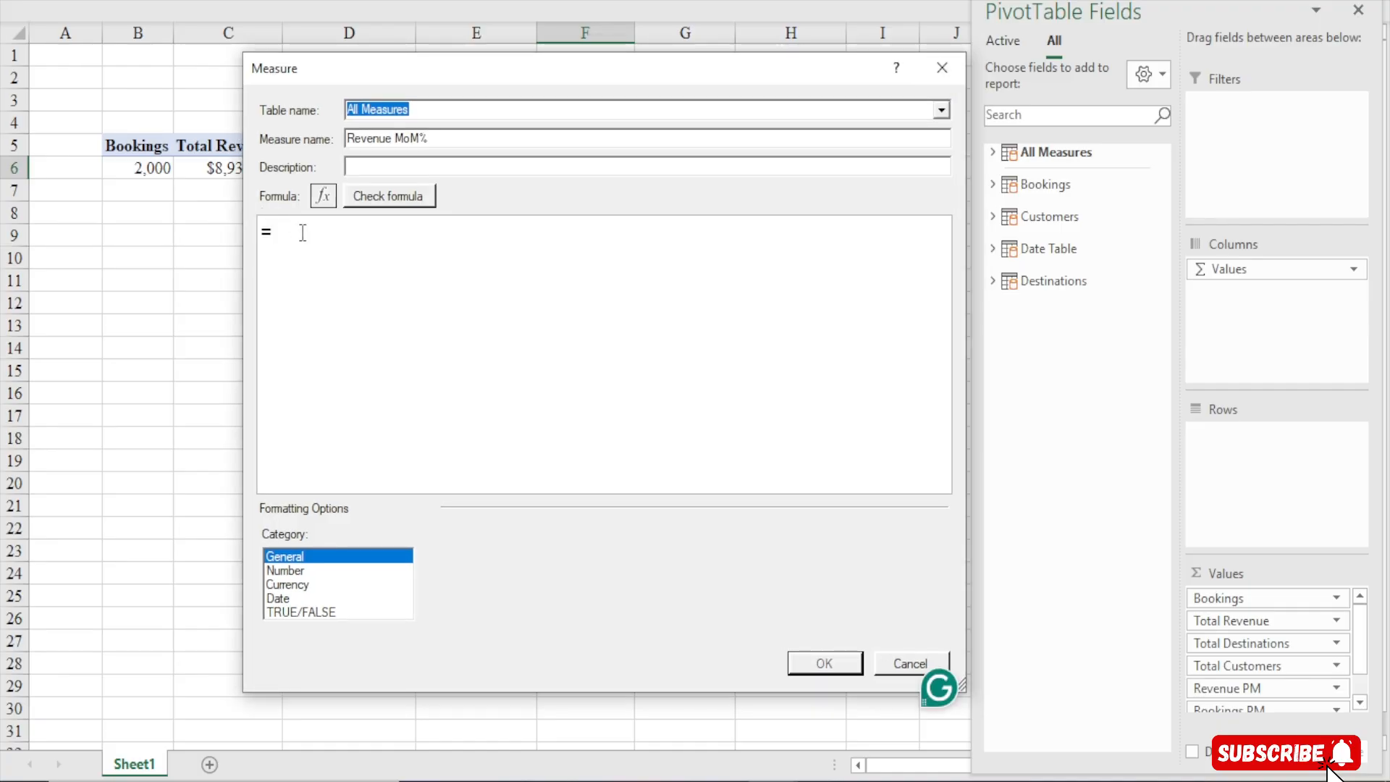
scroll(303, 233, "down", 2)
type("=VAR _CurrentMonthRevenue = [Total Revenue]   VAR _PreviousMonthRevenue = CALCULATE( \t\t[Total Revenue], DATEADD('Date Table'[BookingDate],-1,MONTH))  RETURN IF( \tNOT ISBLANK(_PreviousMonthRevenue), \tDIVIDE(_CurrentMonthRevenue - _PreviousMonthRevenue, _PreviousMonthRevenue) )")
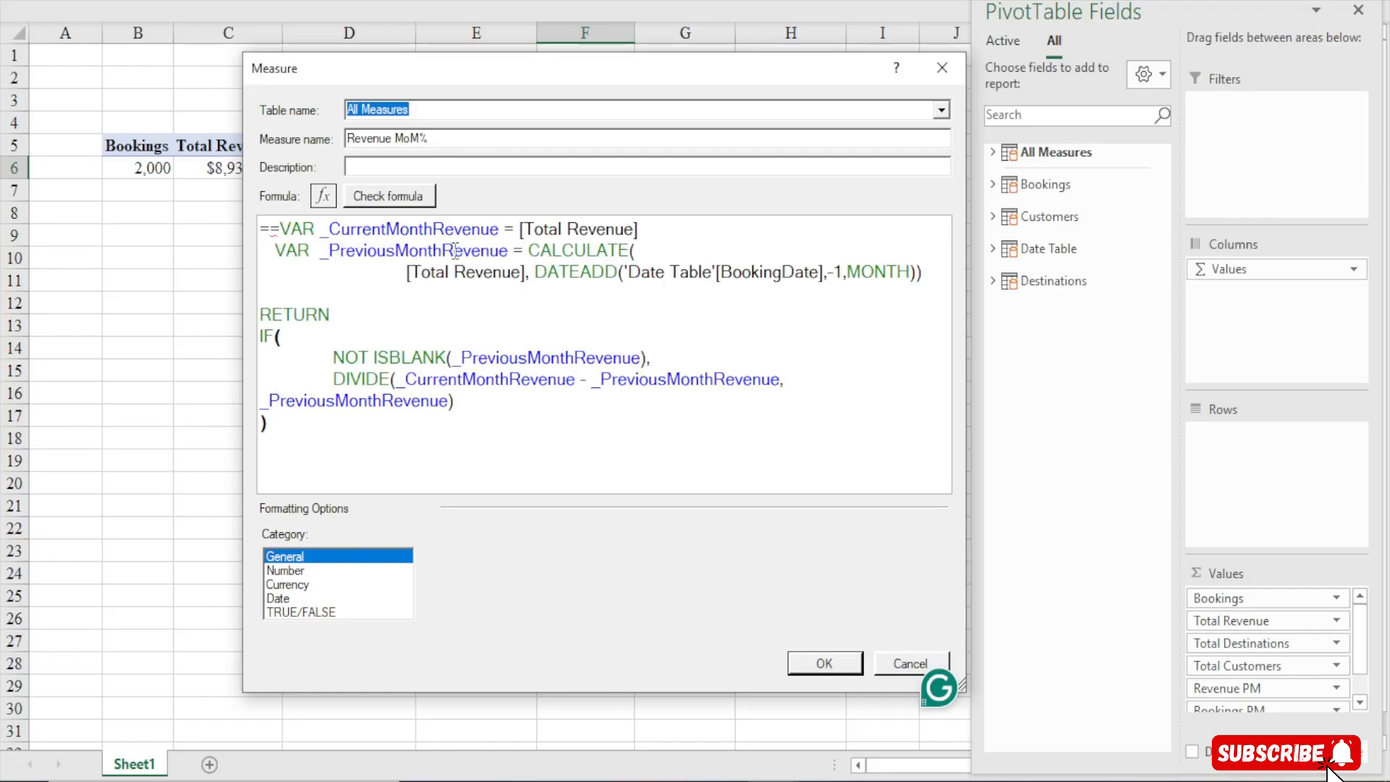
left_click(282, 232)
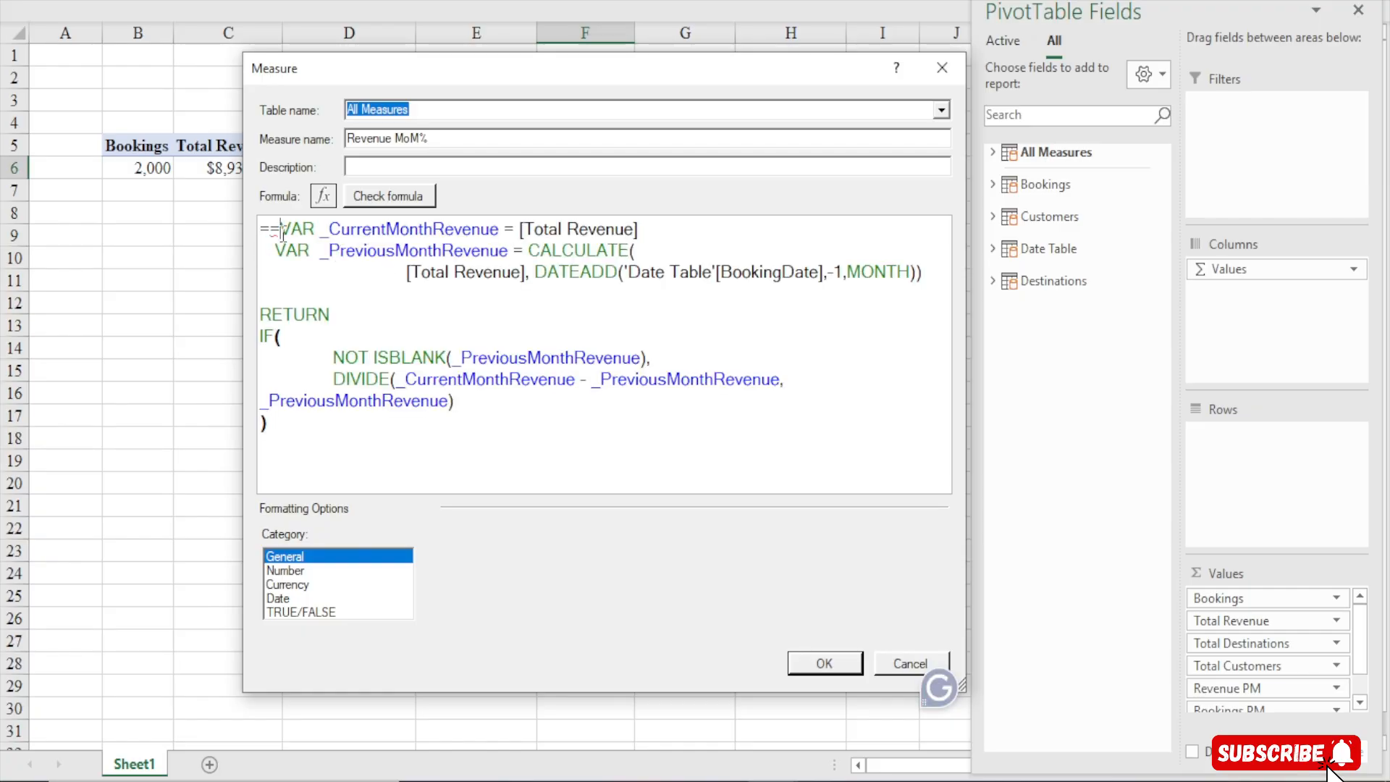
key("BackSpace")
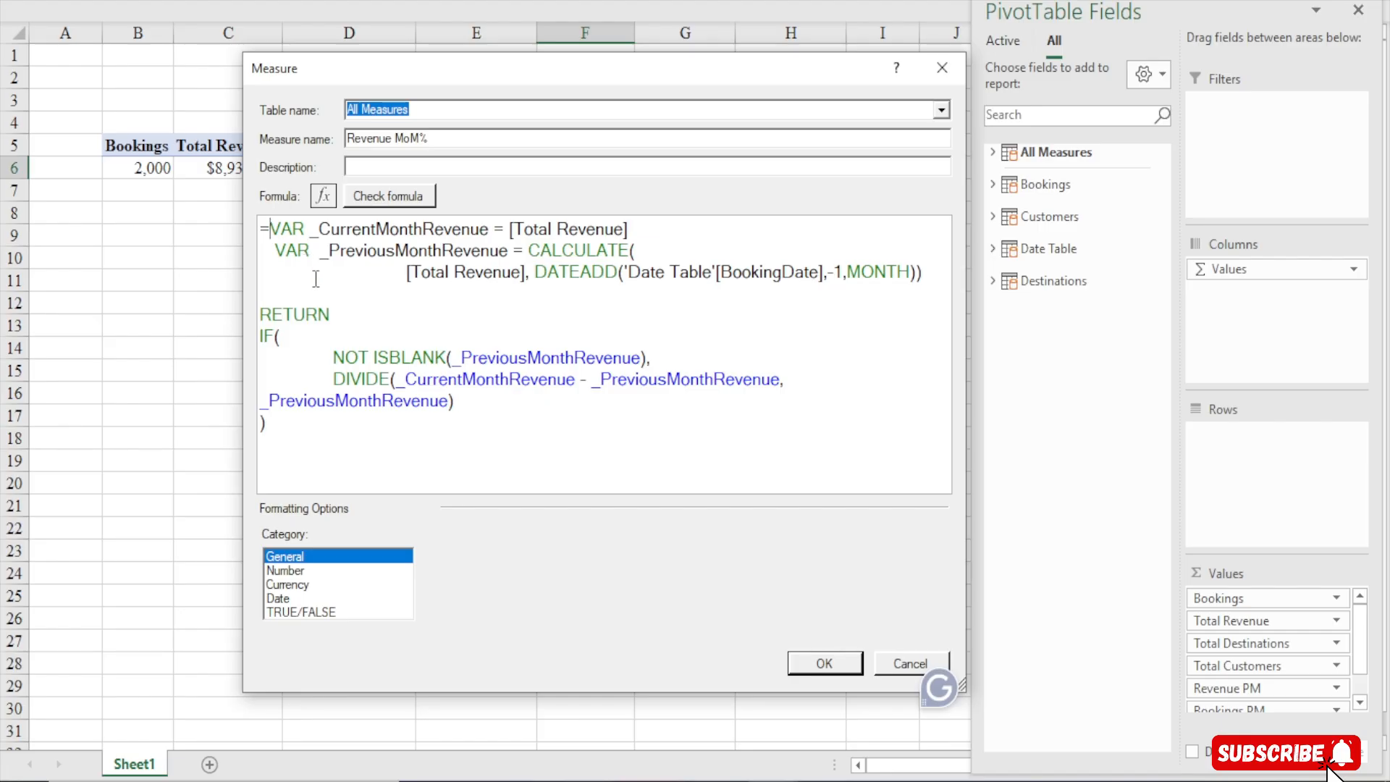
Examine the _CurrentMonthRevenue variable and its [Total Revenue] definition in the formula
double_click(289, 227)
left_click_drag(303, 225, 306, 233)
left_click(304, 230)
left_click_drag(268, 230, 493, 232)
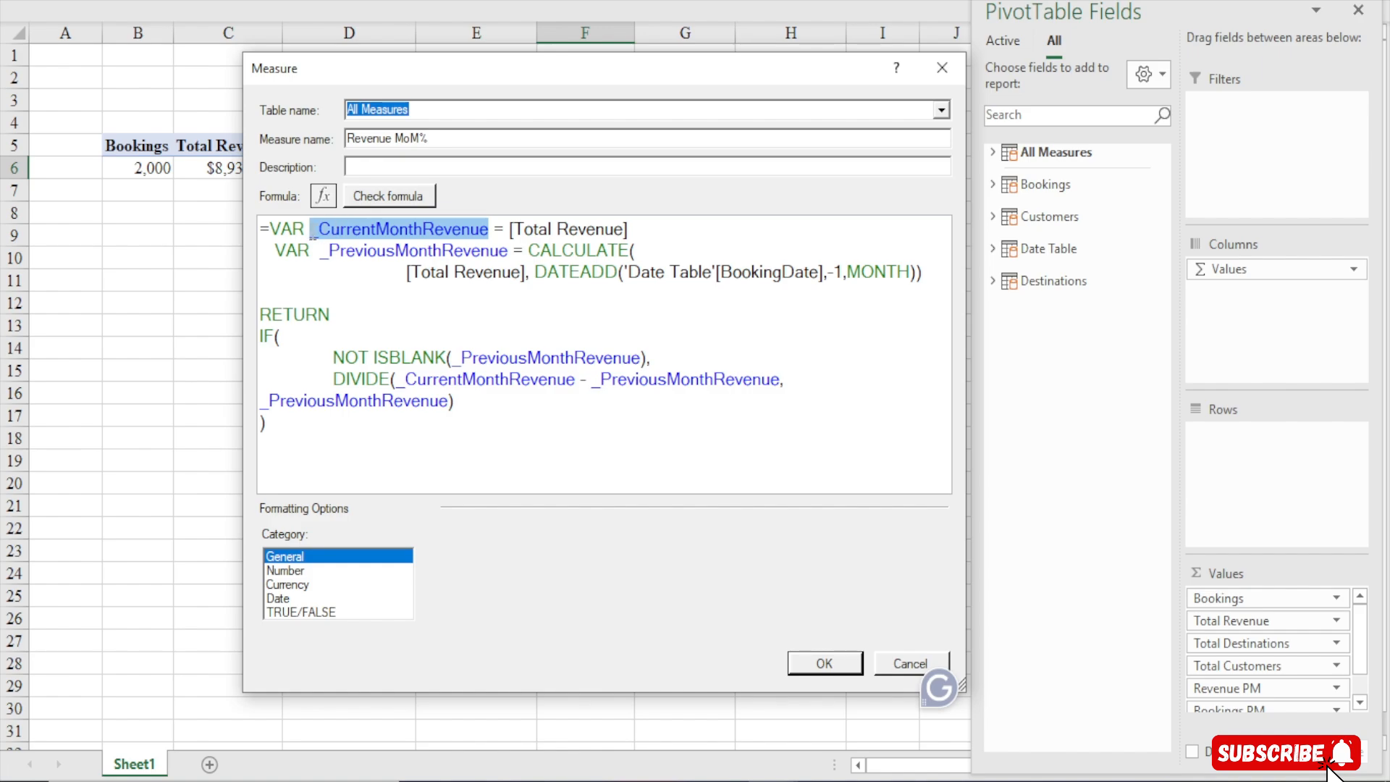
left_click(424, 243)
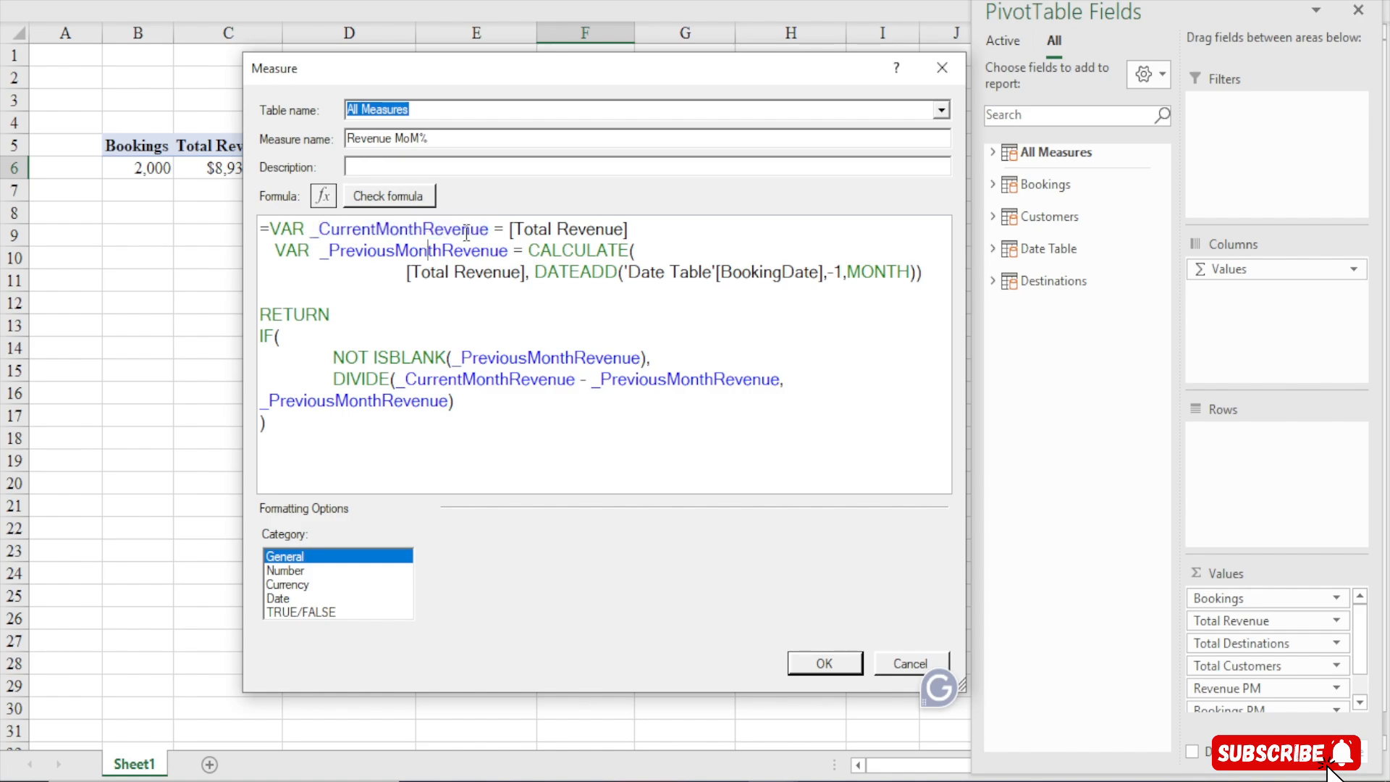
left_click_drag(489, 230, 313, 234)
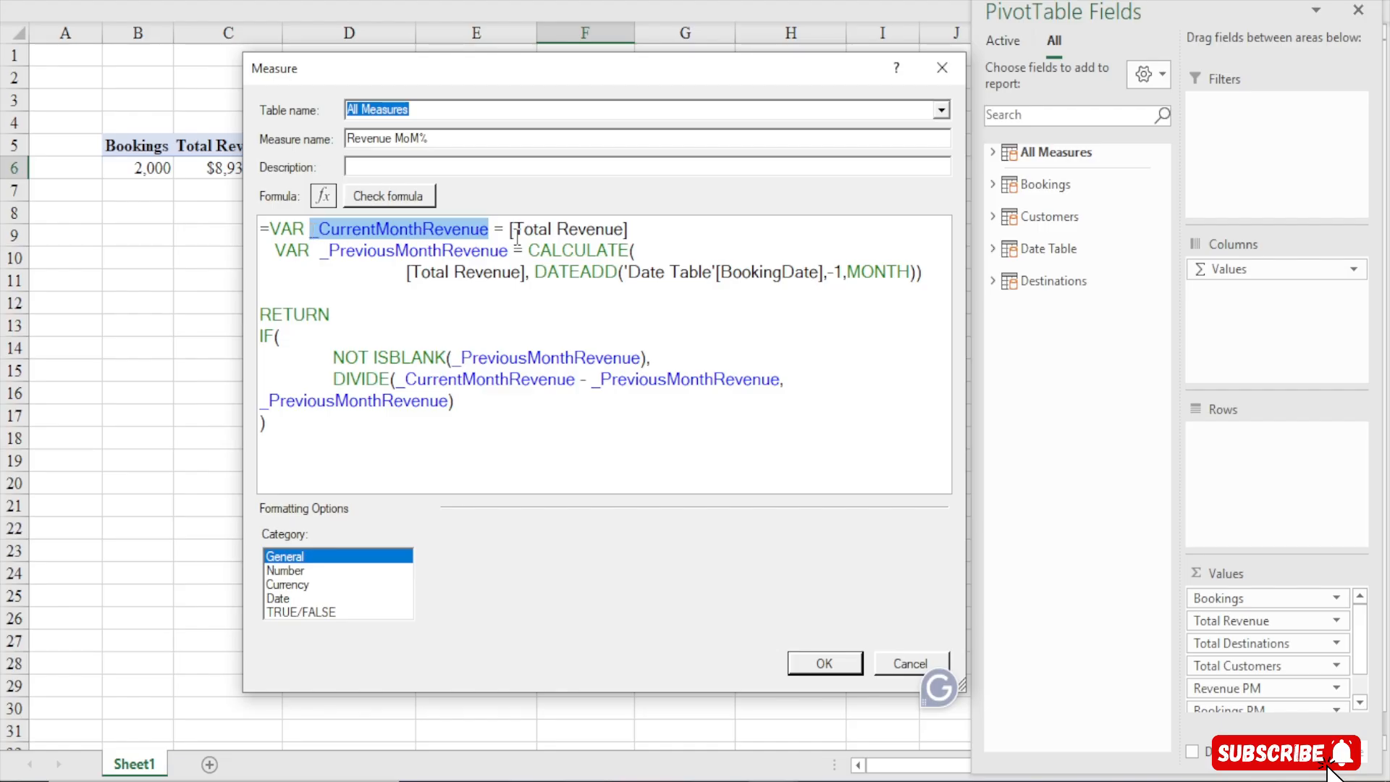
left_click_drag(510, 229, 657, 227)
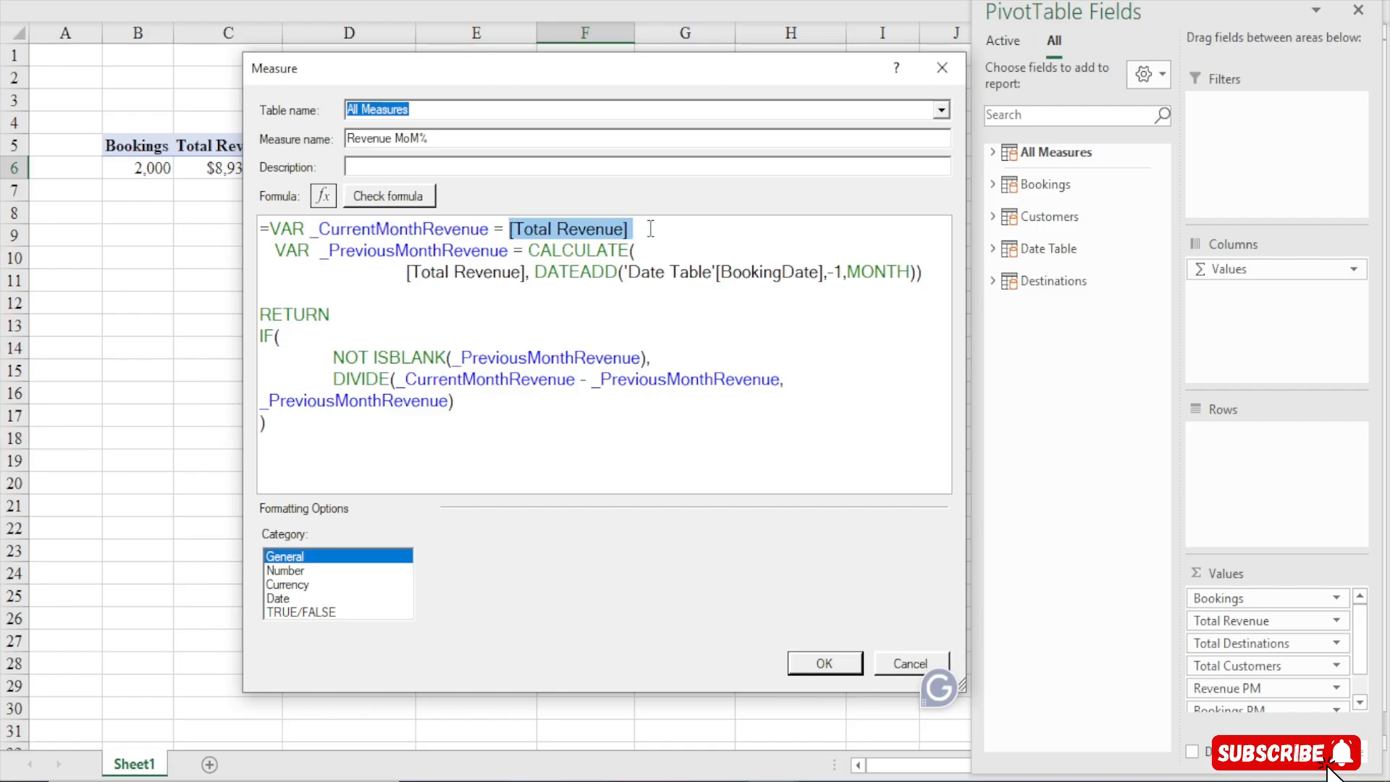
left_click(655, 228)
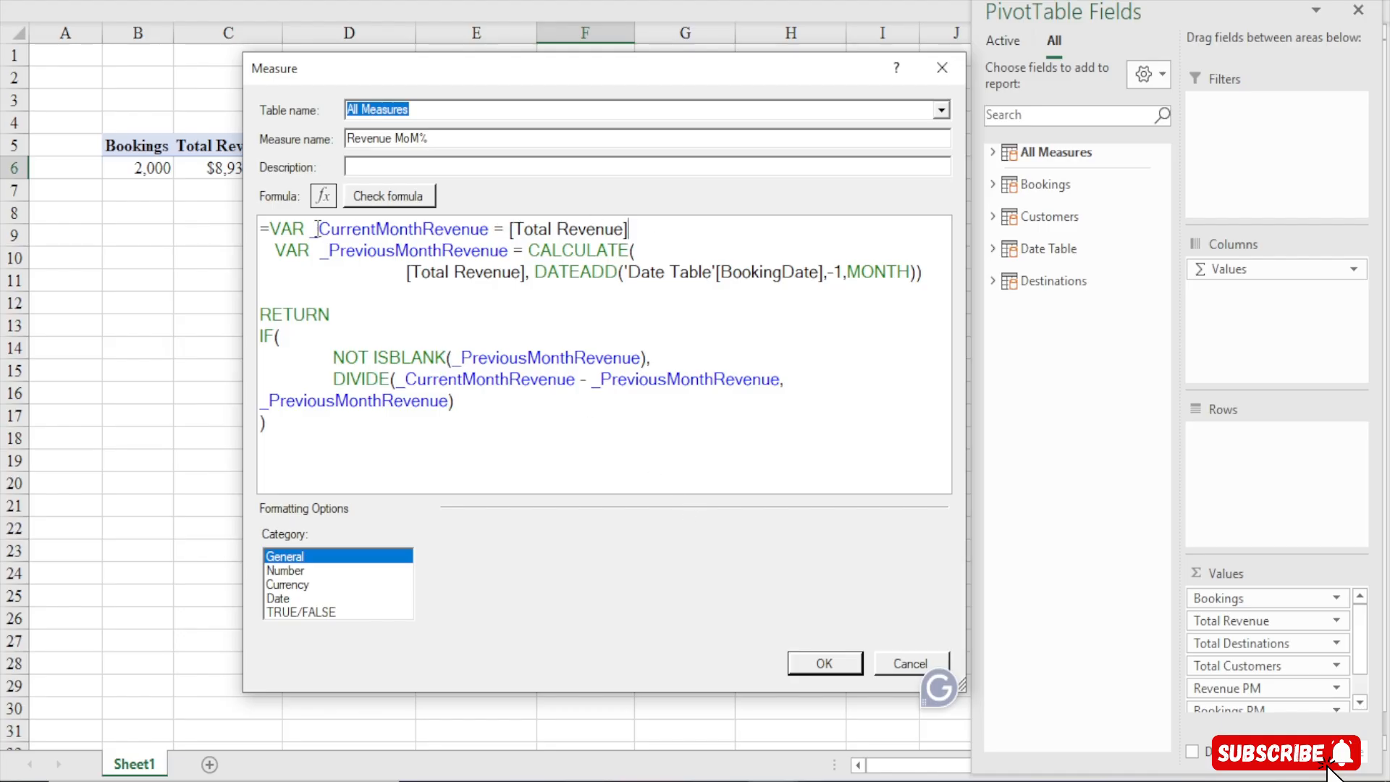
left_click_drag(318, 229, 692, 221)
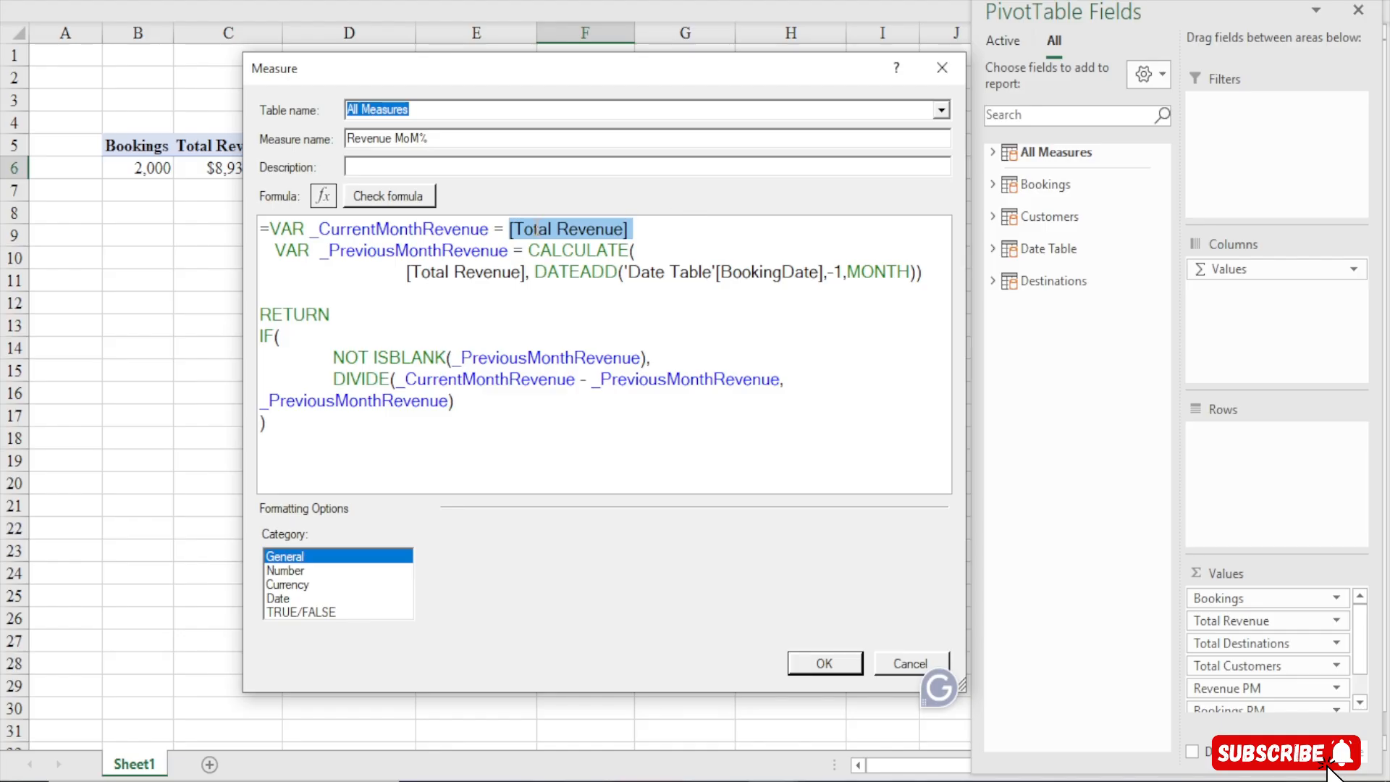
Examine the _PreviousMonthRevenue variable, its CALCULATE of [Total Revenue] and the DATEADD filter shifting BookingDate back one month
left_click(591, 233)
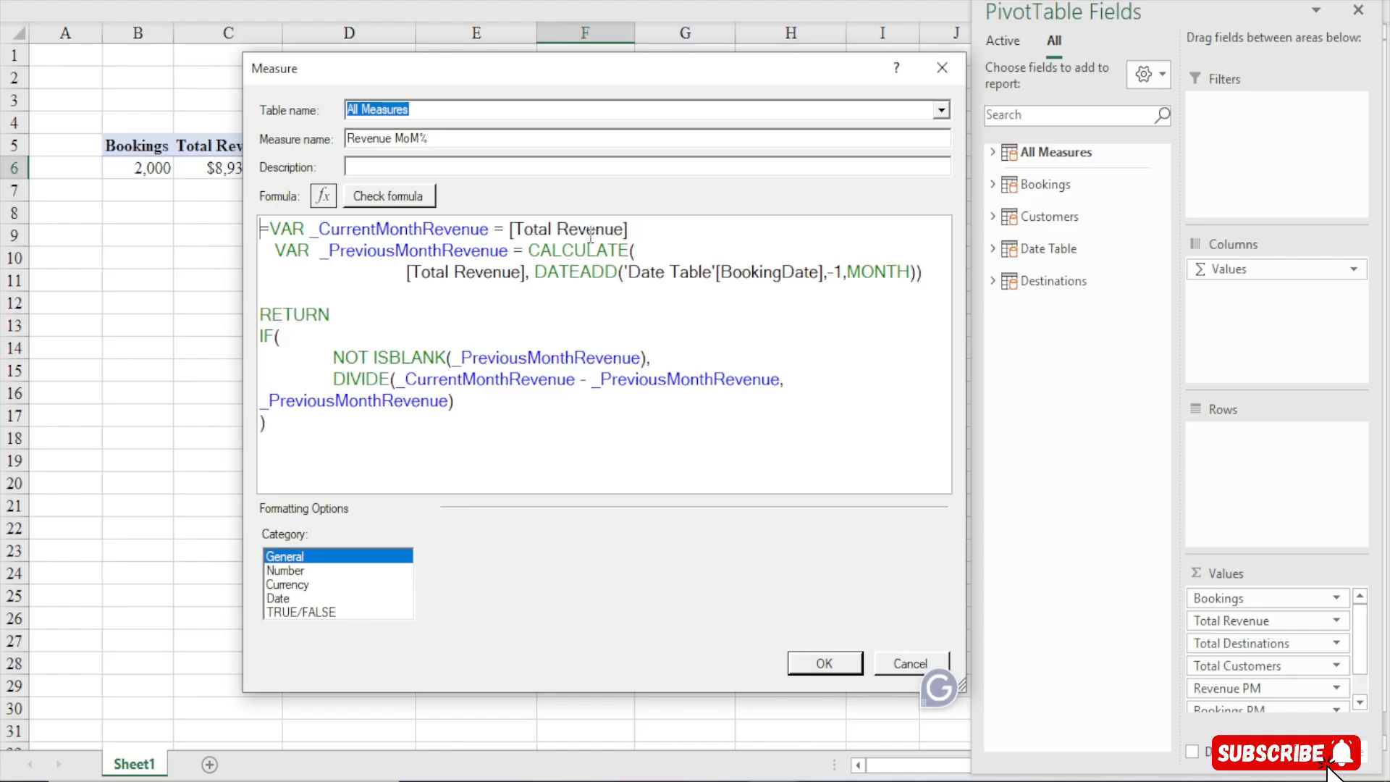
left_click_drag(274, 251, 511, 255)
left_click(321, 251)
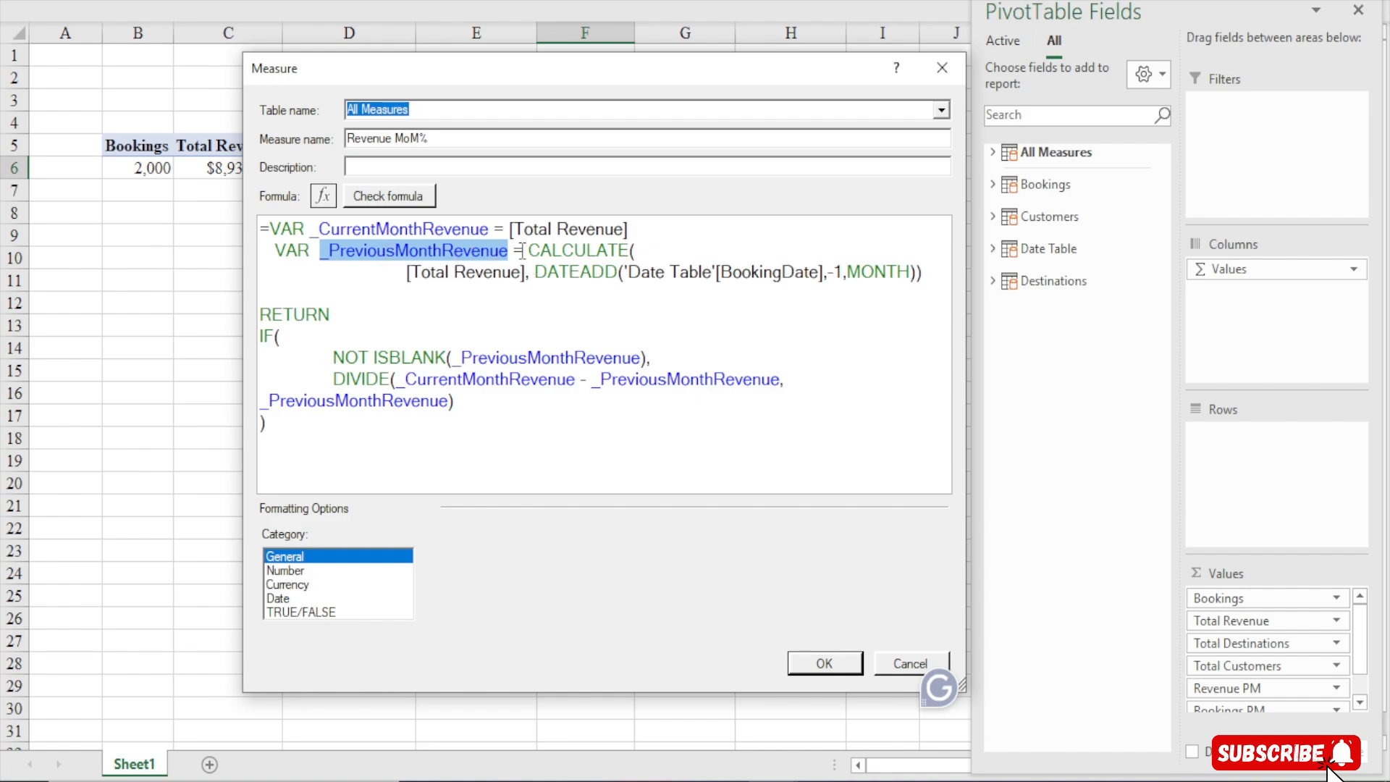
left_click_drag(529, 250, 638, 241)
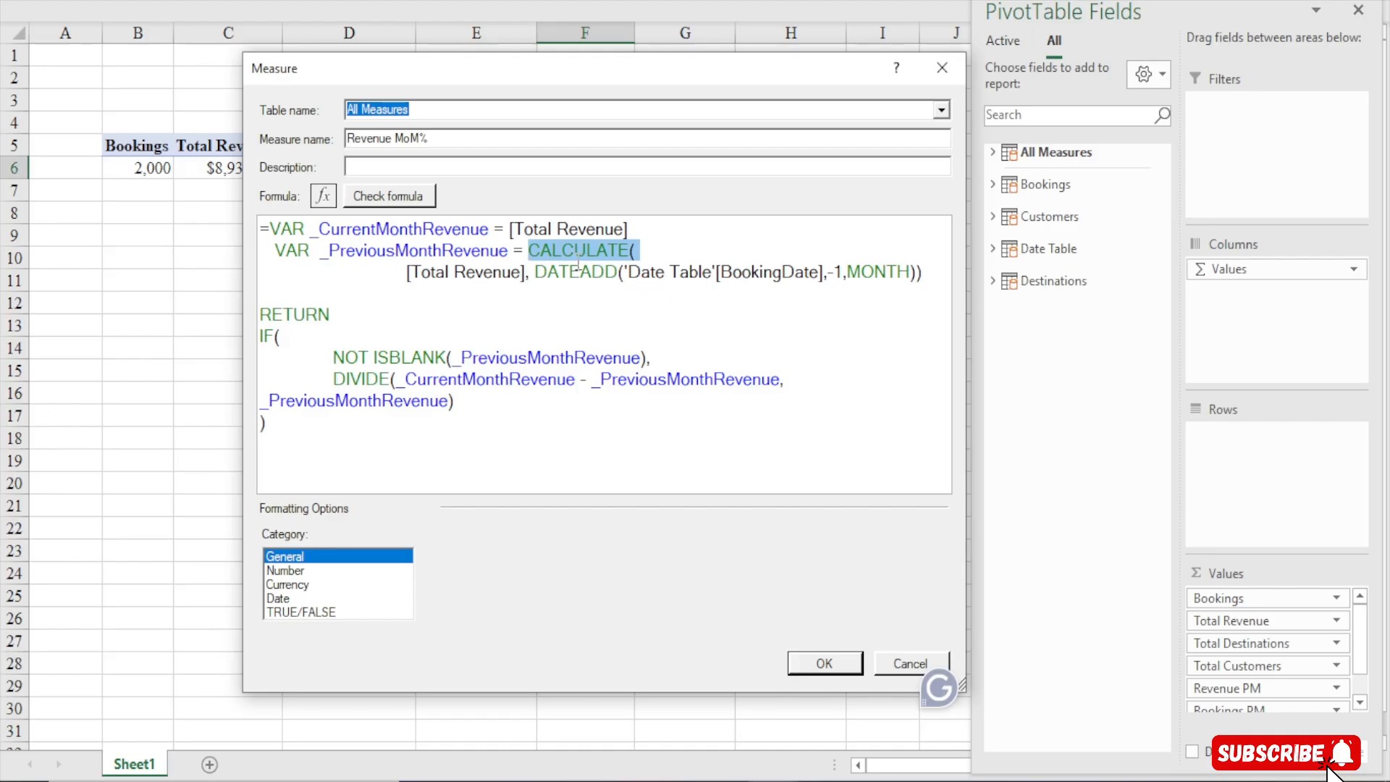
left_click_drag(528, 251, 632, 244)
left_click(468, 279)
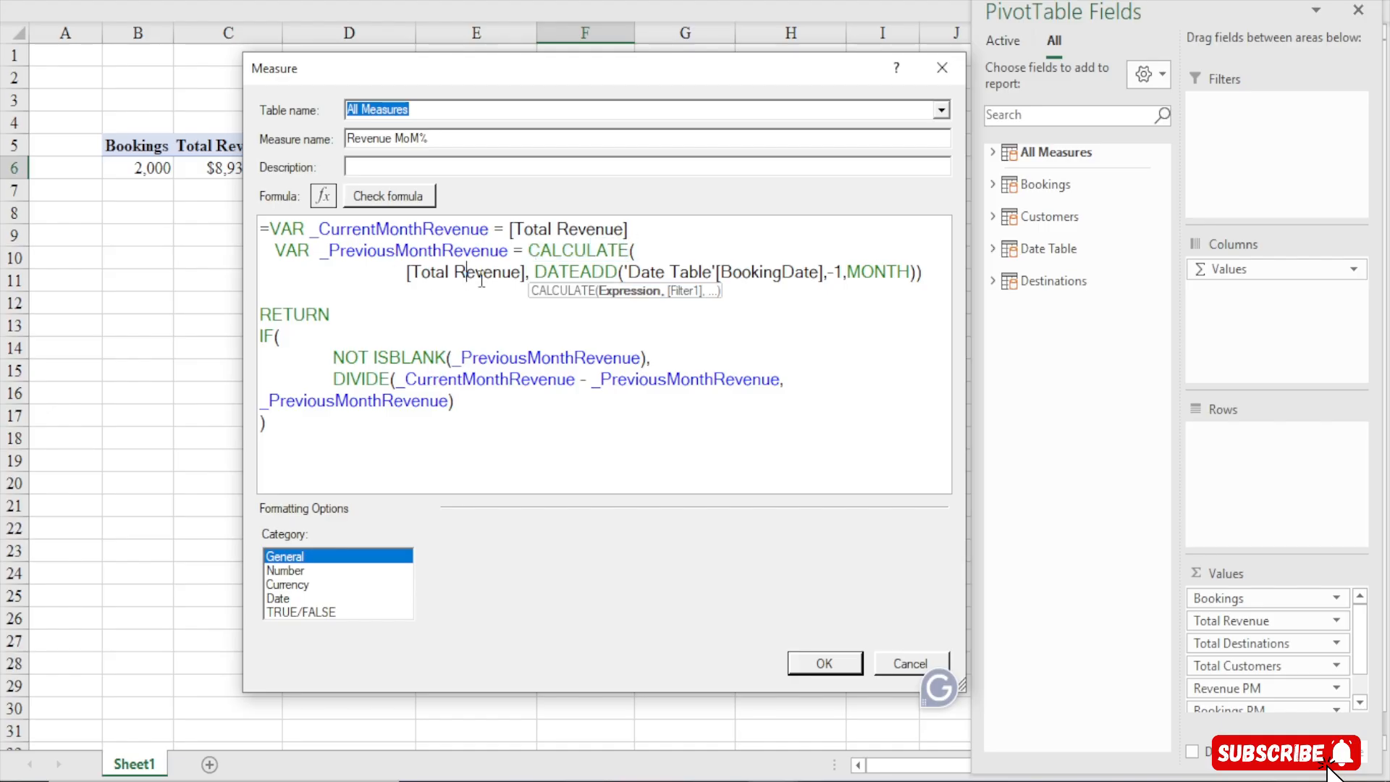
left_click_drag(407, 273, 525, 272)
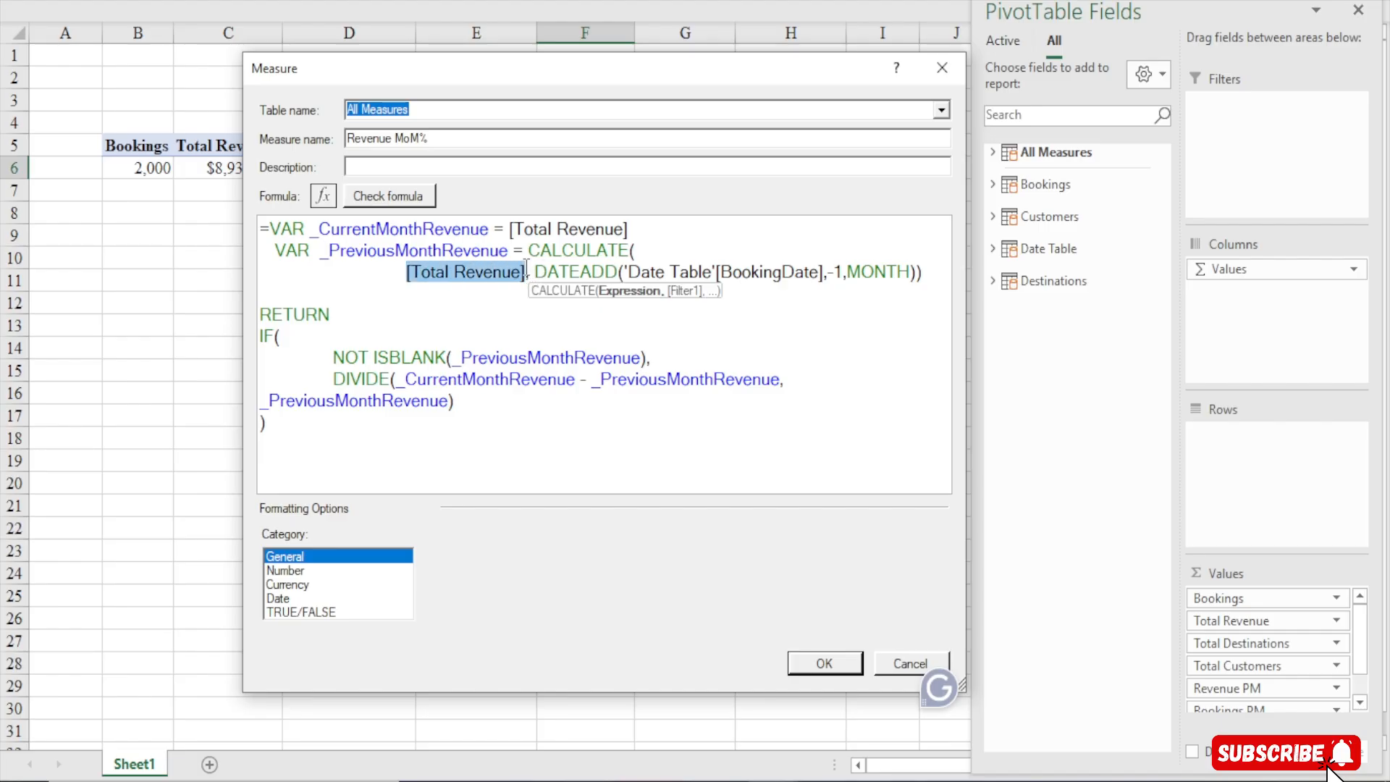
left_click(536, 272)
left_click_drag(531, 272, 930, 265)
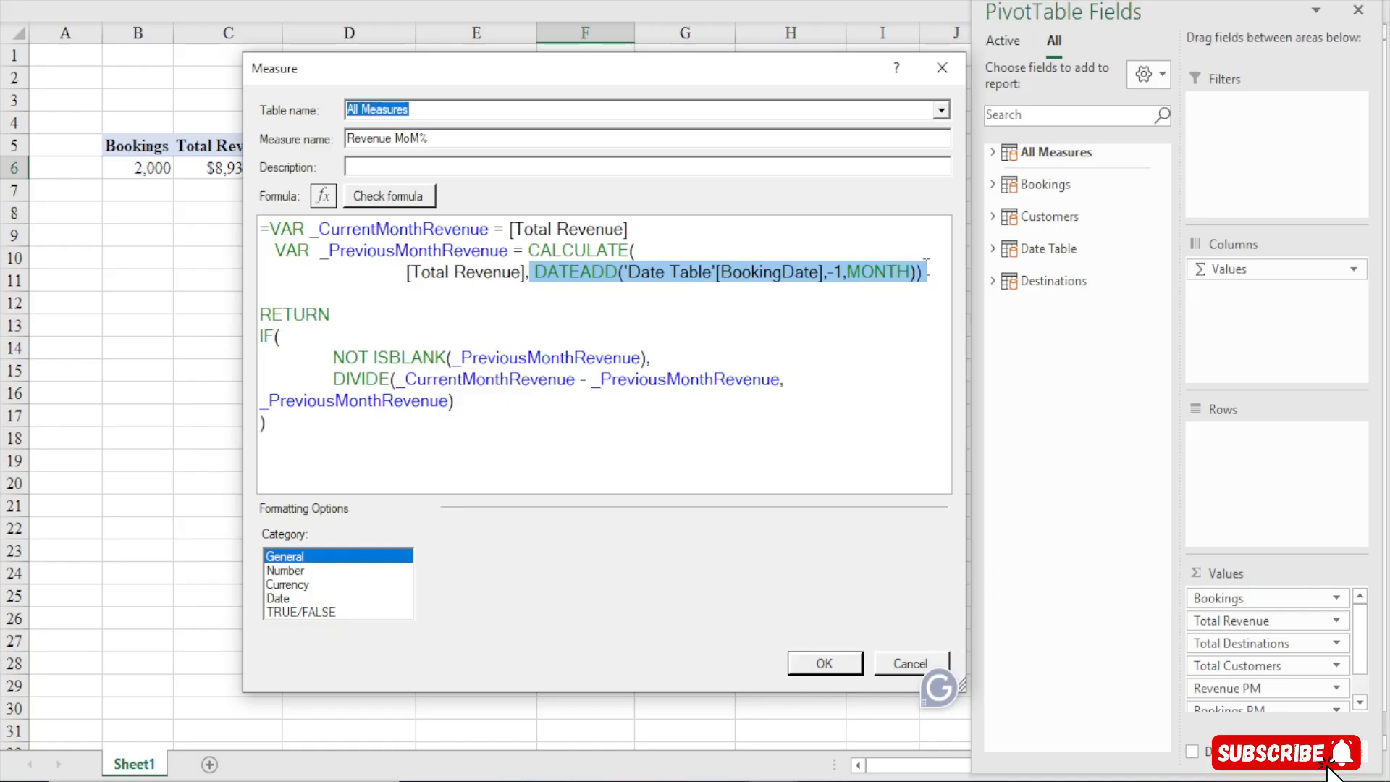
left_click(884, 273)
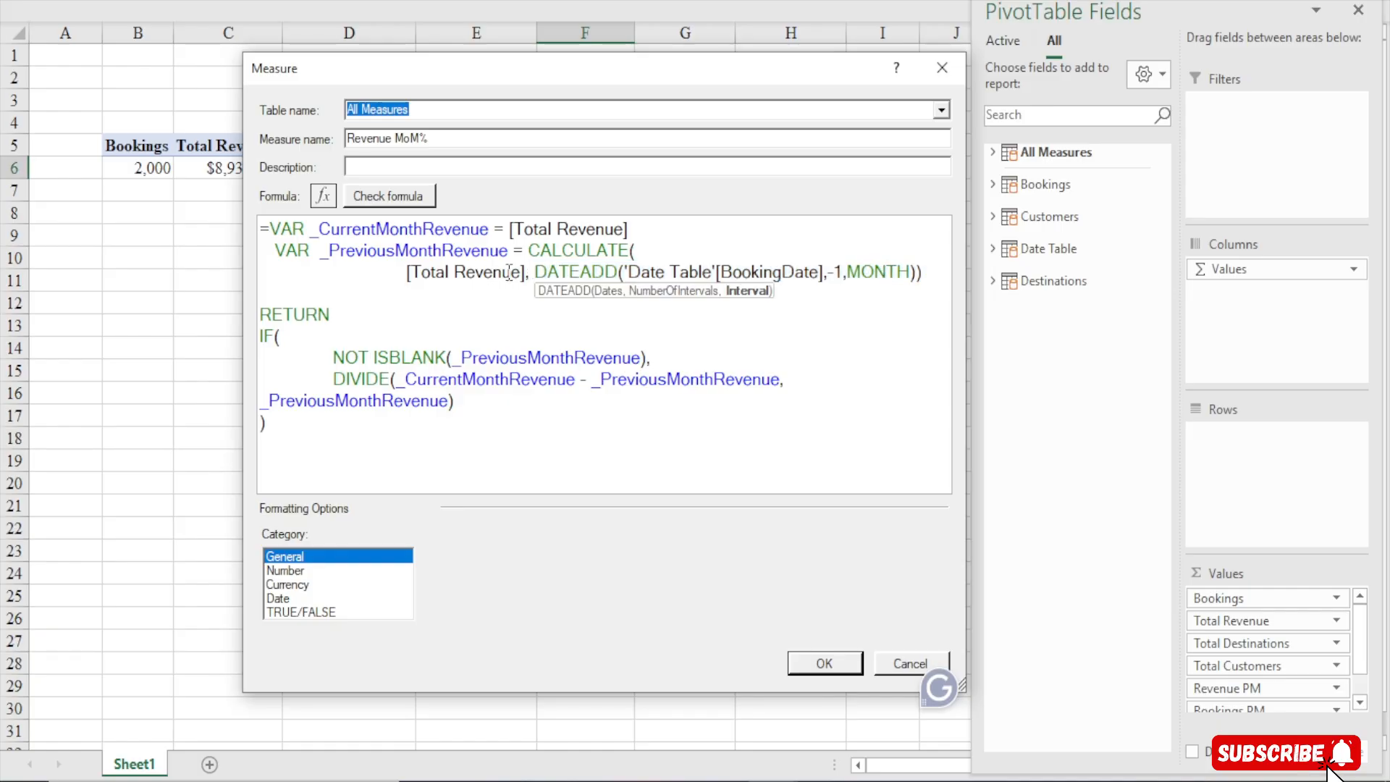
Examine the RETURN section: the IF with NOT ISBLANK test and the DIVIDE of the revenue difference by _PreviousMonthRevenue
left_click_drag(262, 316, 379, 312)
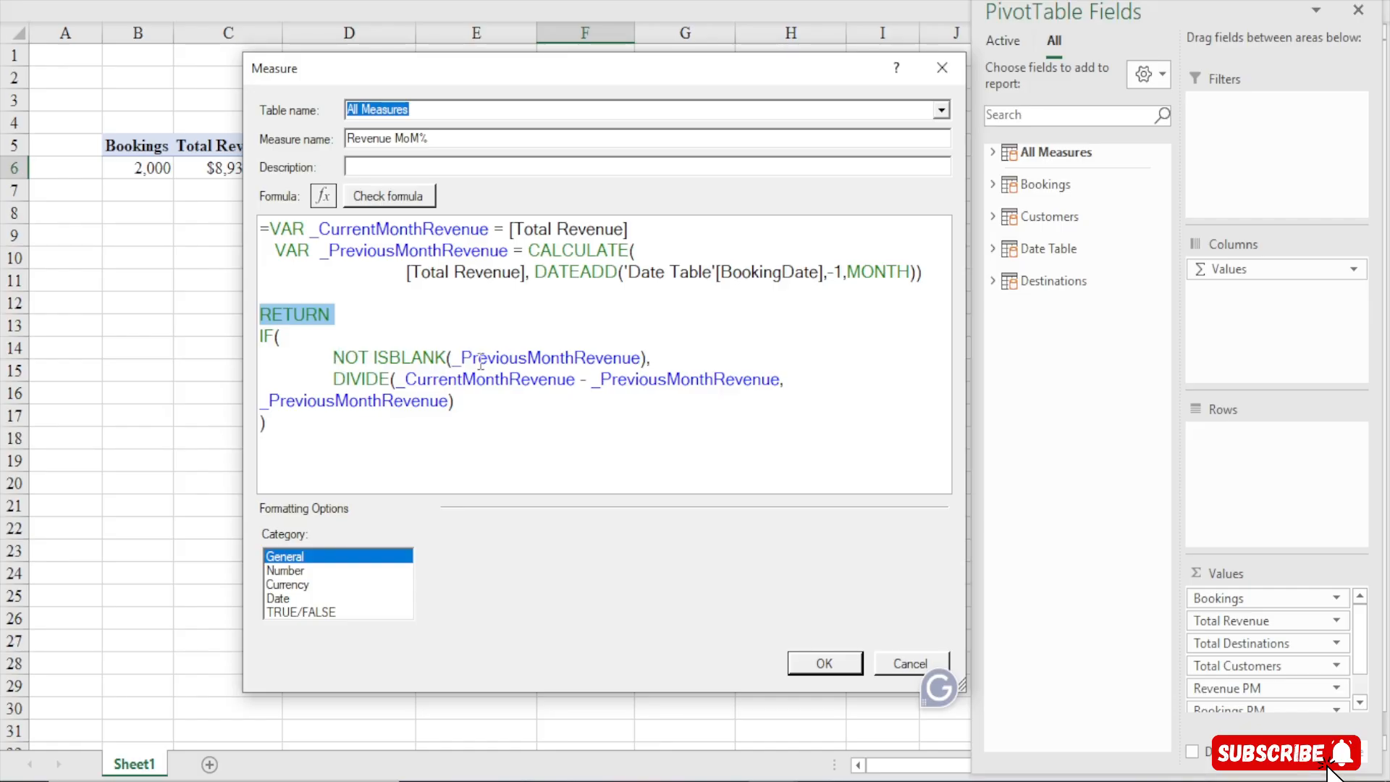
left_click_drag(500, 359, 613, 357)
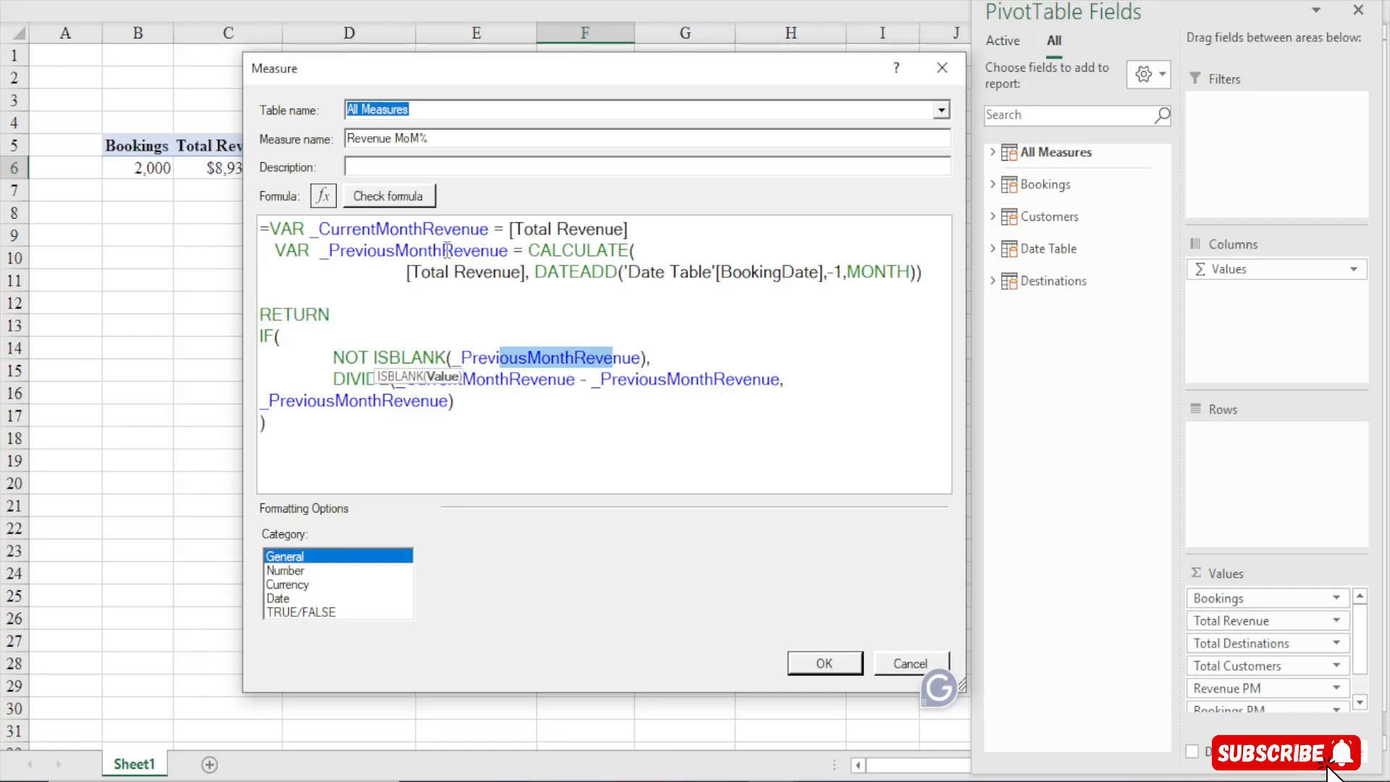
left_click_drag(531, 250, 533, 274)
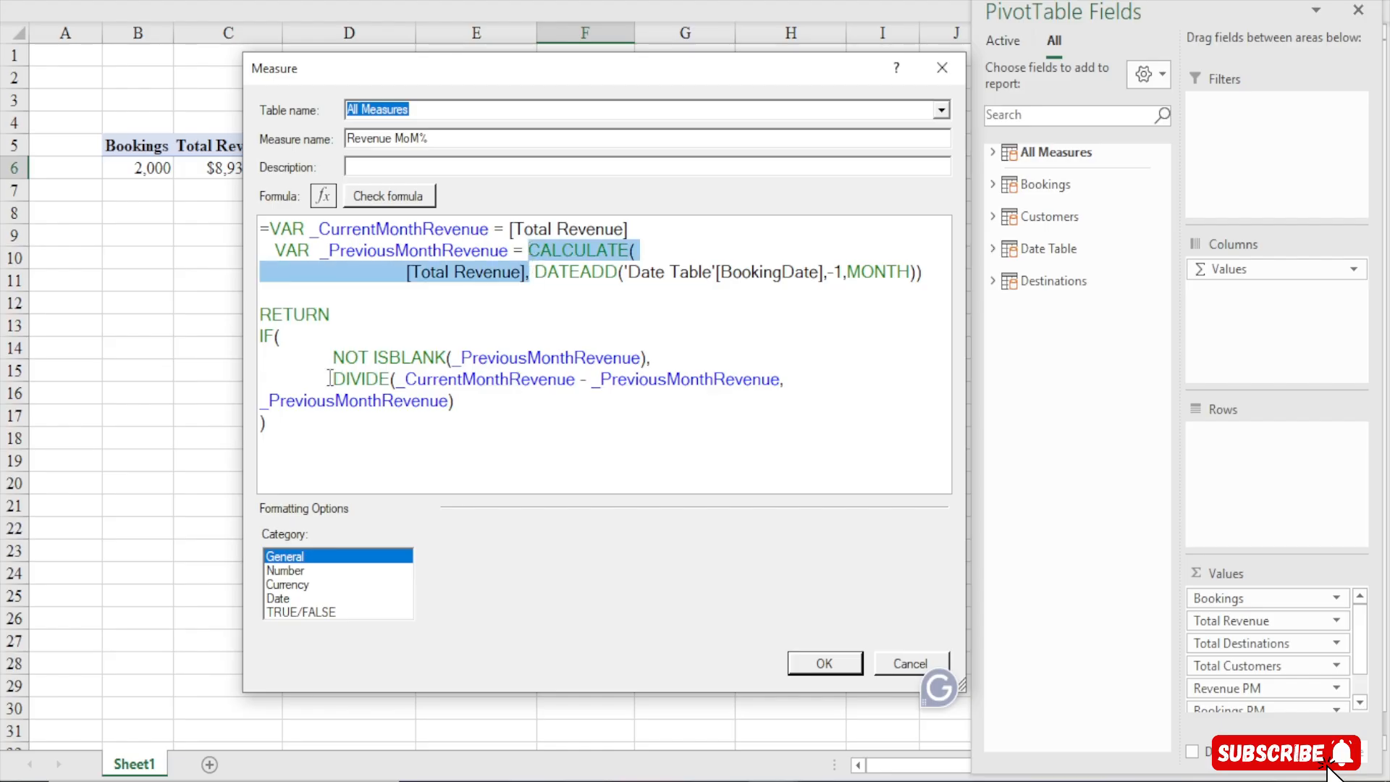
left_click_drag(330, 378, 396, 378)
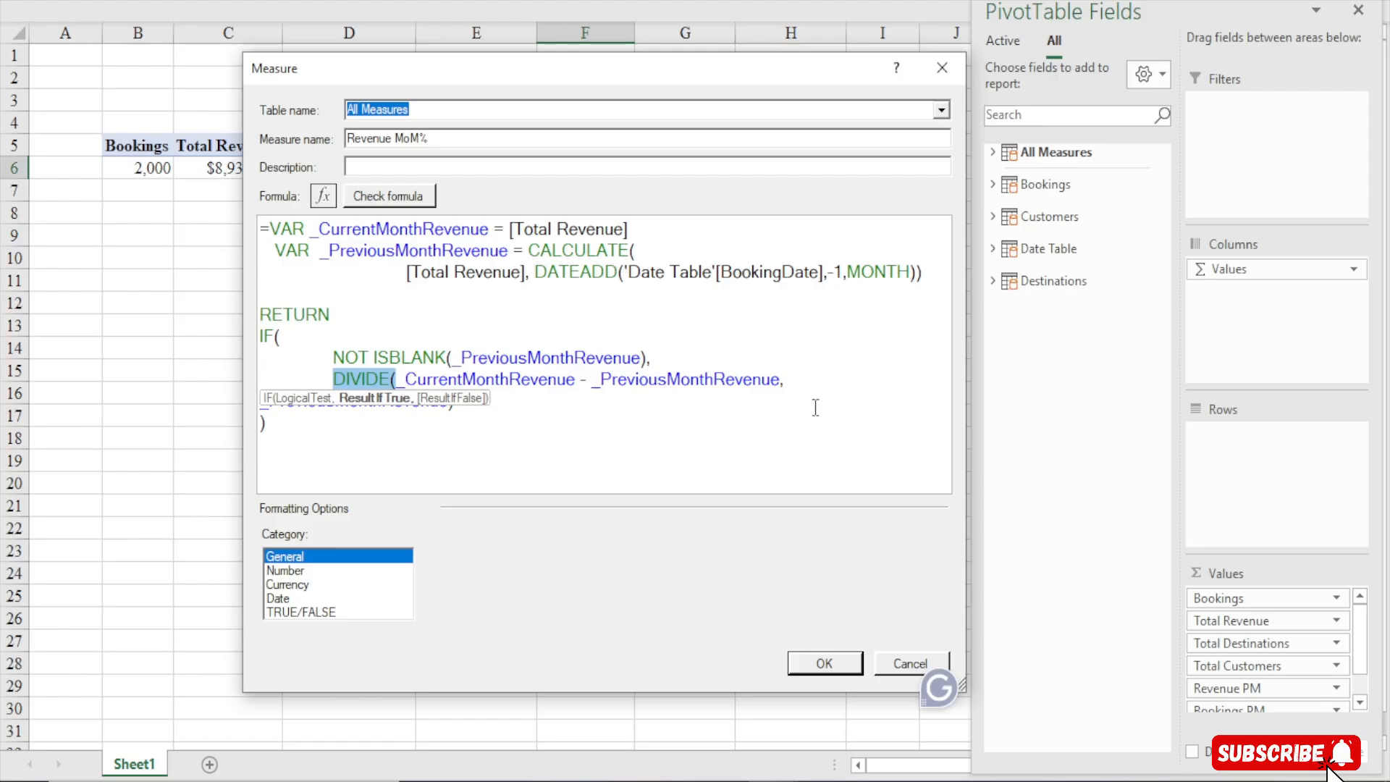
left_click(436, 402)
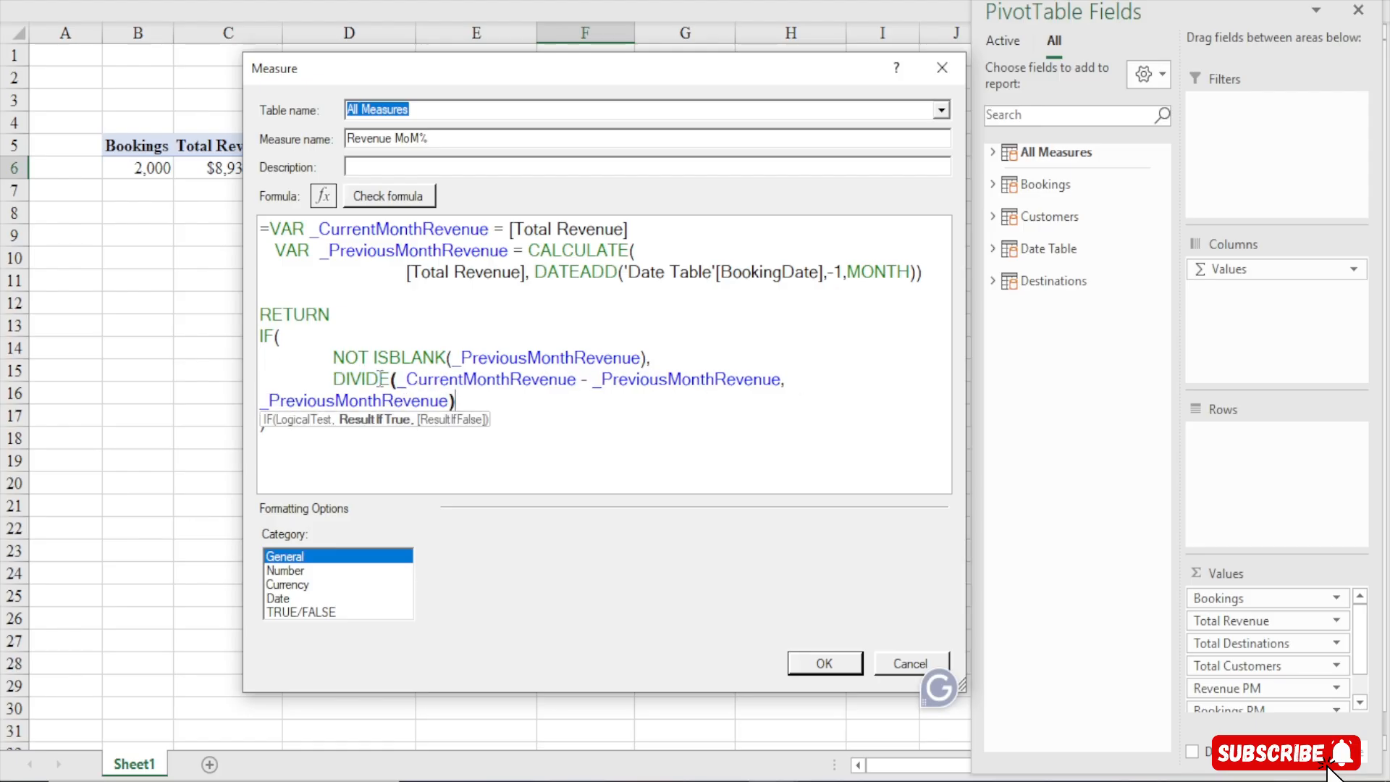
left_click_drag(404, 379, 789, 378)
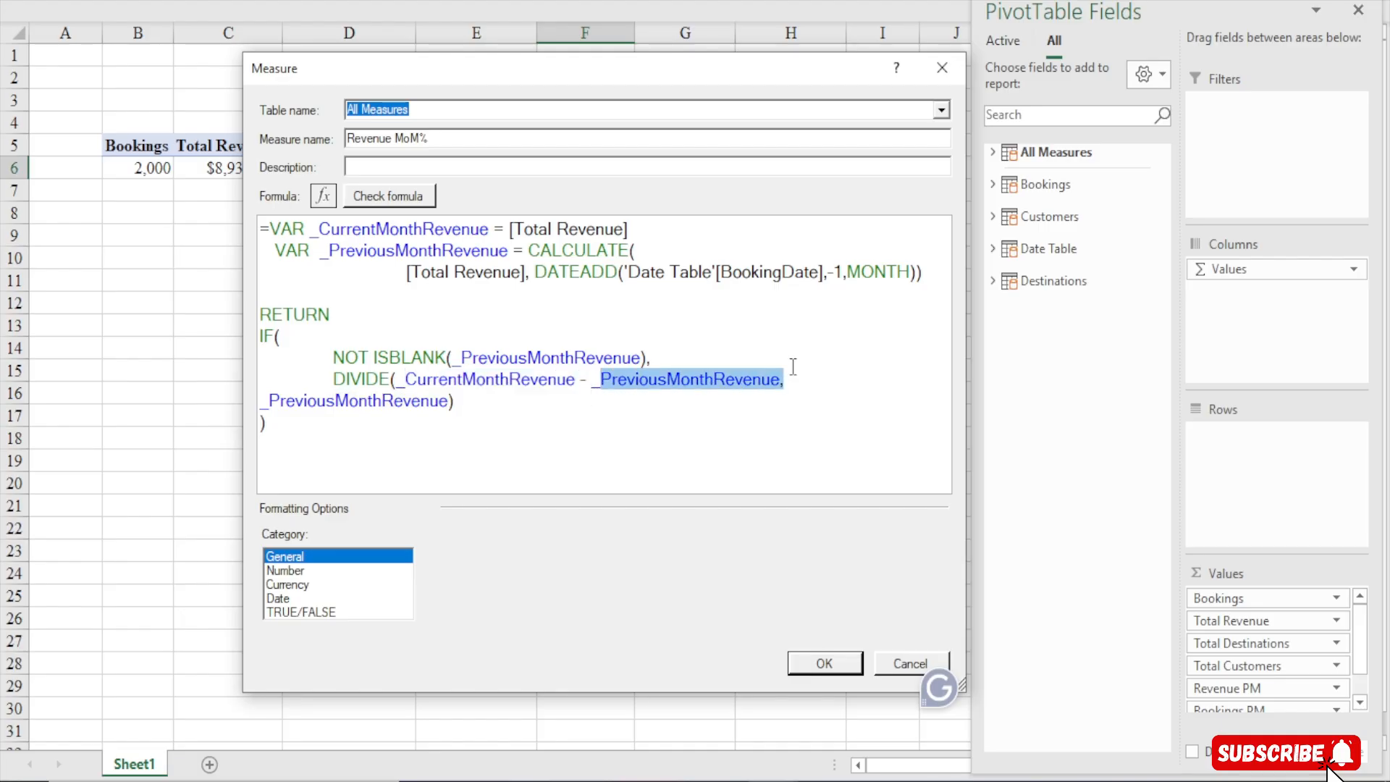
left_click(455, 401)
left_click(381, 402)
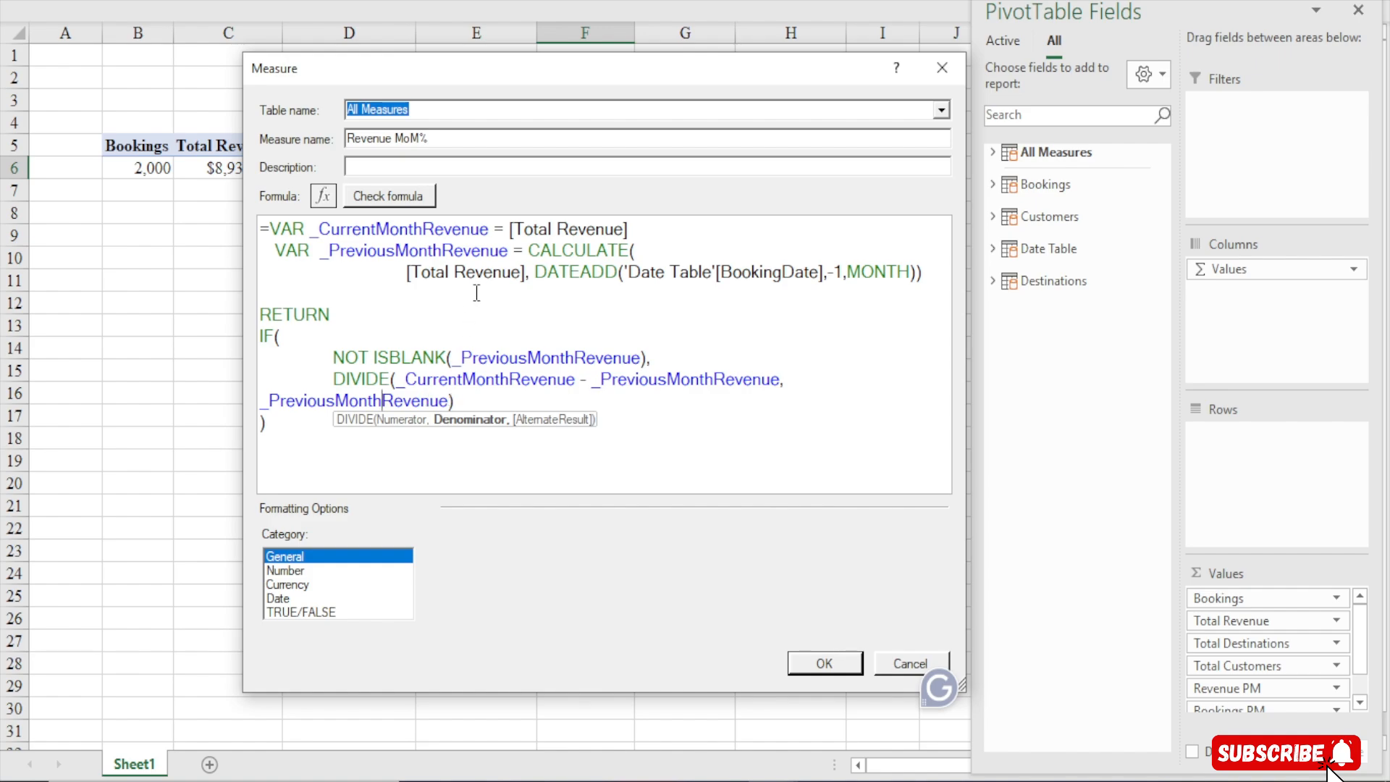
Examine the two variable names and the CALCULATE expression with its DATEADD filter in the month-over-month revenue formula
left_click_drag(311, 229, 498, 226)
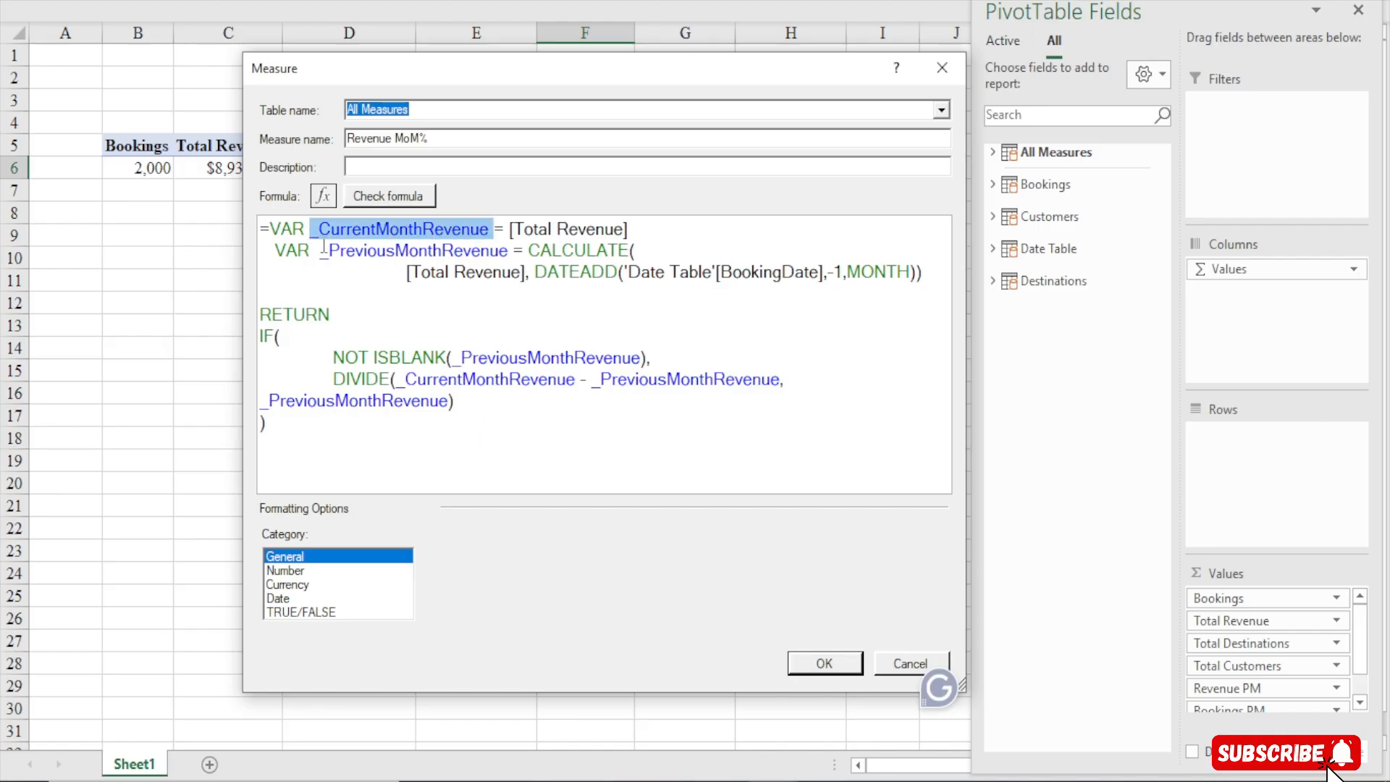
left_click_drag(326, 249, 509, 250)
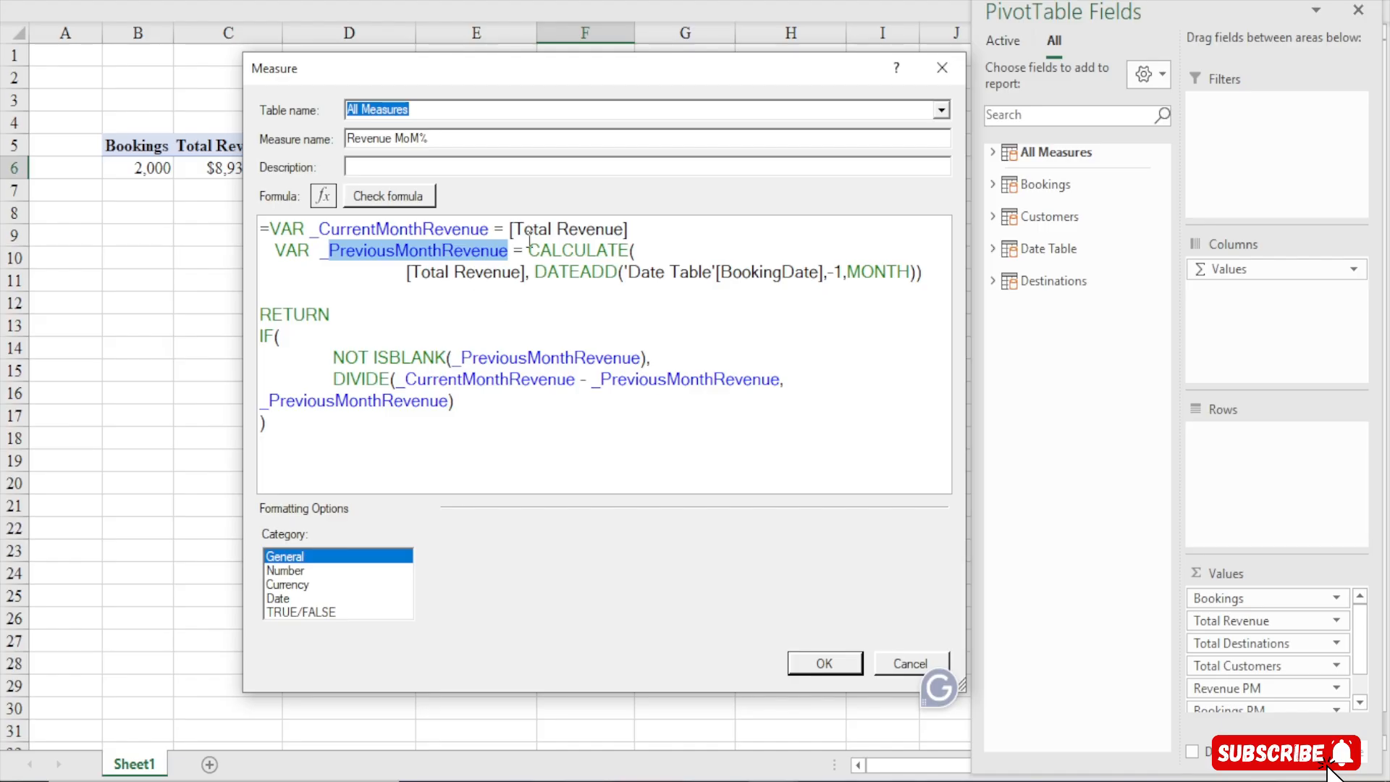
left_click_drag(534, 230, 697, 274)
left_click(630, 273)
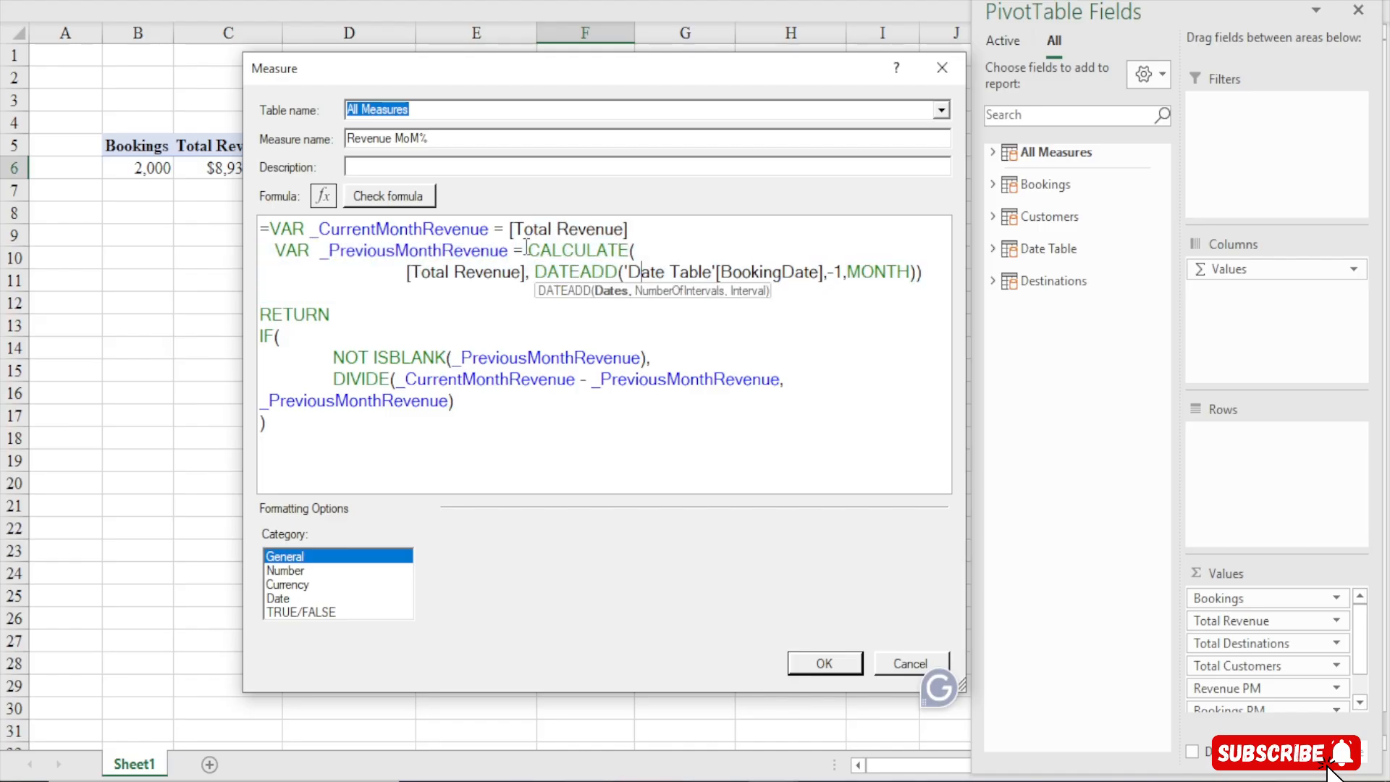
left_click_drag(528, 251, 945, 281)
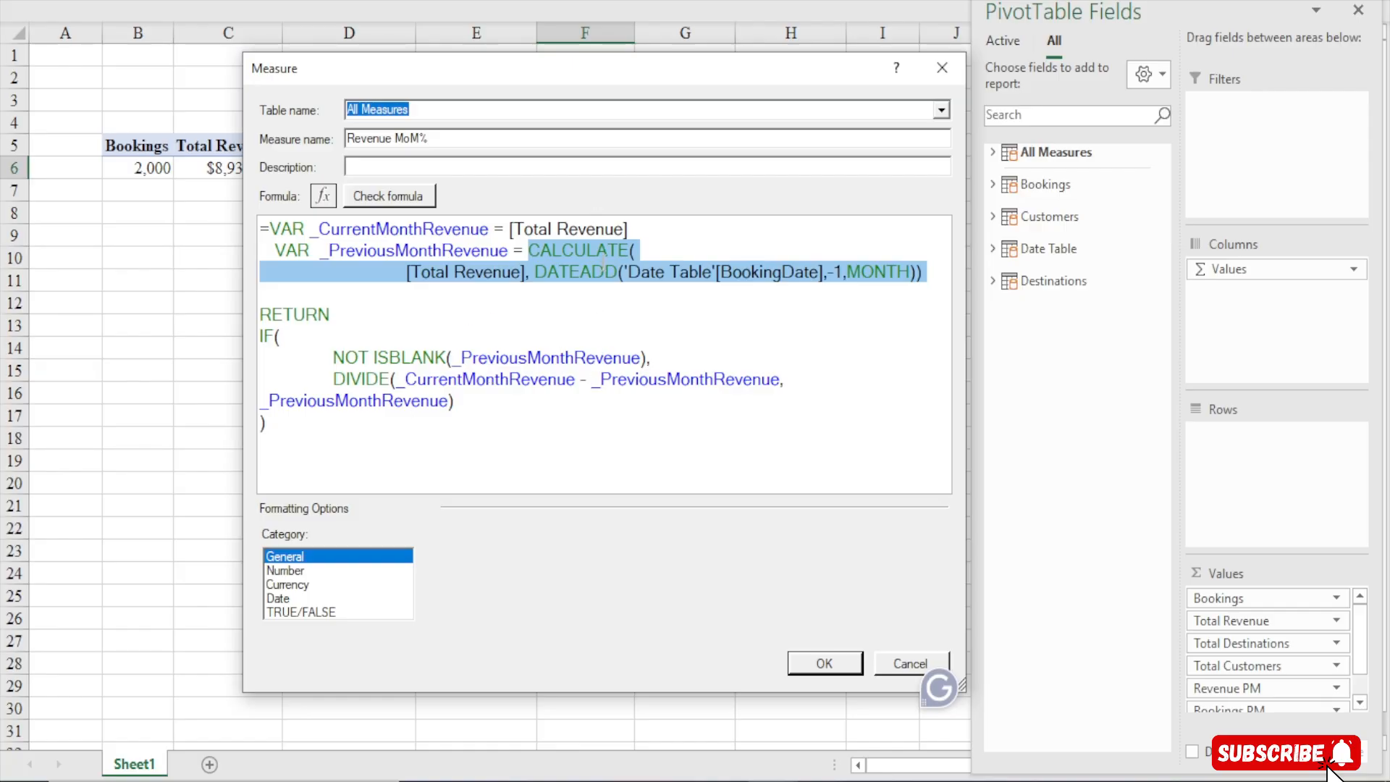
left_click(607, 273)
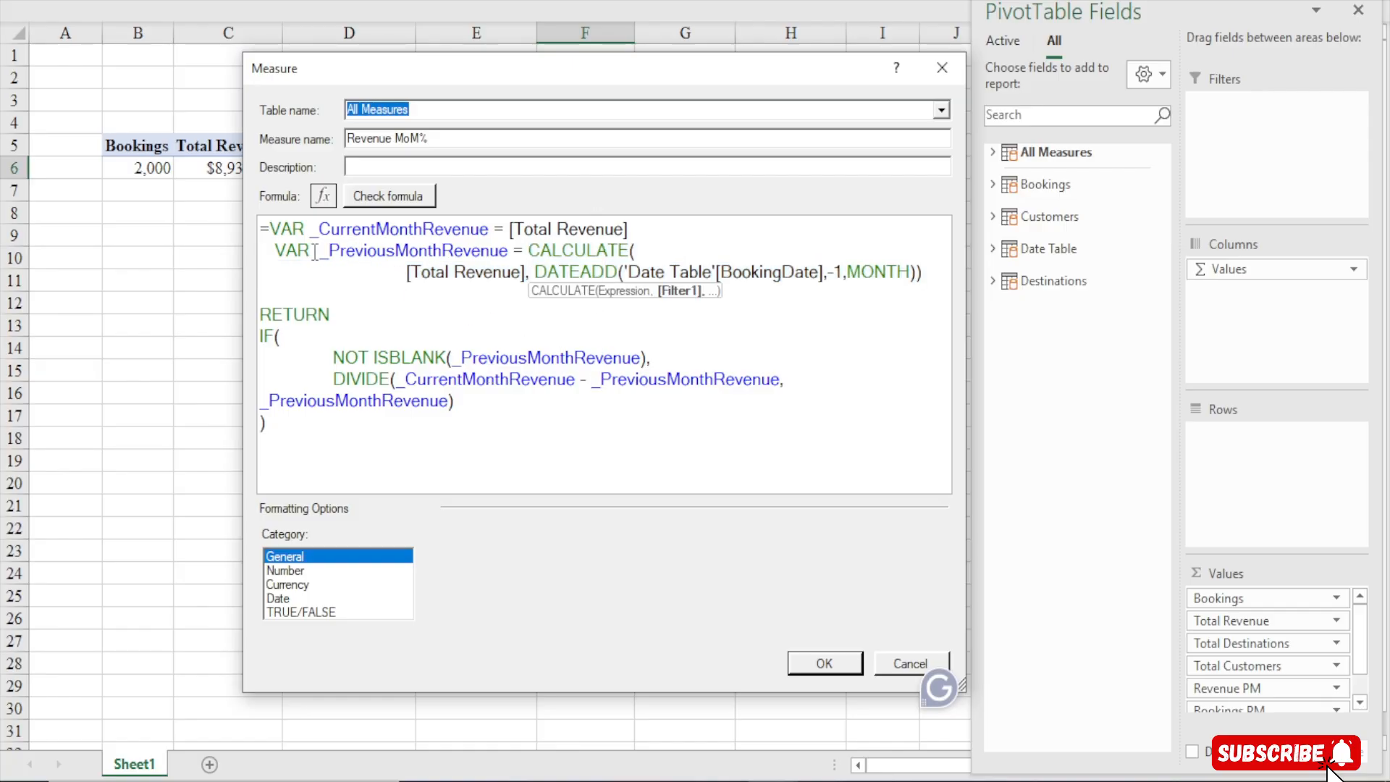
left_click_drag(530, 251, 936, 284)
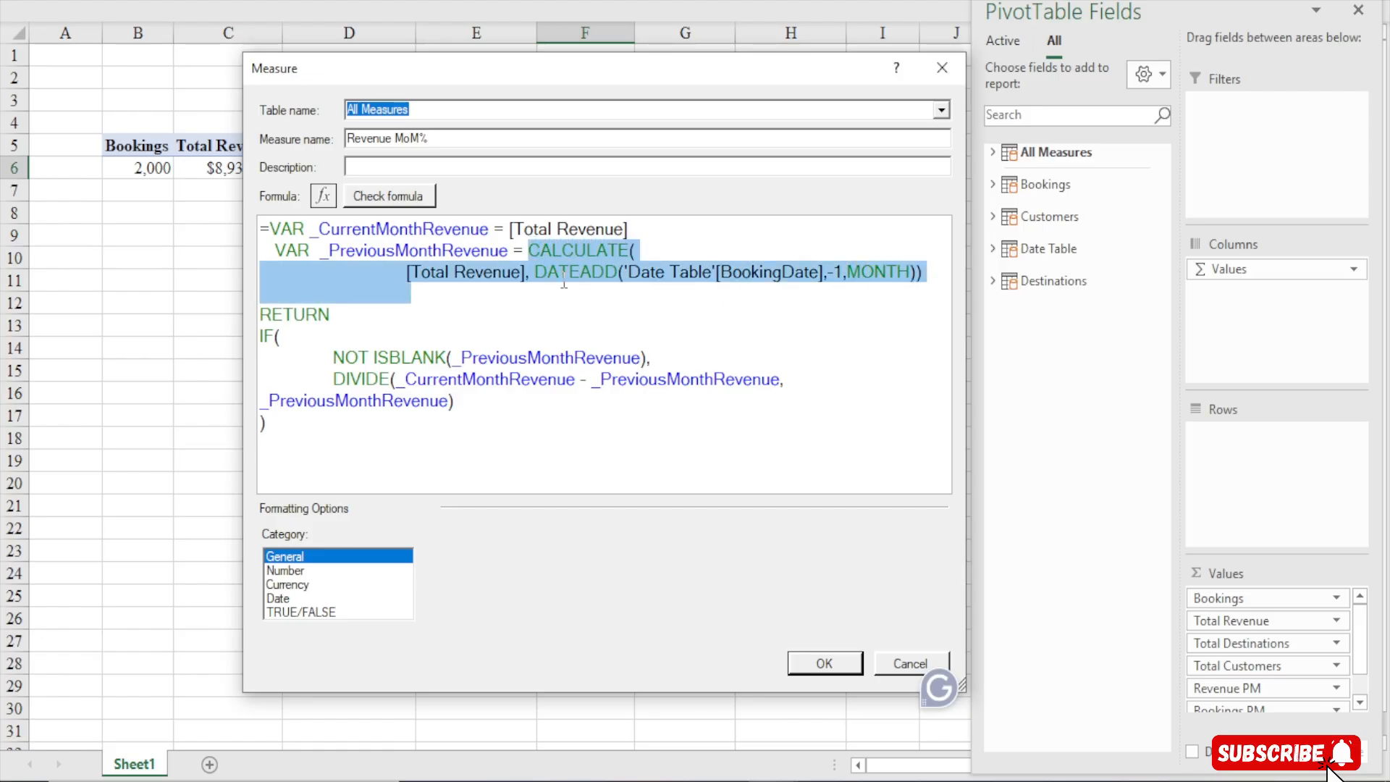
left_click(385, 250)
left_click_drag(319, 250, 504, 246)
left_click(502, 245)
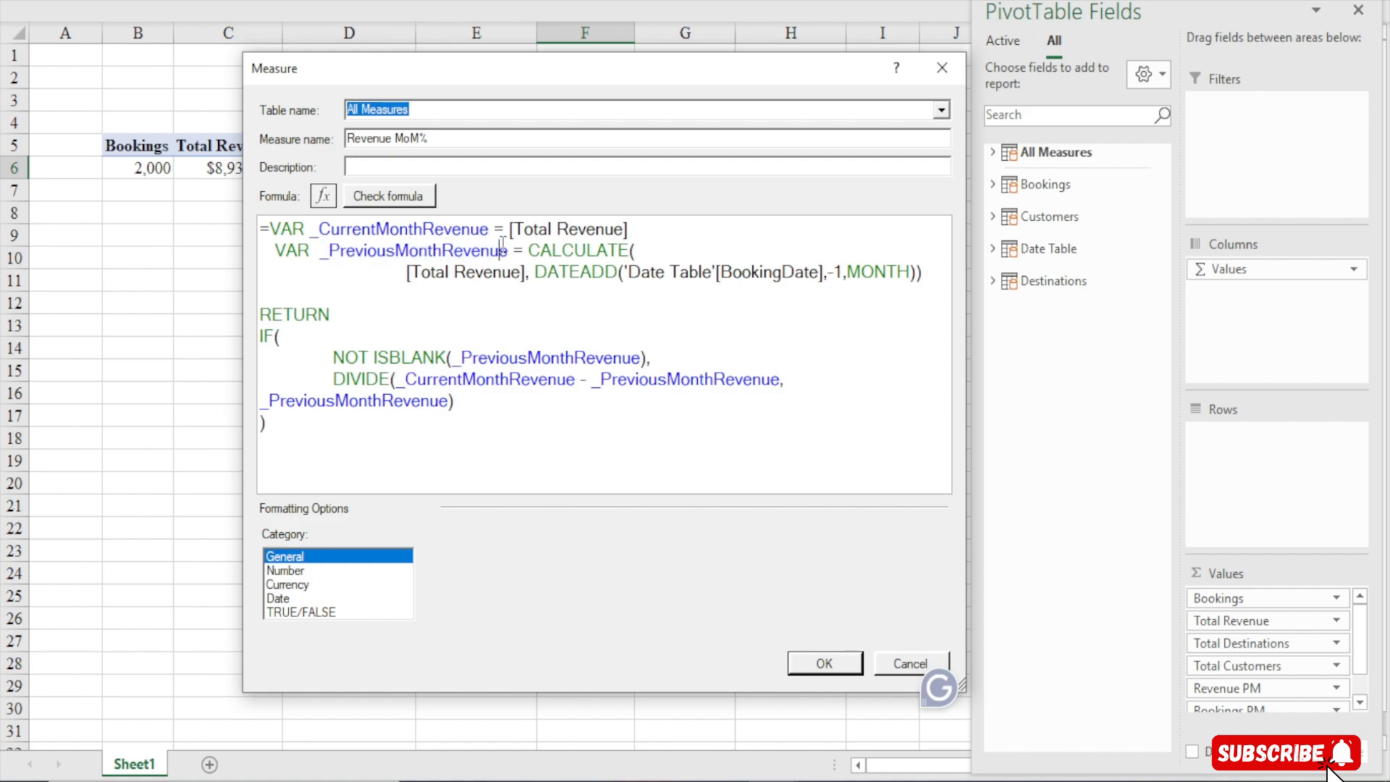
Compare the _PreviousMonthRevenue references in DIVIDE with the CALCULATE expression that defines that variable
left_click_drag(595, 385, 784, 381)
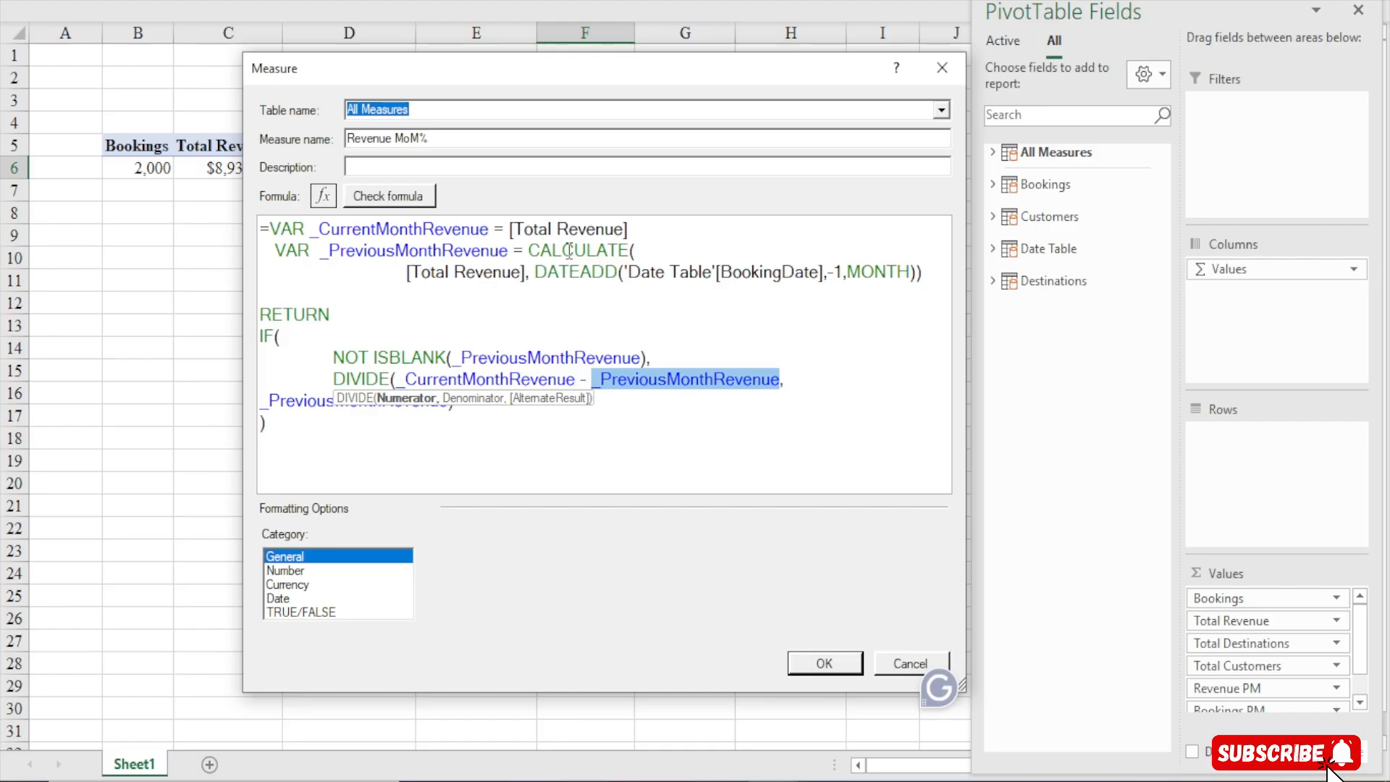
left_click_drag(524, 250, 956, 294)
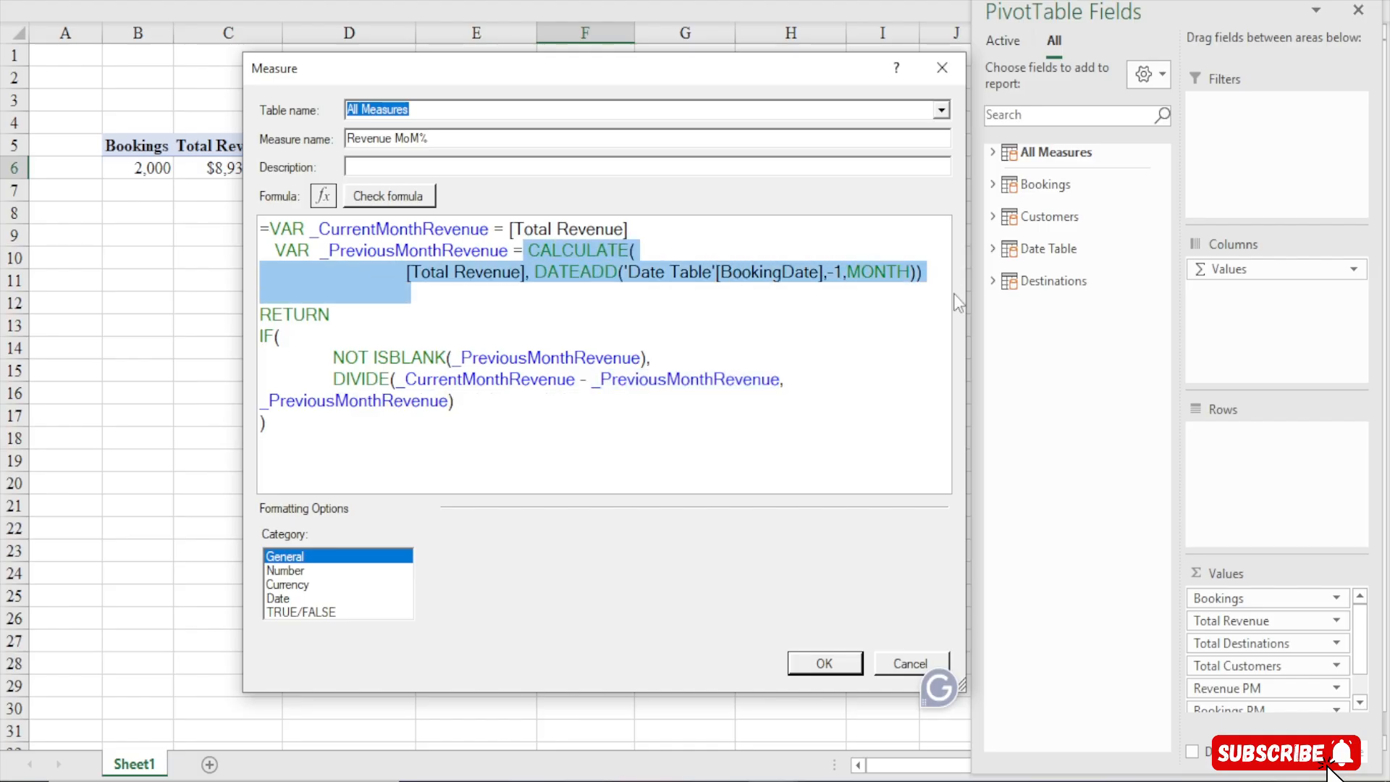
left_click(526, 250)
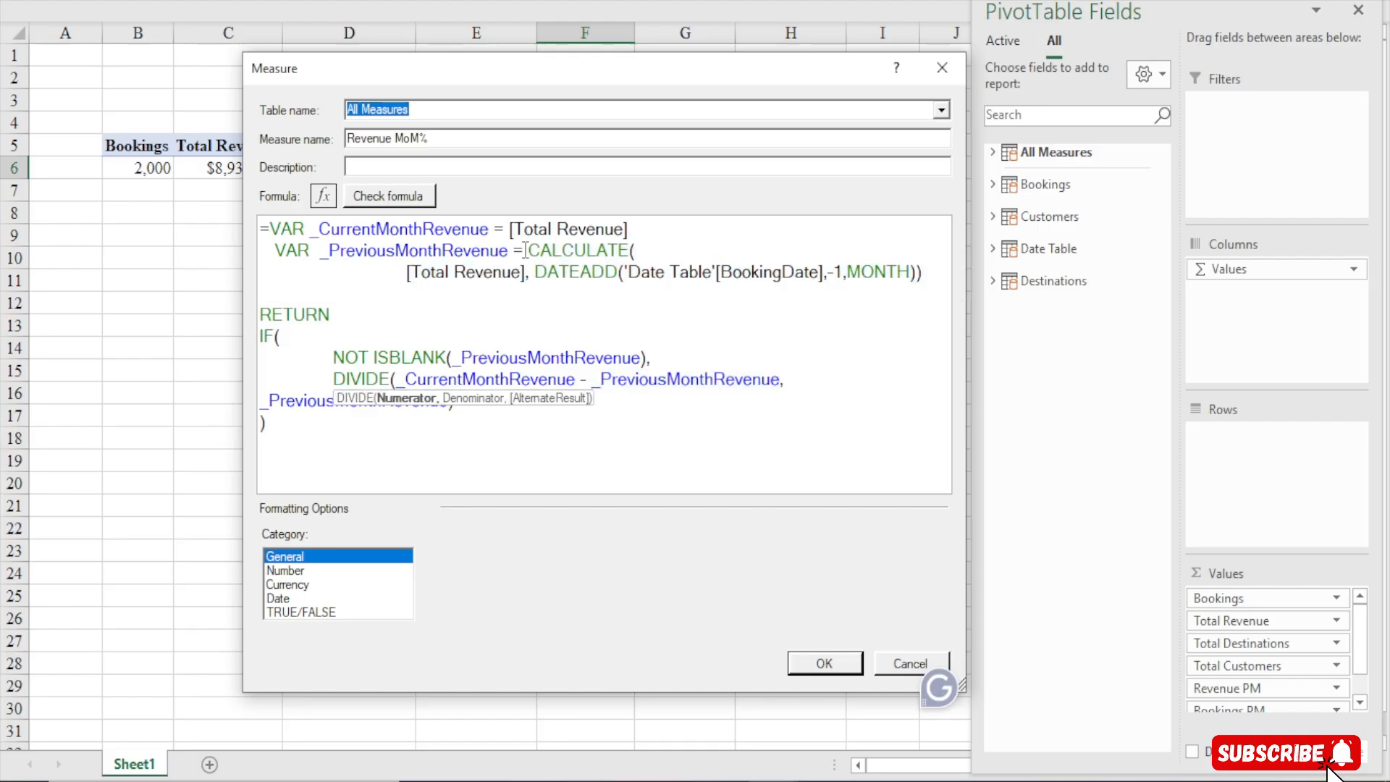
left_click_drag(527, 250, 564, 295)
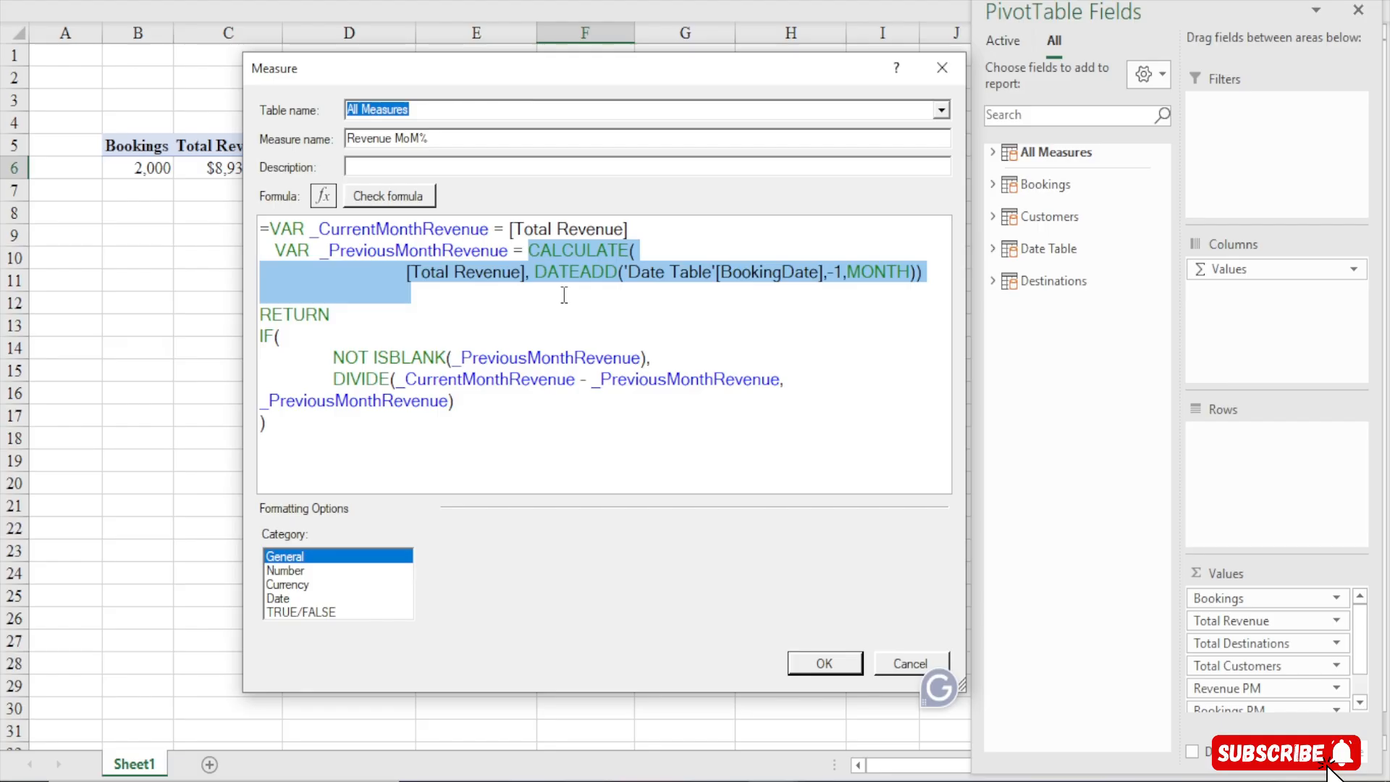
left_click_drag(591, 380, 791, 375)
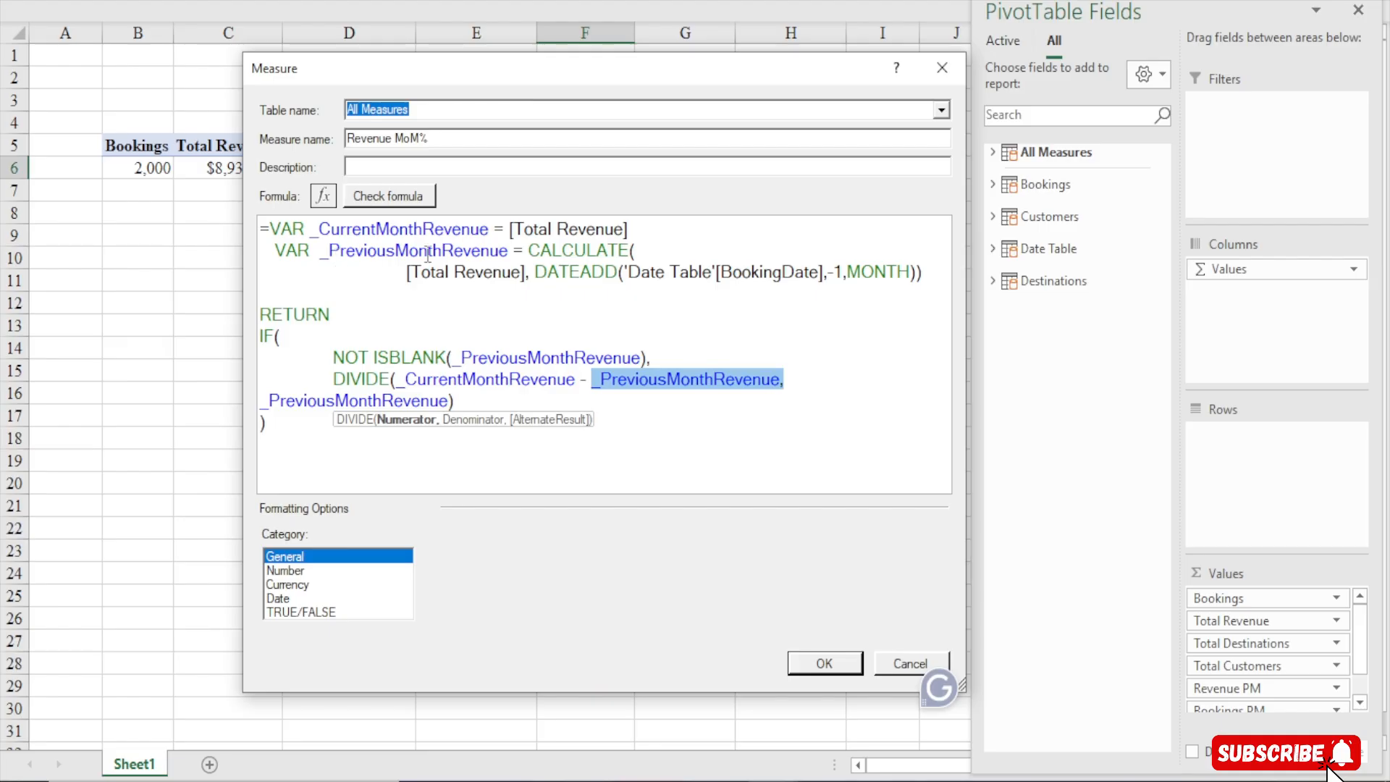
left_click_drag(529, 249, 599, 286)
left_click(599, 286)
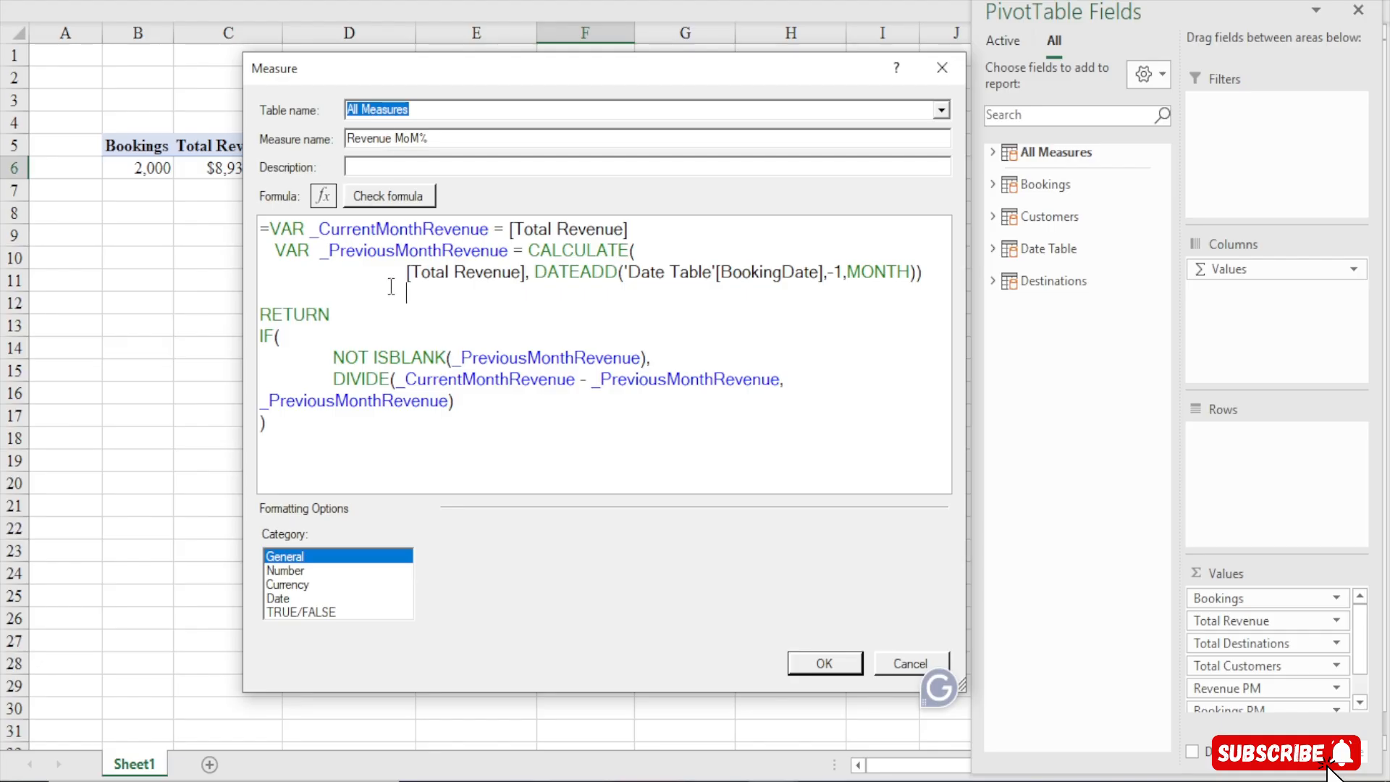
Format Revenue MoM% as a Number in Percentage format with one fewer decimal place and save the measure
key("ctrl+a")
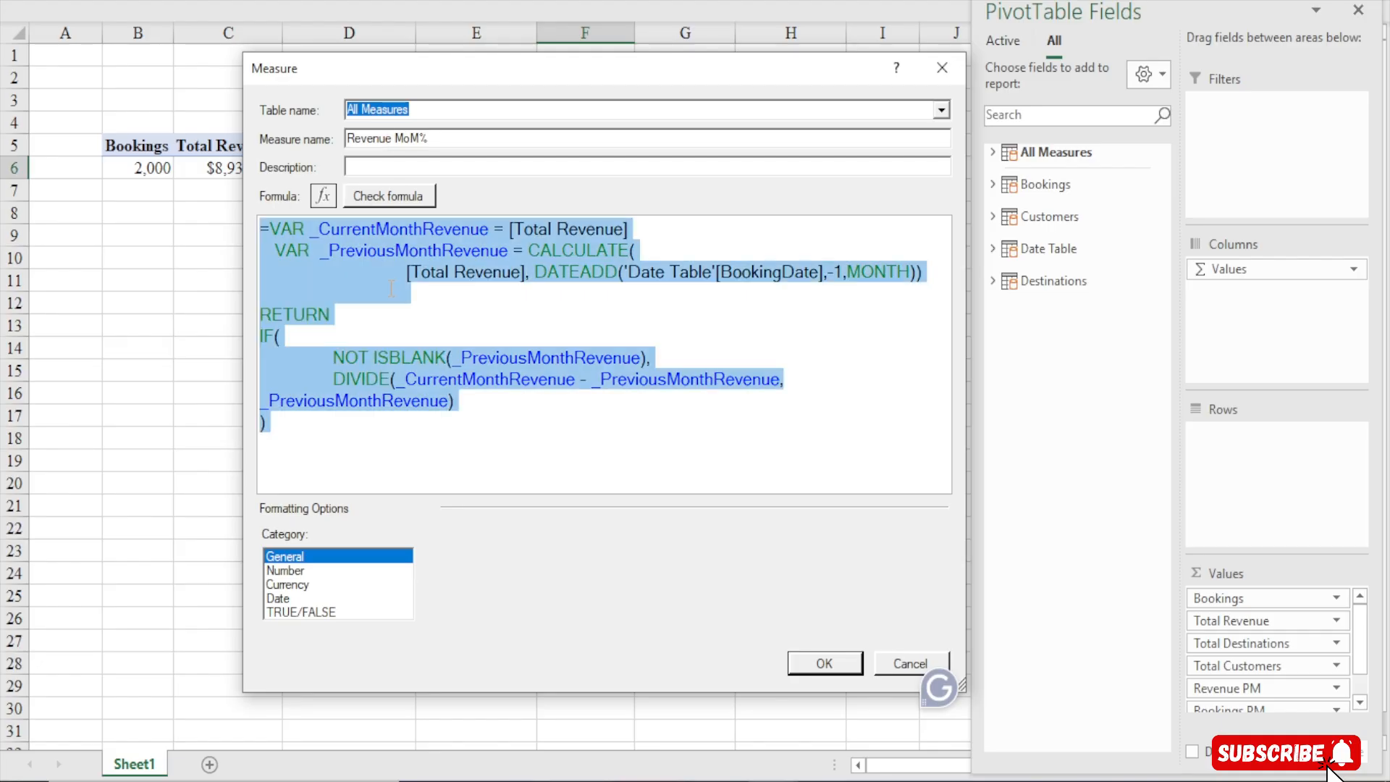
left_click(467, 329)
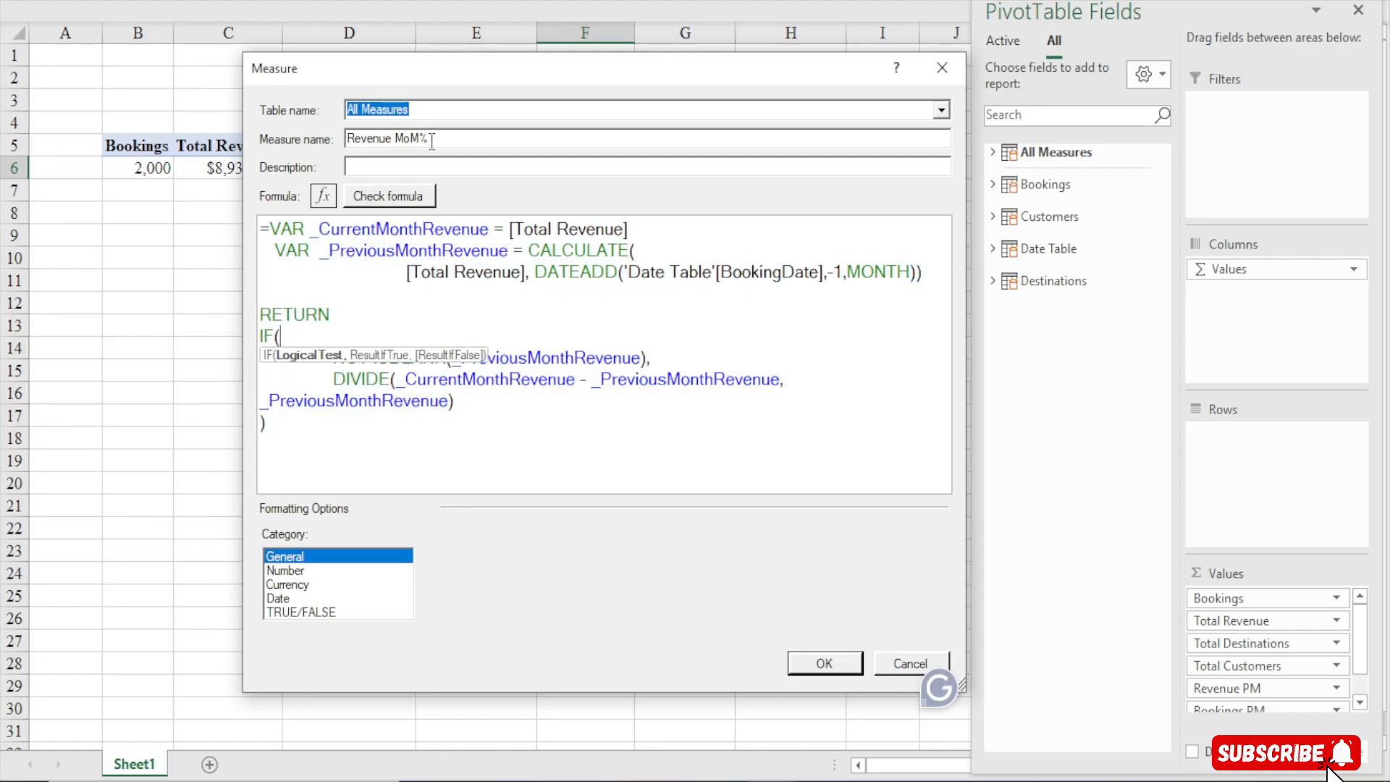
left_click(293, 571)
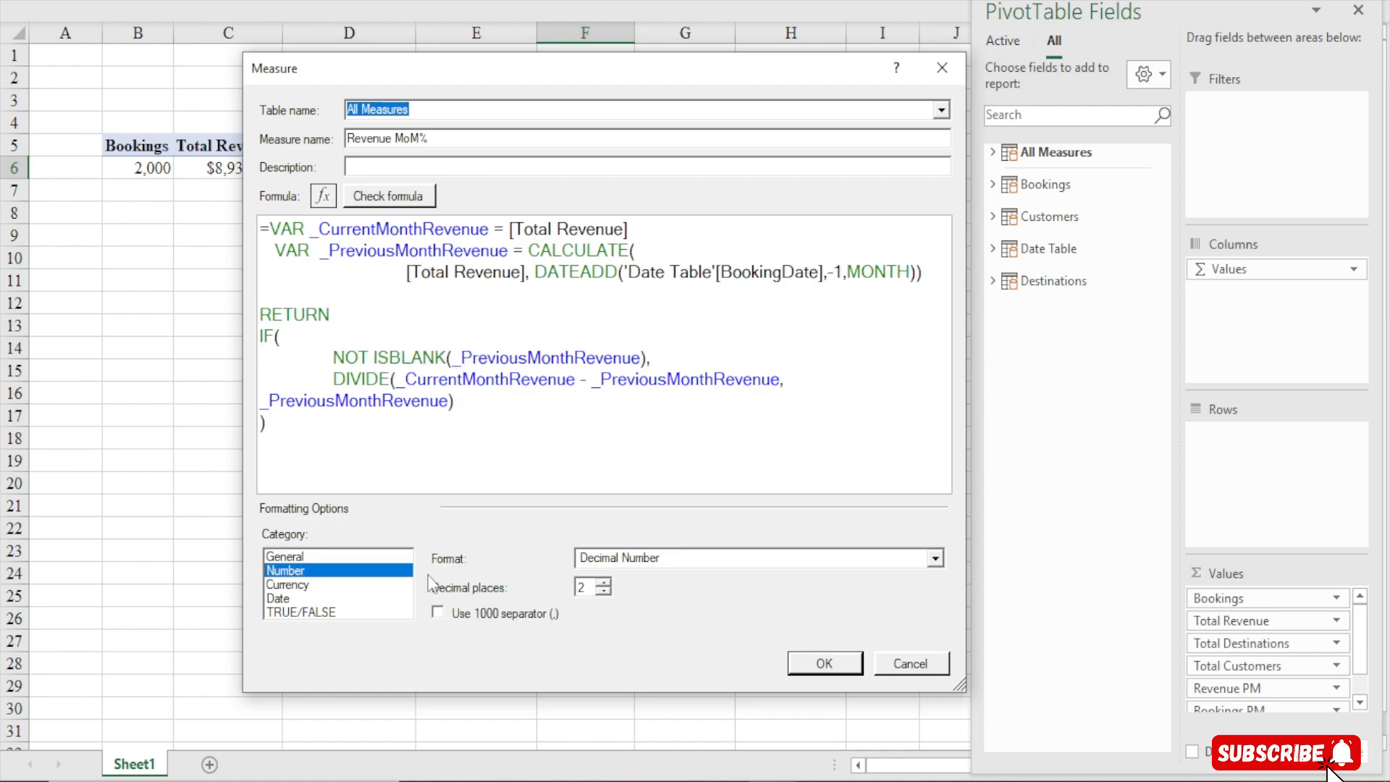
left_click(610, 559)
left_click(595, 610)
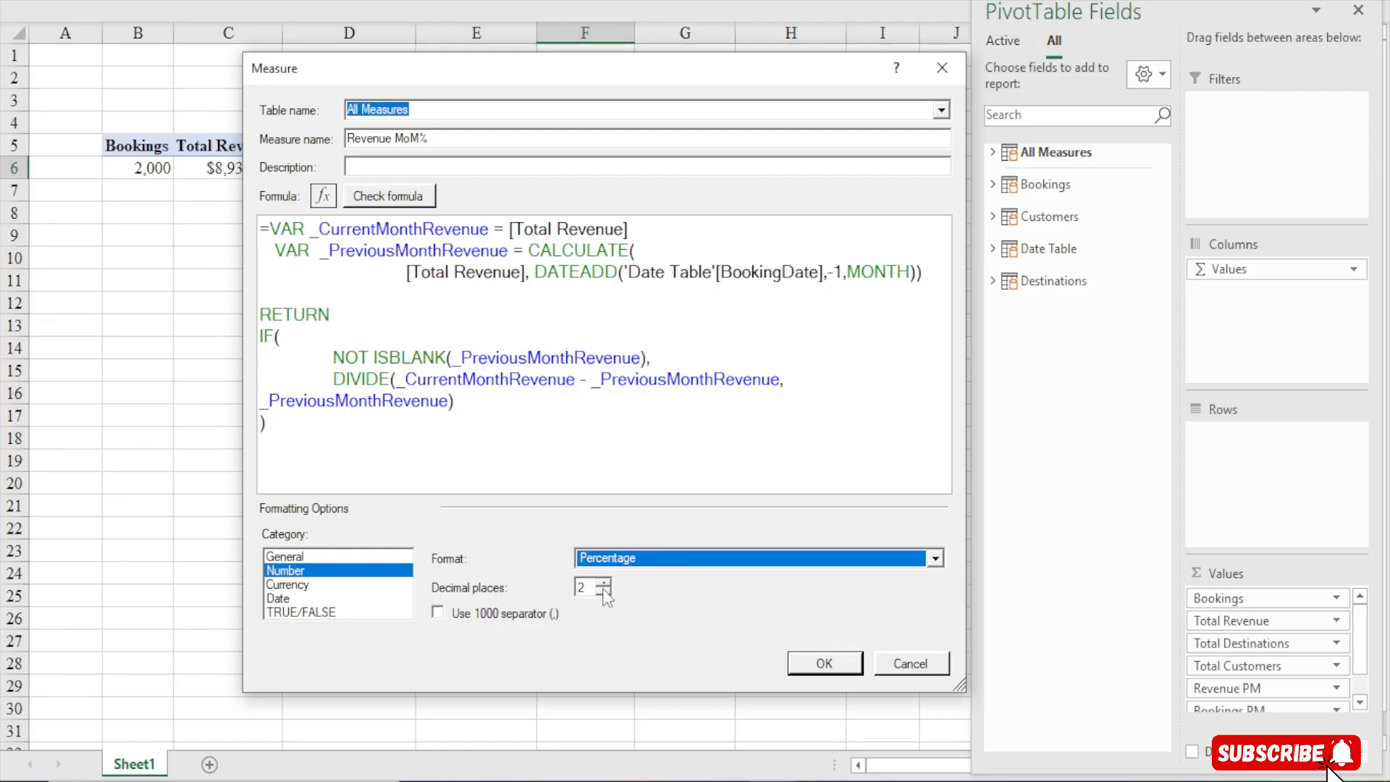
left_click(604, 590)
left_click(823, 664)
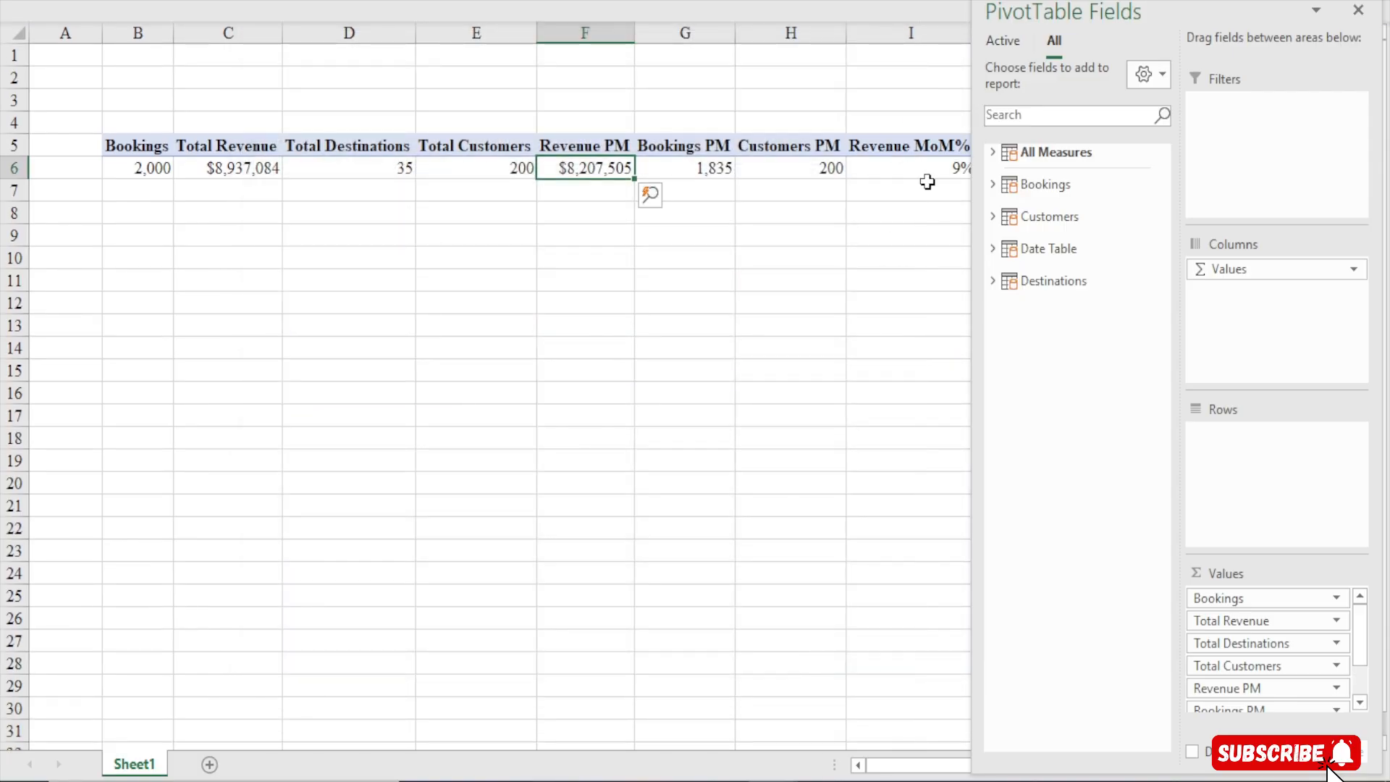
Create a new Power Pivot measure named Bookings MoM% in the All Measures table
left_click(668, 1)
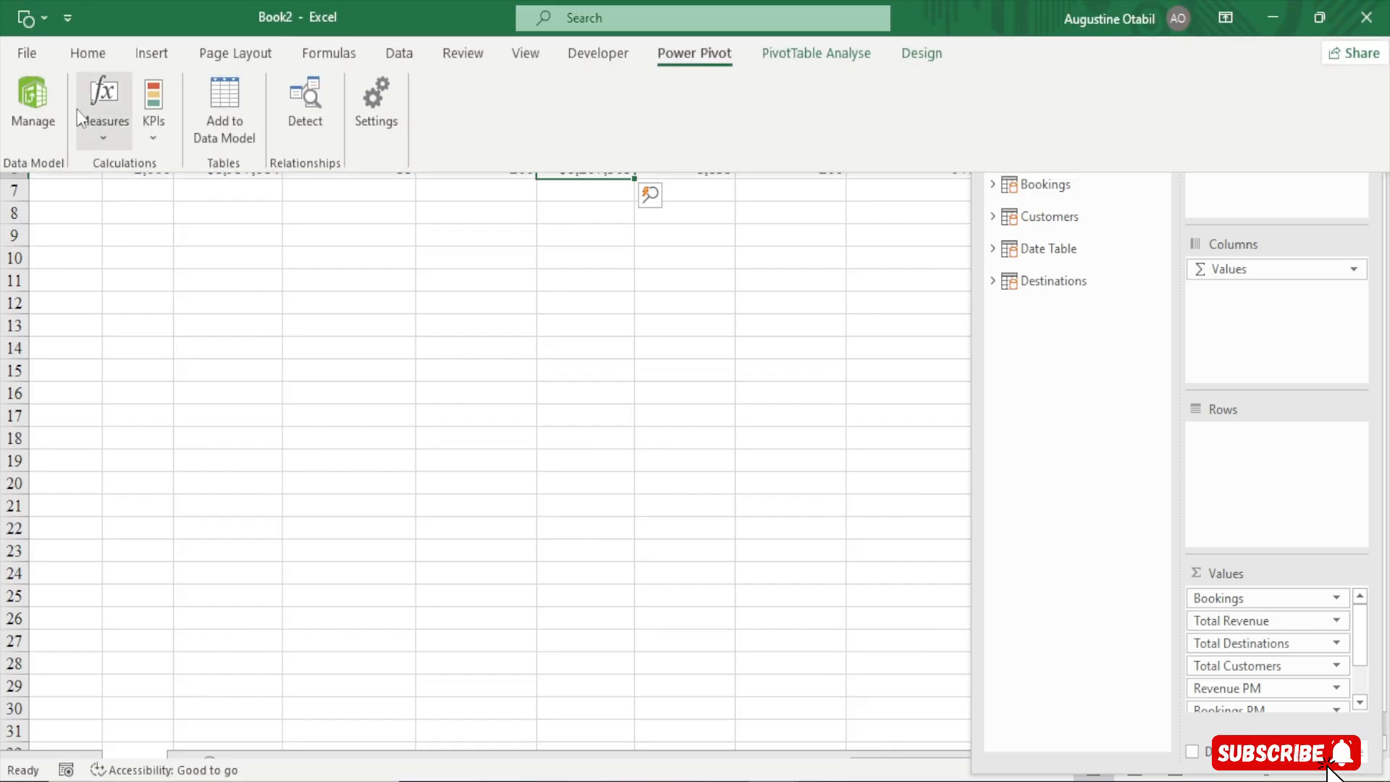
left_click(88, 132)
left_click(155, 164)
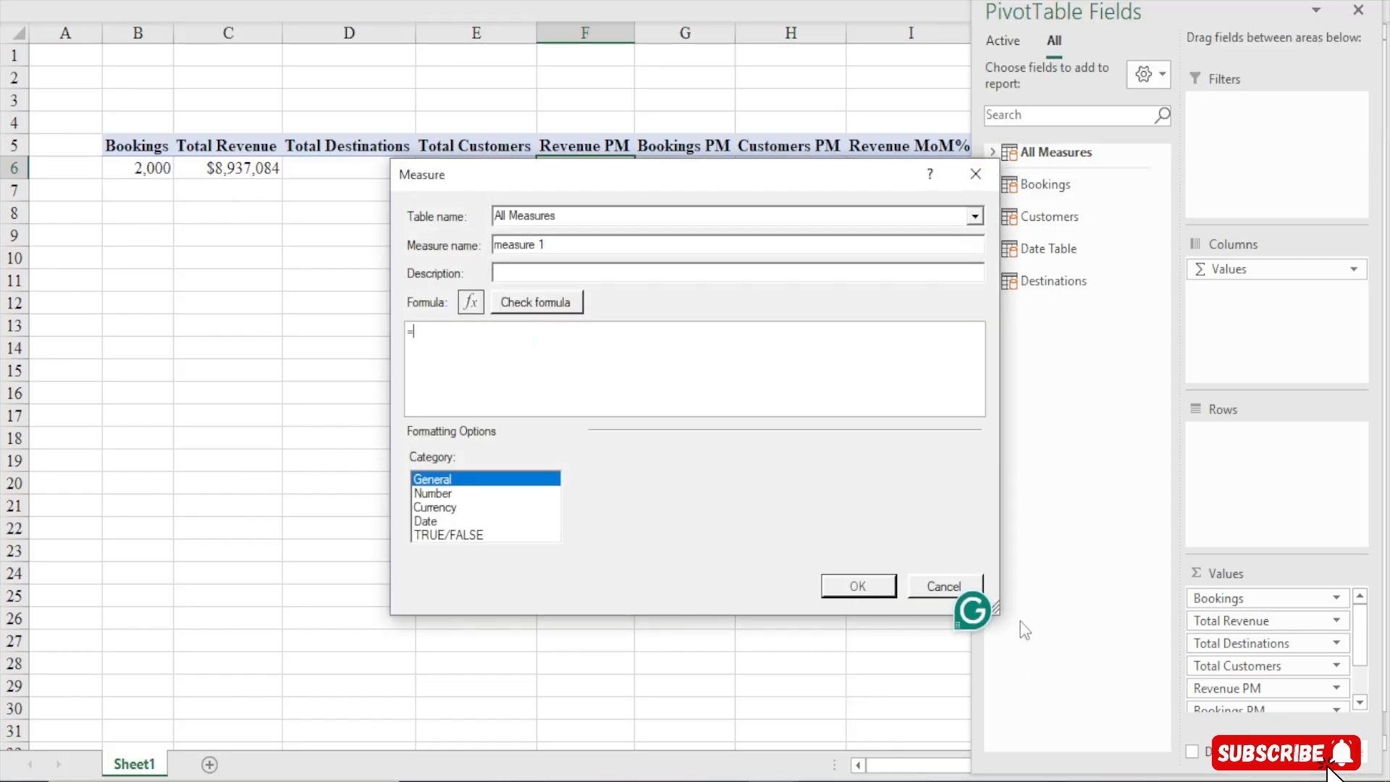
left_click_drag(608, 176, 444, 89)
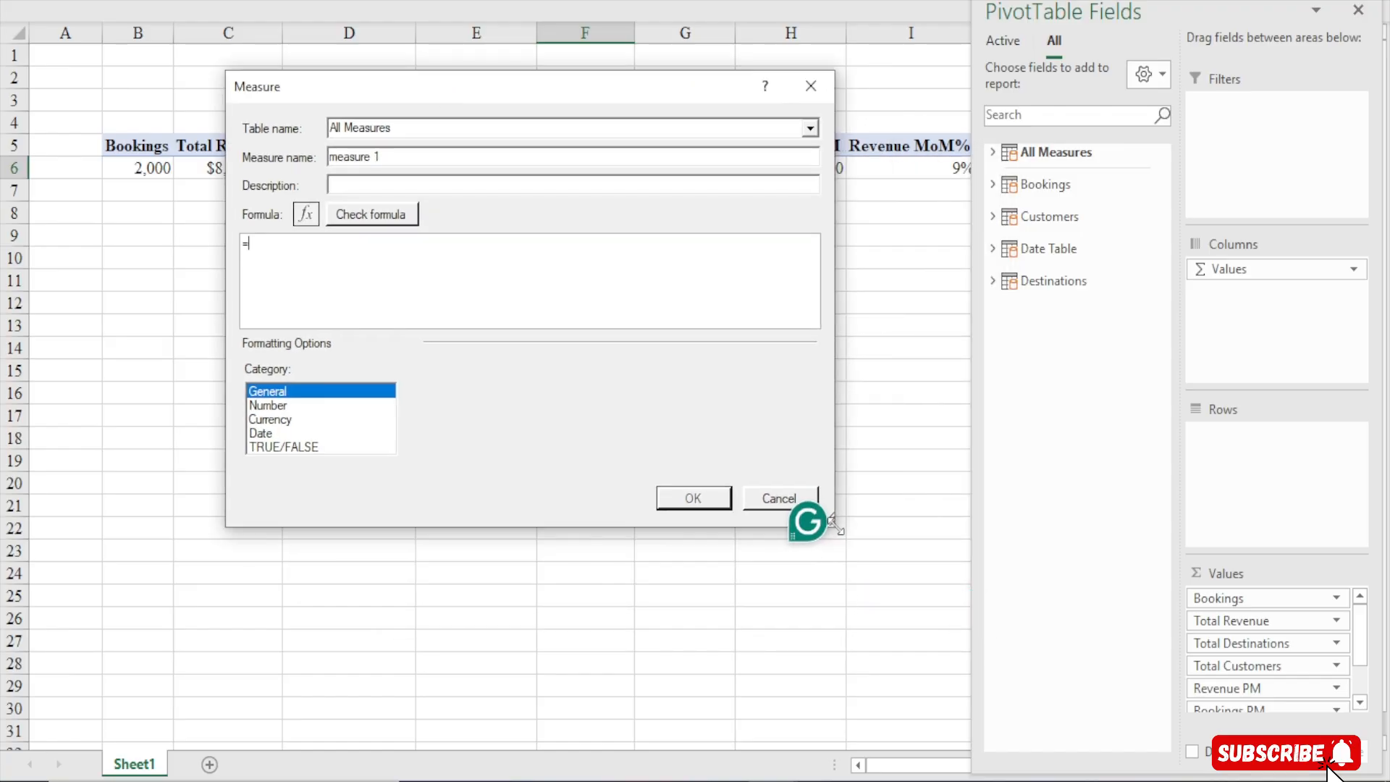
left_click_drag(833, 523, 938, 613)
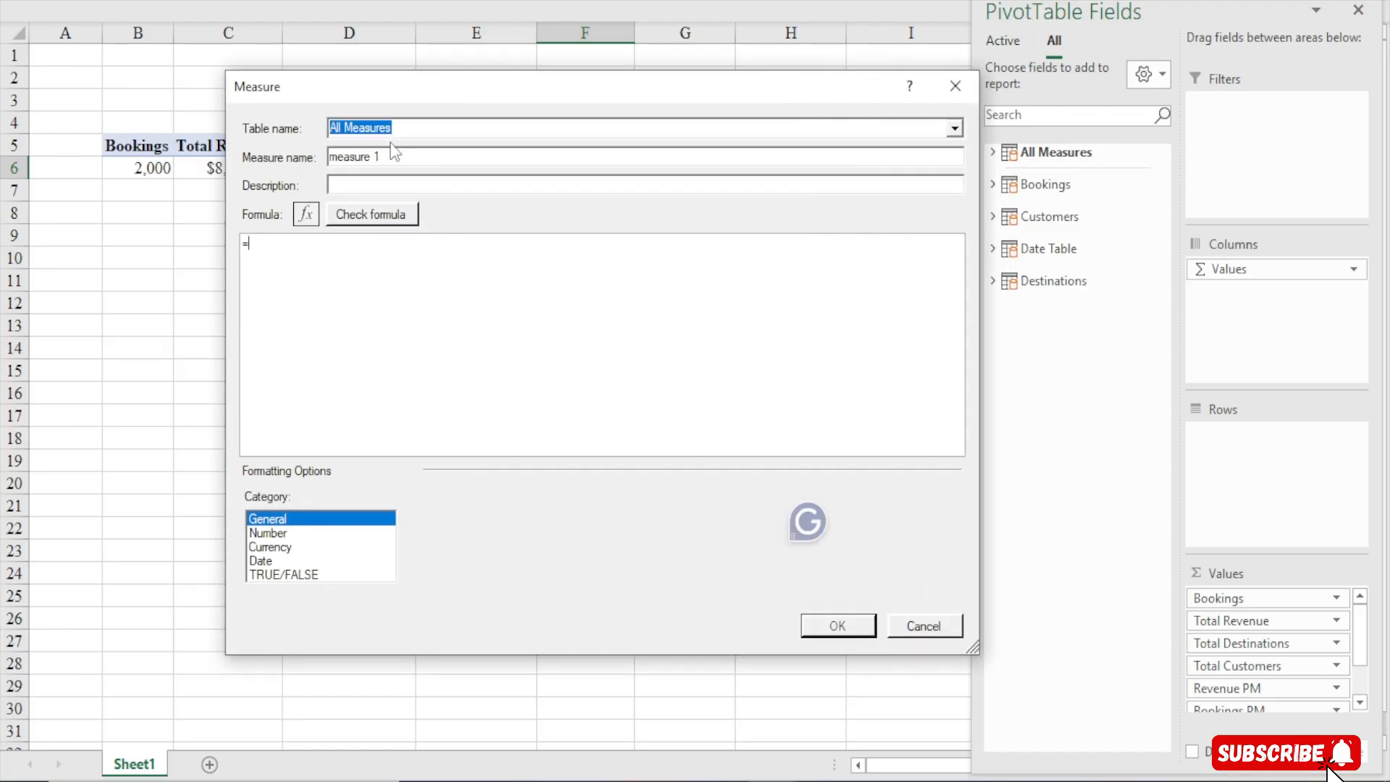
left_click_drag(391, 162, 219, 168)
type("Booking")
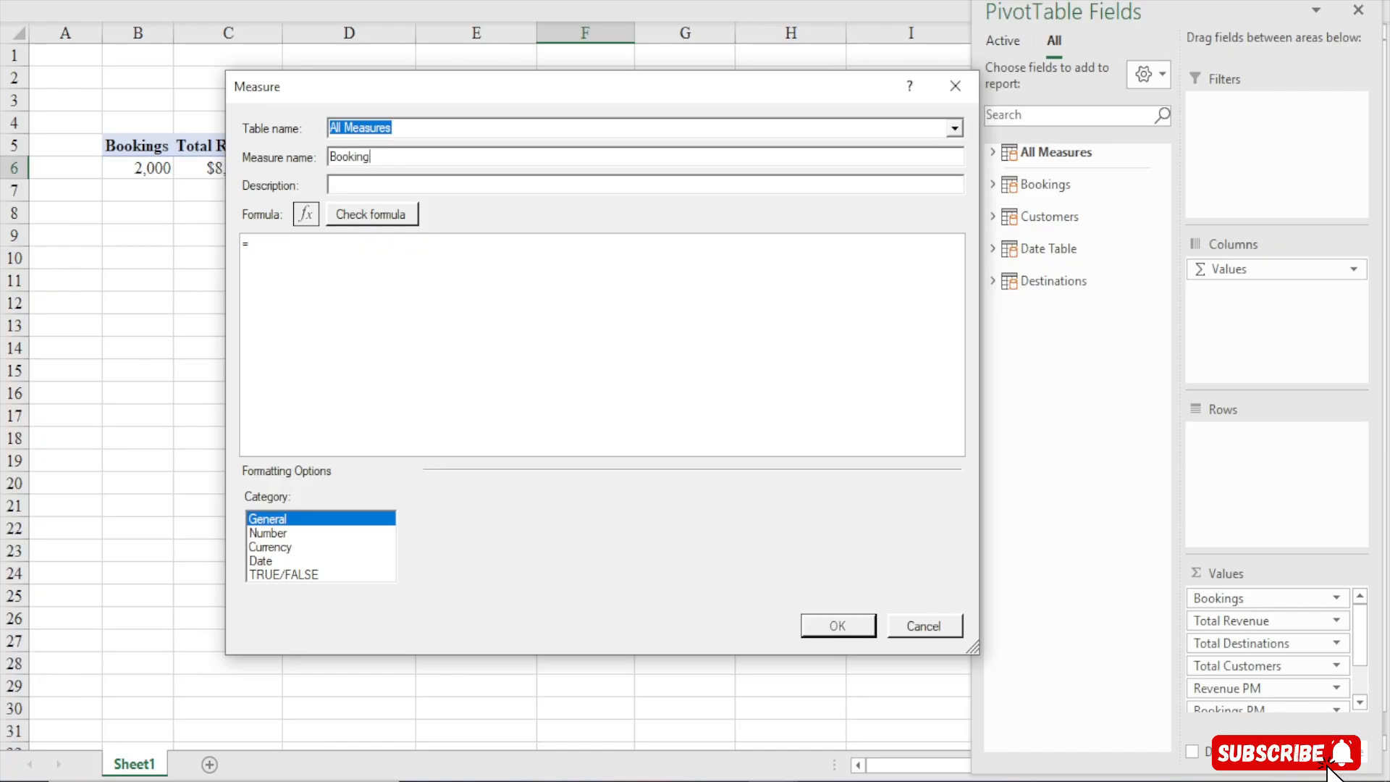
type("s MoM%")
Define the variable _CurrentMonthBookings as [Bookings] on the first line of the formula
left_click(277, 257)
type("var")
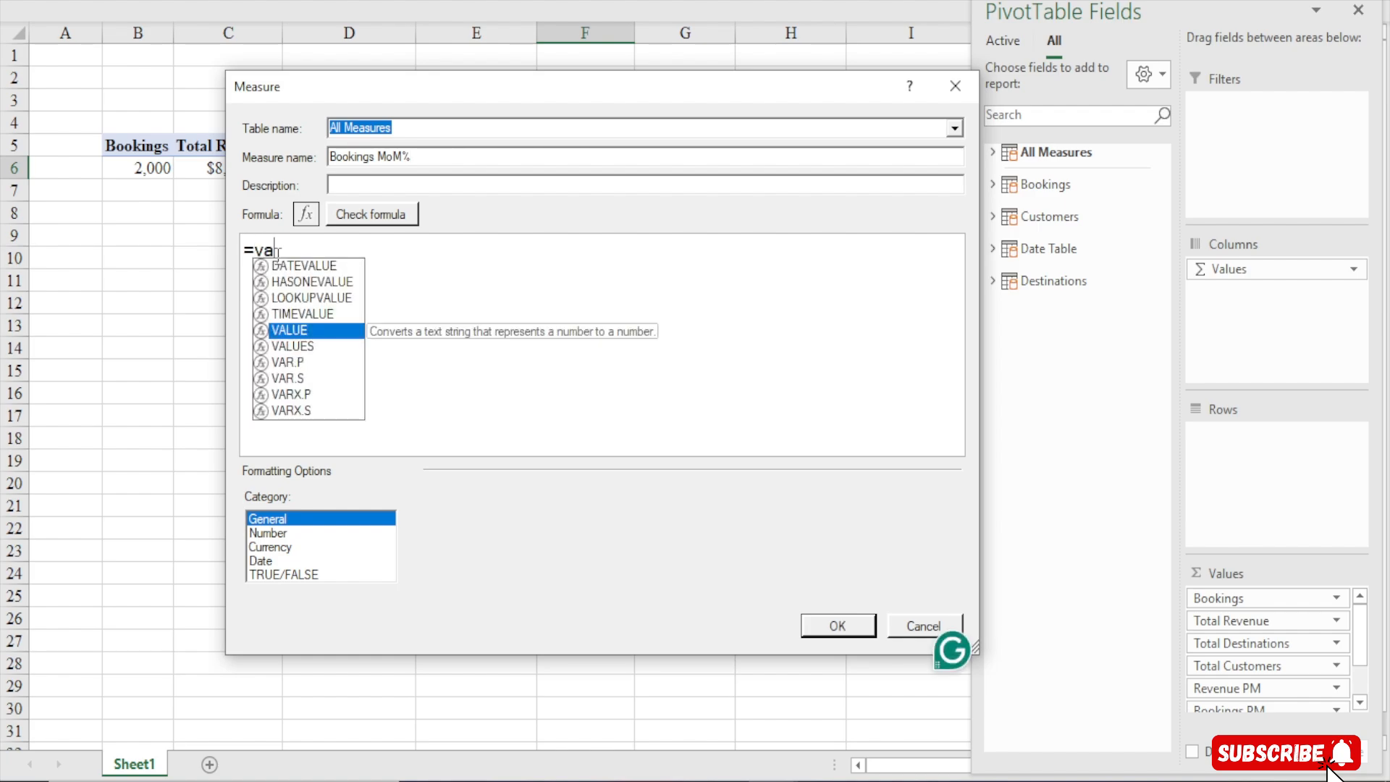
key("BackSpace")
key("BackSpace")
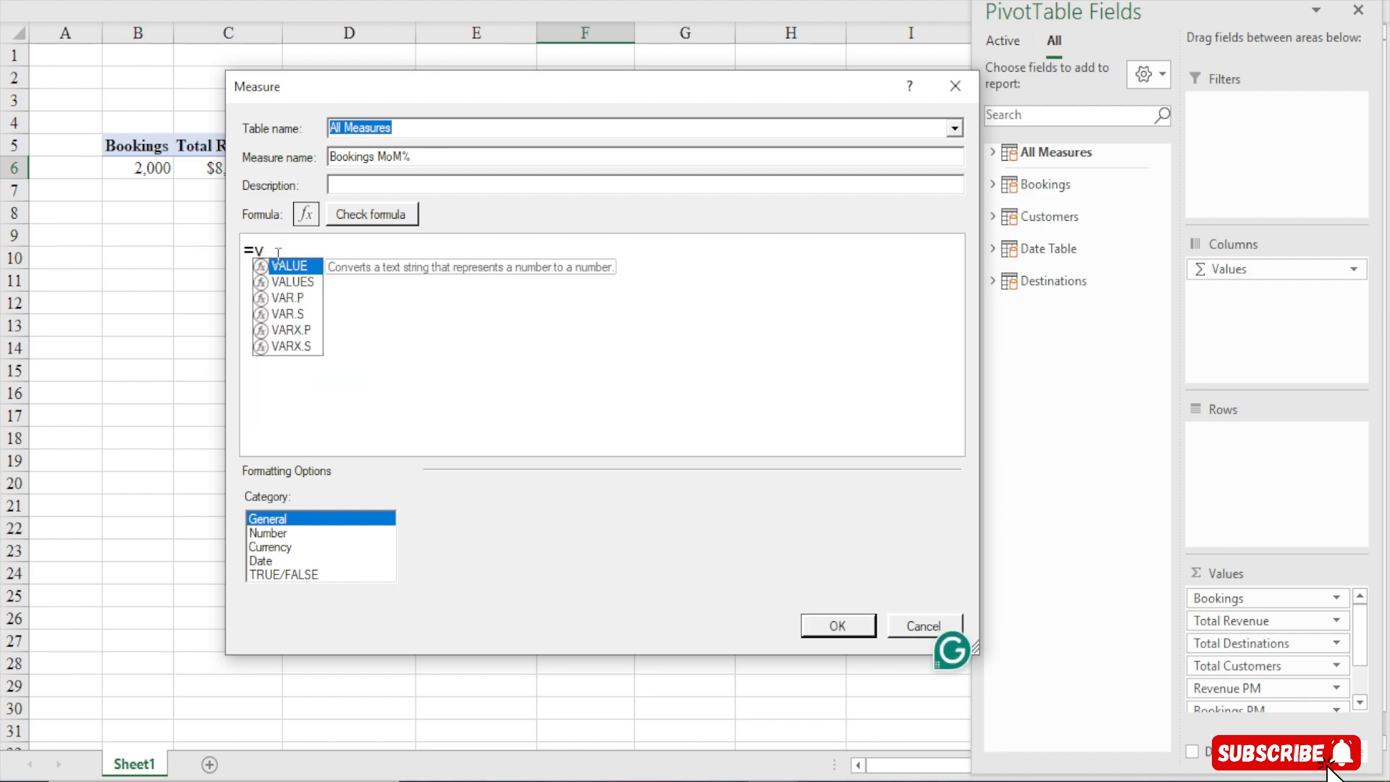
key("BackSpace")
type("VAR")
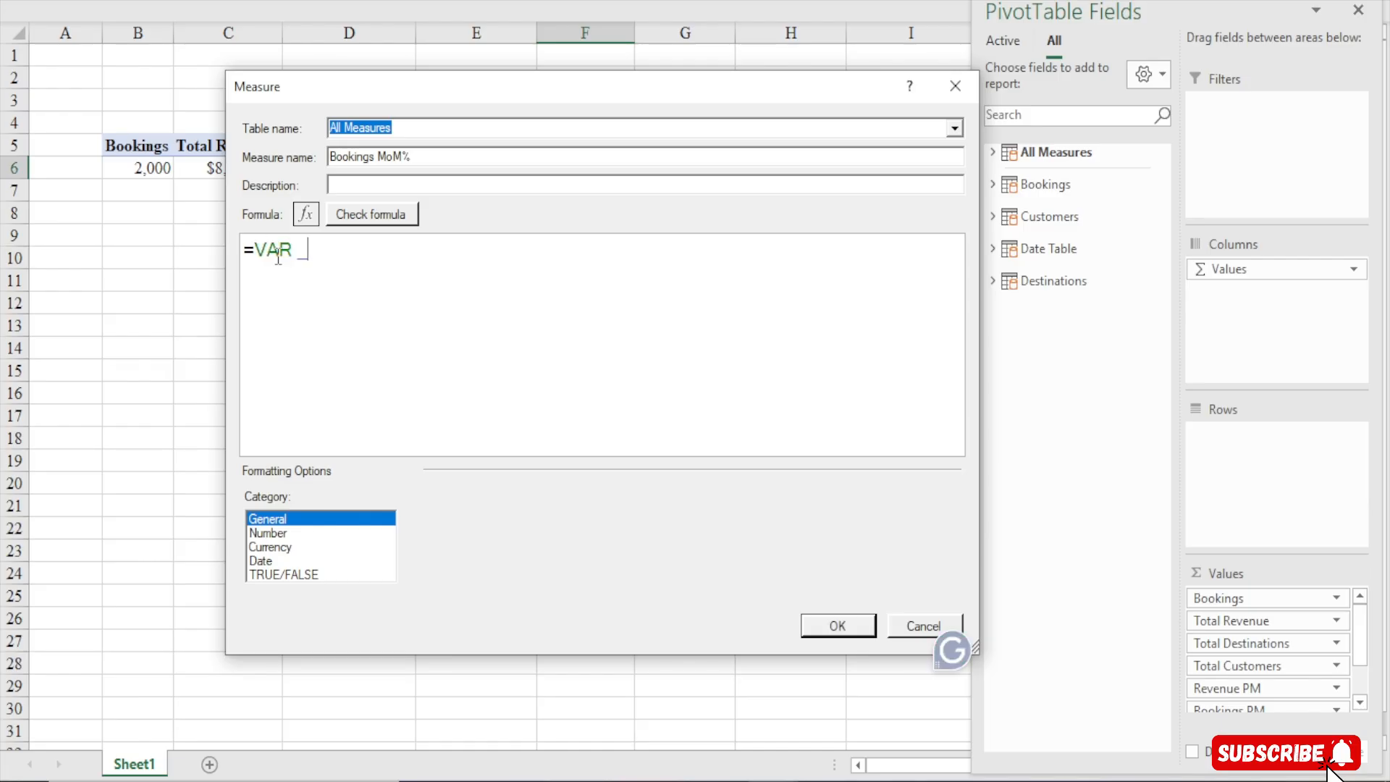
type(" _cu")
key("BackSpace")
key("BackSpace")
type("Currfen")
key("BackSpace")
key("BackSpace")
key("BackSpace")
type("en")
key("BackSpace")
type("ntMOn")
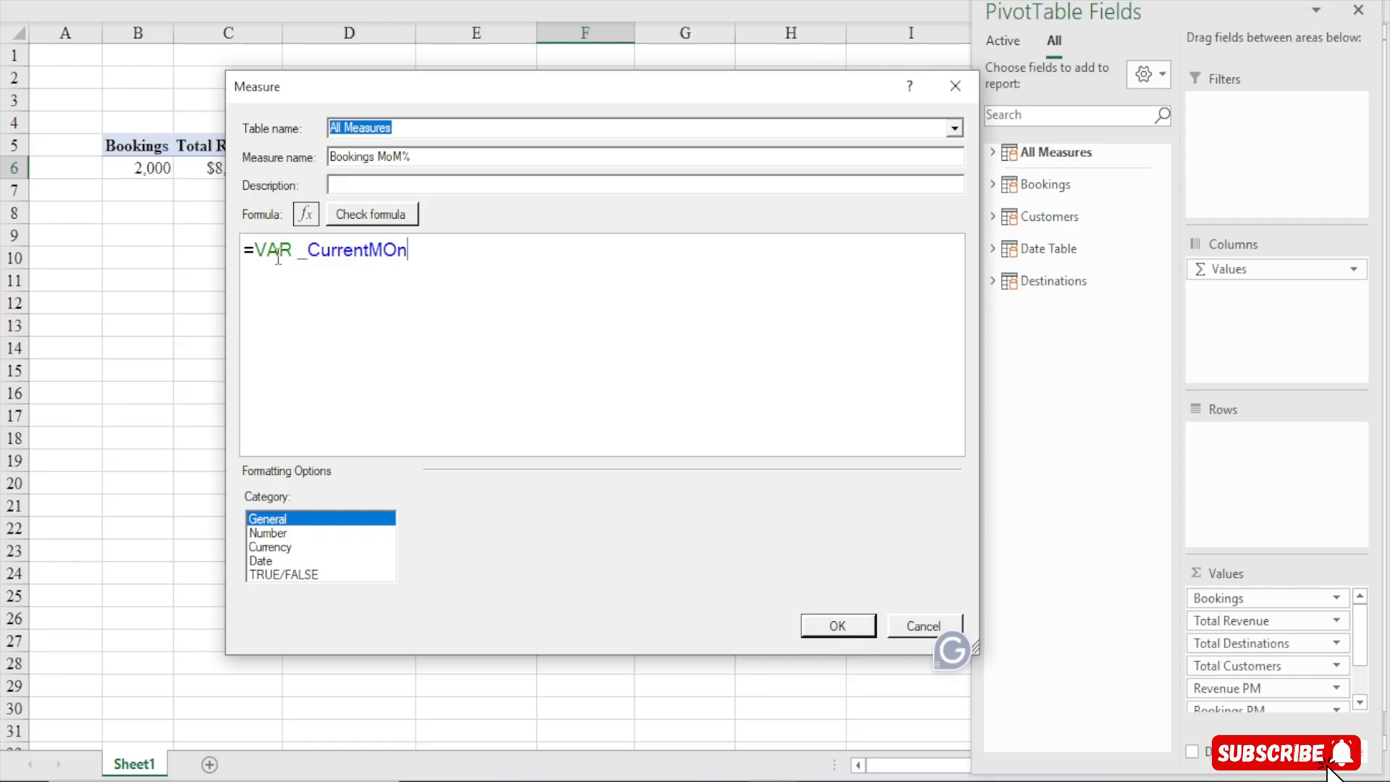
key("BackSpace")
key("BackSpace")
type("onthBooki")
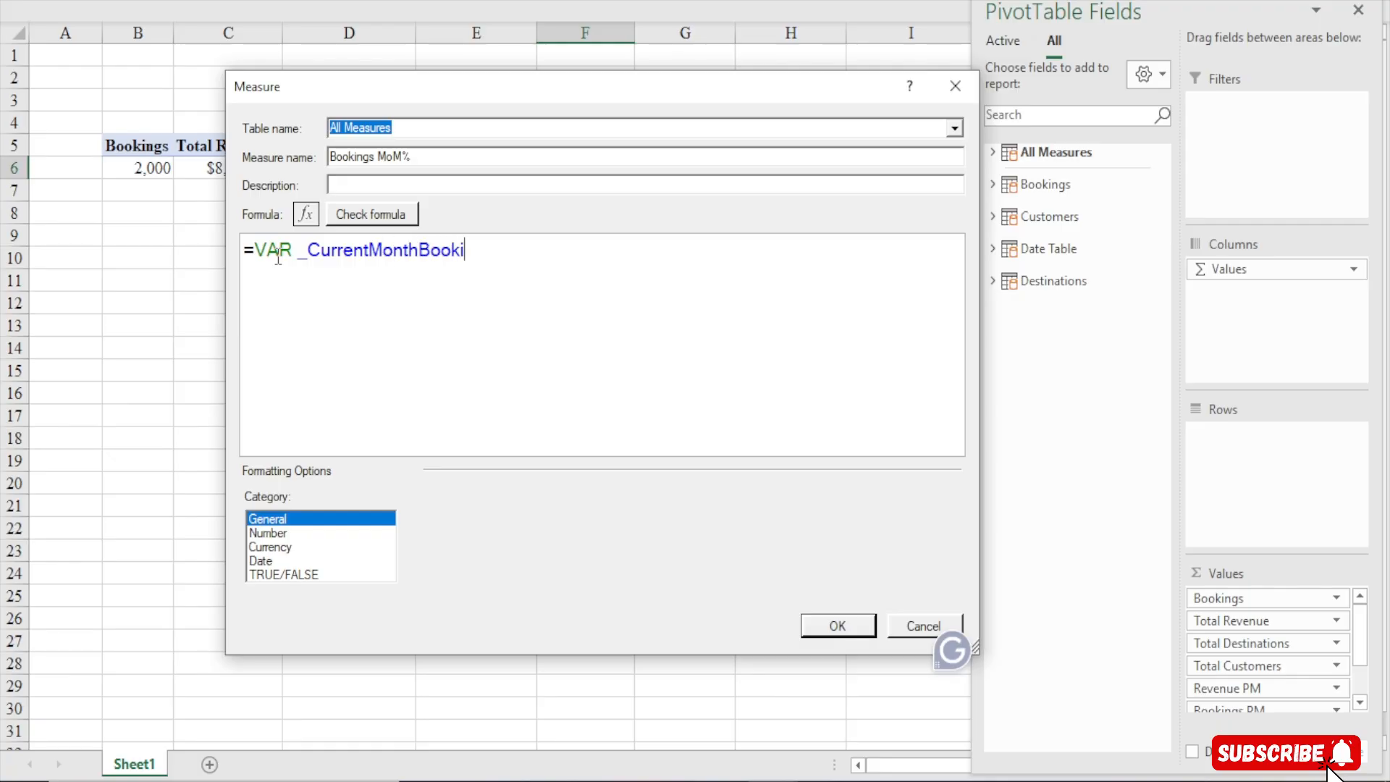
type("ngs = [")
key("Tab")
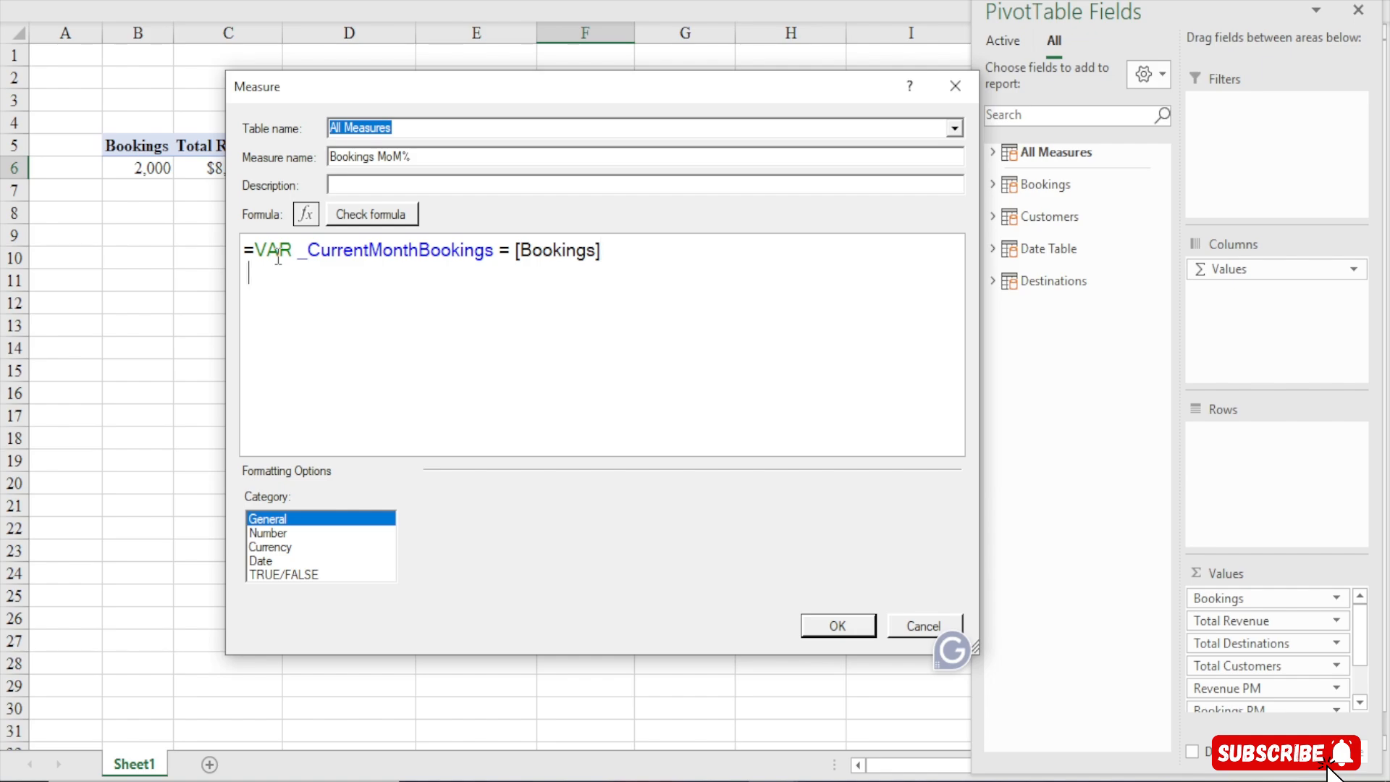
Start a second variable named _PreviousMonthBookings on the next line of the formula
type("VAGR")
key("BackSpace")
key("BackSpace")
key("BackSpace")
type("R _PRe")
key("BackSpace")
key("BackSpace")
type("r4e")
key("BackSpace")
key("BackSpace")
type("eviou")
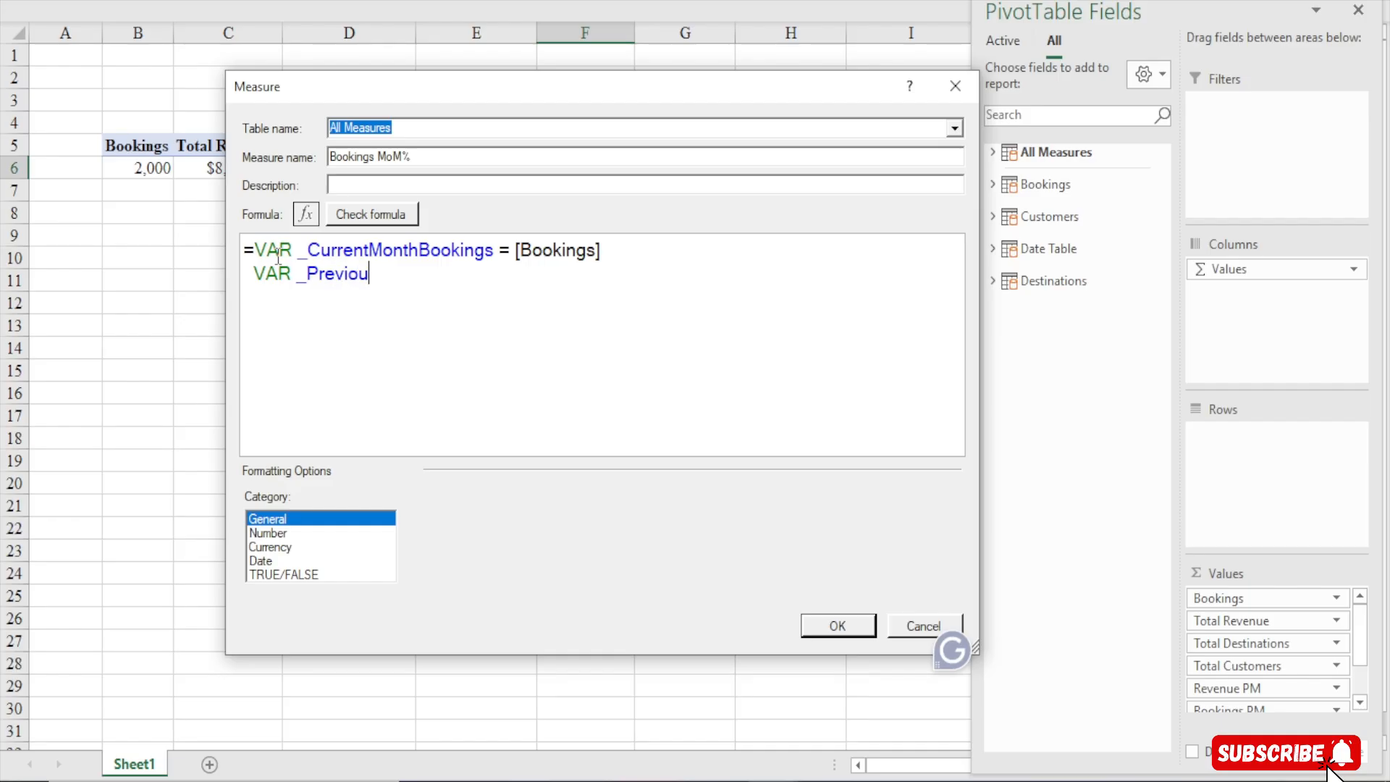
type("sMonthBooki")
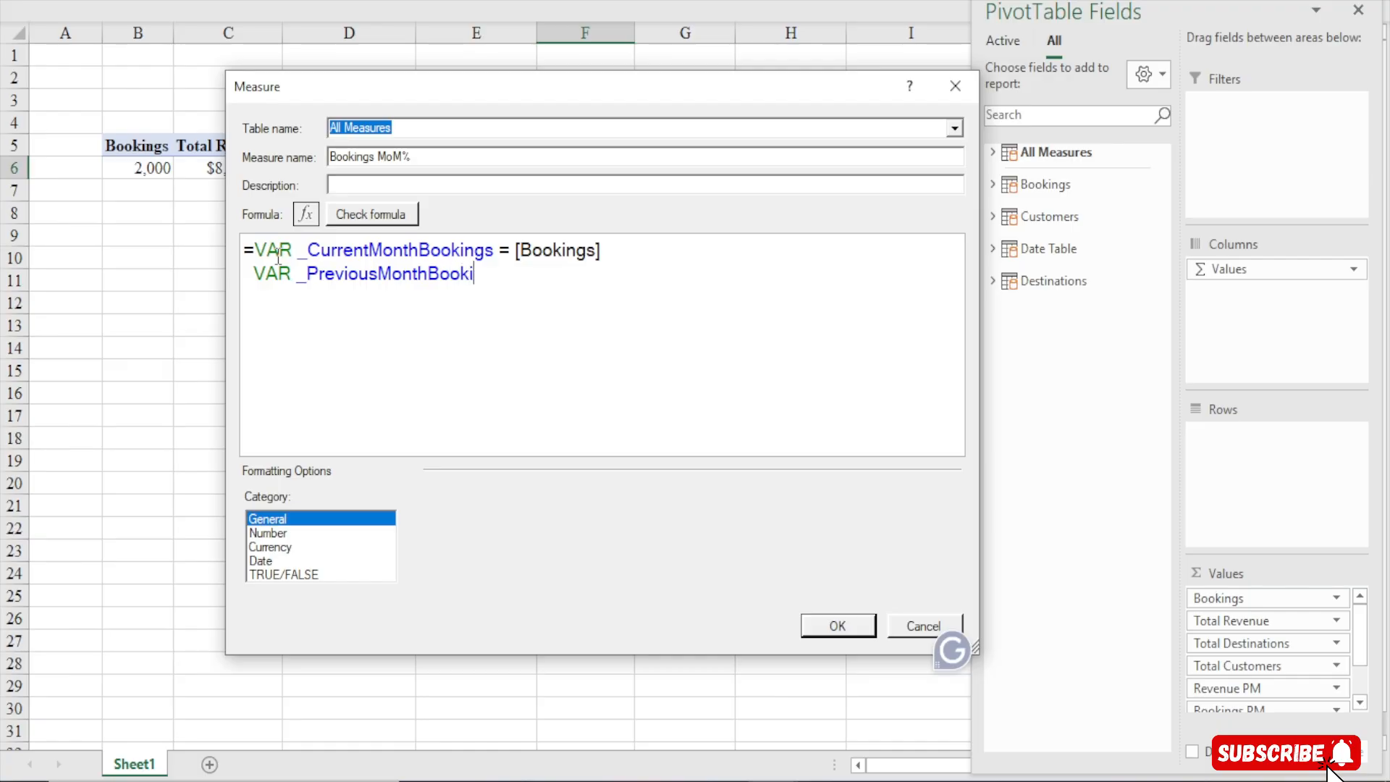
type("ngs = cal")
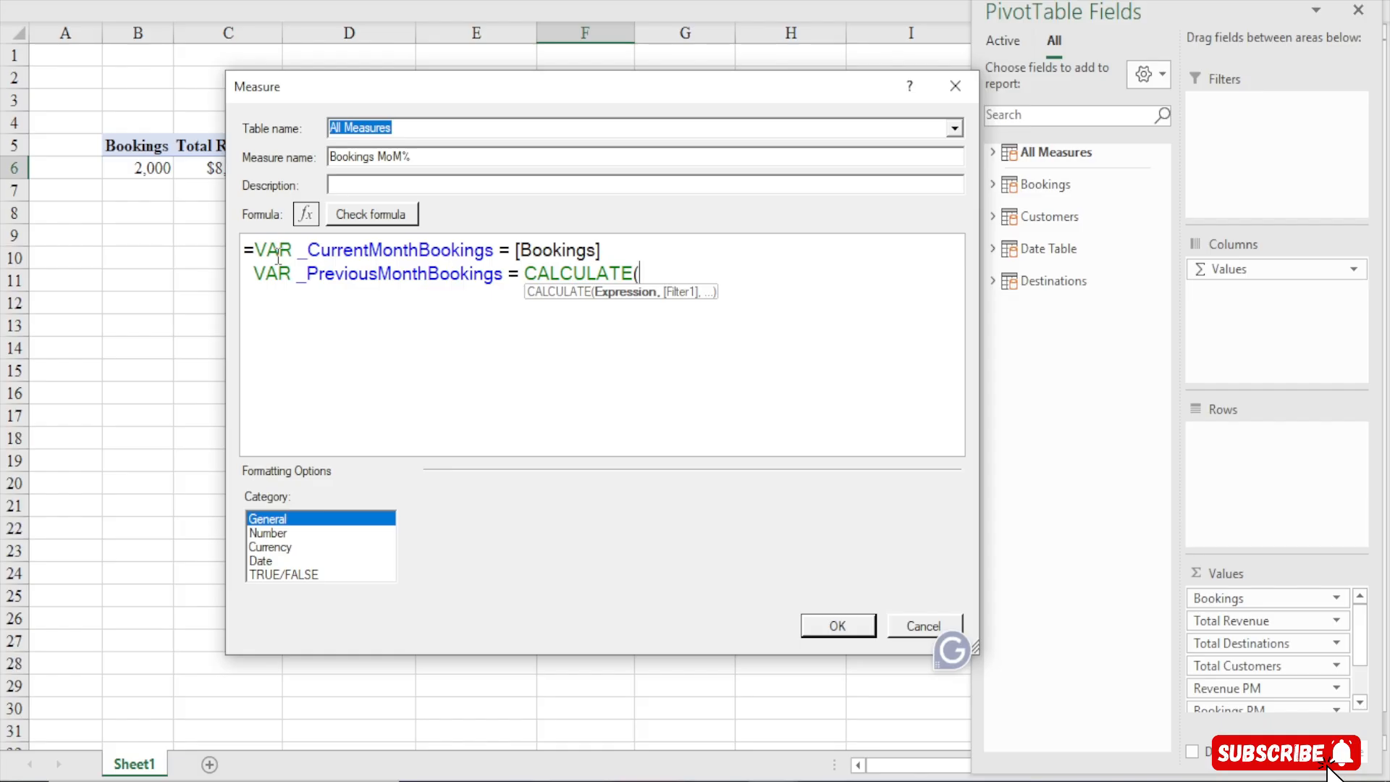
Assign _PreviousMonthBookings a CALCULATE over the [Bookings] measure, followed by a comma for the filter argument
type("boo")
key("Tab")
key("BackSpace")
key("BackSpace")
key("BackSpace")
key("BackSpace")
key("BackSpace")
key("BackSpace")
key("BackSpace")
key("BackSpace")
key("BackSpace")
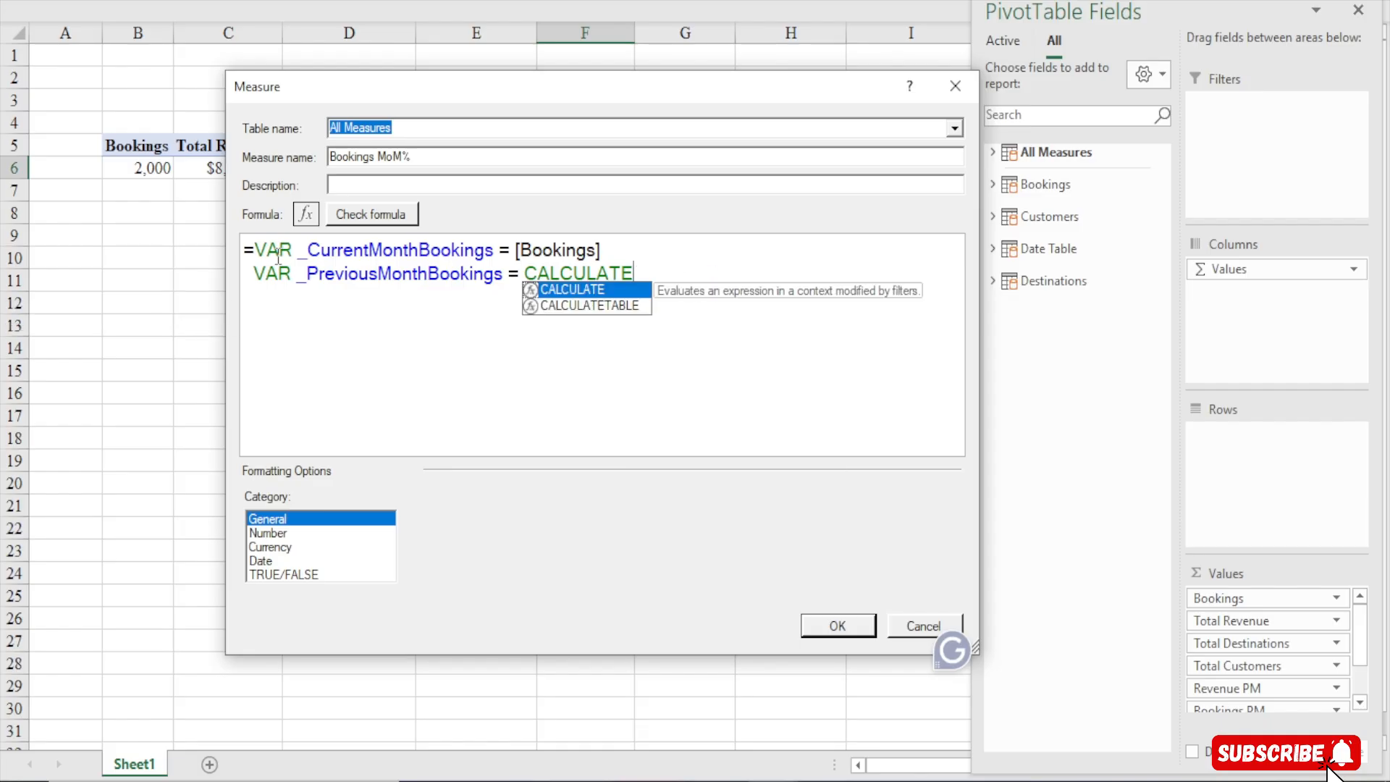
type("([")
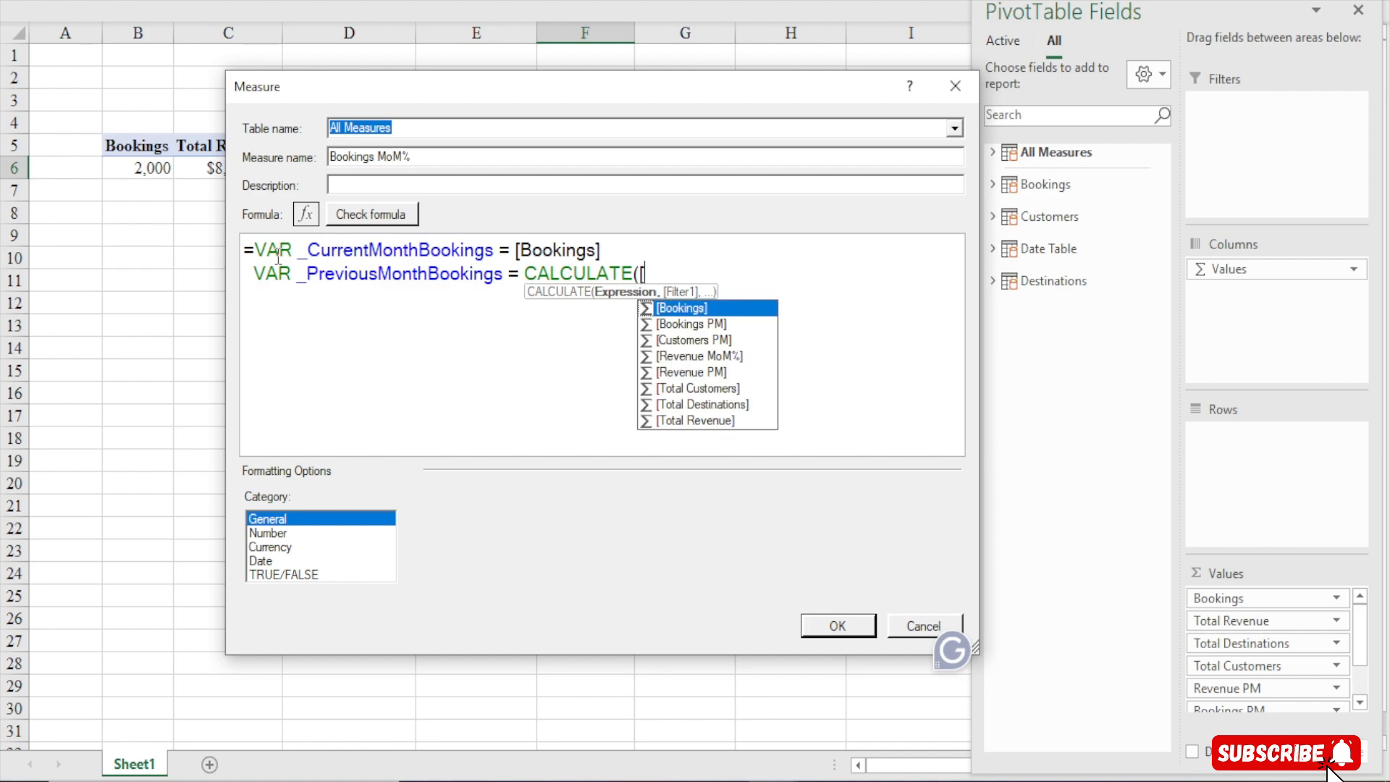
key("Tab")
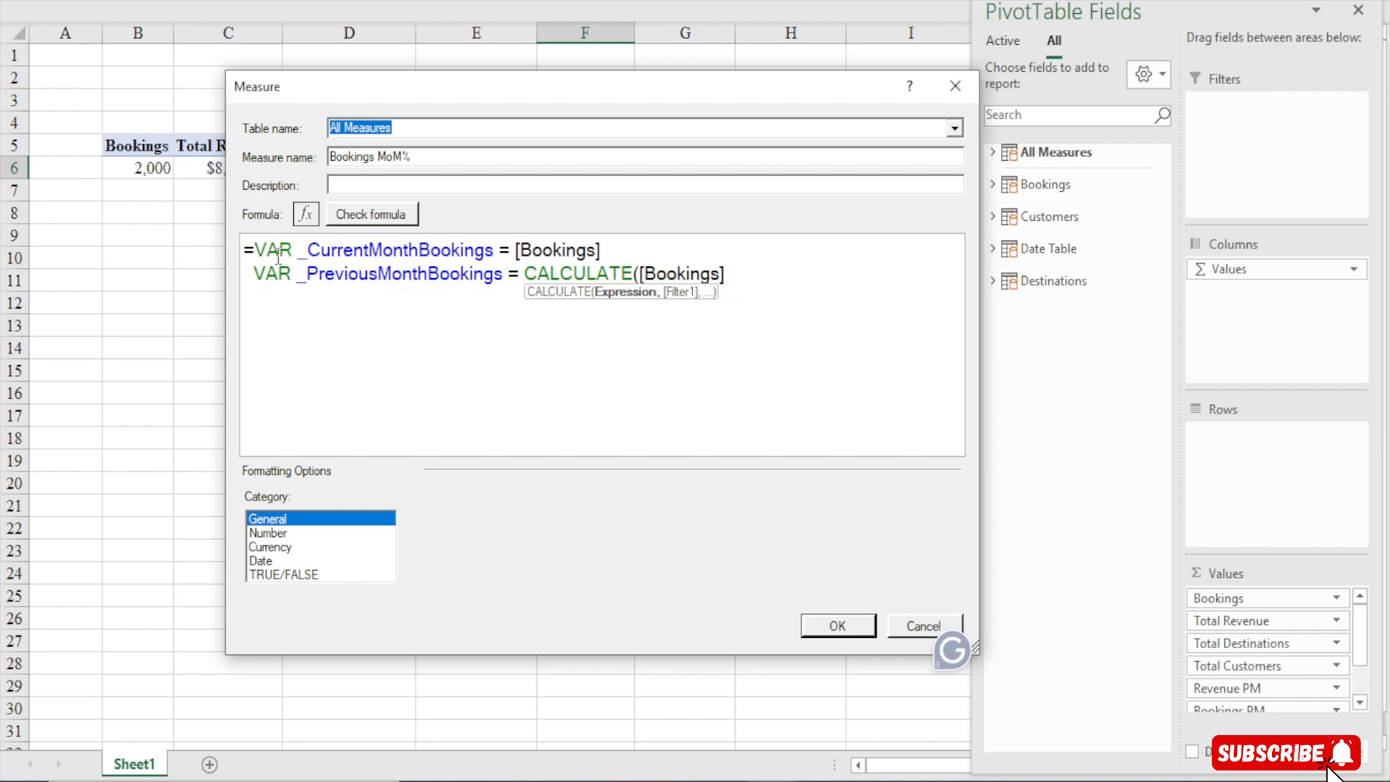
type(",")
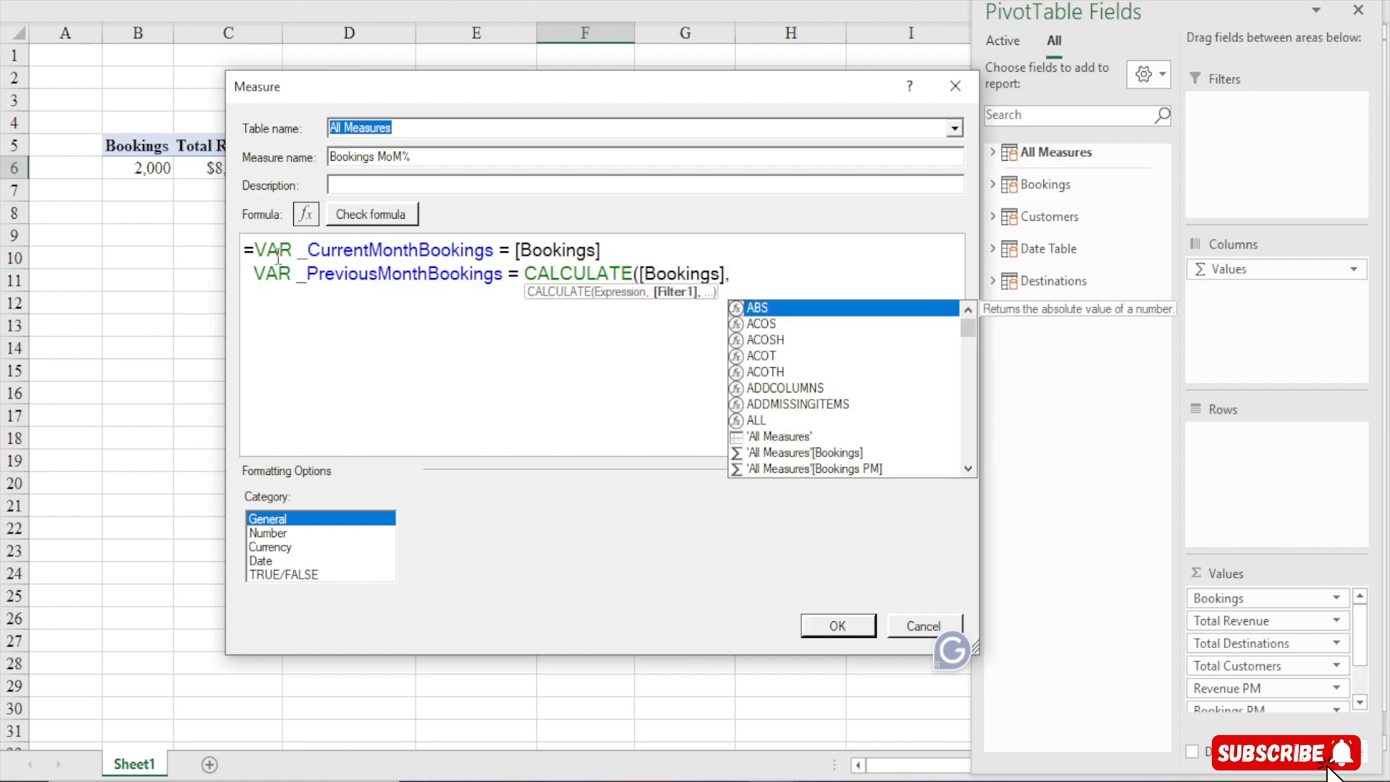
type("-1")
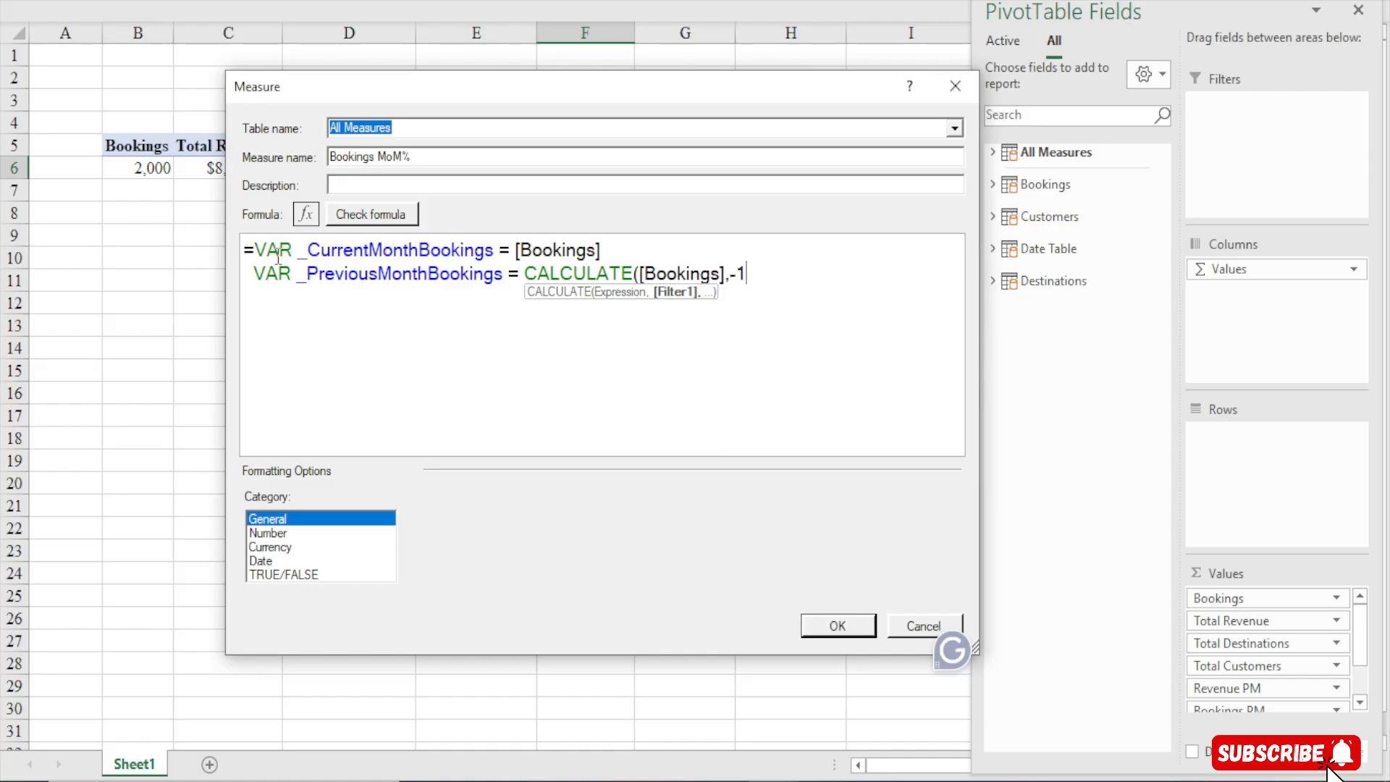
type(",")
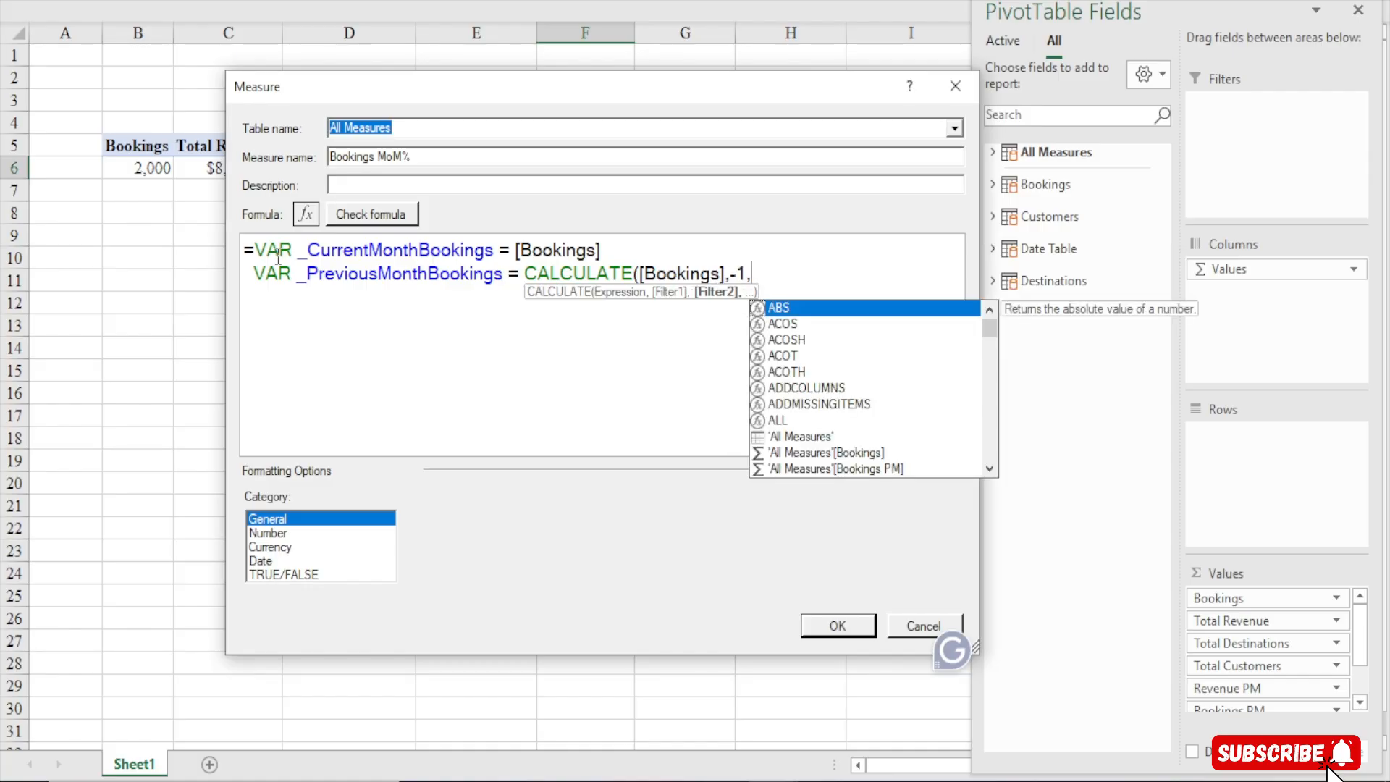
key("BackSpace")
key("BackSpace")
key("BackSpace")
key("BackSpace")
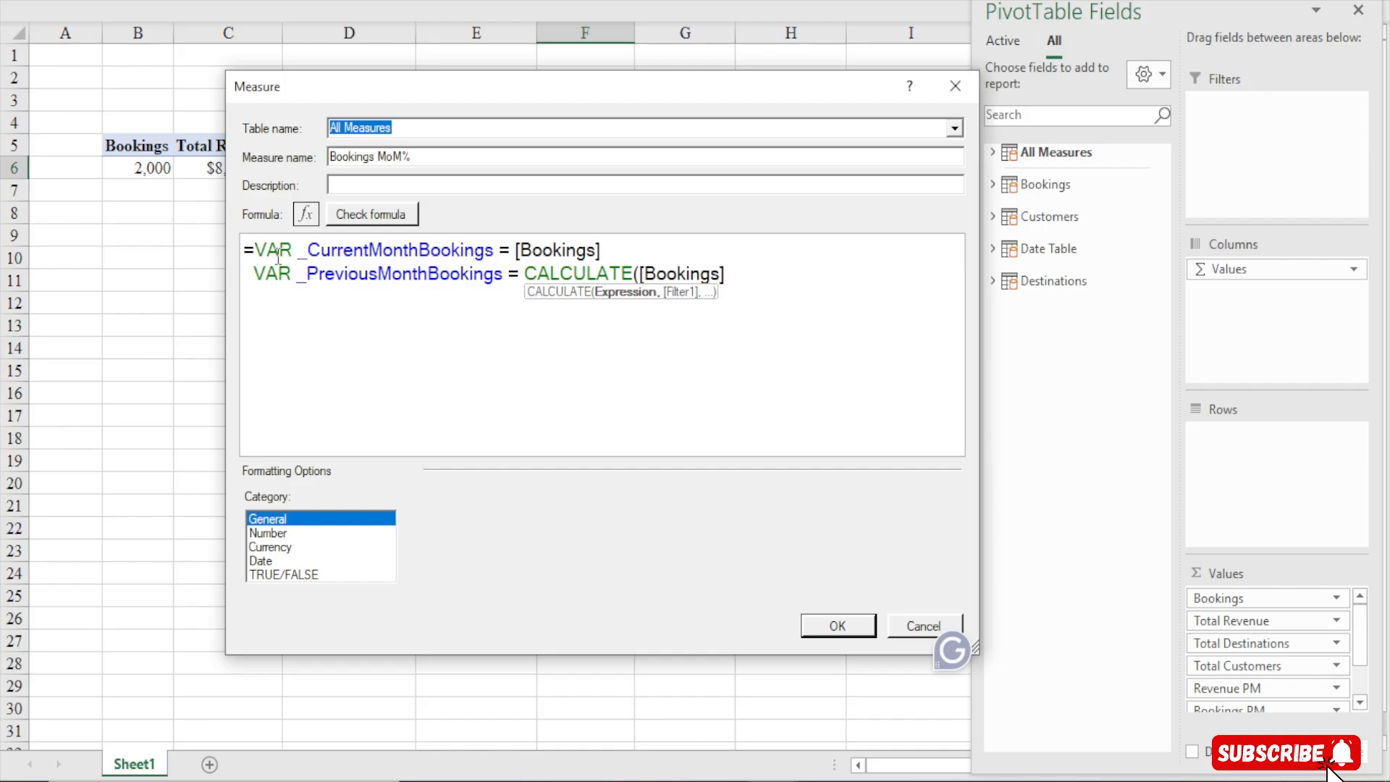
type(",")
key("shift+Return")
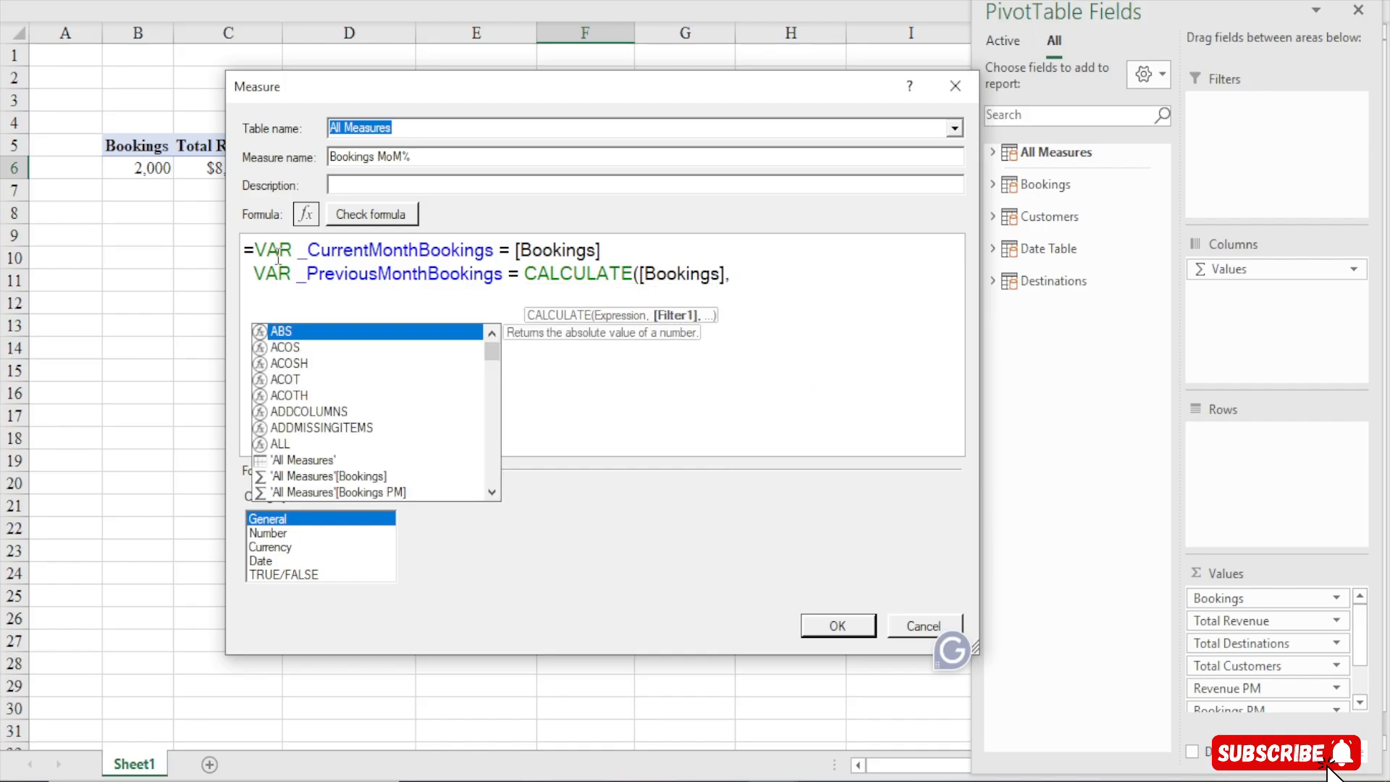
key("BackSpace")
key("BackSpace")
key("BackSpace")
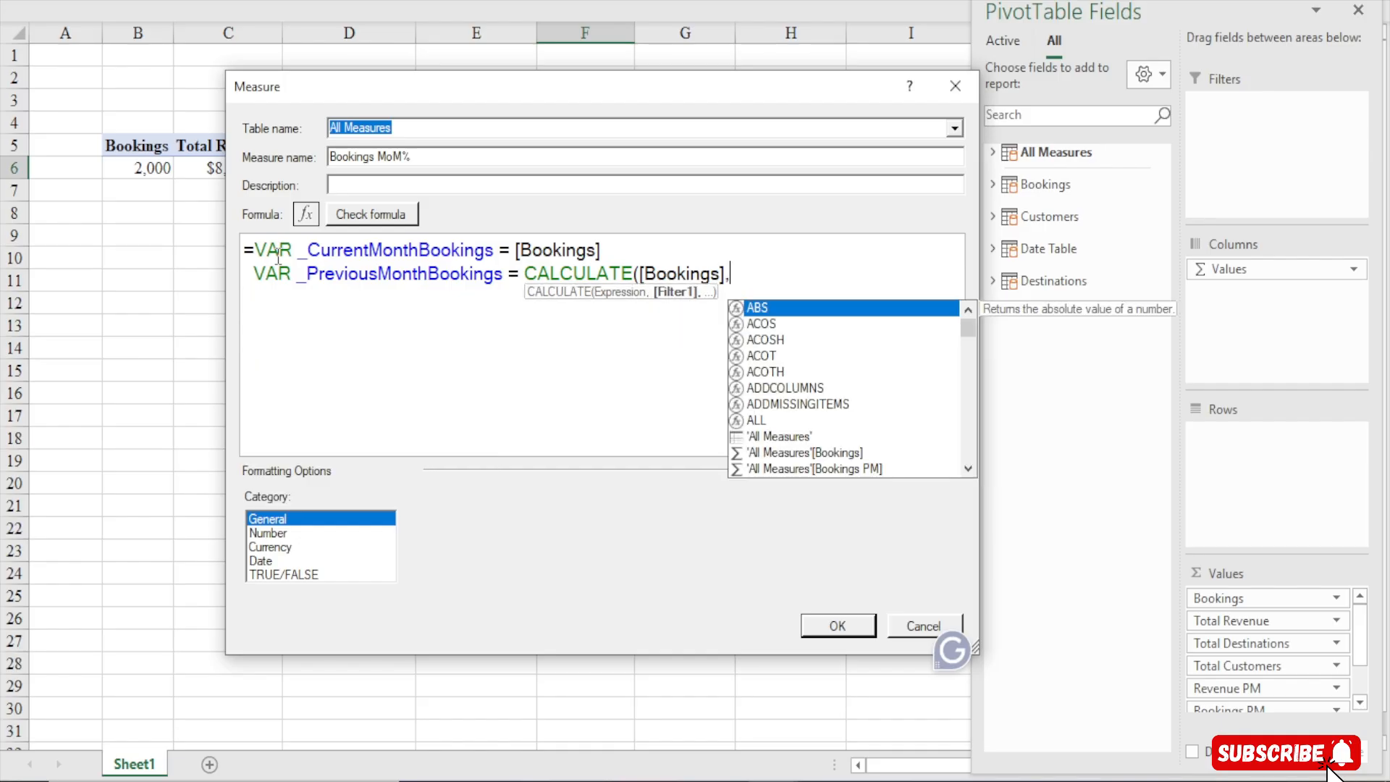
Add DATEADD('Date Table'[BookingDate],-1,MONTH) as the CALCULATE filter and close both functions
type("datewa")
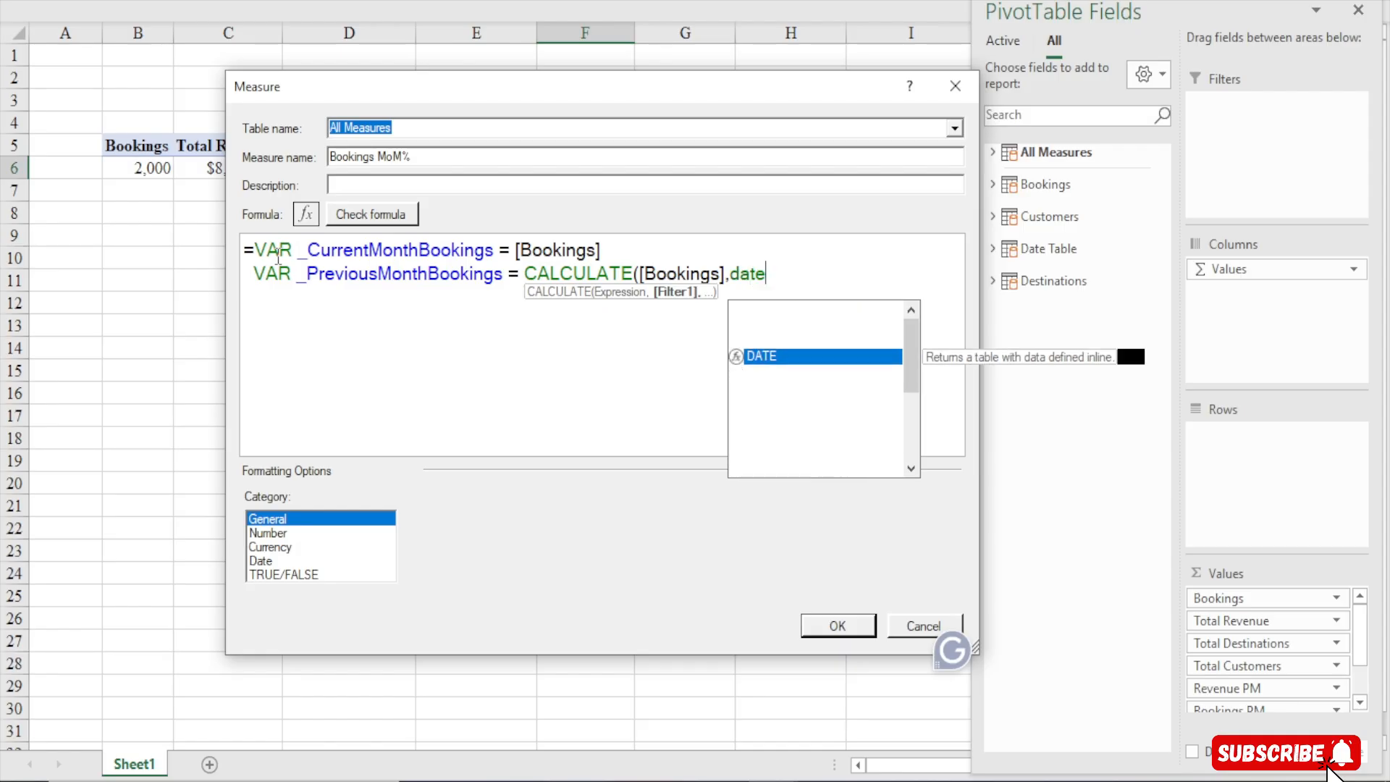
key("BackSpace")
key("BackSpace")
type("d")
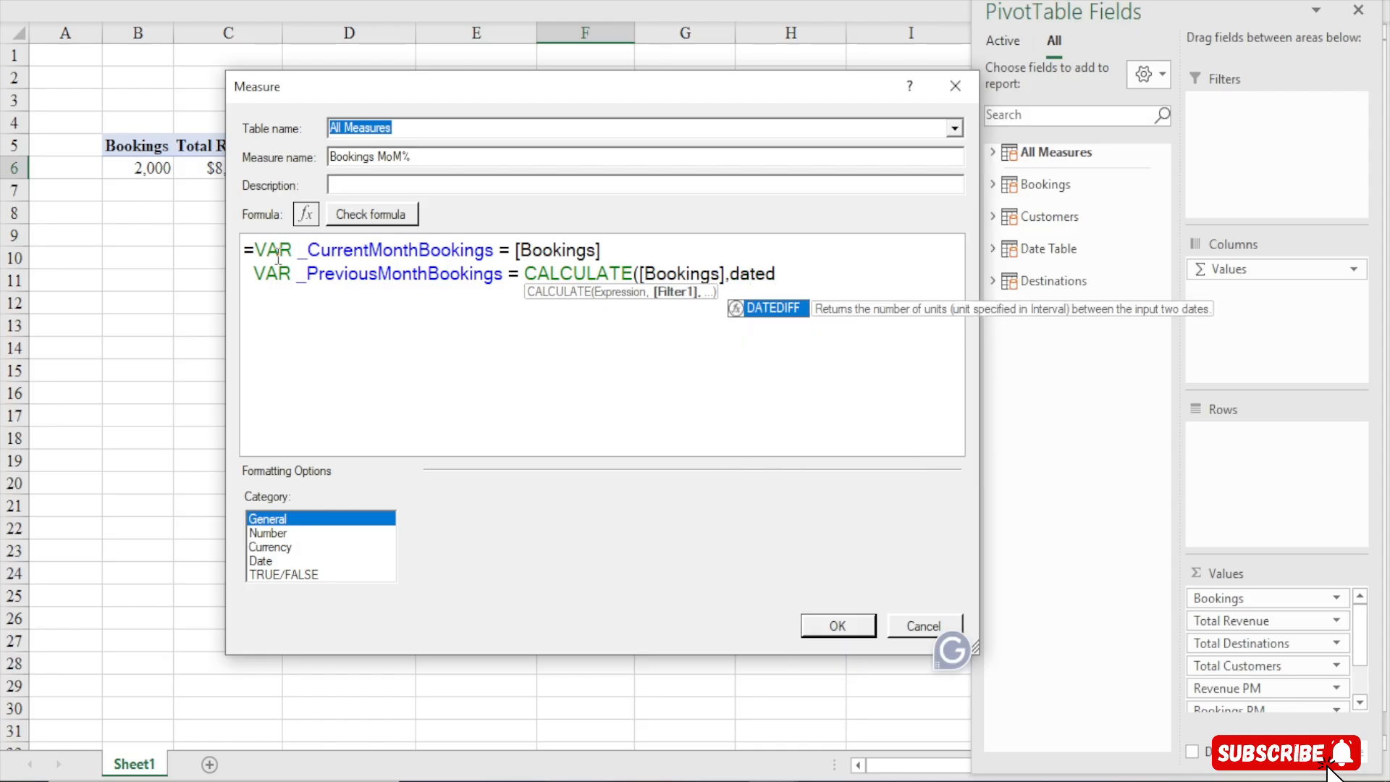
key("BackSpace")
type("a")
key("Tab")
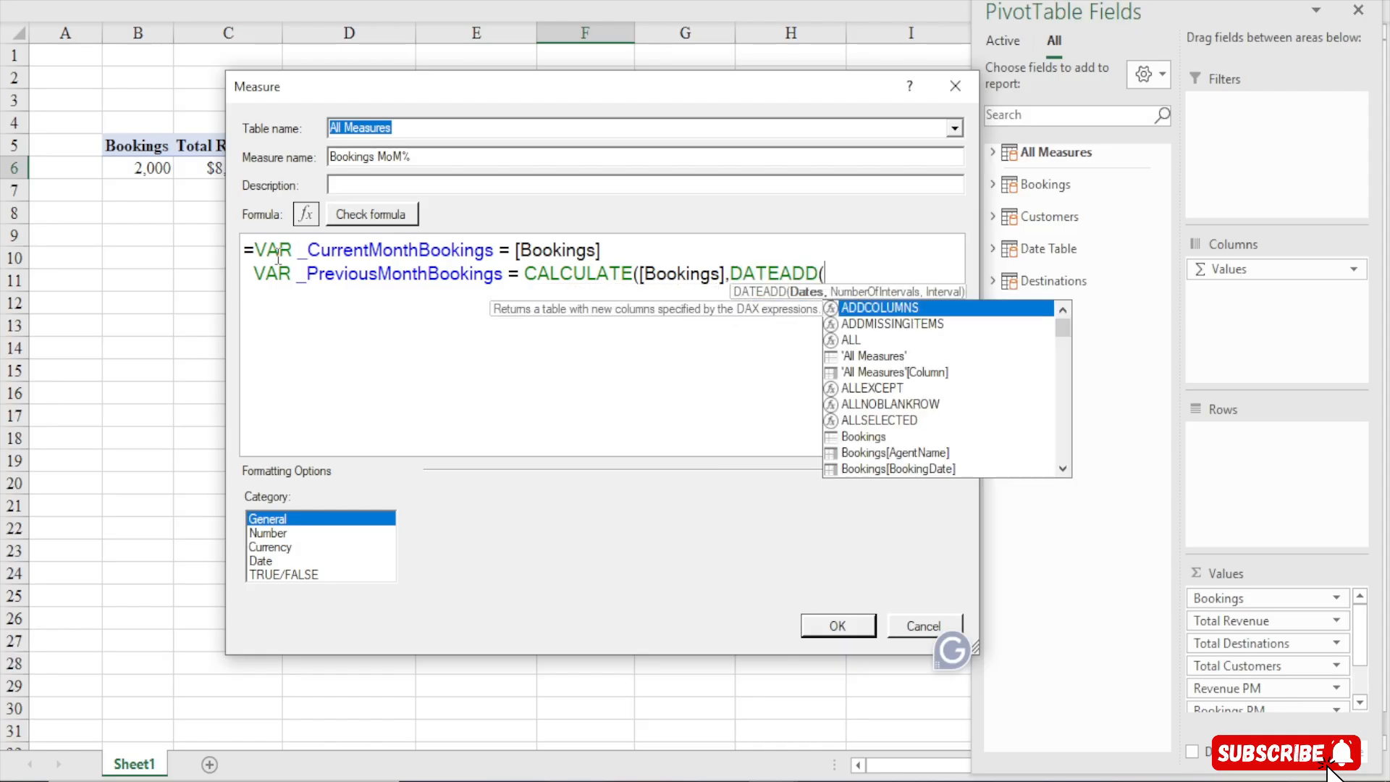
type("date")
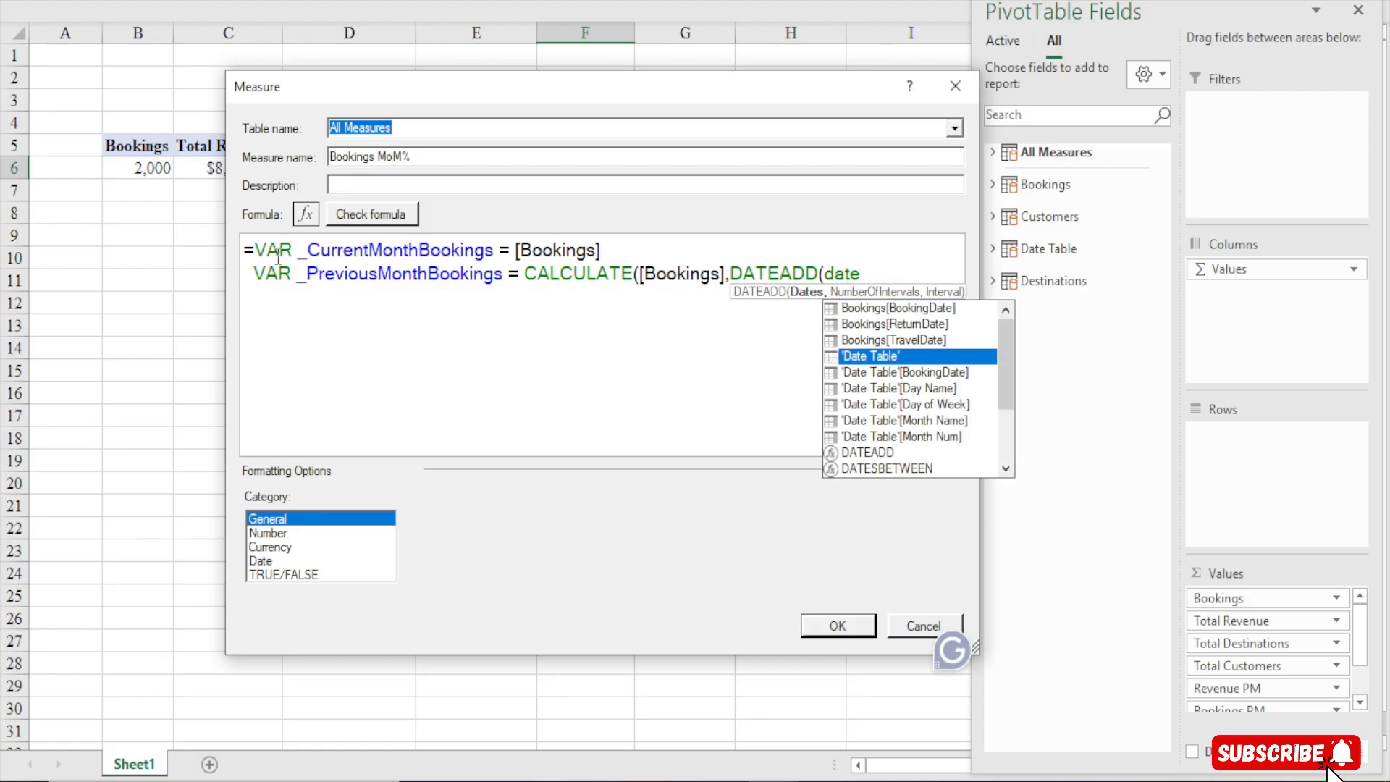
key("Down")
key("Tab")
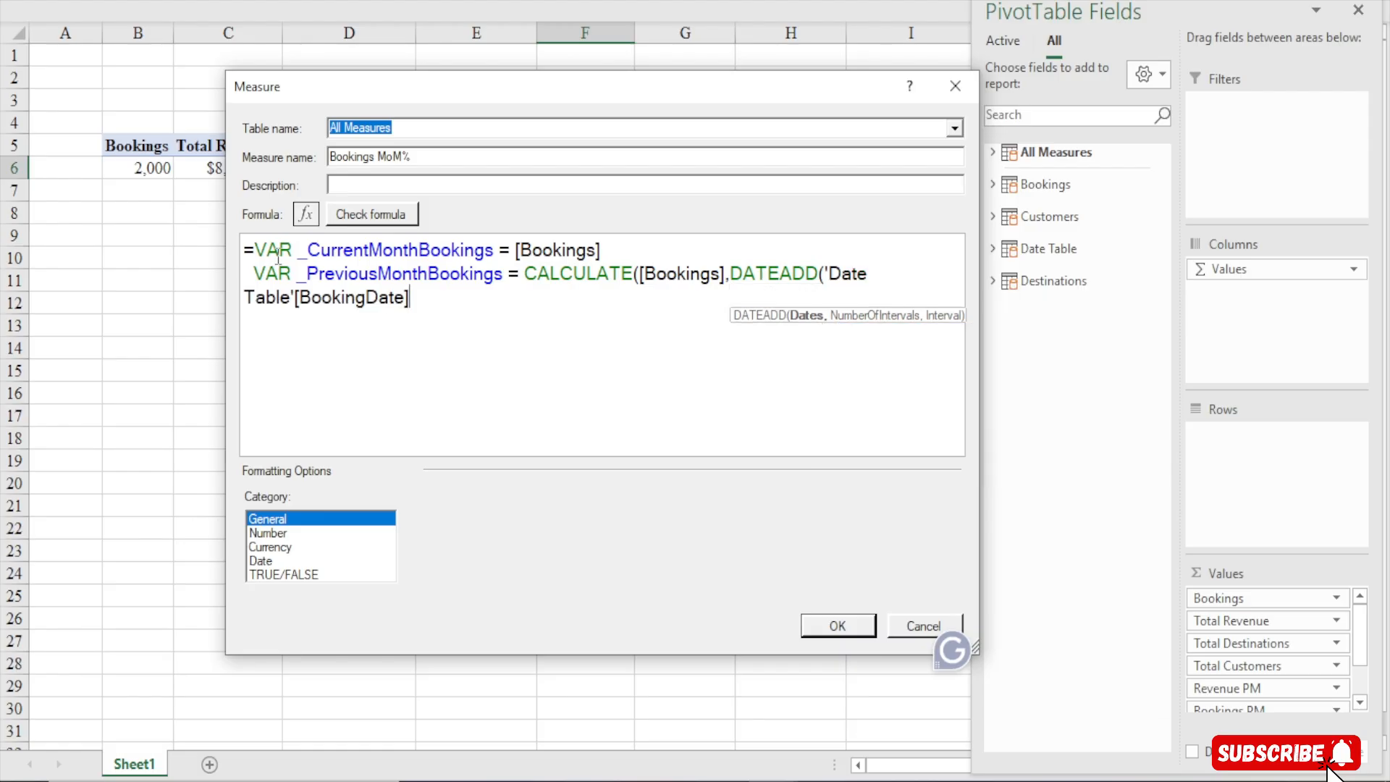
type(",-1")
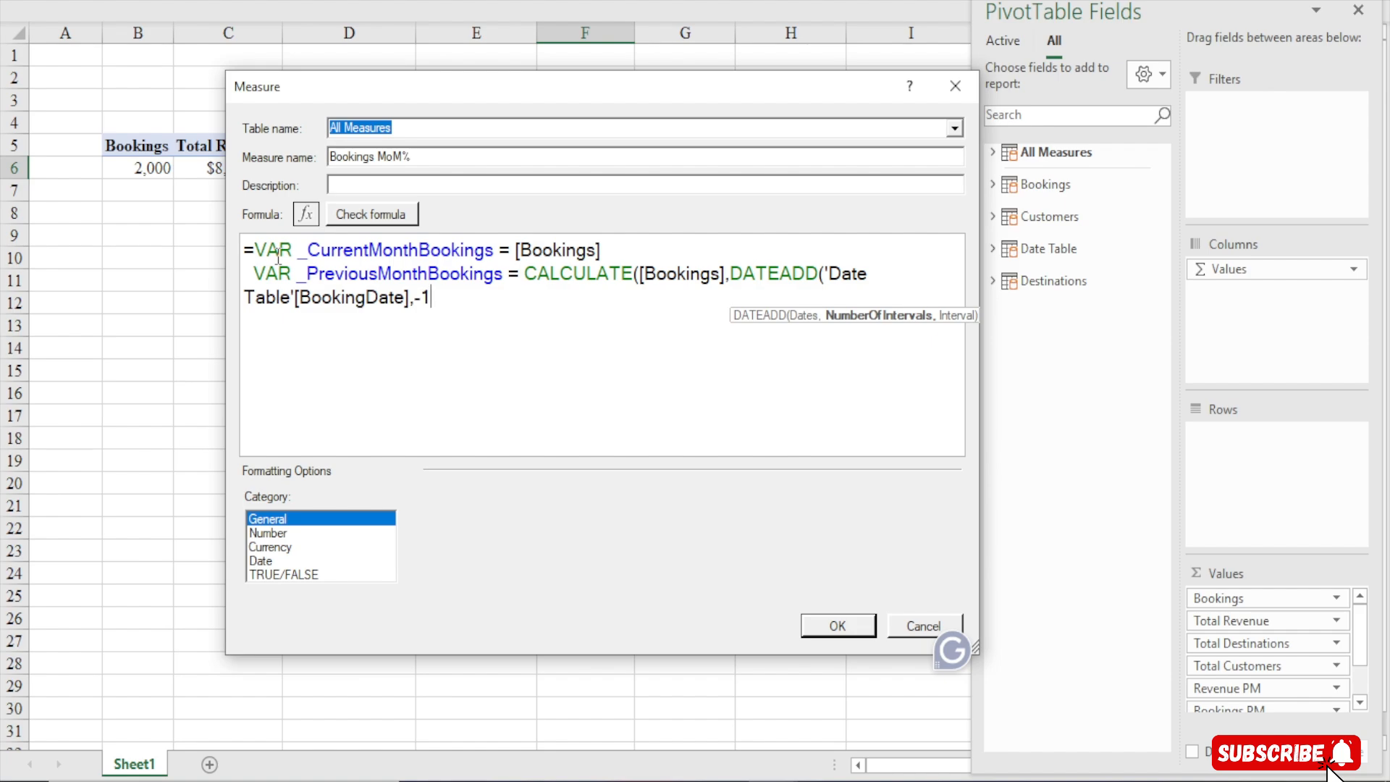
type(",p")
key("BackSpace")
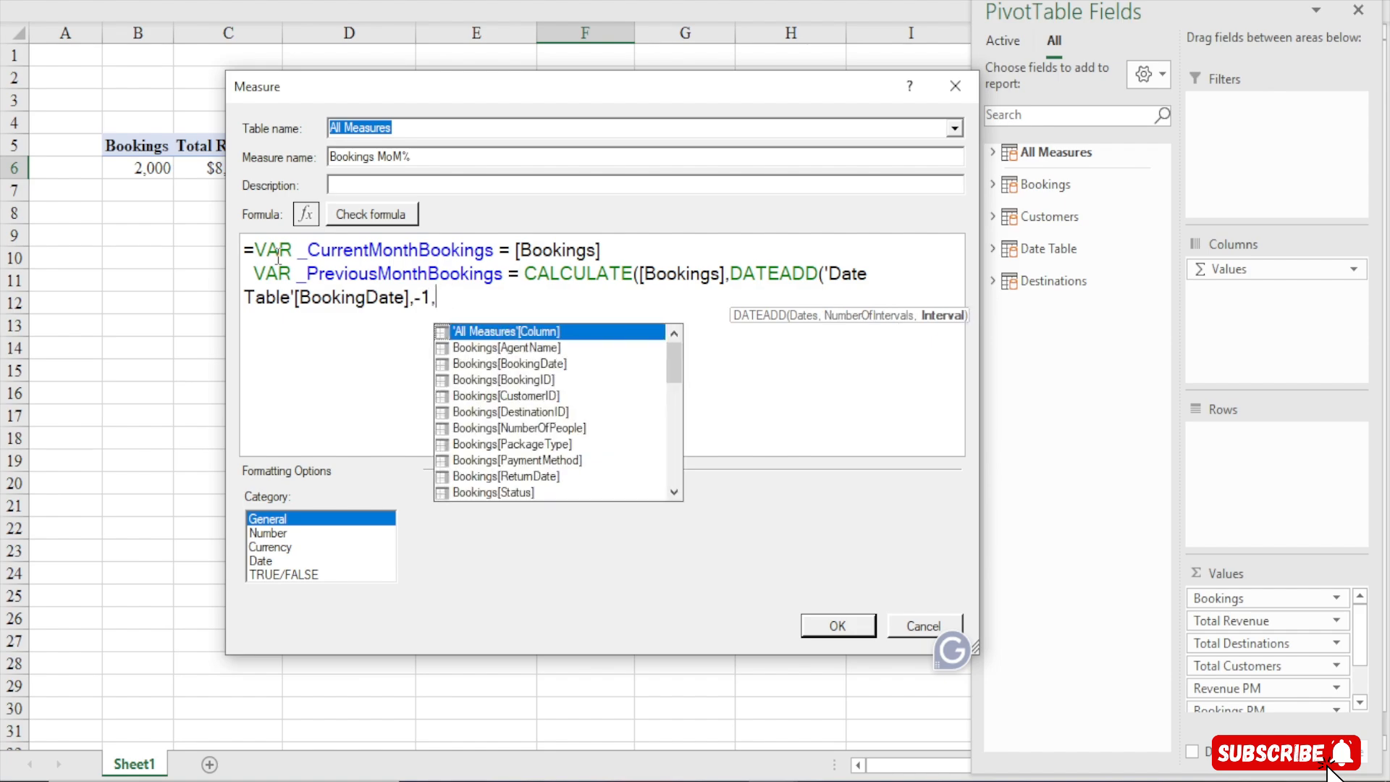
type("mont")
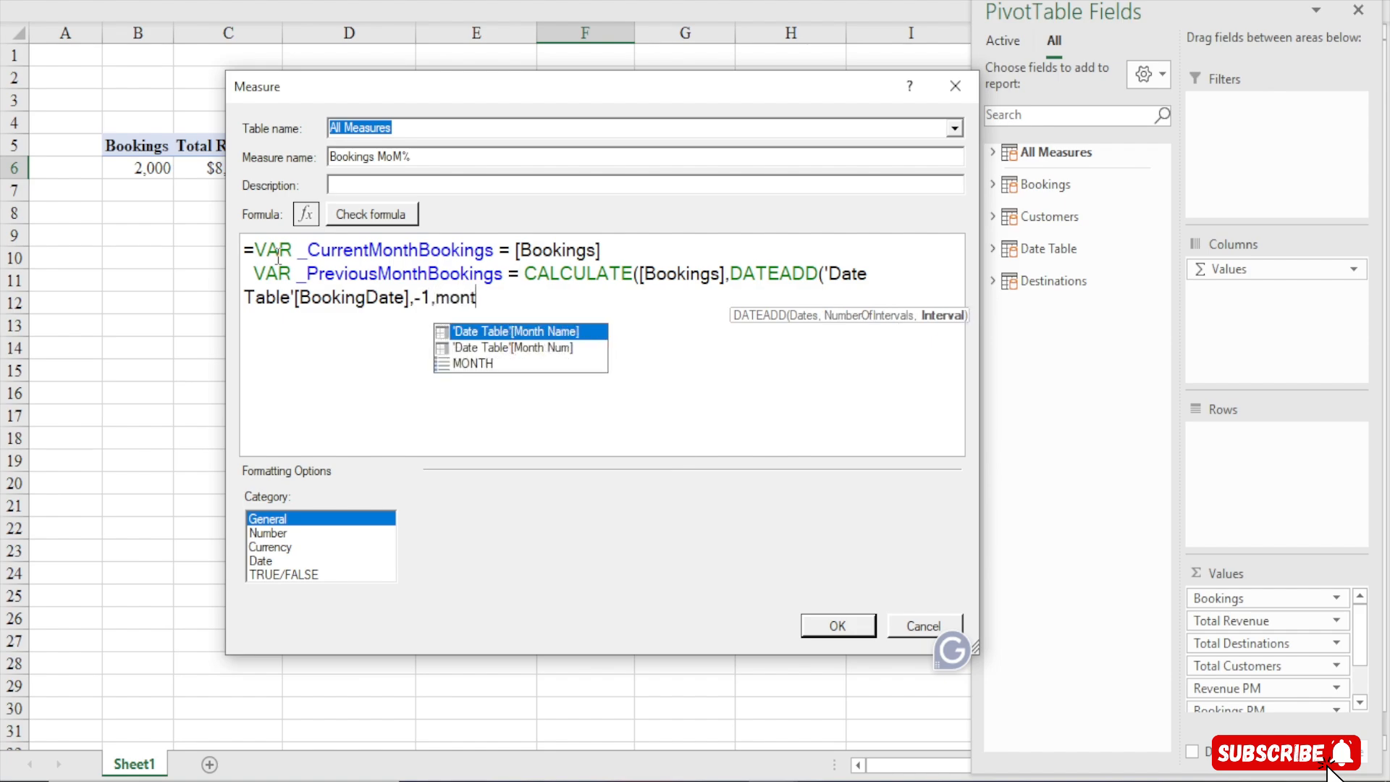
key("Down")
key("Down")
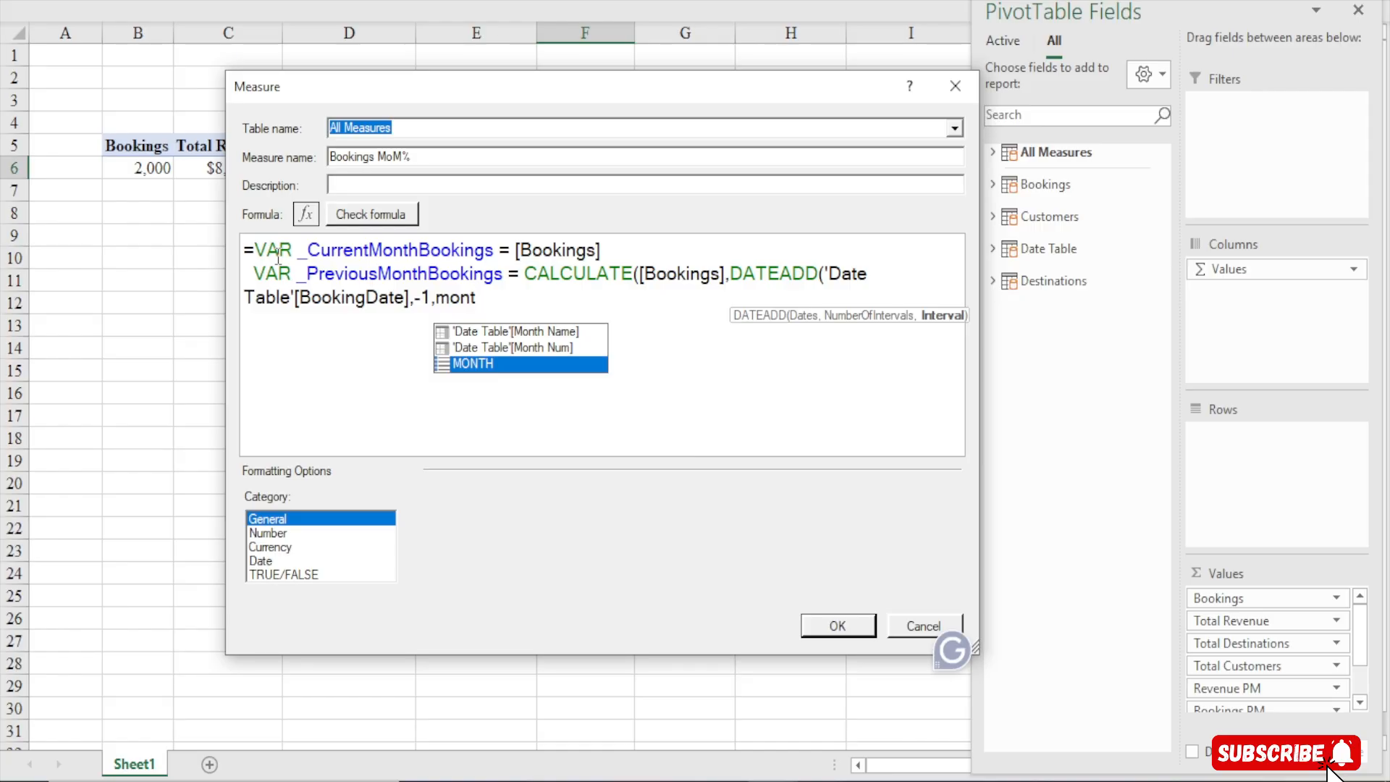
key("Tab")
type(")")
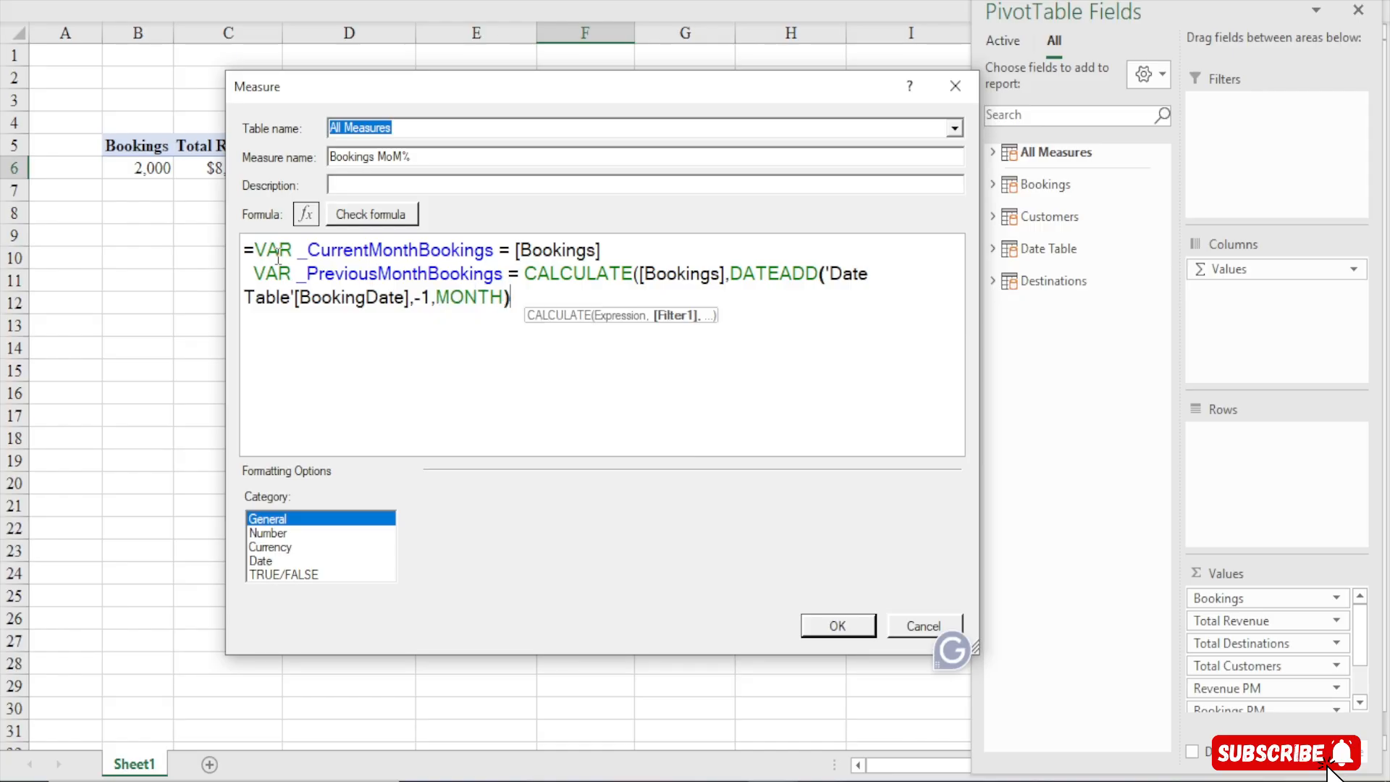
type(")")
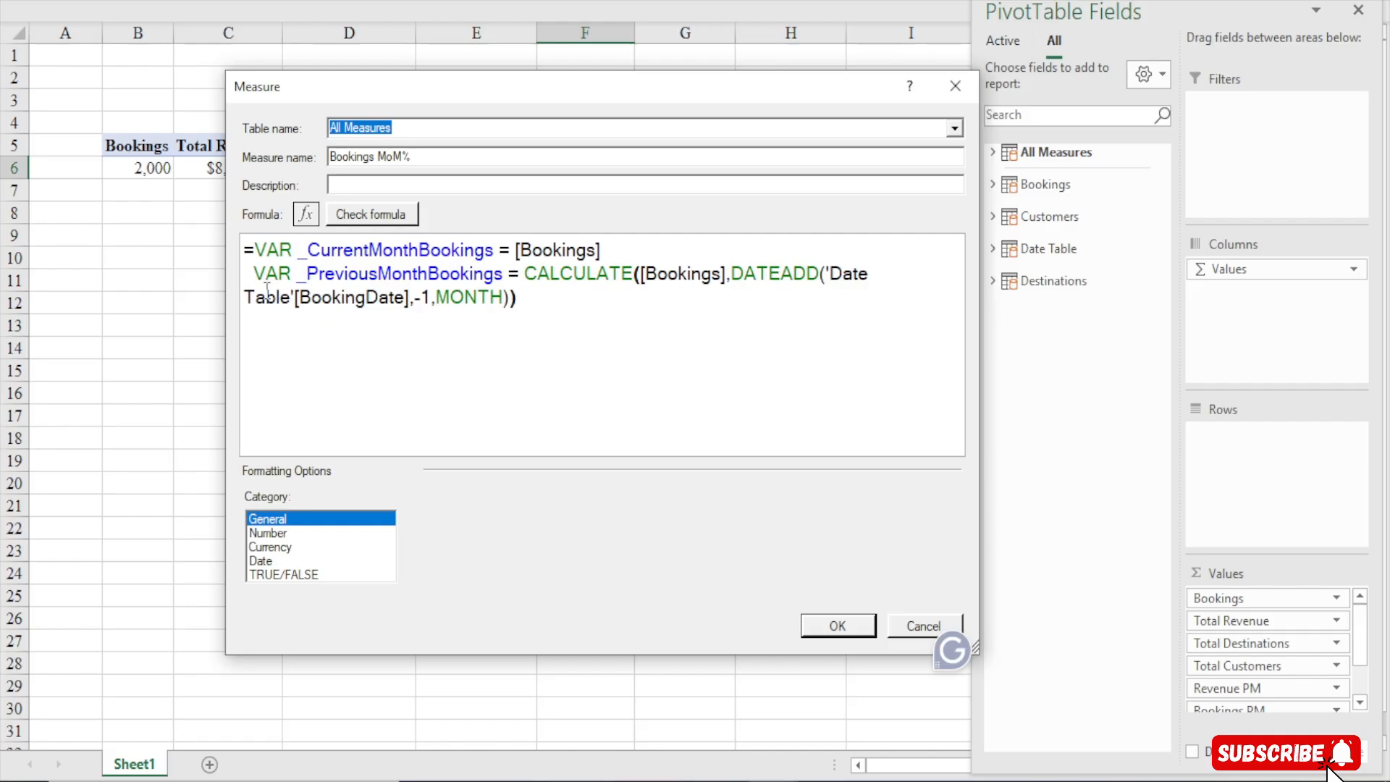
Move the DATEADD filter onto its own indented line beneath the CALCULATE expression
left_click(732, 279)
key("alt+Return")
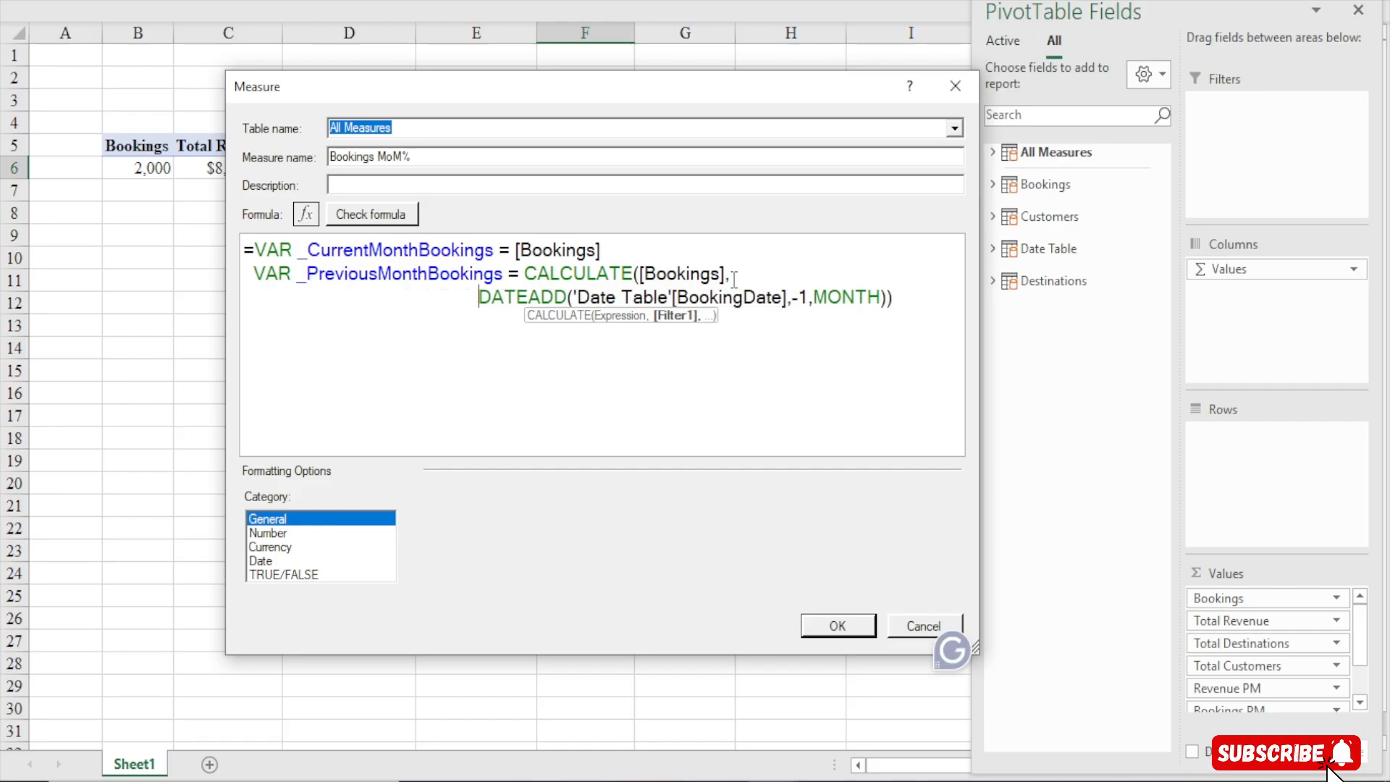
key("Tab")
key("BackSpace")
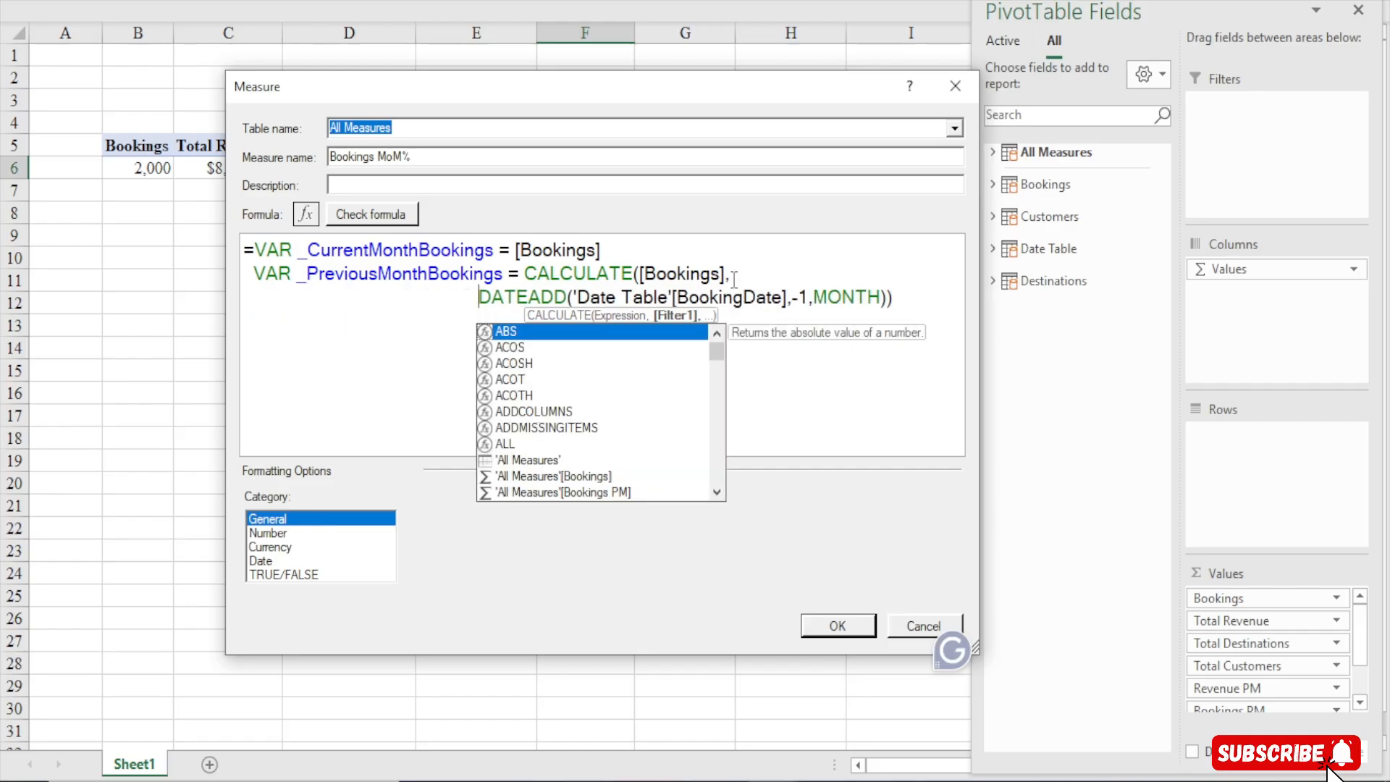
scroll(735, 280, "down", 3)
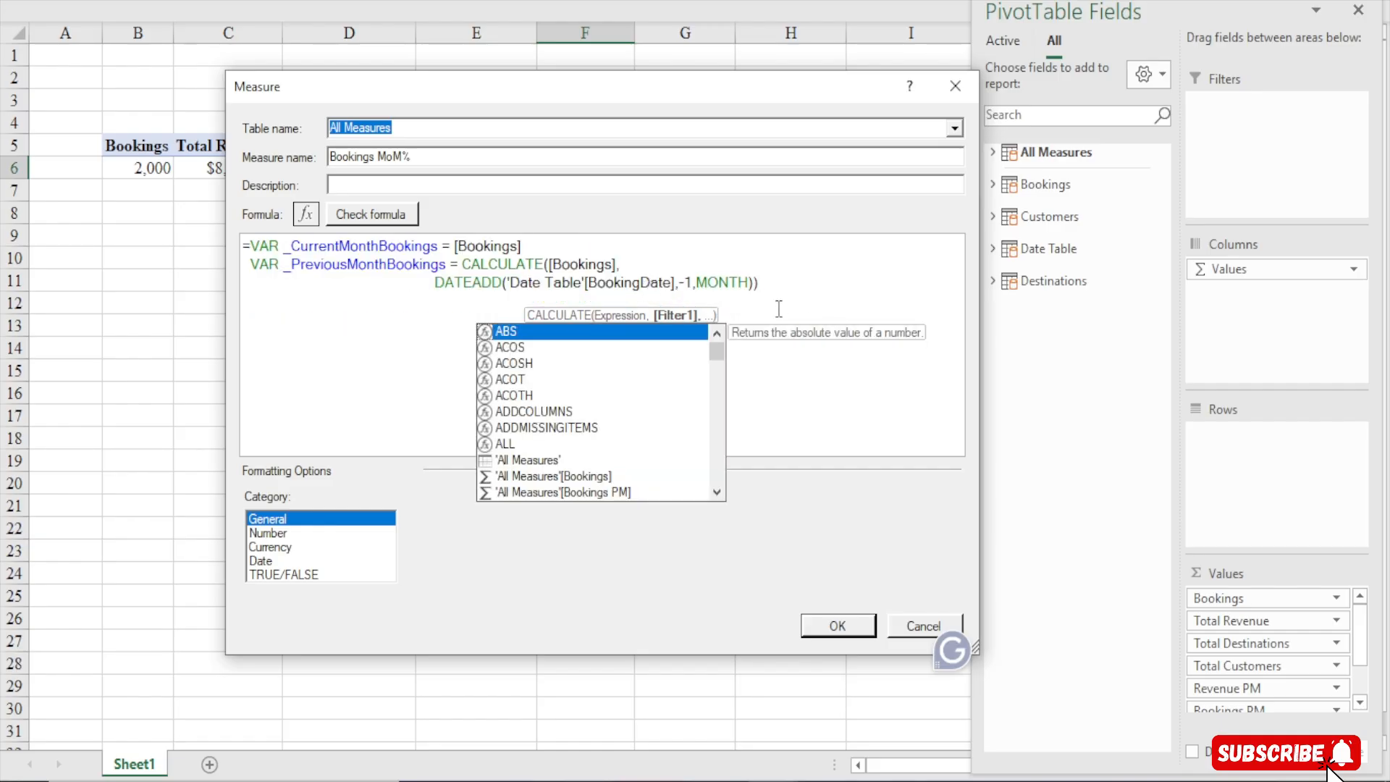
key("Tab")
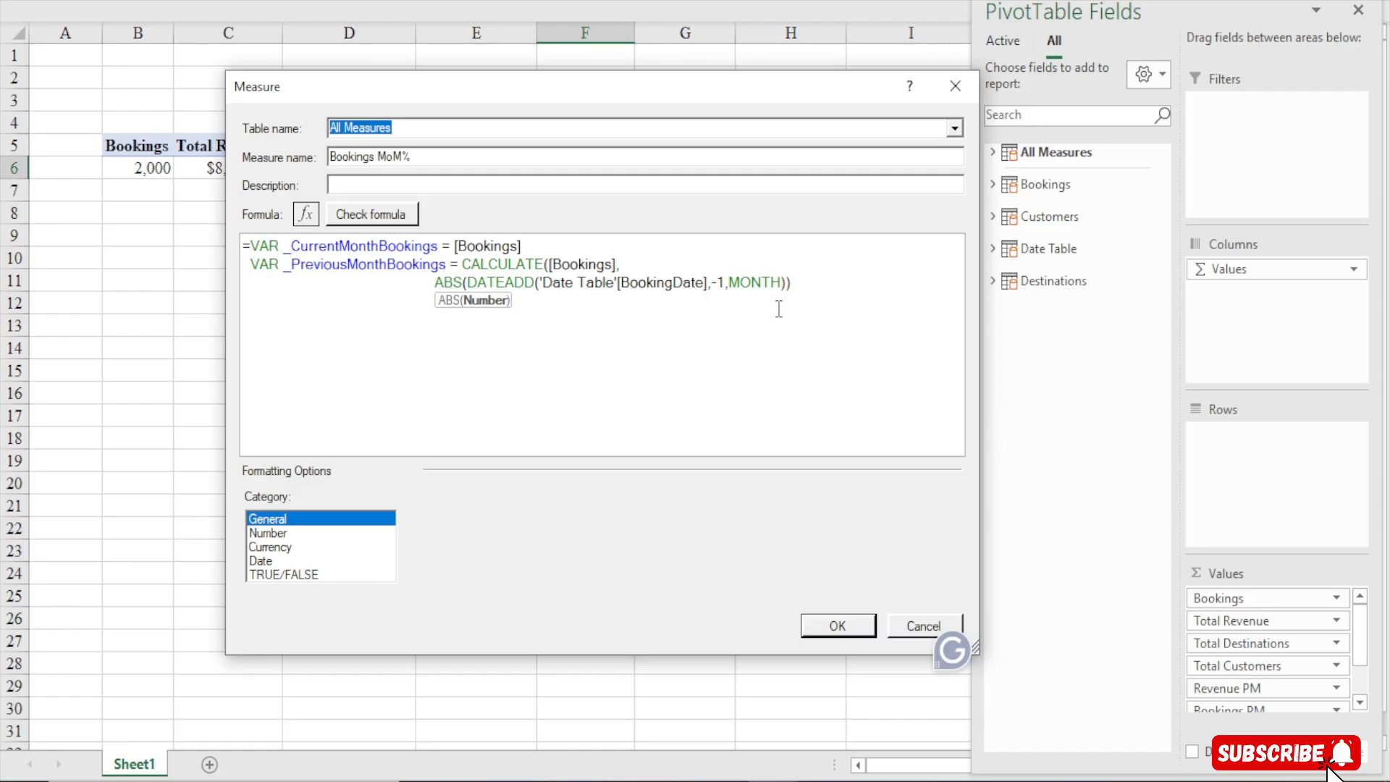
key("BackSpace")
key("BackSpace")
key("BackSpace")
key("BackSpace")
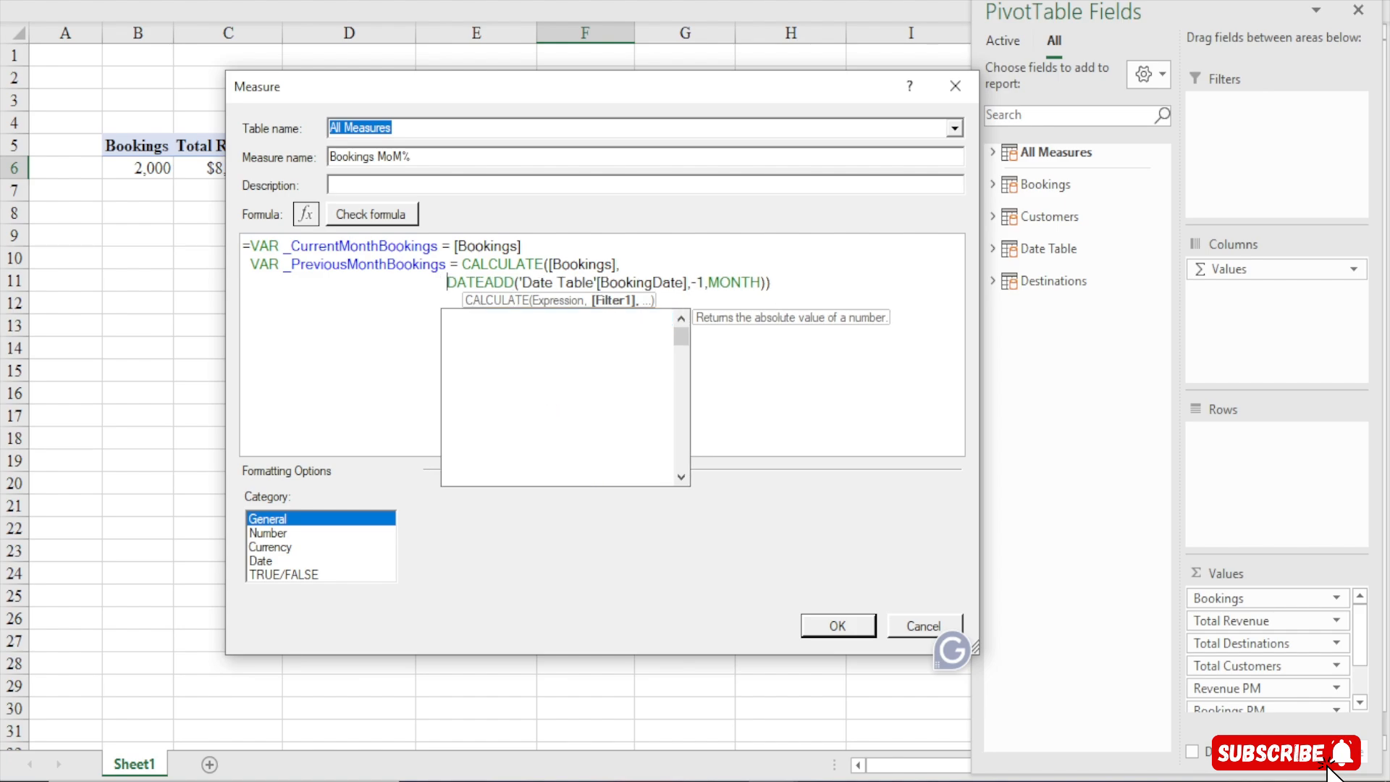
key("BackSpace")
left_click(445, 284)
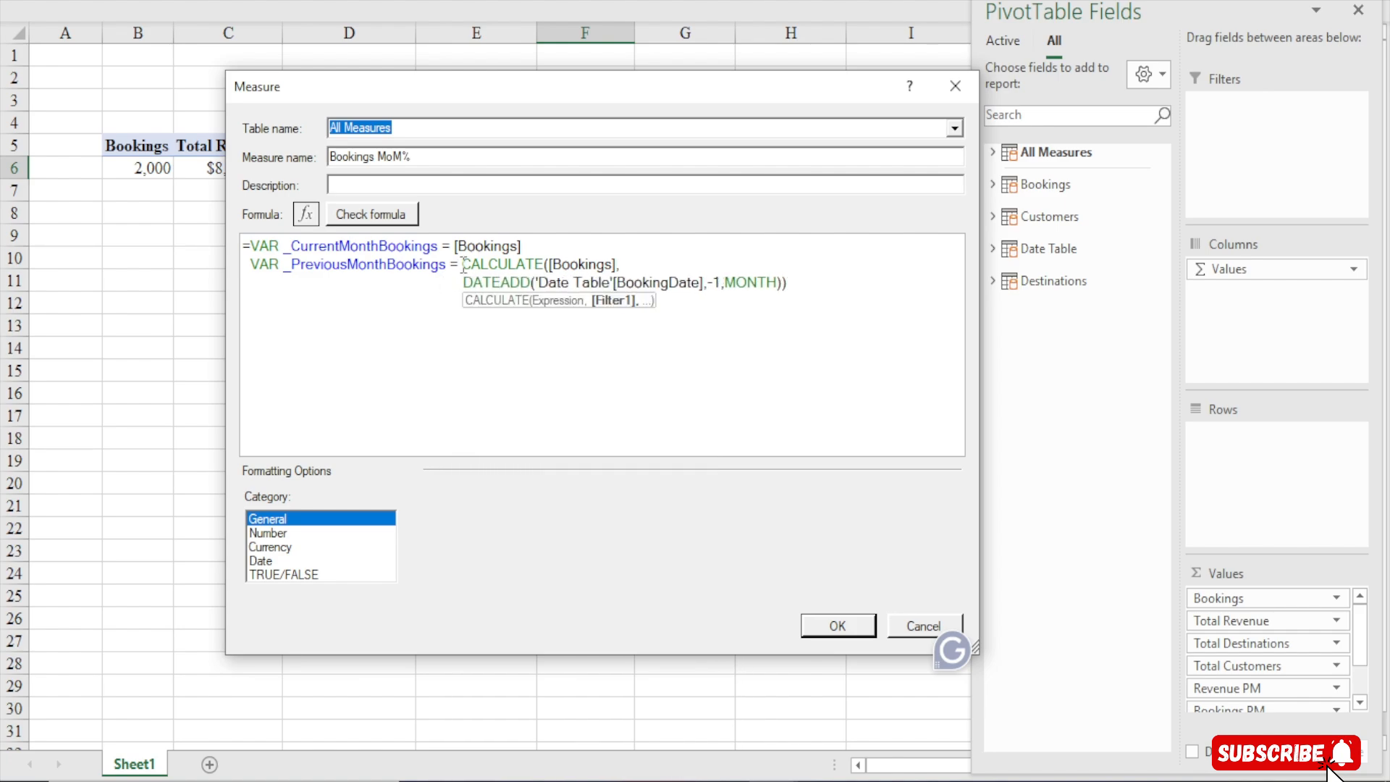
left_click_drag(462, 266, 807, 298)
left_click(798, 282)
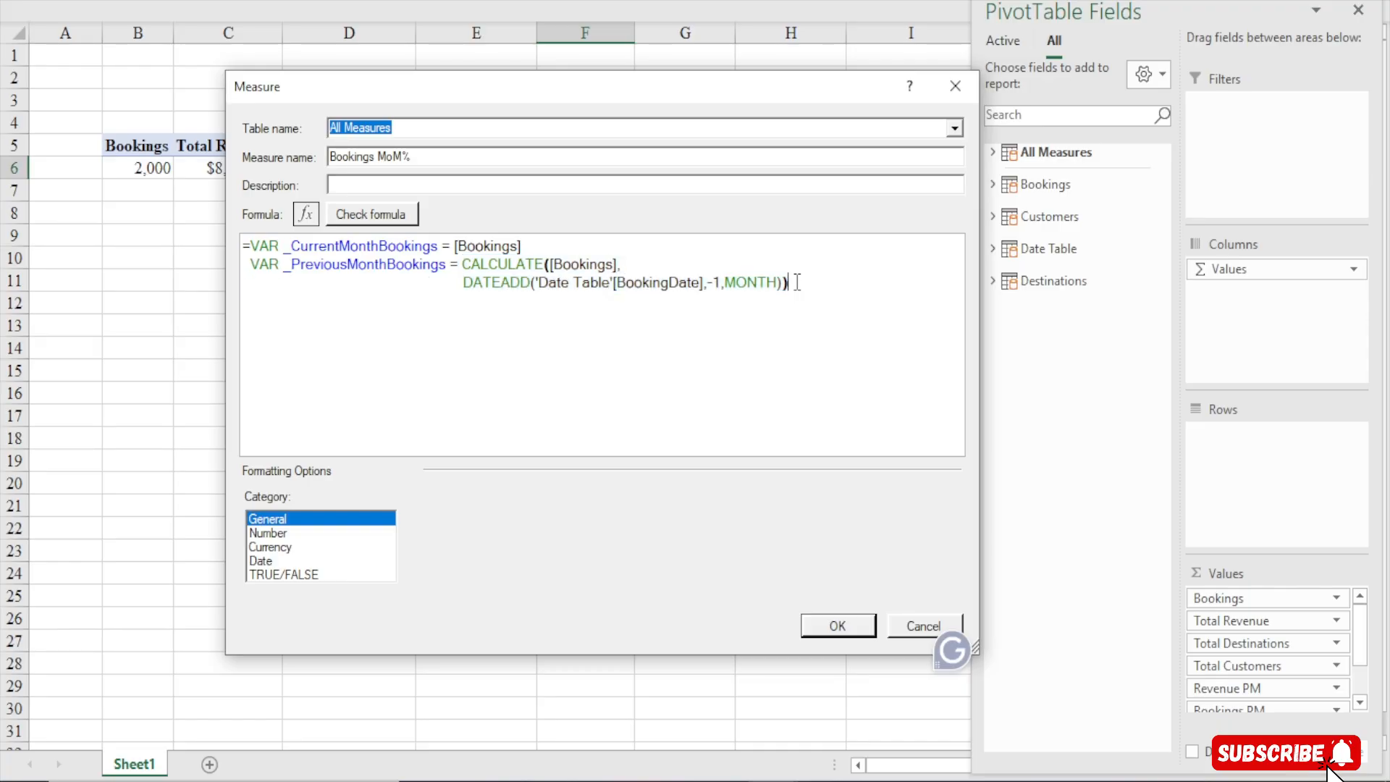
Try to add a RETURN line below the variable definitions
key("Return")
key("Return")
key("BackSpace")
key("BackSpace")
key("BackSpace")
key("BackSpace")
key("BackSpace")
key("BackSpace")
key("BackSpace")
key("BackSpace")
key("BackSpace")
key("BackSpace")
key("BackSpace")
key("BackSpace")
key("BackSpace")
key("BackSpace")
key("BackSpace")
key("BackSpace")
key("BackSpace")
key("BackSpace")
key("Return")
key("Return")
key("BackSpace")
type("RETU")
key("BackSpace")
key("BackSpace")
type("TRUN")
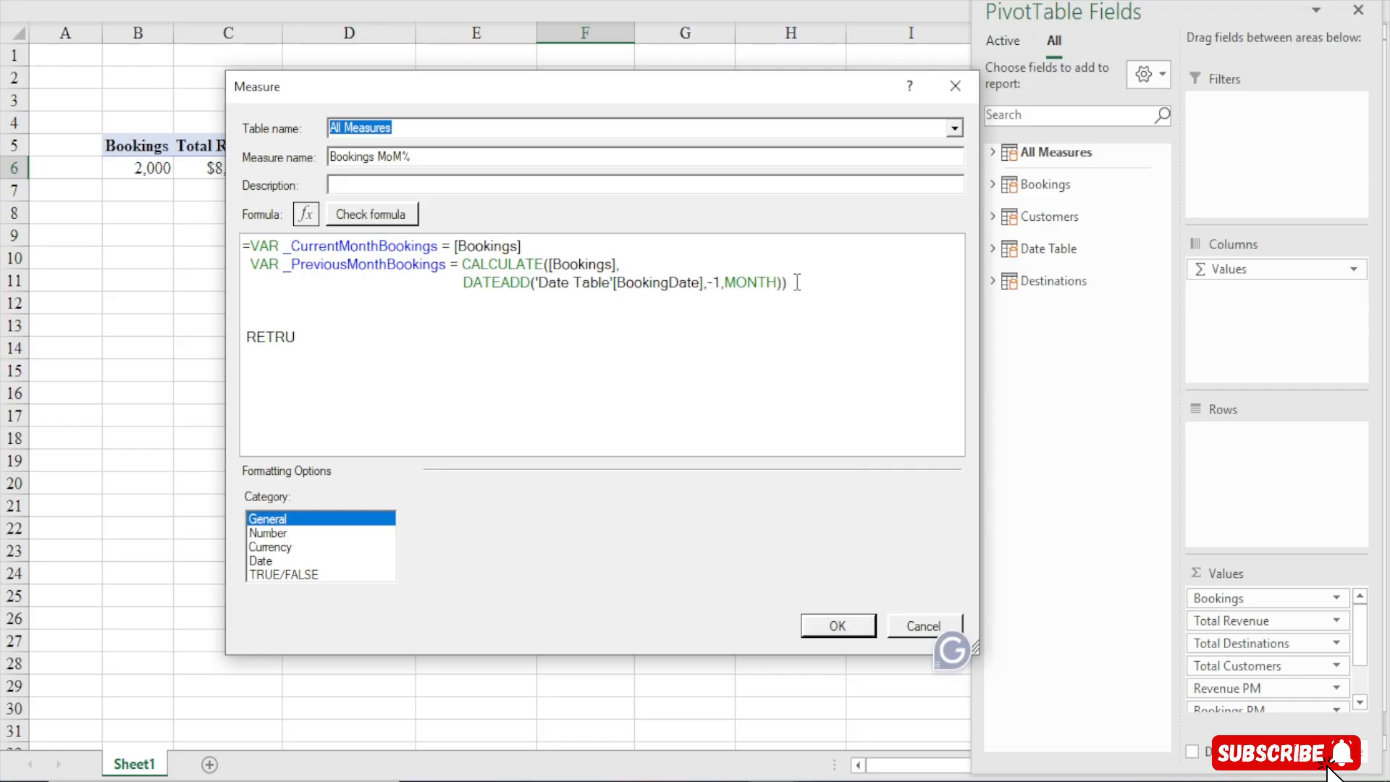
key("Return")
key("BackSpace")
key("BackSpace")
key("BackSpace")
key("BackSpace")
key("BackSpace")
key("BackSpace")
key("BackSpace")
type("RE")
left_click(797, 283)
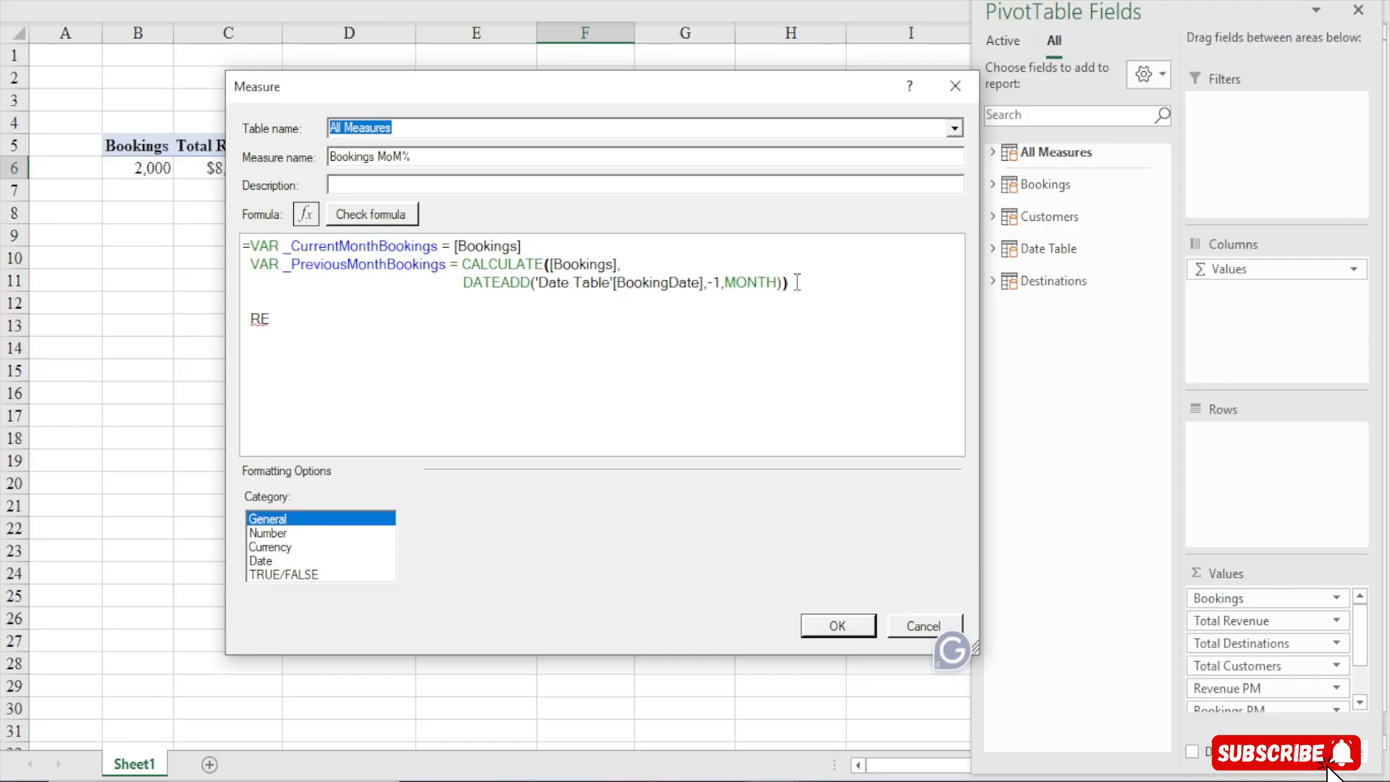
key("Return")
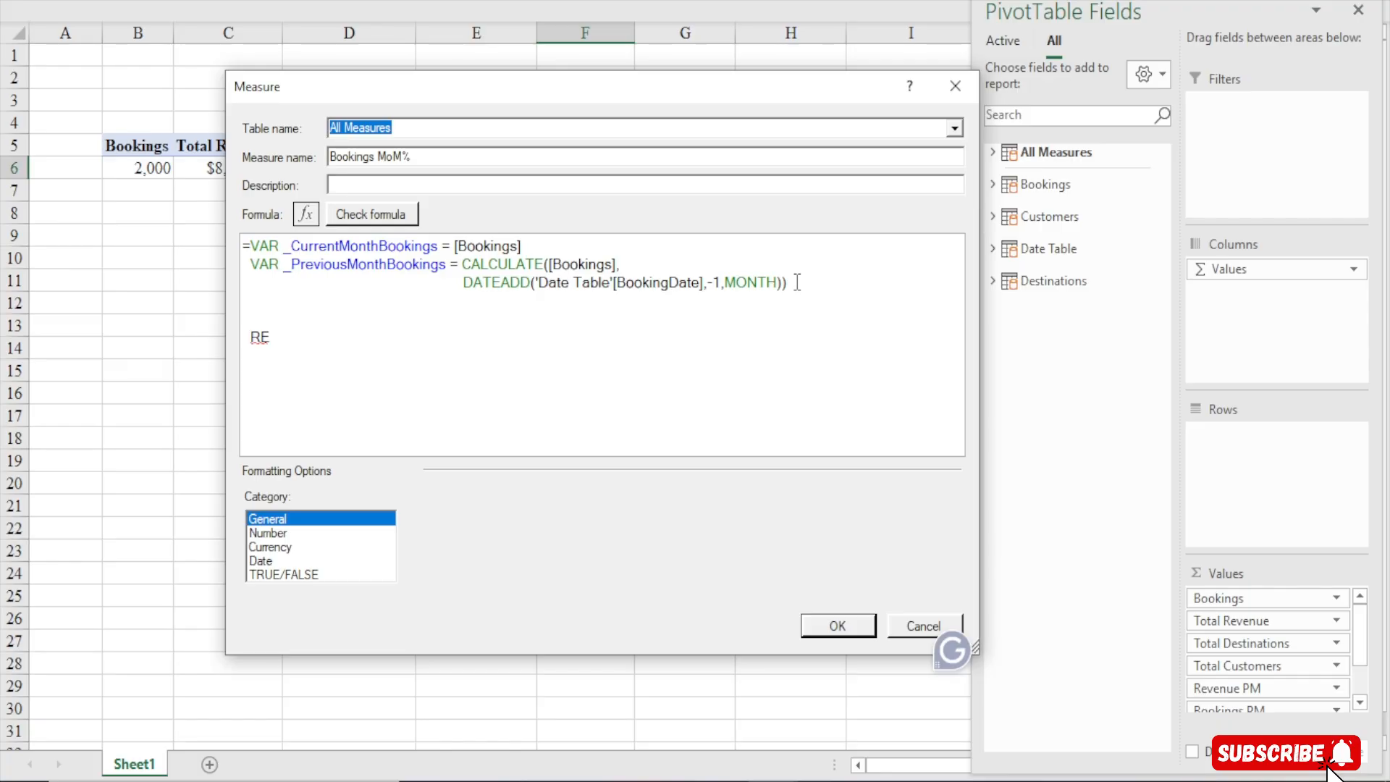
key("Return")
key("BackSpace")
key("BackSpace")
key("BackSpace")
key("BackSpace")
Clear the whole formula and paste in the copied Revenue MoM% formula
left_click_drag(274, 356, 245, 328)
key("BackSpace")
type("R")
key("BackSpace")
key("ctrl+a")
key("Delete")
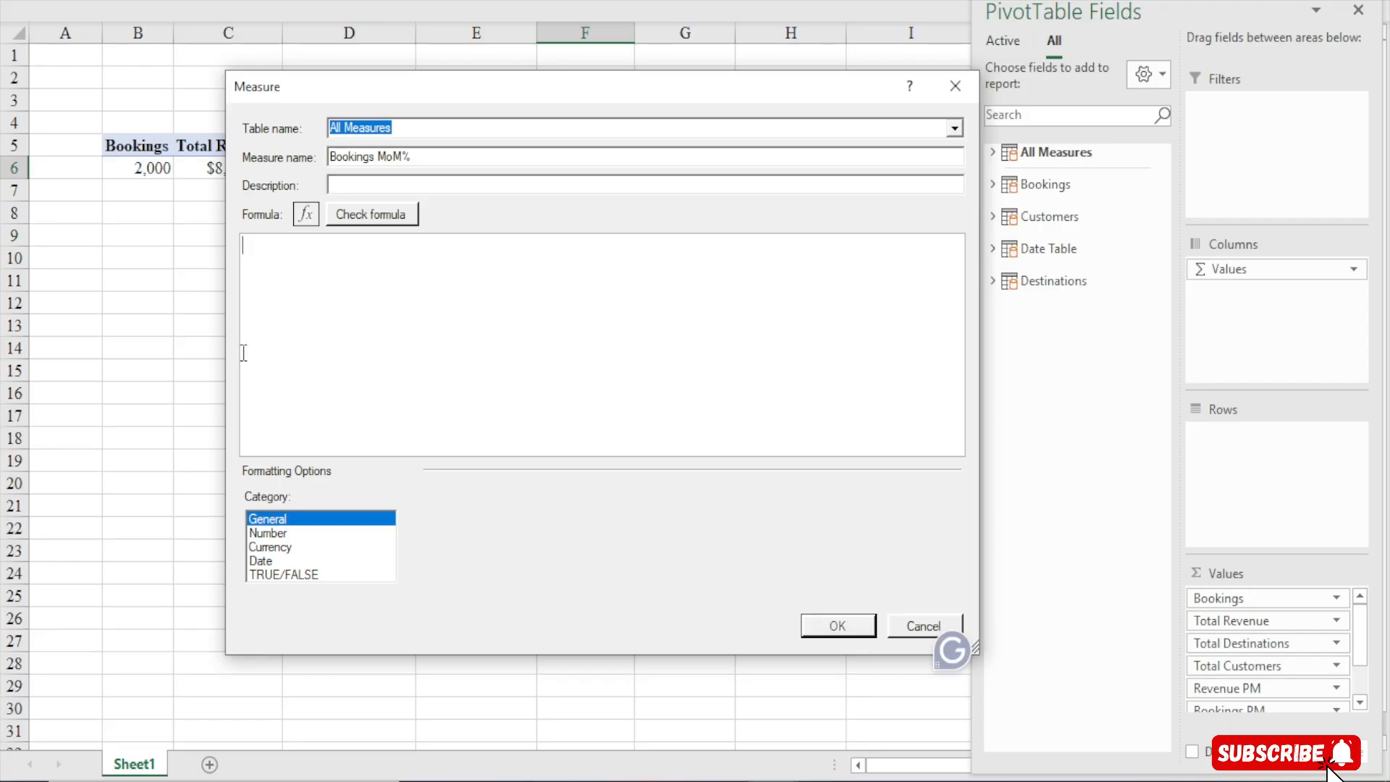
type("=VAR _CurrentMonthRevenue = [Total Revenue]  VAR _PreviousMonthRevenue = CALCULATE( \t\t[Total Revenue], DATEADD('Date Table'[BookingDate],-1,MONTH))  RETURN IF( \tNOT ISBLANK(_PreviousMonthRevenue), \tDIVIDE(_CurrentMonthRevenue - _PreviousMonthRevenue,_PreviousMonthRevenue) )")
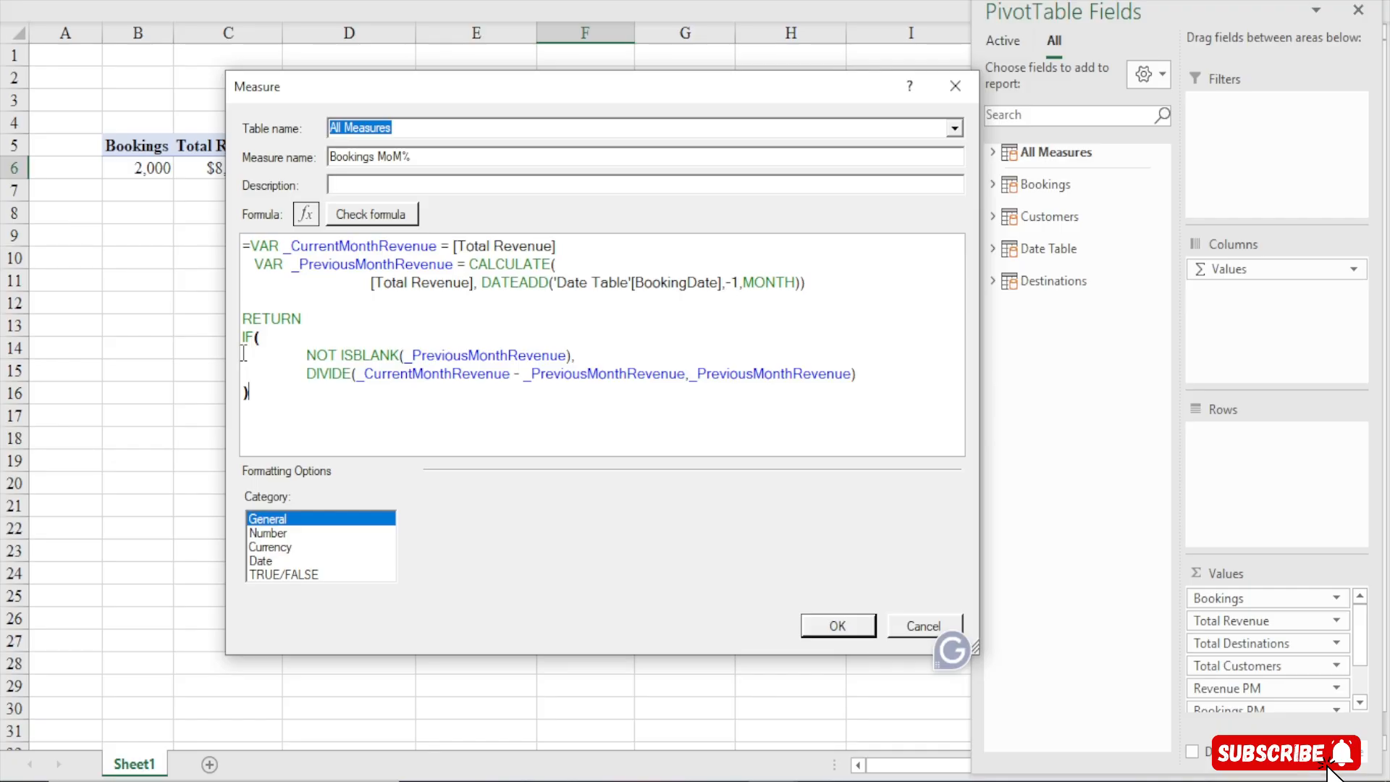
Undo the pasted formula to restore the Bookings MoM% variable definitions
key("ctrl+z")
key("ctrl+z")
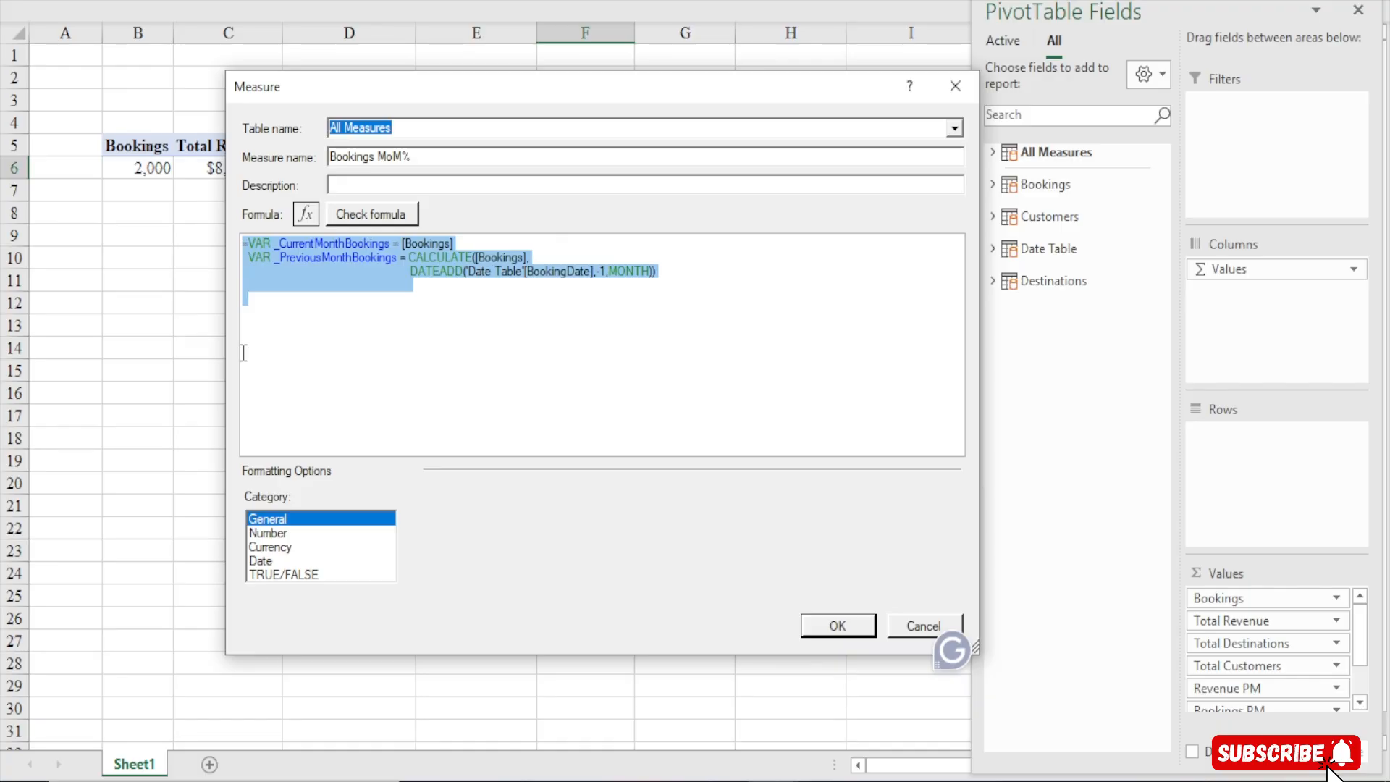
left_click(318, 339)
scroll(271, 314, "up", 1, "ctrl")
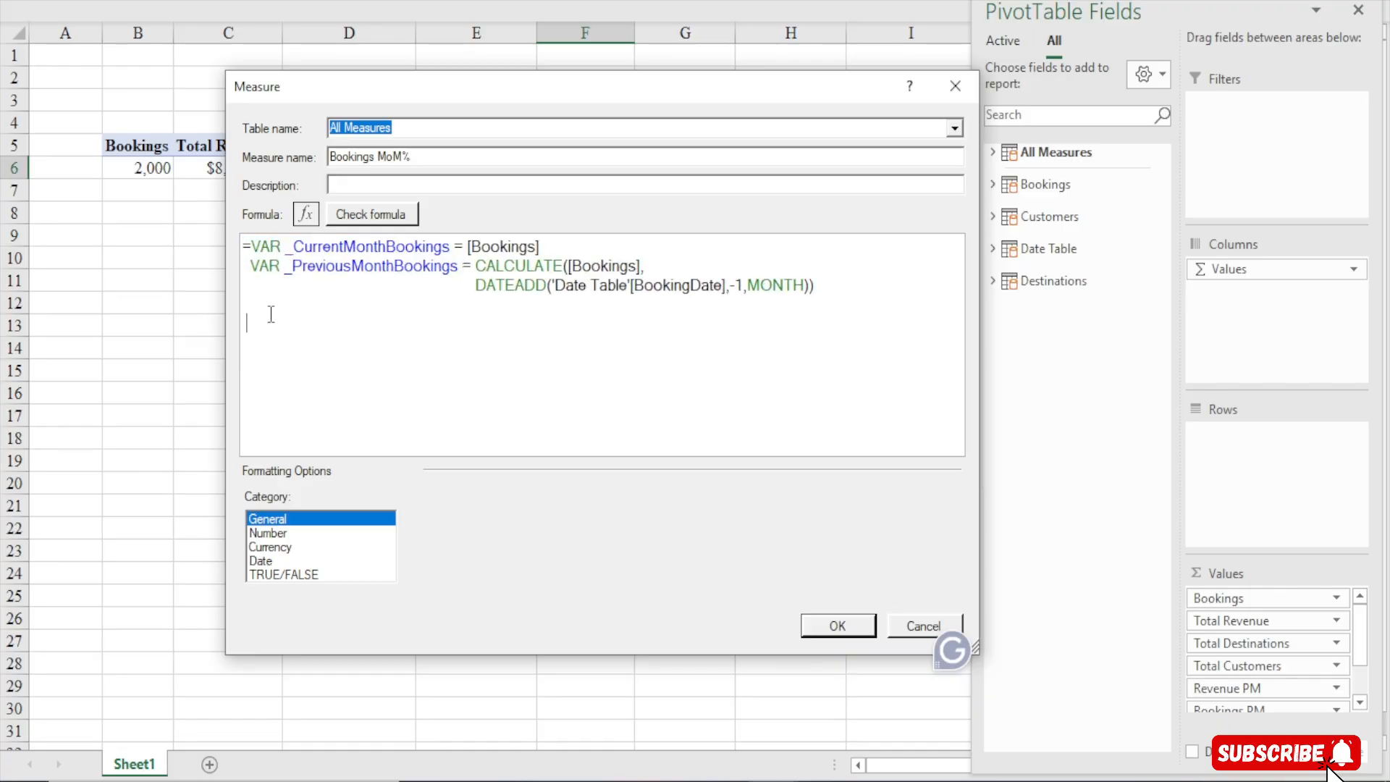
Add a RETURN line below the variables, followed by IF( and a new indented line
type("return")
key("BackSpace")
key("BackSpace")
key("BackSpace")
key("BackSpace")
key("BackSpace")
key("BackSpace")
type("RETUE")
key("BackSpace")
type("RN")
key("Return")
type("IF(")
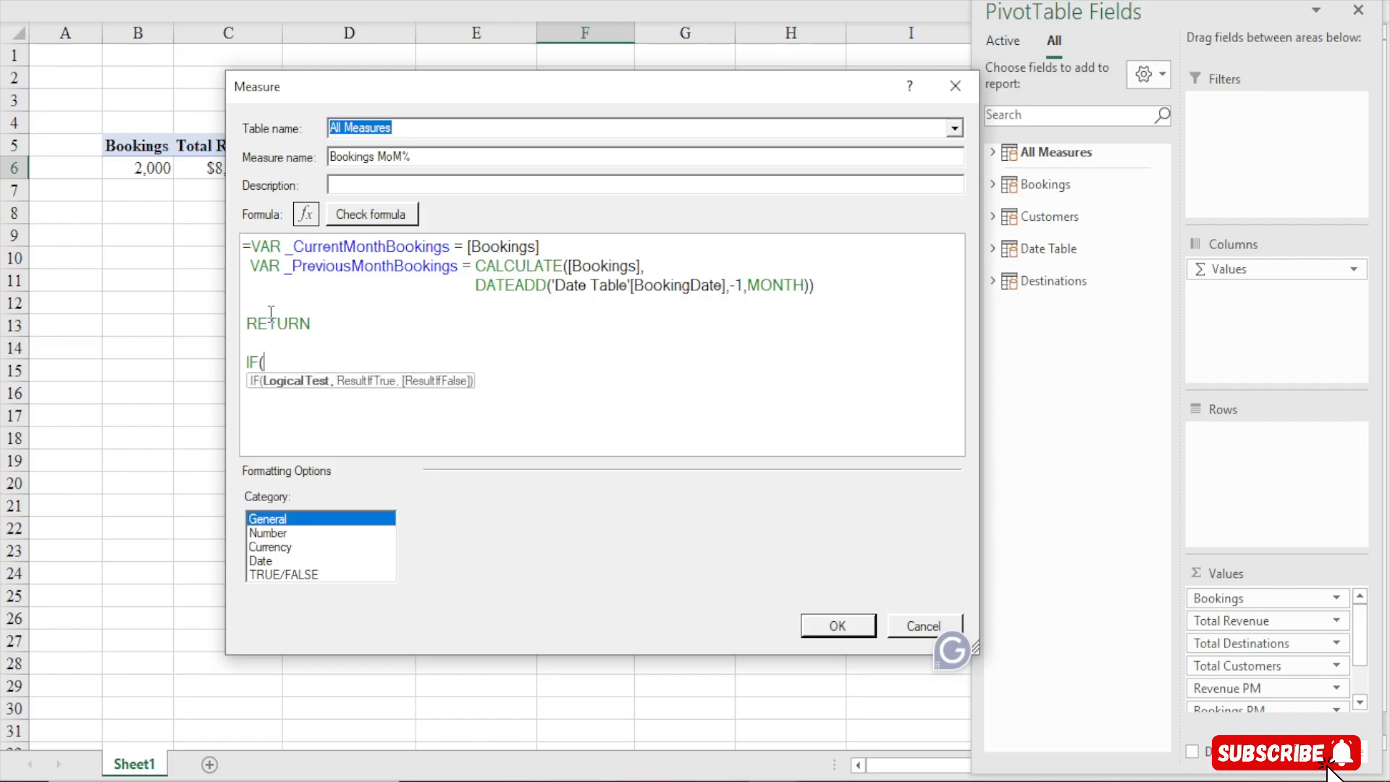
key("Return")
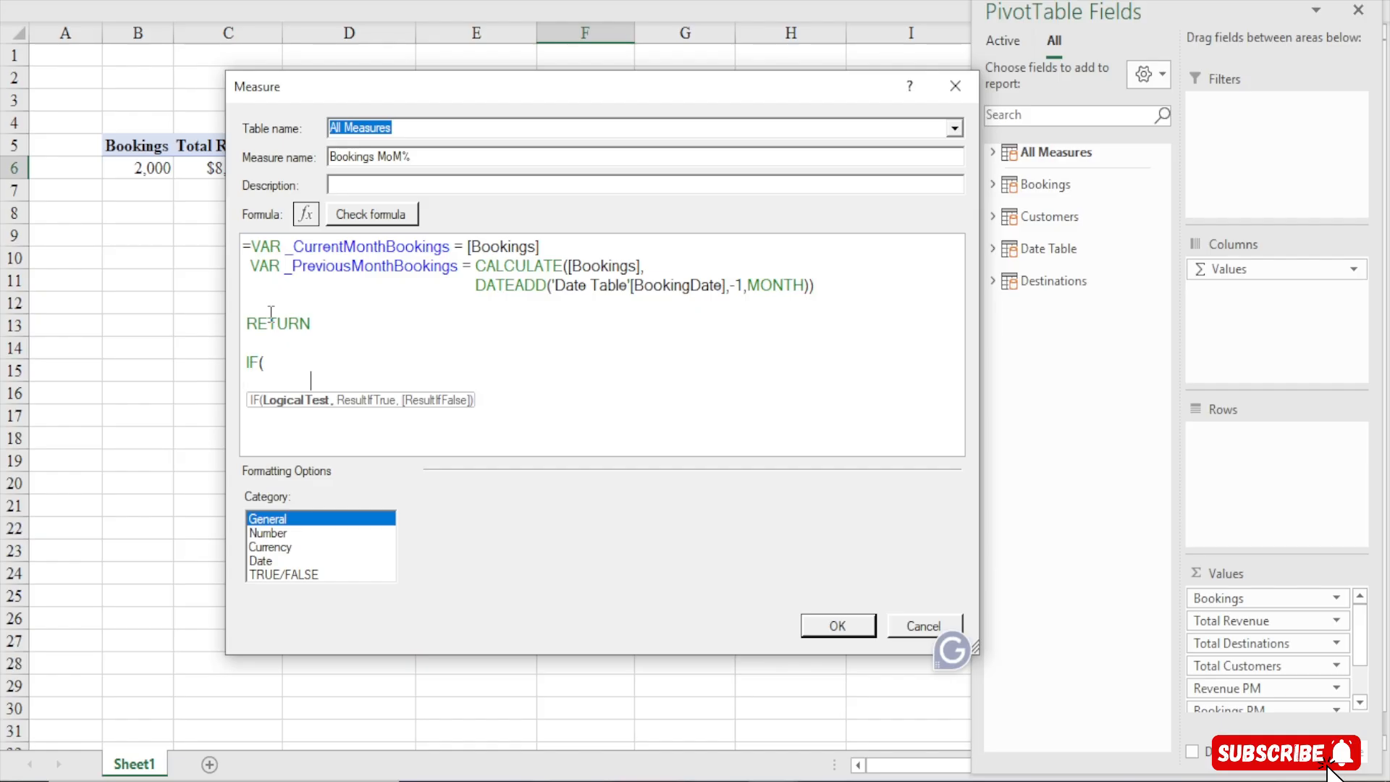
Begin the IF logical test with NOT
type("NOT")
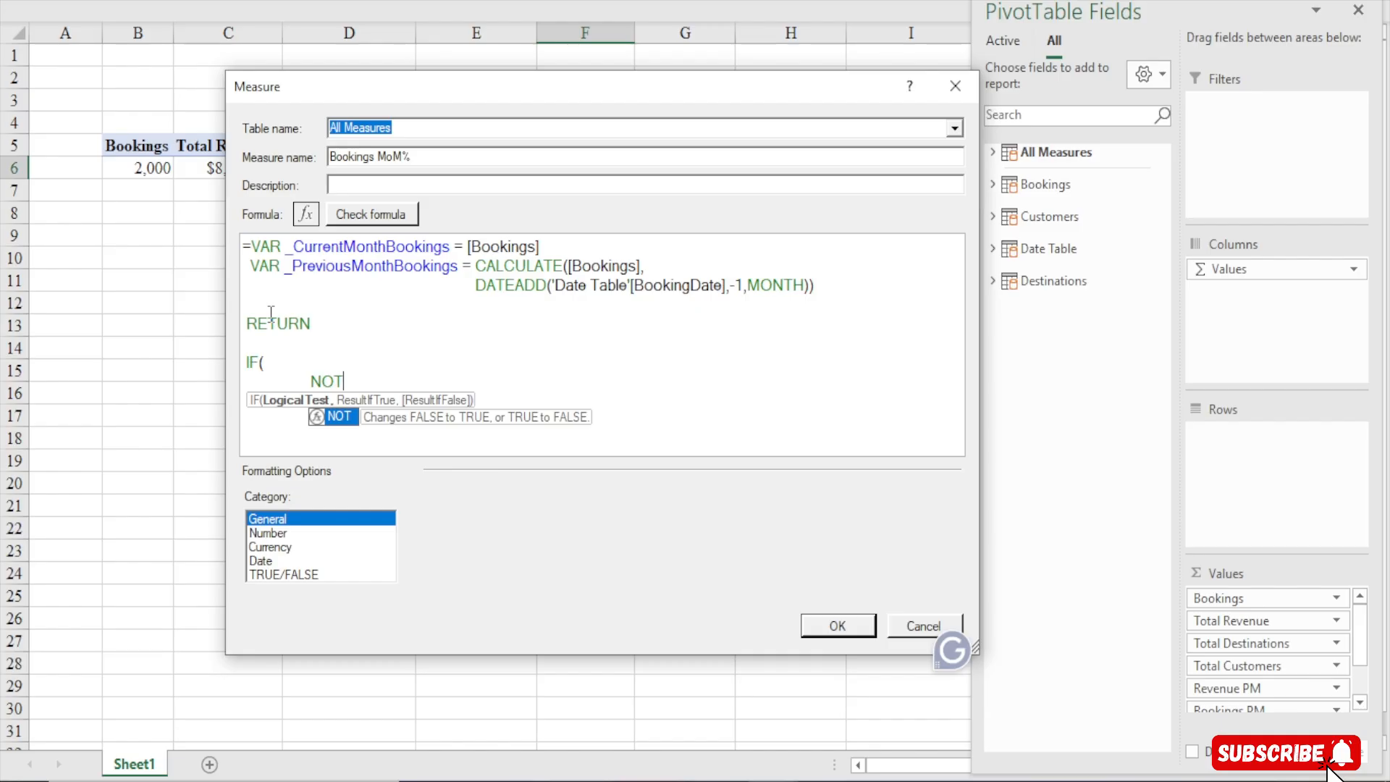
type(" BLA")
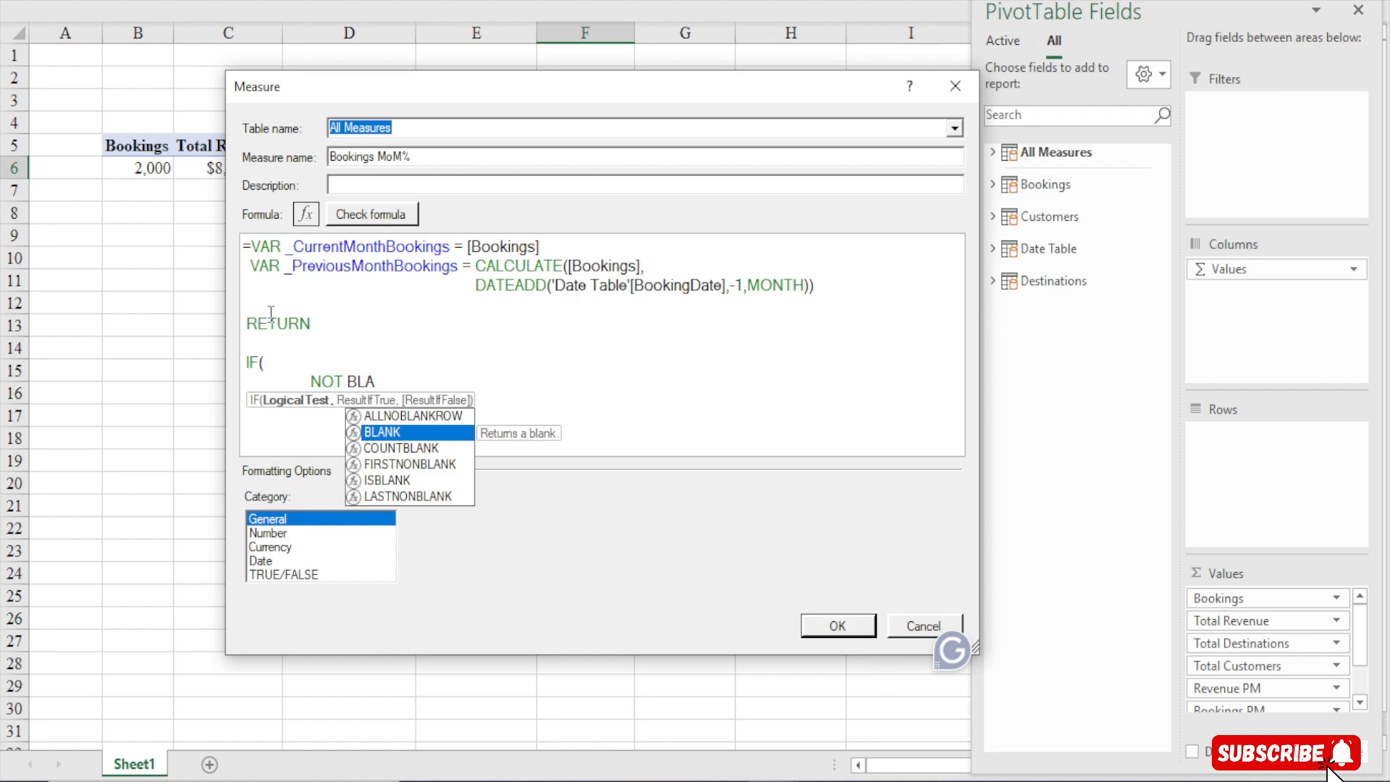
key("BackSpace")
key("BackSpace")
key("BackSpace")
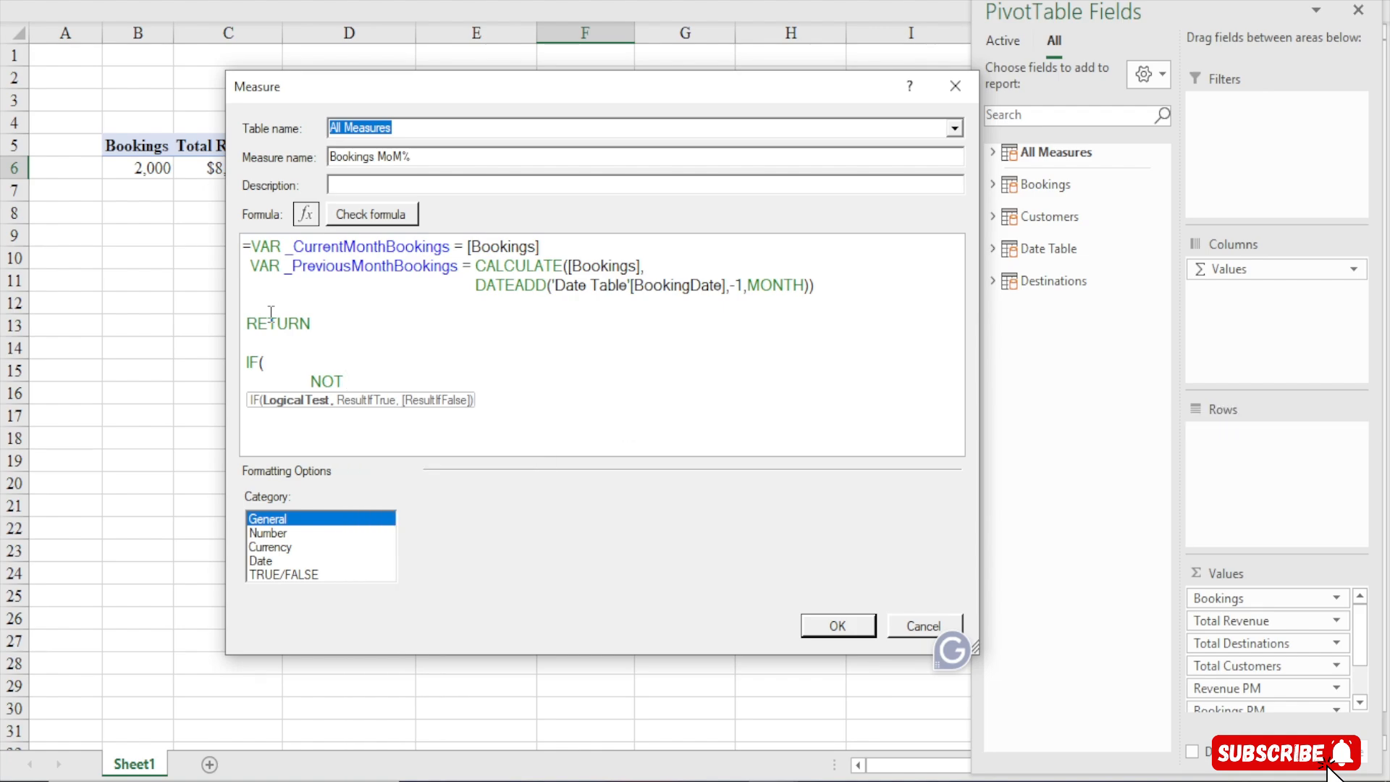
key("ctrl+a")
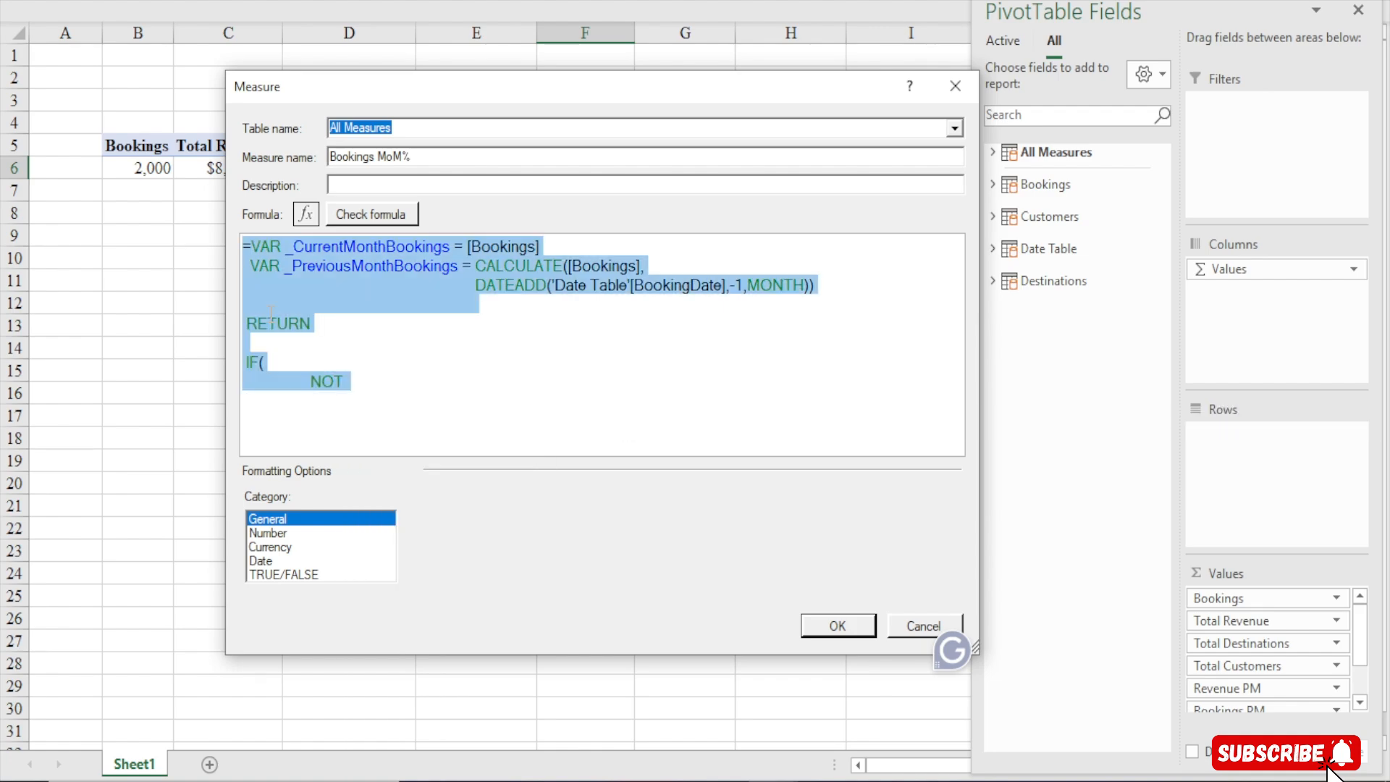
type("=VAR _CurrentMonthRevenue = [Total Revenue]   VAR _PreviousMonthRevenue = CALCULATE( \t\t\t[Total Revenue], DATEADD('Date Table'[BookingDate],-1,MONTH))  RETURN IF( \t\tNOT ISBLANK(_PreviousMonthRevenue), \t\tDIVIDE(_CurrentMonthRevenue - _PreviousMonthRevenue,_PreviousMonthRevenue) )")
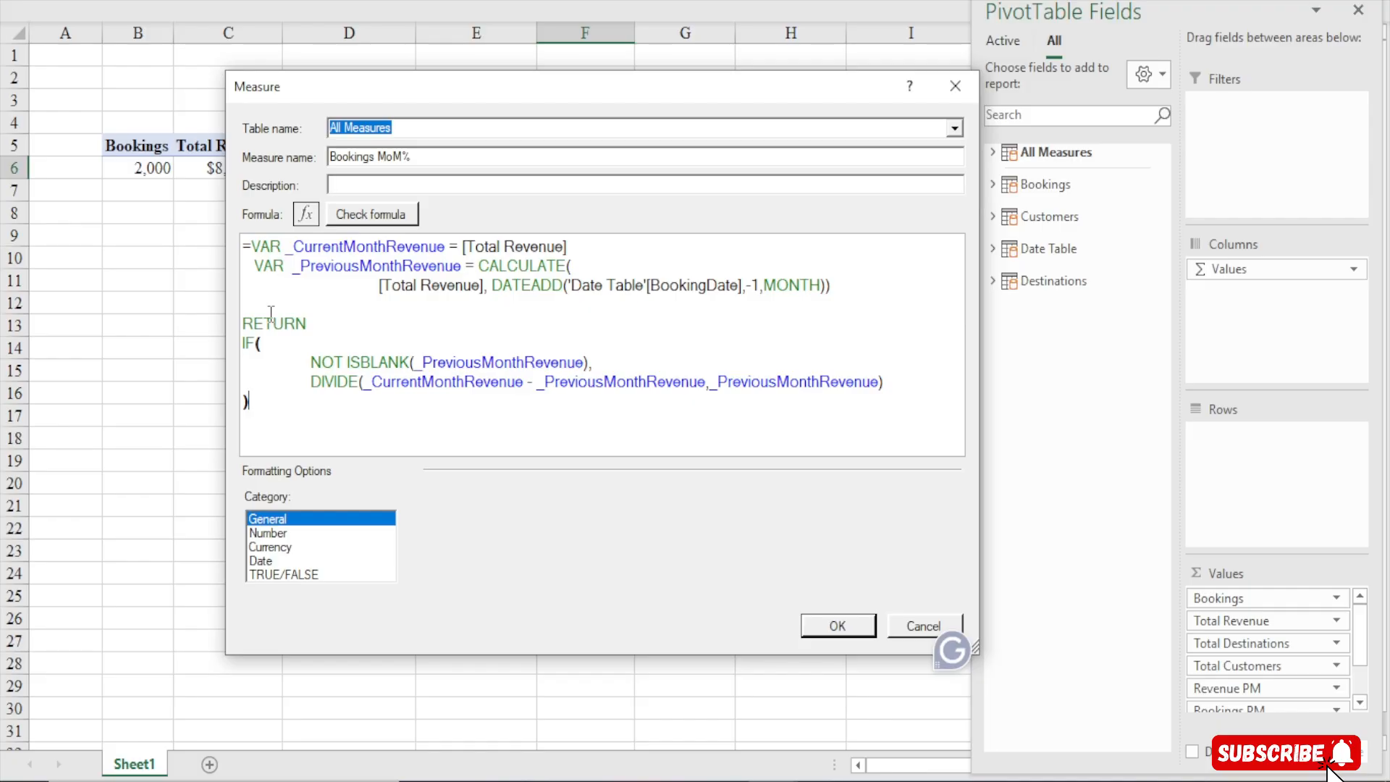
key("ctrl+z")
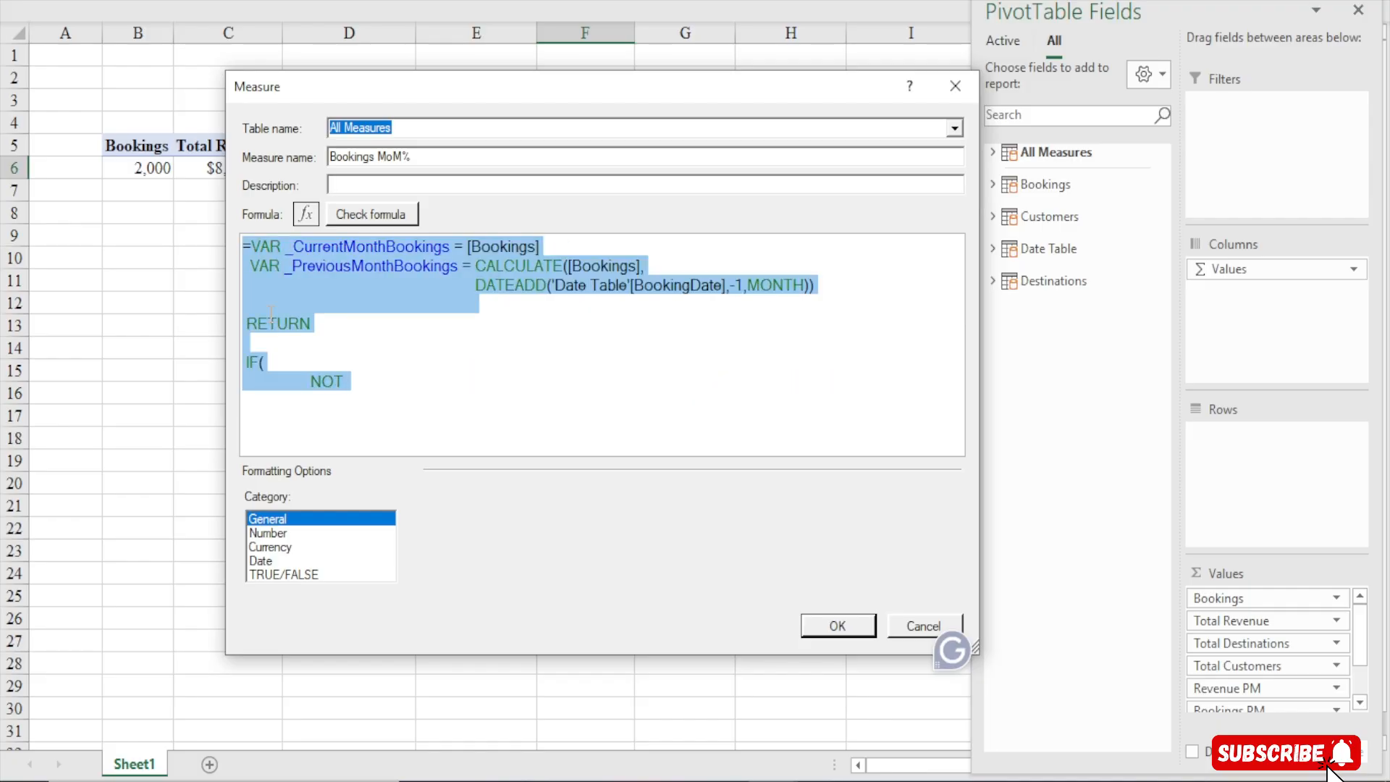
Complete the logical test as NOT ISBLANK(_PreviousMonthBookings)
left_click(348, 373)
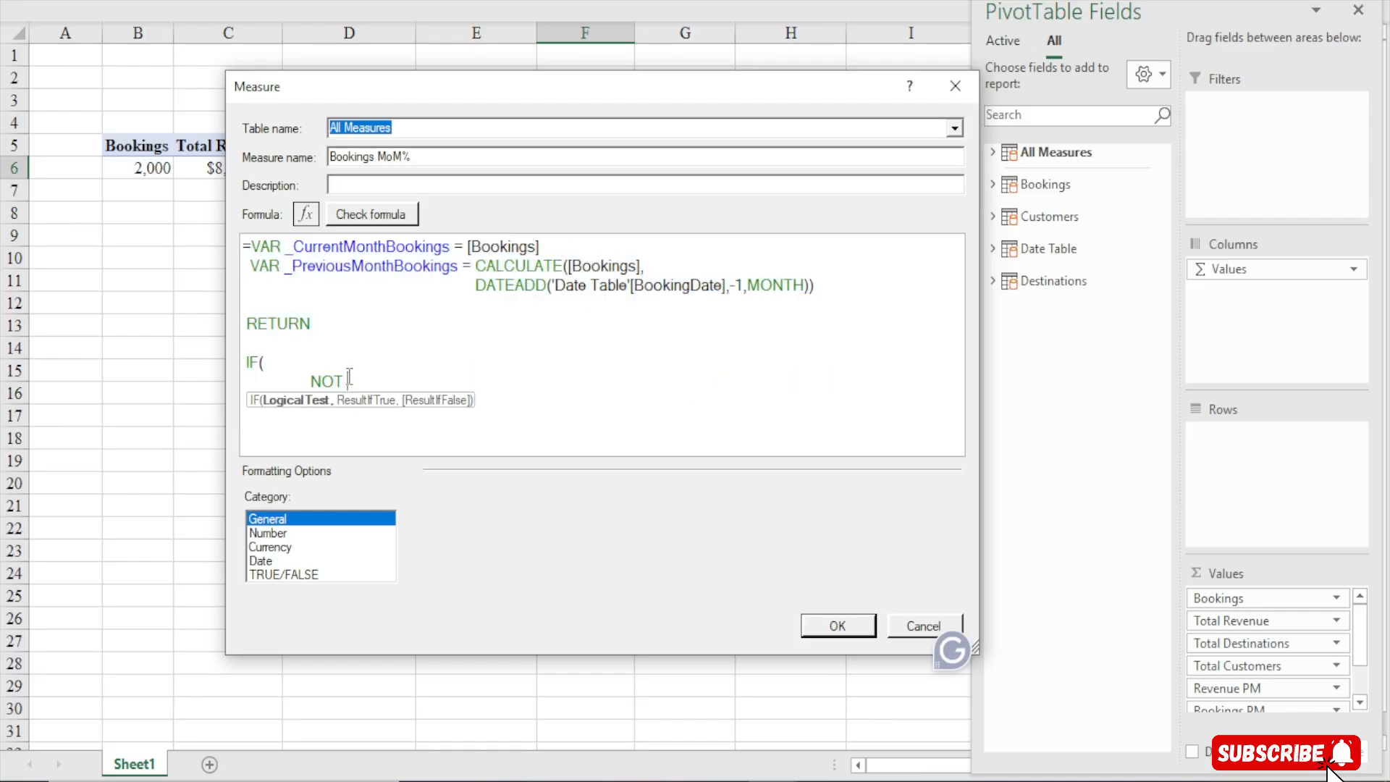
type("IS")
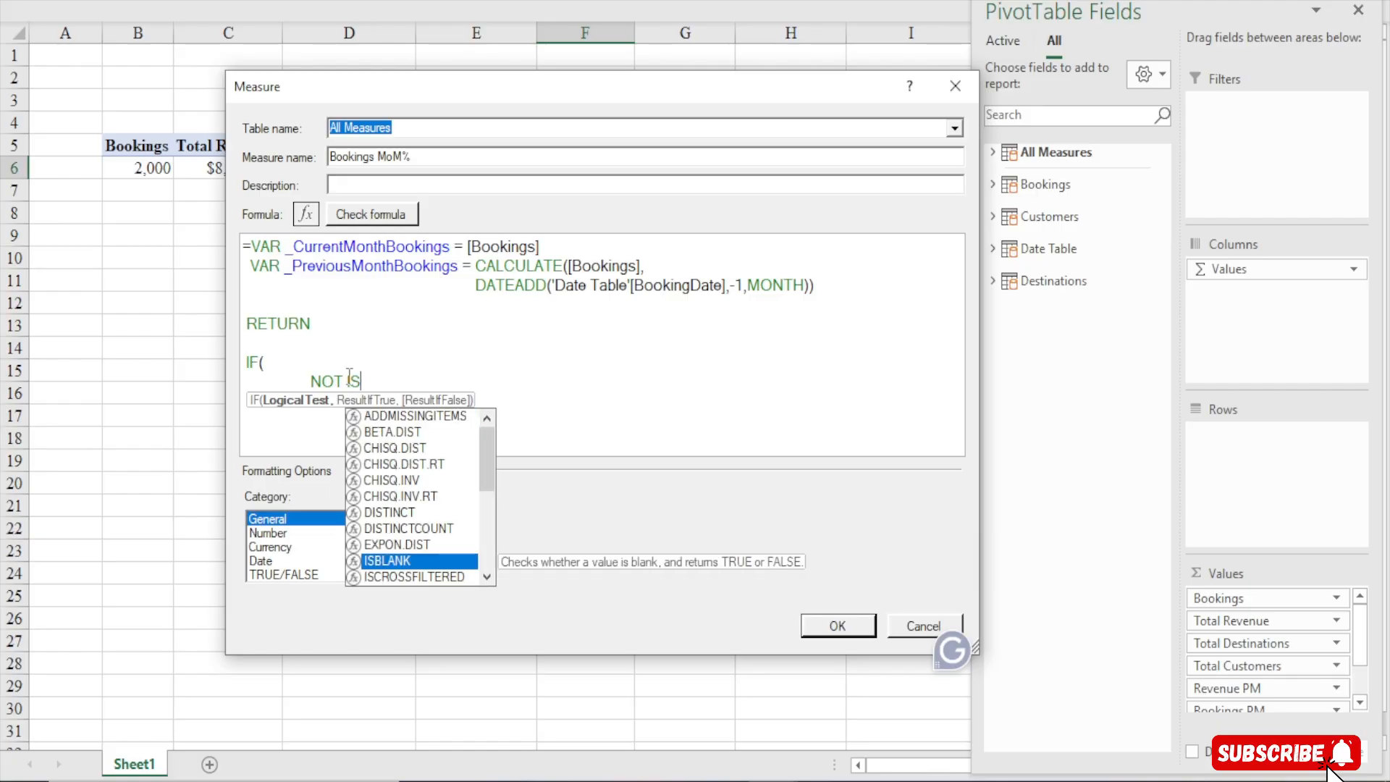
type("BLANK(")
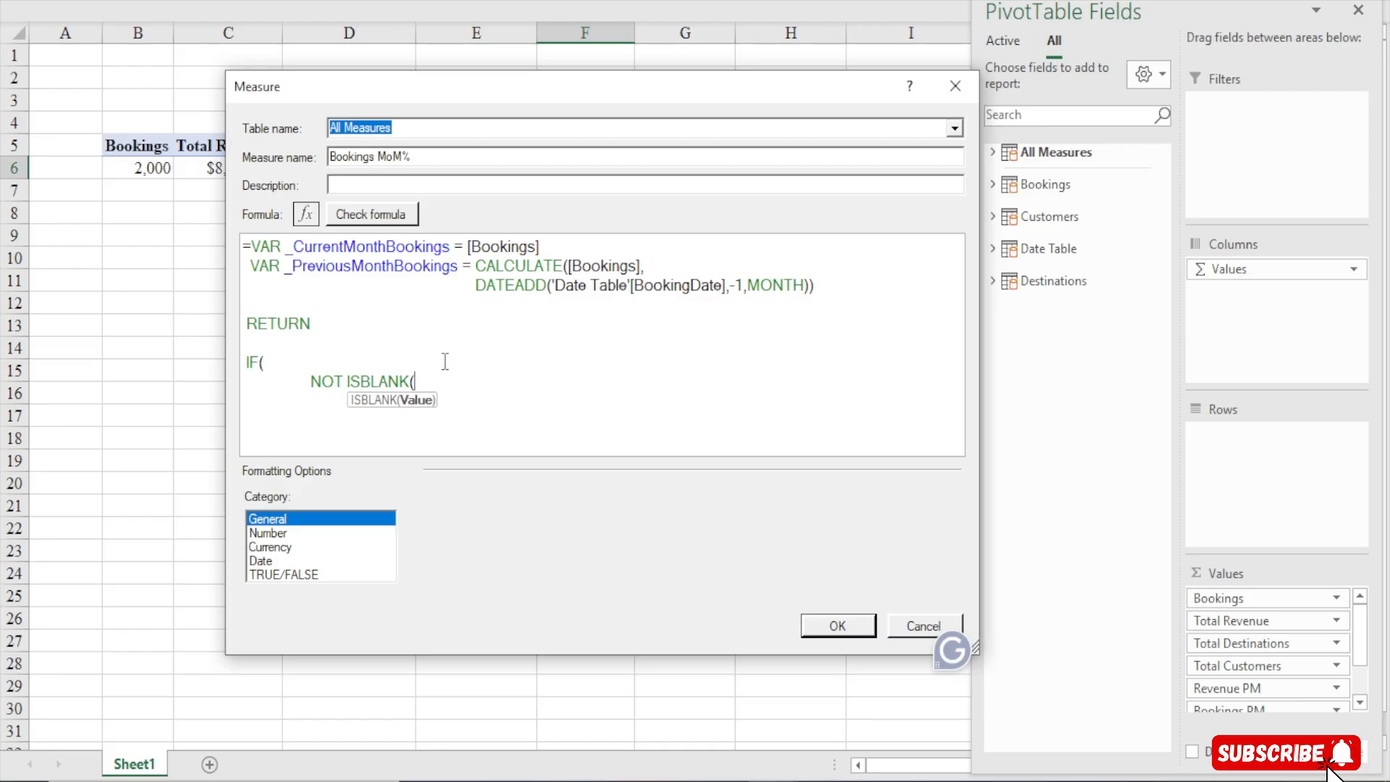
type("_")
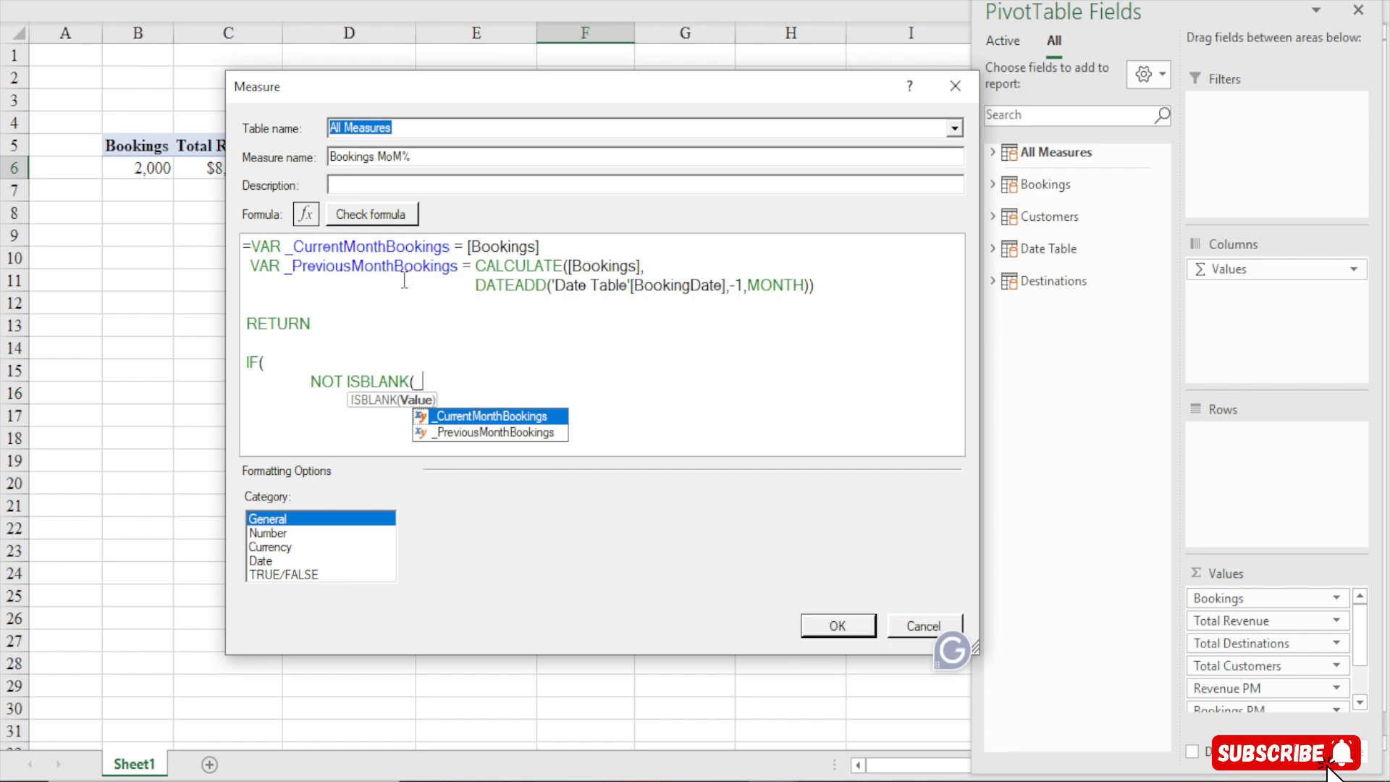
double_click(493, 432)
type(")")
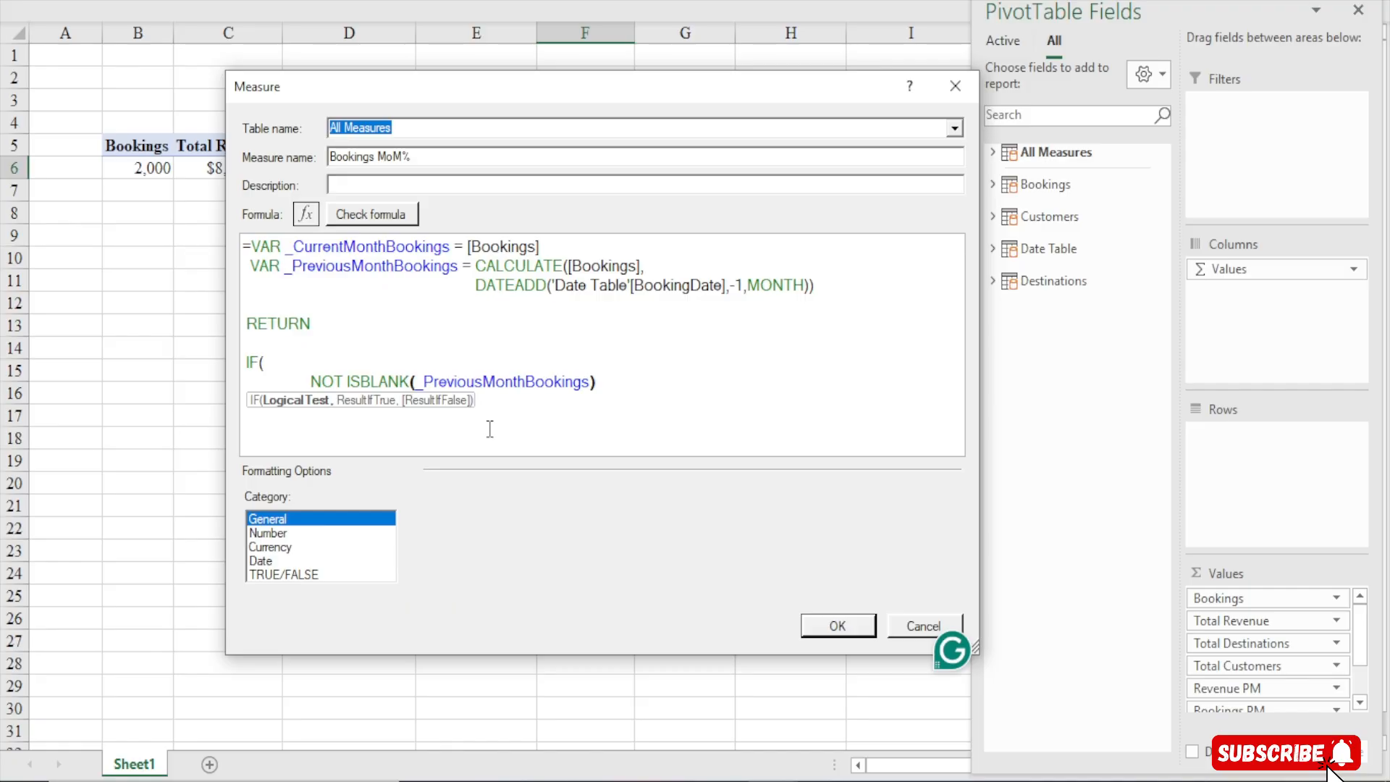
End the ISBLANK logical test with a comma
key("Return")
type("DIV")
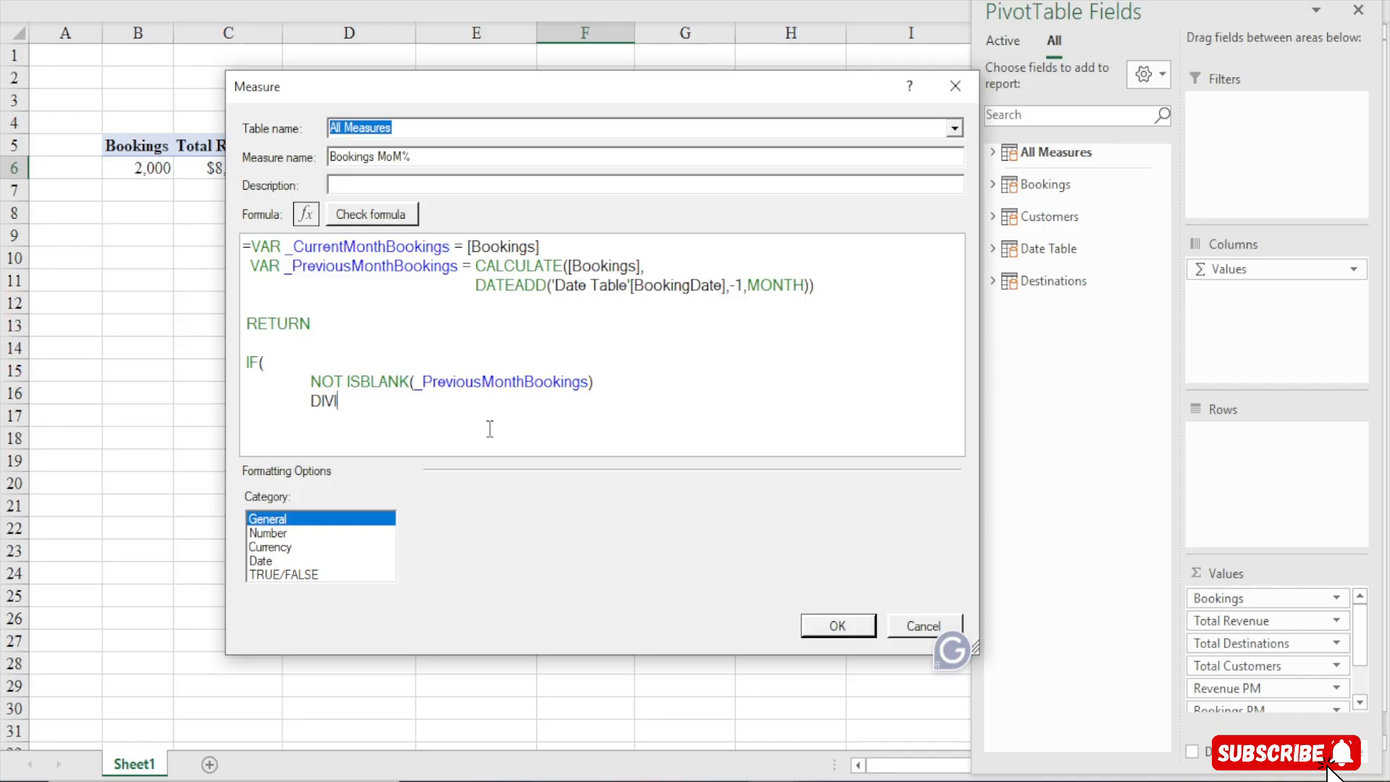
type("IDE(")
key("BackSpace")
key("BackSpace")
key("BackSpace")
key("BackSpace")
key("BackSpace")
key("BackSpace")
key("BackSpace")
key("BackSpace")
key("BackSpace")
type(",")
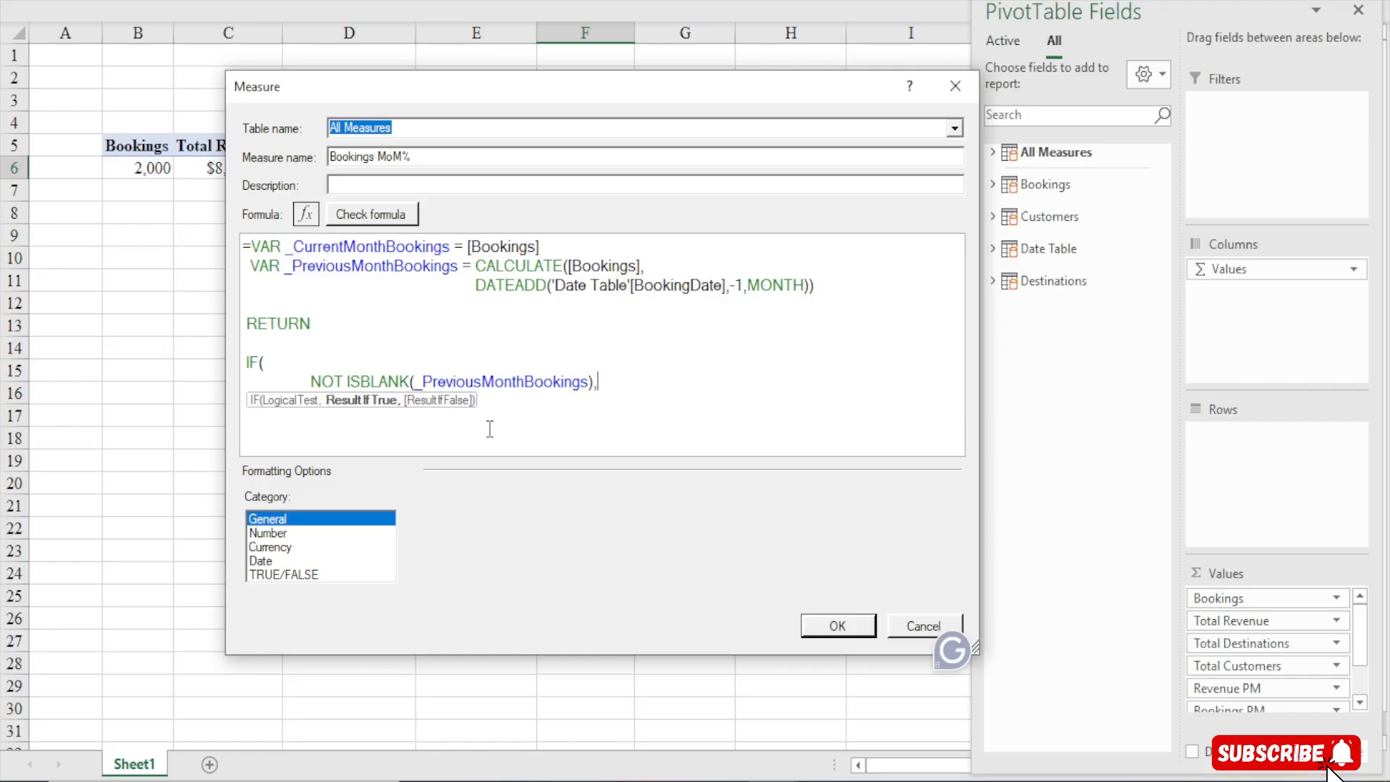
Add DIVIDE(_CurrentMonthBookings - _PreviousMonthBookings,_PreviousMonthBookings) on a new line and close both DIVIDE and IF
key("Return")
type("DIVIDE(")
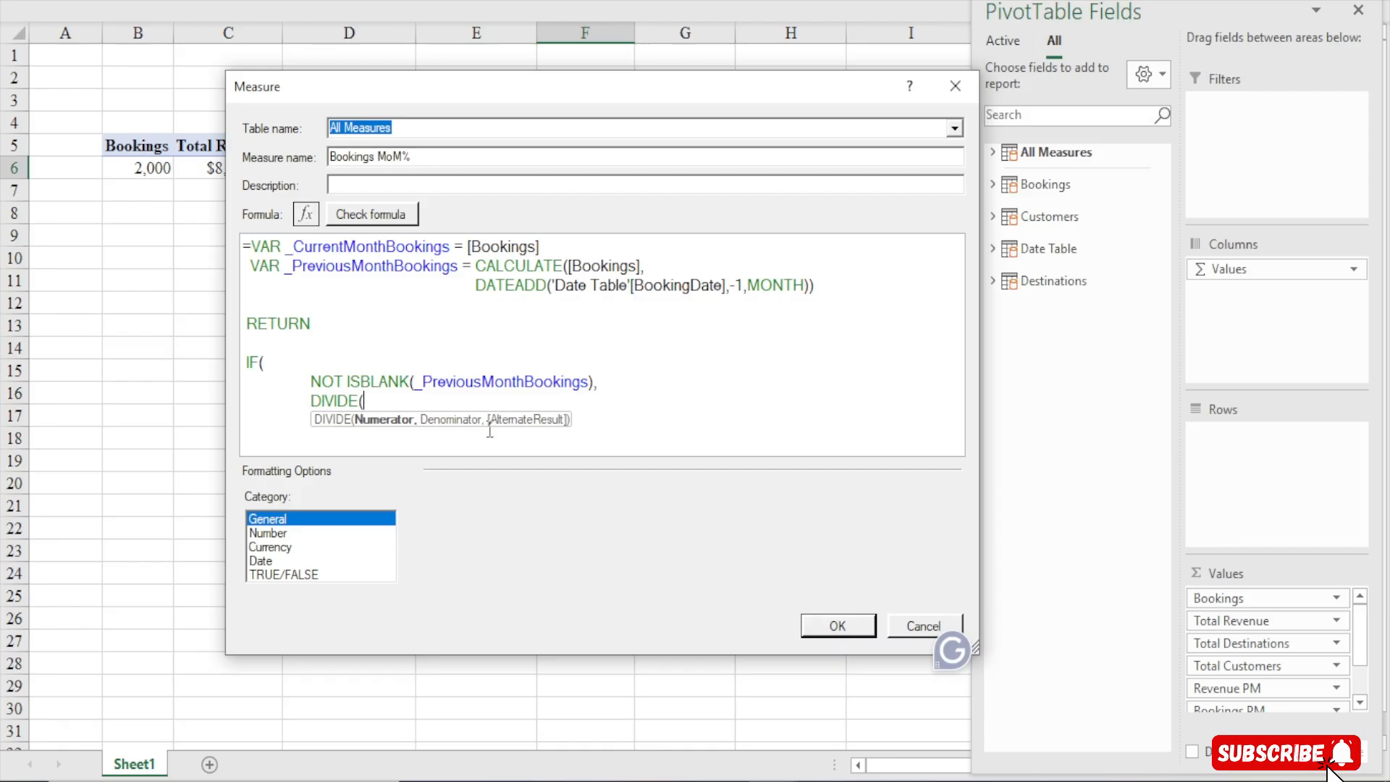
type("_")
double_click(491, 437)
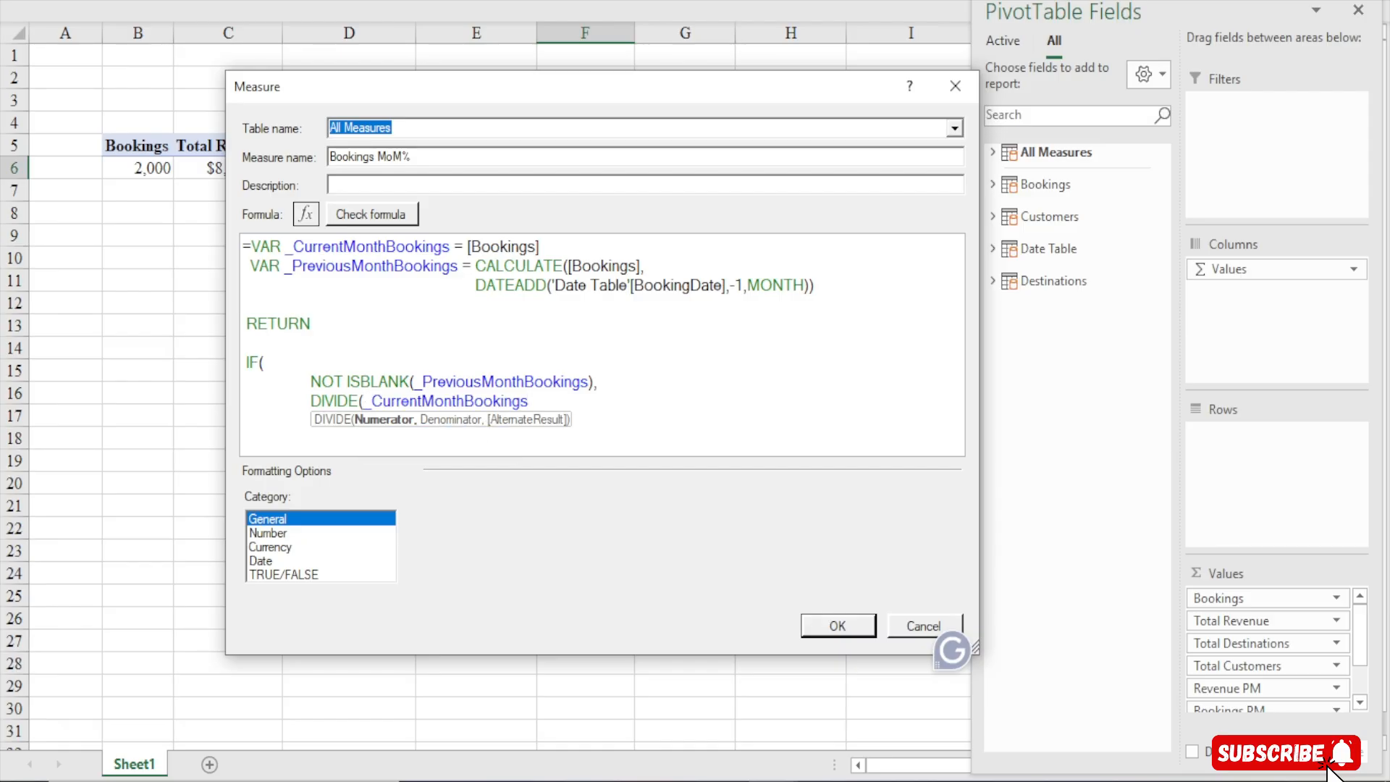
type("- _")
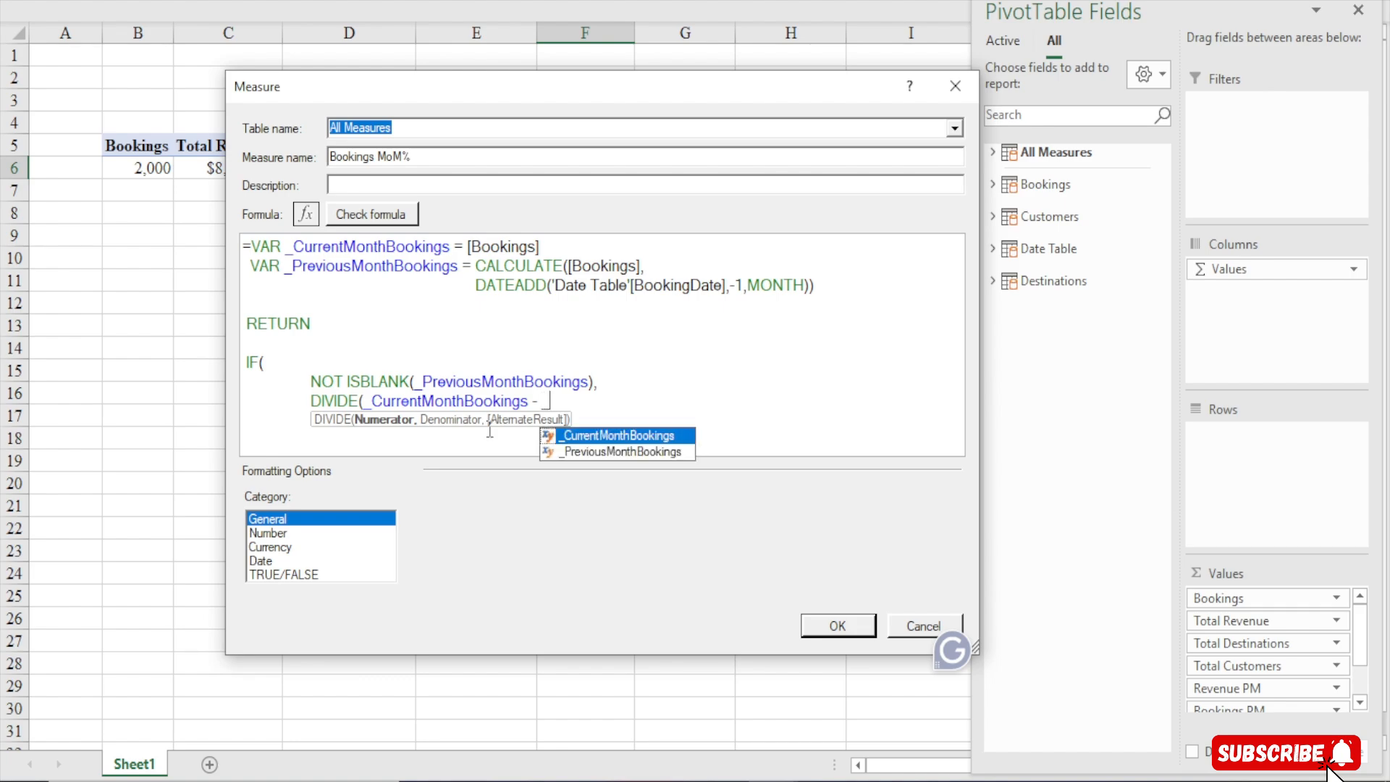
type("PR")
key("Tab")
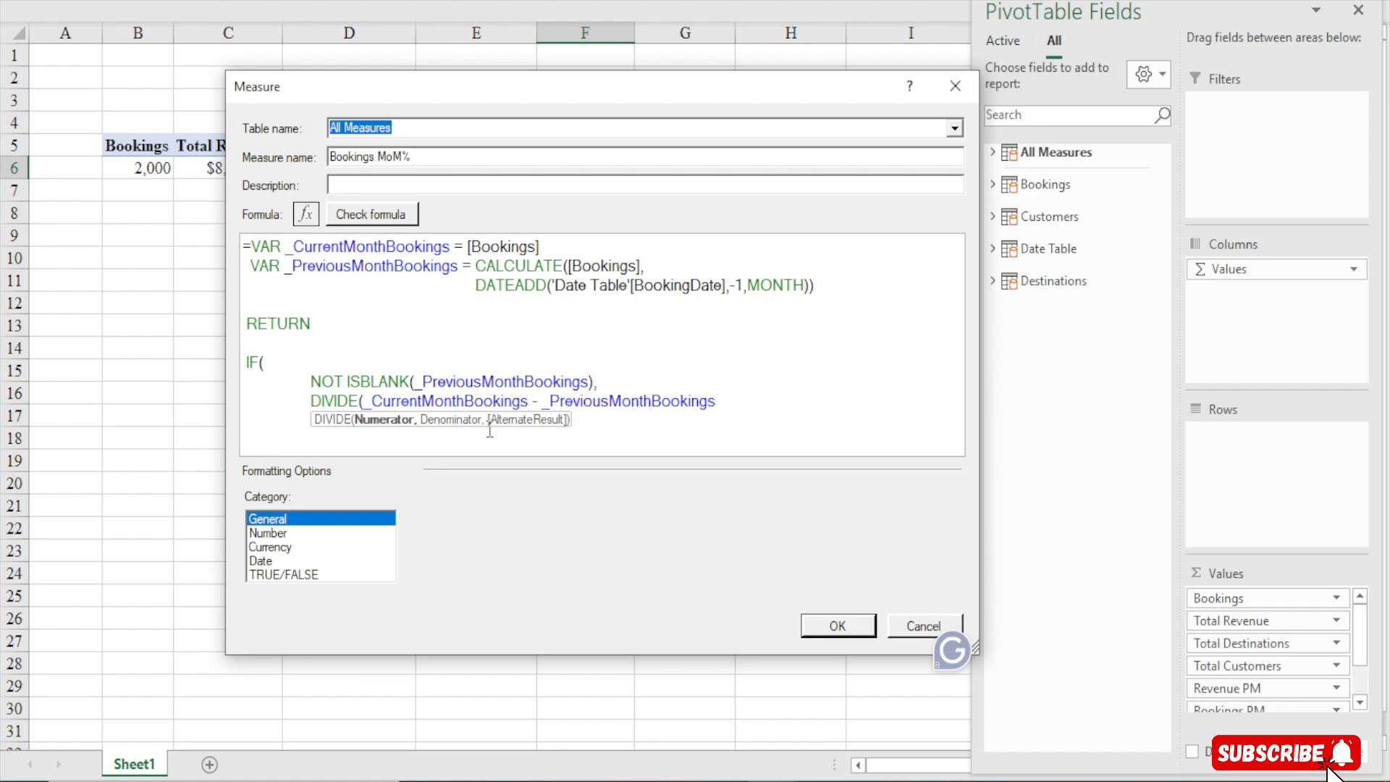
type(",")
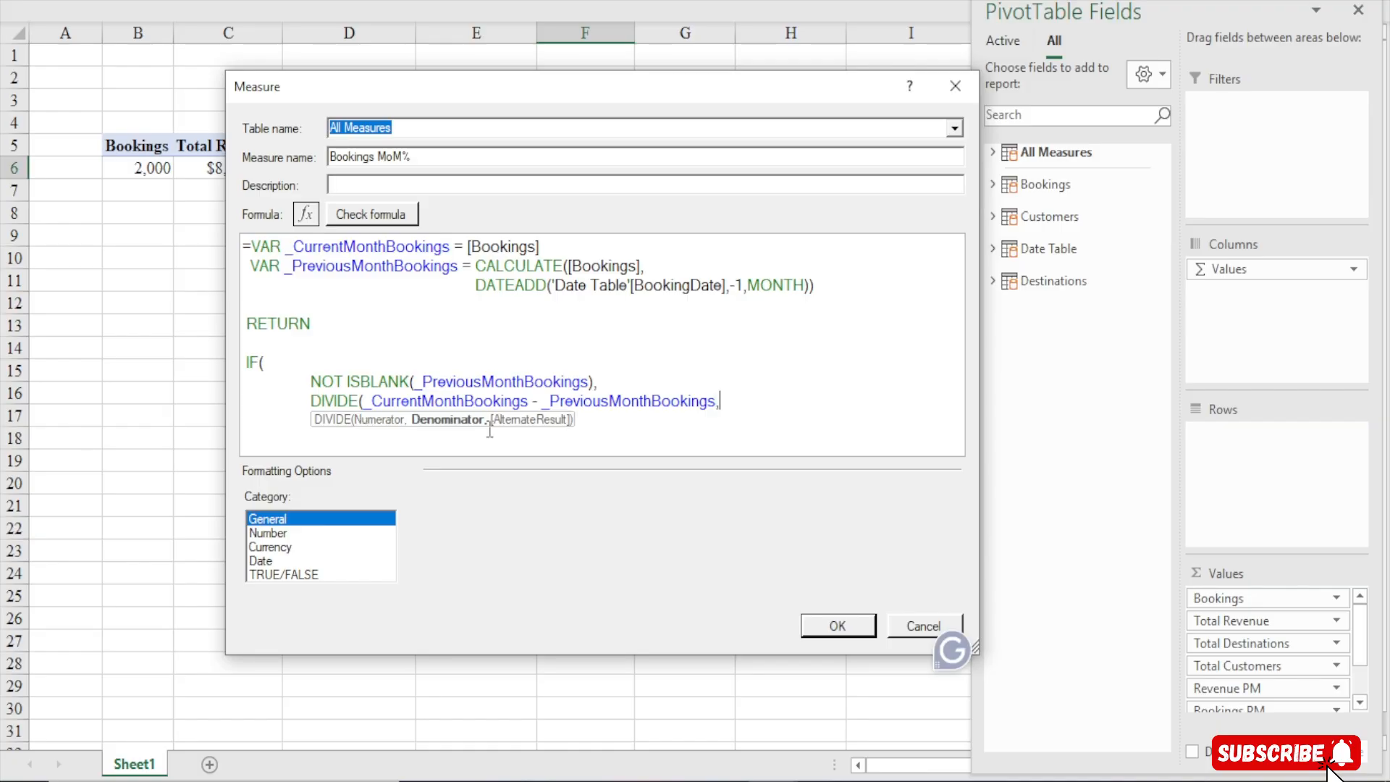
type(" _PR")
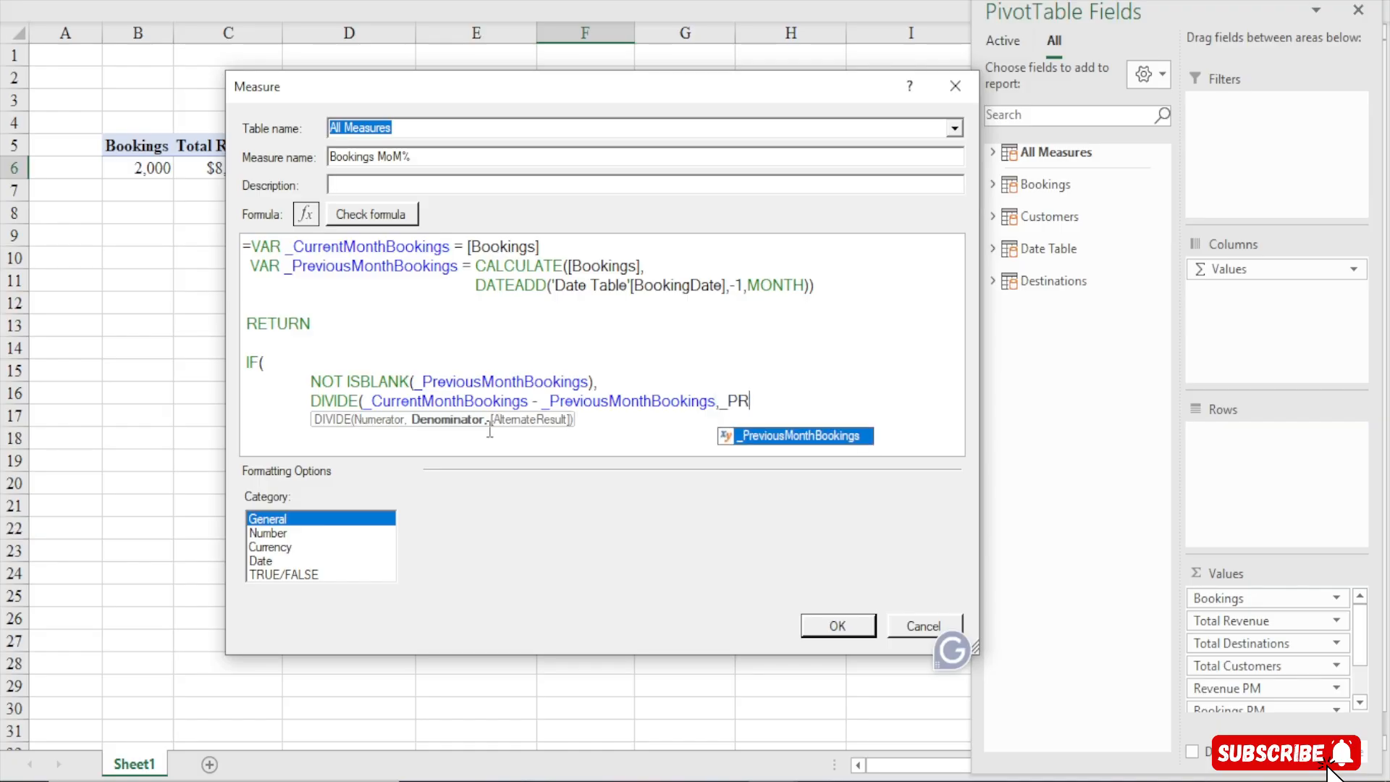
key("Tab")
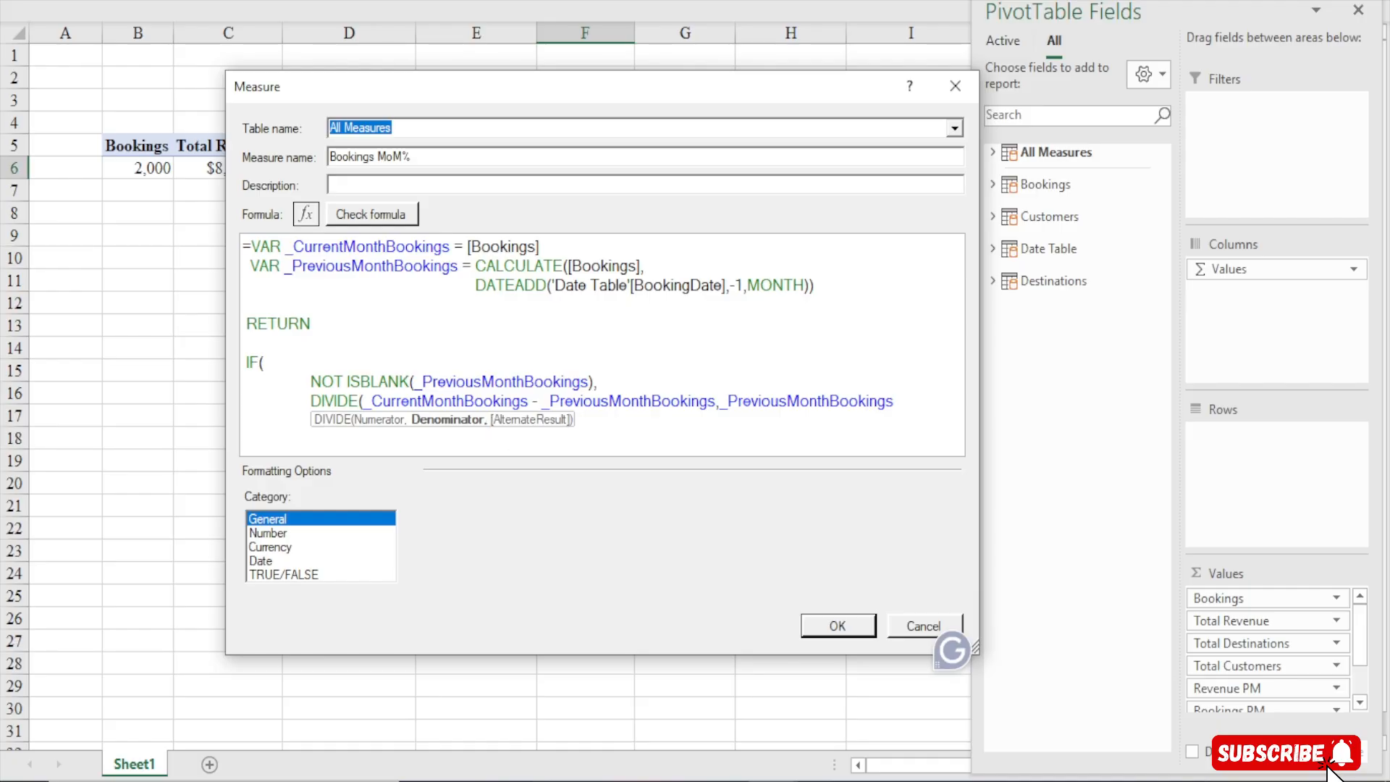
type("))")
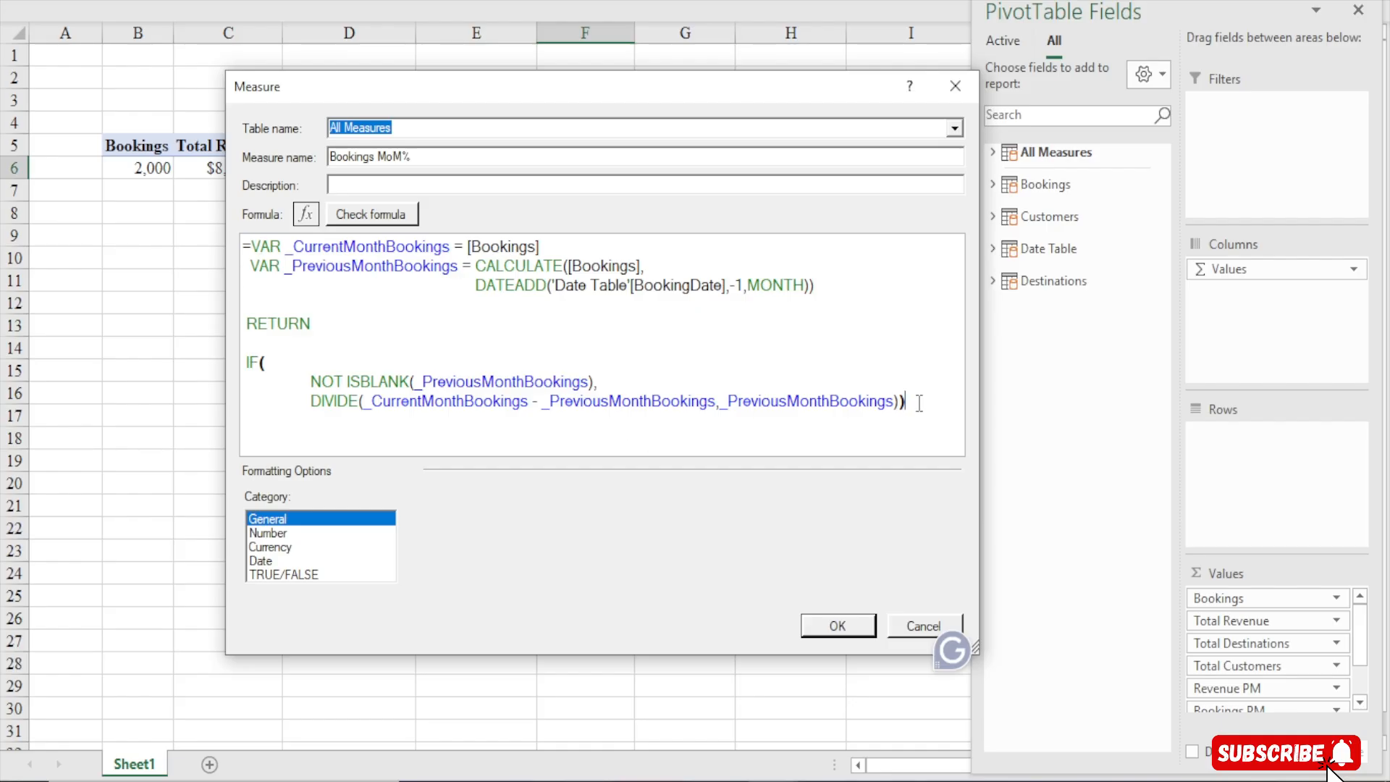
Check the Bookings MoM% formula for errors
left_click_drag(906, 402, 397, 246)
left_click(466, 281)
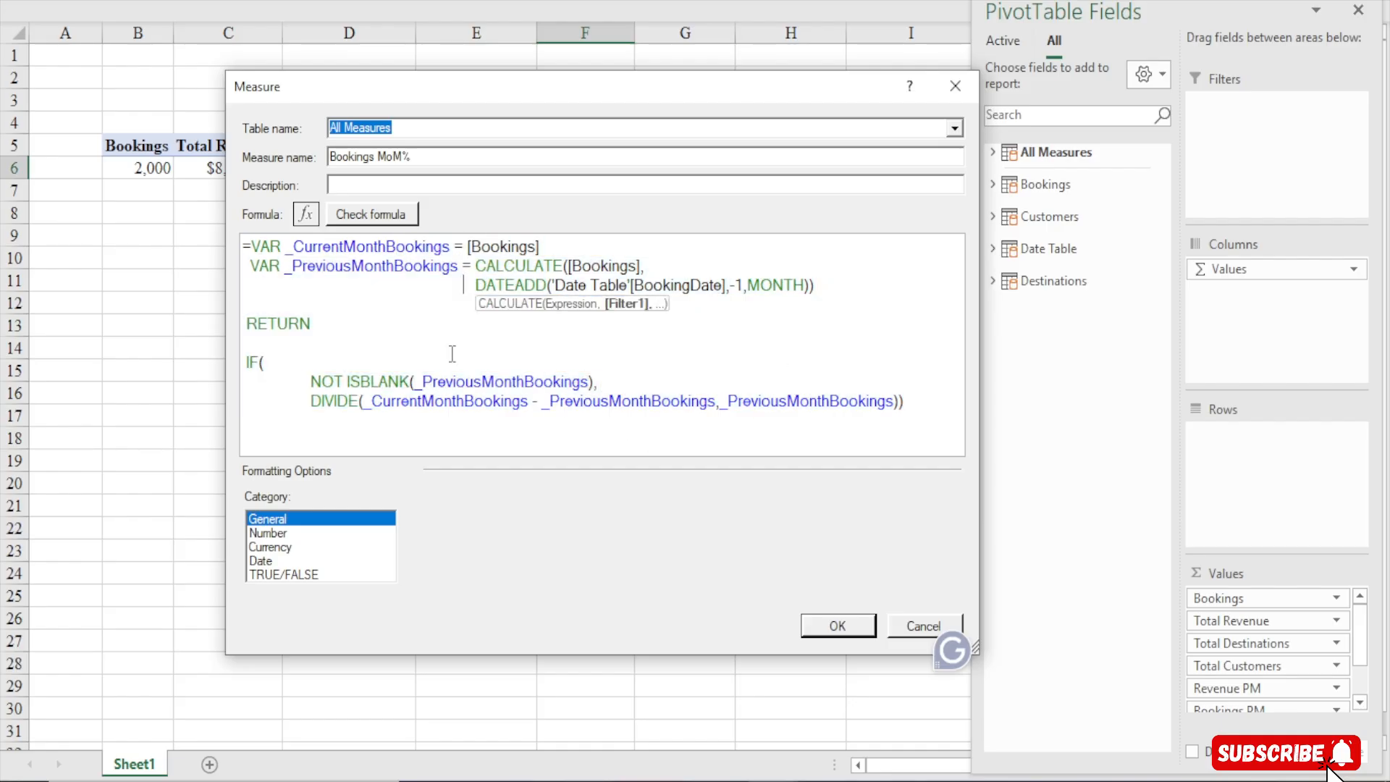
left_click(366, 216)
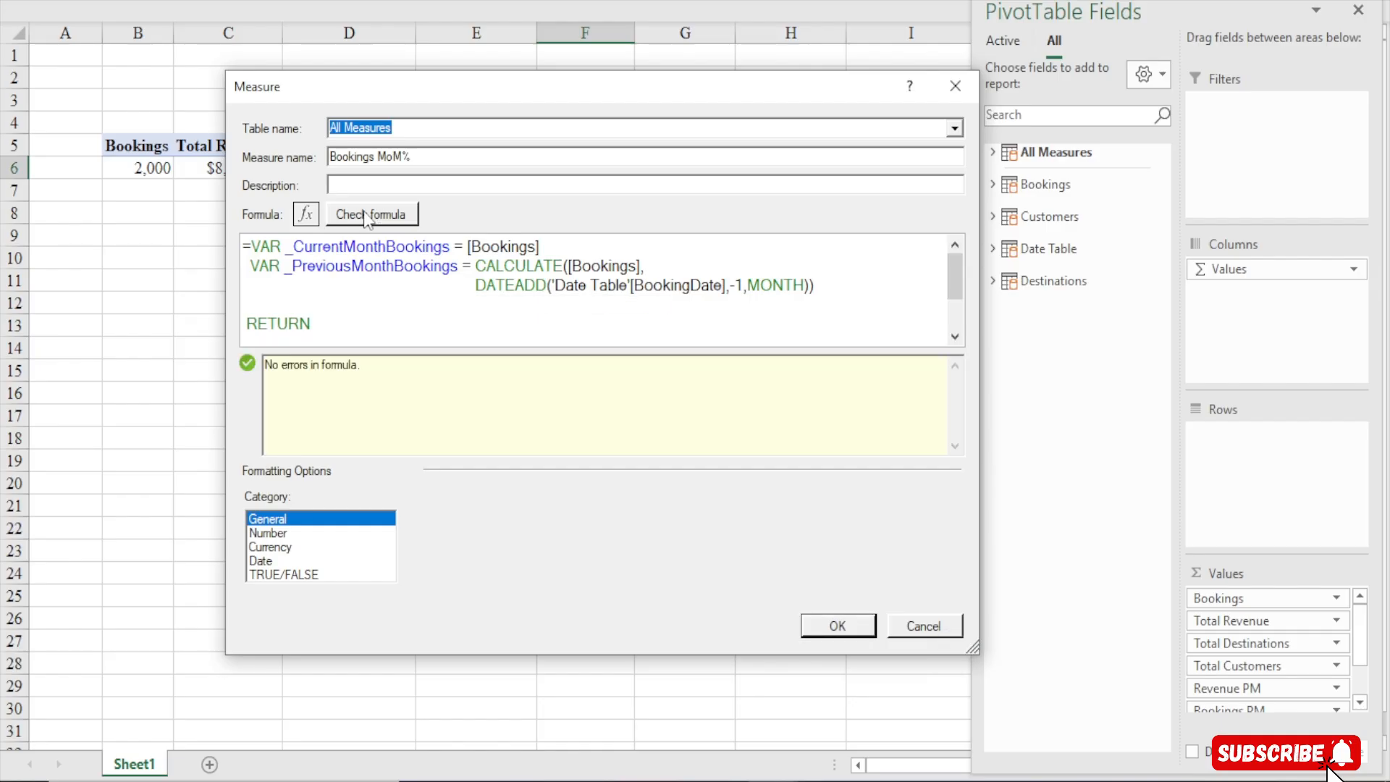
Set the measure's formatting category to Number, choose its format, and save the Bookings MoM% measure
left_click(271, 535)
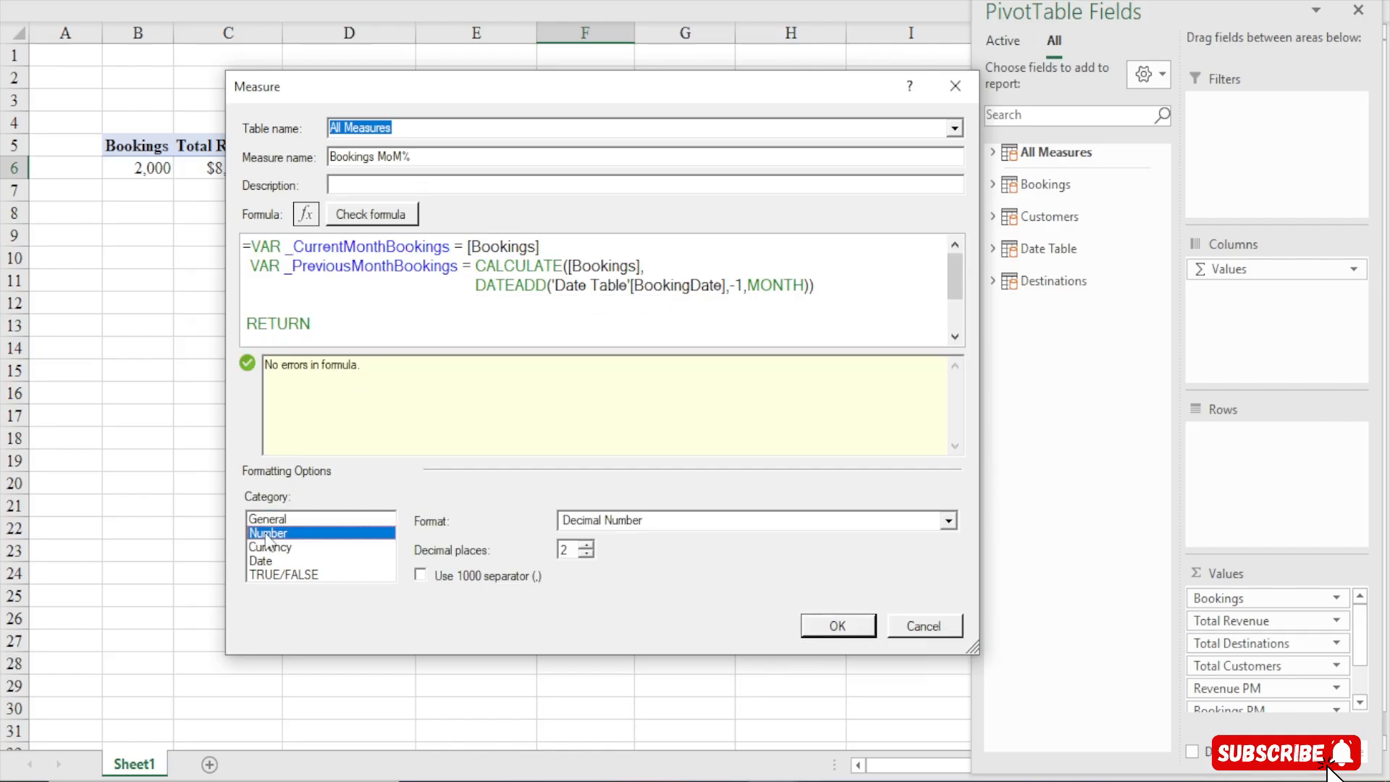
left_click(713, 521)
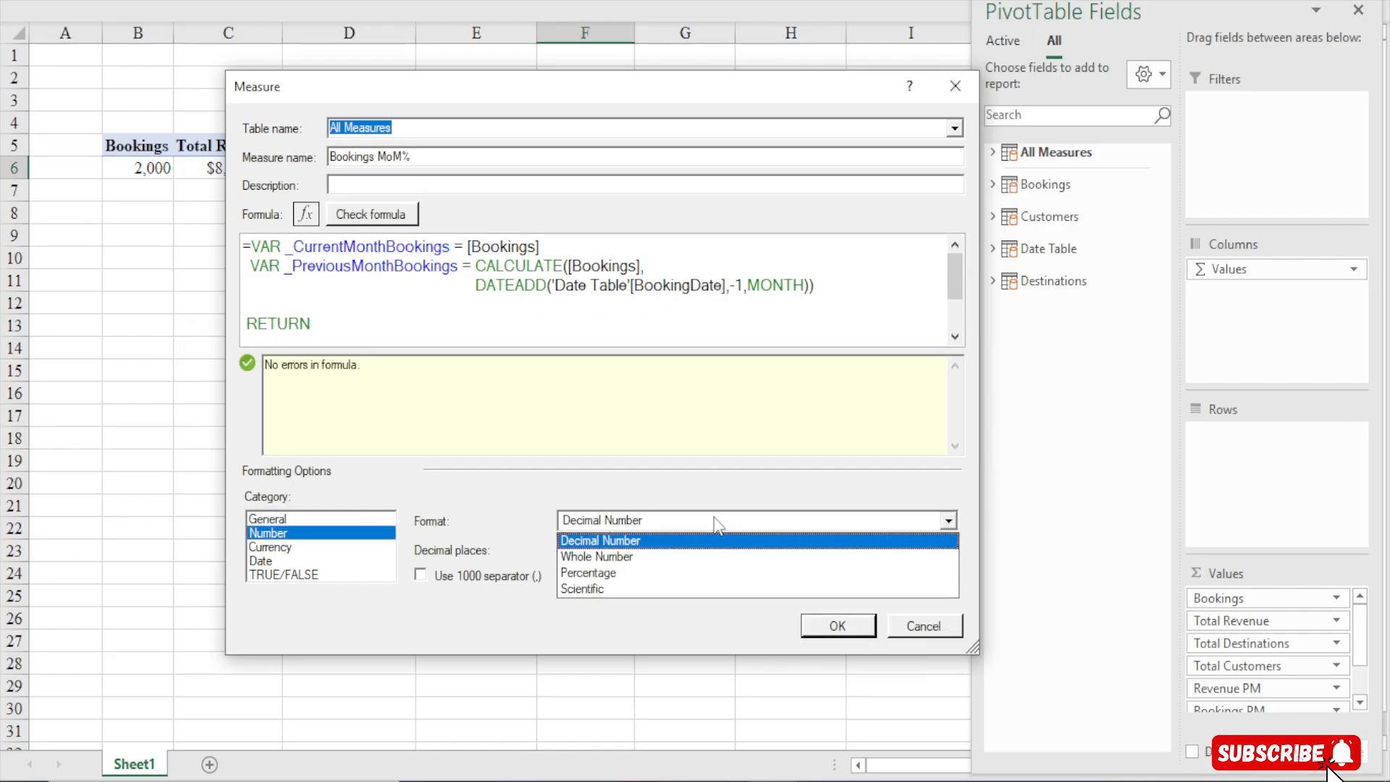
left_click(613, 558)
left_click(463, 574)
left_click(853, 636)
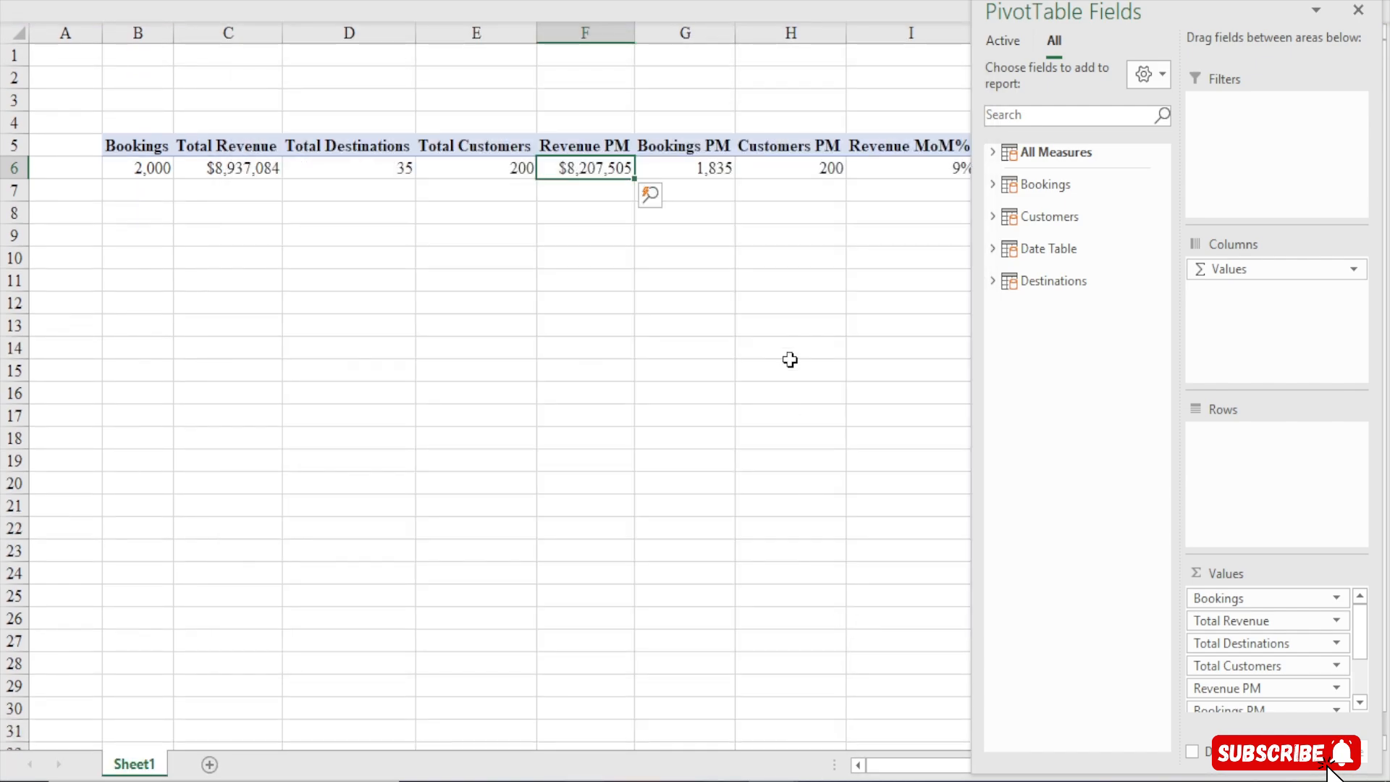
Open Manage Measures to review the list of measures, then close it
left_click(790, 360)
left_click(1043, 171)
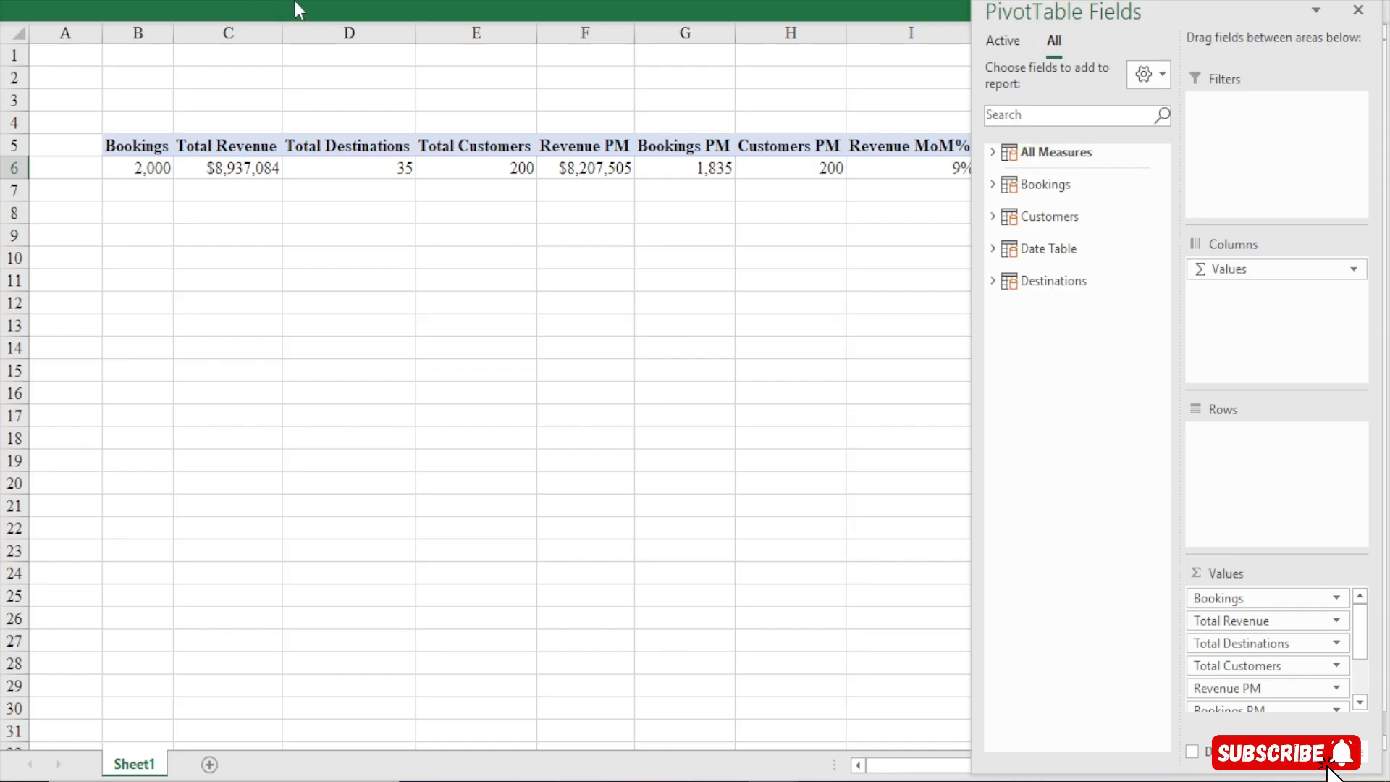
left_click(343, 1)
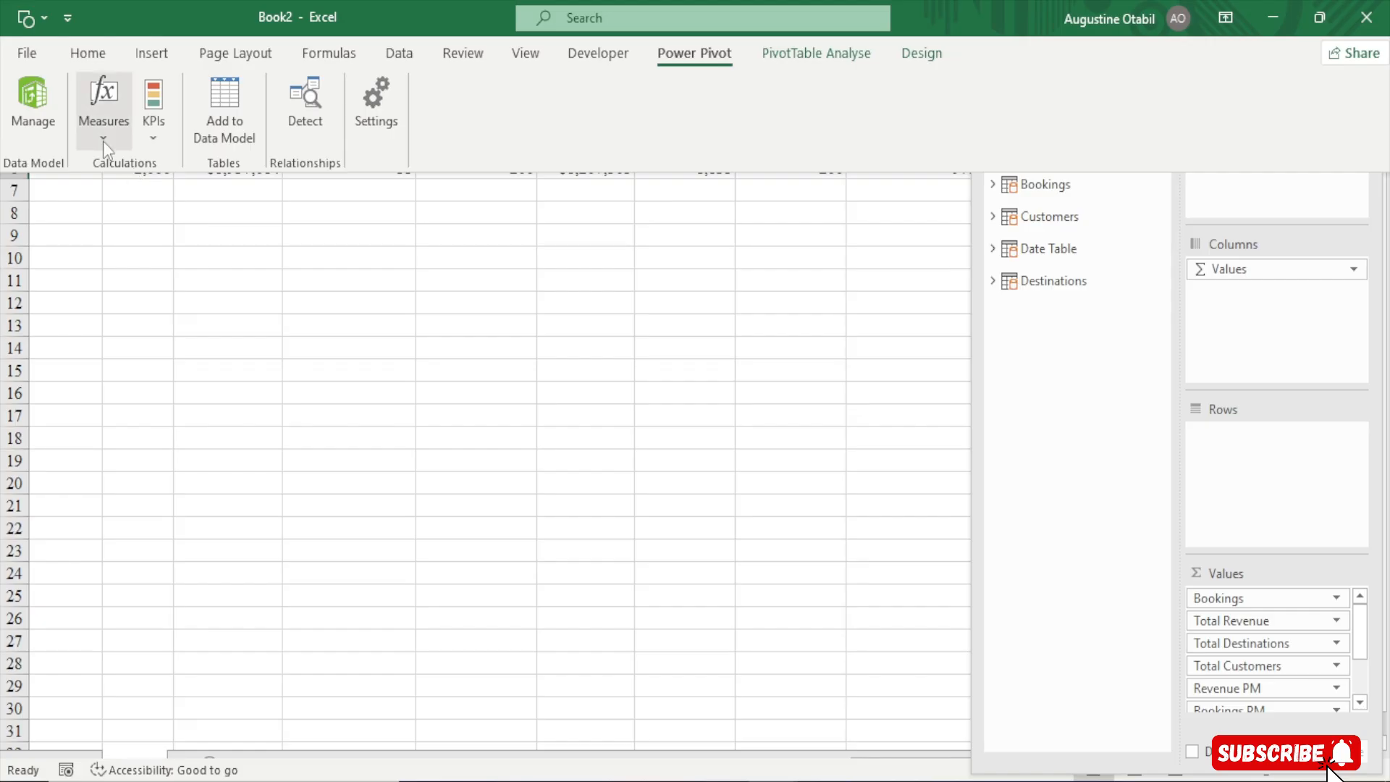
left_click(102, 141)
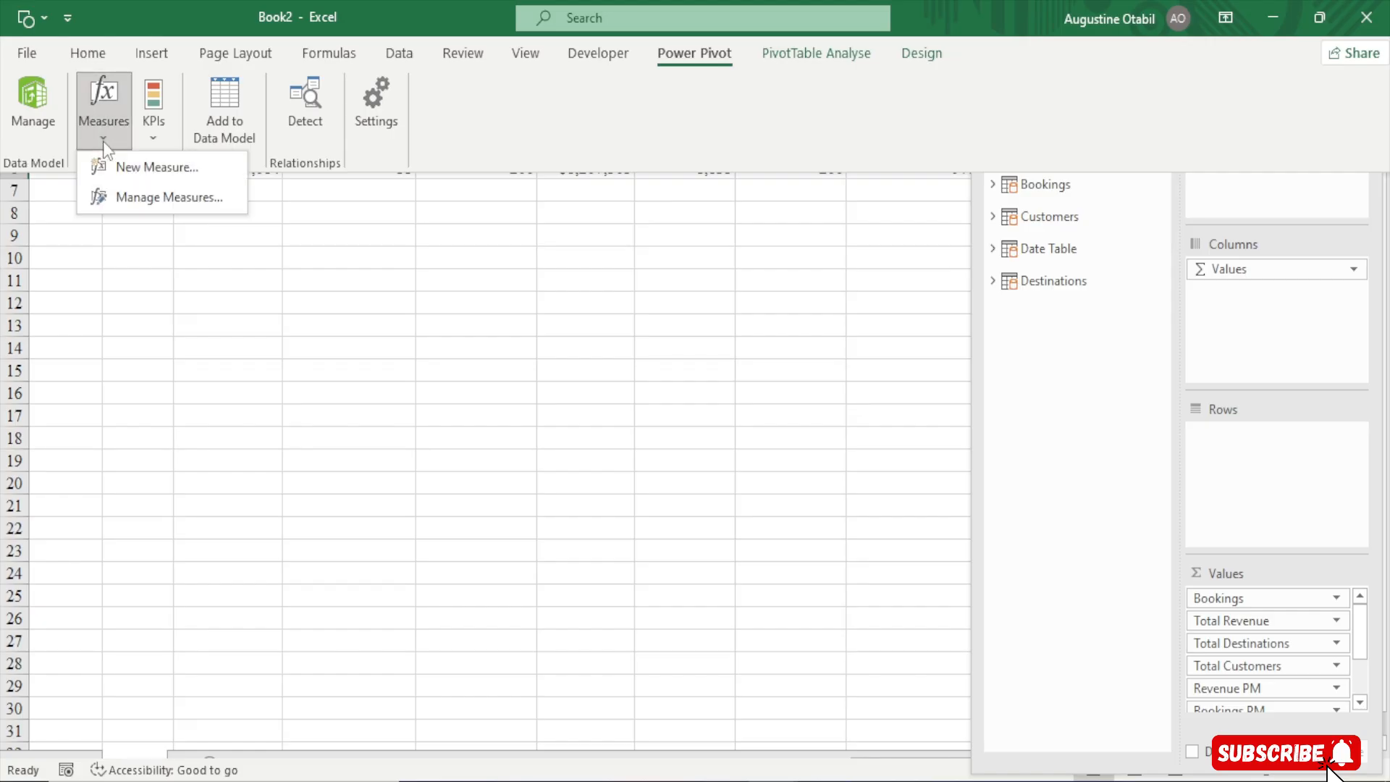
left_click(142, 201)
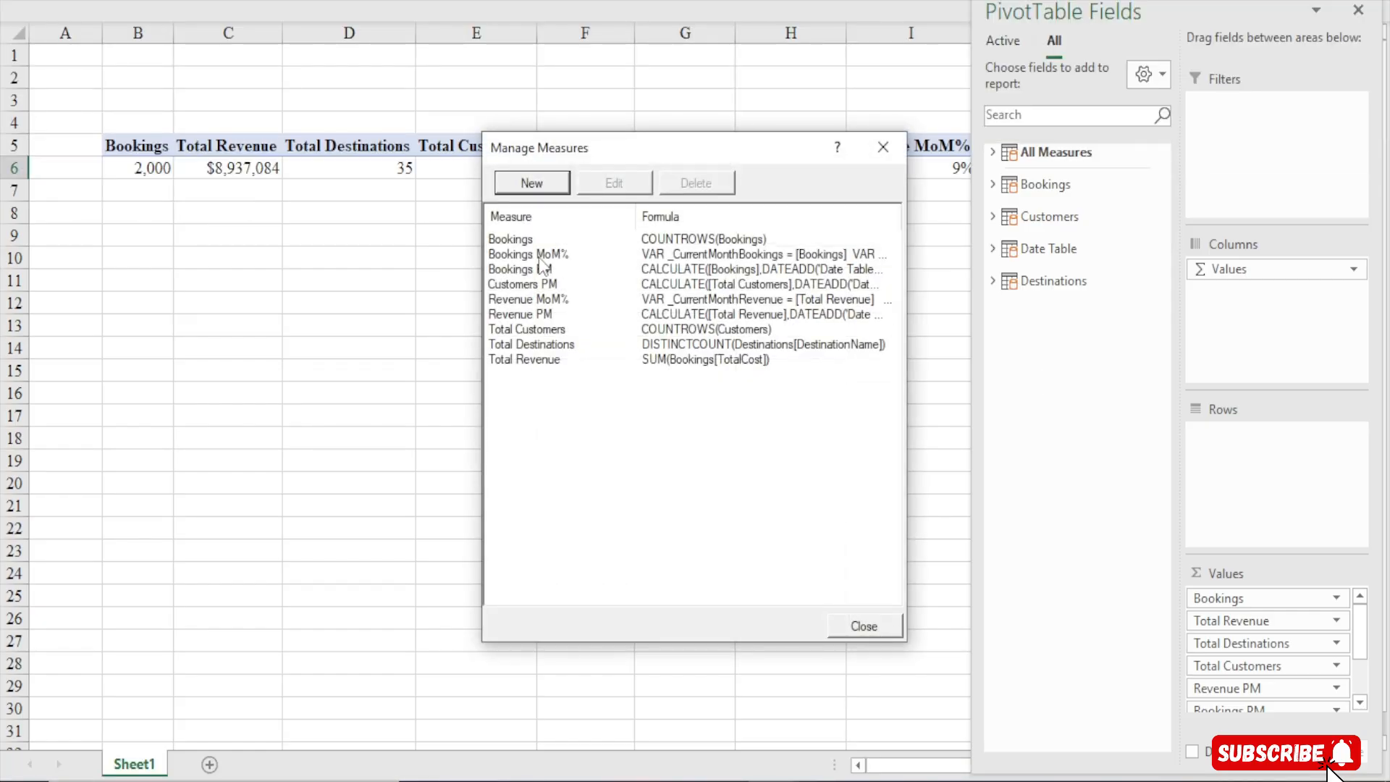
left_click(883, 147)
left_click(628, 2)
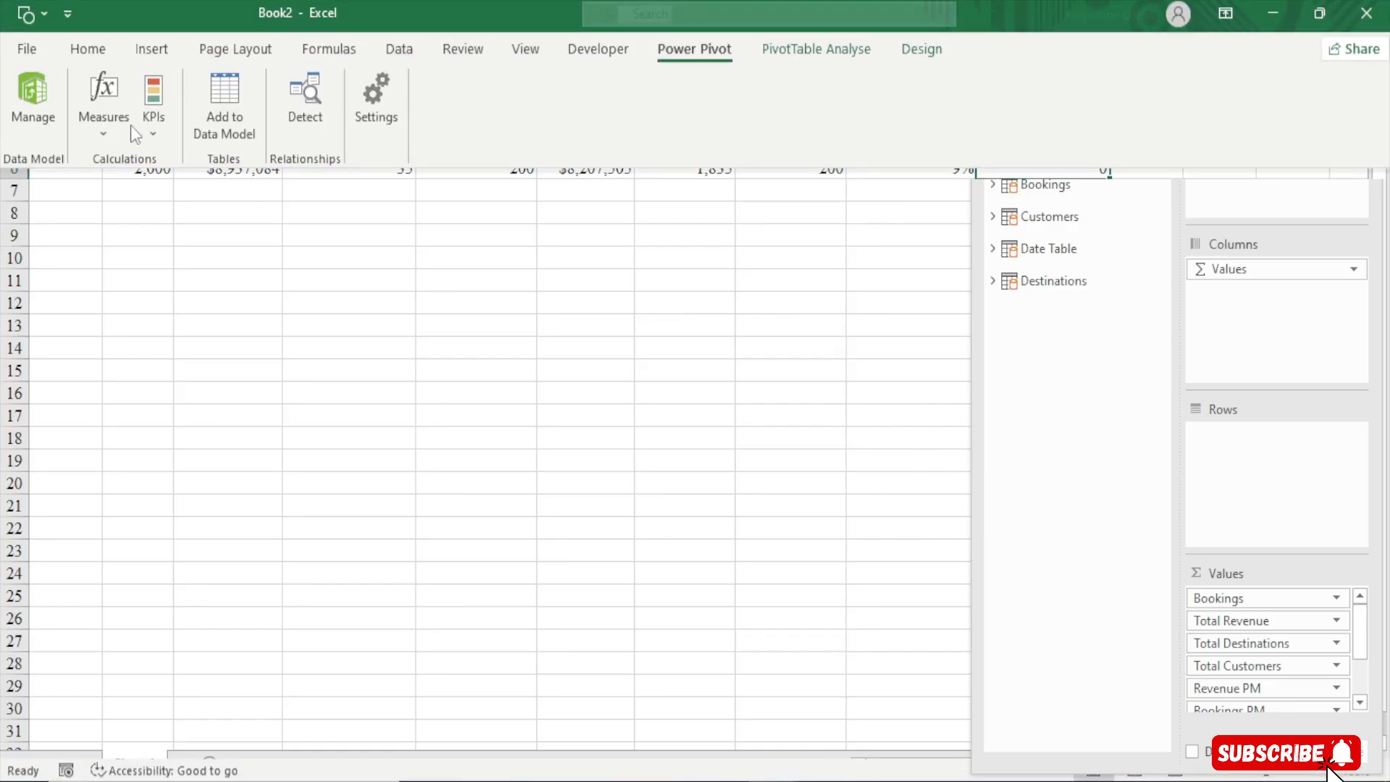
Create a new measure and name it Customers MoM%
left_click(105, 136)
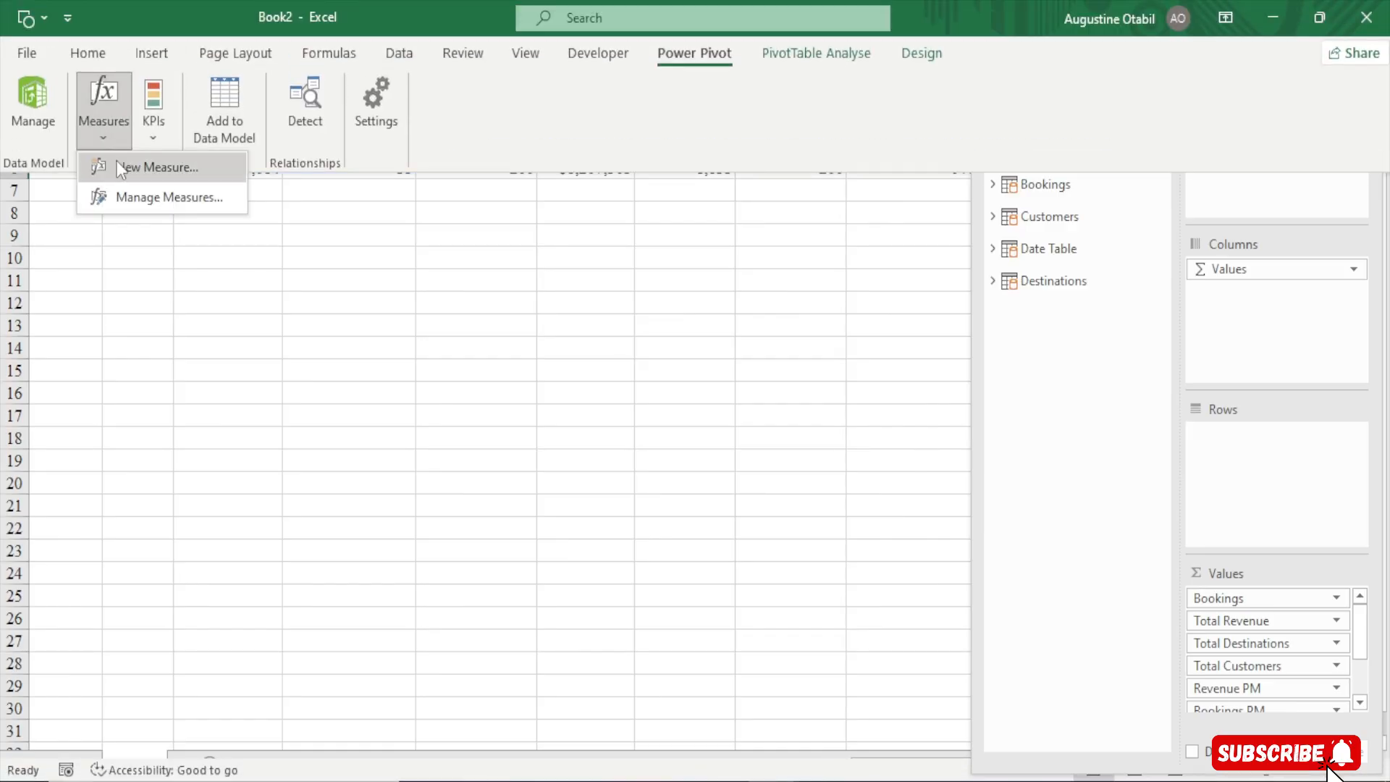
left_click(116, 167)
left_click_drag(532, 174, 436, 98)
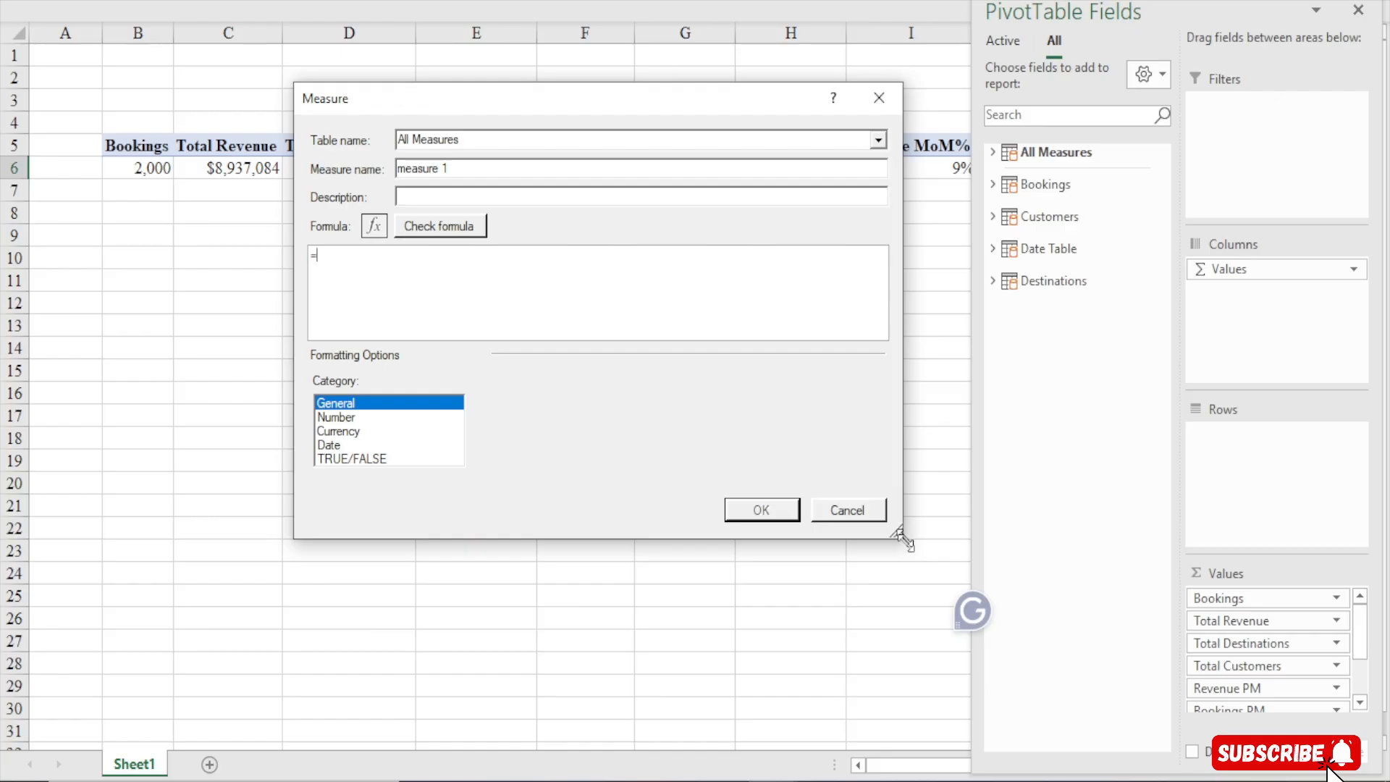
left_click_drag(903, 539, 1005, 691)
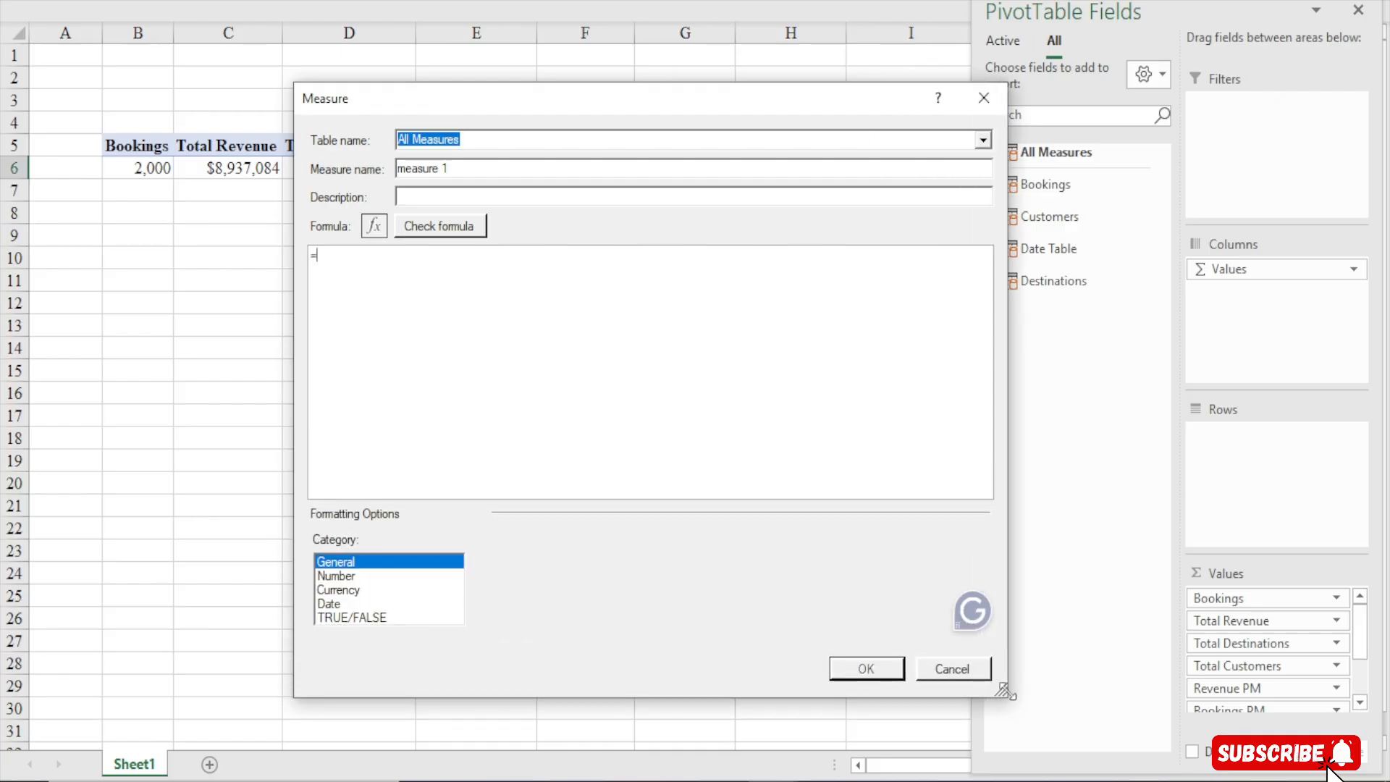
left_click_drag(457, 171, 189, 184)
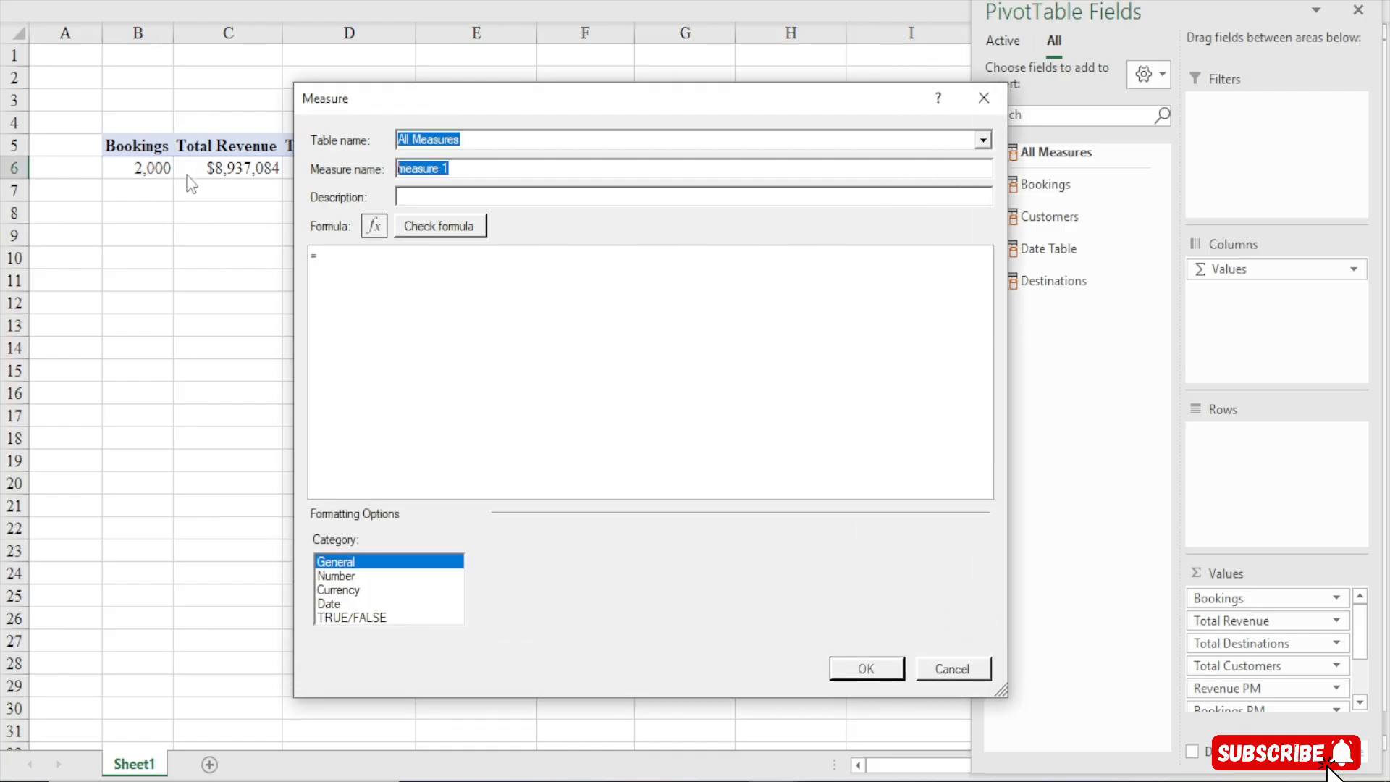
type("customers MoM%")
Paste the copied Revenue MoM% formula into the formula box and remove the duplicate equals sign
left_click(337, 266)
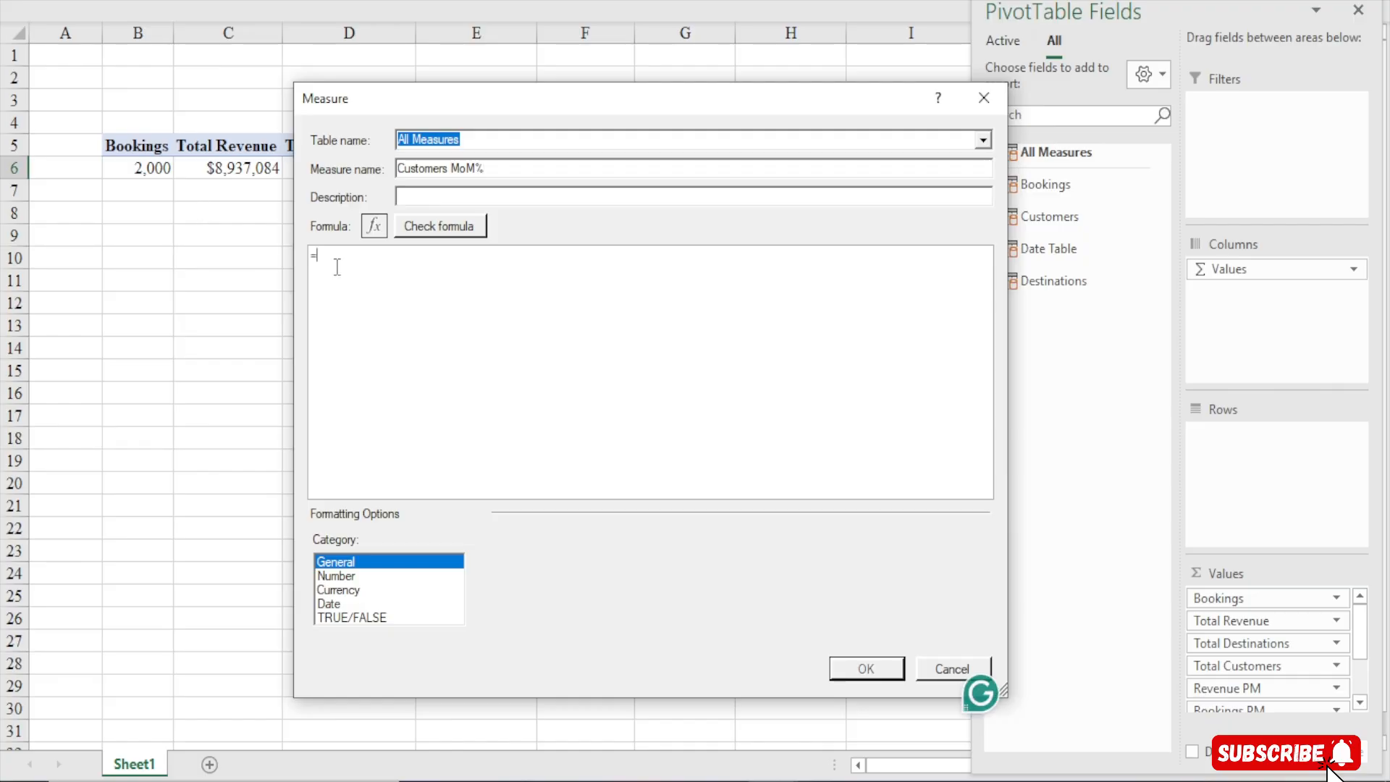
key("ctrl+v")
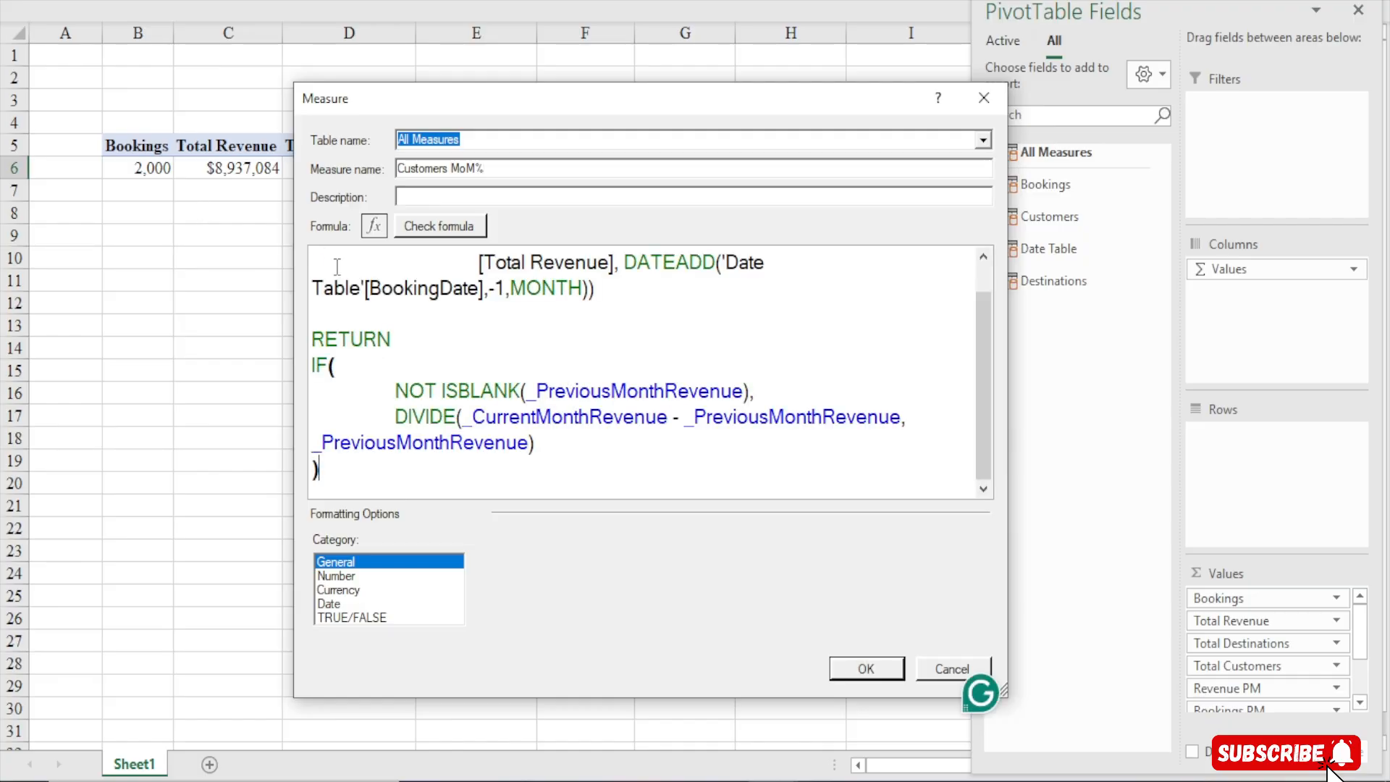
scroll(483, 362, "down", 3)
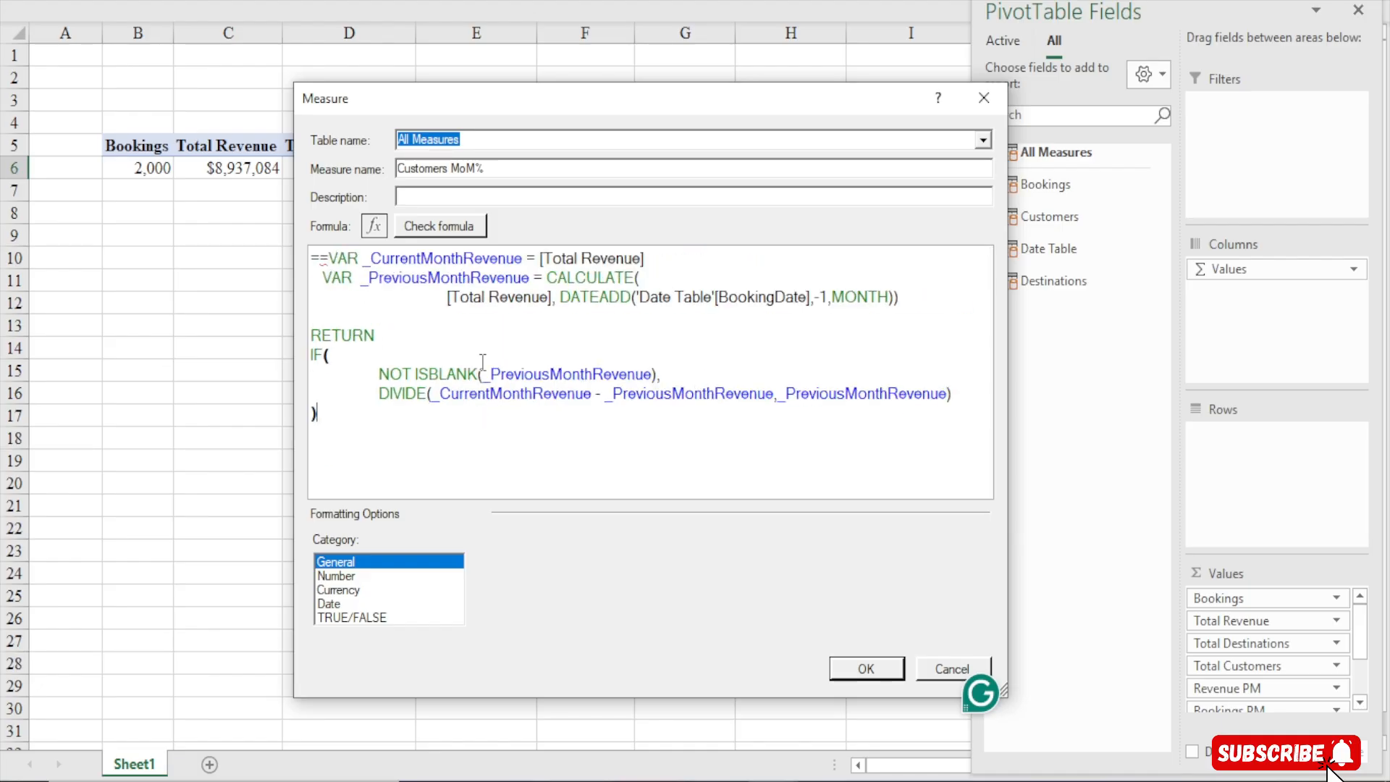
left_click(330, 258)
key("BackSpace")
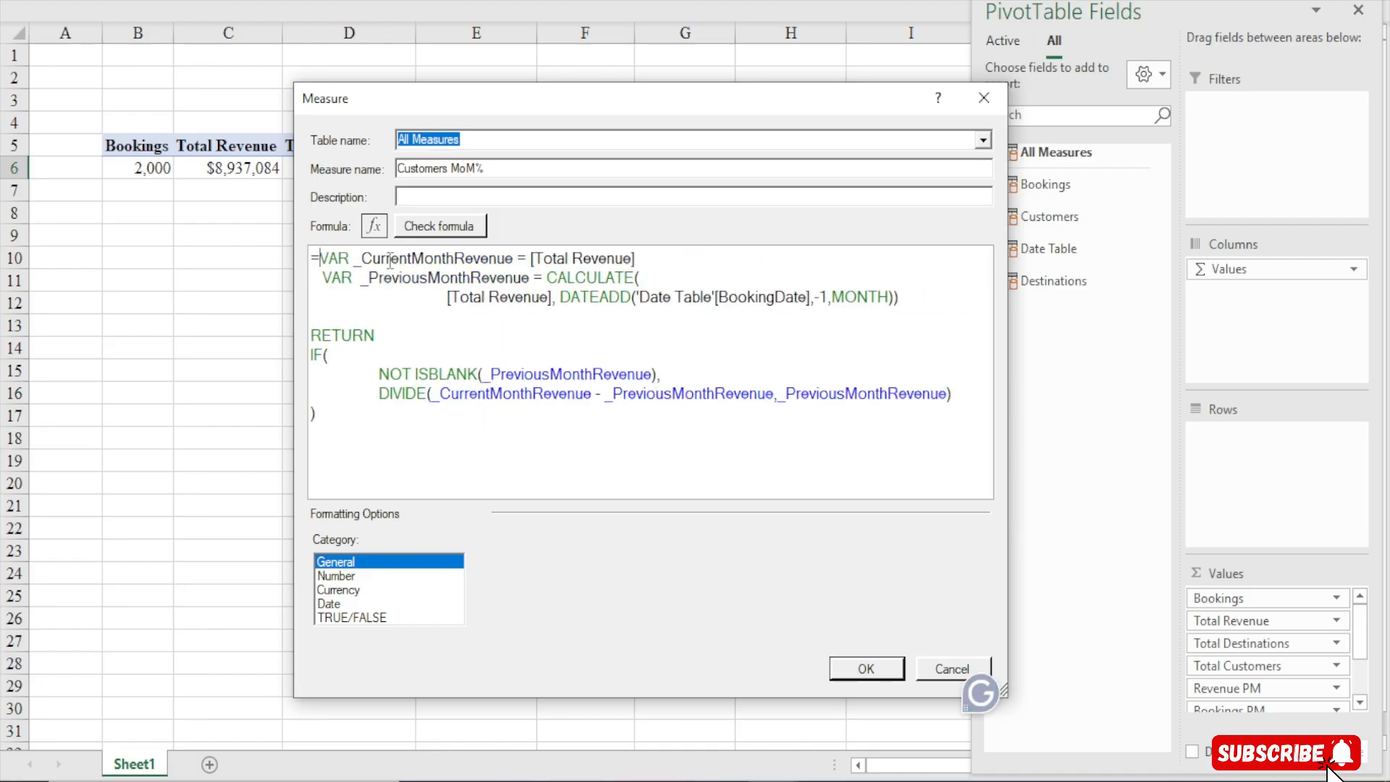
Rename the variable _CurrentMonthRevenue to _CurrentMonthCustomer
left_click(513, 258)
key("BackSpace")
key("BackSpace")
key("BackSpace")
key("BackSpace")
key("BackSpace")
key("BackSpace")
key("BackSpace")
type("C")
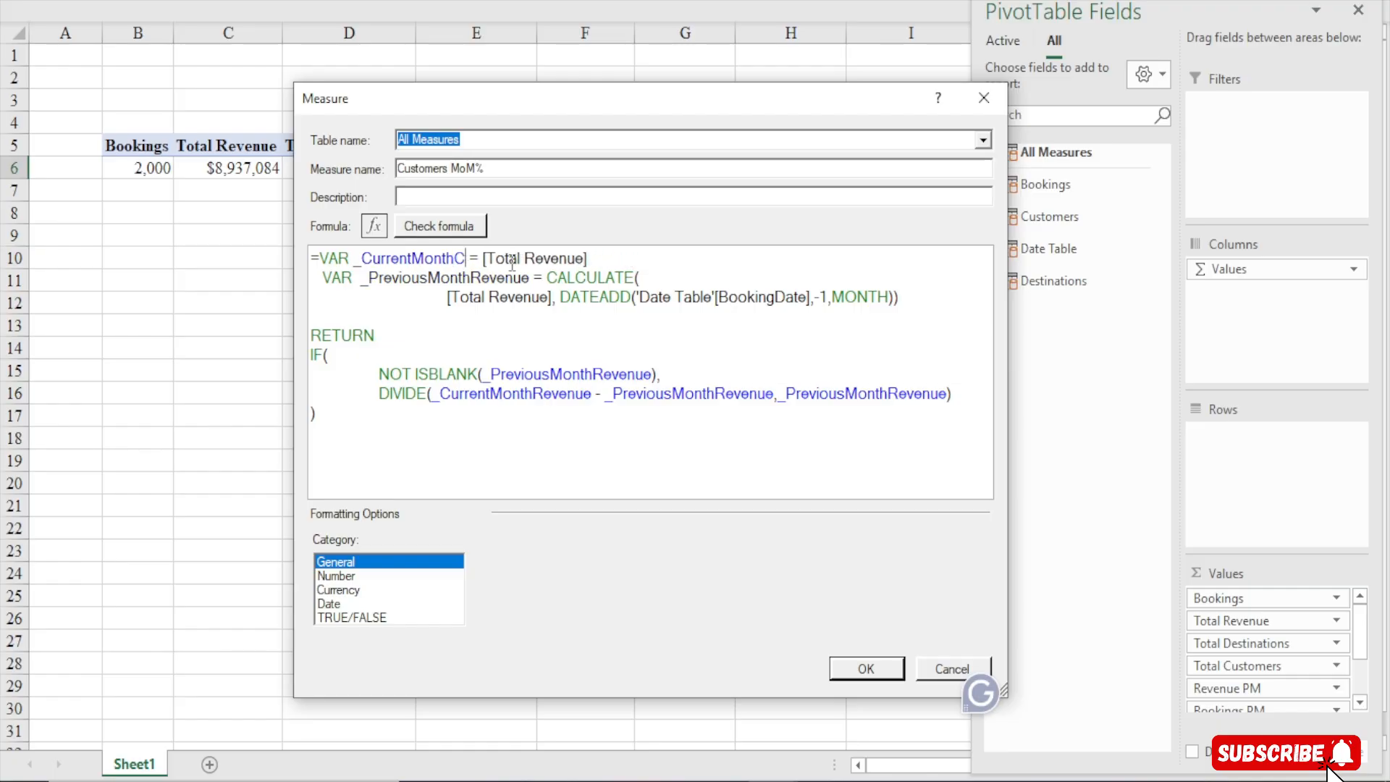
type("ustomer")
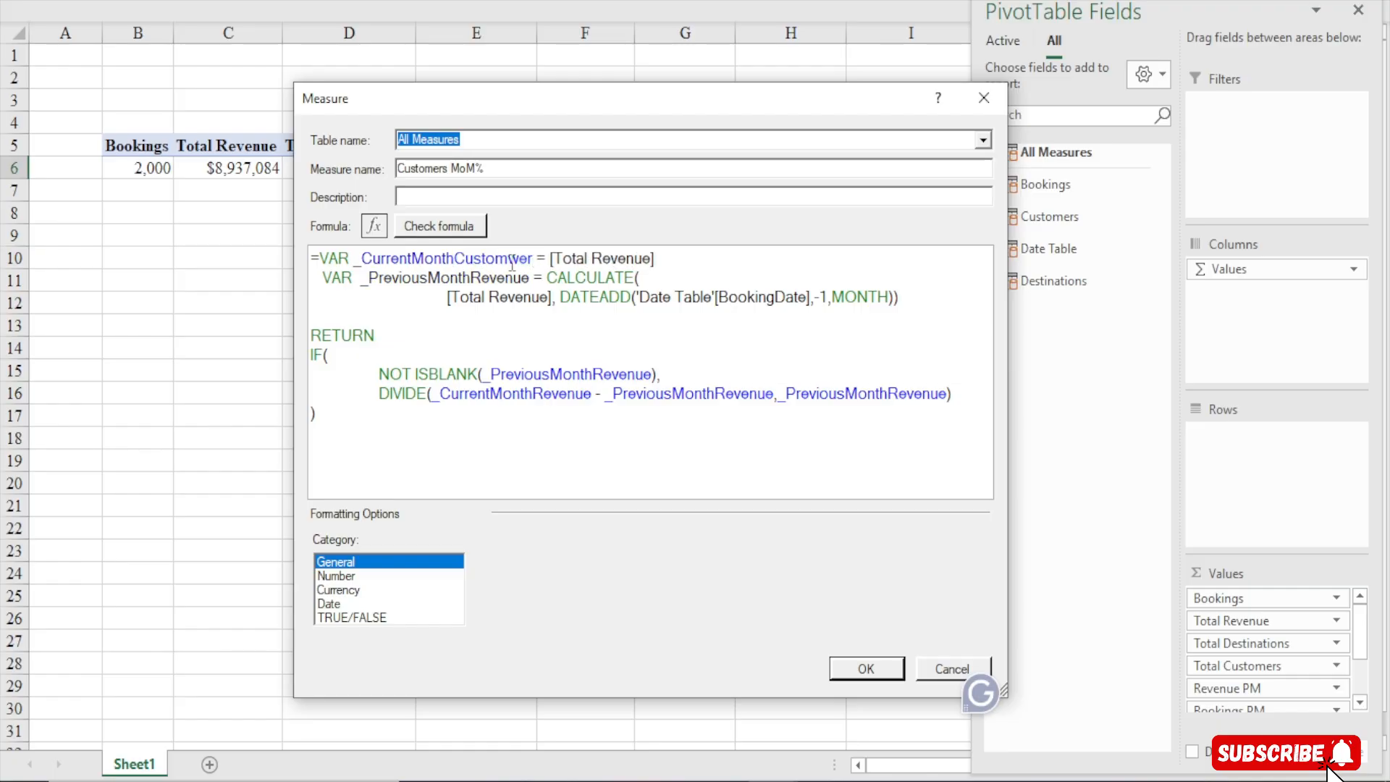
key("BackSpace")
key("BackSpace")
key("BackSpace")
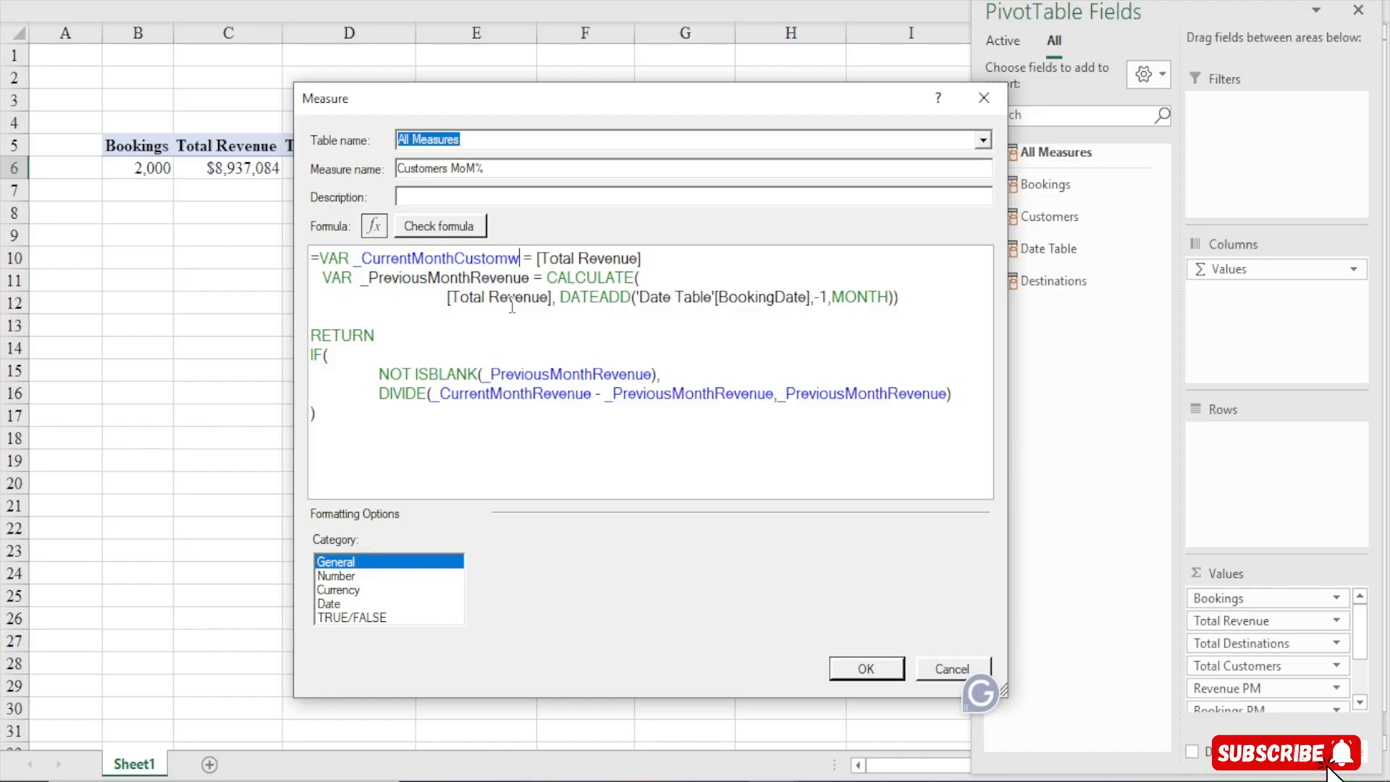
type("er")
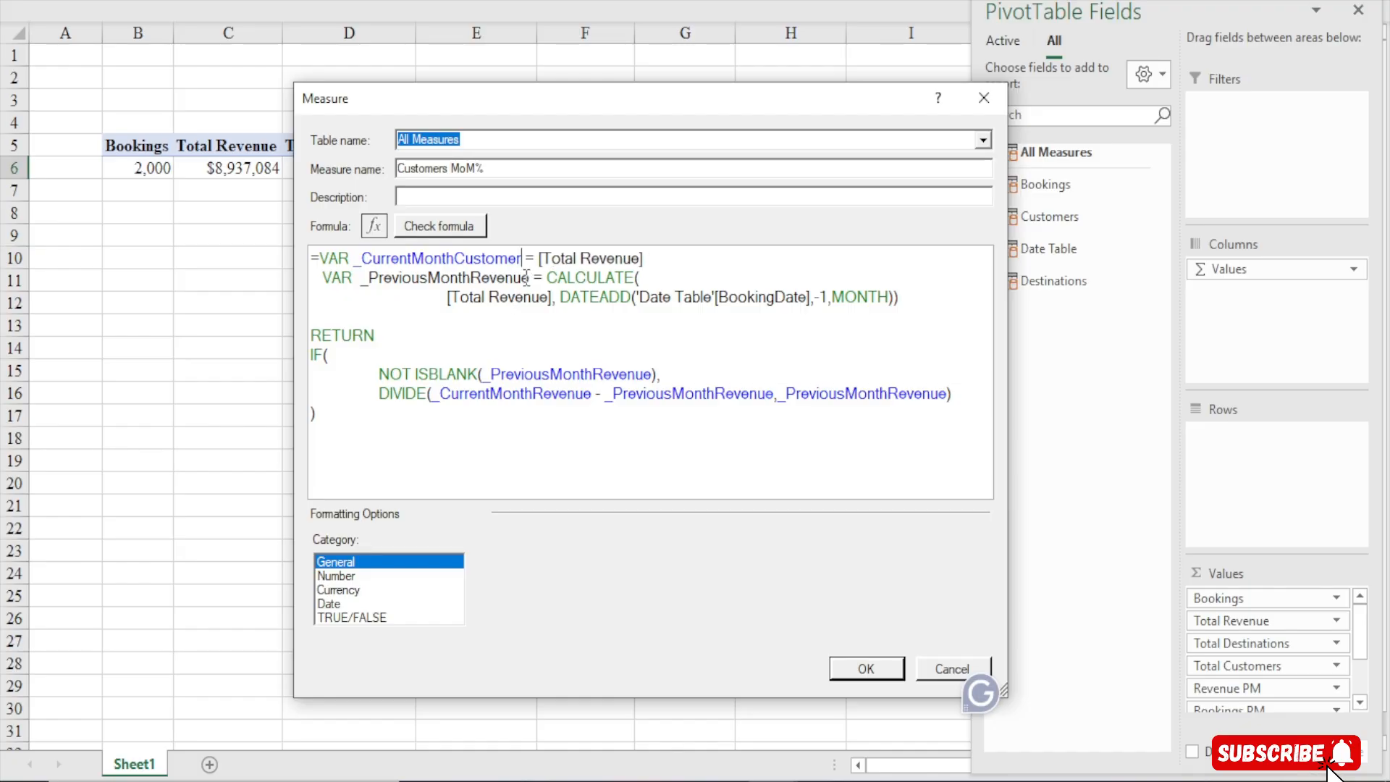
Rename the variable _PreviousMonthRevenue to _PreviousMonthCustomer
left_click(527, 277)
key("BackSpace")
key("BackSpace")
key("BackSpace")
key("BackSpace")
key("BackSpace")
key("BackSpace")
key("BackSpace")
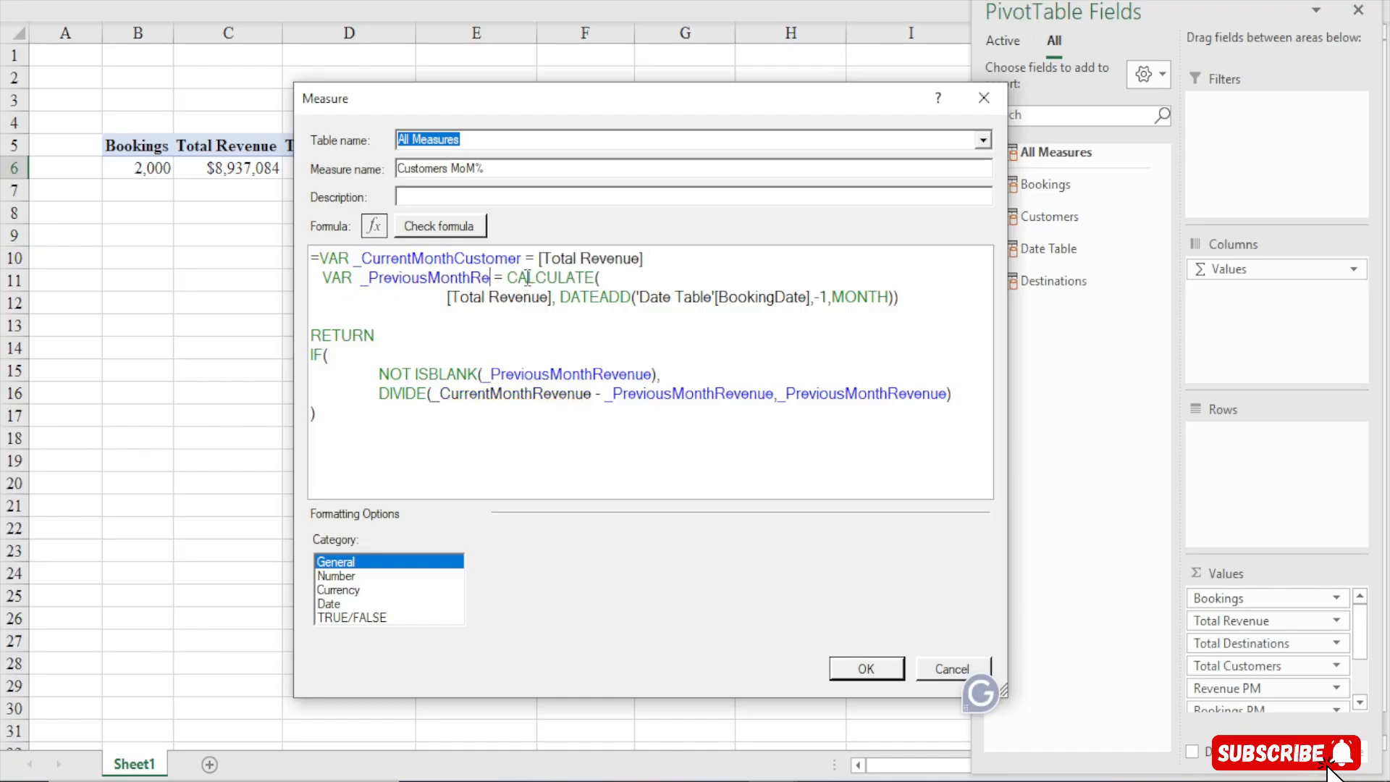
type("Customer")
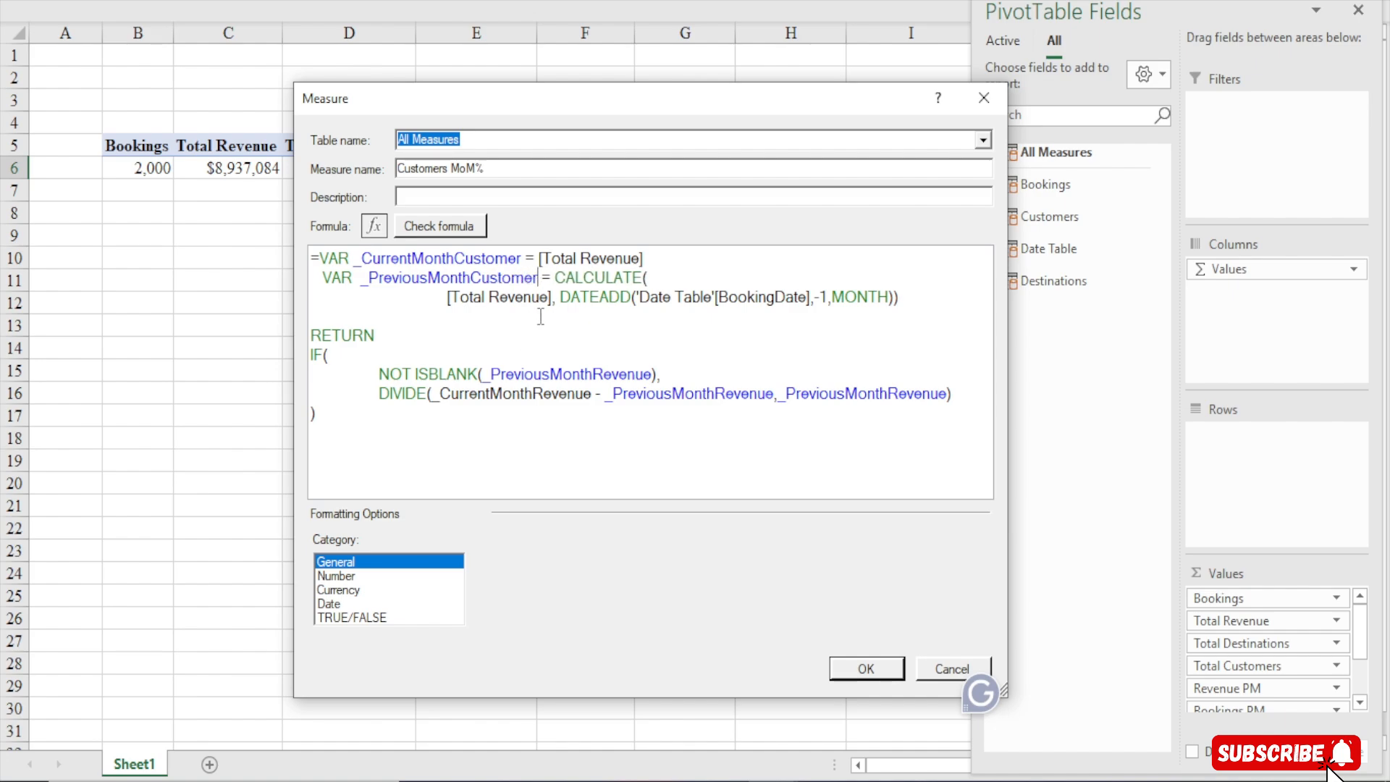
Replace [Total Revenue] inside CALCULATE with [Total Customers]
left_click(553, 297)
key("BackSpace")
key("BackSpace")
key("BackSpace")
key("BackSpace")
key("BackSpace")
key("BackSpace")
key("BackSpace")
key("BackSpace")
key("BackSpace")
key("BackSpace")
key("BackSpace")
key("BackSpace")
key("BackSpace")
key("BackSpace")
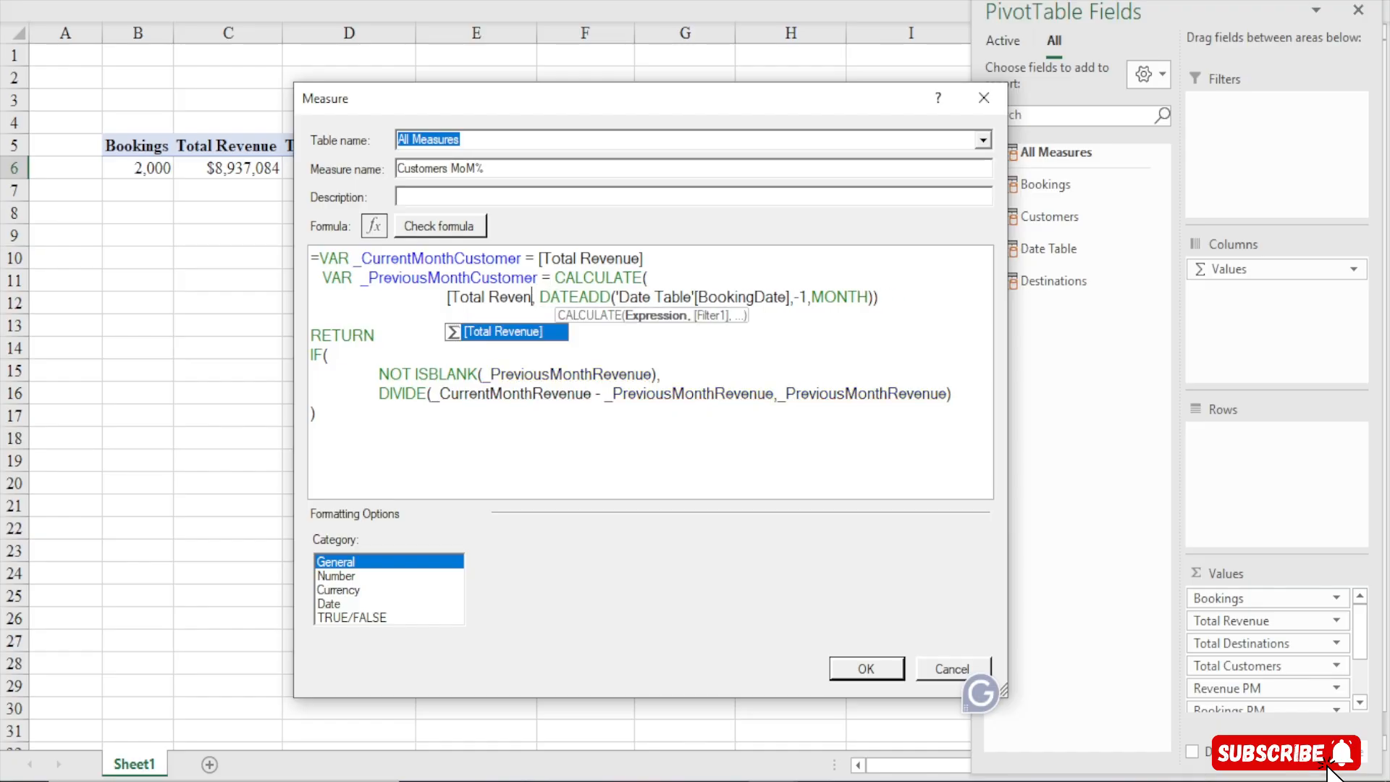
key("BackSpace")
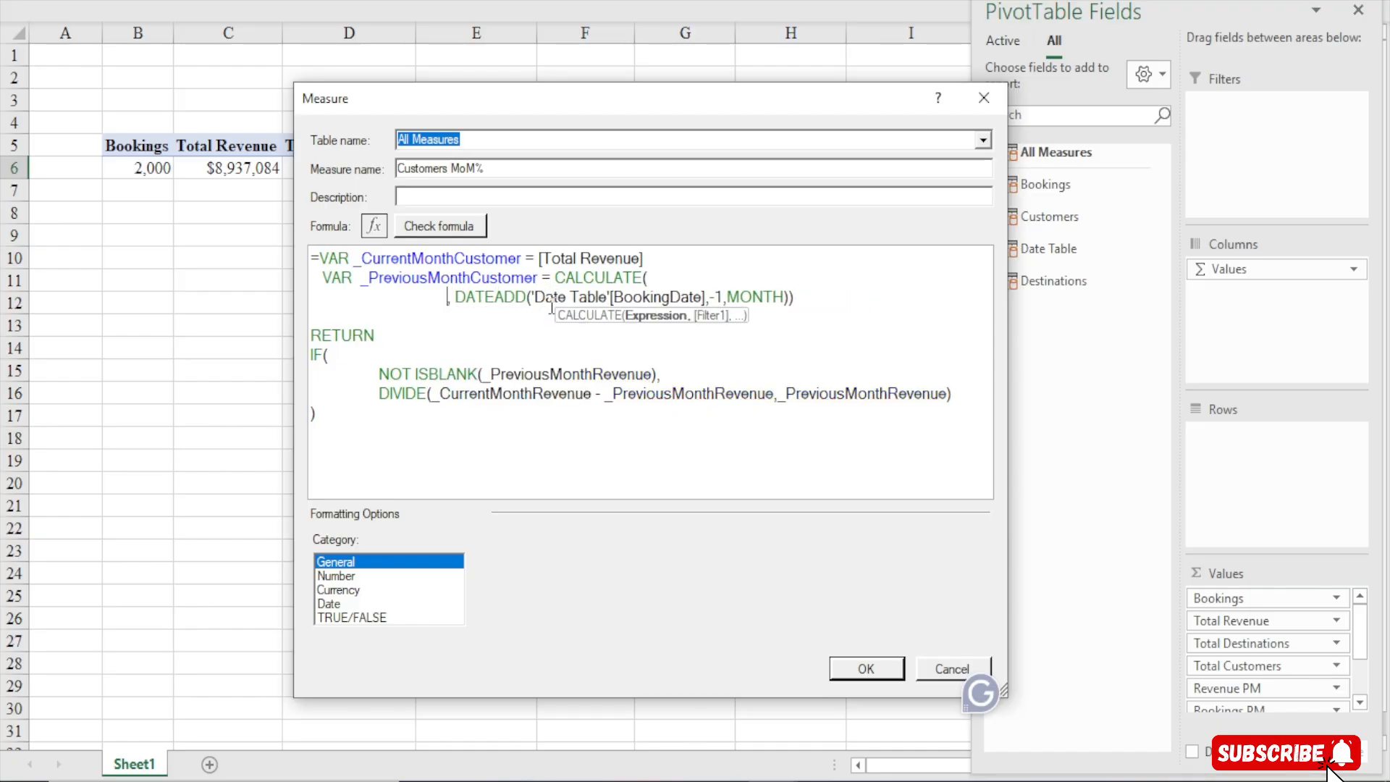
type("[total")
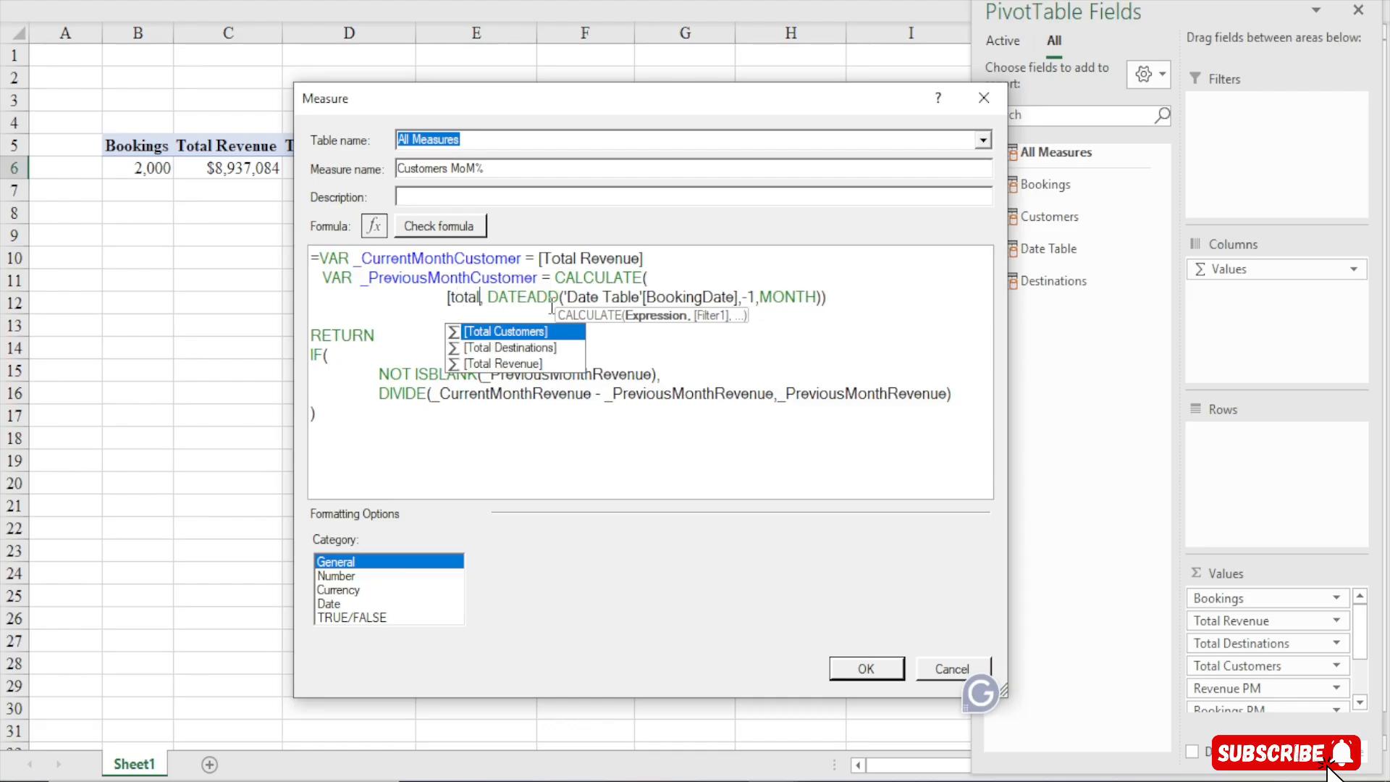
key("Tab")
key("Right")
key("Right")
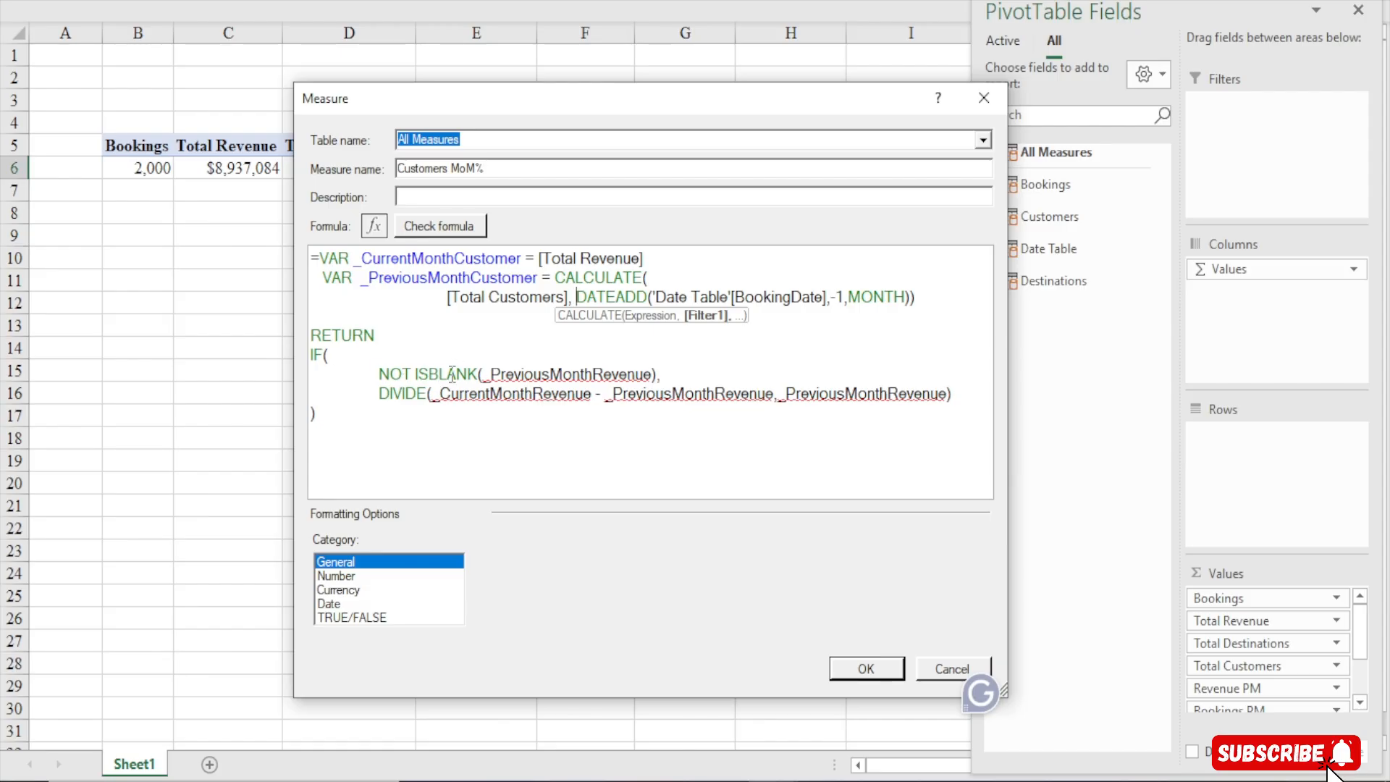
Change the ISBLANK argument to _PreviousMonthCustomer
left_click(654, 374)
key("BackSpace")
key("BackSpace")
key("BackSpace")
key("BackSpace")
key("BackSpace")
key("BackSpace")
key("BackSpace")
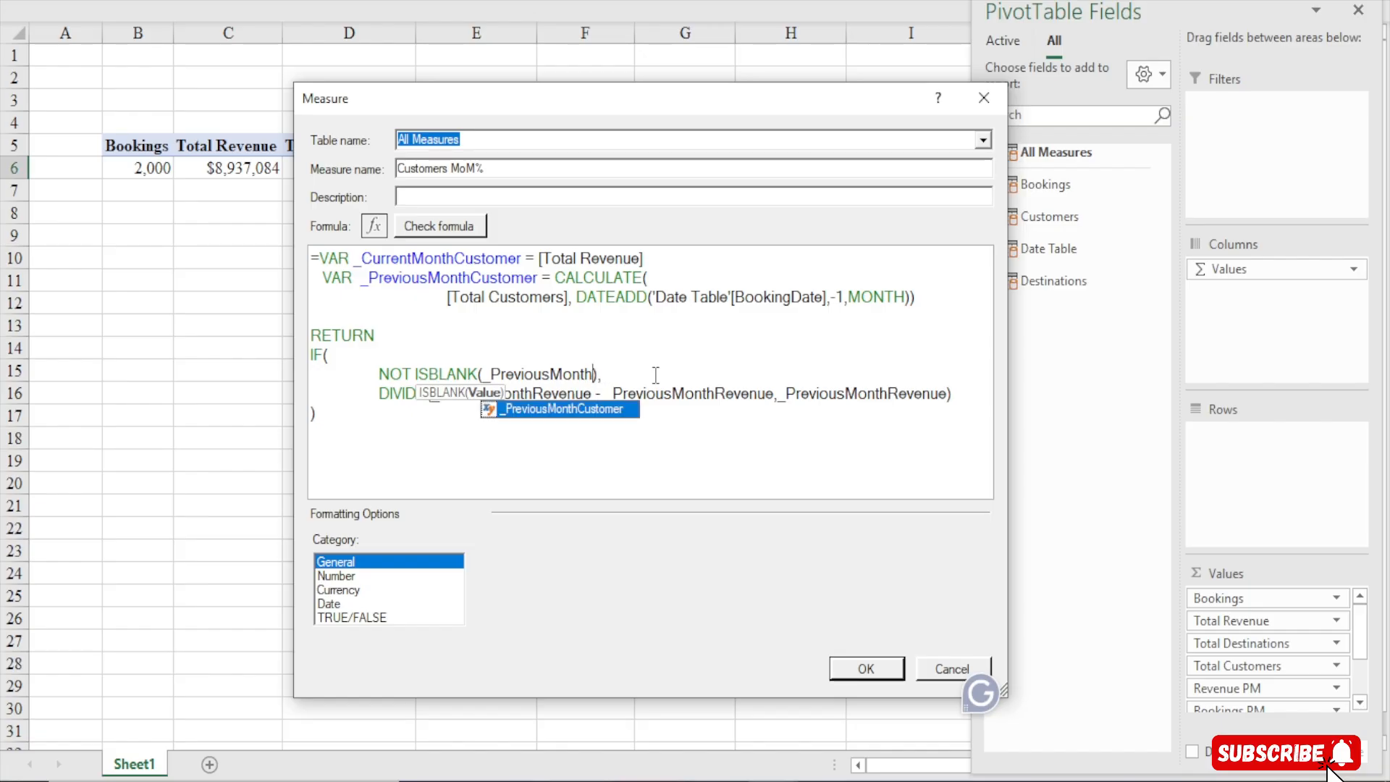
key("Tab")
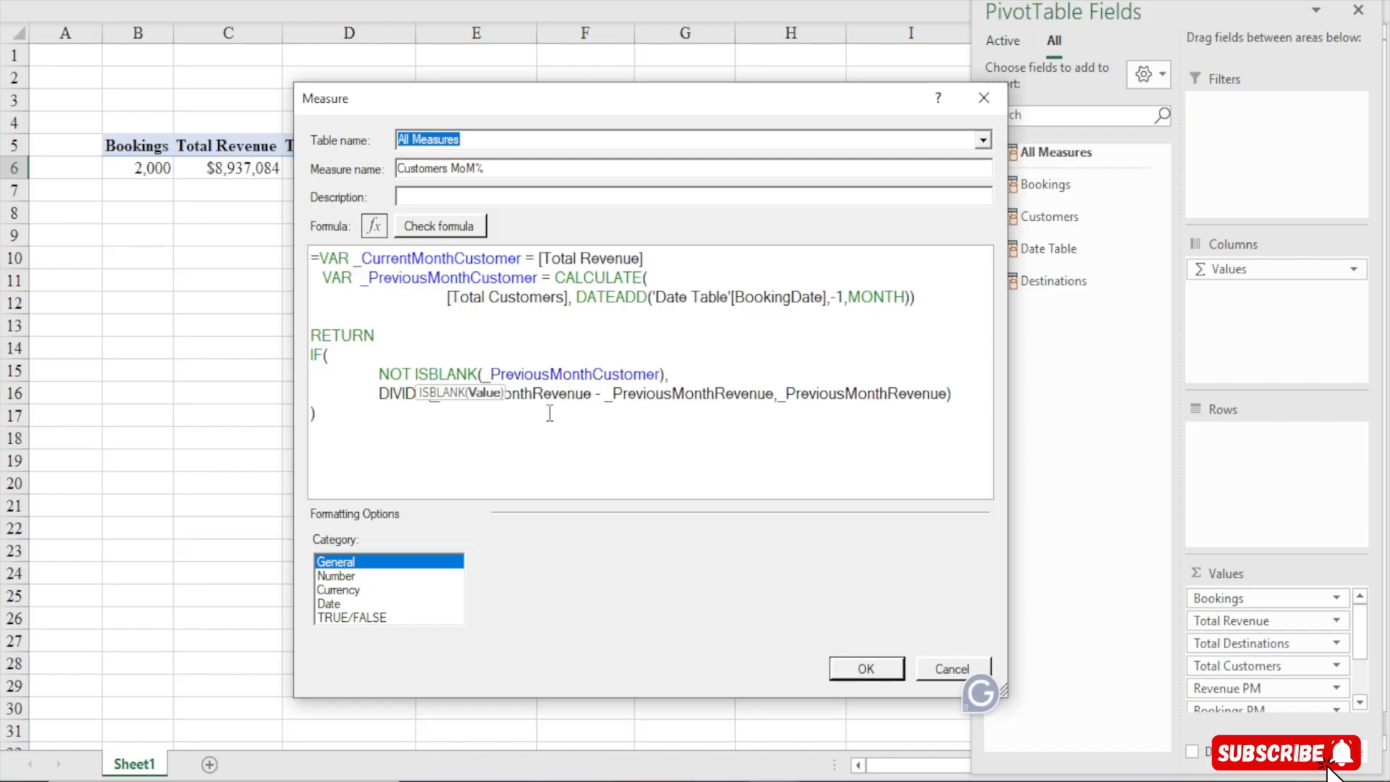
Change the DIVIDE numerator to _CurrentMonthCustomer - _PreviousMonthCustomer
left_click(591, 394)
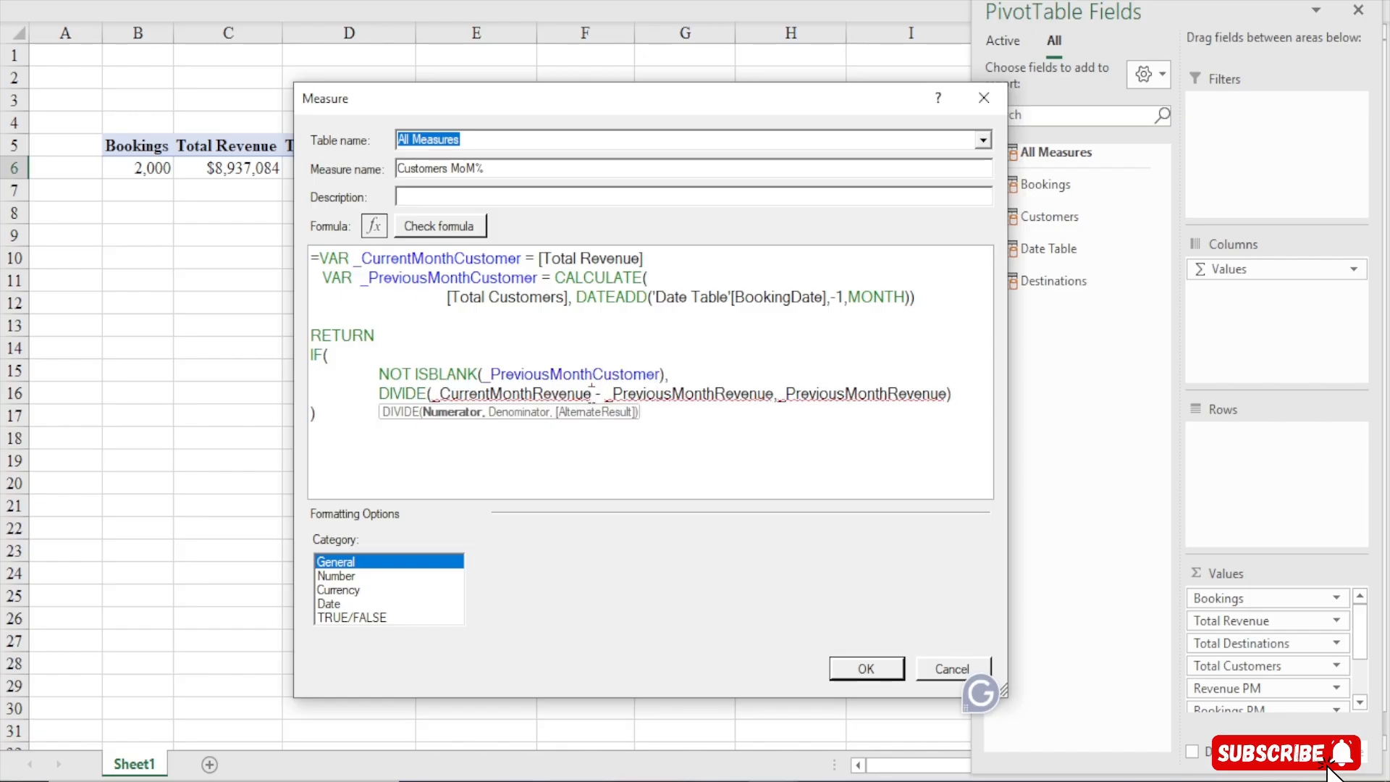
key("BackSpace")
key("BackSpace")
key("BackSpace")
key("BackSpace")
key("BackSpace")
key("BackSpace")
key("BackSpace")
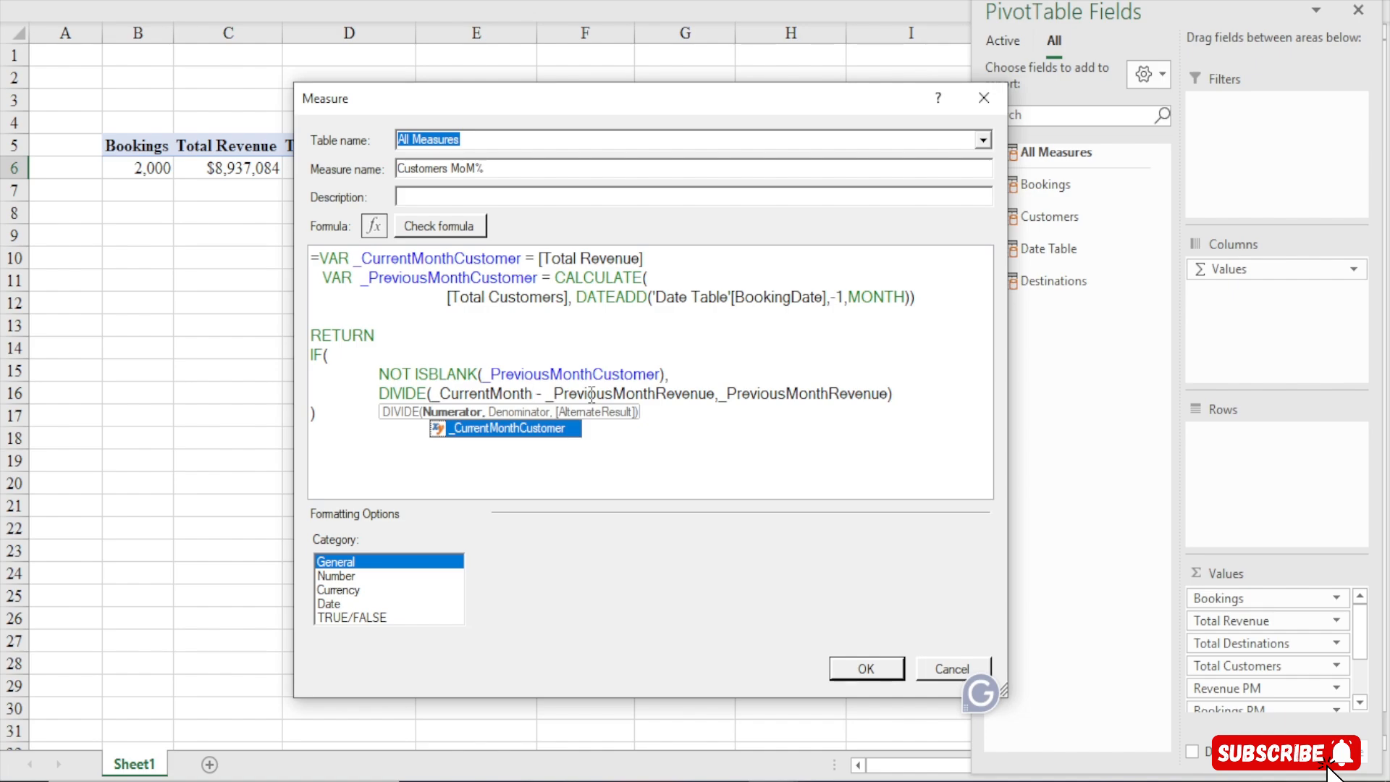
key("Tab")
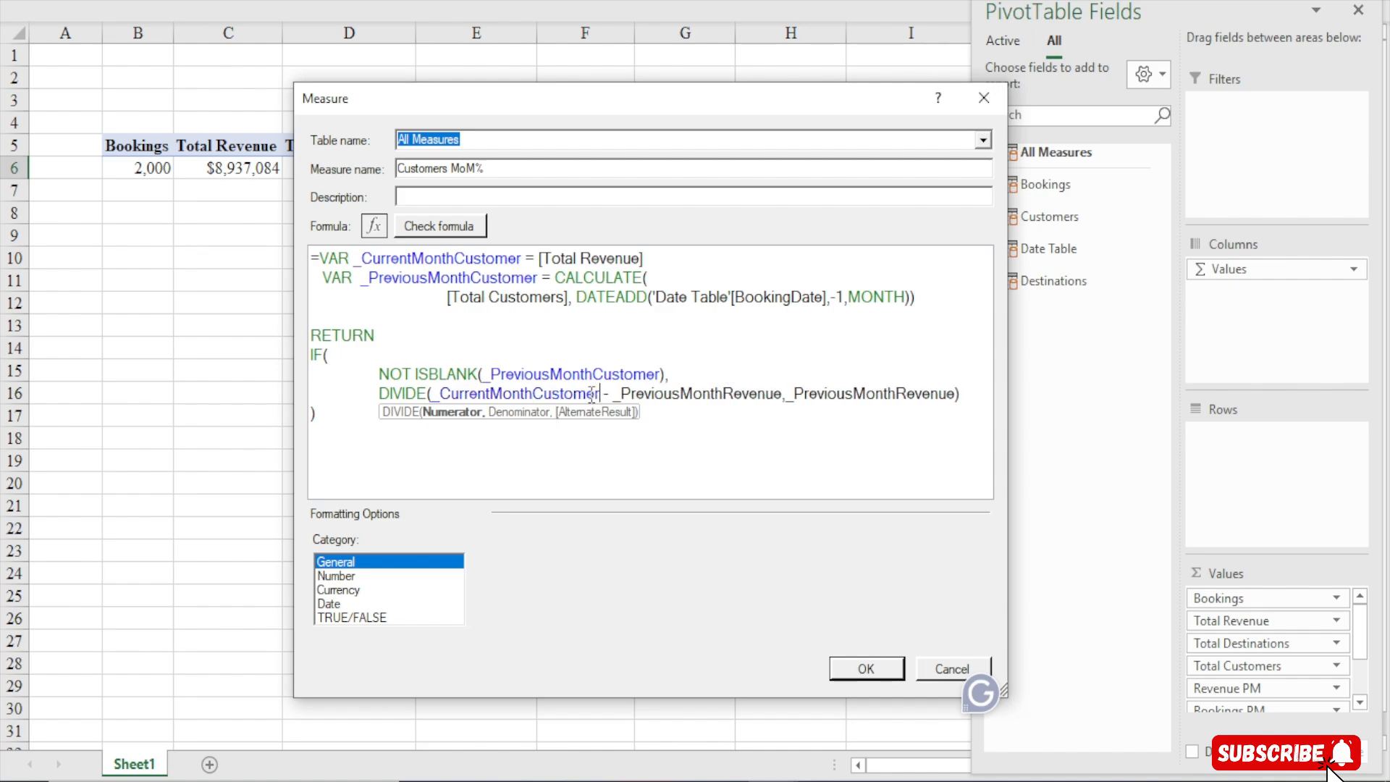
left_click(786, 399)
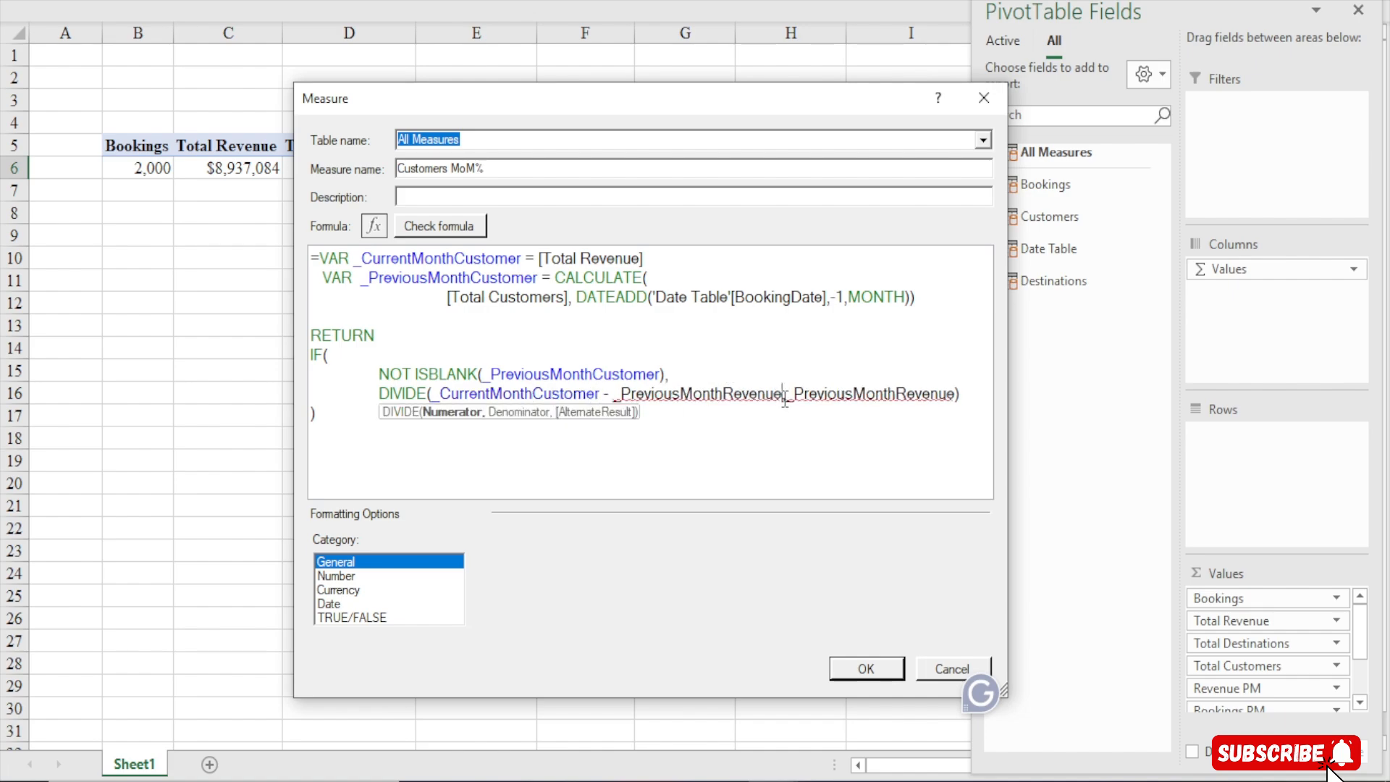
key("BackSpace")
key("BackSpace")
key("BackSpace")
key("BackSpace")
key("BackSpace")
key("BackSpace")
key("BackSpace")
type("C")
key("Tab")
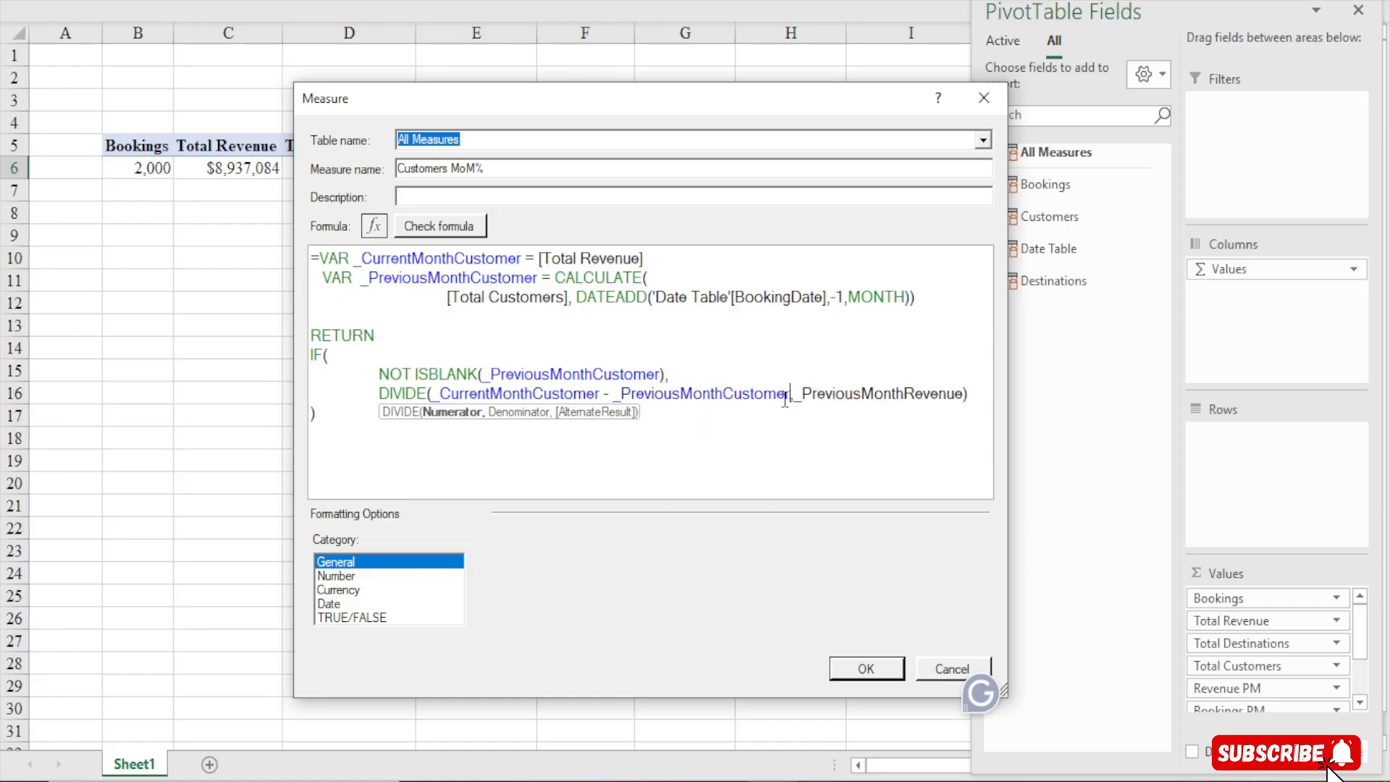
Replace the DIVIDE denominator with _PreviousMonthCustomer and check the formula for errors
left_click(967, 397)
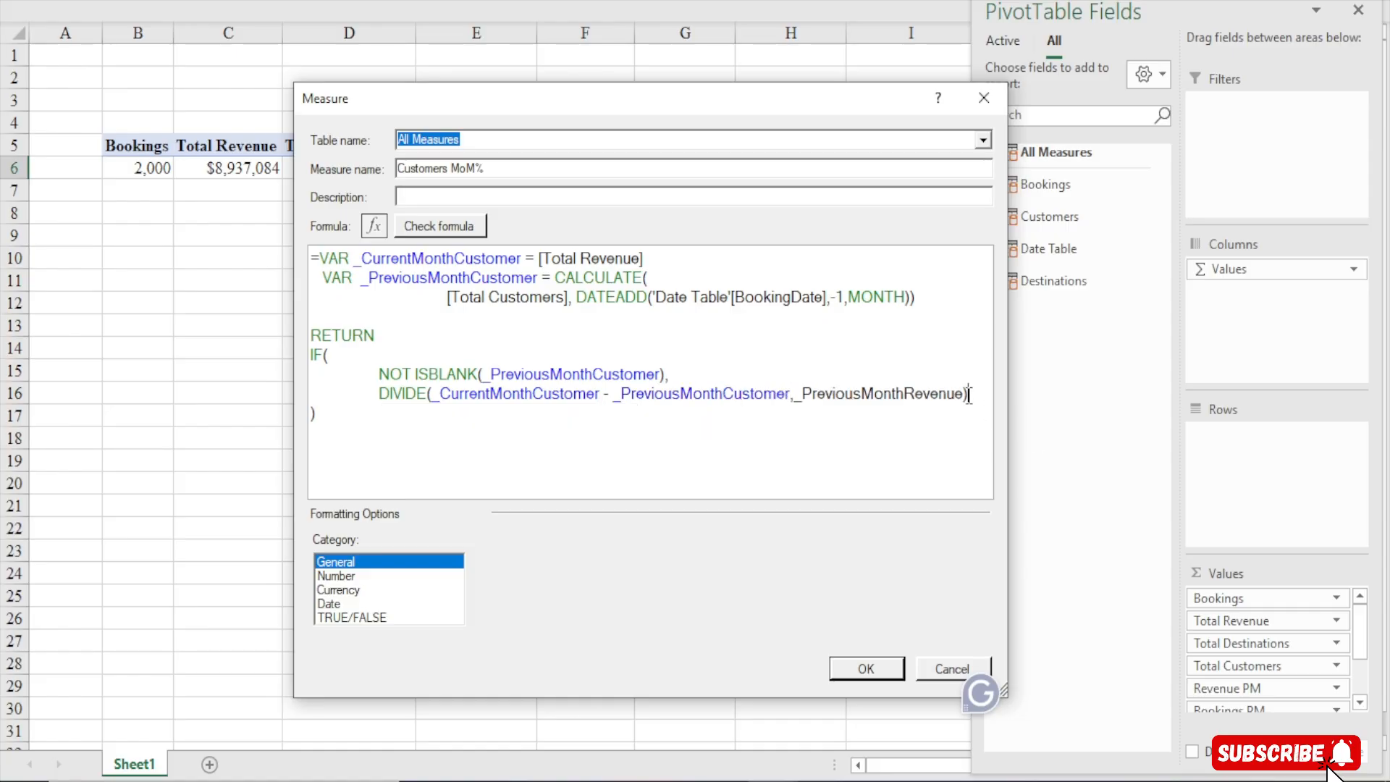
left_click(965, 394)
key("BackSpace")
key("BackSpace")
key("BackSpace")
key("BackSpace")
key("BackSpace")
key("BackSpace")
key("BackSpace")
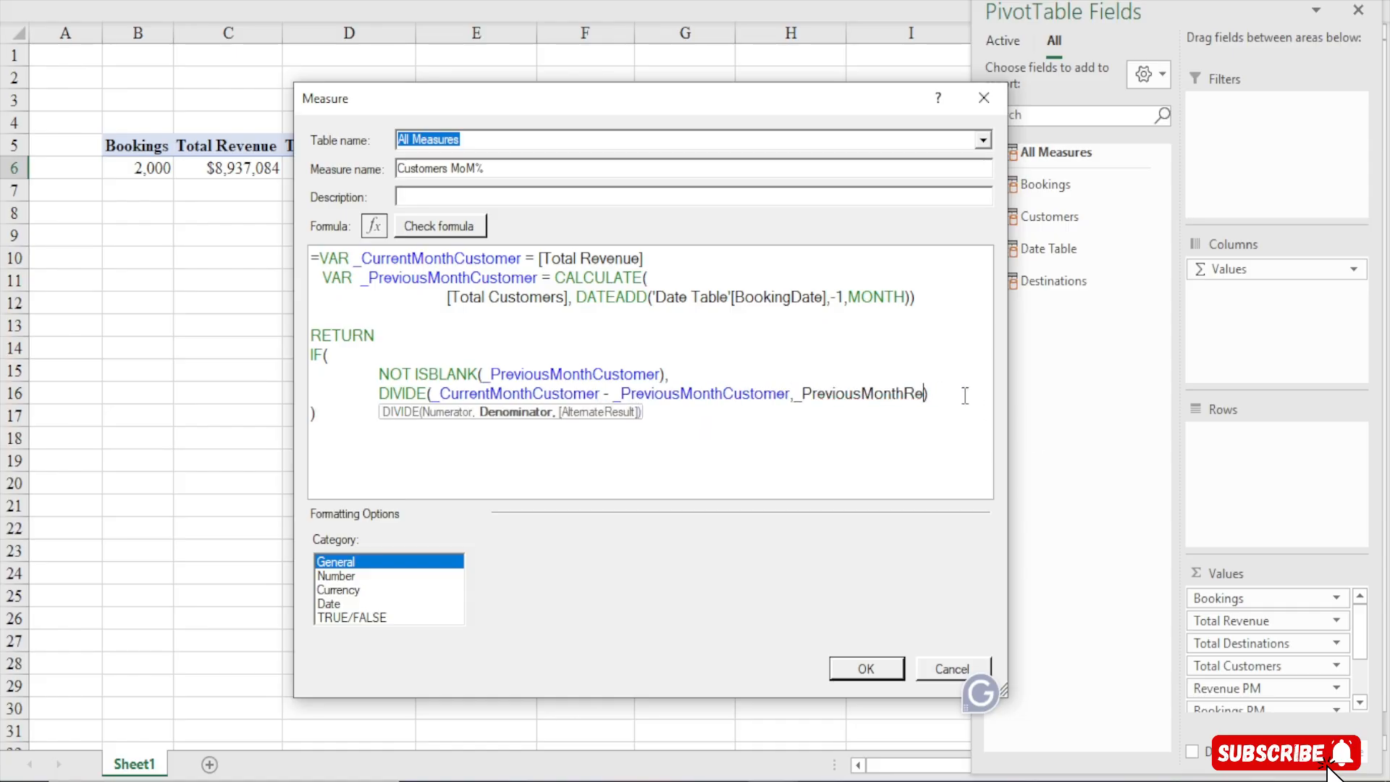
key("Tab")
left_click(569, 443)
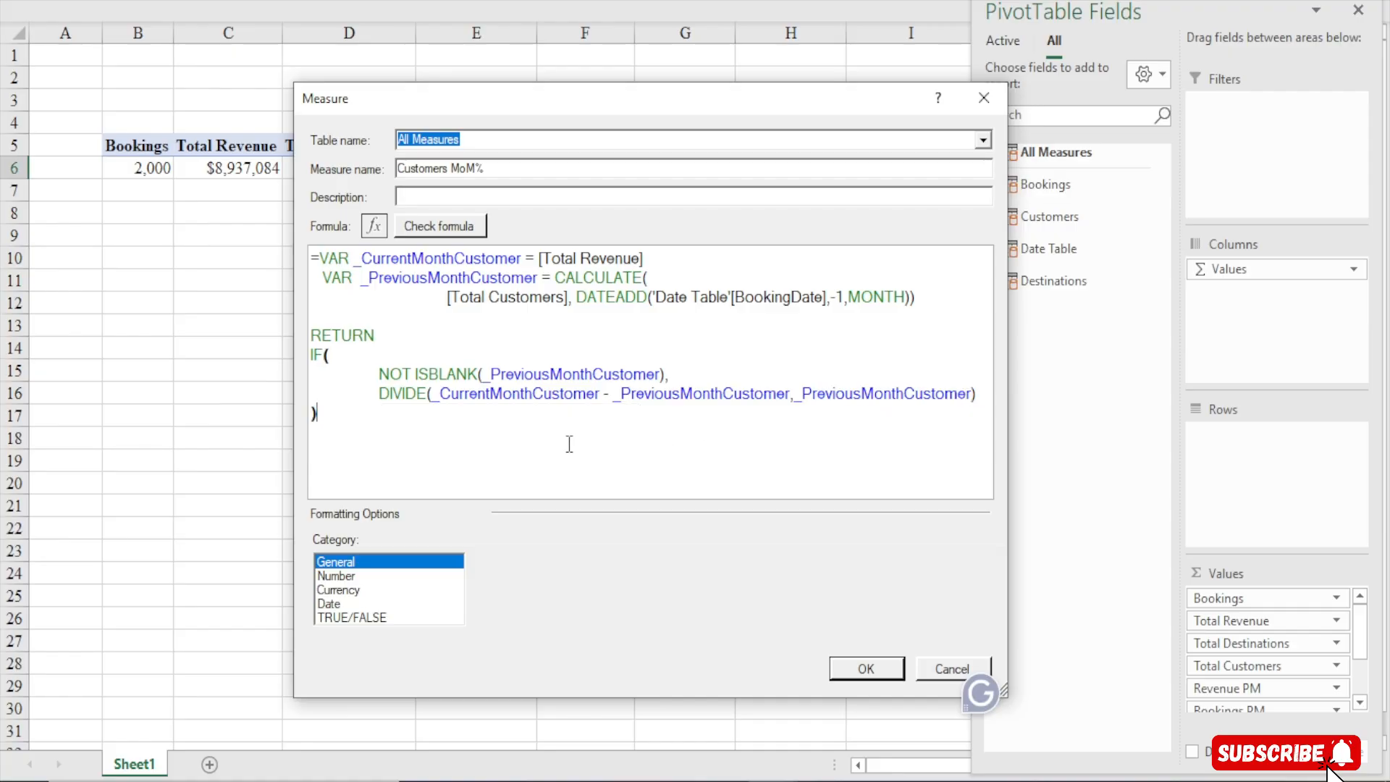
left_click(437, 227)
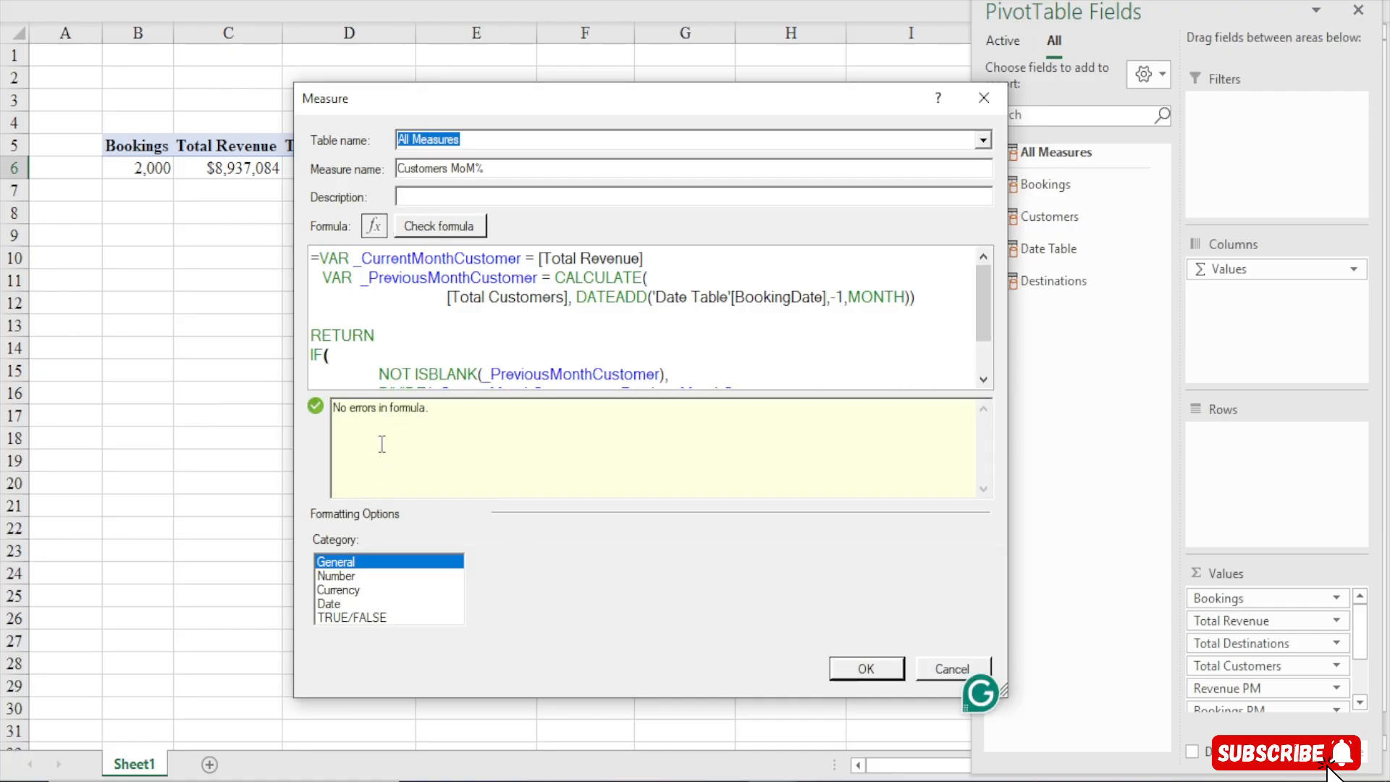
Format the measure as Number, Percentage with 0 decimal places, and save the Customers MoM% measure
left_click(340, 577)
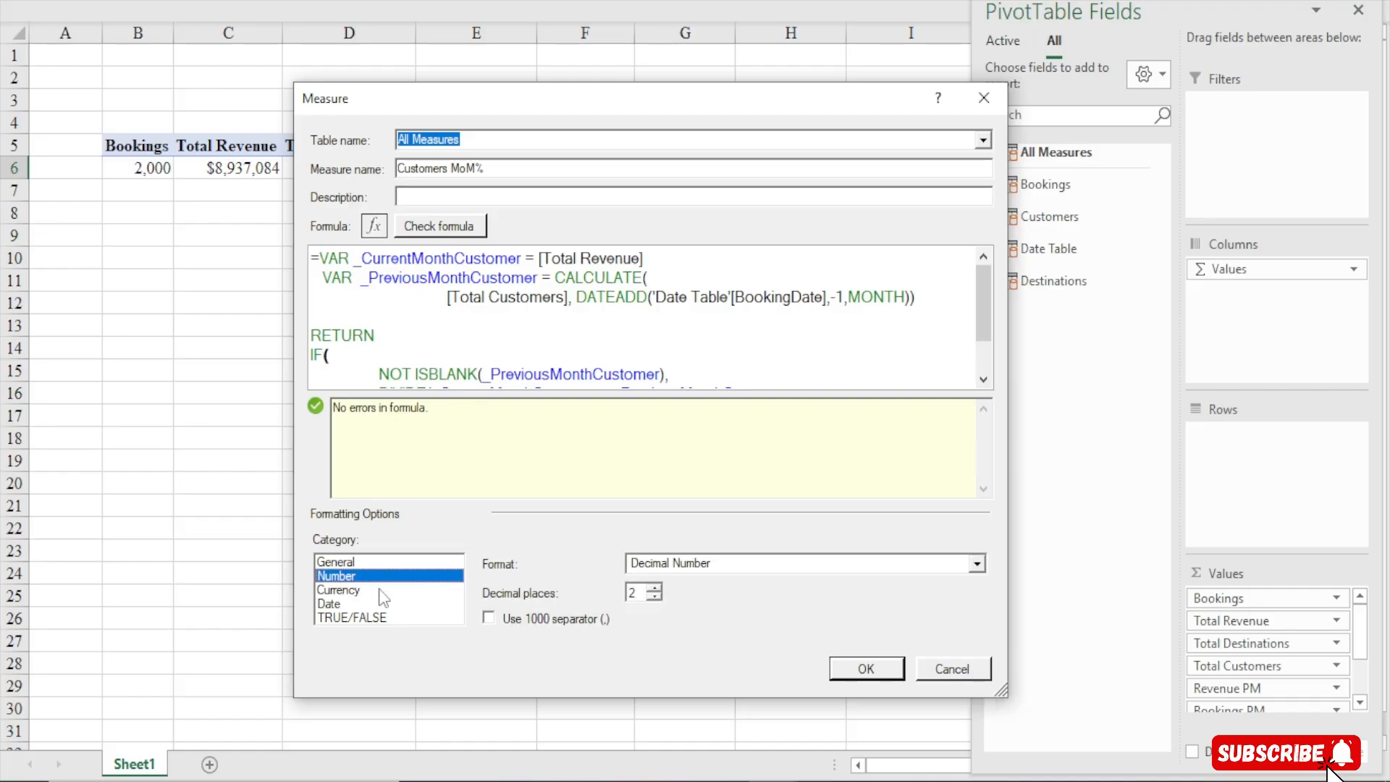
left_click(975, 564)
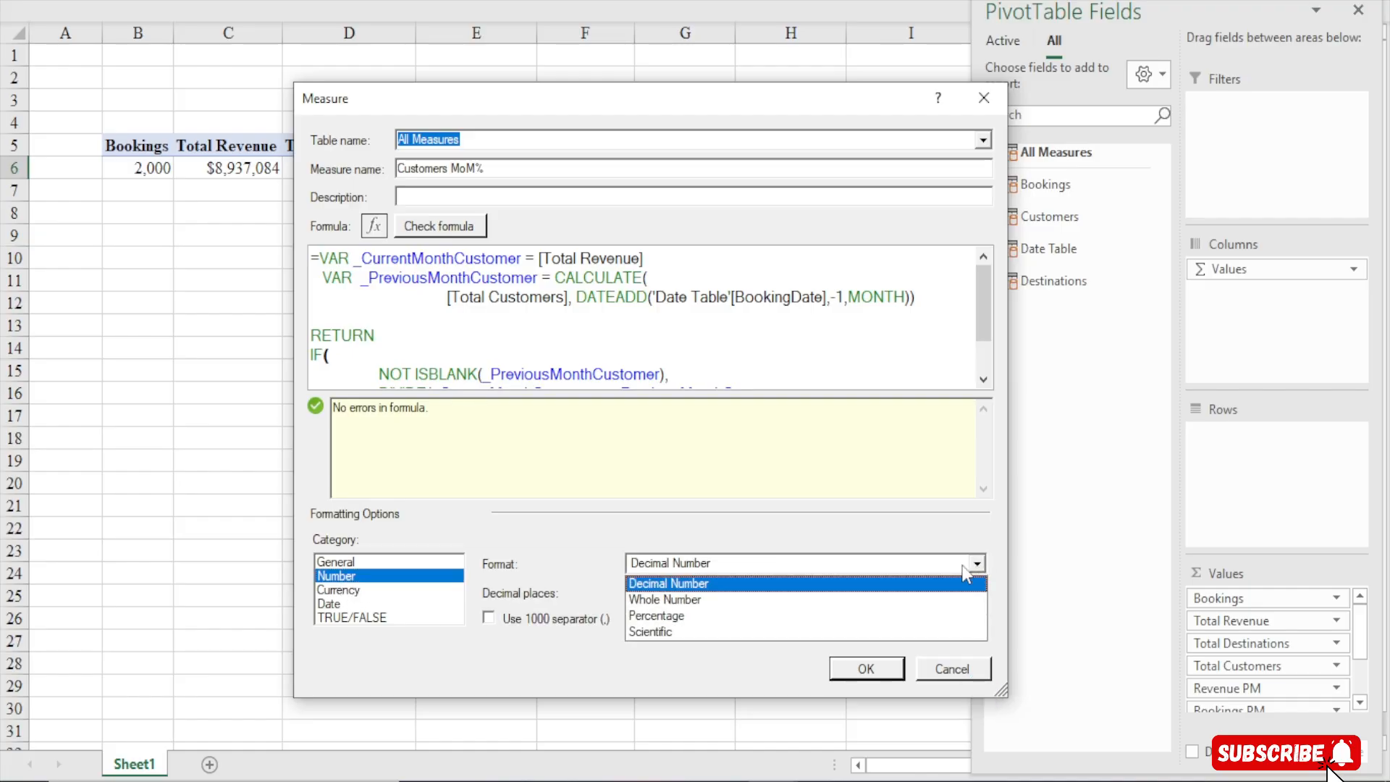
left_click(659, 615)
left_click(654, 597)
left_click(655, 598)
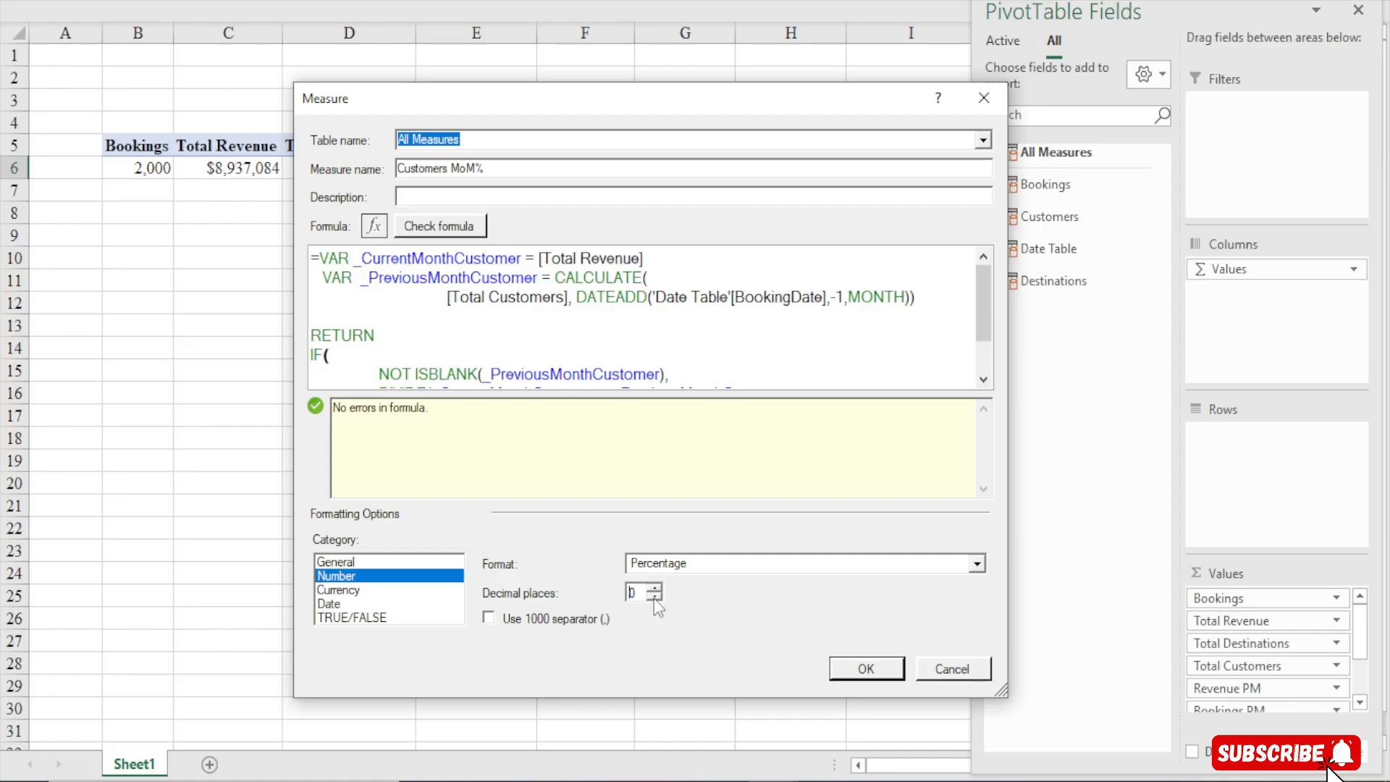
left_click(868, 671)
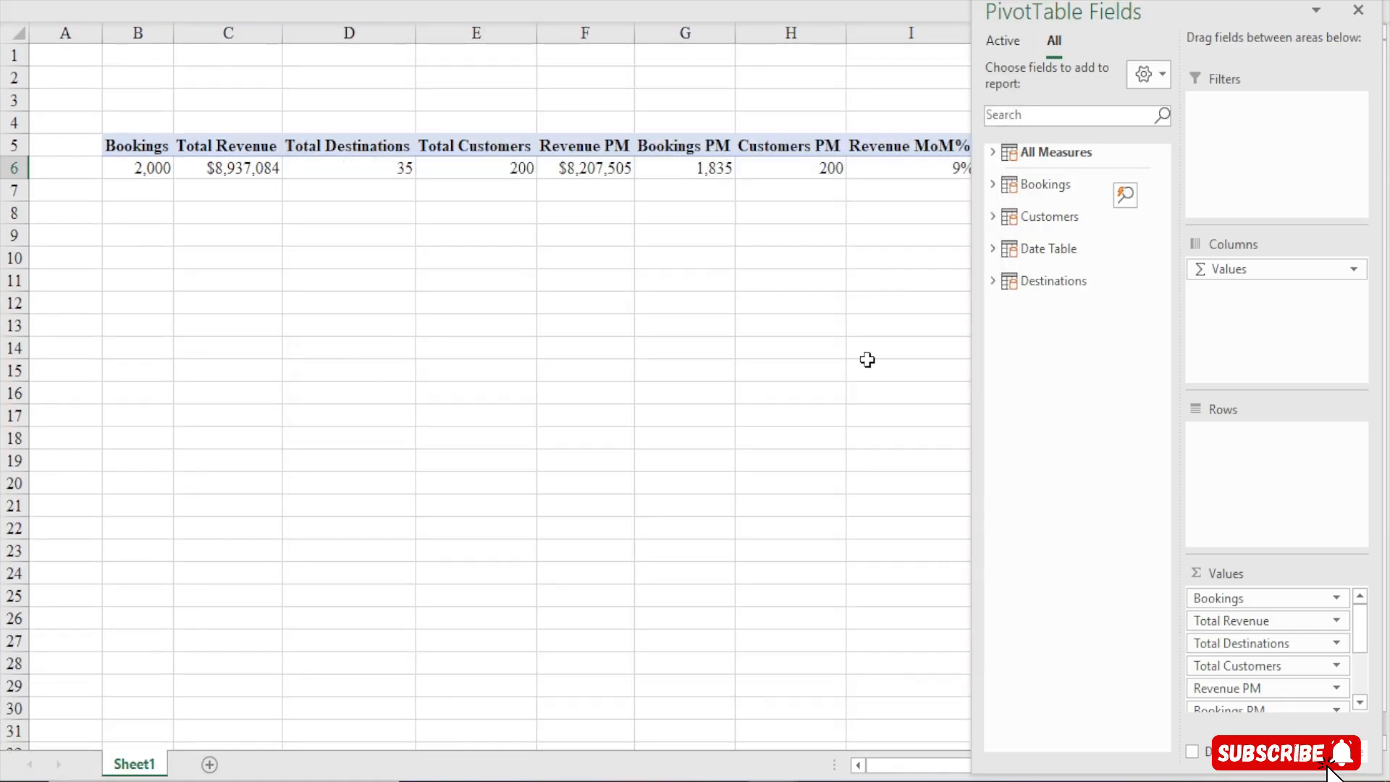
Add the Customers MoM% measure to the PivotTable values
left_click(860, 250)
left_click(1079, 172)
left_click(910, 189)
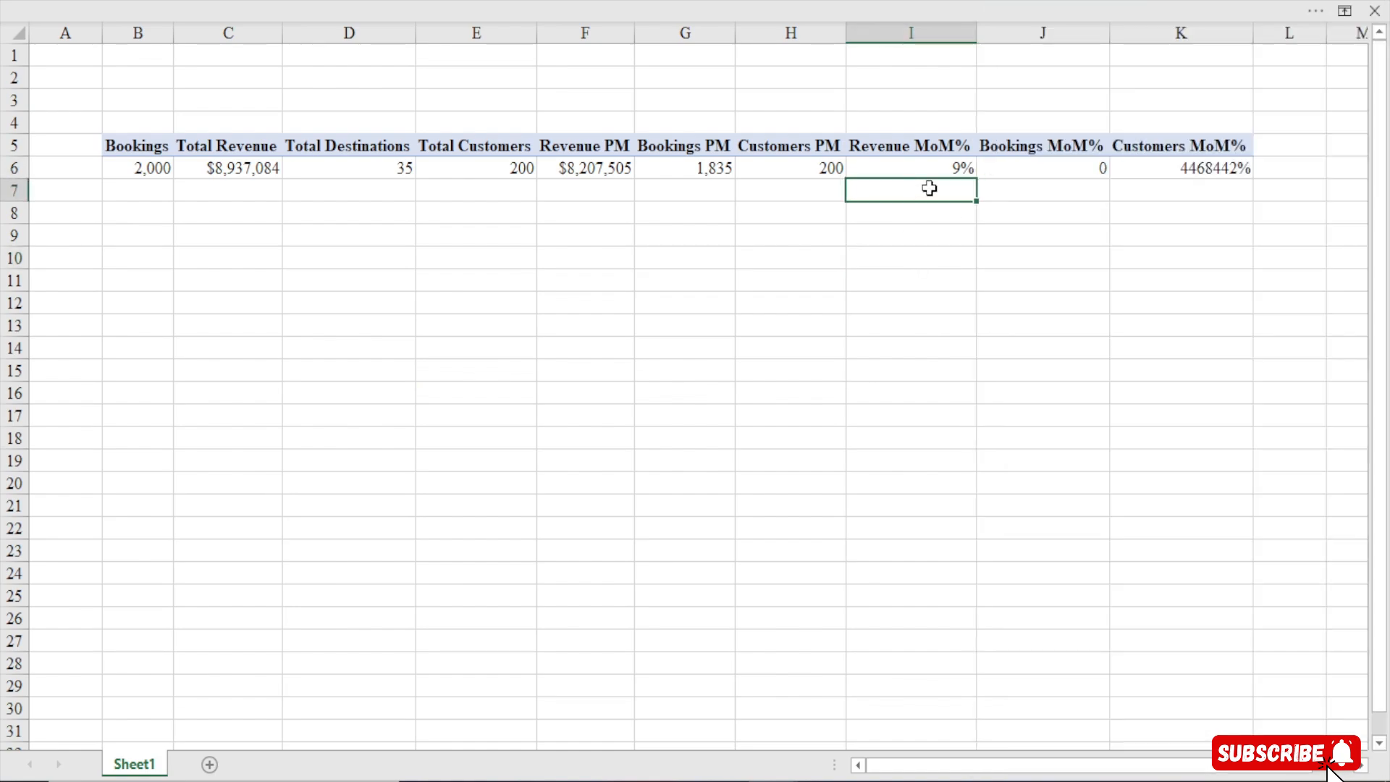
left_click(1194, 171)
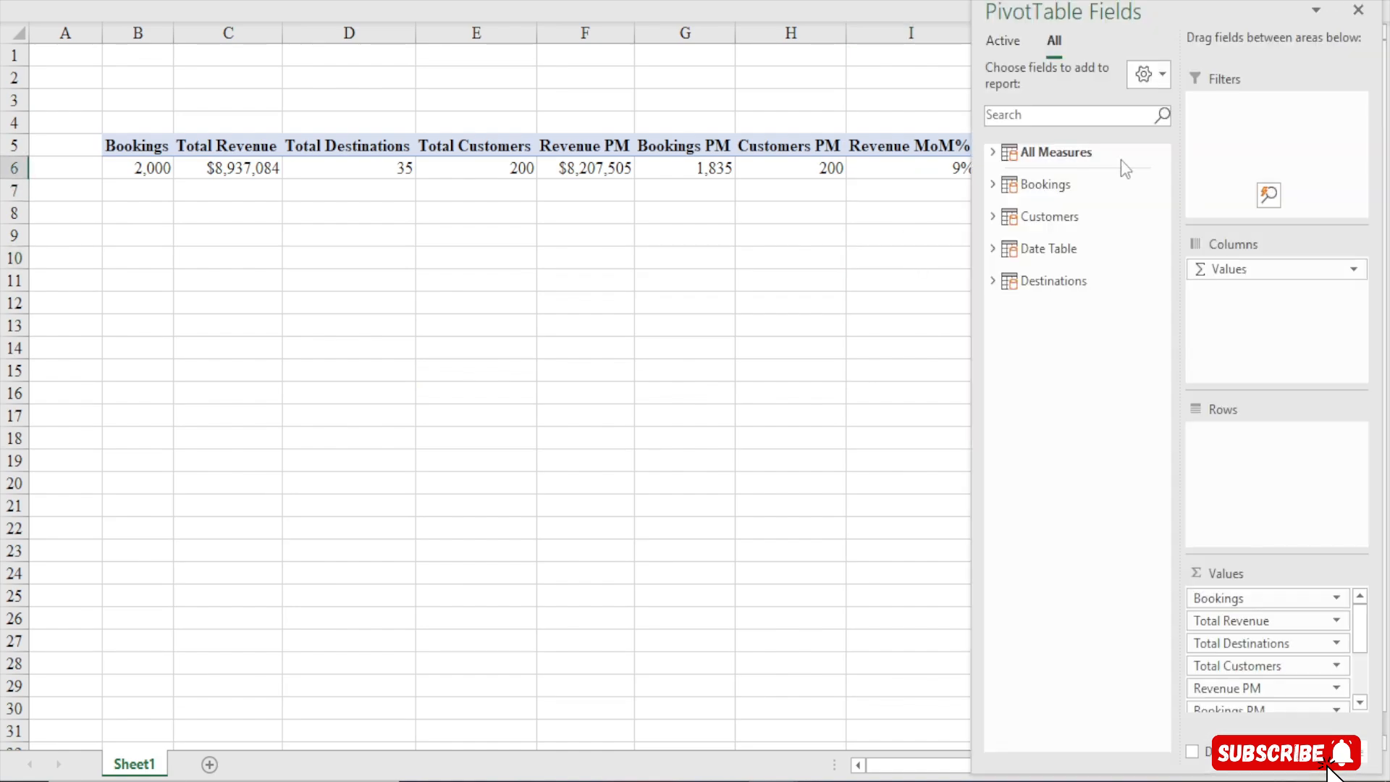
Reopen the Customers MoM% measure and reapply Number, Percentage format with 0 decimal places and no 1000 separator
left_click(645, 1)
left_click(119, 144)
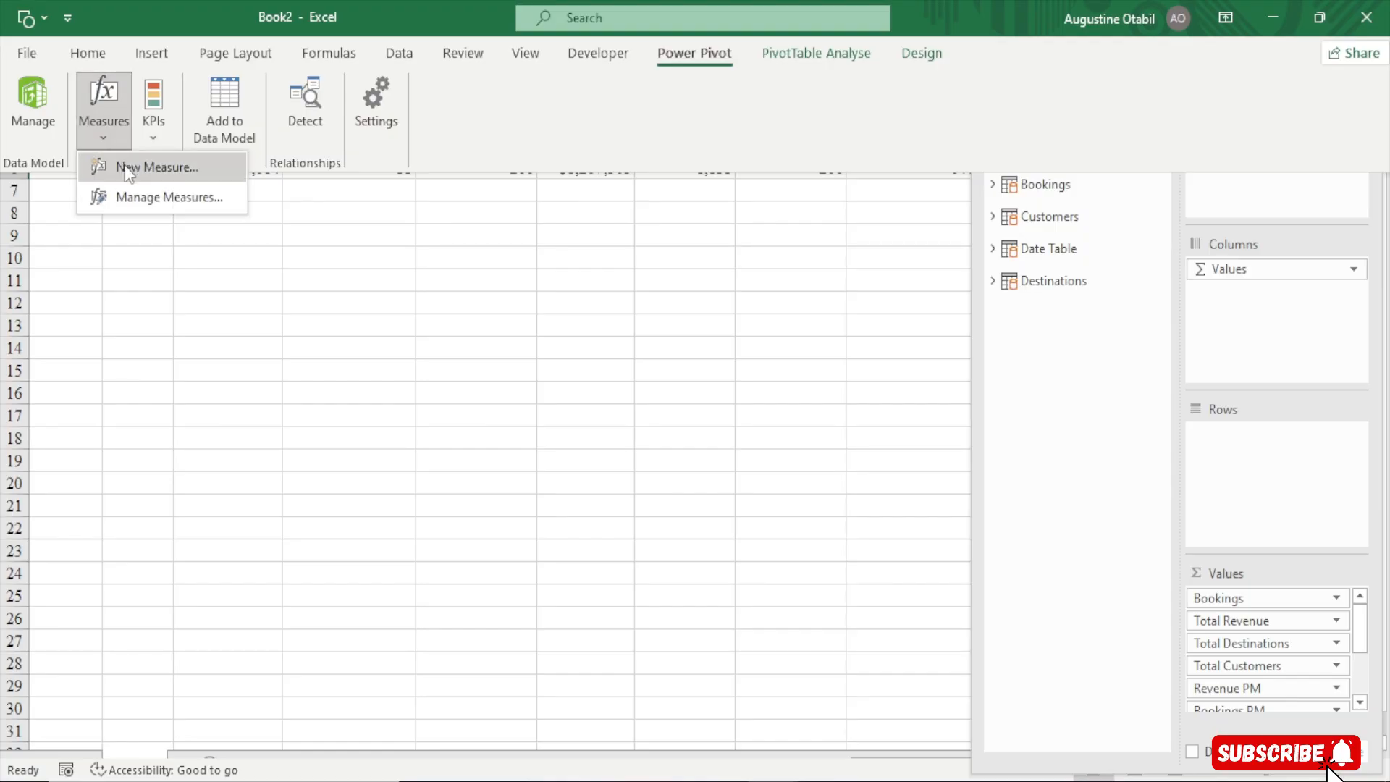
left_click(148, 198)
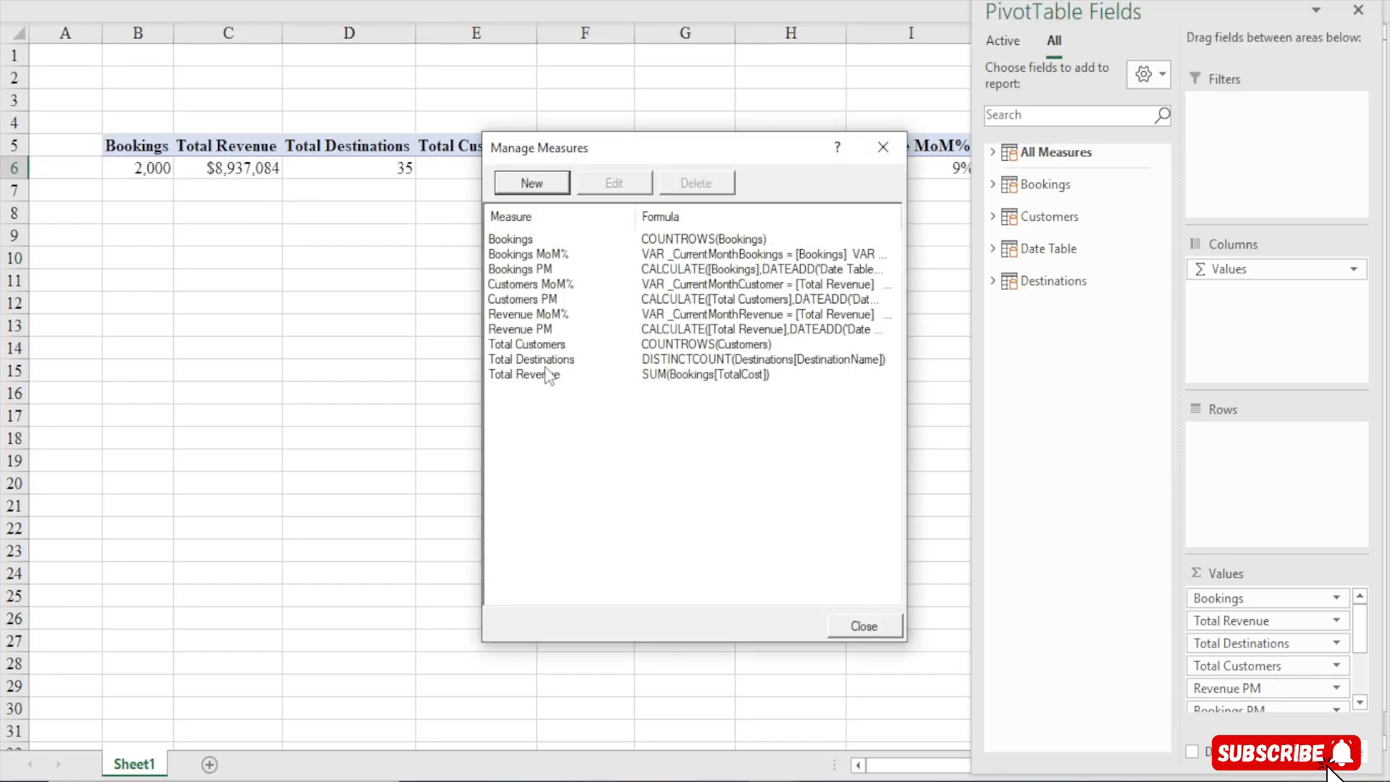
left_click(536, 300)
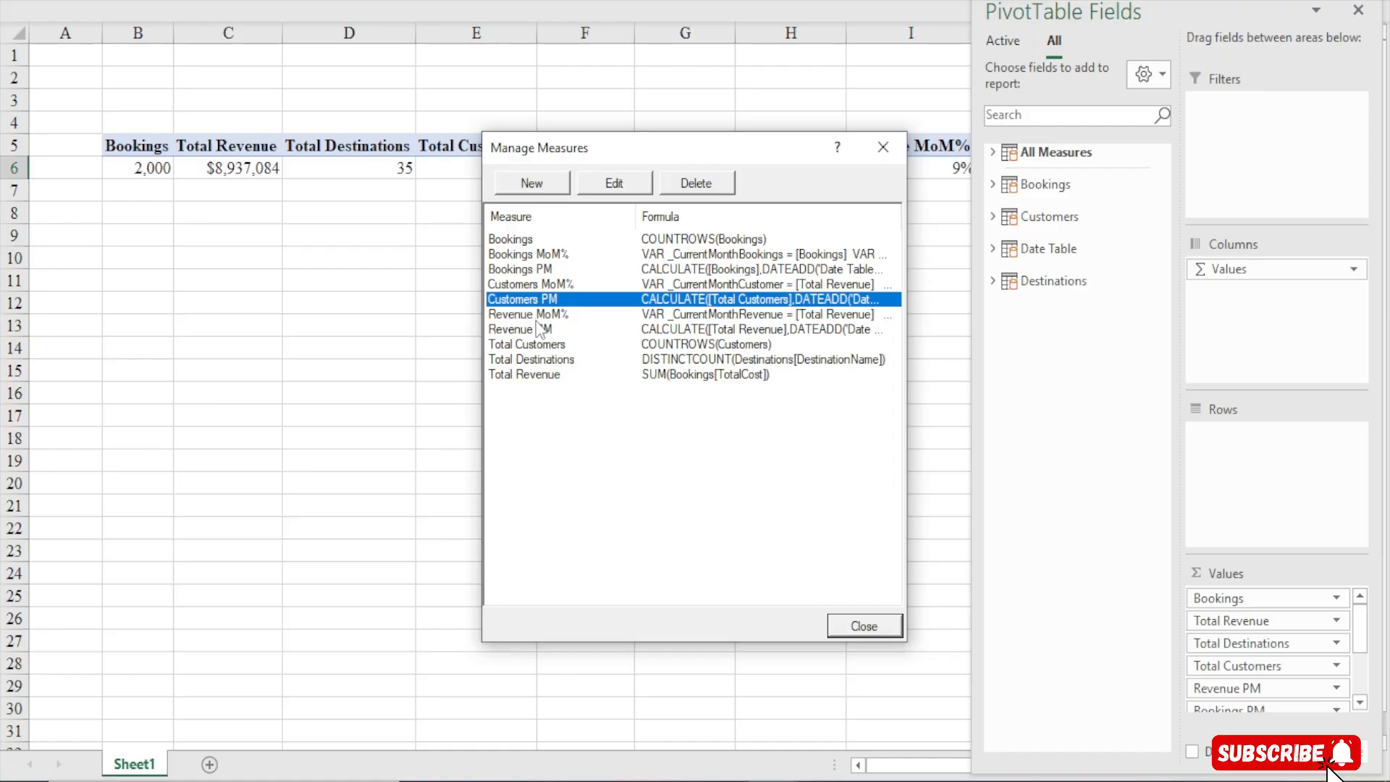
left_click(534, 283)
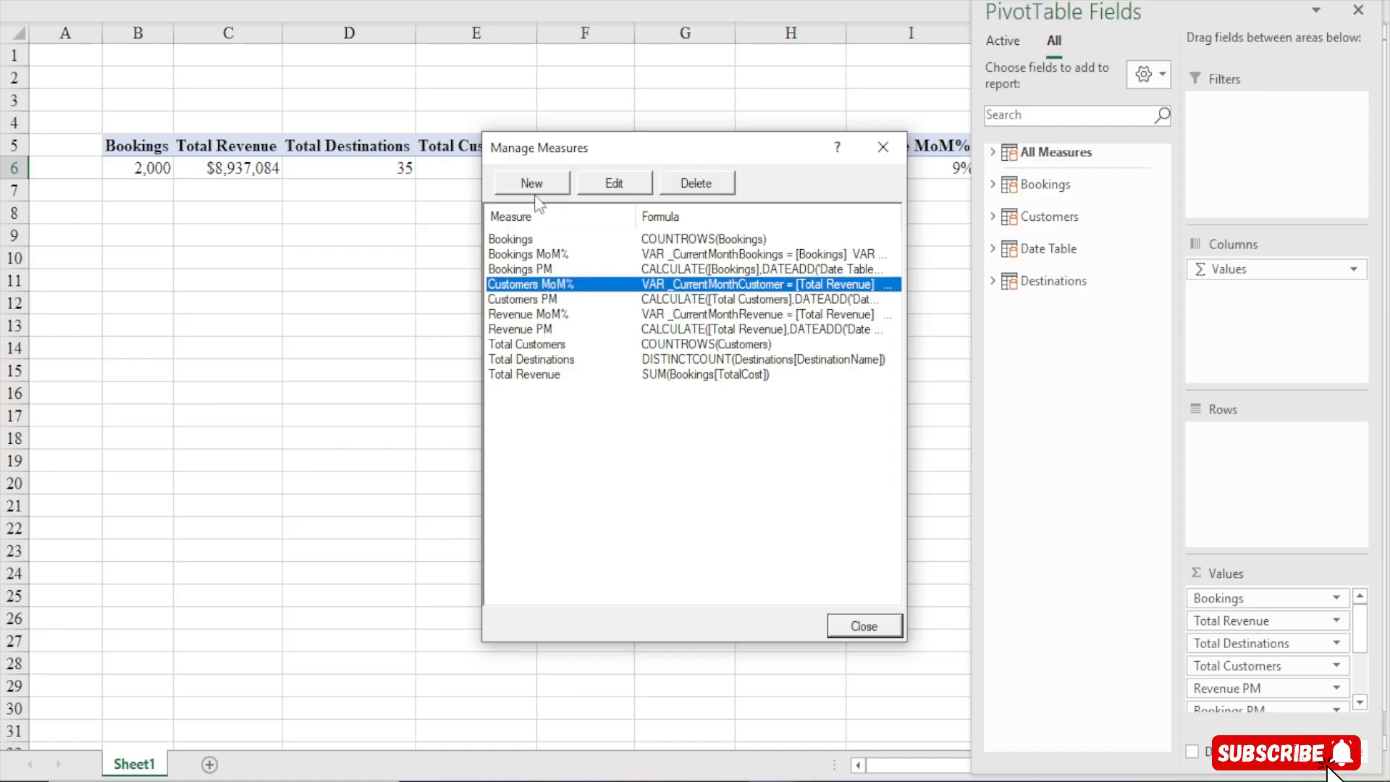
left_click(593, 176)
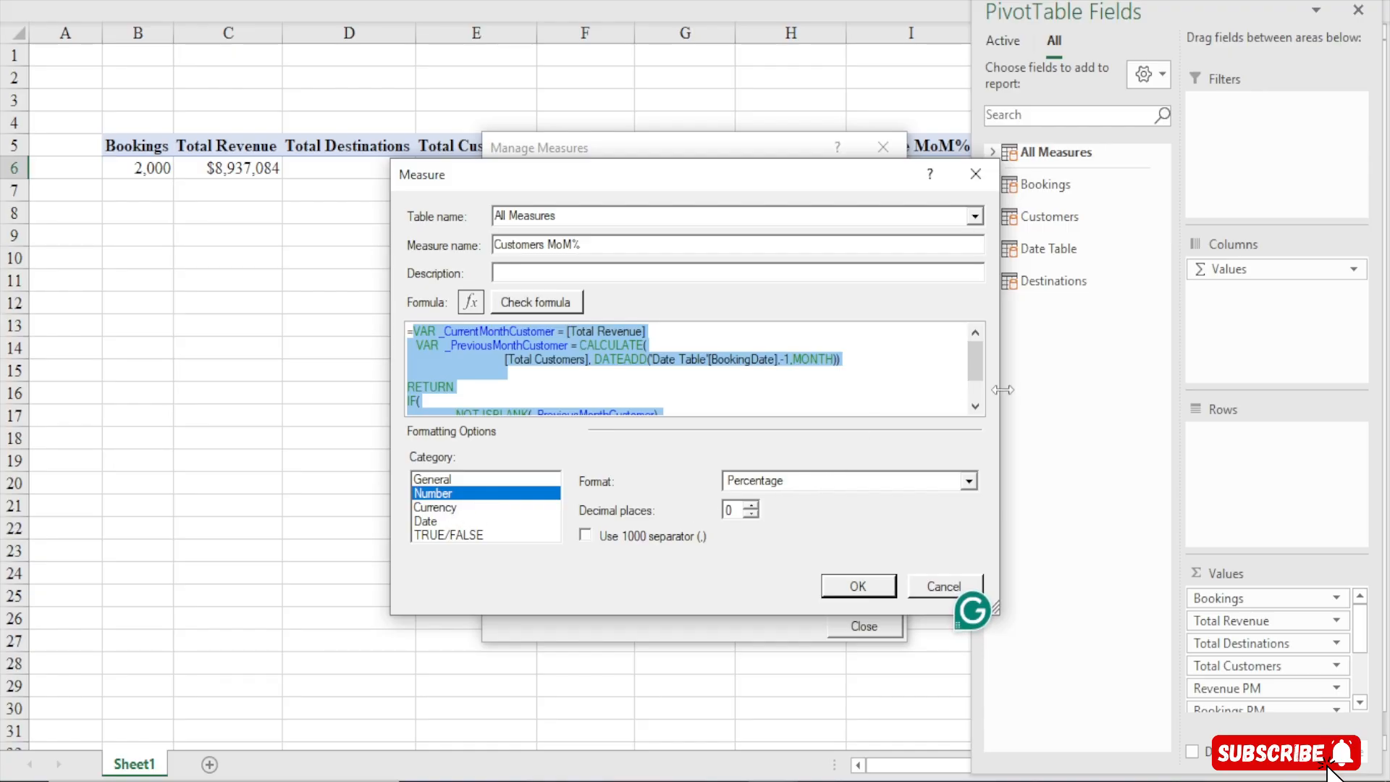
left_click_drag(979, 371, 976, 398)
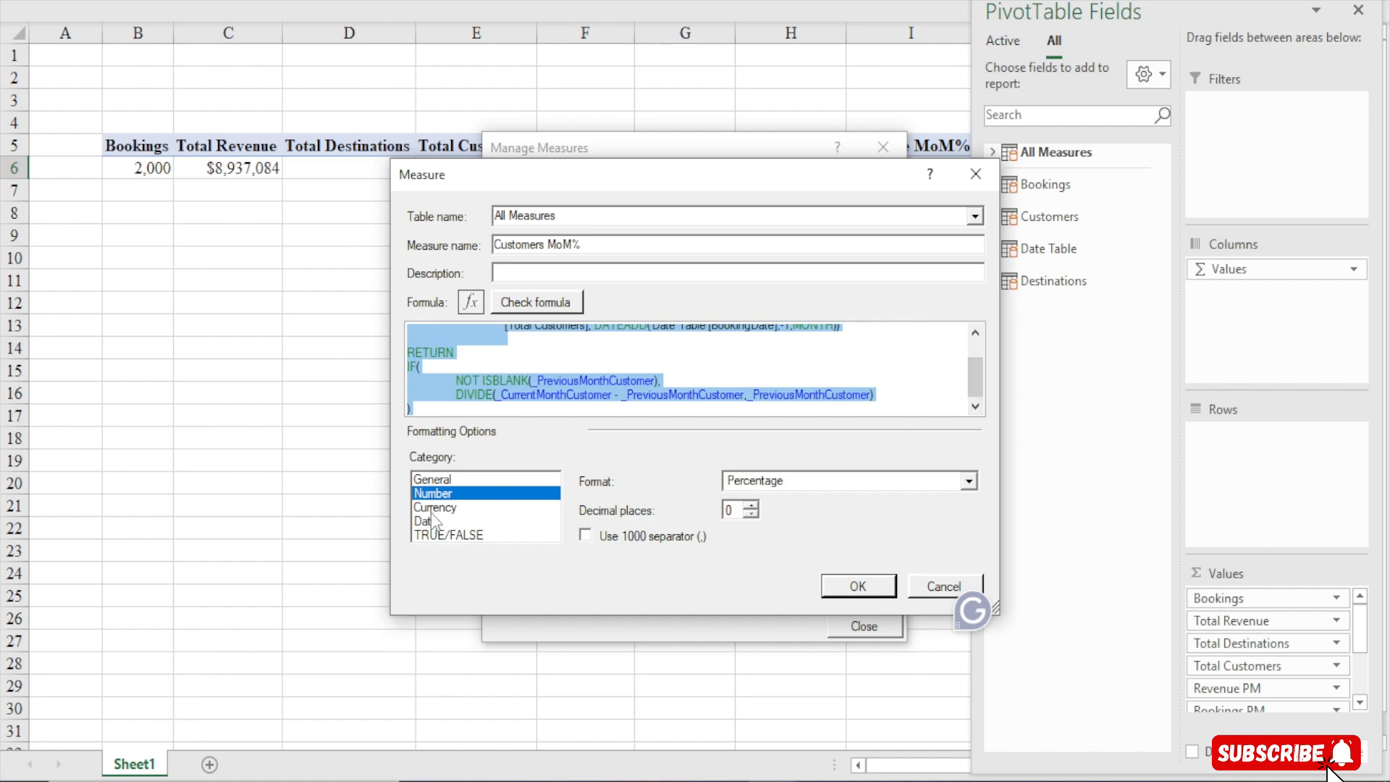
left_click(463, 479)
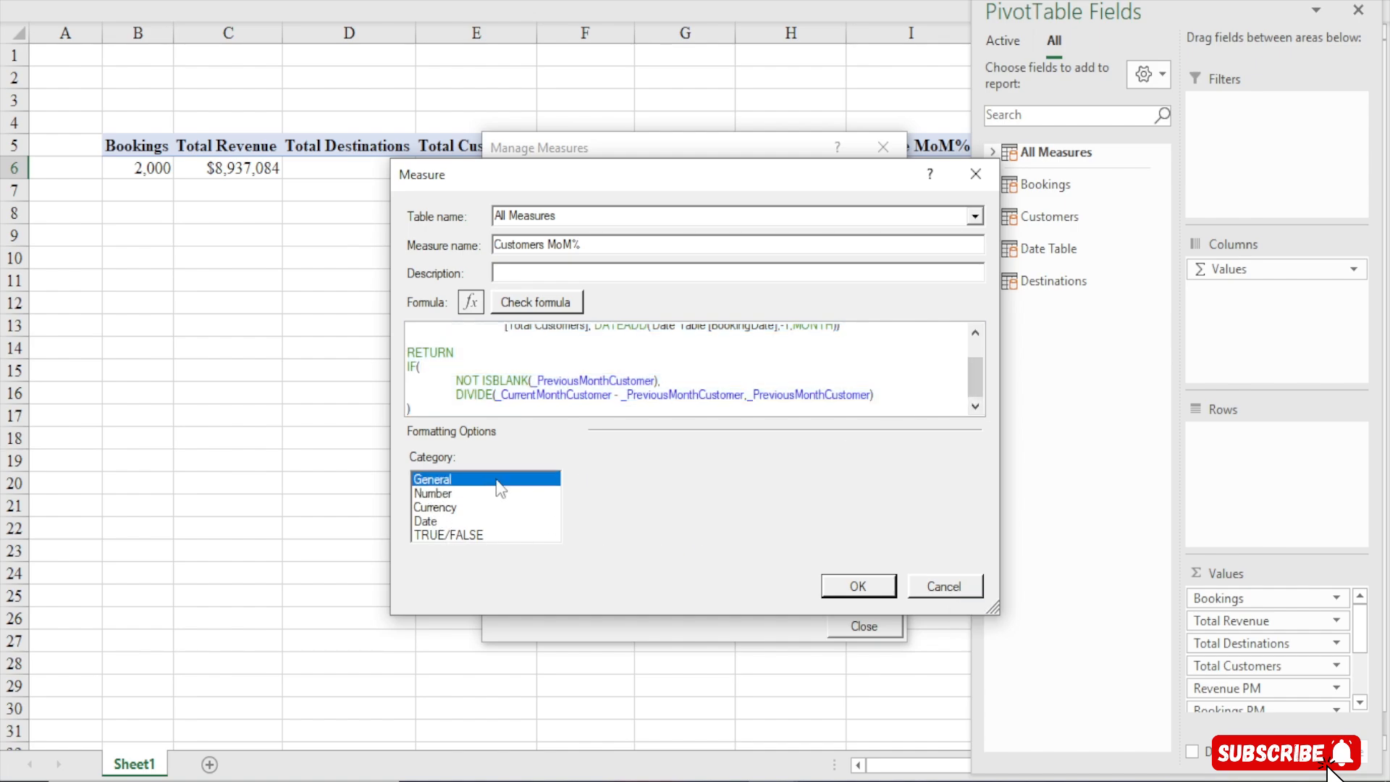
left_click(435, 493)
left_click(789, 484)
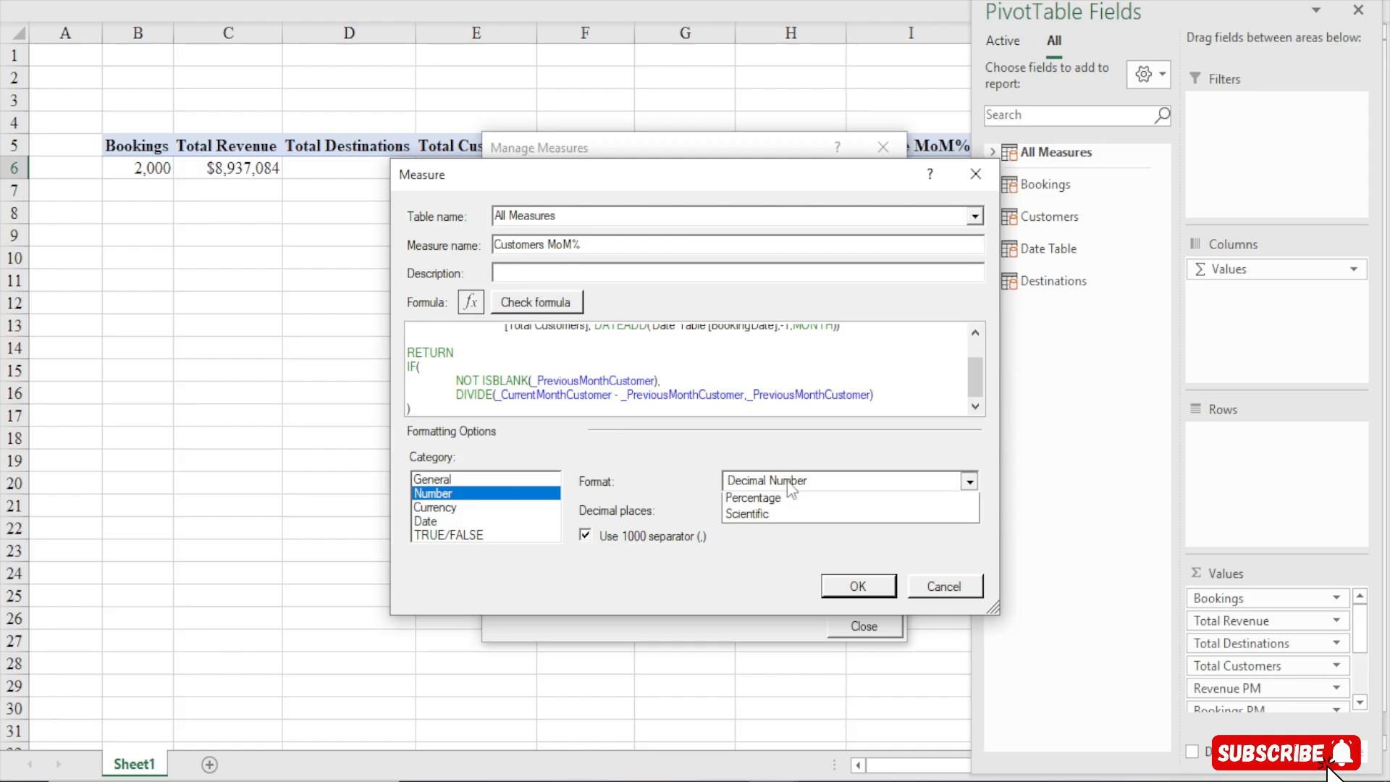
left_click(760, 533)
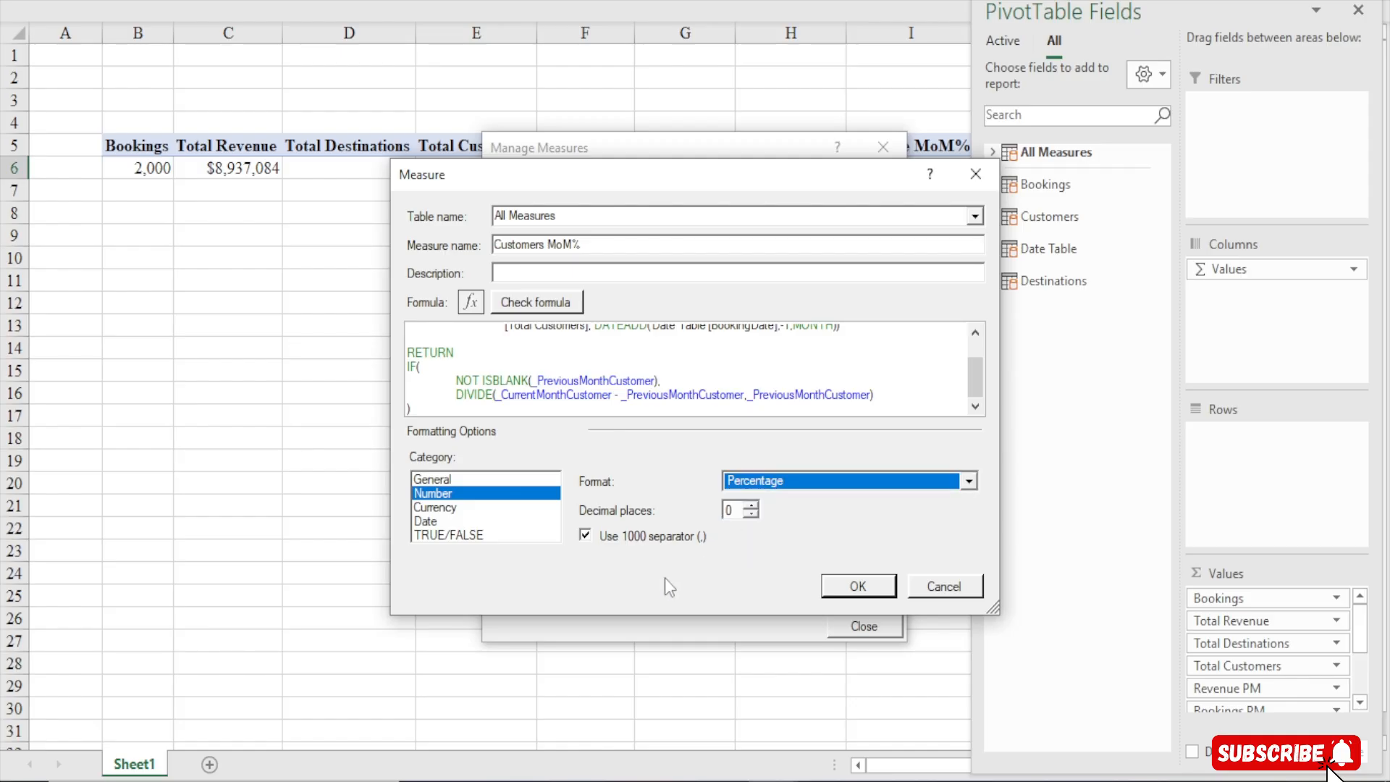
left_click(586, 535)
left_click(851, 586)
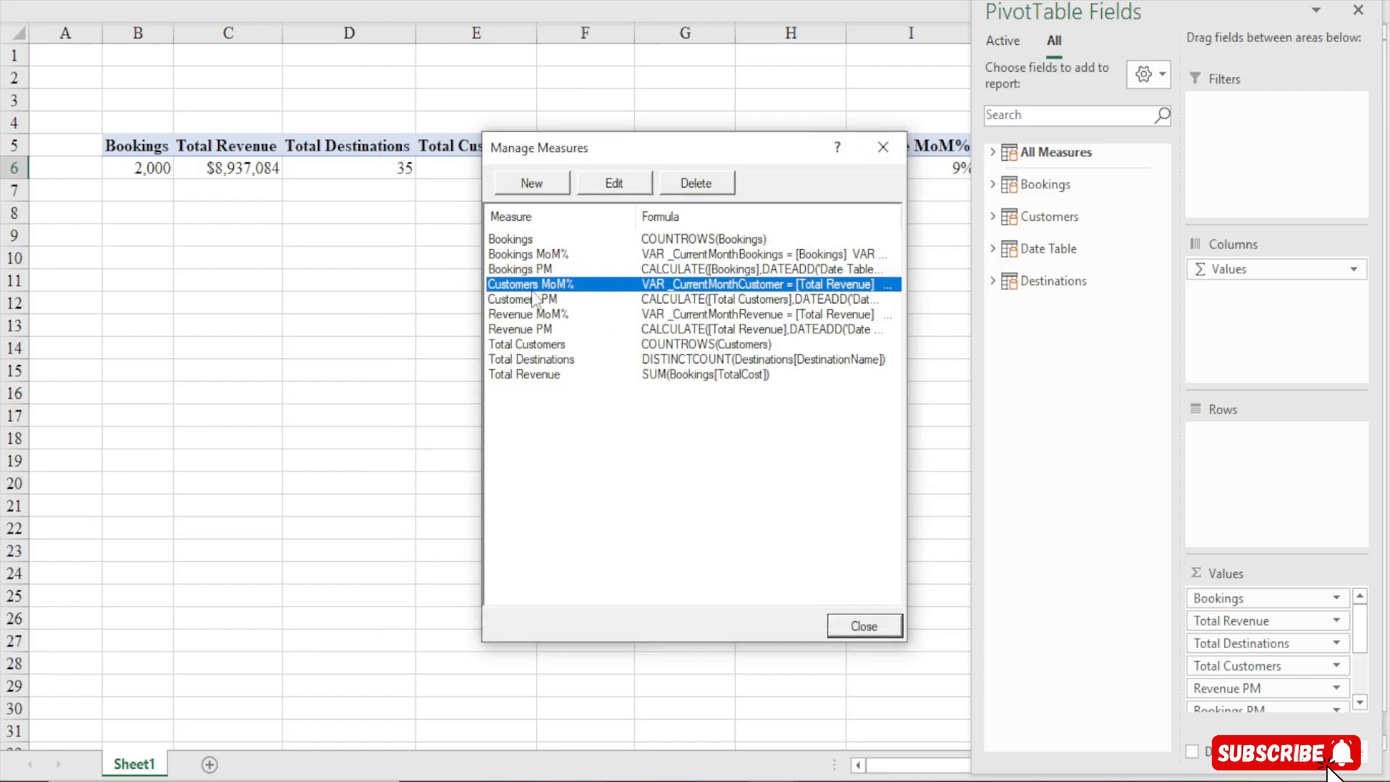
Edit the Bookings MoM% measure to use Number, Percentage format with 0 decimal places, then close Manage Measures
left_click(536, 255)
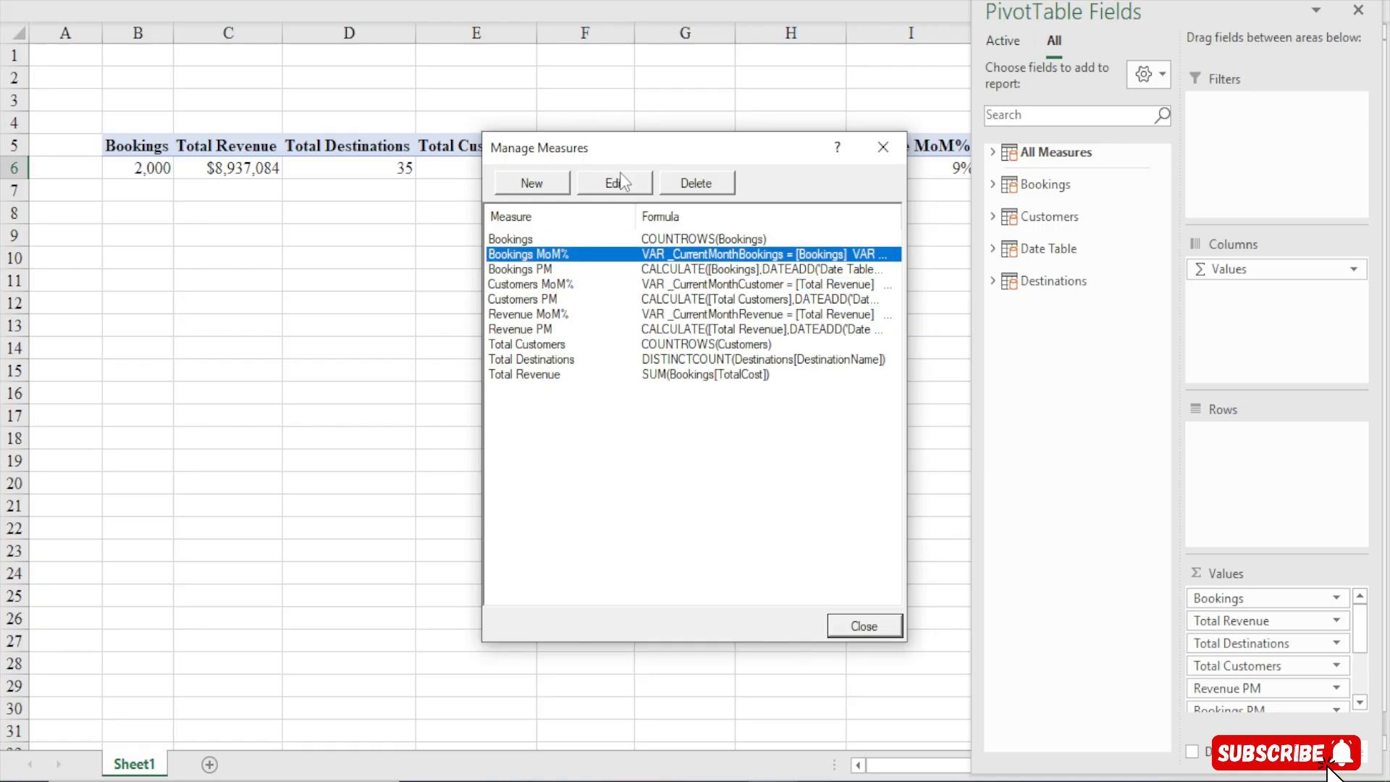
left_click(615, 185)
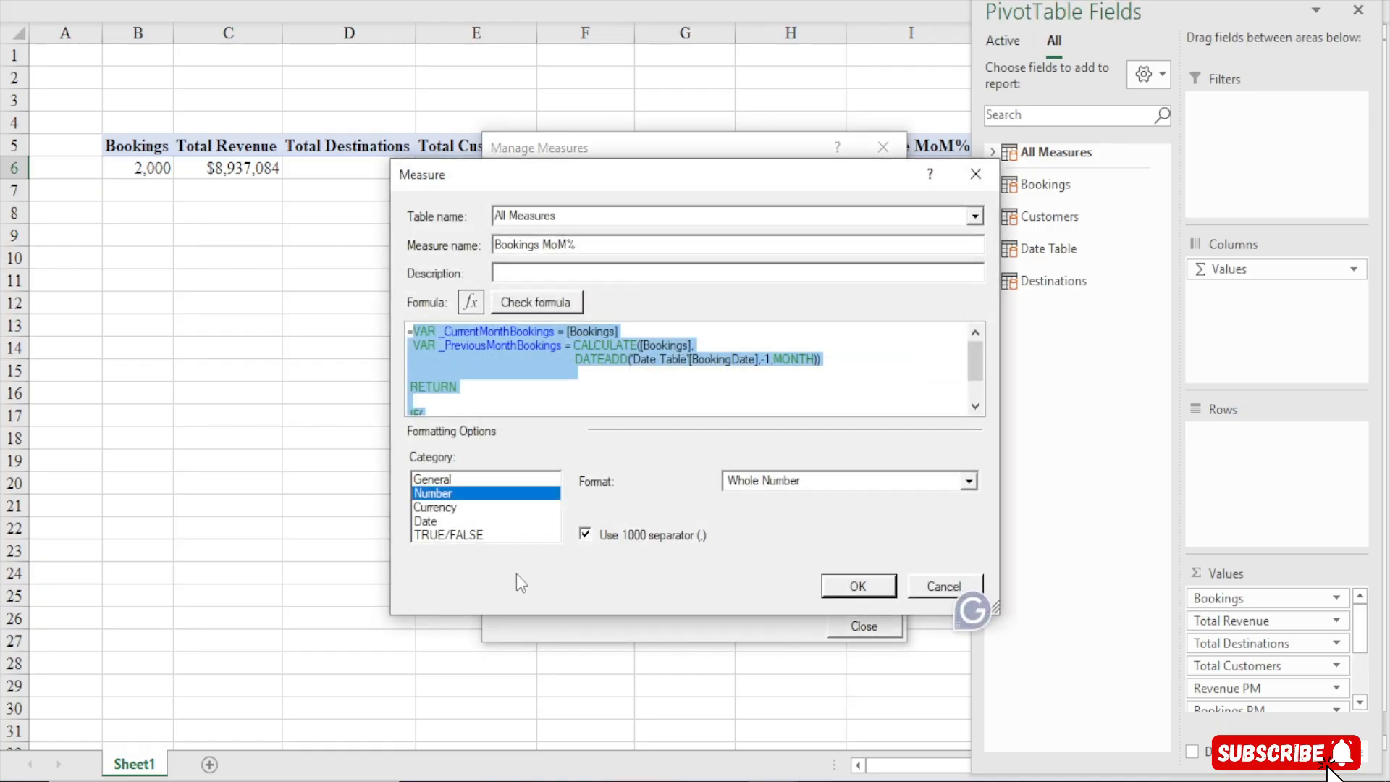
left_click(763, 481)
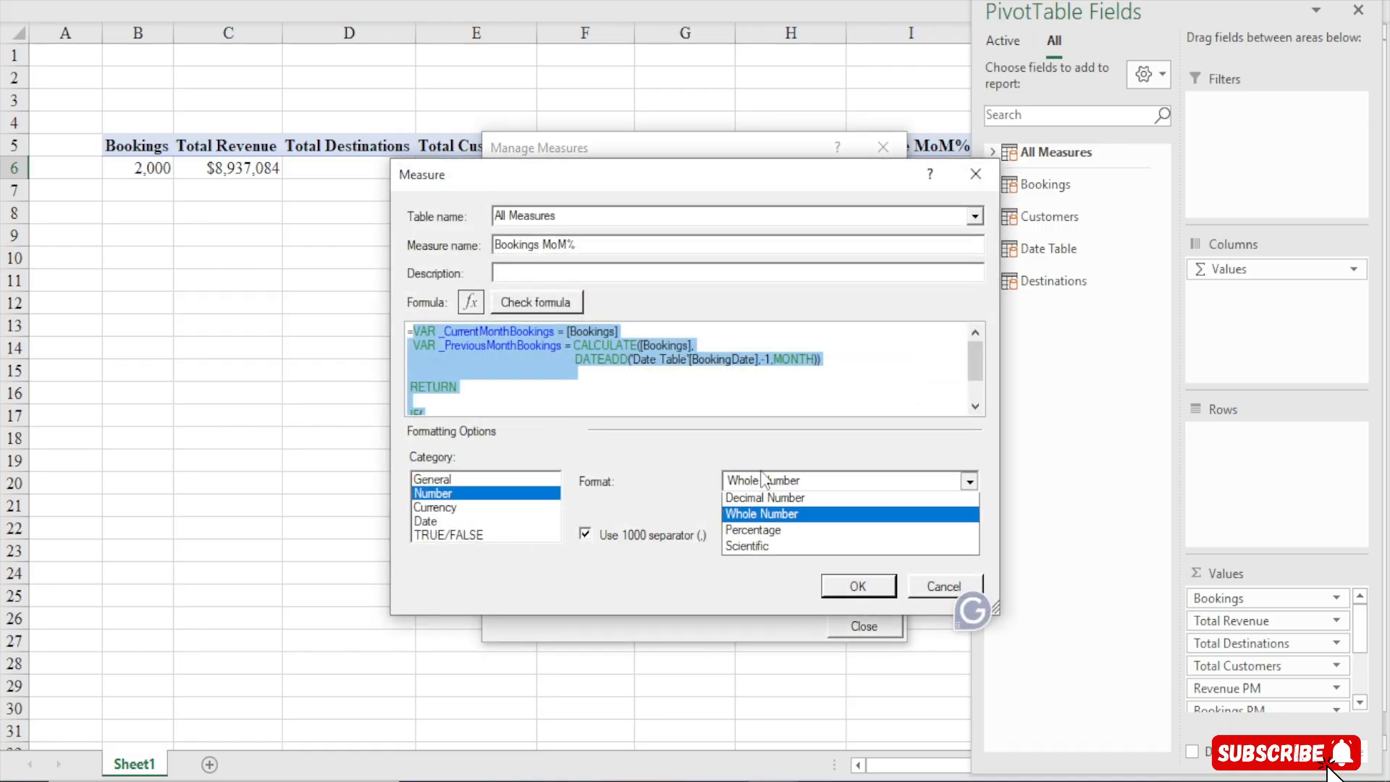
left_click(748, 532)
left_click(751, 514)
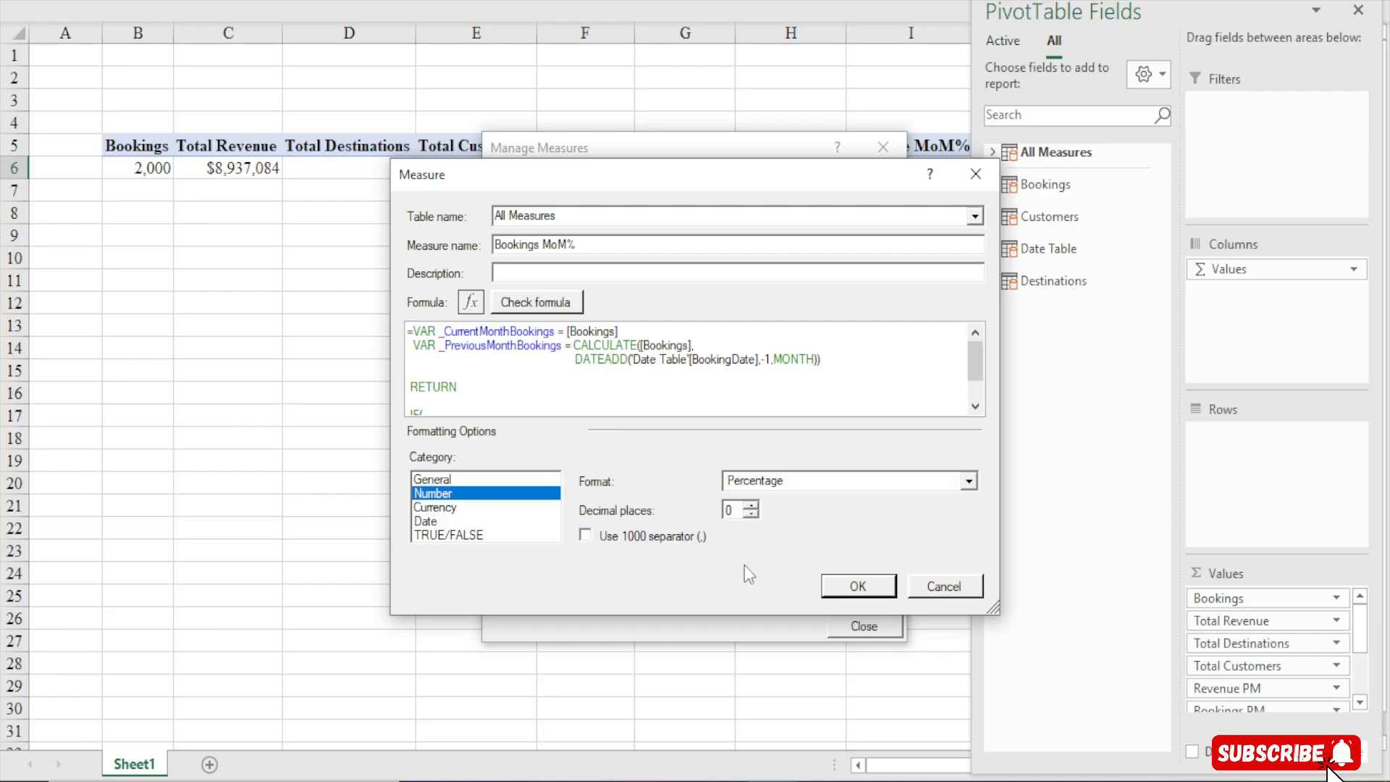
left_click(857, 586)
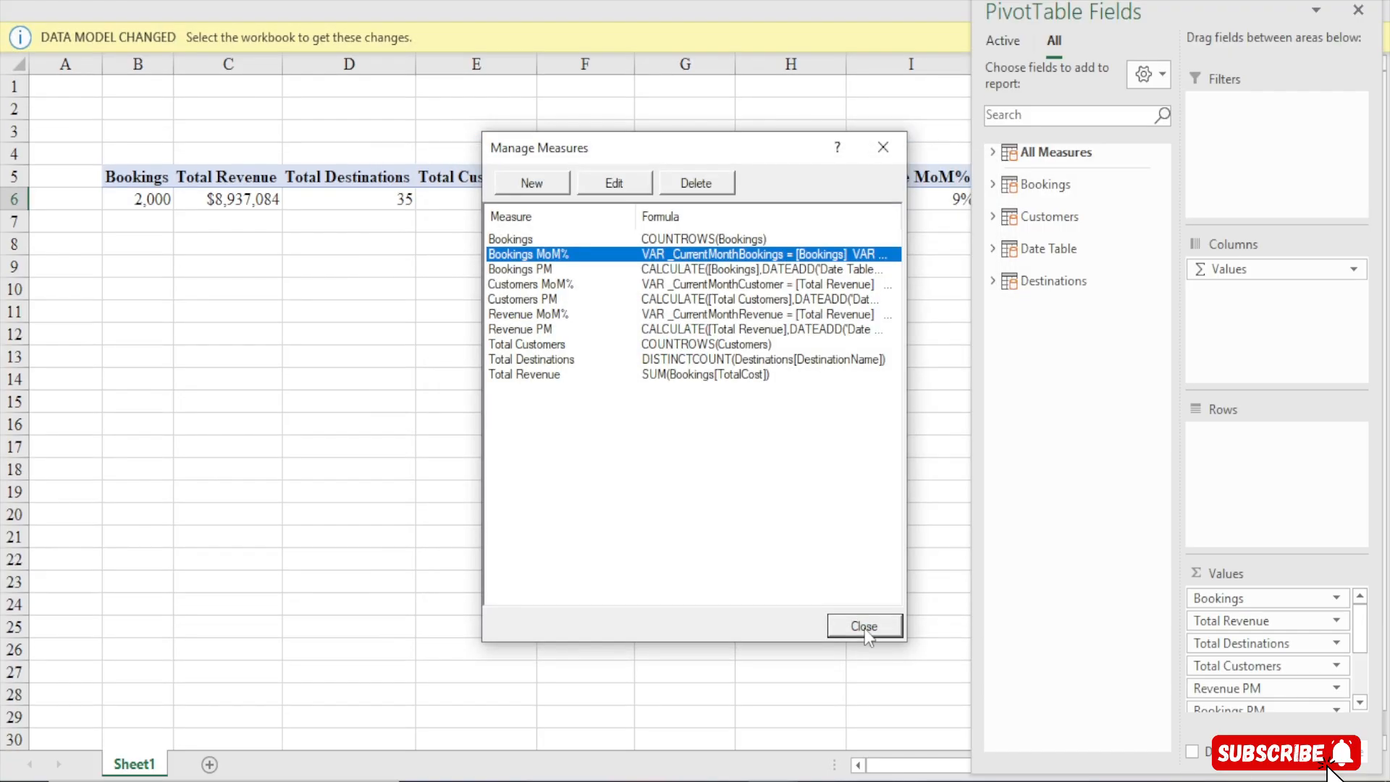
left_click(867, 627)
Examine the Bookings MoM% and Customers MoM% values in the PivotTable
left_click(945, 209)
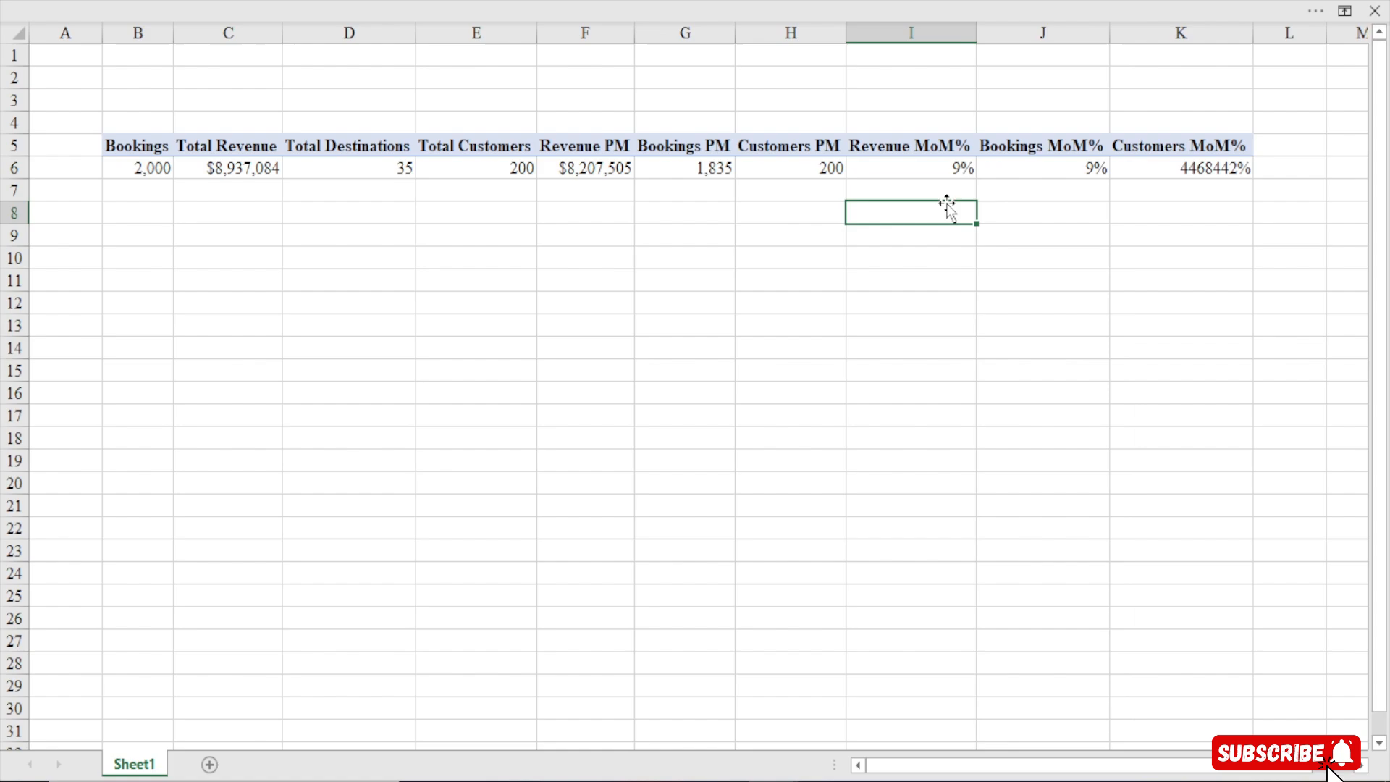
left_click(1042, 168)
left_click(902, 232)
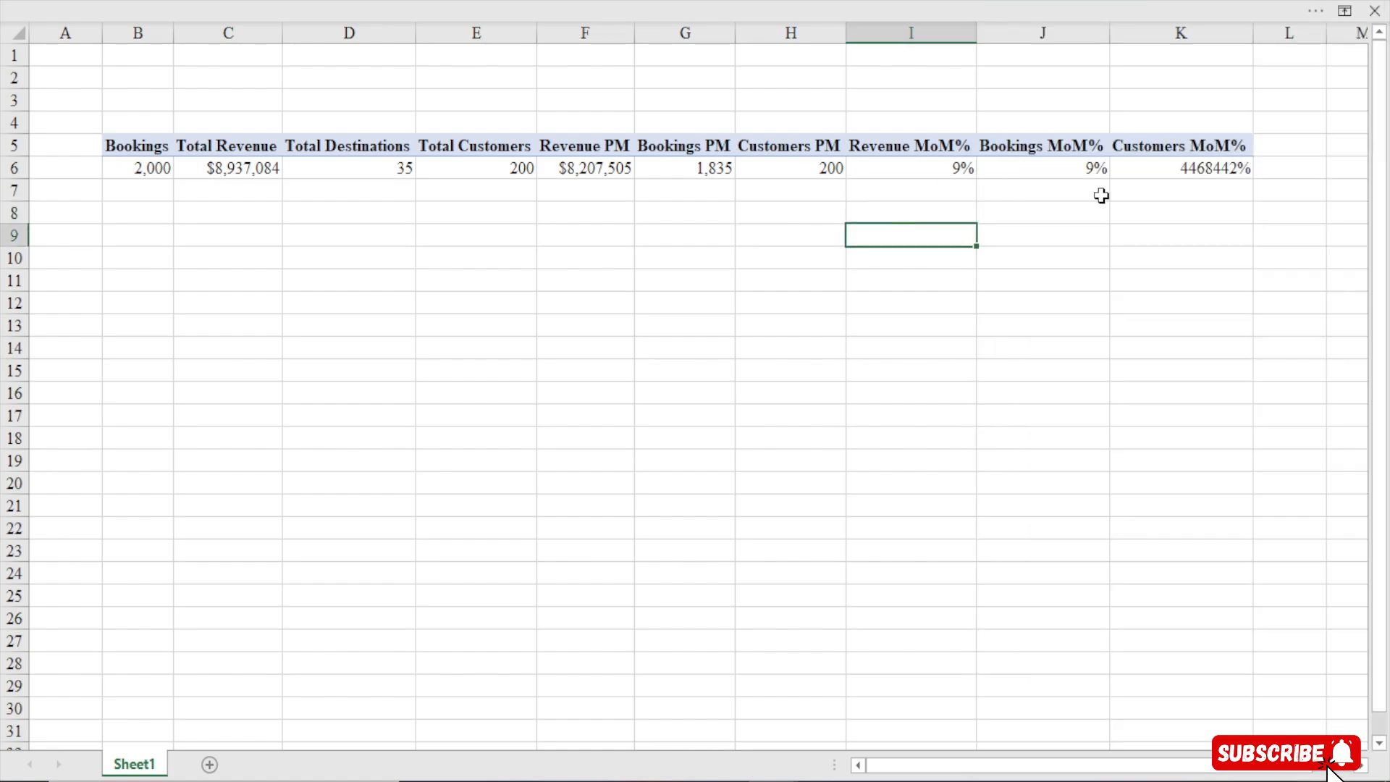
left_click(1197, 167)
left_click(803, 232)
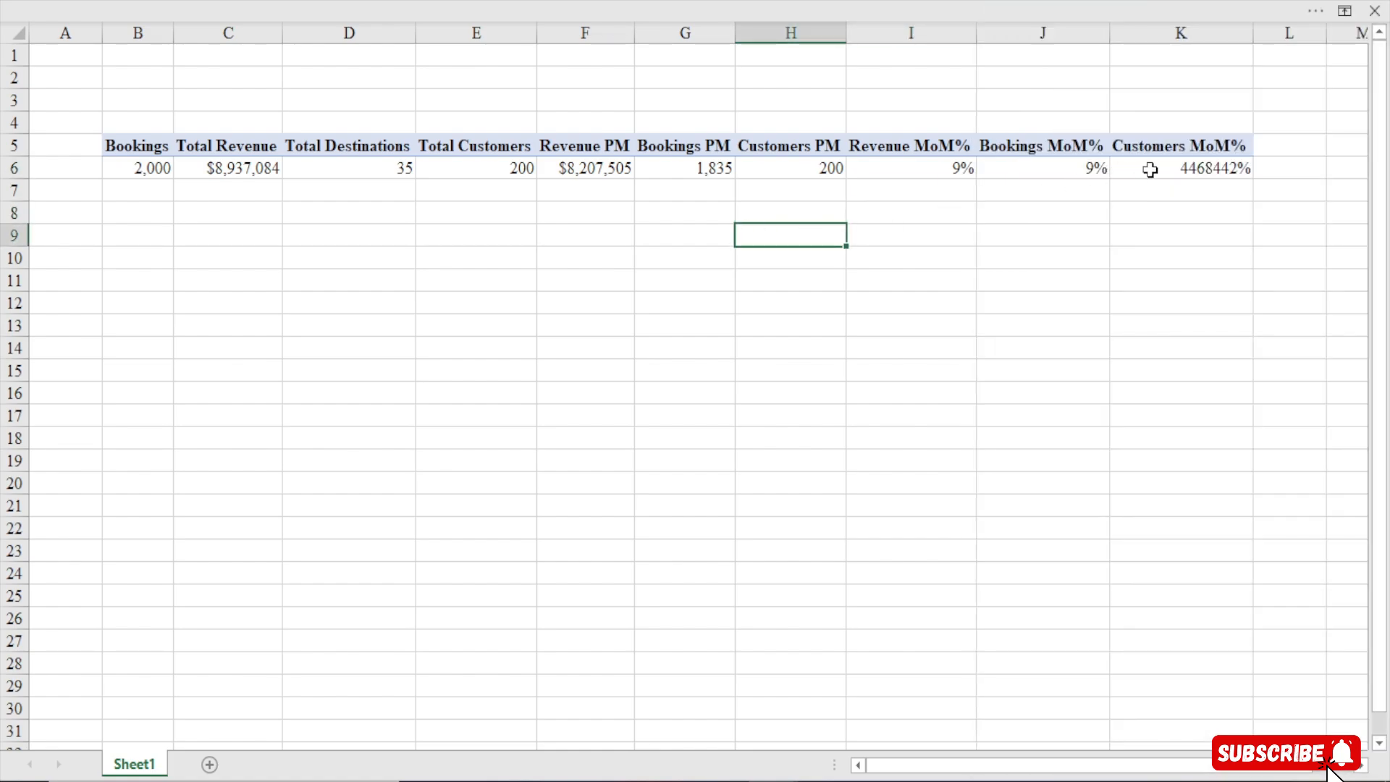
Reopen the Customers MoM% measure to review its formula and format, then close the dialogs
left_click(707, 6)
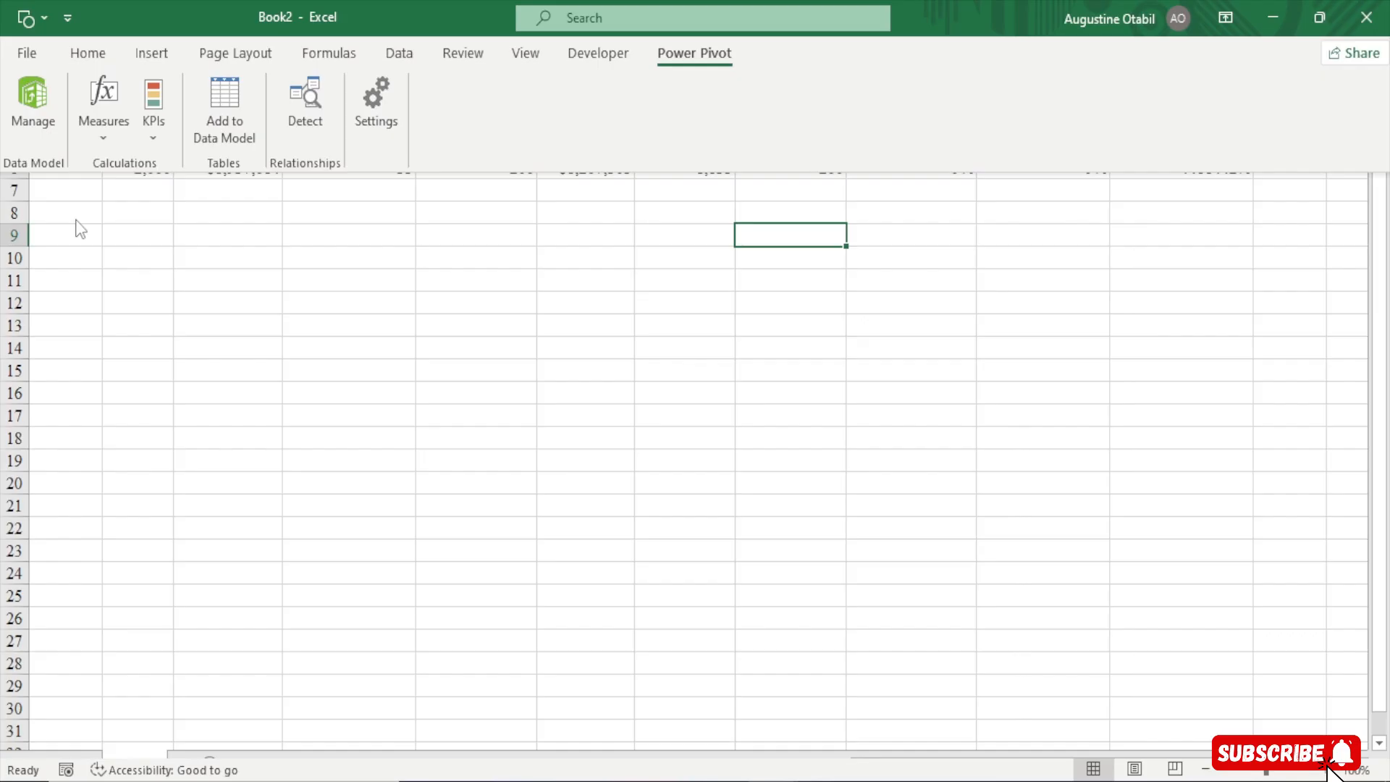
left_click(96, 130)
left_click(174, 195)
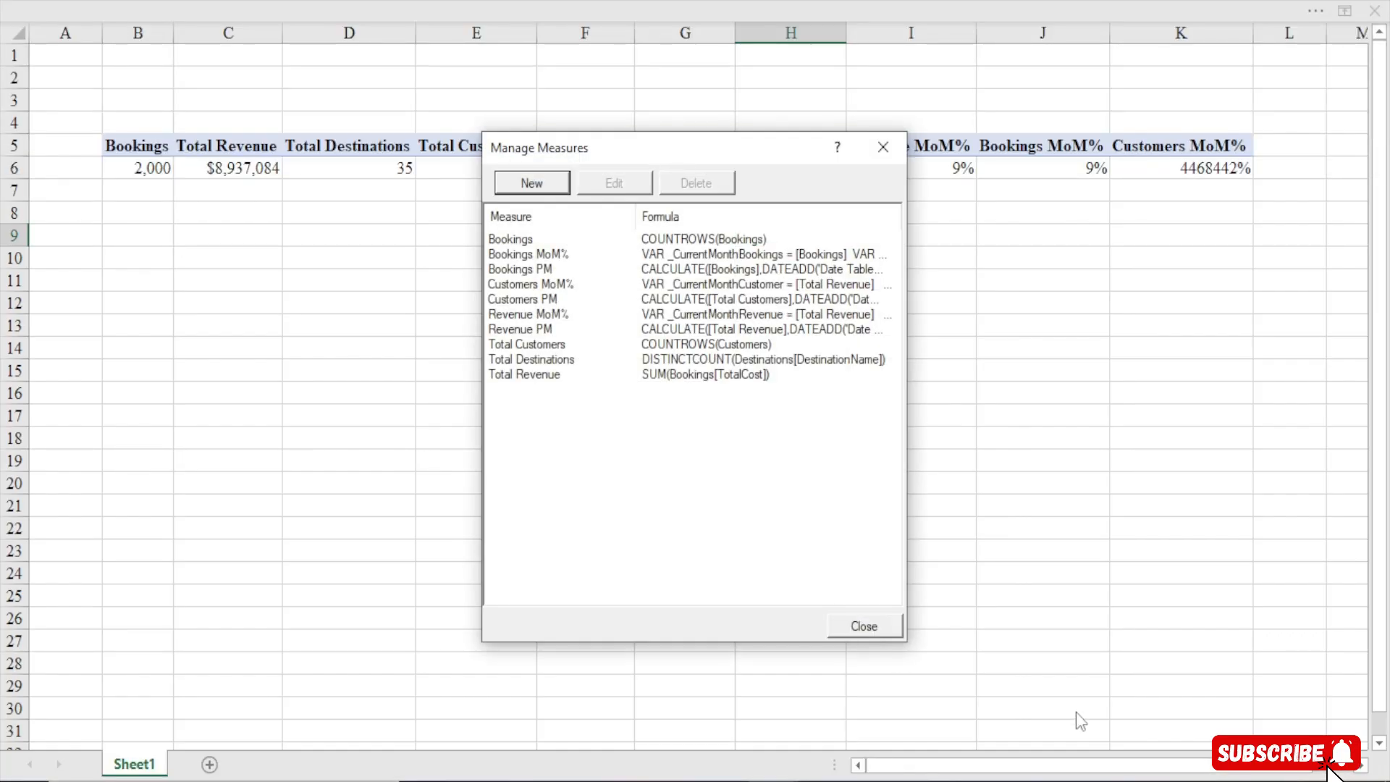
left_click(546, 286)
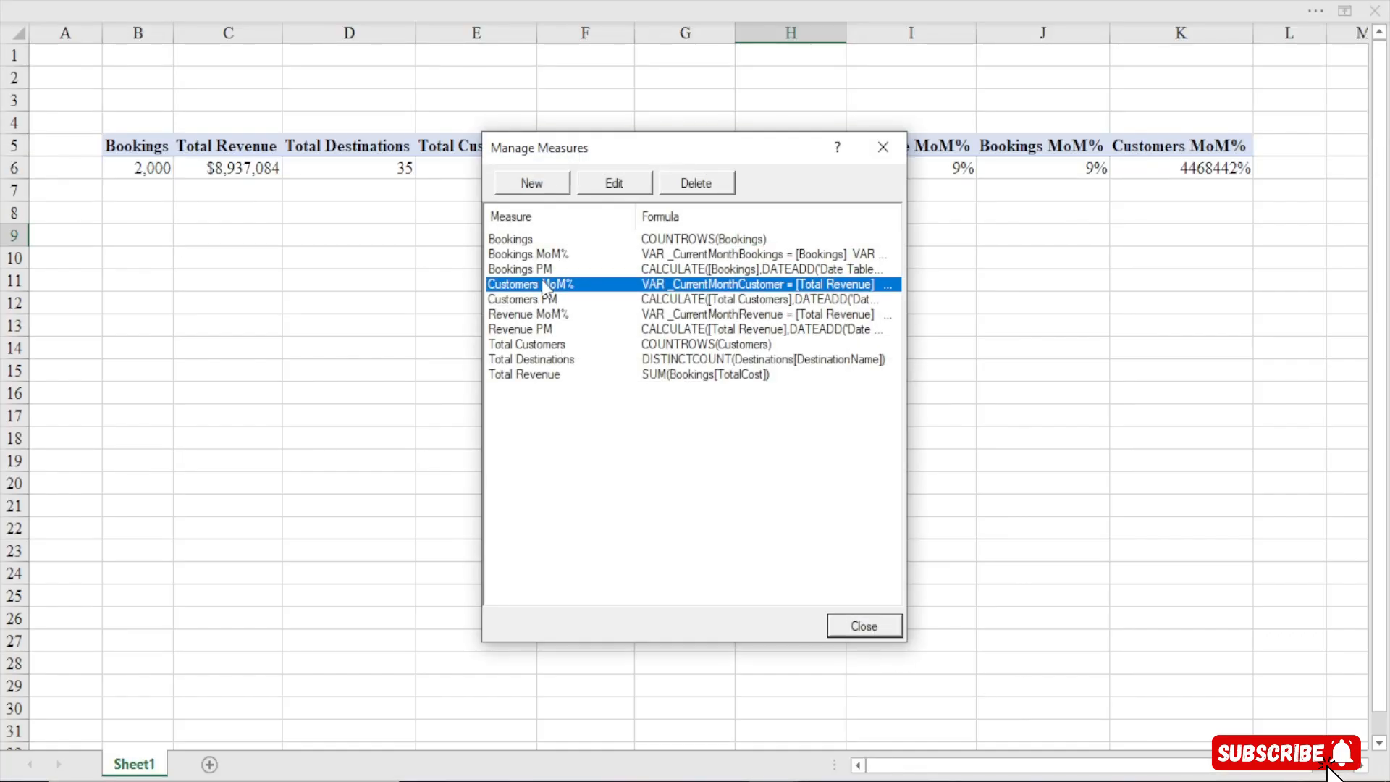
left_click(585, 189)
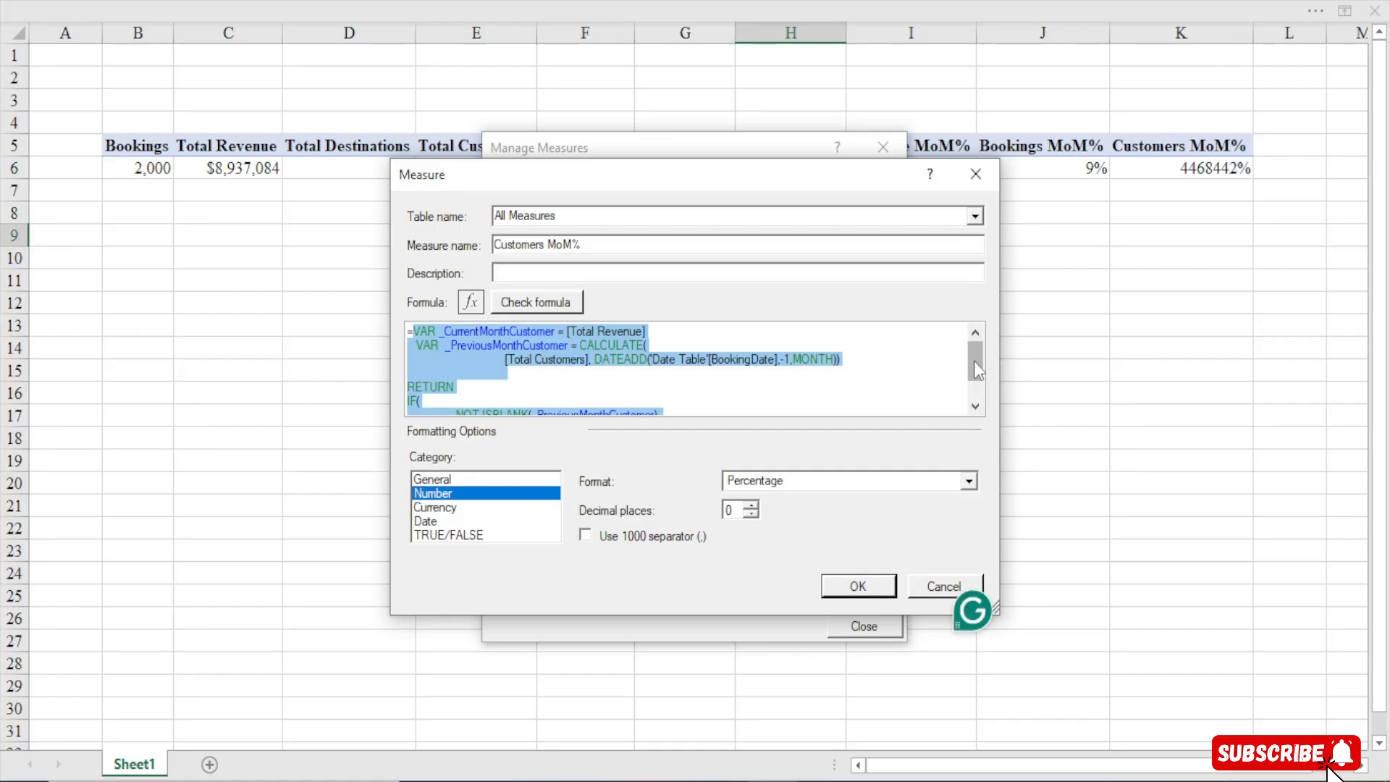
left_click_drag(974, 369, 975, 403)
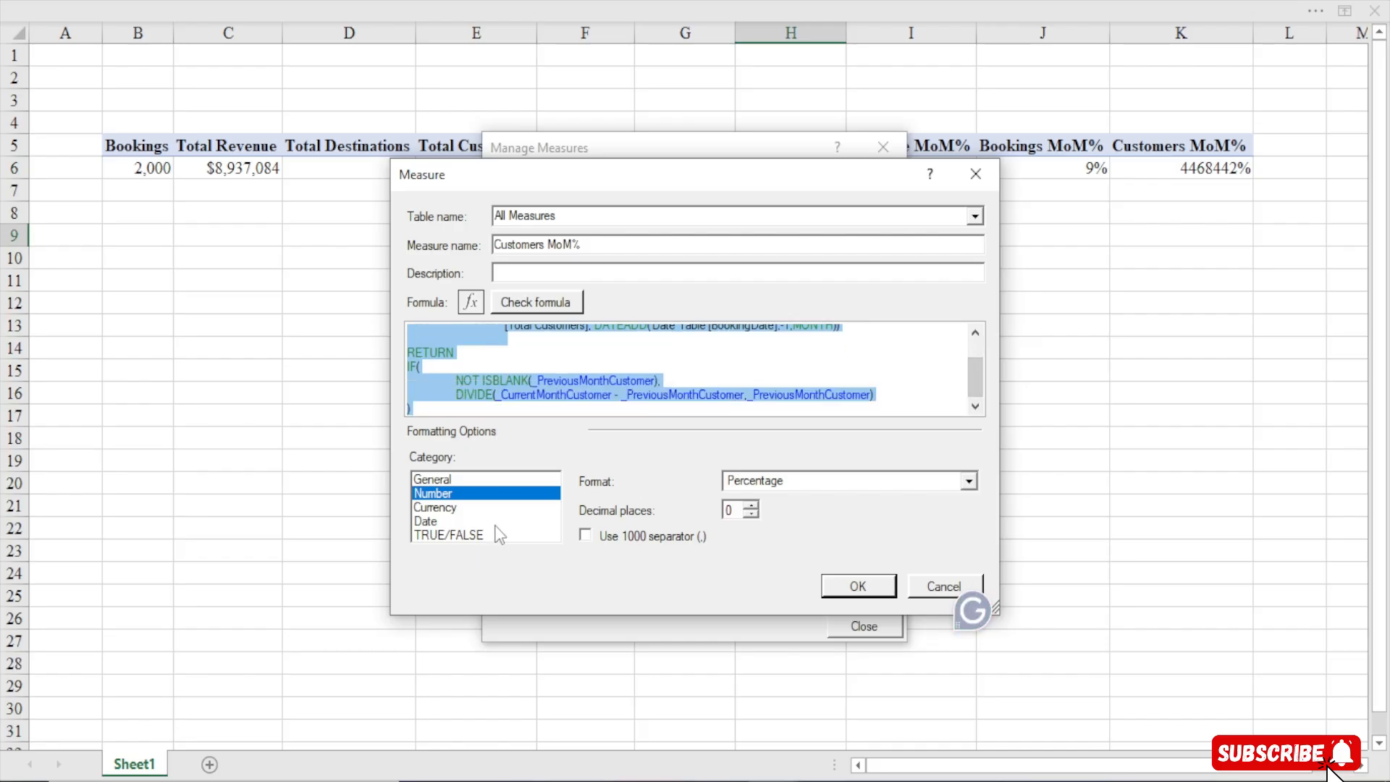
left_click(627, 537)
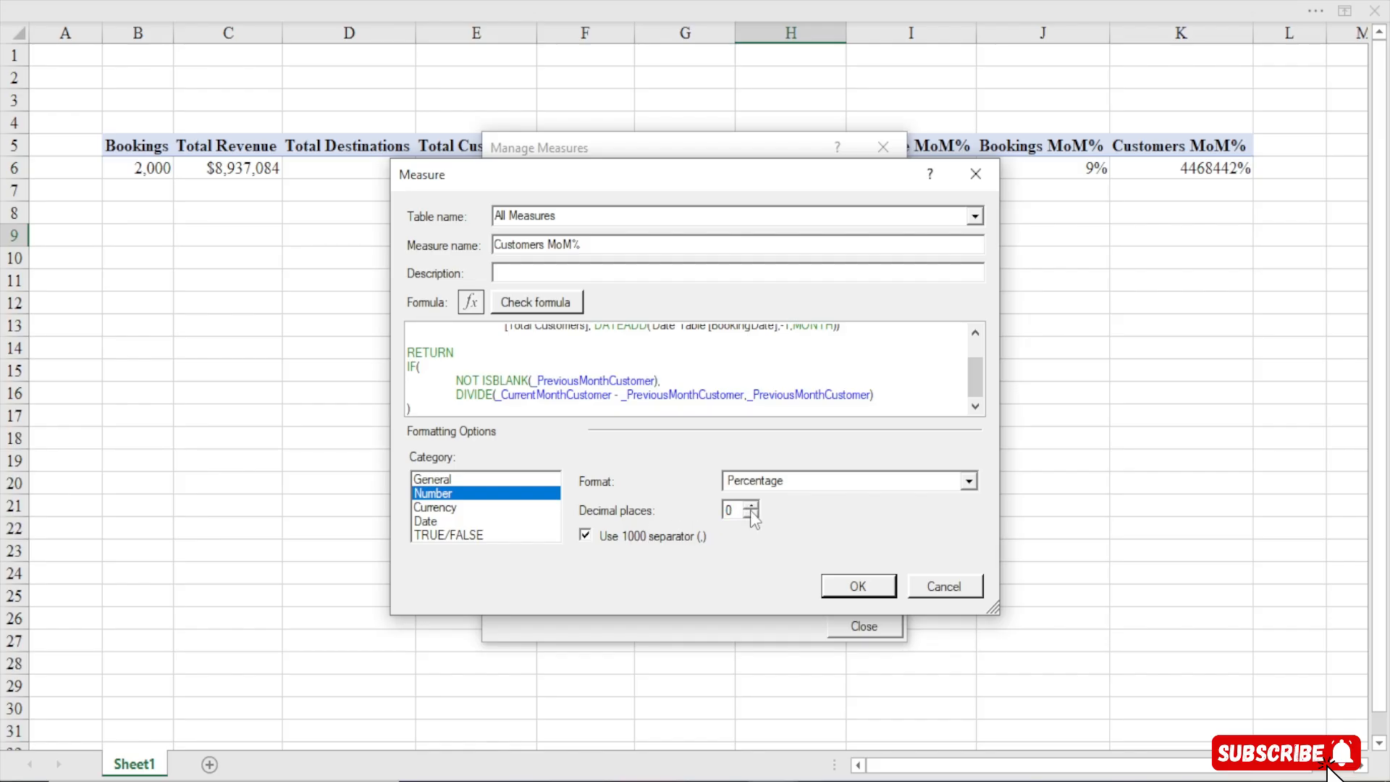
left_click(849, 585)
left_click(860, 623)
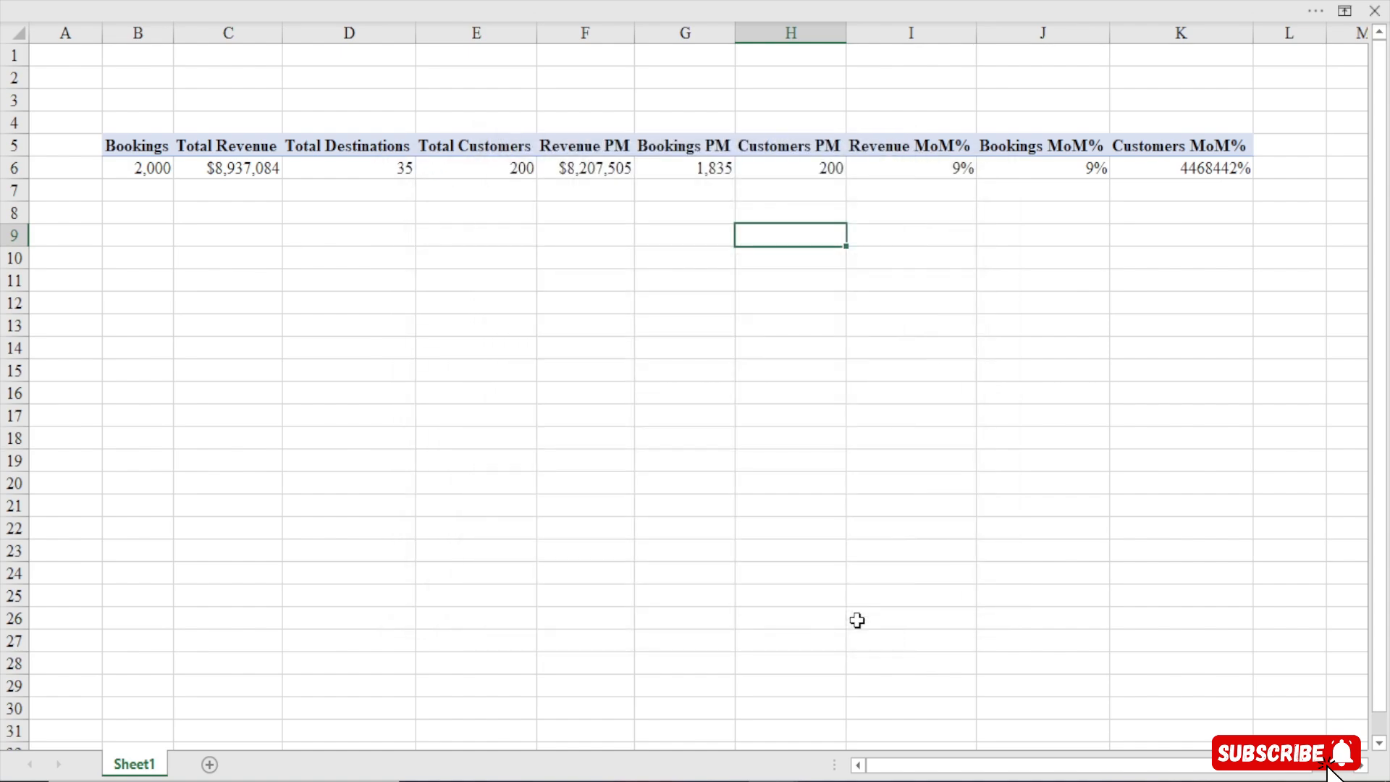
Try to apply Percent Style to the Customers MoM% cell
left_click(1174, 174)
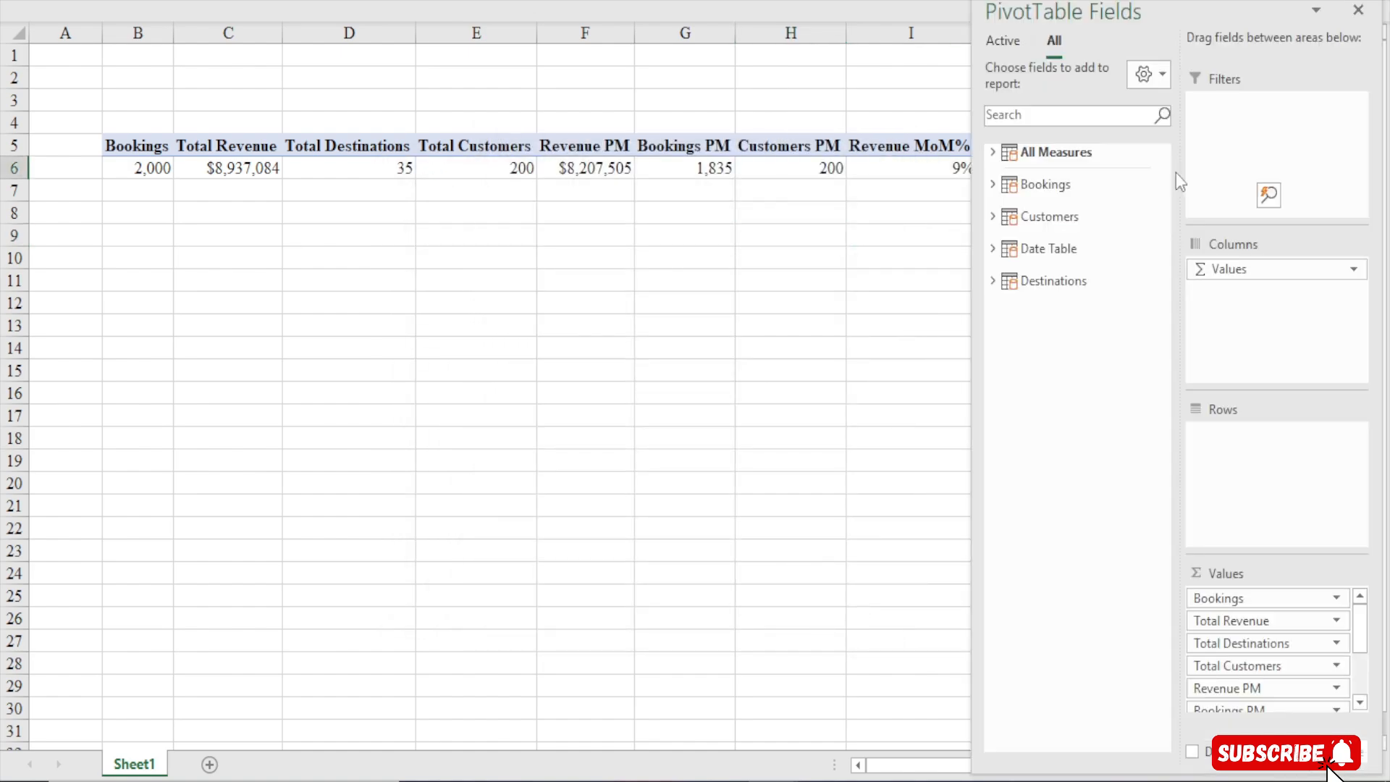
left_click(844, 2)
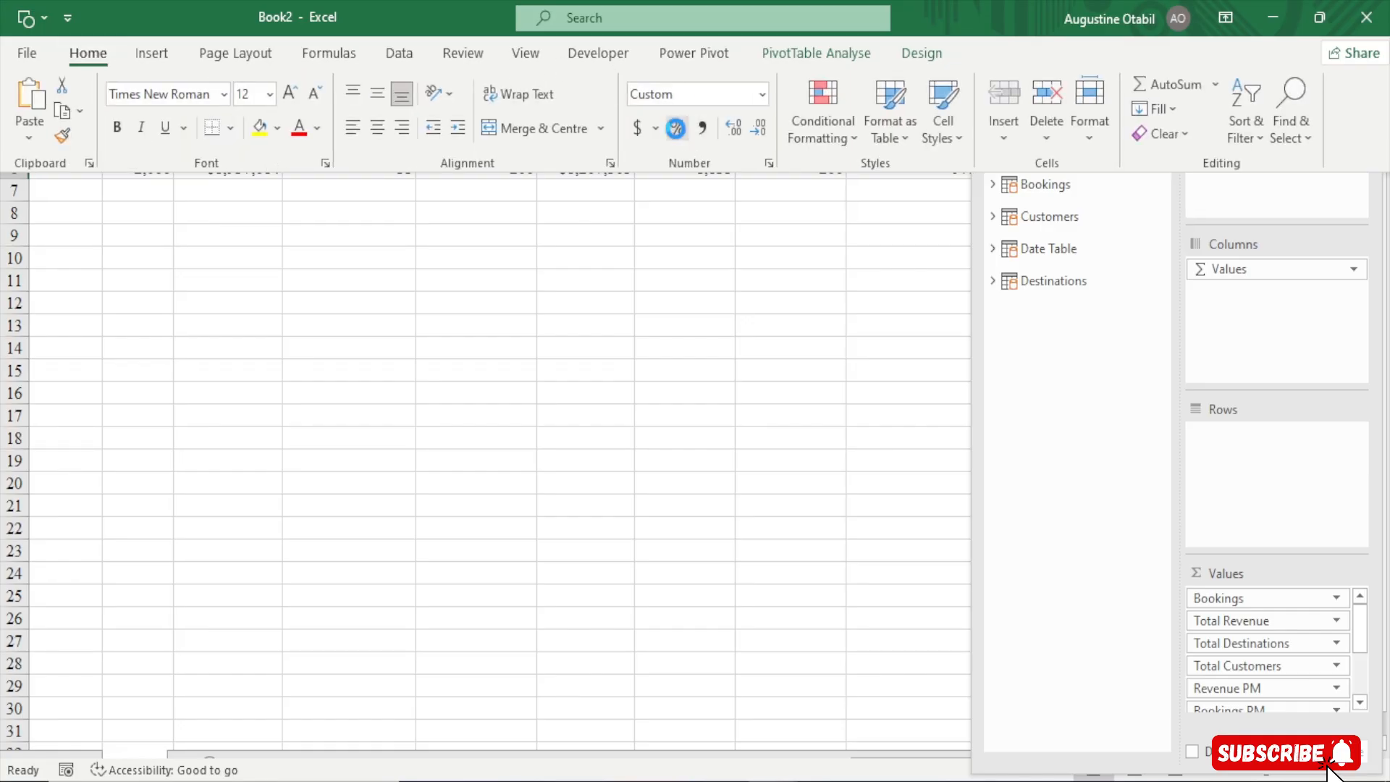
left_click(677, 129)
left_click(800, 249)
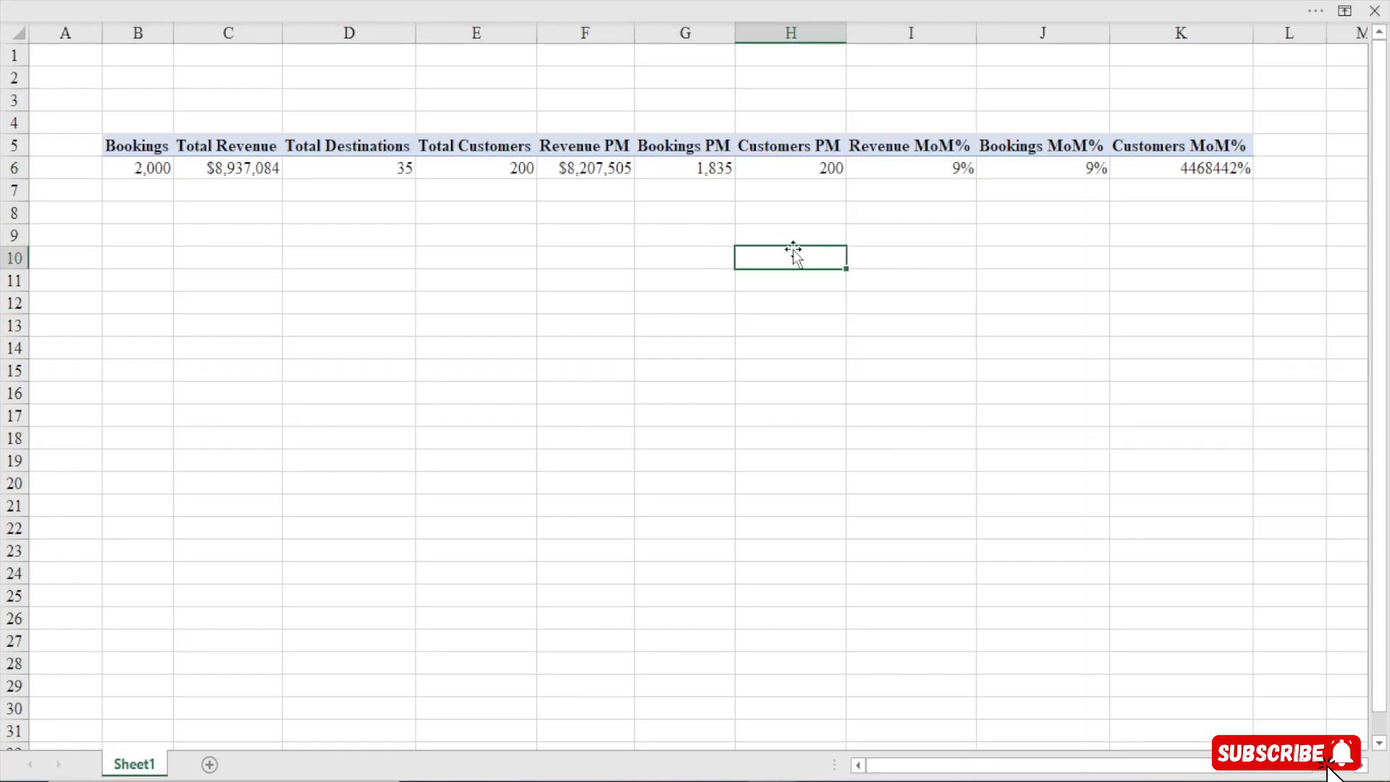
left_click(1193, 171)
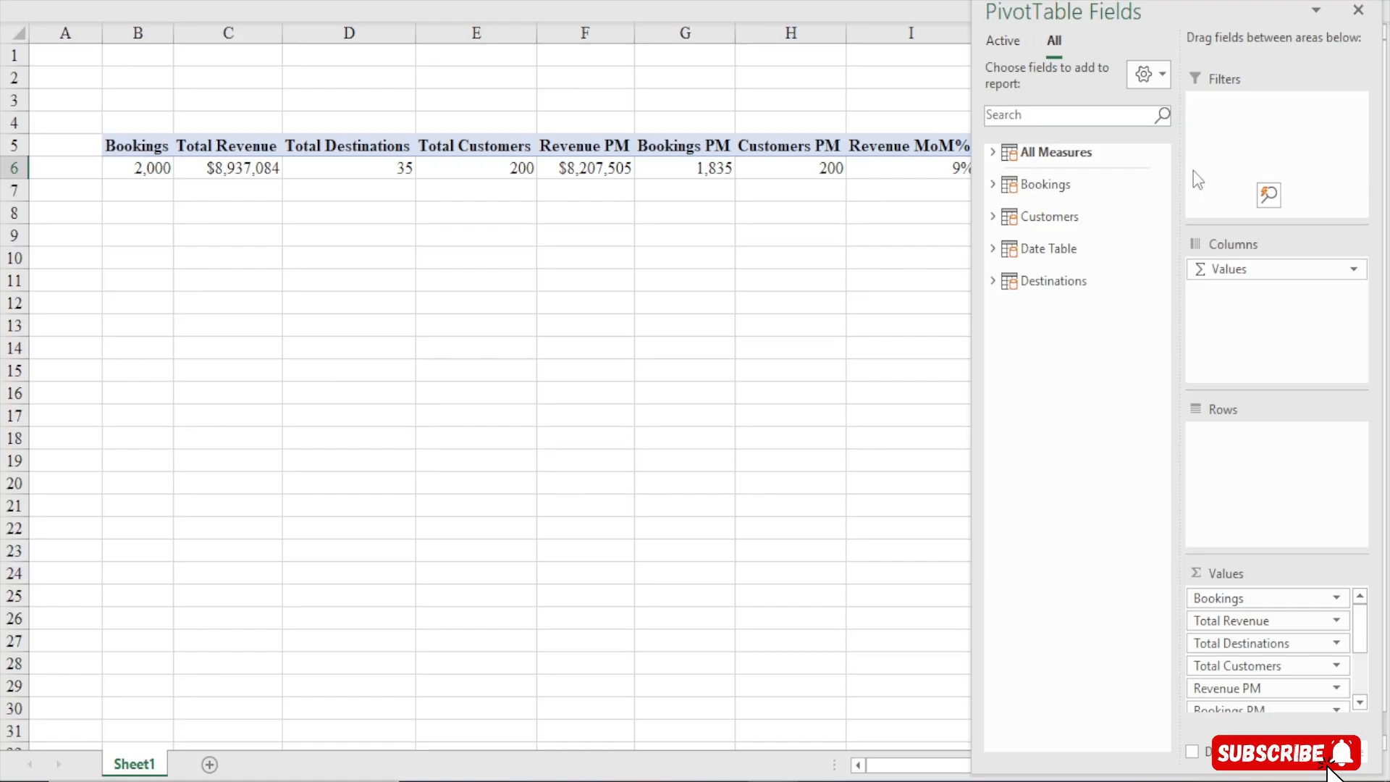
left_click(963, 229)
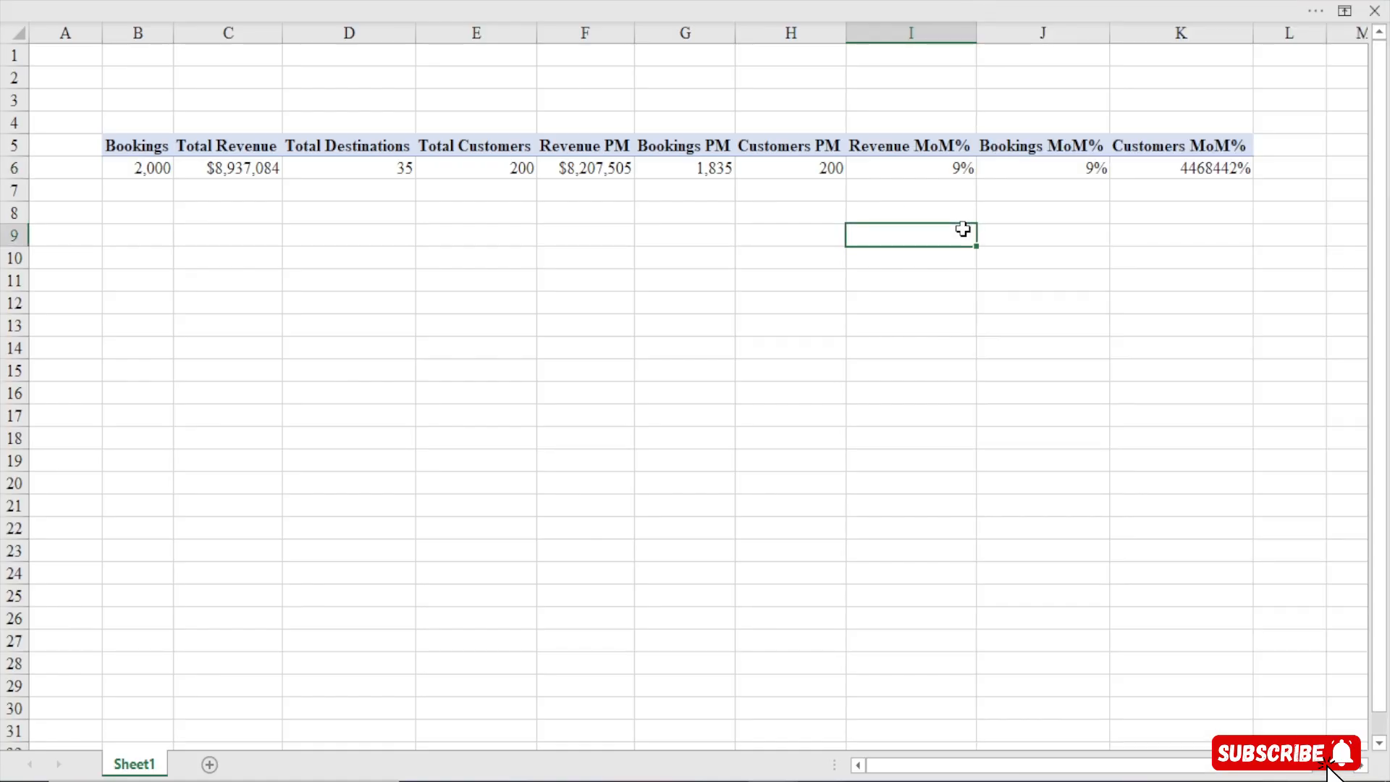
Try to copy the Bookings MoM% cell's formatting to the Customers MoM% cell with Format Painter
left_click(1010, 174)
left_click(491, 11)
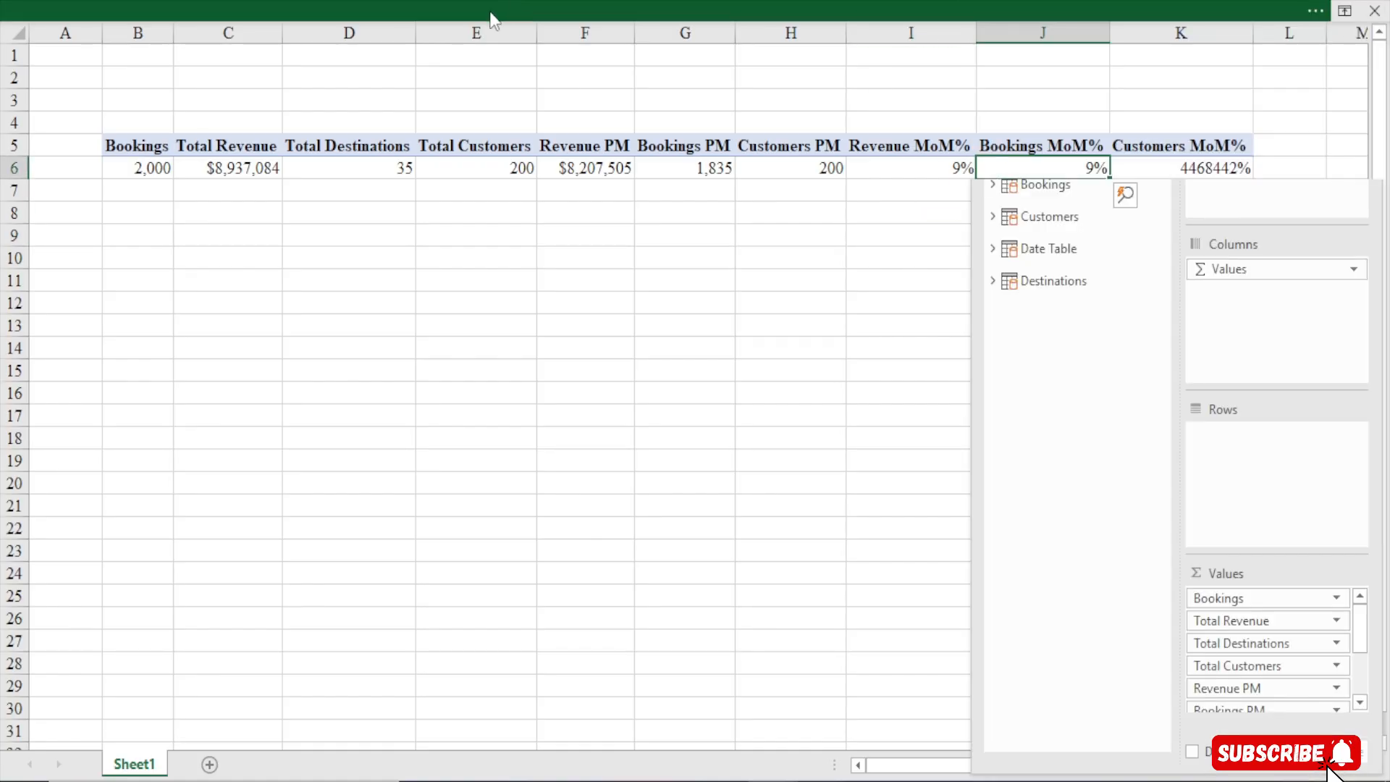
left_click(64, 137)
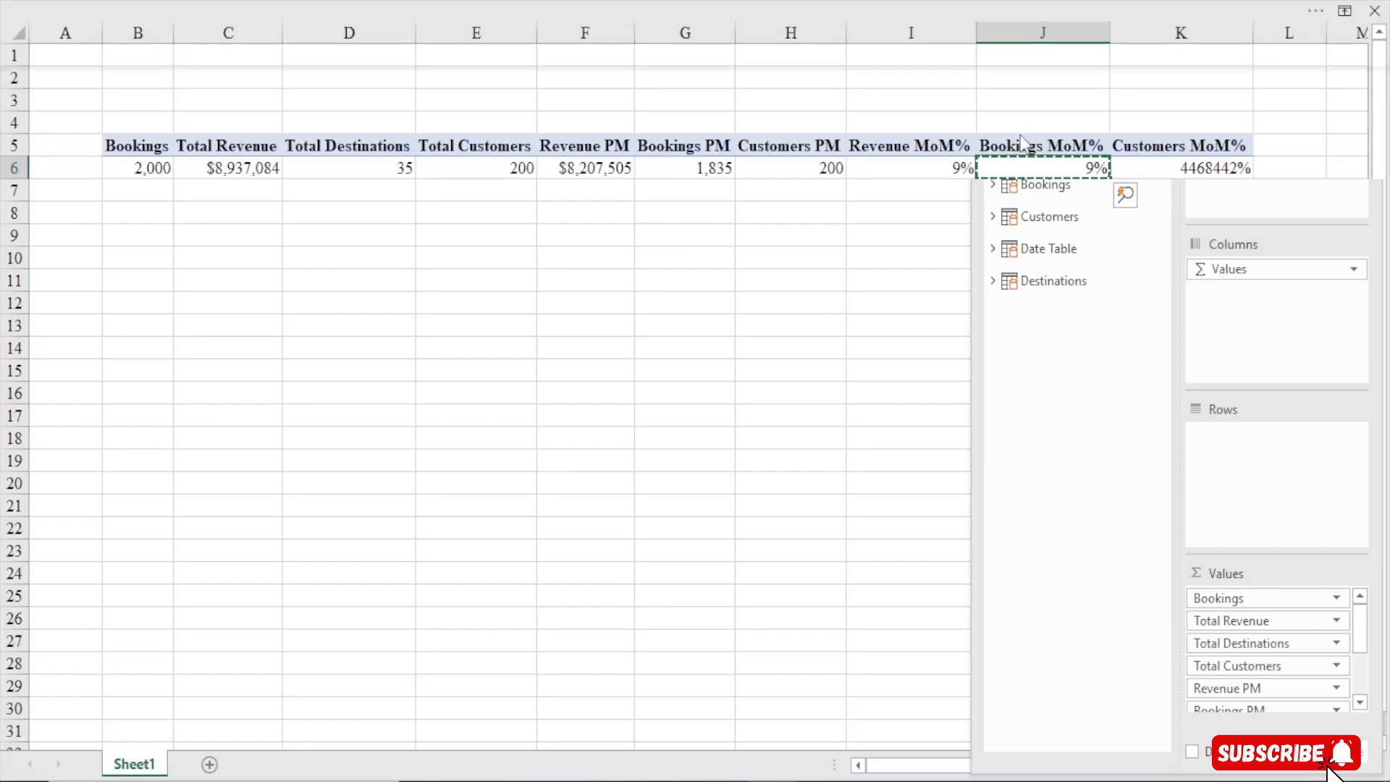
left_click(797, 240)
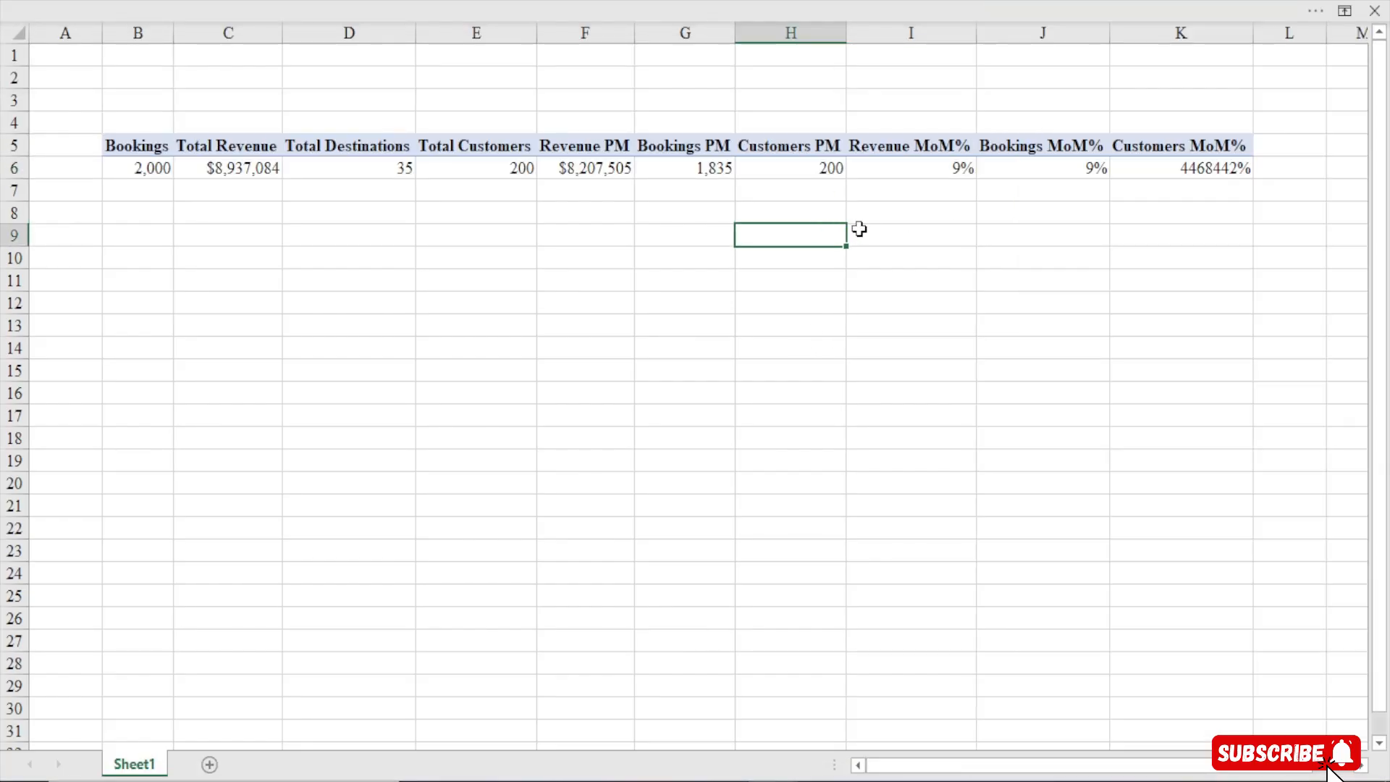
left_click(1158, 172)
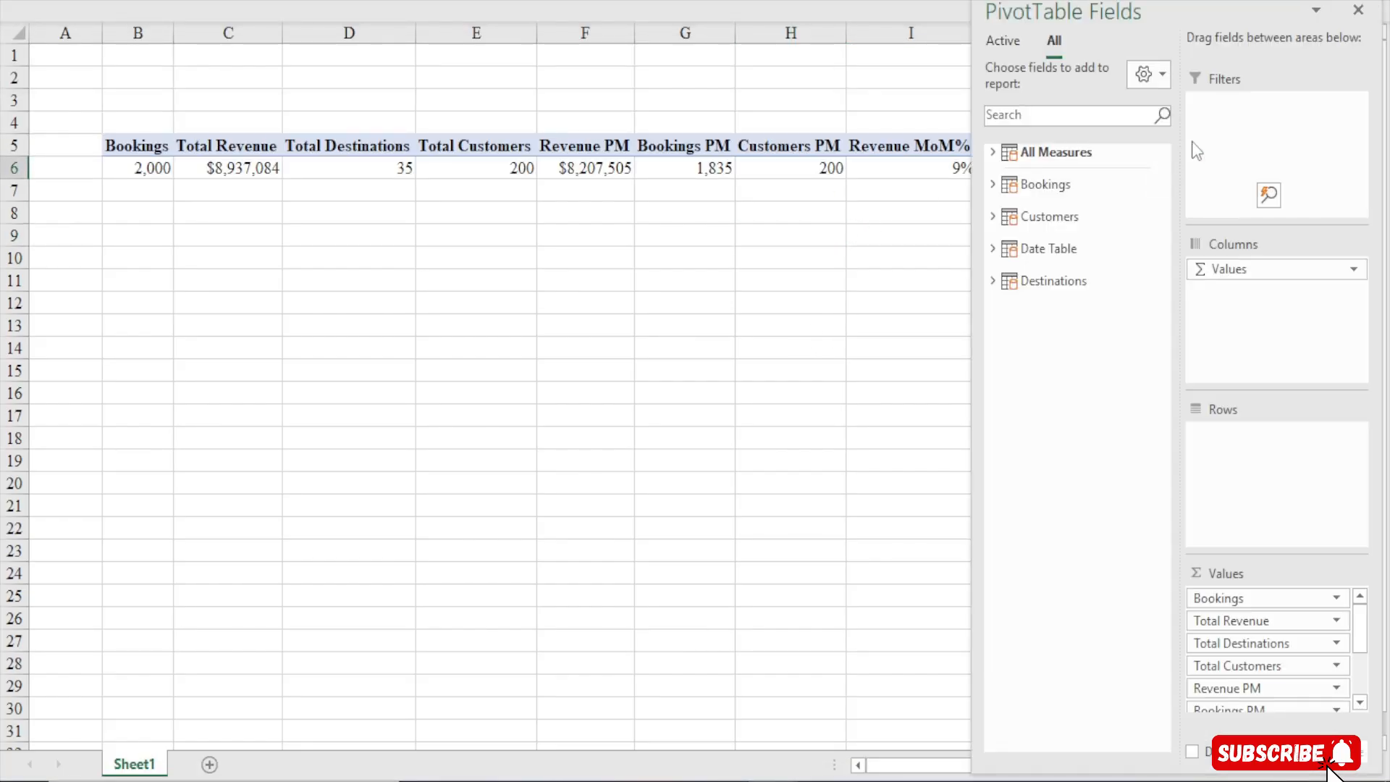
left_click(1359, 10)
left_click(444, 7)
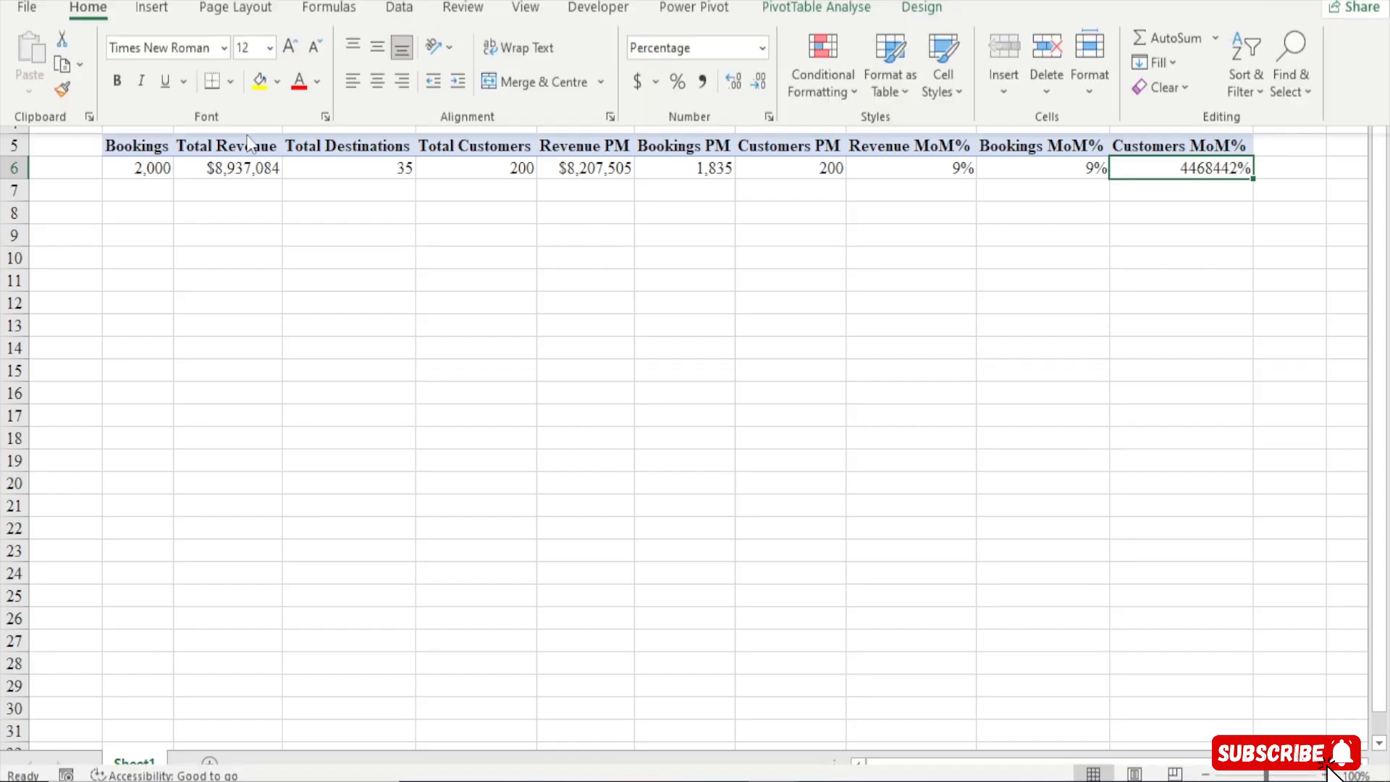
Retry Format Painter from the Bookings MoM% cell and Percent Style on the Customers MoM% cell
left_click(1164, 168)
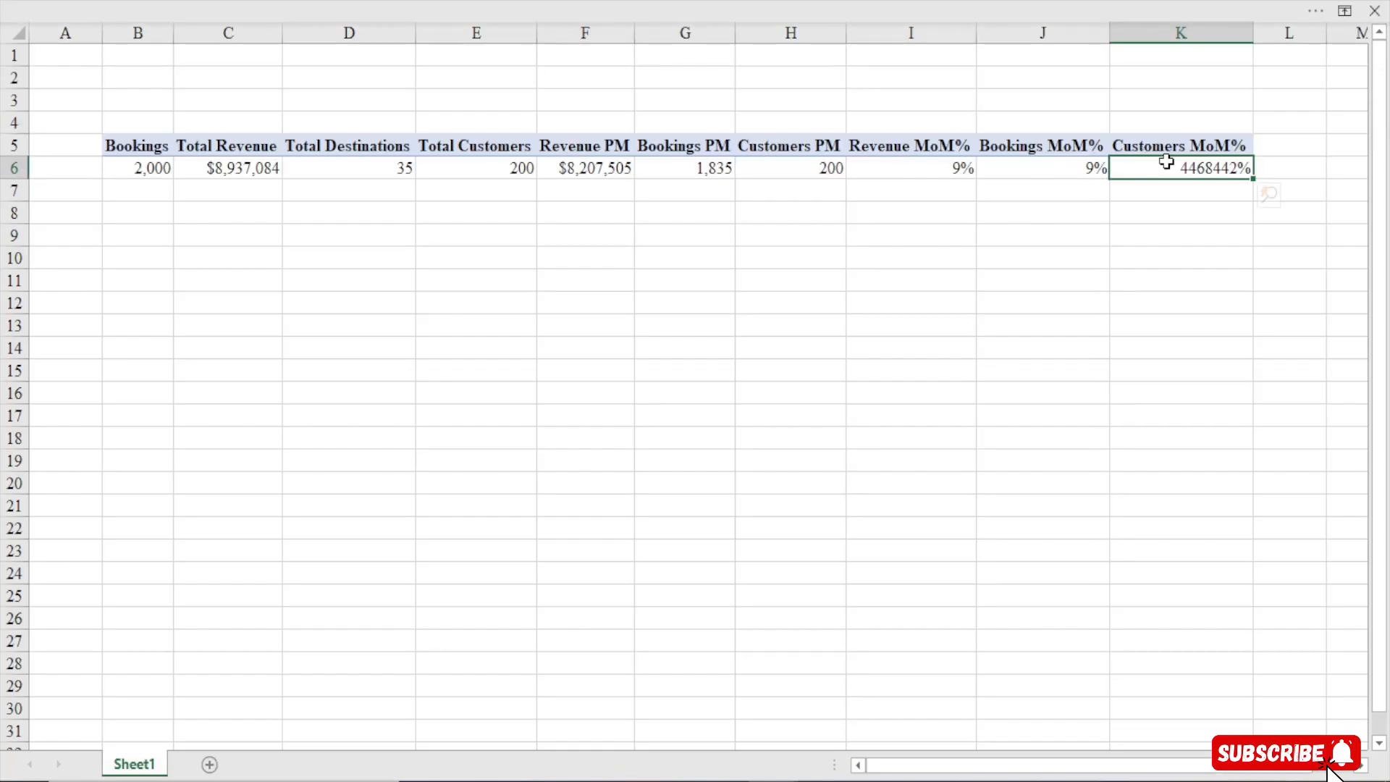
left_click(1048, 168)
left_click(29, 10)
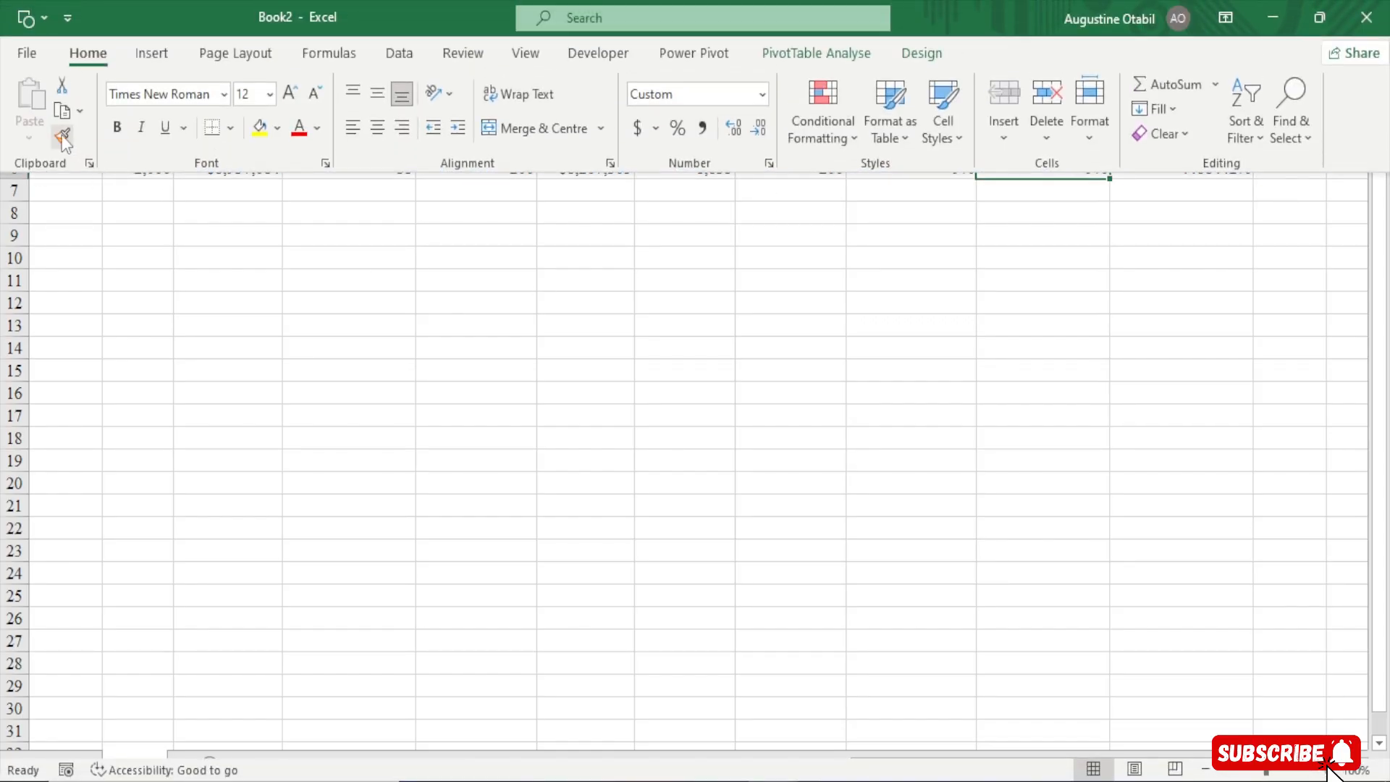
left_click(62, 137)
left_click(1378, 145)
left_click(1234, 169)
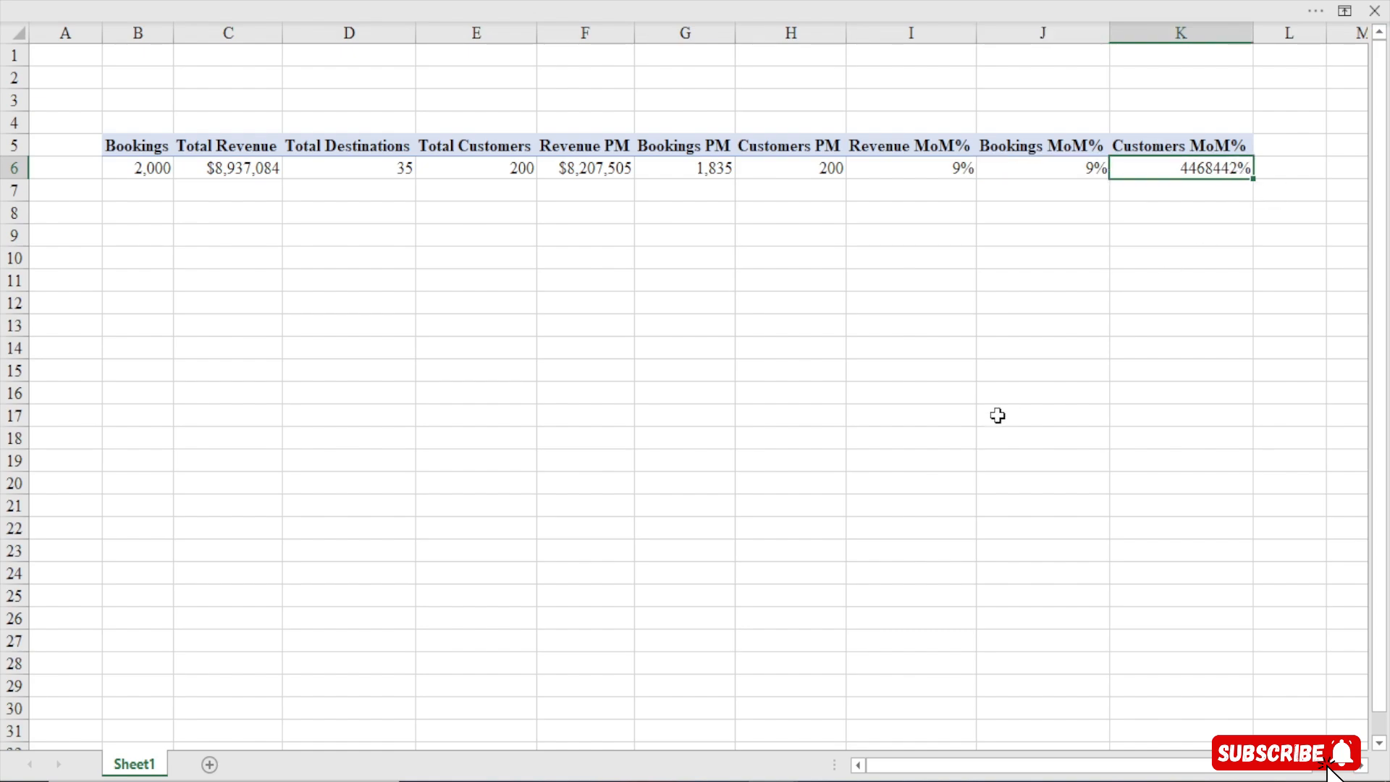
left_click(820, 3)
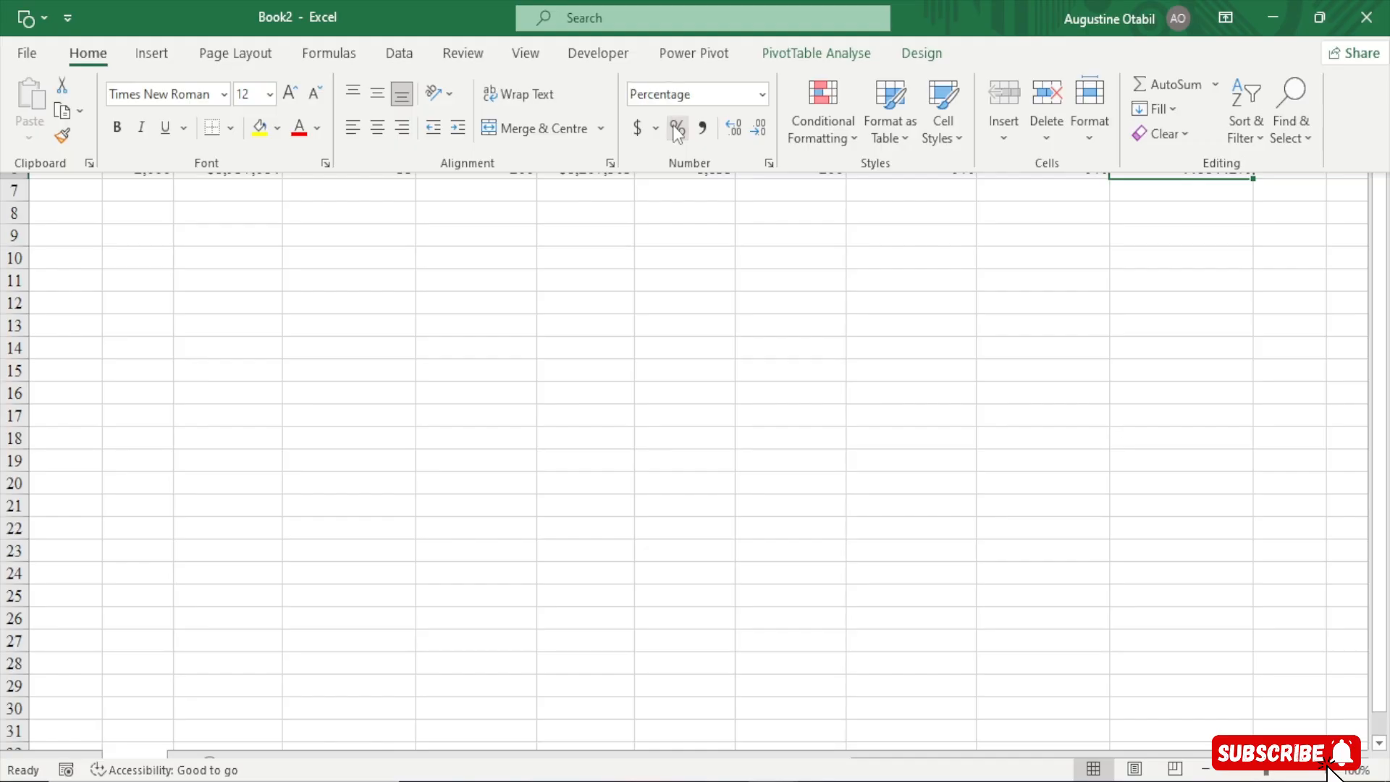
left_click(755, 127)
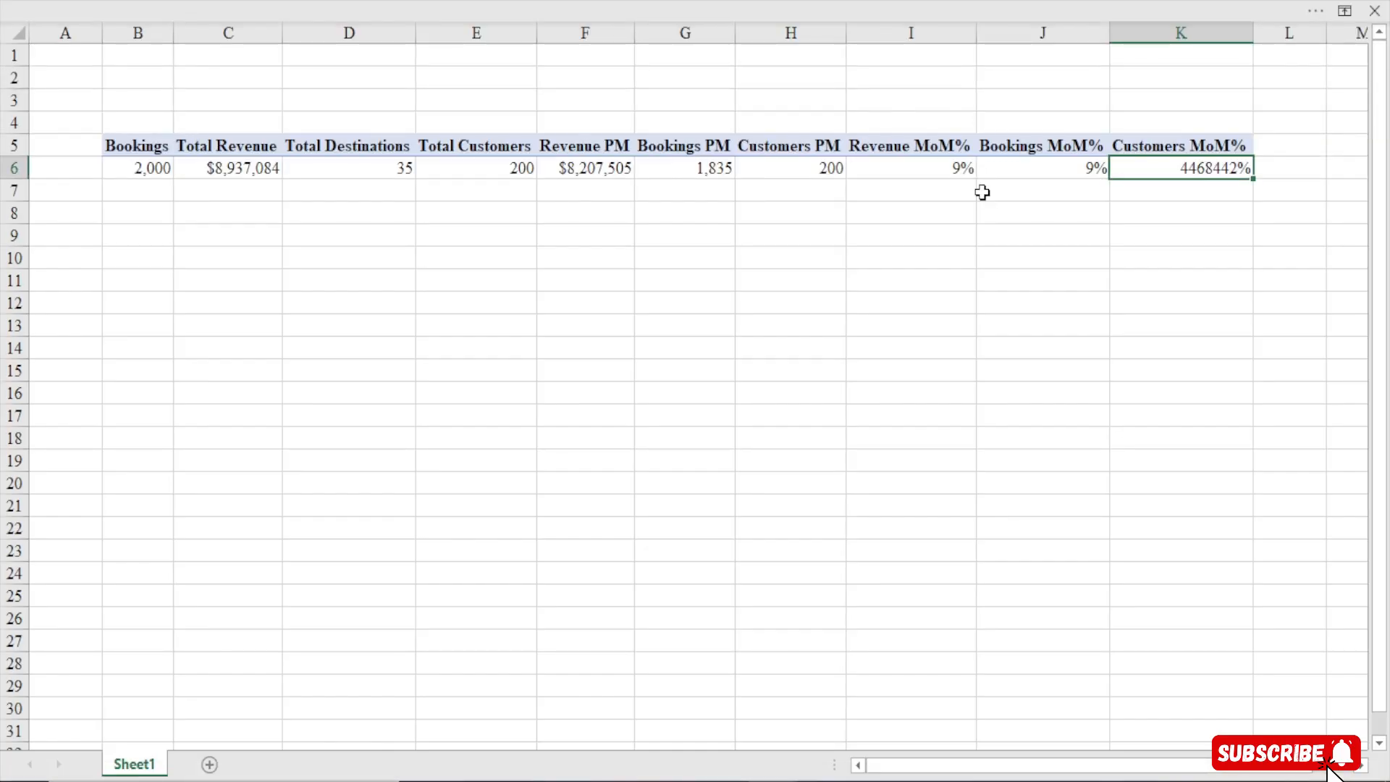
Edit the Customers MoM% measure, replacing [Total Revenue] in the _CurrentMonthCustomer variable with [Total Customers]
left_click(692, 3)
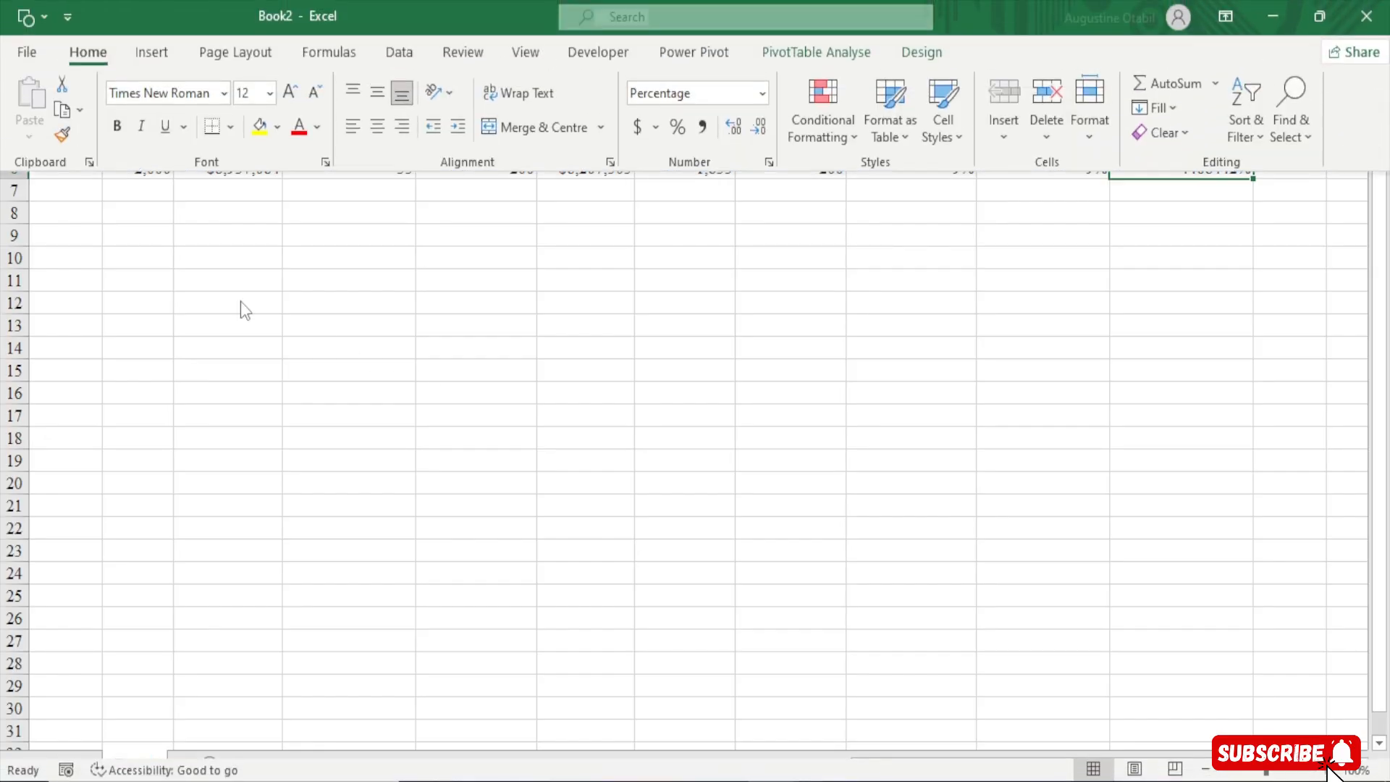
left_click(694, 54)
left_click(116, 145)
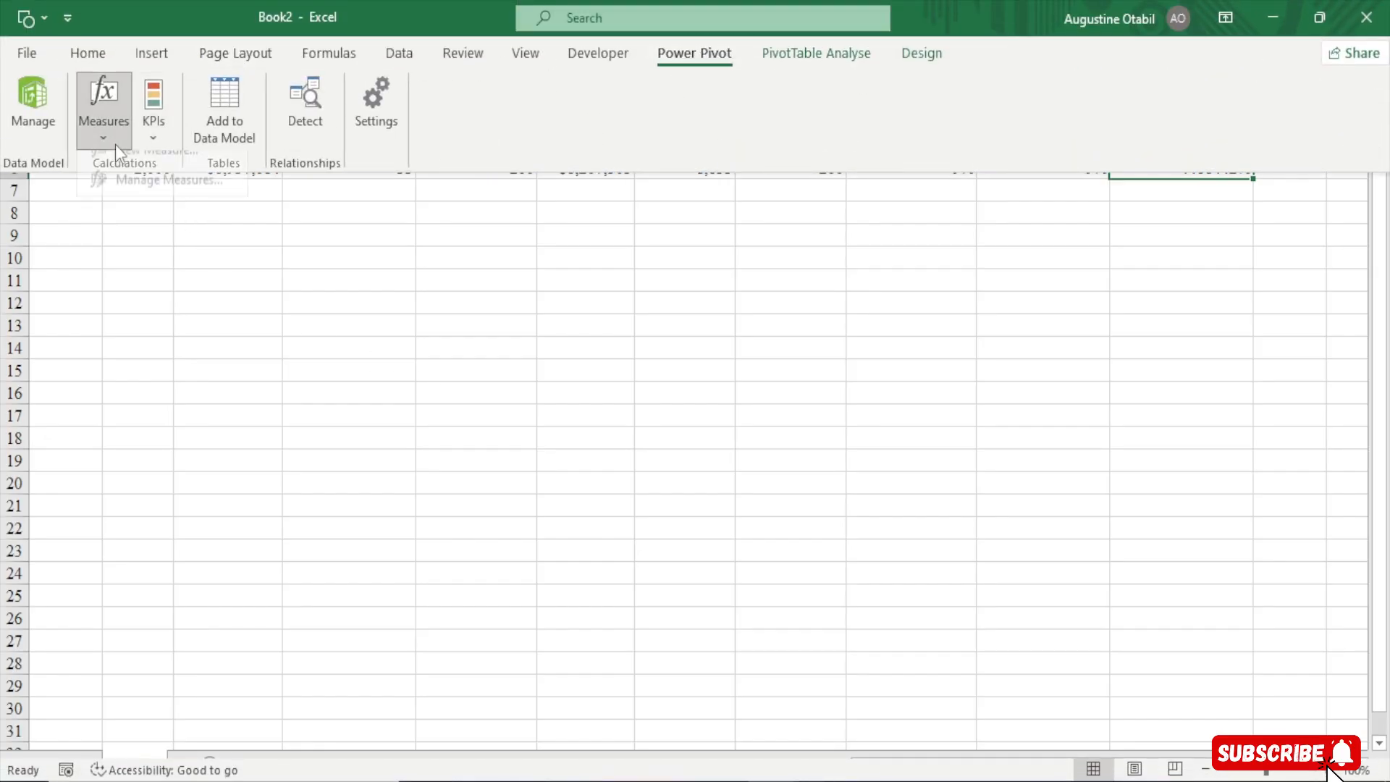
left_click(141, 200)
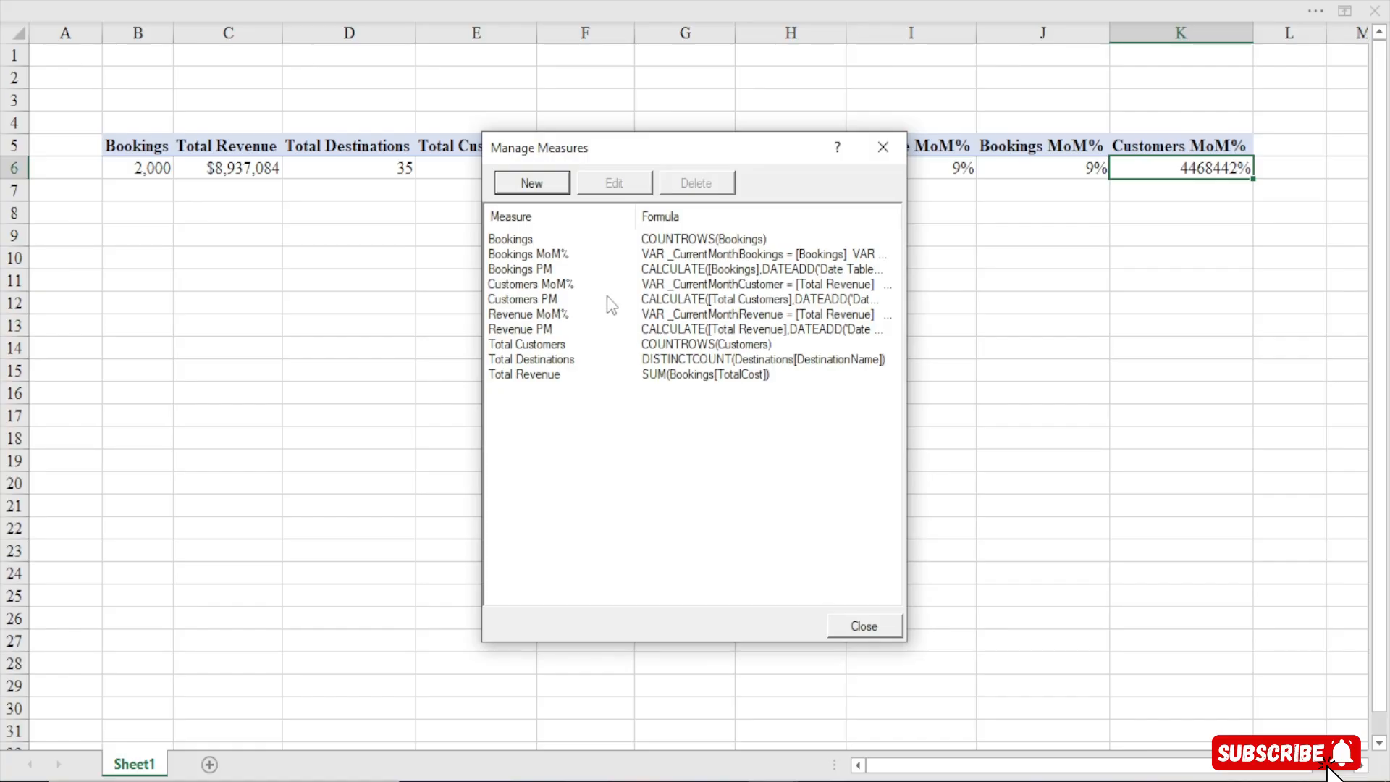
left_click(523, 285)
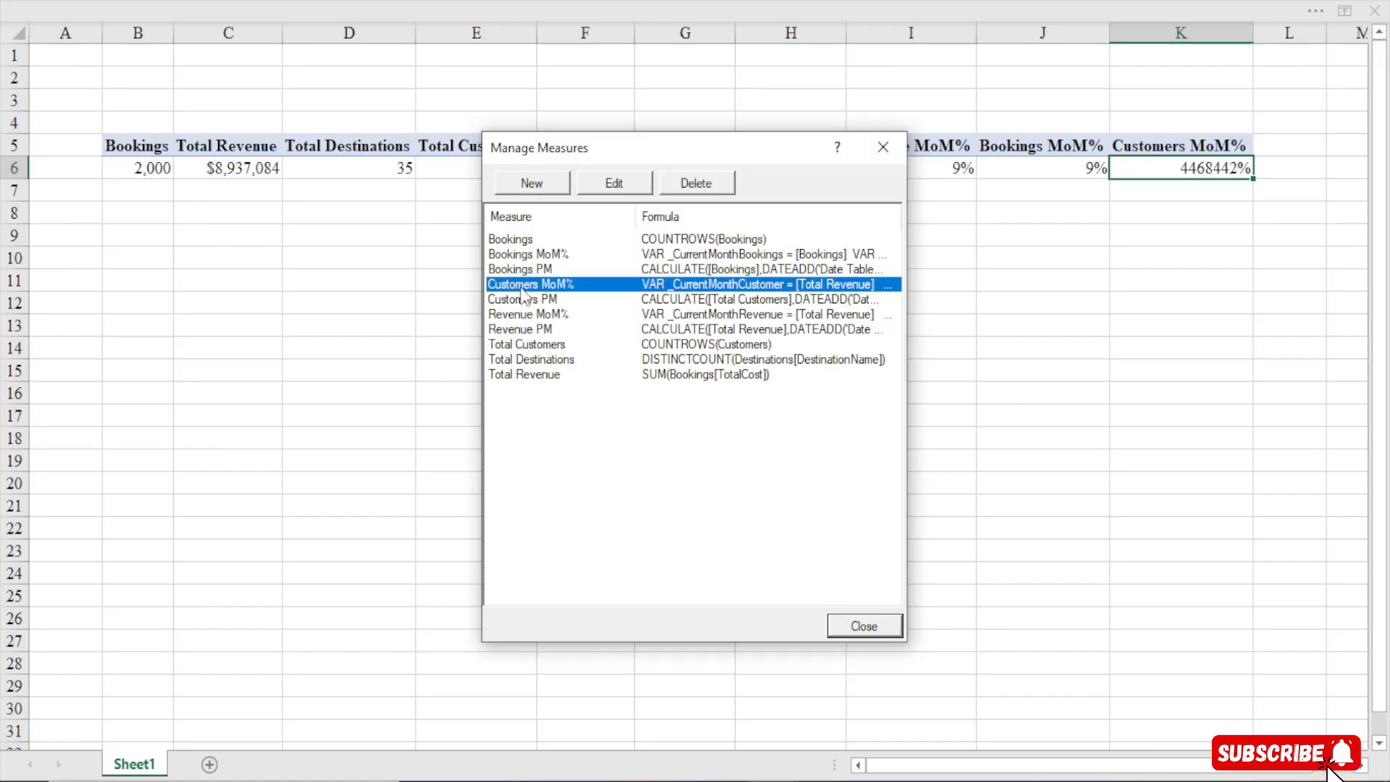
left_click(613, 186)
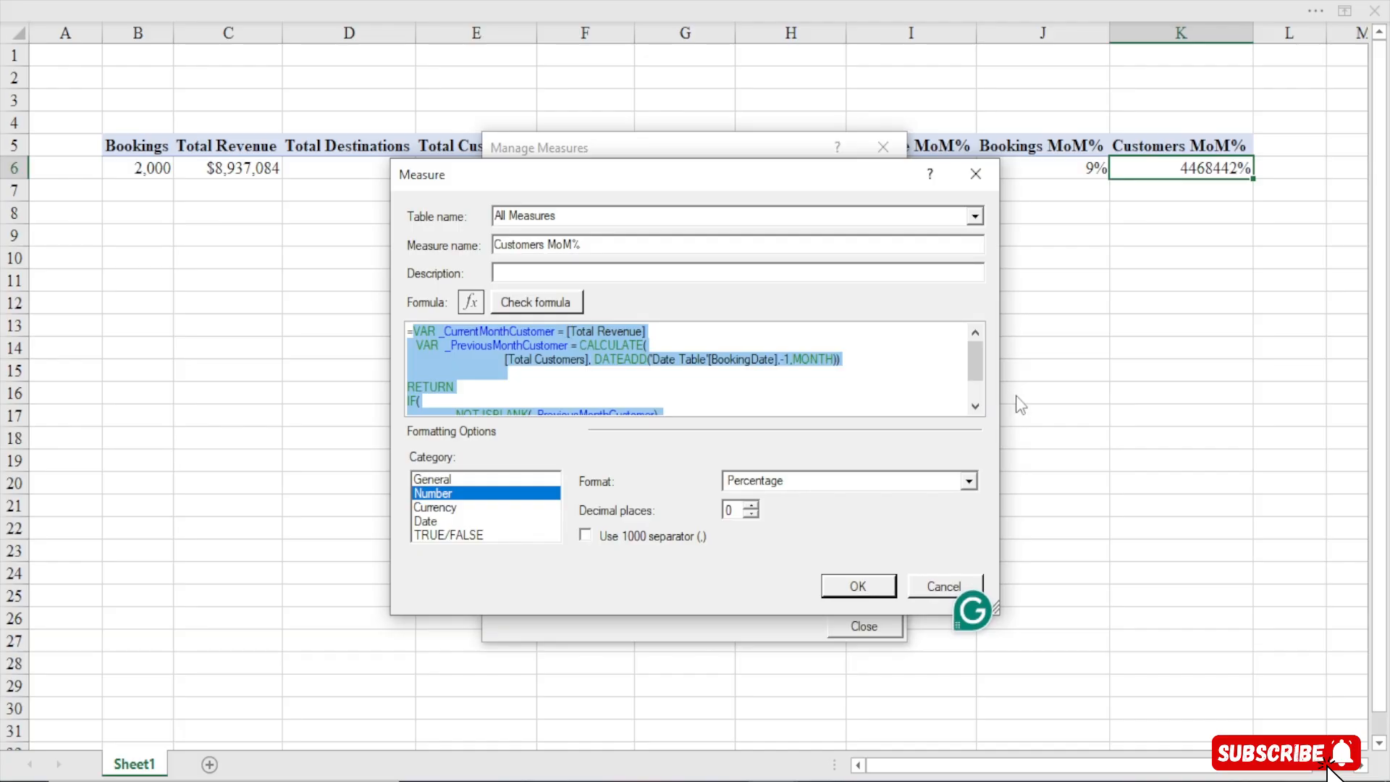
scroll(978, 408, "down", 1)
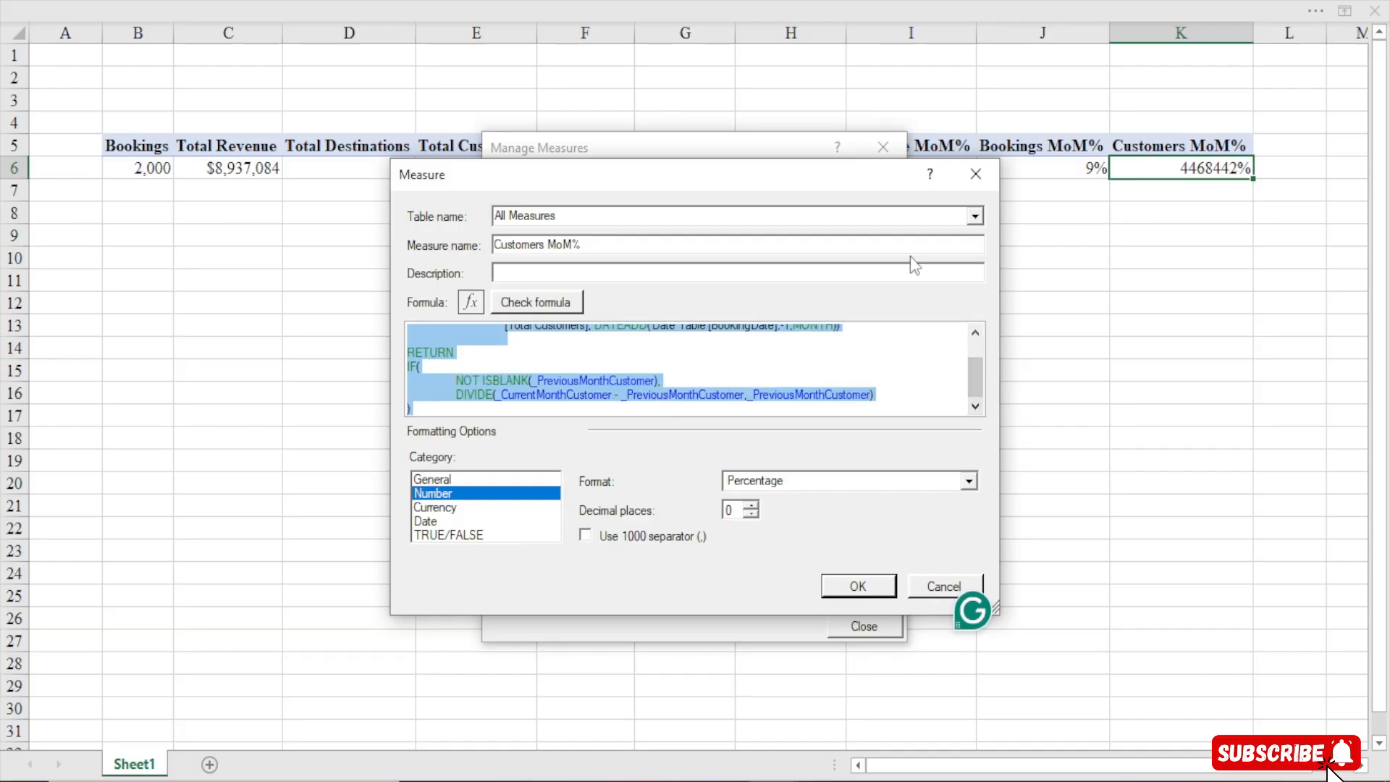
left_click_drag(783, 187, 636, 15)
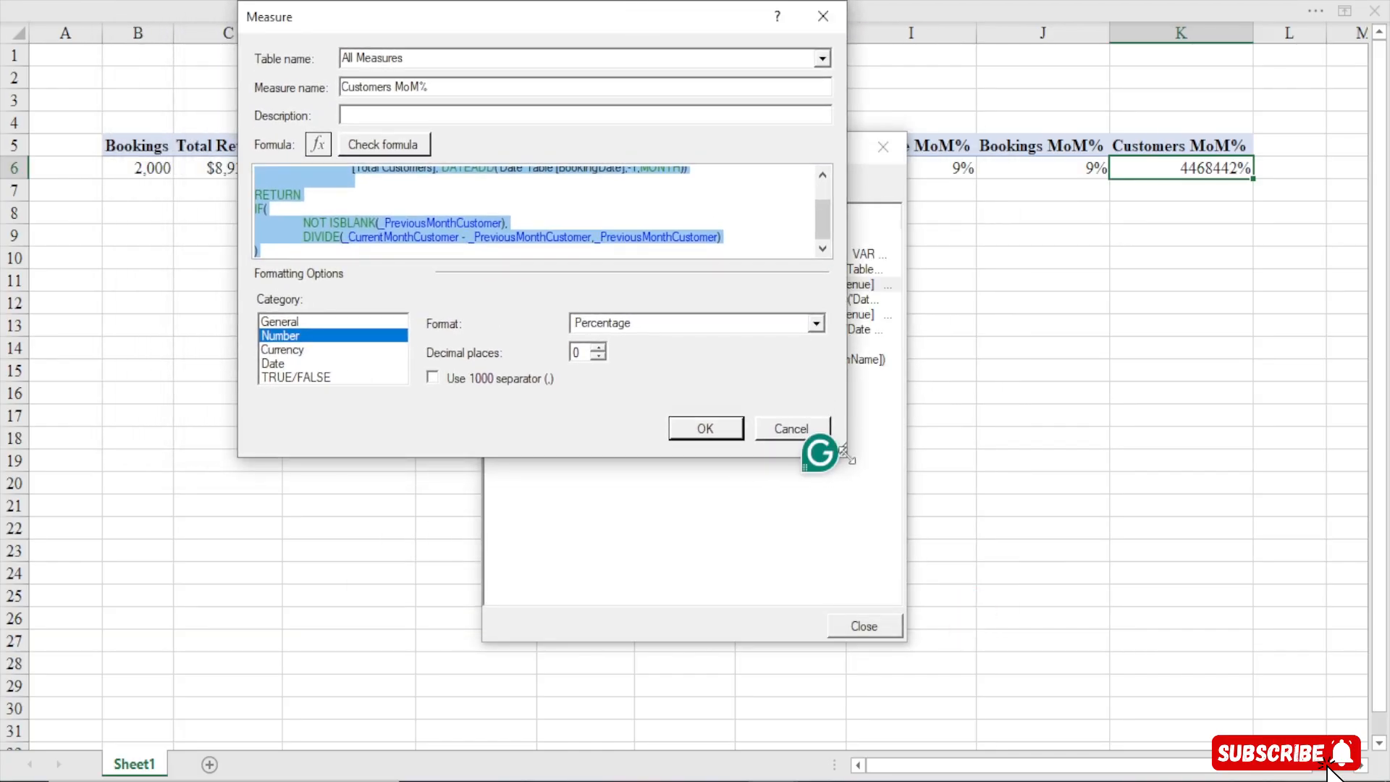
left_click_drag(867, 448, 1190, 724)
scroll(749, 399, "up", 3)
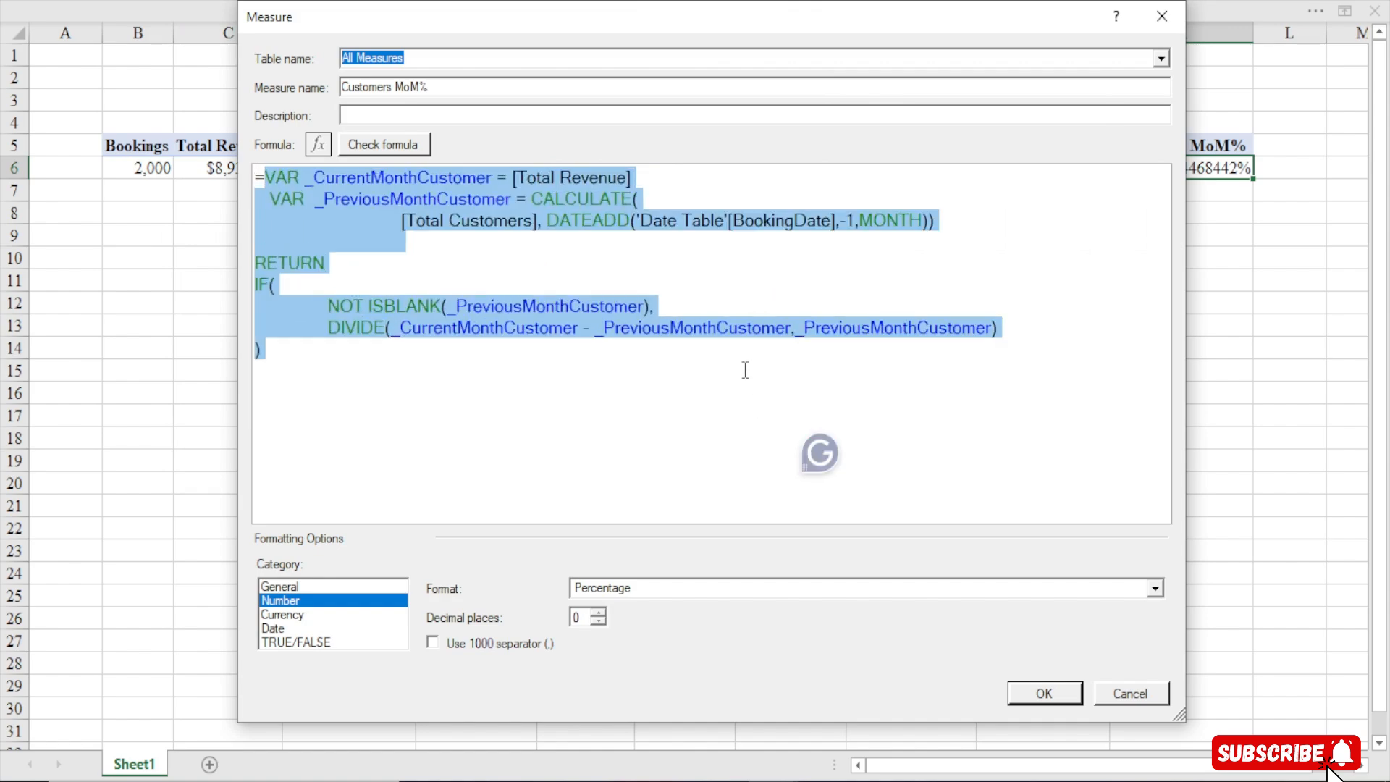
left_click(702, 369)
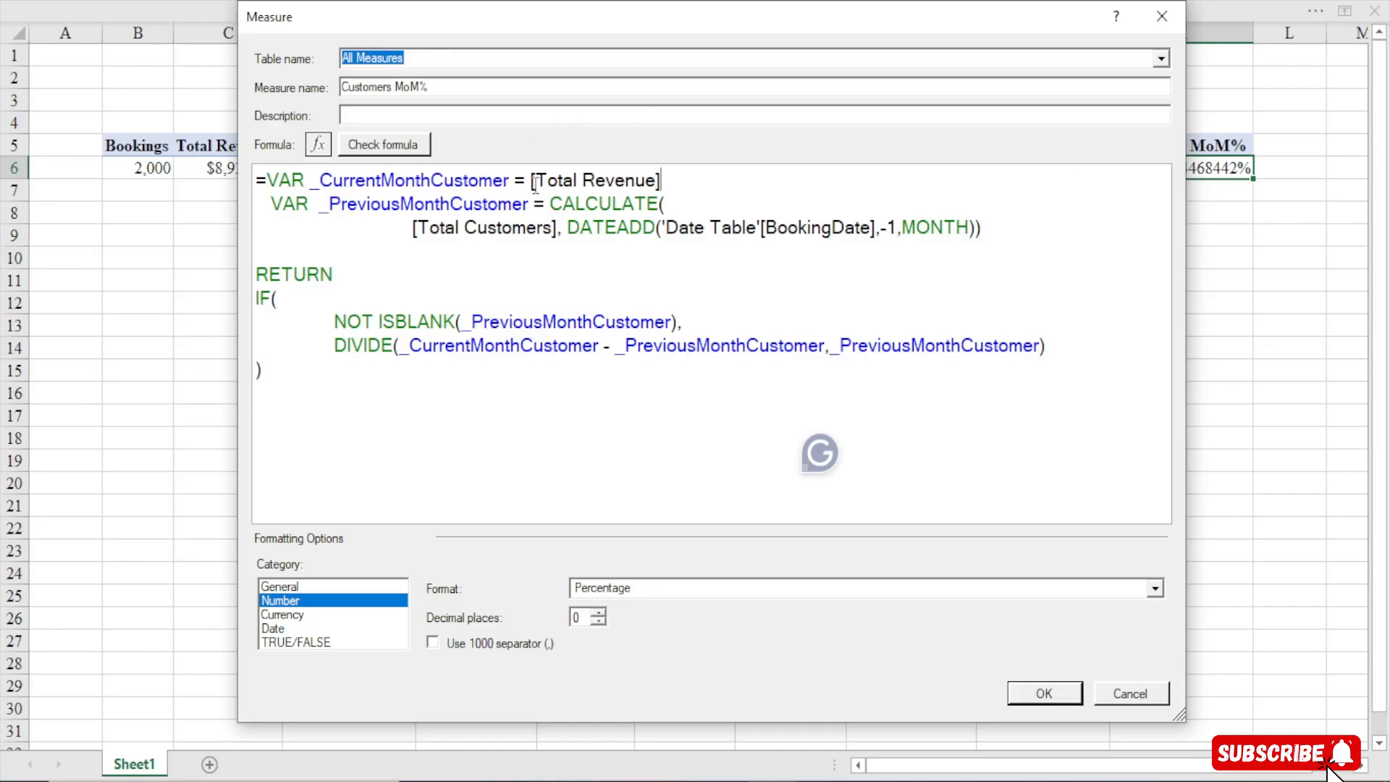
left_click_drag(532, 183, 676, 180)
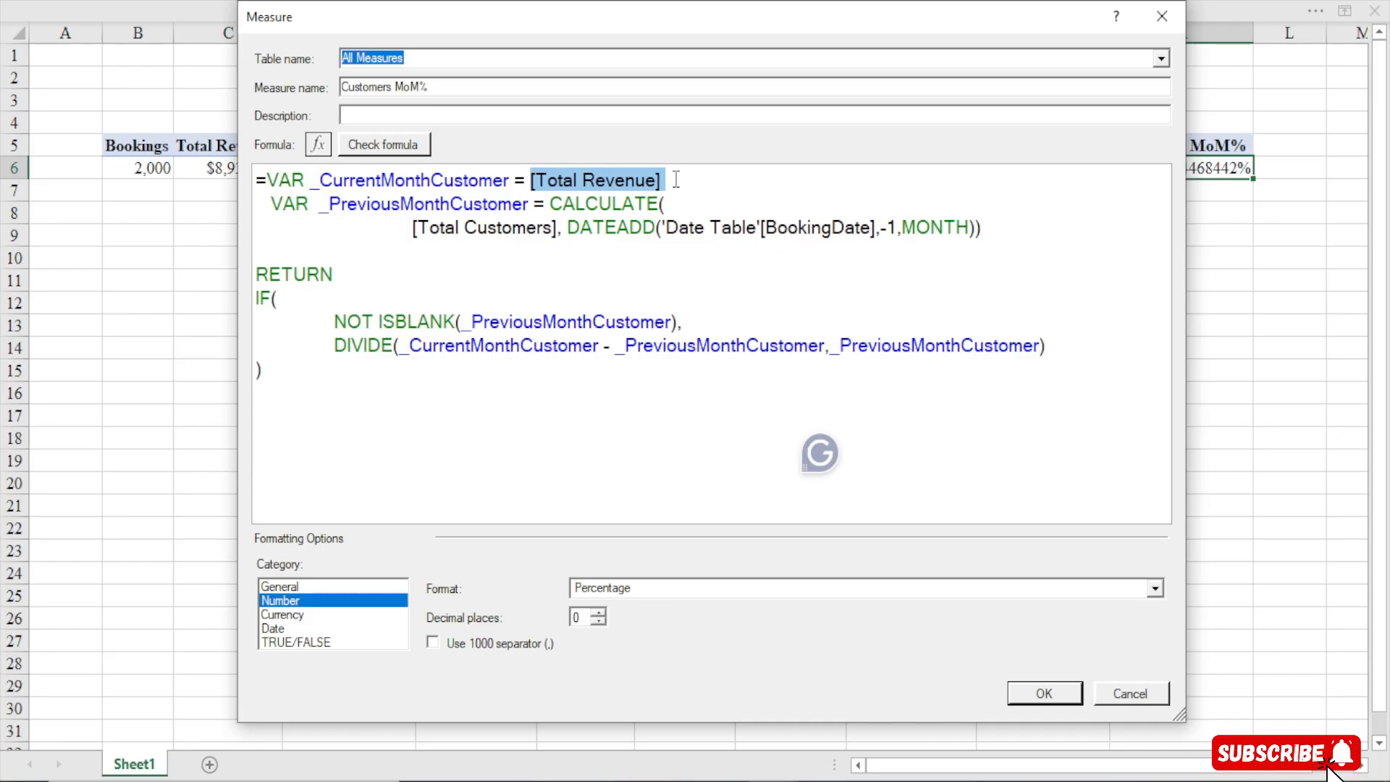
key("Delete")
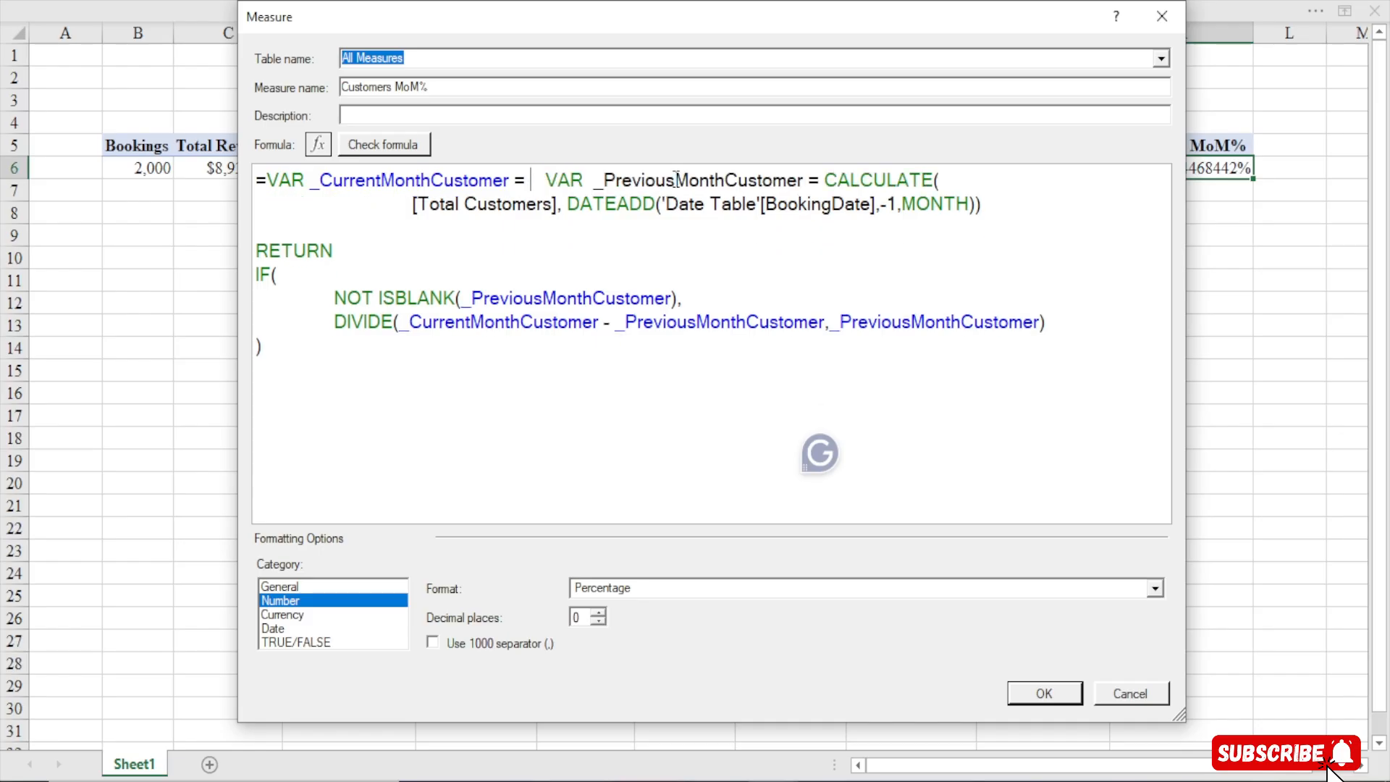
type("[total")
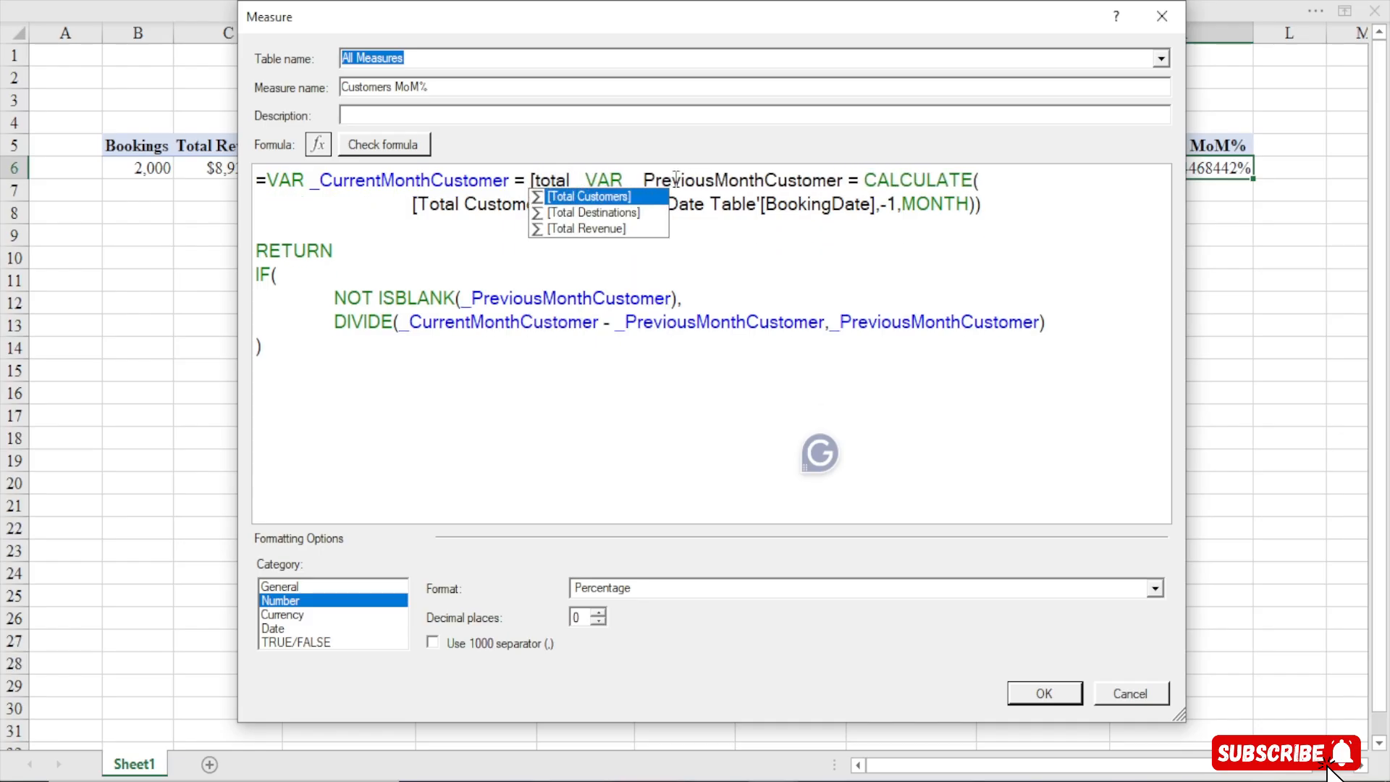
key("Tab")
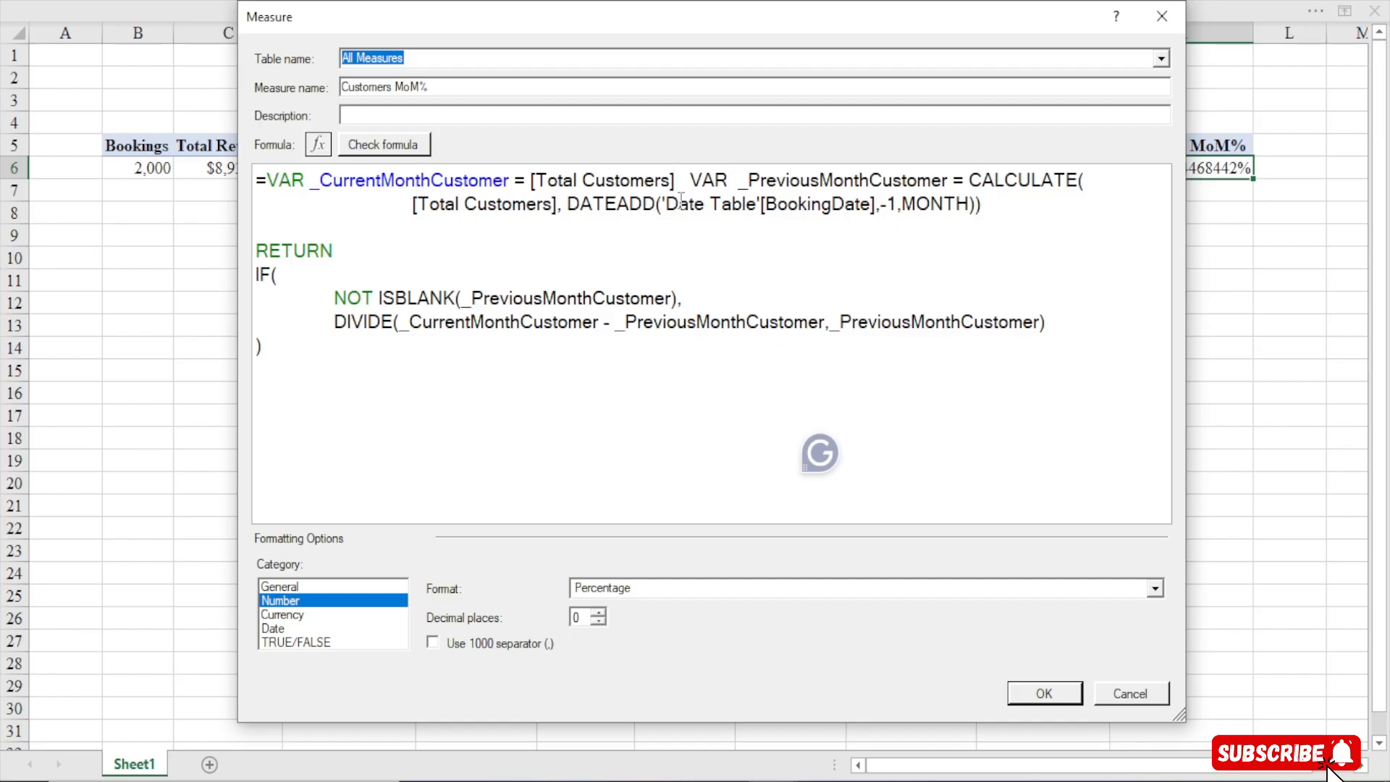
key("Return")
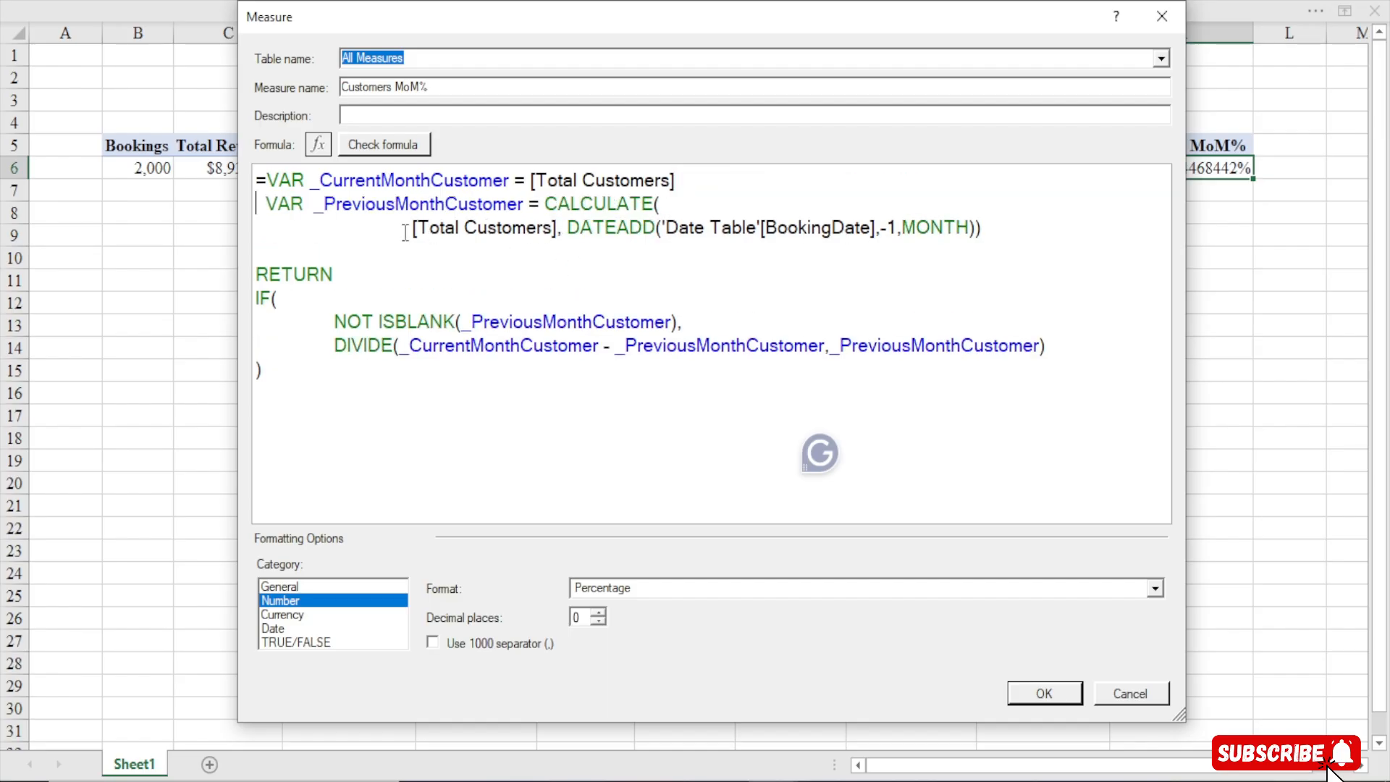
Check the Customers MoM% formula, save the measure and close the Manage Measures dialog
left_click_drag(405, 232, 556, 229)
left_click_drag(527, 182, 670, 181)
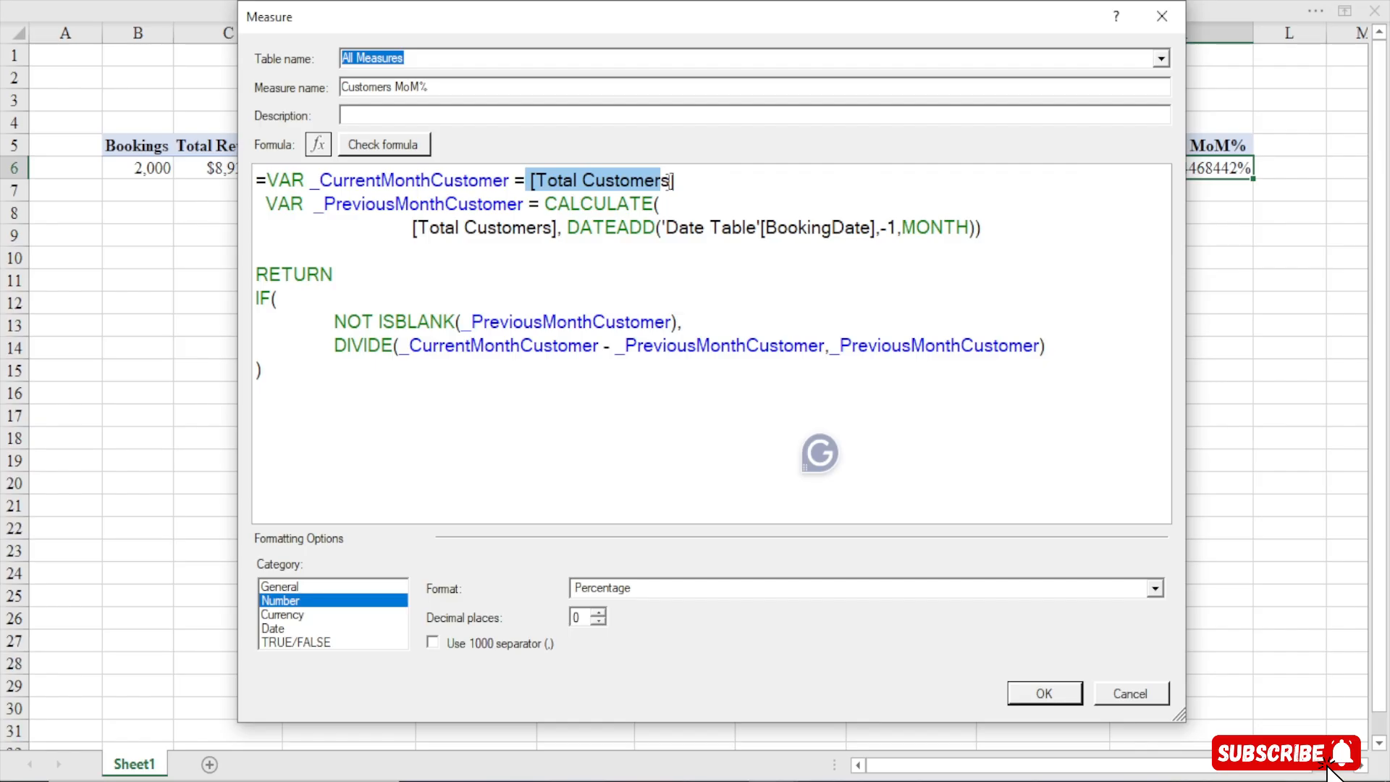
left_click(598, 416)
left_click(376, 145)
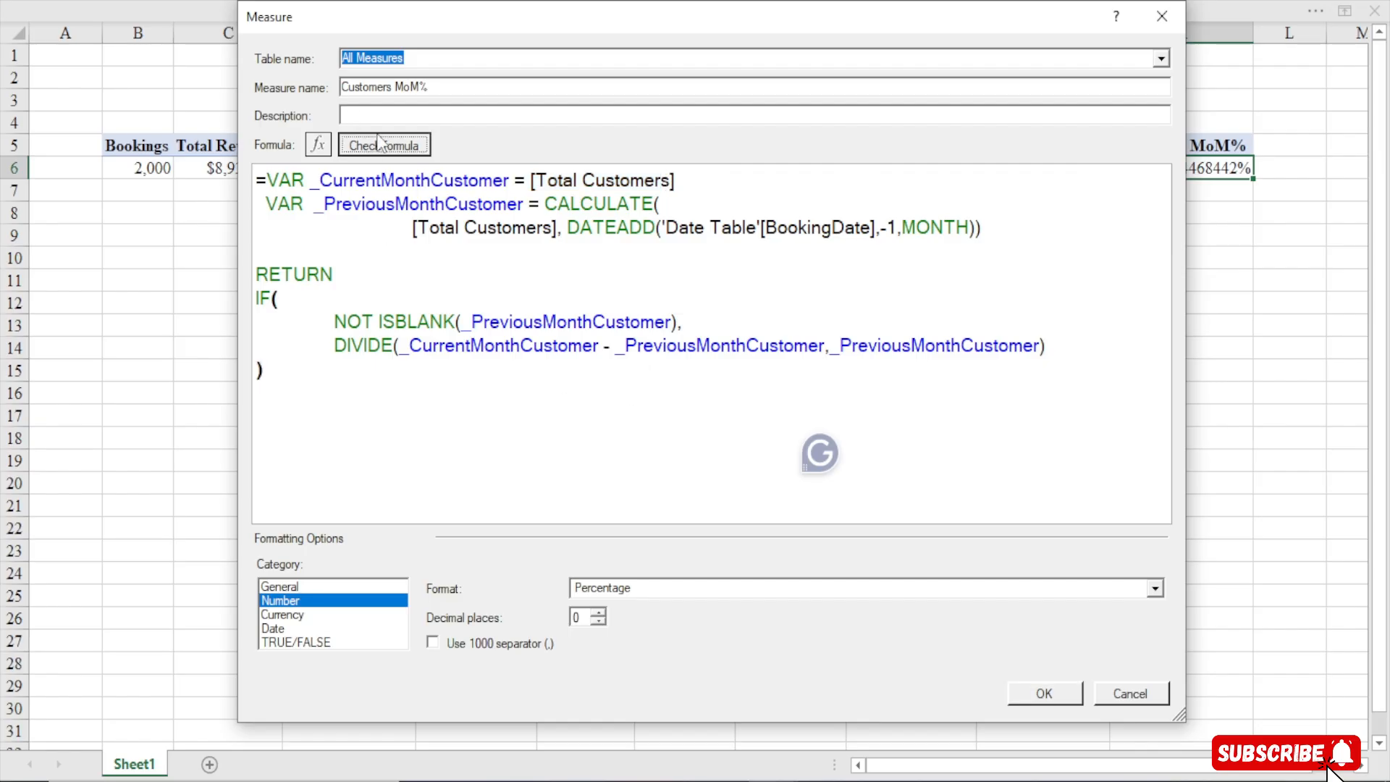
left_click(1045, 693)
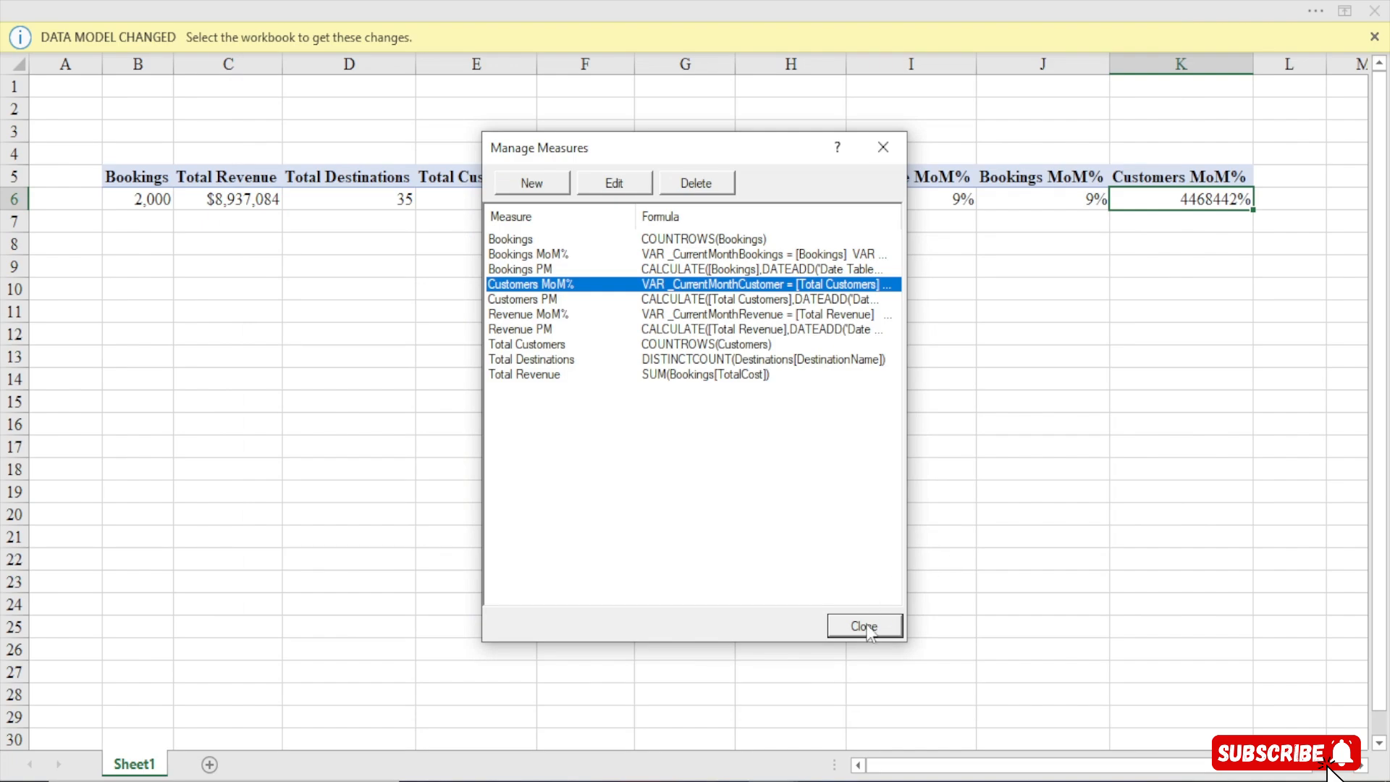
left_click(866, 627)
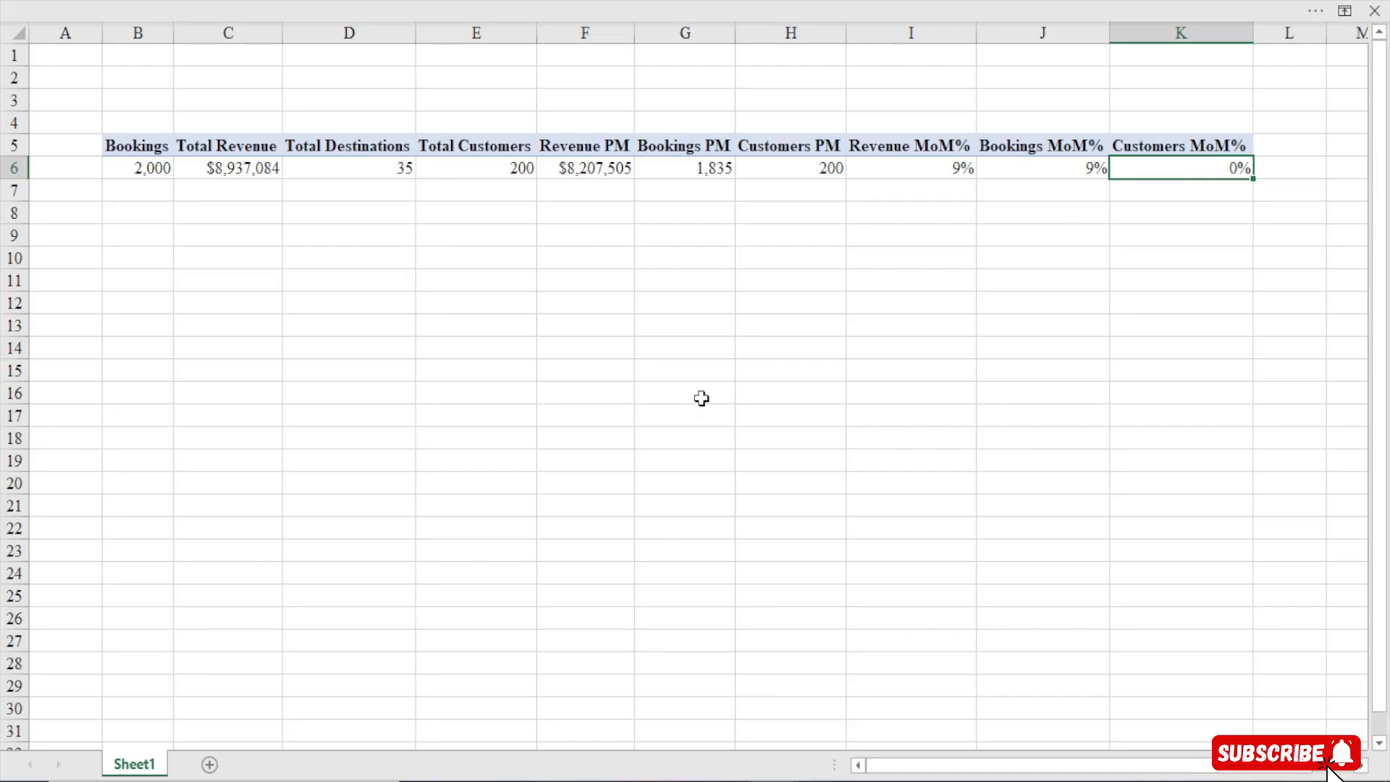
Show the PivotTable field list for the pivot table
left_click(340, 172)
right_click(340, 173)
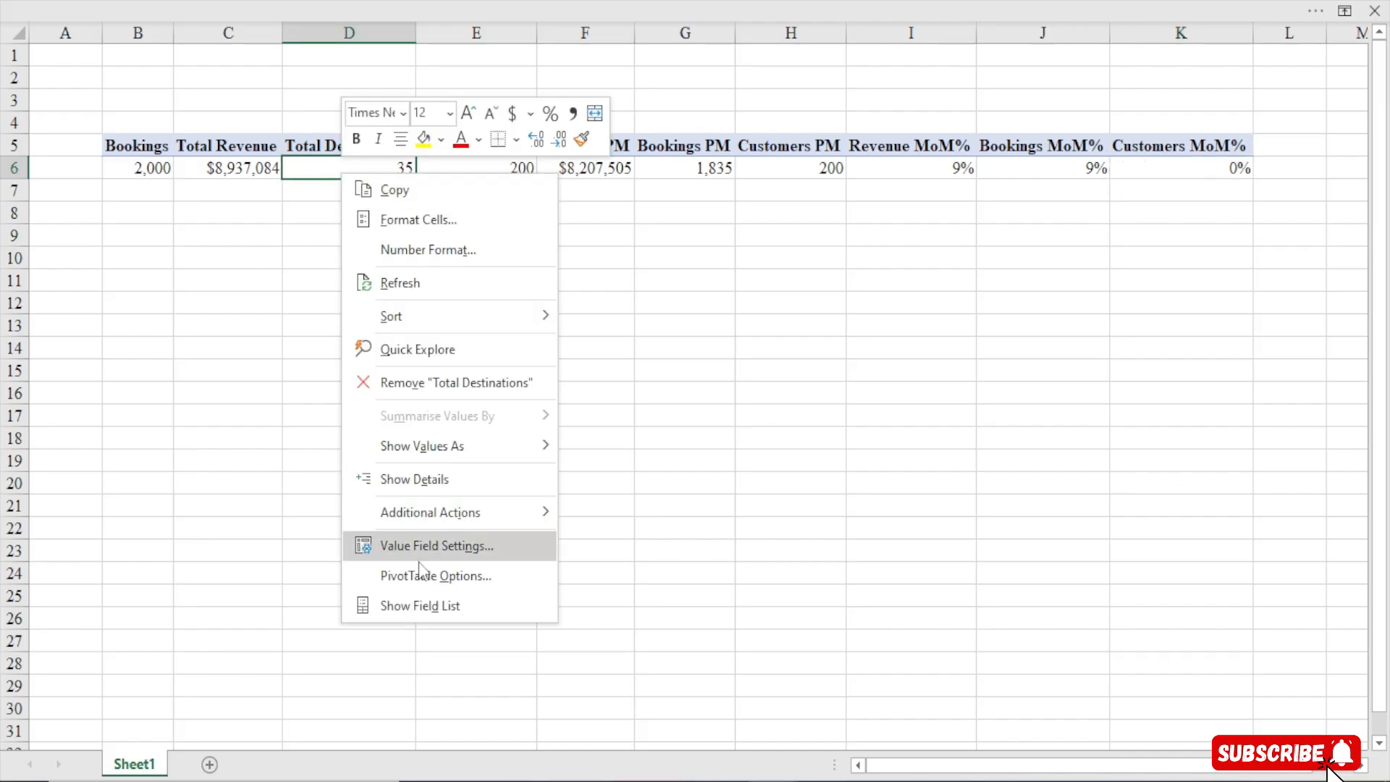
left_click(405, 610)
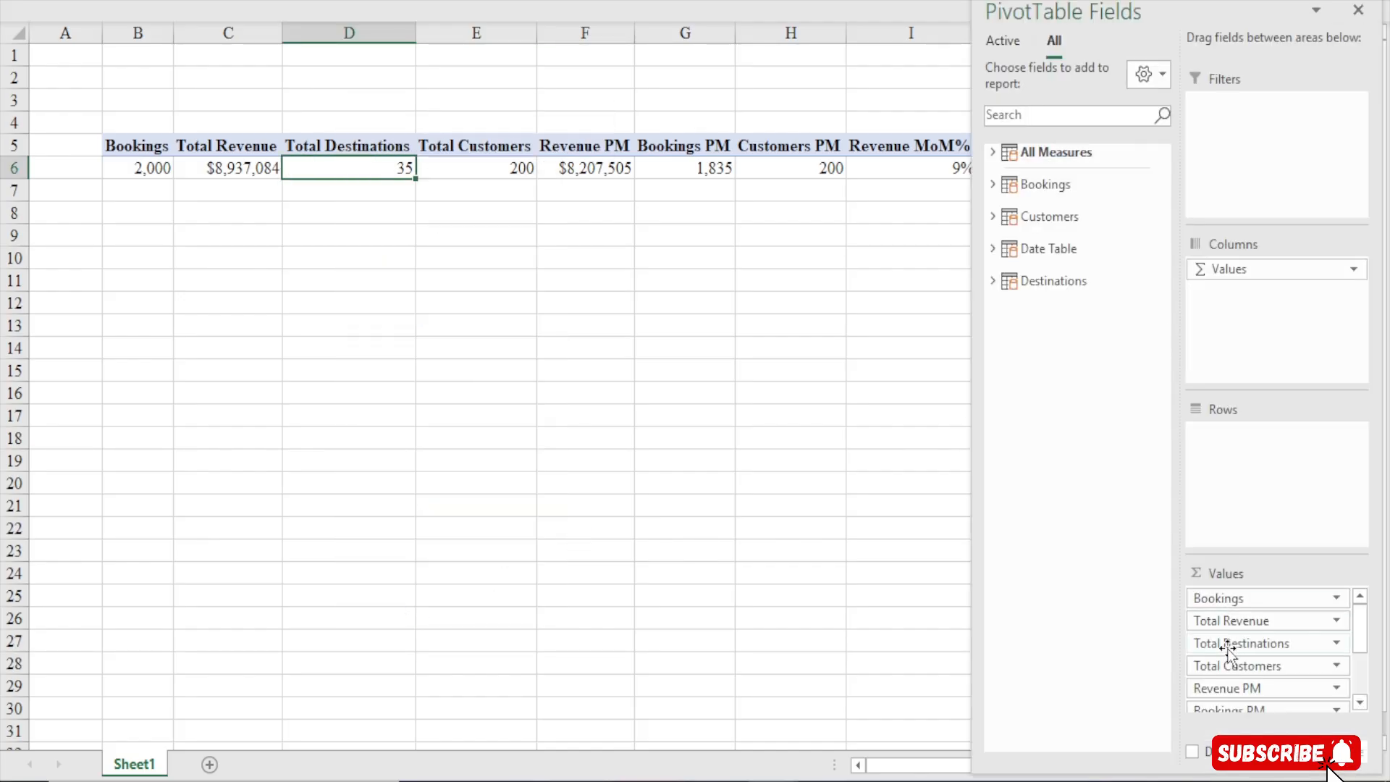
Apply a green PivotTable style to the pivot table
left_click(677, 137)
left_click(781, 2)
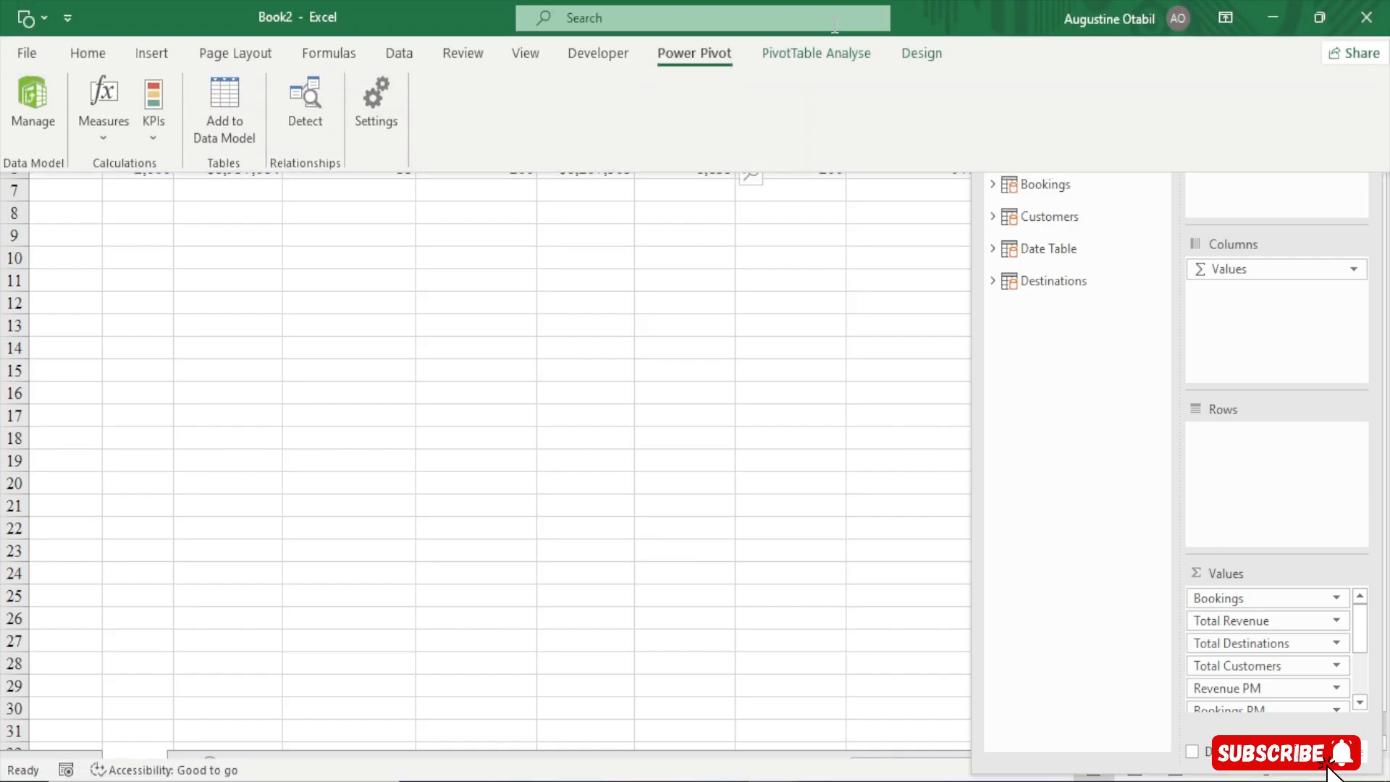
left_click(933, 58)
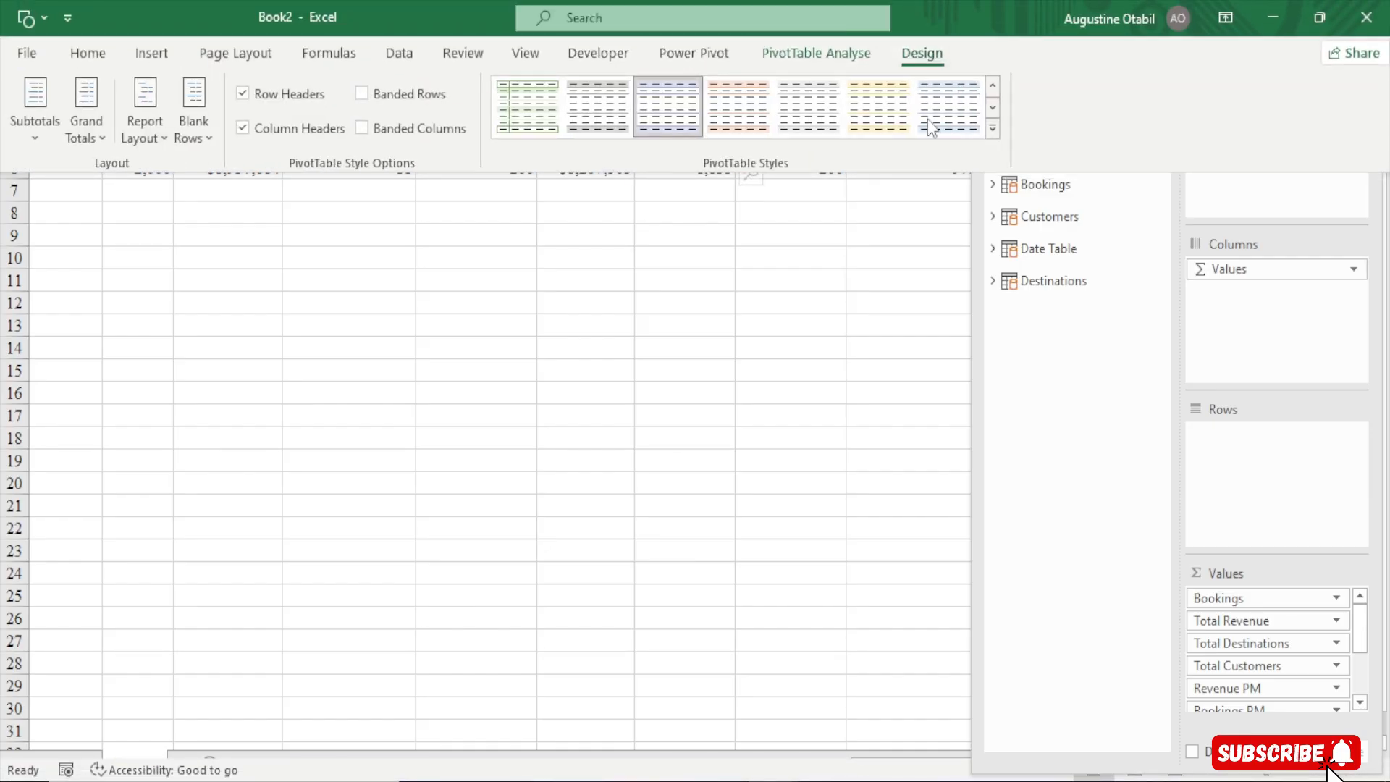
left_click(991, 130)
left_click(966, 467)
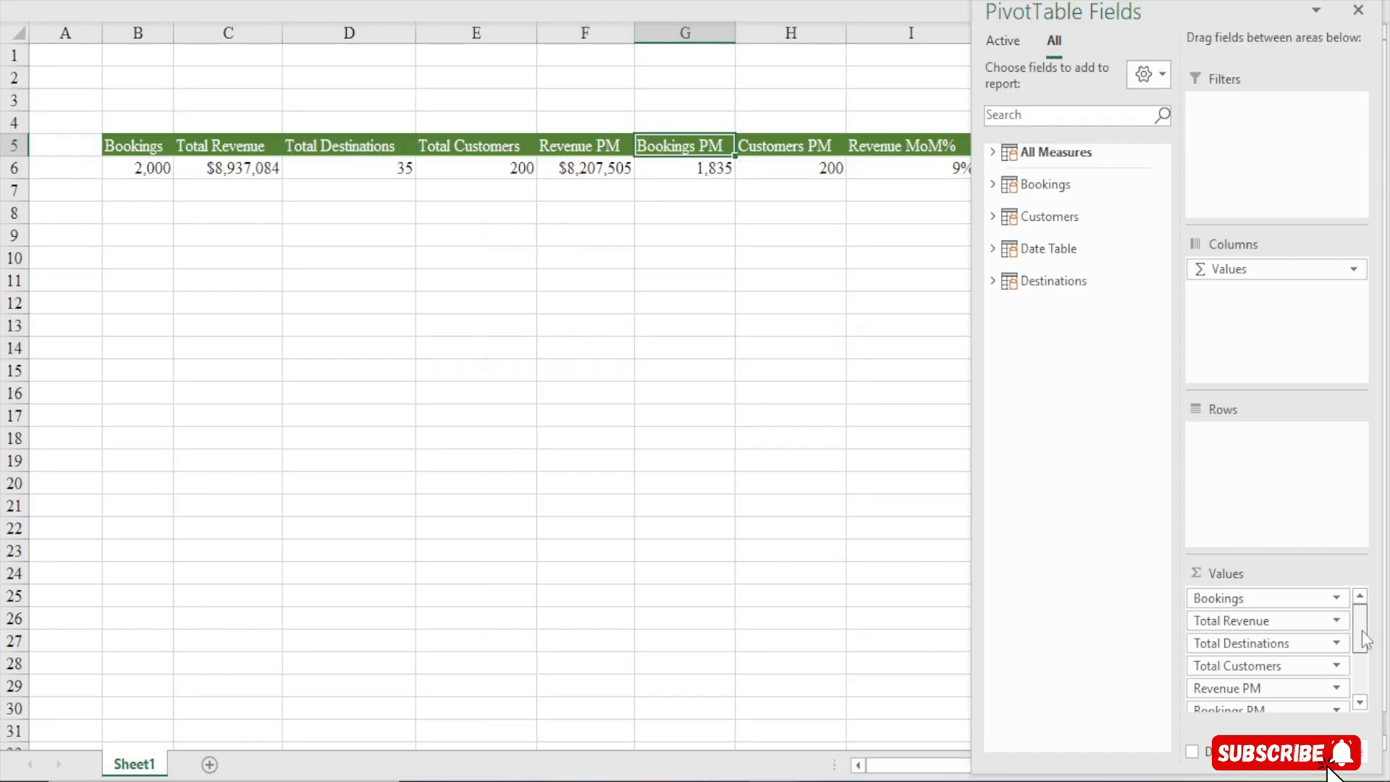
Create a new measure named Completed Bookings
left_click_drag(1361, 636, 1367, 709)
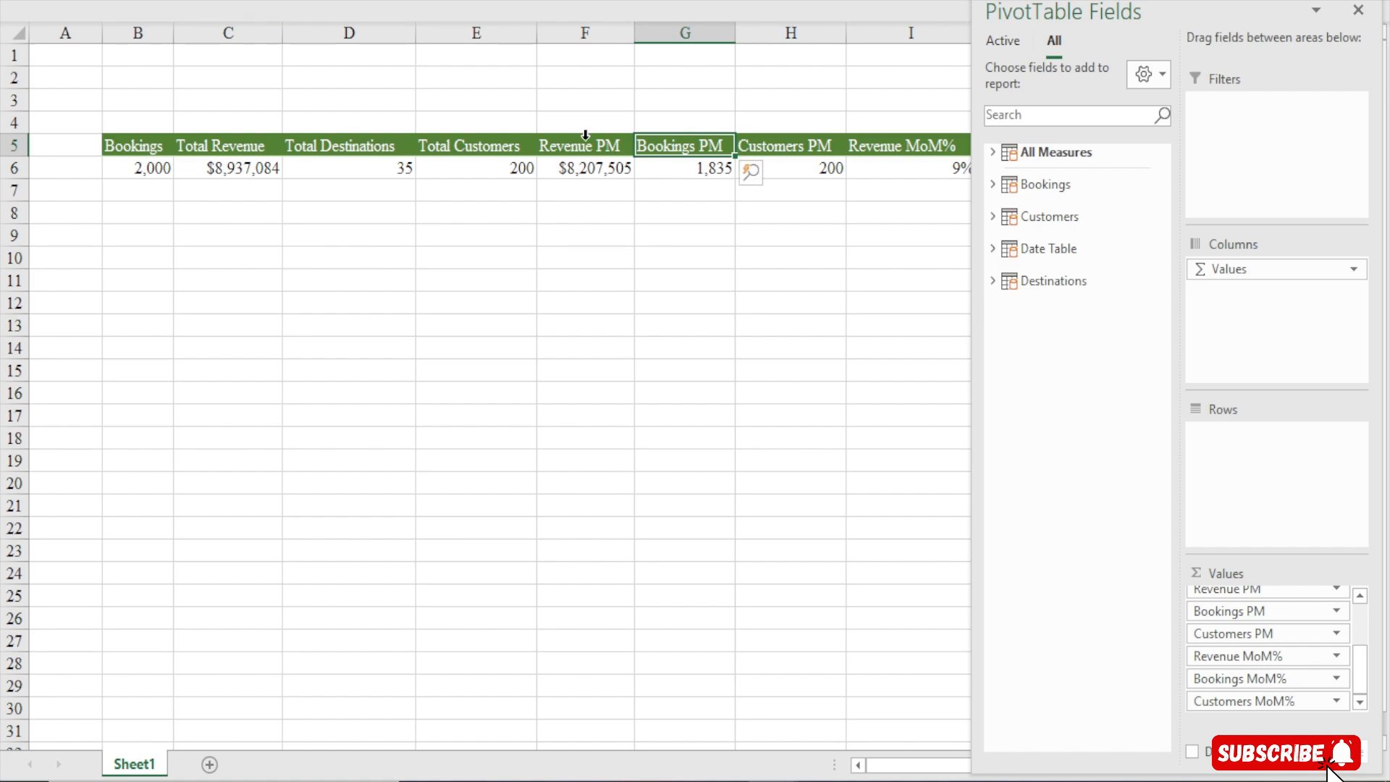
left_click(572, 190)
left_click(601, 11)
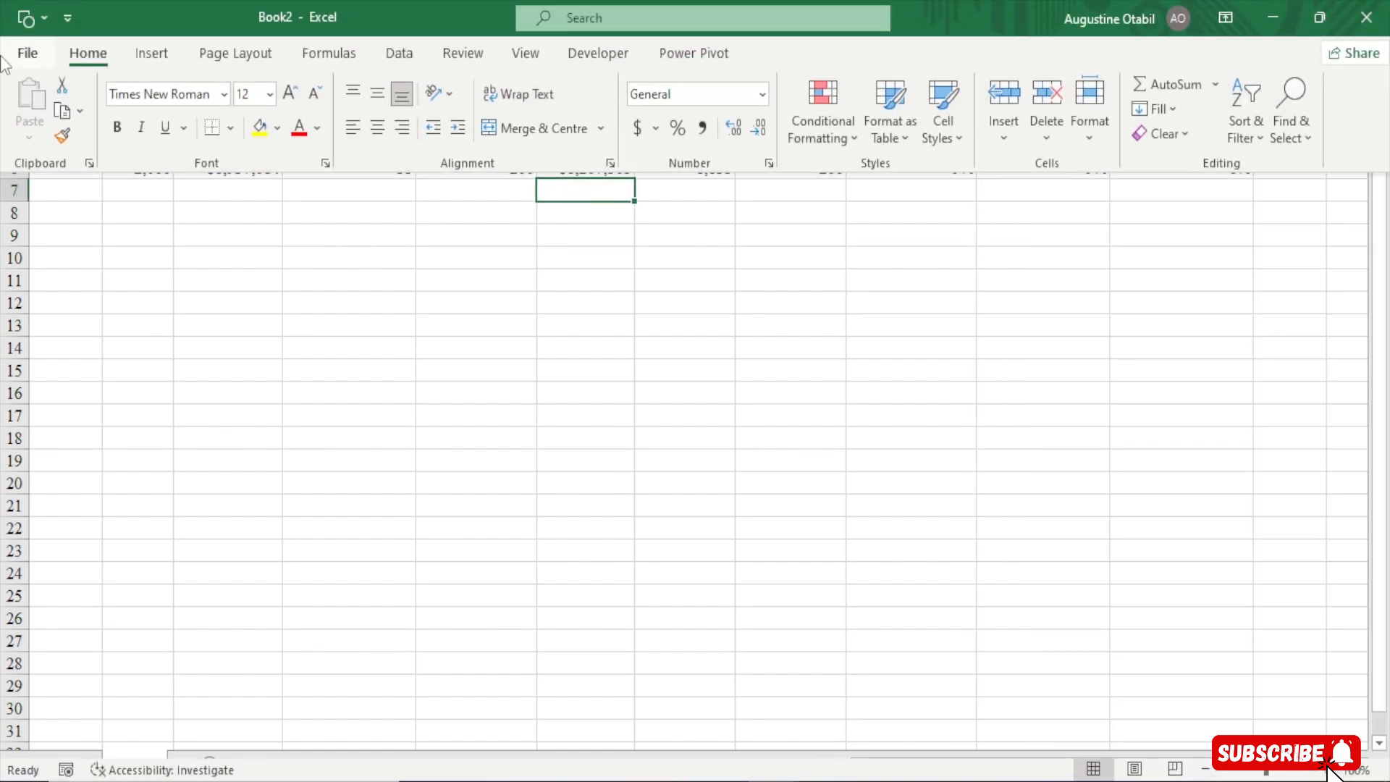
left_click(682, 55)
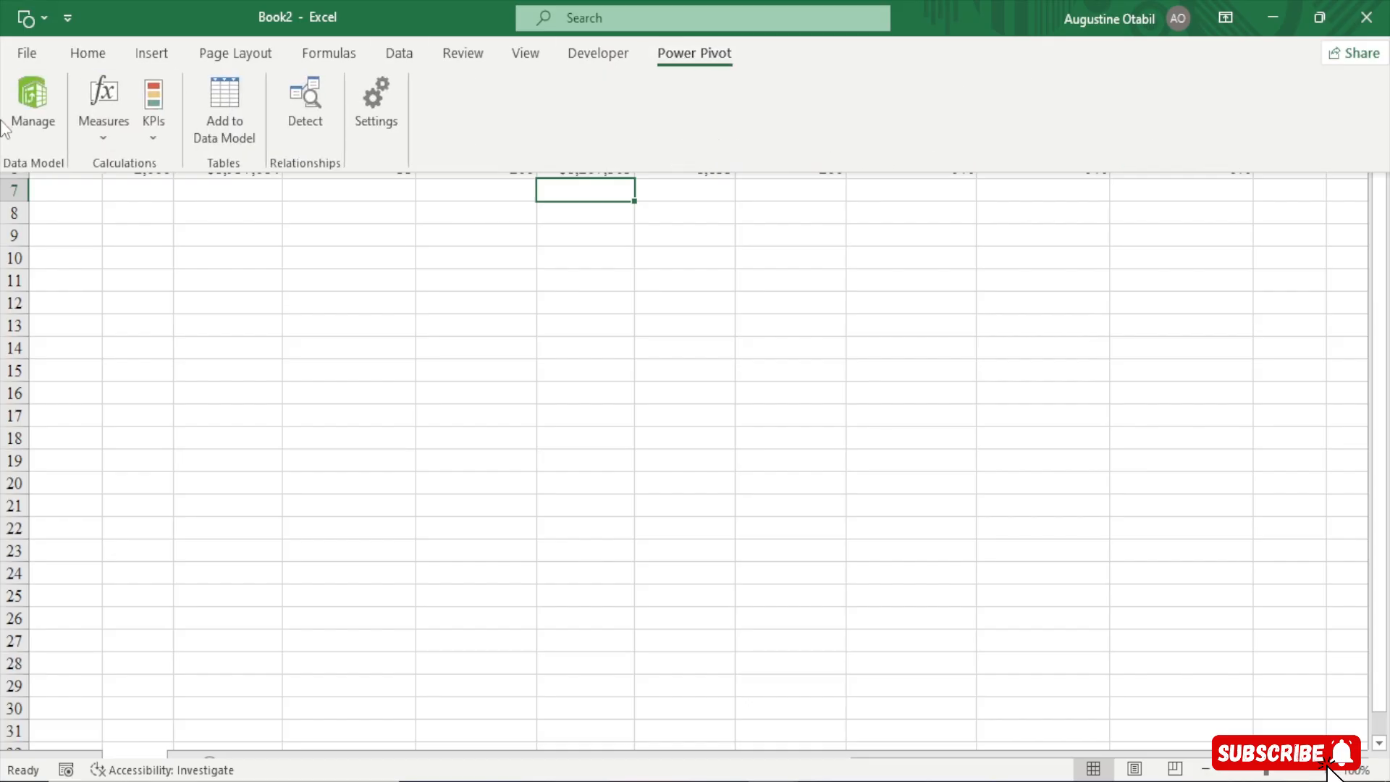
left_click(105, 139)
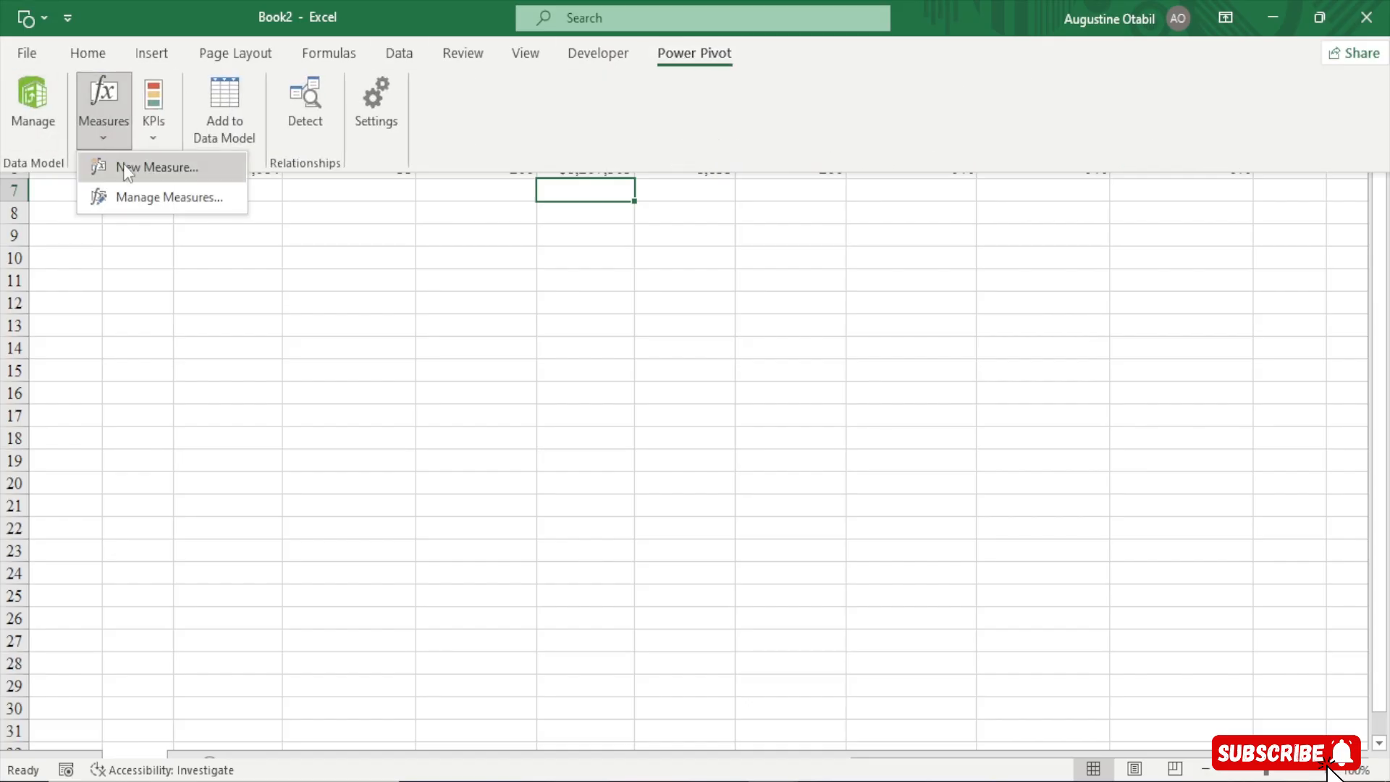
left_click(119, 167)
left_click_drag(610, 180, 476, 55)
left_click_drag(868, 485, 1023, 662)
left_click_drag(423, 120, 227, 107)
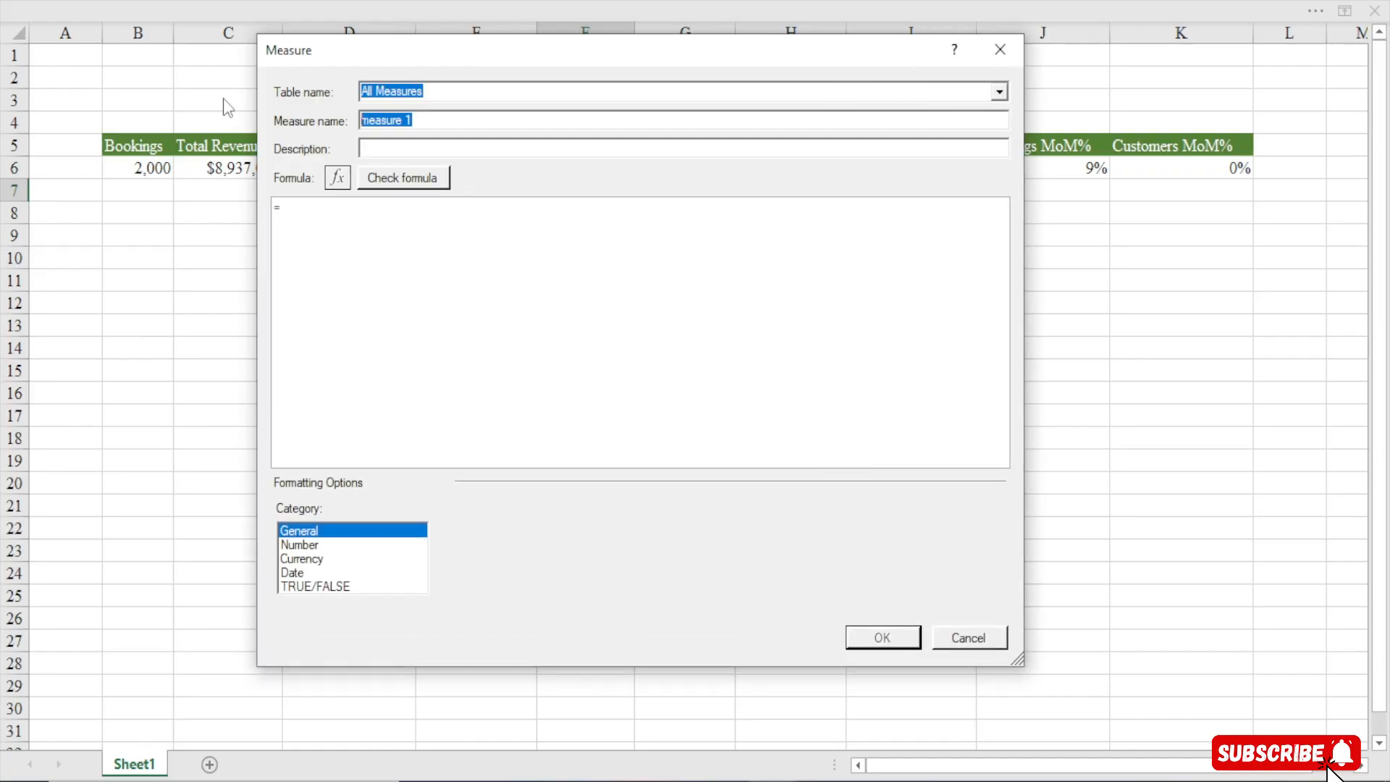
type("V")
key("BackSpace")
type("Completed Bookin")
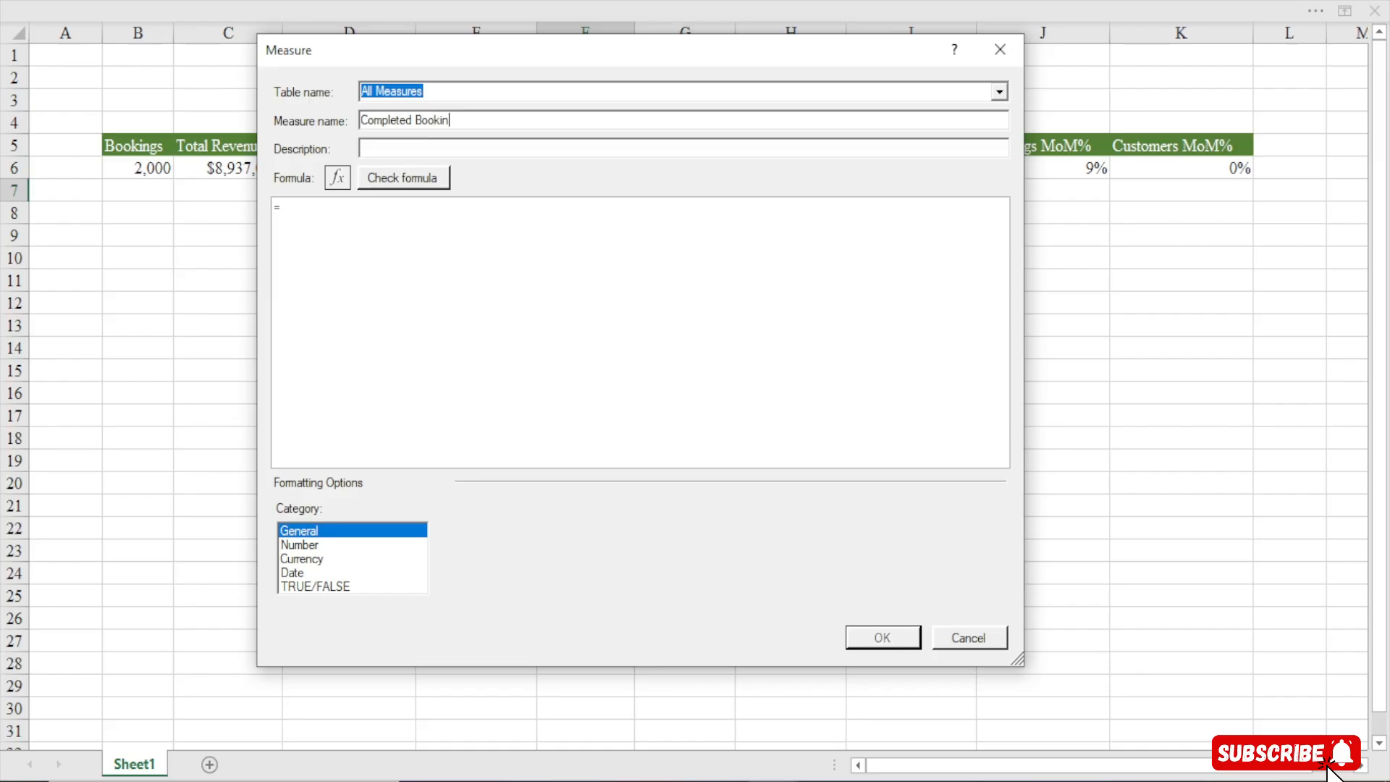
type("ghd")
key("BackSpace")
key("BackSpace")
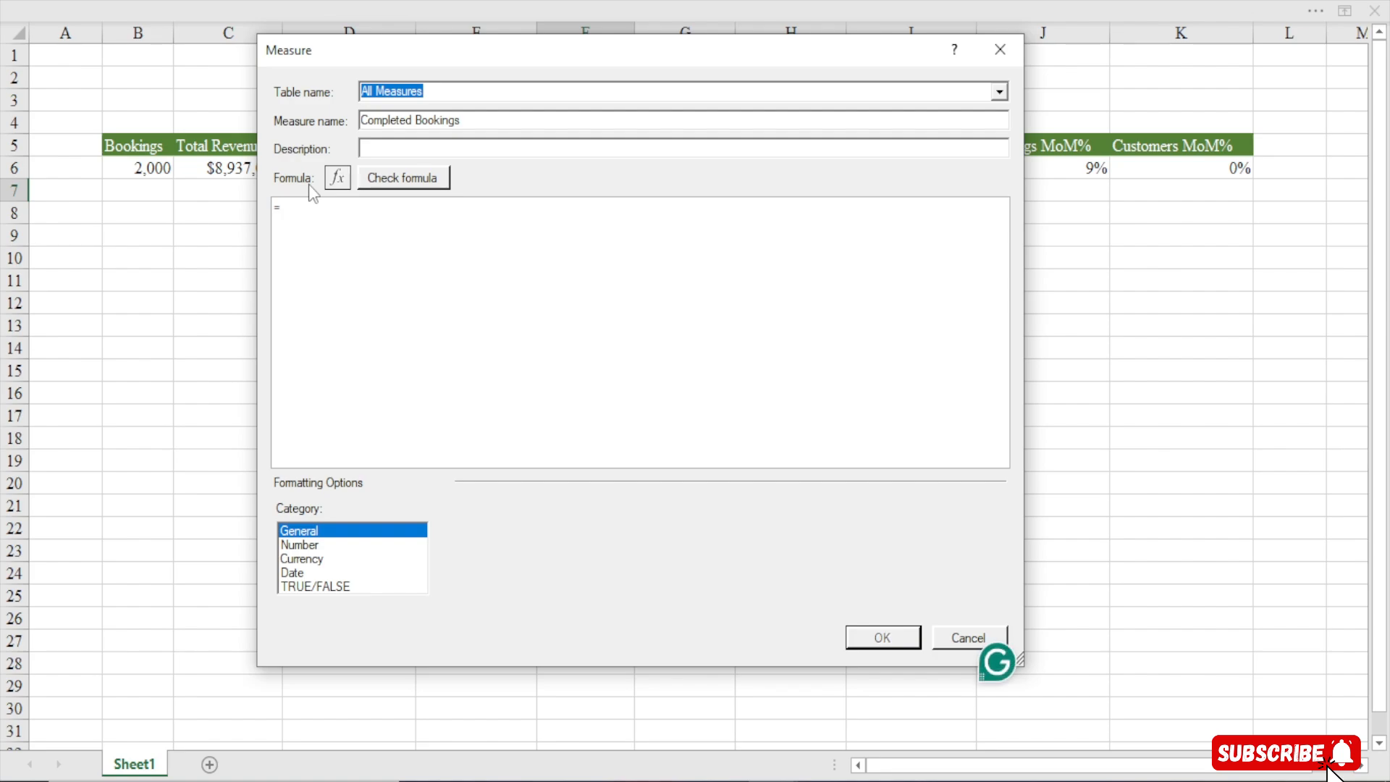
Begin the formula with CALCULATE and [Bookings] as its expression on separate lines
left_click(310, 255)
type("CAL")
key("Tab")
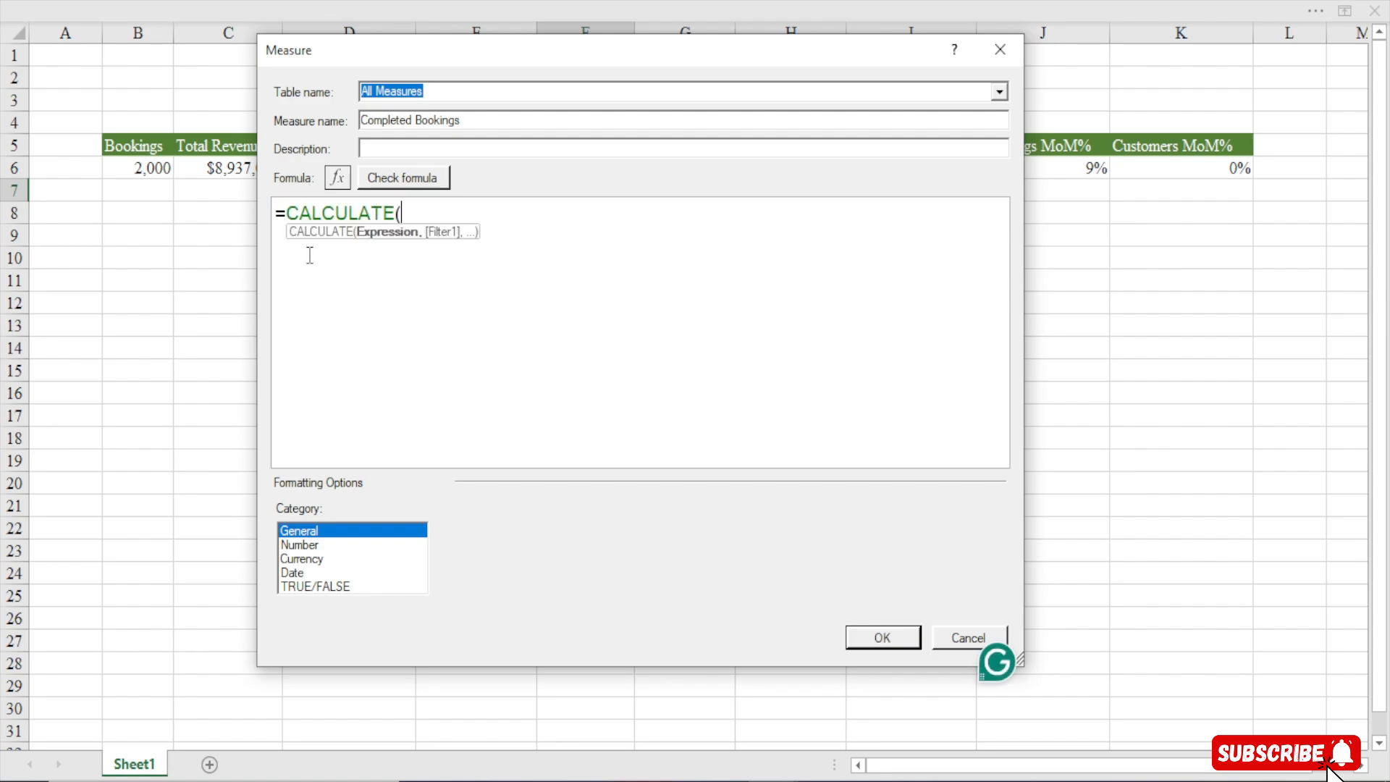
key("alt+Return")
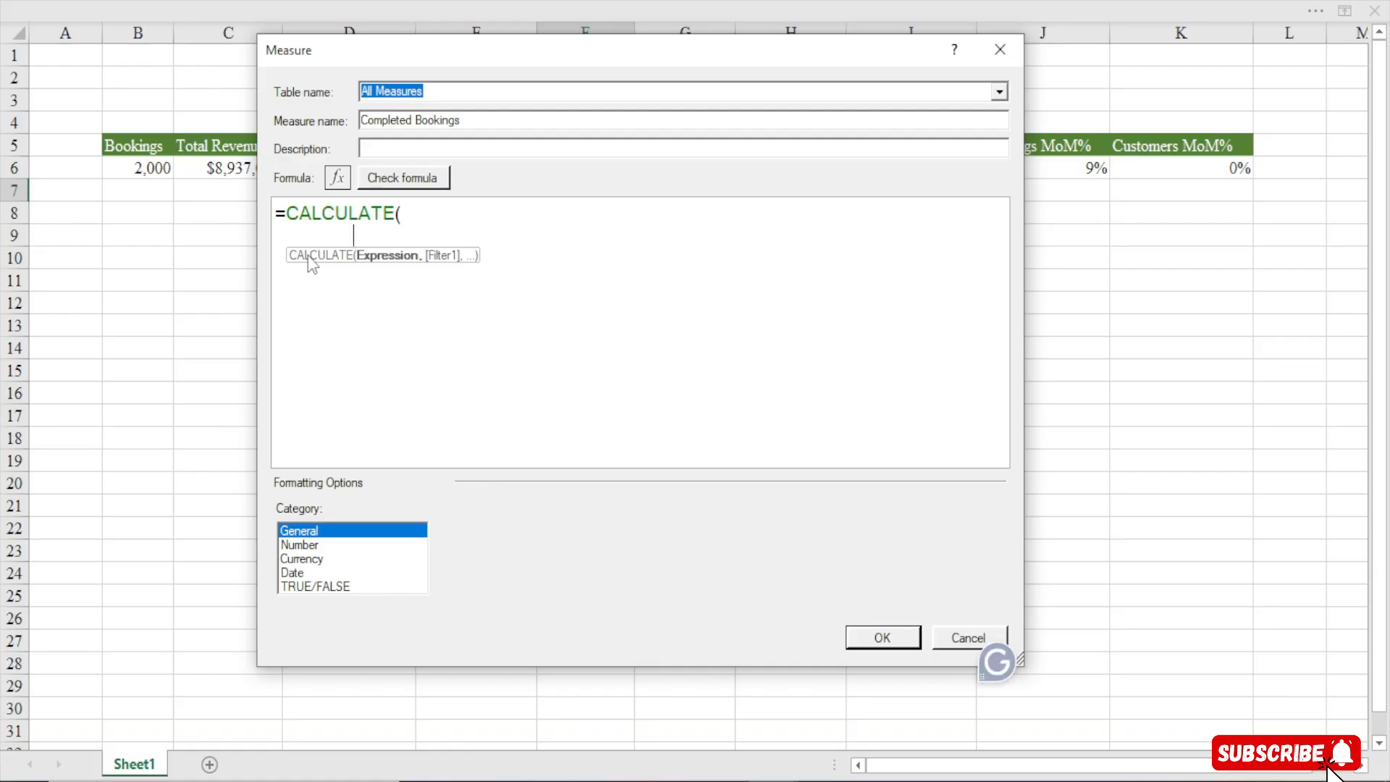
type("boo")
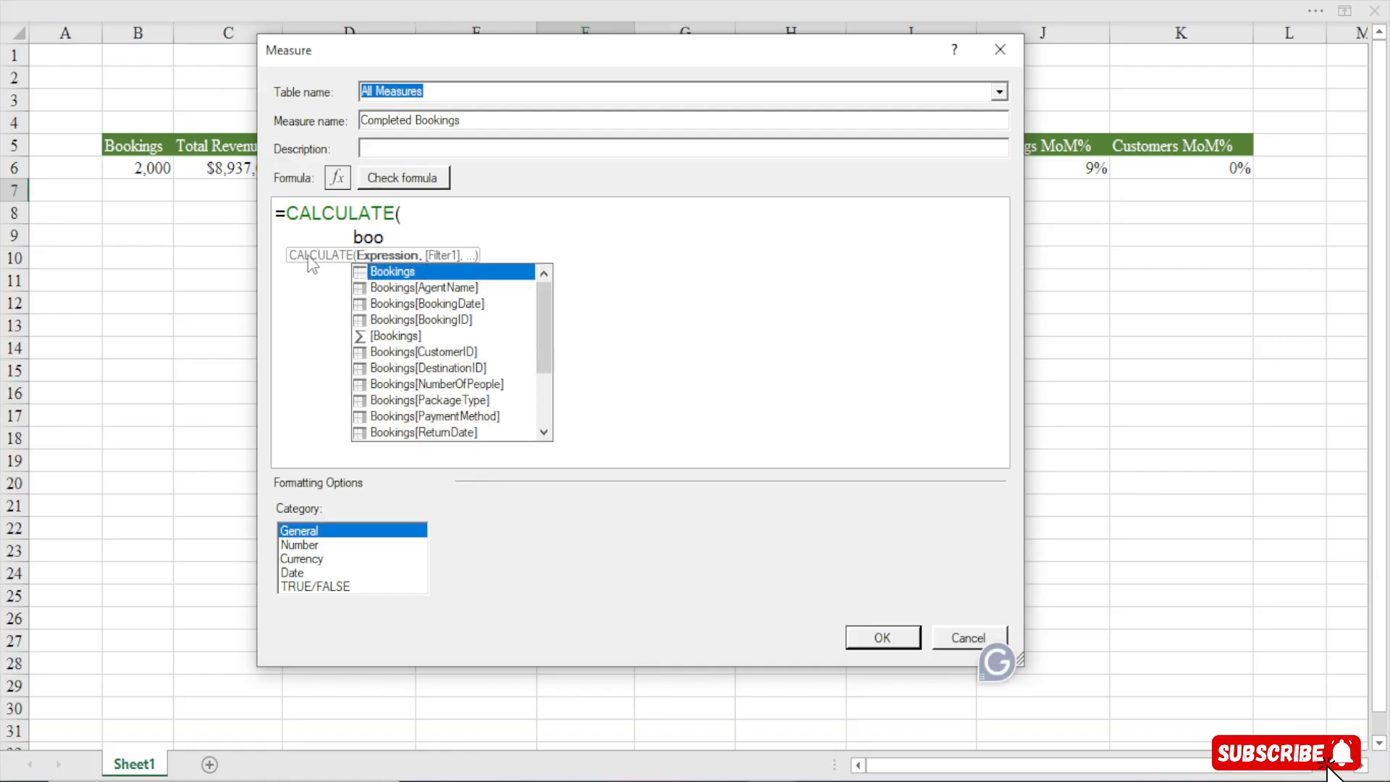
key("BackSpace")
key("BackSpace")
key("BackSpace")
type("[boo")
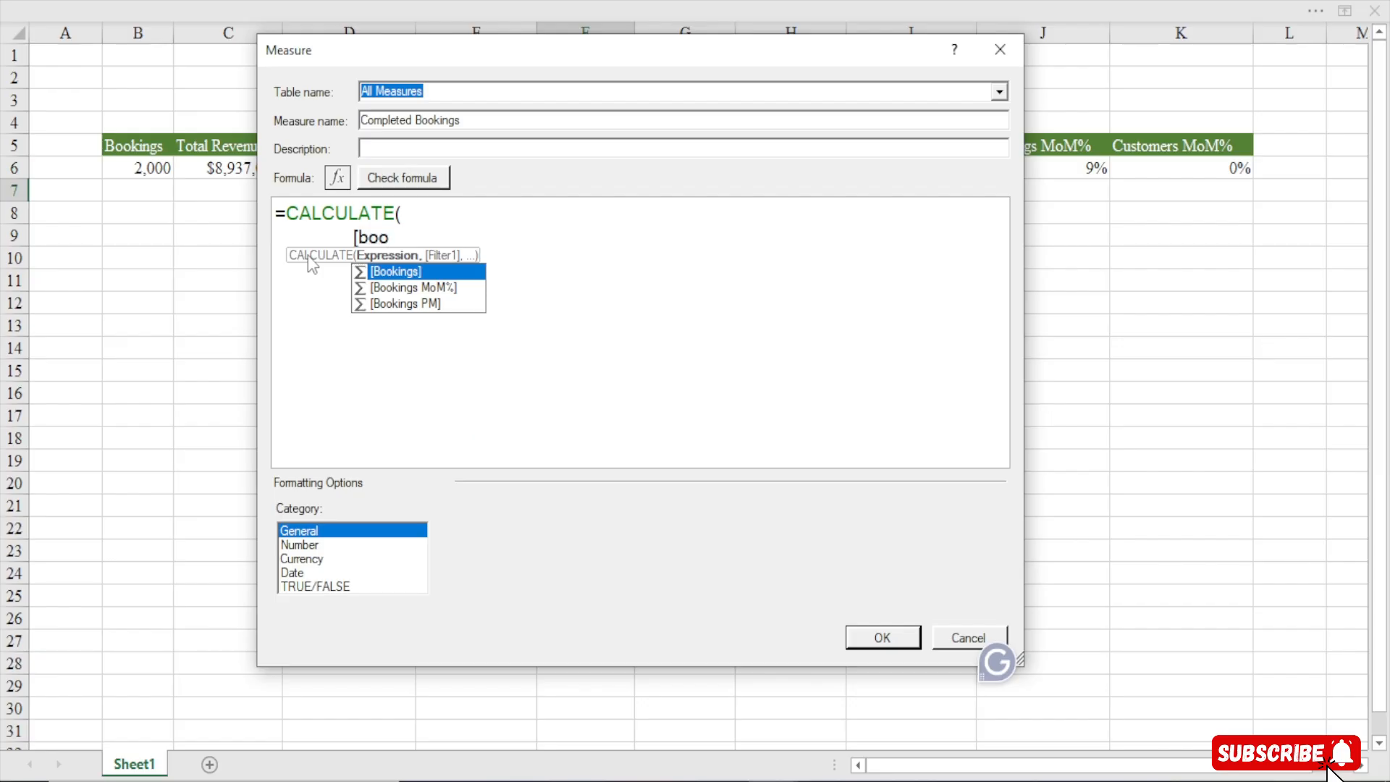
key("Tab")
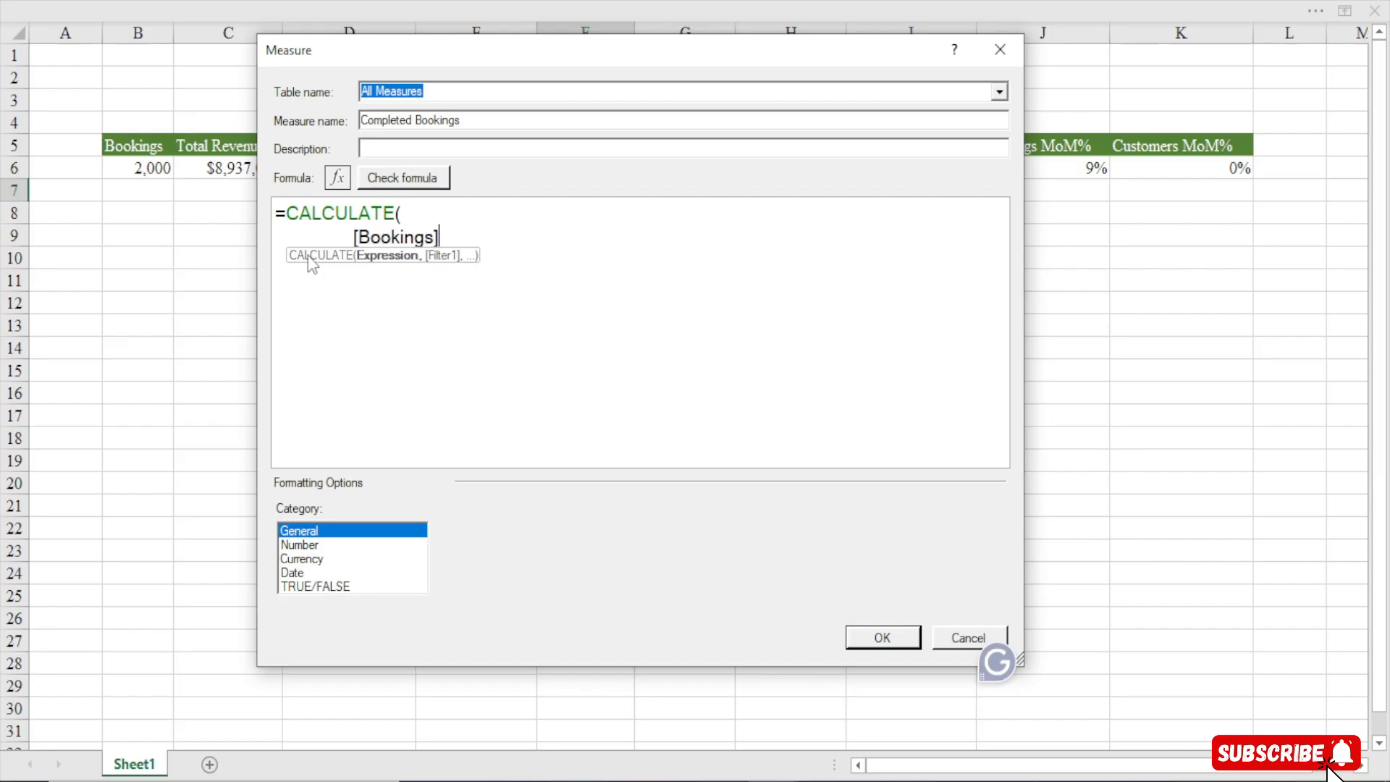
type(",")
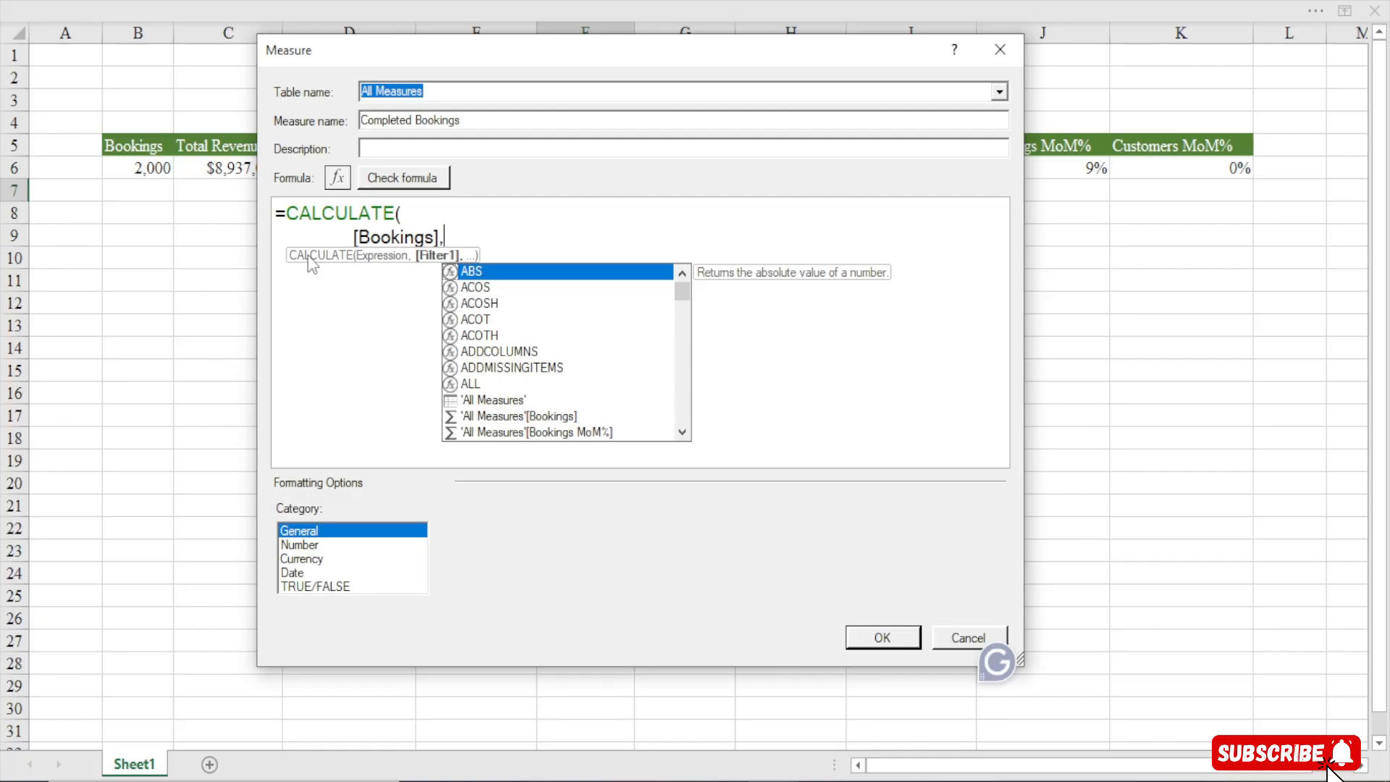
key("shift+Return")
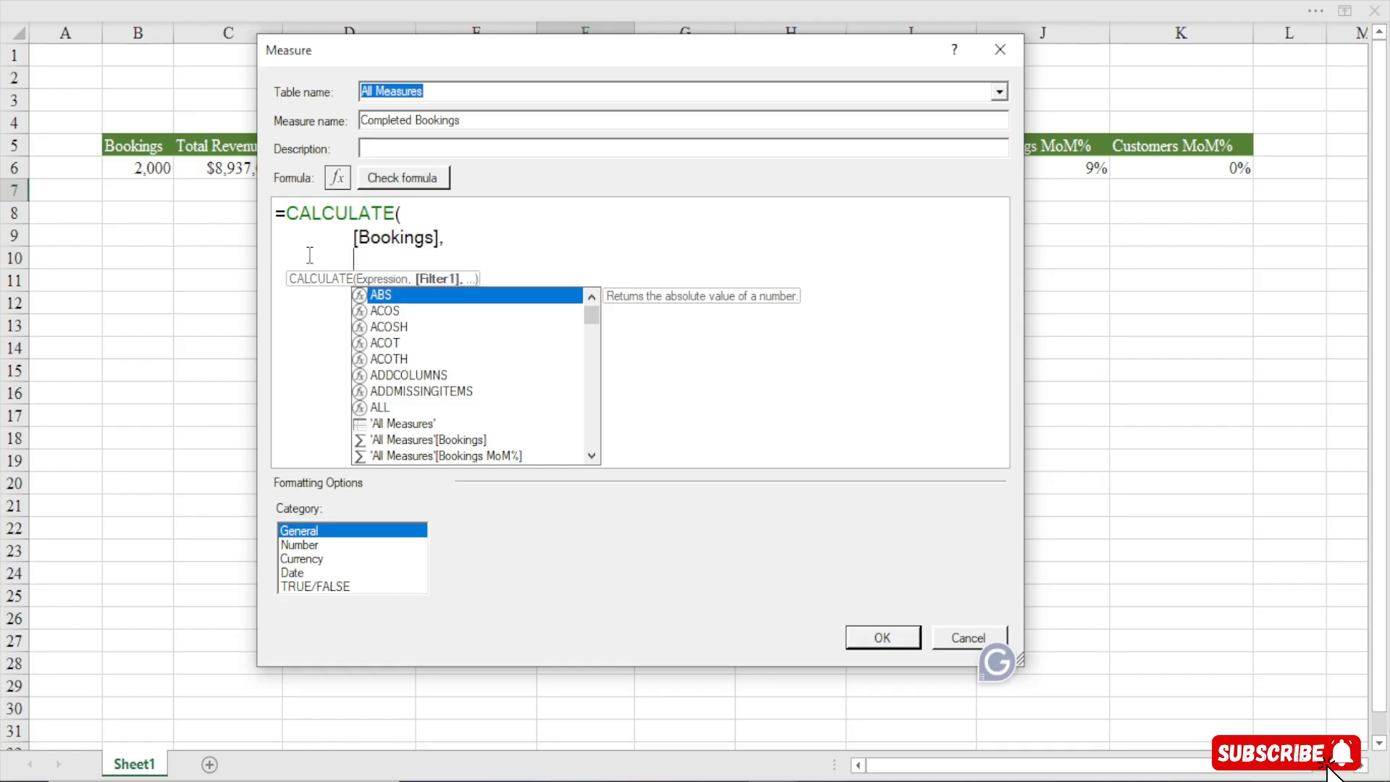
Replace the [Bookings] expression with the Bookings table reference
left_click_drag(444, 239, 355, 239)
key("BackSpace")
type("boo")
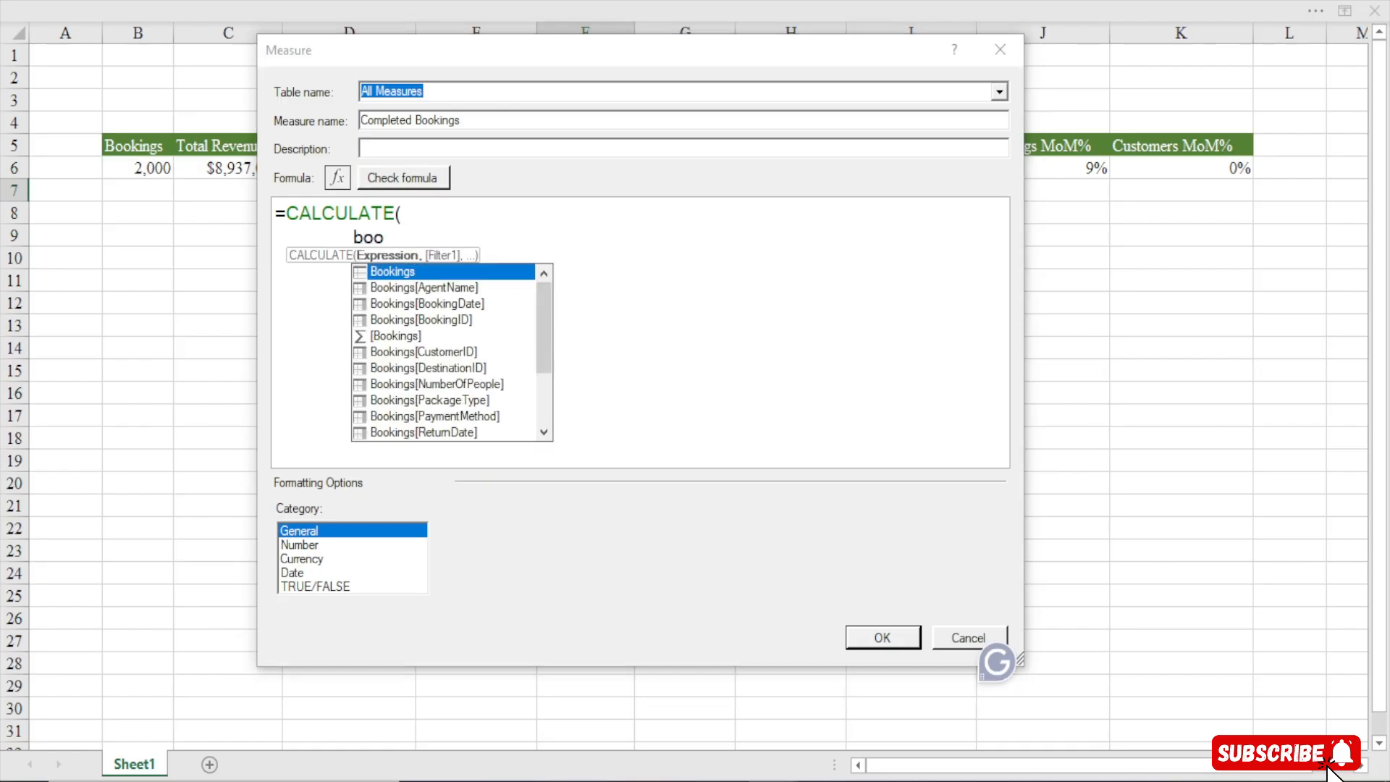
type("k")
key("Tab")
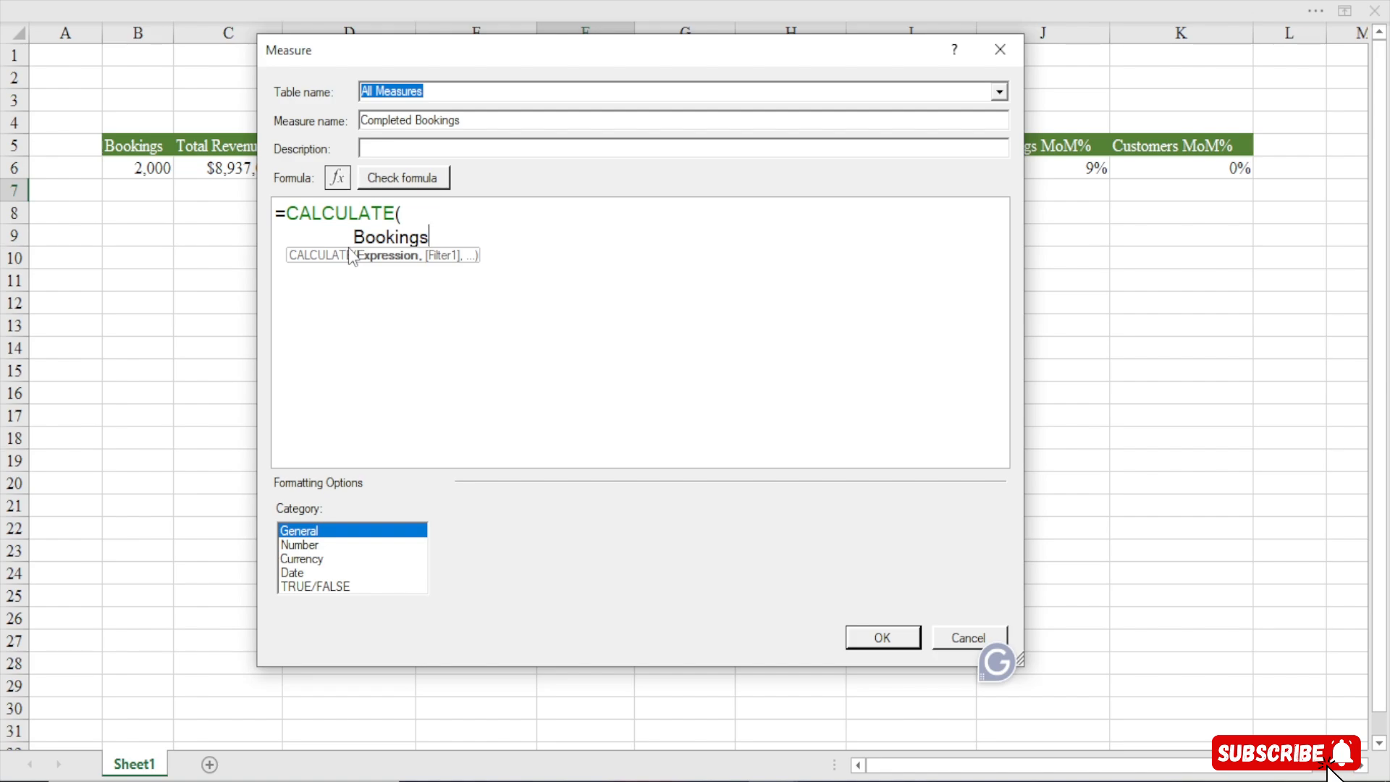
type(",")
key("Return")
key("BackSpace")
key("BackSpace")
key("BackSpace")
key("BackSpace")
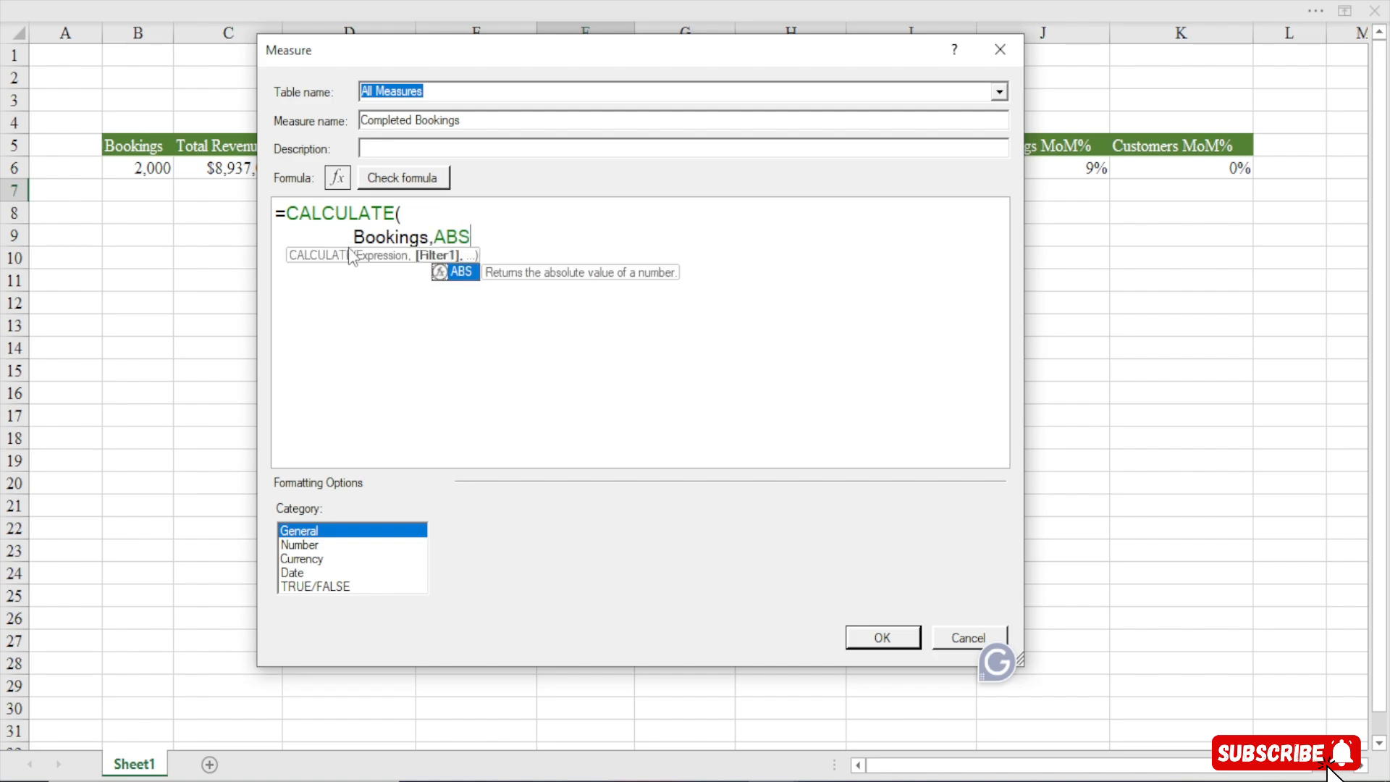
Add the filter Bookings[Status]= "Completed" on a new line and close the CALCULATE parentheses
key("shift+Return")
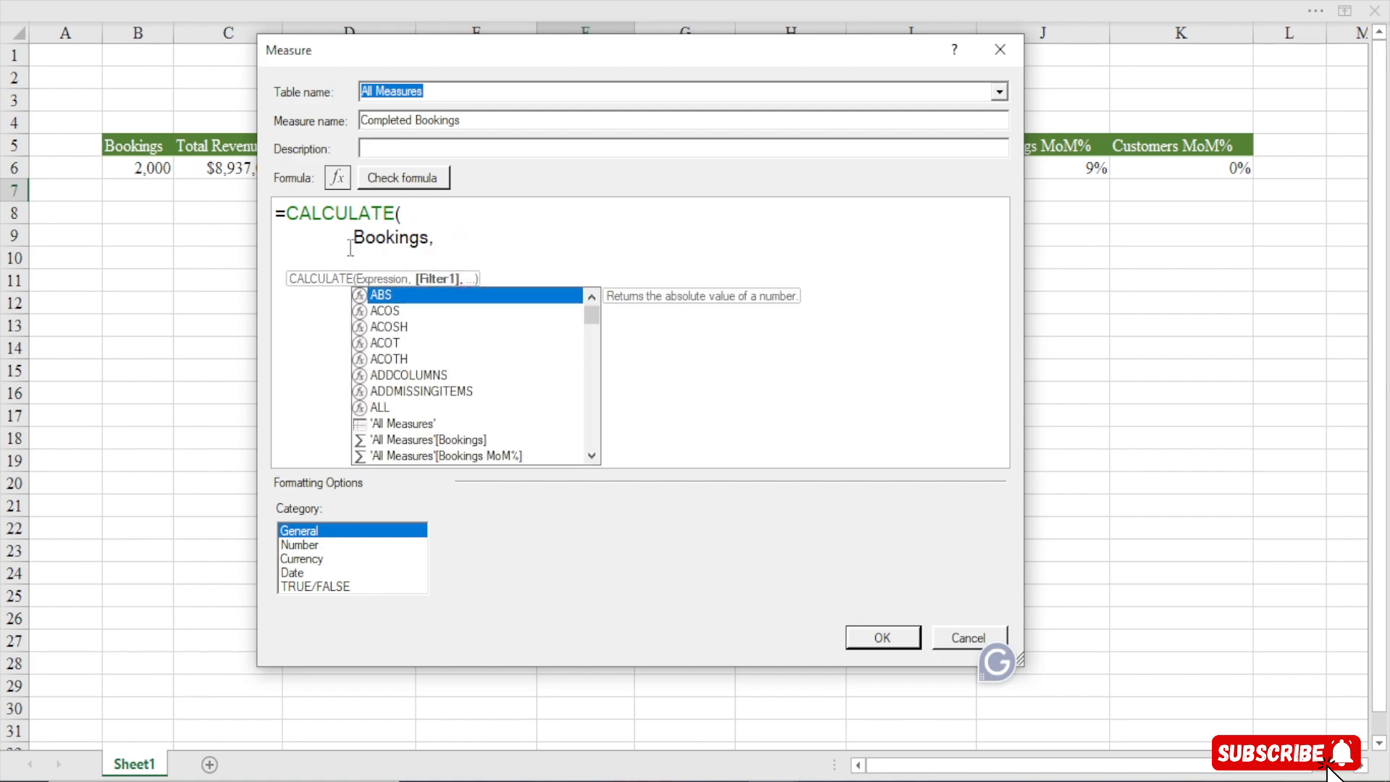
type("bo")
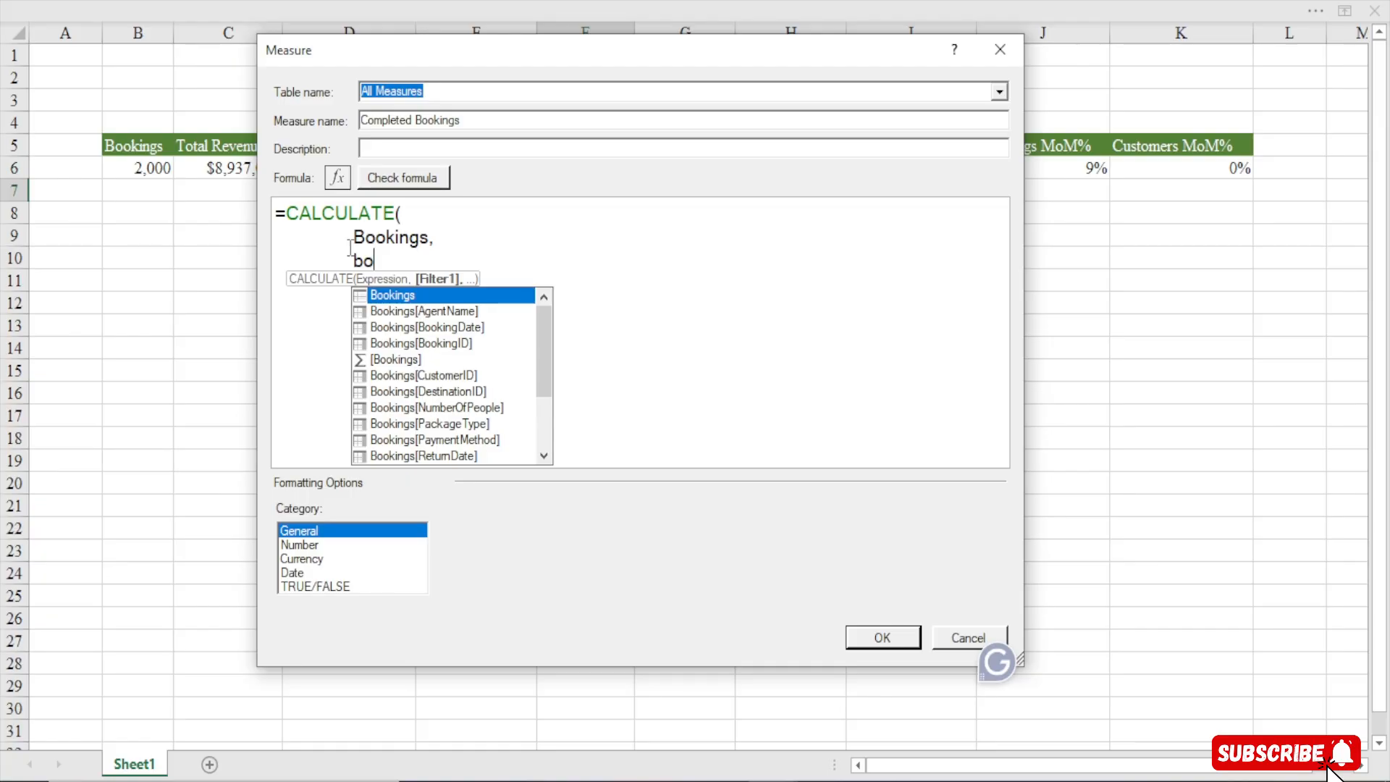
key("BackSpace")
key("BackSpace")
type("s[Stat")
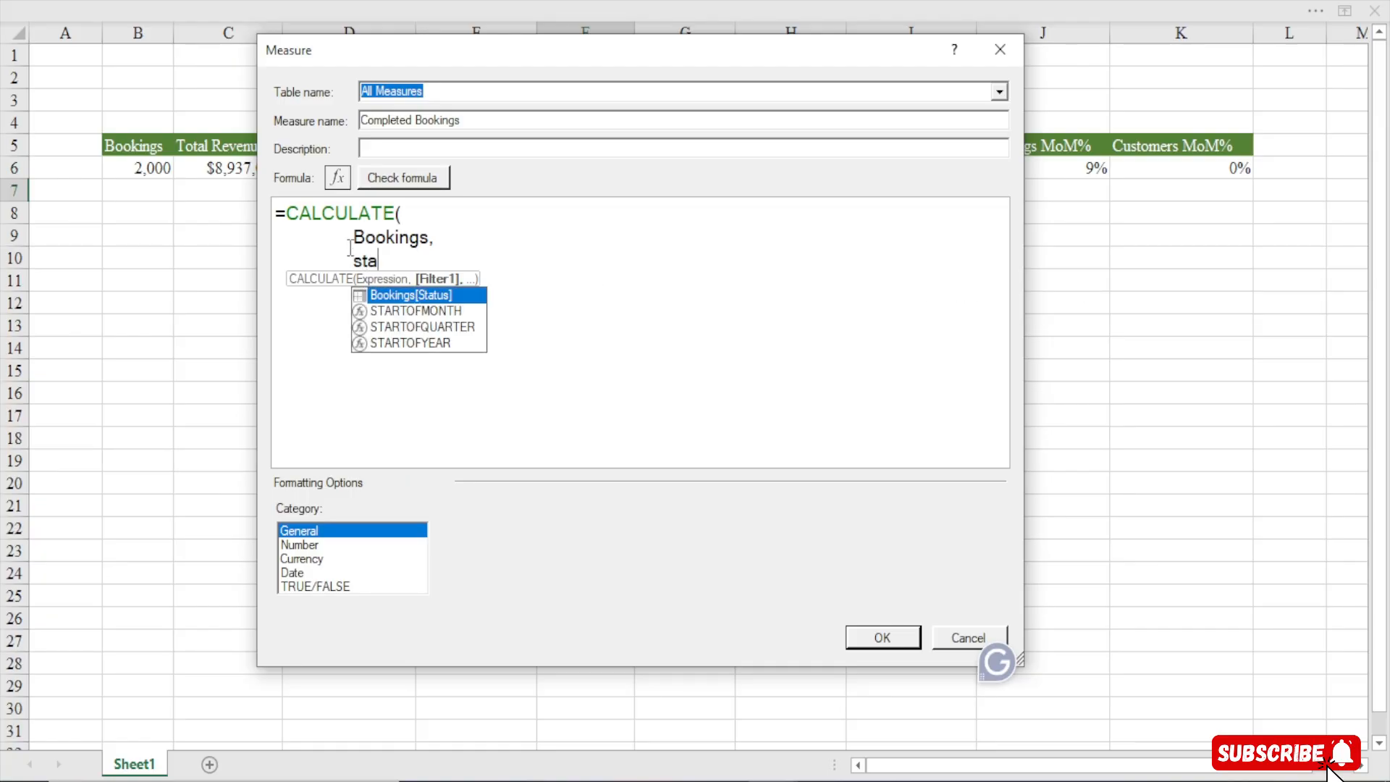
key("Tab")
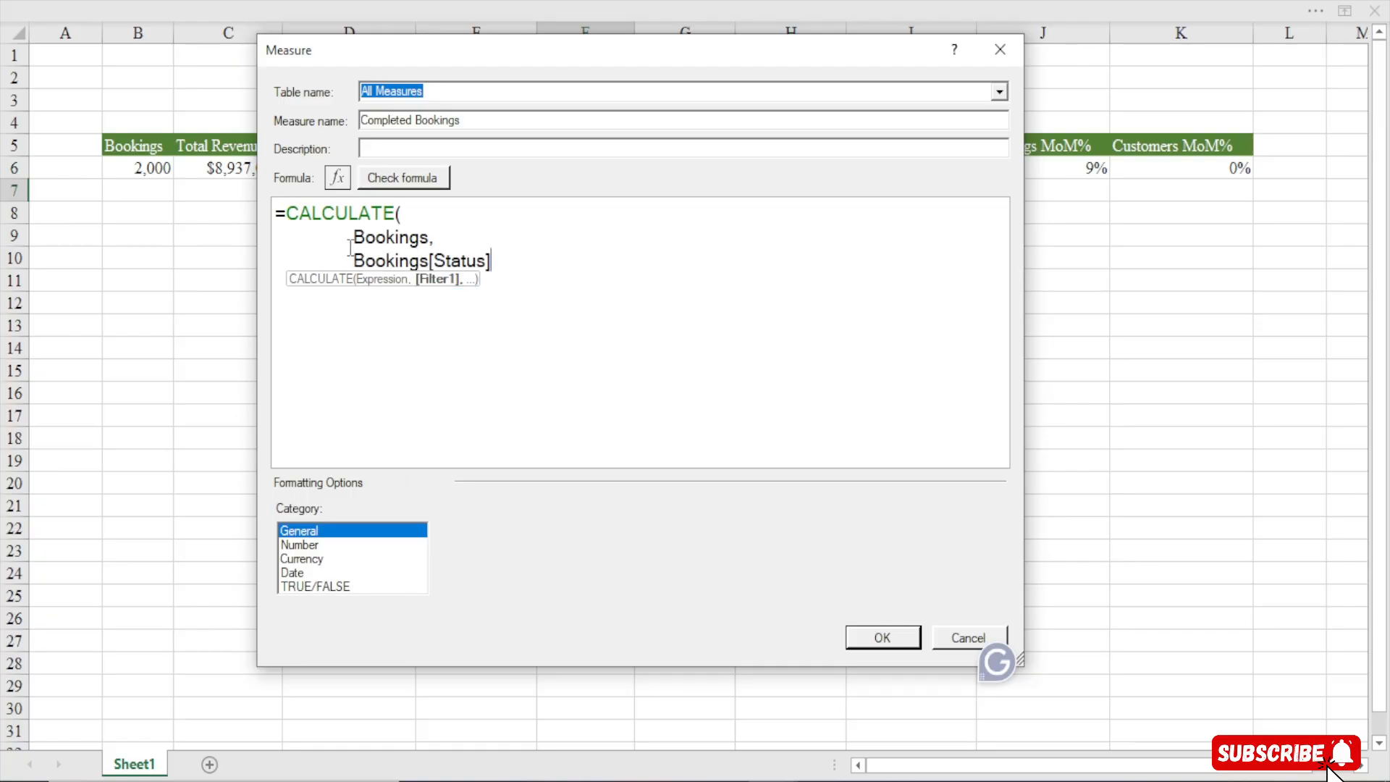
type("= \"Copl")
key("BackSpace")
key("BackSpace")
type("mpli")
key("BackSpace")
type("em")
key("BackSpace")
type("ted\"")
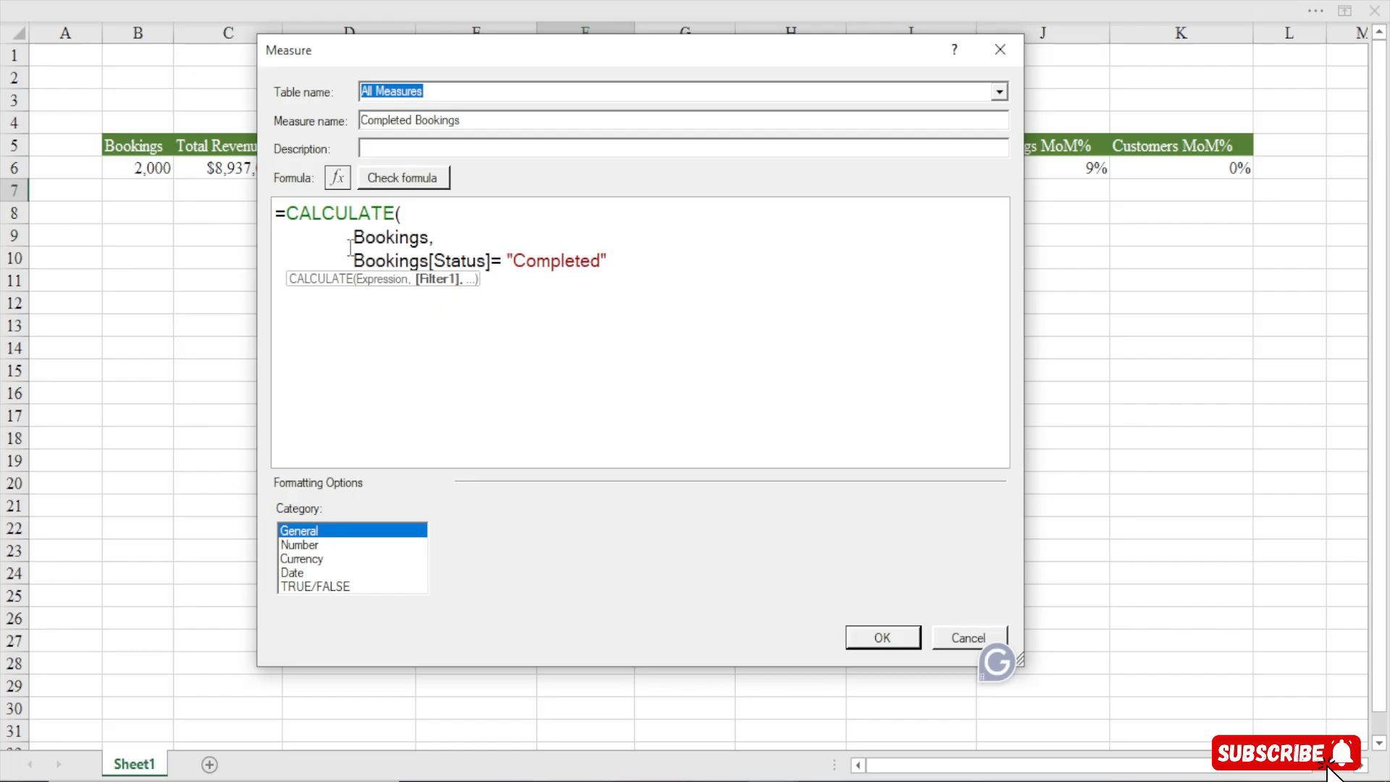
type(")")
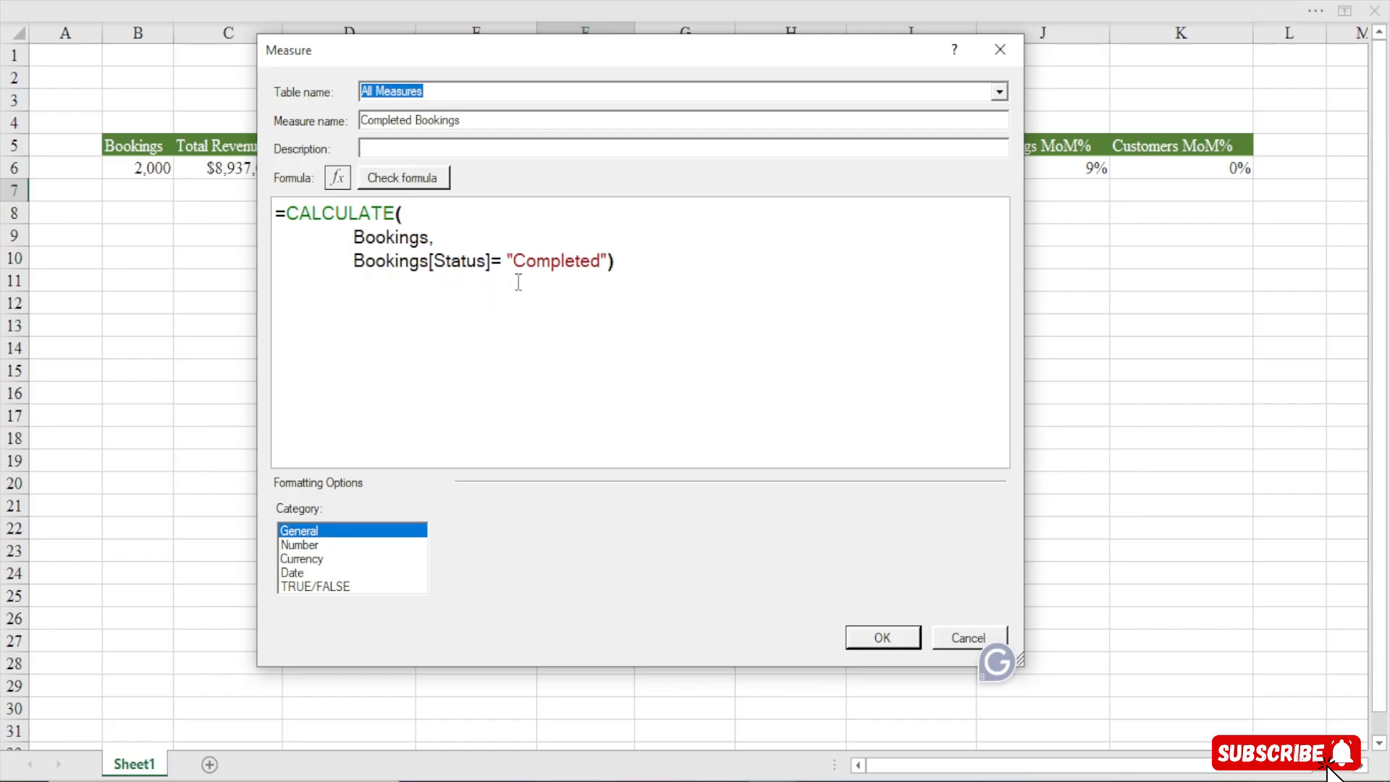
Check the formula, change the expression back to the [Bookings] measure, and check it again
left_click(432, 179)
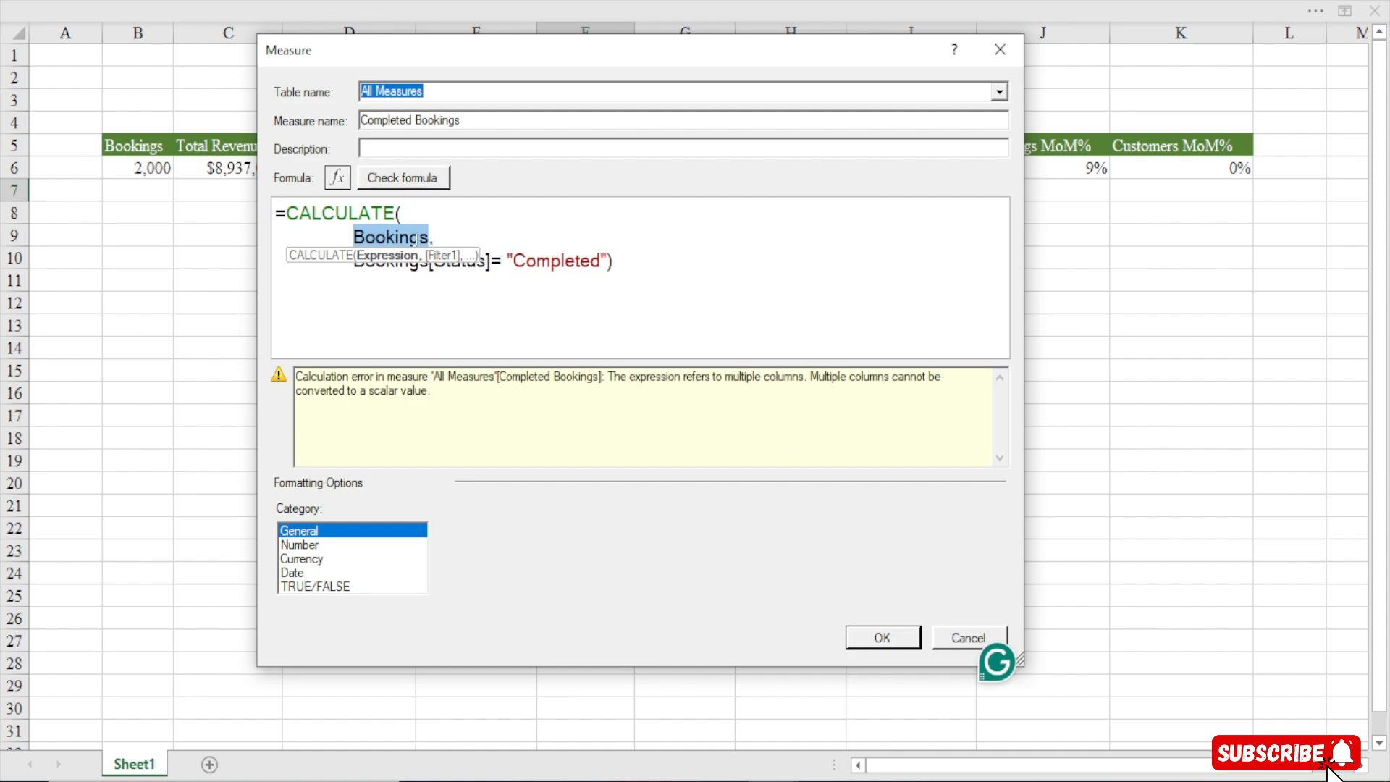
key("BackSpace")
type("[,")
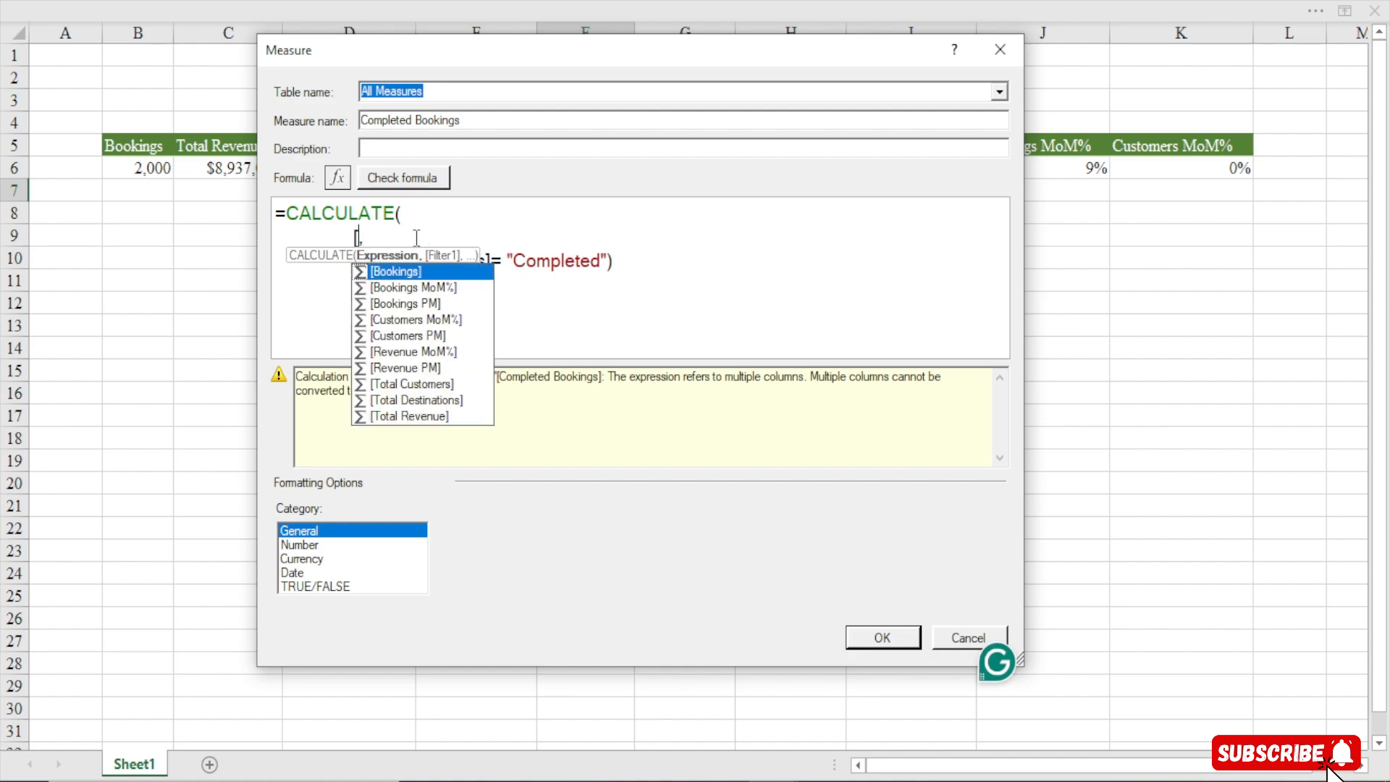
key("Tab")
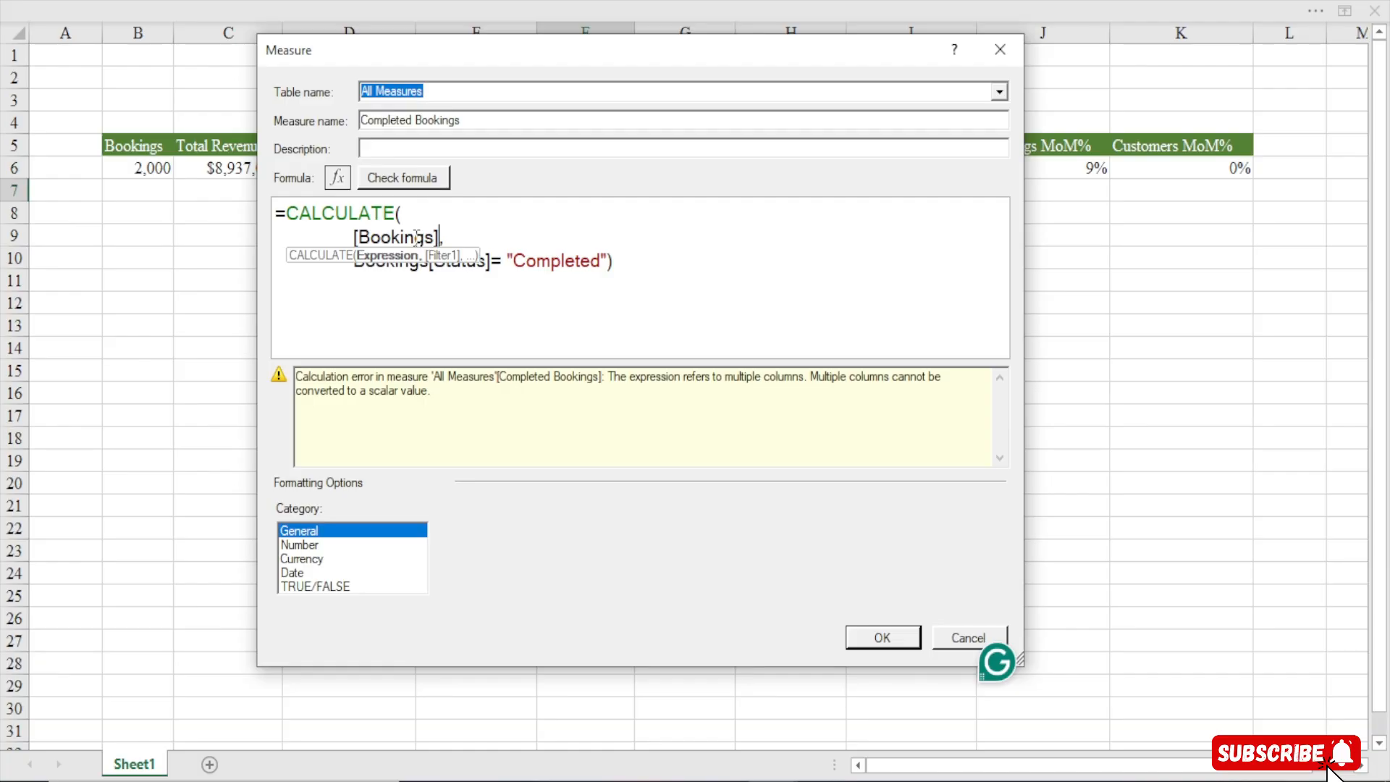
left_click(641, 263)
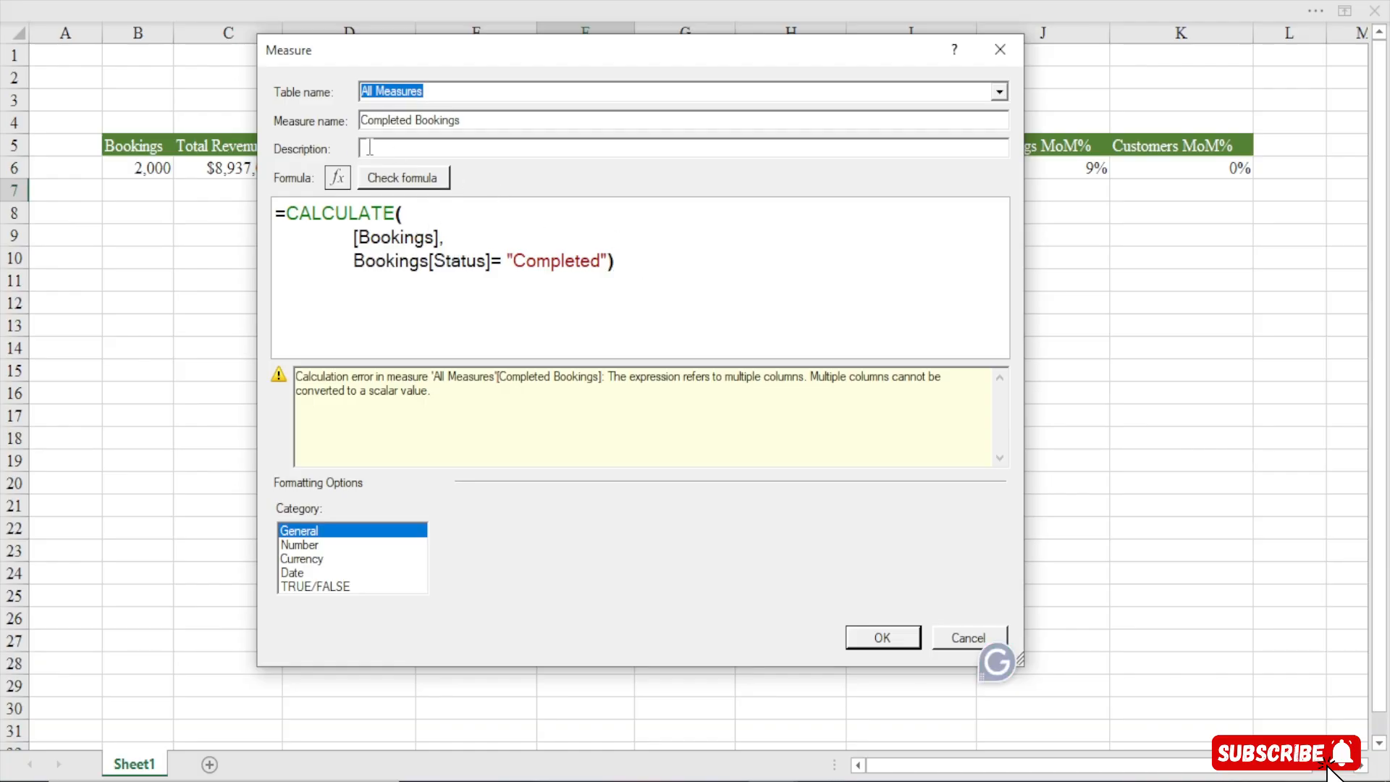
left_click(391, 179)
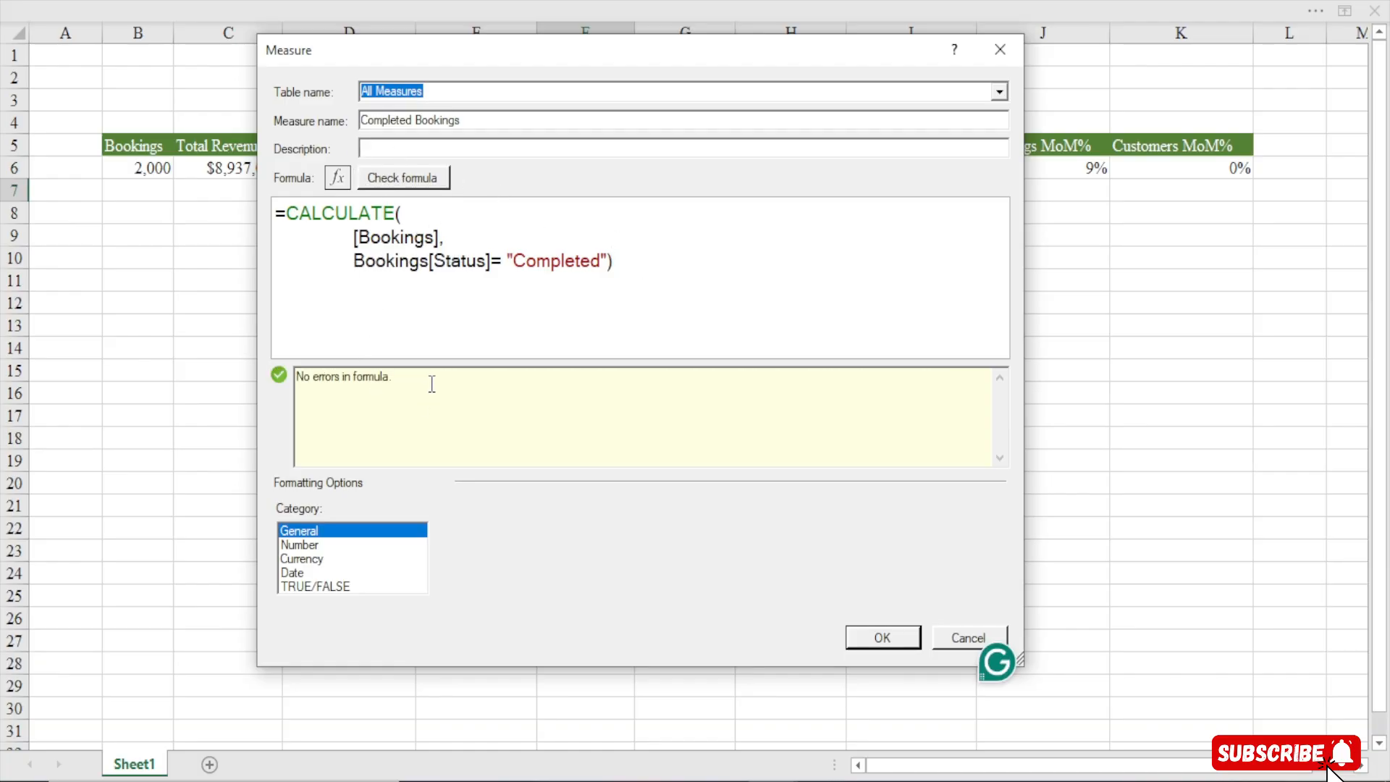
Format the Completed Bookings measure as a whole number with a 1000 separator and save it
left_click_drag(352, 238, 442, 242)
left_click(696, 254)
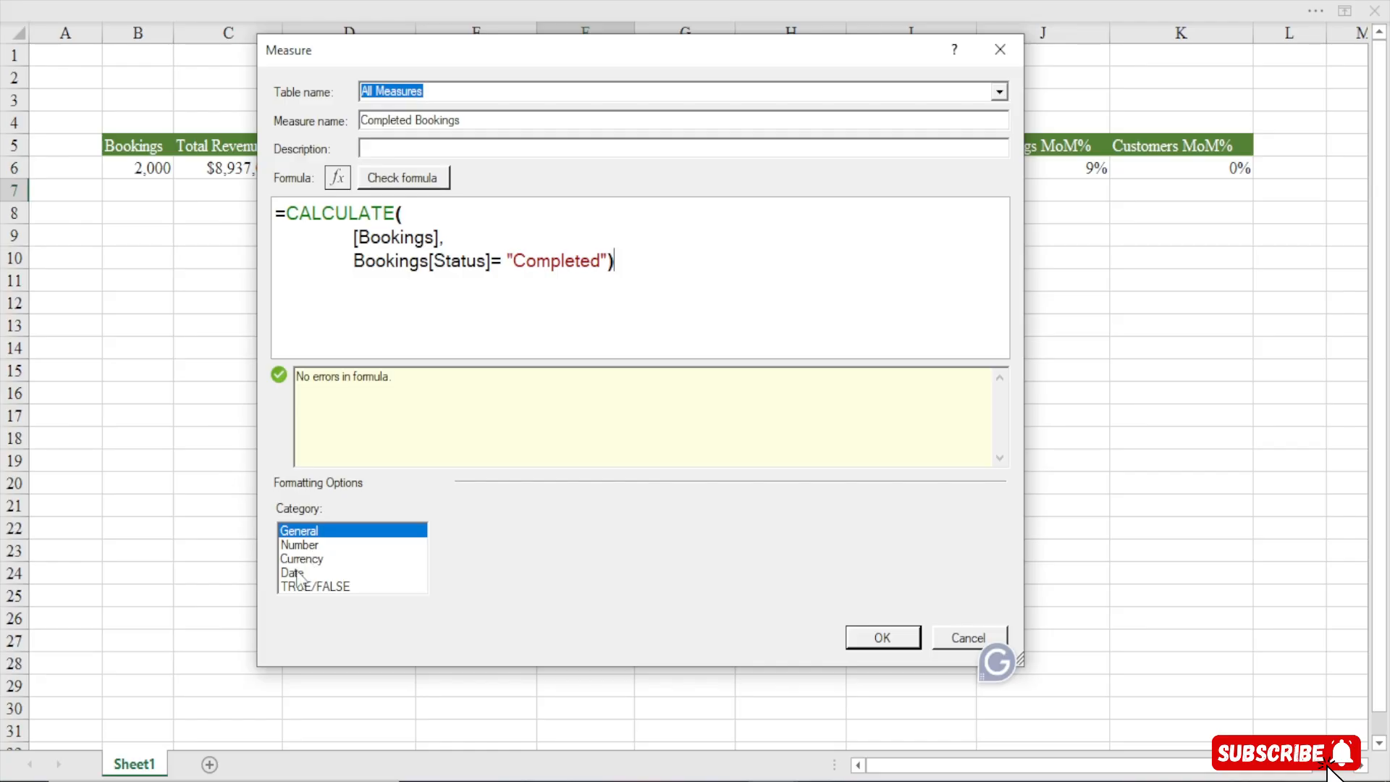
left_click(305, 546)
left_click(630, 533)
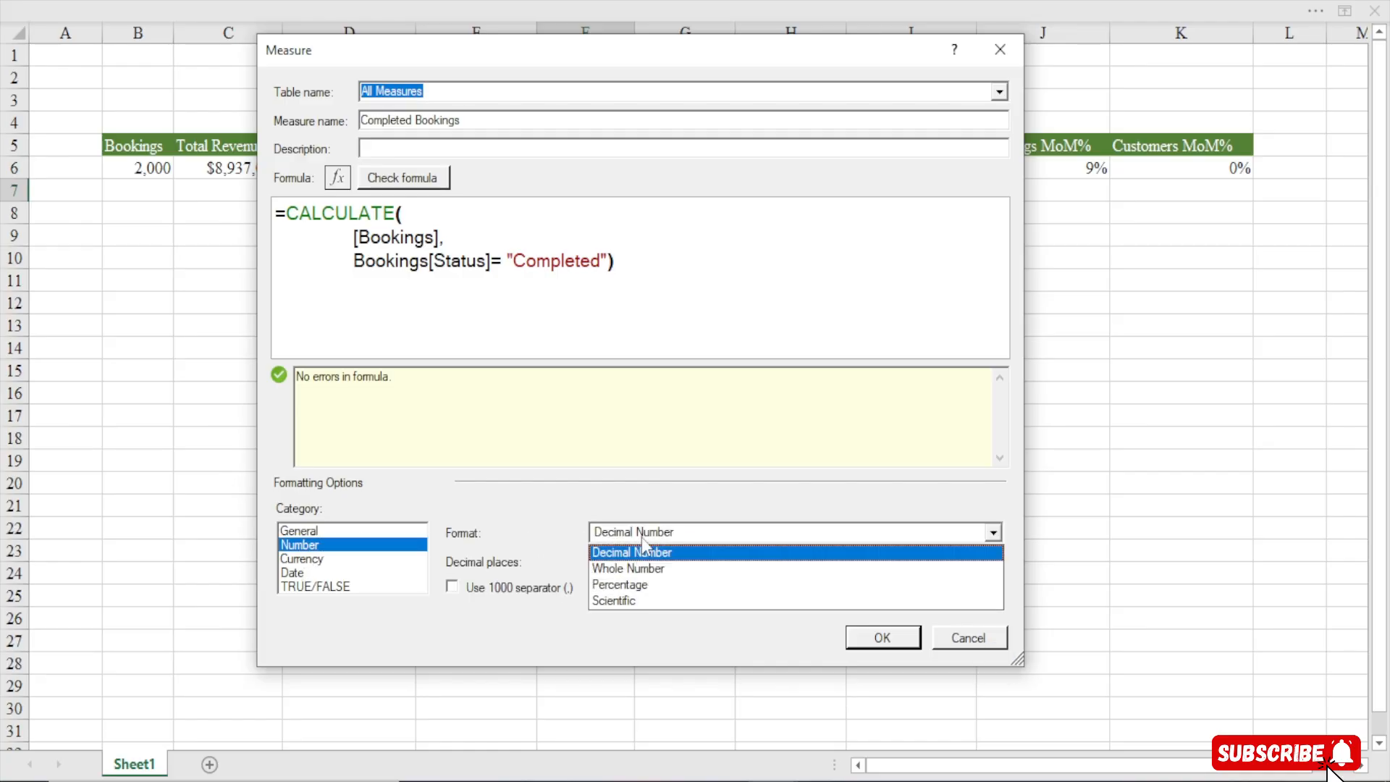
left_click(625, 569)
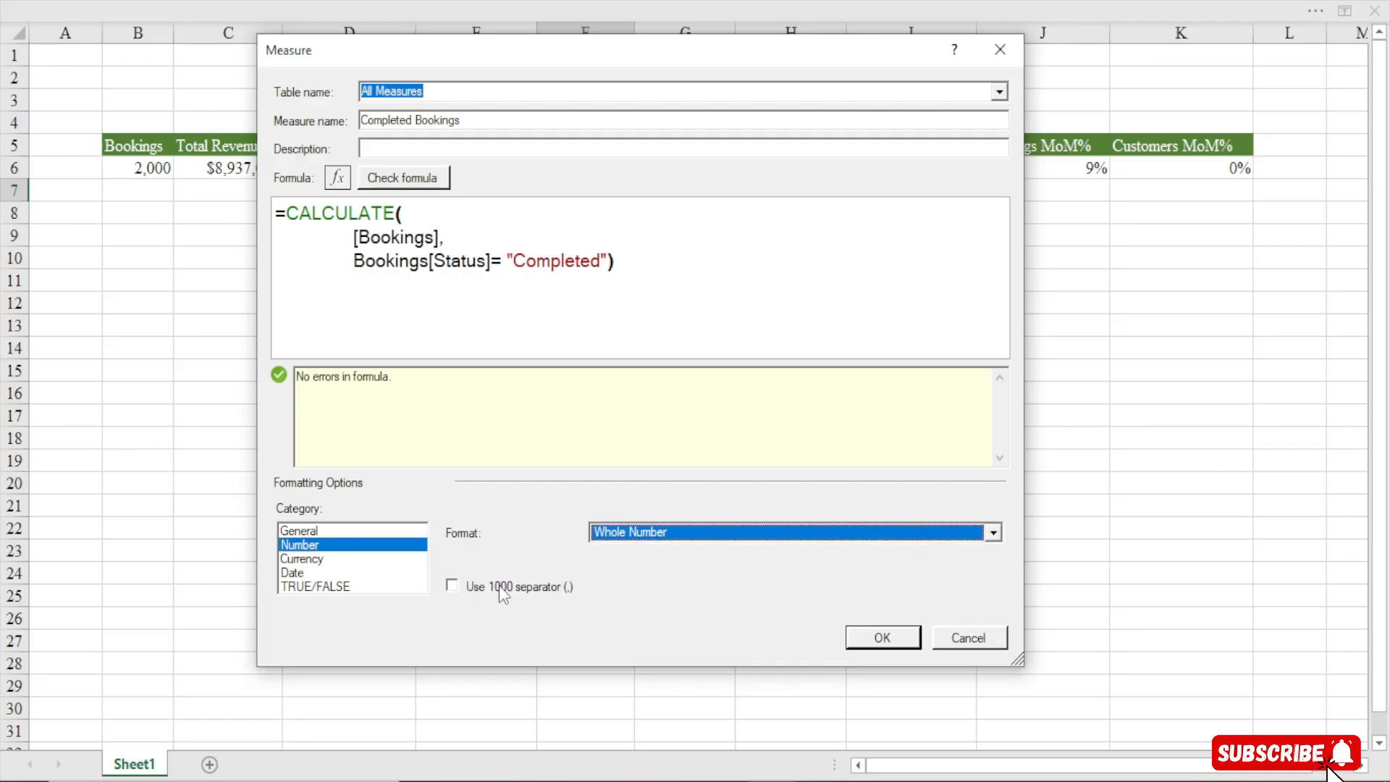
left_click(502, 588)
left_click(883, 639)
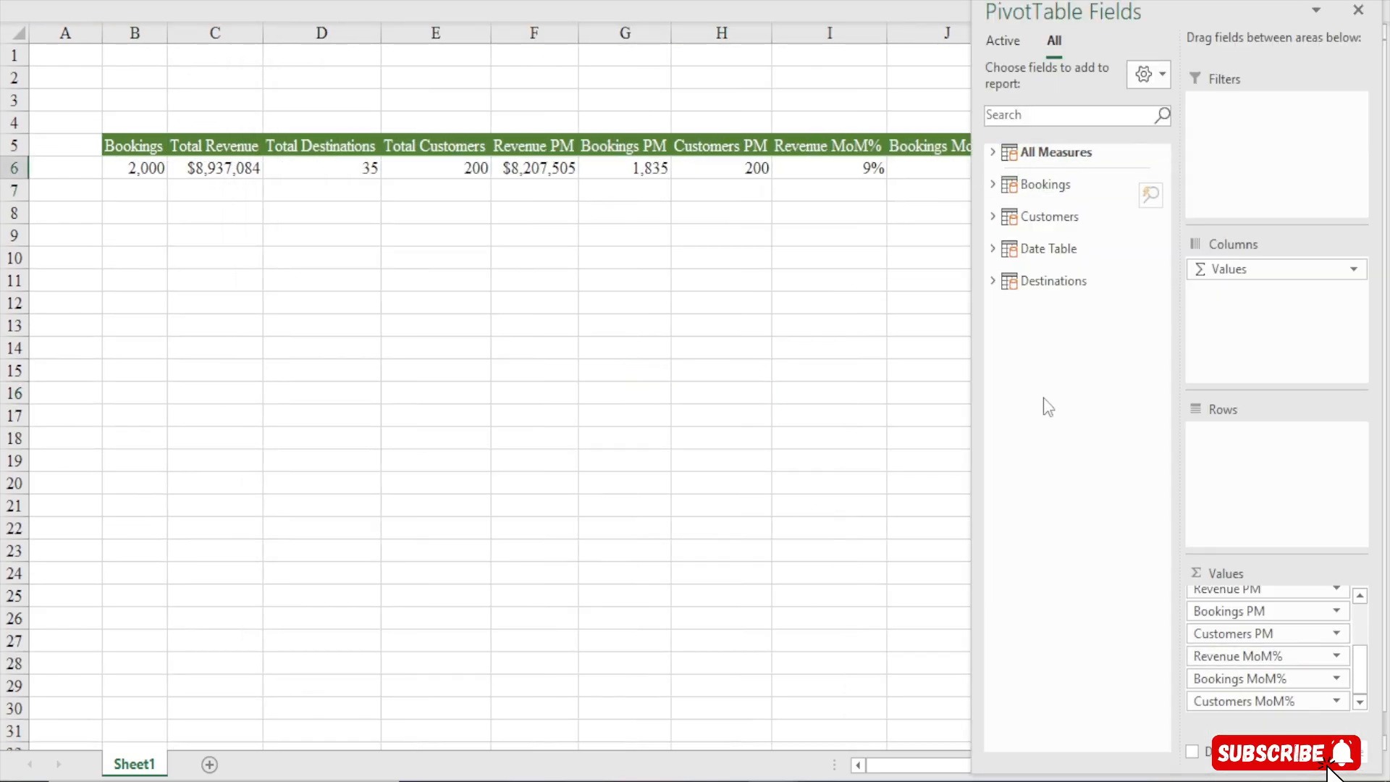
Add the Completed Bookings measure to the PivotTable values
left_click(993, 152)
left_click_drag(1083, 434, 1274, 714)
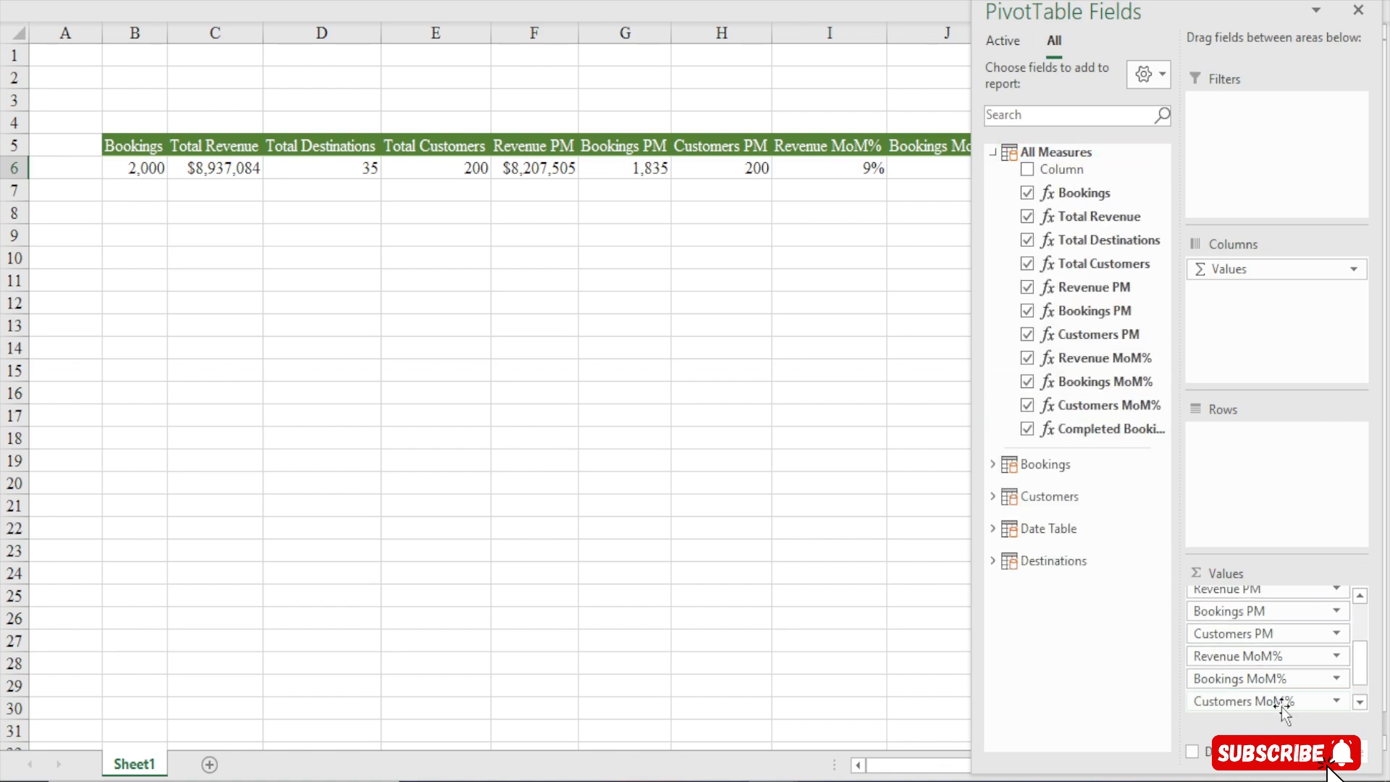
left_click(638, 280)
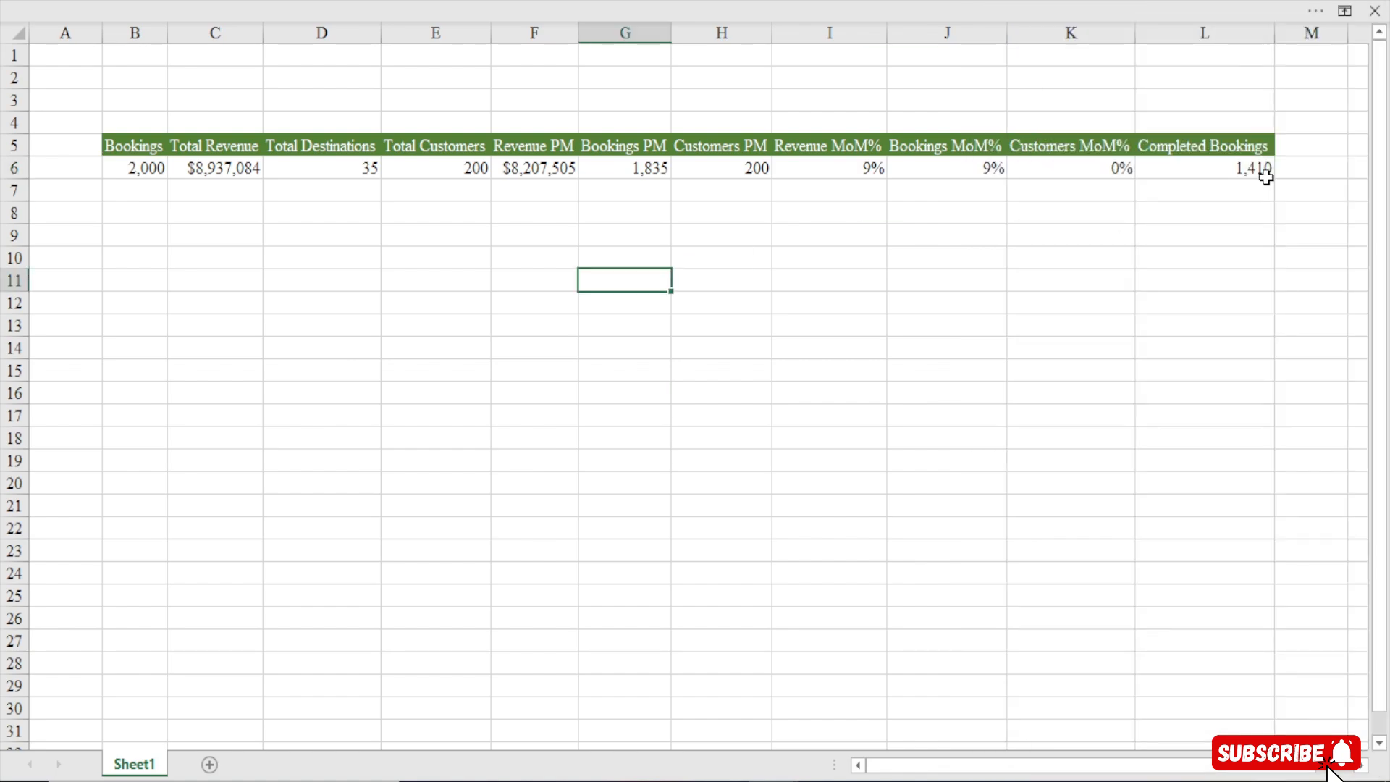
left_click(1217, 172)
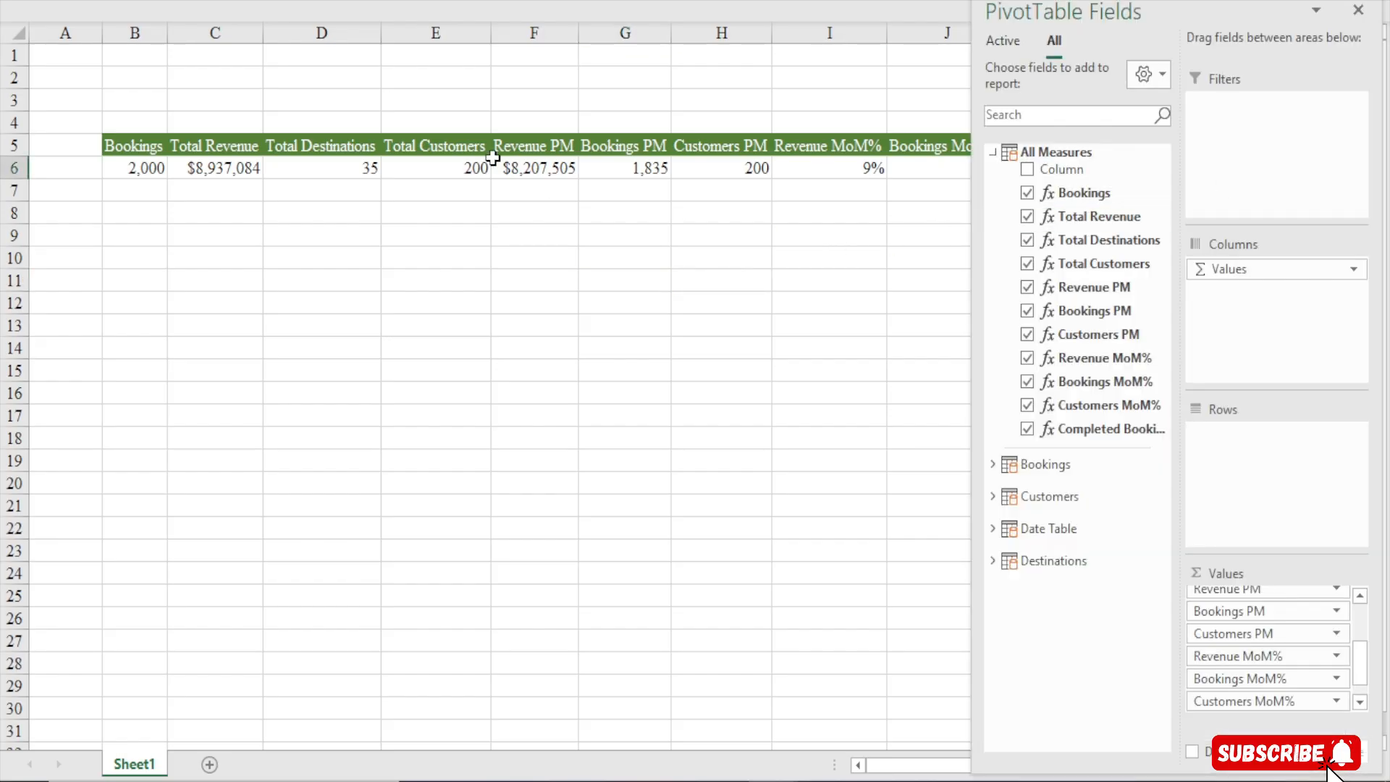
Create a new measure named Pending Bookings
left_click(437, 2)
left_click(103, 116)
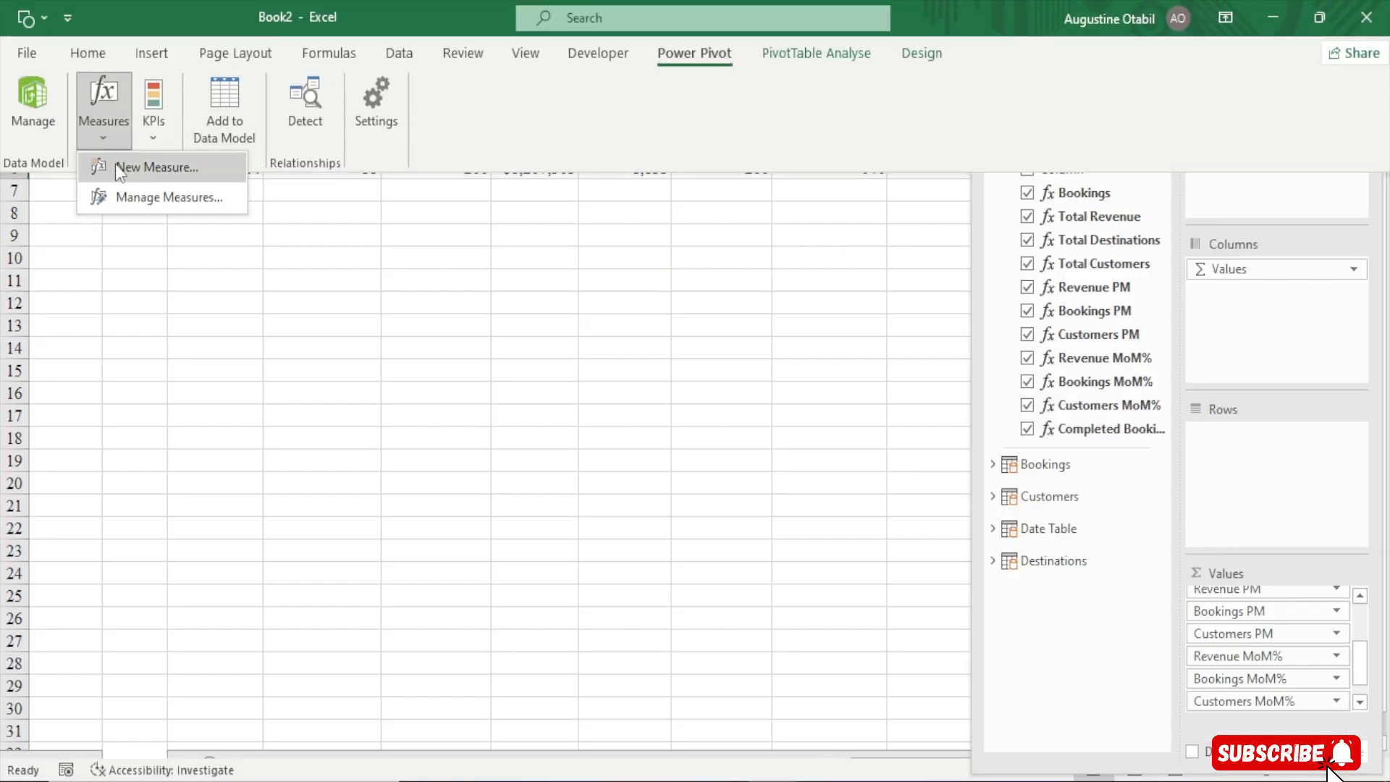
left_click(115, 164)
left_click_drag(652, 170, 463, 35)
left_click_drag(809, 479, 953, 659)
left_click_drag(377, 109, 93, 116)
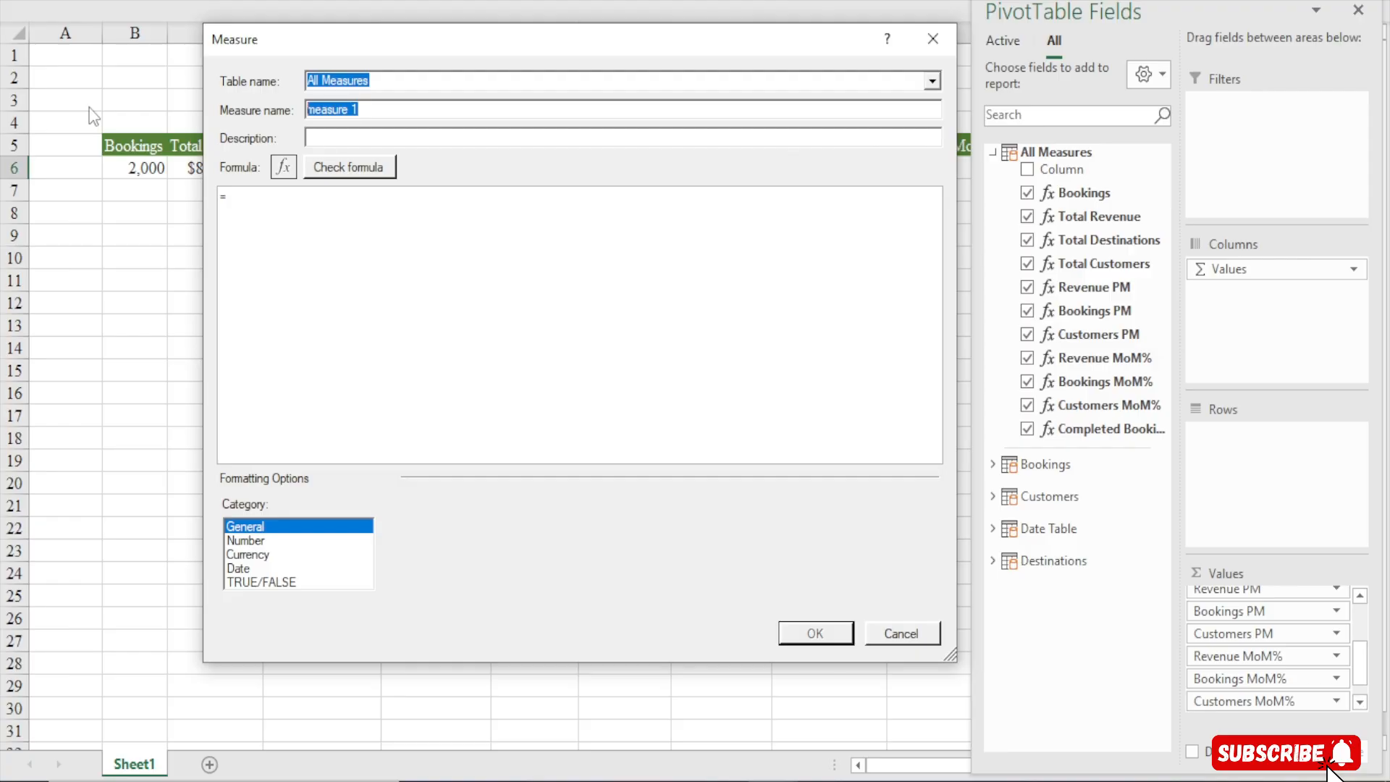
type("Pending Bookings")
Start the Pending Bookings formula with CALCULATE and the [Bookings] measure as its expression on separate lines
scroll(242, 212, "up", 5)
left_click(242, 212)
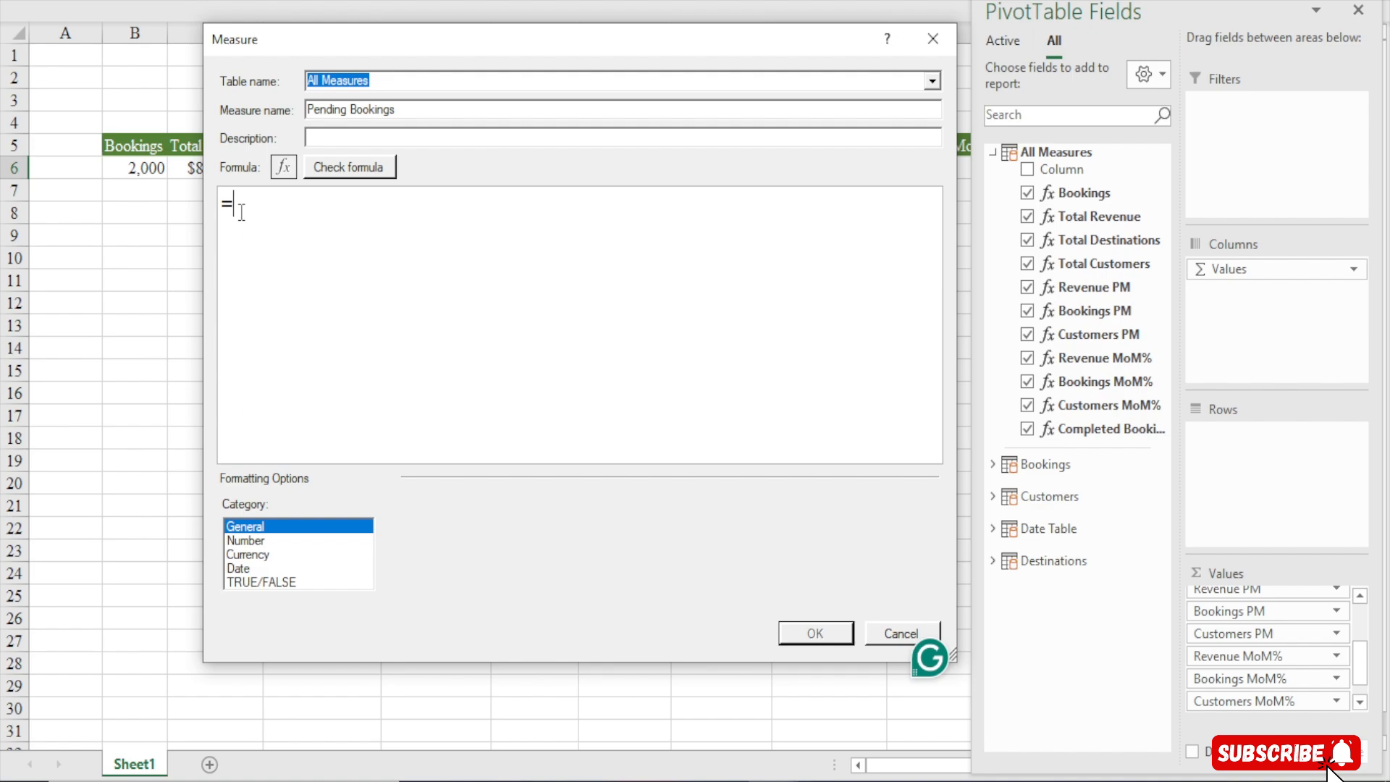
type("cal")
key("Tab")
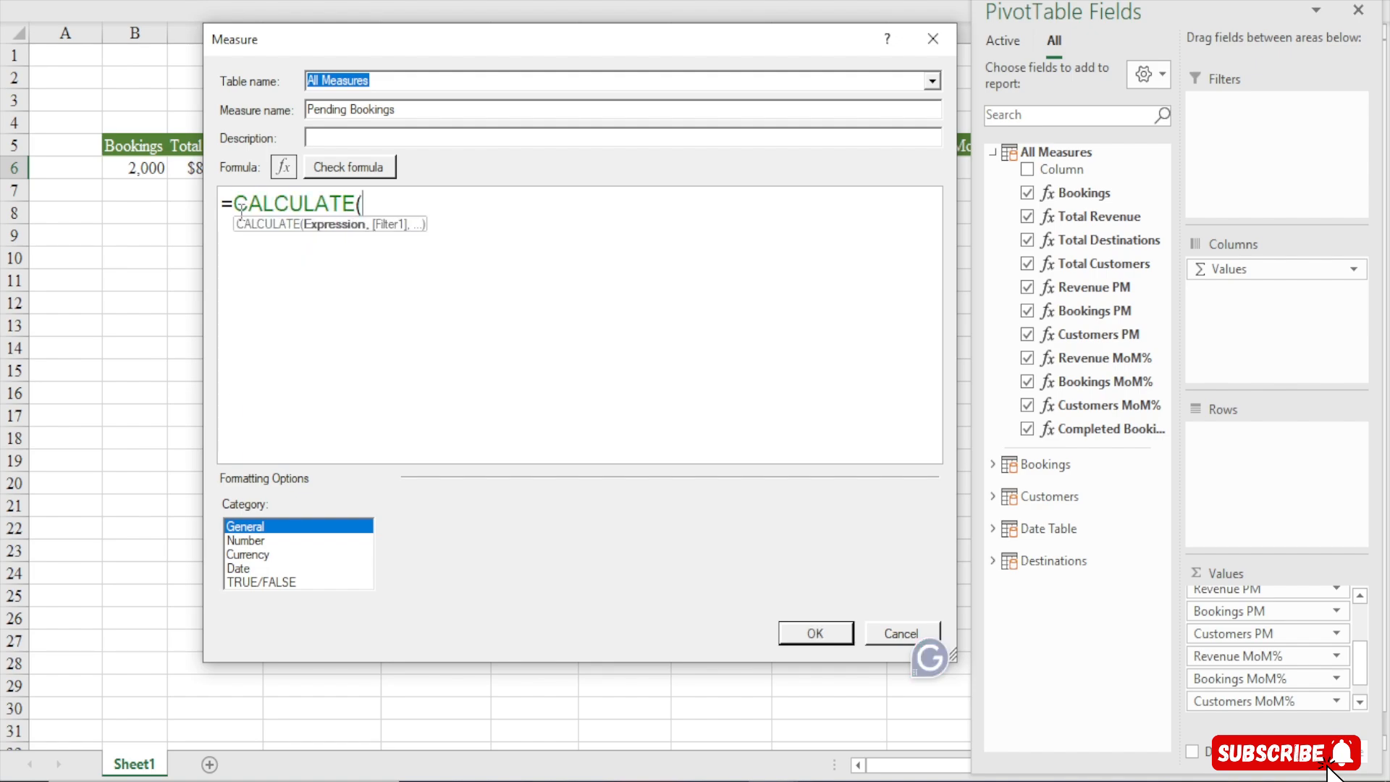
key("Return")
key("Tab")
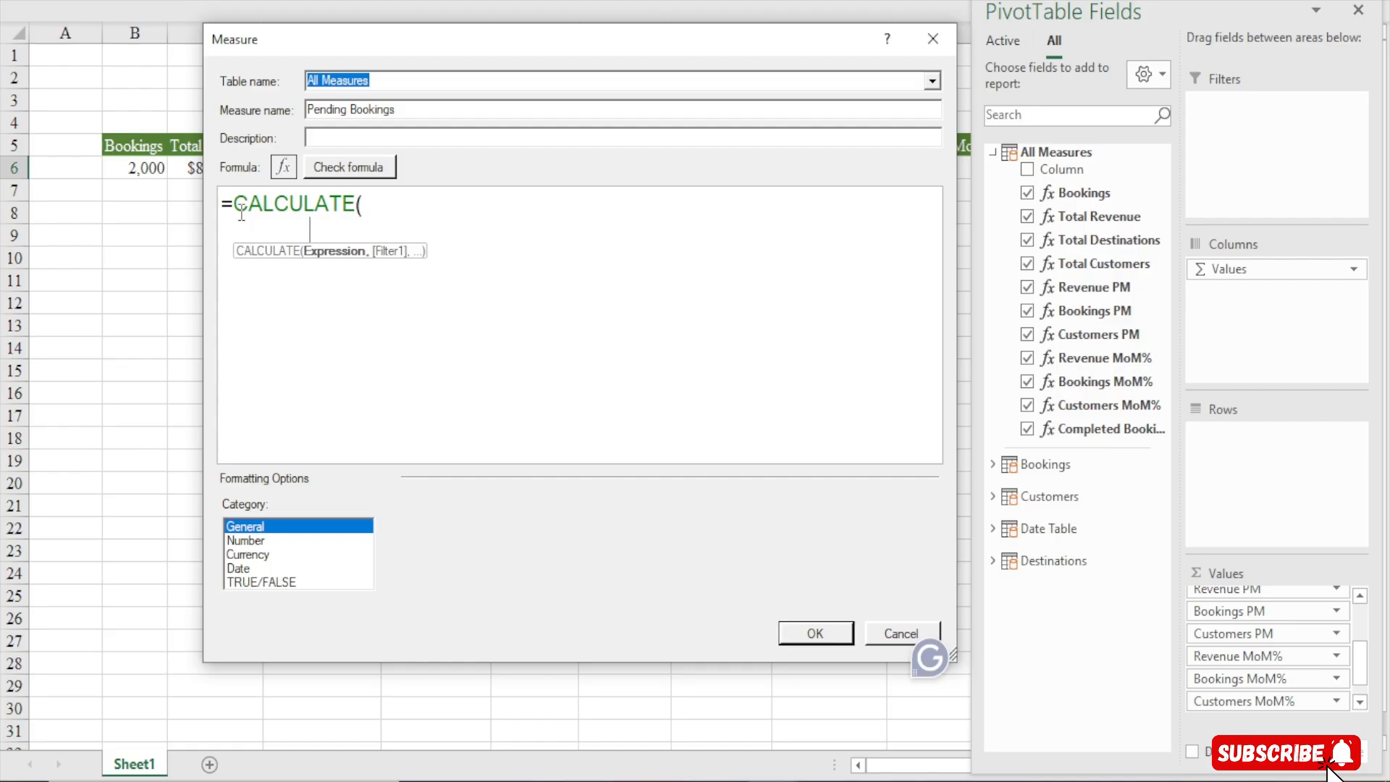
type("[to")
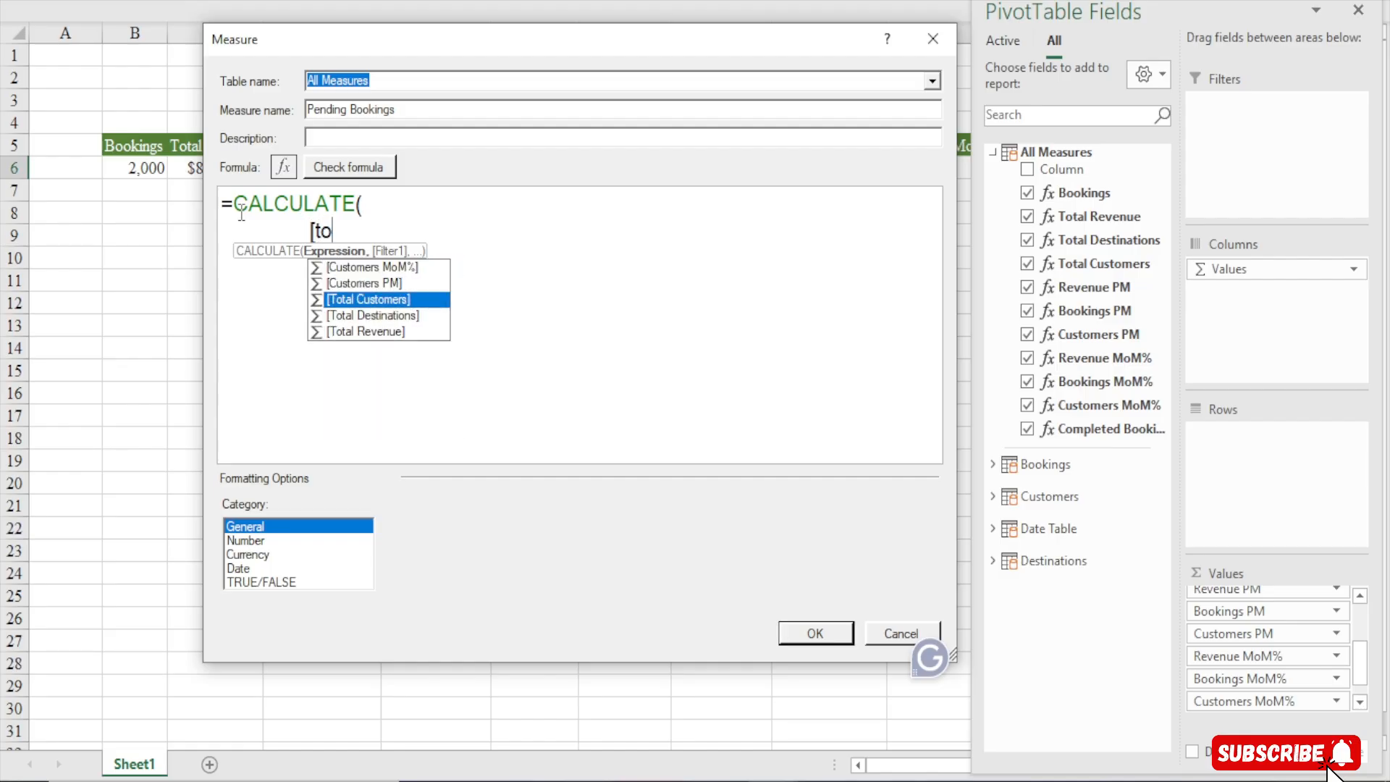
key("BackSpace")
key("BackSpace")
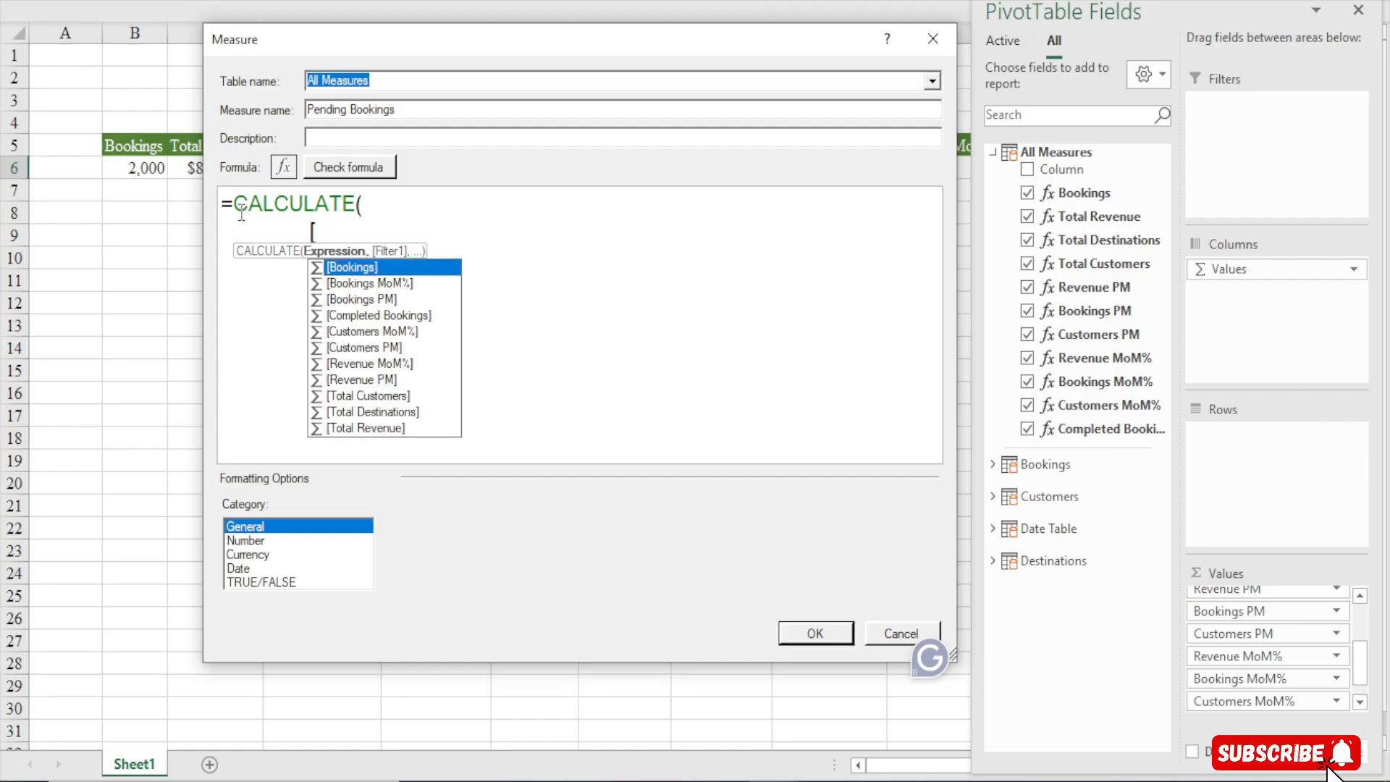
type("b")
key("Tab")
type(",")
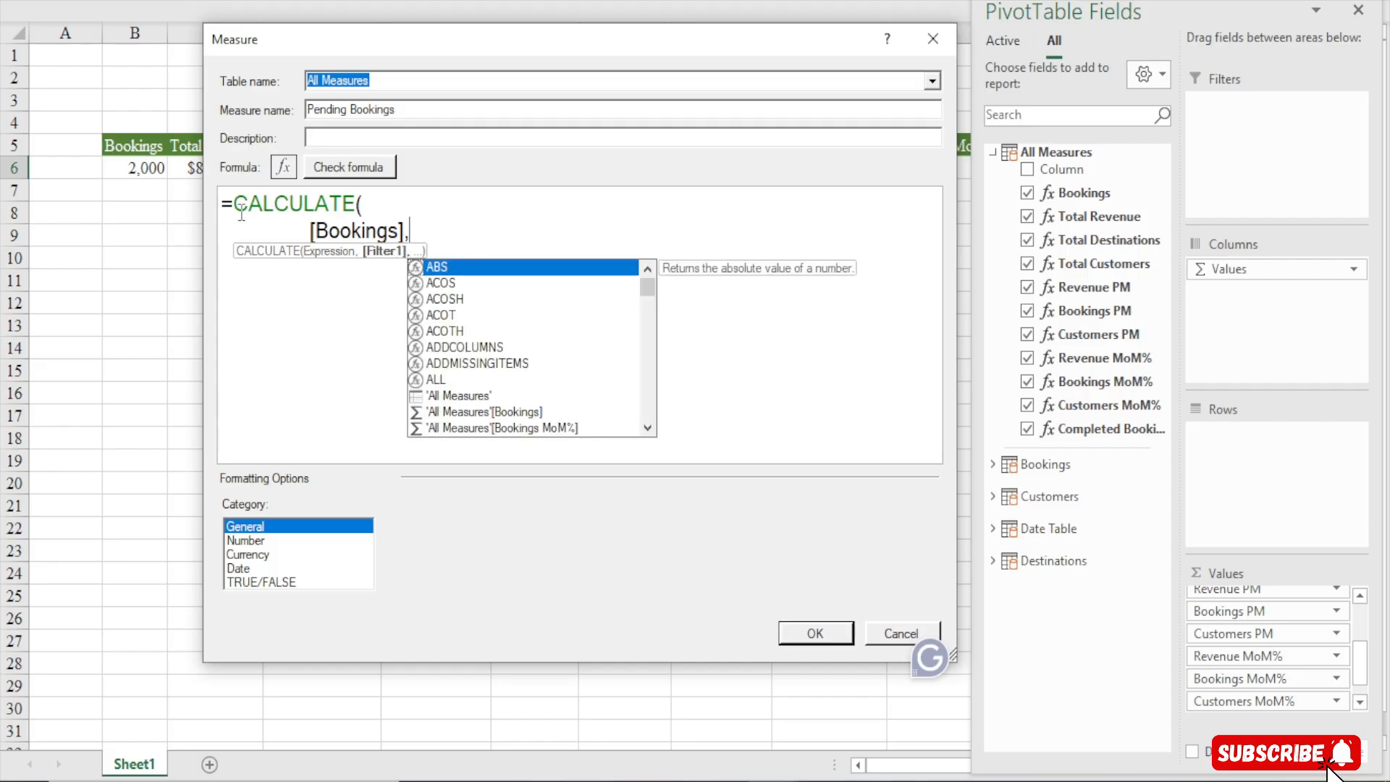
Add the filter Bookings[Status]= "Pending" on a new line, close the parentheses, and check the formula
key("shift+Return")
type("sta")
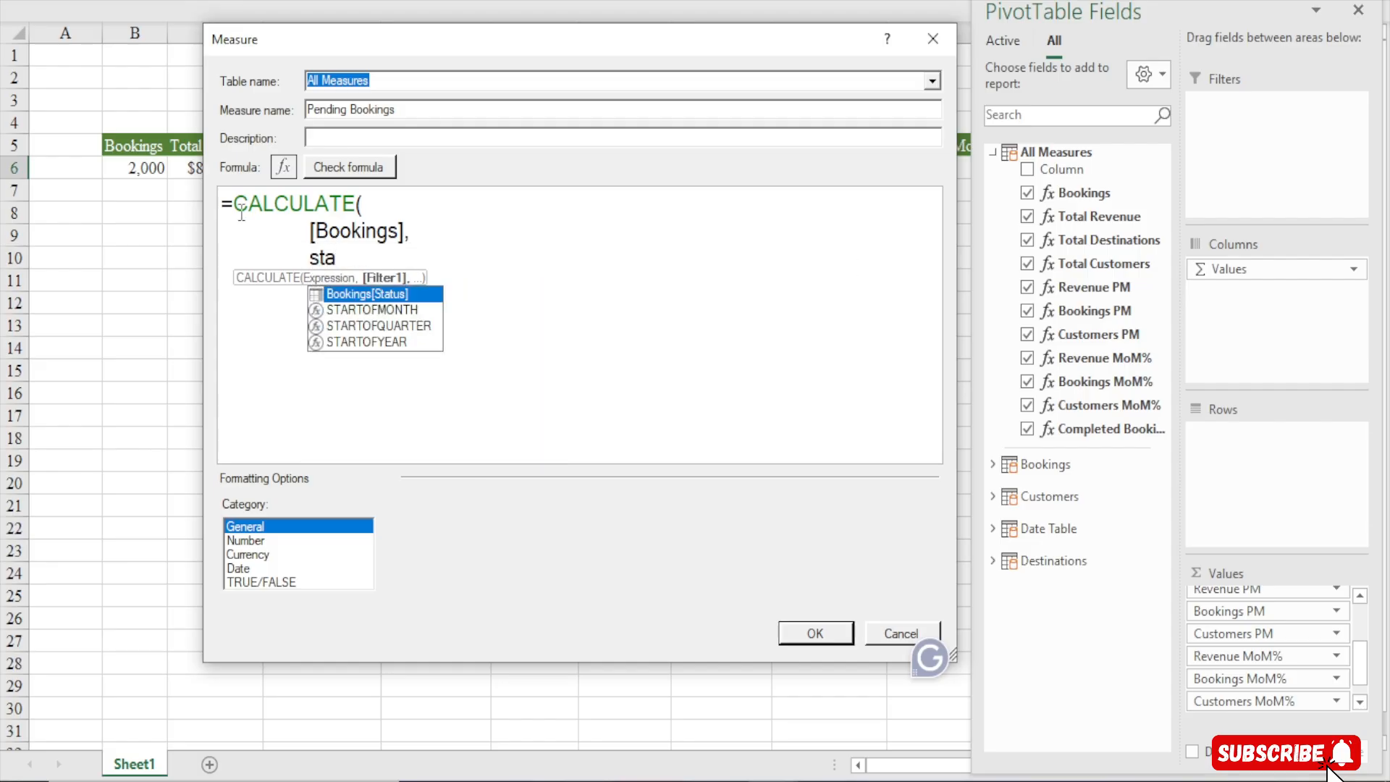
key("Tab")
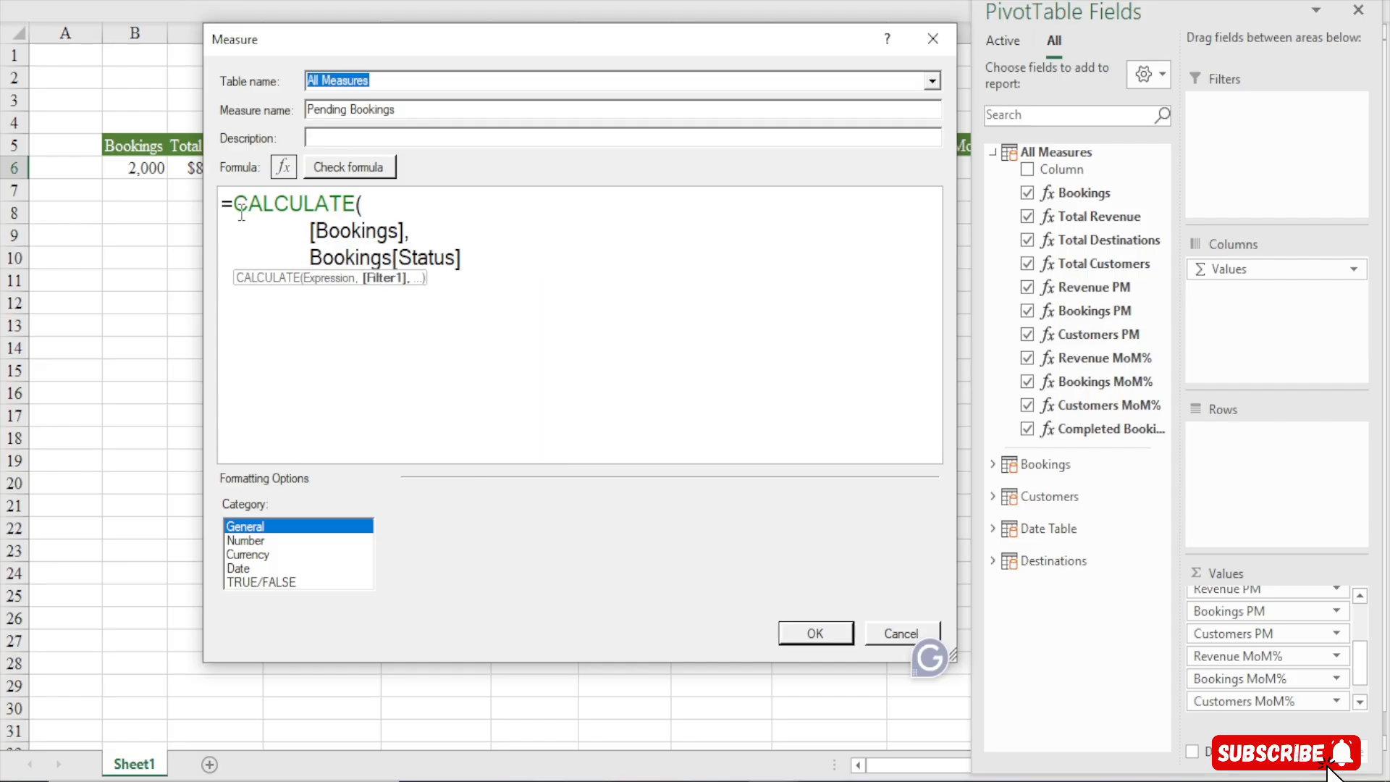
double_click(398, 257)
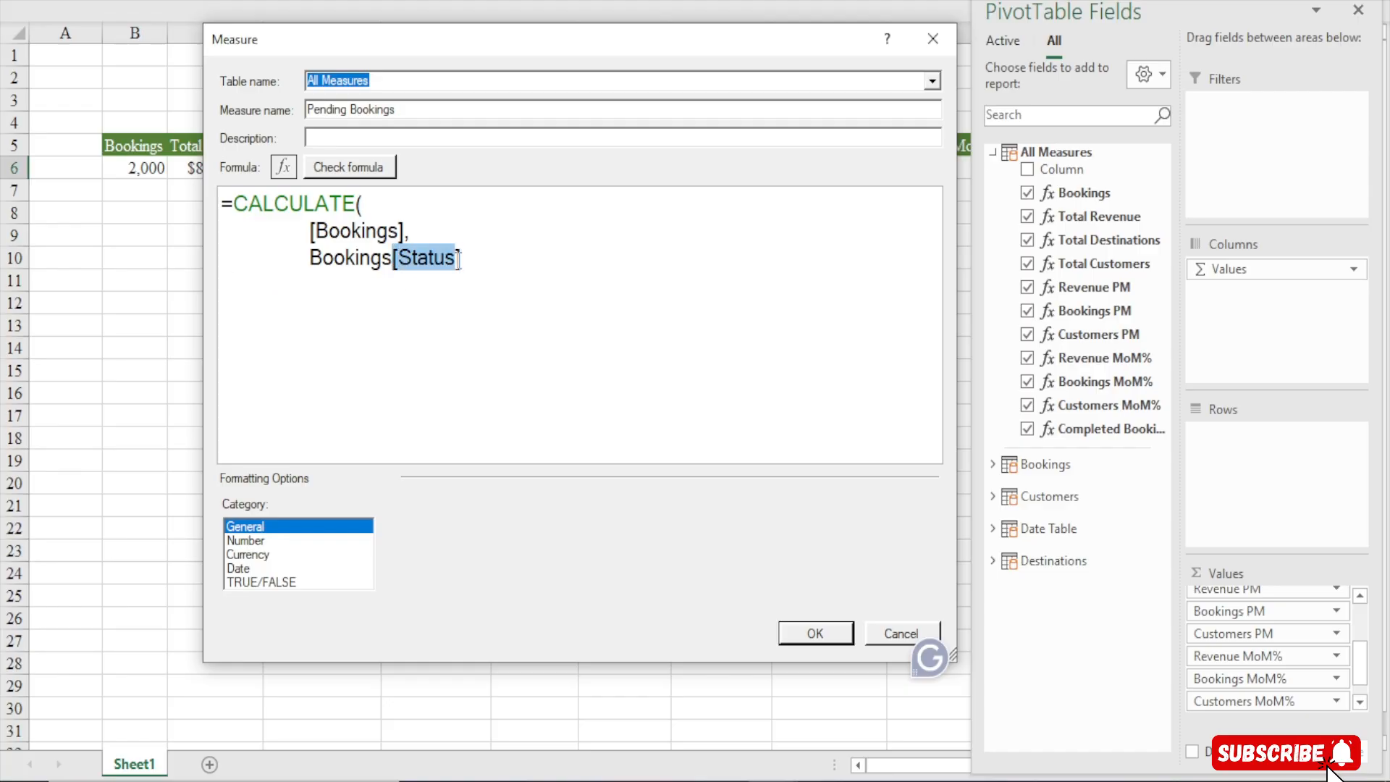
left_click(483, 267)
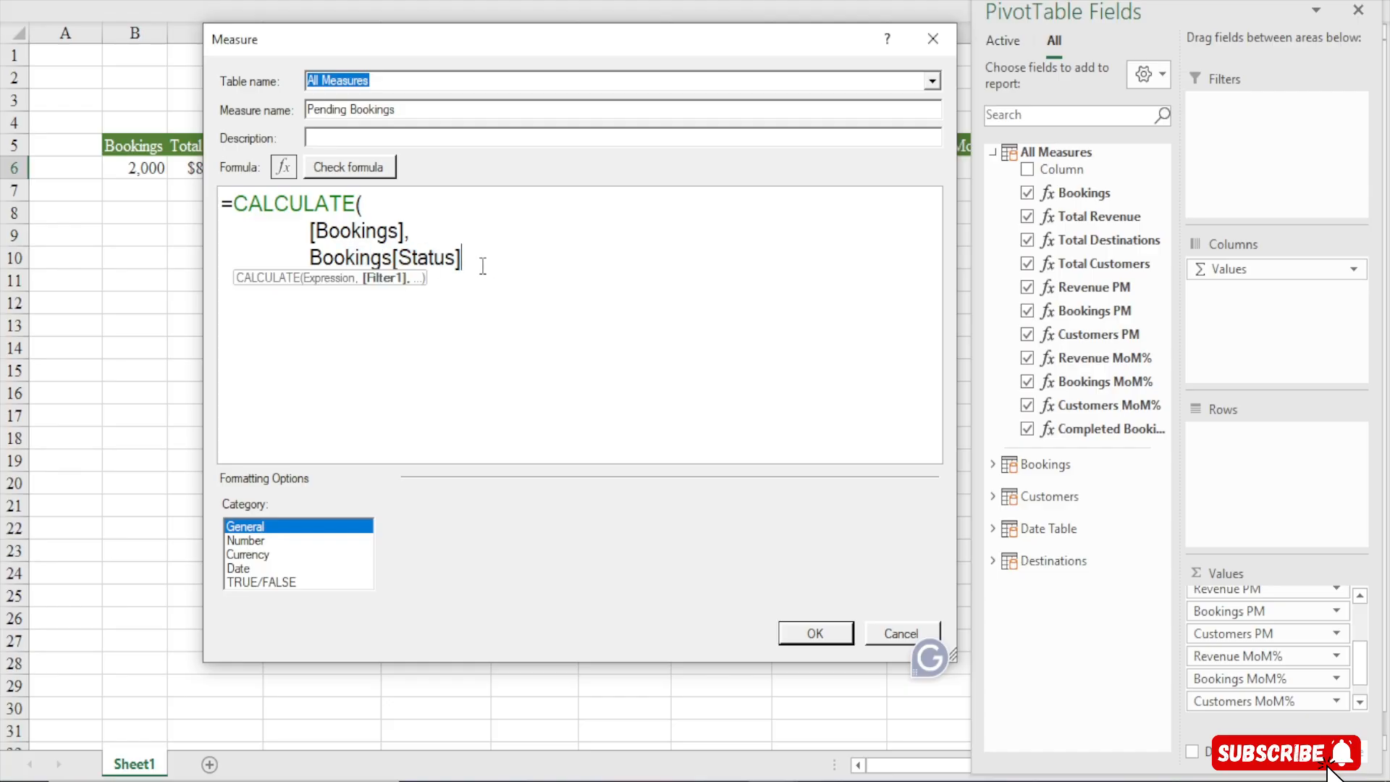
type("= ")
type("\"Pwn")
key("BackSpace")
key("BackSpace")
type("ending\")")
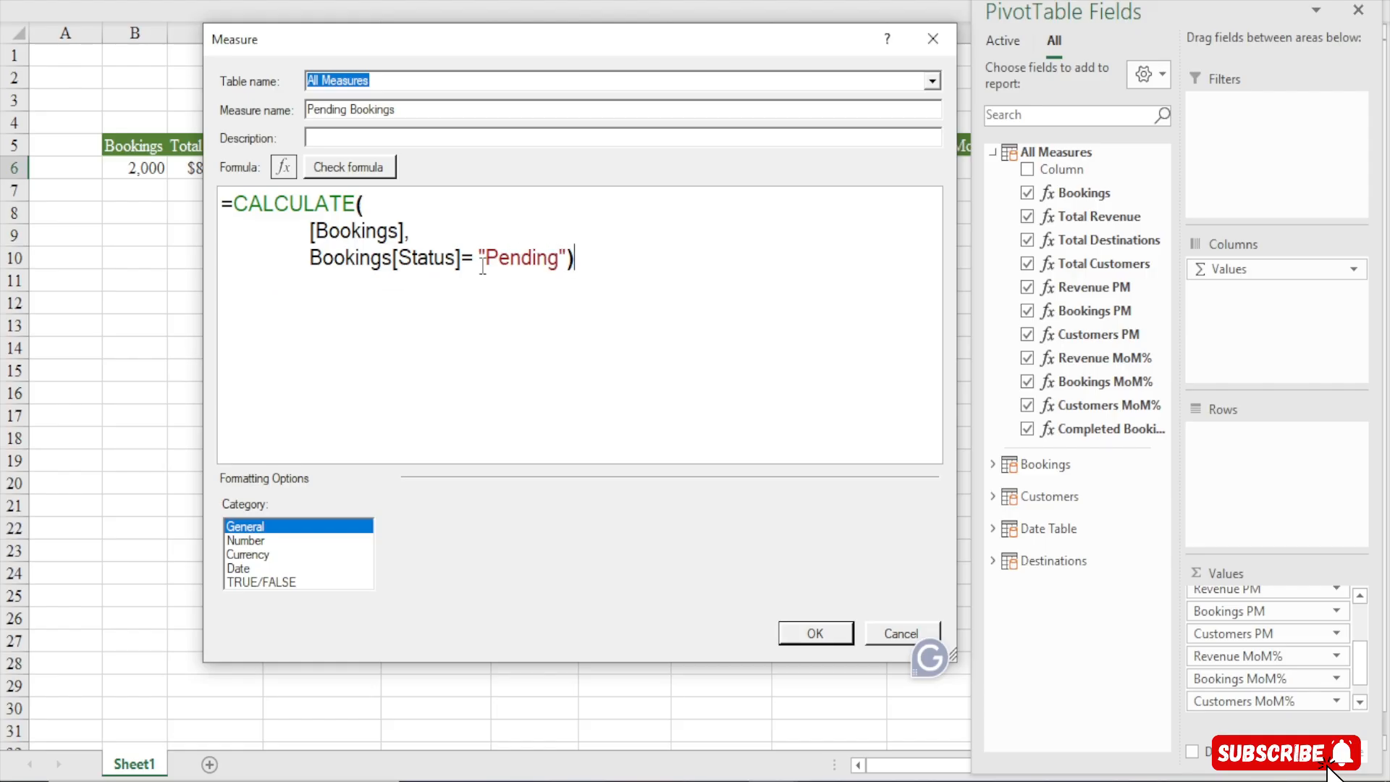
left_click(354, 168)
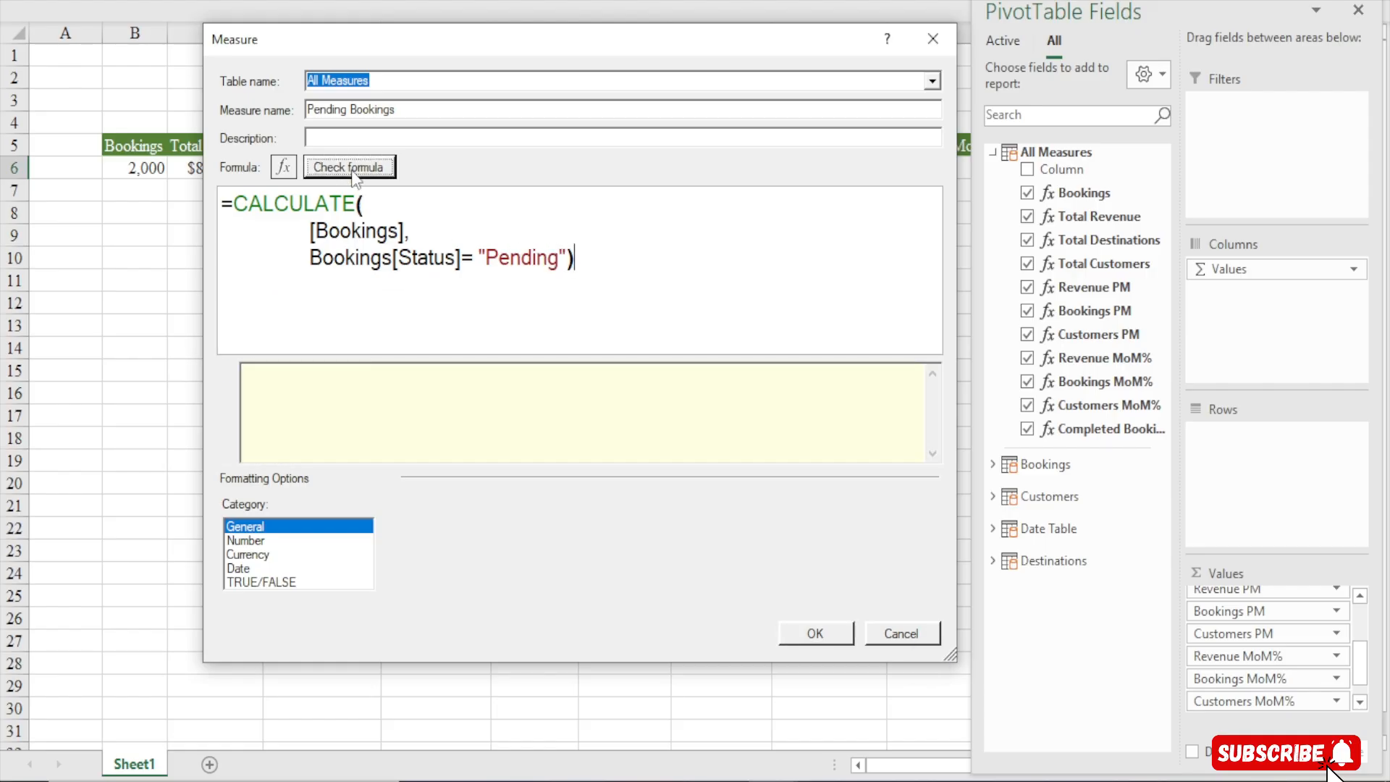
Format Pending Bookings as a whole number with a 1000 separator and save the measure
left_click(263, 542)
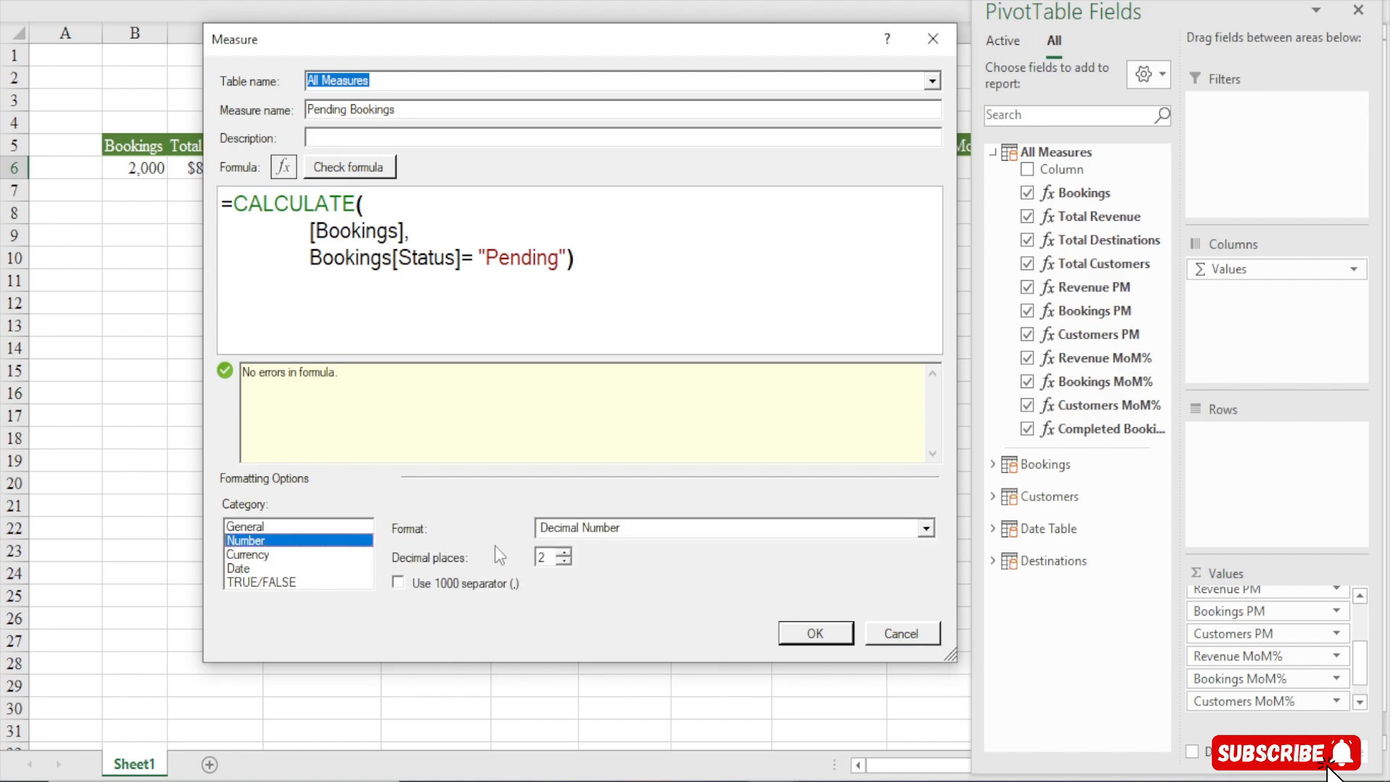
left_click(659, 528)
left_click(587, 565)
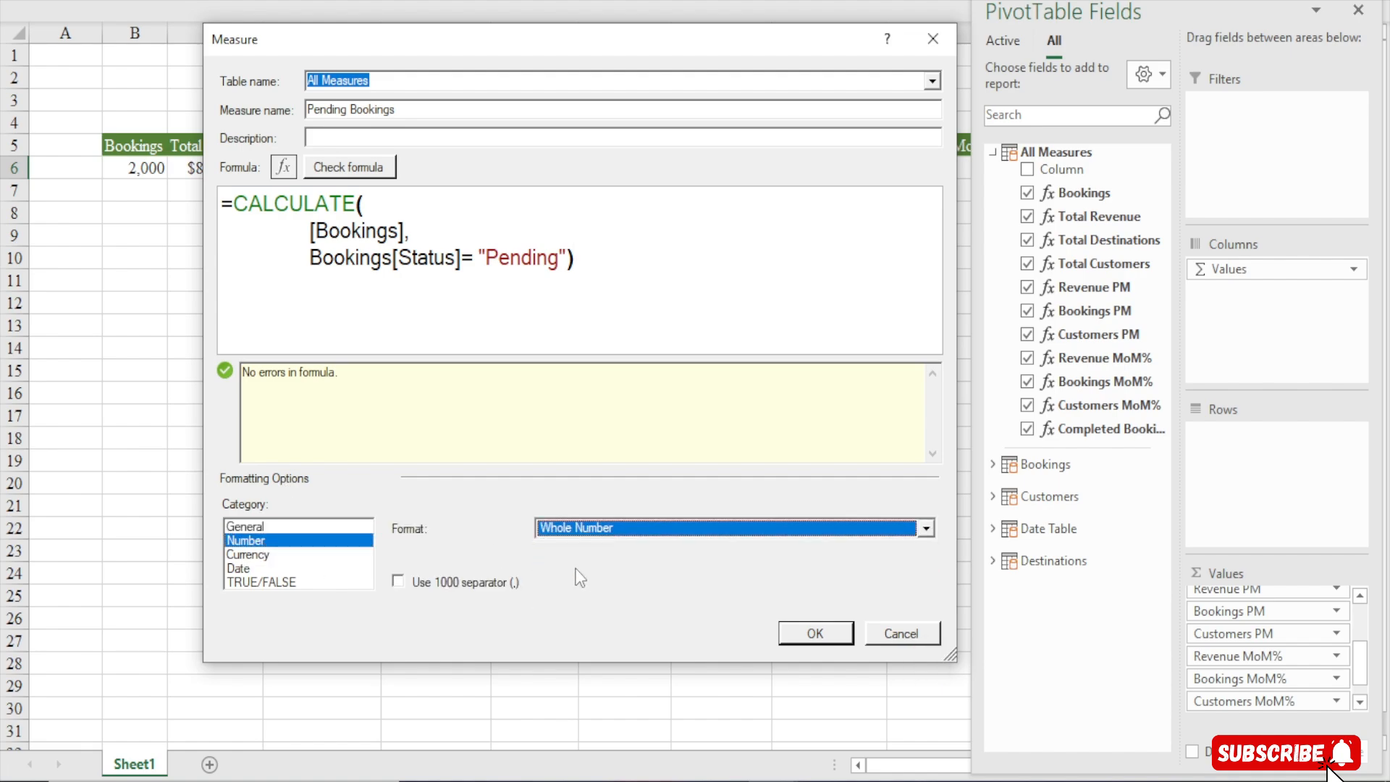
left_click(434, 583)
left_click(809, 637)
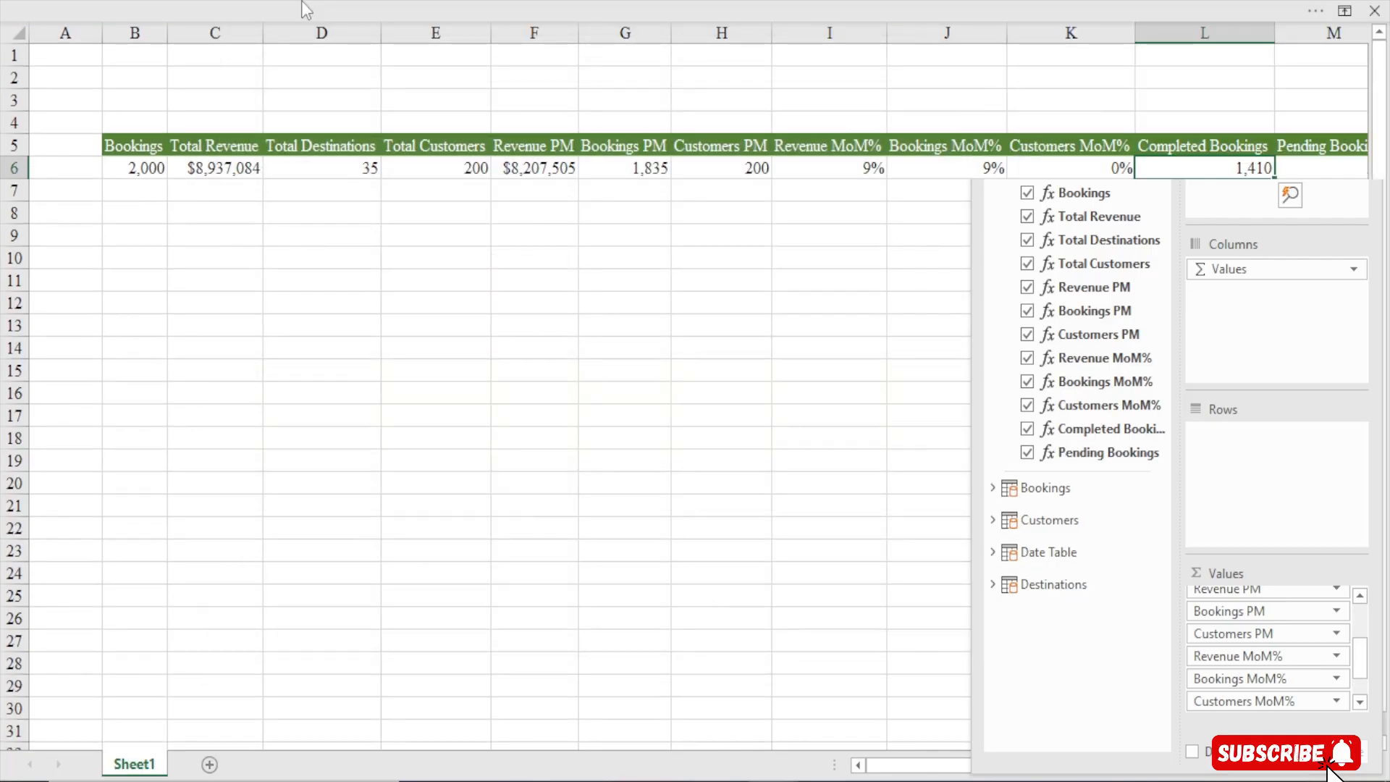
Create another new measure named Cancelled Bookings
left_click(301, 1)
left_click(108, 137)
left_click(148, 166)
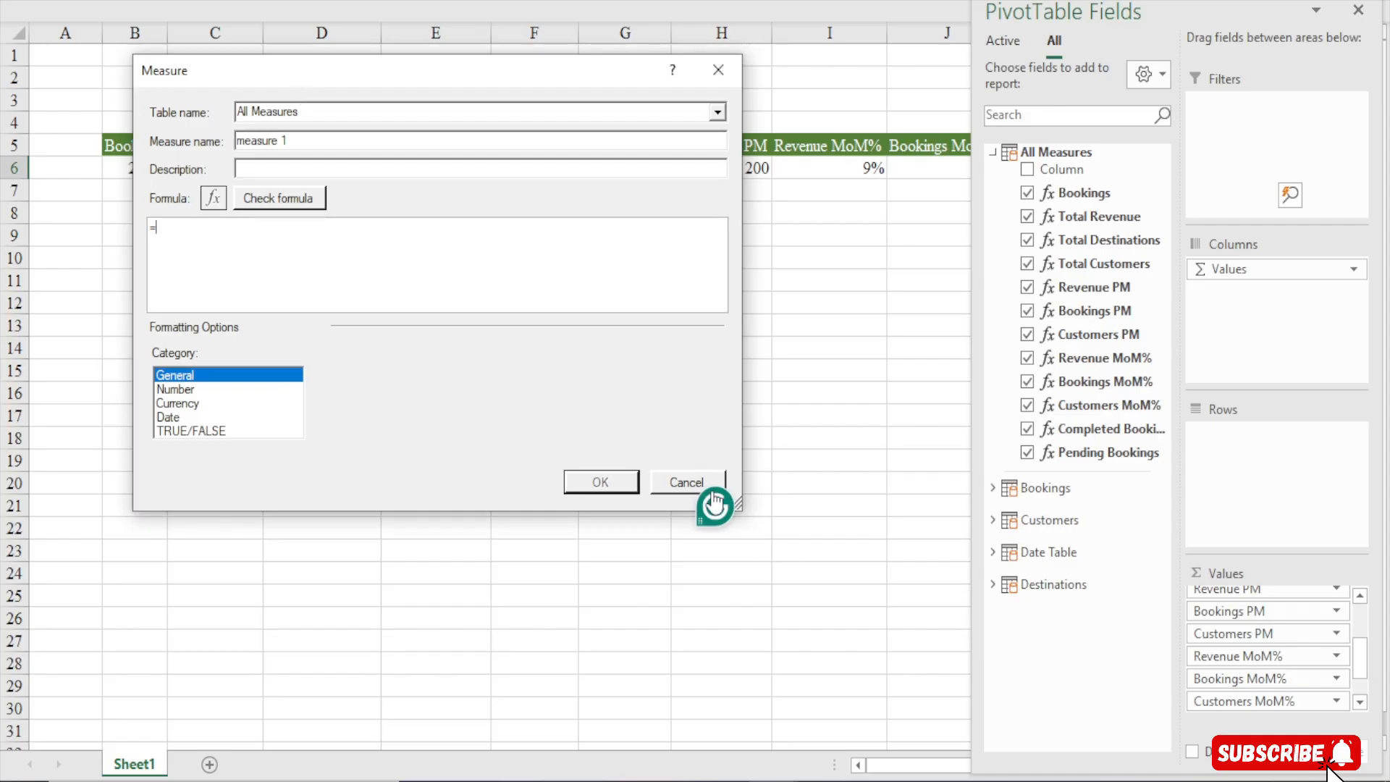
left_click_drag(735, 503, 968, 706)
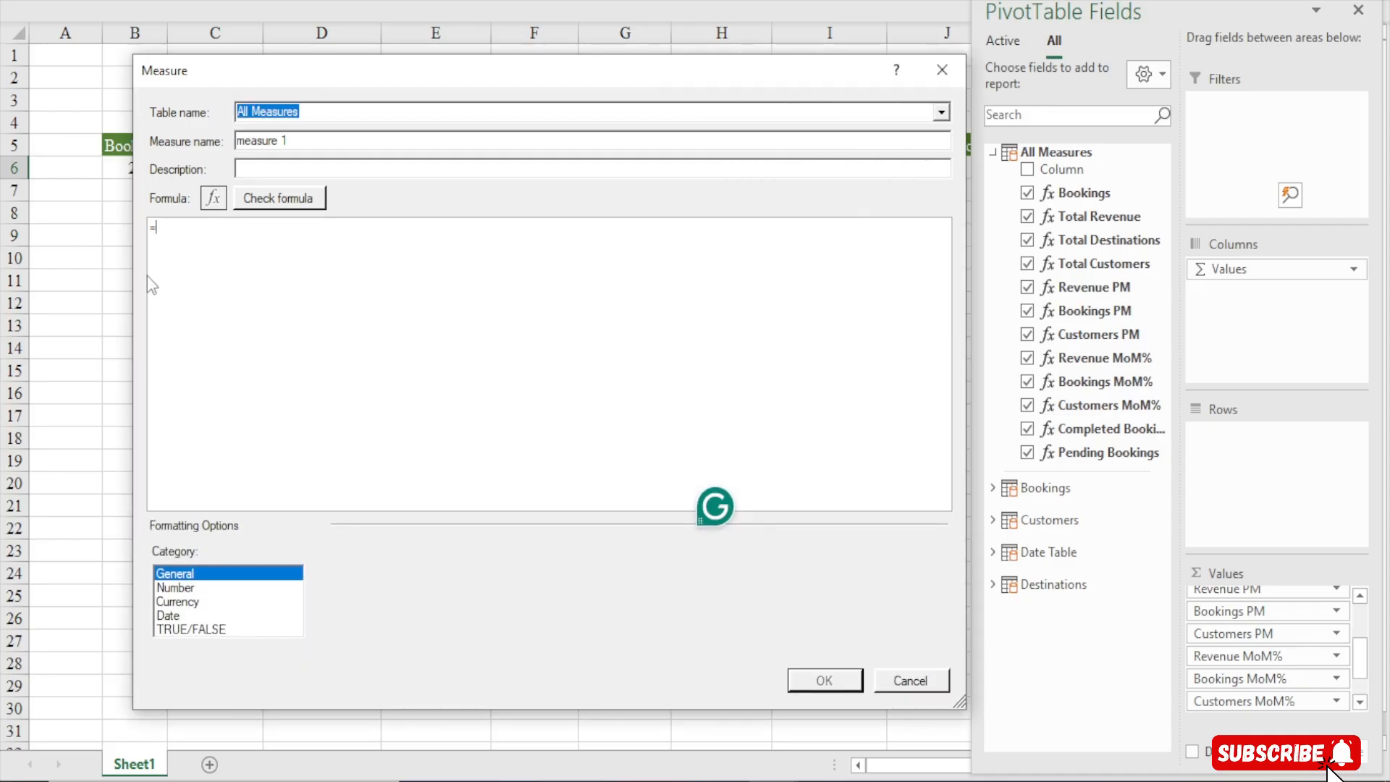
left_click_drag(308, 138, 33, 135)
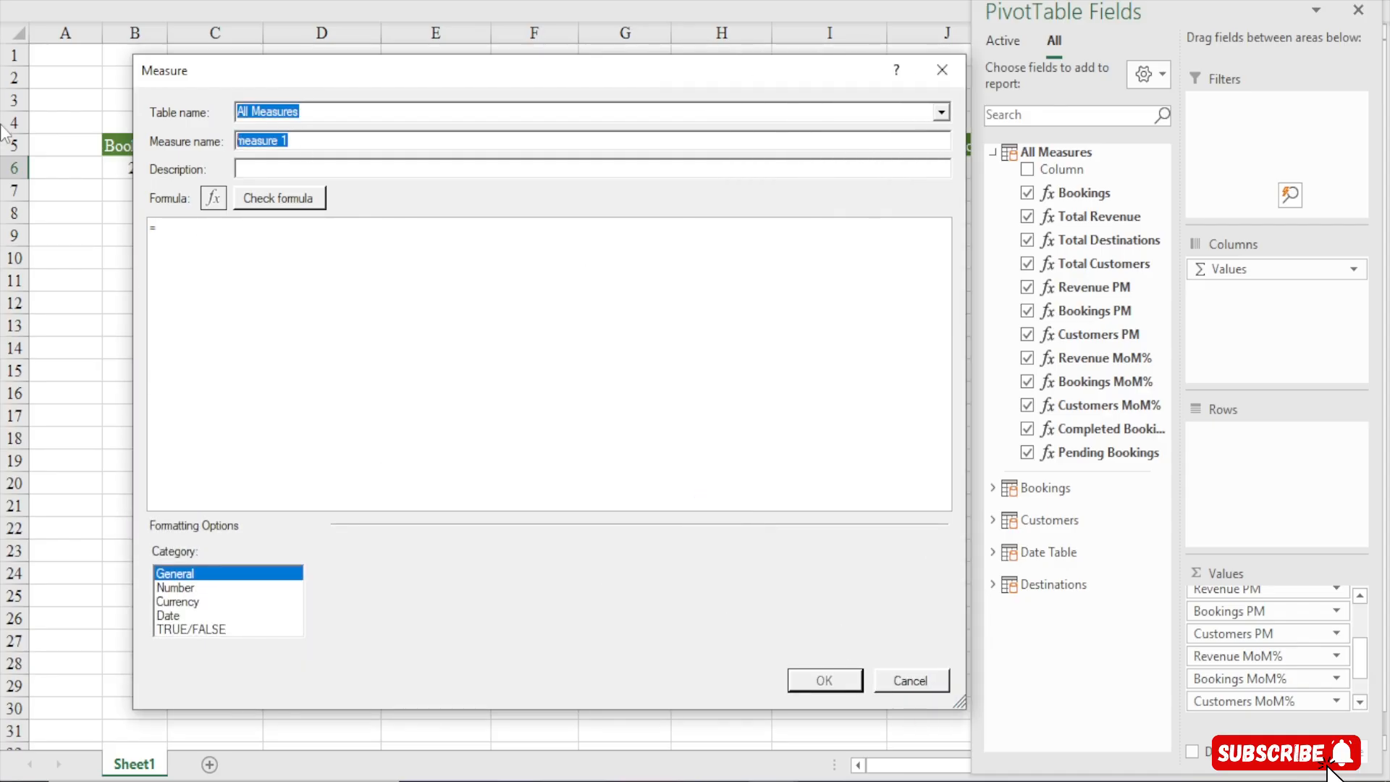
type("Cancelled Bookings")
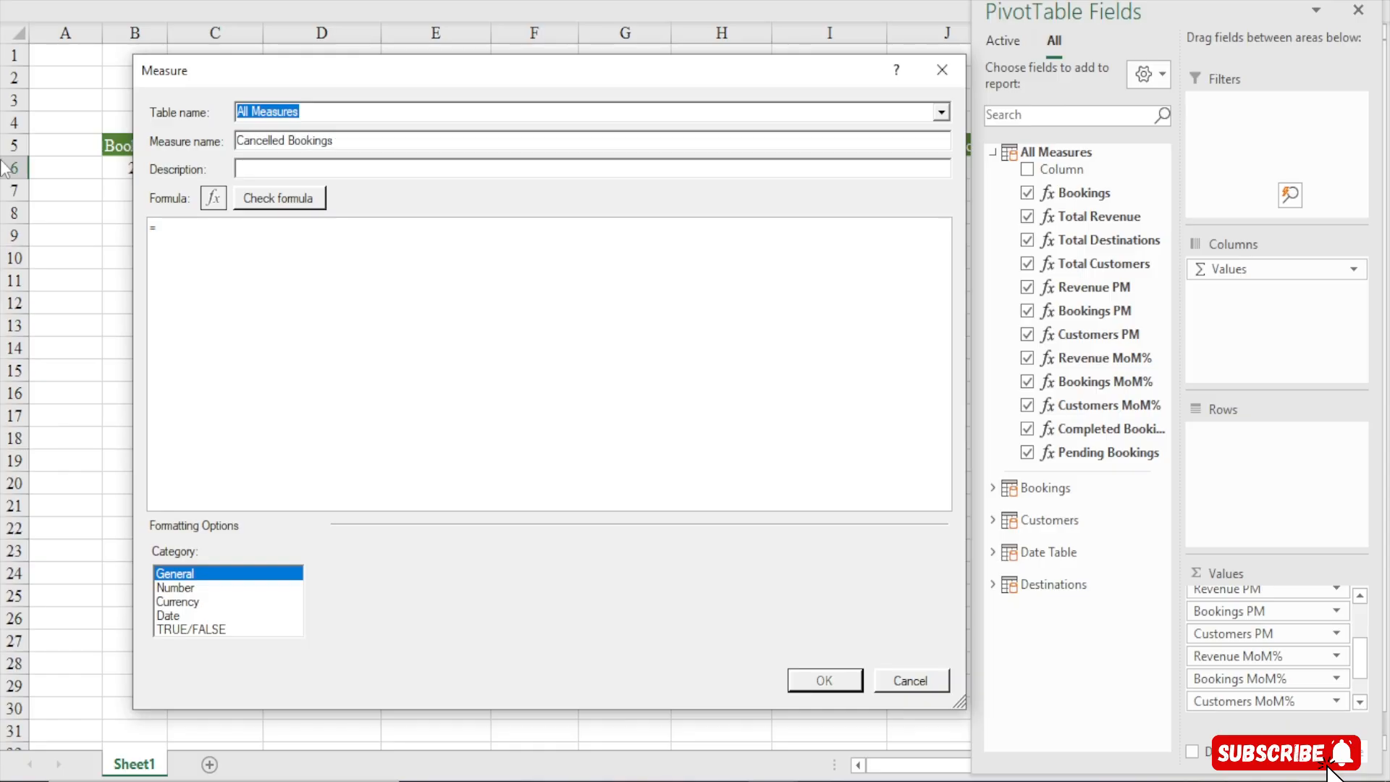
Begin the Cancelled Bookings formula with CALCULATE and [Bookings] as its expression, followed by a comma
left_click(215, 237)
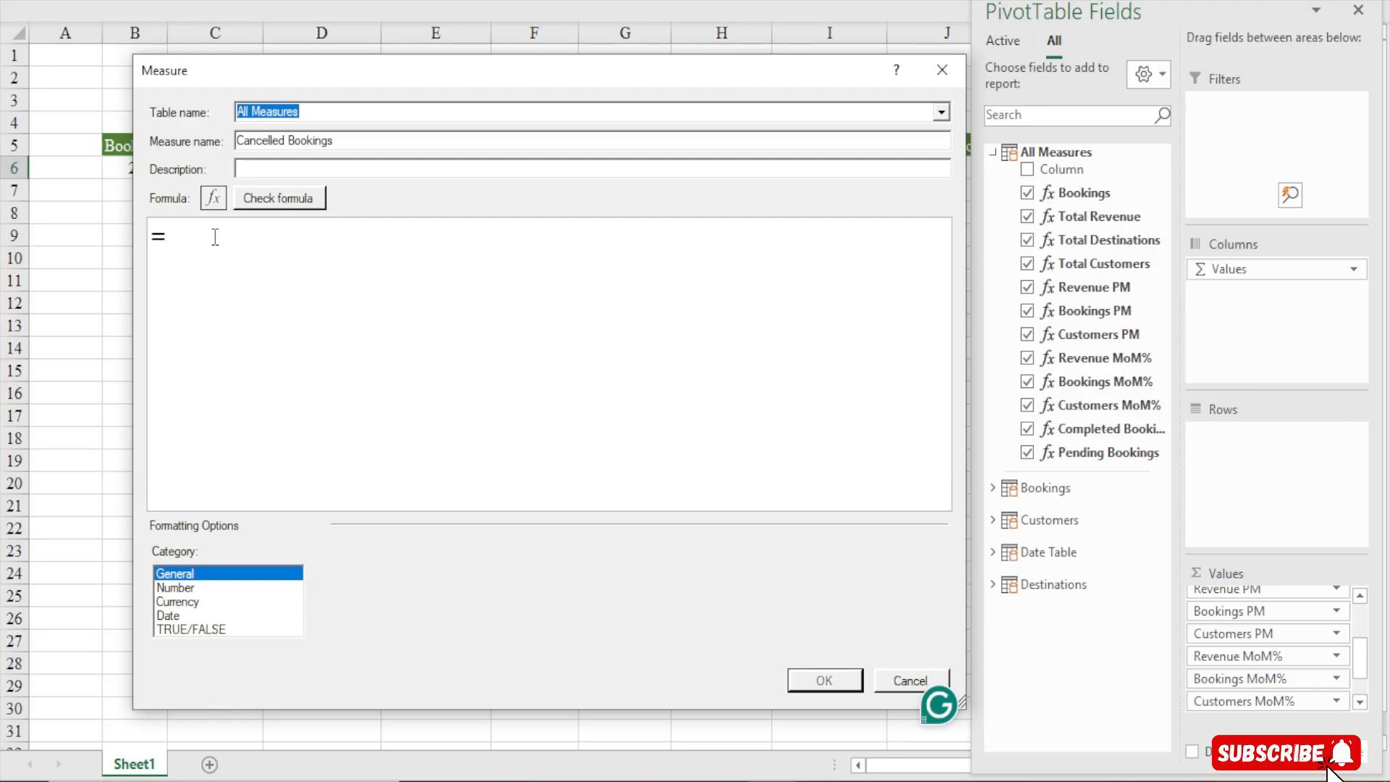
type("cal")
key("Tab")
key("Return")
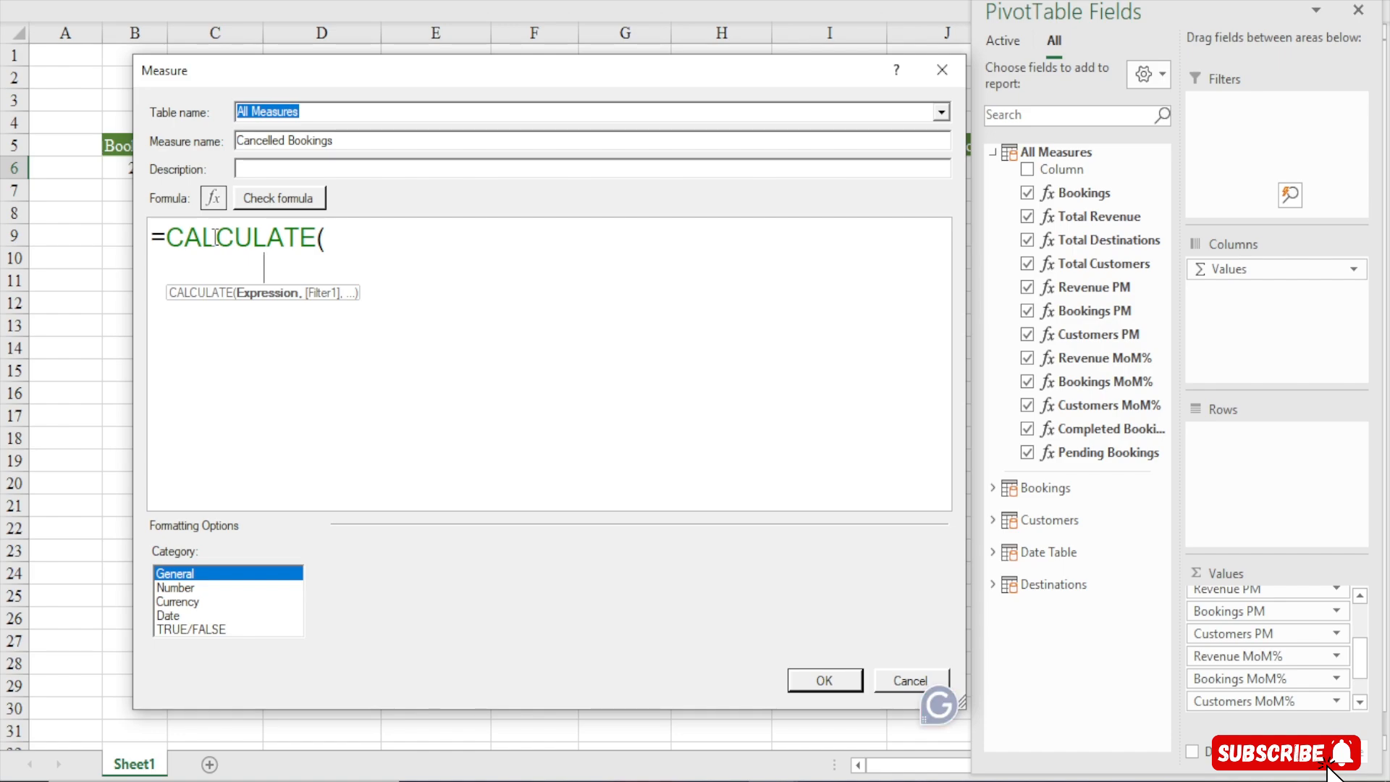
type("[")
key("Tab")
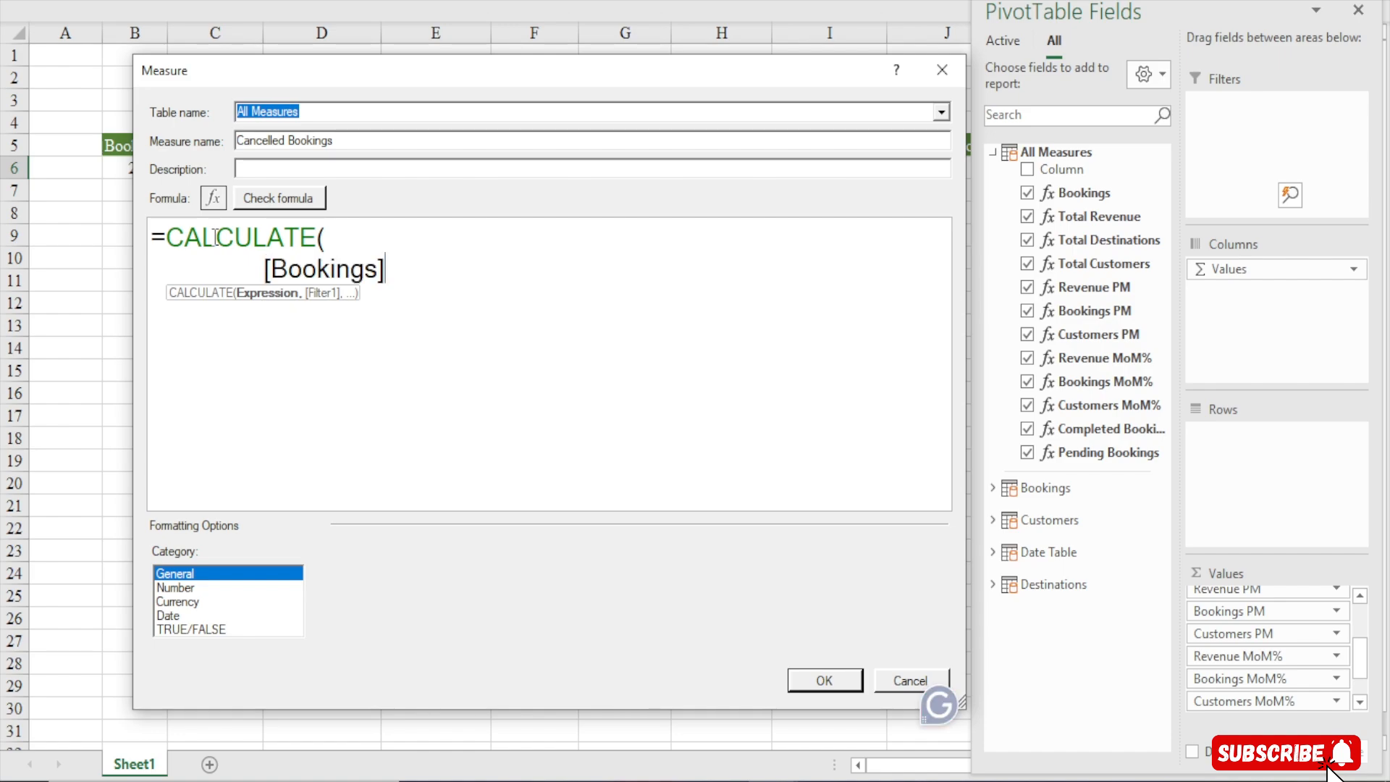
type(",")
key("Return")
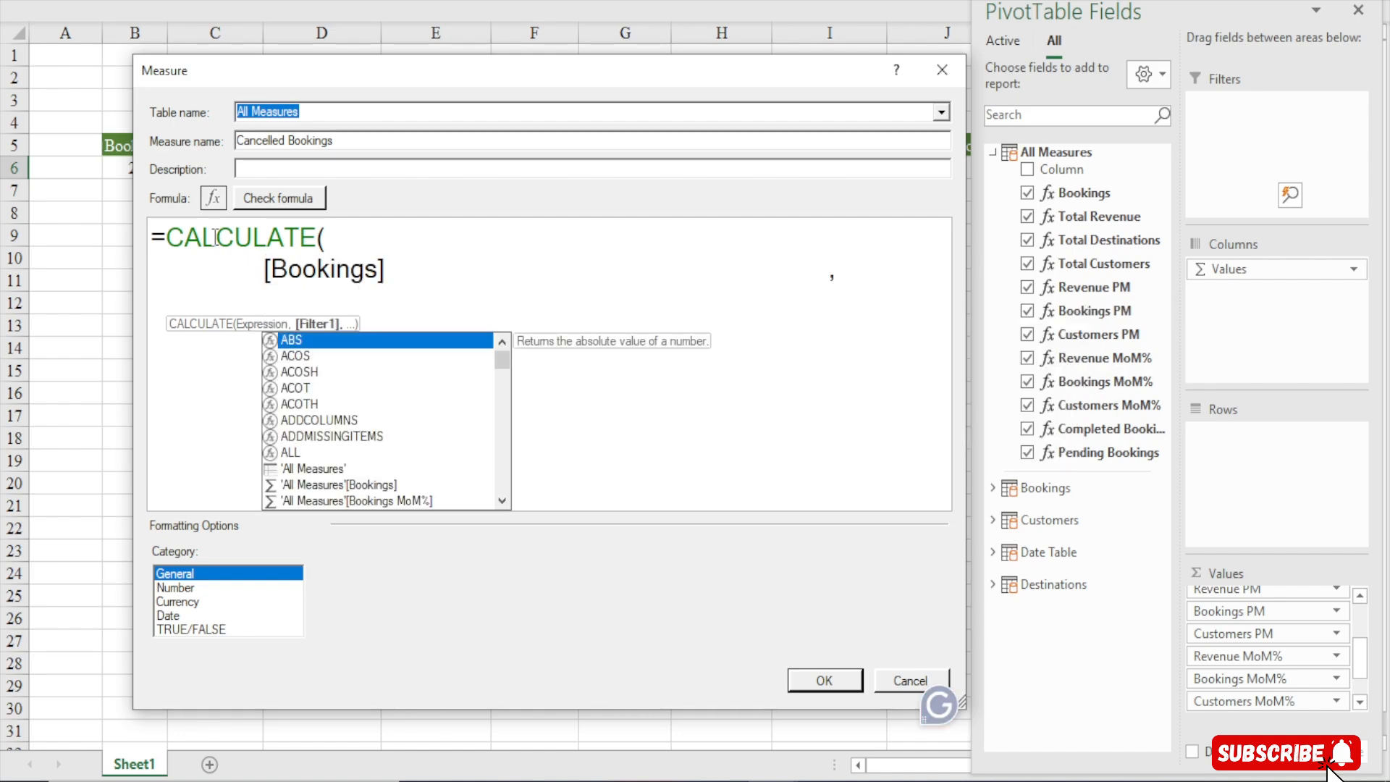
key("BackSpace")
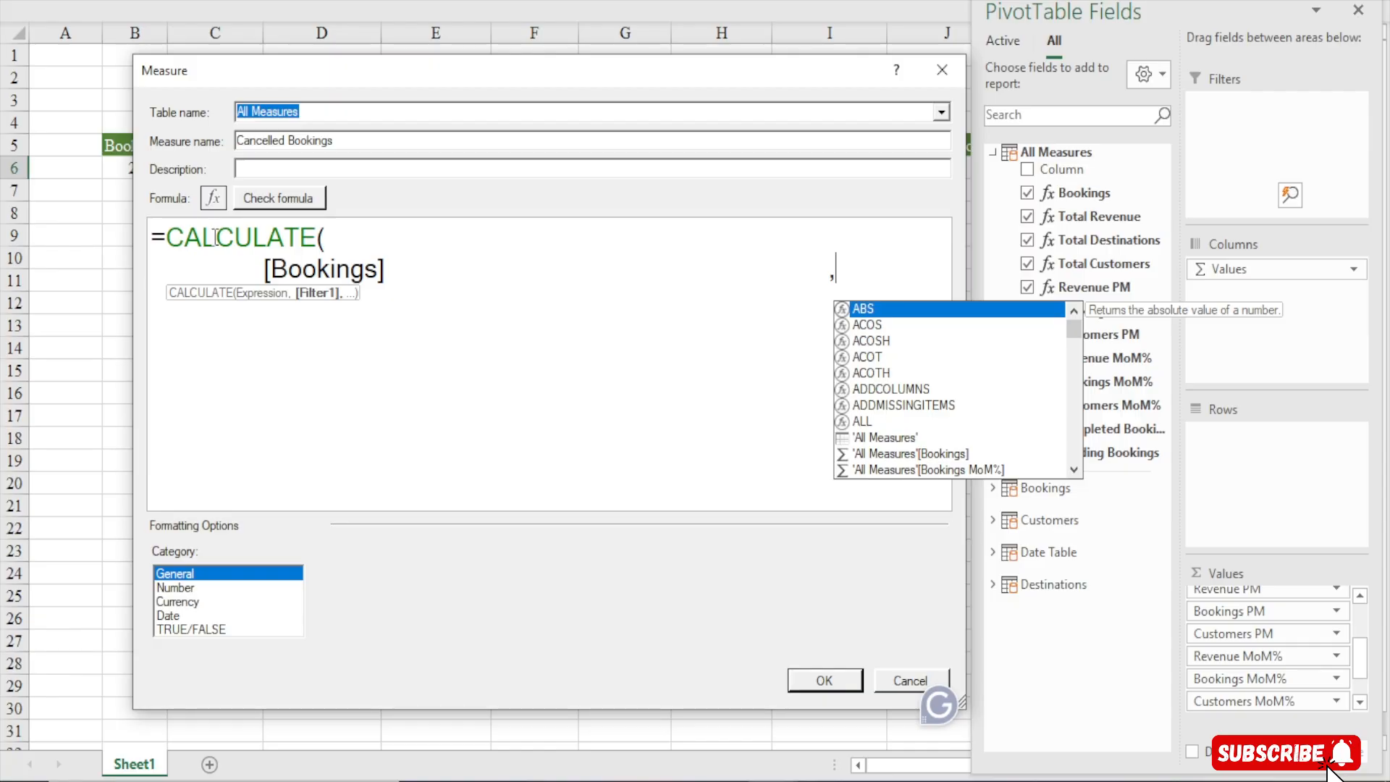
key("BackSpace")
key("BackSpace")
key("BackSpace")
key("BackSpace")
key("BackSpace")
key("BackSpace")
key("BackSpace")
key("BackSpace")
key("BackSpace")
key("BackSpace")
key("BackSpace")
key("BackSpace")
key("BackSpace")
key("BackSpace")
key("BackSpace")
key("BackSpace")
key("BackSpace")
key("BackSpace")
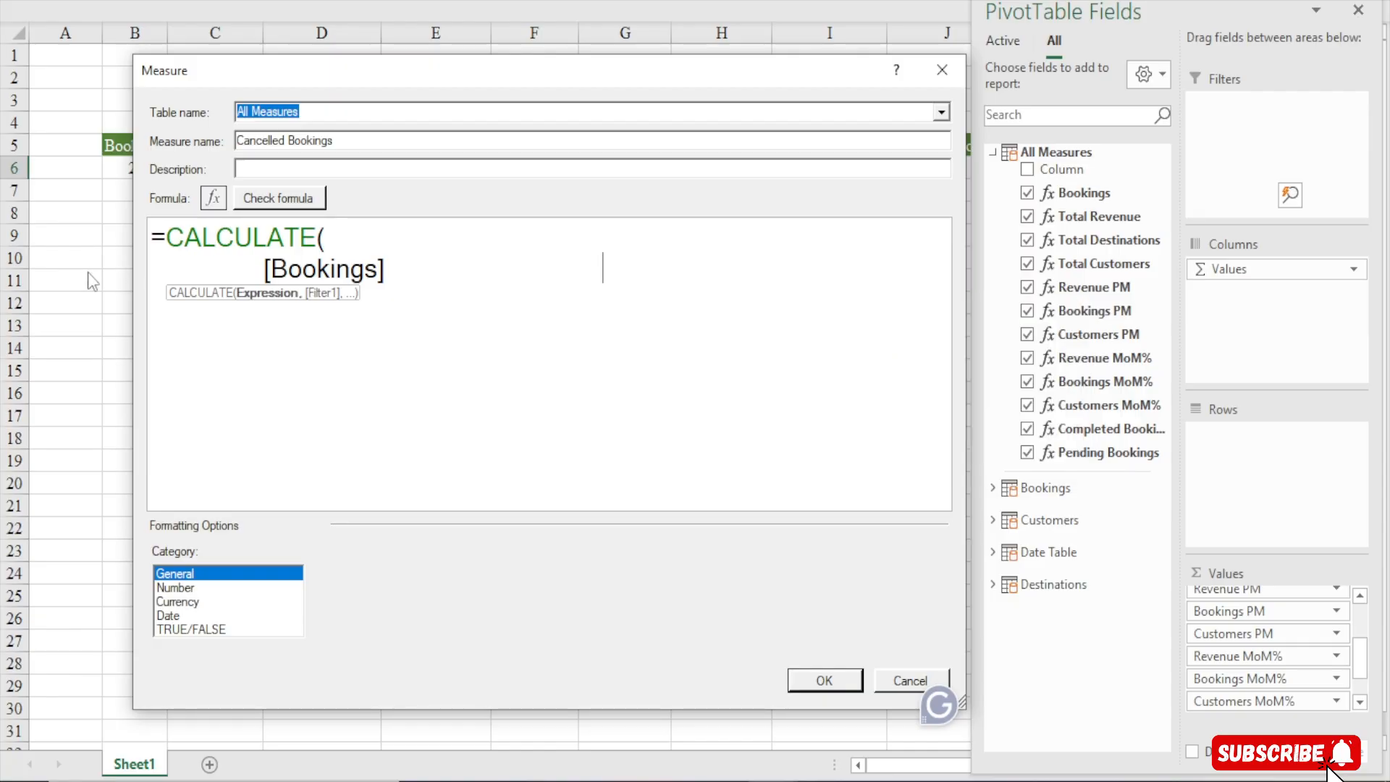
type(",")
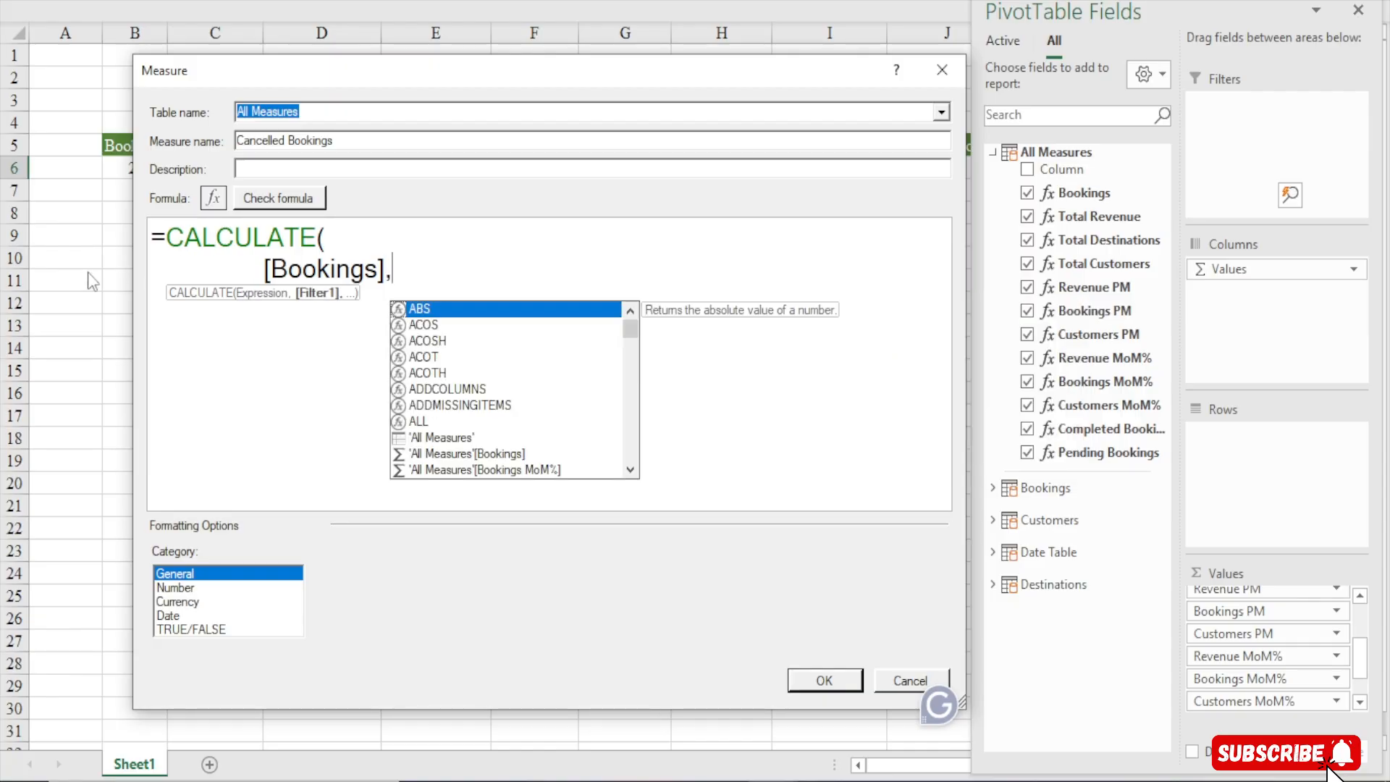
Add the filter Bookings[Status]= "Cancelled" on a new line, close the parentheses, and check the formula
key("shift+Return")
type("stua")
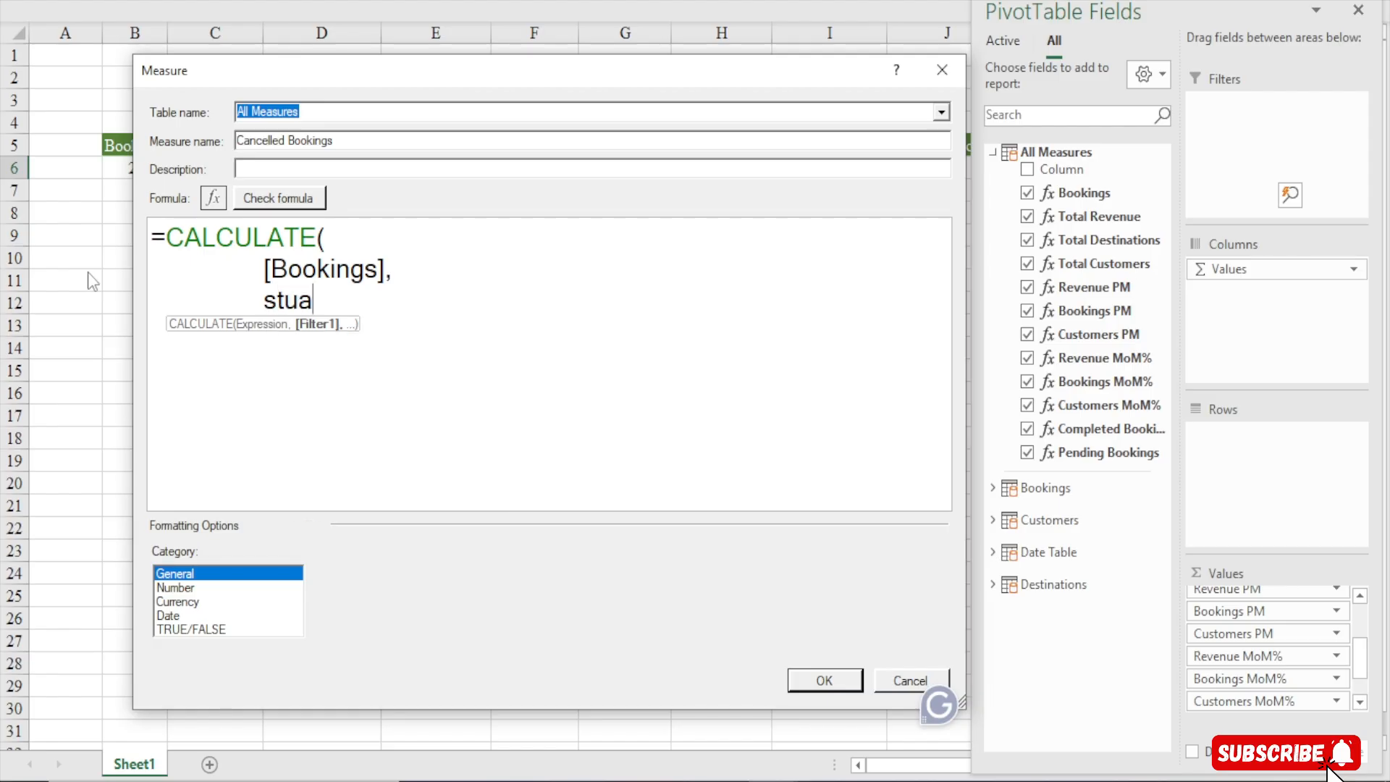
key("BackSpace")
type("atus")
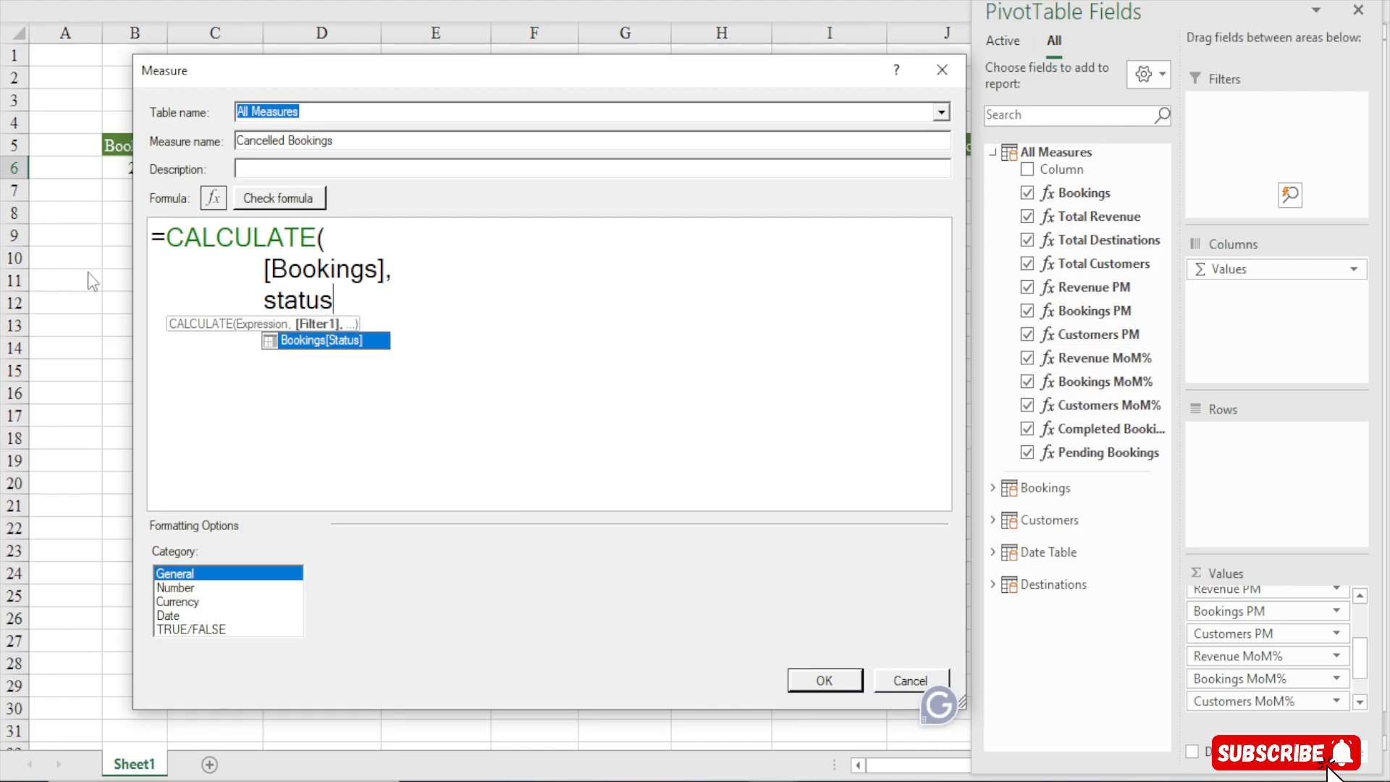
key("Tab")
type("= ")
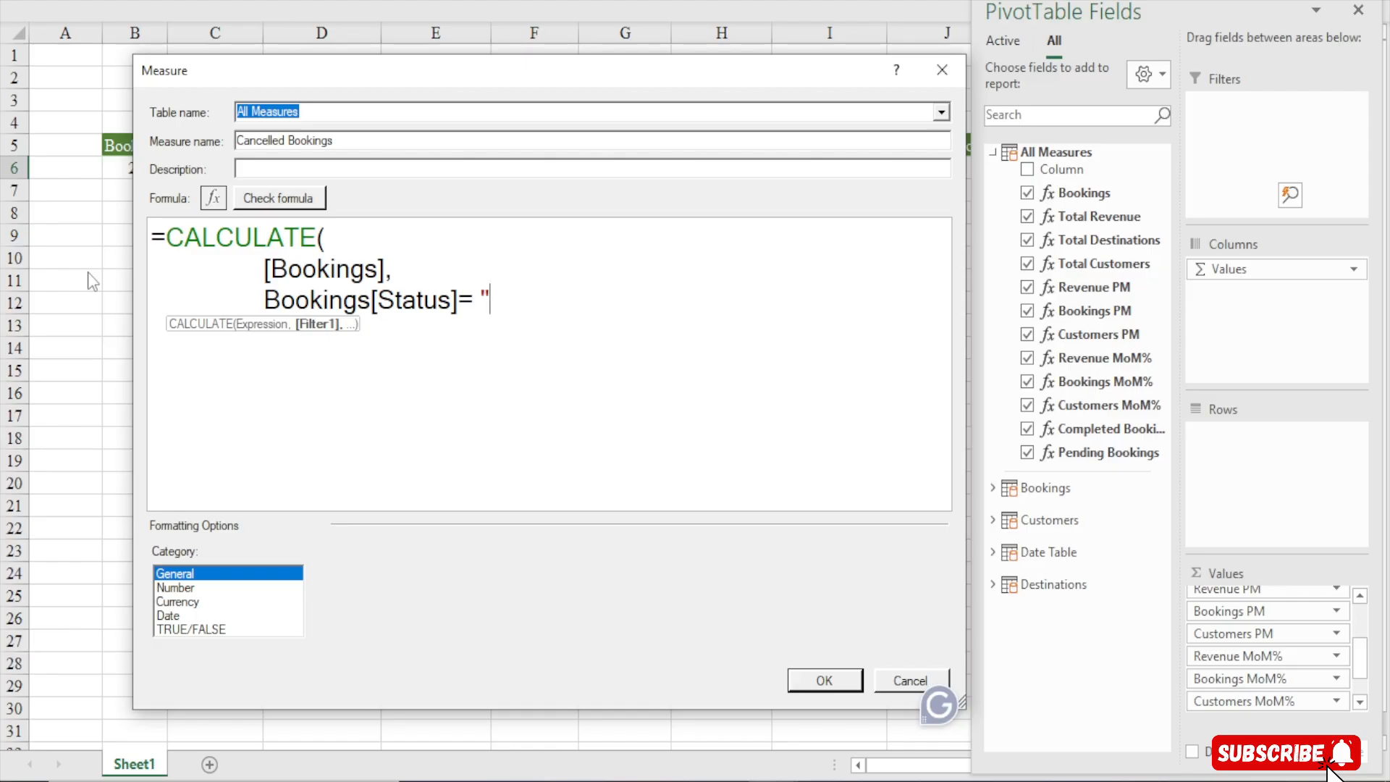
type("\"CAn")
key("BackSpace")
type("a")
key("BackSpace")
key("BackSpace")
type("ancee")
key("BackSpace")
type("kk")
key("BackSpace")
key("BackSpace")
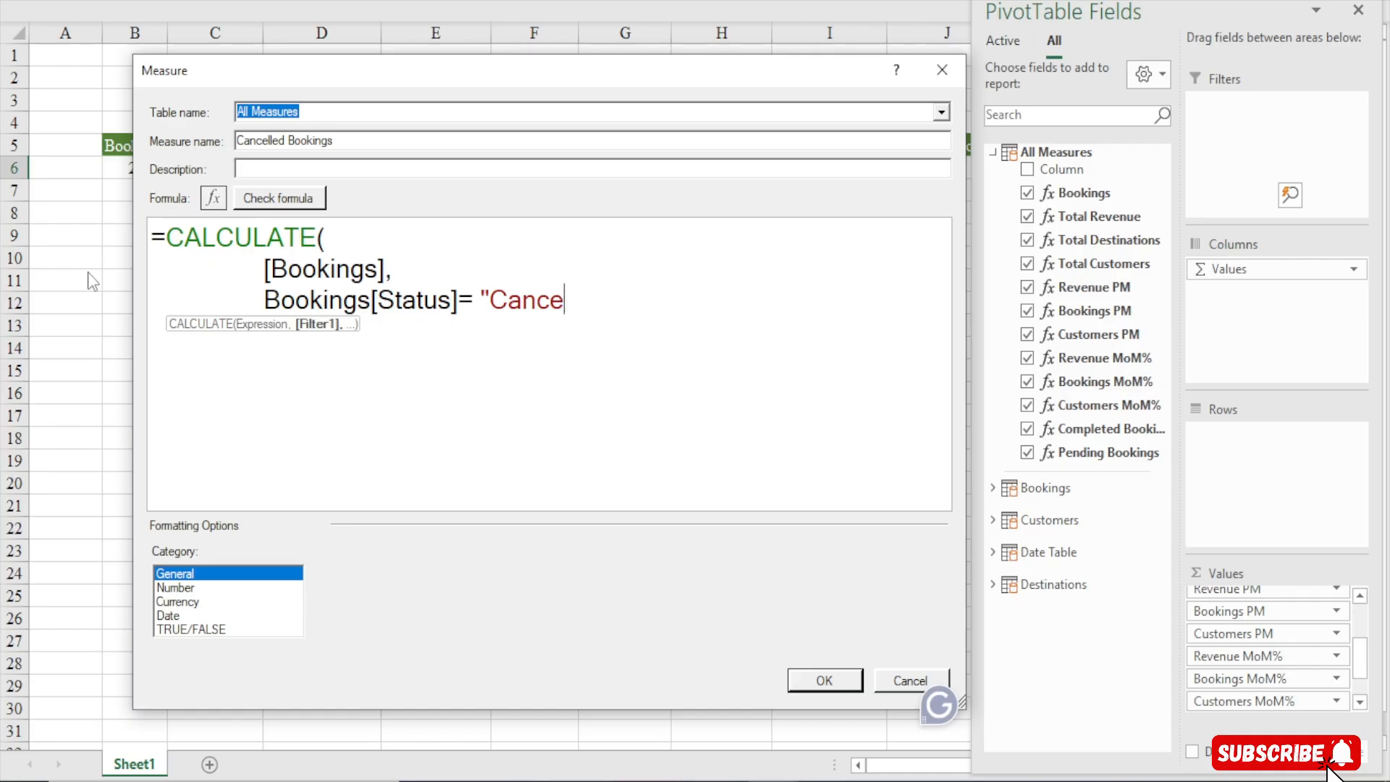
type("lled\")")
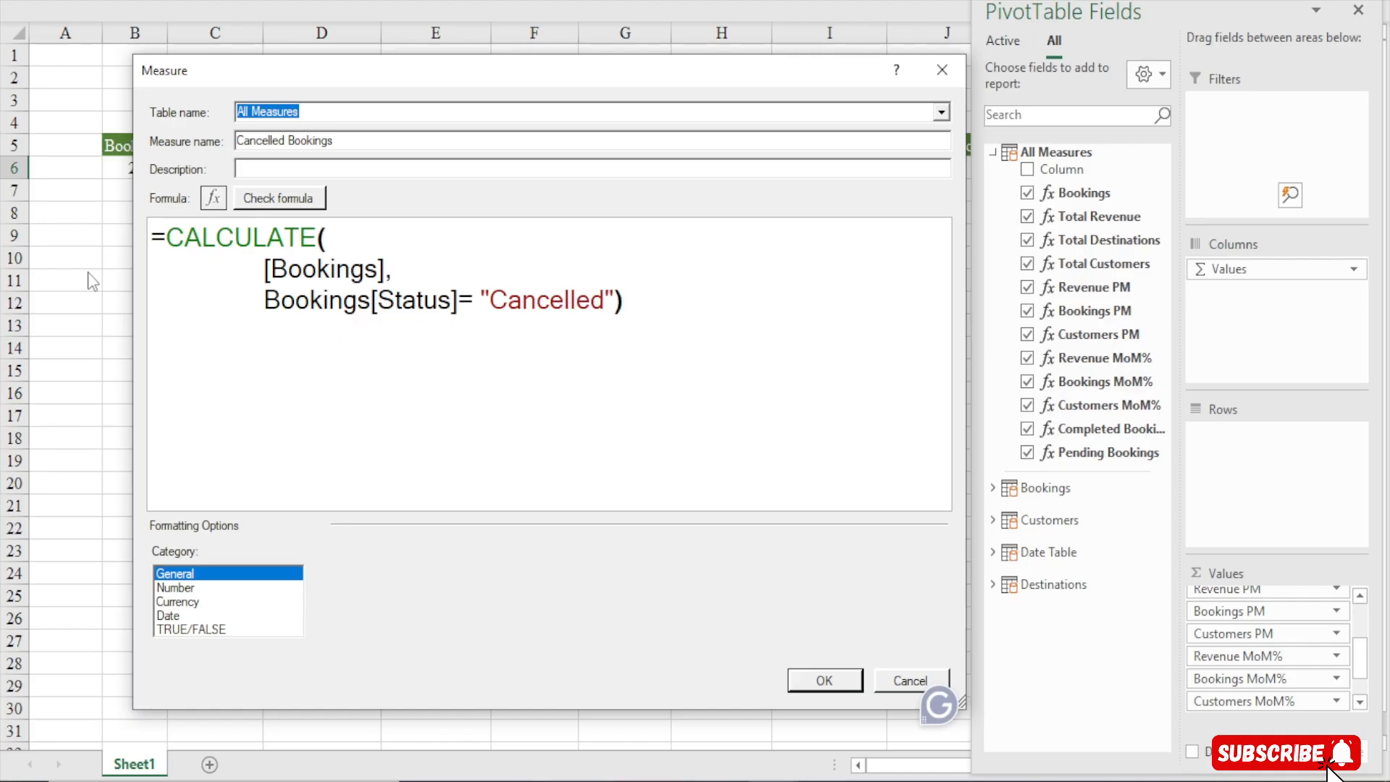
left_click(296, 190)
Format Cancelled Bookings as a whole number with a 1000 separator and save the measure
left_click(185, 588)
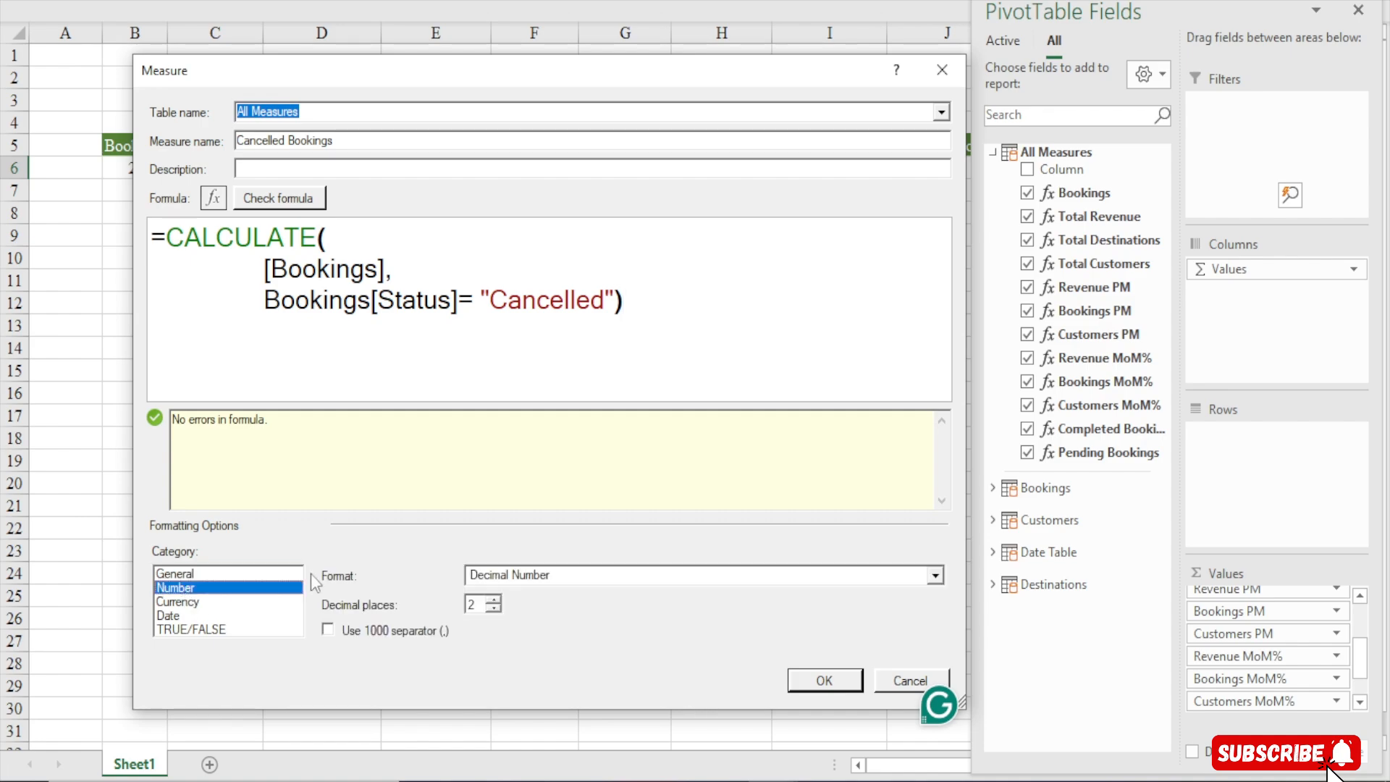
left_click(549, 585)
left_click(546, 615)
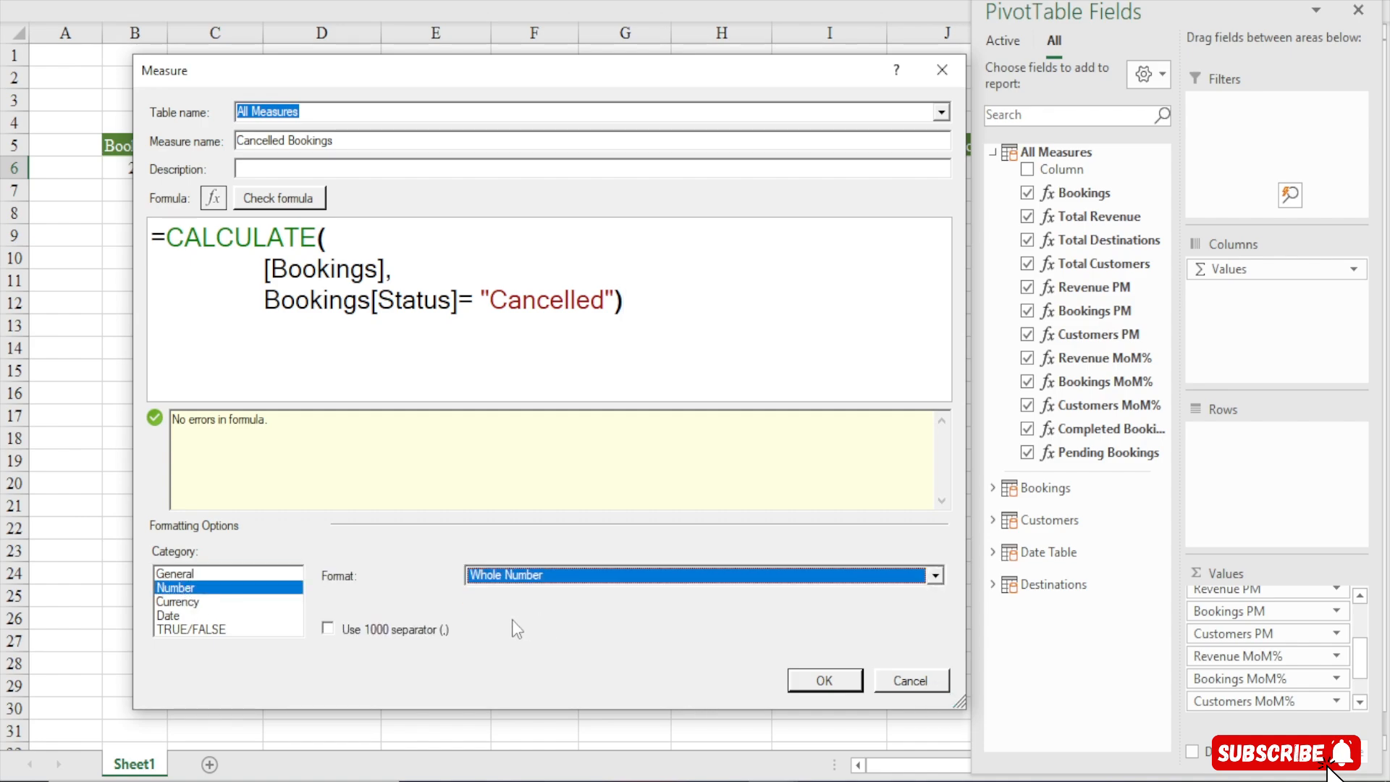
left_click(417, 630)
left_click(819, 675)
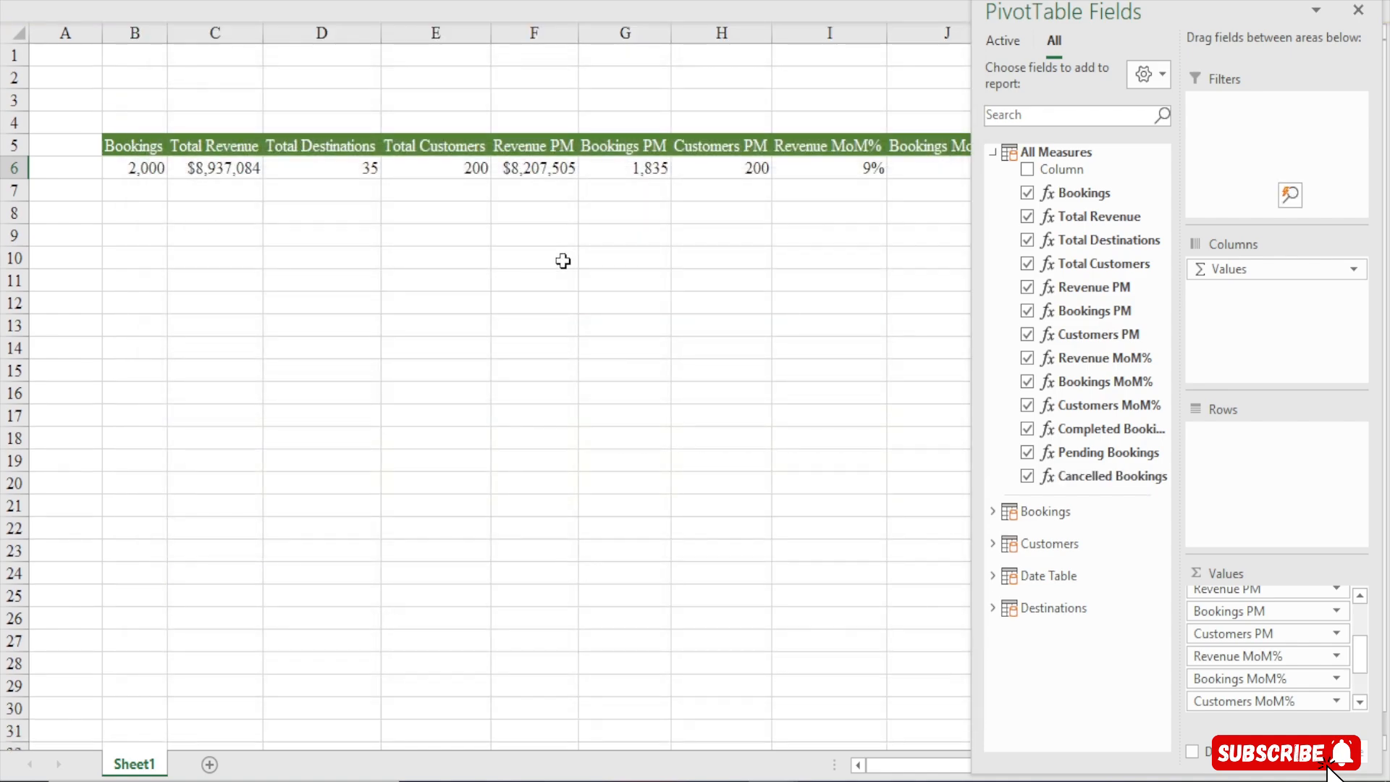
Scroll across the PivotTable to review the new Cancelled Bookings column
left_click(550, 258)
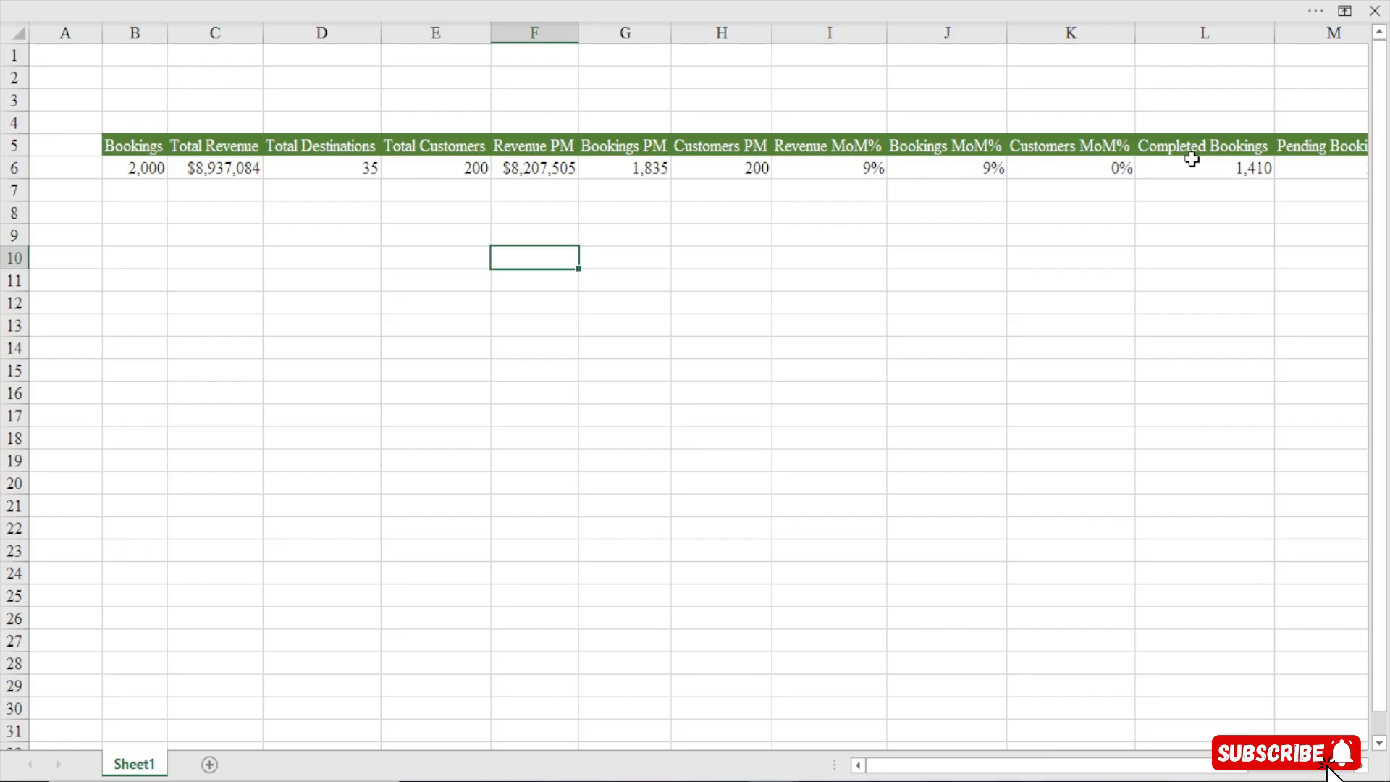
left_click(1361, 766)
left_click(1362, 766)
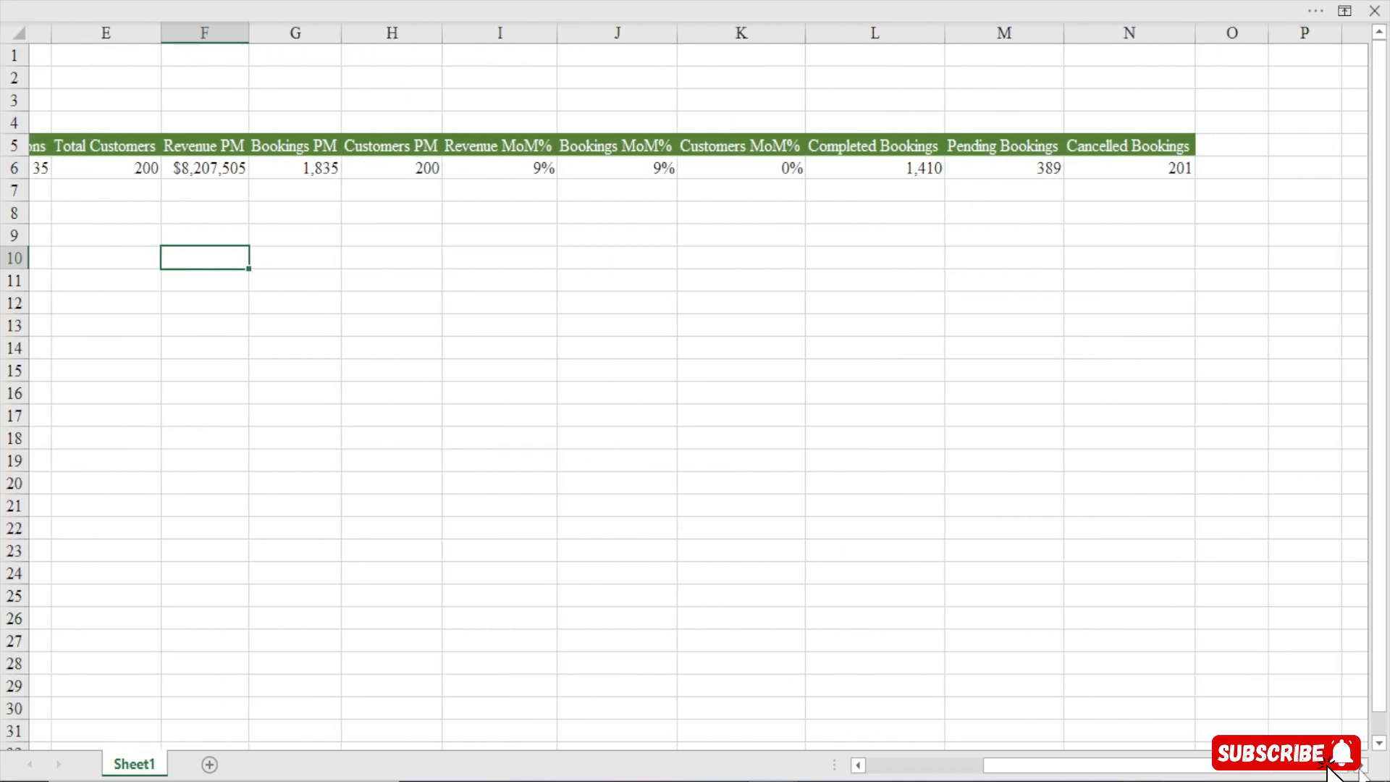
left_click(1362, 766)
left_click_drag(1244, 770, 1057, 768)
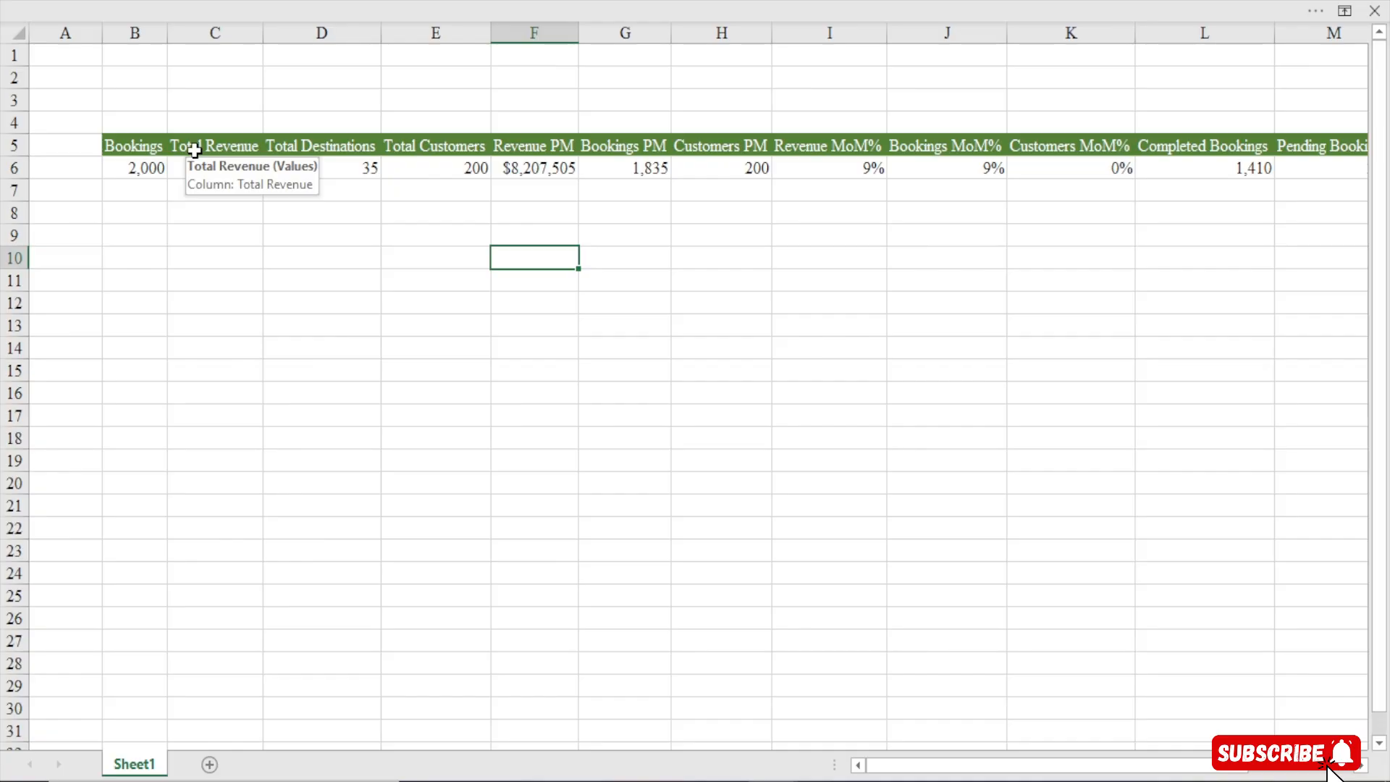
left_click(333, 393)
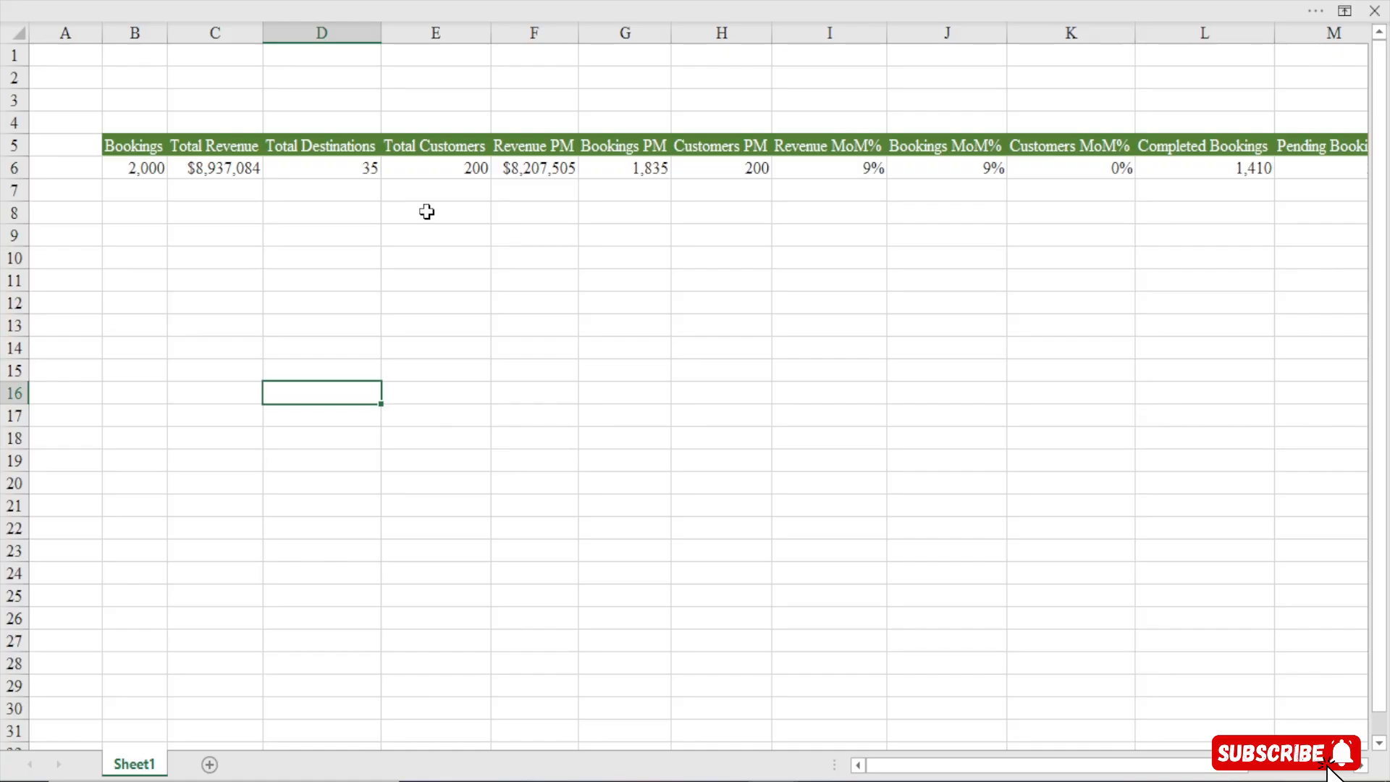
Remove every measure except Bookings, Total Revenue, Total Destinations and Total Customers from the PivotTable values
left_click(443, 164)
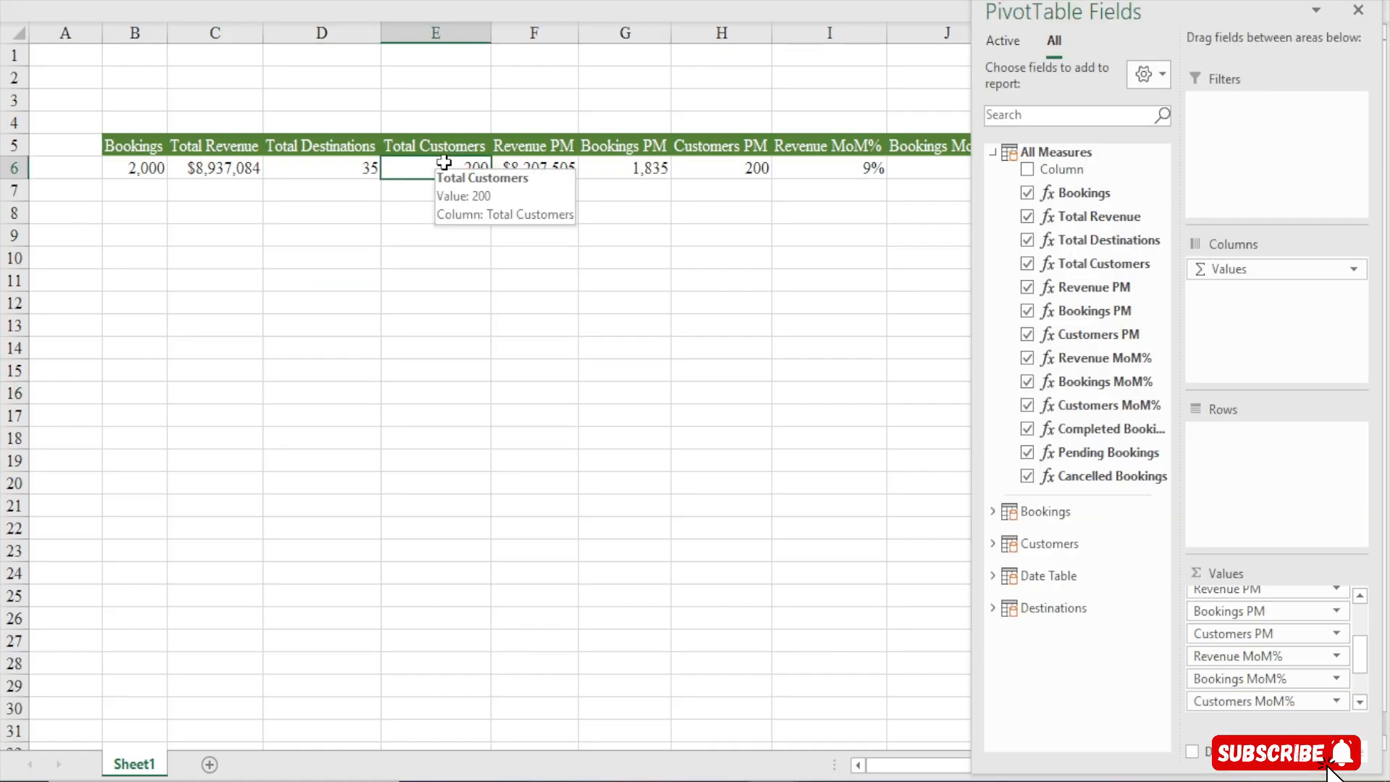
left_click_drag(1360, 665, 1079, 706)
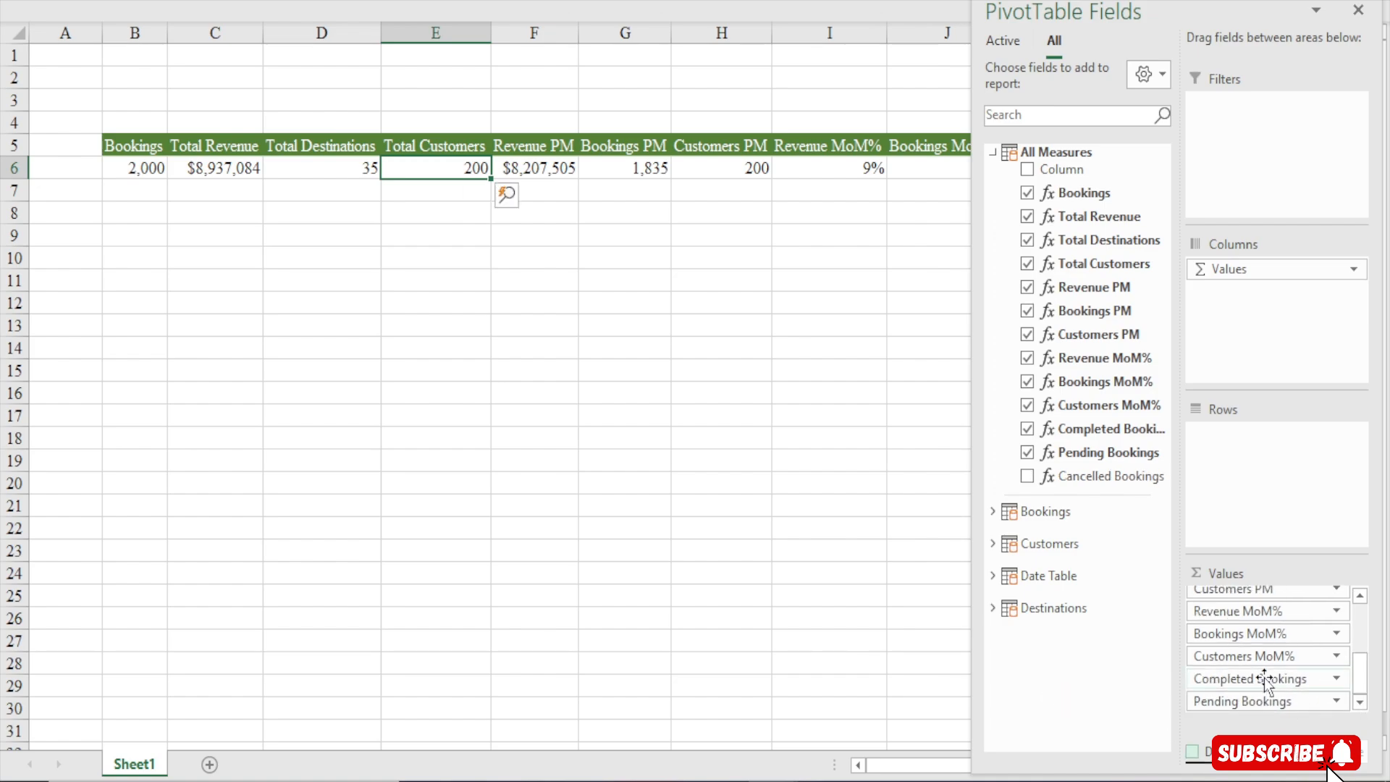
left_click_drag(1266, 681, 1087, 701)
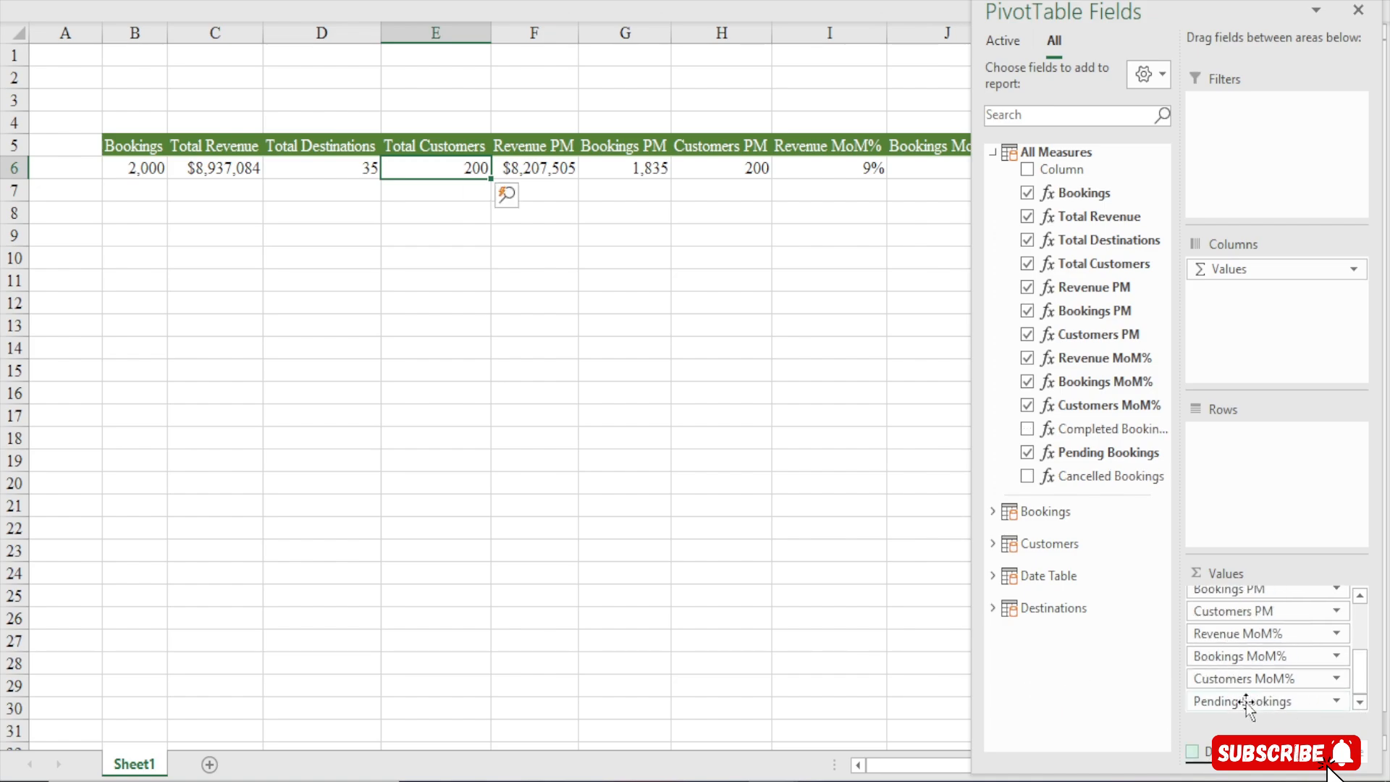
left_click_drag(1247, 702, 1042, 713)
left_click_drag(1233, 678, 1111, 695)
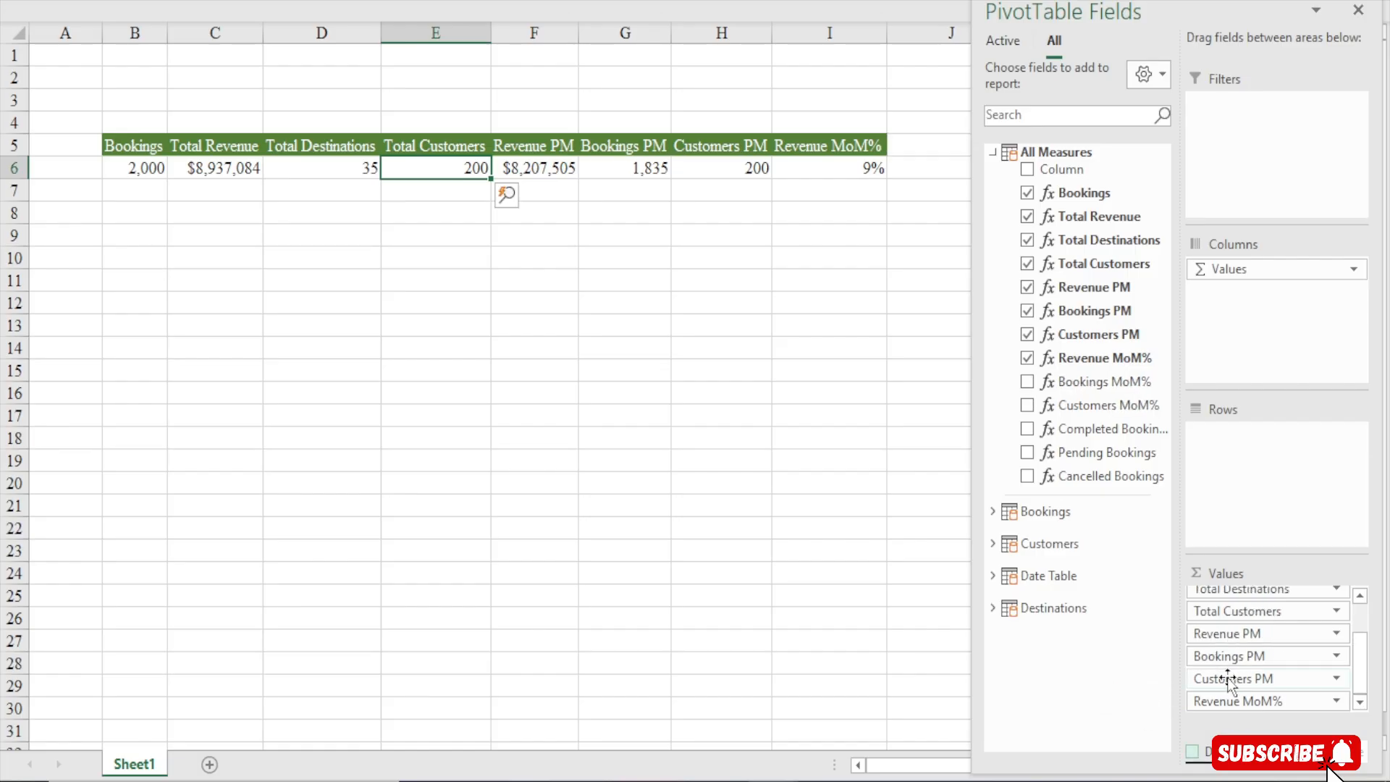
left_click_drag(1229, 681, 1144, 694)
left_click_drag(1254, 679, 1124, 695)
left_click_drag(1232, 700, 1137, 714)
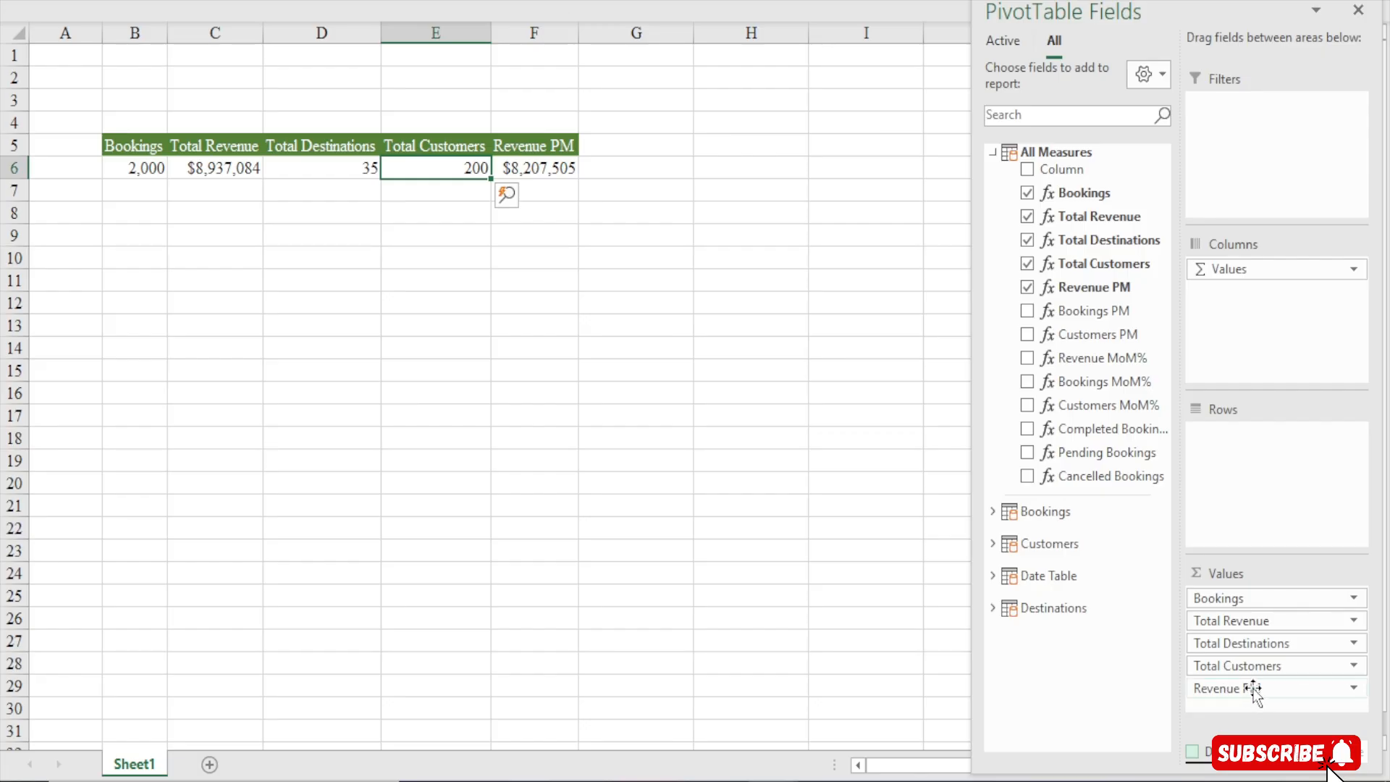
left_click_drag(1255, 693, 1085, 698)
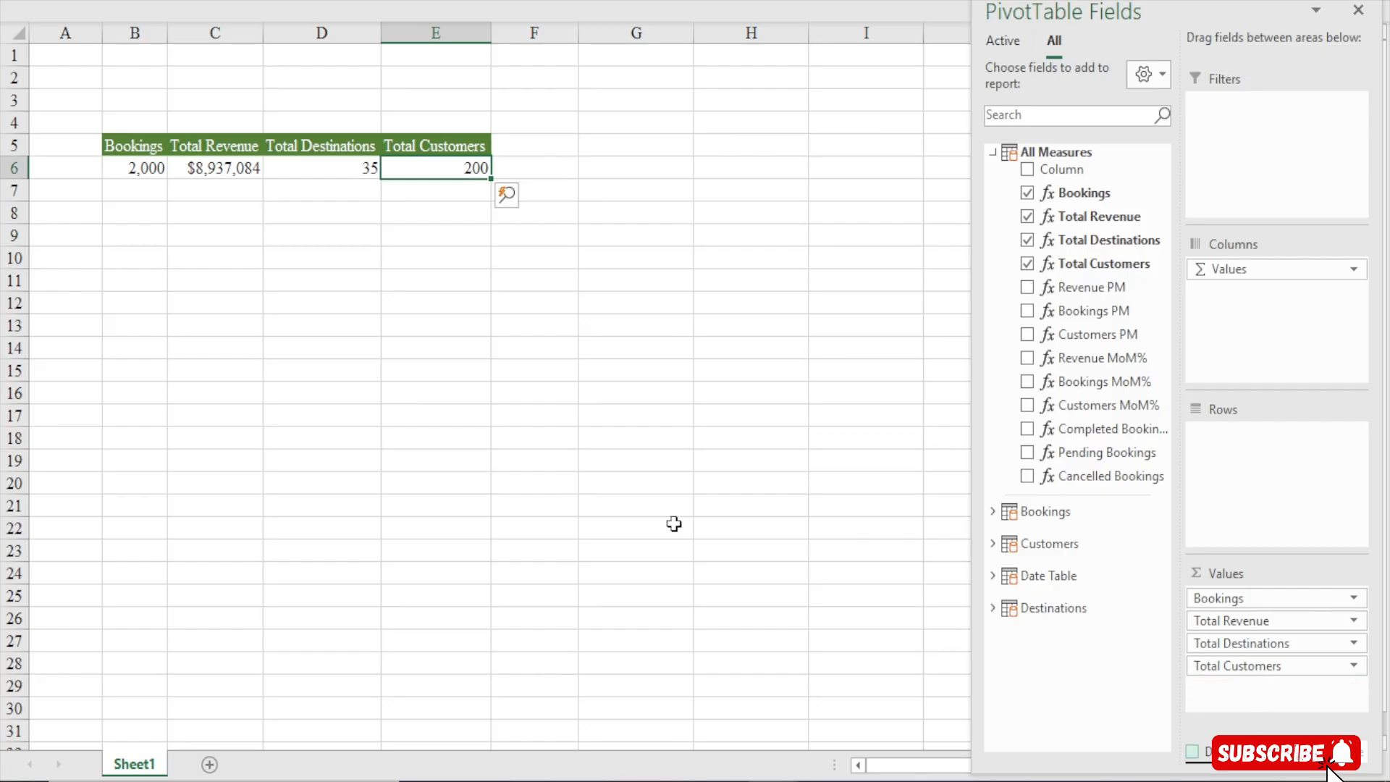
Add a new worksheet and rename it Dashboard
left_click_drag(136, 171, 477, 169)
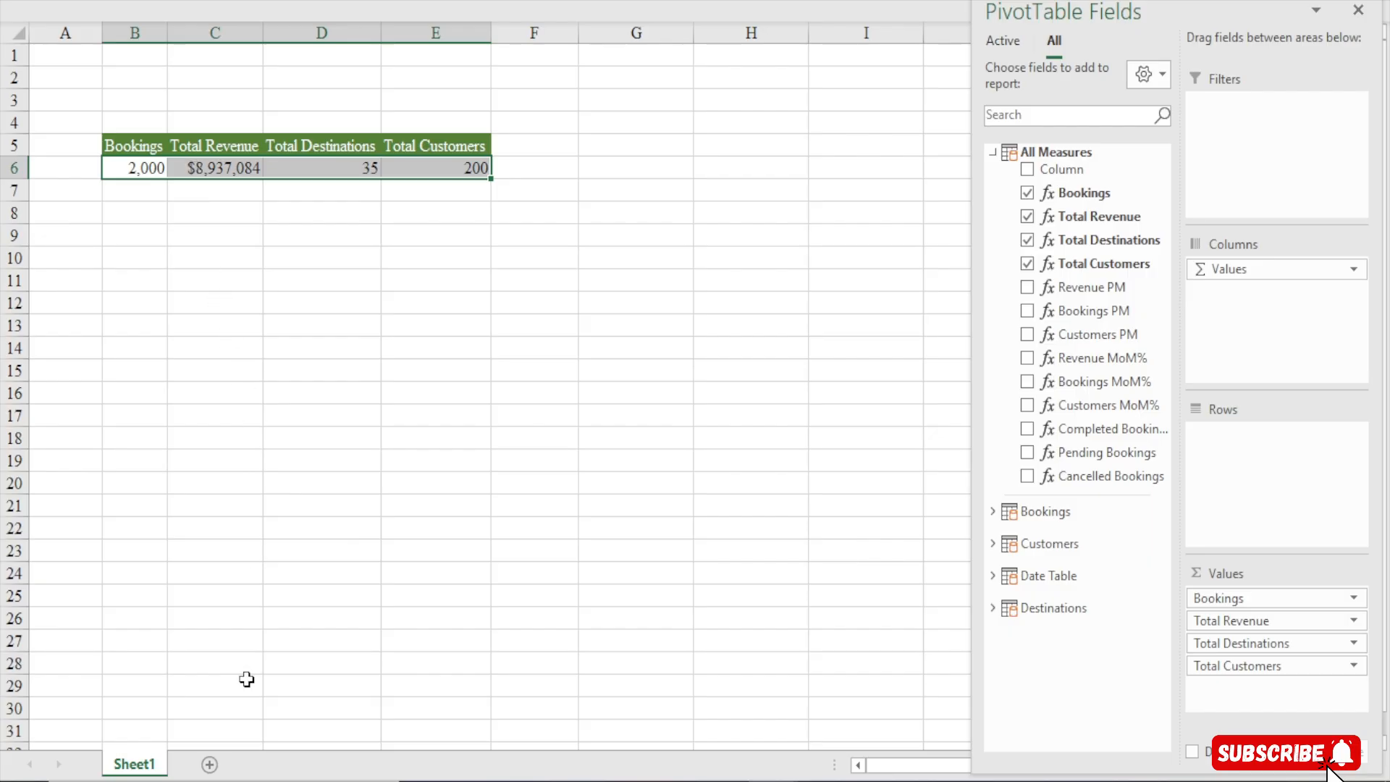
left_click(216, 661)
left_click(210, 765)
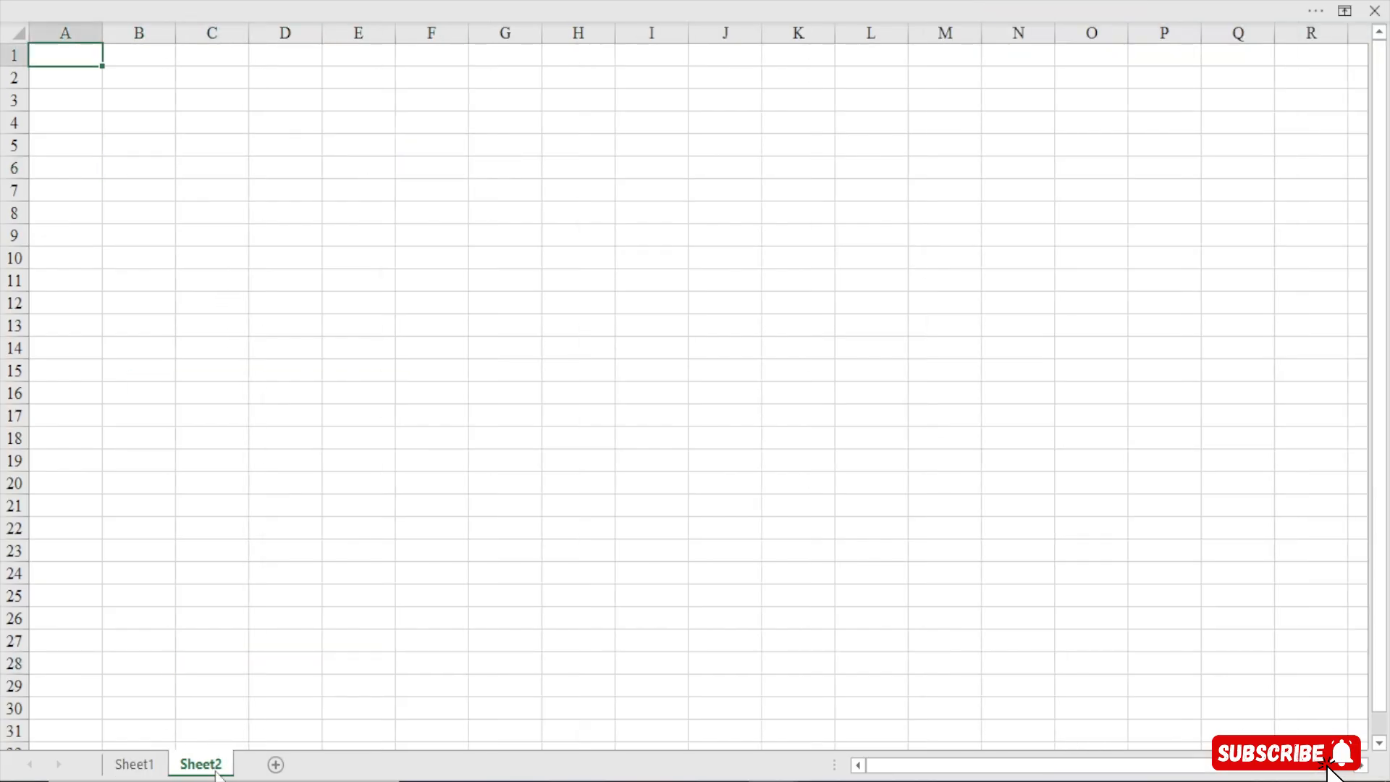
double_click(217, 764)
type("Dash")
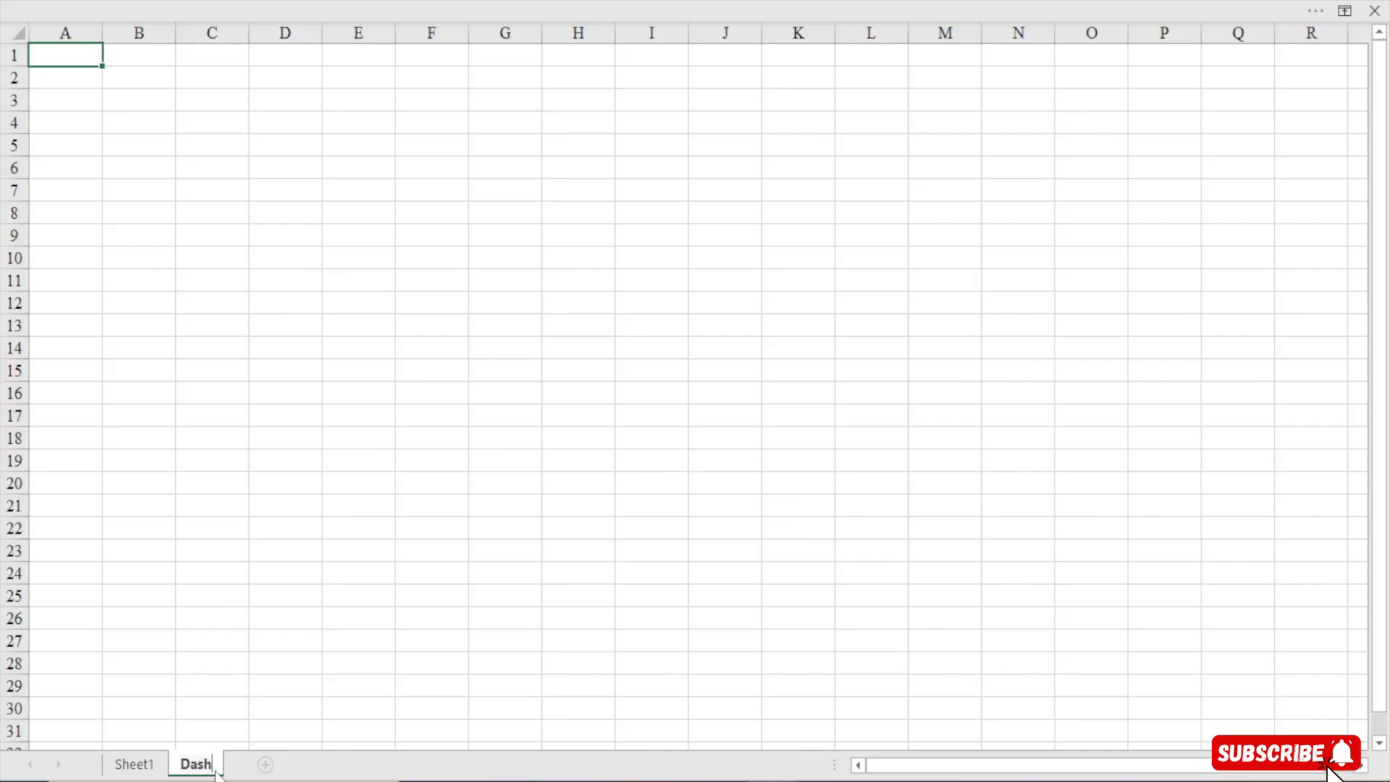
type("boa")
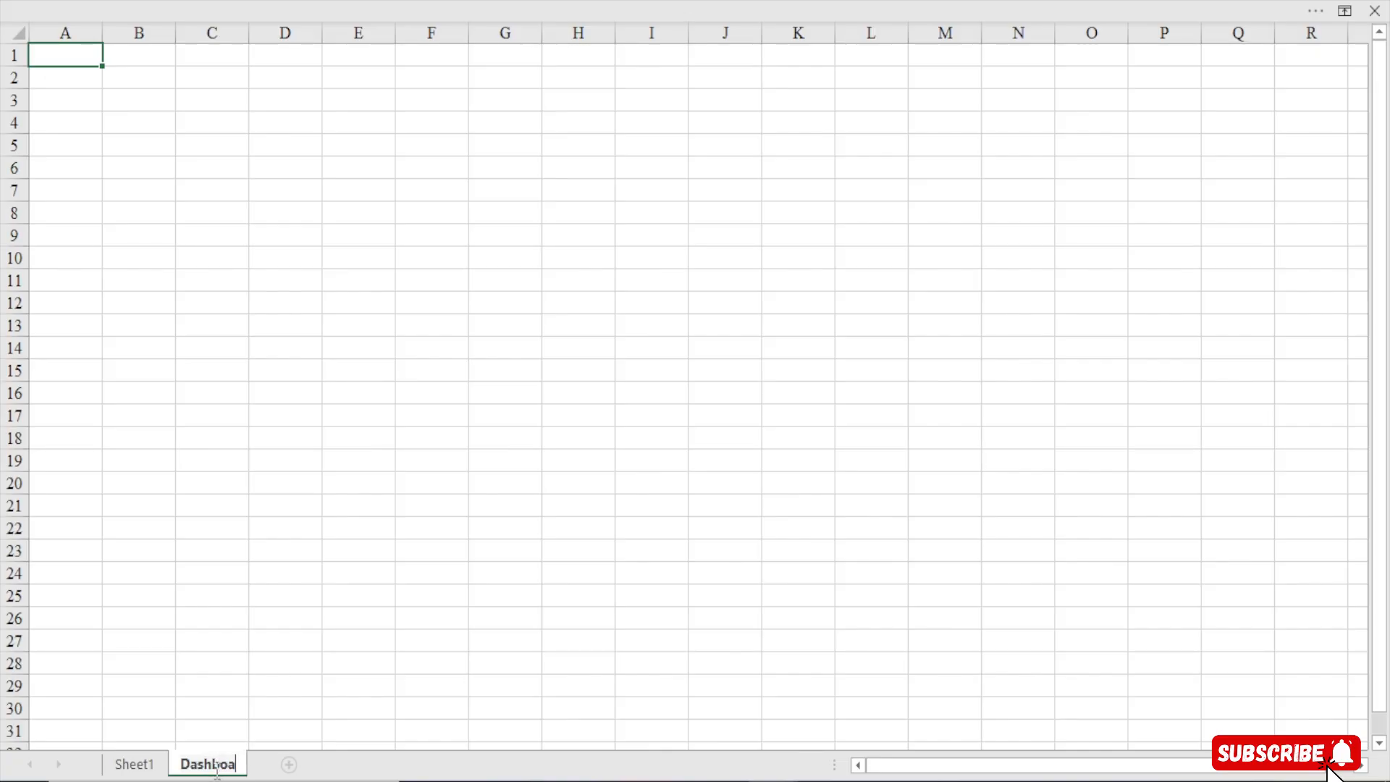
type("rd")
key("Return")
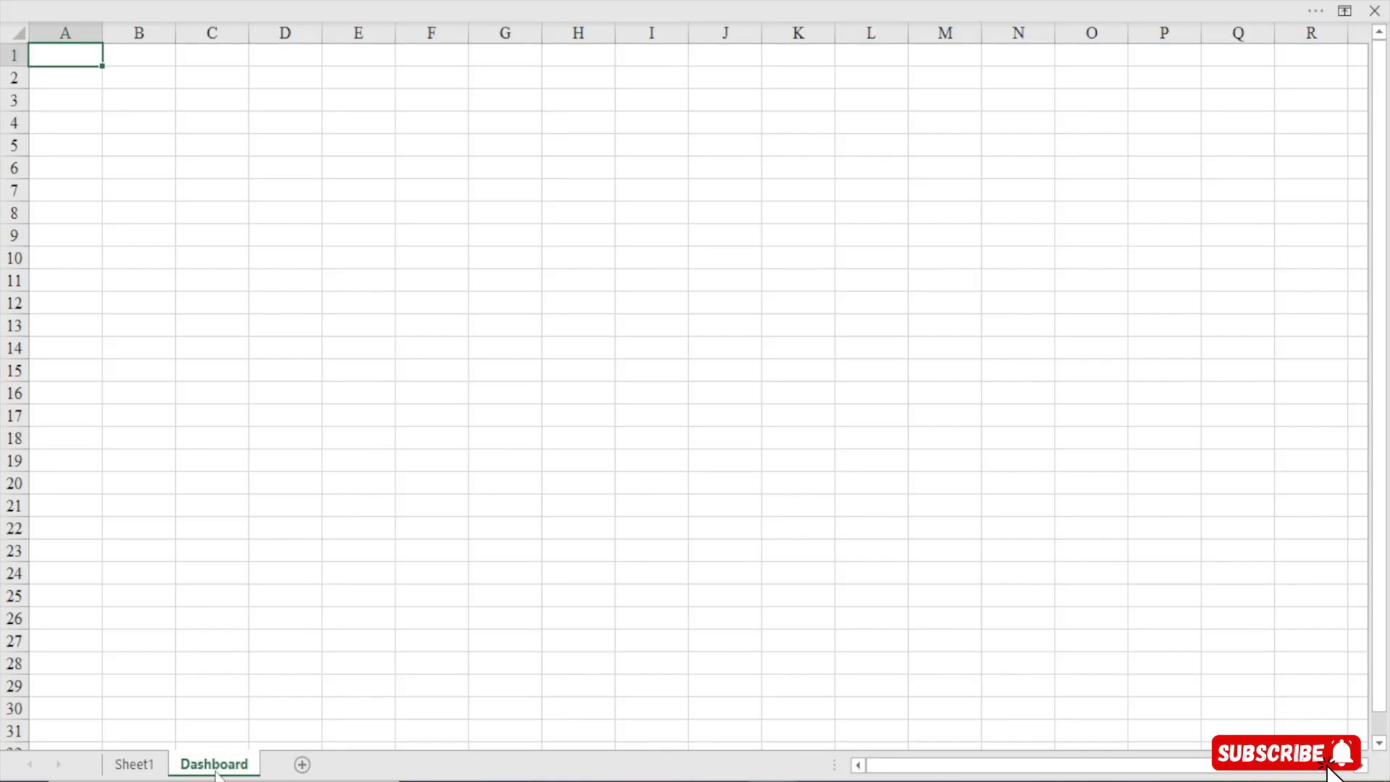
Rename Sheet1 as Analysis
double_click(141, 762)
type("a")
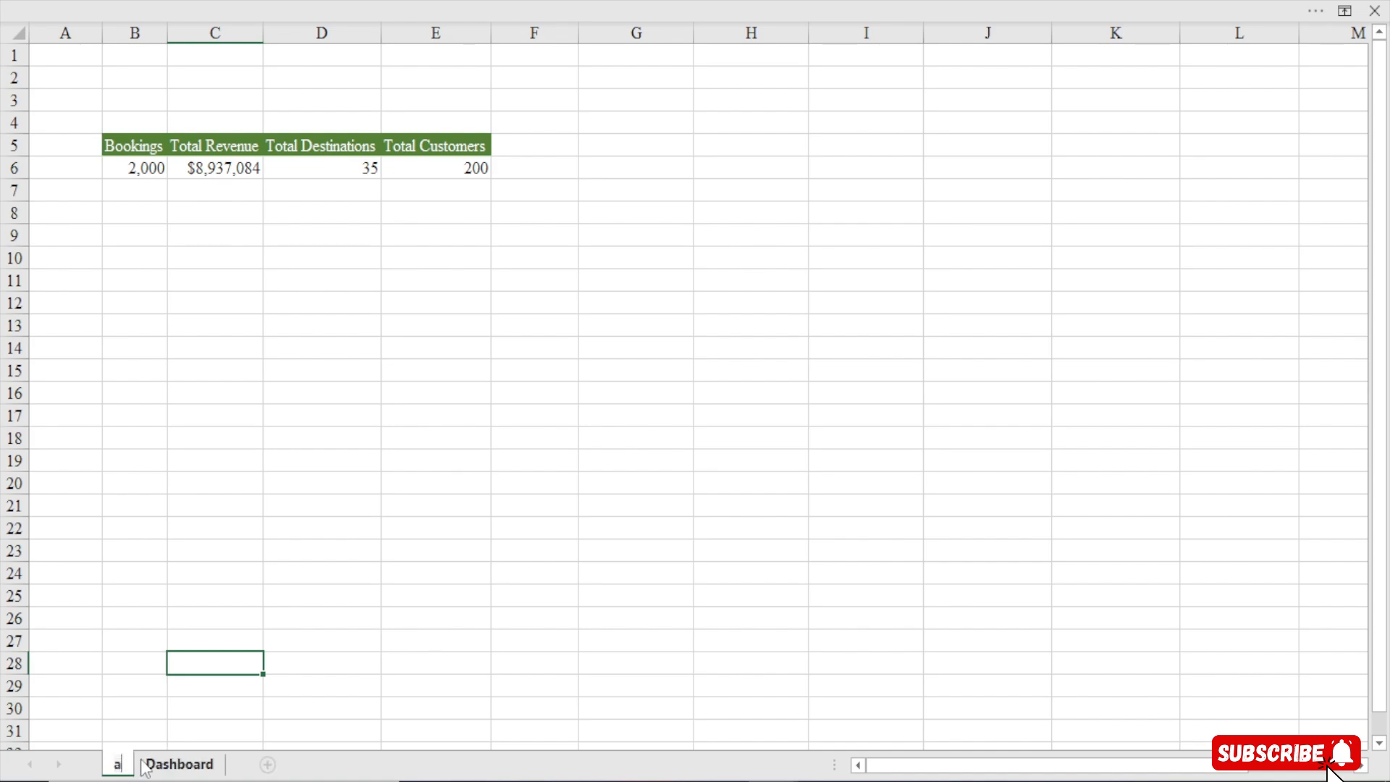
key("BackSpace")
type("Analyis")
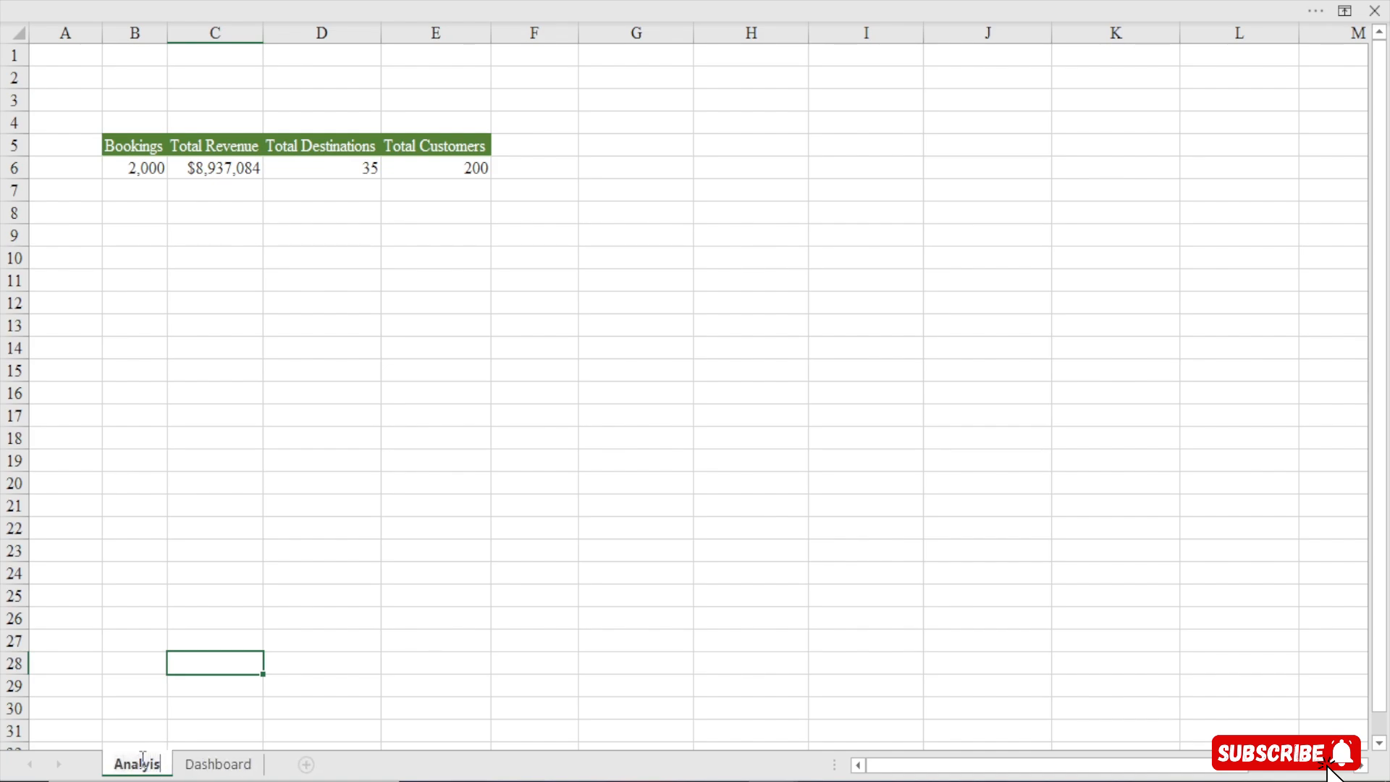
key("Return")
double_click(152, 765)
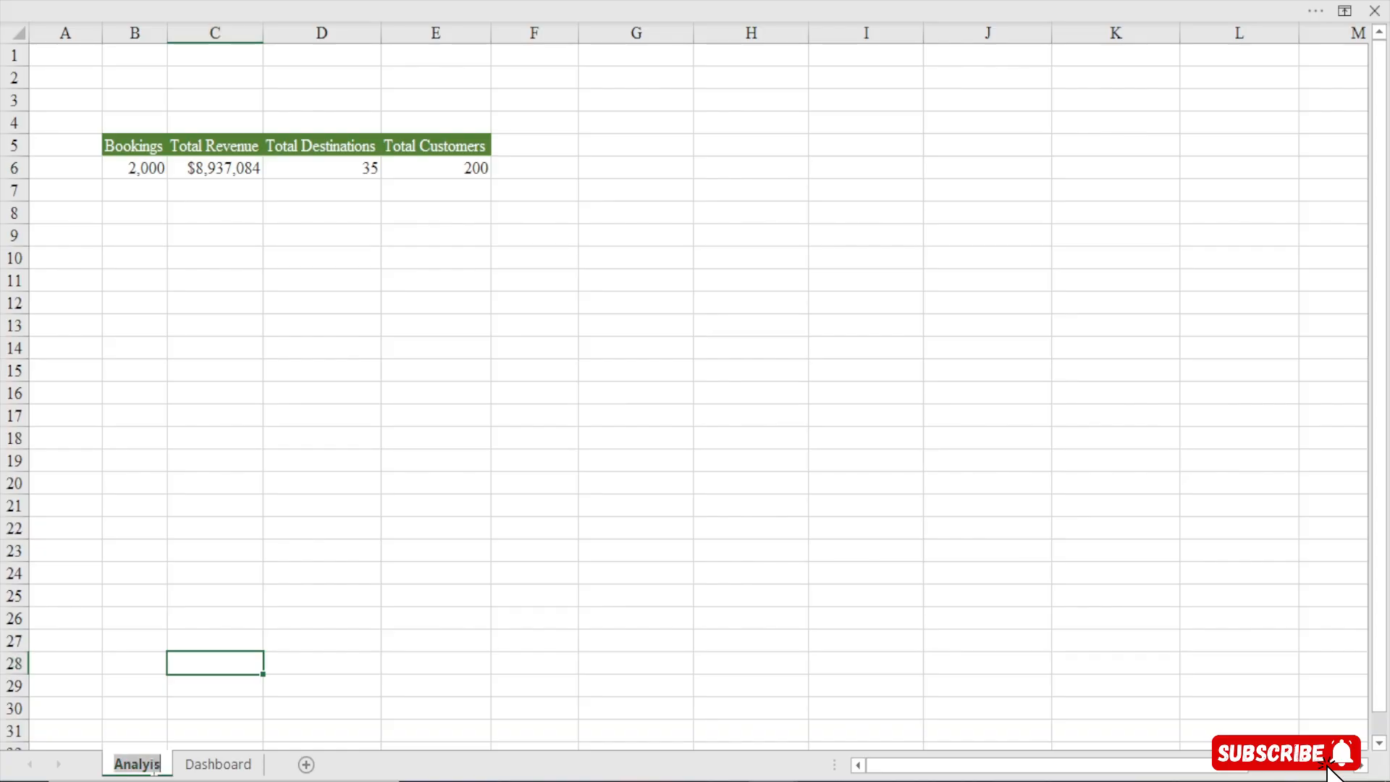
left_click(151, 765)
type("s")
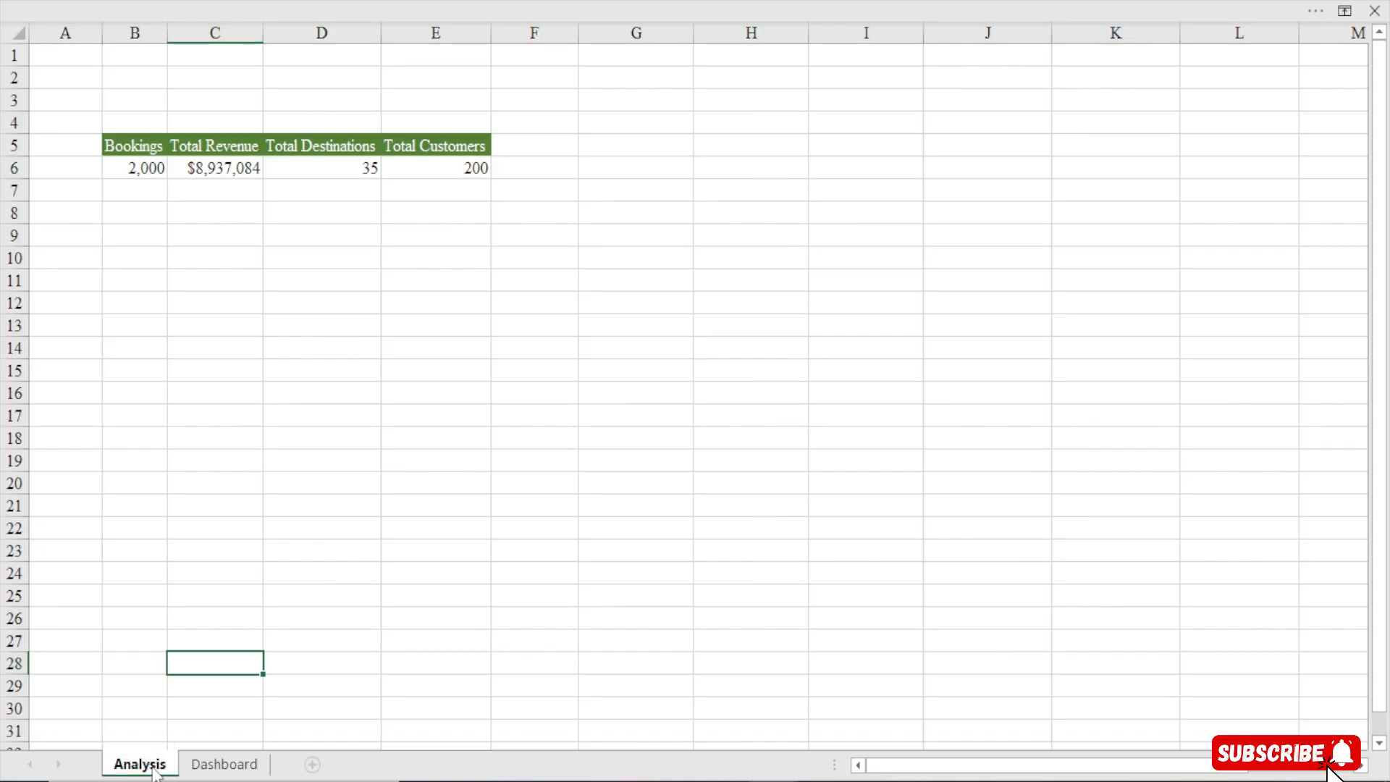
key("Return")
Hide the headings and gridlines on the Dashboard sheet
left_click(219, 769)
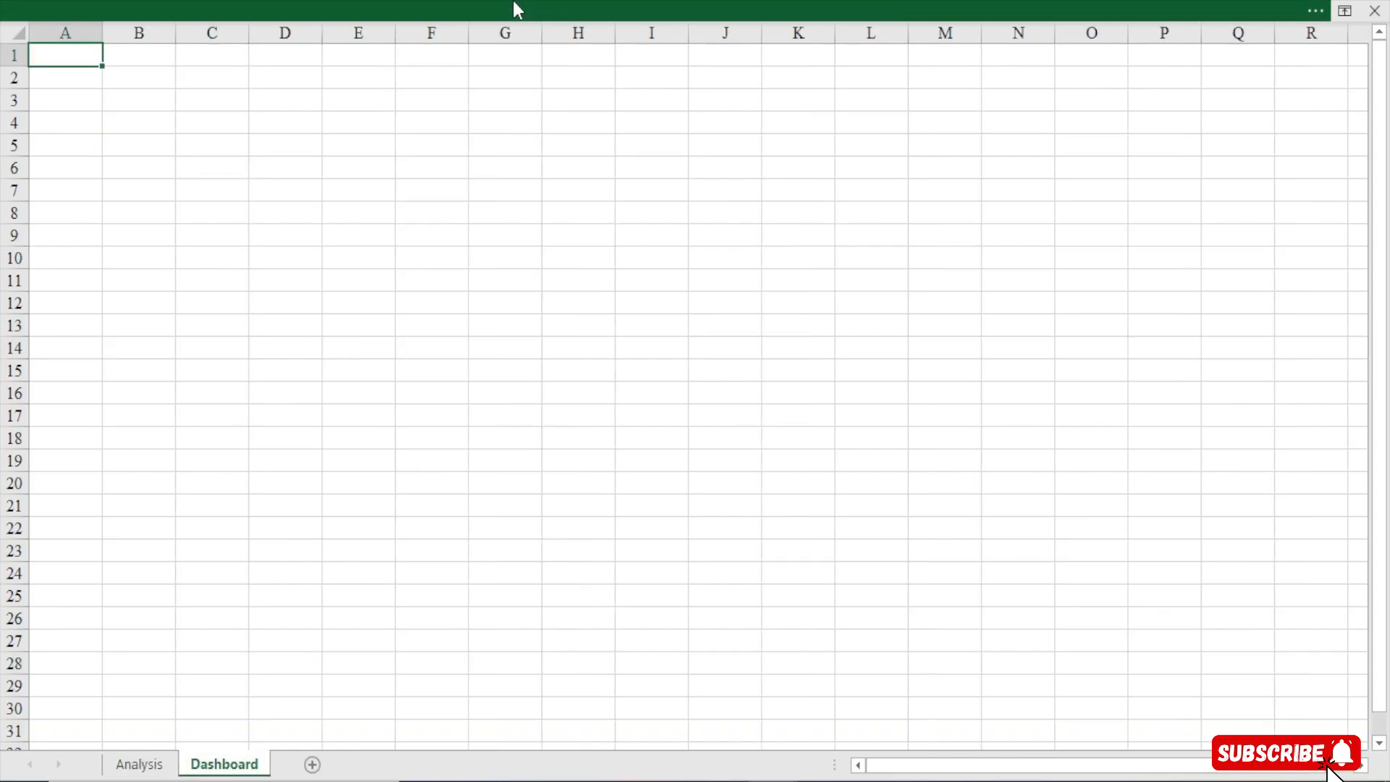
left_click(515, 4)
left_click(540, 56)
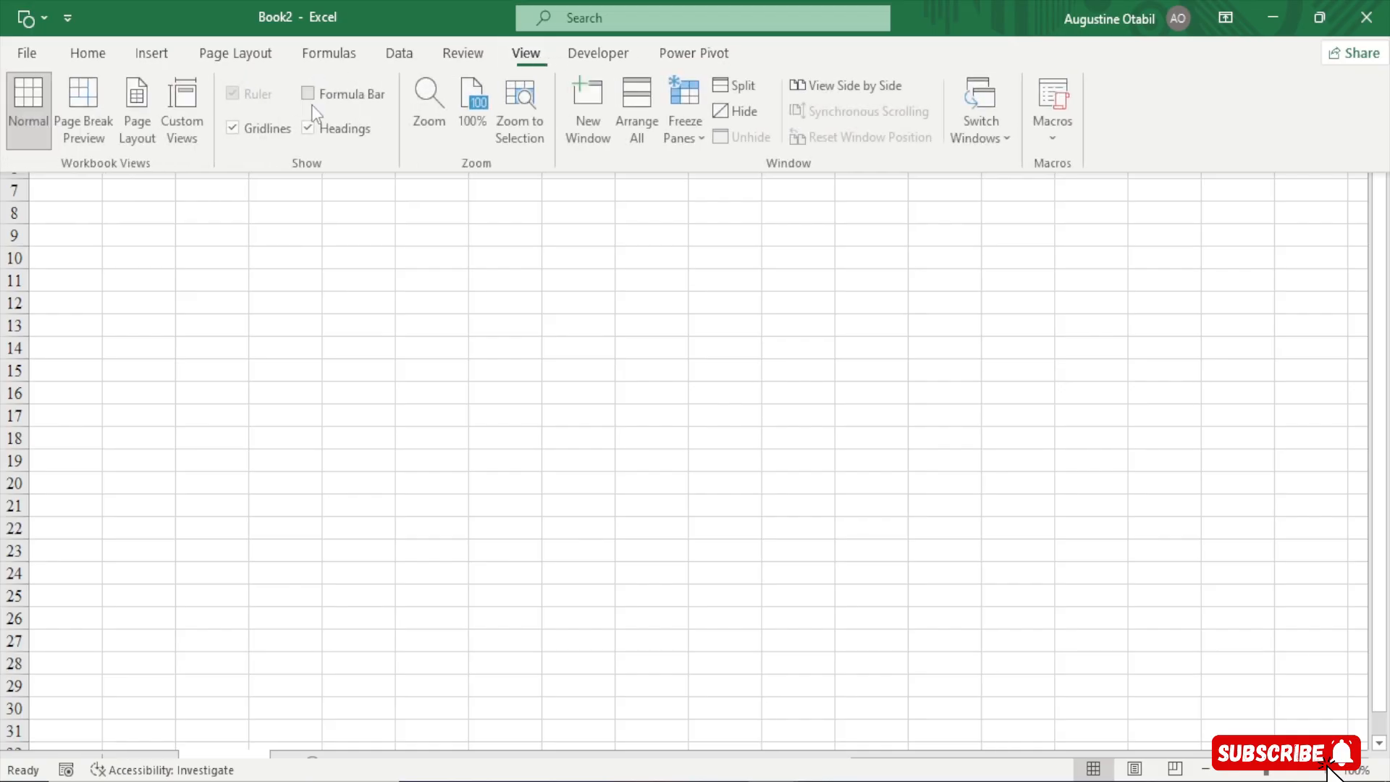
left_click(323, 131)
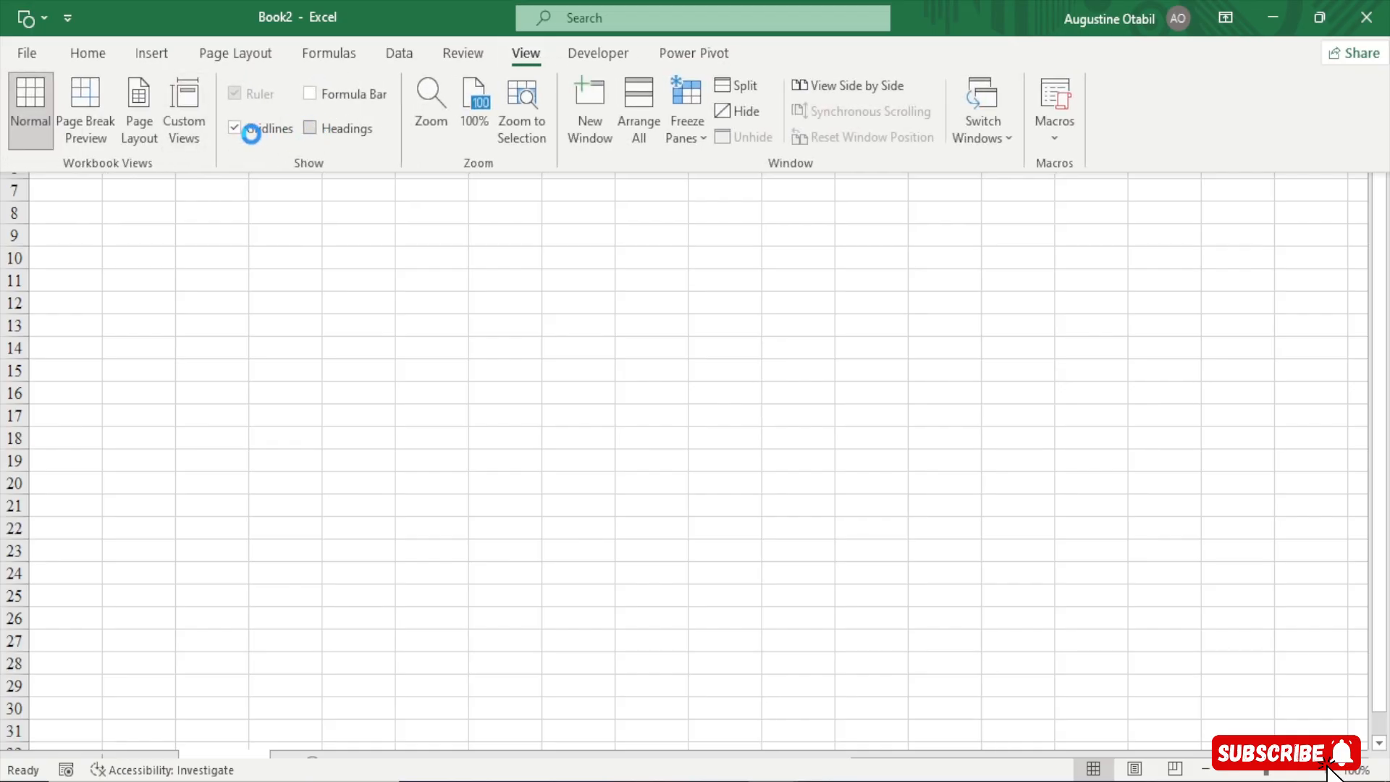
left_click(250, 133)
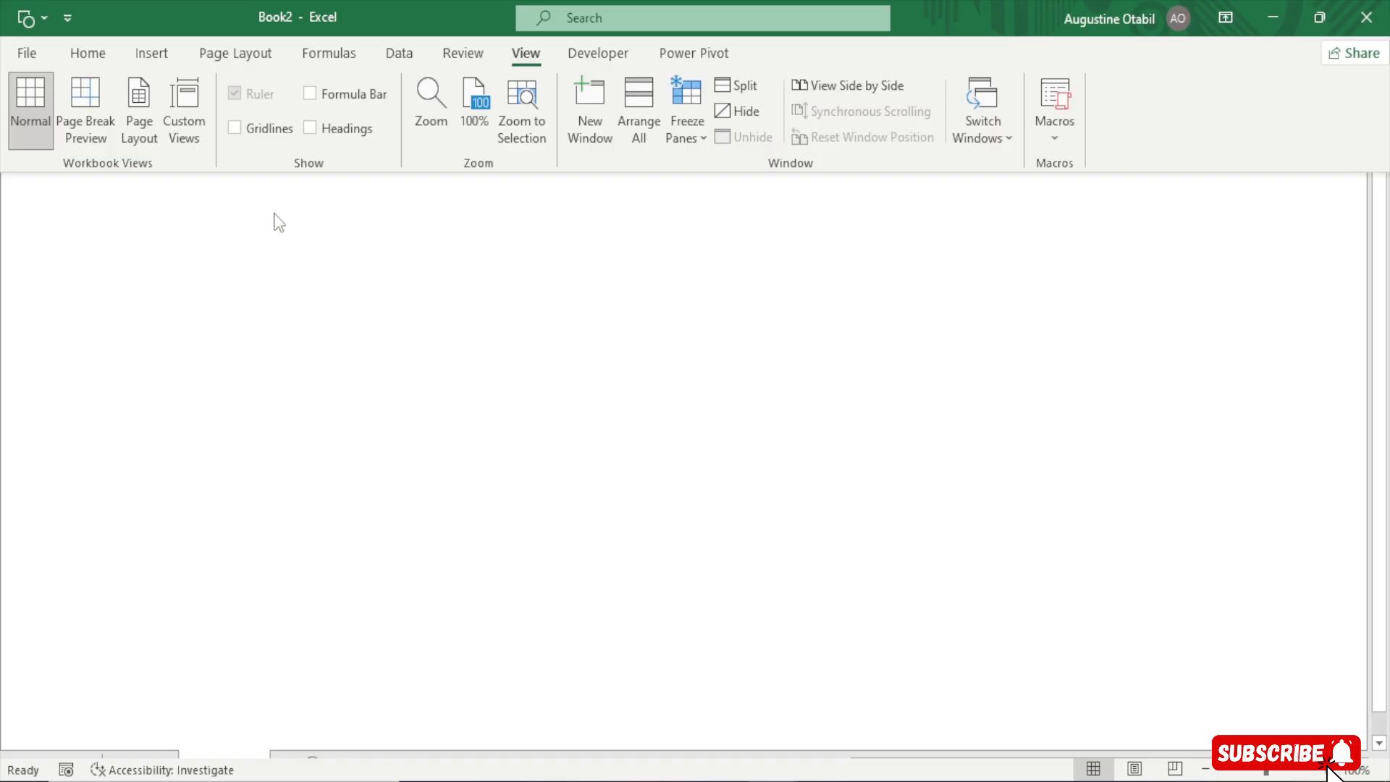
Fill every cell of the Dashboard sheet with the custom colour #625E51
key("ctrl+shift+F1")
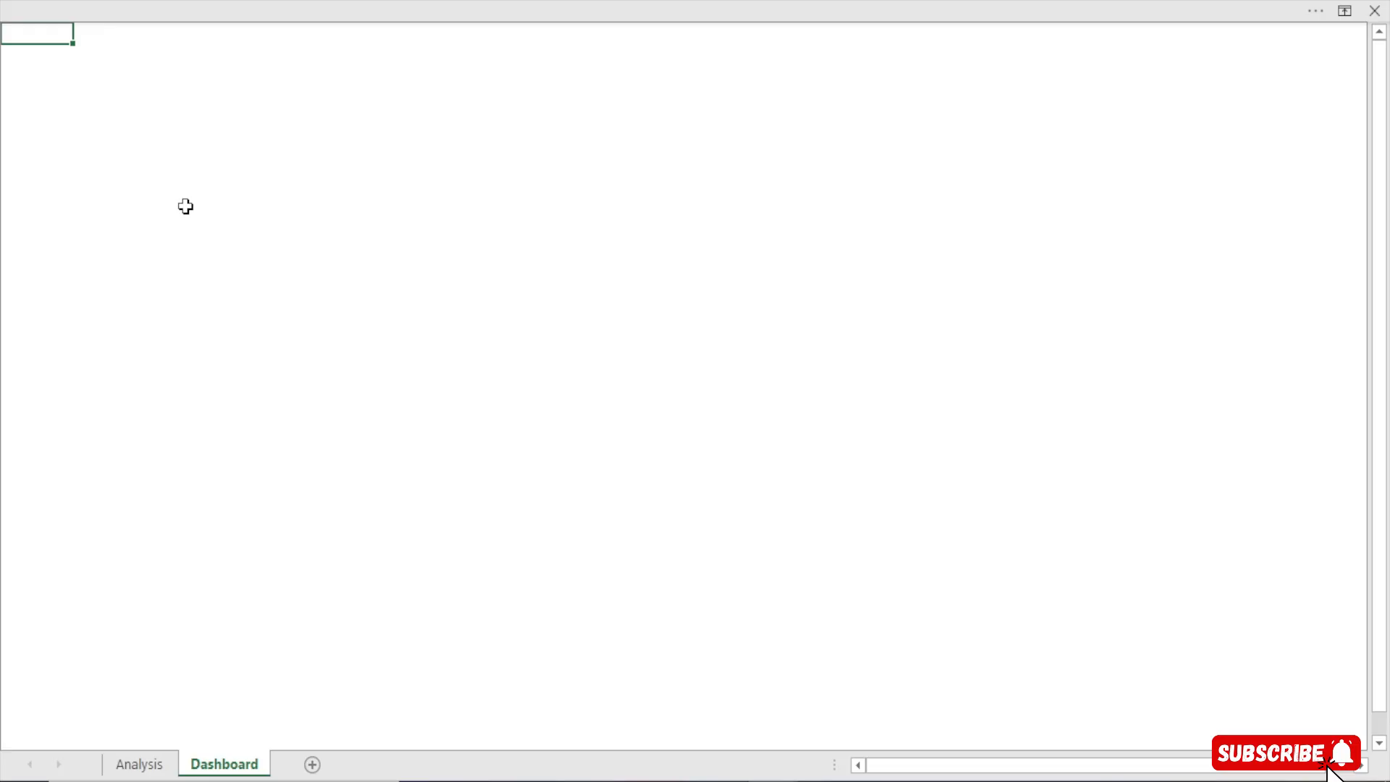
key("ctrl+a")
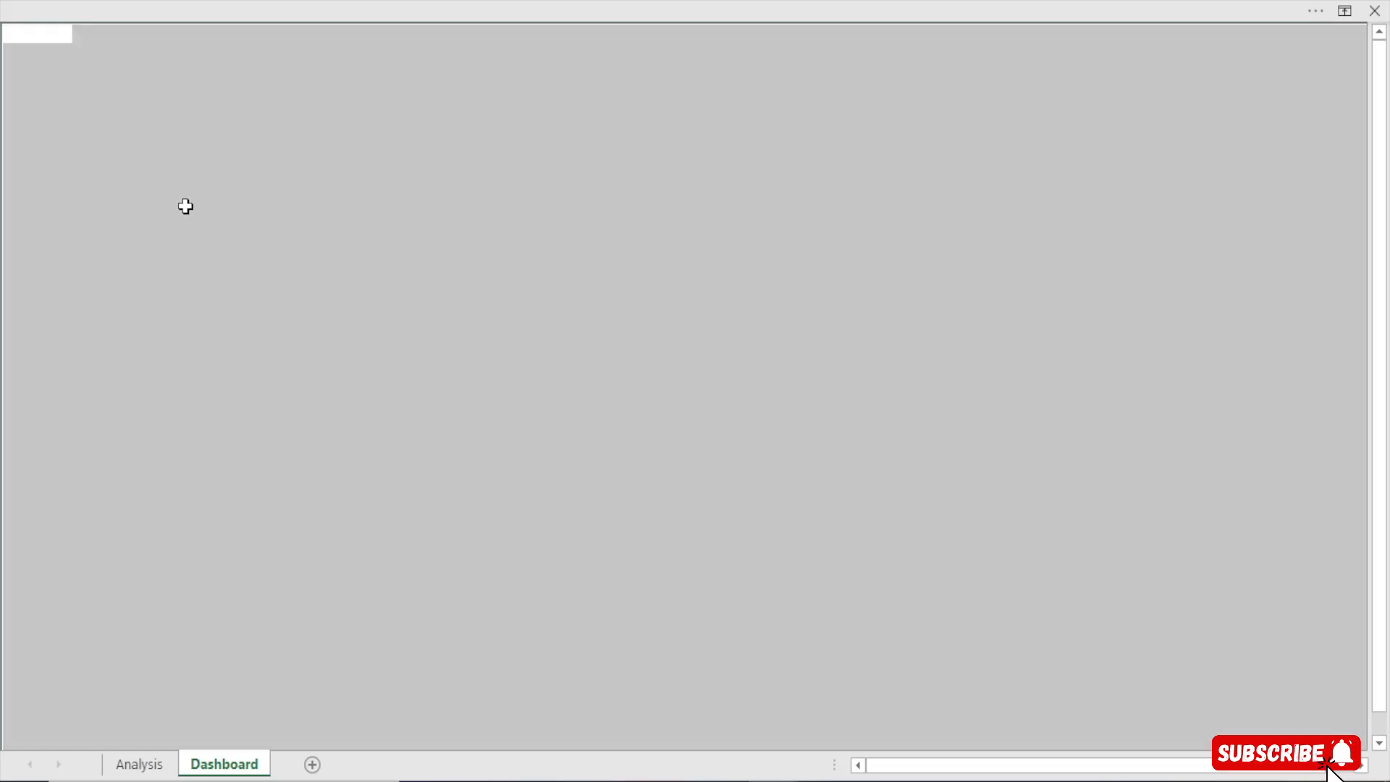
left_click(479, 2)
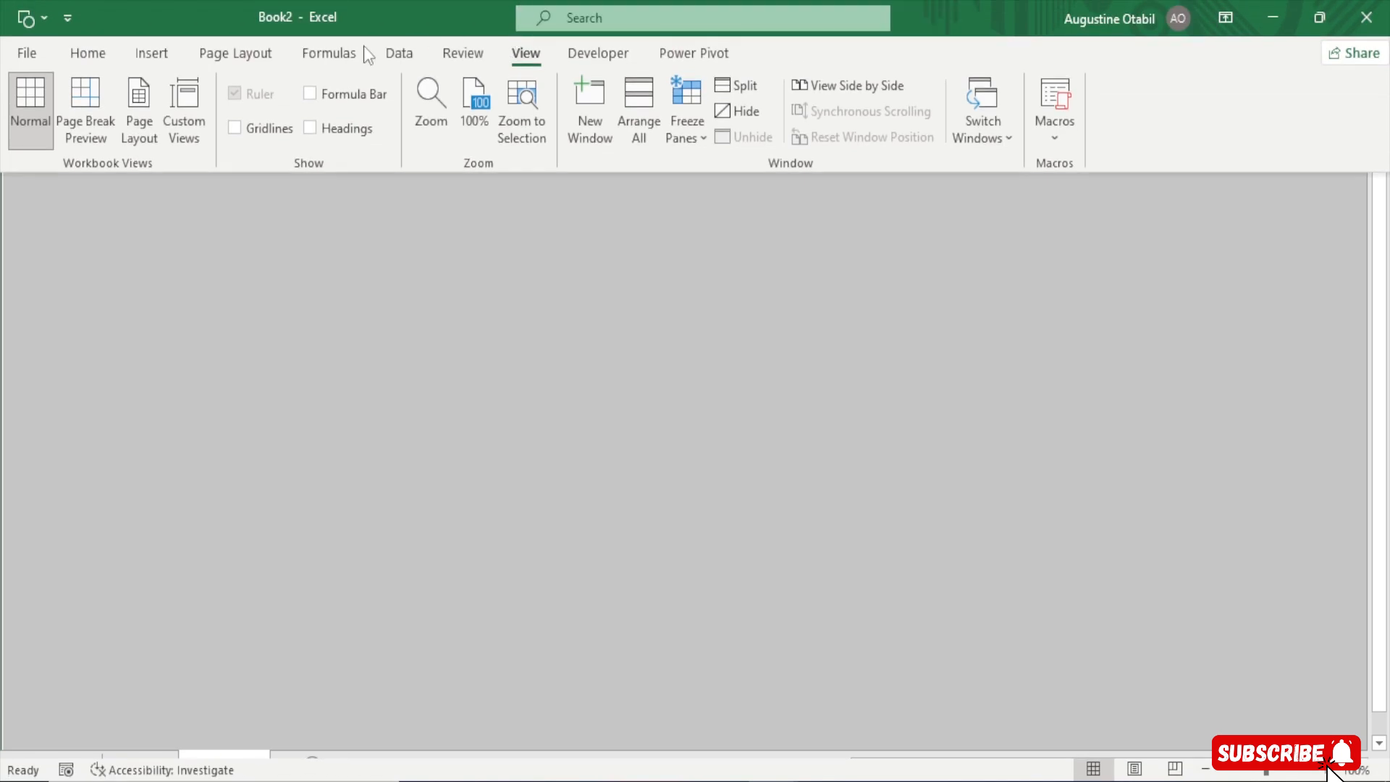
left_click(97, 61)
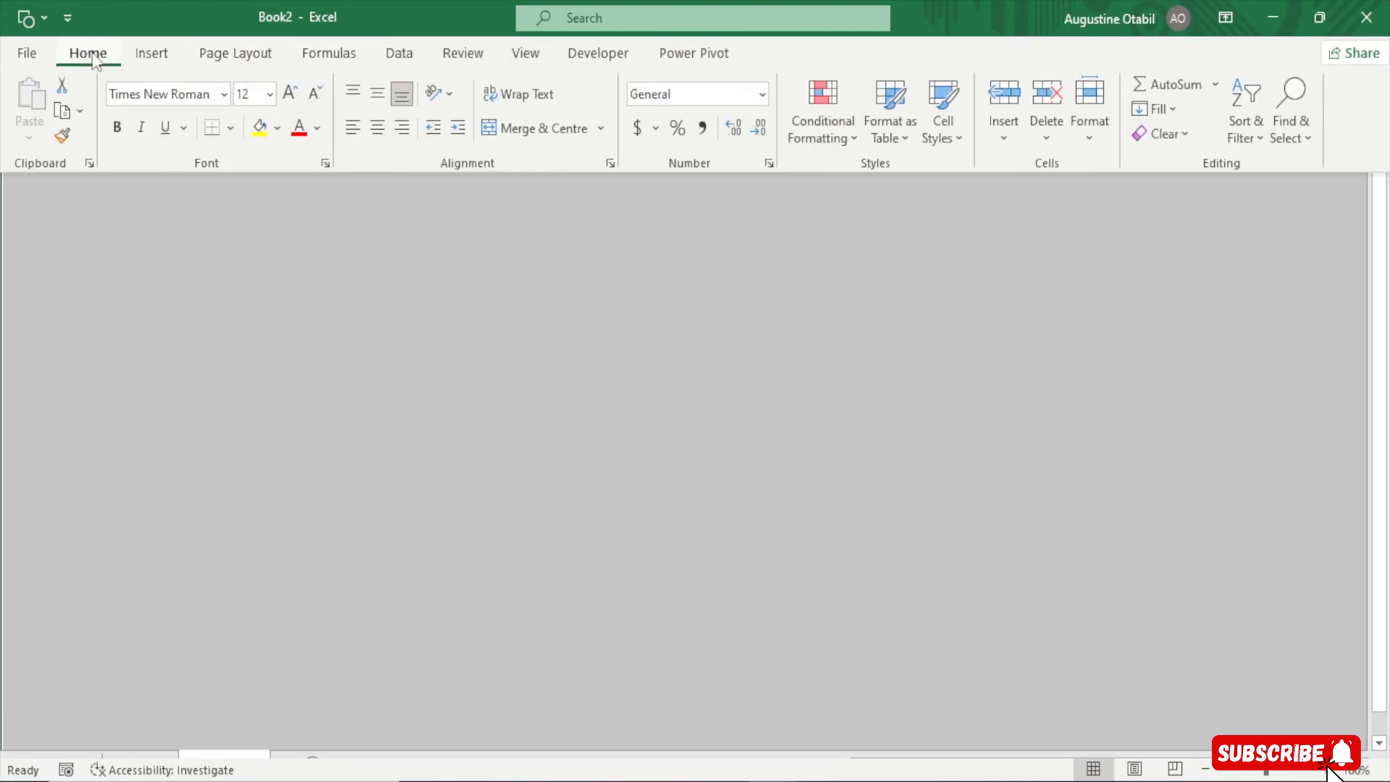
left_click(278, 128)
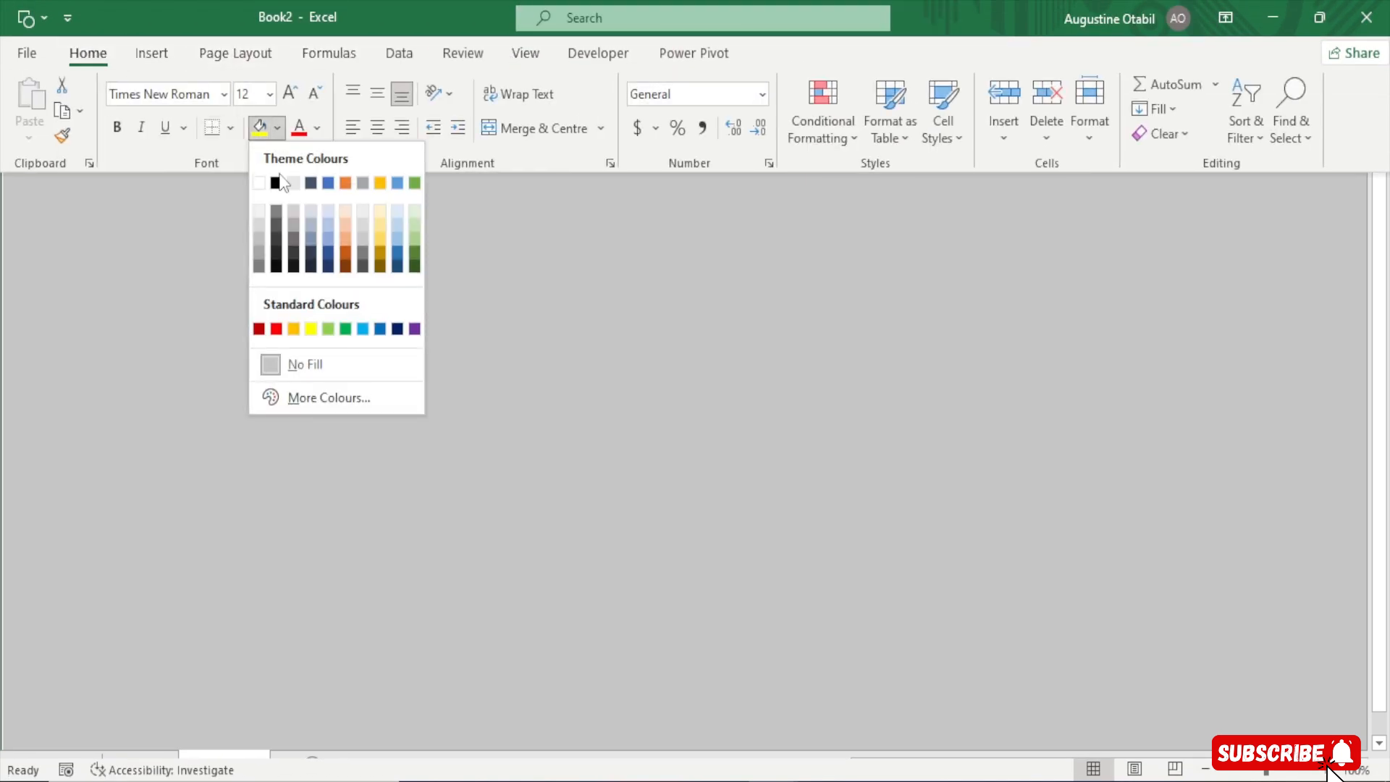
left_click(330, 398)
left_click(507, 116)
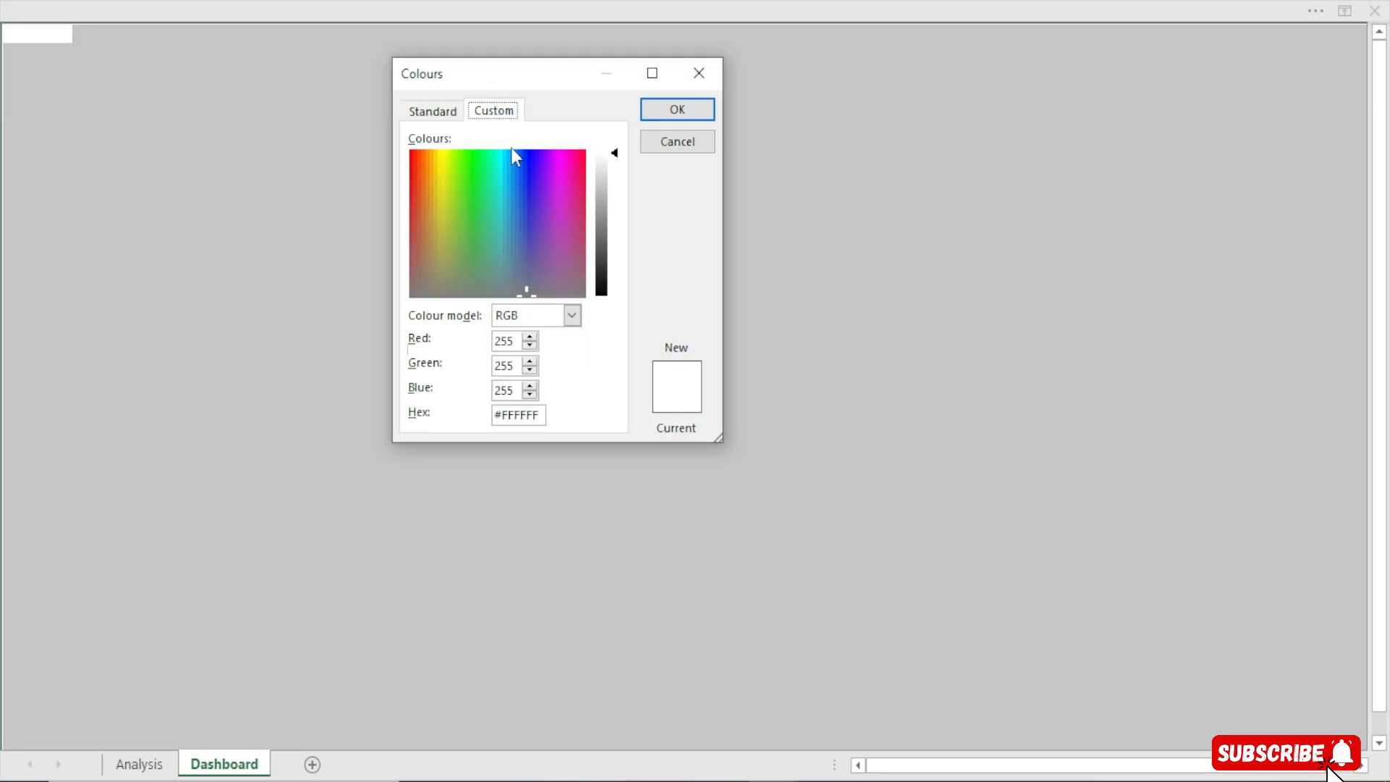
left_click(540, 417)
key("BackSpace")
key("BackSpace")
key("BackSpace")
type("625E51")
left_click(519, 366)
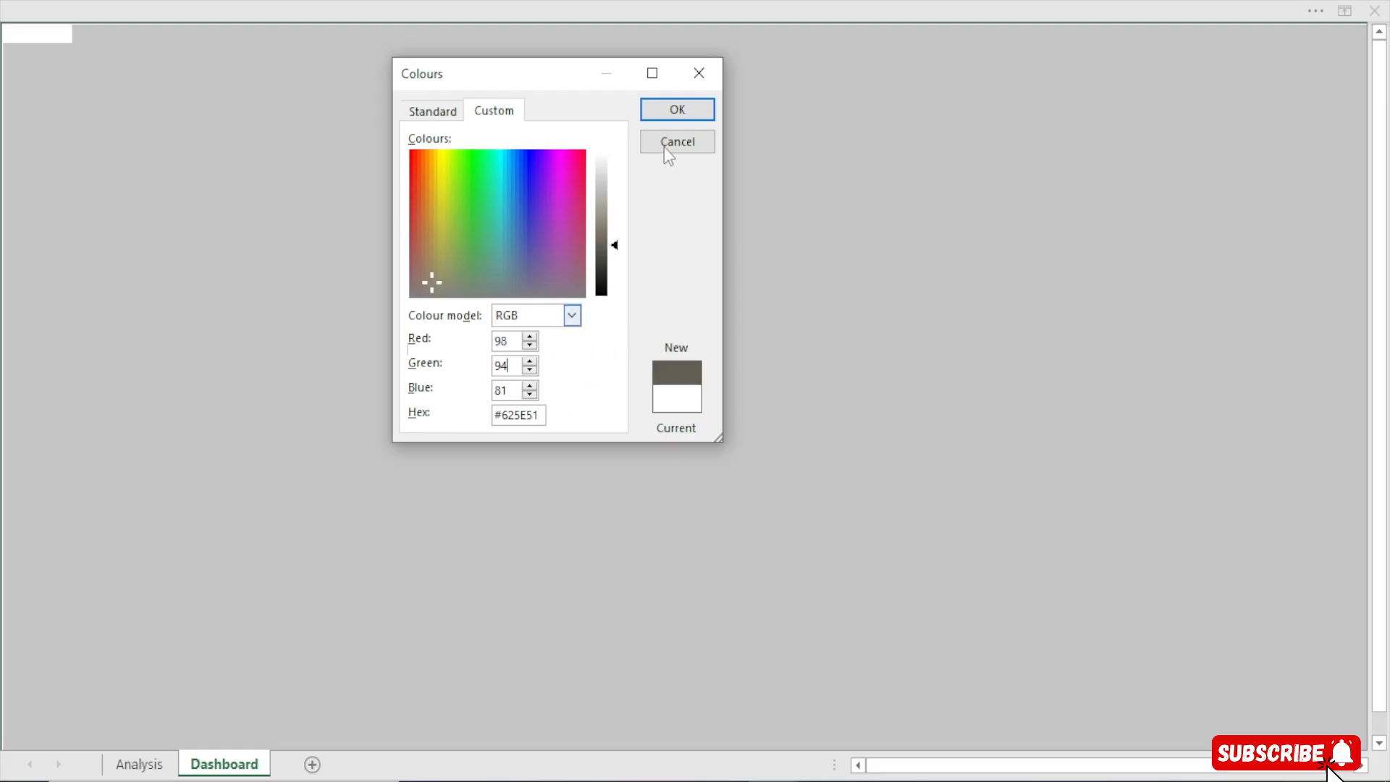
left_click(677, 108)
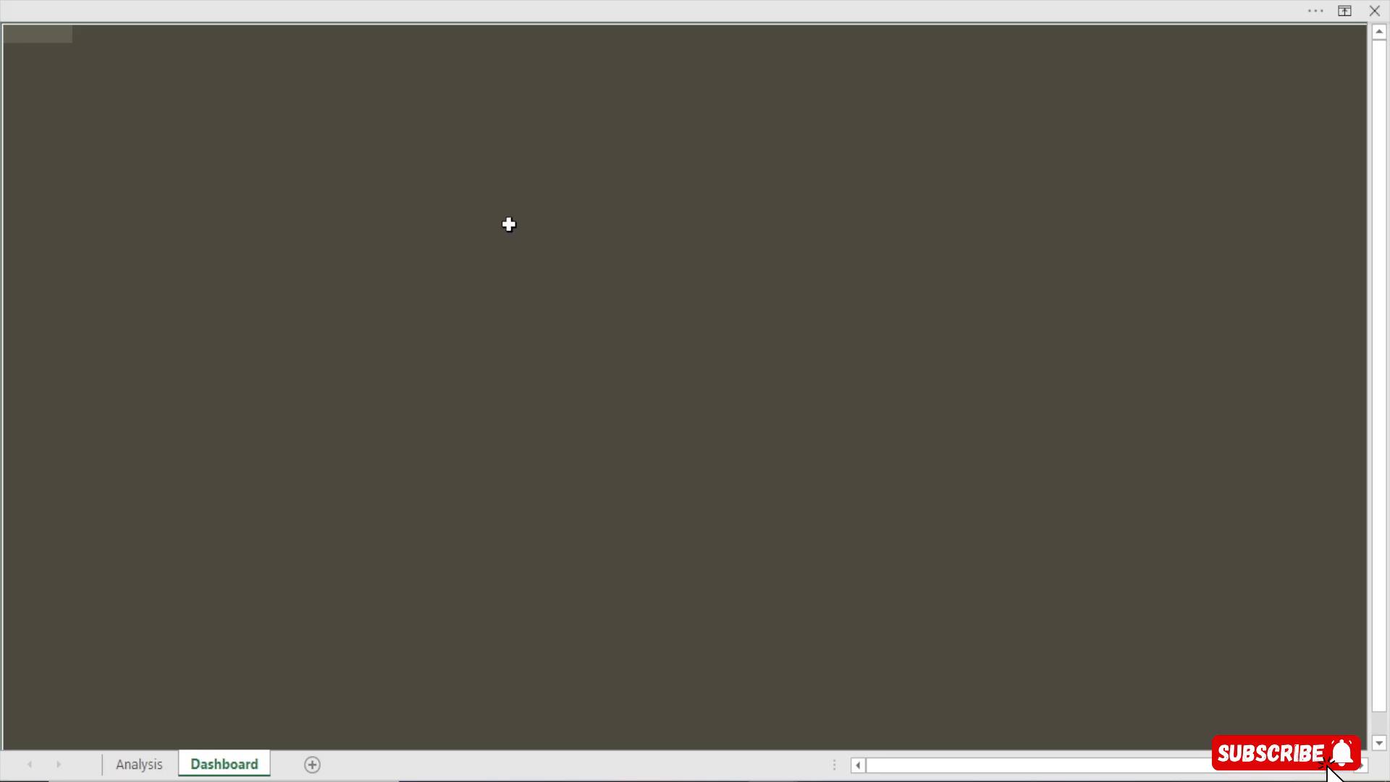
left_click(619, 165)
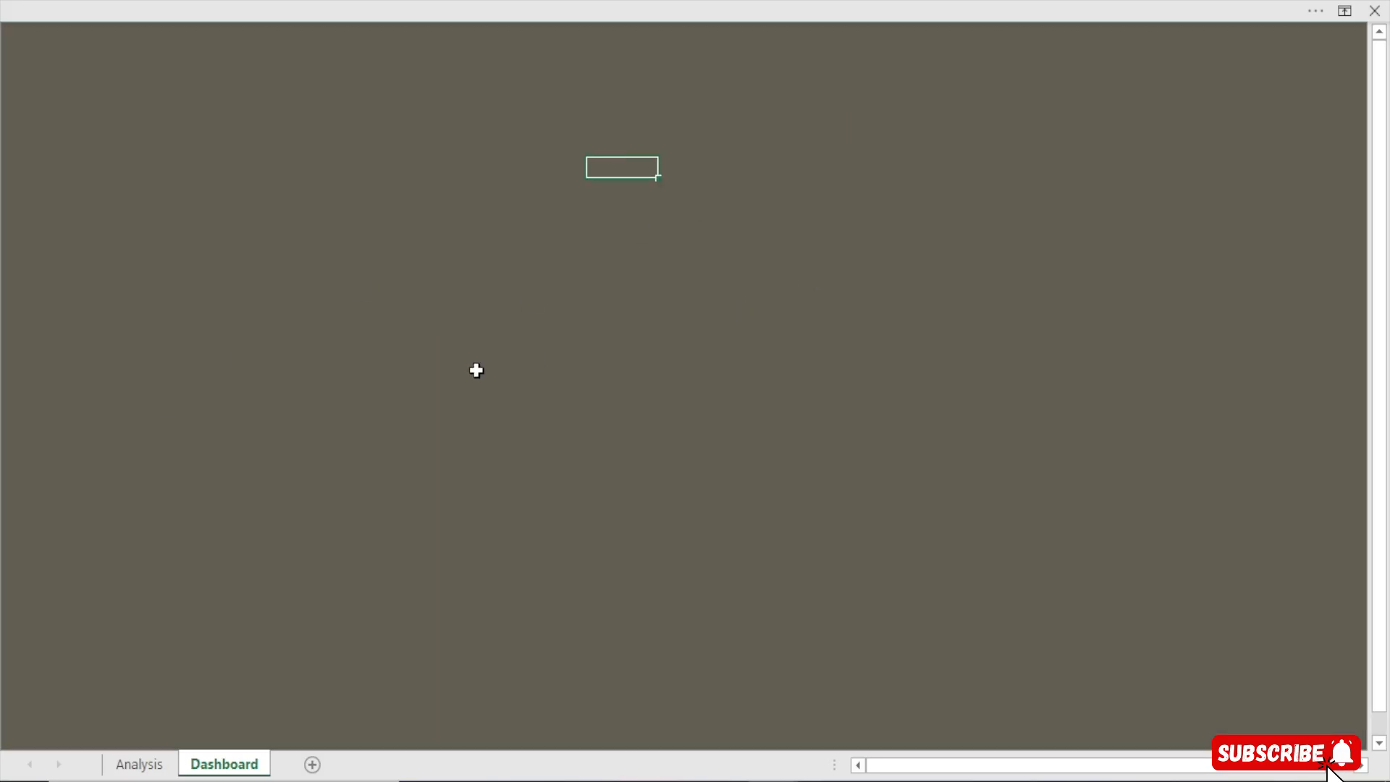
Draw an oval shape as a circle near the sheet's upper-left area and open its Format Shape settings
left_click(368, 4)
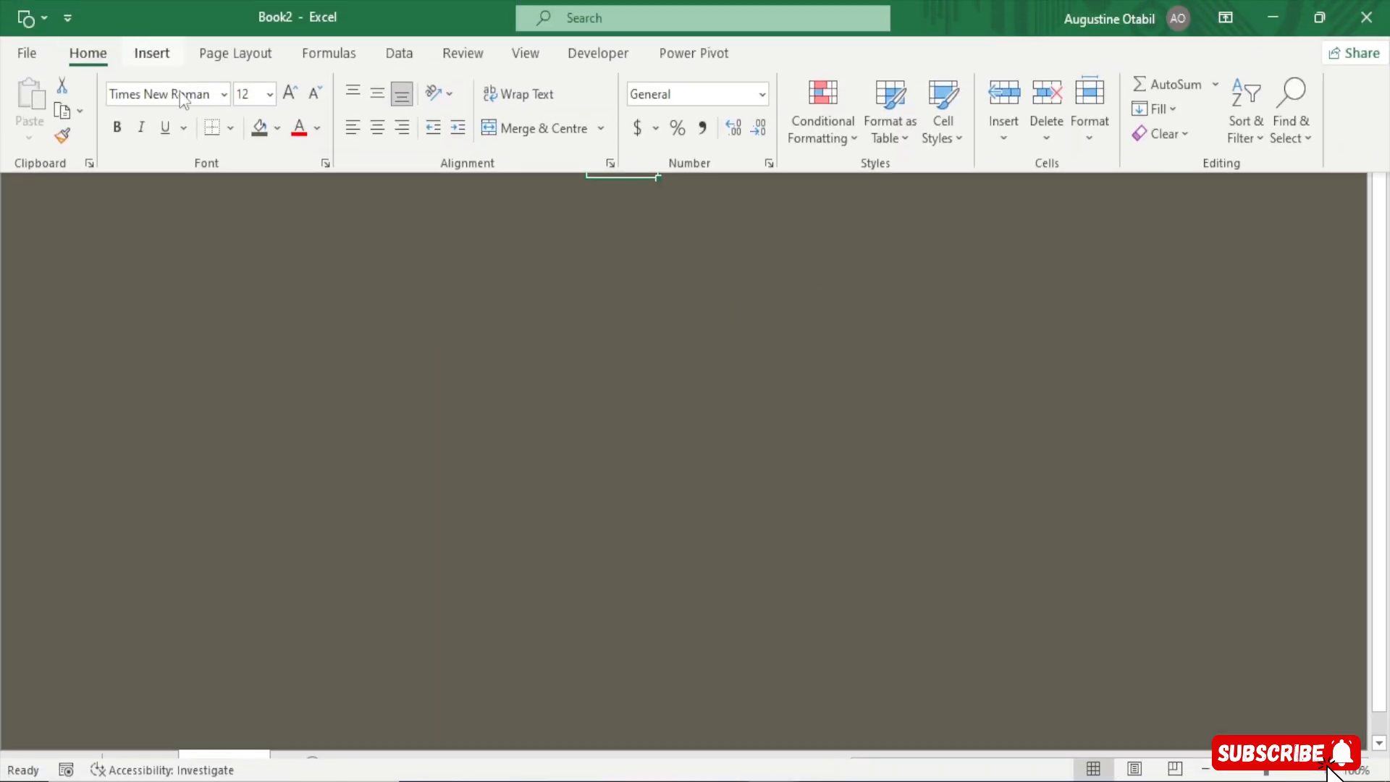
left_click(152, 52)
left_click(234, 148)
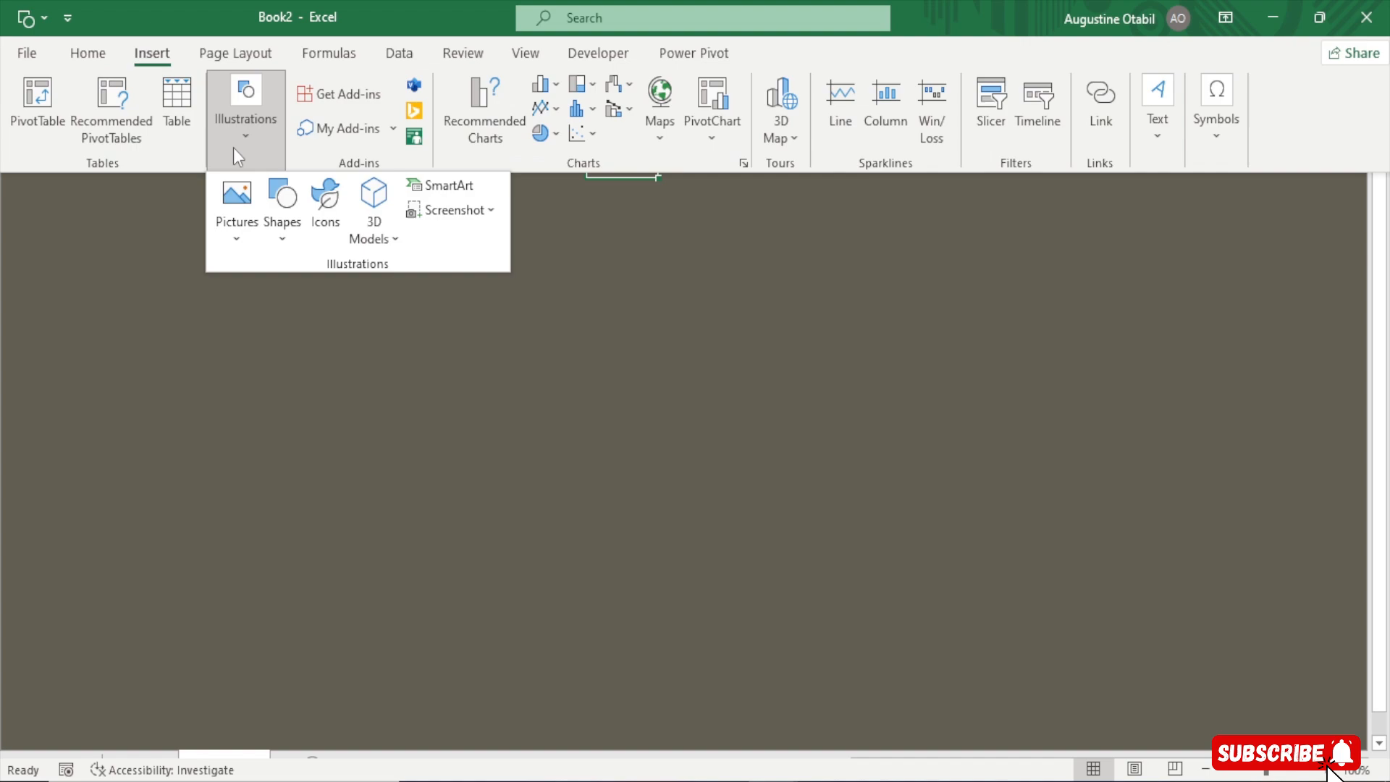
left_click(278, 245)
left_click(357, 301)
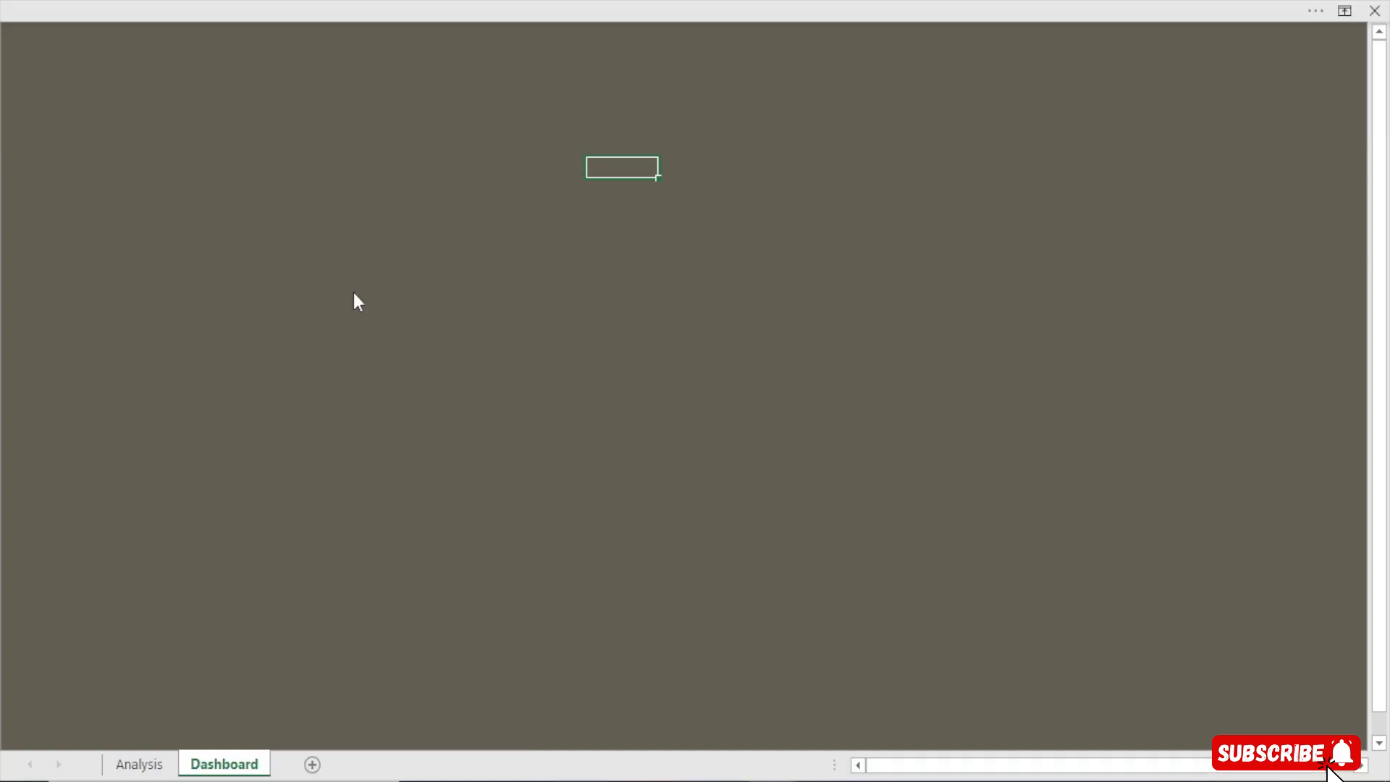
left_click_drag(335, 148, 539, 332)
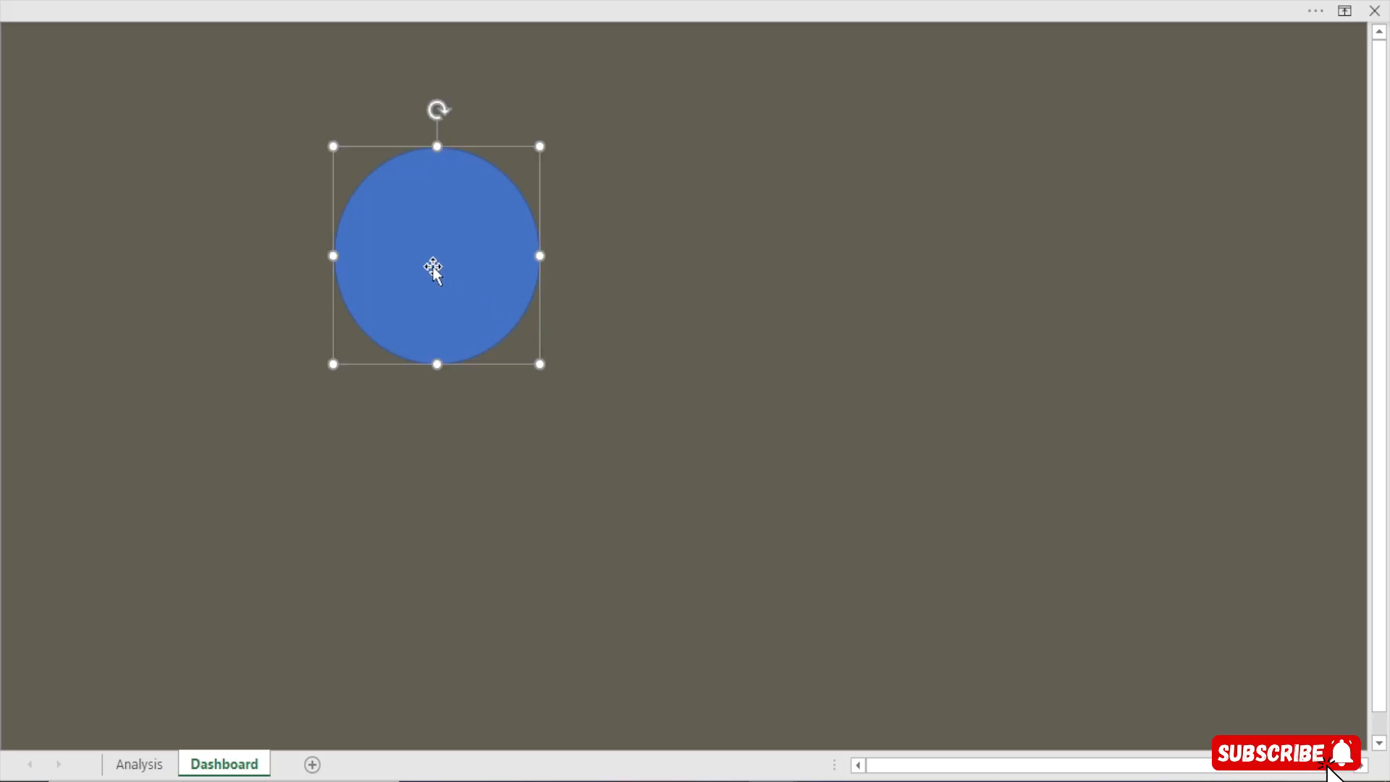
key("ctrl+1")
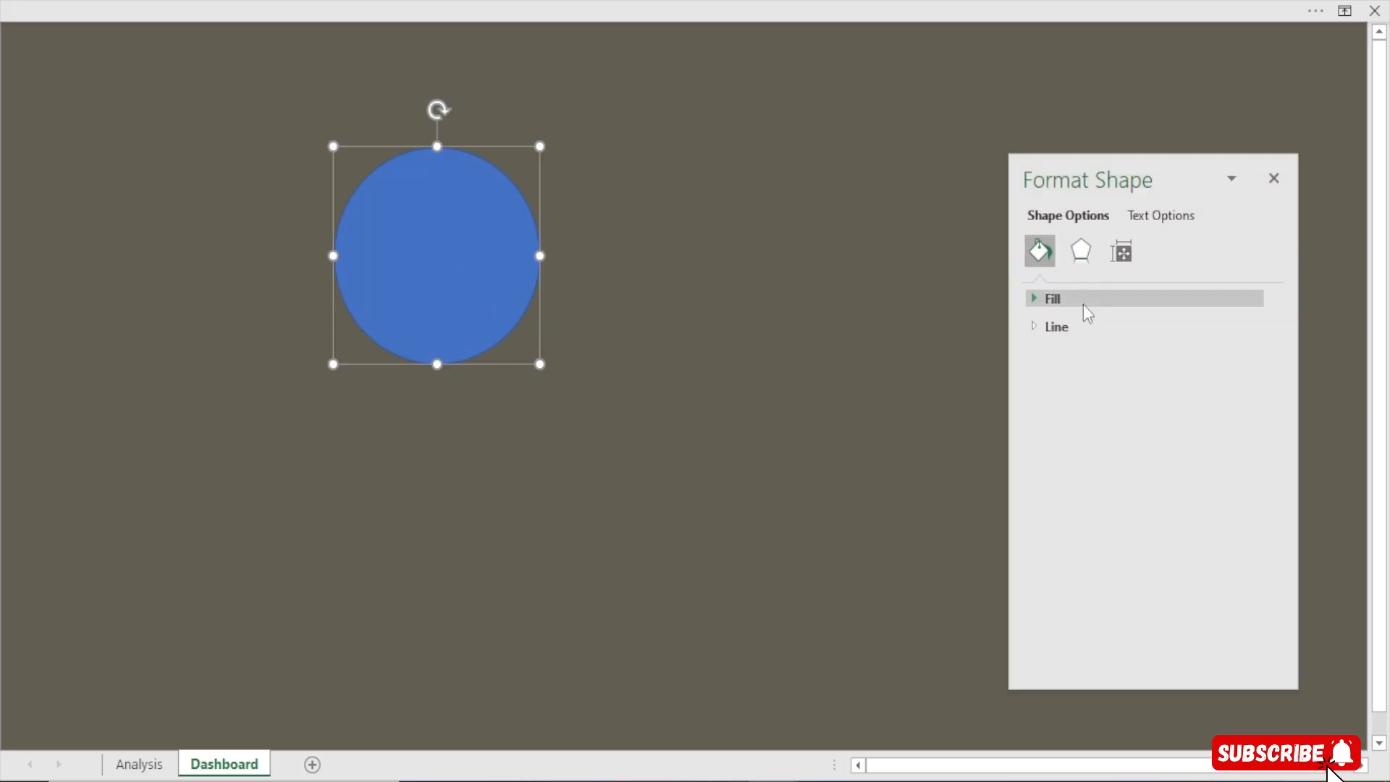
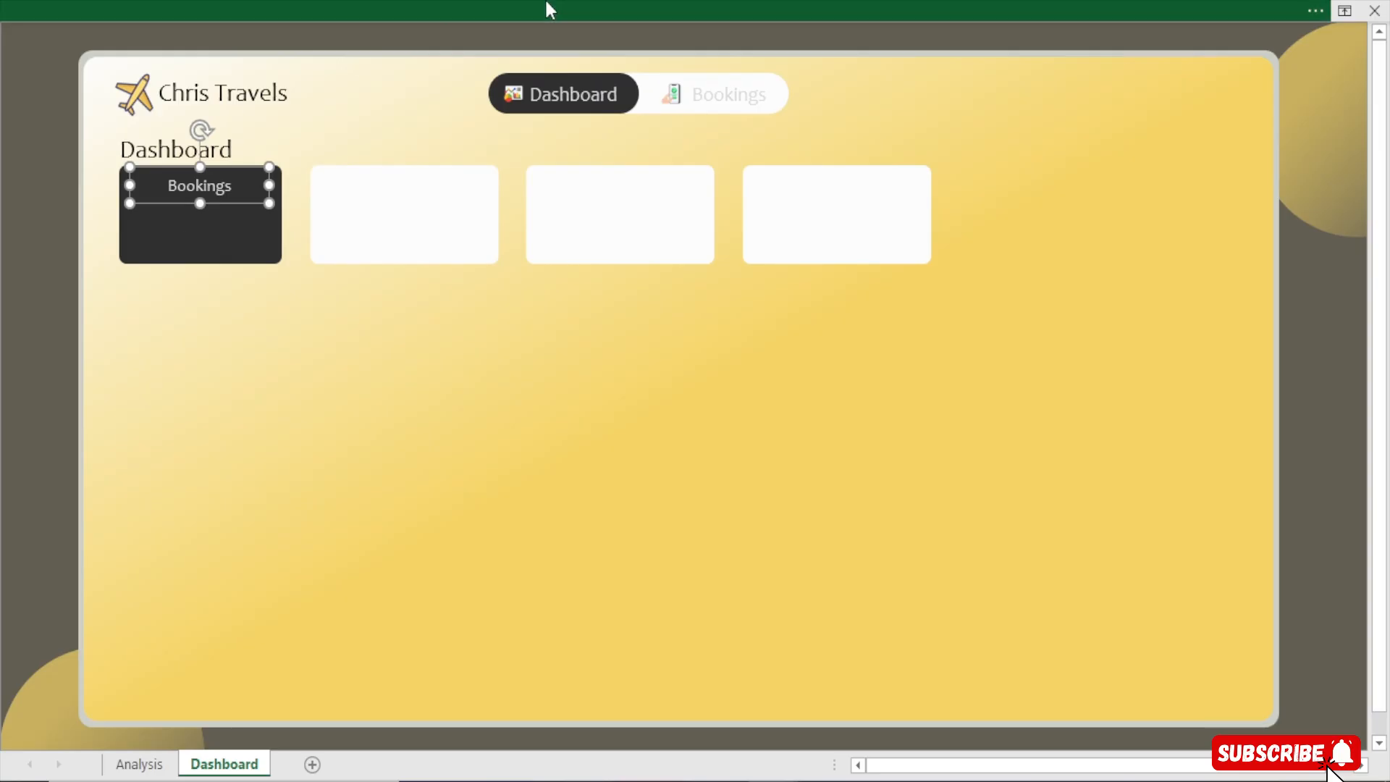
Left-align the text of the Bookings label on the dark card
left_click(548, 9)
left_click(354, 129)
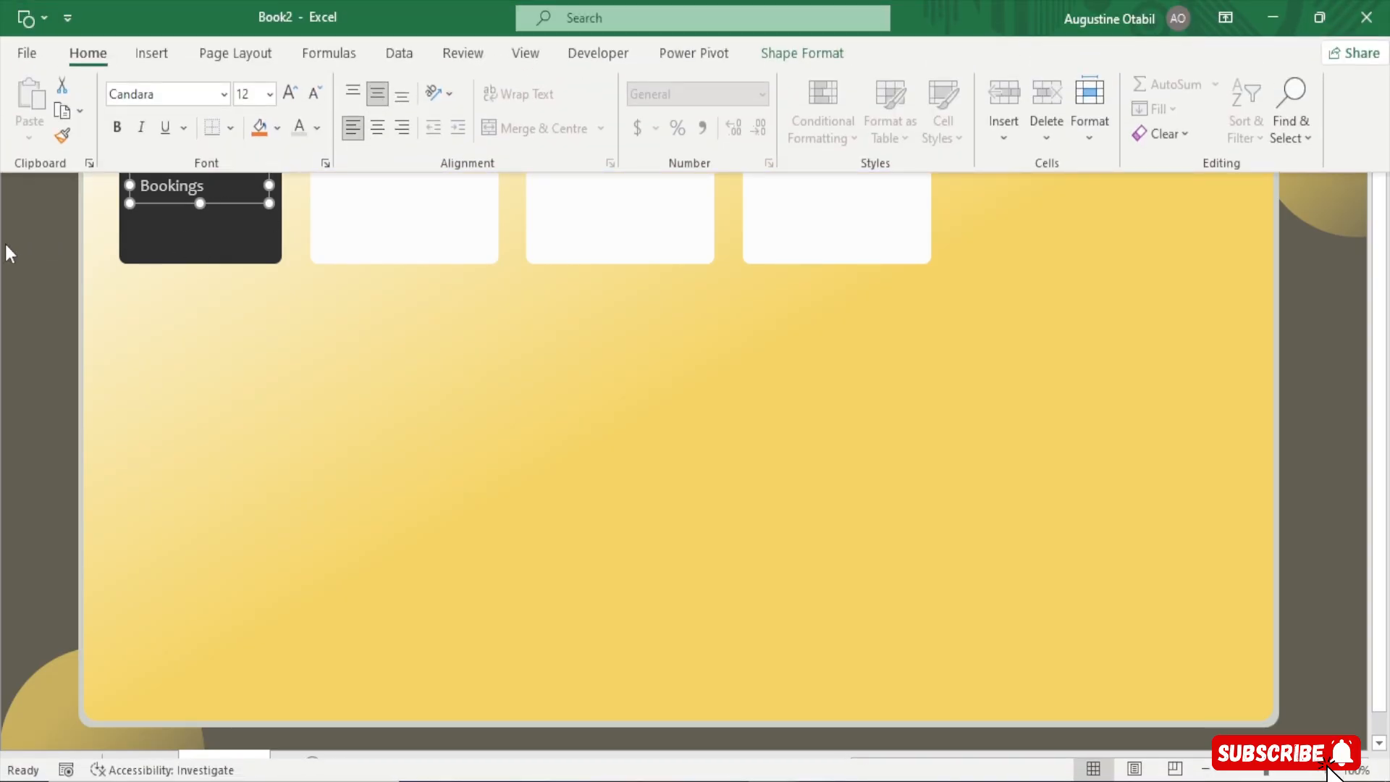
Duplicate the Bookings label onto the second white card and give its text a light grey theme colour
left_click(159, 211)
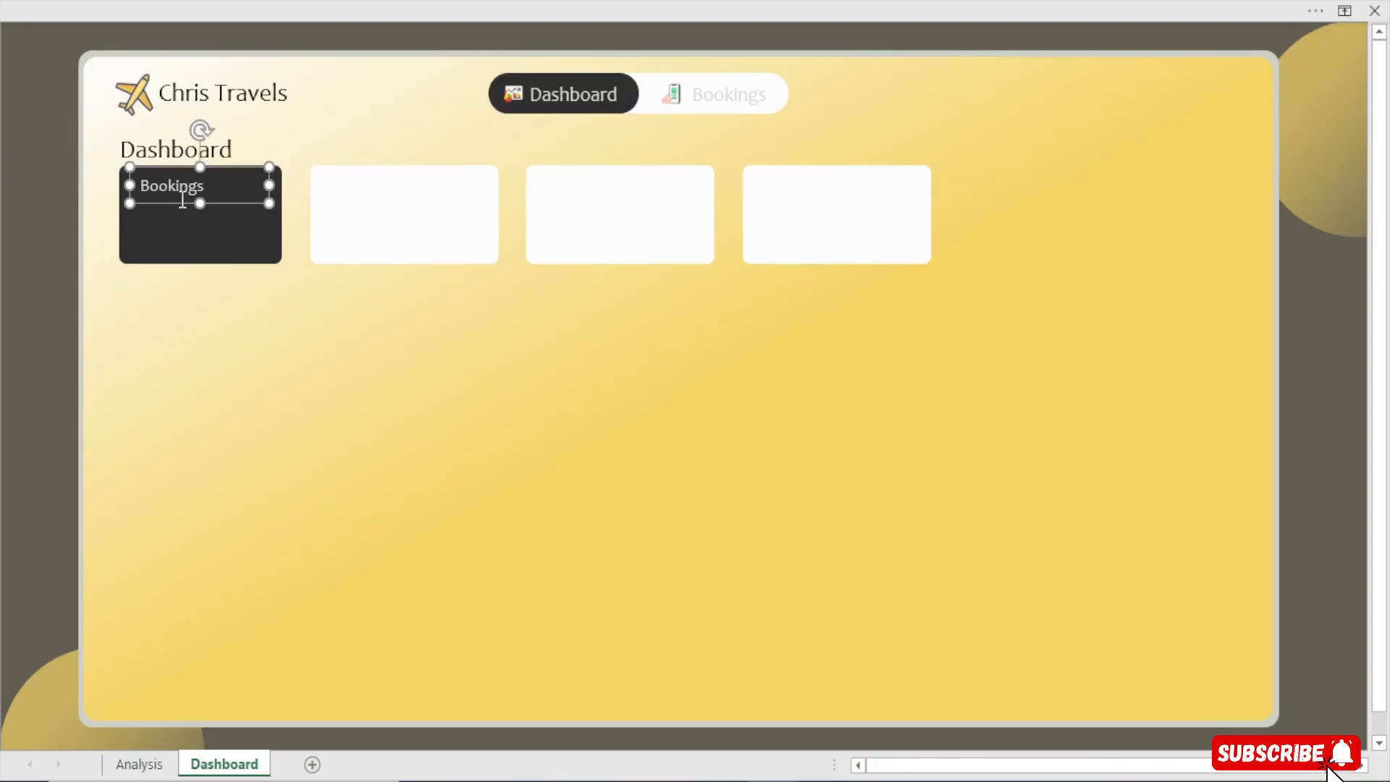
key("ctrl+d")
left_click_drag(243, 224, 426, 204)
left_click(606, 4)
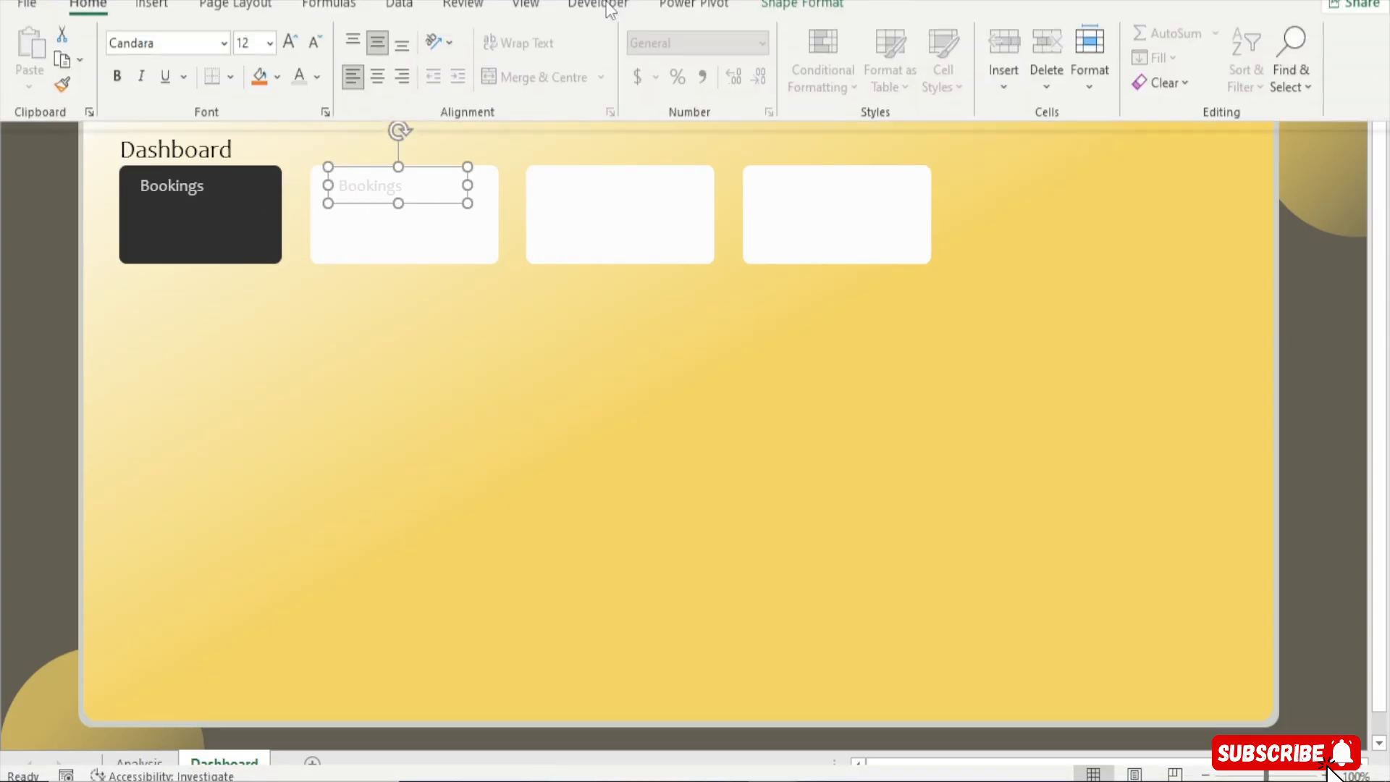
left_click(317, 128)
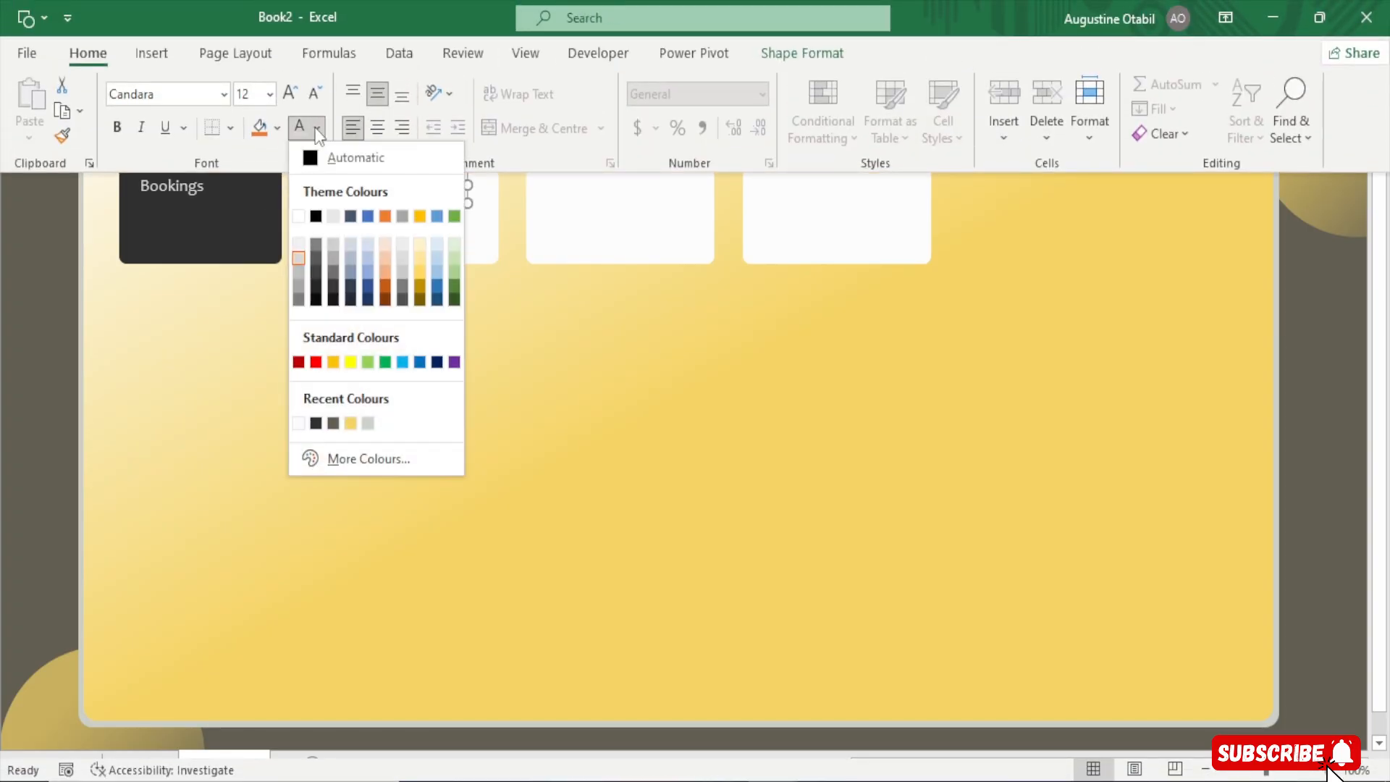
left_click(297, 282)
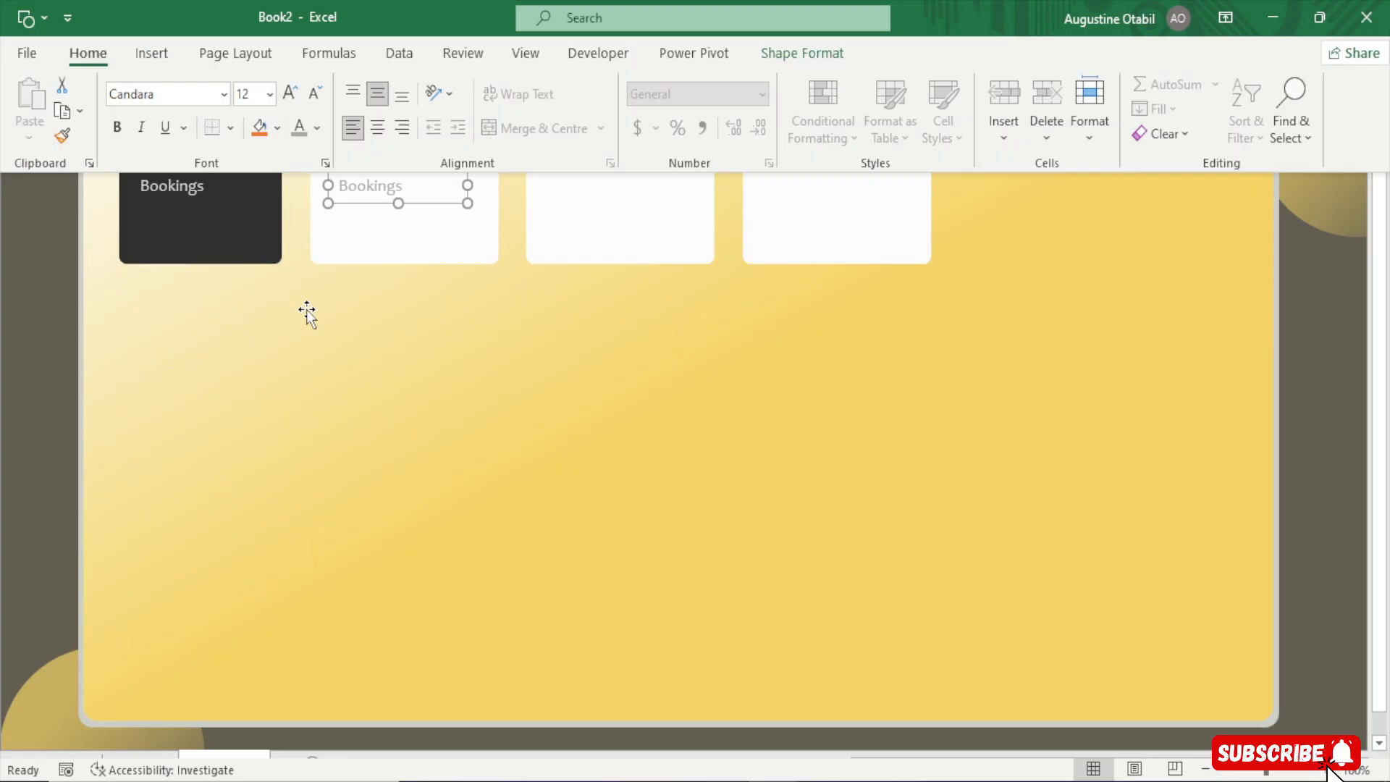
Change the copied label's text to Total Revenue
left_click(306, 310)
left_click_drag(418, 184, 265, 211)
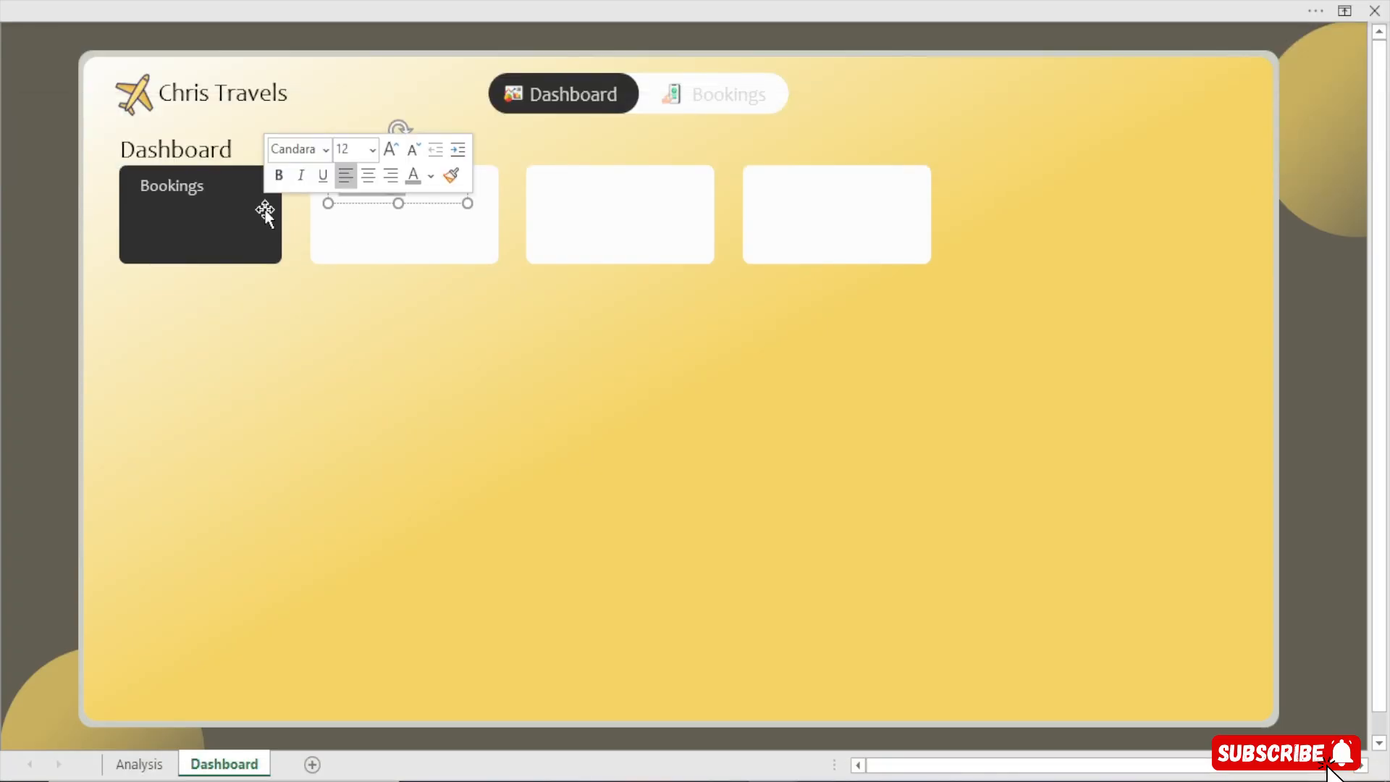
type("Re")
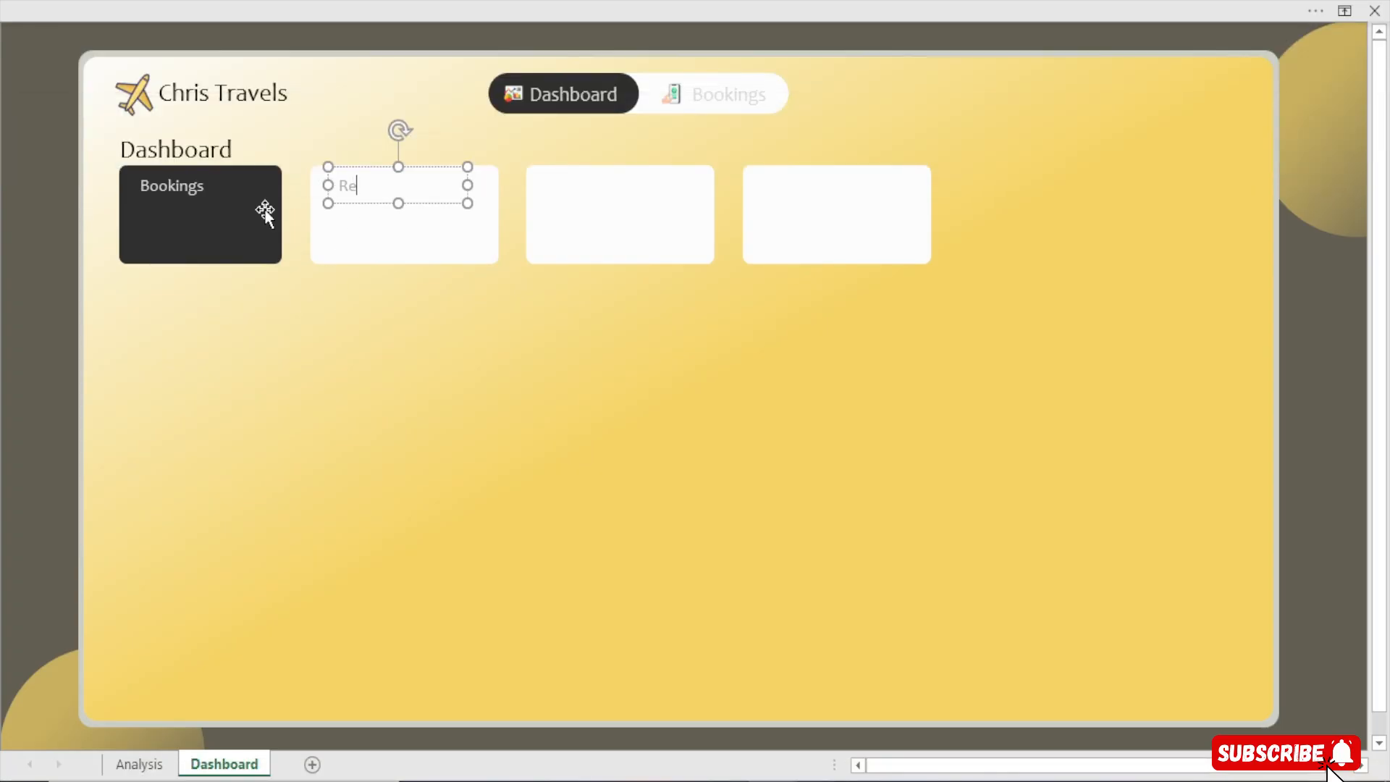
type("venue")
left_click(343, 187)
type("Total")
left_click(373, 203)
left_click(510, 2)
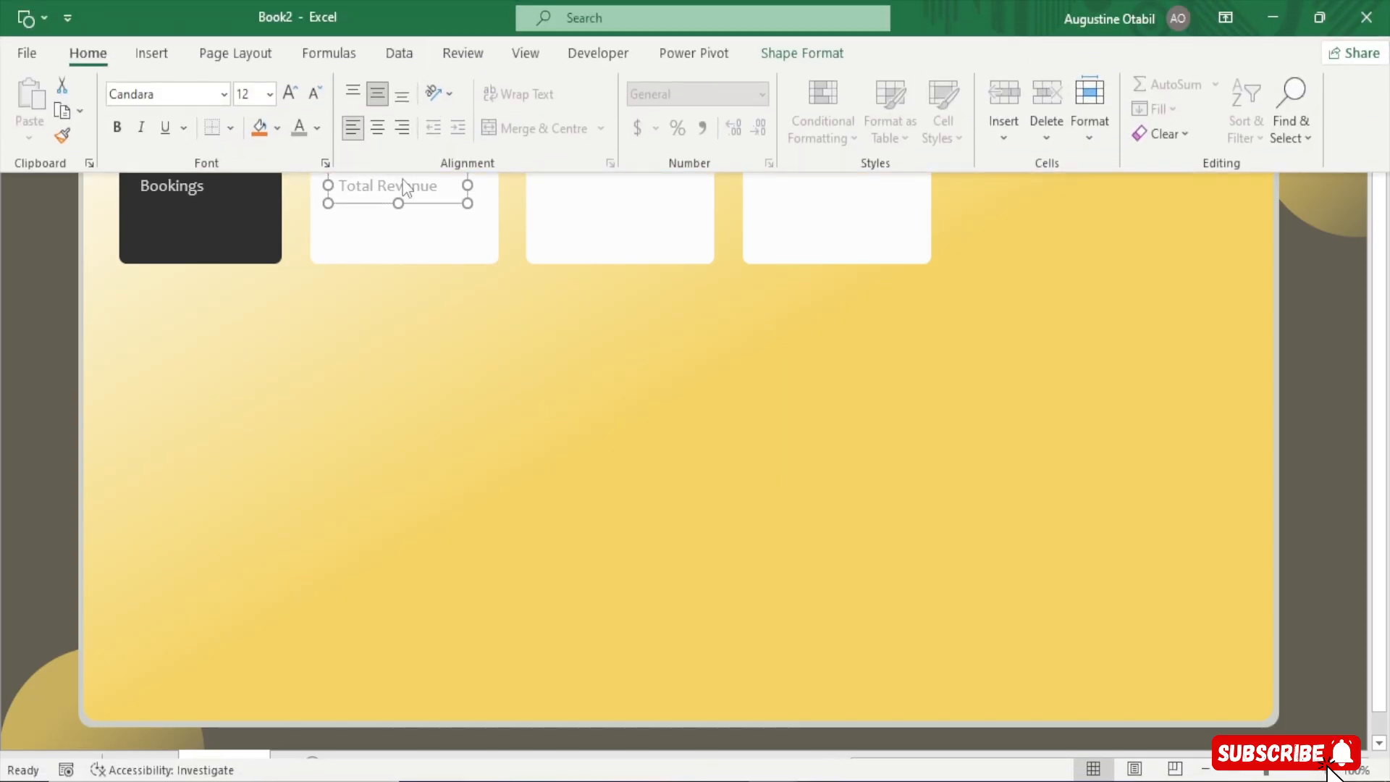
Copy the Total Revenue label onto the third card, change its text to Total Destinations and widen the box to fit
left_click(446, 204)
left_click_drag(445, 204, 644, 204)
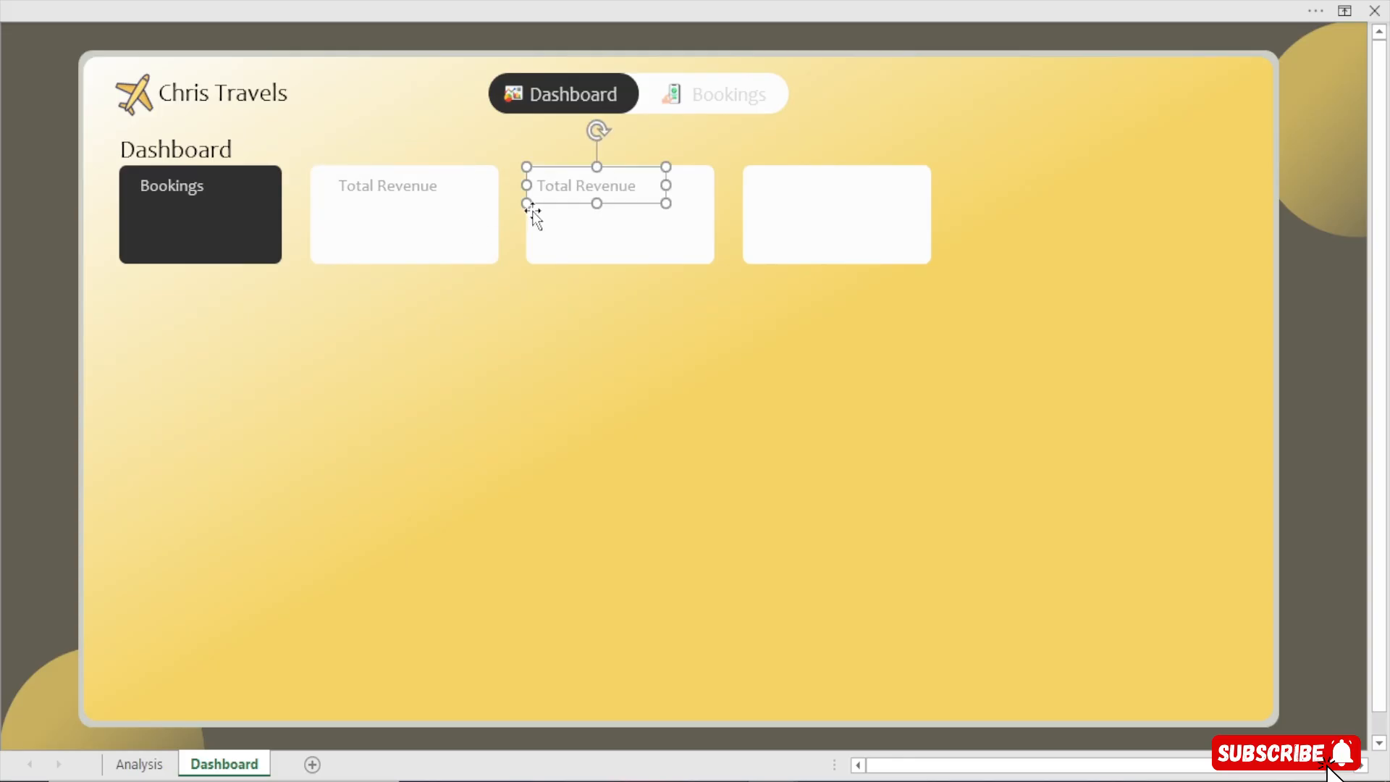
left_click_drag(643, 185, 467, 159)
type("Total Destinations")
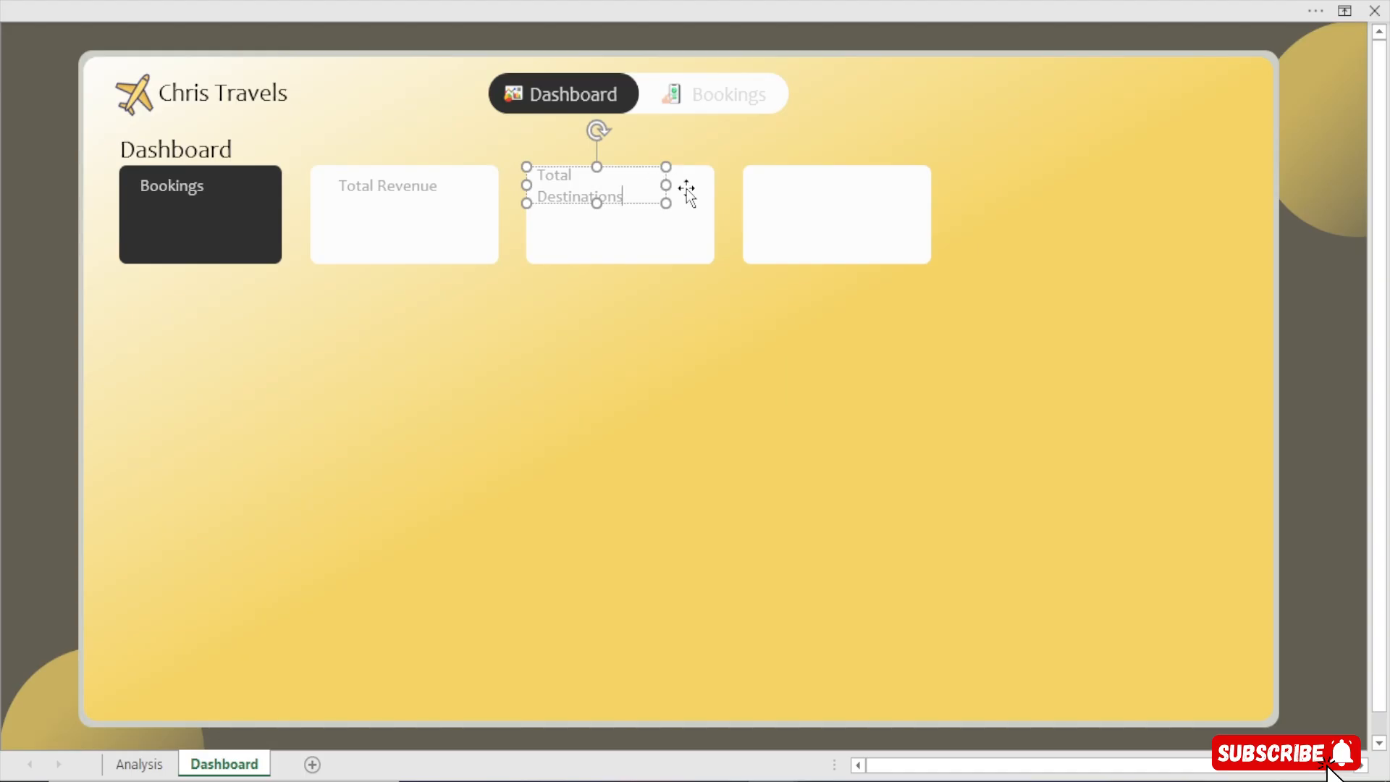
left_click_drag(666, 185, 681, 185)
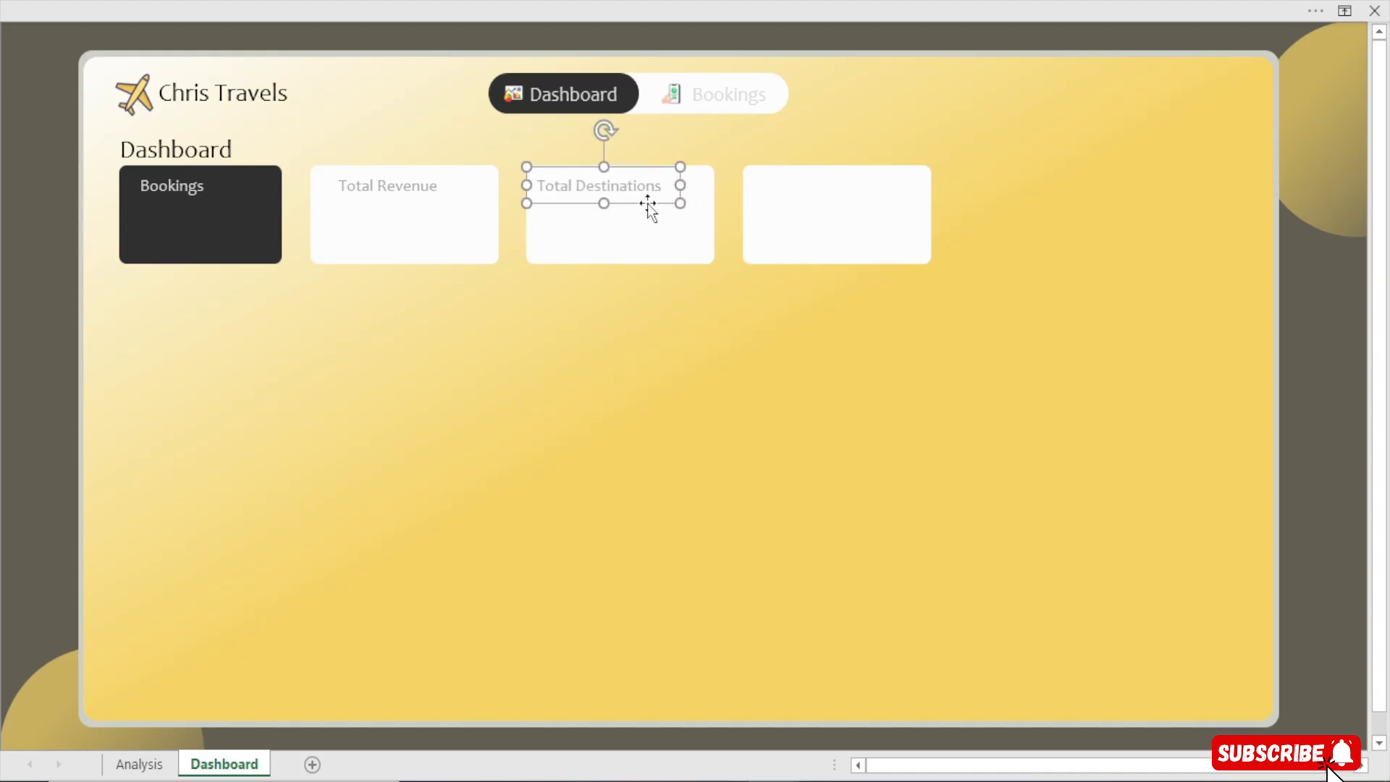
Copy the Total Destinations label onto the fourth card and change the third card's label to Total Customers
left_click_drag(652, 214, 850, 215)
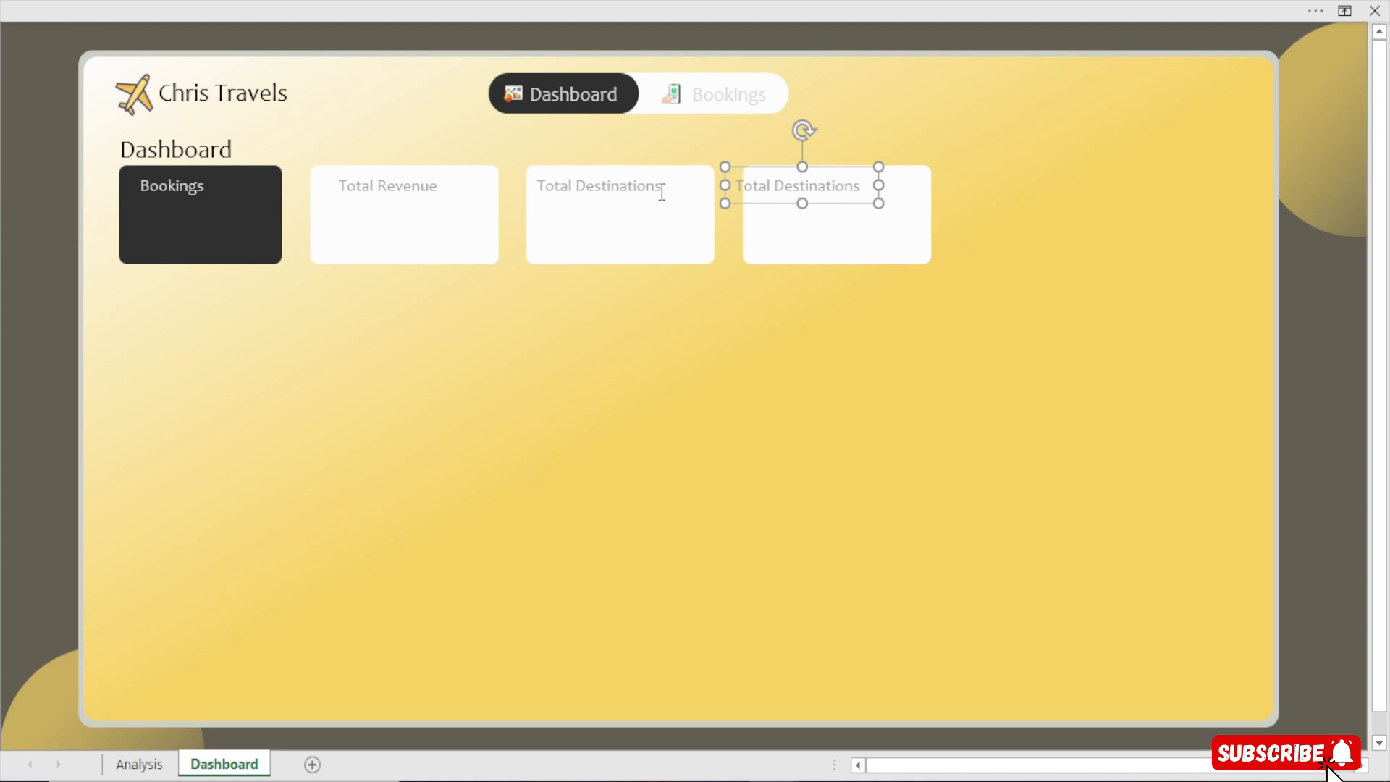
double_click(604, 186)
type("Cus")
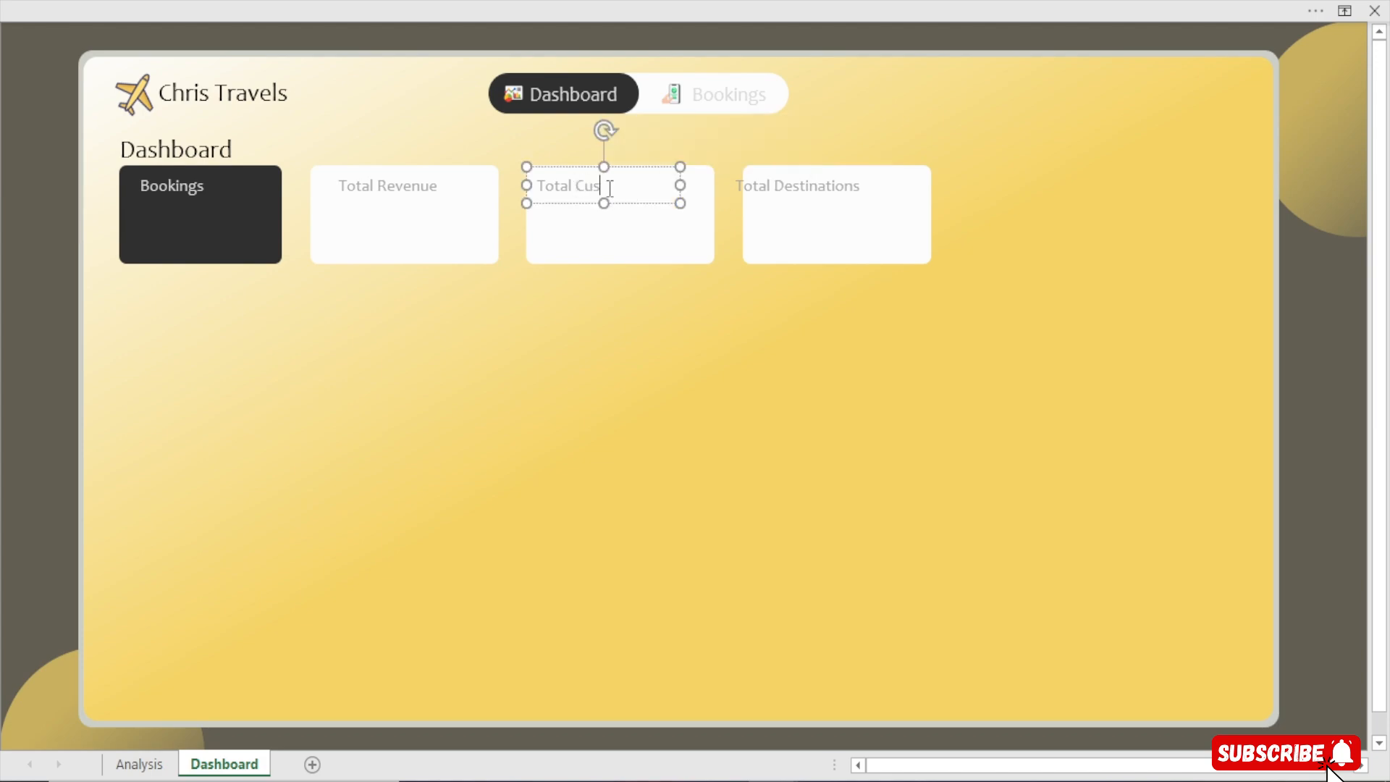
type("tomerrs")
key("BackSpace")
key("BackSpace")
type("s")
Nudge the Total Destinations label slightly right within the fourth card
left_click(794, 196)
key("Right")
key("Right")
key("Right")
key("Right")
key("Right")
key("Right")
key("Right")
key("Right")
key("Right")
key("Right")
key("Right")
key("Right")
key("Right")
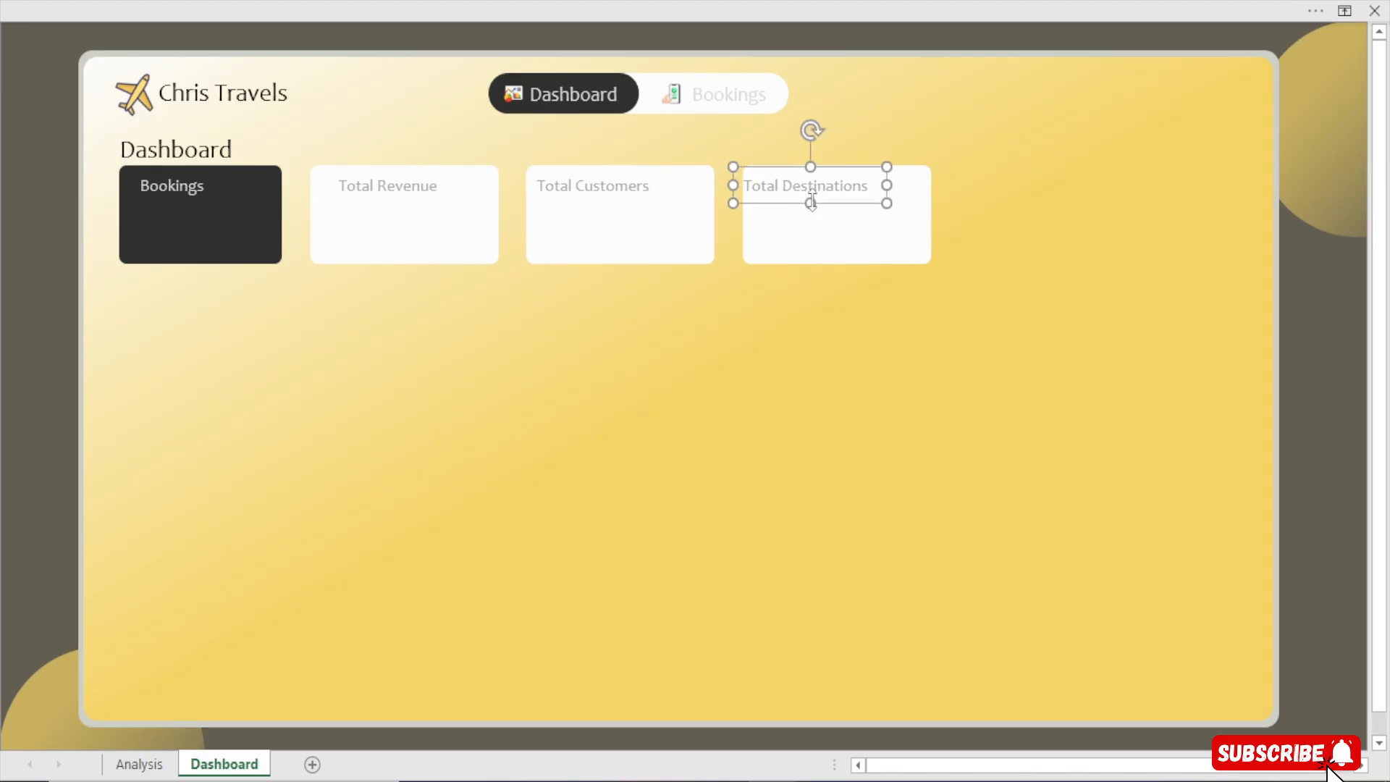
key("Right")
key("Right")
key("Right")
key("Right")
key("Right")
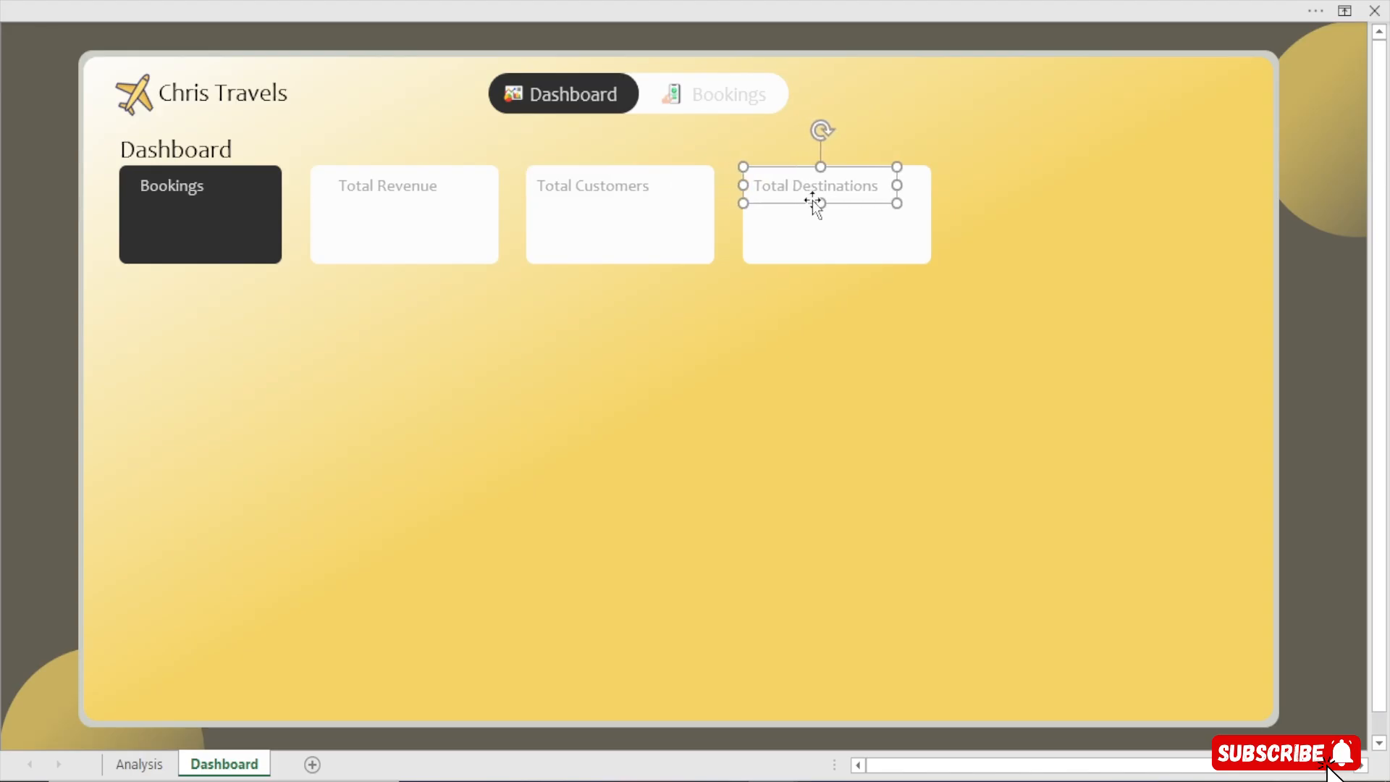
Move the Total Revenue label slightly left within its card
left_click(610, 194)
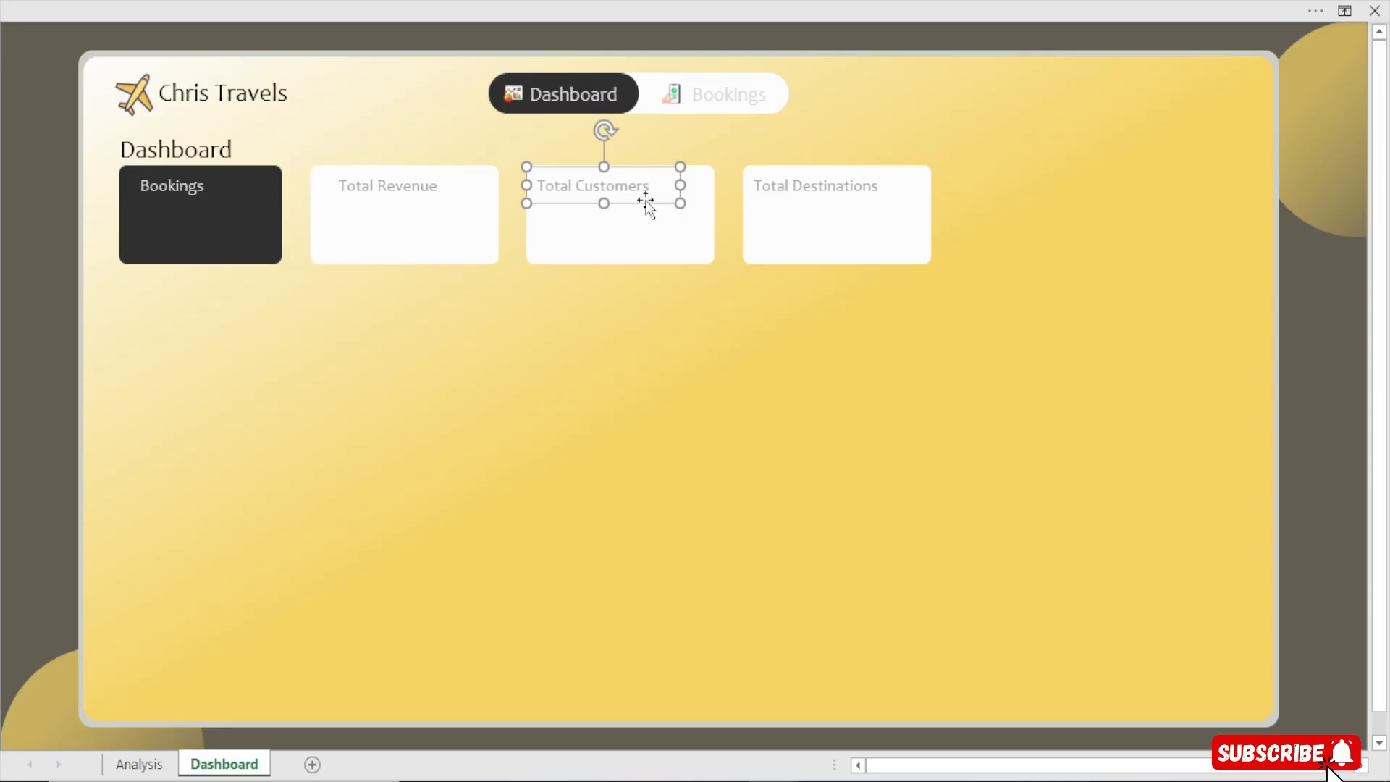
left_click(407, 194)
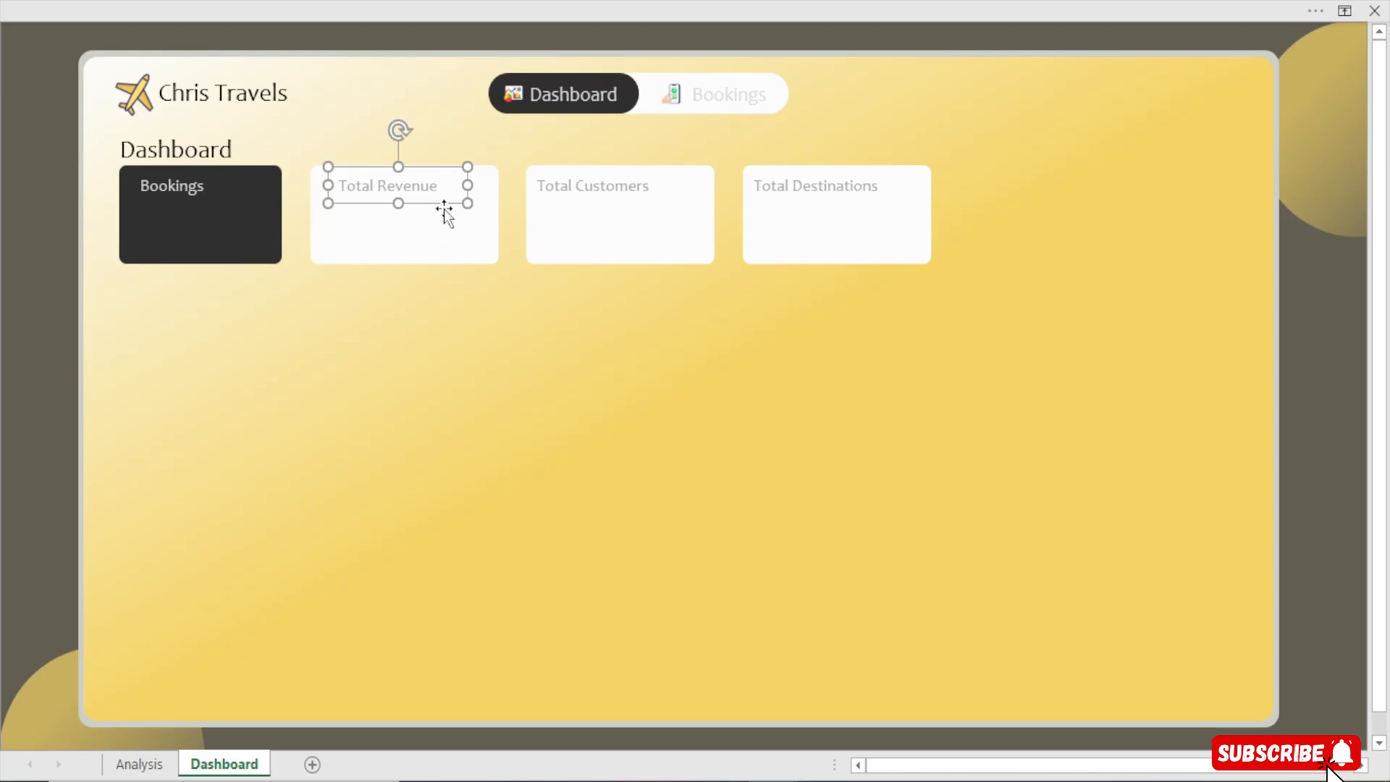
left_click(371, 337)
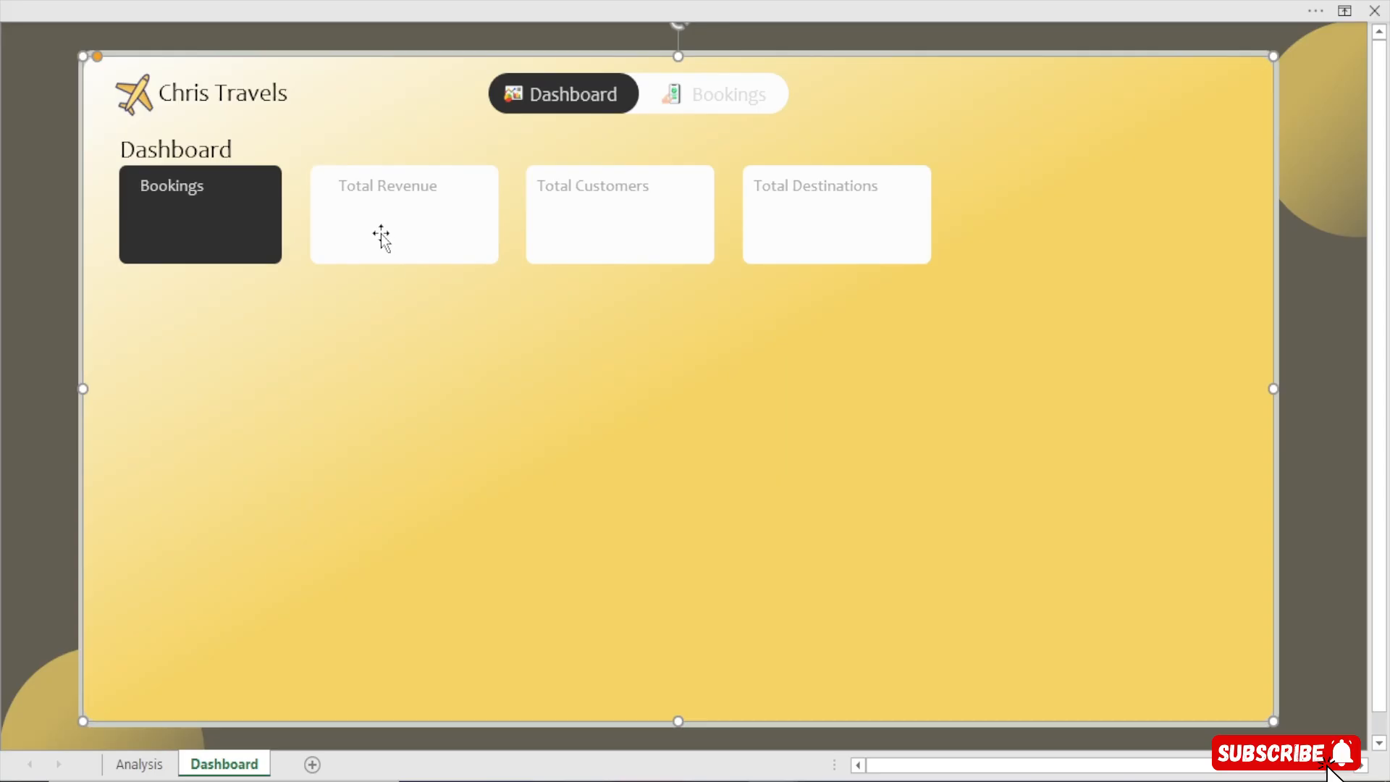
left_click(413, 185)
left_click(417, 203)
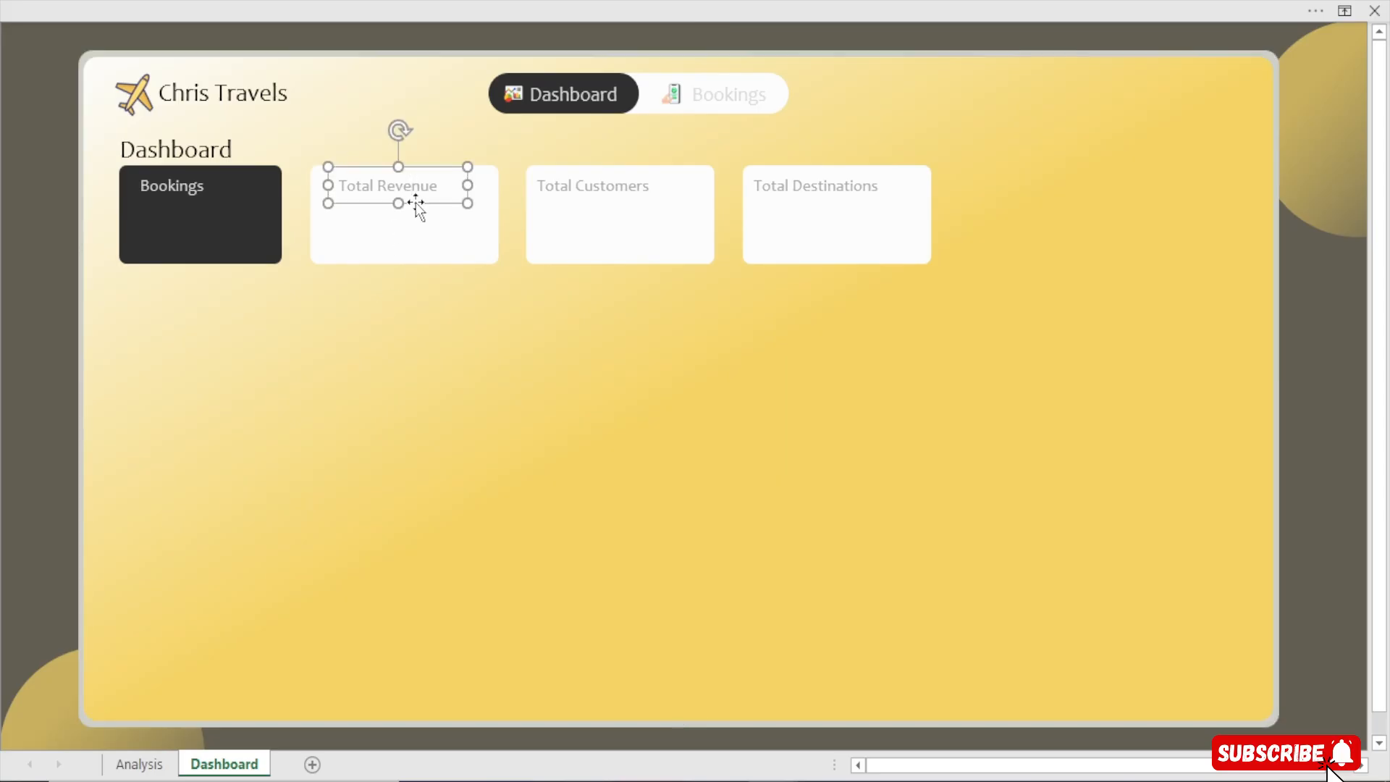
left_click_drag(415, 203, 403, 205)
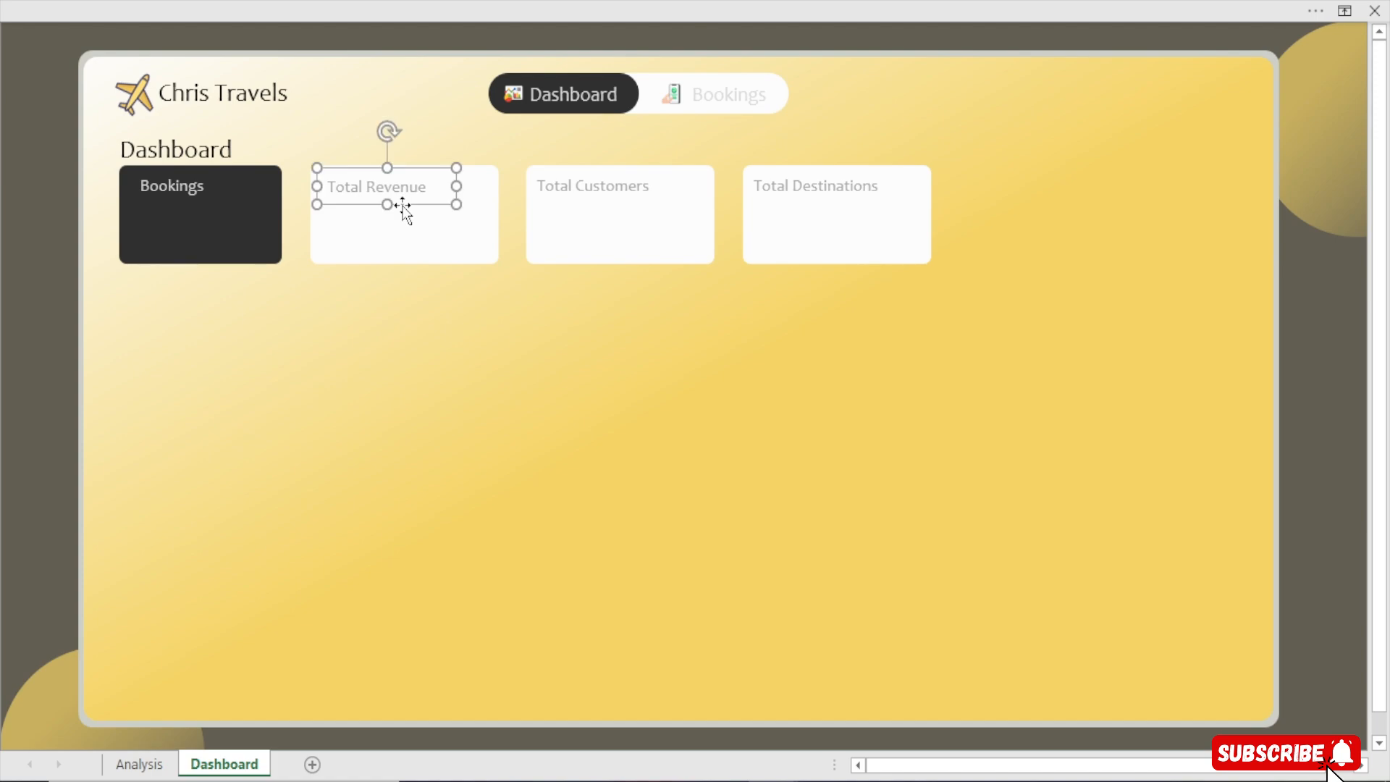
key("Left")
key("Left")
key("Left")
key("Left")
key("Left")
key("Left")
key("Left")
key("Left")
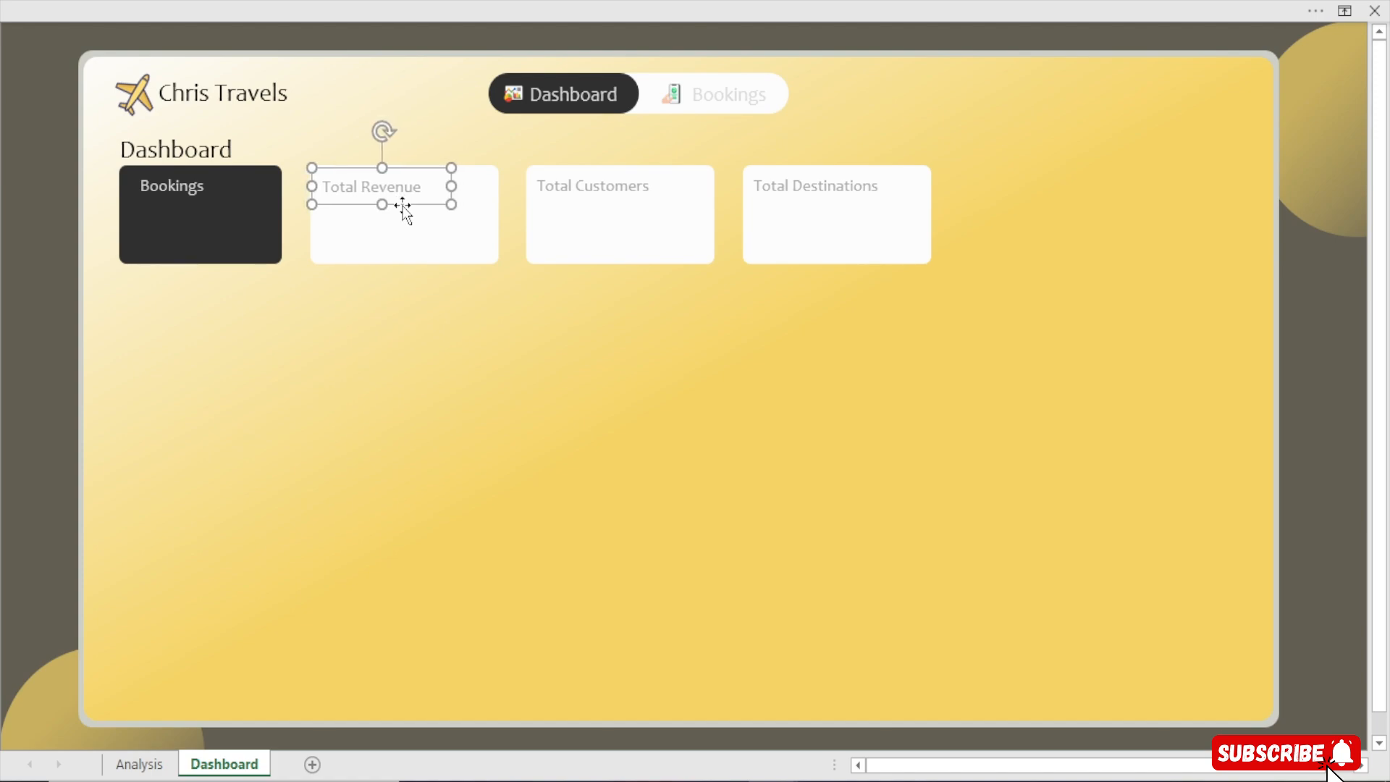
Nudge the Bookings label slightly left within the dark card
left_click(178, 187)
key("Escape")
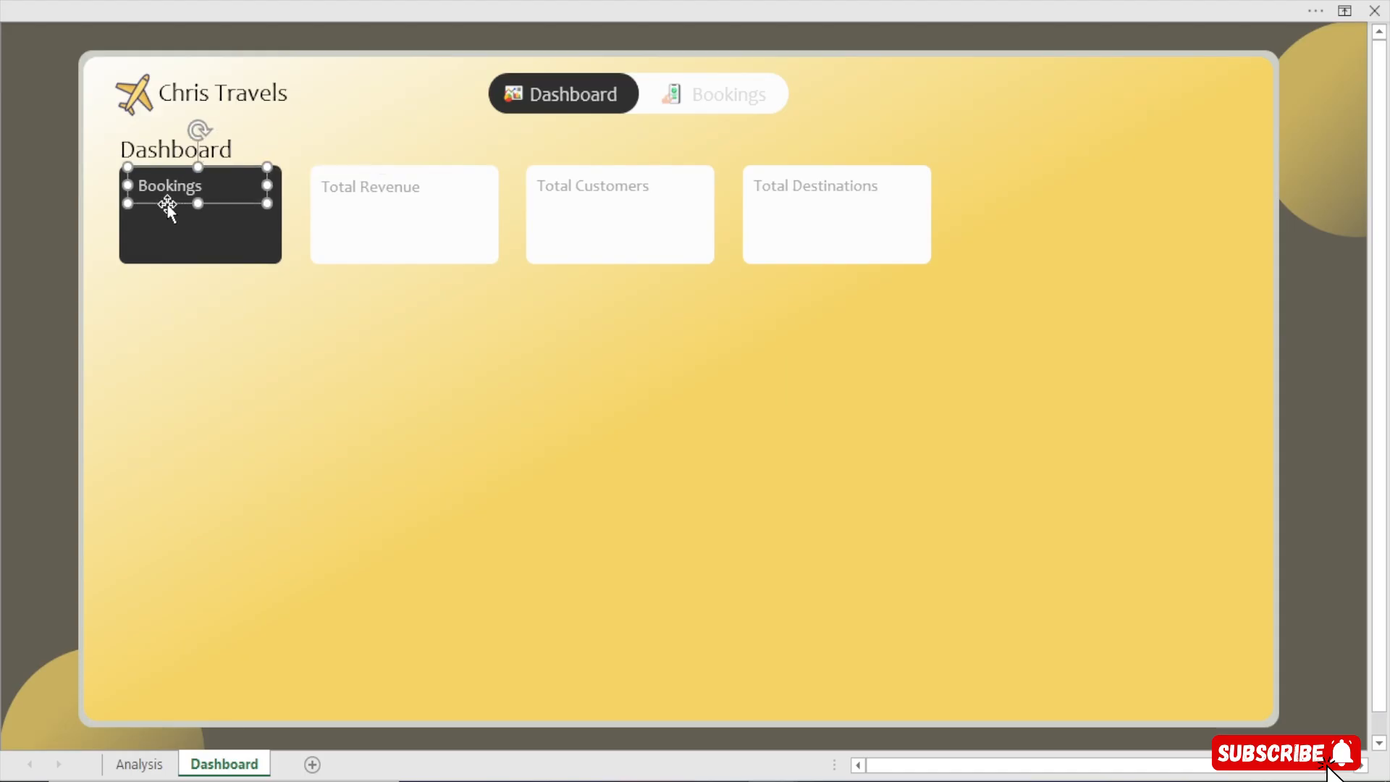
key("Left")
key("Left")
key("Left")
key("Left")
key("Left")
key("Left")
key("Left")
key("Left")
key("Left")
key("Left")
key("Left")
key("Left")
key("Left")
key("Left")
key("Left")
key("Left")
key("Left")
key("Left")
key("Right")
key("Right")
key("Right")
key("Right")
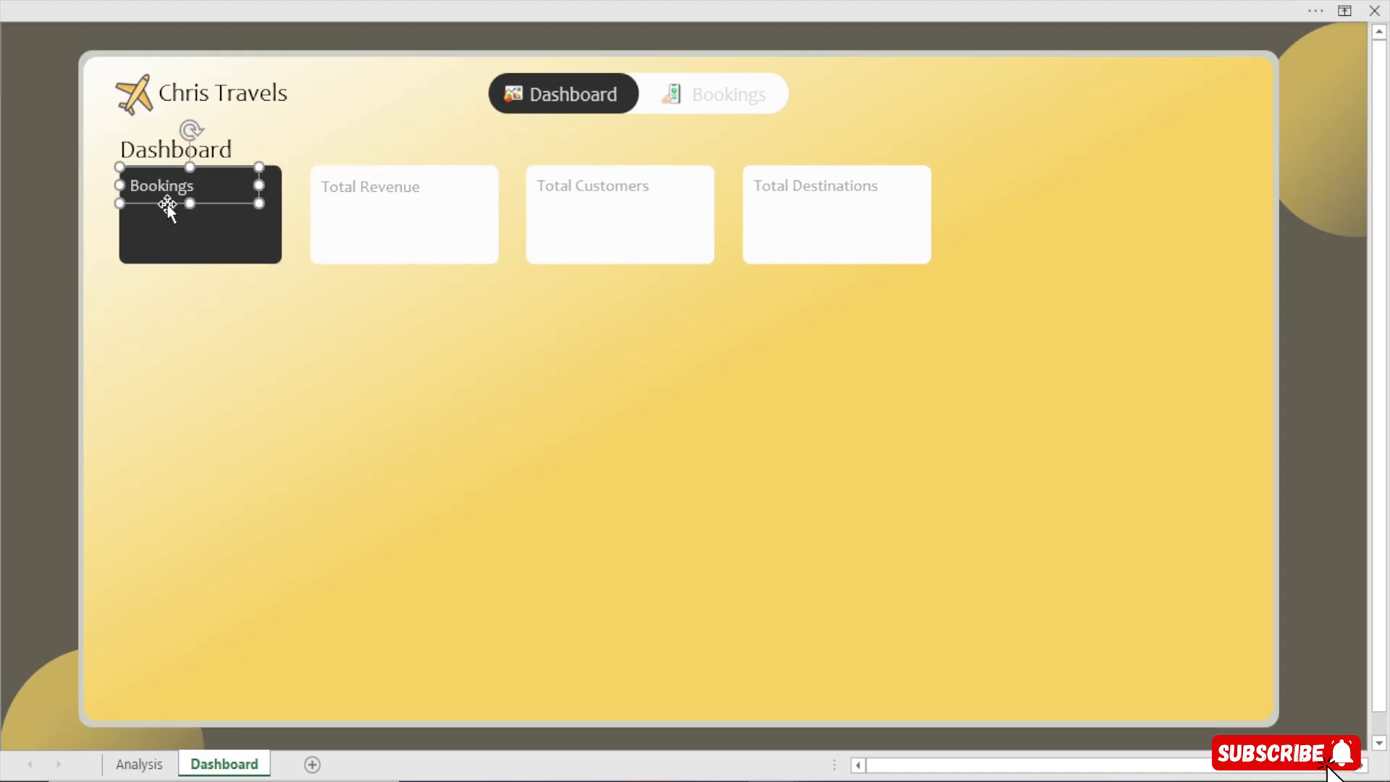
left_click(377, 190, "shift")
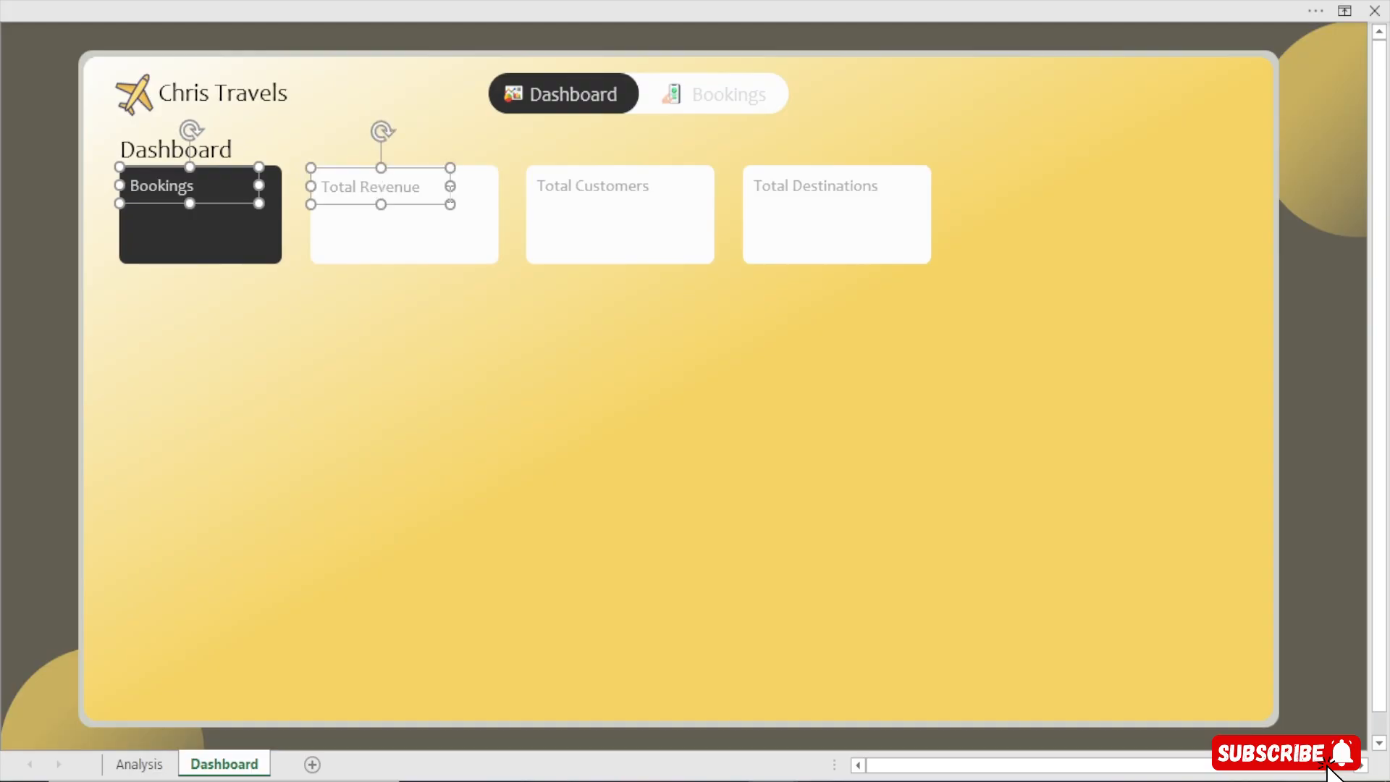
left_click(610, 191, "shift")
left_click(867, 187, "shift")
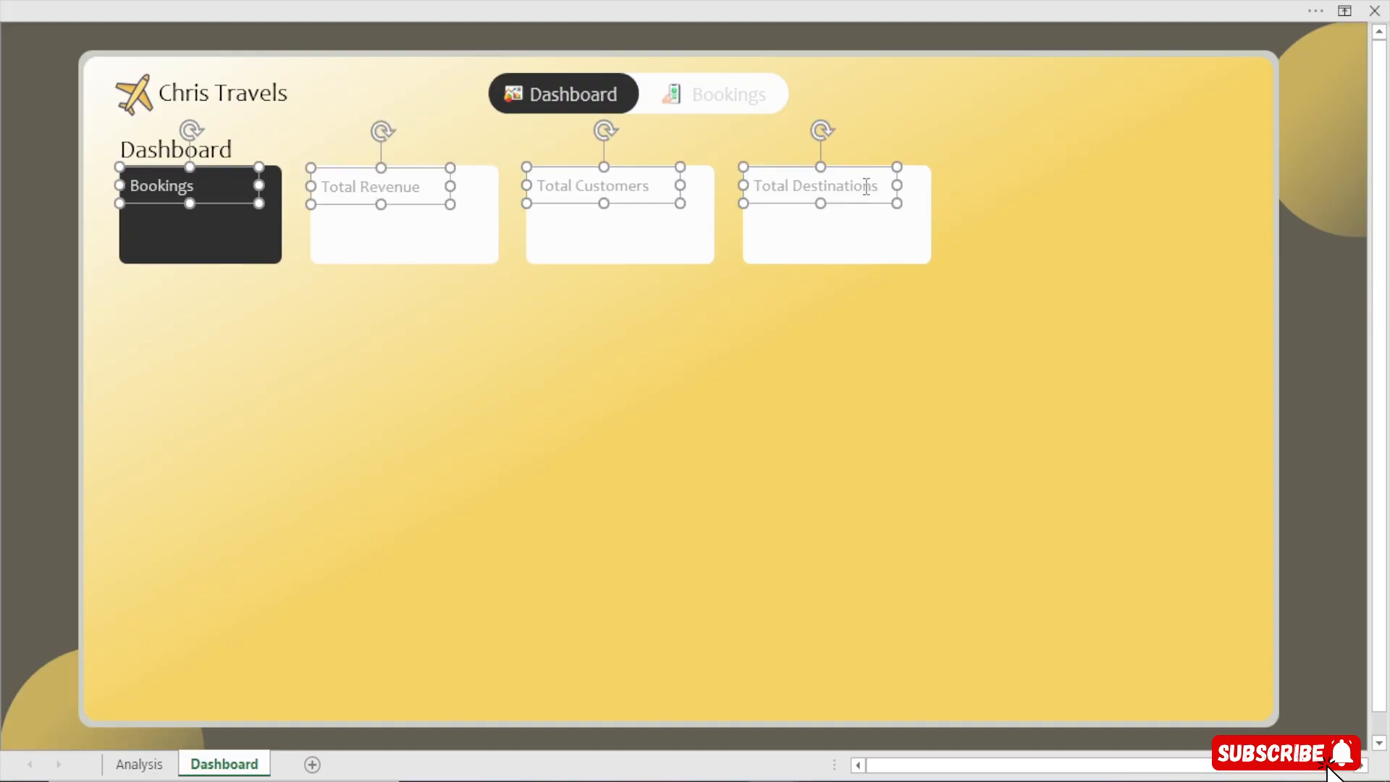
left_click(871, 54)
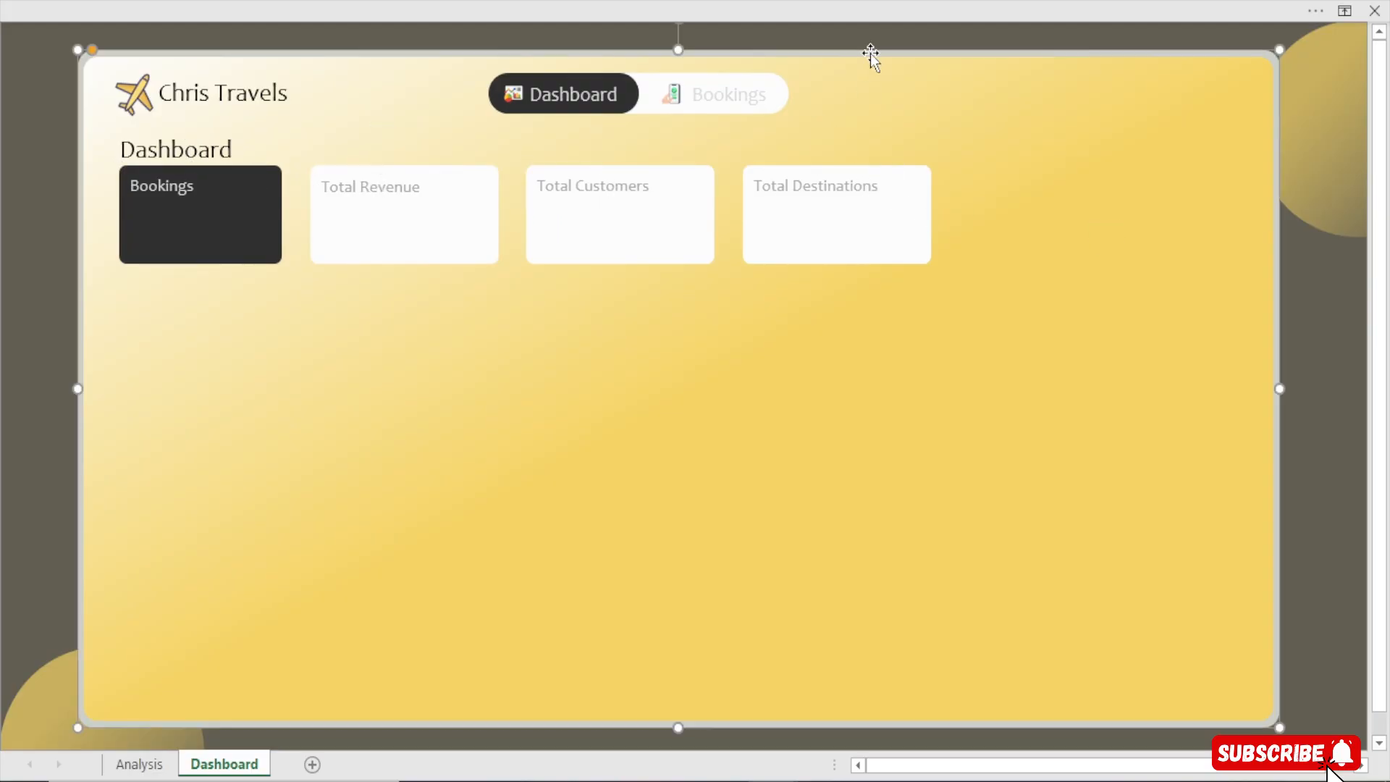
Select all four card labels and align them to the top
left_click(171, 189)
left_click(220, 204)
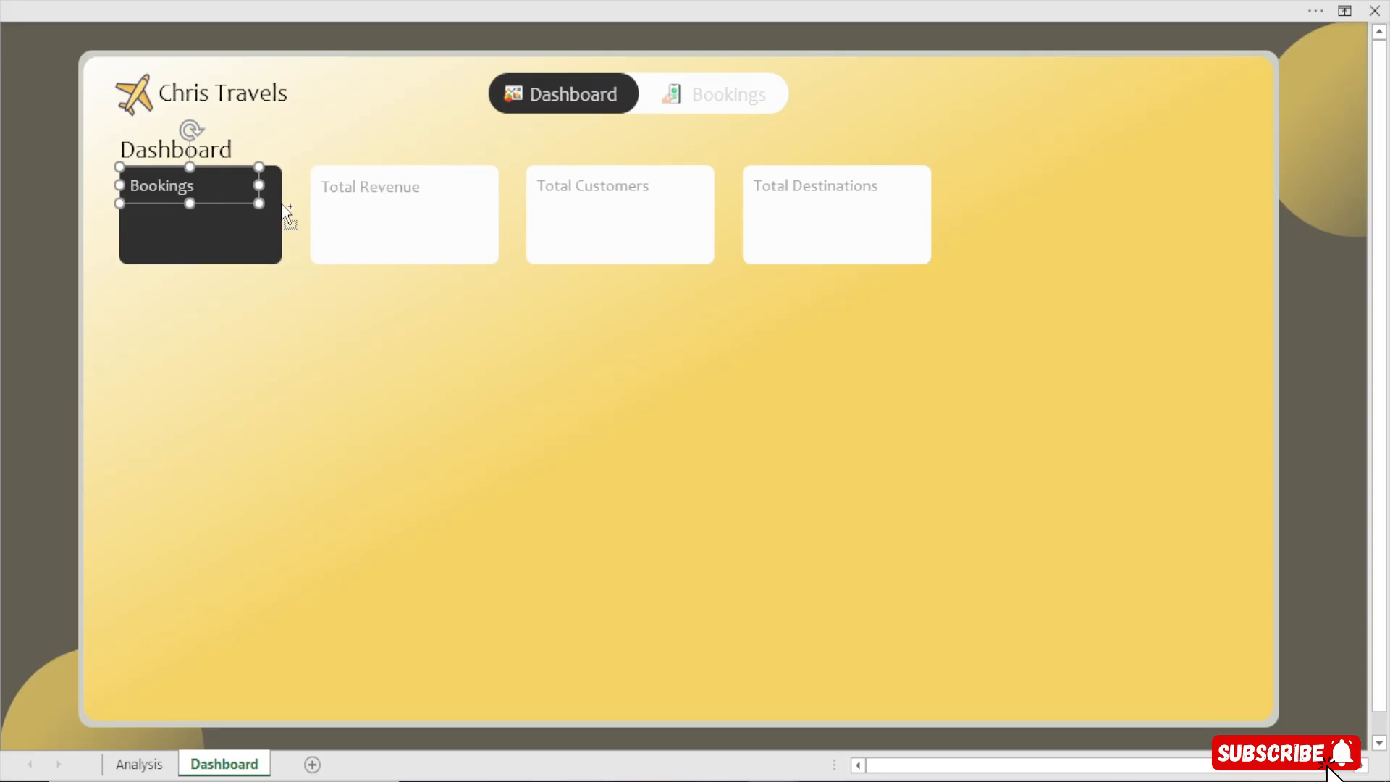
left_click(367, 190, "shift")
left_click(564, 192, "shift")
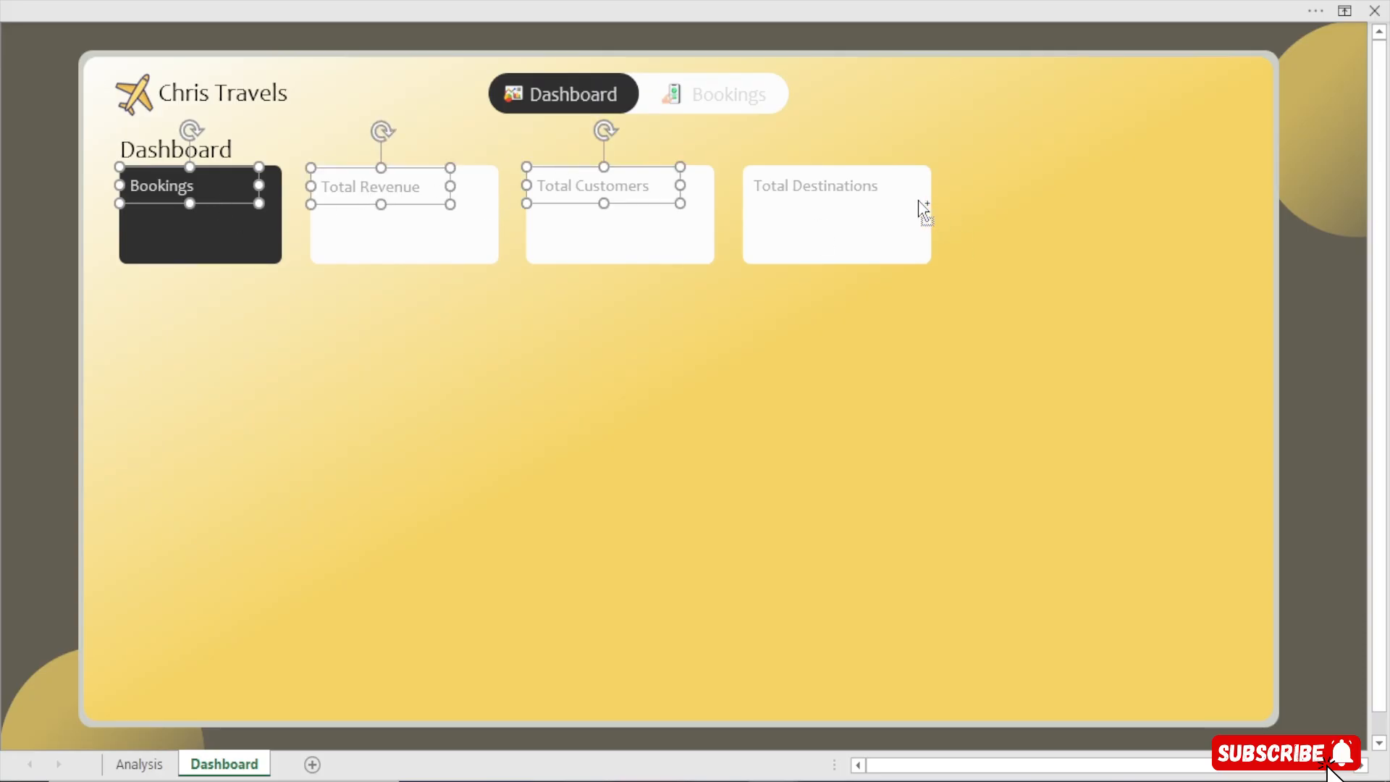
left_click(825, 186, "shift")
left_click(832, 7)
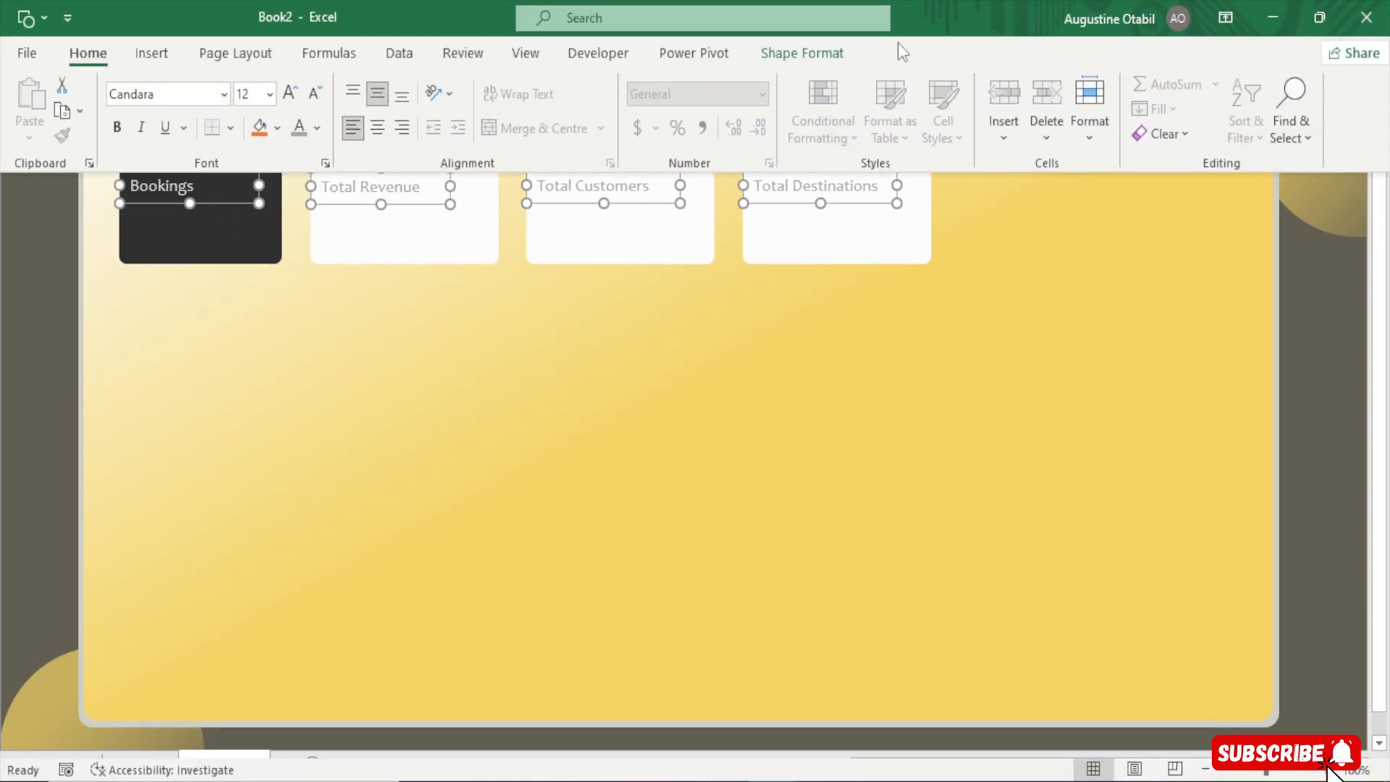
left_click(801, 53)
left_click(1129, 88)
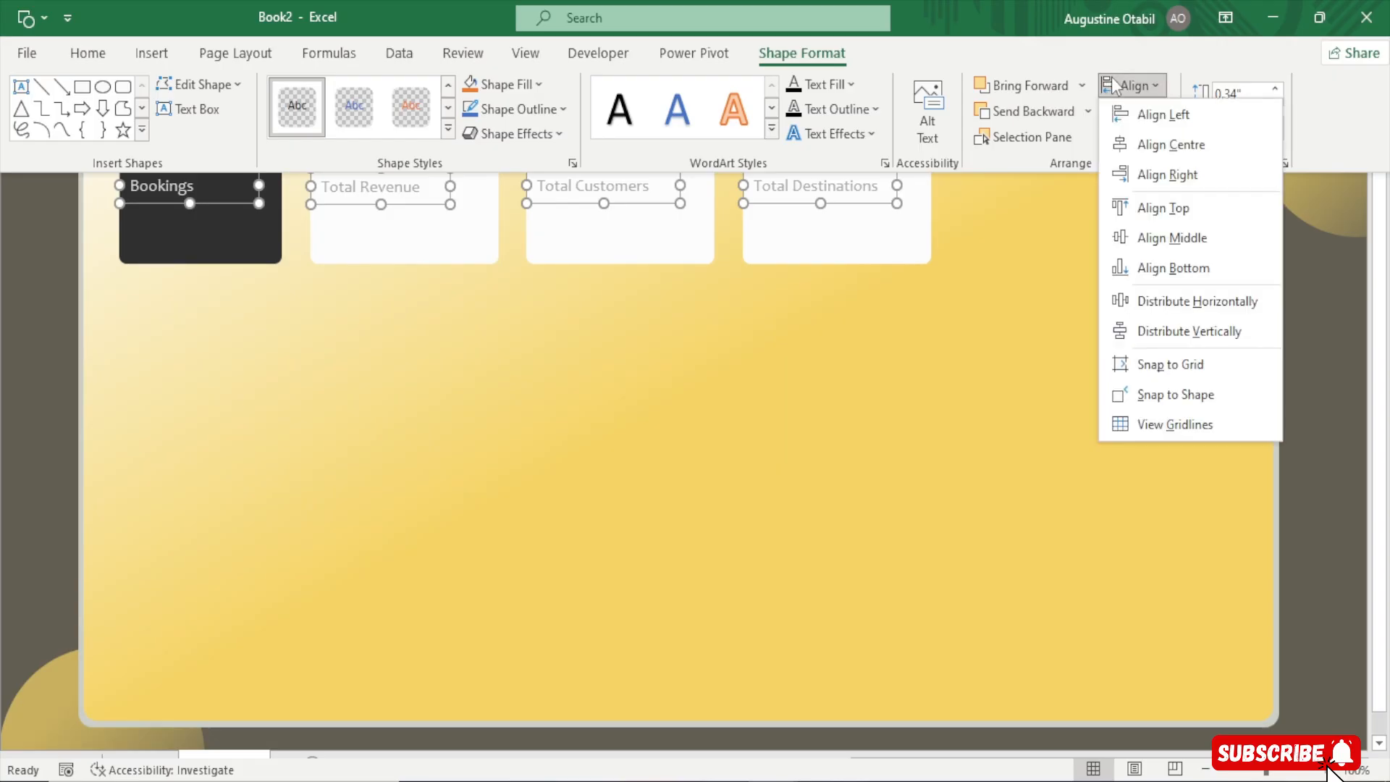
left_click(1154, 199)
left_click(1326, 327)
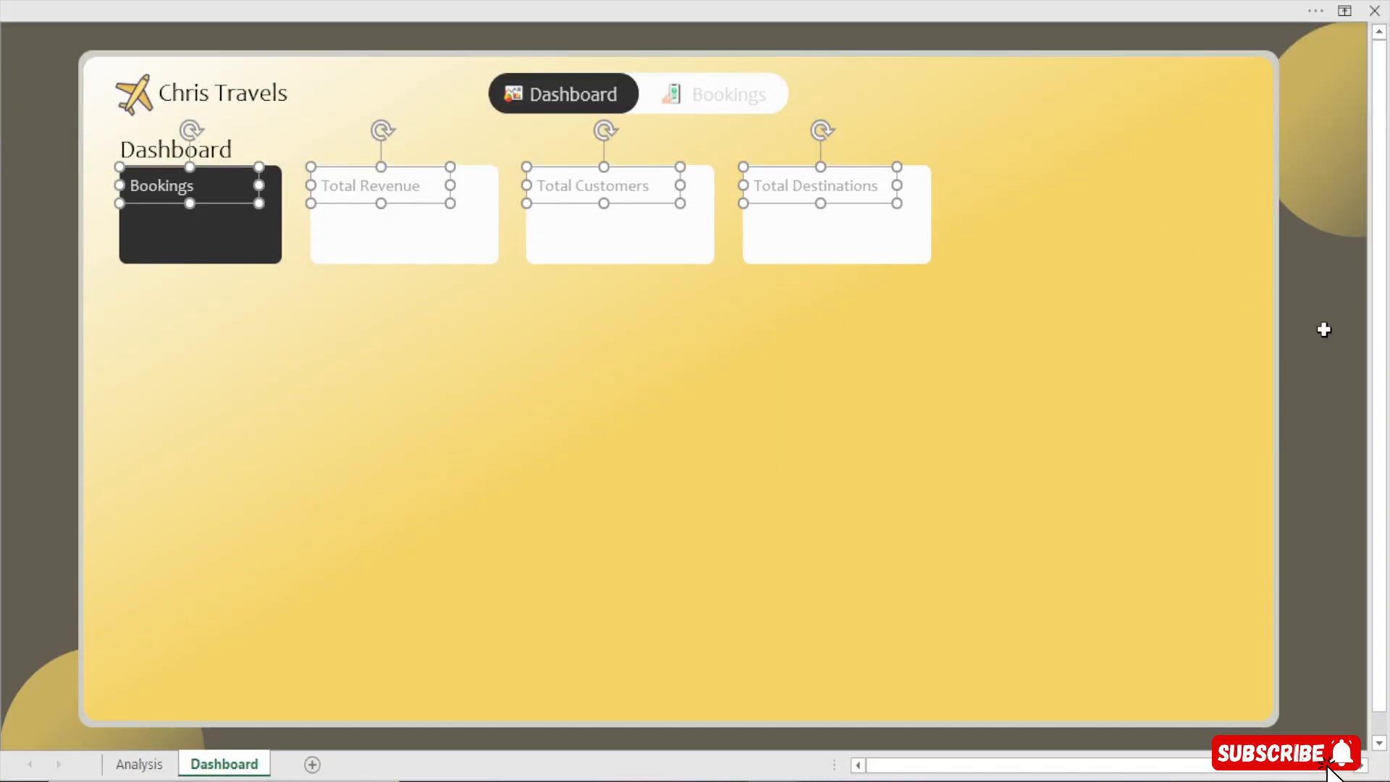
Duplicate the Bookings label just below the original inside the dark card
left_click(179, 189)
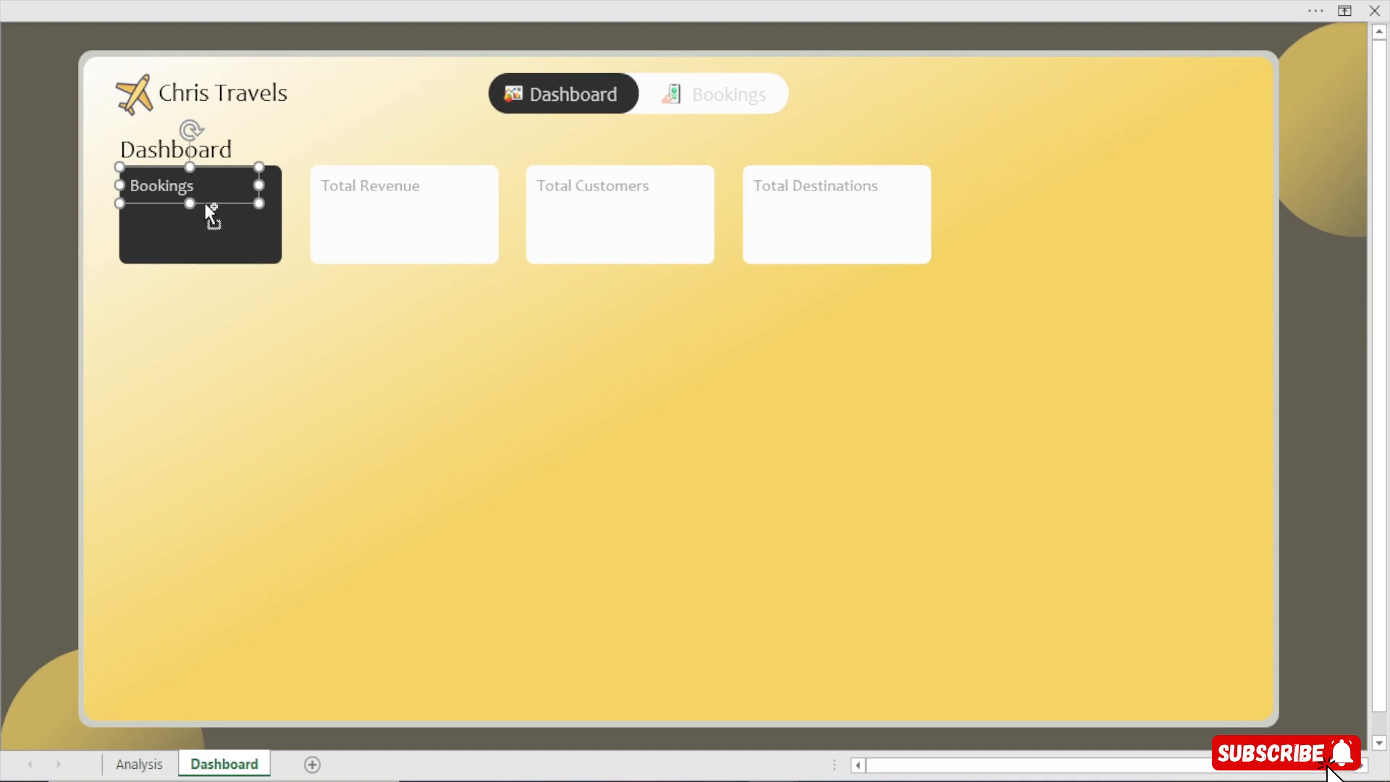
left_click_drag(205, 203, 201, 239)
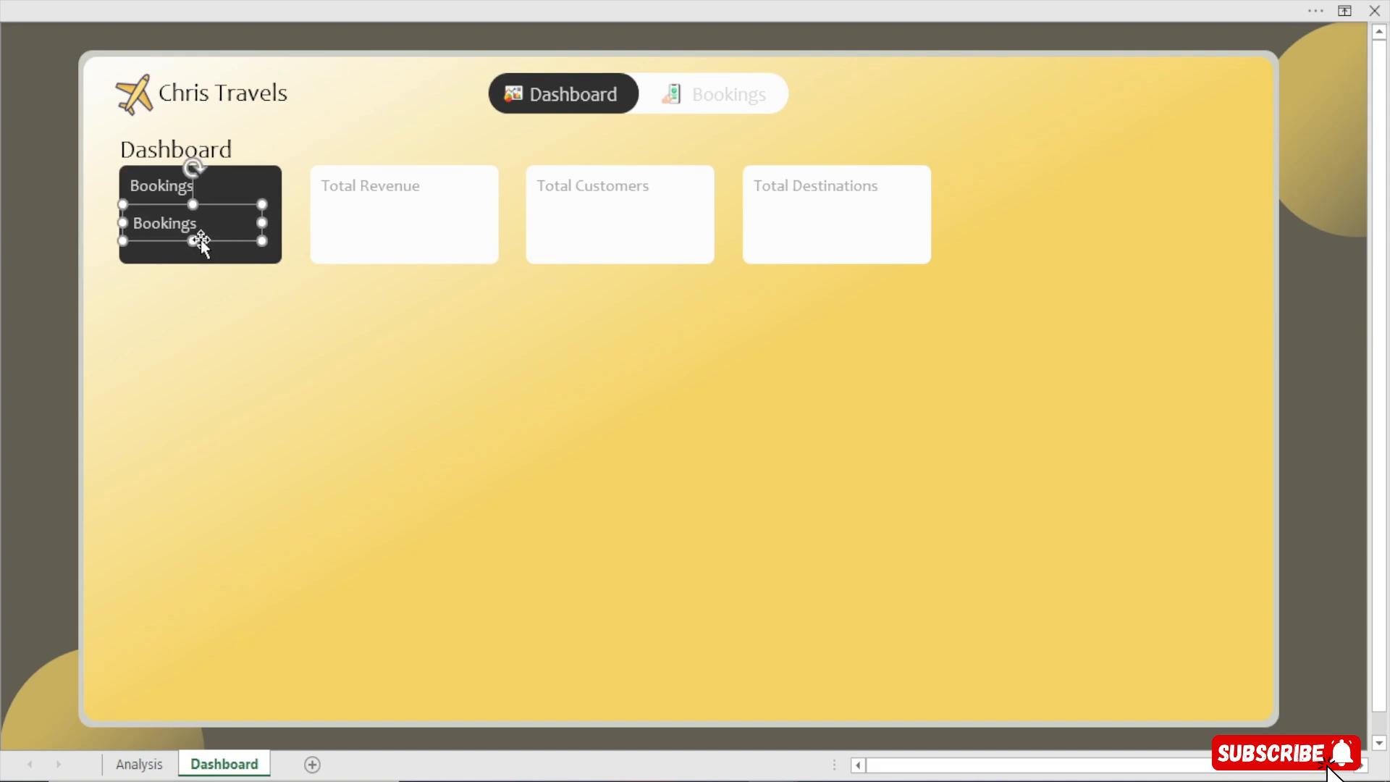
Turn on the formula bar
left_click(437, 6)
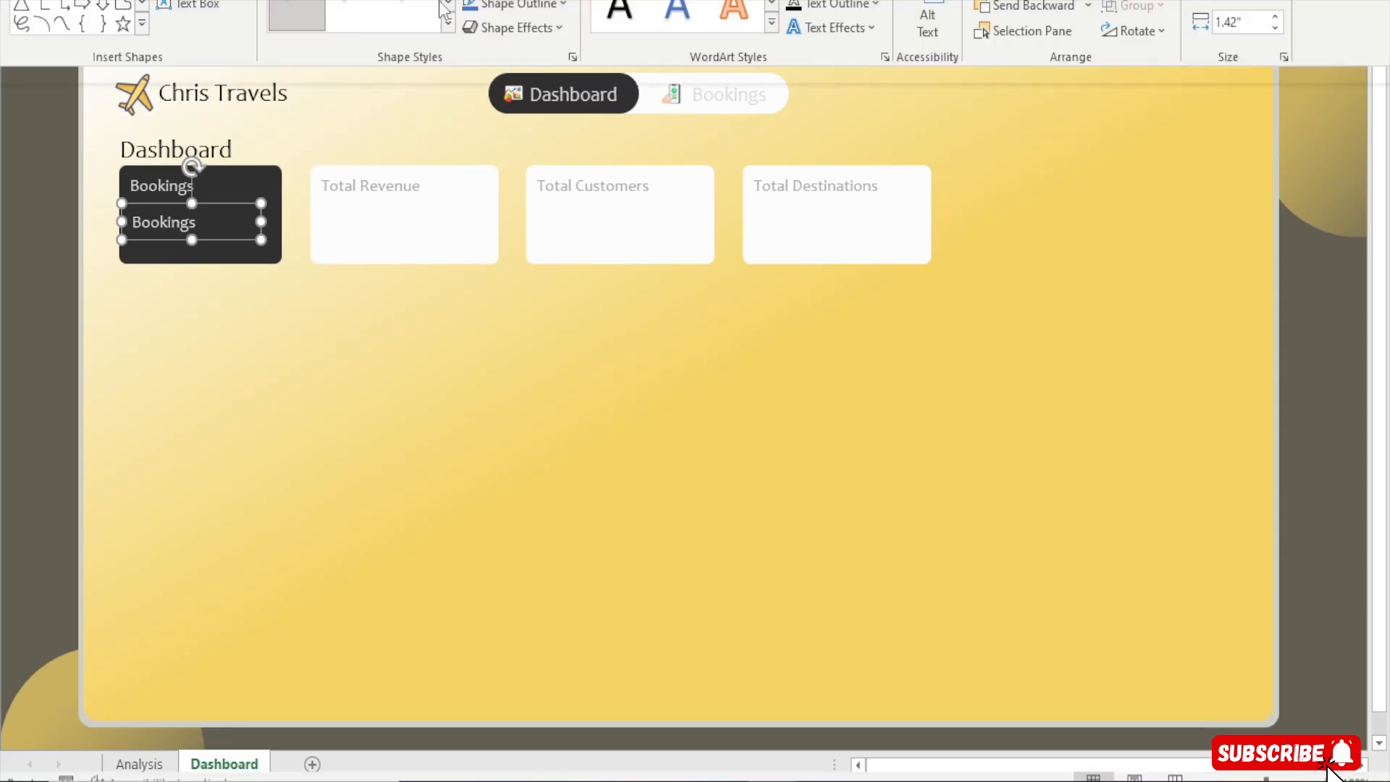
left_click(527, 54)
left_click(354, 93)
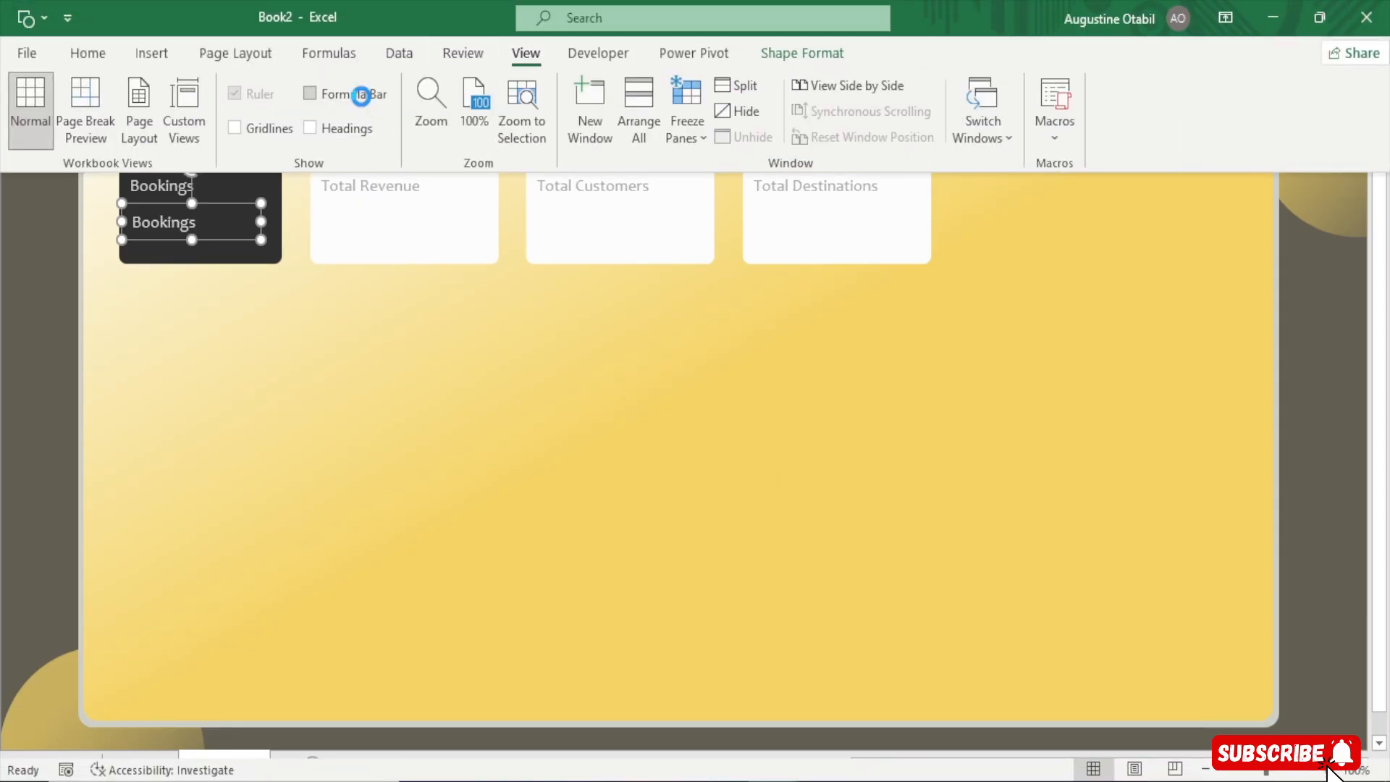
left_click(72, 324)
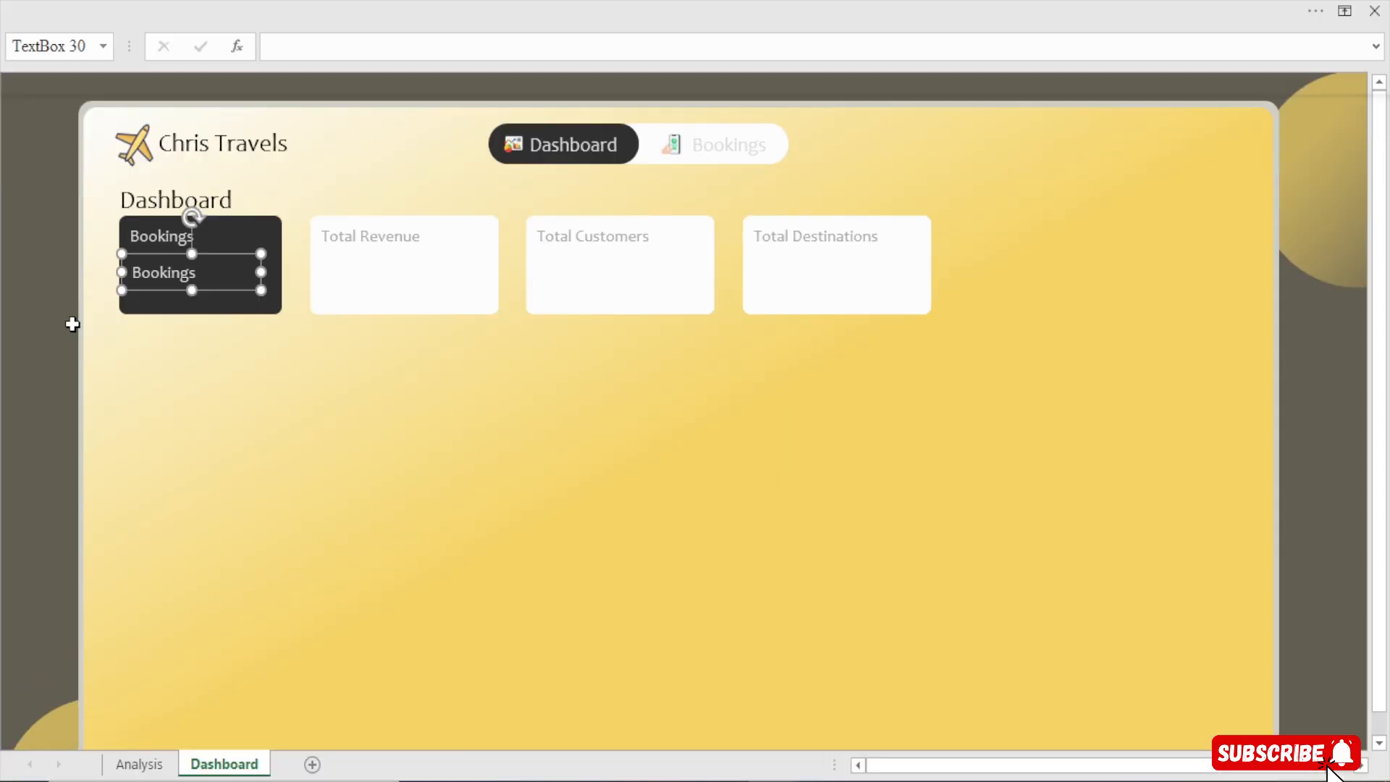
left_click(280, 48)
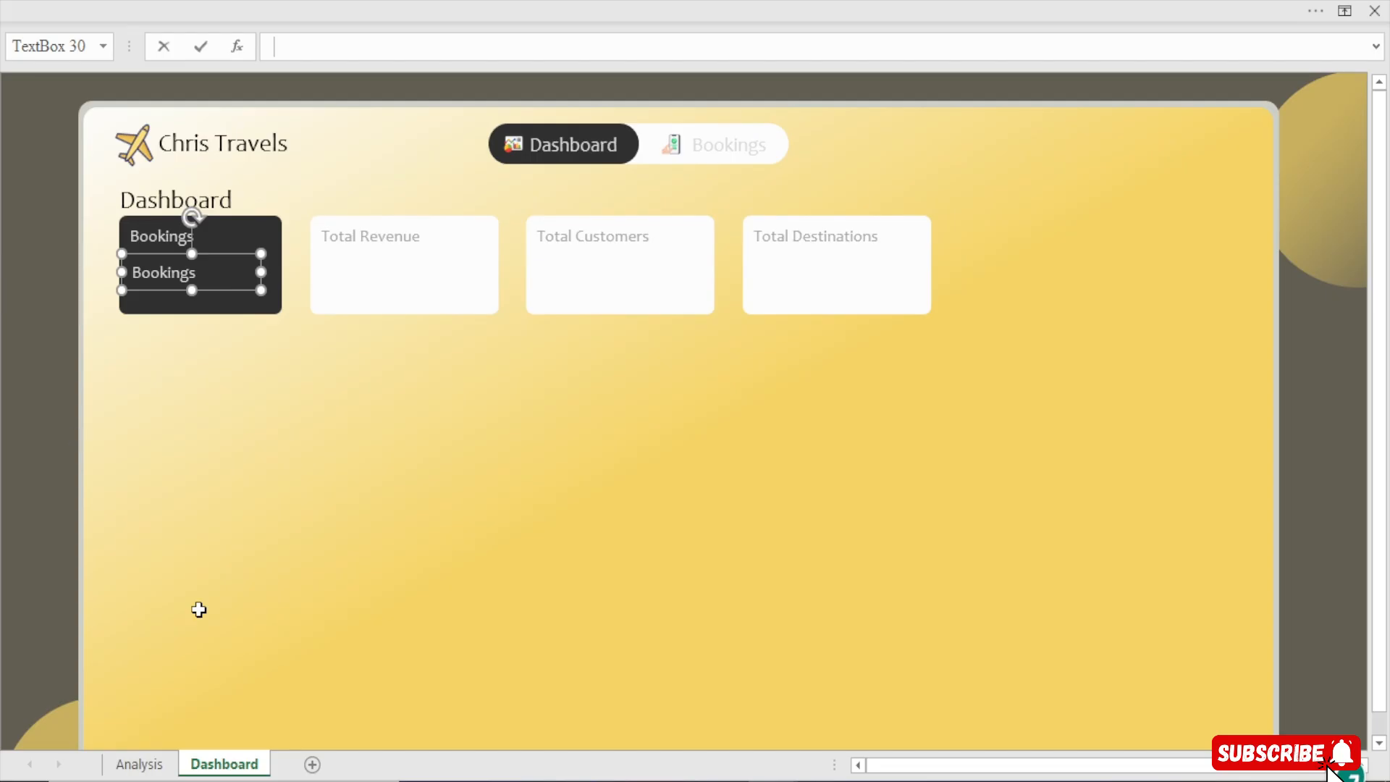
key("Escape")
Apply the custom number format [>=1000000]$0,,"M";00 to the Total Revenue value on the Analysis sheet
left_click(139, 764)
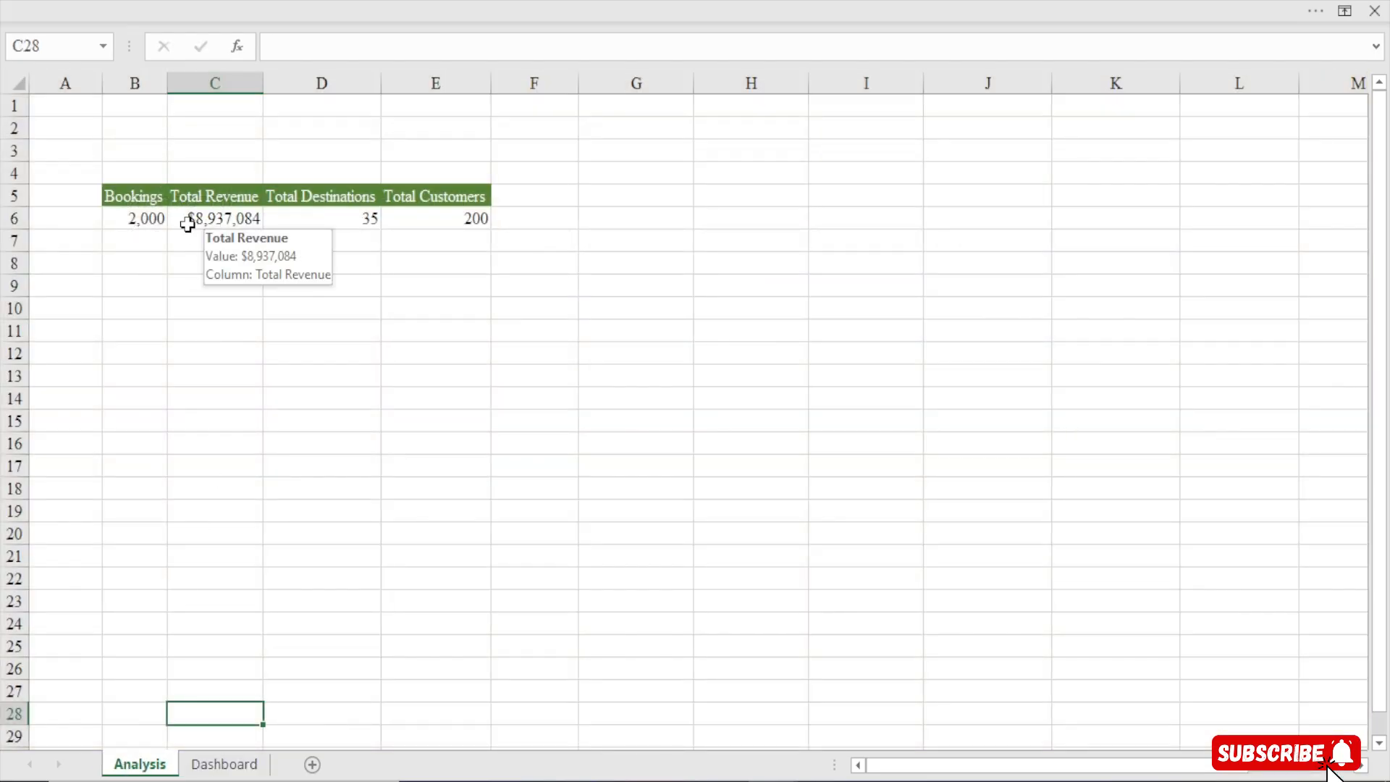
left_click(213, 217)
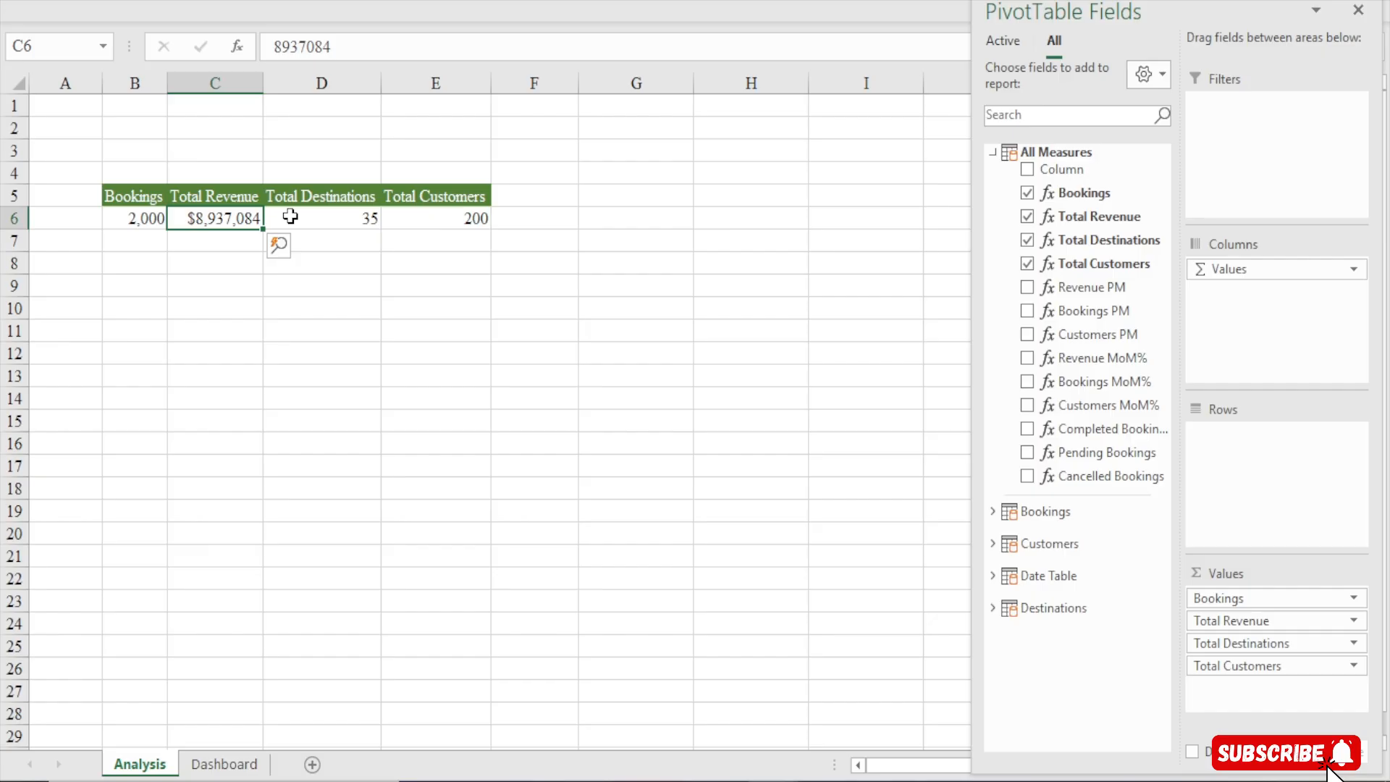
key("ctrl+1")
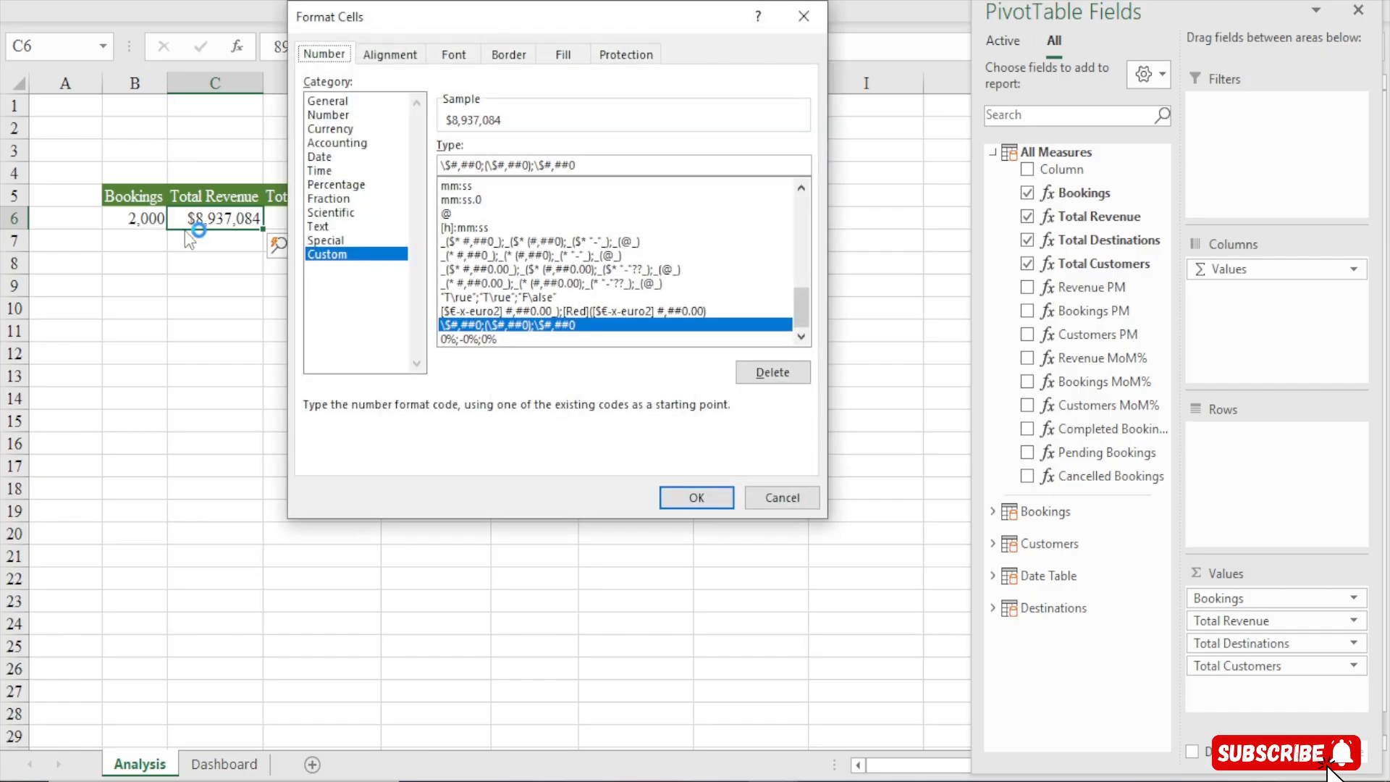
left_click(359, 264)
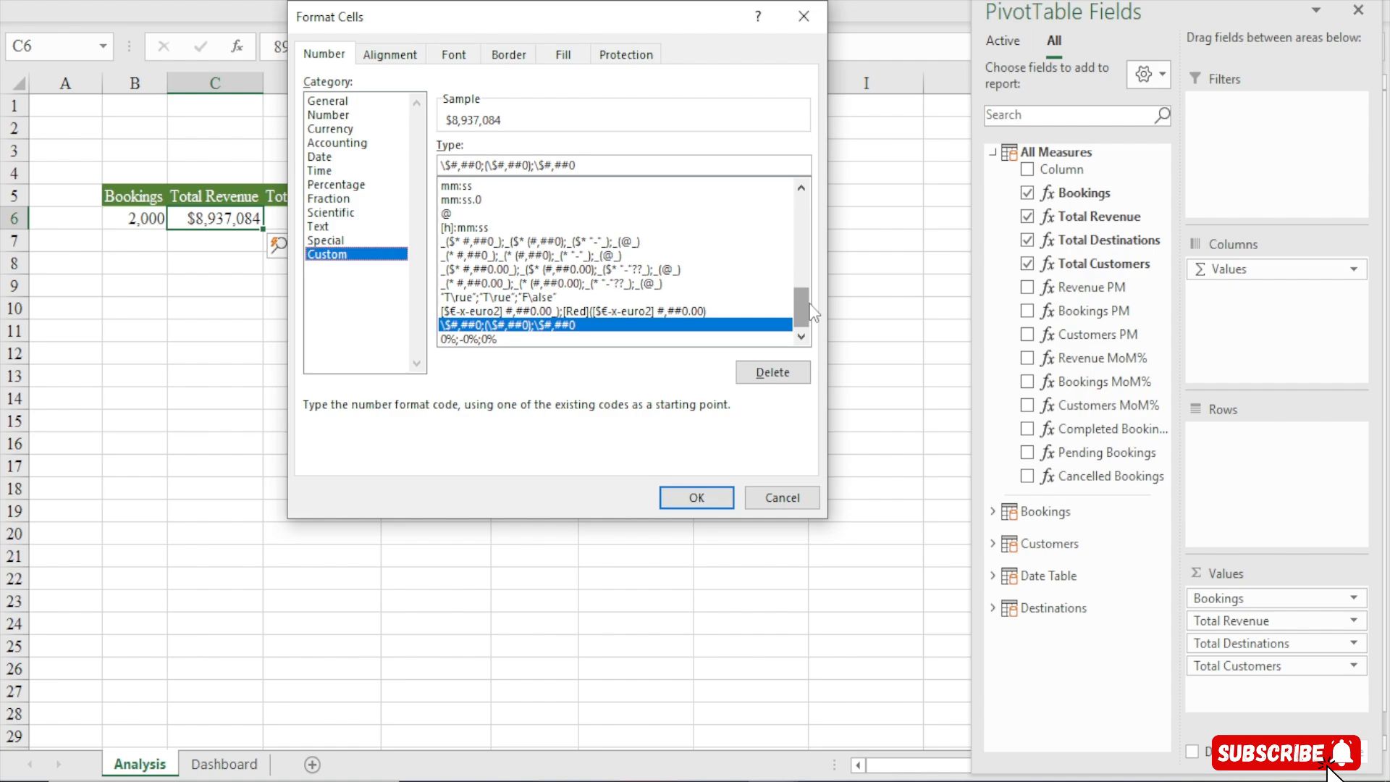
left_click_drag(810, 306, 802, 220)
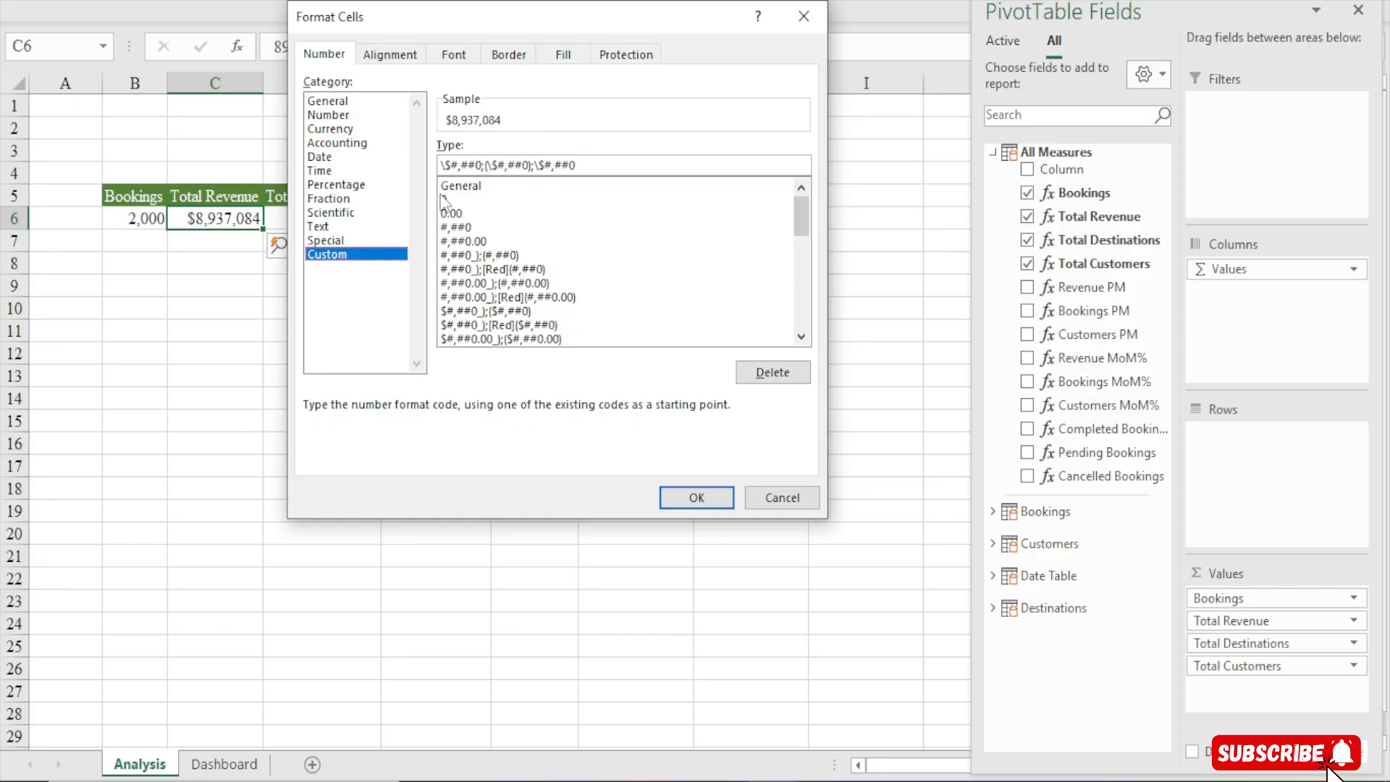
left_click(468, 228)
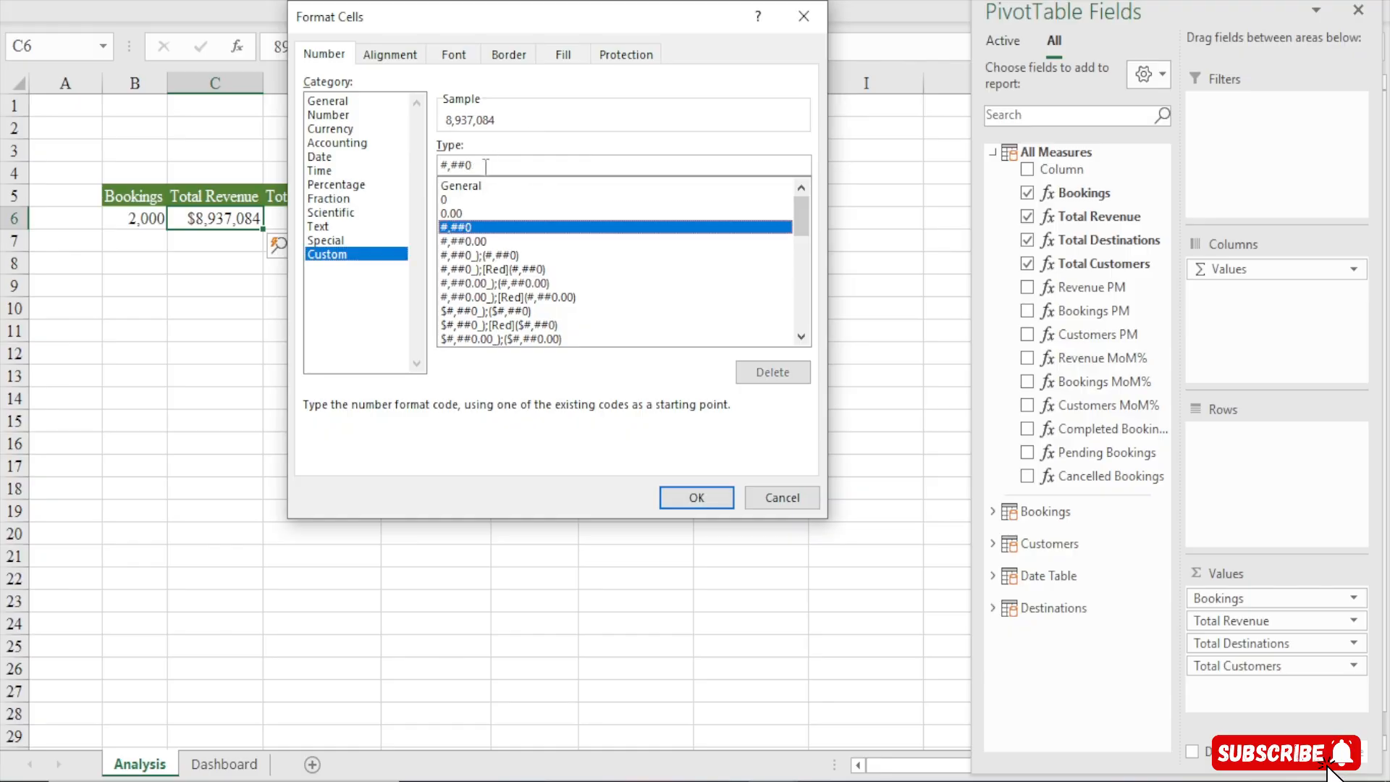
key("BackSpace")
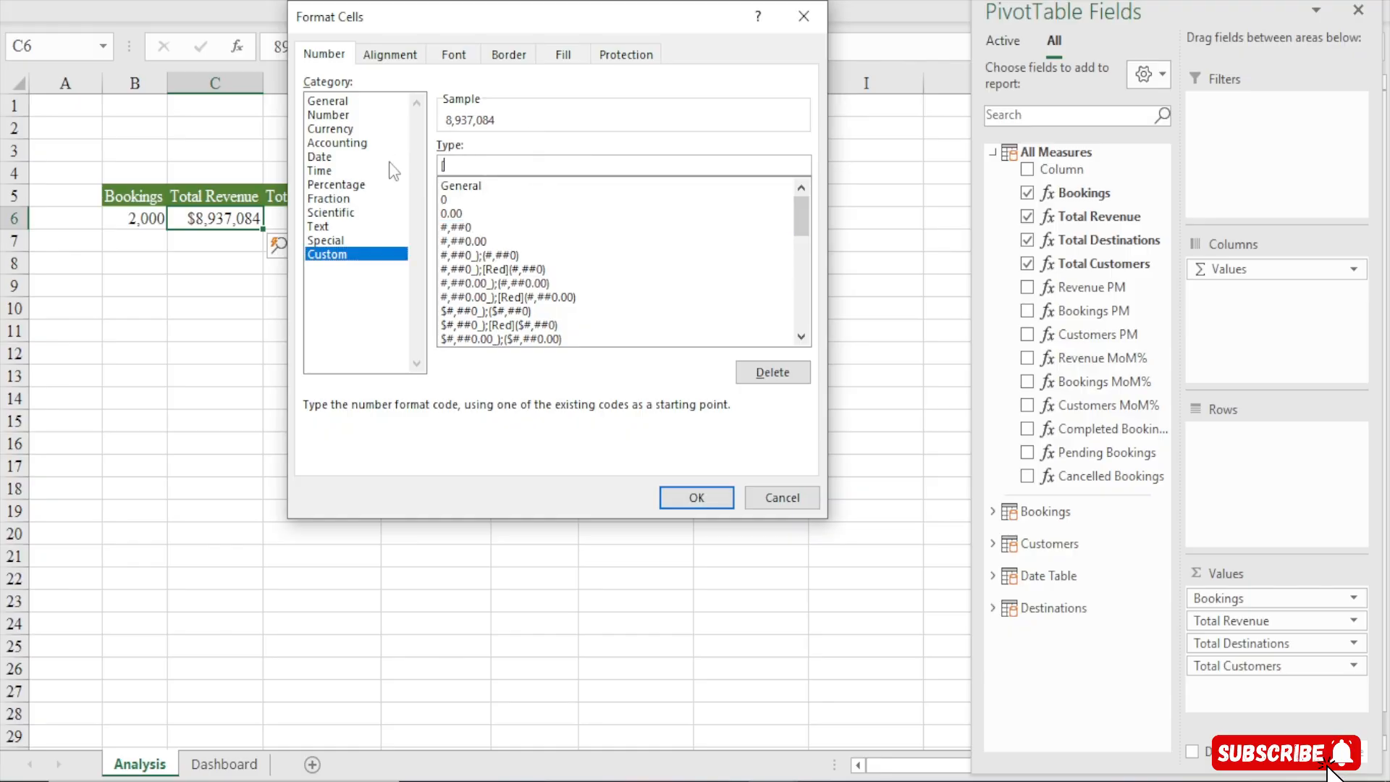
type("[>=1000000]$0,,")
key("BackSpace")
key("BackSpace")
key("BackSpace")
key("BackSpace")
key("BackSpace")
type("]$")
key("BackSpace")
type("$0,,")
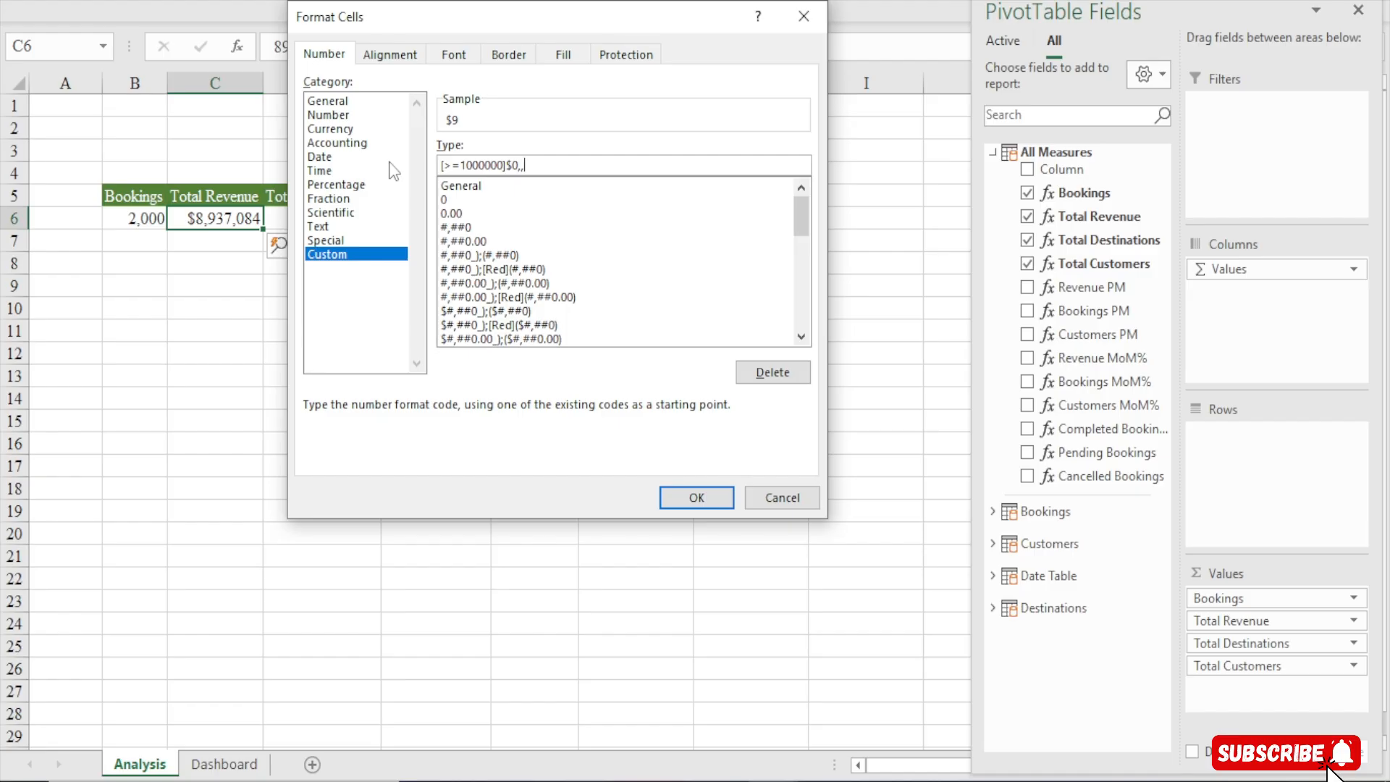
type(".0")
key("BackSpace")
key("BackSpace")
type("\"M\";")
type("00")
left_click(667, 498)
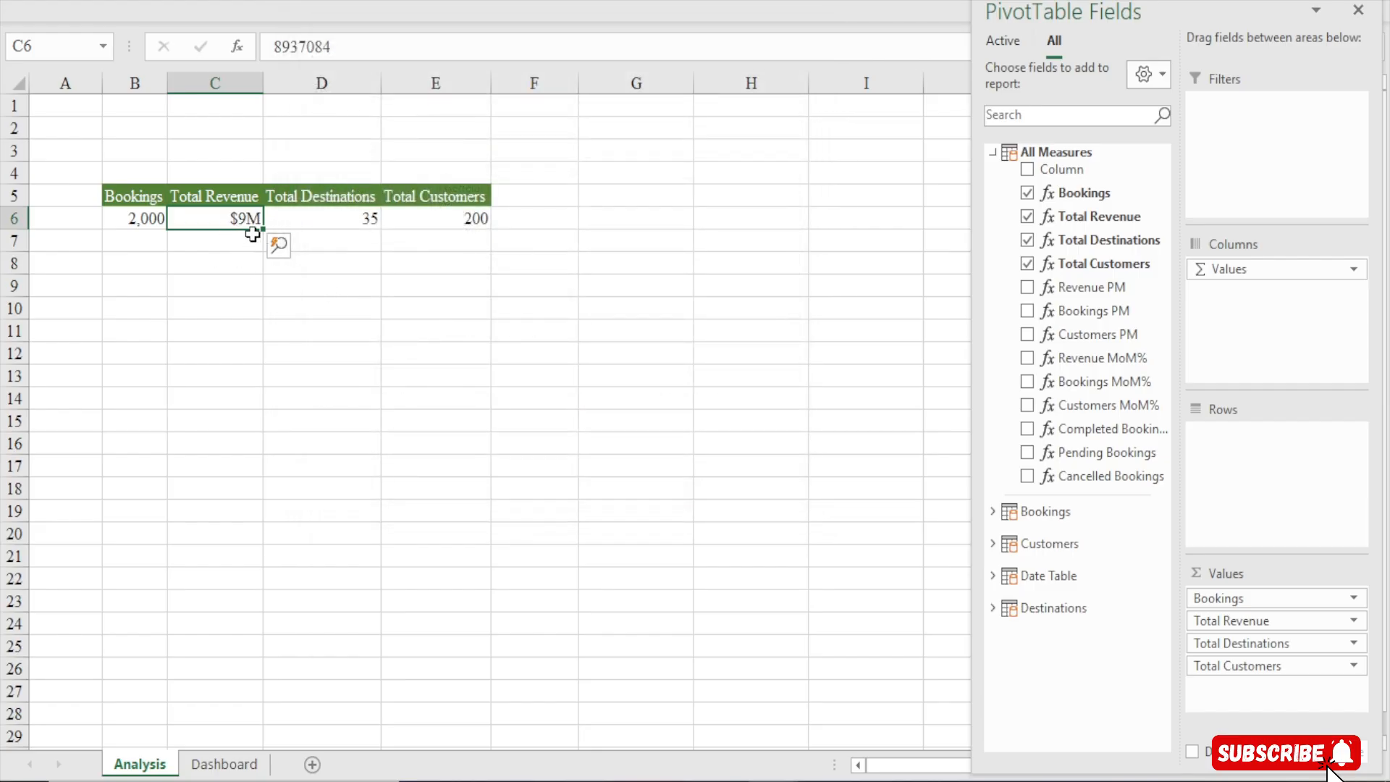
Link the duplicate Bookings text box on the Dashboard to the Bookings value in cell B6 of the Analysis sheet
left_click(225, 764)
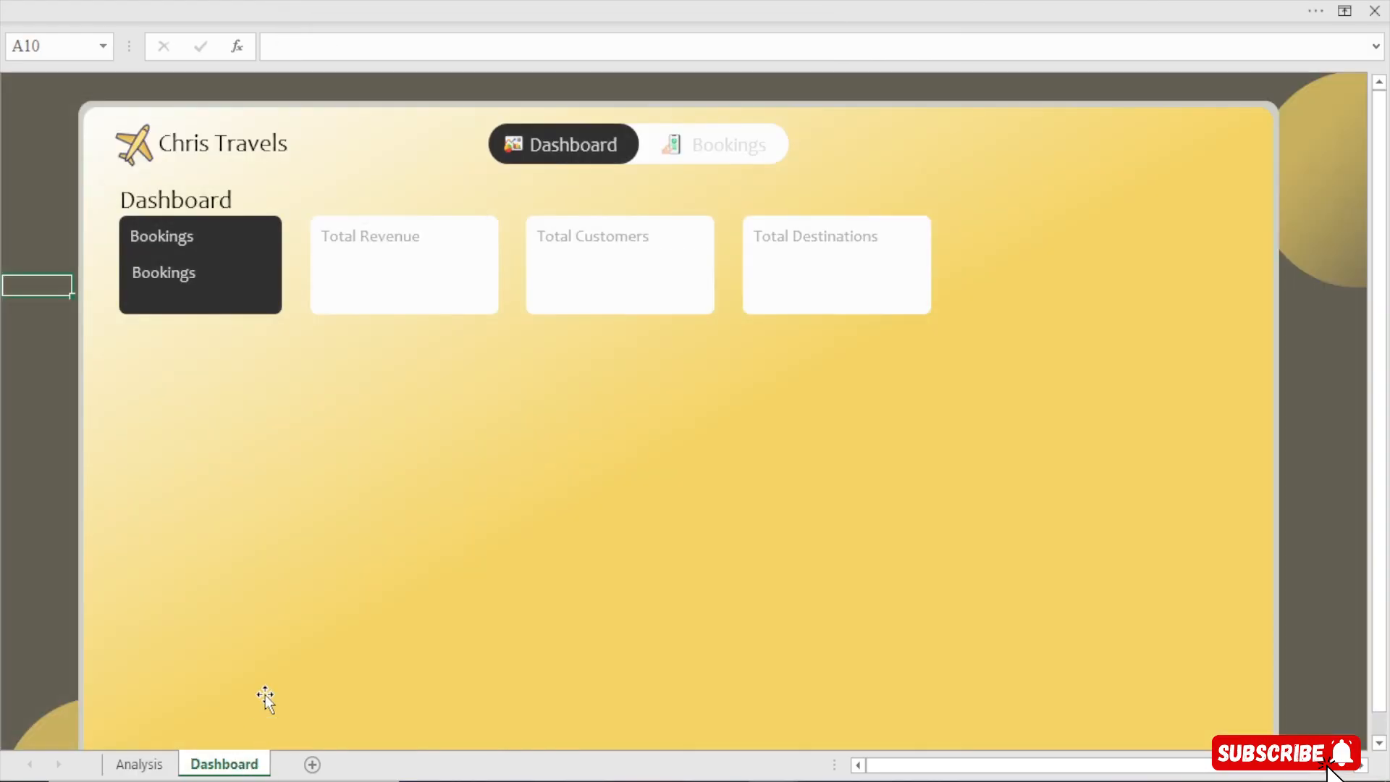
left_click(171, 273)
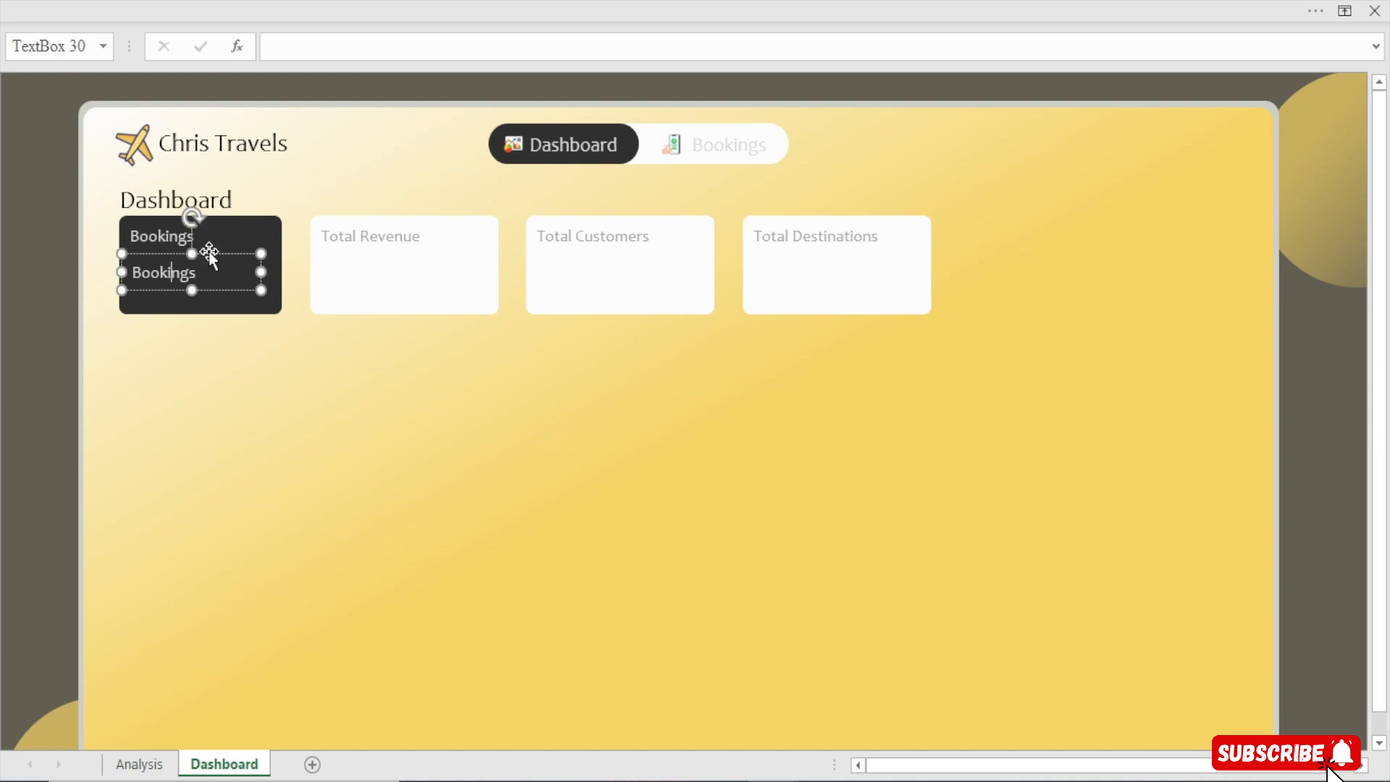
left_click(305, 49)
type("=")
left_click(139, 764)
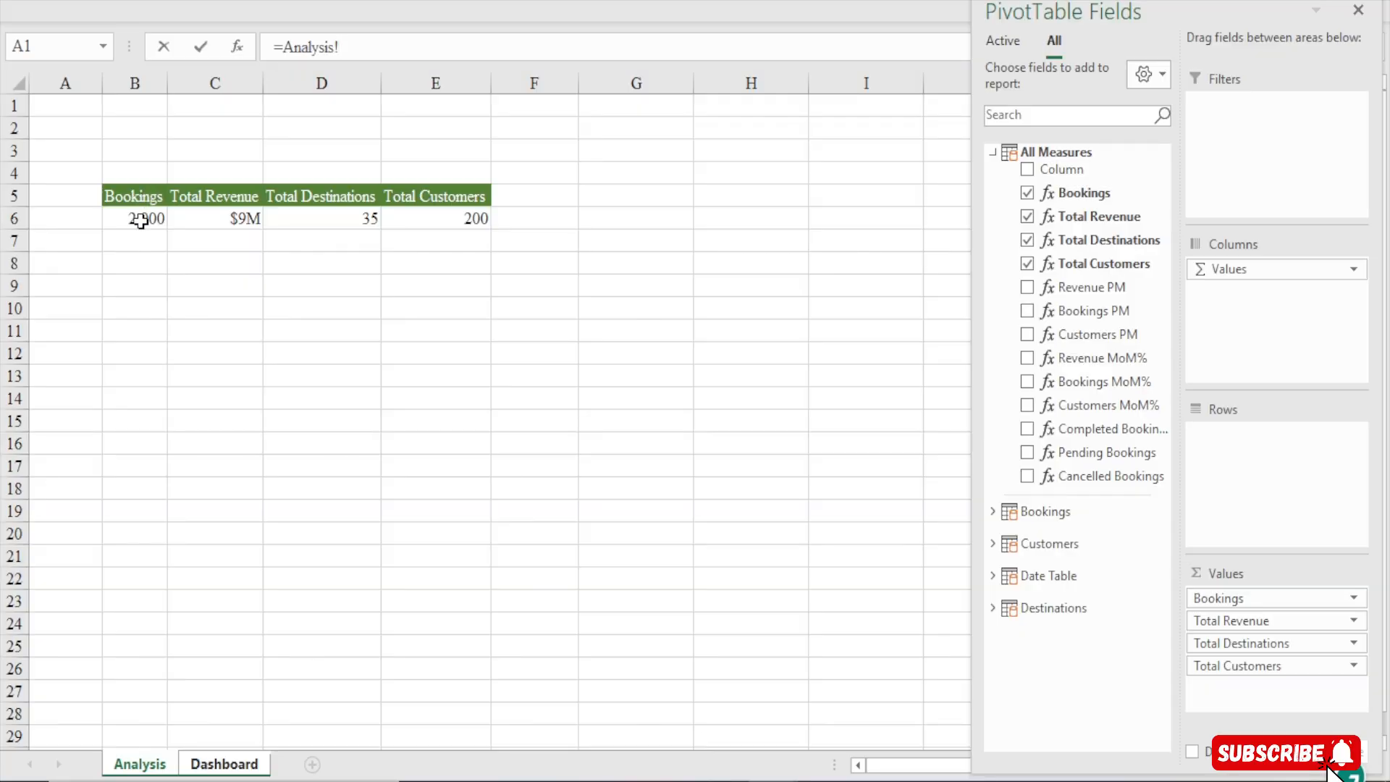
left_click(140, 219)
key("Return")
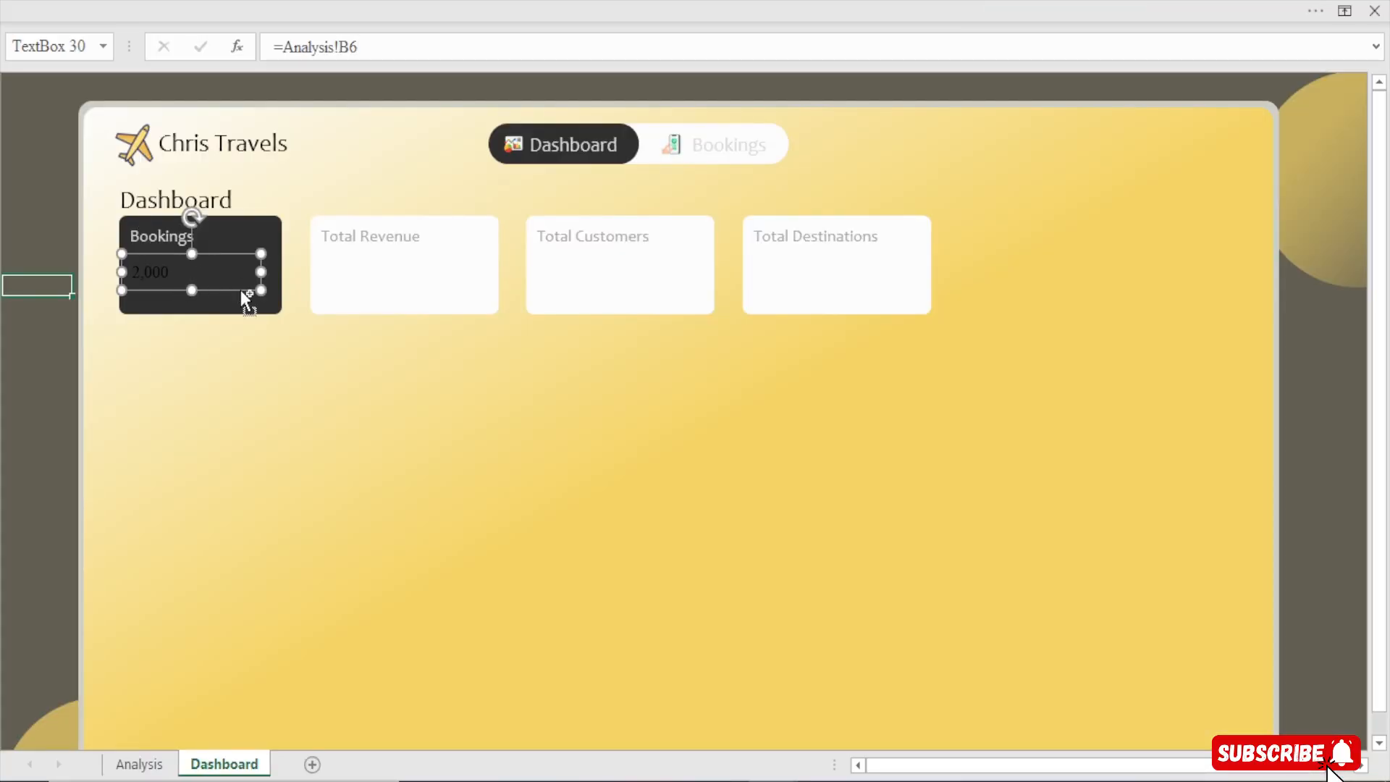
Set the linked value text's font colour to gold
left_click(536, 7)
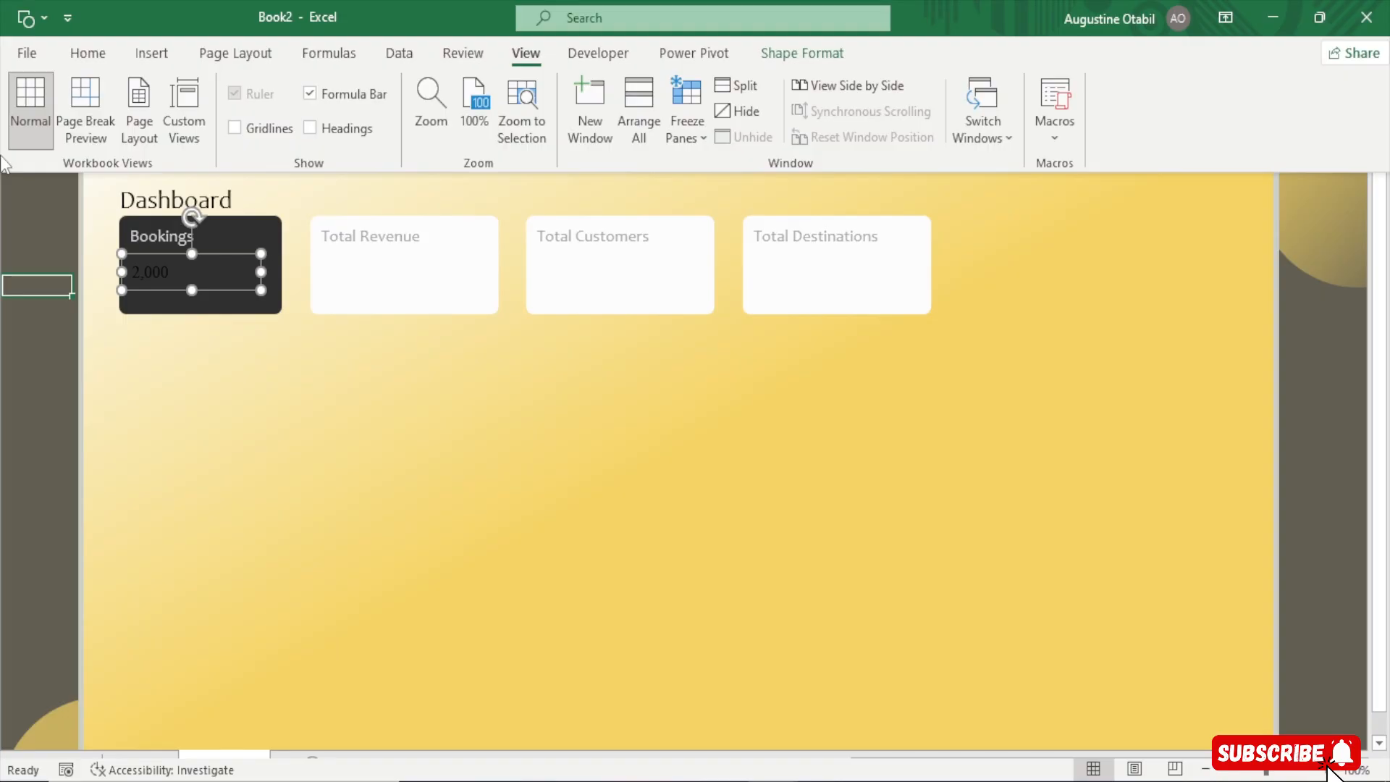
left_click(84, 53)
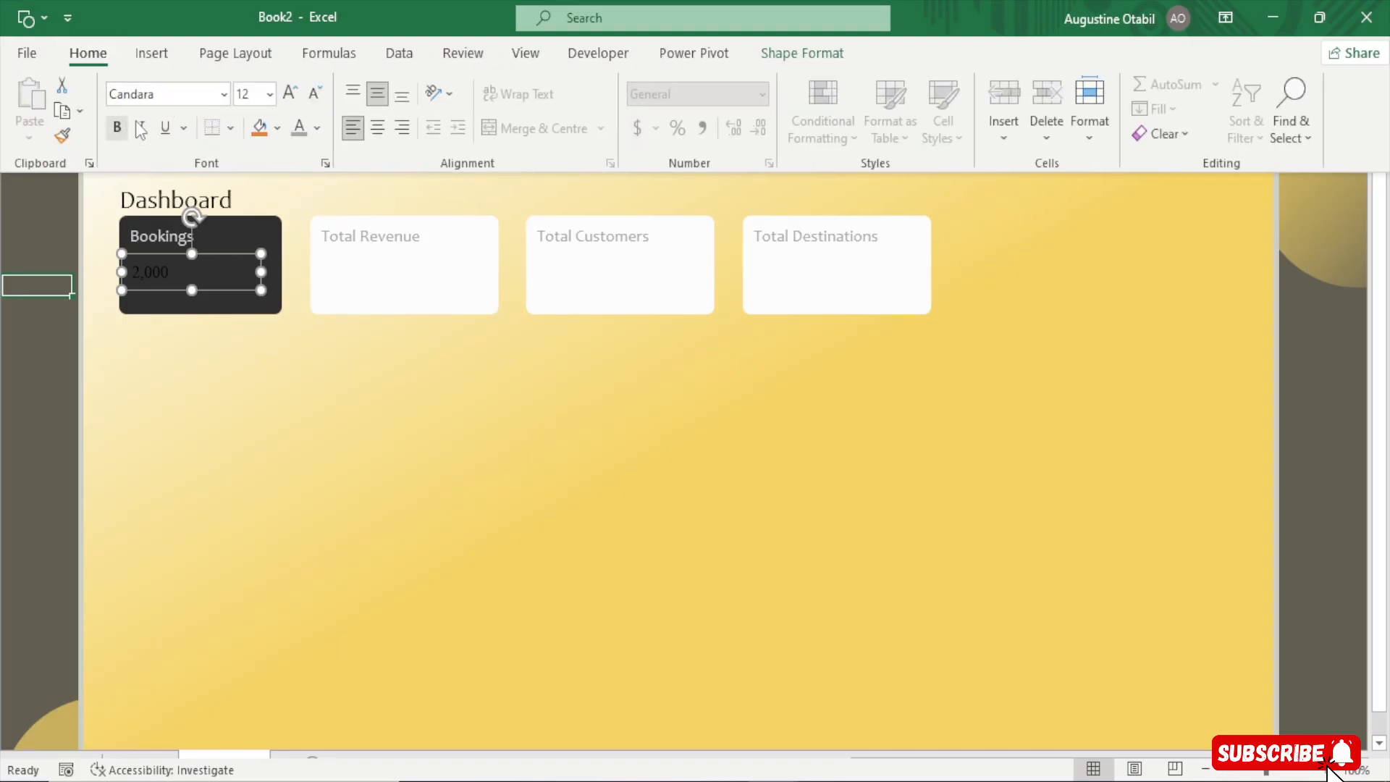
left_click(317, 129)
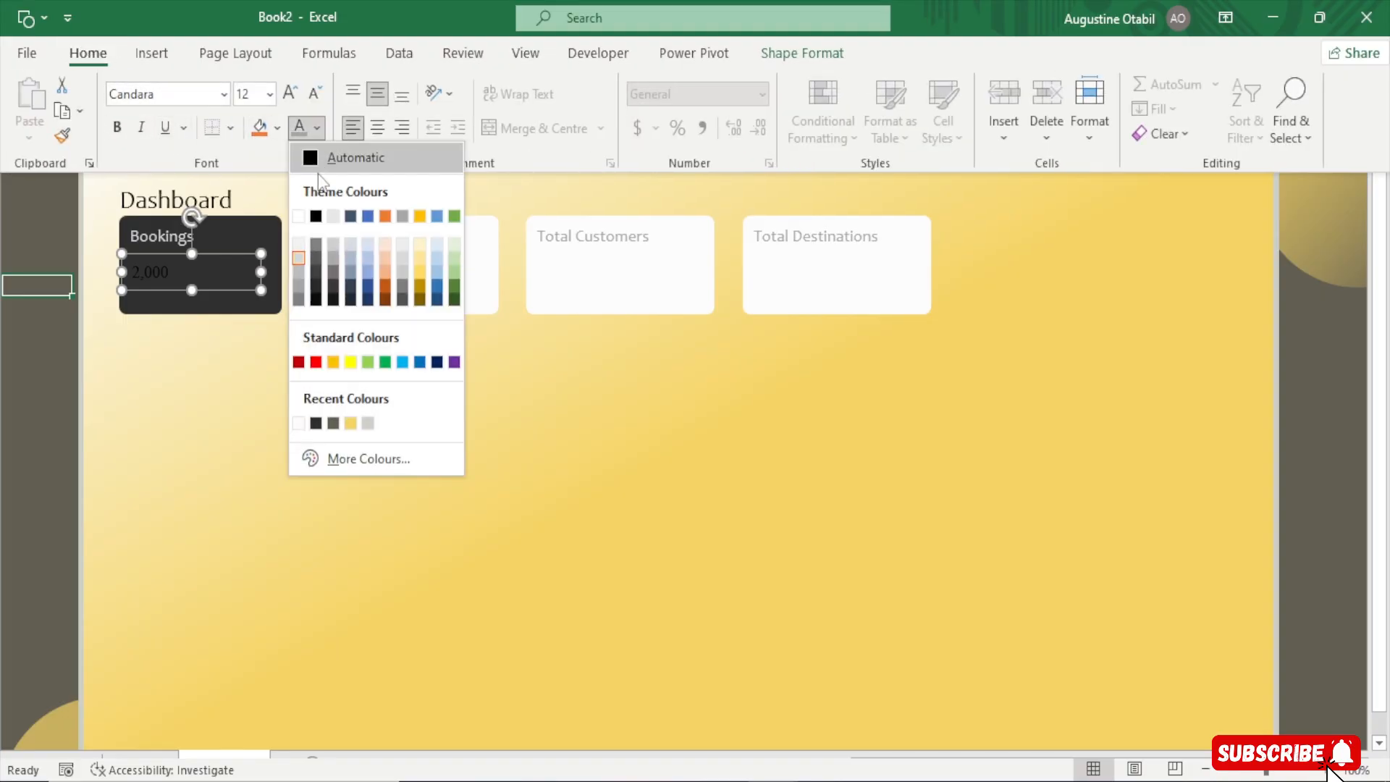
left_click(300, 423)
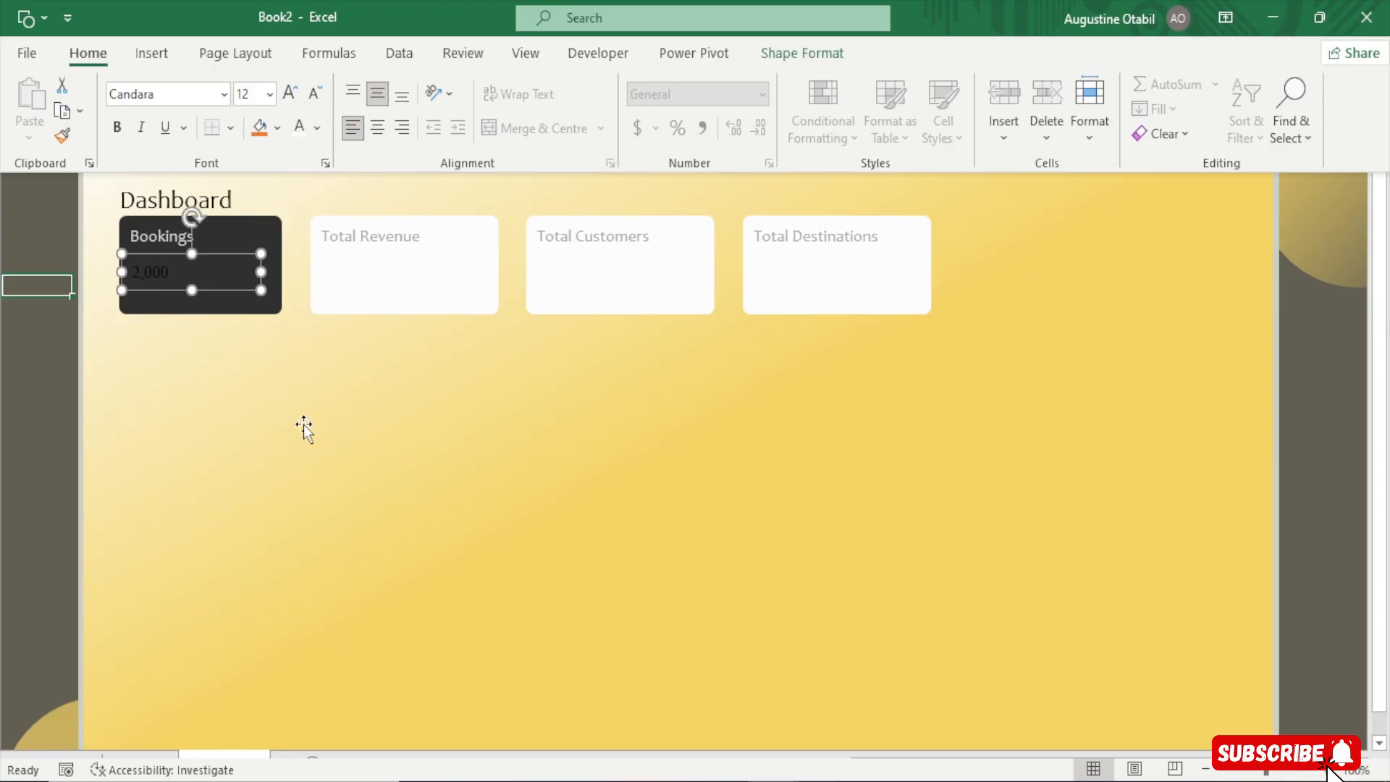
left_click(321, 130)
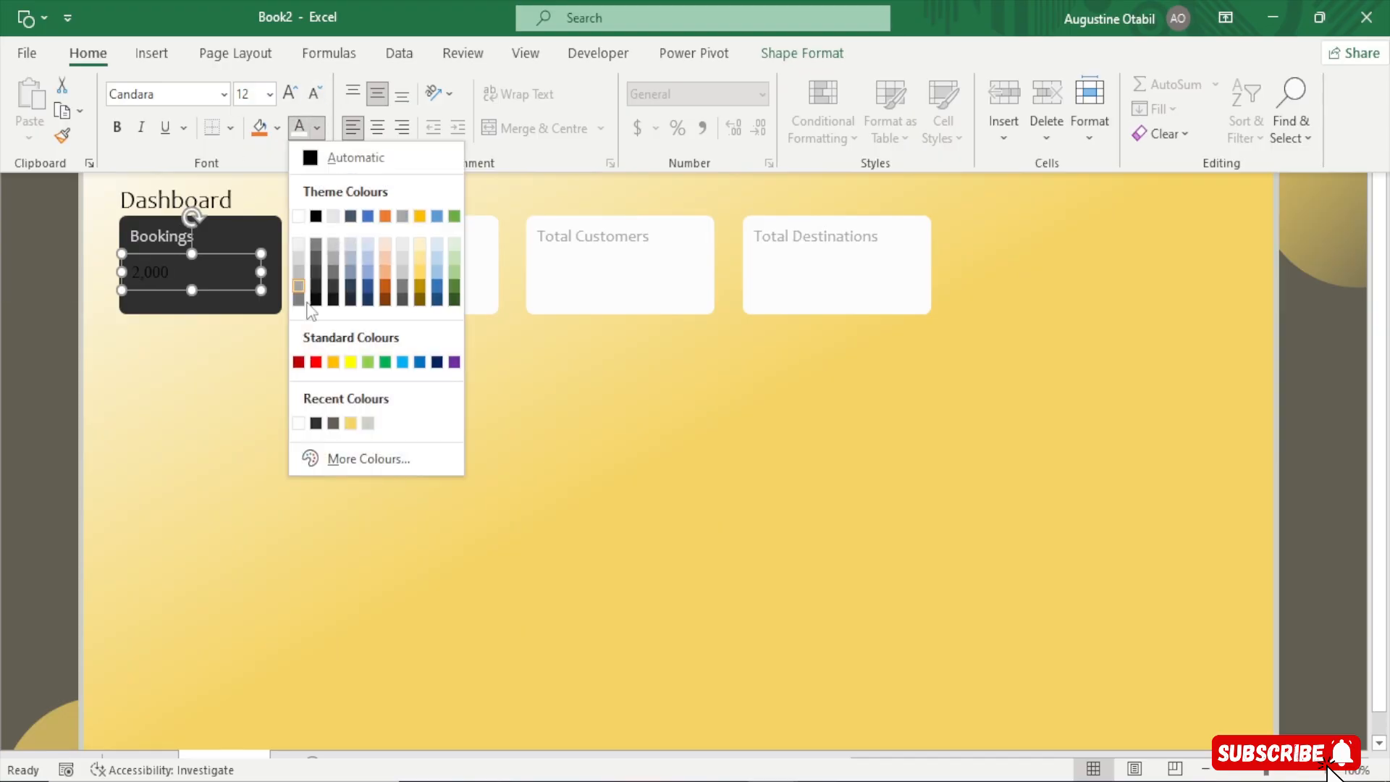
left_click(300, 424)
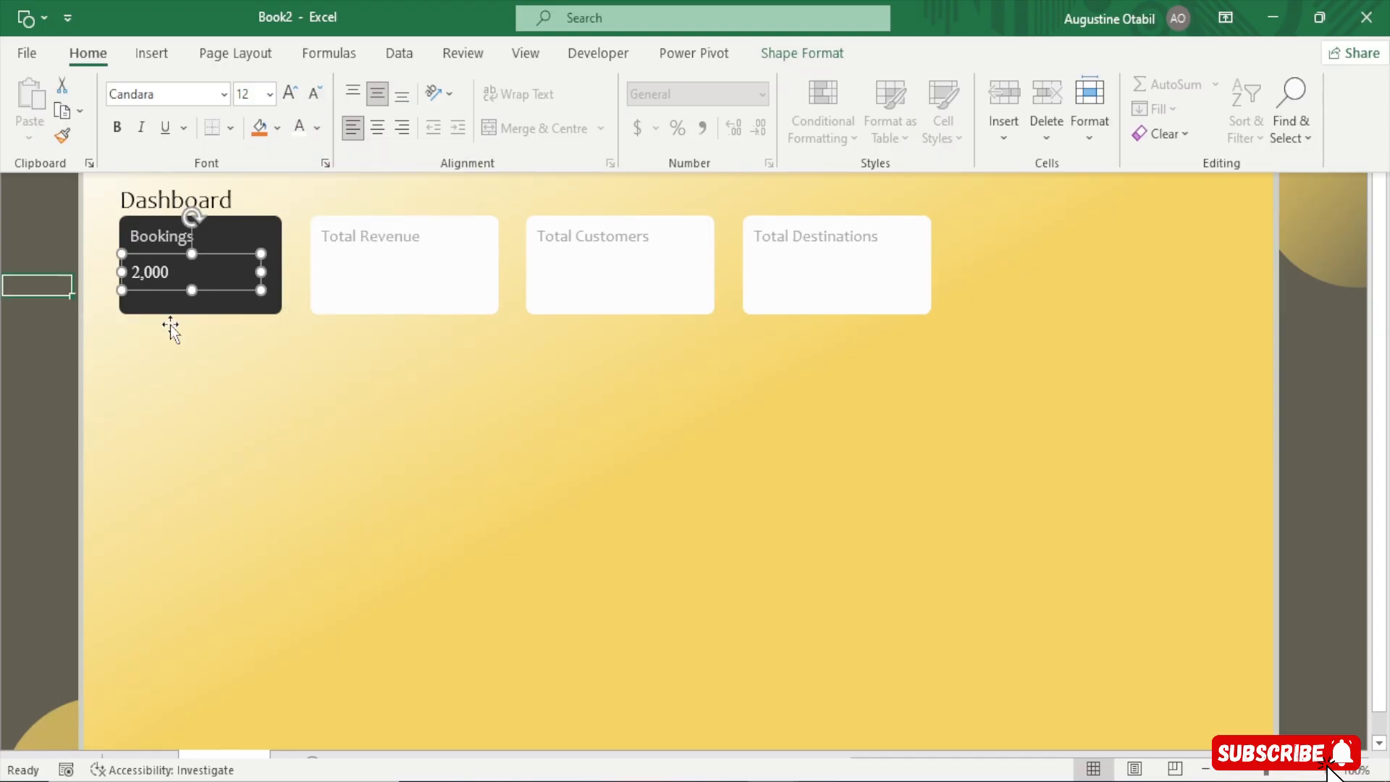
left_click(320, 130)
left_click(355, 422)
Fill the Bookings card rectangle with the recent gold colour
mouse_move(773, 781)
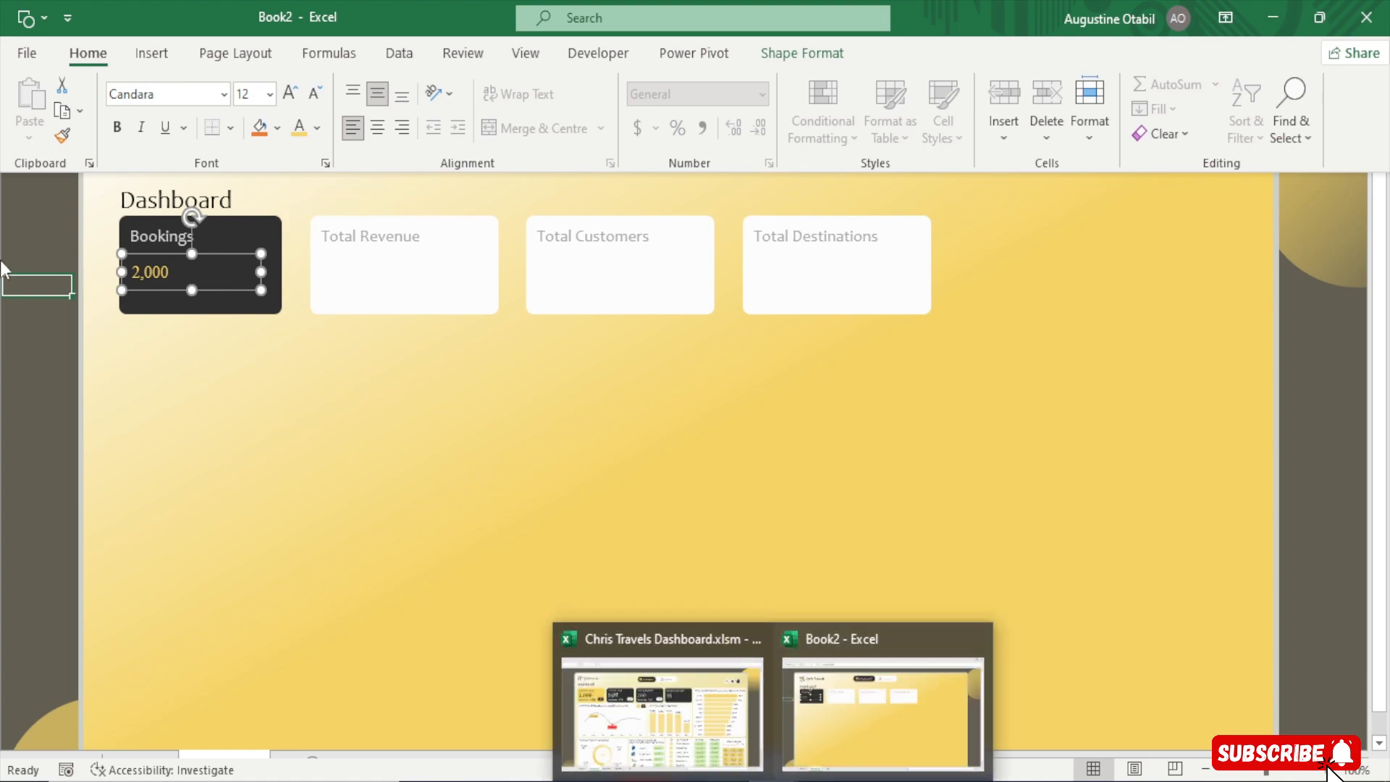
key("ctrl+shift+F1")
left_click(268, 235)
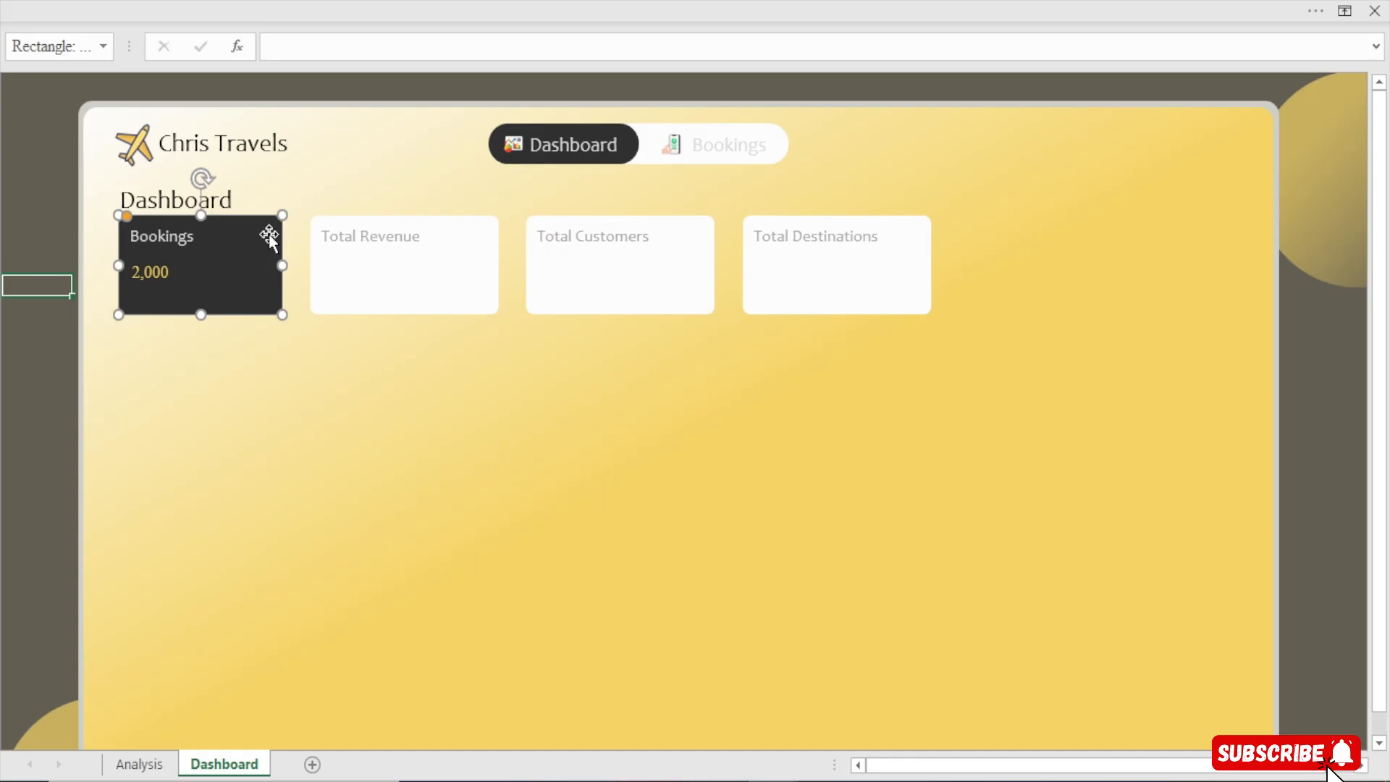
key("ctrl+1")
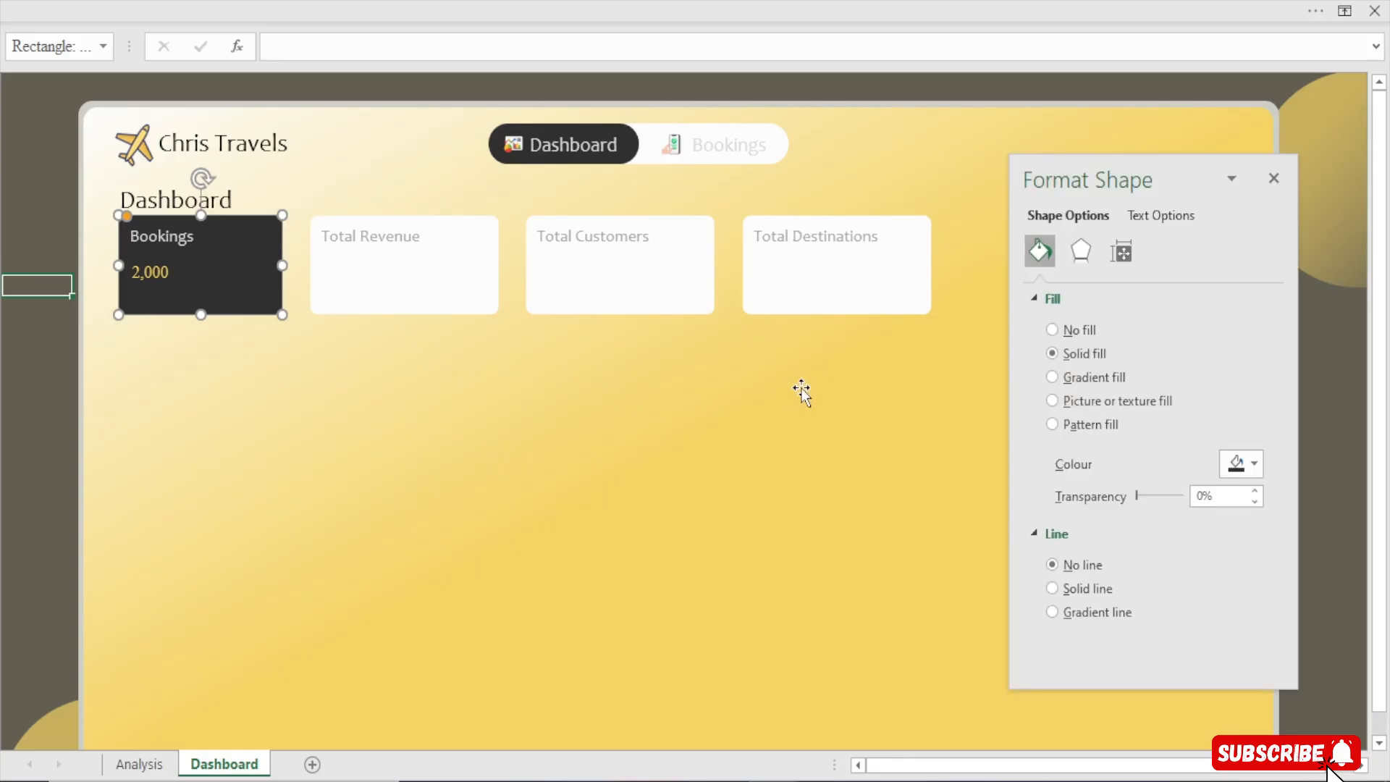
left_click(1242, 464)
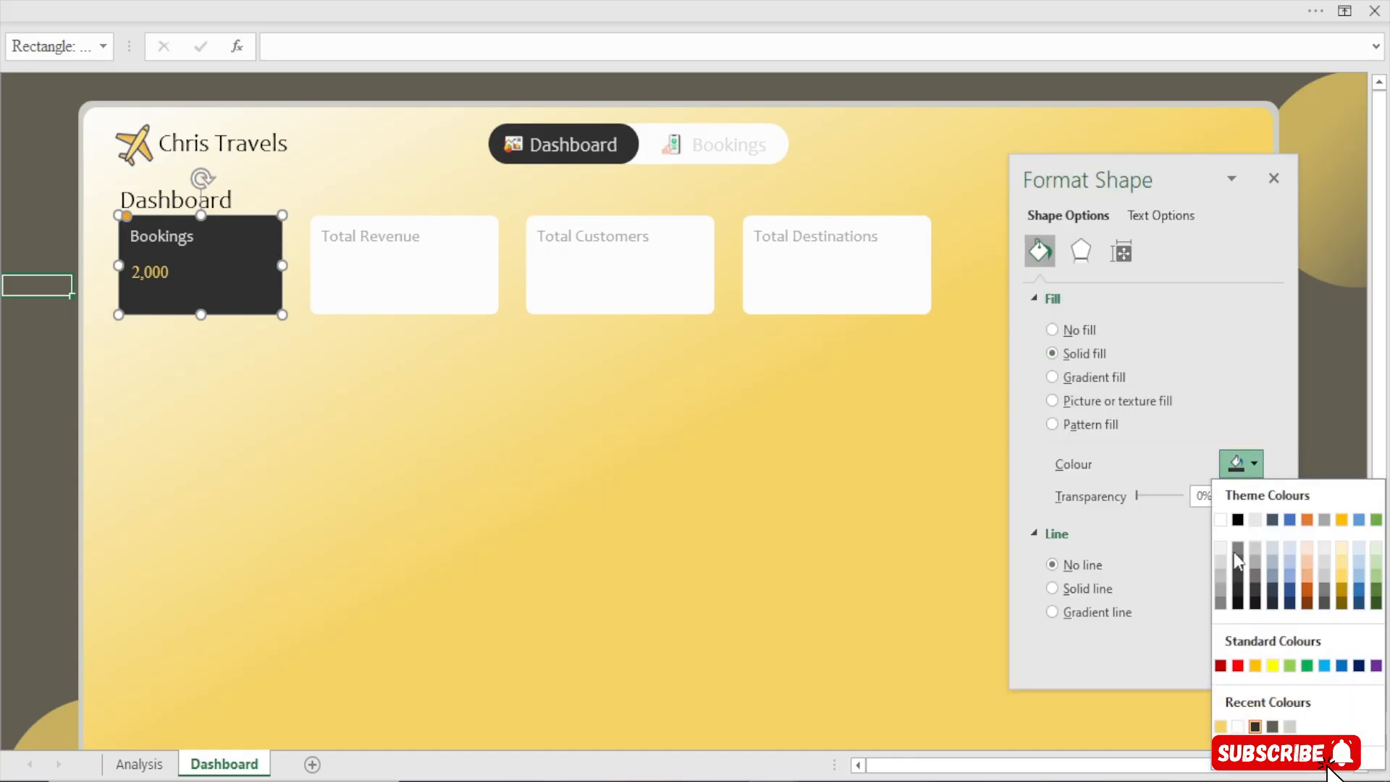
left_click(1221, 727)
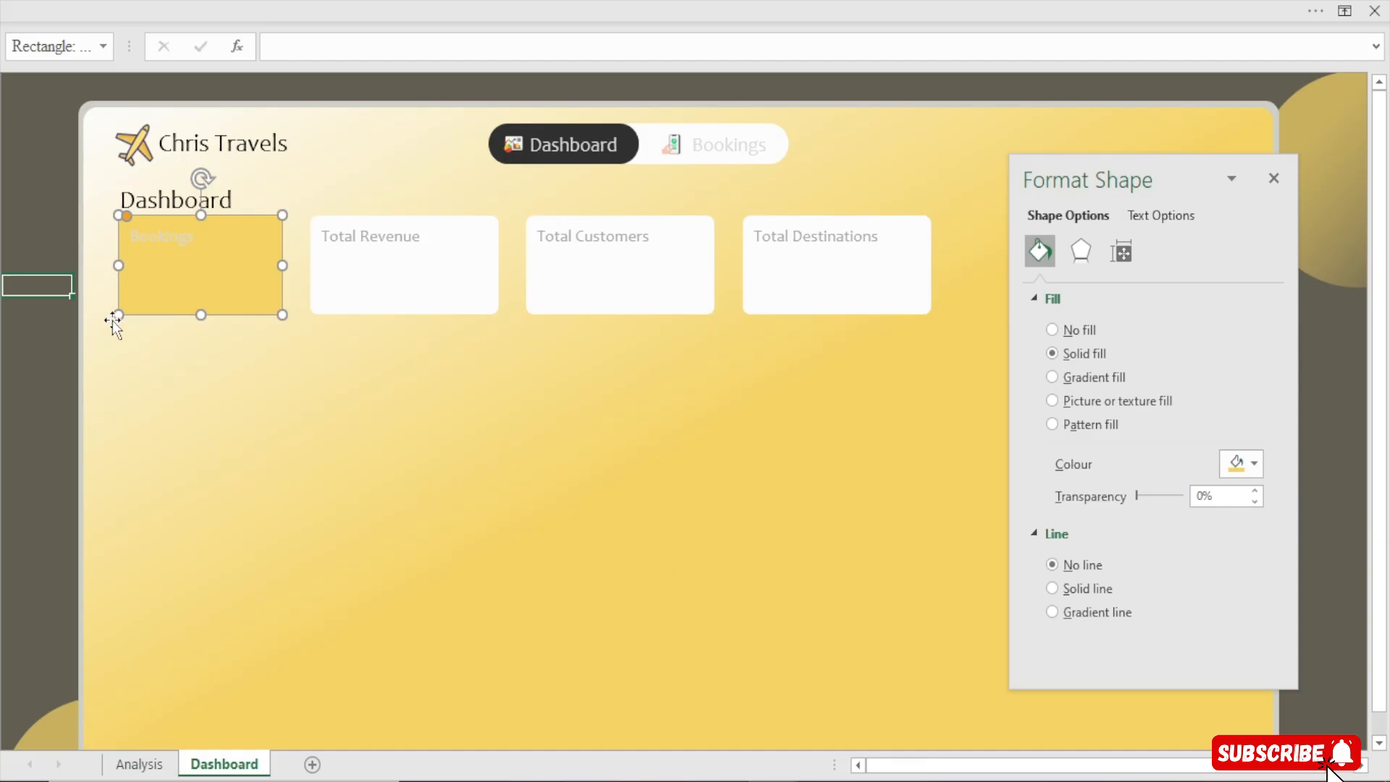
Set the Bookings label's text fill to the recent dark charcoal colour
left_click(175, 243)
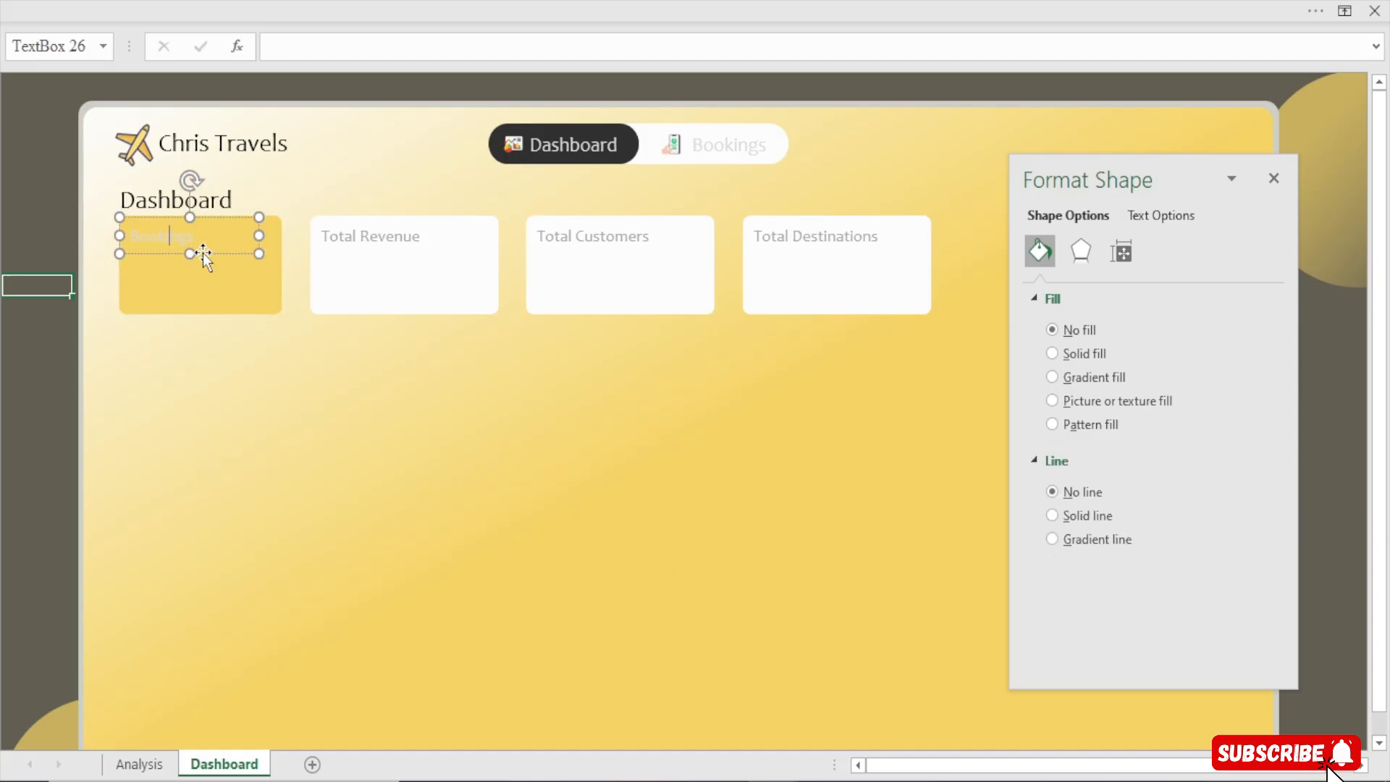
left_click(203, 253)
left_click(1163, 215)
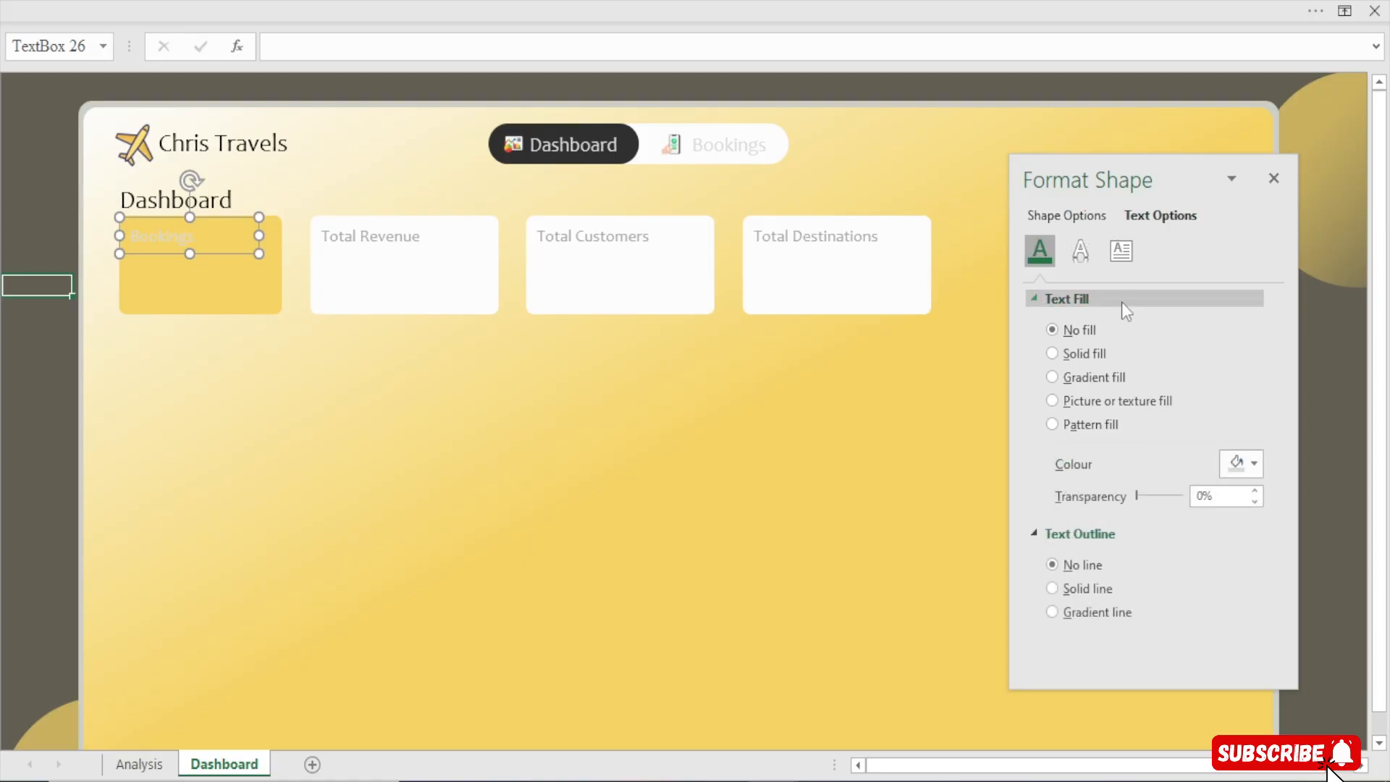
left_click(1240, 462)
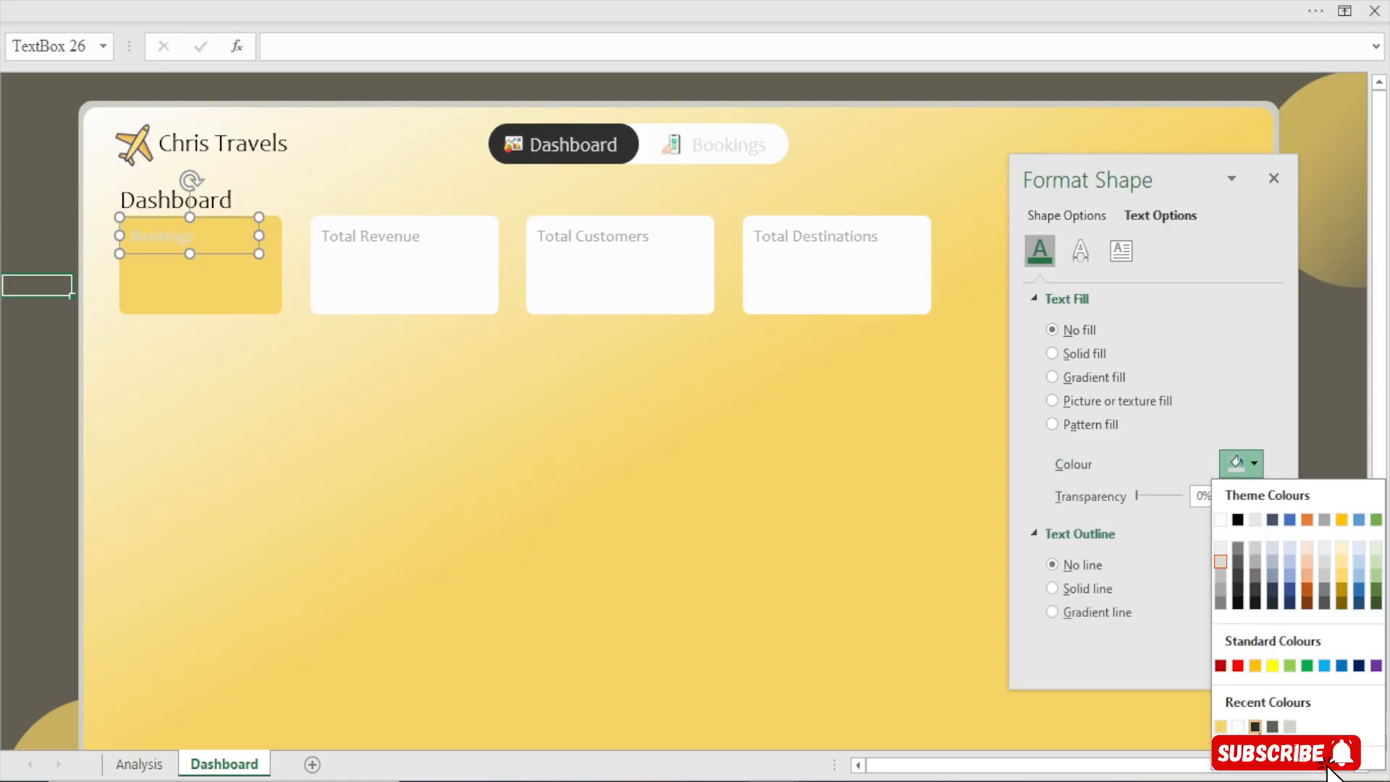
left_click(1260, 727)
Set the linked value text's fill to the recent dark colour as well
left_click(173, 262)
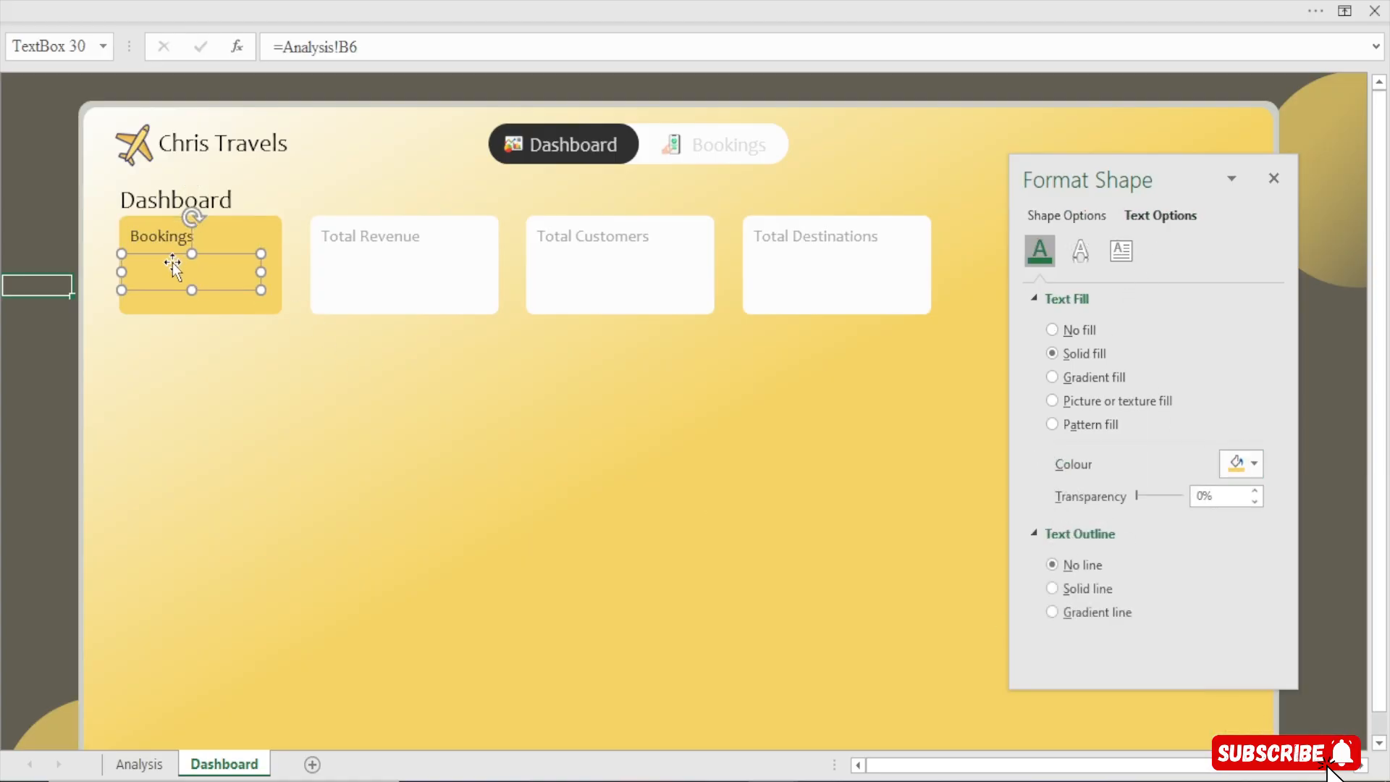
left_click(1239, 463)
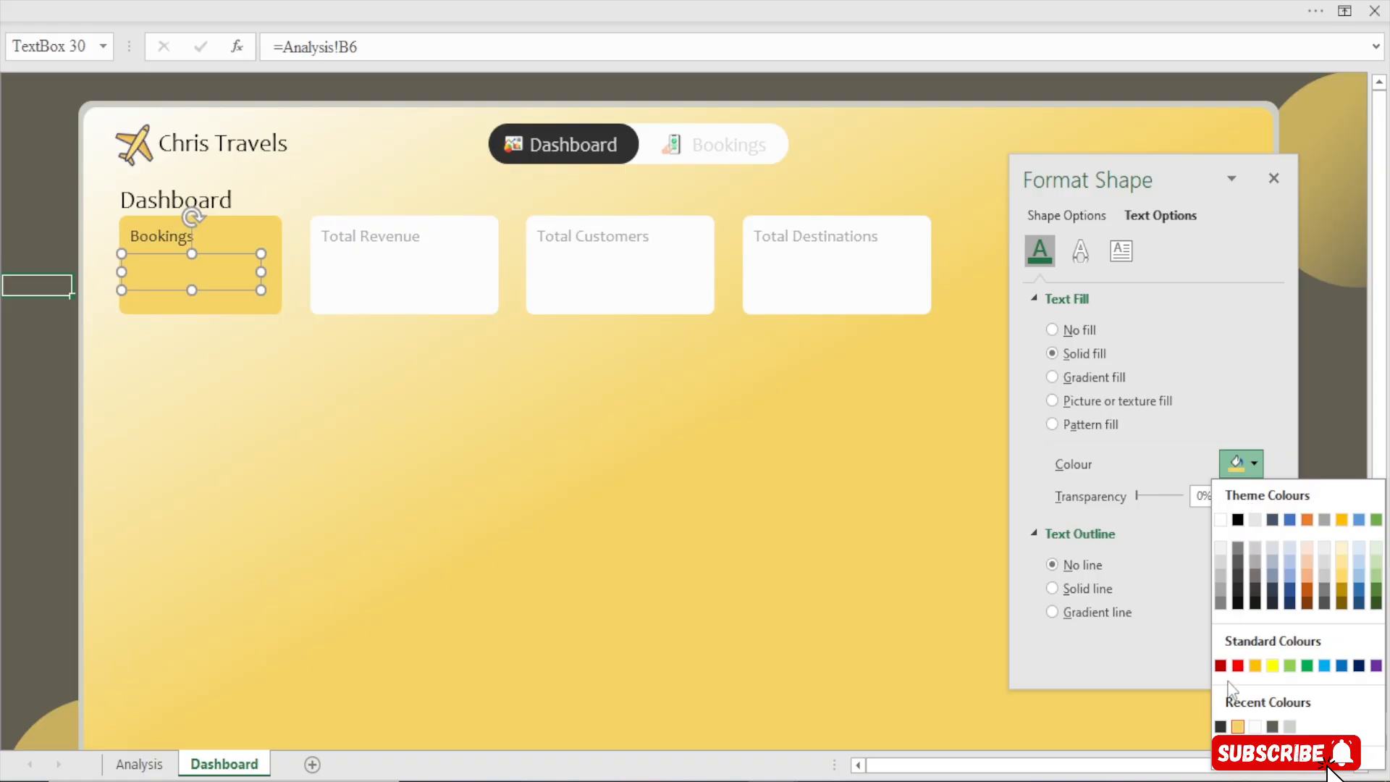
left_click(1221, 724)
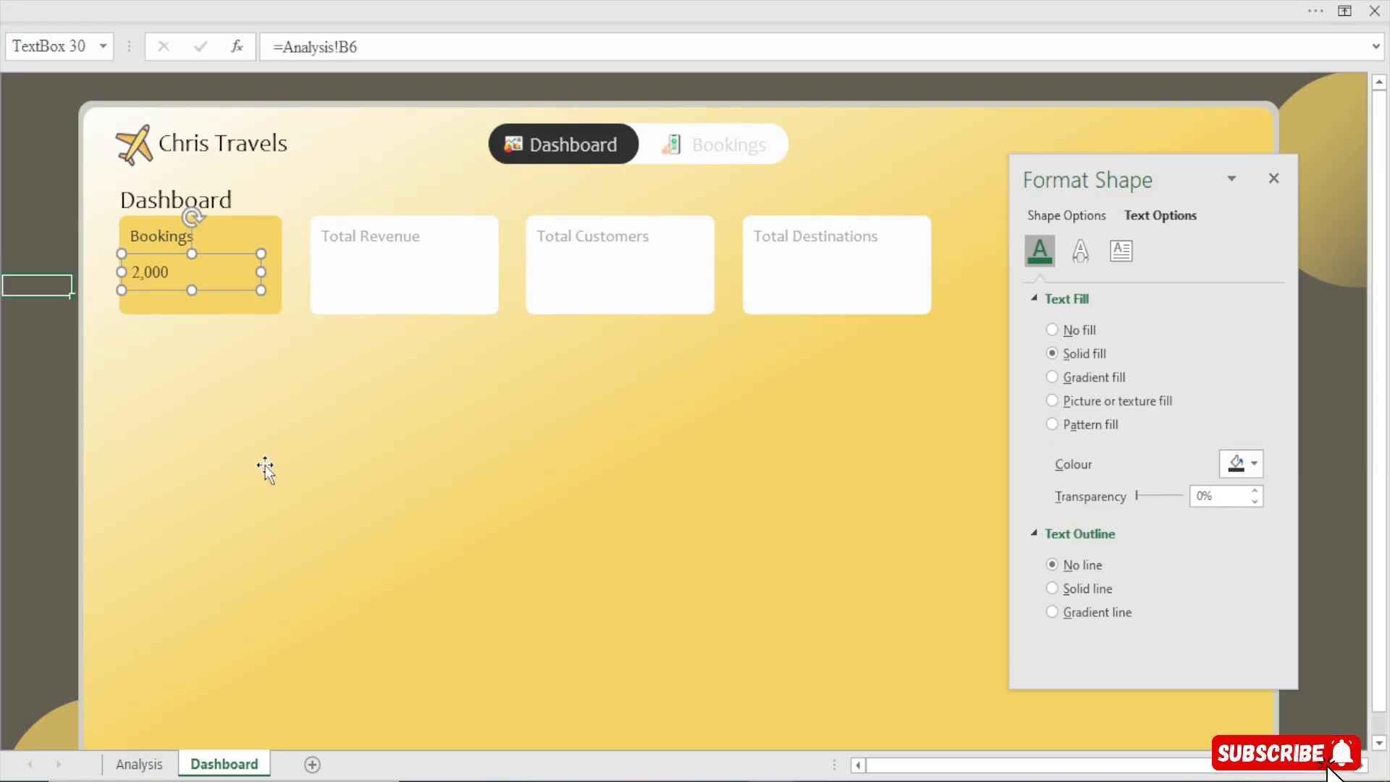
Change the value text's font to Candara and enlarge it to 32 pt
left_click(203, 11)
left_click(166, 87)
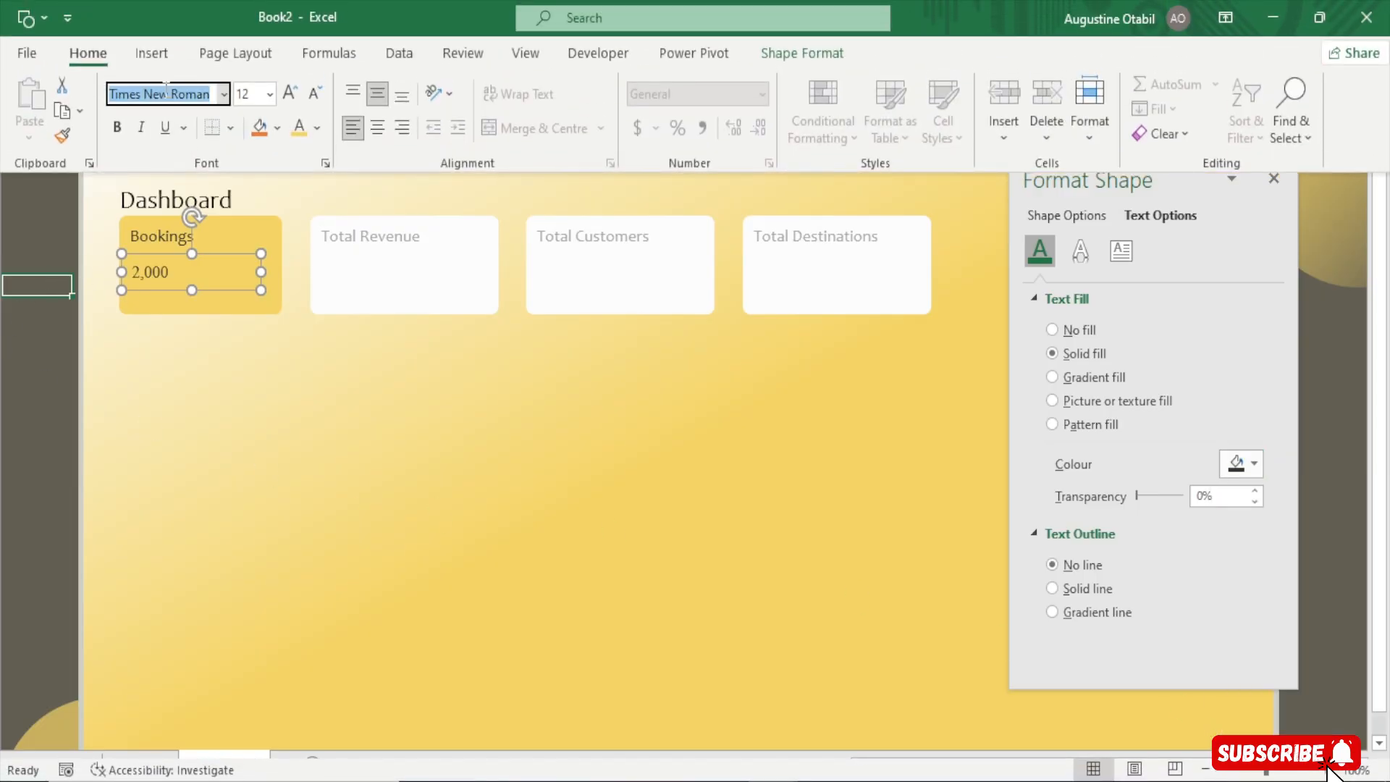
type("Candara")
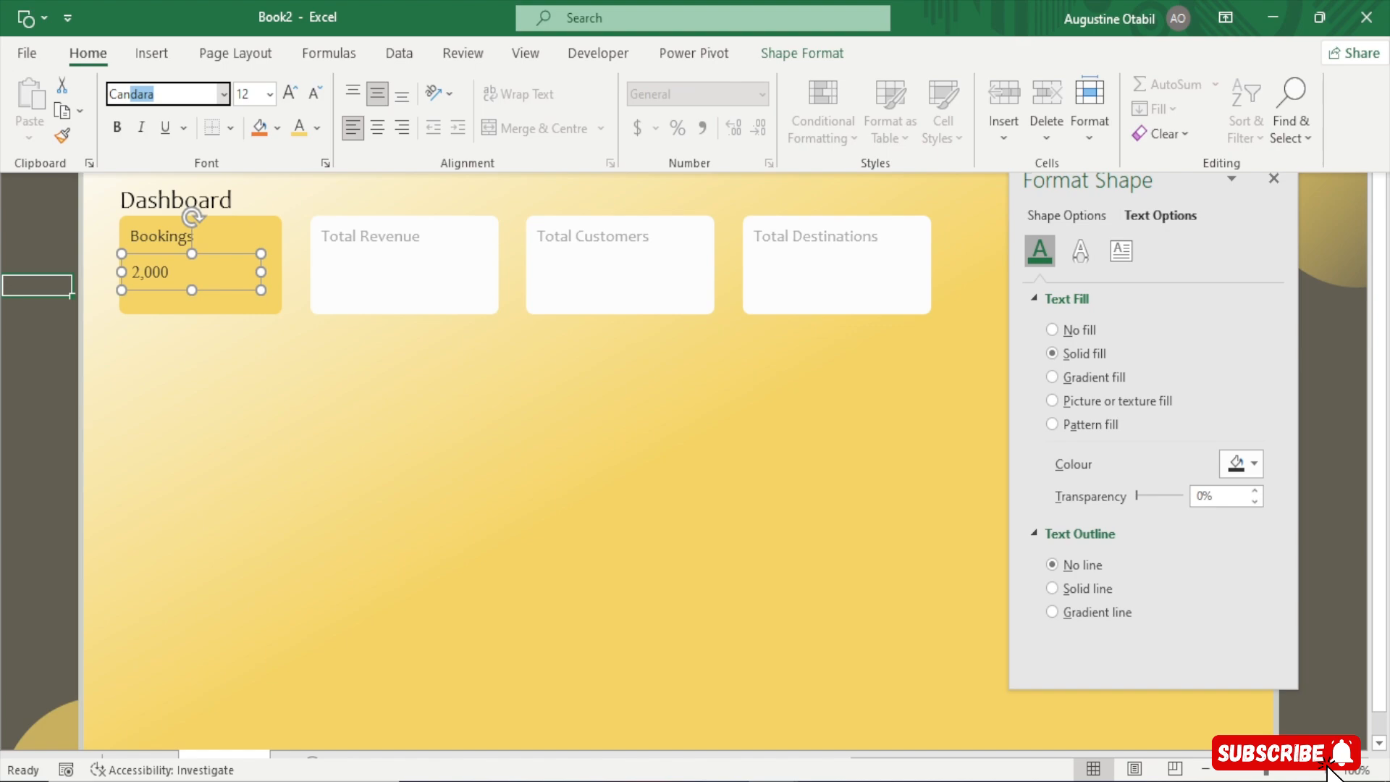
key("Return")
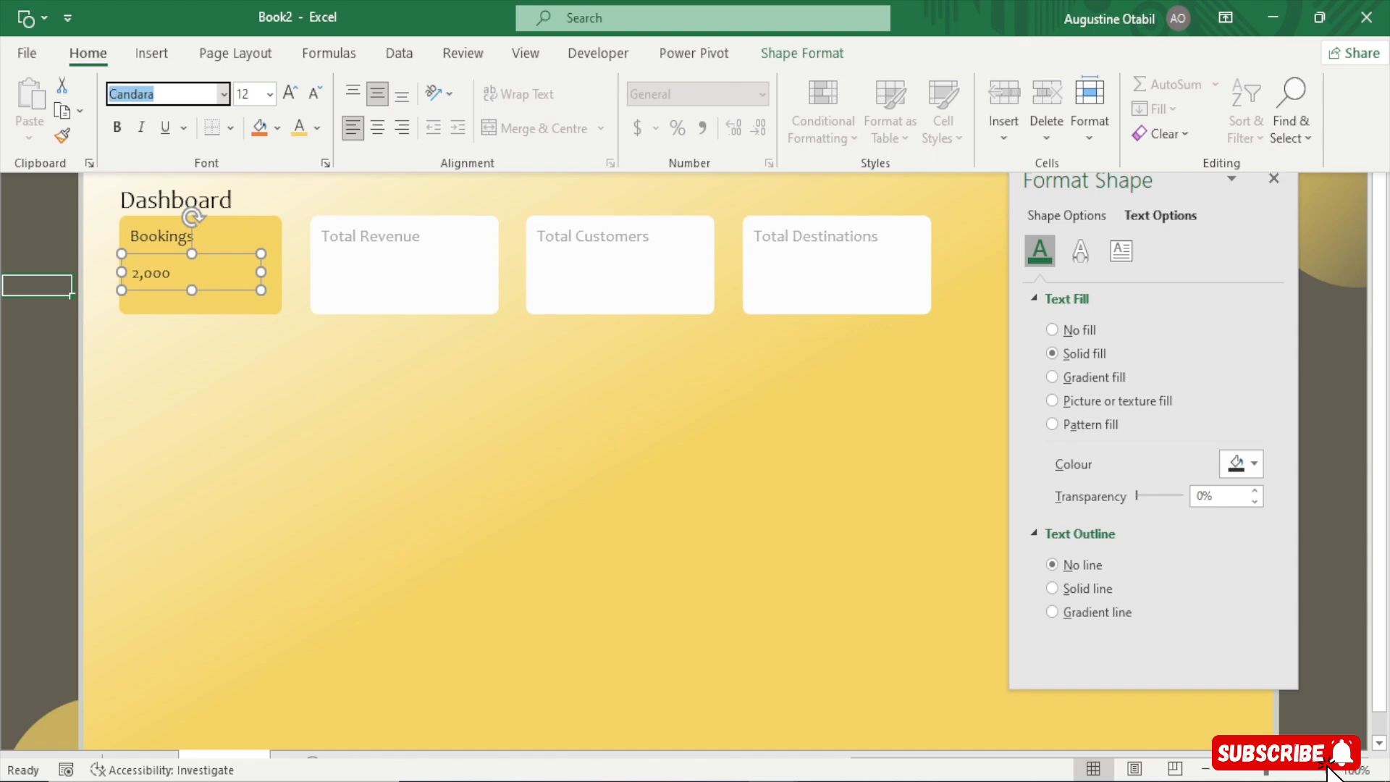
left_click(290, 92)
left_click(290, 92)
left_click(290, 93)
left_click(290, 93)
left_click(289, 93)
left_click(290, 93)
left_click(290, 93)
left_click(290, 93)
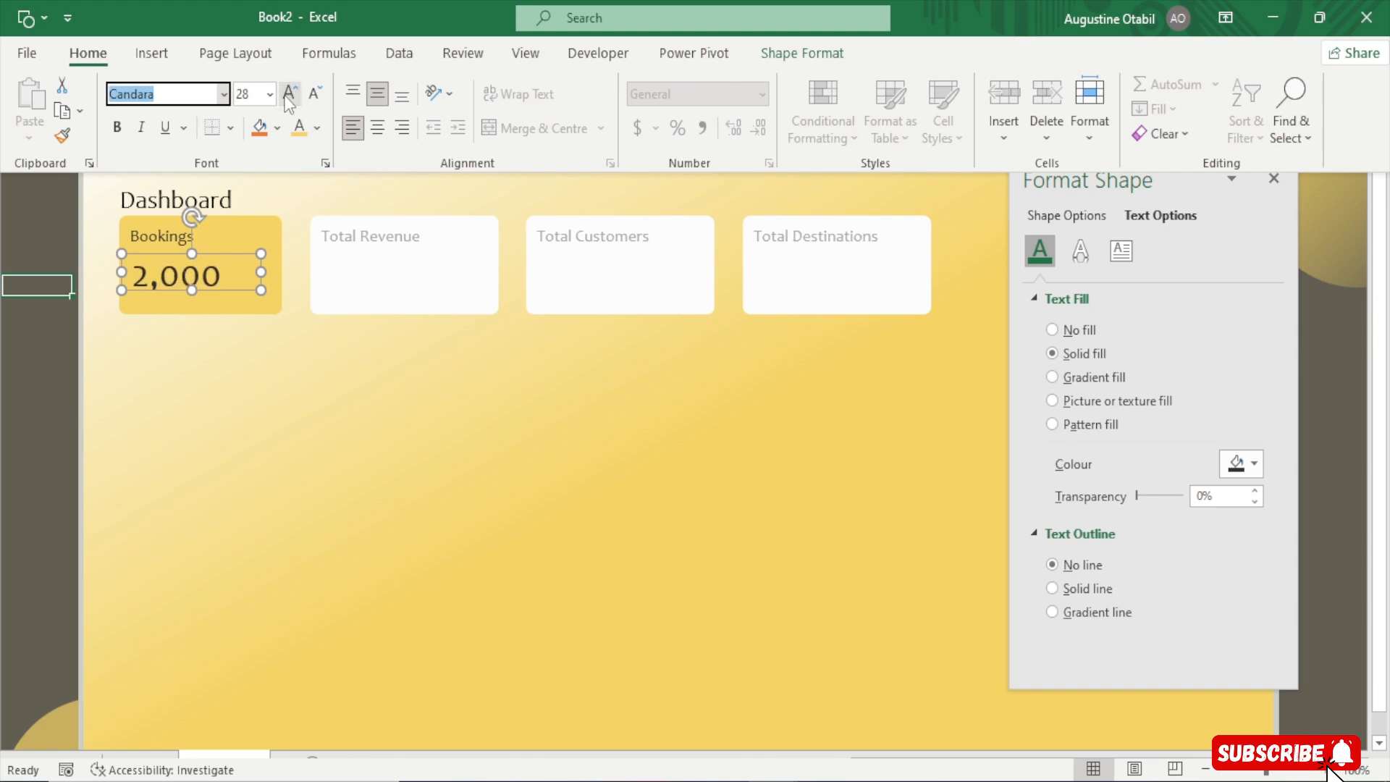
left_click(287, 99)
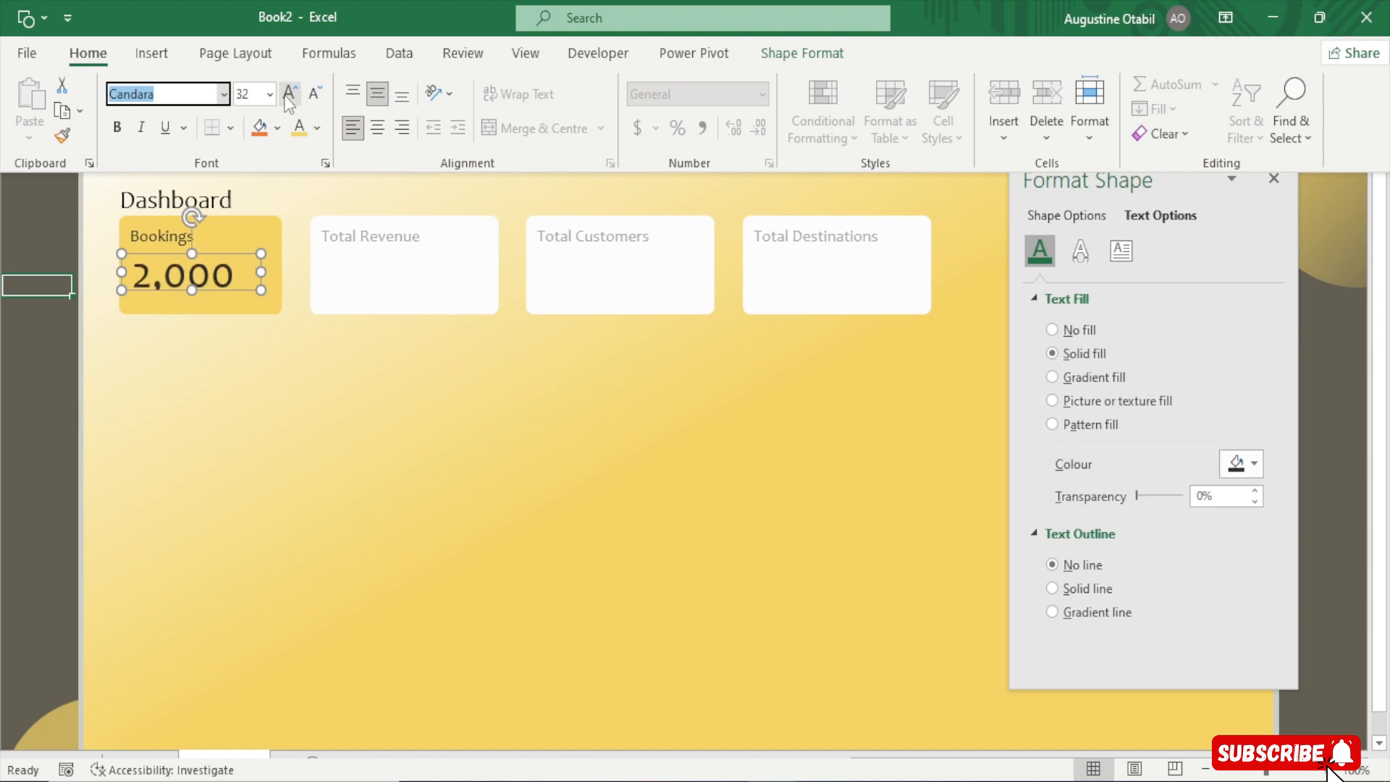
Move the value text box slightly lower inside the Bookings card
left_click(192, 291)
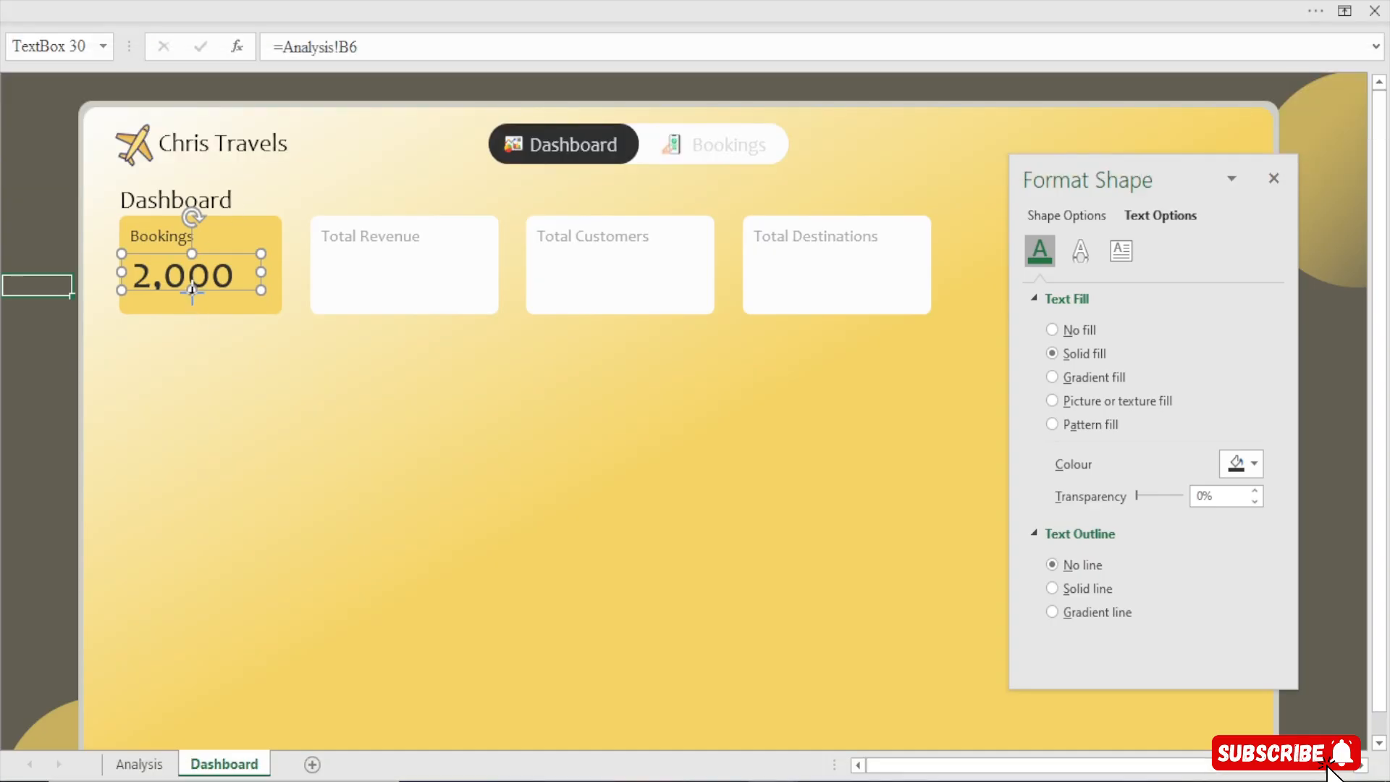
left_click_drag(192, 292, 186, 310)
left_click(195, 3)
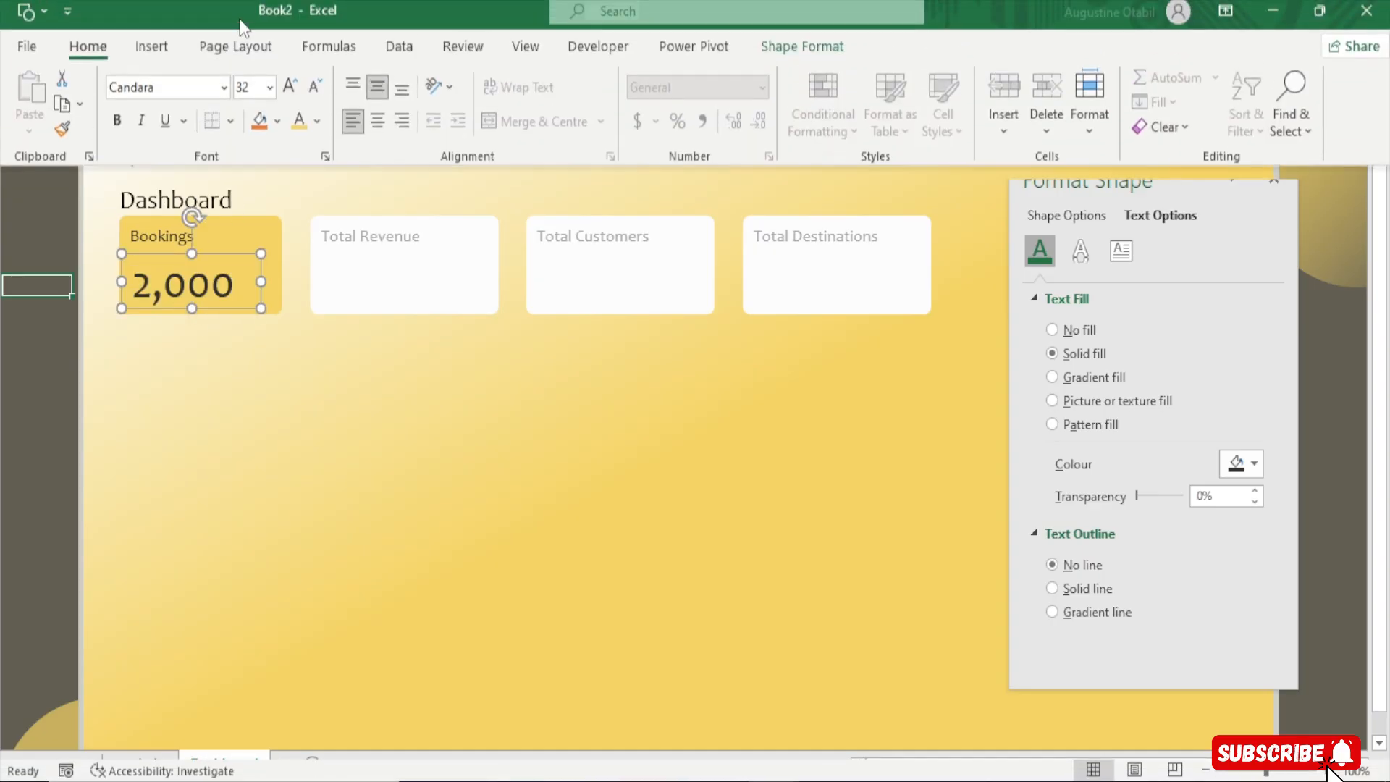
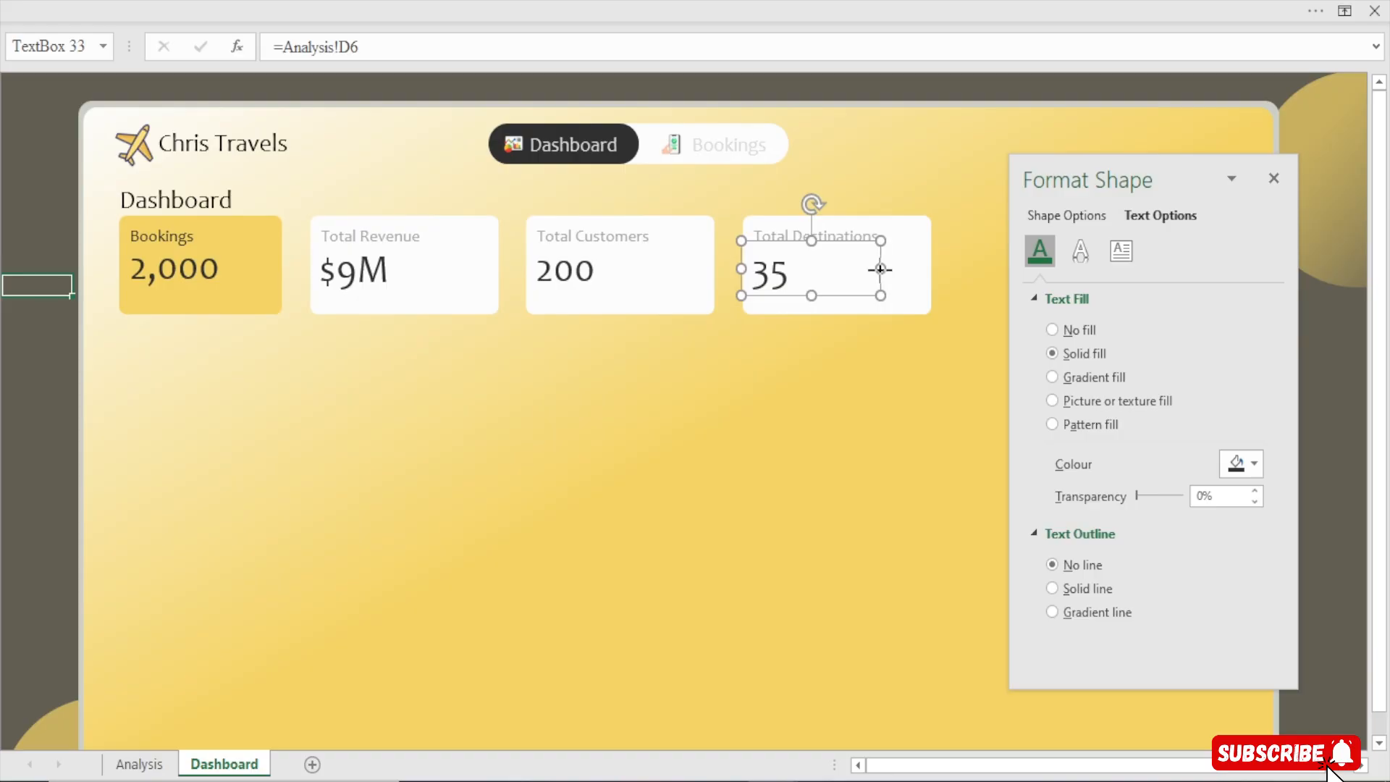
Narrow the Total Destinations value text box to fit its number
left_click_drag(879, 270, 817, 270)
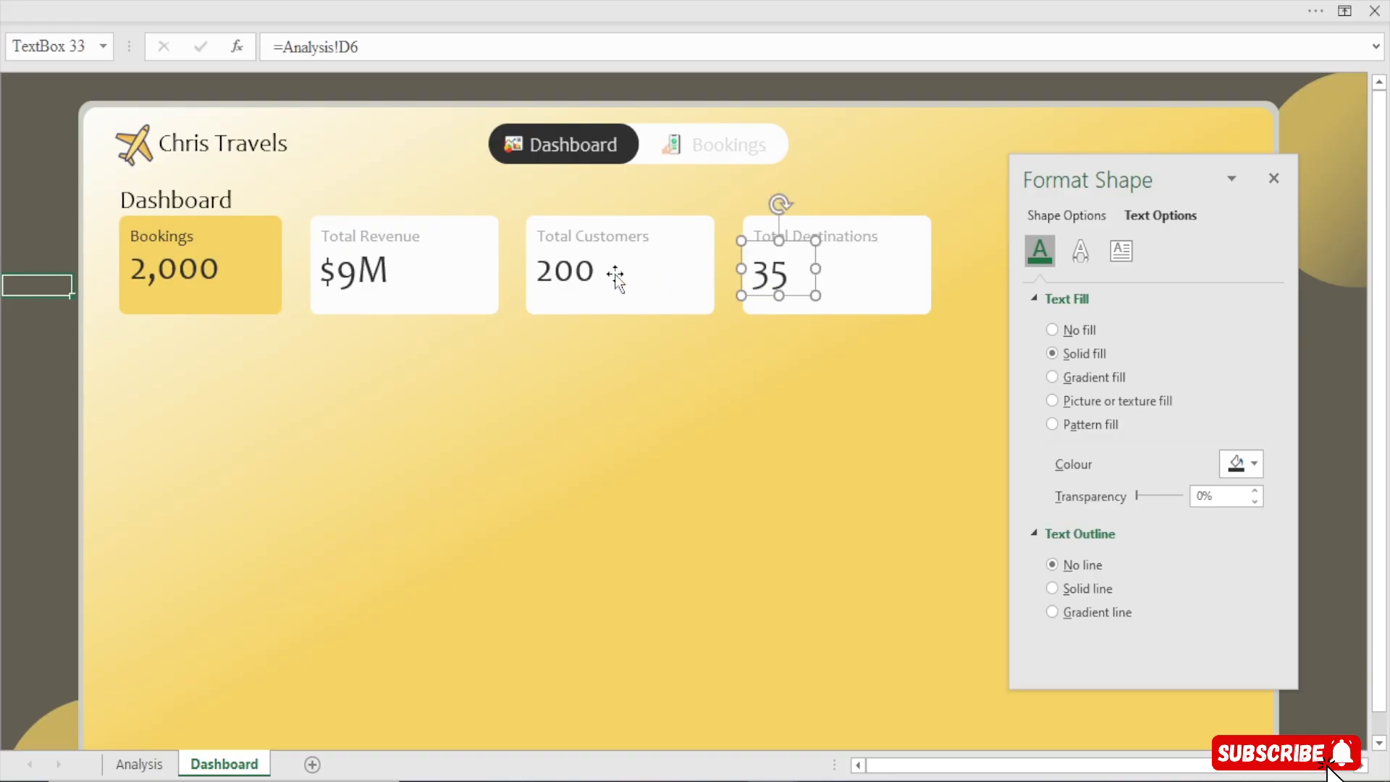
Nudge the Bookings label slightly upward inside its card
left_click(168, 267)
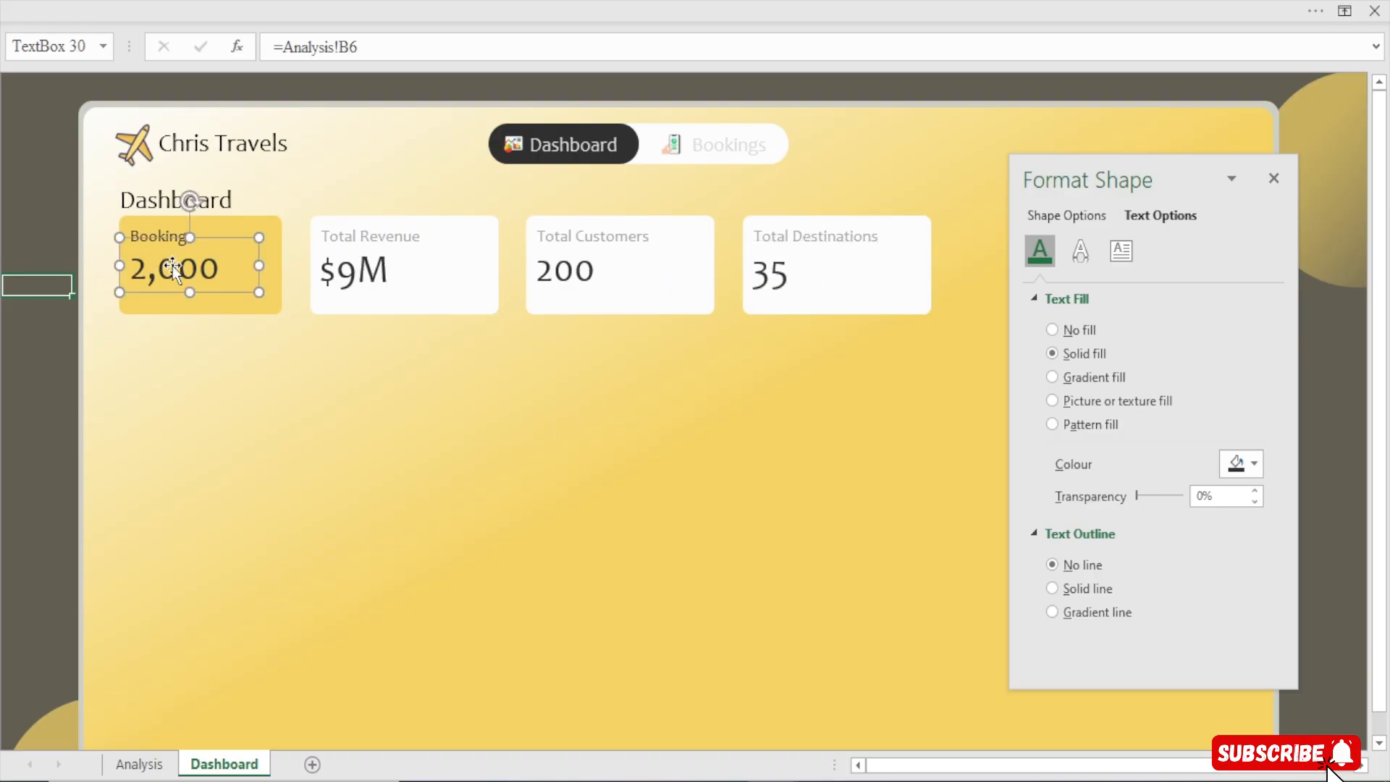
left_click(178, 225)
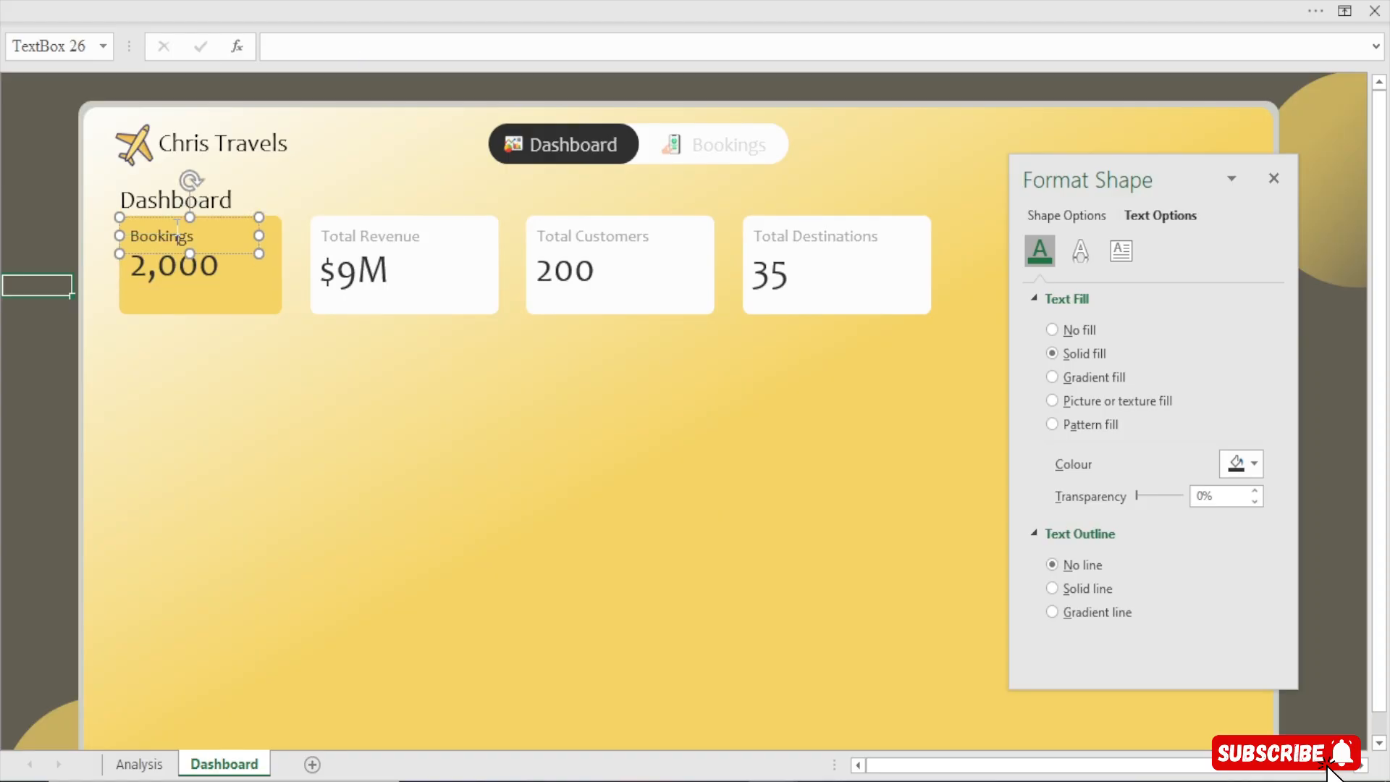
left_click(410, 1)
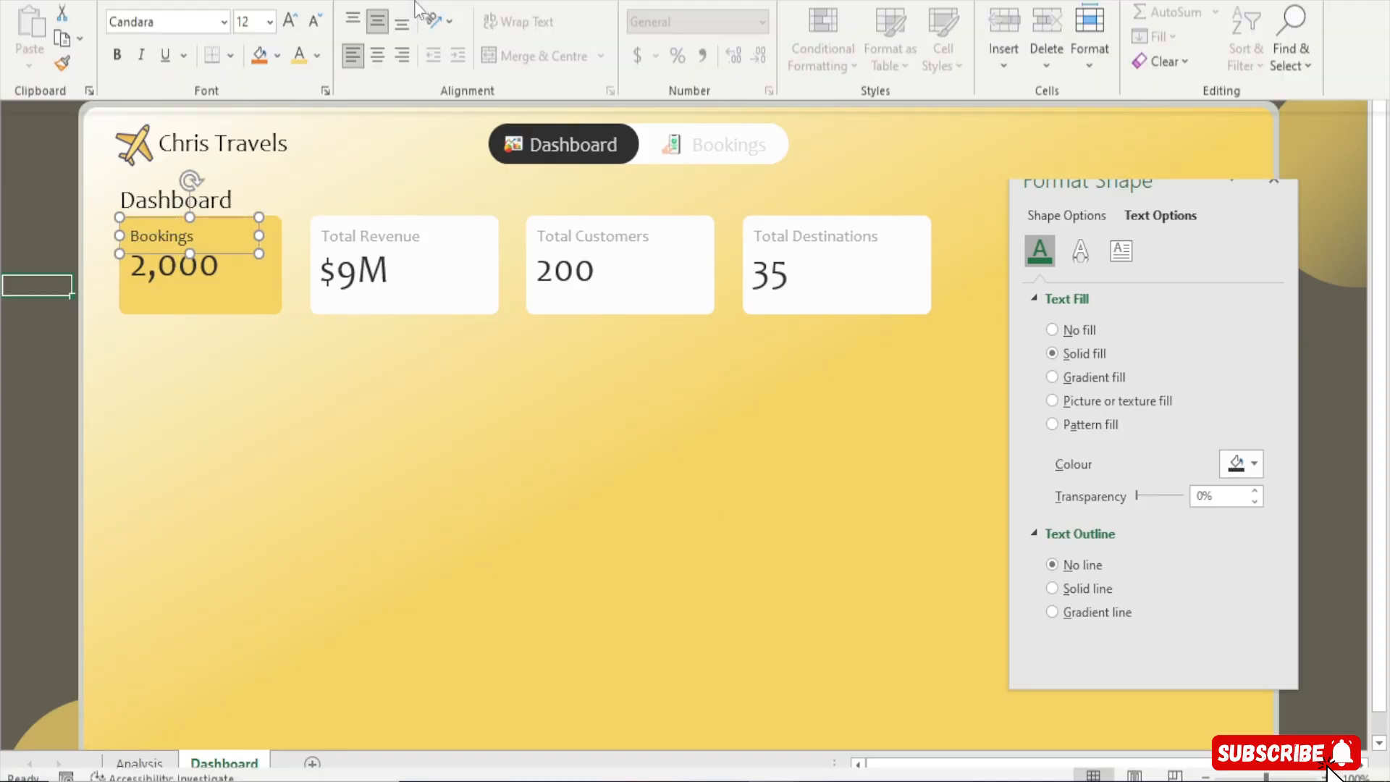
left_click(208, 358)
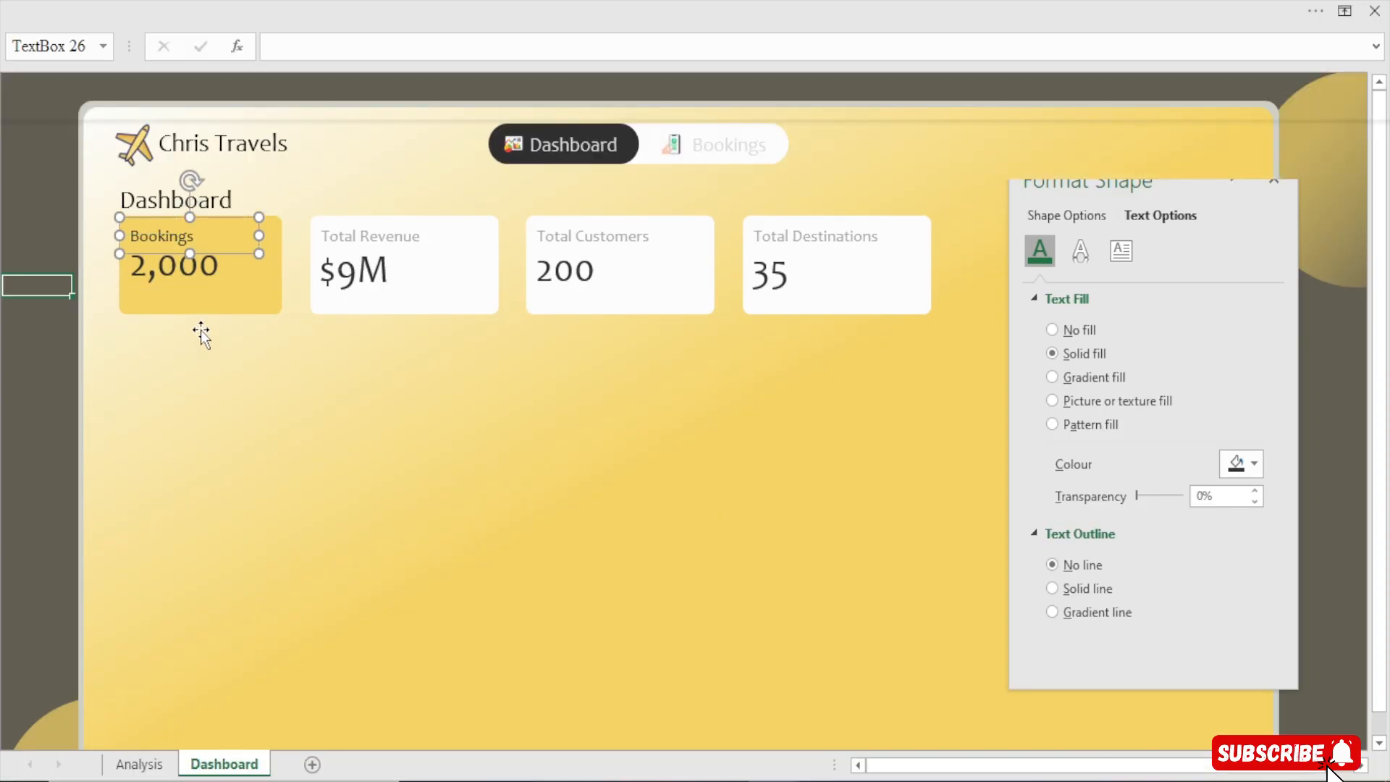
key("Up")
key("Up")
key("Up")
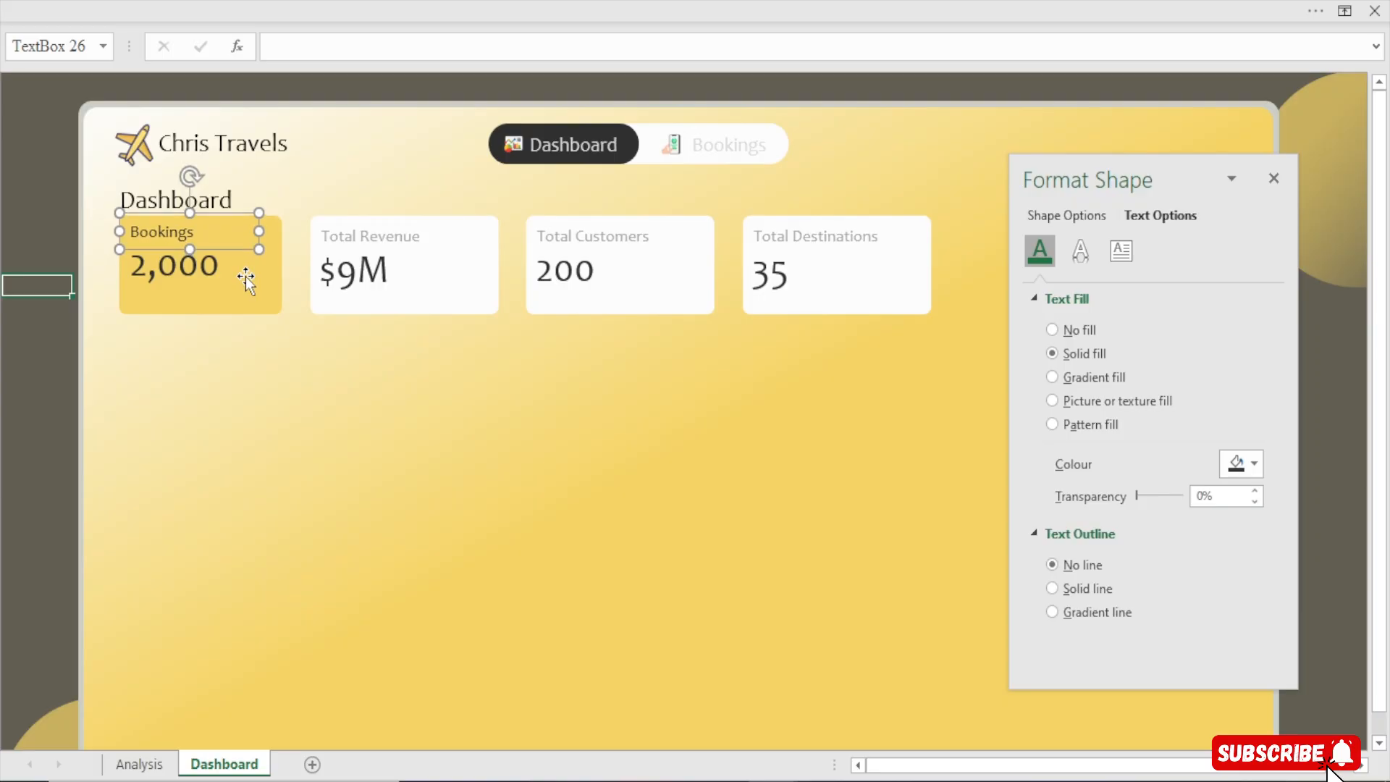
Select all four card title labels and align their tops
left_click(320, 245, "shift")
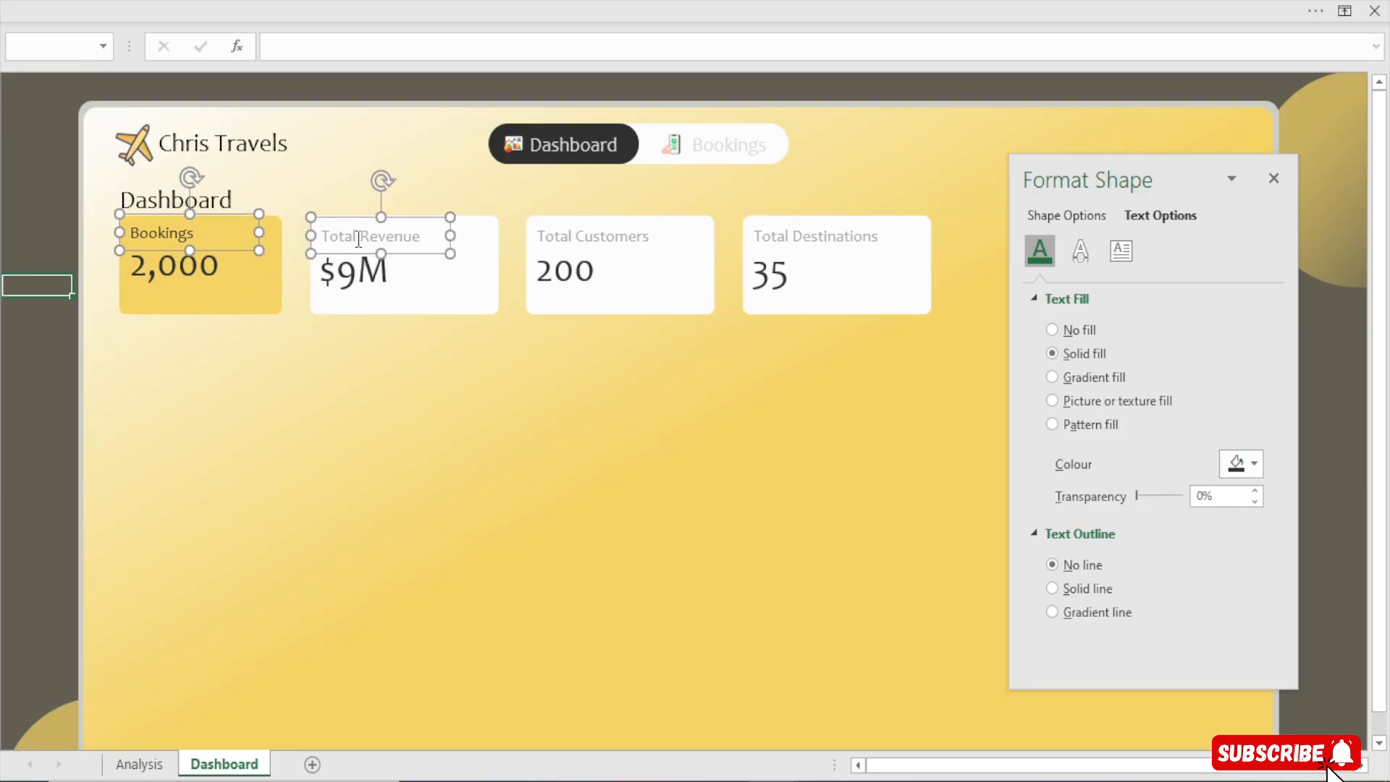
left_click(599, 262, "shift")
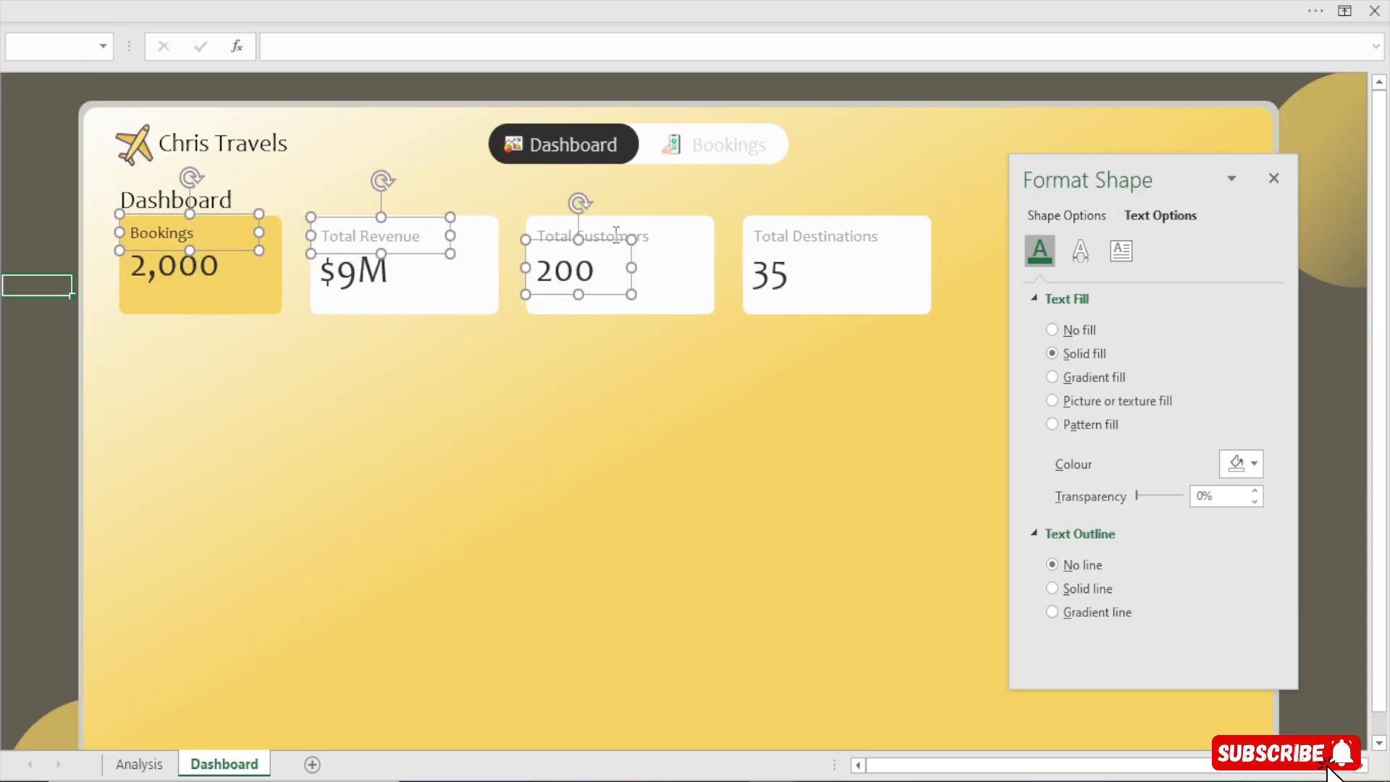
left_click(607, 233, "shift")
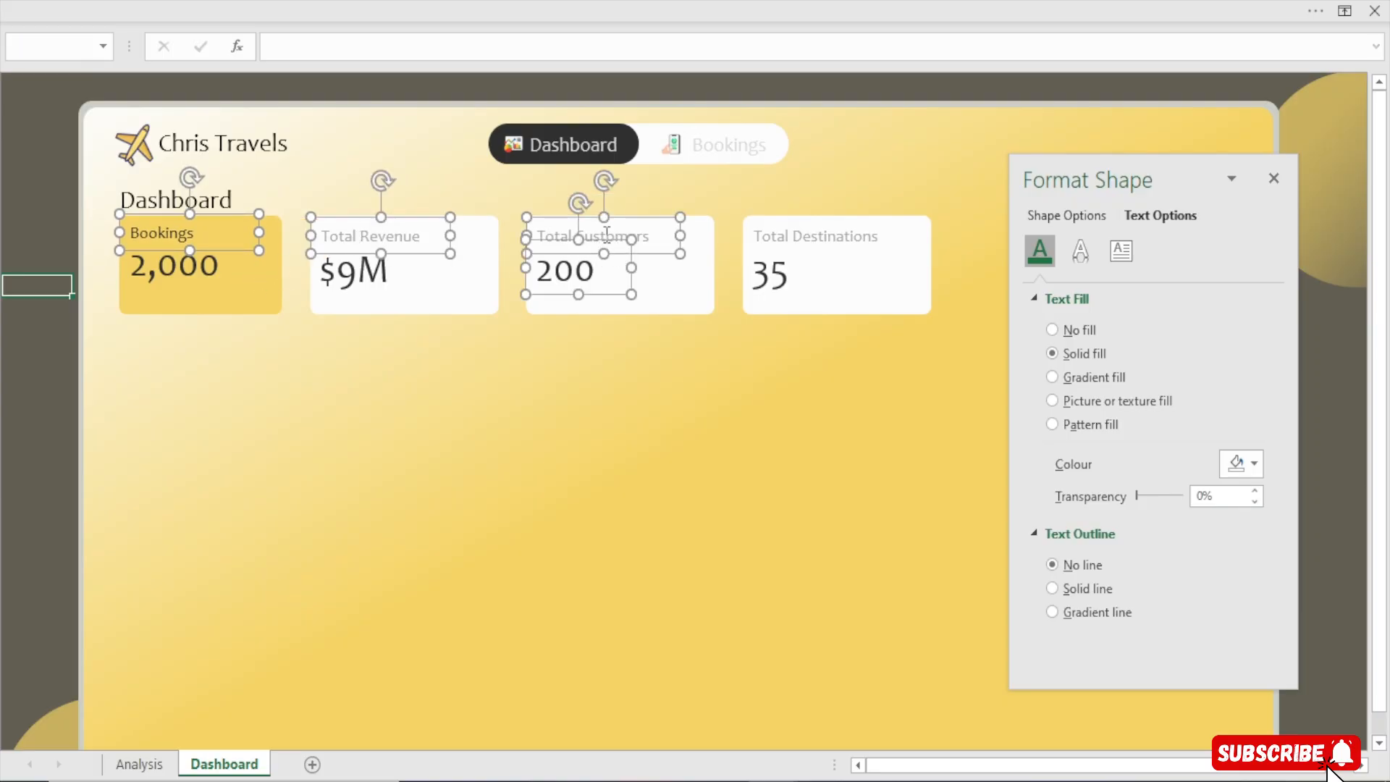
left_click(598, 284, "shift")
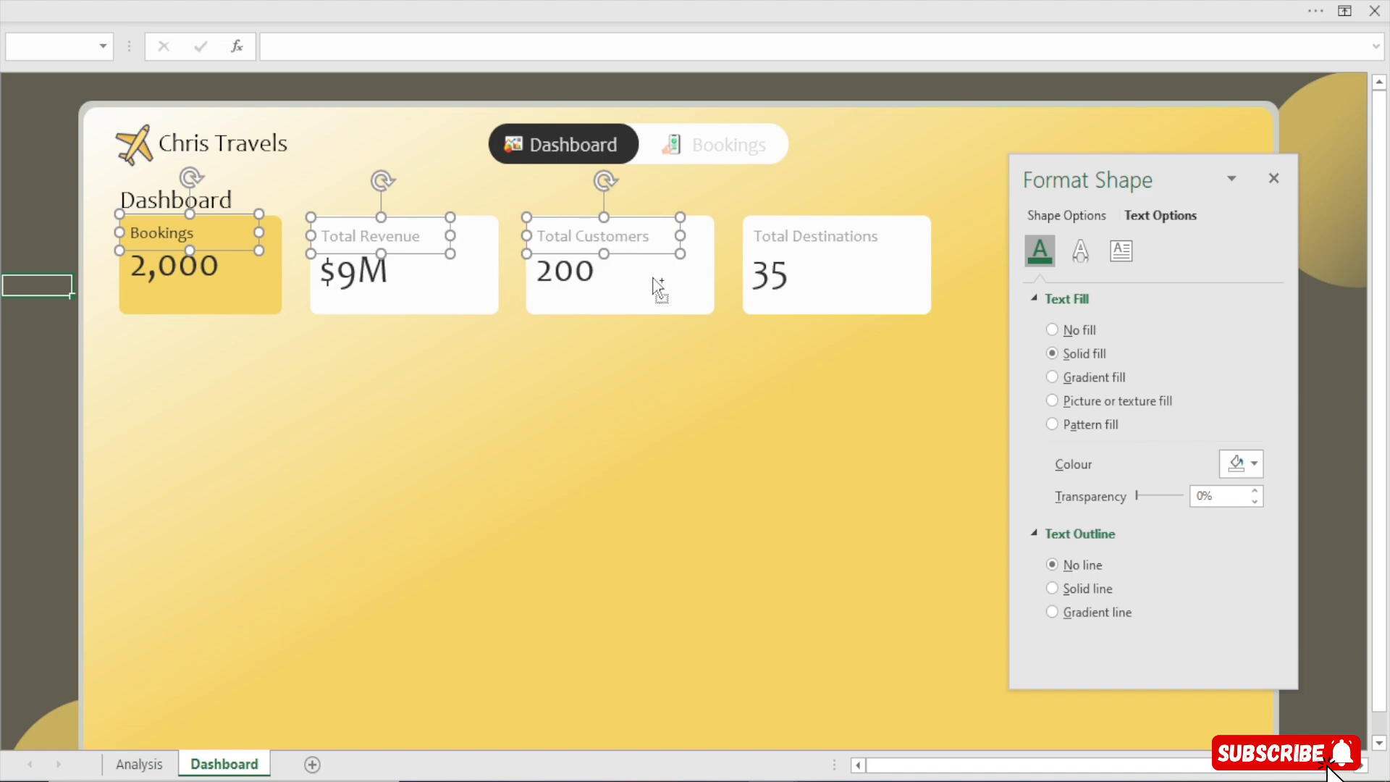
left_click(766, 237, "shift")
left_click(640, 1)
left_click(833, 52)
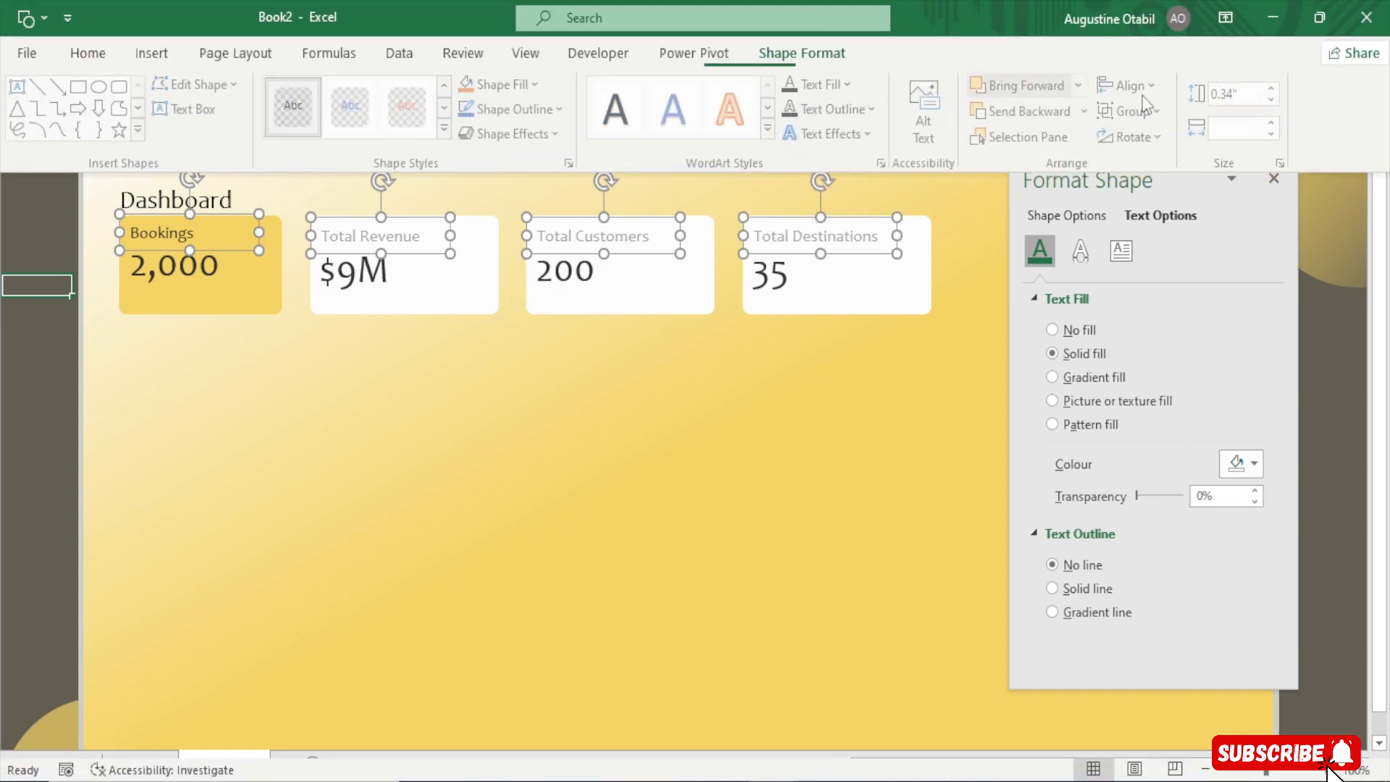
left_click(1152, 92)
left_click(1177, 206)
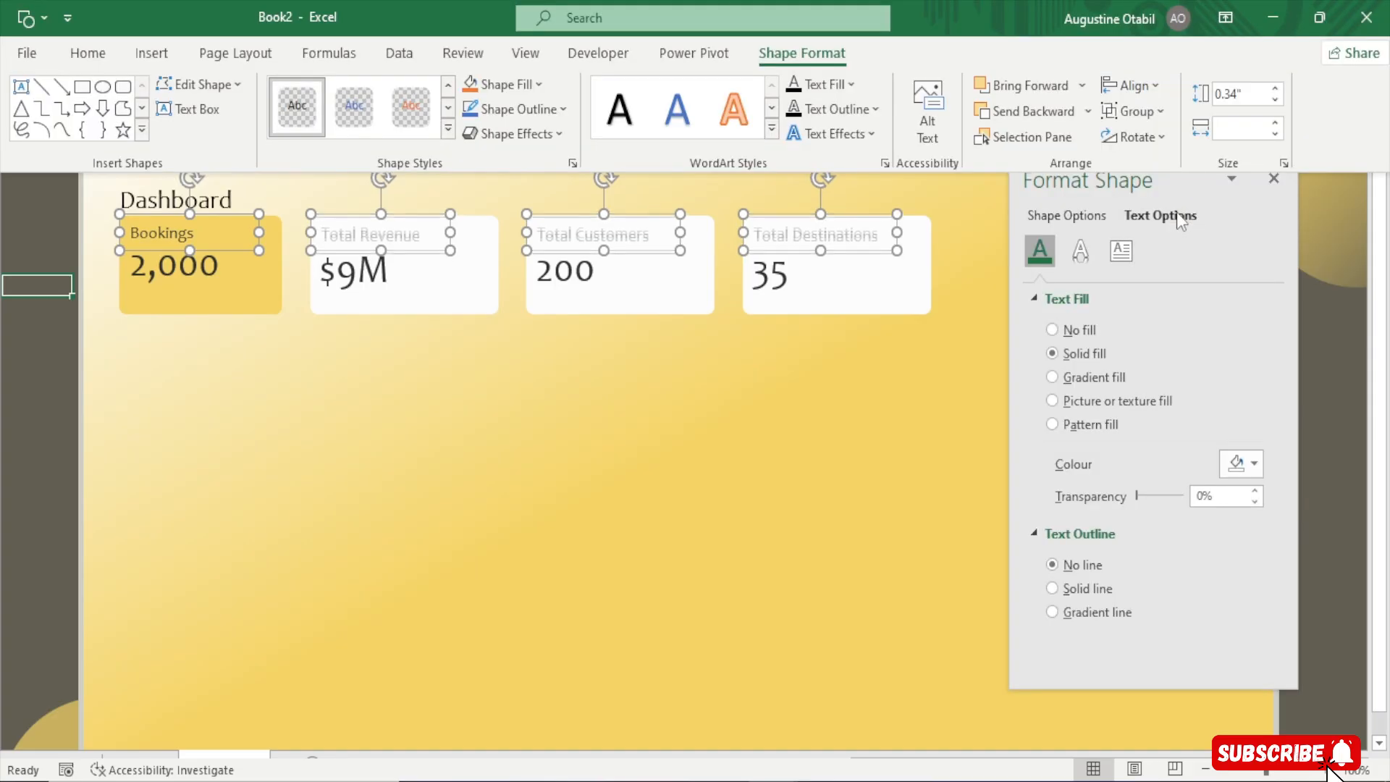
Select all four linked value text boxes and align their tops
left_click(218, 262)
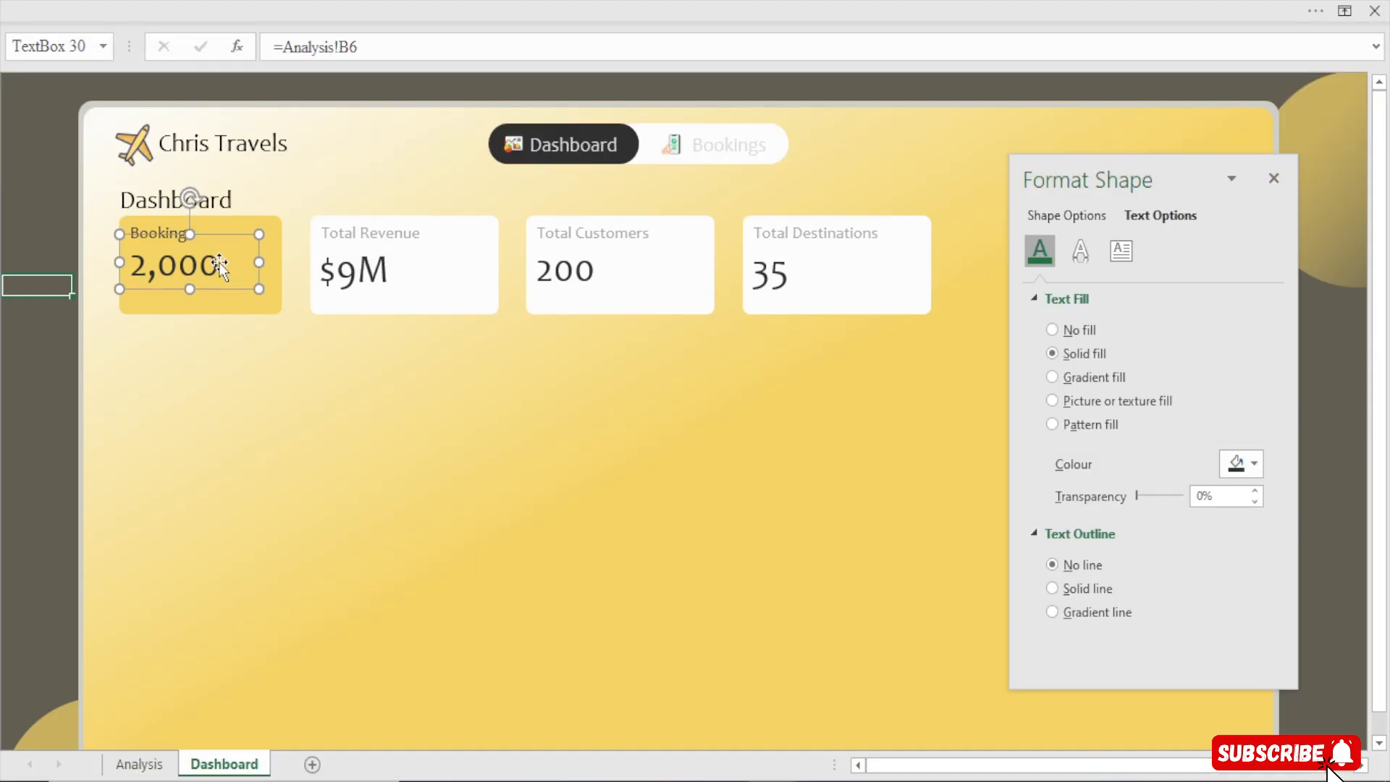
left_click(350, 281, "shift")
left_click(559, 271, "shift")
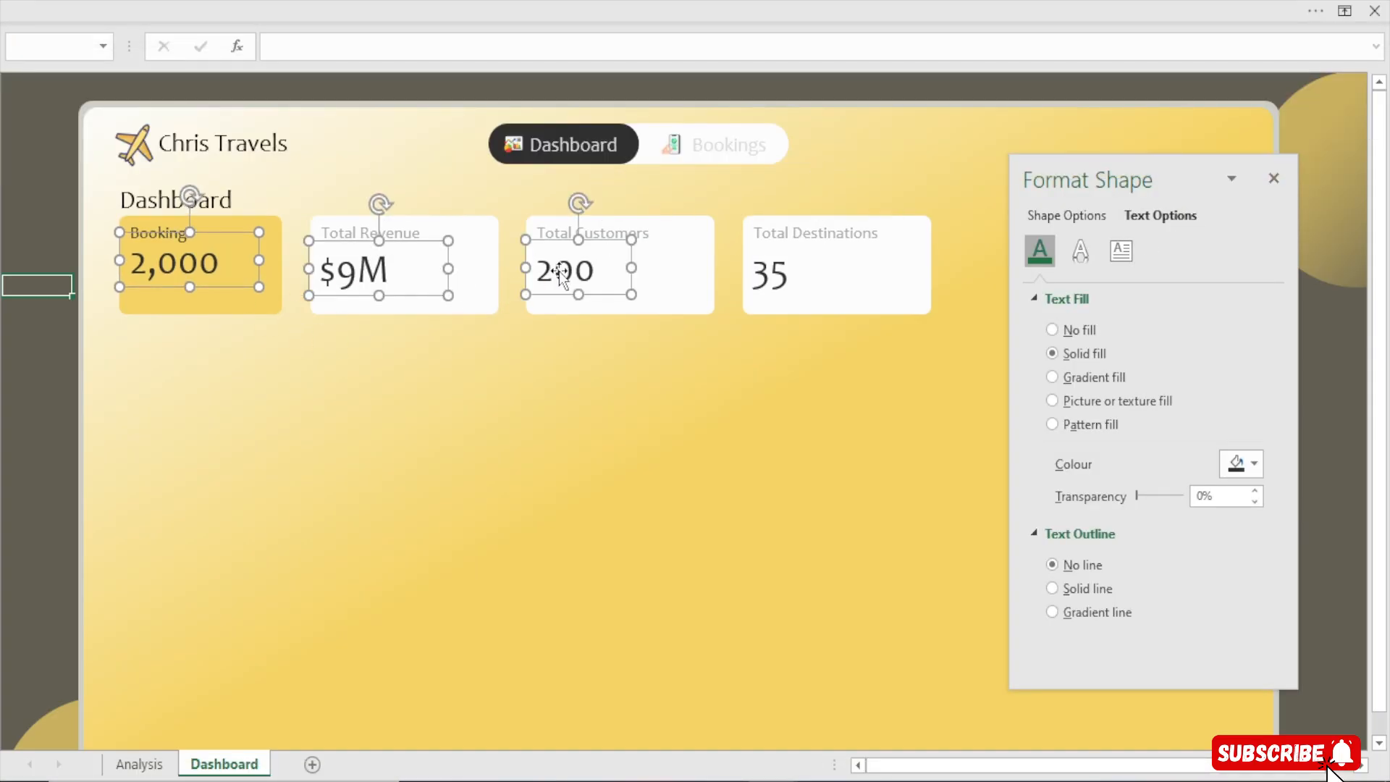
left_click(773, 273, "shift")
left_click(825, 3)
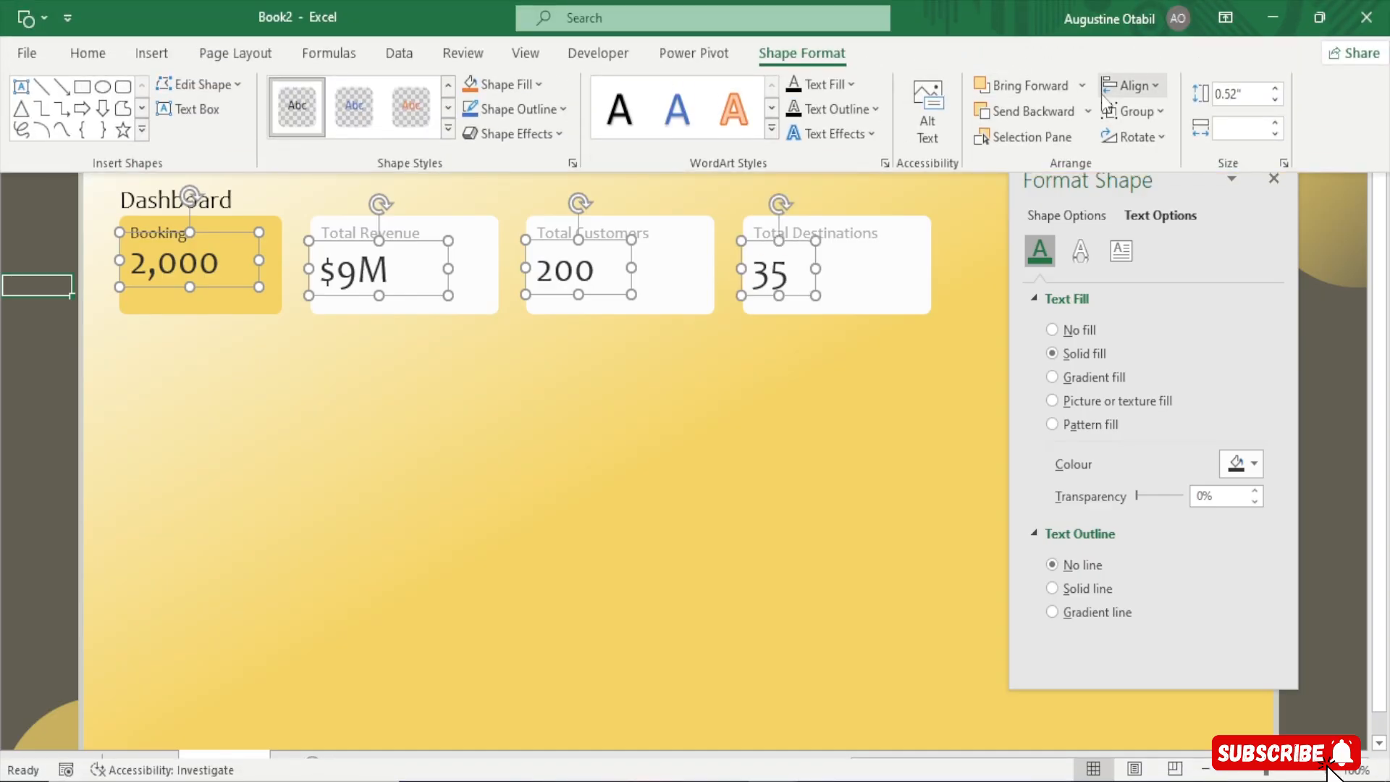
left_click(1131, 60)
left_click(1162, 210)
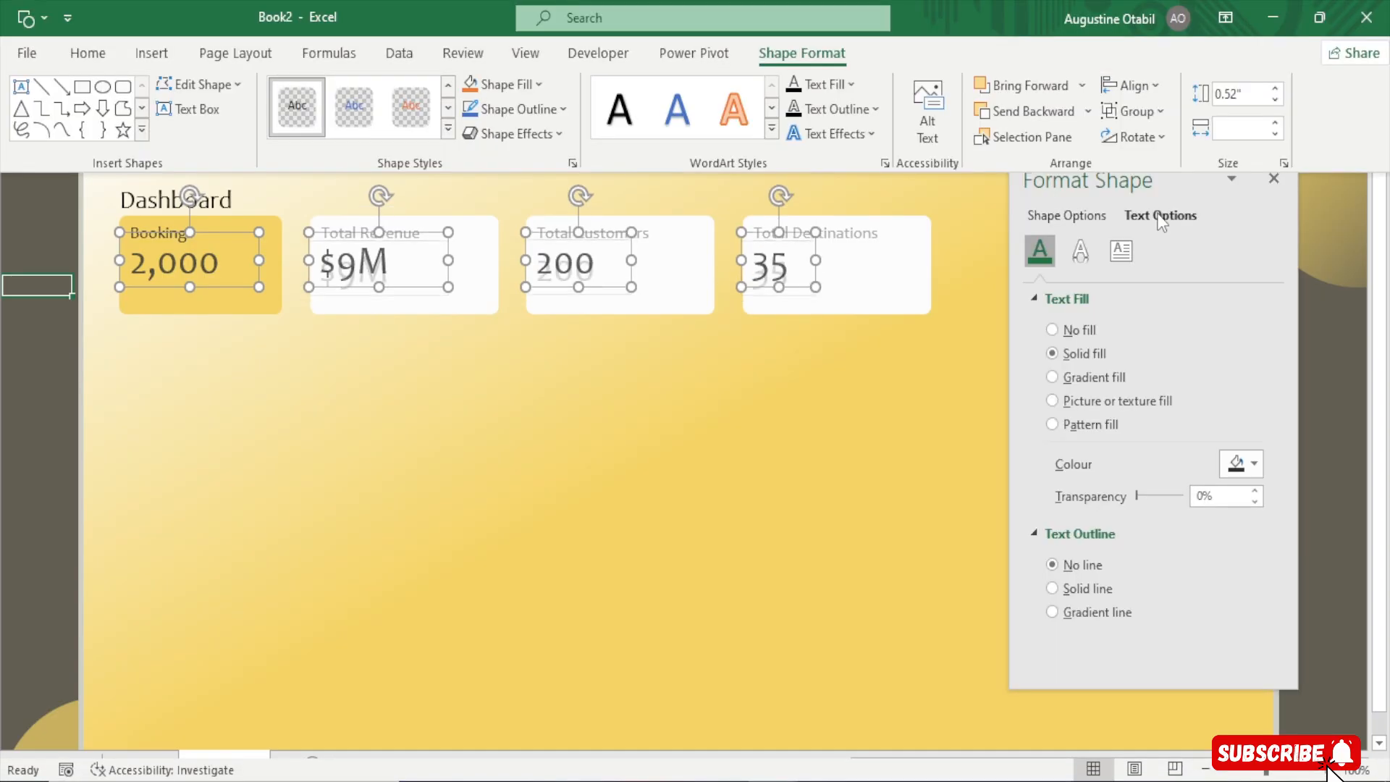
left_click(4, 373)
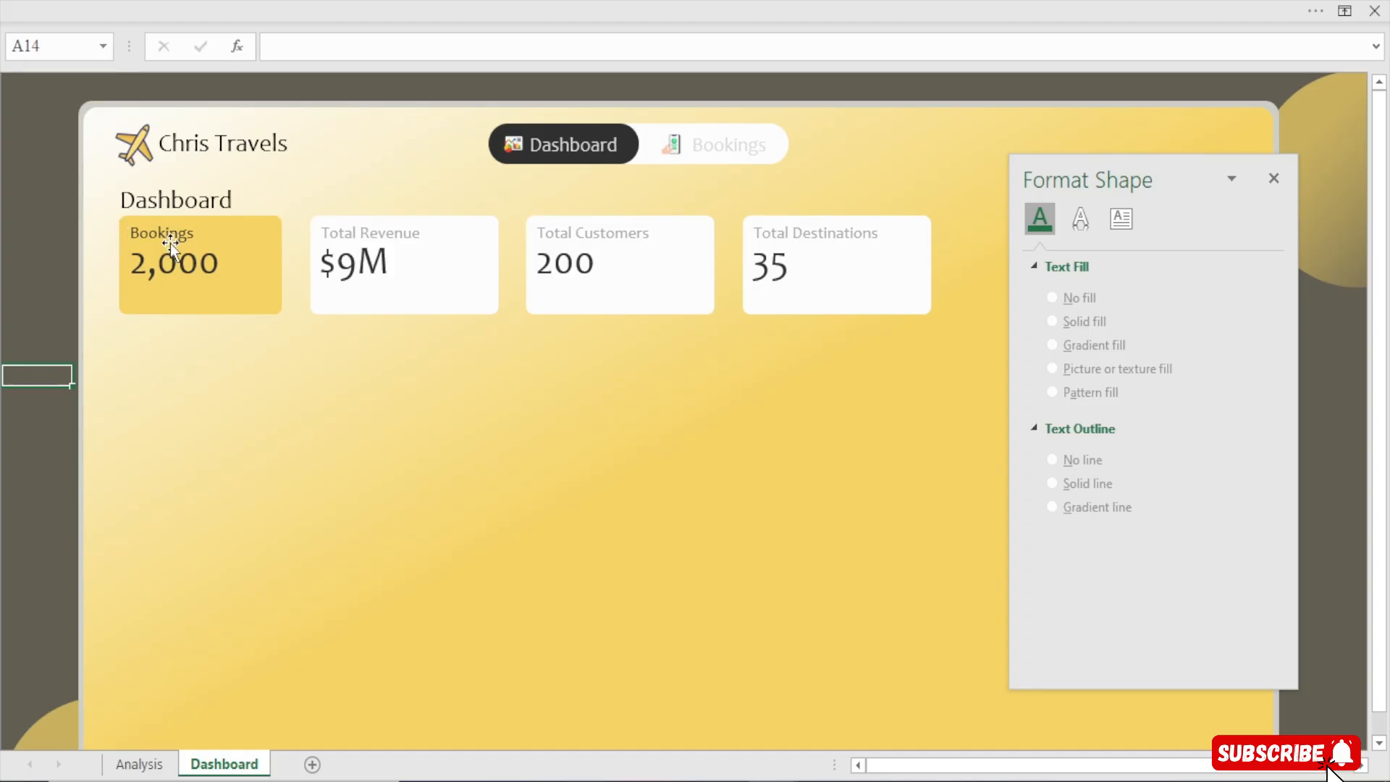
Duplicate the Bookings label and move the copy below the 2,000 value
left_click(171, 243)
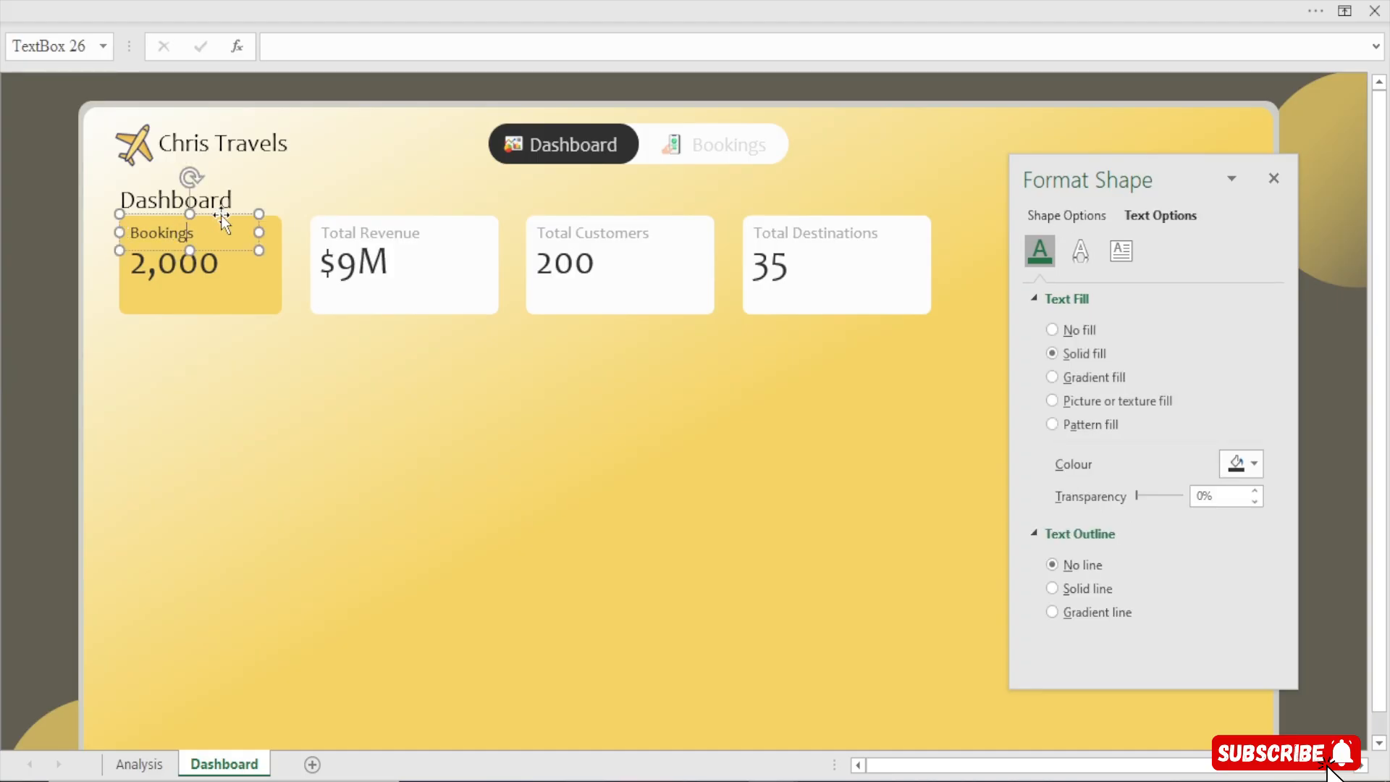
key("ctrl+d")
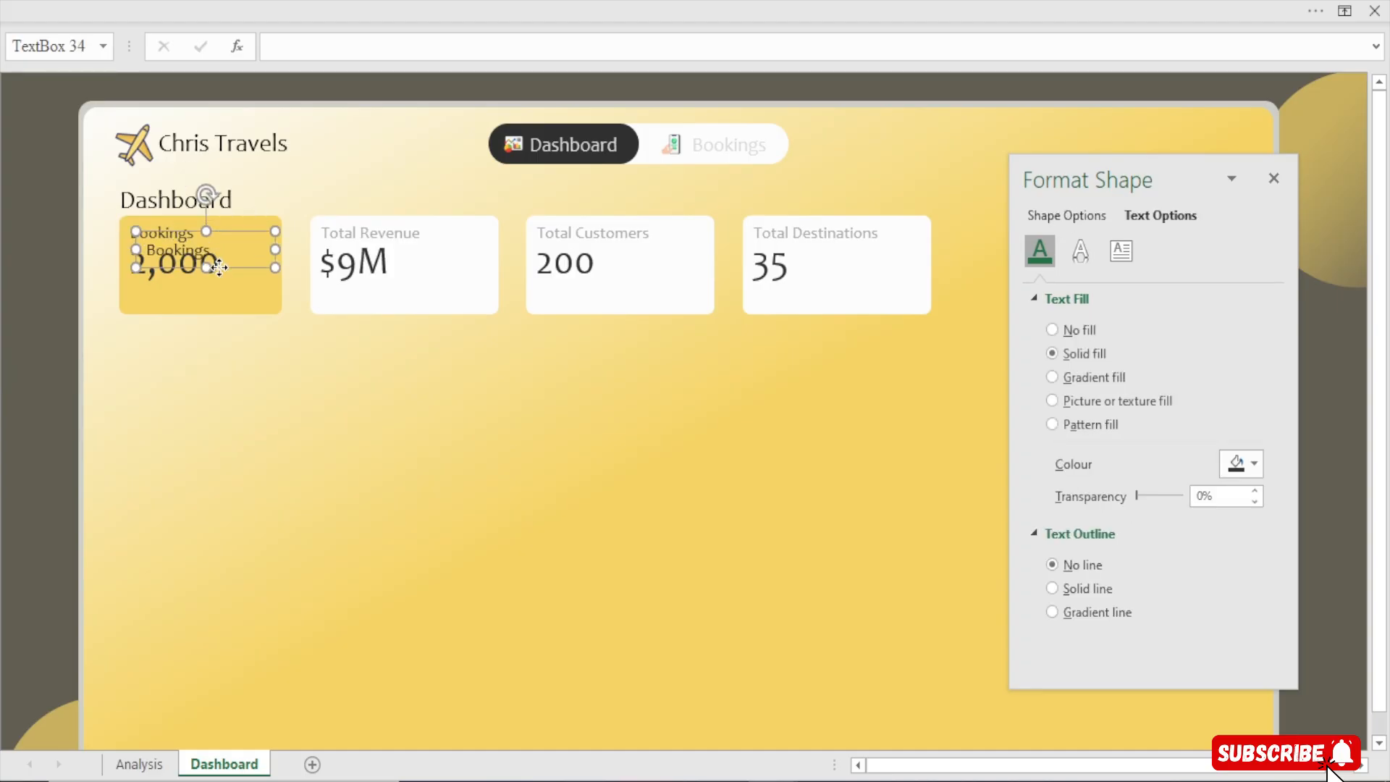
mouse_move(219, 268)
left_mouse_down()
mouse_move(189, 294)
mouse_move(202, 305)
mouse_move(214, 289)
left_mouse_up()
Reduce the copied label's font size to 10.5 pt and top-align its text
left_click(376, 1)
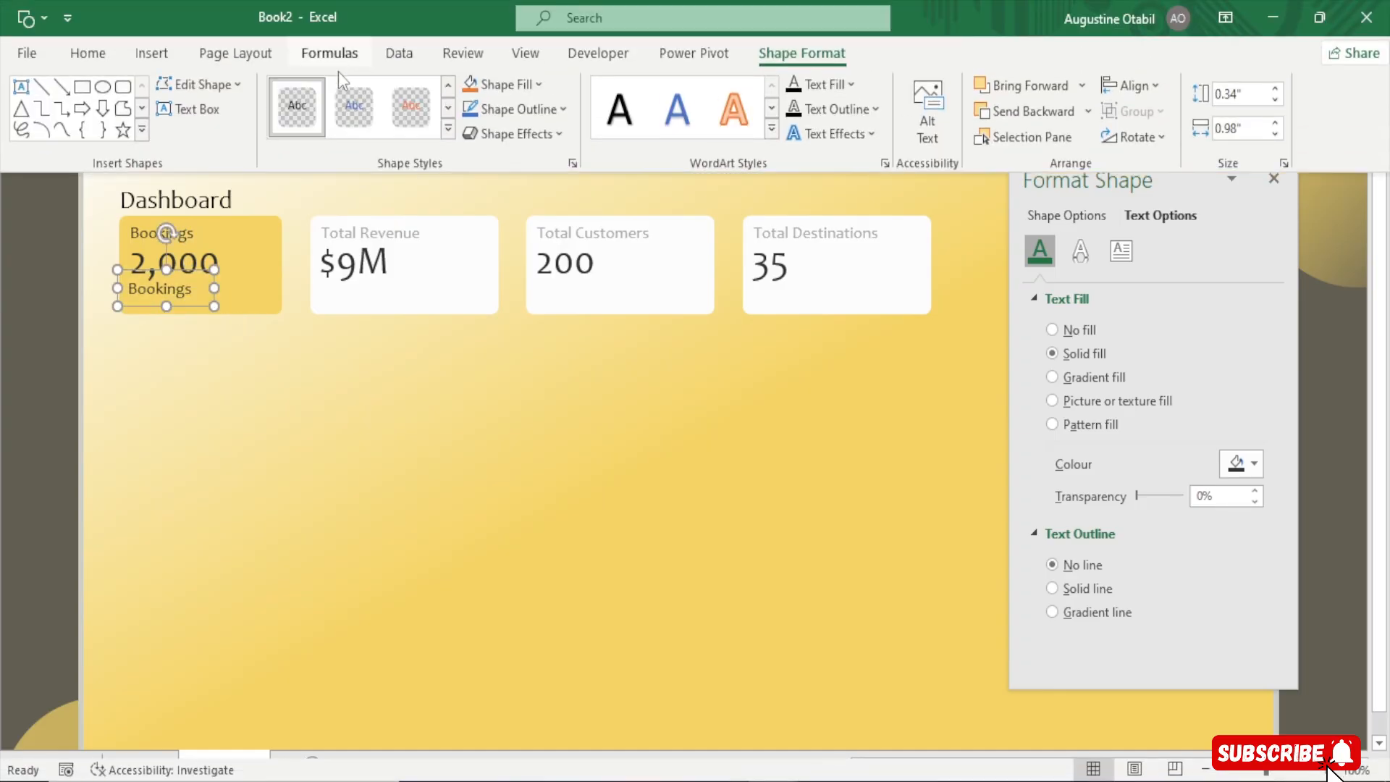
left_click(88, 53)
left_click(312, 97)
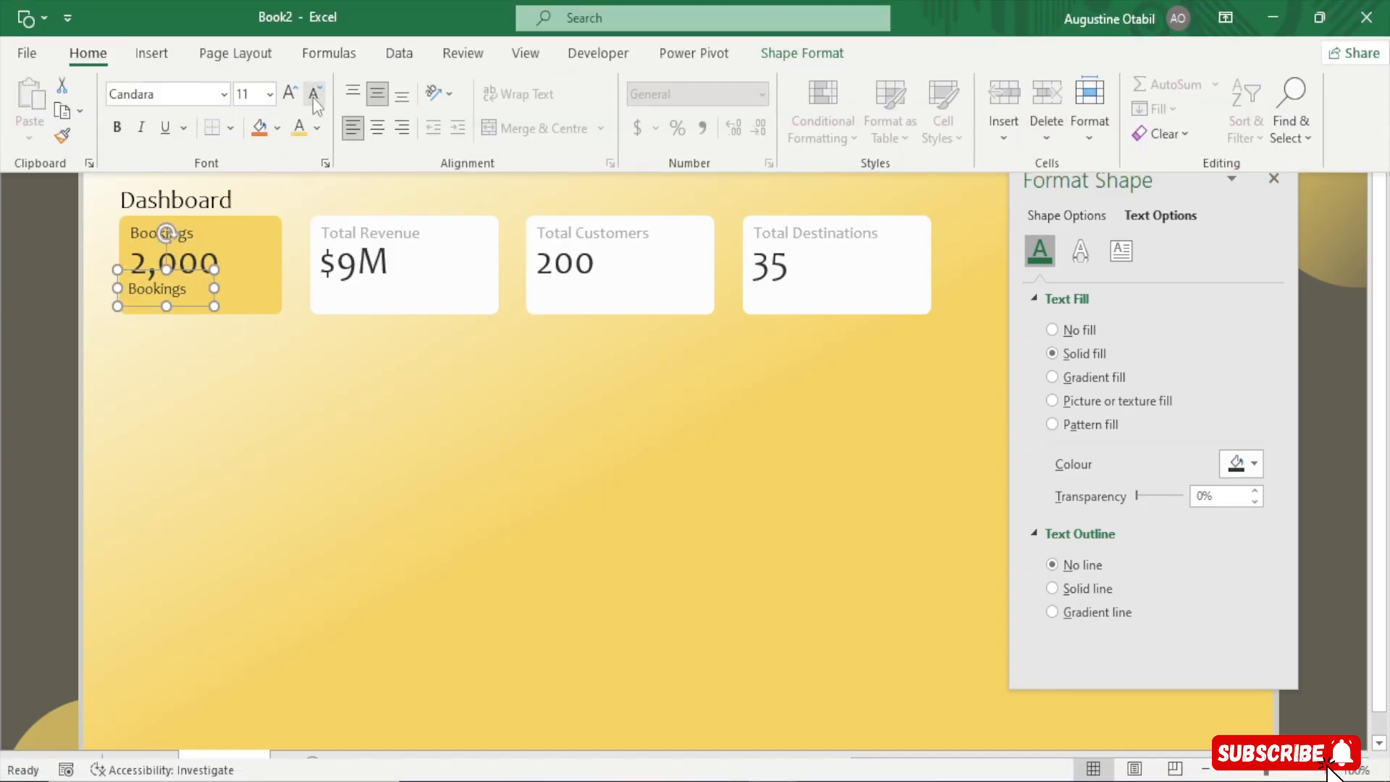
left_click(312, 97)
left_click(355, 93)
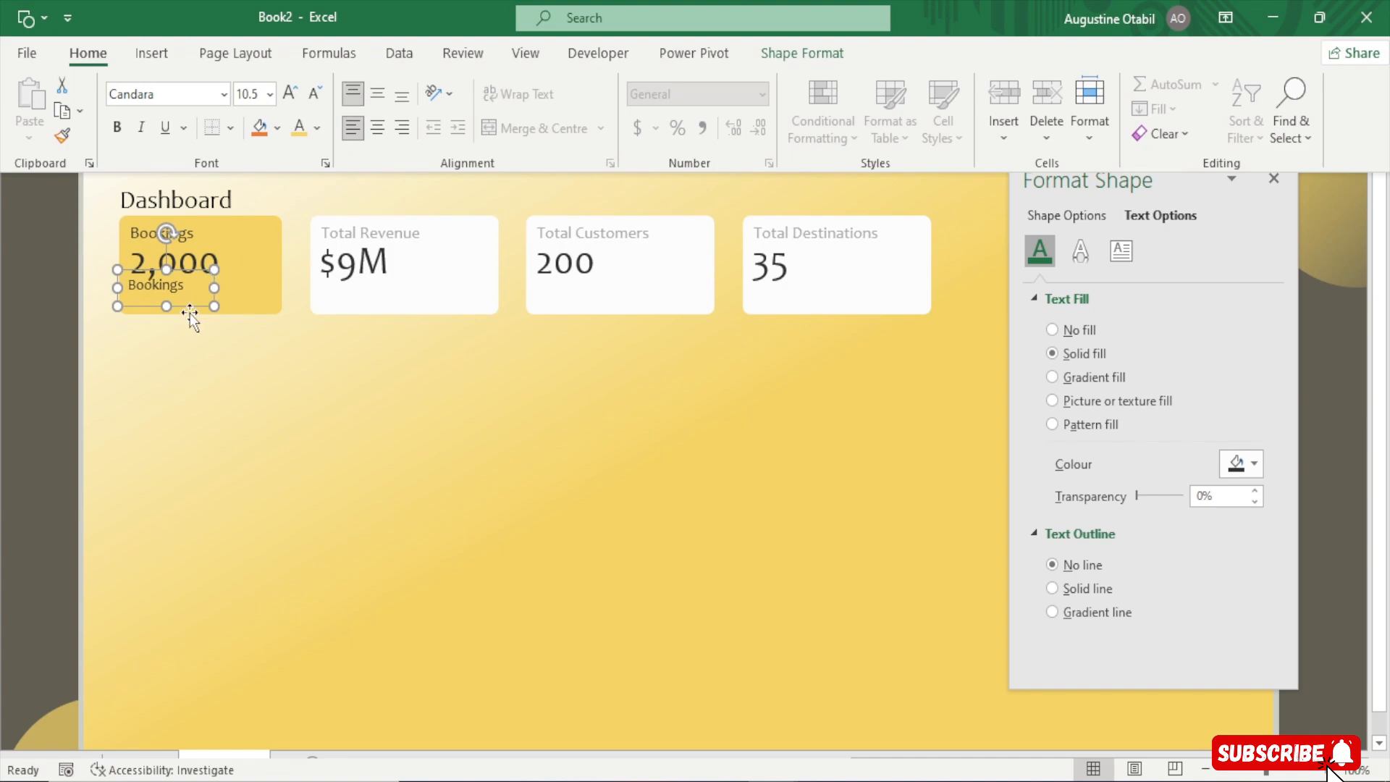
left_click(261, 345)
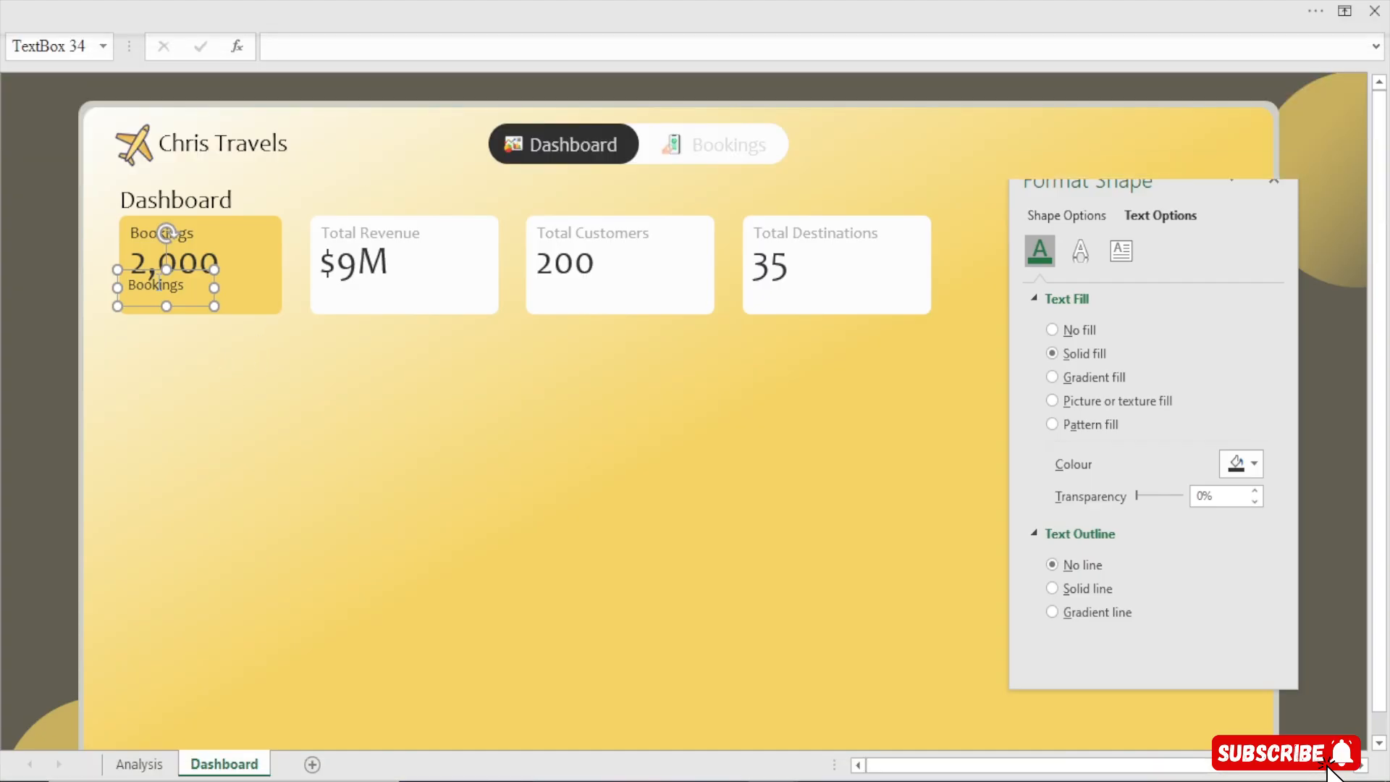
Shorten the copied label slightly and nudge it down toward the card's lower edge
left_click_drag(165, 307, 164, 301)
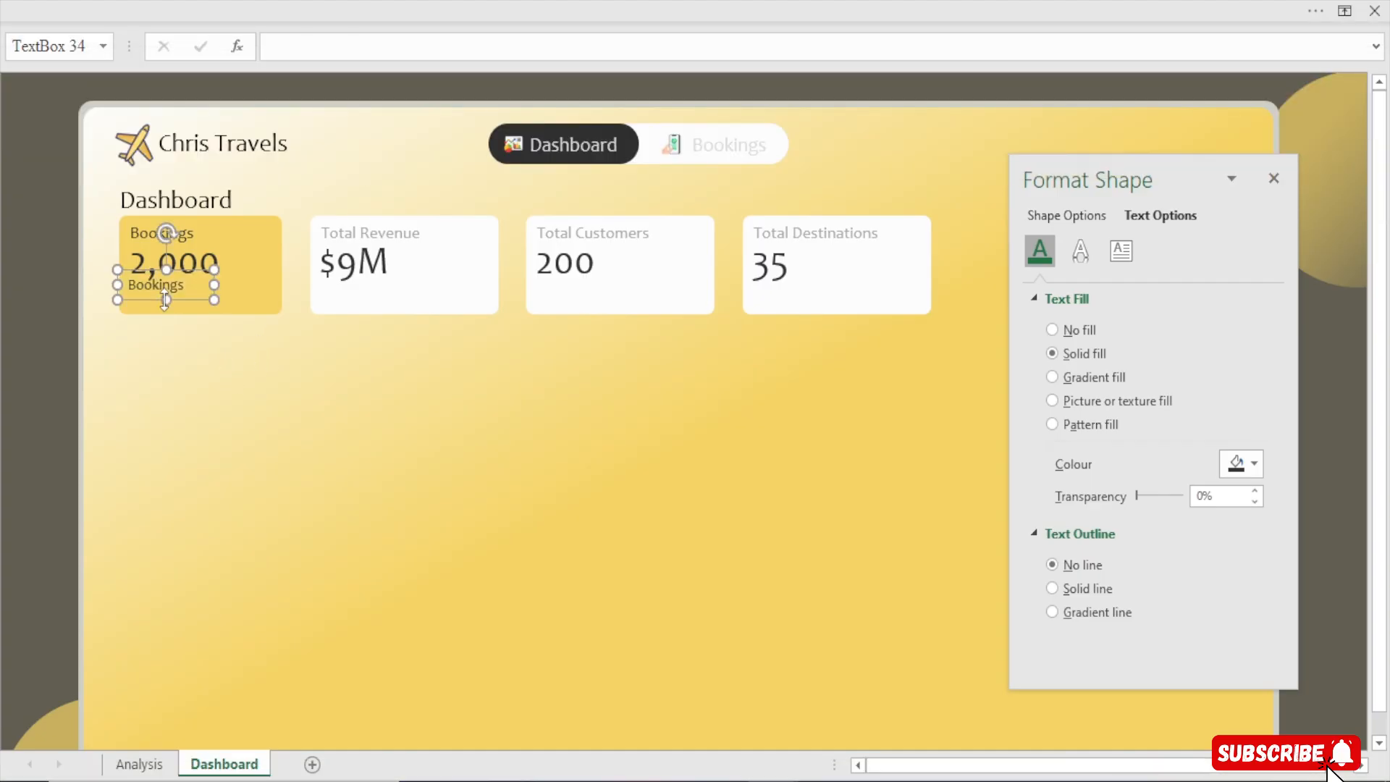
key("Down")
key("Down")
key("Down")
key("Down")
key("Down")
key("Down")
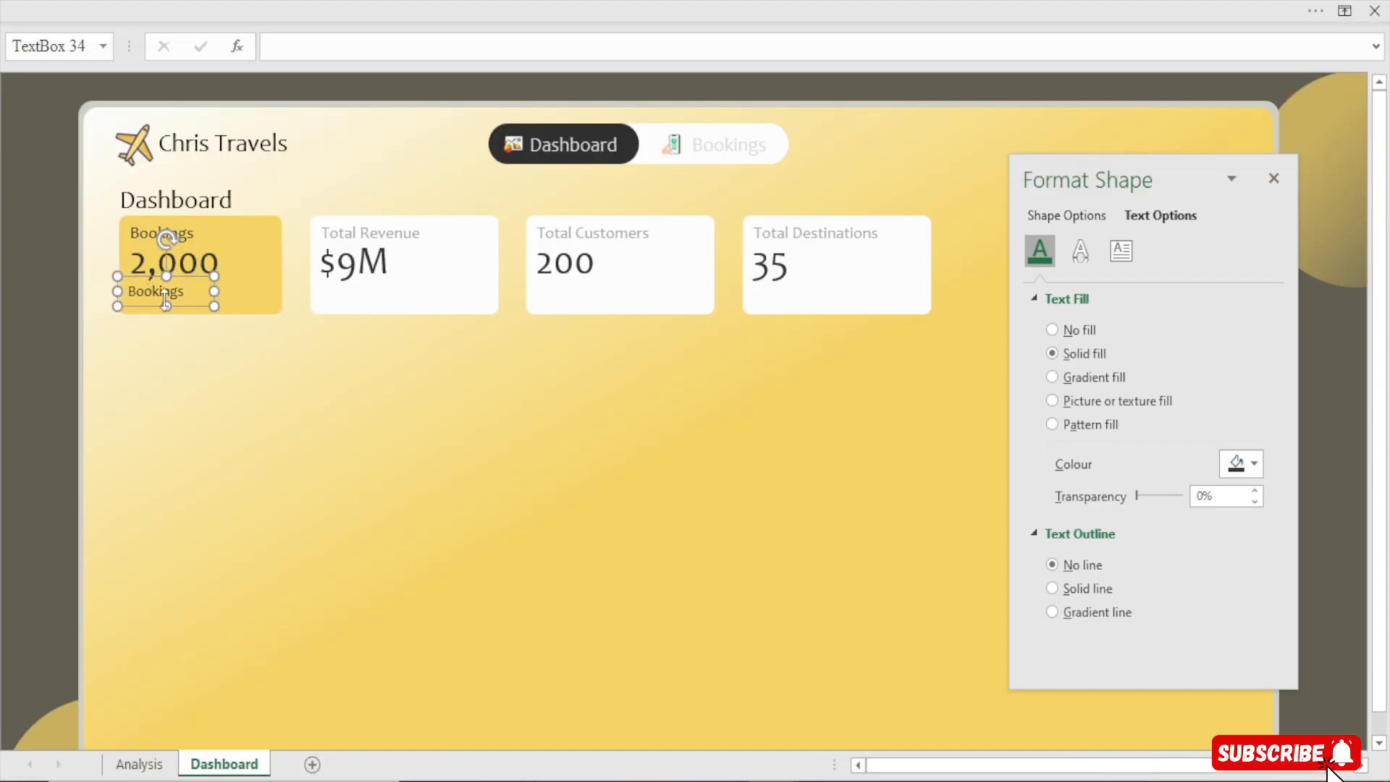
key("Down")
key("Down")
Replace the copied label's text with Last Month:
left_click(192, 294)
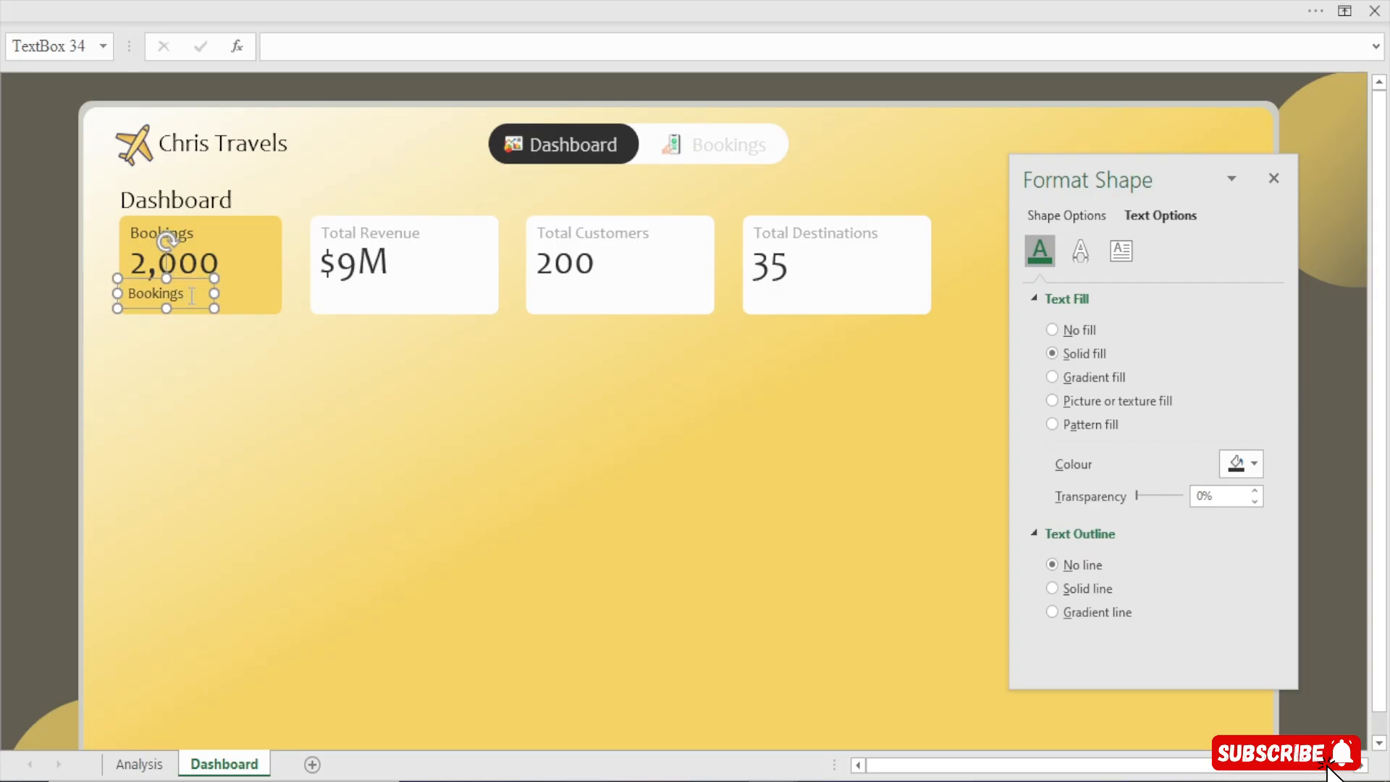
left_click_drag(193, 294, 80, 294)
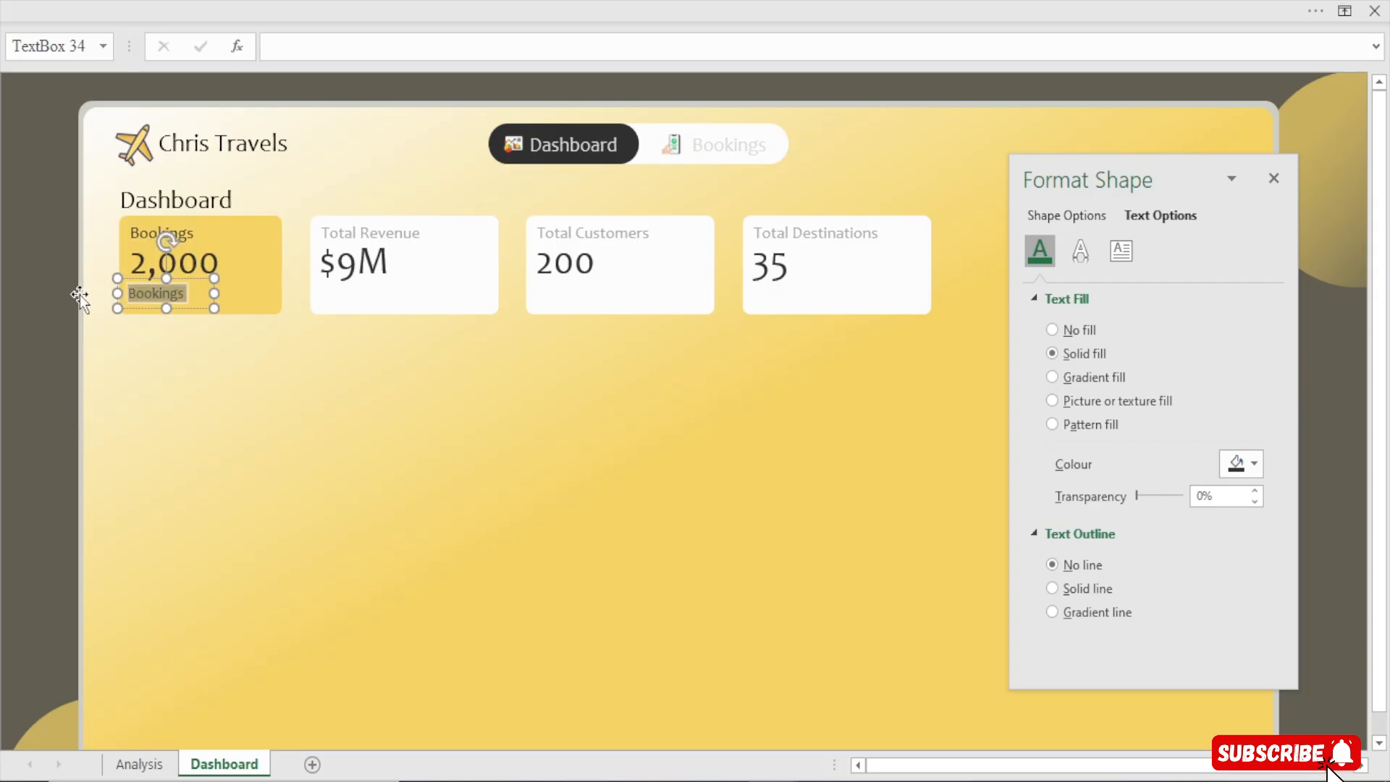
type("Last ")
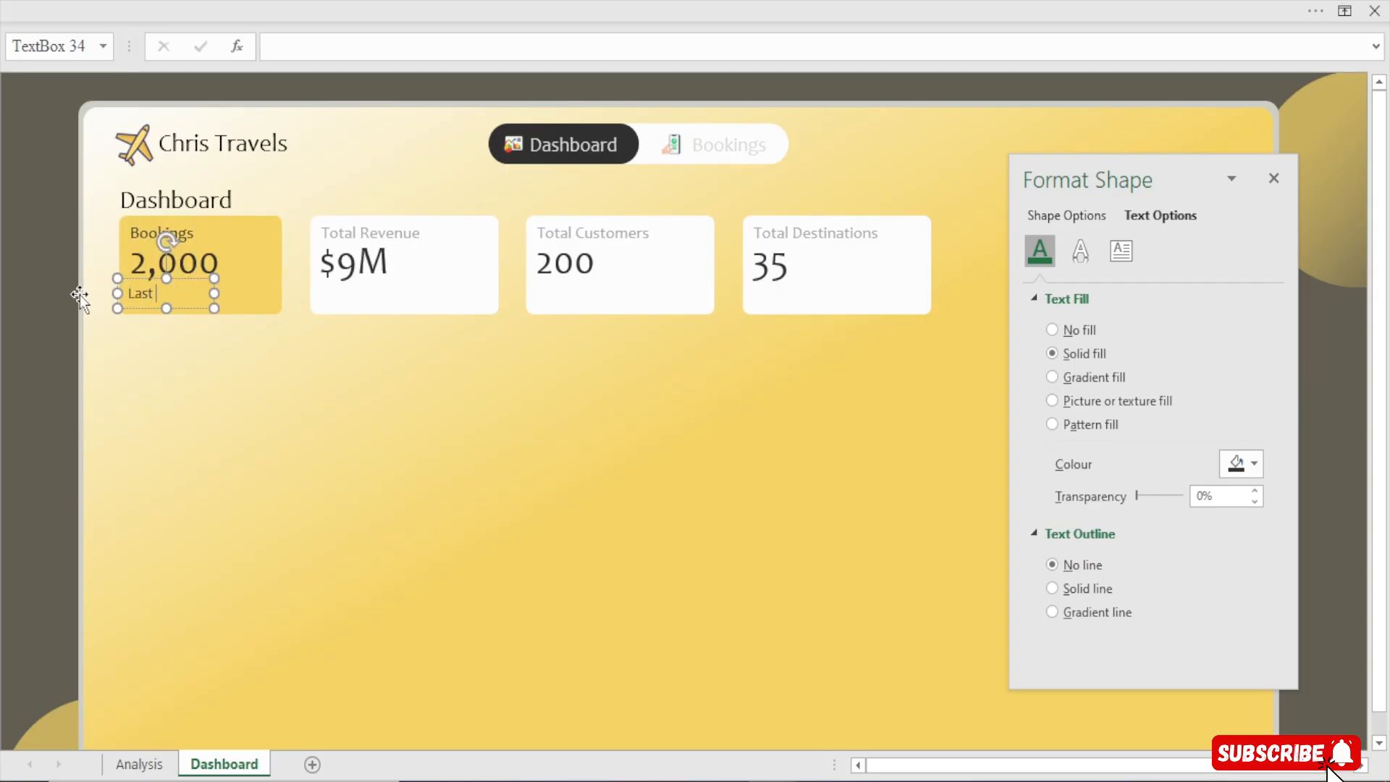
type("Month:")
left_click(15, 310)
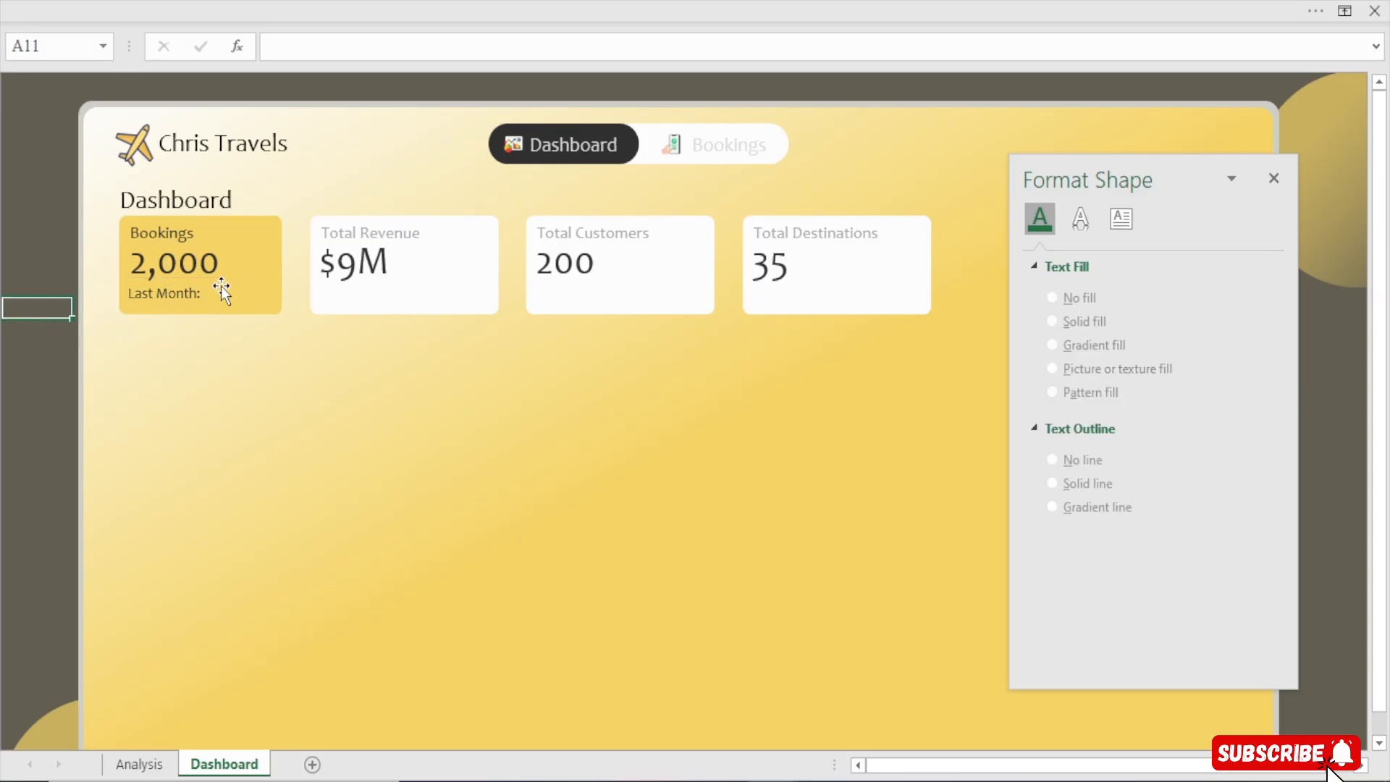
Decrease the Last Month label's font size by one step
left_click(187, 292)
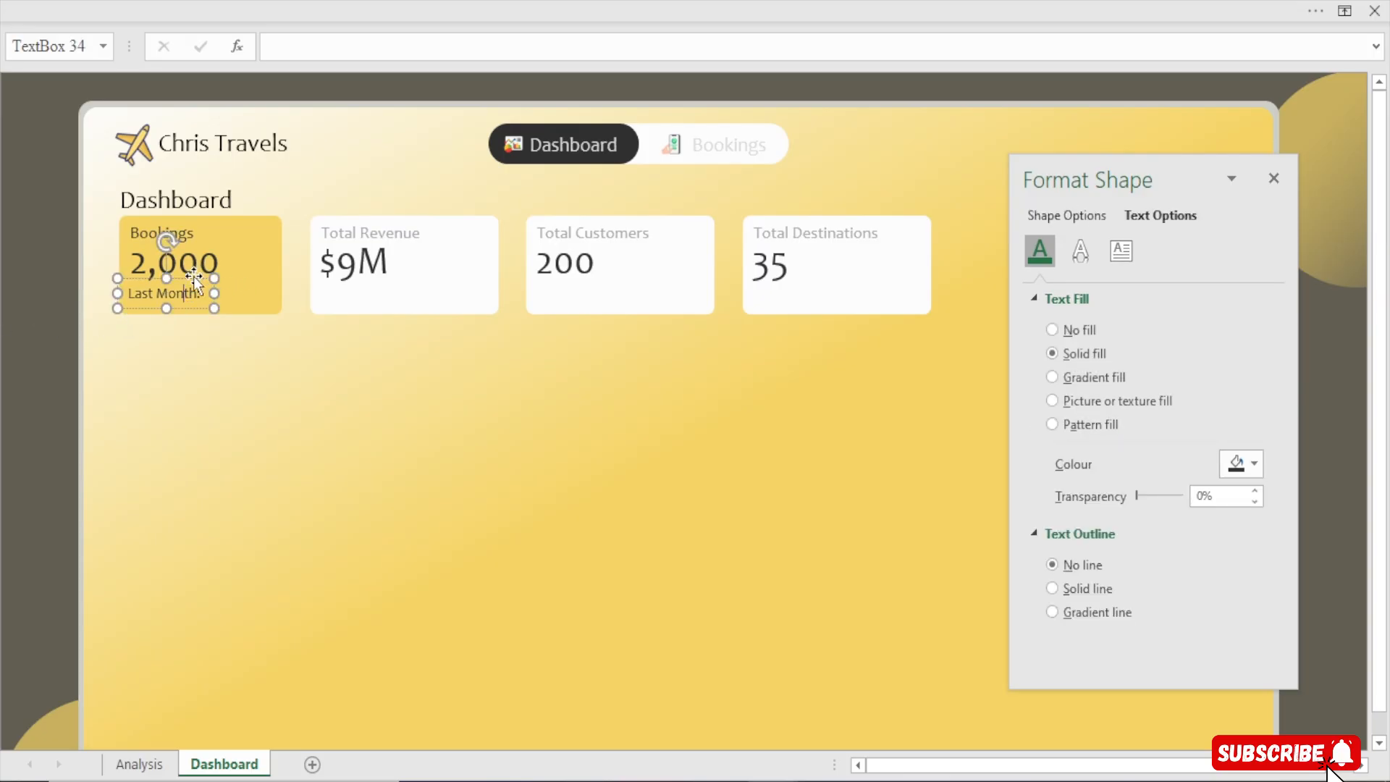
left_click(433, 1)
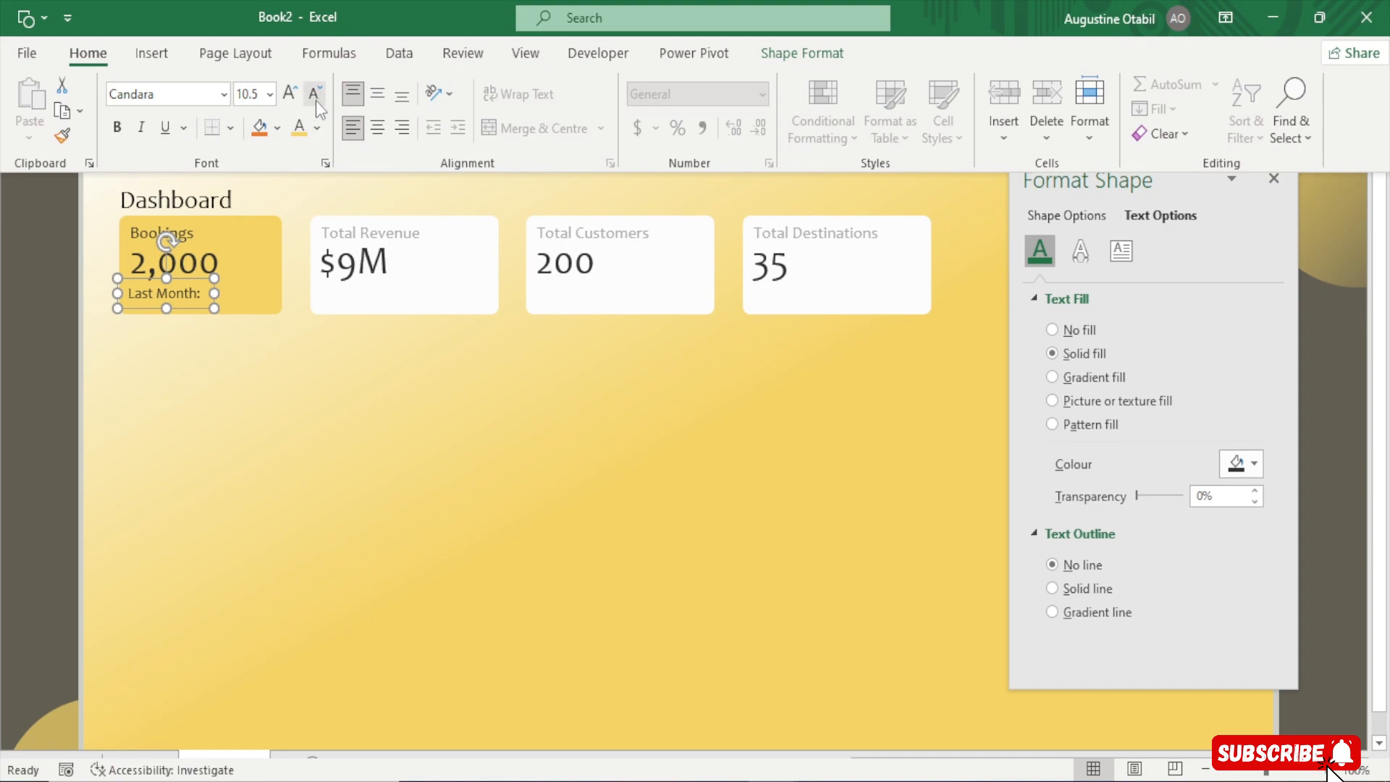
left_click(316, 100)
left_click(7, 398)
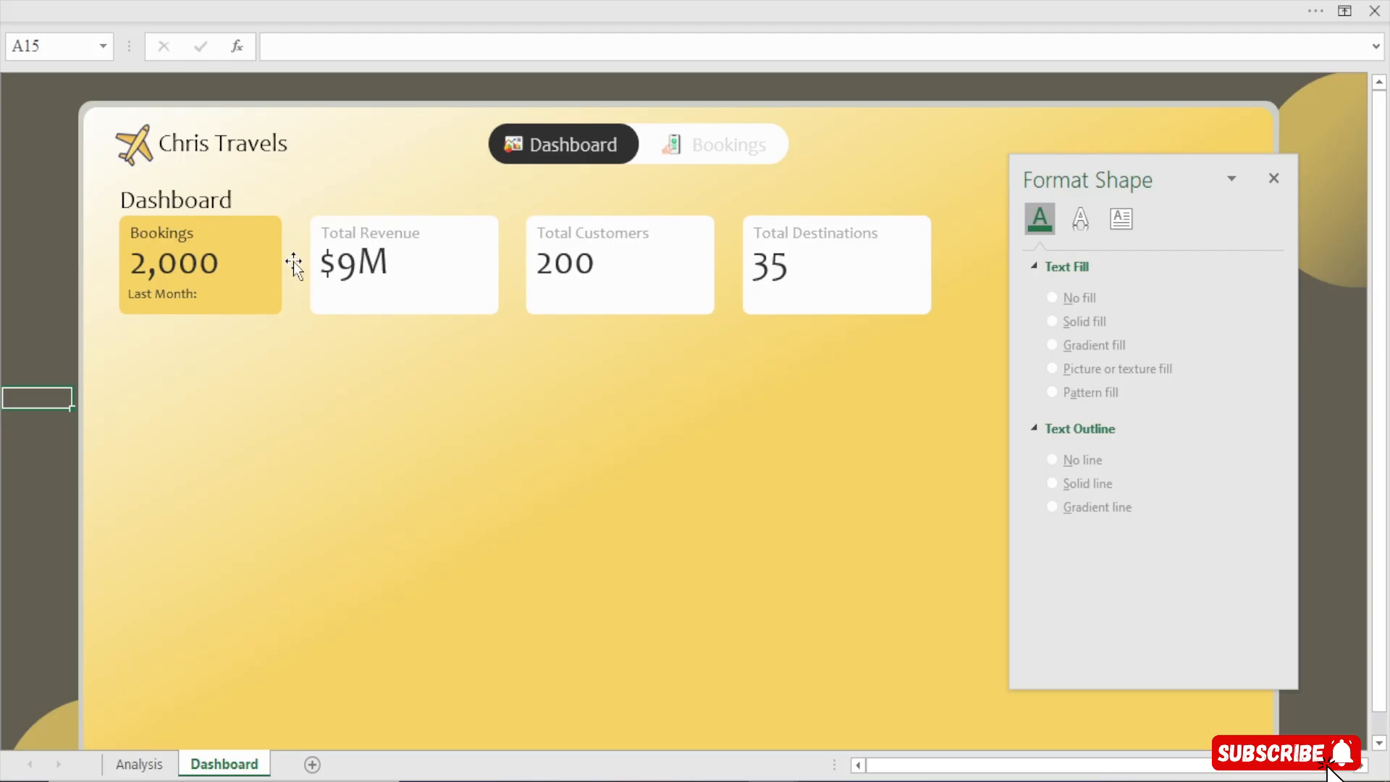
Widen the Bookings card rectangle slightly to about 1.81 inches
left_click(270, 260)
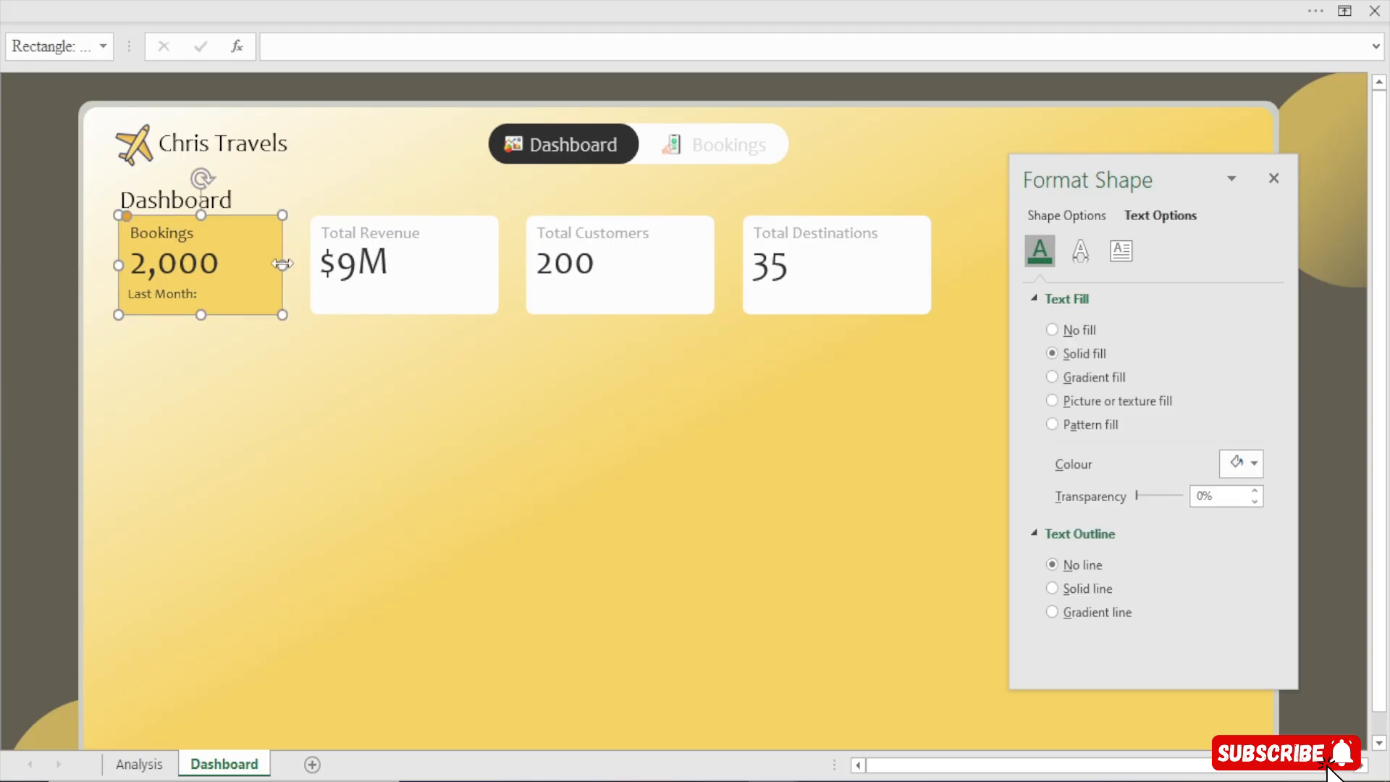
left_click_drag(286, 265, 297, 269)
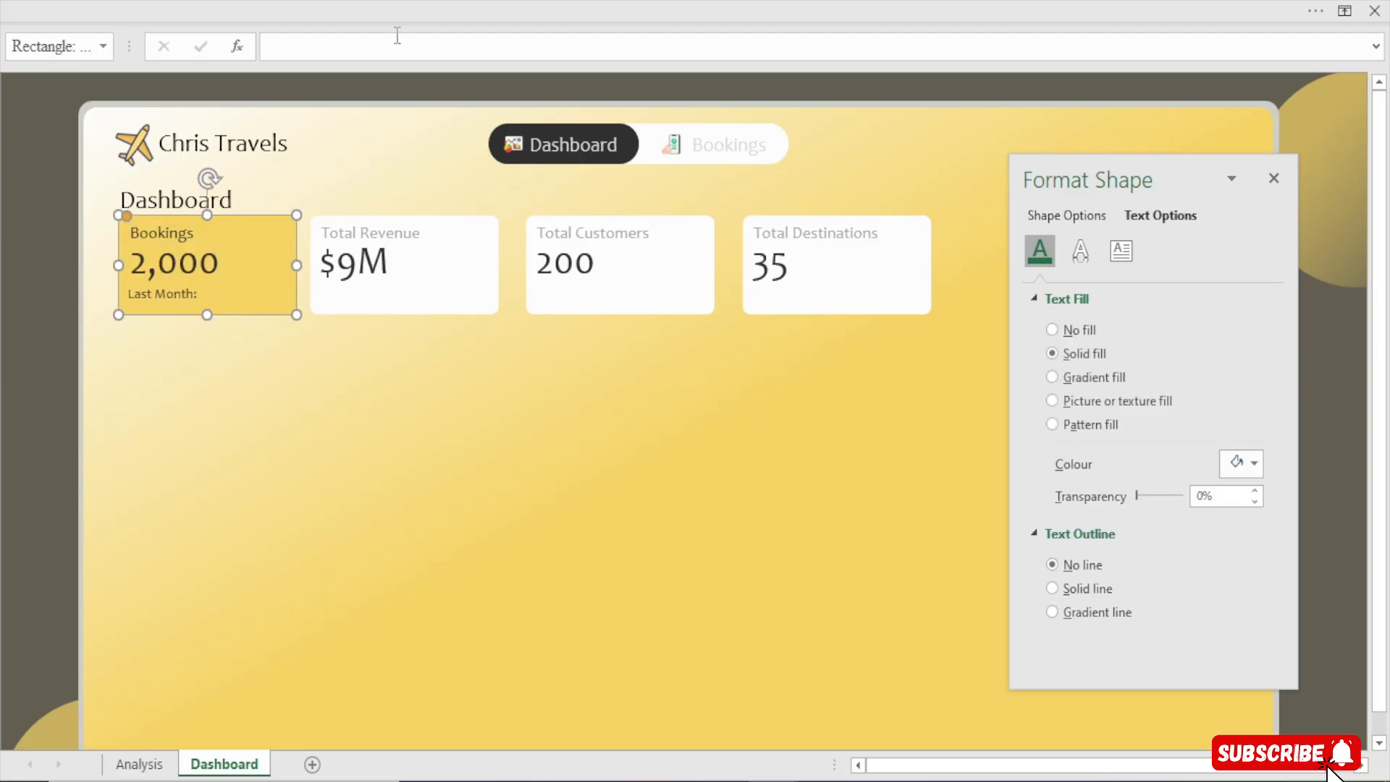
left_click(736, 9)
left_click(789, 58)
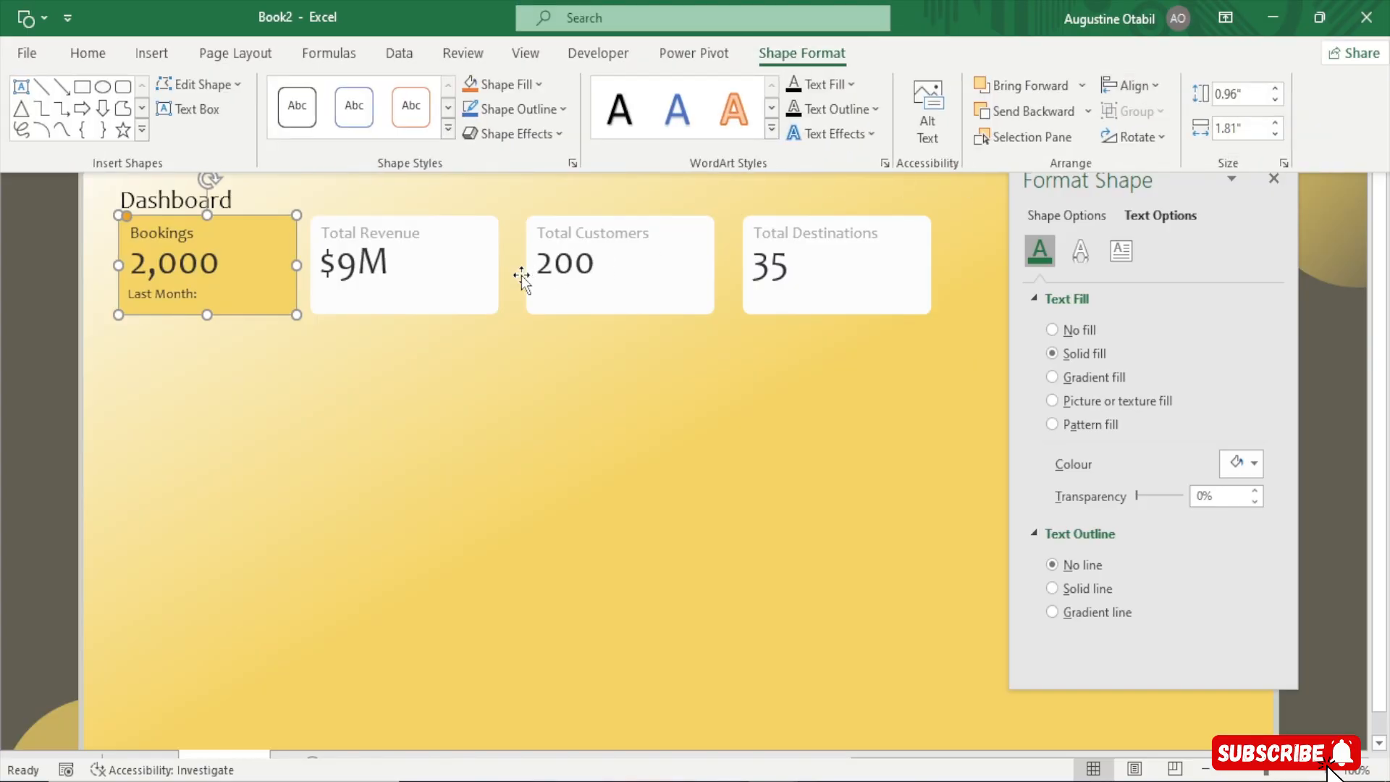
Set the Total Revenue card's width to 1.81 inches to match the Bookings card
left_click(487, 289)
left_click(861, 10)
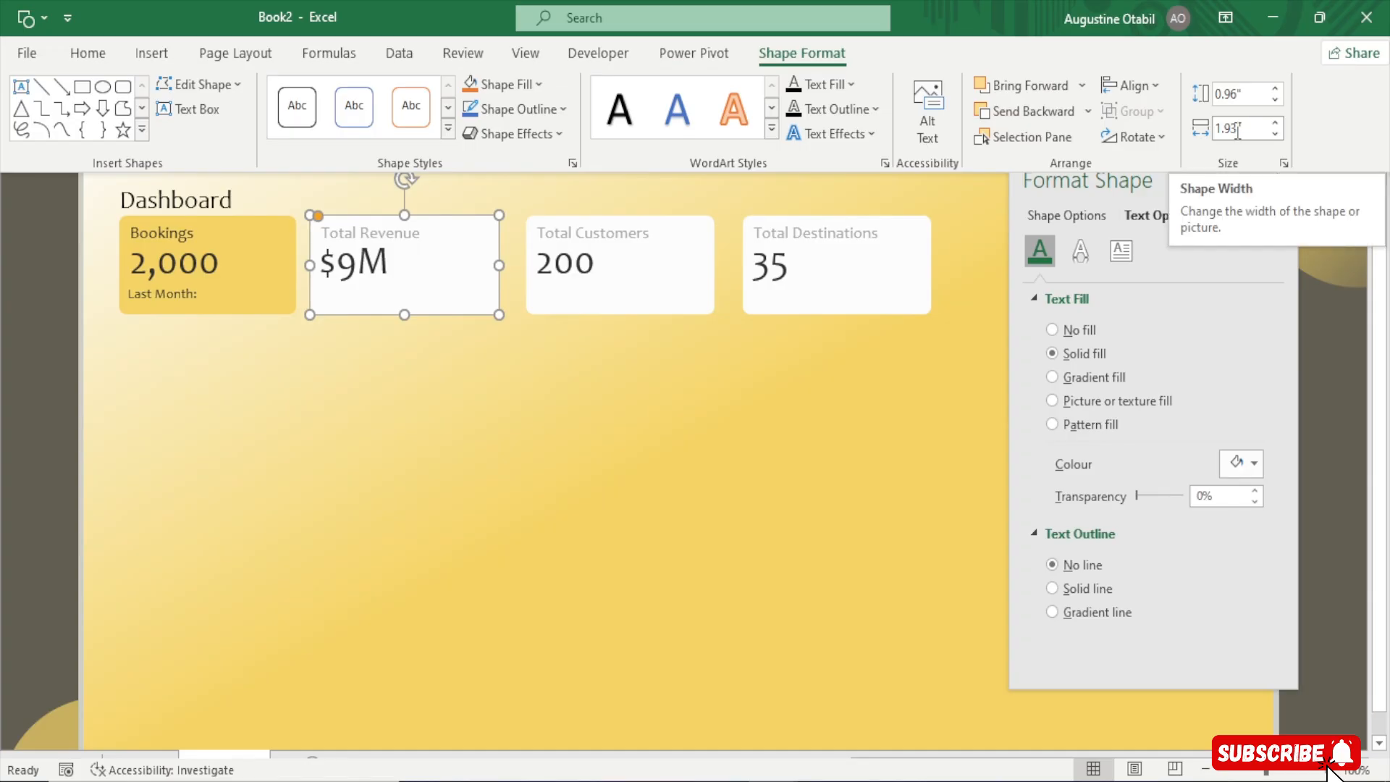
left_click(268, 297)
left_click(268, 297)
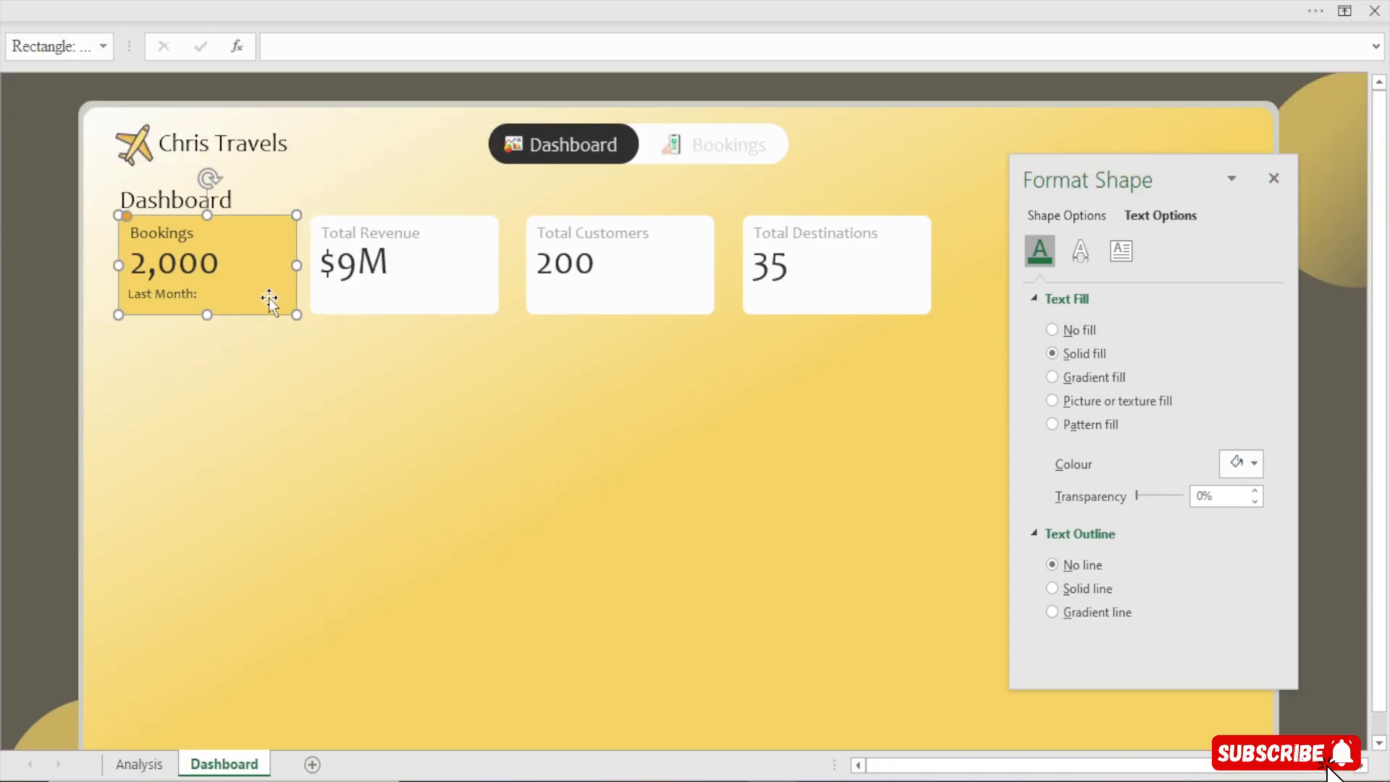
left_click(916, 6)
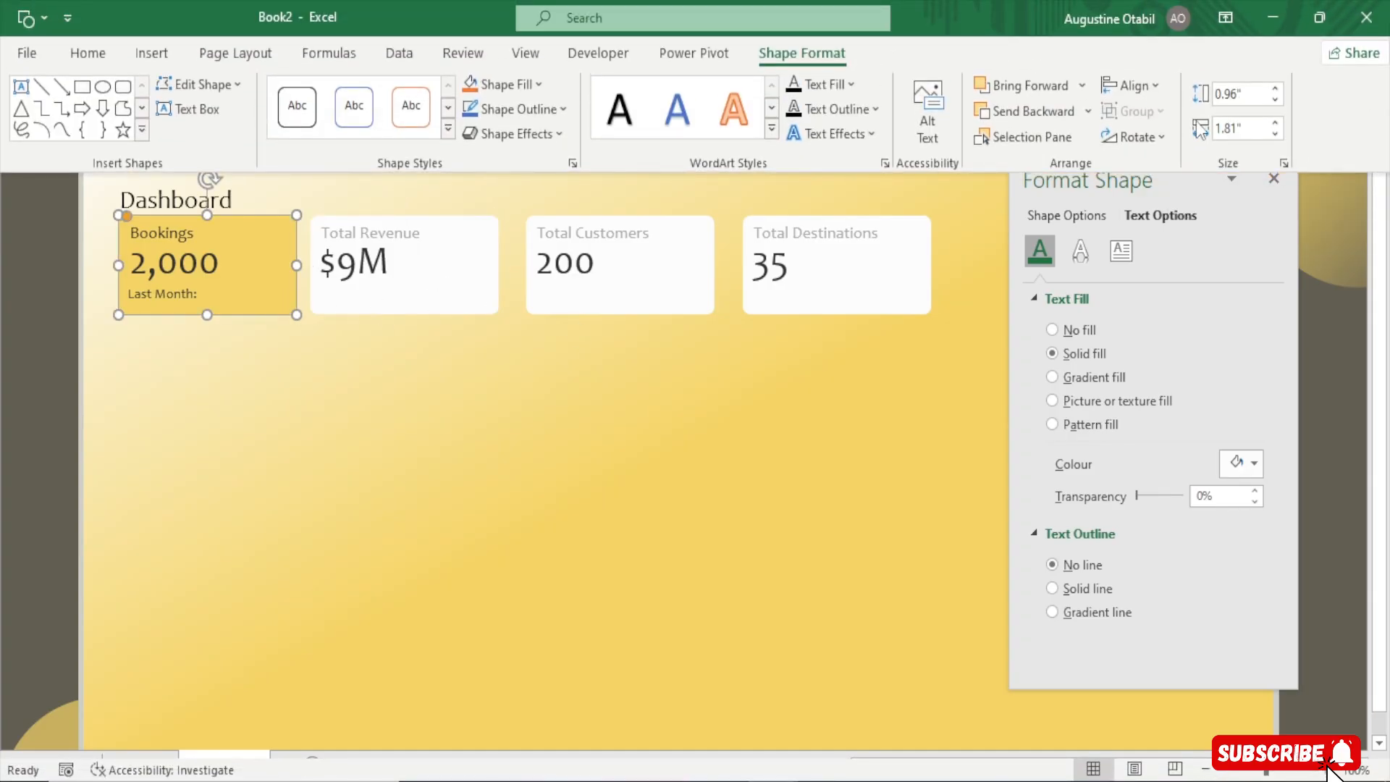
left_click(489, 287)
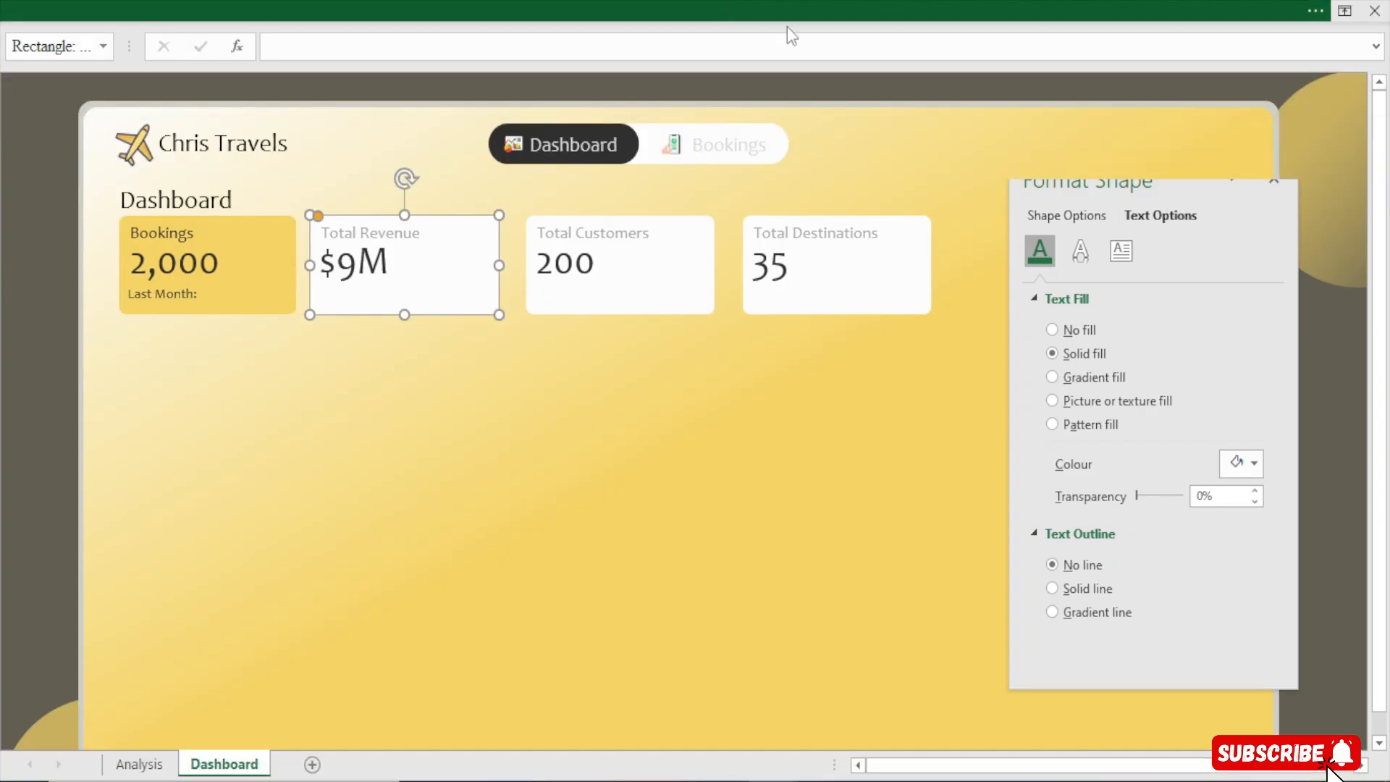
left_click(788, 20)
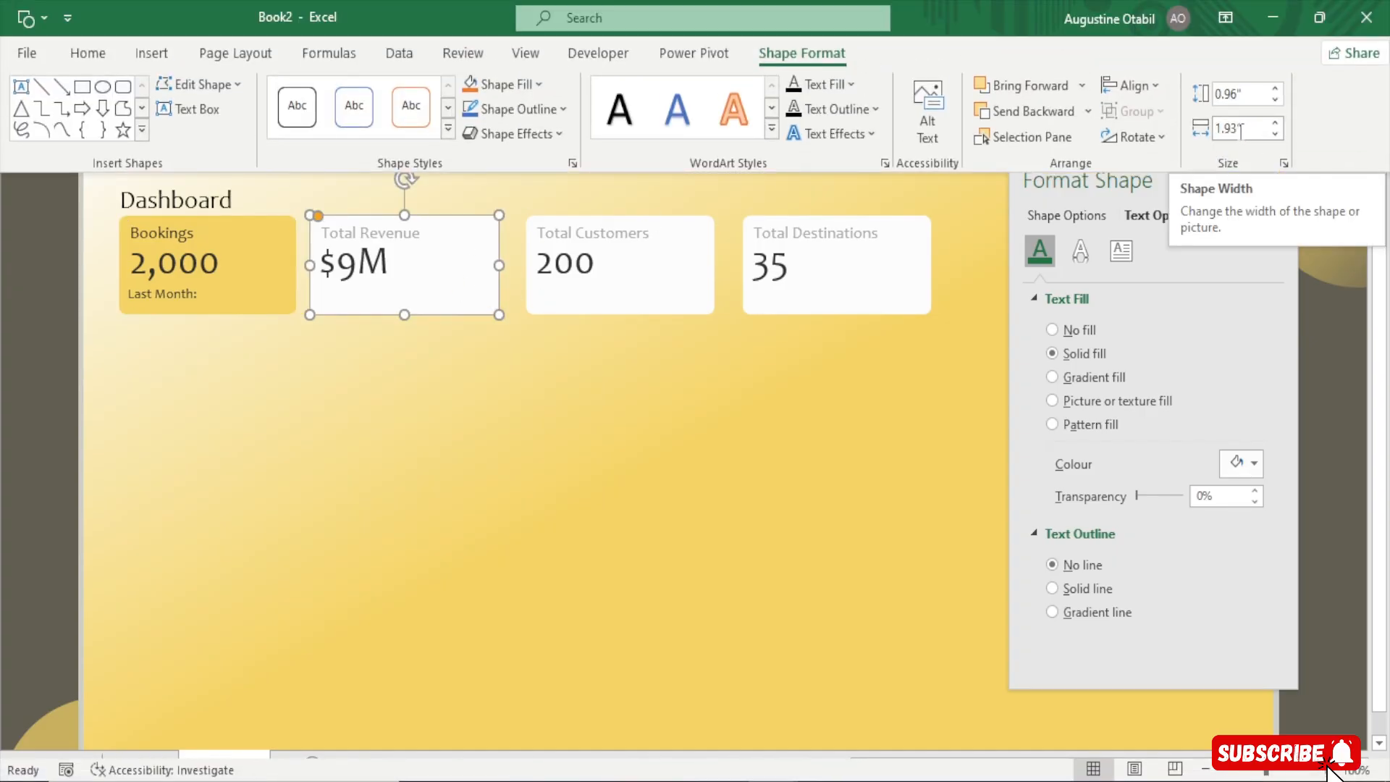
left_click(1240, 130)
left_click(1239, 130)
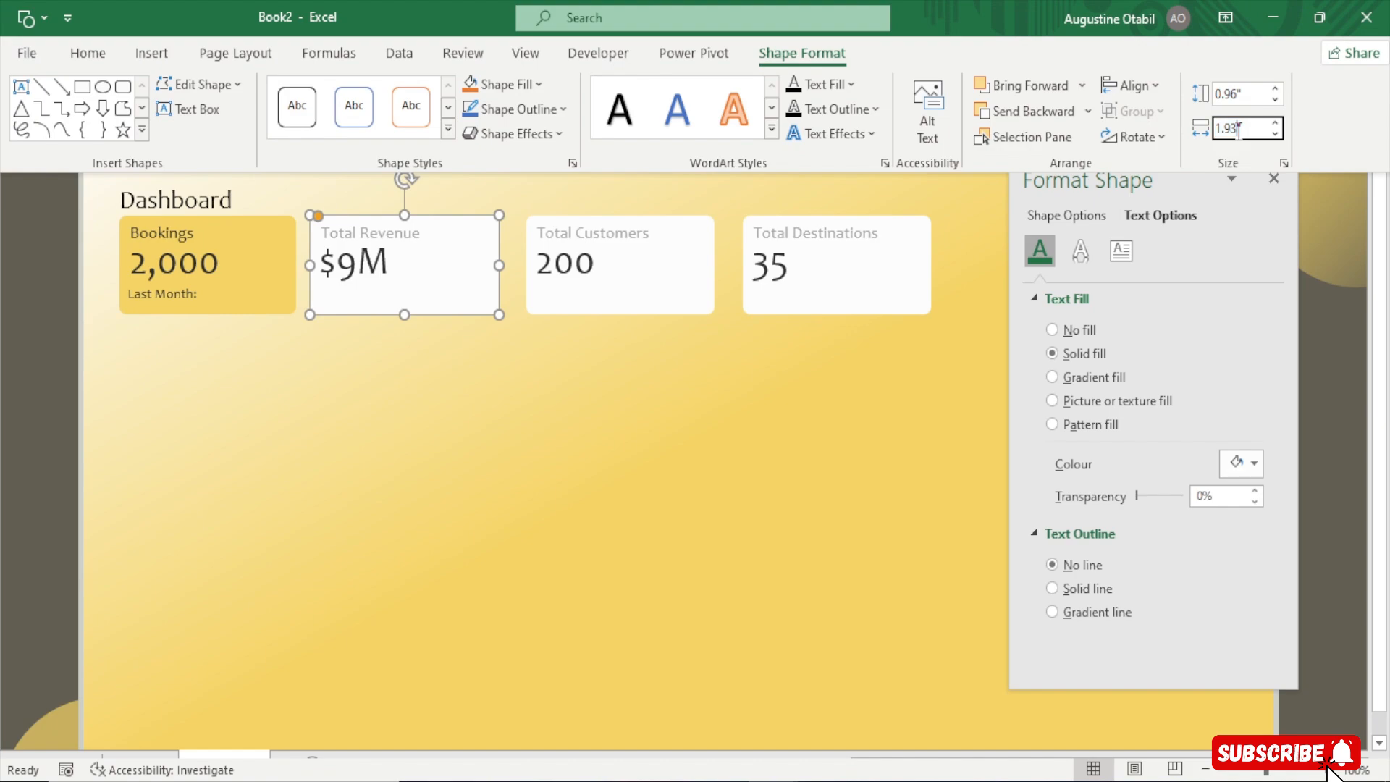
key("BackSpace")
key("BackSpace")
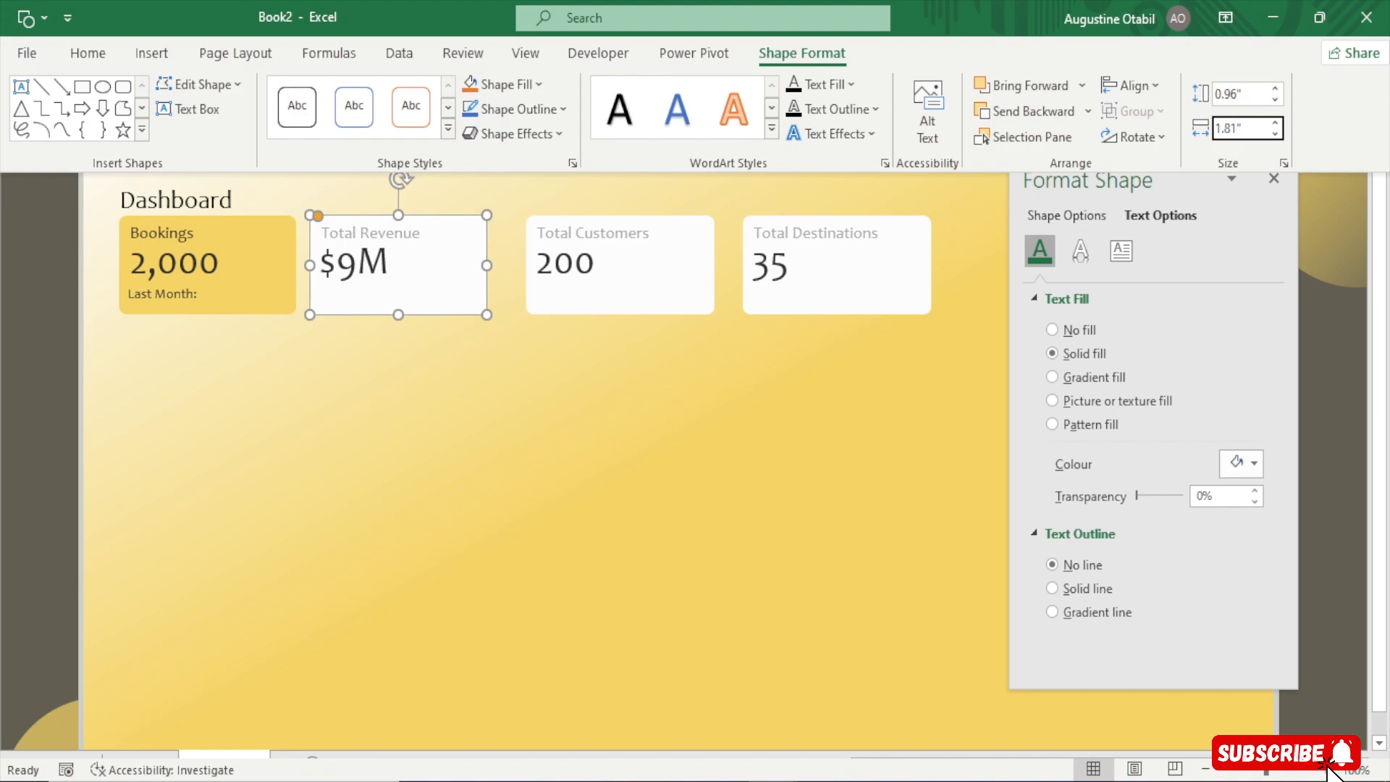
Widen the Bookings card rectangle to about 1.91 inches
left_click(273, 301)
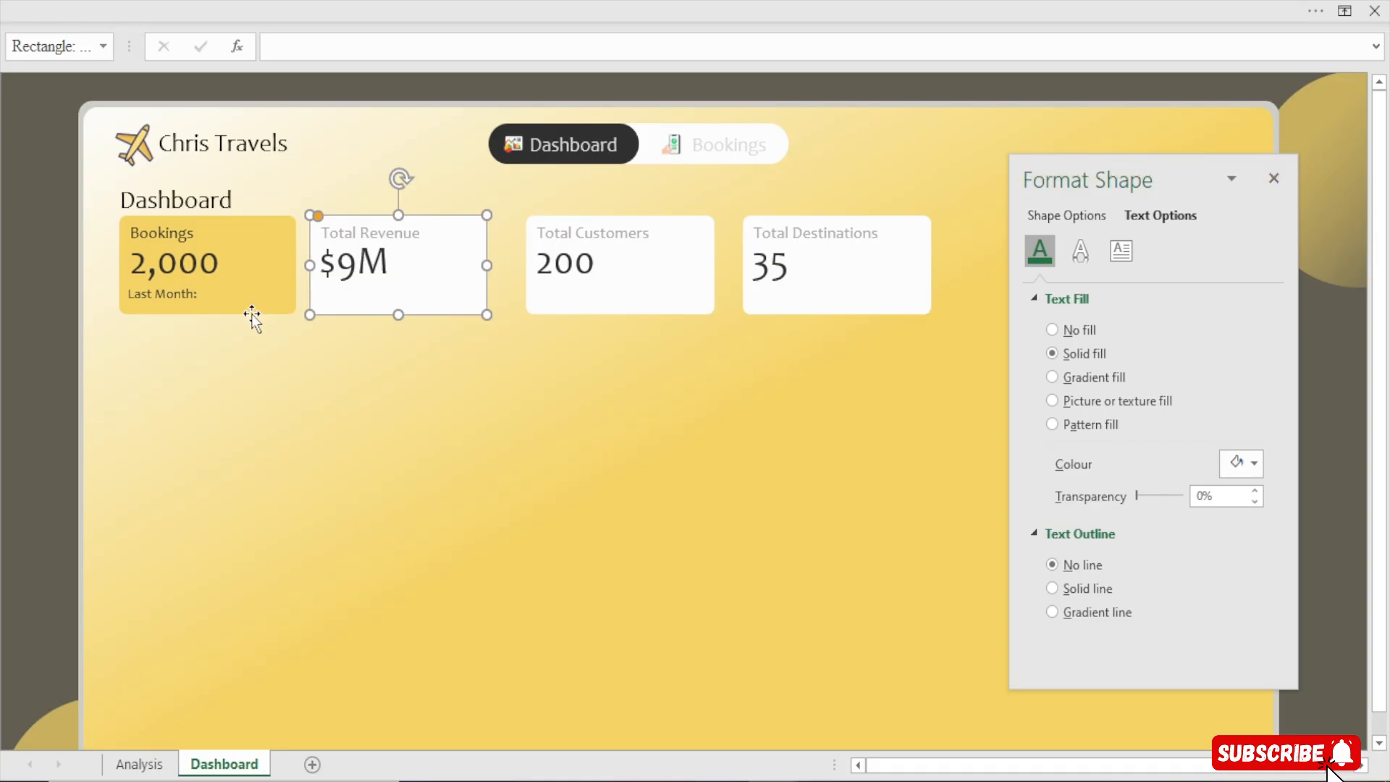
left_click(271, 294)
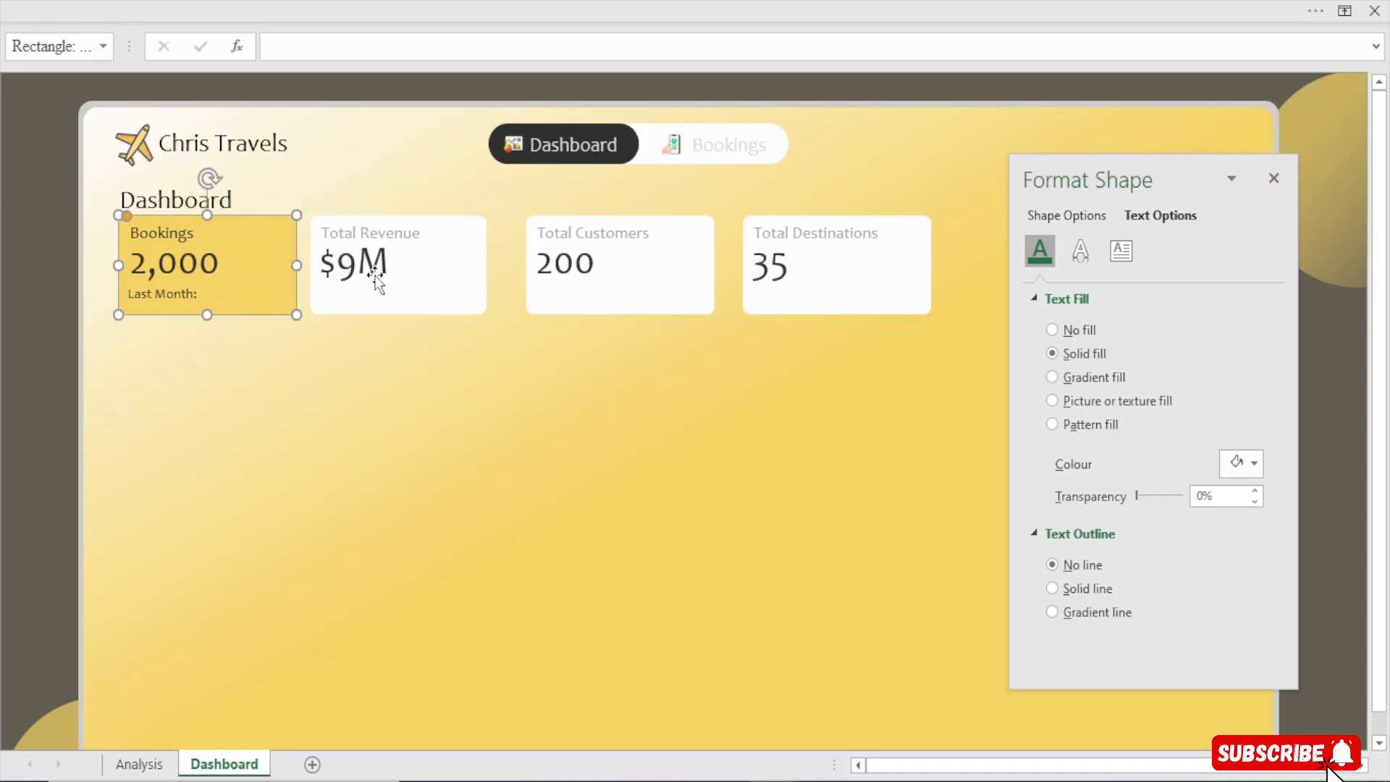
left_click(425, 284)
left_click(431, 300)
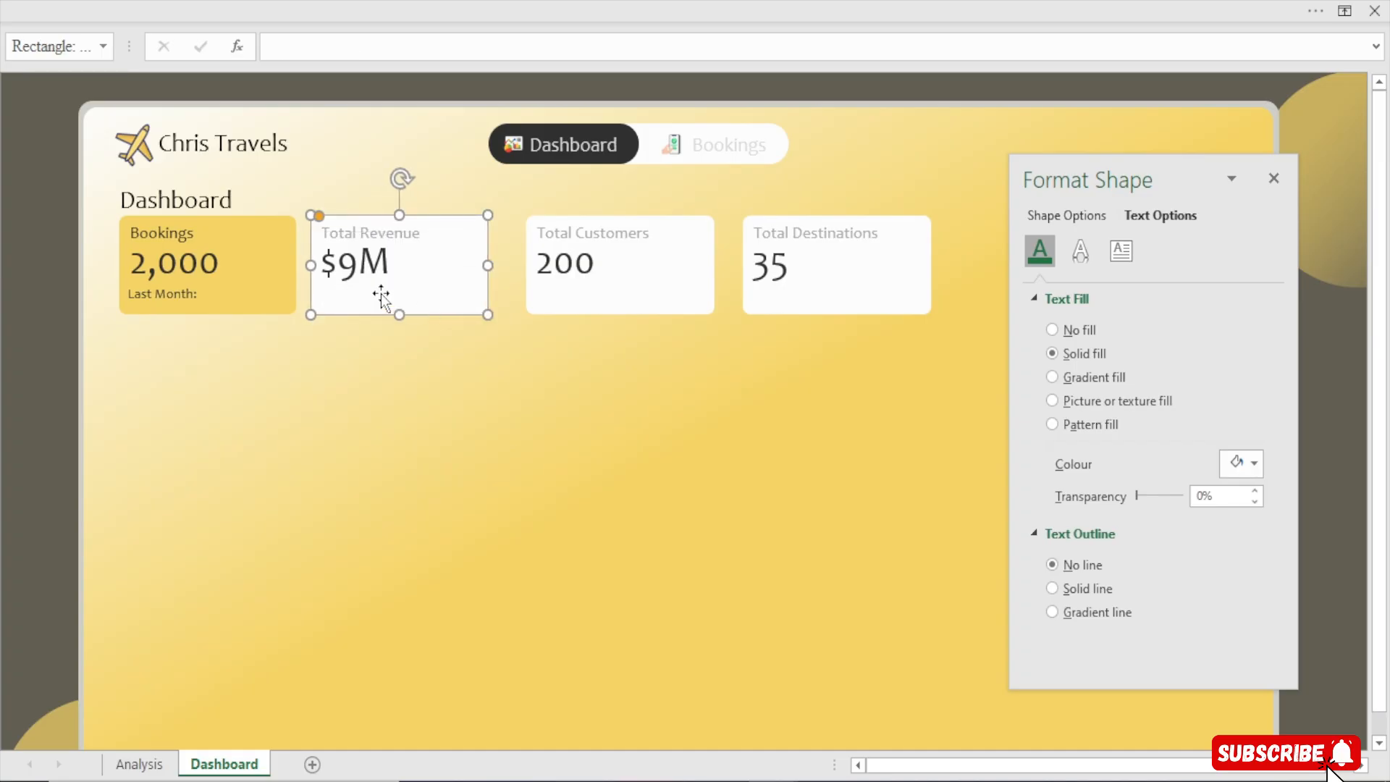
left_click(287, 271)
left_click_drag(298, 266, 306, 267)
Set the Total Revenue card's width to 1.91 inches
left_click(493, 2)
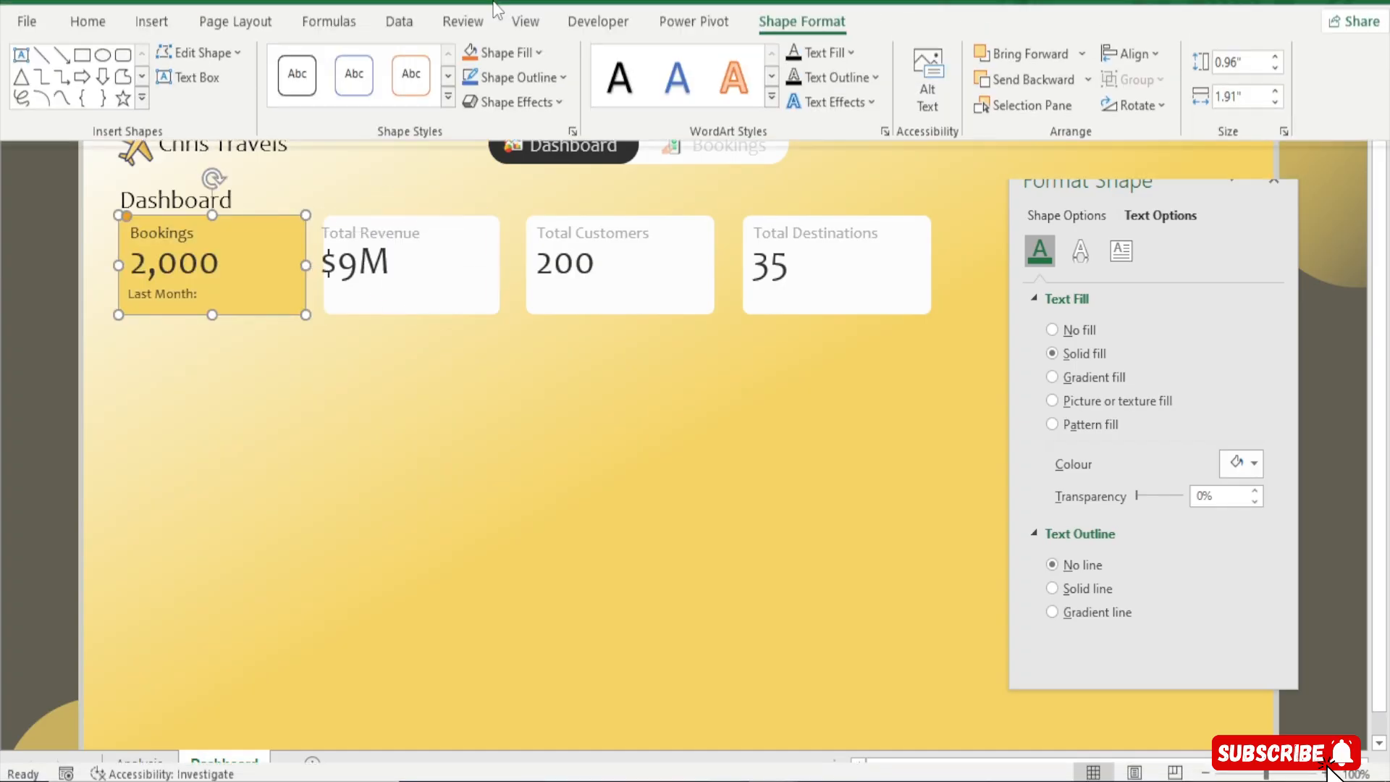
left_click(429, 304)
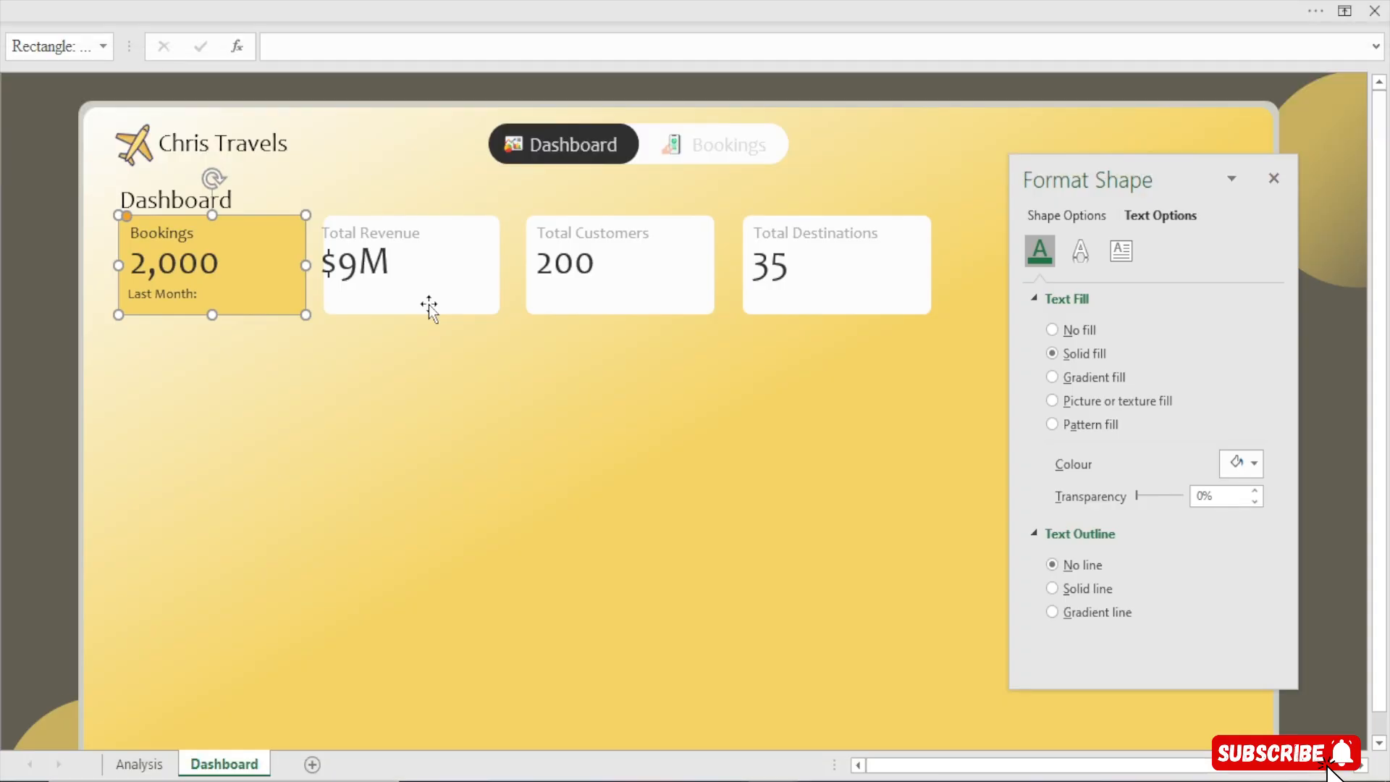
left_click(429, 304)
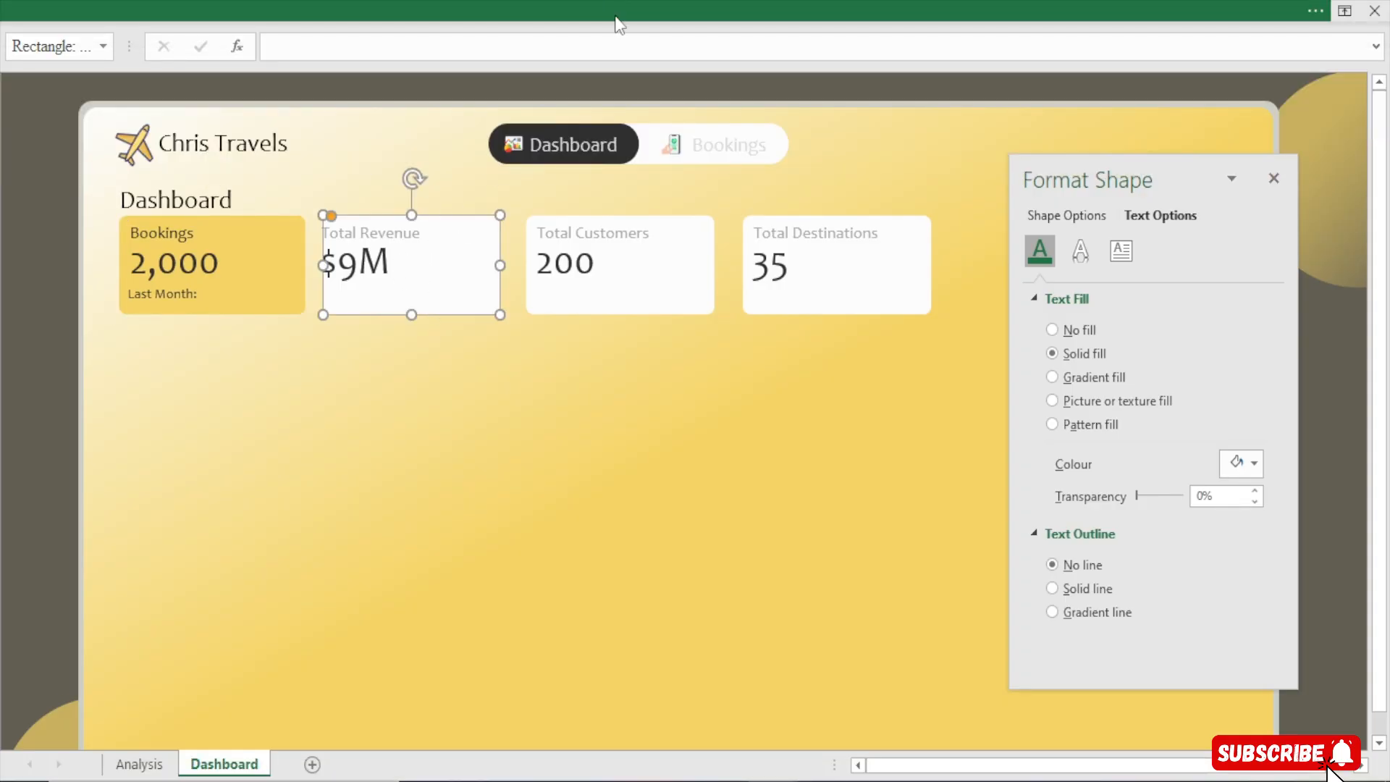
left_click(636, 10)
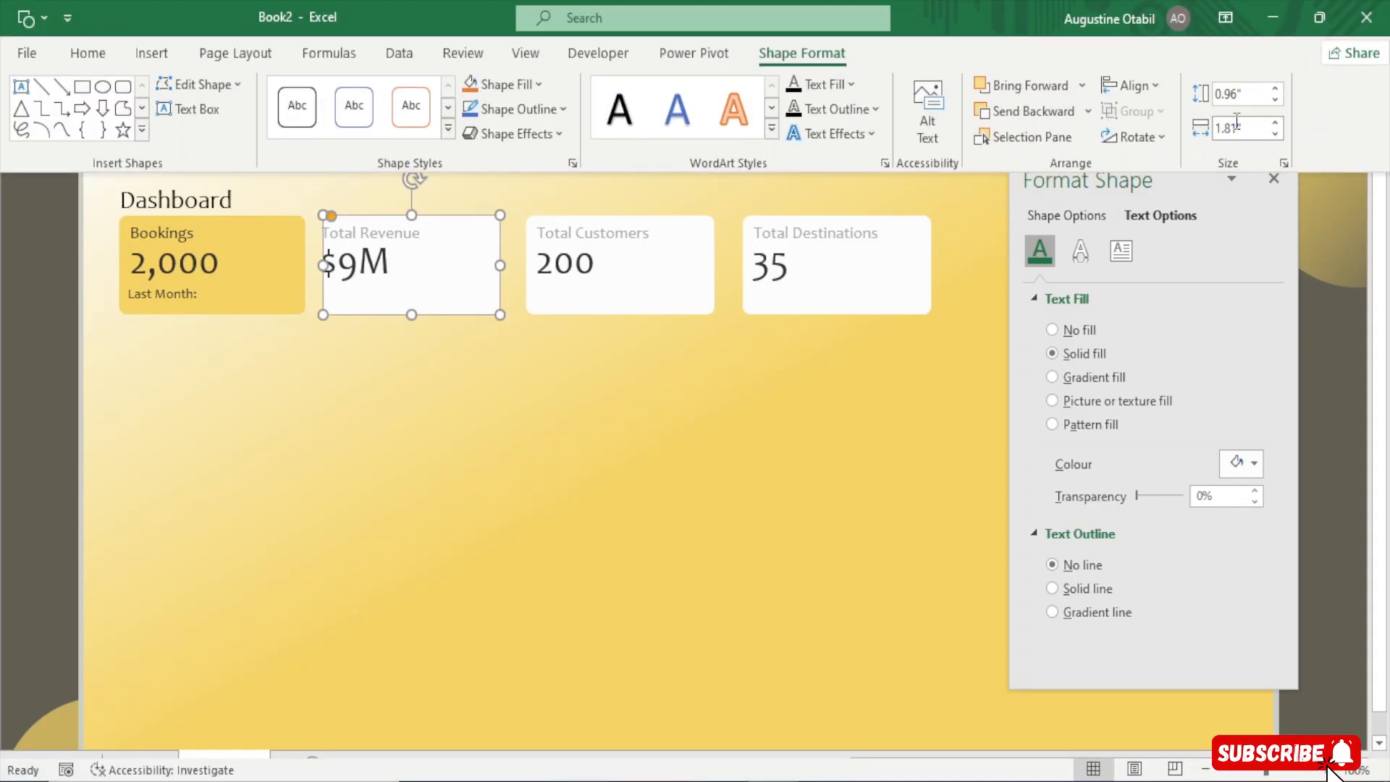
left_click(1235, 128)
key("BackSpace")
type("91")
key("Return")
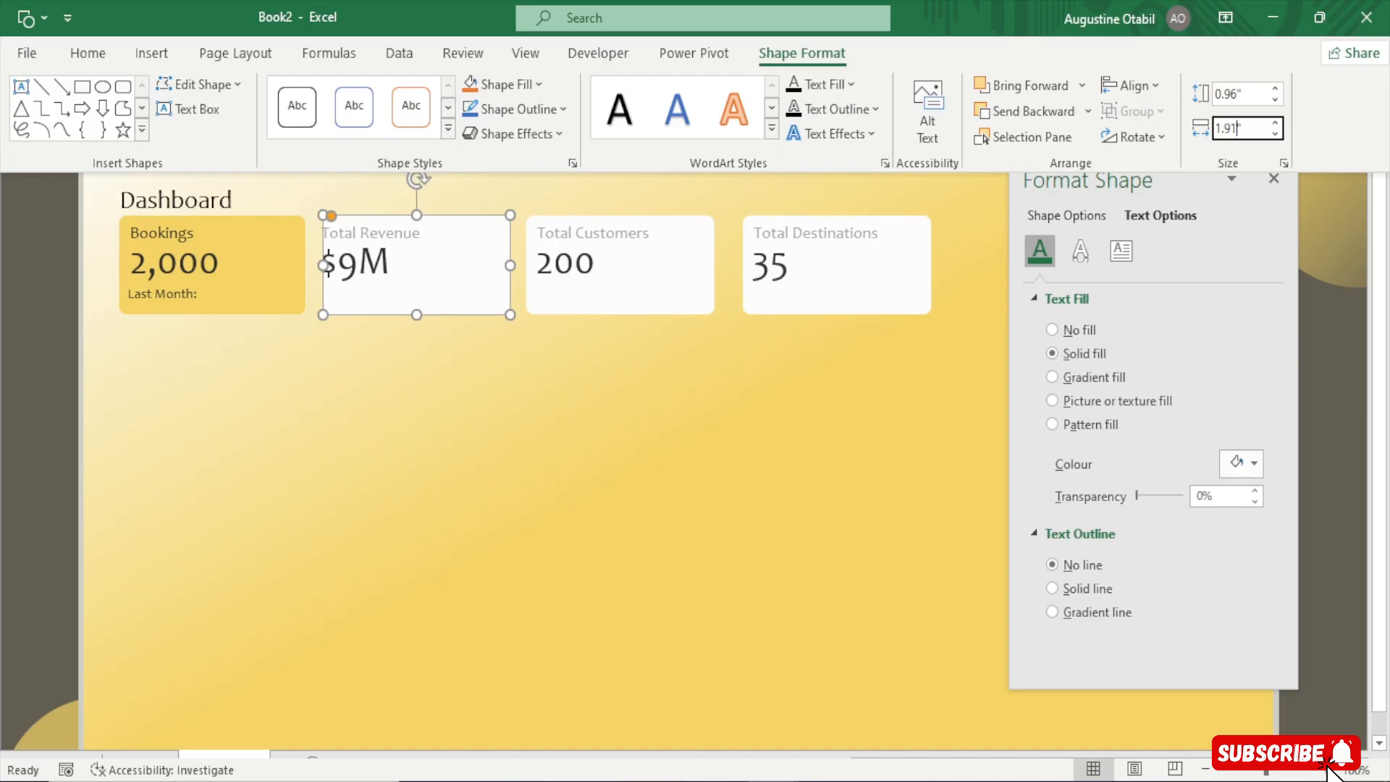
key("ctrl+shift+F1")
Set the Total Customers and Total Destinations cards' widths to 1.91 inches
left_click(669, 285)
left_click(987, 11)
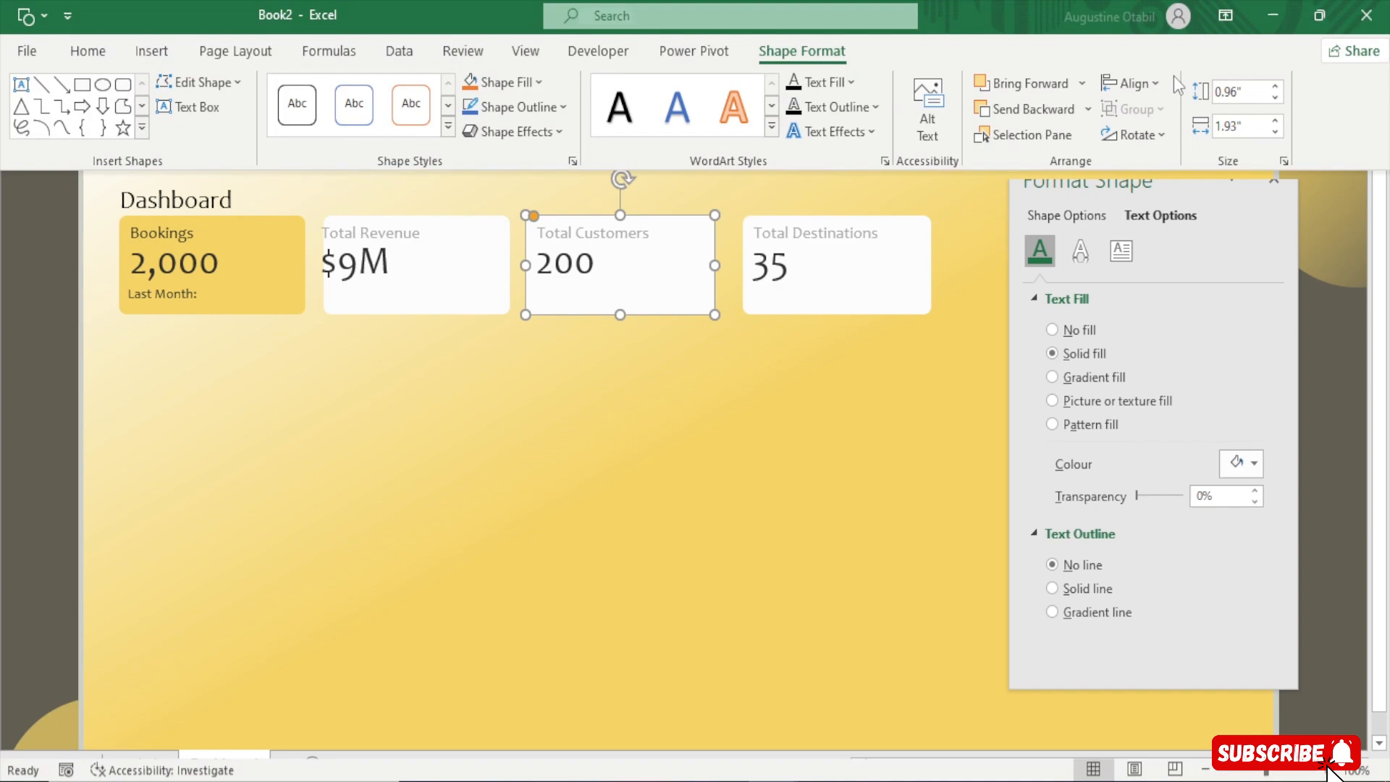
left_click(1237, 129)
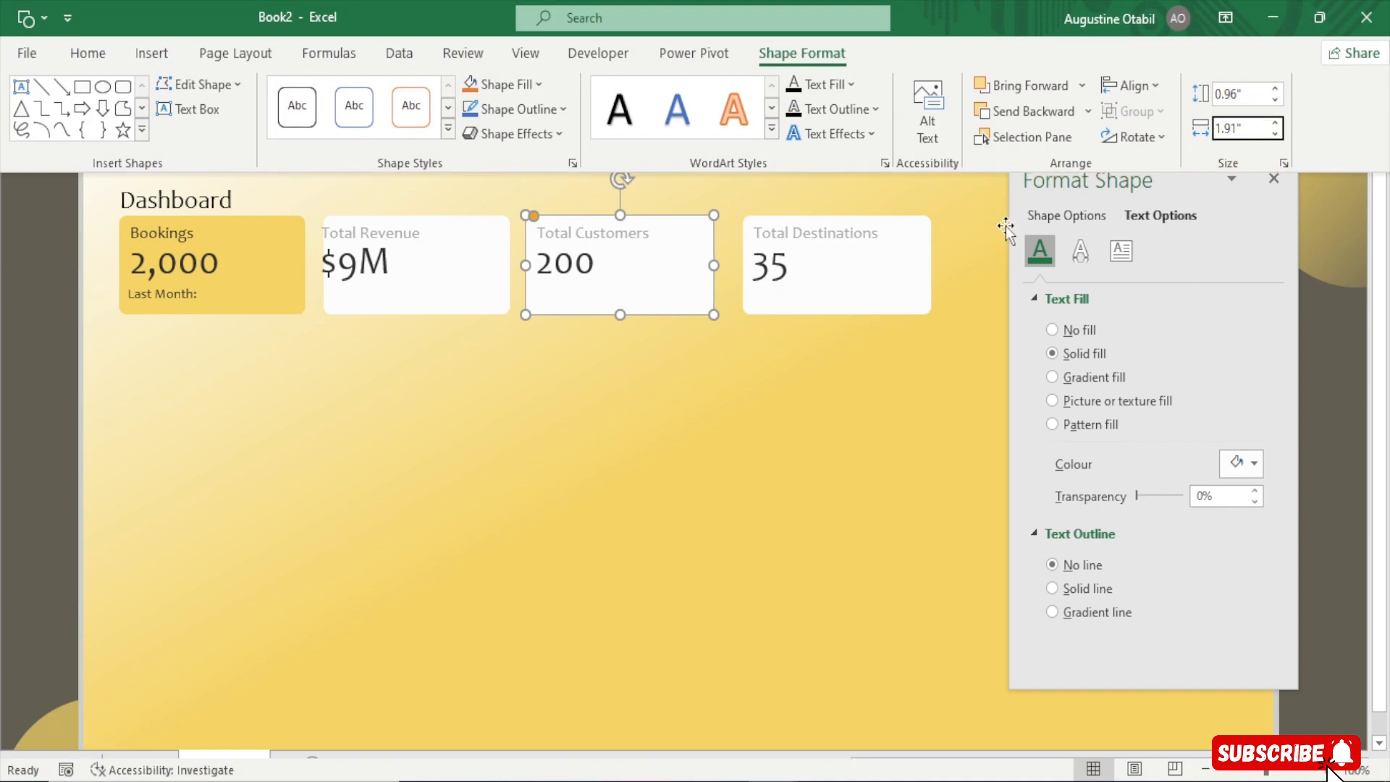
left_click(848, 309)
left_click(993, 10)
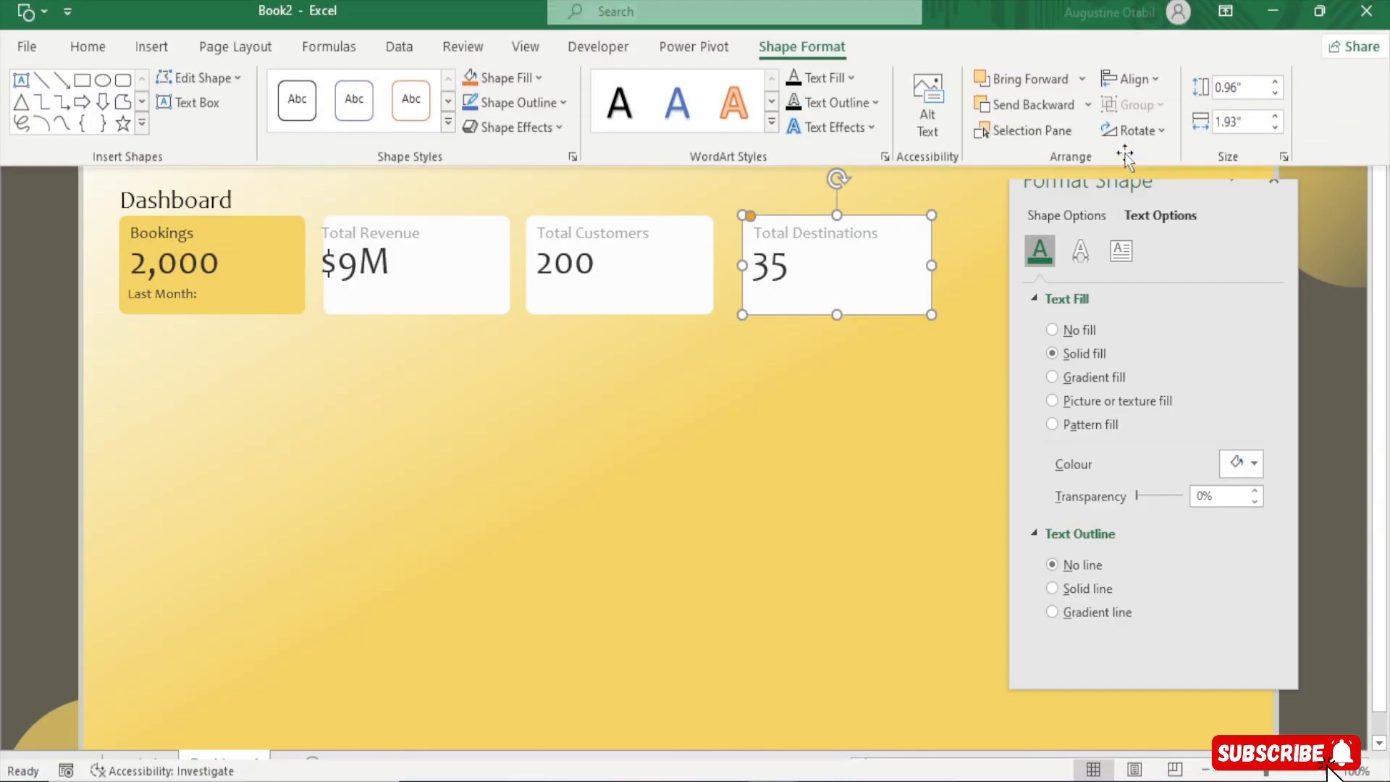
left_click(1242, 130)
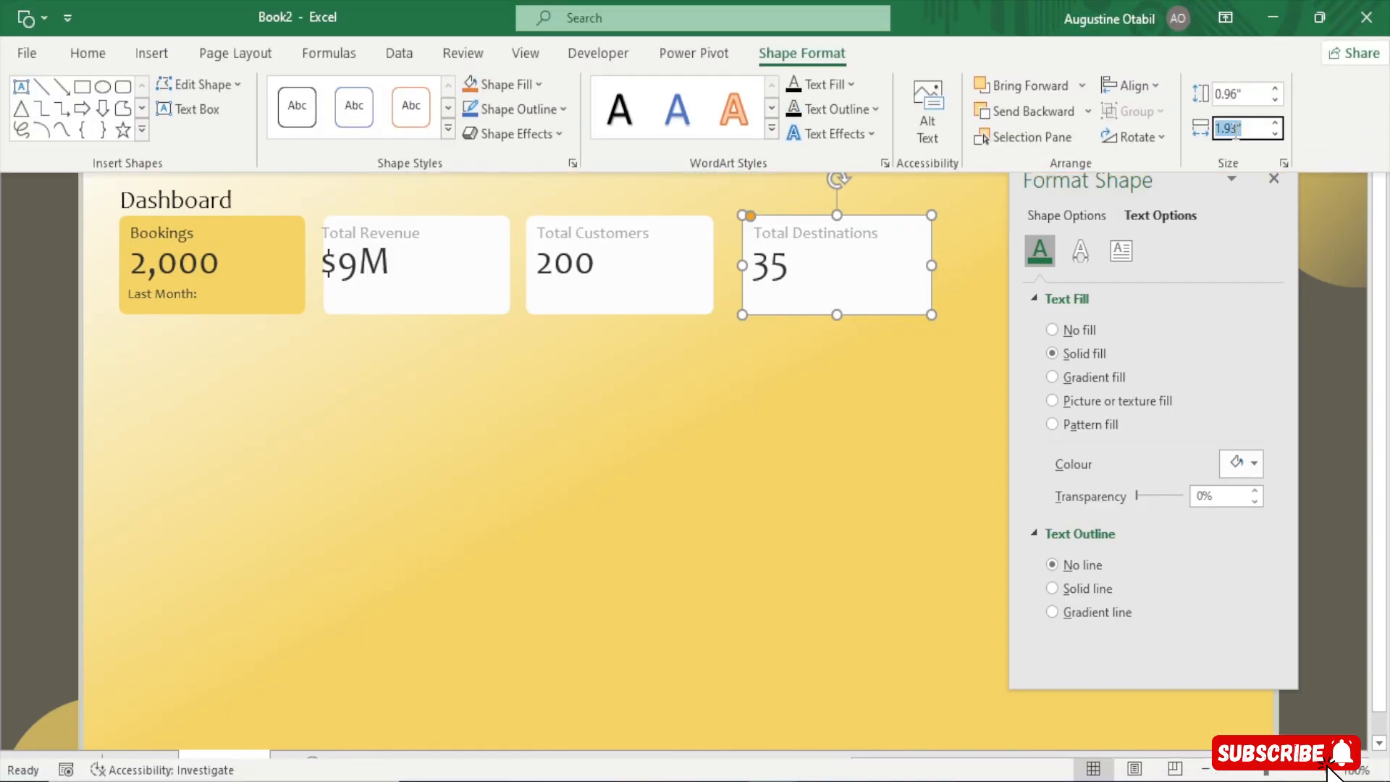
left_click(1236, 134)
key("BackSpace")
type("1")
key("Return")
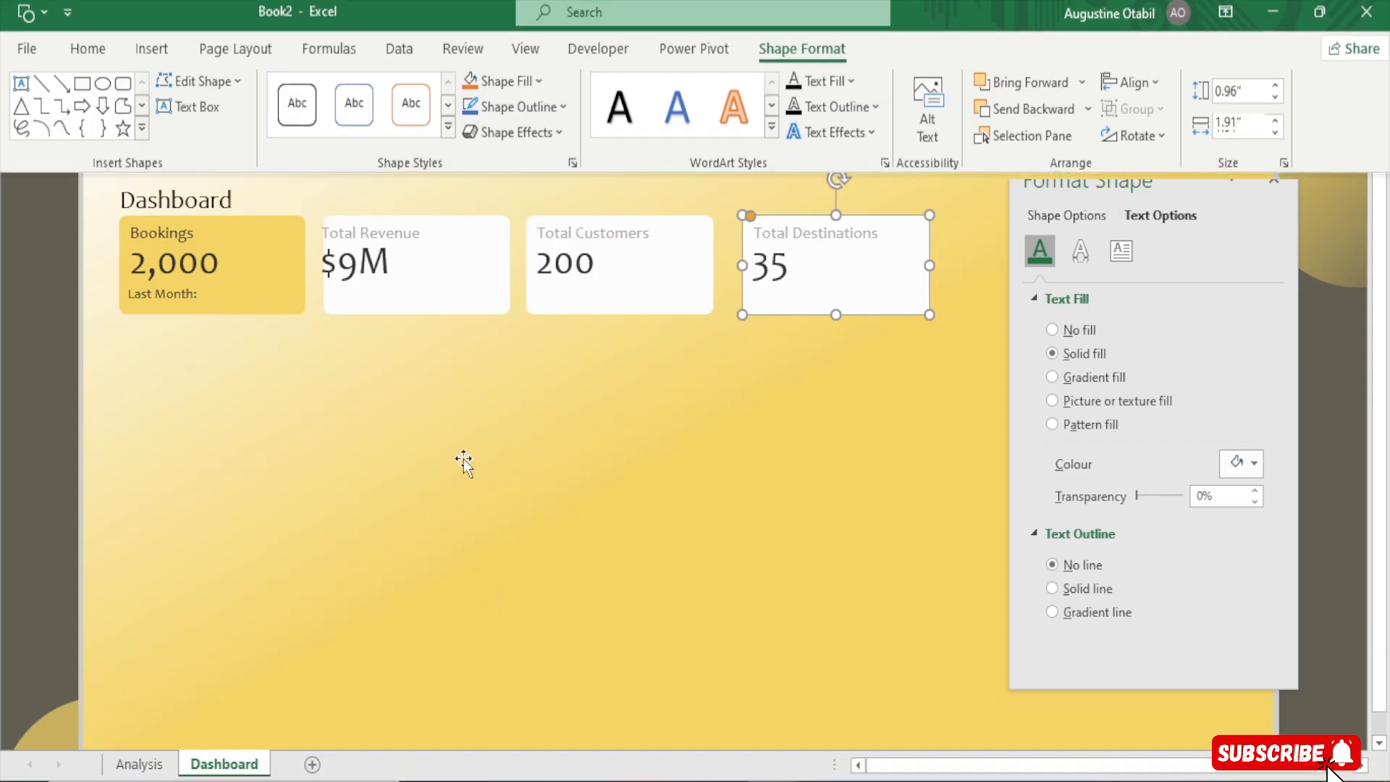
Select all four KPI cards and distribute them horizontally
left_click(496, 295)
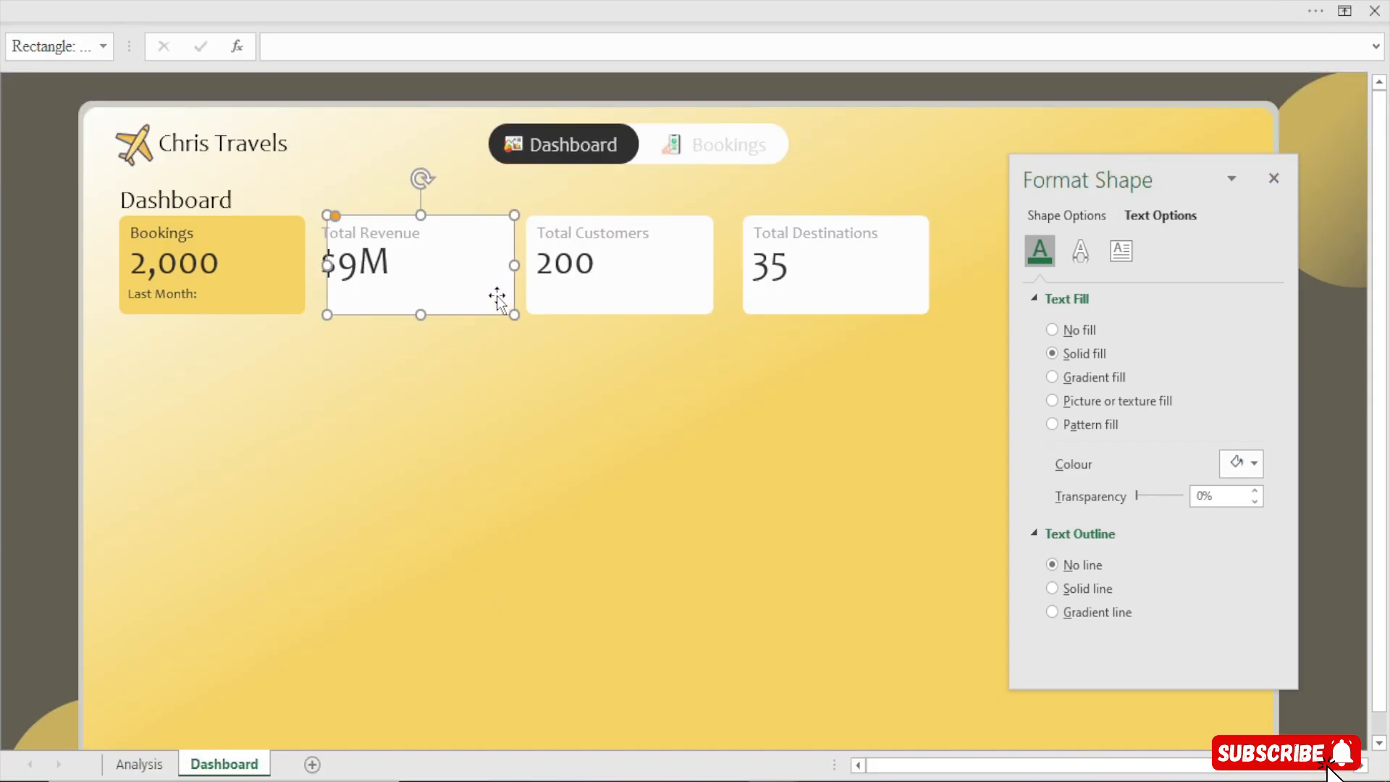
left_click(640, 284)
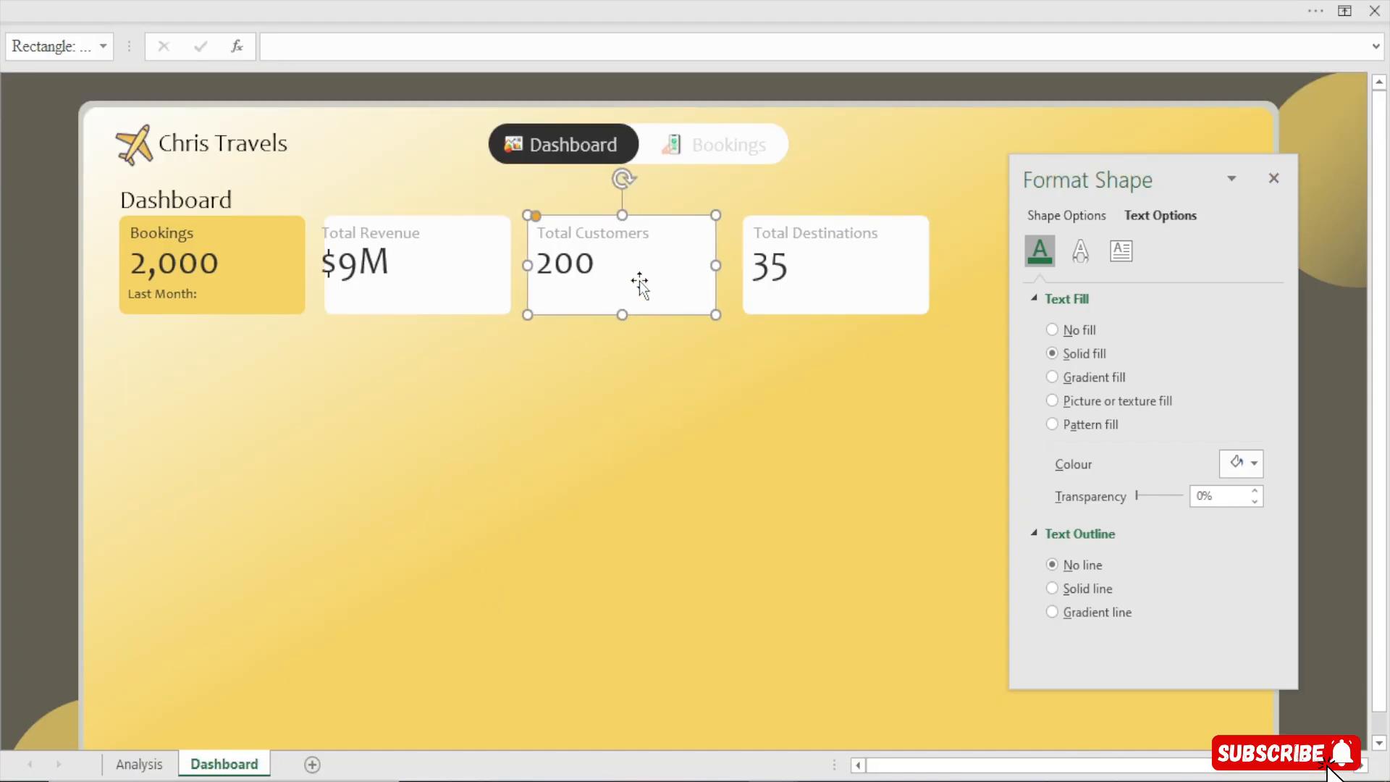
left_click(289, 298)
left_click(467, 303, "ctrl")
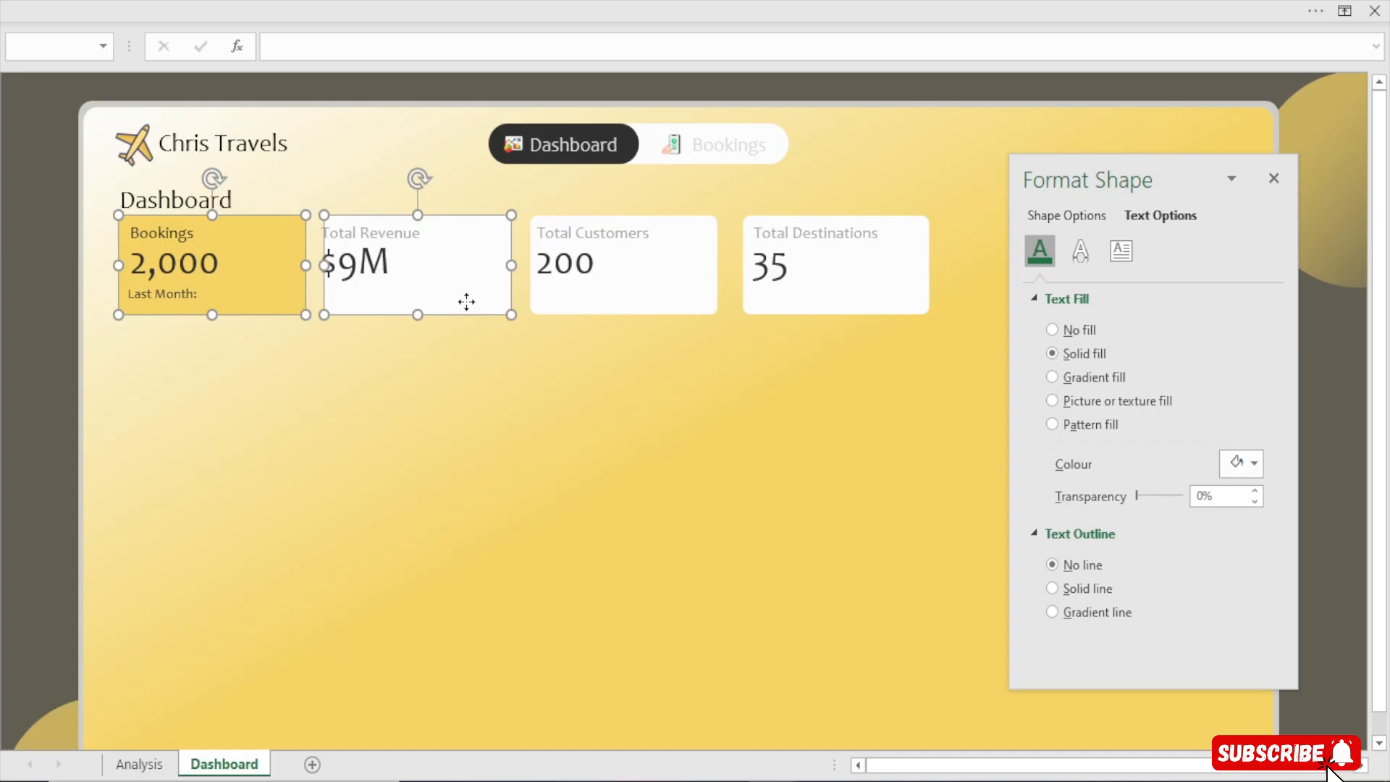
left_click(640, 312, "ctrl")
left_click(878, 310, "ctrl")
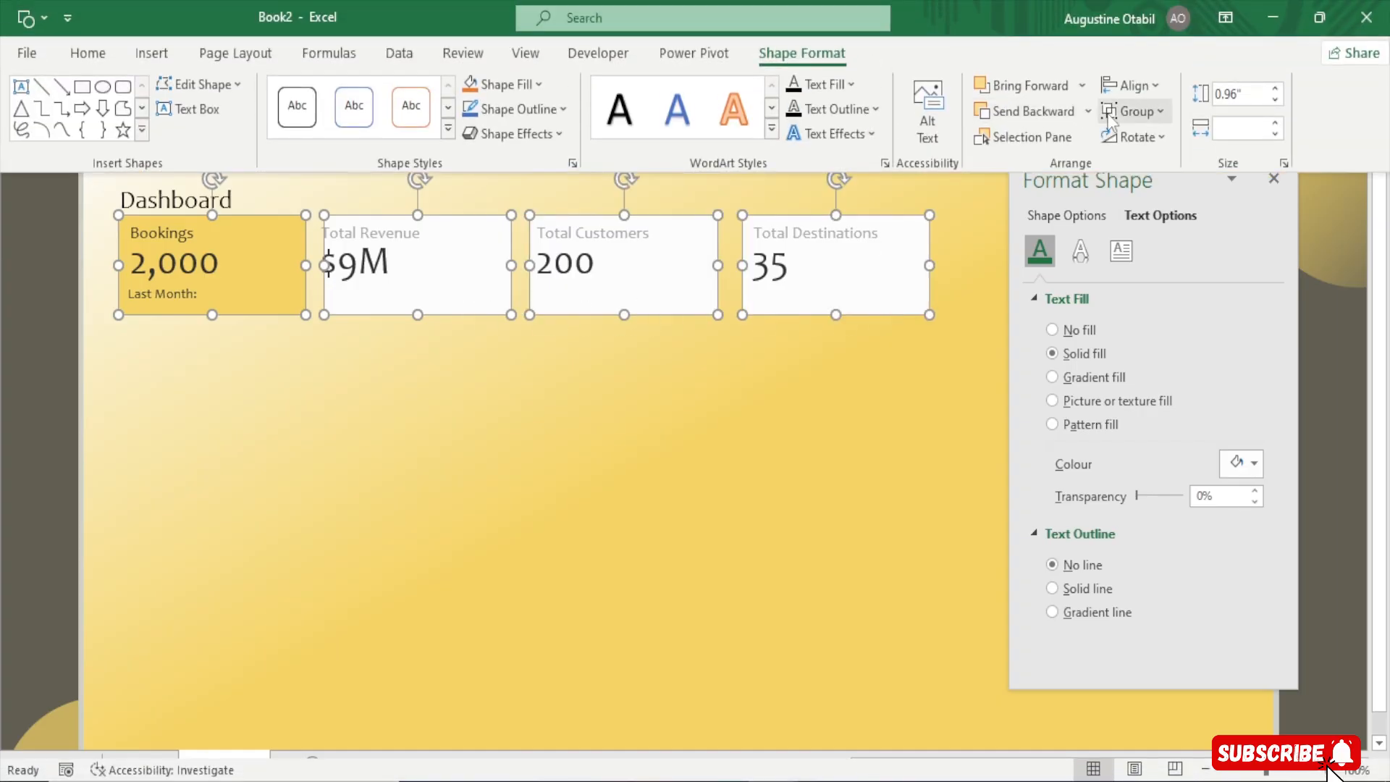
left_click(1133, 114)
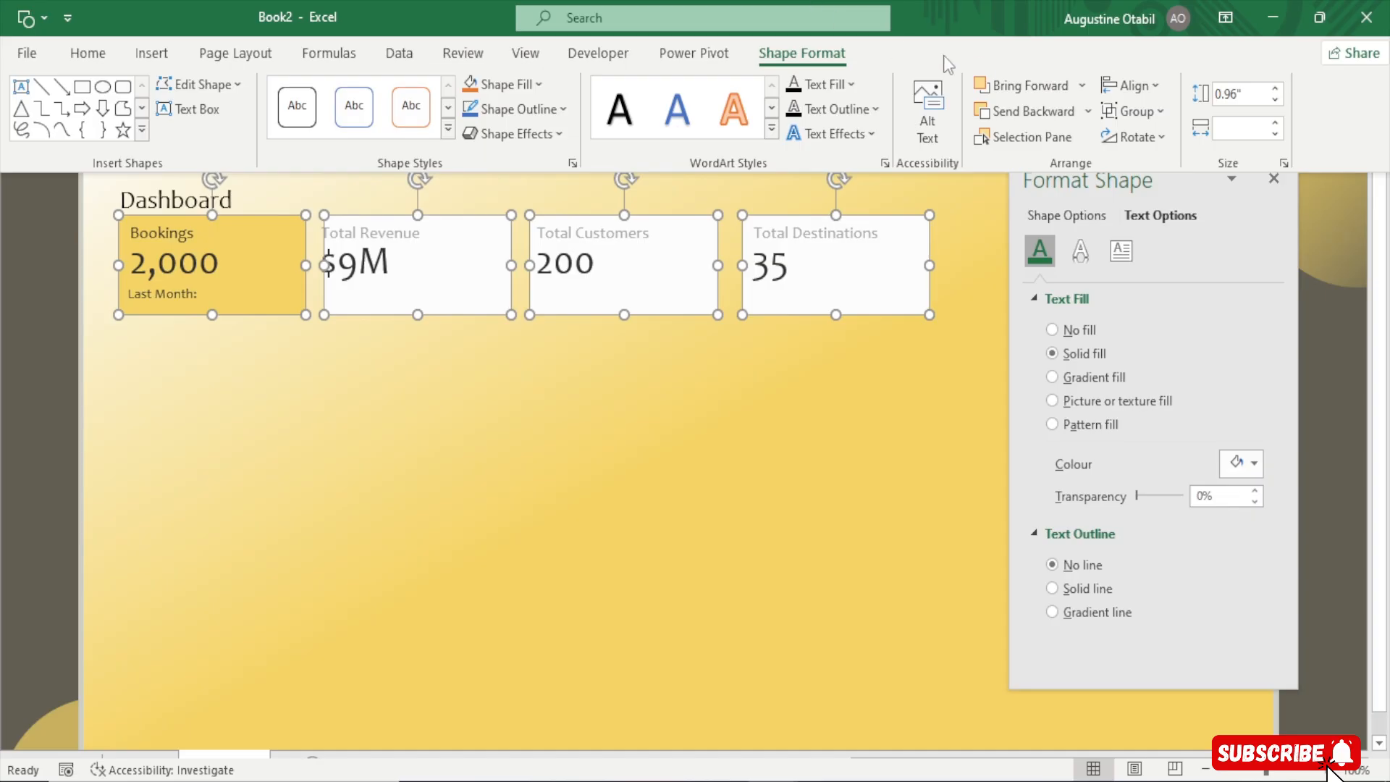
left_click(1131, 85)
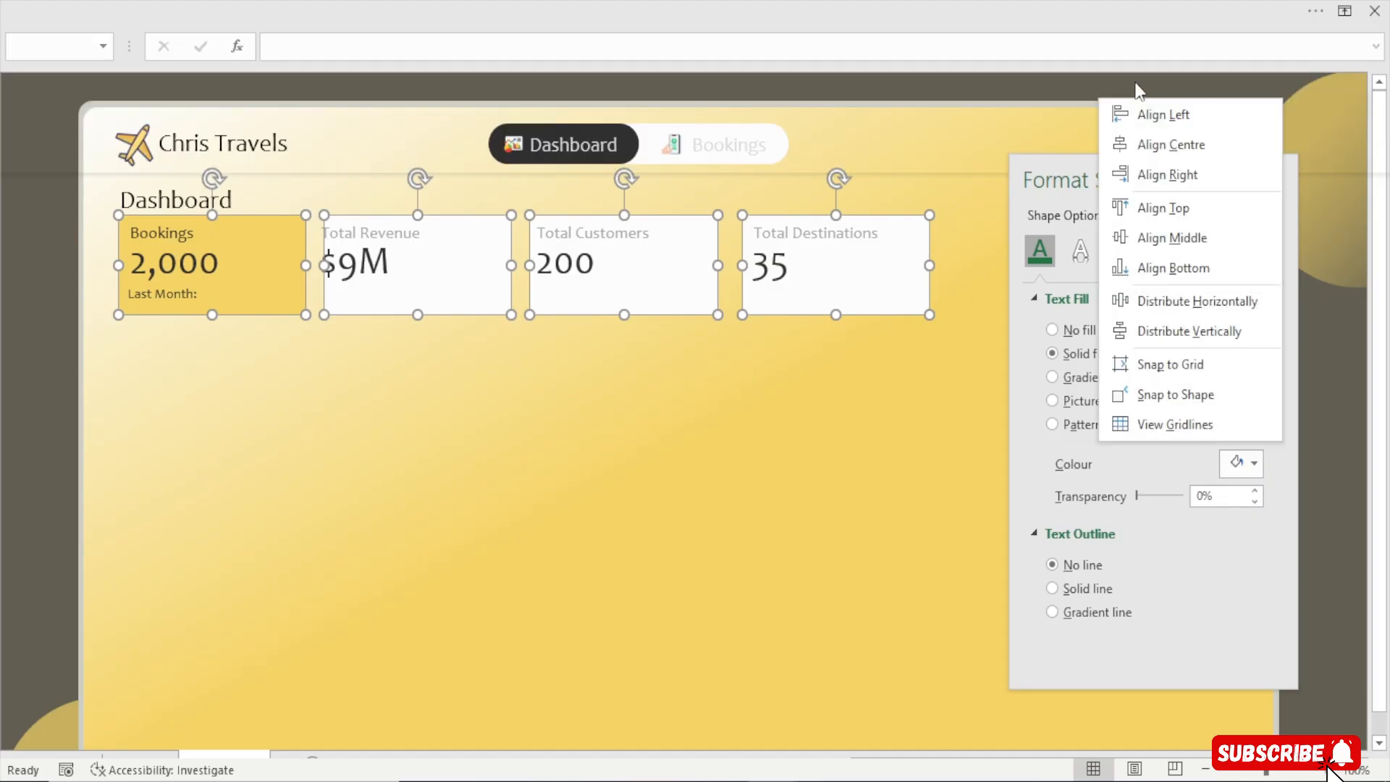
left_click(1211, 299)
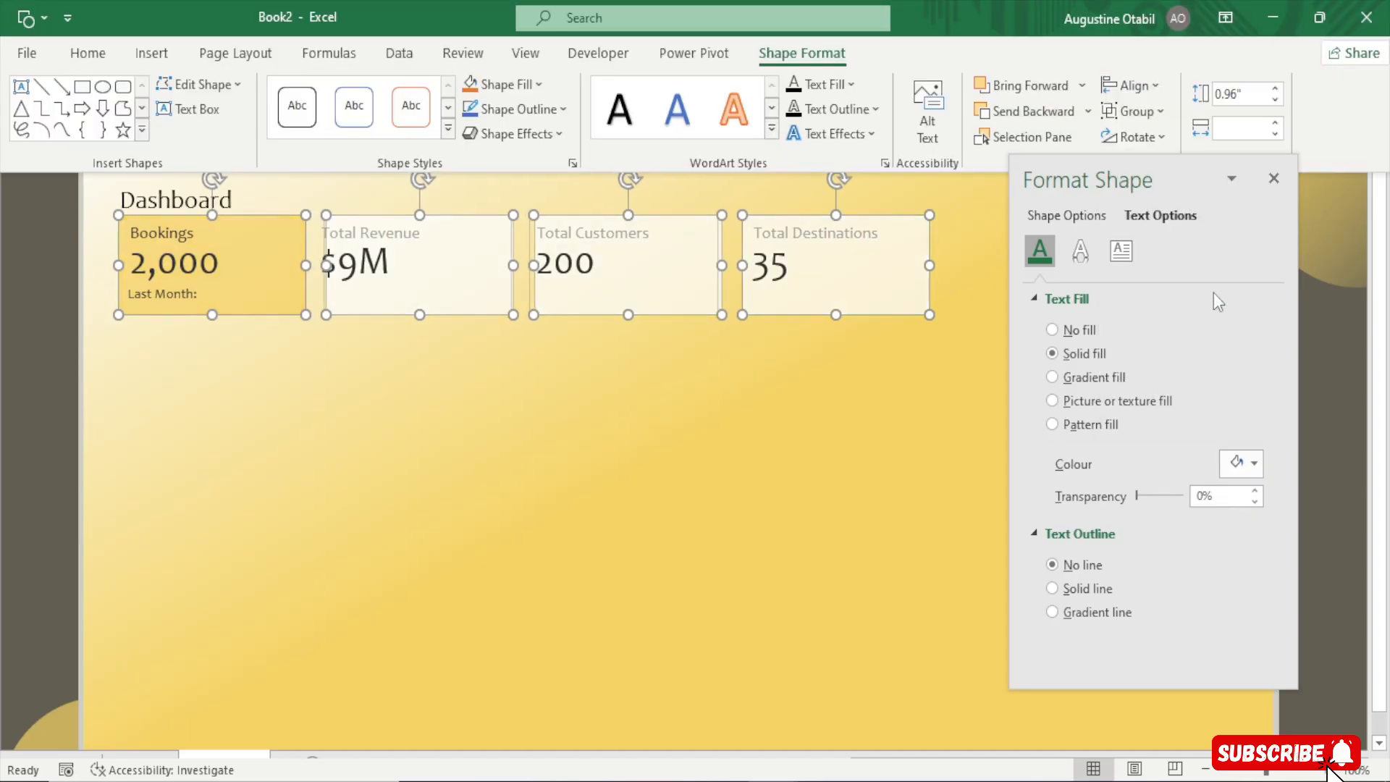
Nudge the Last Month label slightly to the right within the Bookings card
left_click(29, 603)
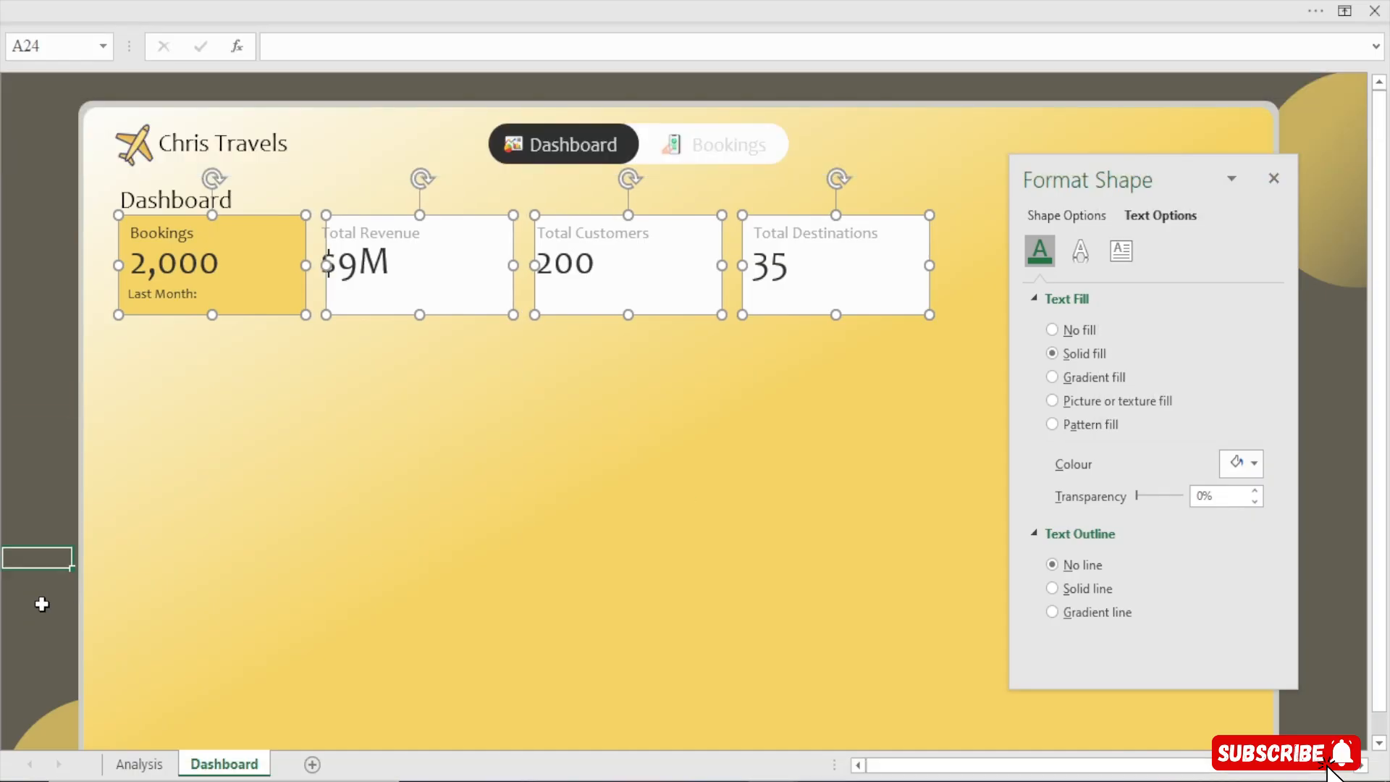
left_click(181, 287)
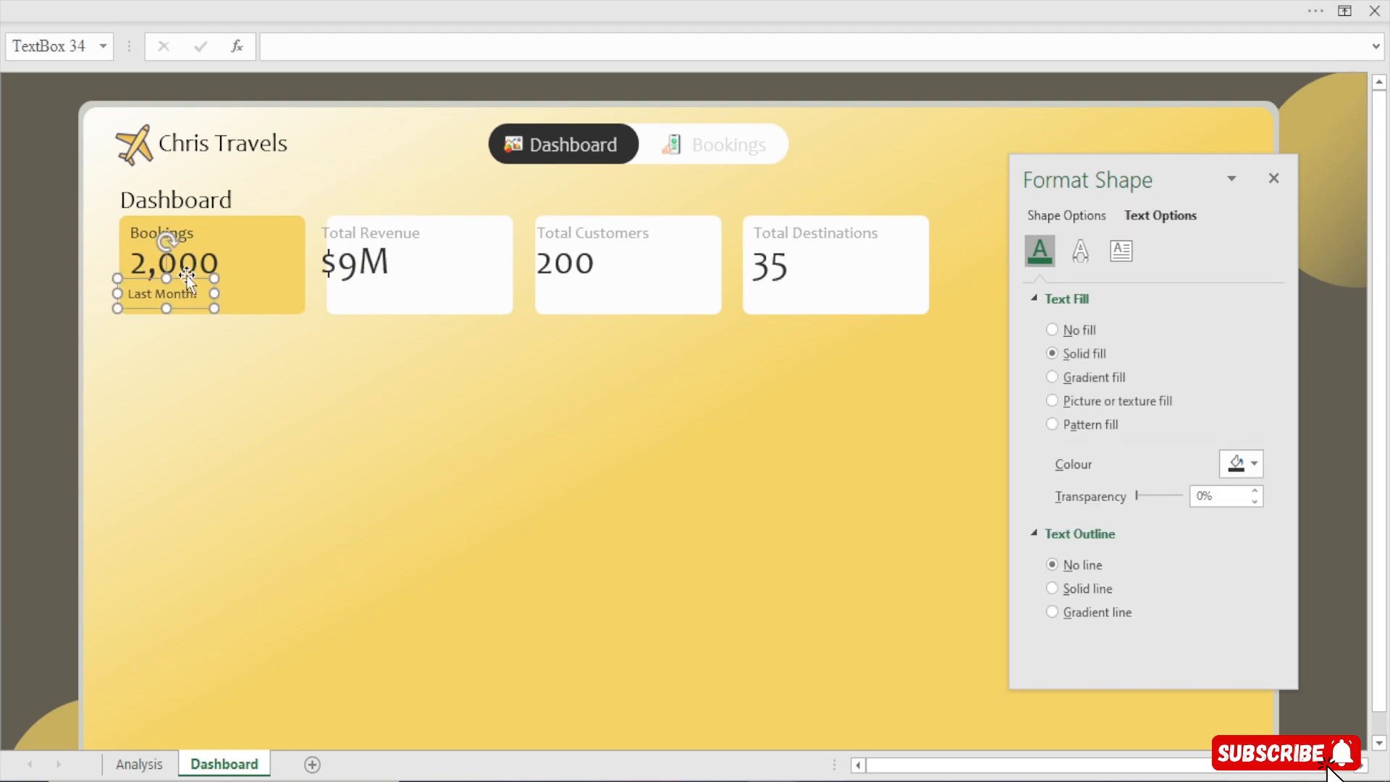
key("Right")
key("Right")
key("Right")
key("Right")
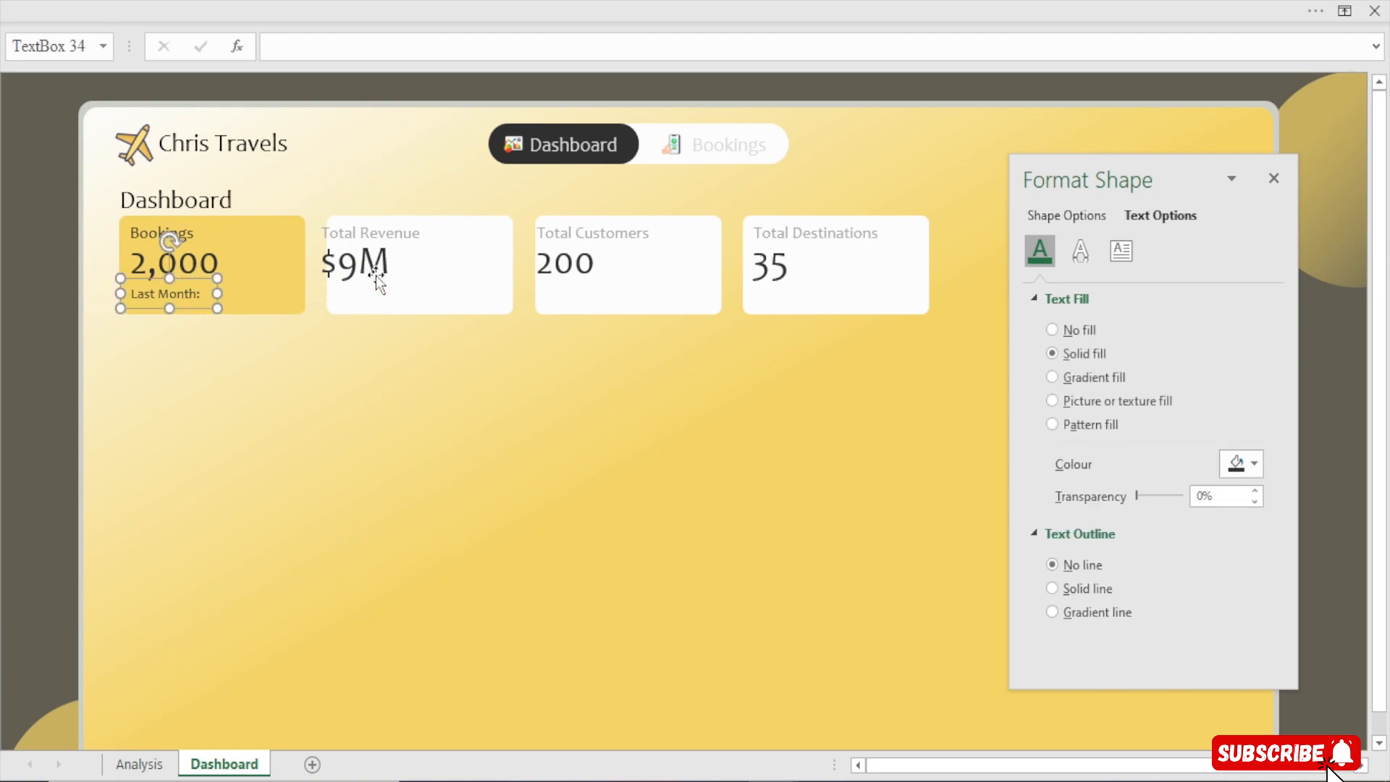
Nudge the $9M value slightly to the right within the Total Revenue card
left_click(375, 278)
key("Right")
key("Right")
key("Right")
key("Right")
key("Right")
key("Right")
key("Right")
key("Right")
key("Right")
key("Right")
key("Right")
key("Right")
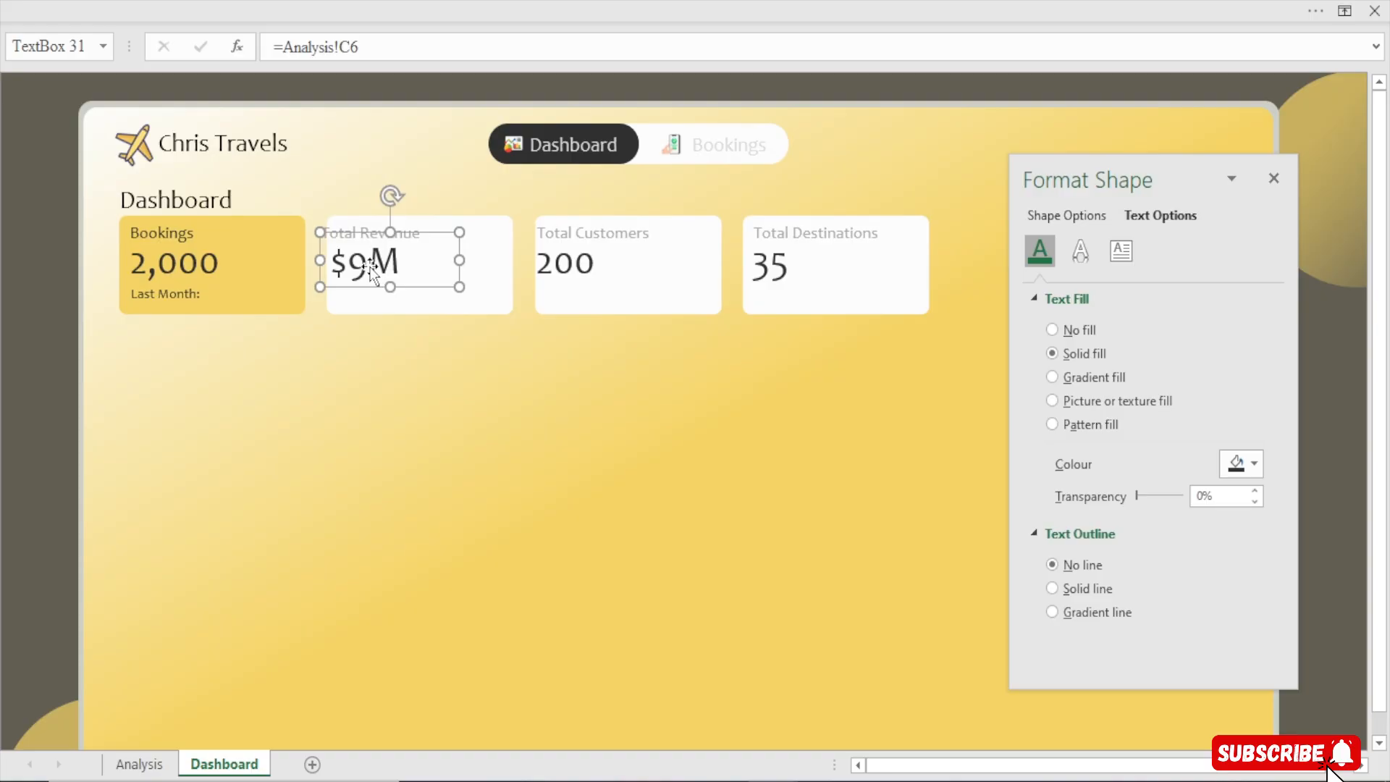
key("Right")
key("Right")
key("Right")
key("Right")
key("Right")
key("Right")
key("Right")
key("Right")
Nudge the Total Revenue title slightly to the right to line up with its value
left_click(377, 225)
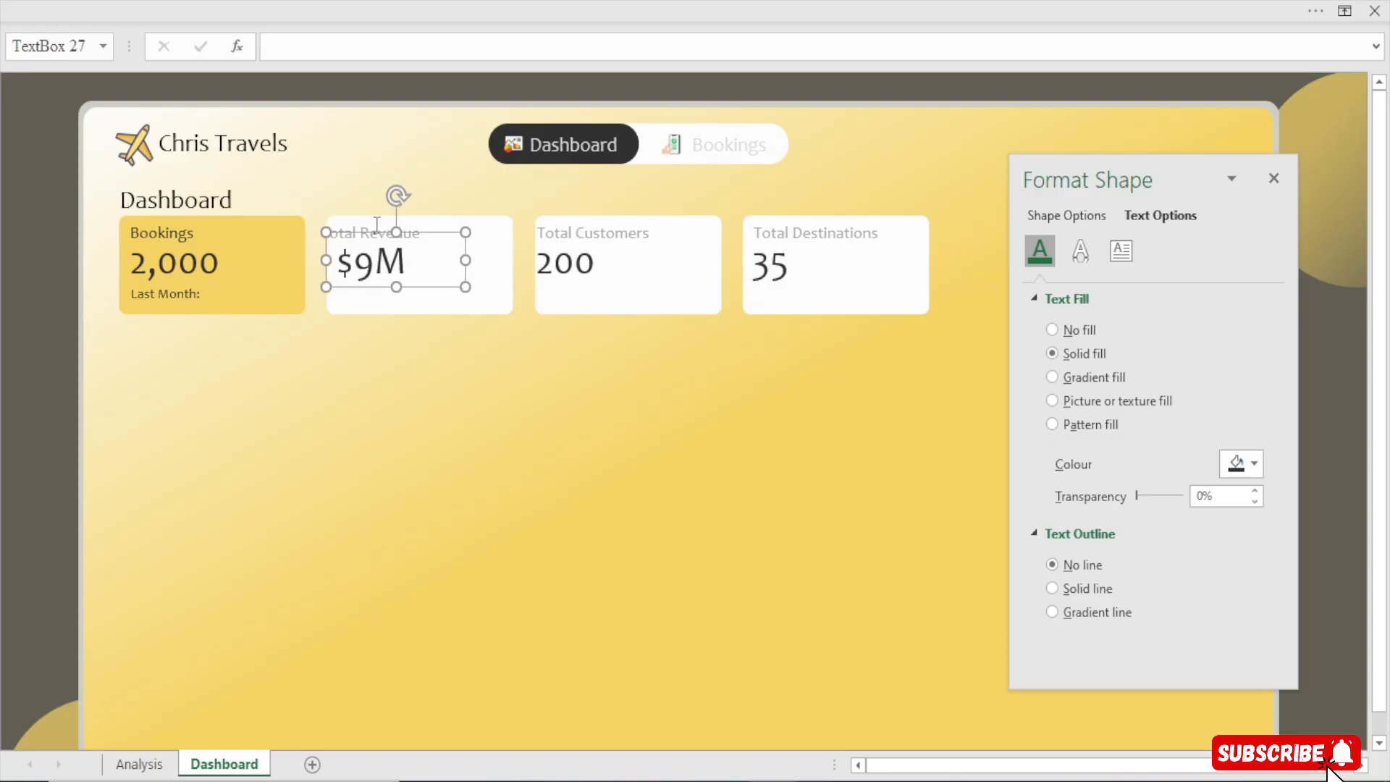
left_click(412, 215)
key("Right")
key("Right")
key("Right")
key("Right")
key("Right")
key("Right")
key("Right")
key("Right")
key("Right")
key("Right")
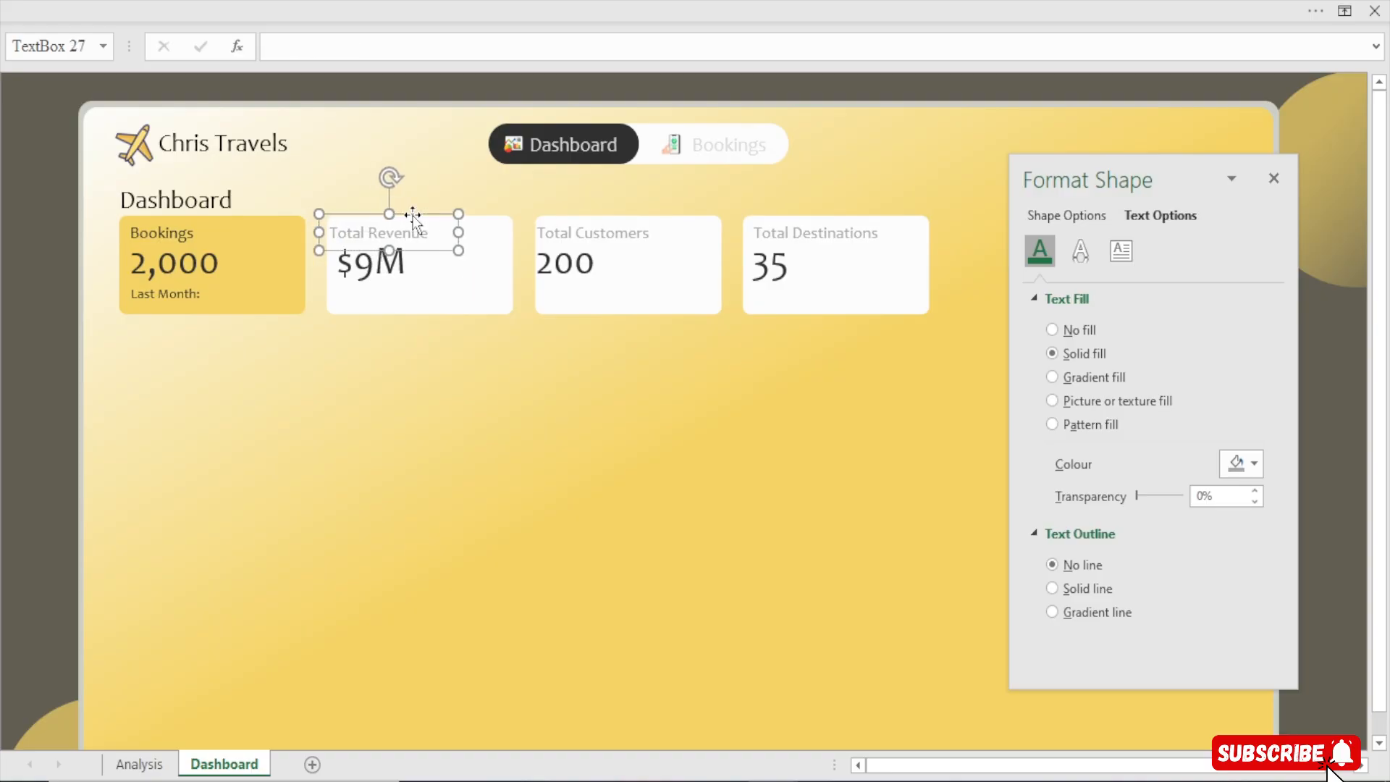
key("Right")
key("Right")
key("Right")
key("Right")
key("Right")
key("Right")
key("Right")
key("Right")
key("Right")
key("Right")
key("Right")
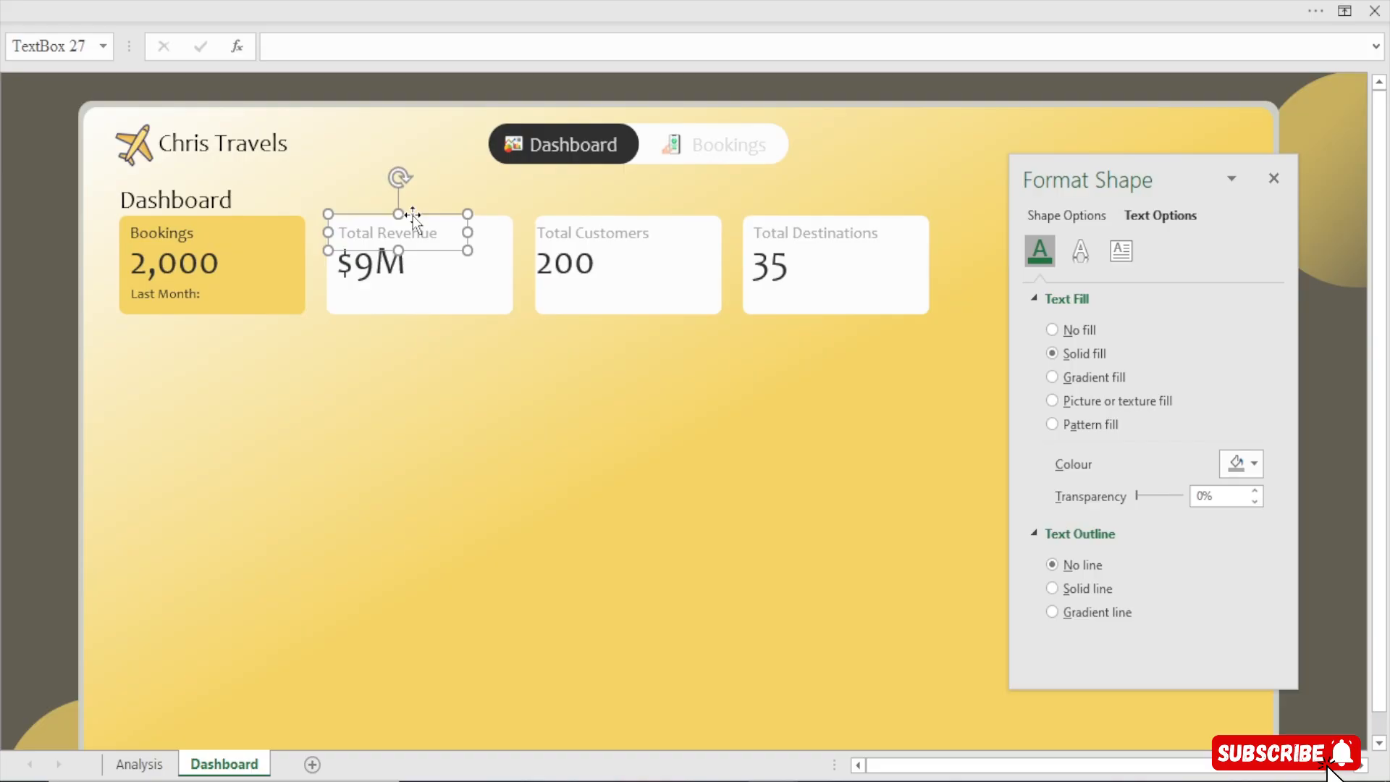
Nudge the 200 value slightly to the right within the Total Customers card
left_click(633, 237)
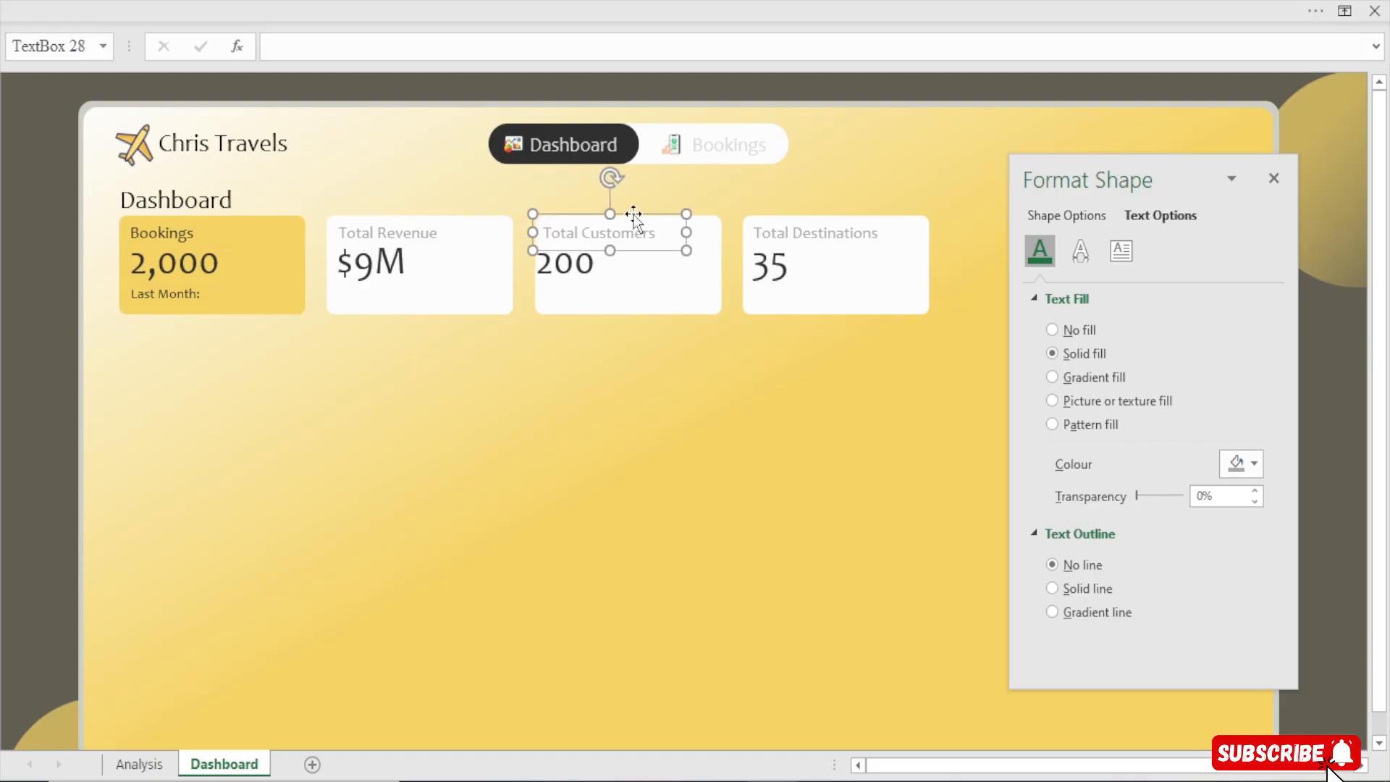
left_click(580, 272)
key("Right")
key("Right")
key("Right")
key("Right")
key("Right")
key("Right")
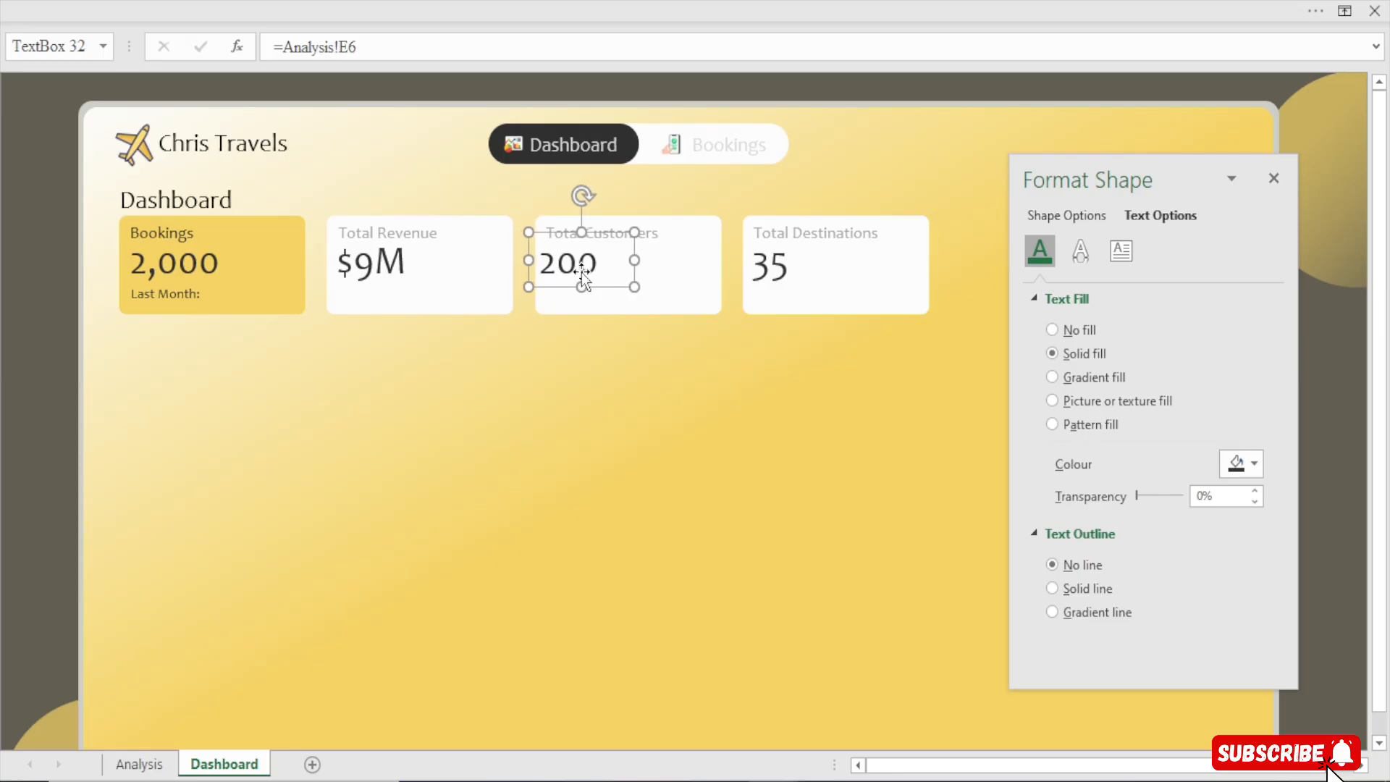
left_click(811, 231)
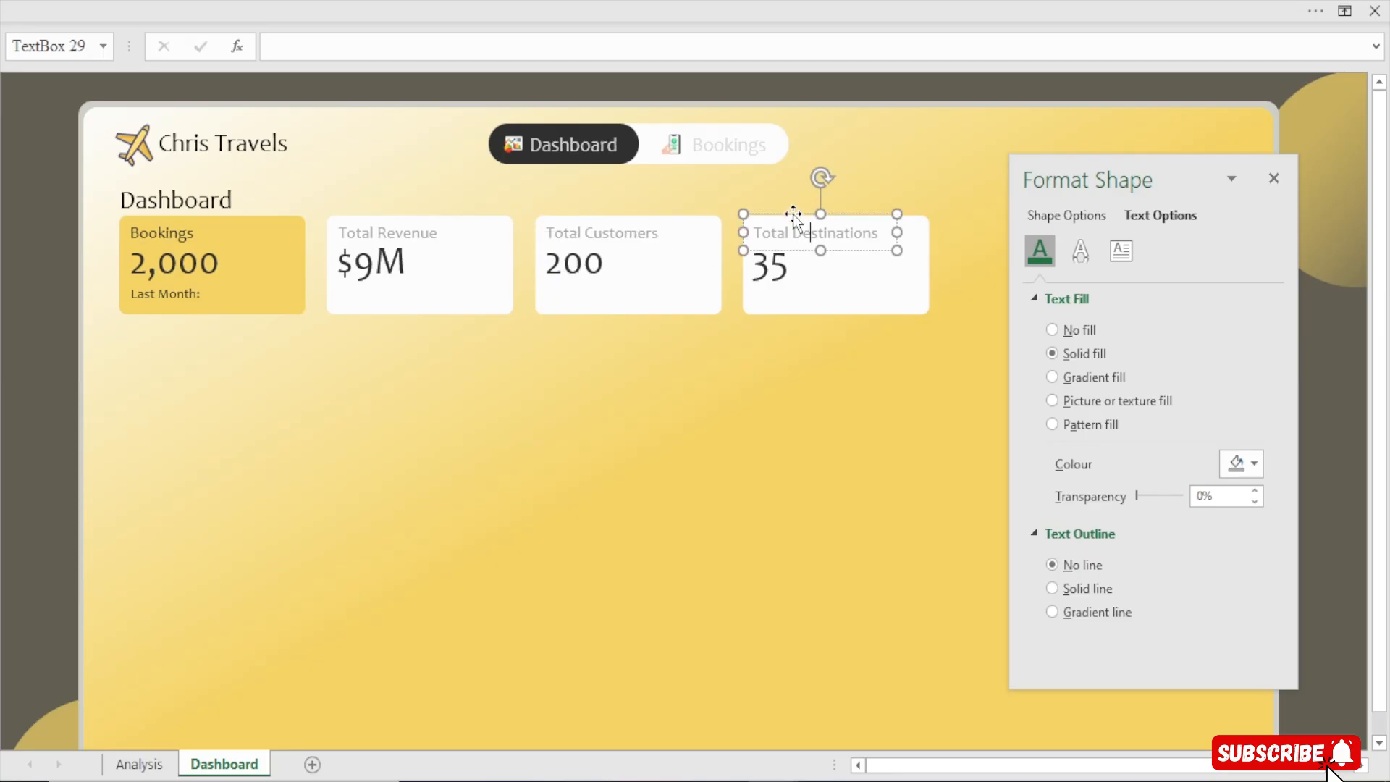
left_click(772, 267)
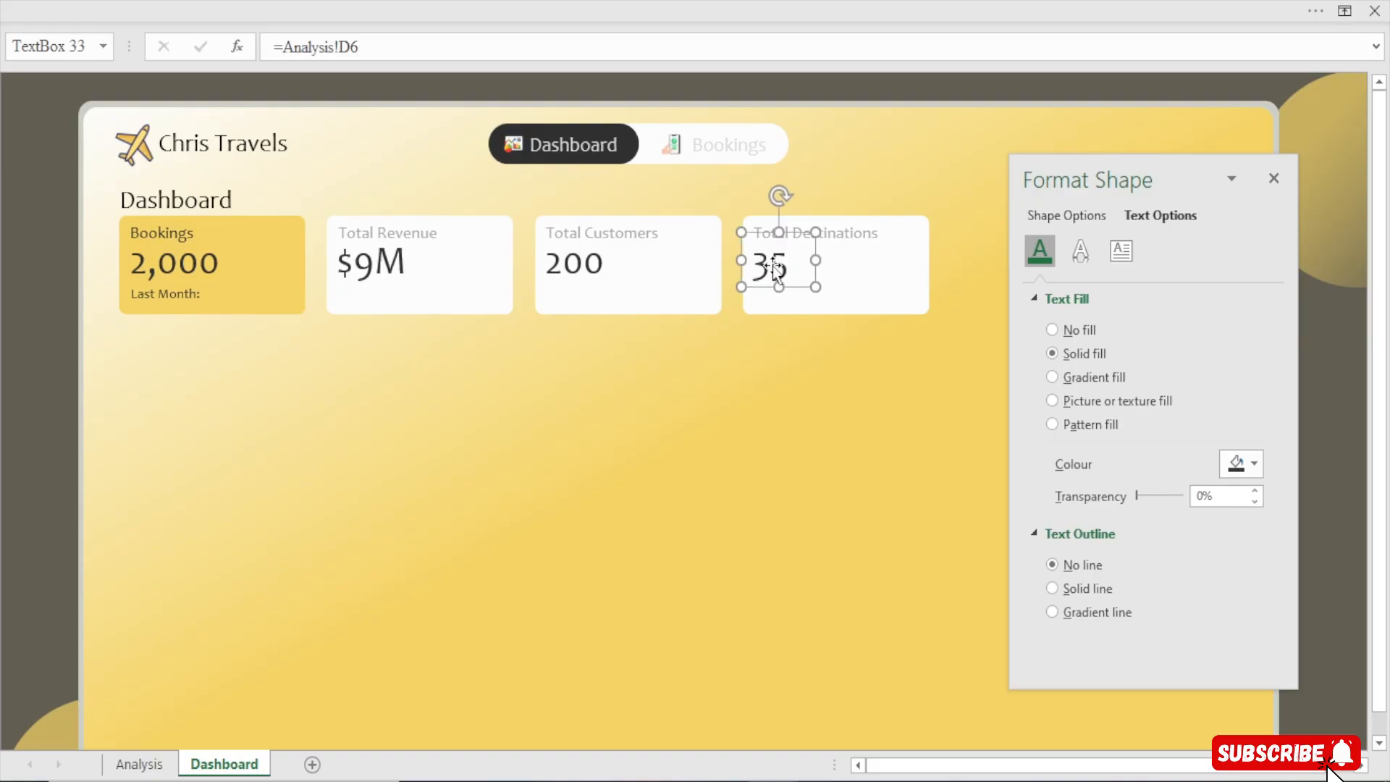
left_click(710, 357)
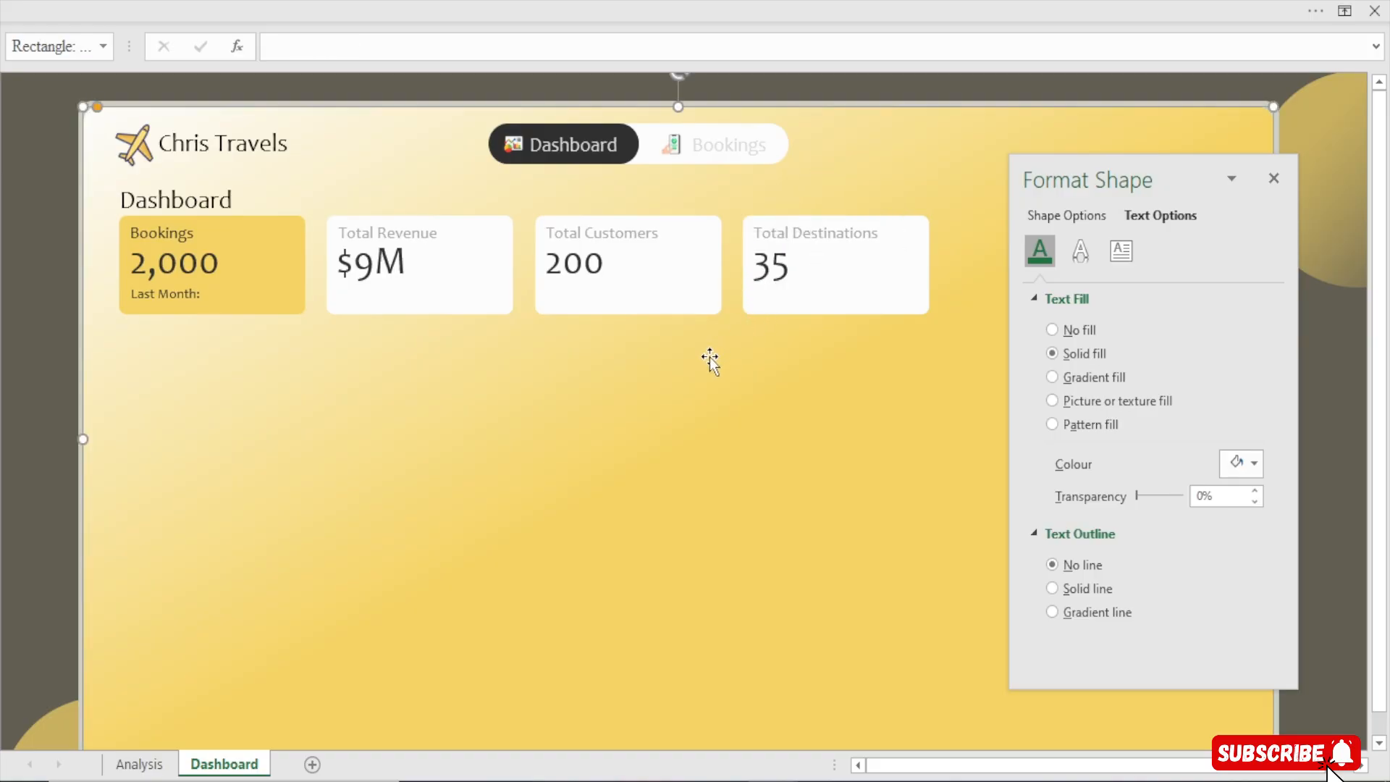
Copy the Last Month label from the Bookings card into the Total Revenue and Total Customers cards
left_click(184, 293)
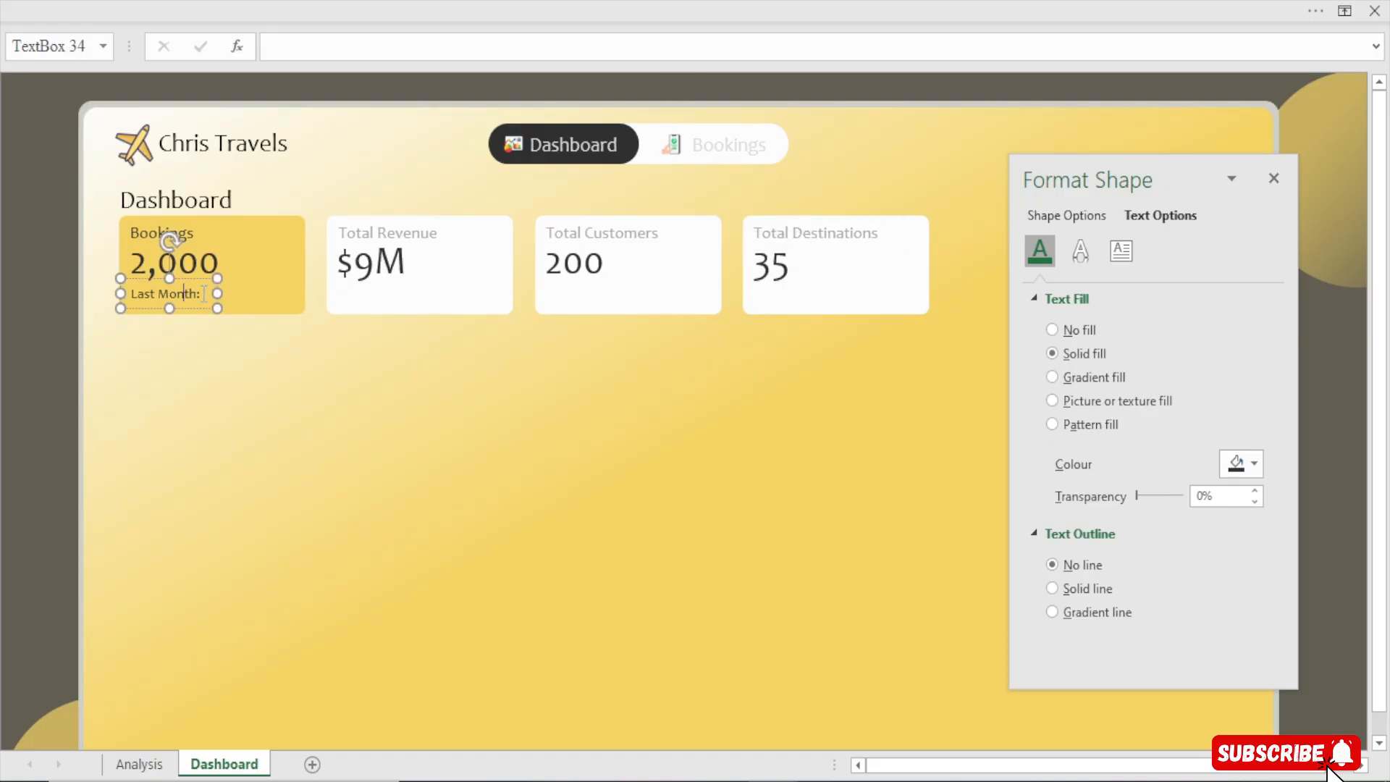
left_click_drag(209, 278, 418, 319)
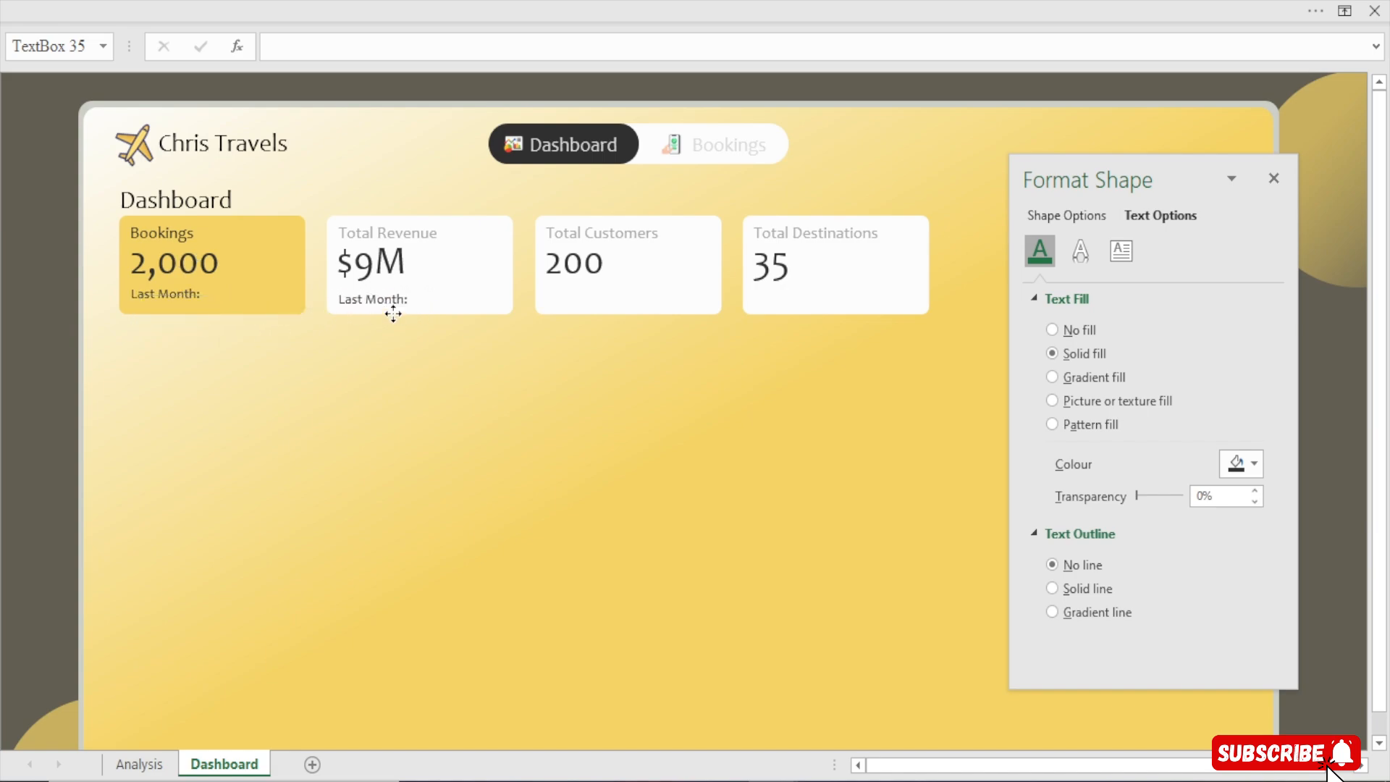
left_click_drag(393, 314, 393, 310)
key("ctrl+d")
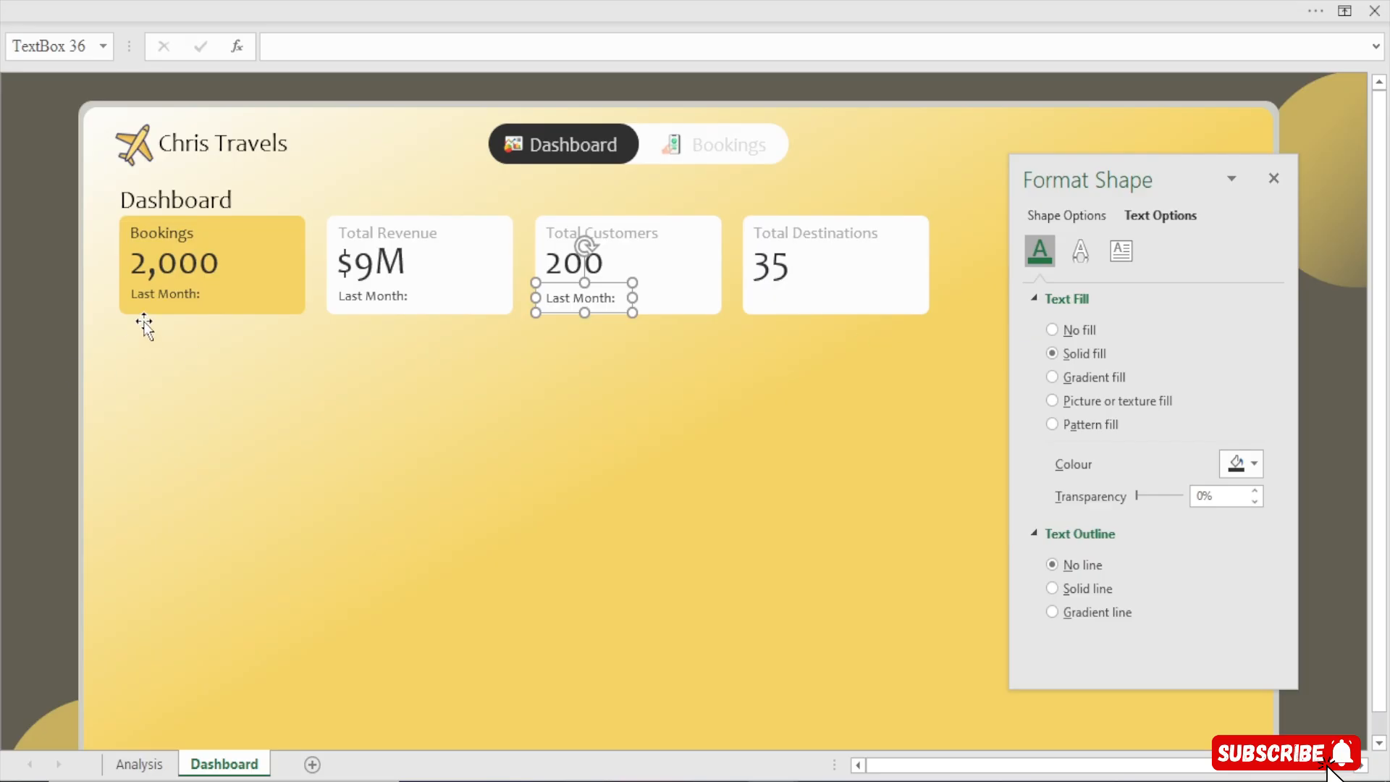
Select the three Last Month labels and align them to the top
left_click(174, 290)
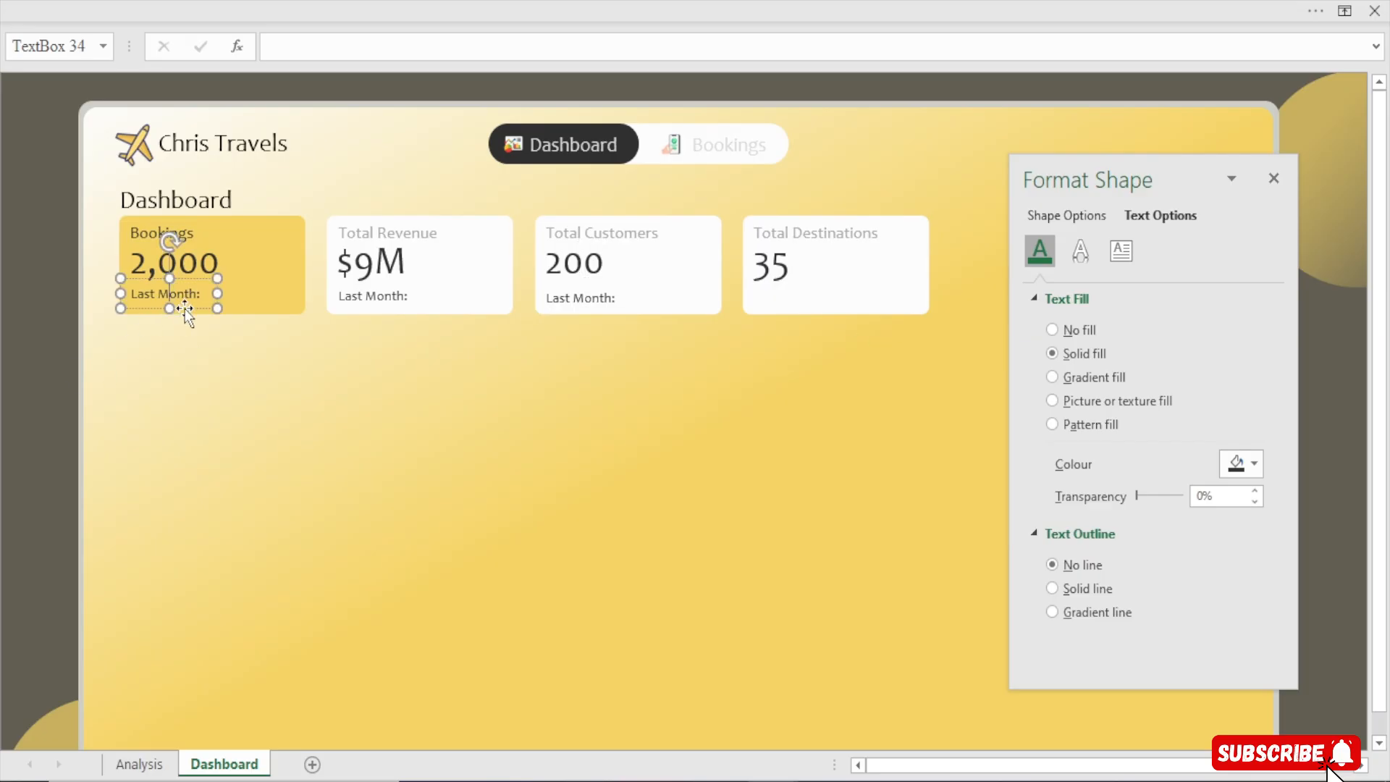
left_click_drag(185, 308, 185, 310)
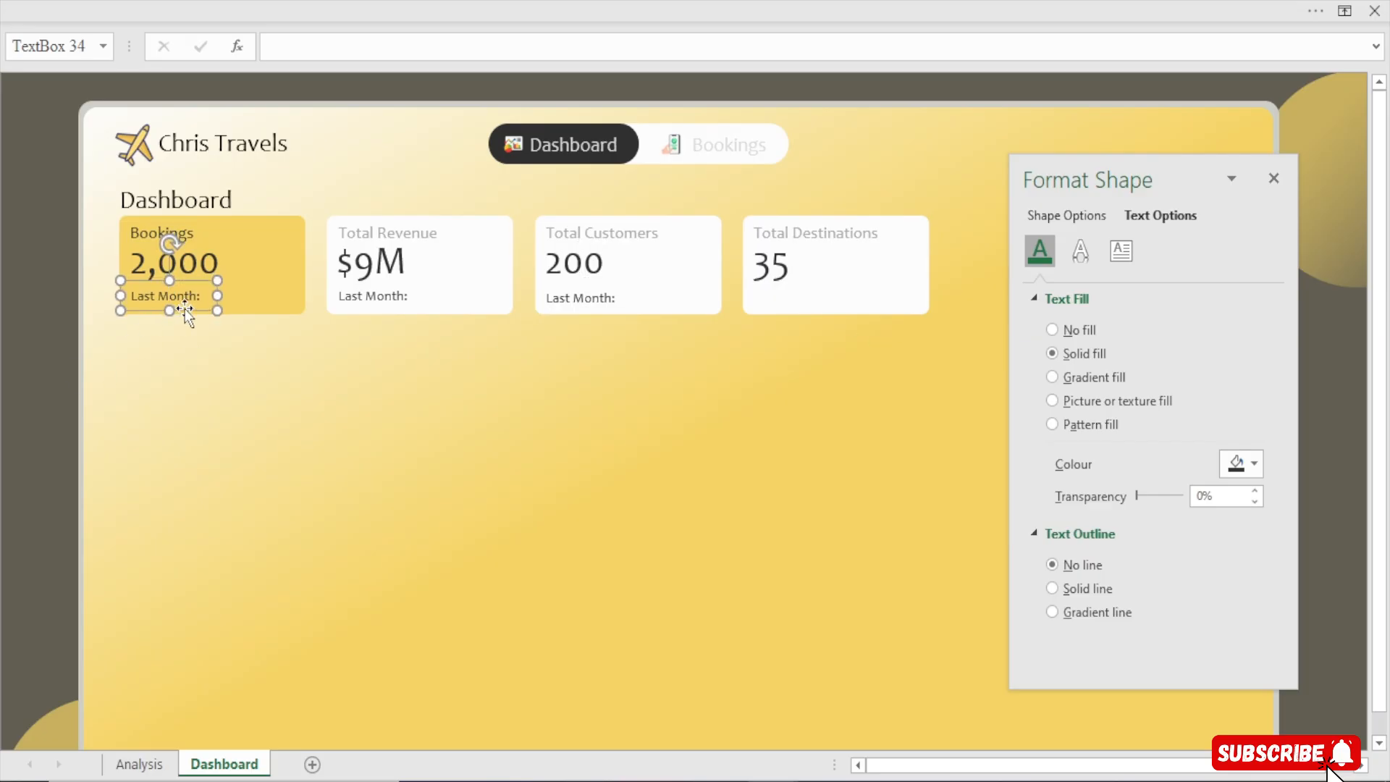
left_click(374, 299, "ctrl")
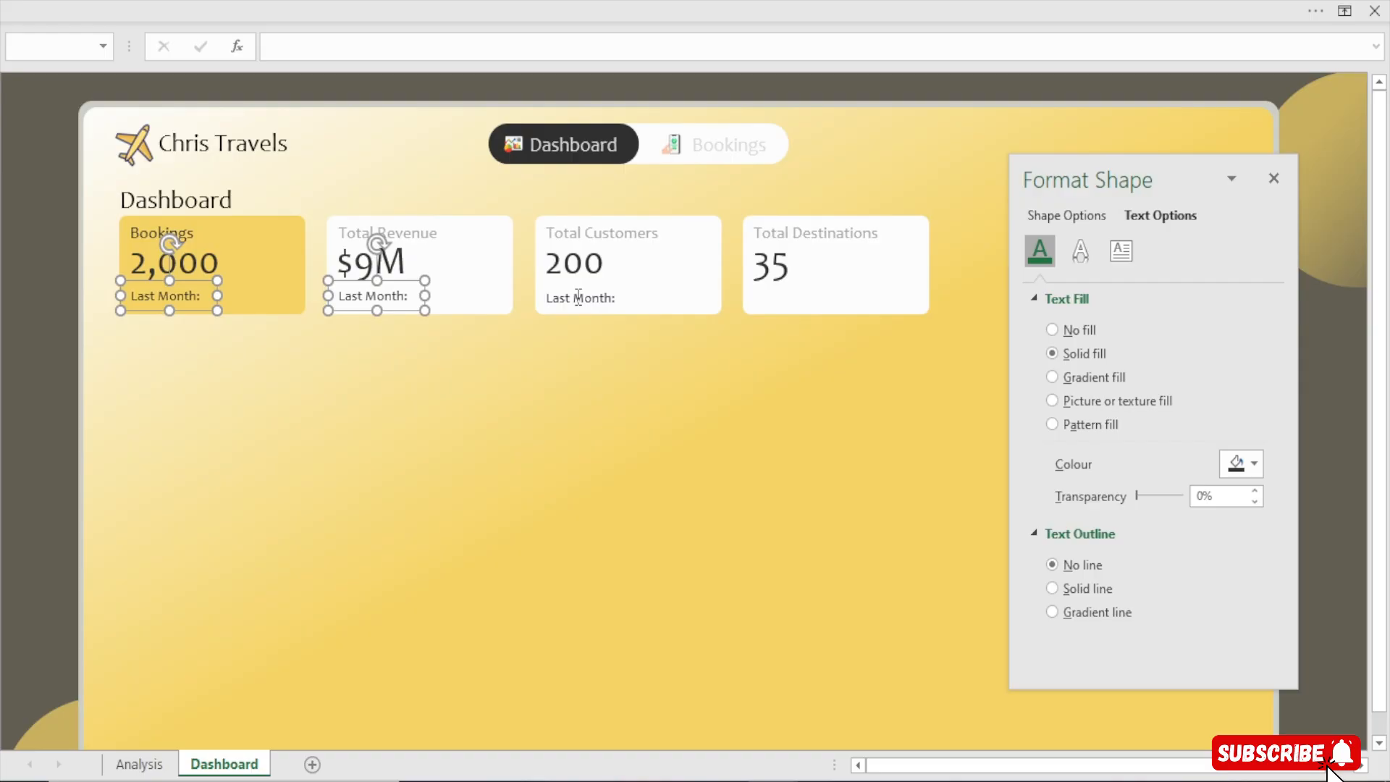
left_click(579, 297, "ctrl")
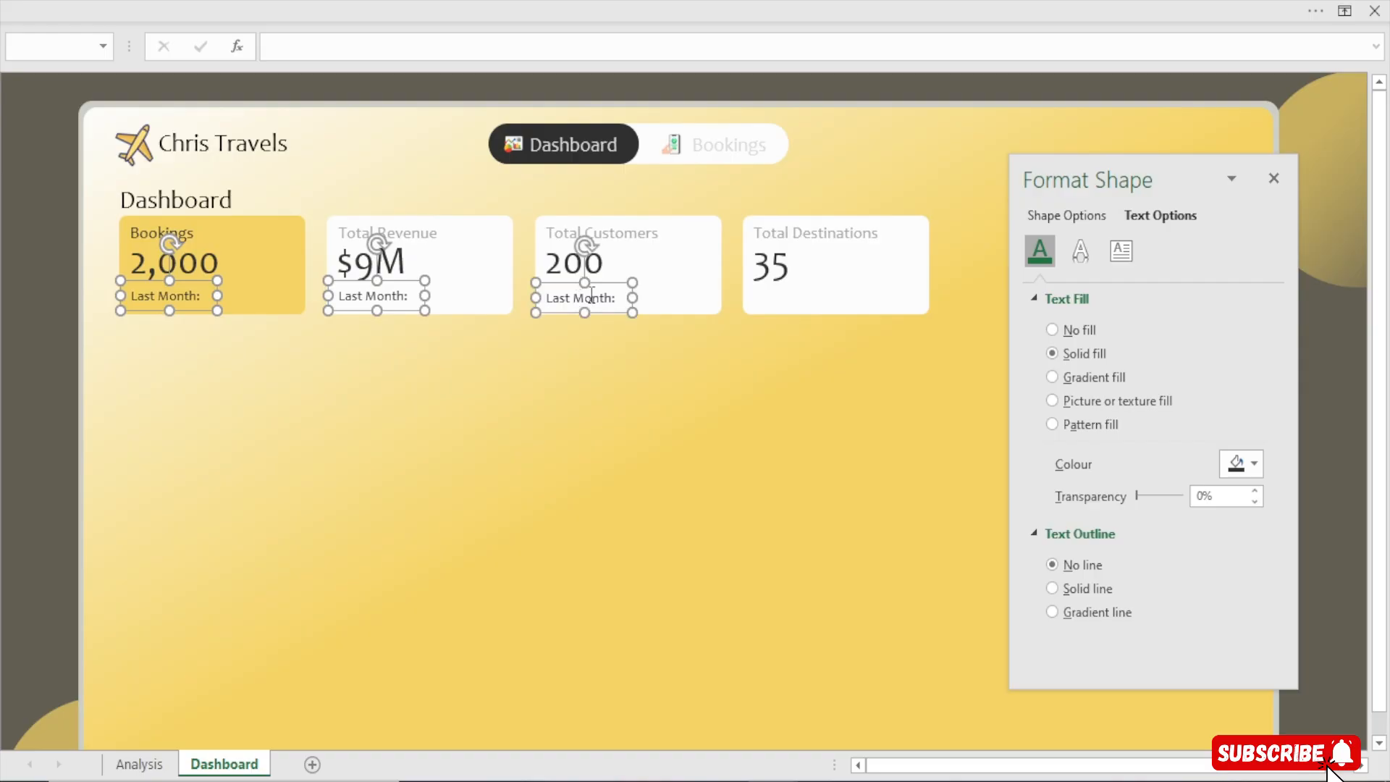
left_click(632, 6)
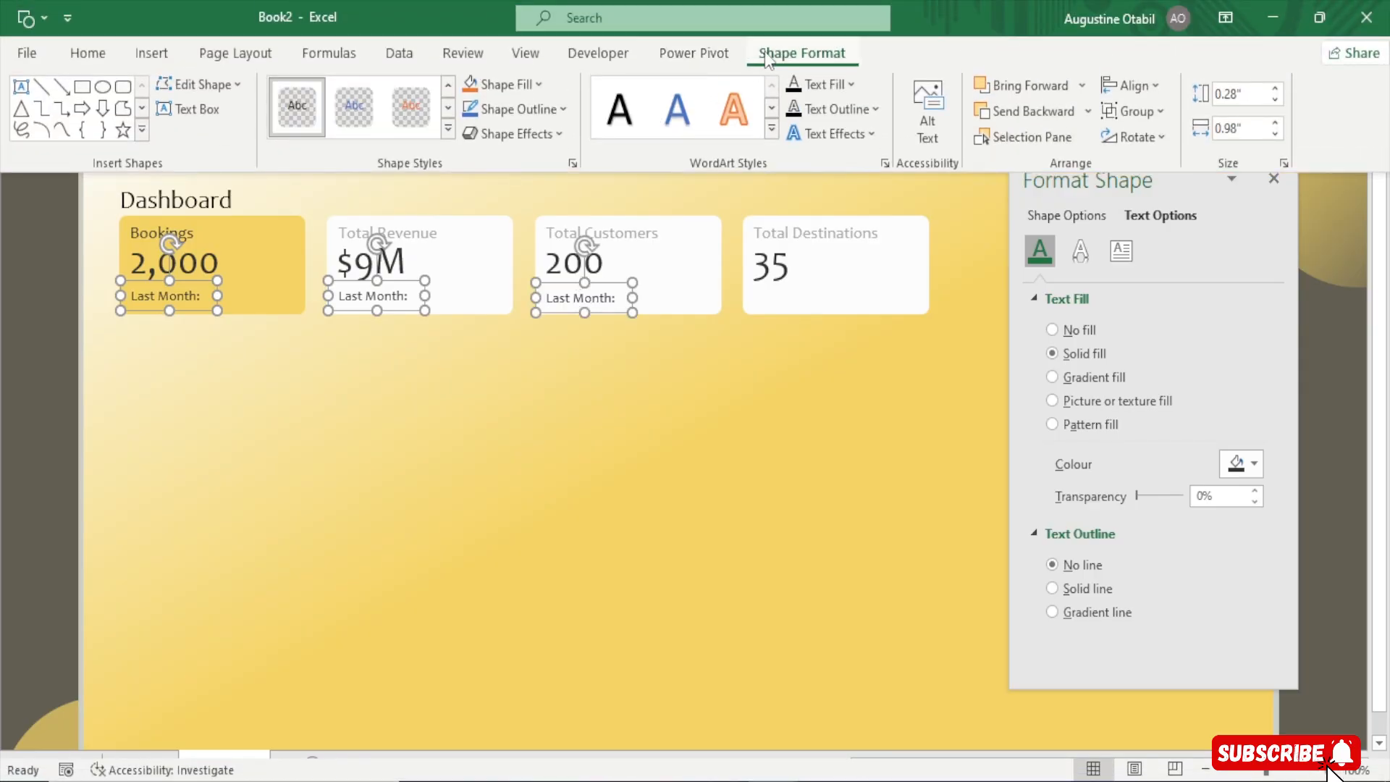
left_click(1154, 82)
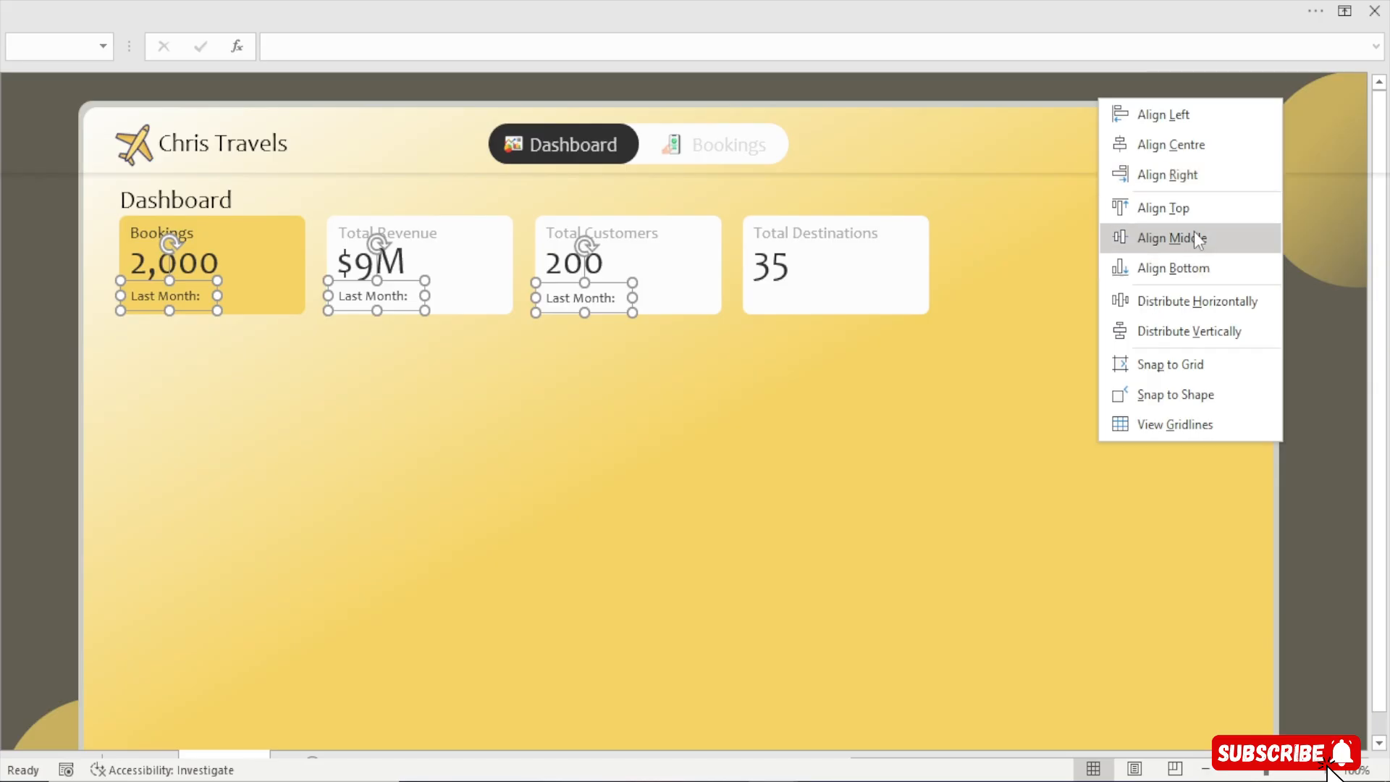
left_click(1192, 211)
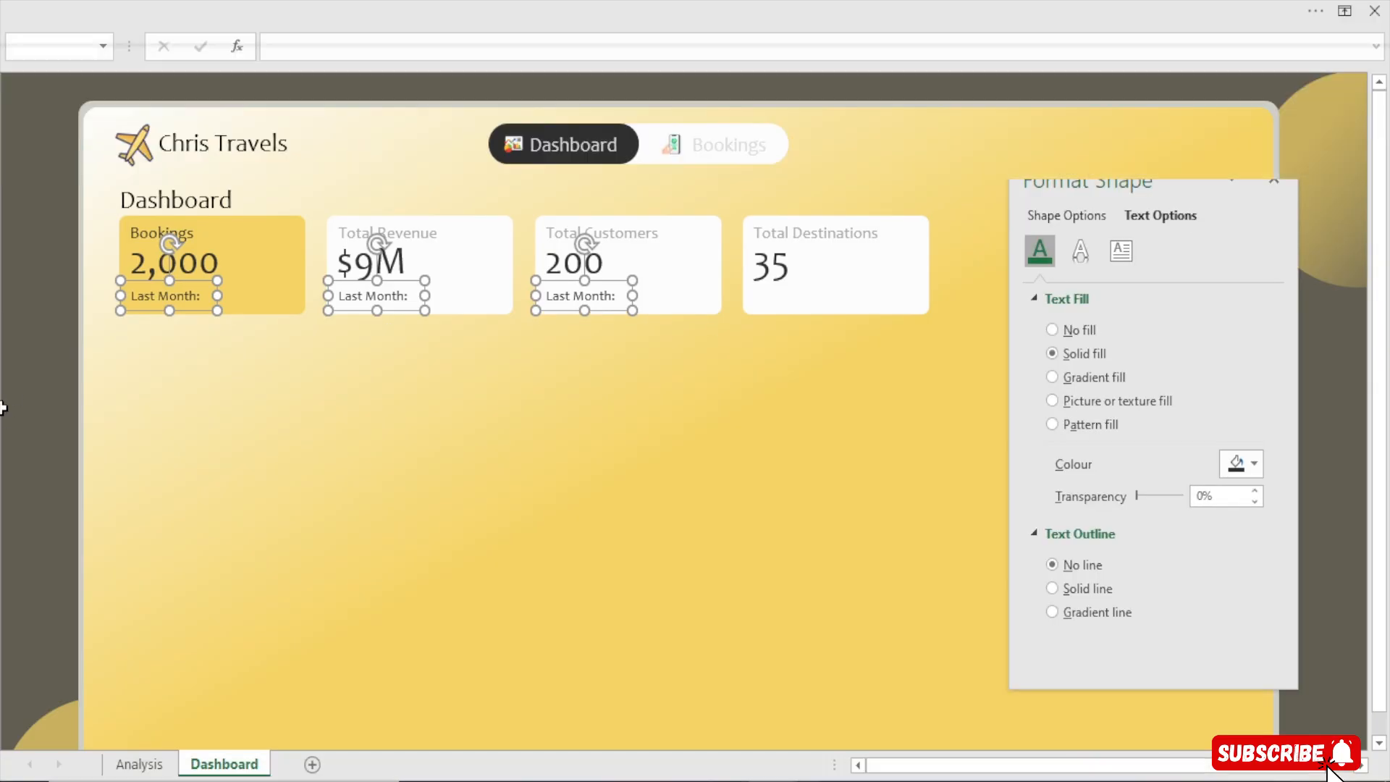
left_click(4, 408)
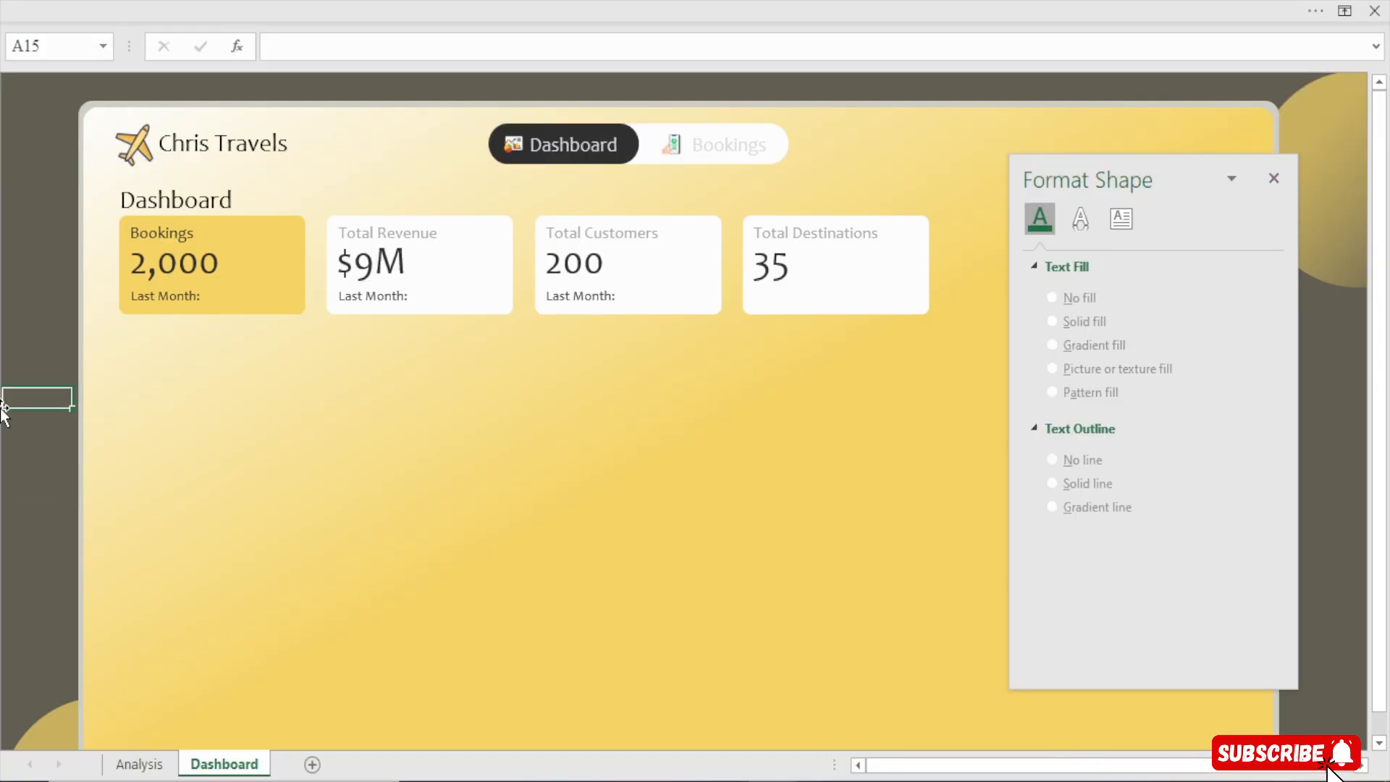
Duplicate the Bookings card's Last Month label and place the copy just to its right
left_click(181, 295)
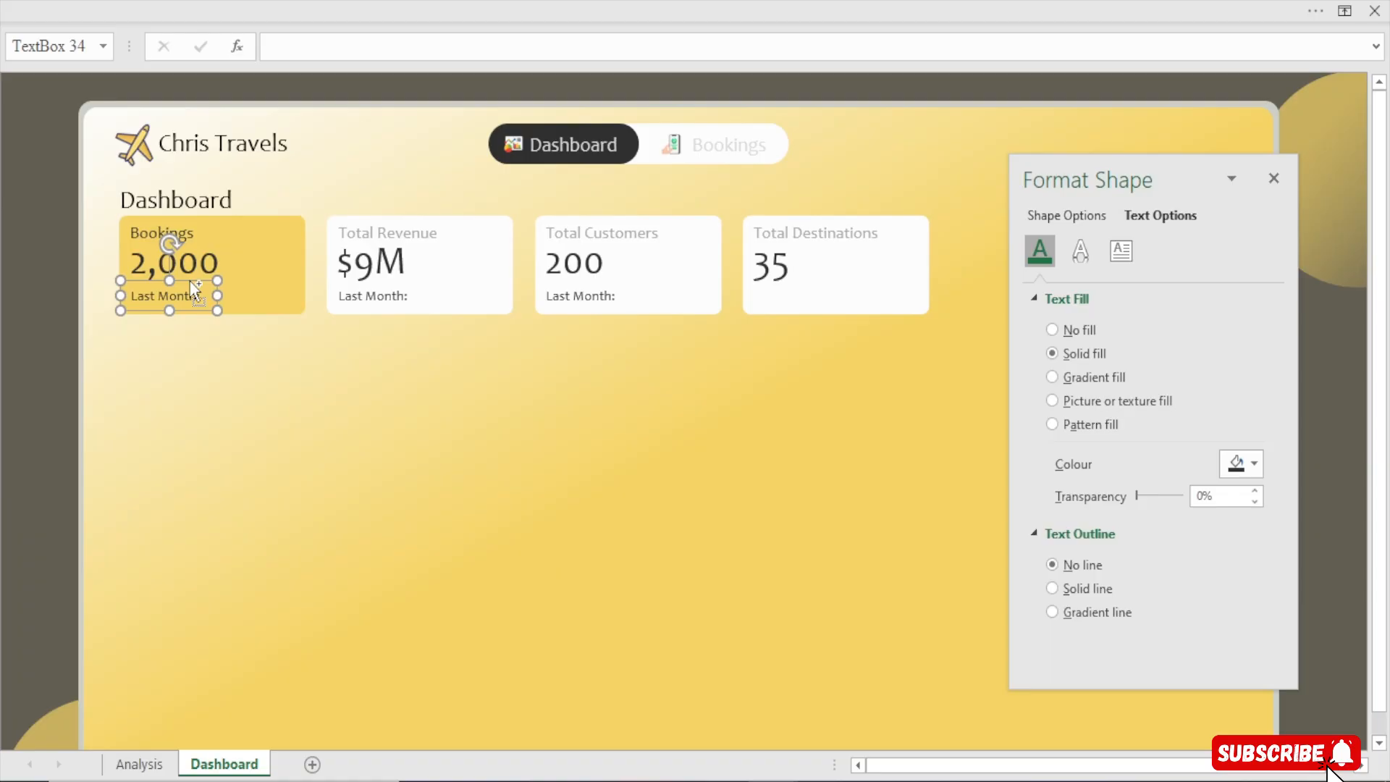
key("ctrl+d")
mouse_move(233, 312)
left_mouse_down()
mouse_move(211, 312)
mouse_move(248, 316)
mouse_move(252, 294)
left_mouse_up()
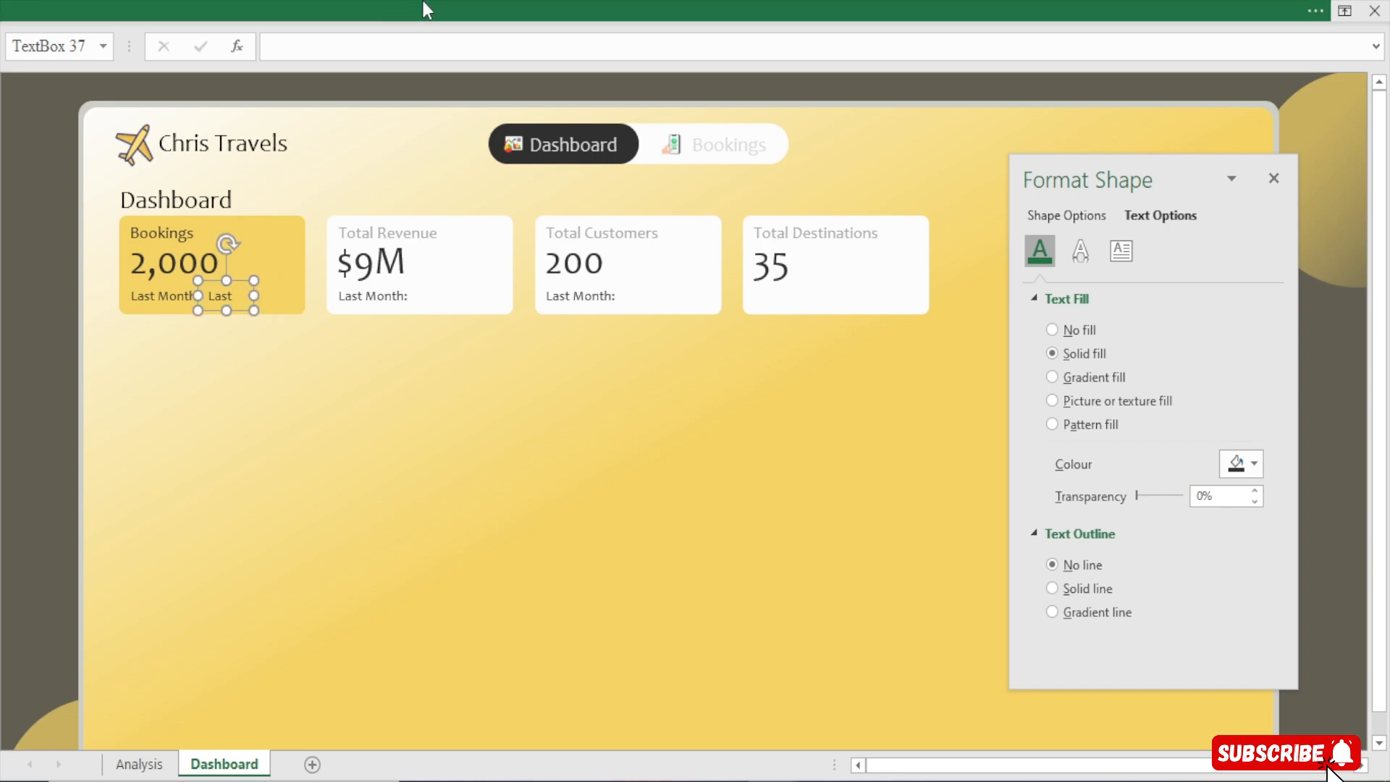
On the Analysis sheet, copy the KPI pivot table in B5:E6 and paste it at B11
left_click(140, 764)
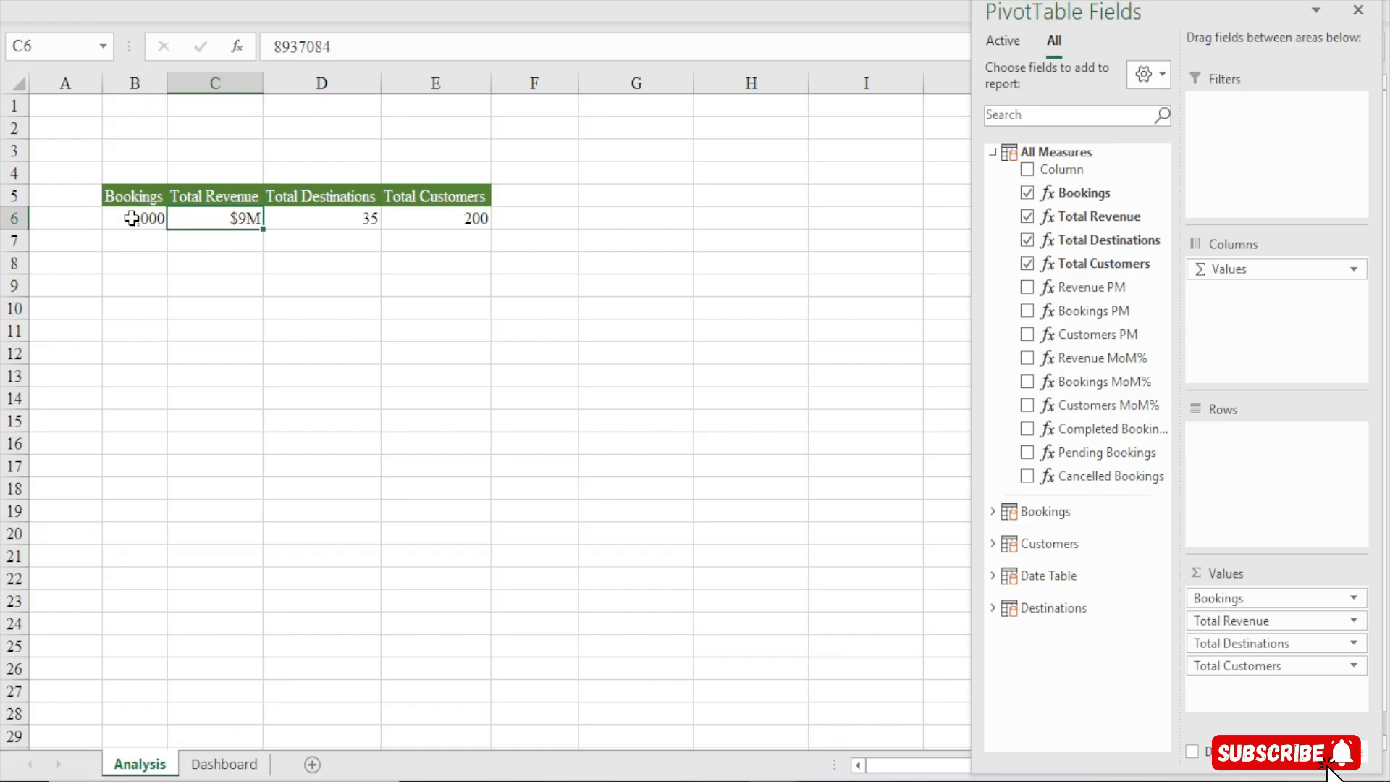
left_click_drag(135, 195, 446, 217)
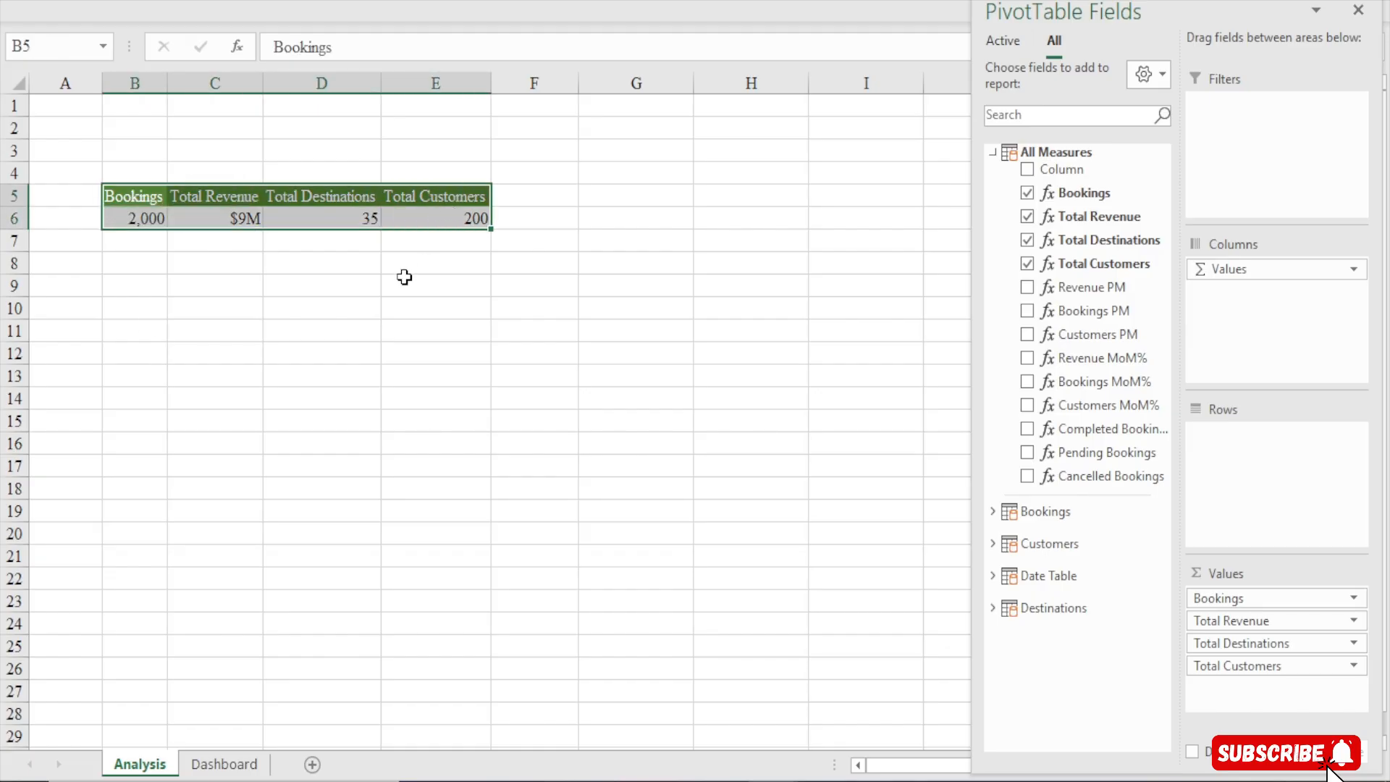
key("ctrl+c")
left_click(120, 331)
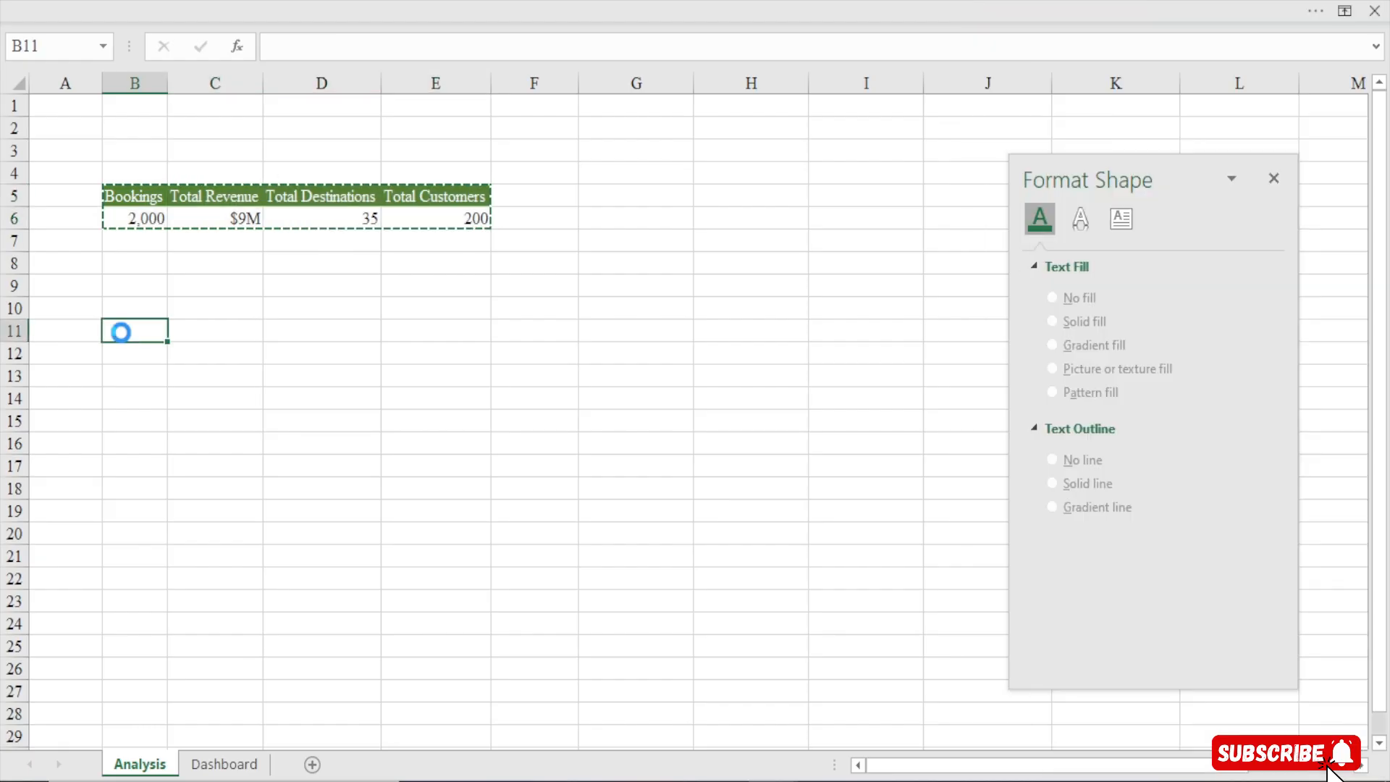
key("ctrl+v")
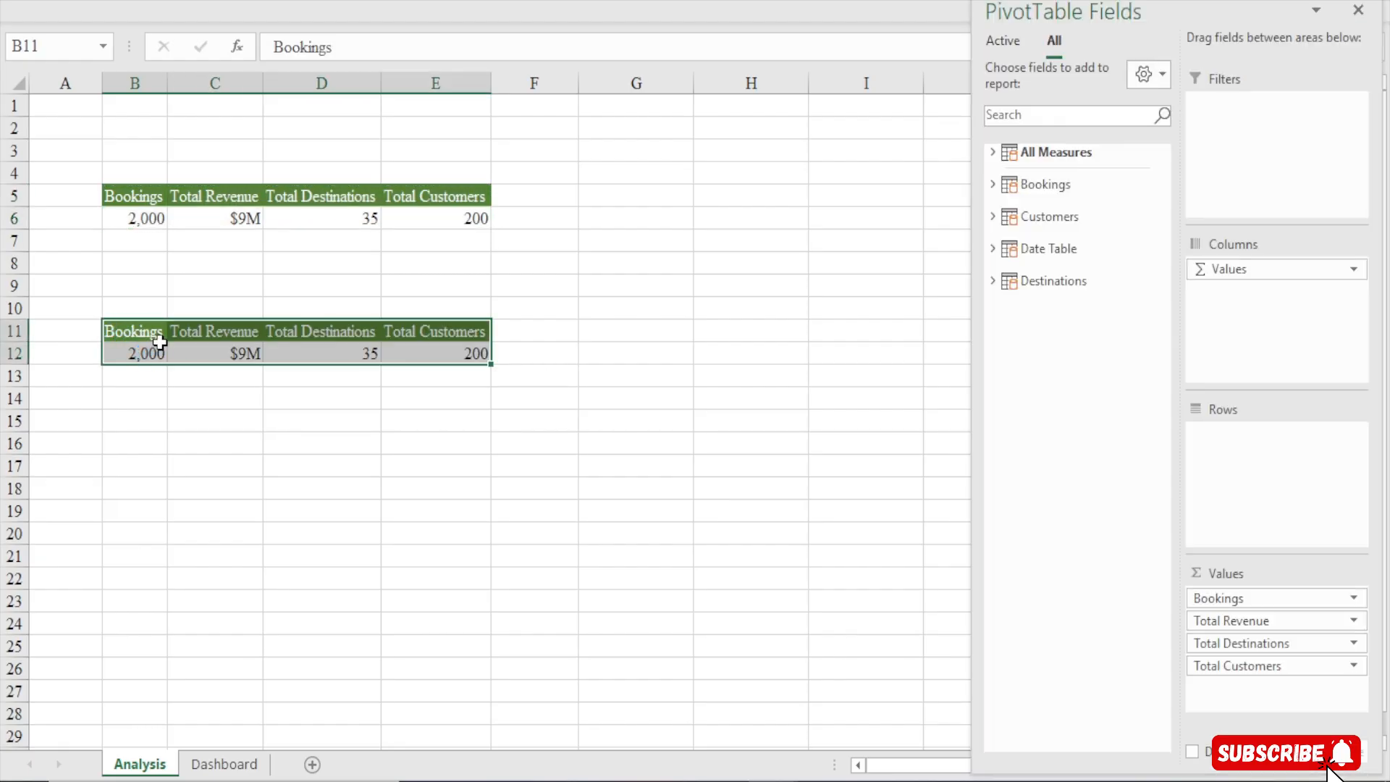
Replace the copied pivot's measures with Bookings PM, Revenue PM and Customers PM
left_click(135, 354)
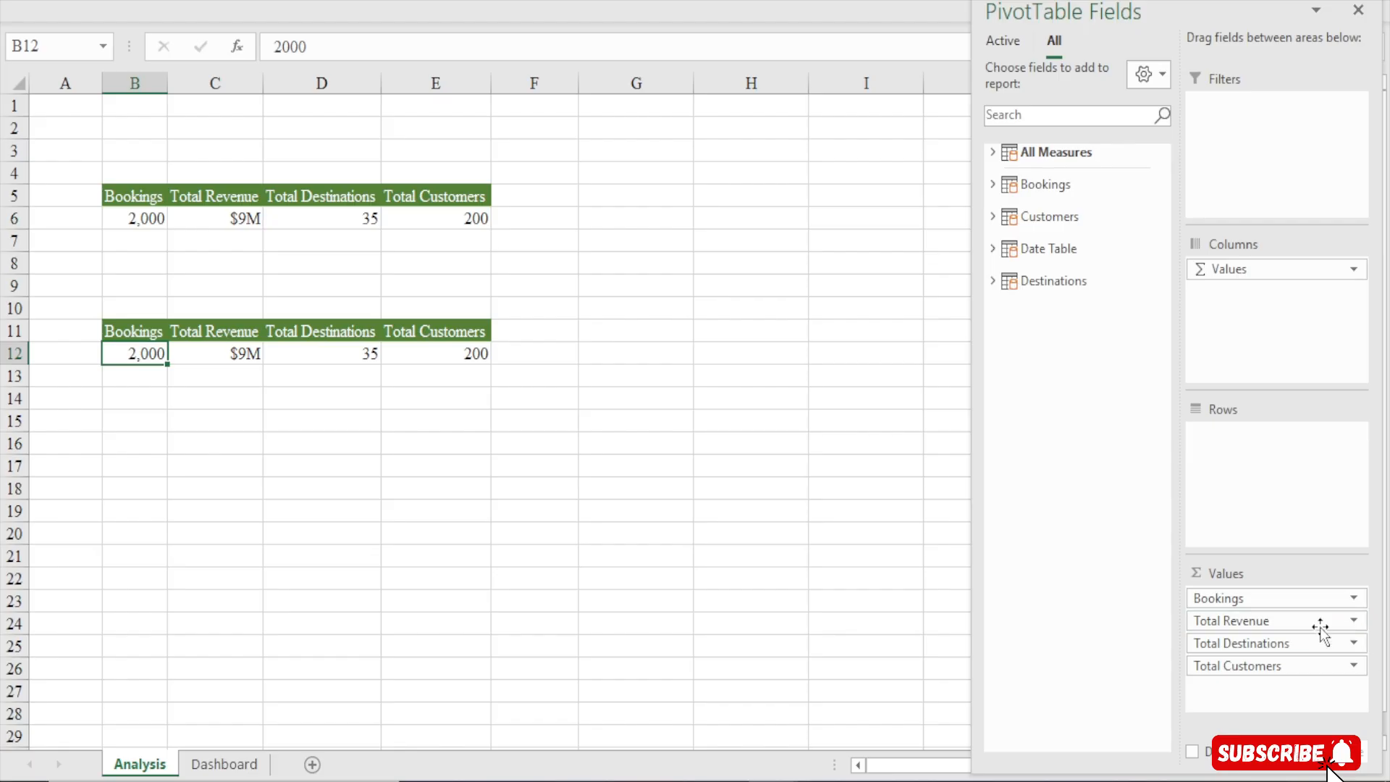
left_click_drag(1323, 630, 1082, 680)
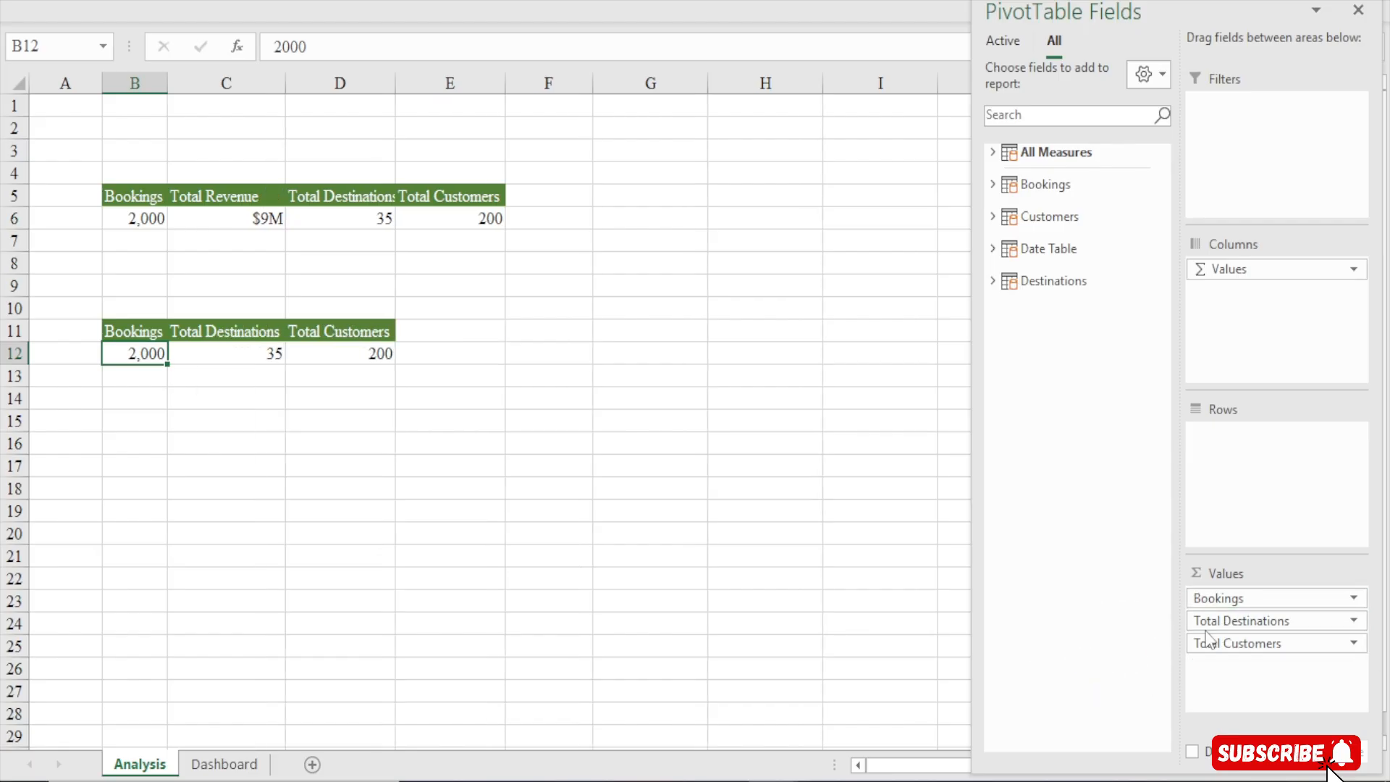
left_click_drag(1263, 619, 1150, 621)
left_click(994, 154)
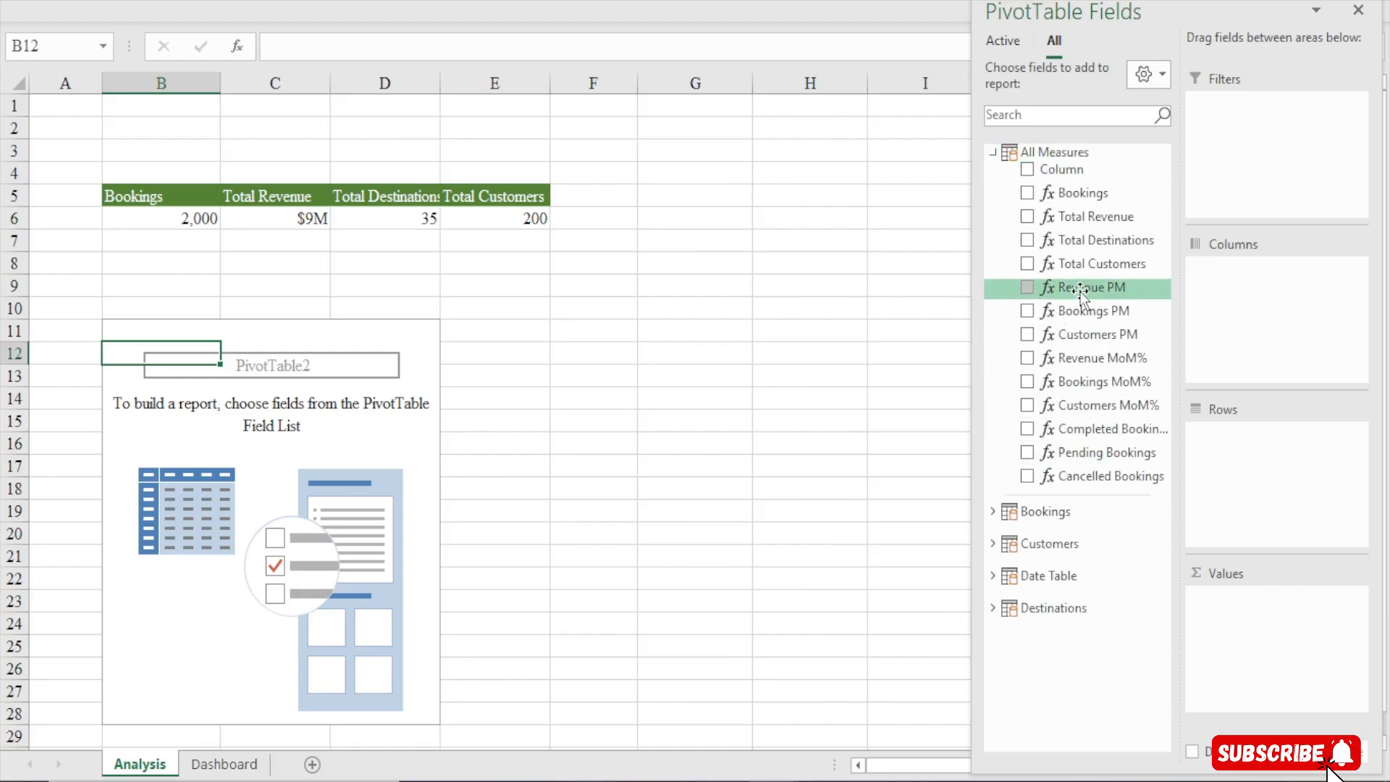
left_click(1086, 311)
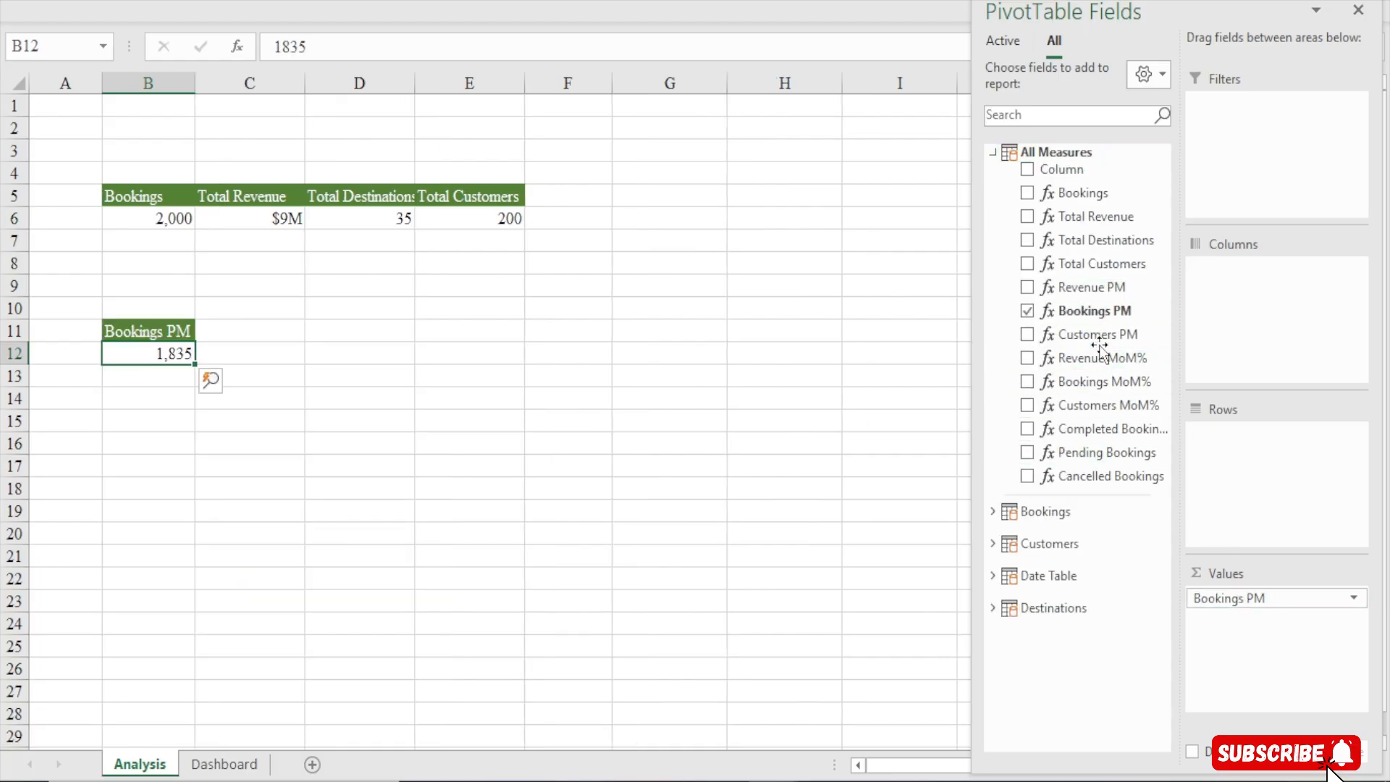
left_click_drag(1090, 287, 1251, 617)
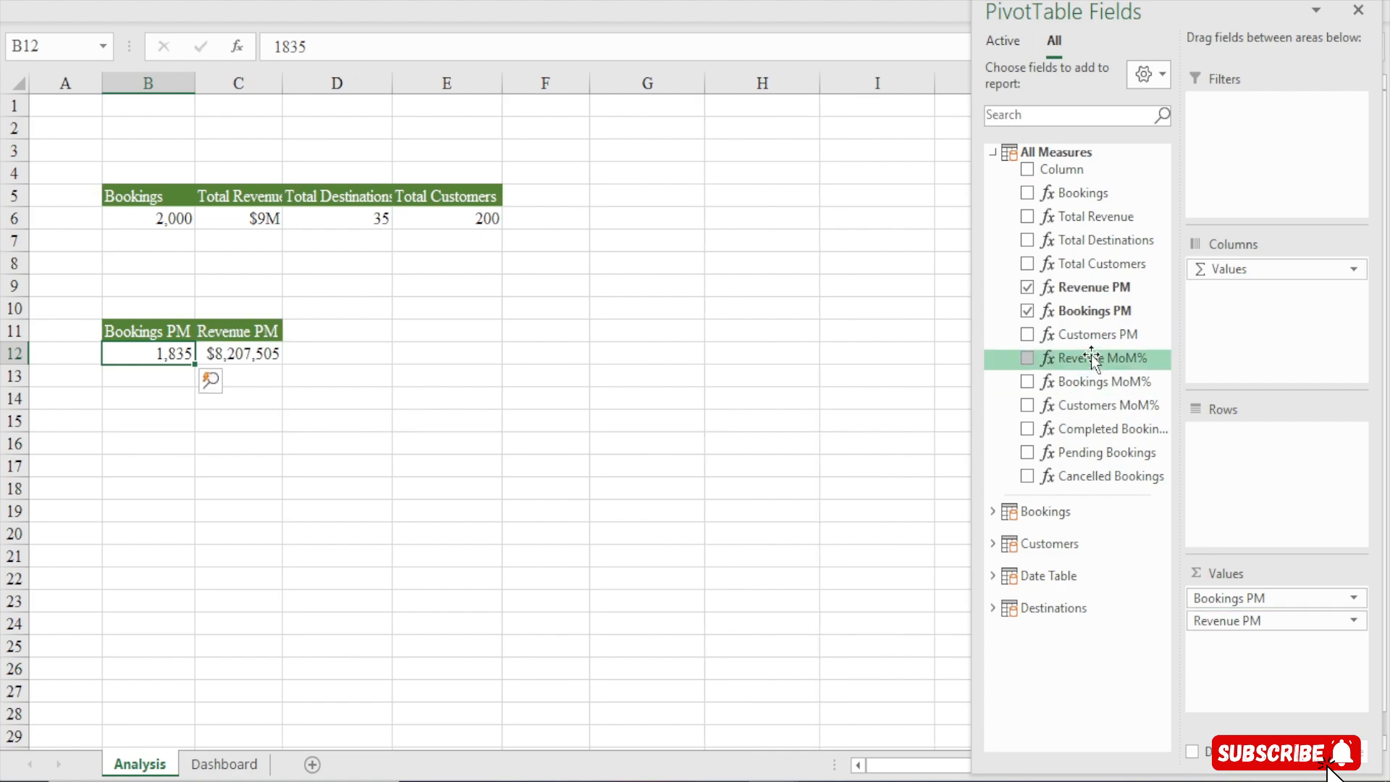
left_click_drag(1091, 335, 1260, 637)
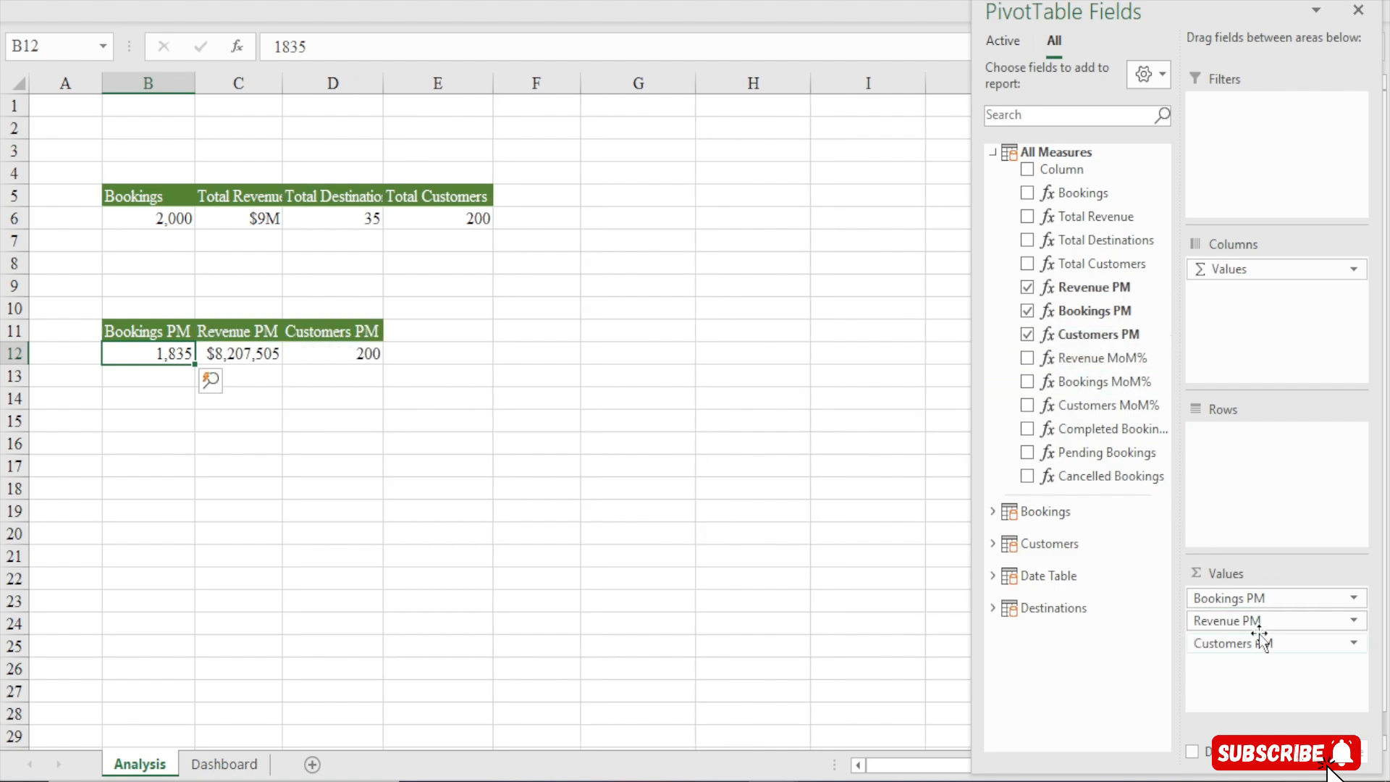
Copy the $9M cell's number format onto the Revenue PM value in C12 with Format Painter
left_click(242, 216)
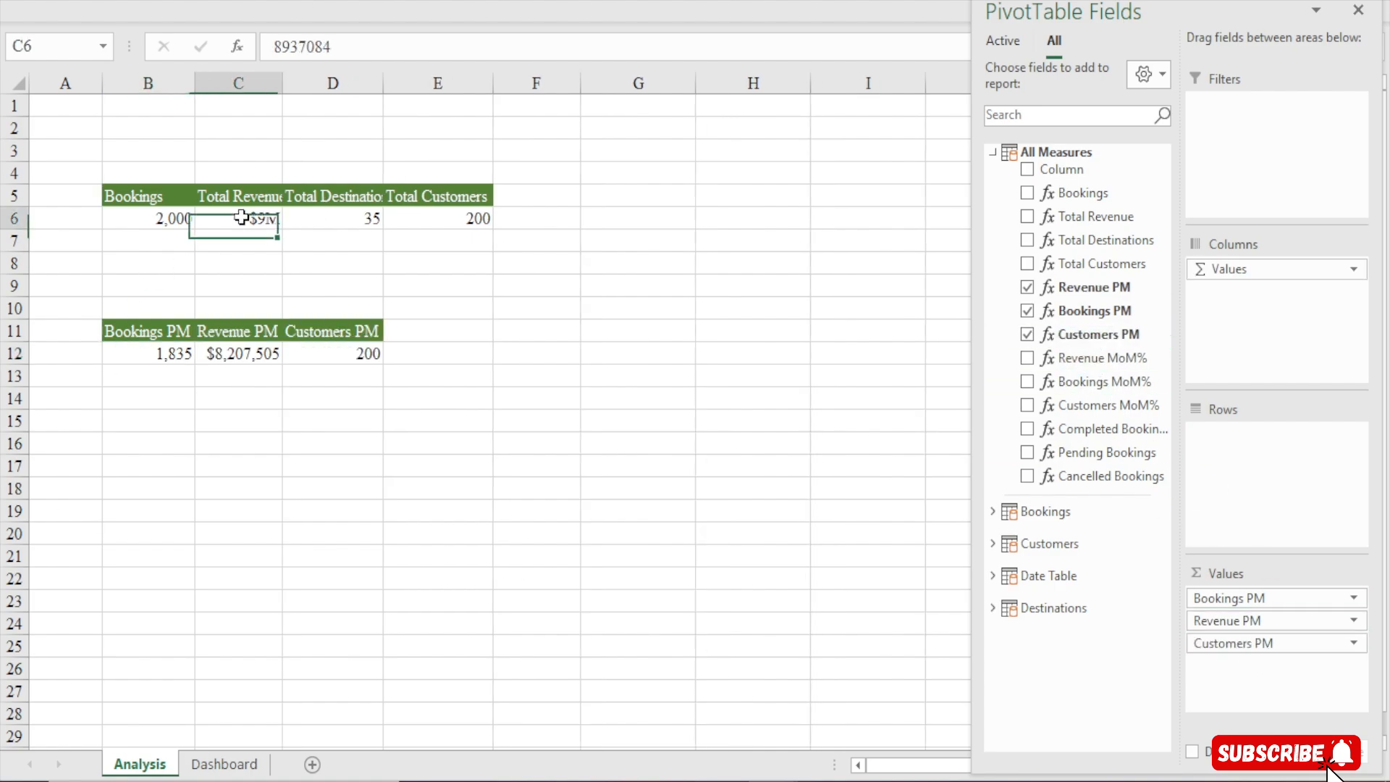
left_click(373, 1)
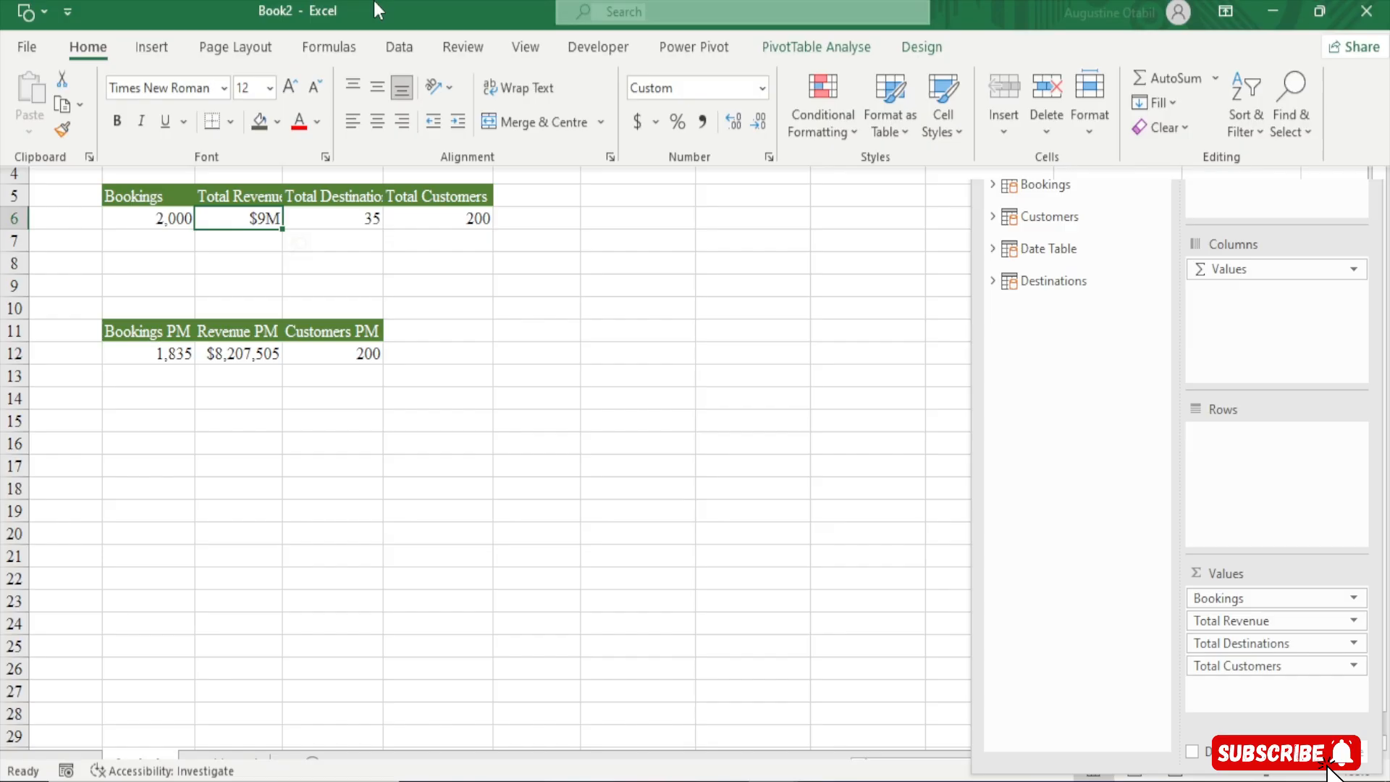
left_click(63, 135)
left_click(252, 352)
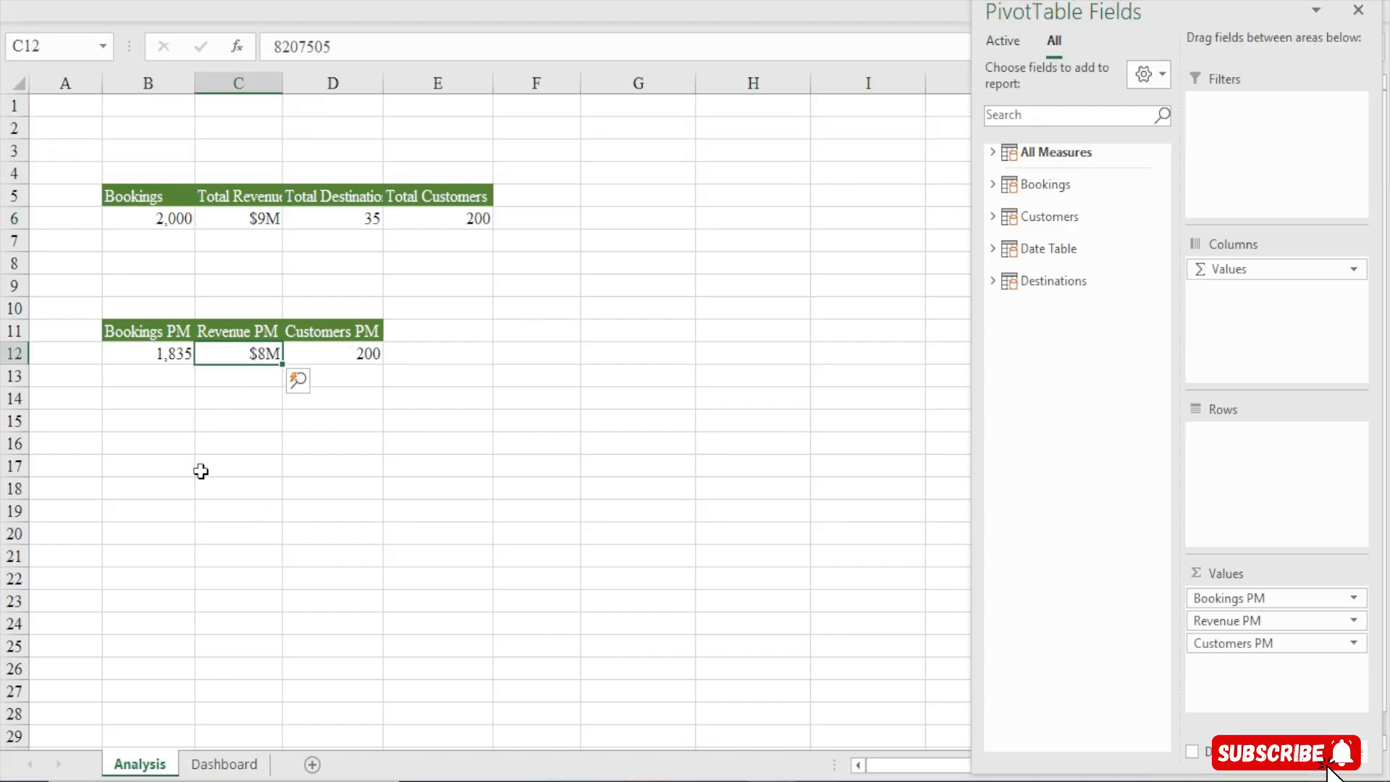
Link the new label in the Bookings card to the Bookings PM value with the formula =Analysis!B12
left_click_drag(143, 356, 350, 351)
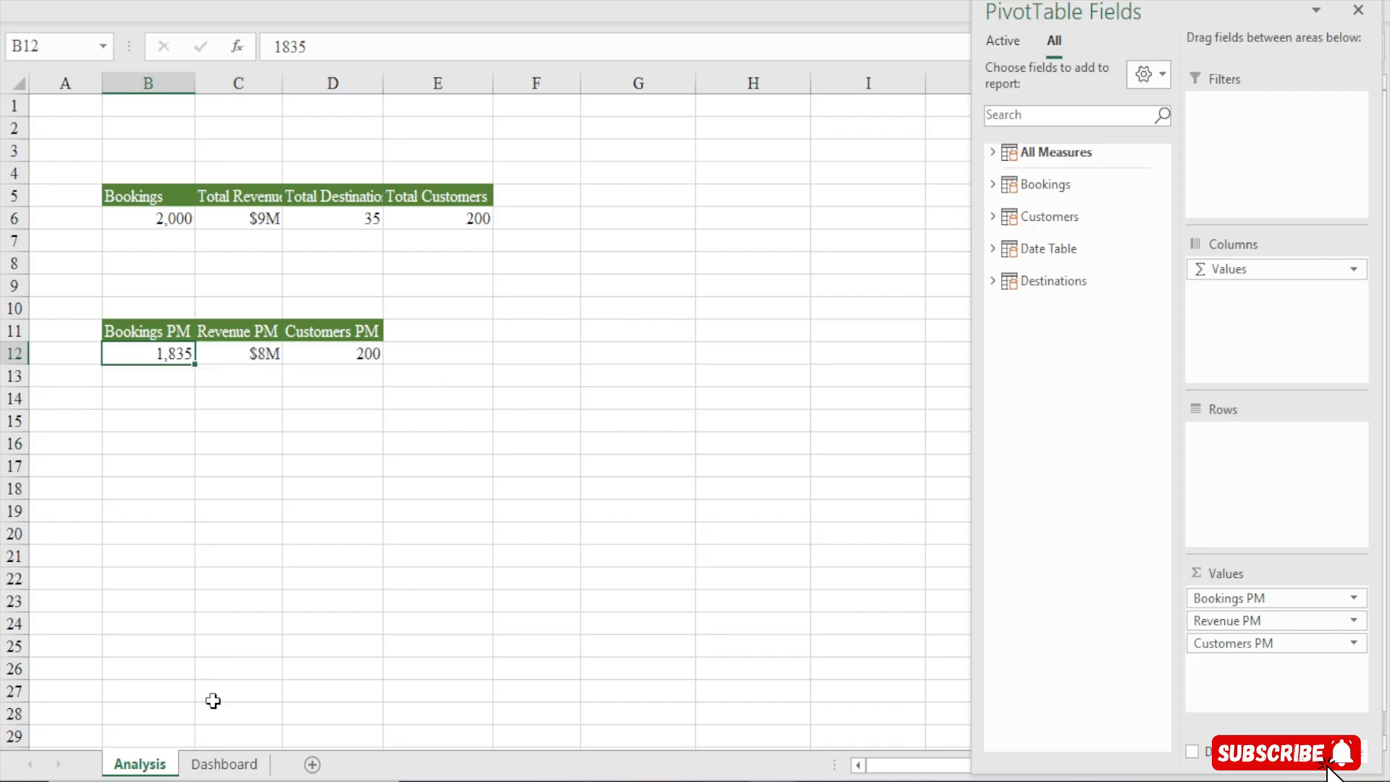
left_click(224, 764)
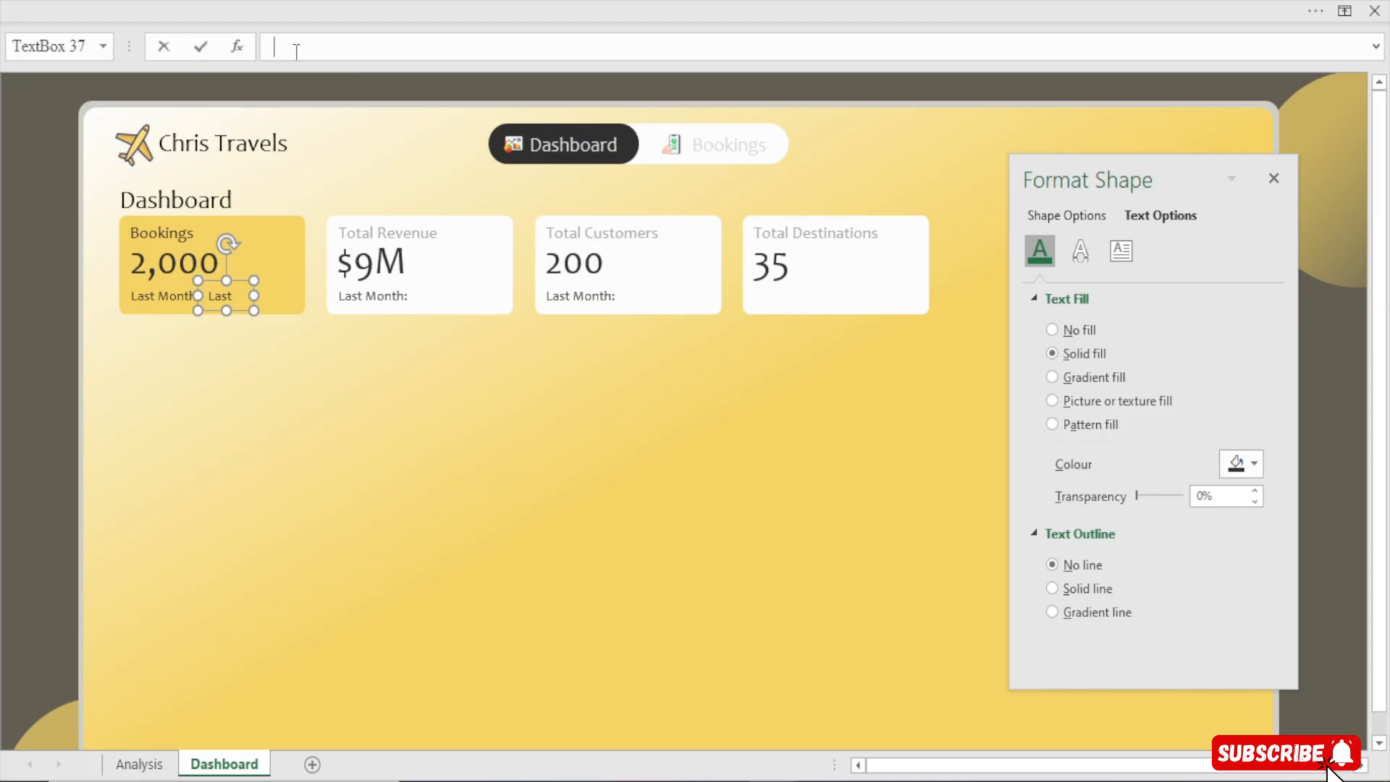
type("=")
left_click(139, 764)
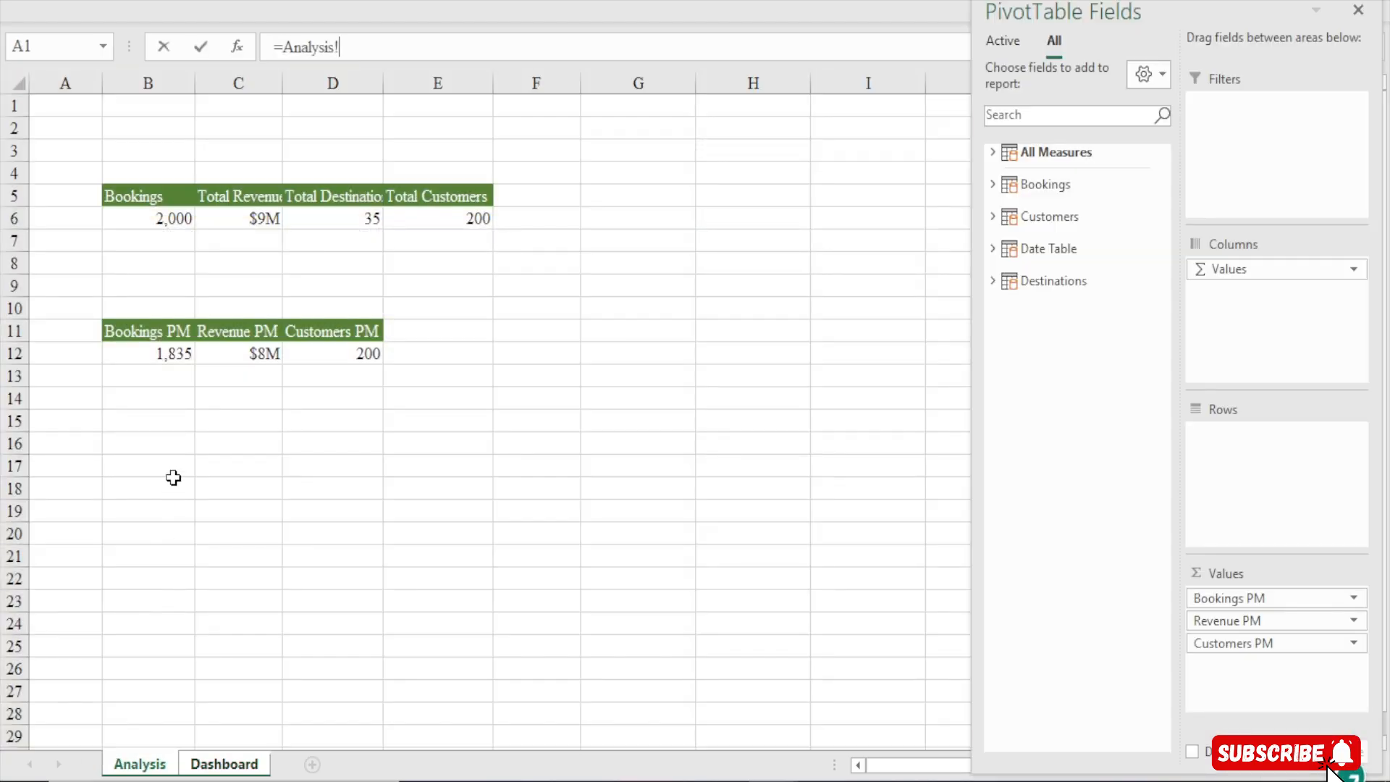
left_click(182, 354)
key("Return")
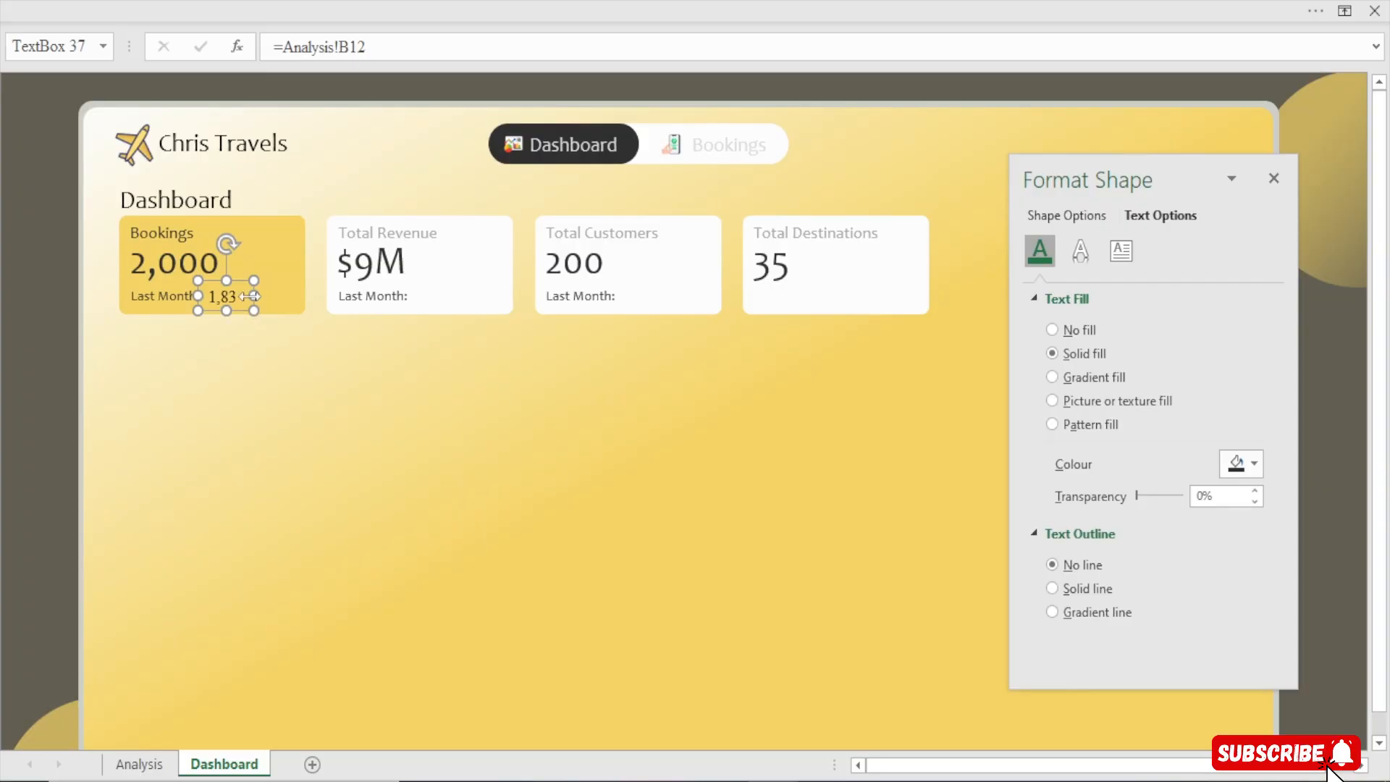
Set the Bookings card's previous-month value text to the Candara font and reduce its font size
left_click_drag(254, 295, 263, 296)
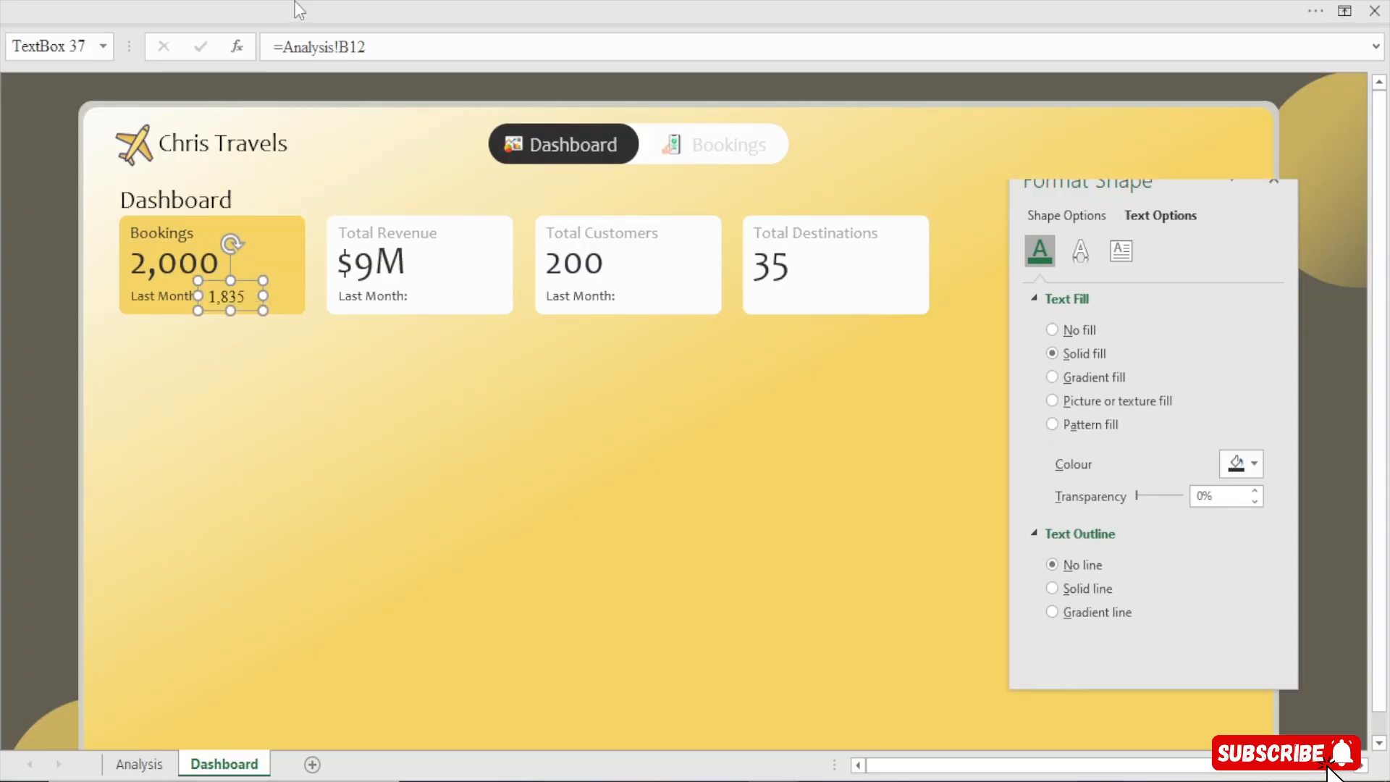
left_click(294, 2)
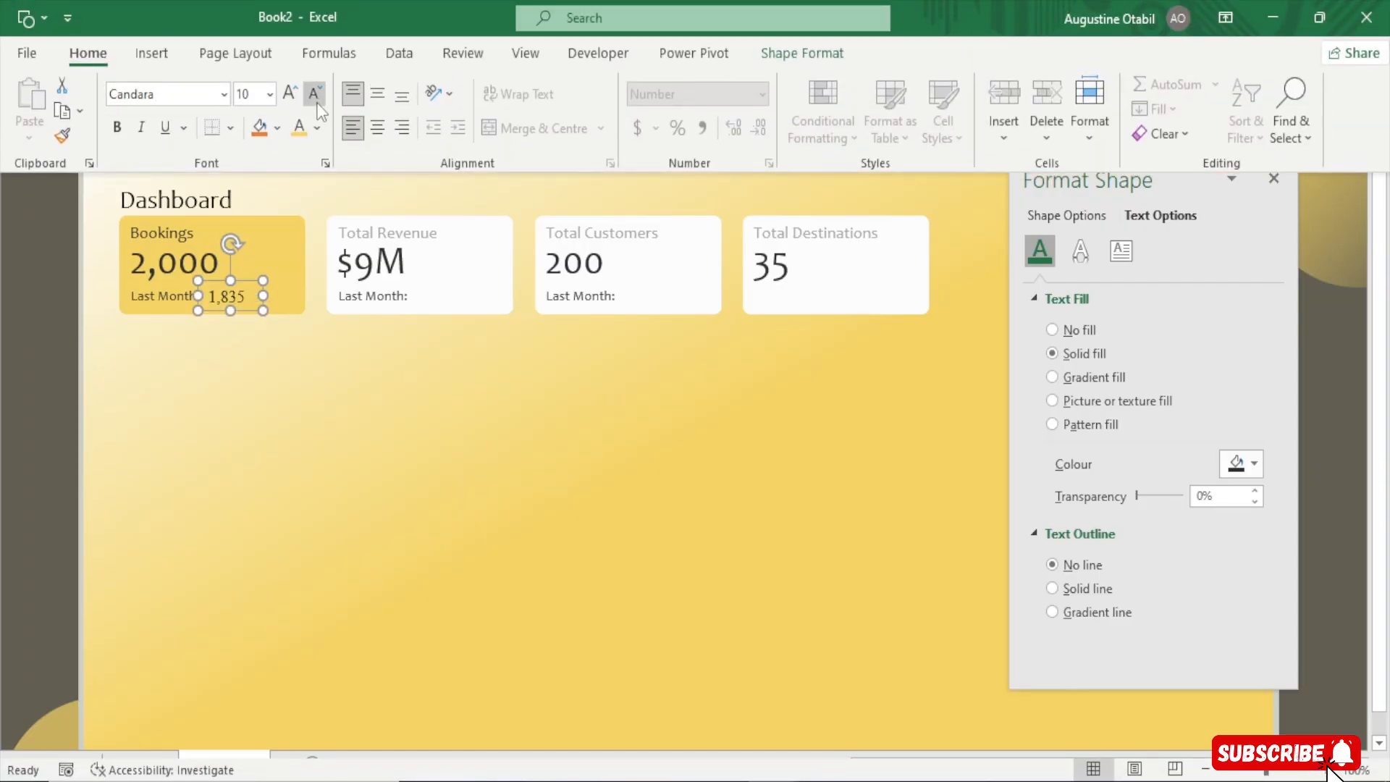
left_click(185, 93)
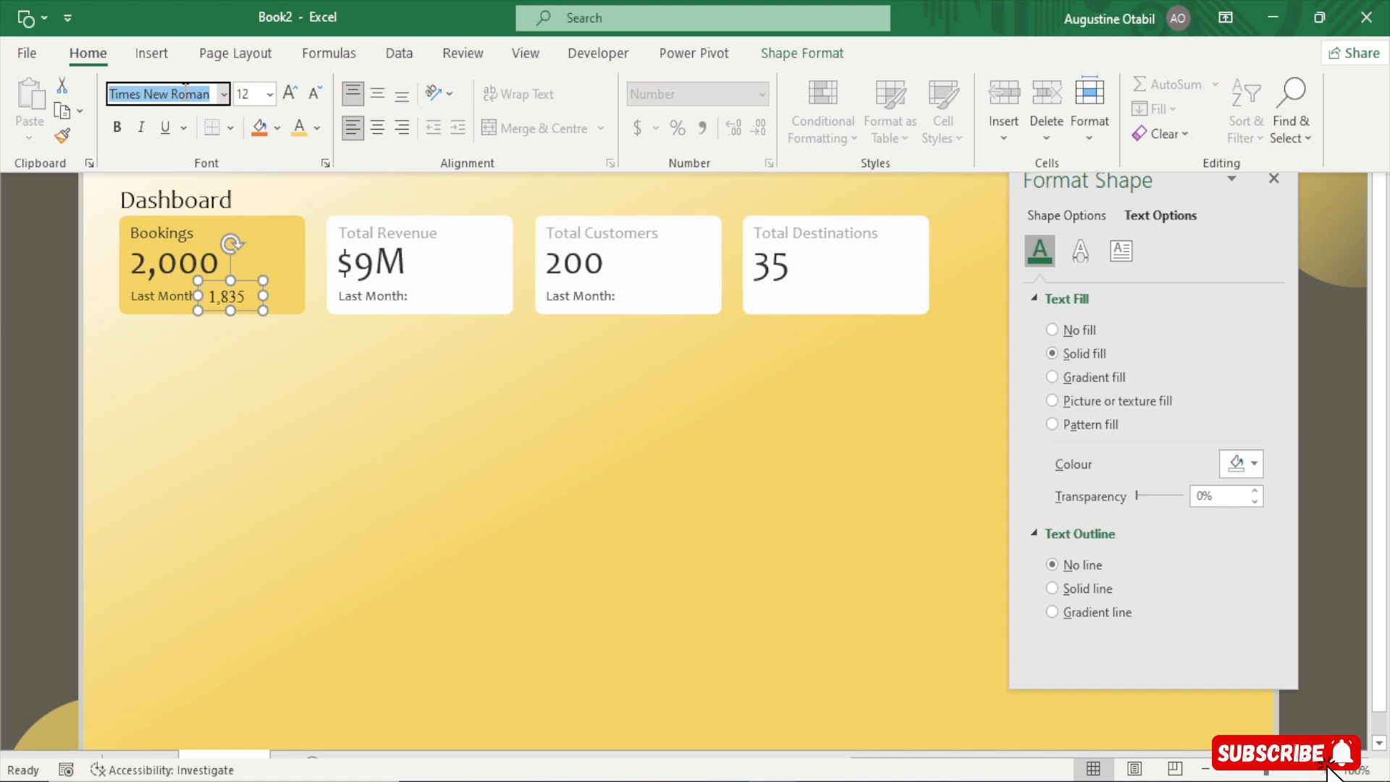
type("Candara")
key("Return")
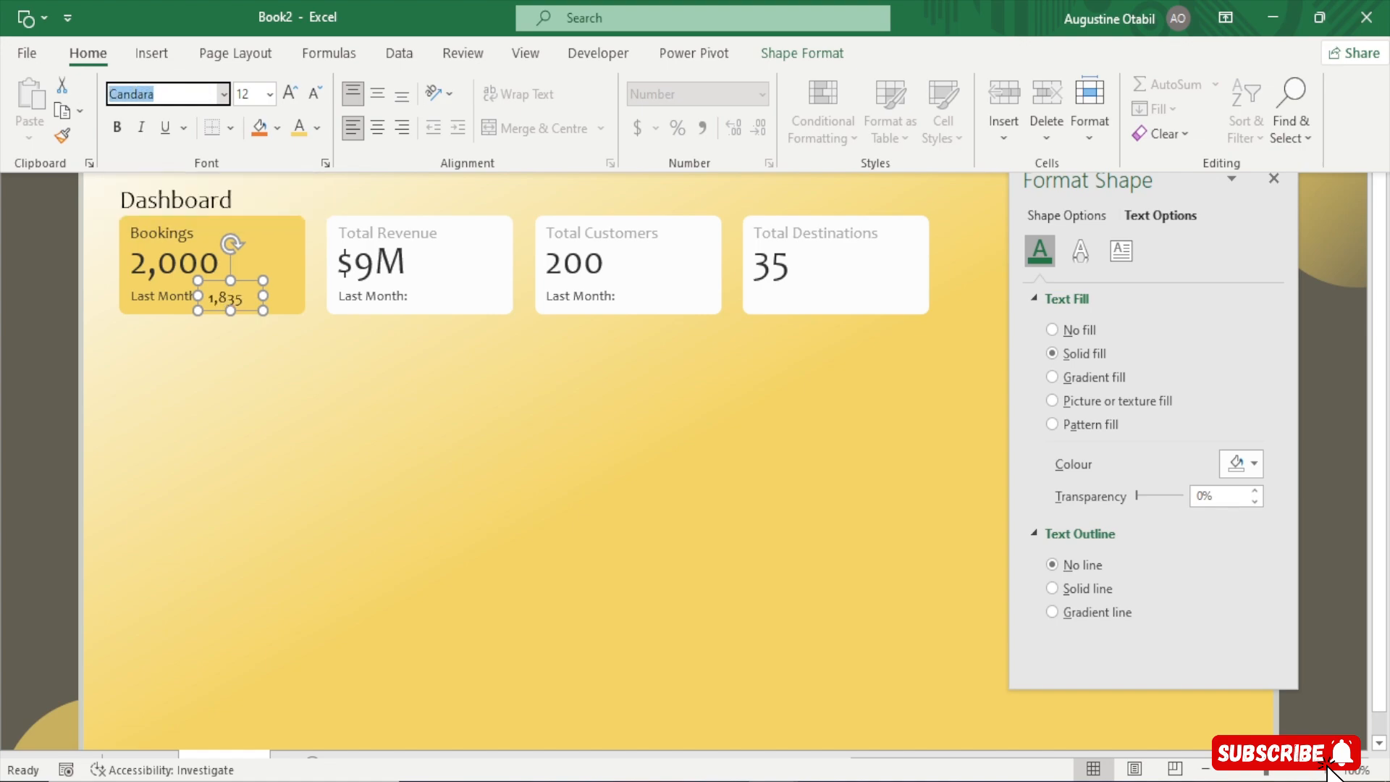
left_click(316, 93)
left_click(265, 301)
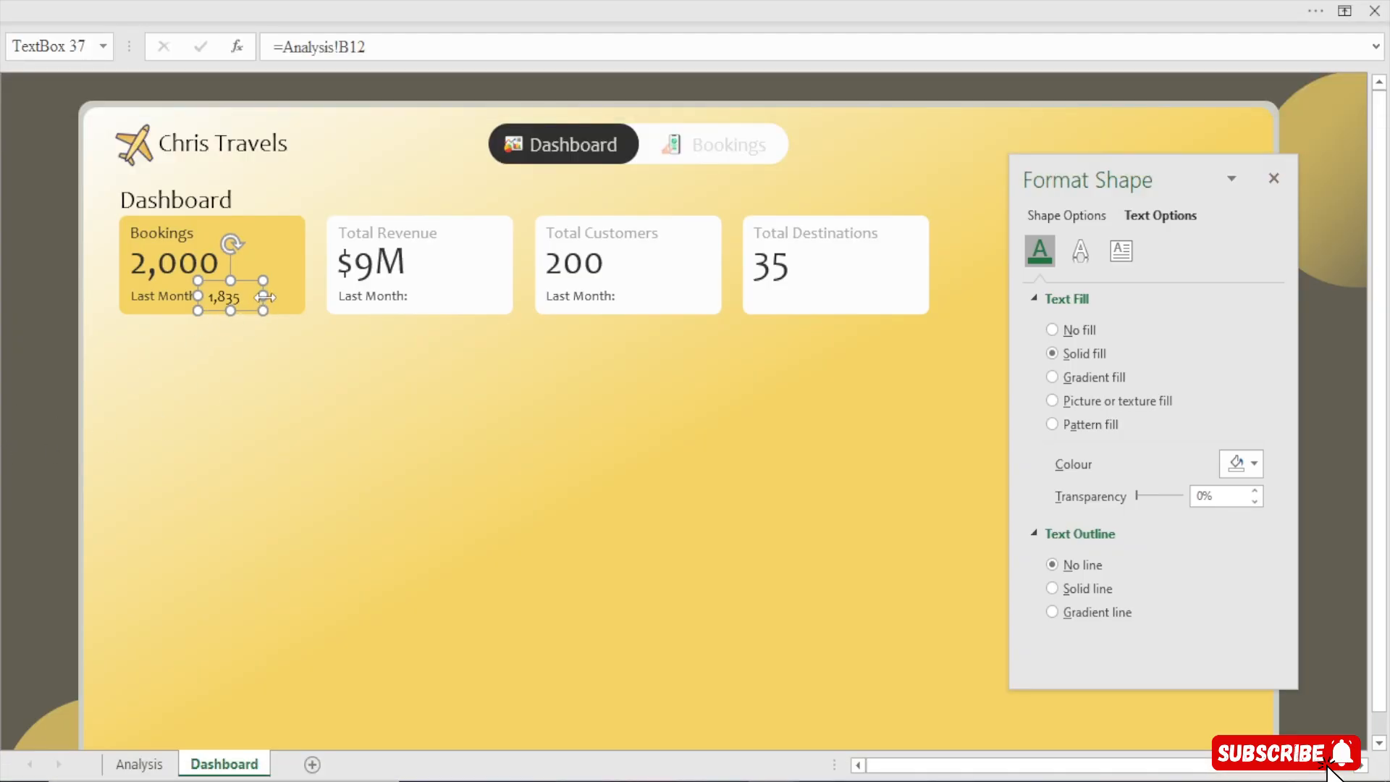
Nudge the Bookings previous-month value box so it sits beside its Last Month label
left_click_drag(265, 297, 252, 296)
key("Up")
key("Up")
key("Up")
key("Left")
key("Left")
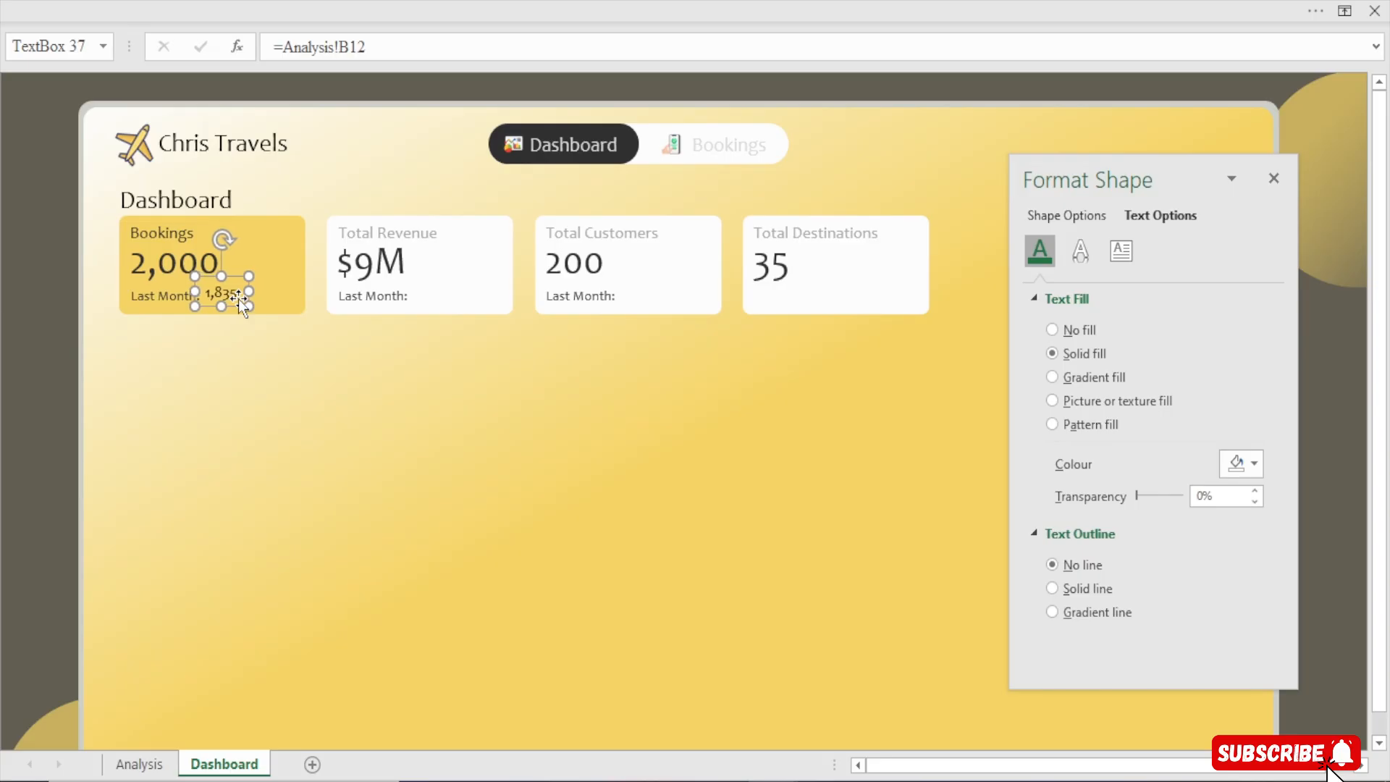
key("Left")
left_click(3, 403)
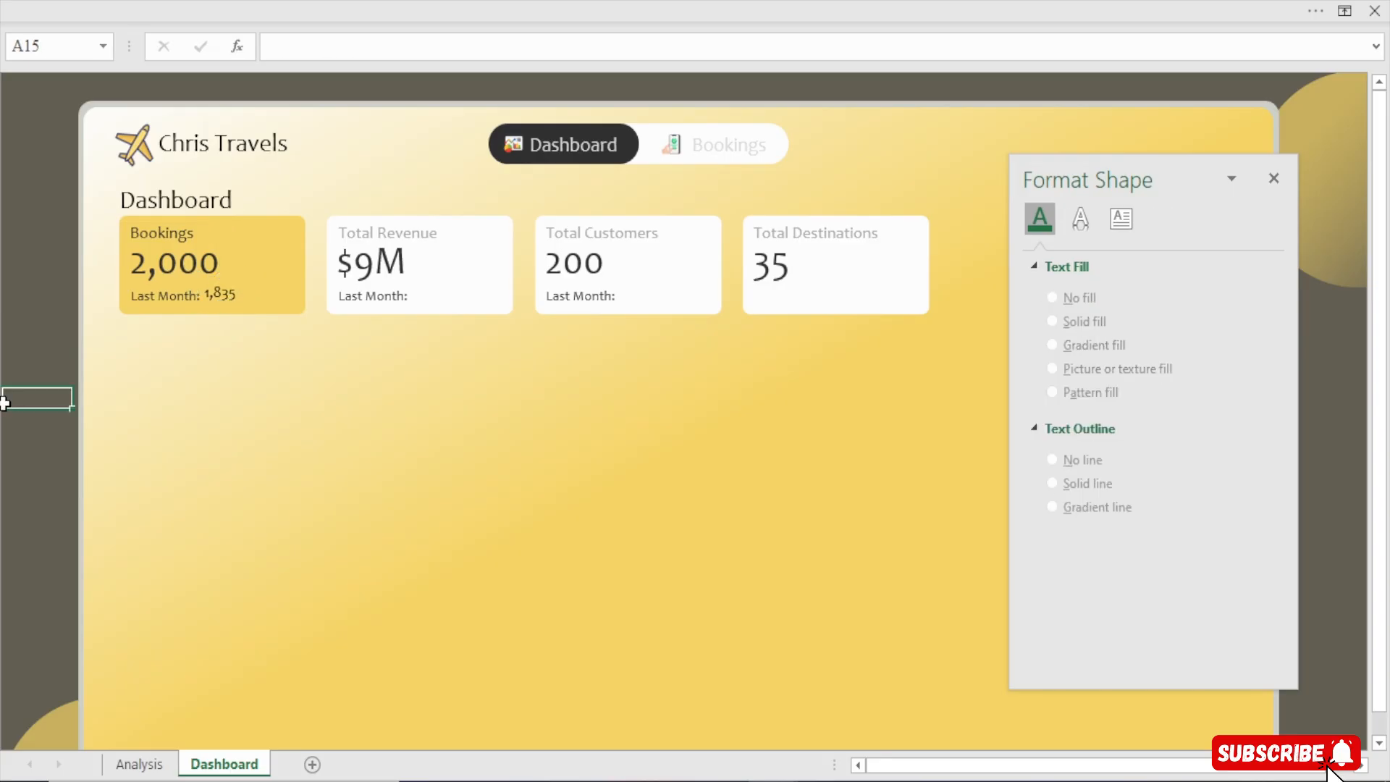
Duplicate the Bookings previous-month value box into the Total Revenue card
left_click(208, 311)
left_click(10, 355)
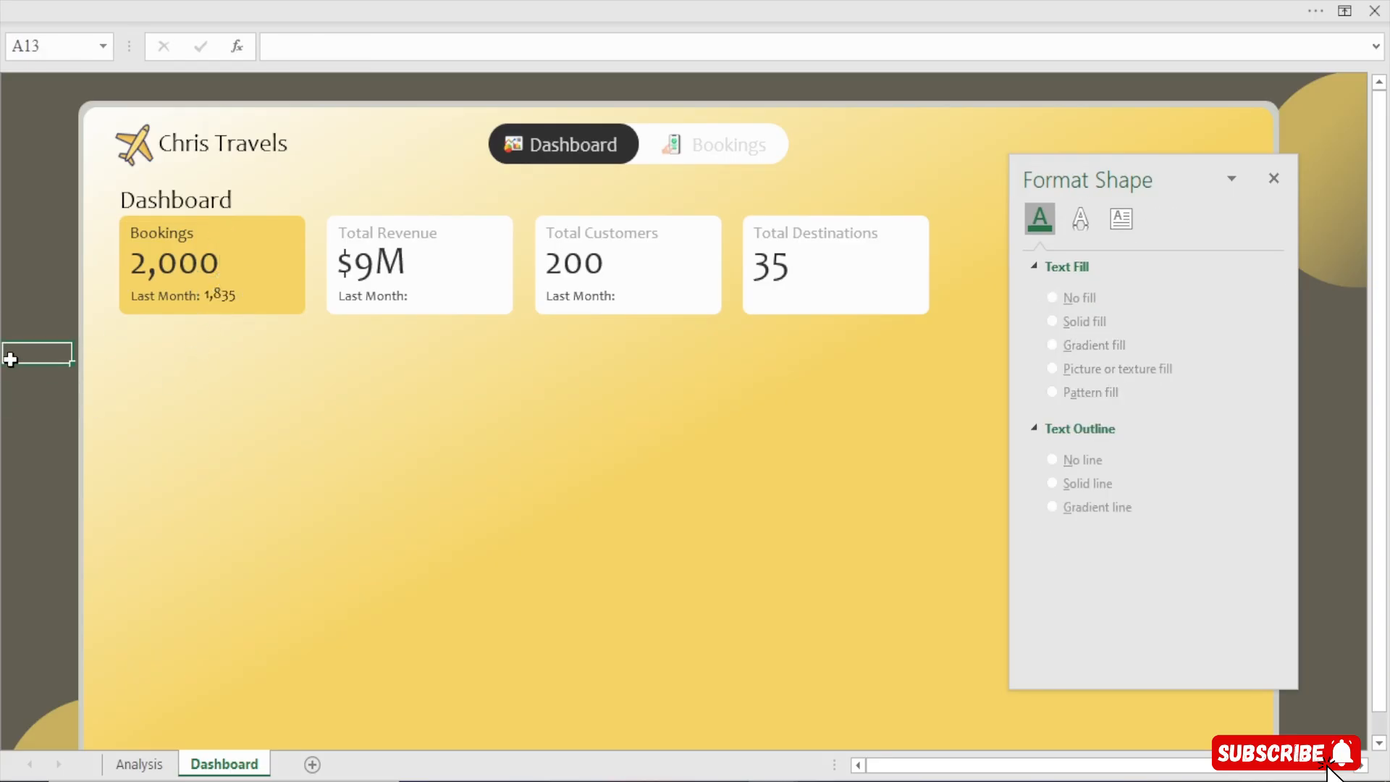
left_click(220, 293)
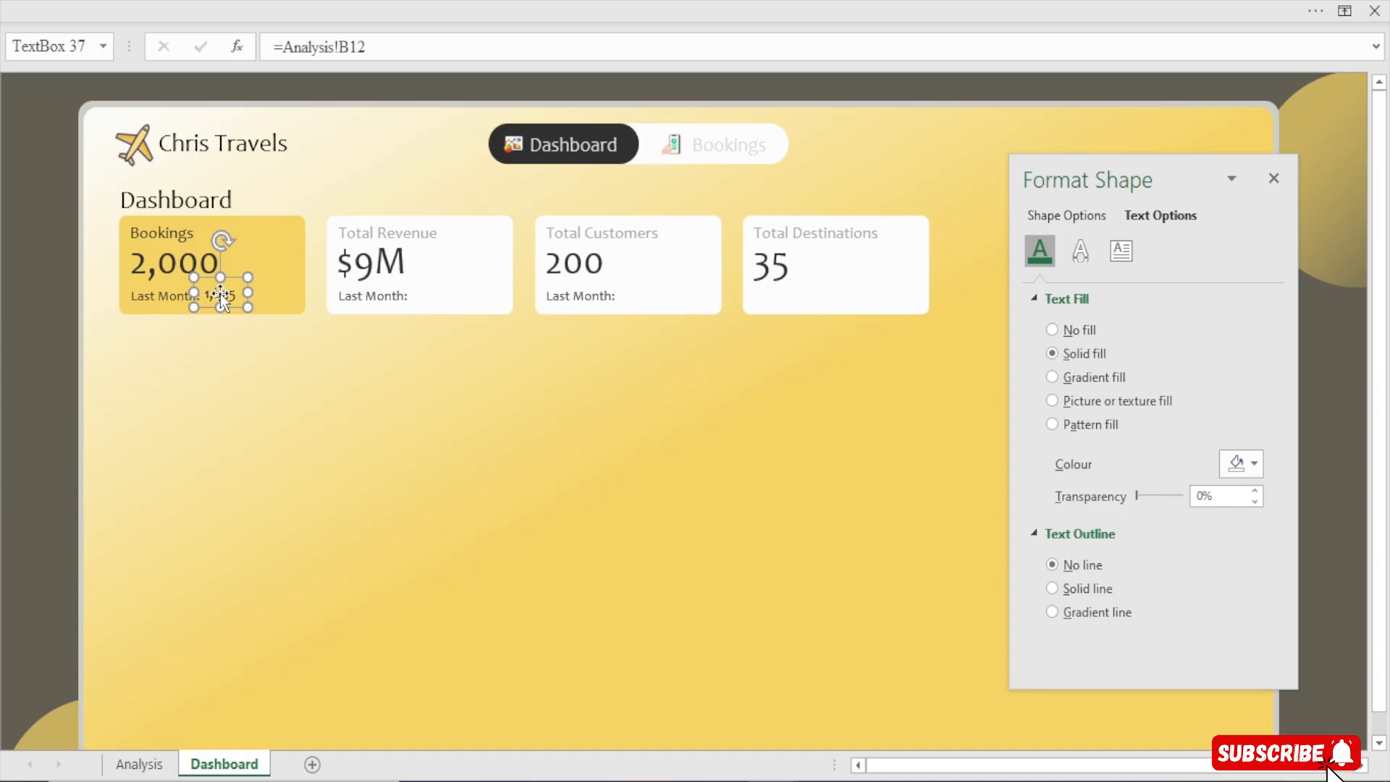
left_click(476, 2)
left_click(288, 93)
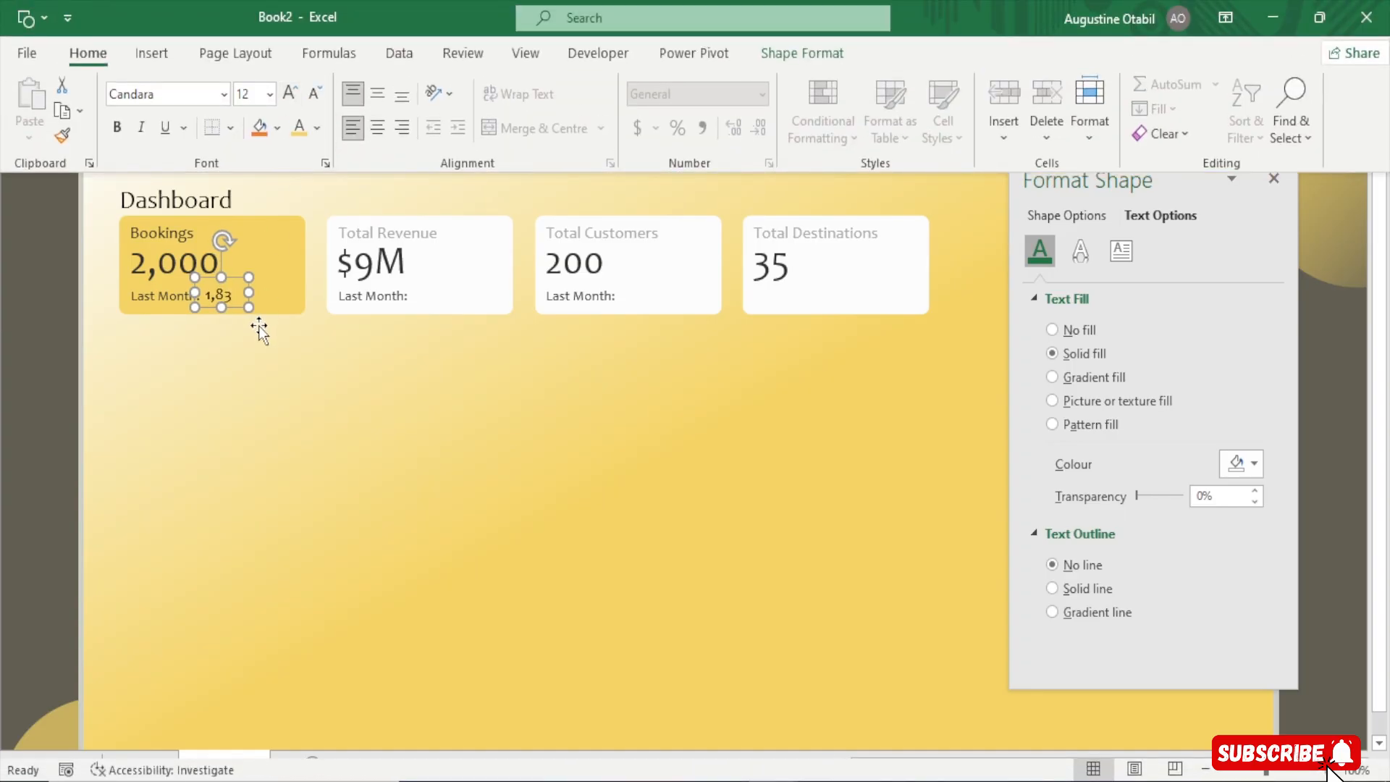
left_click_drag(248, 307, 432, 295)
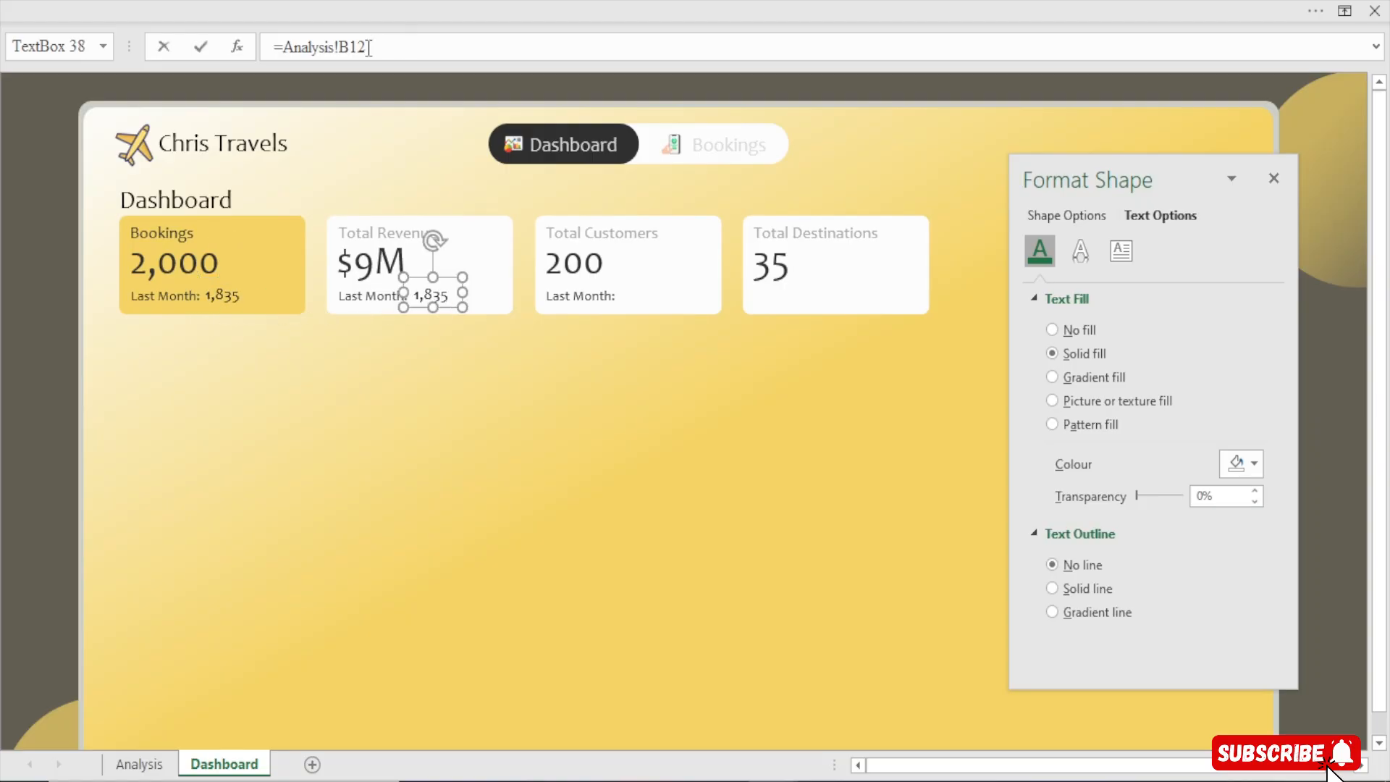
Link the Revenue card's previous-month box to the Revenue PM value with the formula =Analysis!C12
left_click_drag(369, 48, 190, 48)
type("=")
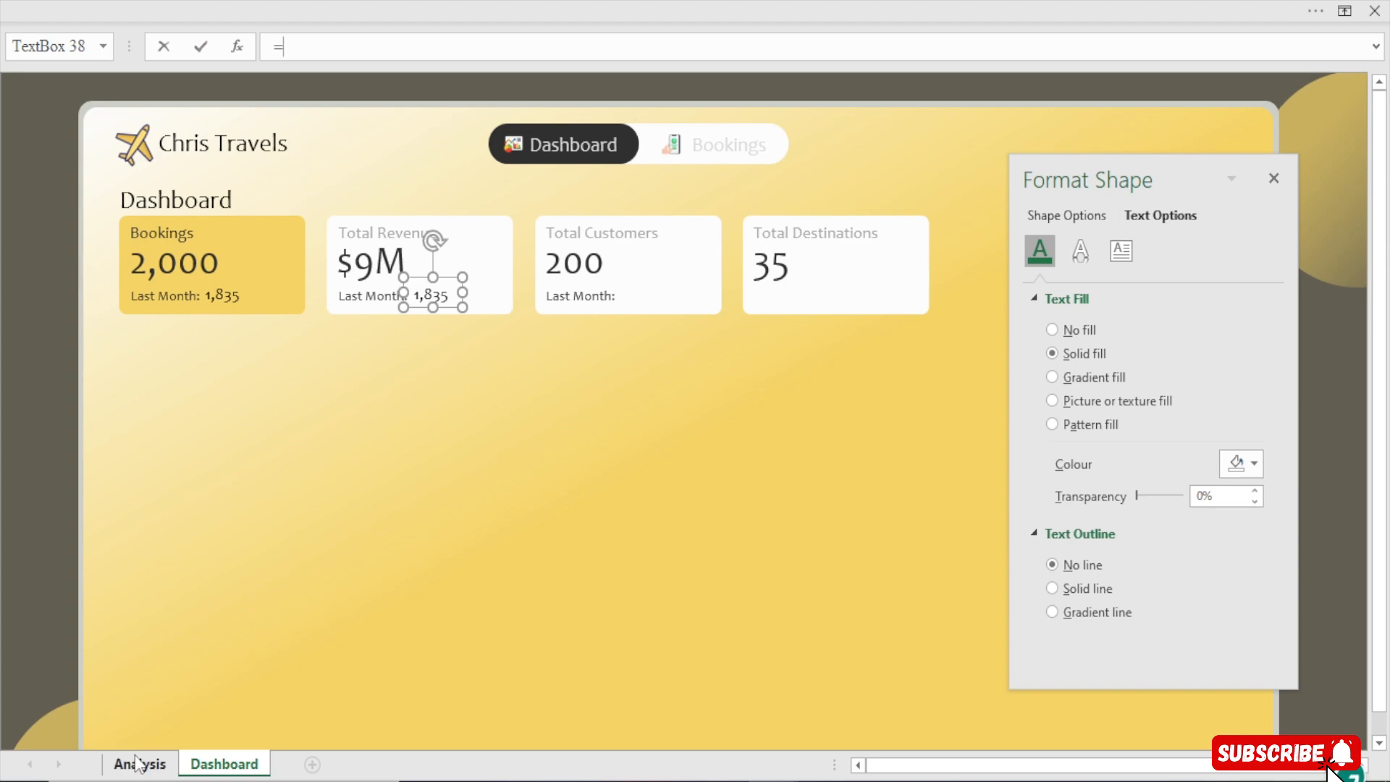
left_click(136, 764)
left_click(259, 354)
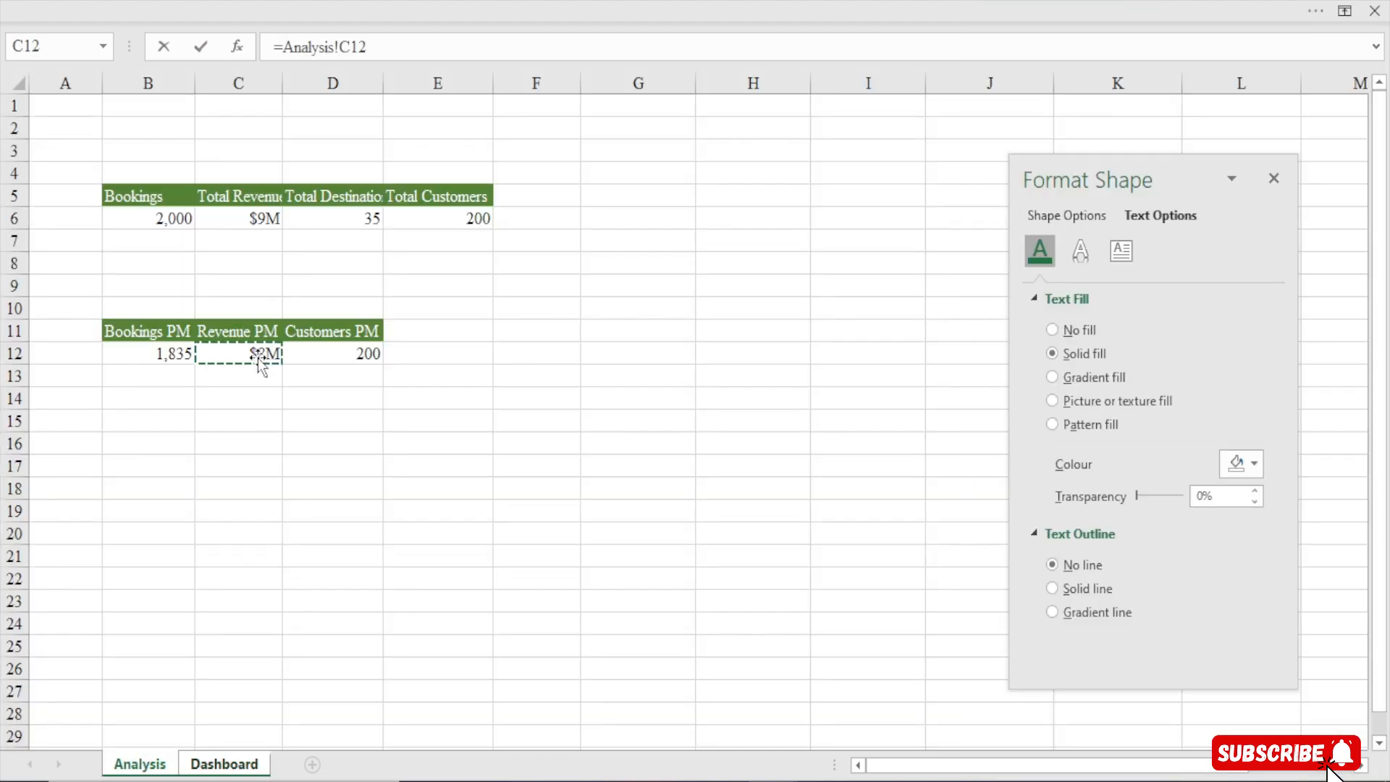
key("Return")
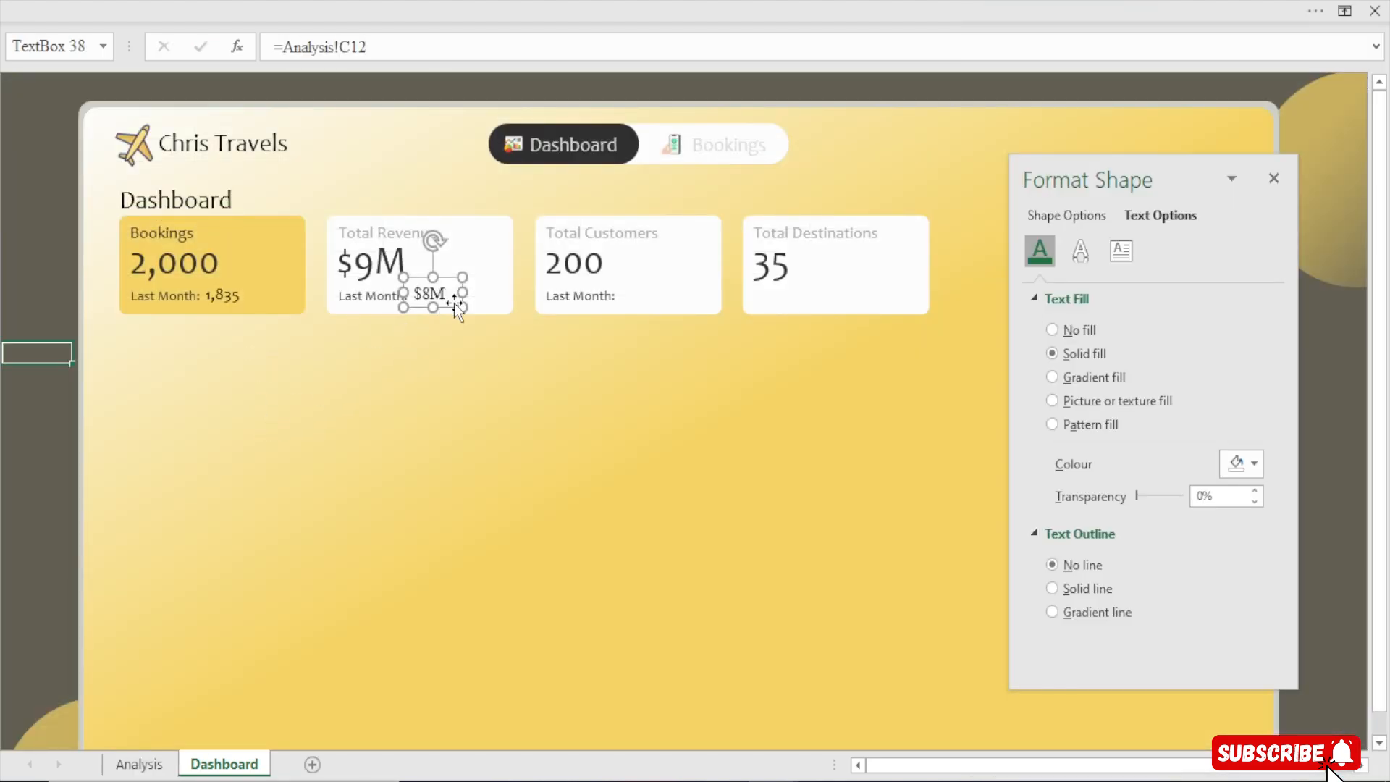
Duplicate the box into the Total Customers card and link it to Customers PM with =Analysis!D12
key("ctrl+d")
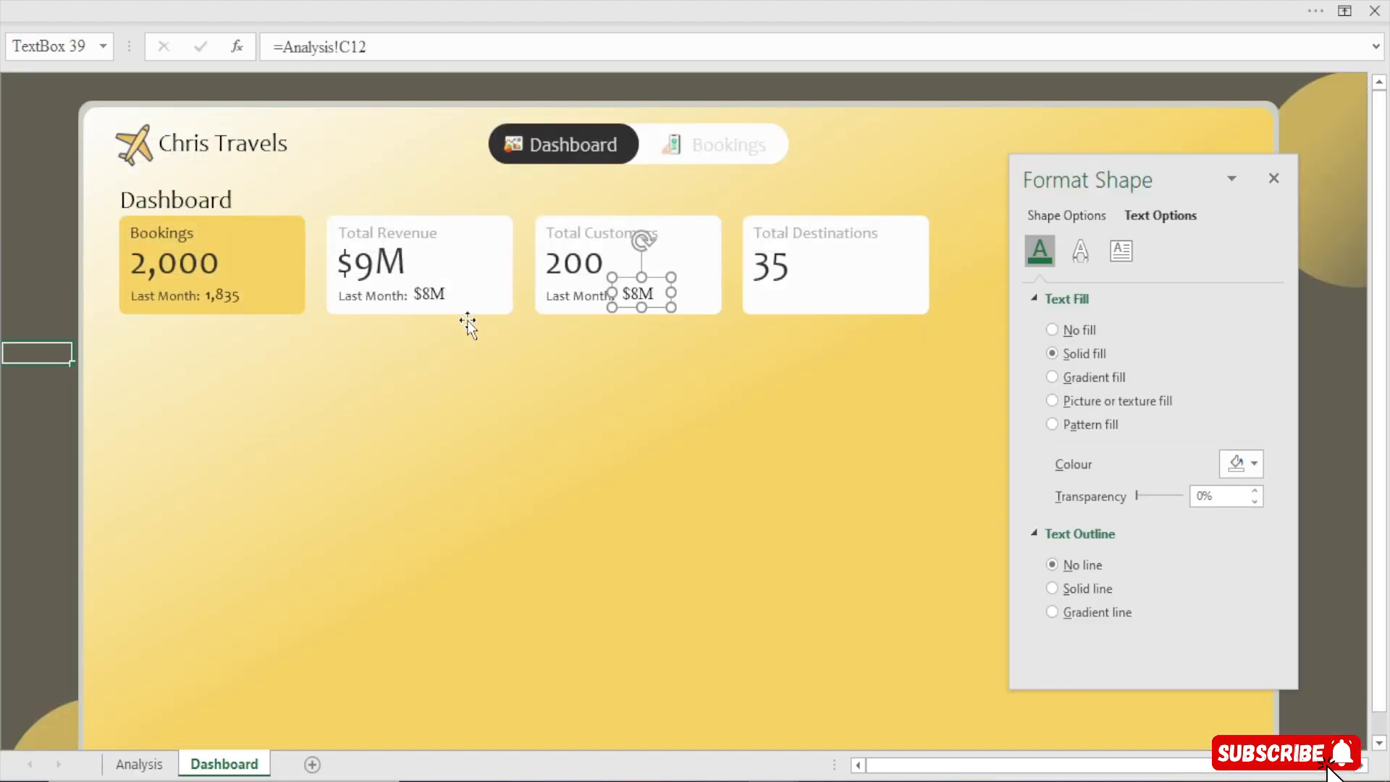
triple_click(373, 48)
type("=")
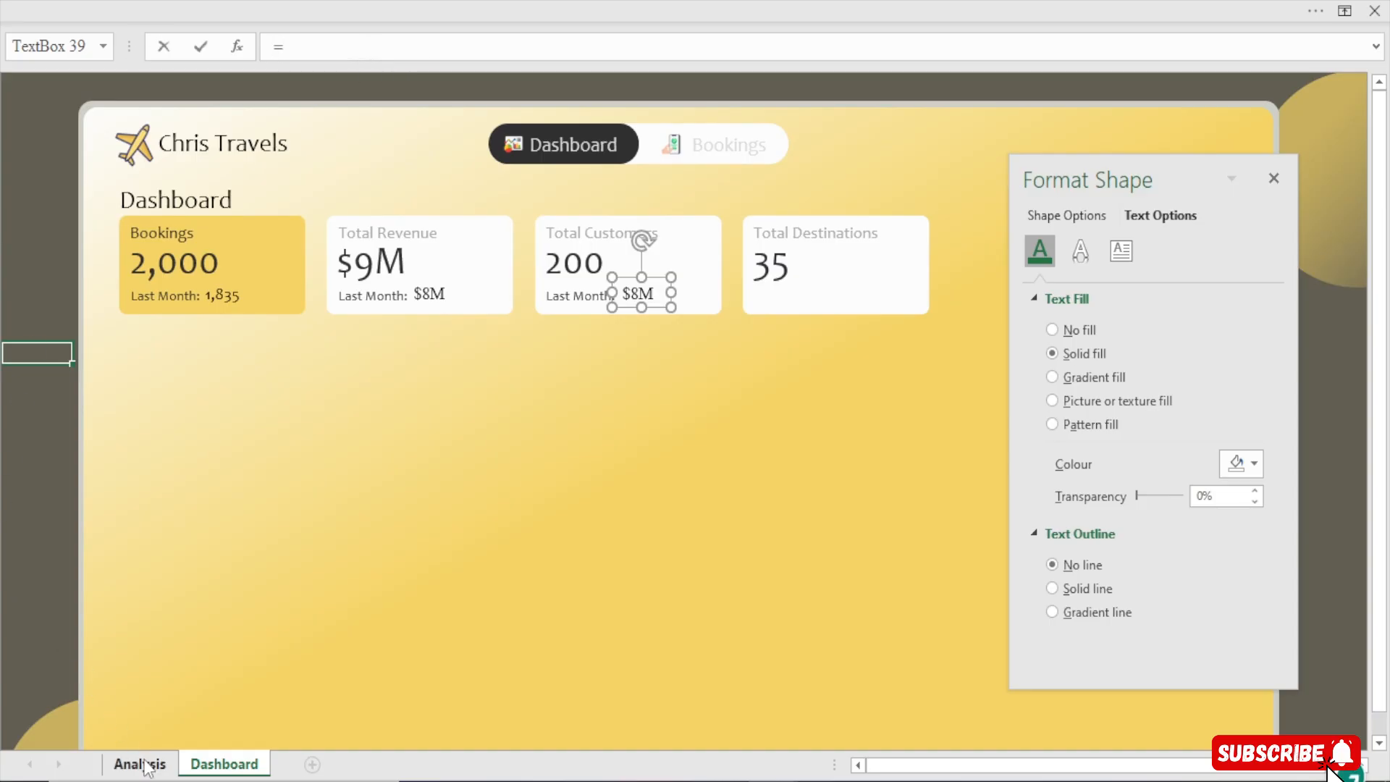
left_click(140, 764)
left_click(334, 362)
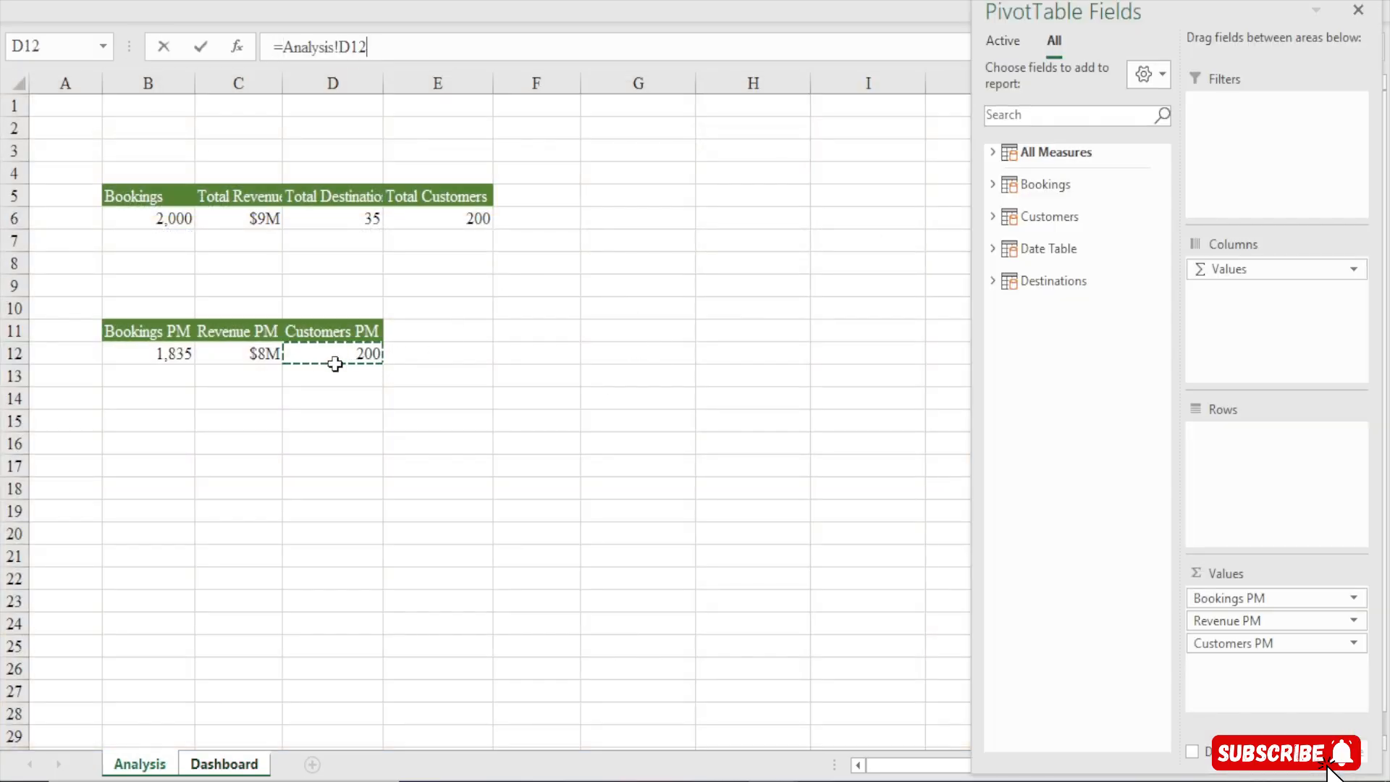
key("Return")
Copy the Bookings previous-month box's formatting onto the Revenue and Customers boxes with Format Painter
left_click(449, 302)
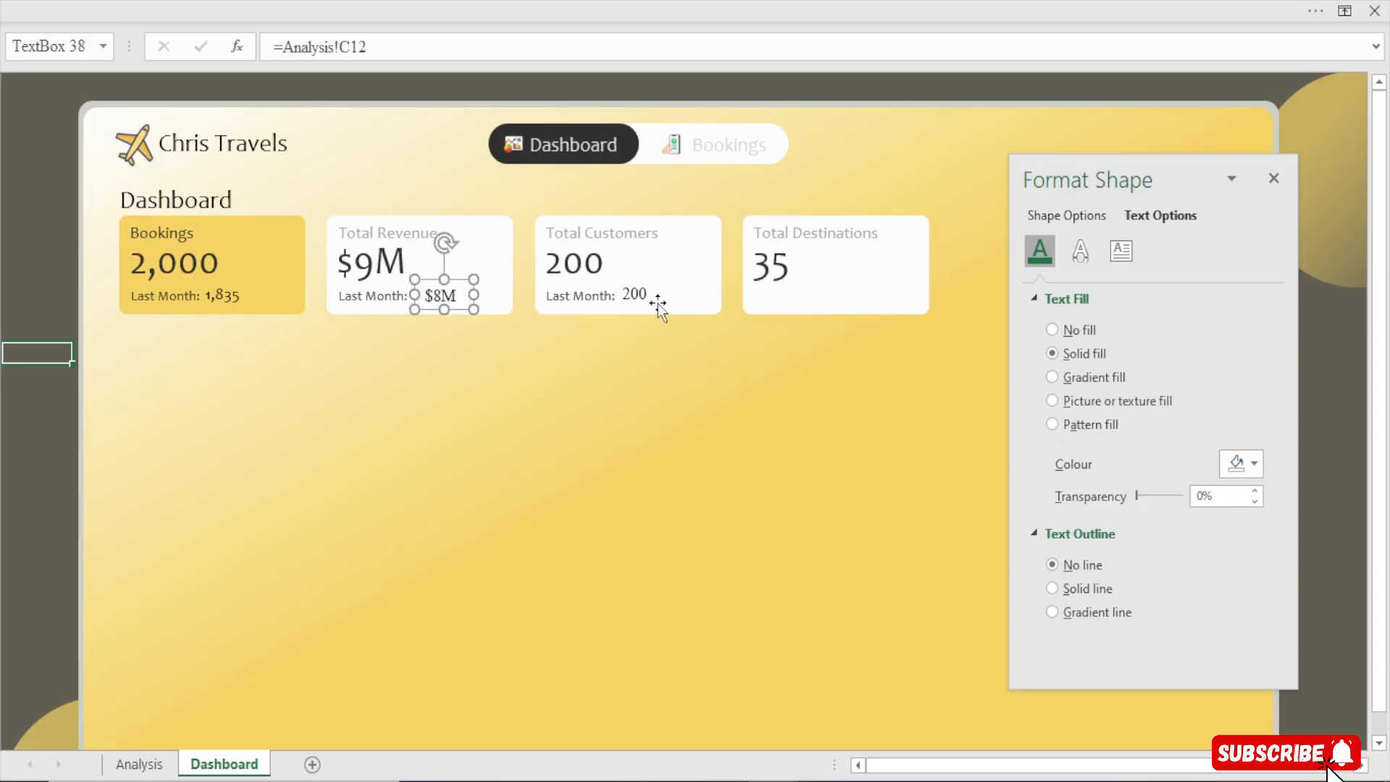
left_click(213, 292)
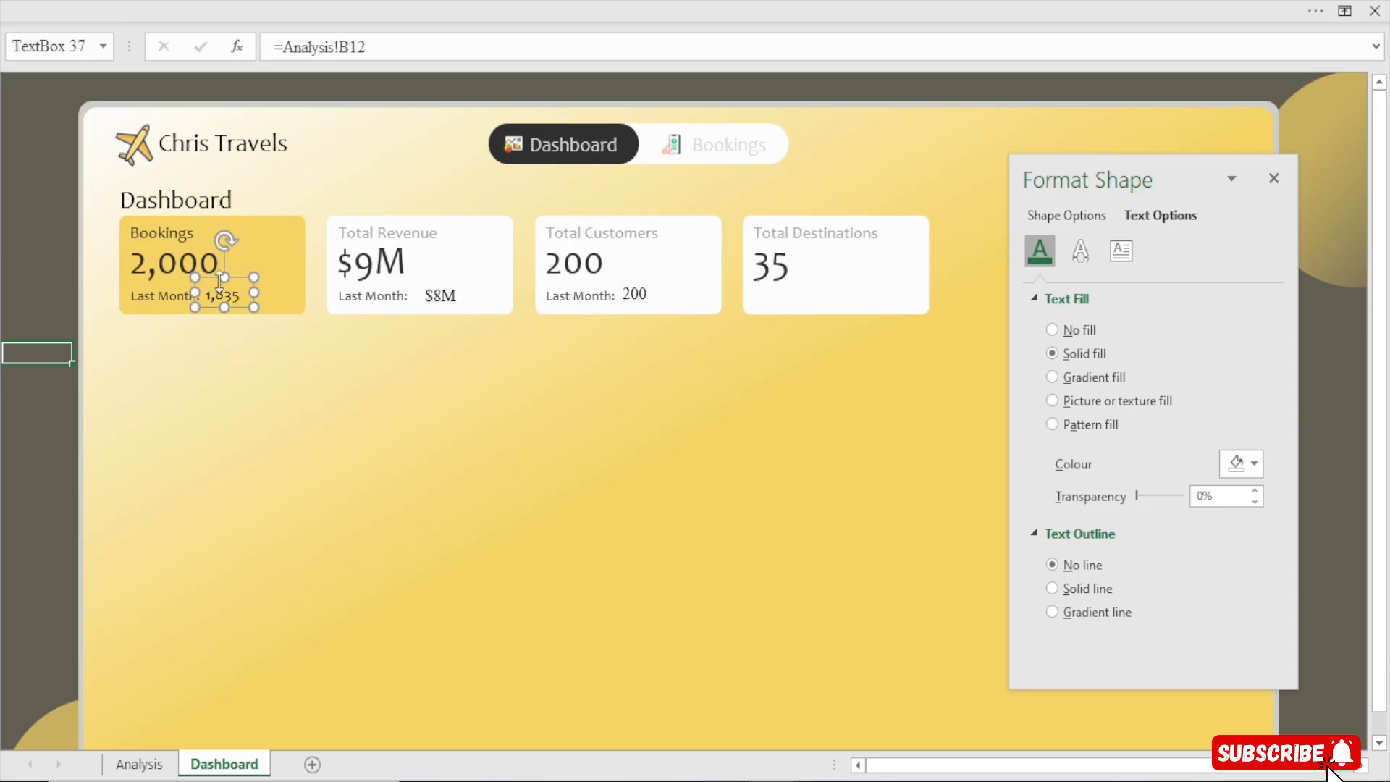
left_click(516, 1)
double_click(69, 138)
left_click(437, 297)
left_click(633, 295)
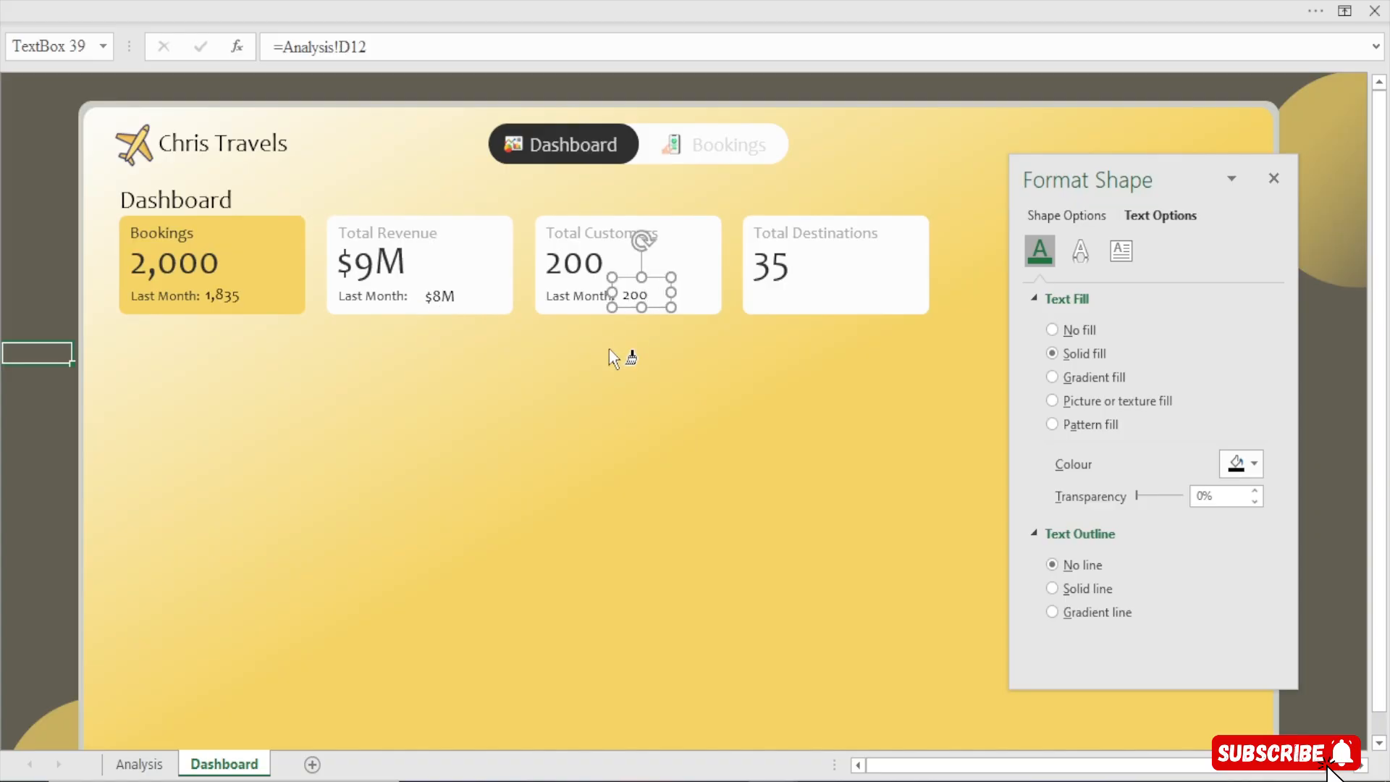
Nudge the Revenue previous-month value box next to its Last Month label
left_click(441, 293)
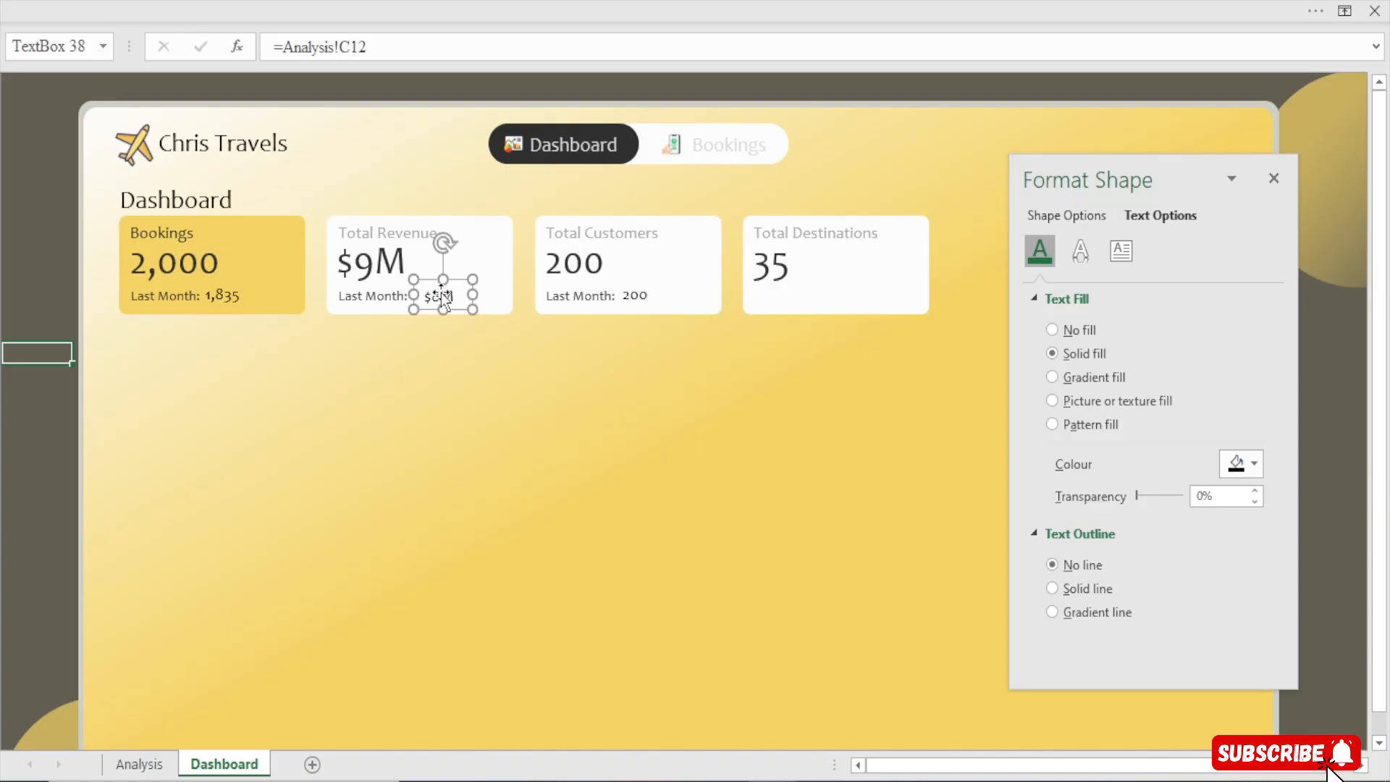
key("Left")
key("Left")
key("Left")
key("Left")
key("Left")
key("Left")
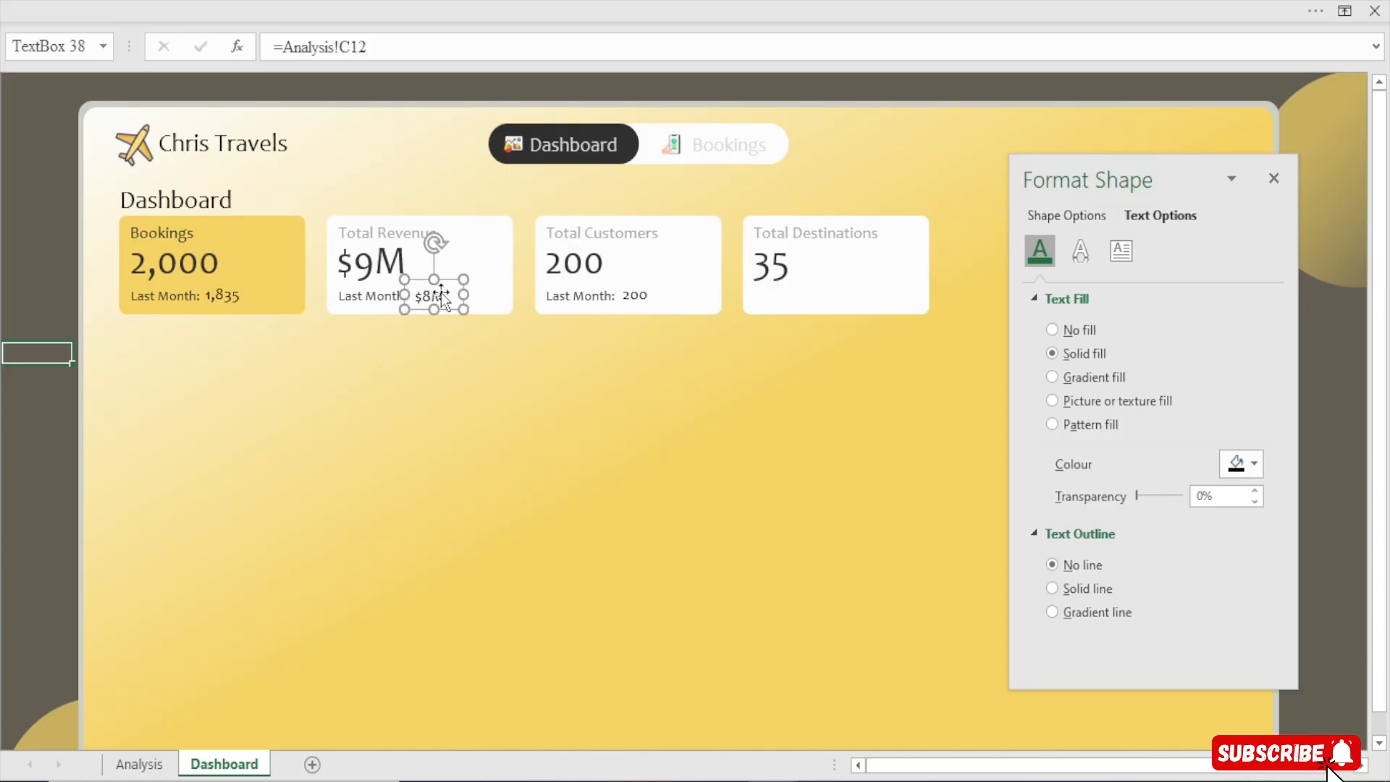
key("Up")
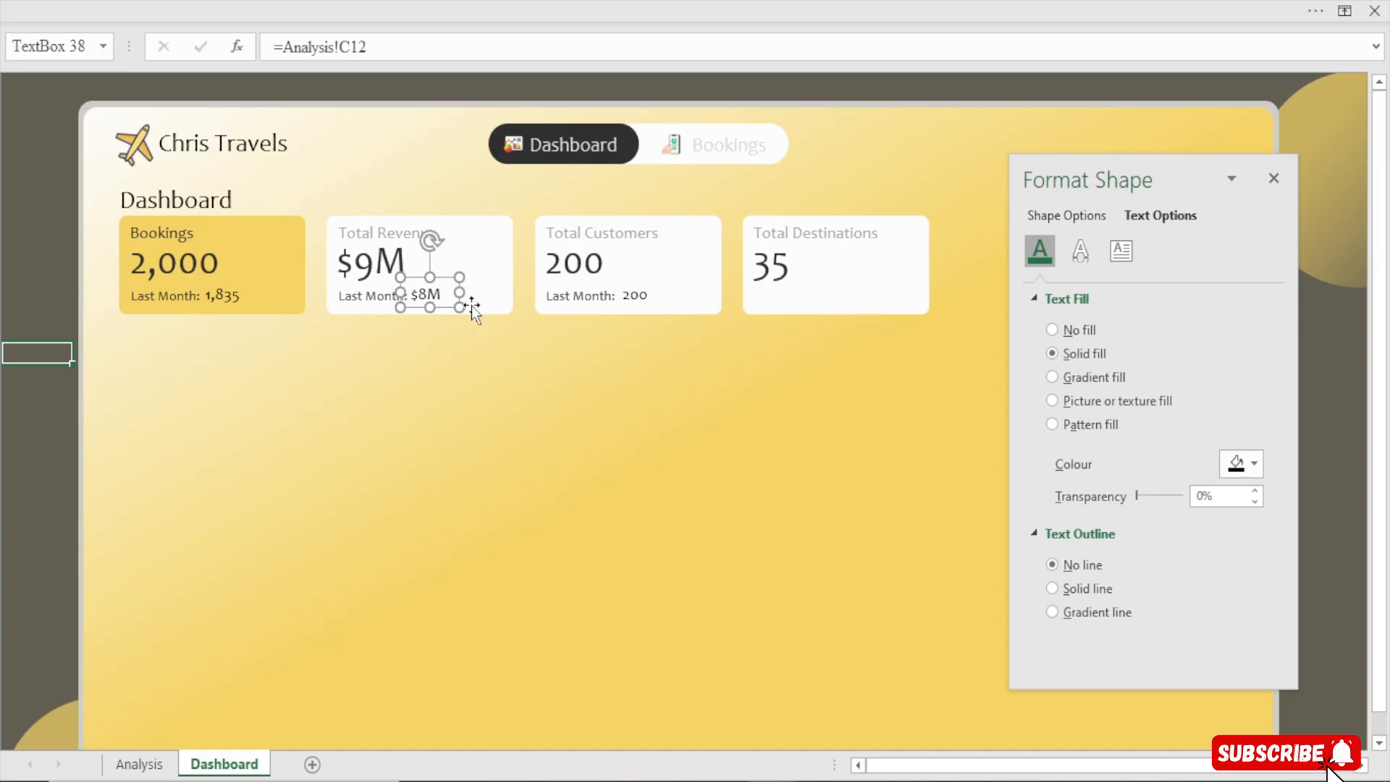
Select all three previous-month value boxes and align them with each other
left_click(636, 305)
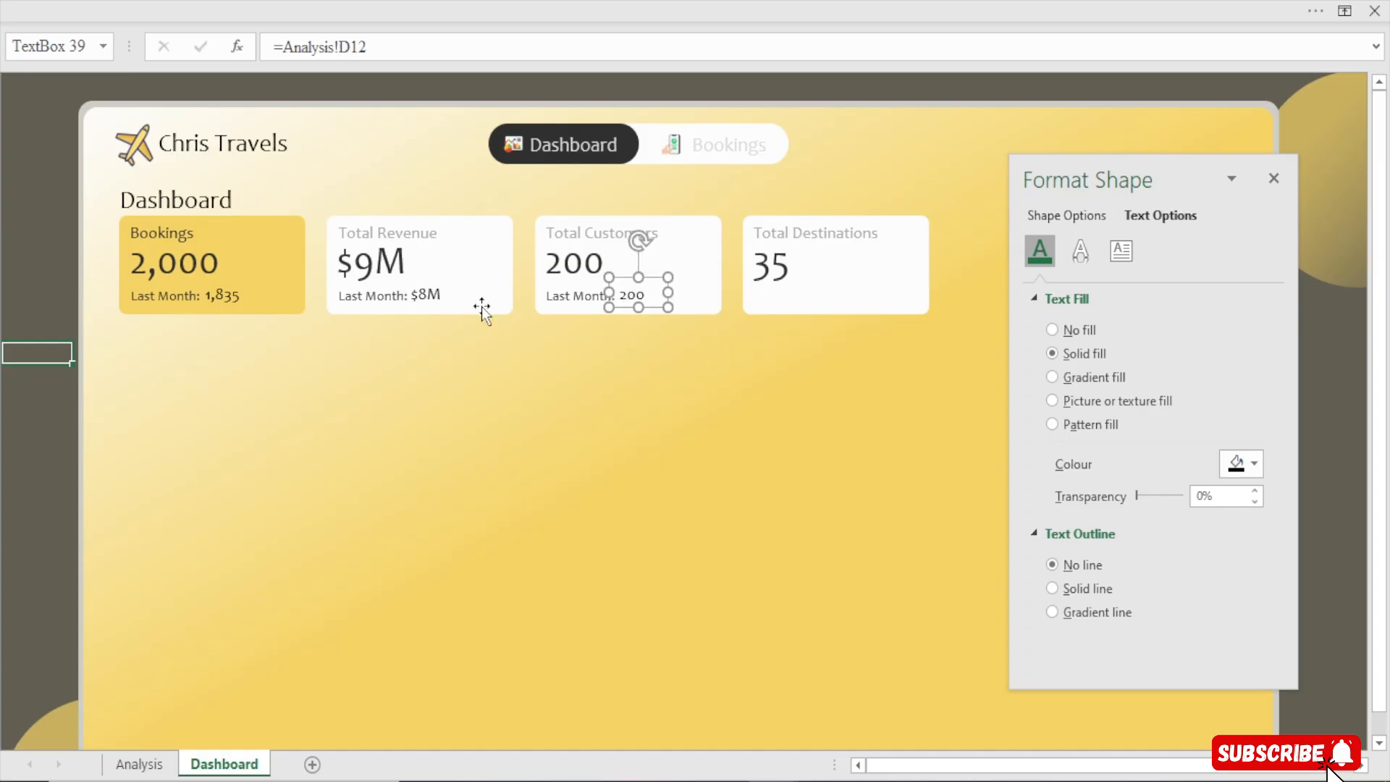
left_click(216, 293)
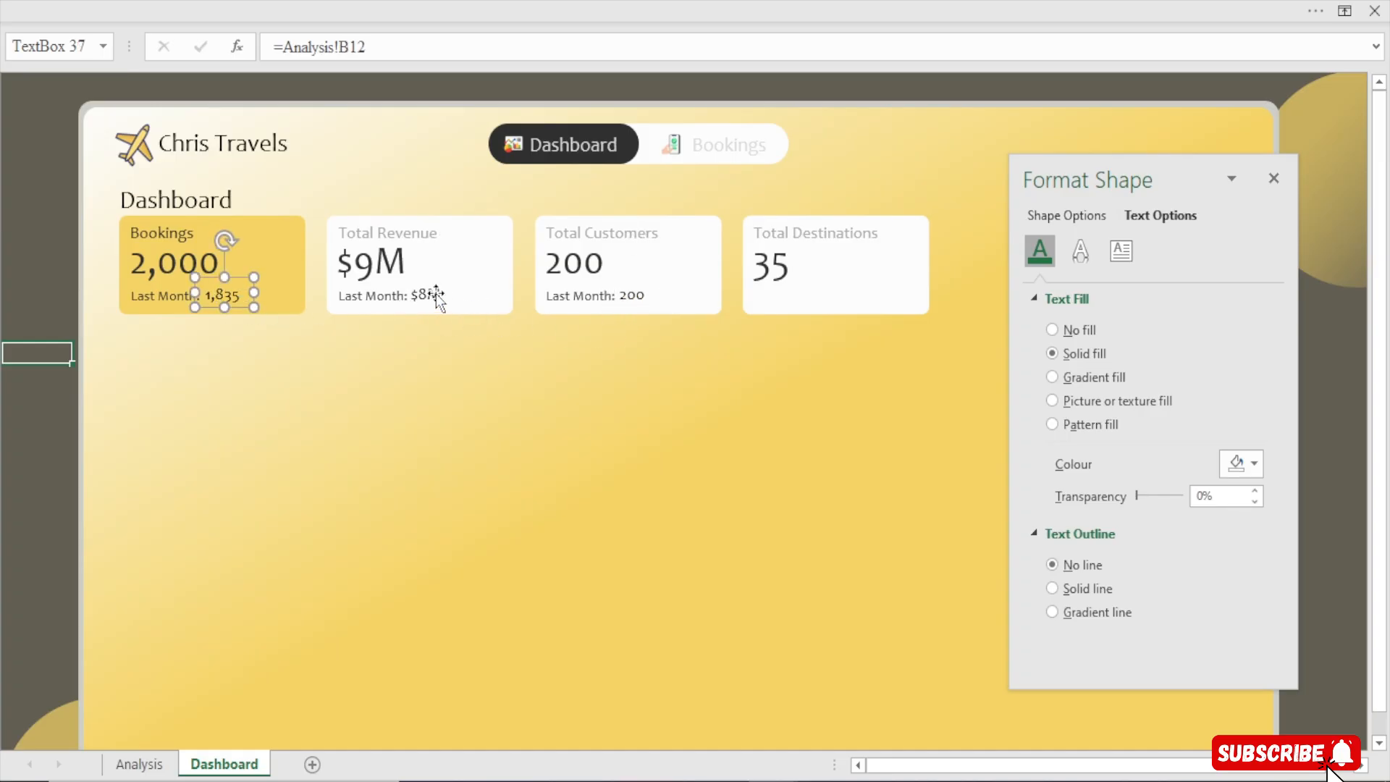
left_click(416, 293, "ctrl")
left_click(646, 300, "ctrl")
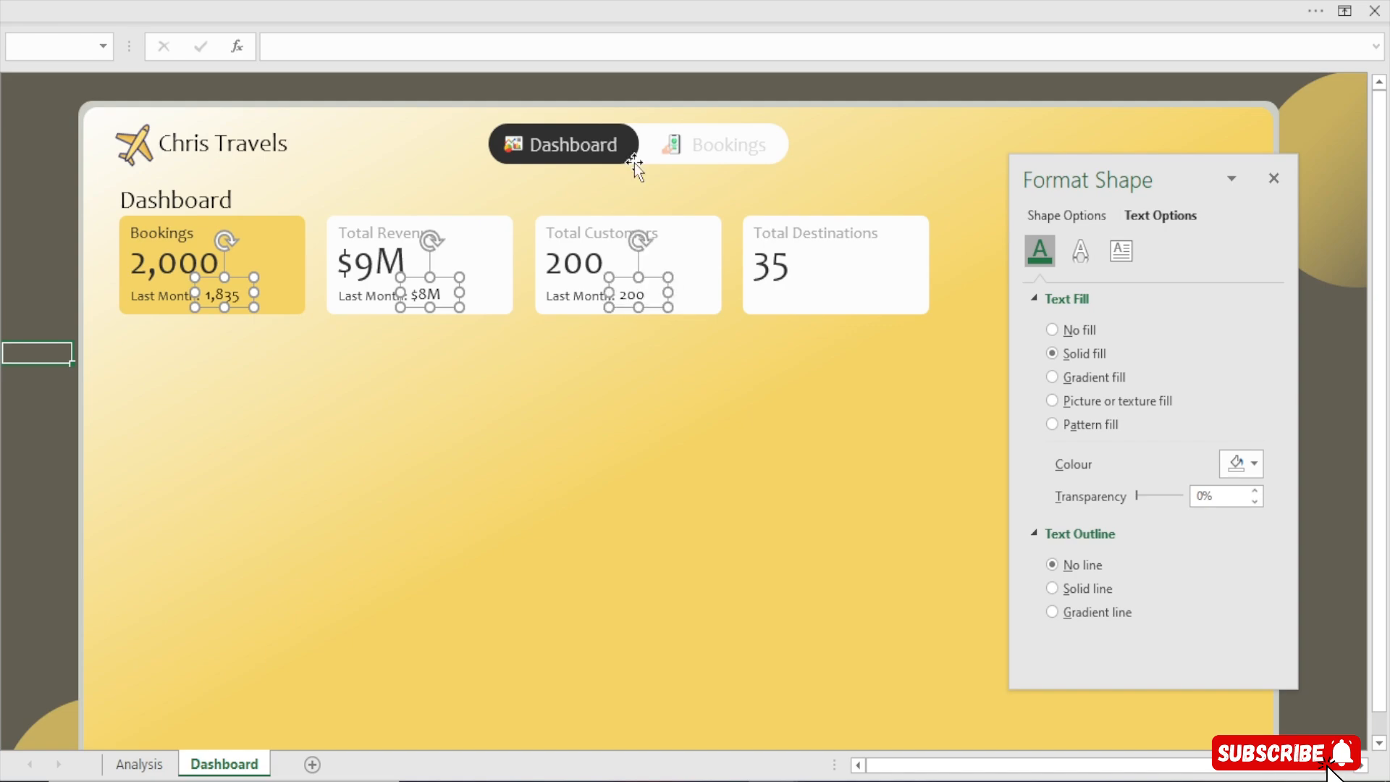
left_click(760, 9)
left_click(798, 57)
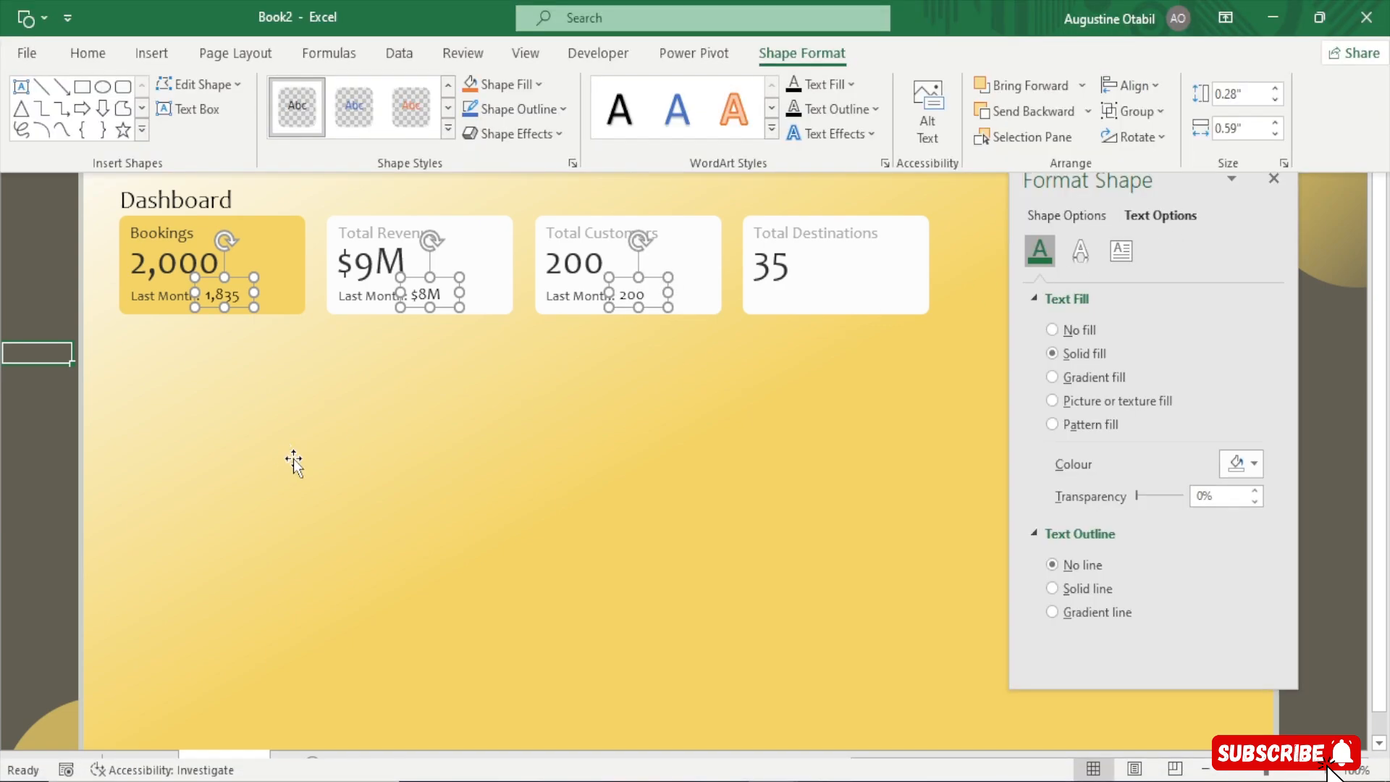
left_click(1134, 87)
left_click(1174, 208)
left_click(3, 434)
left_click(3, 434)
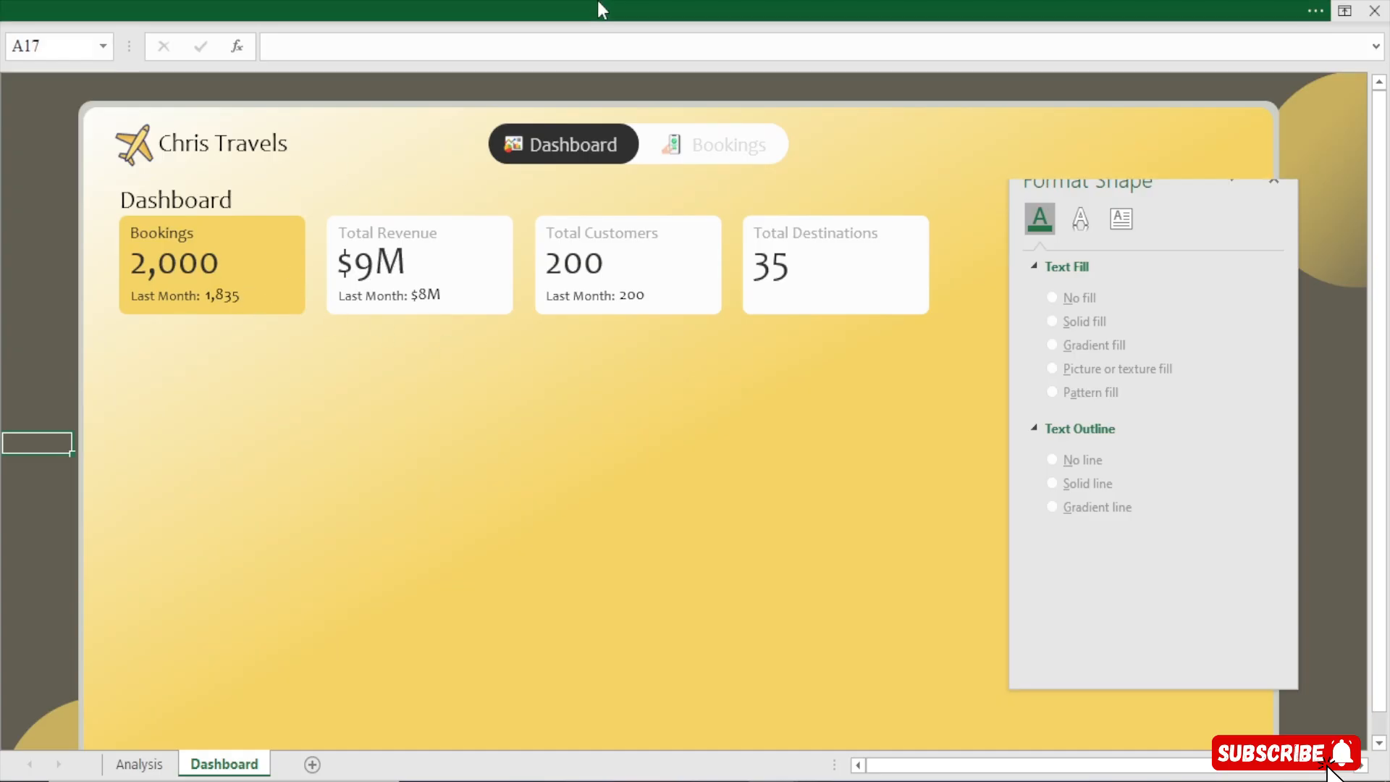
Insert a small rectangle shape and move it into the Bookings card beside the 2,000 value
left_click(598, 2)
left_click(151, 54)
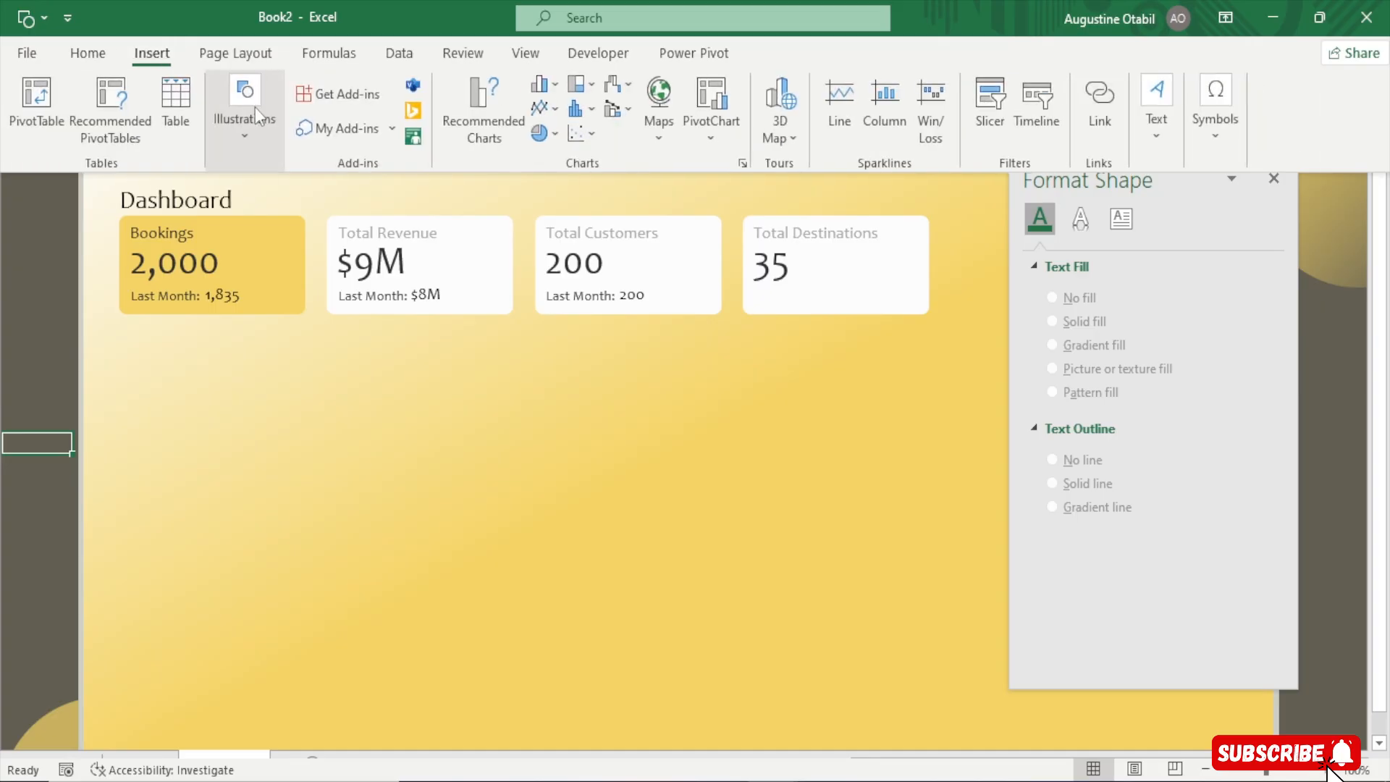
left_click(241, 138)
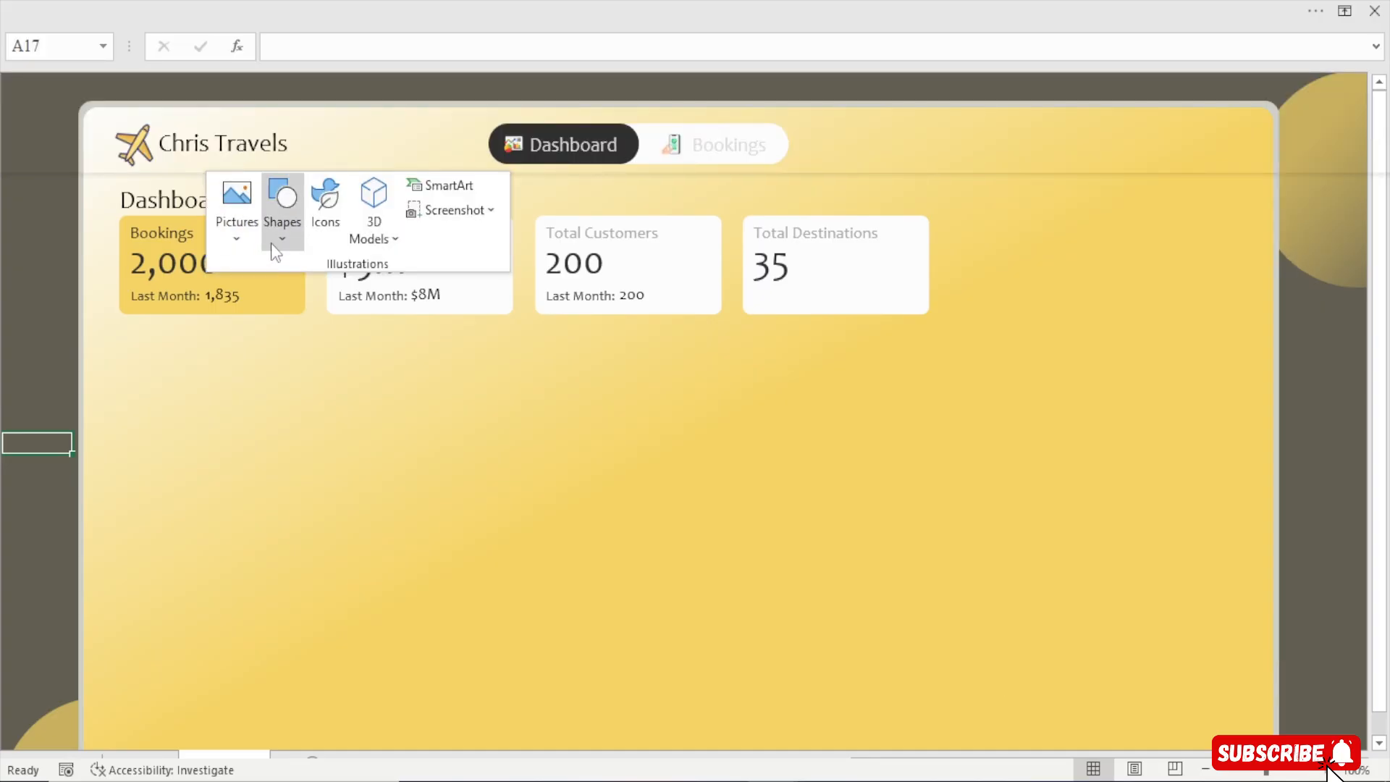
left_click(282, 211)
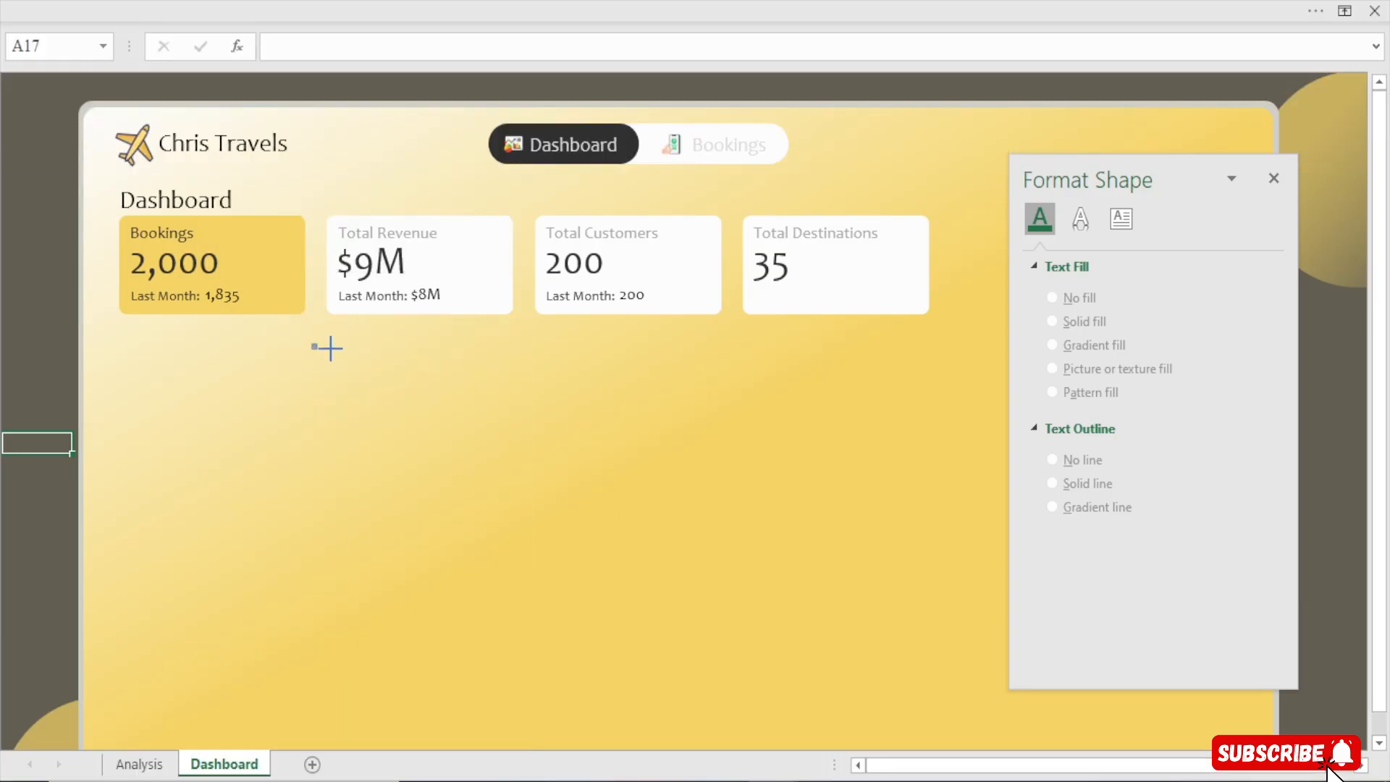
left_click_drag(330, 349, 346, 360)
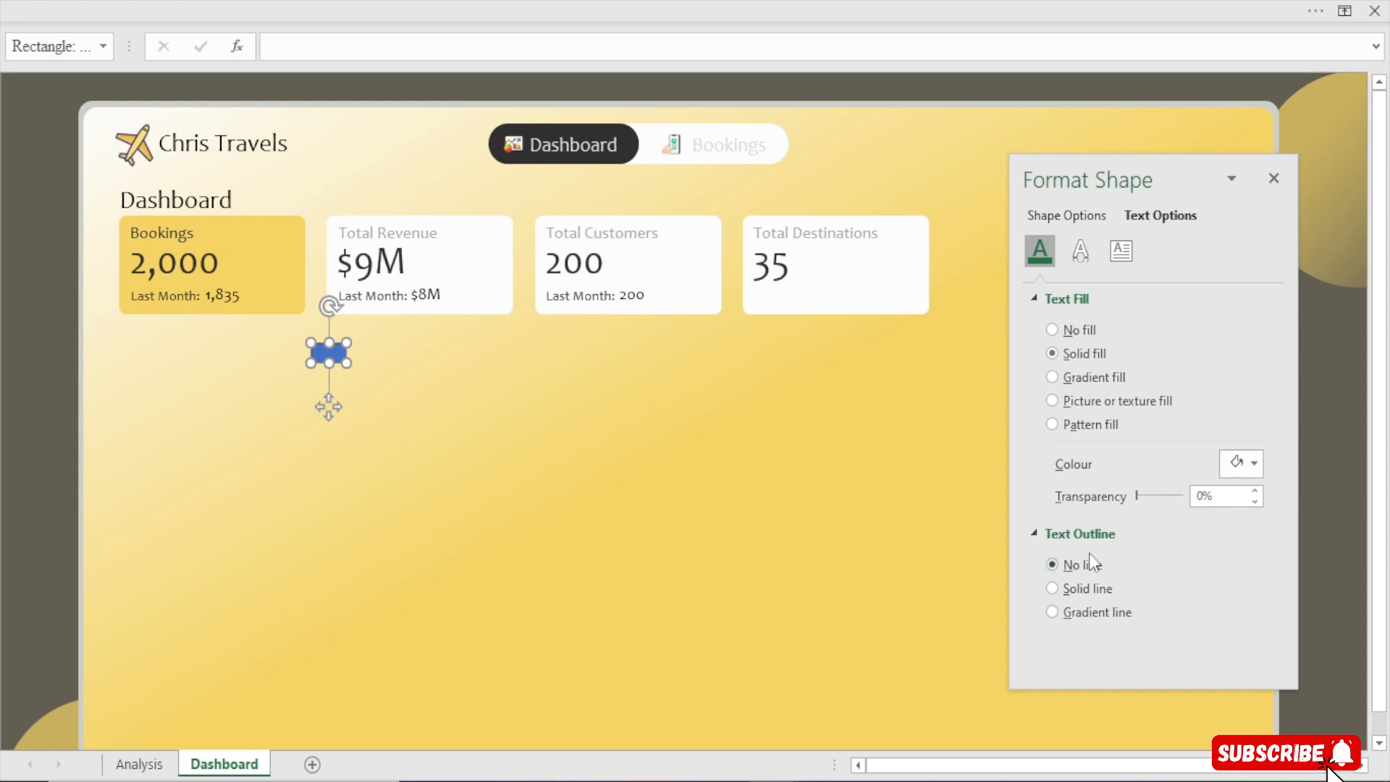
left_click(339, 408)
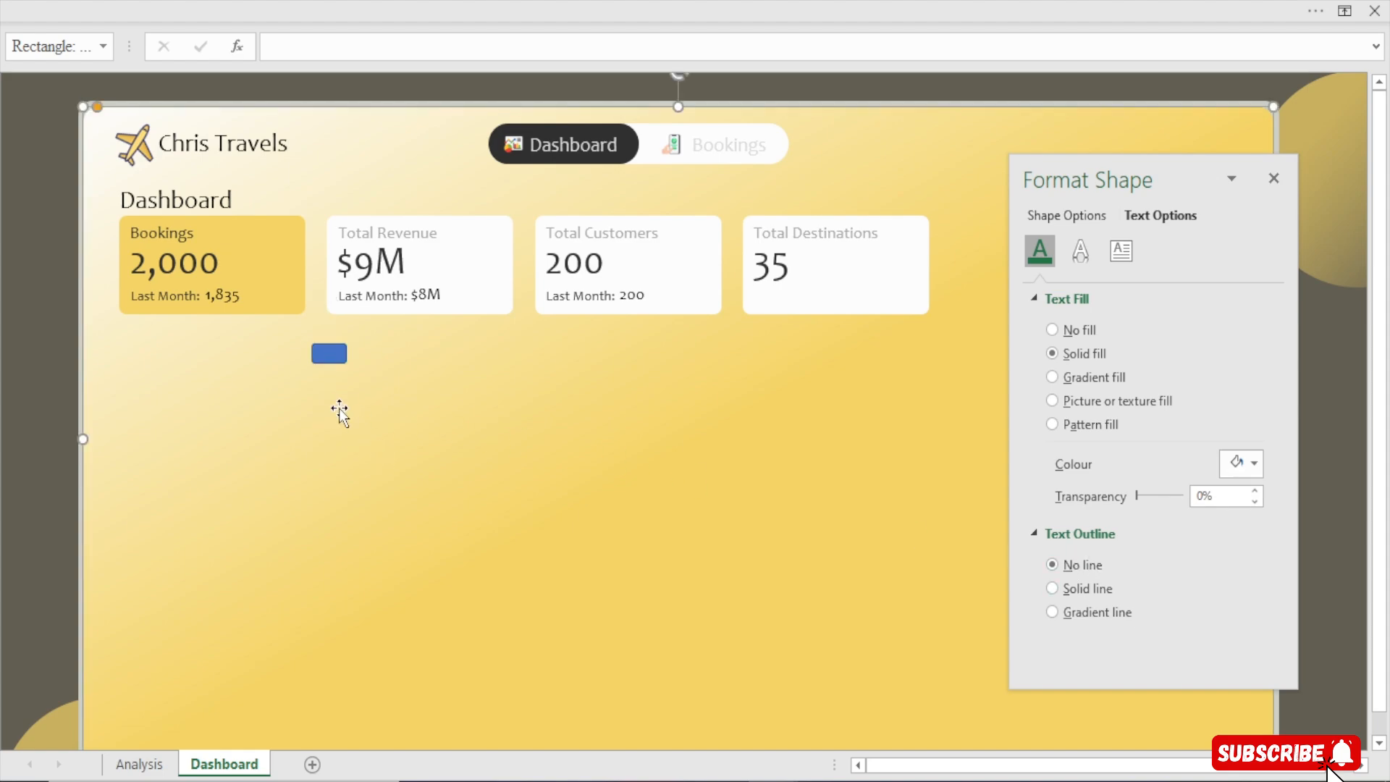
left_click(333, 355)
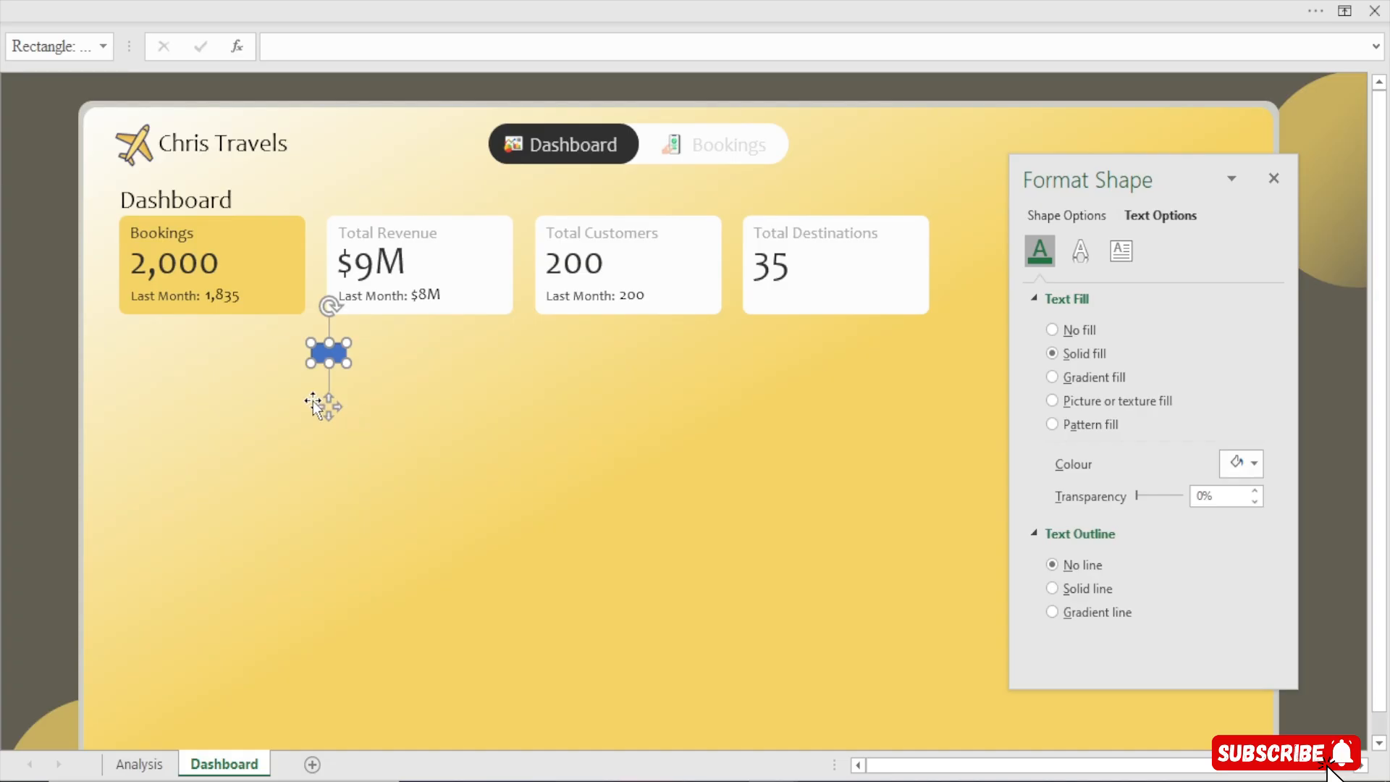
left_click_drag(330, 406, 267, 323)
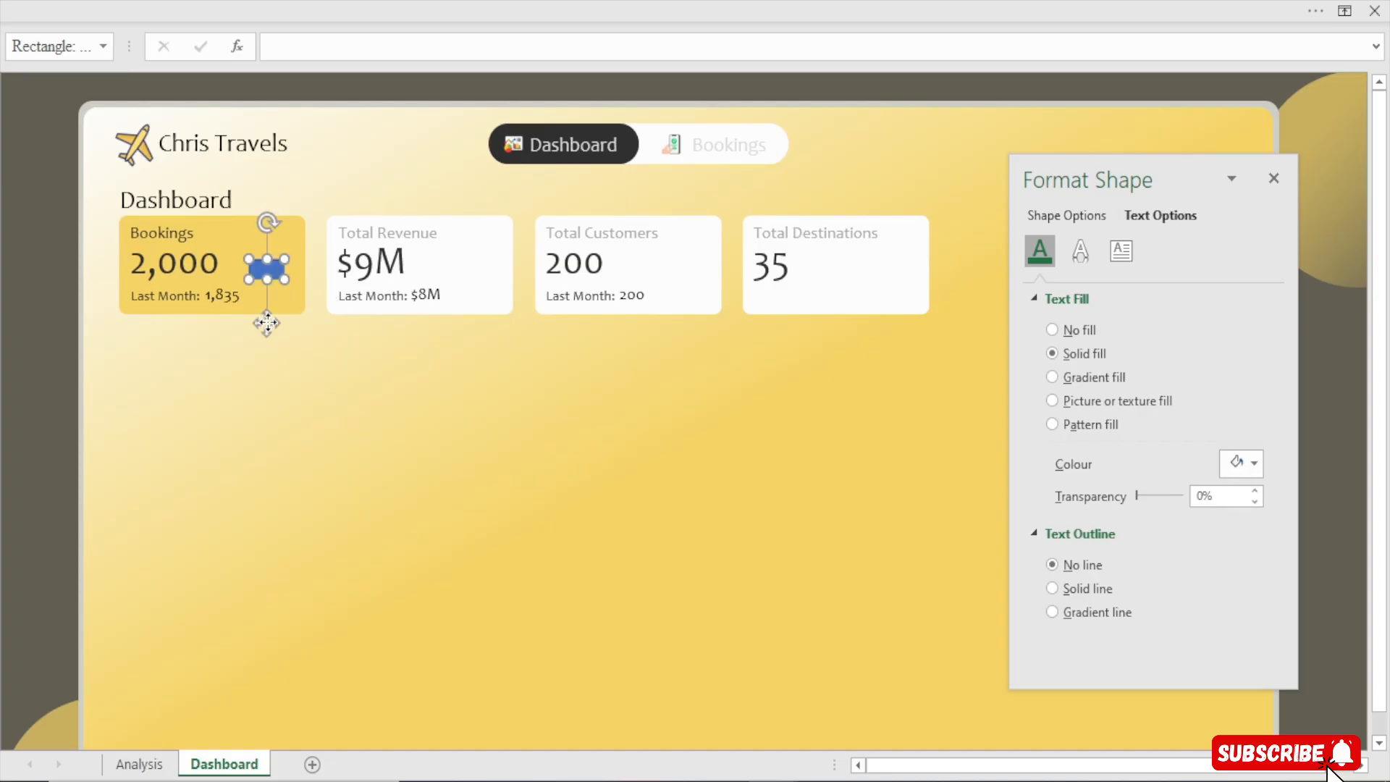
Remove the outline from the small rectangle in the Bookings card
left_click(1091, 588)
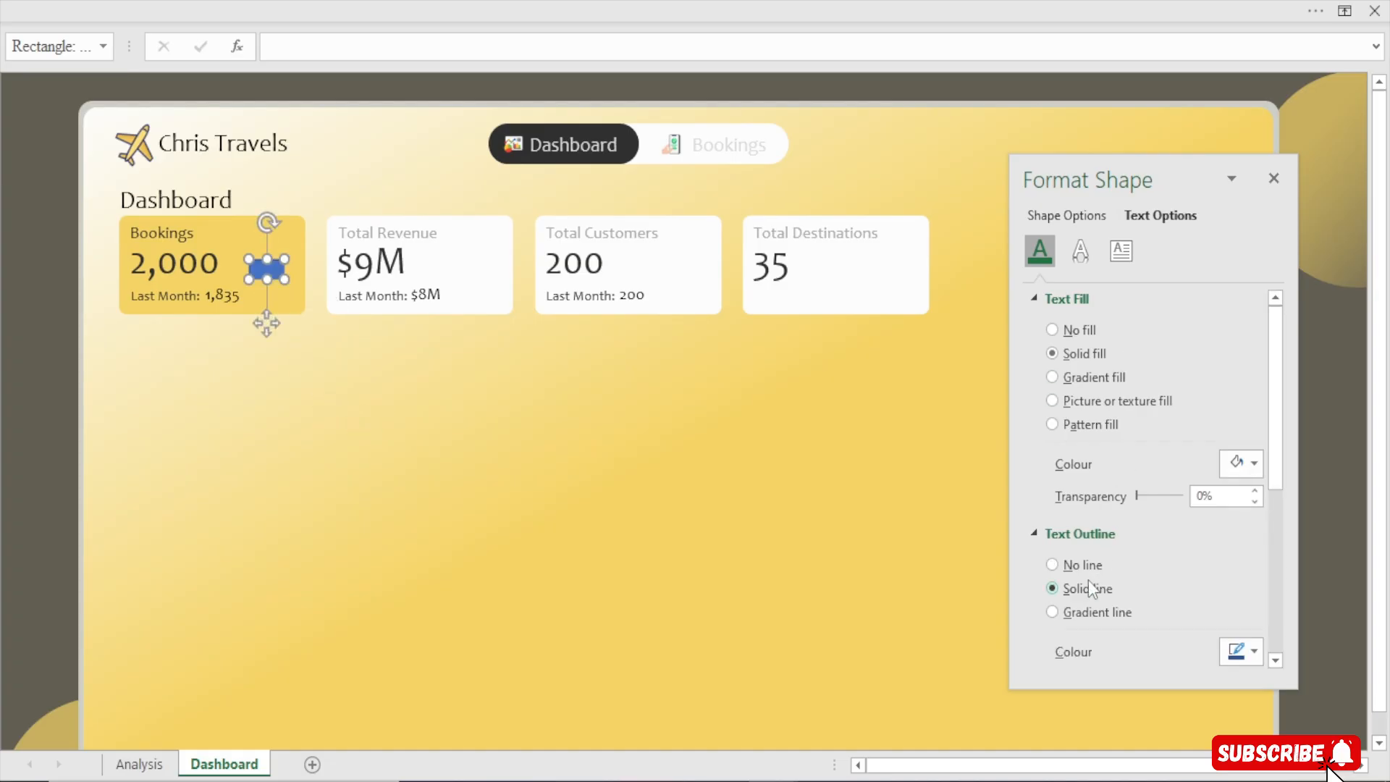
left_click(1094, 566)
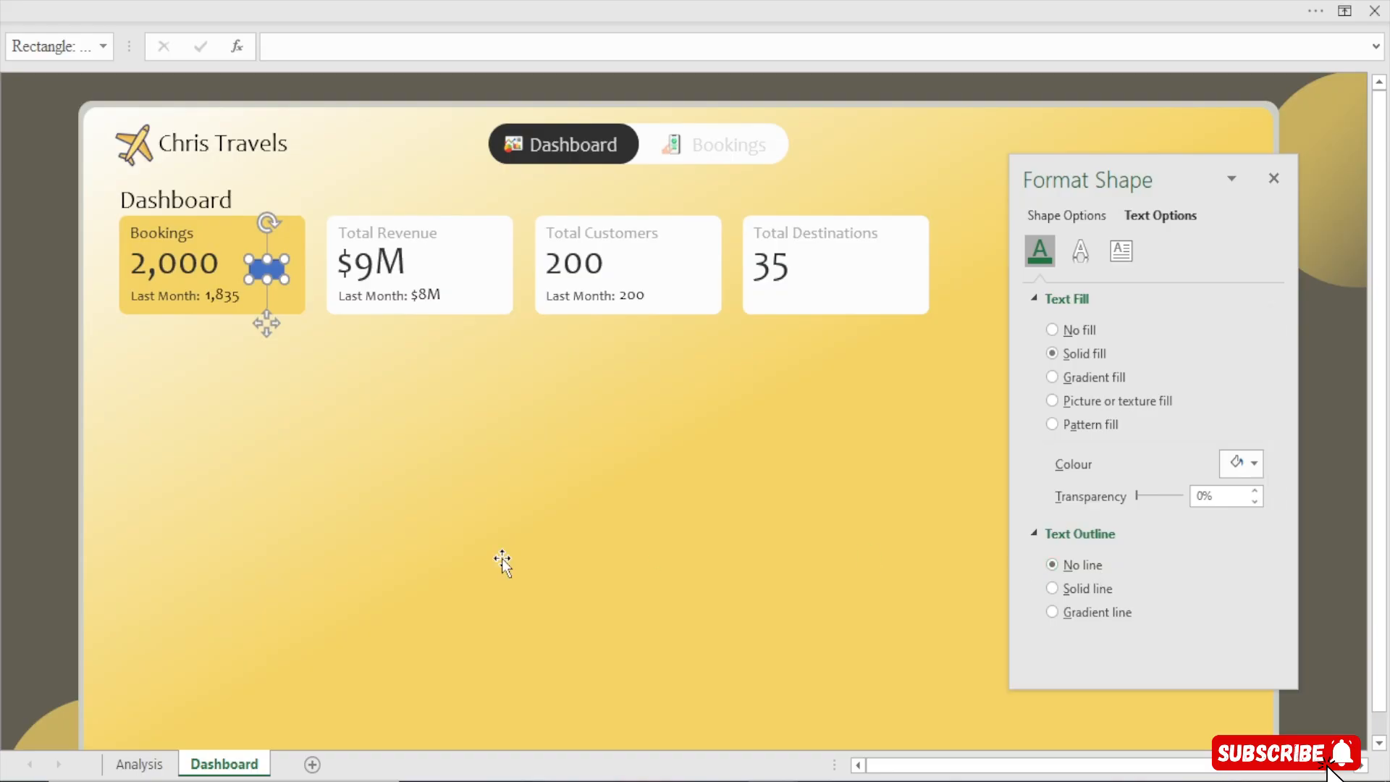
left_click(21, 442)
left_click(258, 266)
left_click(1086, 216)
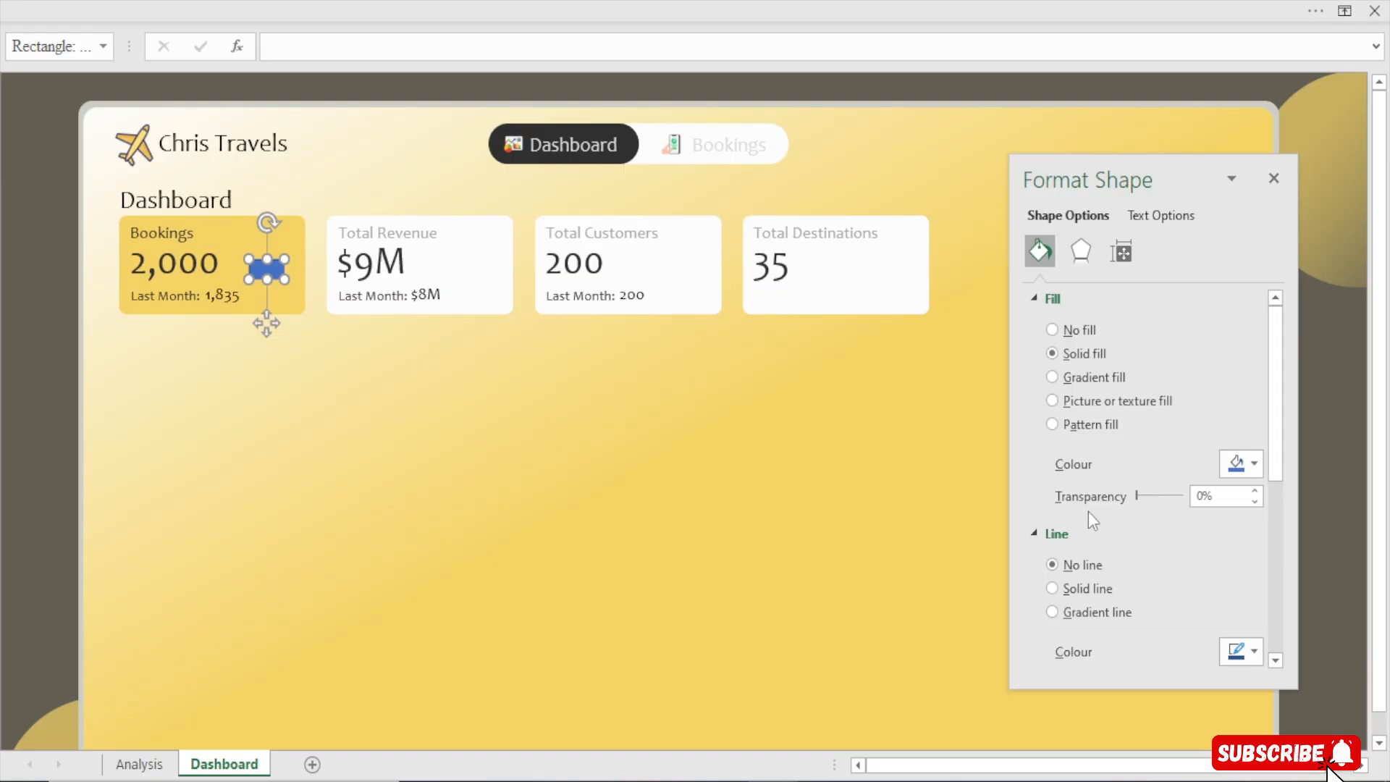
left_click(415, 454)
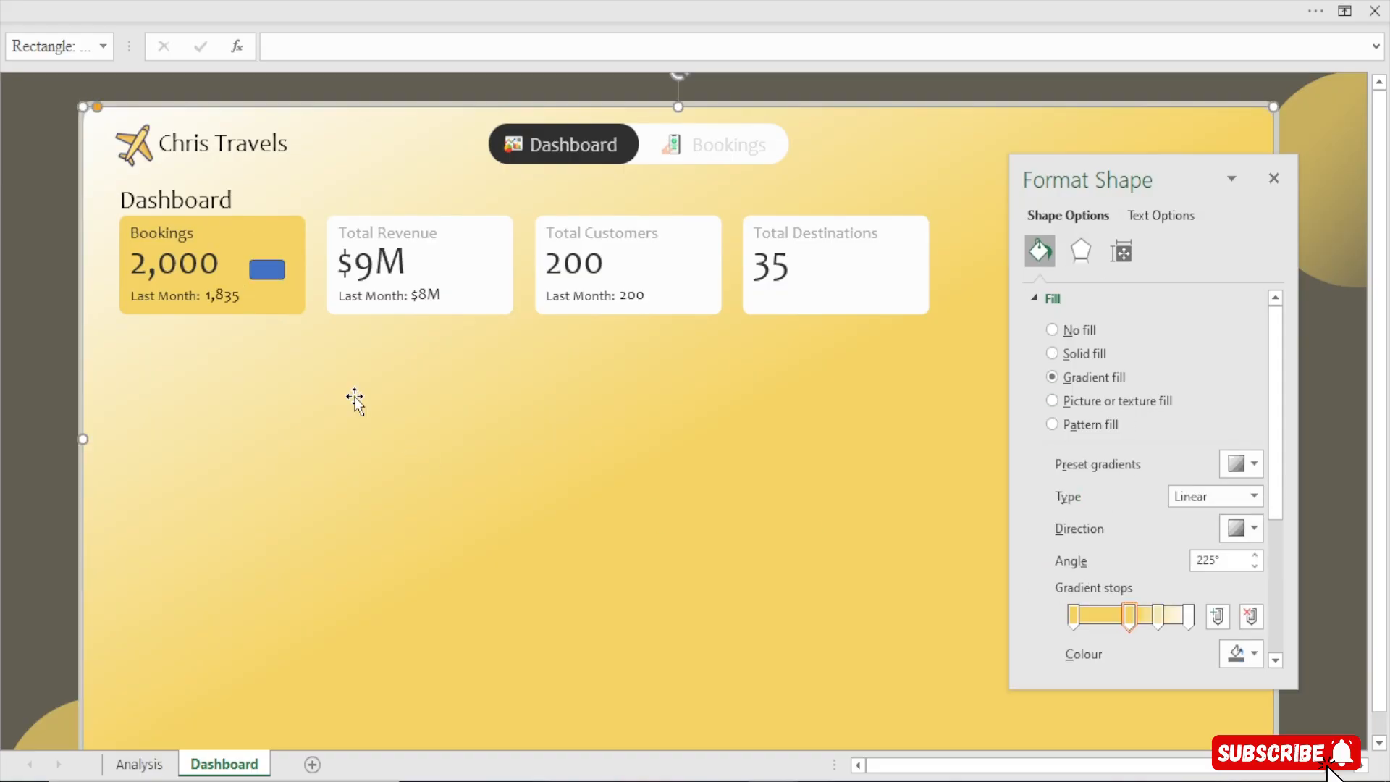
left_click(266, 273)
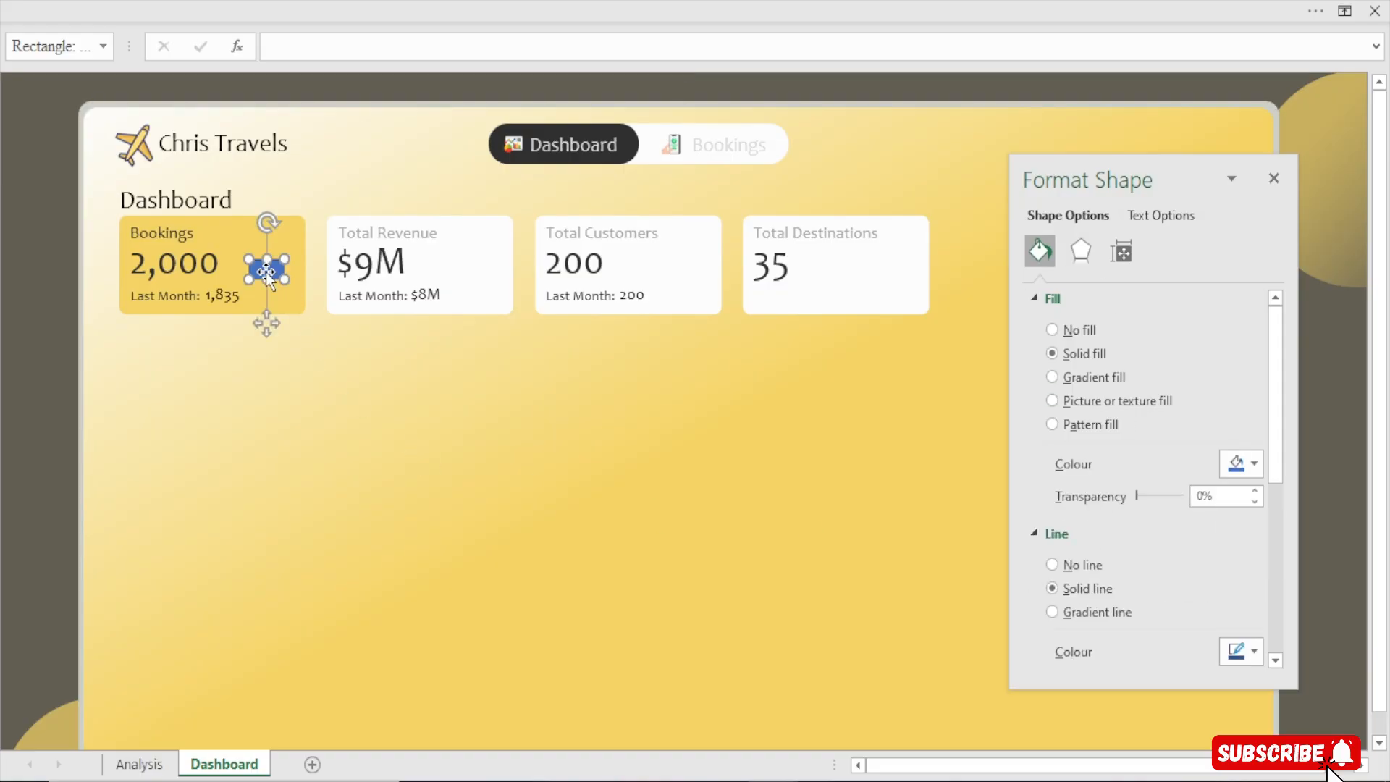
left_click(1089, 566)
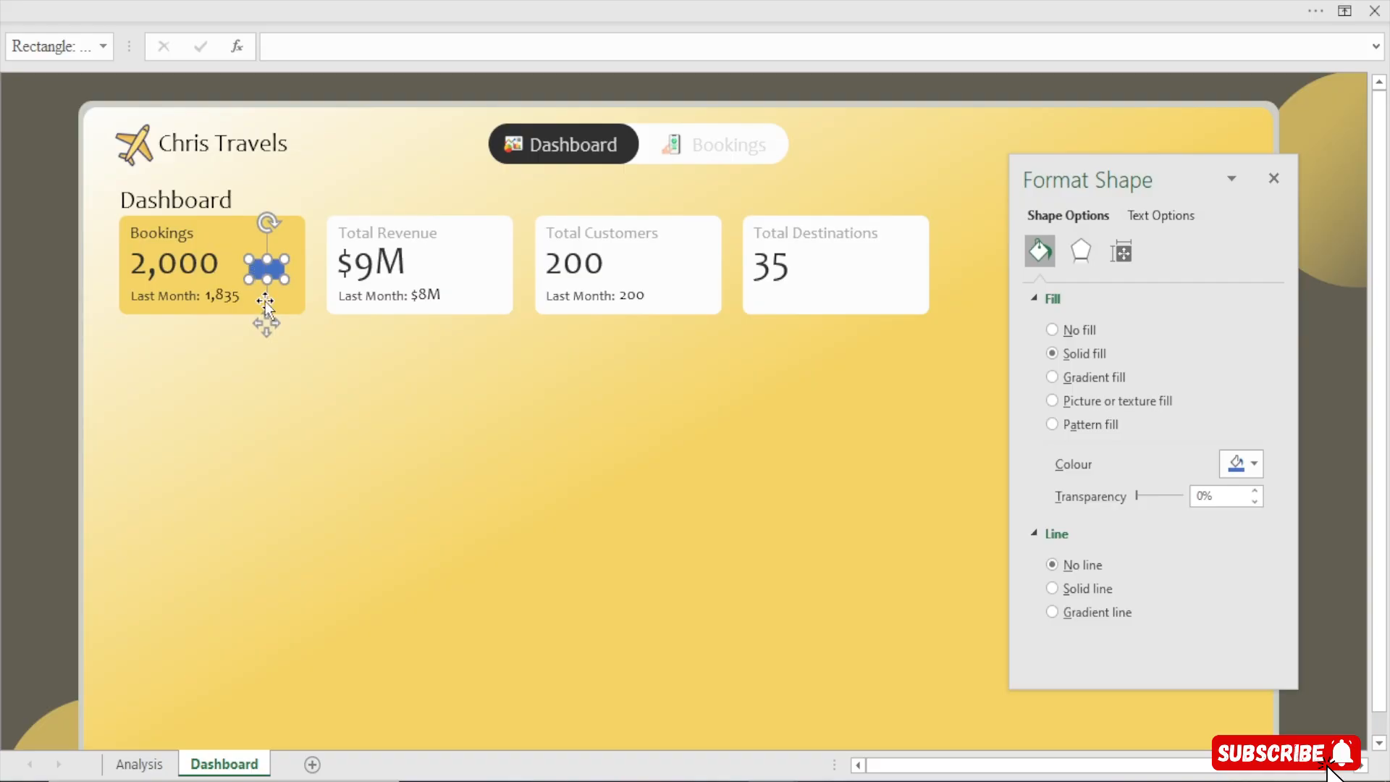
Nudge the small rectangle slightly lower and round its corners into a pill shape, comparing with the reference dashboard workbook
left_click_drag(266, 324, 278, 340)
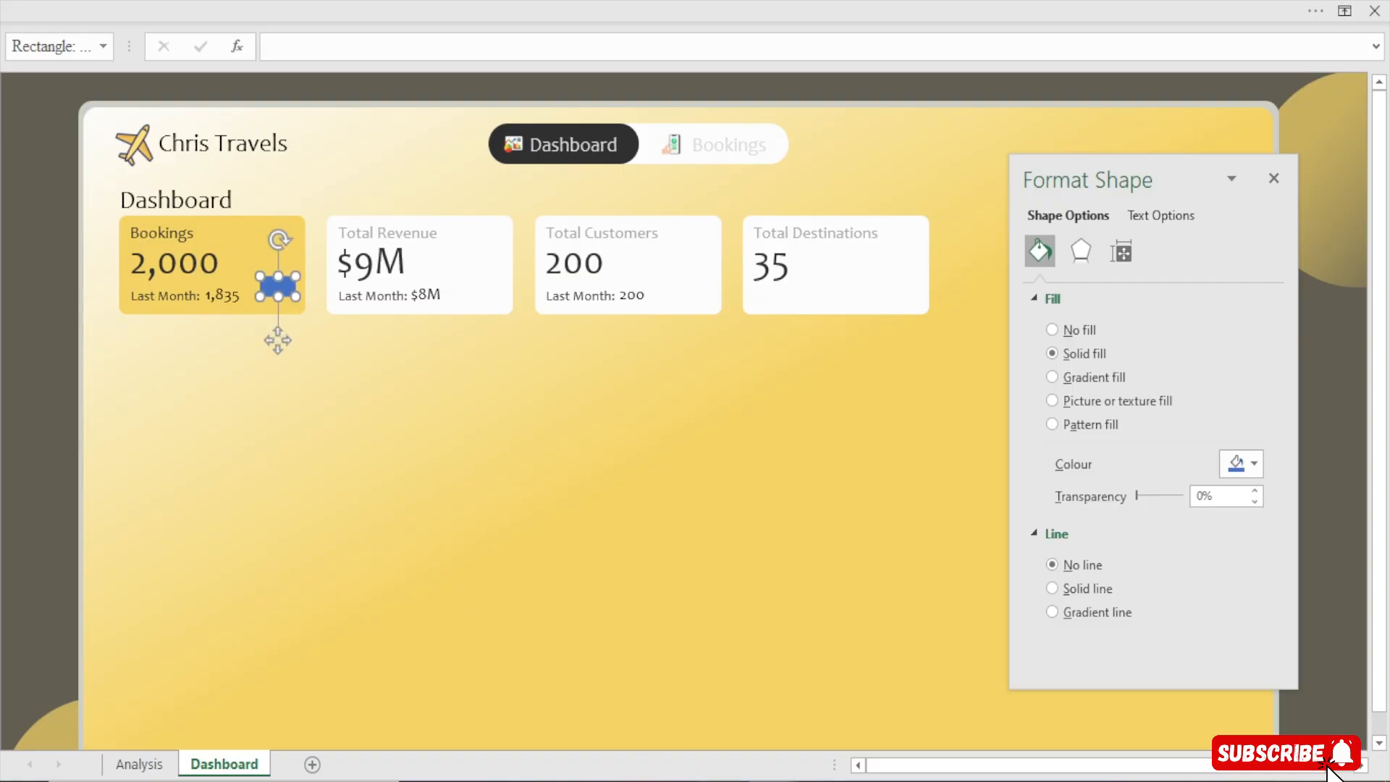
mouse_move(776, 781)
left_click(705, 749)
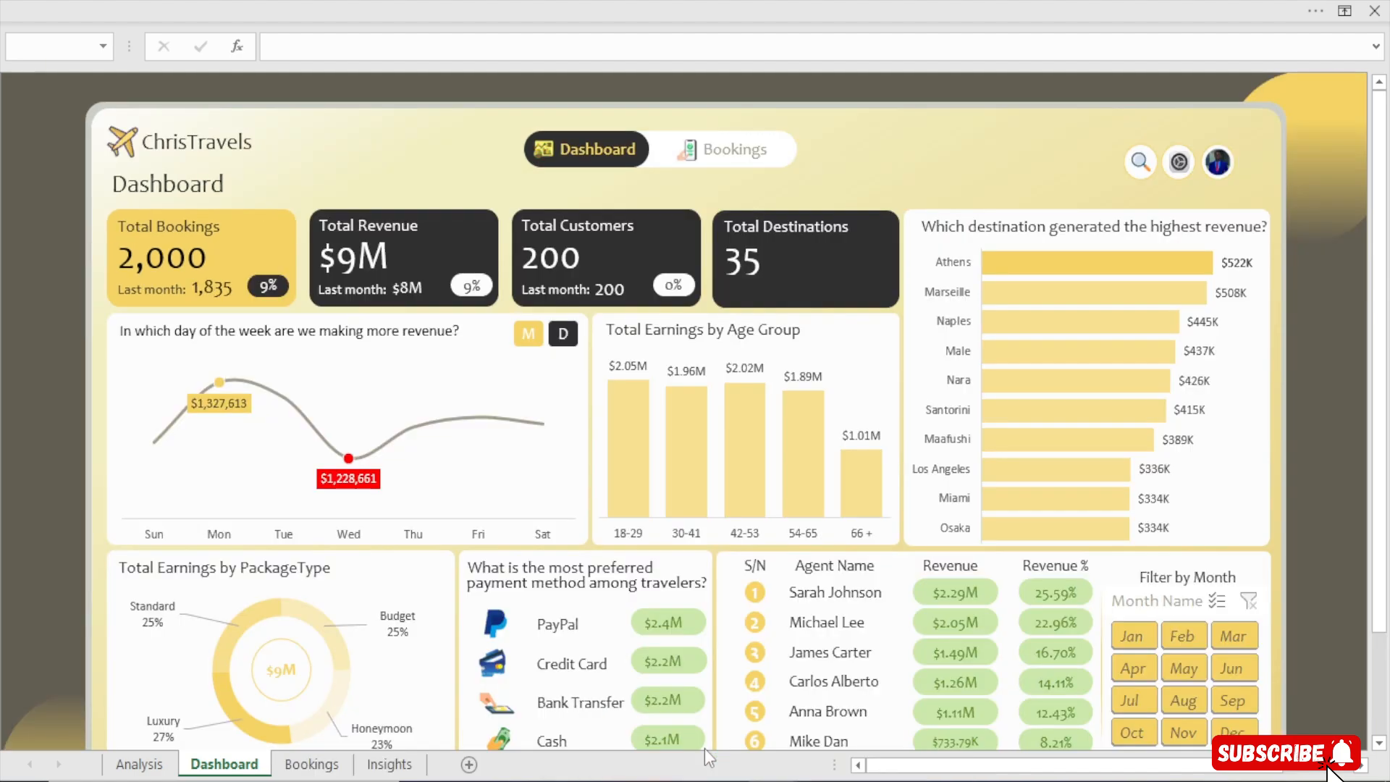
mouse_move(776, 781)
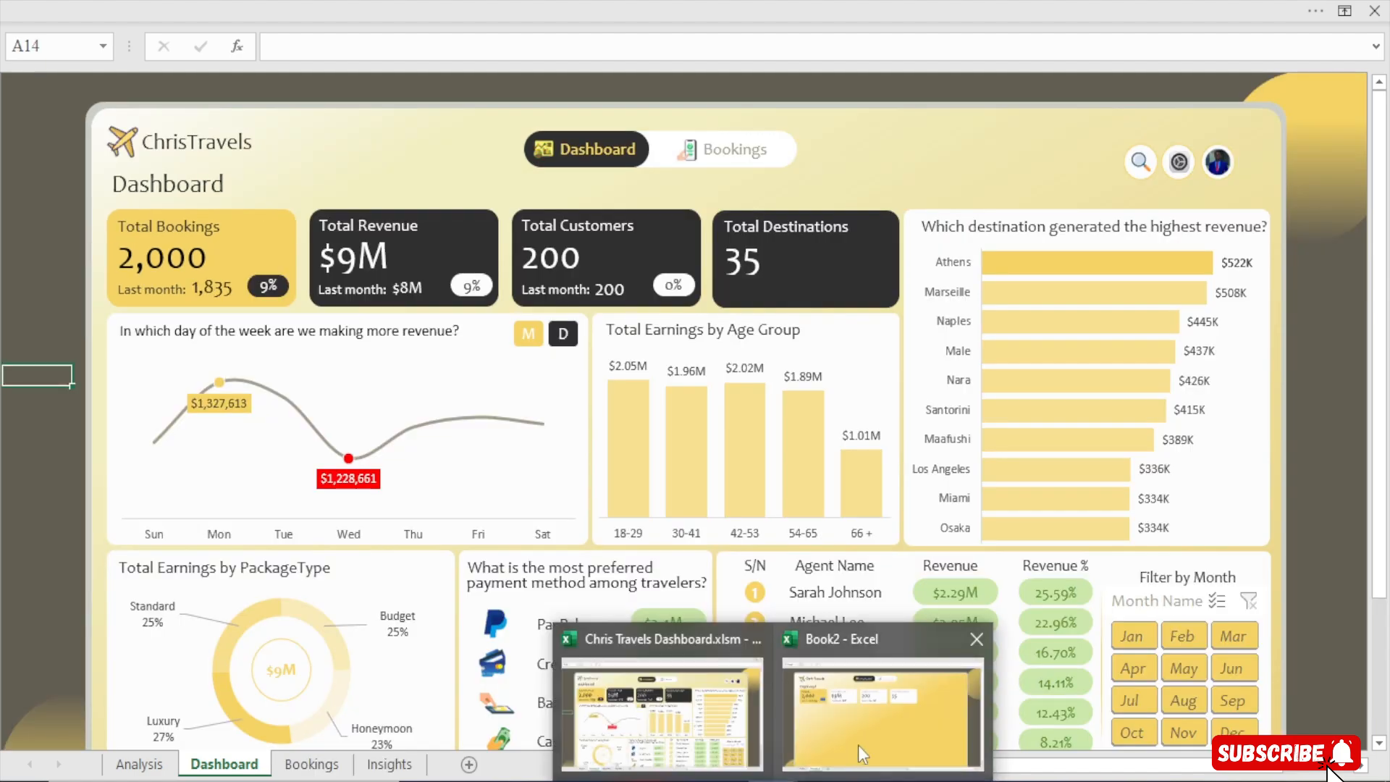
left_click(884, 695)
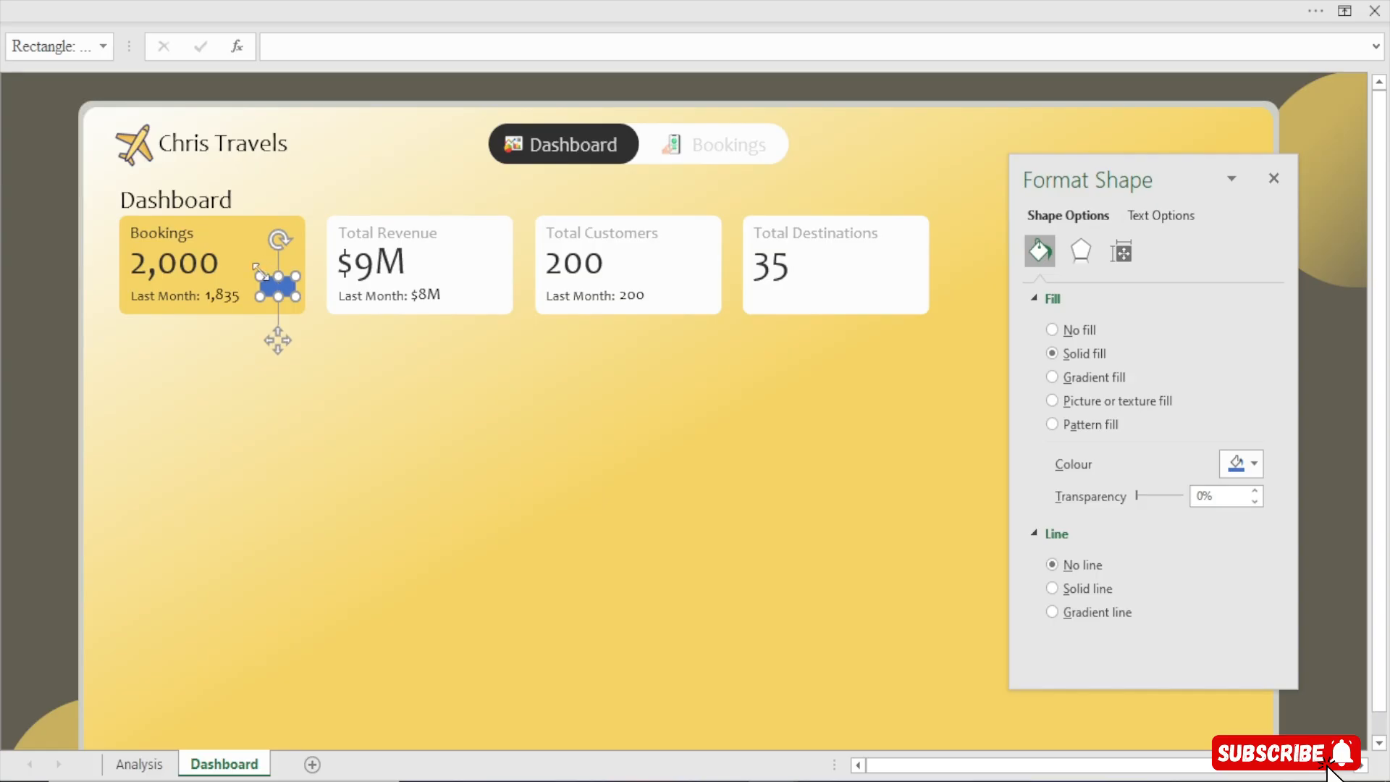
left_click_drag(271, 285, 278, 331)
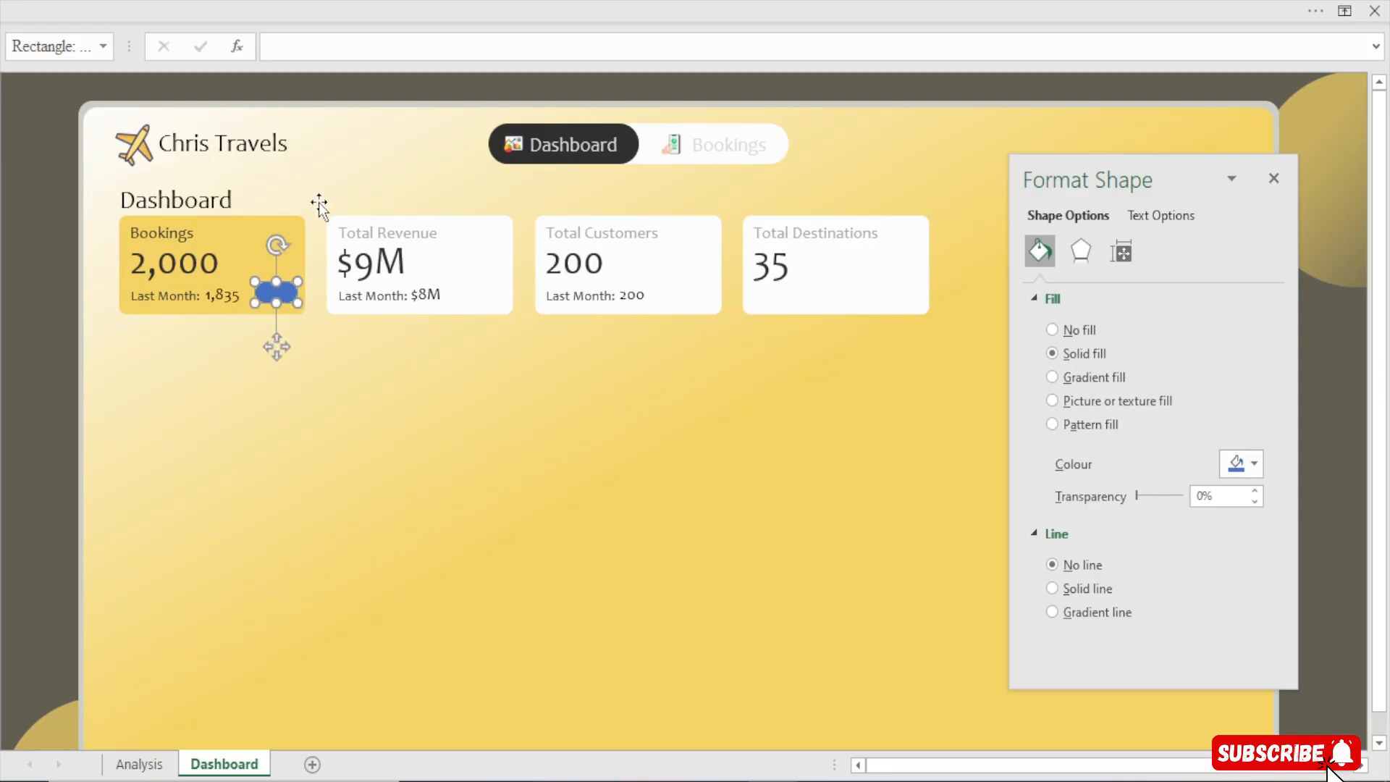
Fill the pill shape with the dark charcoal recent colour
mouse_move(773, 781)
left_click(1255, 465)
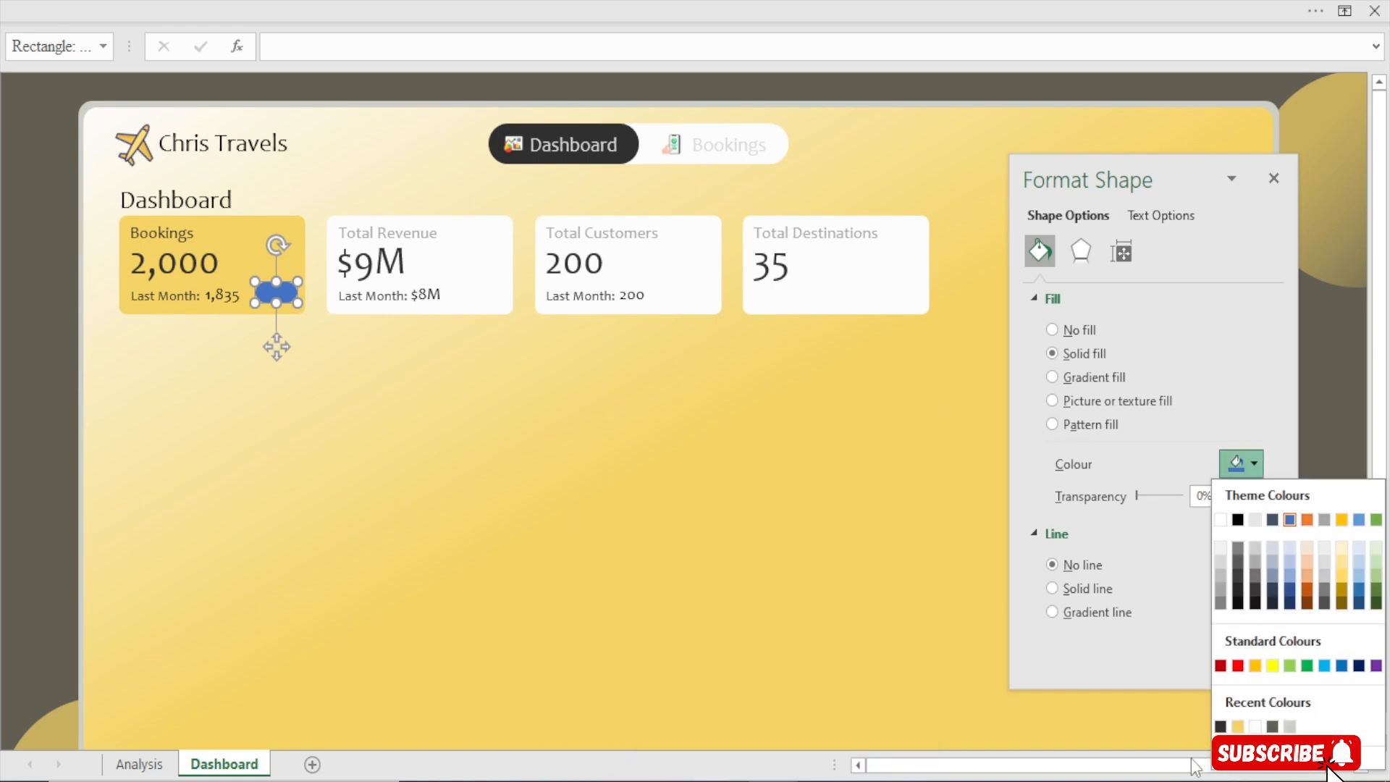
left_click(1224, 728)
Duplicate the dark pill and move the copy into the Total Revenue card
key("ctrl+d")
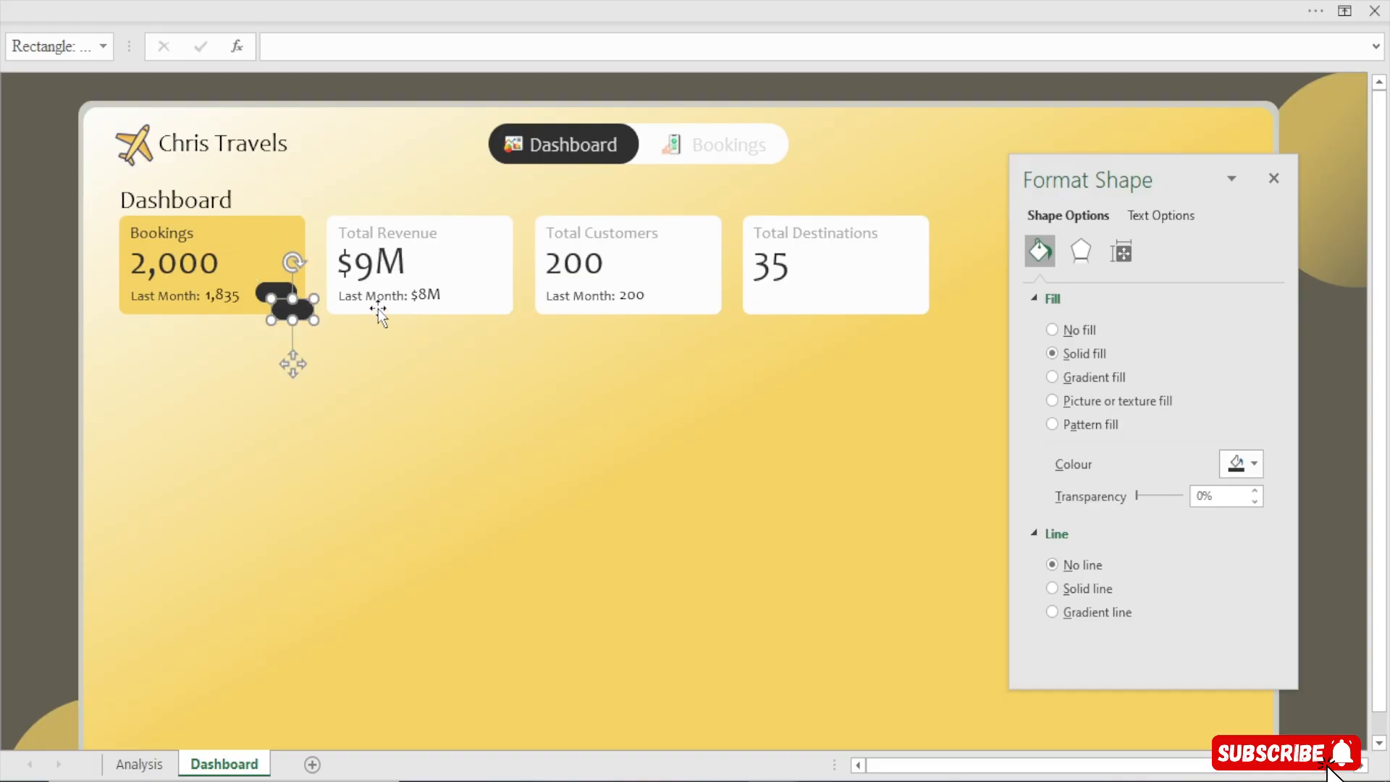
left_click_drag(294, 364, 487, 345)
mouse_move(773, 775)
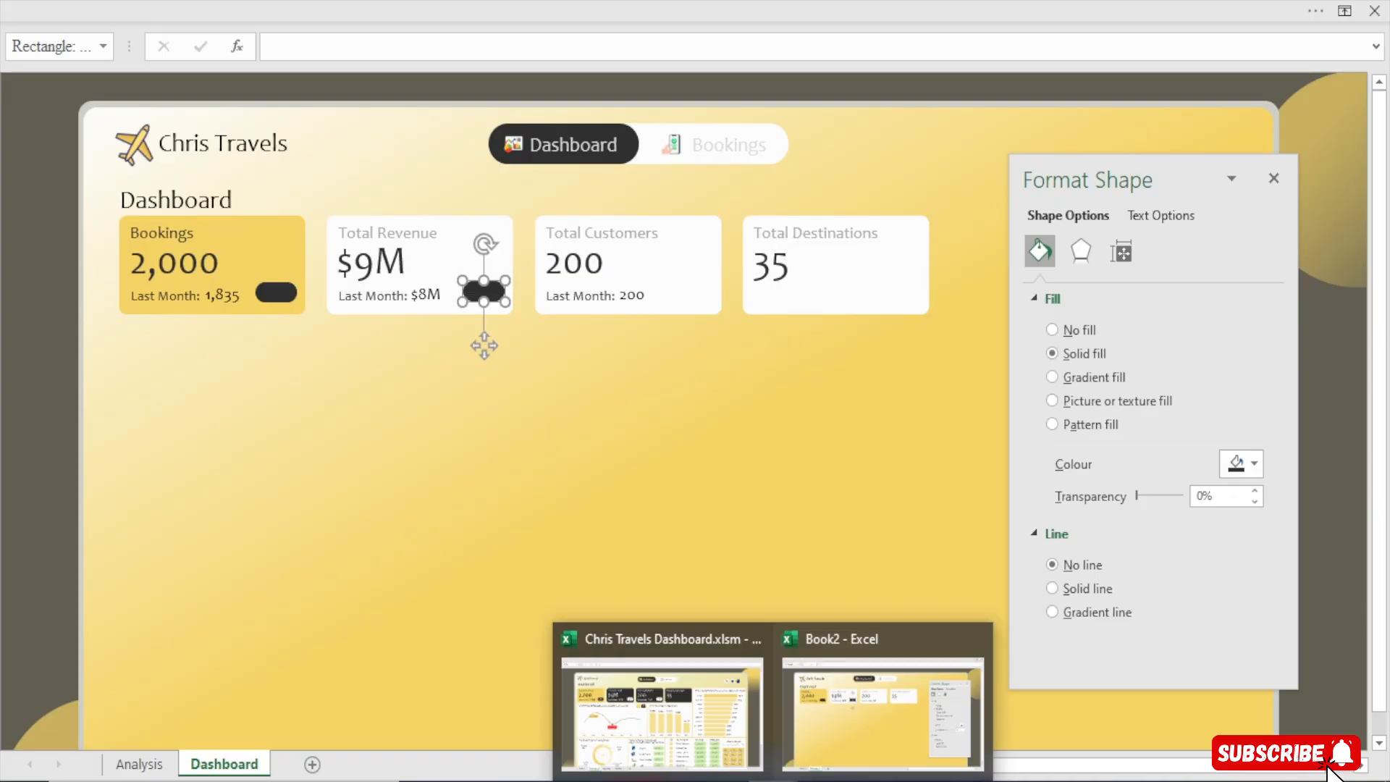
Select the Revenue, Customers and Destinations cards and fill them with the dark charcoal colour
left_click(462, 235)
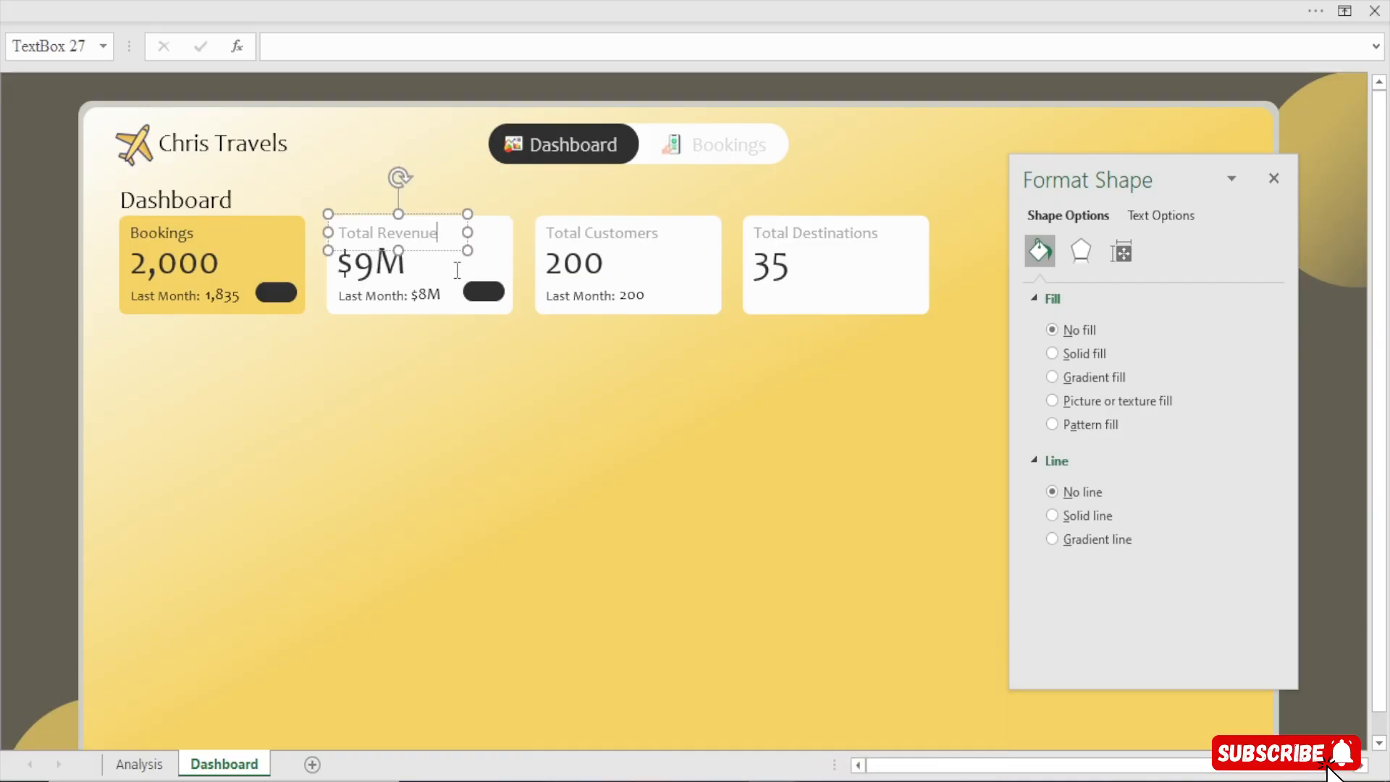
left_click(502, 259)
left_click(719, 273, "shift")
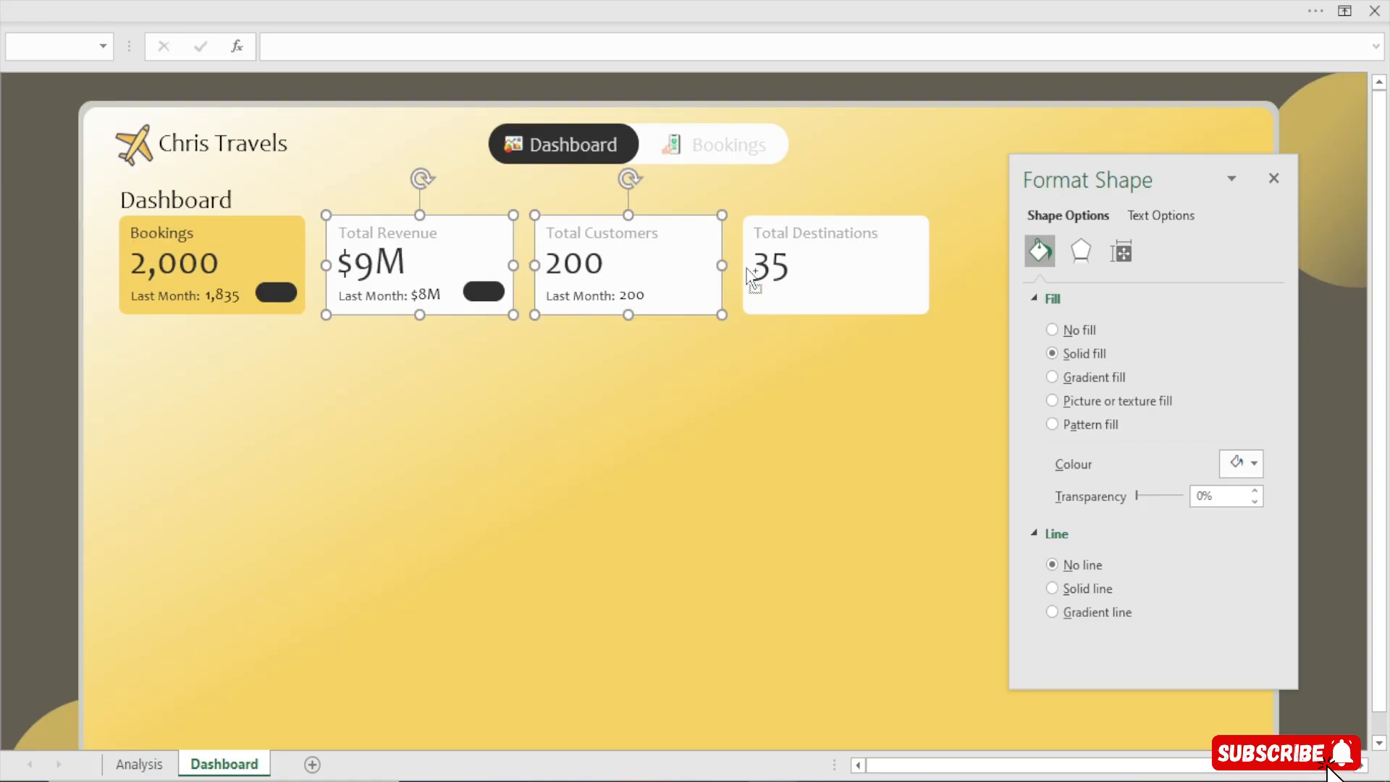
left_click(898, 275, "shift")
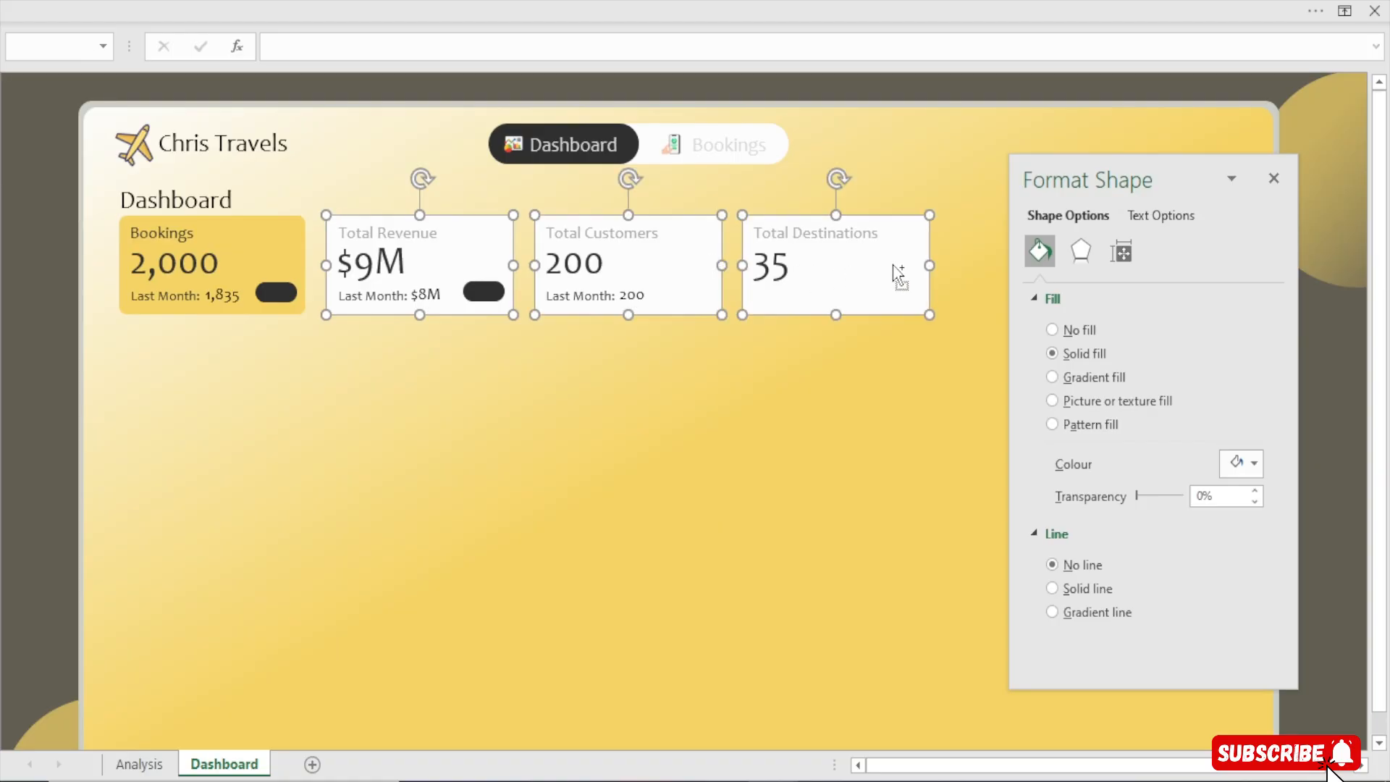
left_click(1241, 462)
left_click(1221, 726)
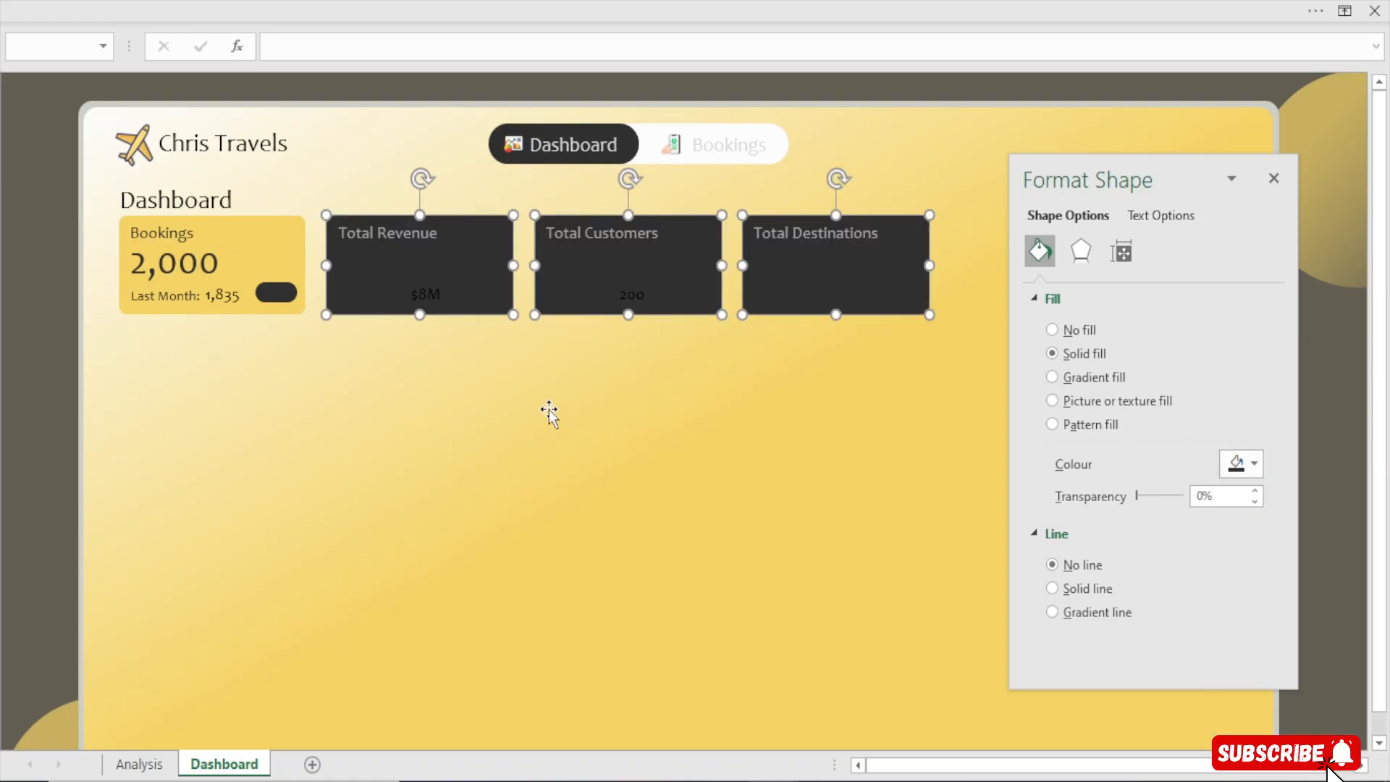
Set the text colour of the main values in the three dark cards to white
left_click(384, 271)
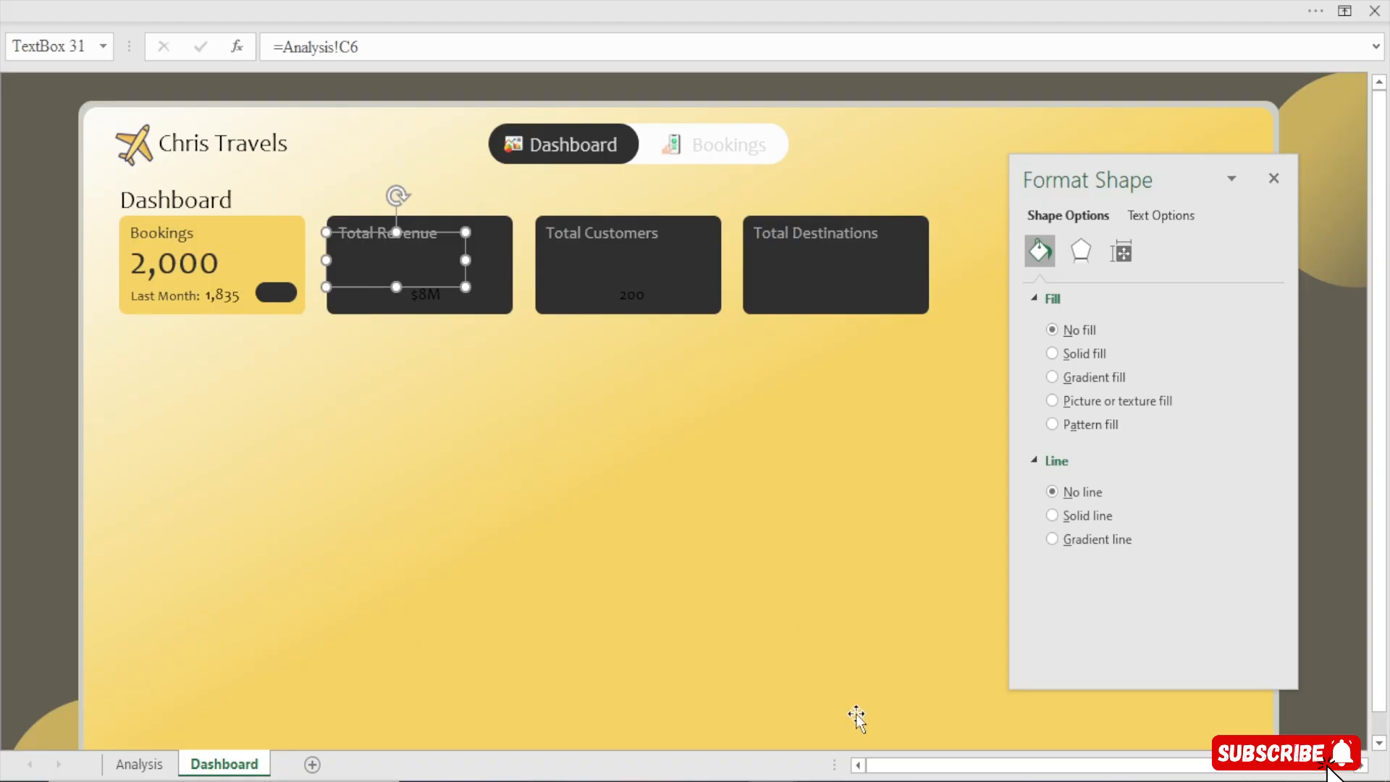
mouse_move(773, 781)
left_click(589, 273, "ctrl")
left_click(777, 268, "ctrl")
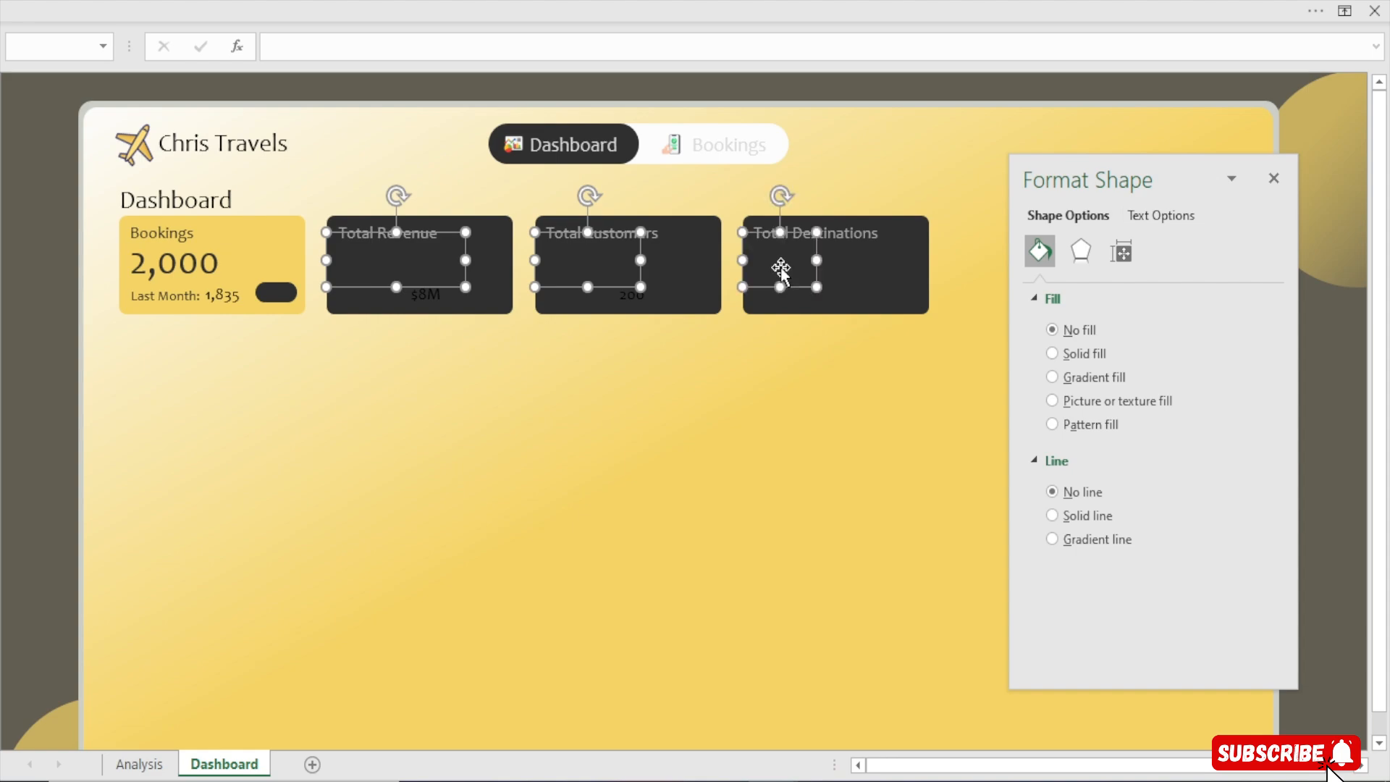
left_click(1167, 217)
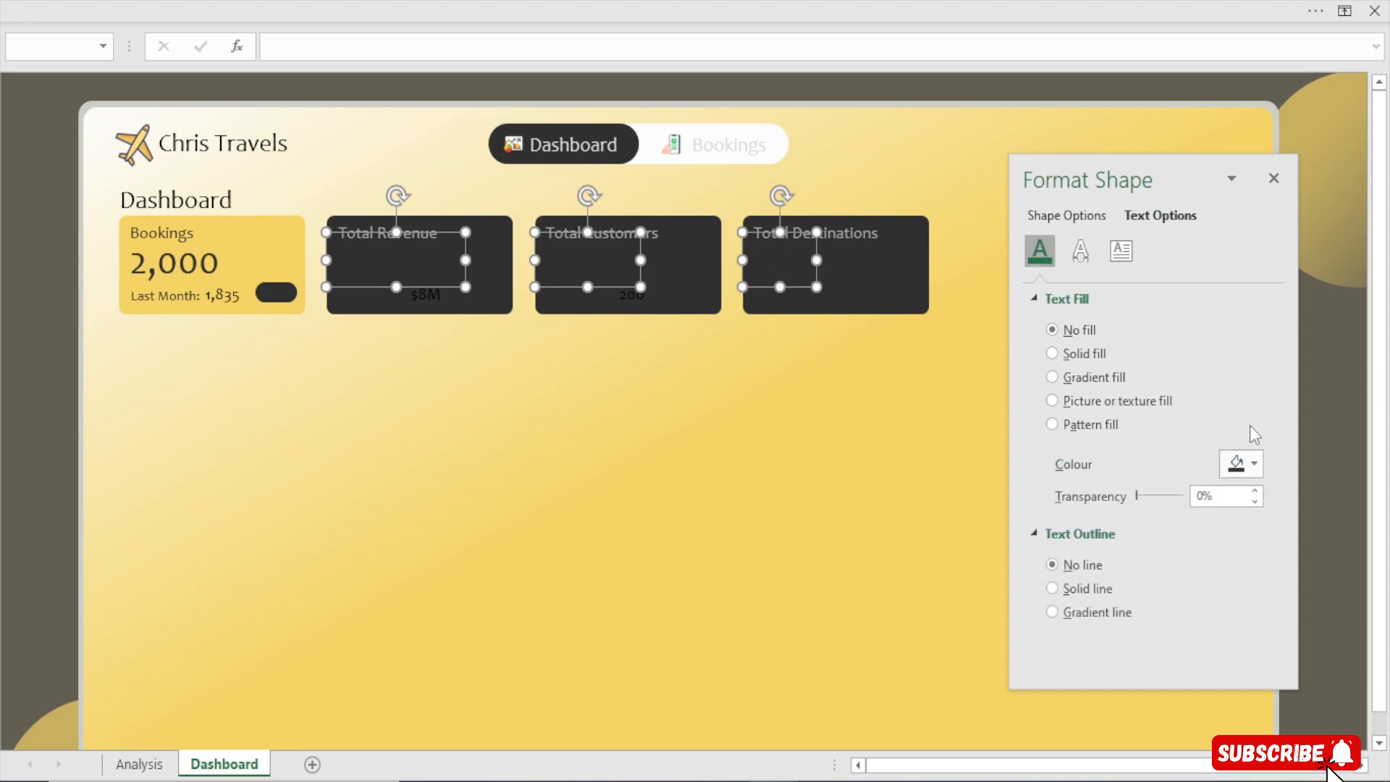
left_click(1242, 464)
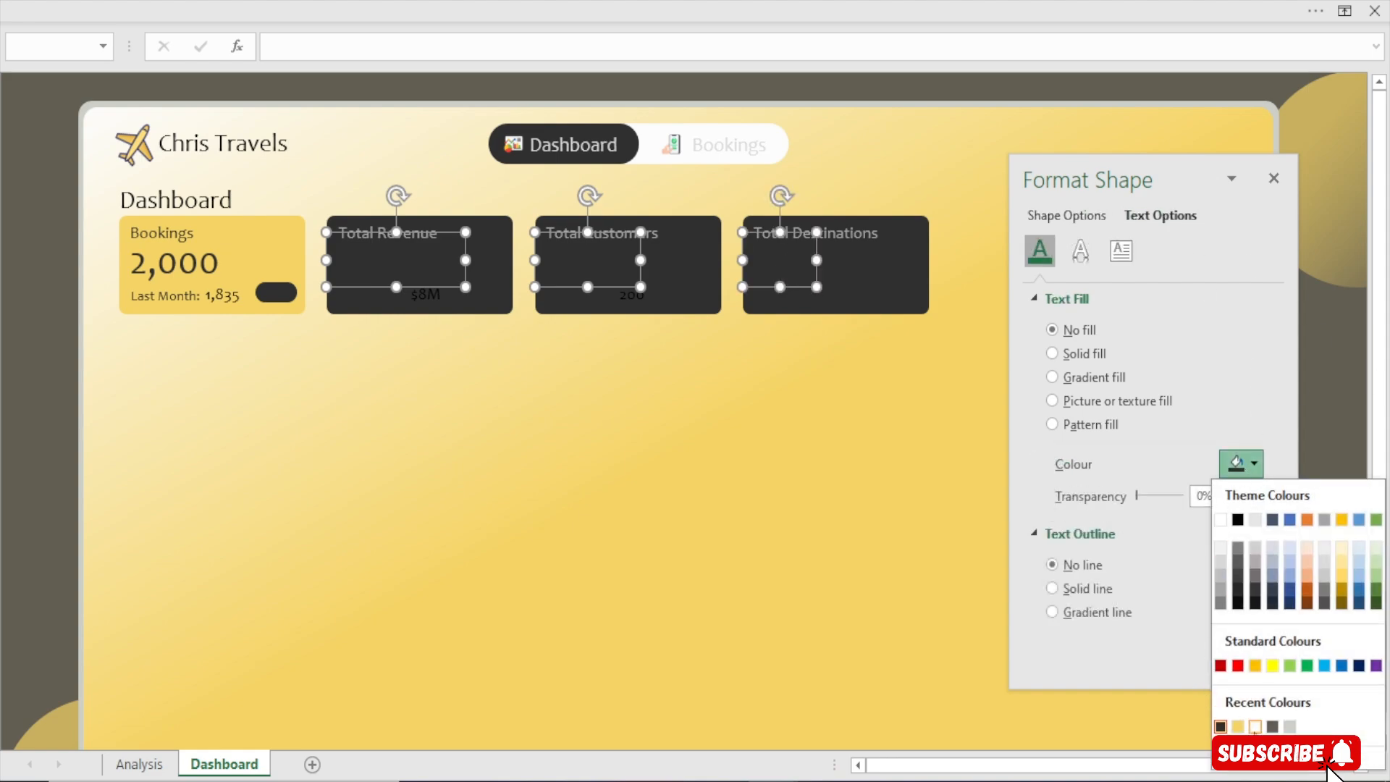
left_click(1255, 726)
Set the Last Month labels and values in the Revenue and Customers cards to white text
left_click(371, 296)
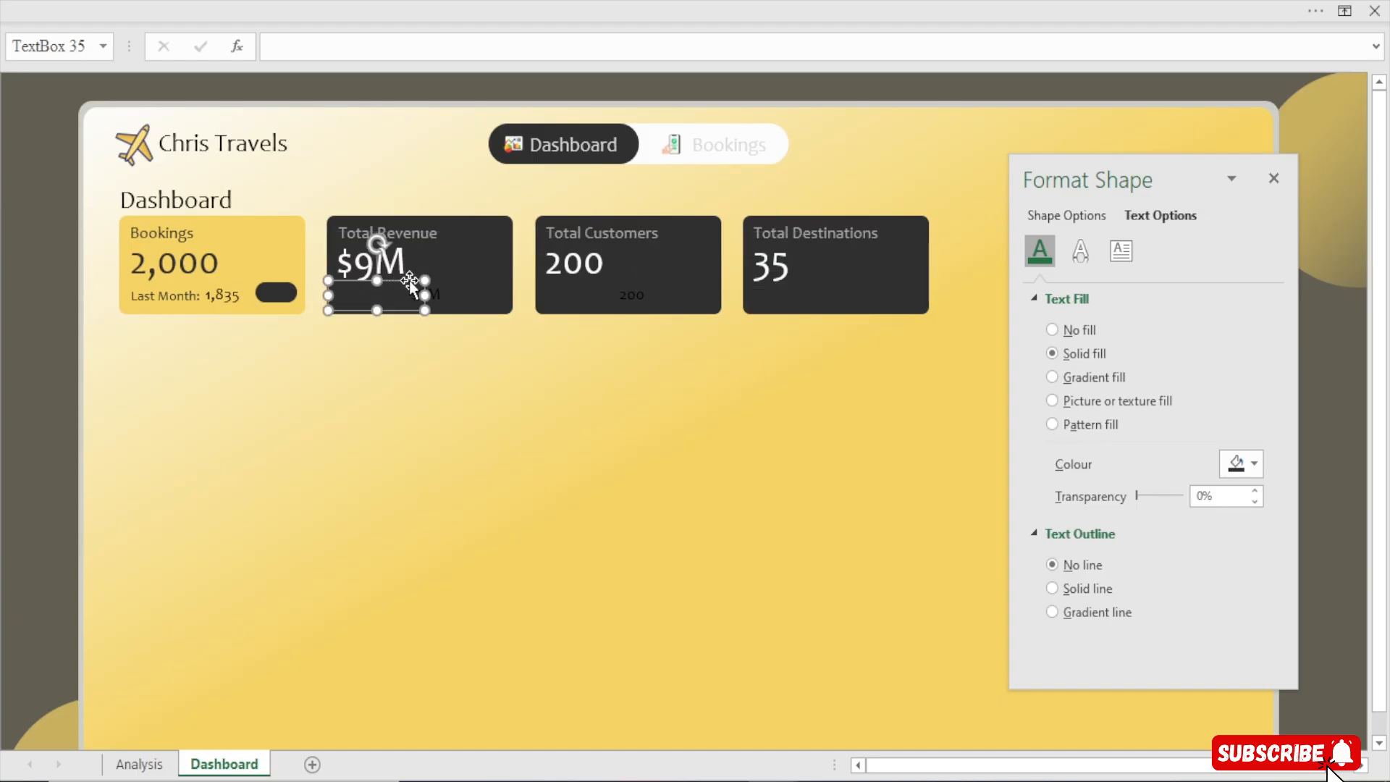
left_click(630, 295, "shift")
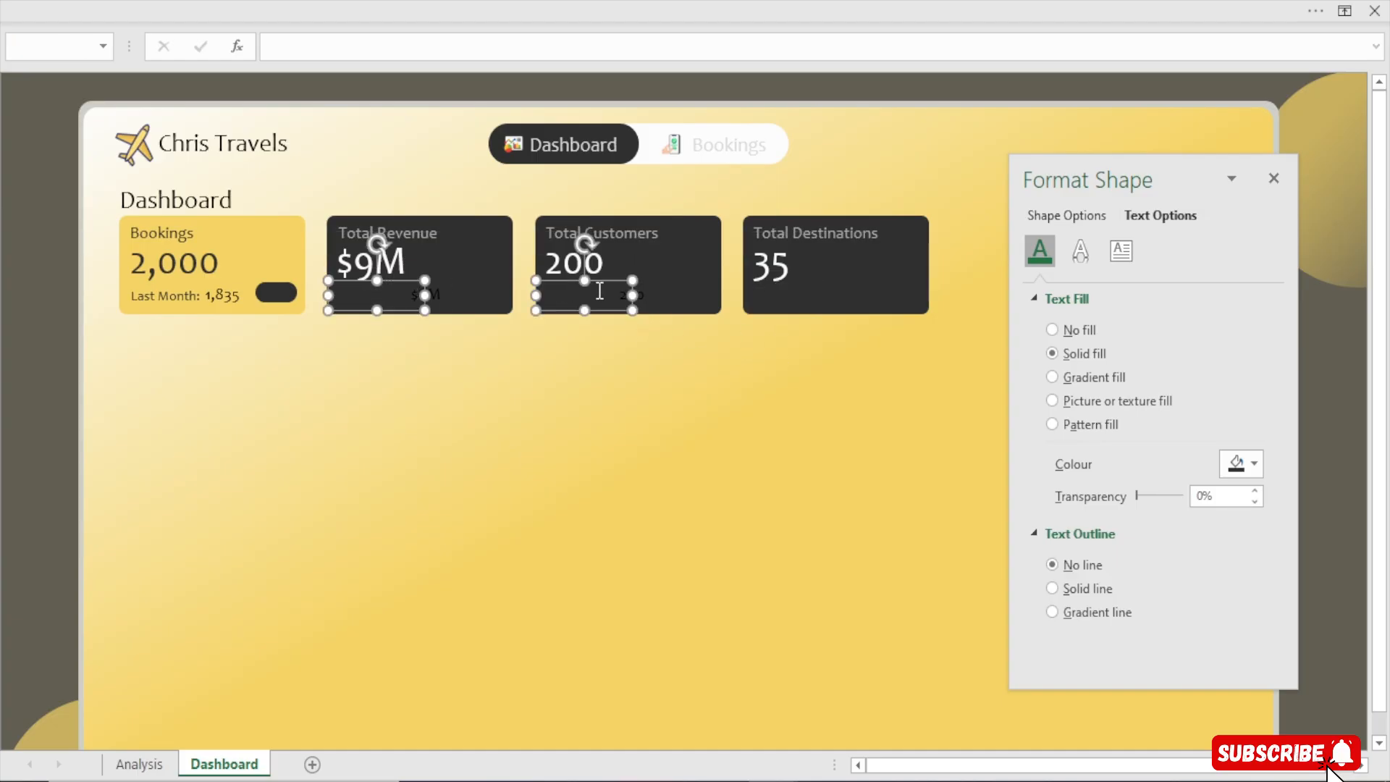
left_click(640, 290, "shift")
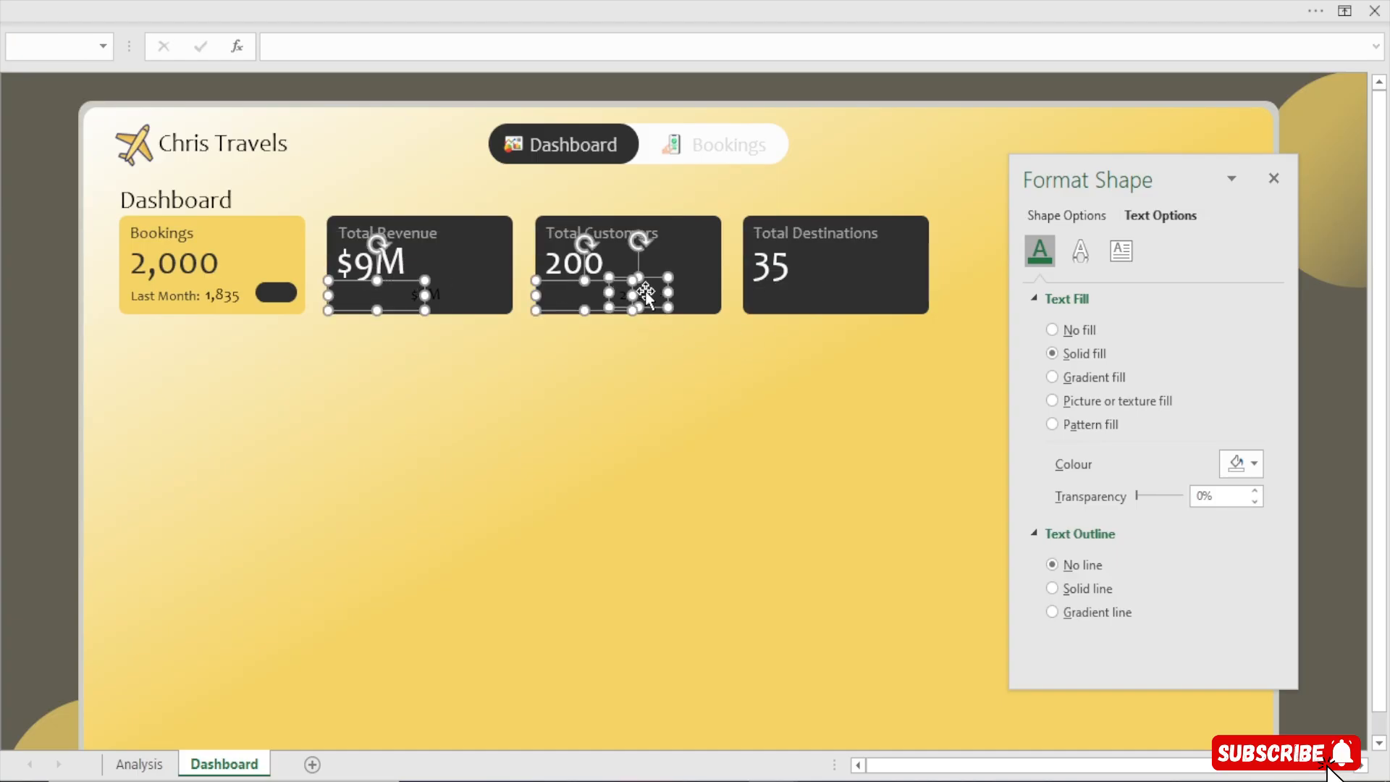
left_click(439, 291, "shift")
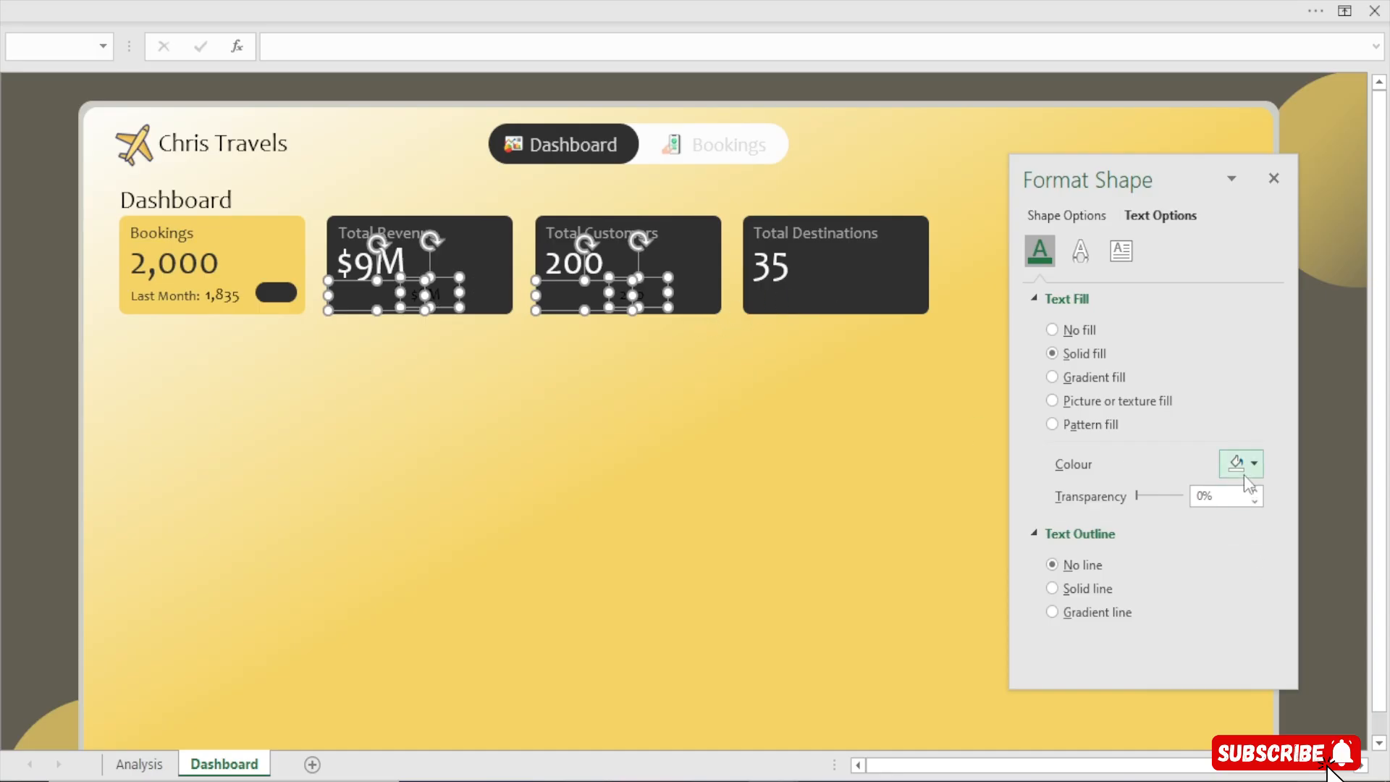
left_click(1228, 465)
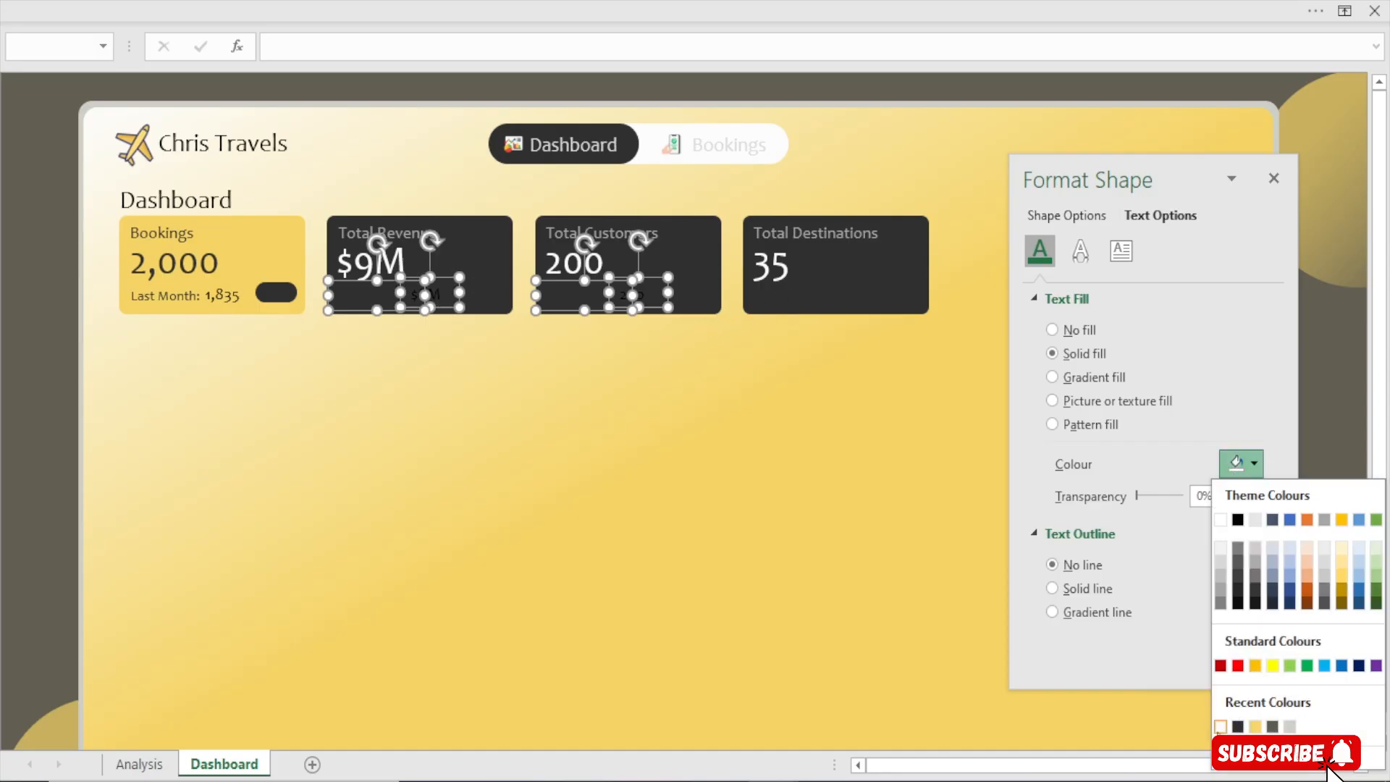
left_click(1220, 727)
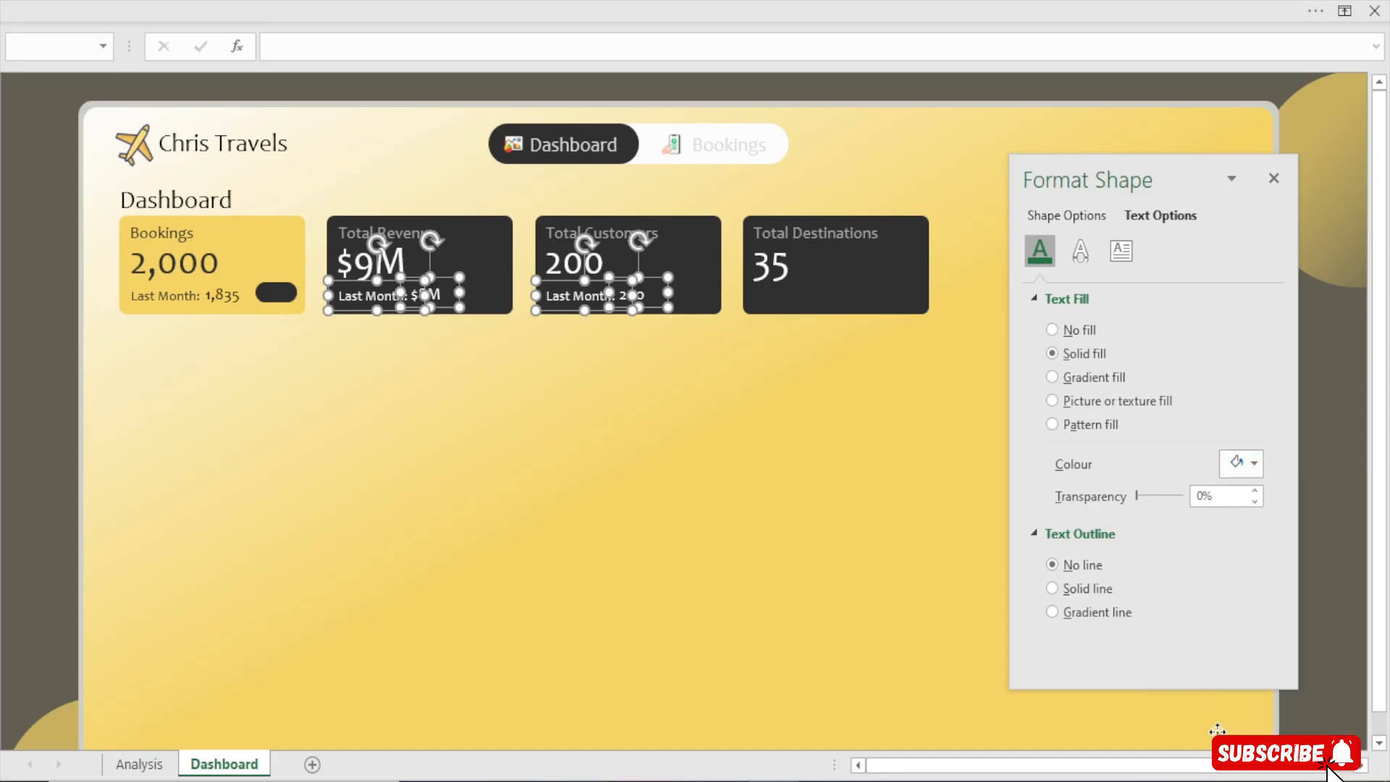
left_click(2, 299)
Fill the Revenue card's pill with white, then duplicate it into the Total Customers card
left_click(474, 286)
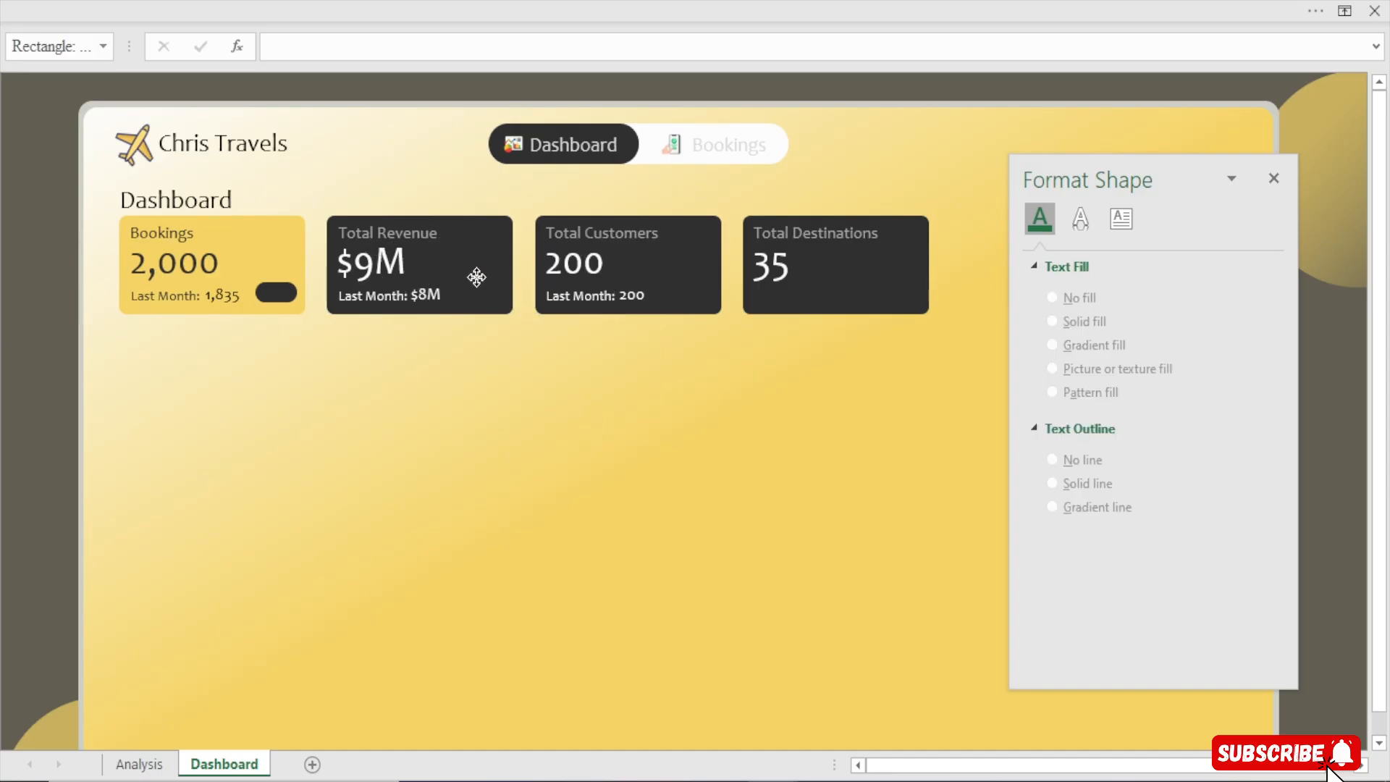
left_click(476, 293)
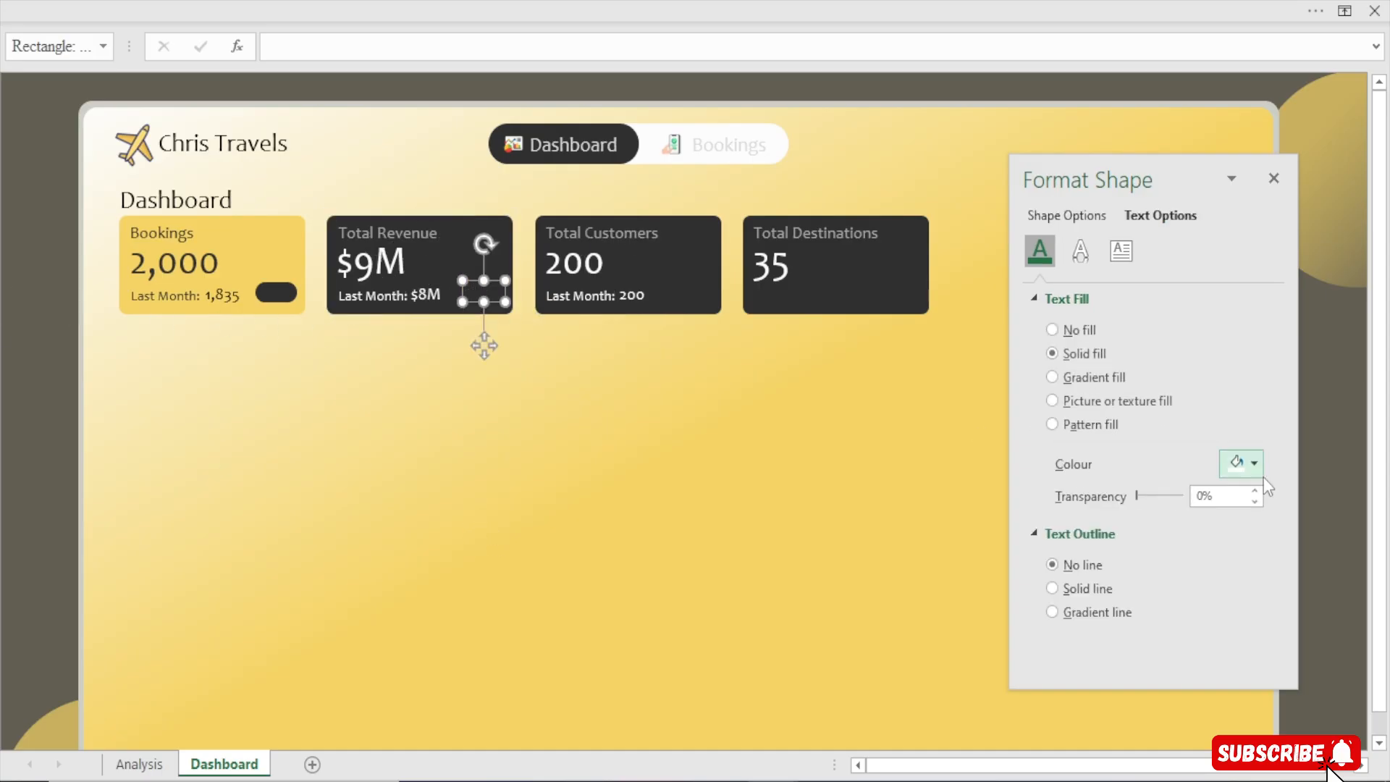
left_click(1240, 463)
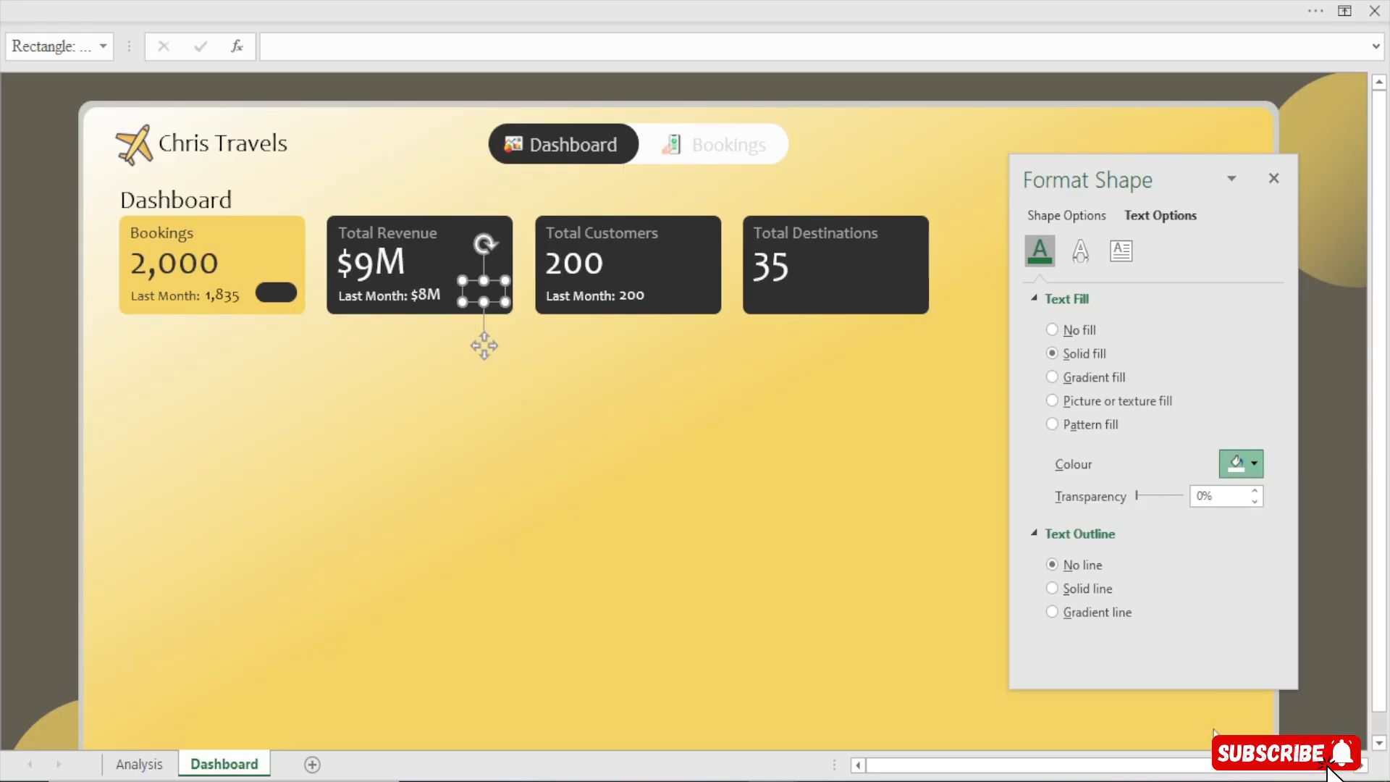
left_click(1224, 721)
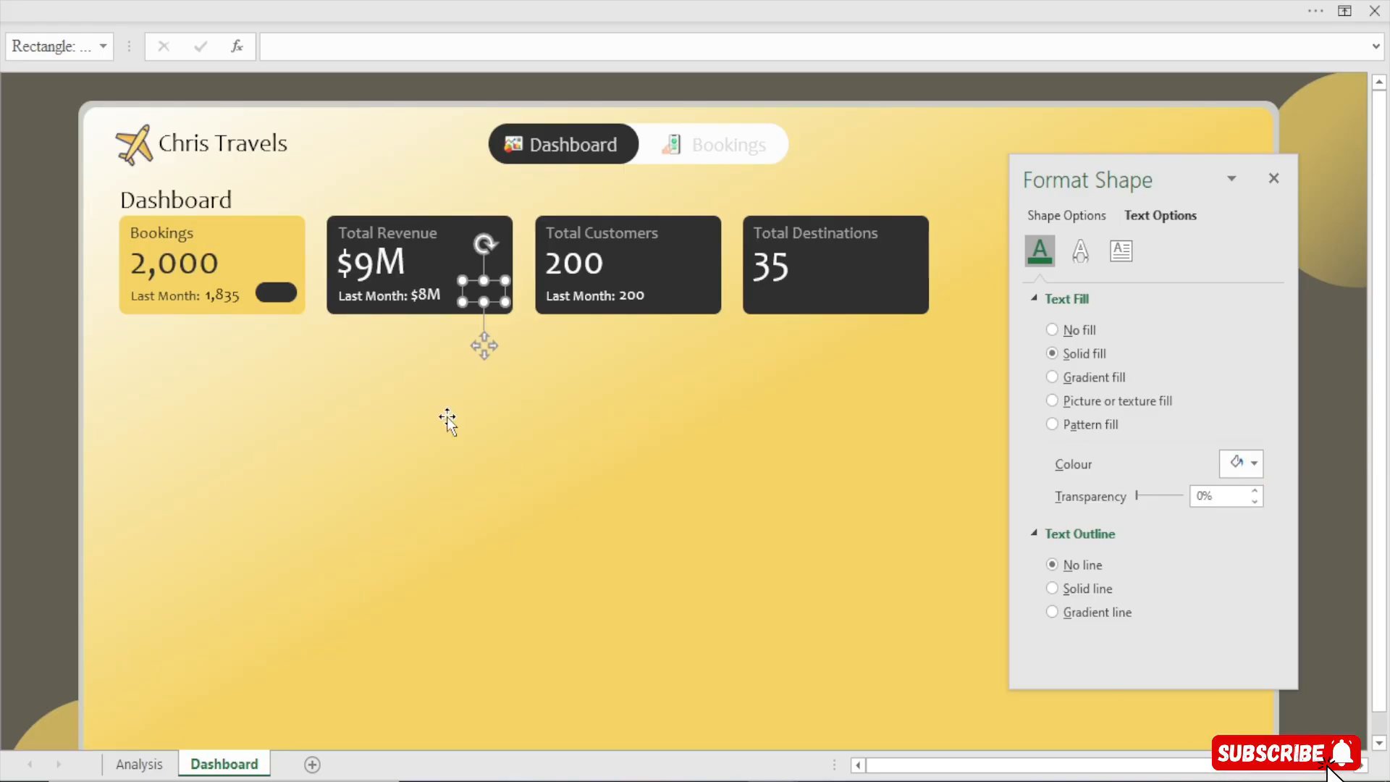
left_click(1066, 221)
left_click(1253, 467)
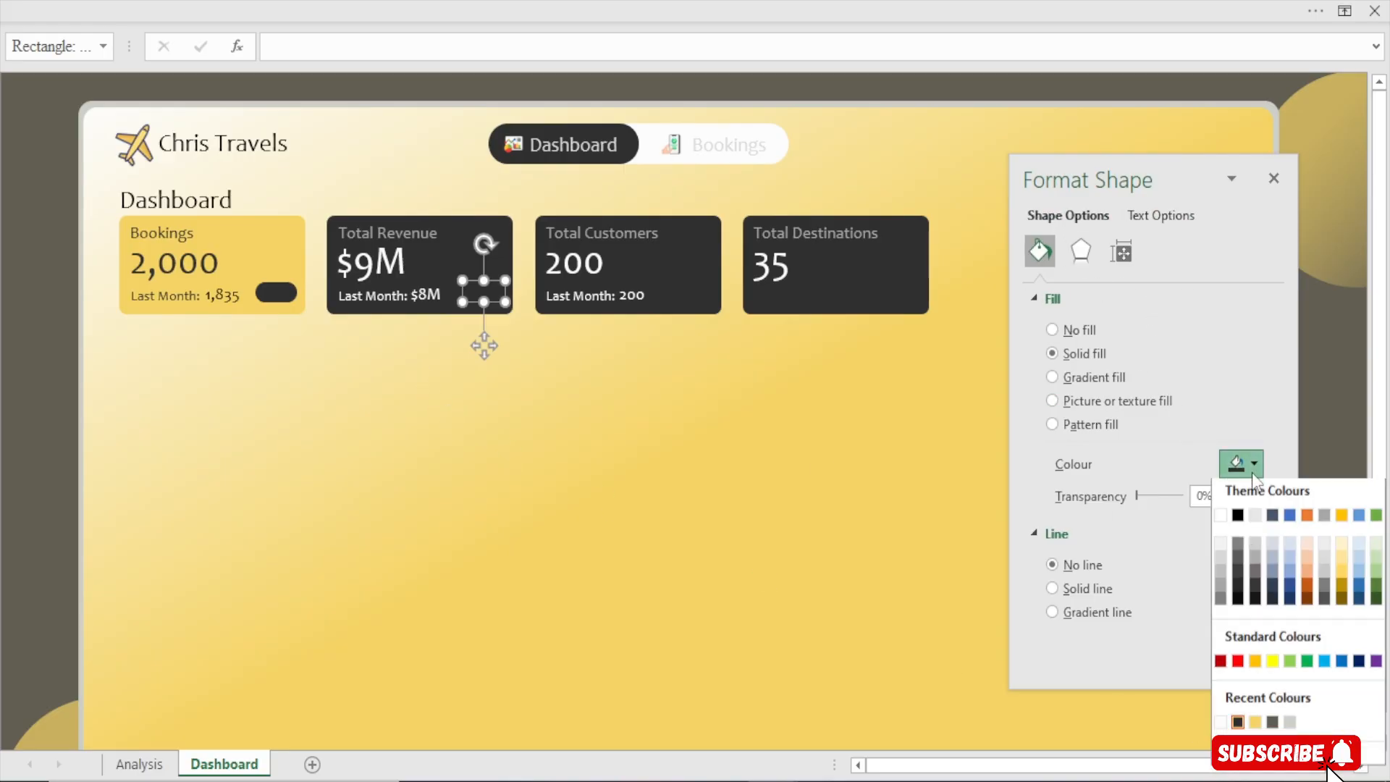
left_click(1235, 724)
key("ctrl+d")
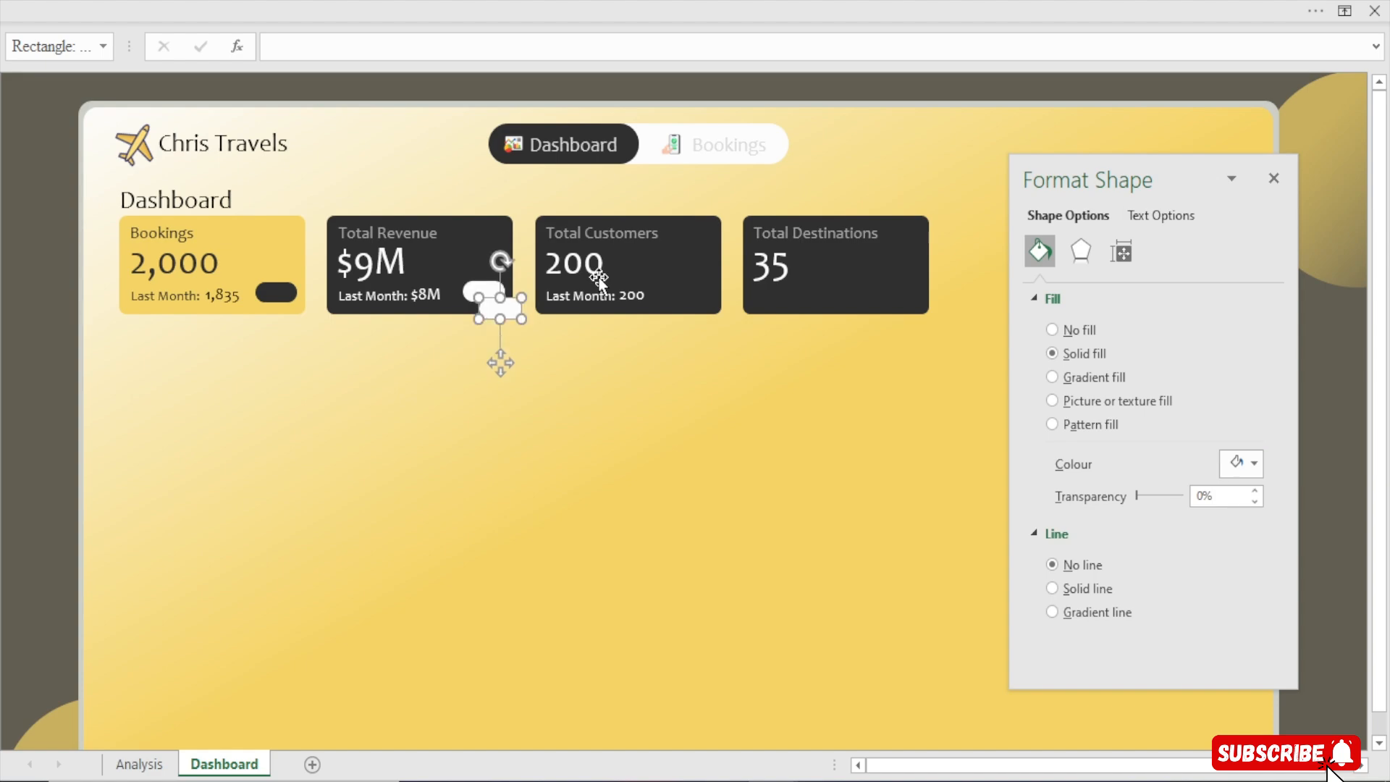
left_click_drag(502, 365, 693, 349)
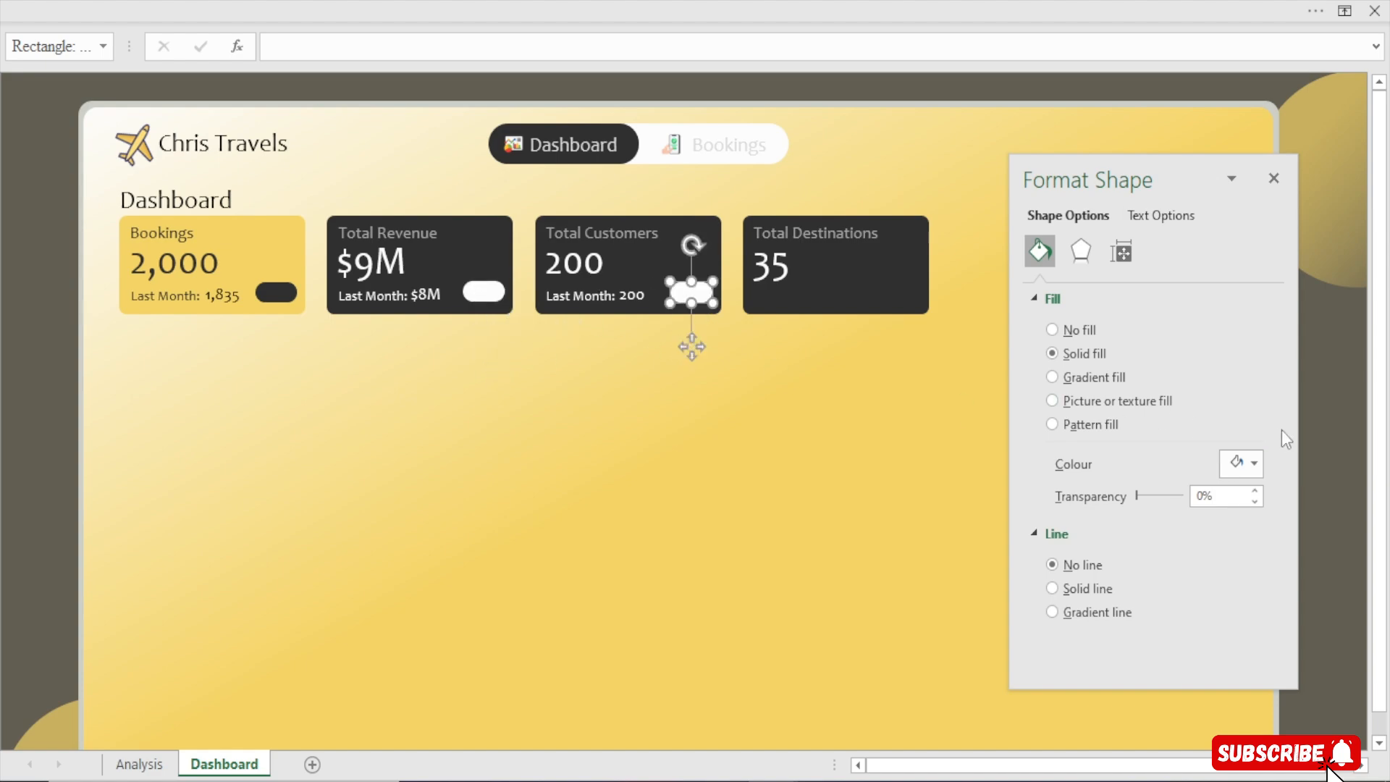
Select the pills in the Bookings, Revenue and Customers cards and align them with each other
left_click(276, 292)
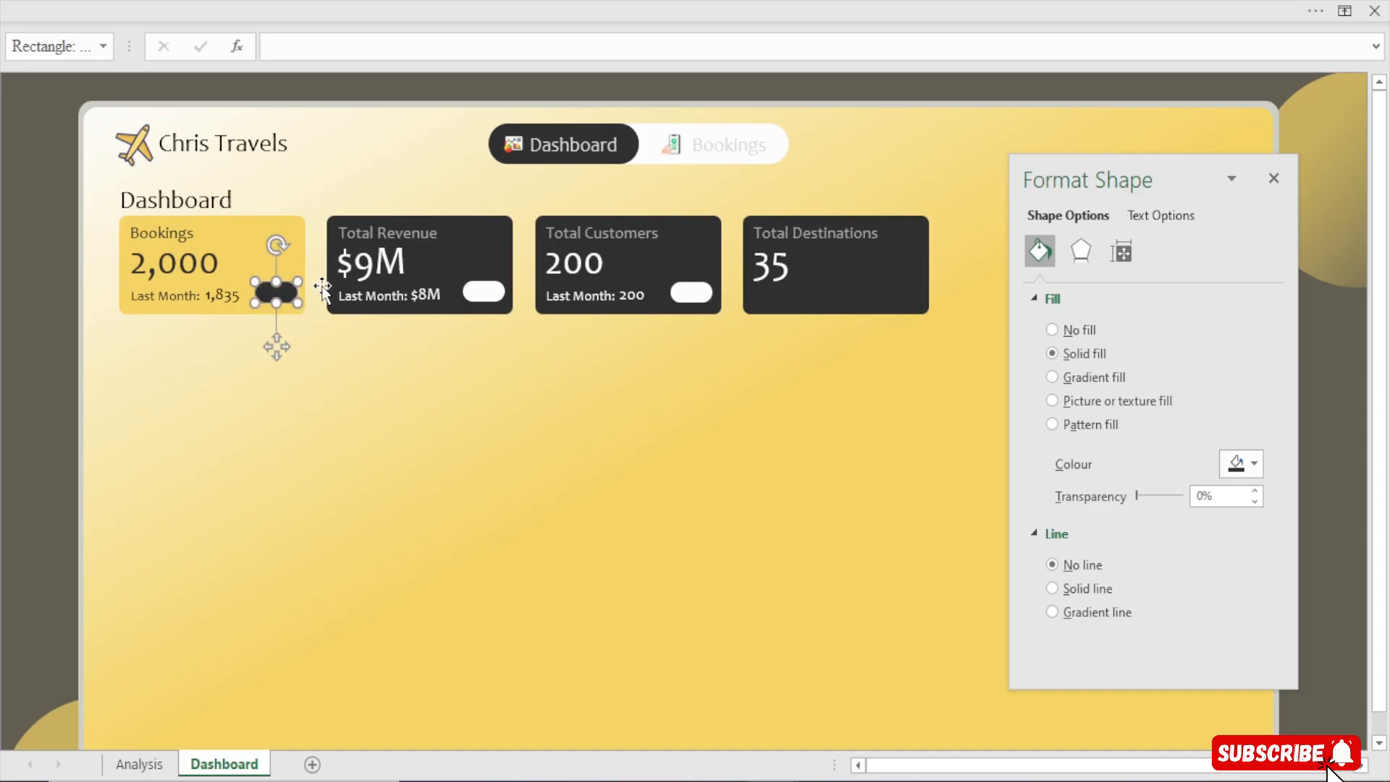
left_click(484, 294, "shift")
left_click(687, 296, "shift")
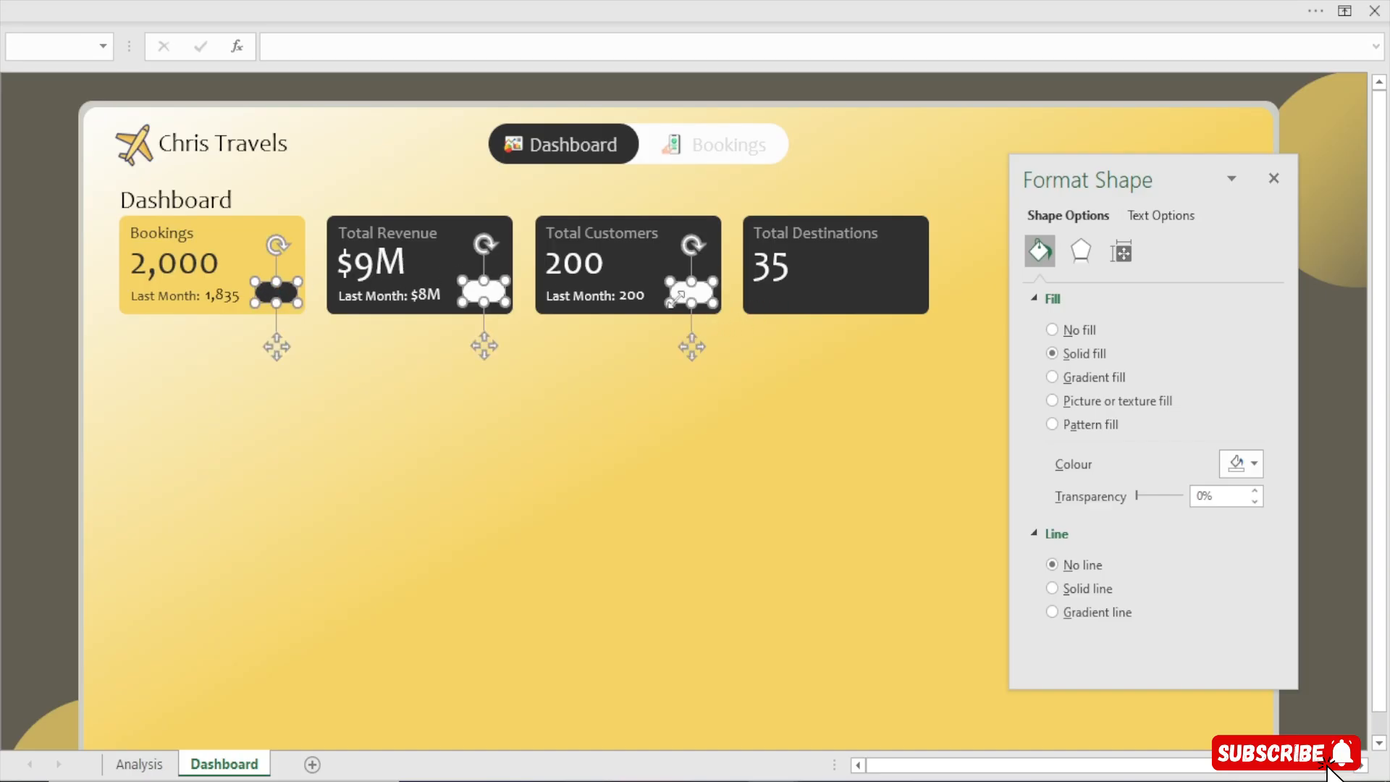
left_click(954, 3)
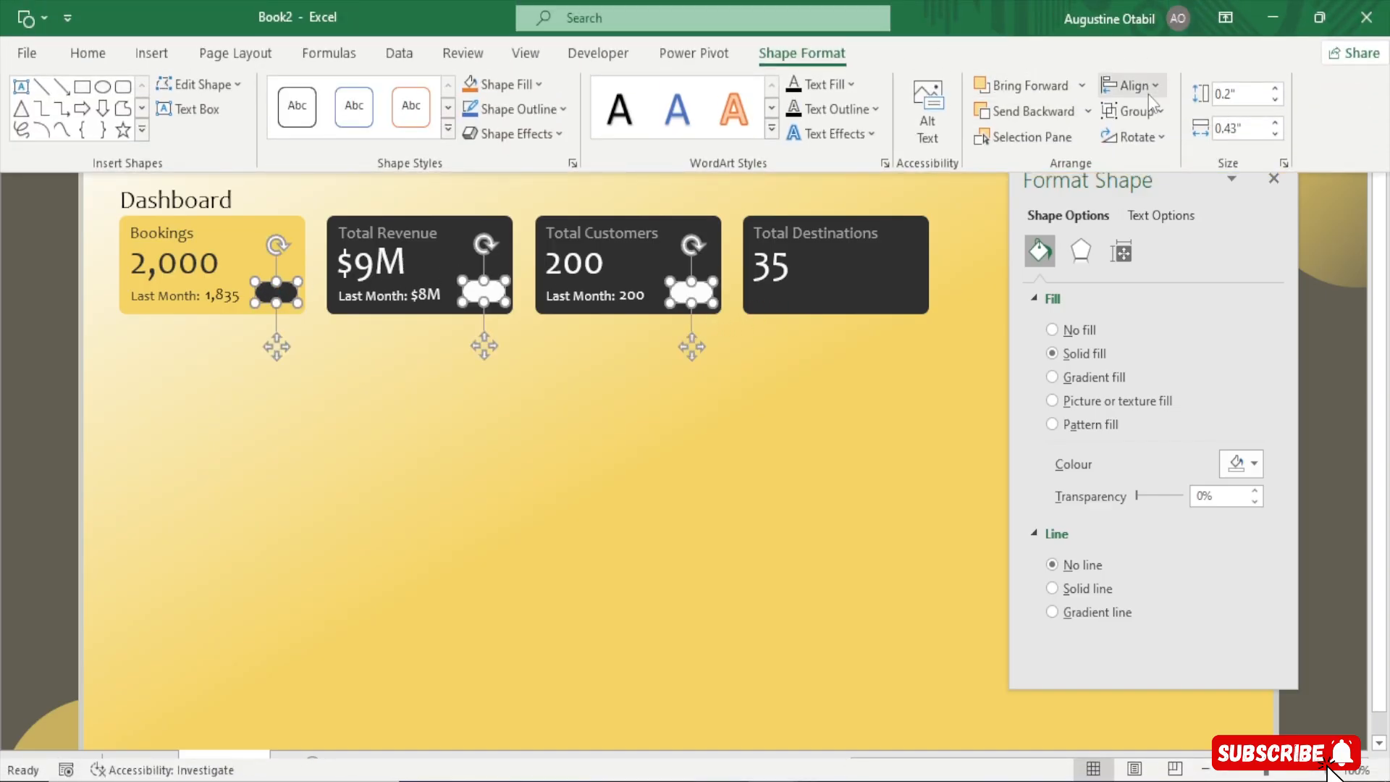
left_click(1126, 84)
left_click(1163, 207)
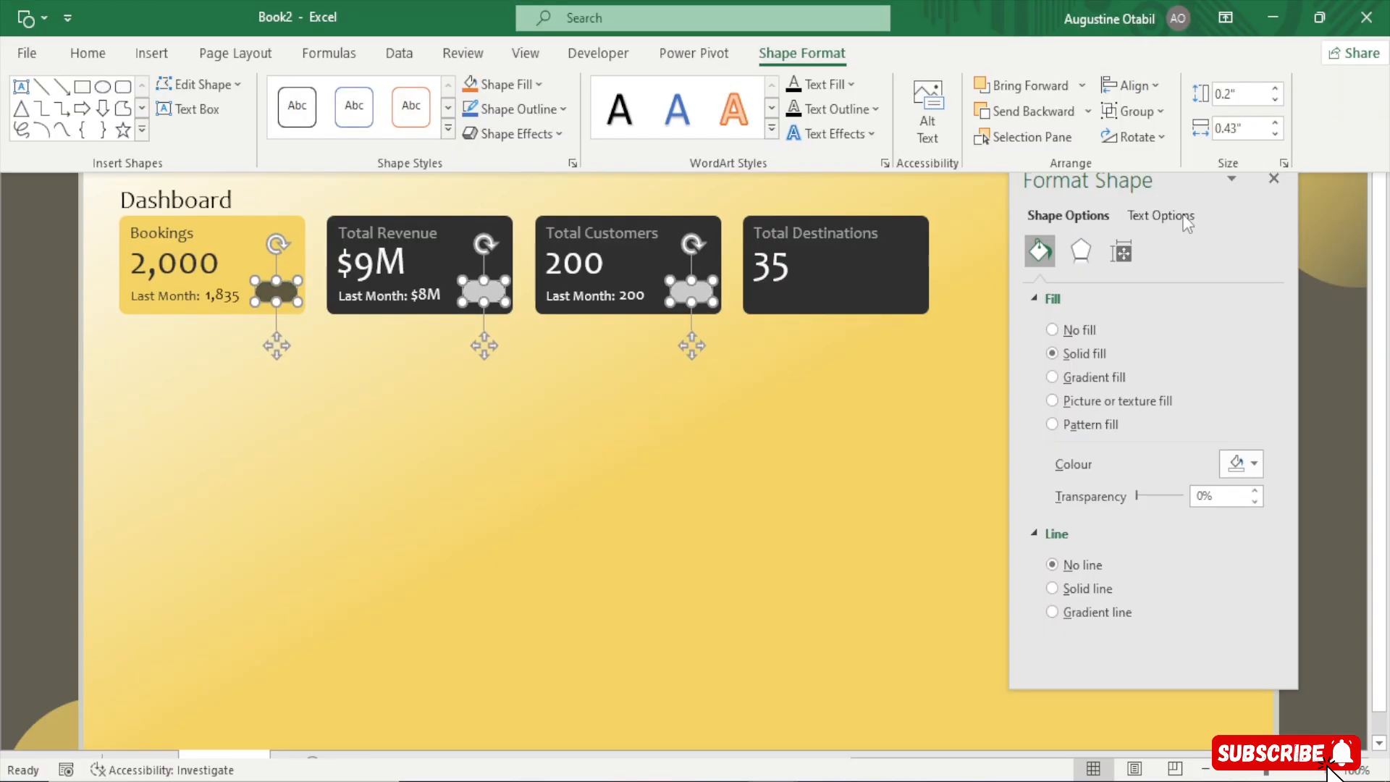
left_click(45, 395)
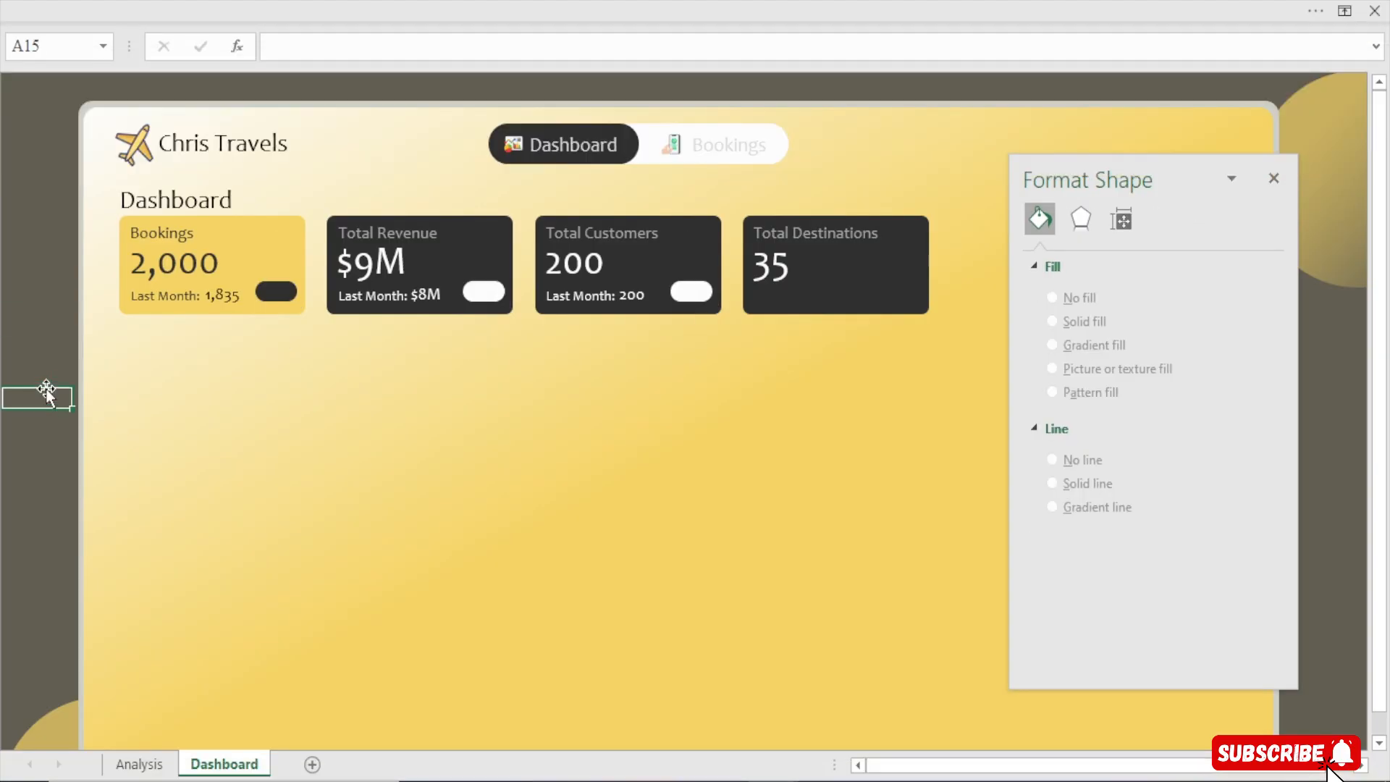
Duplicate the Bookings card's Last Month value box, move the copy onto the pill and shrink its font twice
left_click(220, 293)
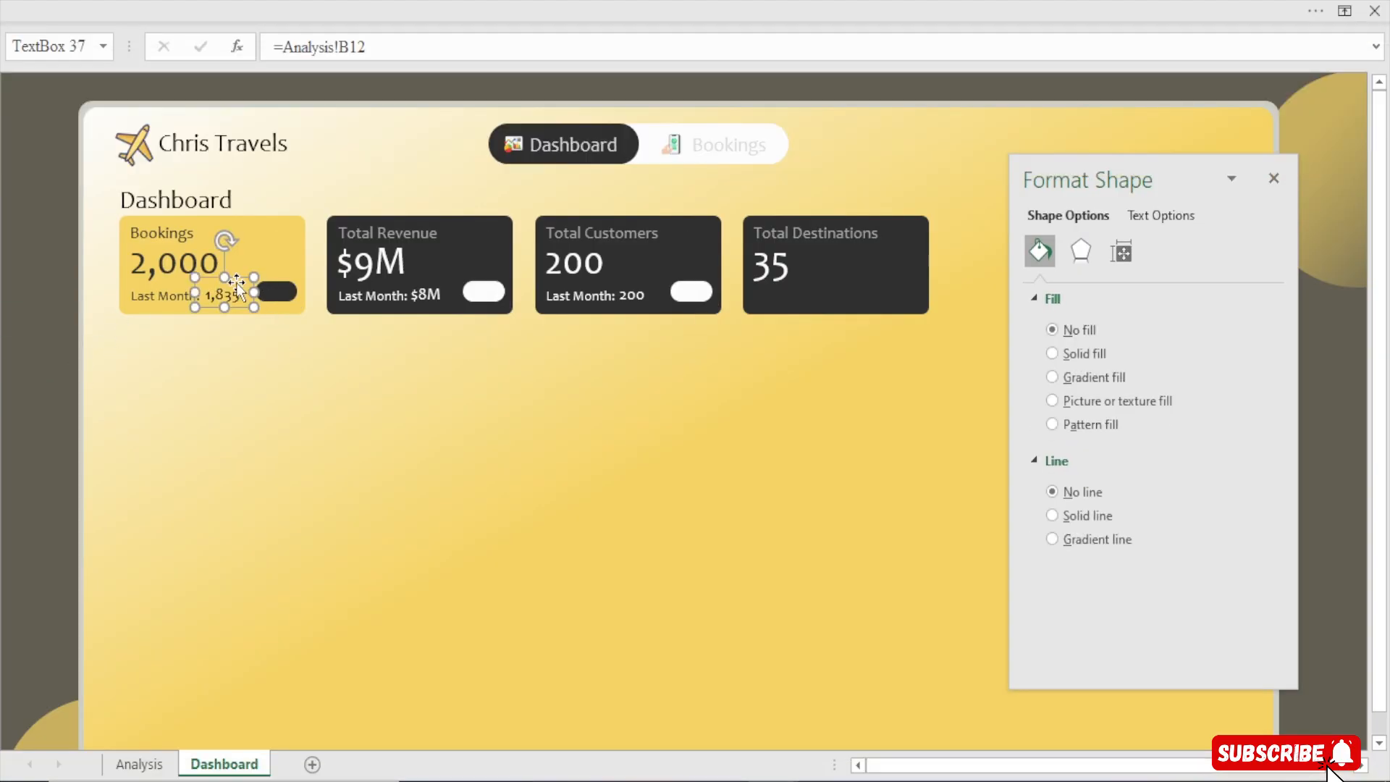
key("ctrl+d")
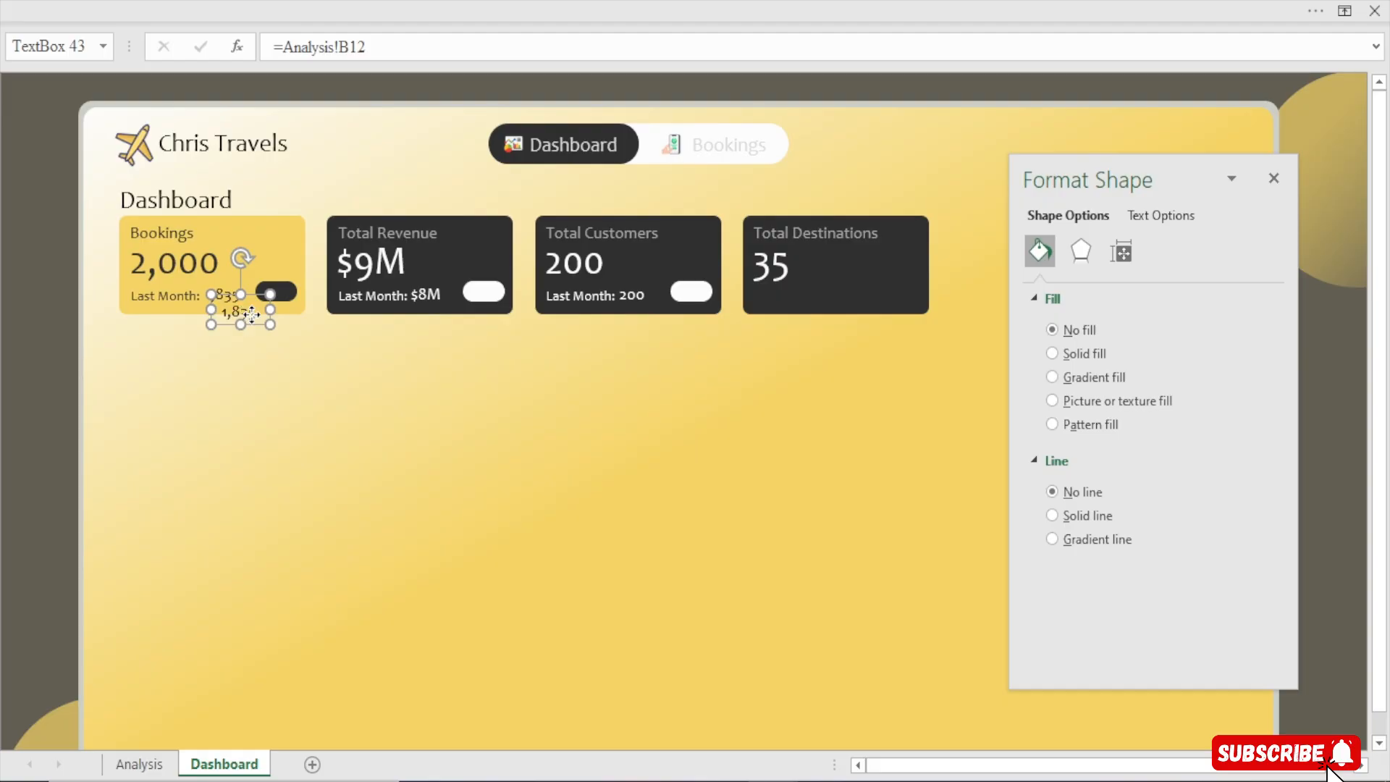
left_click_drag(241, 315, 281, 291)
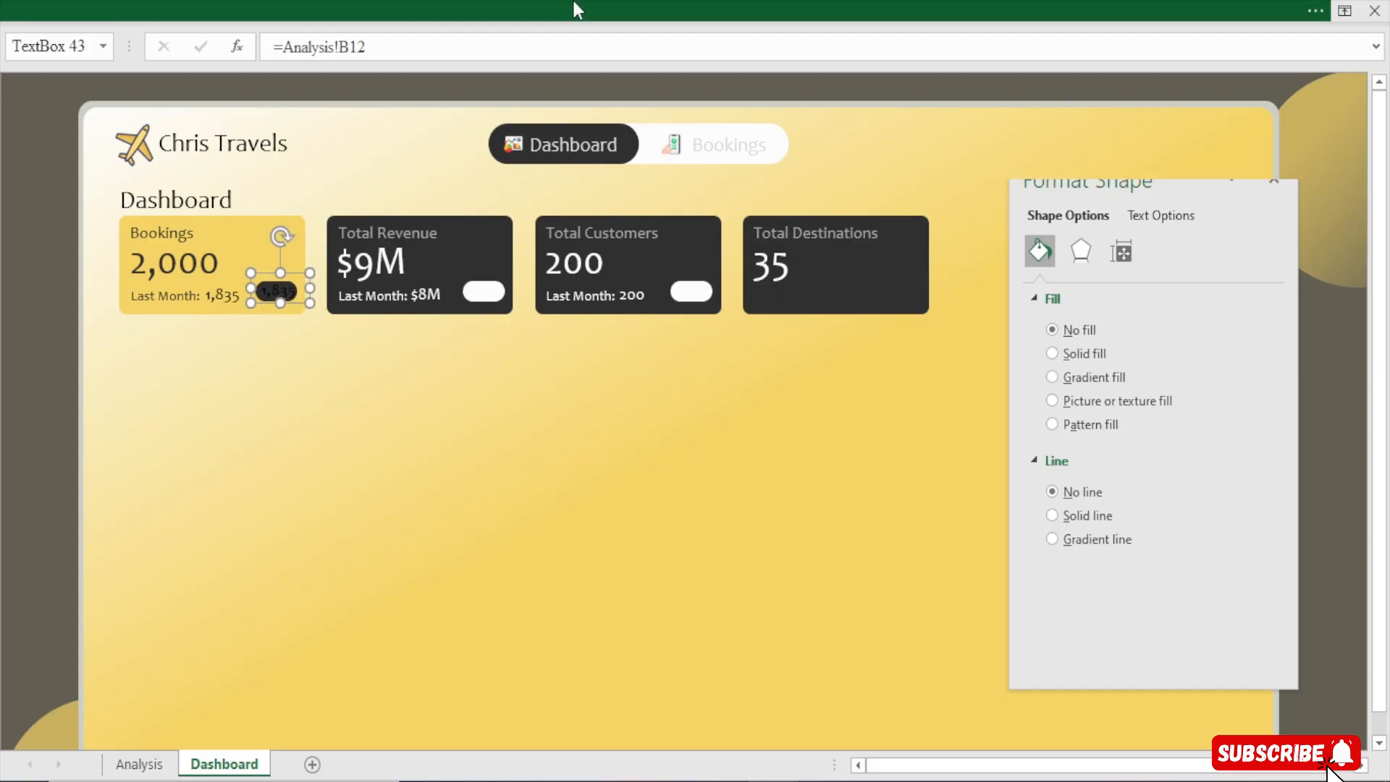
left_click(573, 1)
left_click(316, 98)
left_click(316, 97)
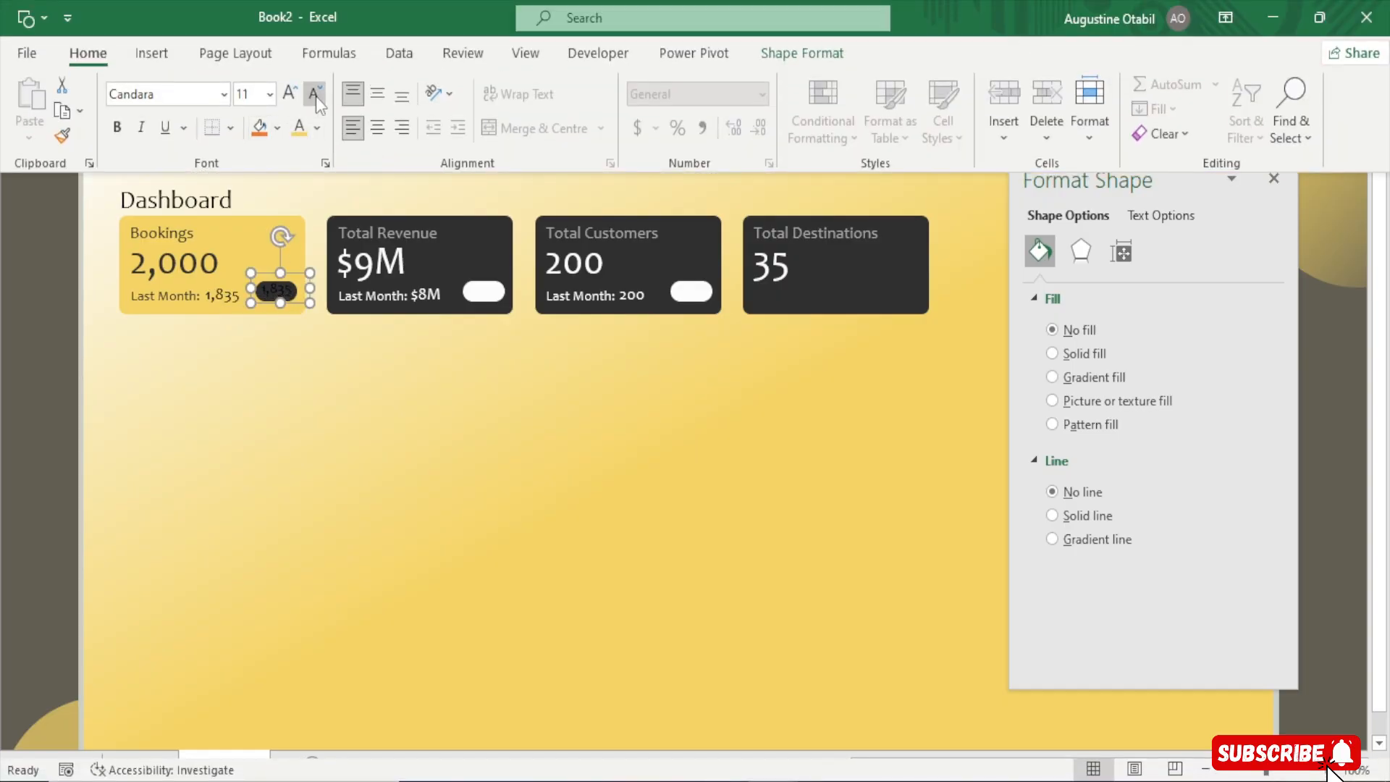
left_click(315, 97)
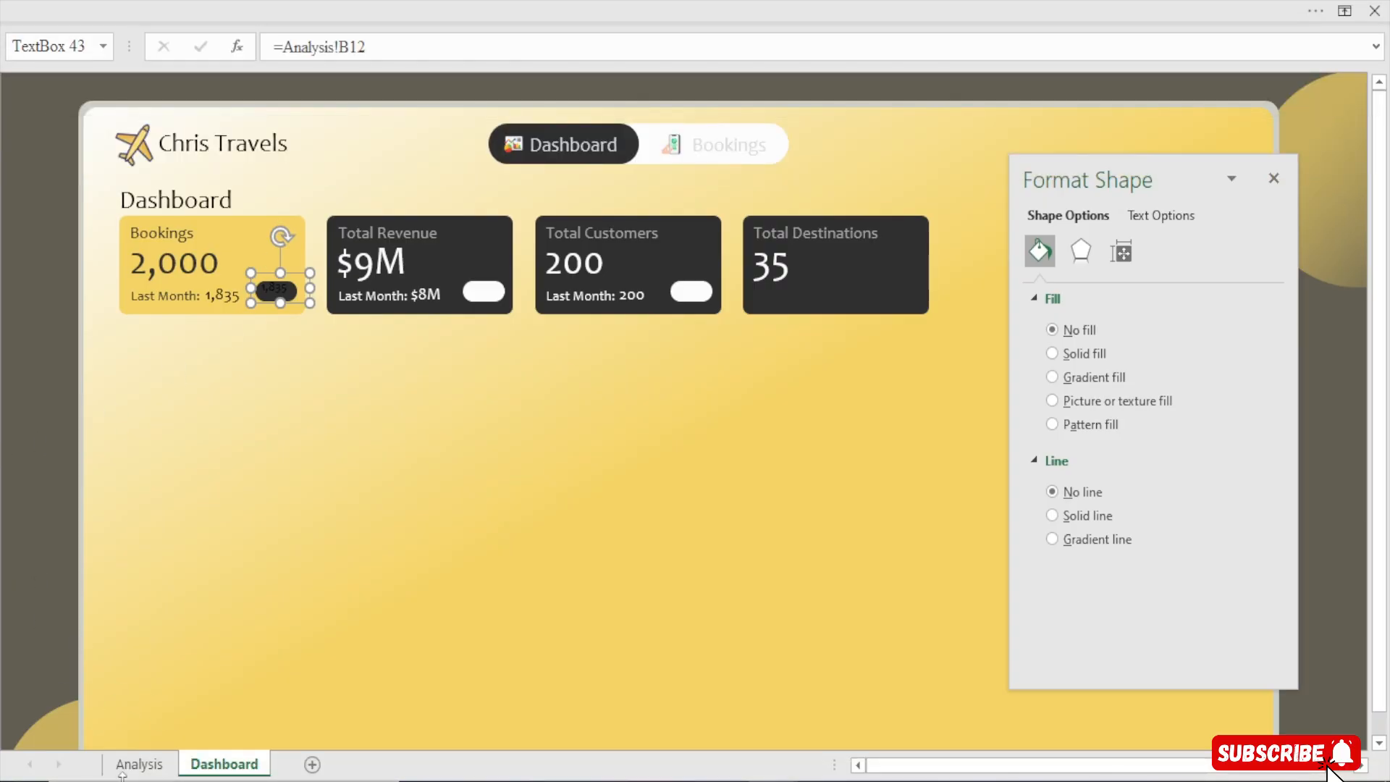
Copy the Last Month pivot table on the Analysis sheet and paste it at B16
left_click(138, 764)
left_click_drag(178, 332, 339, 375)
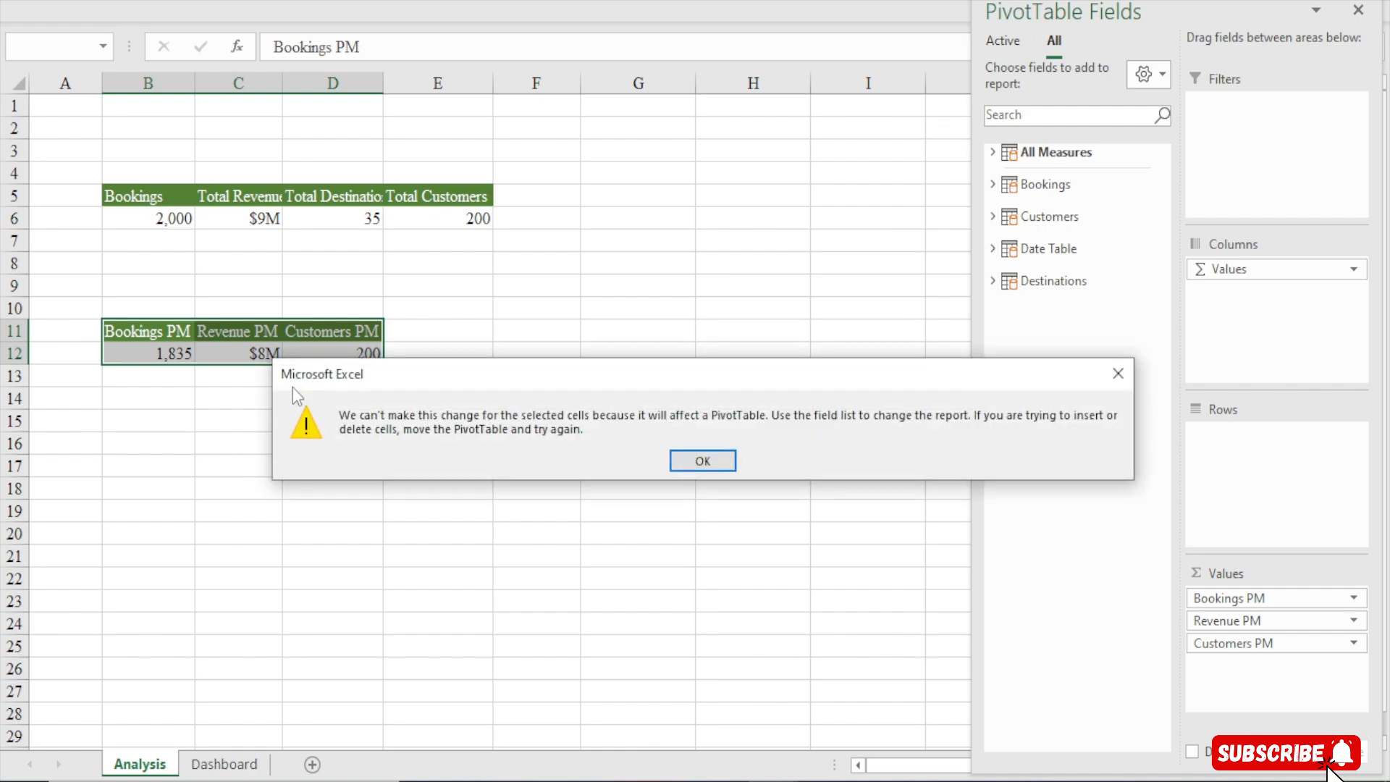
left_click(1118, 374)
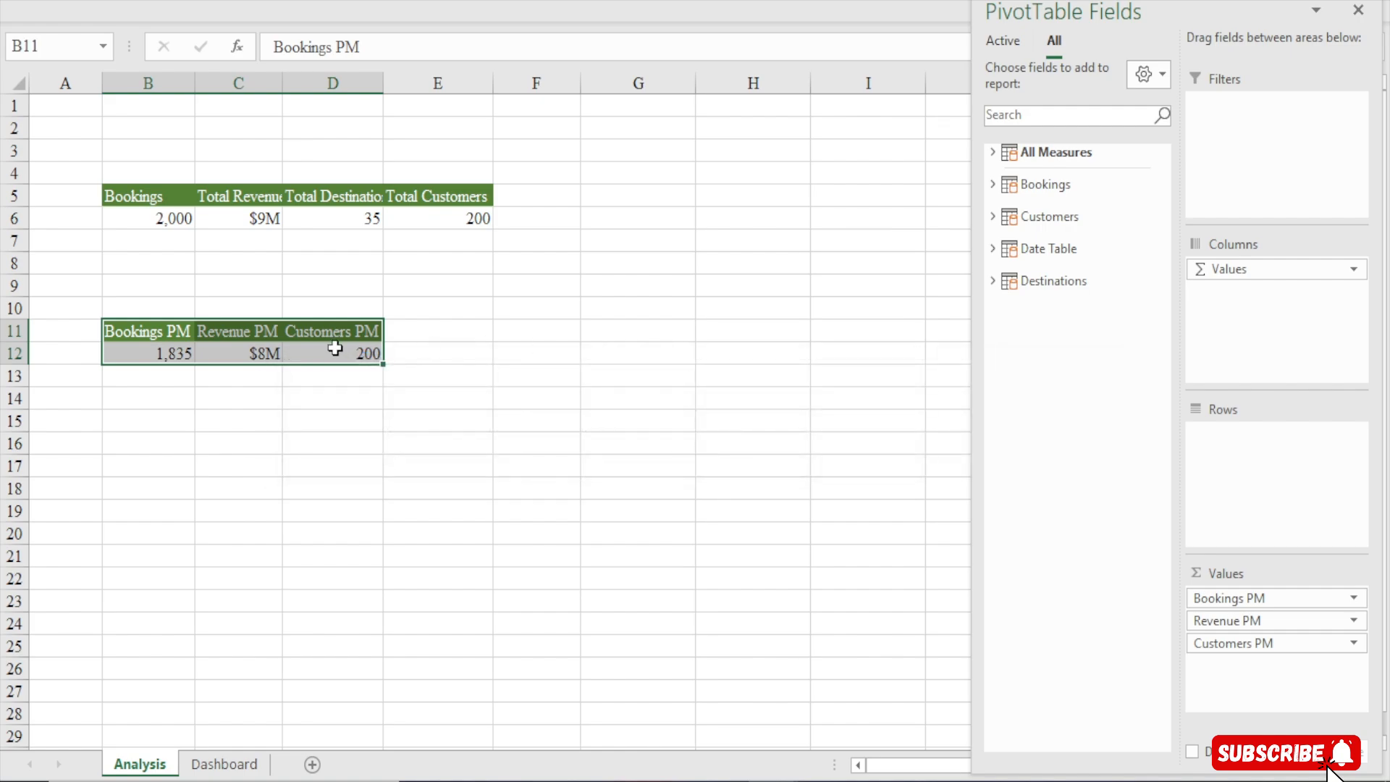
key("ctrl+c")
left_click(115, 447)
key("ctrl+v")
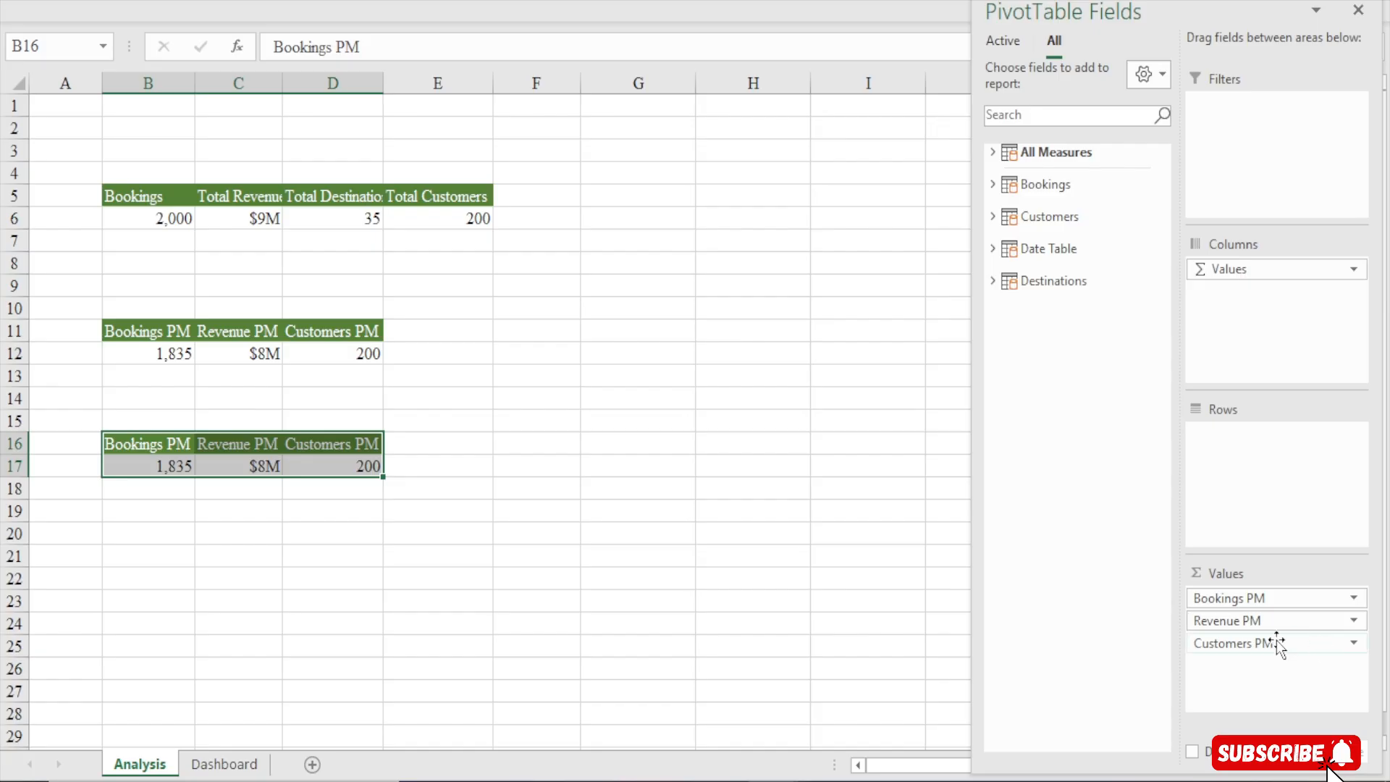
Replace the pasted pivot's values with Bookings MoM%, Revenue MoM% and Customers MoM% from All Measures
left_click_drag(1279, 644, 1101, 652)
left_click_drag(1219, 620, 1080, 633)
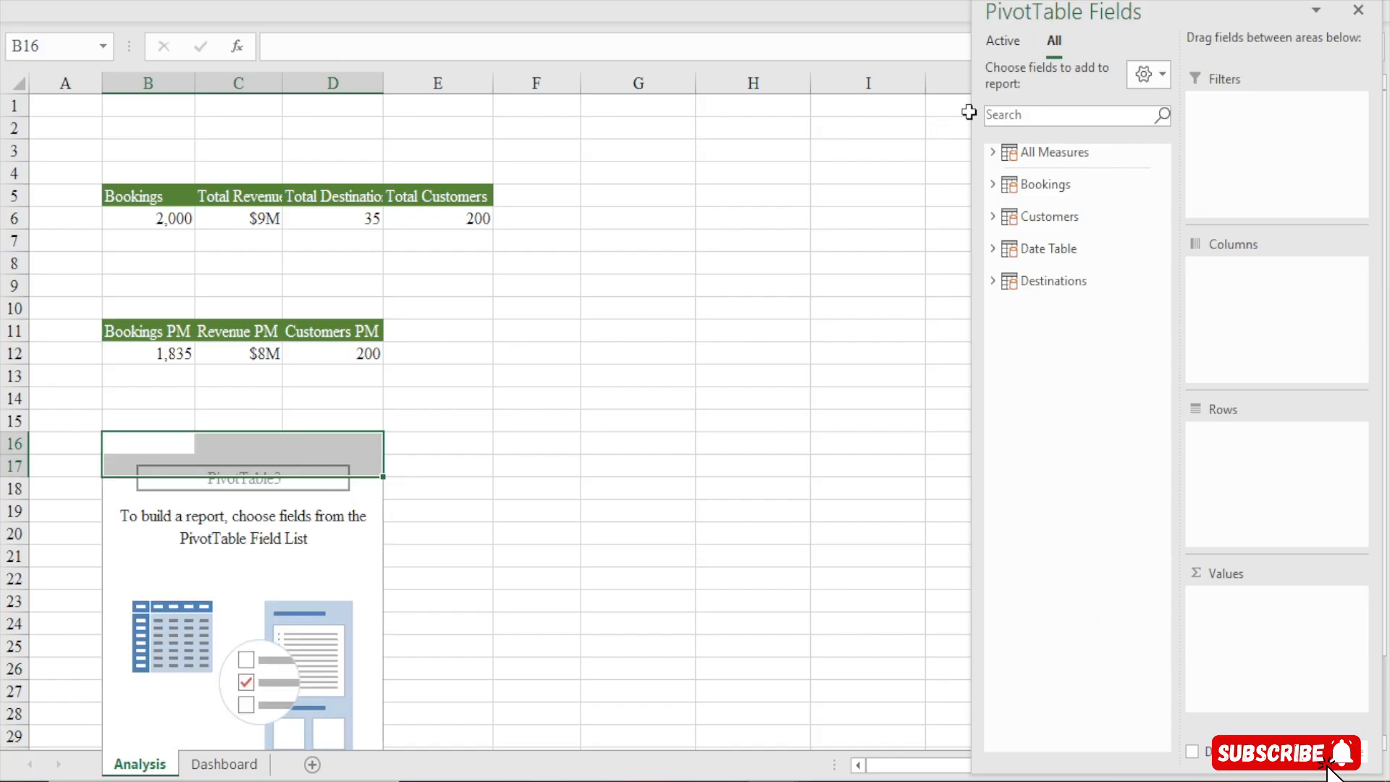
left_click(993, 153)
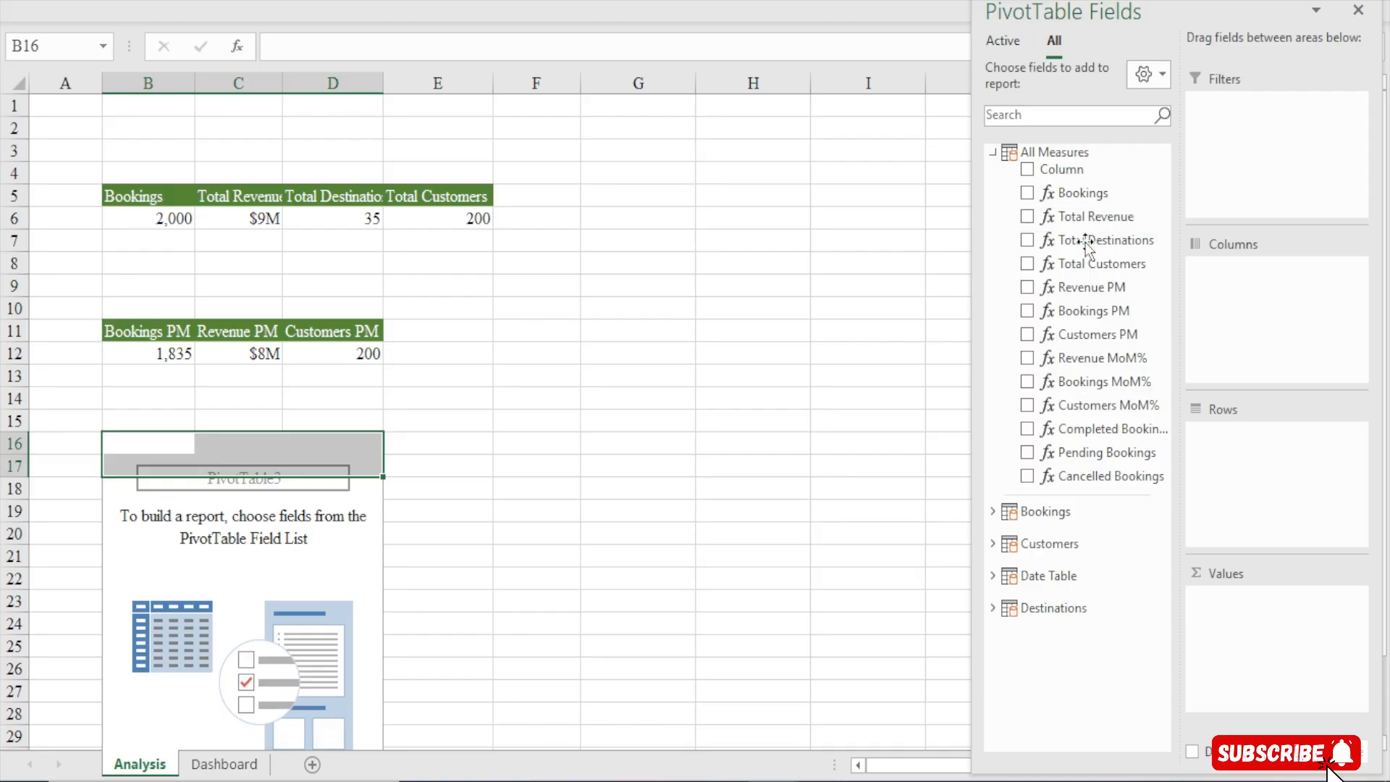
left_click(1104, 384)
left_click_drag(1098, 365, 1232, 630)
left_click_drag(1102, 404, 1258, 666)
left_click(123, 464)
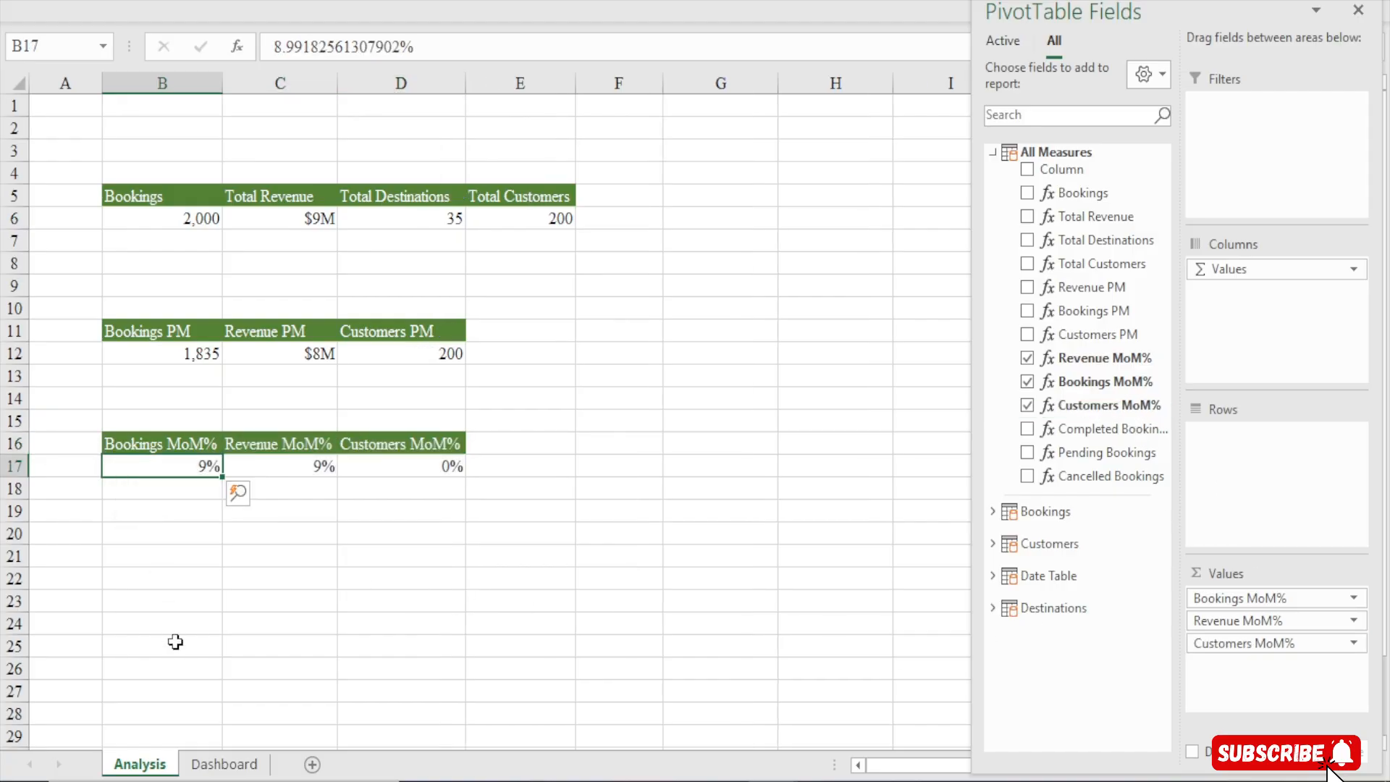
Link the pill's duplicated text box to Analysis!B17
left_click(224, 765)
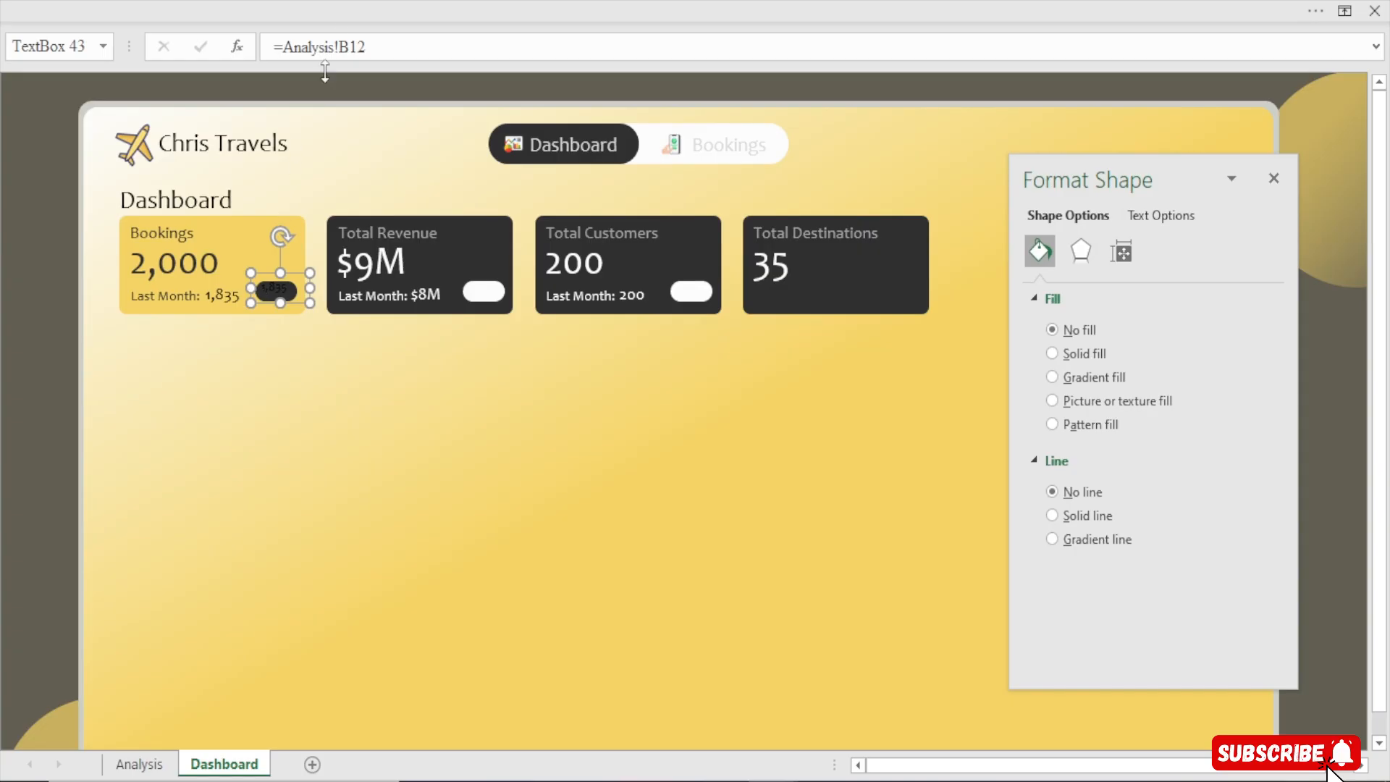
left_click_drag(373, 47, 274, 47)
type("=")
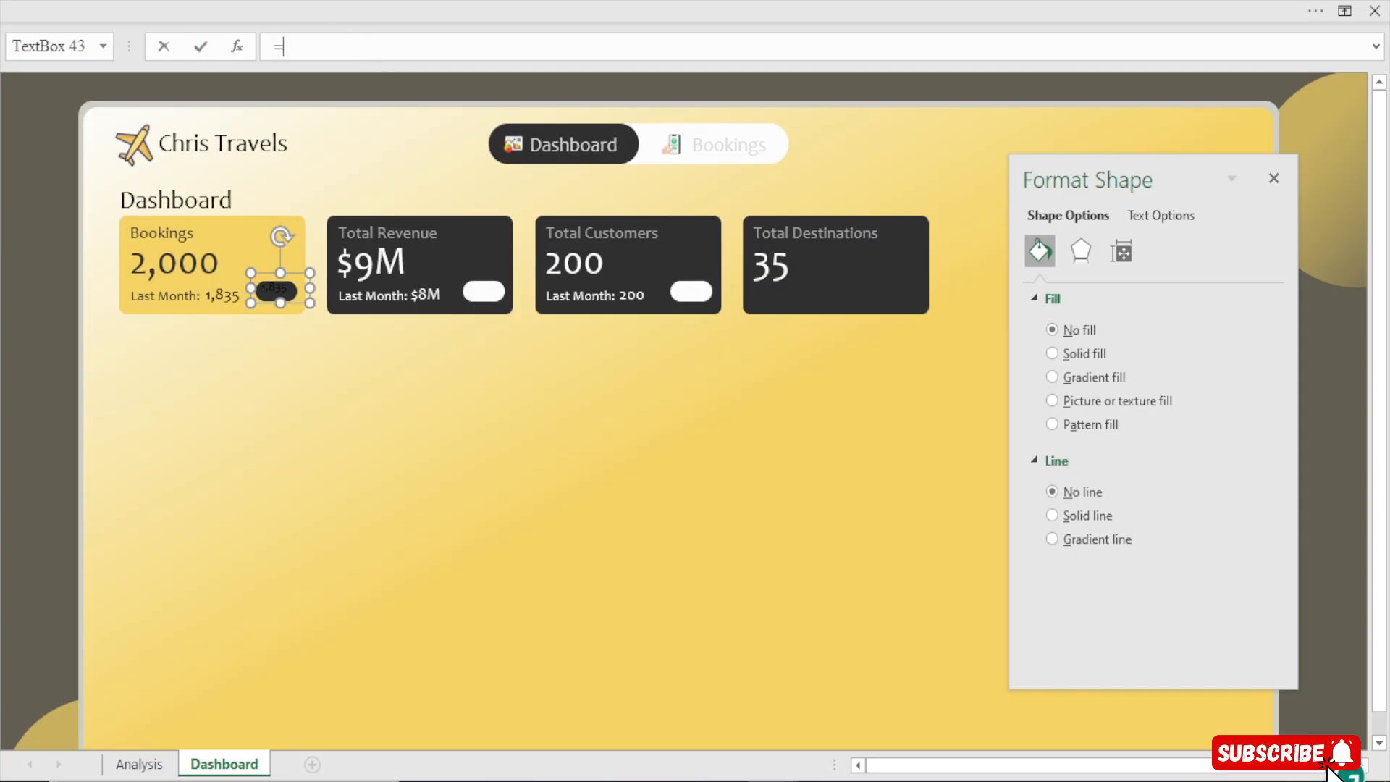
left_click(139, 765)
left_click(165, 468)
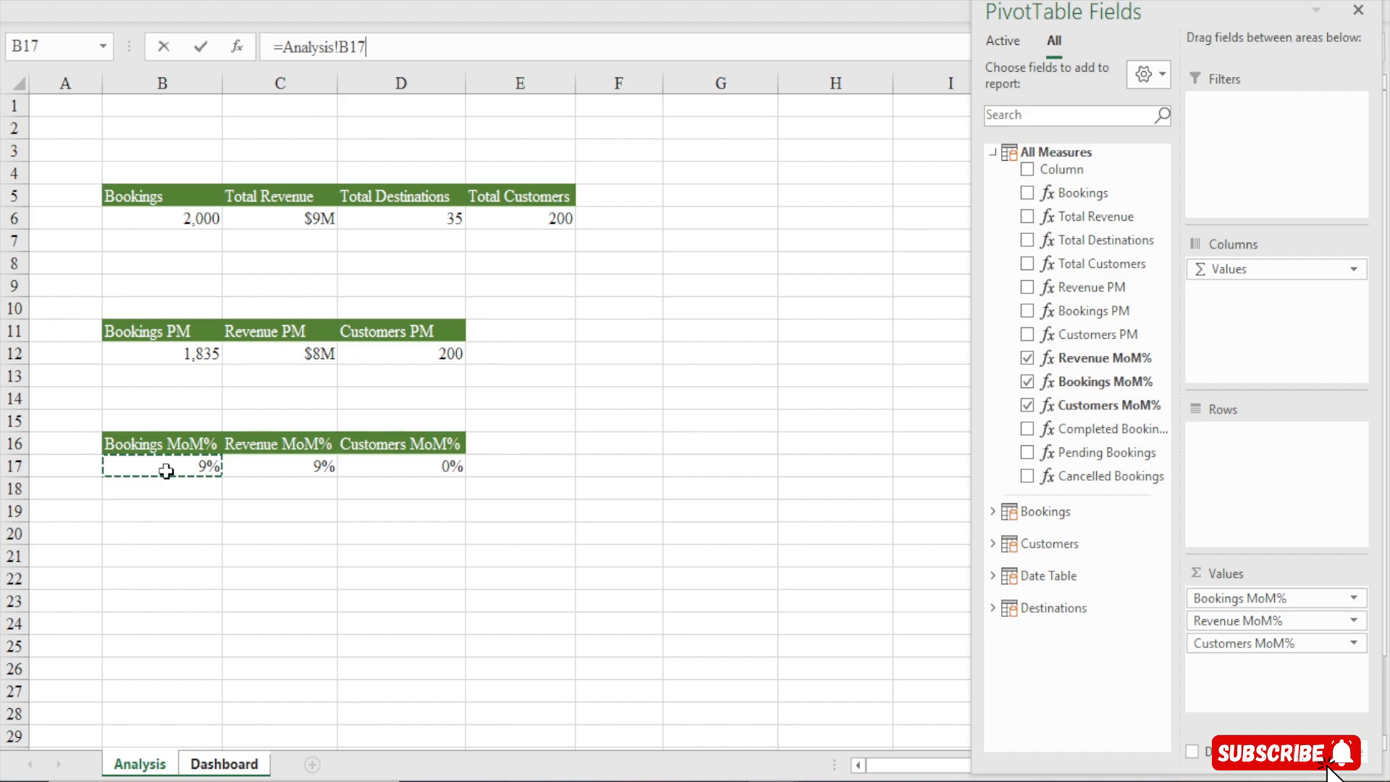
key("Return")
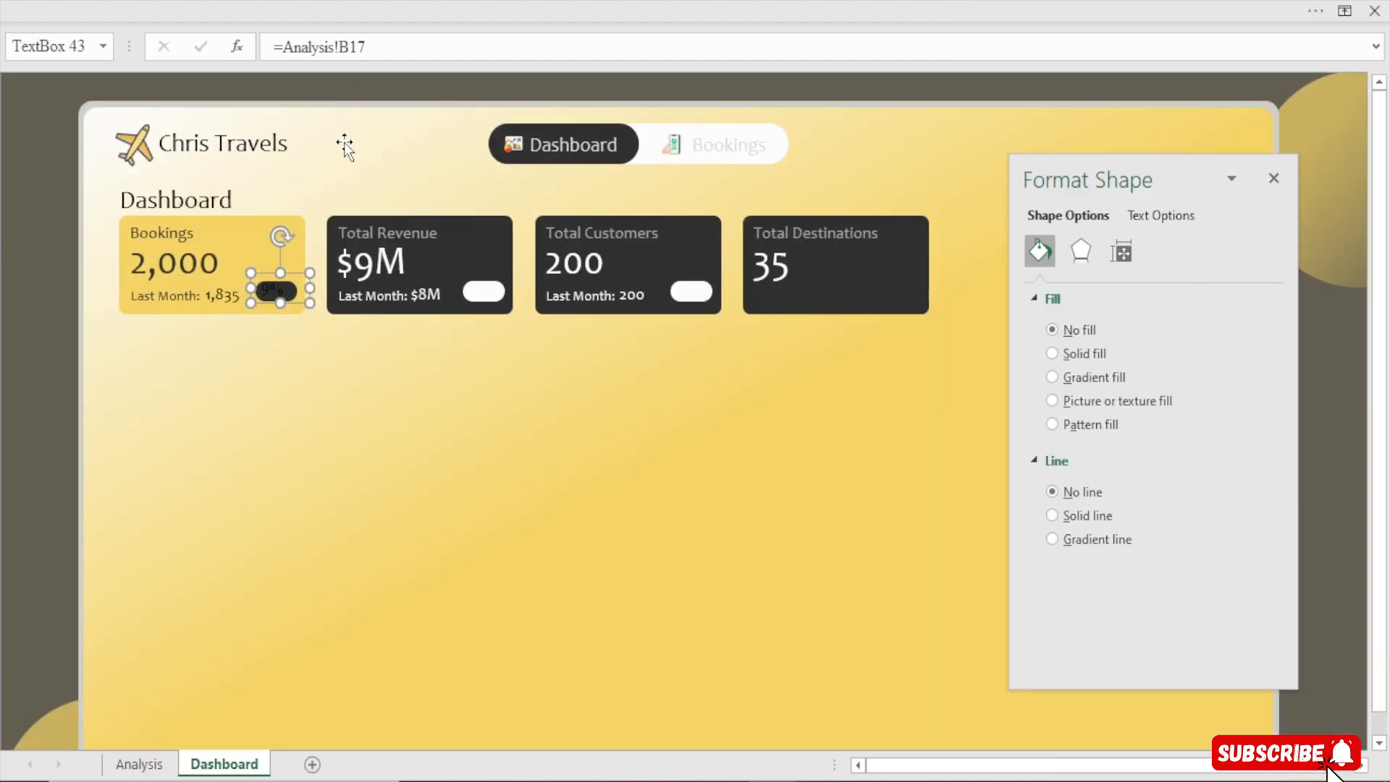
Set the pill value's text fill to solid white
left_click(1172, 217)
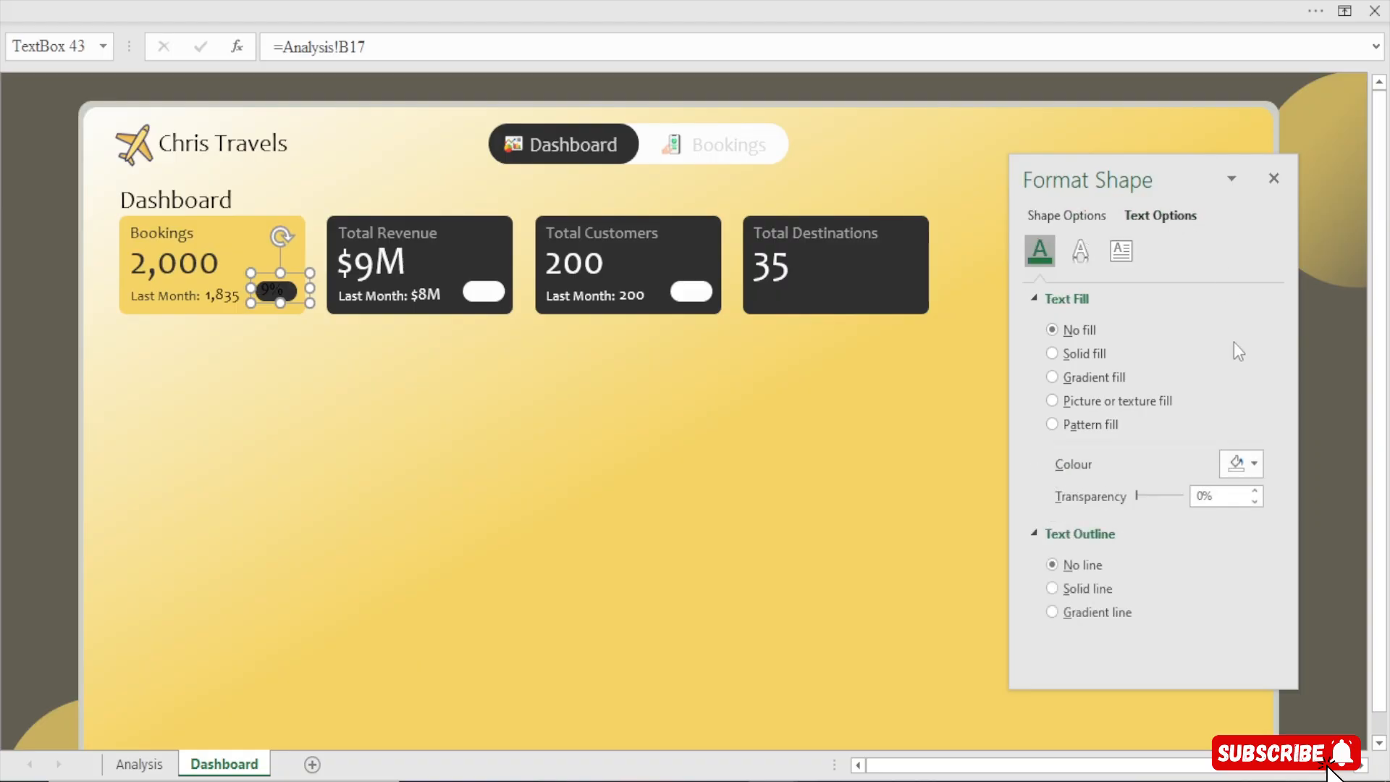
left_click(1240, 463)
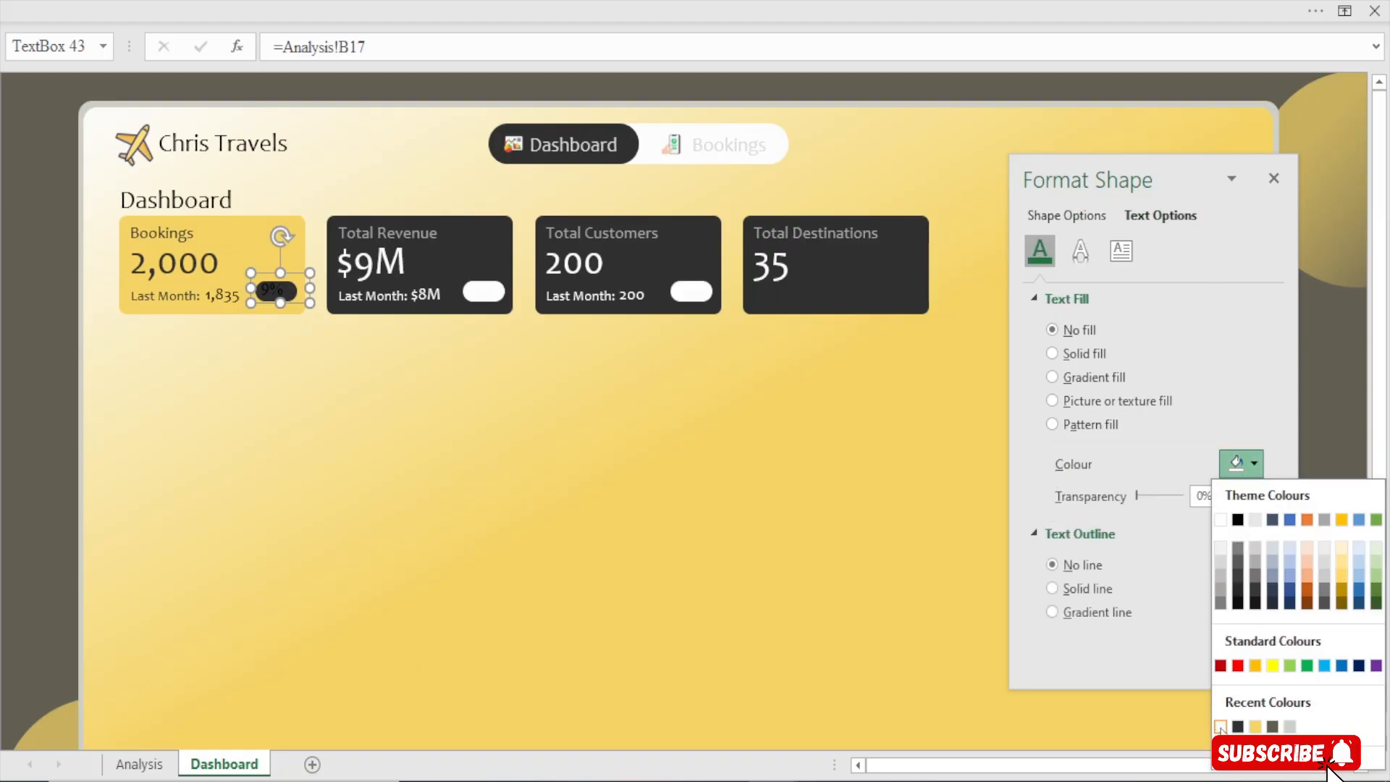
left_click(1219, 727)
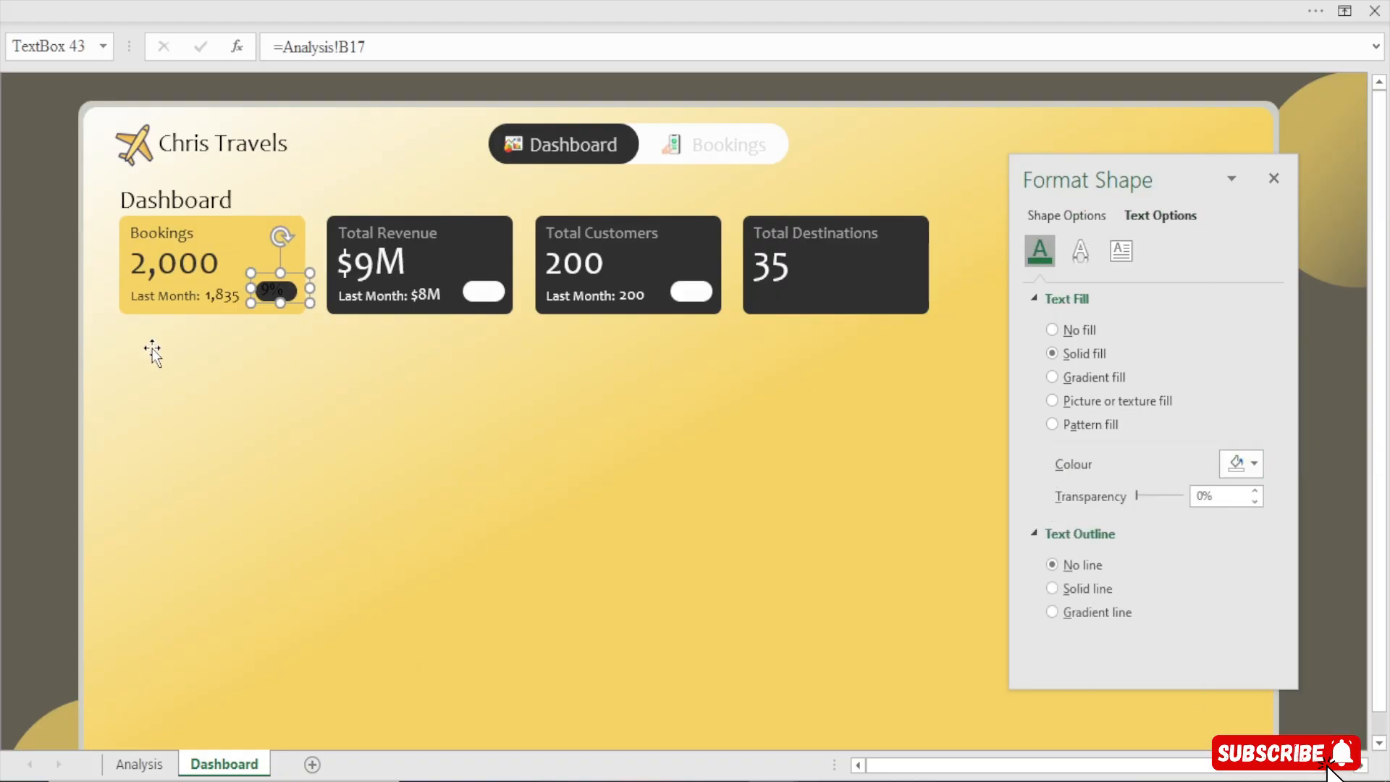
left_click(49, 372)
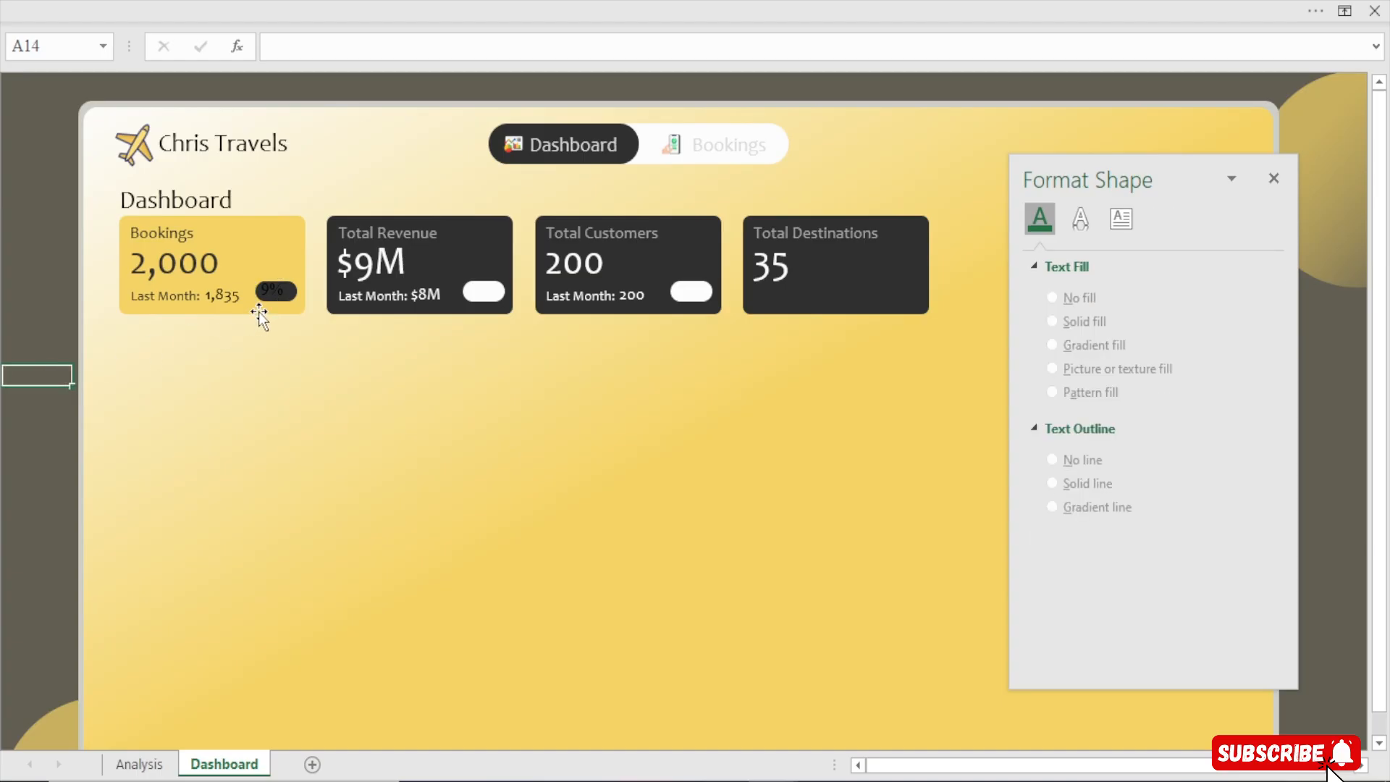
left_click(269, 293)
left_click(1240, 464)
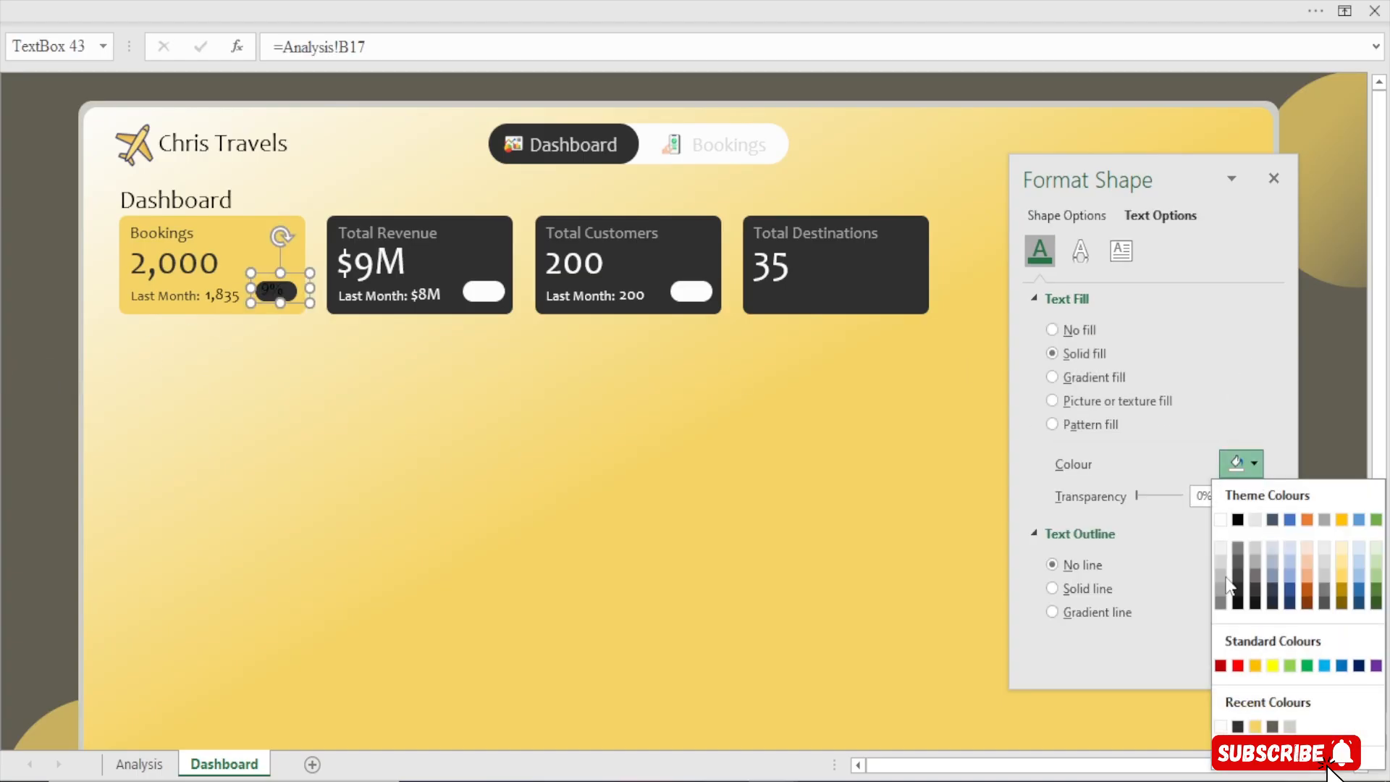
left_click(1221, 727)
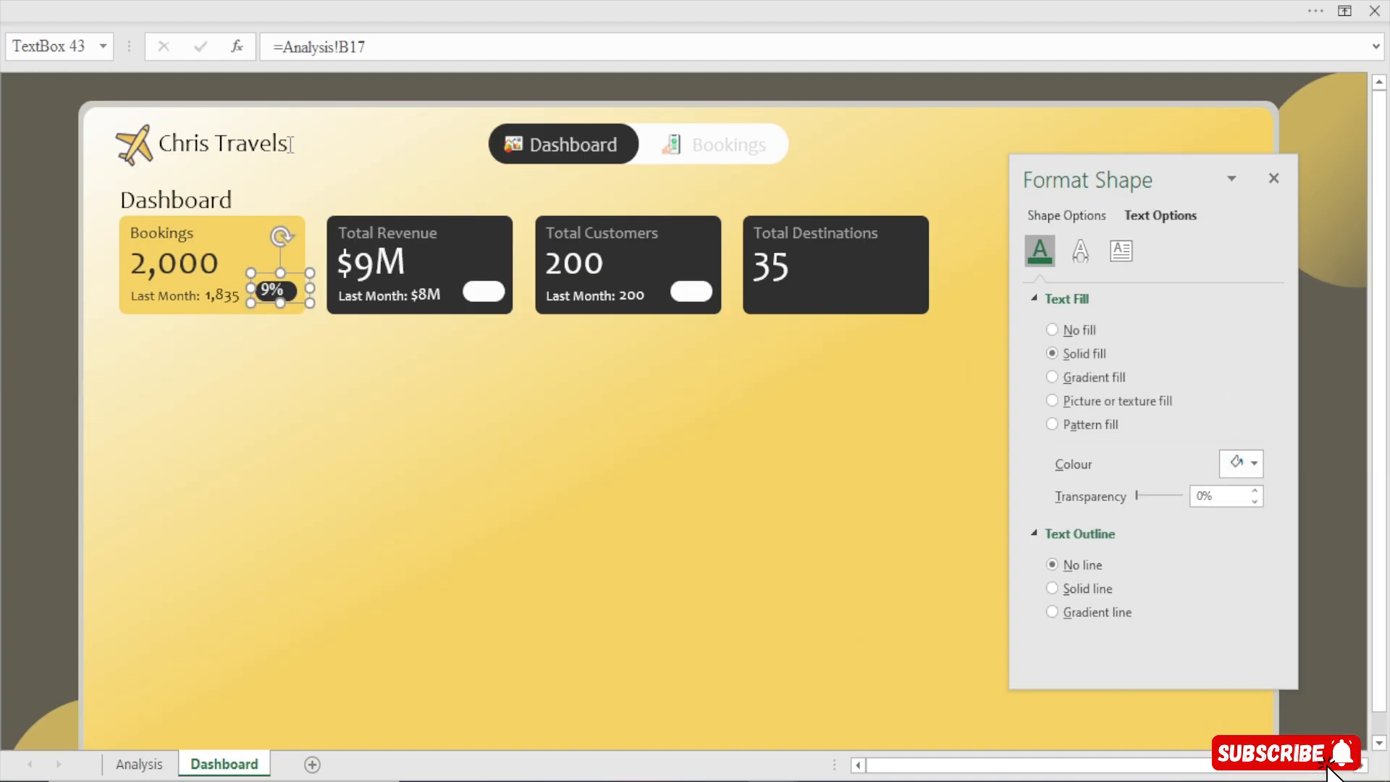
Reduce the pill value's font size to 10.5 and set its font to Candara
left_click(397, 1)
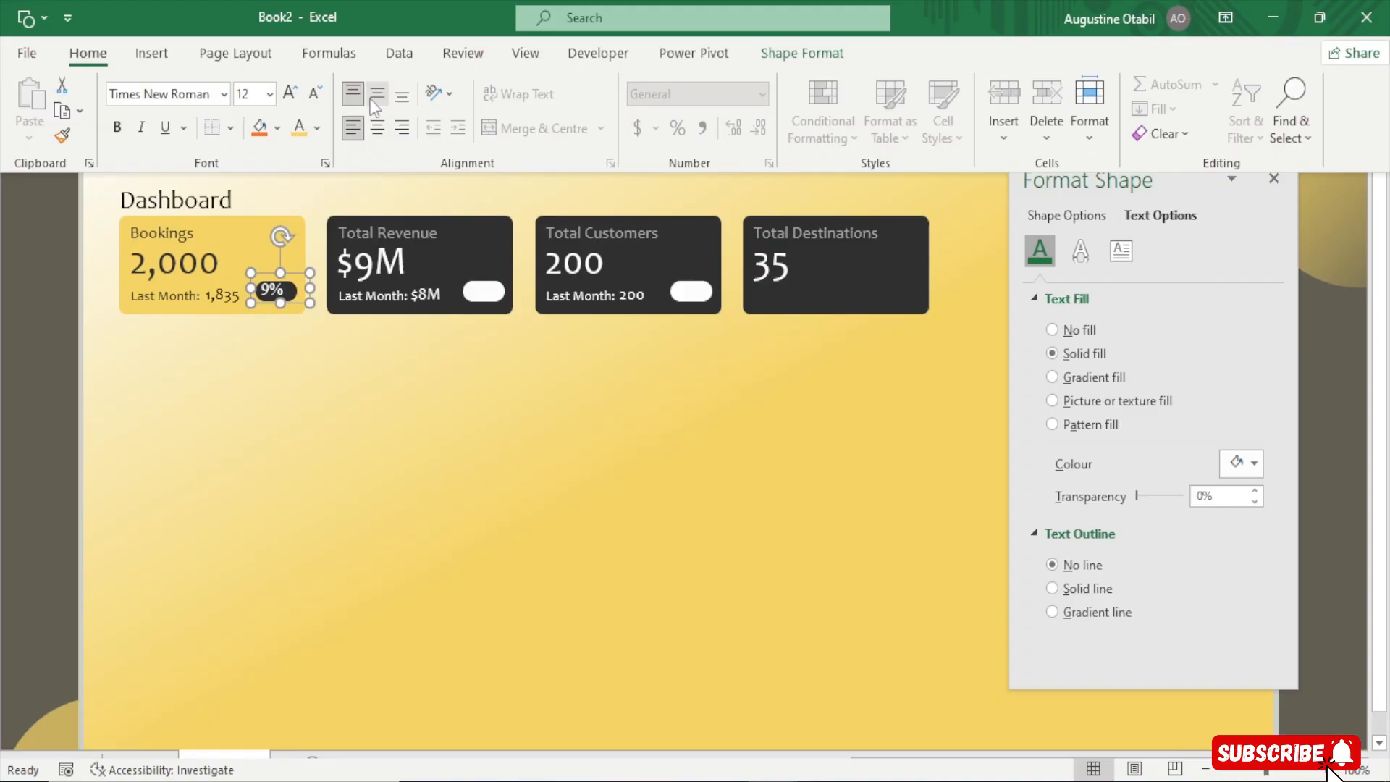
left_click(315, 98)
left_click(315, 98)
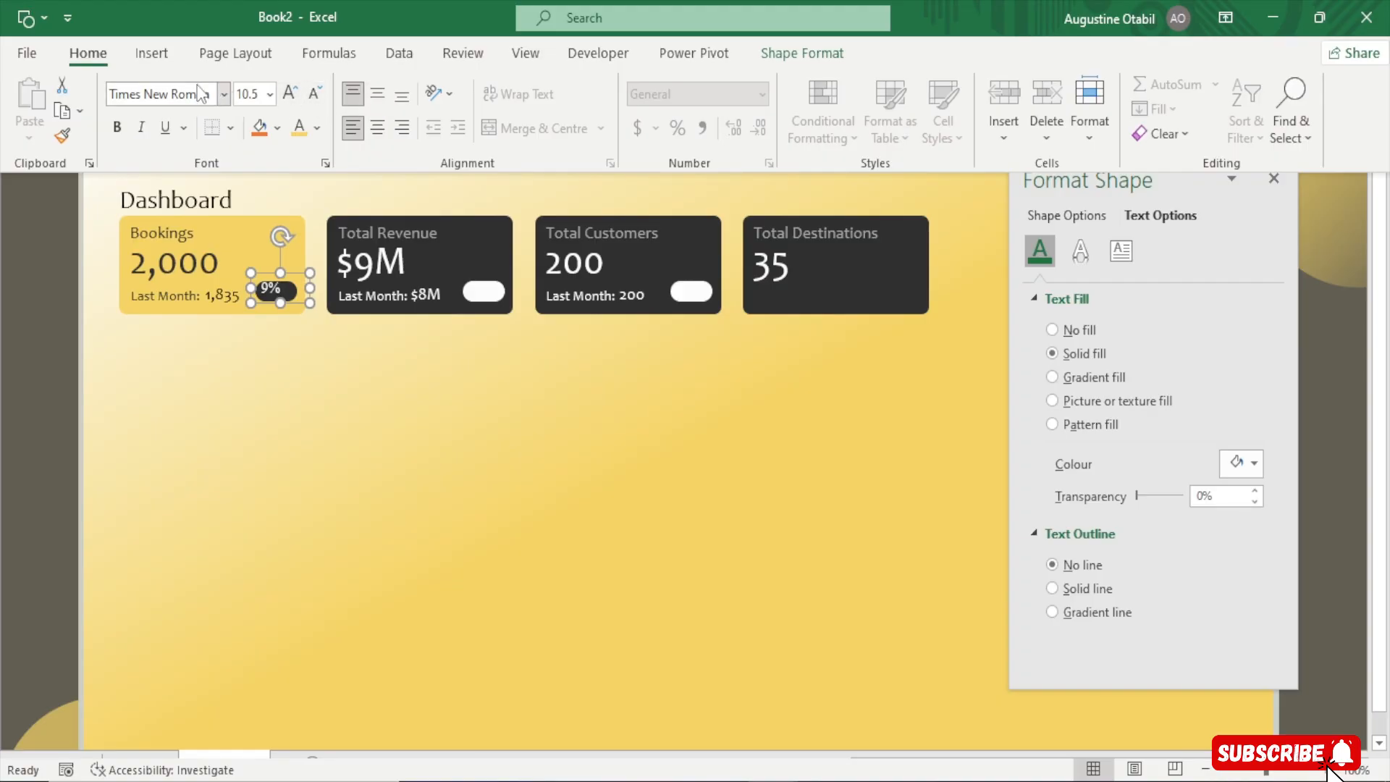
left_click(192, 93)
type("Candara")
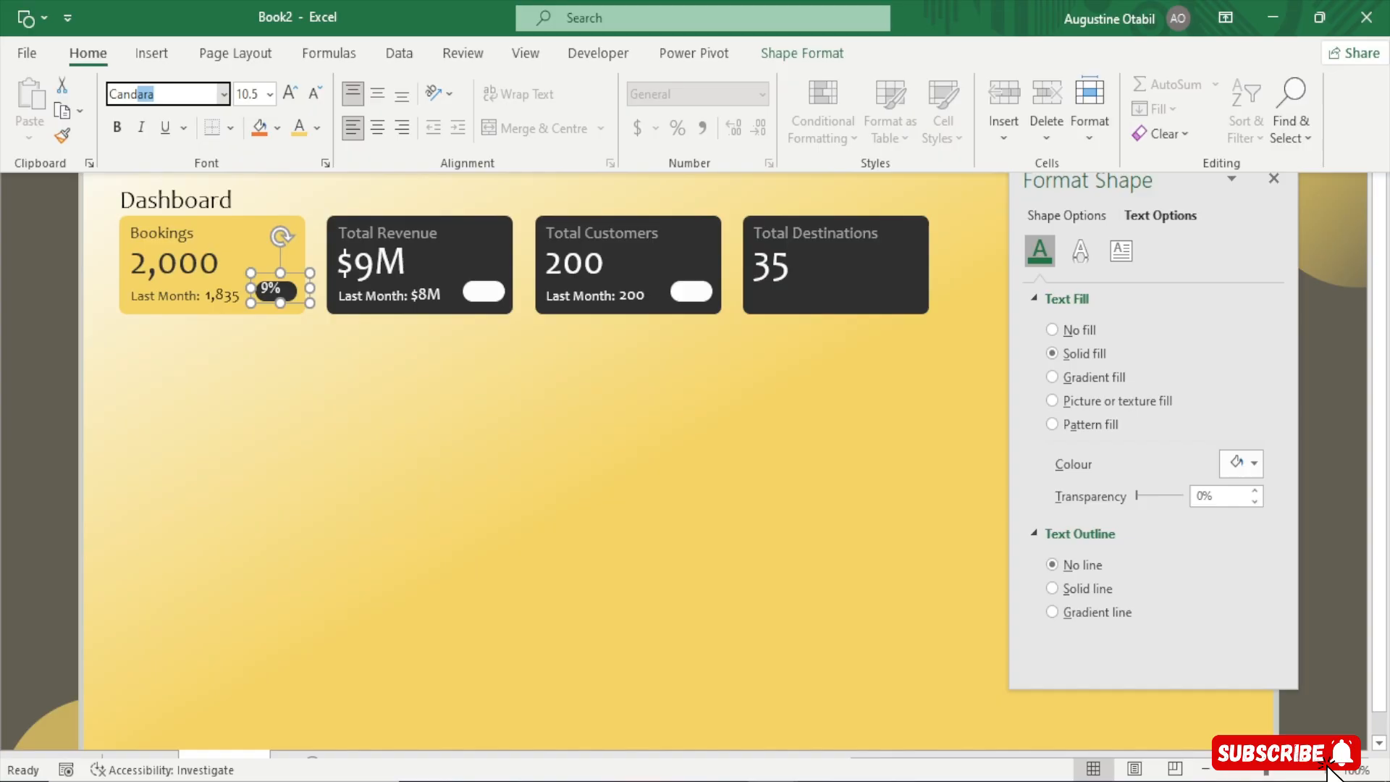
key("Return")
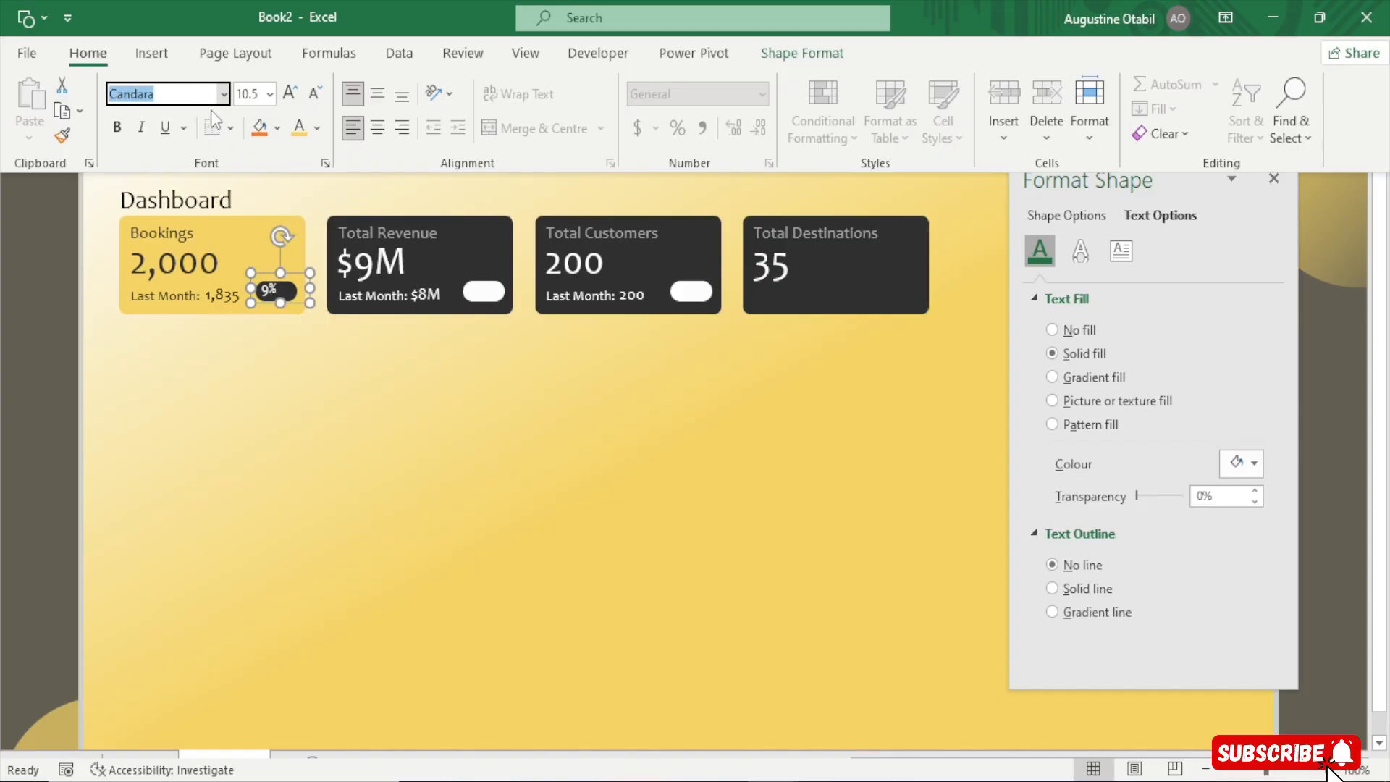
Set the pill value to 10 pt and centre it horizontally and vertically
left_click(308, 96)
left_click(384, 135)
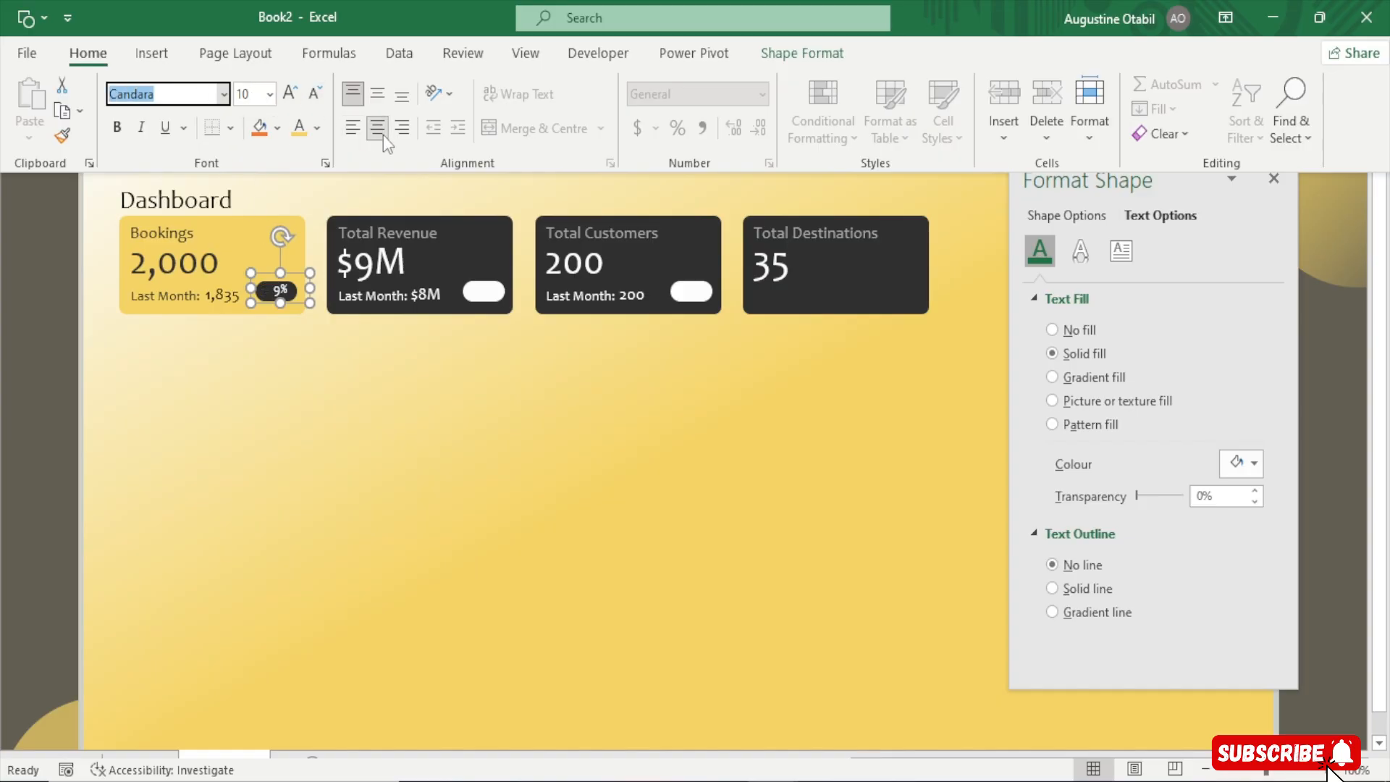
left_click(380, 93)
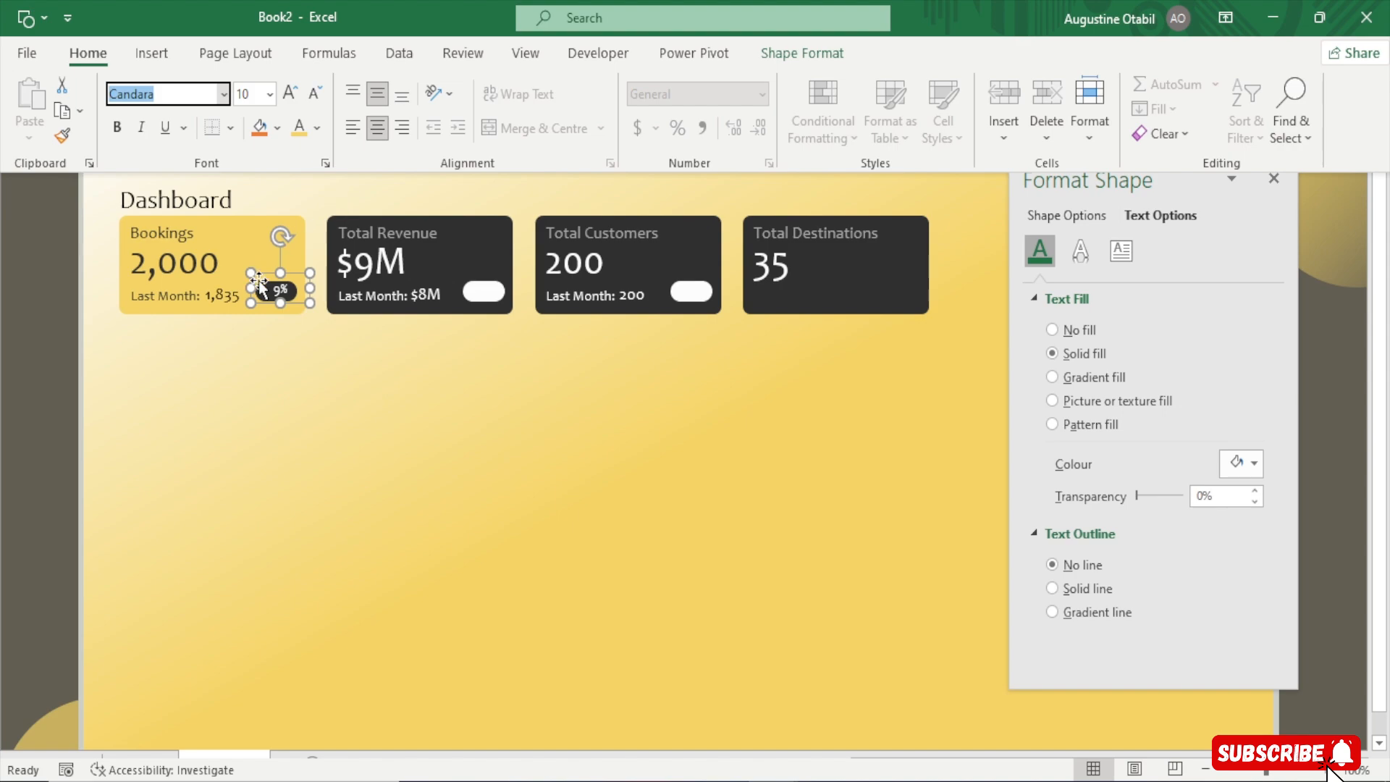
key("Down")
type("Can")
key("Escape")
left_click(260, 487)
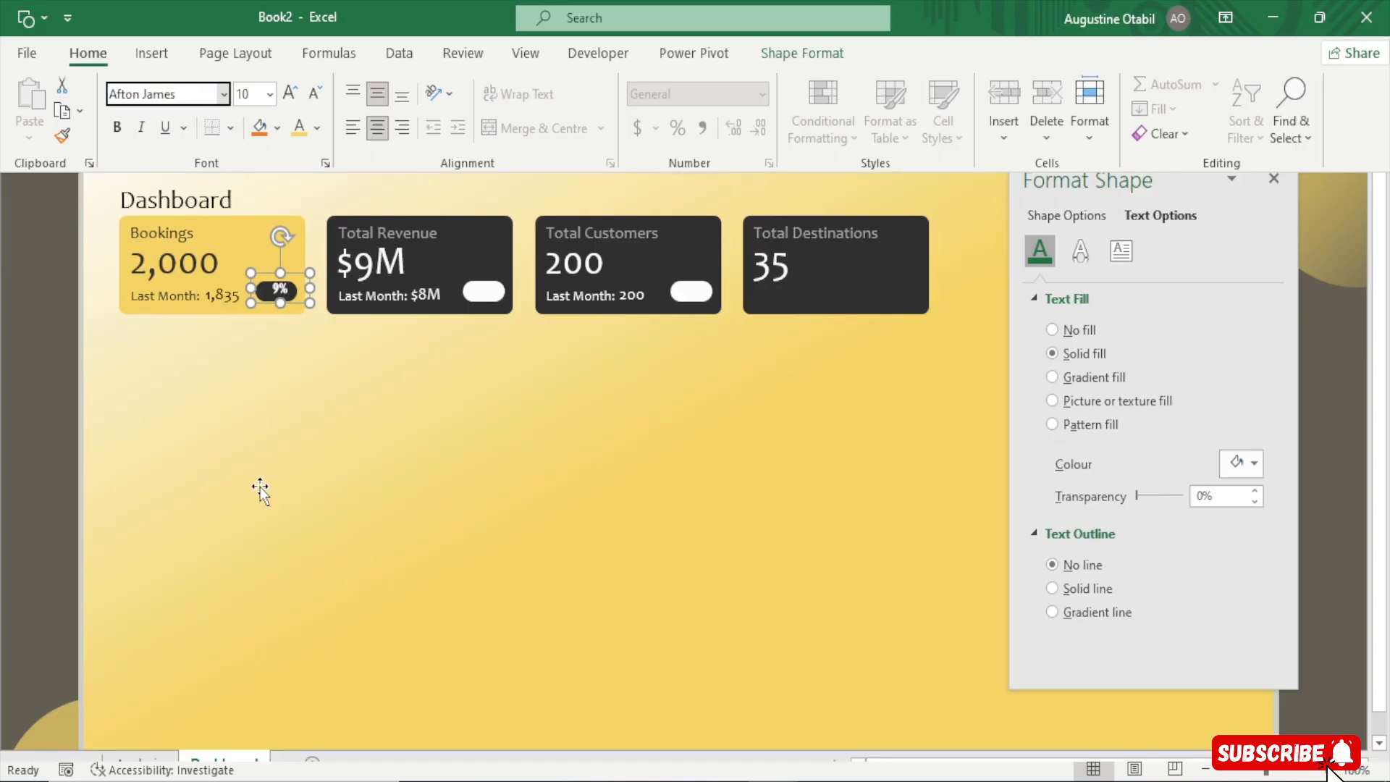
Set the Bookings pill value's font to Candara
left_click(245, 11)
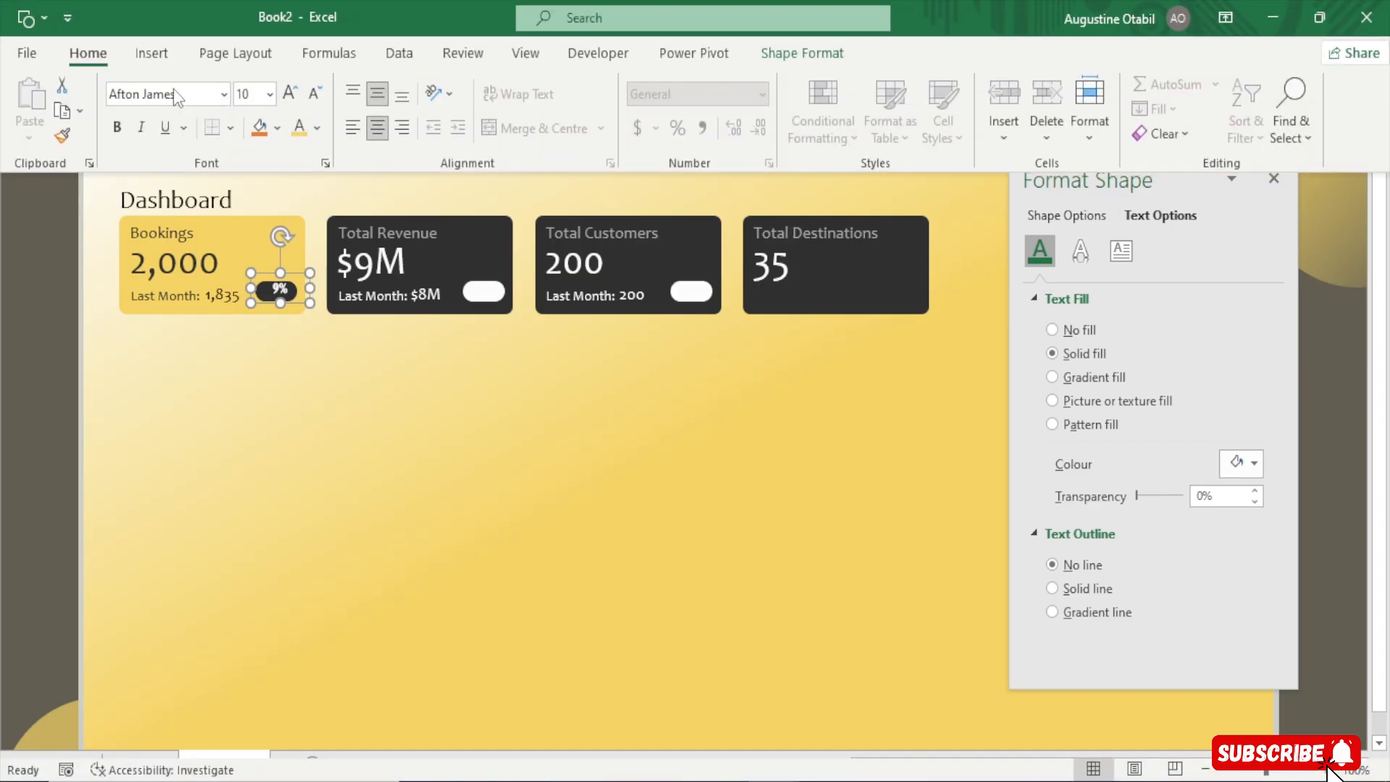
left_click(173, 95)
type("Candara")
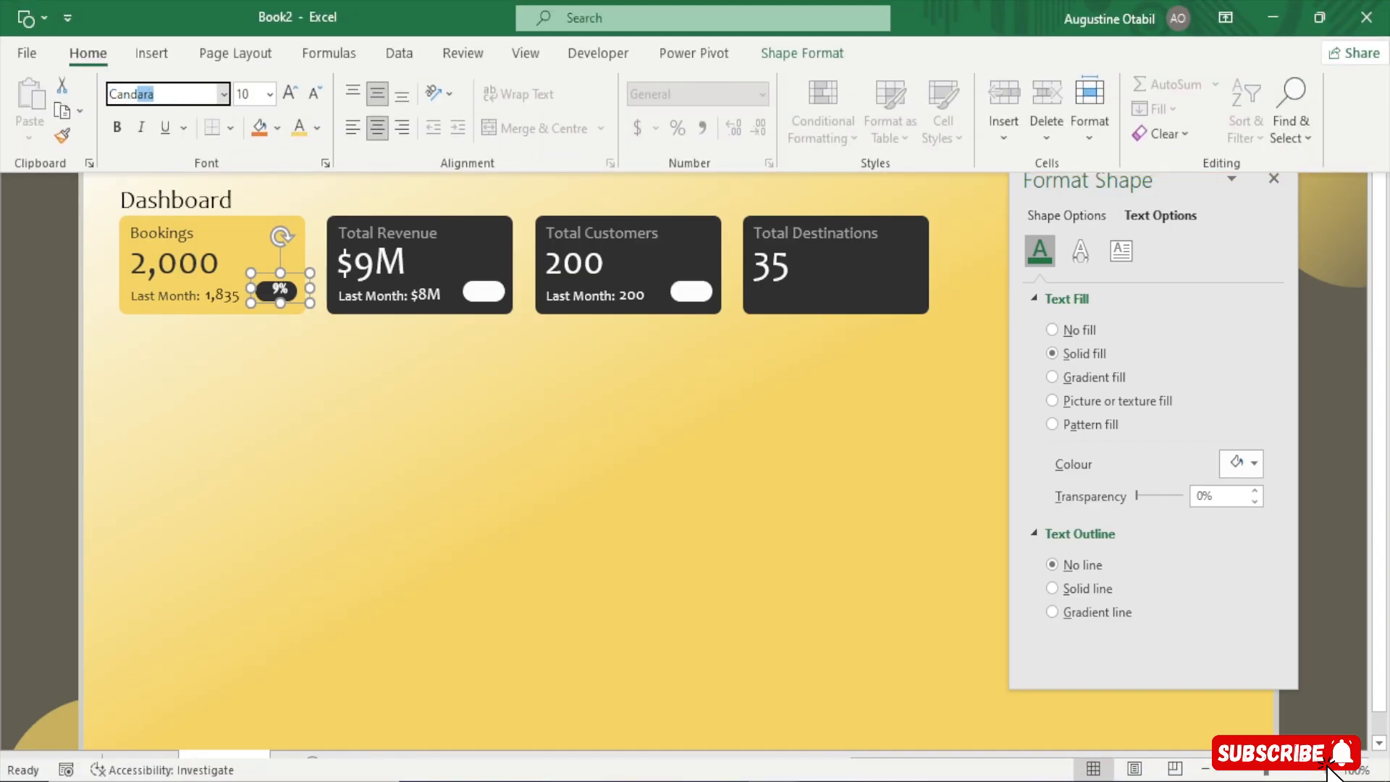
key("Return")
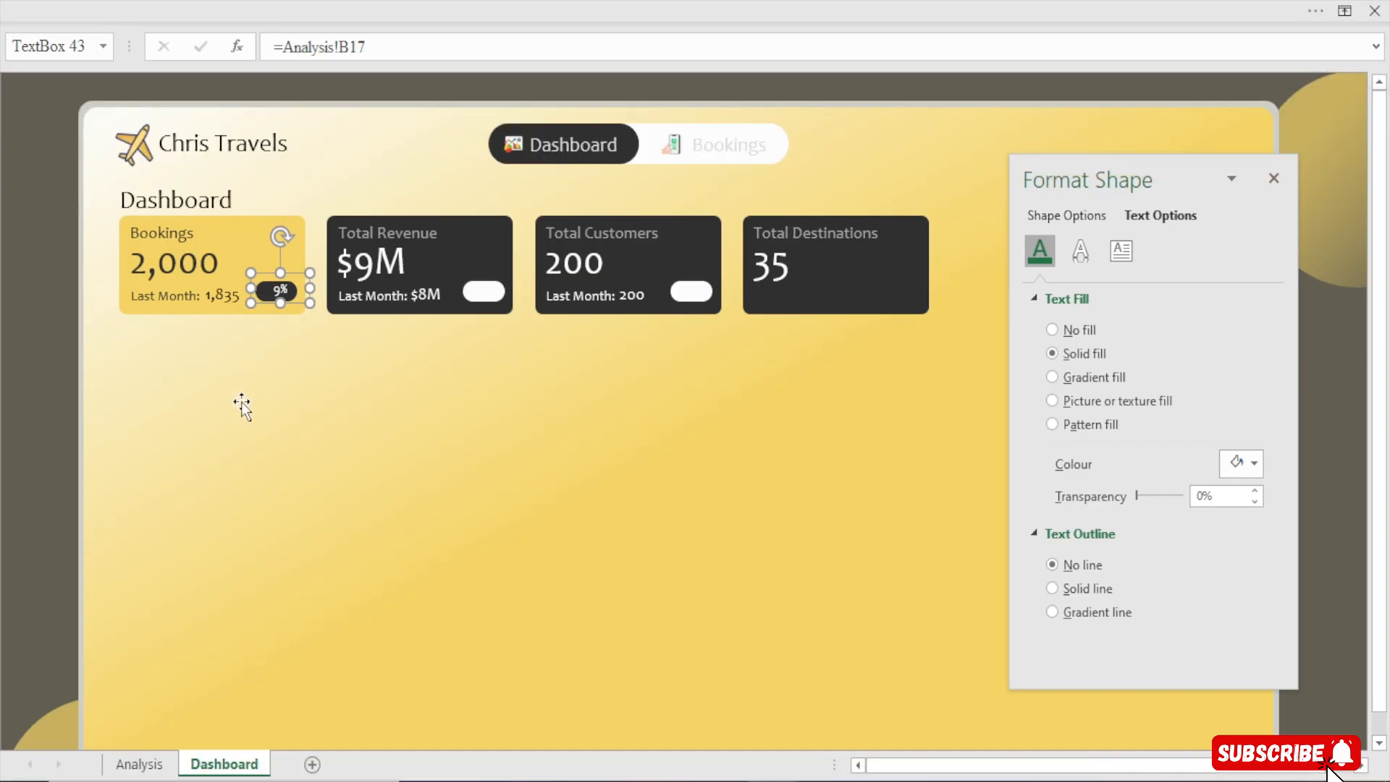
Resize the Bookings pill value text box to fit more tightly inside the pill
left_click(291, 15)
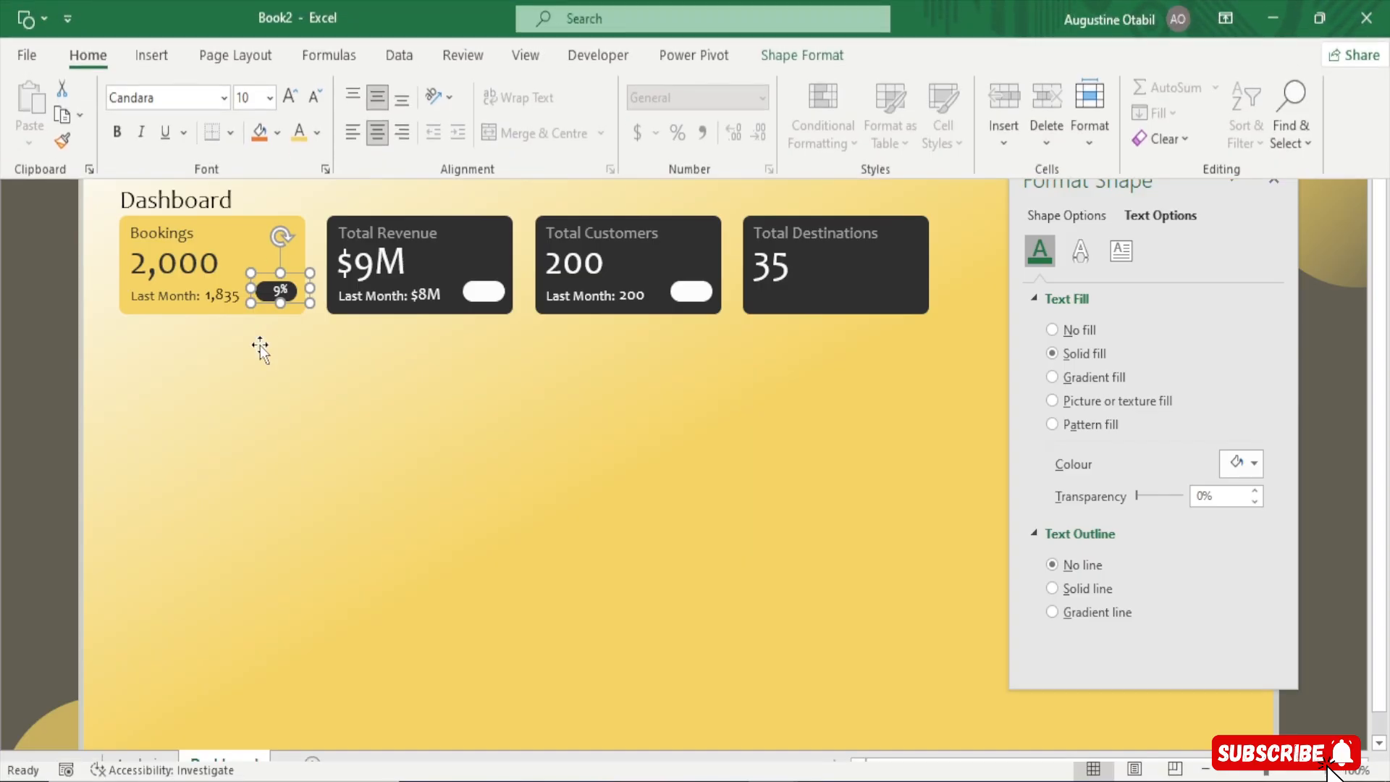
left_click(268, 291)
left_click_drag(251, 273, 273, 280)
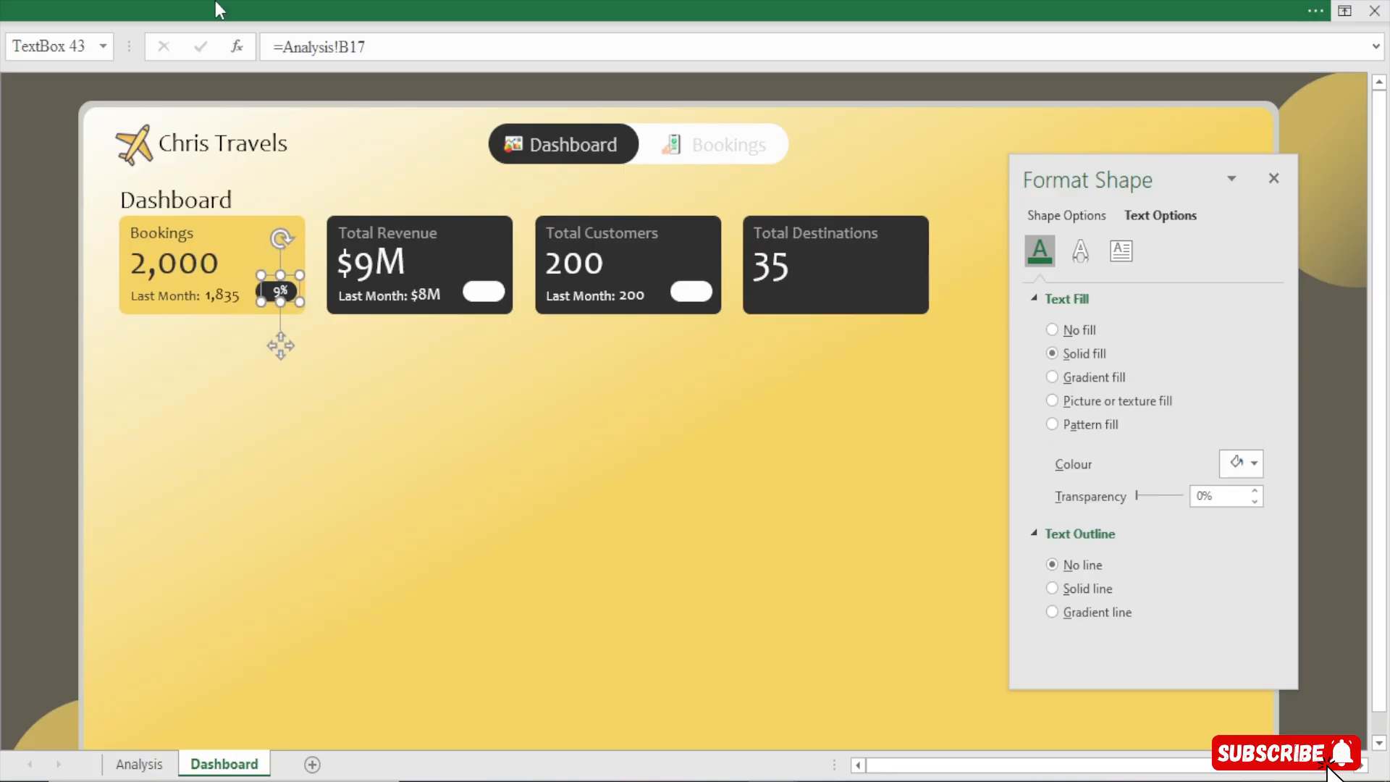
Increase the pill value's font size to 11 and nudge the text box slightly left within the pill
left_click(244, 2)
left_click(284, 97)
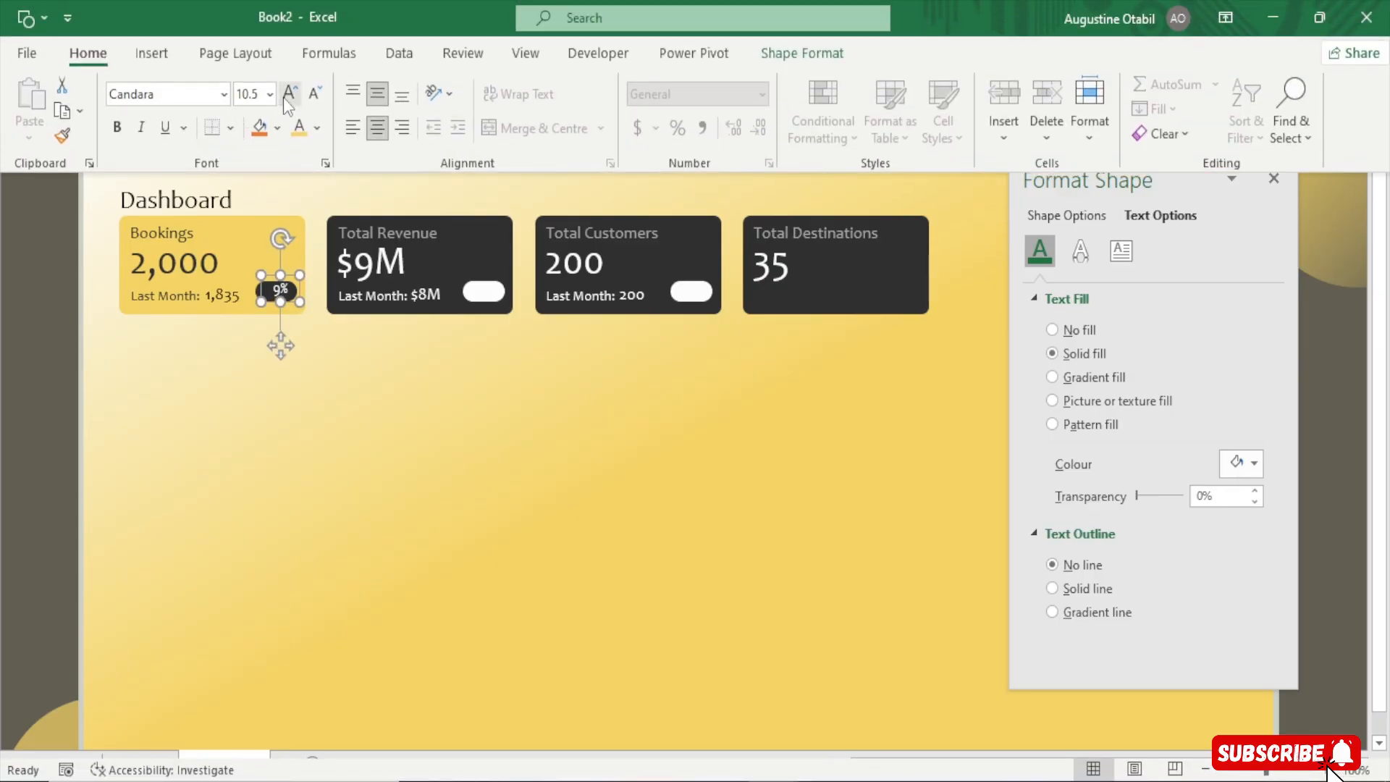
left_click(284, 380)
key("Left")
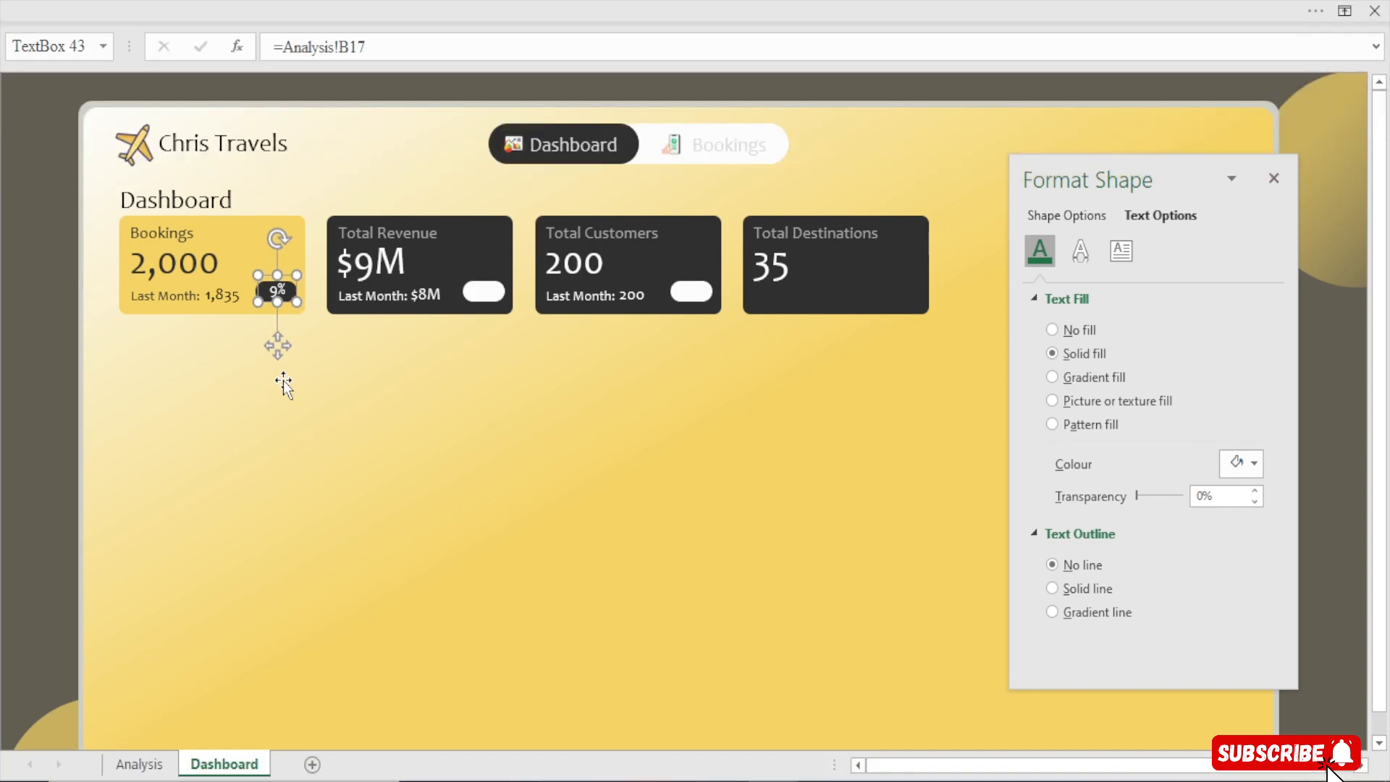
key("Left")
key("Left")
key("Right")
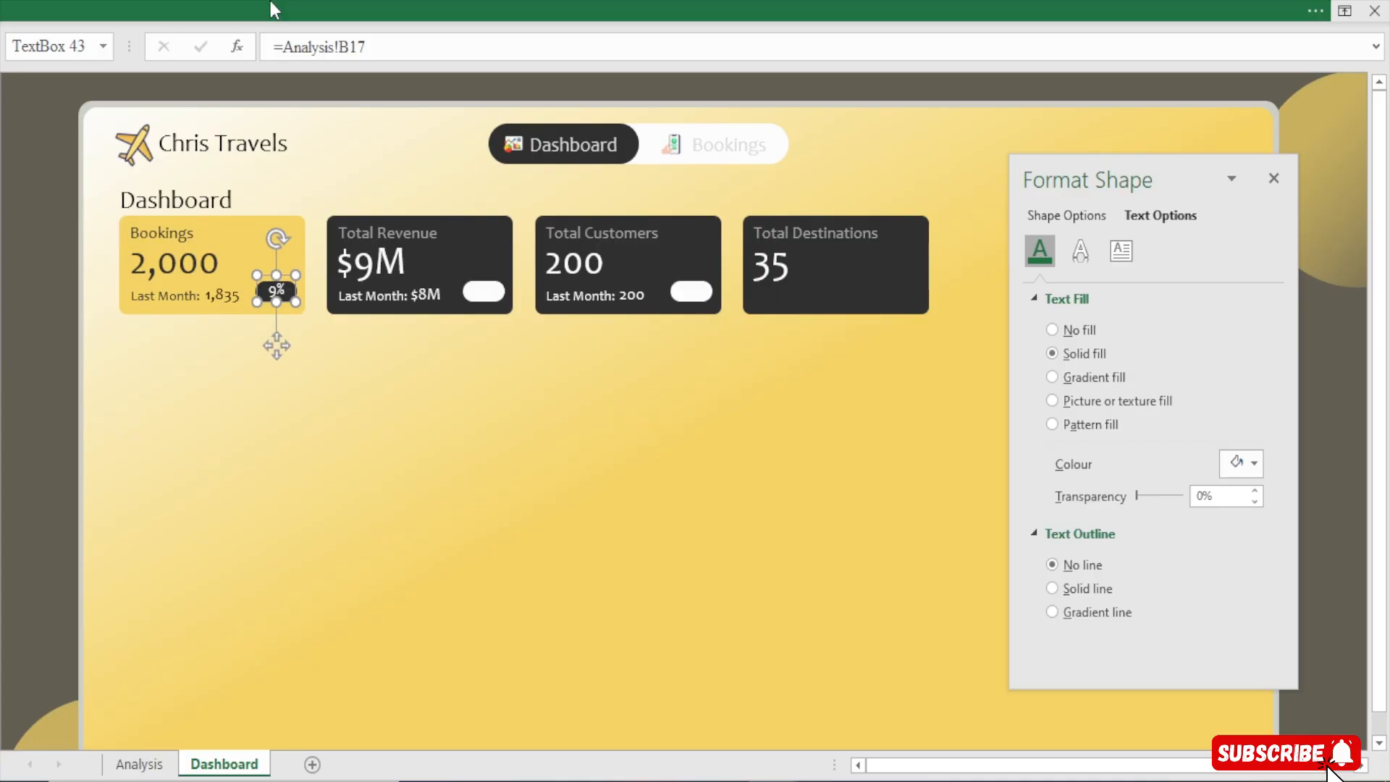
left_click(274, 9)
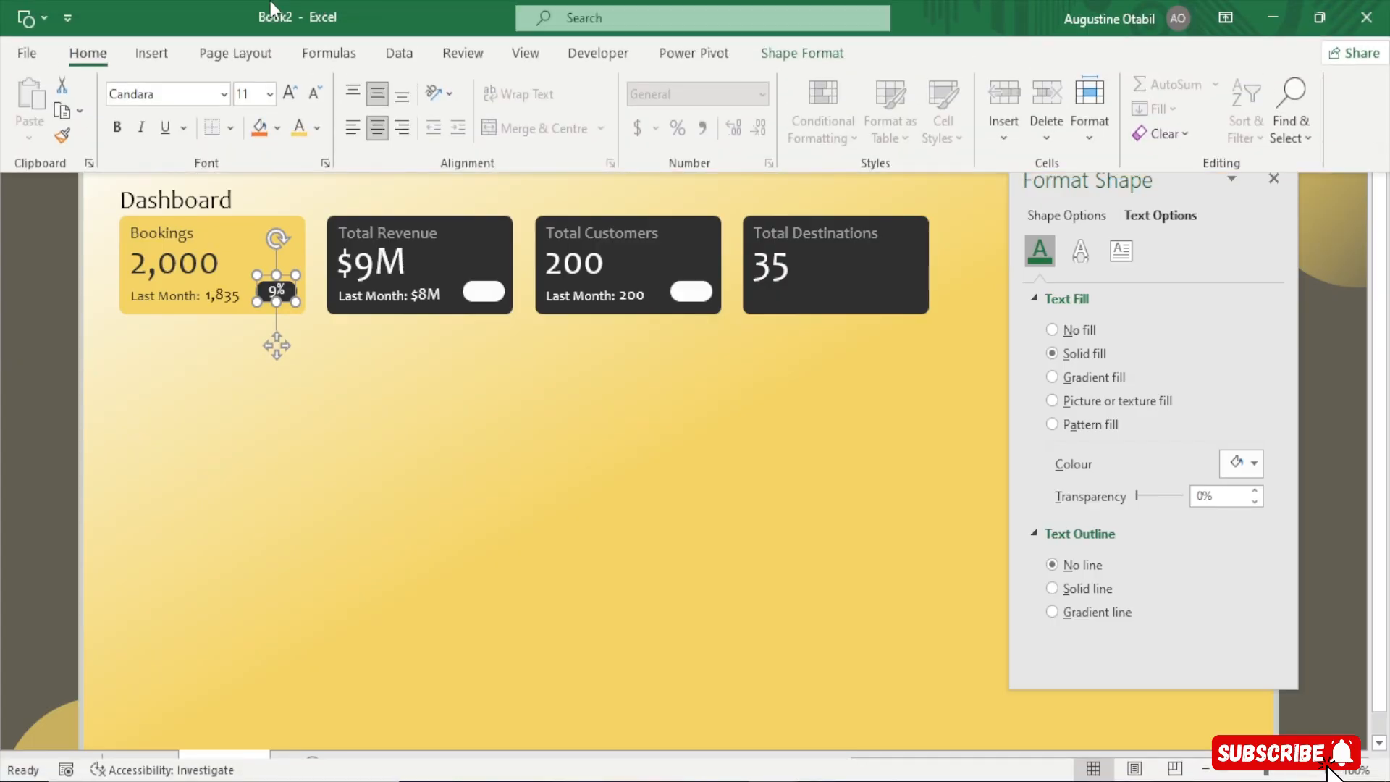
left_click(4, 395)
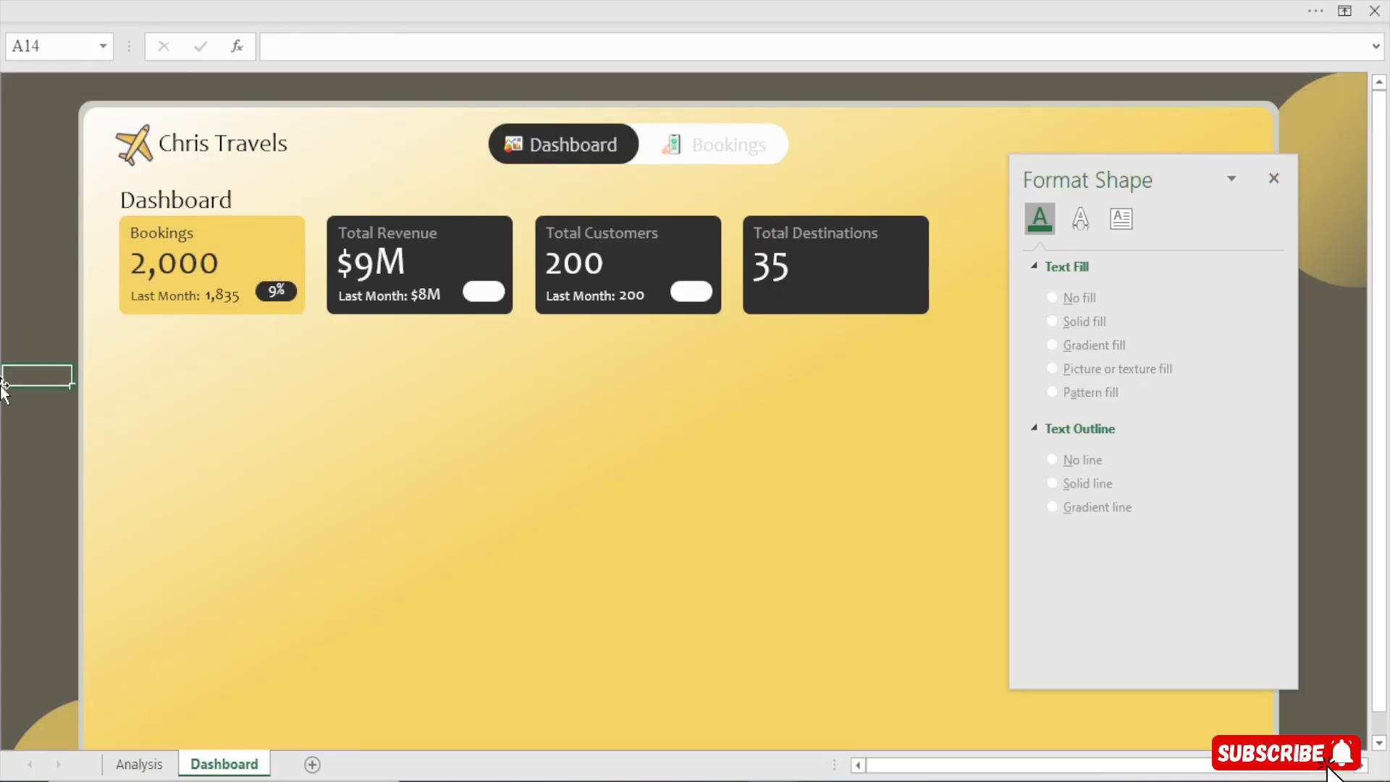
Duplicate the Bookings pill value text box and move the copy off the cards
left_click(278, 298)
key("ctrl+d")
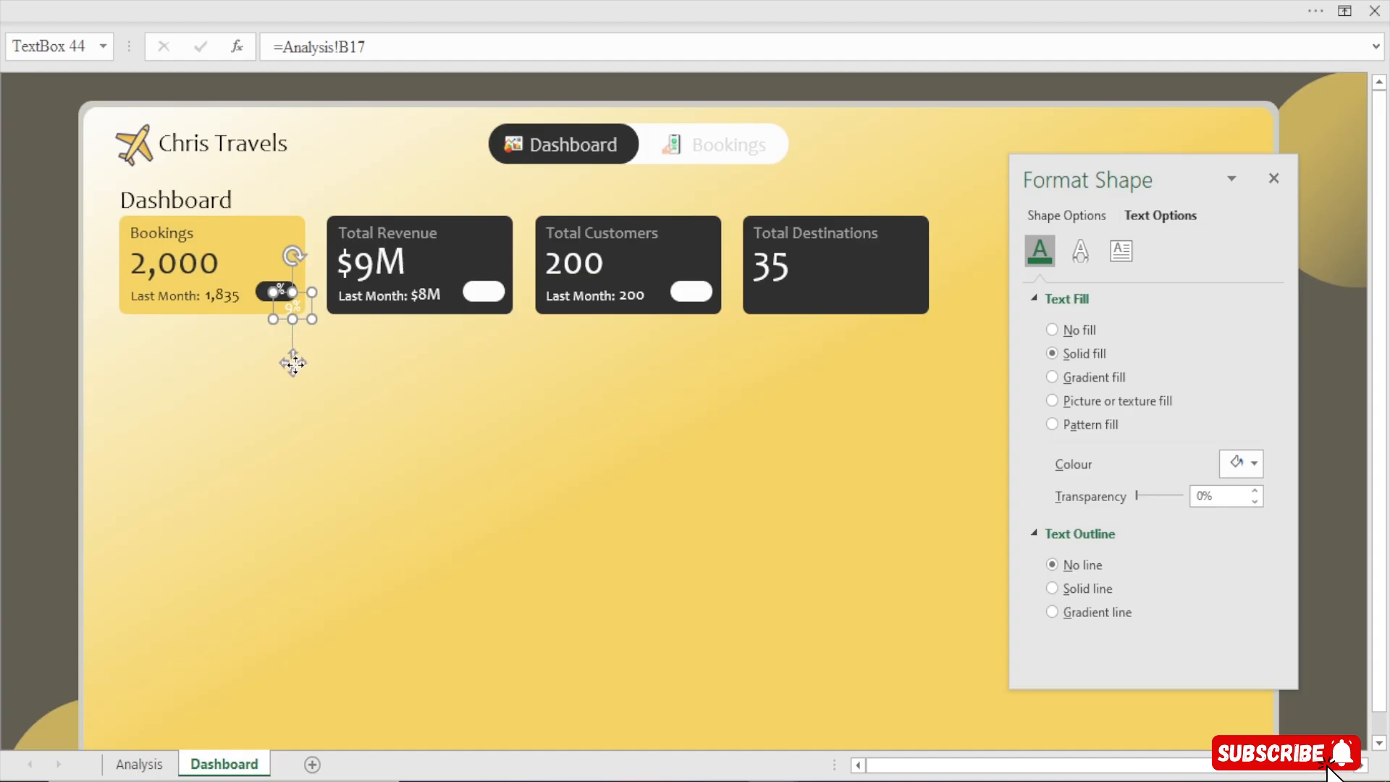
left_click_drag(294, 363, 515, 425)
Set the copy's text colour to black and place it on the Total Revenue card's pill
left_click(1241, 463)
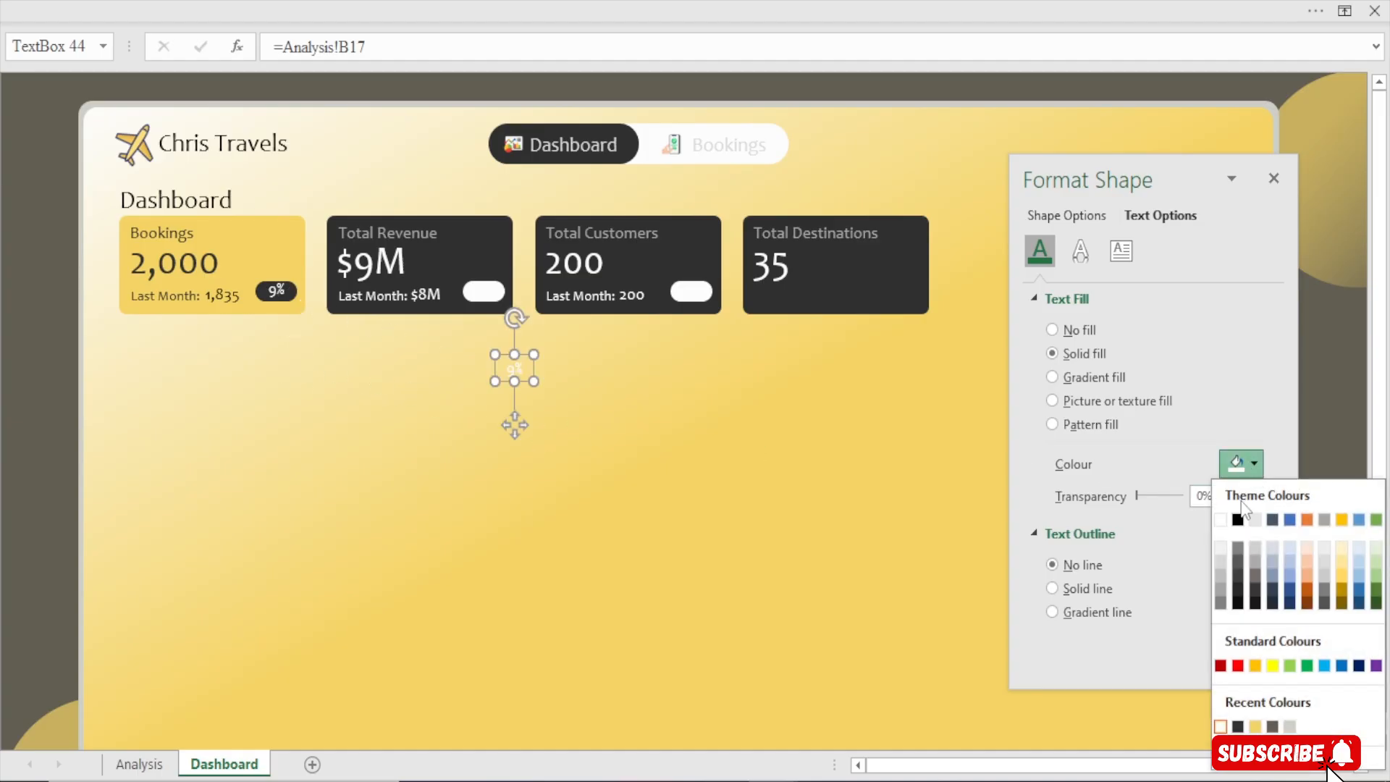
left_click(1238, 726)
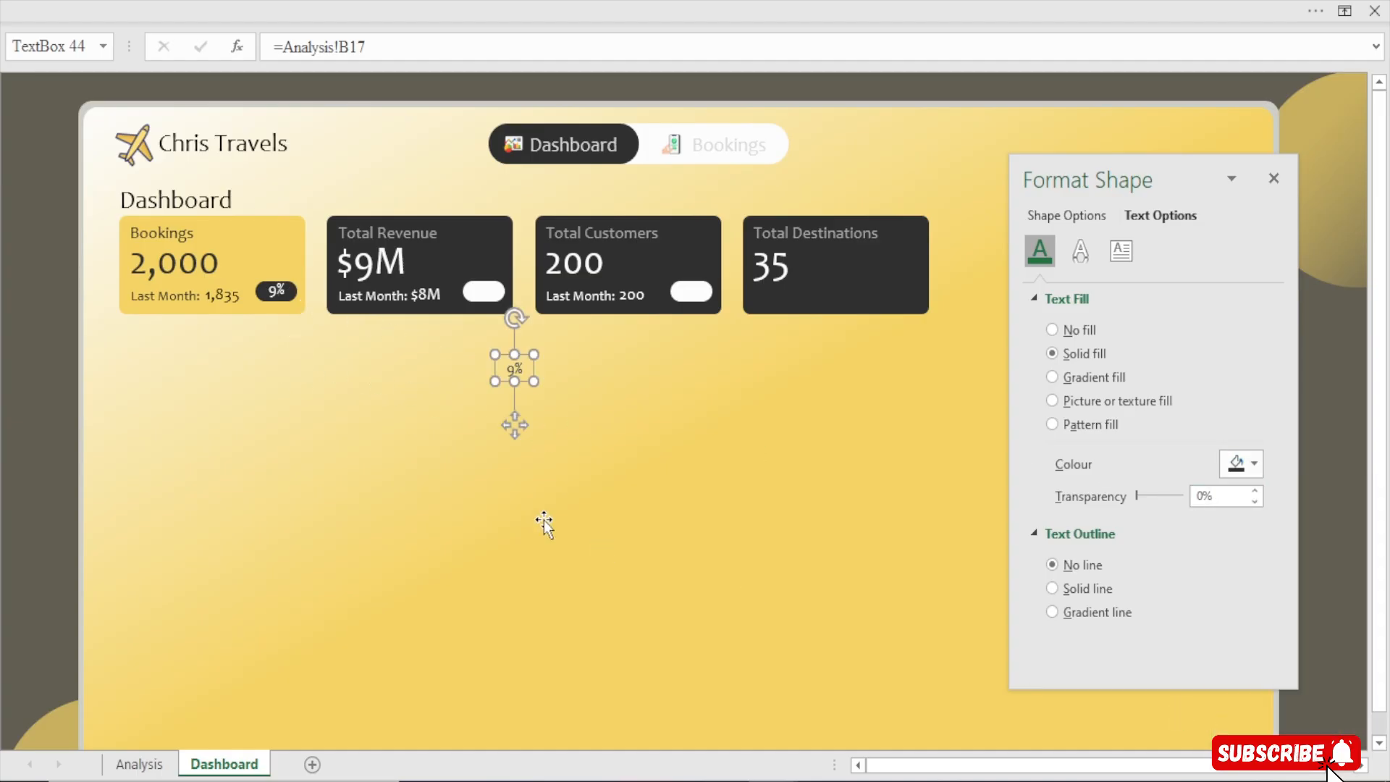
left_click_drag(513, 425, 482, 347)
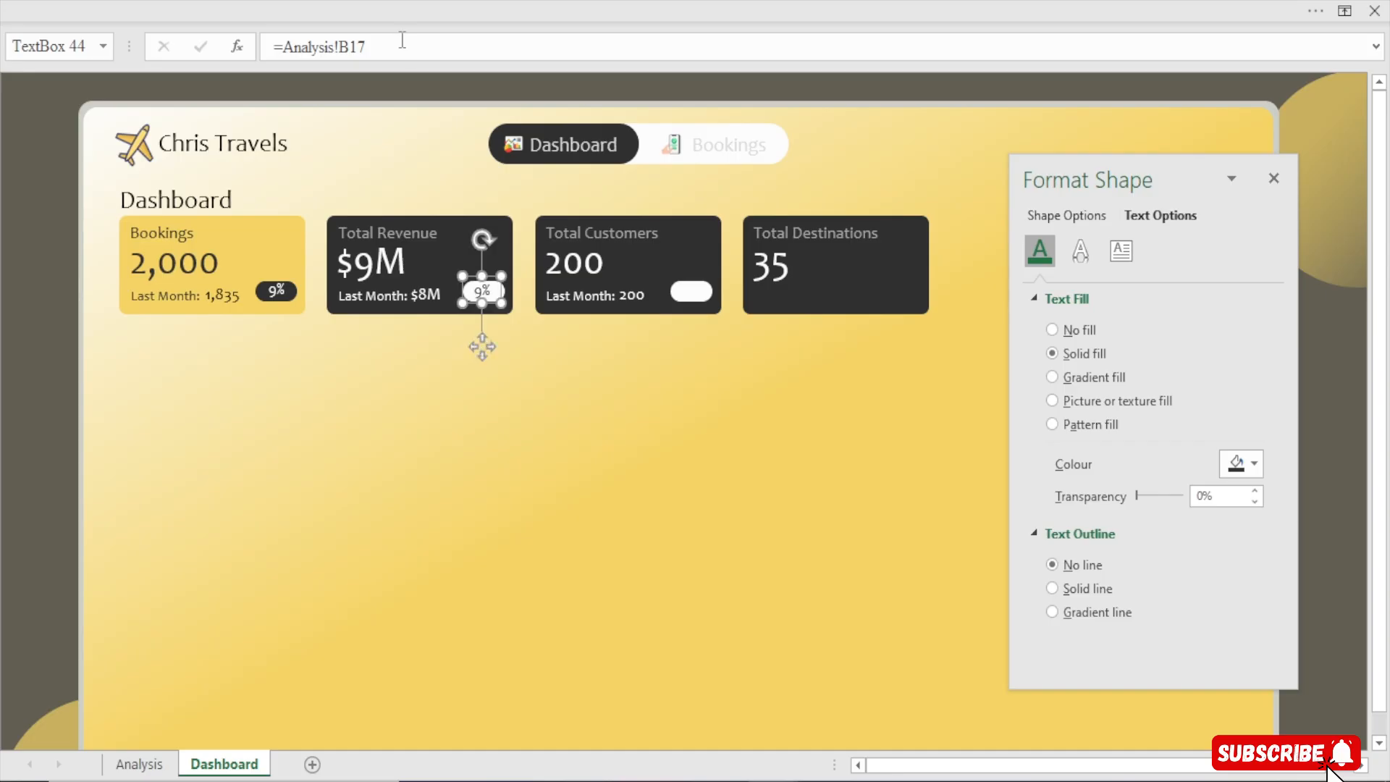
Link the Total Revenue pill value to Analysis!C17
left_click_drag(399, 40, 7, 56)
type("=")
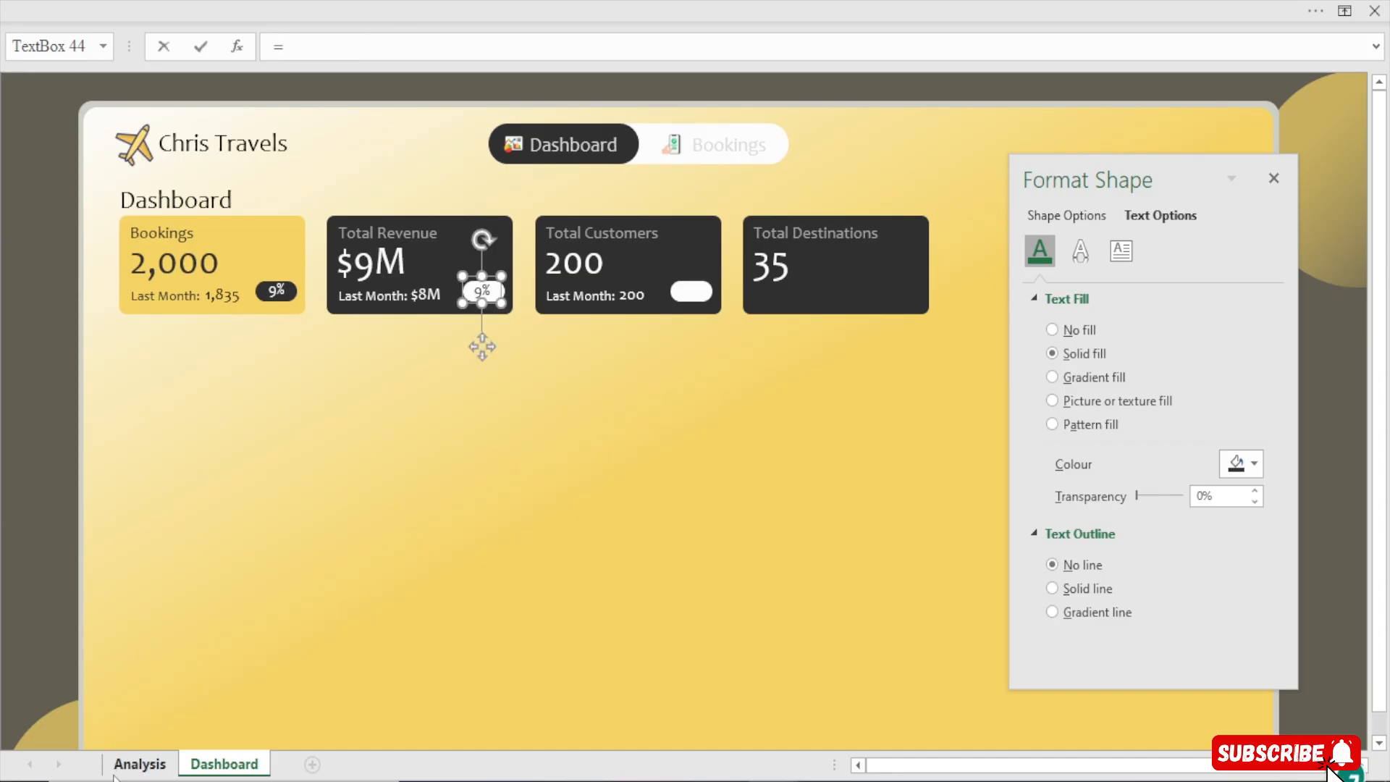
left_click(139, 764)
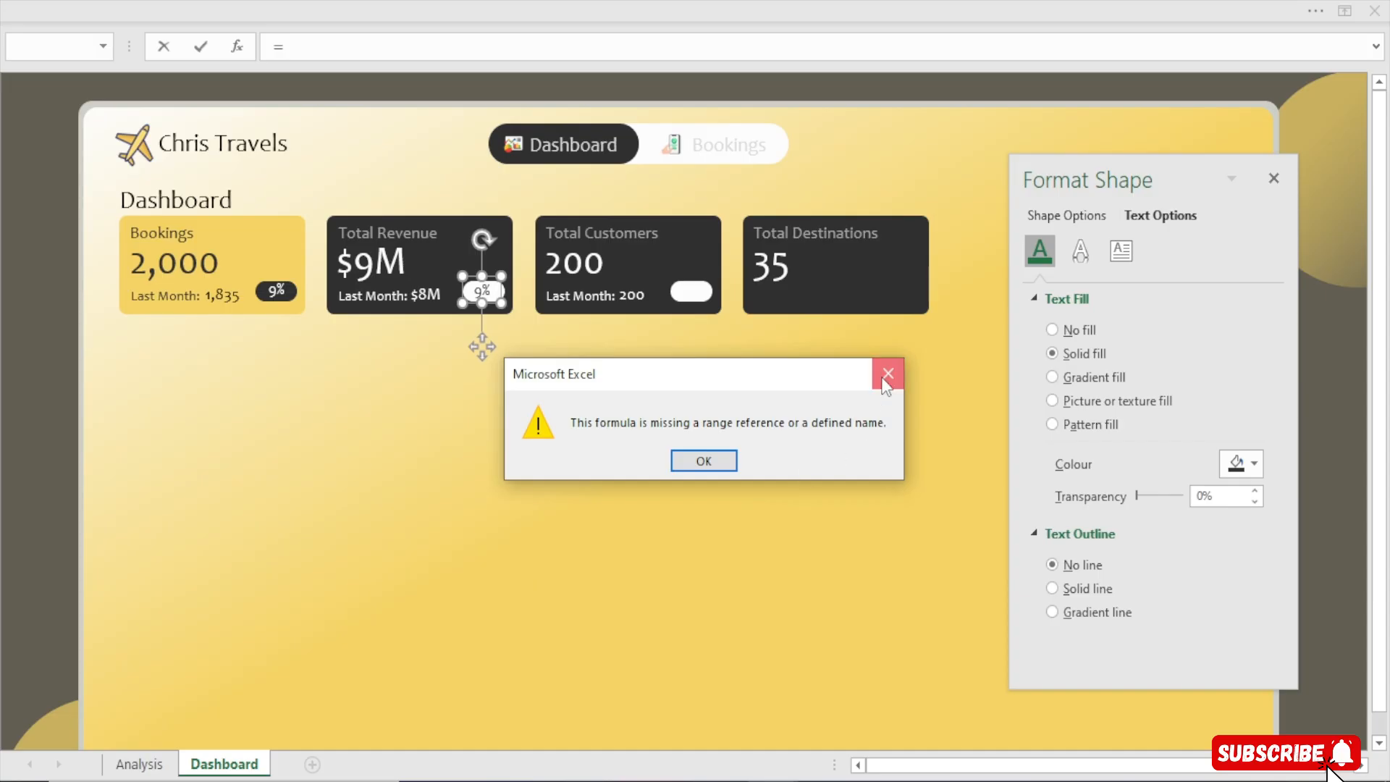
left_click(888, 375)
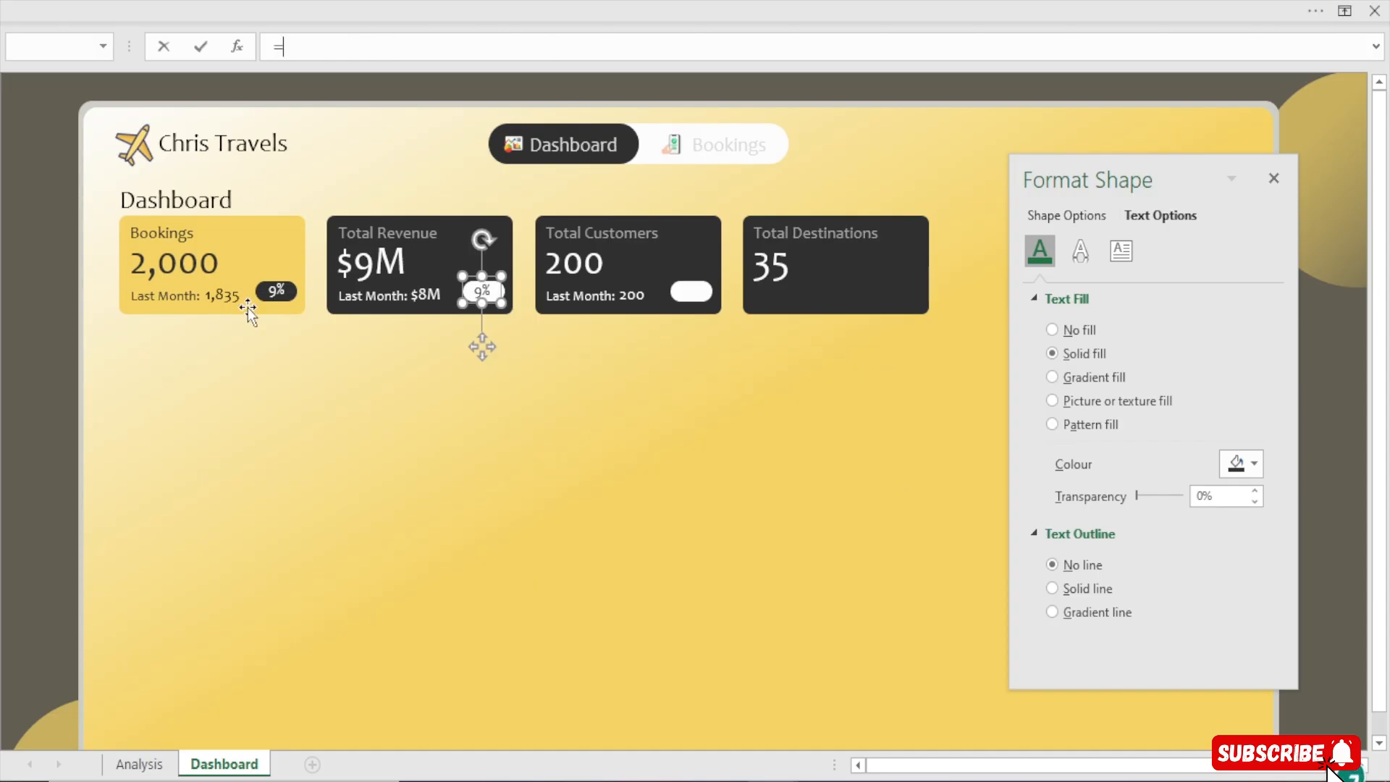
left_click(139, 764)
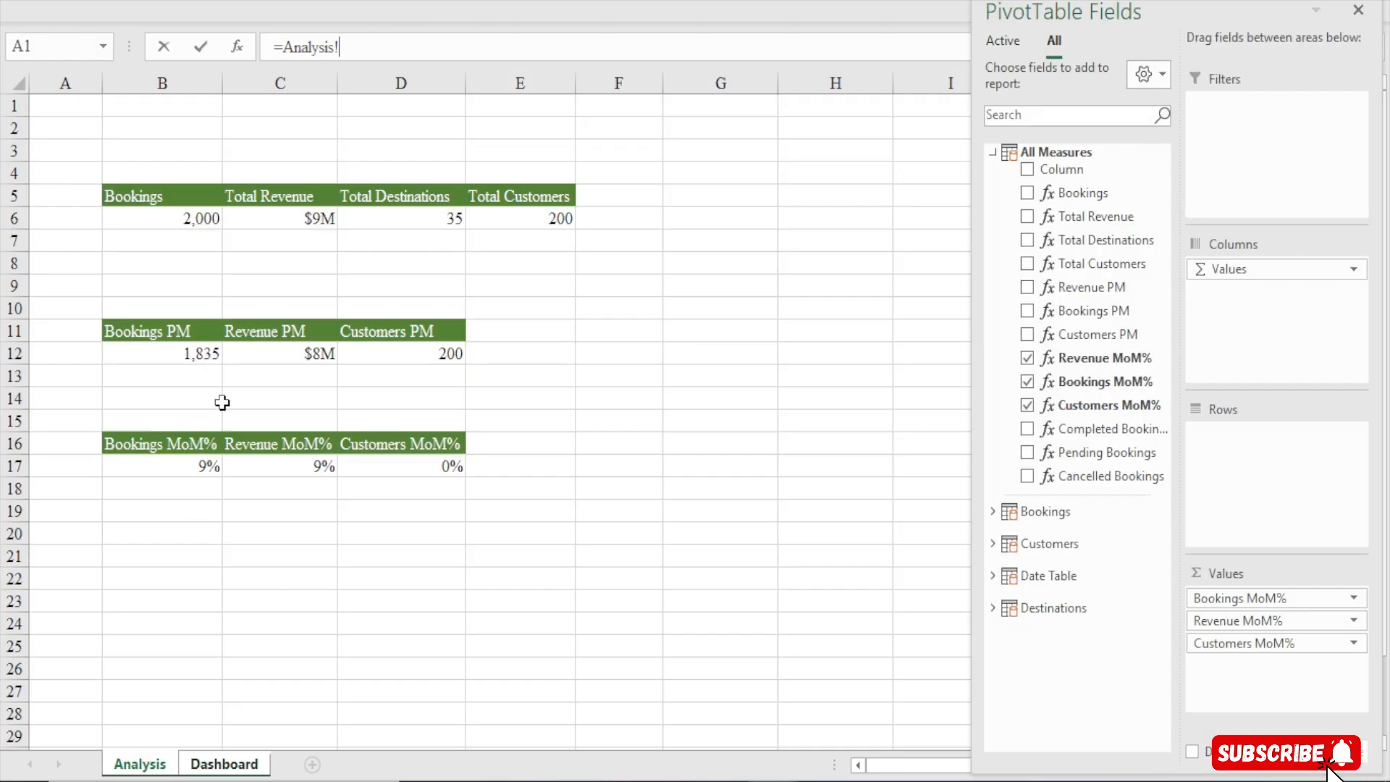
left_click(278, 468)
key("Return")
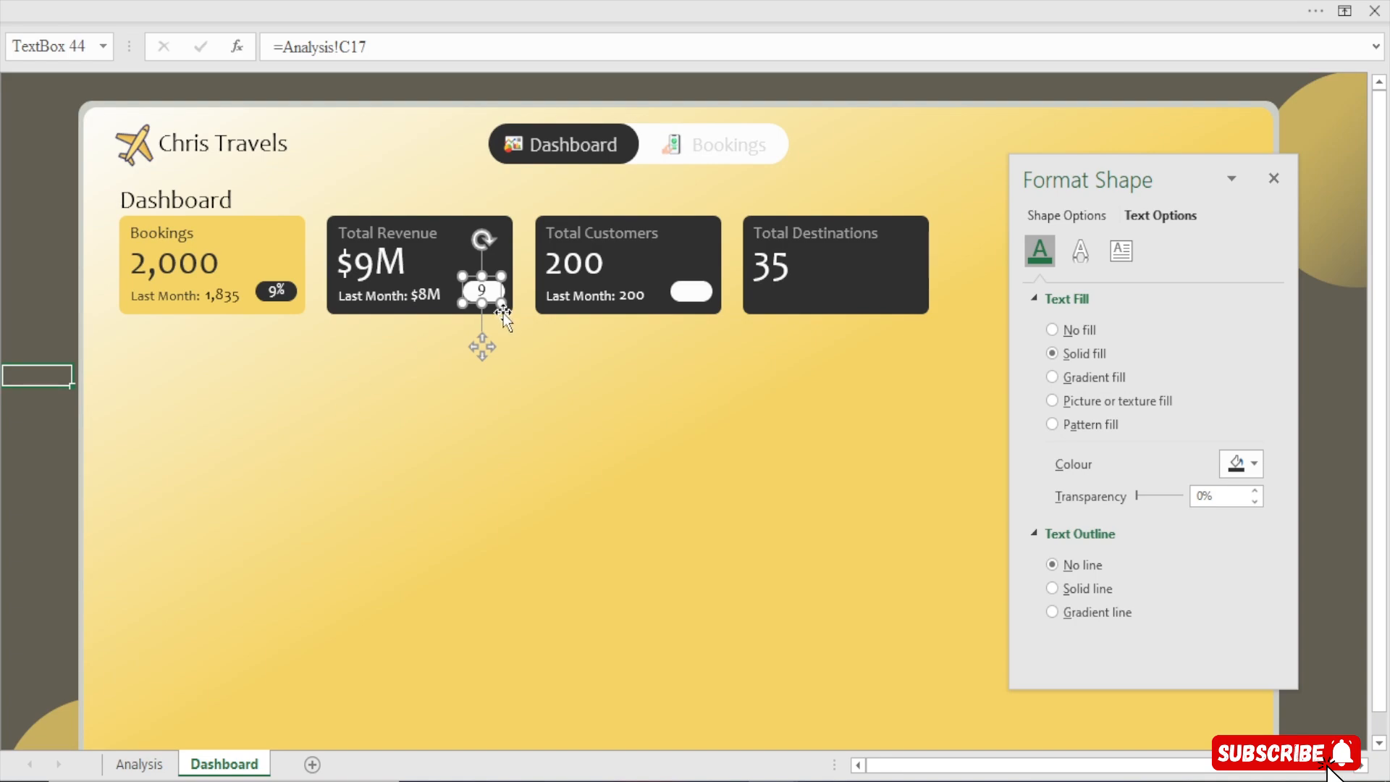
Copy the revenue pill value onto the Total Customers pill and link it to Analysis!D17
left_click_drag(505, 319, 710, 321)
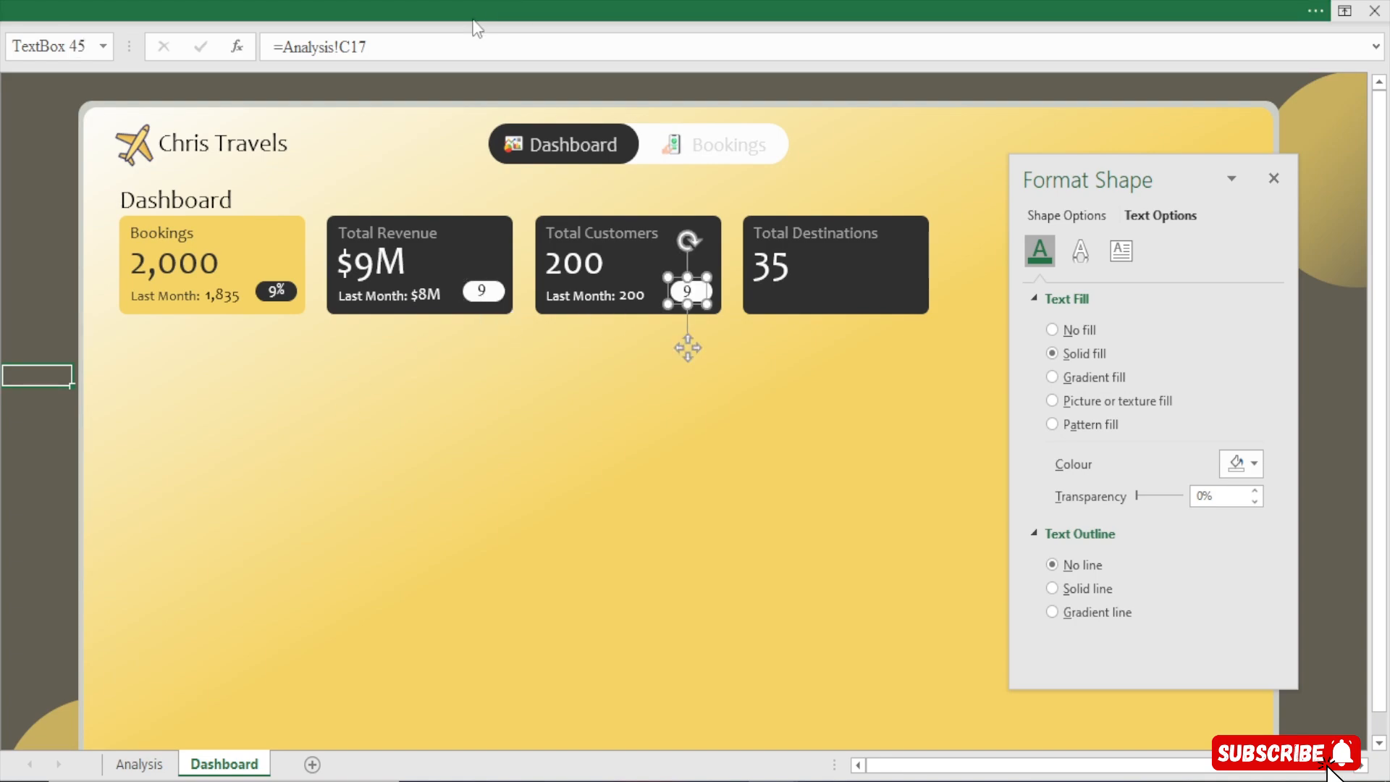
left_click_drag(369, 47, 282, 46)
key("BackSpace")
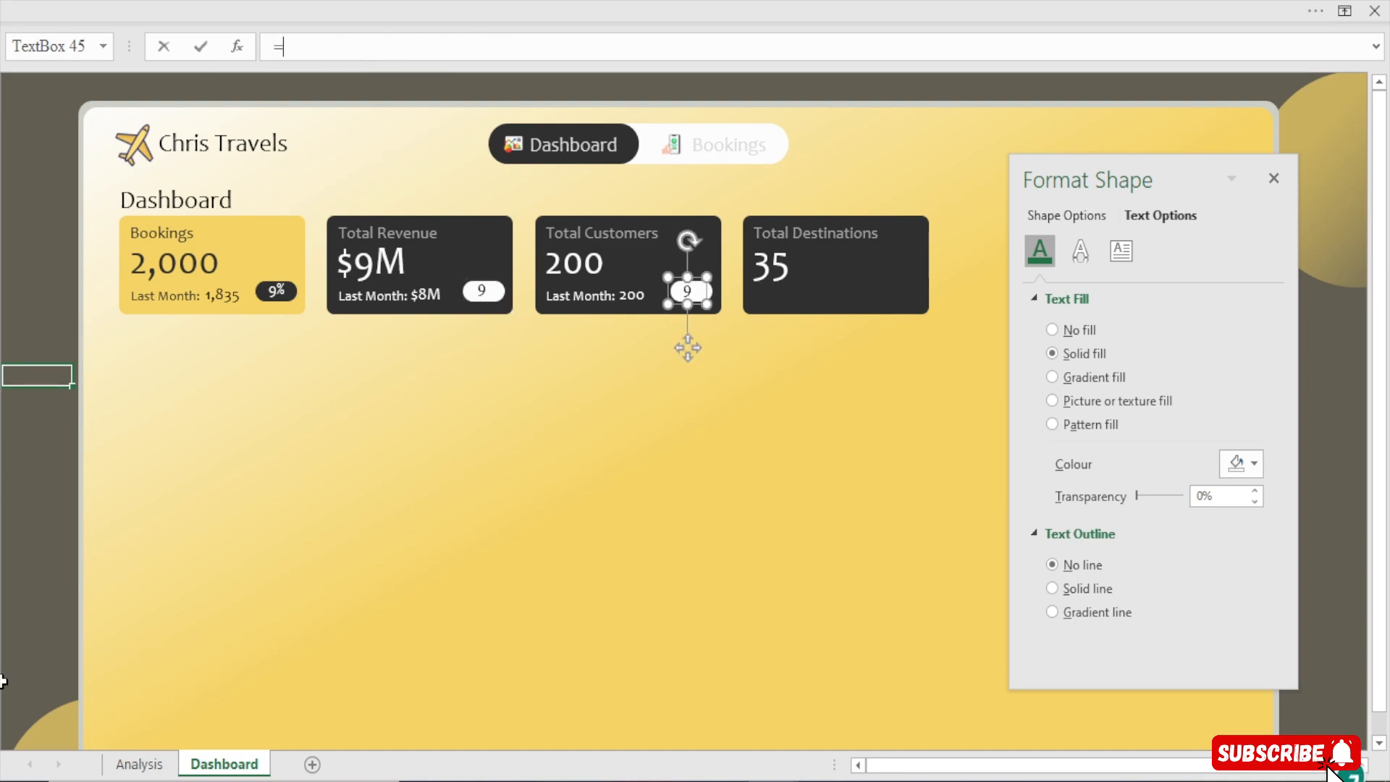
left_click(110, 765)
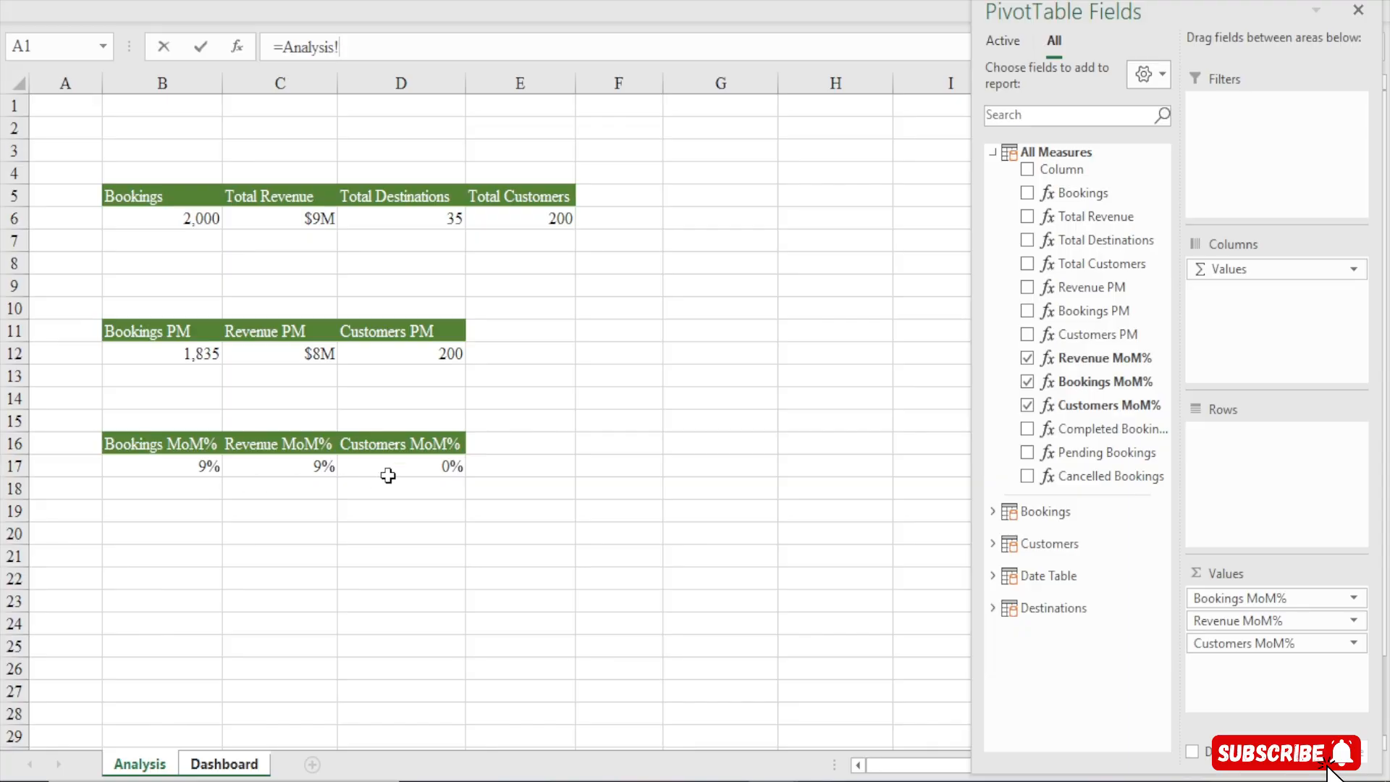
left_click(392, 472)
key("Return")
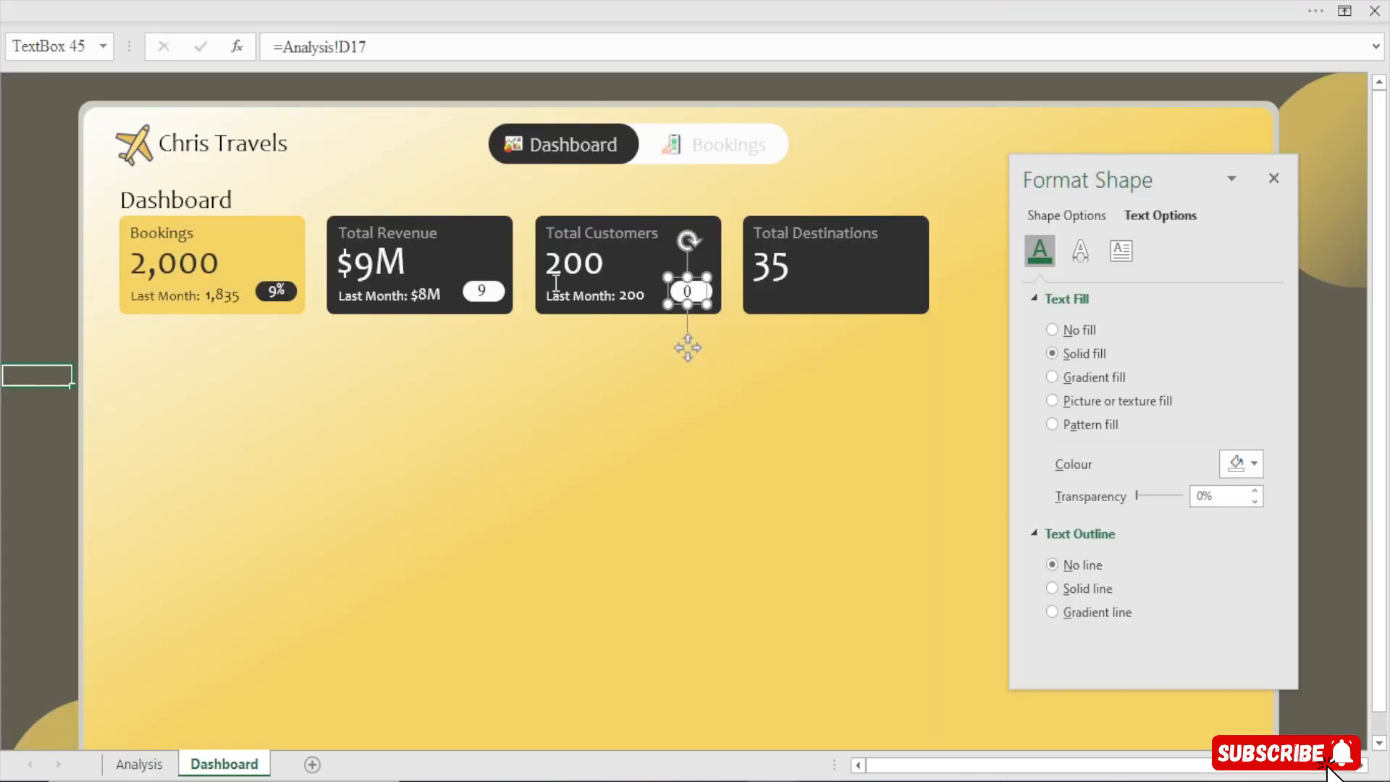
Apply the Bookings pill value's formatting to the Total Revenue and Total Customers pill values with Format Painter
left_click(480, 292)
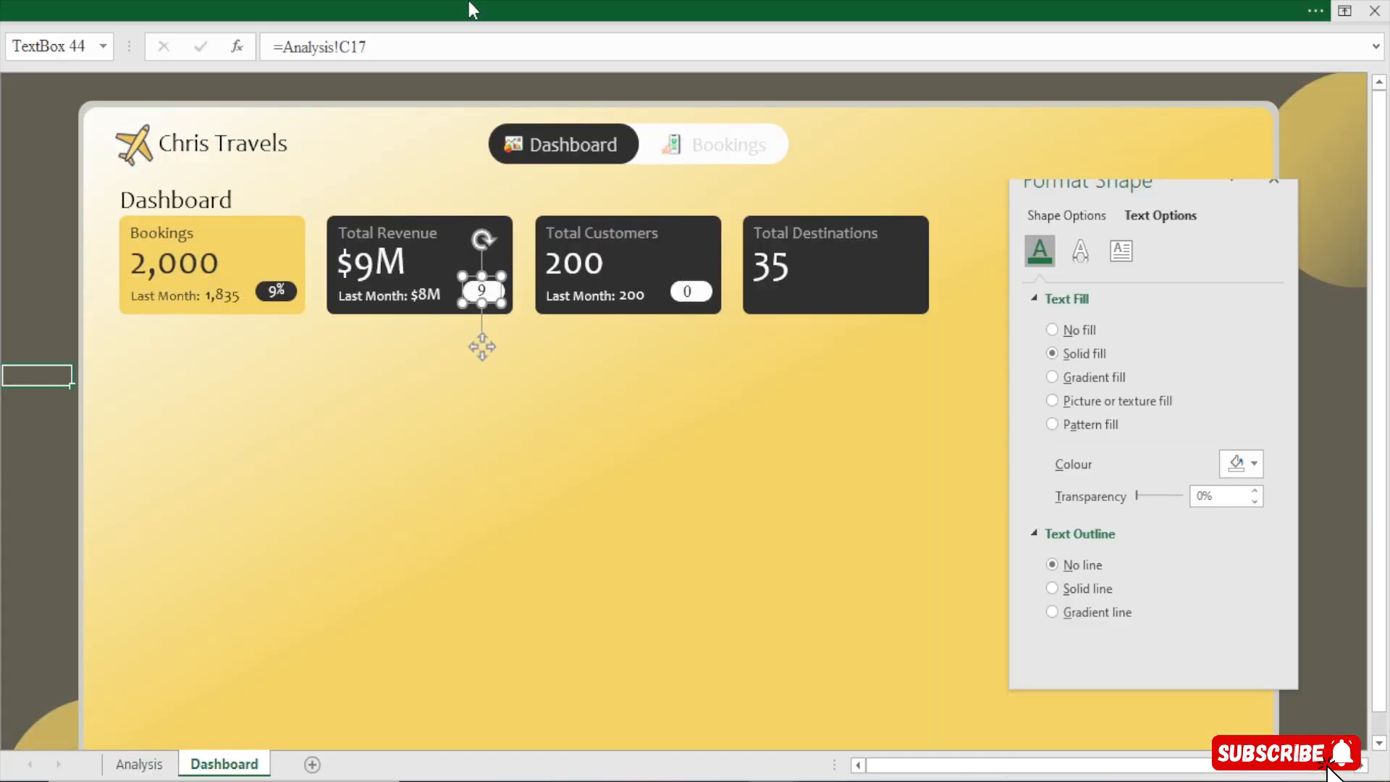
left_click(468, 3)
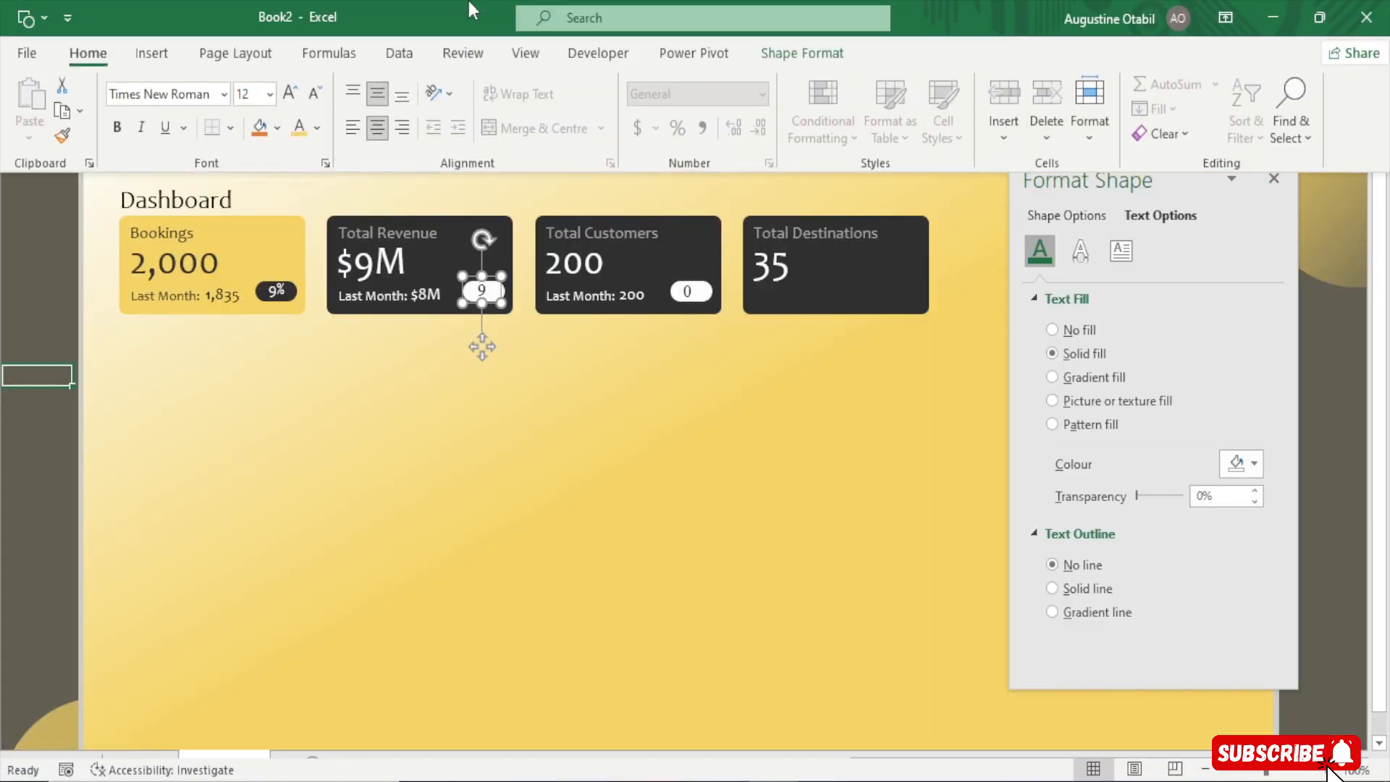
left_click(276, 294)
left_click(273, 6)
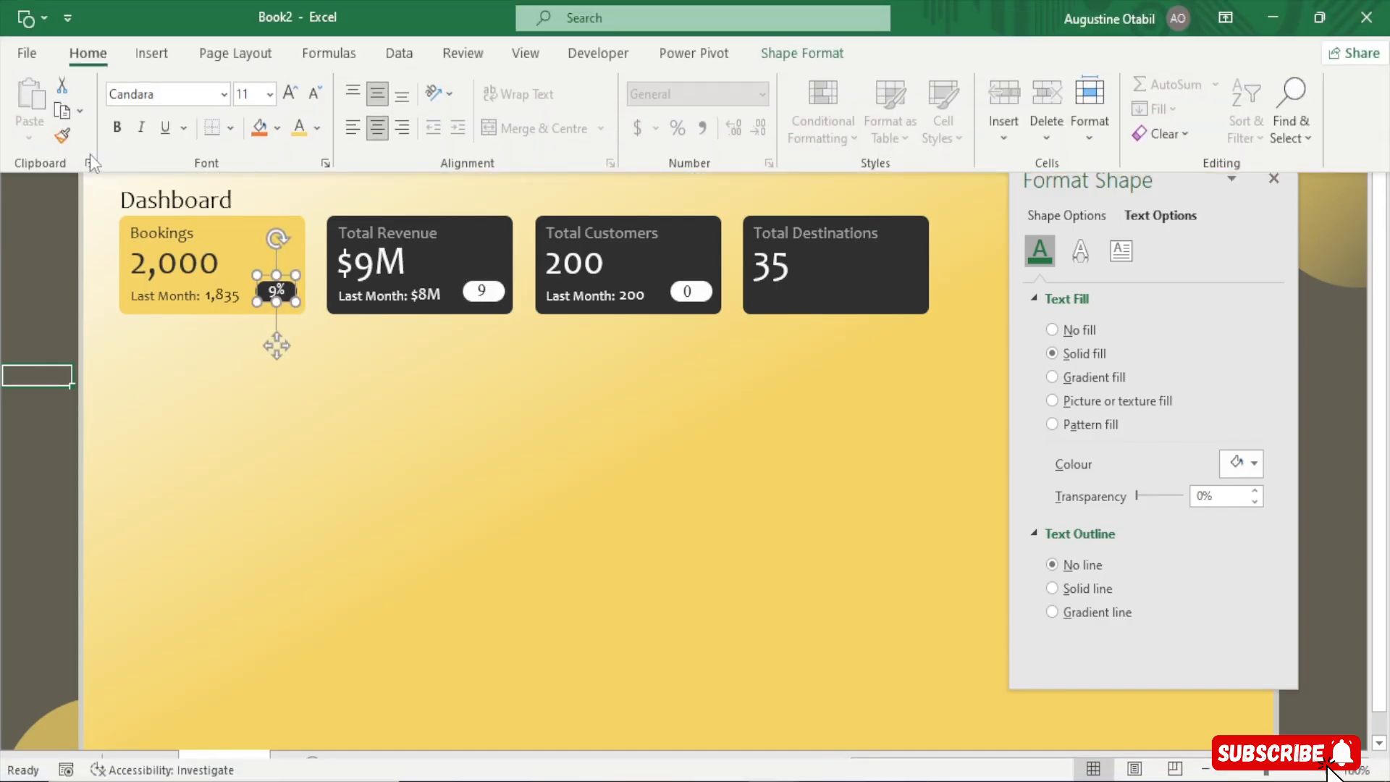
left_click(62, 136)
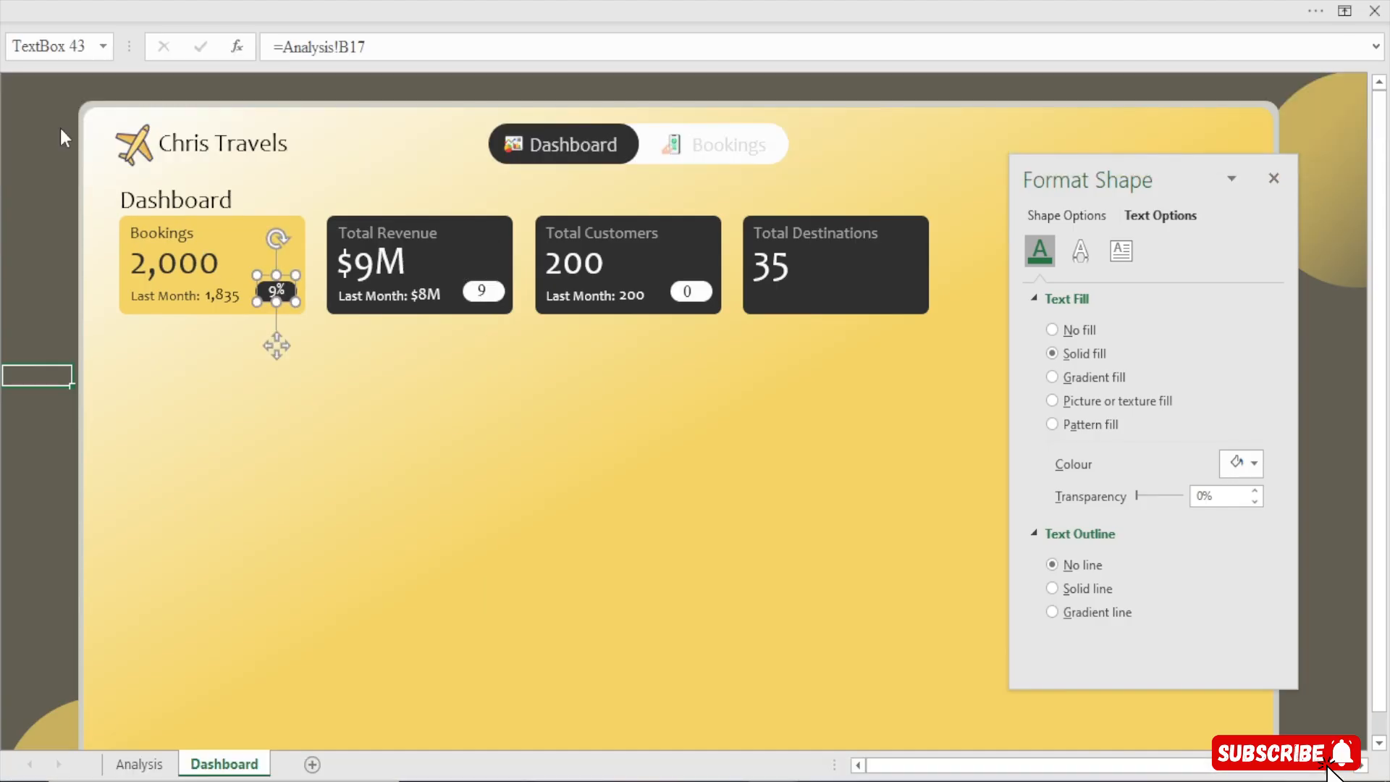
left_click(493, 301)
left_click(689, 297)
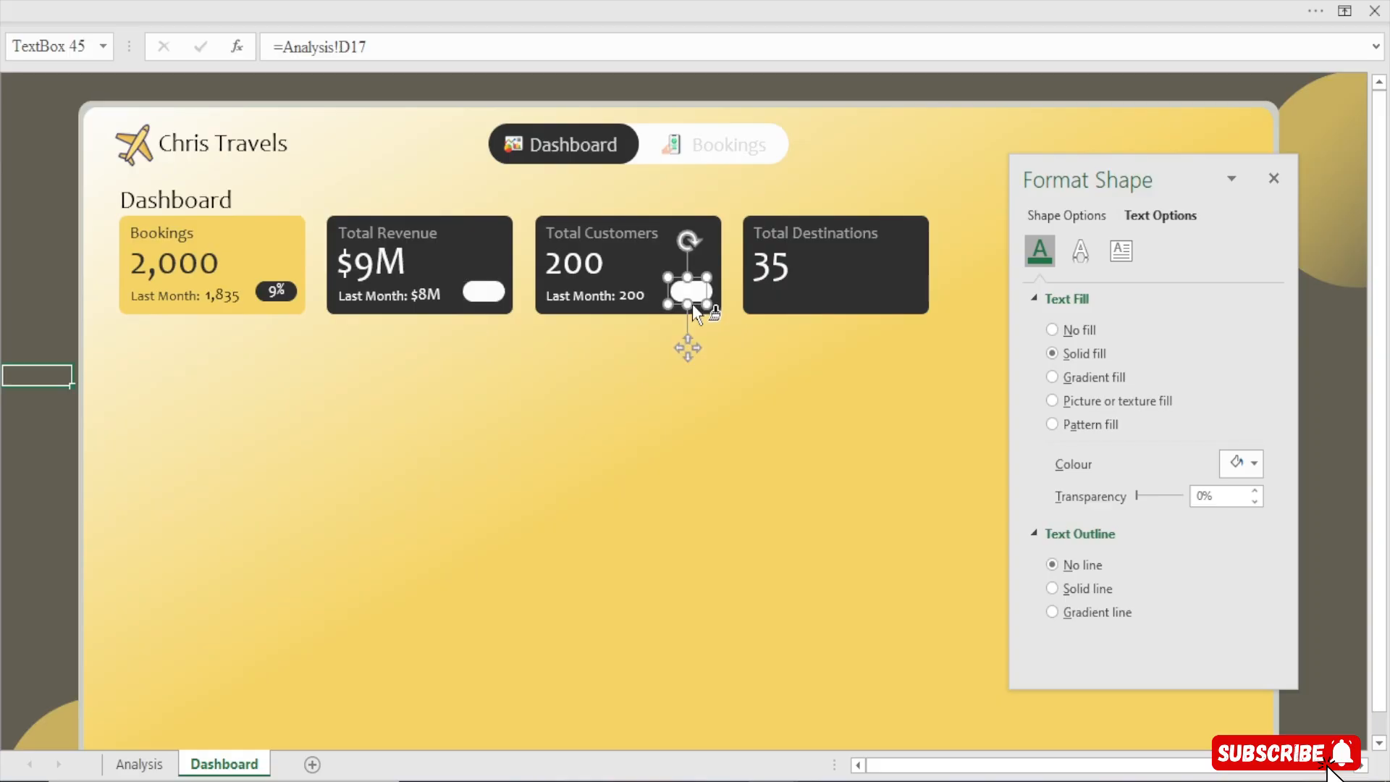
Select both the Revenue and Customers pill values and set their text colour to black
left_click(486, 294, "shift")
left_click(1245, 463)
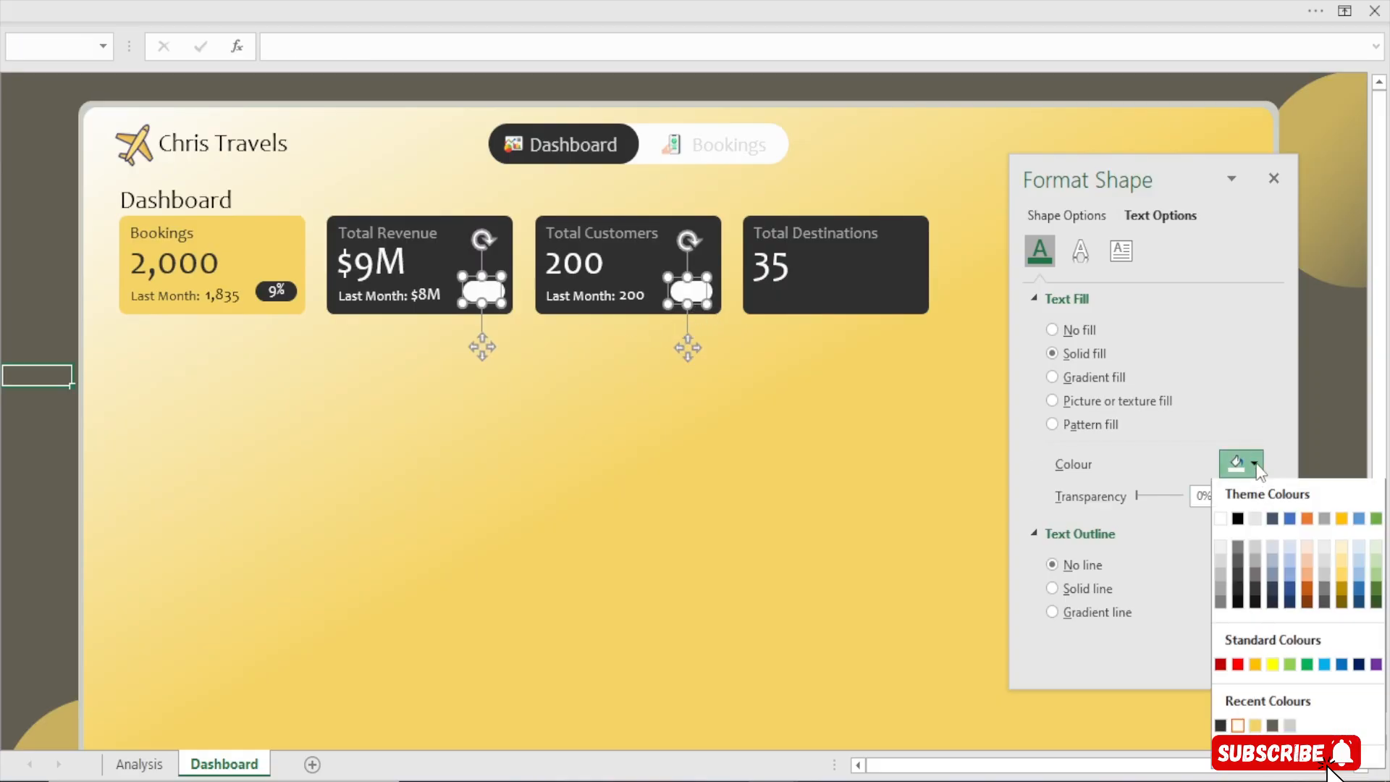
left_click(1221, 727)
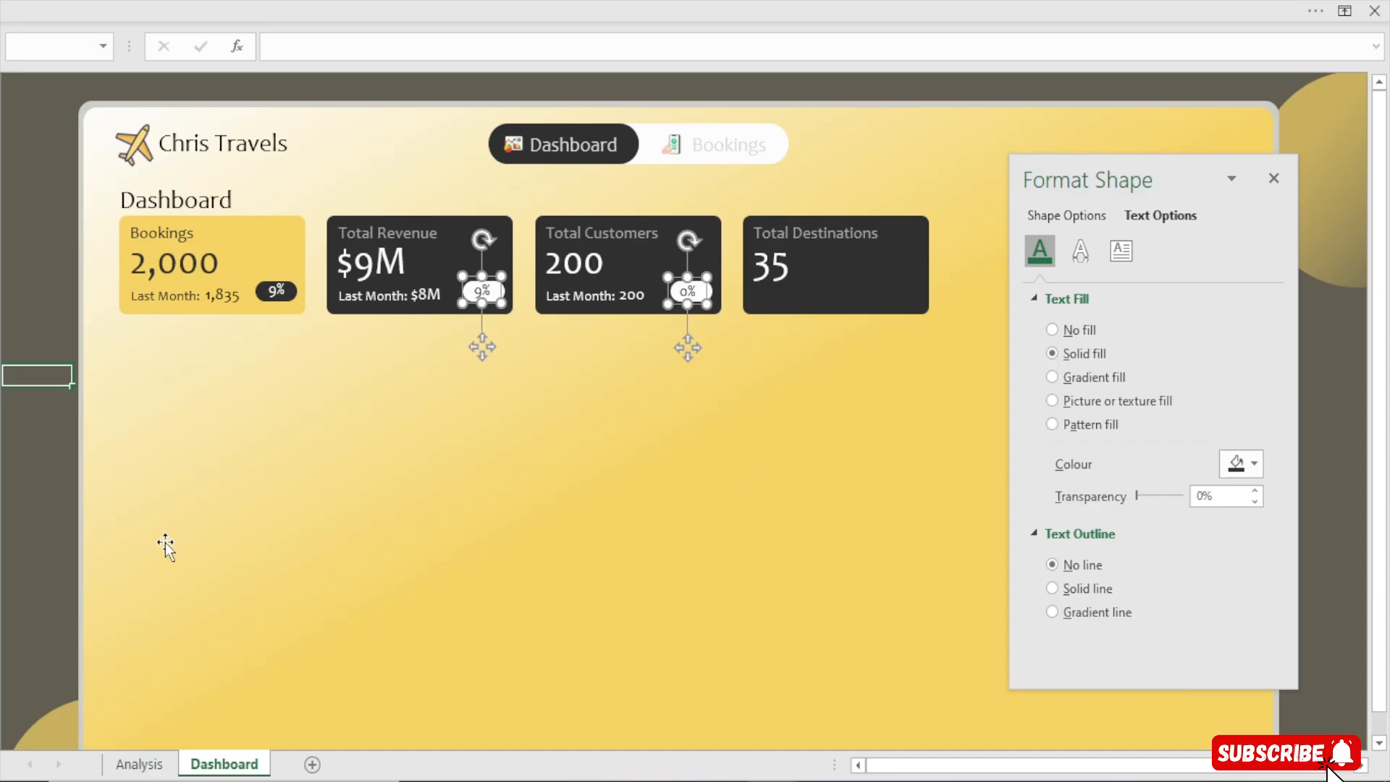
left_click(12, 504)
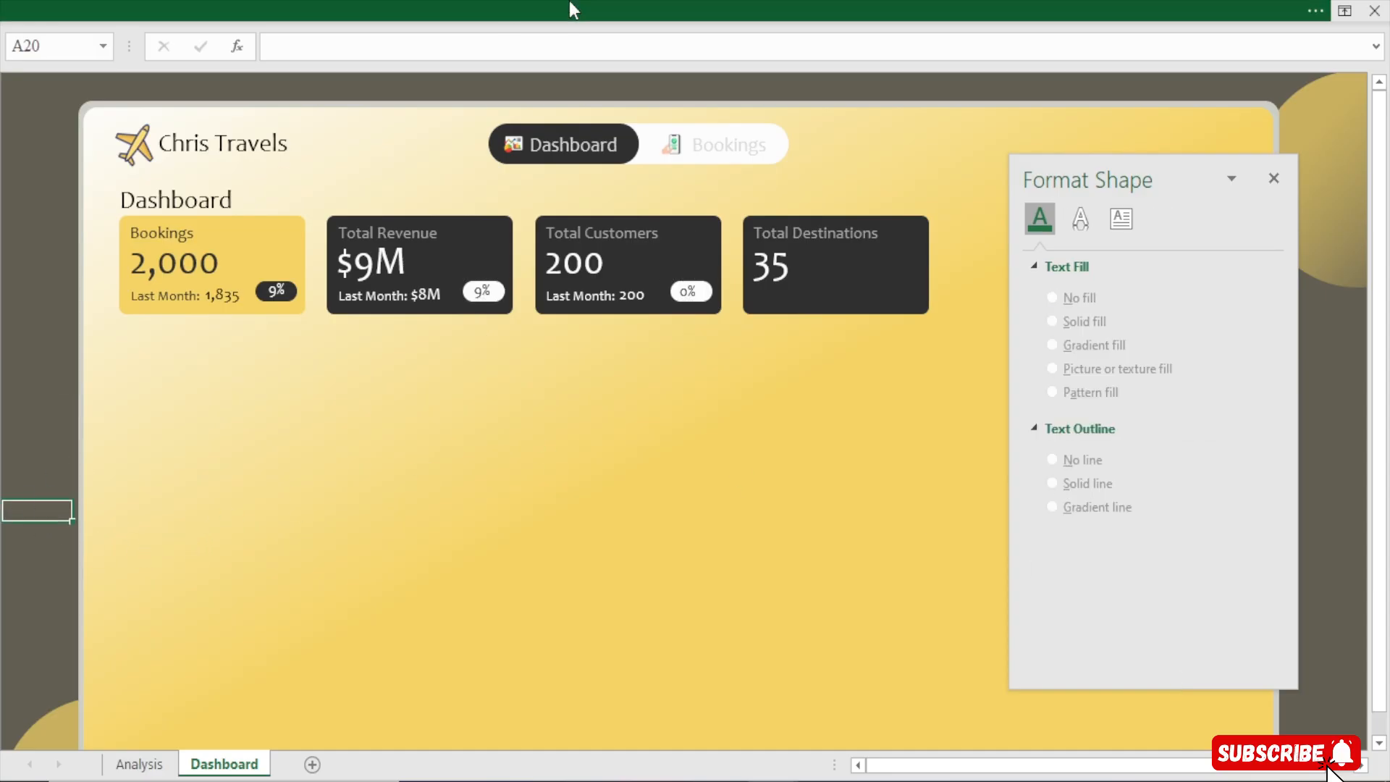
Hide the formula bar
left_click(569, 3)
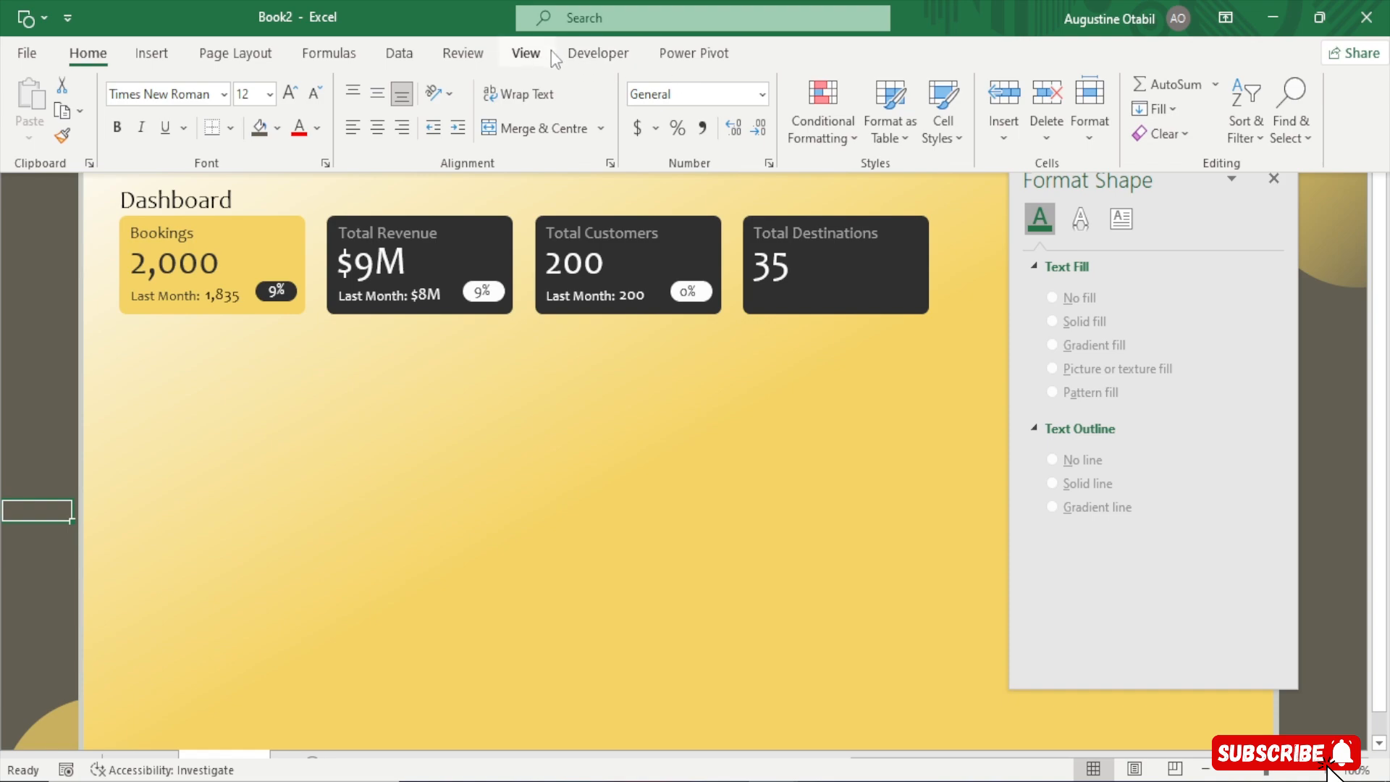
left_click(527, 53)
left_click(803, 673)
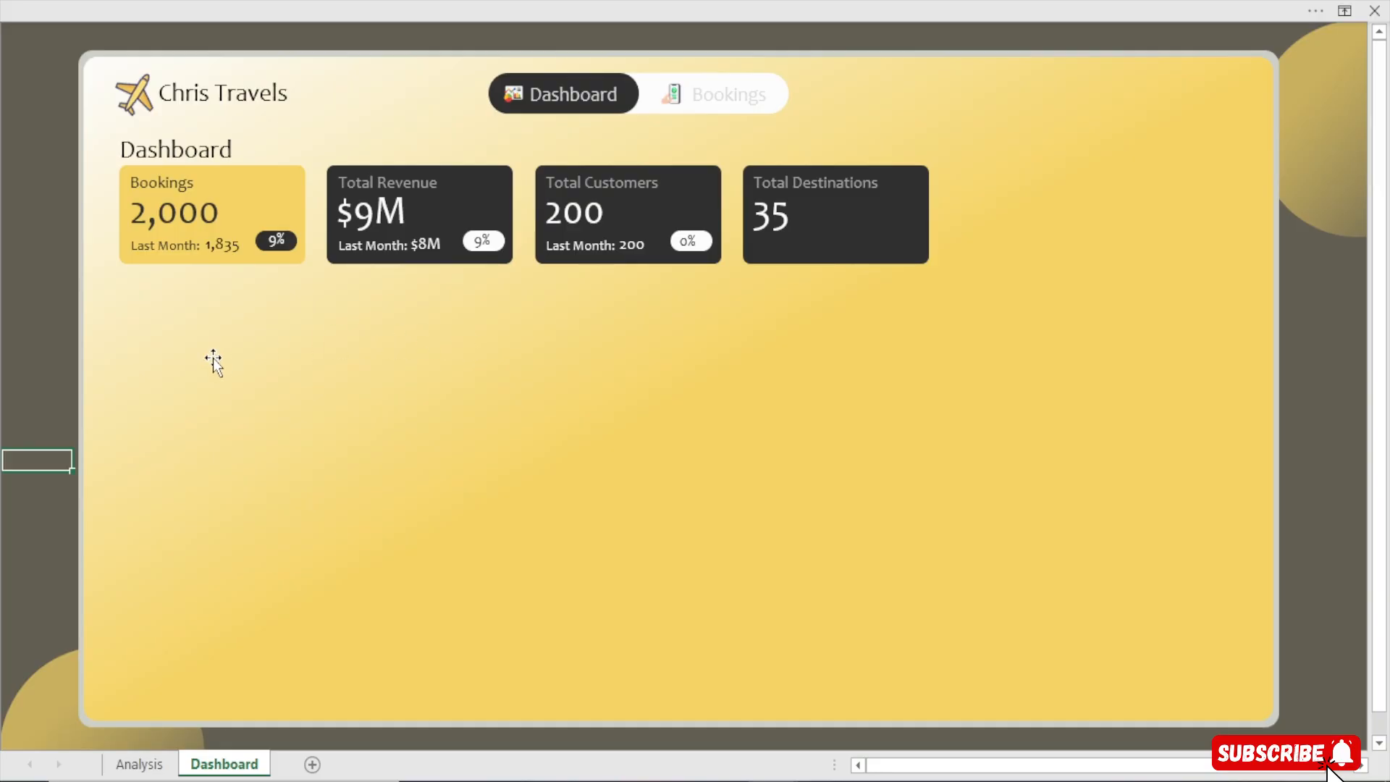
Duplicate the Bookings card below it and set the copy's height to 2.25"
left_click(293, 184)
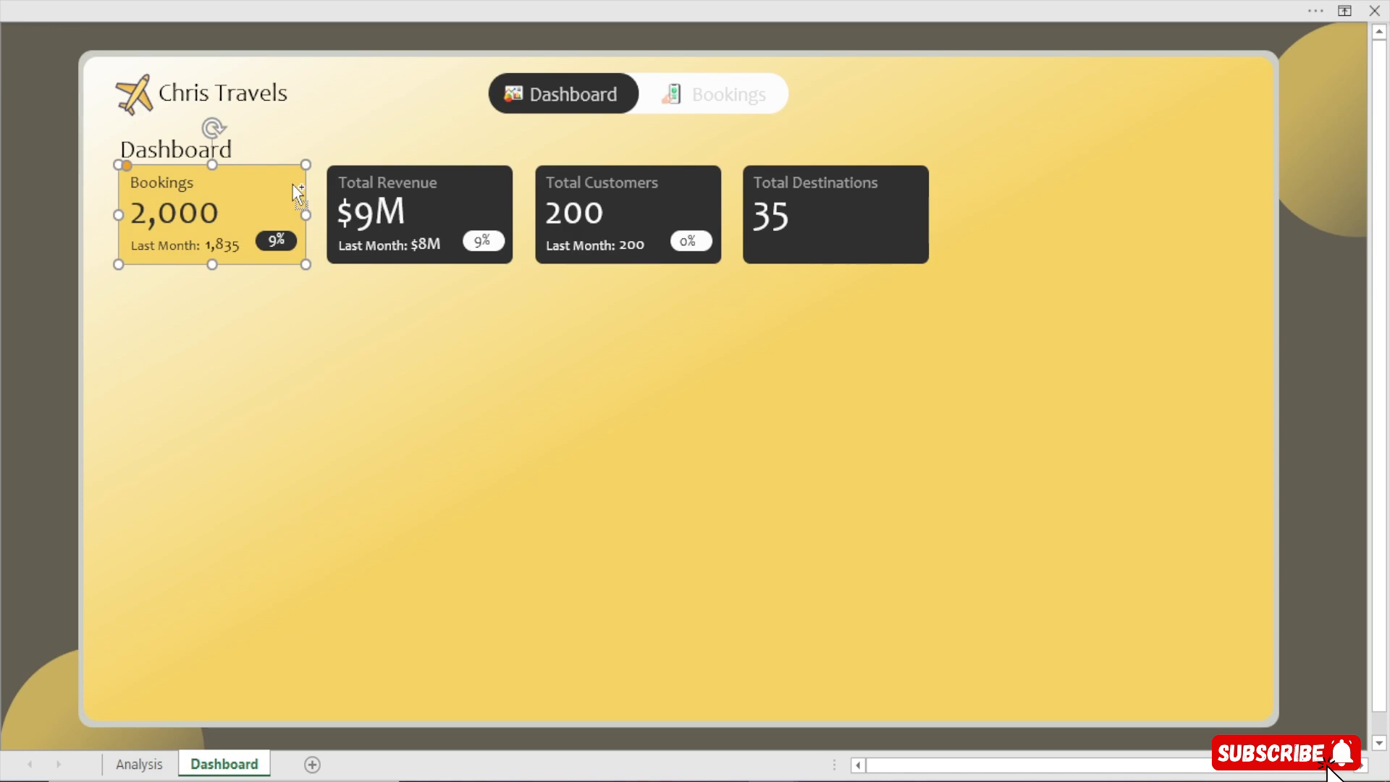
left_click_drag(297, 192, 263, 293)
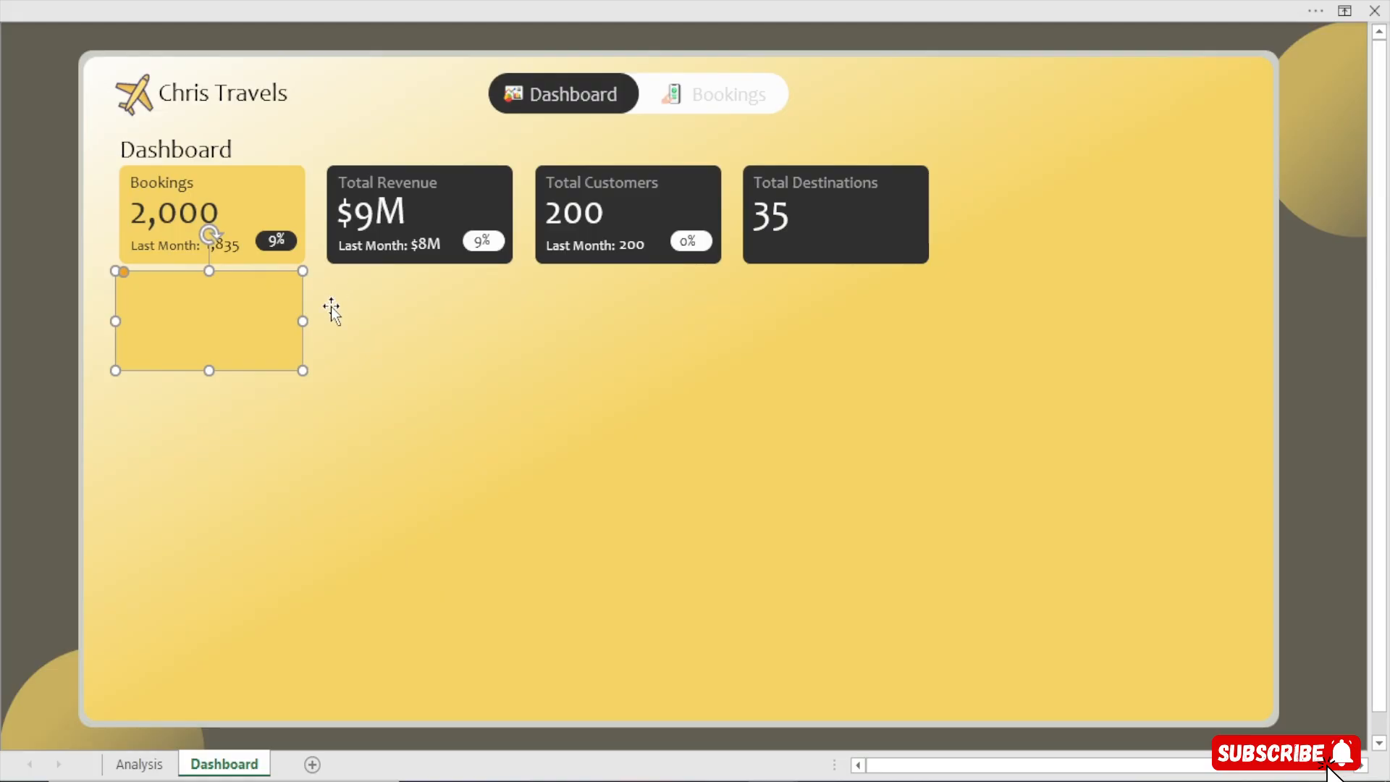
left_click(818, 11)
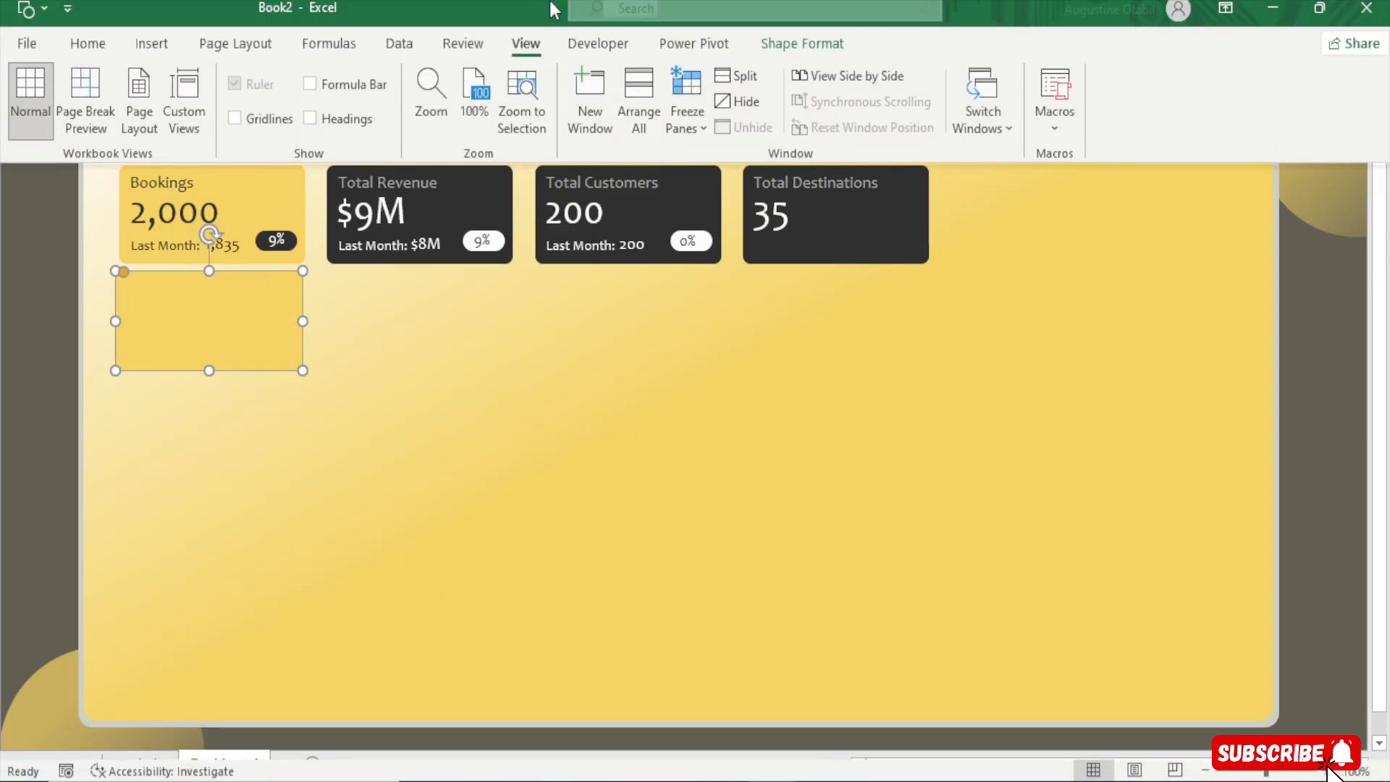
left_click(821, 58)
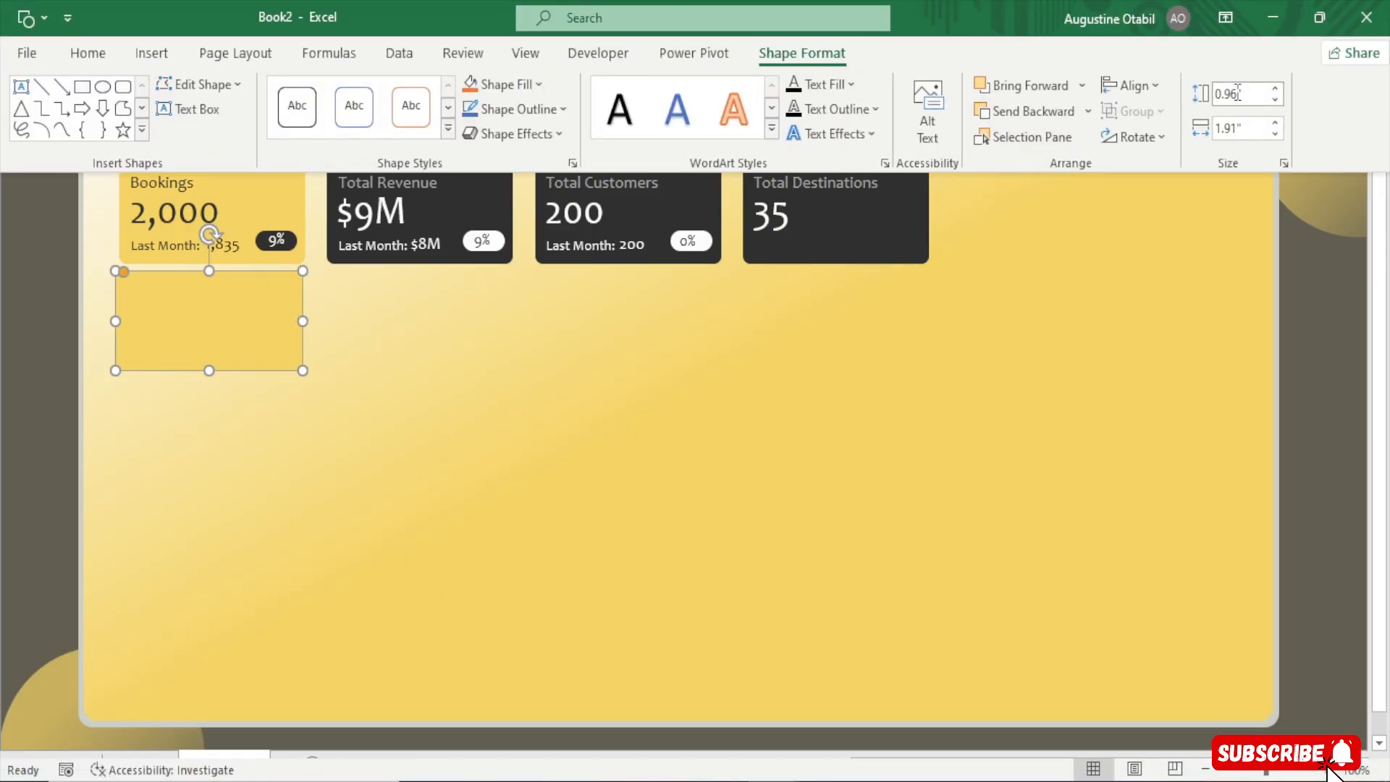
left_click(1239, 93)
left_click(1239, 93)
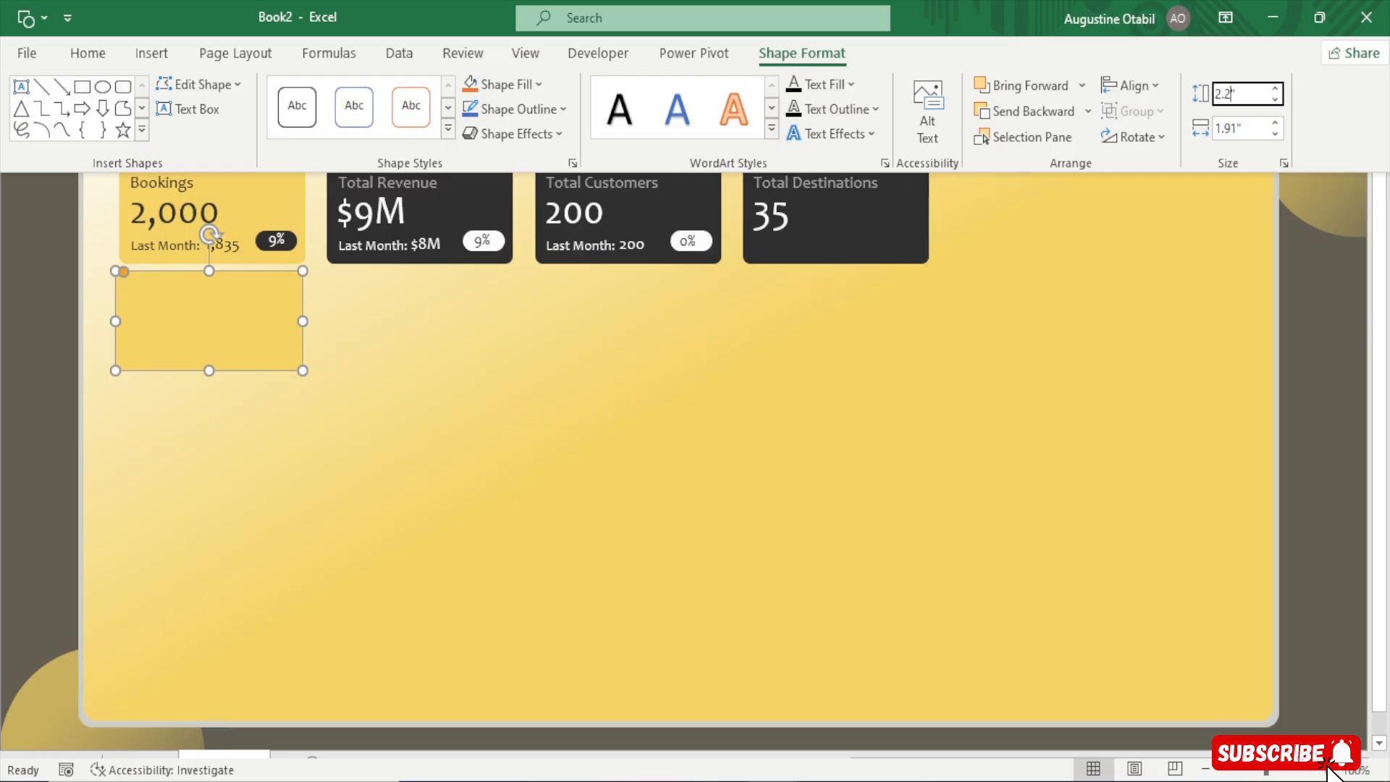
key("Return")
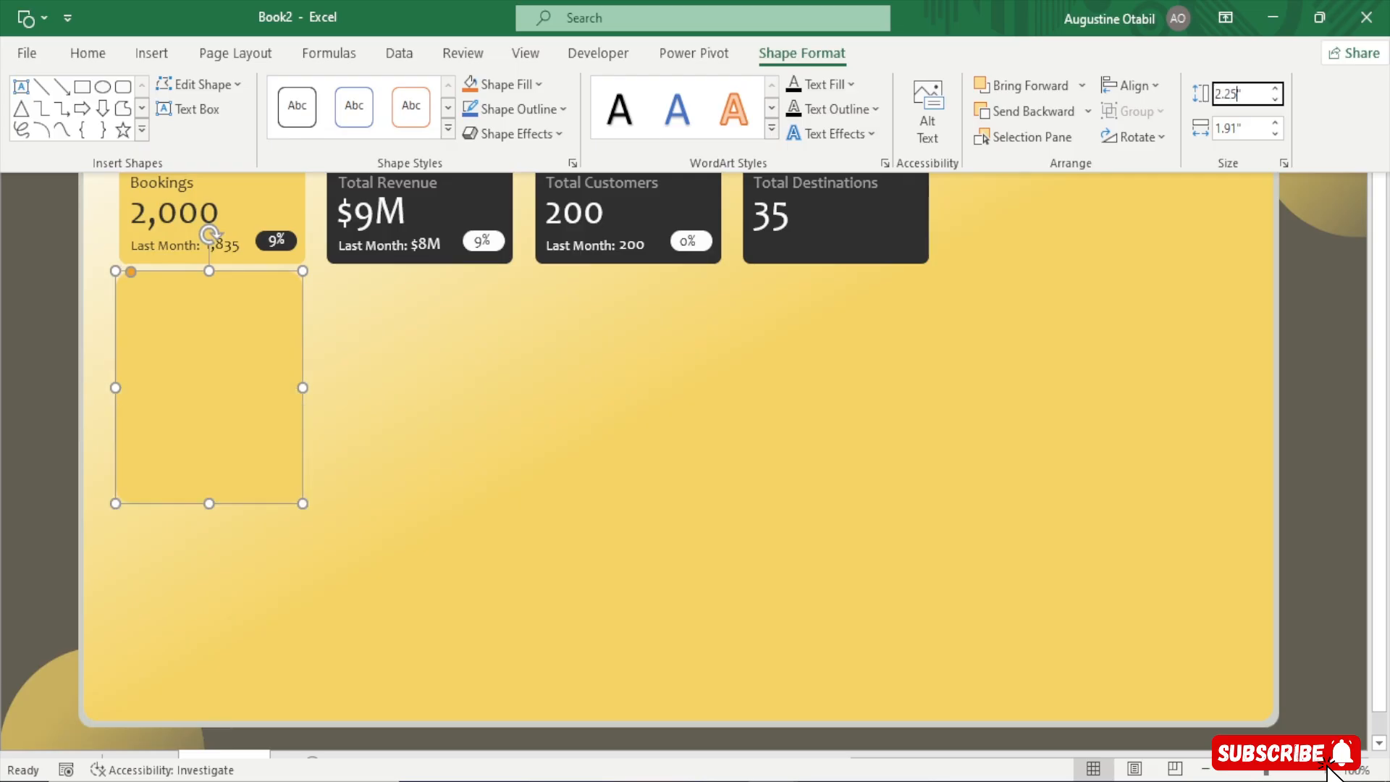
Set the duplicated shape's width to 4.93"
left_click(1241, 127)
double_click(1237, 128)
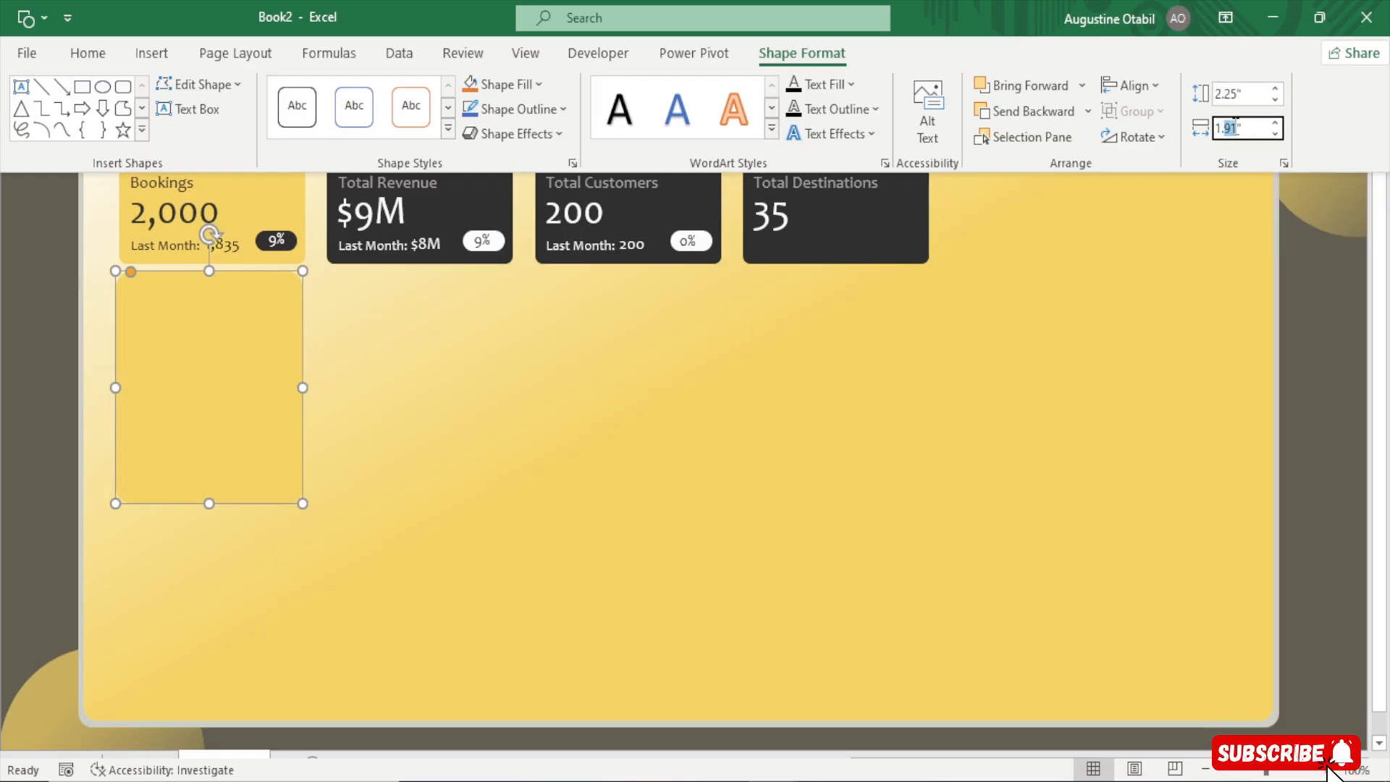
key("BackSpace")
key("BackSpace")
key("BackSpace")
key("Return")
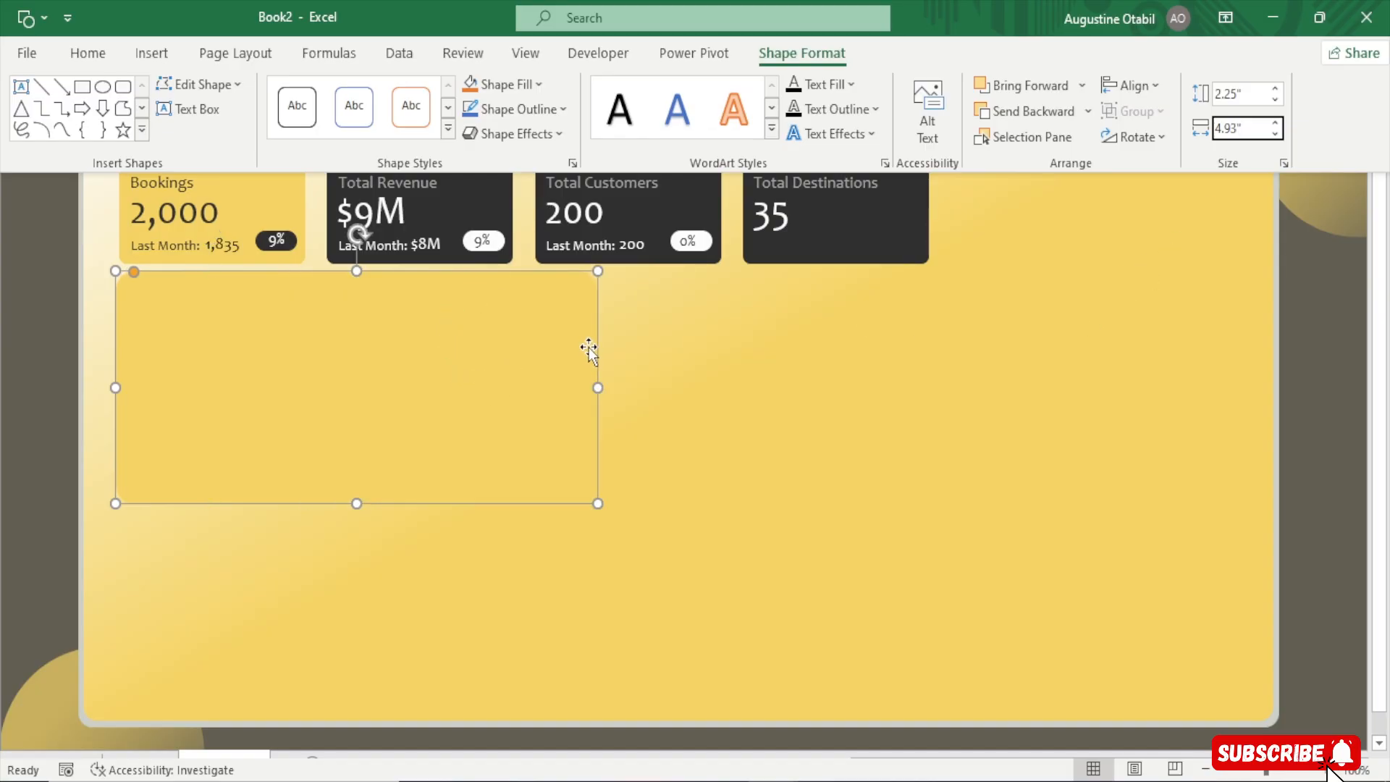
Fill the new shape with white in the Format Shape pane
key("ctrl+shift+F1")
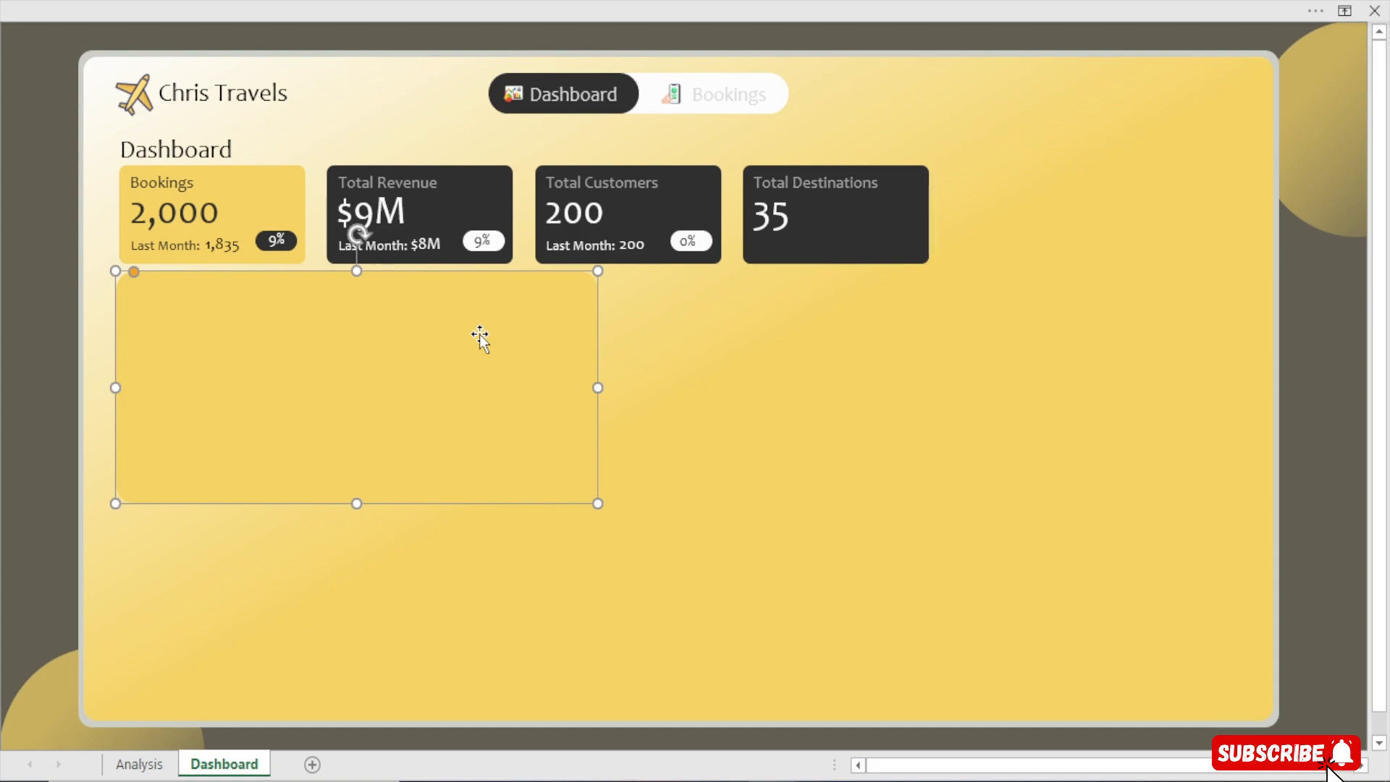
key("ctrl+1")
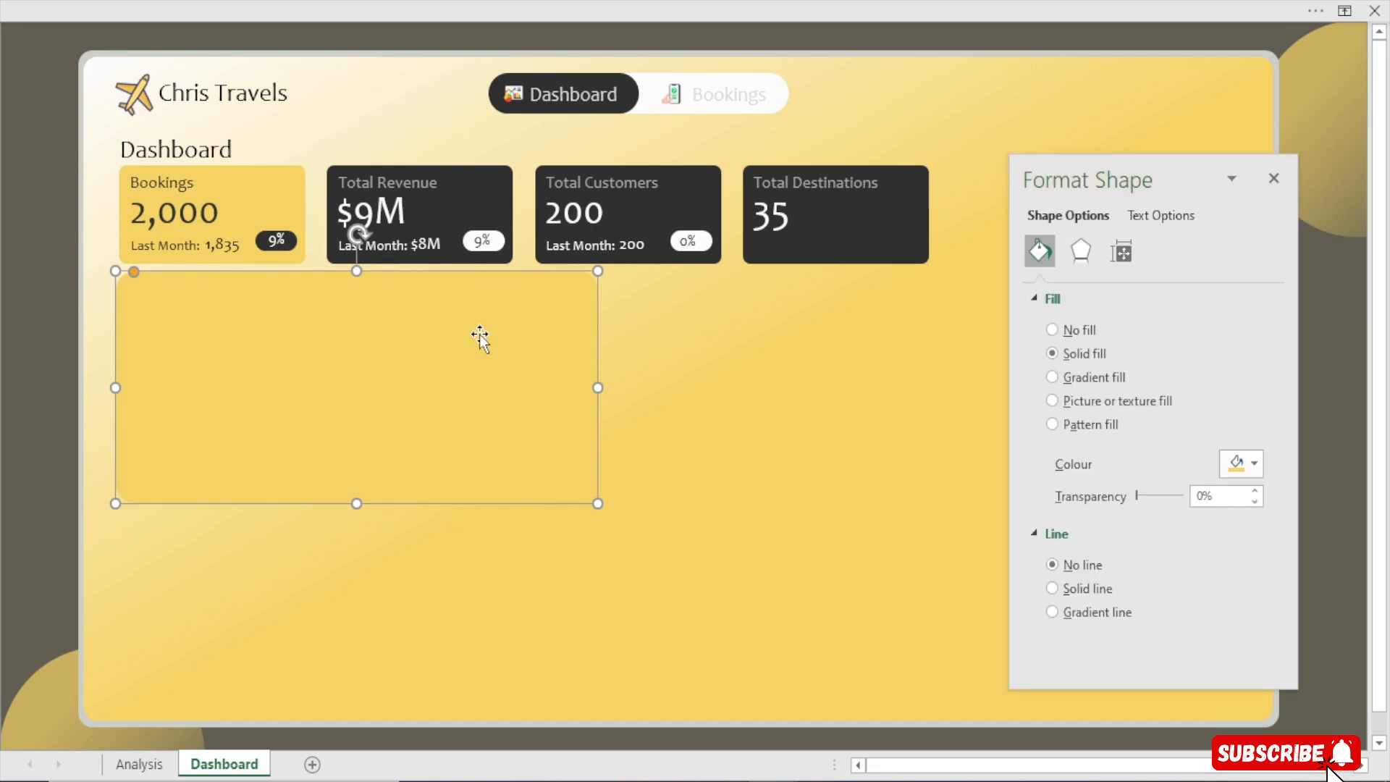
left_click(1238, 462)
left_click(1238, 727)
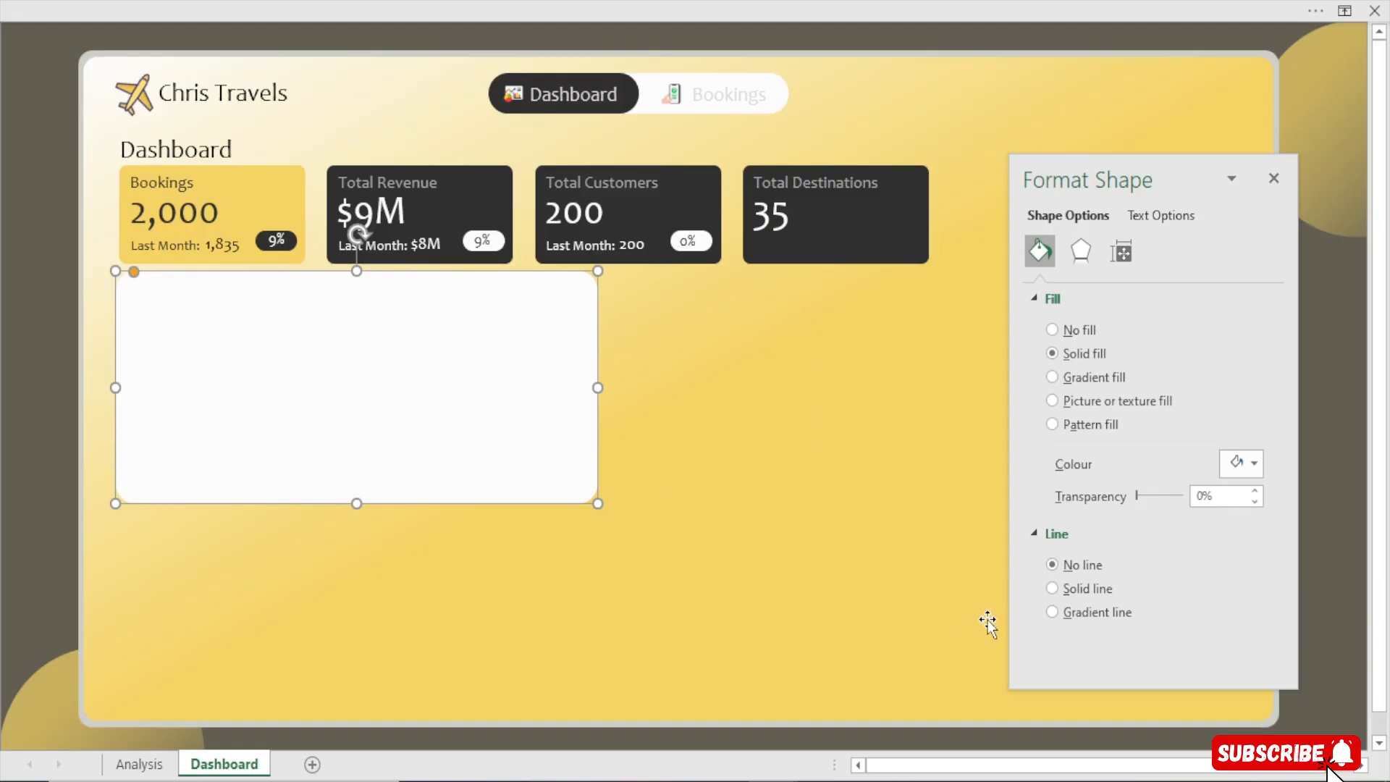
left_click(1274, 179)
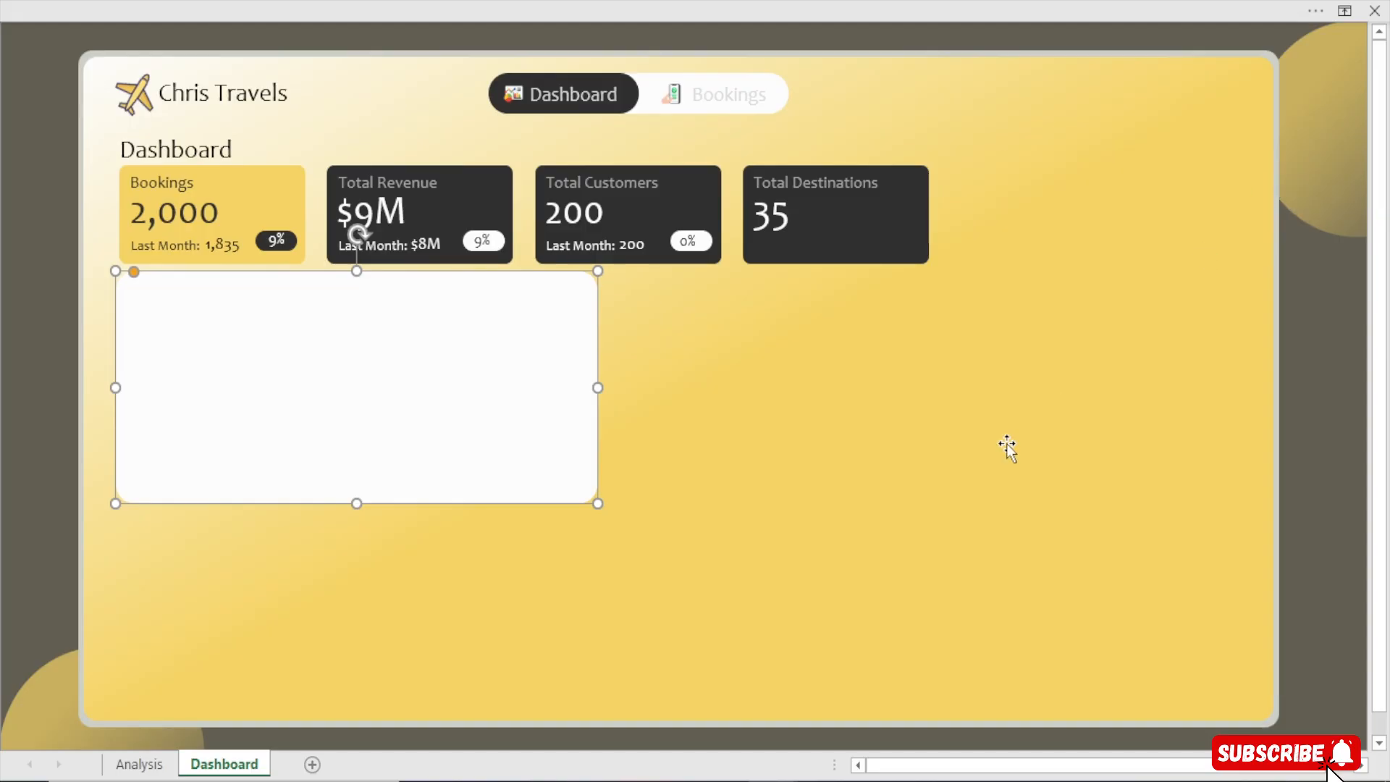
Nudge the white shape slightly left to line up with the Bookings card
left_click(998, 452)
left_click(137, 294)
left_click_drag(134, 272, 120, 274)
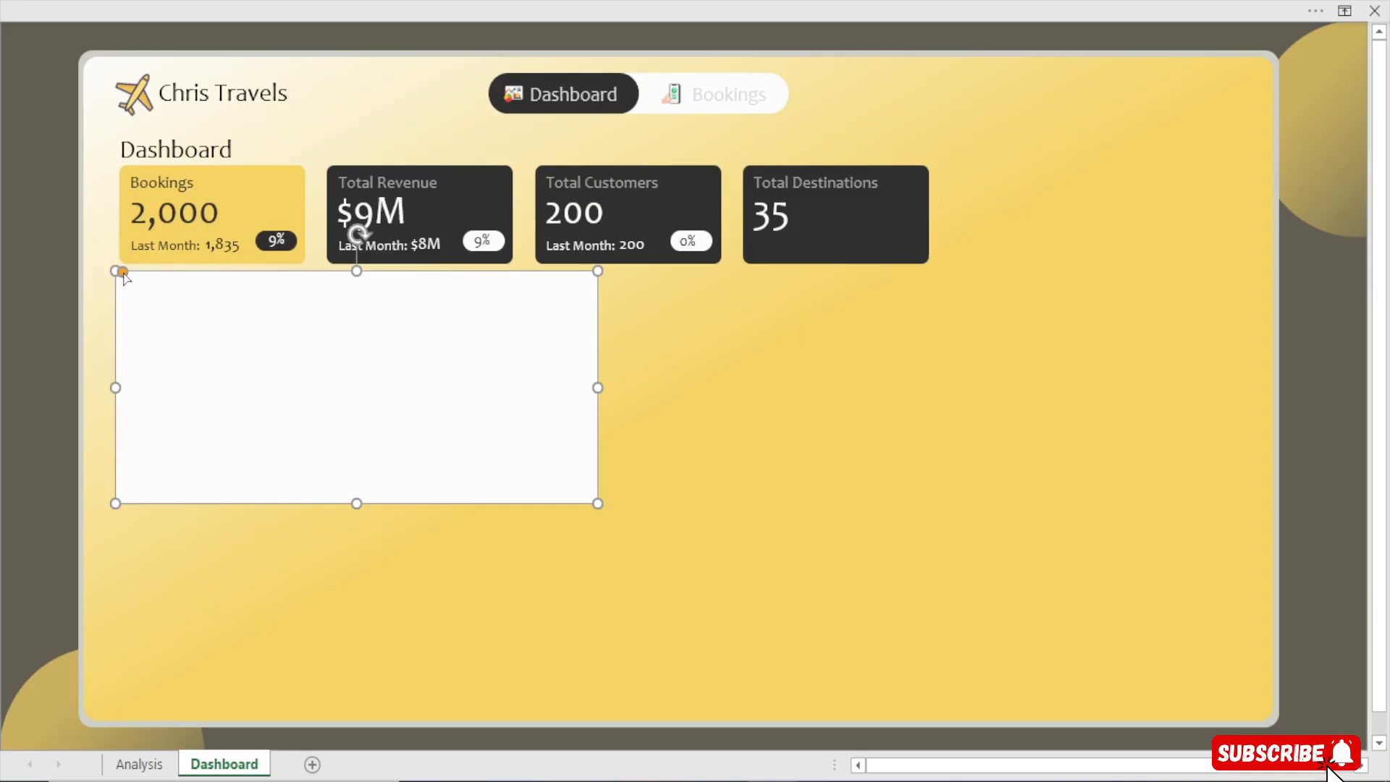
left_click(31, 287)
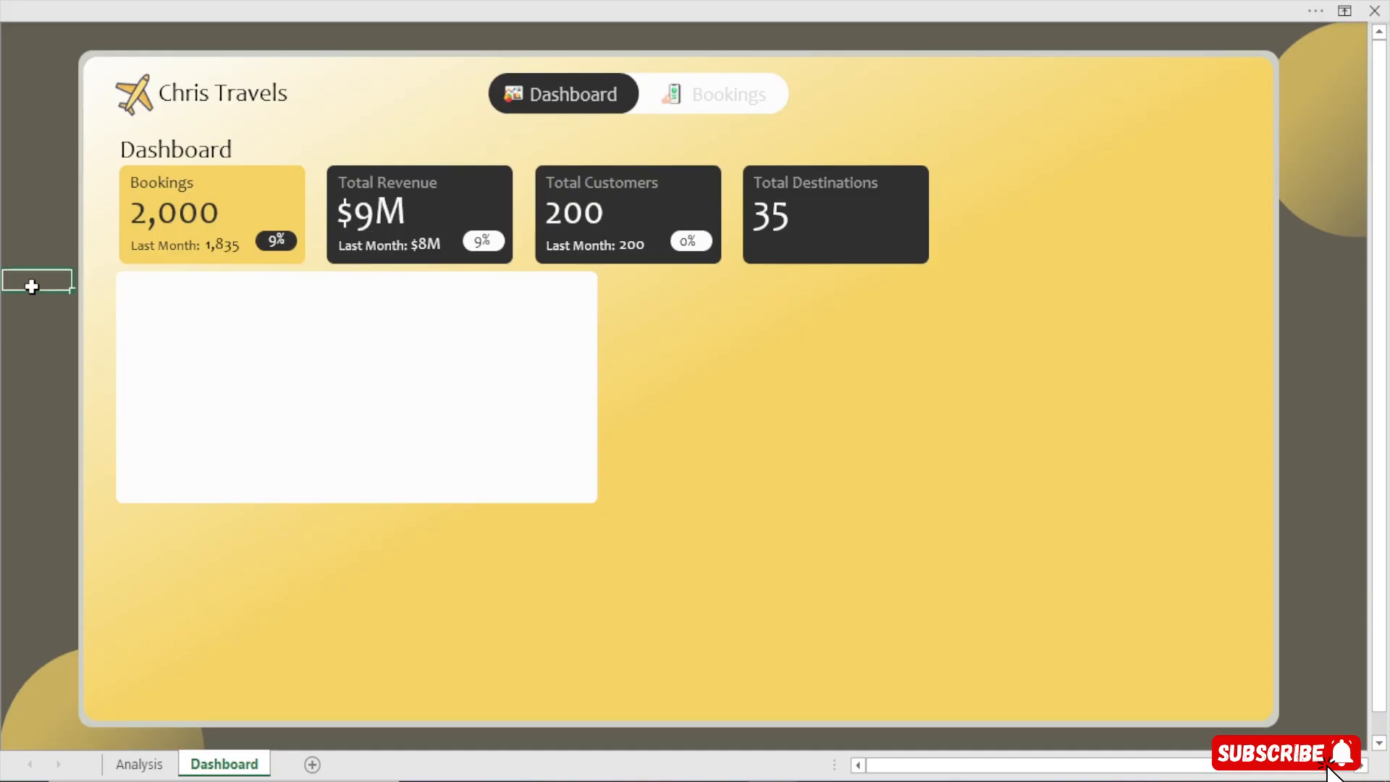
left_click(218, 345)
left_click(3, 330)
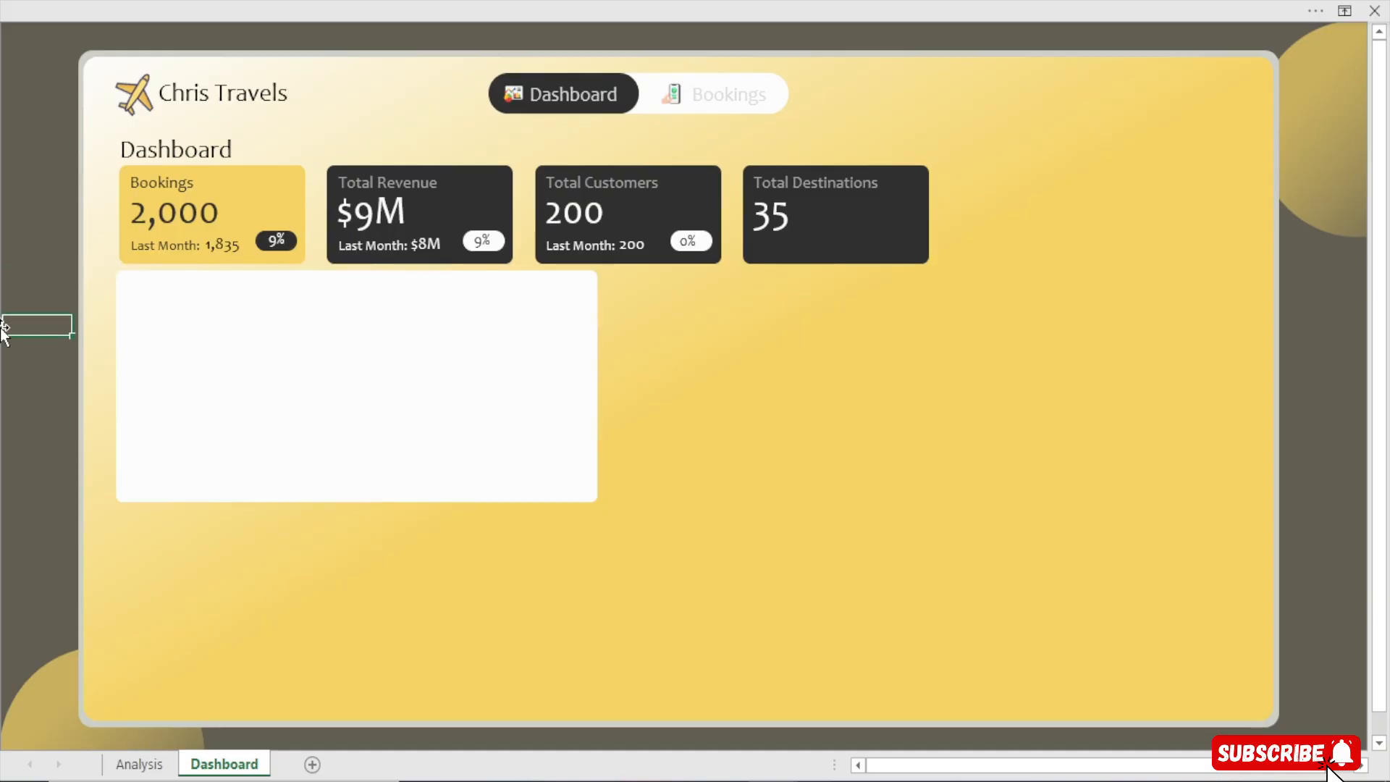
left_click(189, 342)
left_click(12, 297)
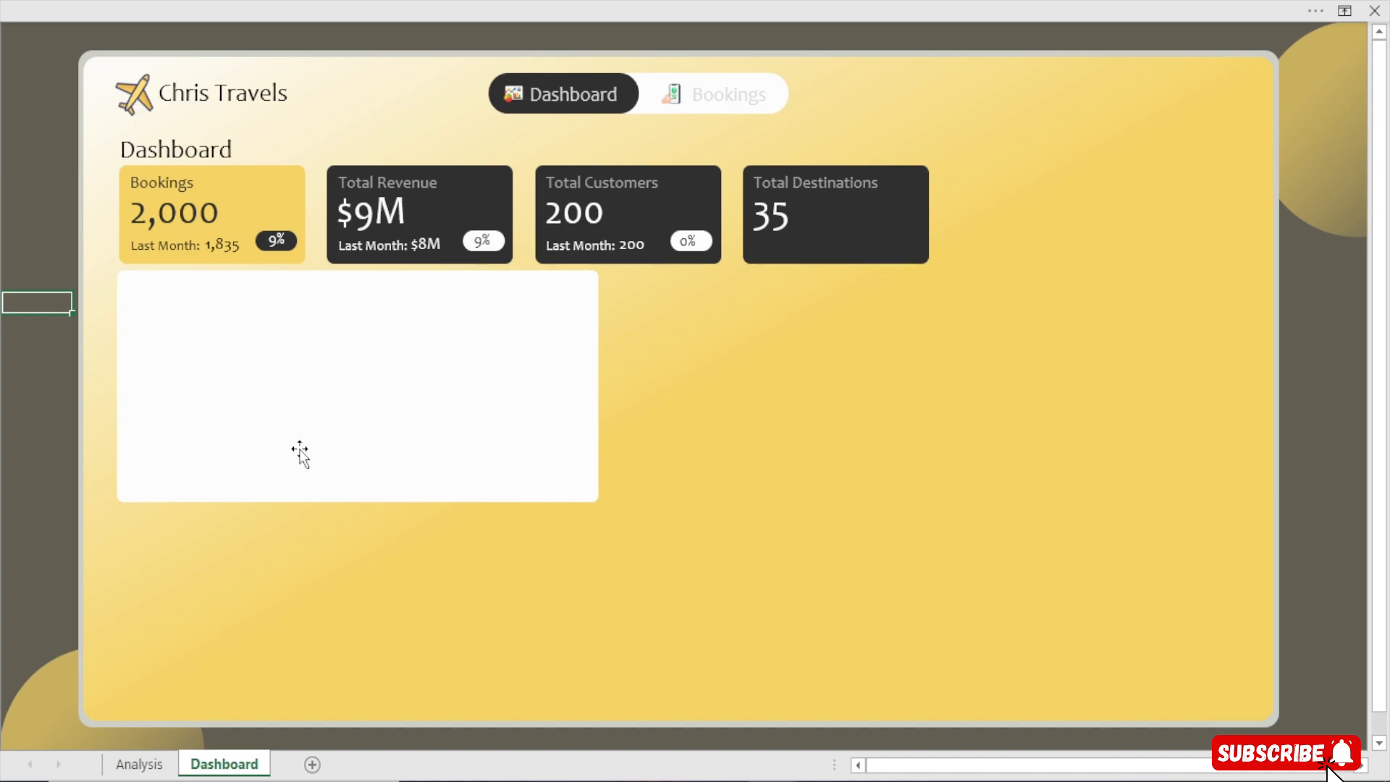
On the Analysis sheet, copy the previous-month pivot table and paste it at cell I5
left_click(155, 762)
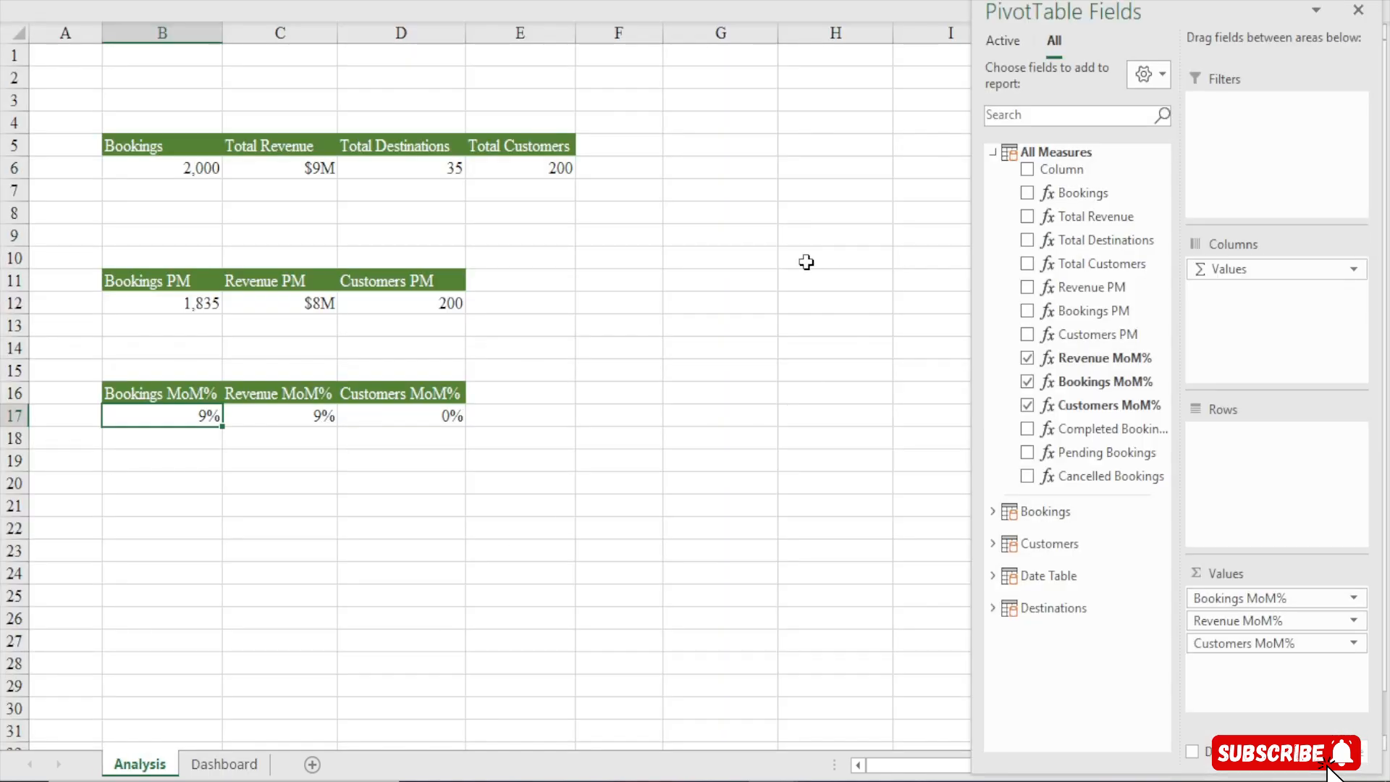
left_click(804, 260)
scroll(976, 608, "right", 5)
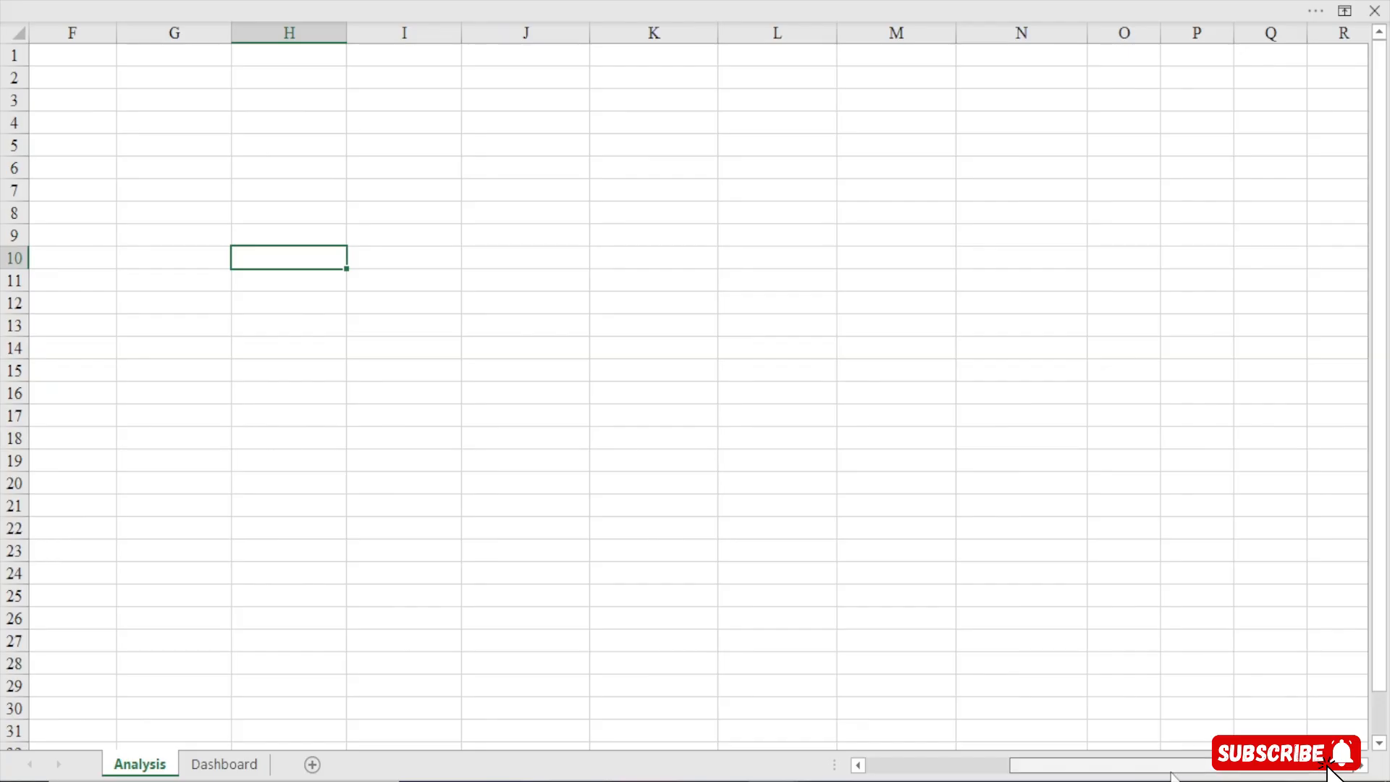
left_click_drag(1173, 767, 1097, 766)
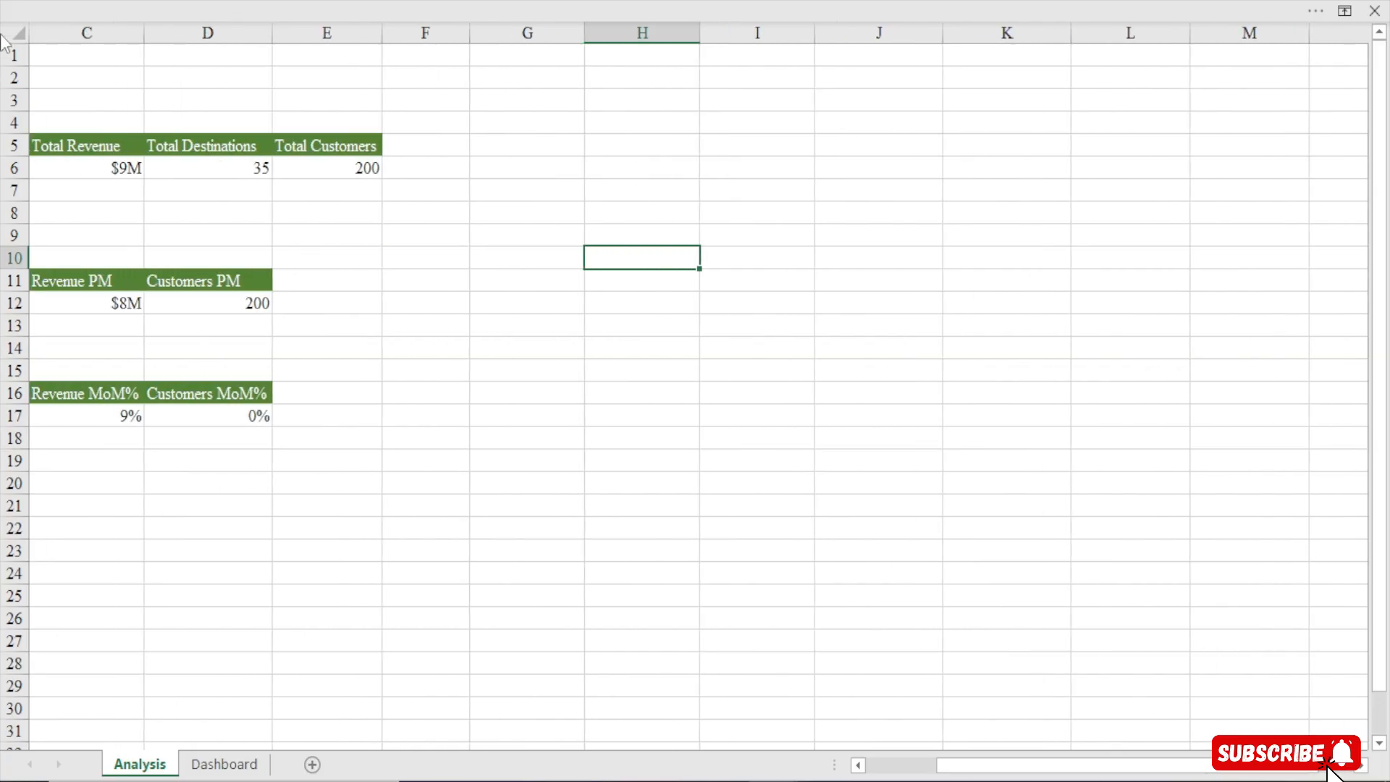
left_click(205, 281)
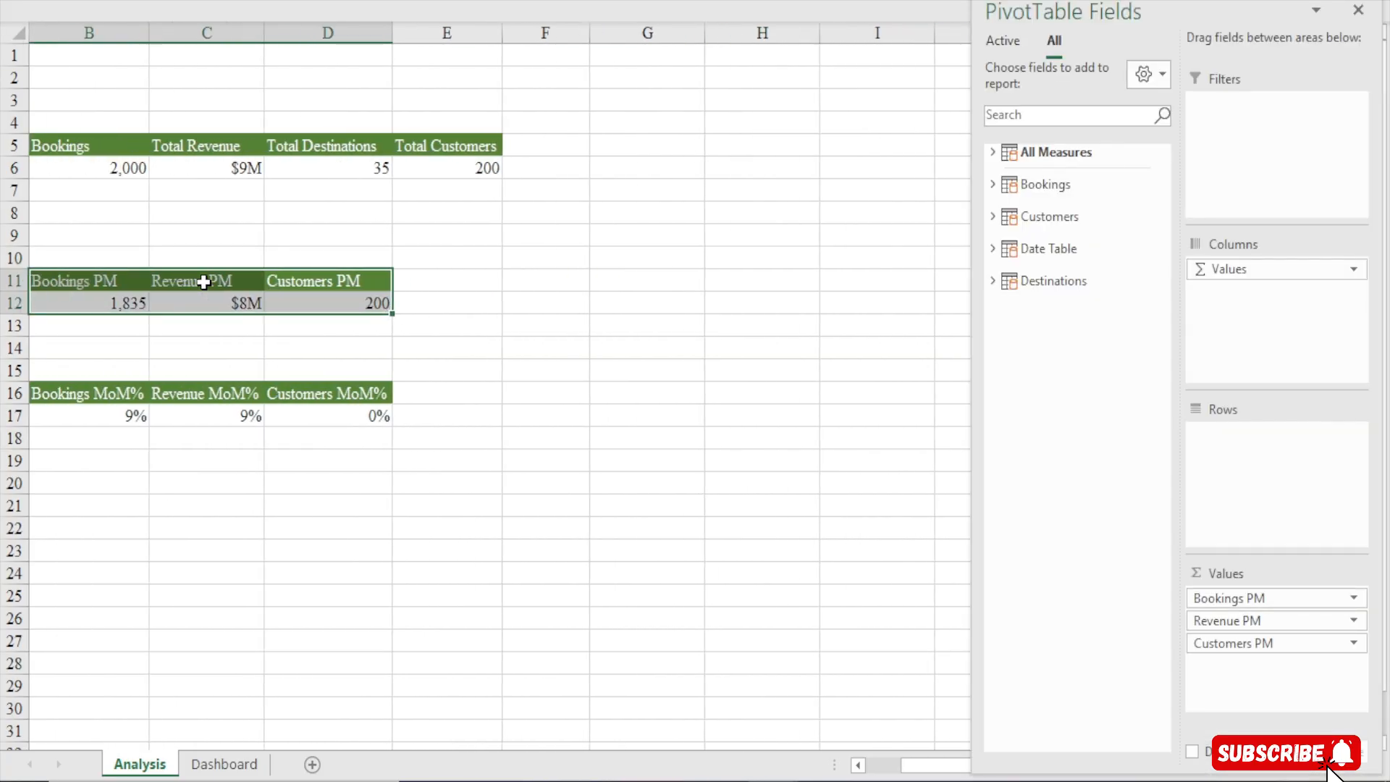
key("ctrl+c")
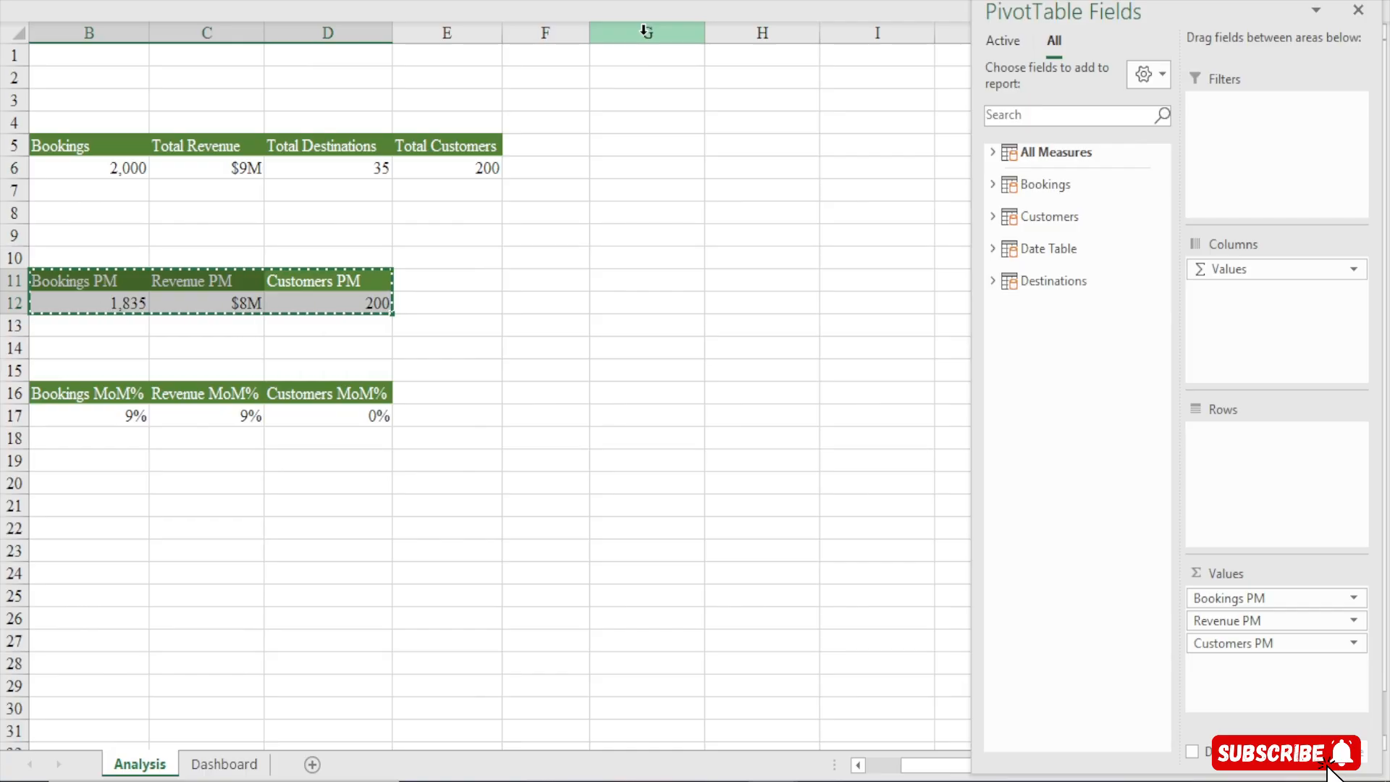
left_click(874, 142)
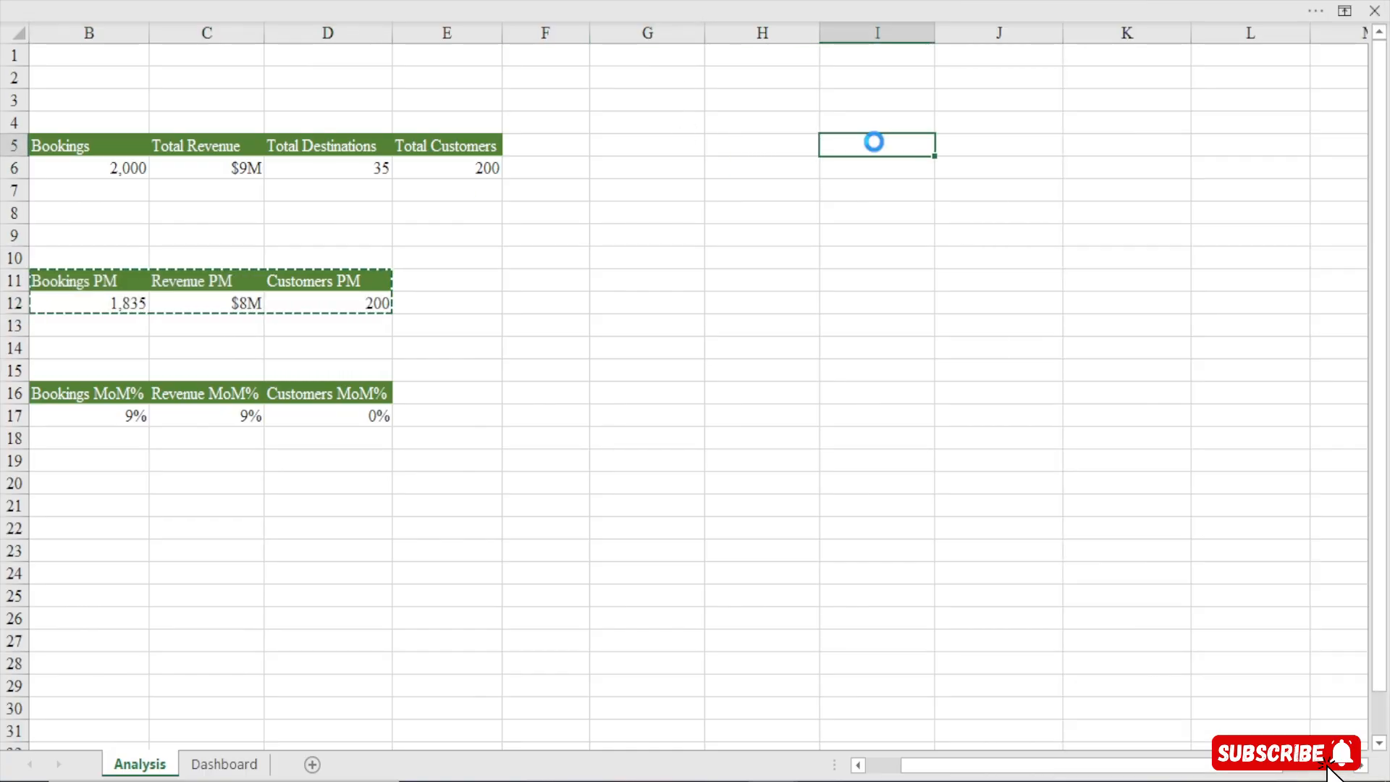
key("ctrl+v")
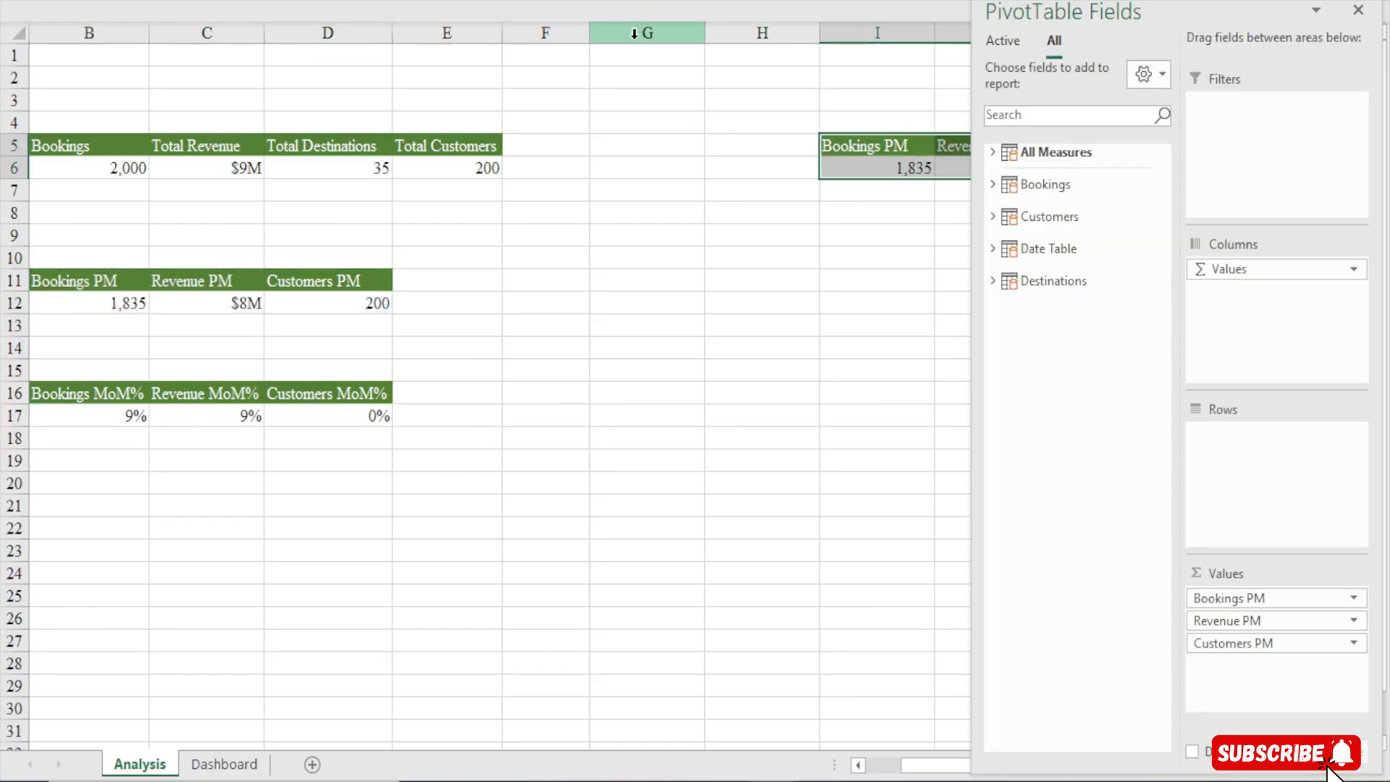
Fill column G with dark green and narrow it into a thin separator
left_click(634, 32)
left_click(362, 1)
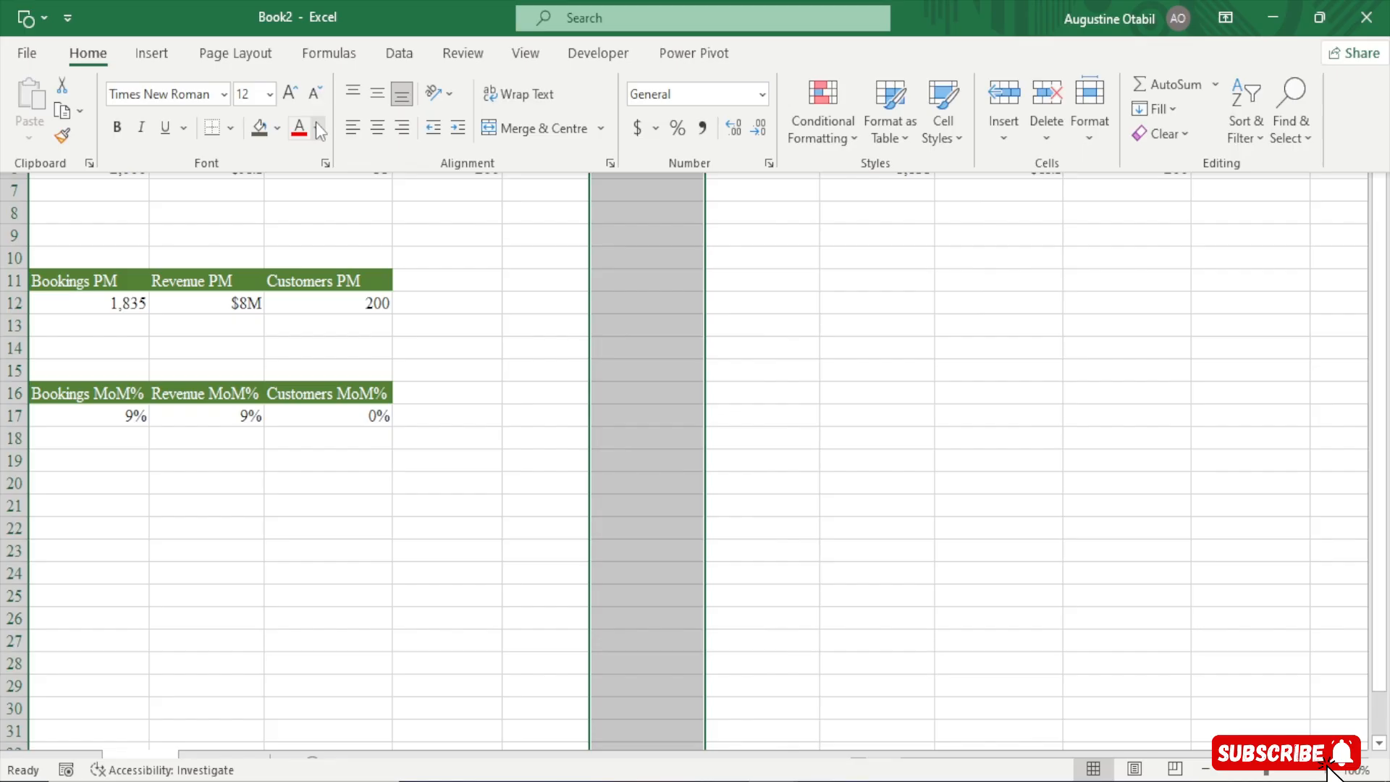
left_click(262, 134)
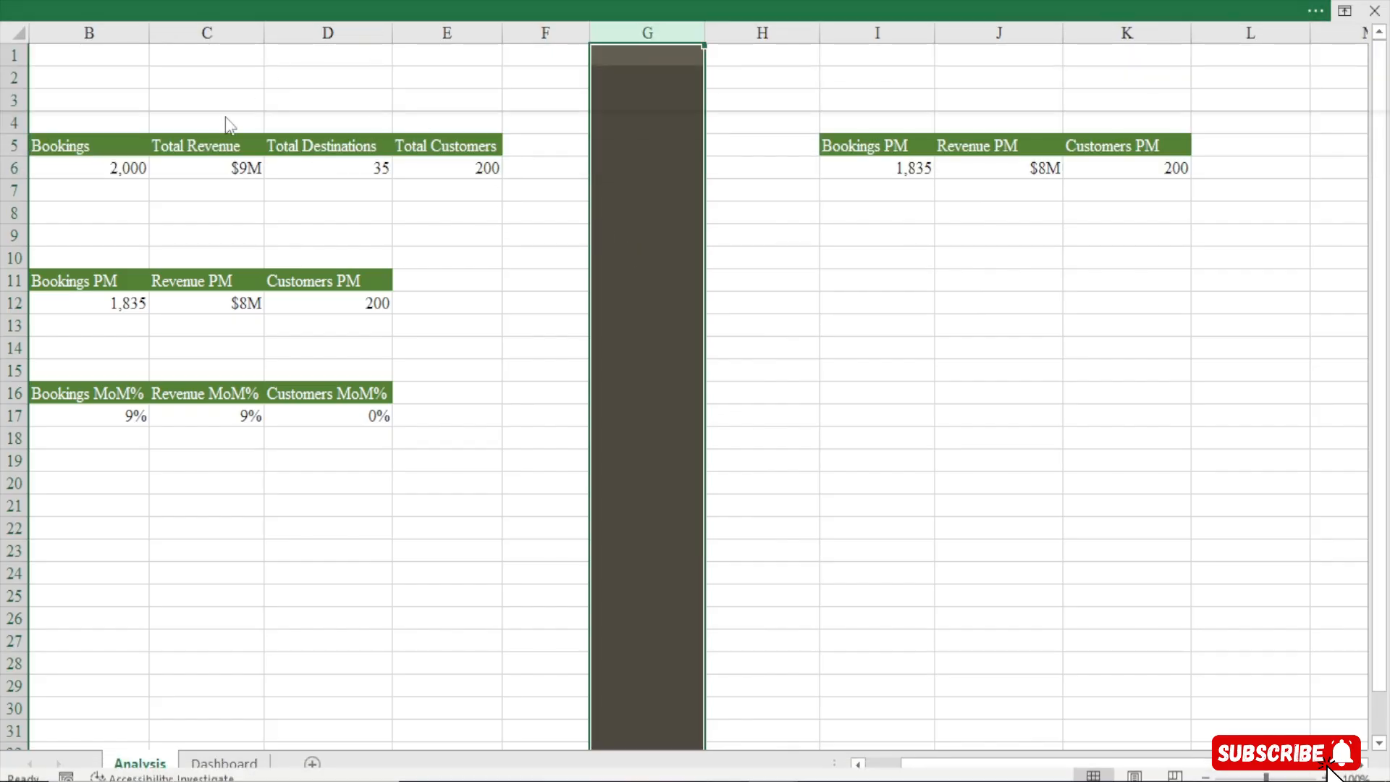
left_click(277, 128)
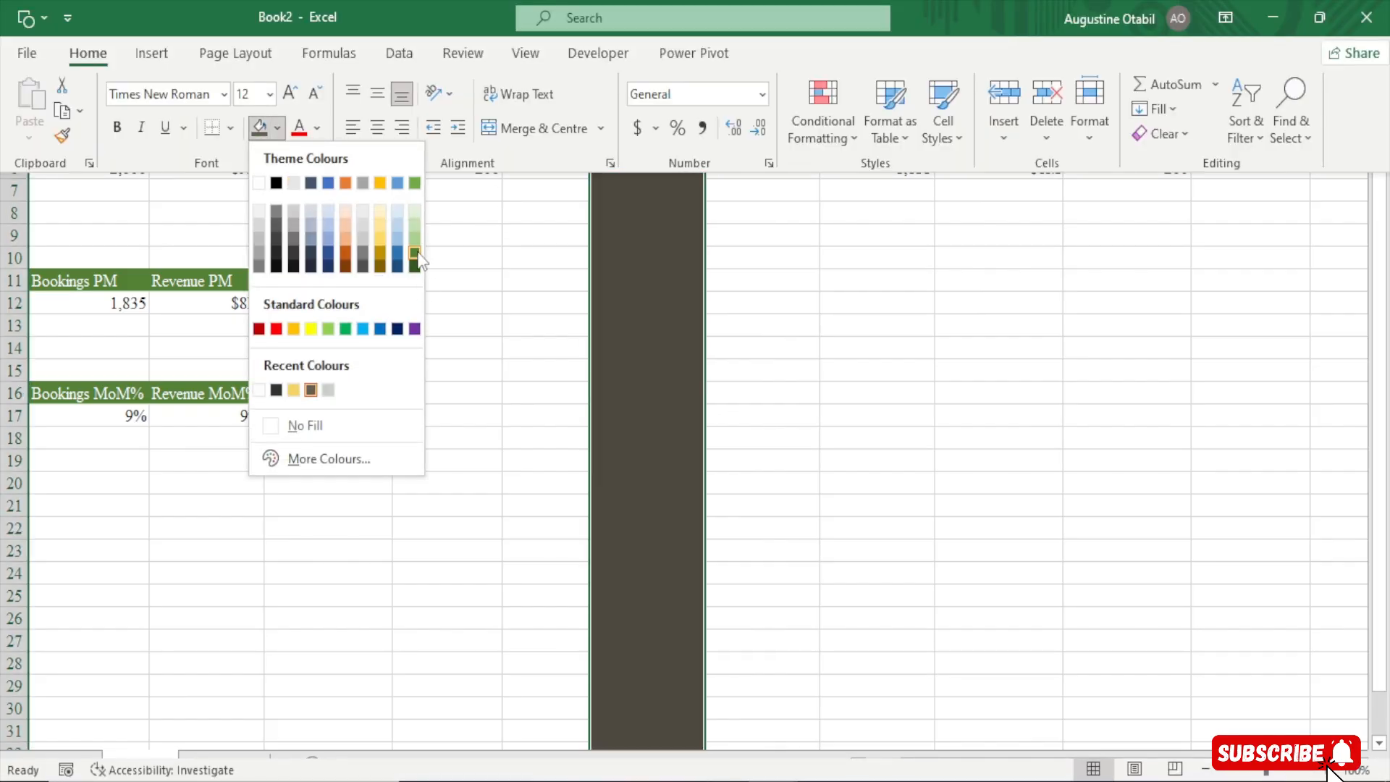
left_click(414, 271)
left_click_drag(706, 32, 608, 64)
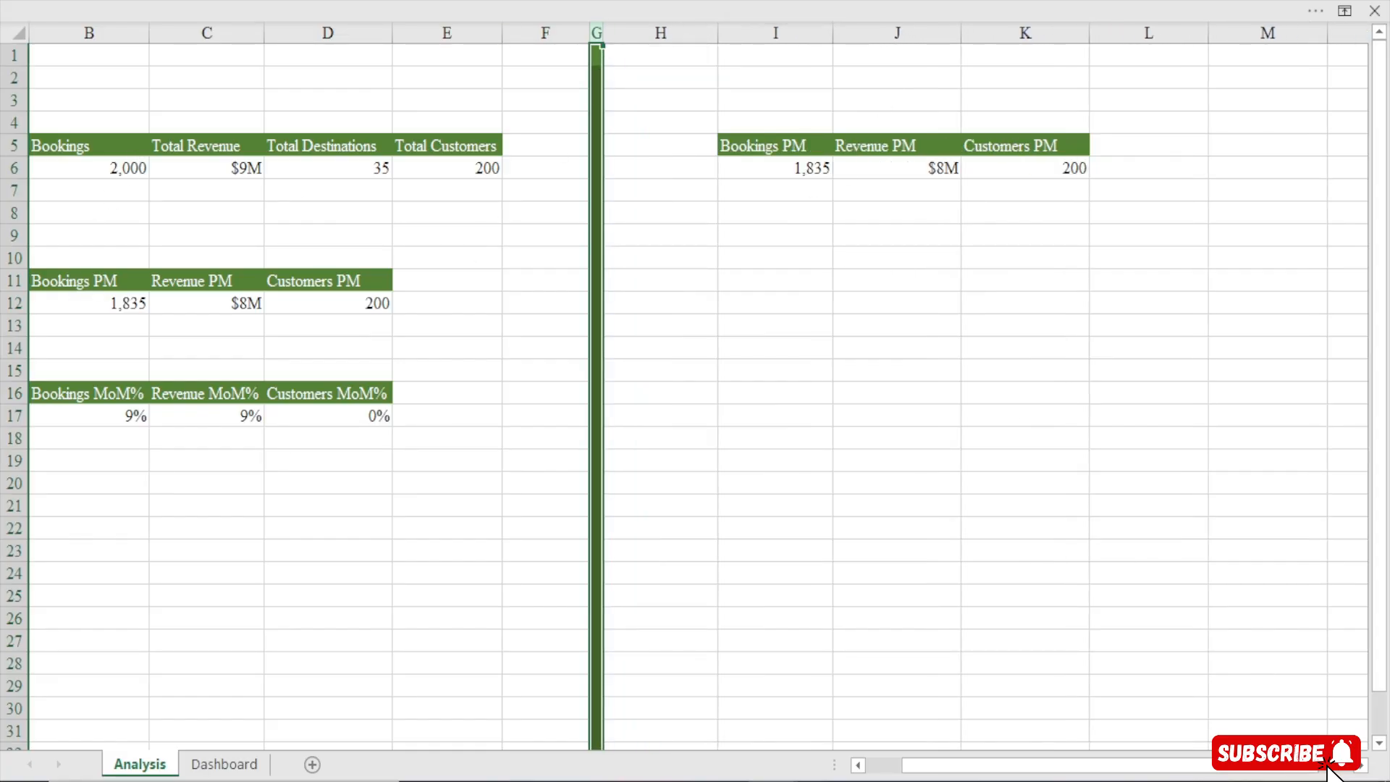
Remove all value fields from the copied pivot table
scroll(814, 456, "right", 3)
left_click(450, 171)
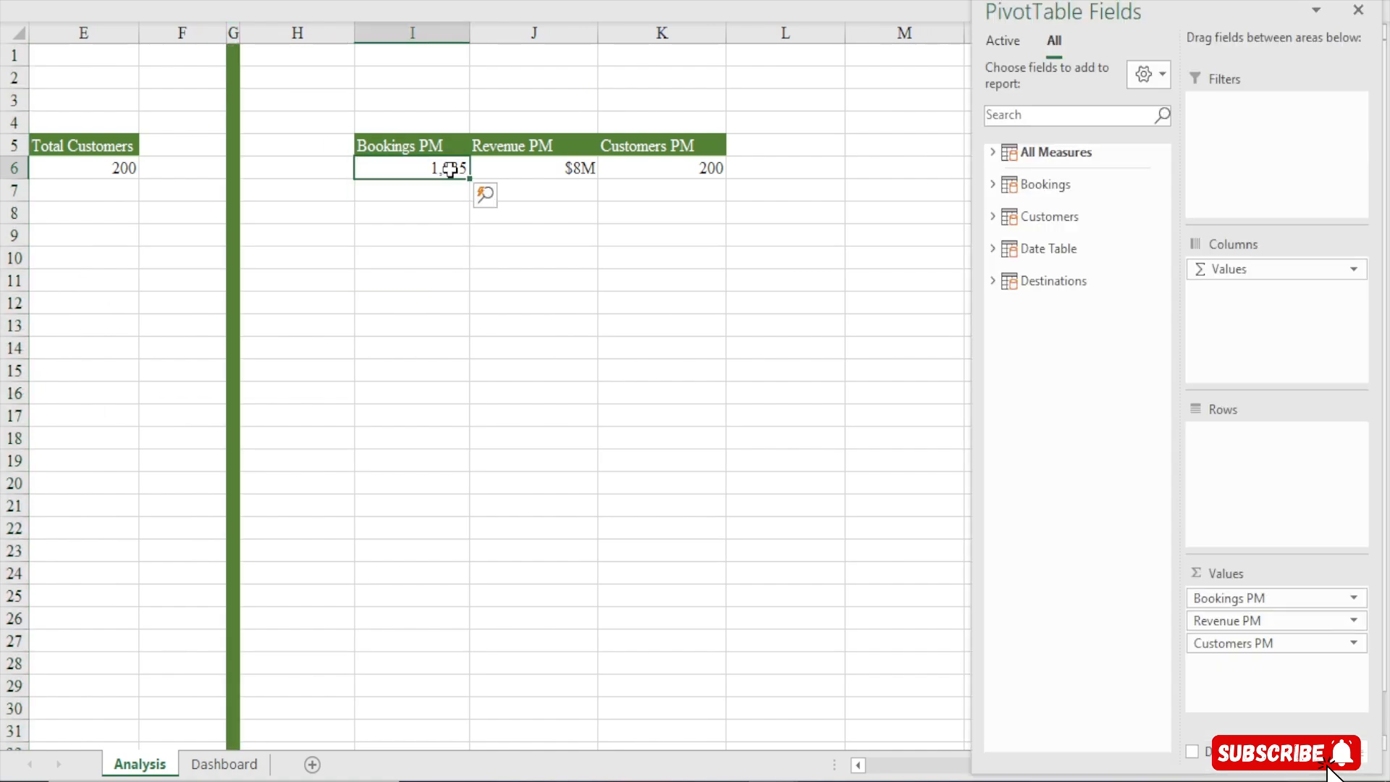
left_click_drag(936, 575, 934, 578)
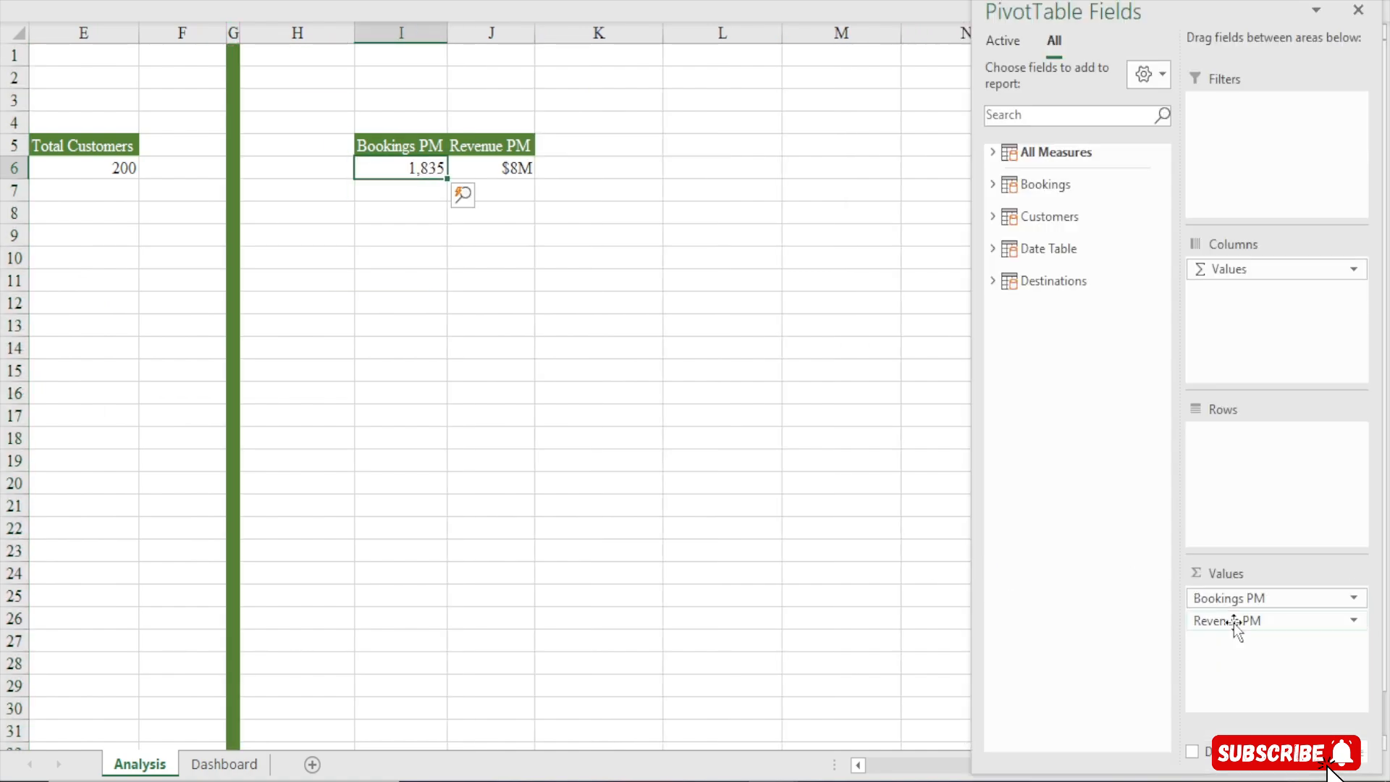
left_click_drag(1236, 621, 1101, 621)
left_click_drag(1210, 598, 1014, 593)
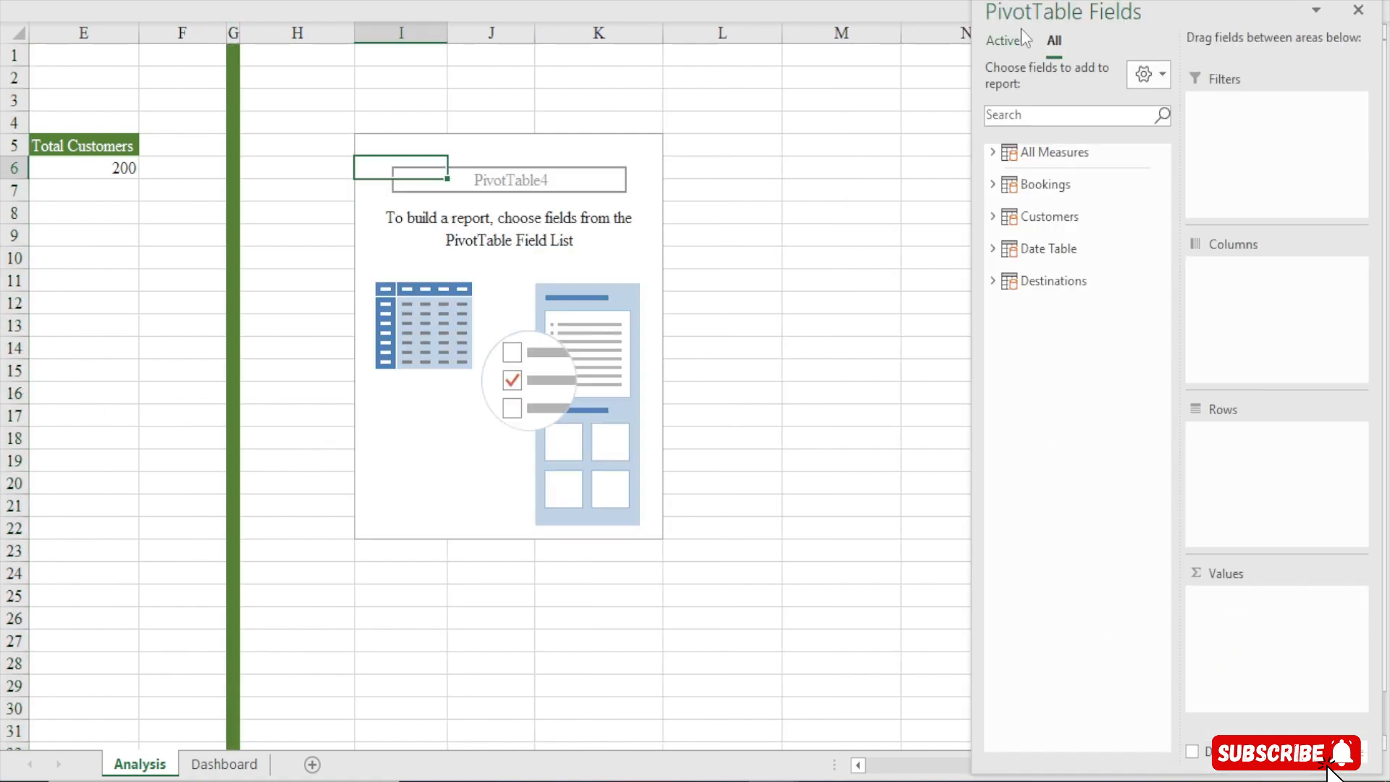
Add the Total Revenue measure to the pivot table's values
left_click(993, 154)
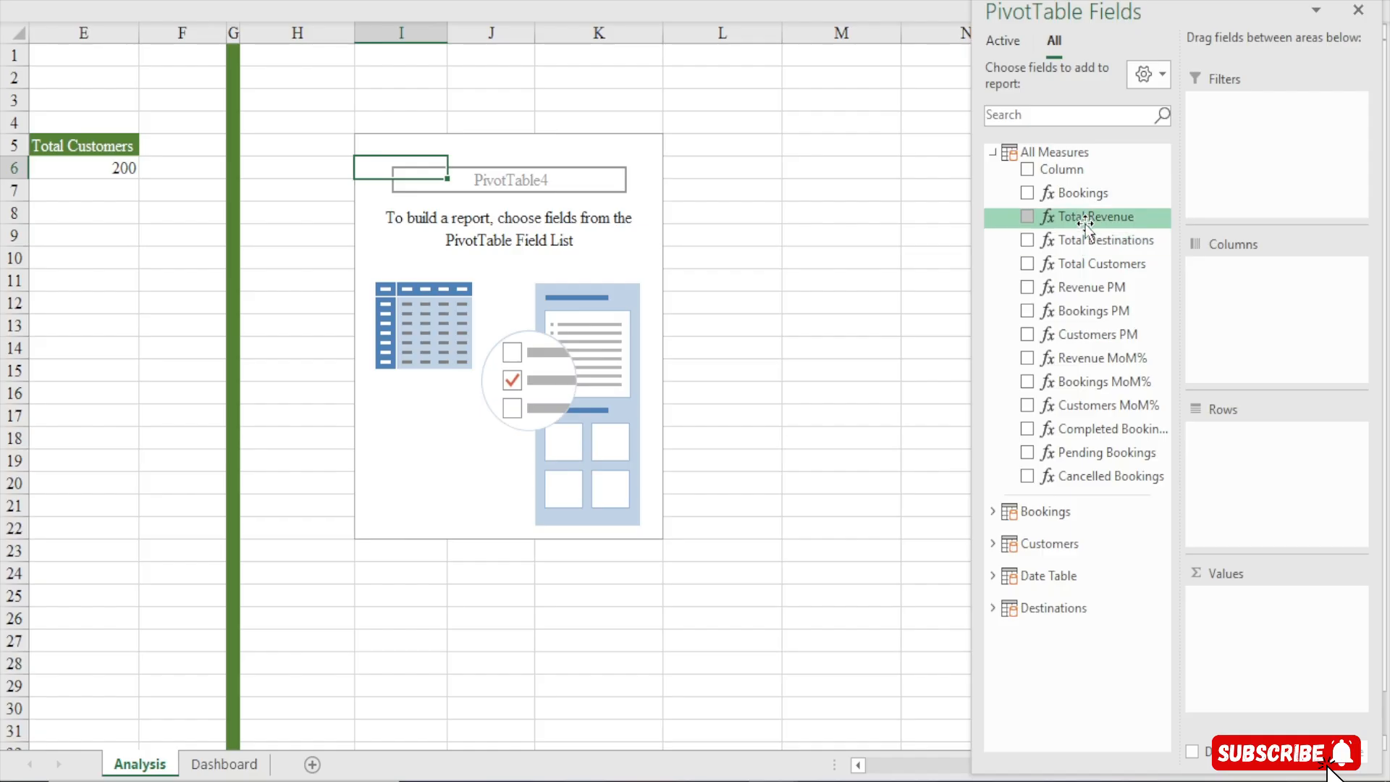
left_click_drag(1084, 219, 1241, 715)
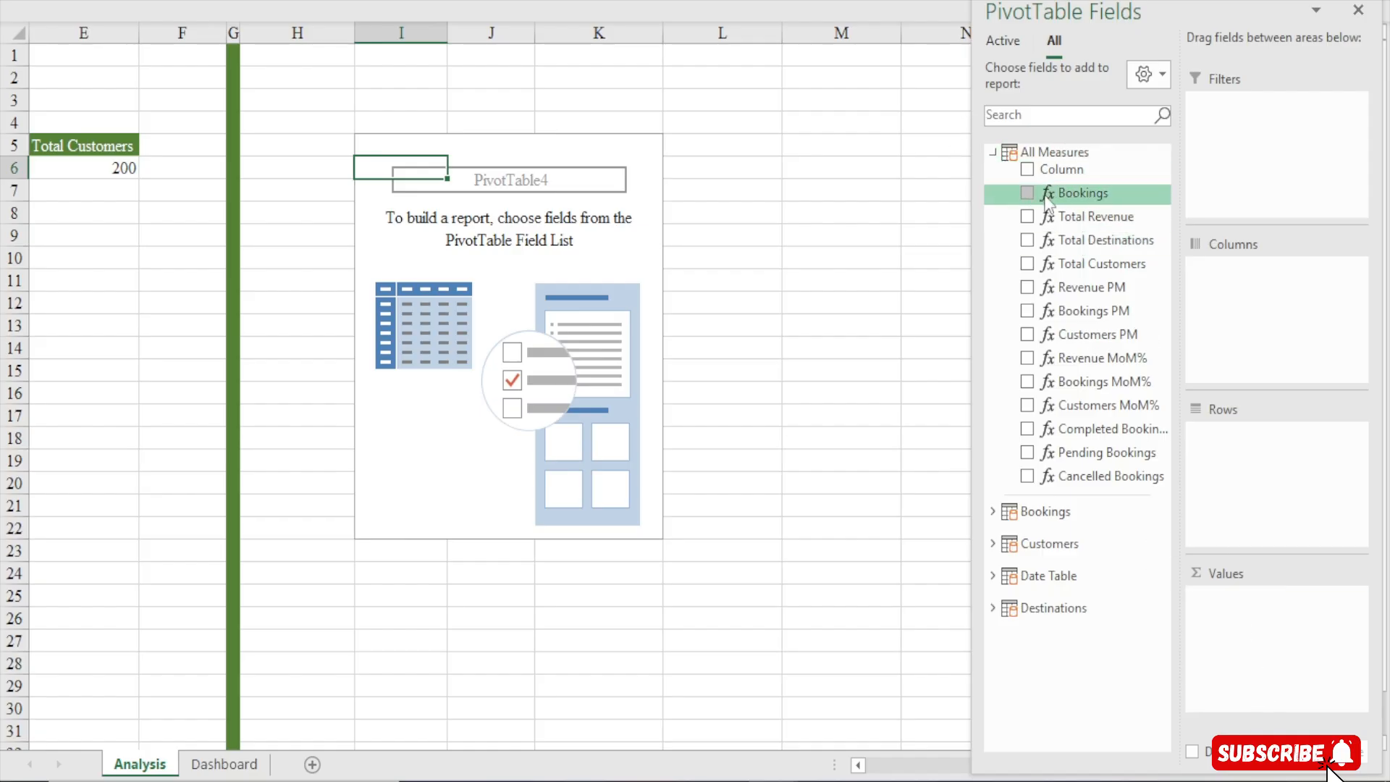
left_click_drag(1090, 216, 1289, 615)
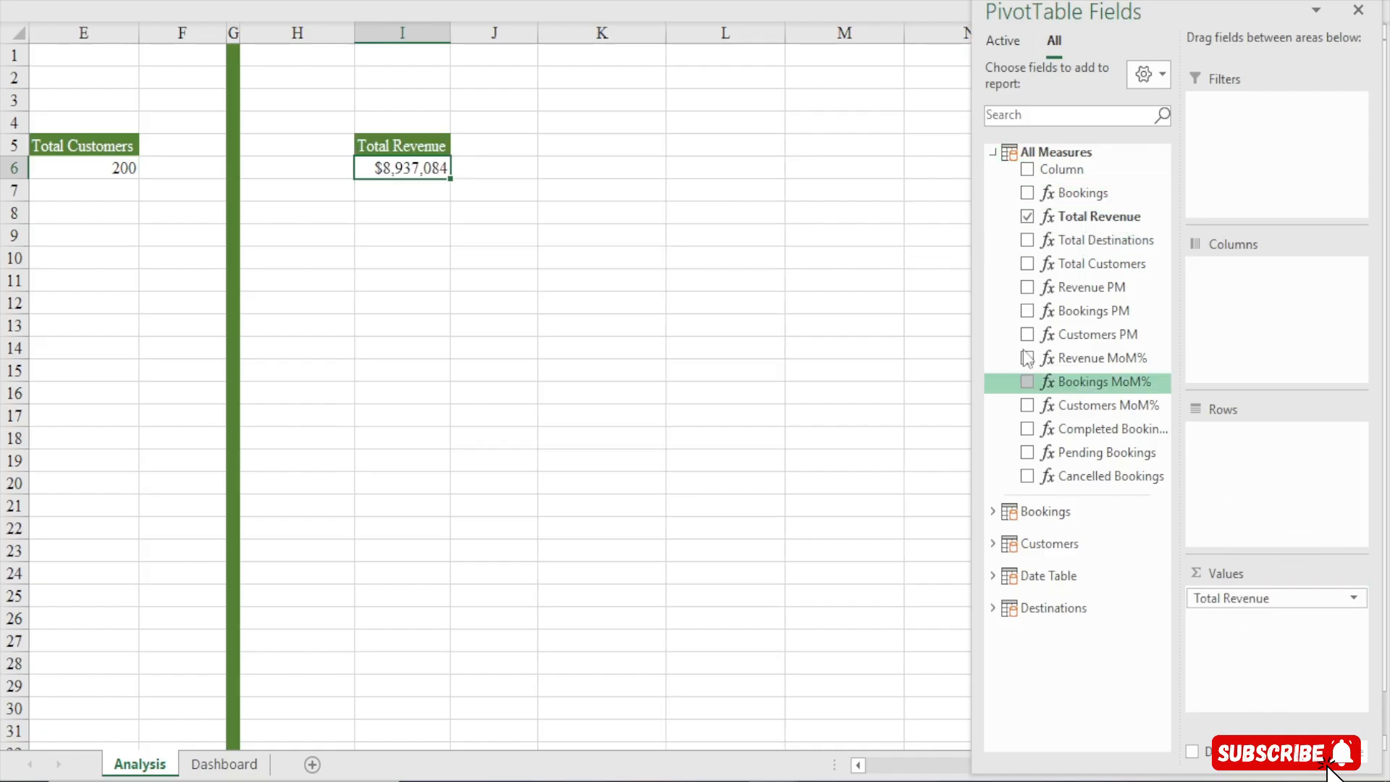
left_click(993, 153)
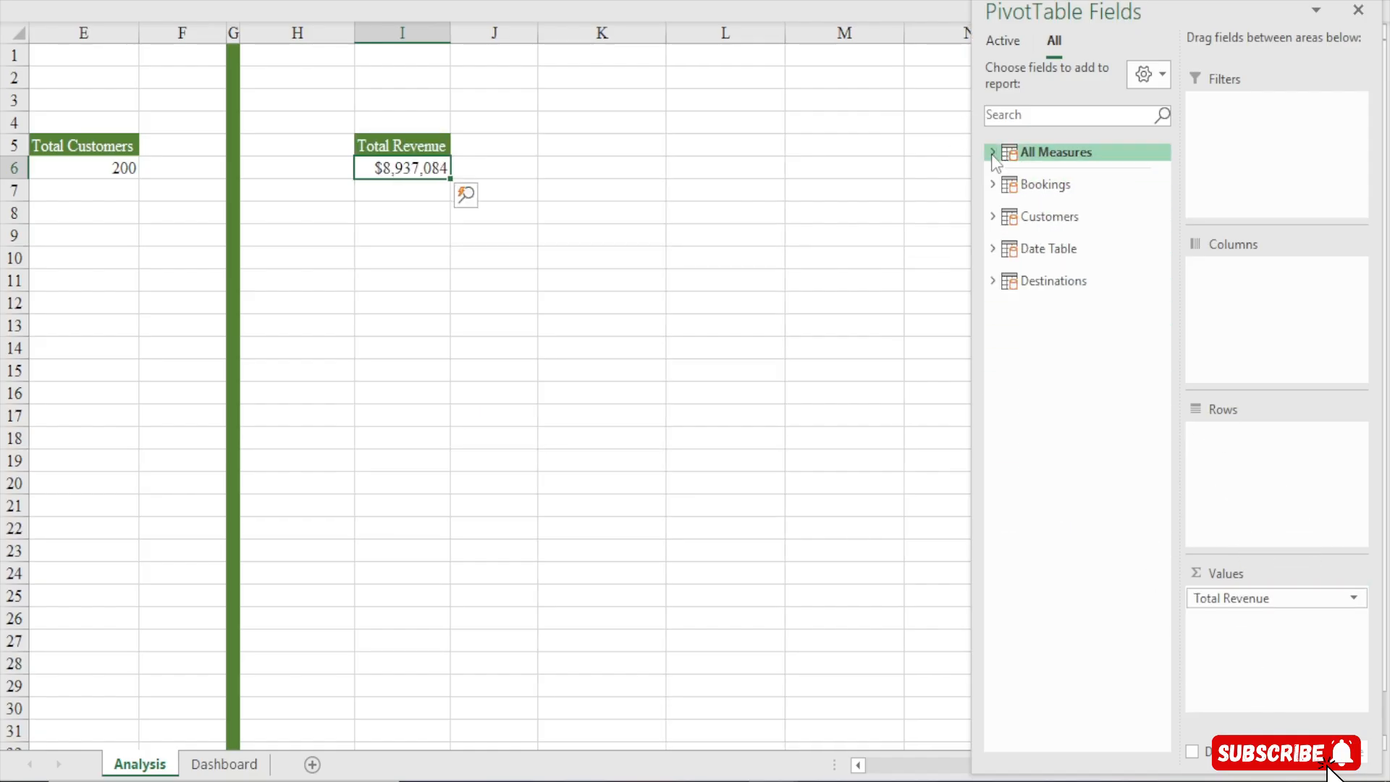
Add Month Name from the Date Table to the pivot table's rows
left_click(993, 249)
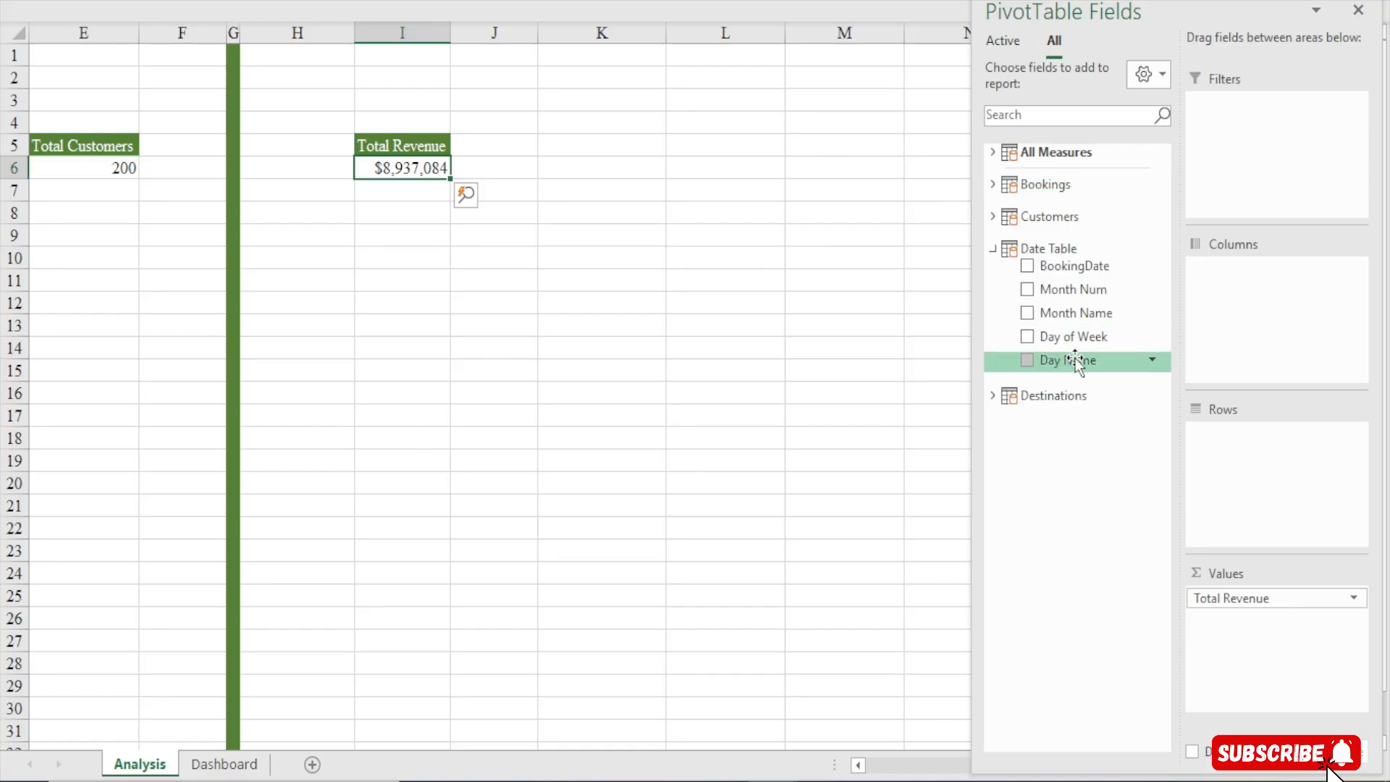
left_click_drag(1080, 312, 1244, 471)
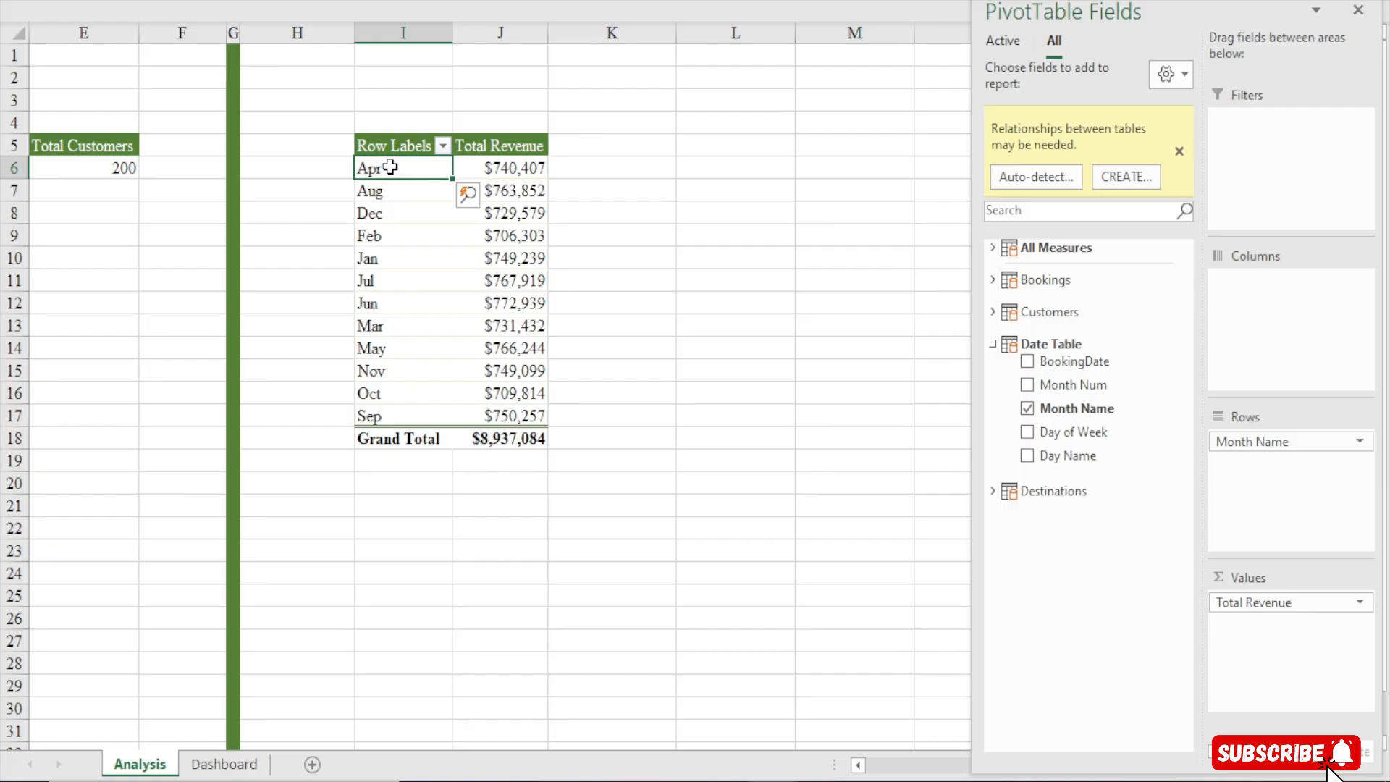
left_click(382, 416)
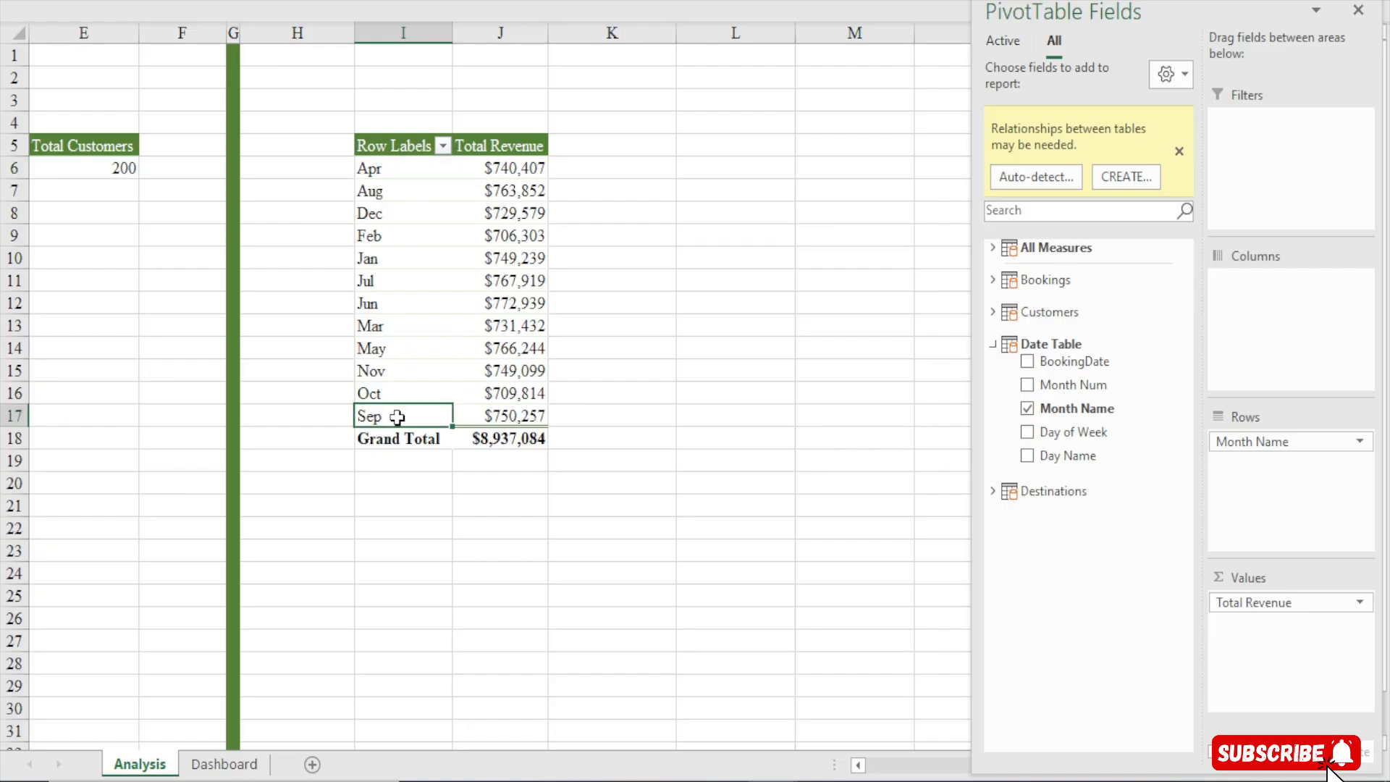
left_click(382, 167)
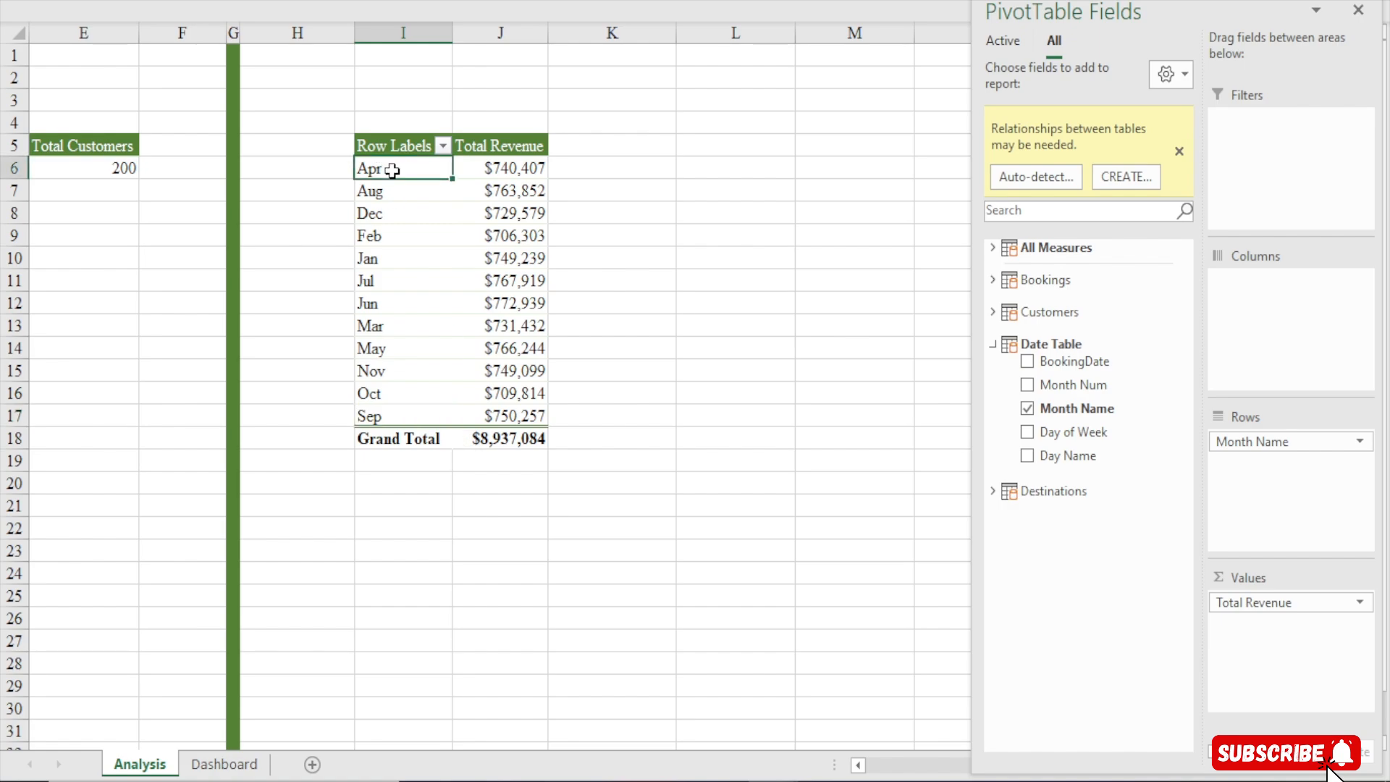
left_click(382, 418)
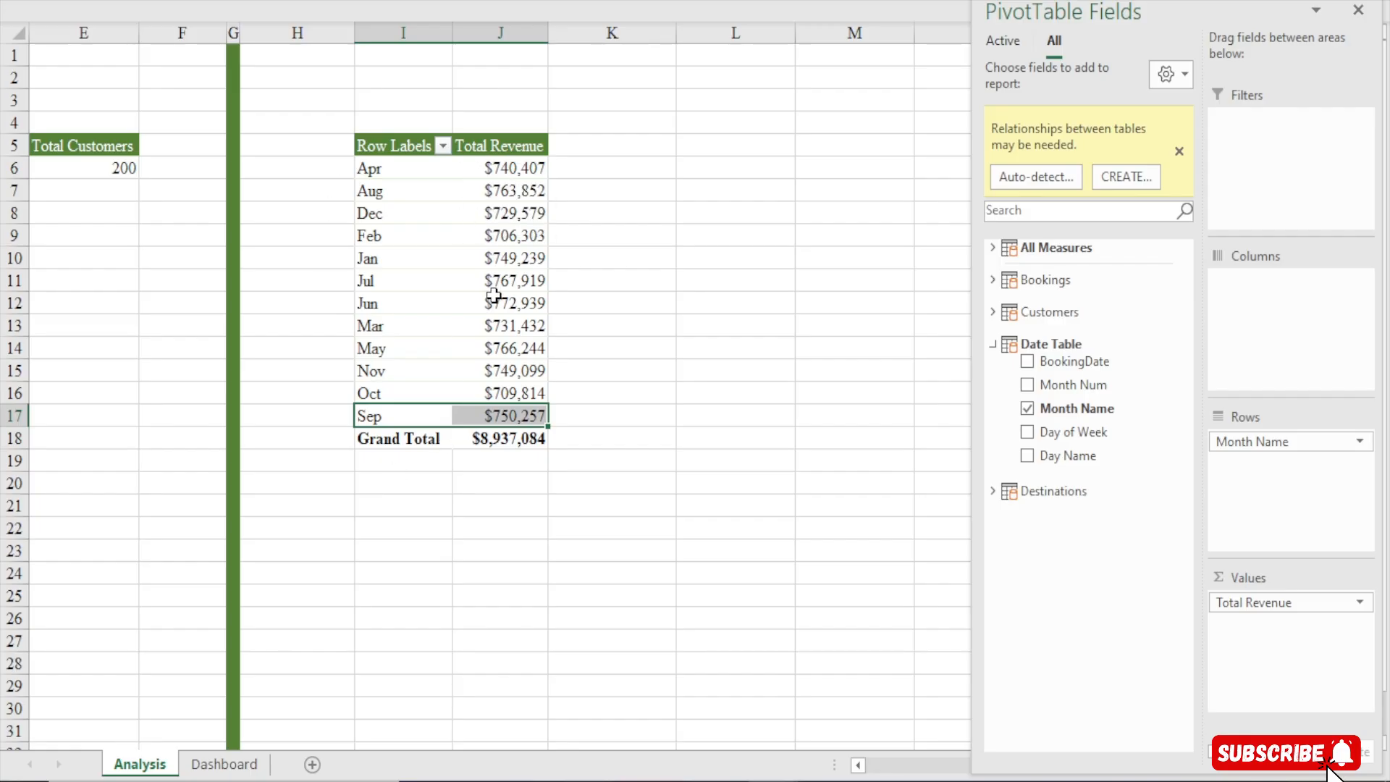
Open the Power Pivot data model manager
left_click(627, 2)
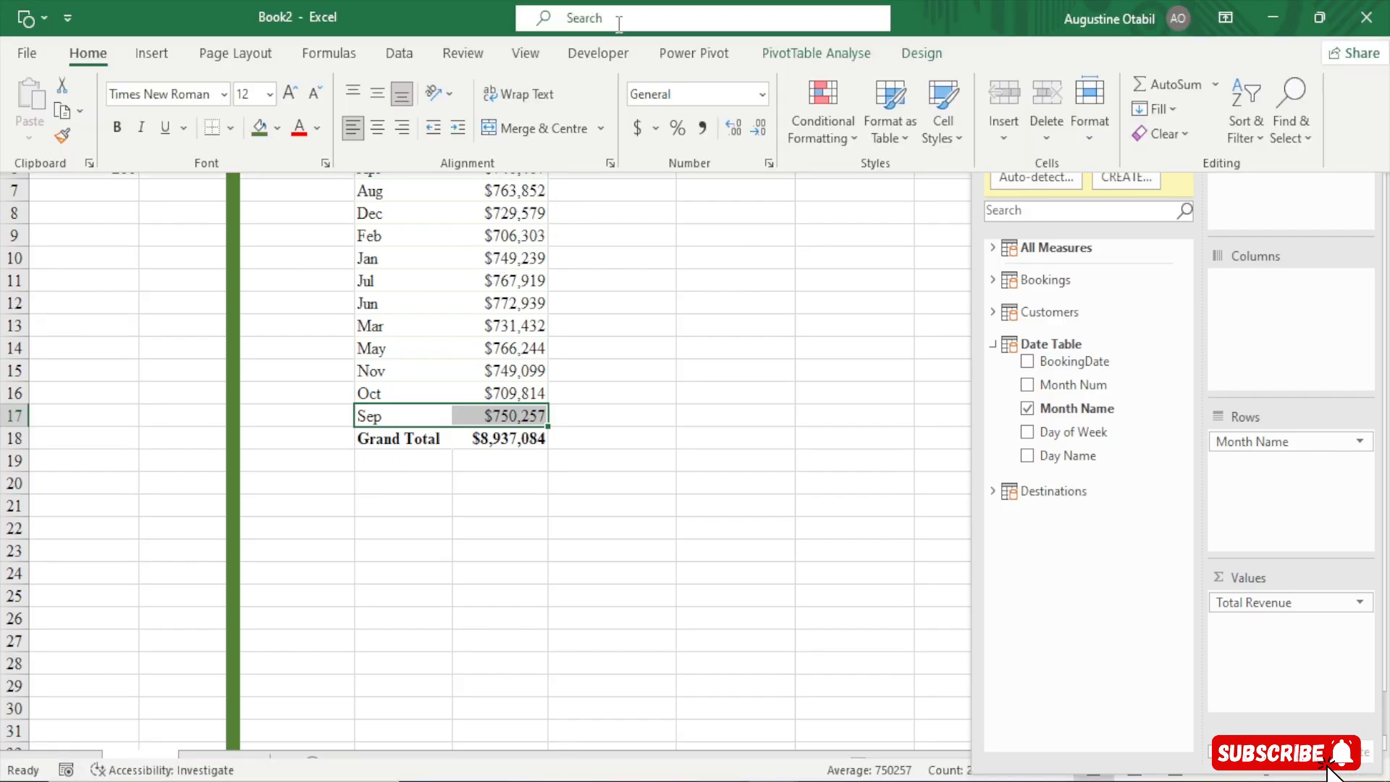
left_click(717, 55)
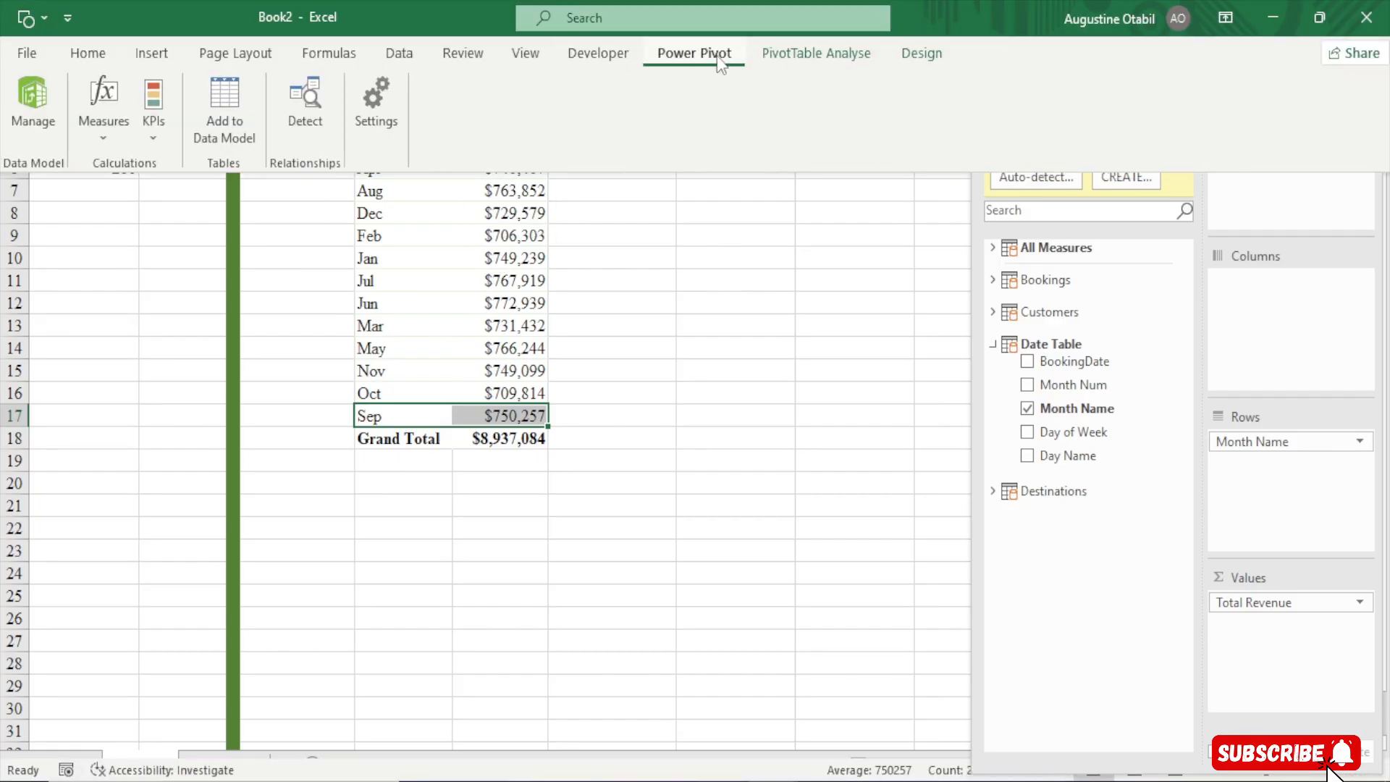
left_click(25, 97)
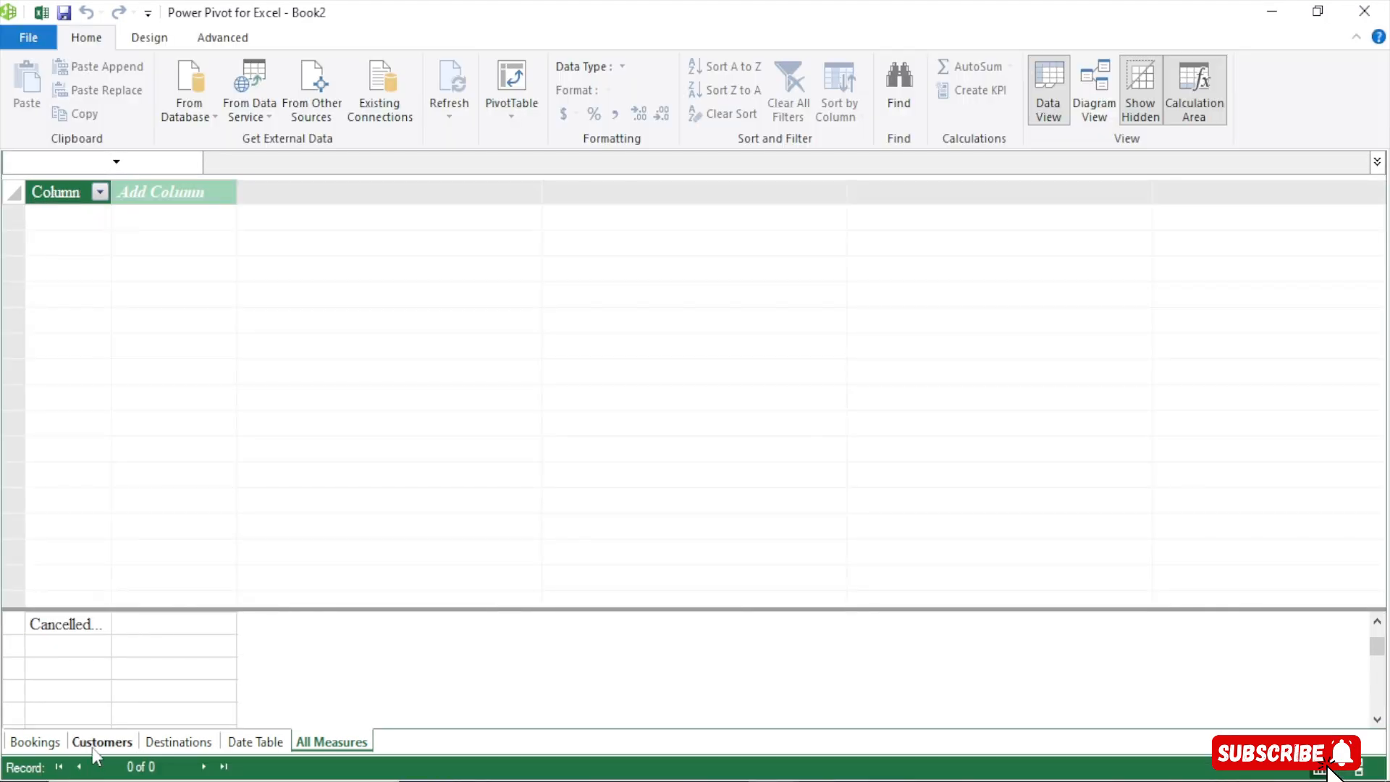
In the Date Table, set the Month Name column to sort by Month Num
left_click(250, 742)
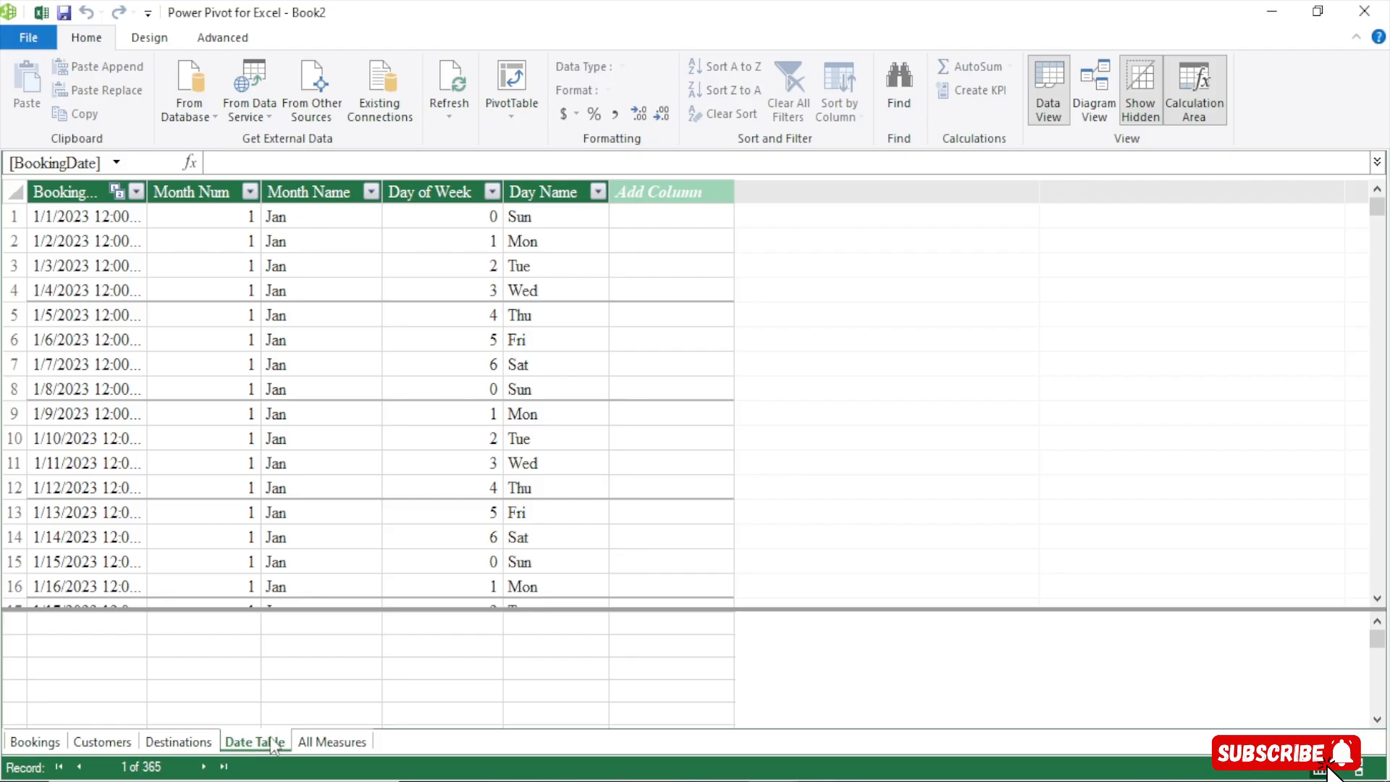
left_click(305, 191)
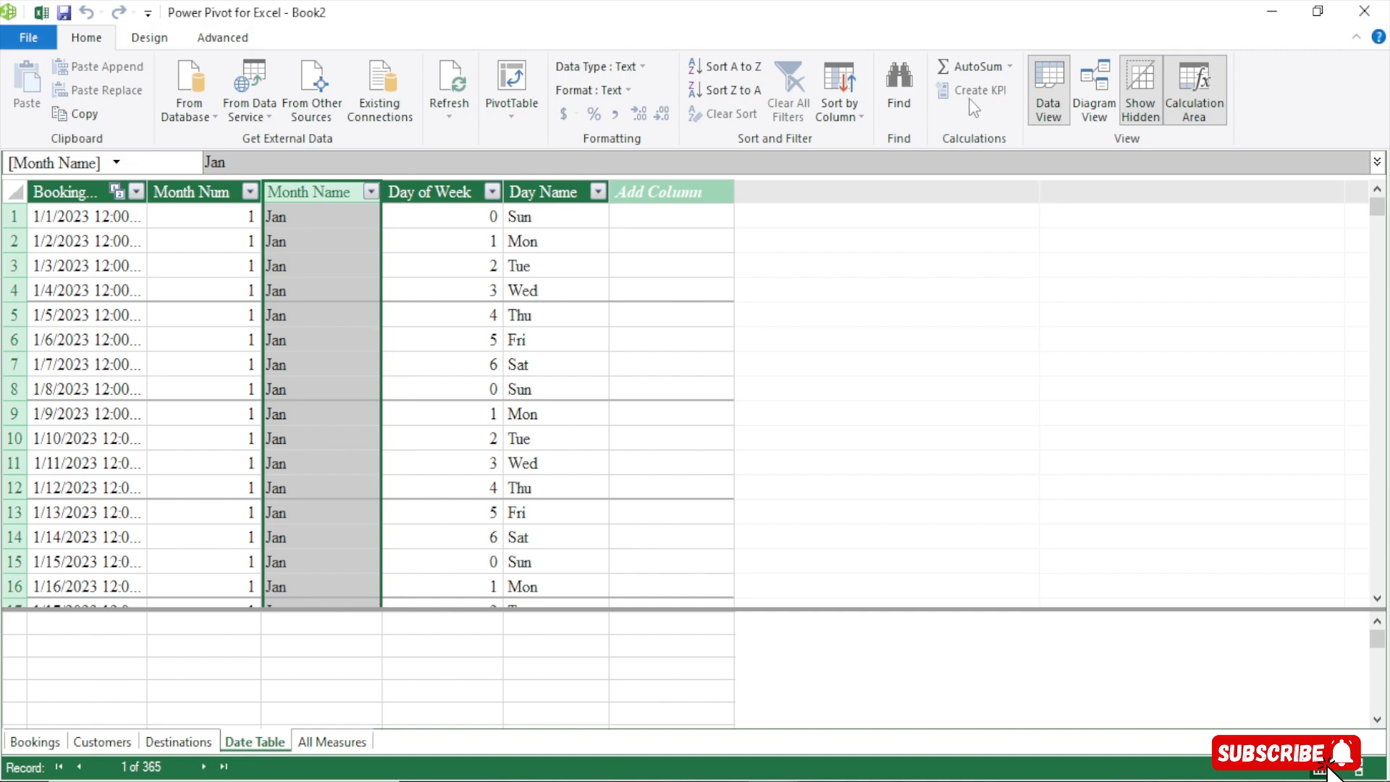
left_click(852, 84)
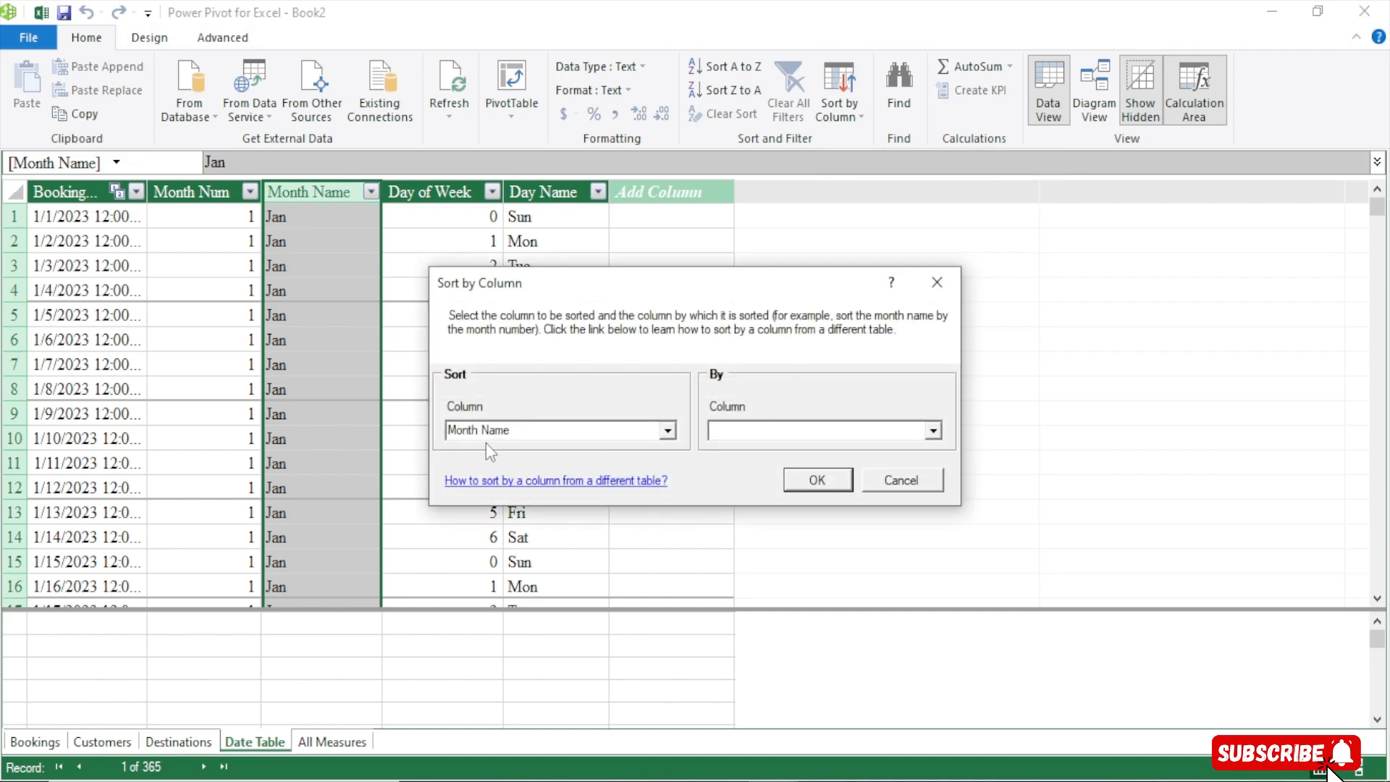
left_click(933, 431)
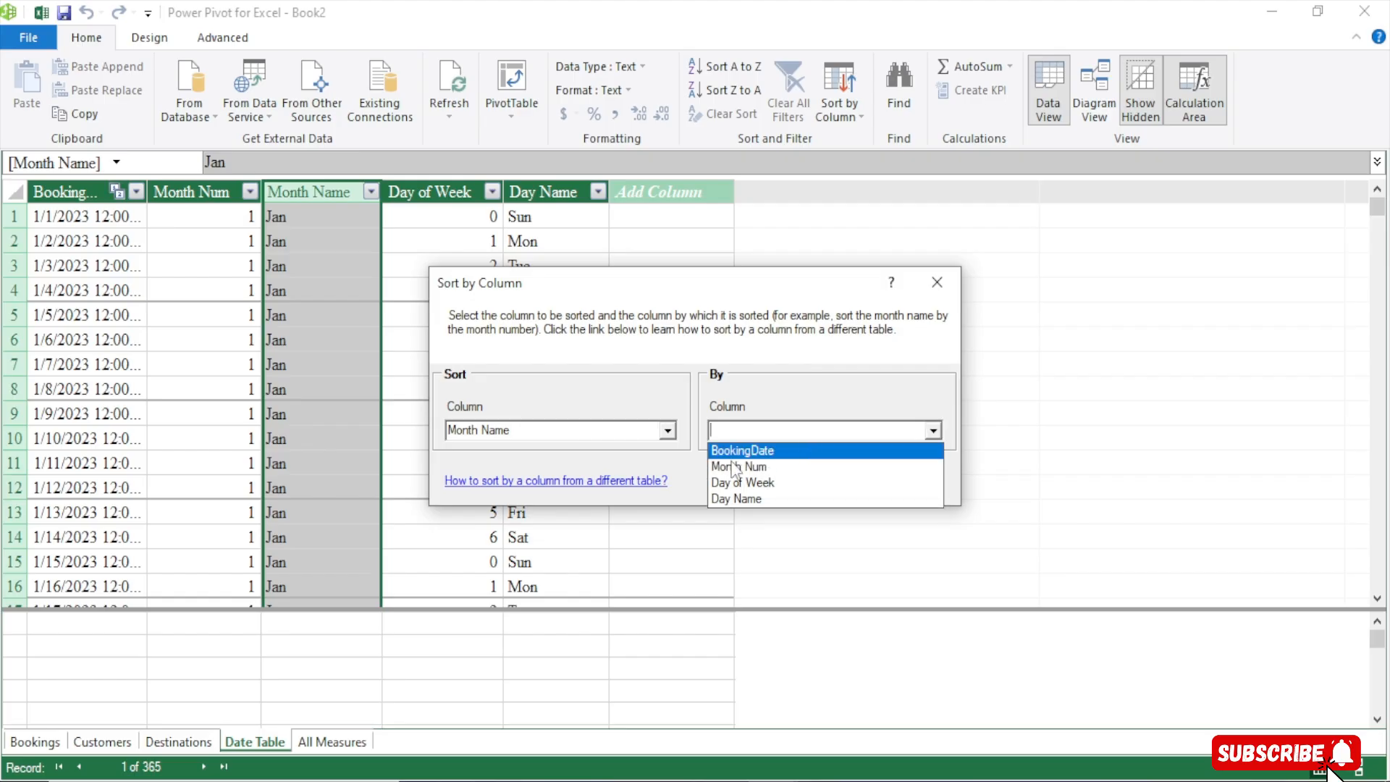
left_click(725, 468)
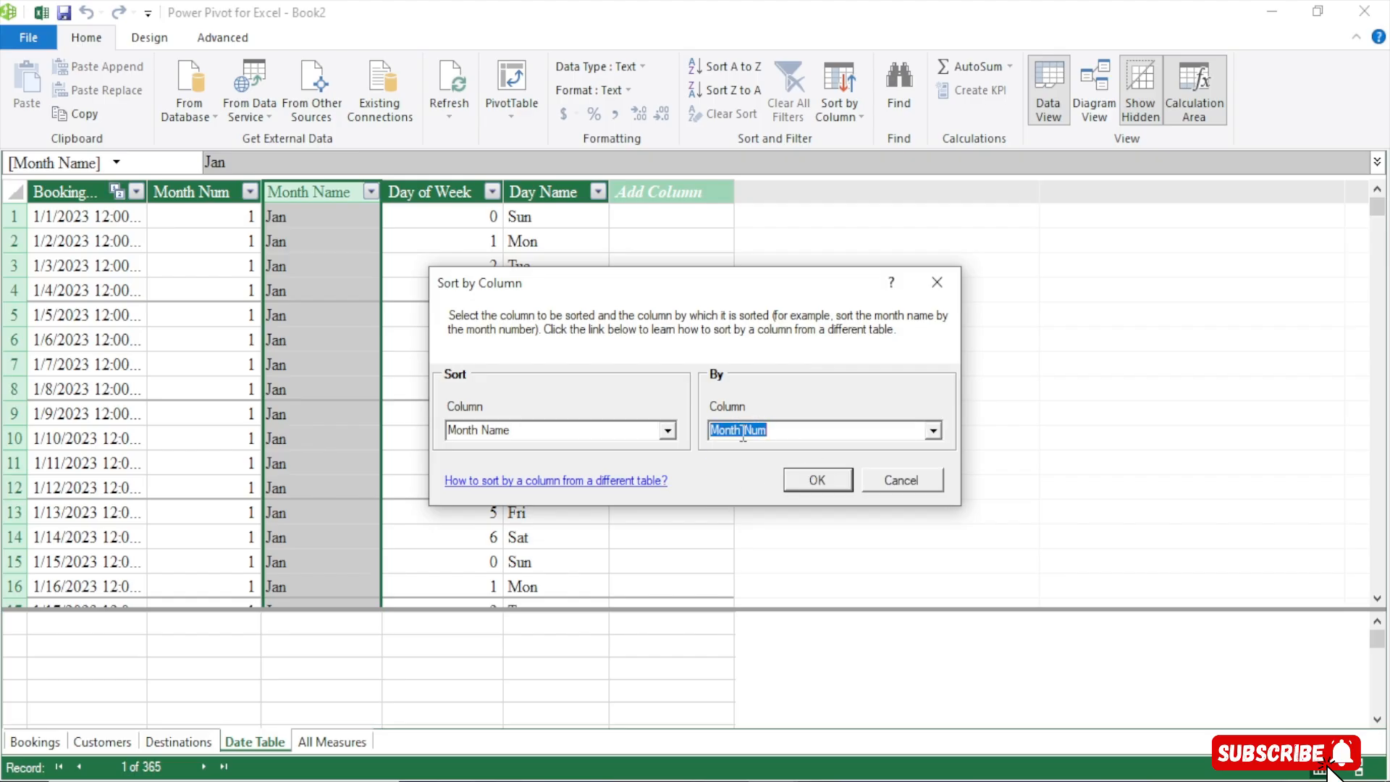
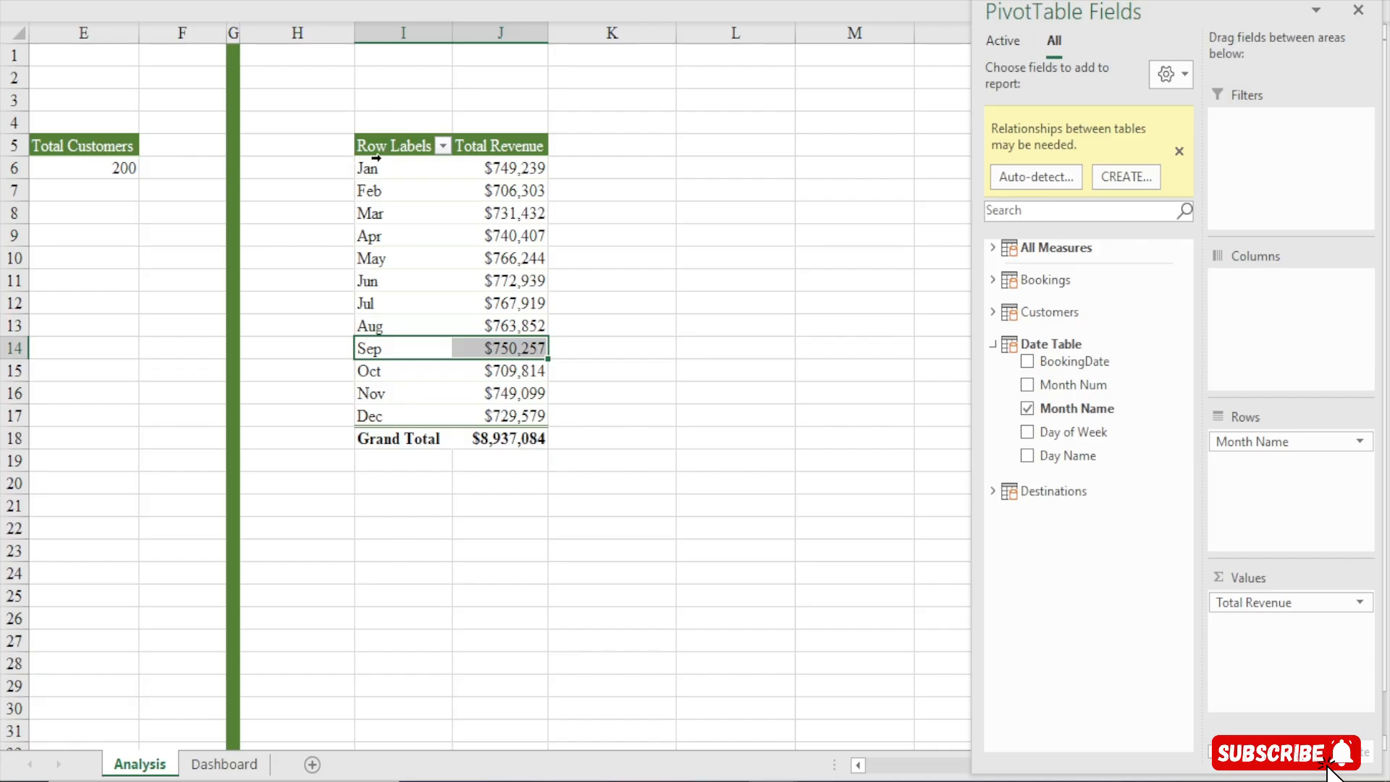
Turn off grand totals for rows and columns in the monthly revenue pivot table
left_click(370, 168)
left_click(370, 415)
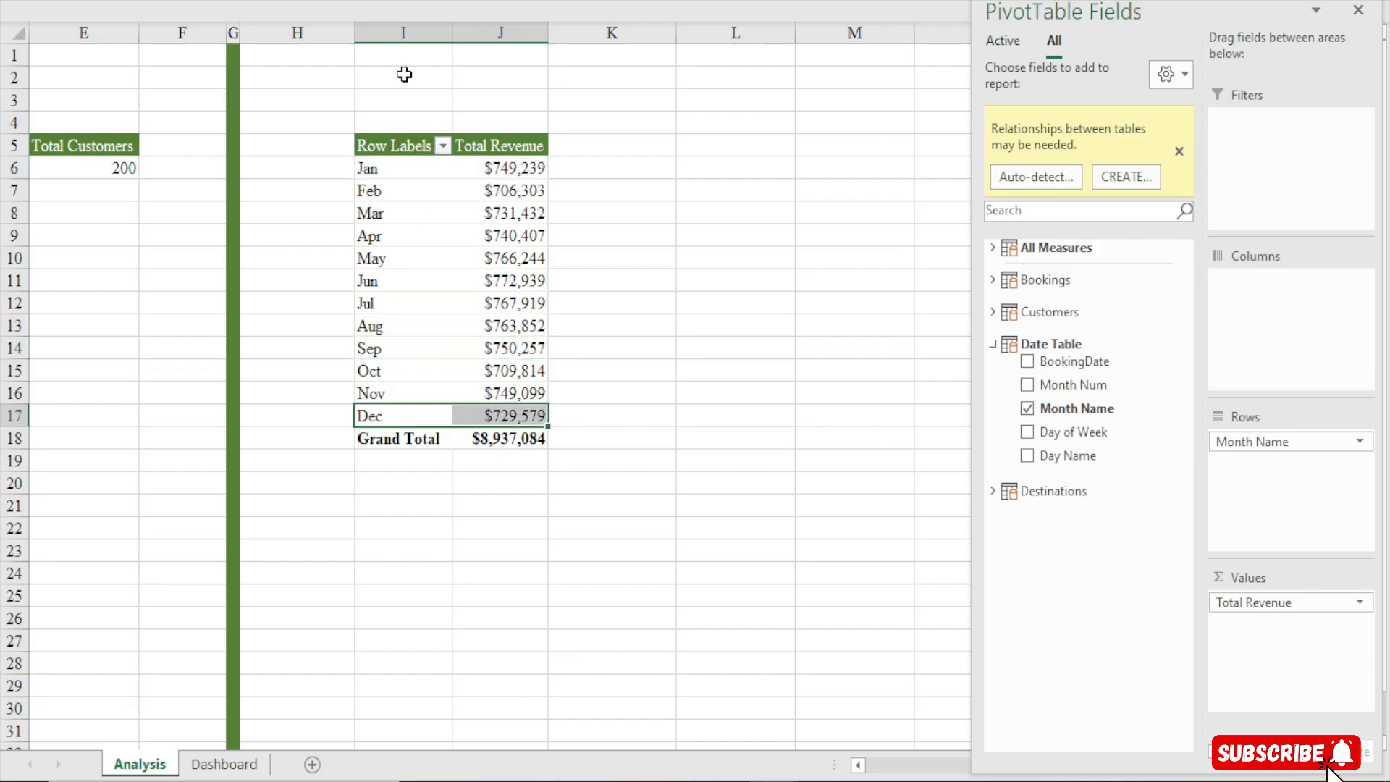
left_click(400, 145)
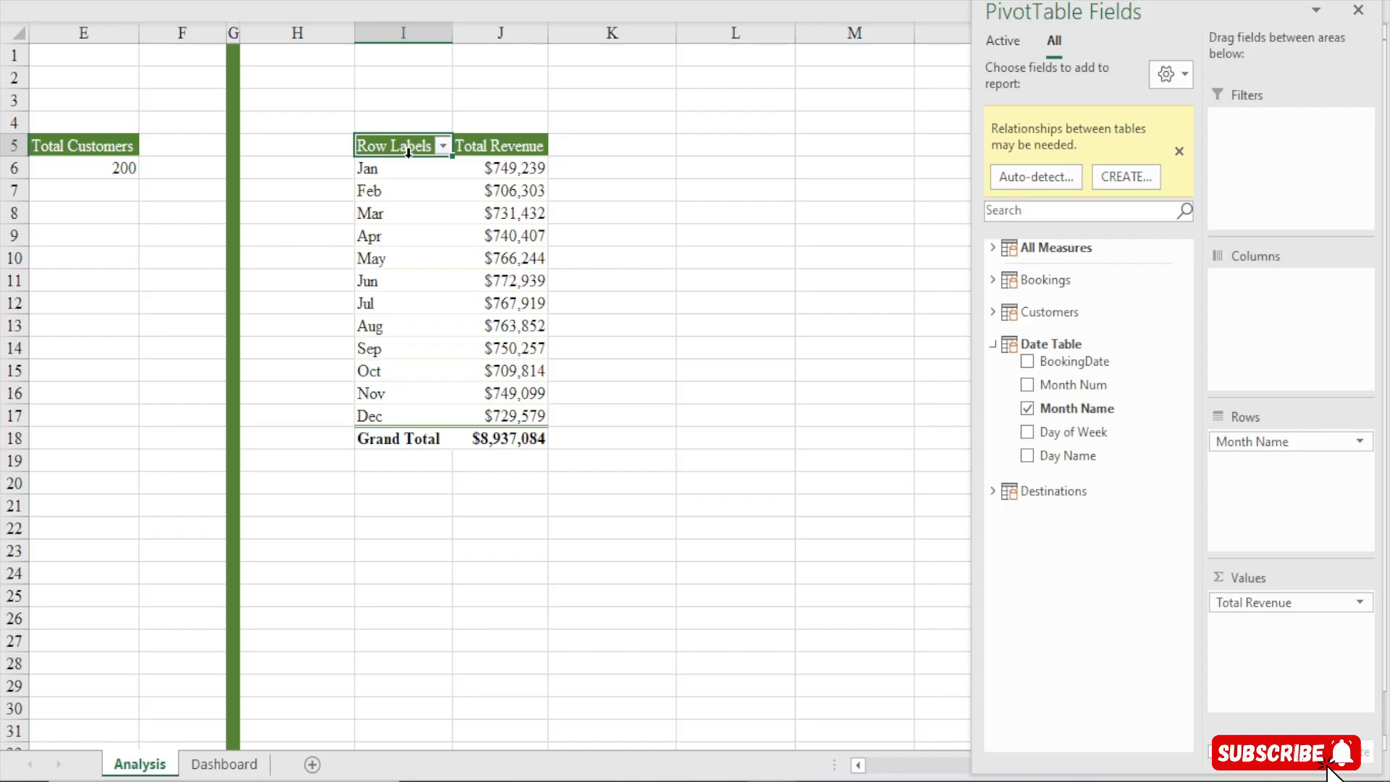
left_click(775, 3)
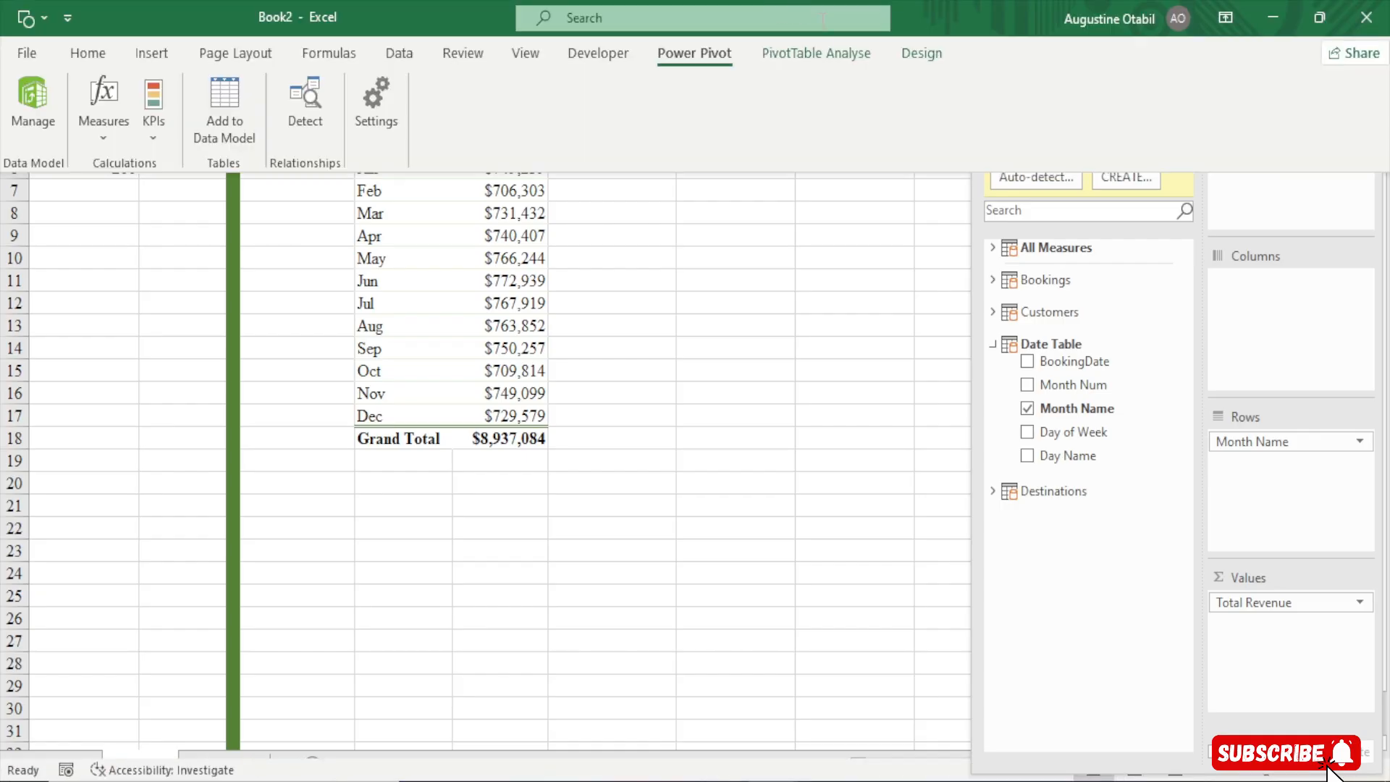
left_click(785, 64)
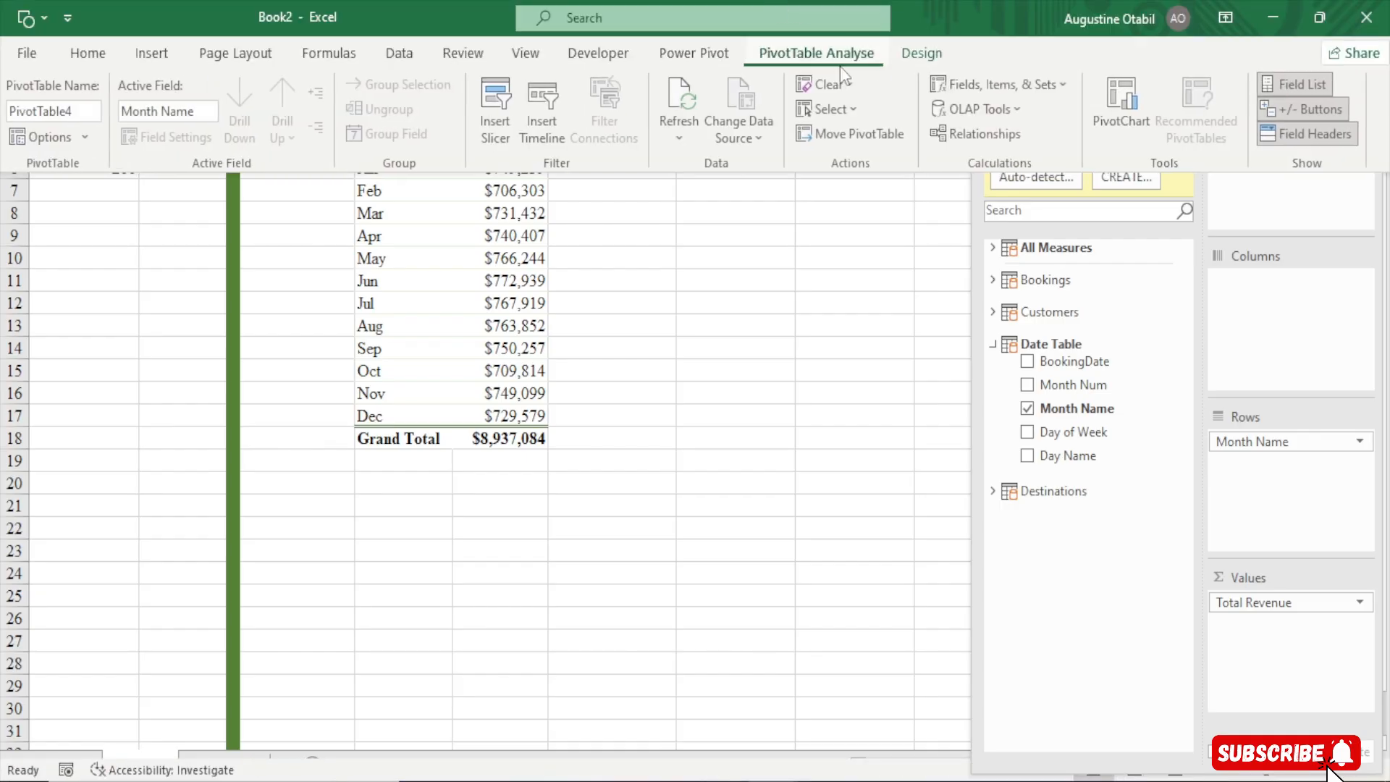
left_click(916, 54)
left_click(92, 135)
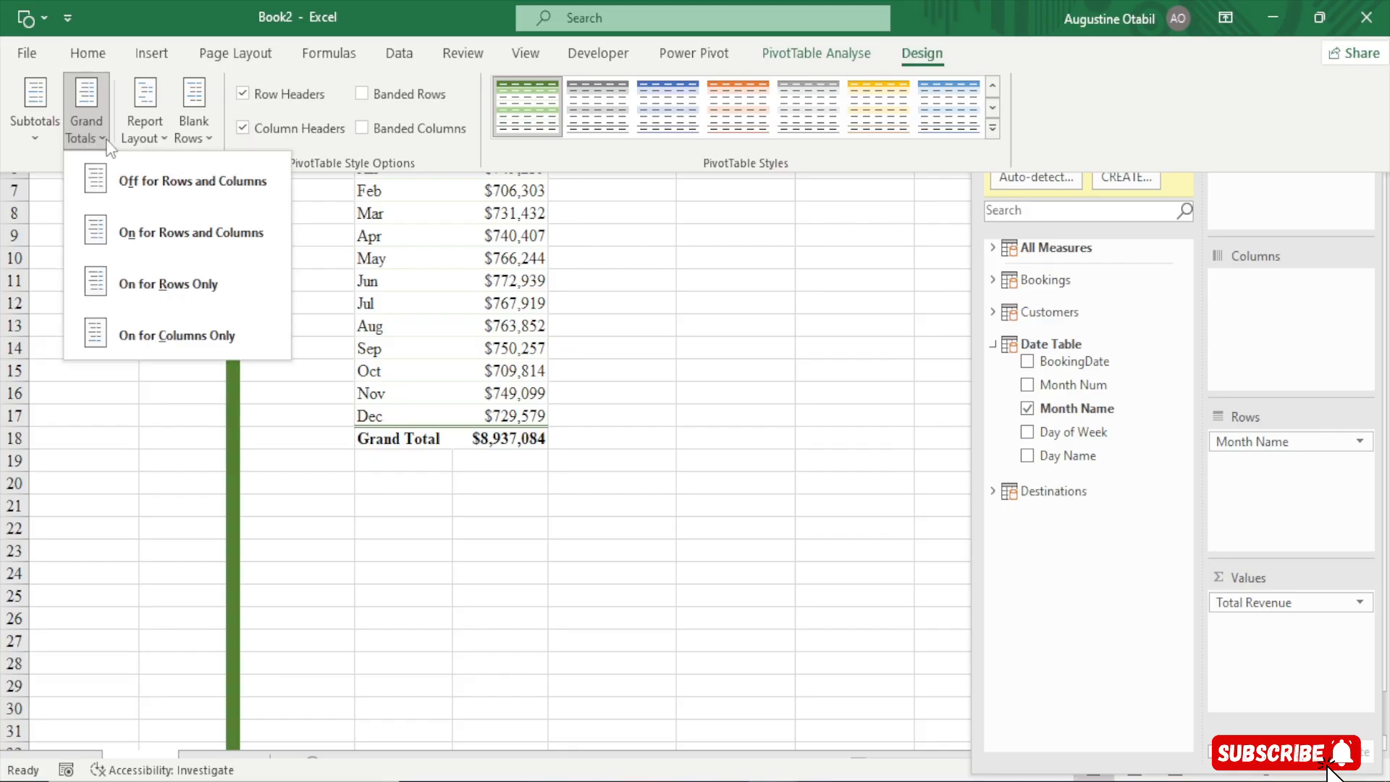
left_click(150, 181)
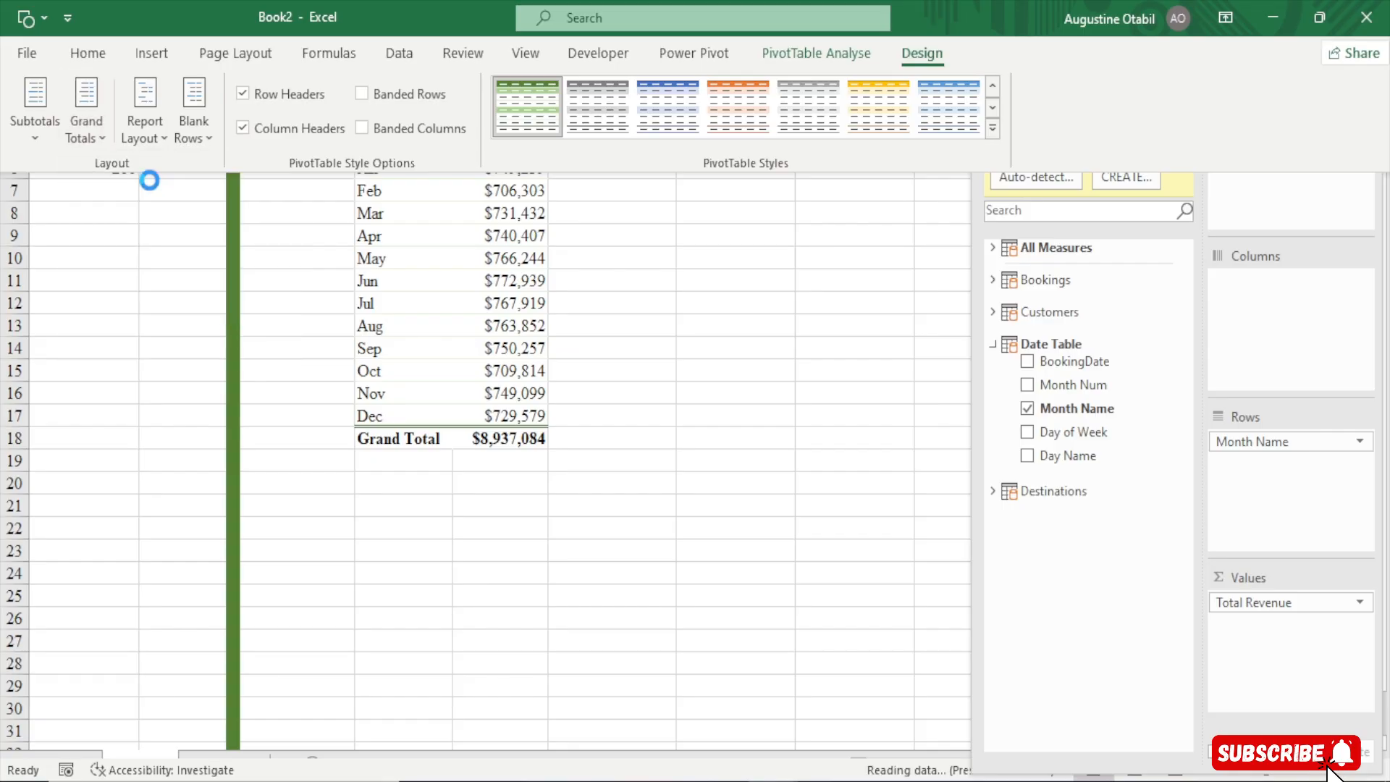
Set the pivot table's report layout to tabular form so the Month Name header shows
left_click(144, 112)
left_click(259, 281)
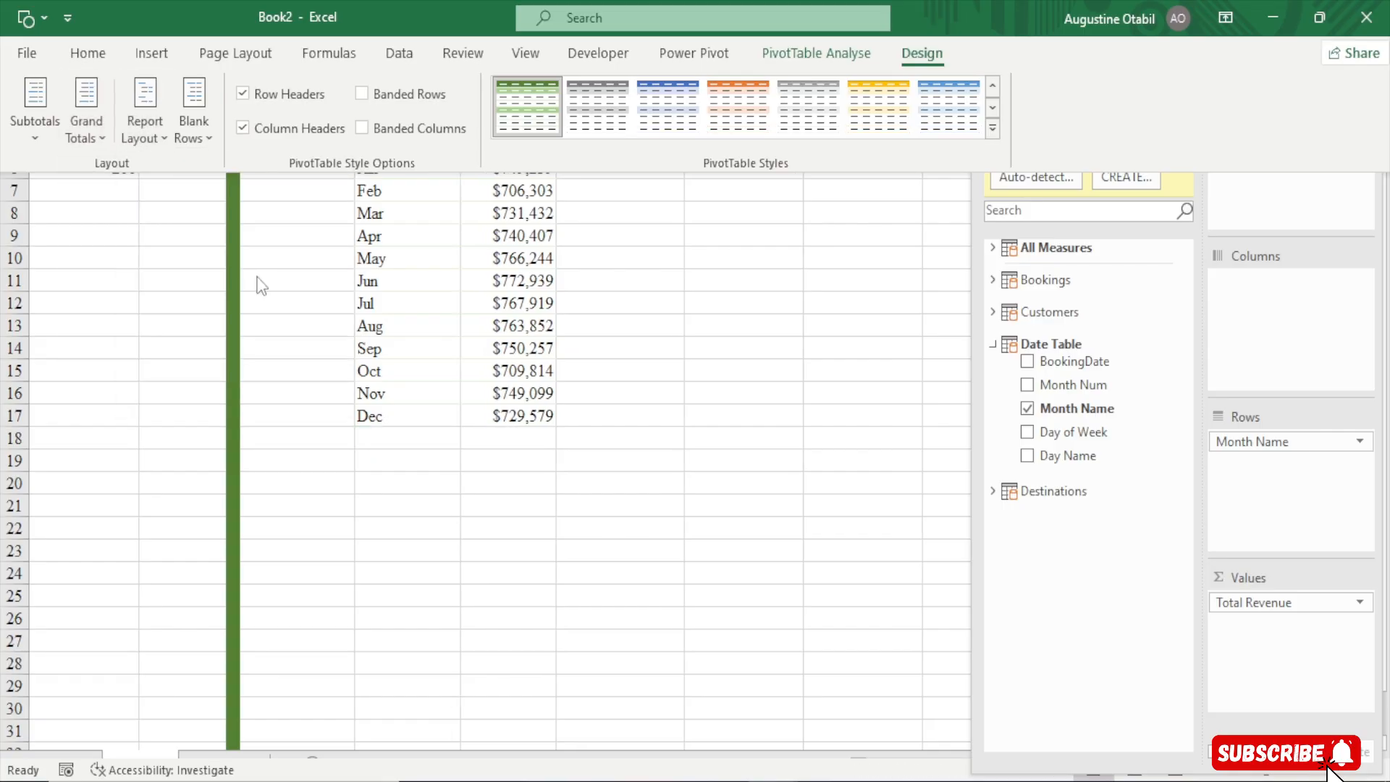
left_click(542, 457)
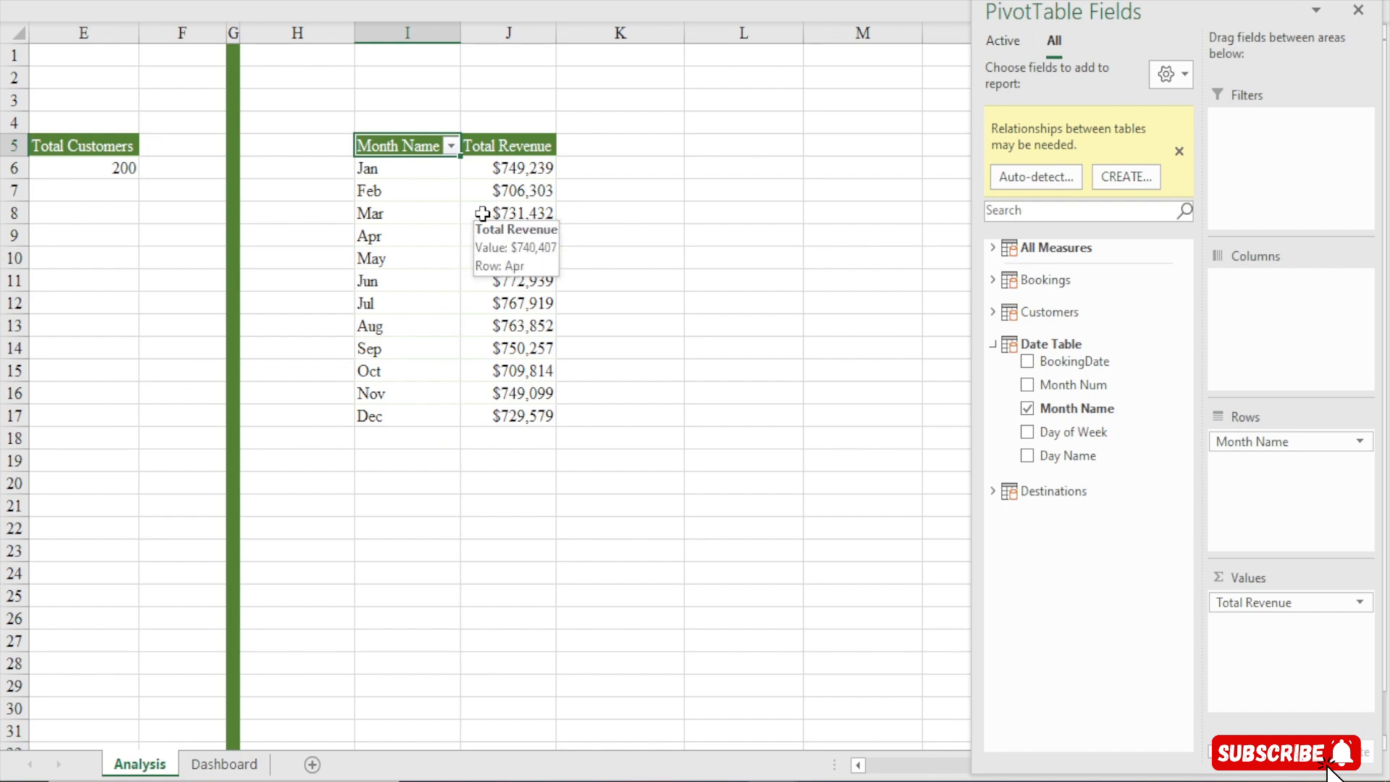
Narrow the widths of columns K through N beside the pivot table
left_click_drag(684, 30, 652, 58)
left_click_drag(769, 33, 735, 40)
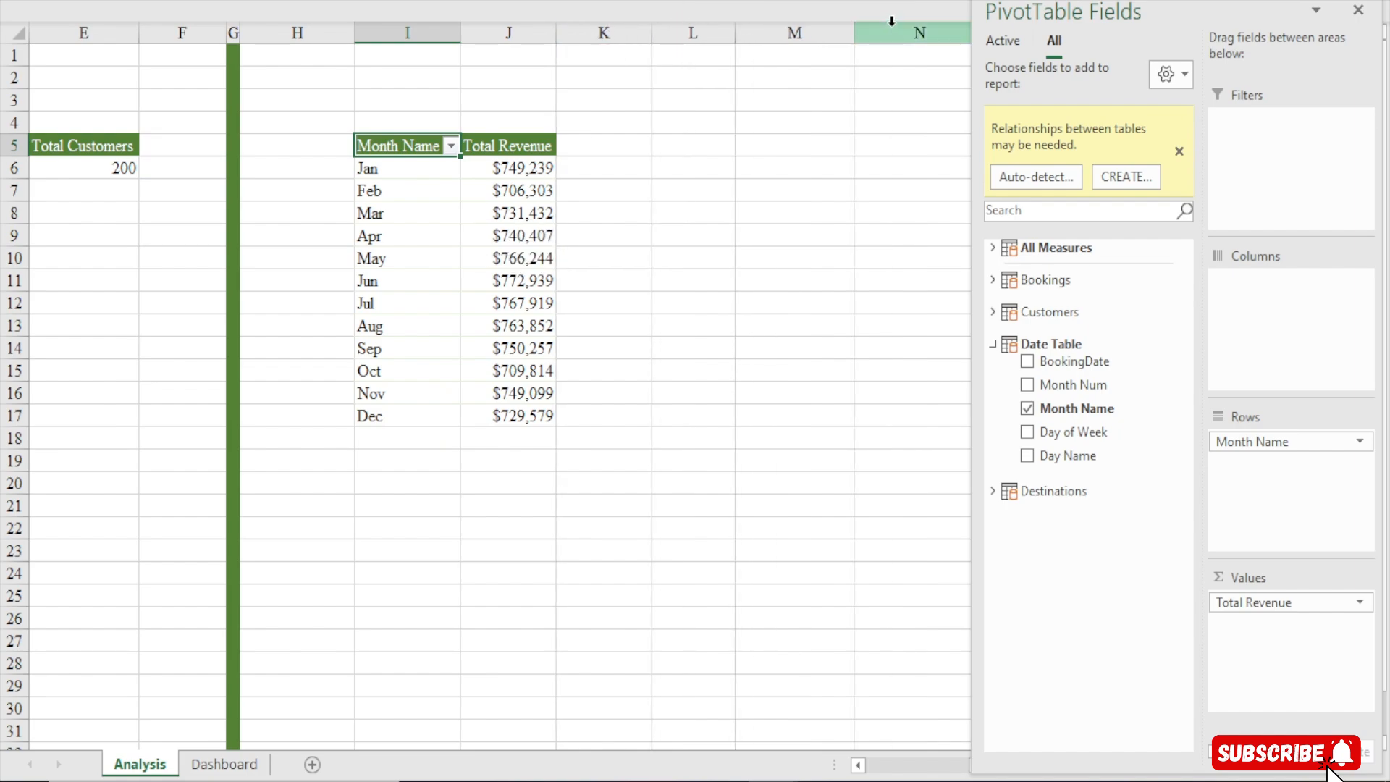
left_click_drag(855, 32, 828, 36)
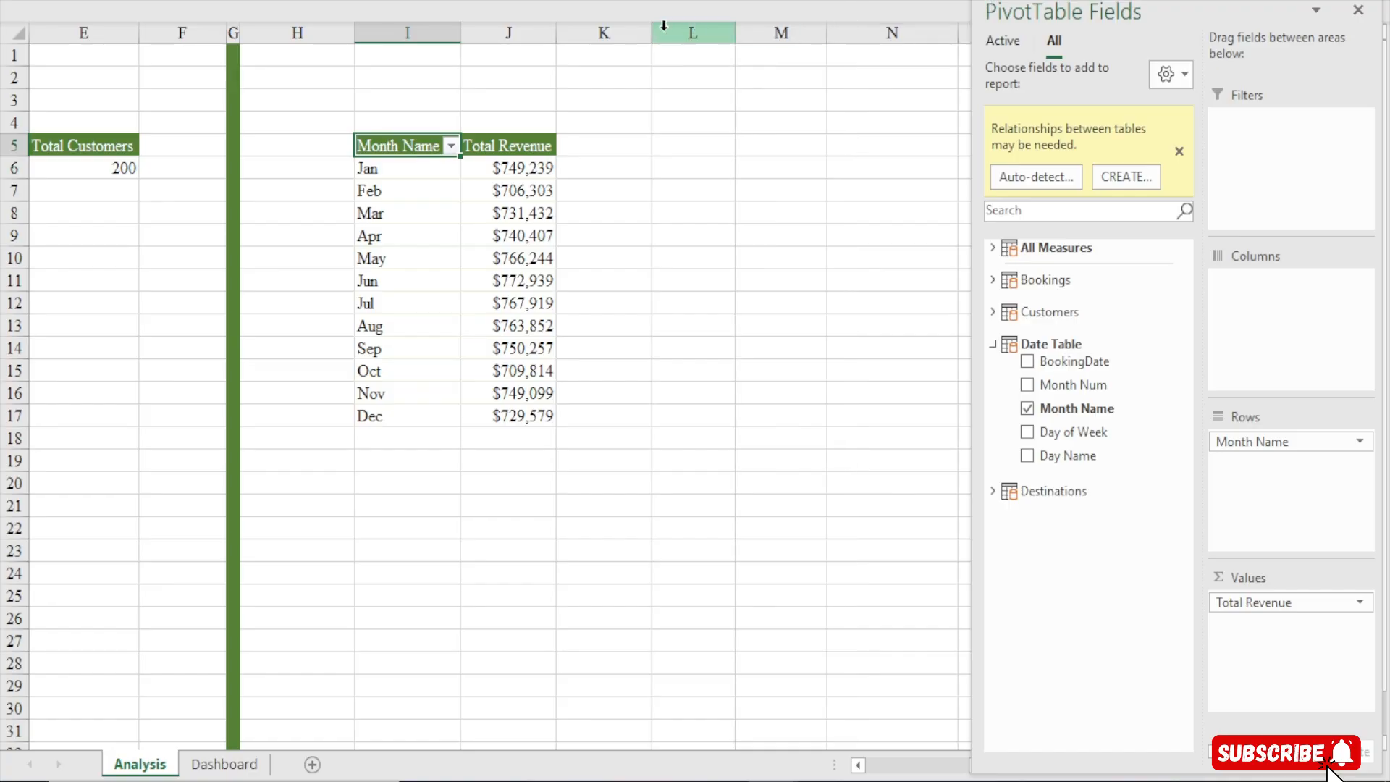
left_click_drag(653, 32, 642, 34)
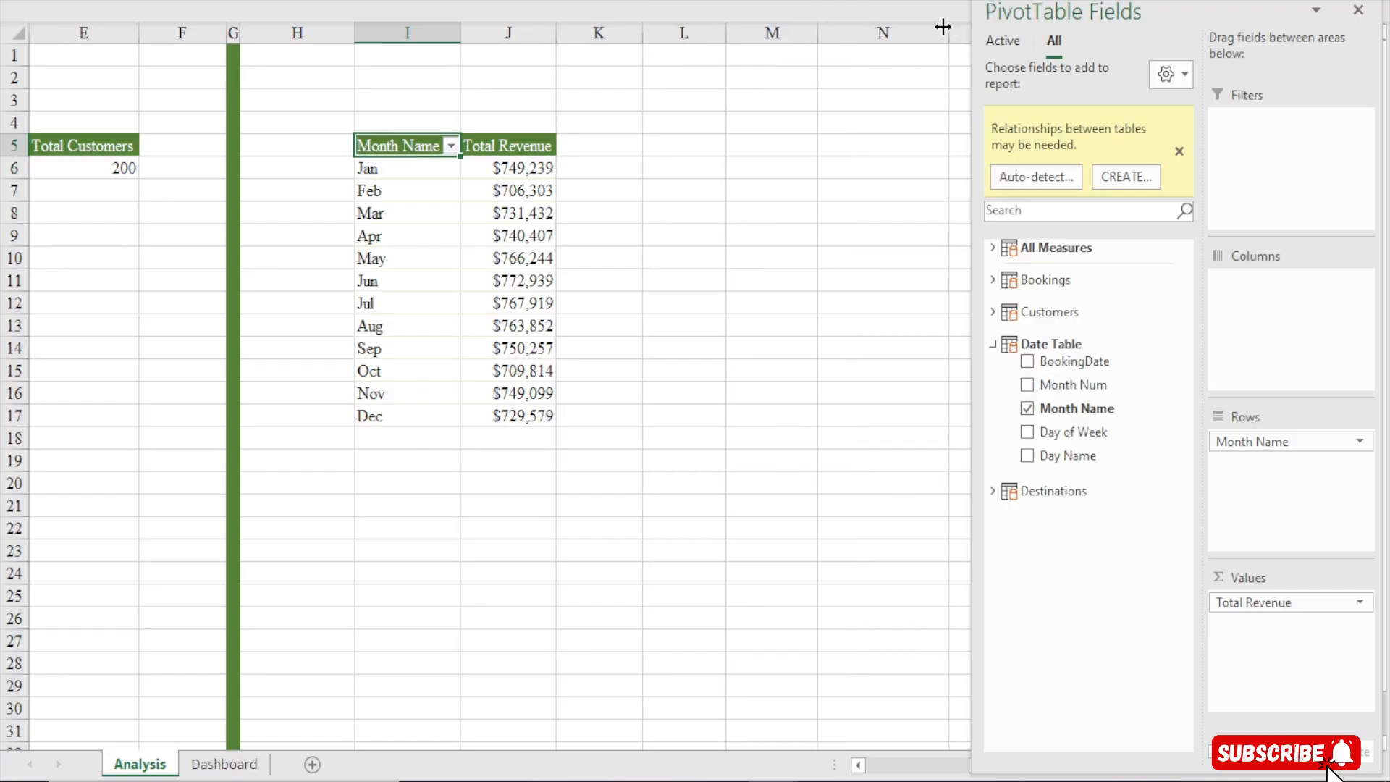
left_click_drag(946, 27, 906, 45)
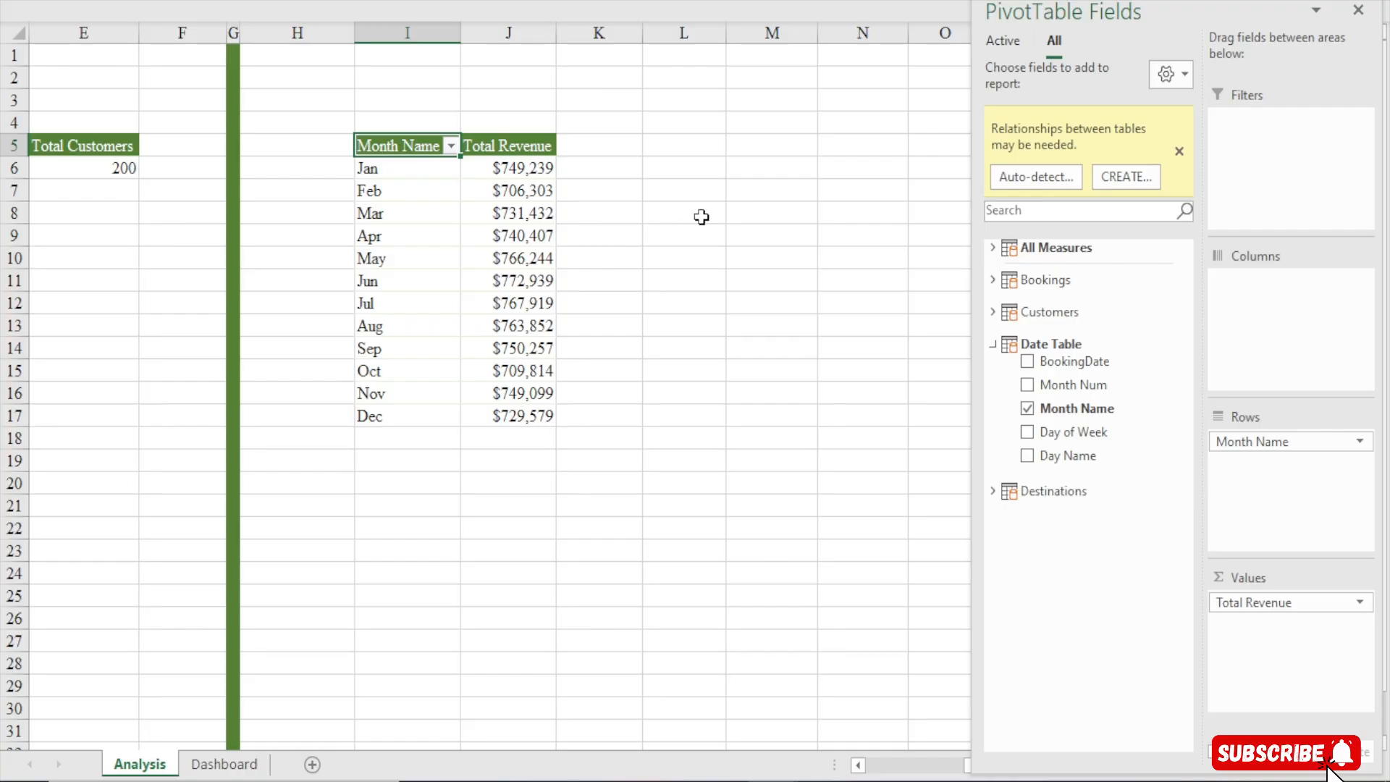
Link cell L5 to the pivot's Month Name header and fill the reference across L5:M17 to mirror the pivot
left_click(659, 145)
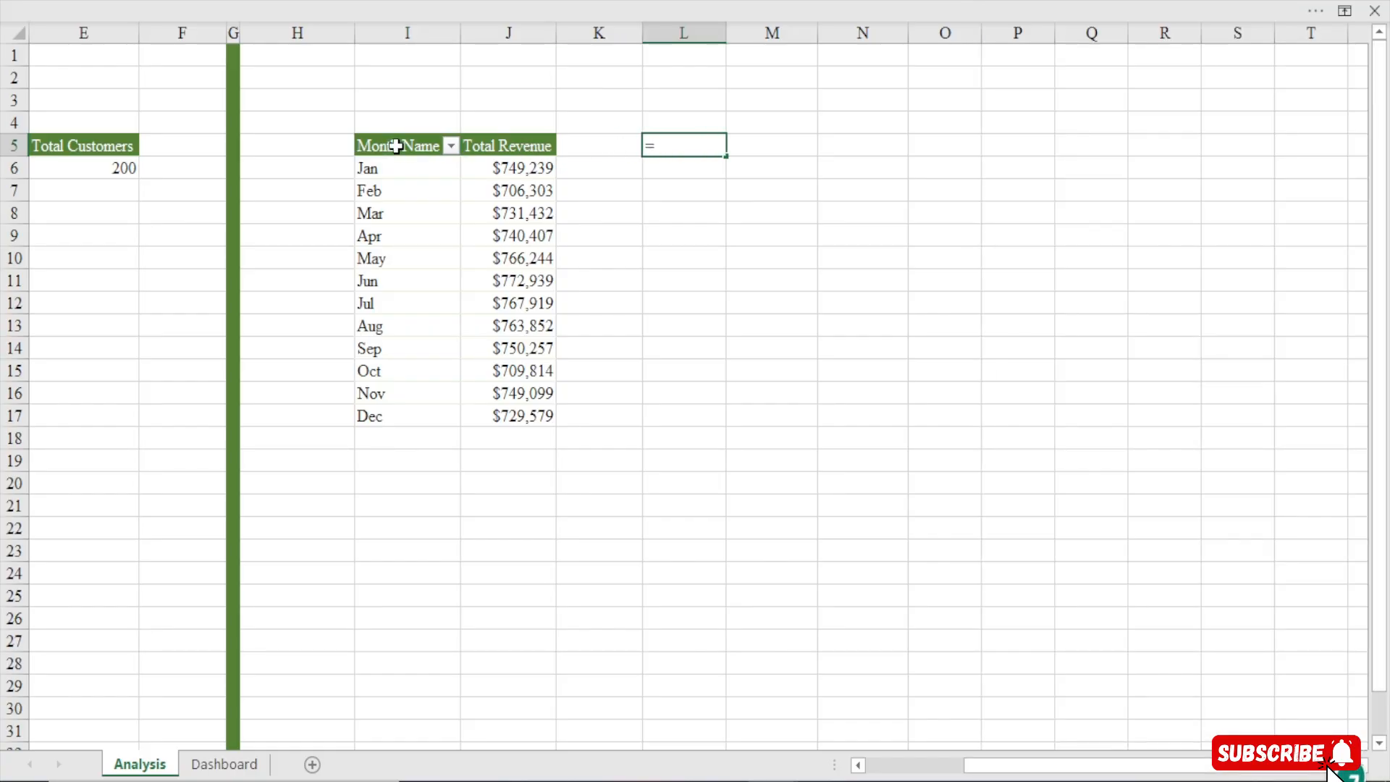
left_click(395, 146)
key("Return")
left_click(724, 148)
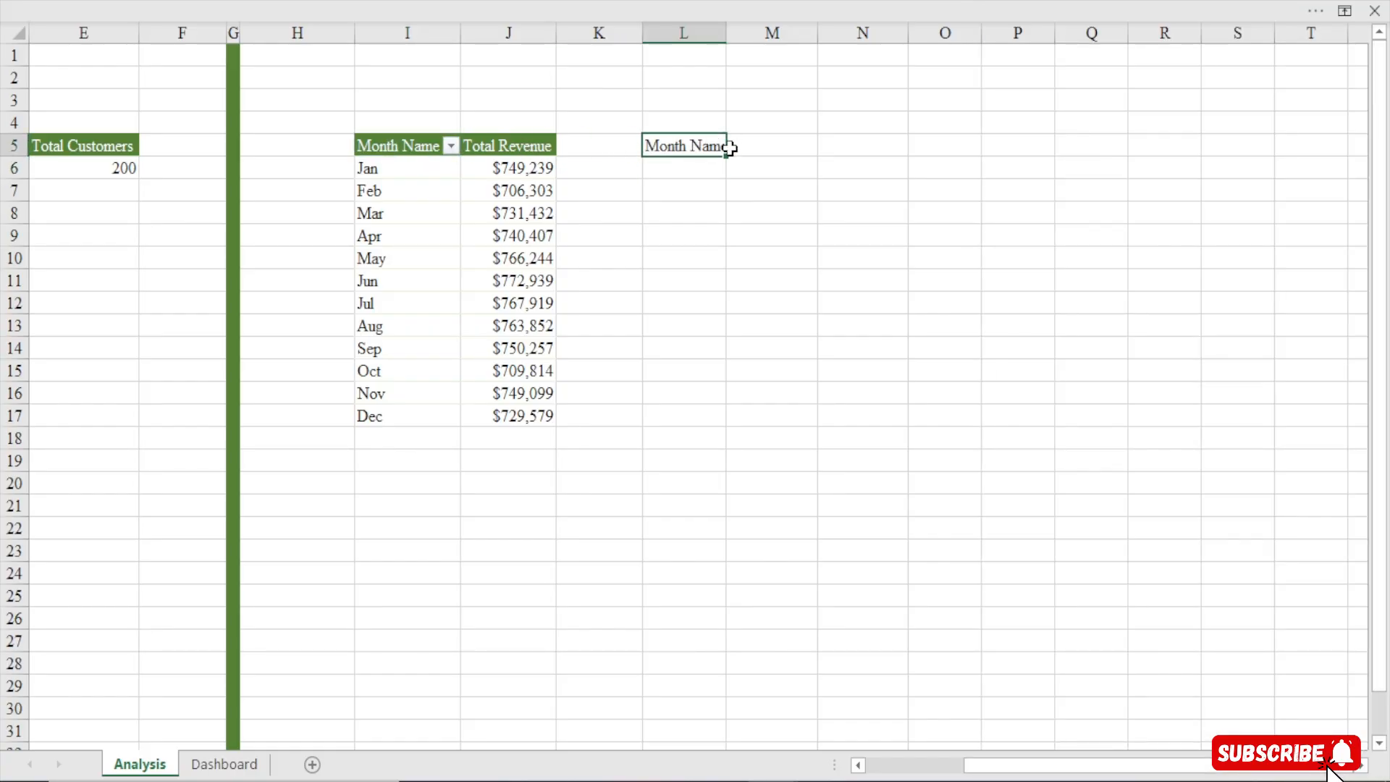
left_click_drag(726, 156, 810, 439)
Copy the pivot's currency format onto the mirrored revenue cells M6:M17 with Format Painter
left_click(512, 165)
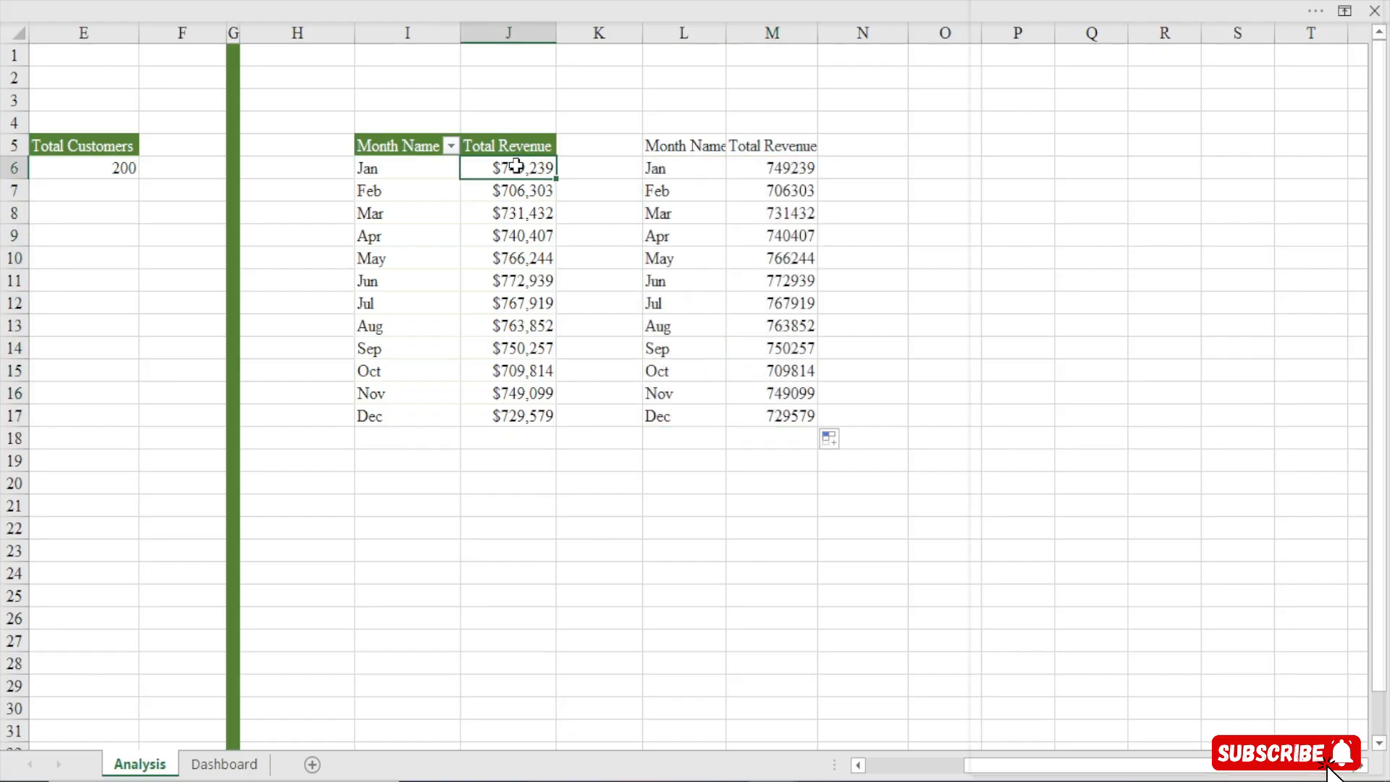
left_click(384, 9)
left_click(62, 138)
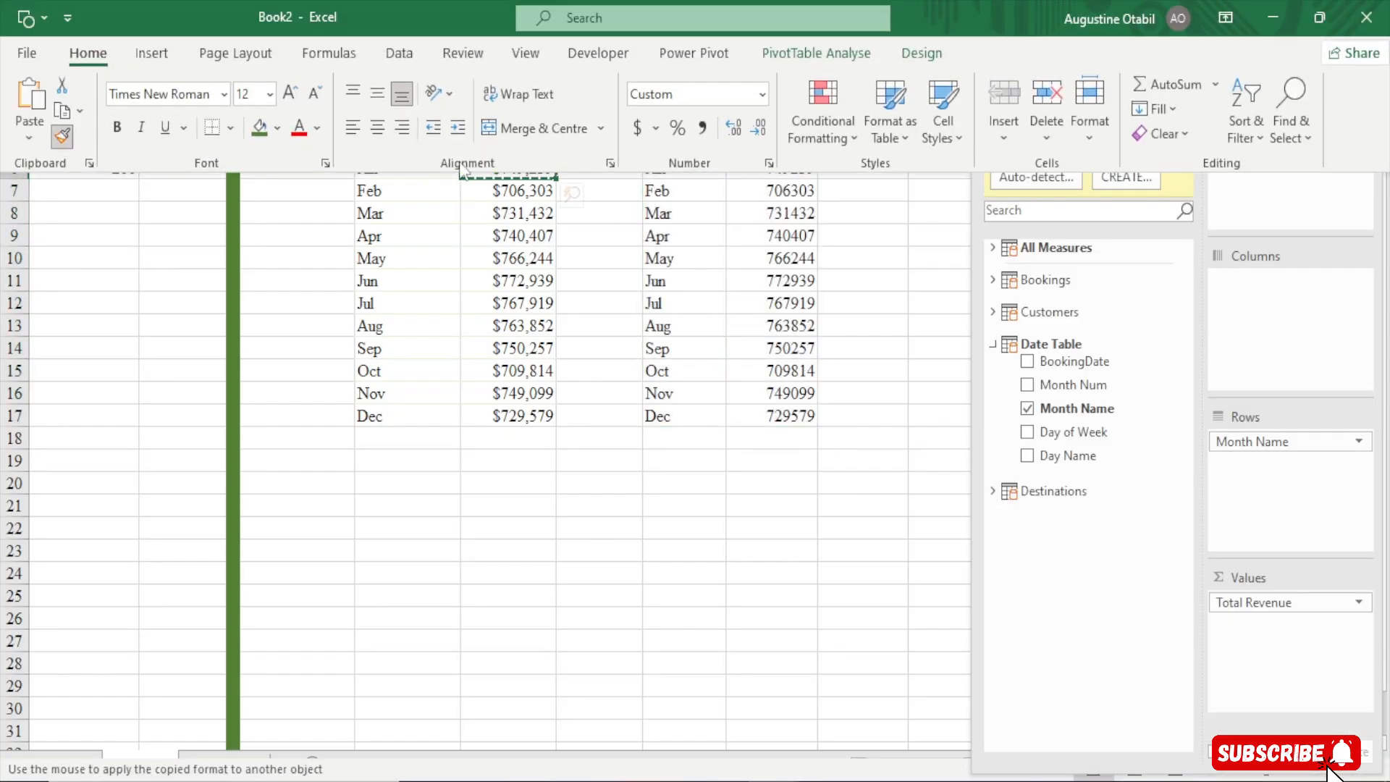
left_click_drag(793, 168, 788, 414)
left_click(860, 163)
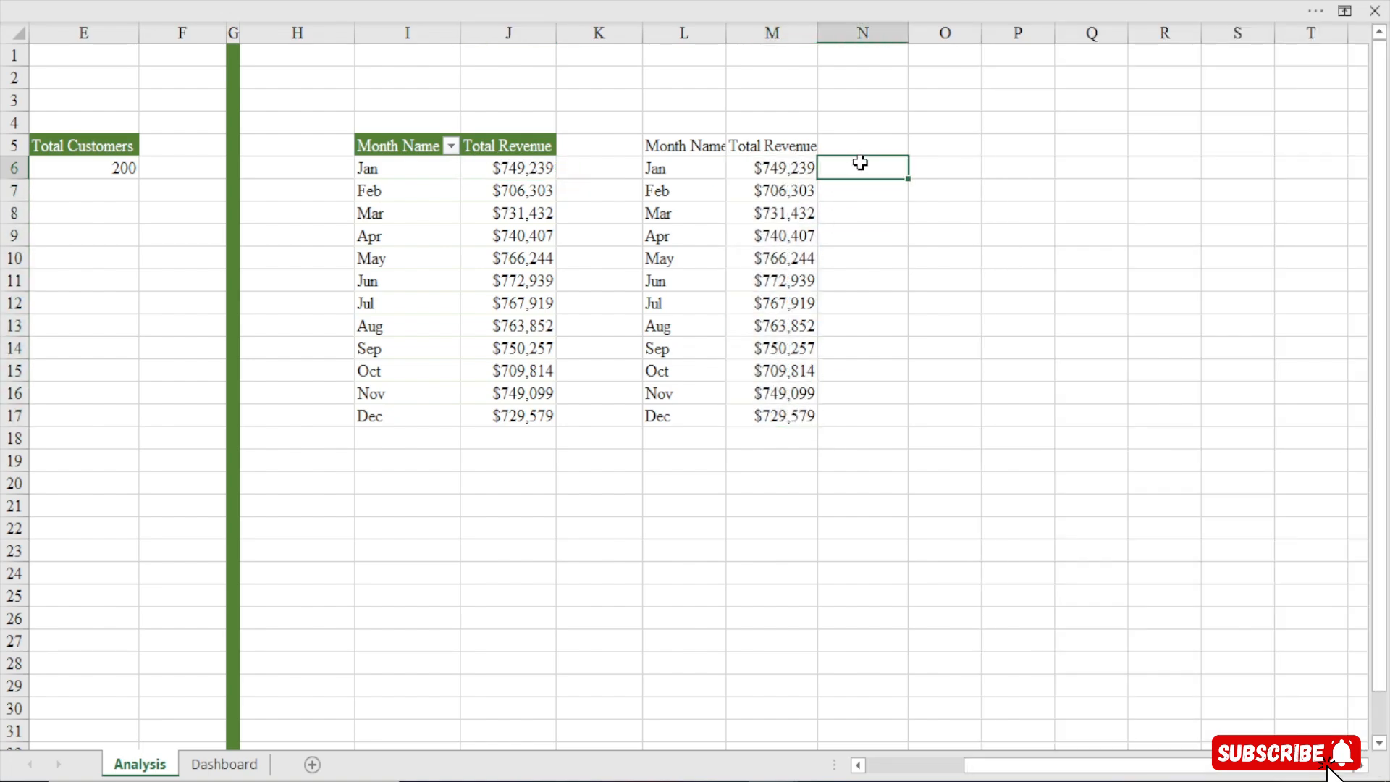
Add the header Highlight in cell N5
left_click(846, 140)
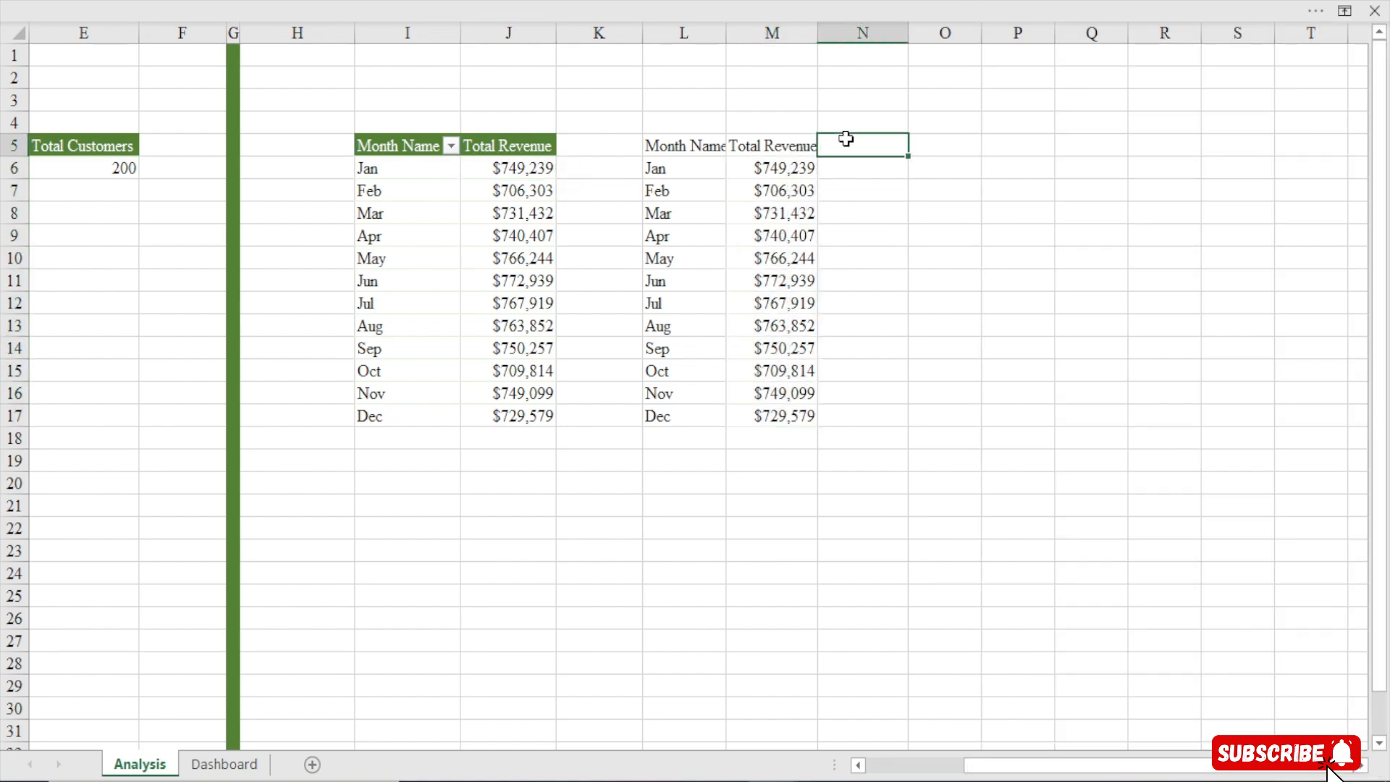
type("Highlight")
key("Return")
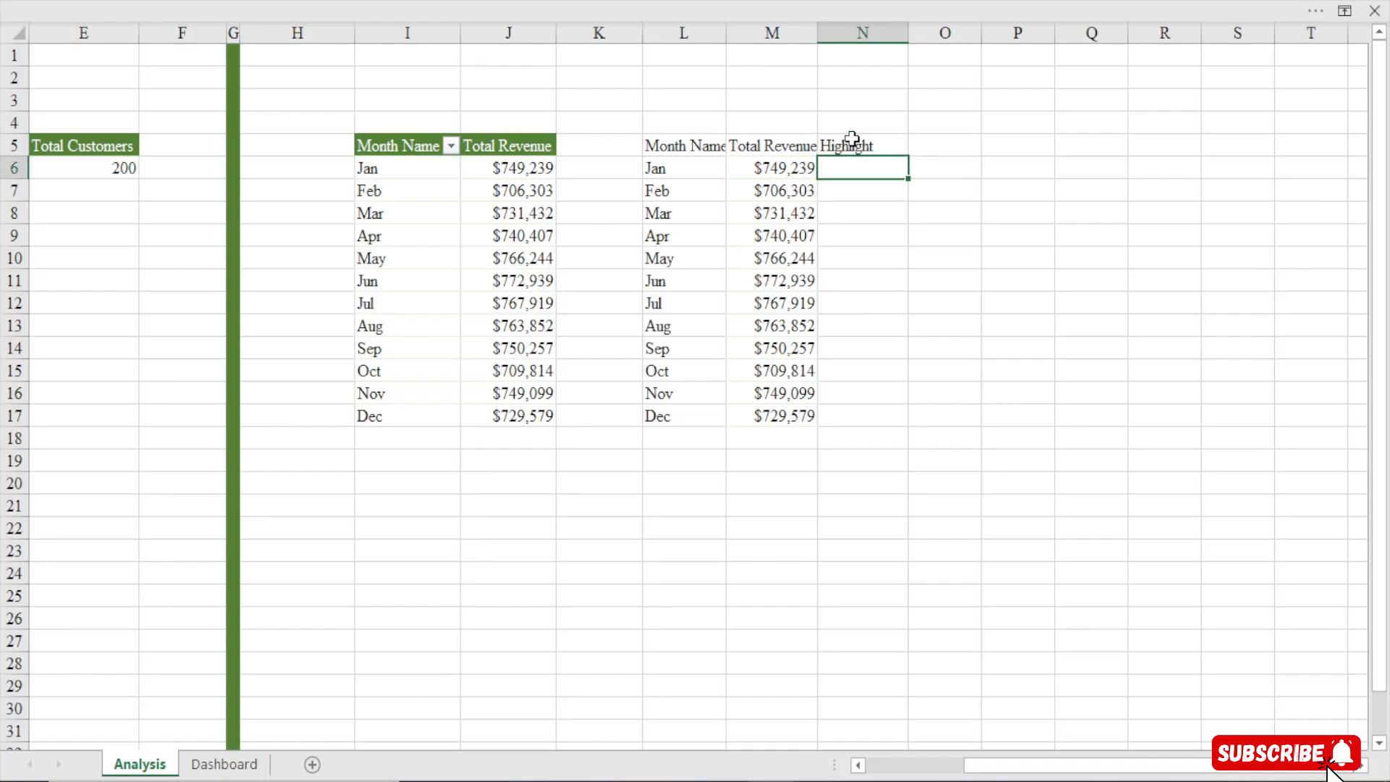
Enter 1 in cell M1 and 12 in cell M2 as rank helpers
left_click(784, 73)
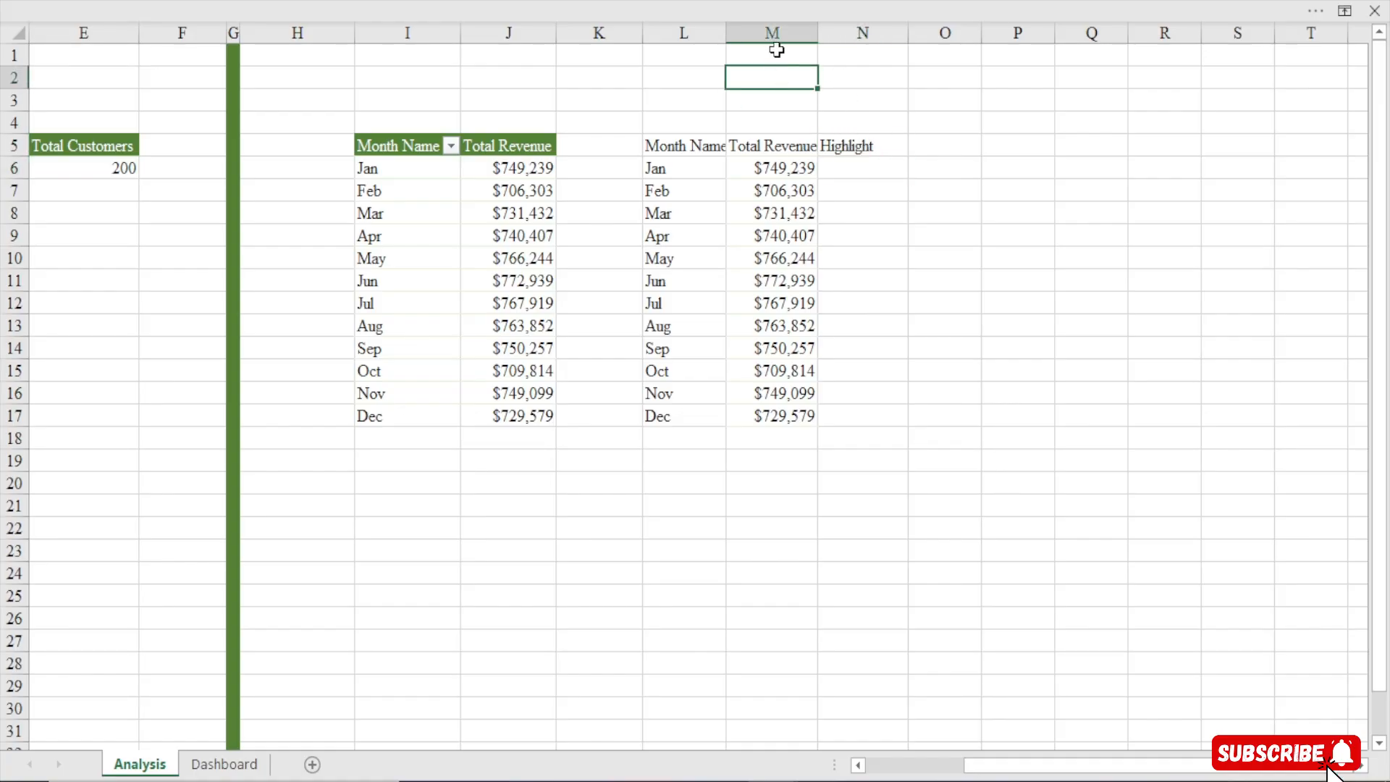
left_click(777, 49)
key("Return")
key("Return")
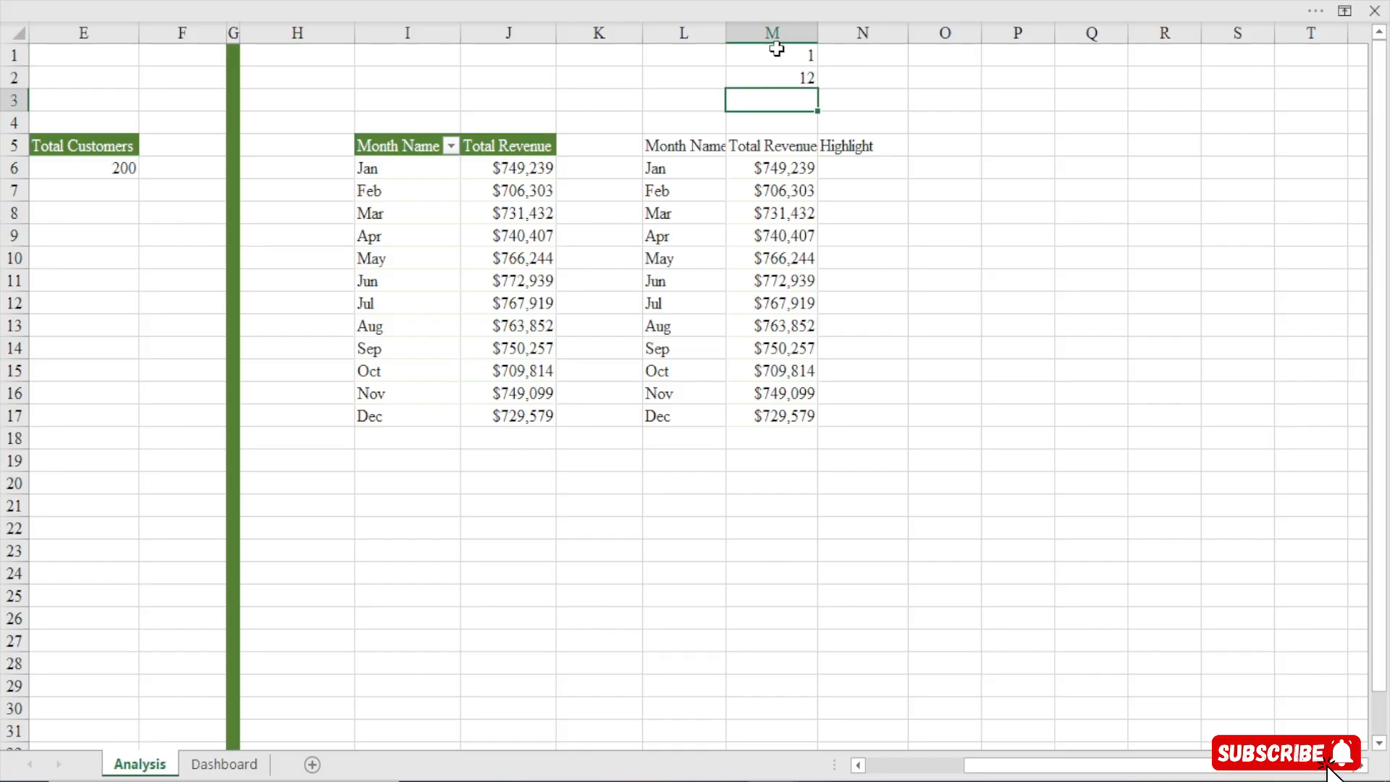
Enter the formula =LARGE($M$6:$M$17,M1) in cell N1
left_click(374, 168)
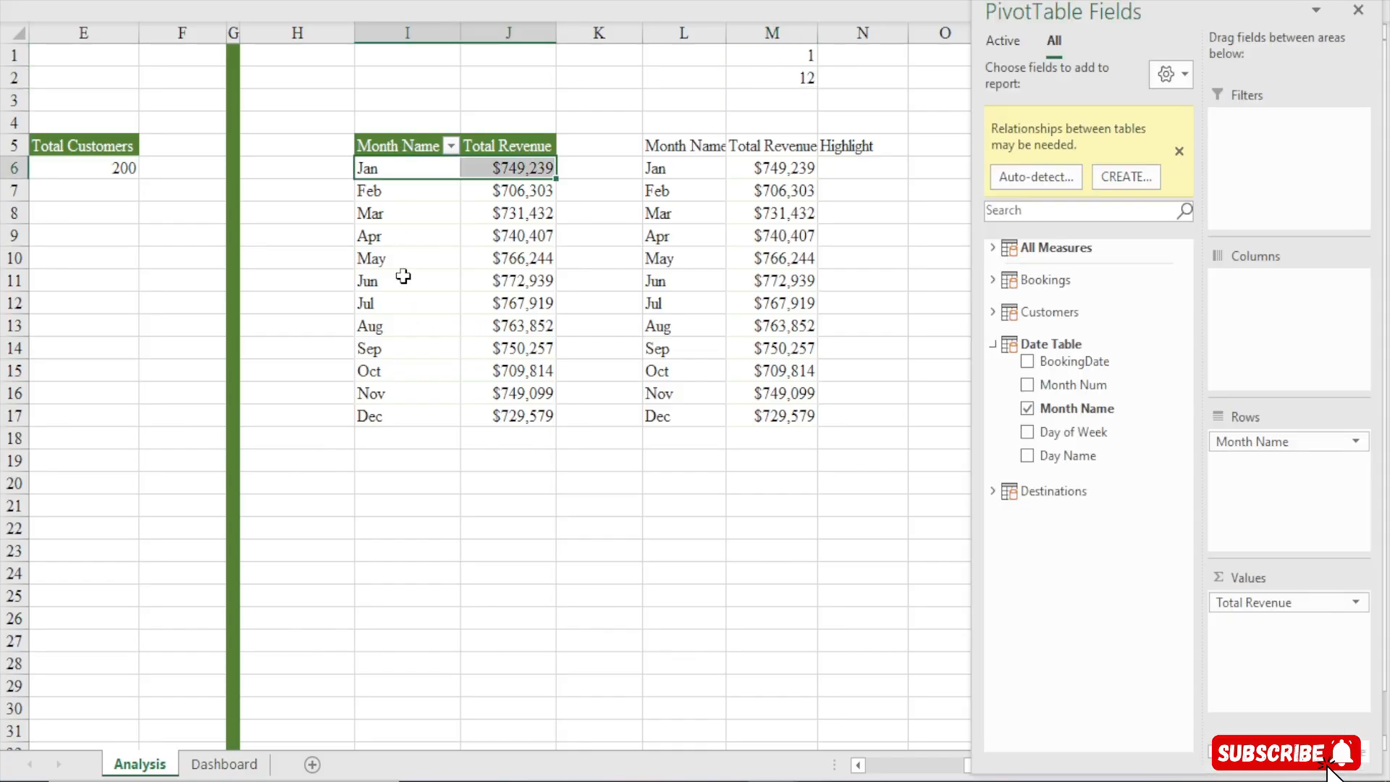
left_click(380, 416)
left_click(851, 62)
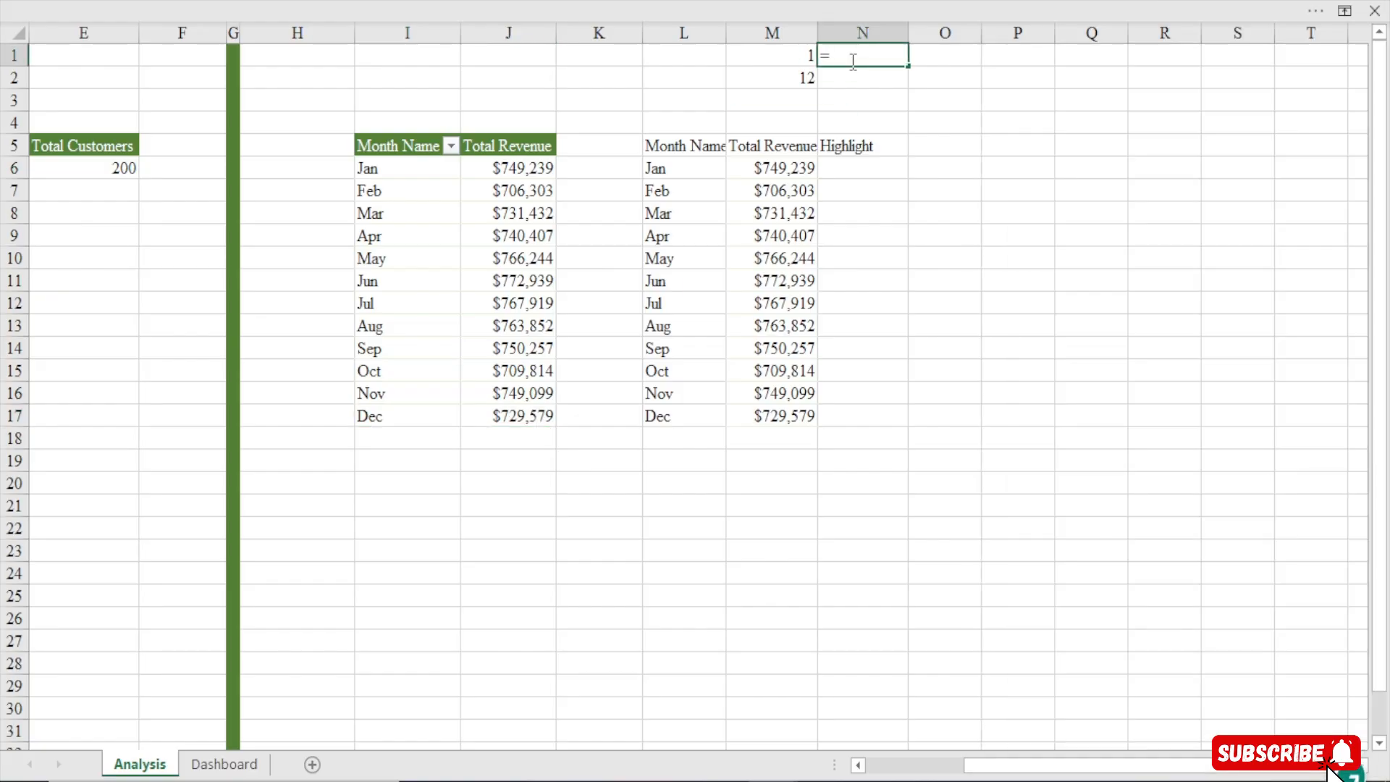
type("=lar")
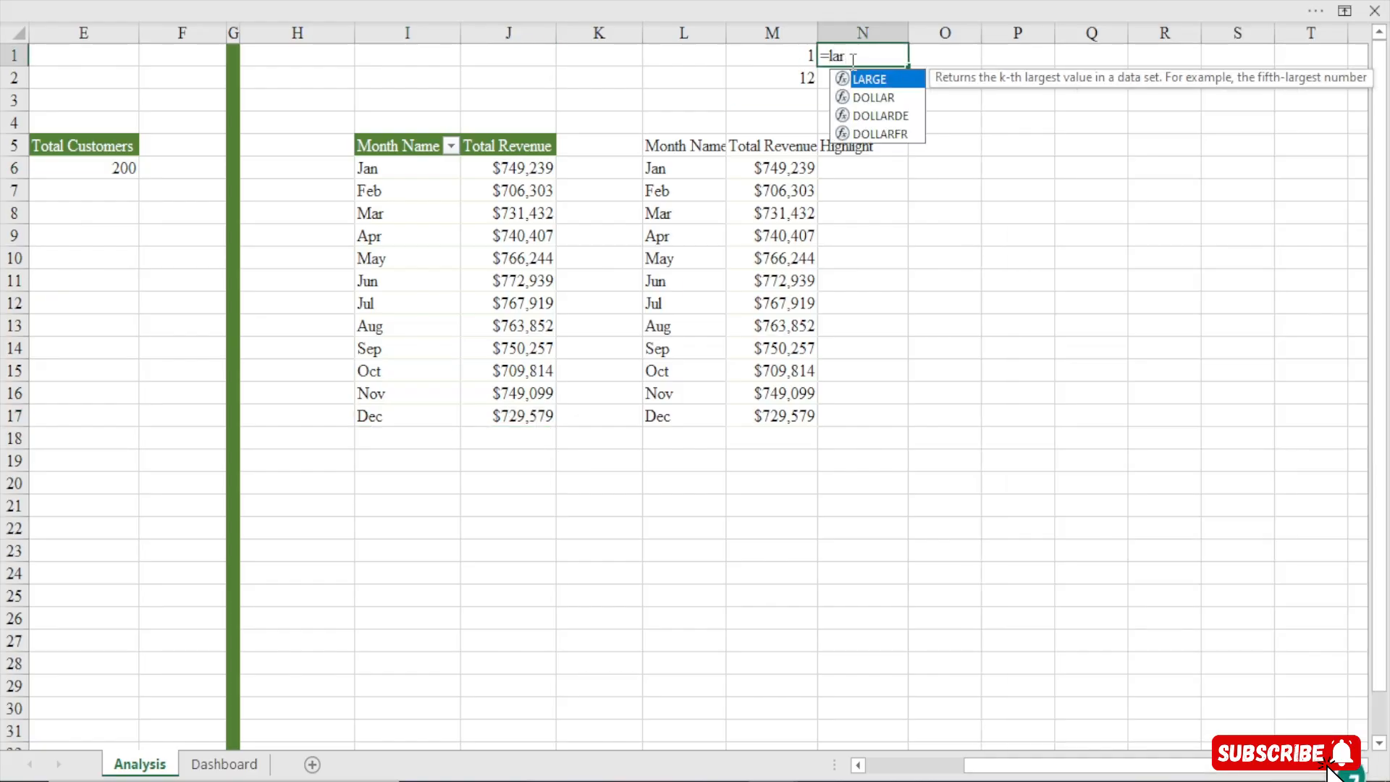
key("Tab")
left_click_drag(787, 167, 813, 417)
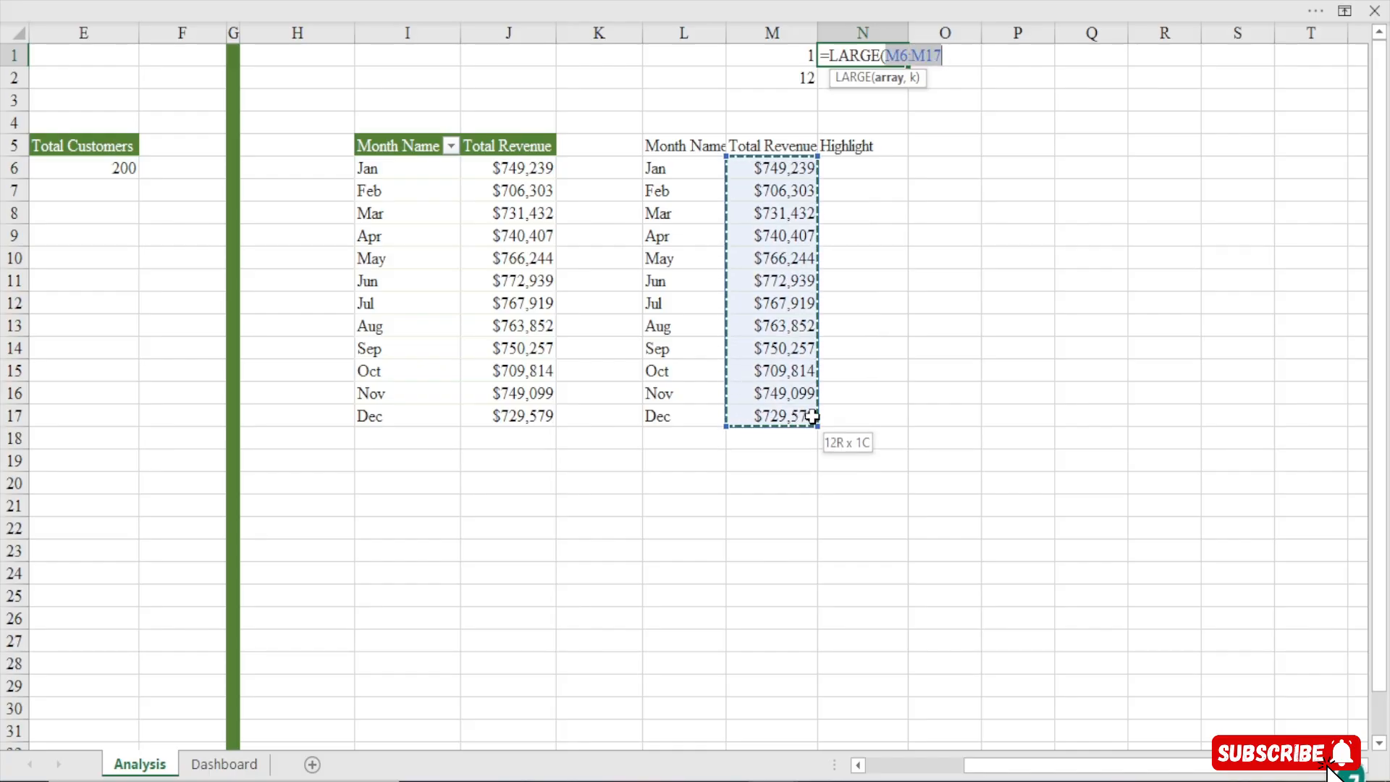
key("F4")
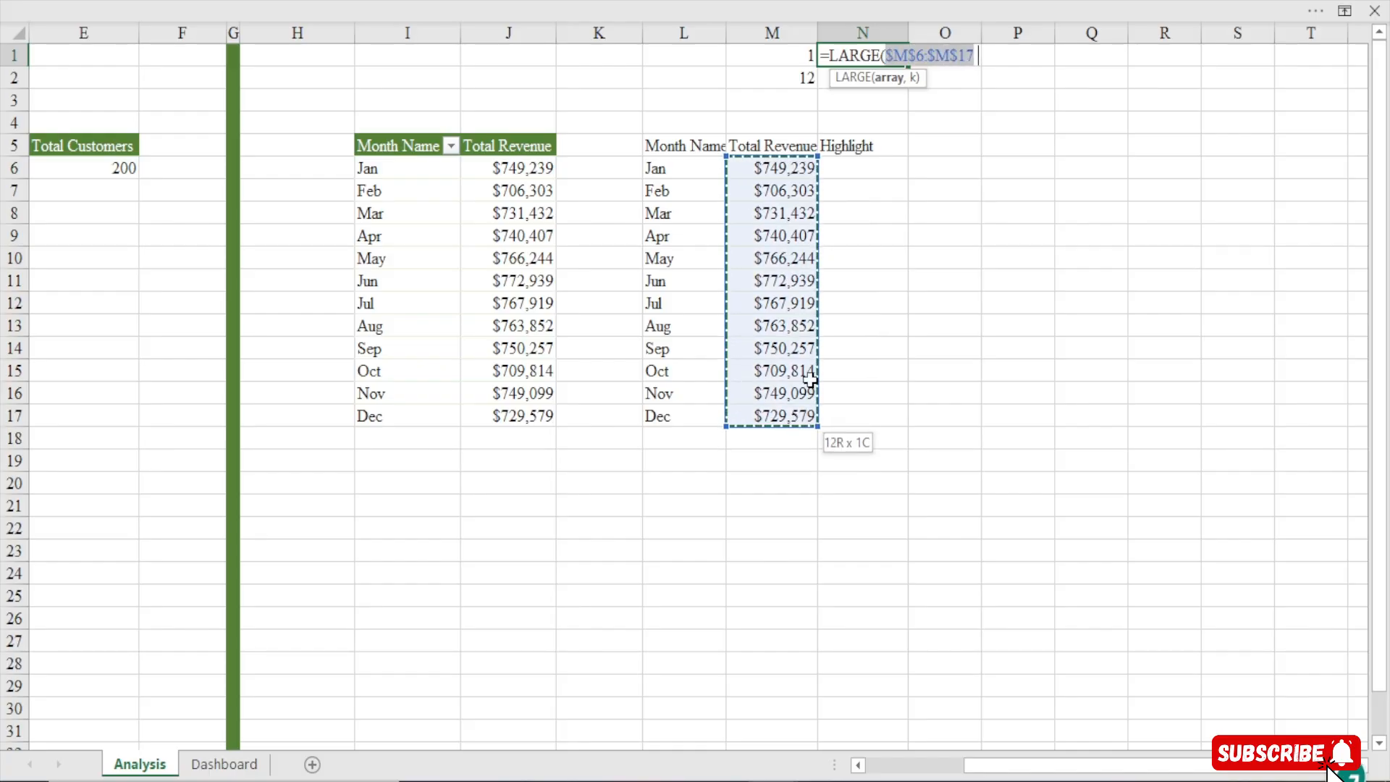
type(",")
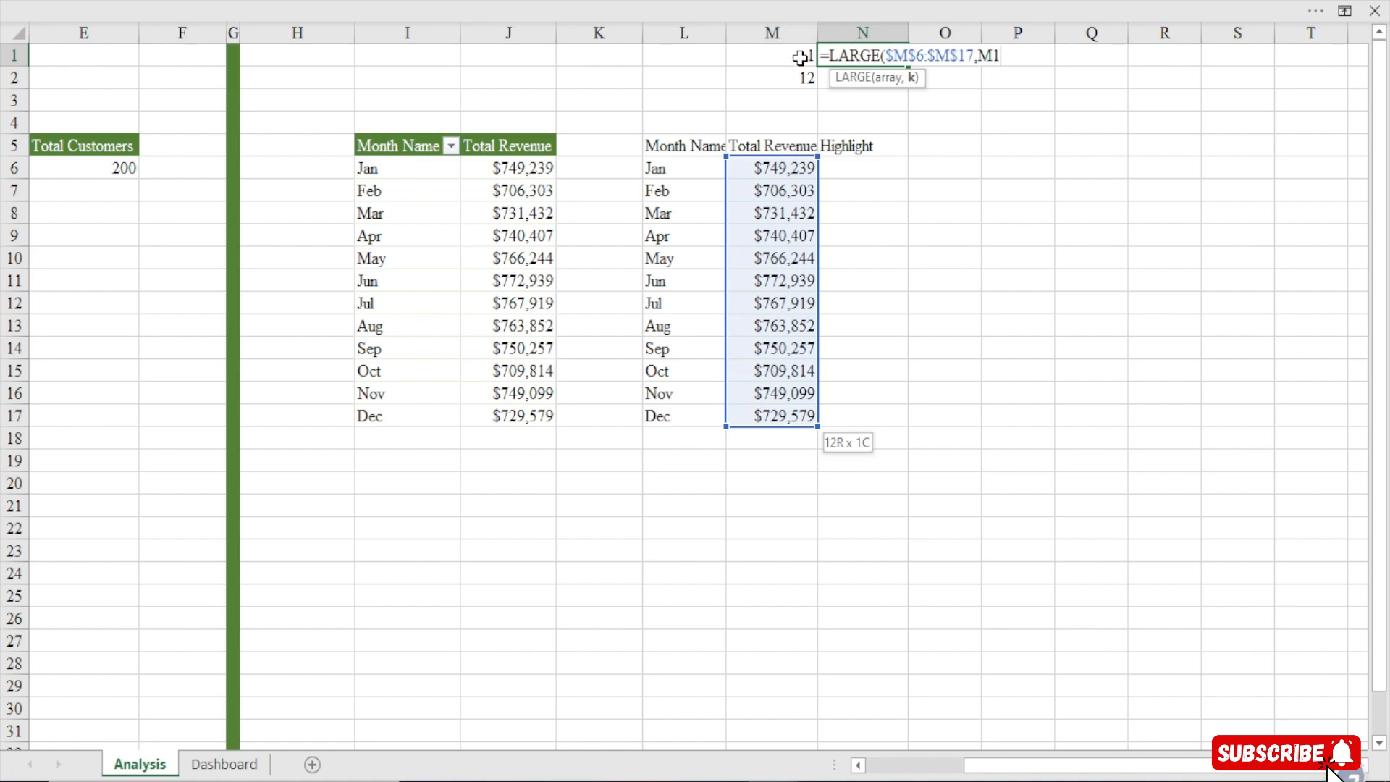
left_click(799, 58)
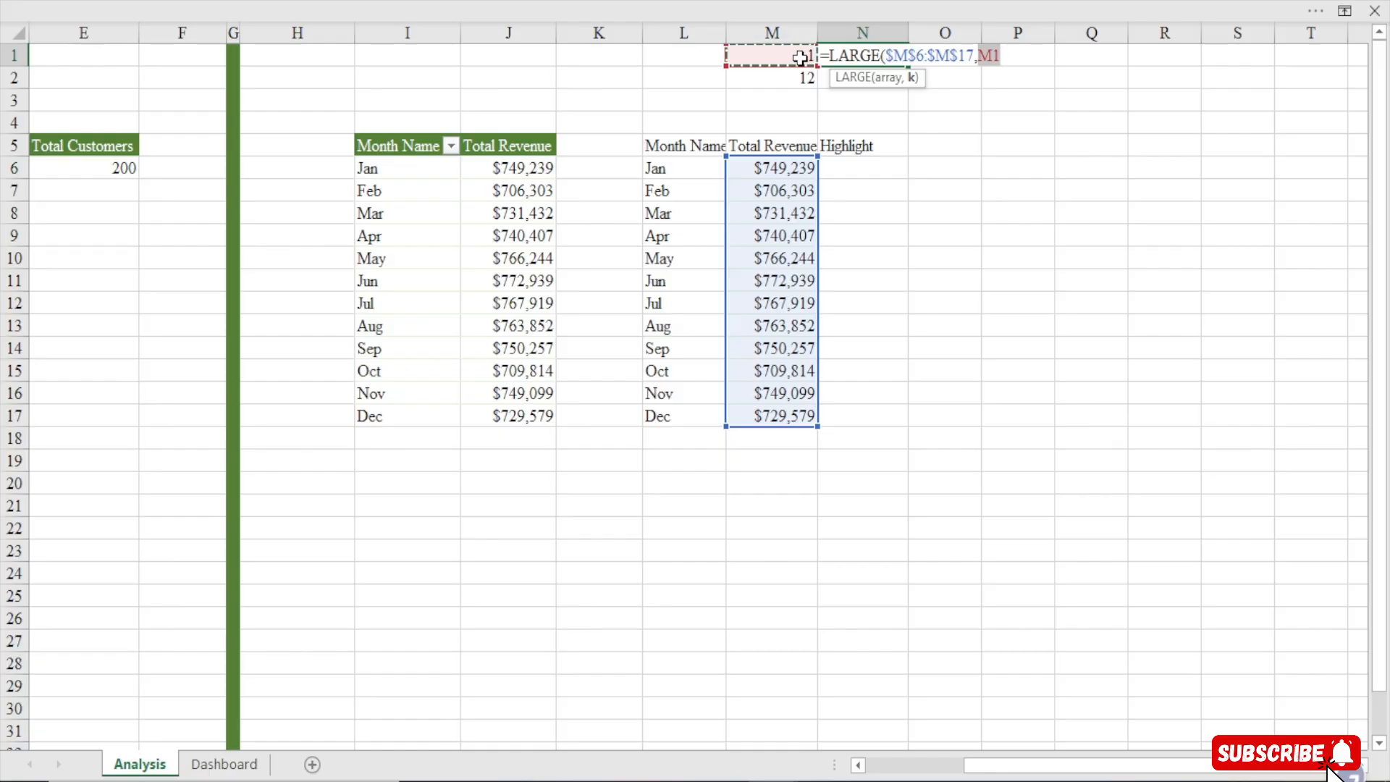
key("Return")
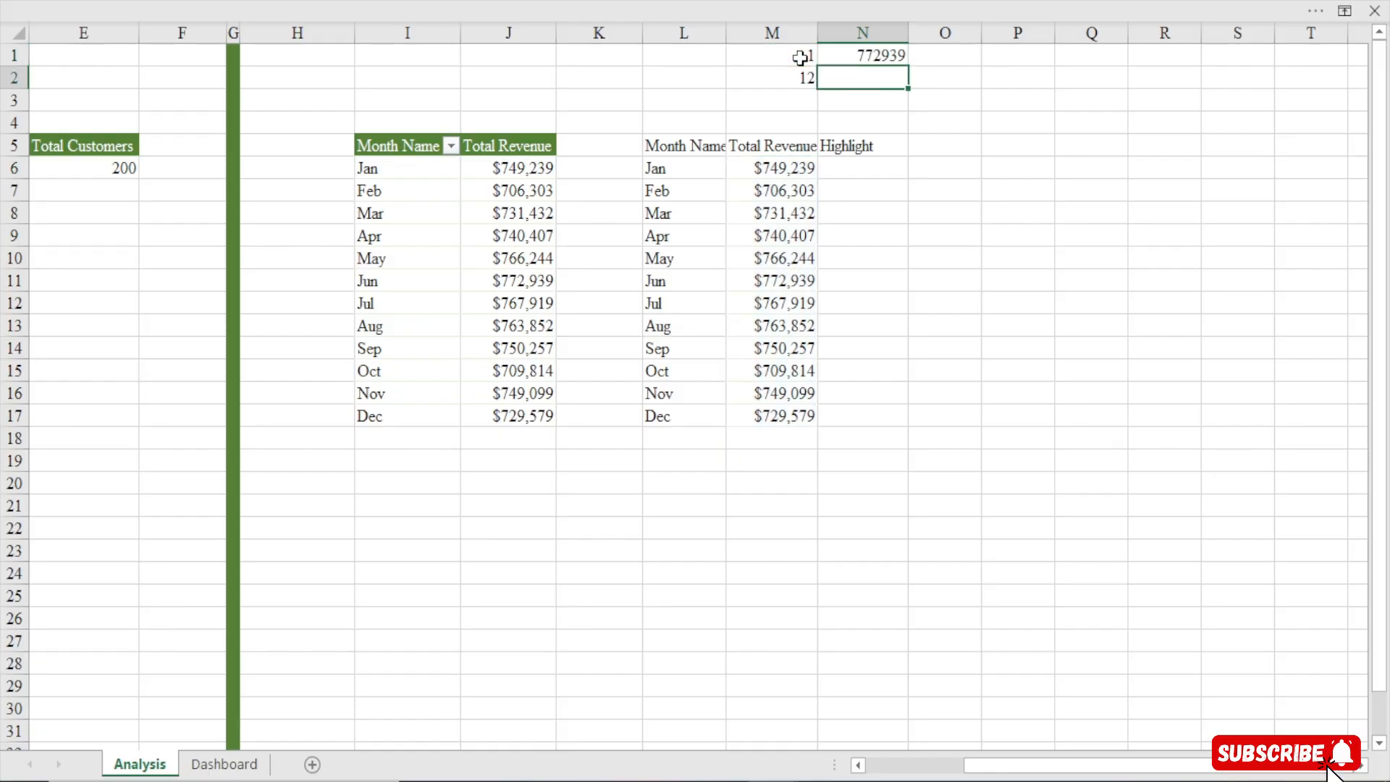
Fill the LARGE formula from N1 down to N2
left_click(894, 58)
left_click(907, 75)
left_click(901, 58)
left_click_drag(908, 66, 908, 81)
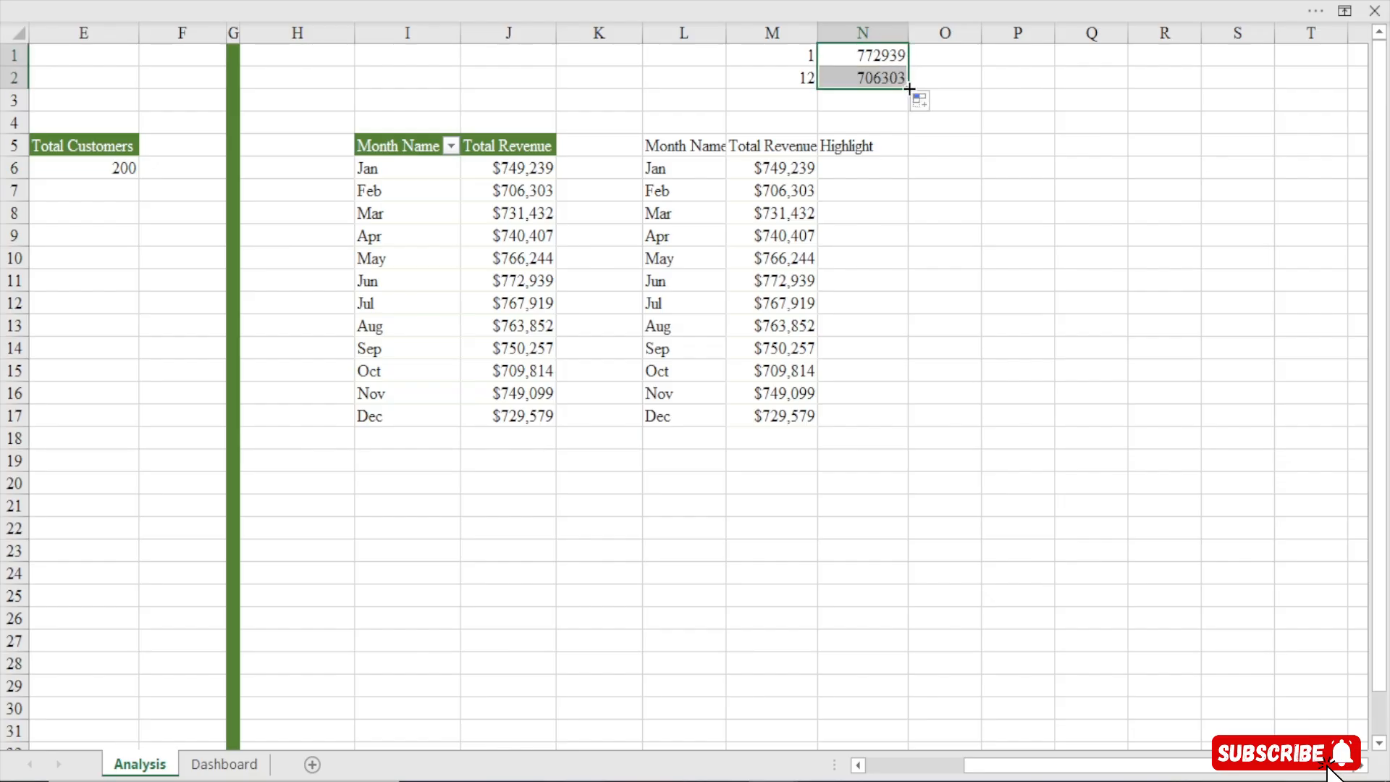
Copy the currency format from the revenue column onto N1:N2 with Format Painter
left_click(786, 168)
left_click(528, 2)
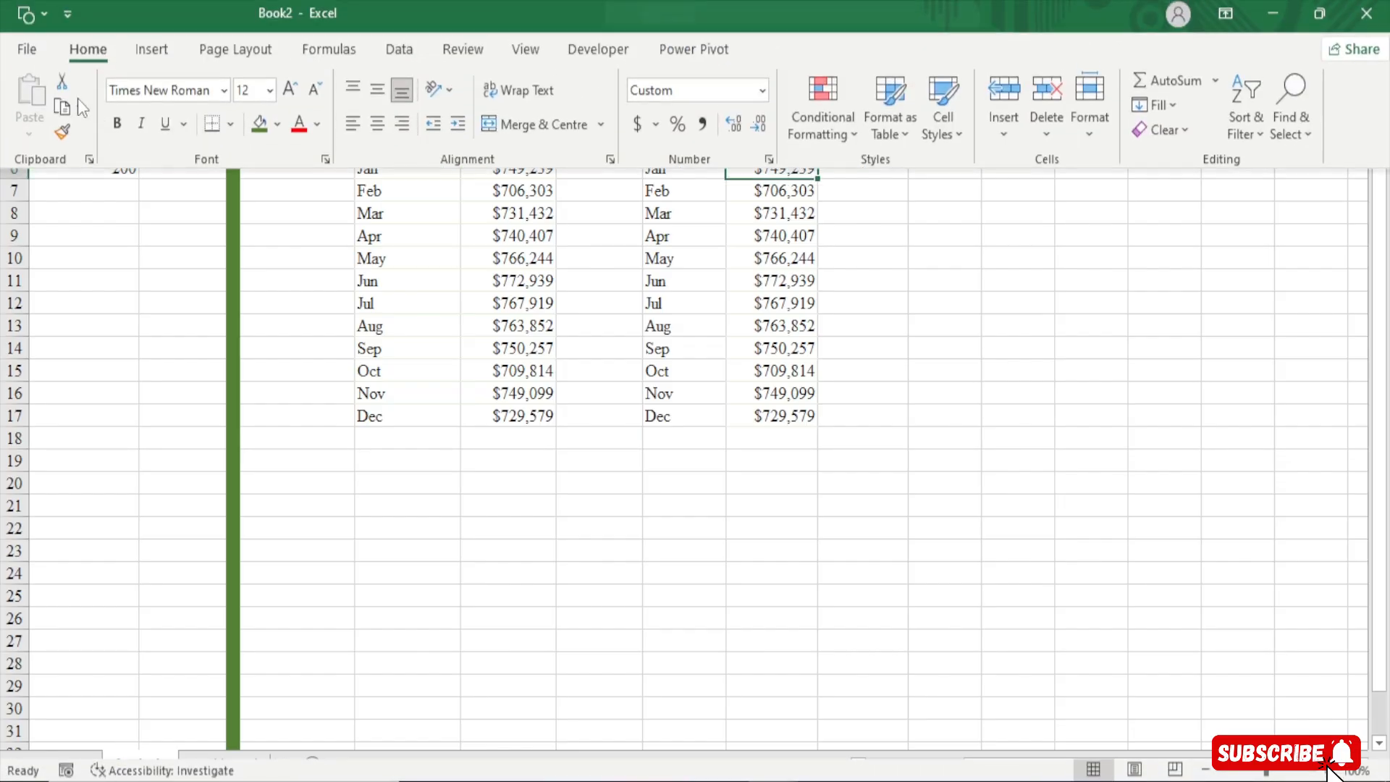
left_click(61, 136)
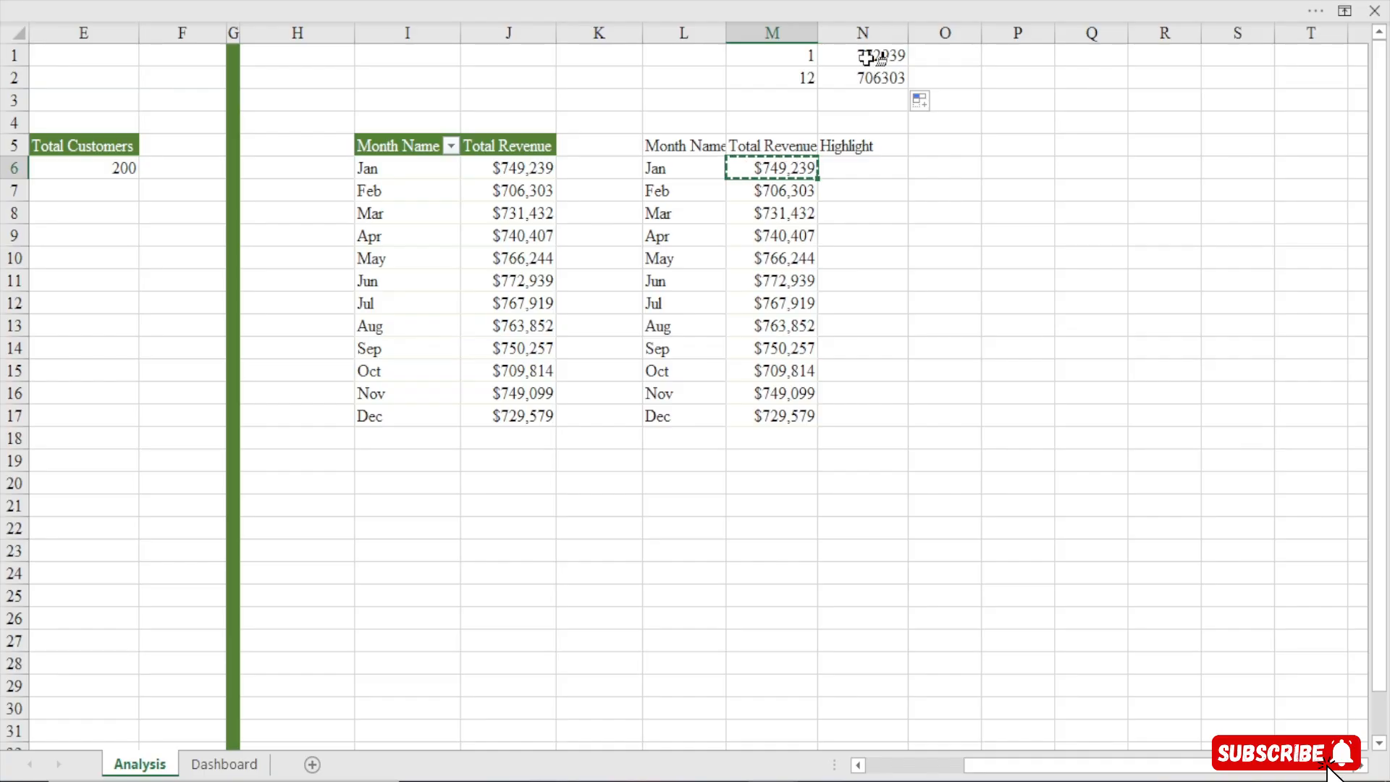
left_click_drag(869, 55, 876, 77)
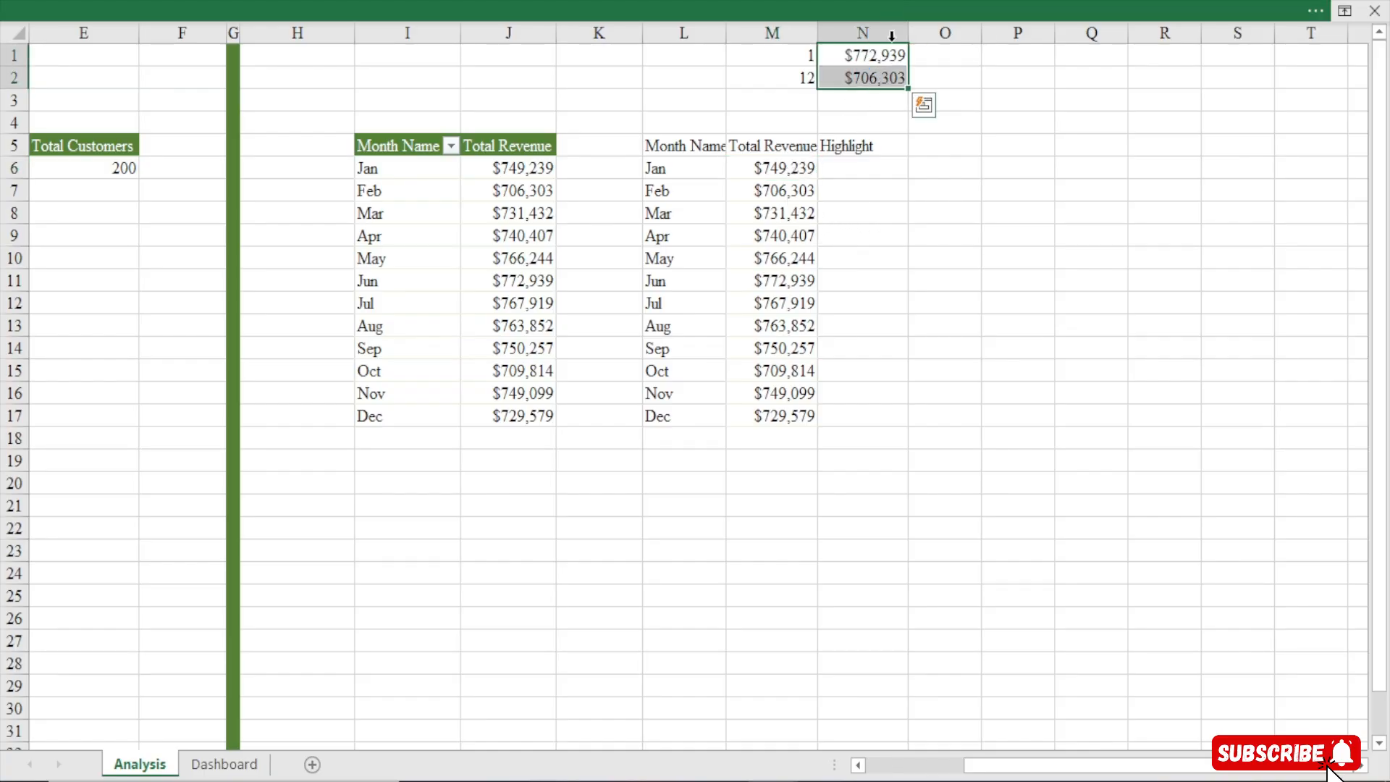
left_click(771, 284)
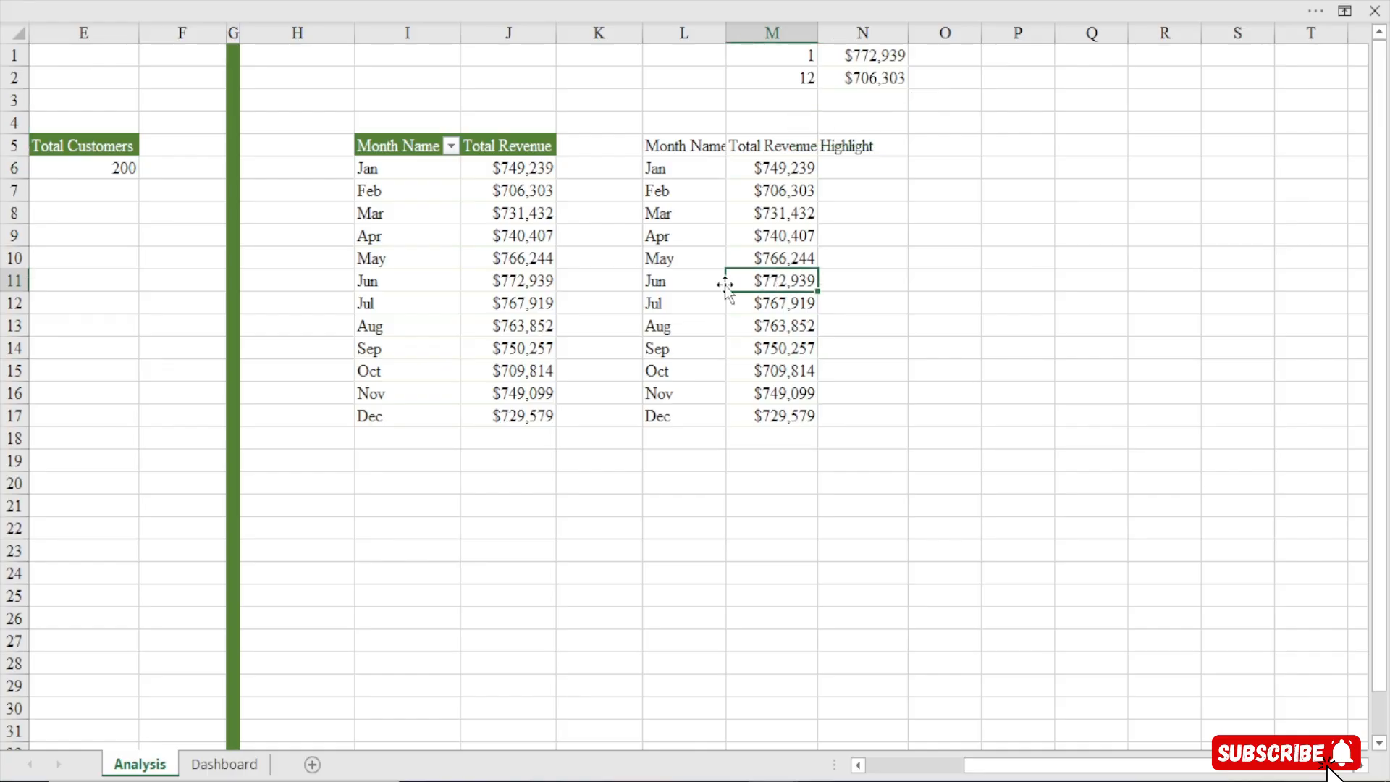
left_click(700, 281)
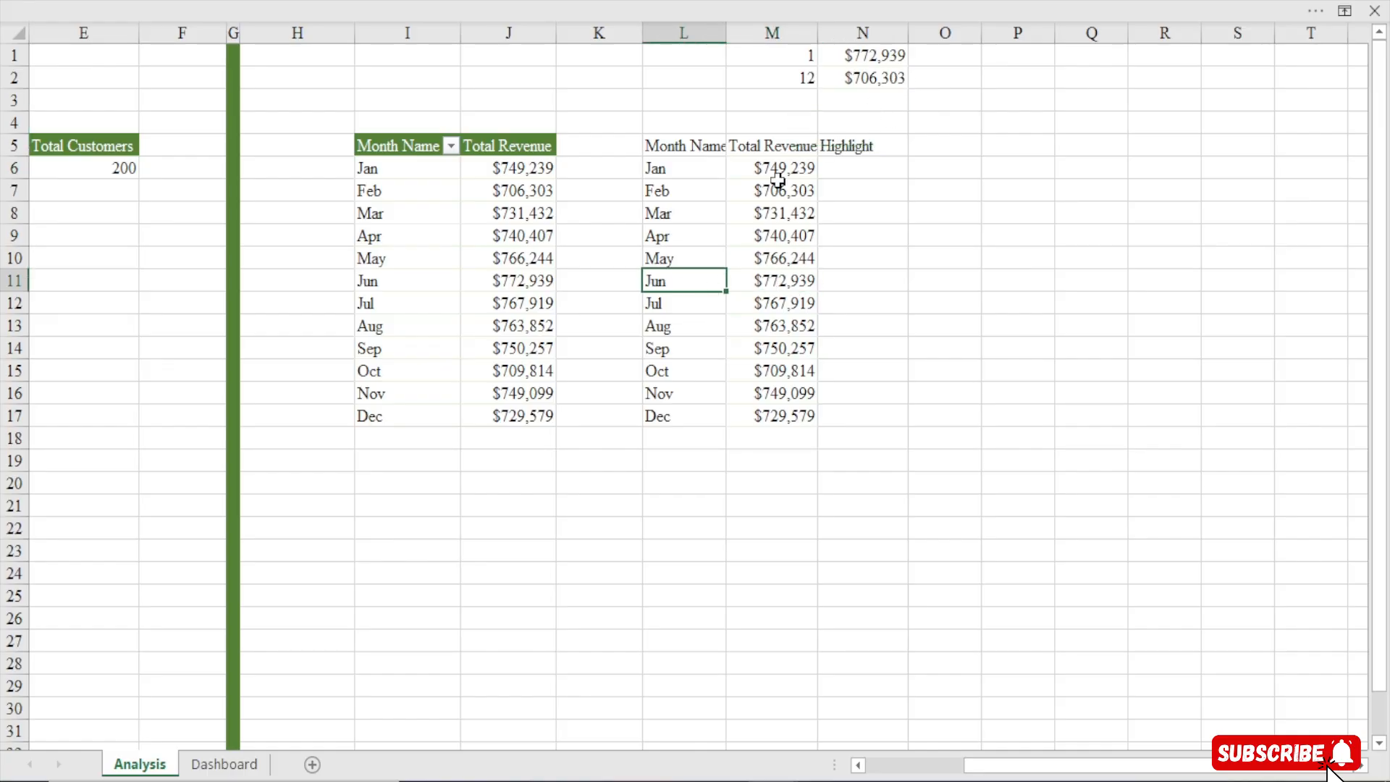
left_click(669, 194)
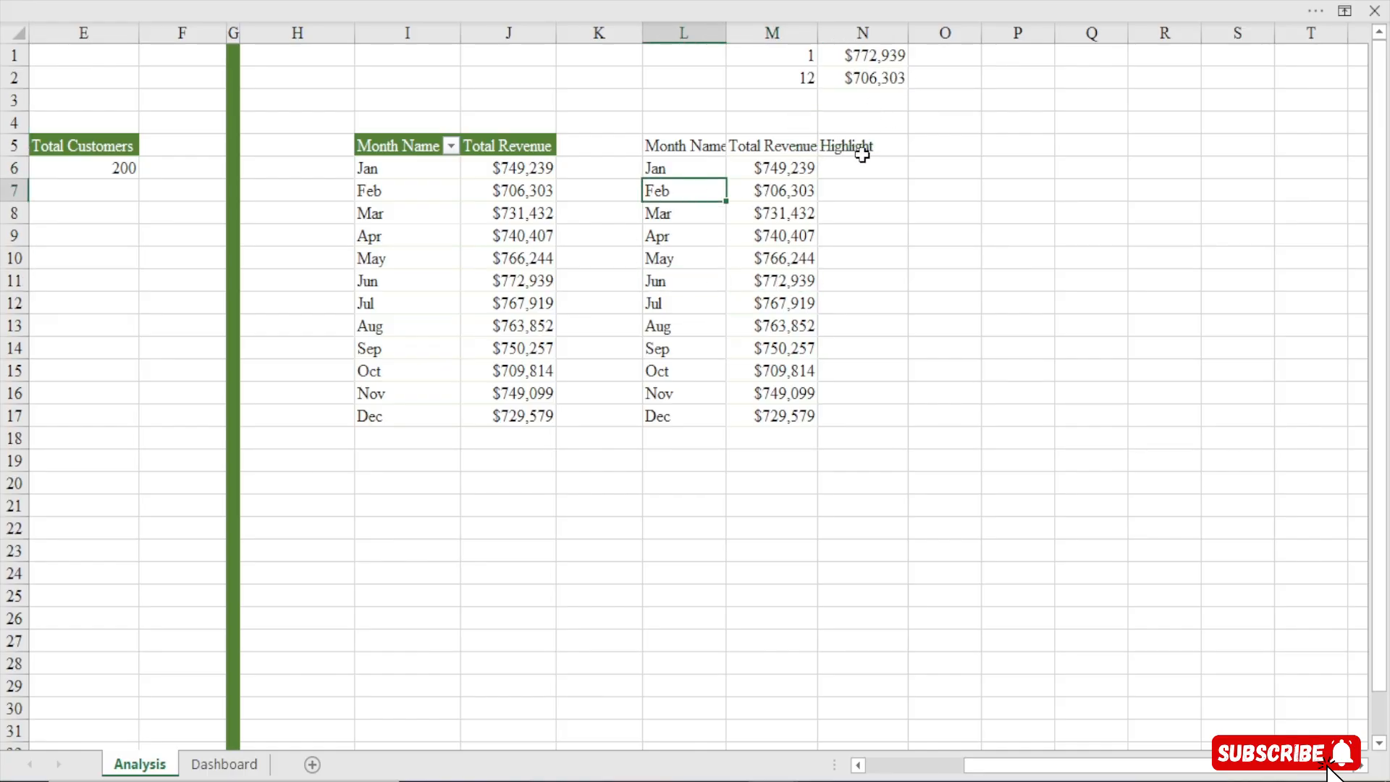
left_click(880, 53)
left_click_drag(854, 168, 858, 507)
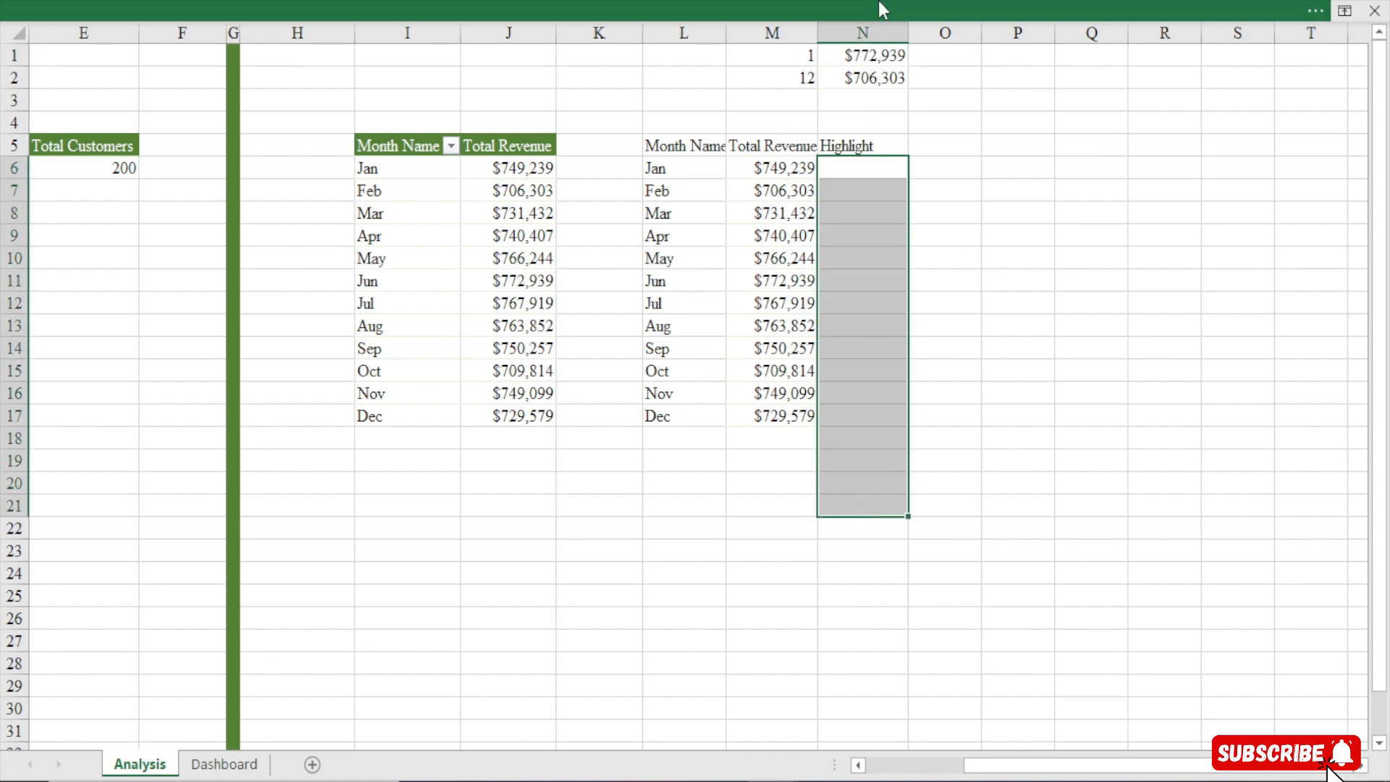
left_click(854, 173)
type("=IF(")
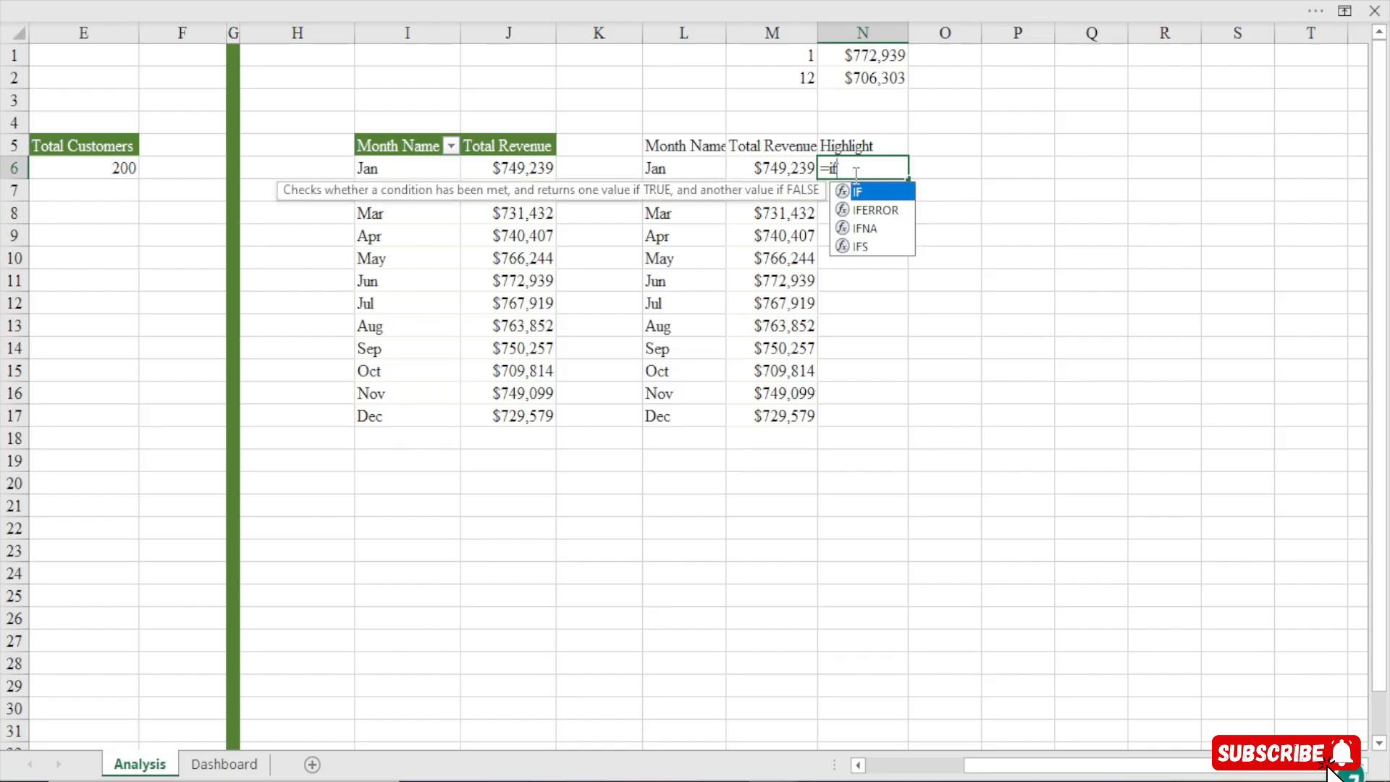
left_click(777, 166)
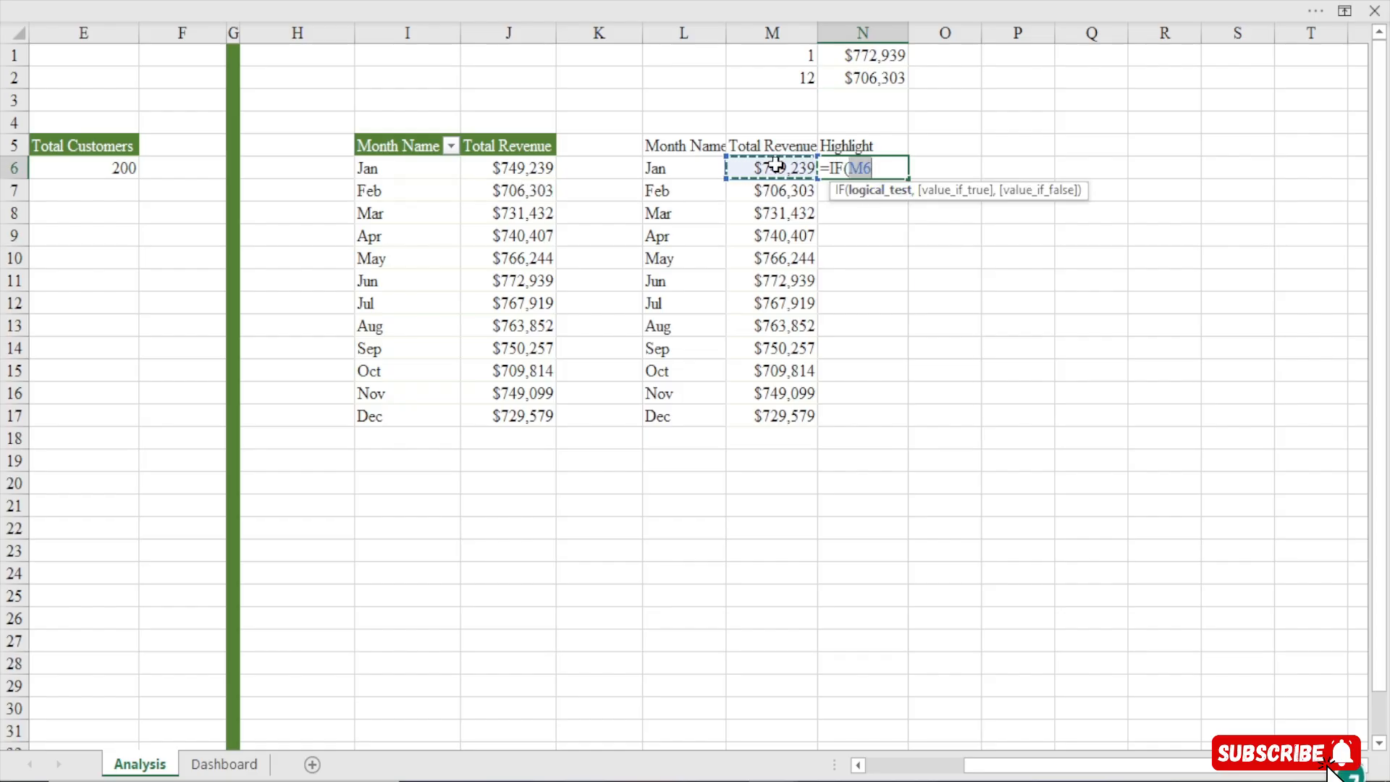
type("=")
left_click(873, 53)
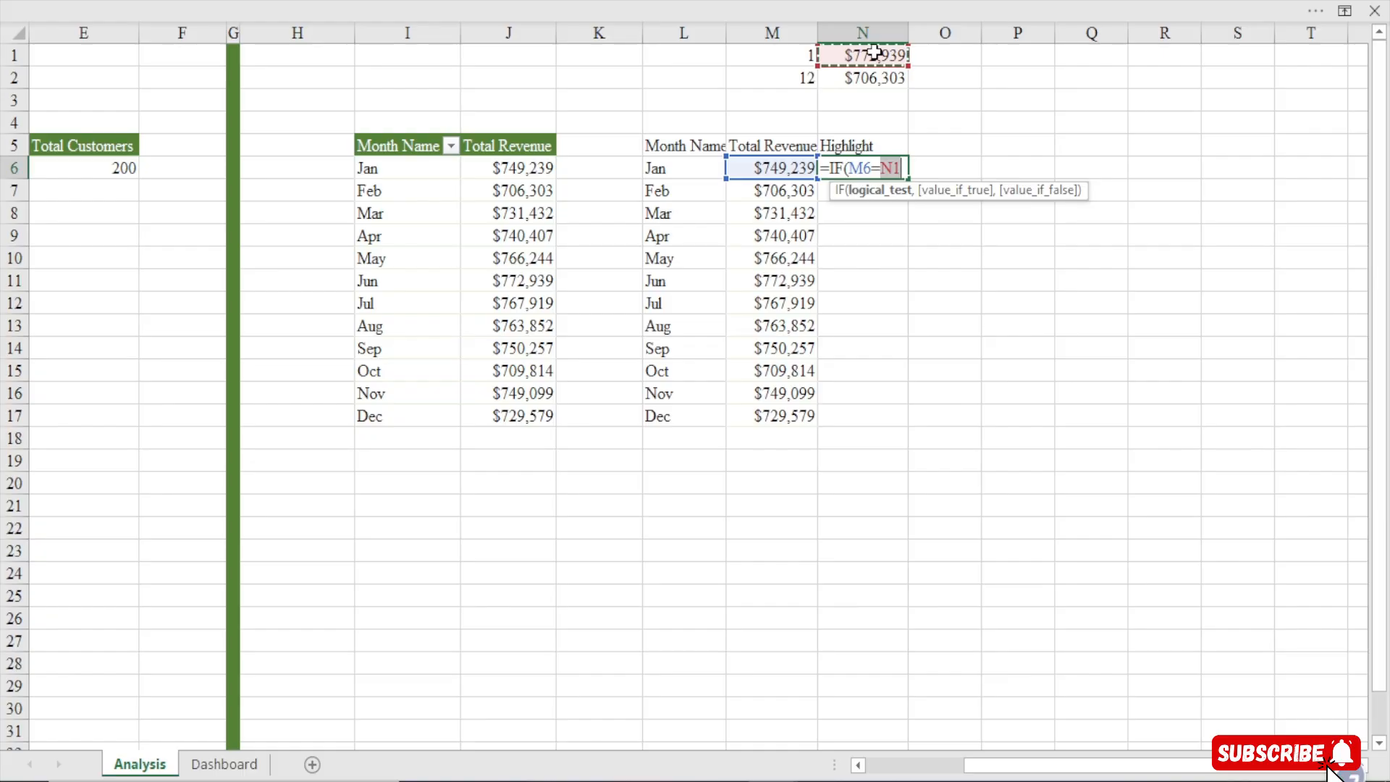
key("F4")
type(",")
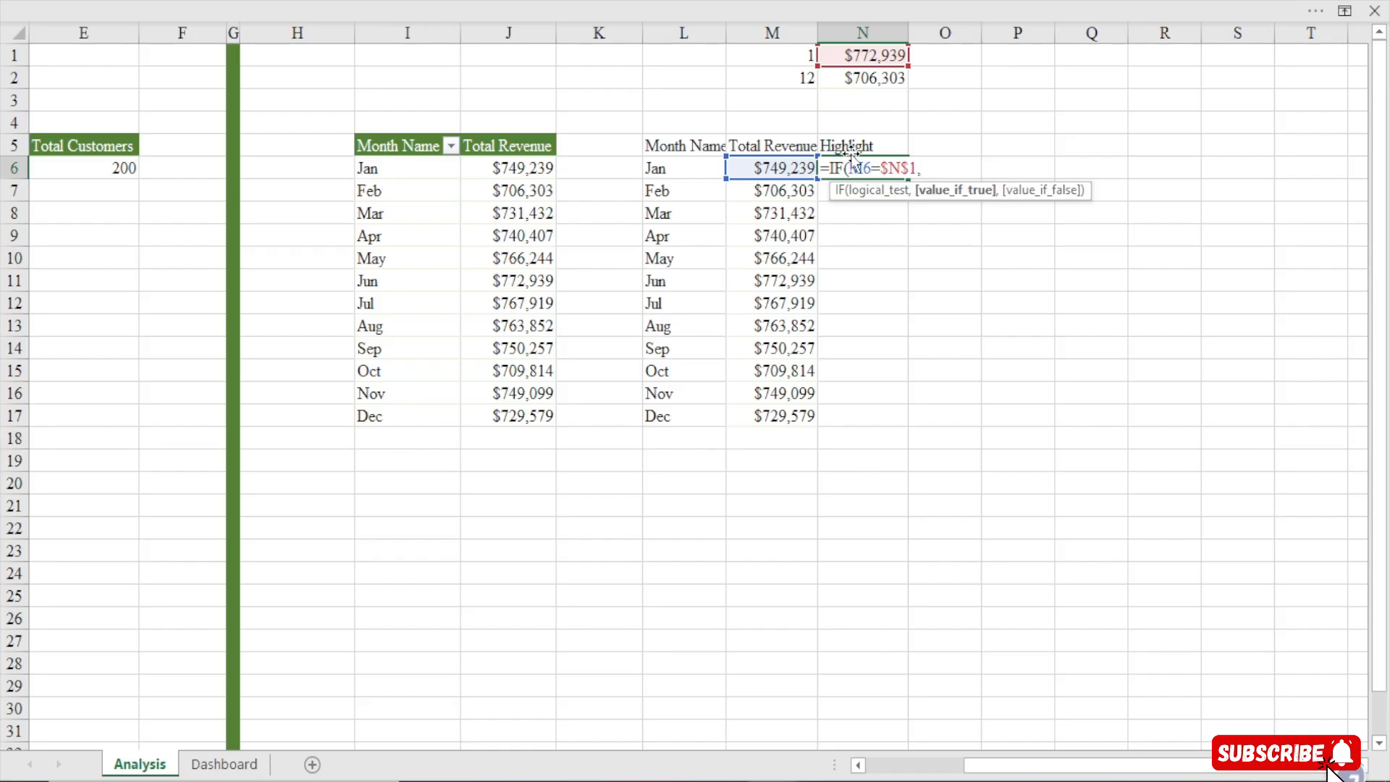
left_click(786, 168)
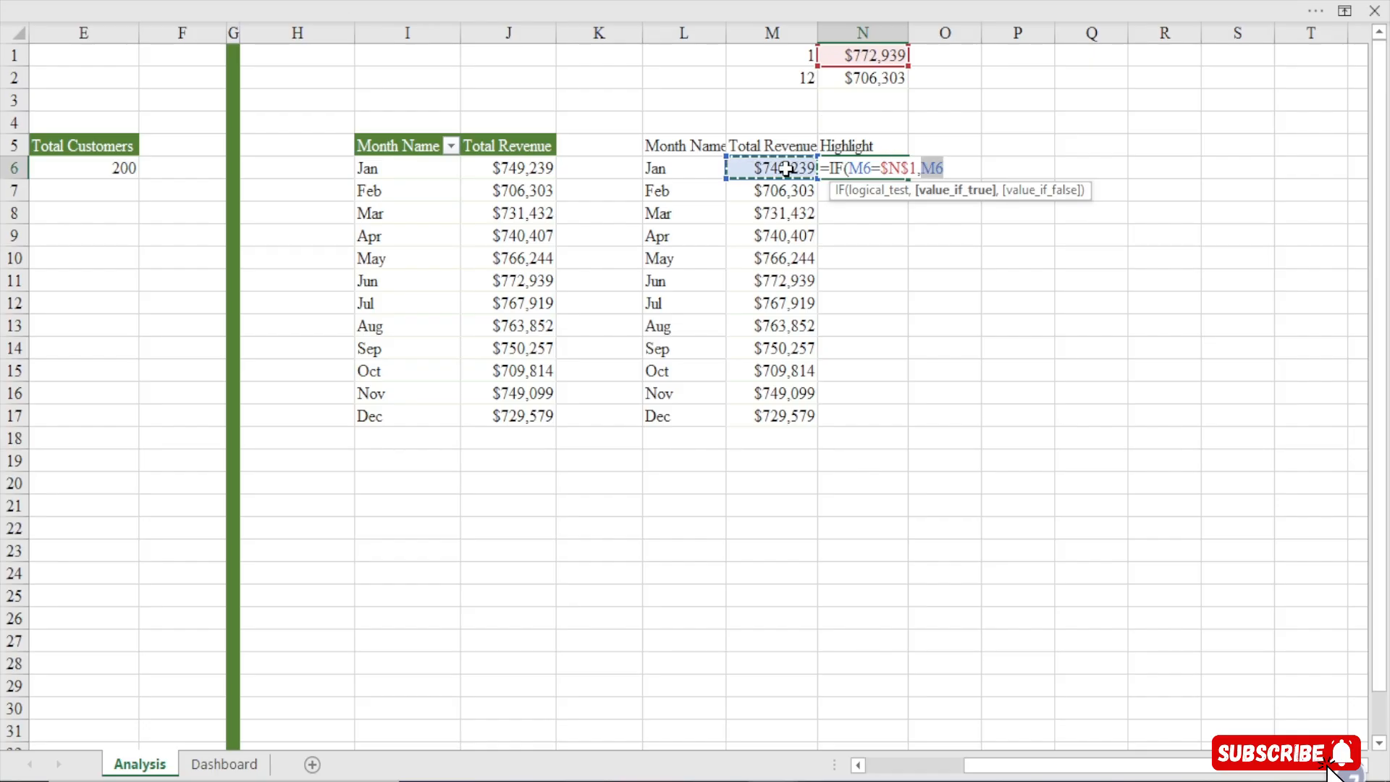
type(",")
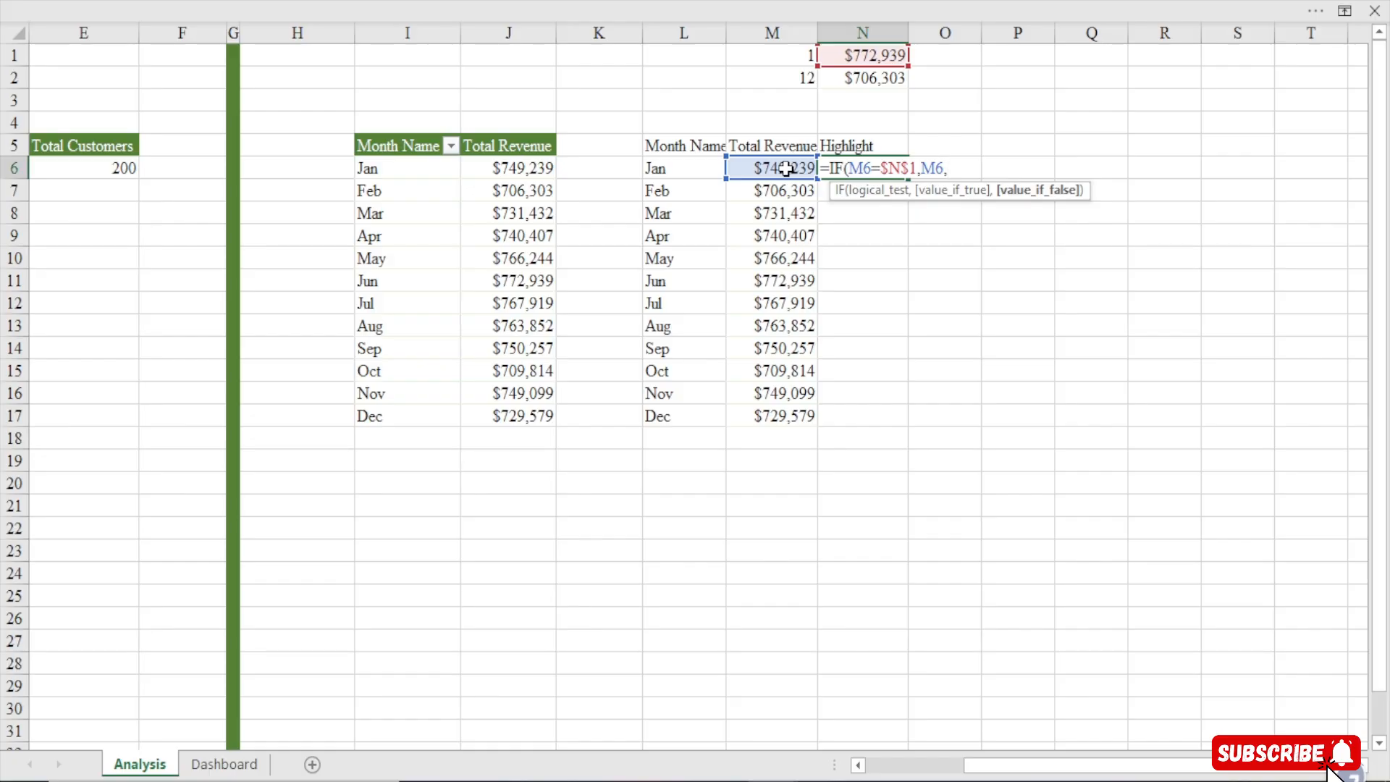
key("Escape")
Enter the formula =IFS(M6=$N$1,M6,M6=$N$2,M6) in cell N6 of the Highlight column
type("=")
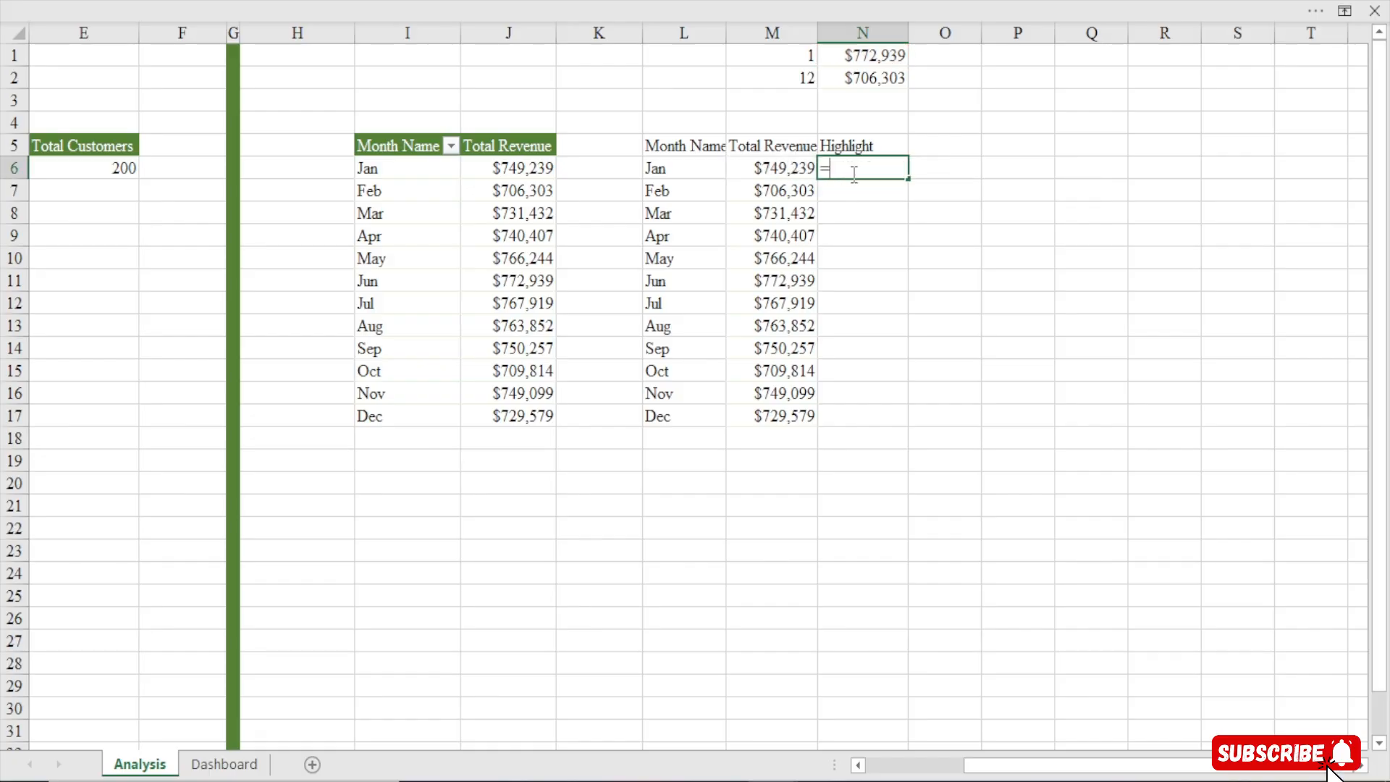
type("ifs")
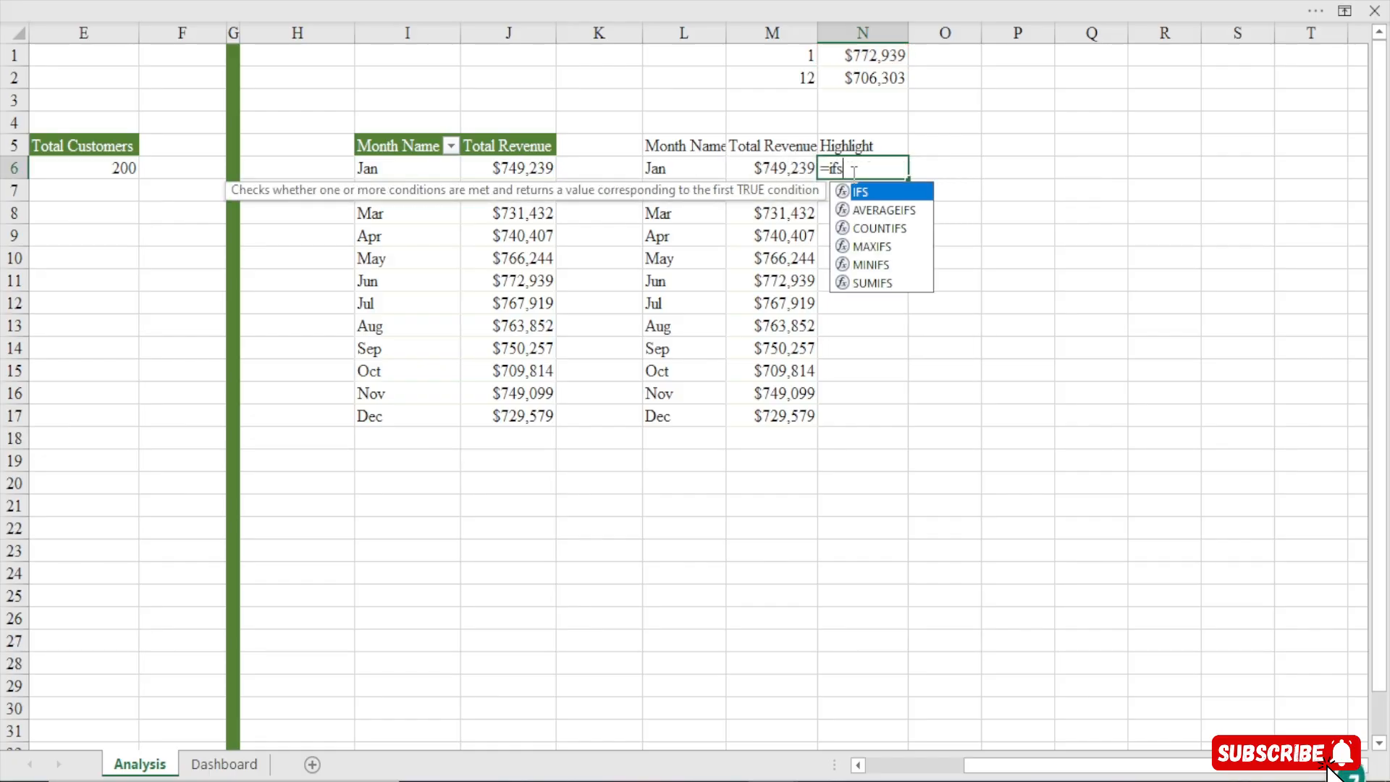
key("Tab")
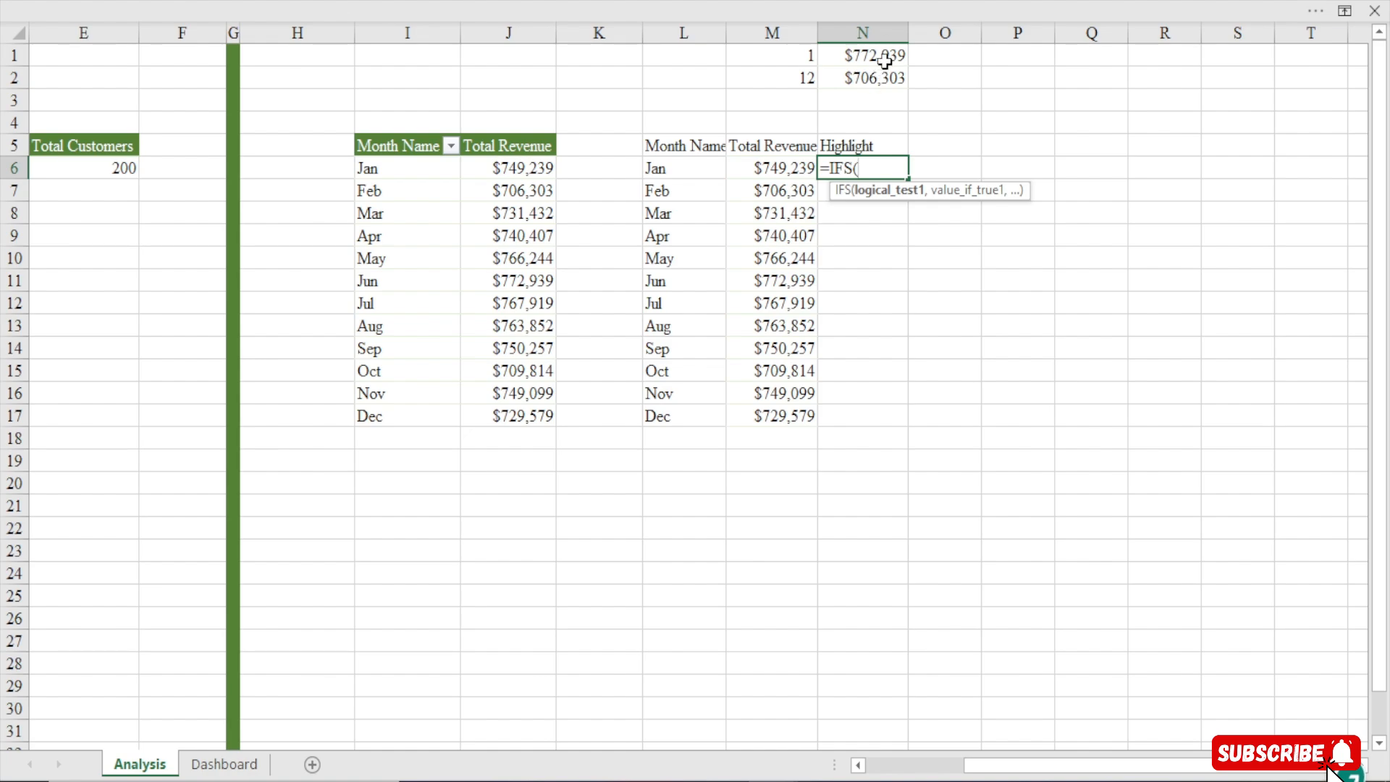
left_click(758, 163)
type("=")
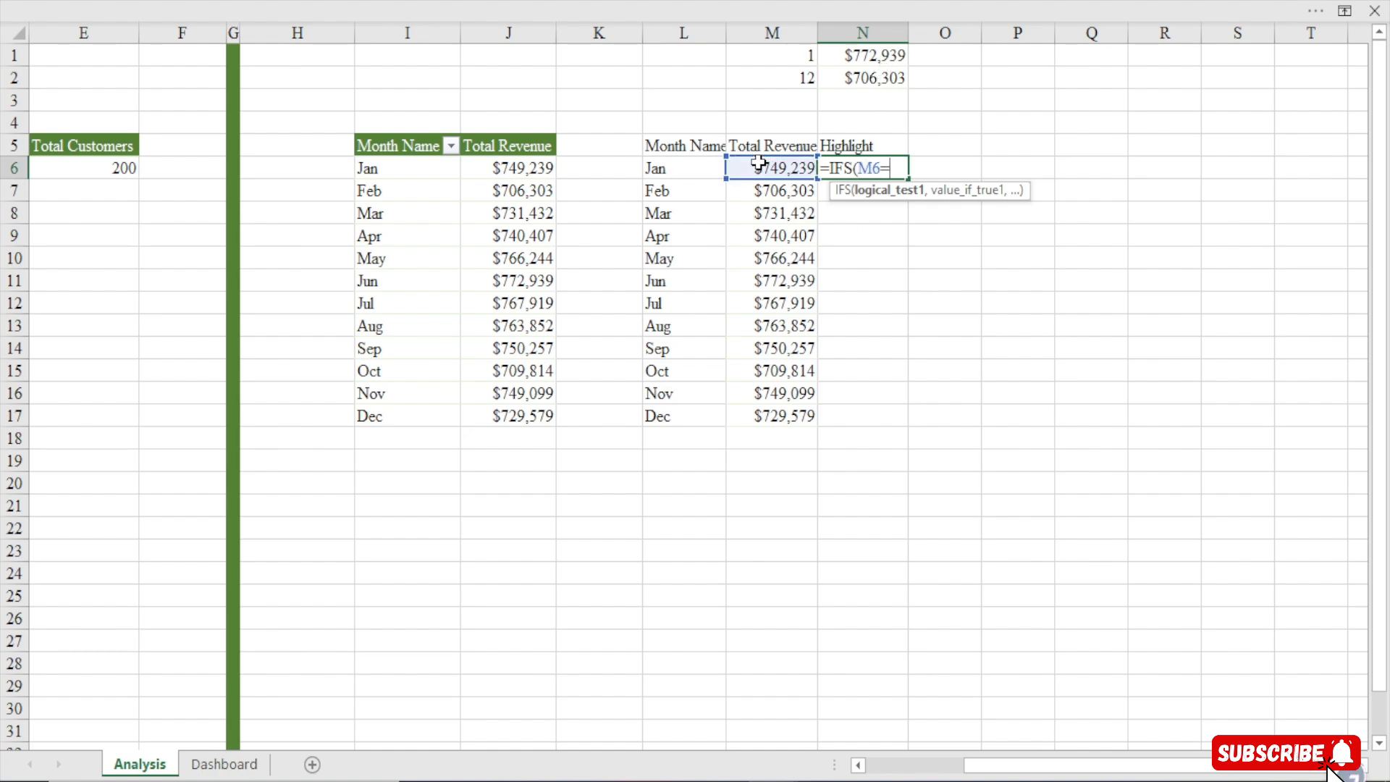
left_click(864, 58)
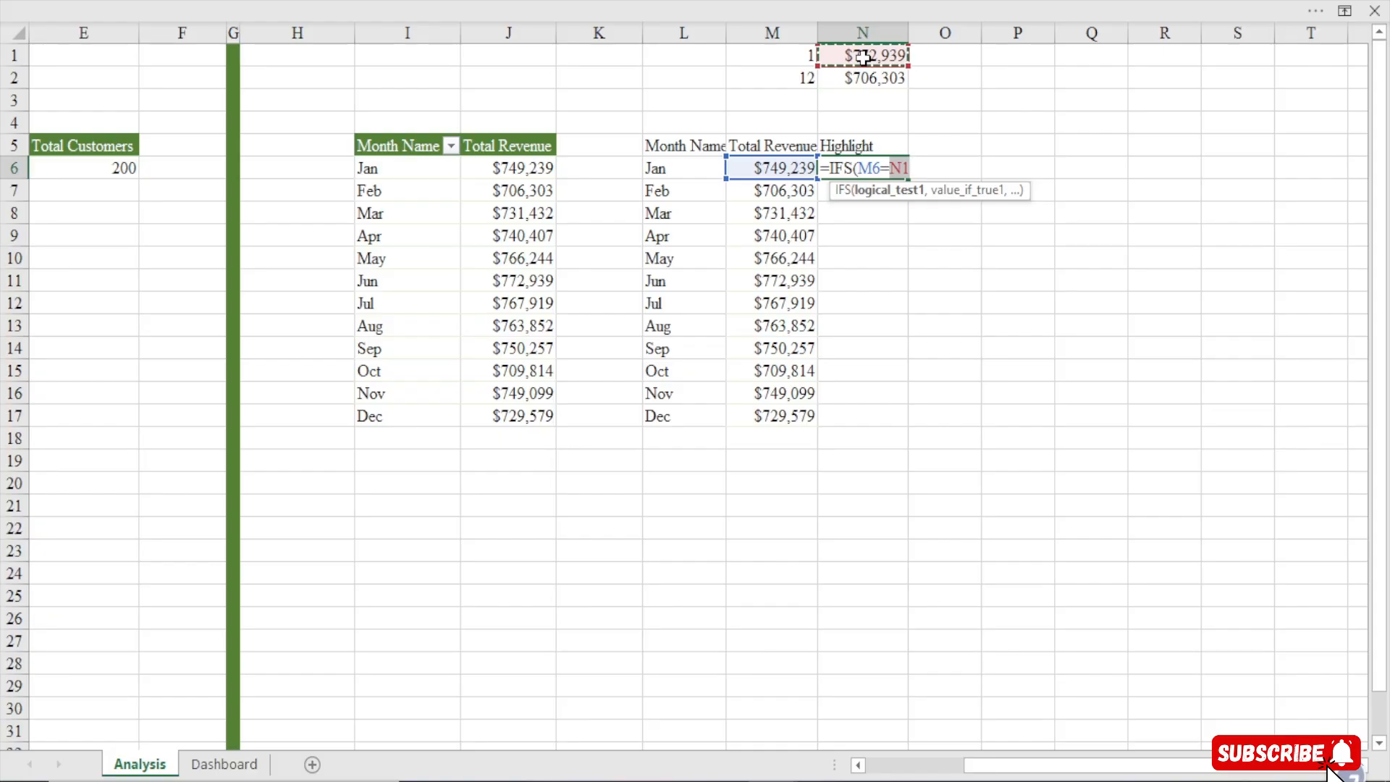
key("F4")
type(",")
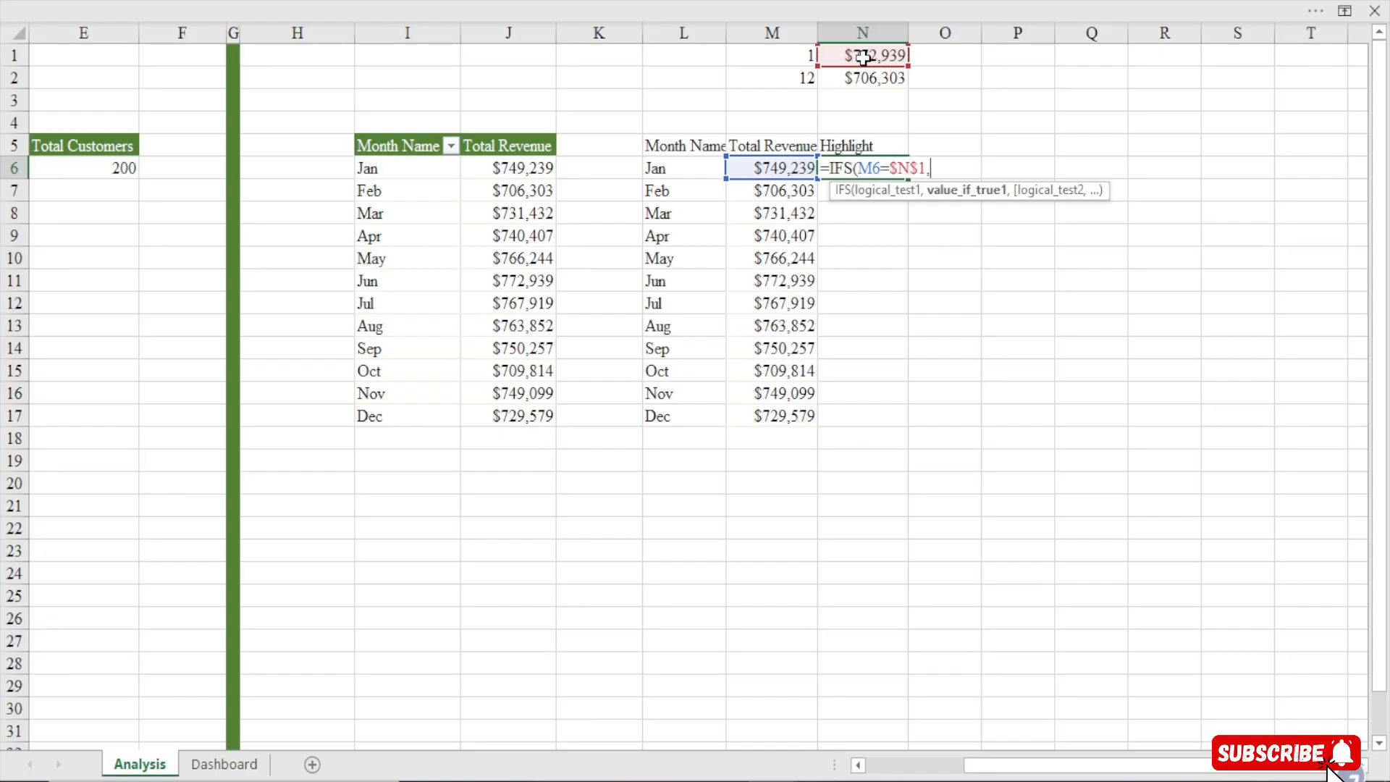
left_click(777, 171)
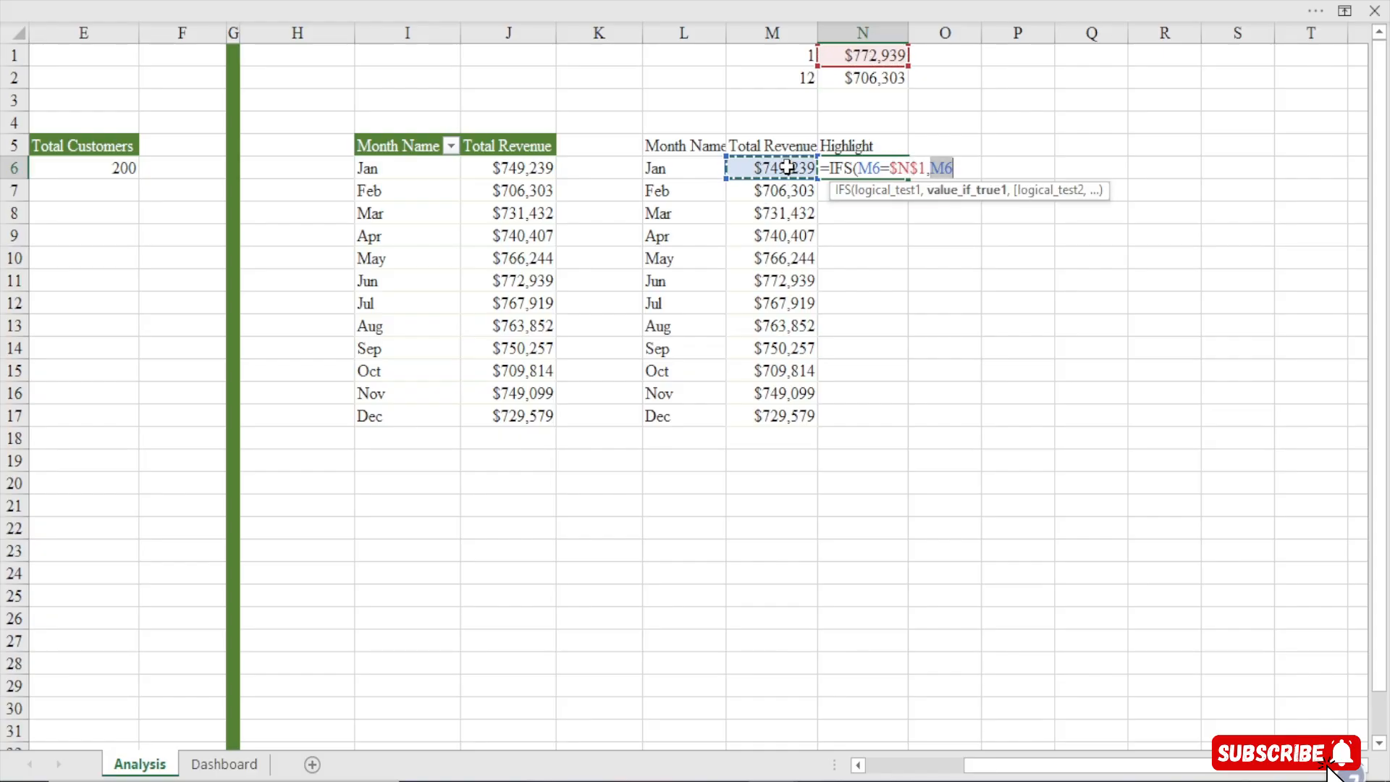
type(",")
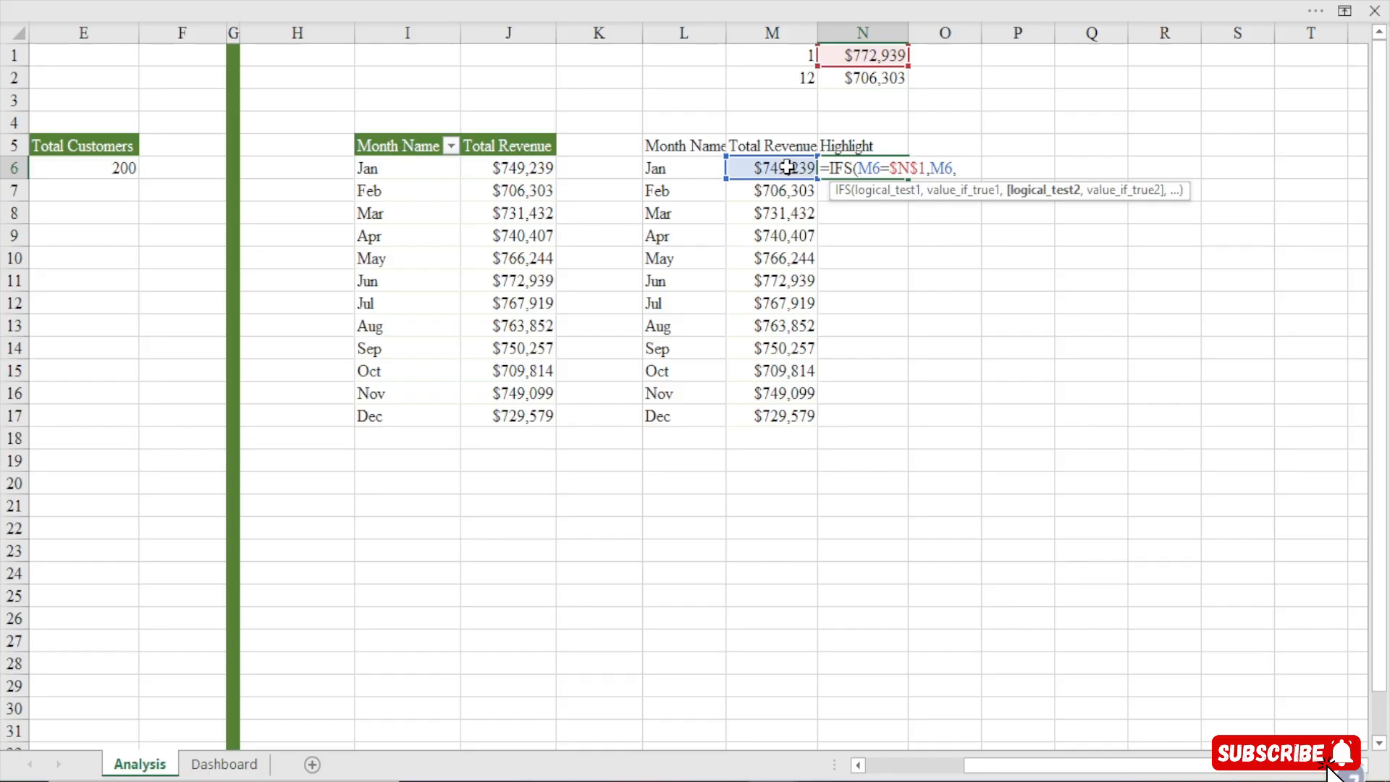
left_click(788, 171)
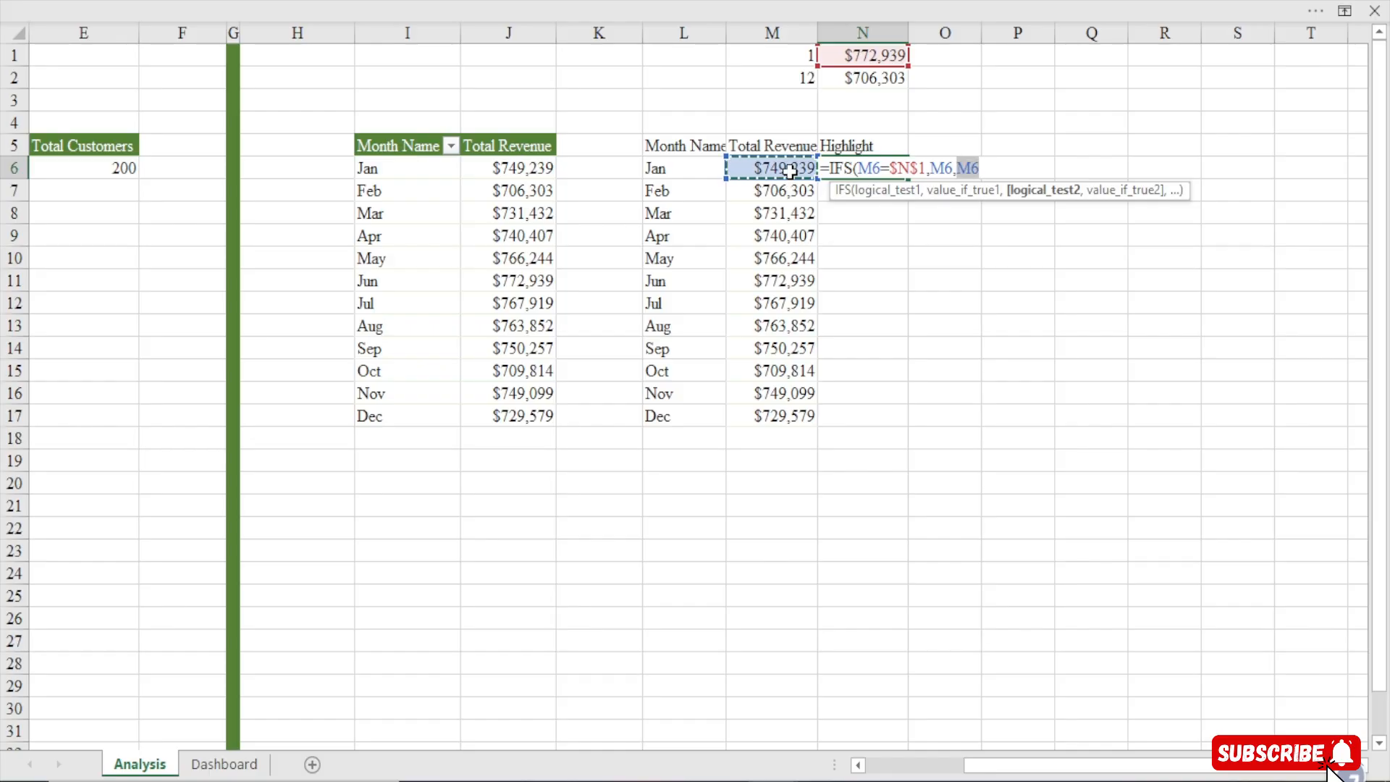
type("=")
left_click(866, 77)
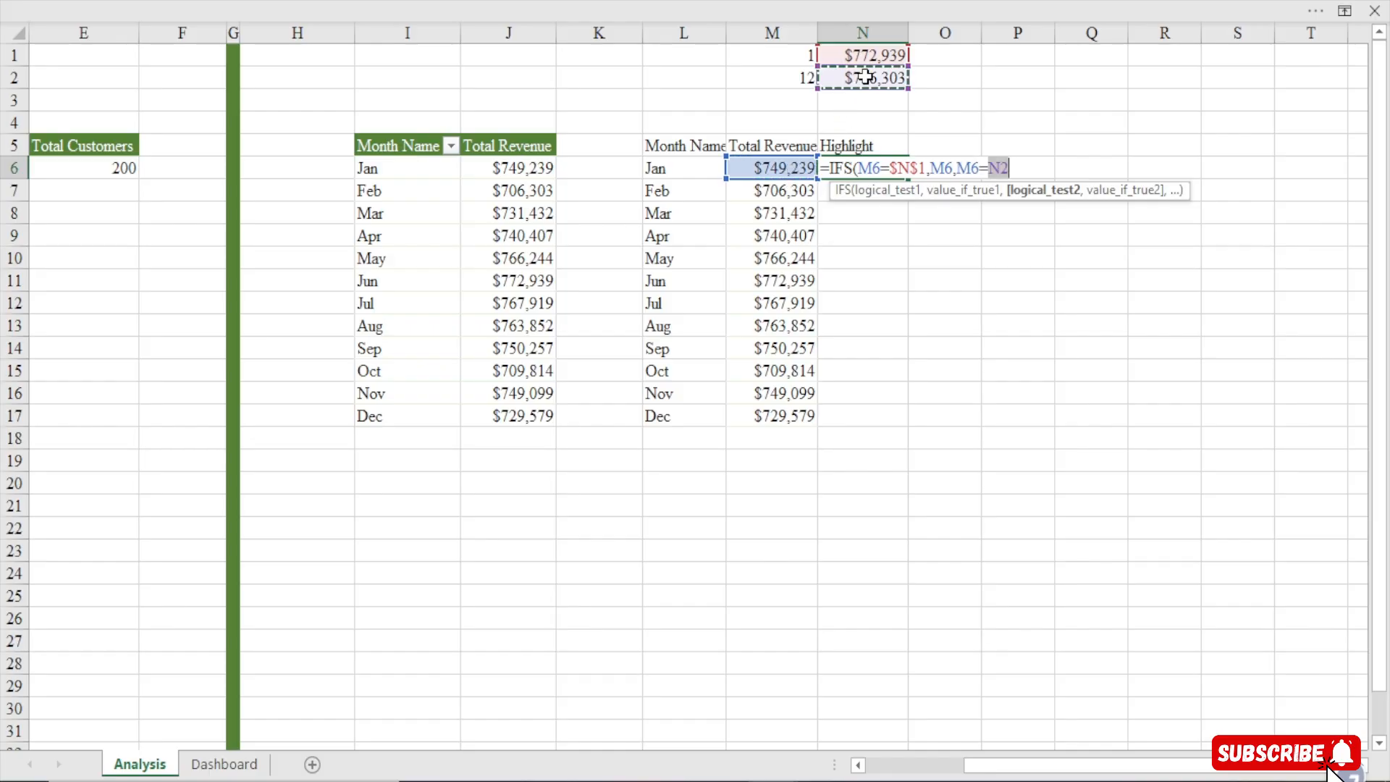
key("F4")
type(",")
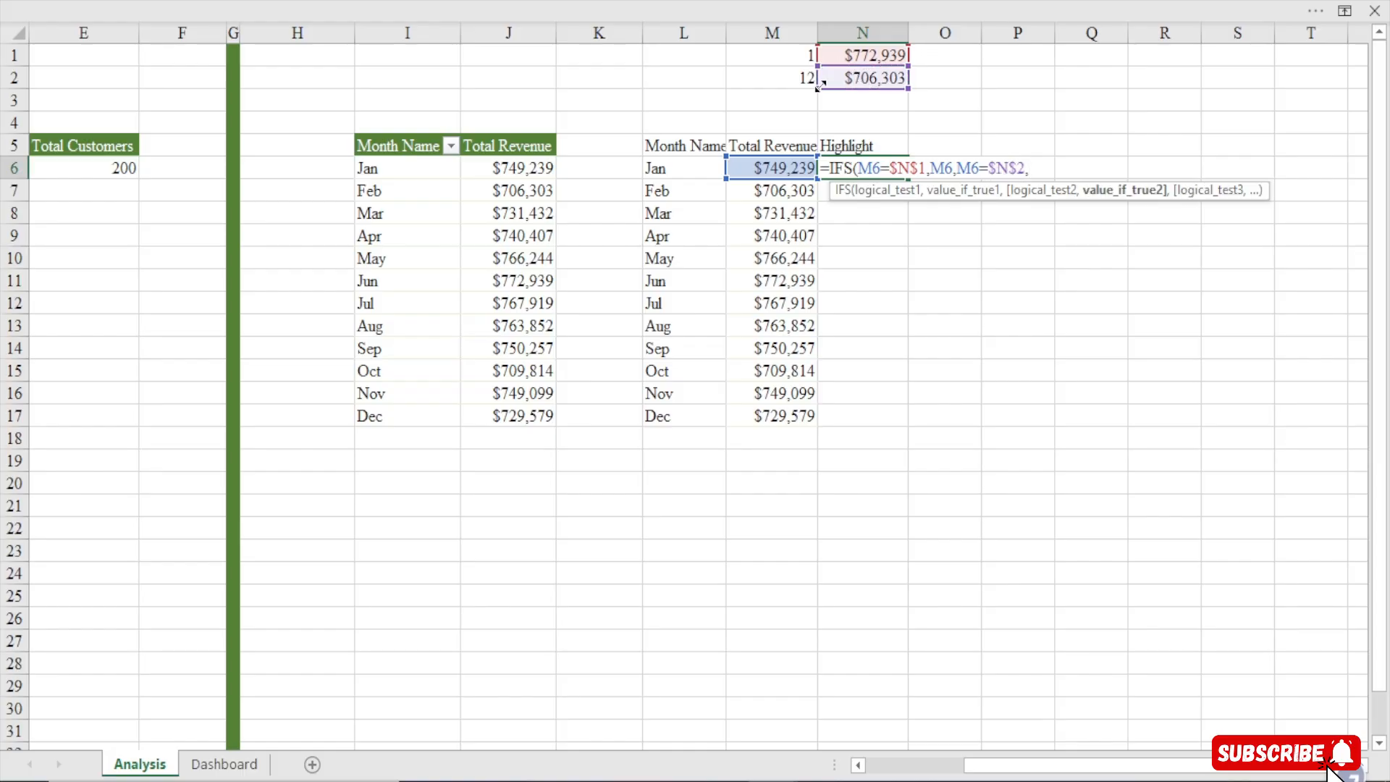
left_click(757, 168)
type(")")
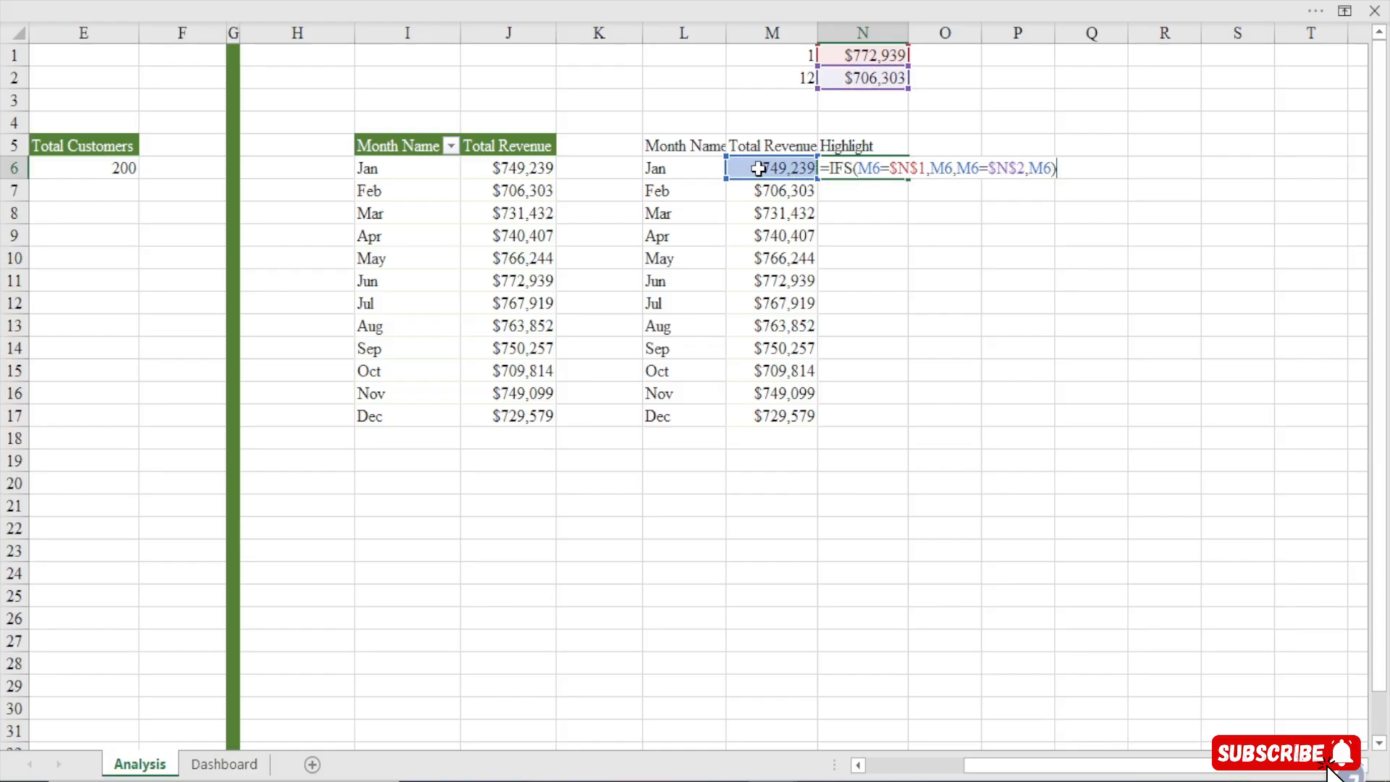
key("Return")
Fill the IFS formula from N6 down to N17
left_click(858, 168)
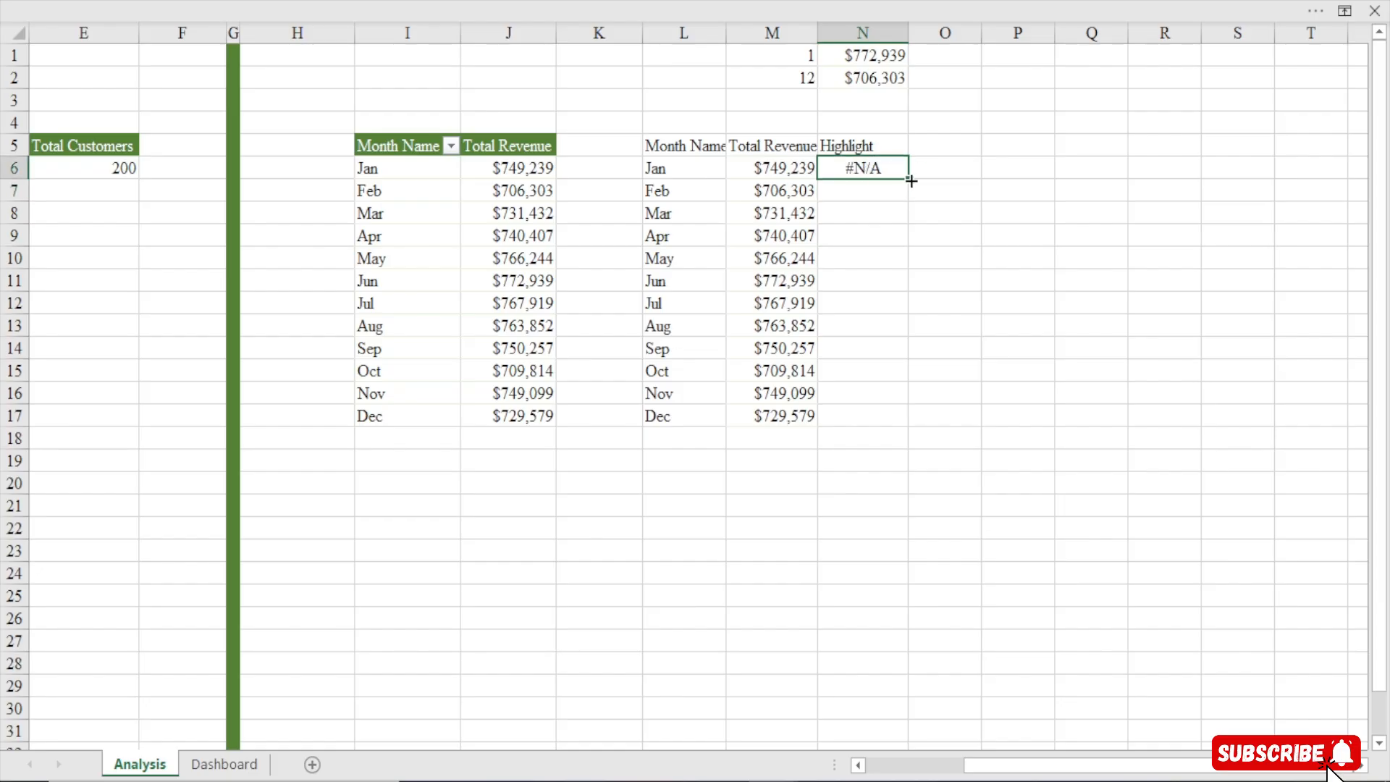
left_click_drag(911, 180, 917, 420)
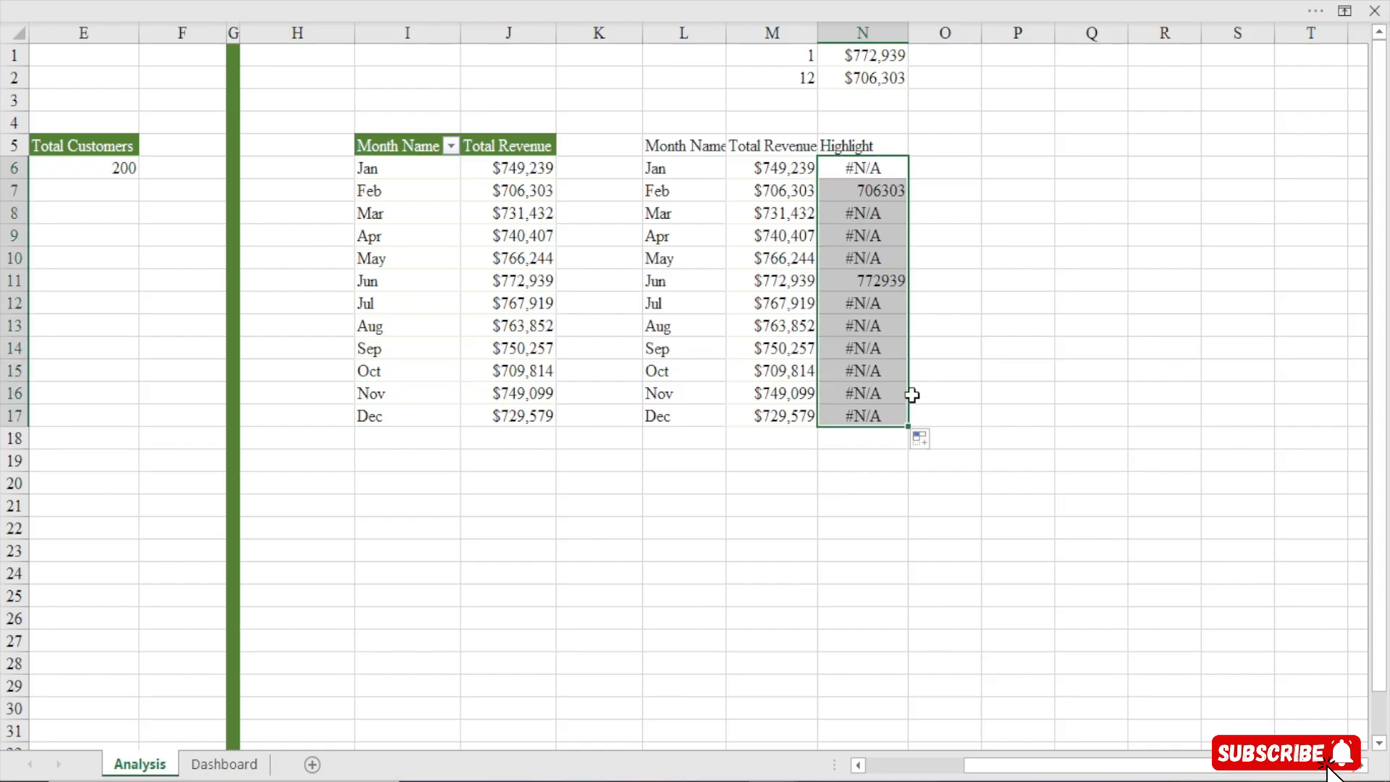
Wrap the N6 formula in IFERROR returning empty text, then fill it from N6 down to N17
double_click(869, 168)
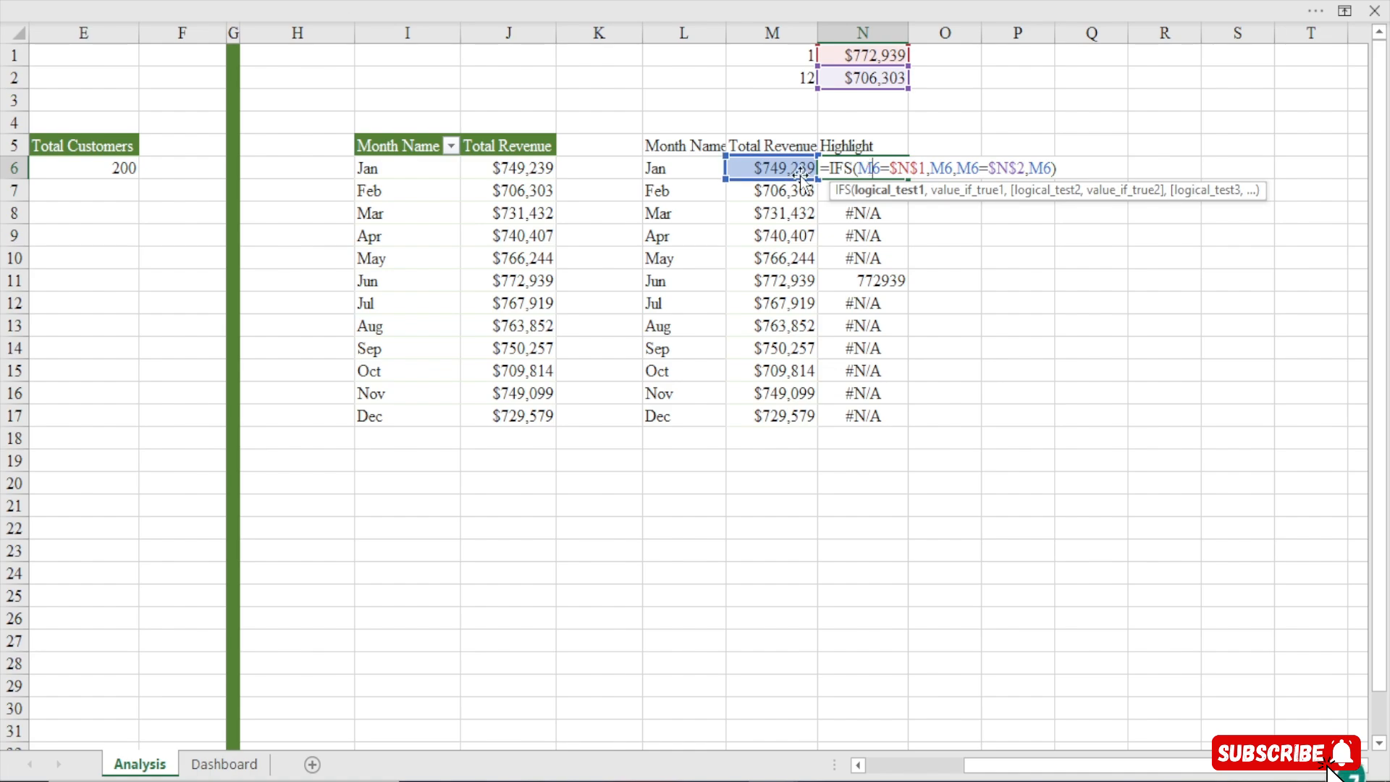
left_click(833, 168)
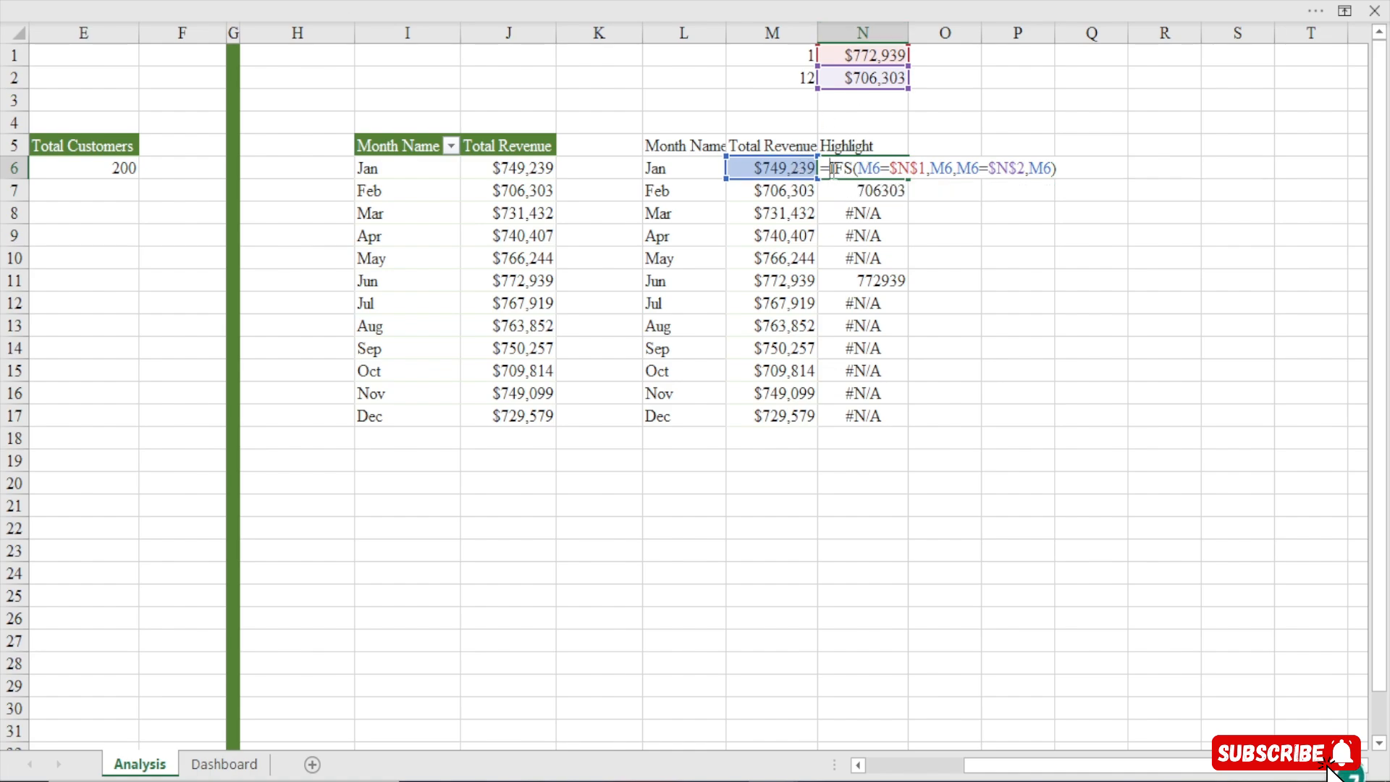
type("IFERROR(")
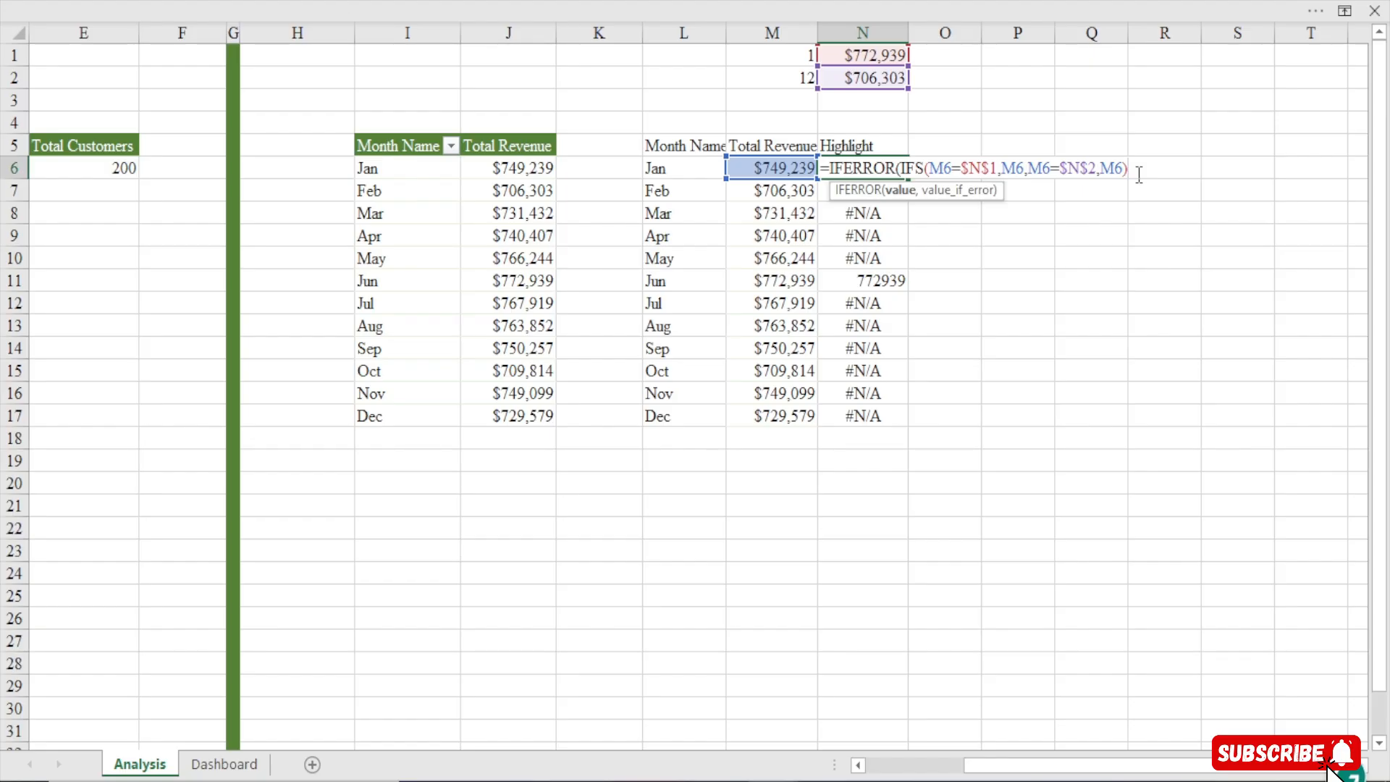
type(",")
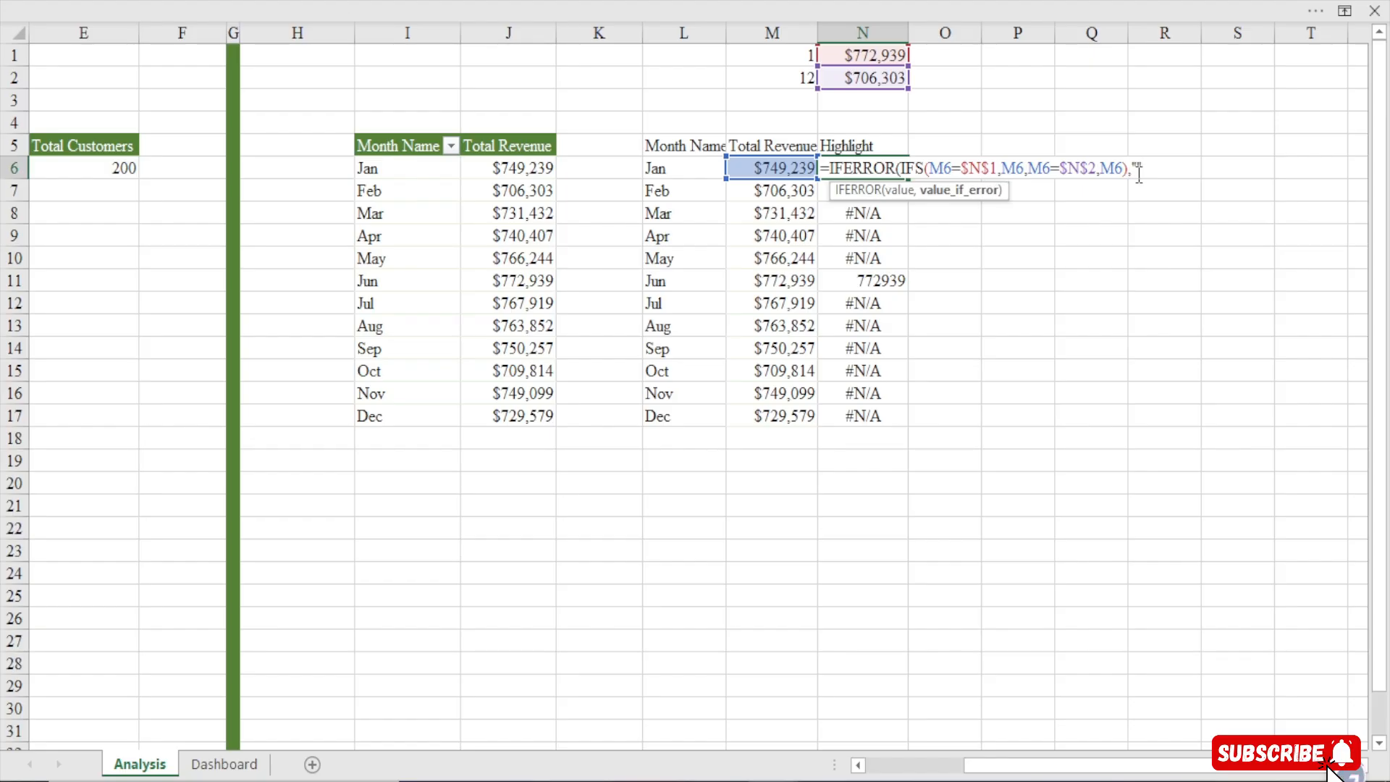
key("BackSpace")
key("BackSpace")
type(",\"\")")
key("Return")
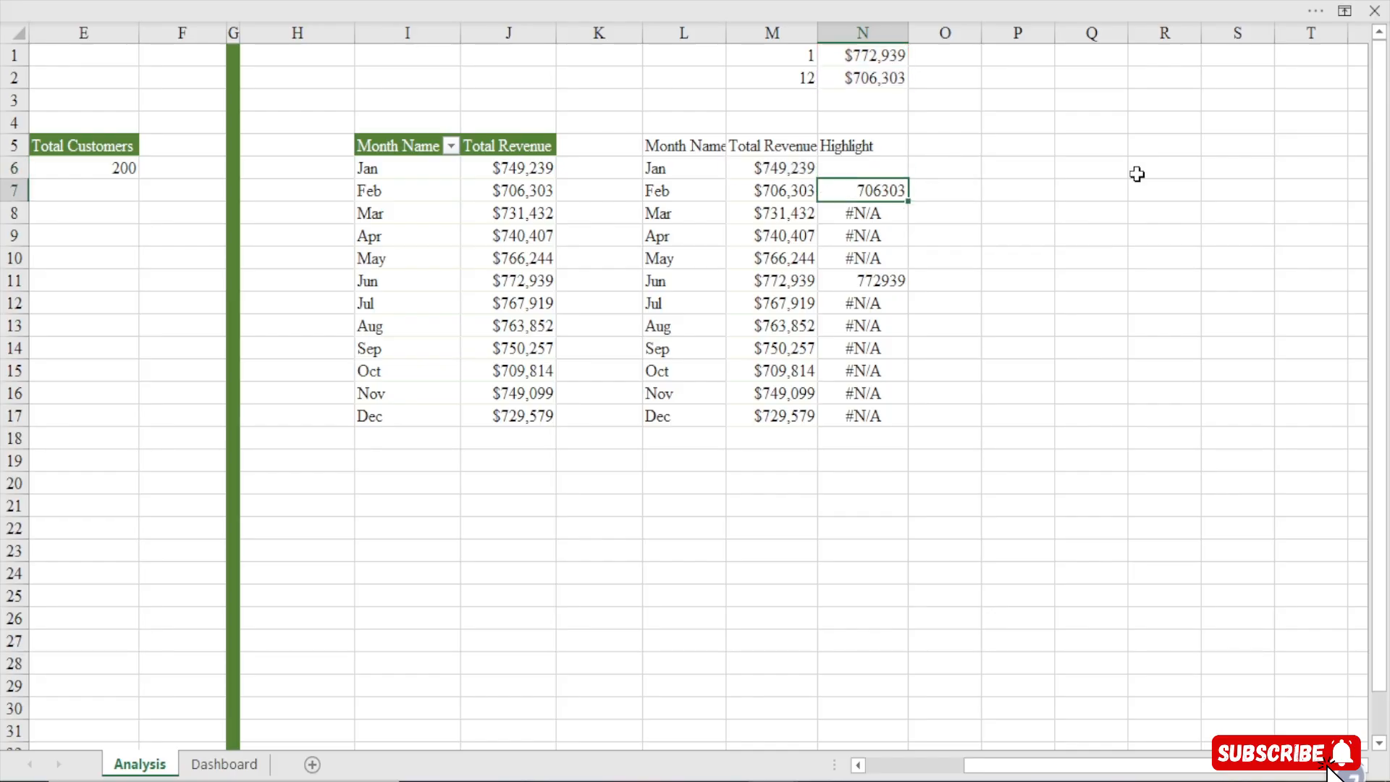
left_click(902, 173)
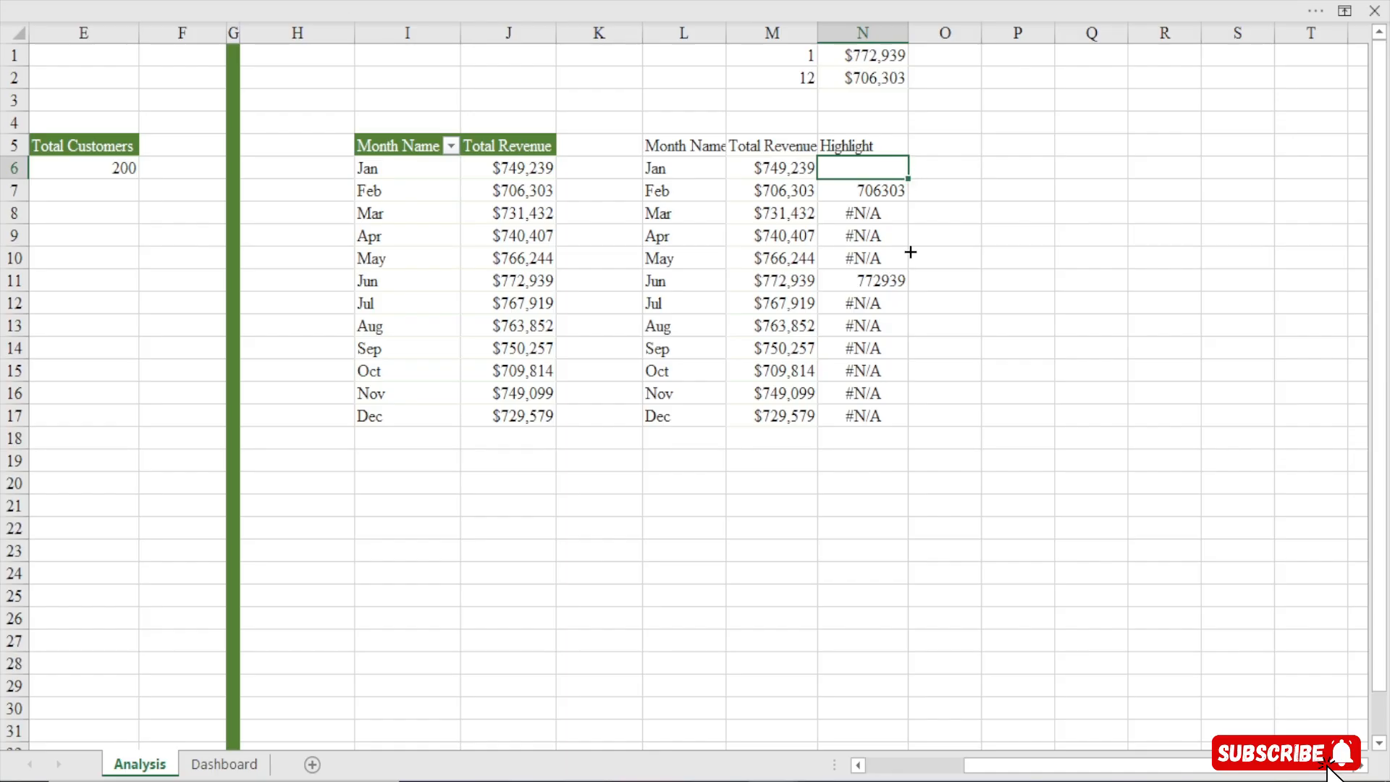
left_click_drag(910, 252, 919, 422)
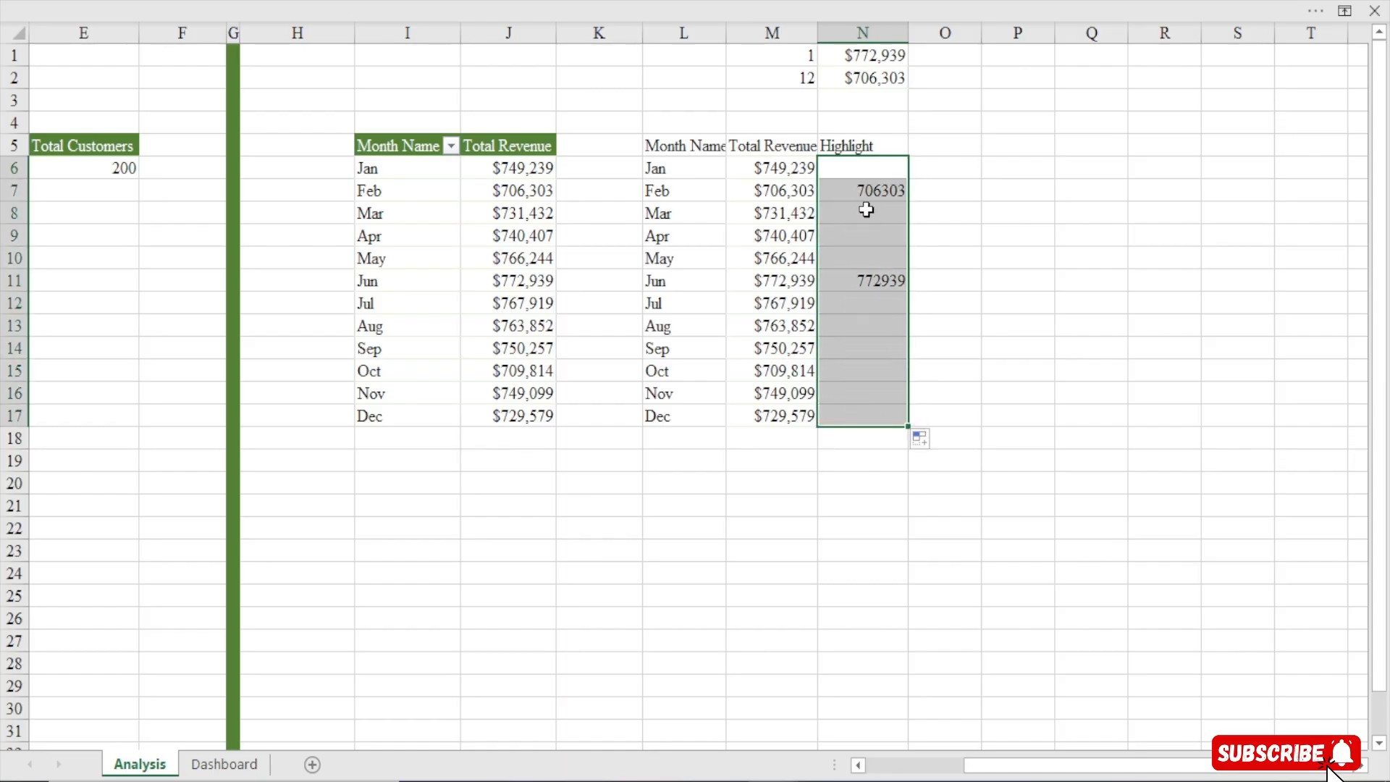
Copy the currency format from the revenue column onto N6:N17 with Format Painter
left_click(809, 191)
left_click(542, 3)
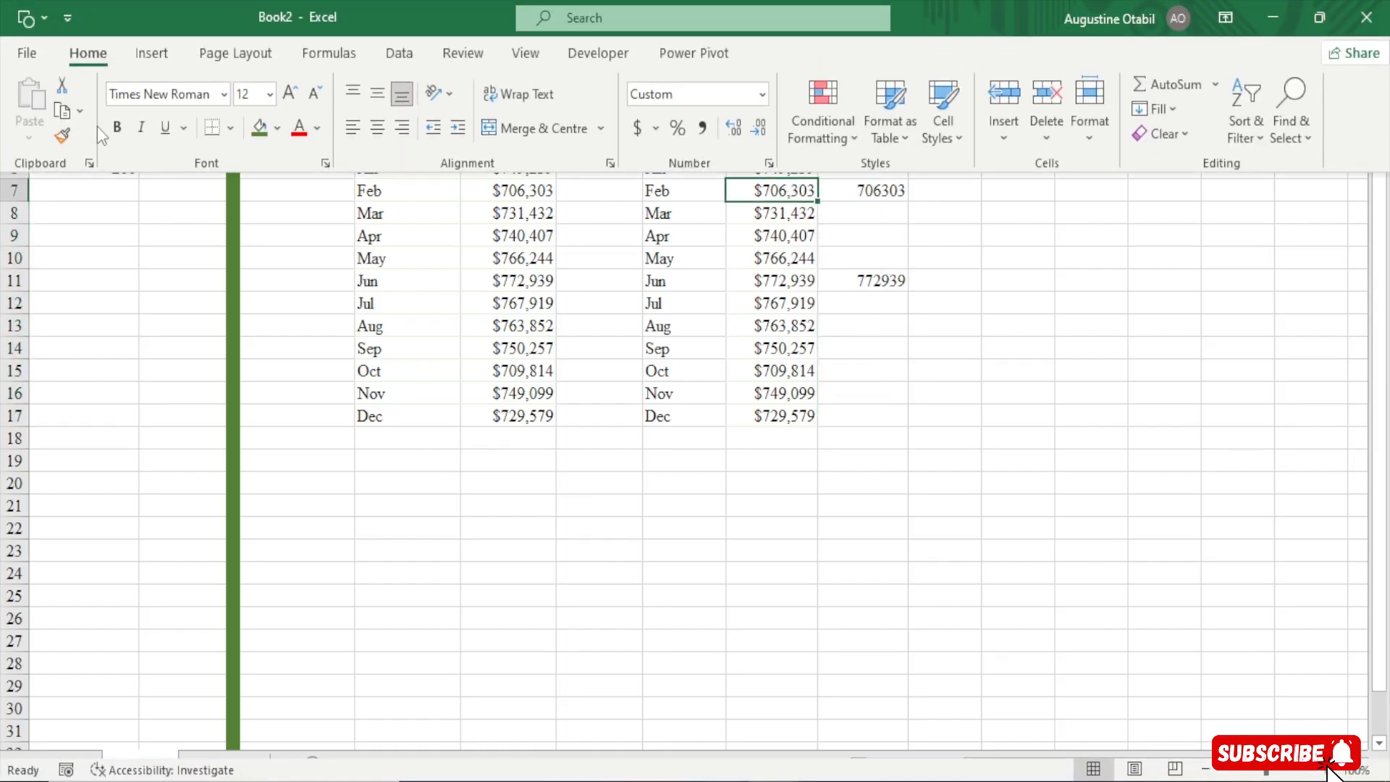
left_click(67, 135)
left_click_drag(901, 174, 871, 415)
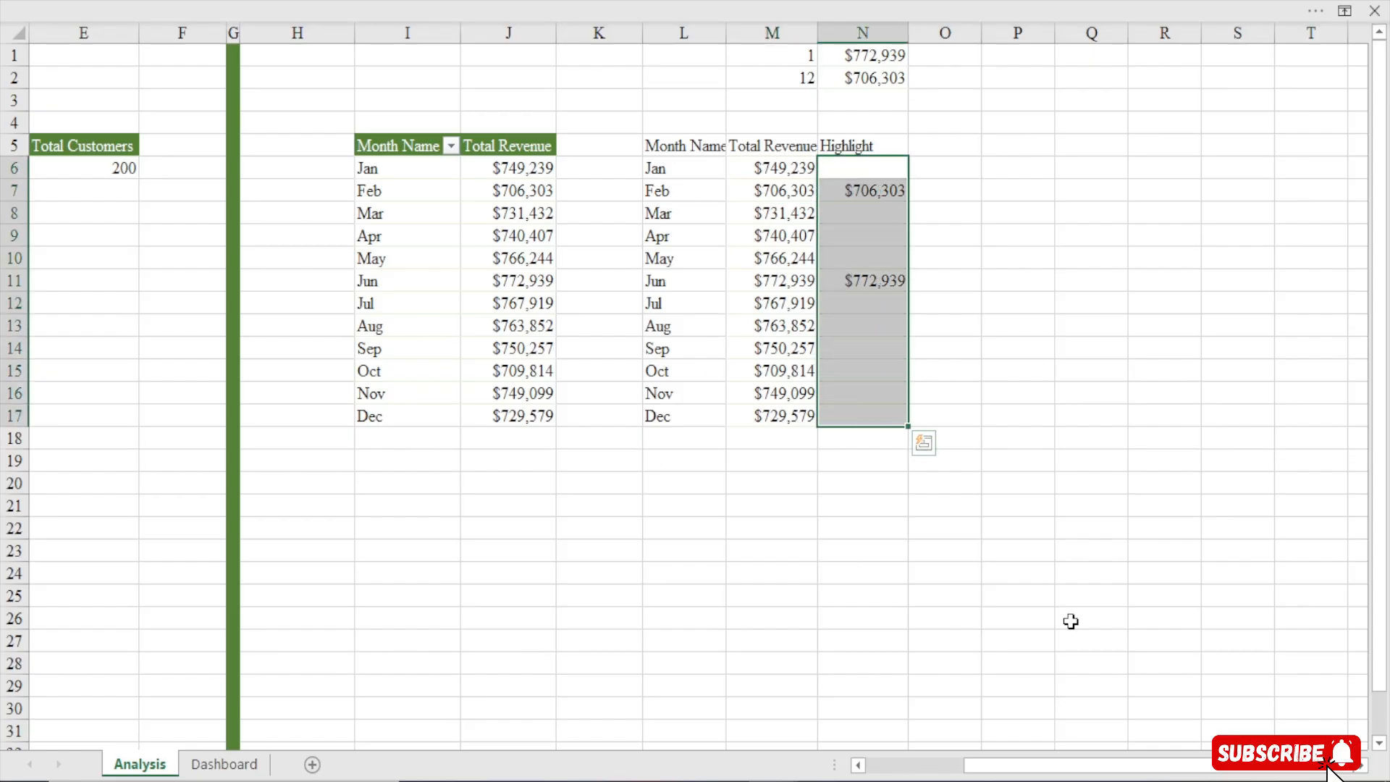
Insert a 2D line chart from the Month Name and Total Revenue columns L5:M17
left_click_drag(686, 146, 797, 419)
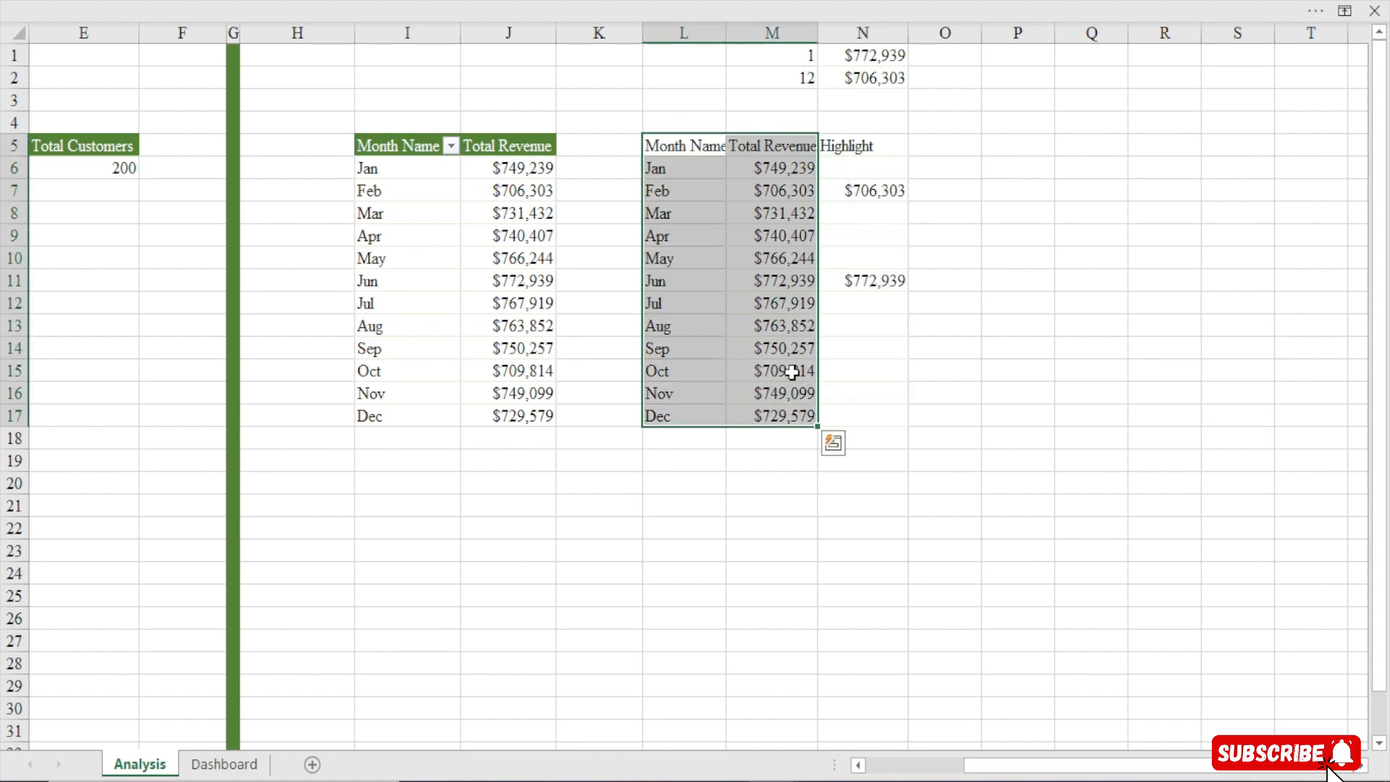
left_click(530, 10)
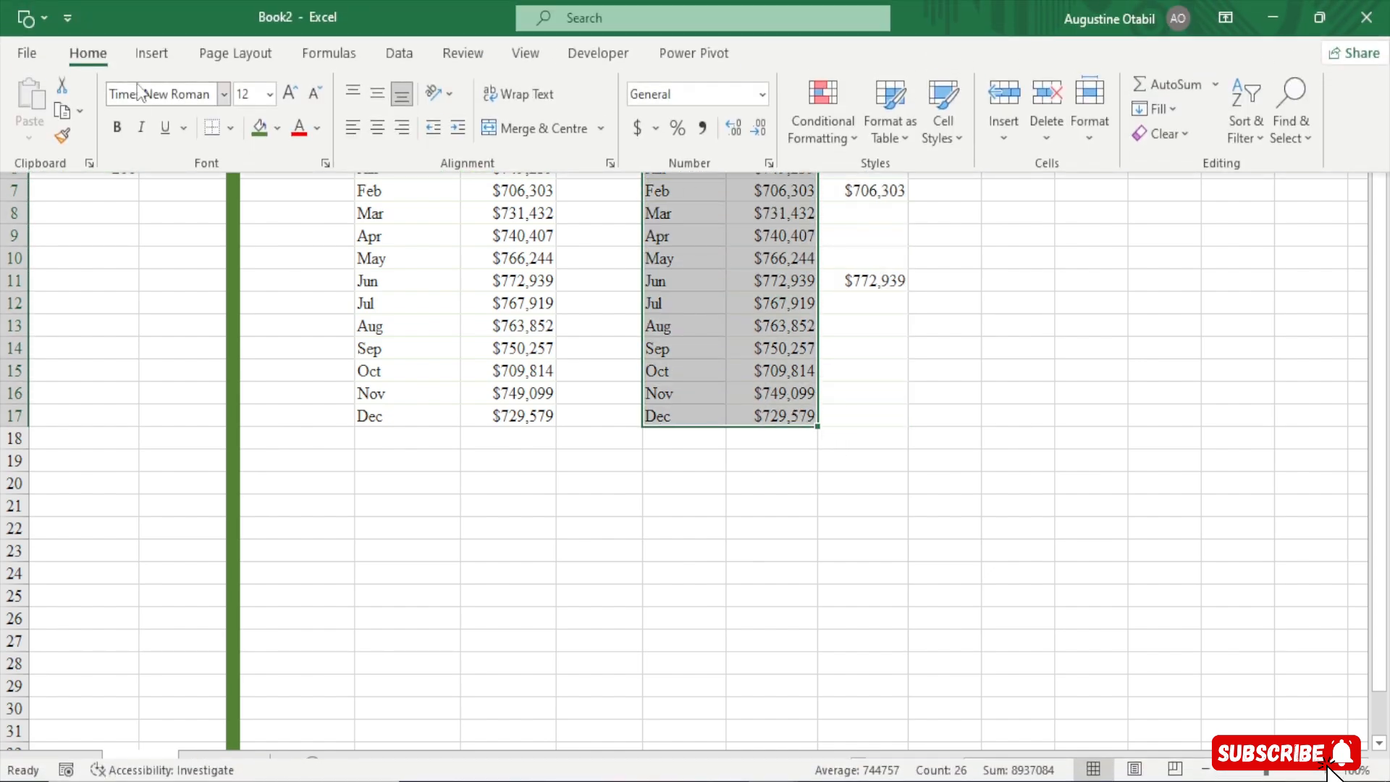
left_click(150, 53)
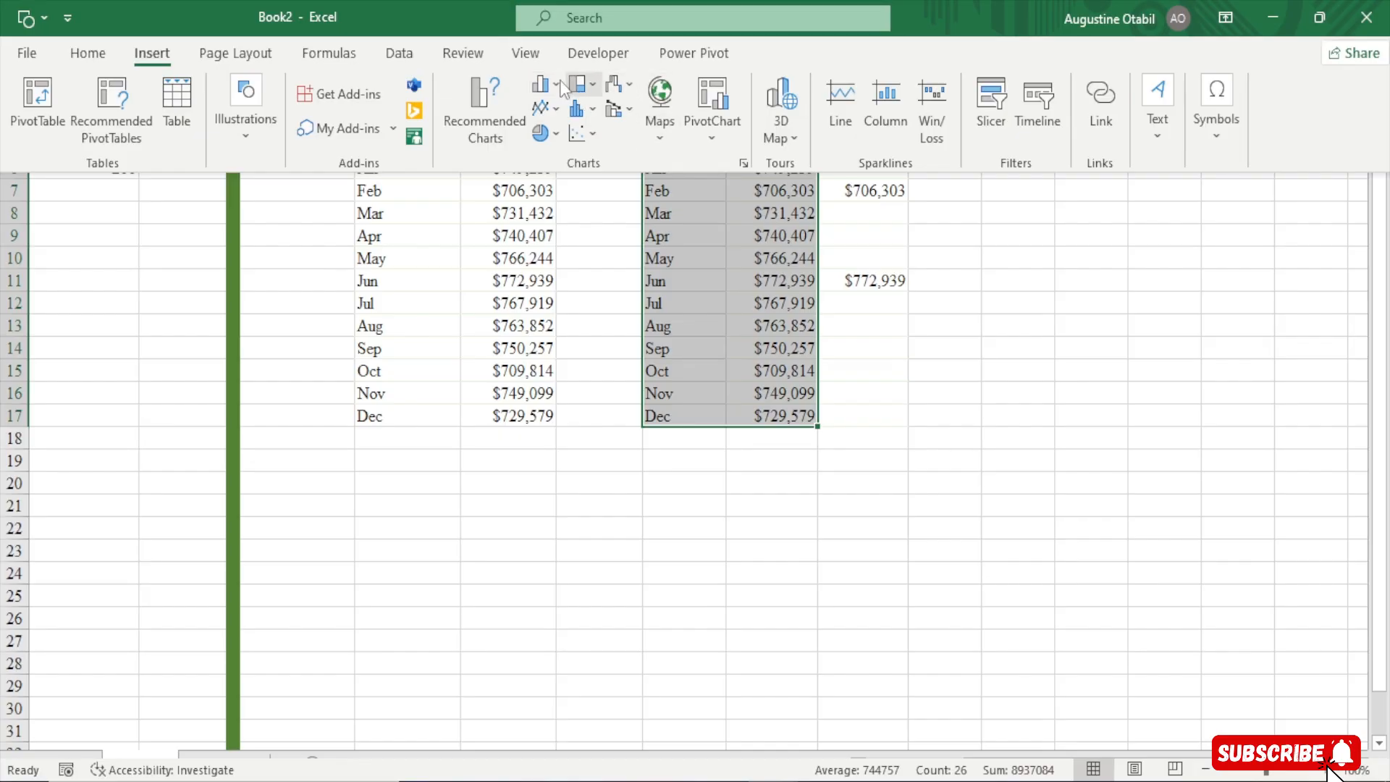
left_click(558, 108)
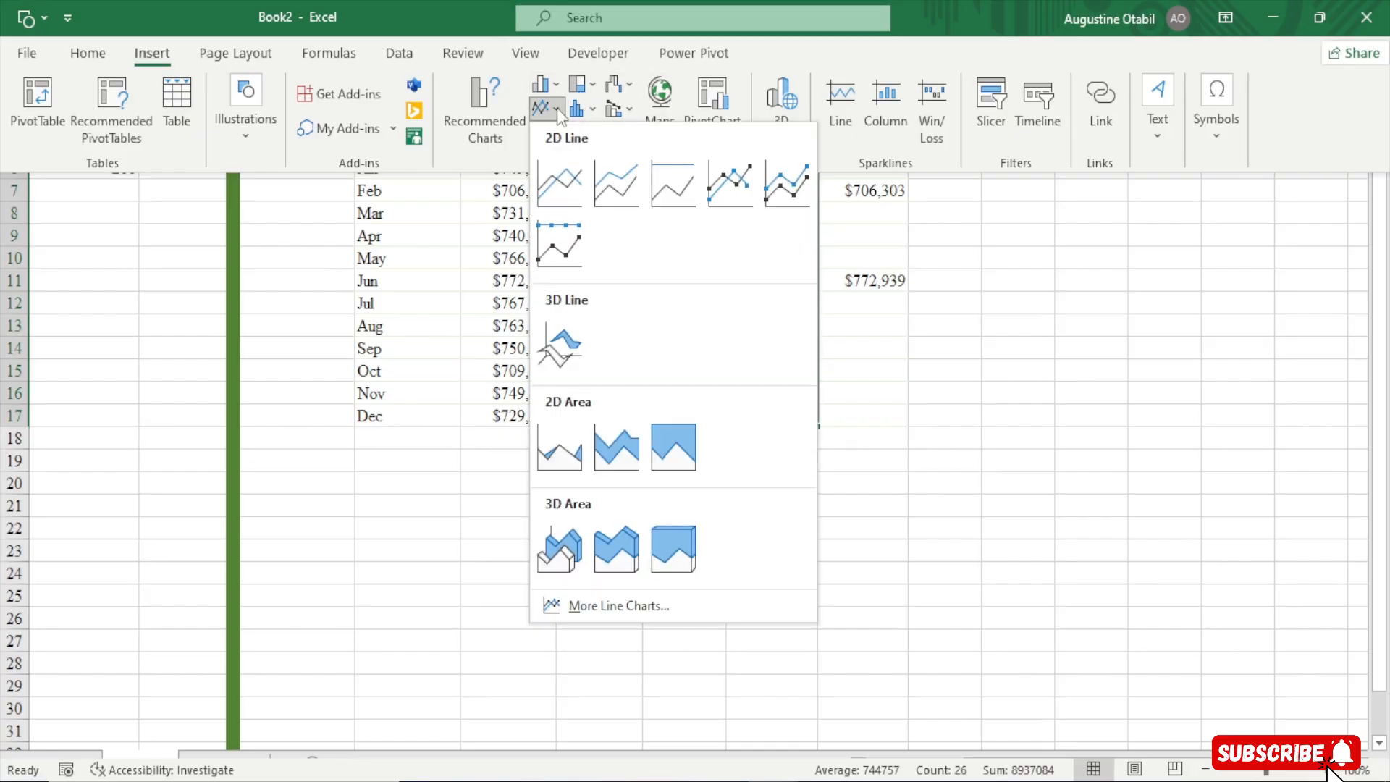
left_click(558, 184)
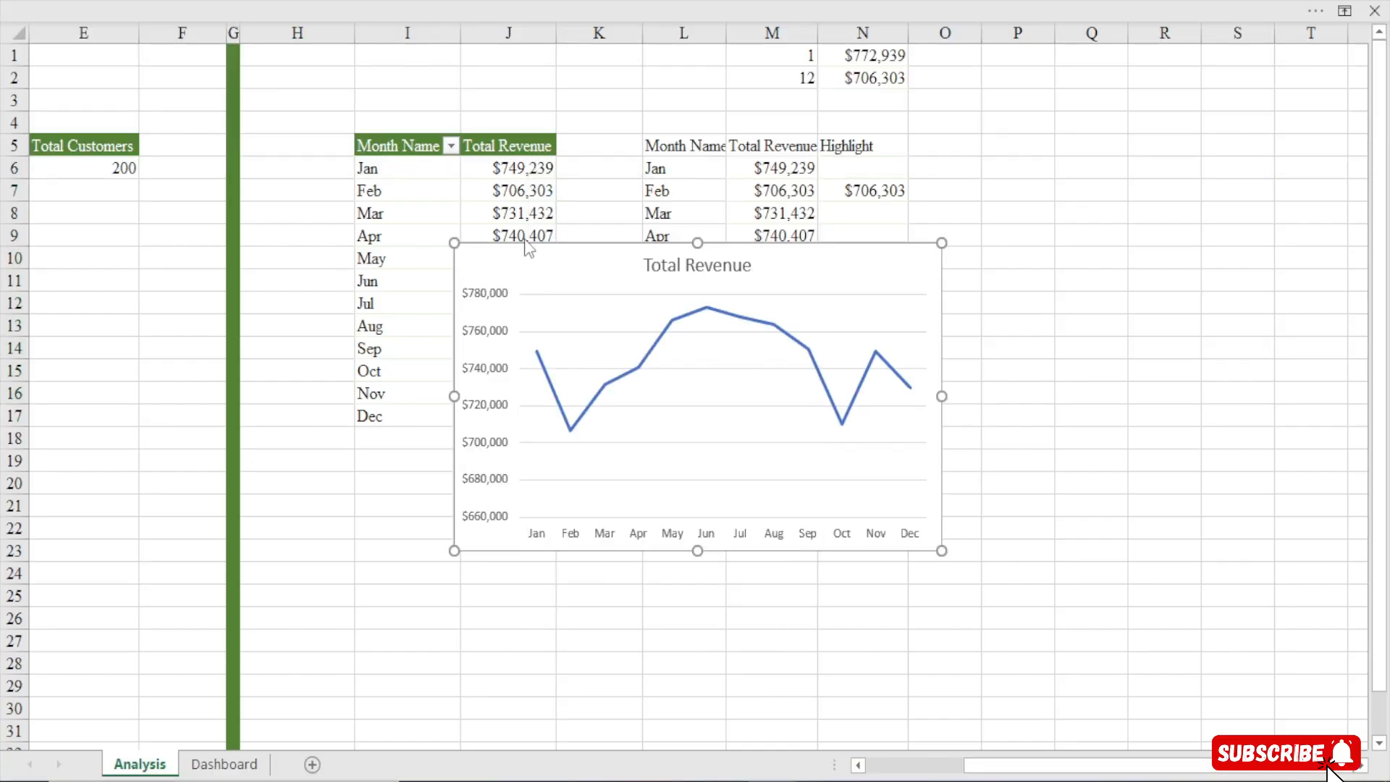
Delete the chart's vertical axis, chart title and gridlines
left_click(496, 301)
key("Delete")
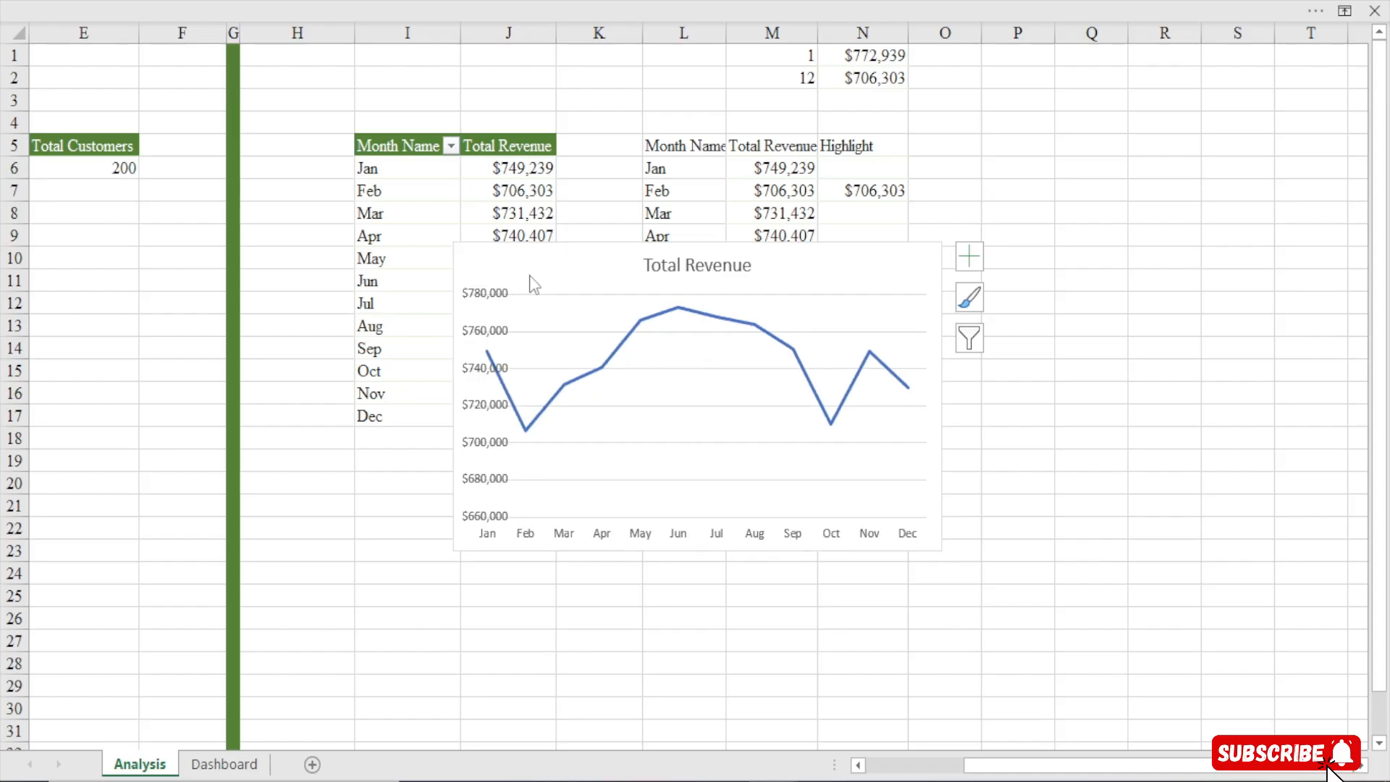
left_click(673, 267)
key("Delete")
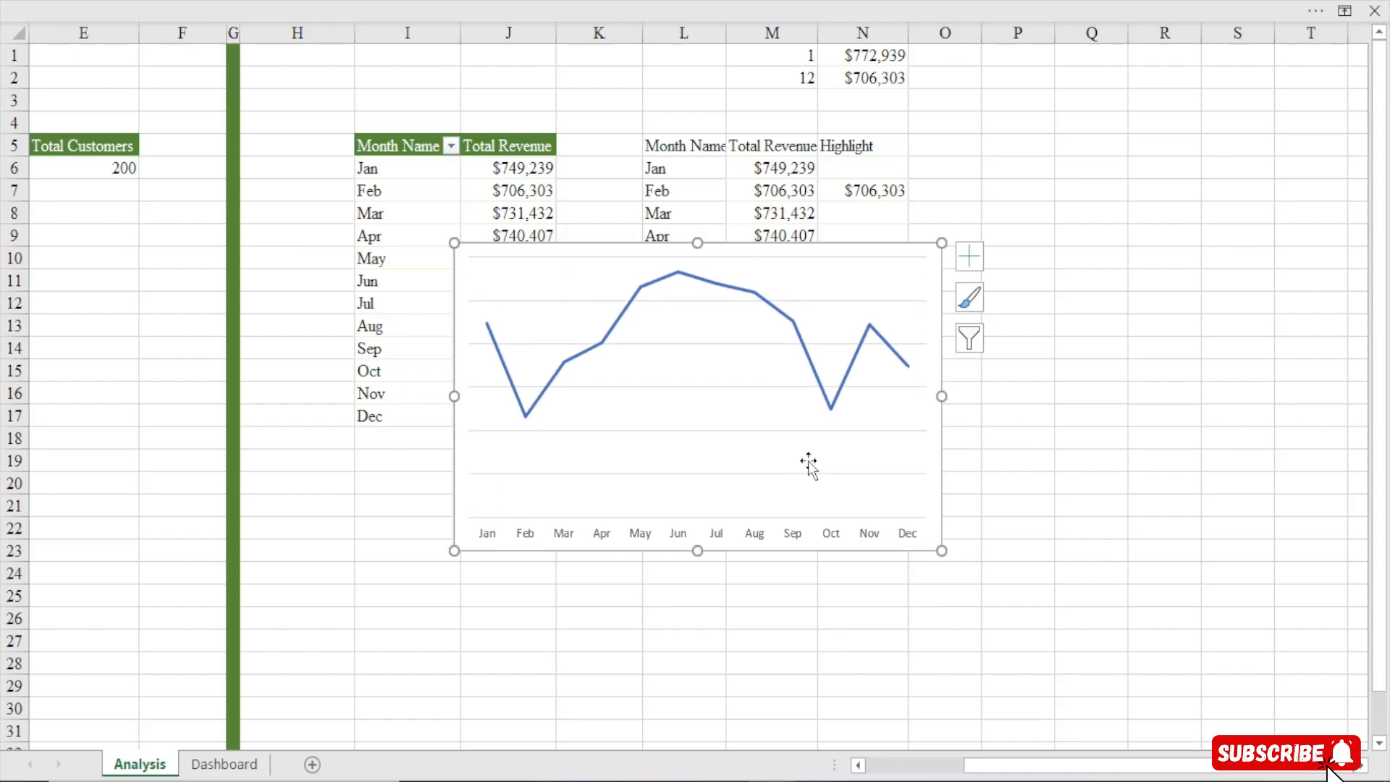
left_click(898, 388)
key("Delete")
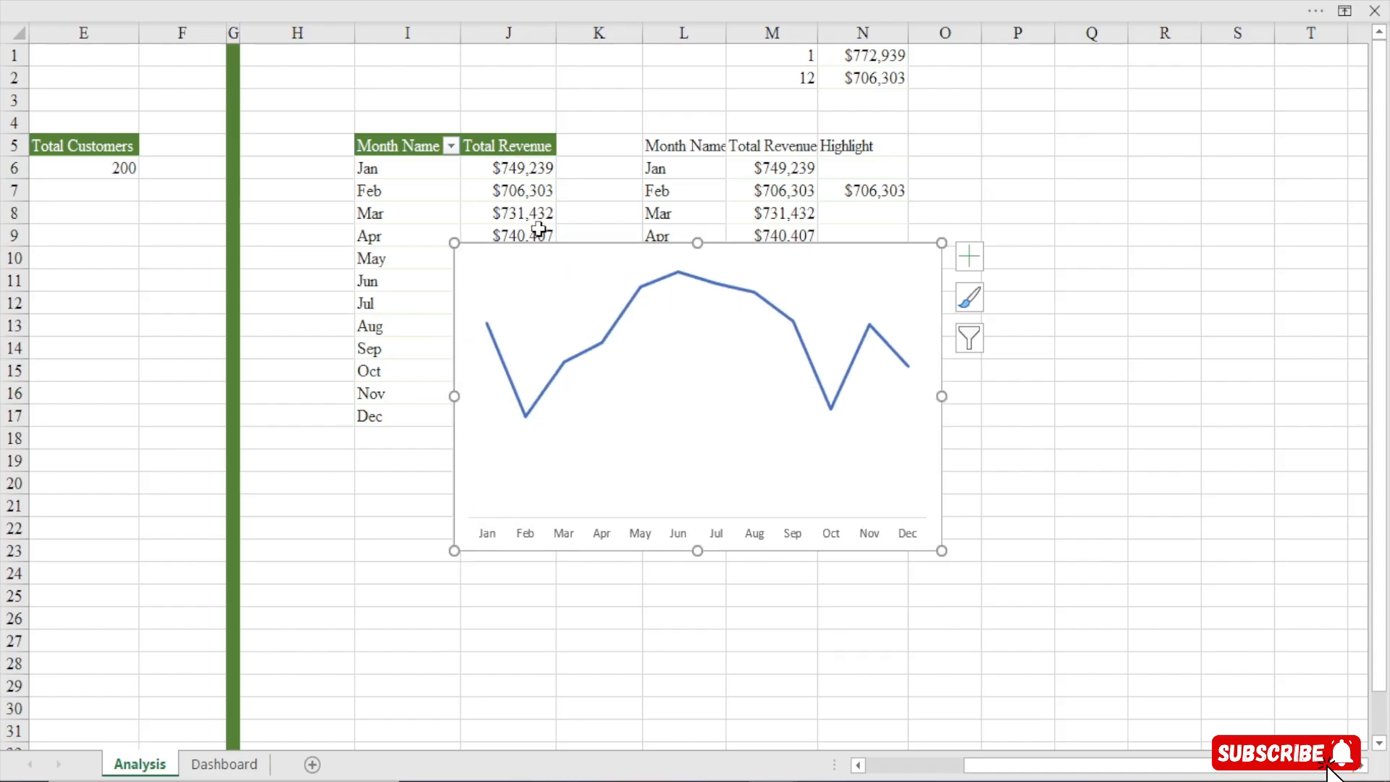
Move the chart left over the table area and shorten its height
left_click_drag(543, 253, 385, 234)
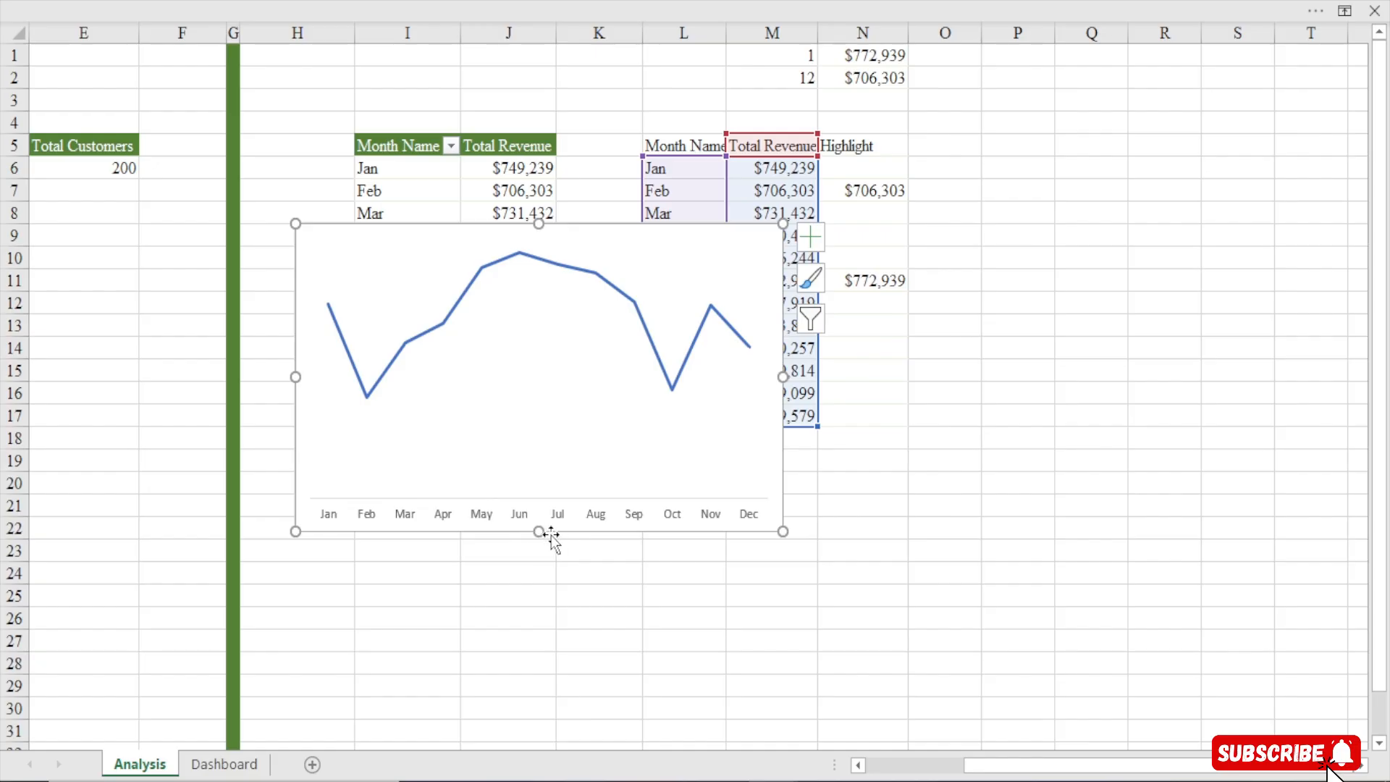
left_click_drag(538, 531, 538, 477)
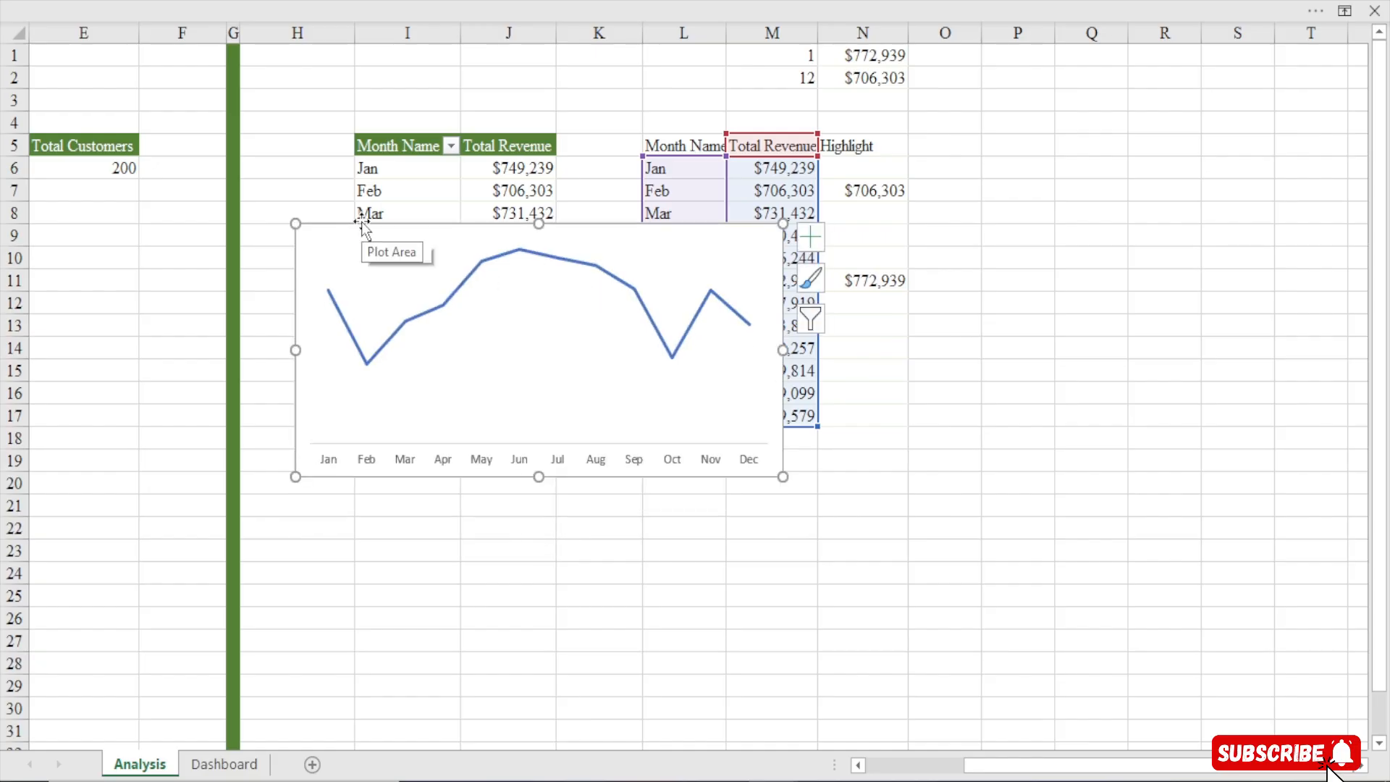
right_click(482, 226)
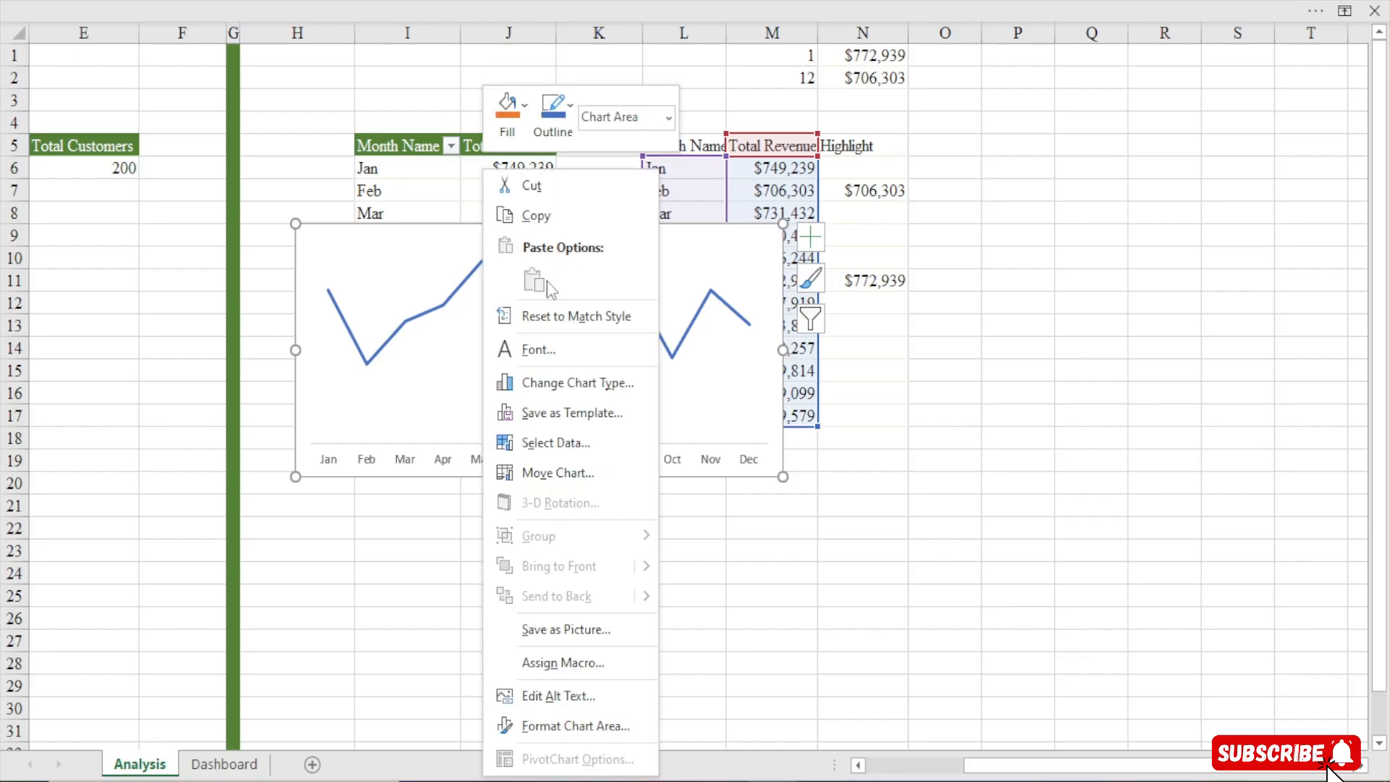
left_click(564, 442)
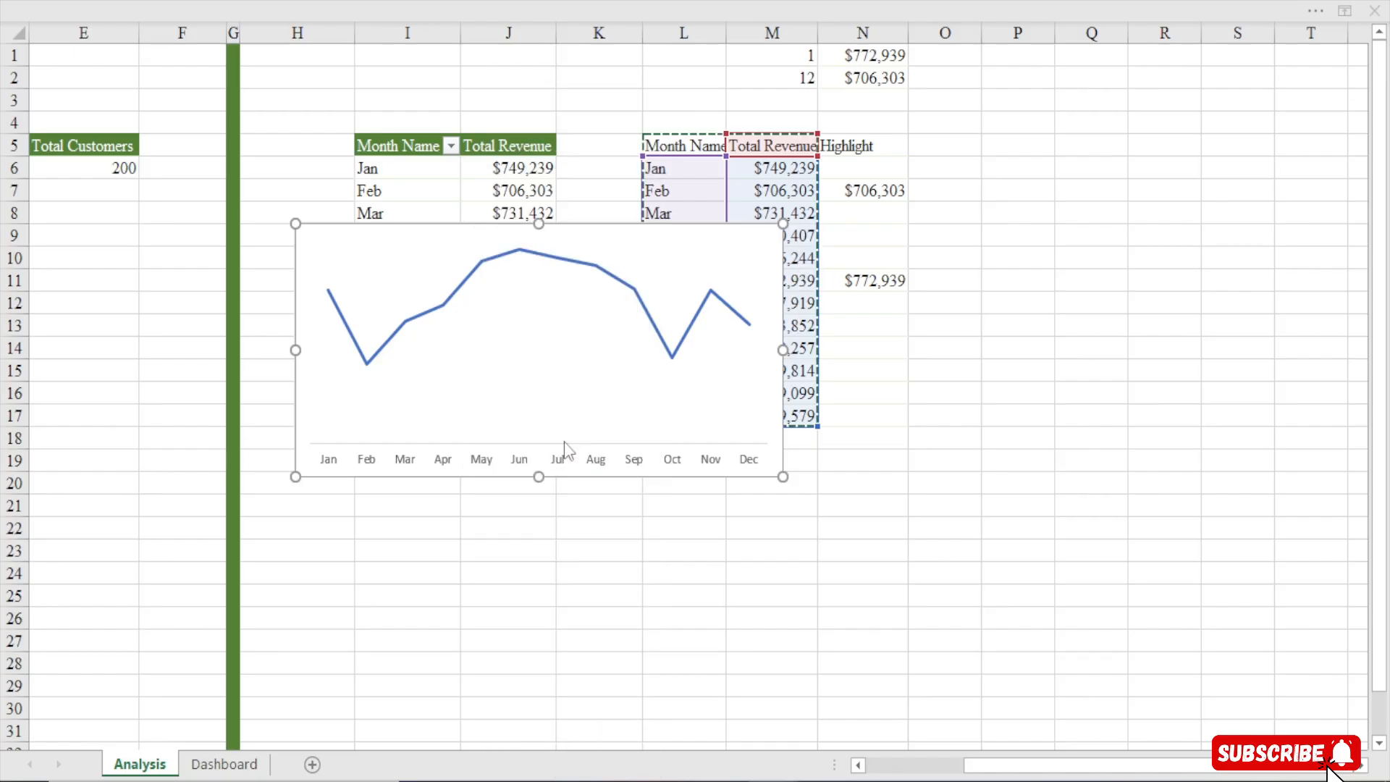
left_click(311, 295)
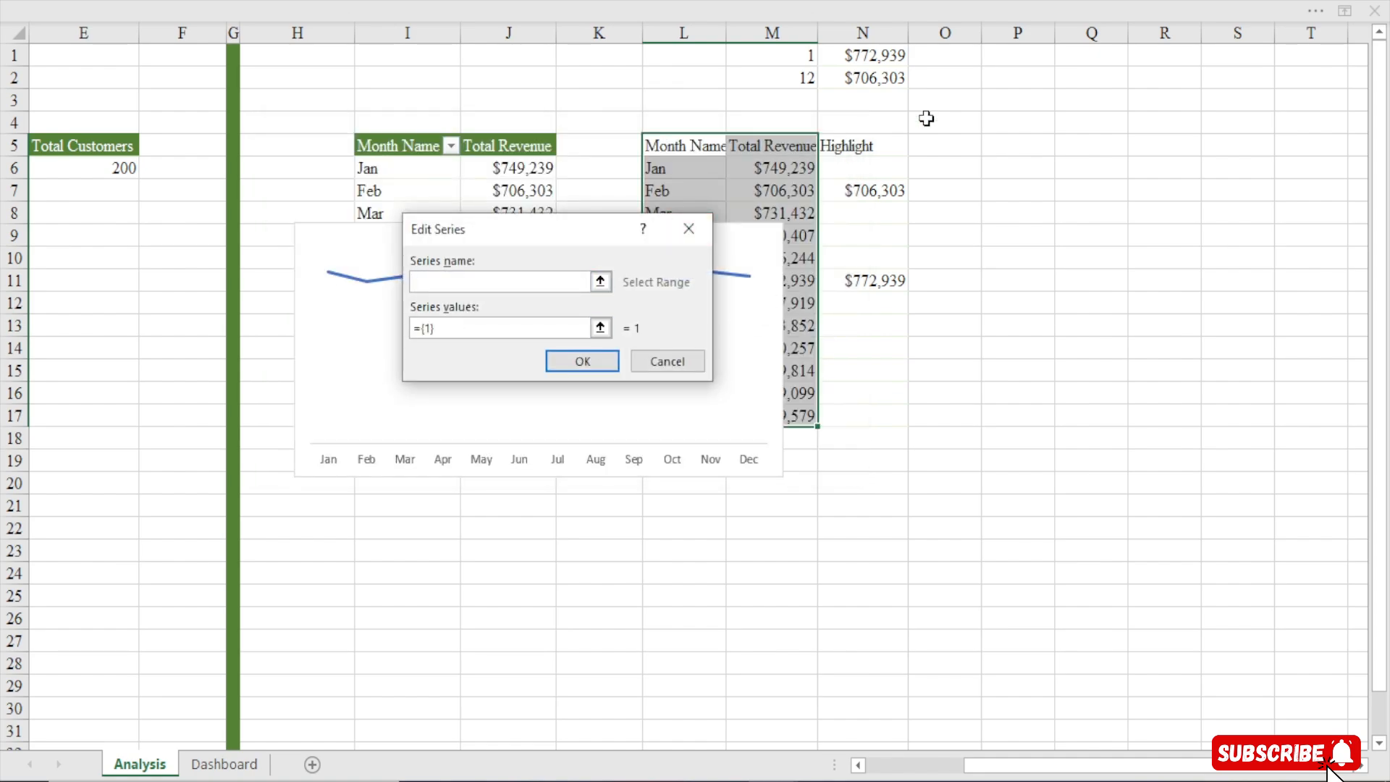
left_click(858, 145)
left_click(478, 328)
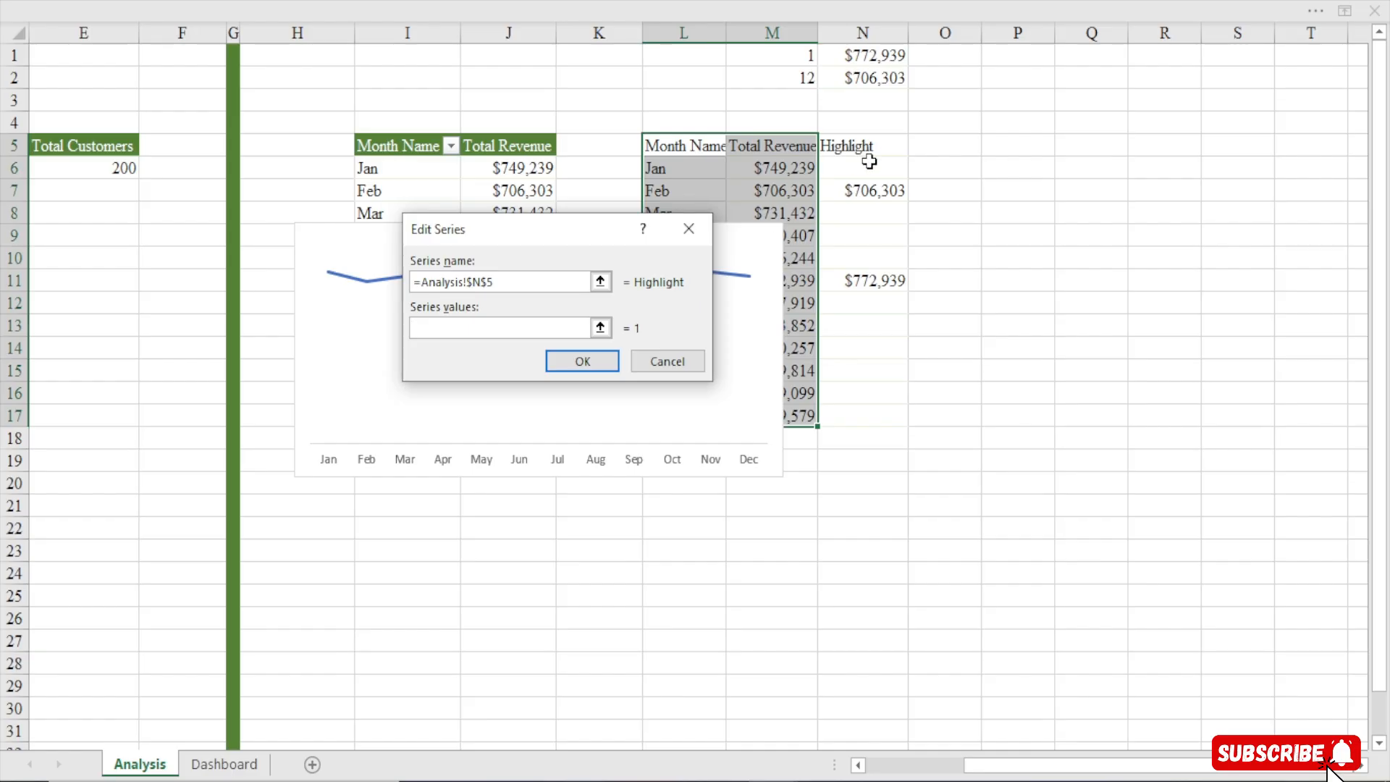
left_click_drag(863, 168, 860, 408)
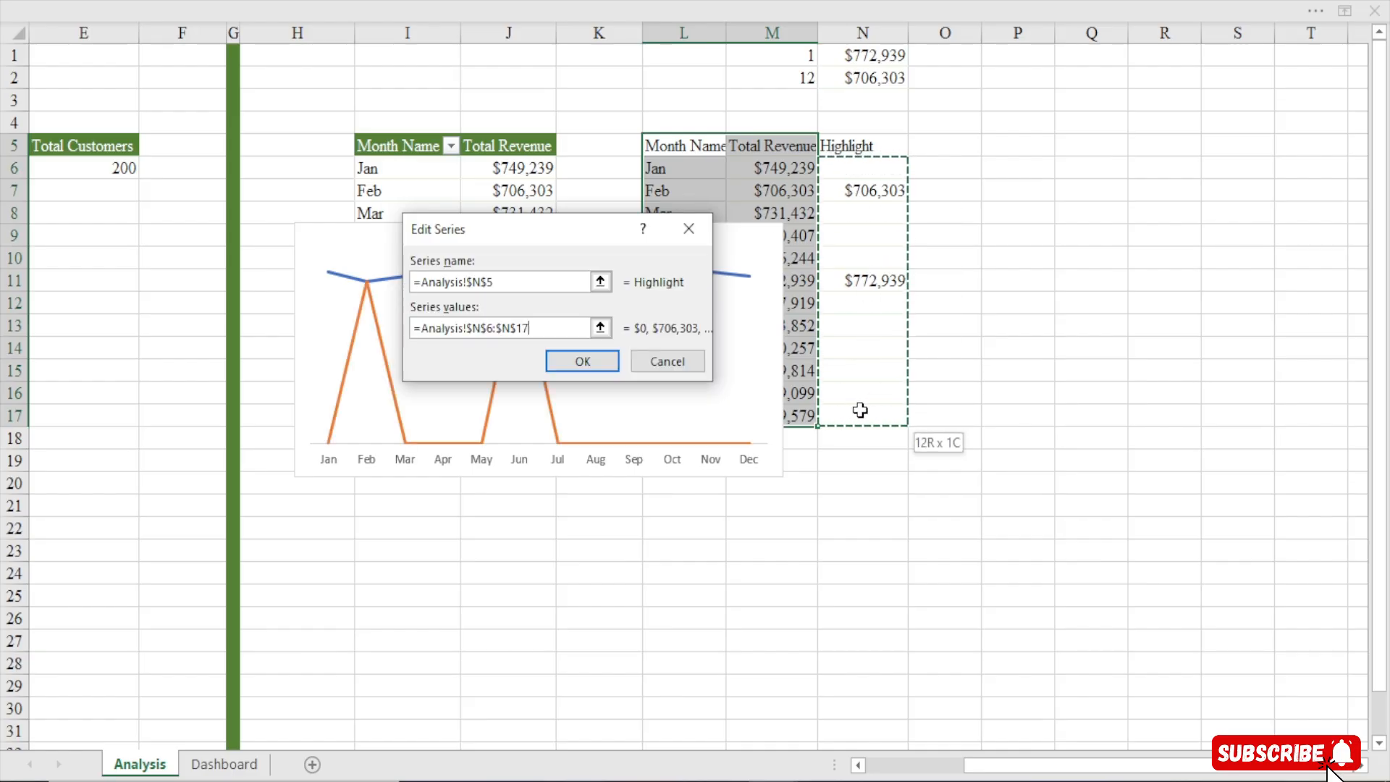
left_click(667, 361)
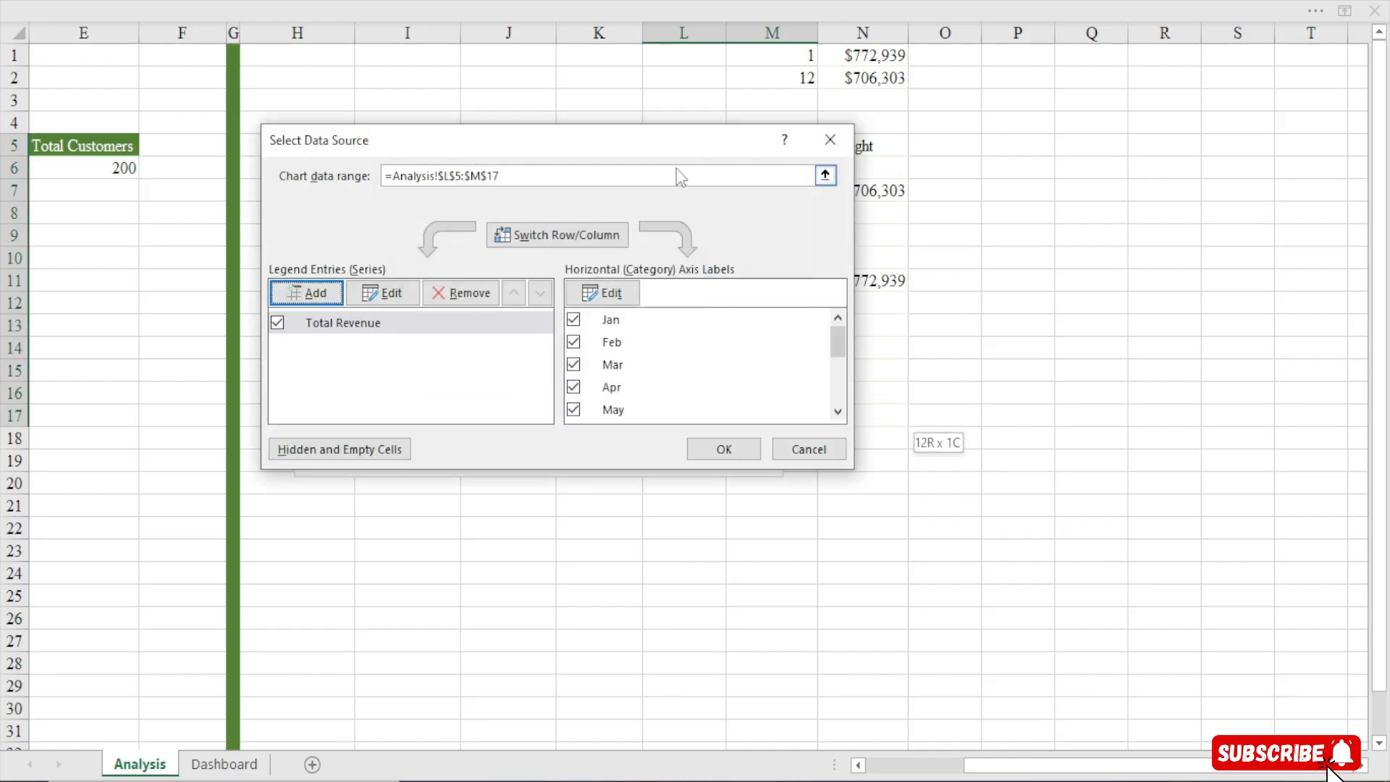
left_click(849, 138)
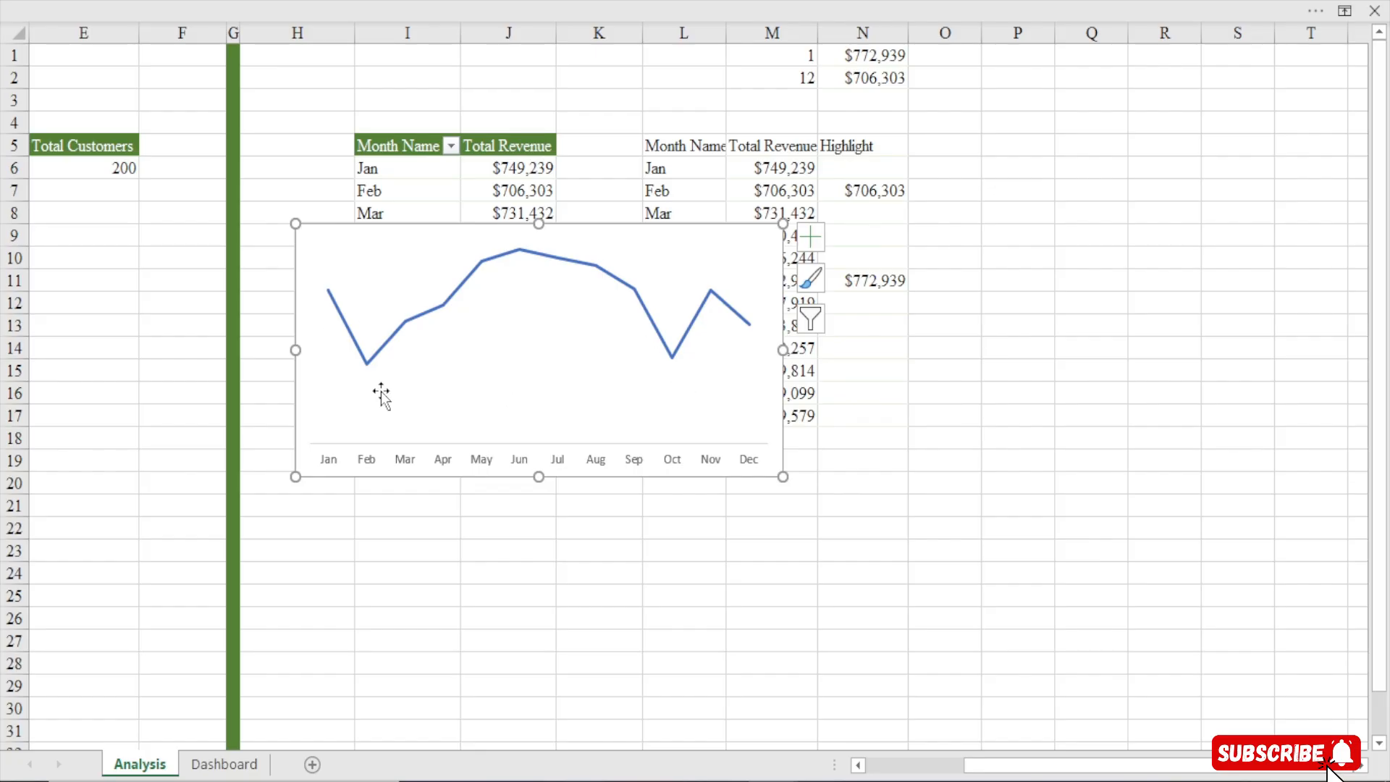
Add data labels that take their values from cells N6:N17 instead of the series values
left_click(817, 234)
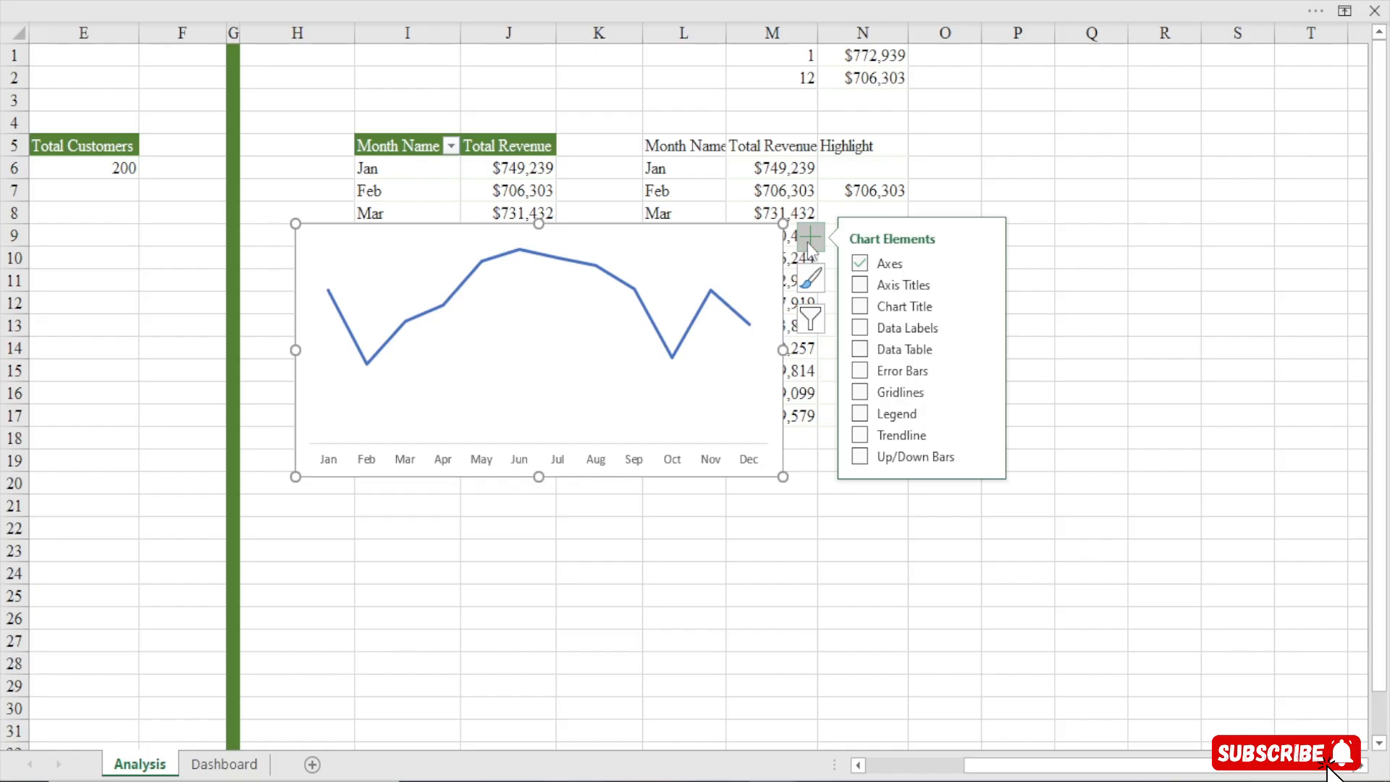
left_click(983, 327)
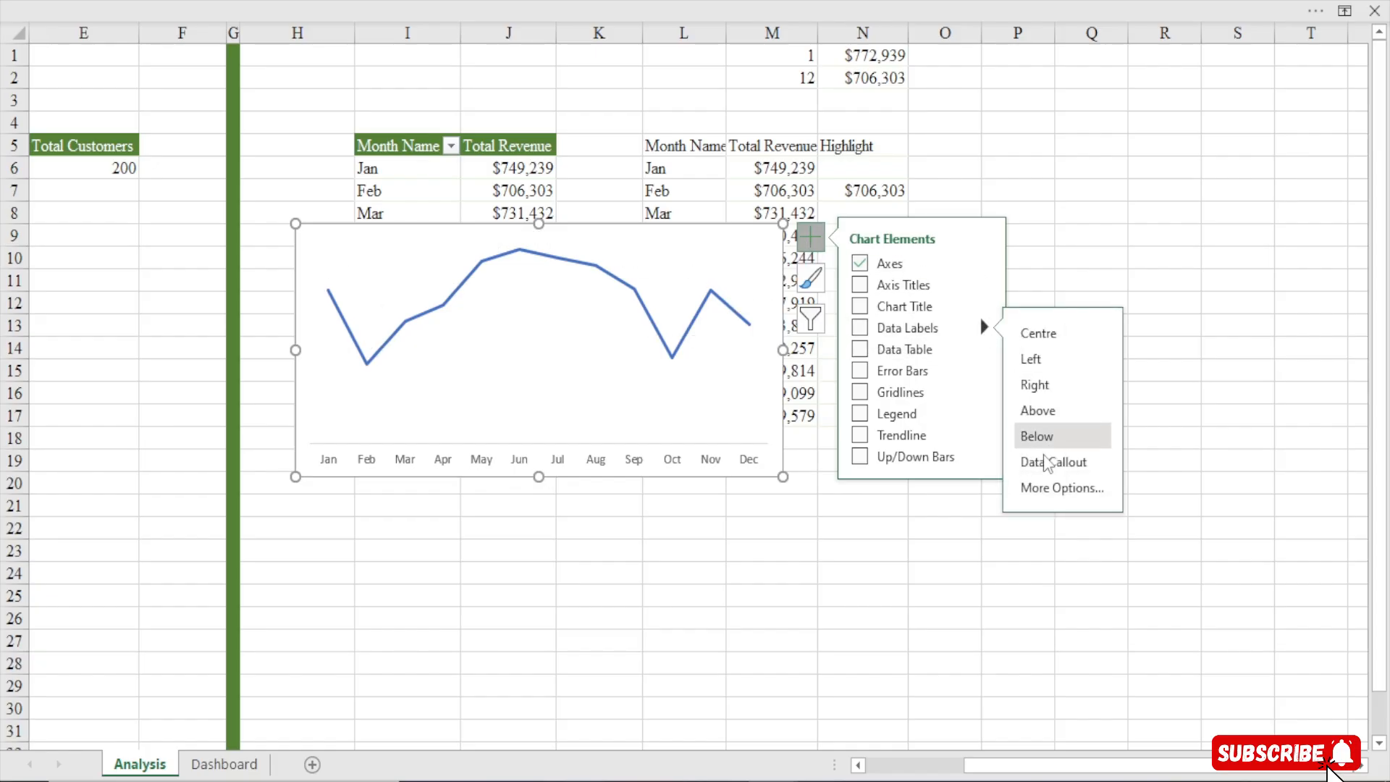
left_click(1040, 489)
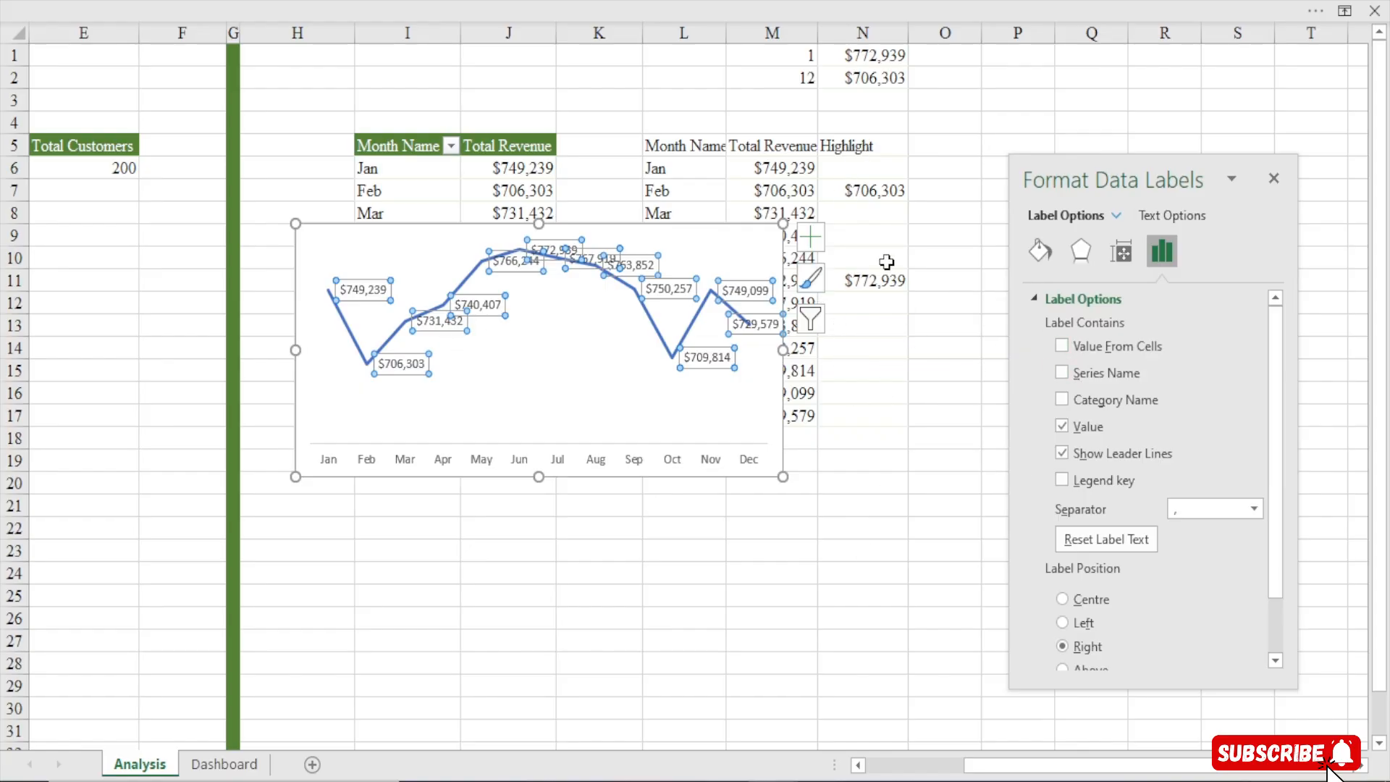
left_click(1063, 348)
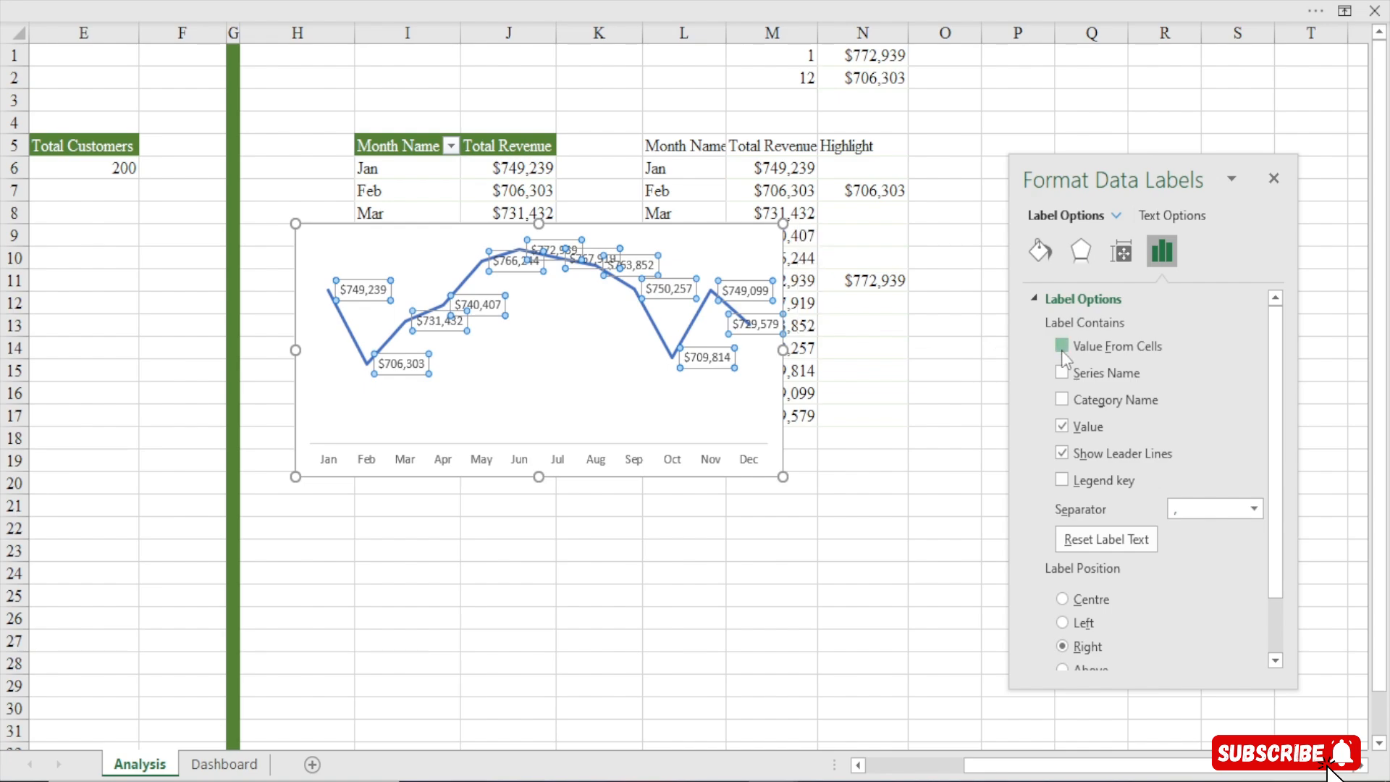
left_click_drag(867, 173, 881, 423)
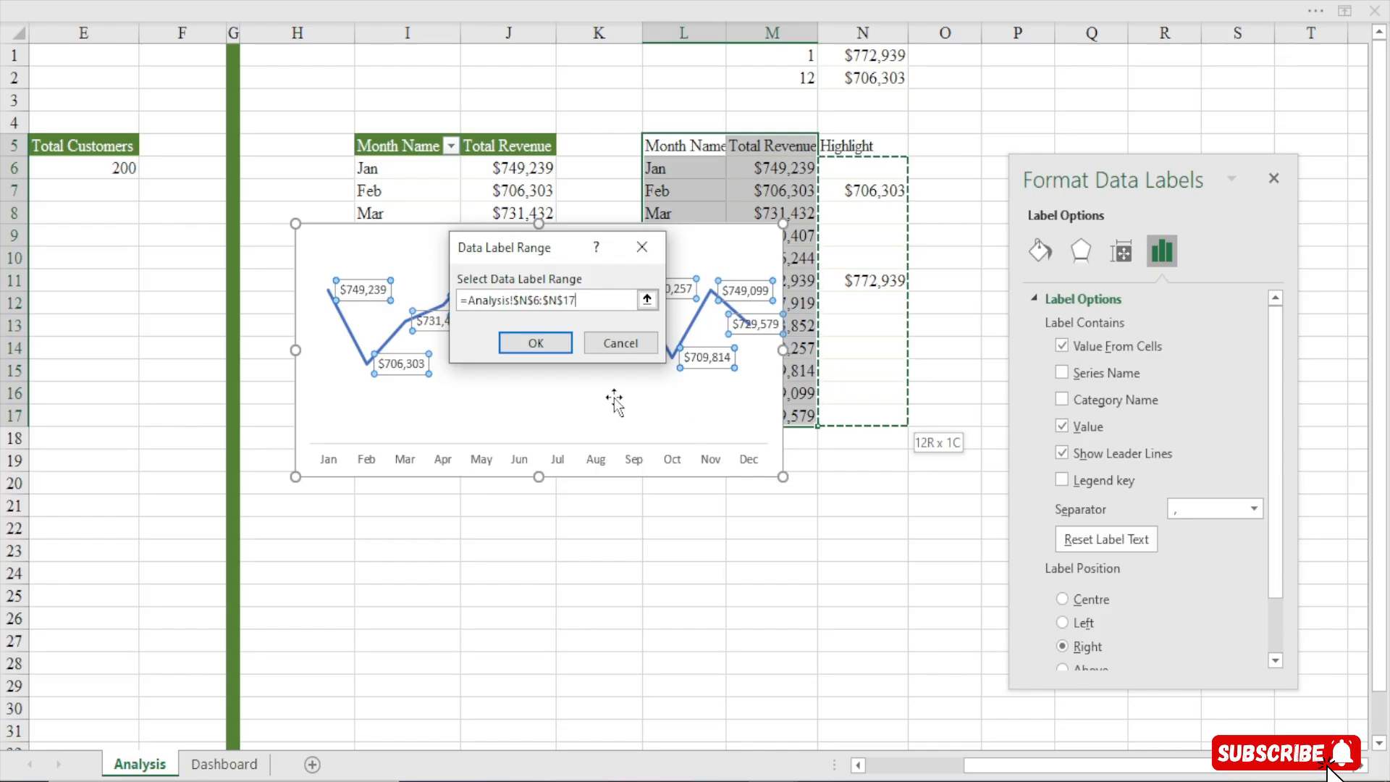
left_click(535, 342)
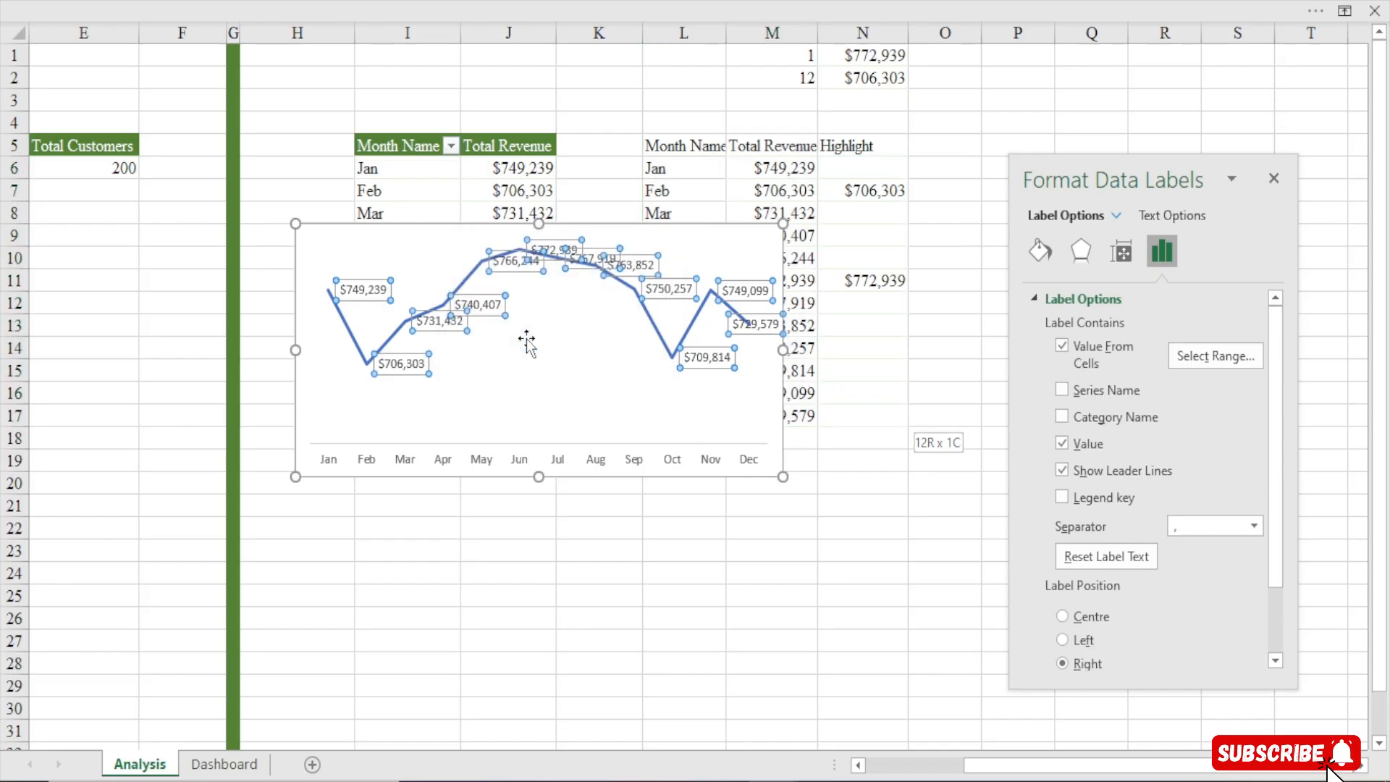
left_click(1062, 444)
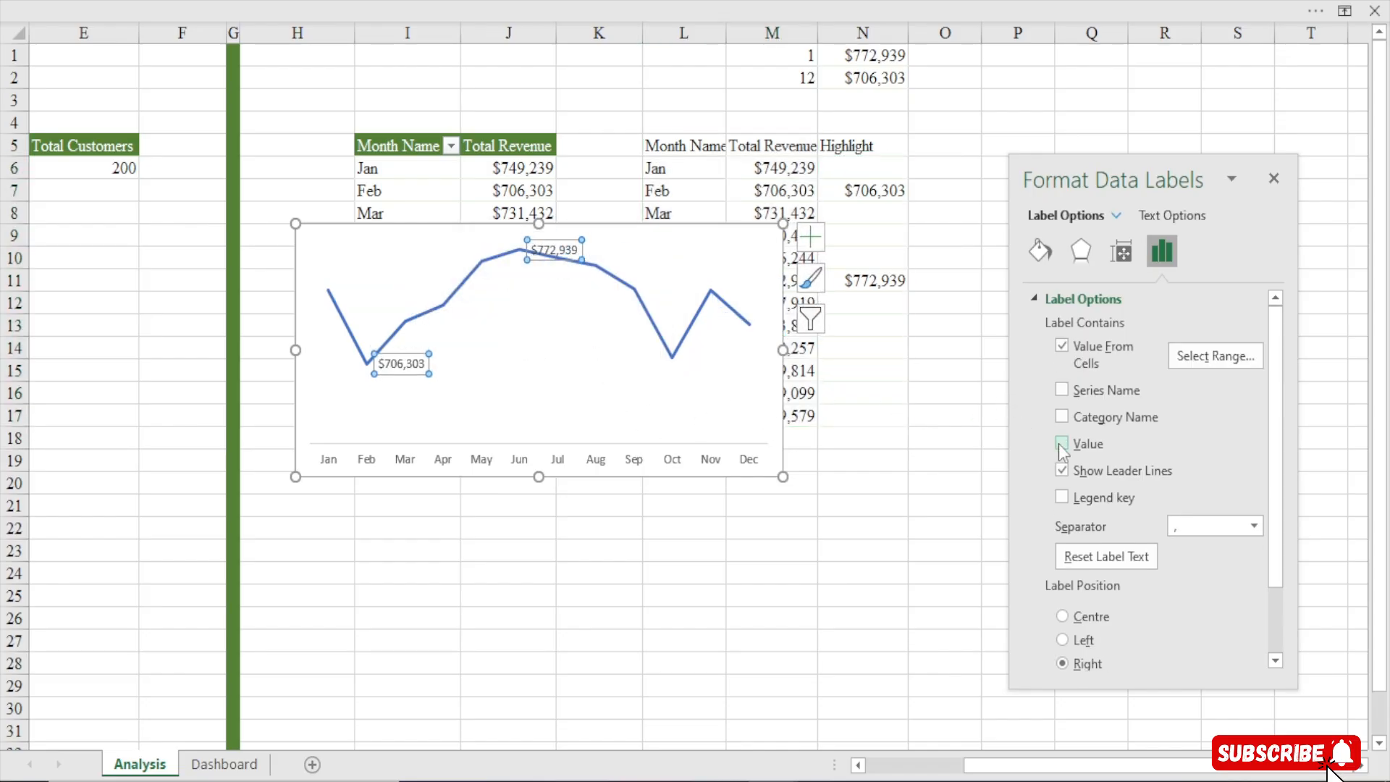
Position the data labels below the line and close the formatting pane
scroll(1279, 433, "down", 2)
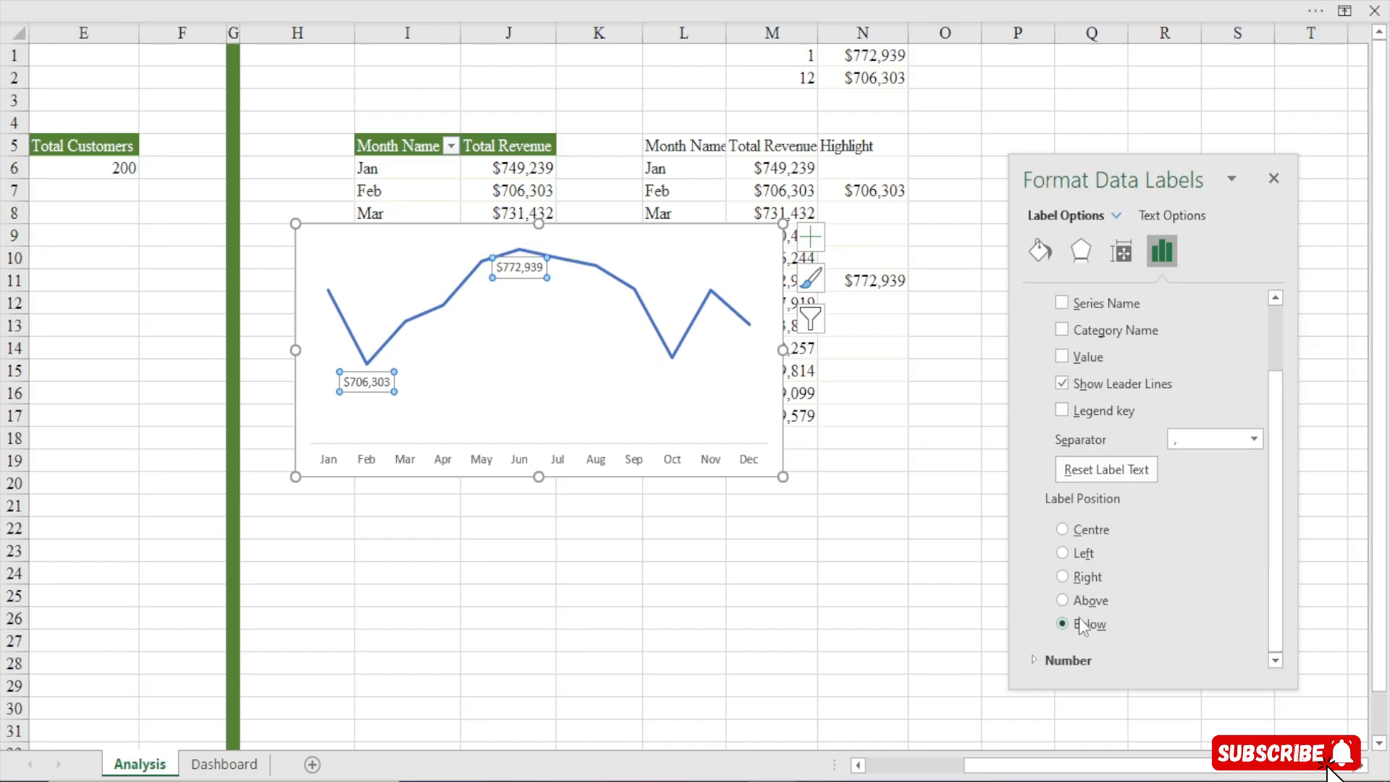
left_click(1274, 179)
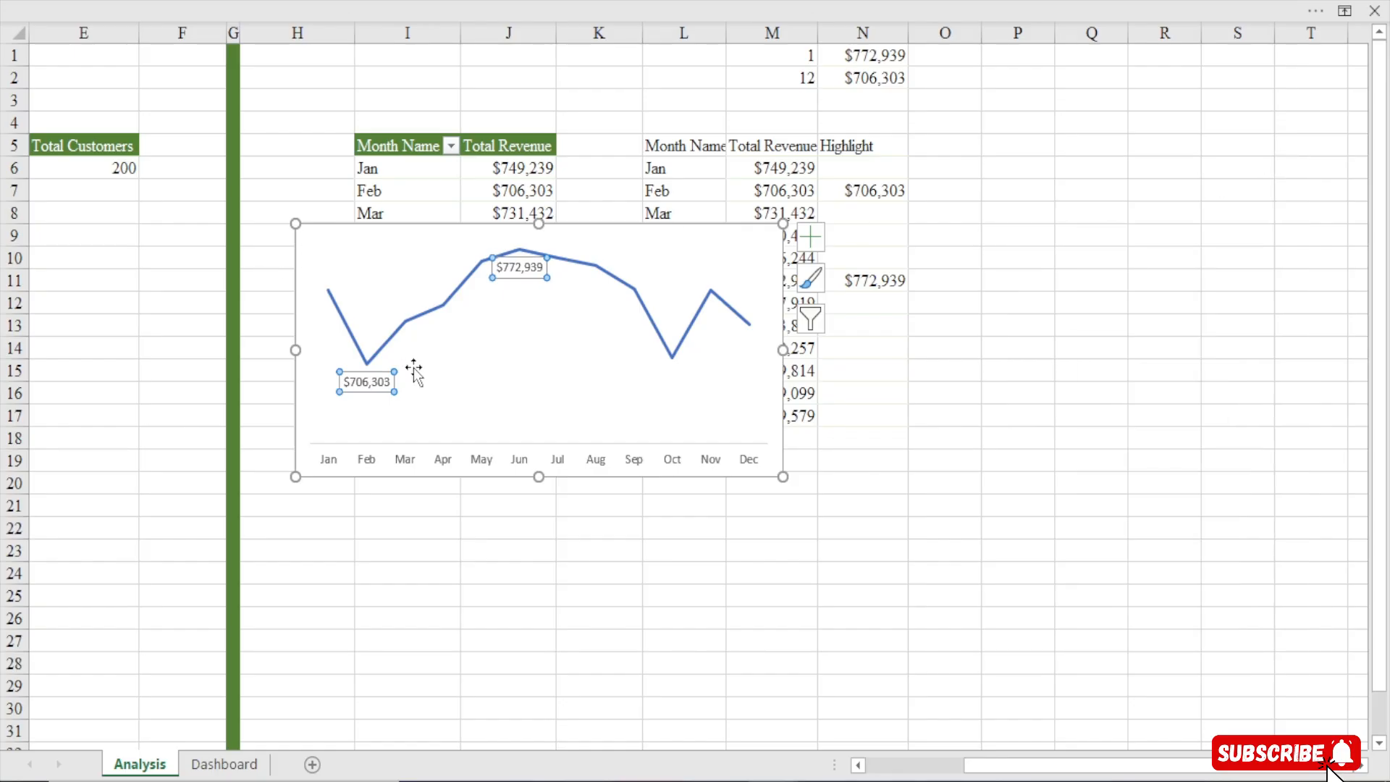
left_click(169, 397)
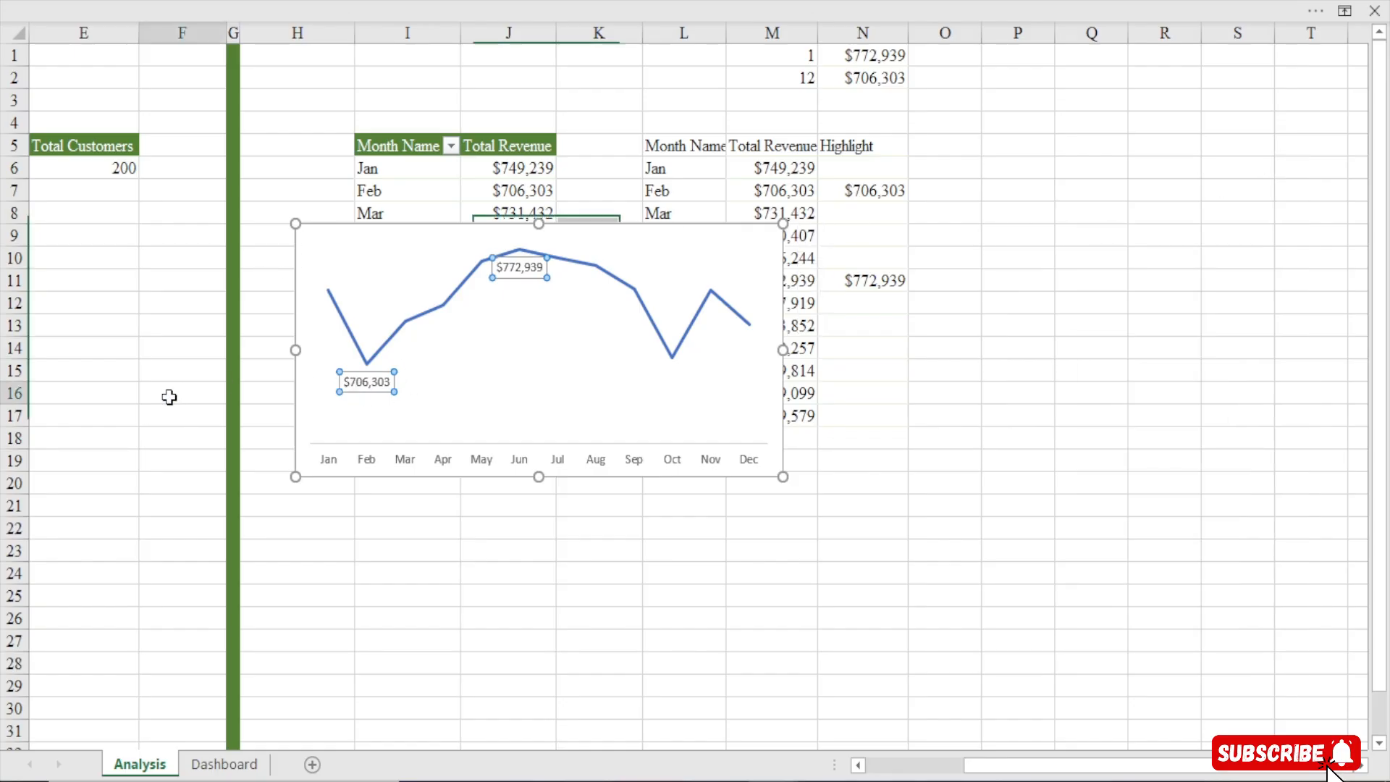
Cut the chart and paste it onto the Dashboard sheet beneath the KPI cards
left_click(726, 227)
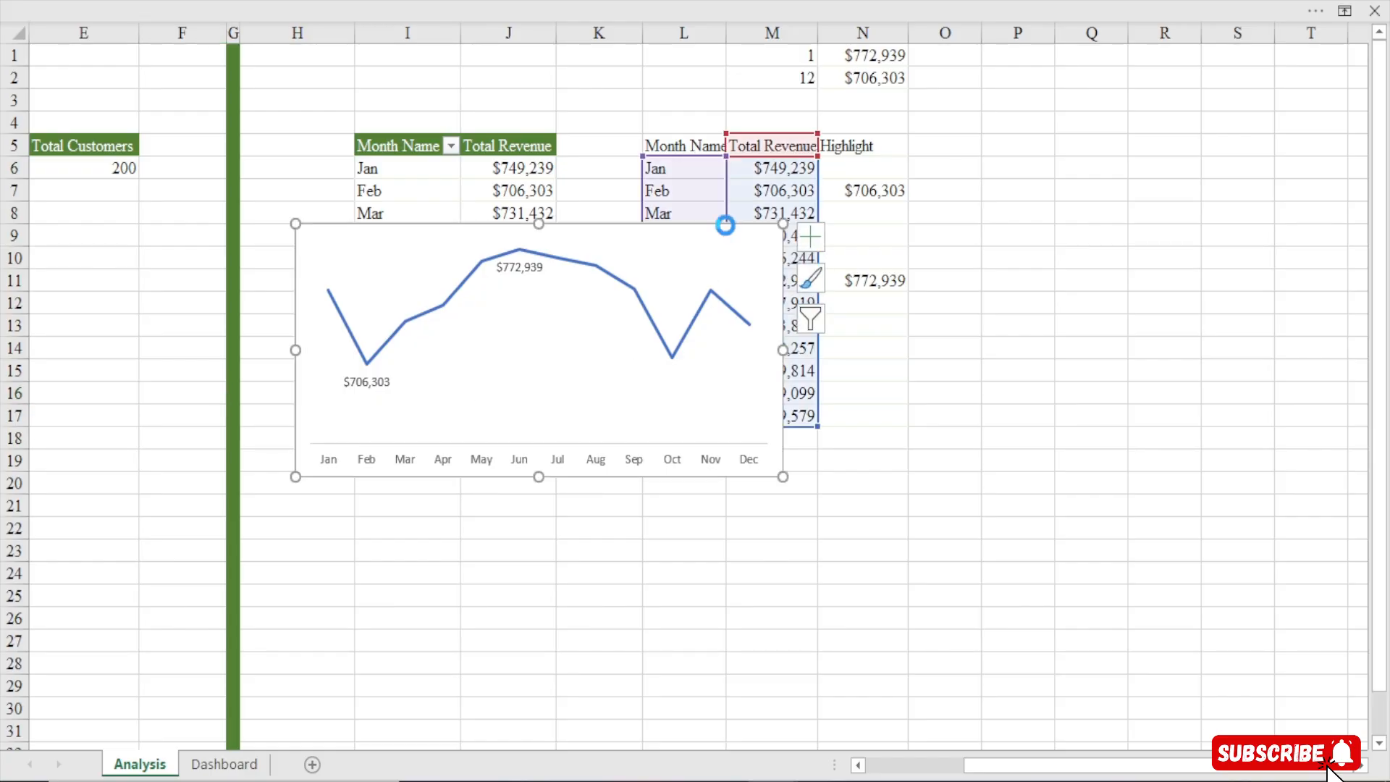
key("ctrl+x")
left_click(220, 764)
left_click(462, 349)
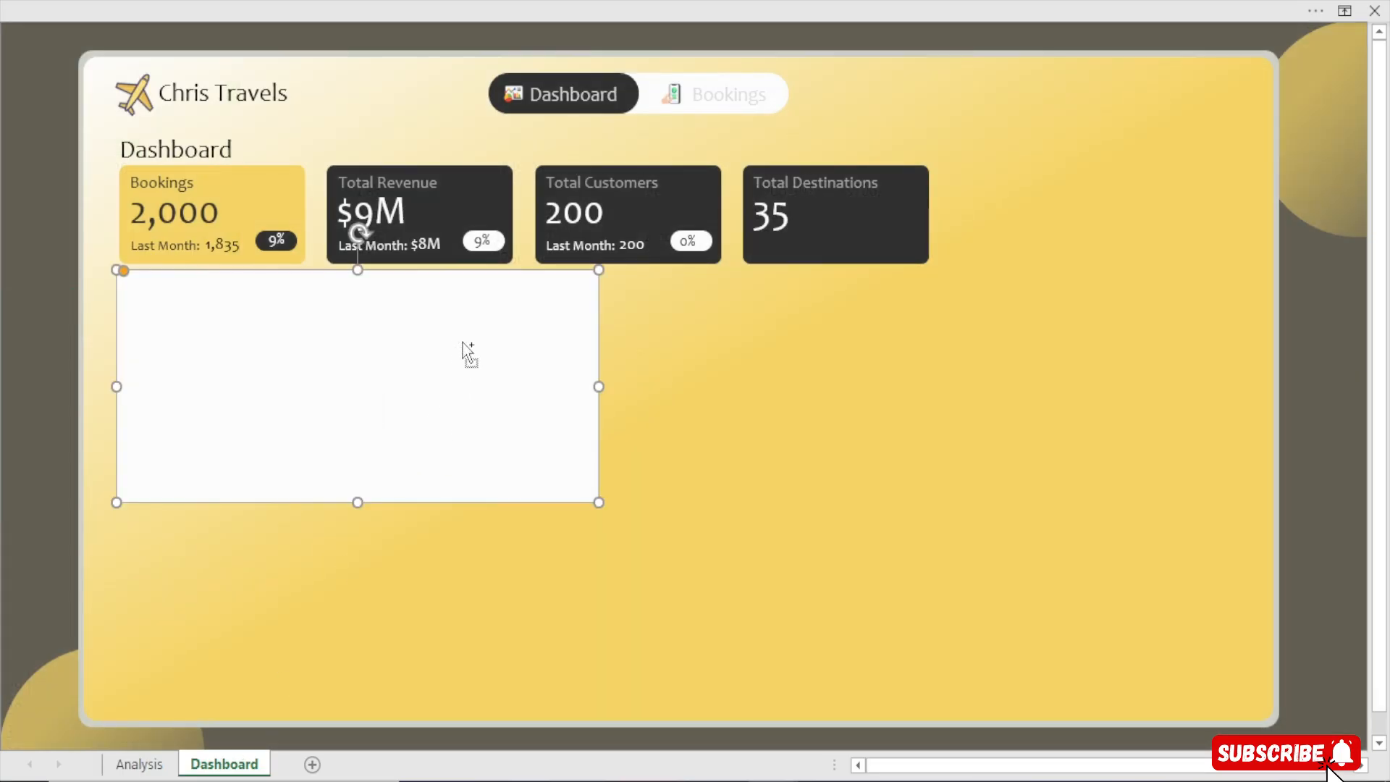
key("ctrl+v")
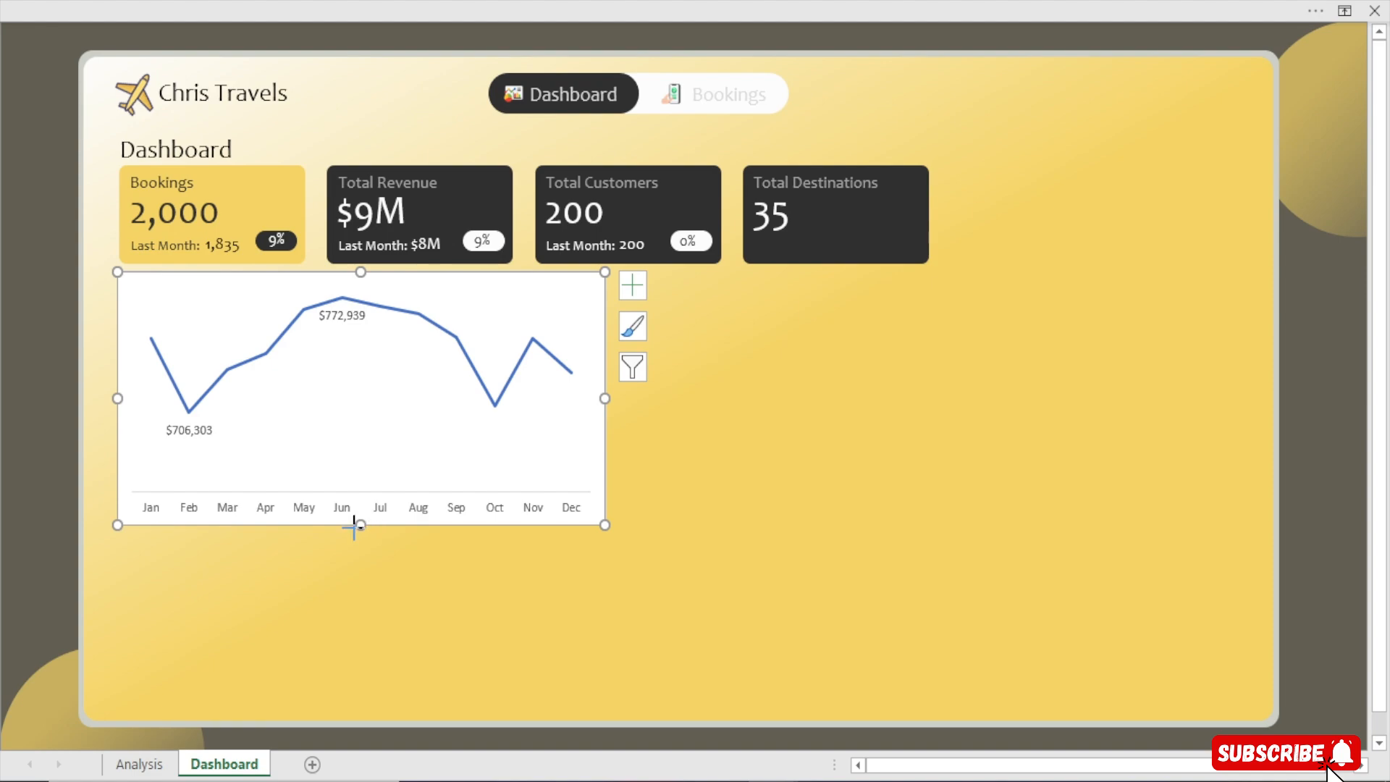
Resize the chart so it aligns under the Bookings and Total Revenue cards
mouse_move(361, 524)
left_mouse_down()
mouse_move(363, 487)
mouse_move(360, 501)
left_mouse_up()
left_click_drag(605, 385, 598, 386)
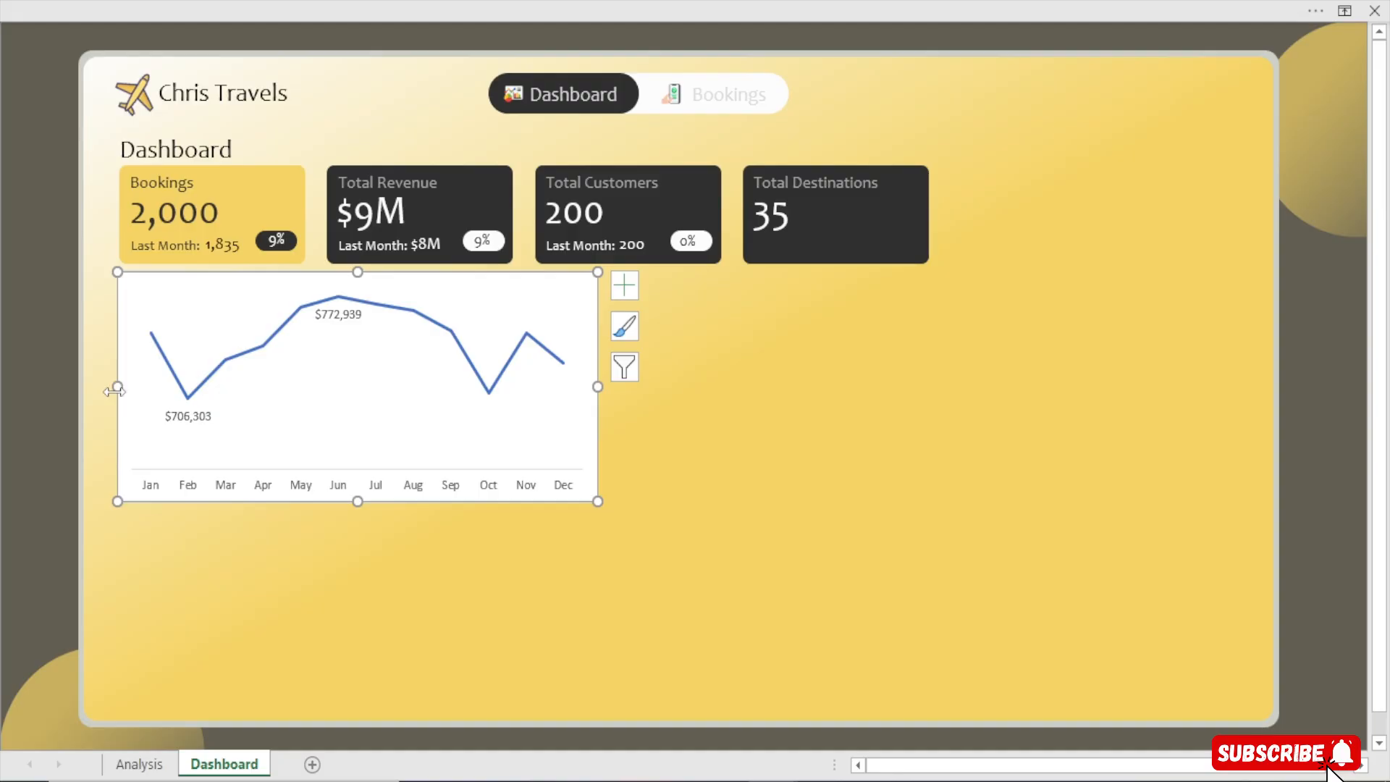
left_click_drag(118, 387, 122, 386)
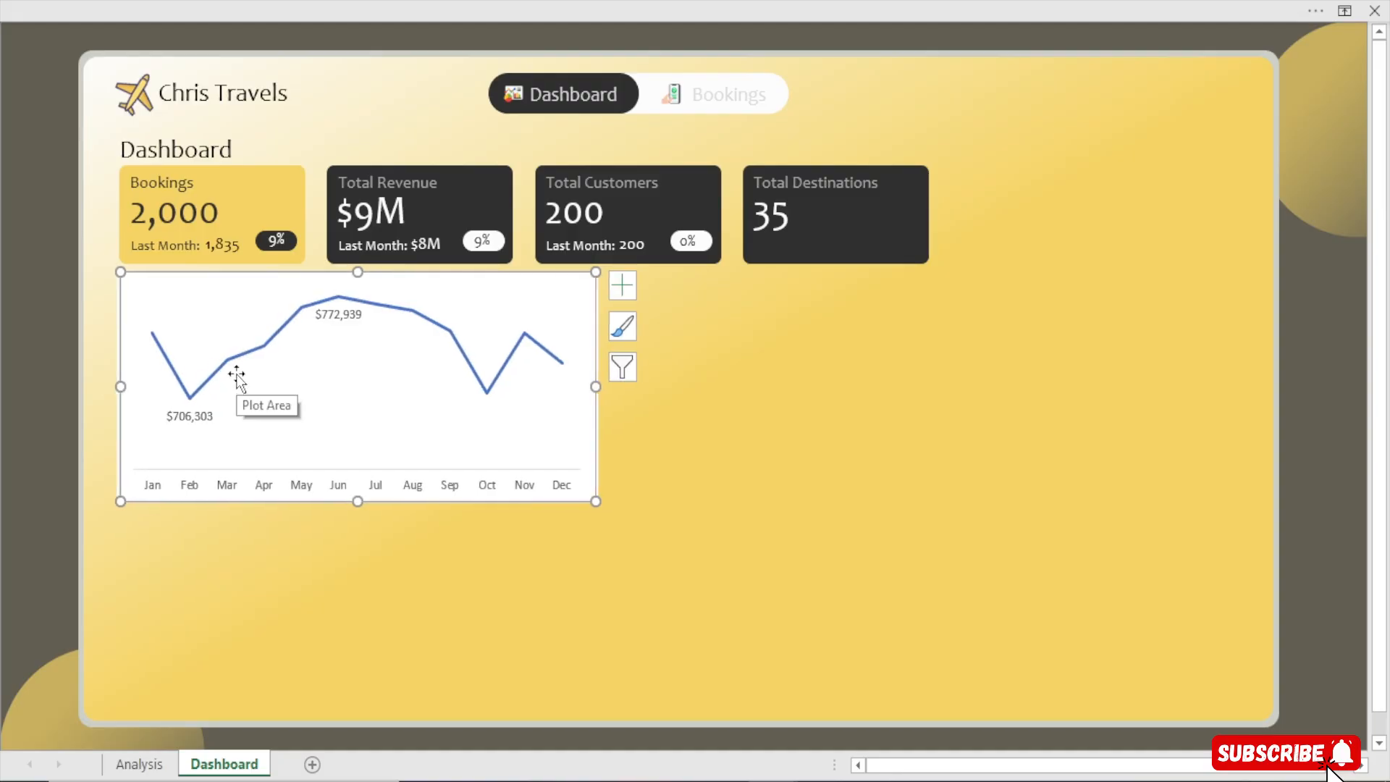
Set the chart area to no border line and no fill
key("ctrl+1")
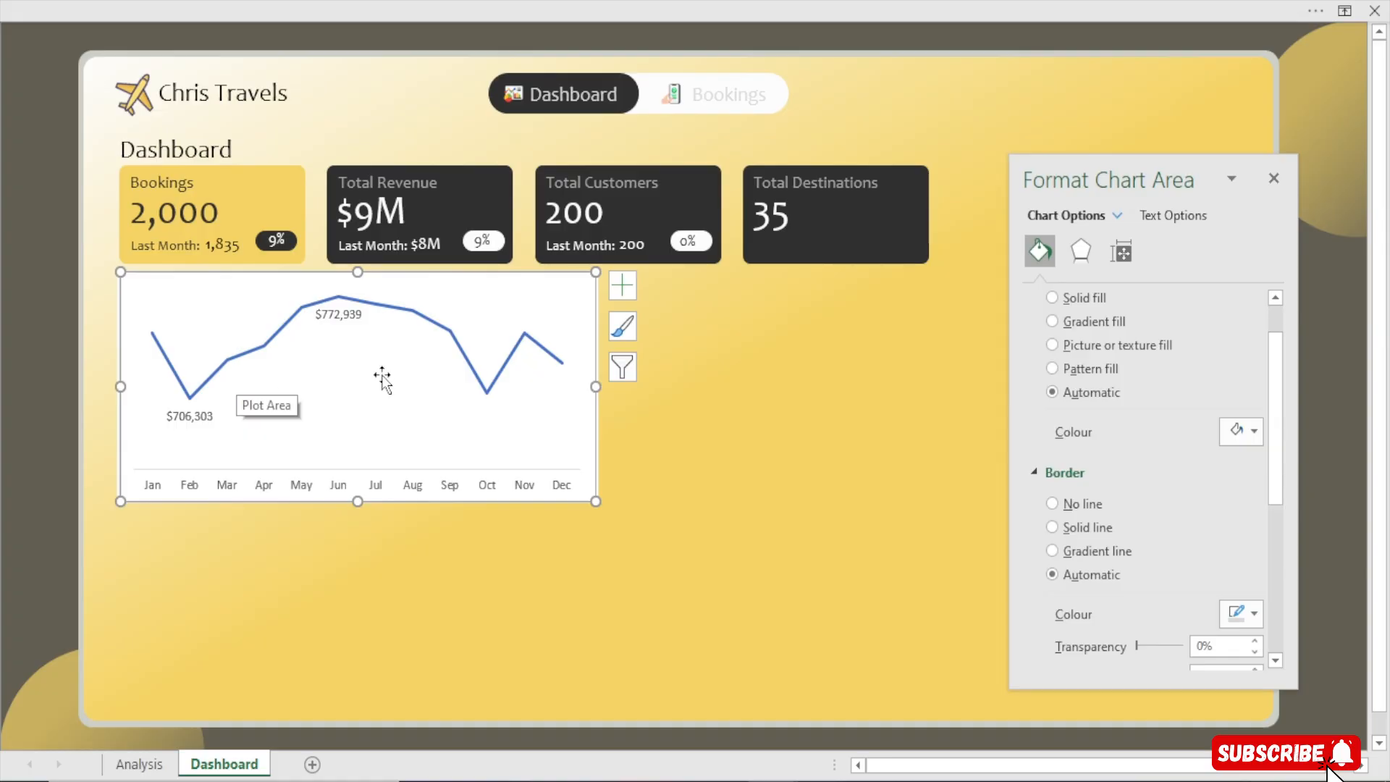
left_click(1075, 501)
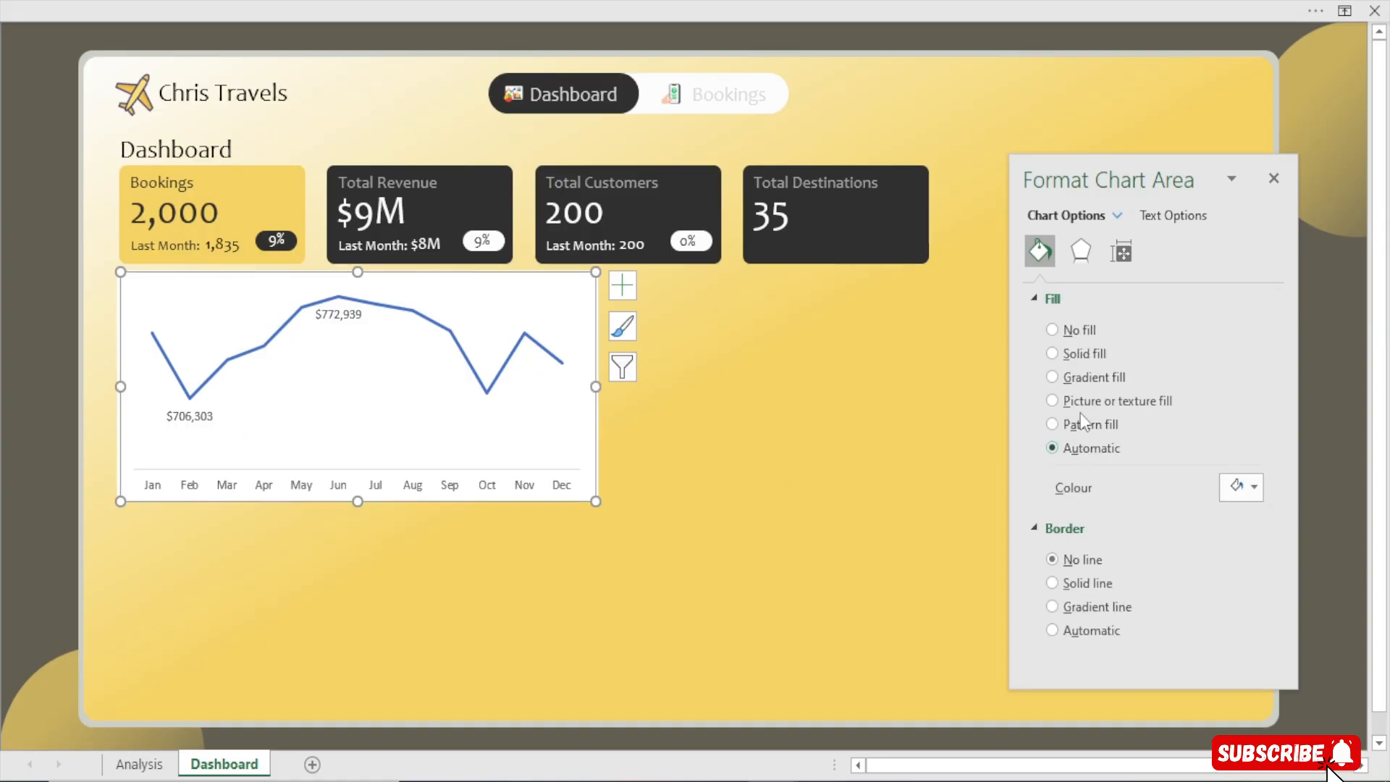
left_click(1088, 331)
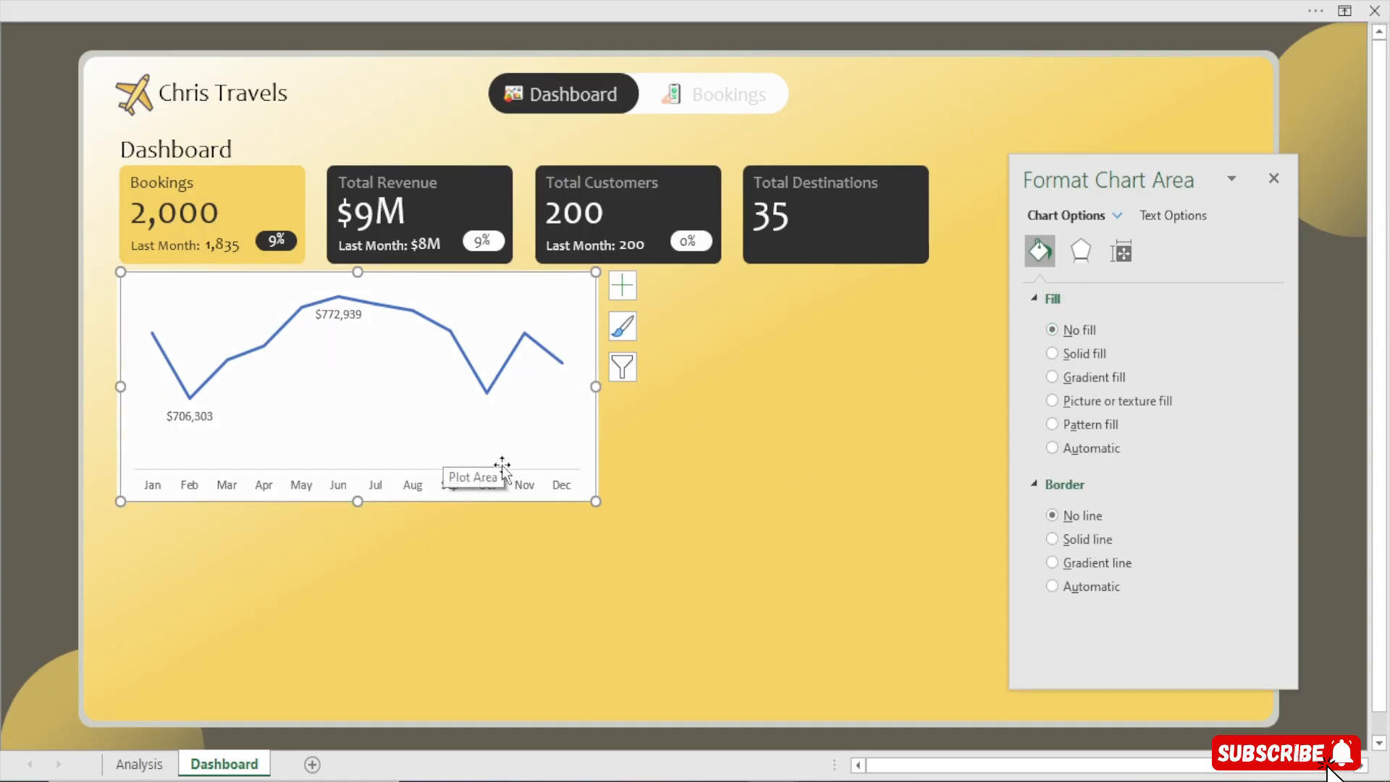
Nudge the chart slightly down and fine-tune its size so it sits neatly beneath the KPI cards
left_click(846, 441)
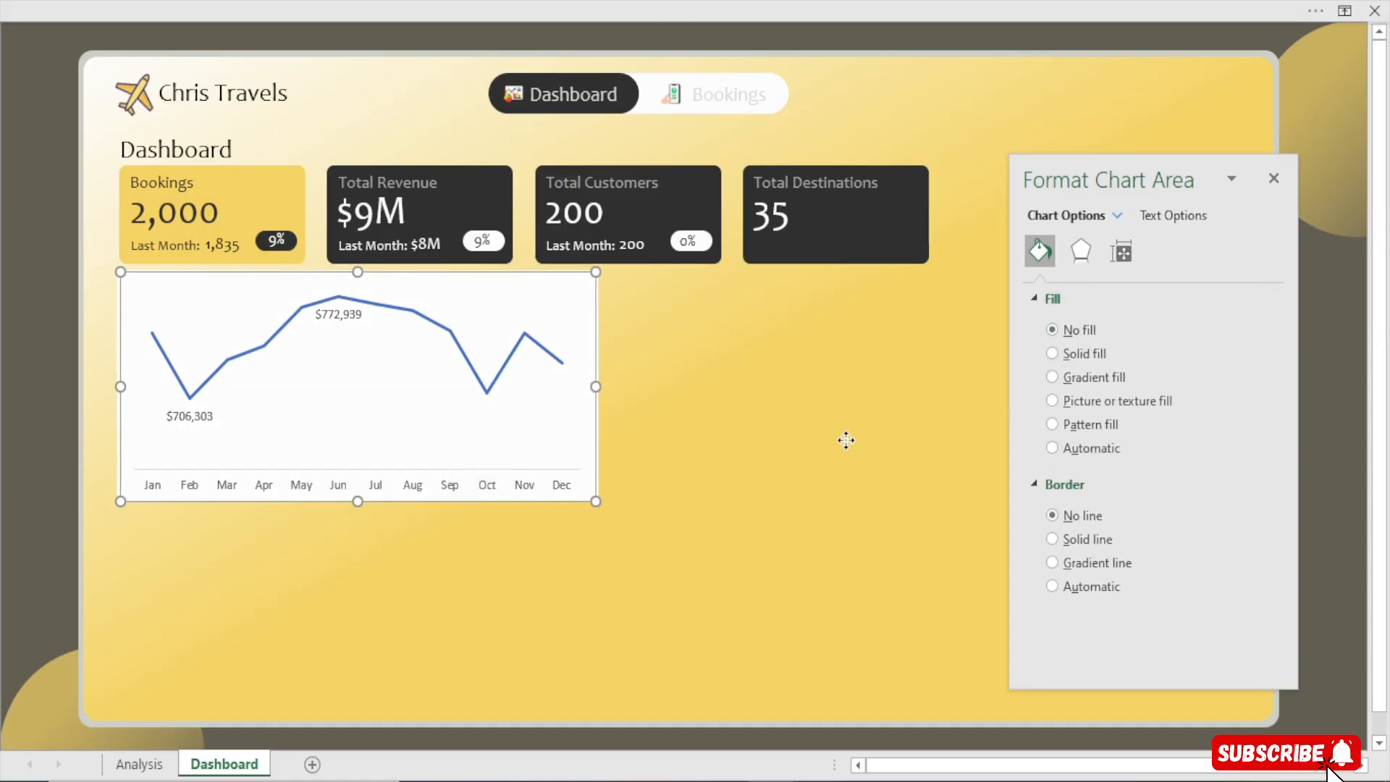
left_click(530, 437)
left_click(588, 487)
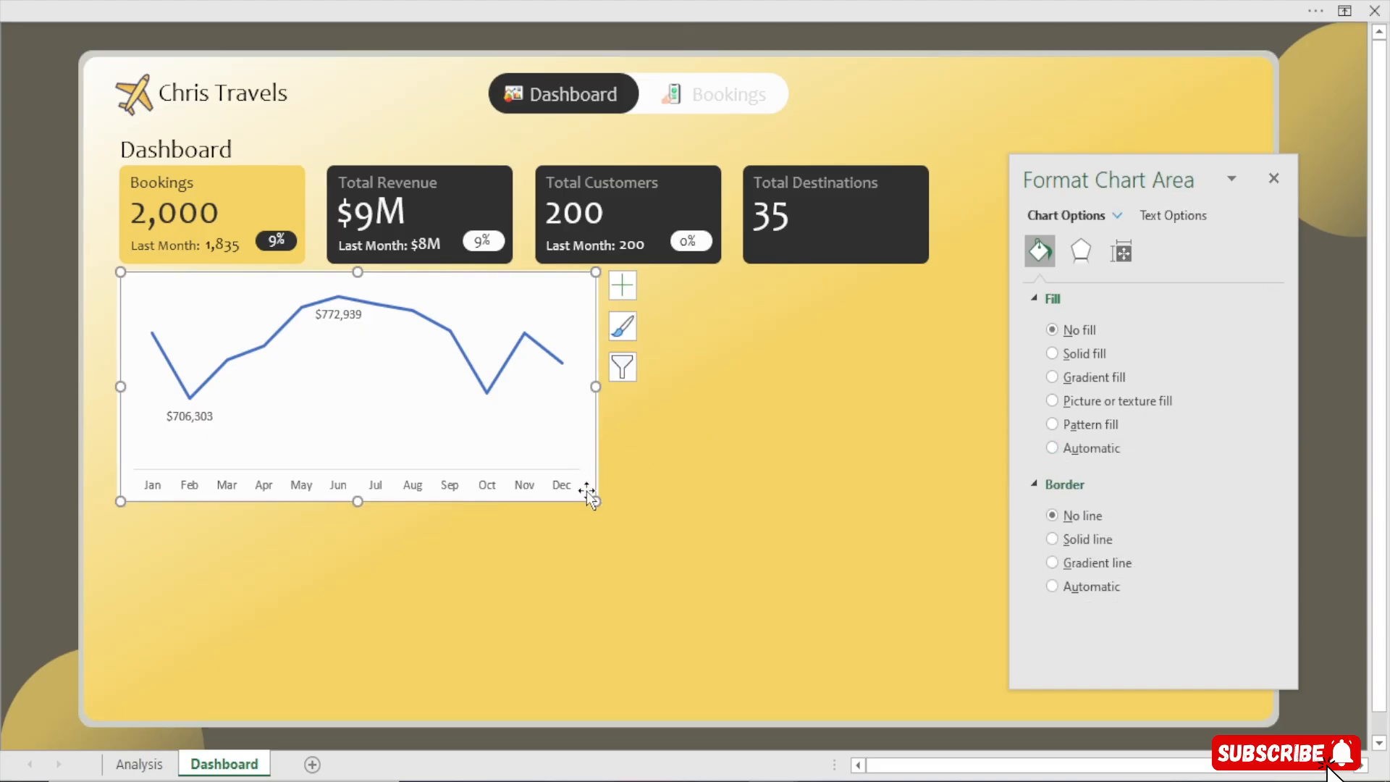
mouse_move(590, 492)
left_mouse_down()
mouse_move(617, 593)
mouse_move(585, 492)
left_mouse_up()
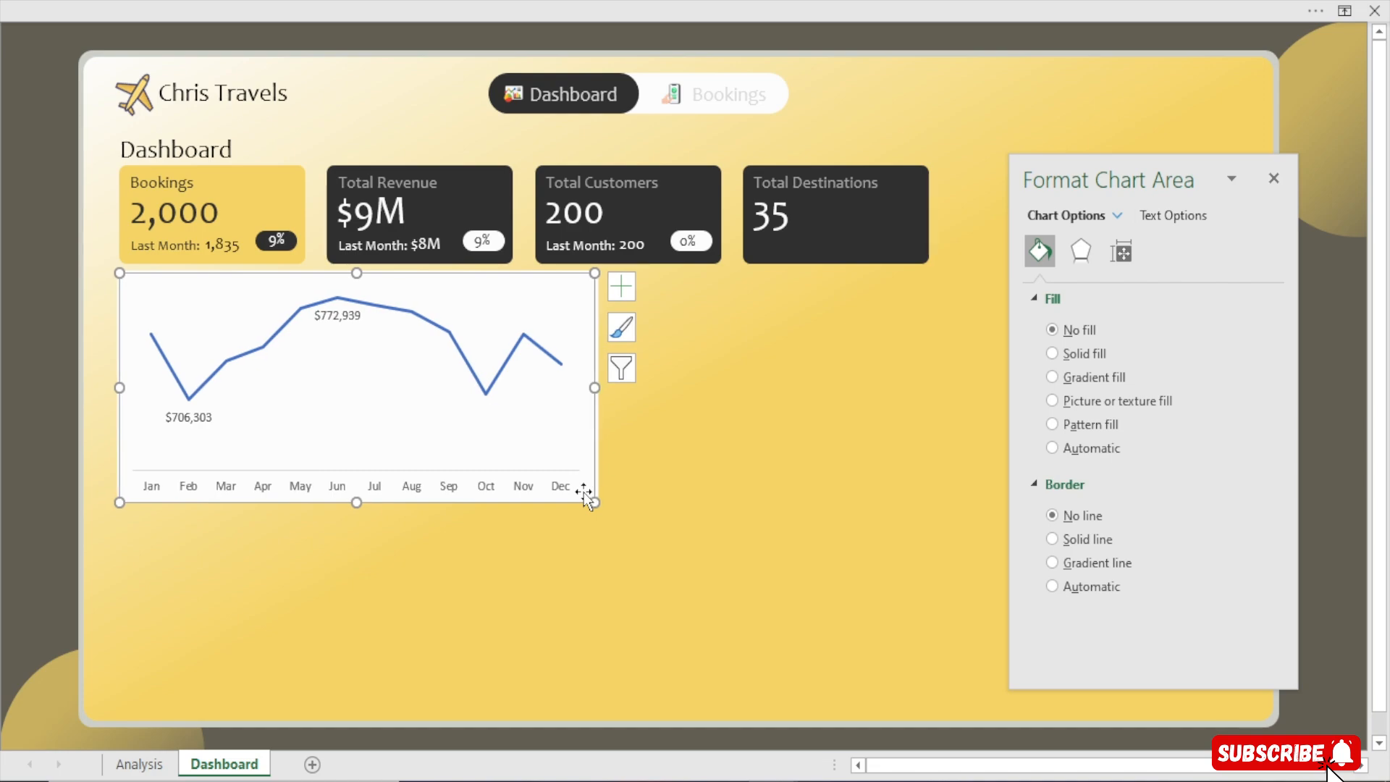
key("Down")
key("Down")
key("Down")
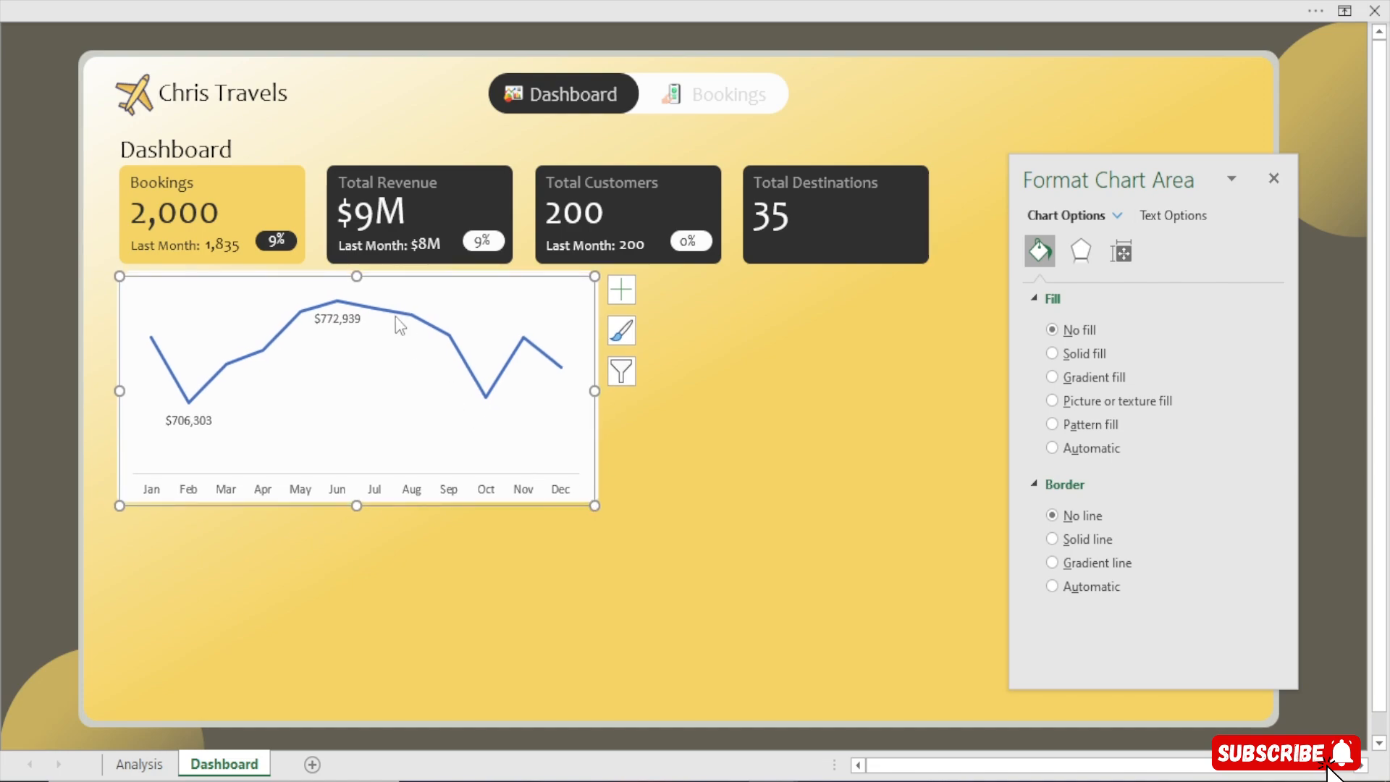
left_click_drag(357, 276, 357, 310)
left_click(364, 299)
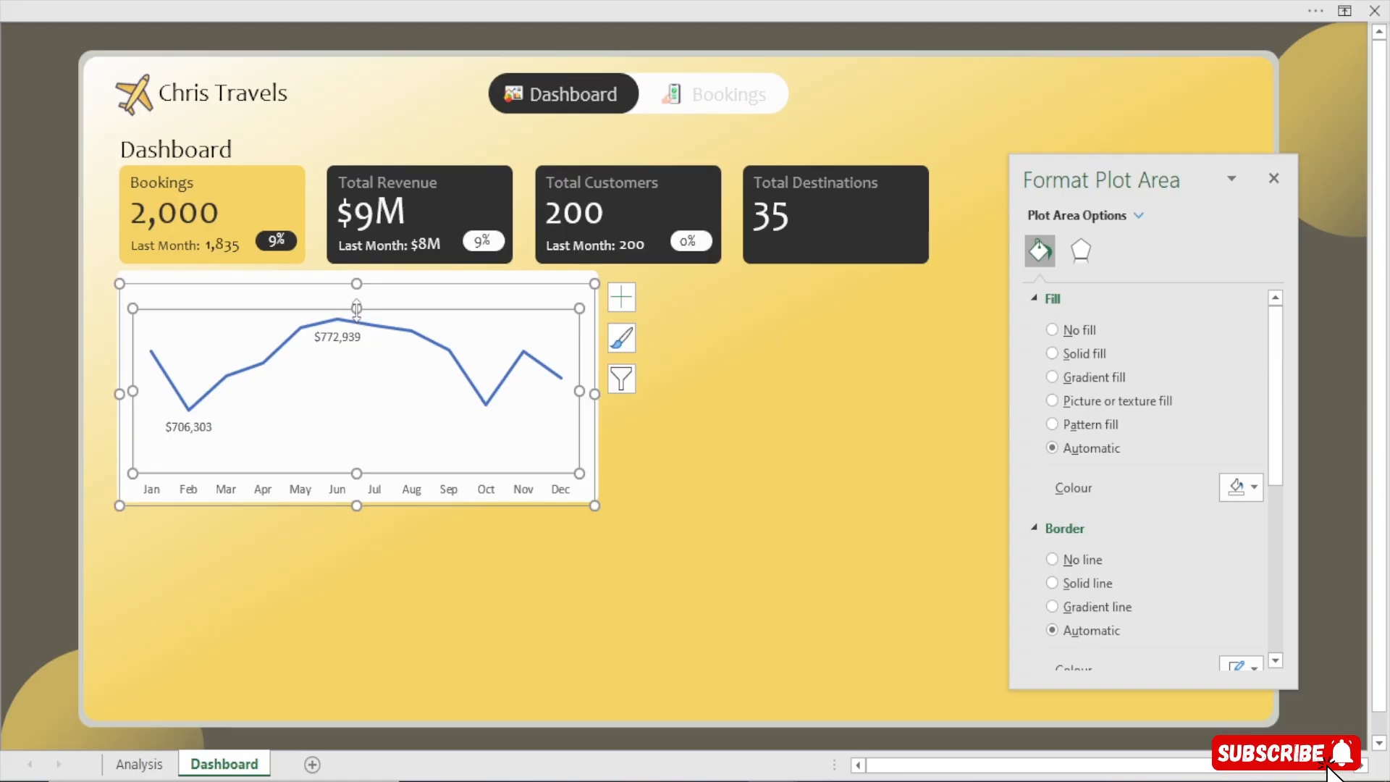
Give the lowest value's data label a red fill and white text
left_click(193, 427)
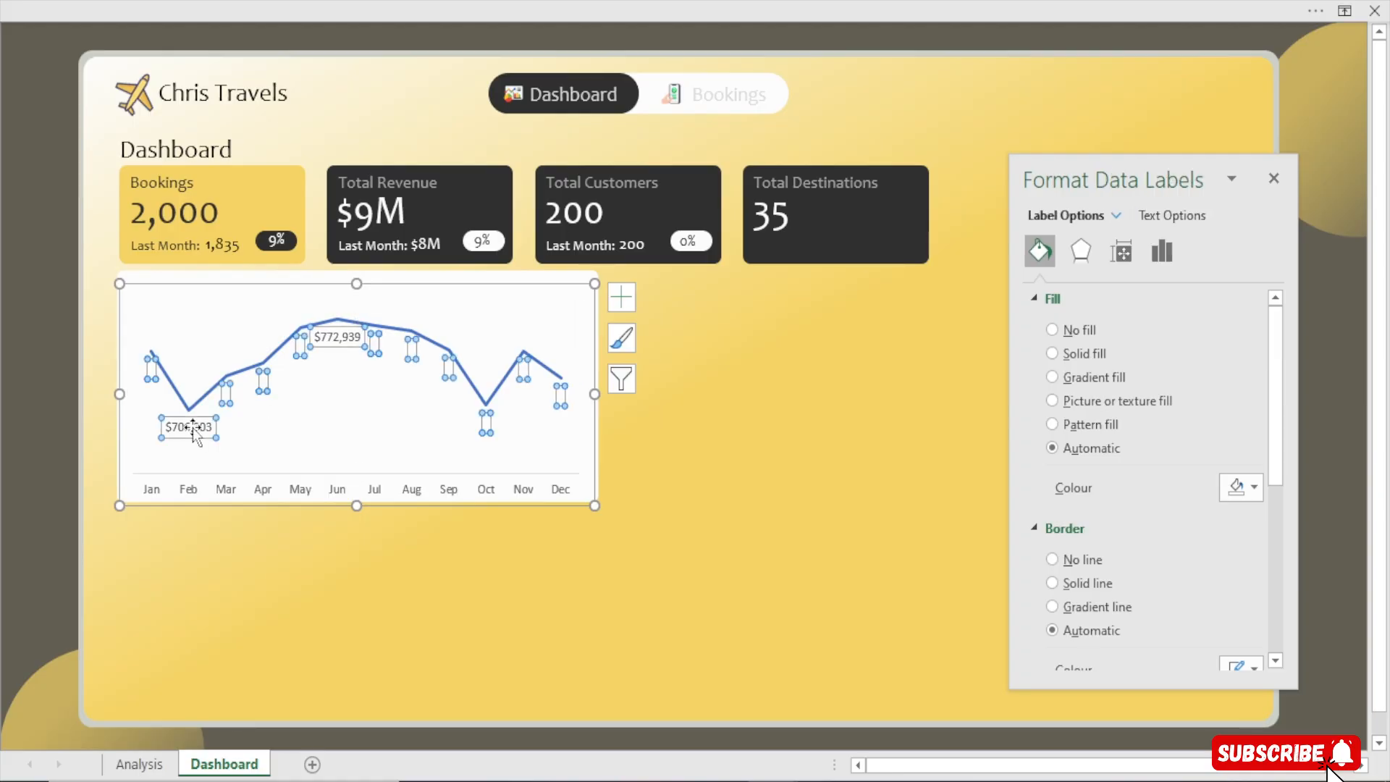
left_click(206, 427)
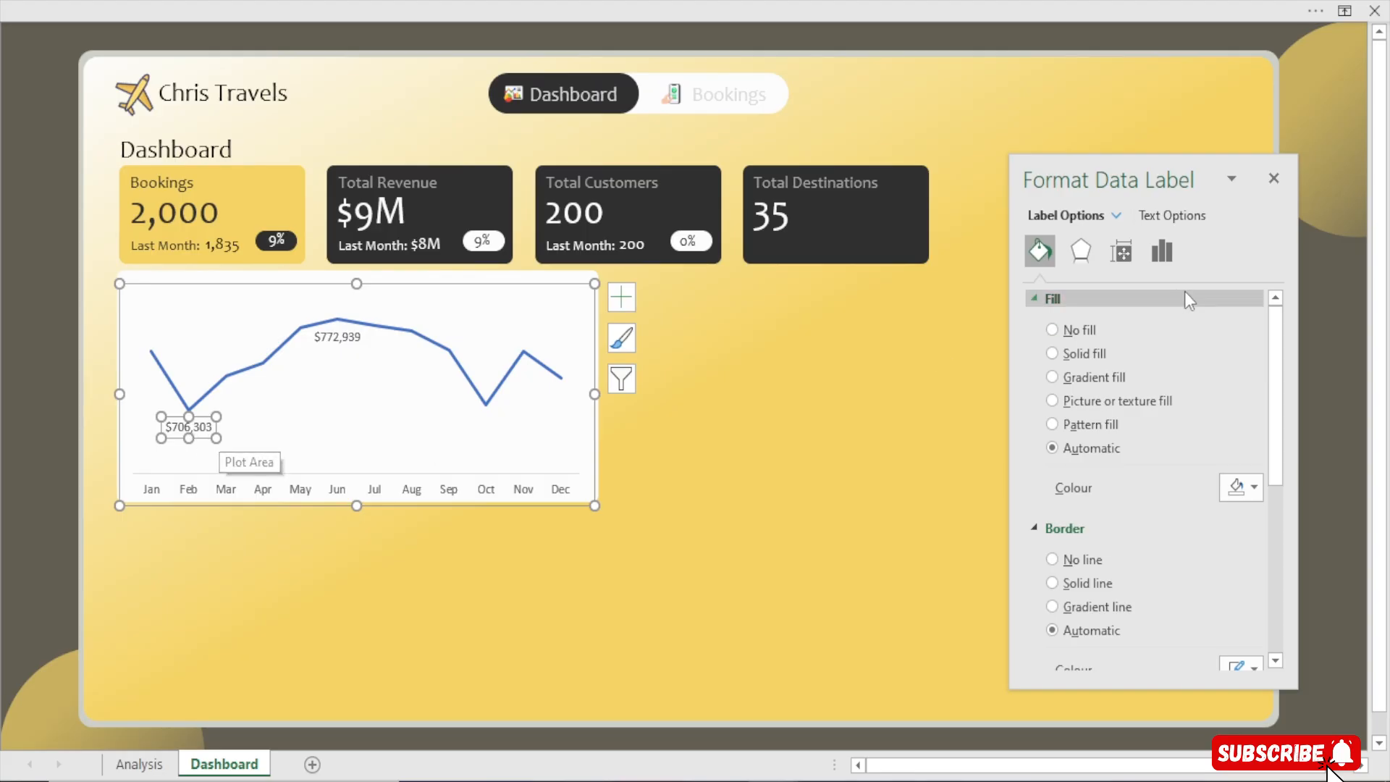
left_click(1245, 493)
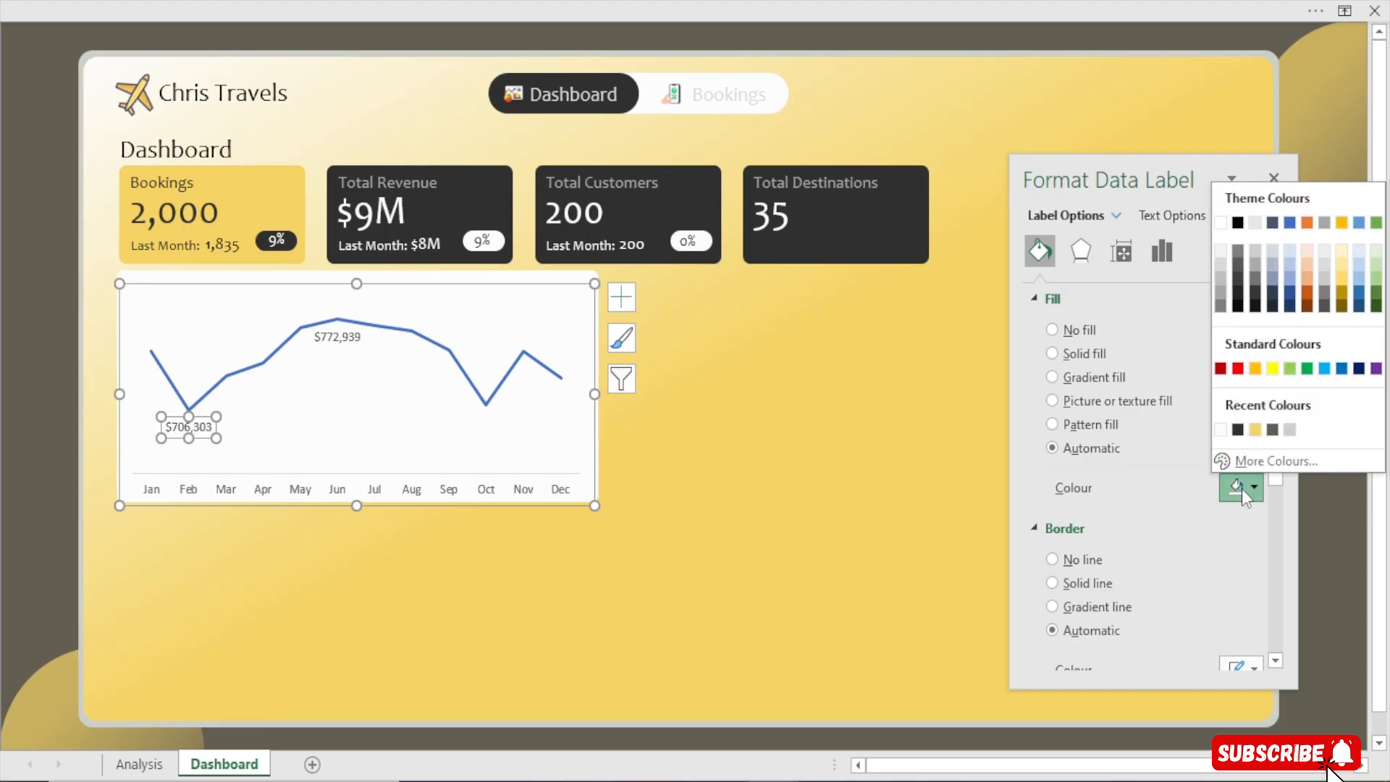
left_click(1238, 369)
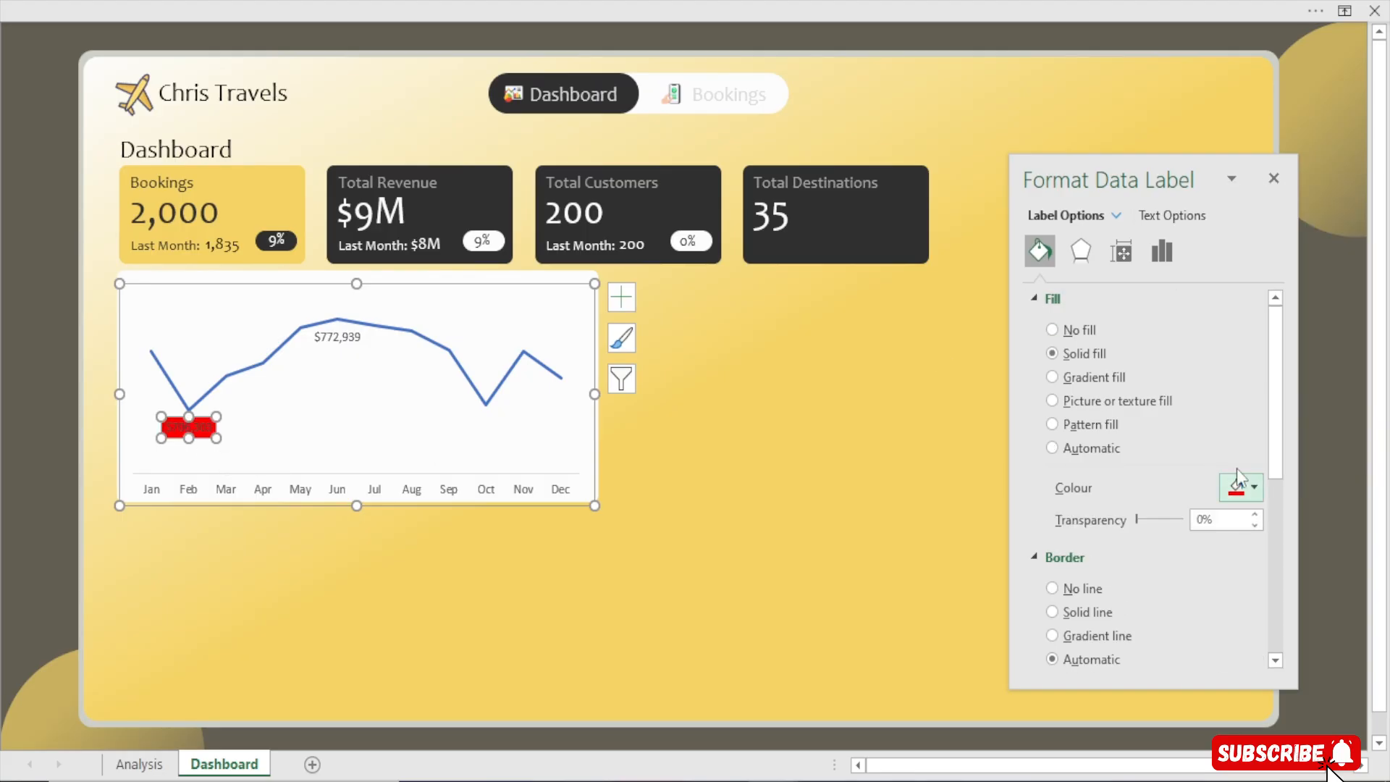
left_click(1172, 215)
left_click(1240, 464)
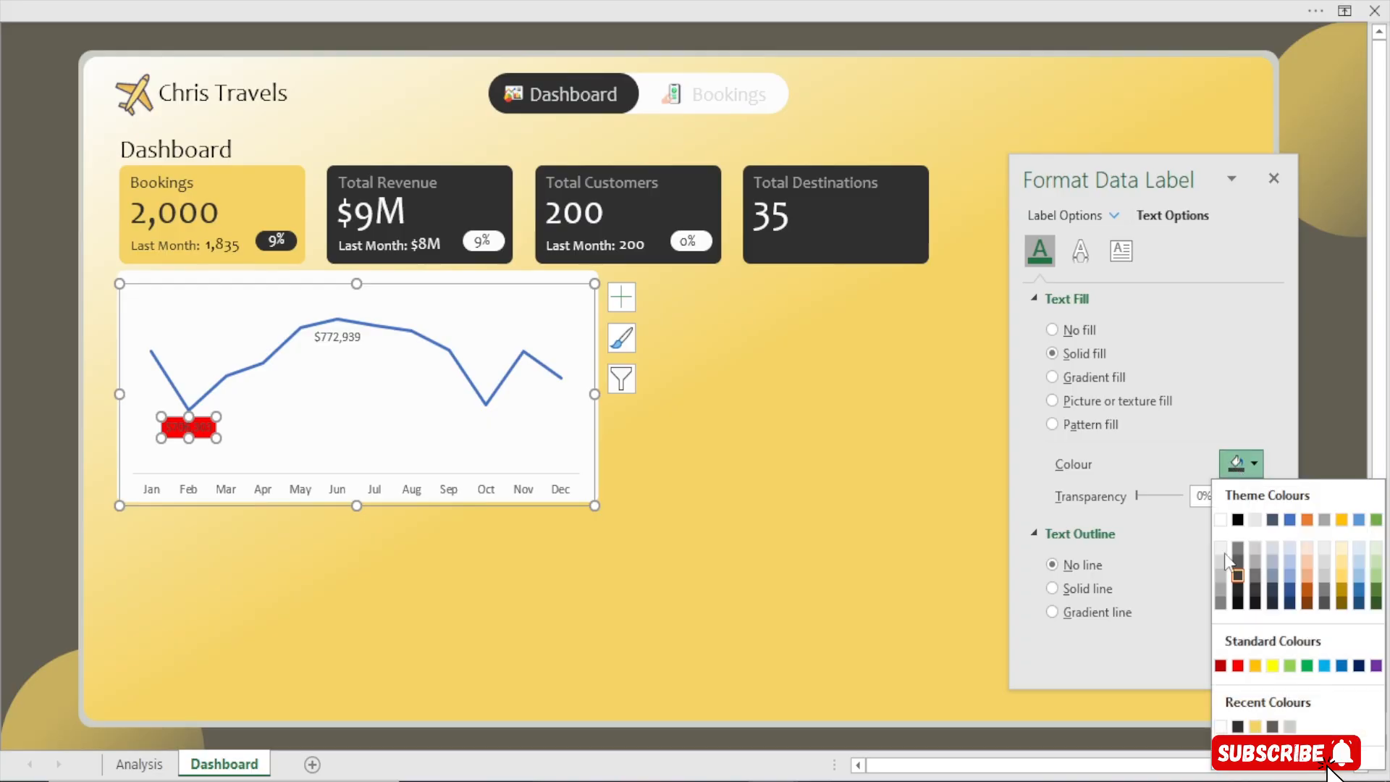
left_click(1221, 727)
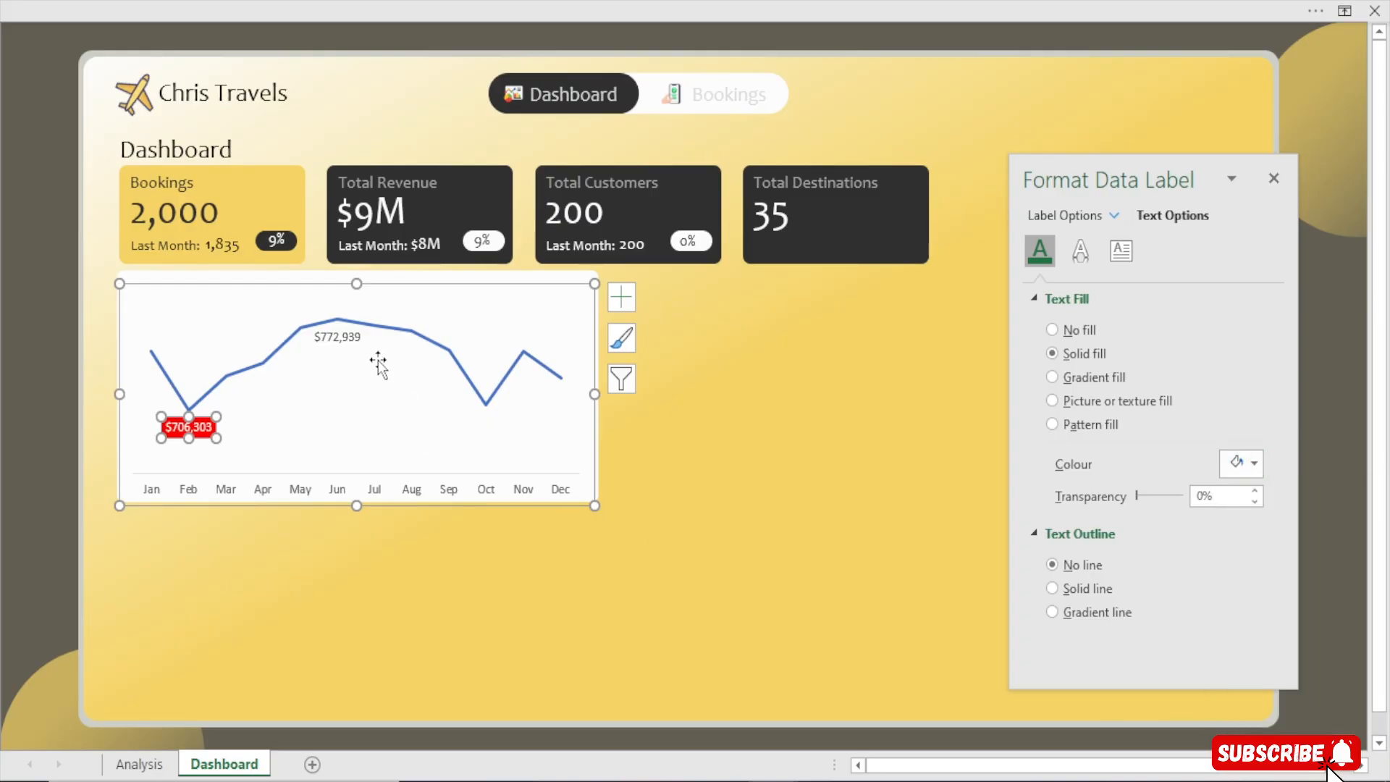
Format the highest value's data label with dark text and a gold fill
left_click(343, 342)
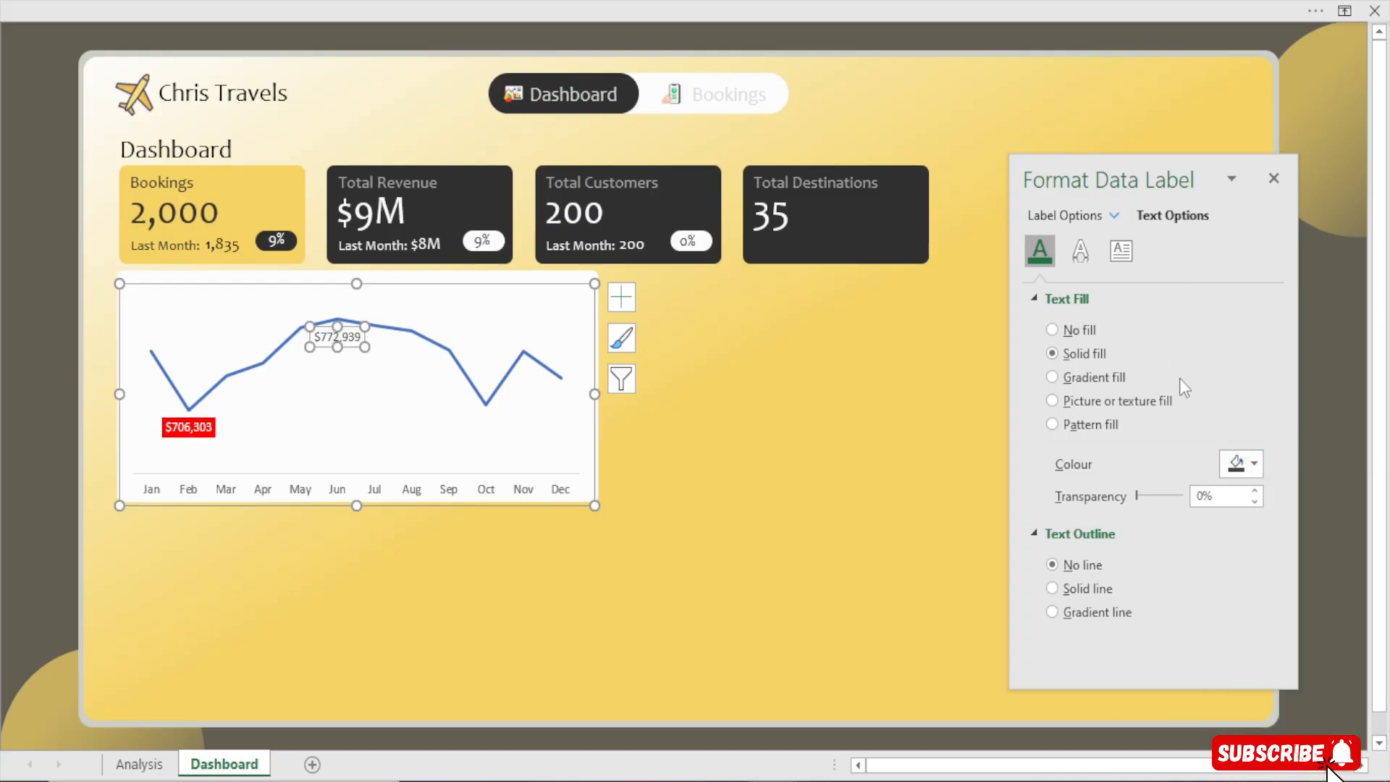
left_click(1067, 212)
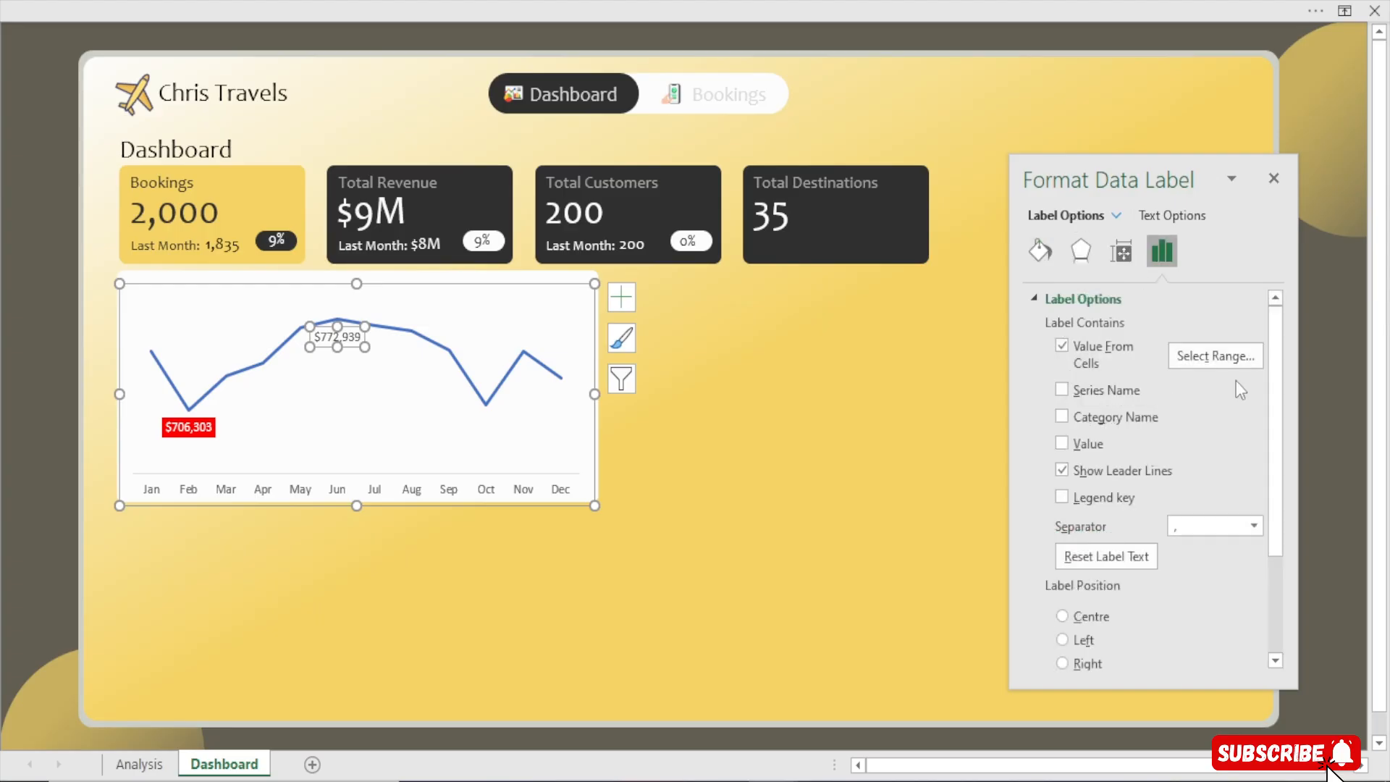
left_click(1172, 216)
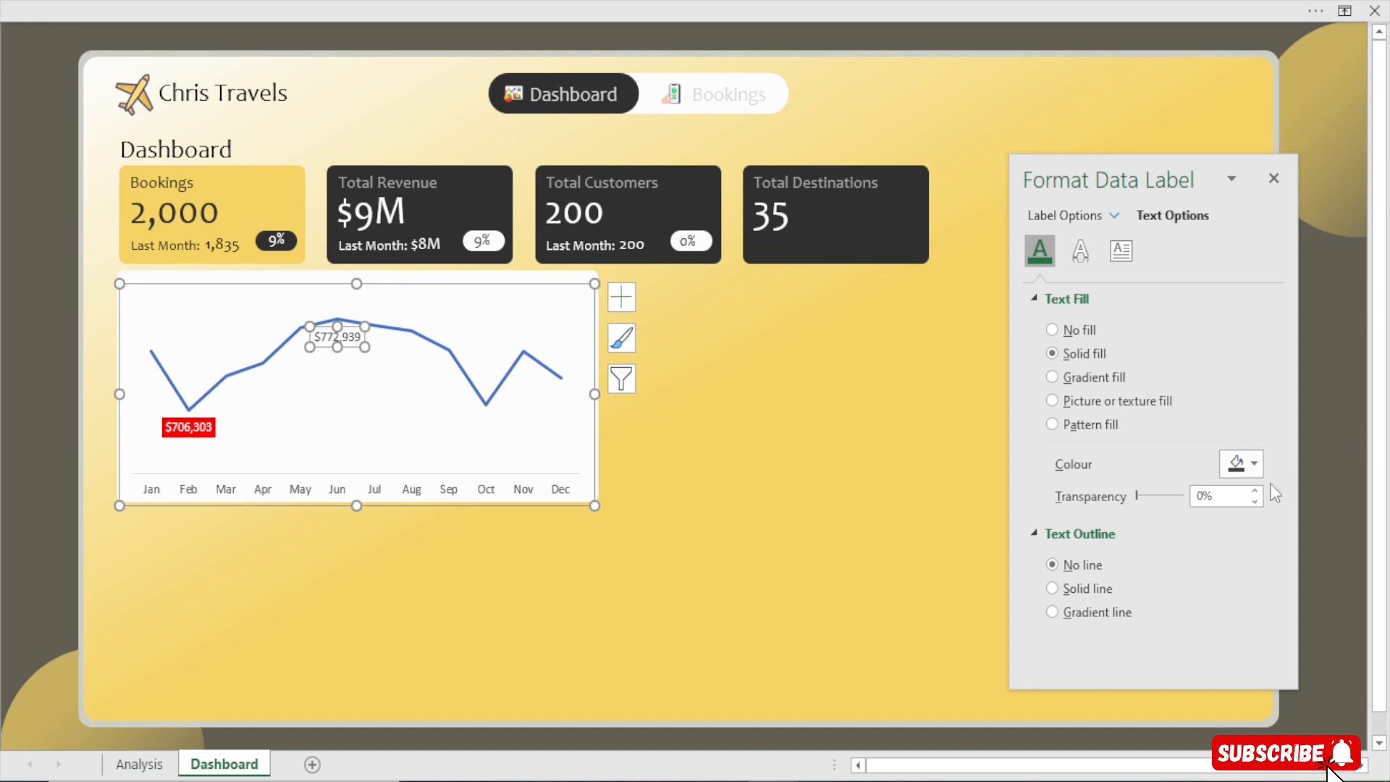
left_click(1253, 466)
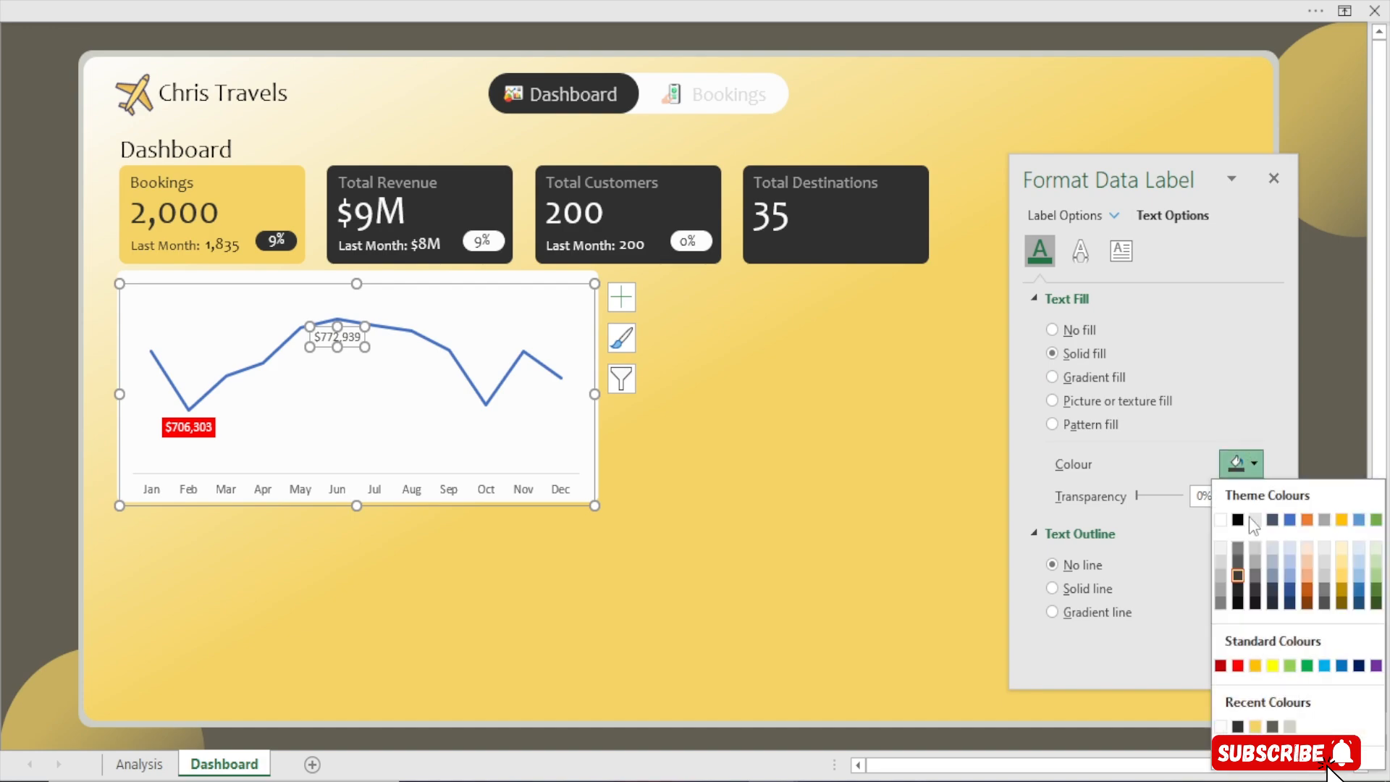
left_click(1258, 726)
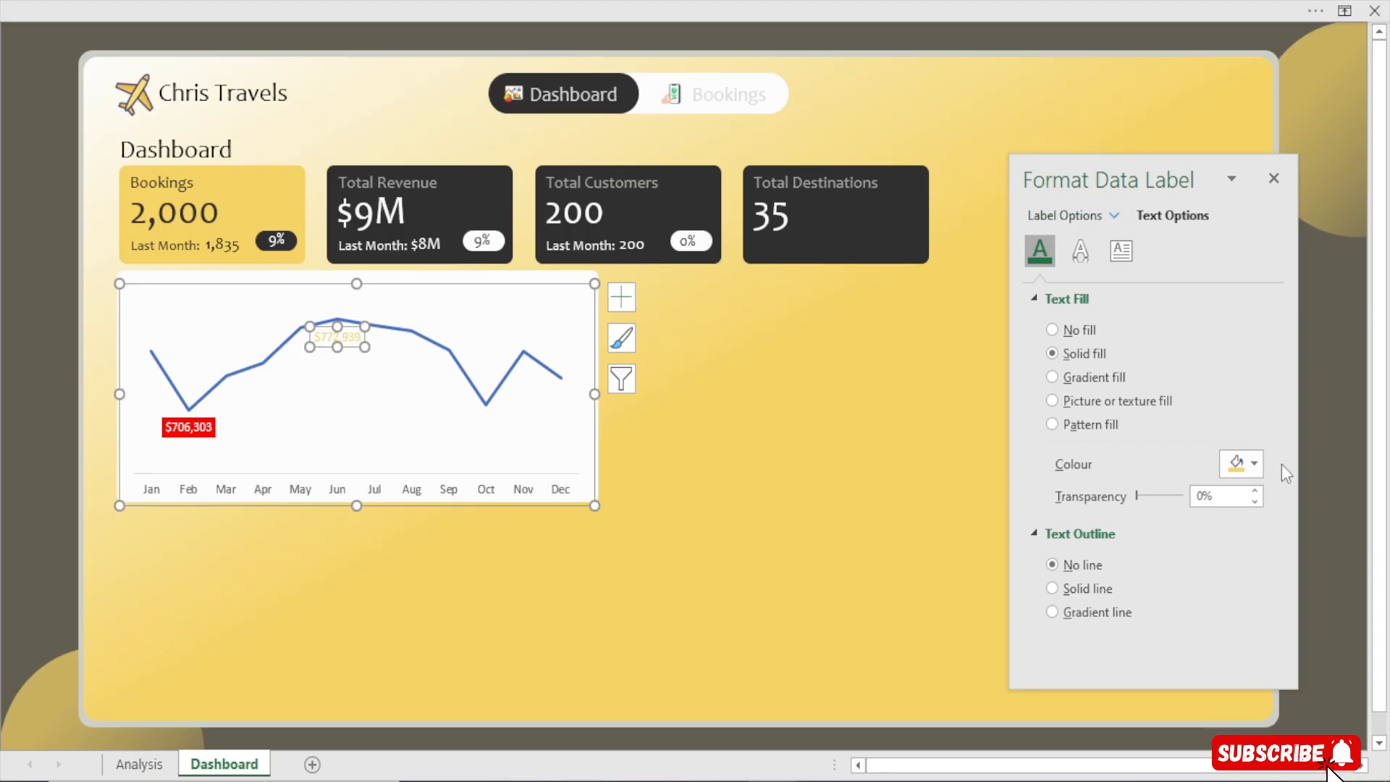
left_click(1240, 465)
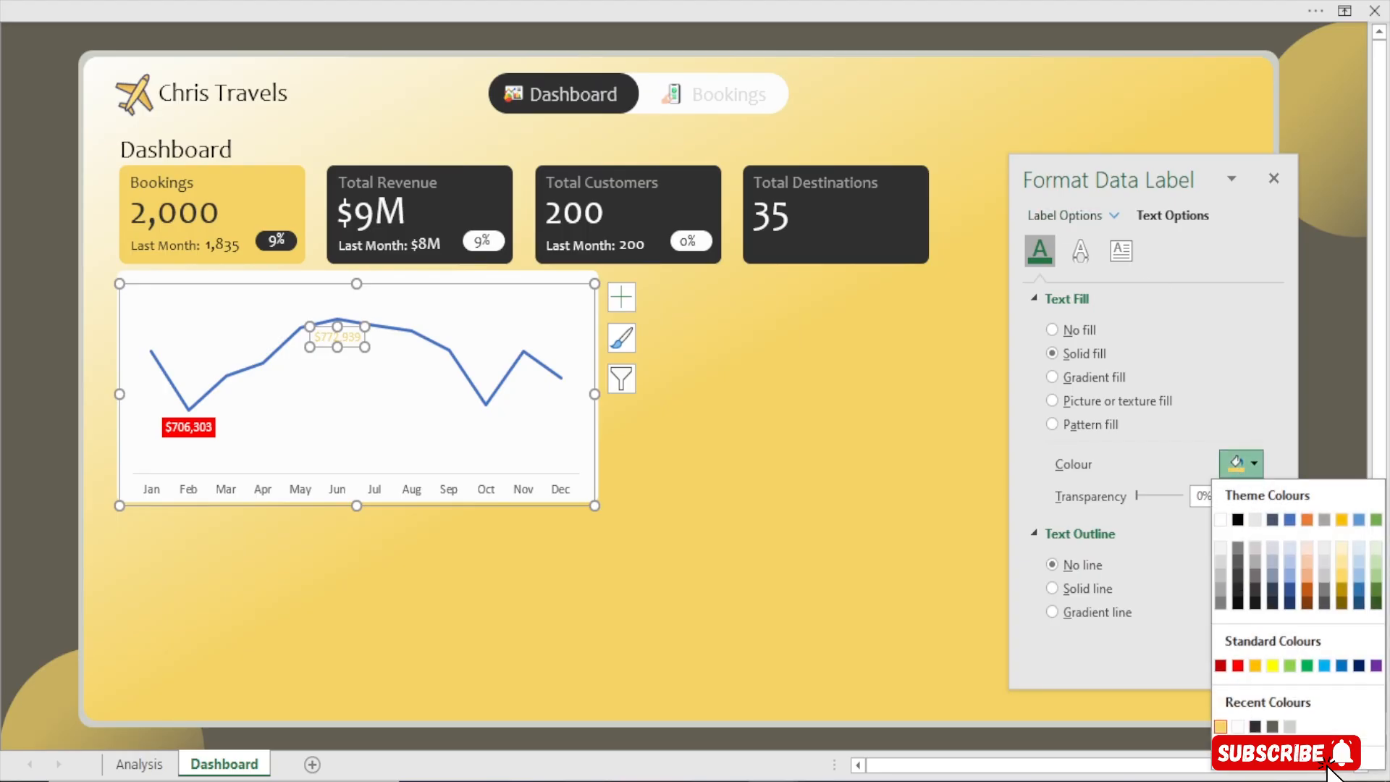
left_click(1256, 726)
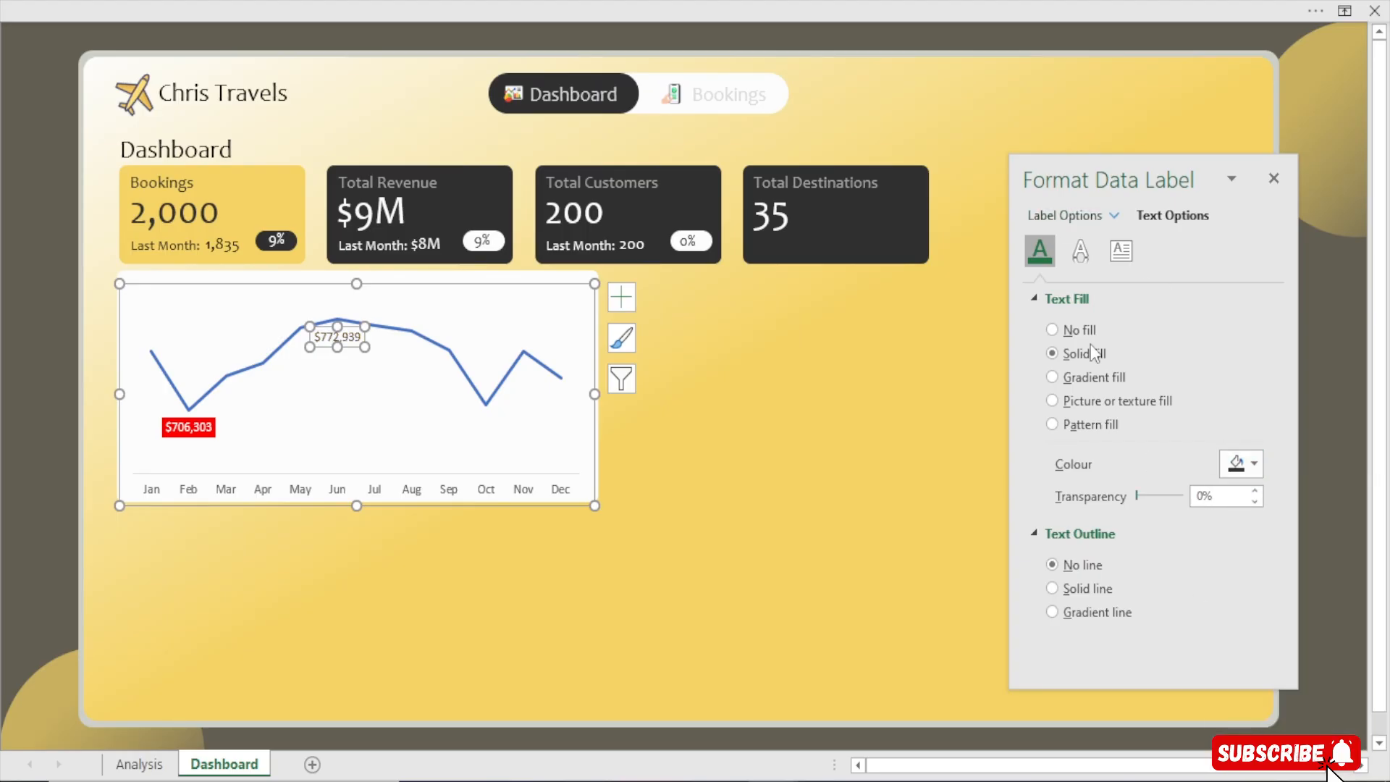
left_click(1087, 219)
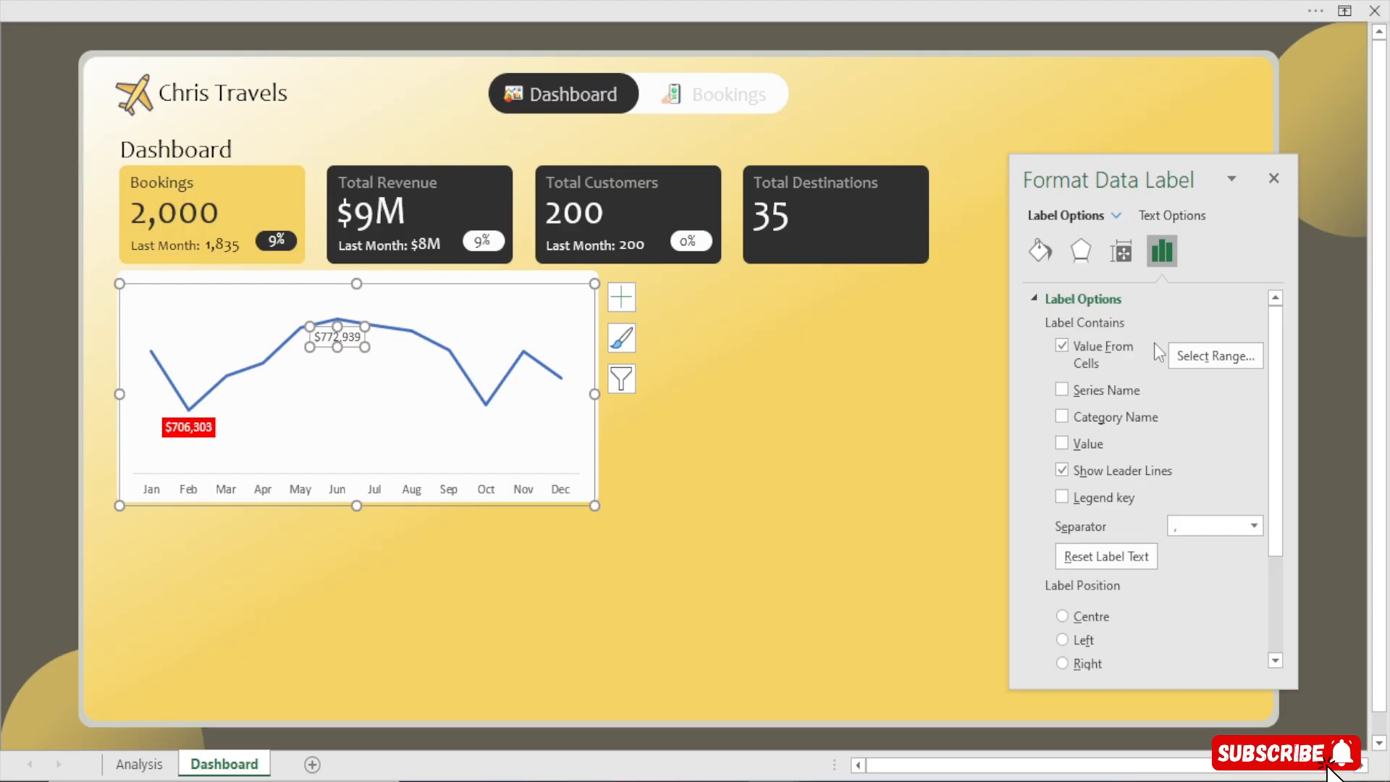
left_click(1045, 250)
left_click(1245, 489)
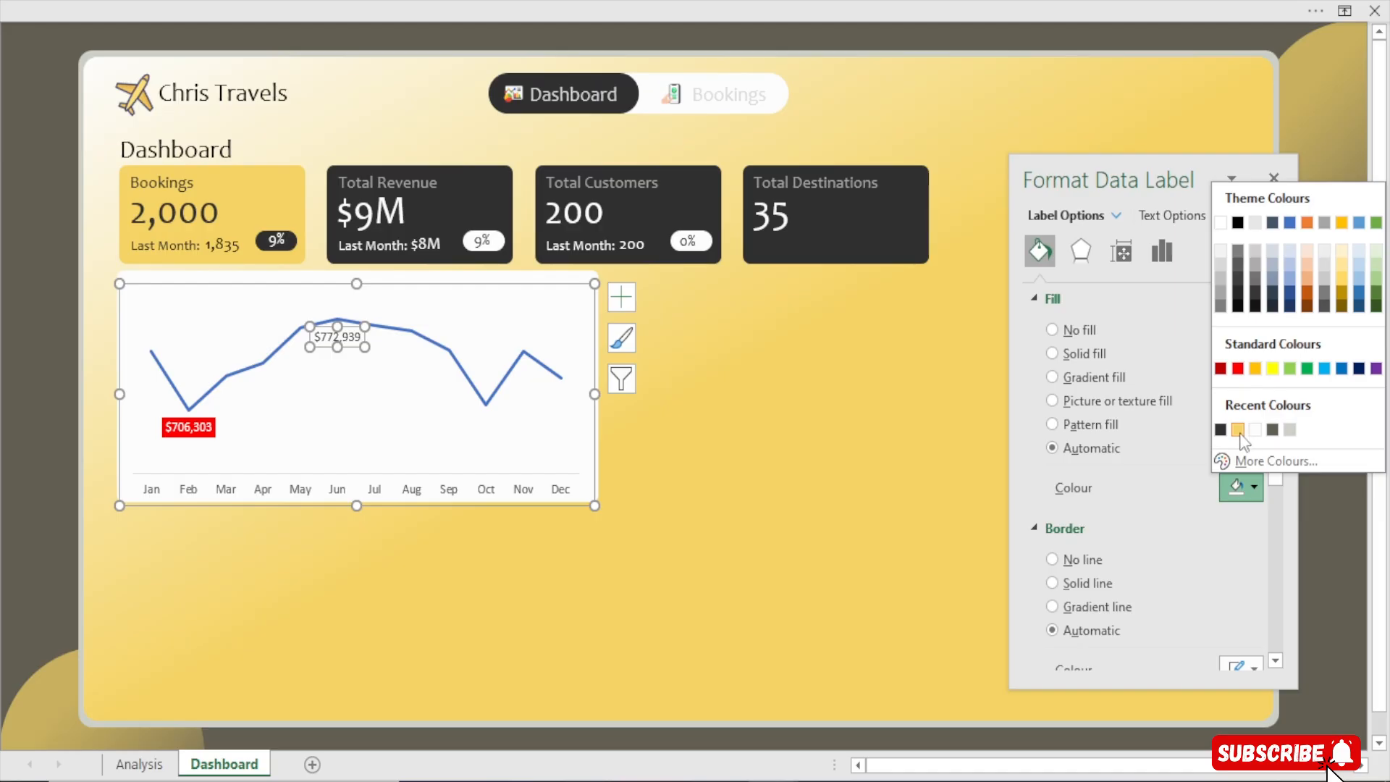
left_click(1240, 431)
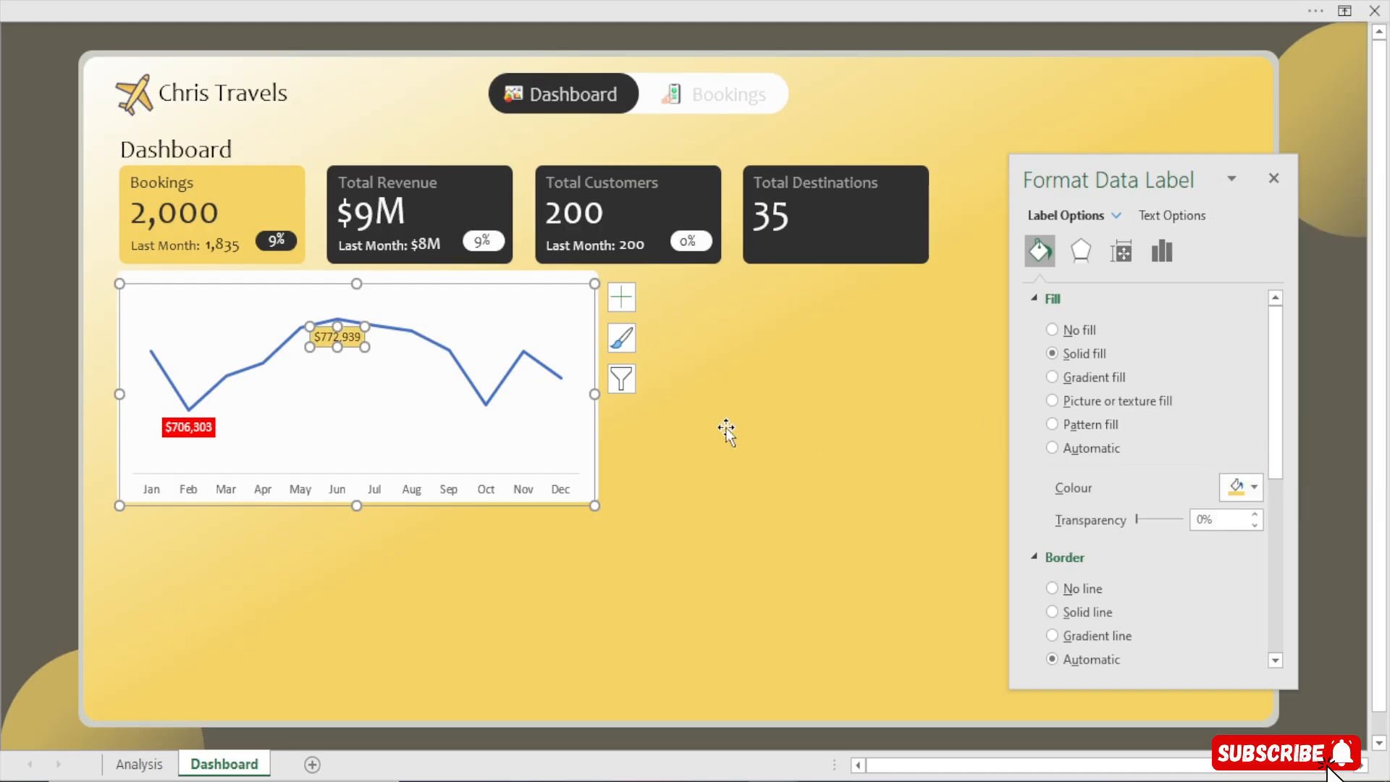
Change the revenue line's colour to the dashboard's gold
left_click(17, 478)
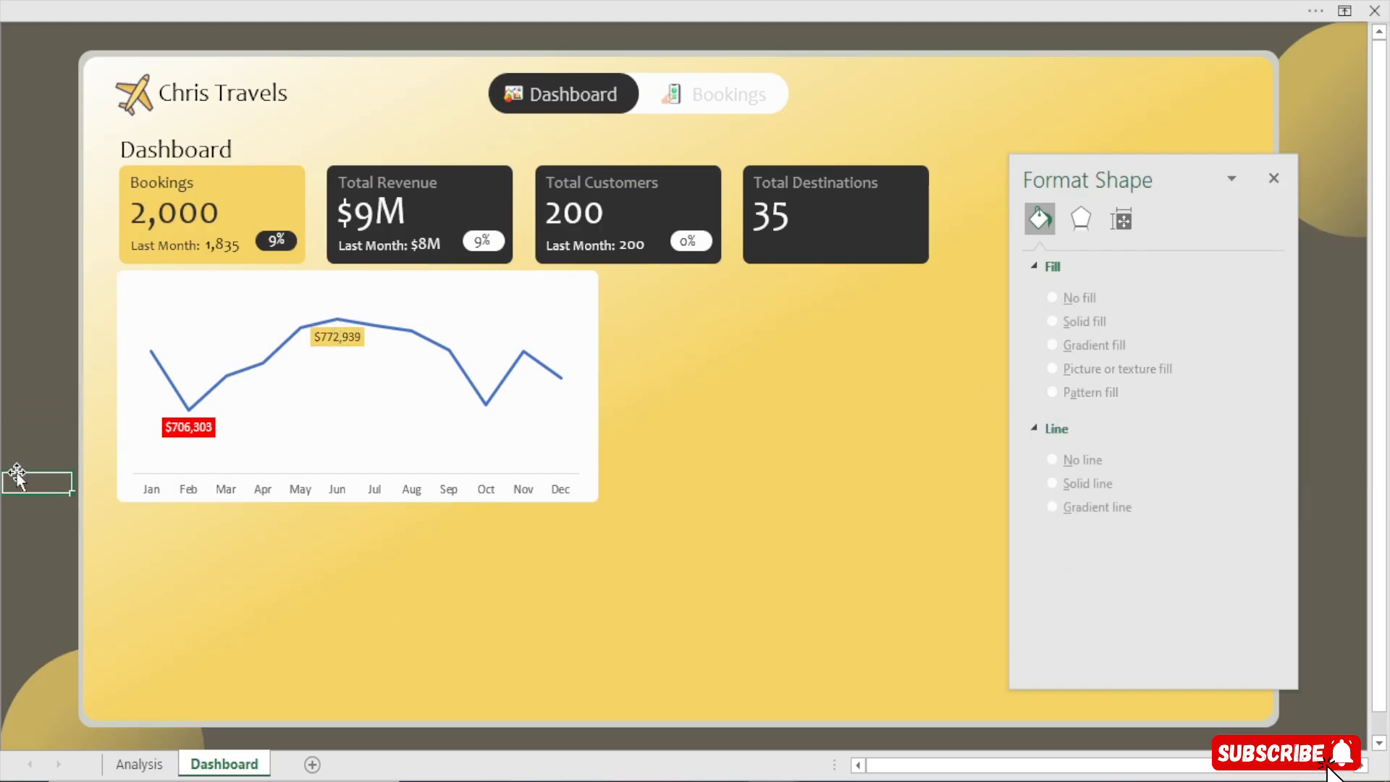
left_click(262, 370)
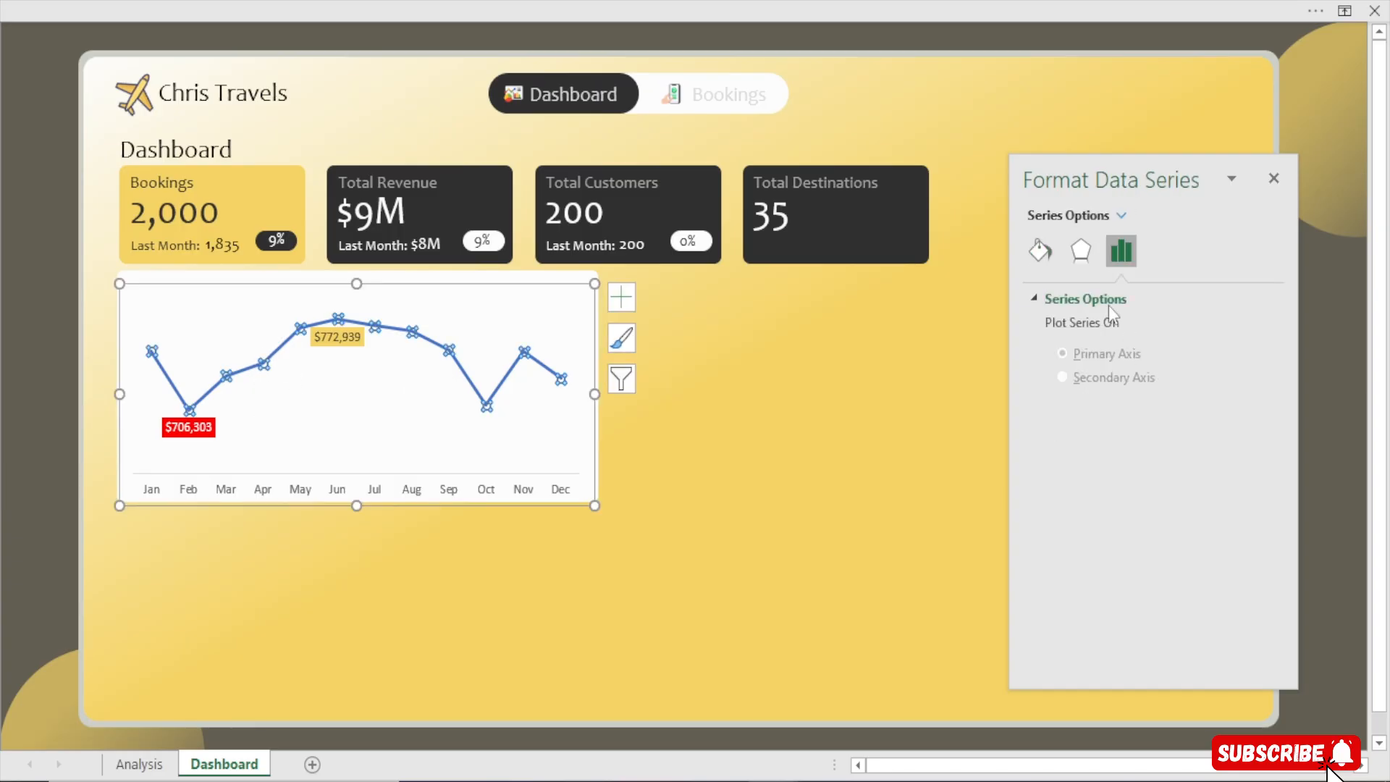
left_click(1041, 253)
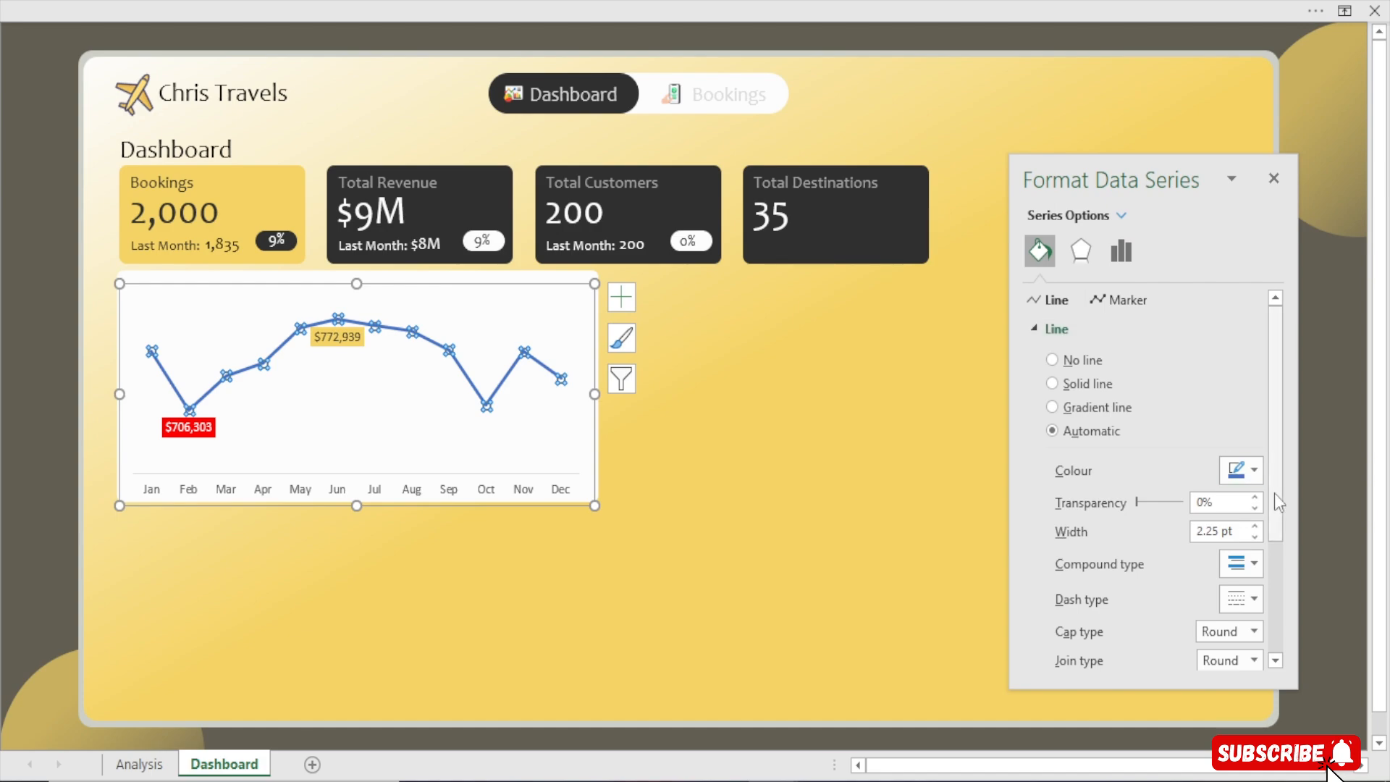
left_click(1244, 472)
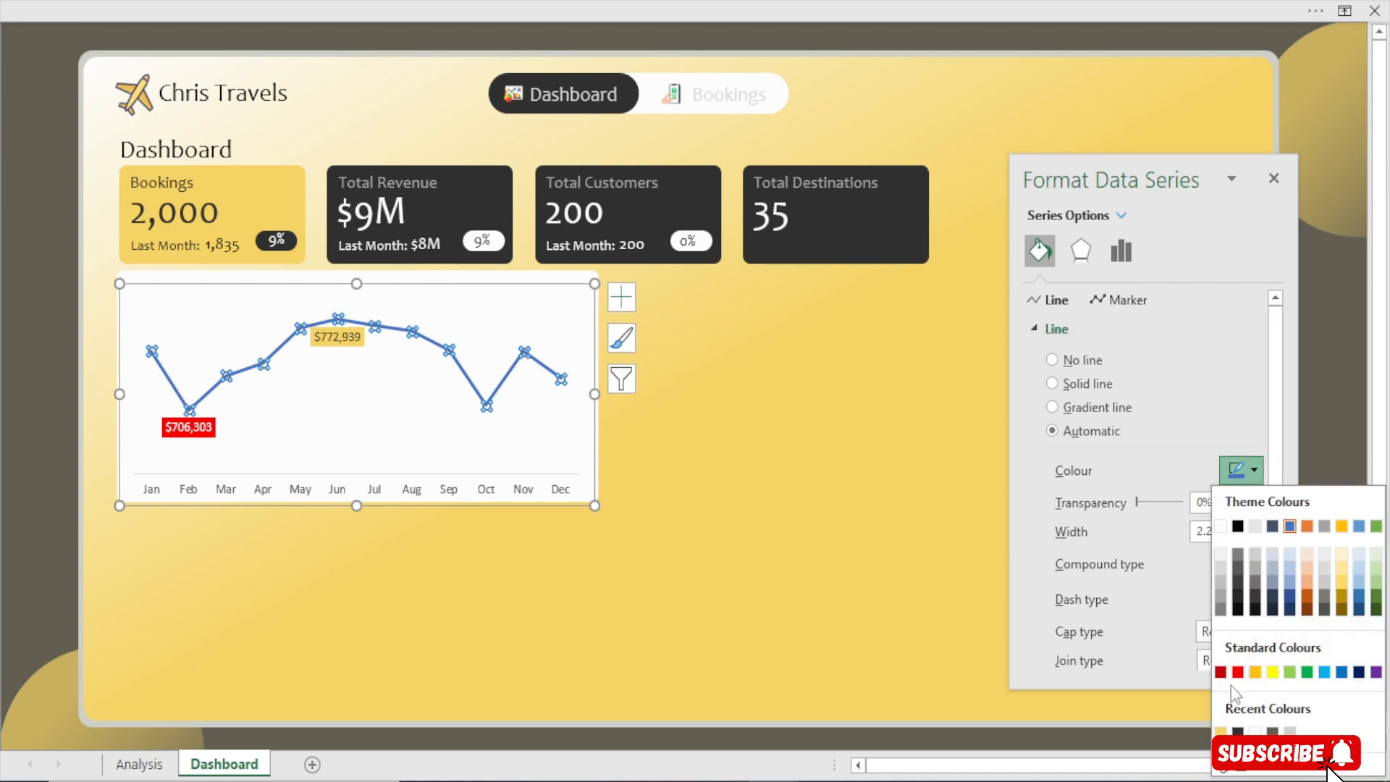
left_click(1221, 731)
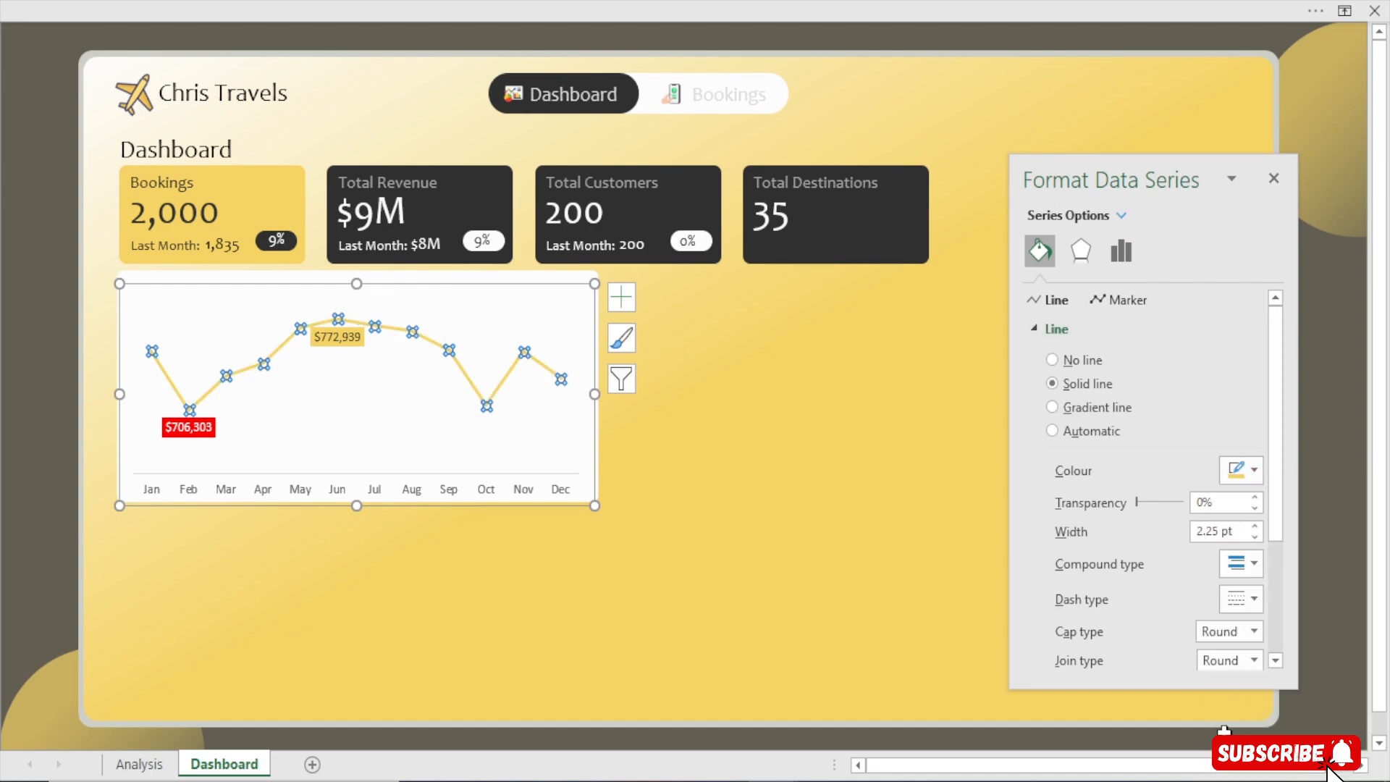
left_click(15, 434)
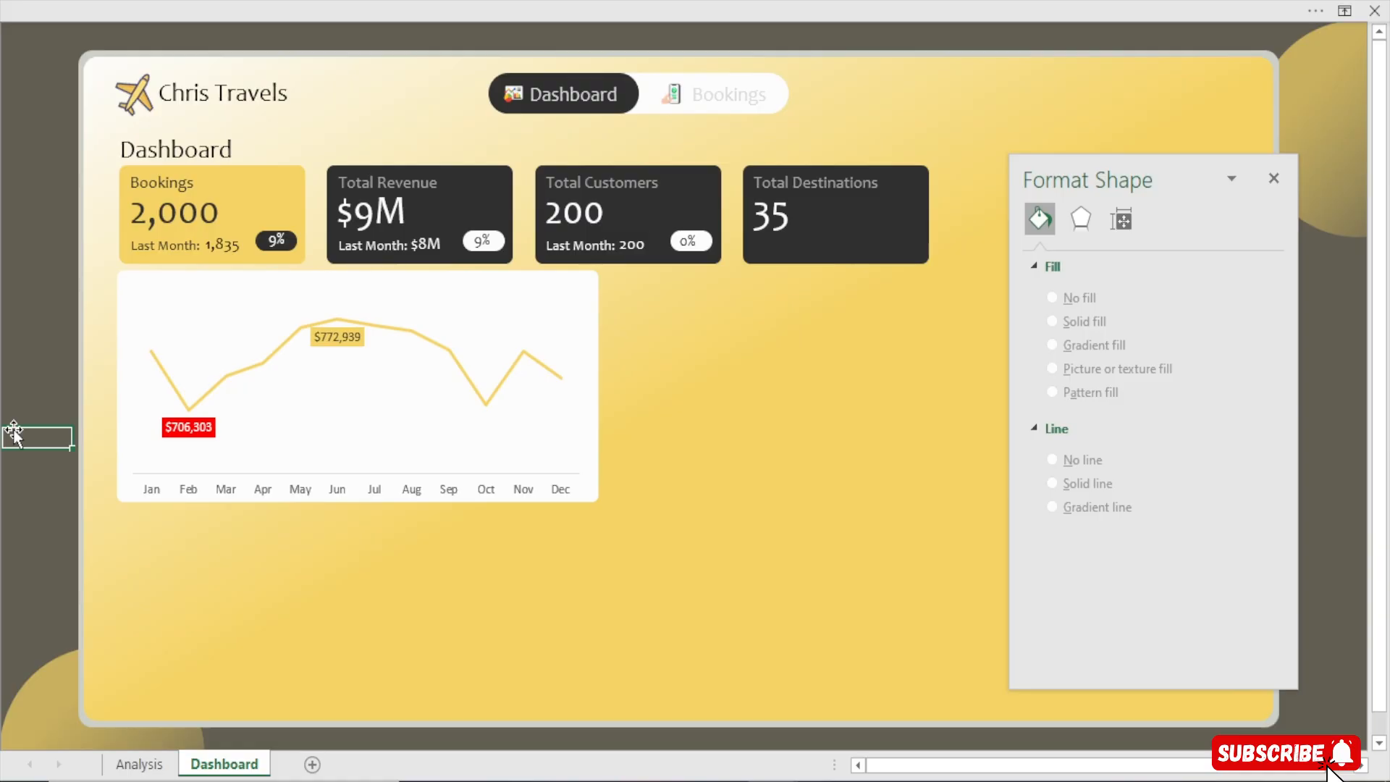
Move the Total Revenue text box from its card onto the chart's top-left corner and make its text dark
left_click(382, 181)
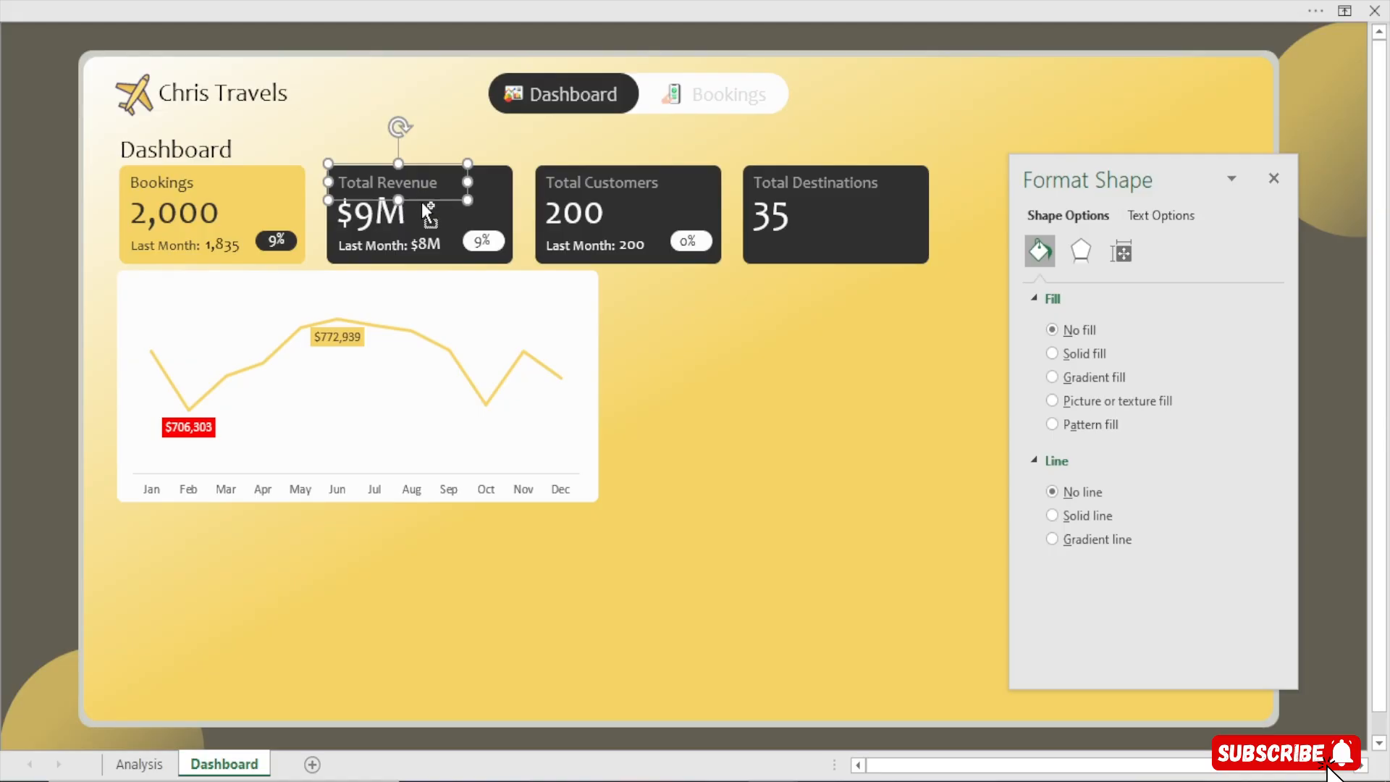
left_click_drag(423, 203, 213, 311)
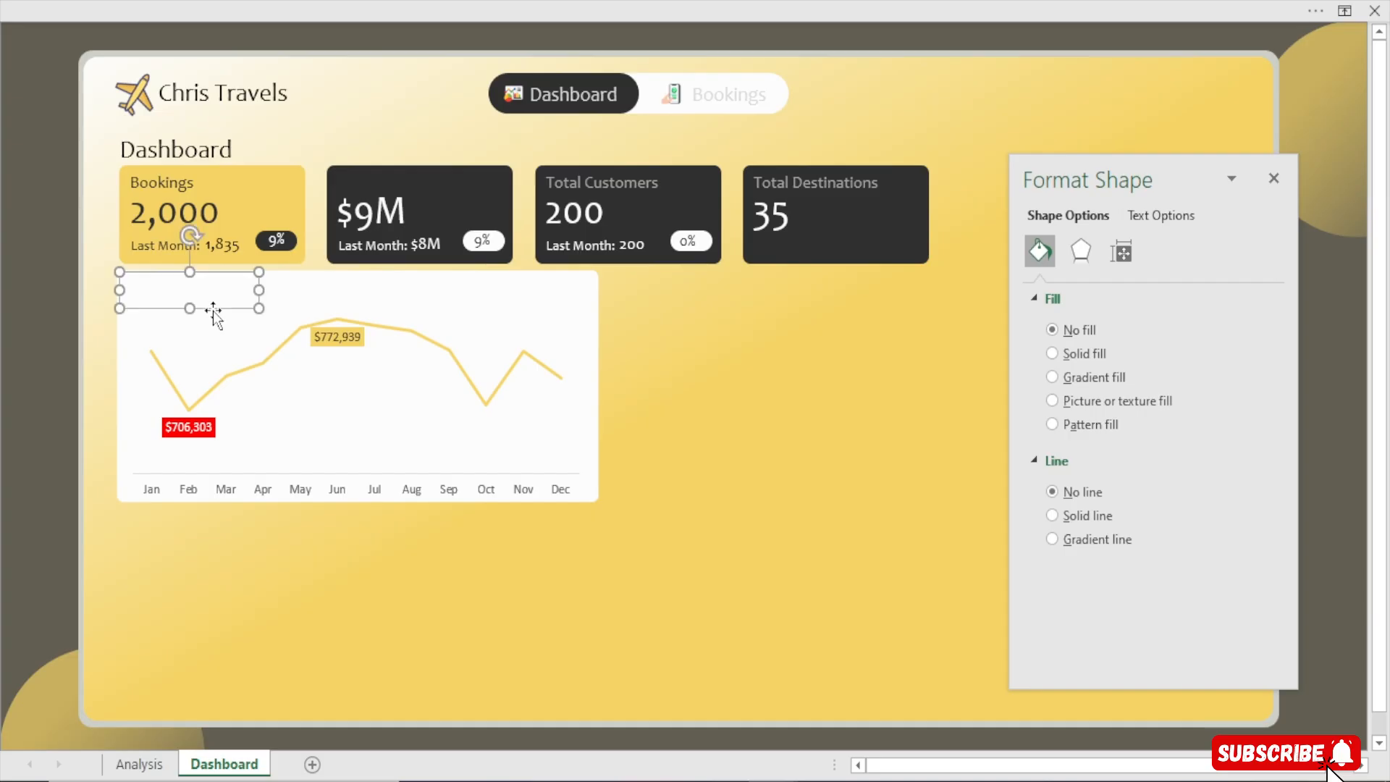
left_click(1159, 216)
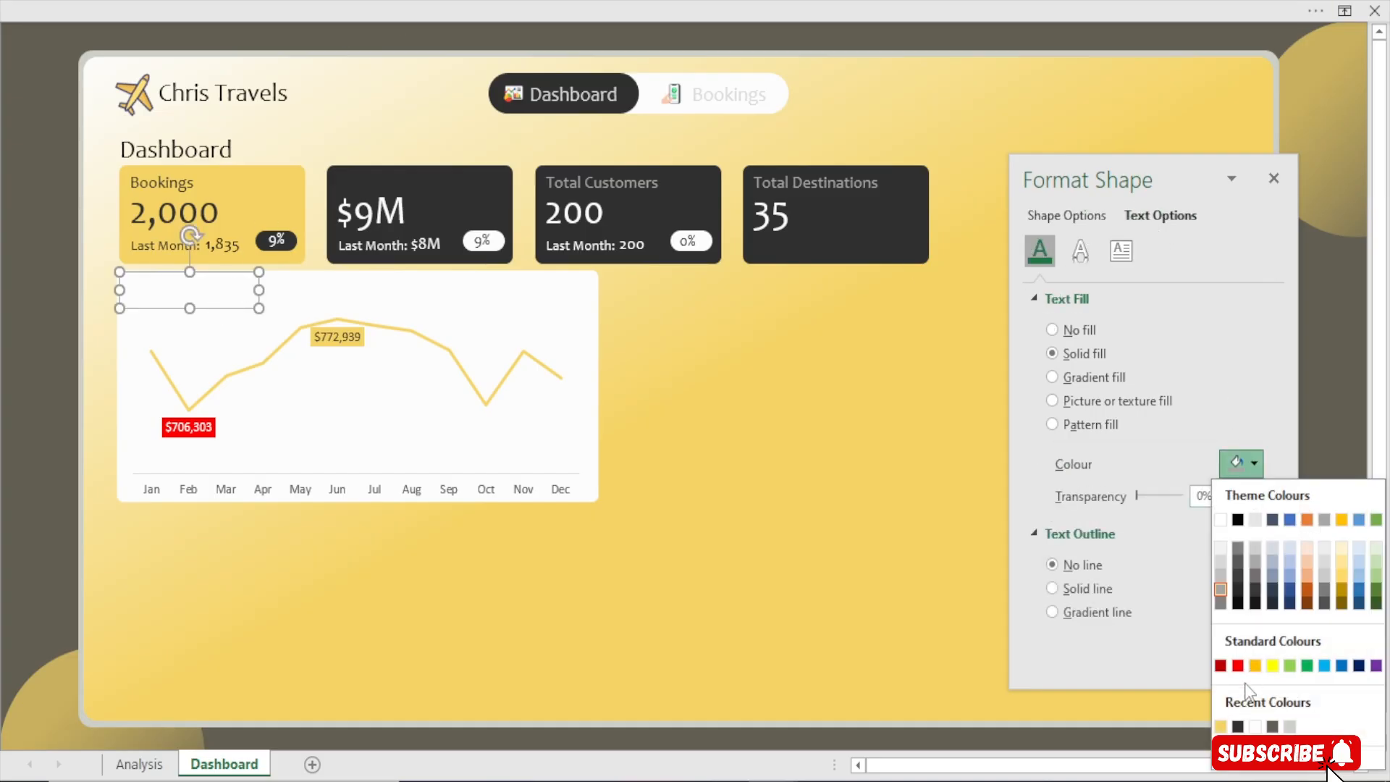
left_click(1239, 727)
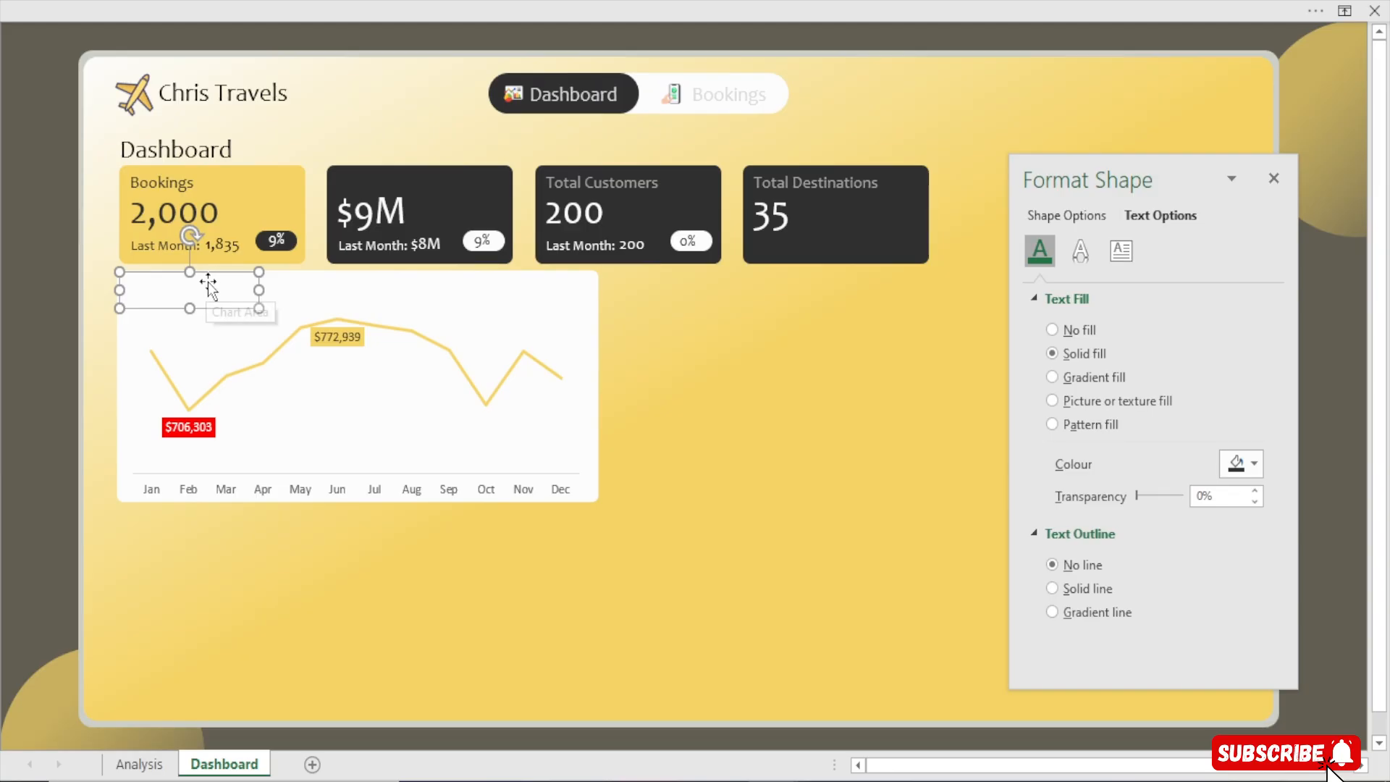
Bring the text box to the front and widen it across the top of the chart
right_click(224, 313)
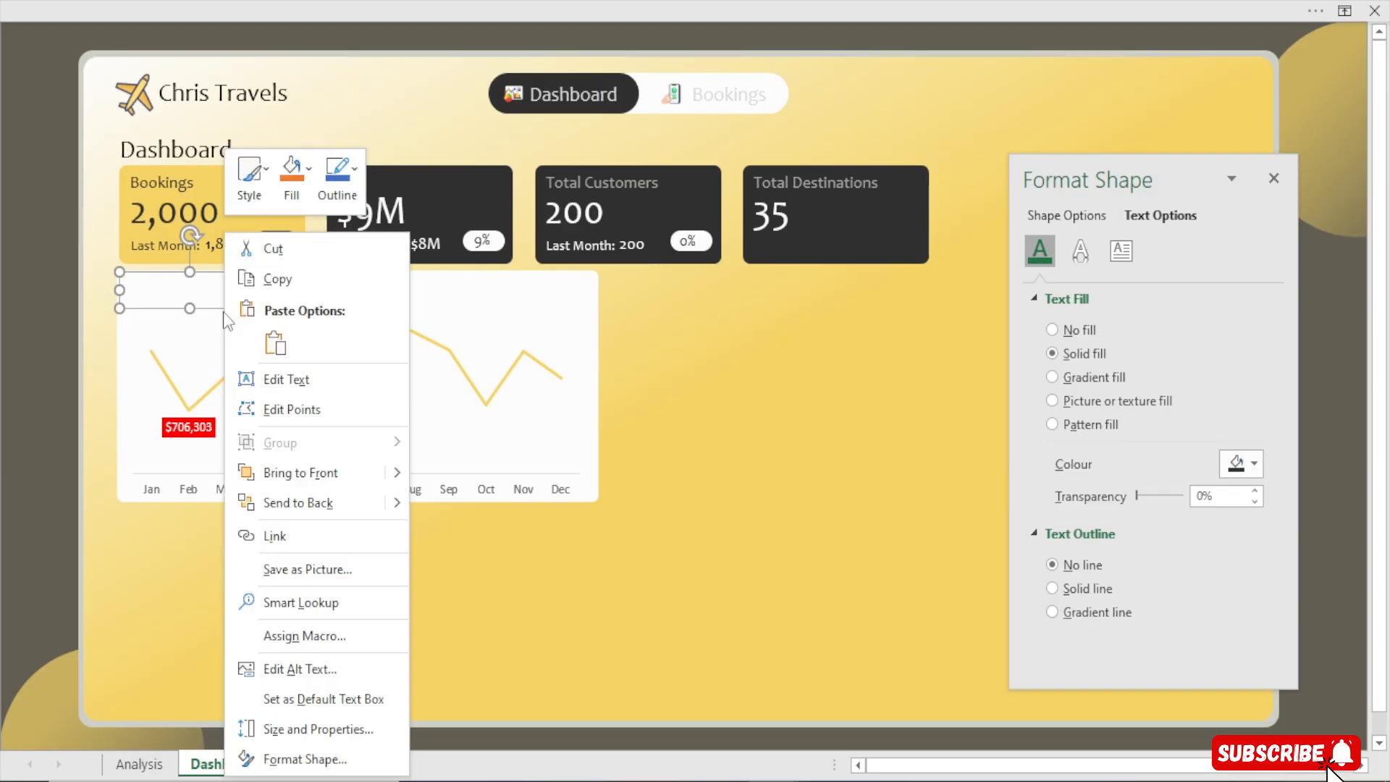
left_click(330, 469)
left_click_drag(263, 290, 558, 298)
Replace the text box's text with the question "In which month did we get the hightest revenue?"
left_click_drag(249, 299, 15, 298)
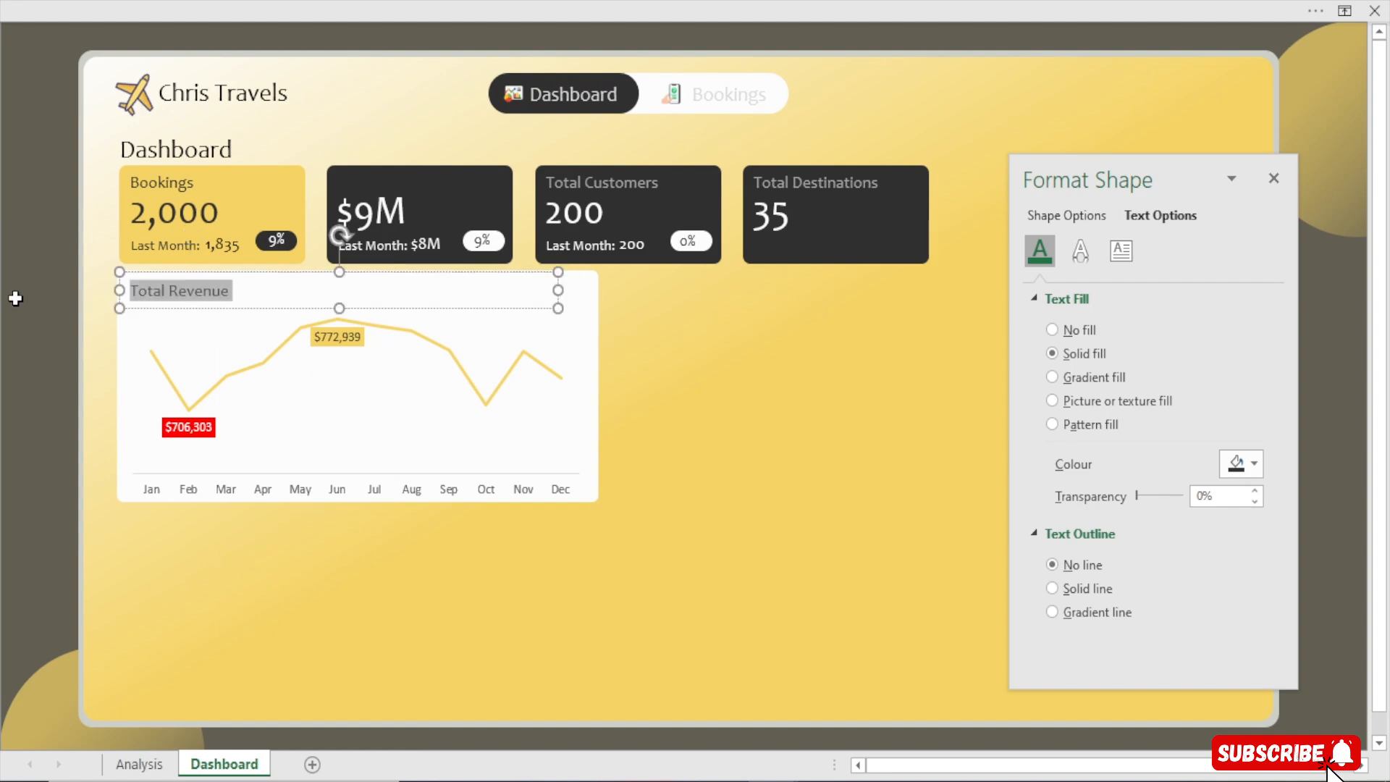
type("In ")
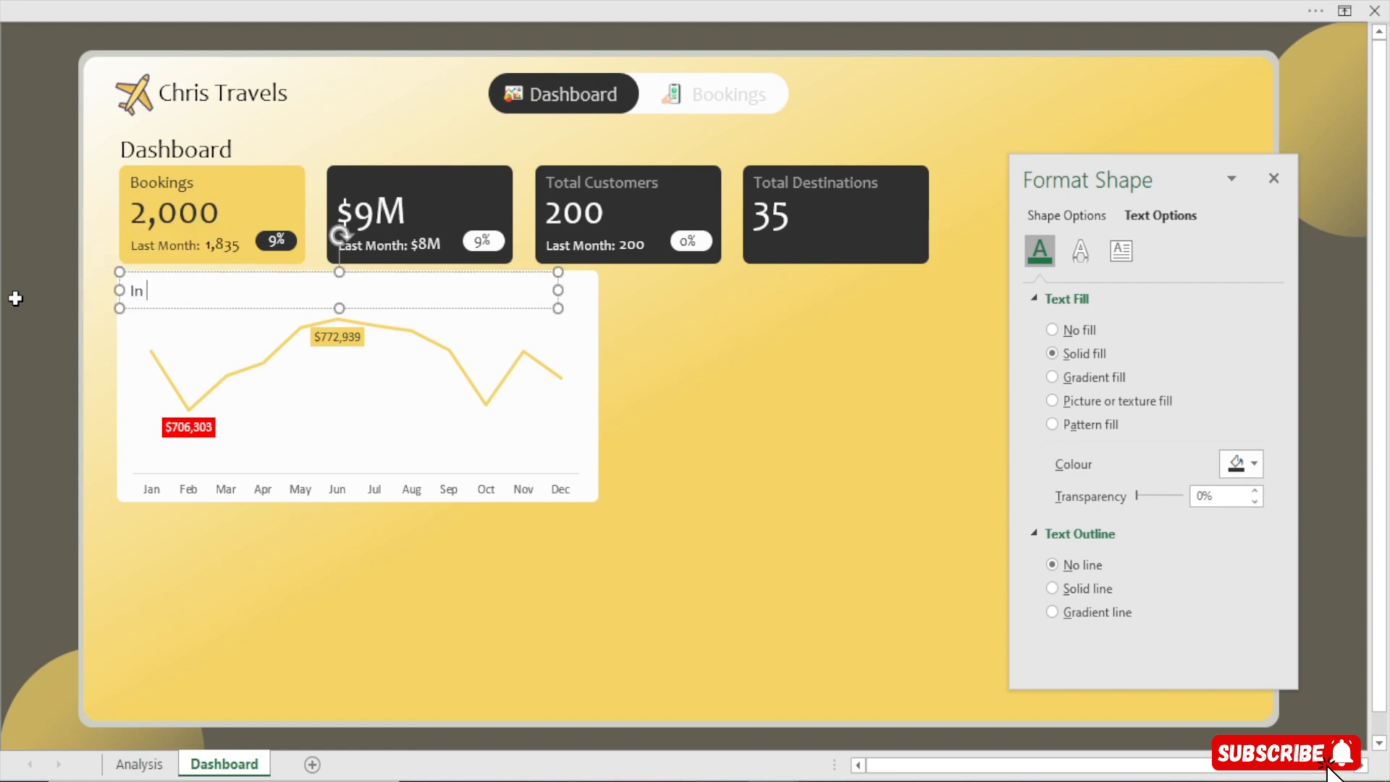
type("whc")
key("BackSpace")
type("ich month did")
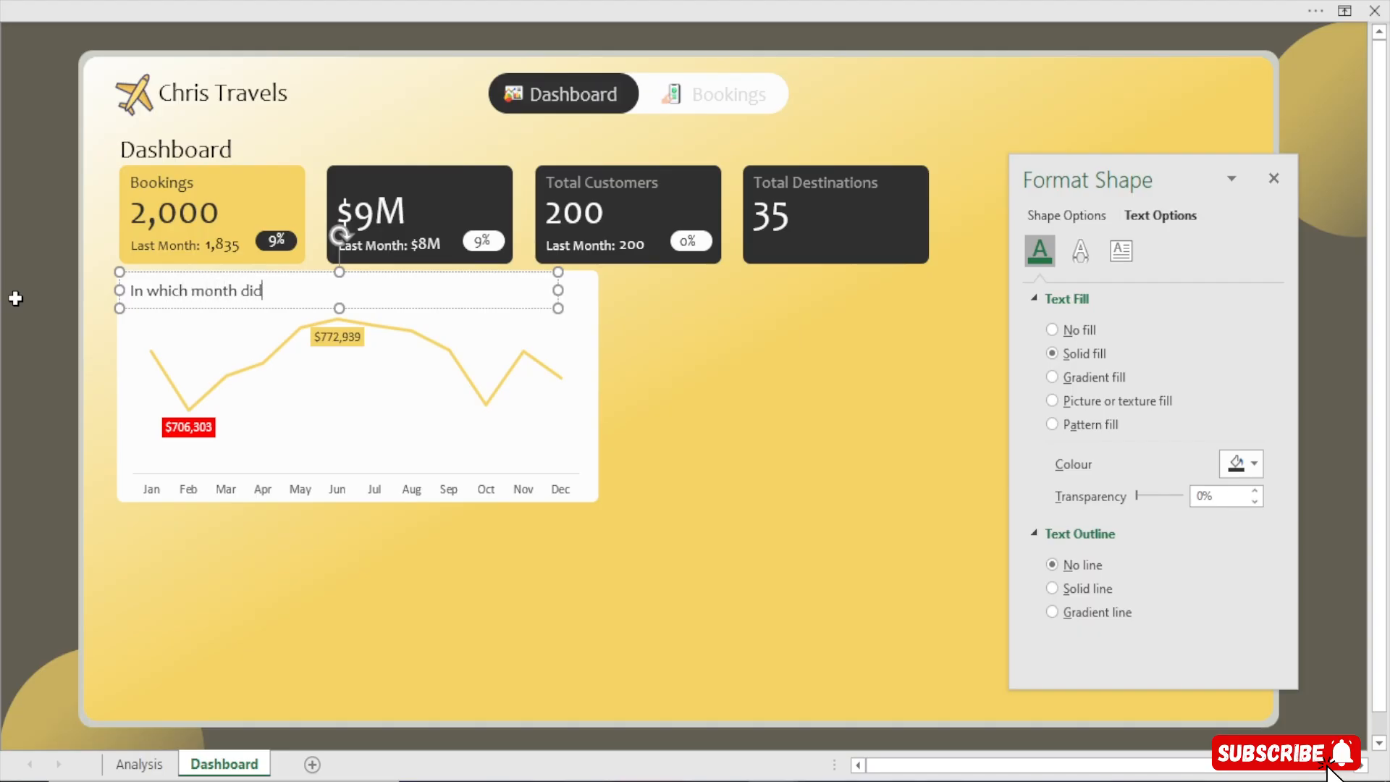
type(" we get the h")
key("BackSpace")
key("BackSpace")
key("BackSpace")
key("BackSpace")
key("BackSpace")
key("BackSpace")
key("BackSpace")
key("BackSpace")
key("BackSpace")
type("get the high")
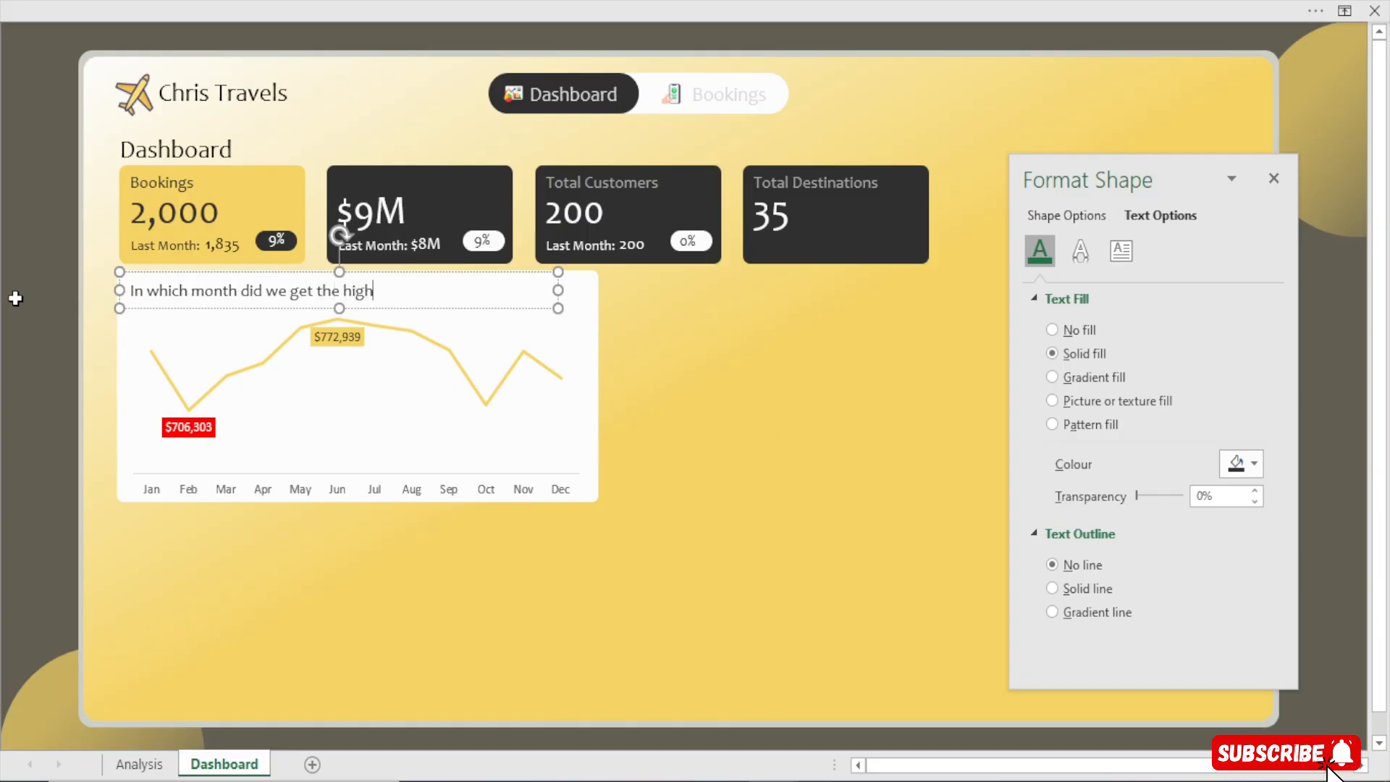
type("test revenue?")
left_click(38, 370)
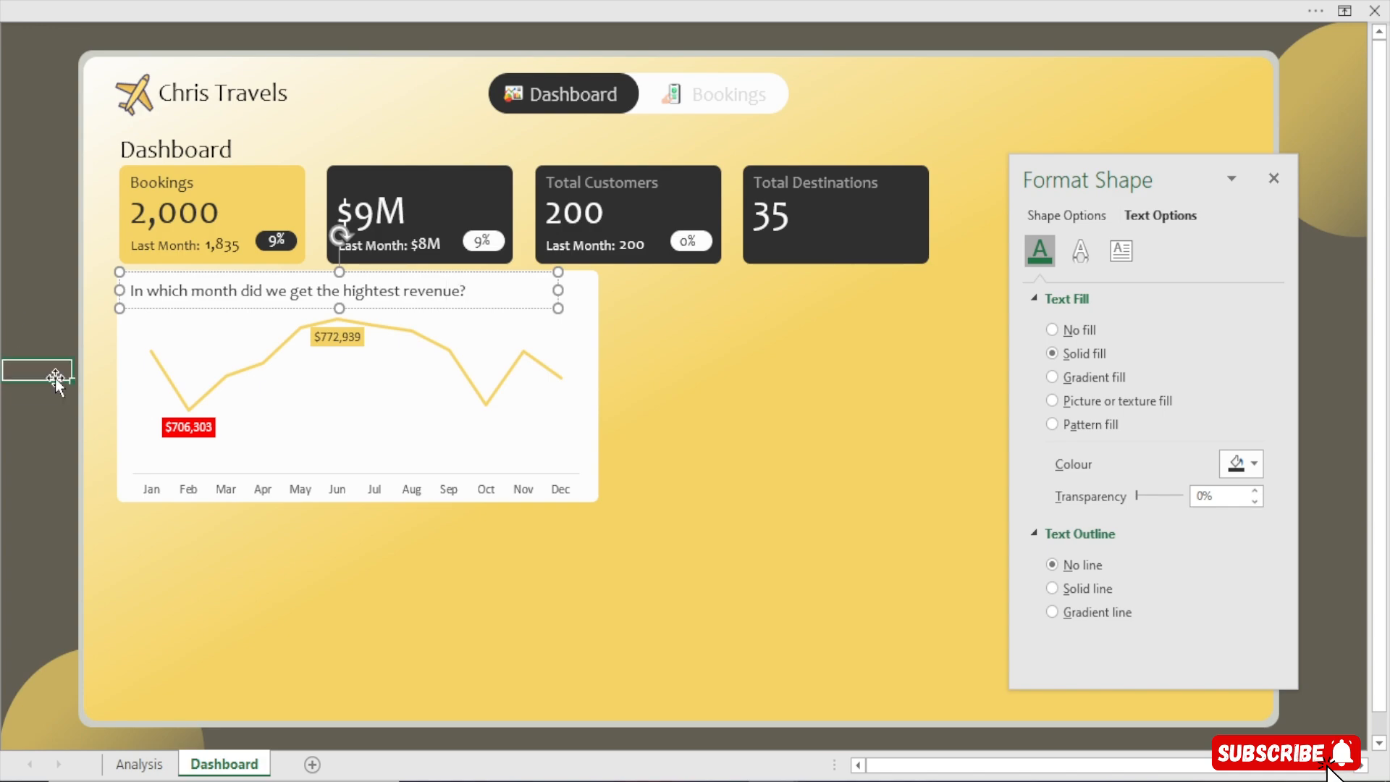
Nudge the question title up and lower the chart's top edge so the plot sits beneath the title
left_click(438, 308)
left_click_drag(436, 311, 437, 304)
left_click(2, 366)
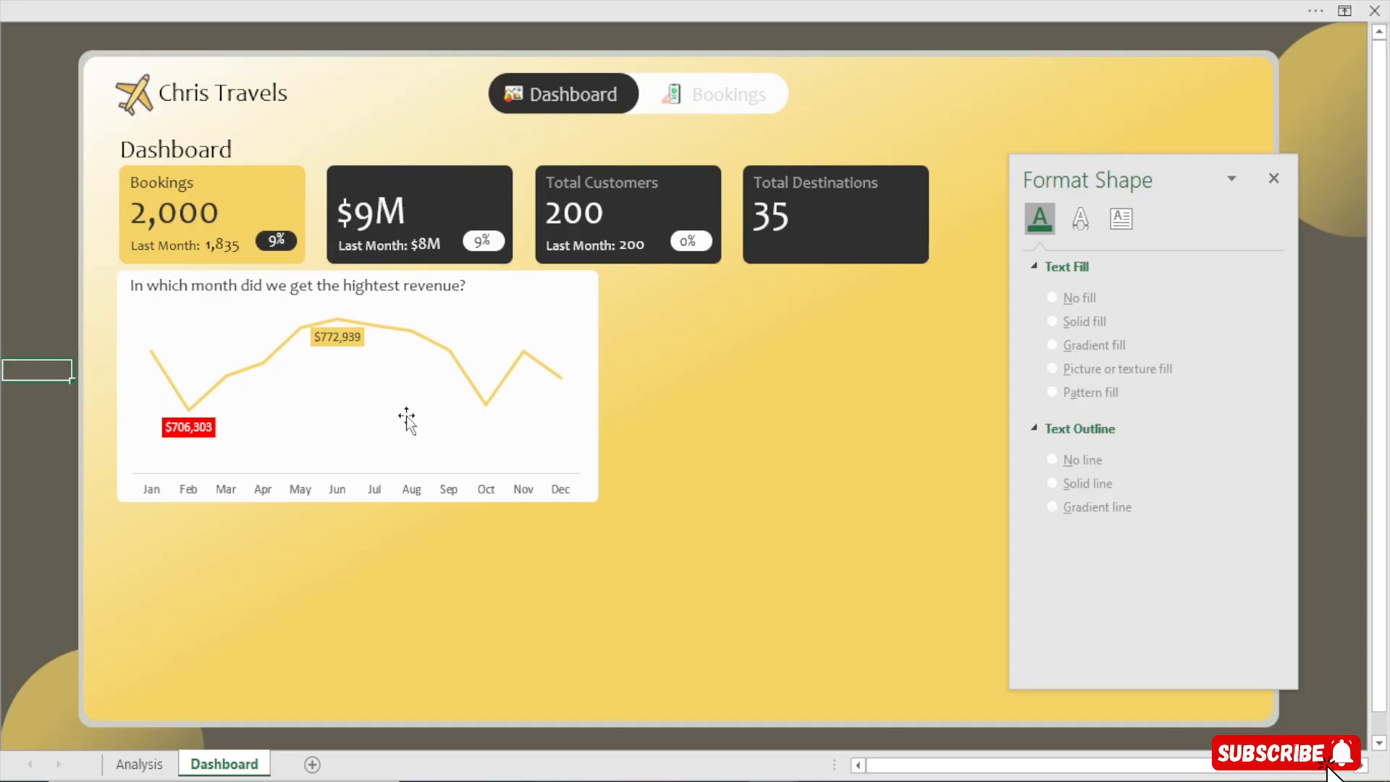
left_click(449, 317)
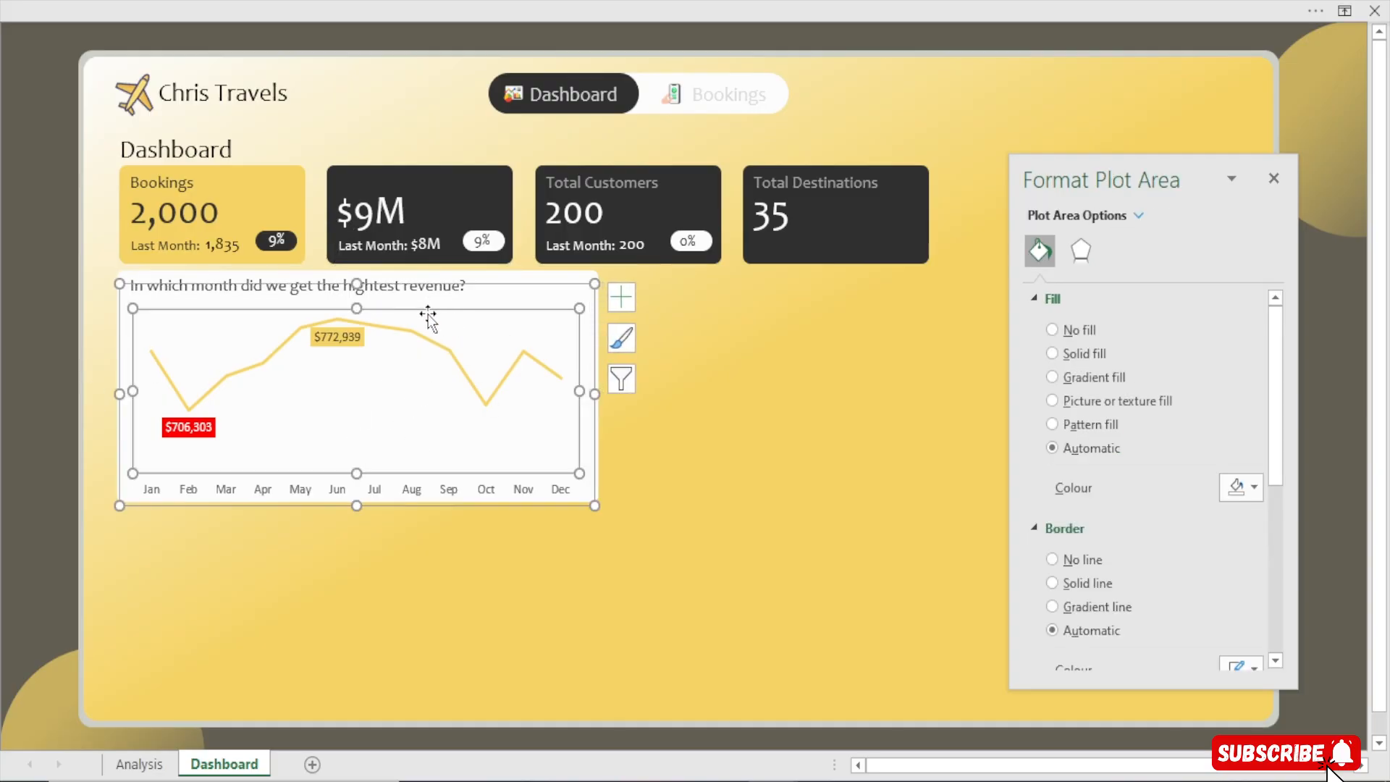
left_click_drag(357, 283, 357, 303)
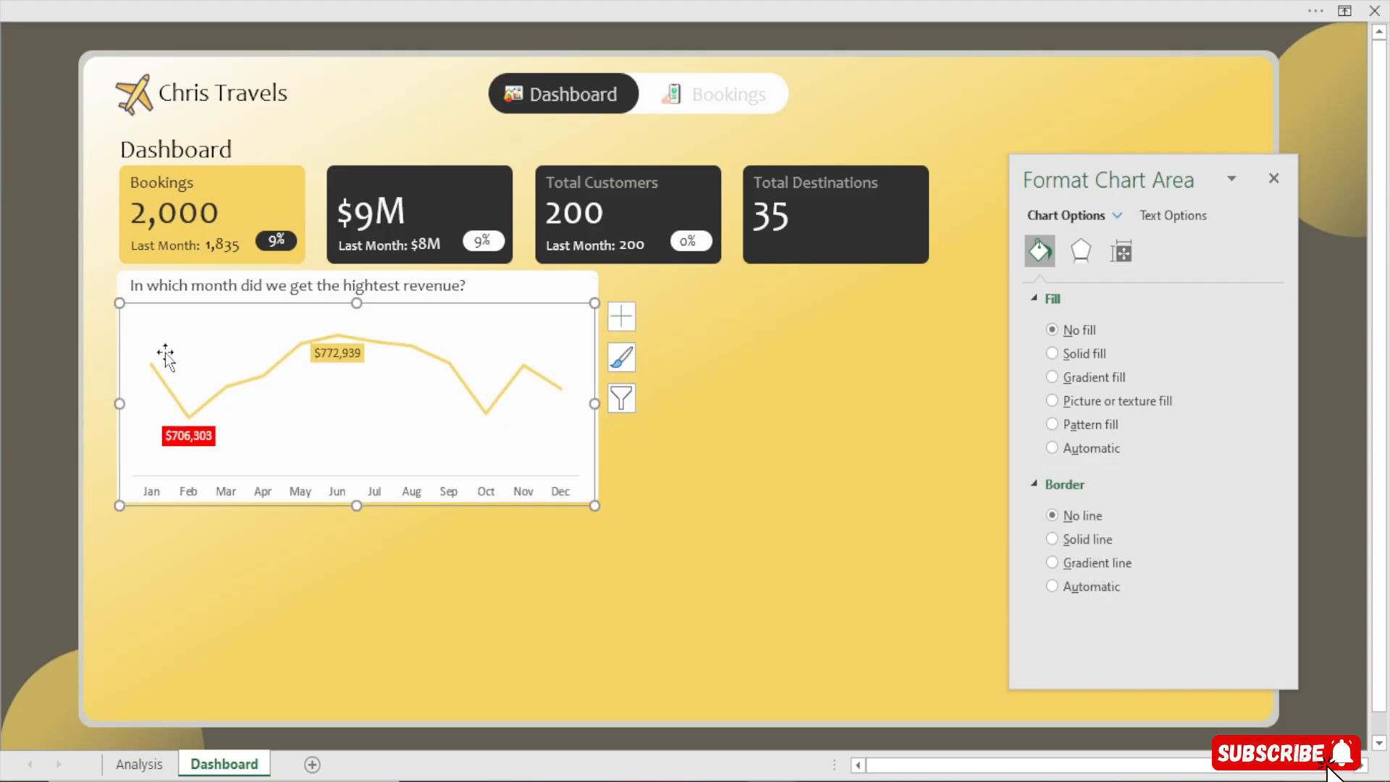
left_click(45, 358)
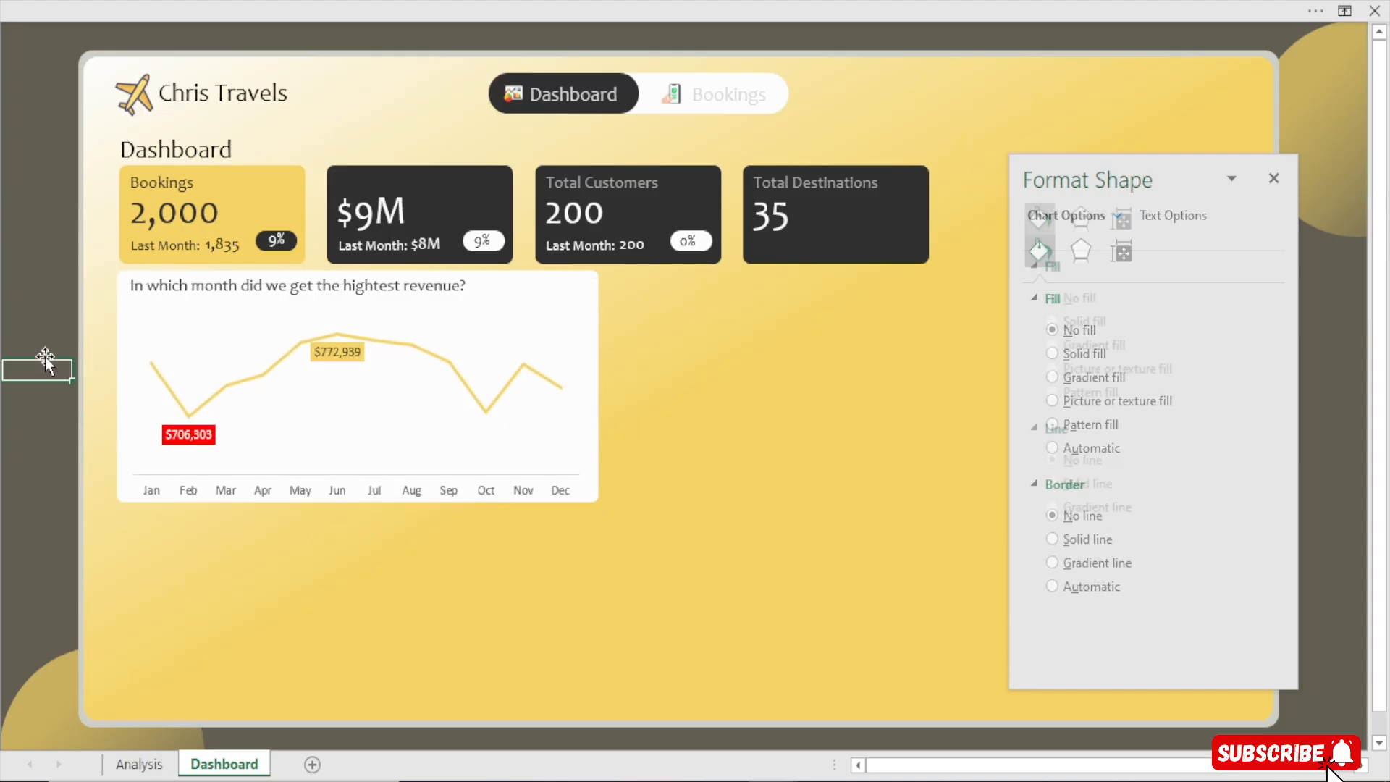
Nudge the question title text box slightly to the left
left_click(189, 292)
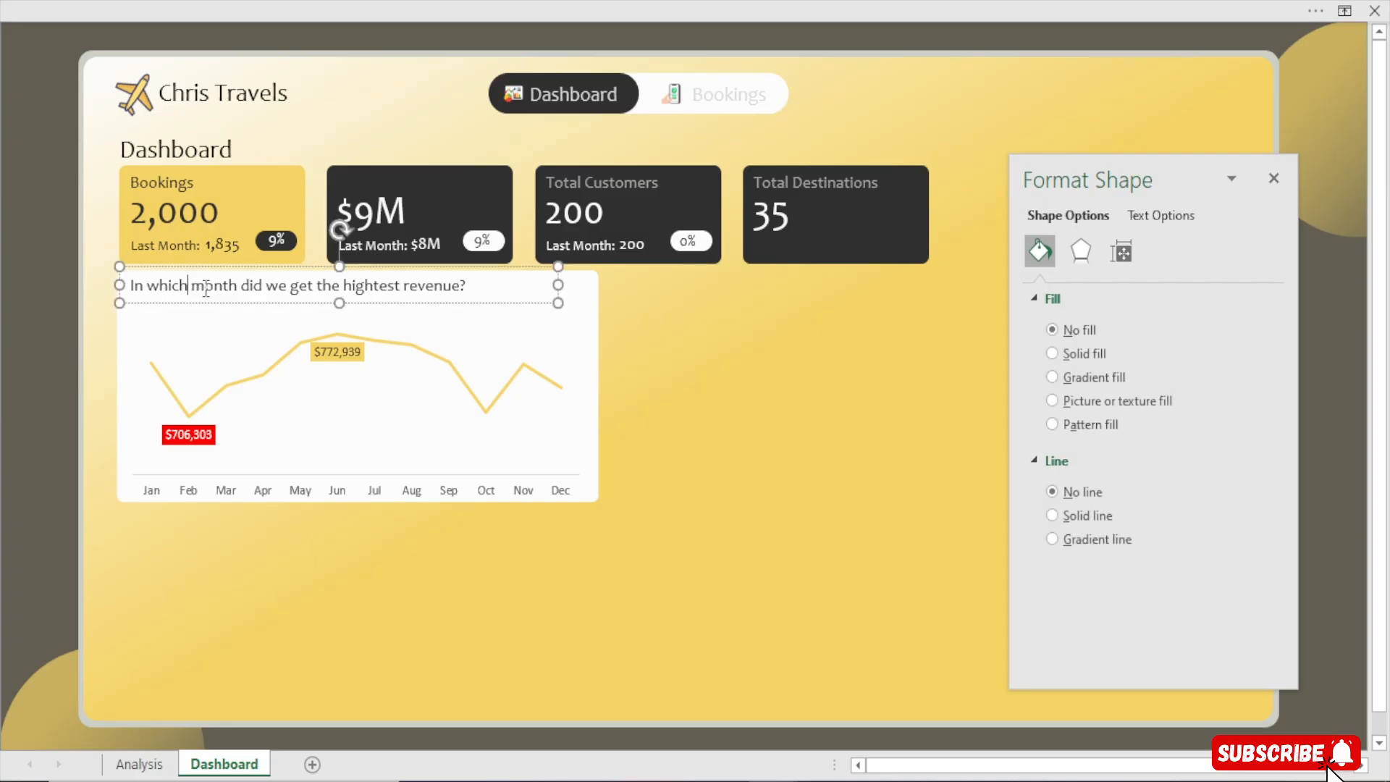
key("Left")
key("Left")
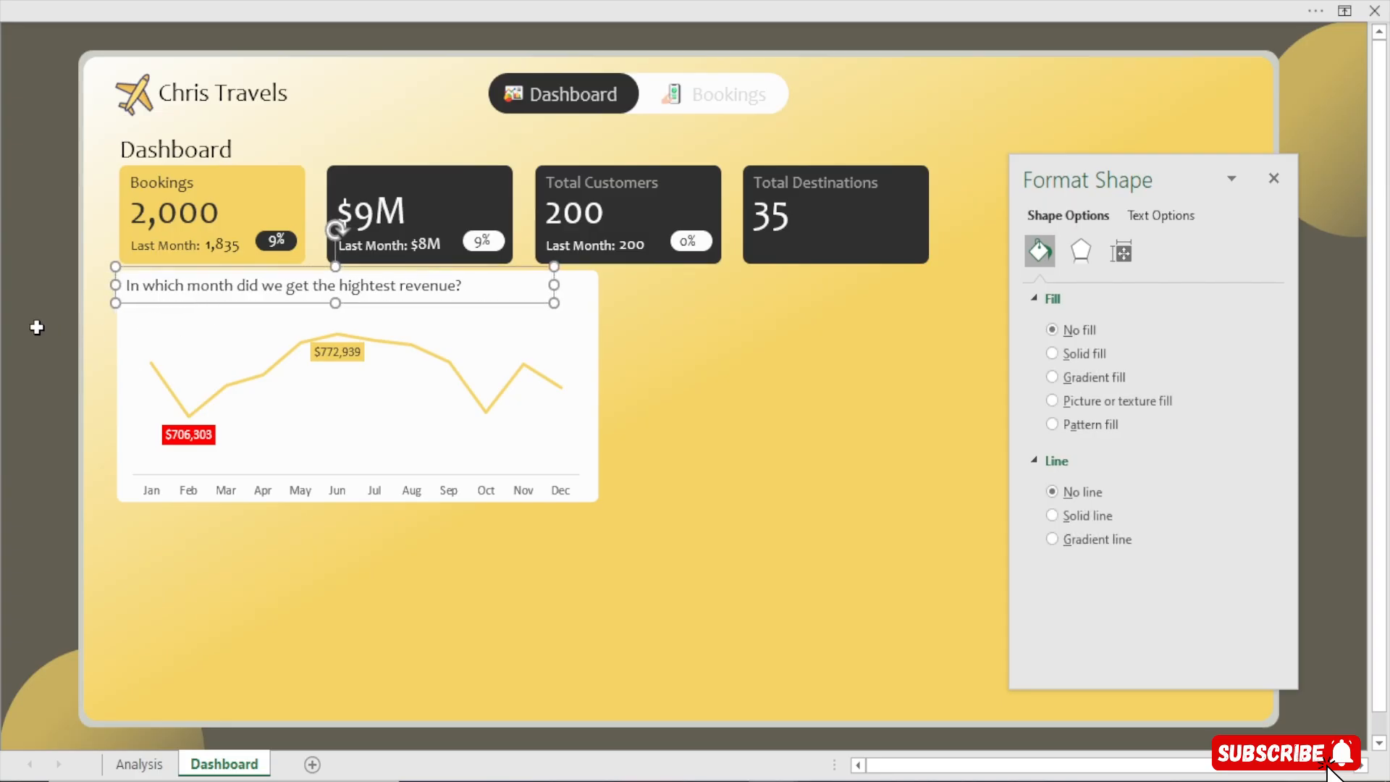
left_click(36, 327)
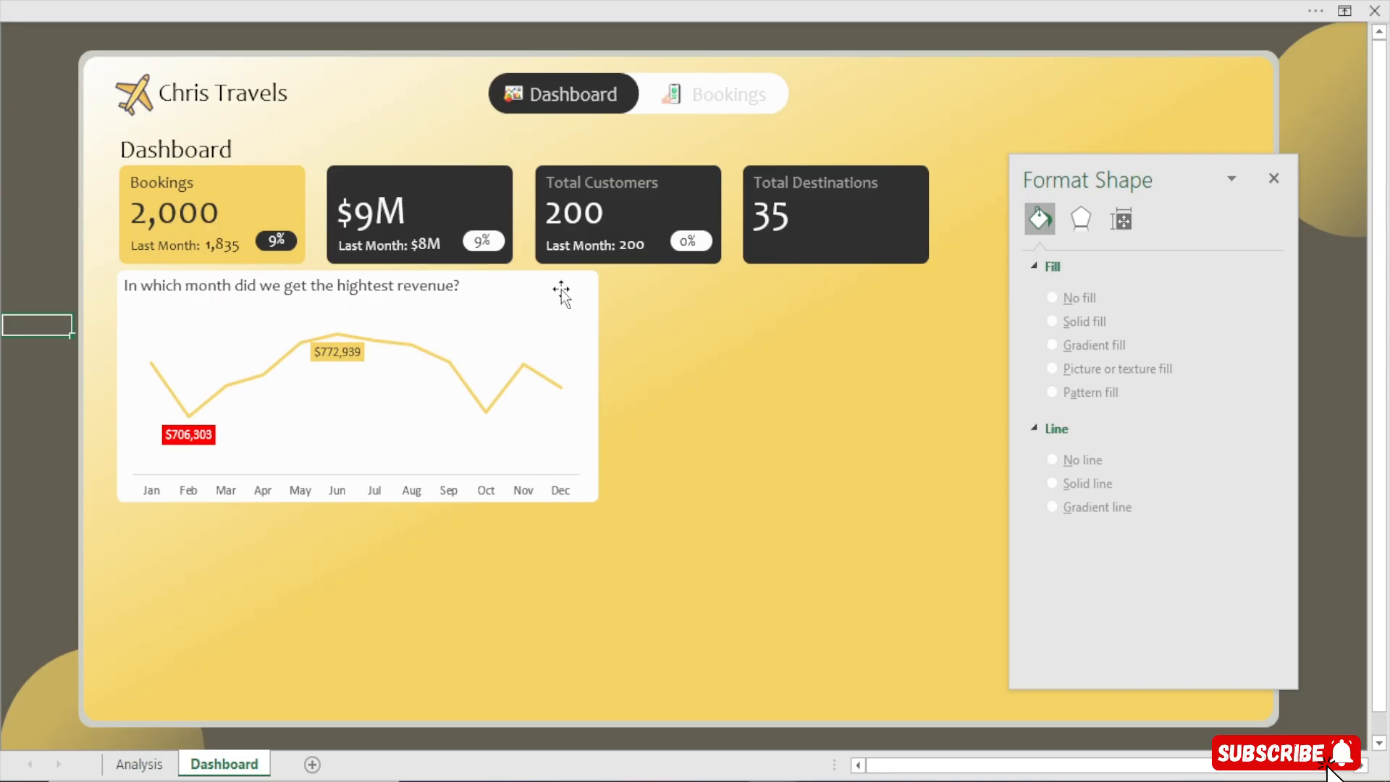
Draw a small rounded rectangle near the chart's top-right corner beside the title
left_click(582, 4)
left_click(152, 53)
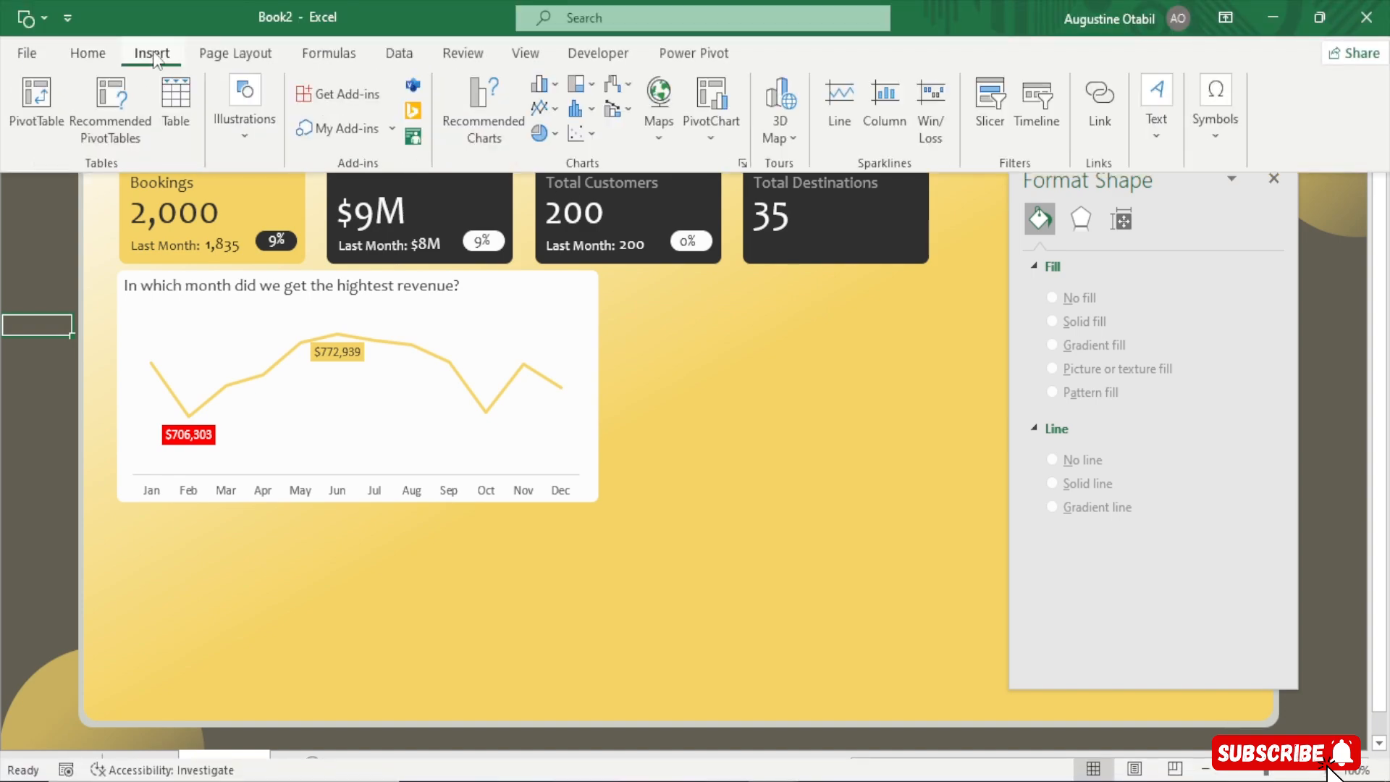
left_click(247, 116)
left_click(290, 241)
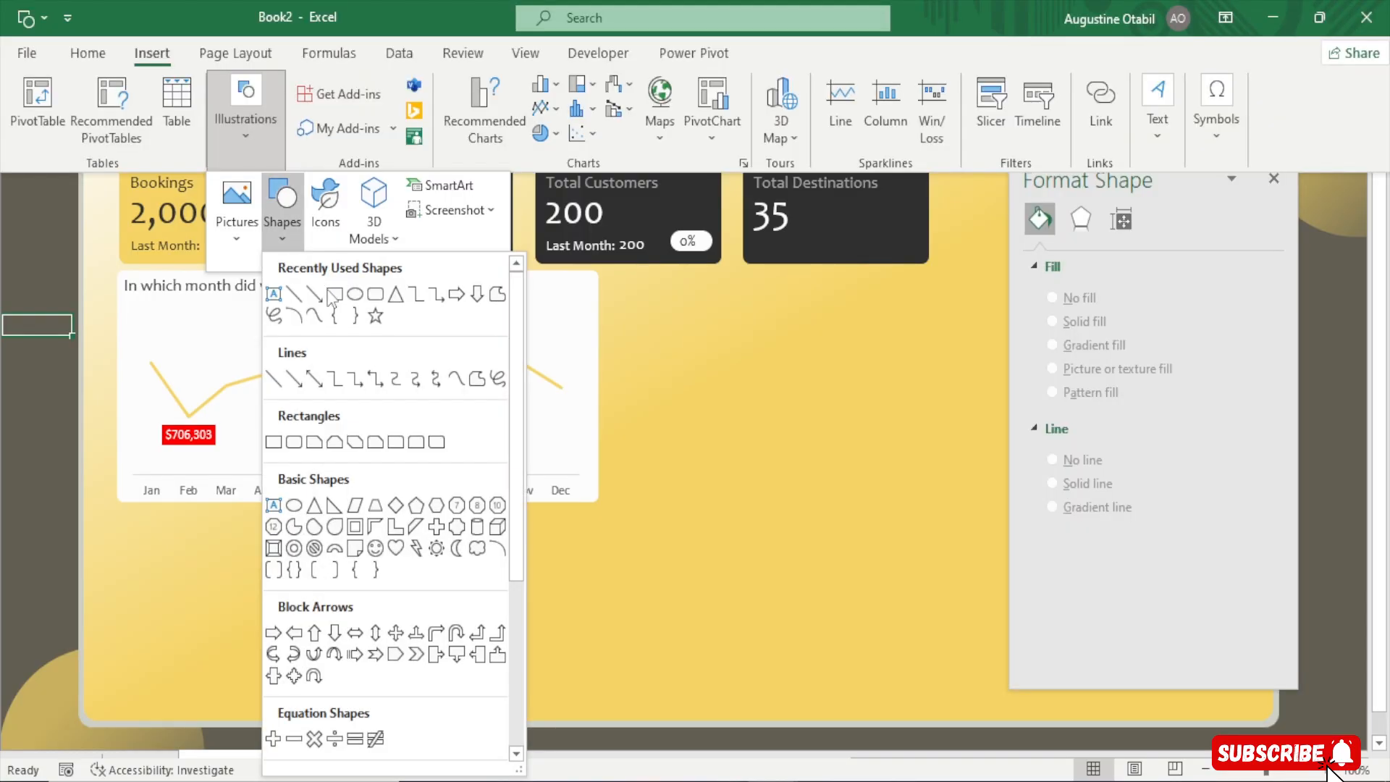
left_click(378, 292)
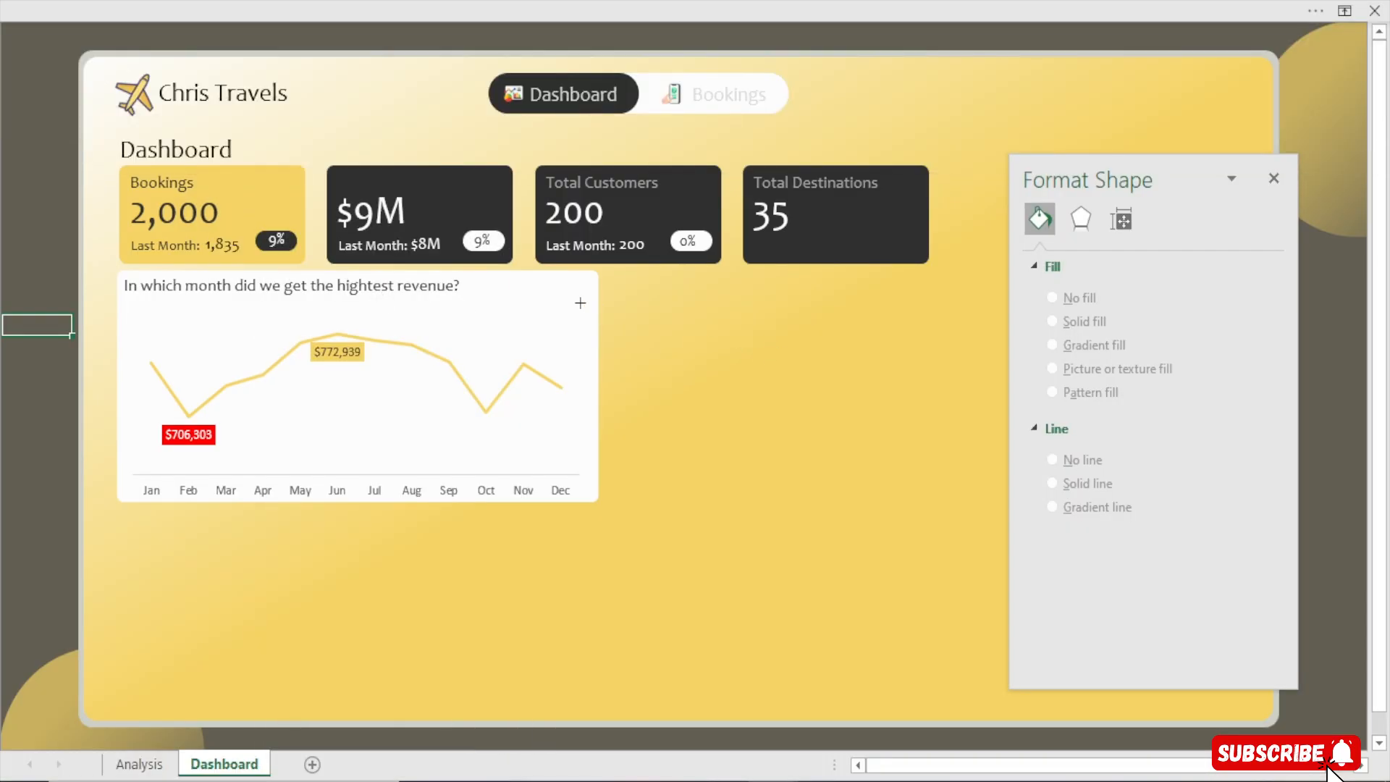
left_click_drag(515, 284, 549, 305)
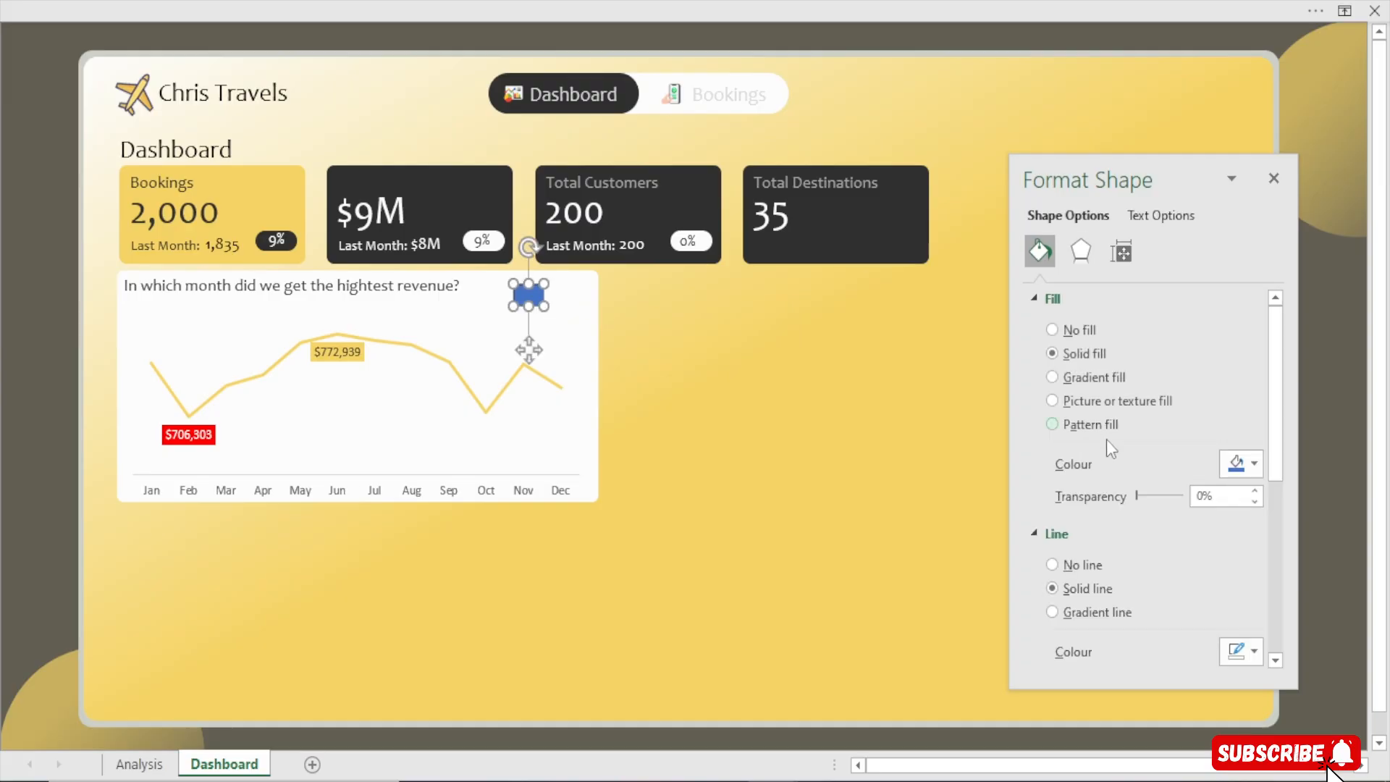
Give the small rectangle no outline and a gold fill from the recent colours
left_click(1079, 566)
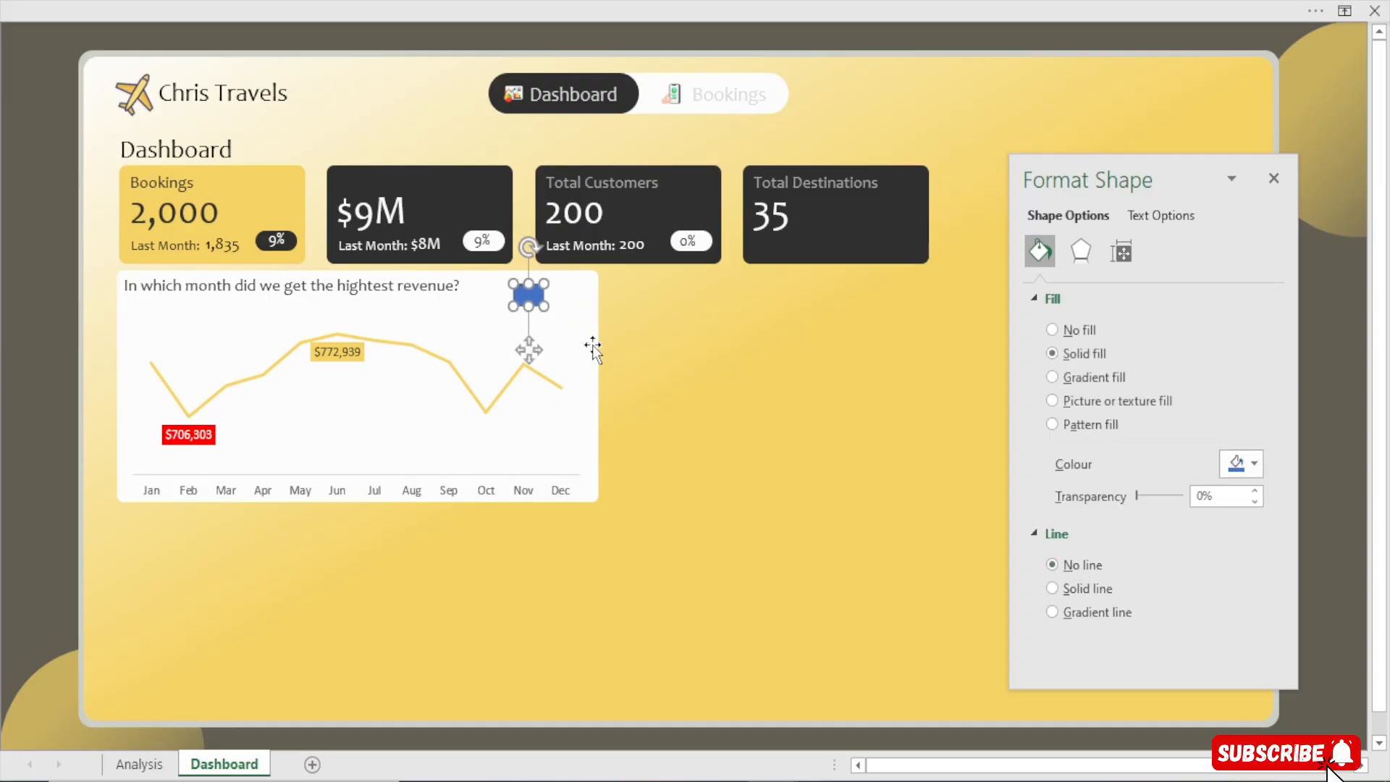
left_click(1256, 463)
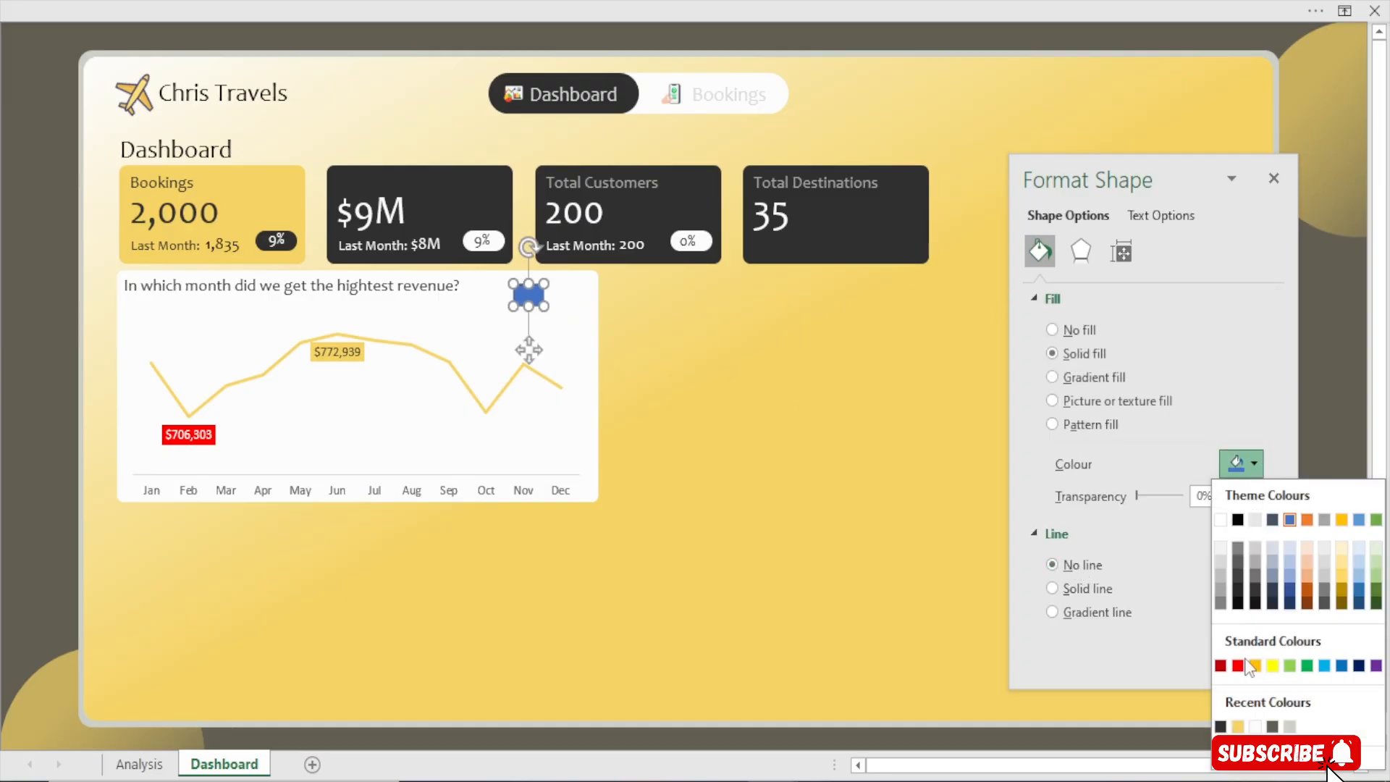
left_click(1238, 727)
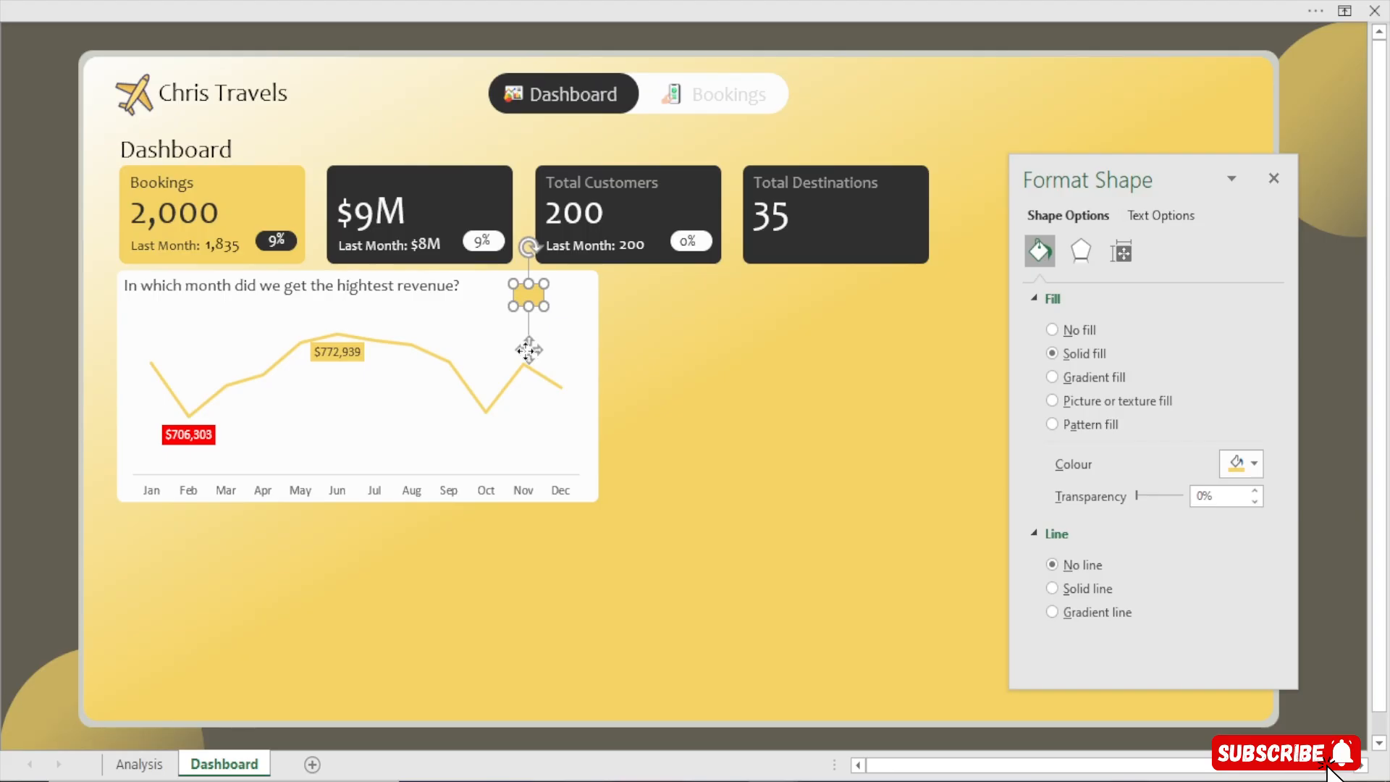
Duplicate the gold rectangle to its right and add the letter "M" as text in the left one
left_click(522, 344)
left_click_drag(521, 345, 568, 347)
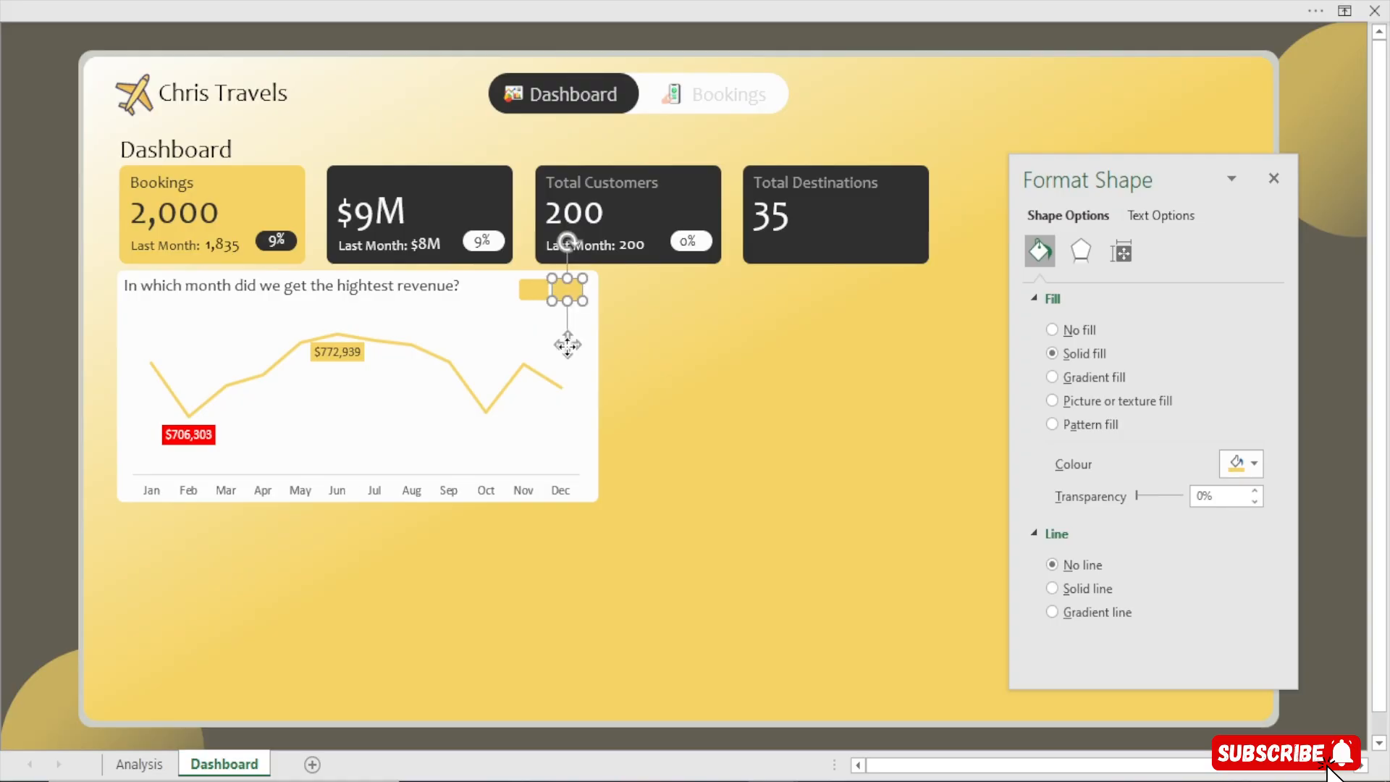
left_click(527, 292)
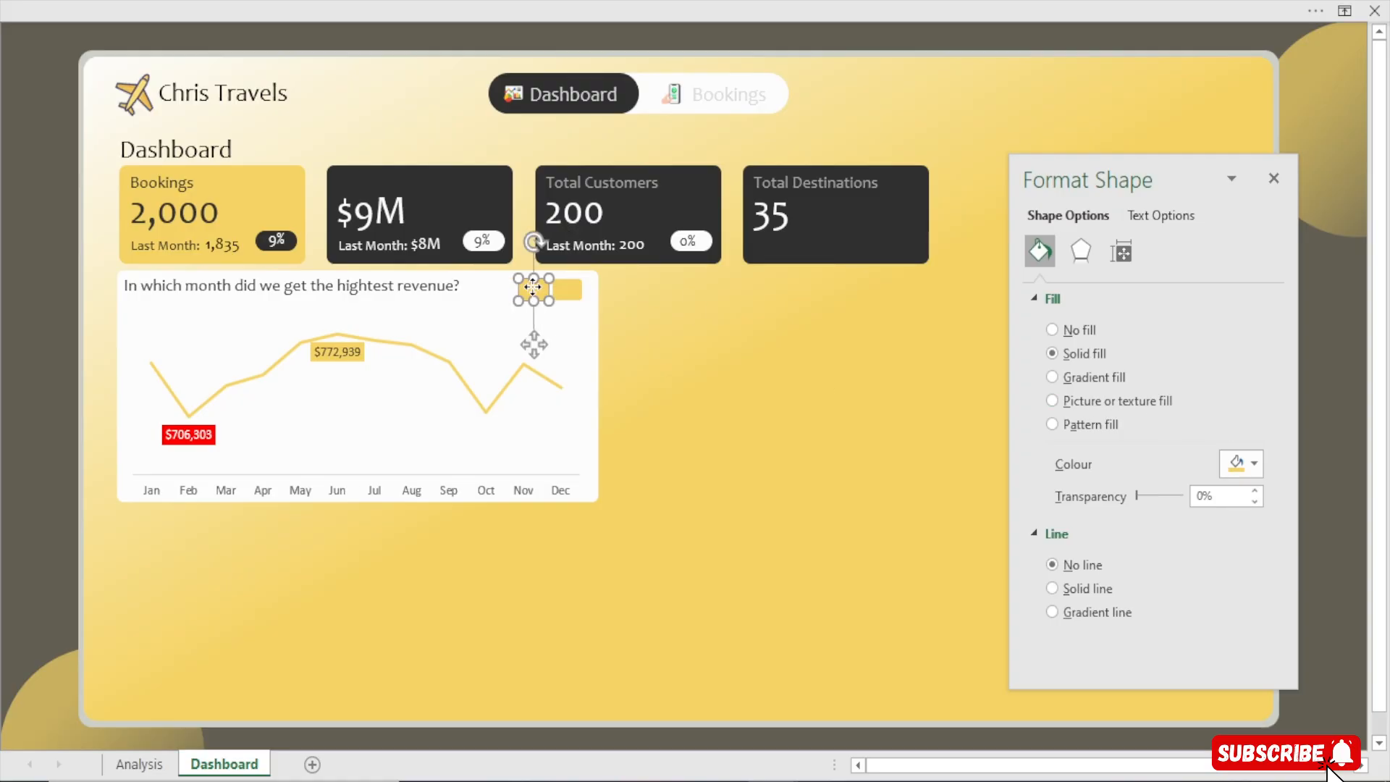
right_click(528, 292)
left_click(594, 381)
type("M")
left_click(580, 9)
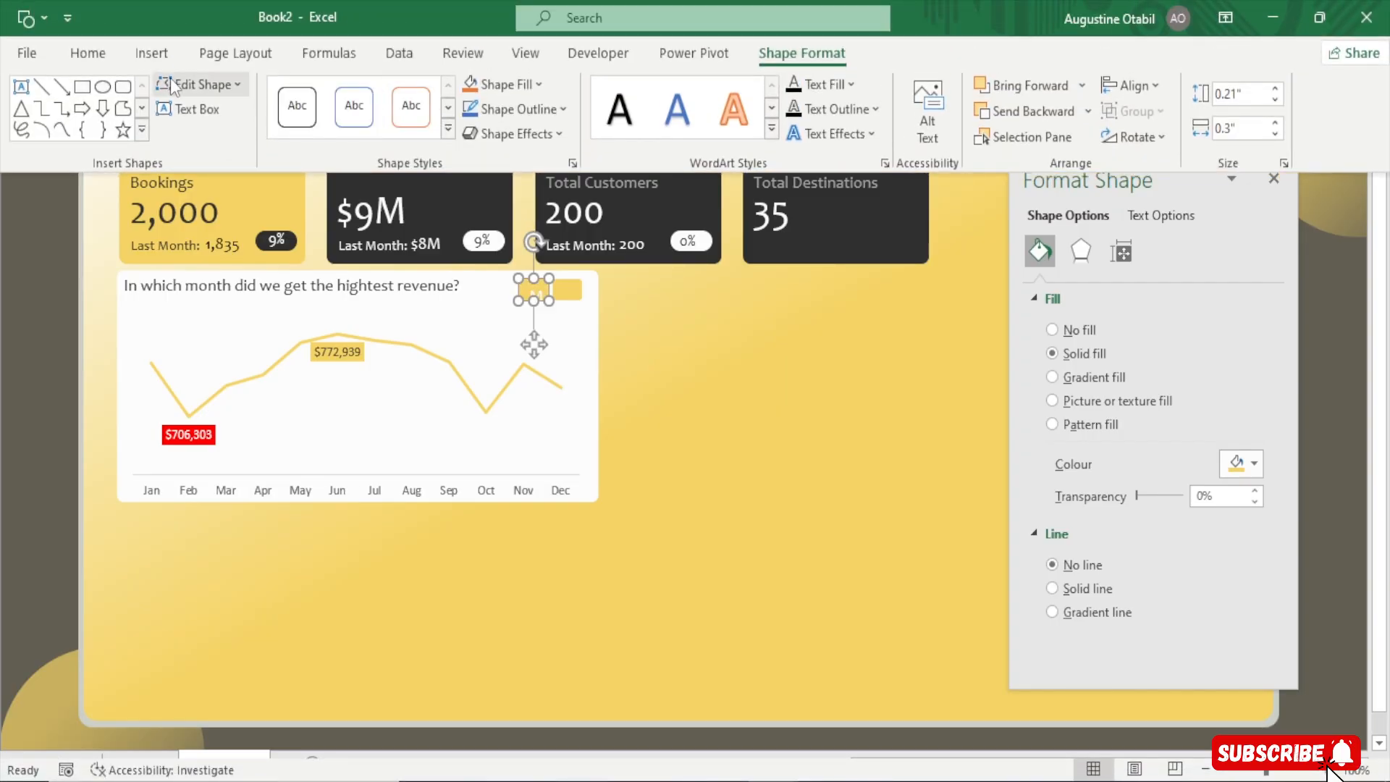
left_click(91, 54)
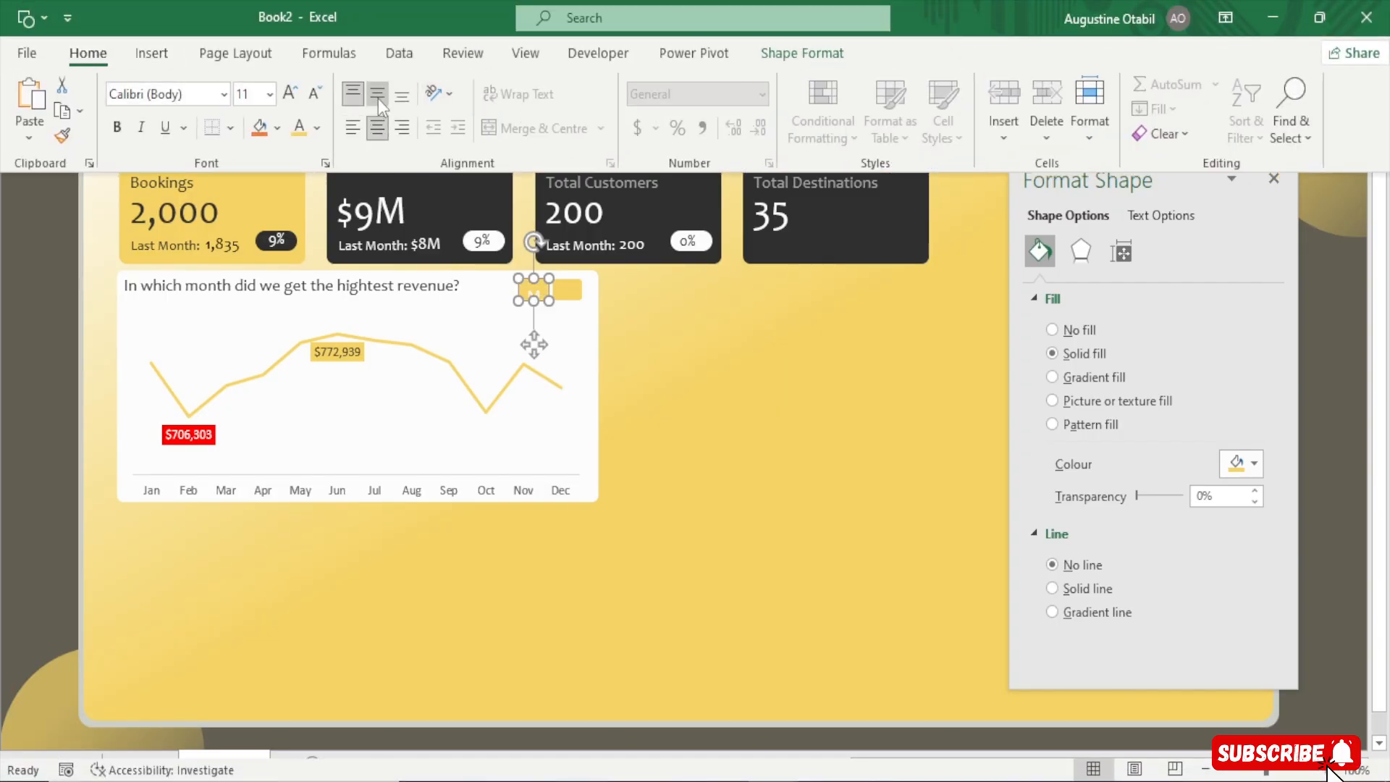
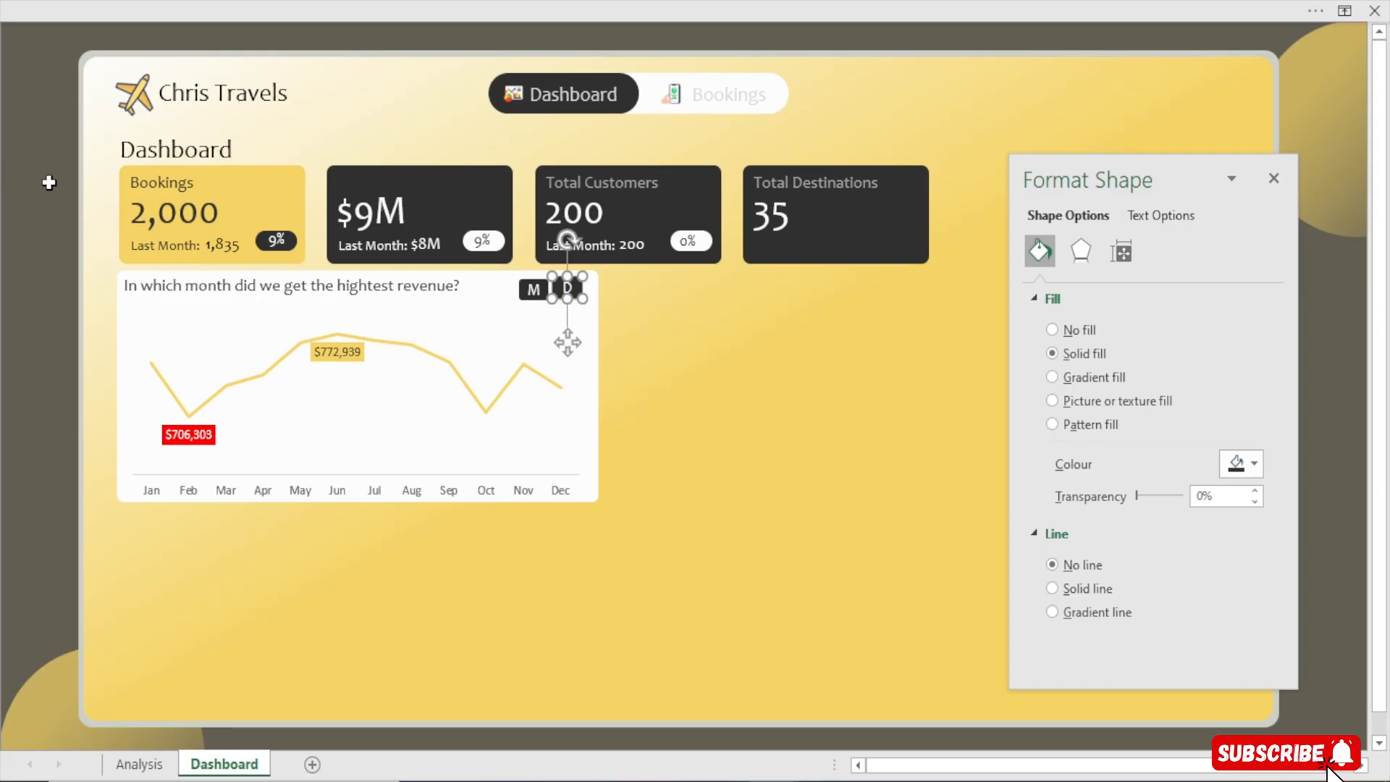
left_click(46, 184)
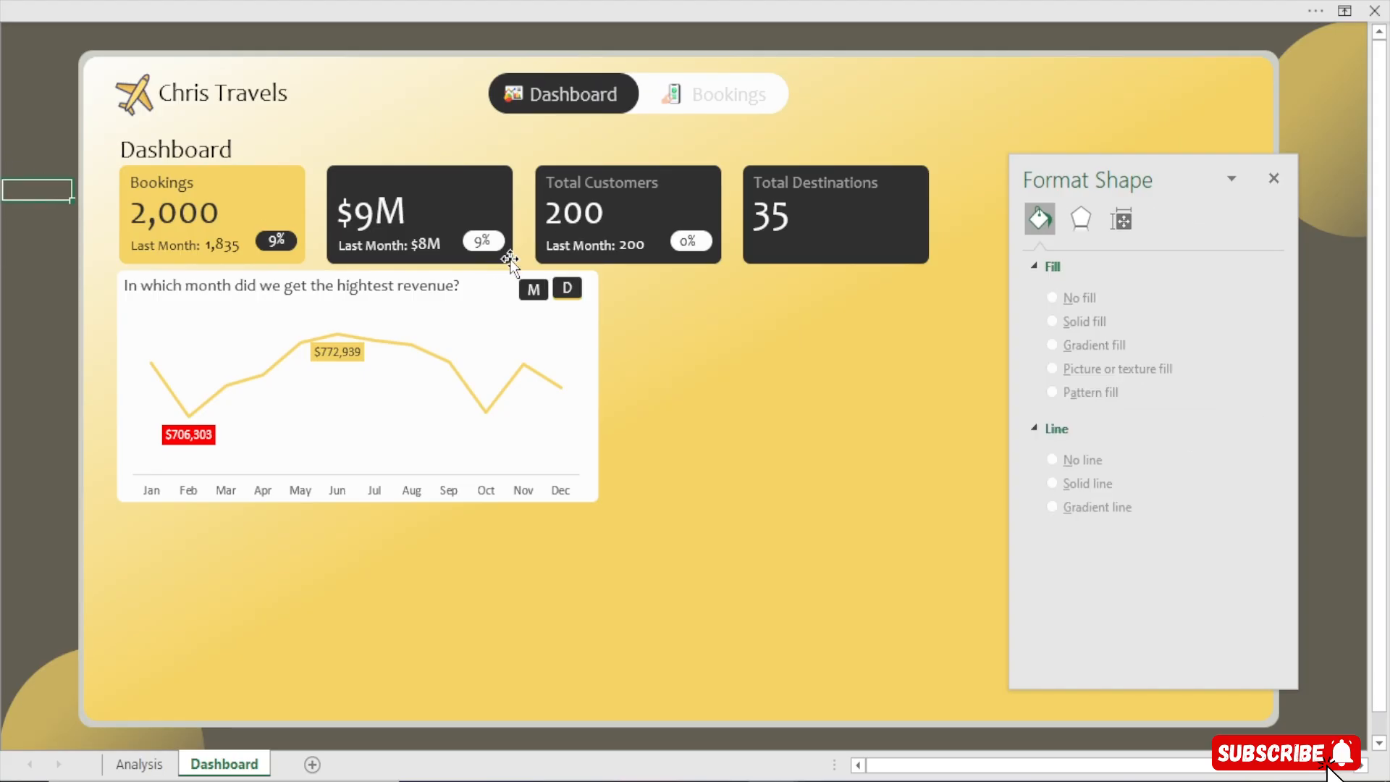
left_click(572, 290)
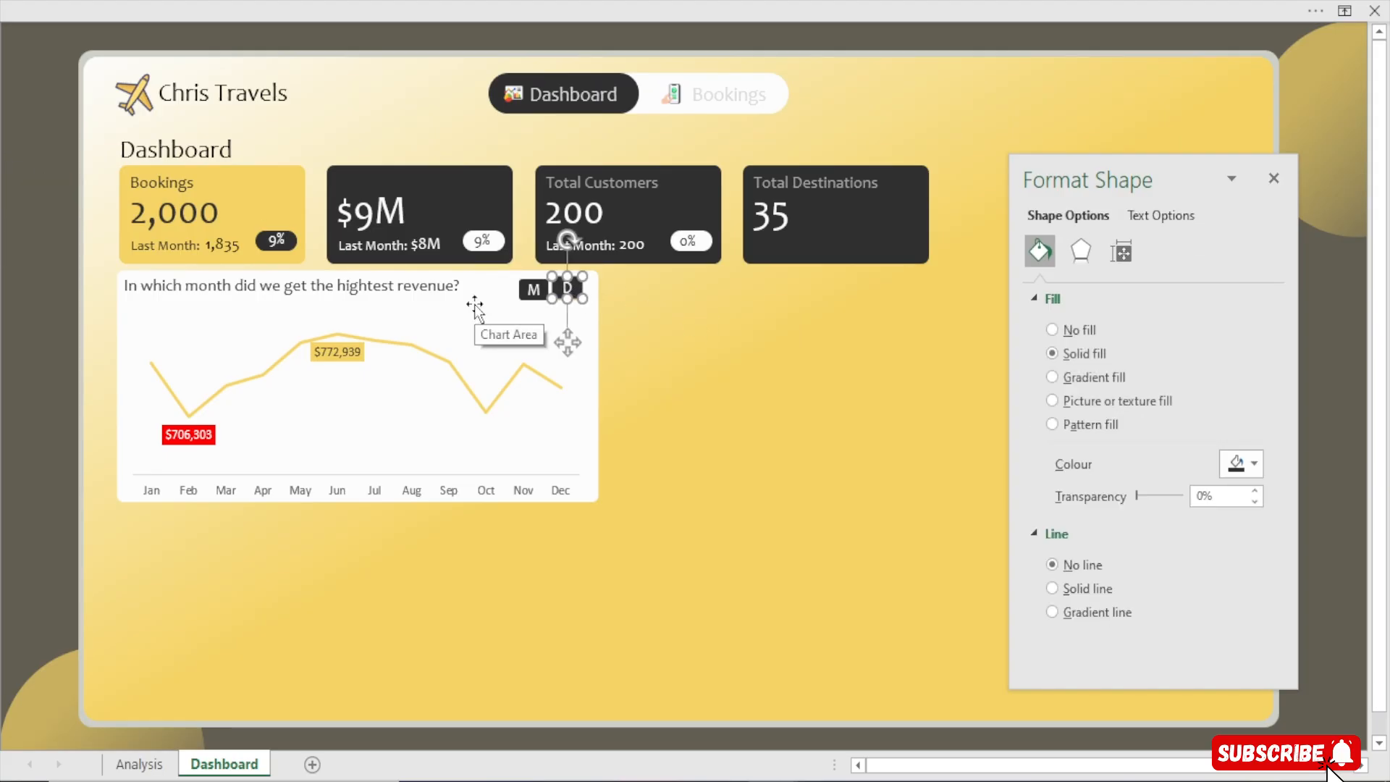
left_click(109, 279)
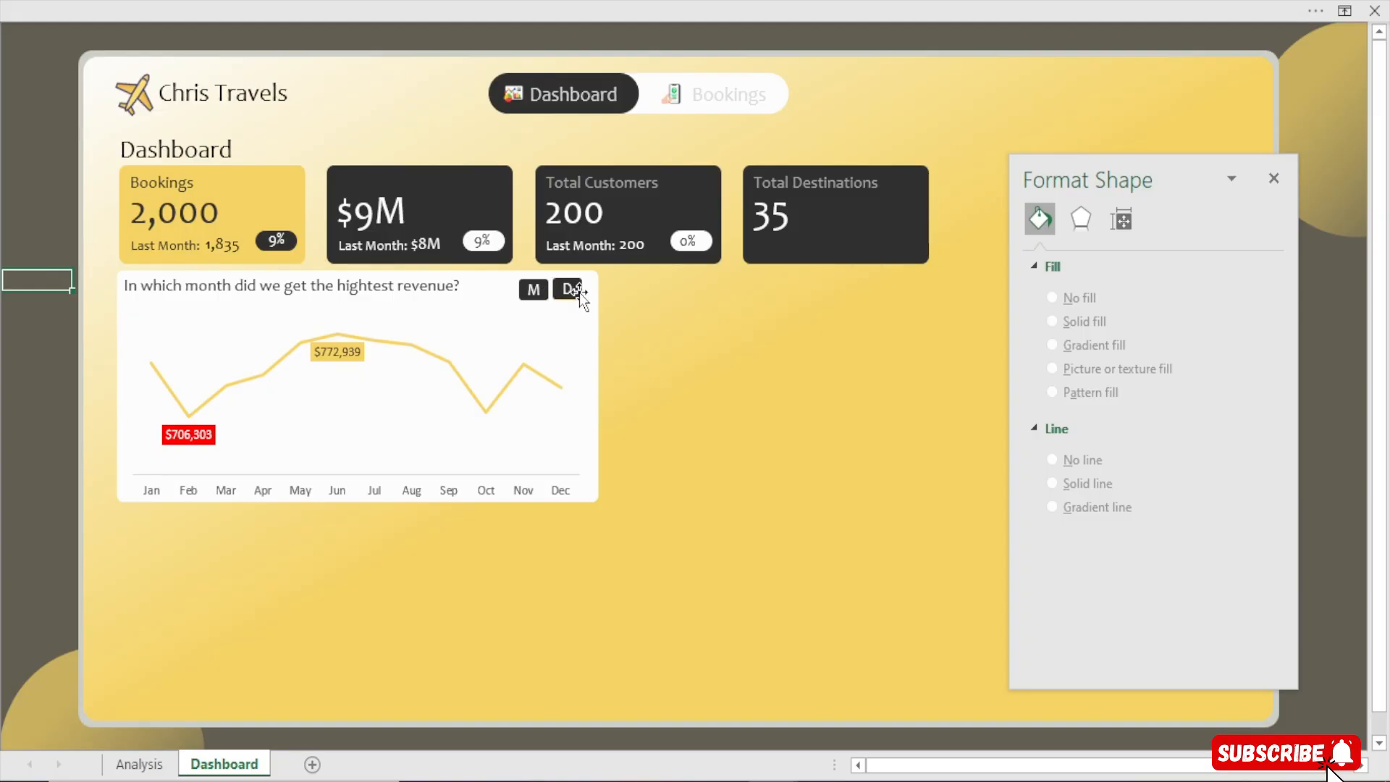
left_click(576, 291)
left_click(9, 193)
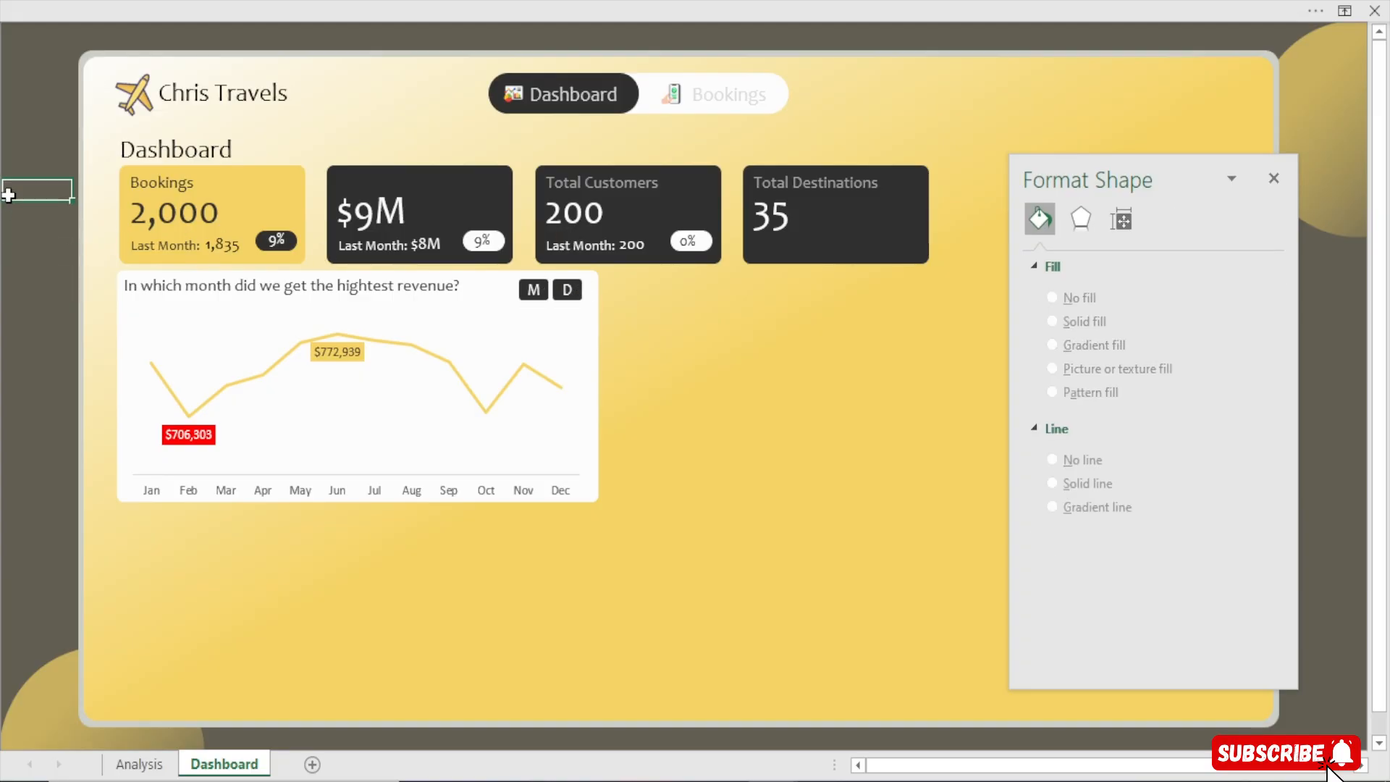
Copy the monthly revenue pivot table on the Analysis sheet and paste a duplicate starting at cell R5
left_click(139, 764)
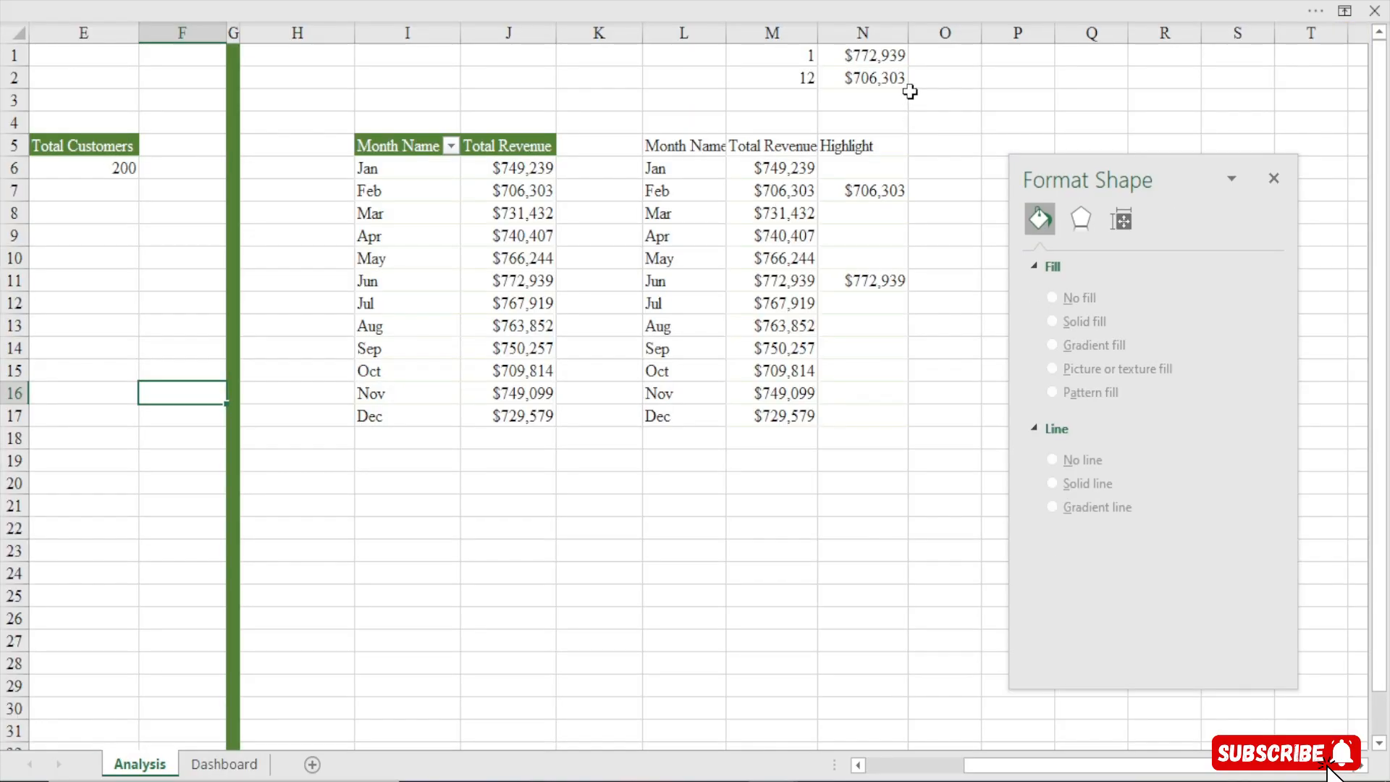
left_click(395, 144)
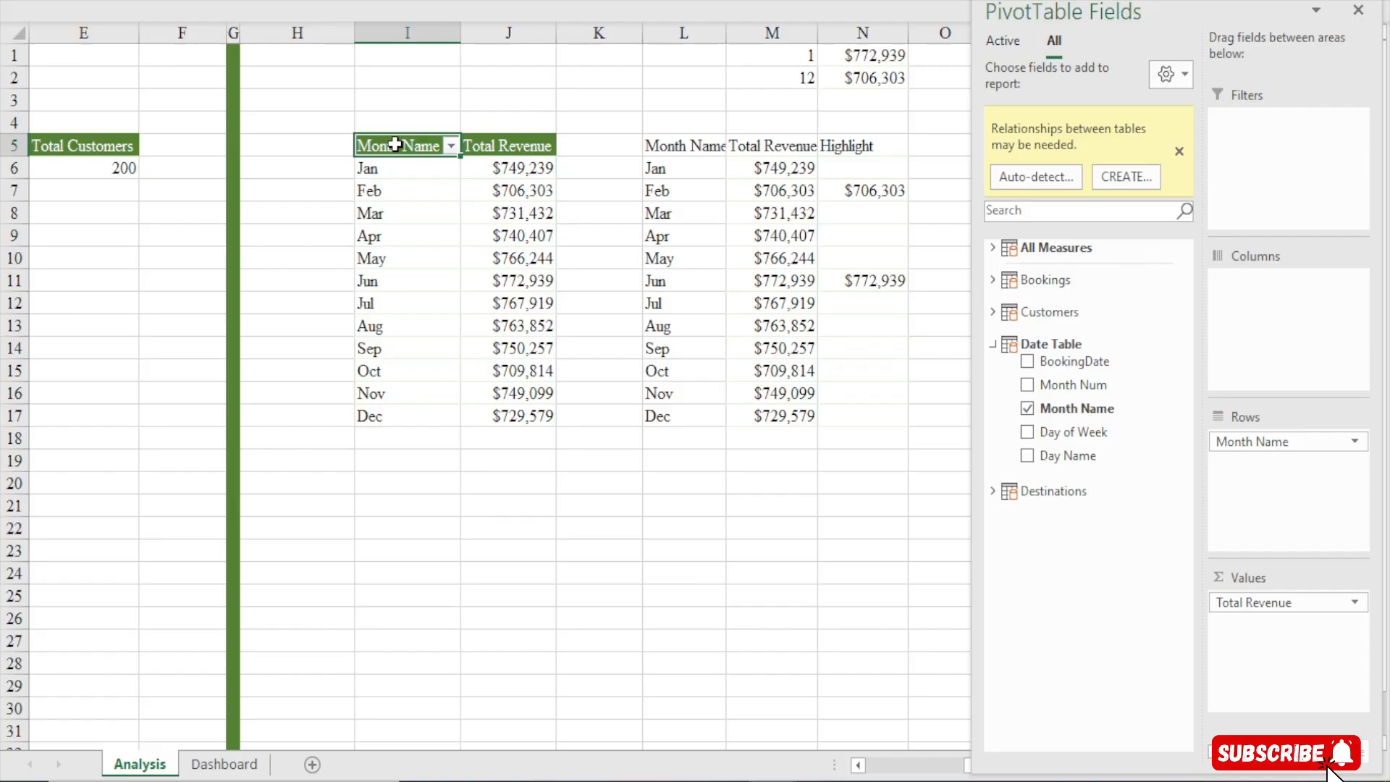
key("ctrl+a")
key("ctrl+c")
left_click(912, 419)
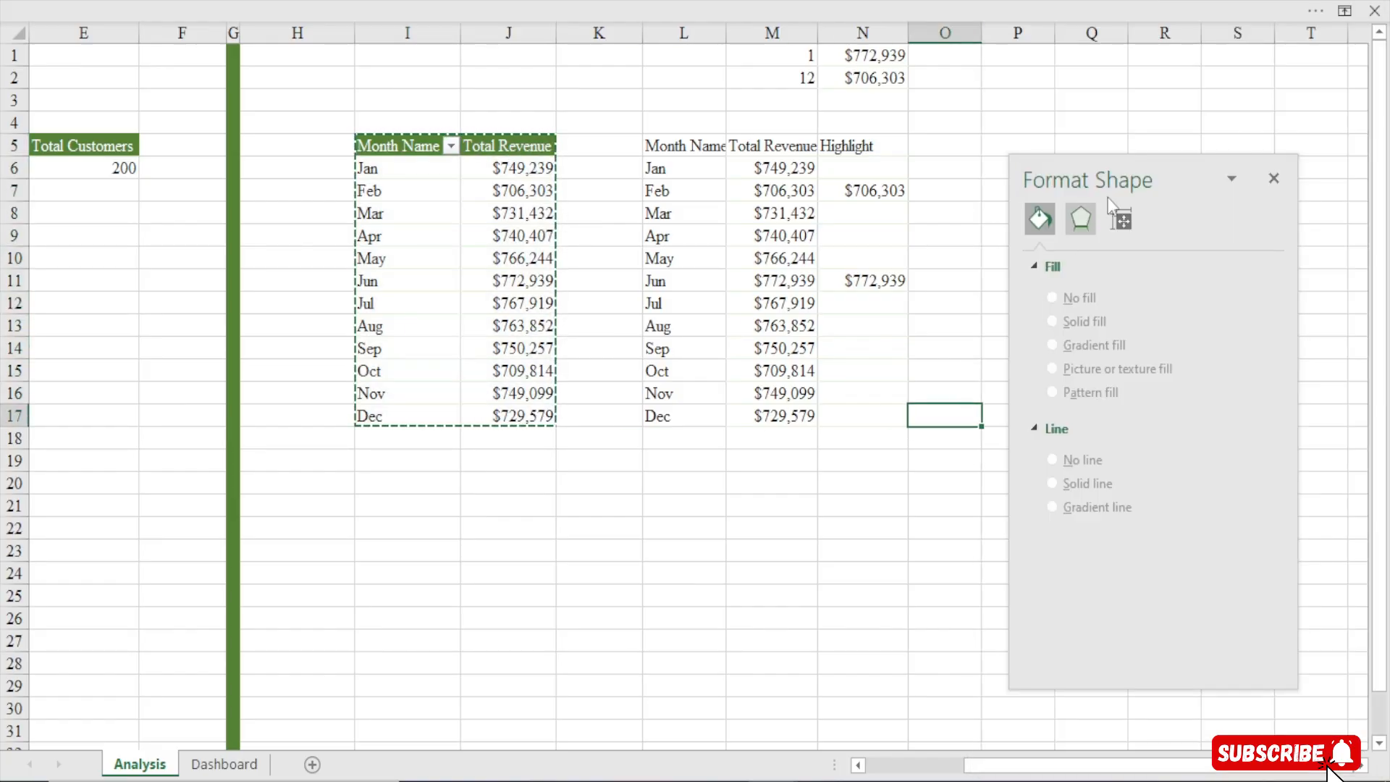
left_click(1274, 178)
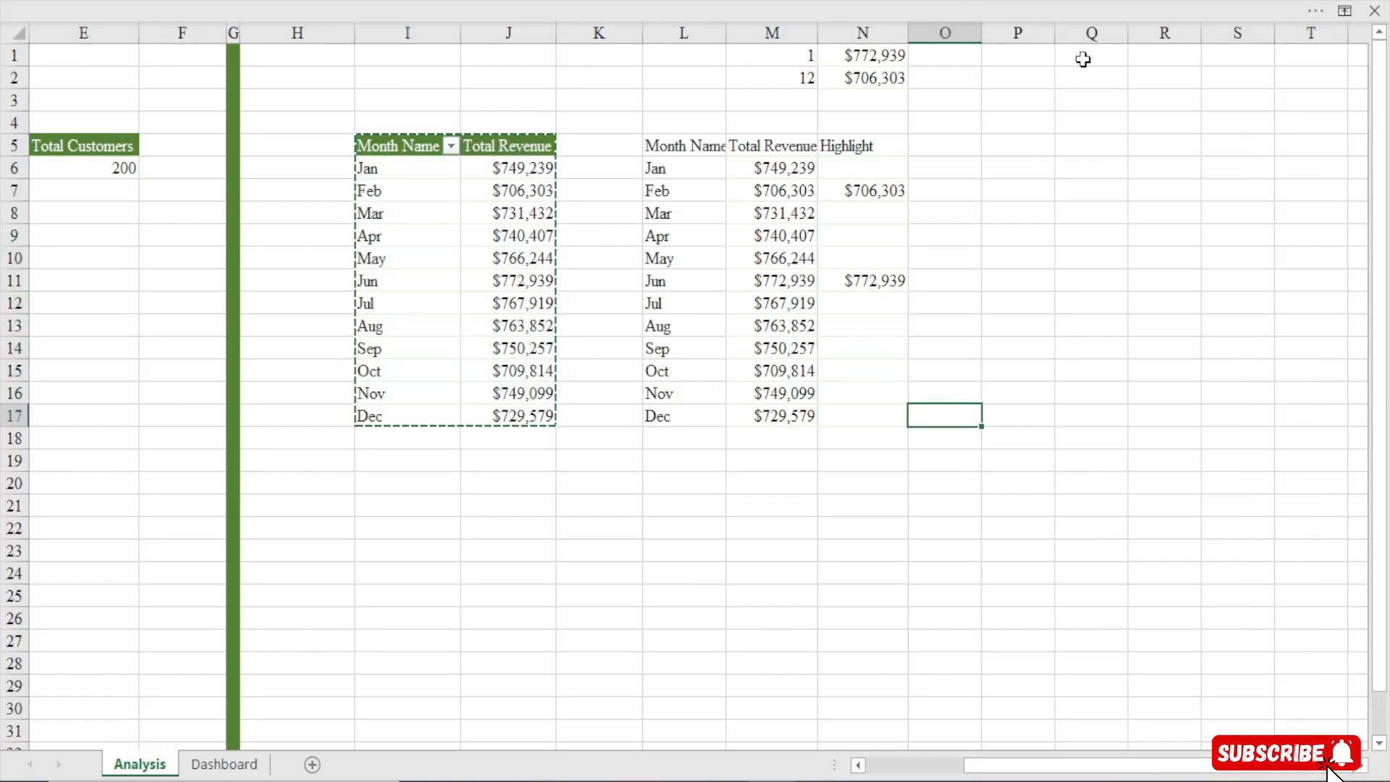
left_click(1152, 144)
key("ctrl+v")
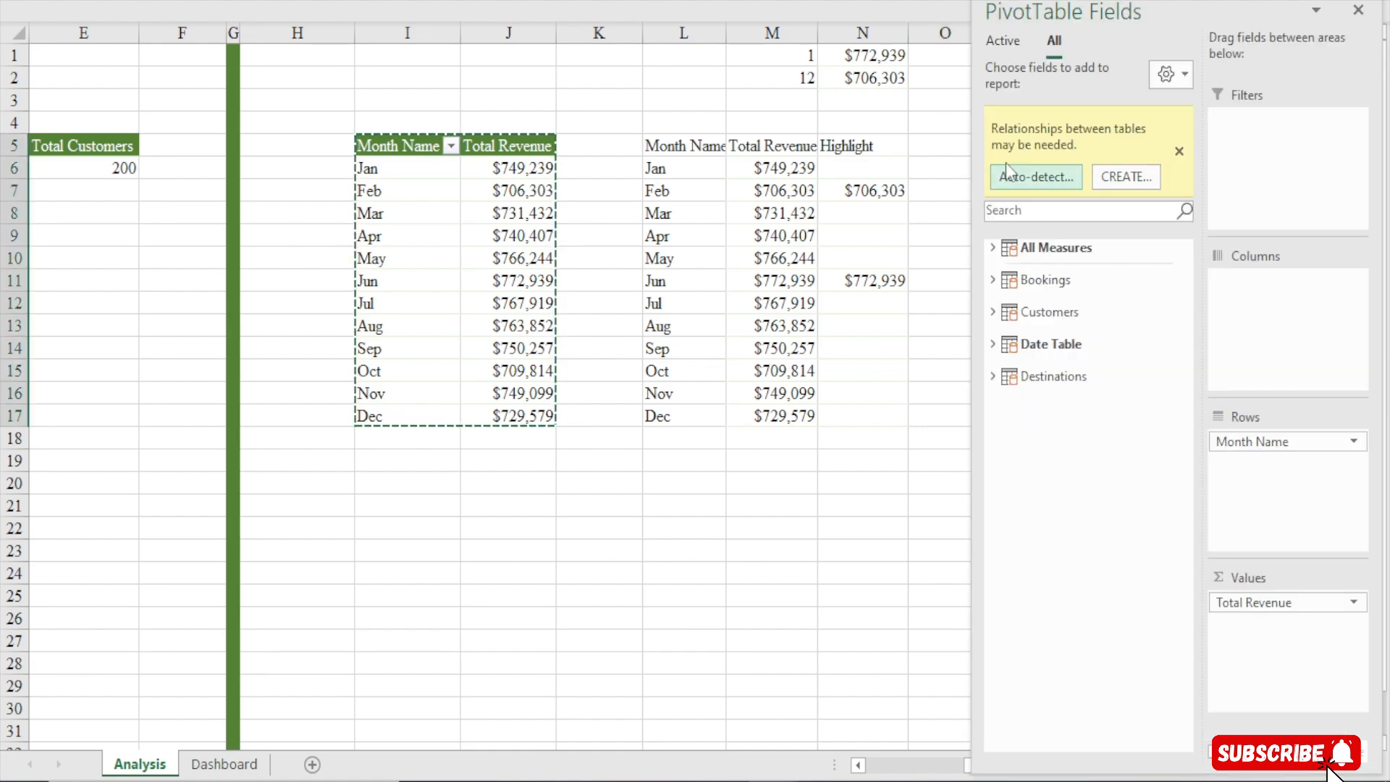
Fill column P dark green as a separator bar and narrow its width
left_click(946, 102)
left_click(1009, 32)
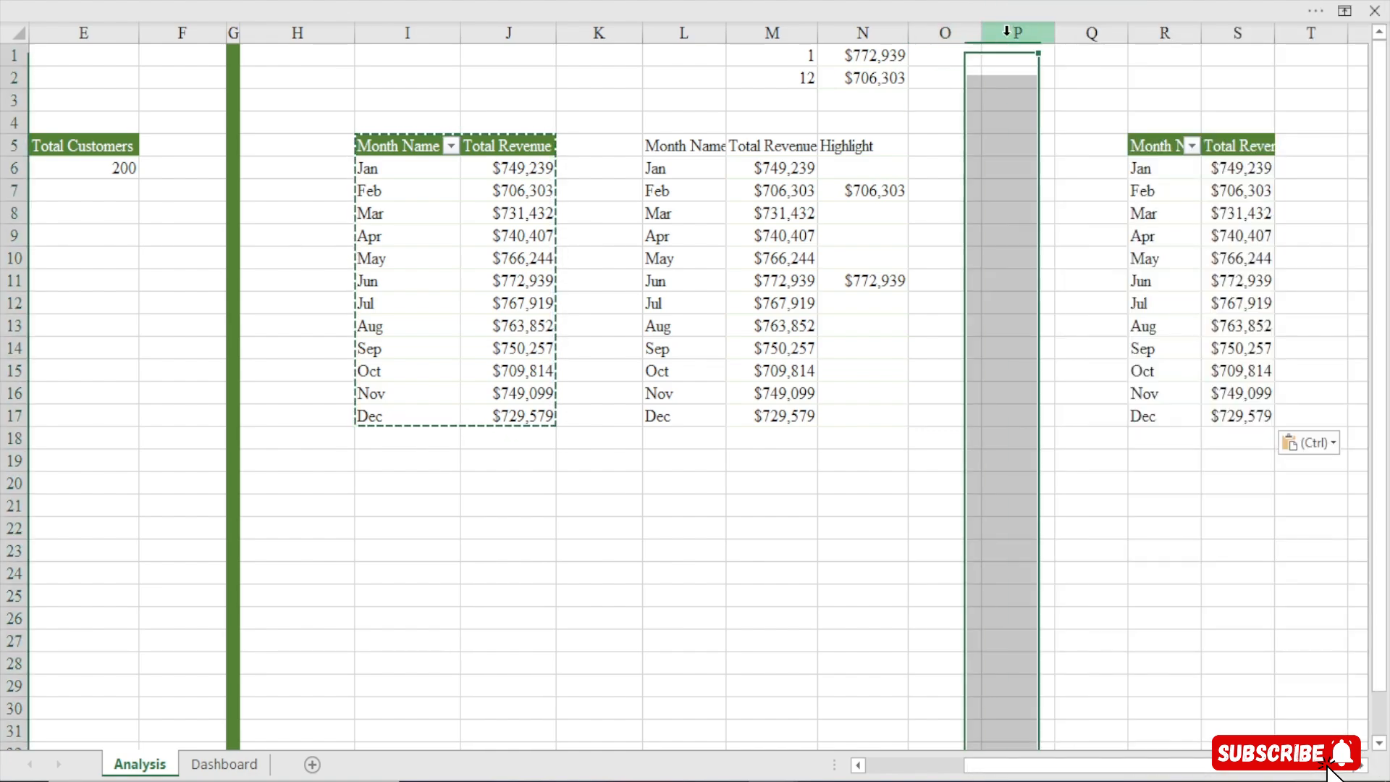
left_click(609, 9)
left_click(222, 131)
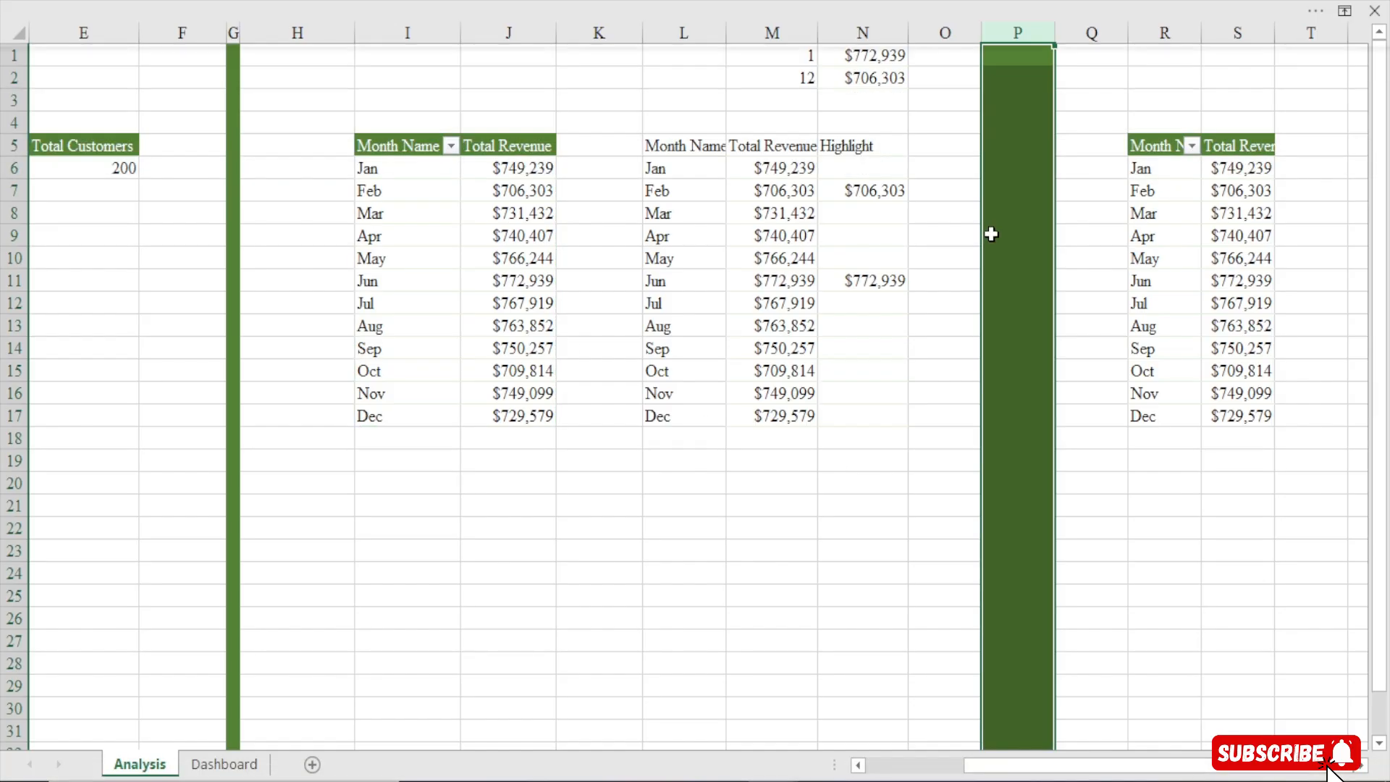
left_click_drag(1054, 33, 1003, 50)
left_click(1040, 481)
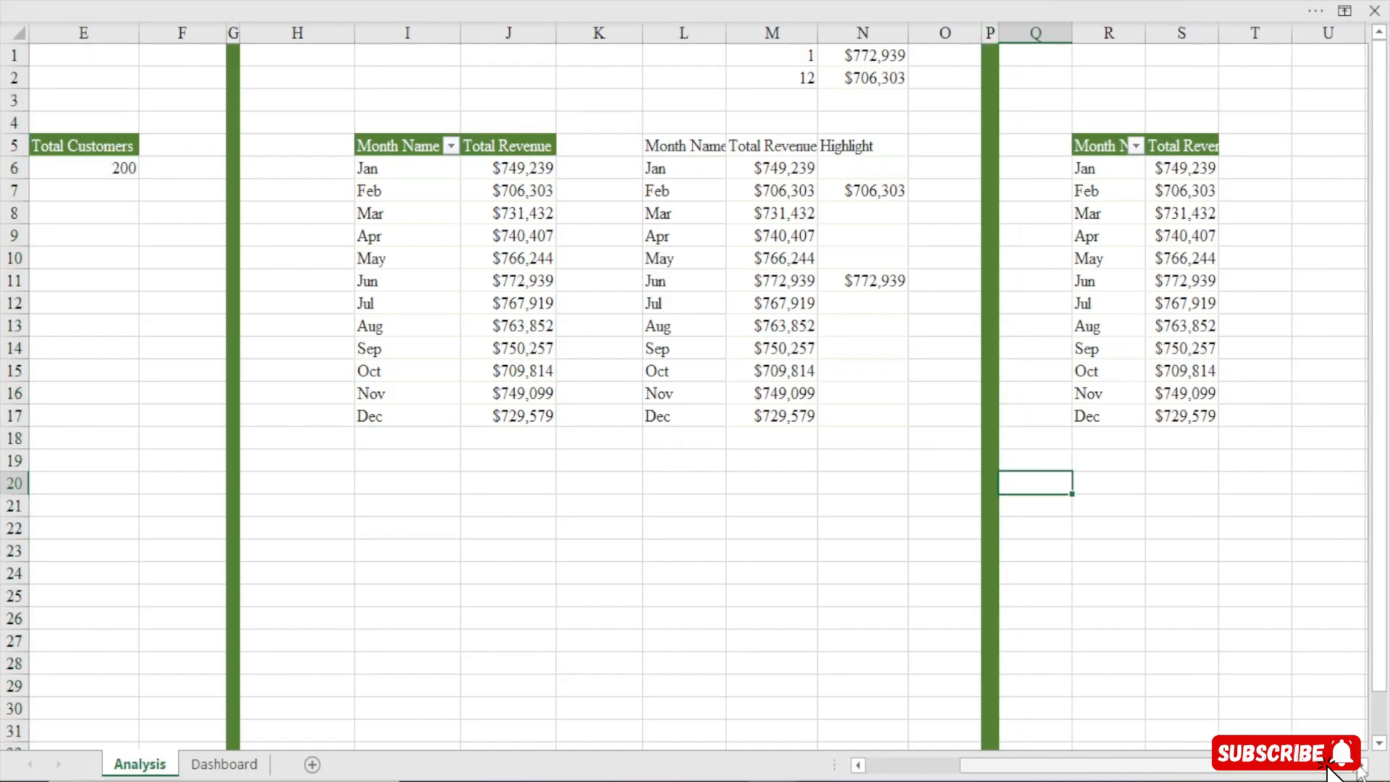
In the duplicated pivot table, remove Month Name from the rows and add Day Name instead
scroll(1335, 767, "right", 3)
left_click(672, 239)
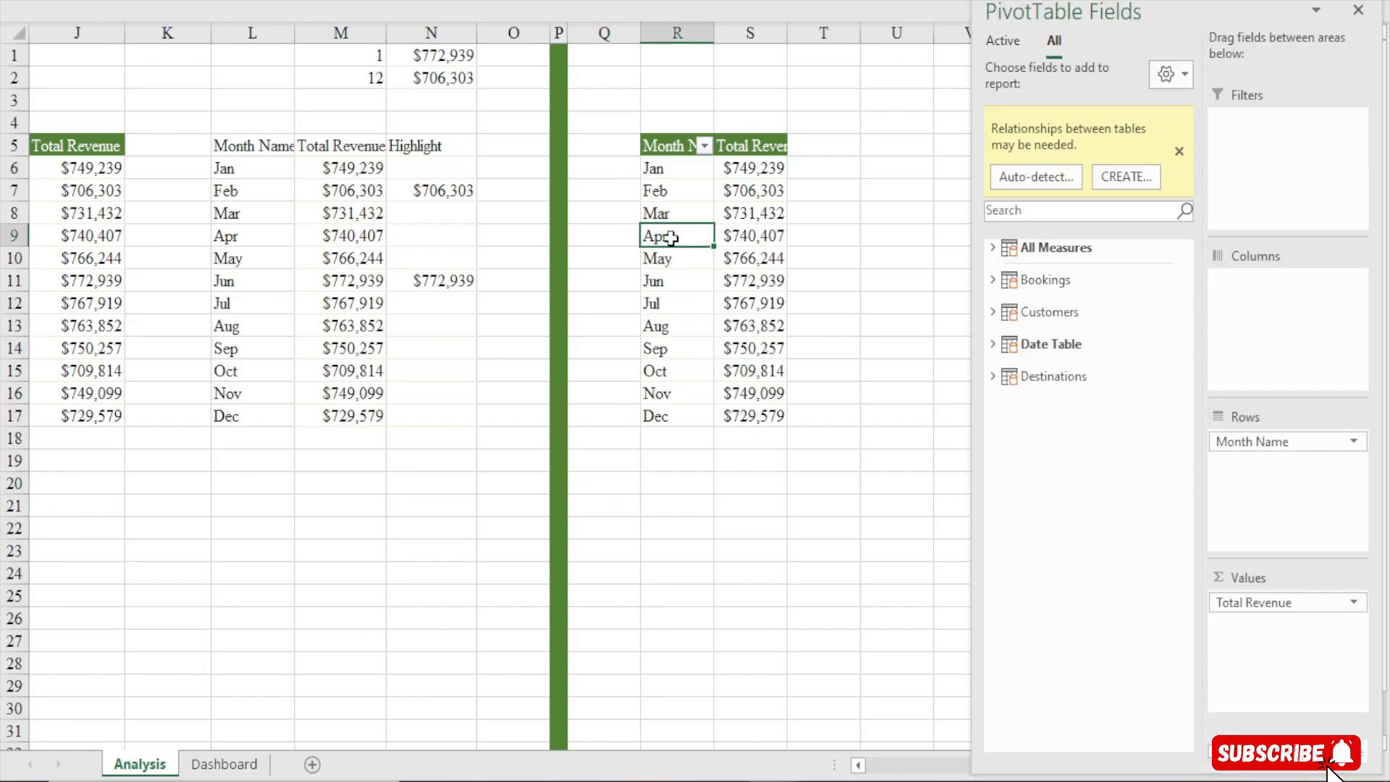
left_click_drag(1257, 442, 1177, 469)
left_click(992, 248)
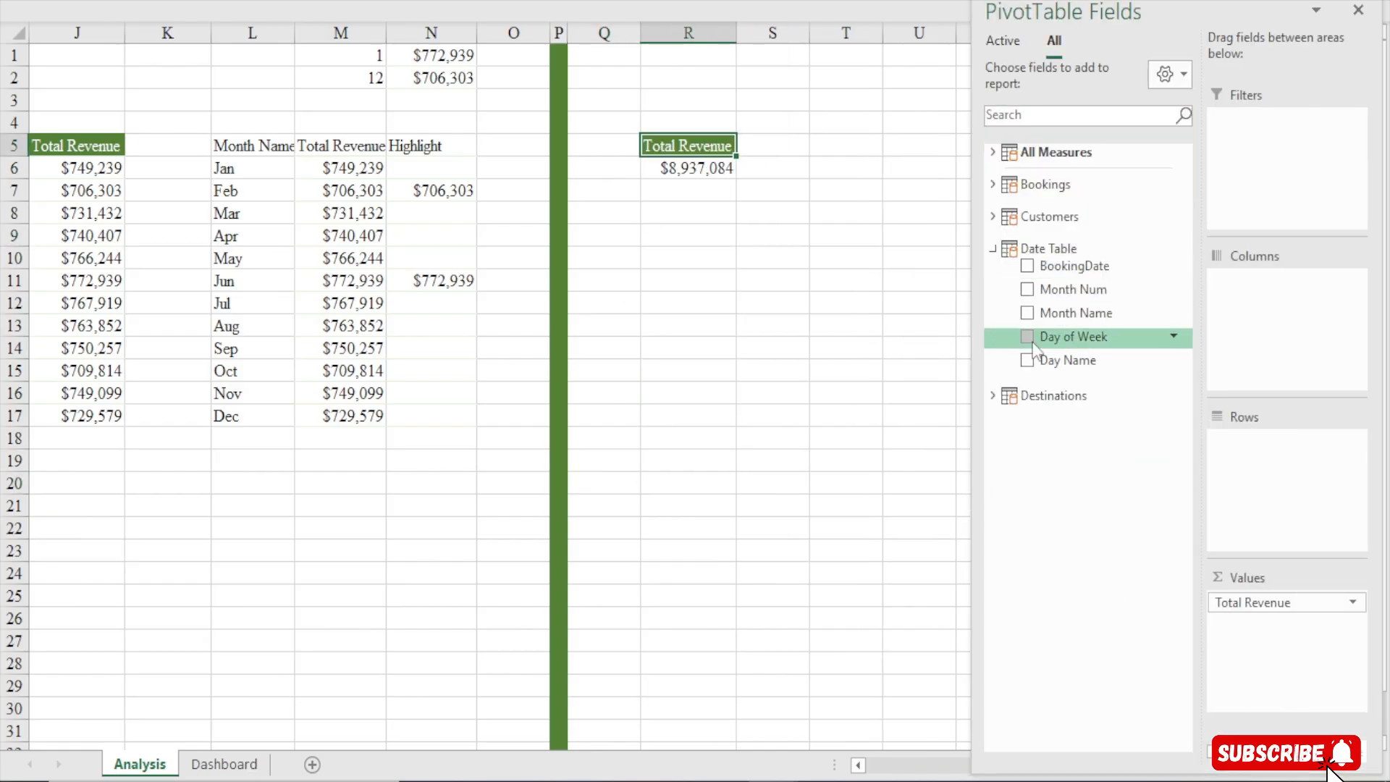
left_click_drag(1036, 353, 1341, 481)
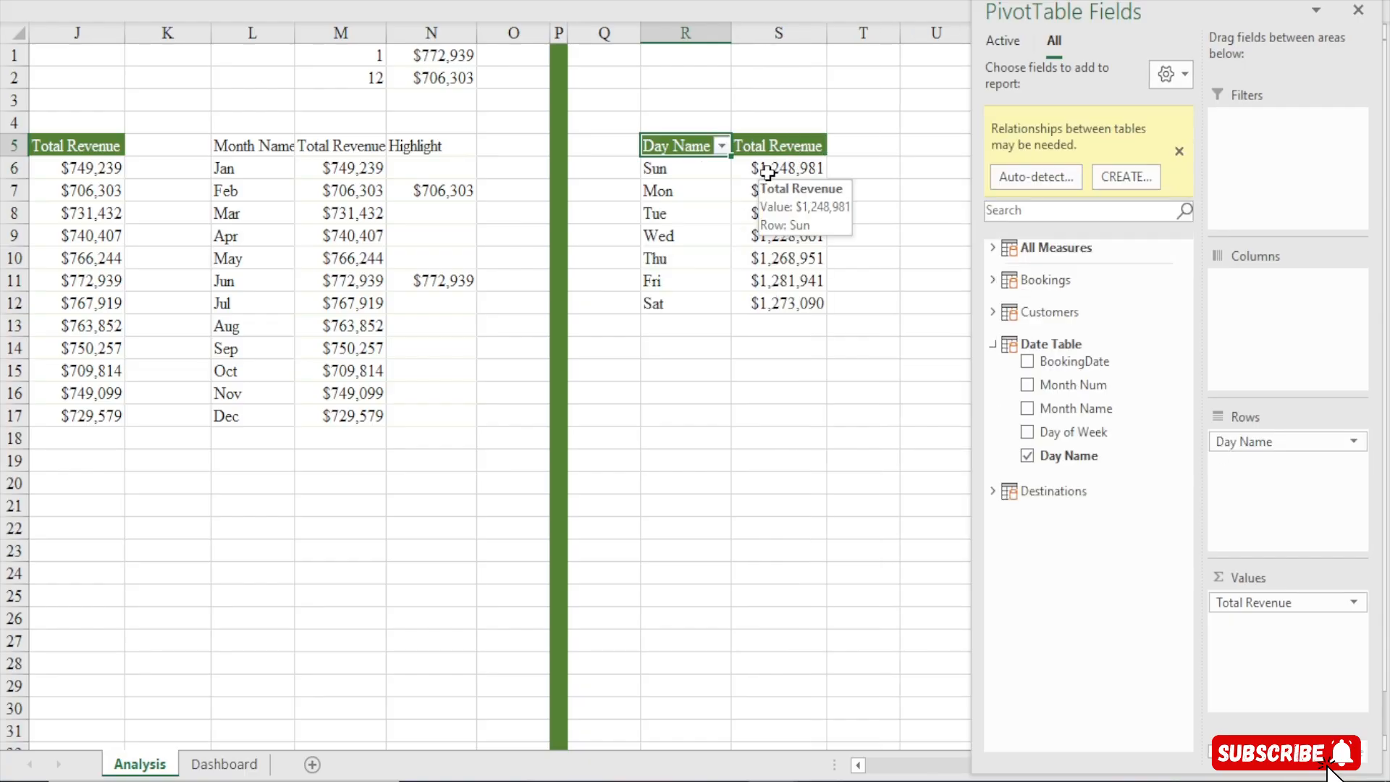
Link cells U5:V12 to the day pivot table with a formula =R5 filled across and down
left_click(851, 168)
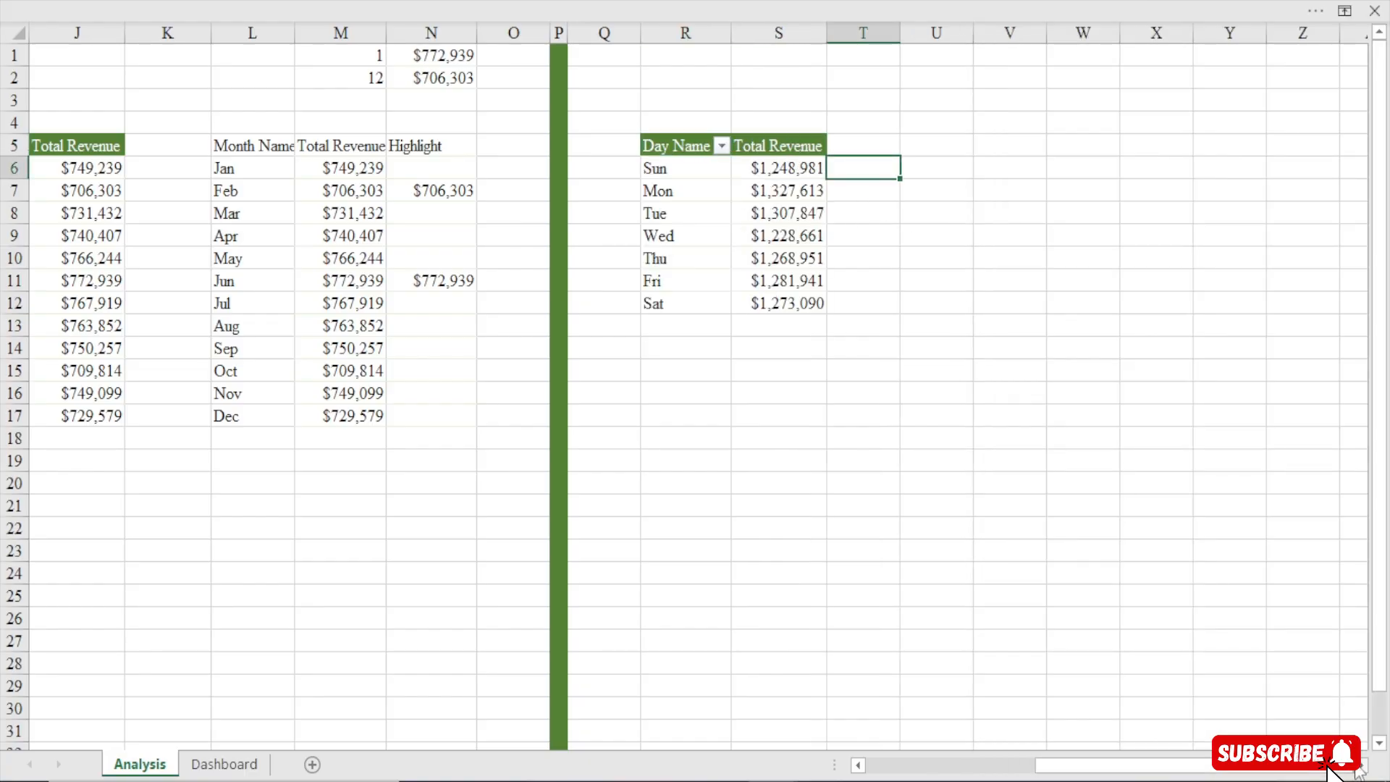
left_click(1361, 766)
left_click(1361, 766)
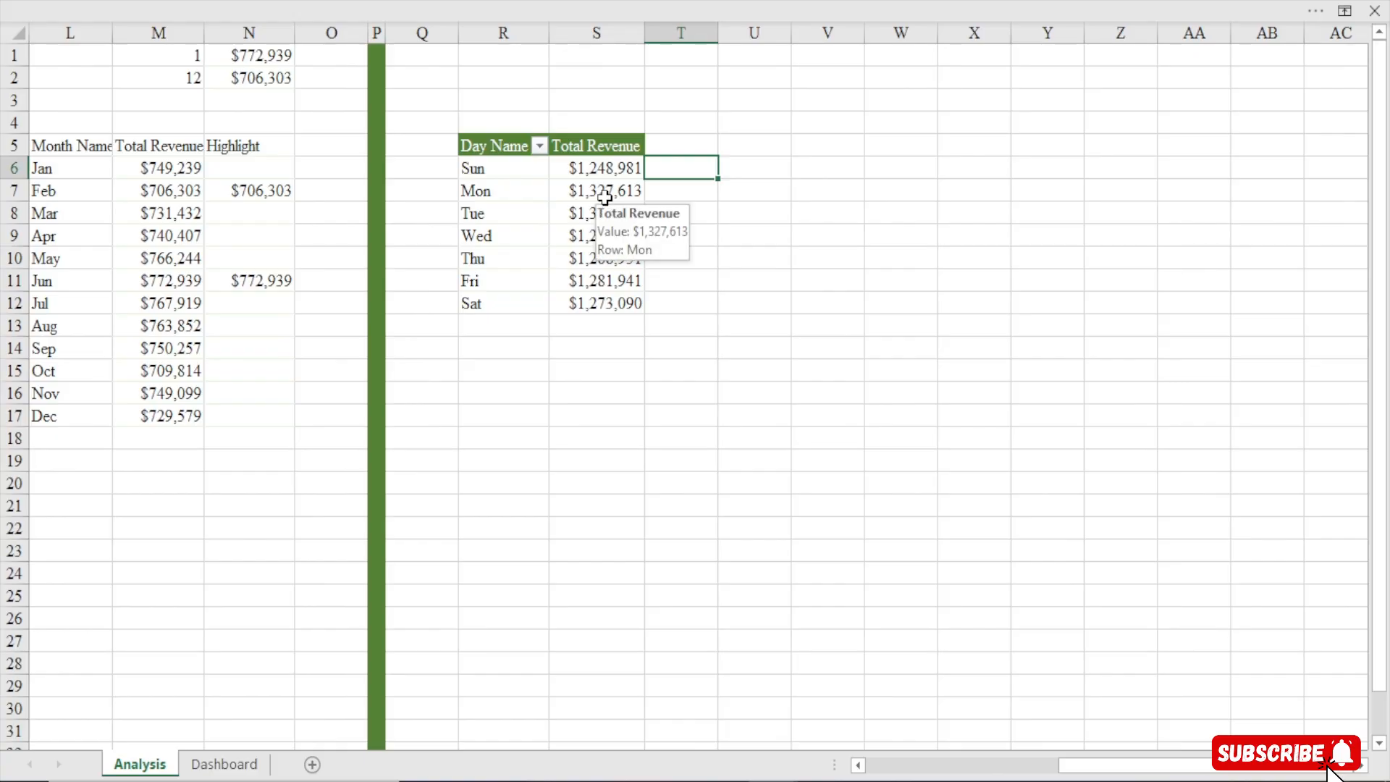
left_click(738, 150)
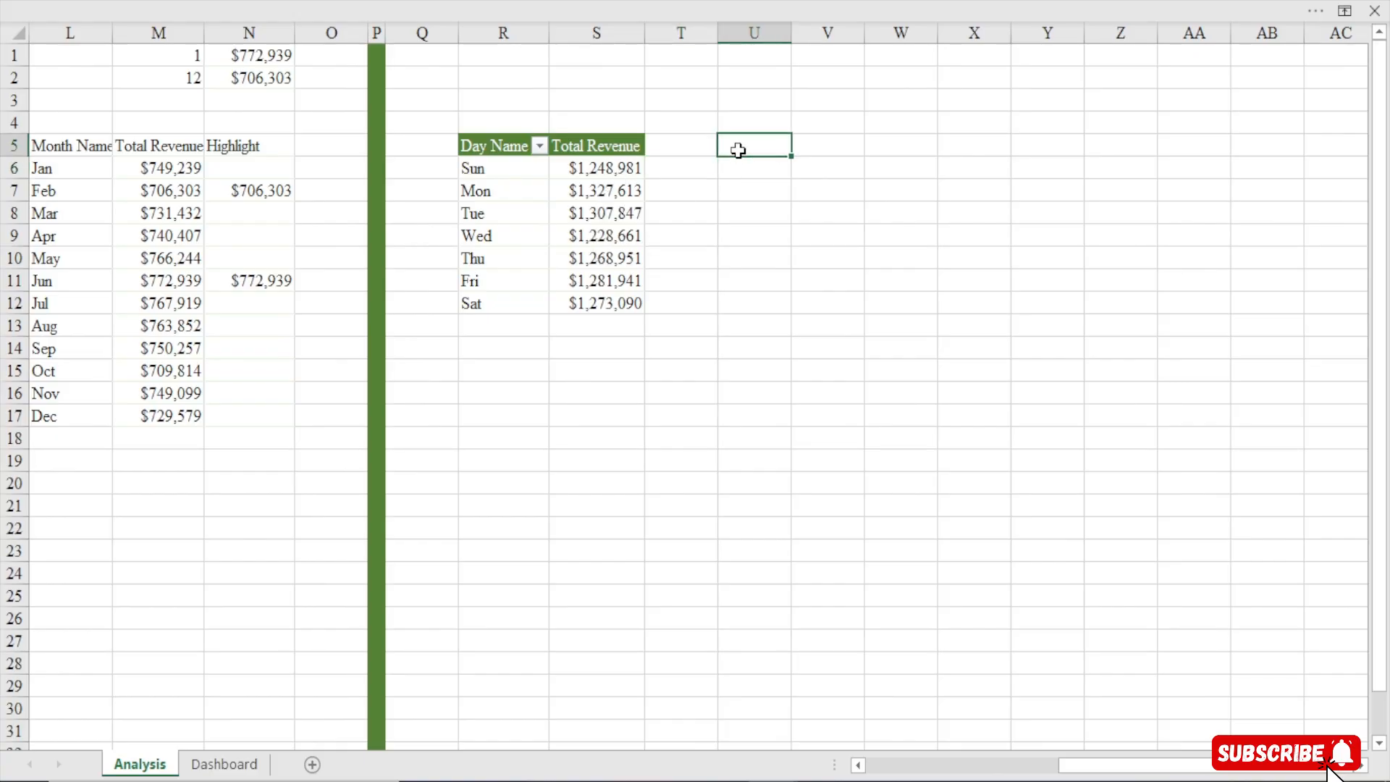
type("=")
left_click(502, 147)
key("Return")
left_click(782, 144)
left_click_drag(796, 160, 869, 312)
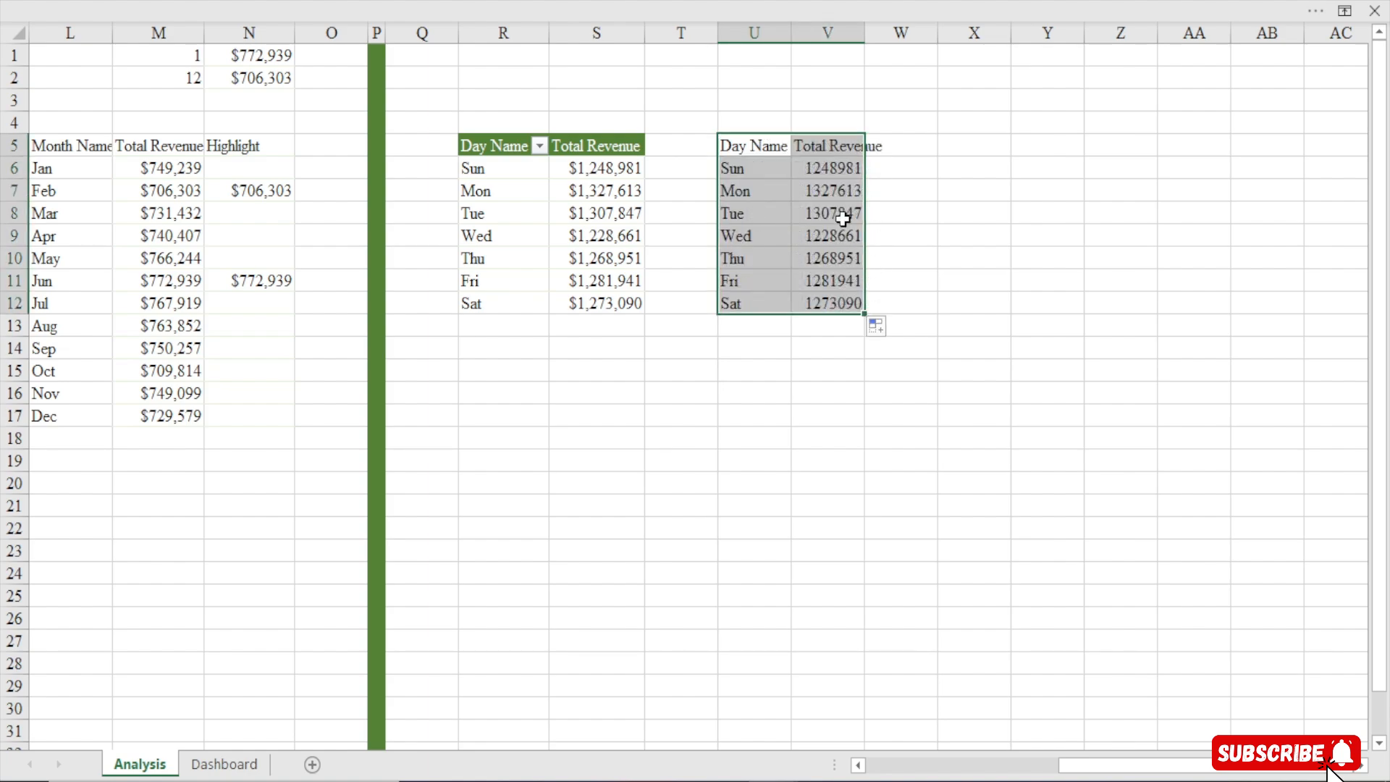
Copy the pivot's currency format onto V6:V12 with Format Painter and autofit column V
left_click(572, 170)
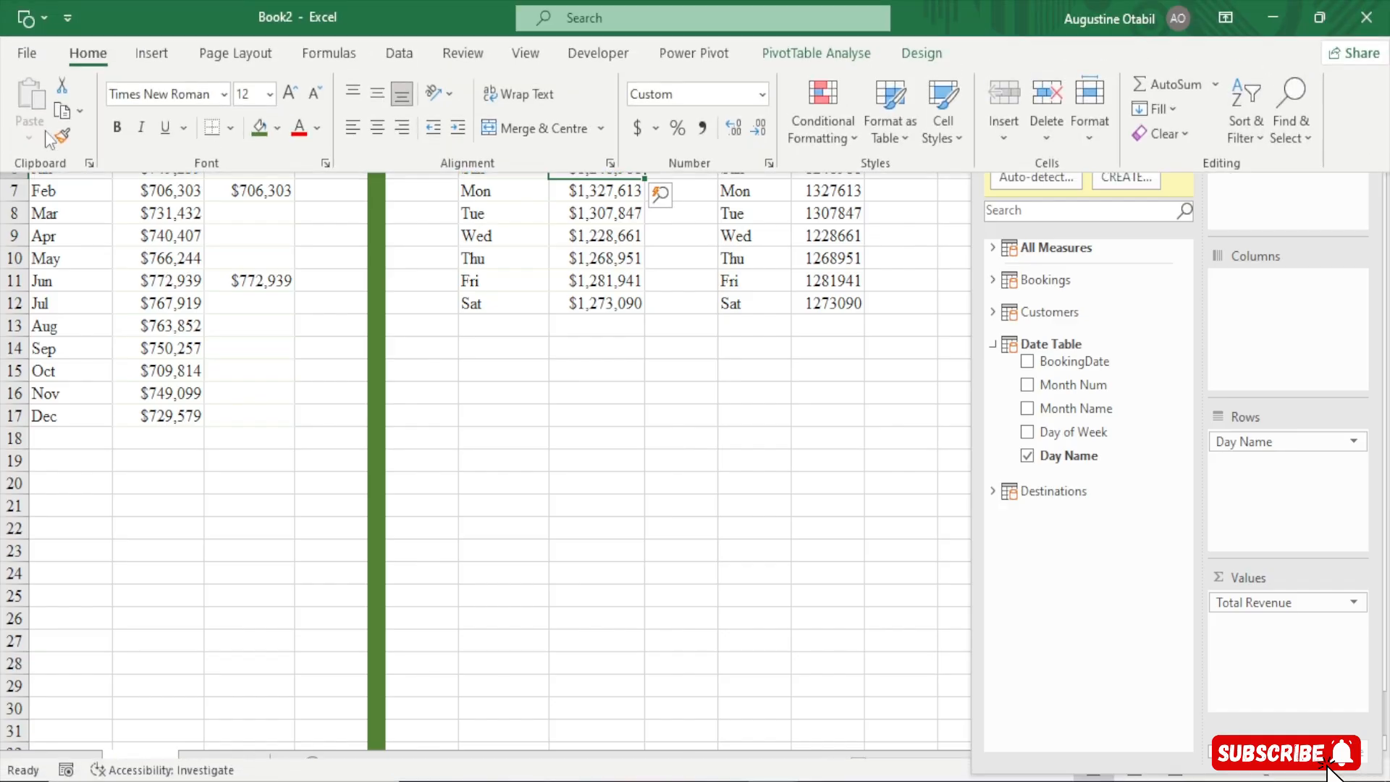
left_click(60, 136)
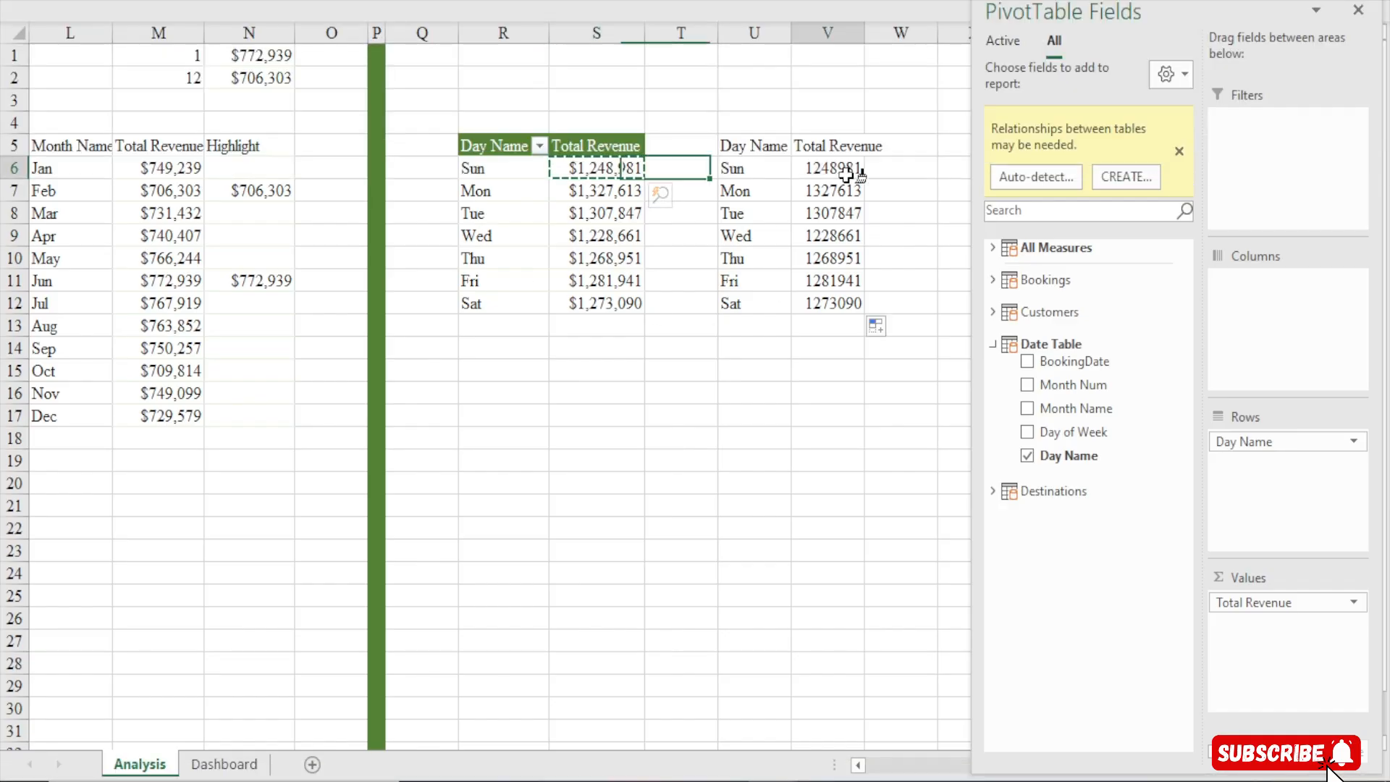
left_click_drag(847, 174, 841, 304)
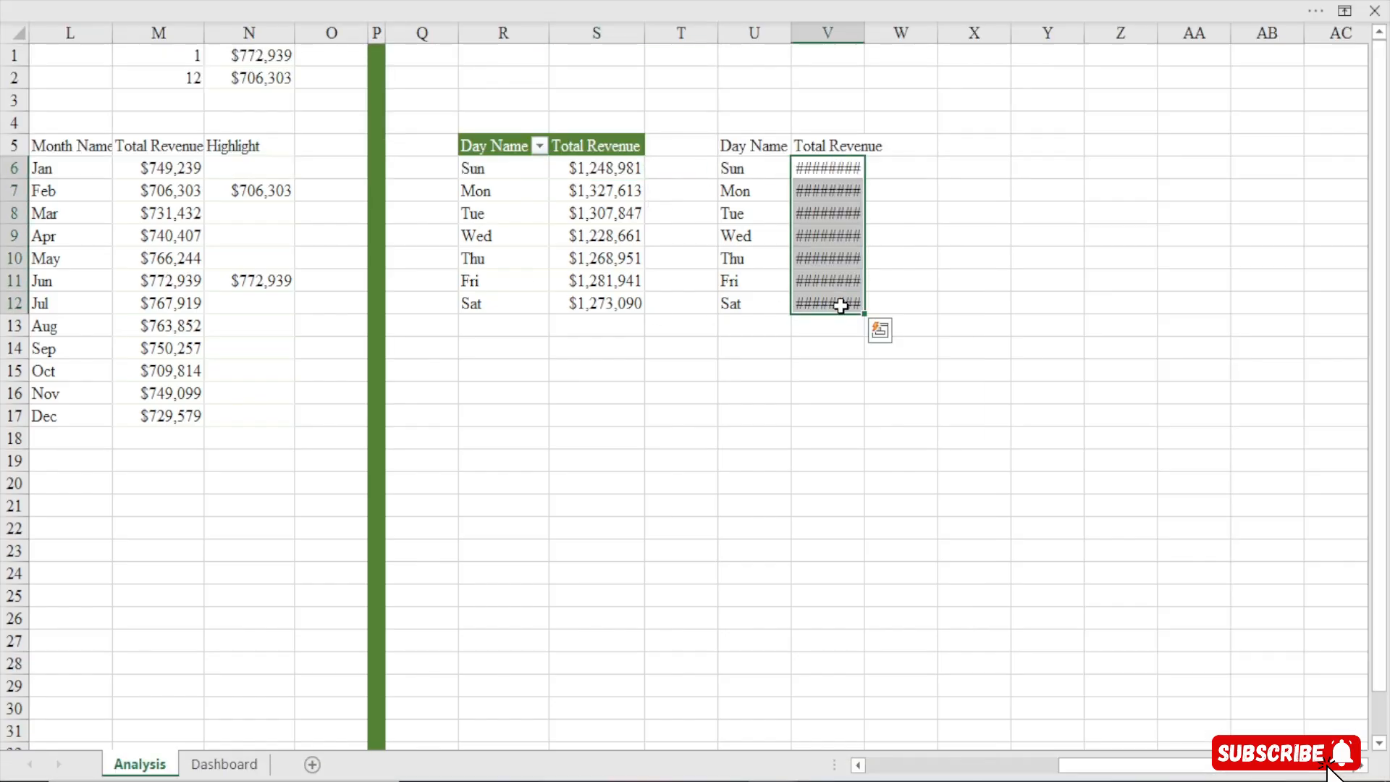
double_click(864, 39)
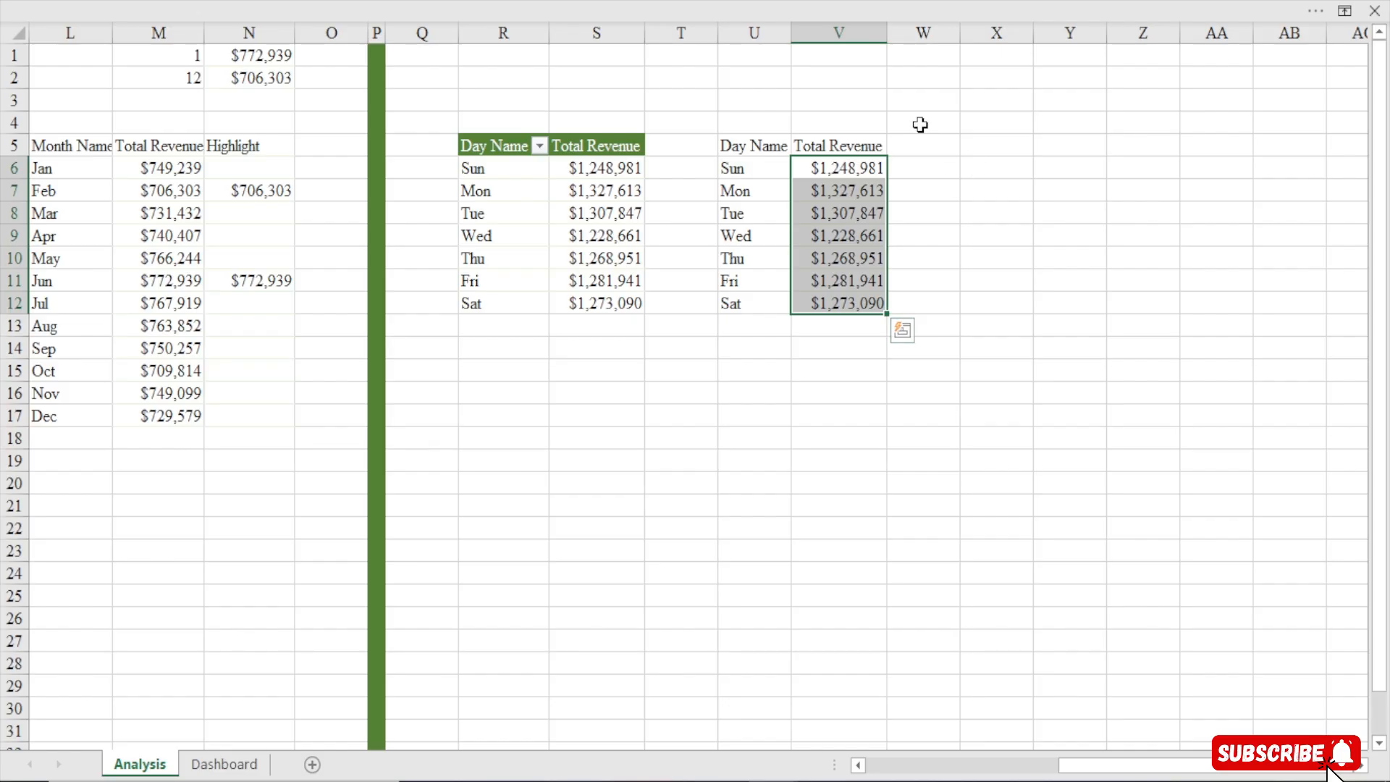
left_click(934, 145)
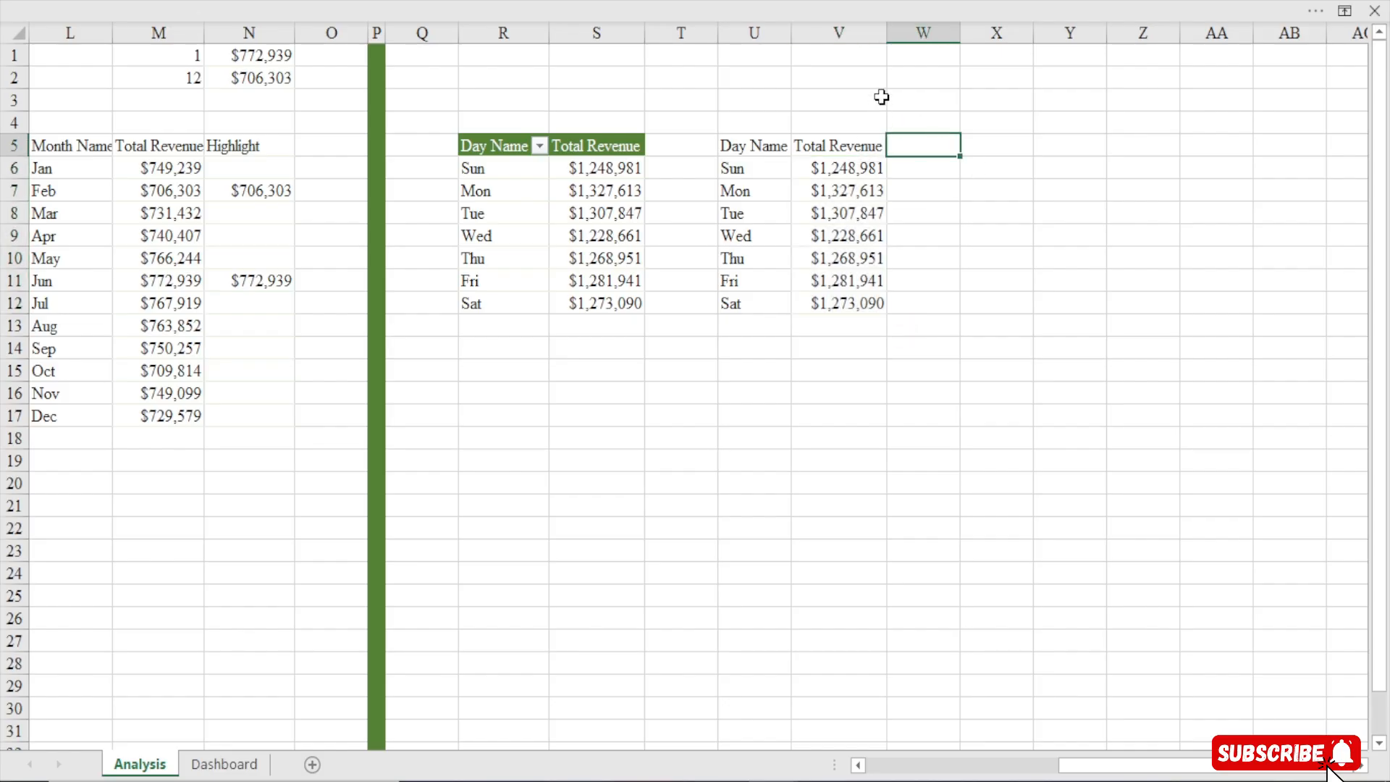
Enter 1 in cell V1 and 7 in cell V2
left_click(861, 54)
type("1")
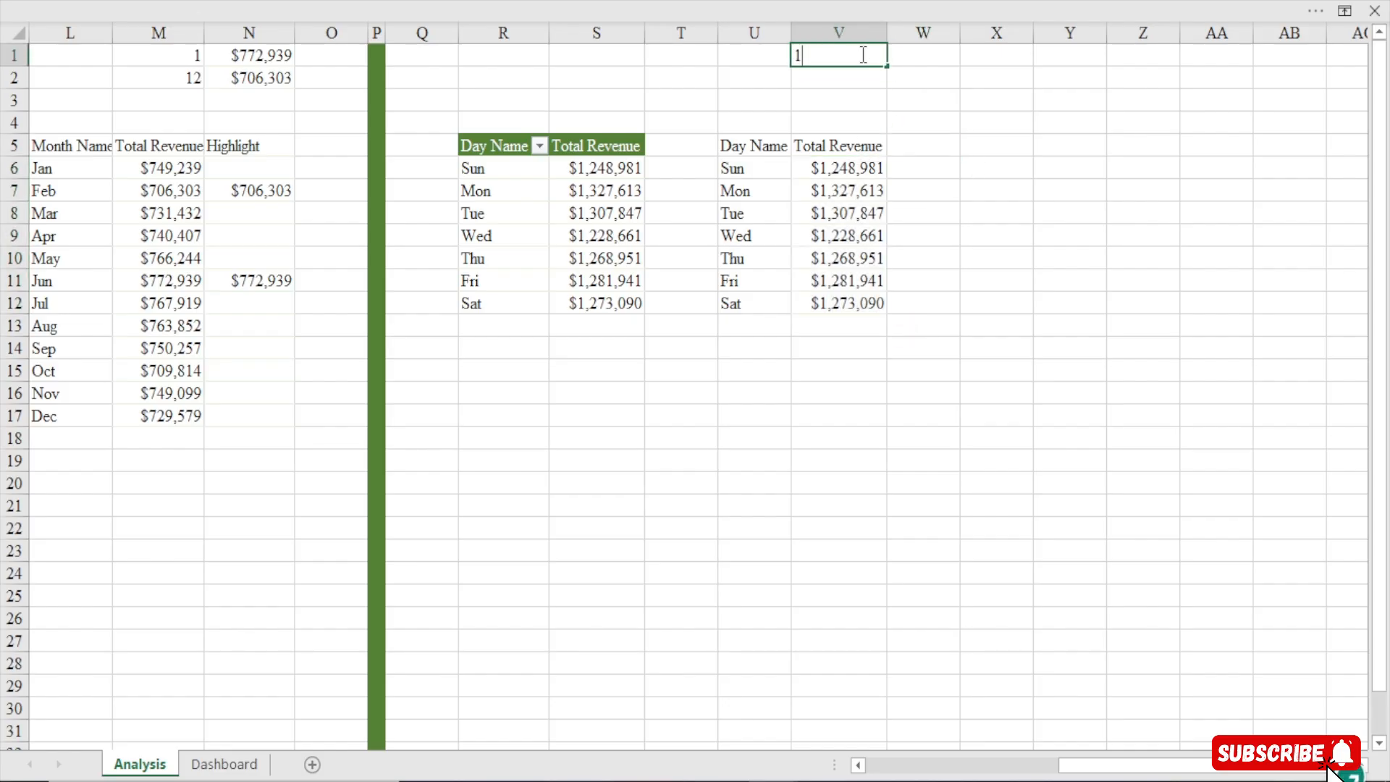
key("Return")
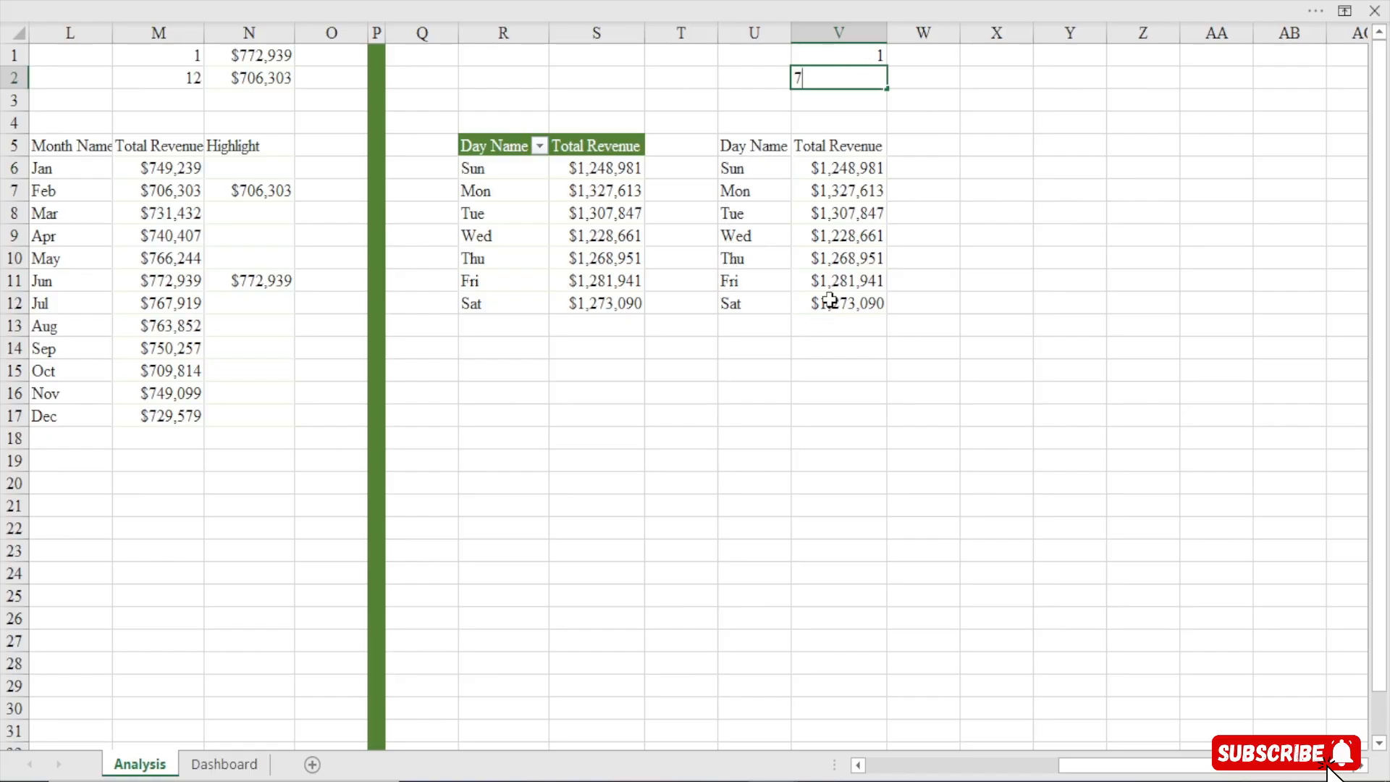
key("Return")
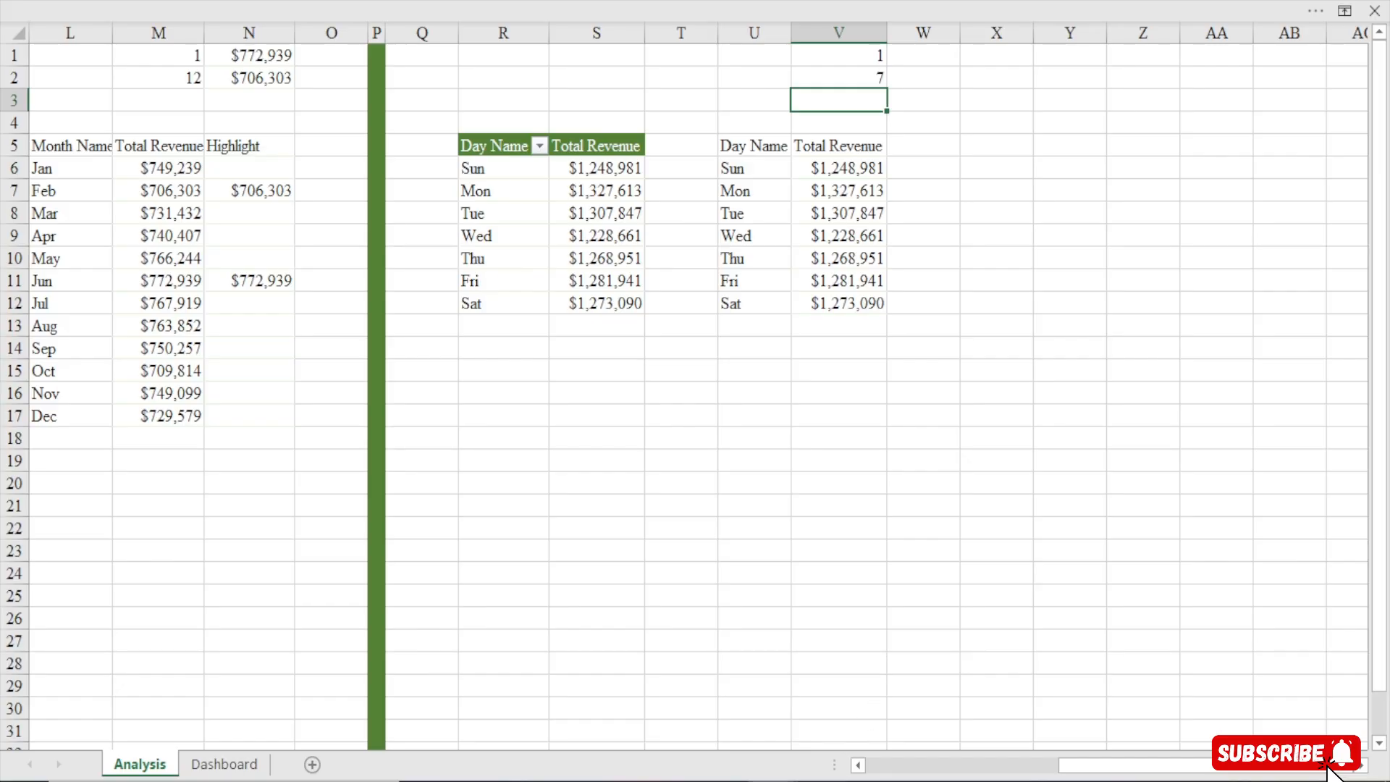
Switch to the finished Chris Travels Dashboard workbook and toggle its M and D chart buttons to examine both chart views
mouse_move(775, 781)
left_click(471, 743)
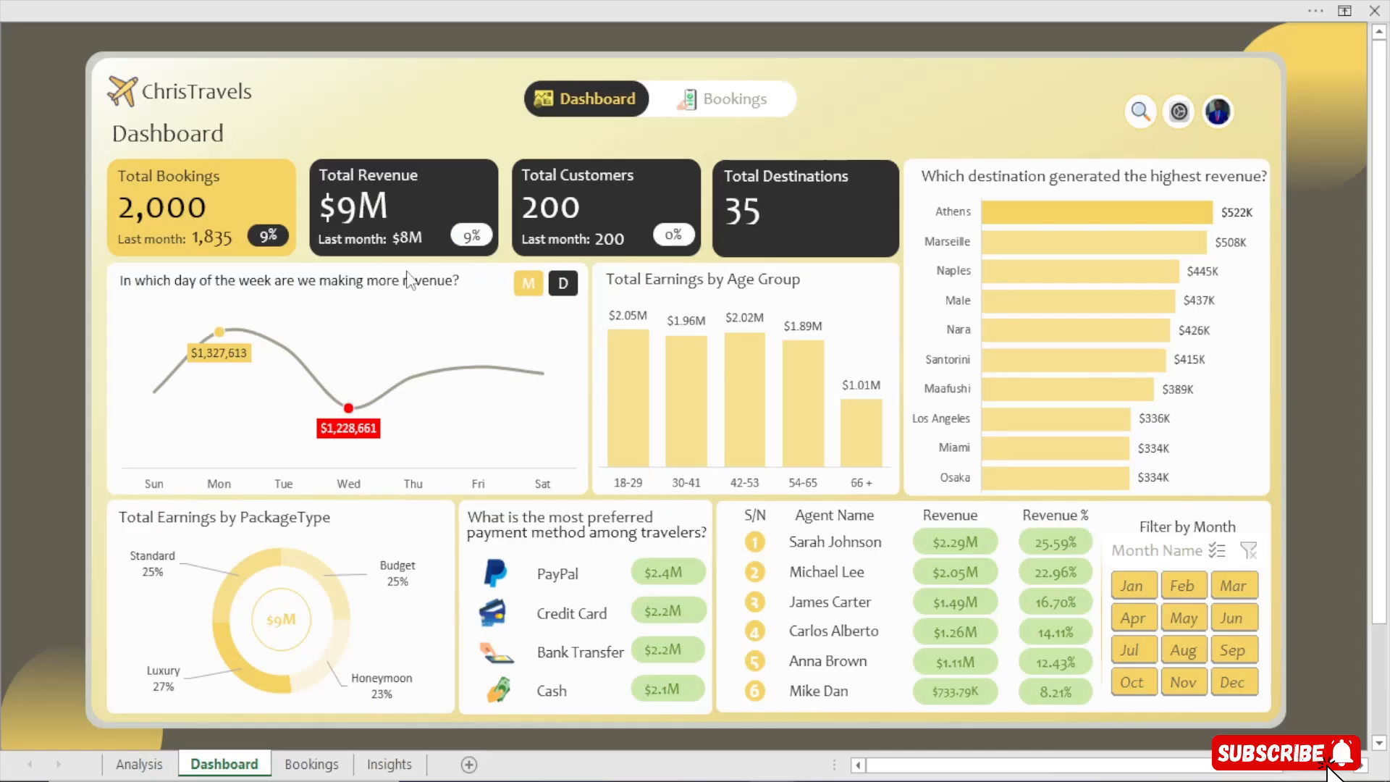
left_click(409, 280)
left_click(7, 261)
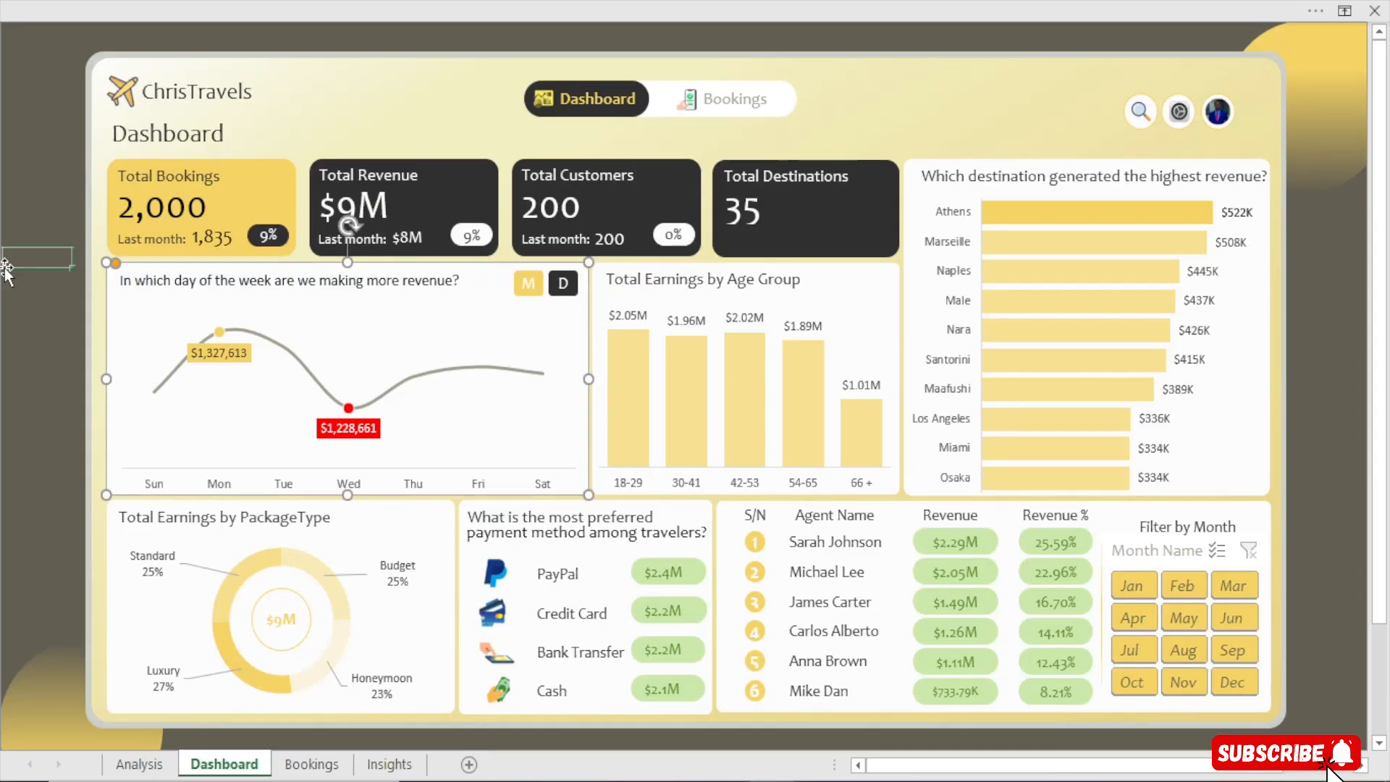
left_click(563, 284)
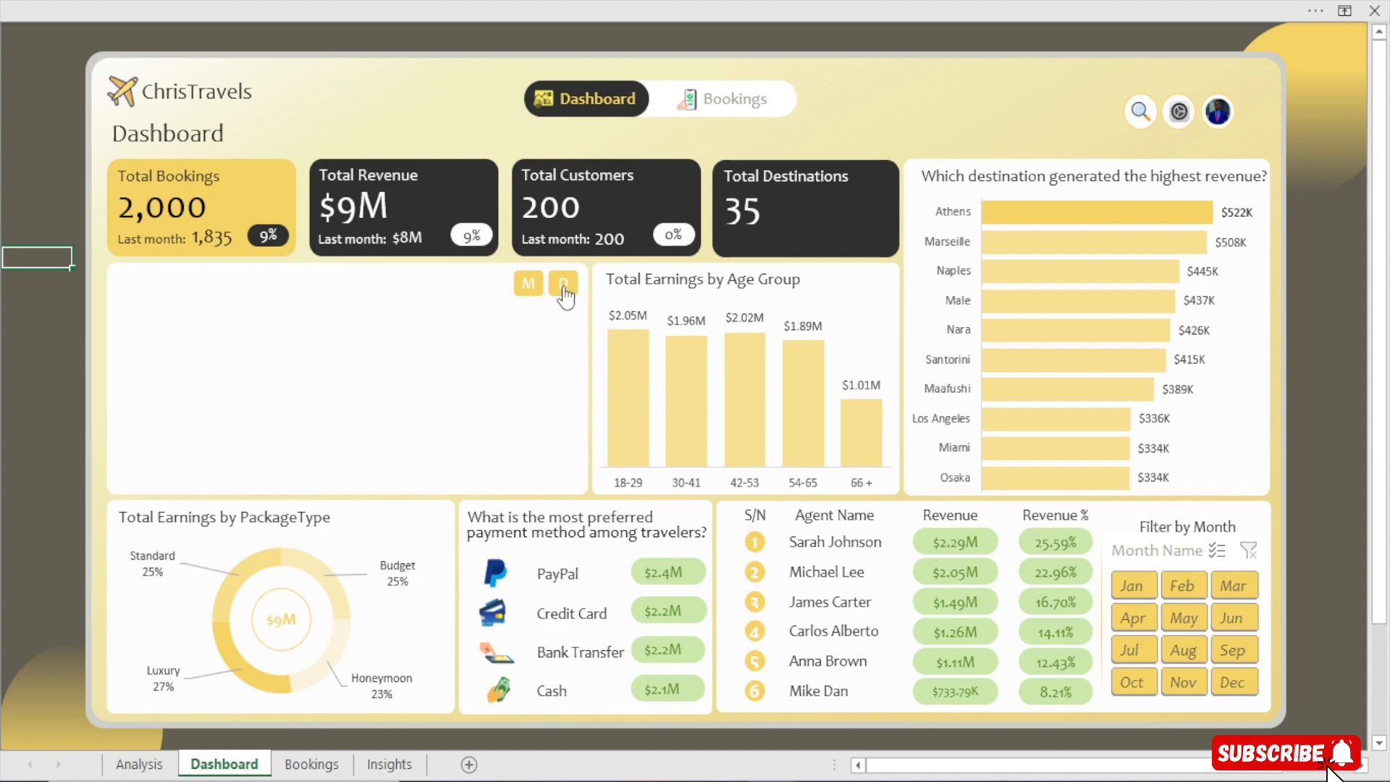
left_click(529, 284)
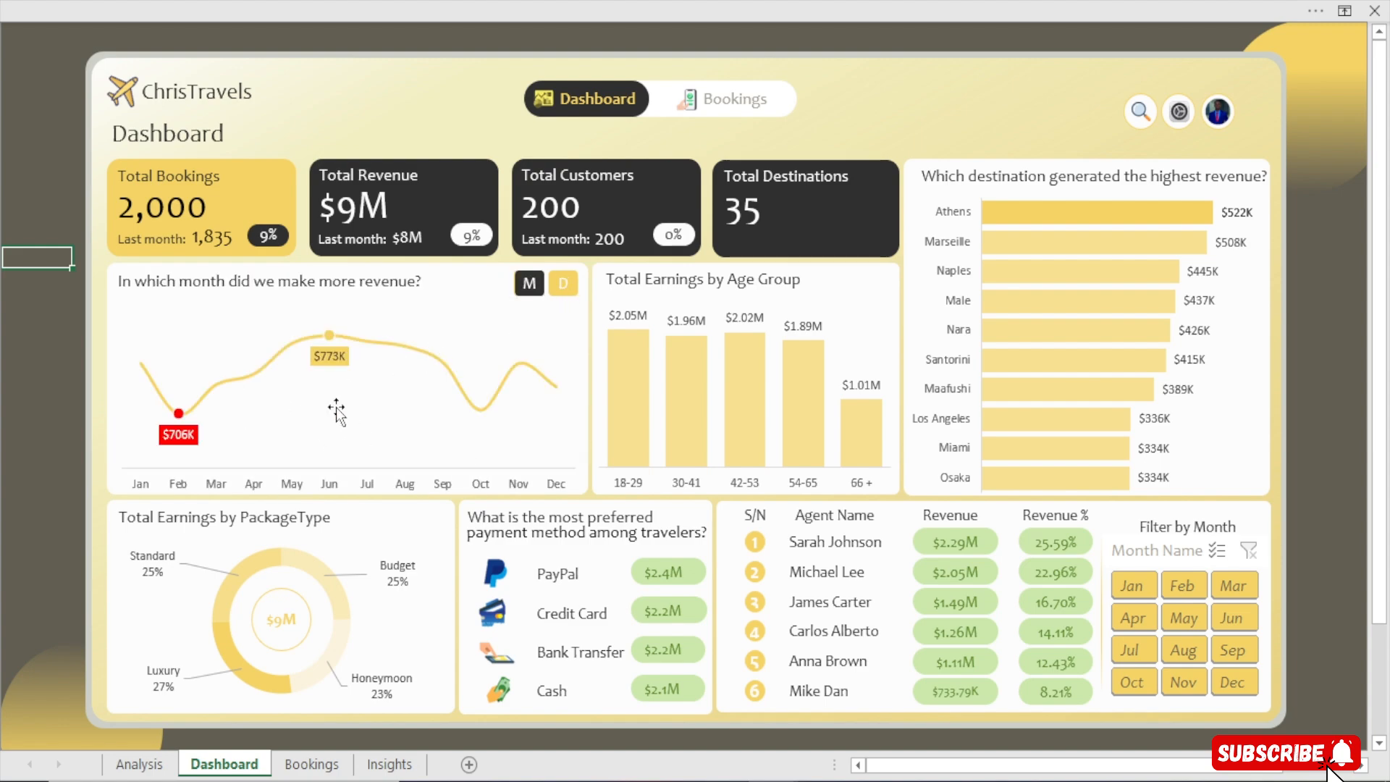
left_click(563, 284)
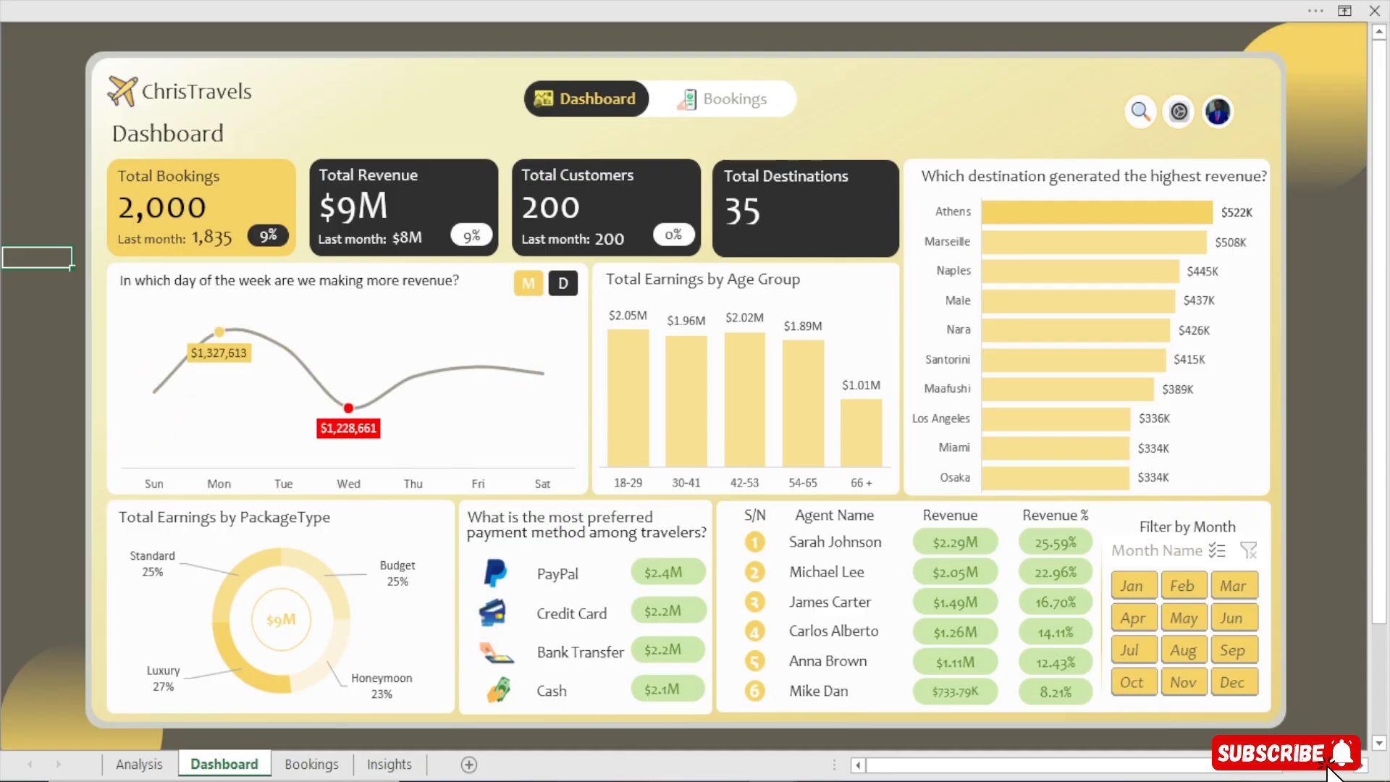
Return to the Book2 workbook, enter =LARGE($V$6:$V$12,V1) in cell W1 and fill it down to W2
mouse_move(772, 780)
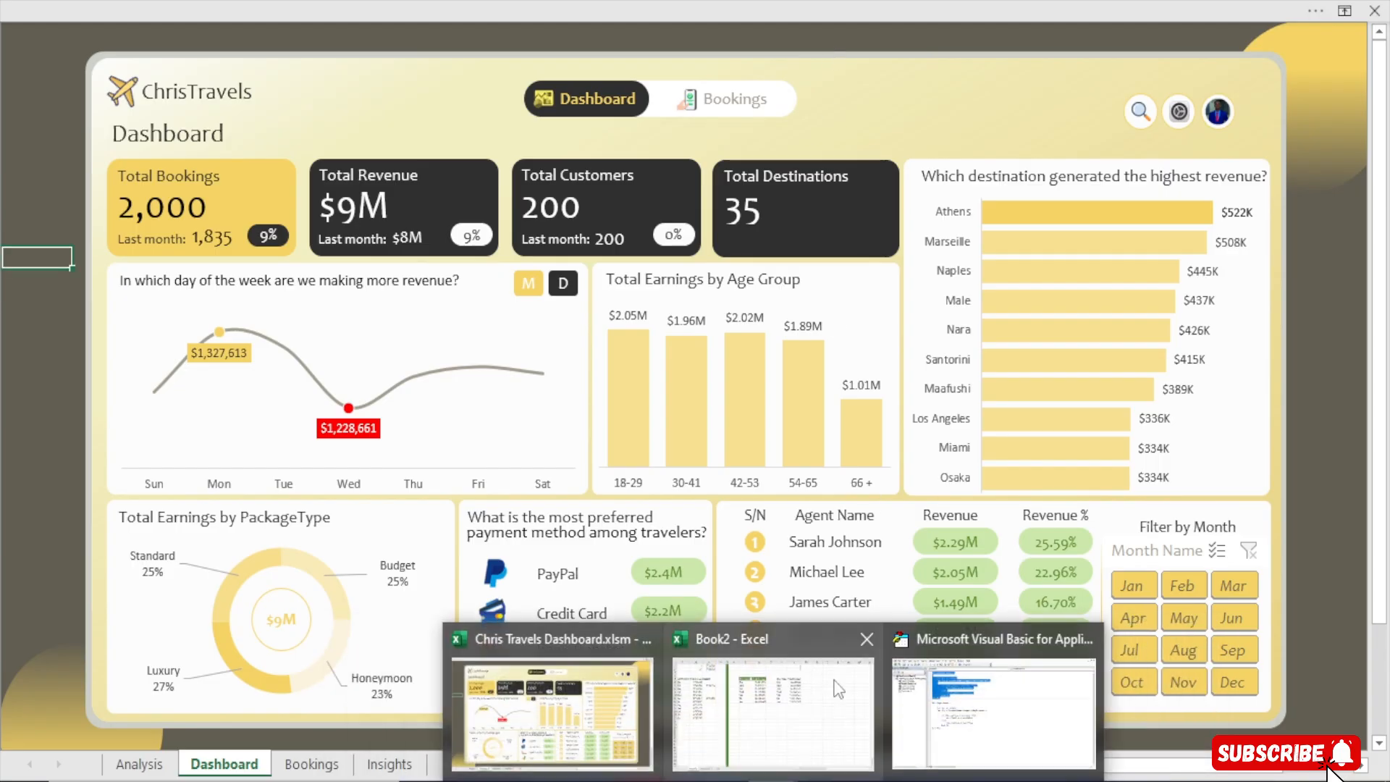
left_click(750, 684)
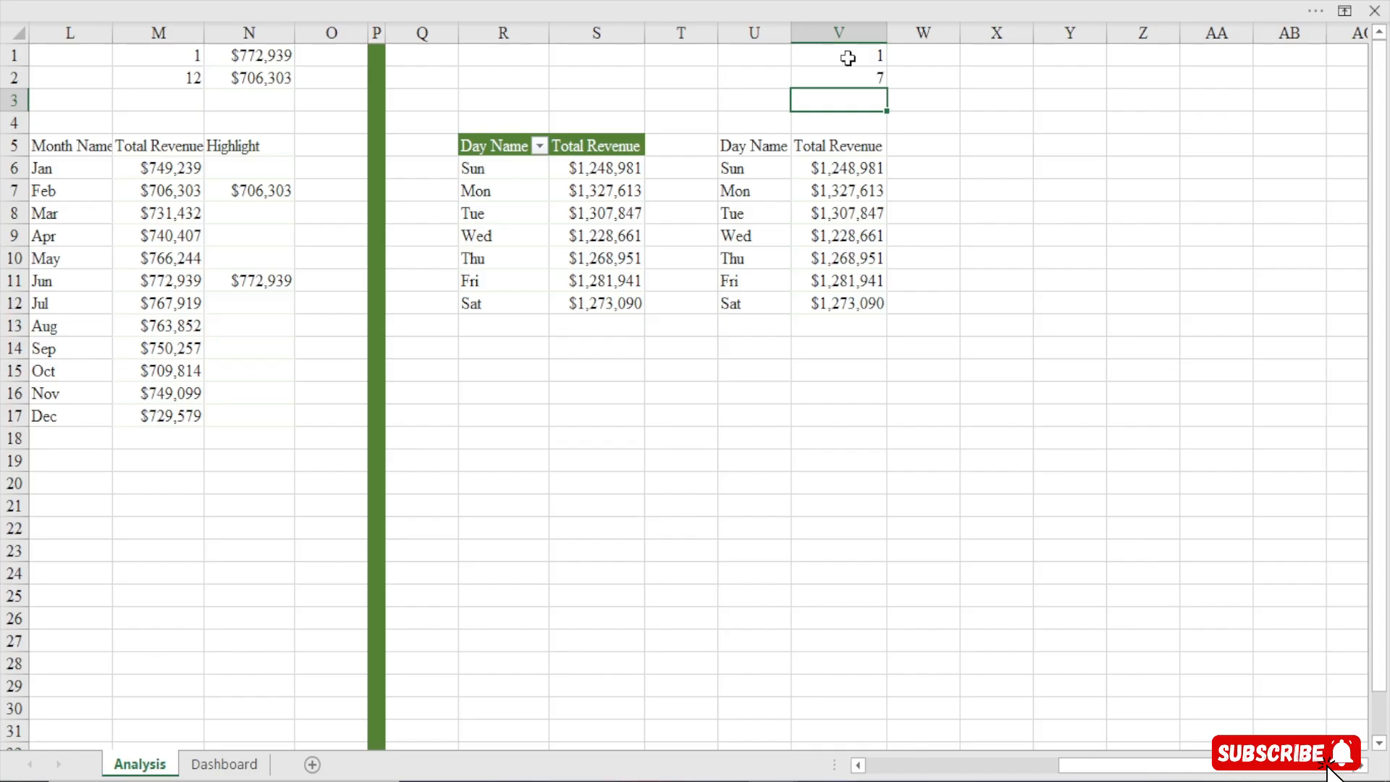
left_click(919, 64)
type("=")
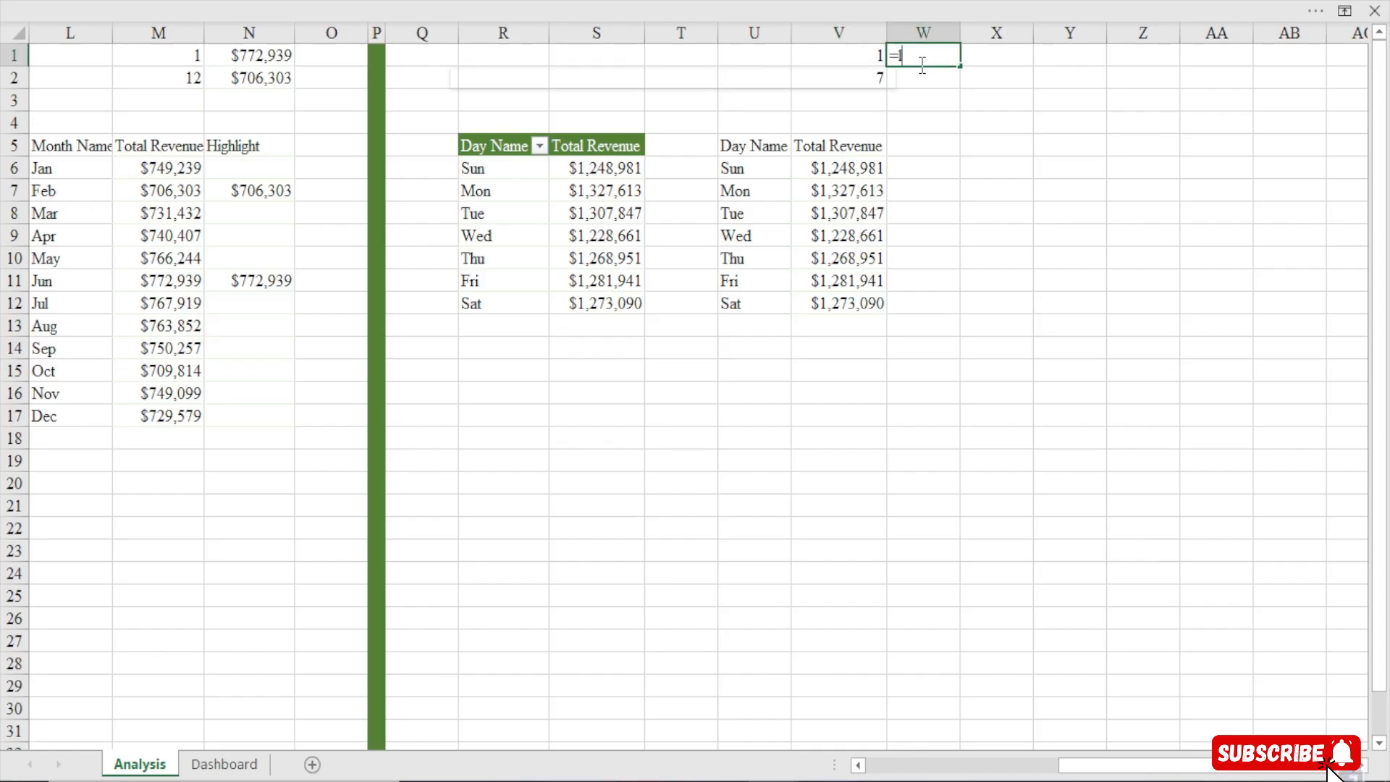
type("la")
key("Tab")
left_click_drag(857, 171, 855, 305)
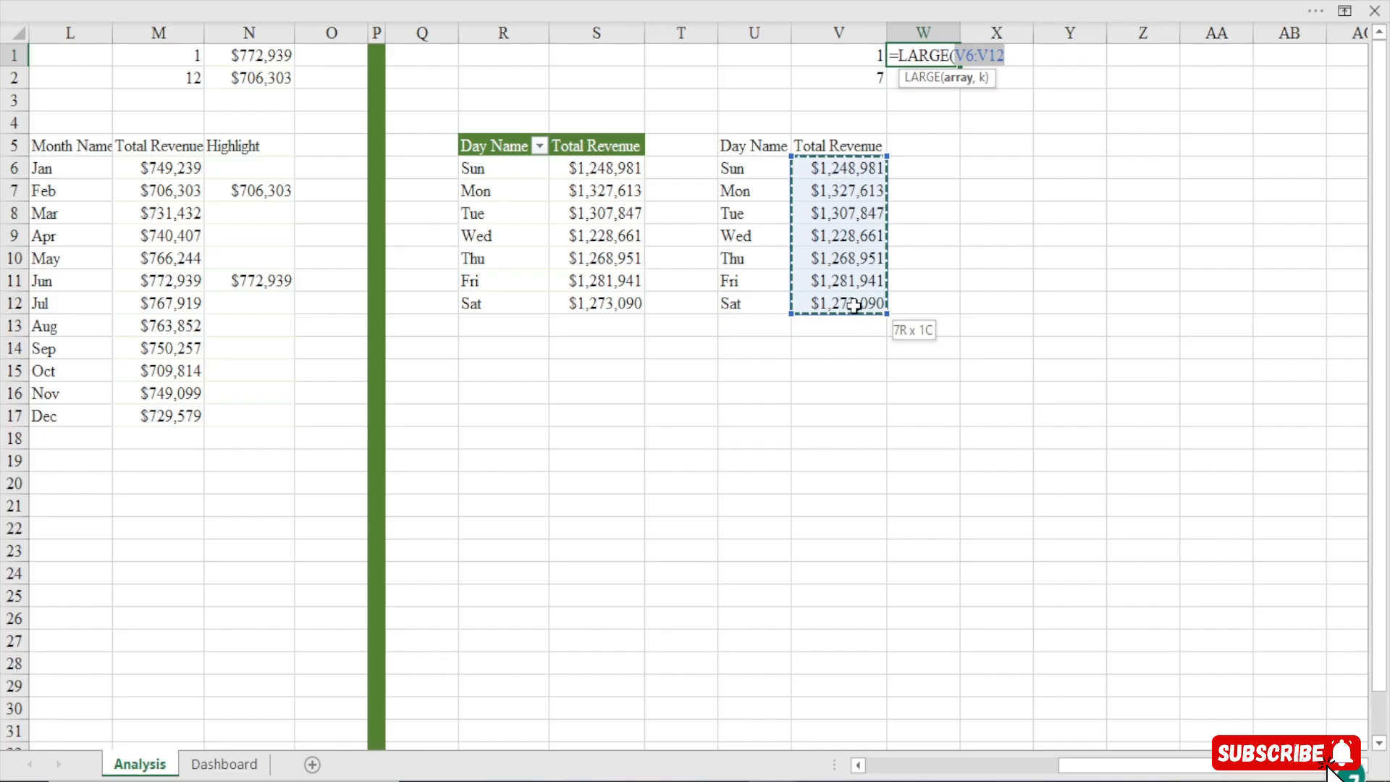
key("F4")
type(",")
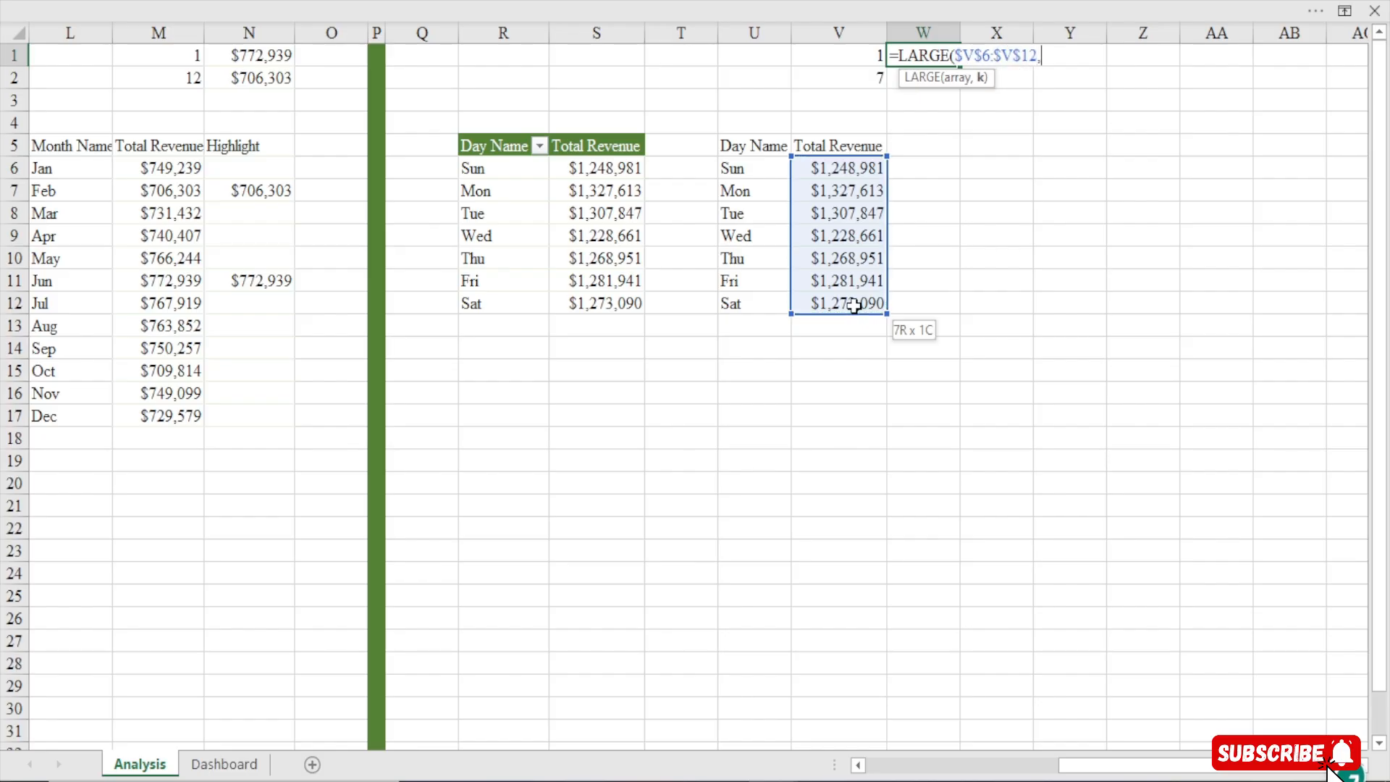
left_click(856, 55)
key("Return")
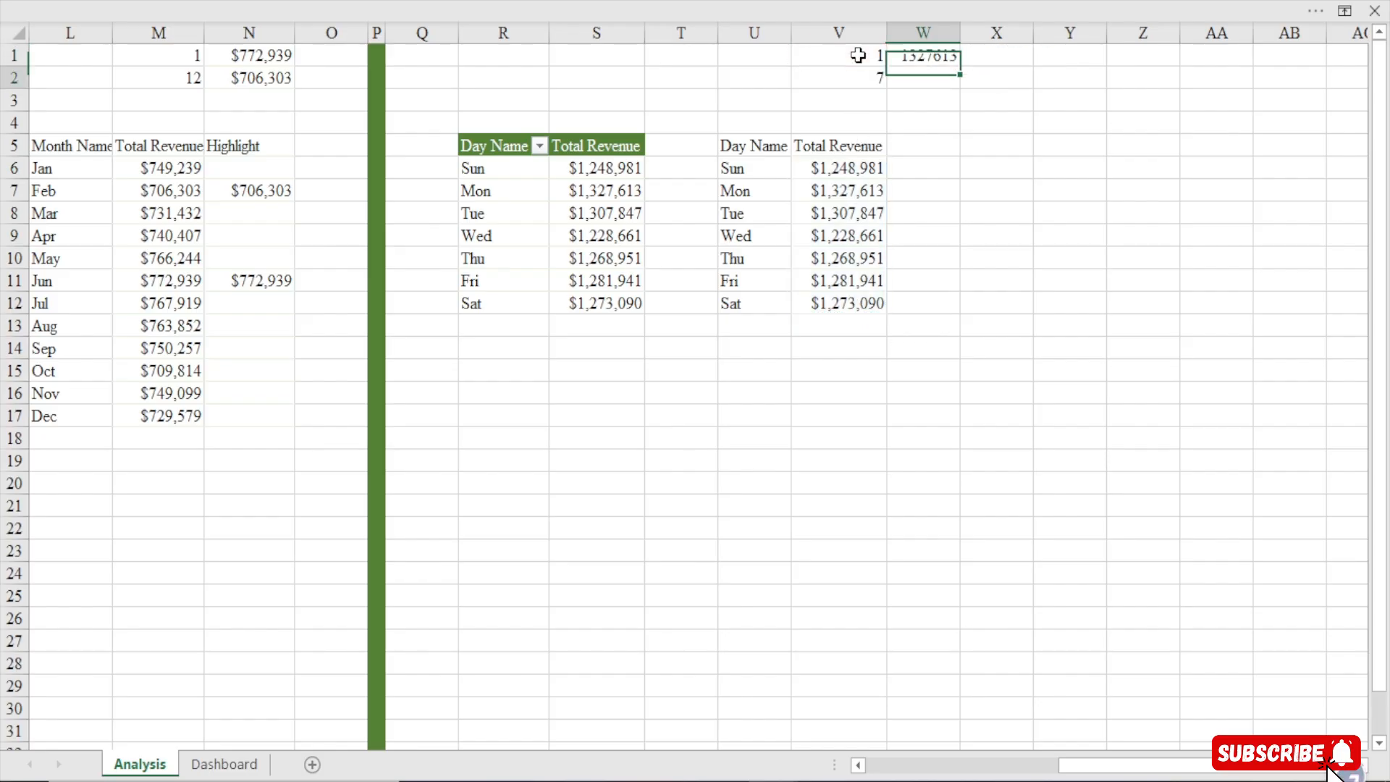
left_click(944, 52)
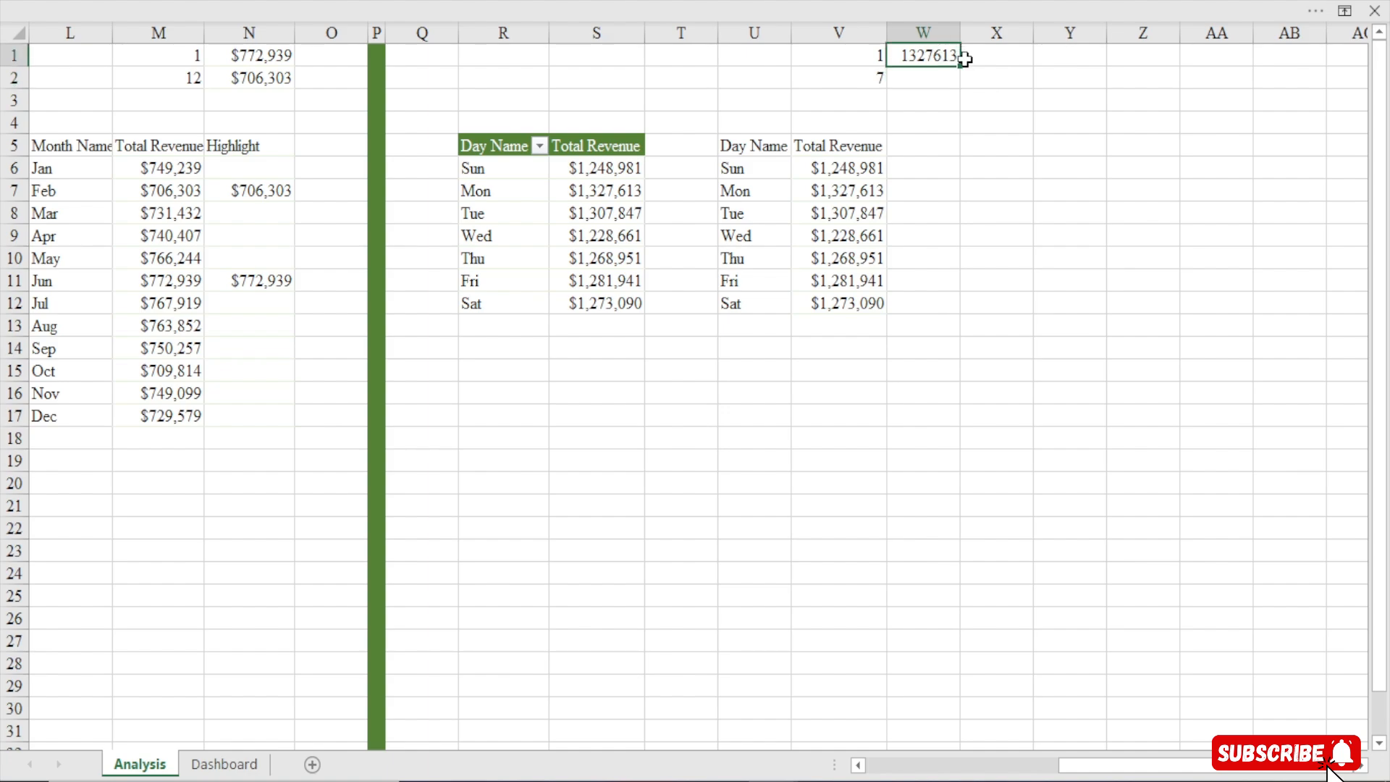
left_click_drag(960, 87, 941, 87)
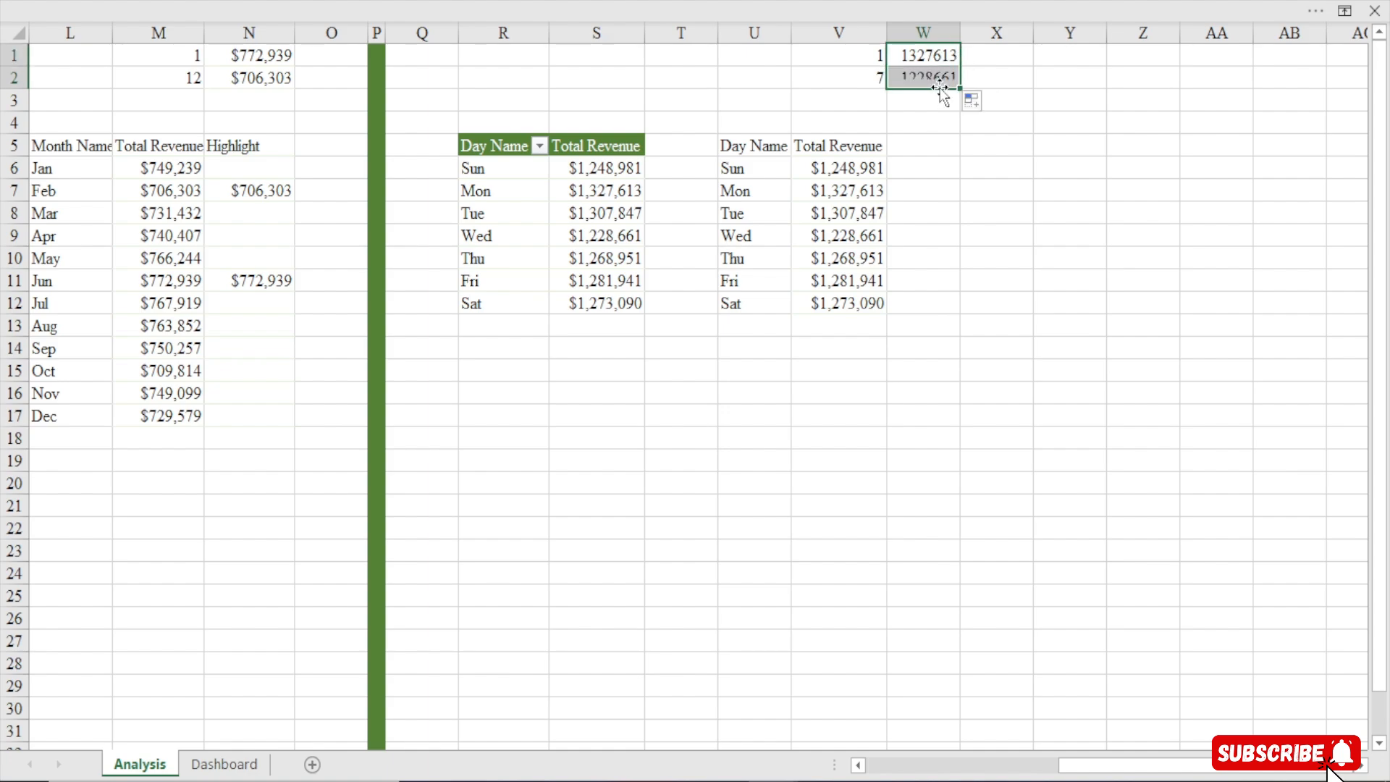
Copy V6's currency format onto W1:W2 with Format Painter and autofit column W
left_click(512, 2)
left_click(60, 137)
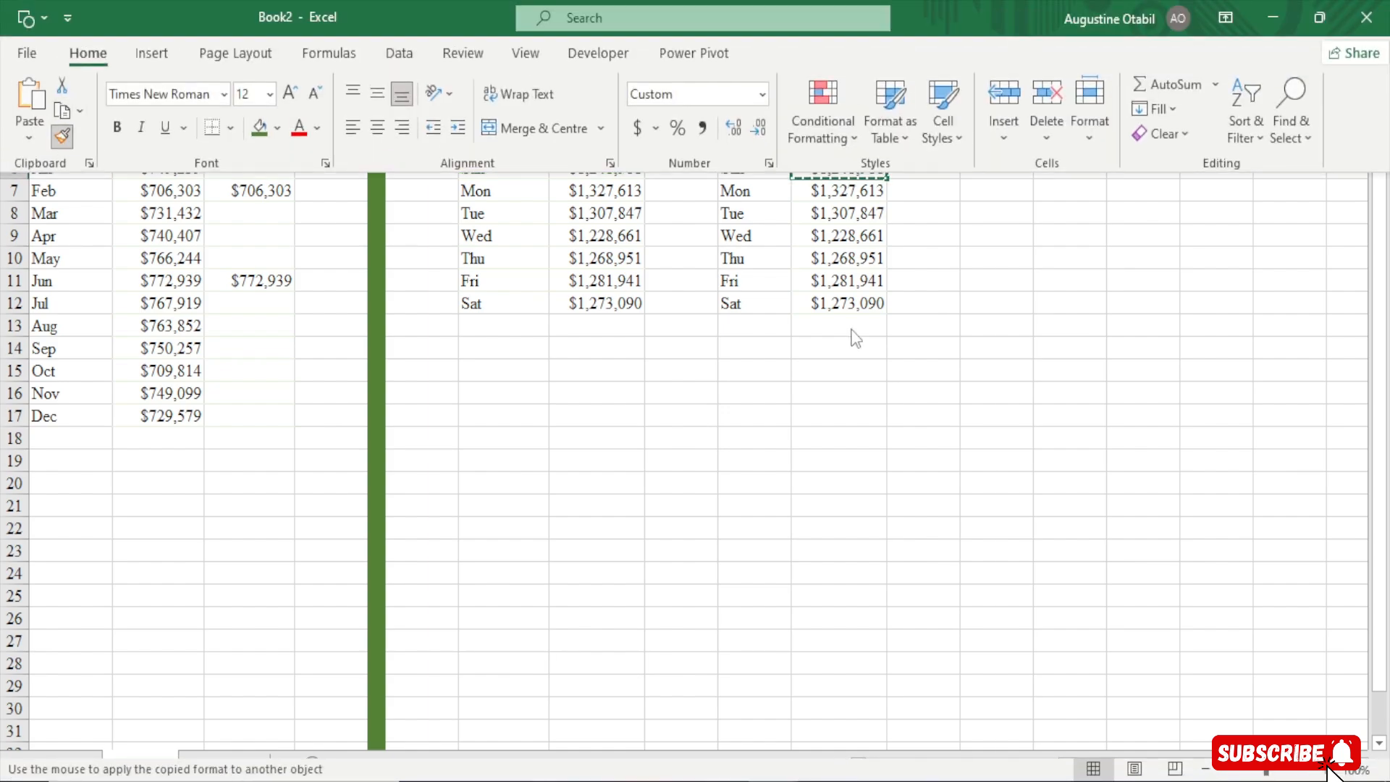
left_click_drag(927, 55, 920, 77)
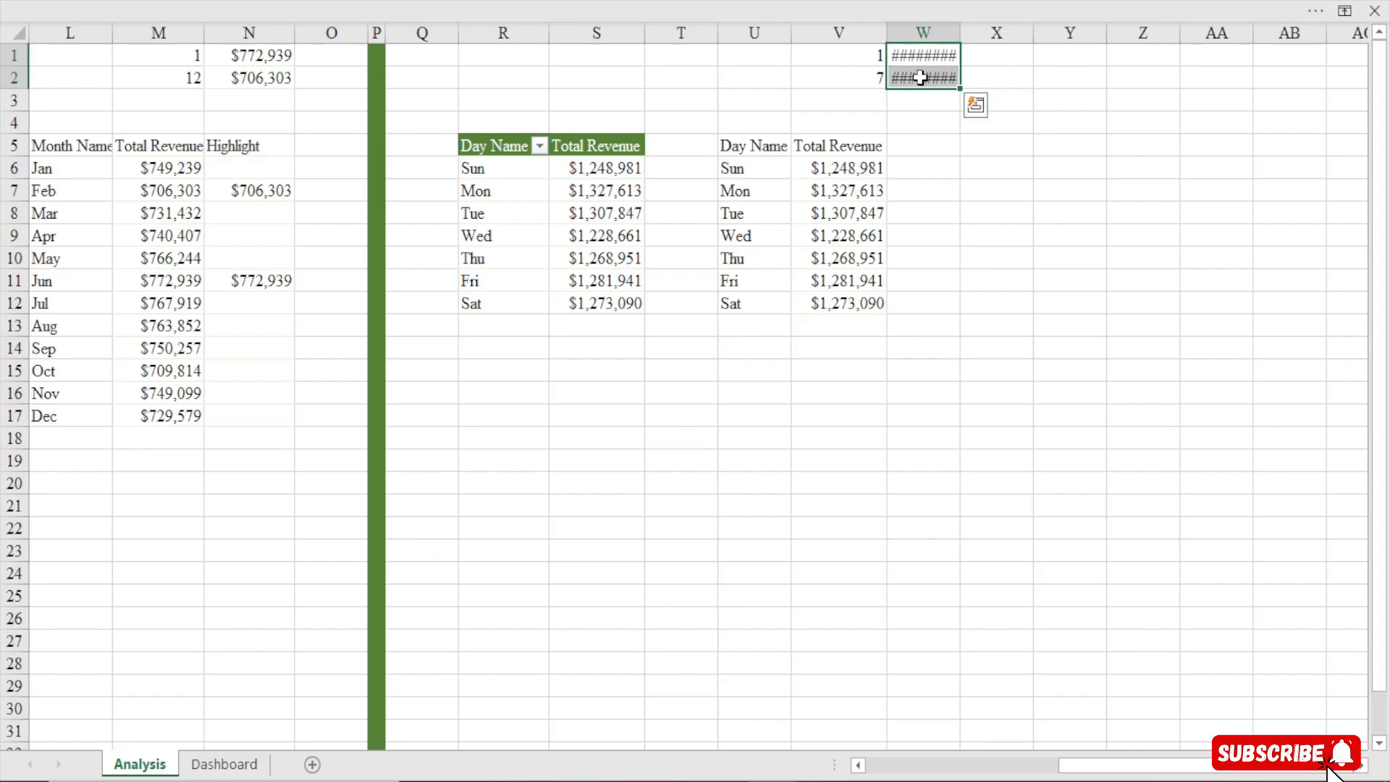
double_click(960, 33)
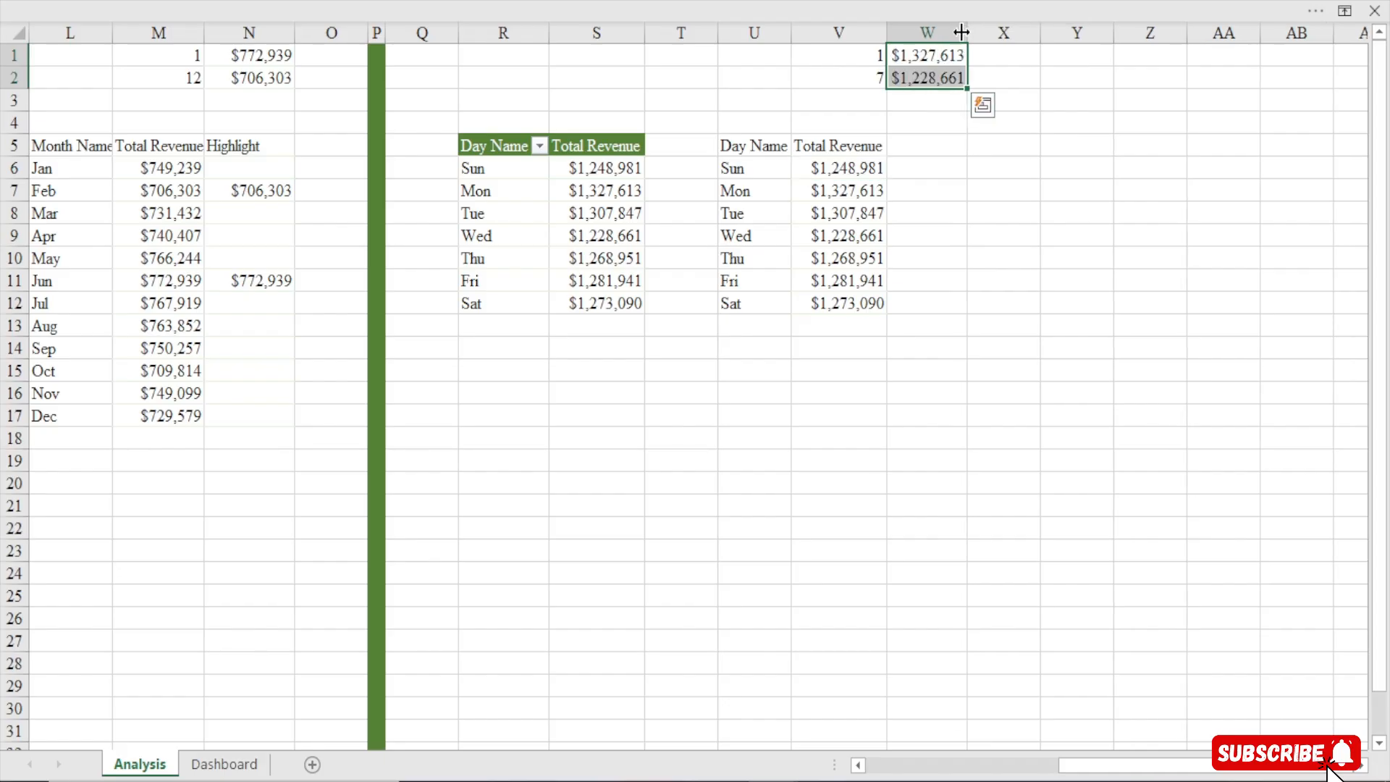
Enter the header Highlightt in cell W5
left_click(926, 149)
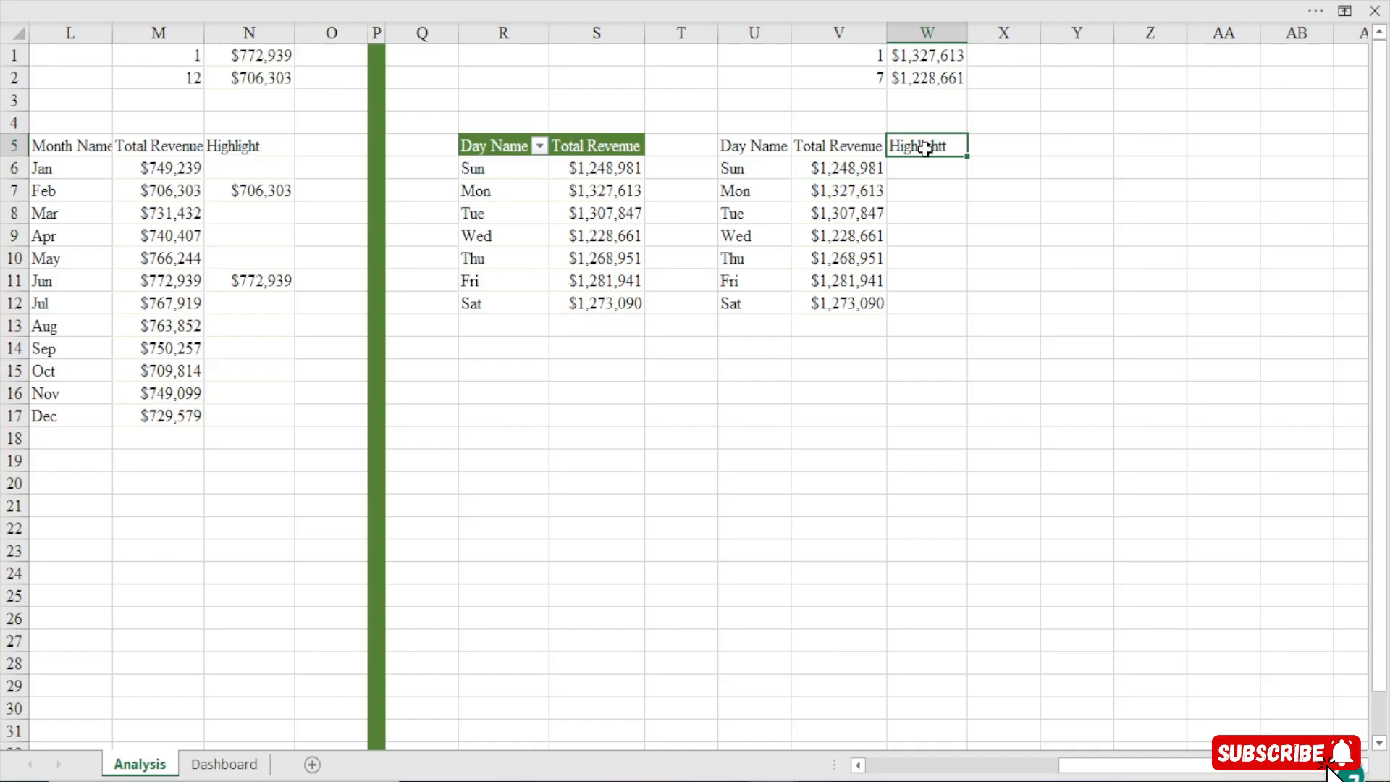
key("Return")
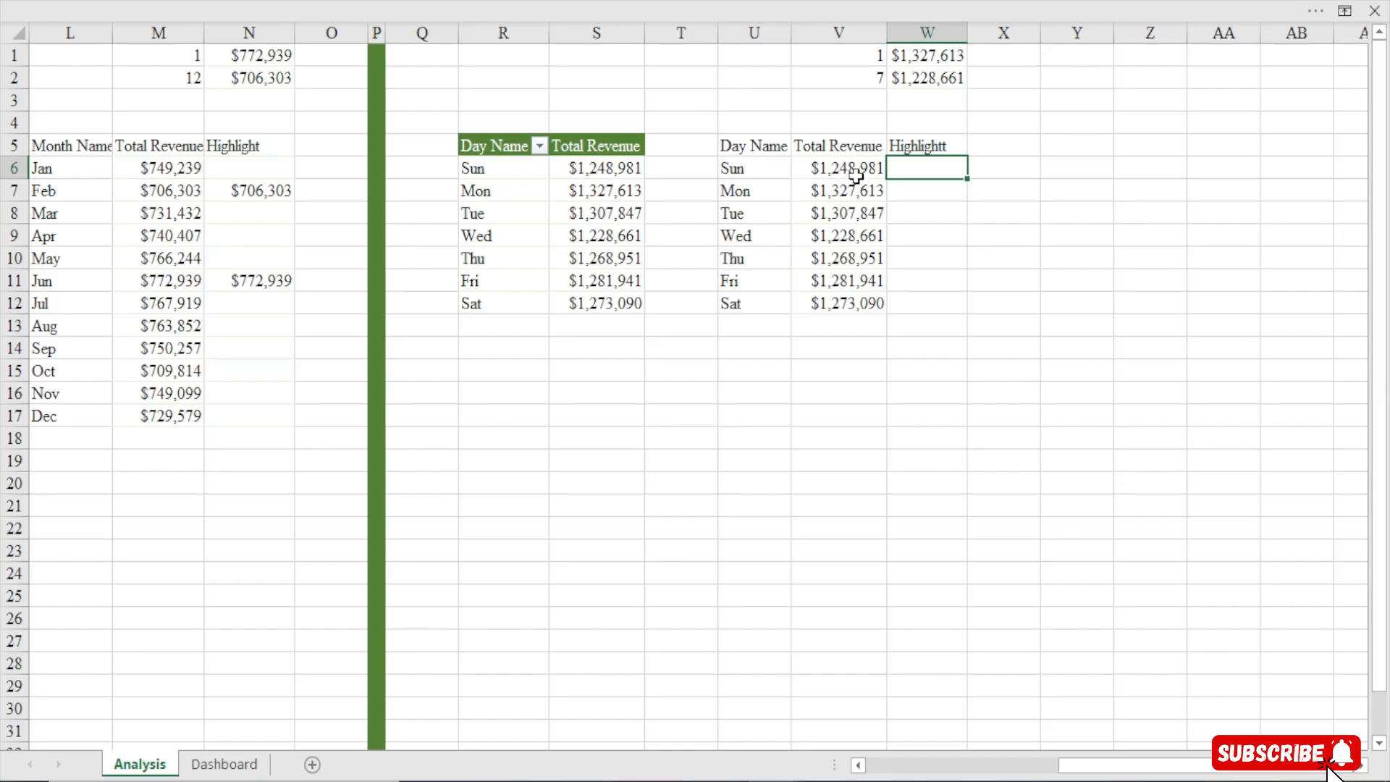
type("=iffs")
key("Tab")
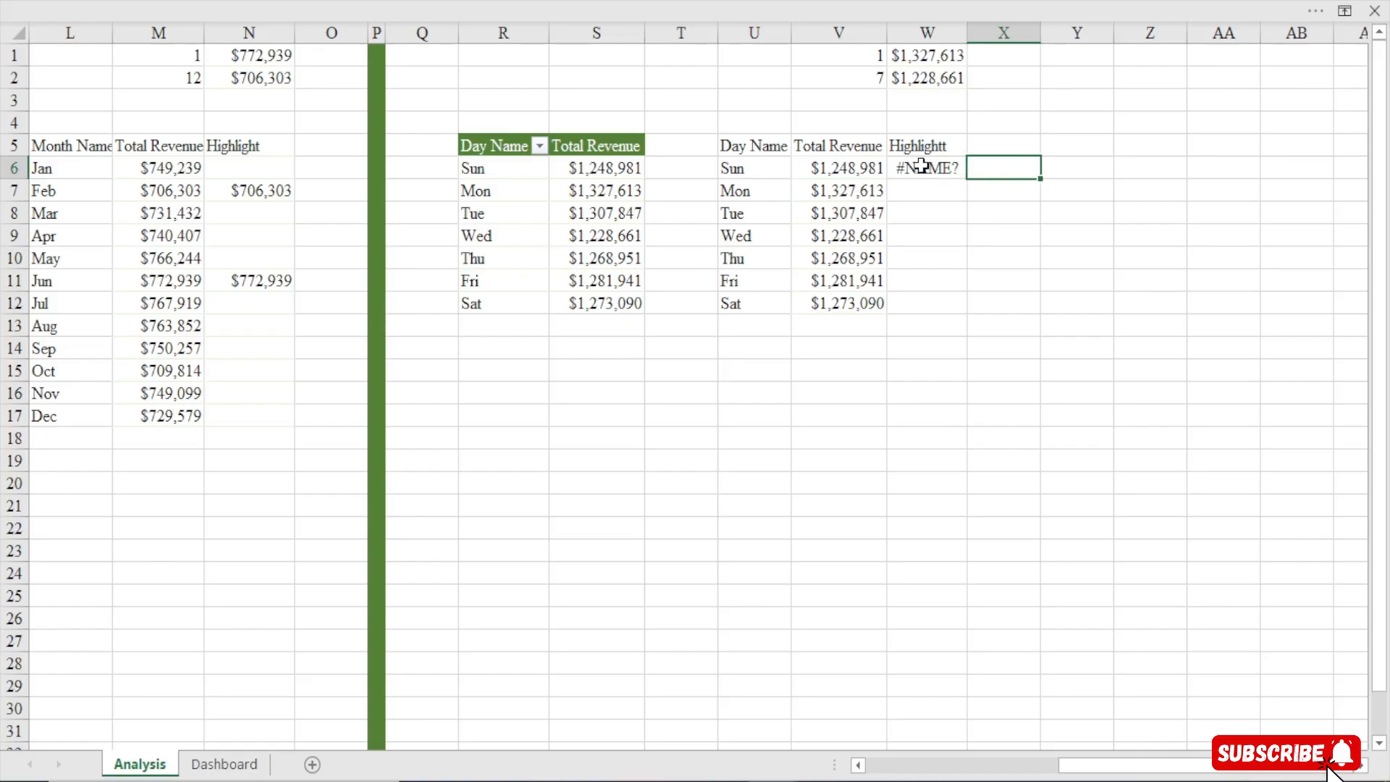
left_click(922, 166)
key("Delete")
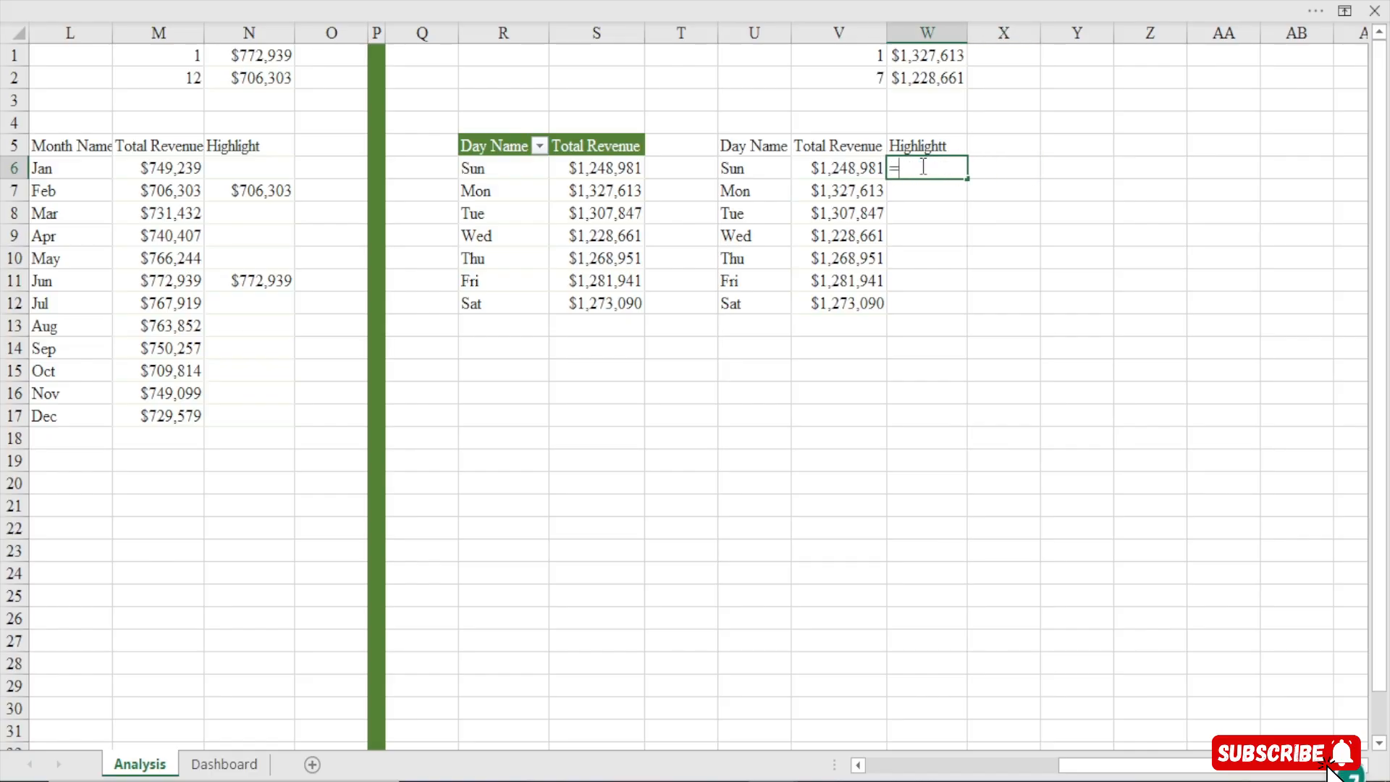
Enter =IFS(V6=$W$1,V6,V6=$W$2,V6) in cell W6 to return the highest or lowest day revenue
type("=ifs")
key("Tab")
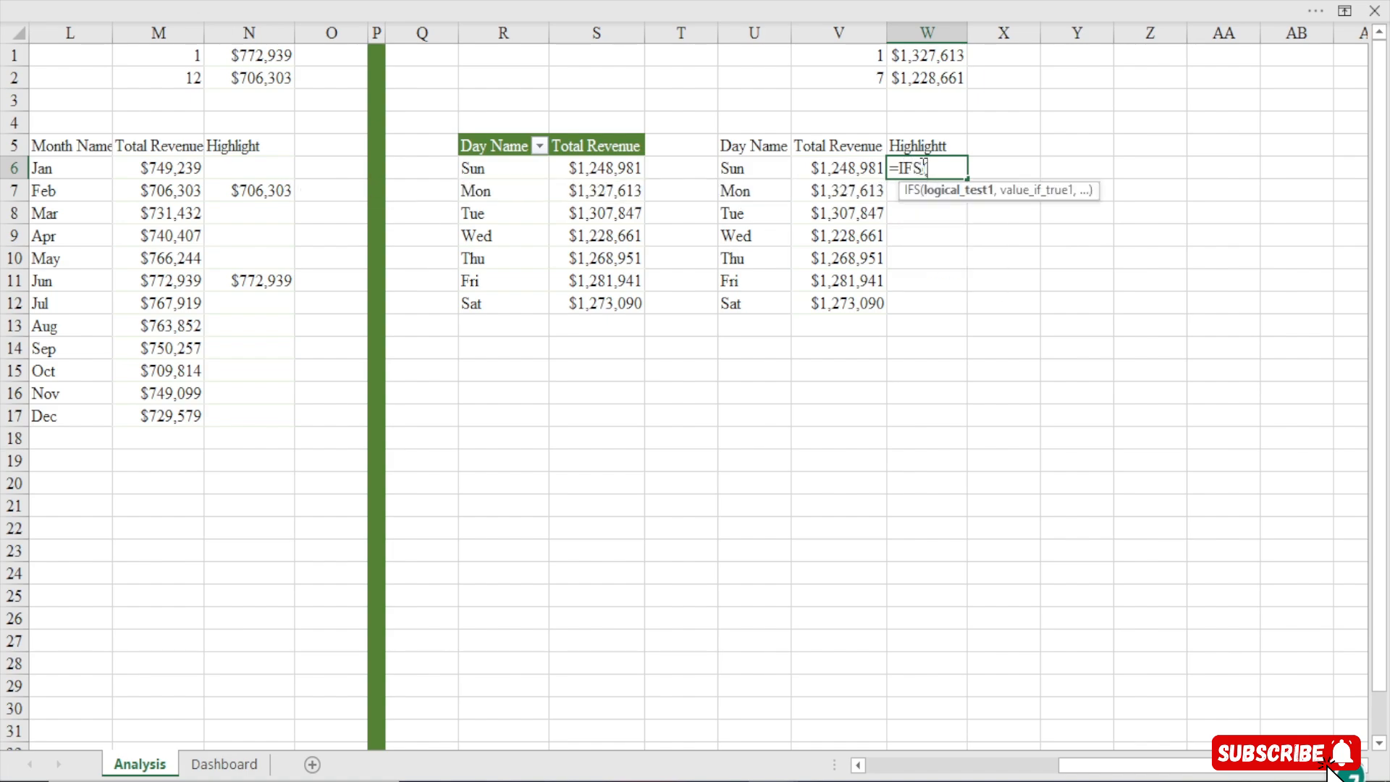
left_click(823, 168)
type("=")
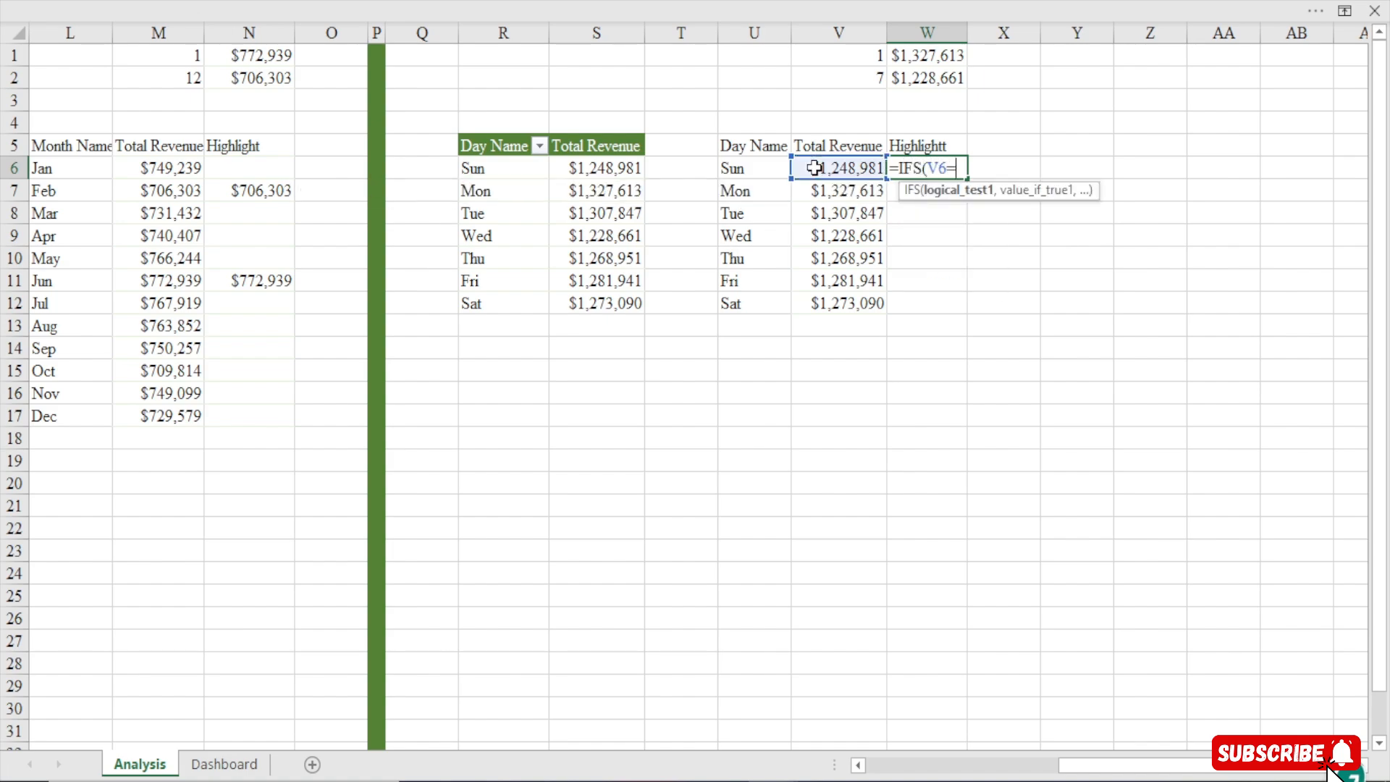
left_click(933, 58)
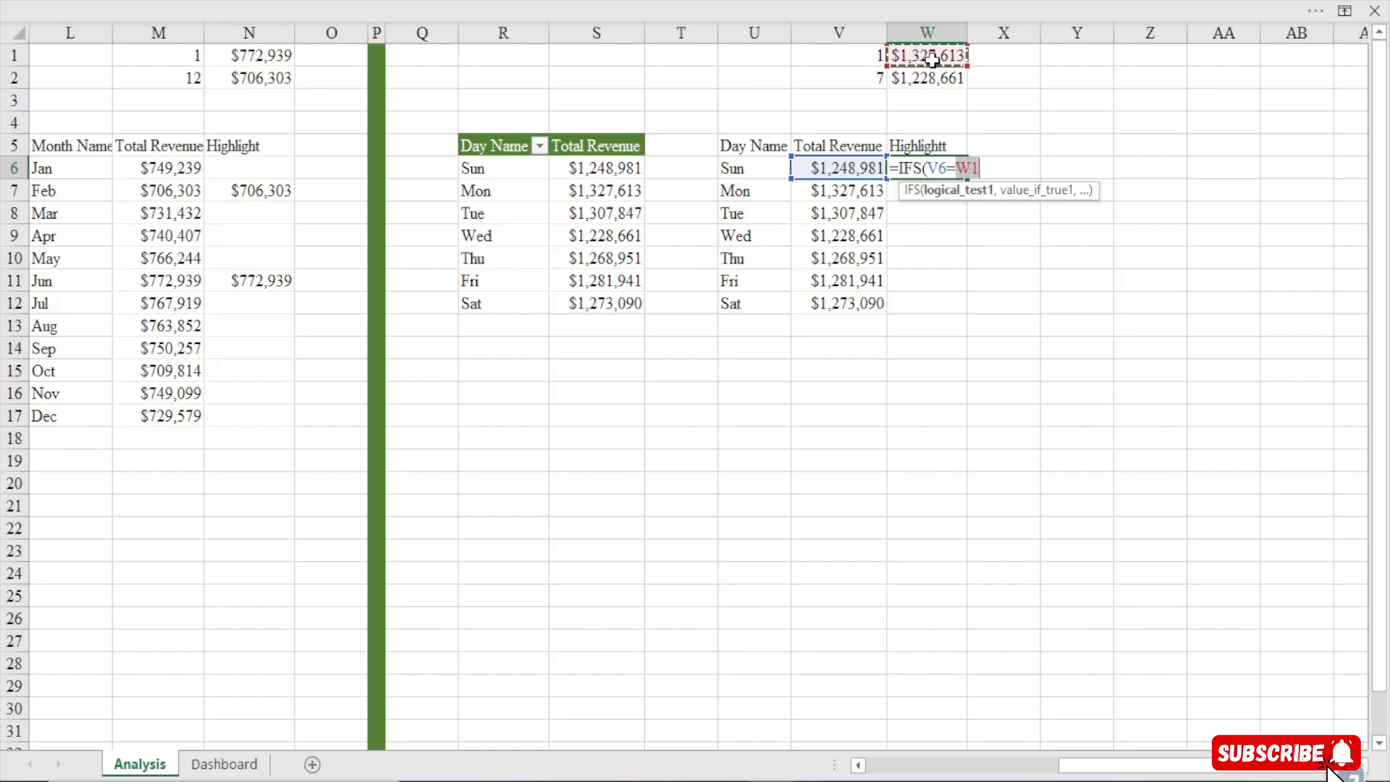
key("F4")
type(",")
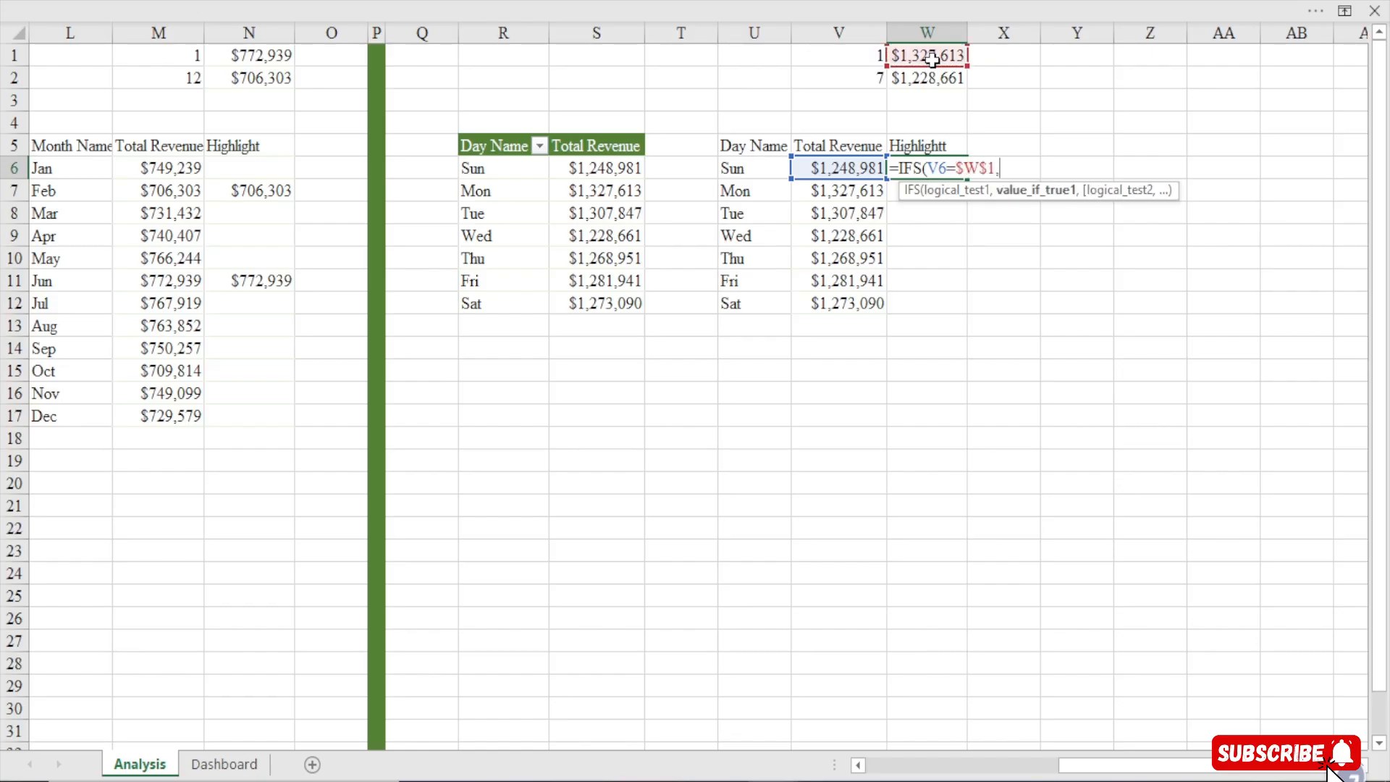
left_click(851, 168)
type(",")
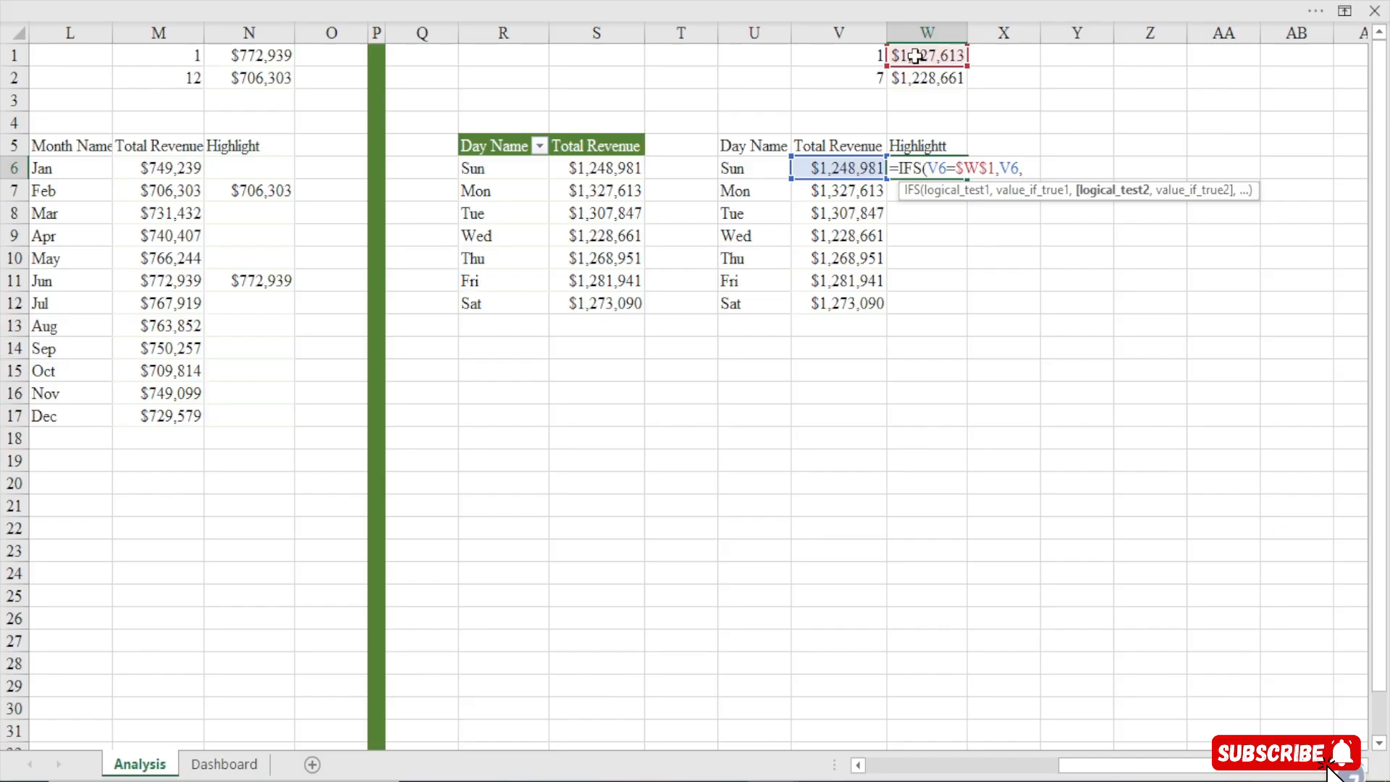
left_click(853, 169)
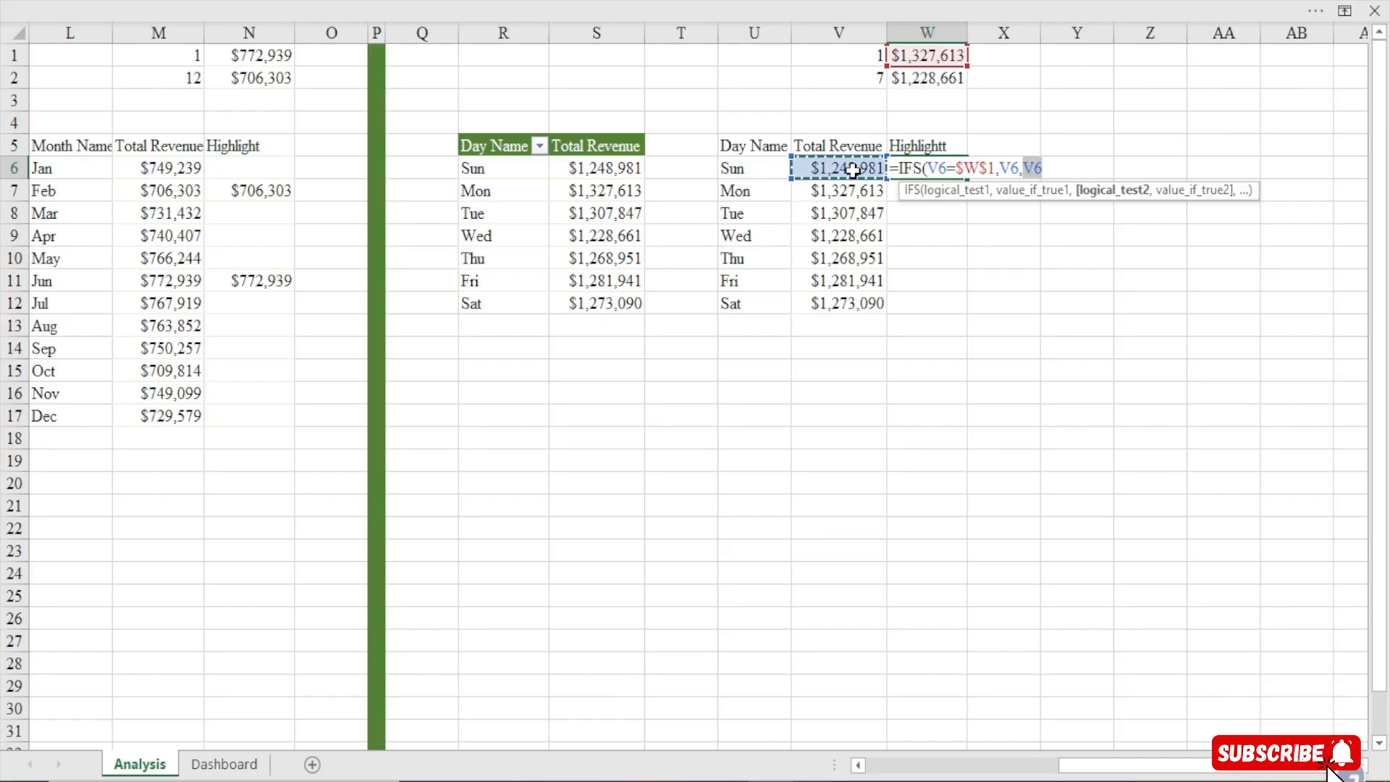
type("=")
left_click(939, 78)
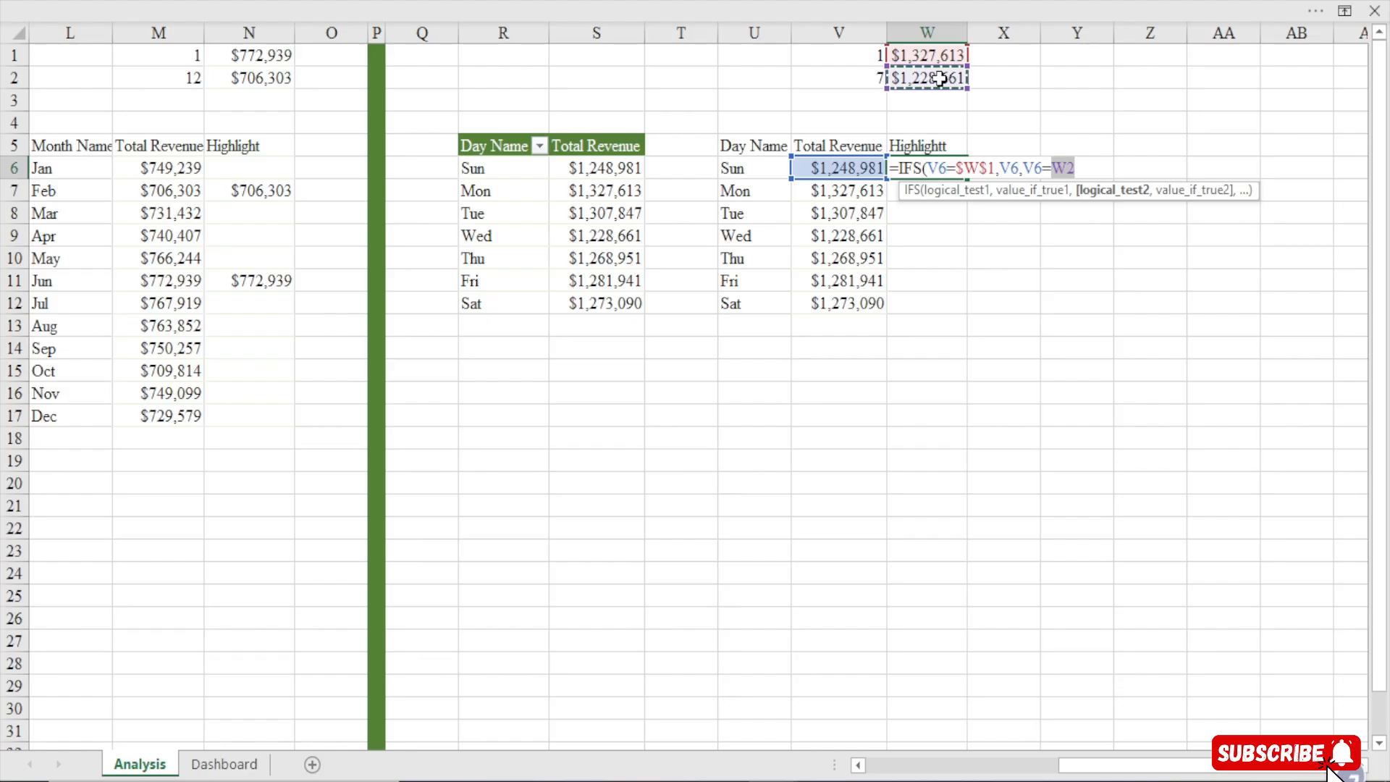
key("F4")
key("F4")
key("F4")
key("F4")
key("F4")
type(",")
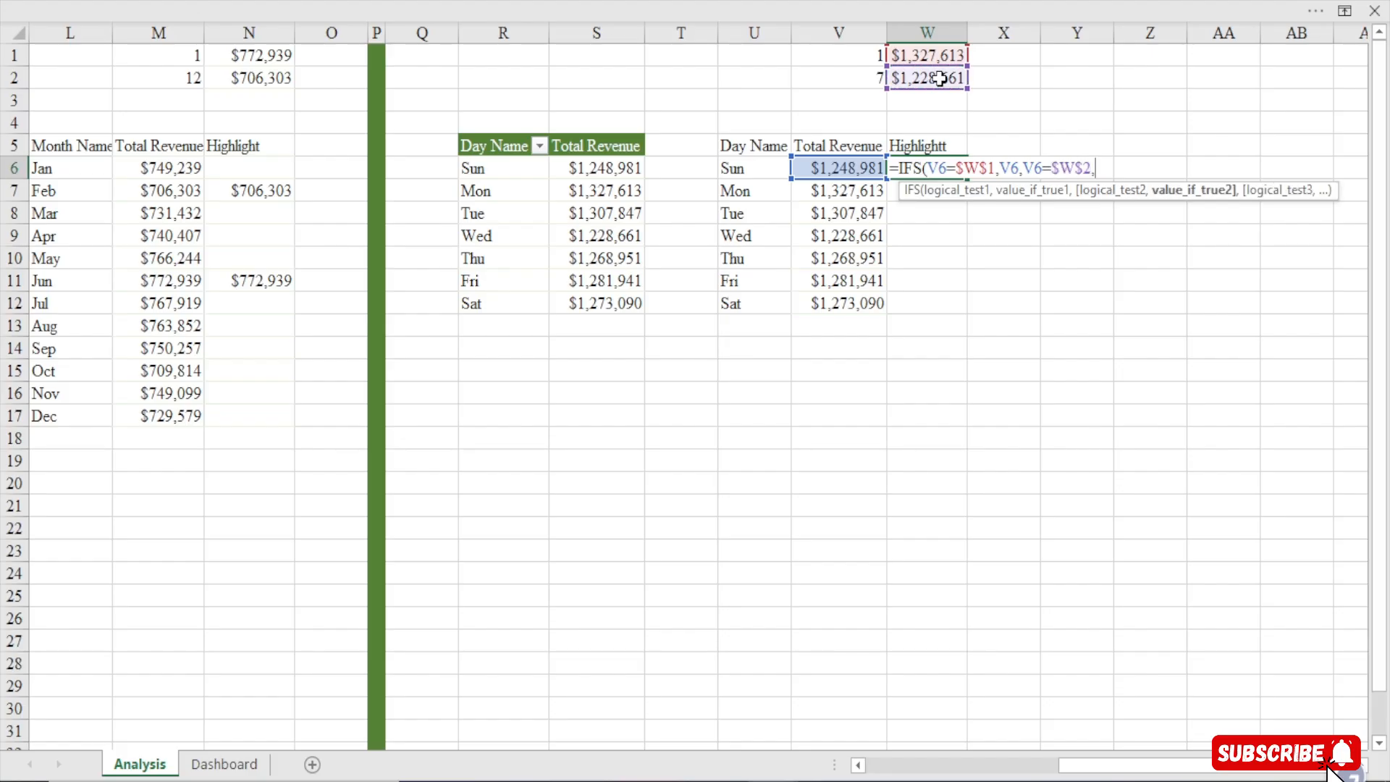
left_click(851, 170)
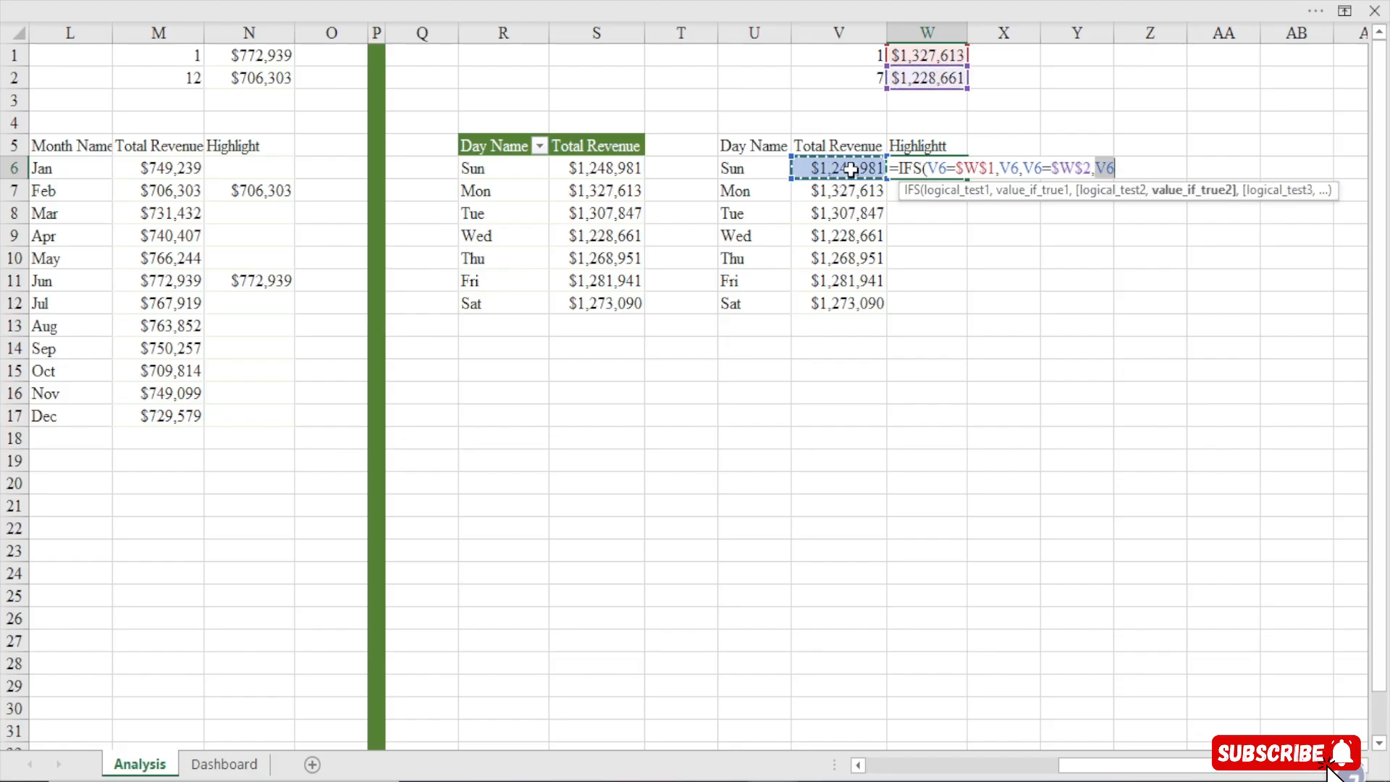
type(")")
key("Return")
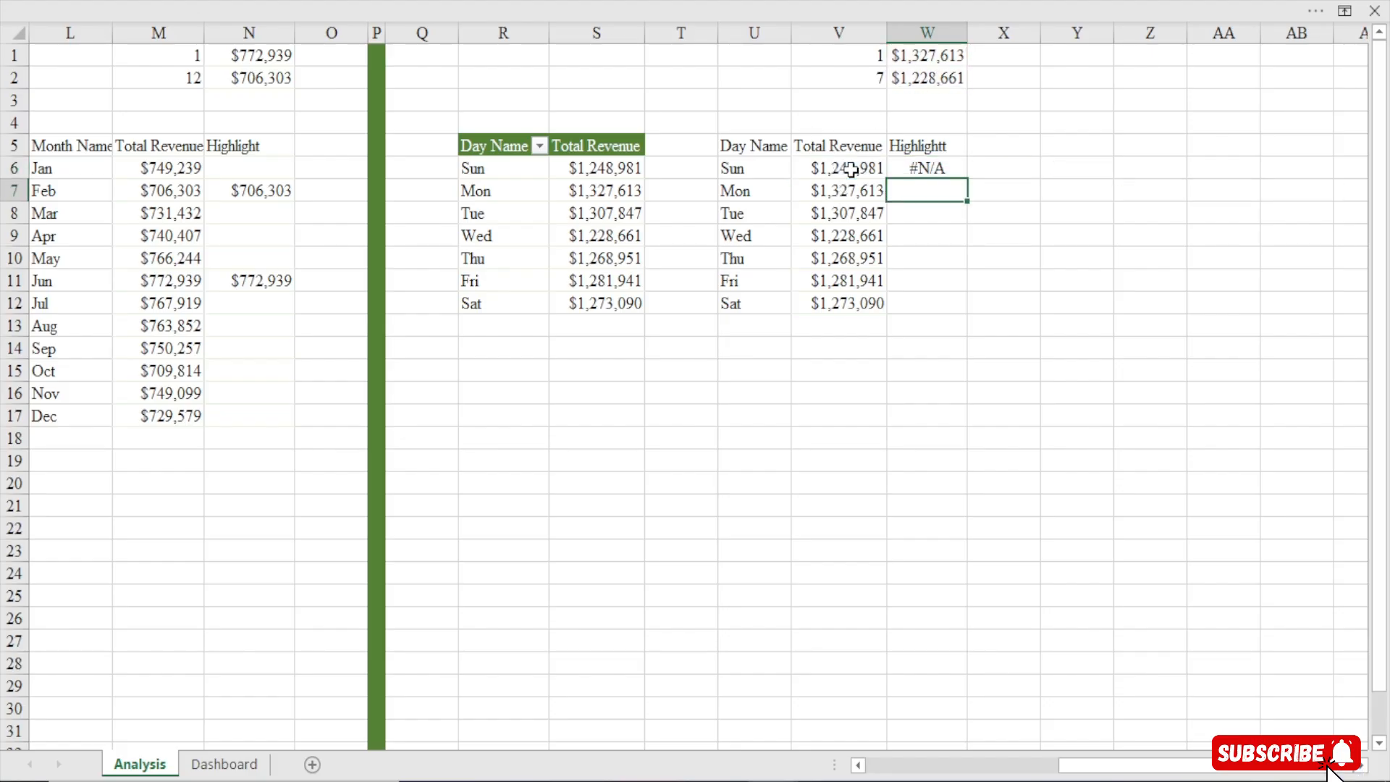
Wrap W6's formula in IFERROR returning an empty string, then fill it down to W12
double_click(921, 169)
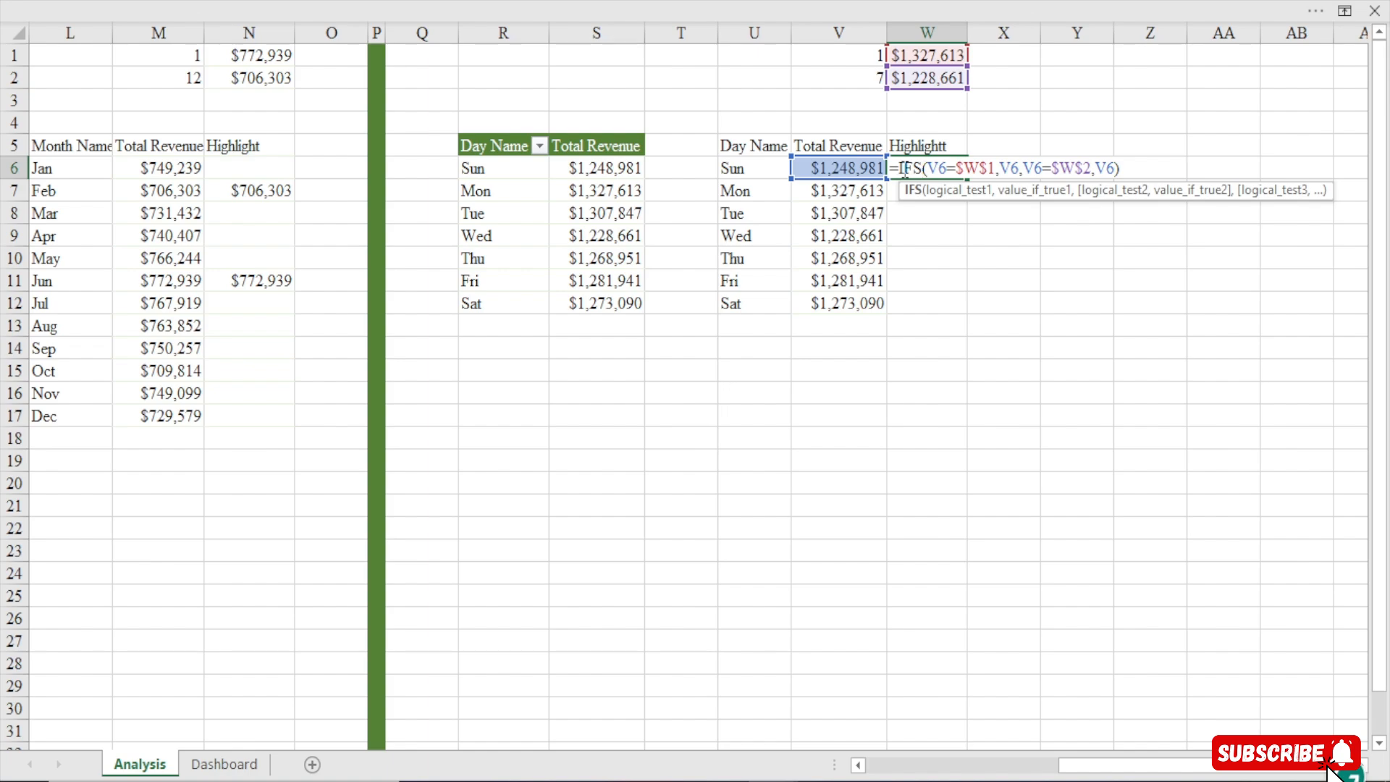
left_click(901, 171)
type("IFERROR(")
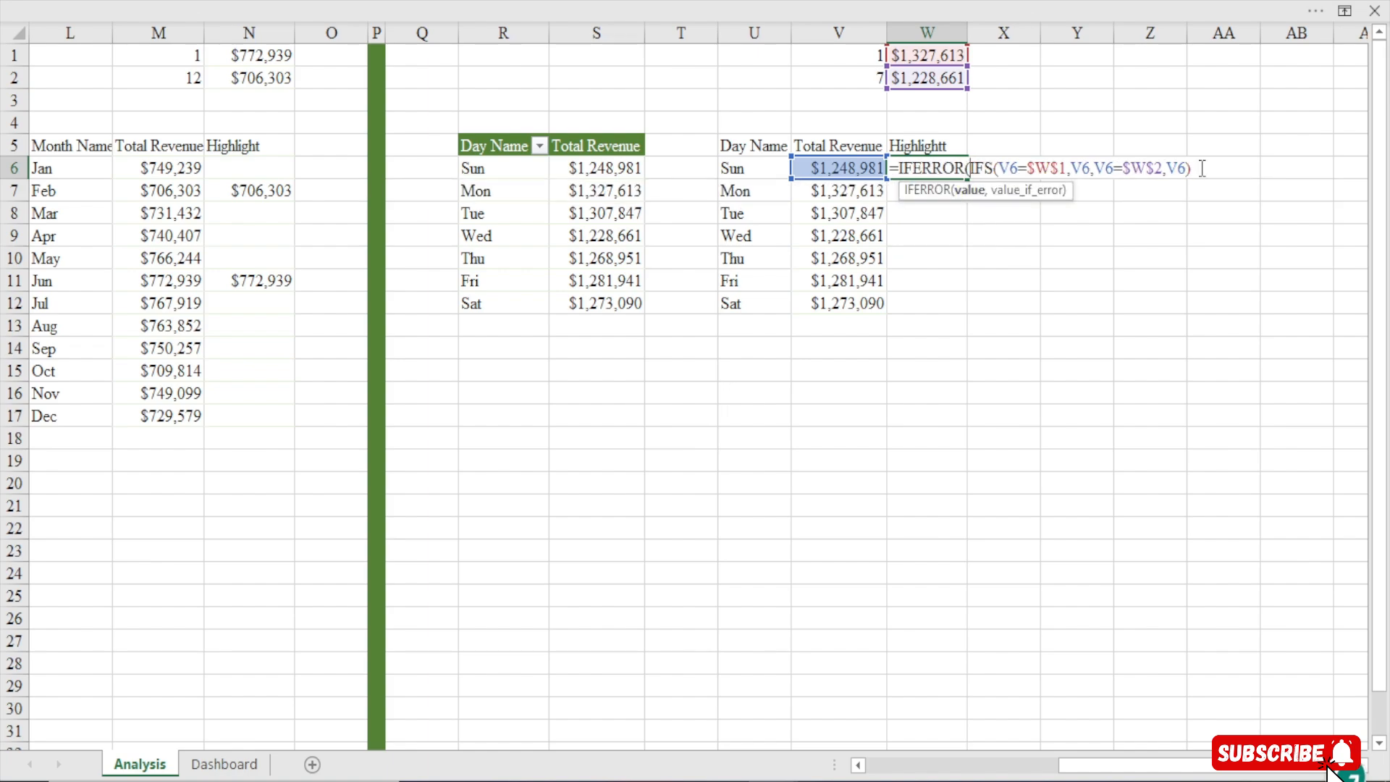
type(",\"\")")
key("Return")
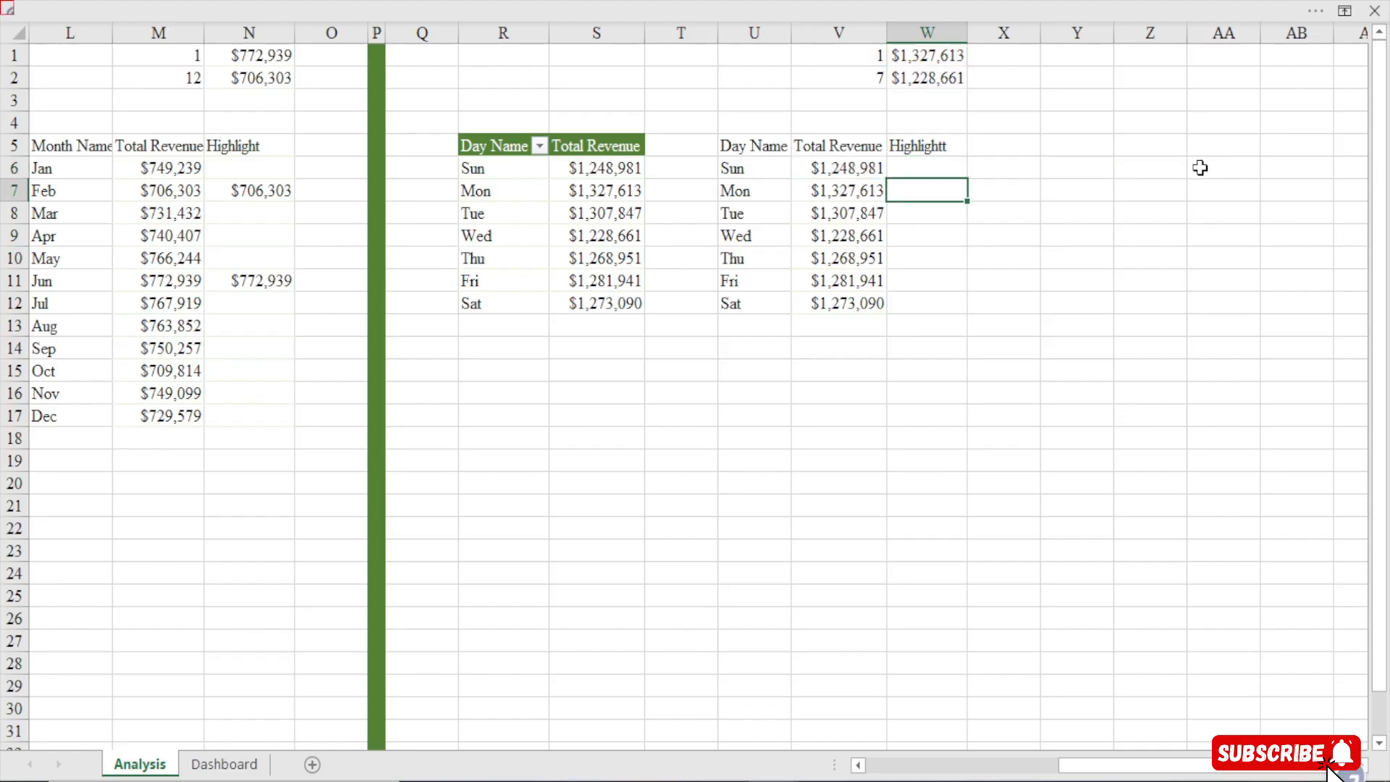
left_click(931, 169)
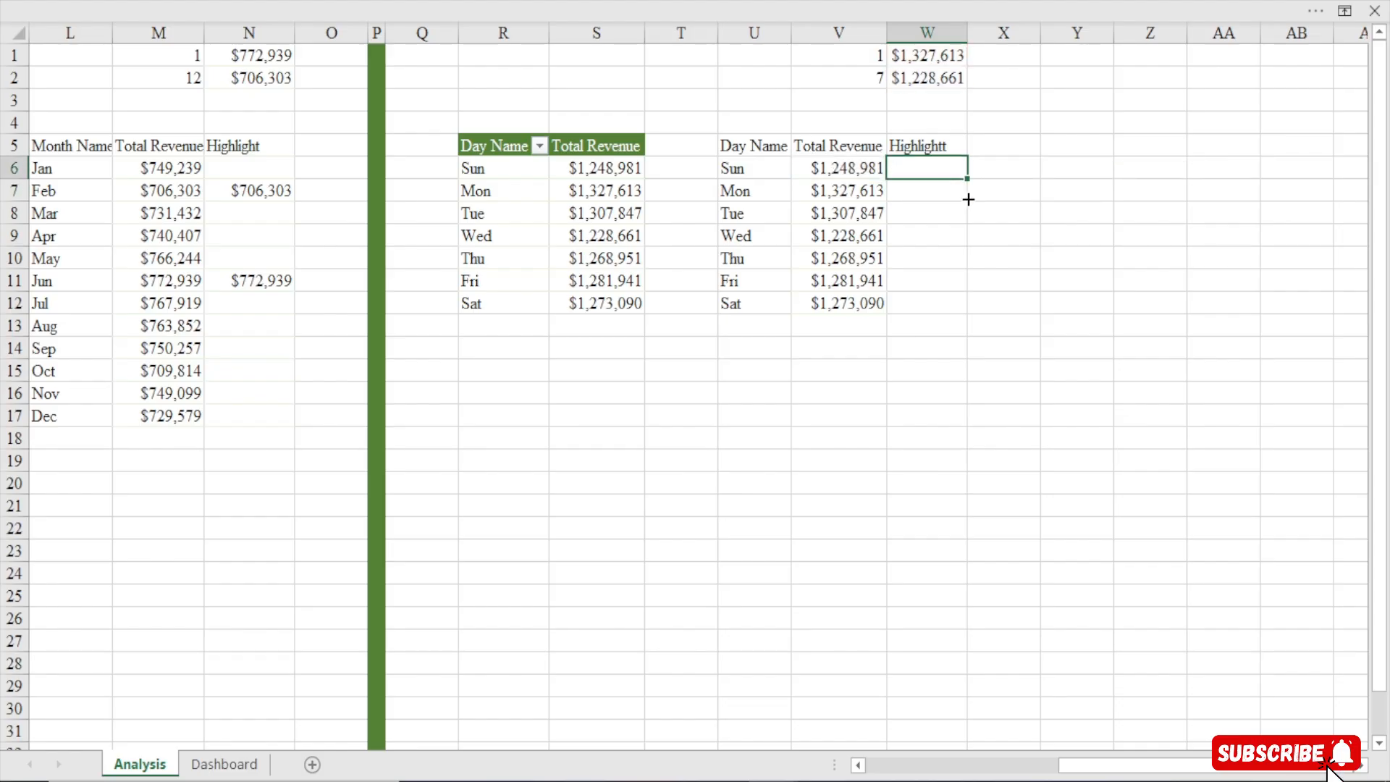
left_click_drag(968, 199, 971, 313)
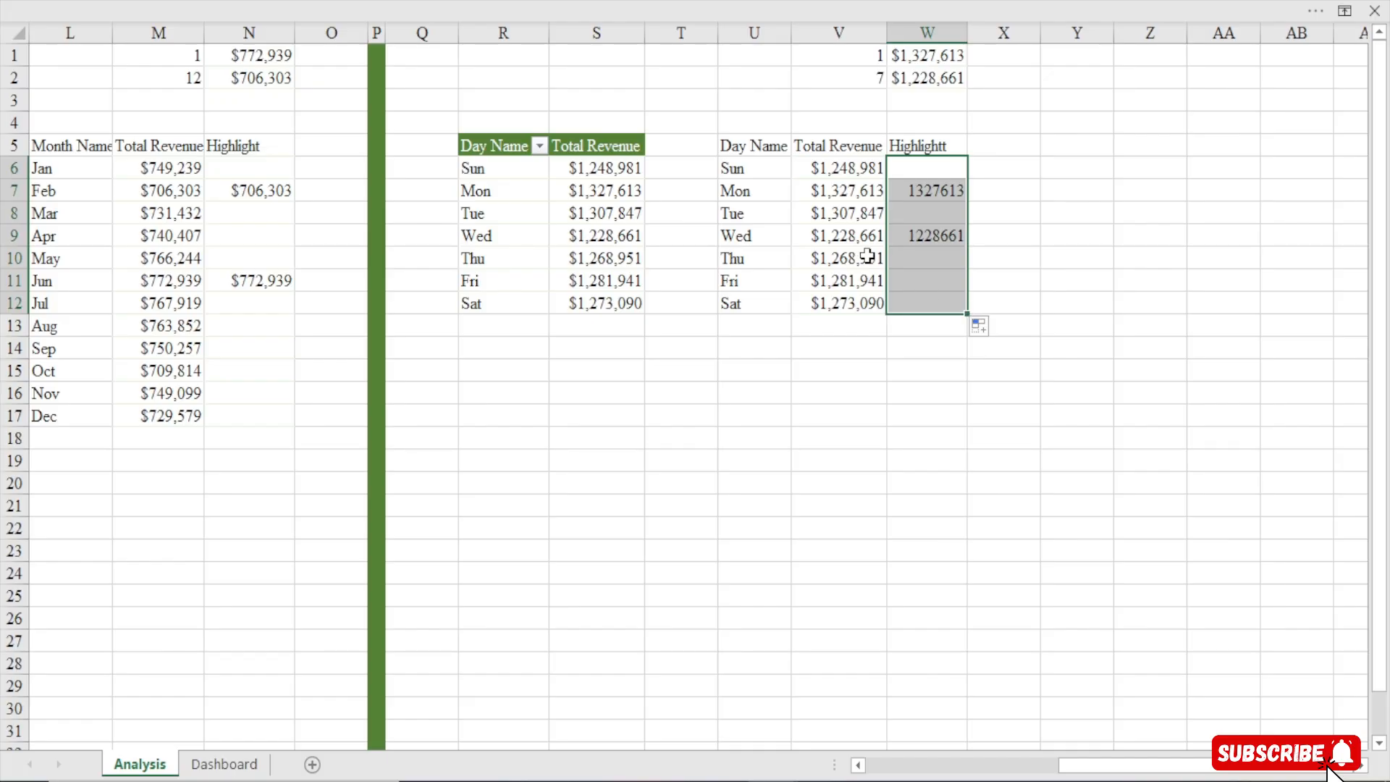
Copy V6's currency format onto W6:W12 with Format Painter
left_click(840, 168)
left_click(725, 3)
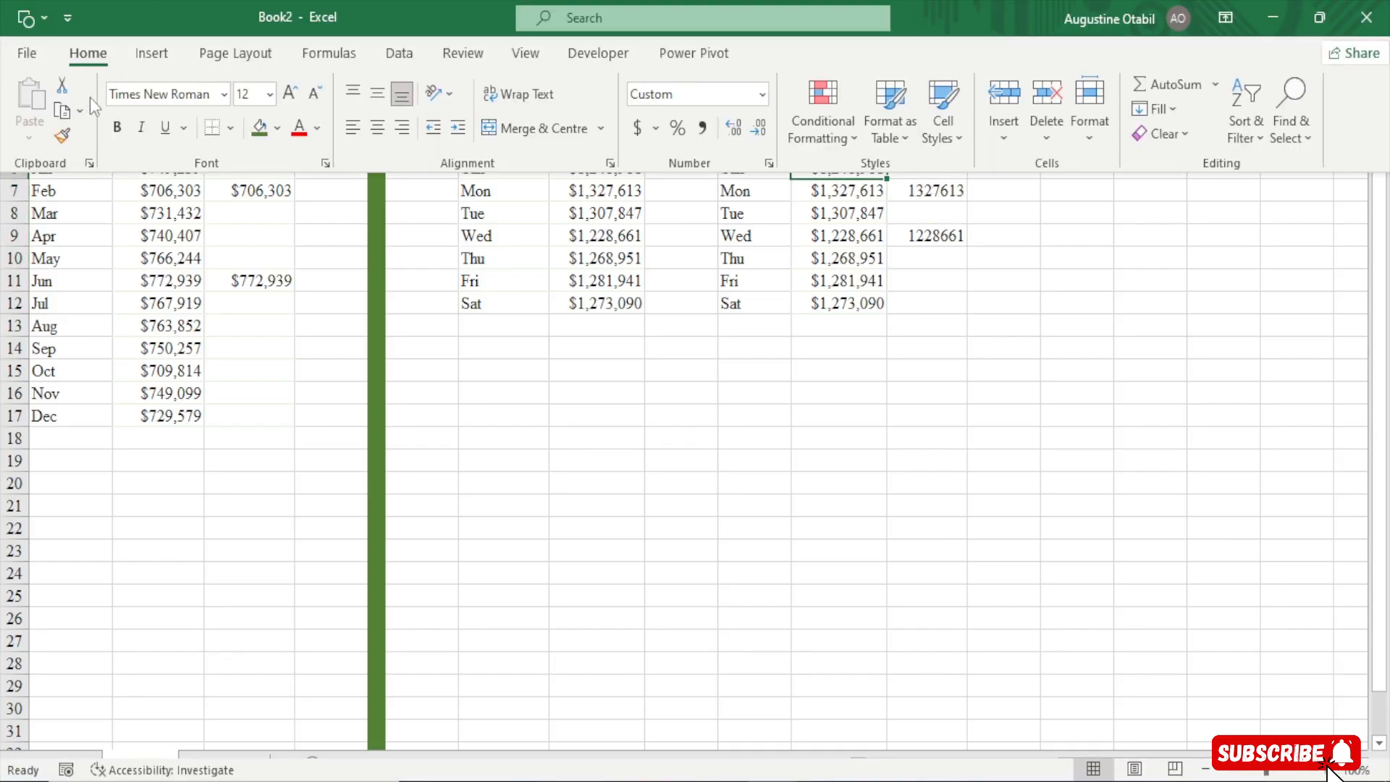
left_click(62, 137)
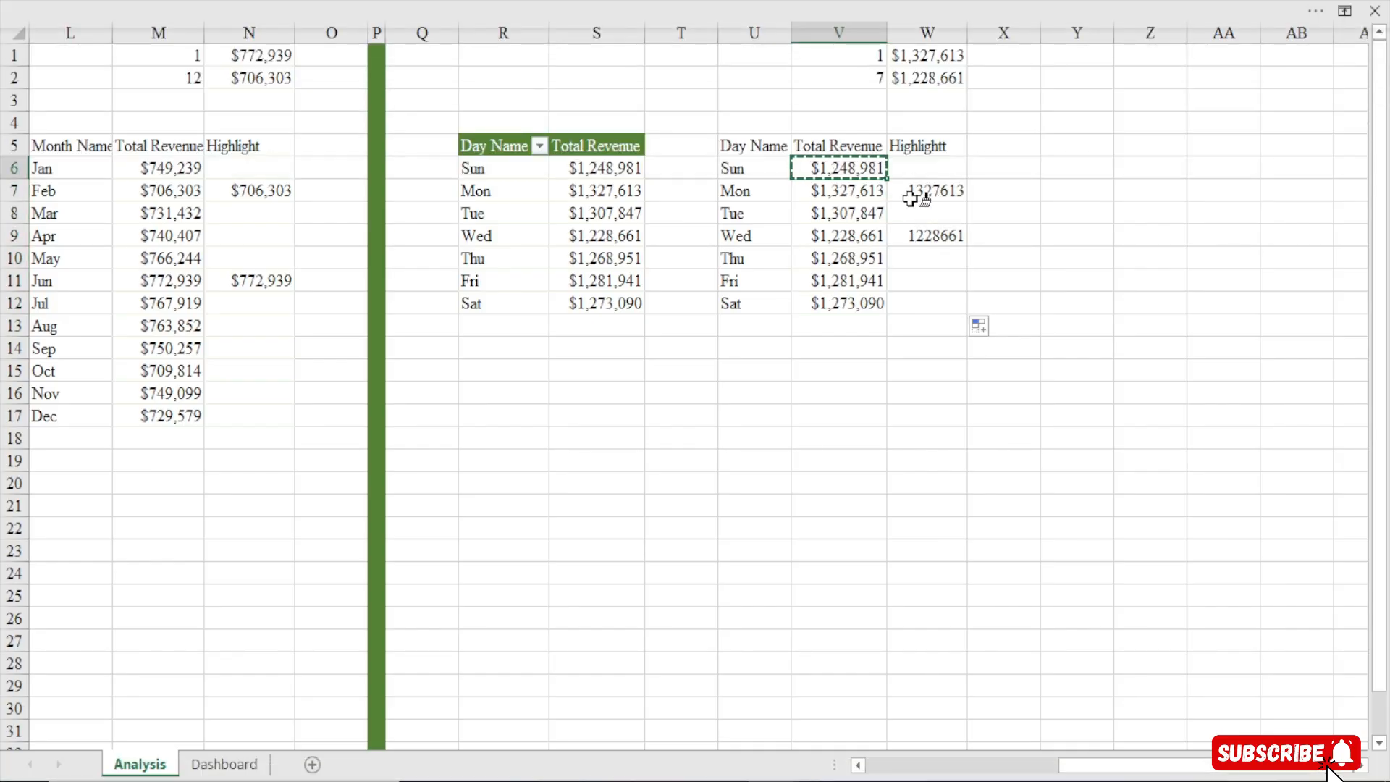
left_click_drag(922, 174, 949, 312)
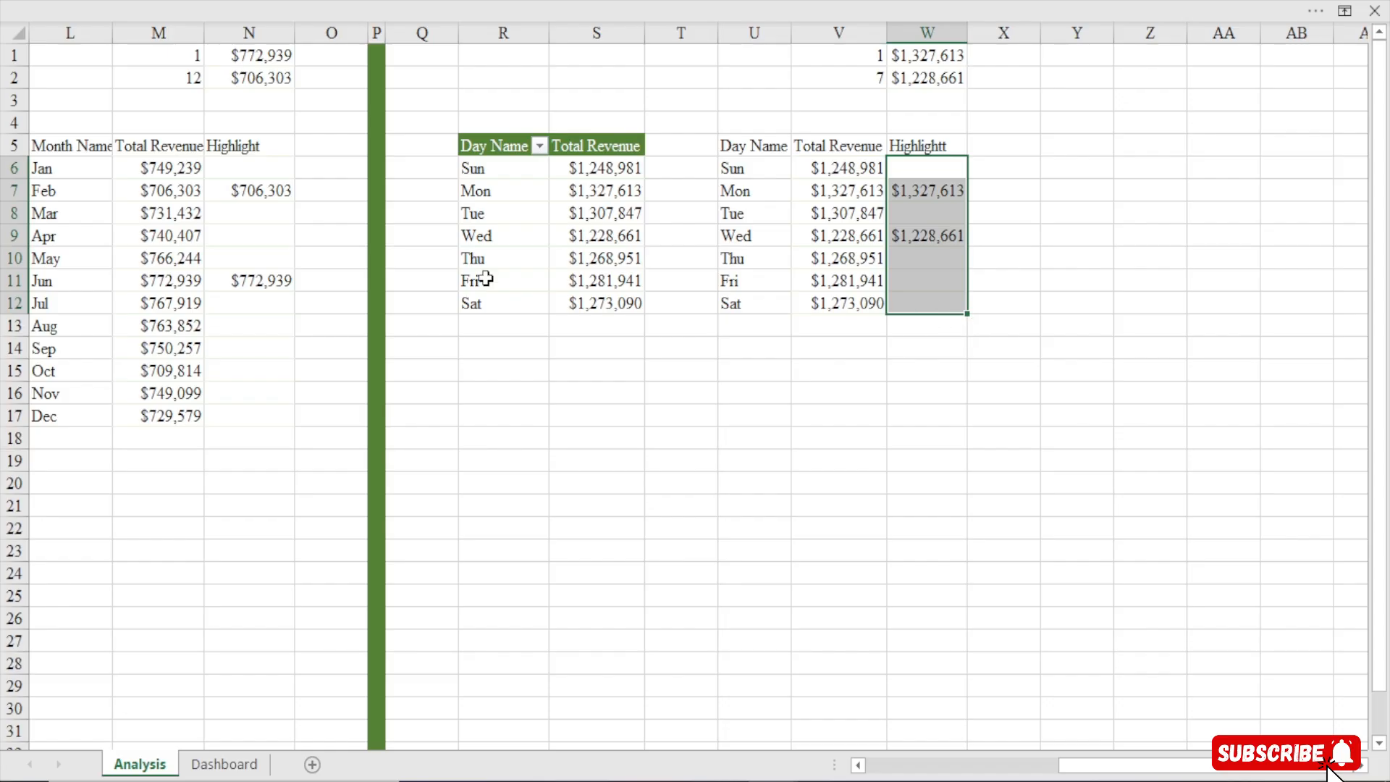
Apply the custom number format [>=1000000]$0,,"M";[>=1000]$0,"K" to the monthly revenue cells M6:M17
left_click(165, 166)
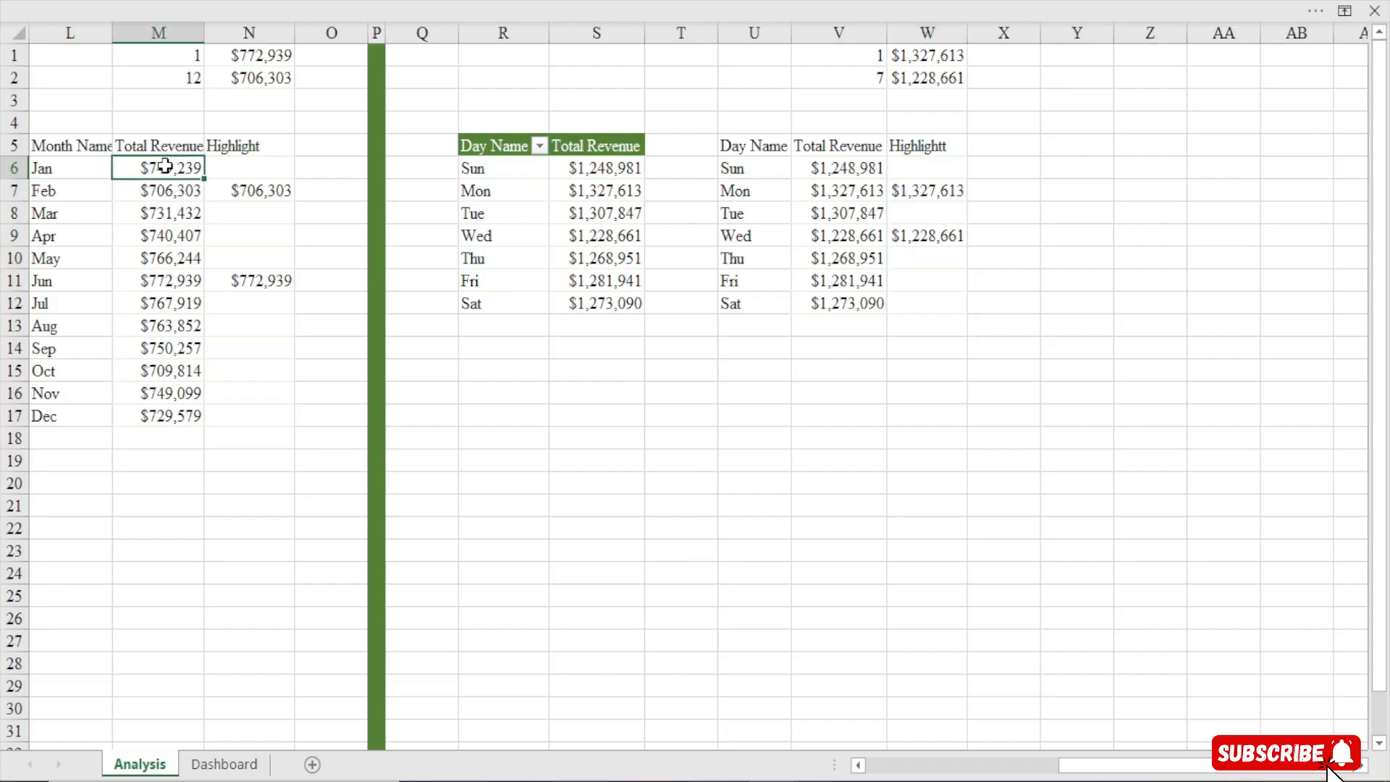
left_click_drag(165, 166, 171, 416)
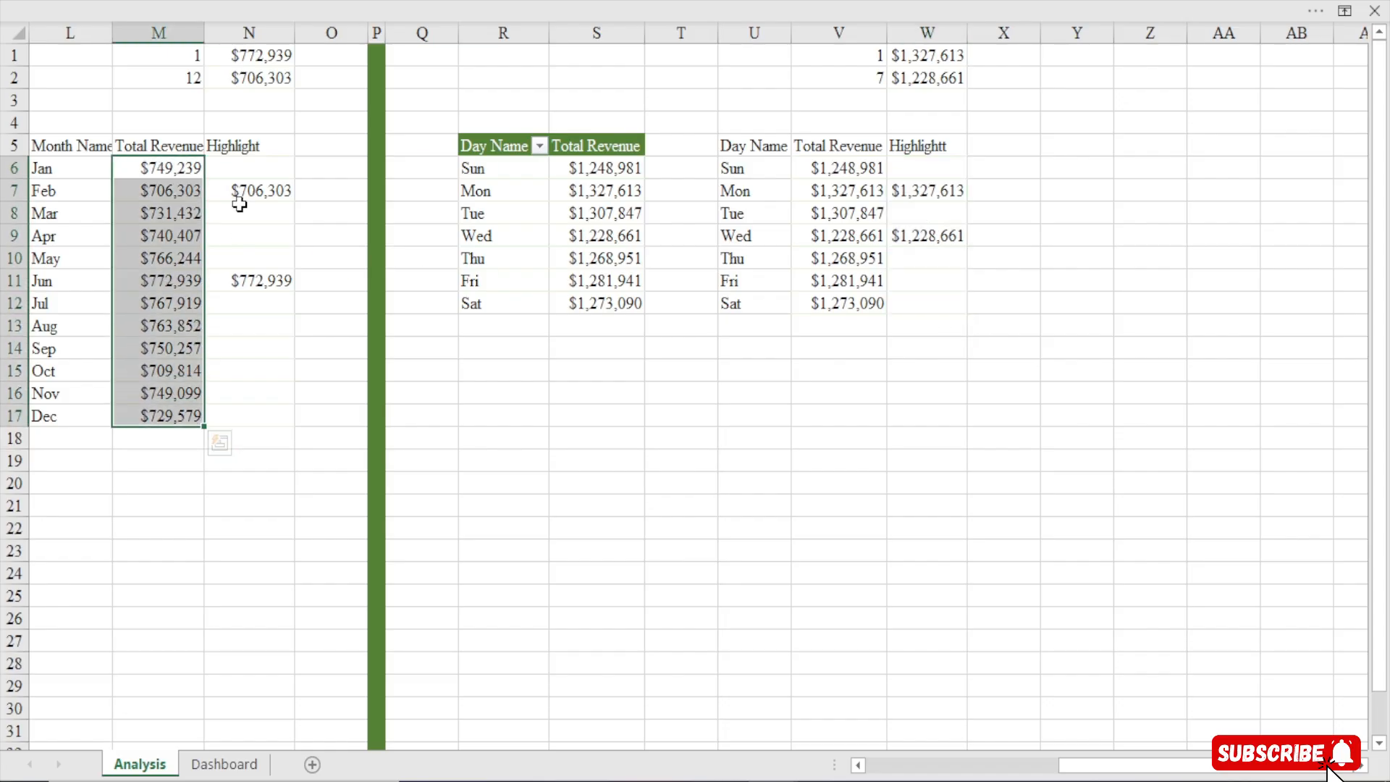
key("ctrl+1")
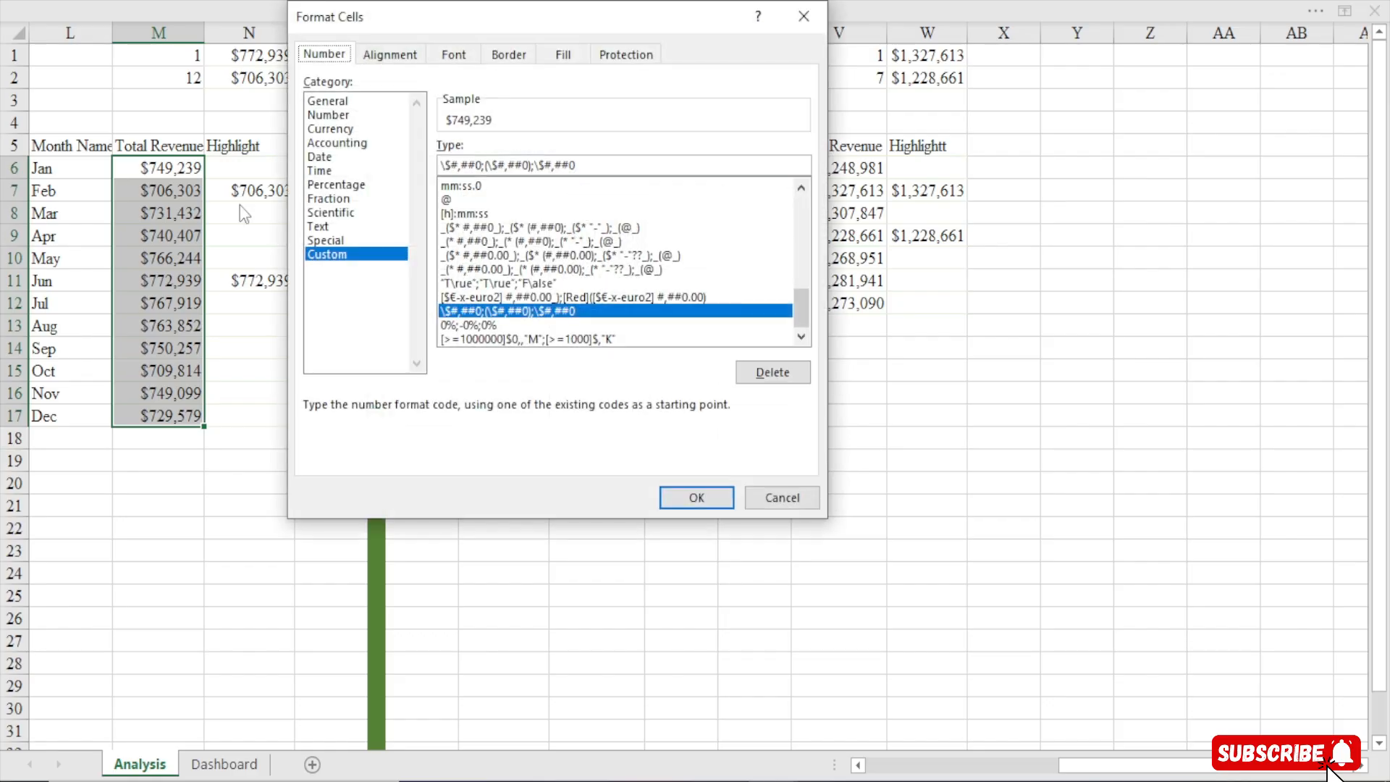
left_click(479, 339)
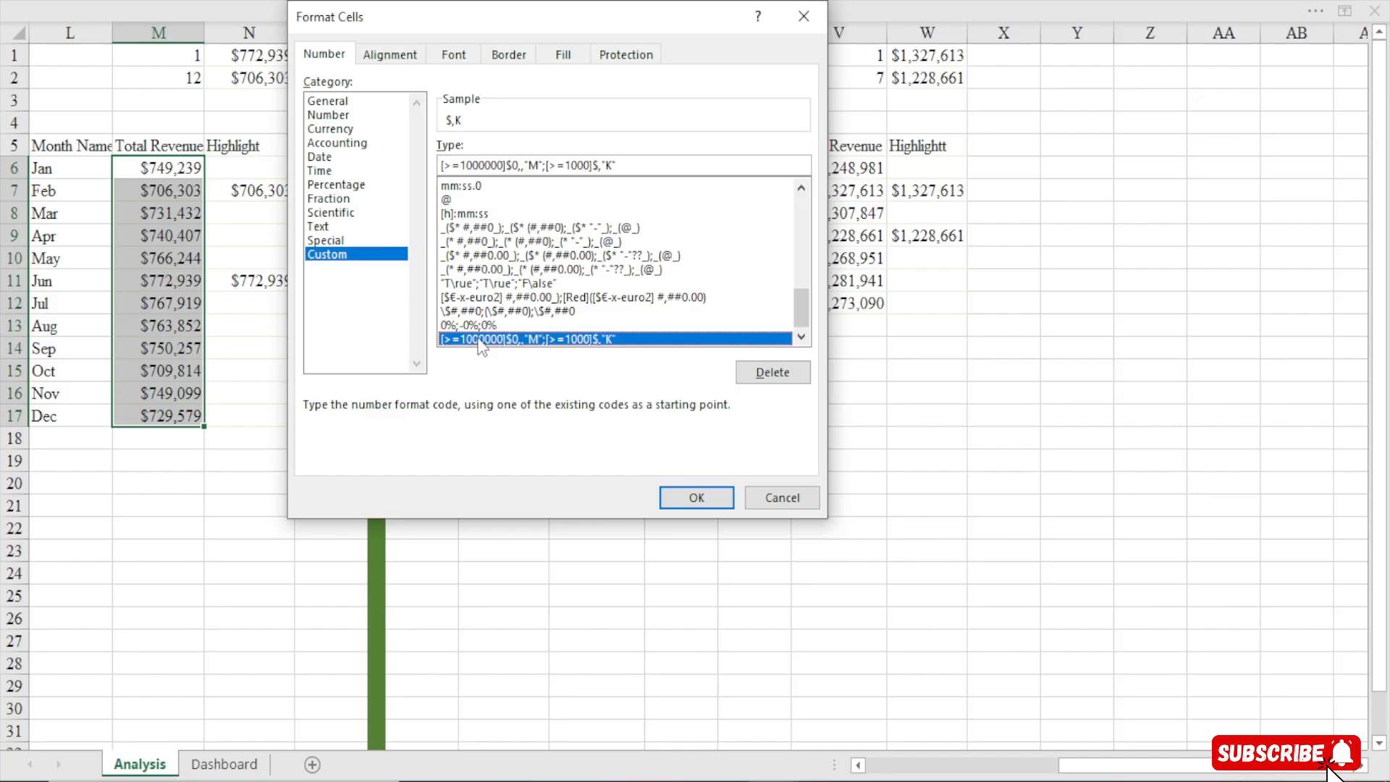
left_click(601, 166)
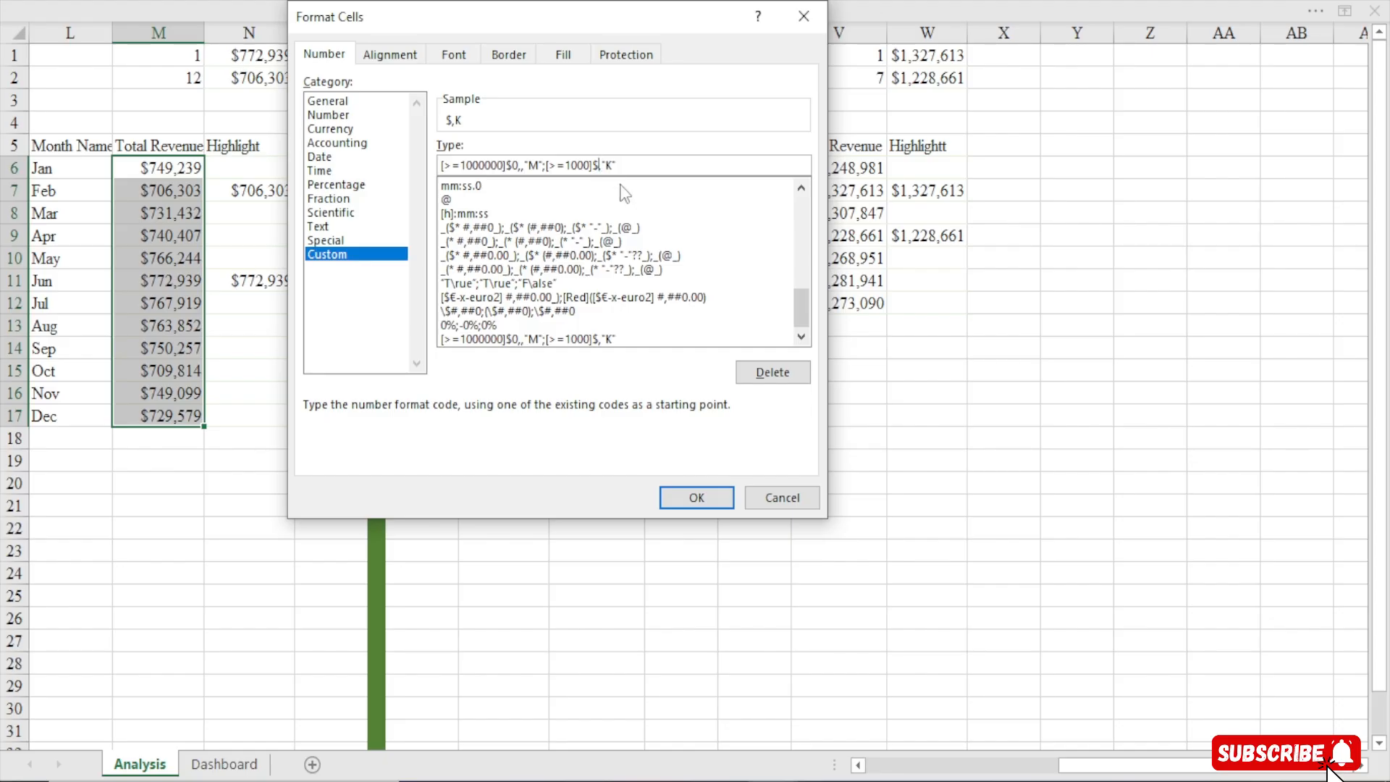
key("BackSpace")
type("$0")
left_click(694, 500)
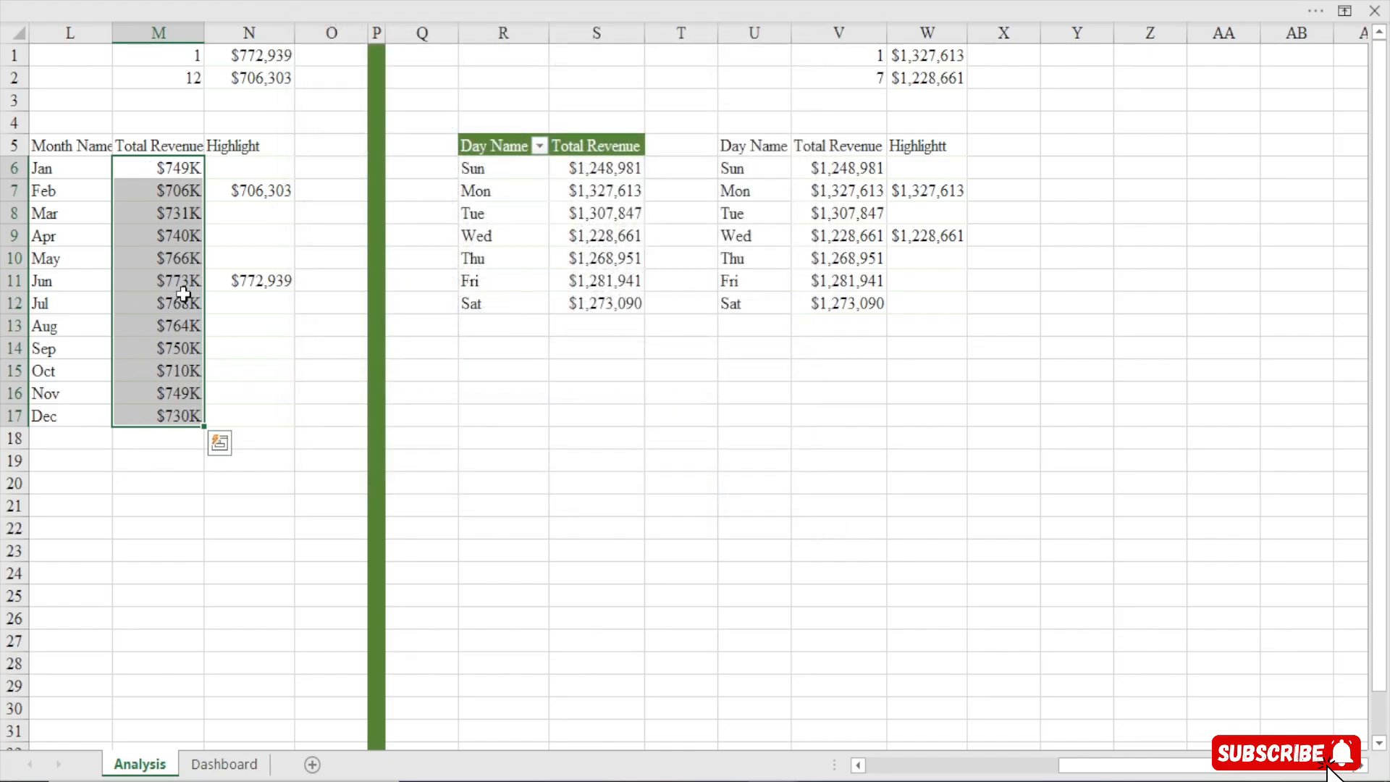
Copy M6's thousands format onto the Highlight cells N6:N17 with Format Painter
left_click(185, 173)
left_click(241, 2)
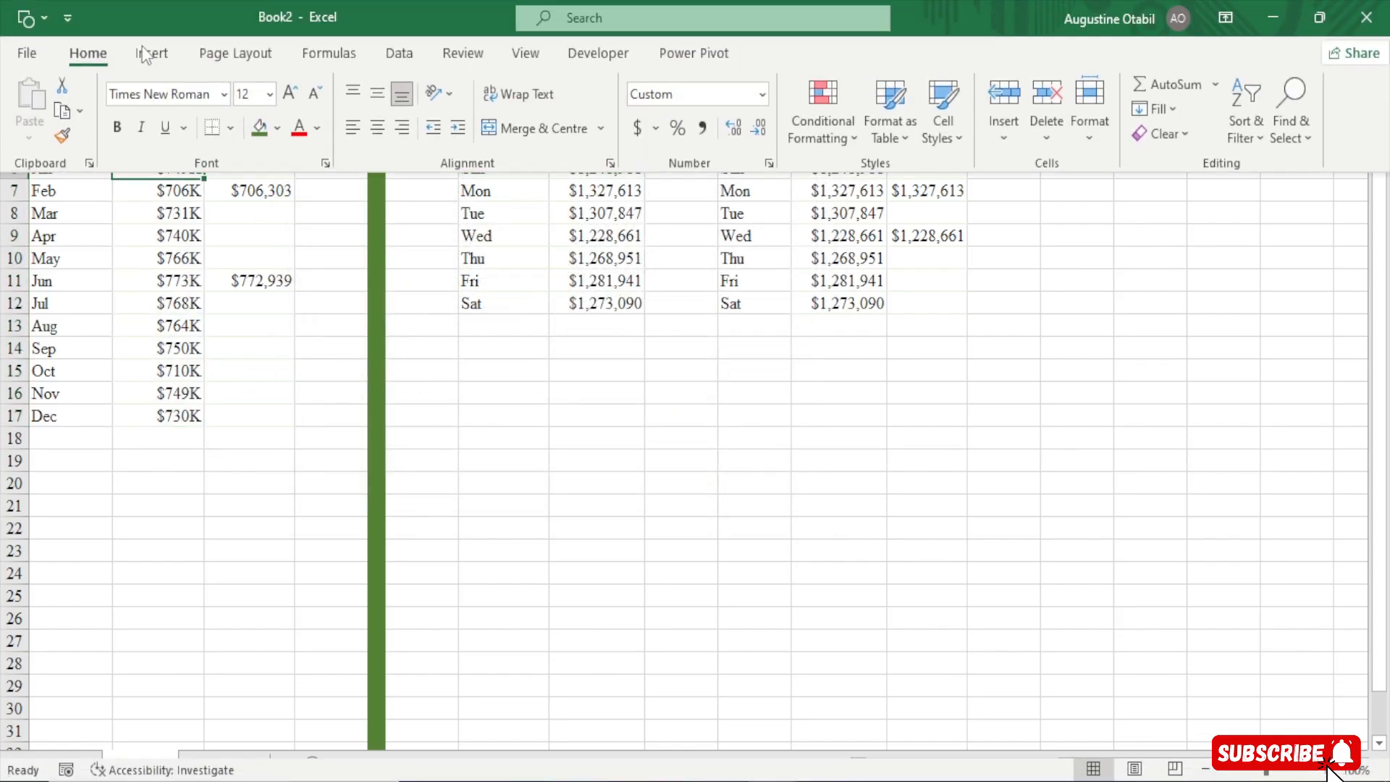
left_click(62, 140)
left_click_drag(270, 177, 270, 418)
left_click(184, 11)
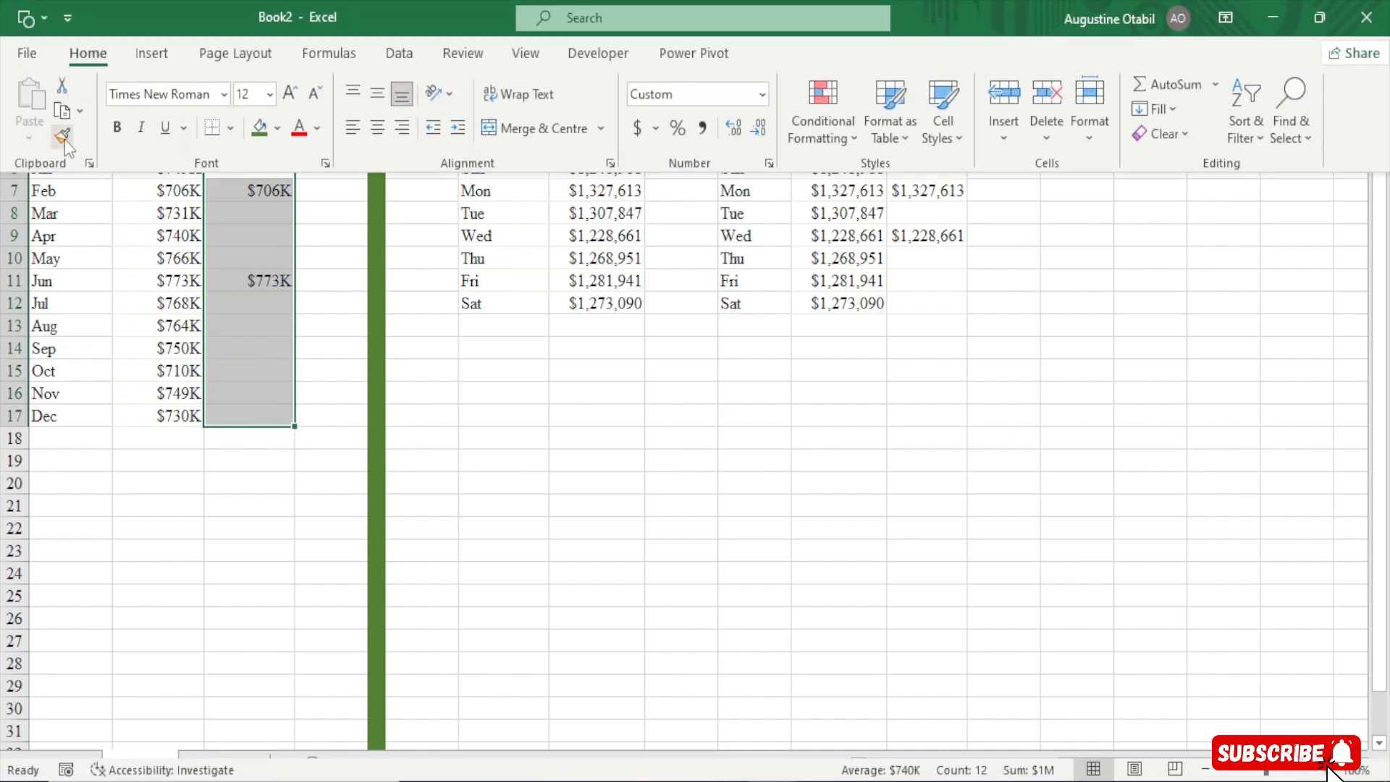
left_click(64, 139)
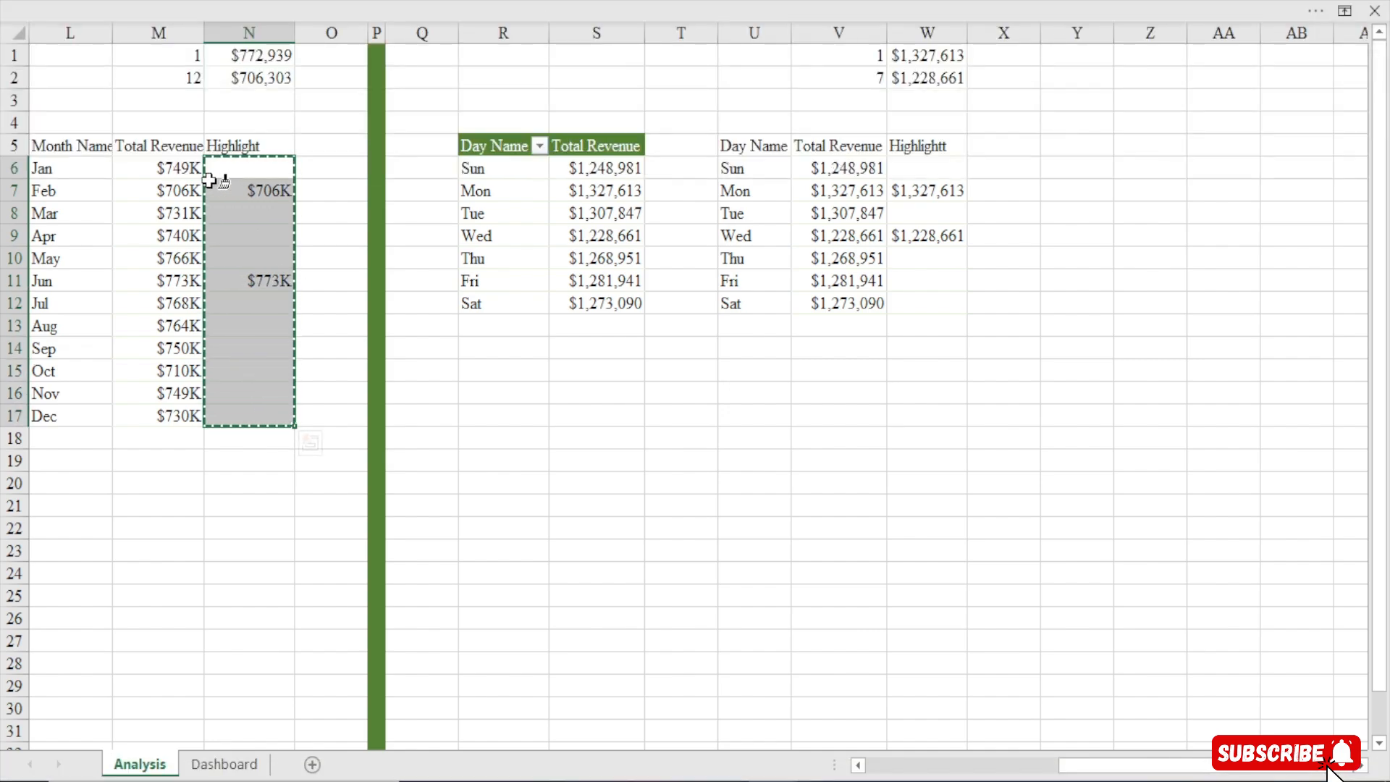
key("Escape")
Copy the same thousands format from M7 onto the max/min cells N1:N2 with Format Painter
left_click(180, 195)
left_click(16, 10)
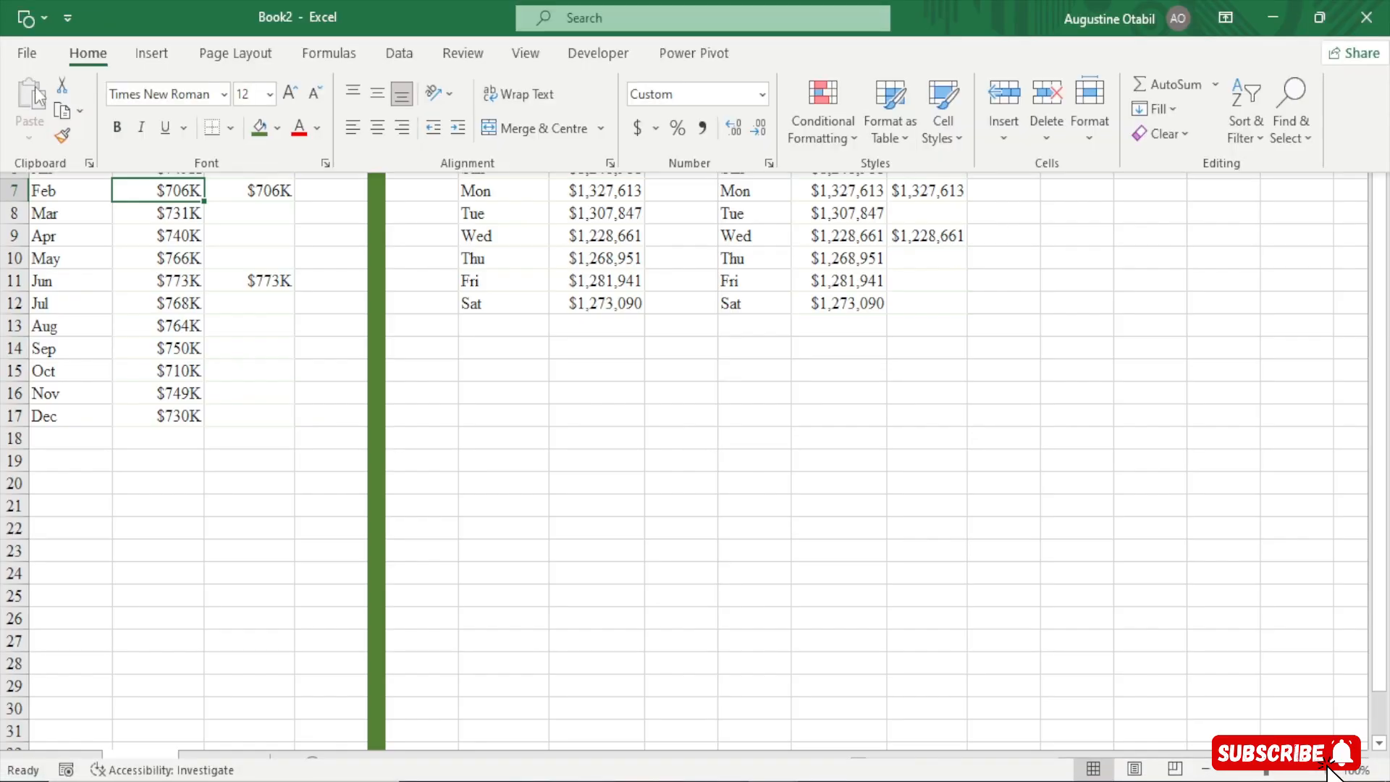
left_click(63, 136)
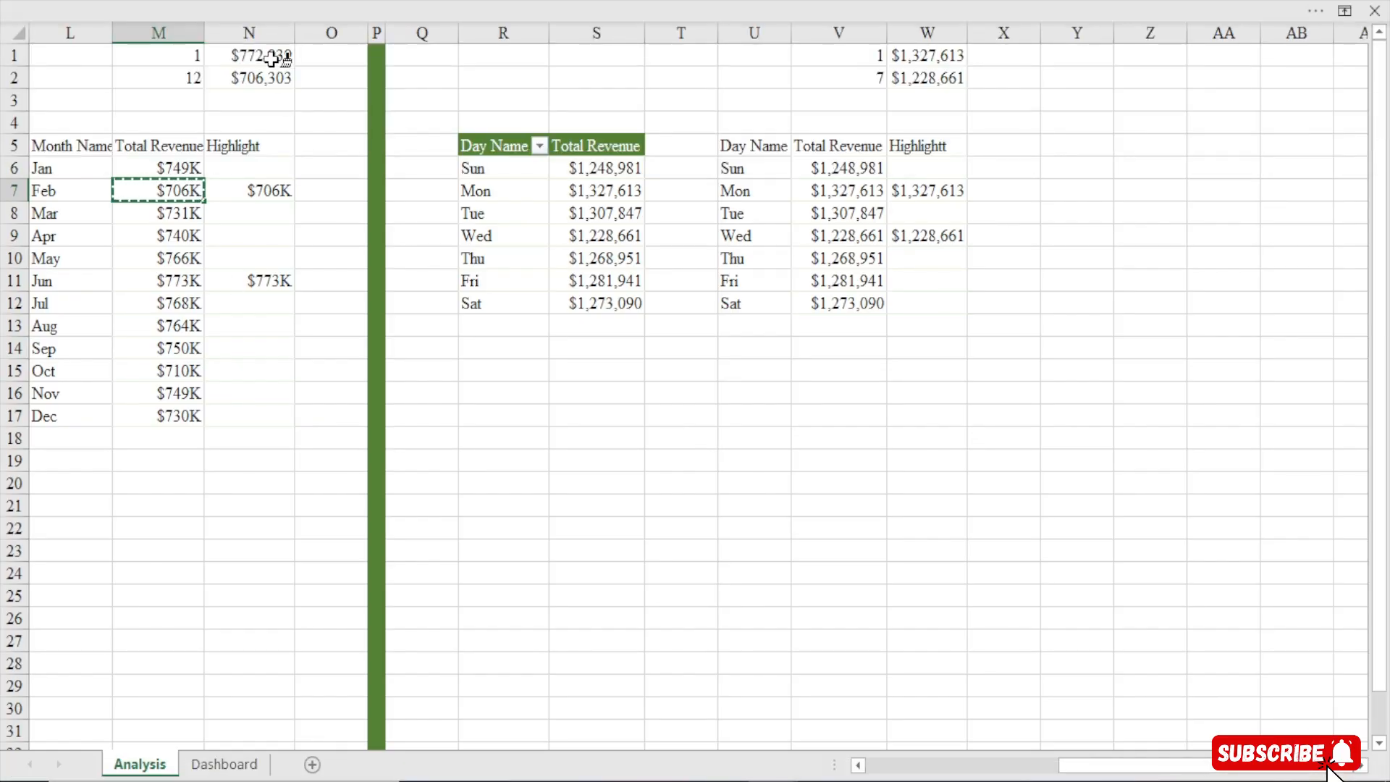
left_click_drag(270, 58, 269, 77)
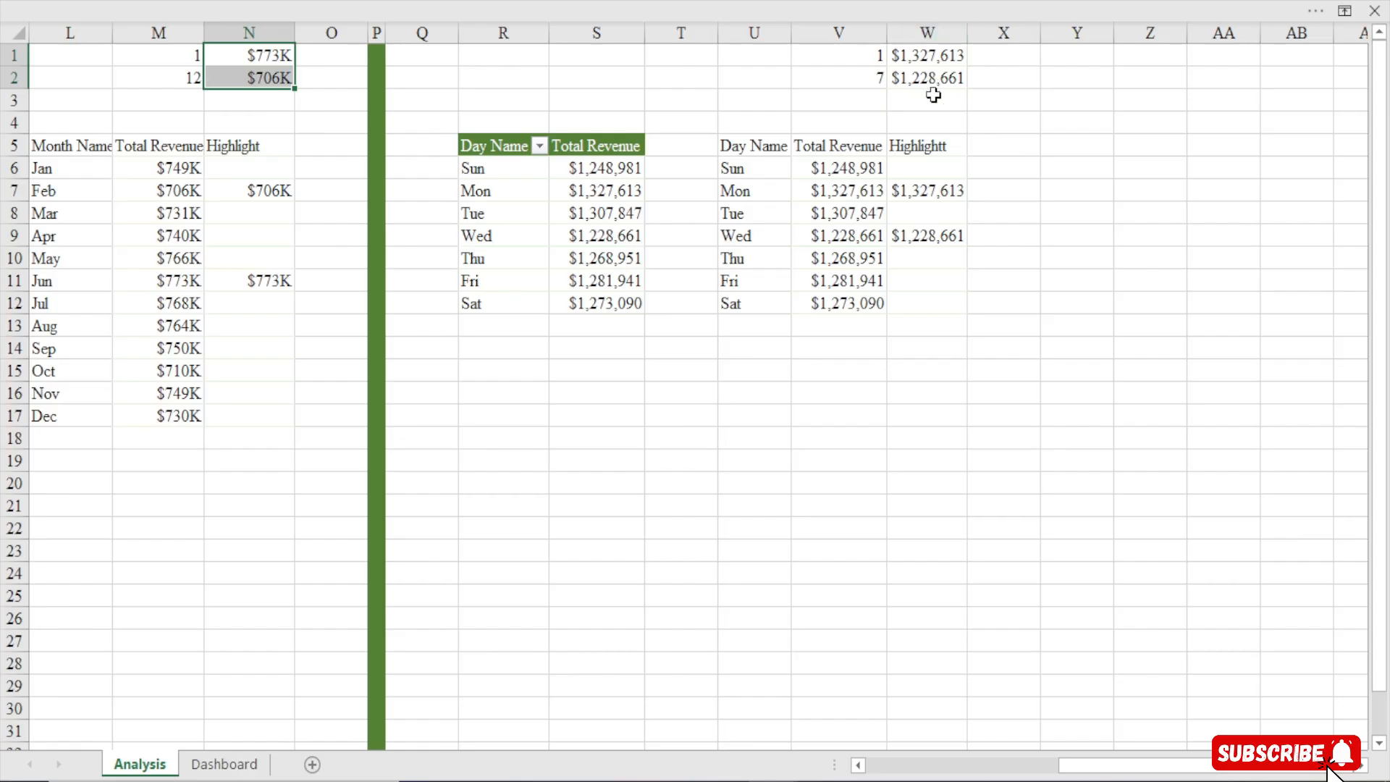
Insert a 2D line chart from the day-of-week revenue range U5:V12
left_click_drag(748, 142, 870, 313)
left_click(514, 2)
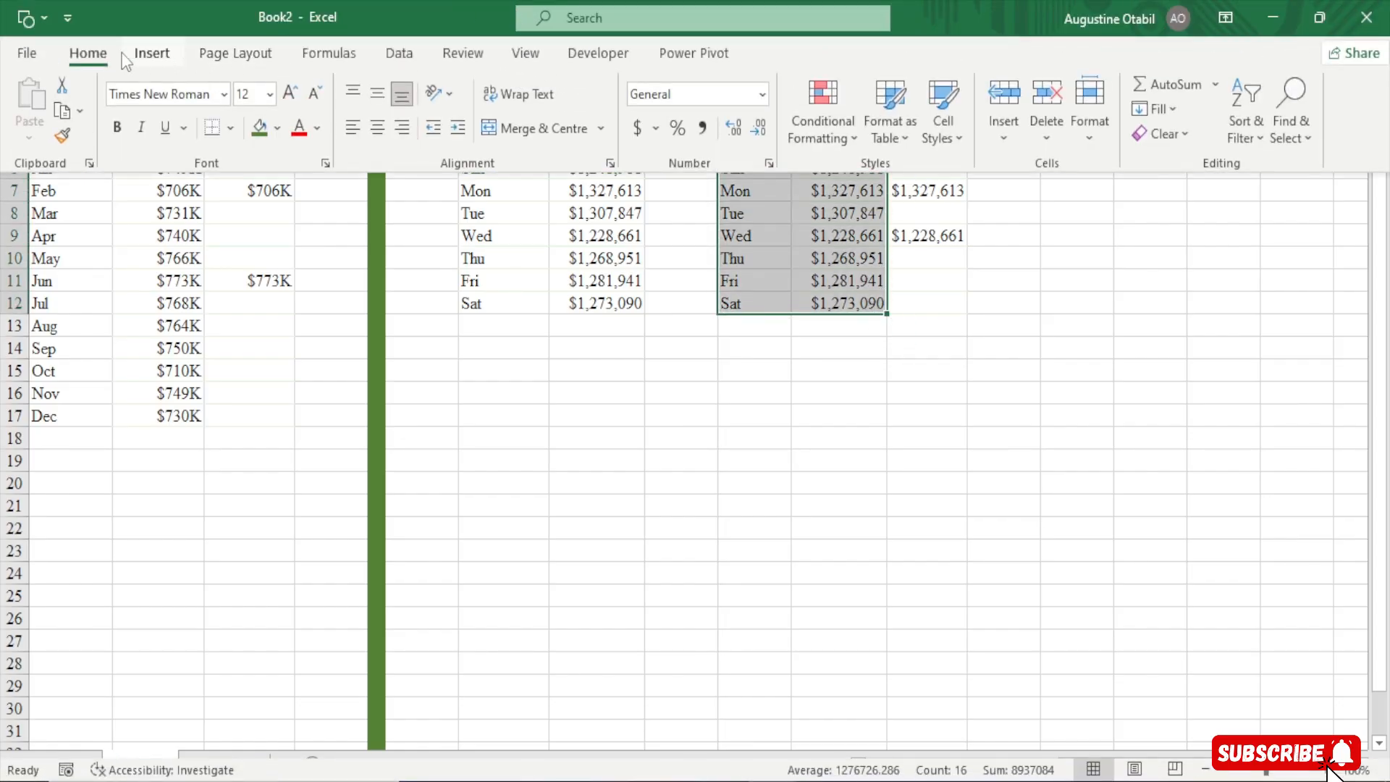
left_click(152, 53)
left_click(559, 107)
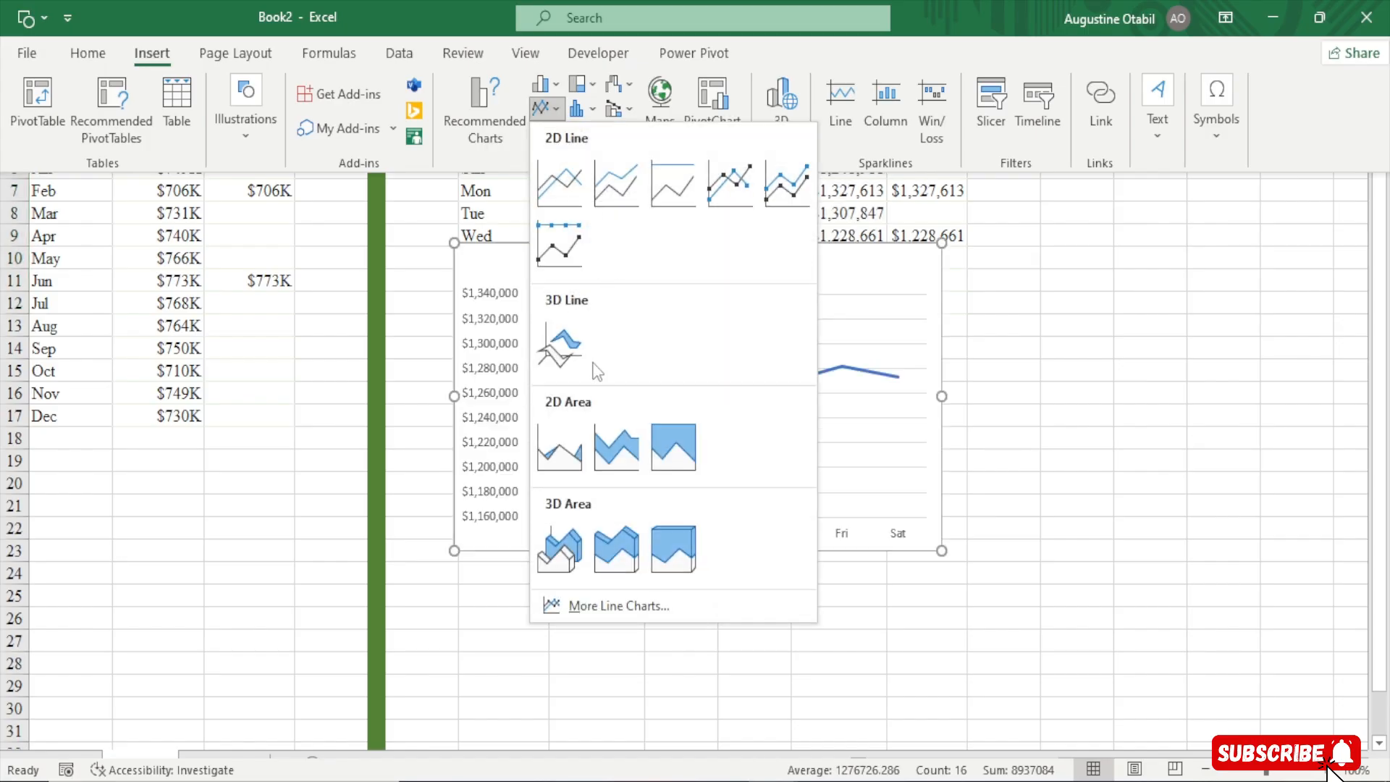
left_click(570, 189)
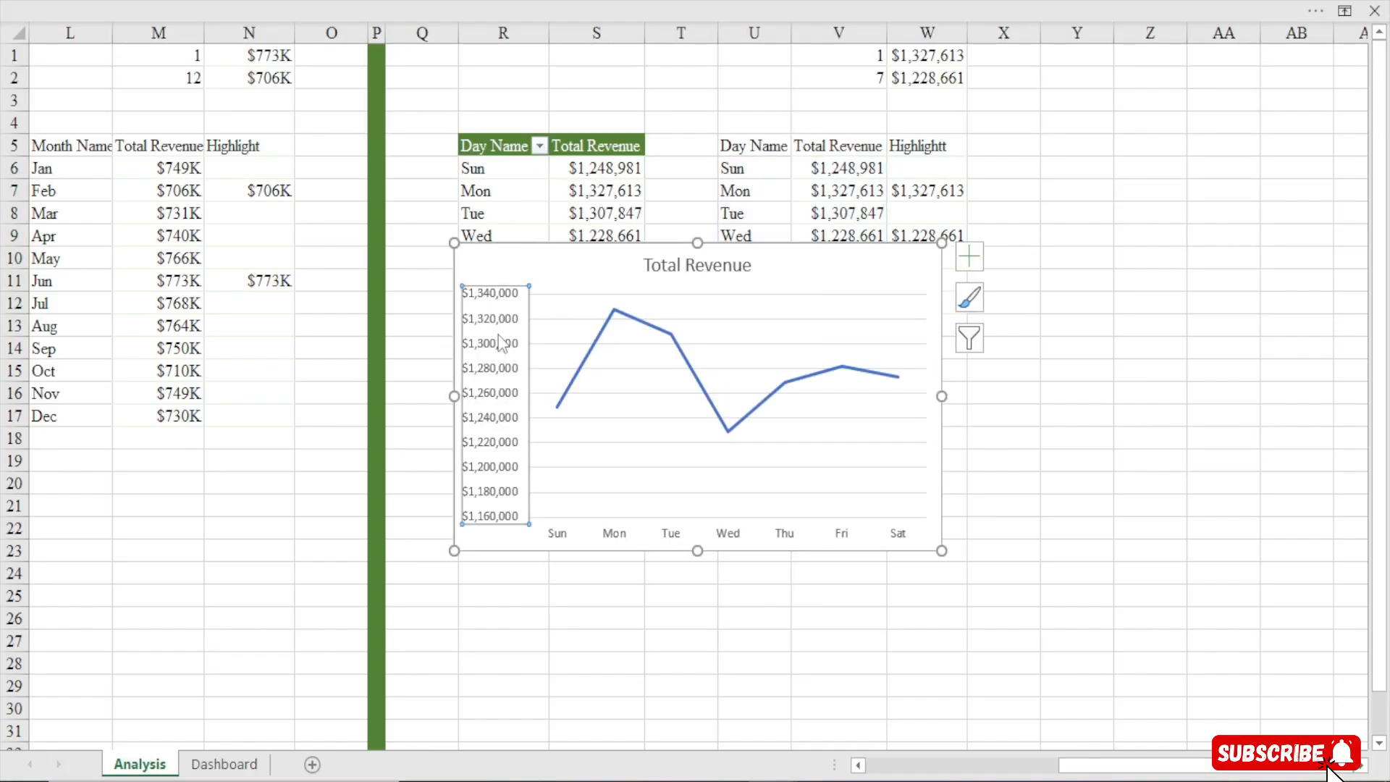
Delete the new chart's vertical axis, title and gridlines
key("Delete")
left_click(714, 268)
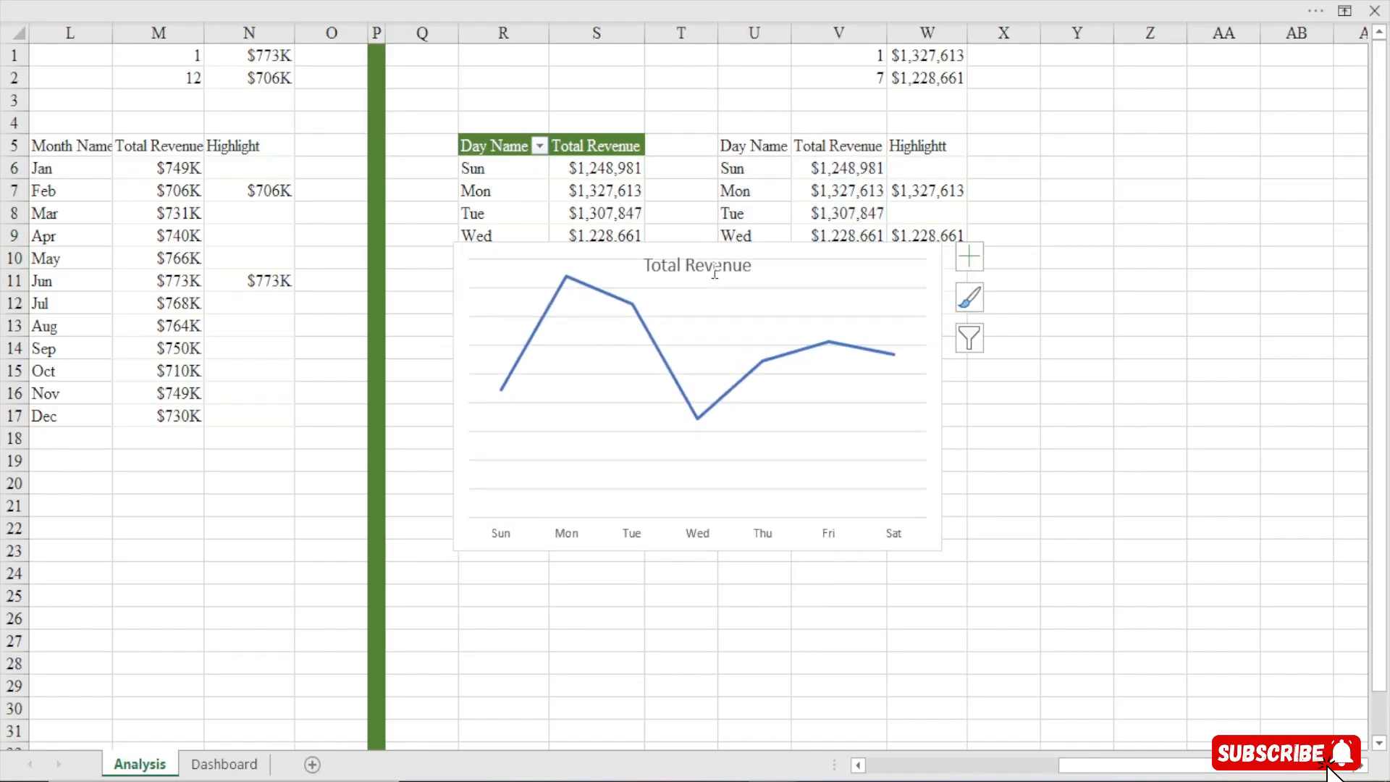
key("Delete")
left_click(822, 459)
key("Delete")
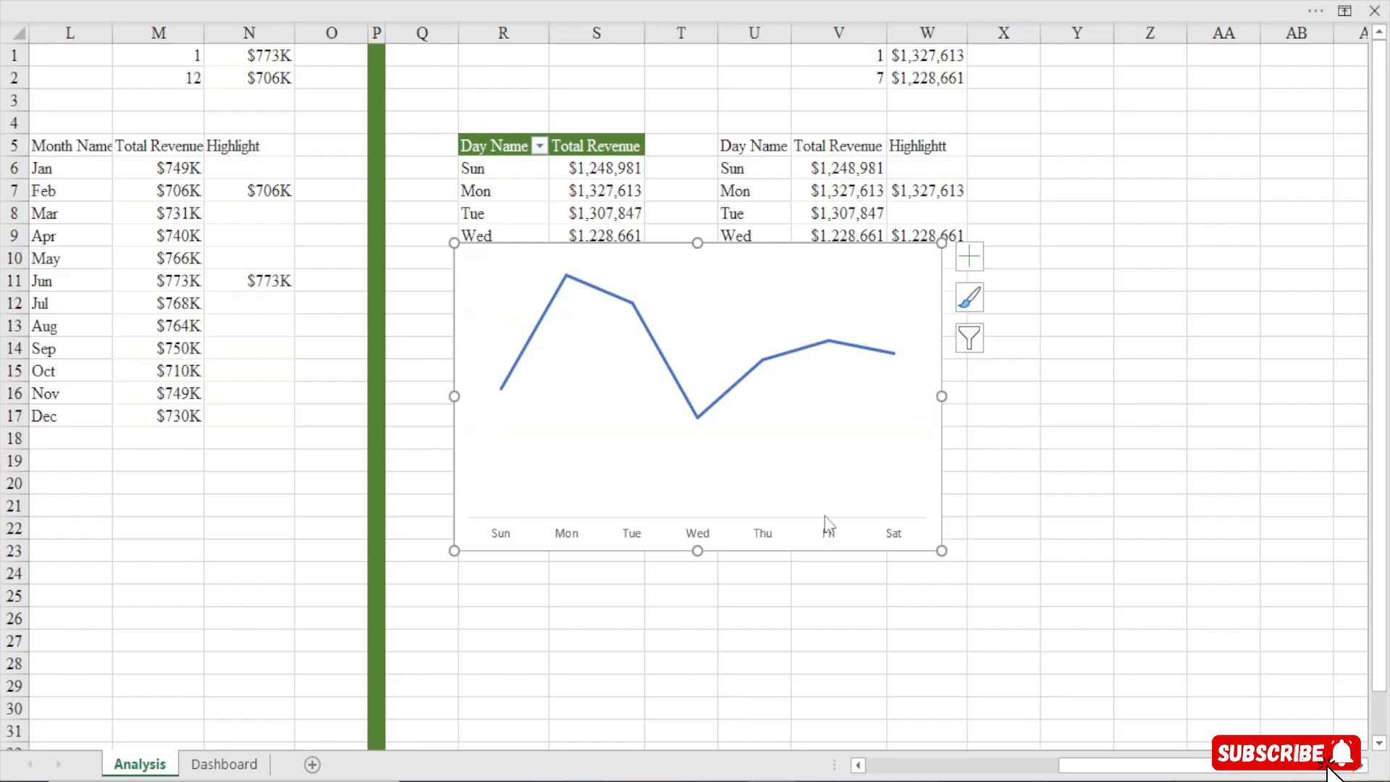
On the Dashboard sheet, turn on Smoothed line for the monthly revenue chart's series
mouse_move(696, 415)
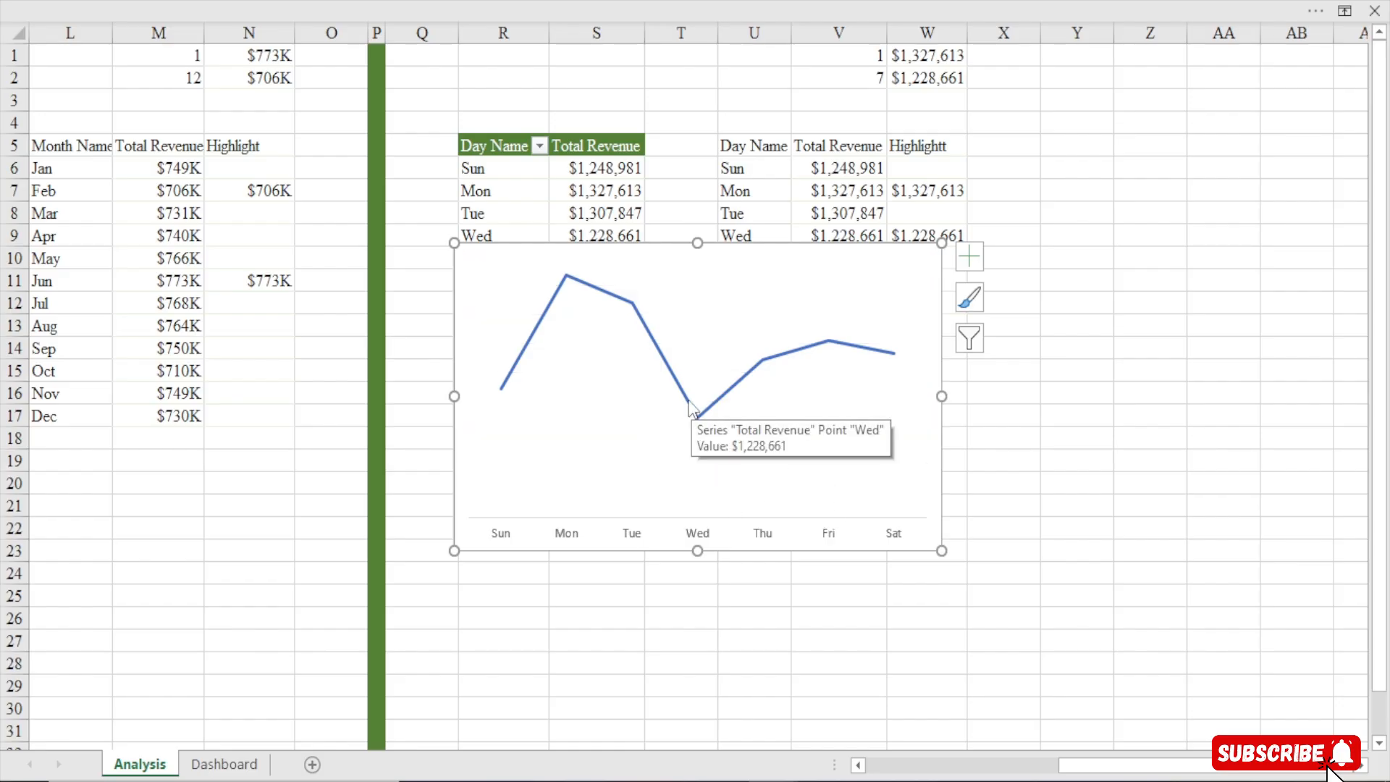
left_click(228, 765)
left_click(448, 364)
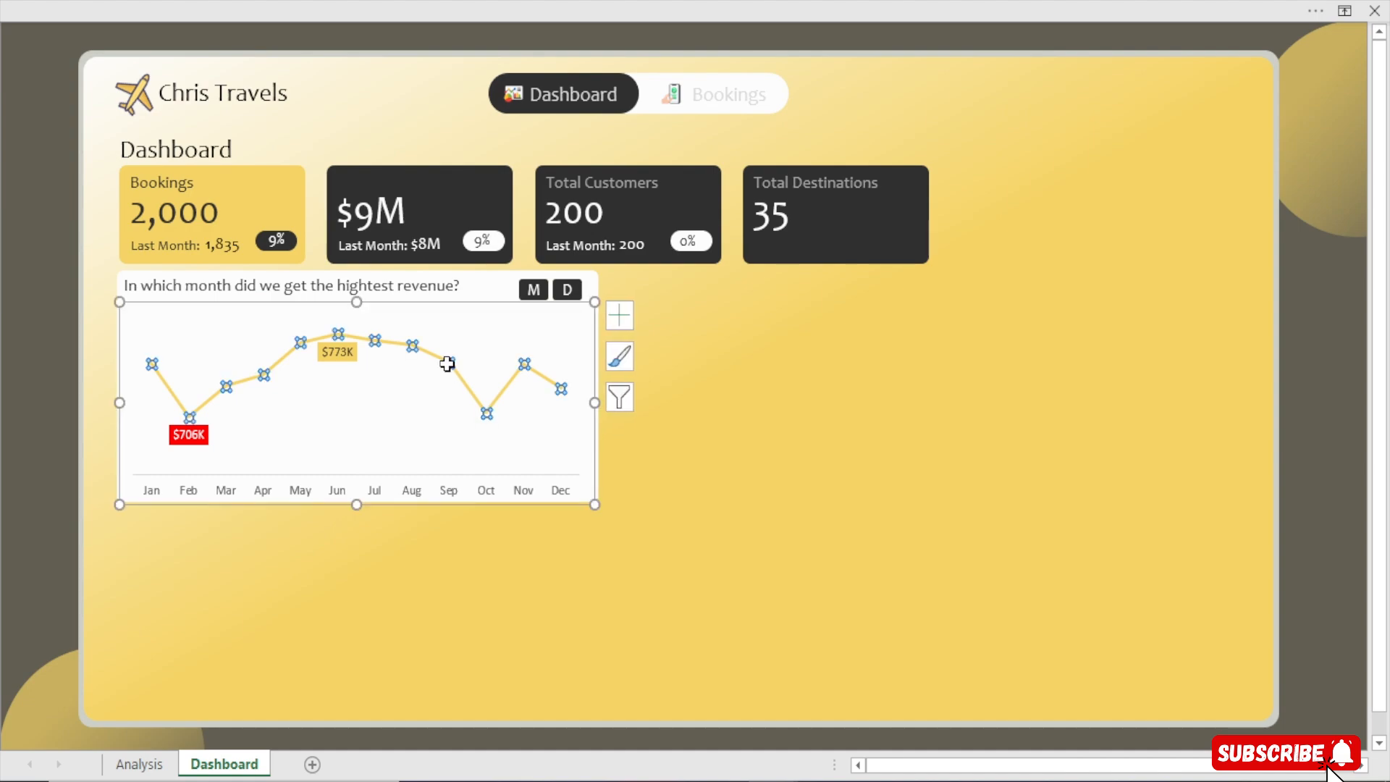
double_click(447, 365)
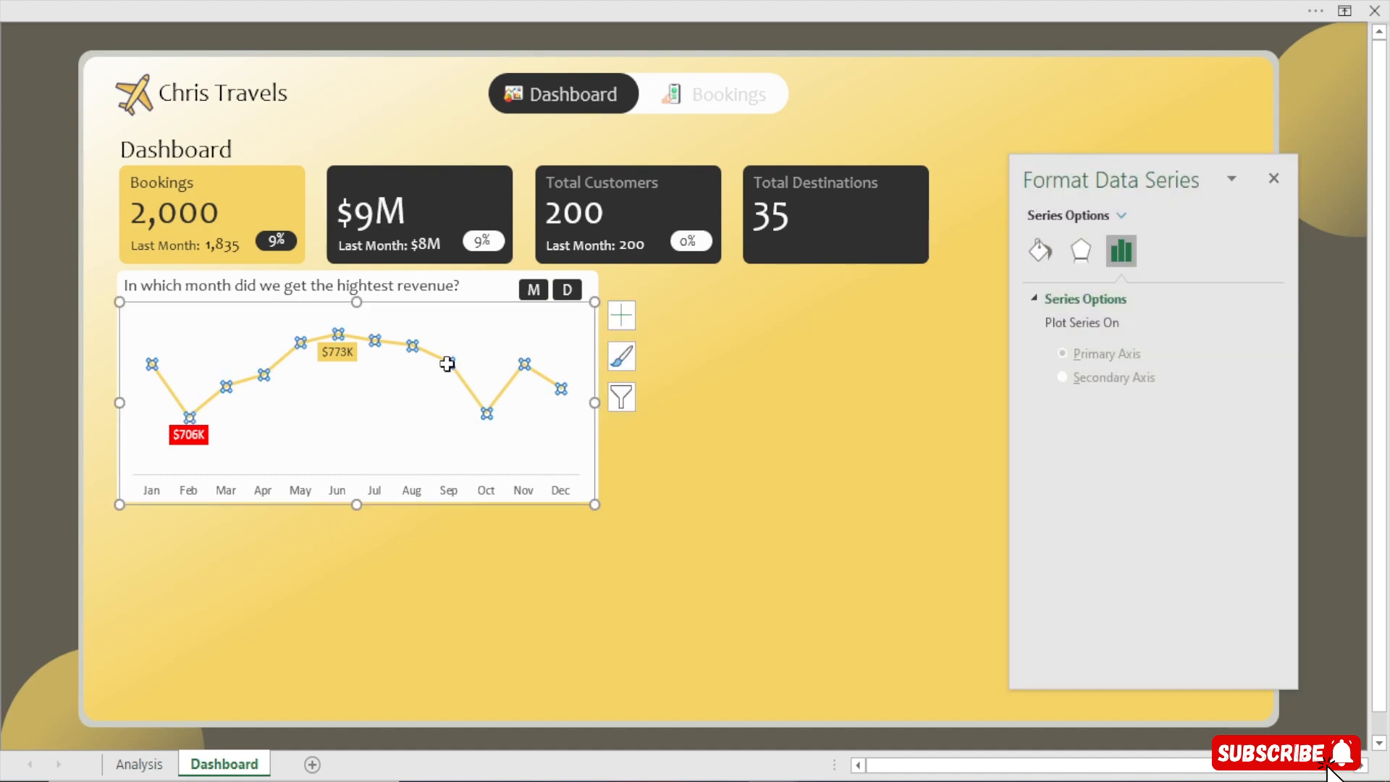
left_click(1040, 250)
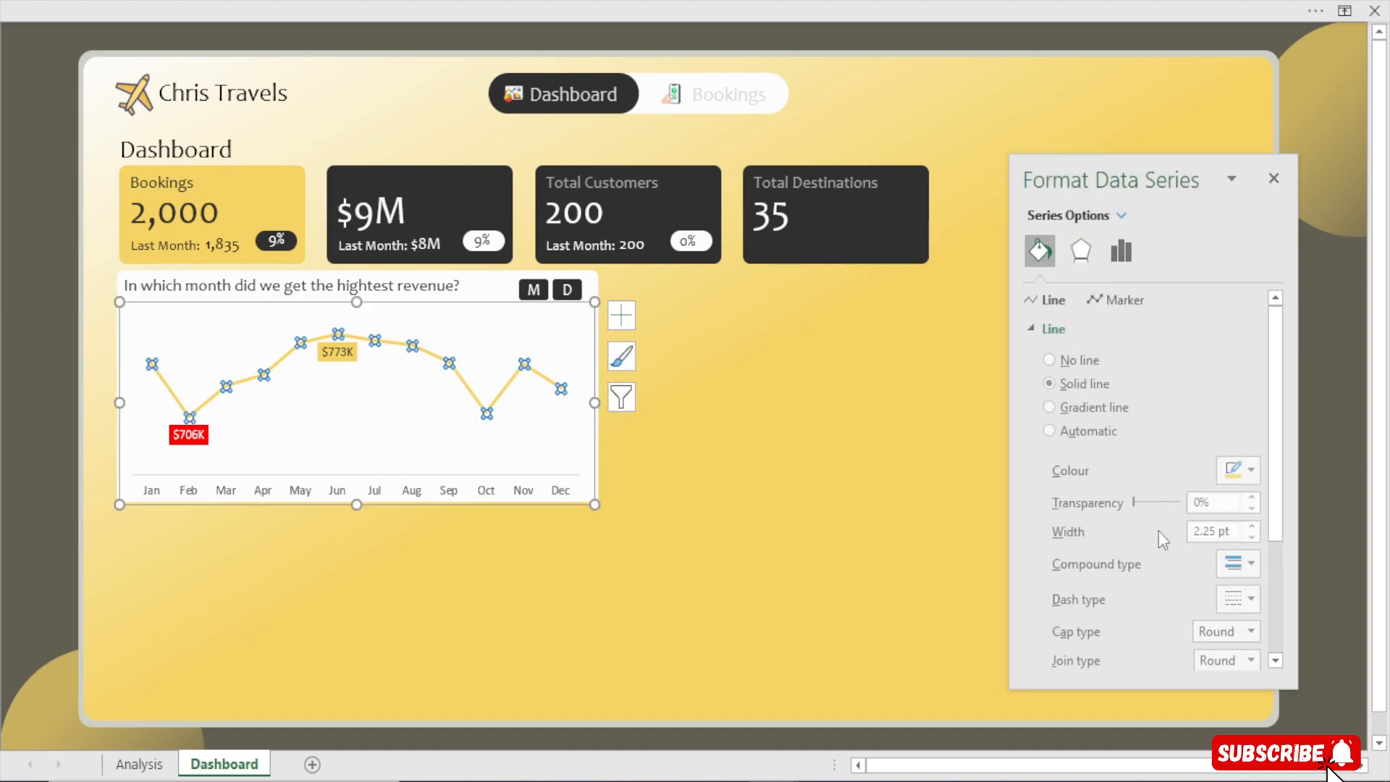
scroll(1275, 487, "down", 3)
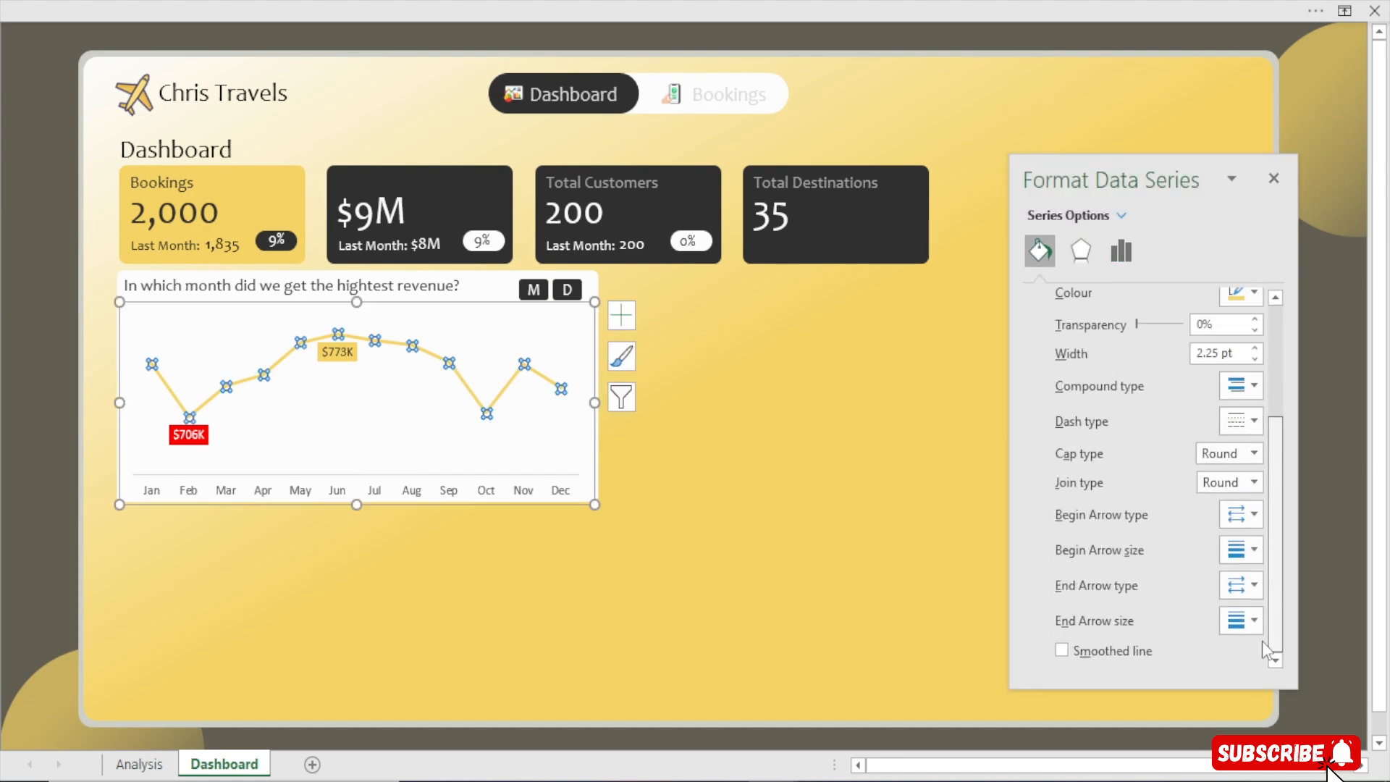
left_click(1124, 654)
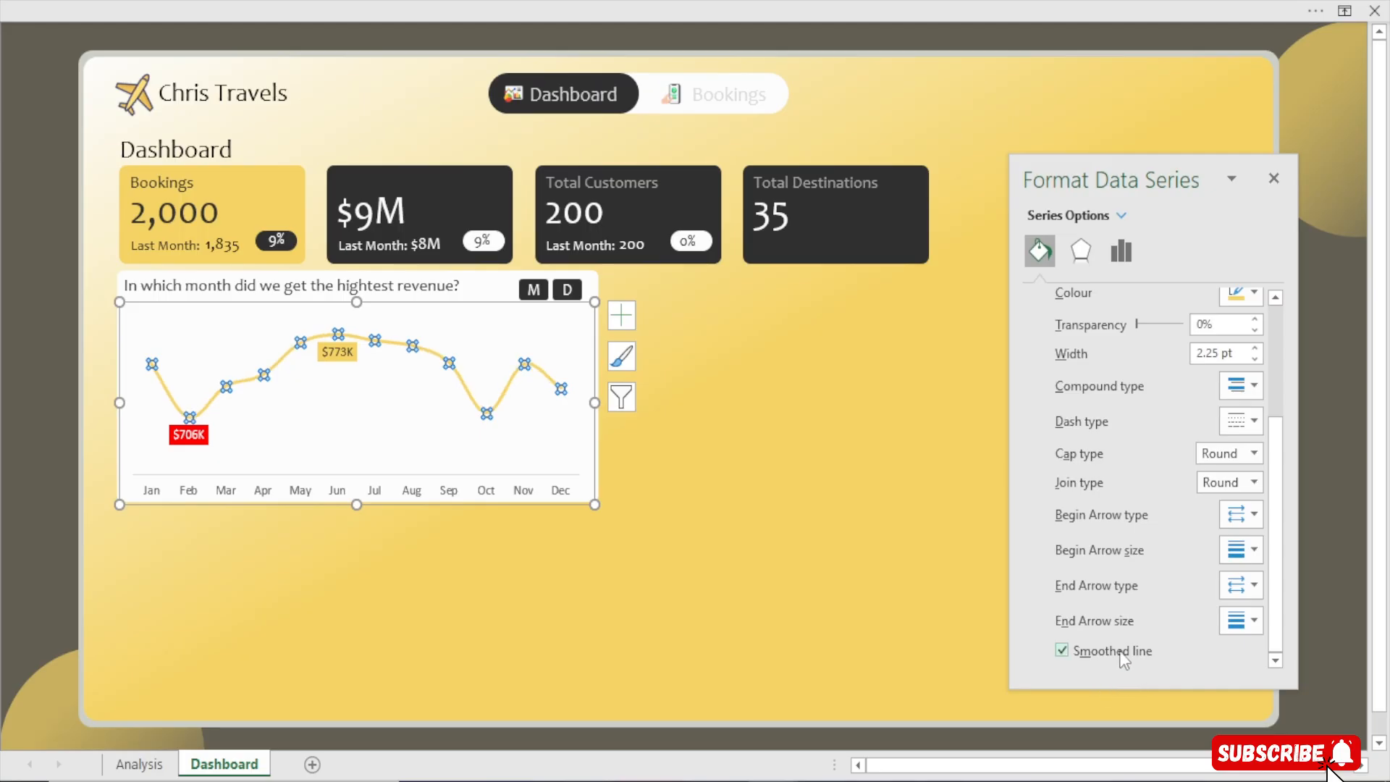
left_click(1286, 190)
left_click(68, 416)
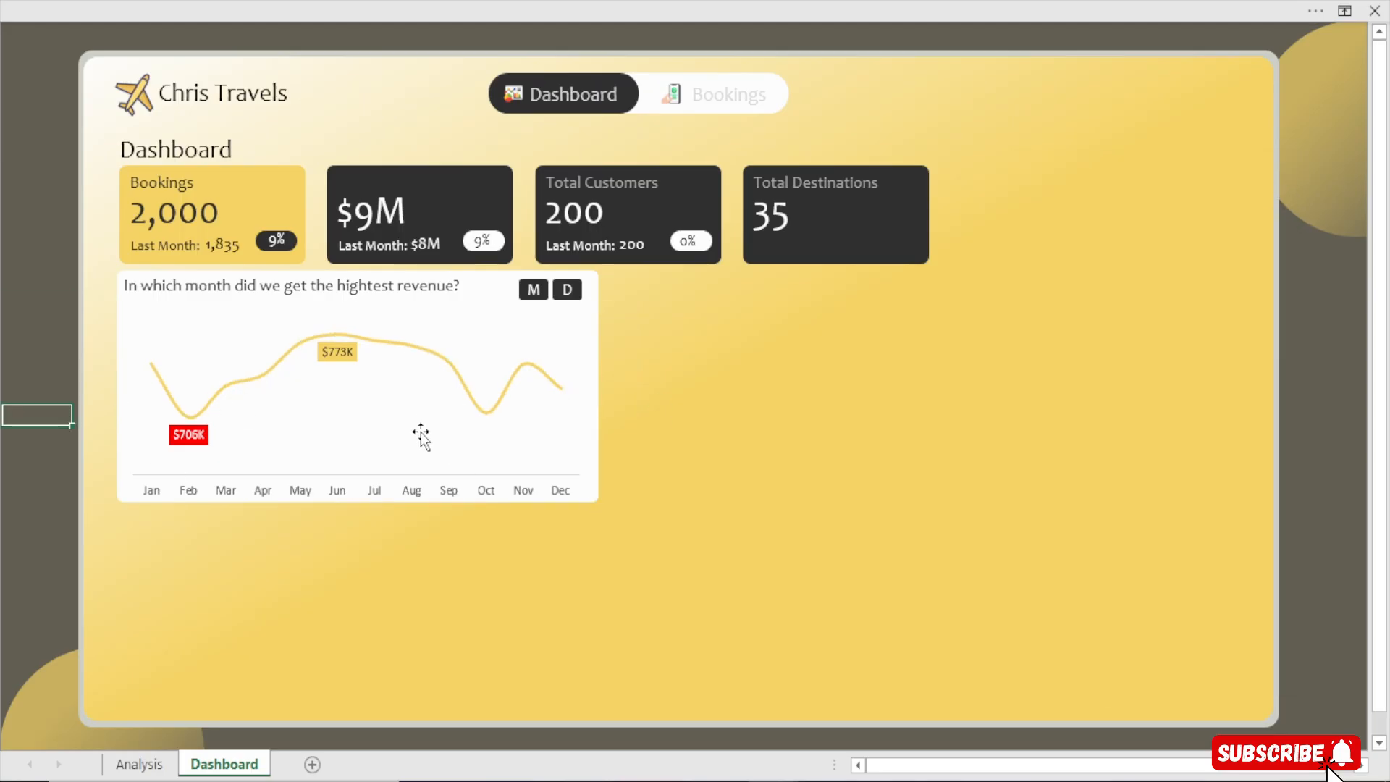
Turn on Smoothed line for the day-of-week chart's series on the Analysis sheet
left_click(139, 764)
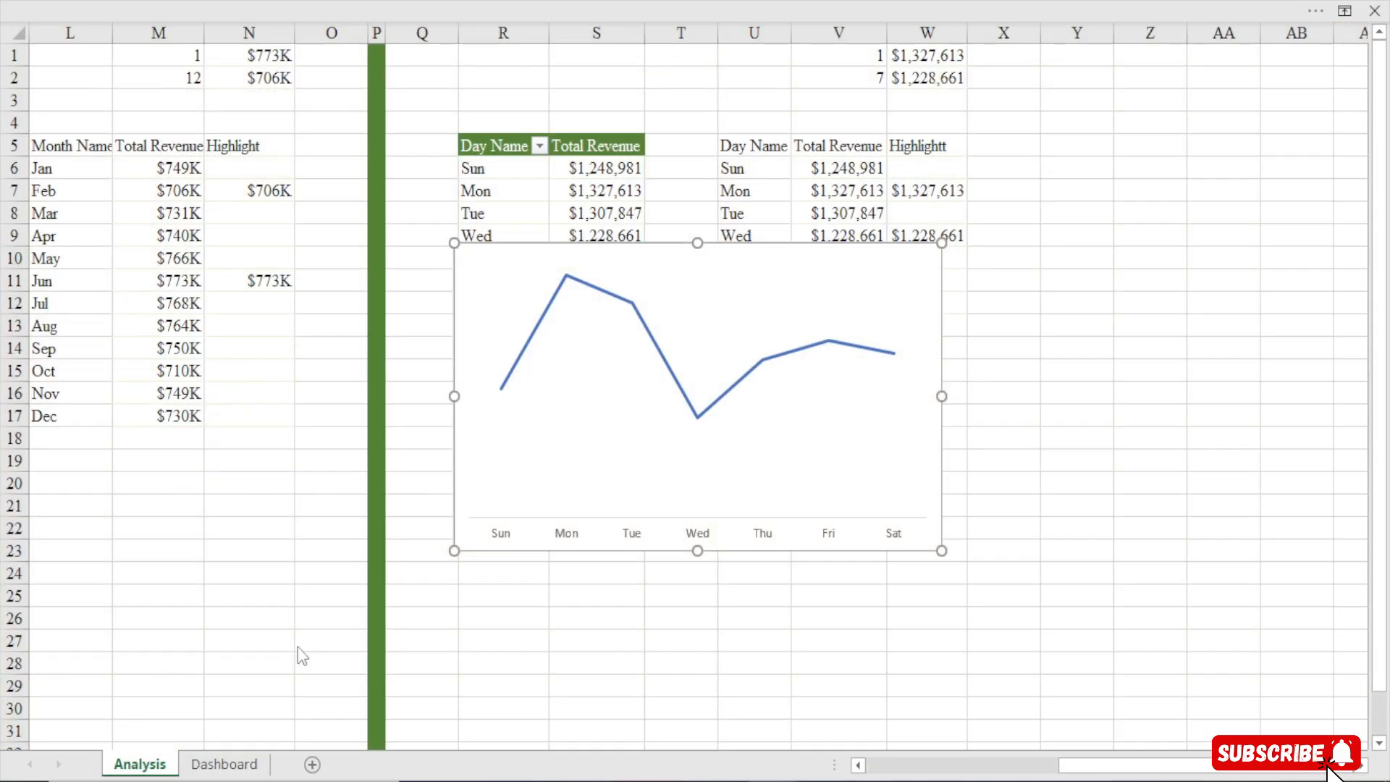
double_click(627, 299)
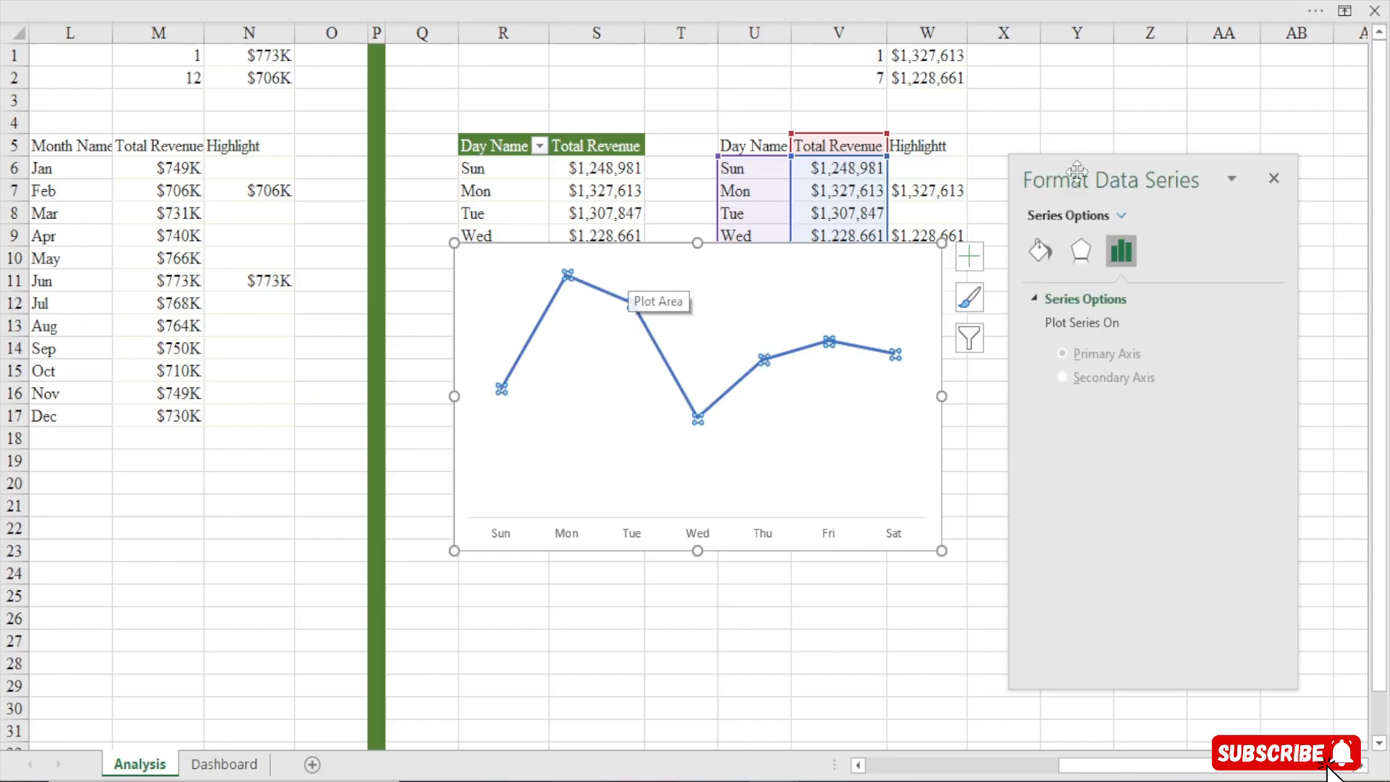
left_click(1041, 251)
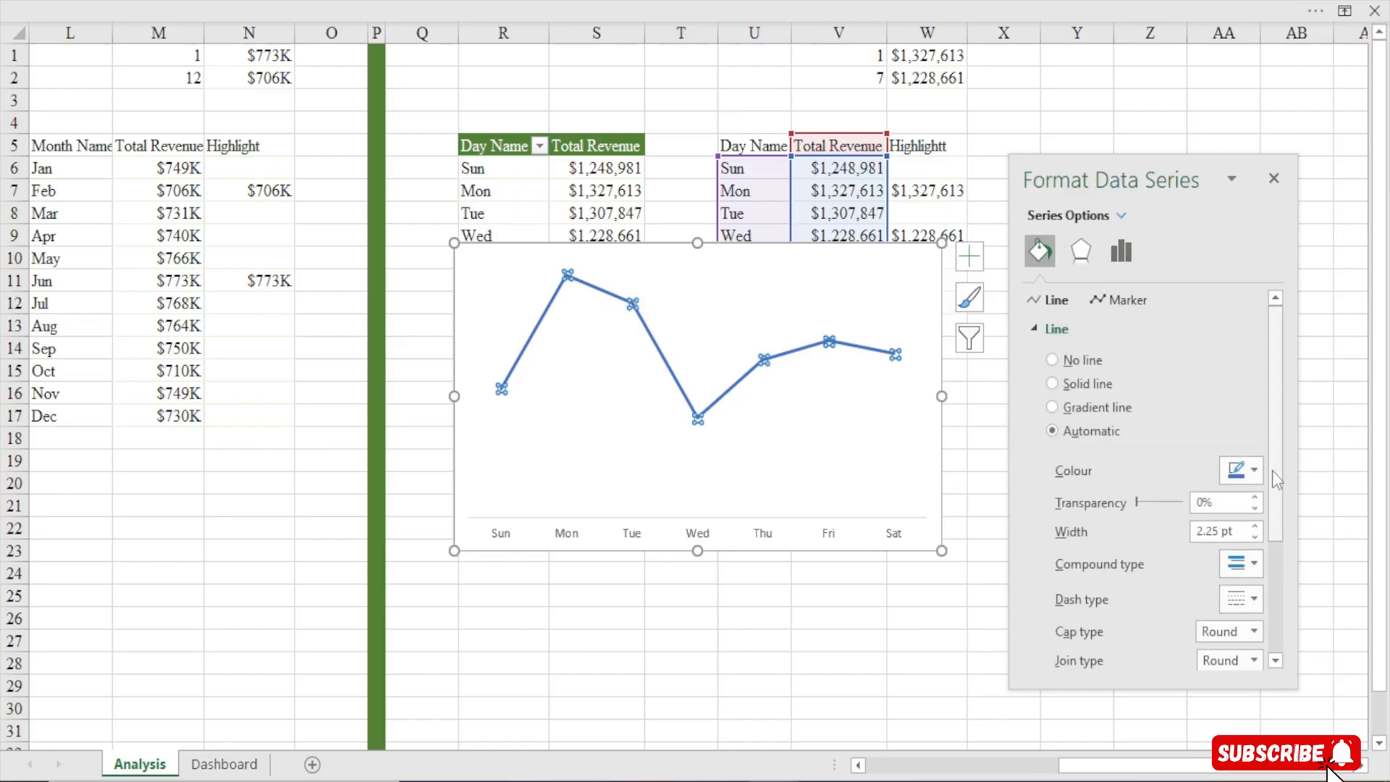
left_click_drag(1279, 480, 1278, 592)
left_click(1111, 654)
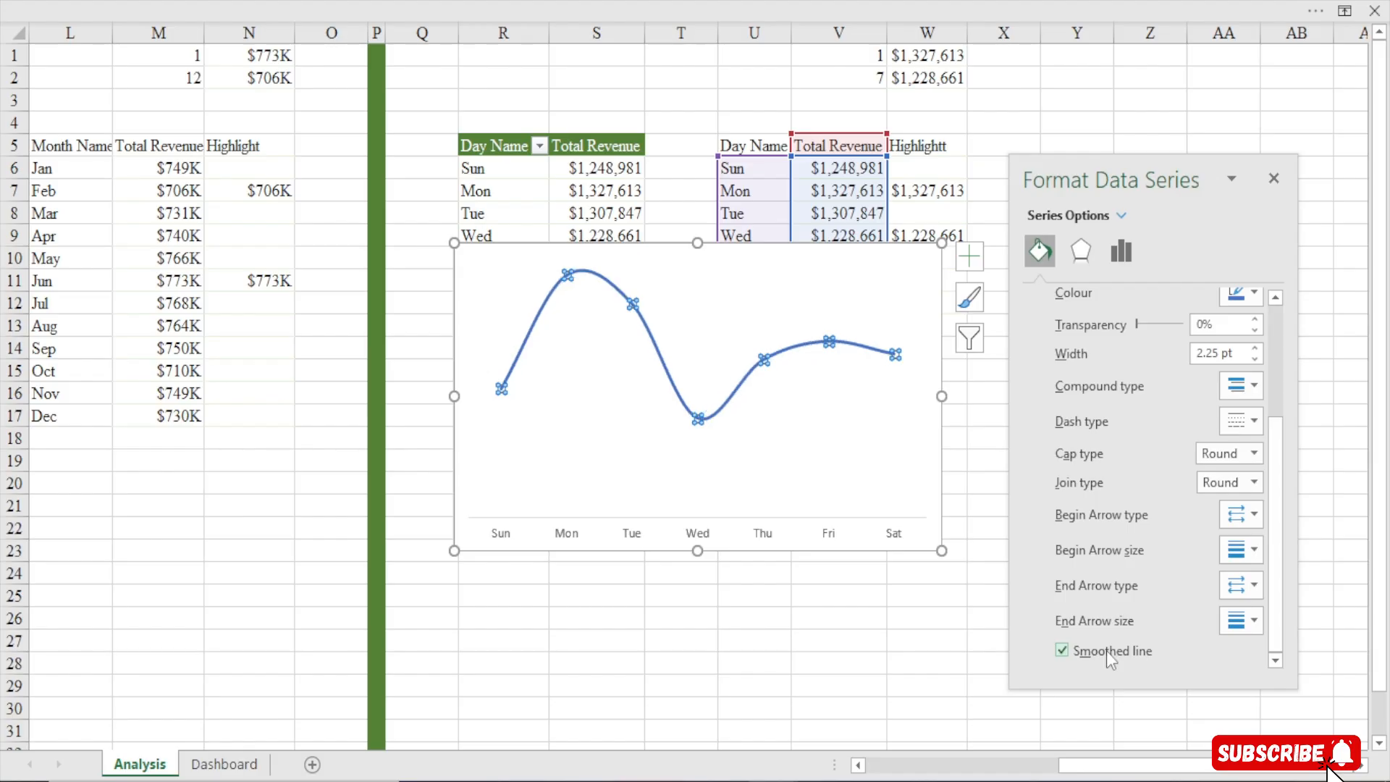
left_click(1274, 178)
Move the day-of-week chart down and to the left beside the tables
left_click_drag(817, 259, 679, 300)
right_click(680, 299)
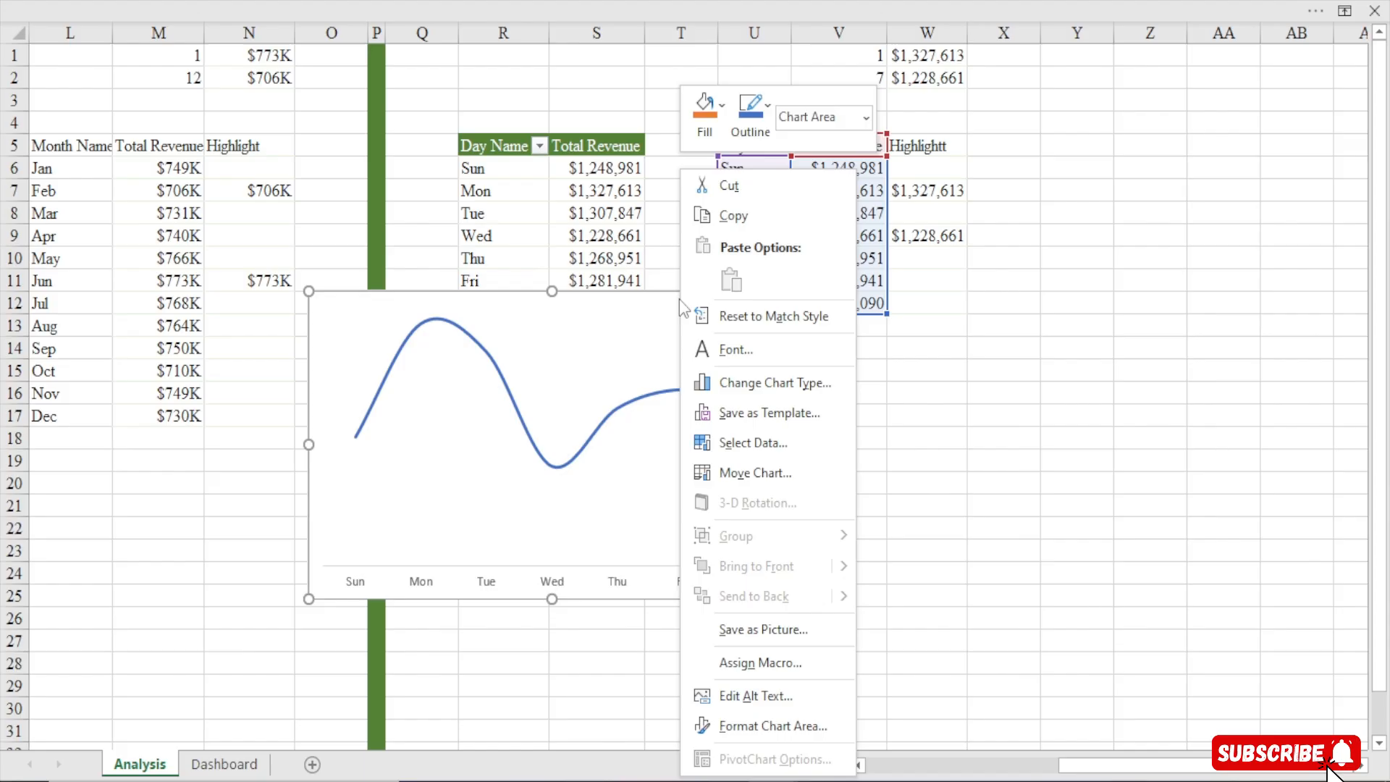
left_click(623, 303)
Add data labels to the day chart taking values from cells W6:W12
left_click(825, 305)
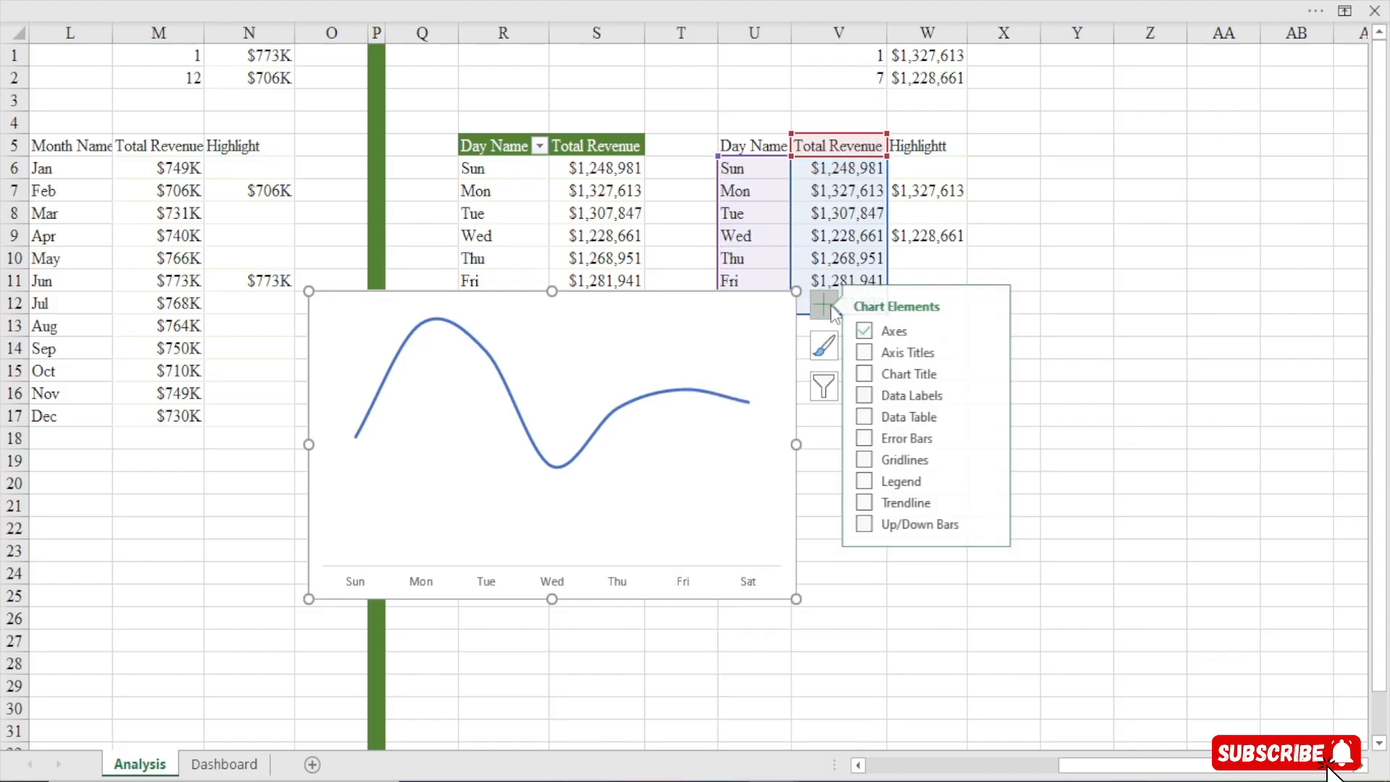
left_click(997, 392)
left_click(1047, 563)
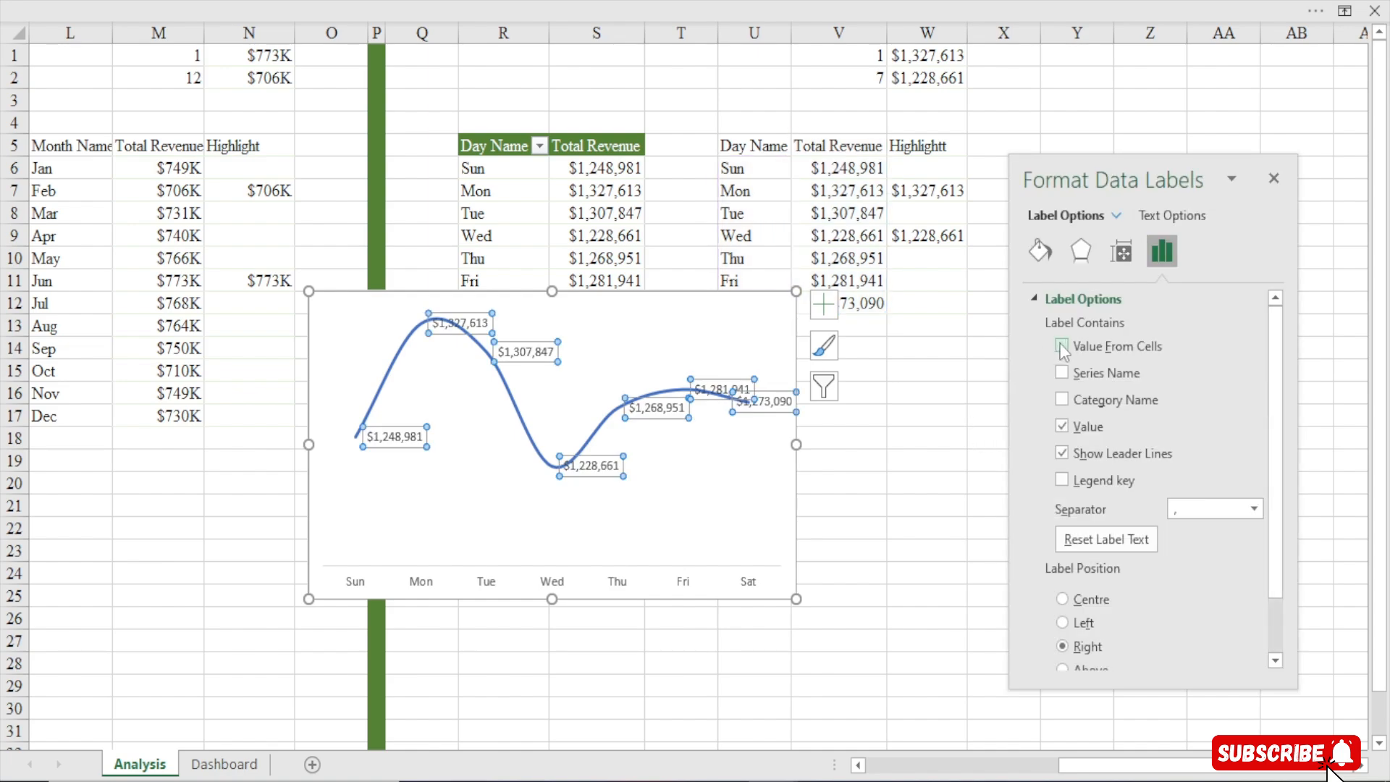
left_click(1062, 346)
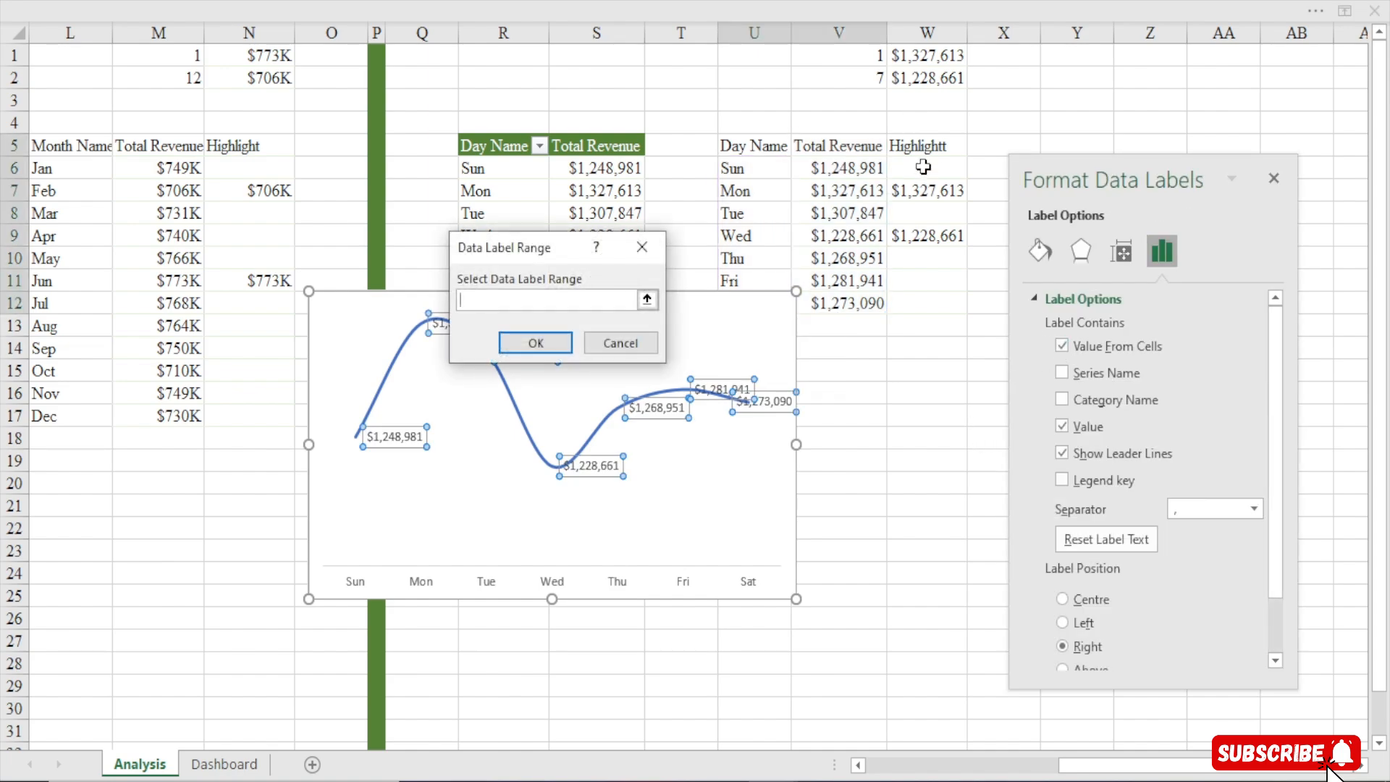
left_click_drag(924, 169, 926, 310)
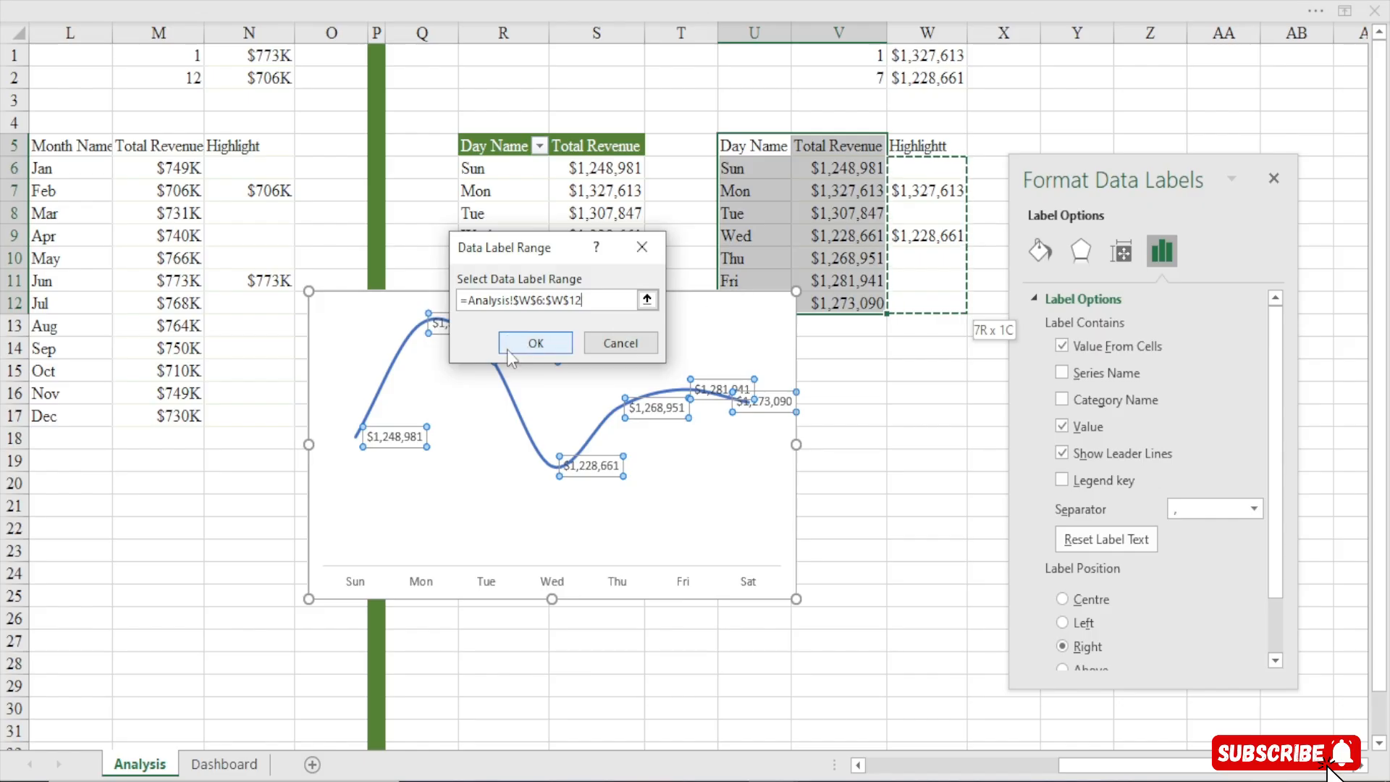
left_click(536, 344)
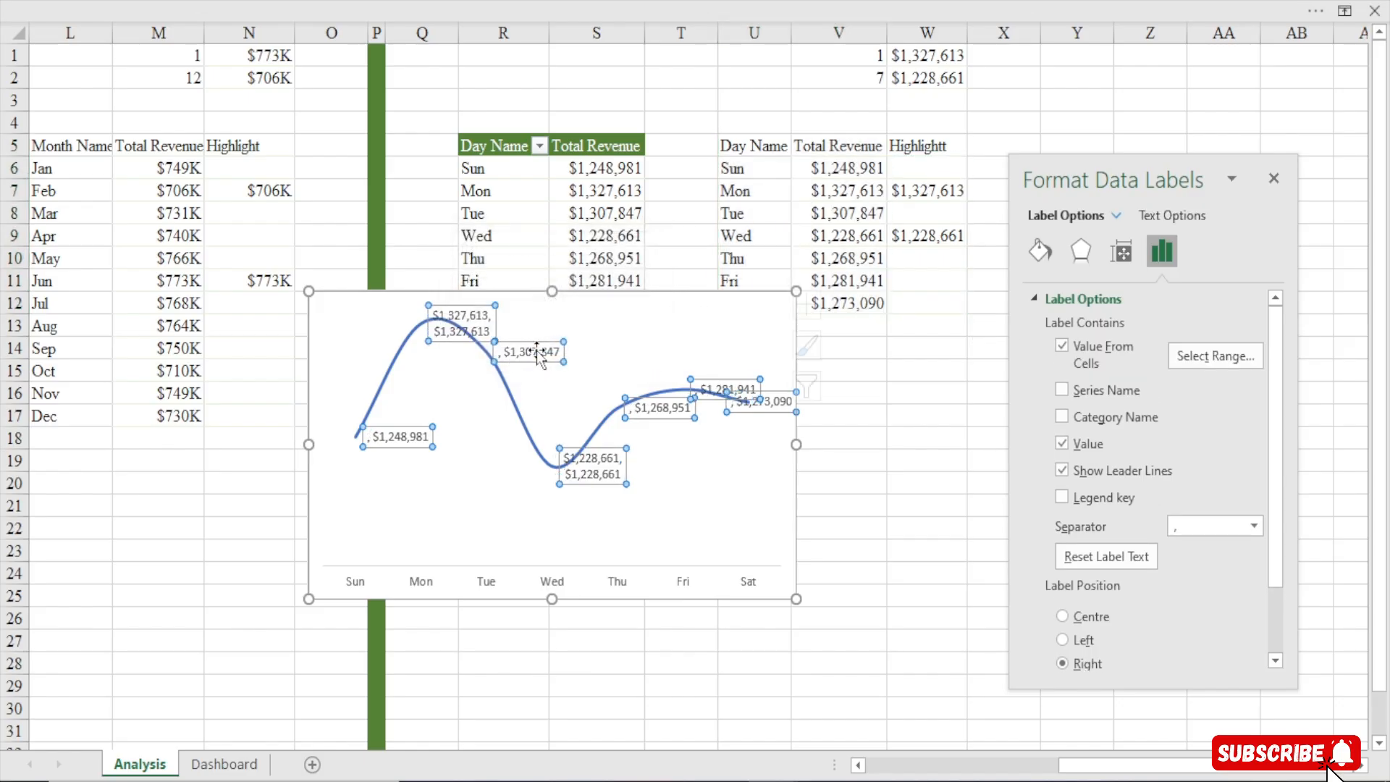
Turn off the Value option so the labels show only the highlight cell values
left_click(1063, 444)
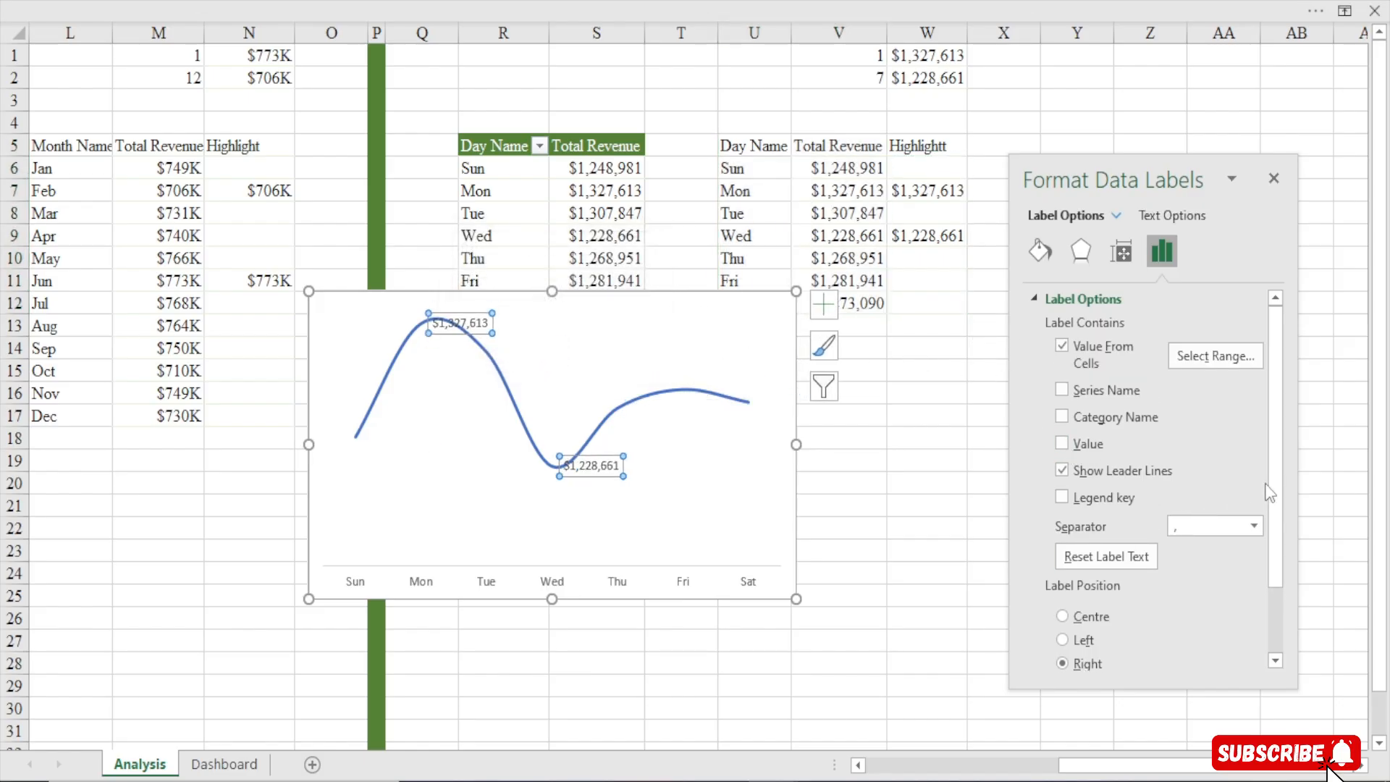
left_click_drag(1282, 485, 1283, 624)
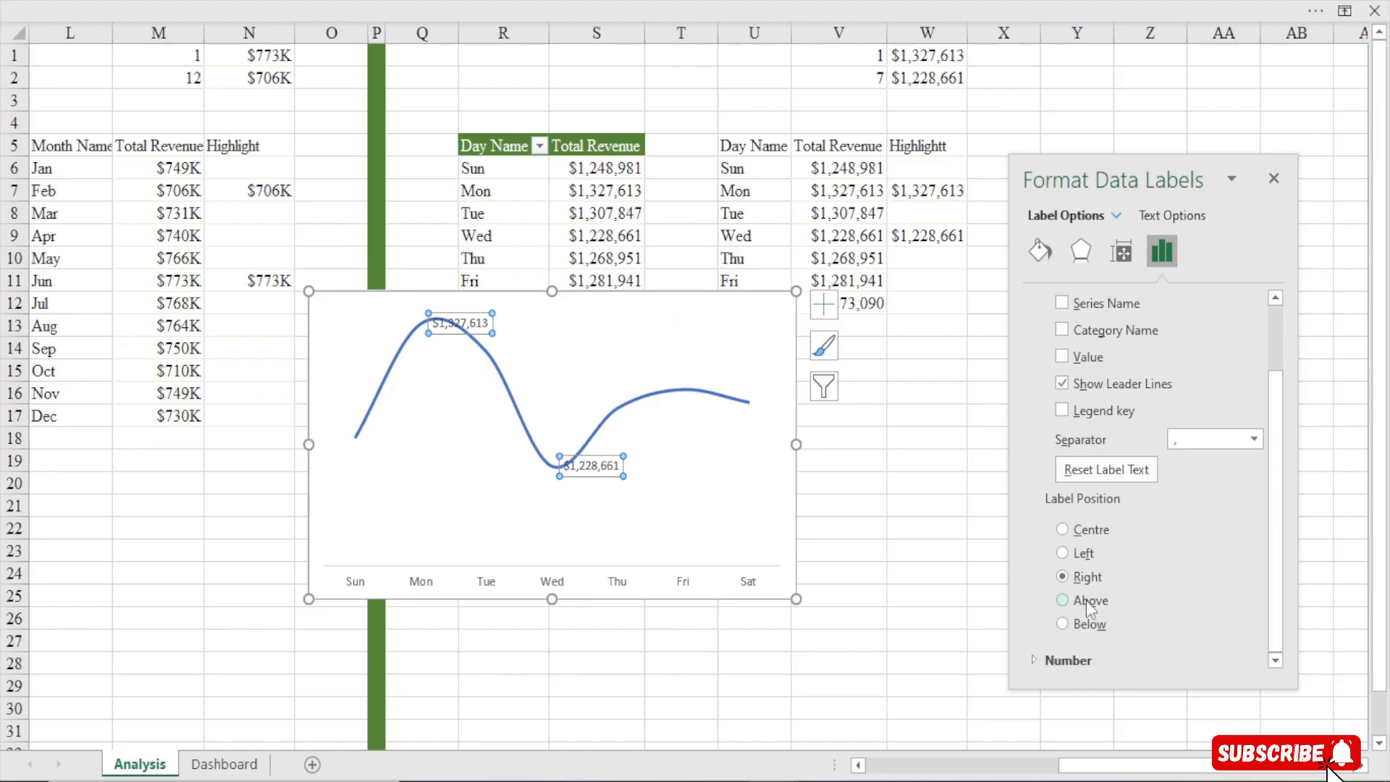
Position the day chart's data labels below the points and close the formatting pane
left_click(1089, 624)
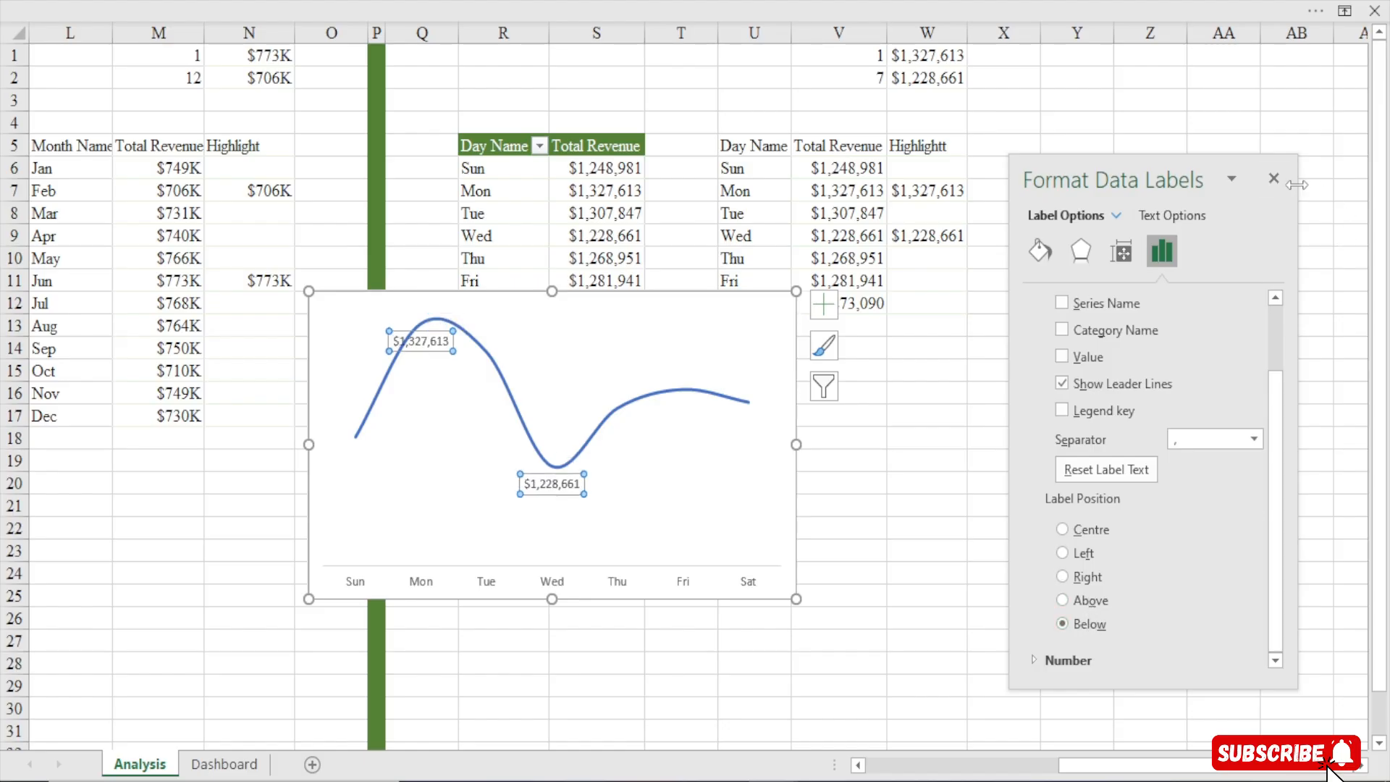
left_click(1274, 179)
Give the lowest-revenue (Wed) data label a solid red fill
left_click(558, 482)
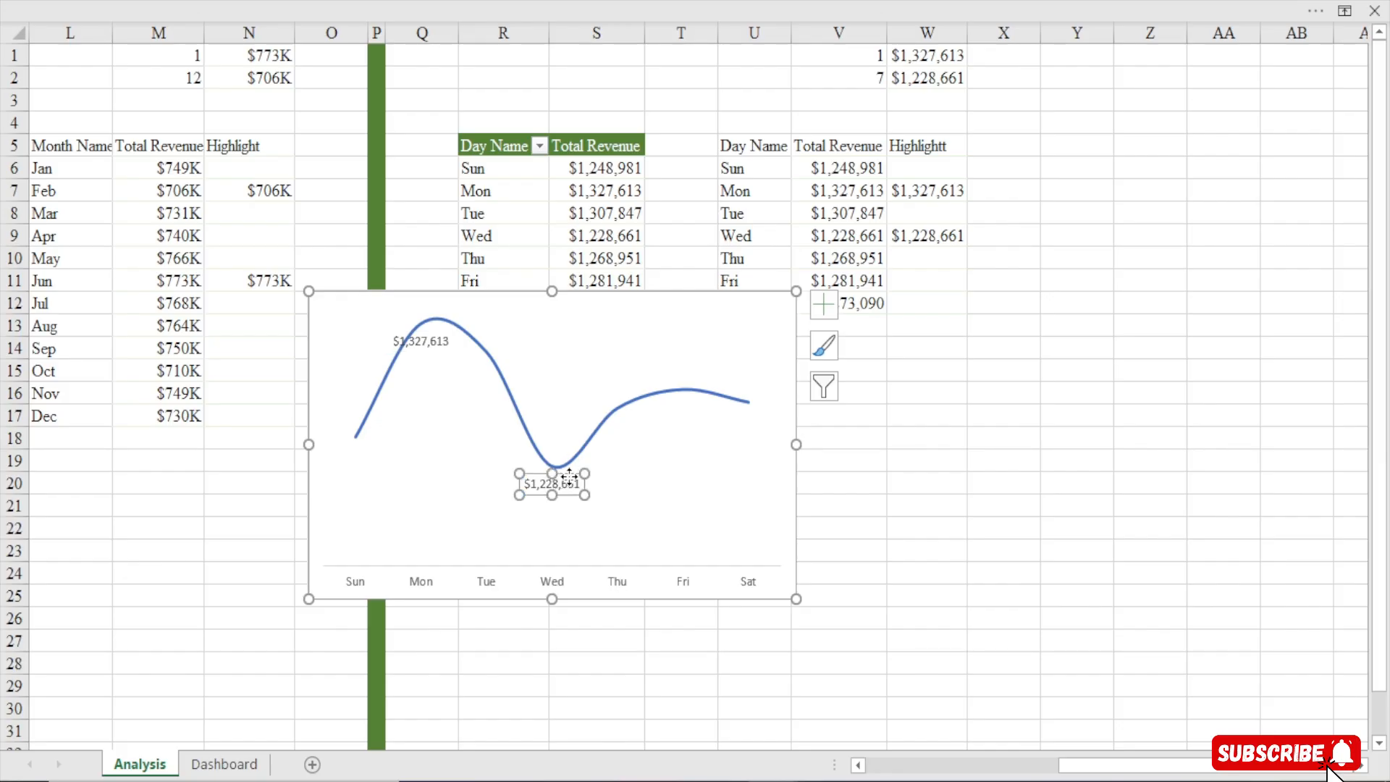
double_click(569, 476)
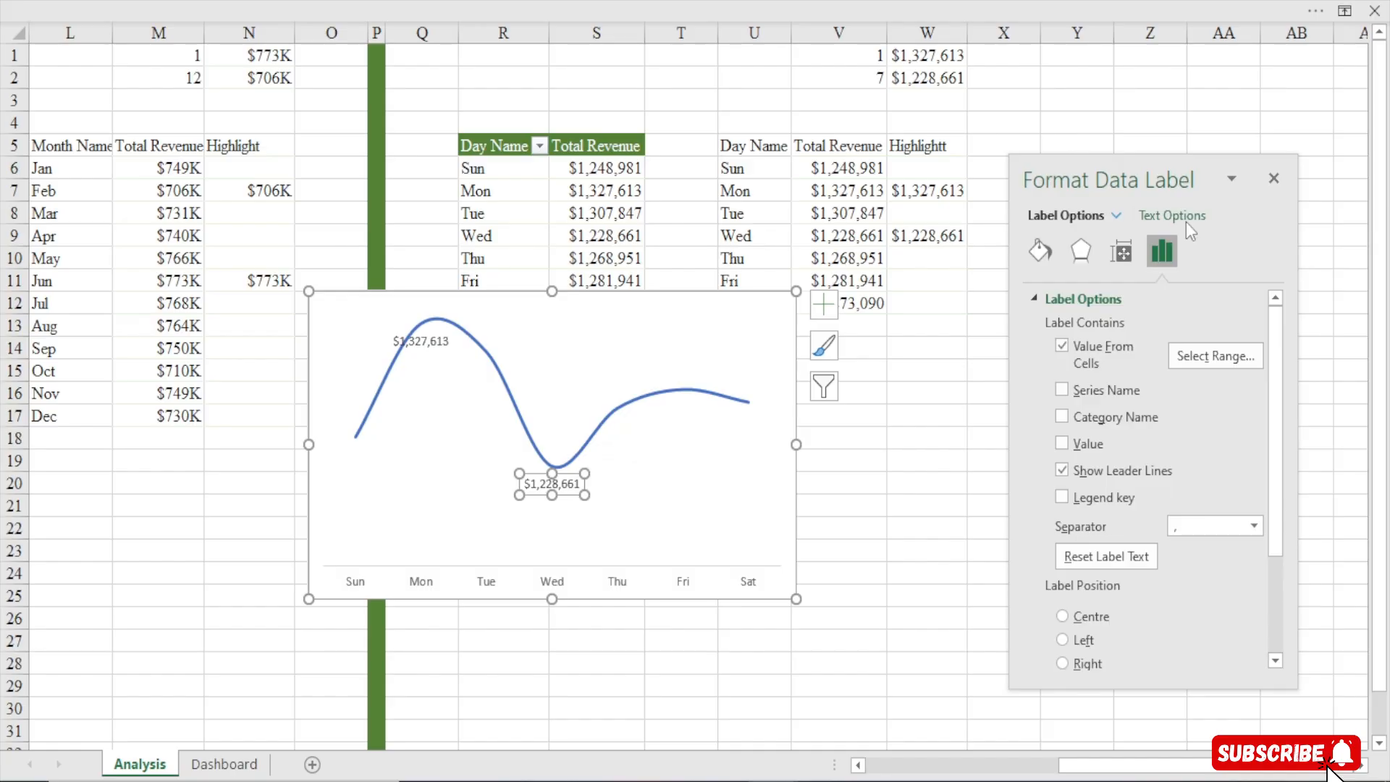
left_click(1038, 253)
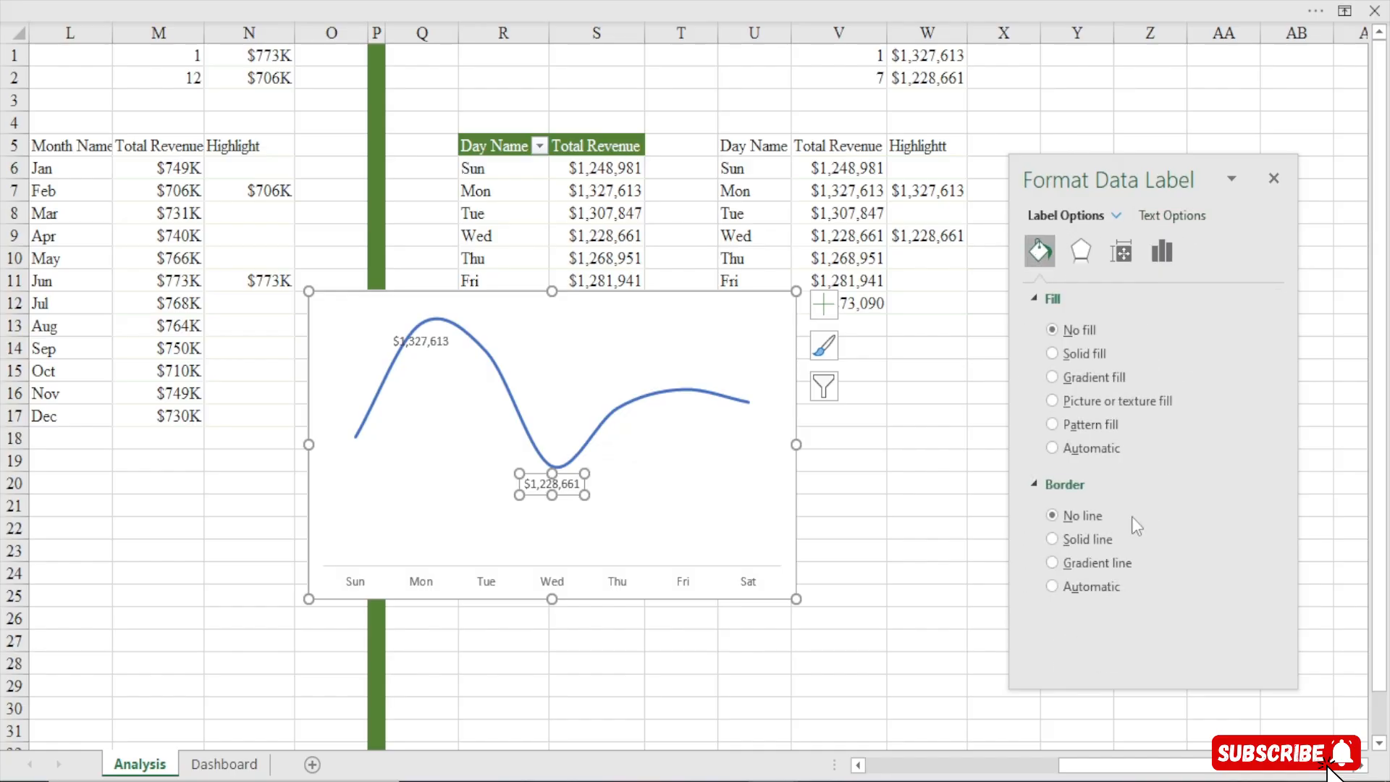
left_click(1089, 355)
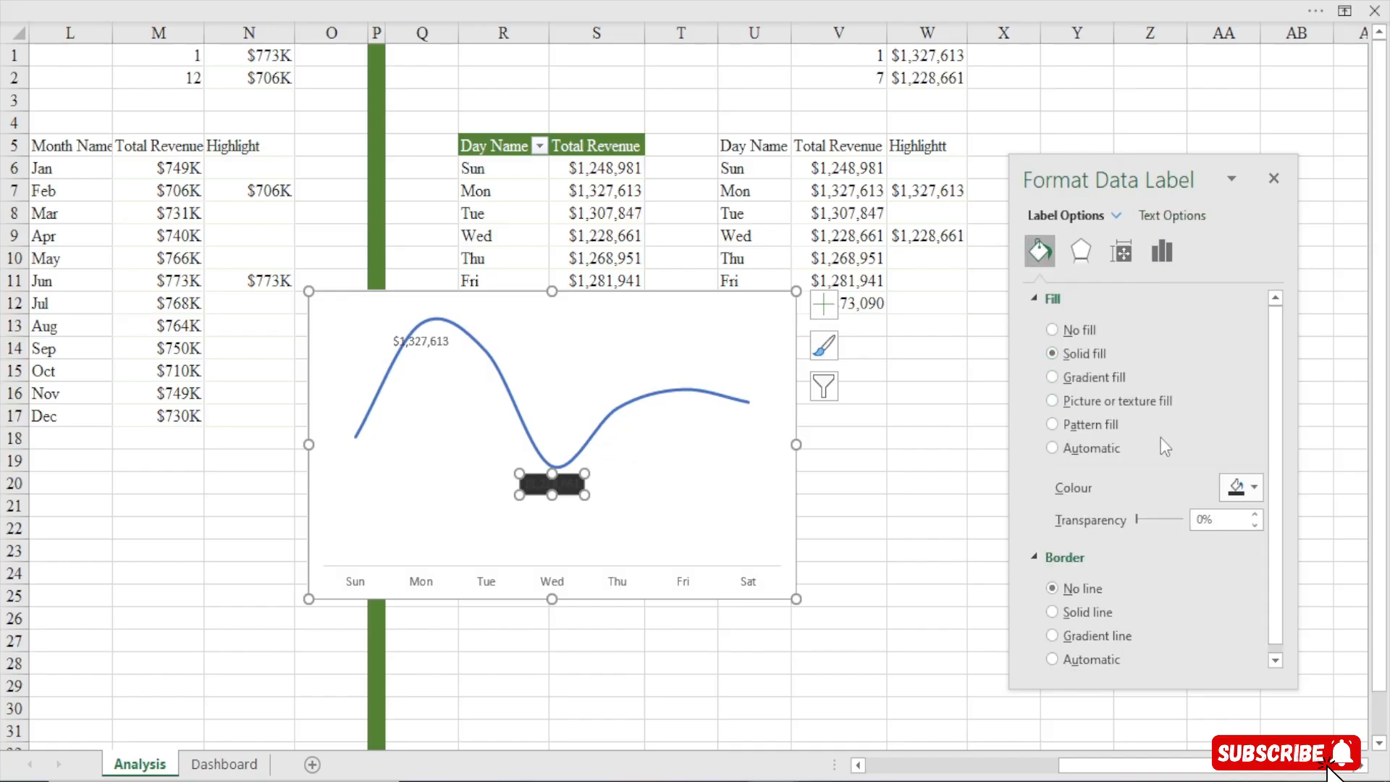
left_click(1244, 488)
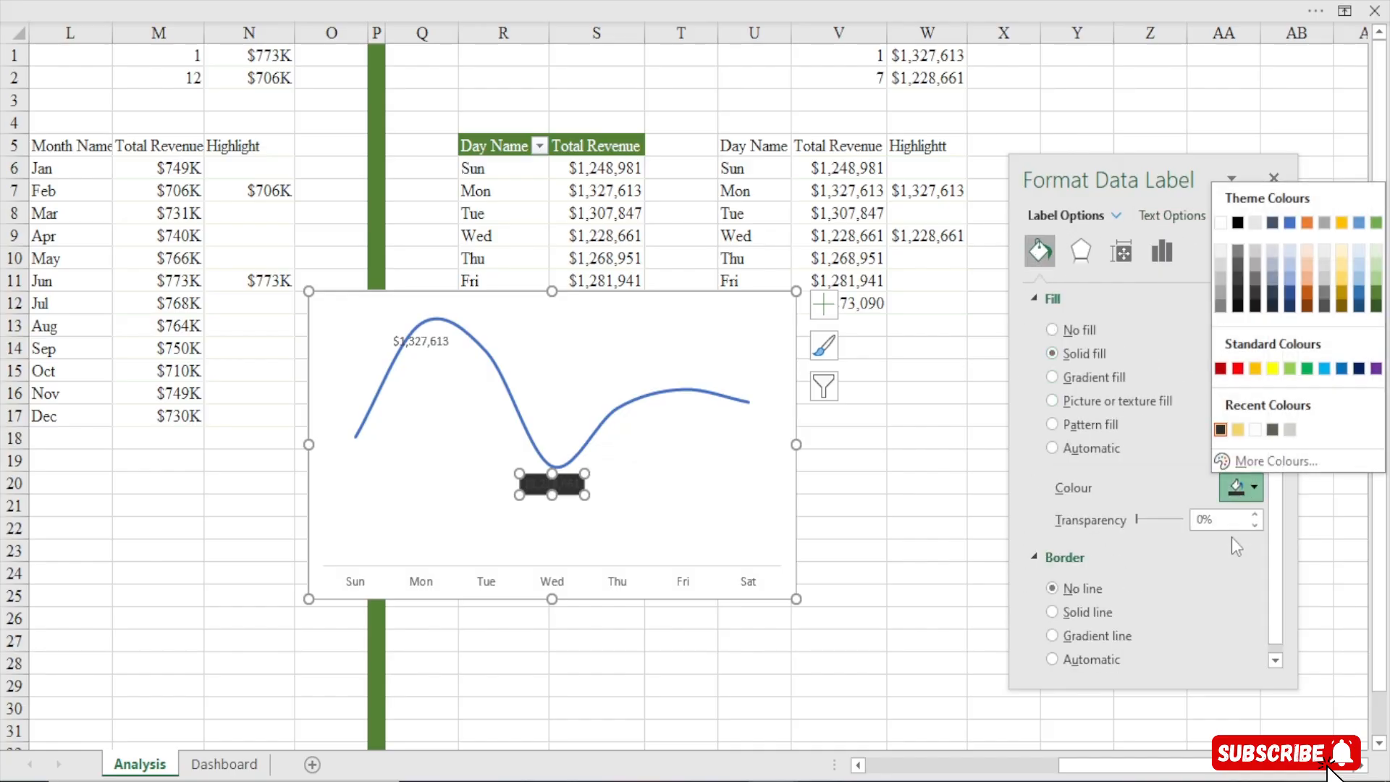
left_click(1239, 369)
Set the lowest-revenue label's text colour to white
left_click(1176, 212)
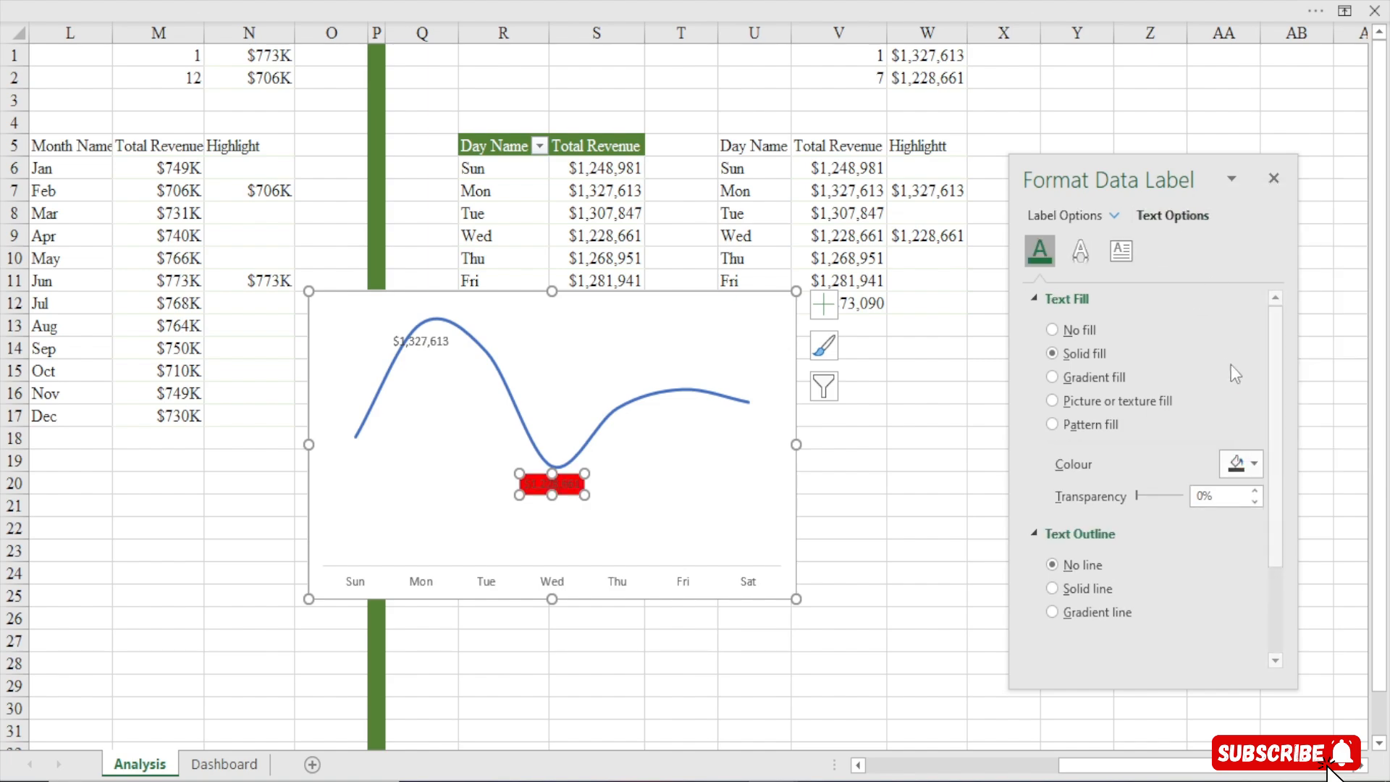
left_click(1245, 464)
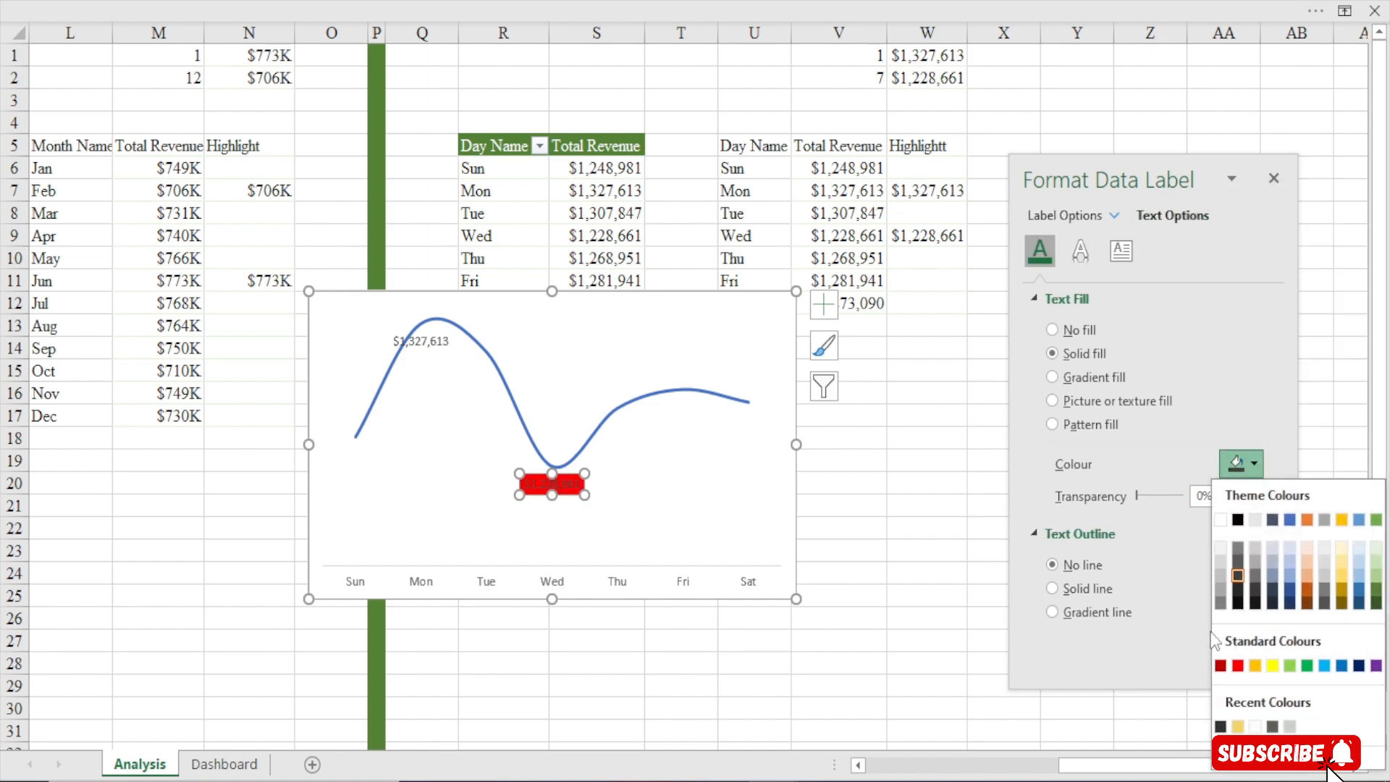
left_click(1256, 727)
Give the highest-revenue (Mon) data label a solid yellow fill with dark text
left_click(440, 343)
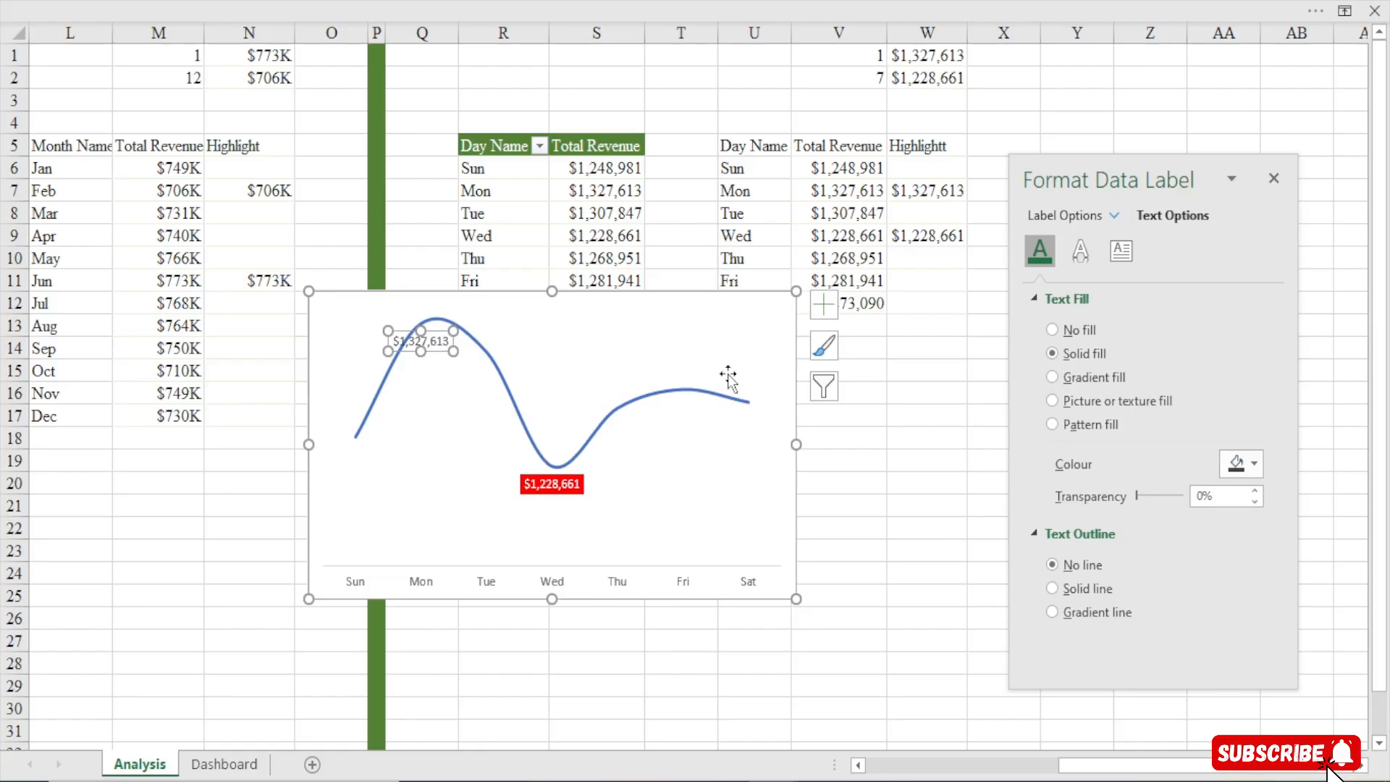
left_click(1247, 464)
left_click(1249, 466)
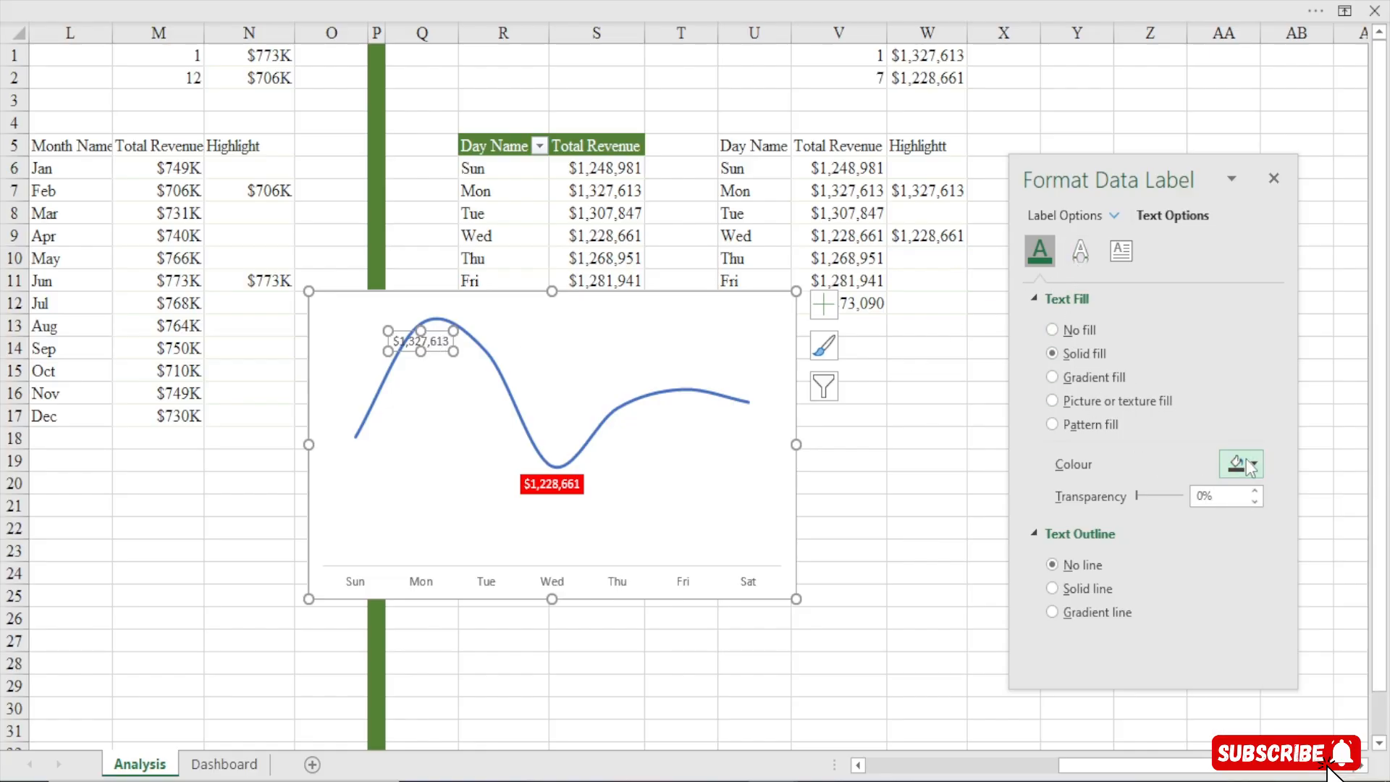
left_click(1250, 466)
left_click(1238, 726)
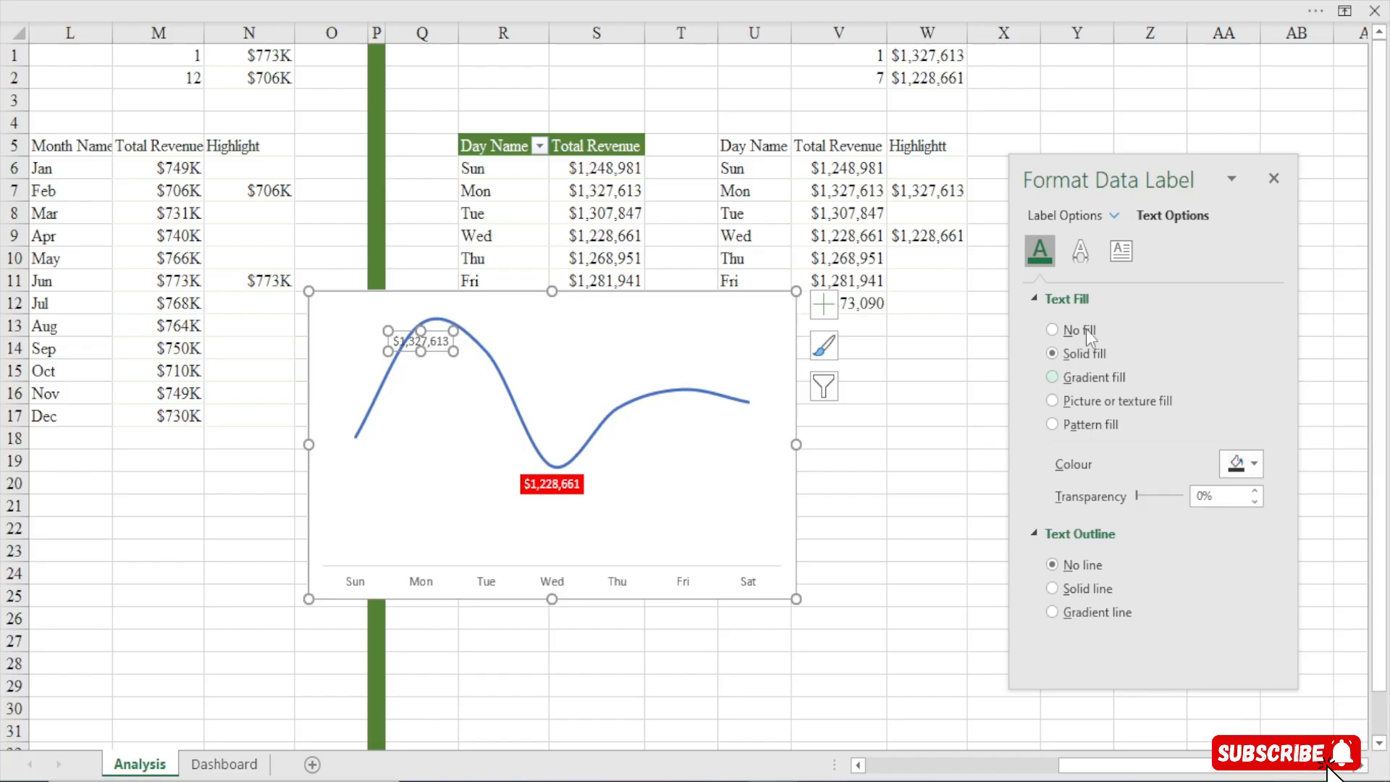
left_click(1059, 219)
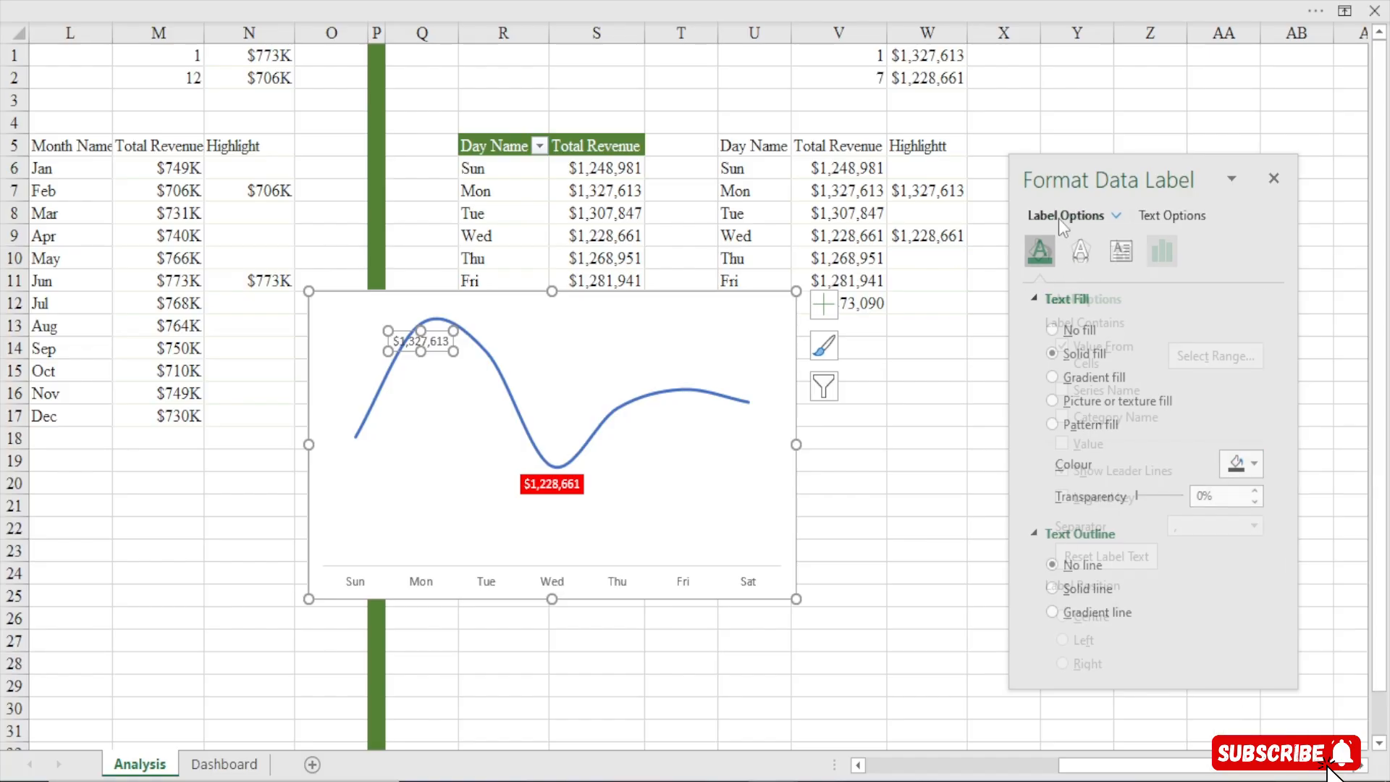
left_click(1042, 251)
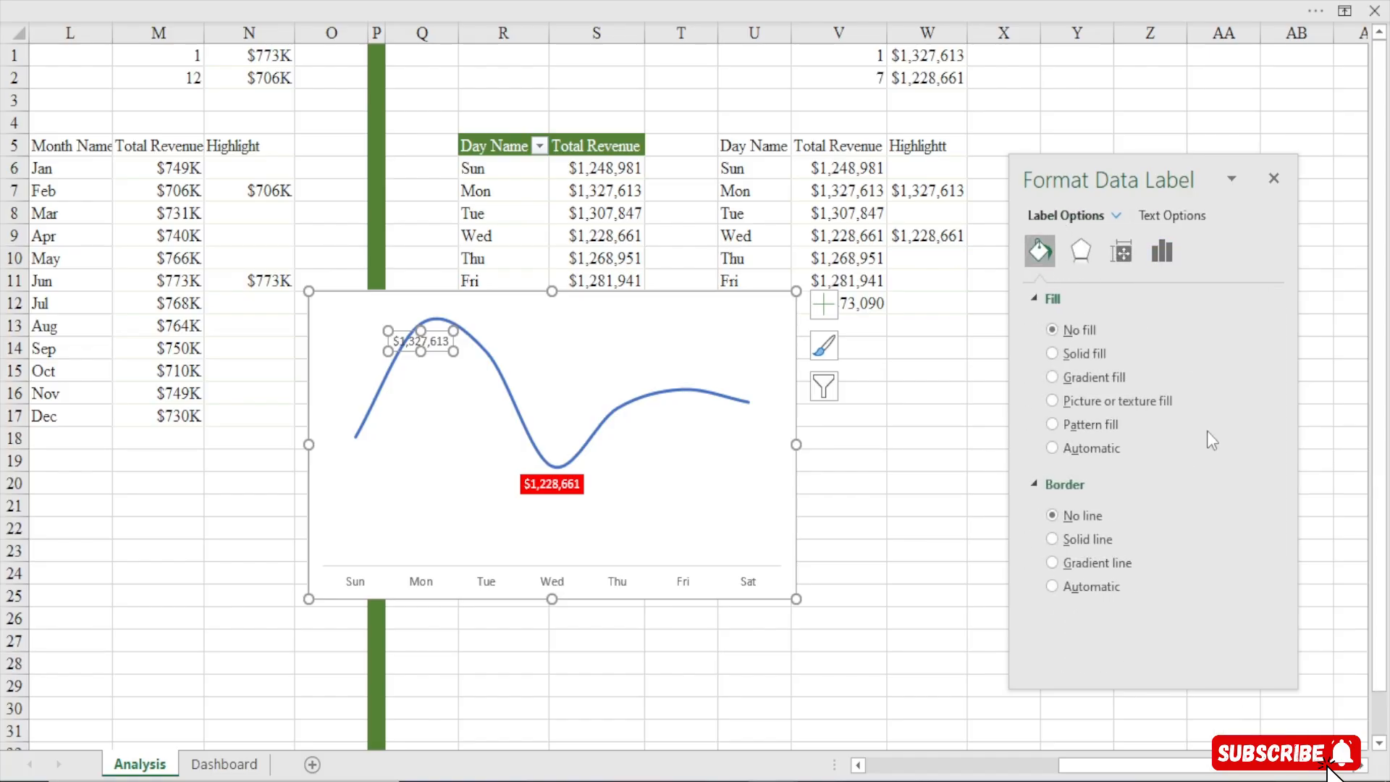
left_click(1082, 353)
left_click(1242, 488)
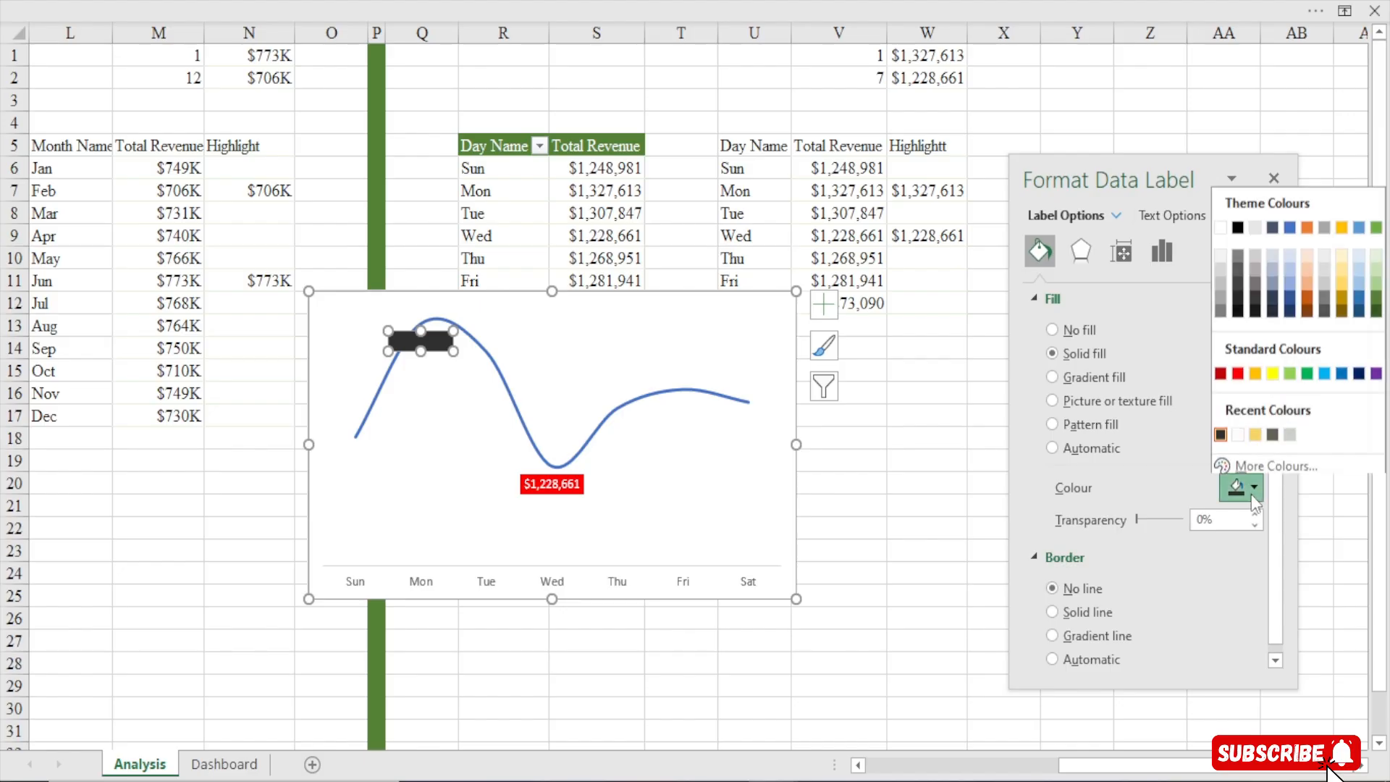
left_click(1256, 430)
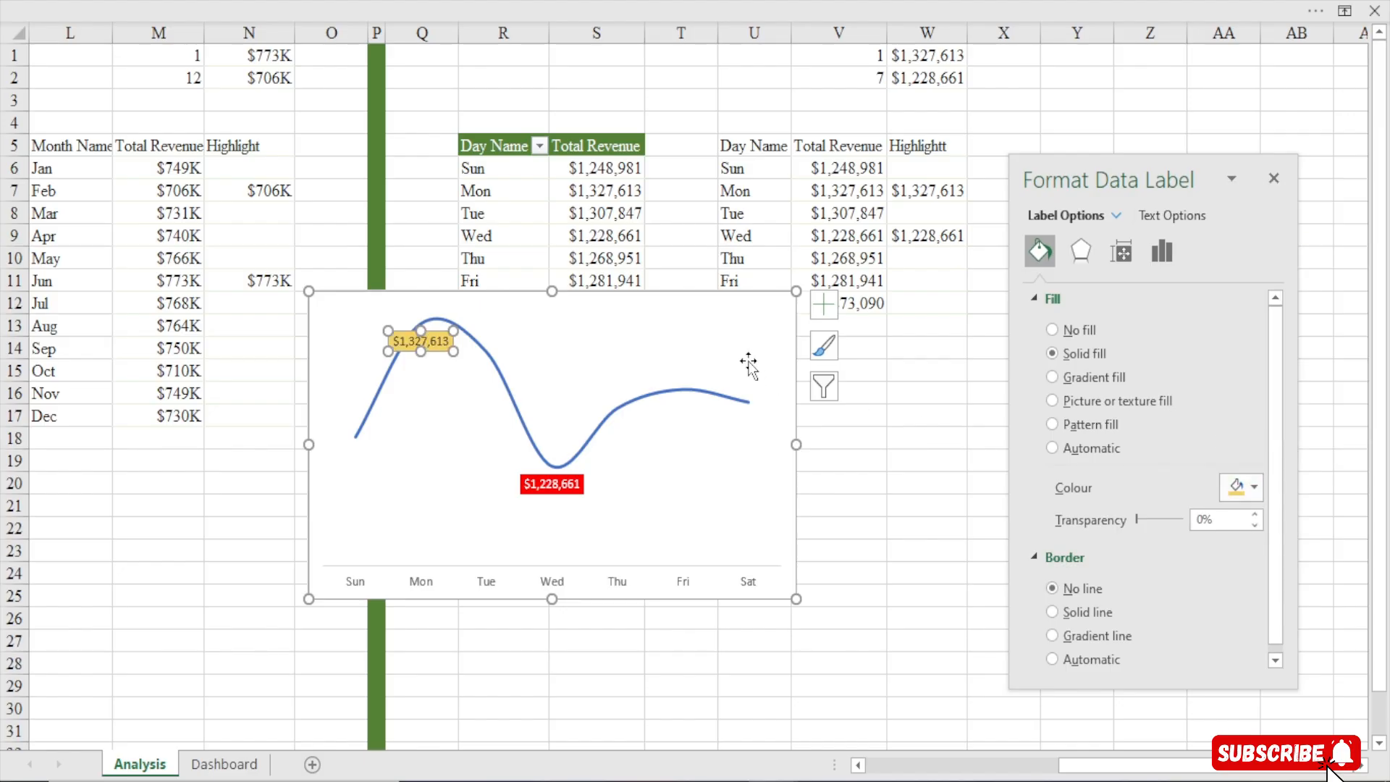
Move the day-of-week chart down below the tables on the Analysis sheet
left_click(706, 308)
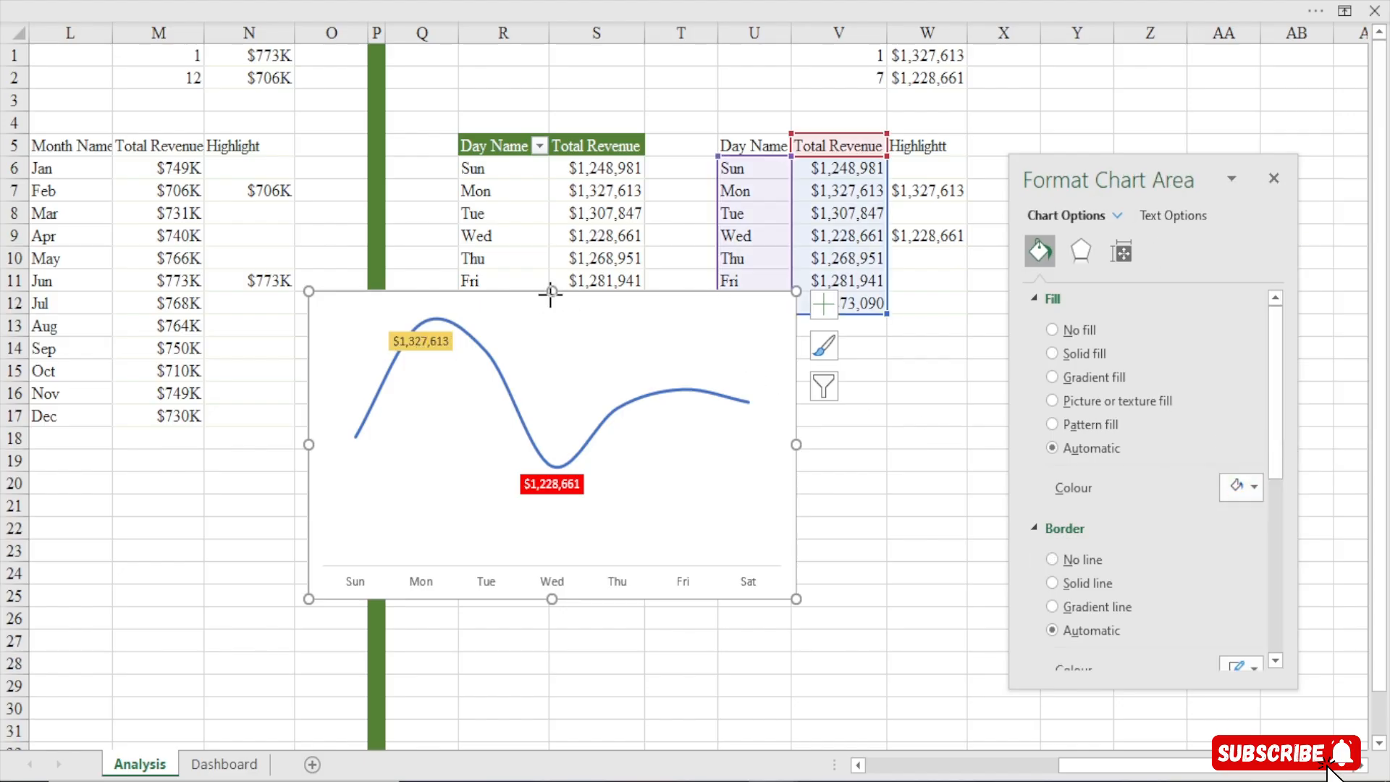
left_click_drag(541, 377, 541, 378)
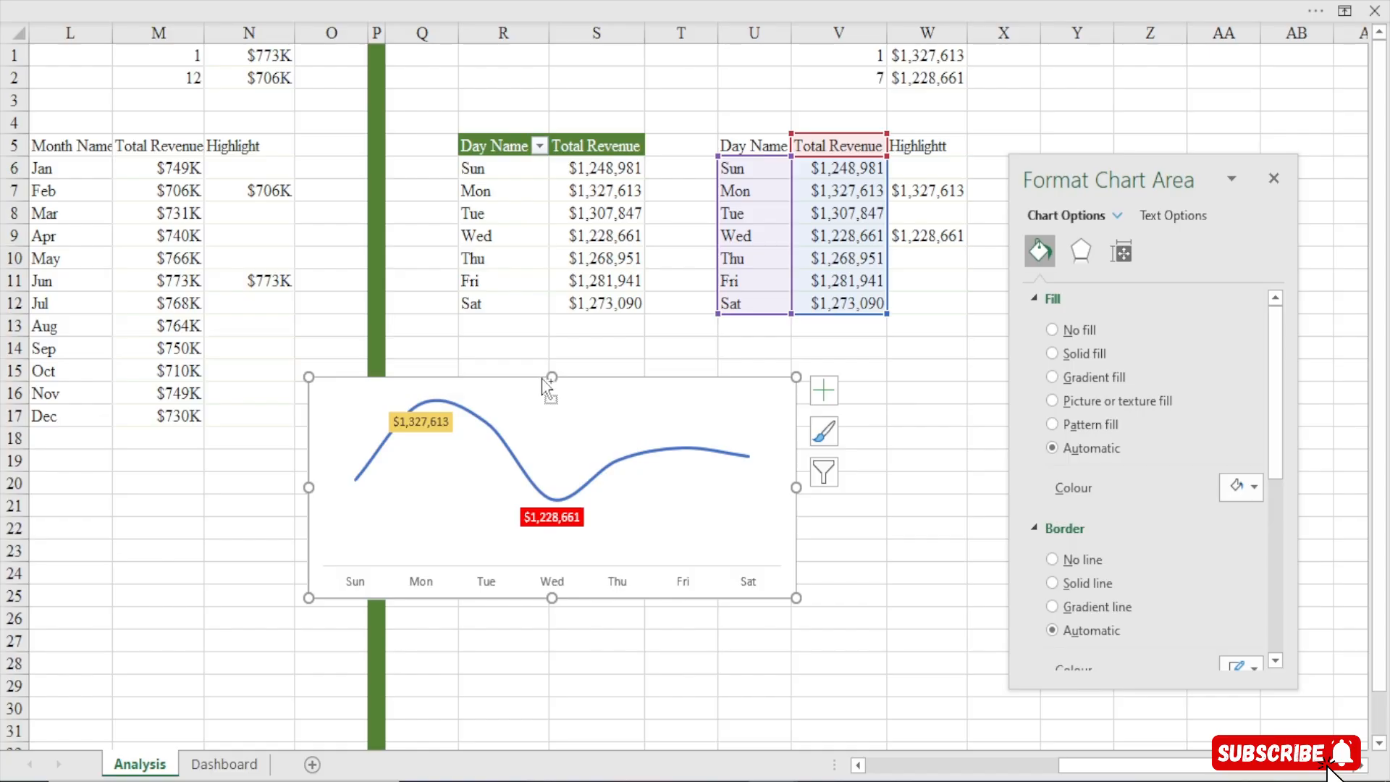
key("ctrl+x")
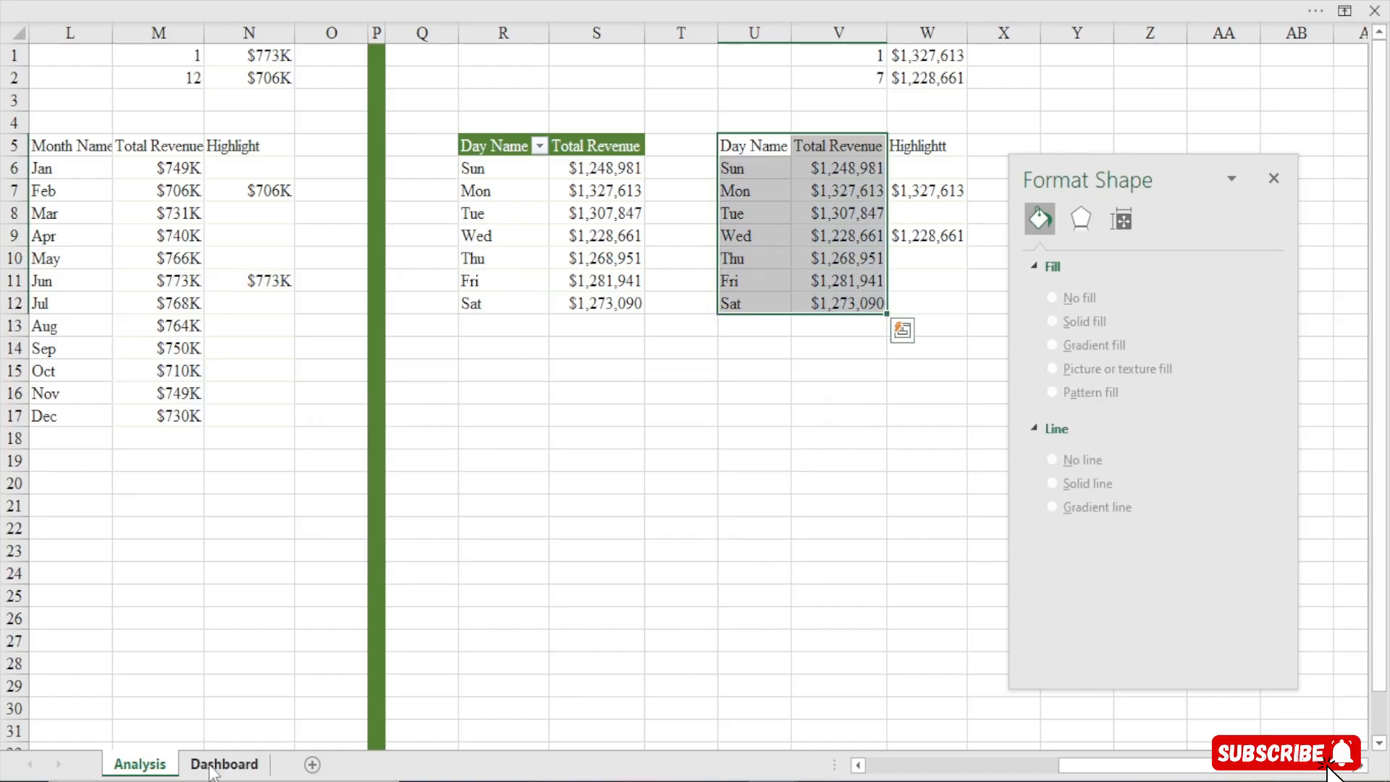
left_click(224, 764)
left_click(493, 289)
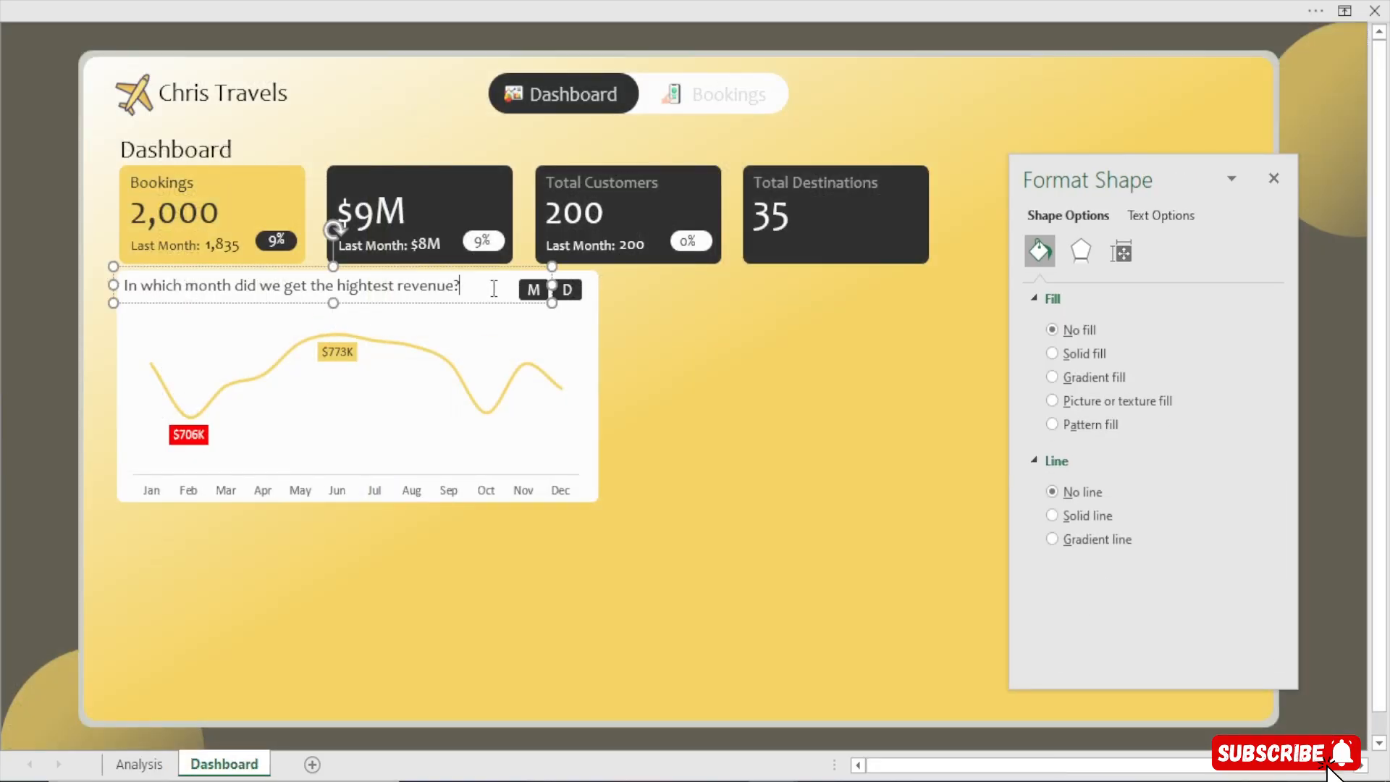
left_click(518, 319)
left_click(510, 293)
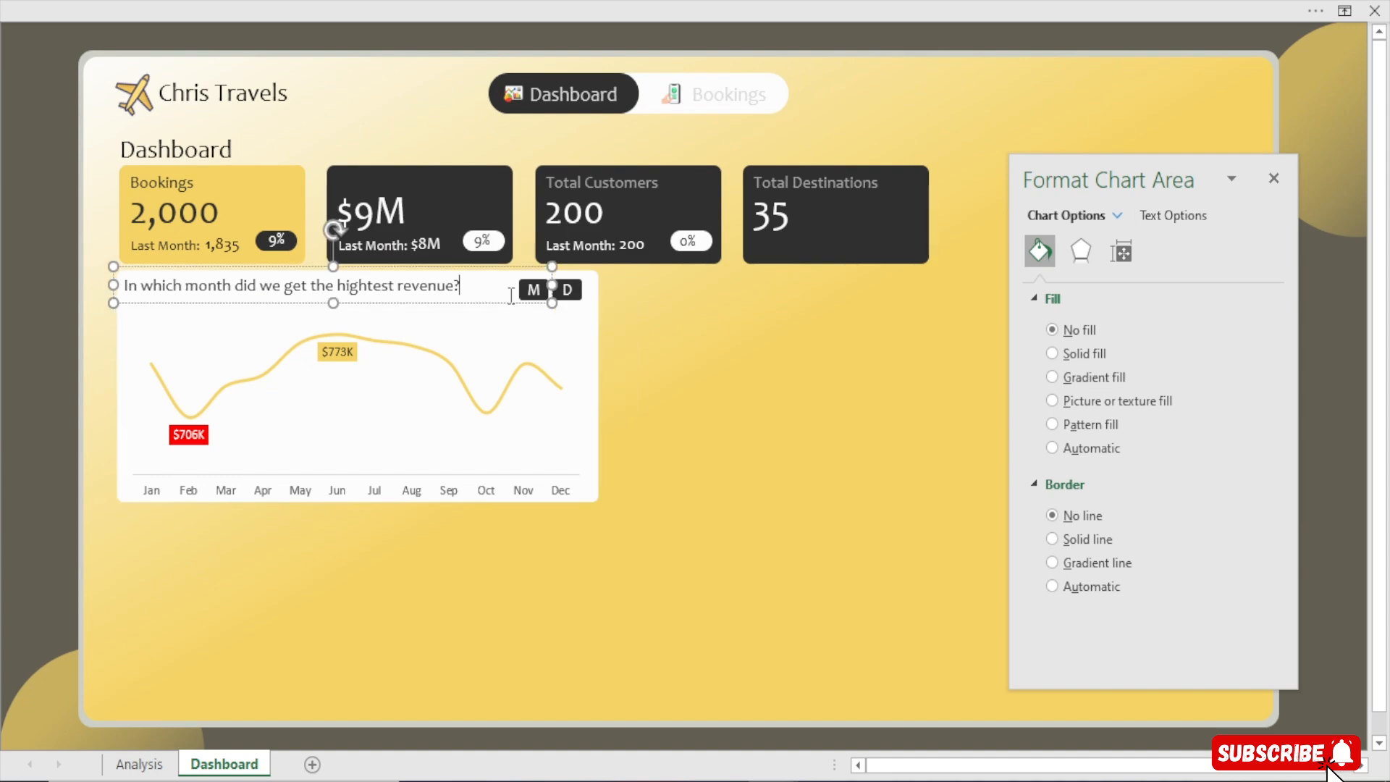
left_click(594, 282)
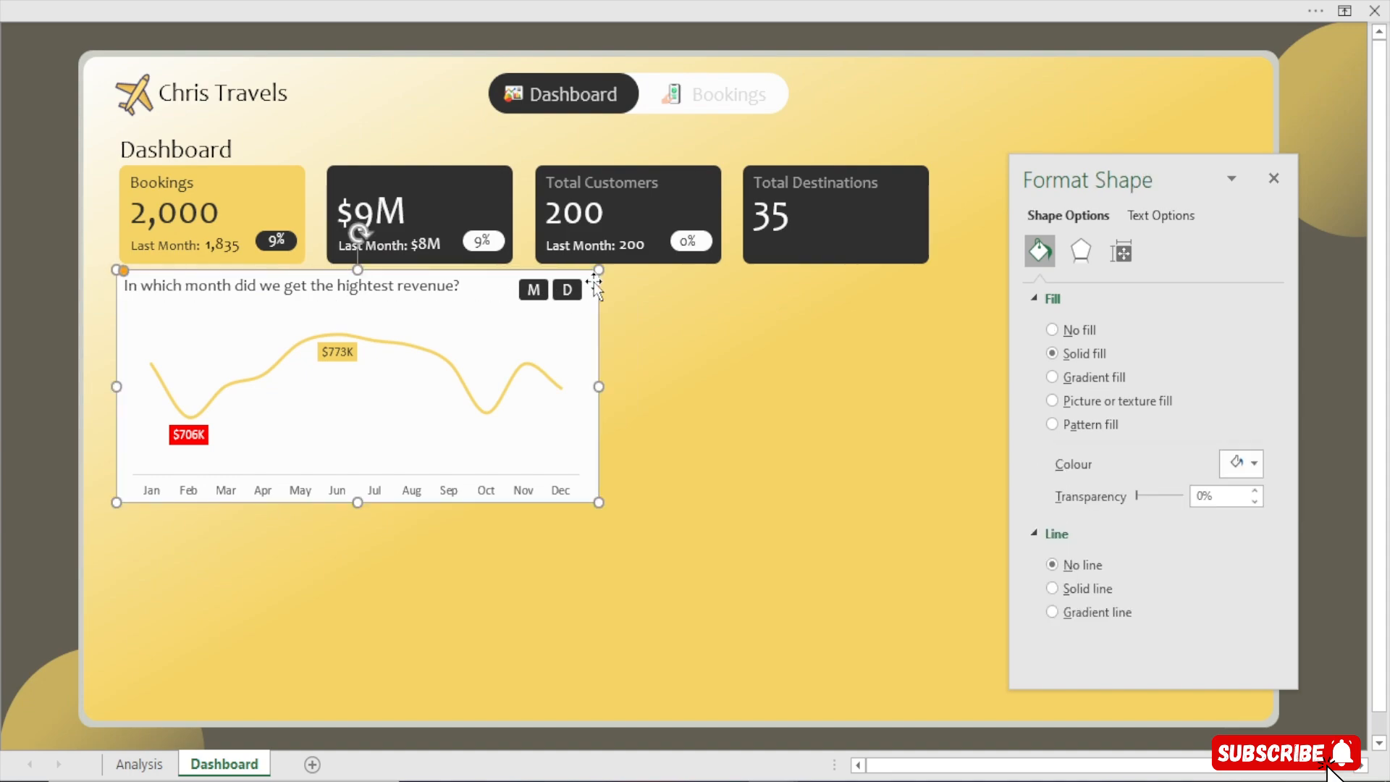
key("ctrl+d")
left_click_drag(344, 372, 333, 358)
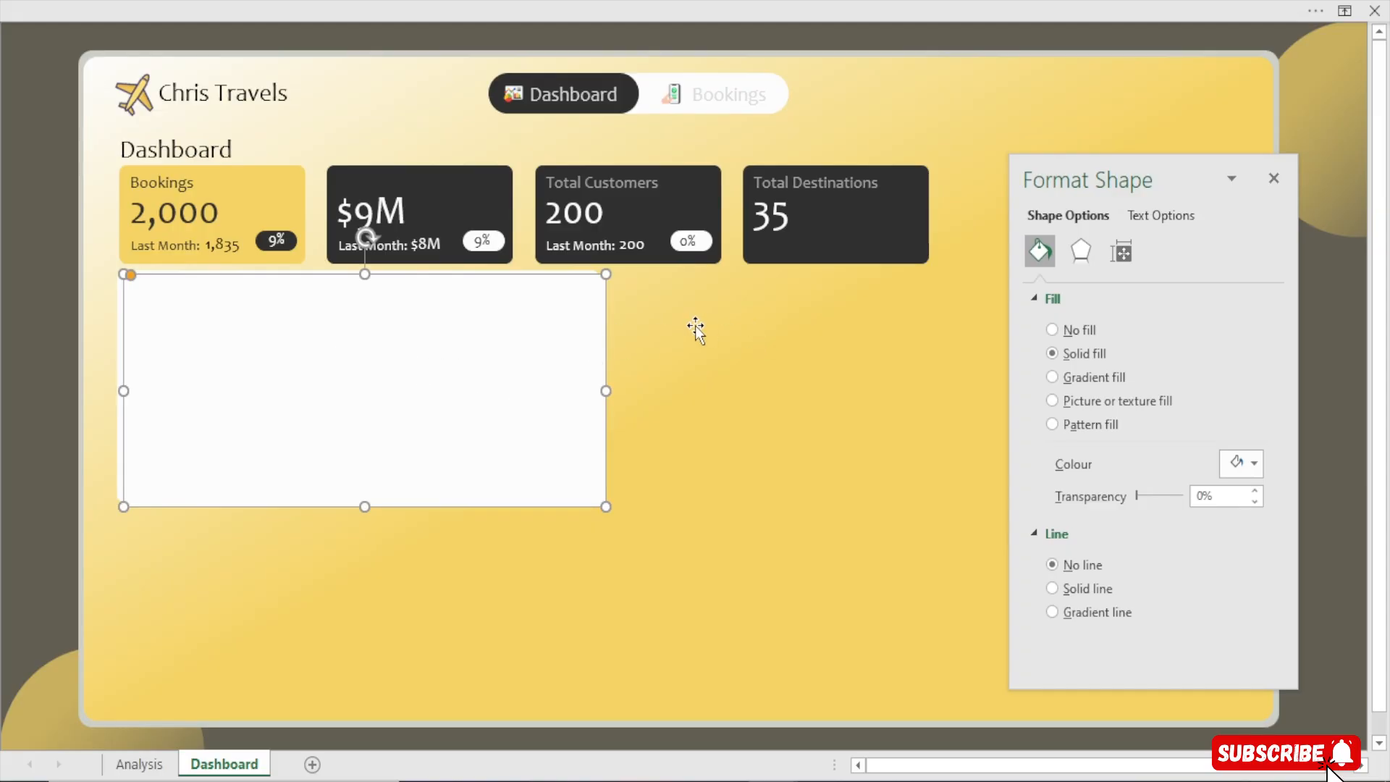
key("Delete")
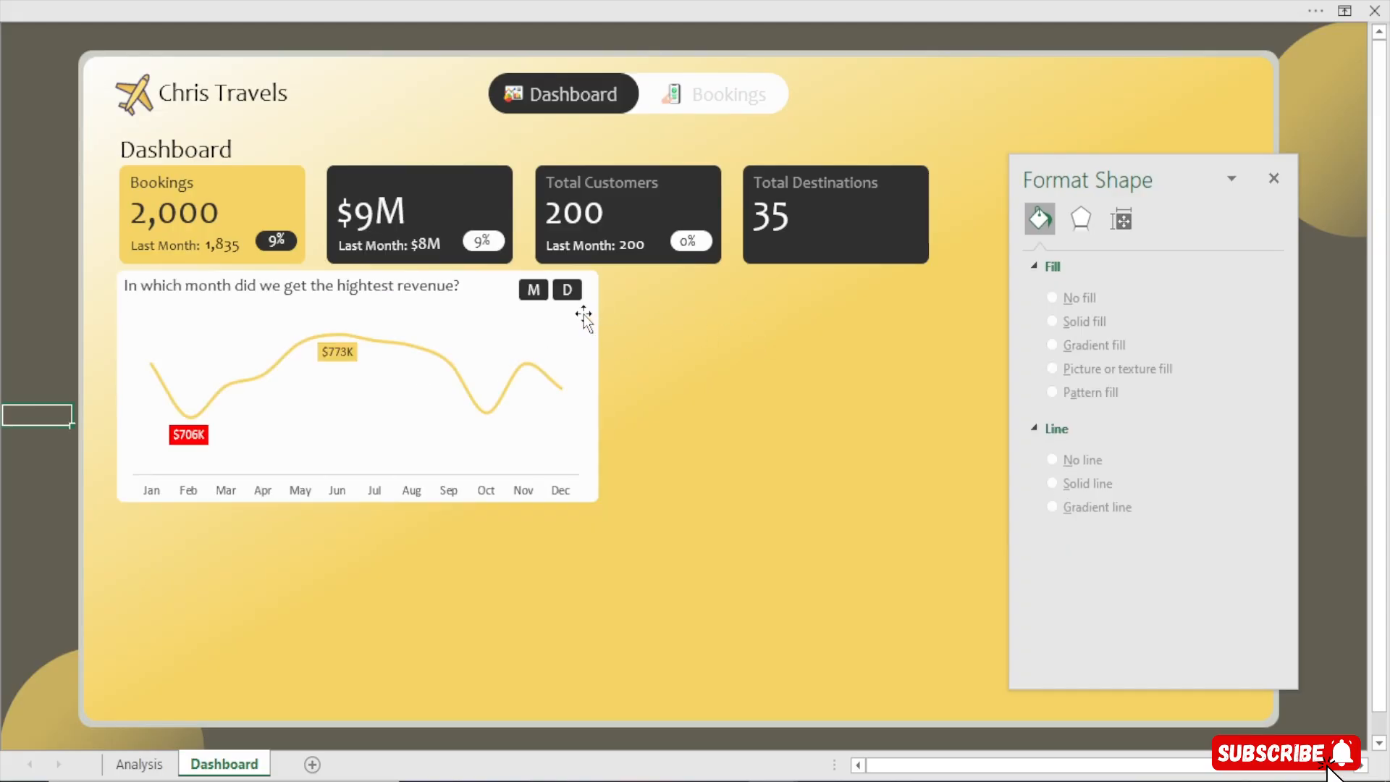
left_click(585, 319)
left_click(592, 288)
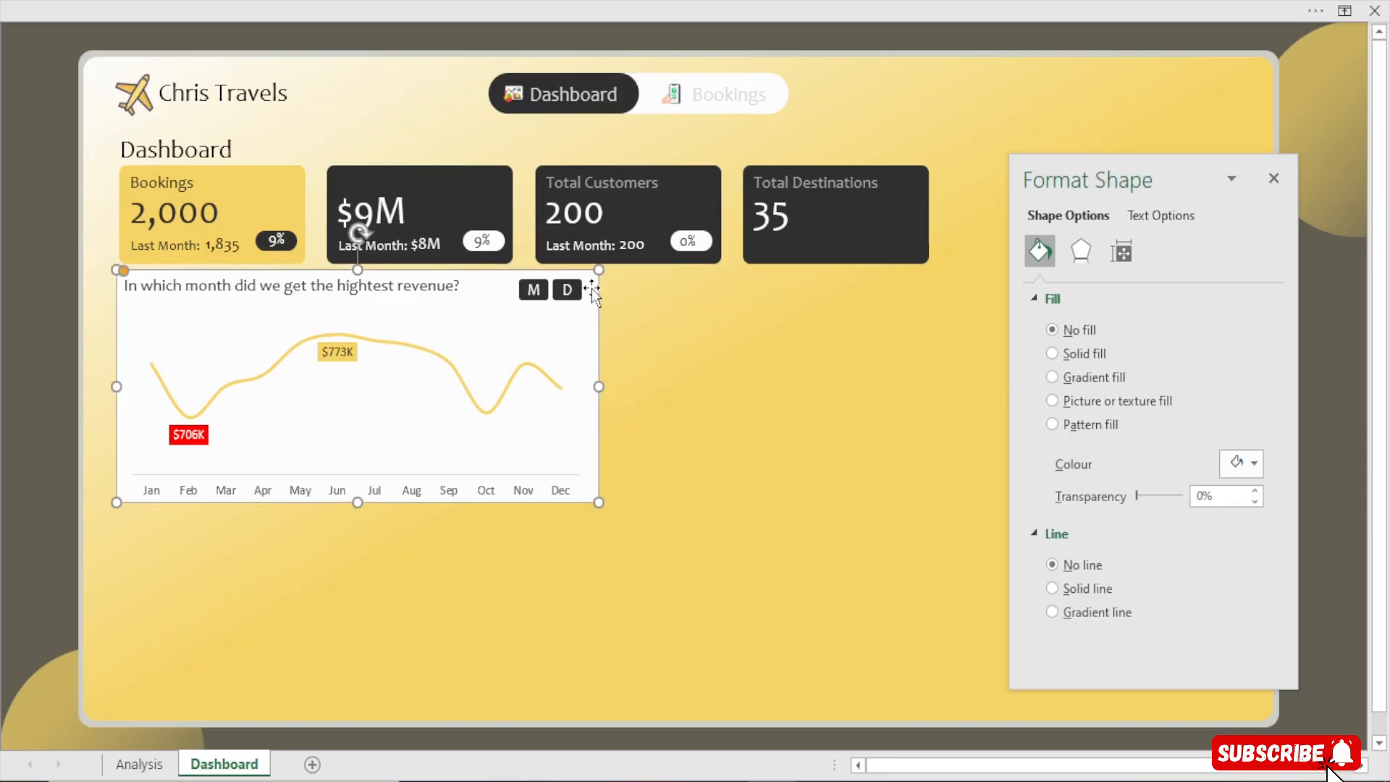
left_click(139, 764)
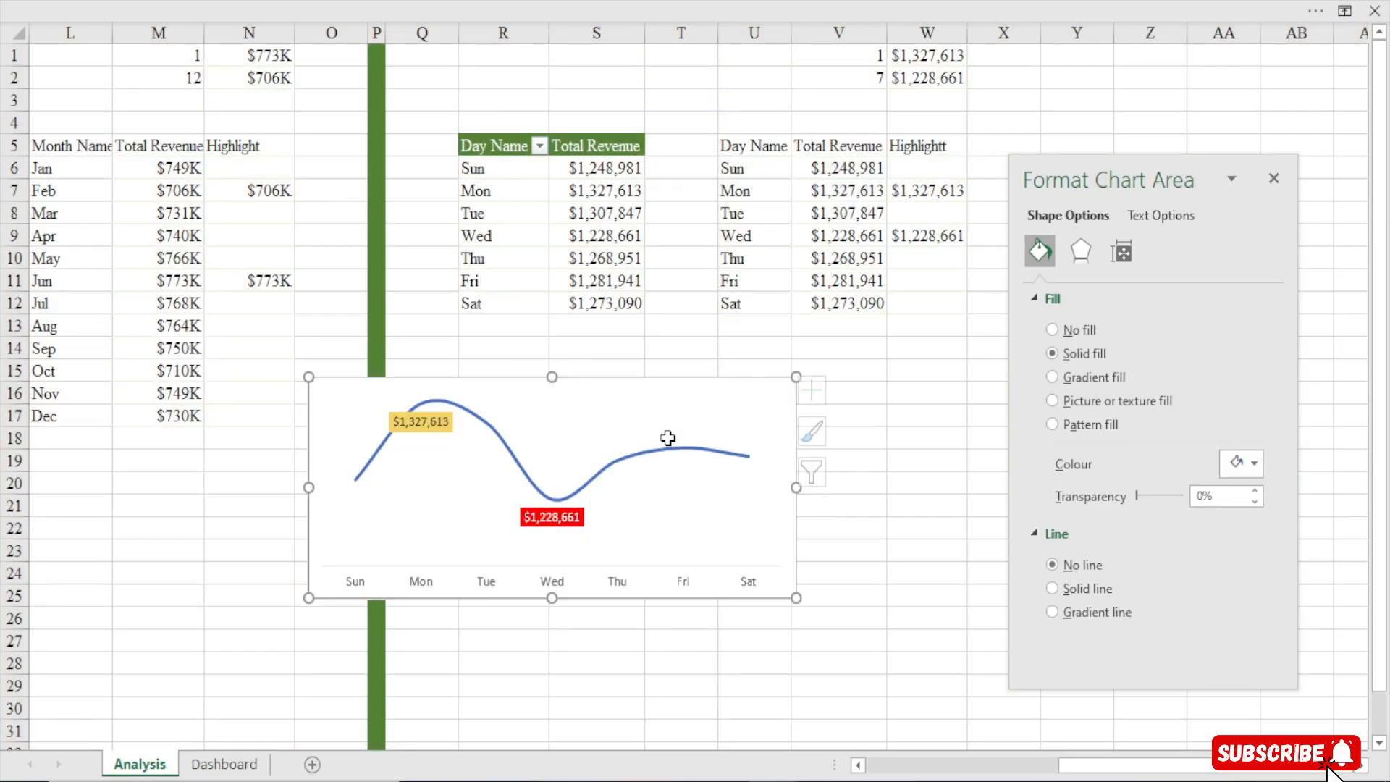
Cut the day-of-week chart and paste it onto the Dashboard sheet over the revenue card
left_click(677, 391)
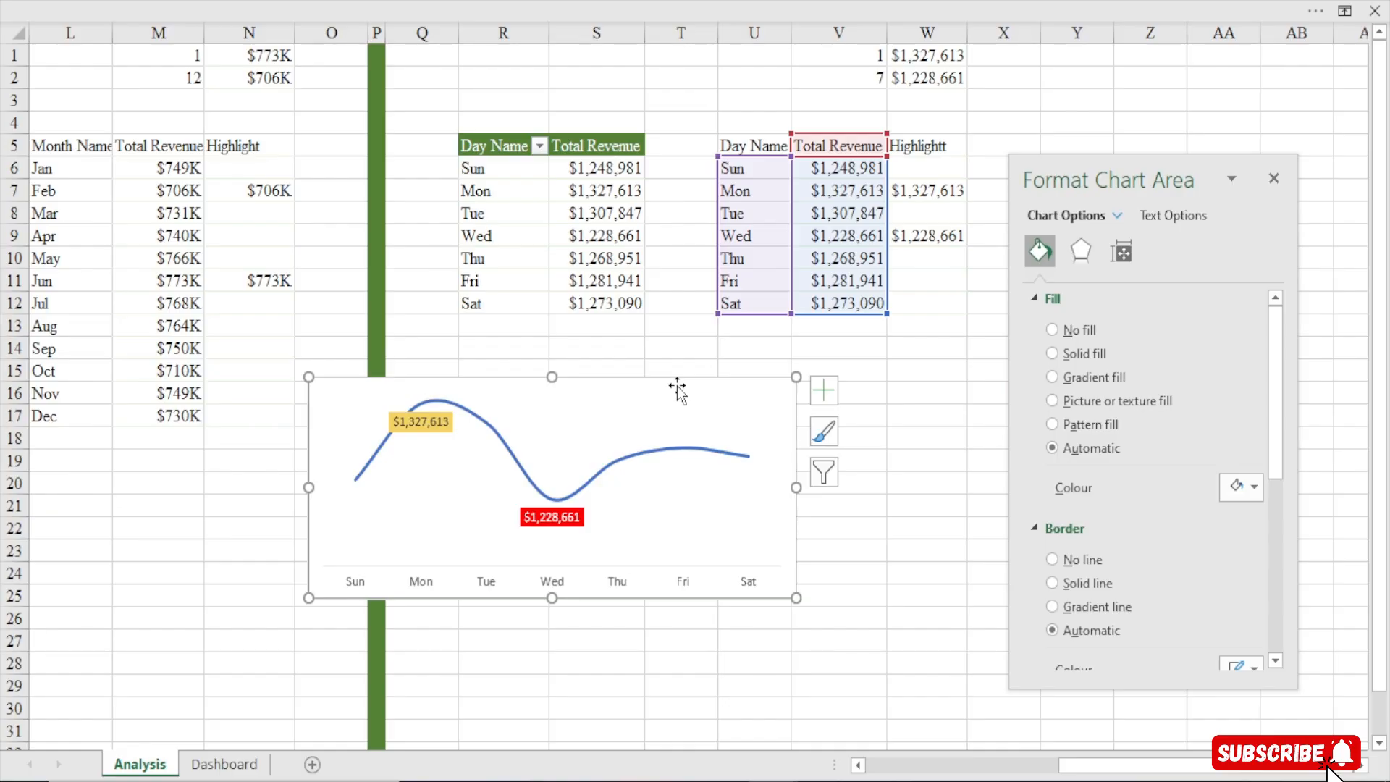
key("ctrl+x")
left_click(224, 764)
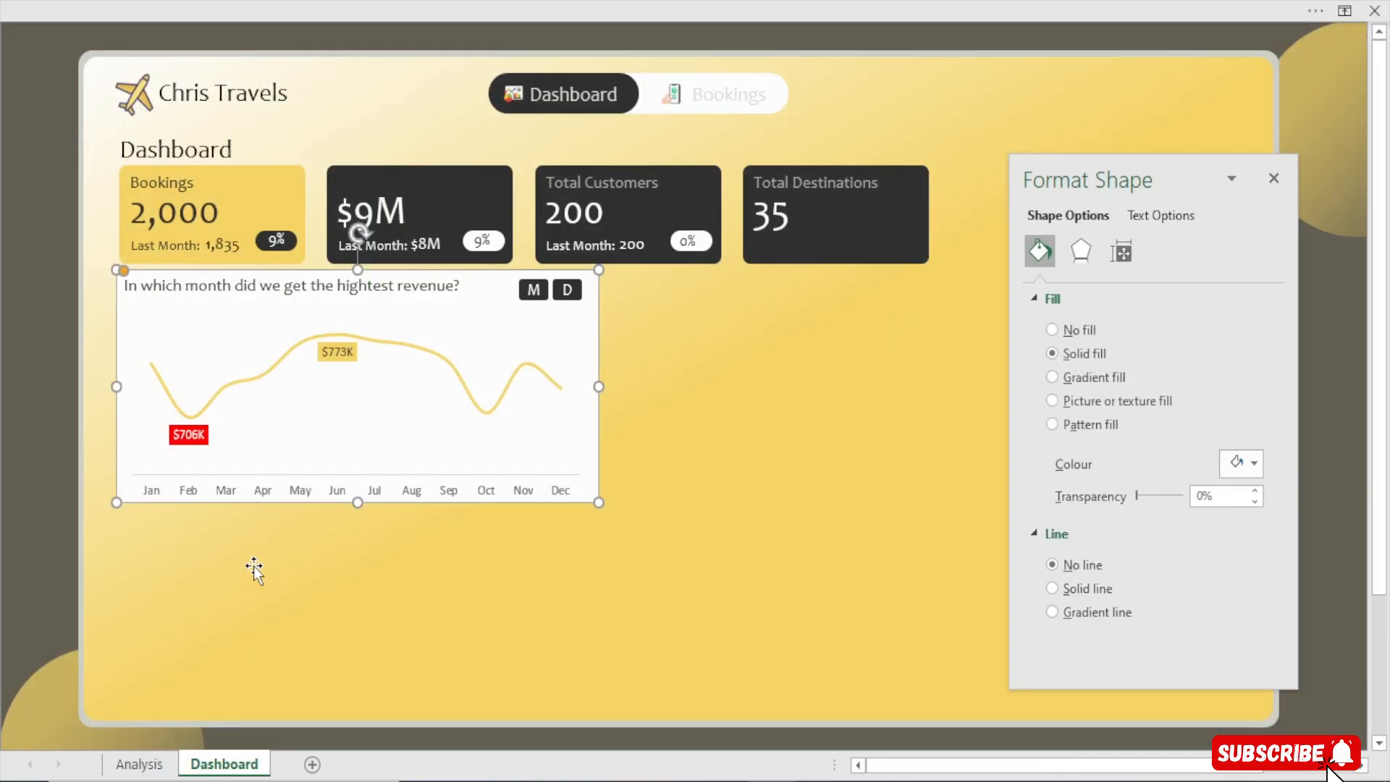
left_click(490, 313)
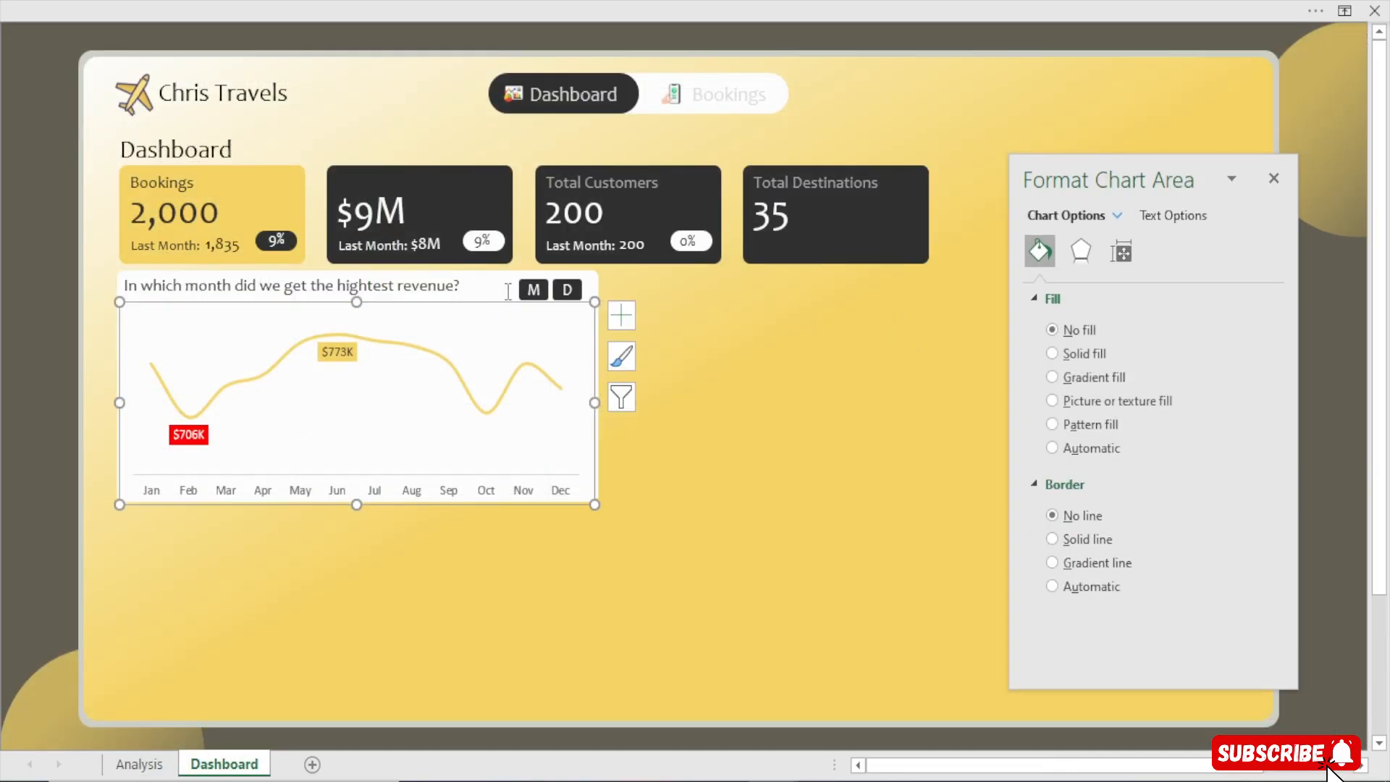
left_click(594, 288)
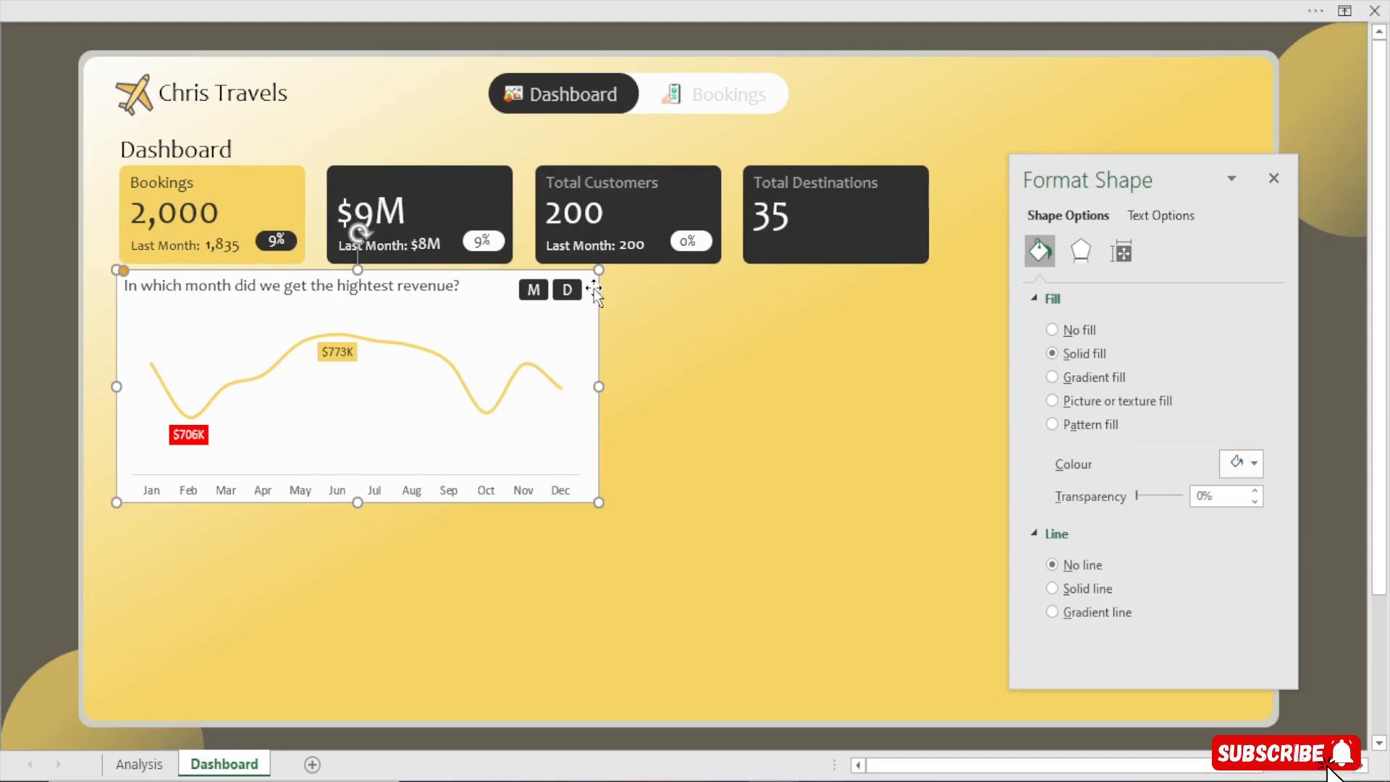
key("ctrl+v")
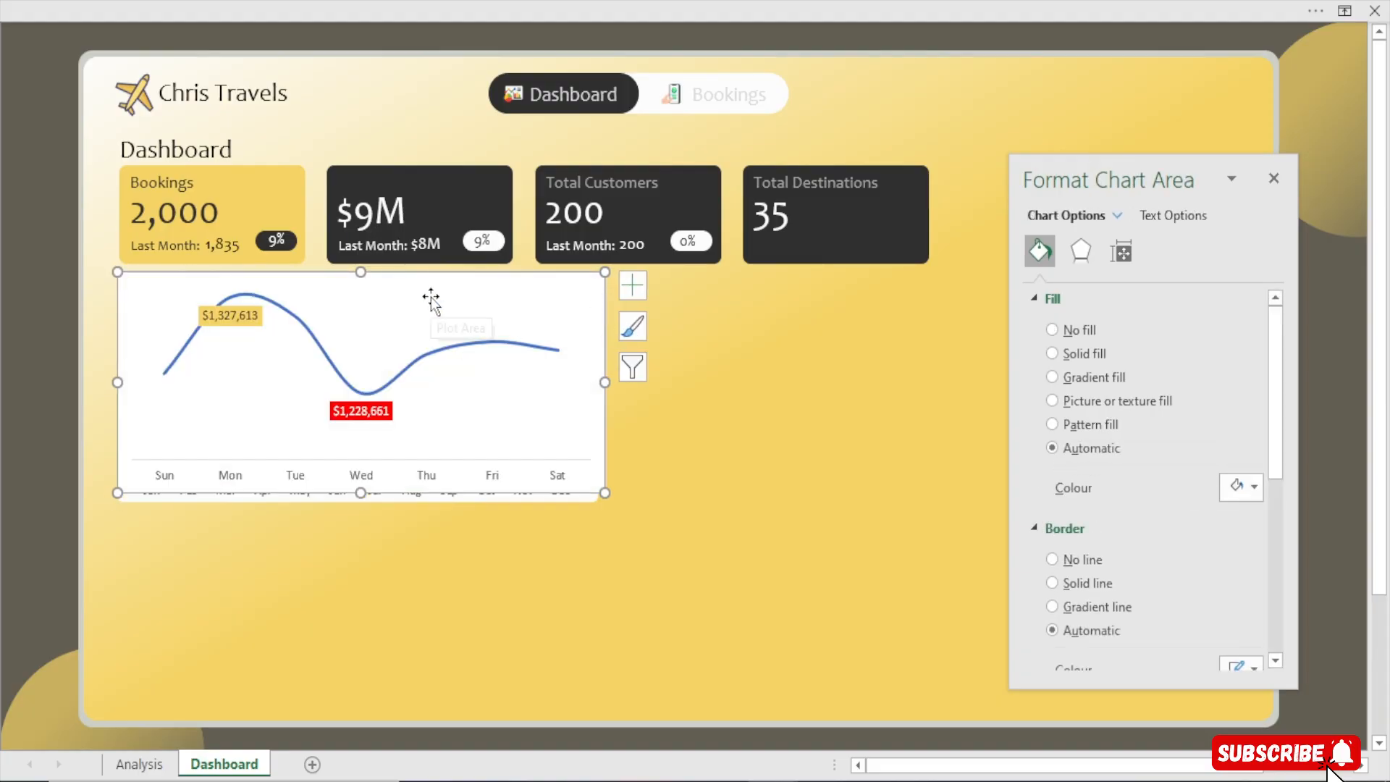
Set the pasted day chart's area to no fill and no border
left_click_drag(431, 299, 431, 303)
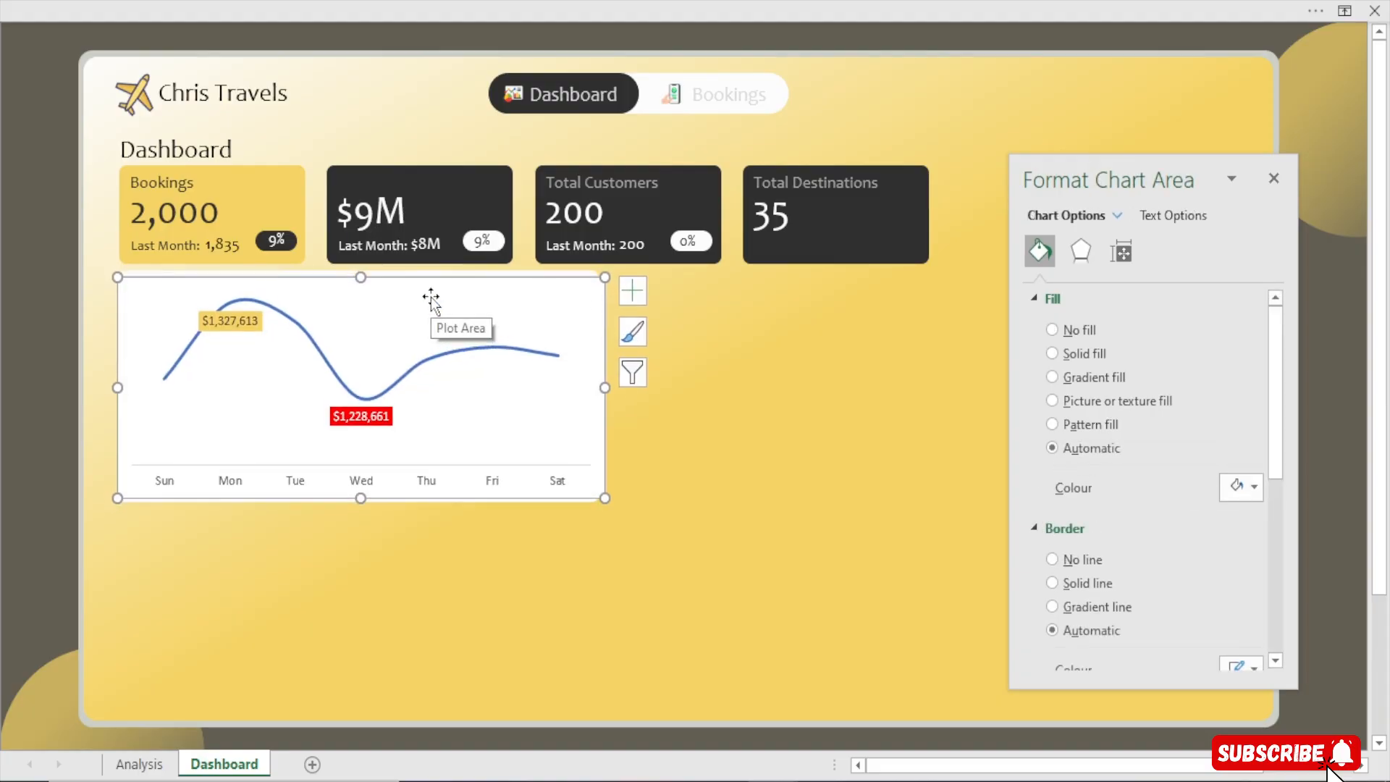
left_click(1076, 331)
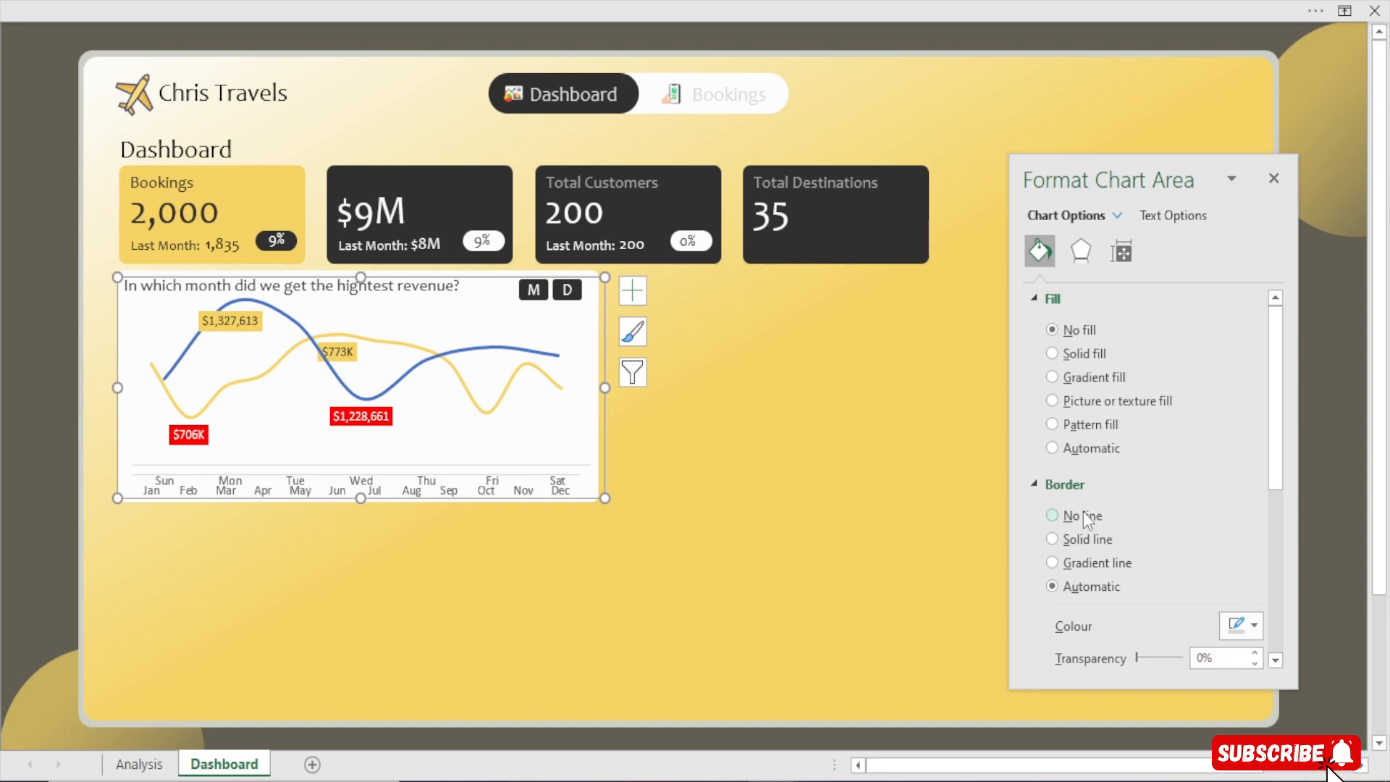
left_click(1084, 515)
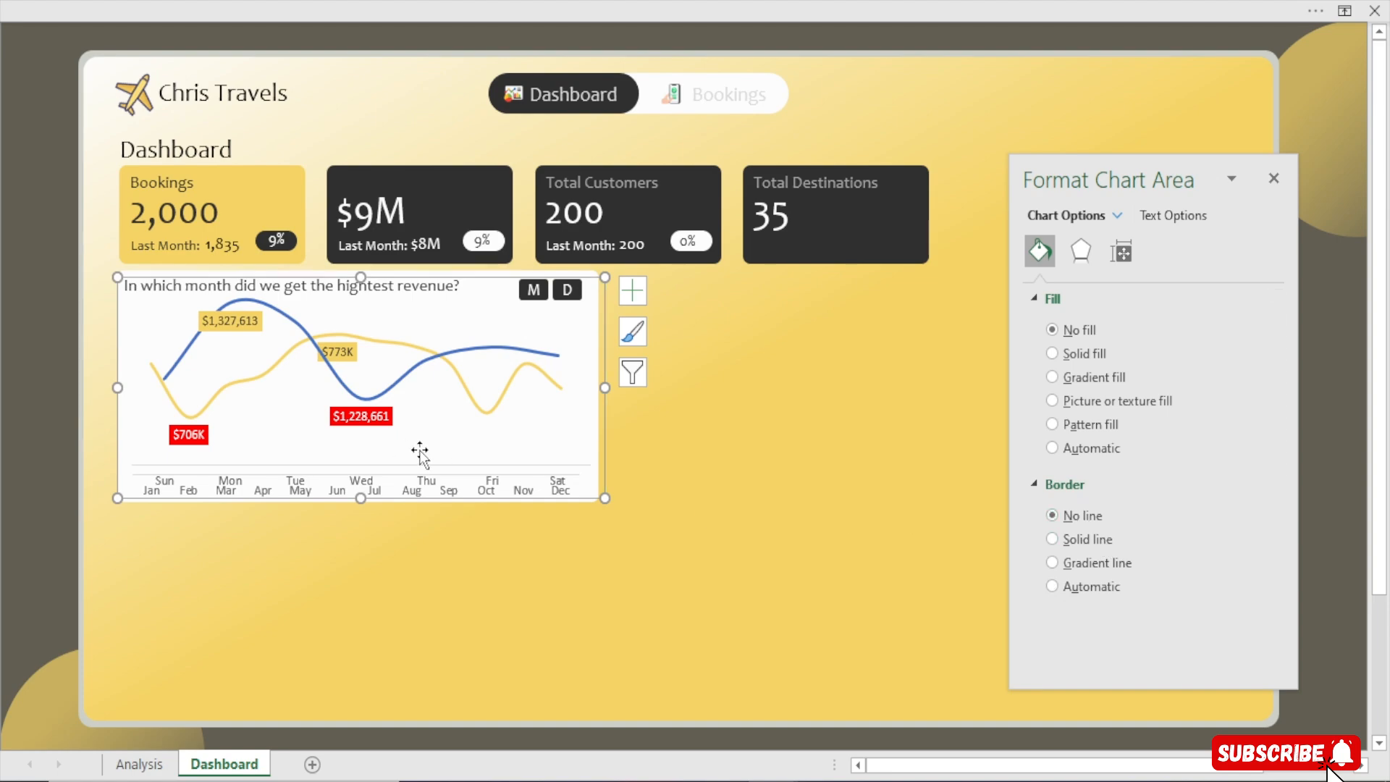
Align and resize the day chart to overlap the monthly revenue chart inside the card
left_click_drag(419, 445, 421, 453)
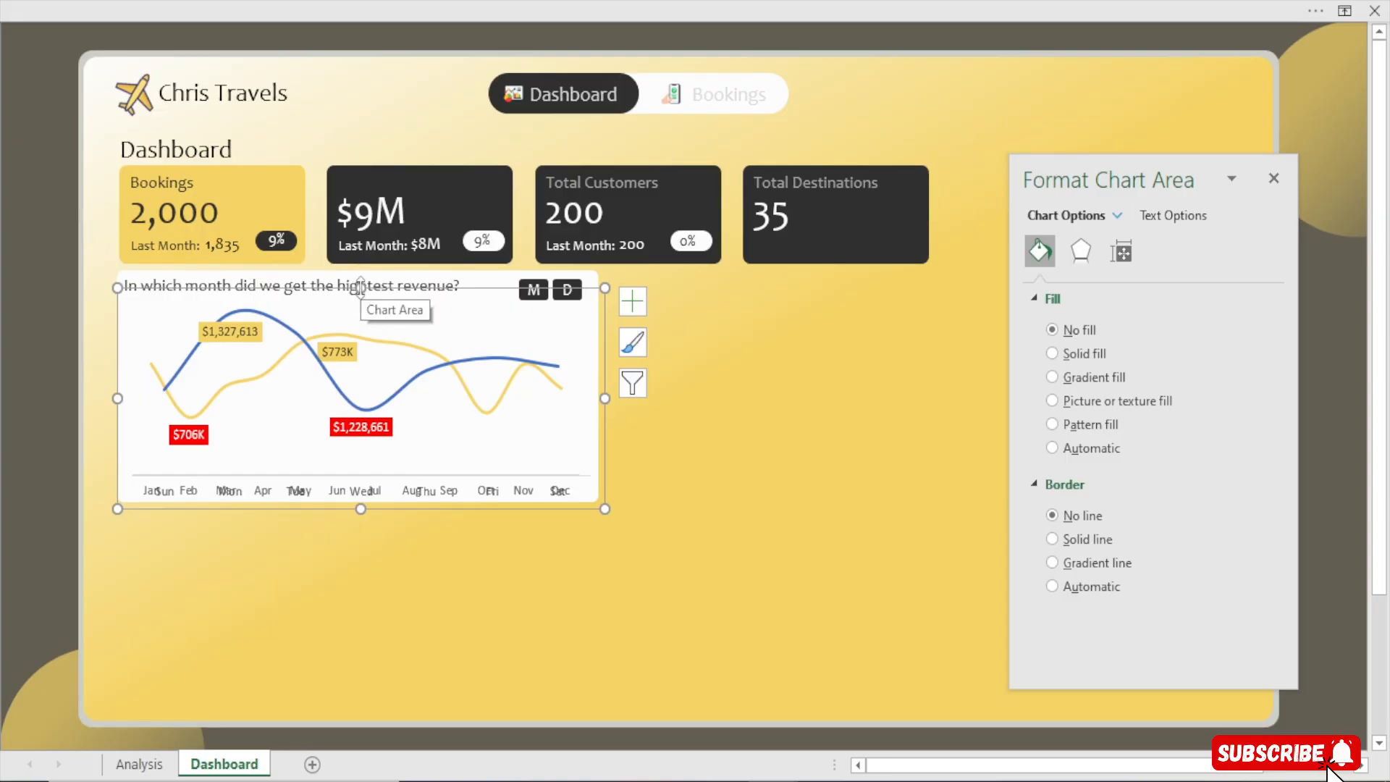
left_click_drag(363, 288, 363, 287)
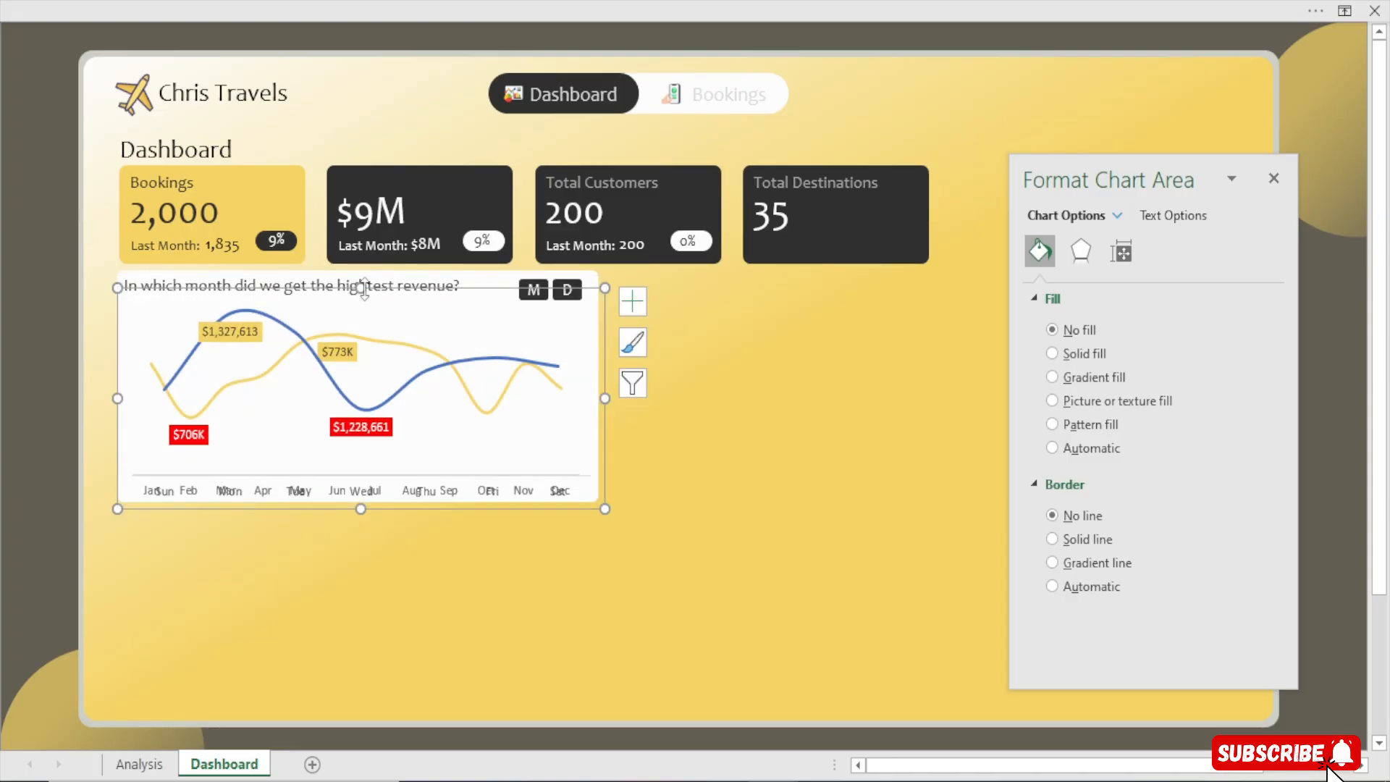
left_click_drag(606, 398, 600, 402)
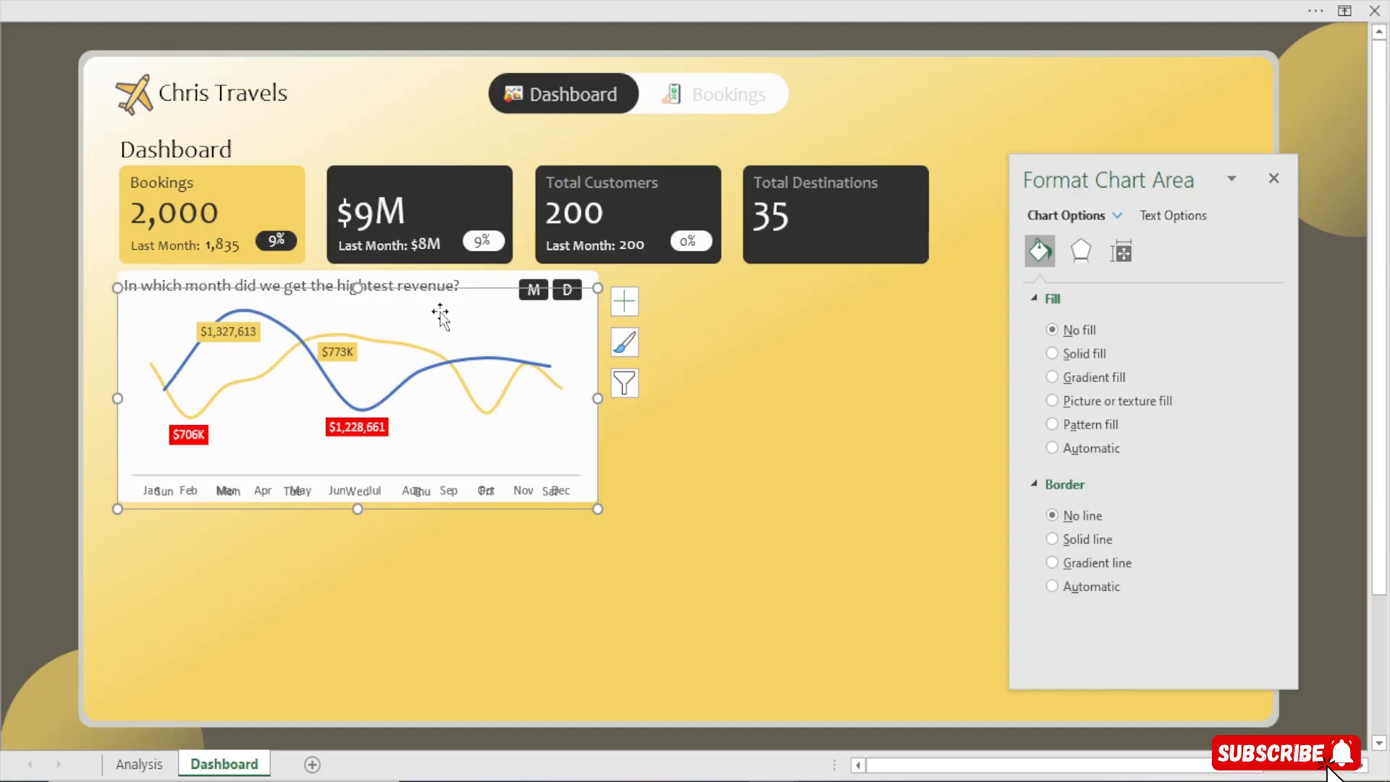
Move the day-of-week chart out of the revenue card, placing it to the right of the monthly chart
mouse_move(523, 366)
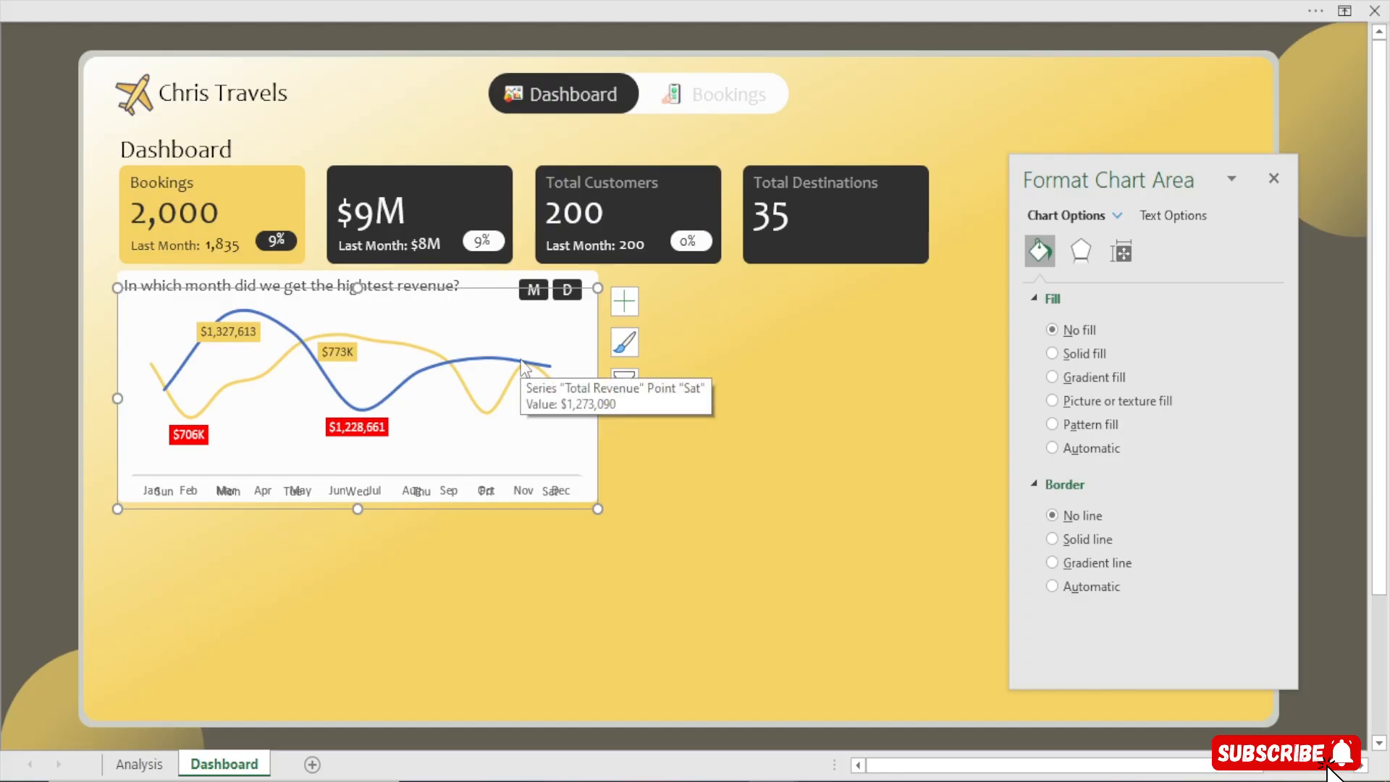
left_click(23, 373)
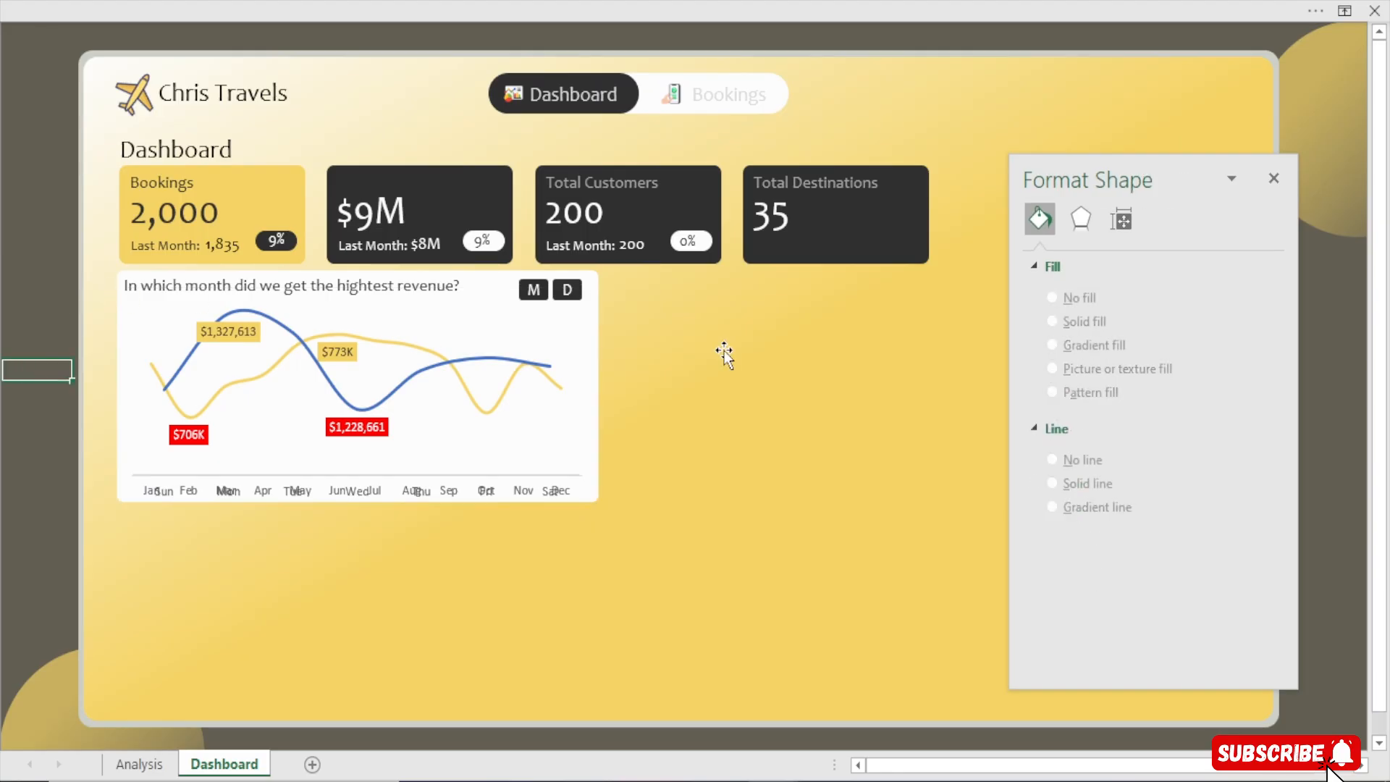
left_click(422, 284)
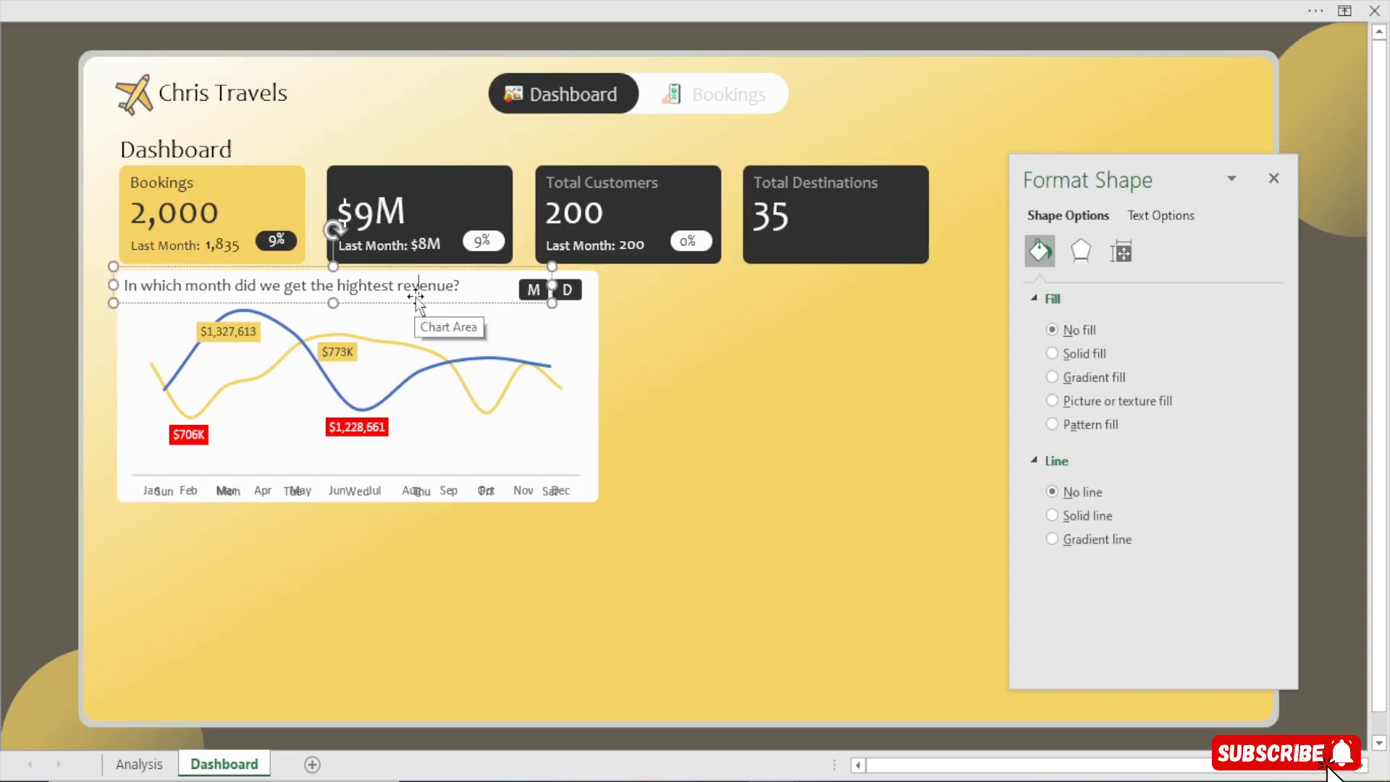
left_click(410, 299)
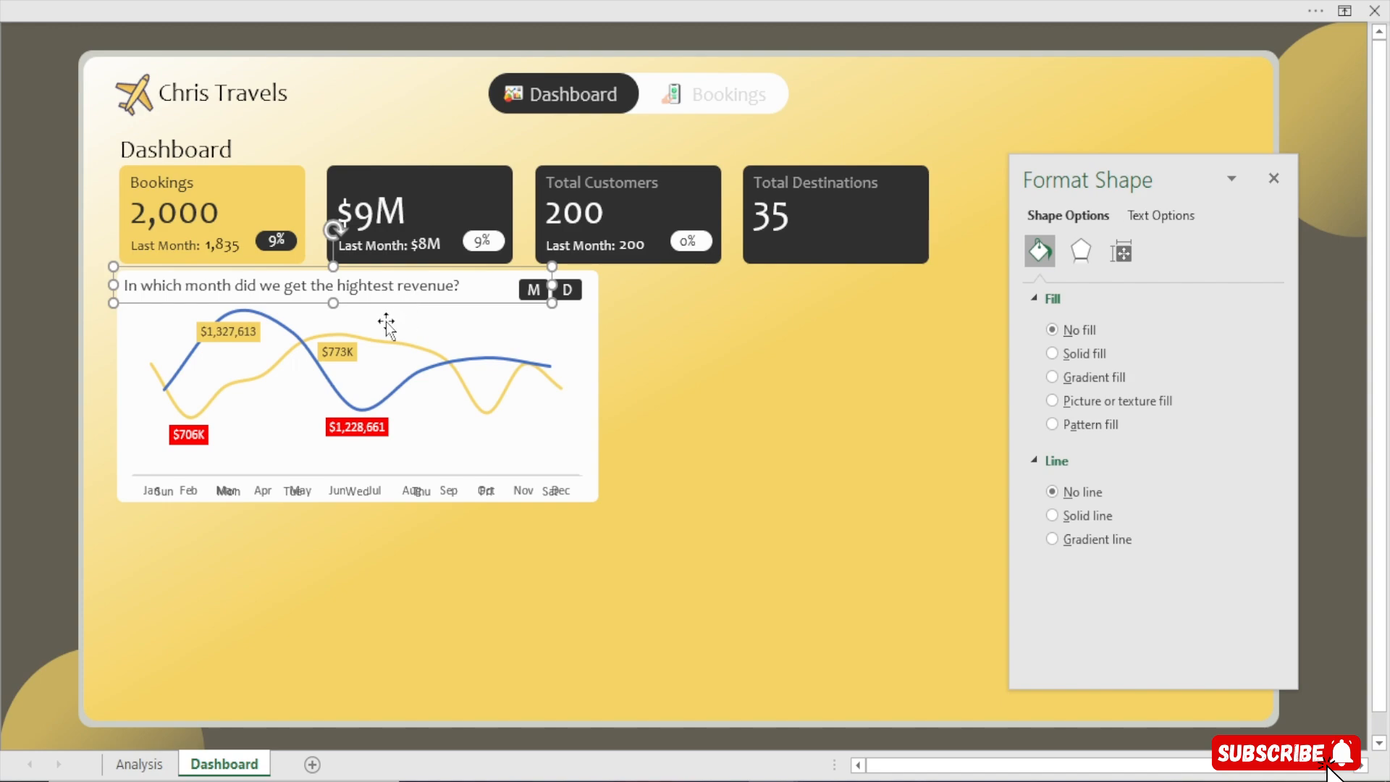
left_click(386, 320)
left_click(438, 290)
left_click_drag(443, 292, 875, 443)
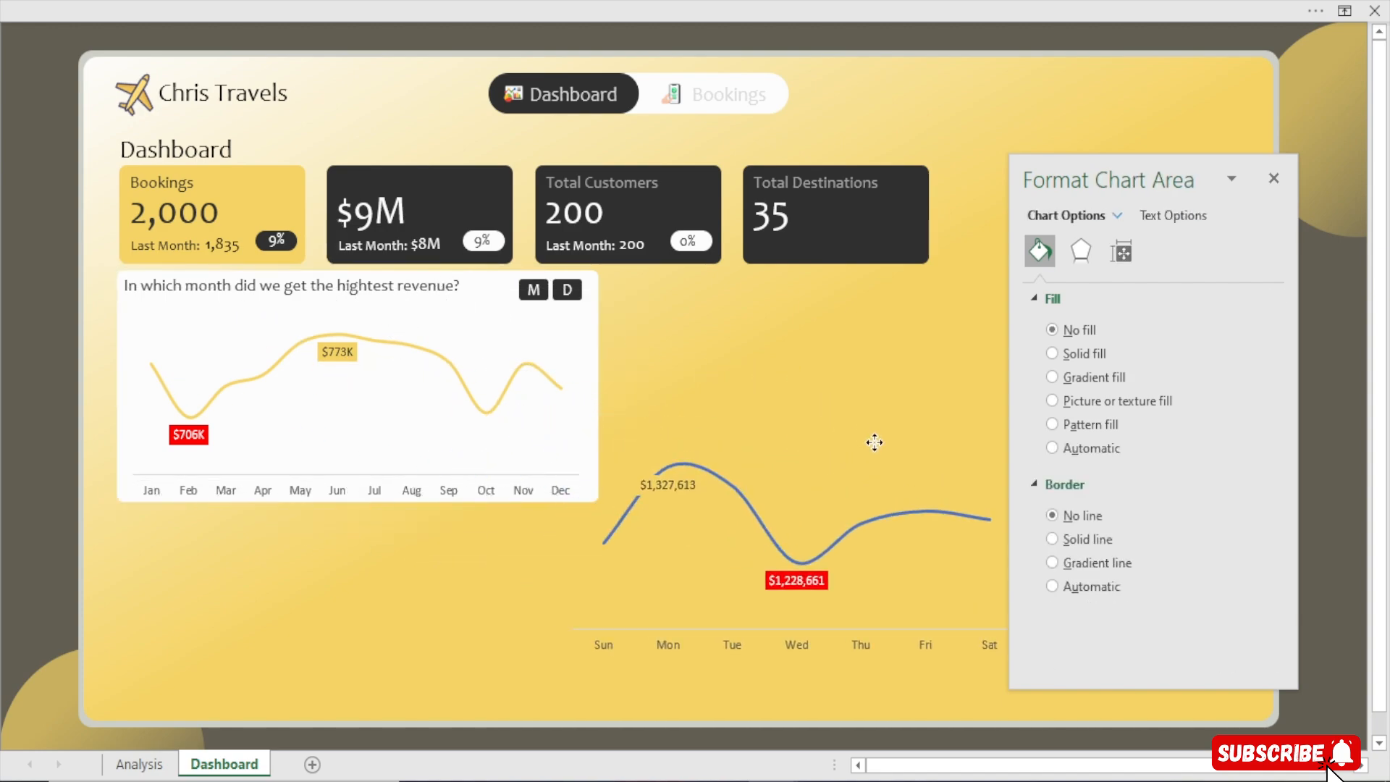
Duplicate the revenue question title box and move the copy above the day-of-week chart
left_click(293, 301)
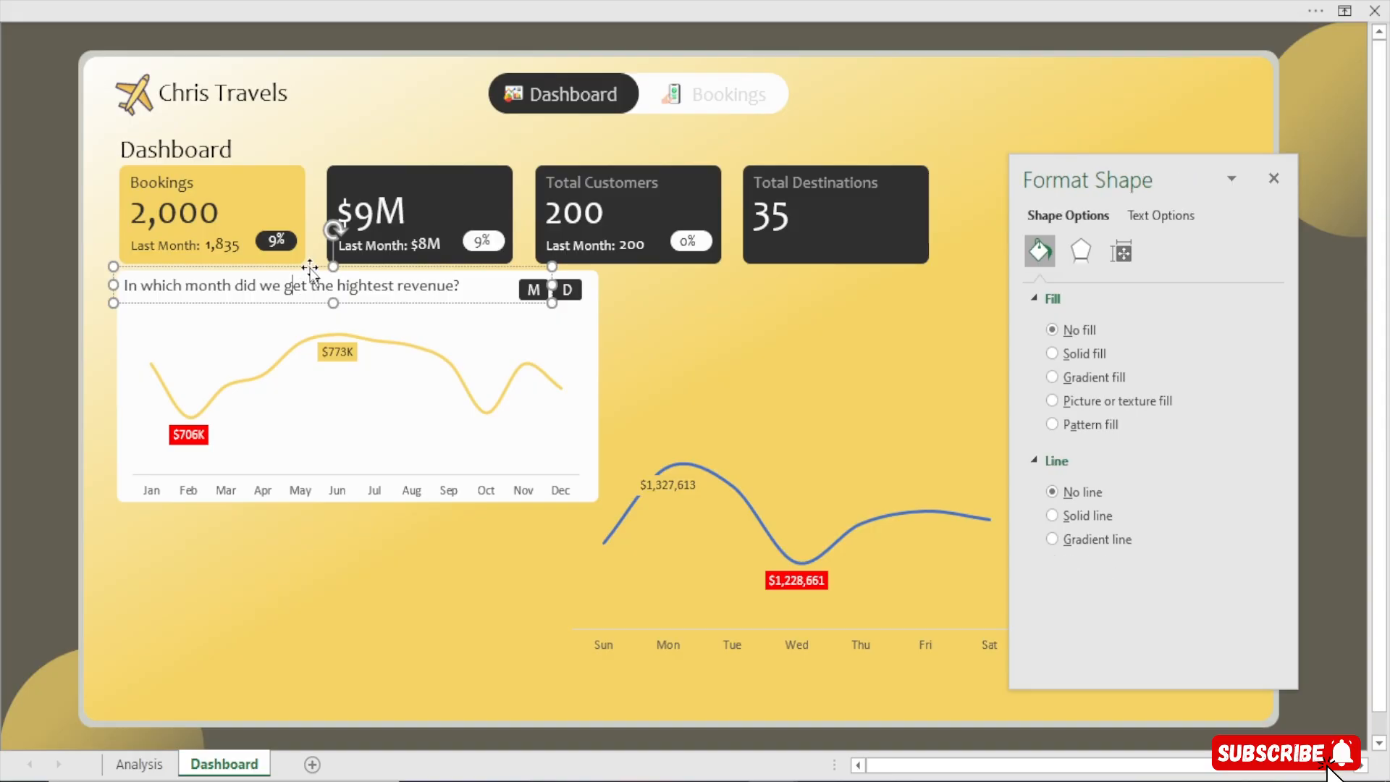
key("ctrl+d")
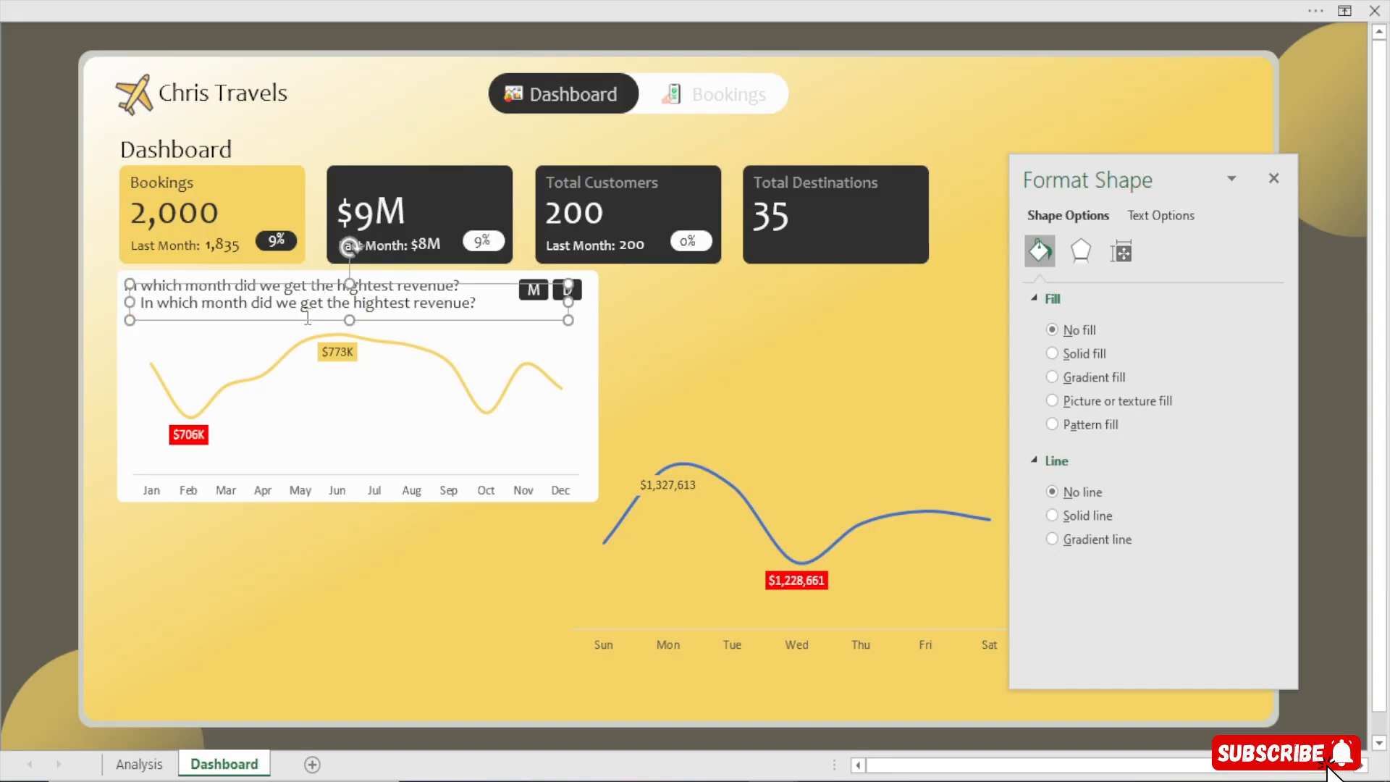
left_click_drag(300, 319, 911, 350)
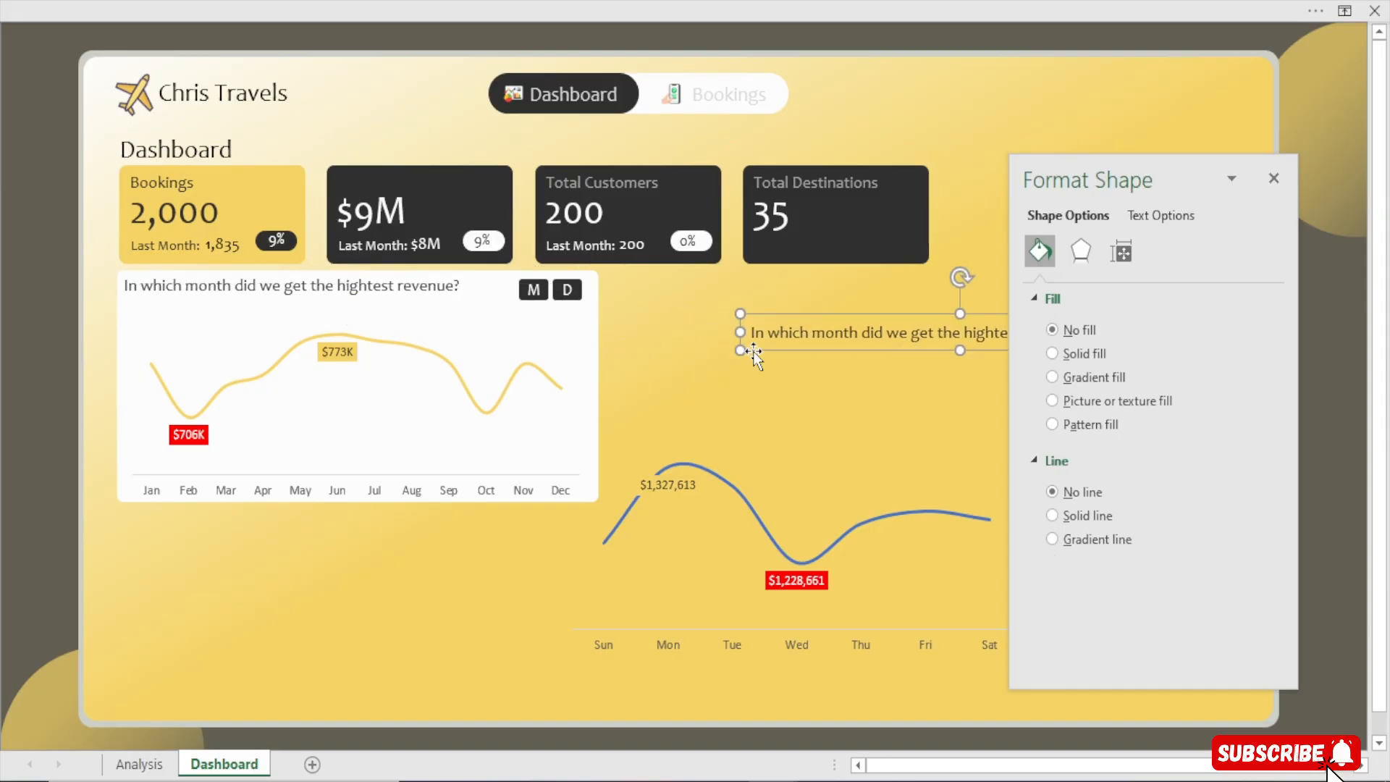
left_click(702, 362)
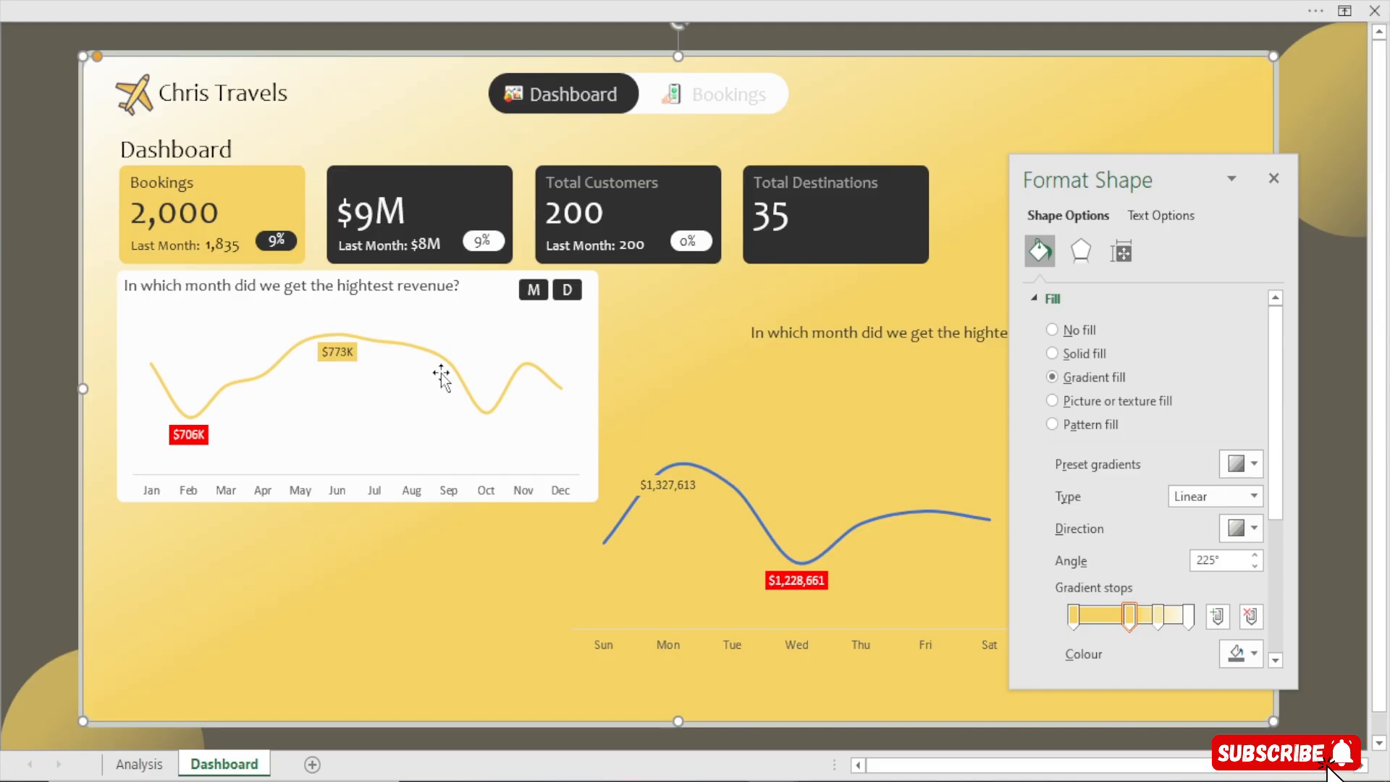
Narrow the monthly chart's question title box so it ends before the M and D buttons
left_click(464, 339)
left_click(470, 310)
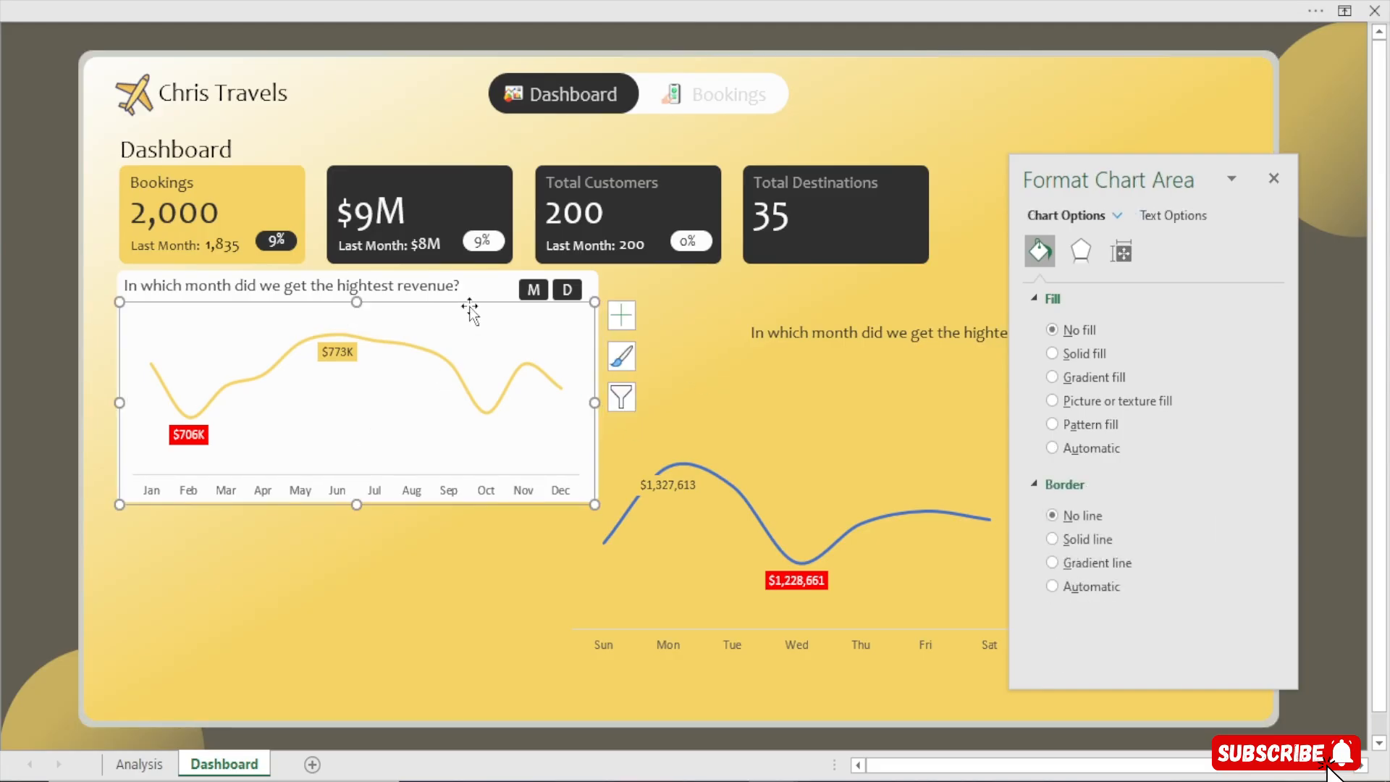
left_click(429, 285, "shift")
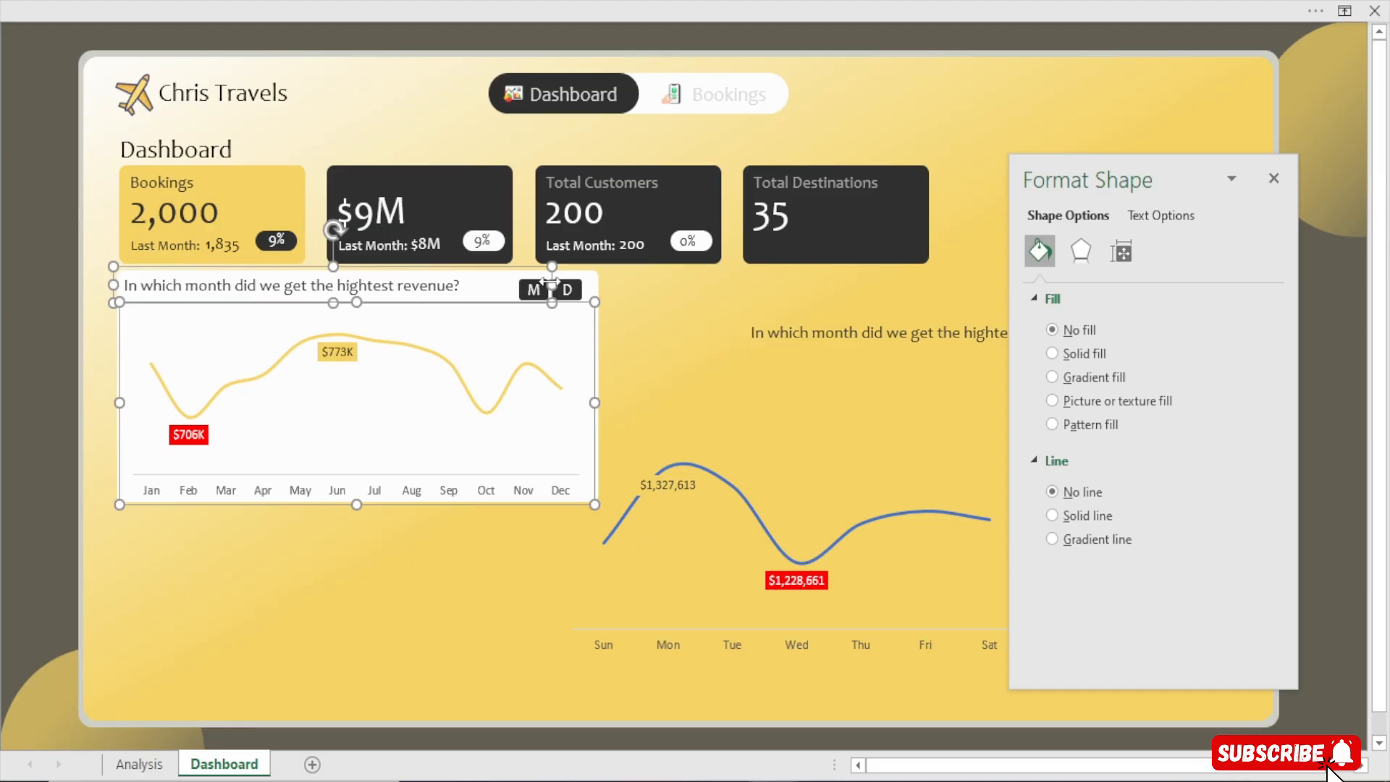
left_click(748, 333)
left_click(472, 286)
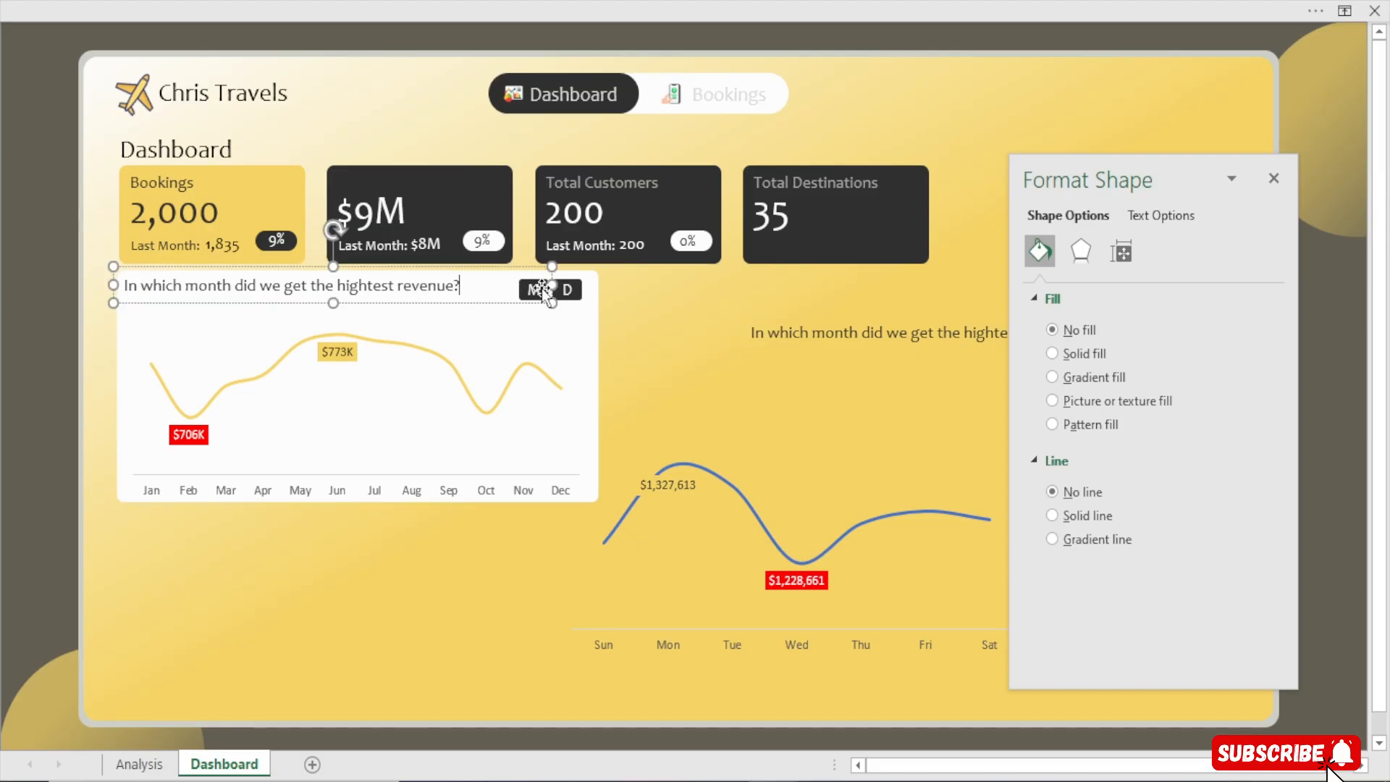
left_click_drag(504, 285, 481, 290)
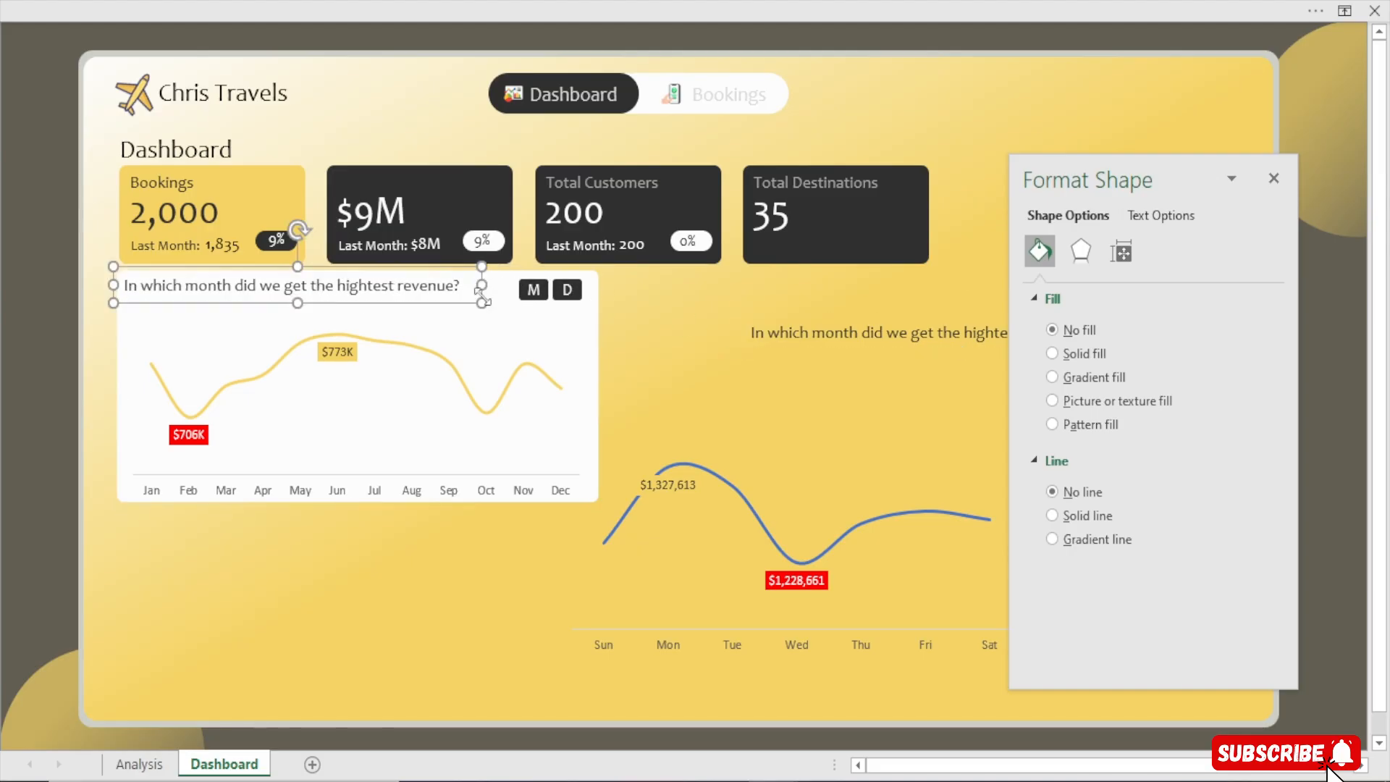
Group the monthly chart's title box with the M and D buttons
left_click(658, 329)
left_click(451, 312)
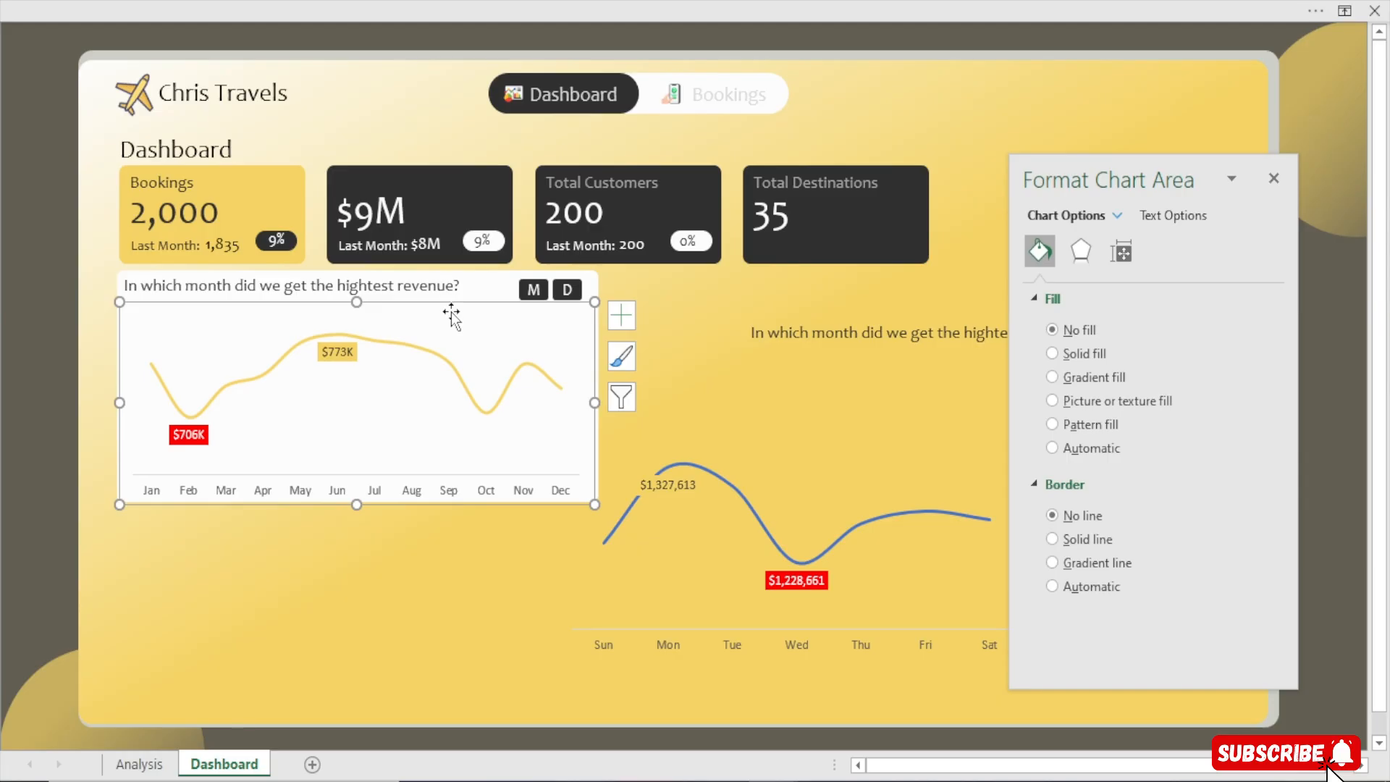
left_click(419, 289, "ctrl")
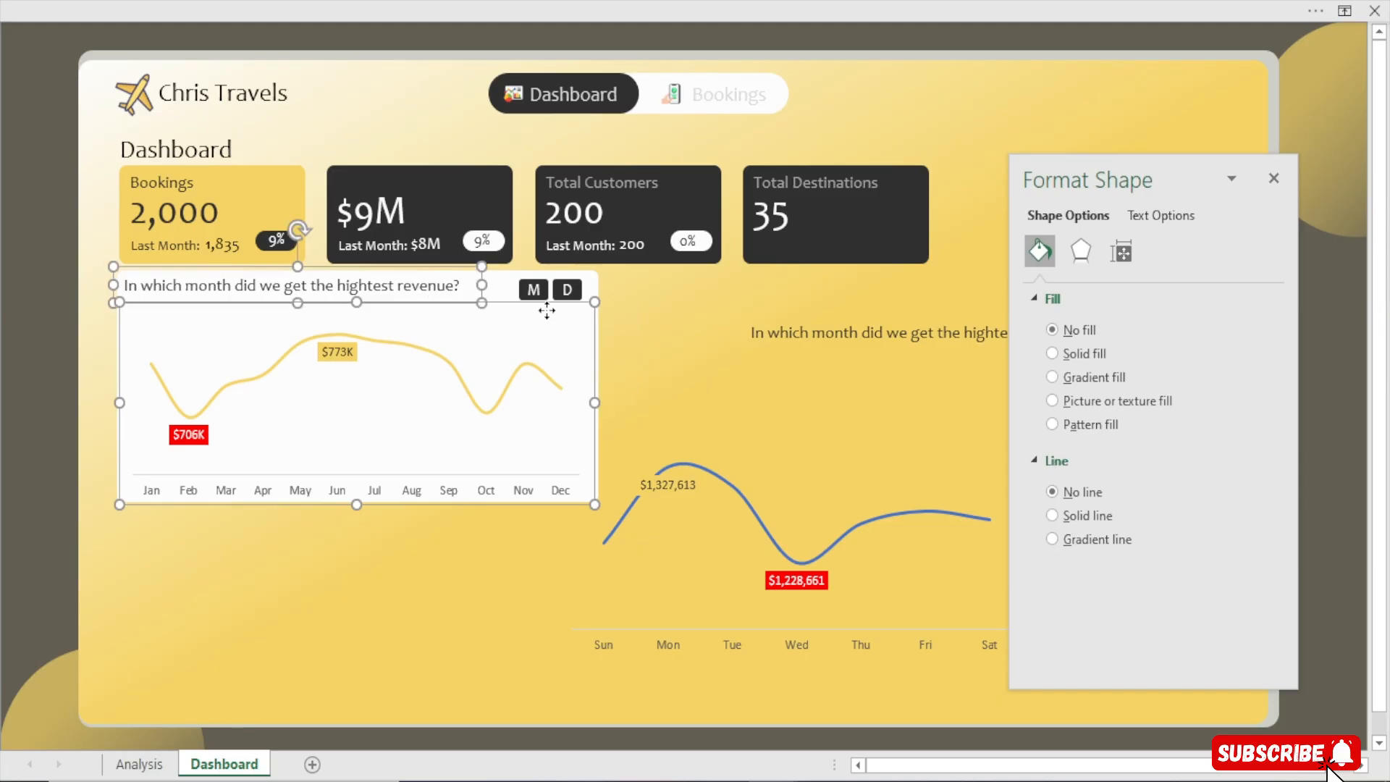
left_click(533, 289, "ctrl")
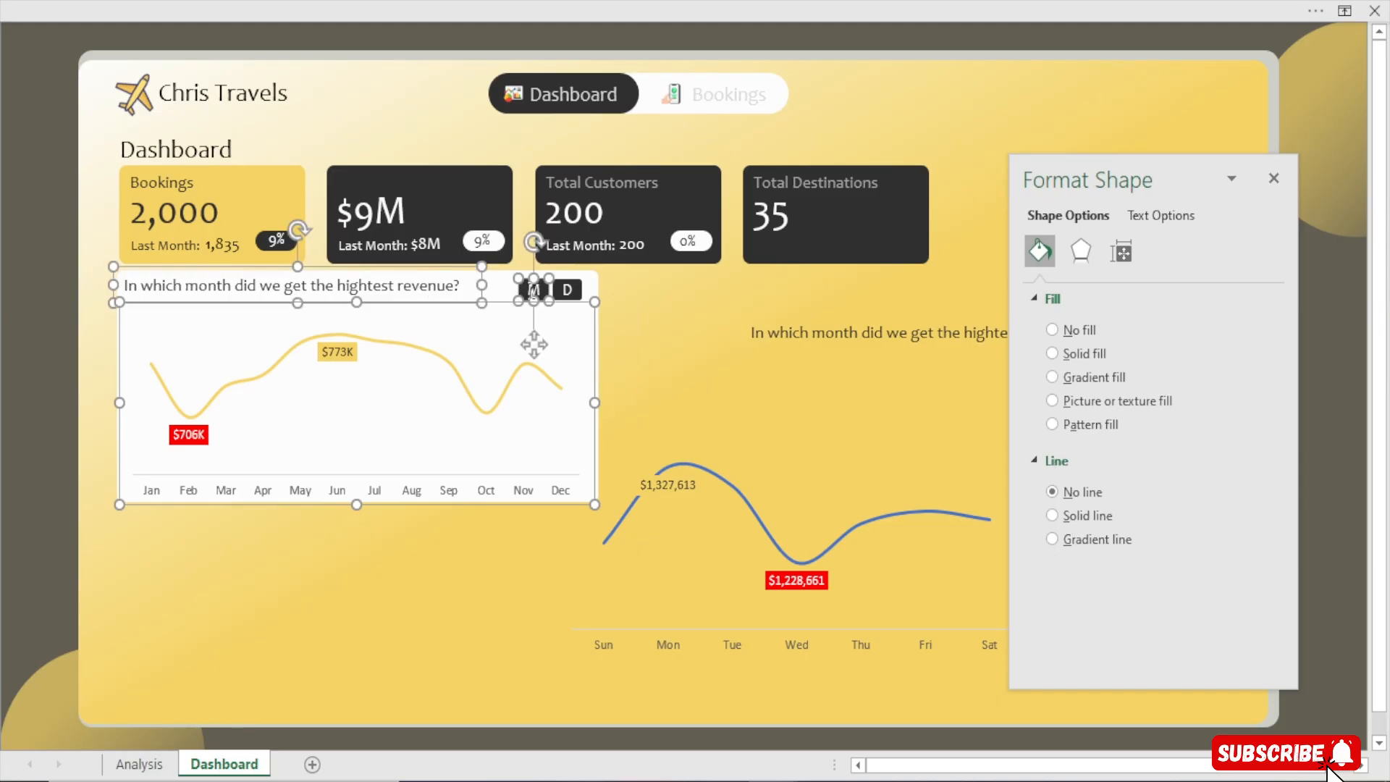
left_click(534, 289)
right_click(532, 290)
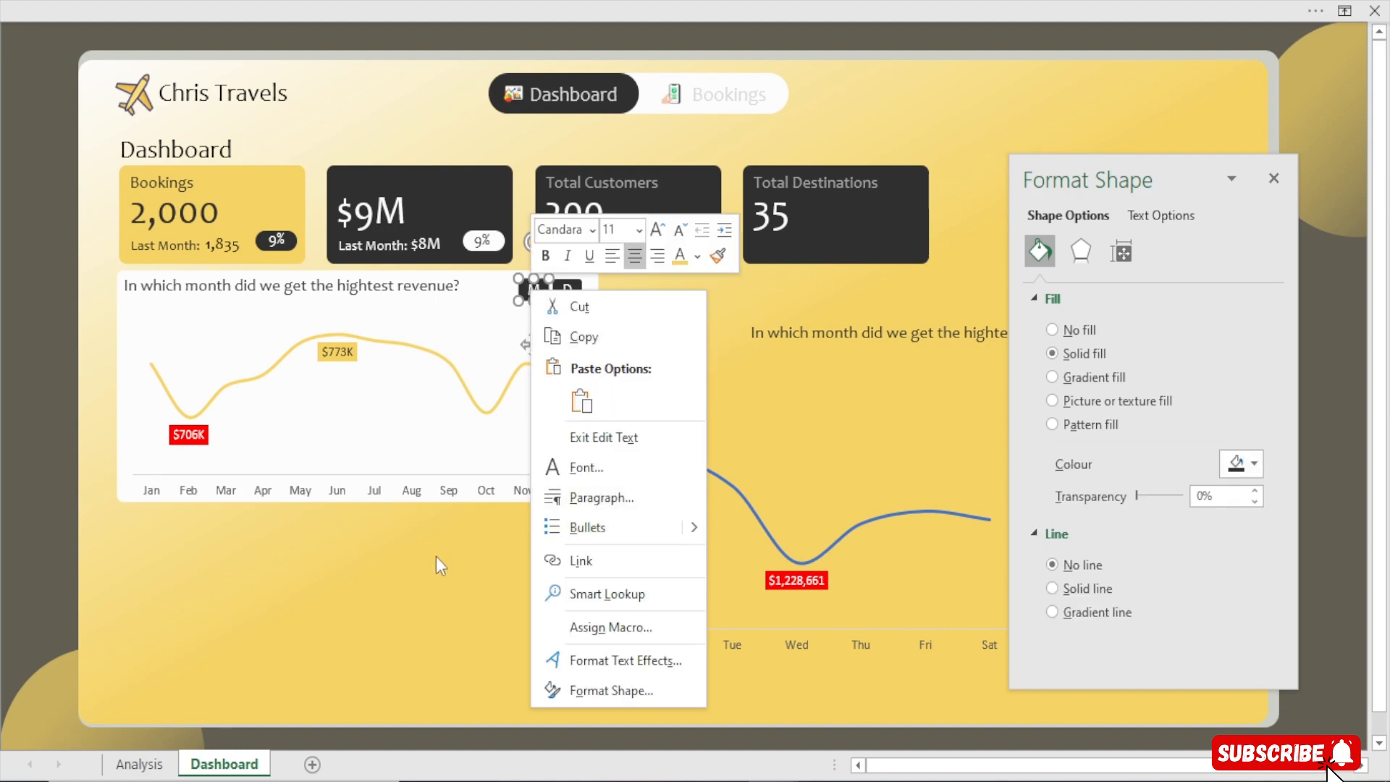
key("Escape")
key("Escape")
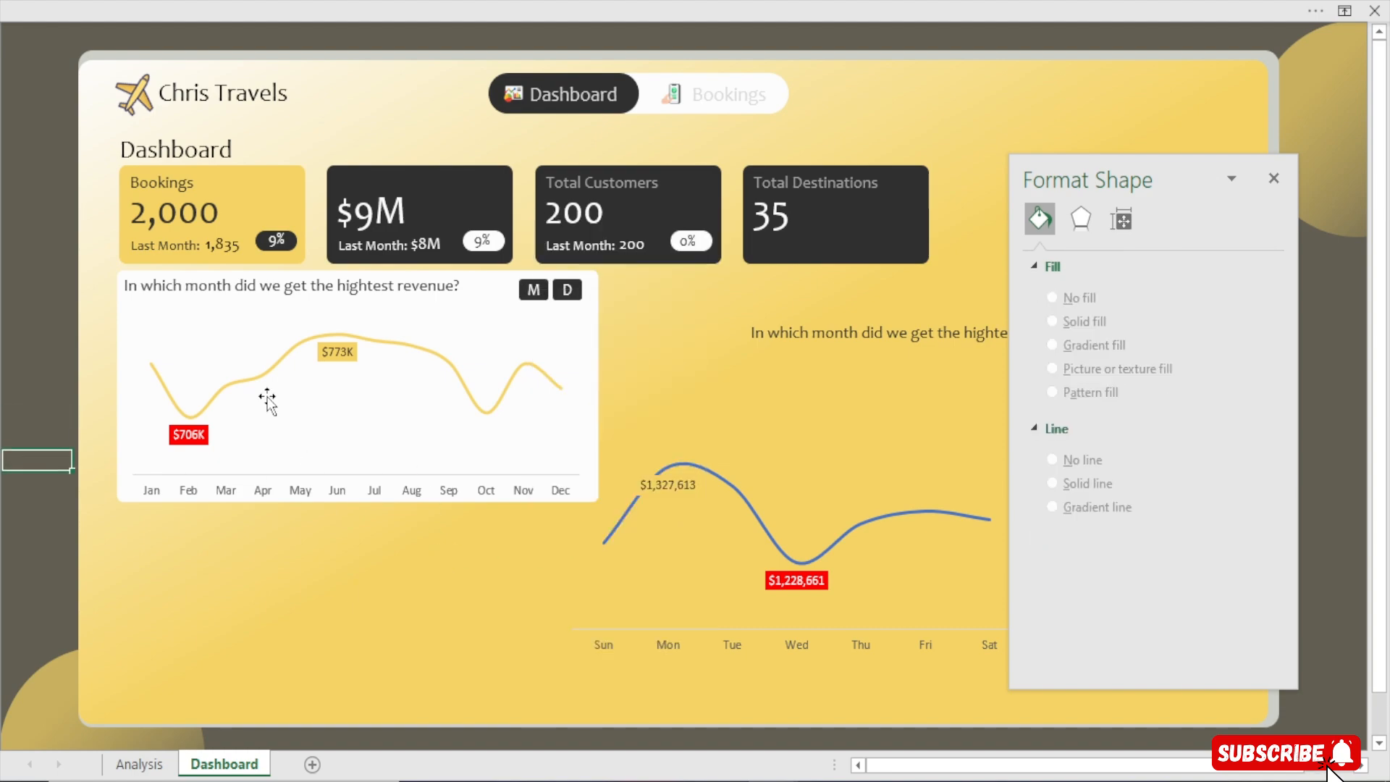
left_click(534, 290)
left_click(428, 283, "shift")
left_click(427, 321, "shift")
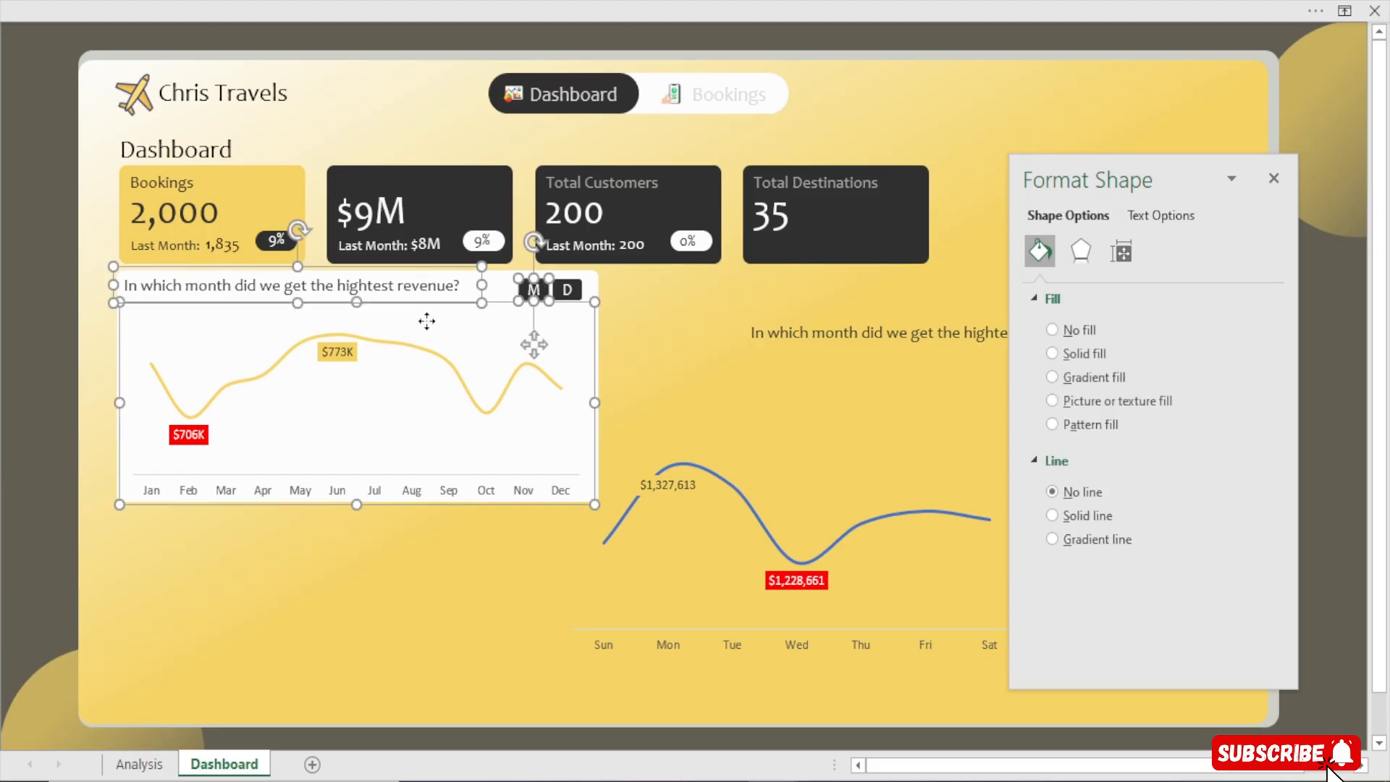
right_click(426, 321)
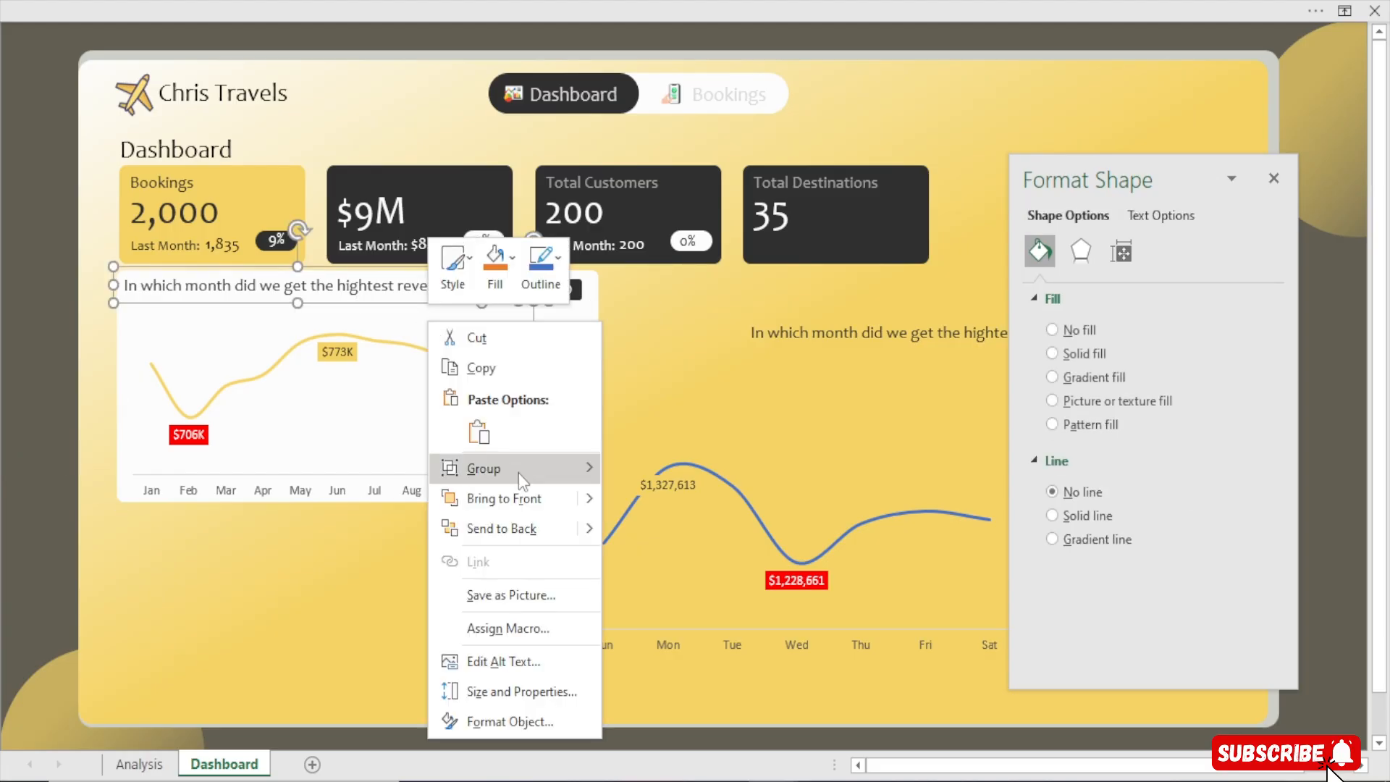
mouse_move(580, 469)
left_click(652, 471)
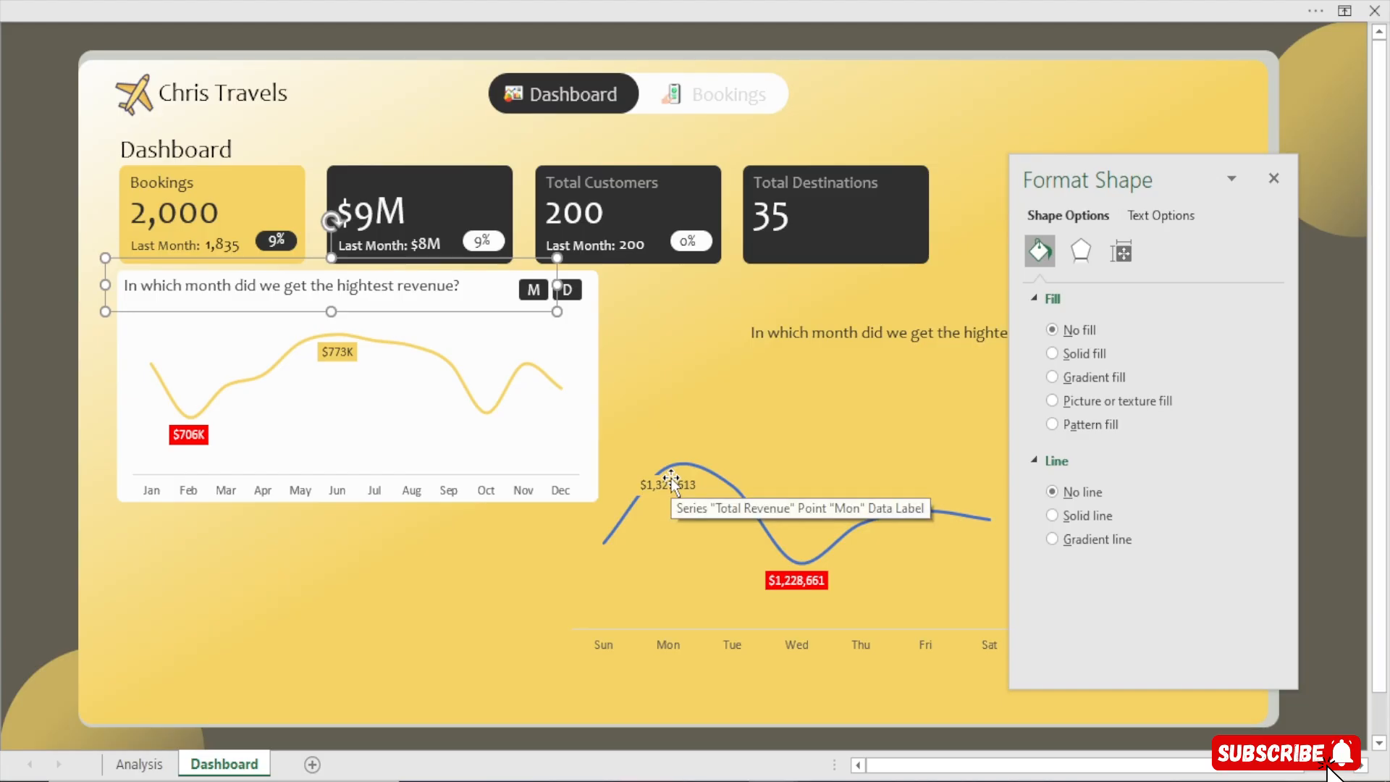
Group the monthly revenue chart together with its title and M/D button group
left_click(207, 340)
left_click(248, 288)
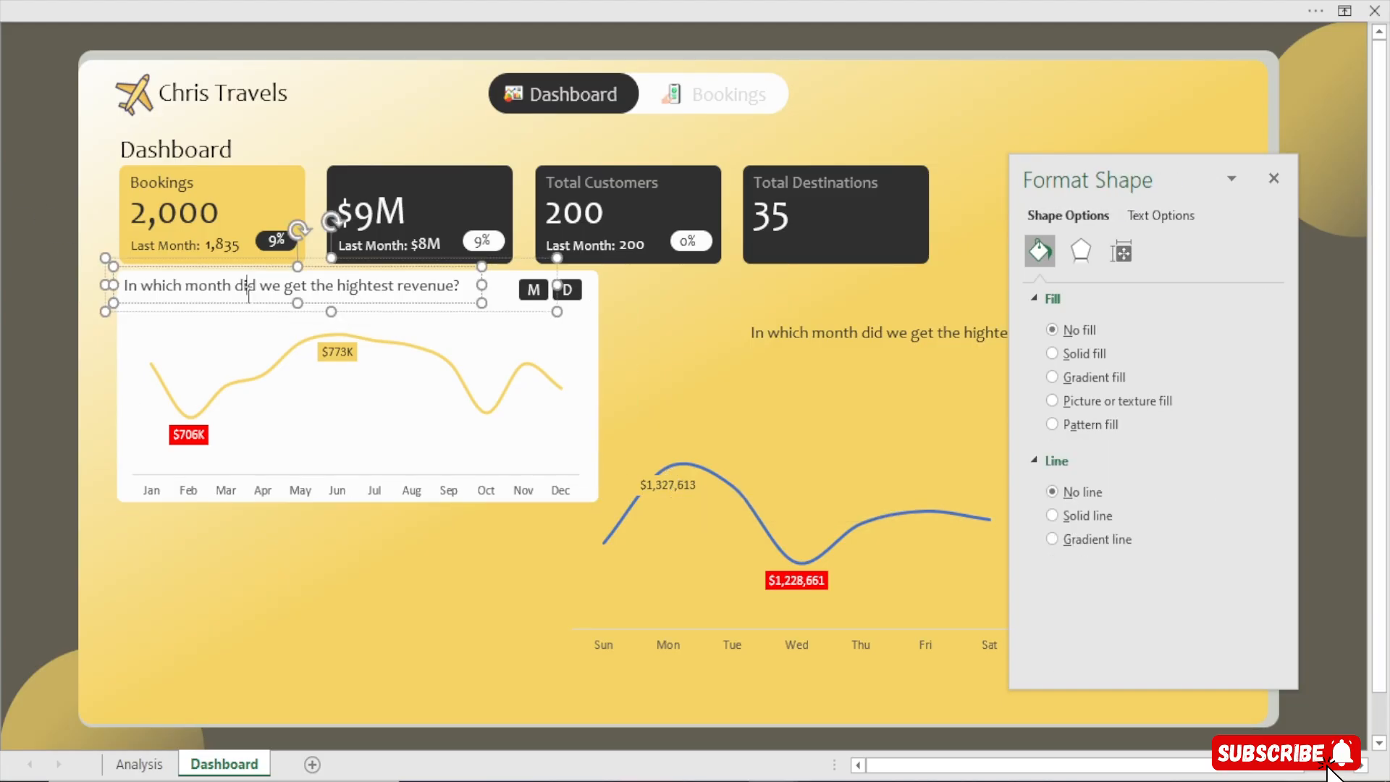
left_click(2, 321)
left_click(232, 288)
left_click(534, 292, "ctrl")
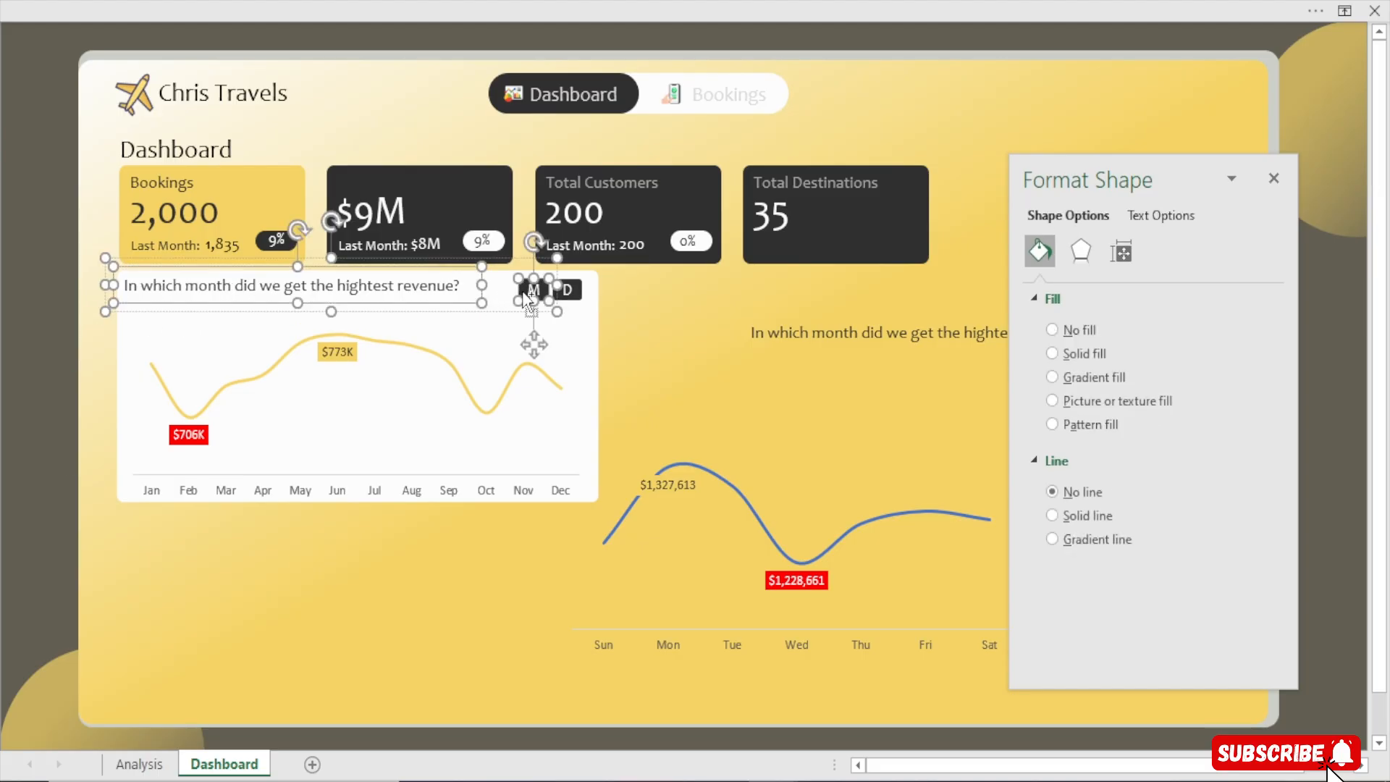
left_click(461, 338, "ctrl")
right_click(462, 339)
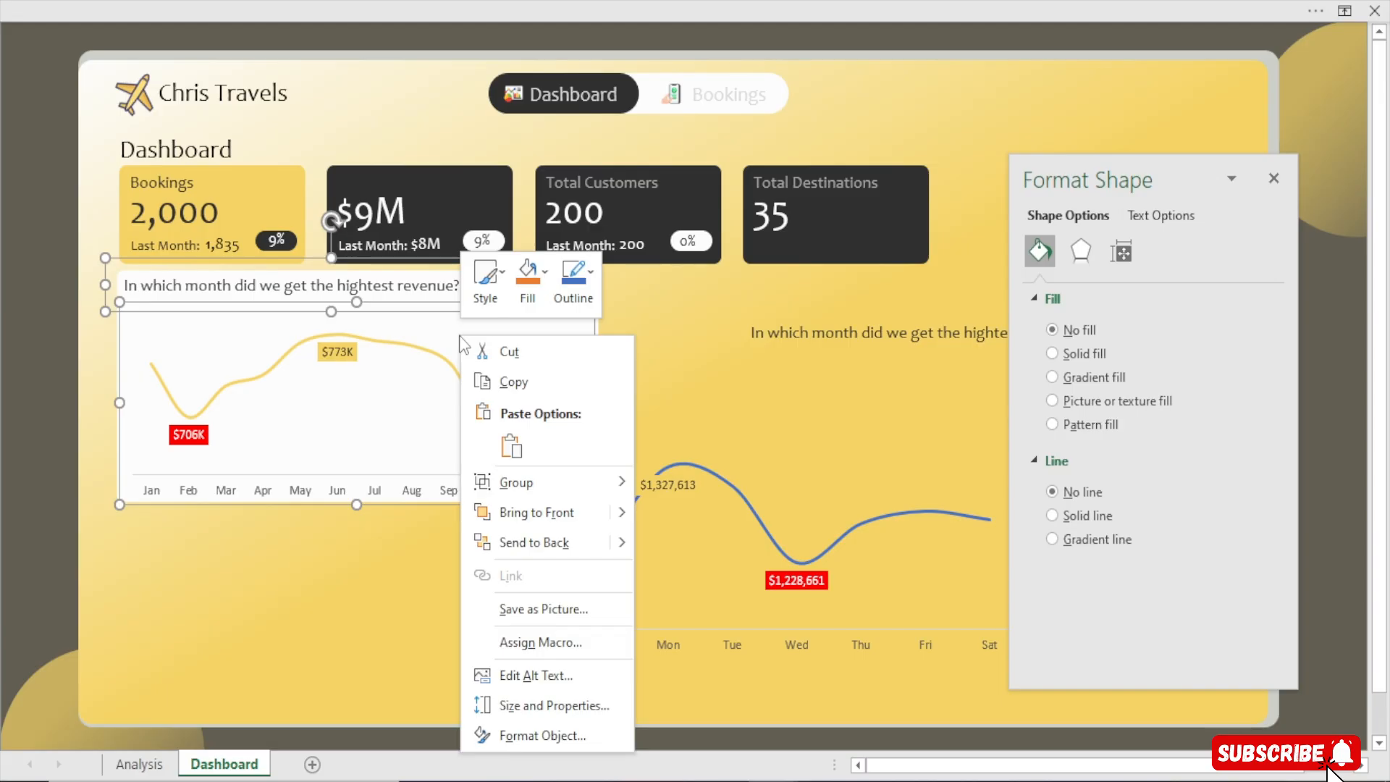
mouse_move(616, 482)
left_click(686, 485)
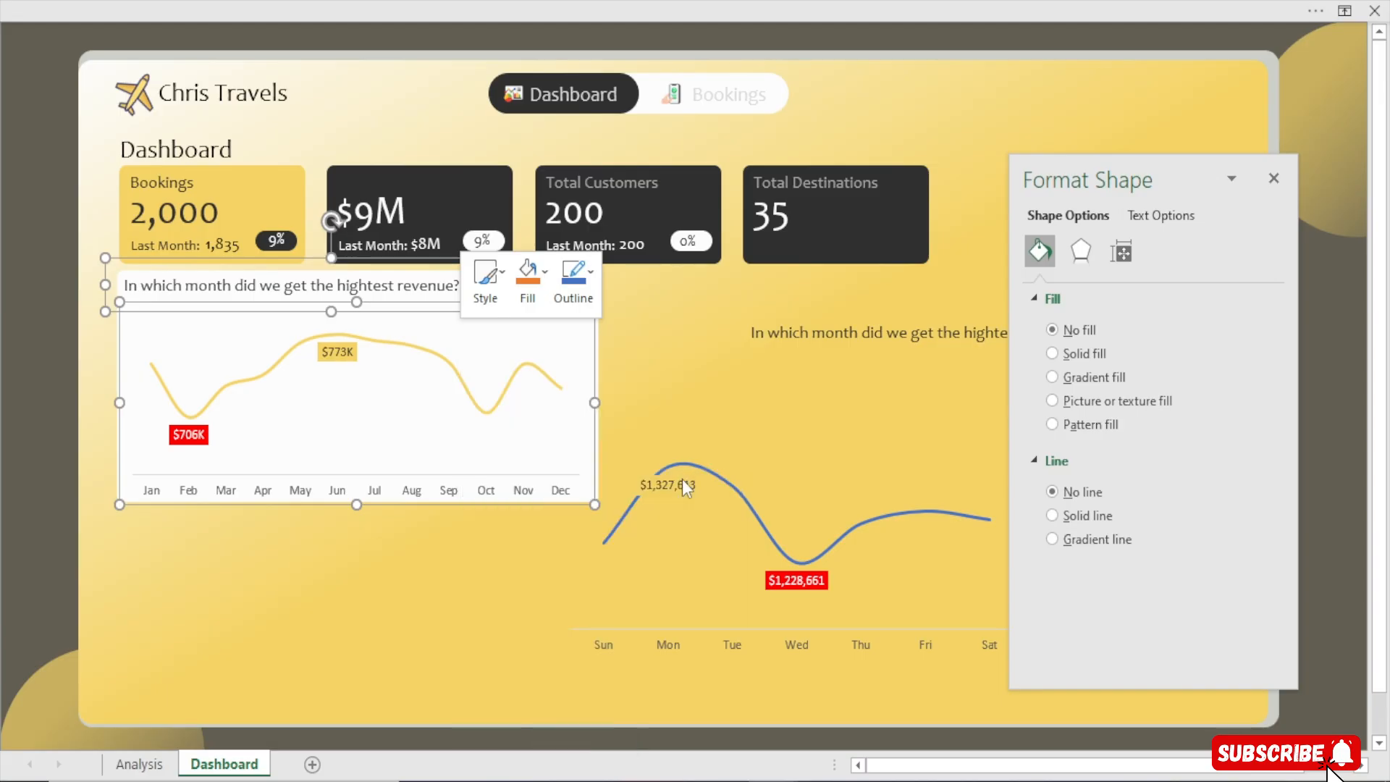
Turn on the sheet headings, gridlines and formula bar
left_click(517, 8)
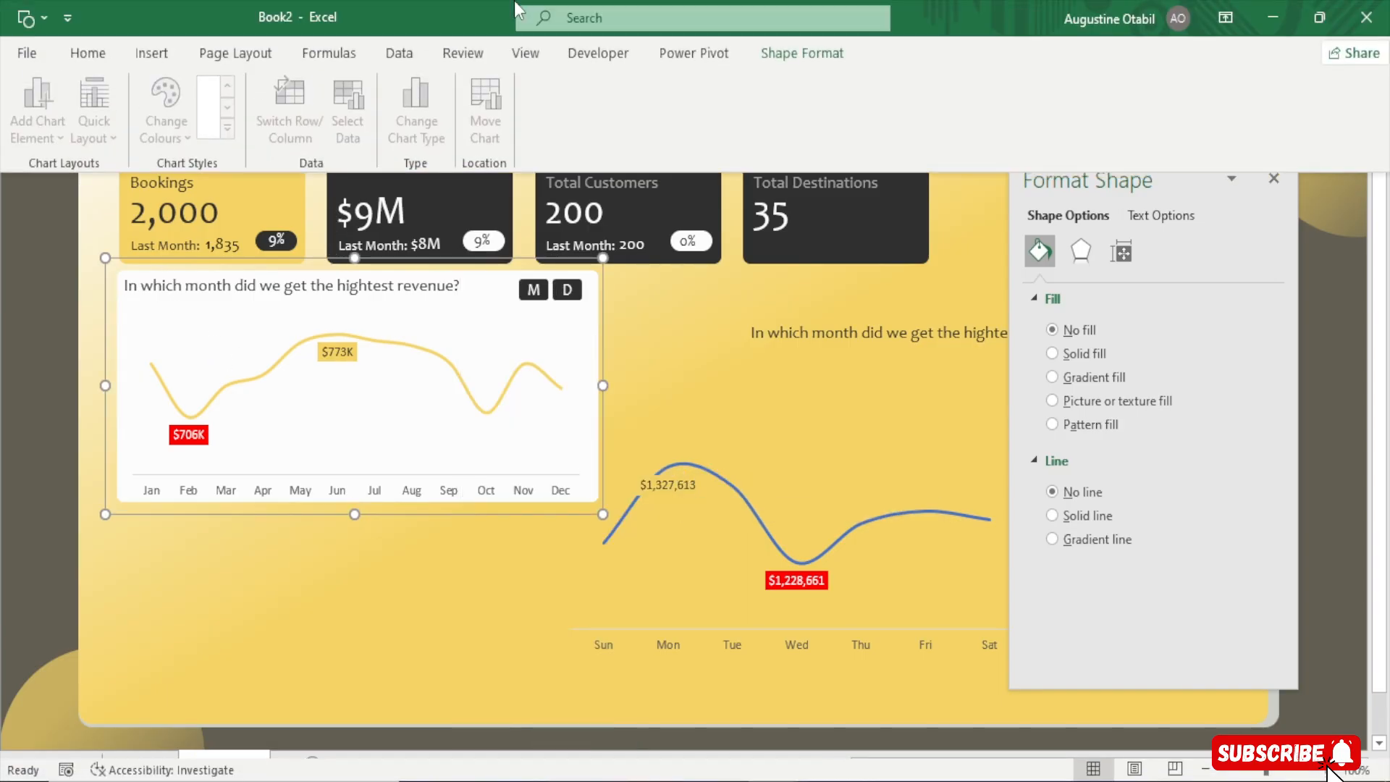
left_click(526, 53)
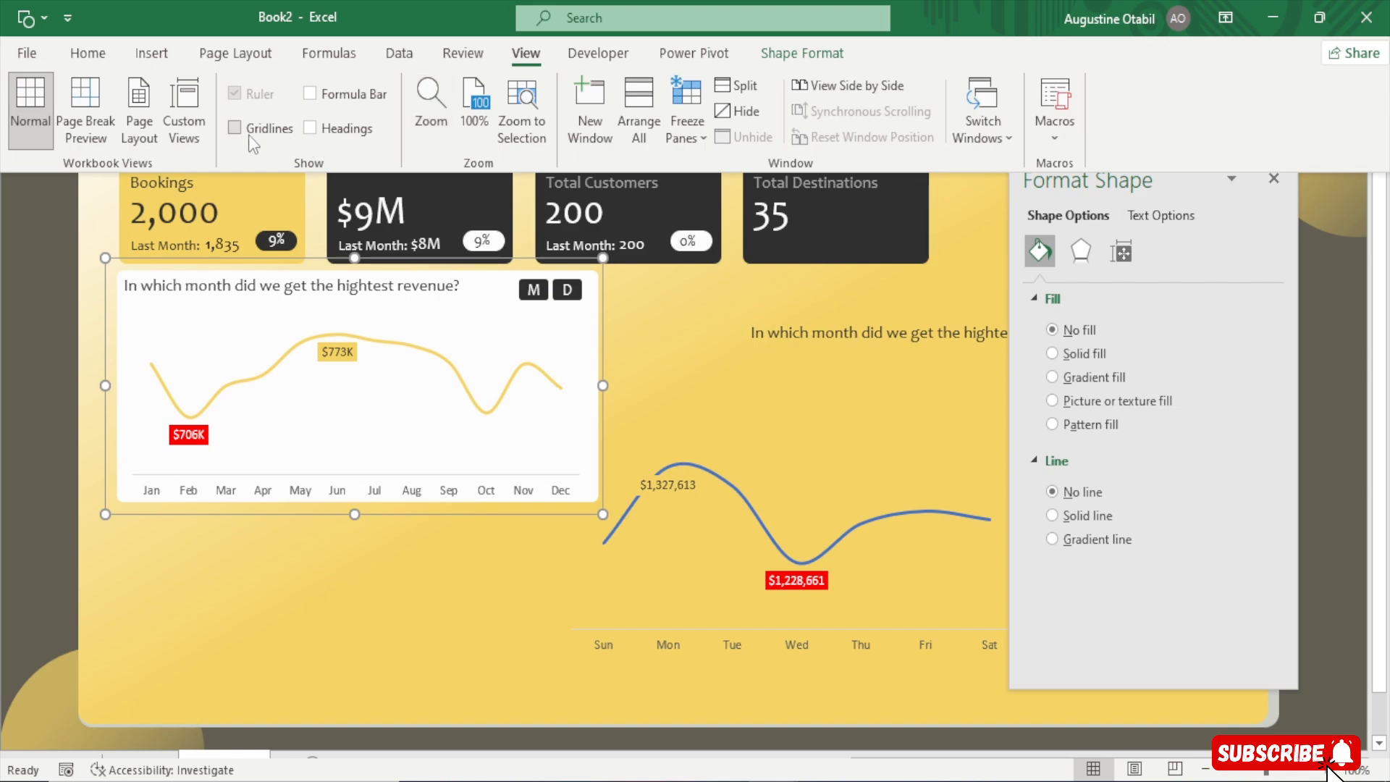
left_click(338, 131)
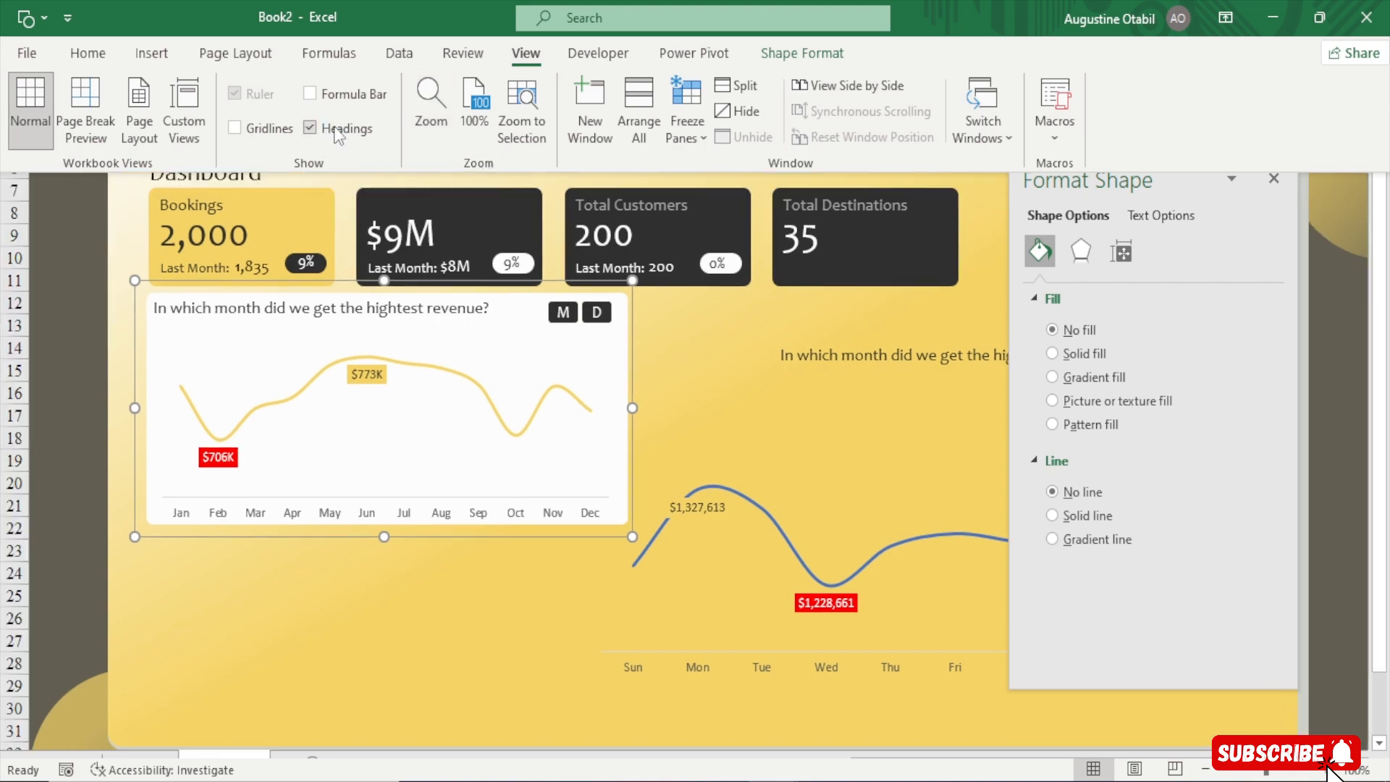
left_click(97, 240)
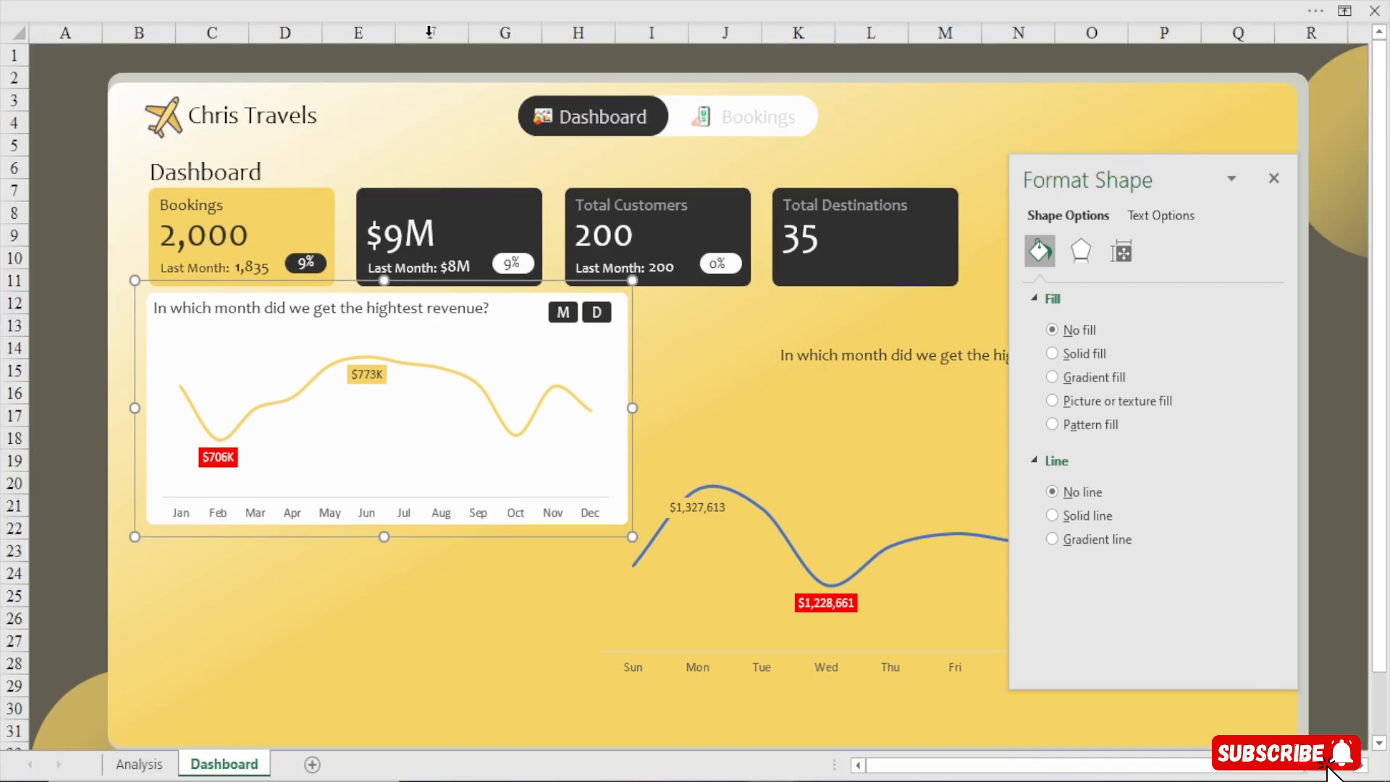
left_click(432, 7)
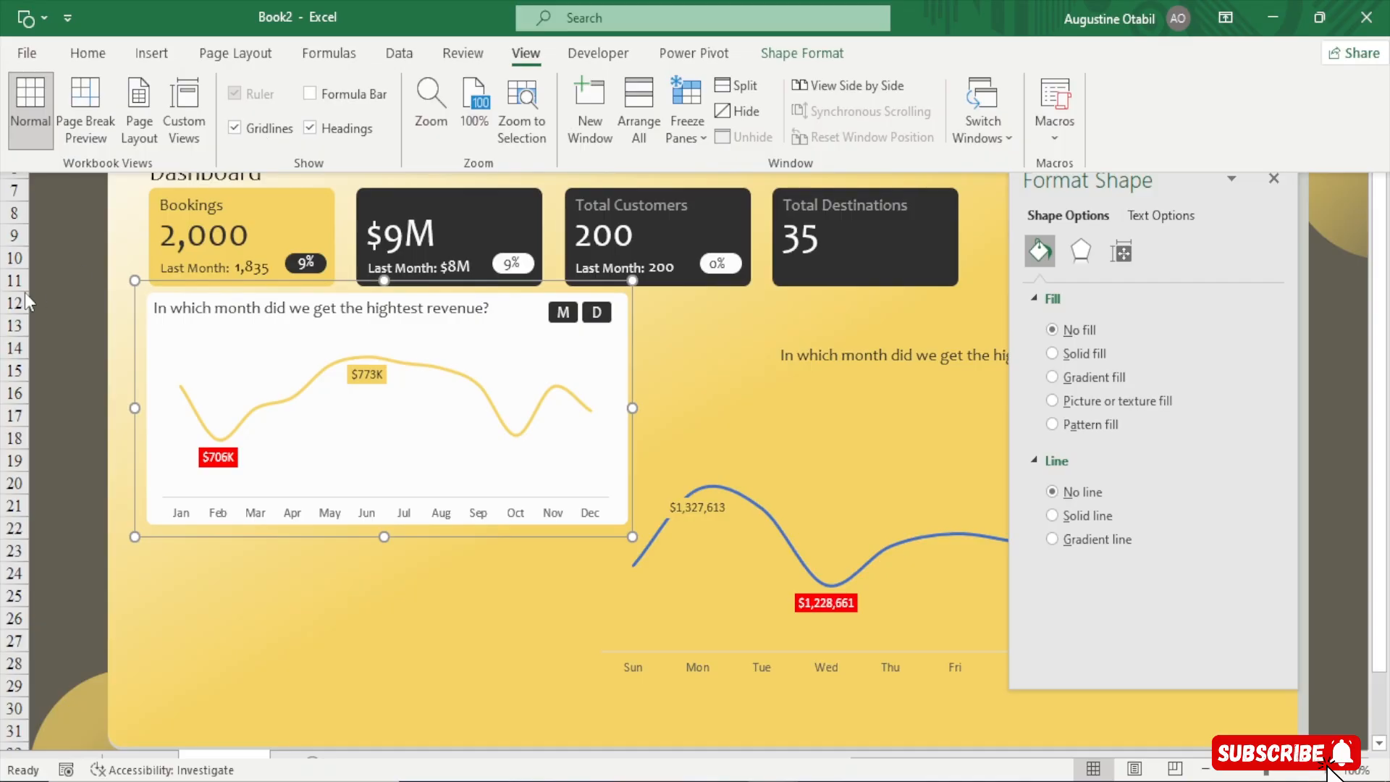
left_click(47, 285)
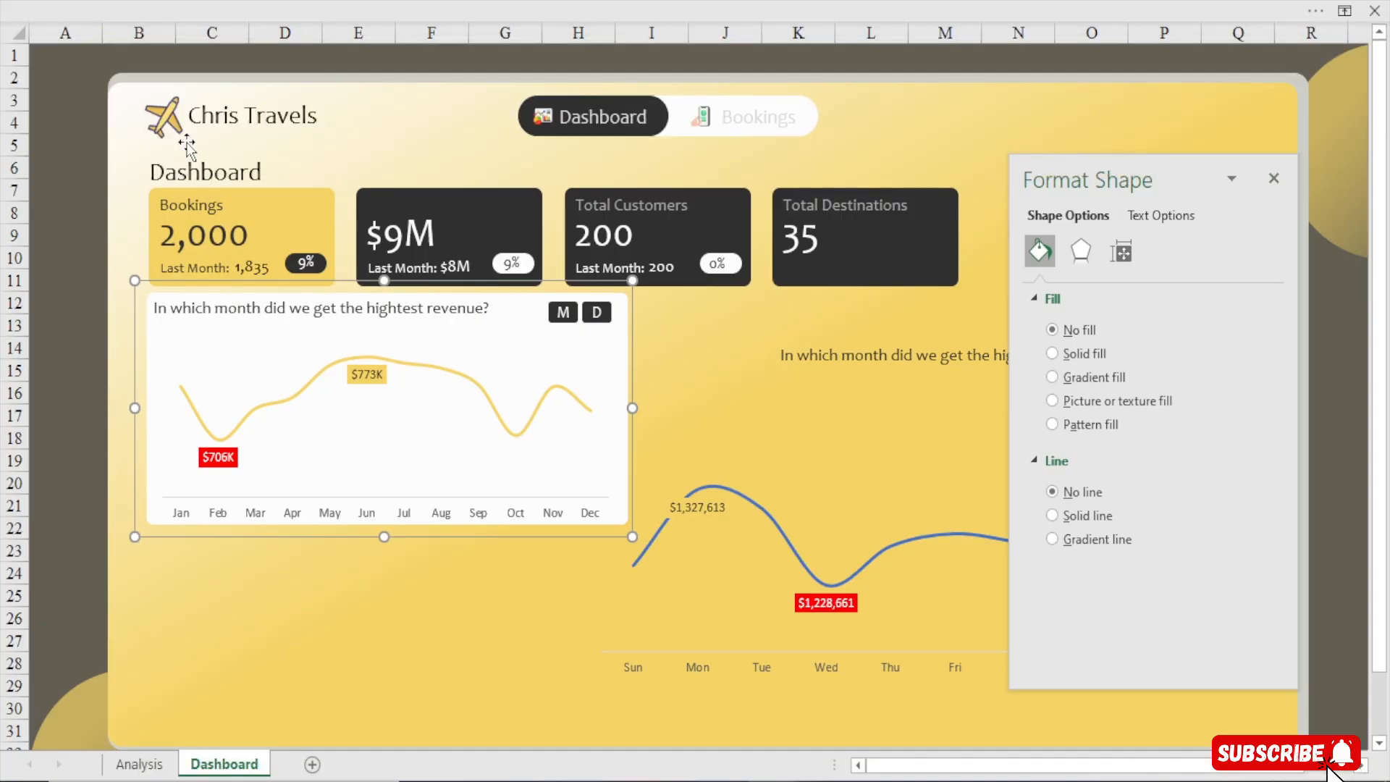
left_click(337, 7)
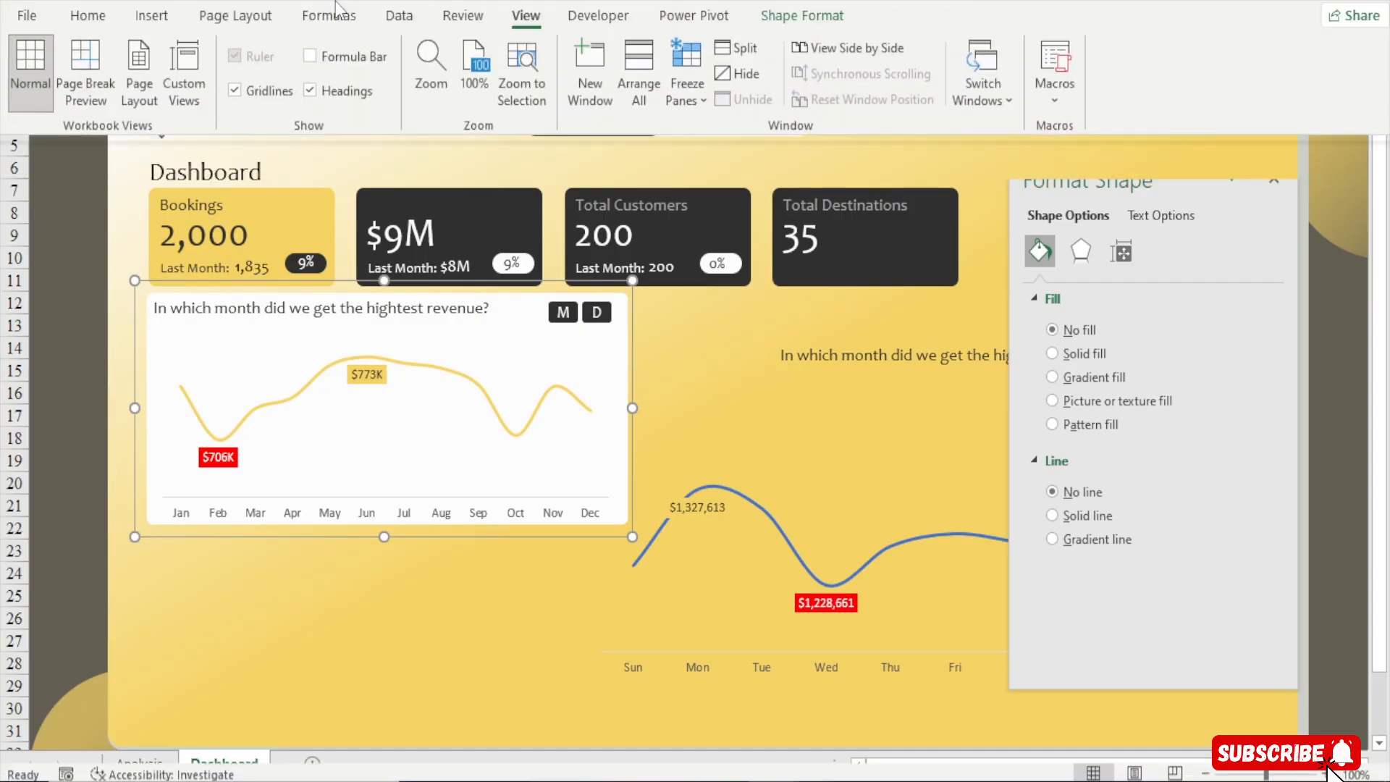
left_click(364, 94)
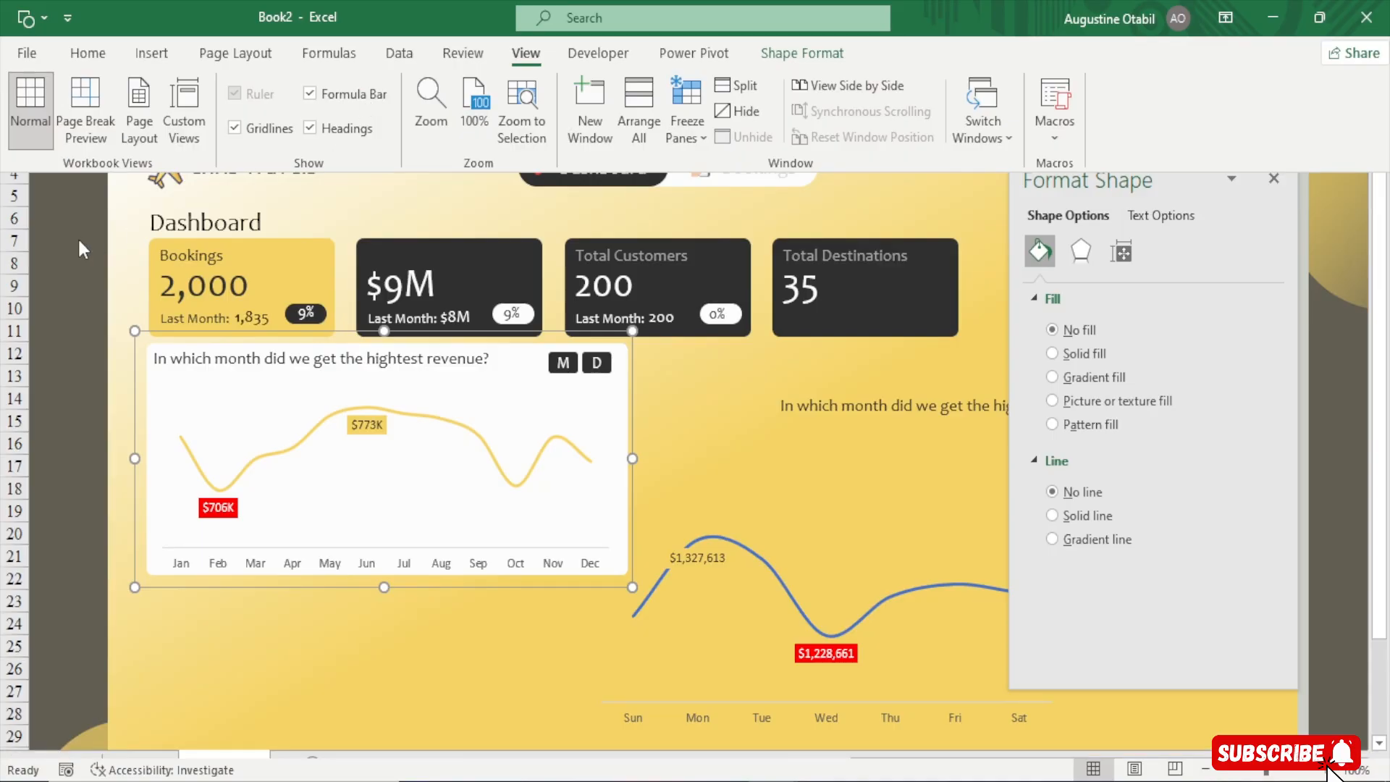
Rename the grouped monthly revenue chart as MonthRevenue
left_click(73, 47)
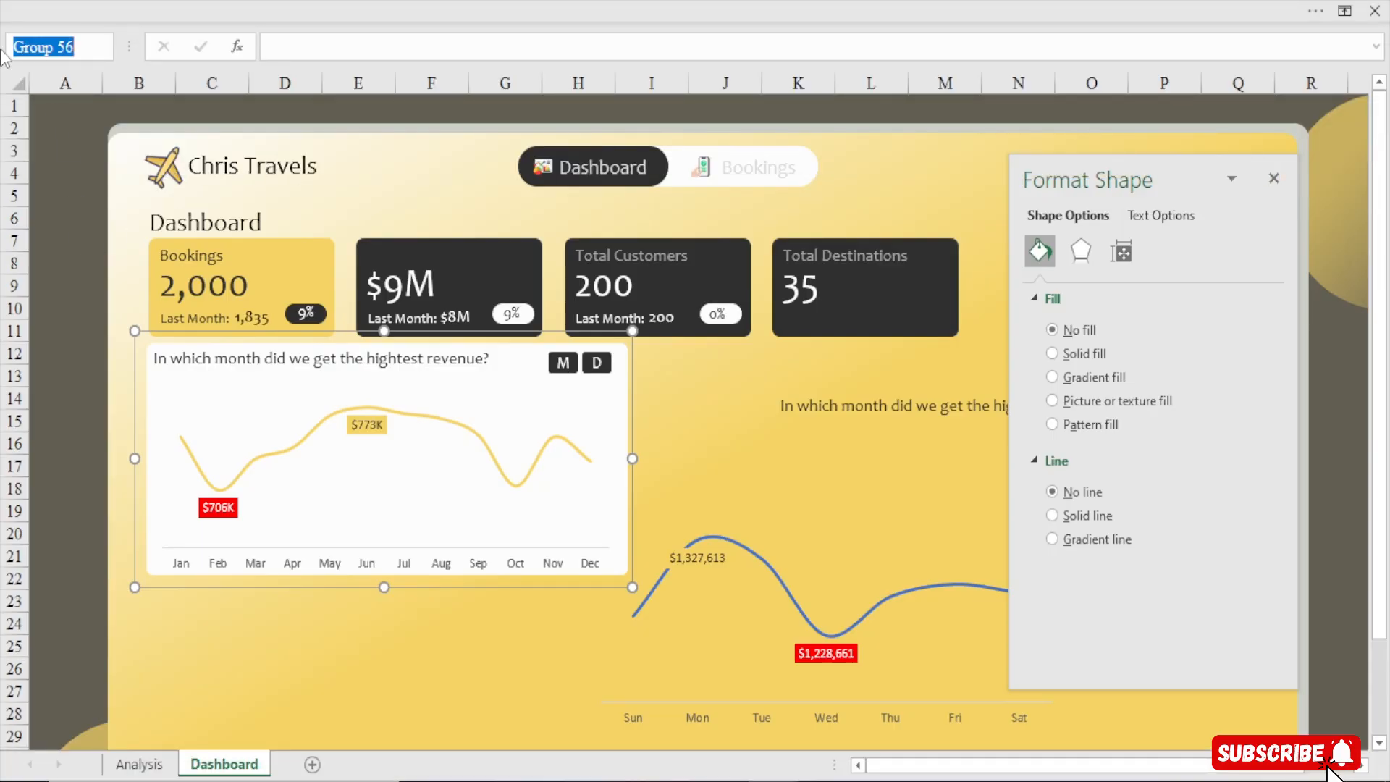
type("month")
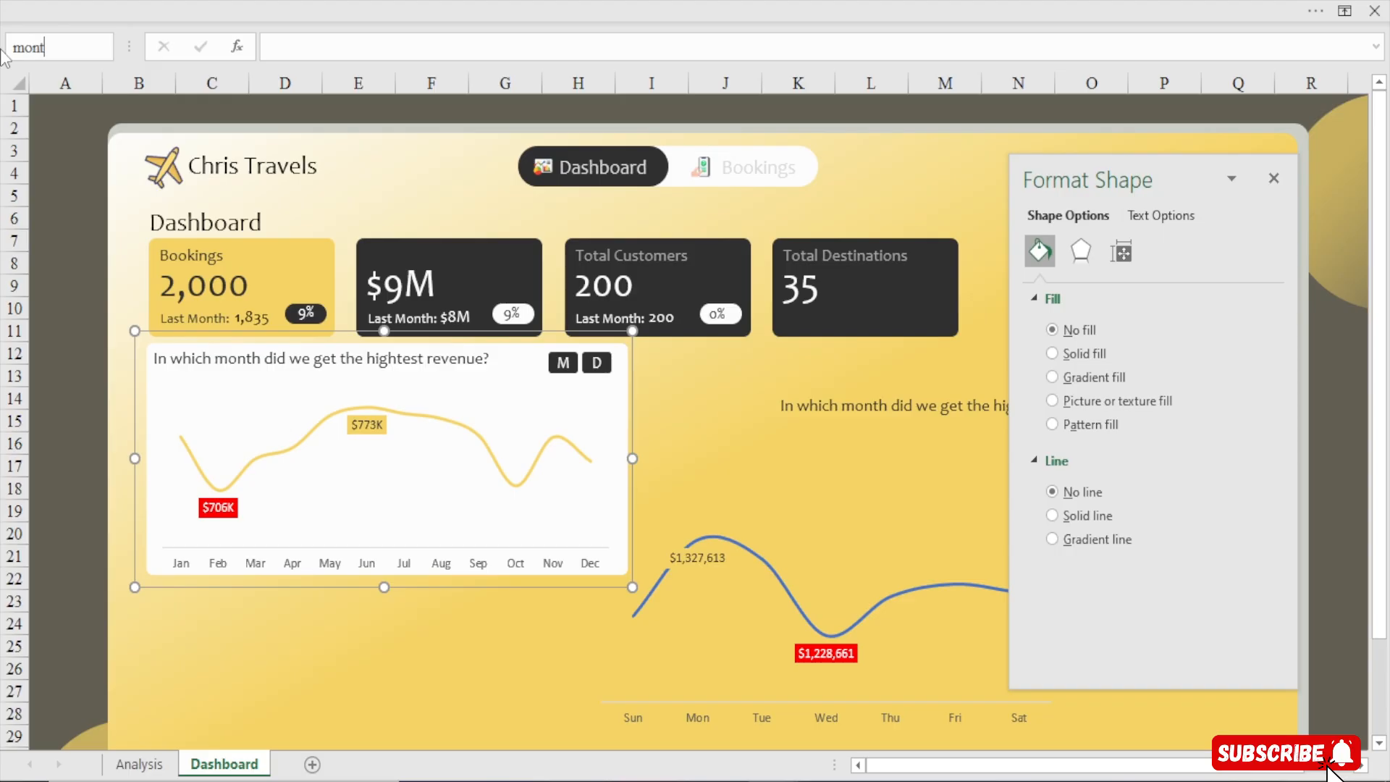
key("BackSpace")
key("BackSpace")
key("BackSpace")
key("BackSpace")
key("BackSpace")
type("MonthRevenue")
key("Return")
left_click(64, 305)
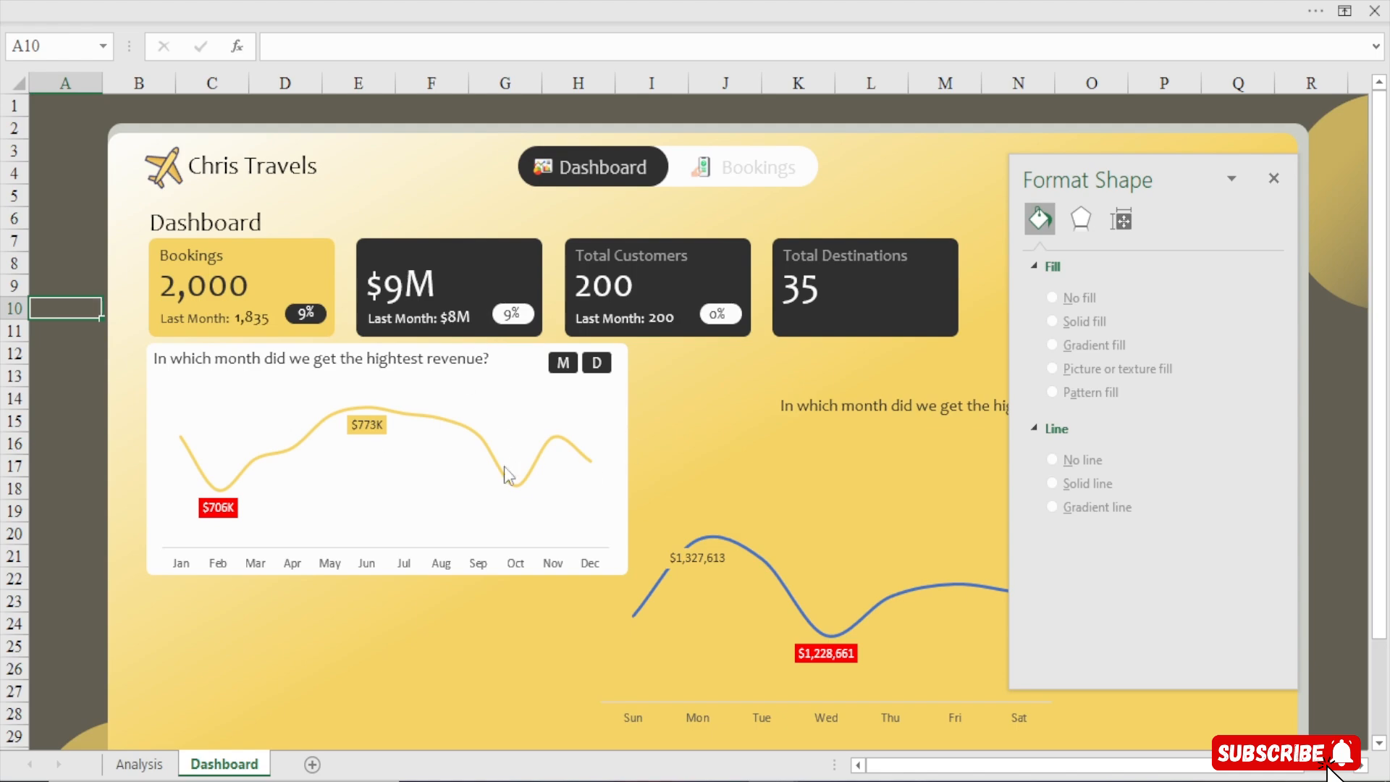
Open the Visual Basic editor to review the reference workbook's monthrevenue macro code, then close the editor
left_click(730, 9)
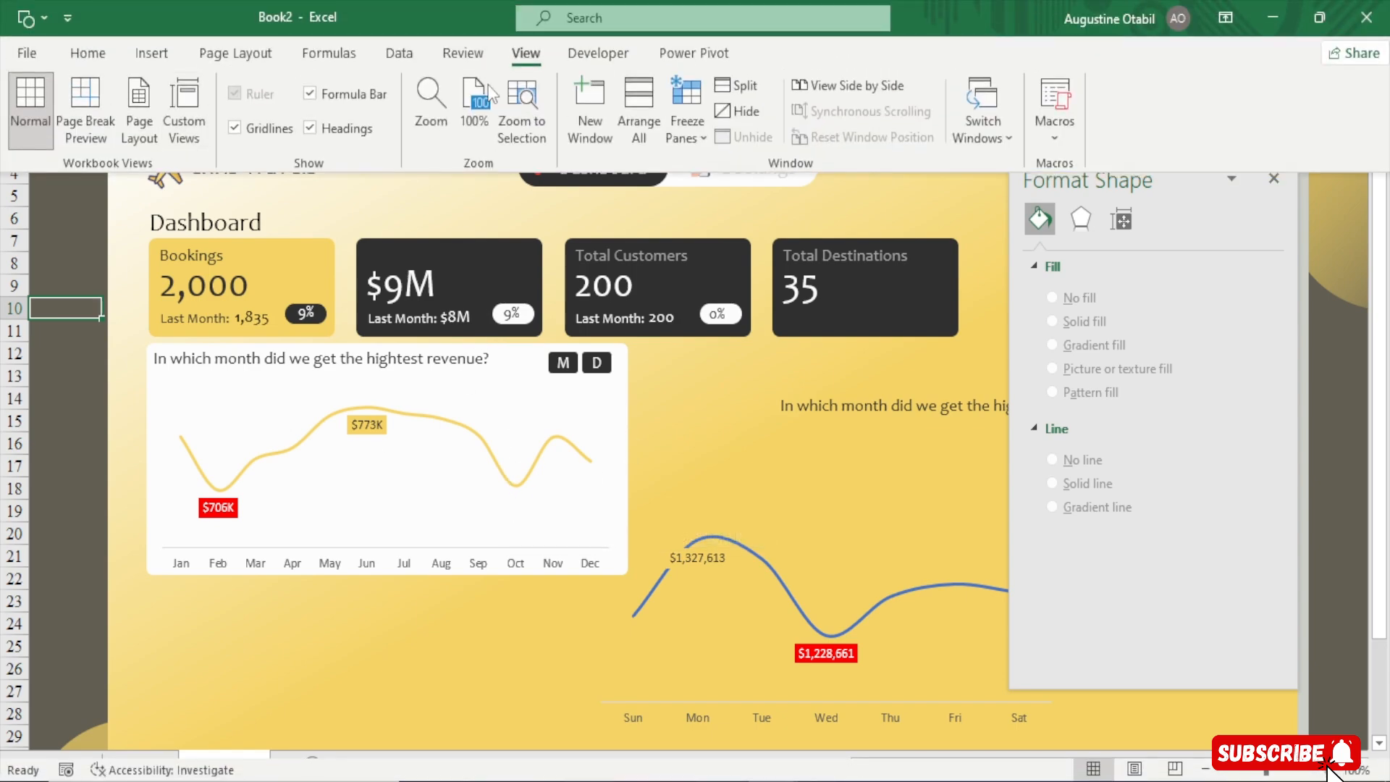
left_click(598, 53)
left_click(32, 105)
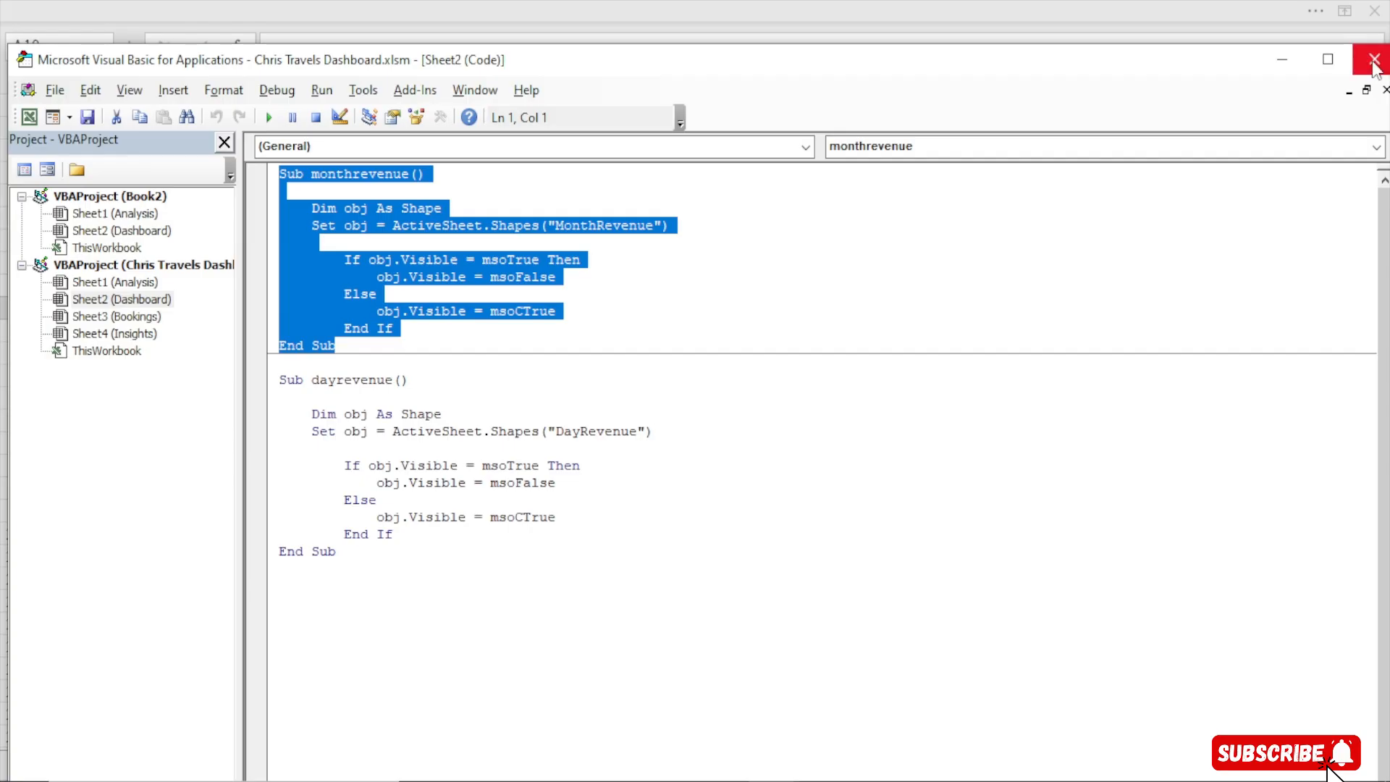
left_click(1376, 63)
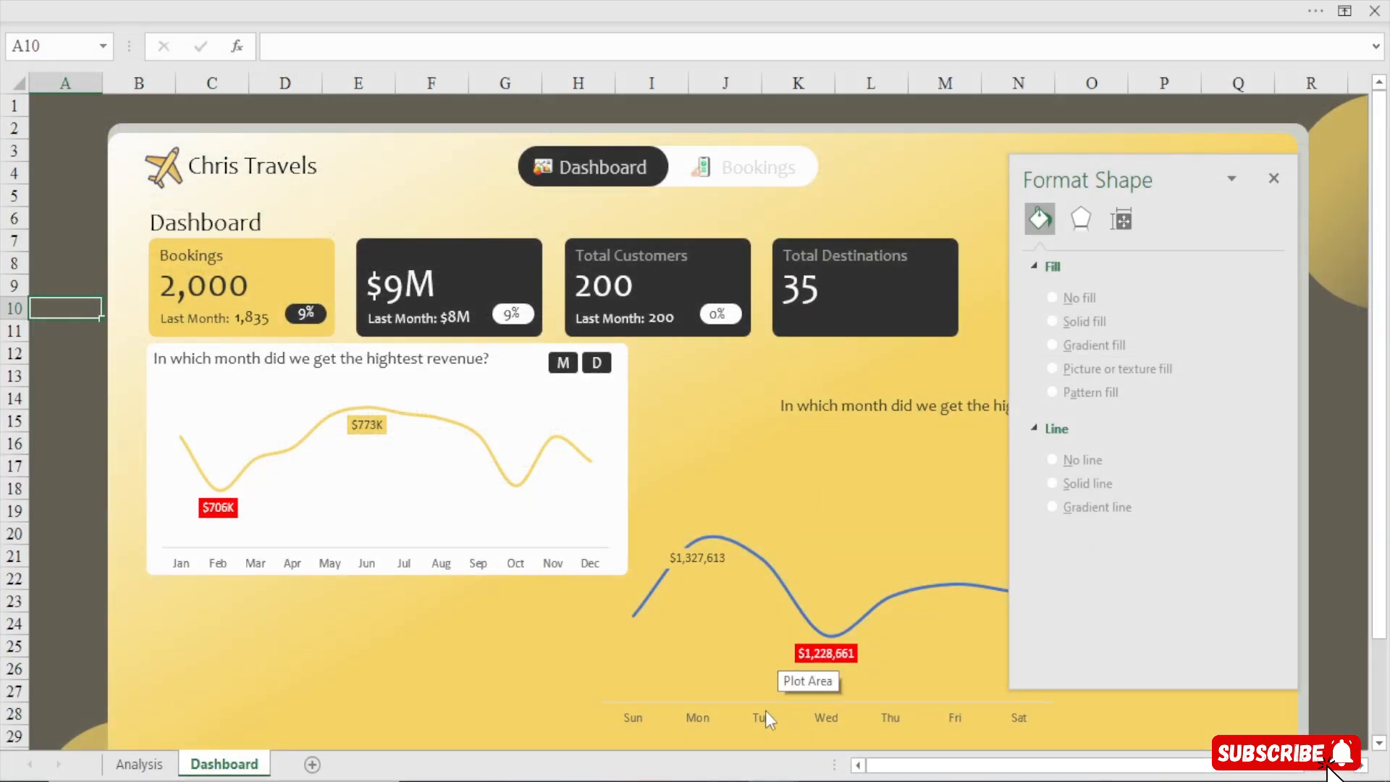
Close the Chris Travels Dashboard.xlsm reference workbook without saving changes
mouse_move(753, 777)
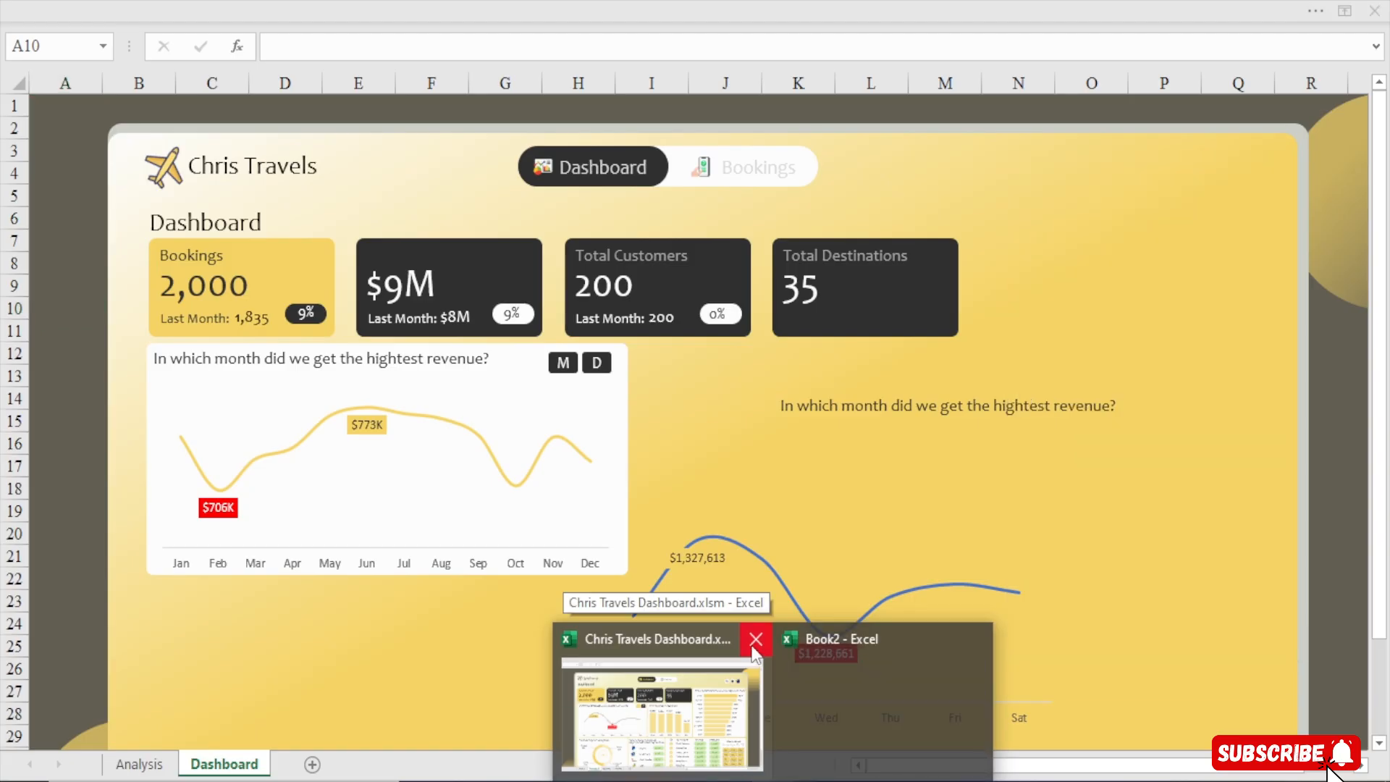
left_click(755, 639)
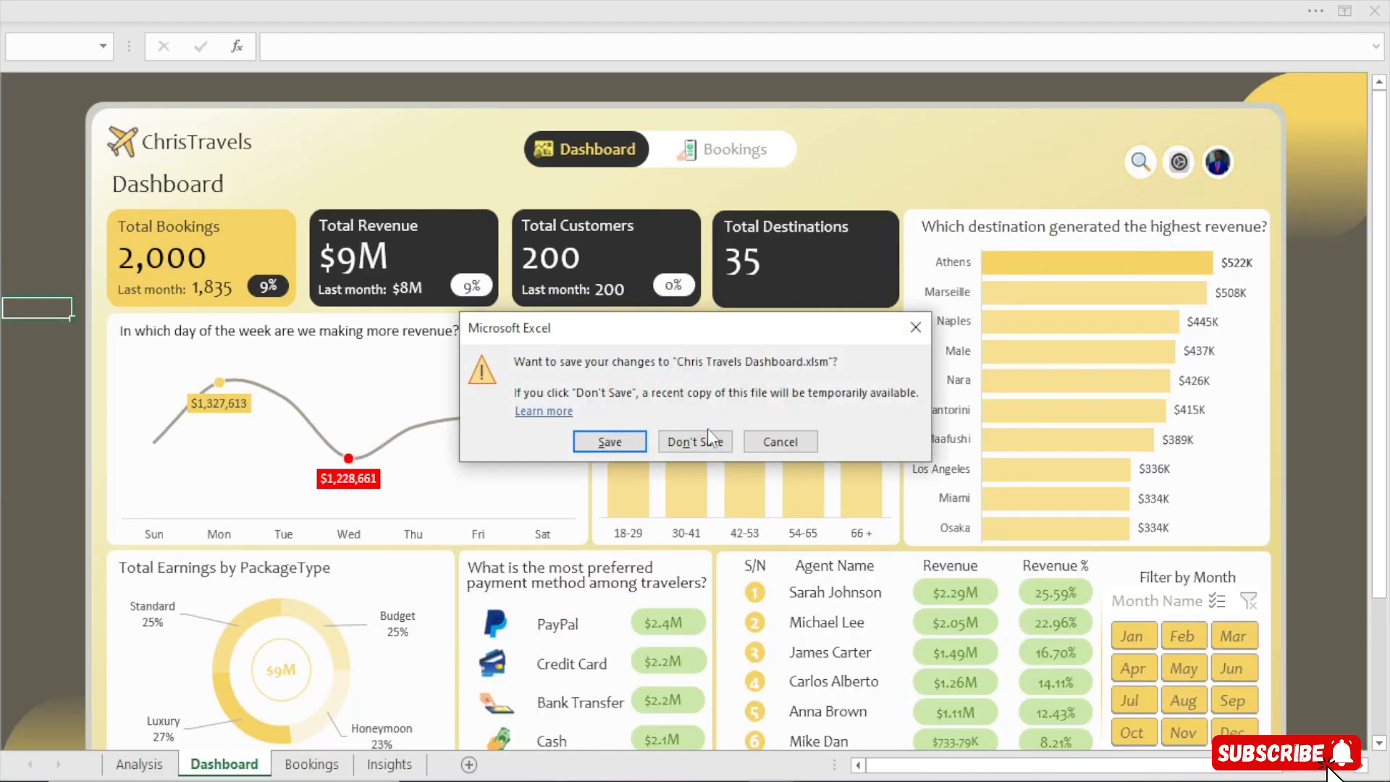
left_click(689, 441)
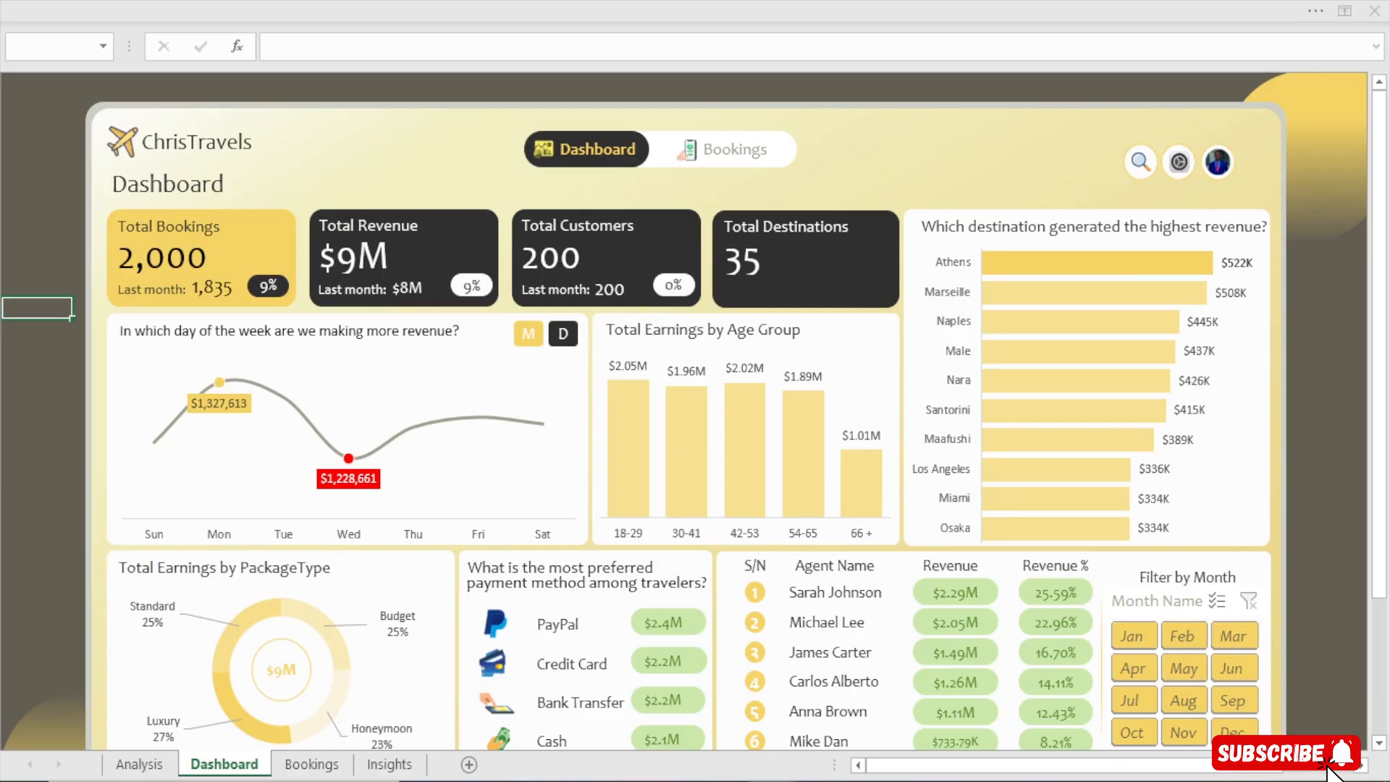
mouse_move(772, 781)
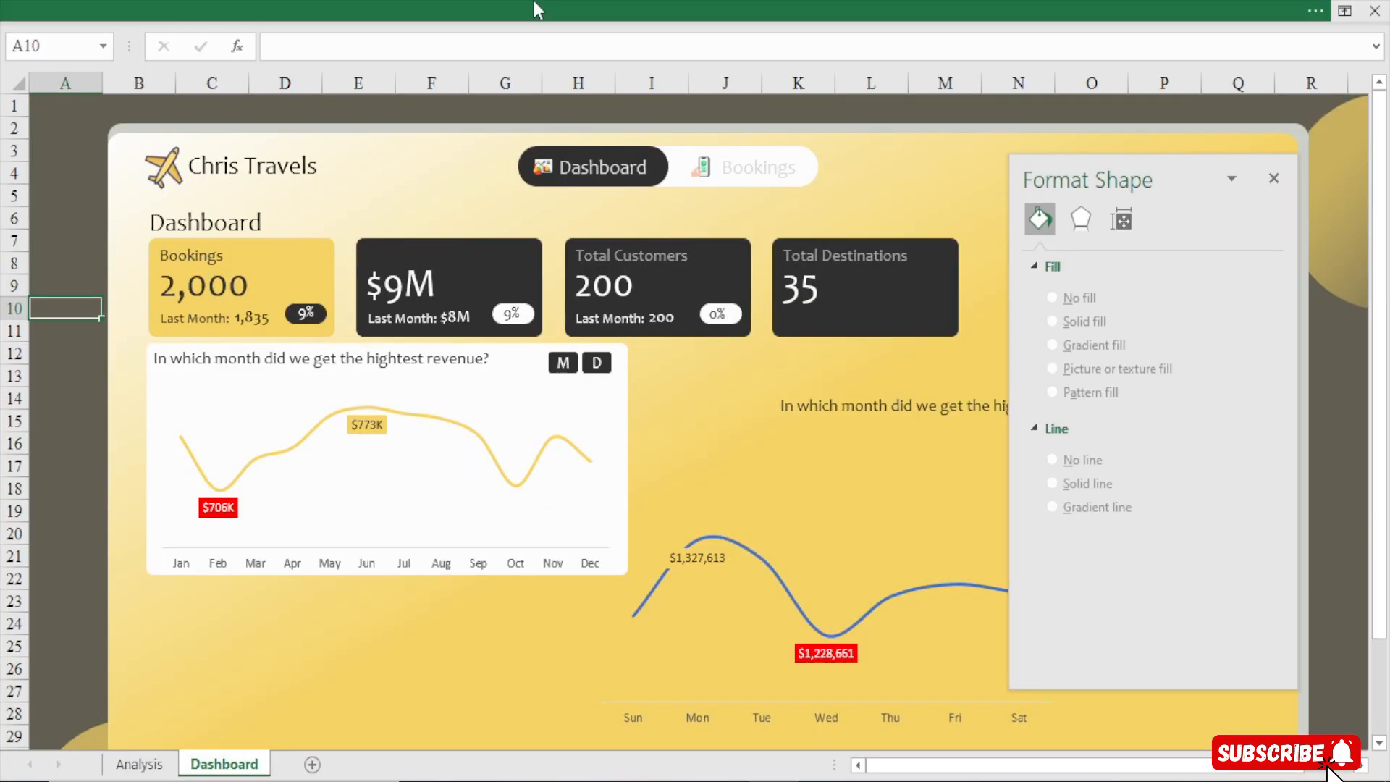
Open the Visual Basic editor and the code window for Book2's Dashboard sheet
left_click(533, 3)
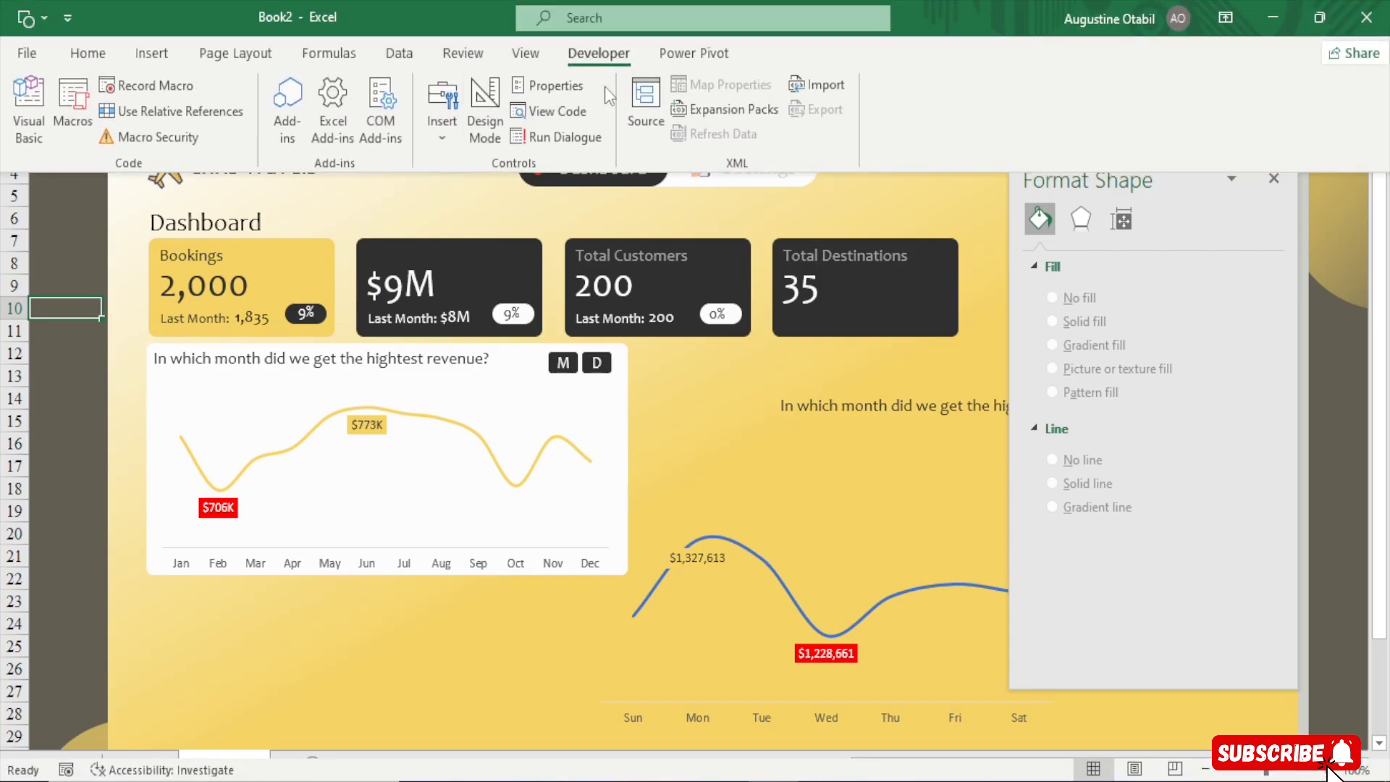
left_click(29, 109)
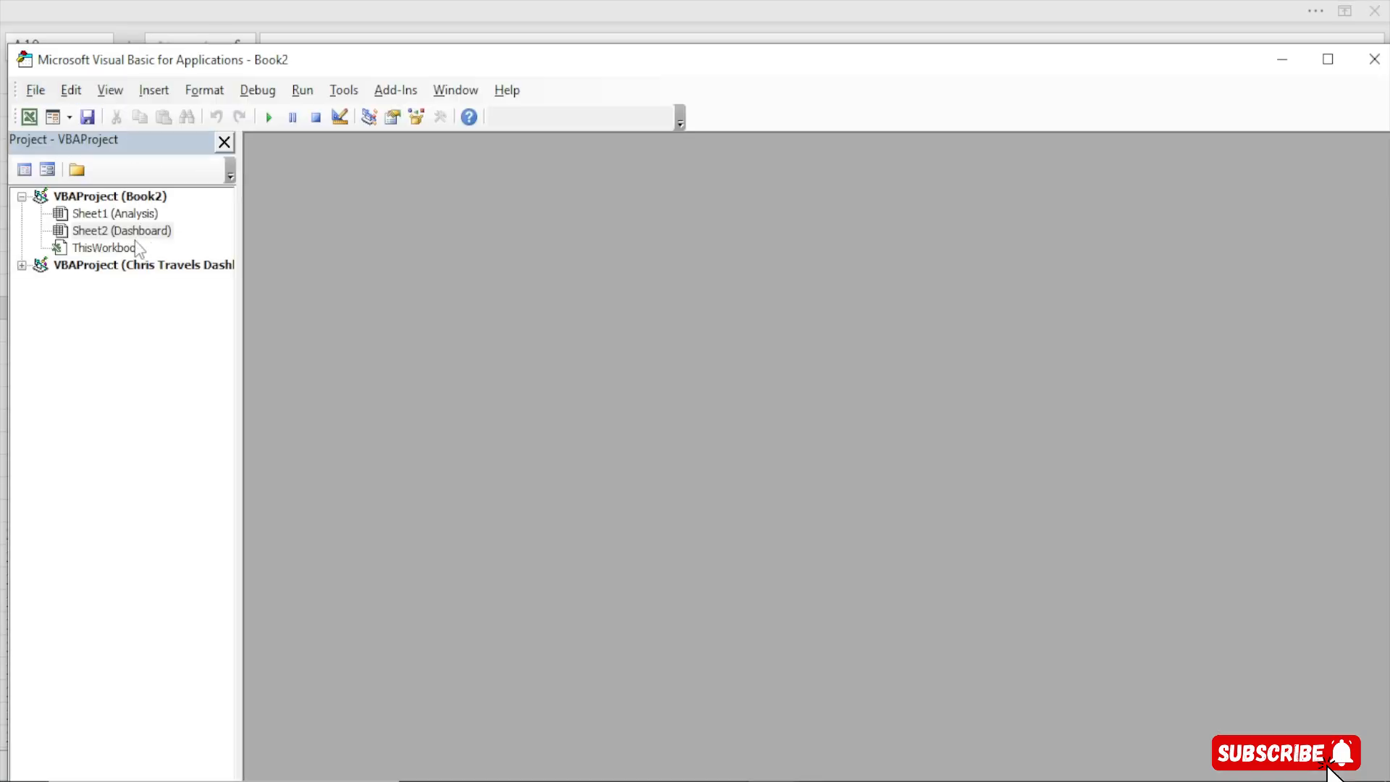
double_click(136, 233)
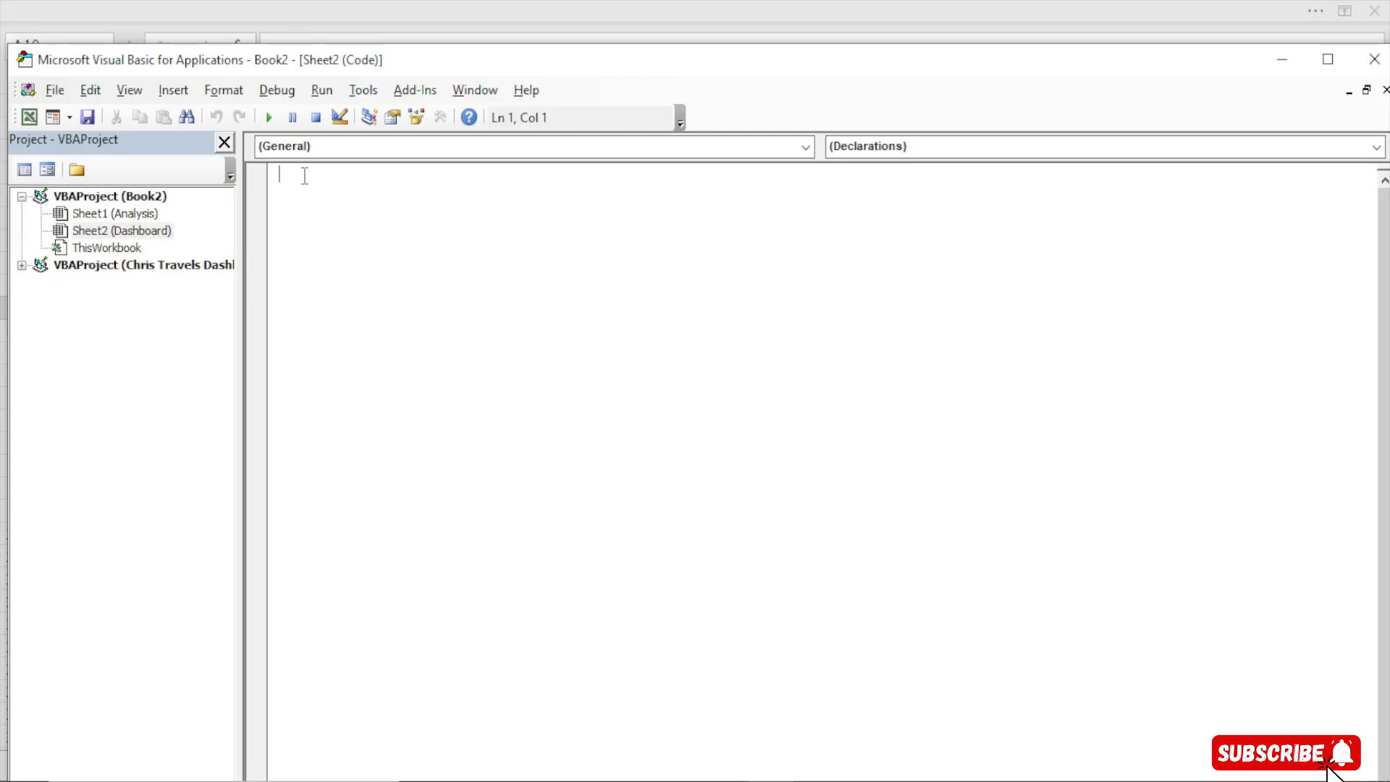
key("ctrl+g")
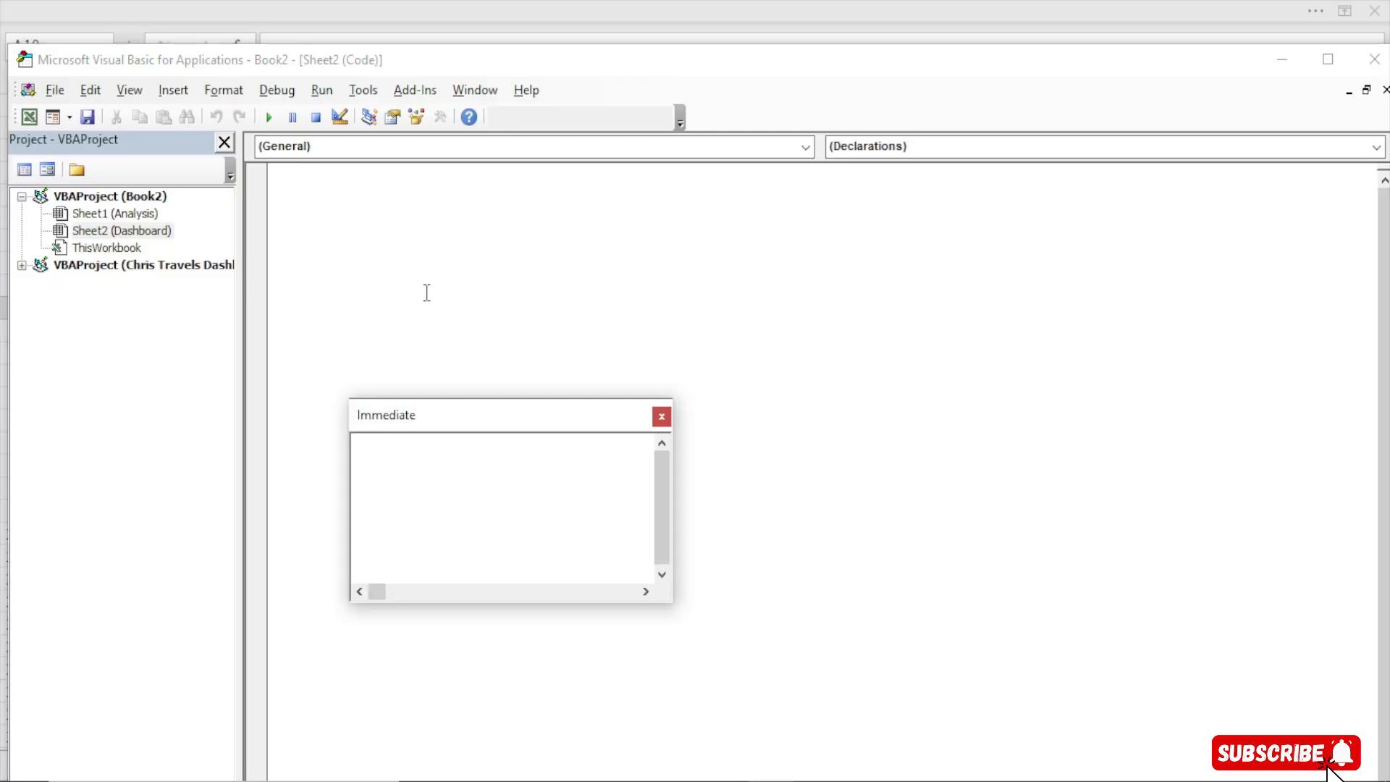
left_click(661, 417)
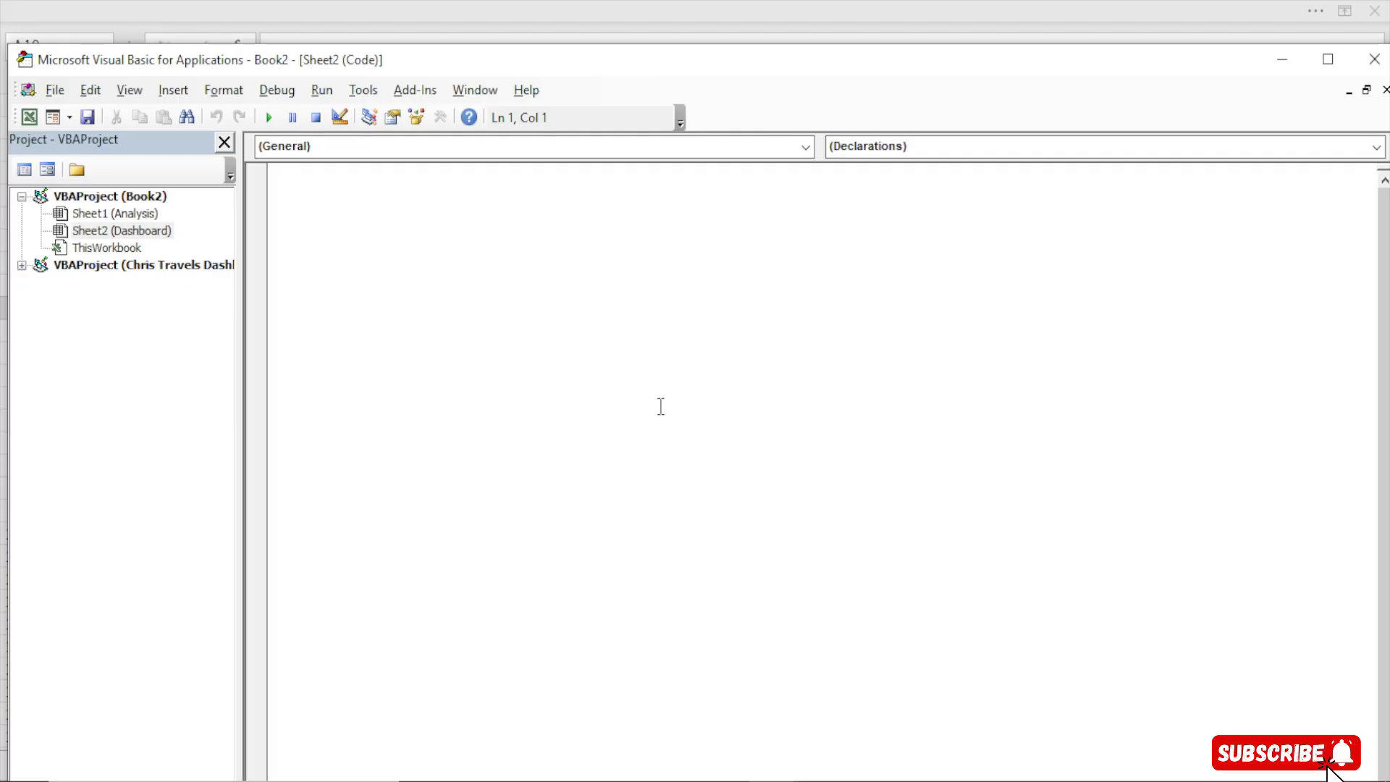